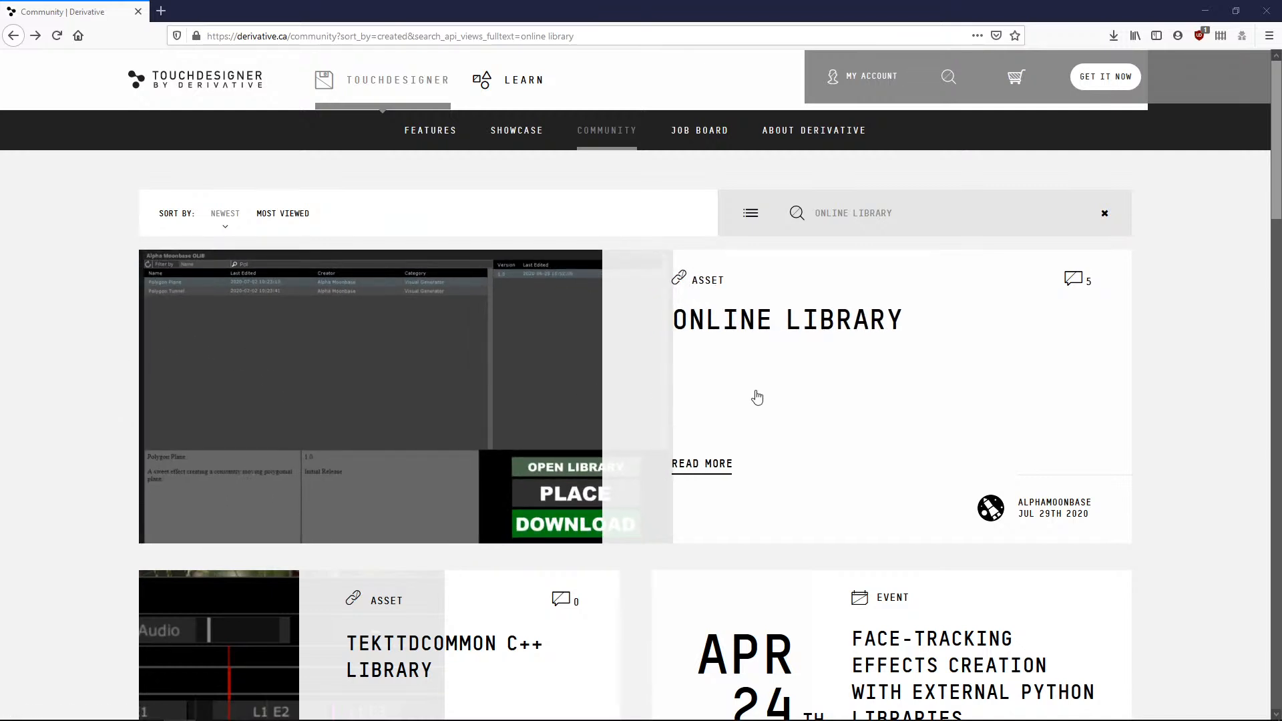
Go to derivative.ca and open its Community section.
click(360, 37)
text(derivative.ca/)
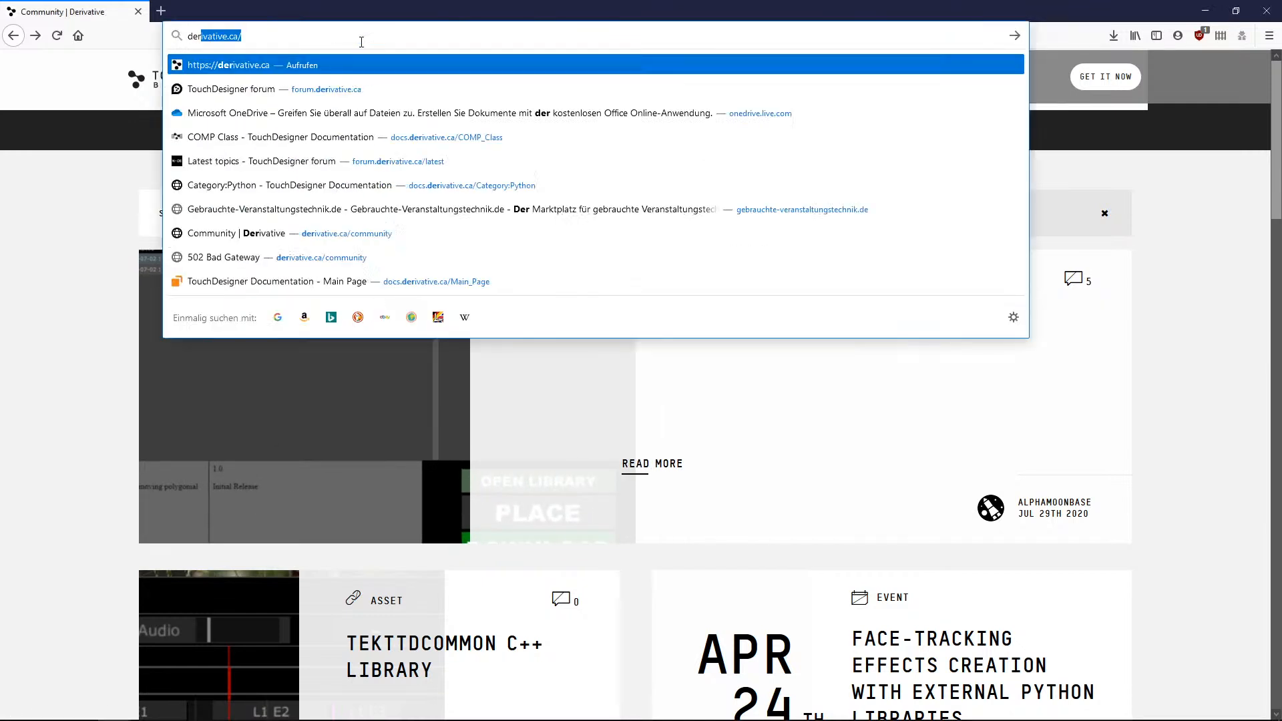
key(Return)
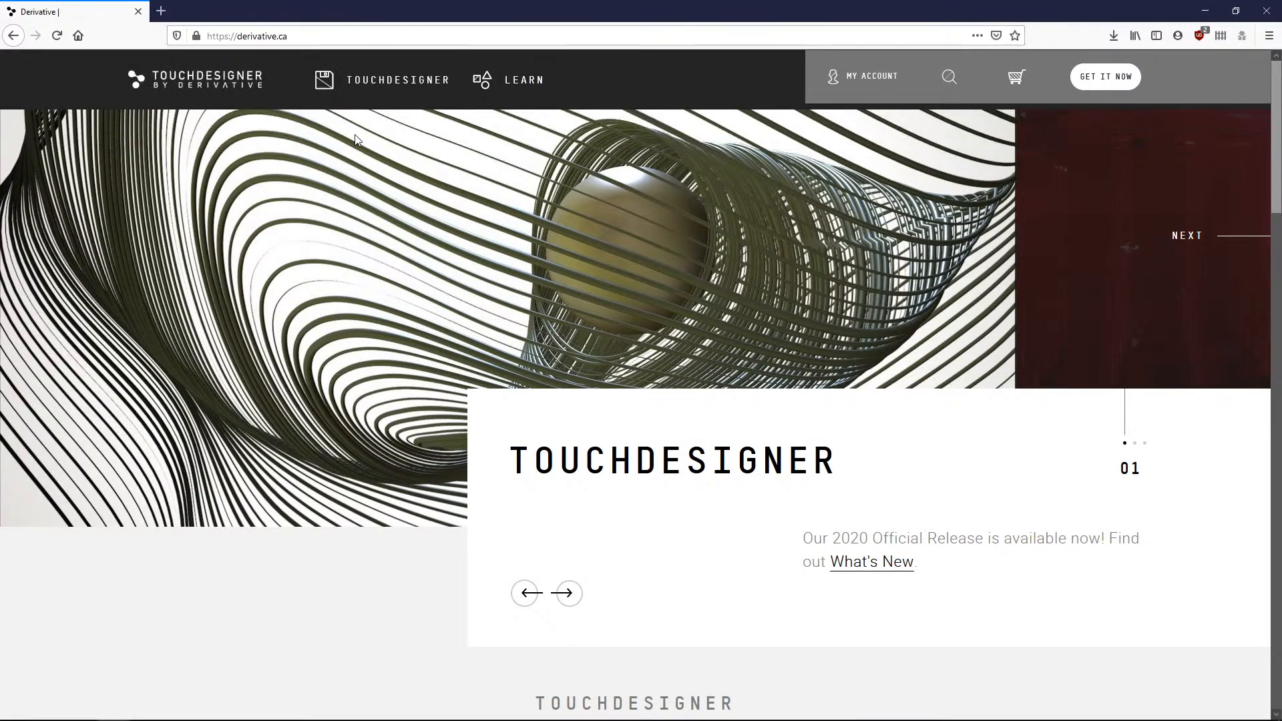
mouse_move(377, 97)
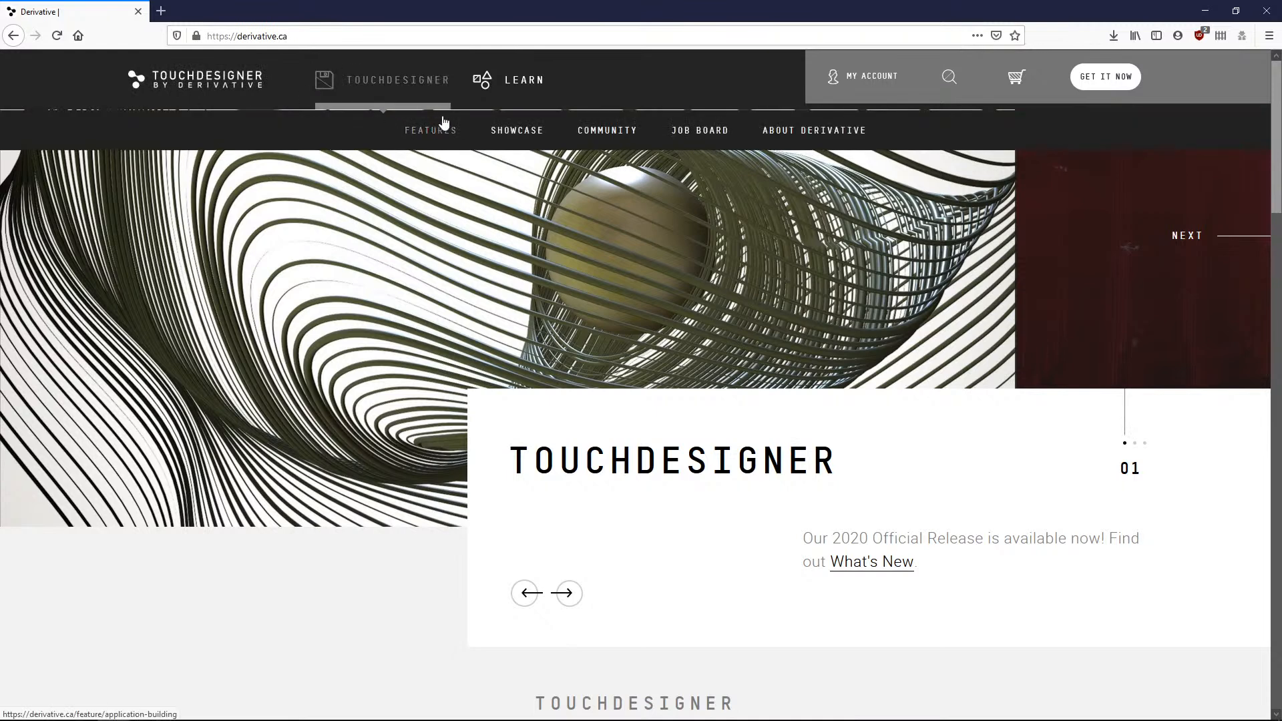
click(599, 134)
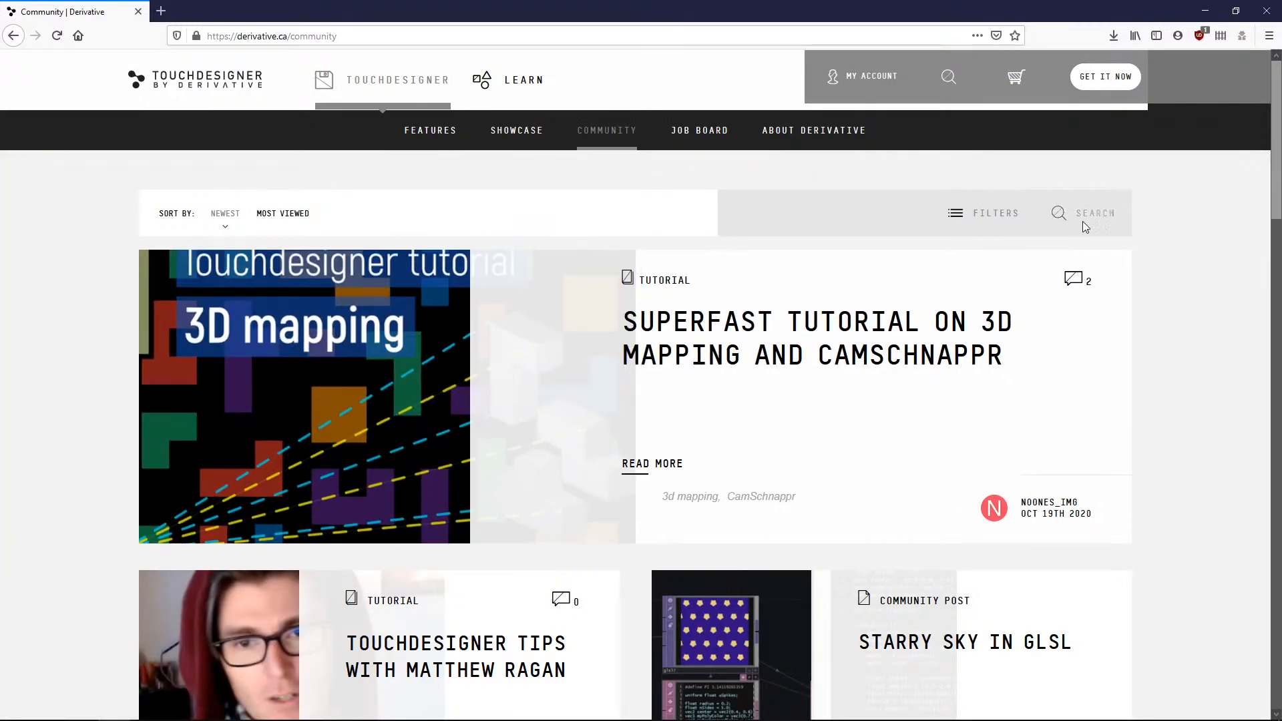
Search the Community for online library and open the Online Library asset post.
click(1088, 218)
text(online lib)
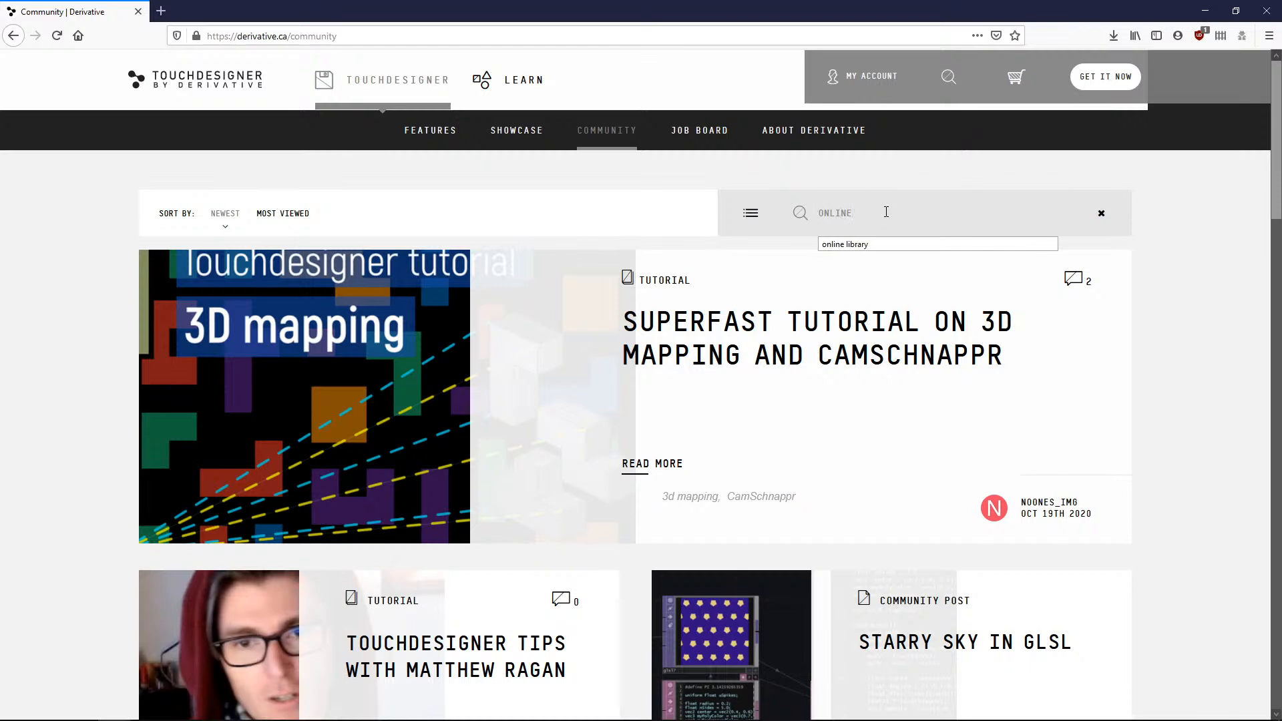
text(rary)
key(Return)
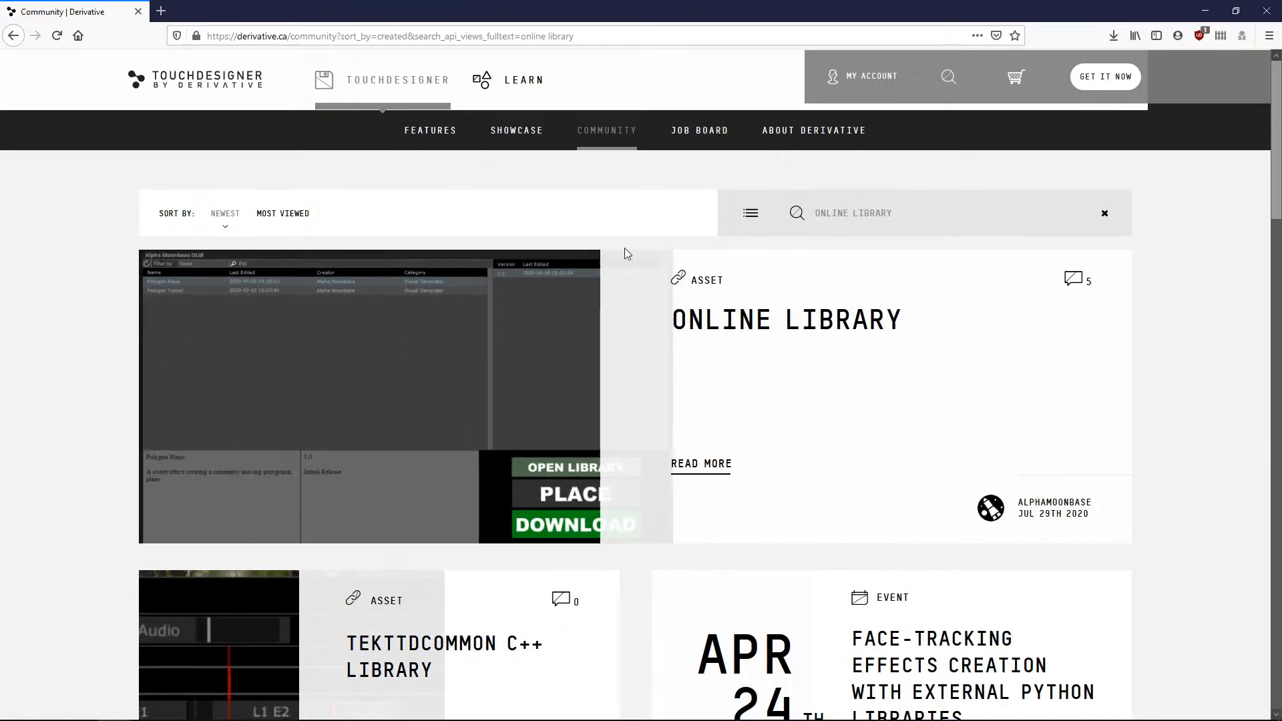
scroll(432, 380, down, 2)
scroll(879, 355, up, 1)
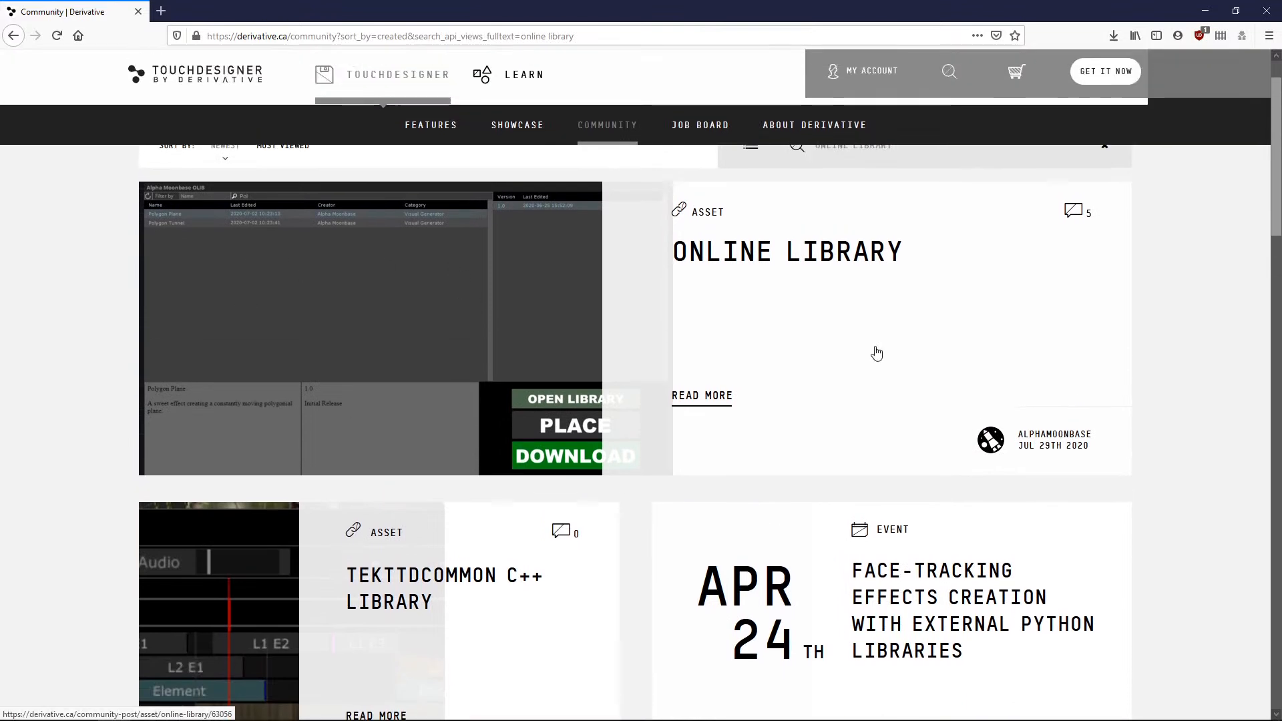
click(796, 268)
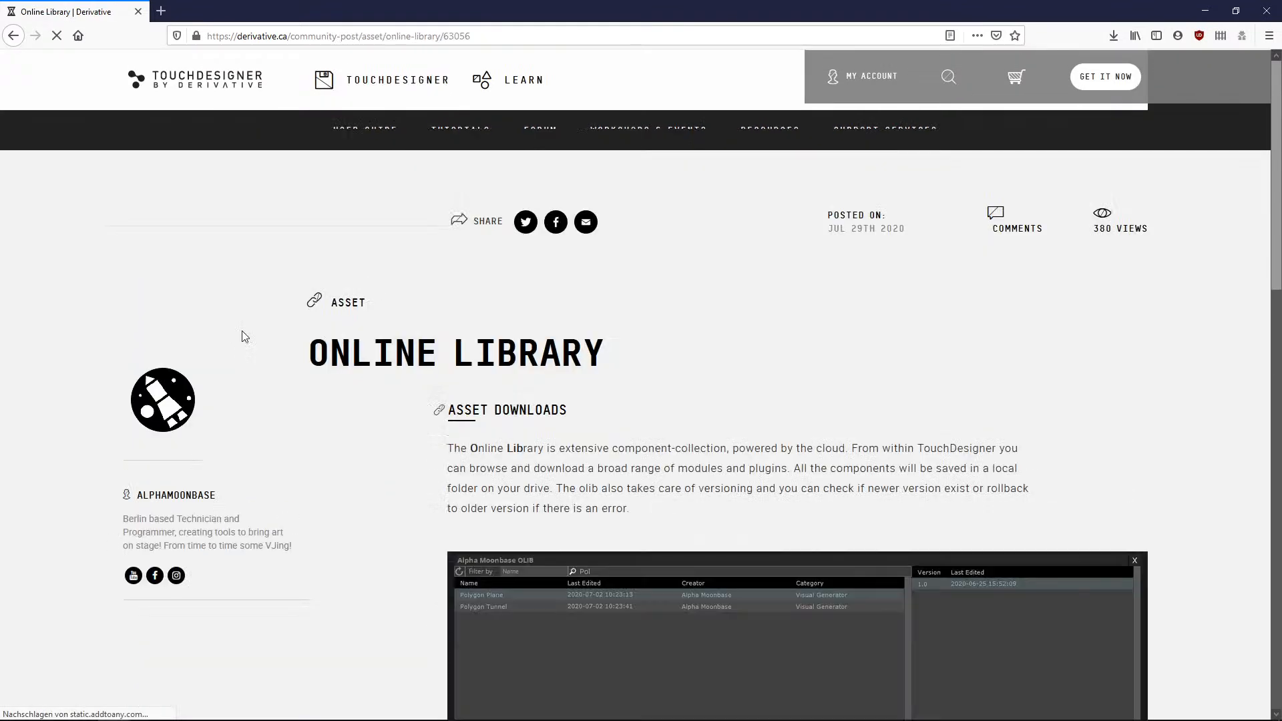
Read through the Online Library post's description and how-to-use instructions.
scroll(434, 253, down, 4)
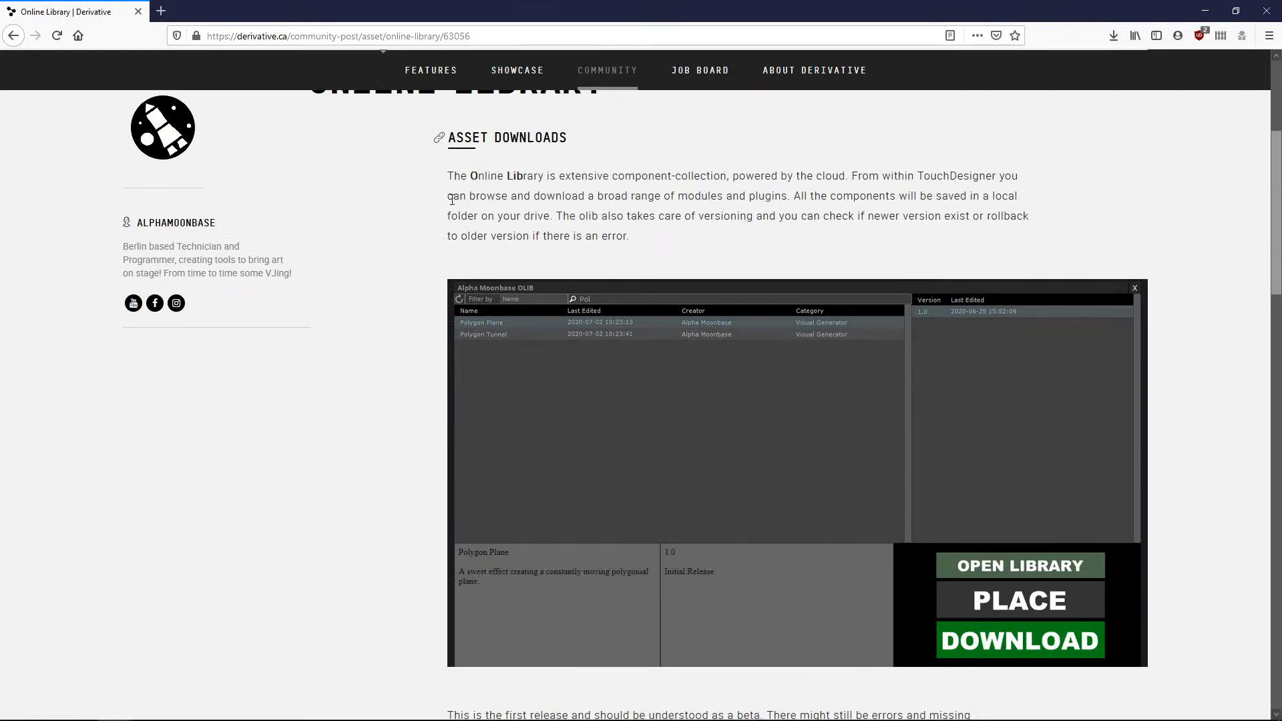
scroll(1119, 427, down, 4)
scroll(482, 430, down, 3)
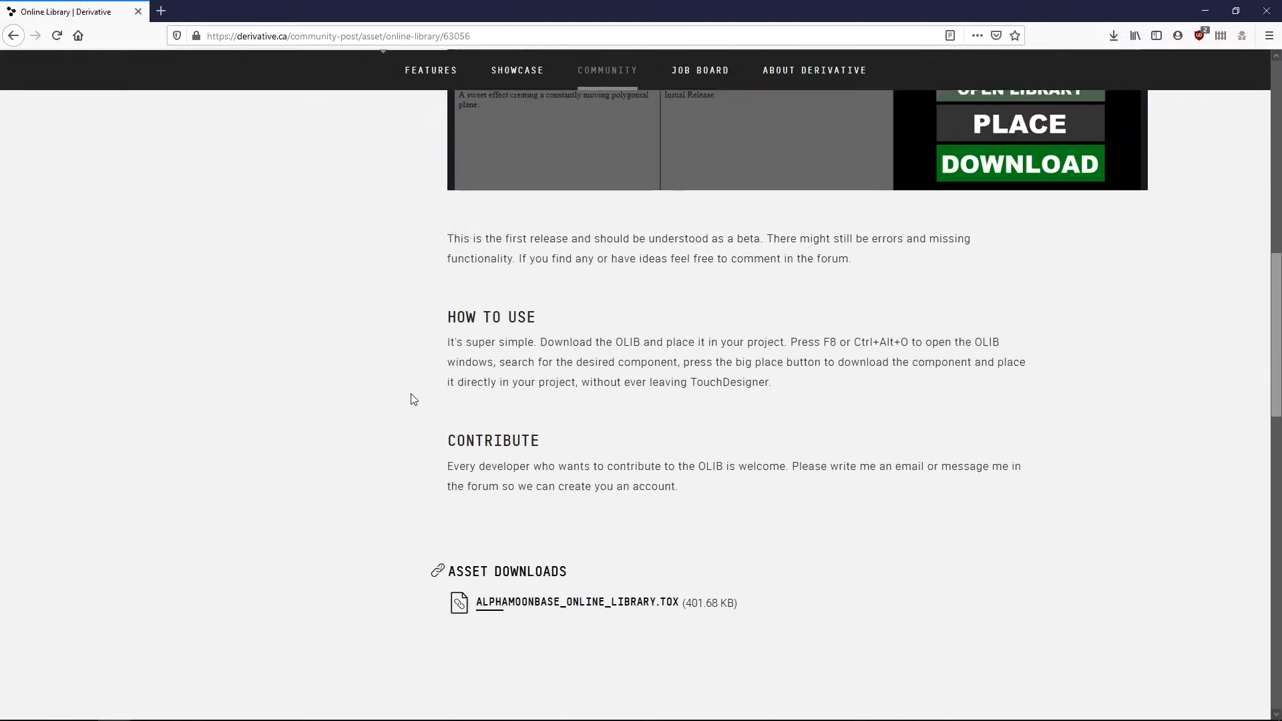
scroll(415, 398, down, 3)
scroll(414, 398, up, 2)
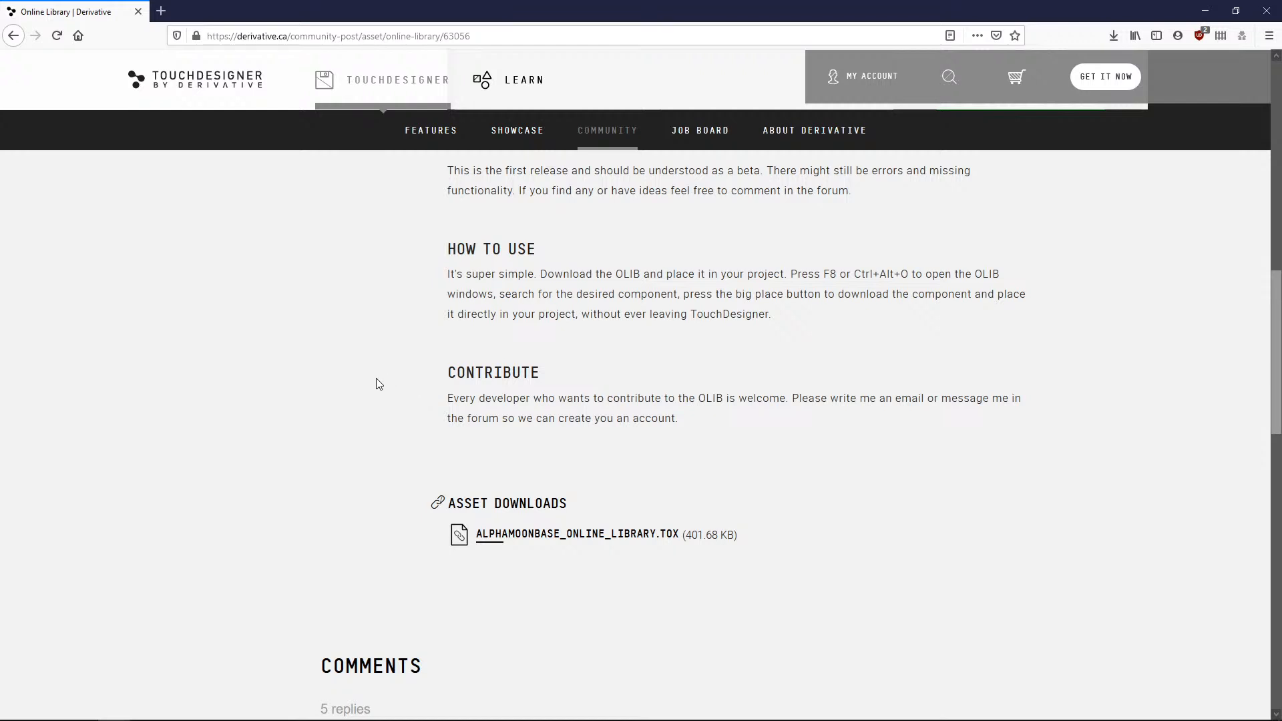
scroll(378, 384, up, 3)
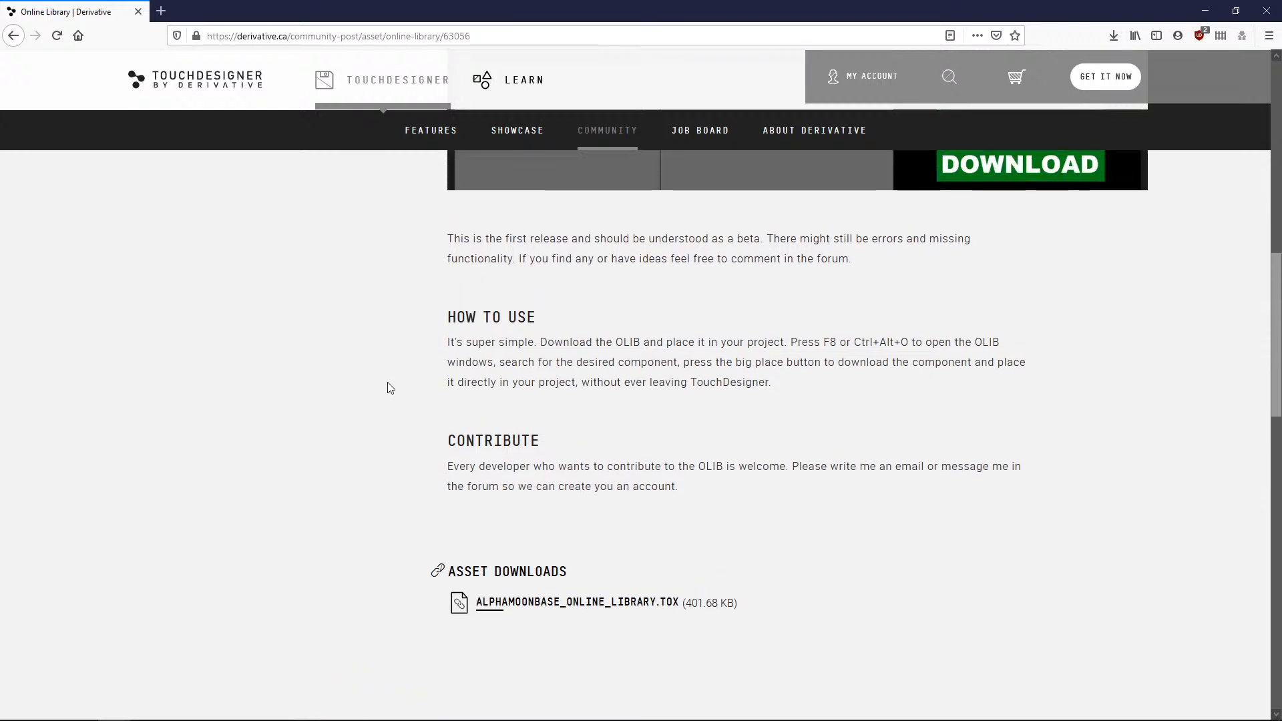
scroll(395, 393, down, 1)
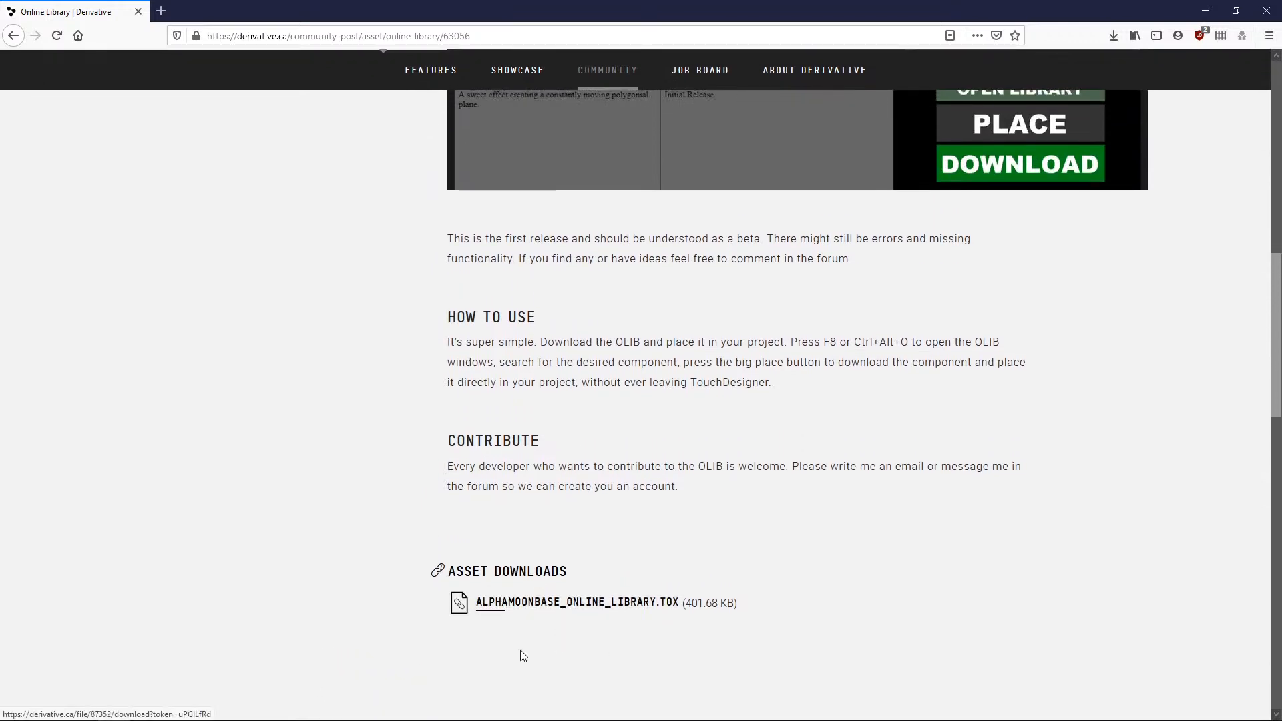
scroll(368, 537, down, 1)
scroll(369, 538, down, 1)
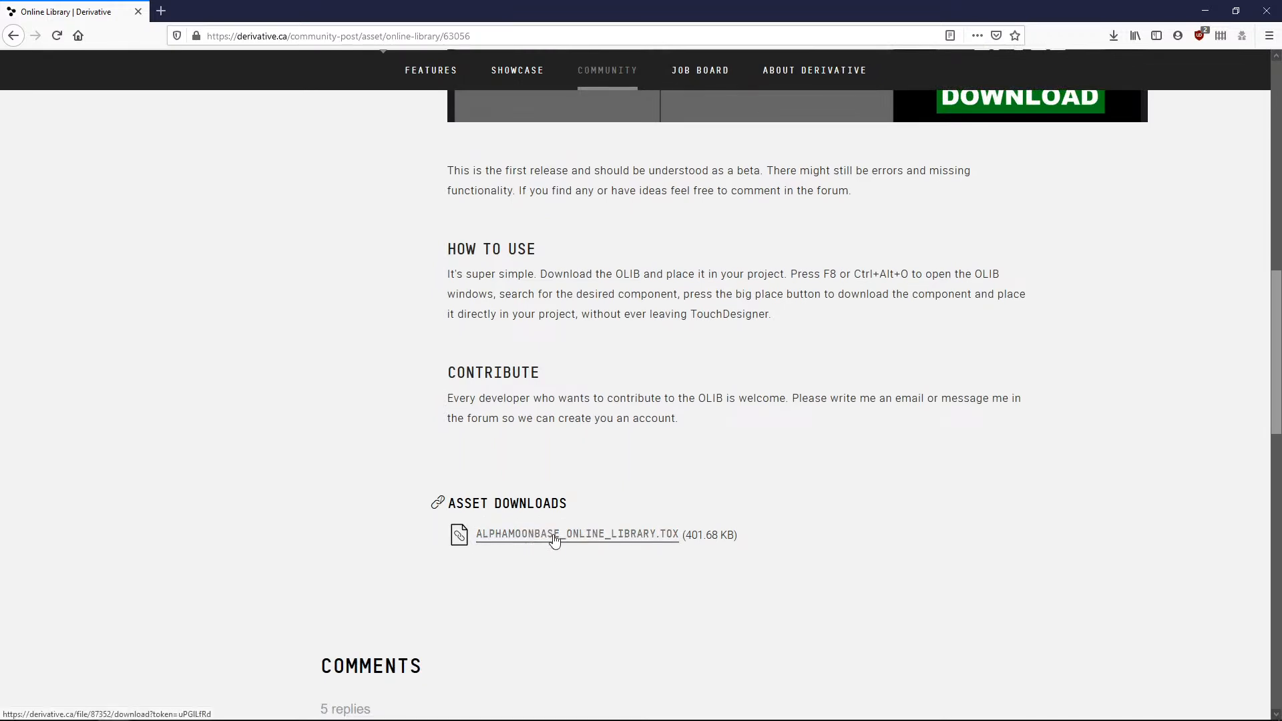
Download ALPHAMOONBASE_ONLINE_LIBRARY.TOX, choosing to save the file.
click(560, 537)
click(556, 372)
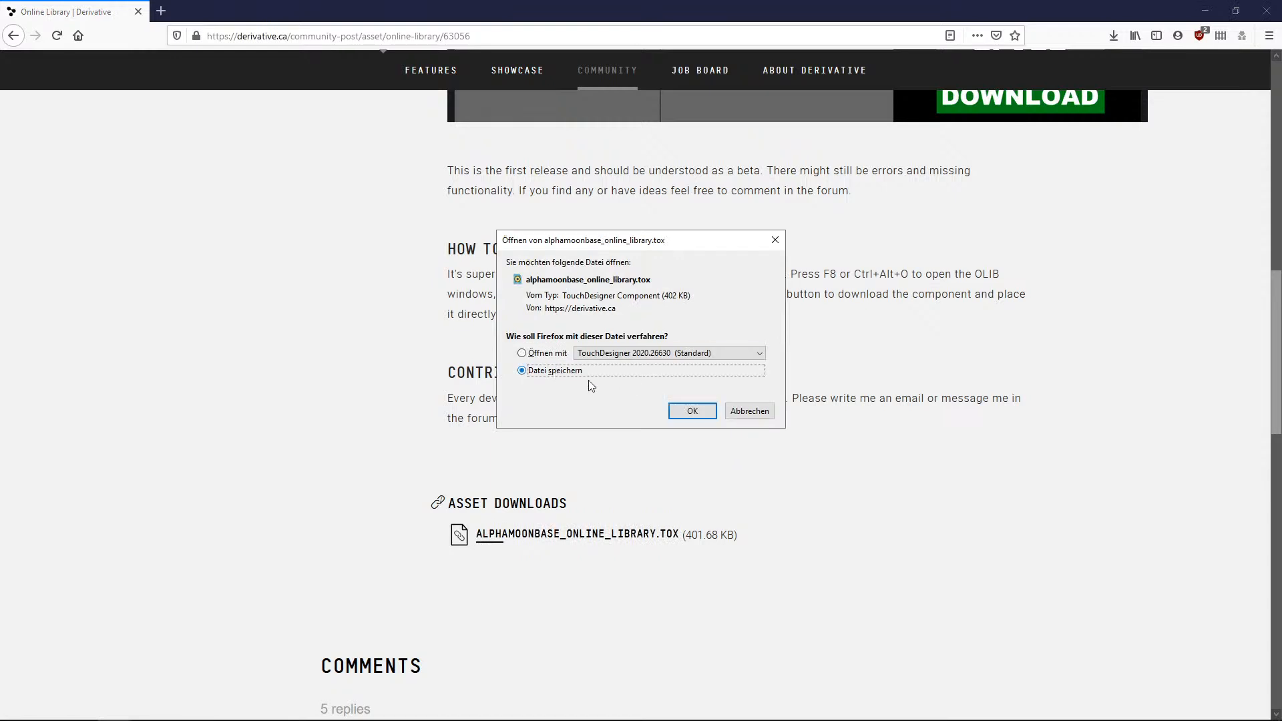
click(691, 412)
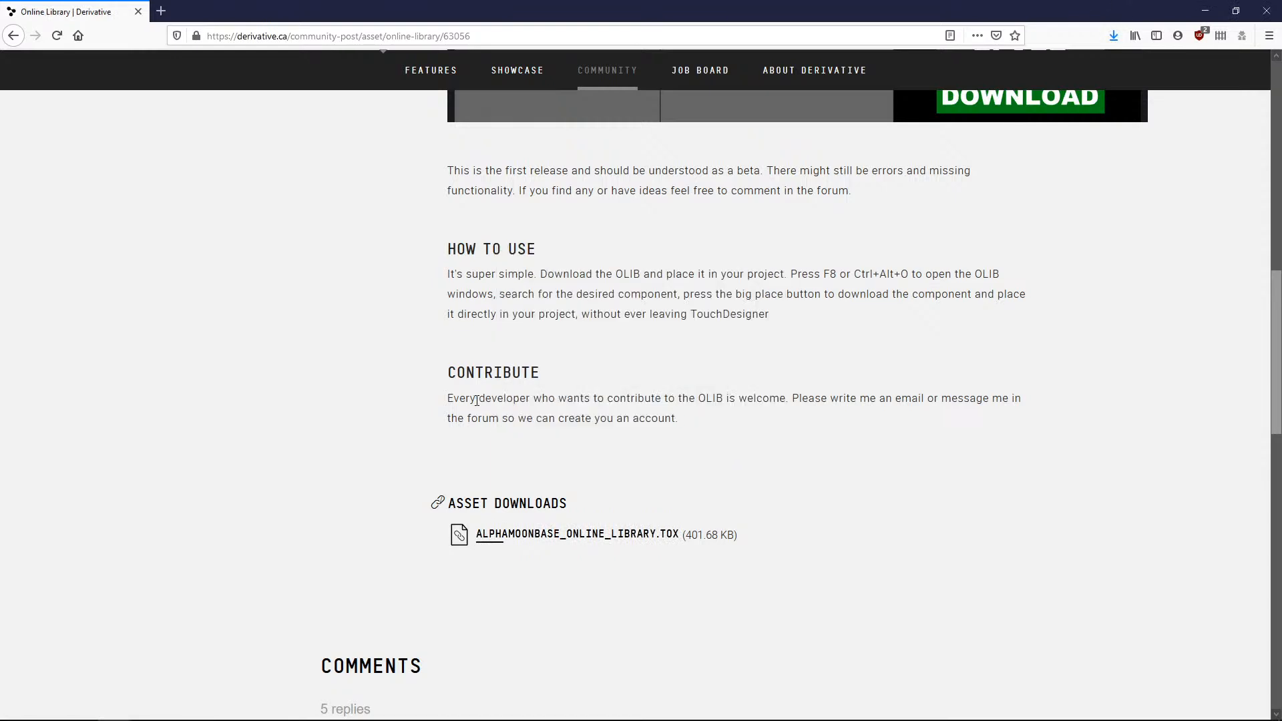
click(1112, 37)
click(864, 268)
Switch to TouchDesigner and its empty project network.
mouse_move(254, 709)
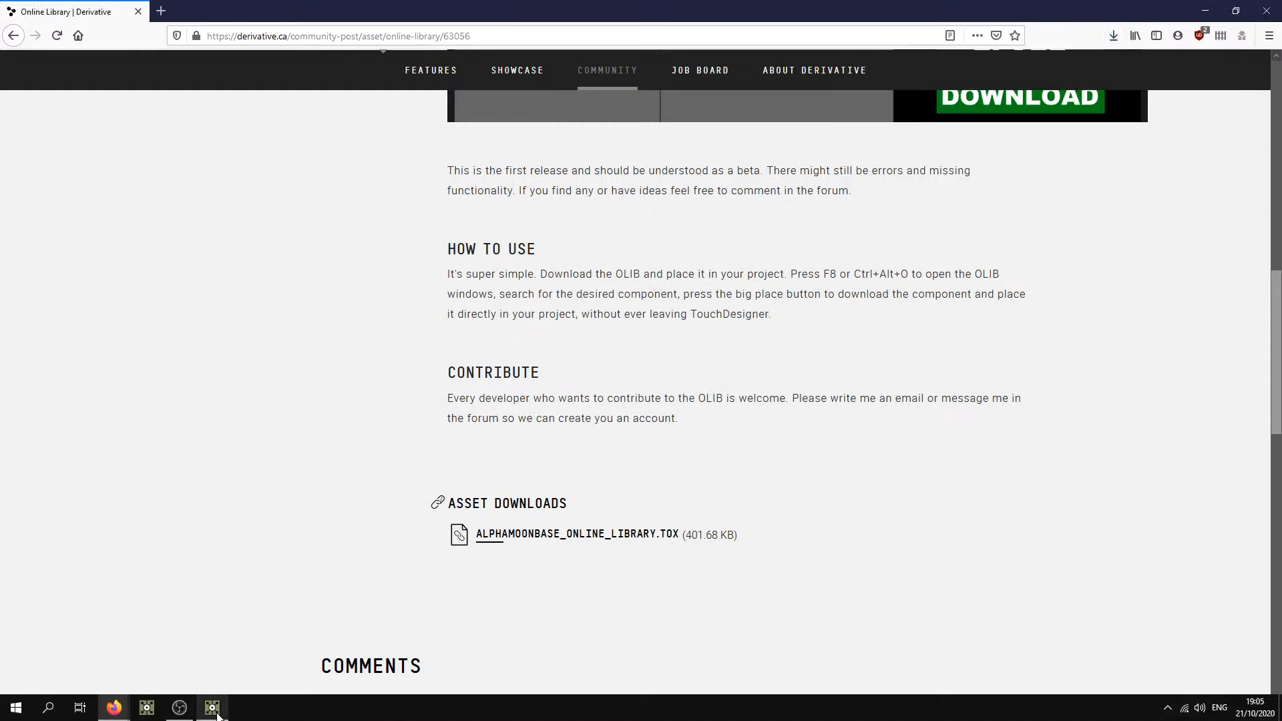
click(220, 650)
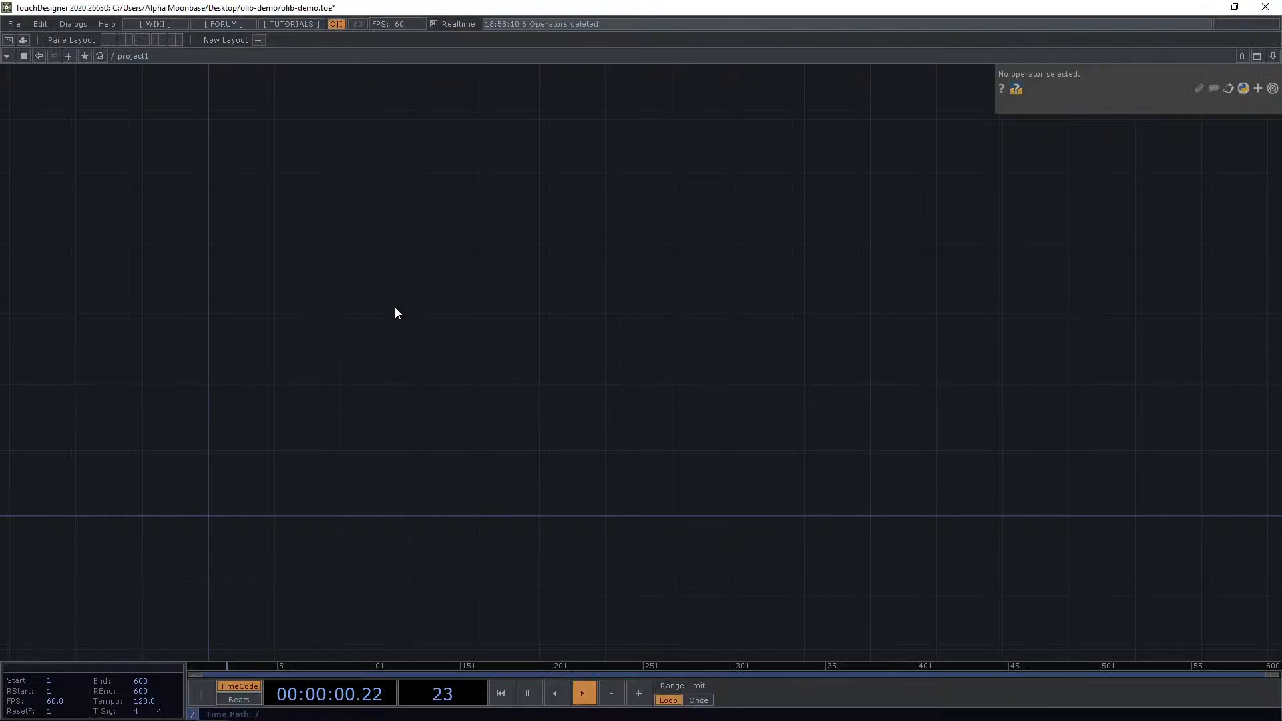
drag(454, 387, 618, 354)
middle_drag(617, 354, 576, 399)
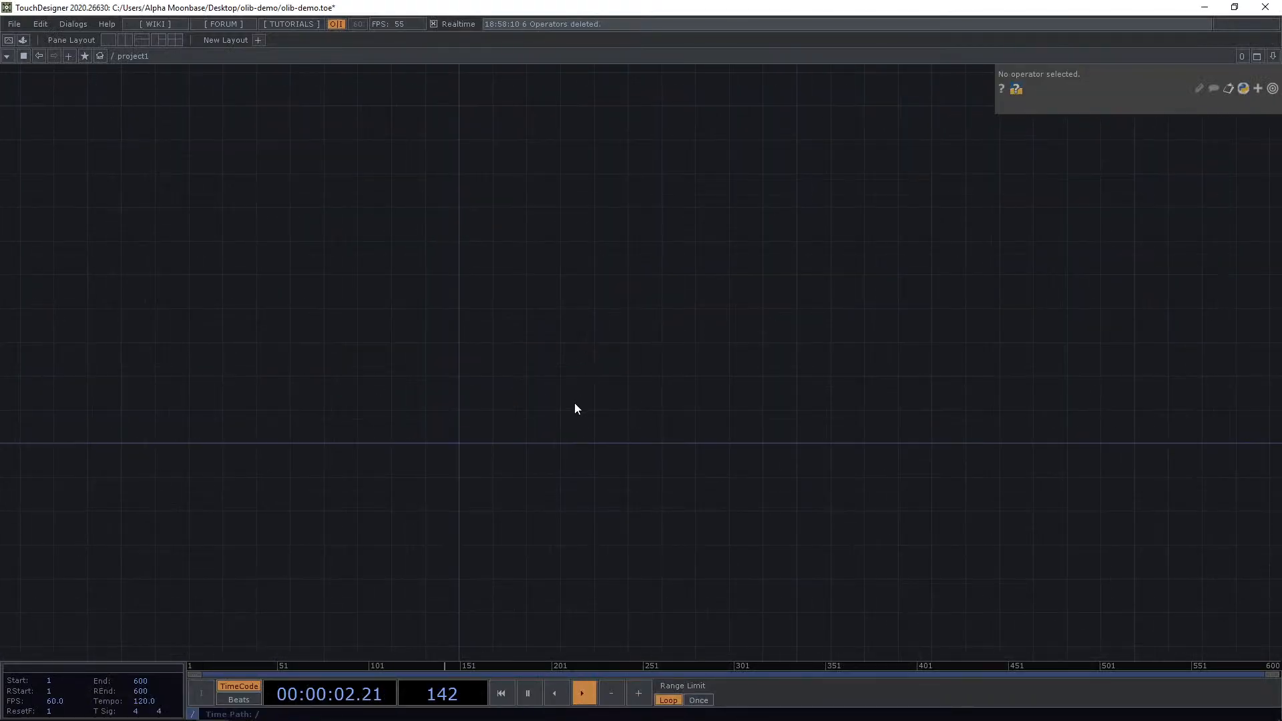
drag(574, 403, 546, 237)
drag(345, 143, 350, 242)
Load the component alphamoonbase_online_library(1).tox from the Downloads folder into the network.
key(ctrl+l)
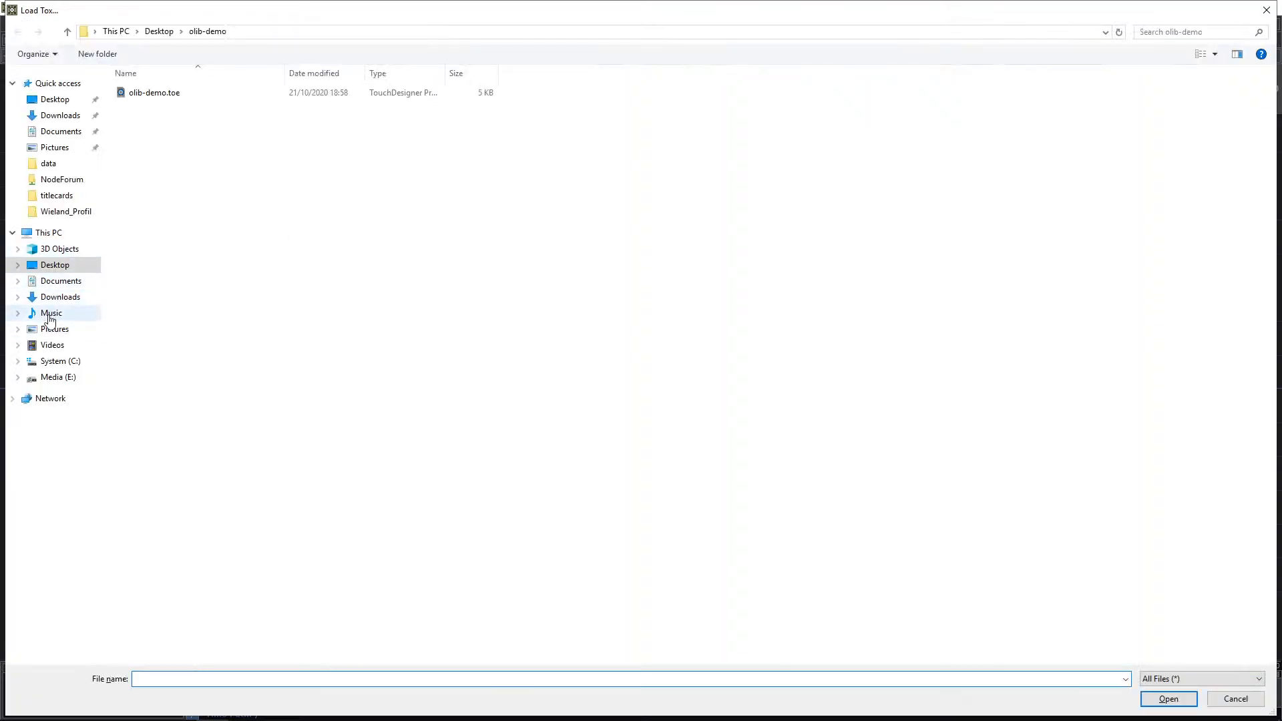
click(67, 302)
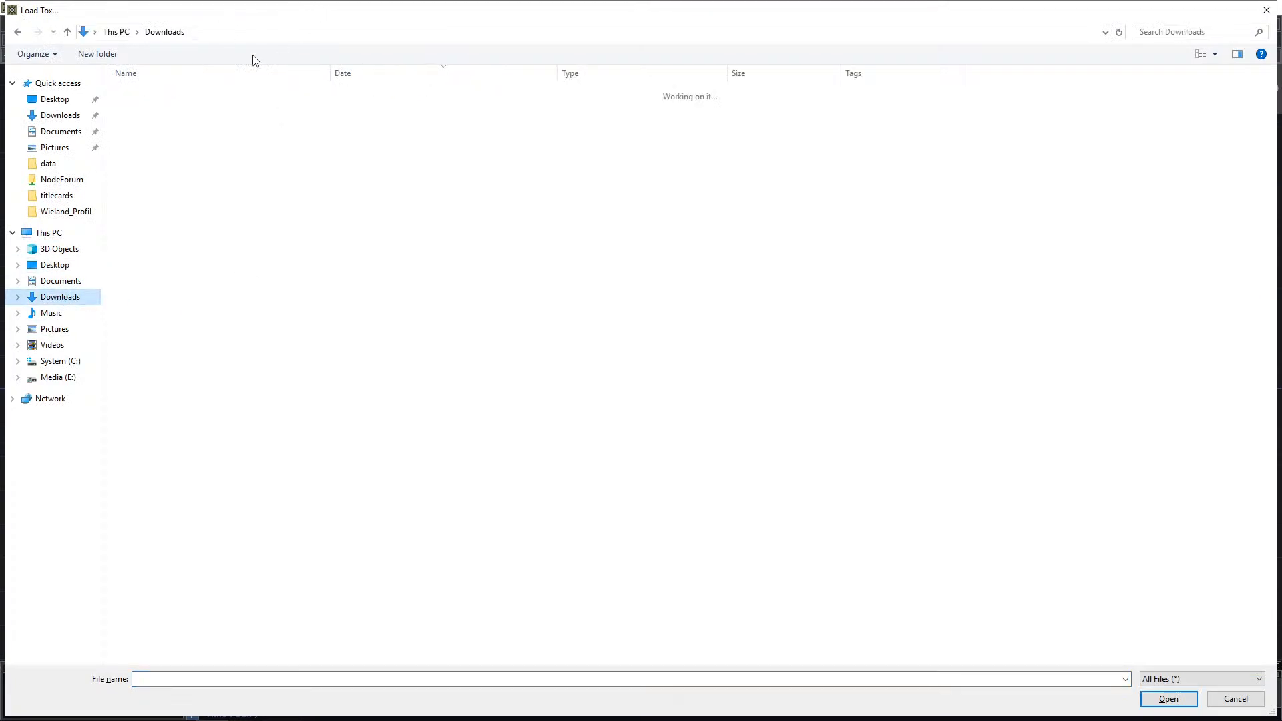
click(16, 298)
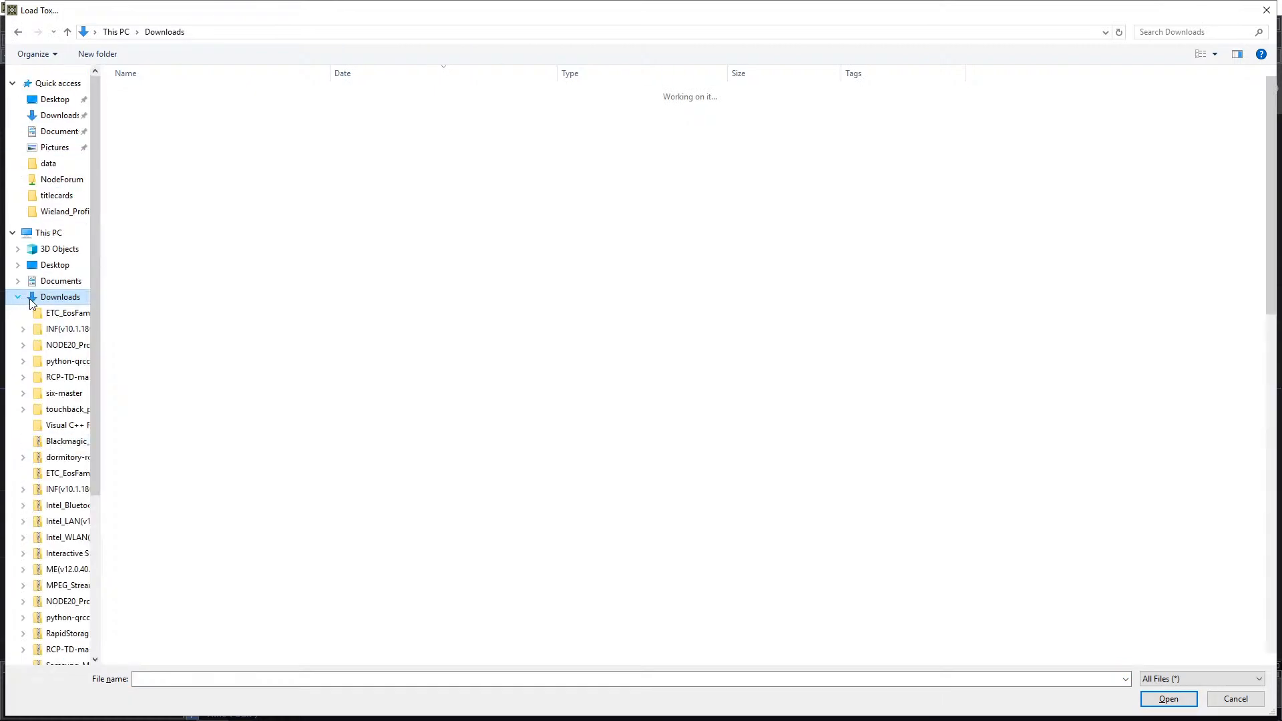
scroll(149, 200, down, 1)
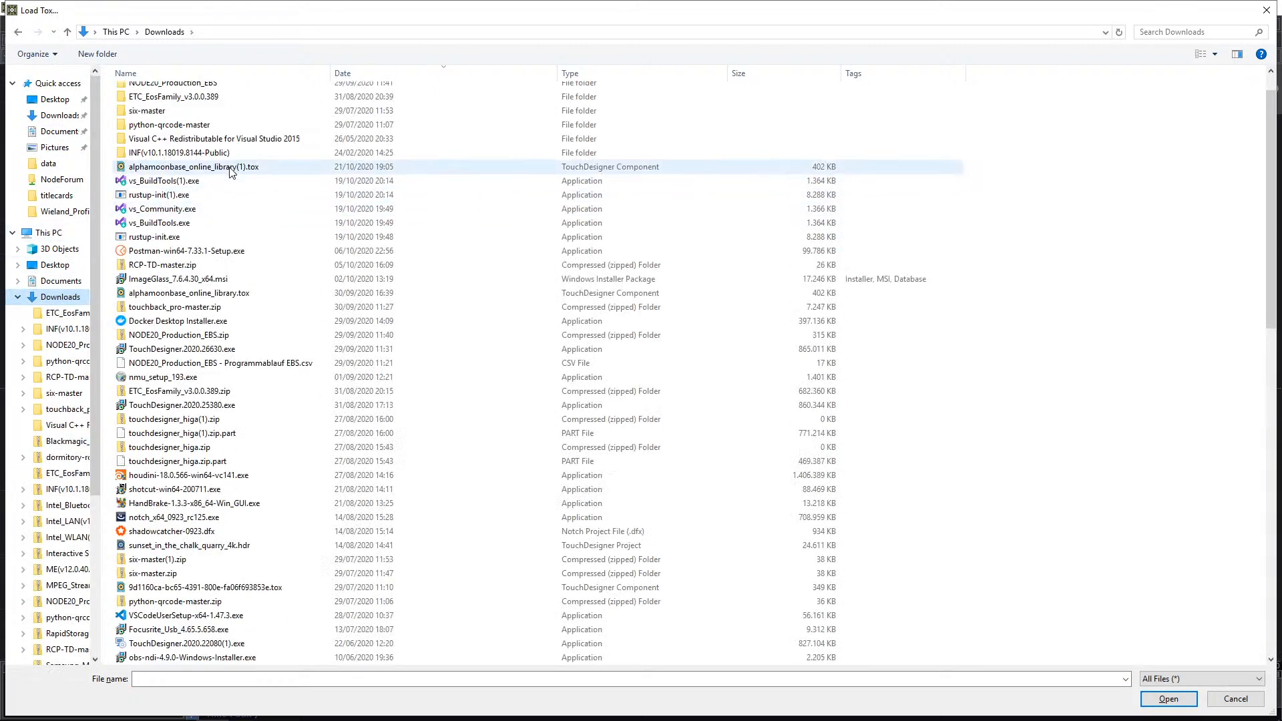
click(214, 167)
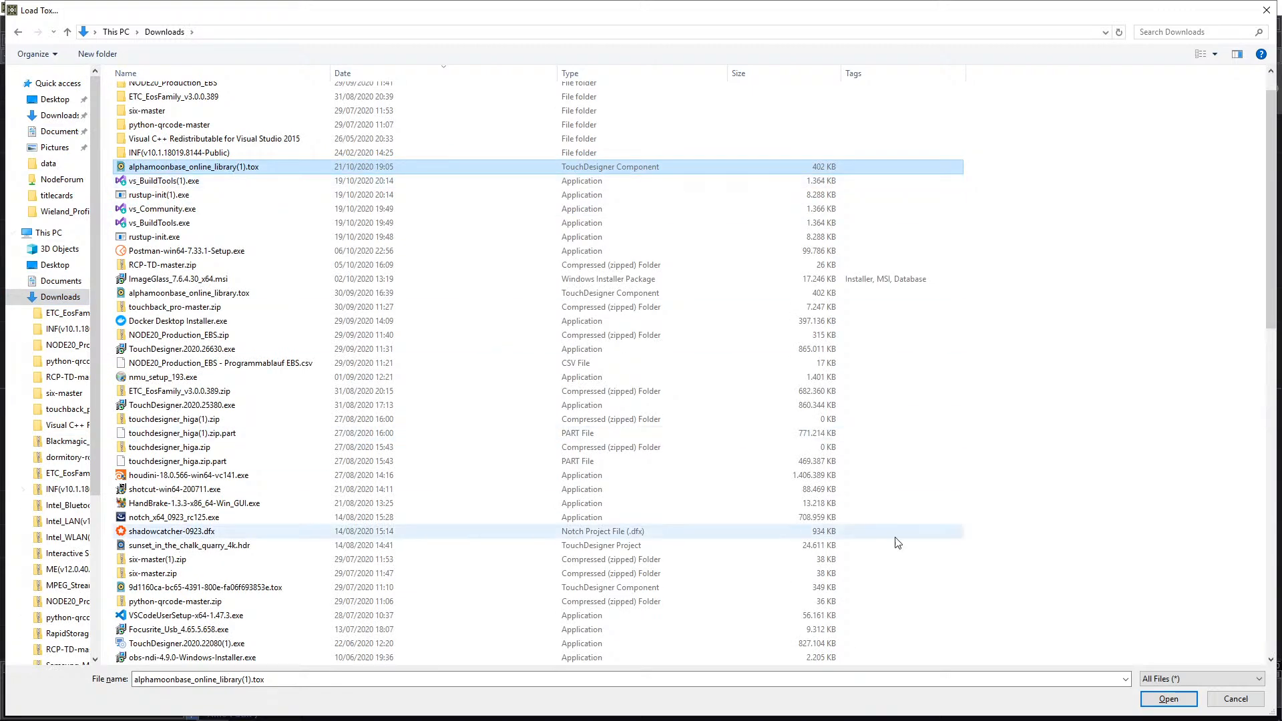
click(1169, 699)
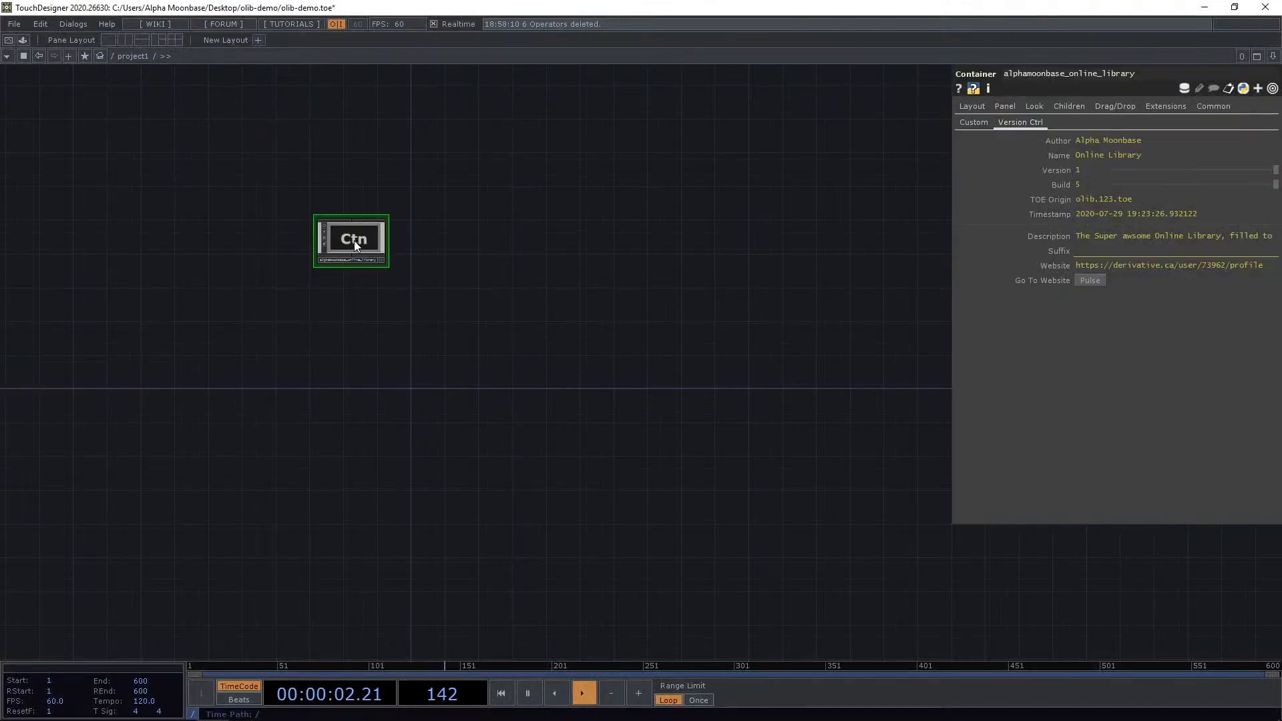
Enlarge the alphamoonbase_online_library node and activate its viewer.
scroll(327, 197, up, 3)
drag(487, 294, 438, 306)
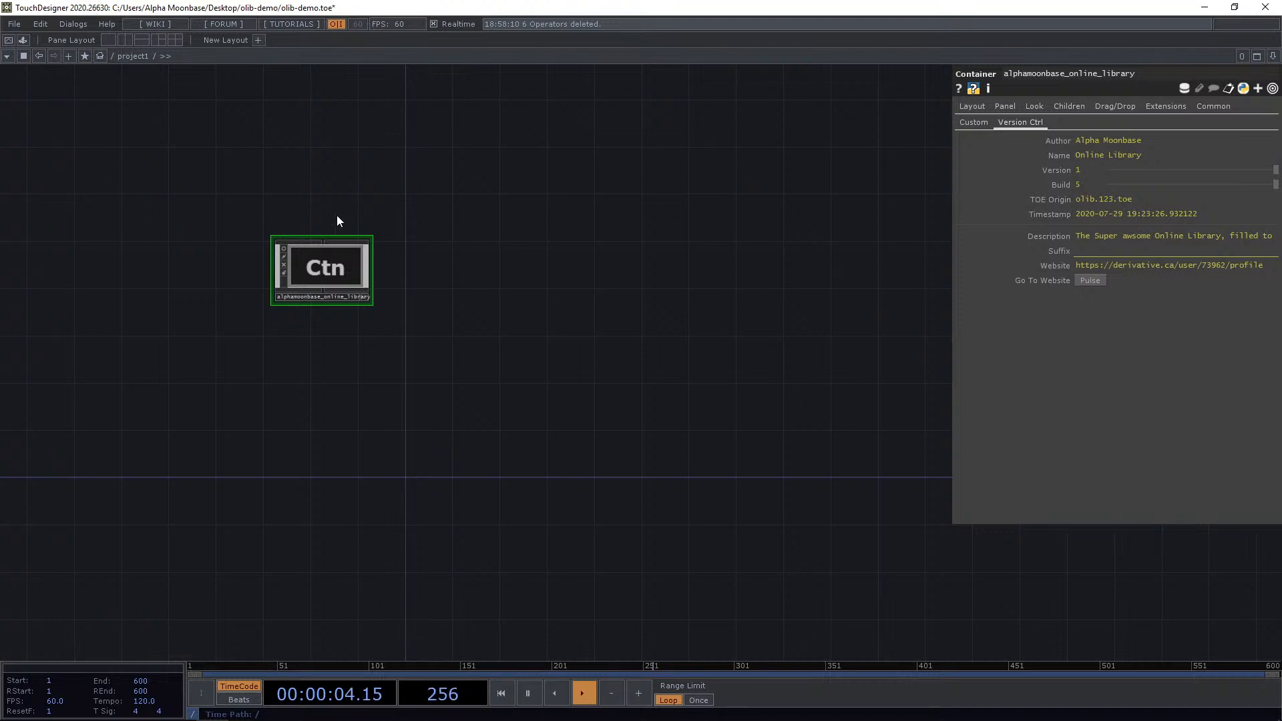
scroll(279, 244, up, 3)
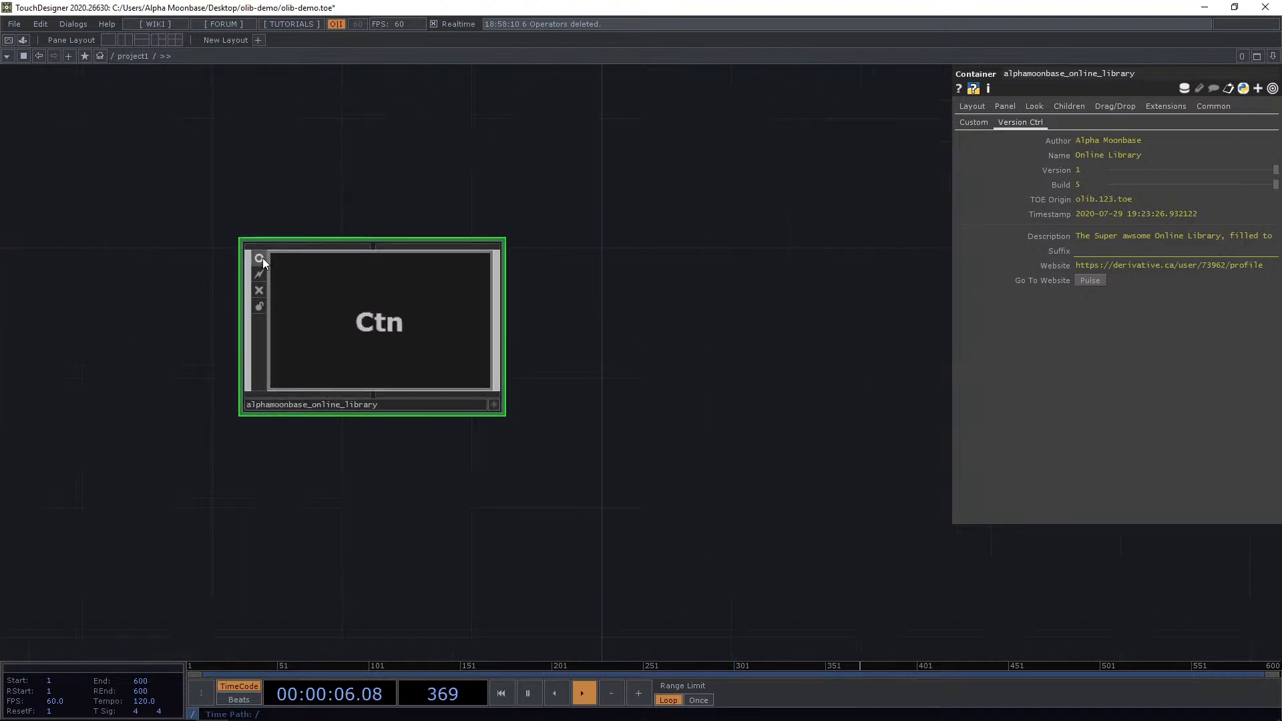
click(259, 258)
scroll(353, 194, down, 2)
scroll(385, 187, down, 1)
drag(470, 218, 480, 259)
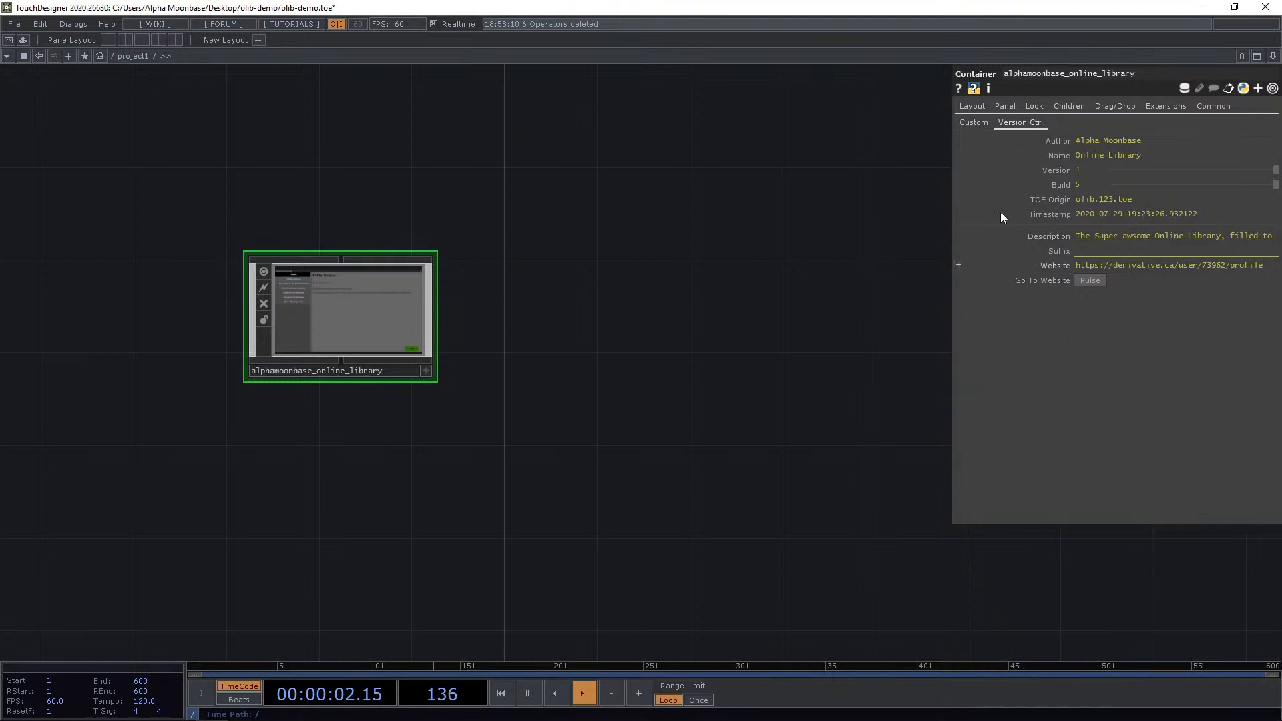
Open the component's Custom parameters and pulse Open to launch the OLIB window.
click(979, 124)
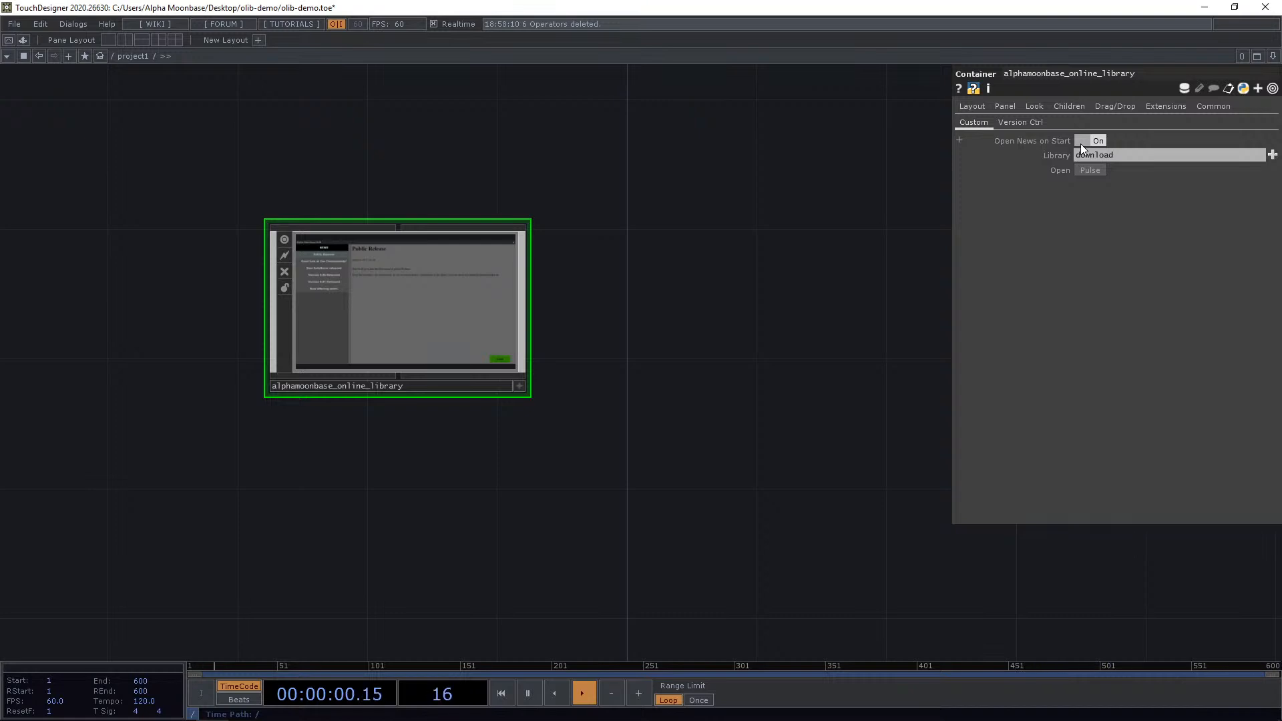
scroll(387, 307, up, 5)
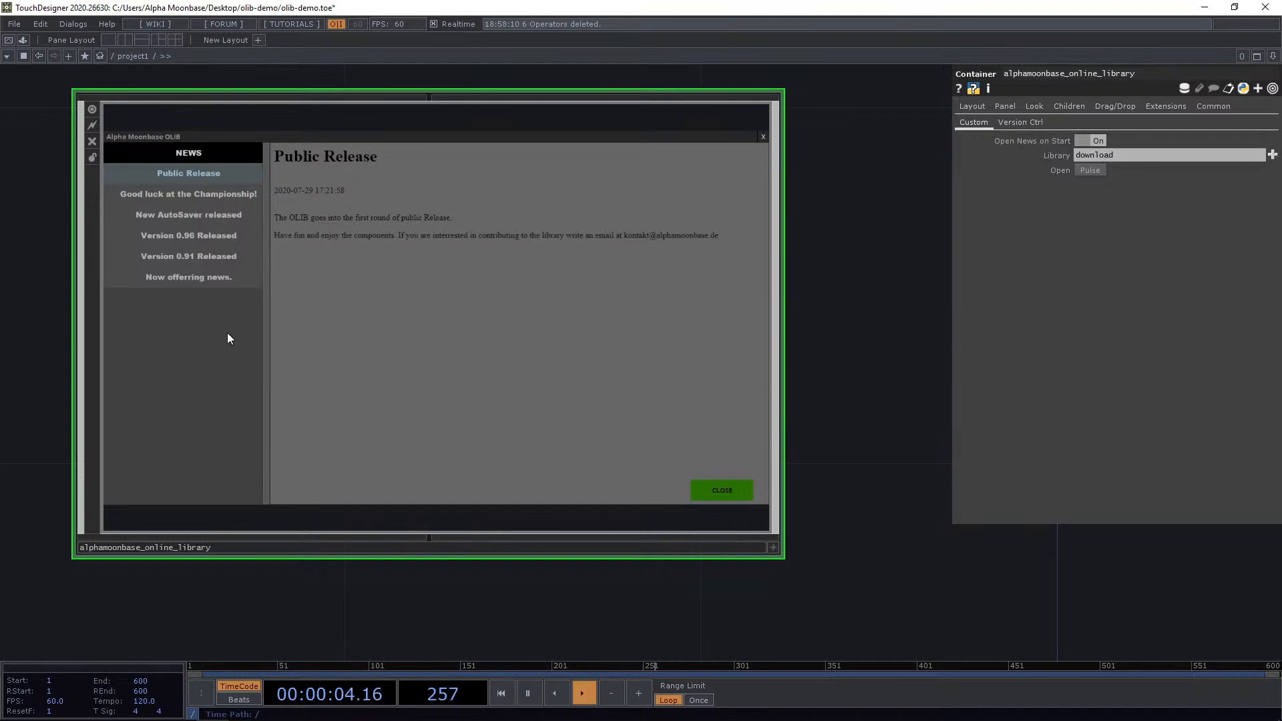
scroll(280, 300, down, 2)
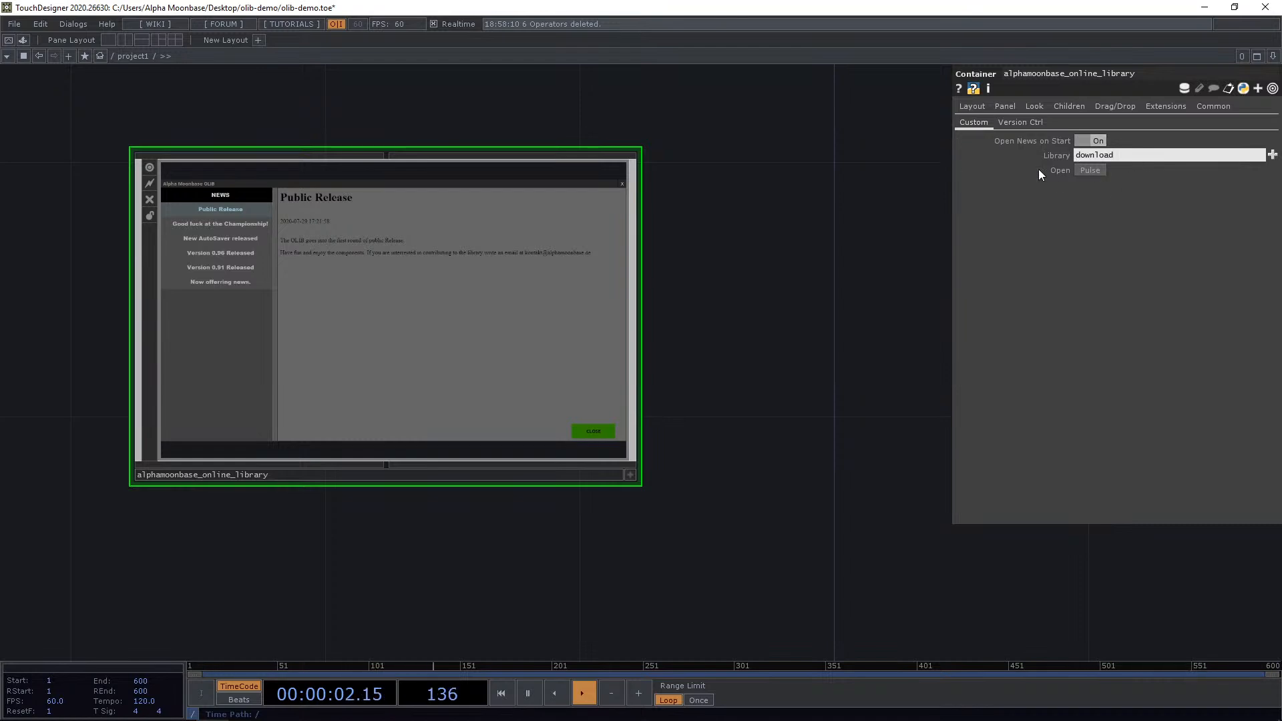
click(1094, 172)
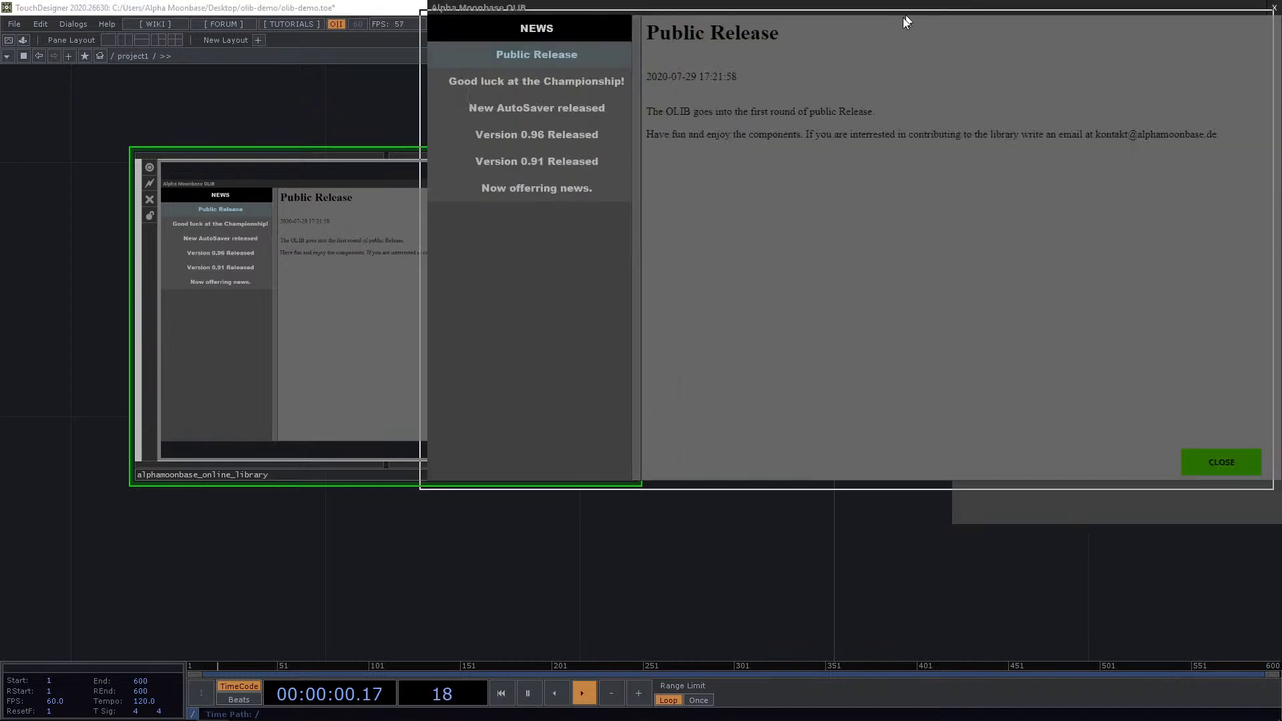
Close the OLIB window and deactivate the node's viewer.
drag(903, 17, 712, 74)
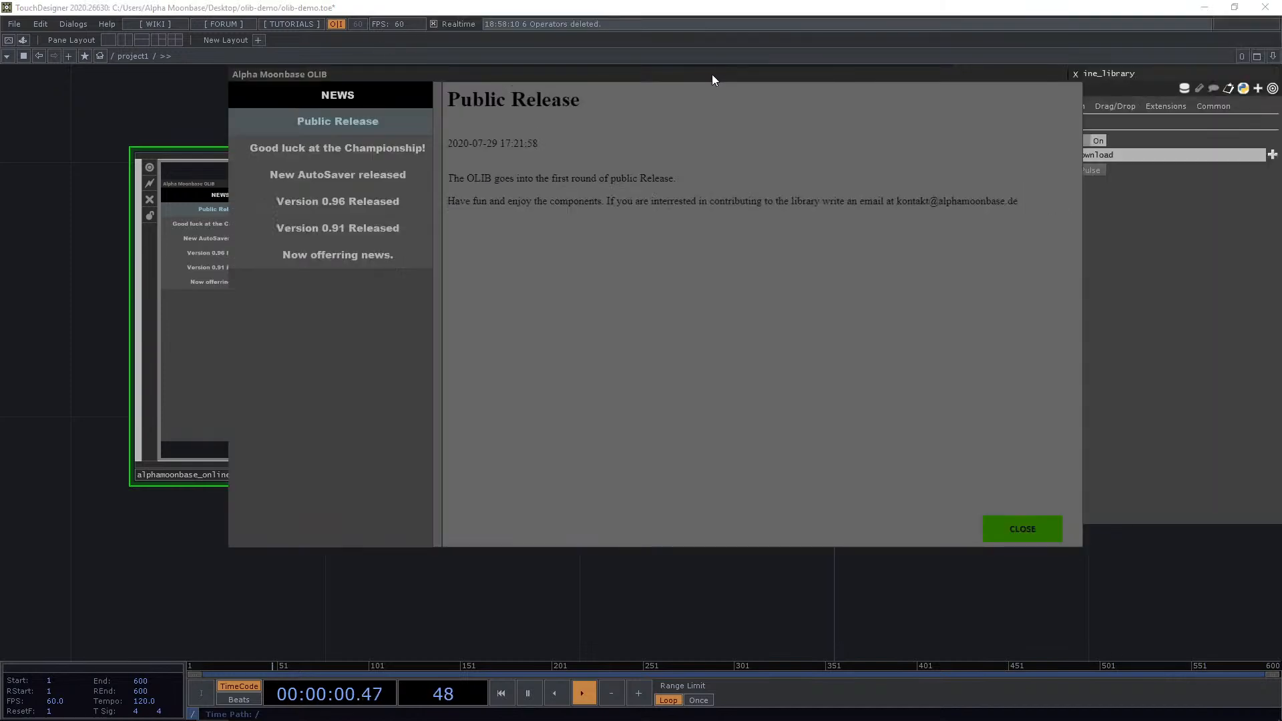
click(1075, 74)
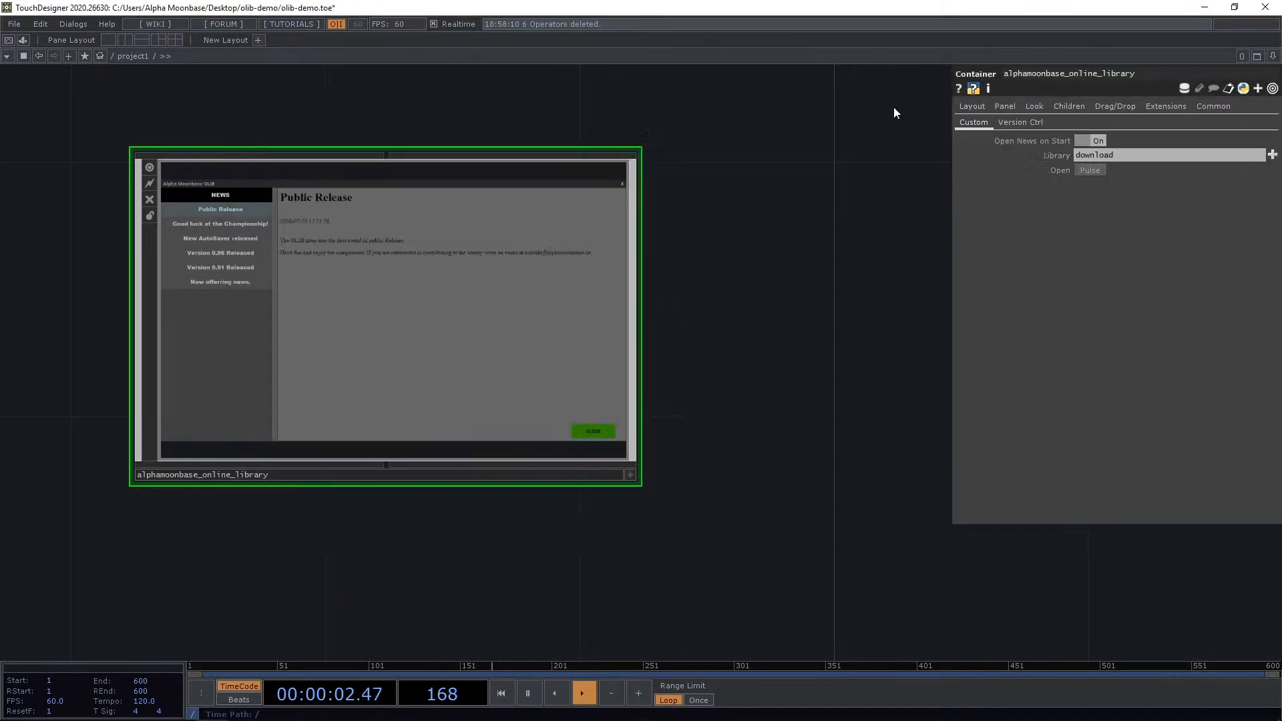
click(148, 167)
drag(724, 266, 446, 327)
scroll(447, 327, down, 3)
scroll(447, 327, down, 3)
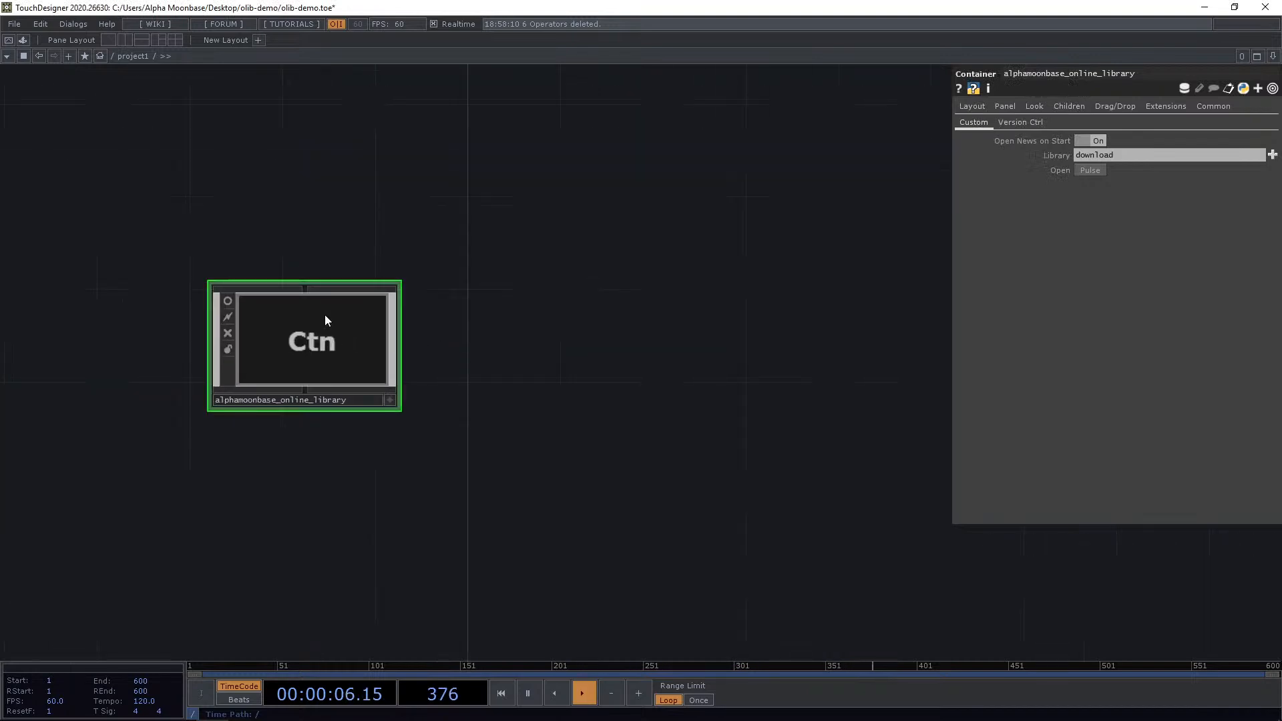
drag(324, 315, 160, 199)
drag(396, 359, 512, 445)
drag(252, 289, 133, 126)
drag(380, 334, 519, 427)
scroll(520, 427, down, 3)
drag(350, 306, 196, 201)
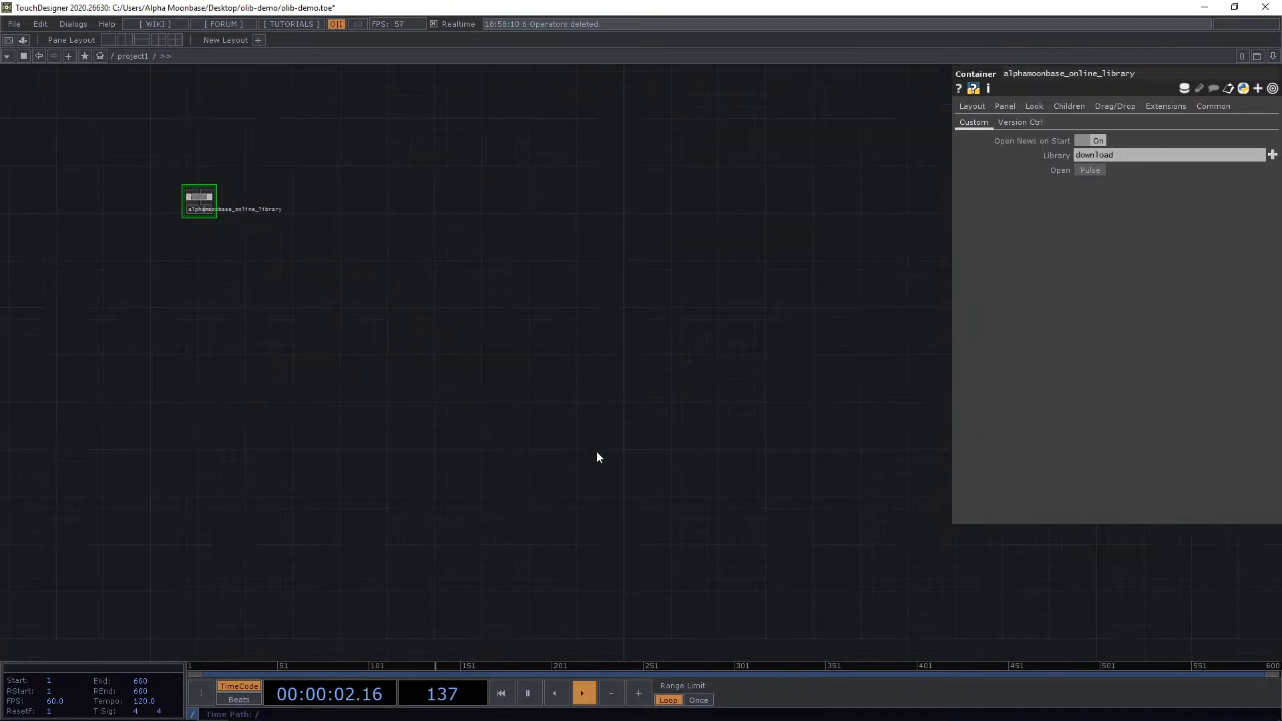
drag(682, 501, 523, 352)
drag(531, 472, 523, 503)
drag(425, 453, 517, 357)
scroll(514, 419, up, 4)
drag(538, 464, 487, 423)
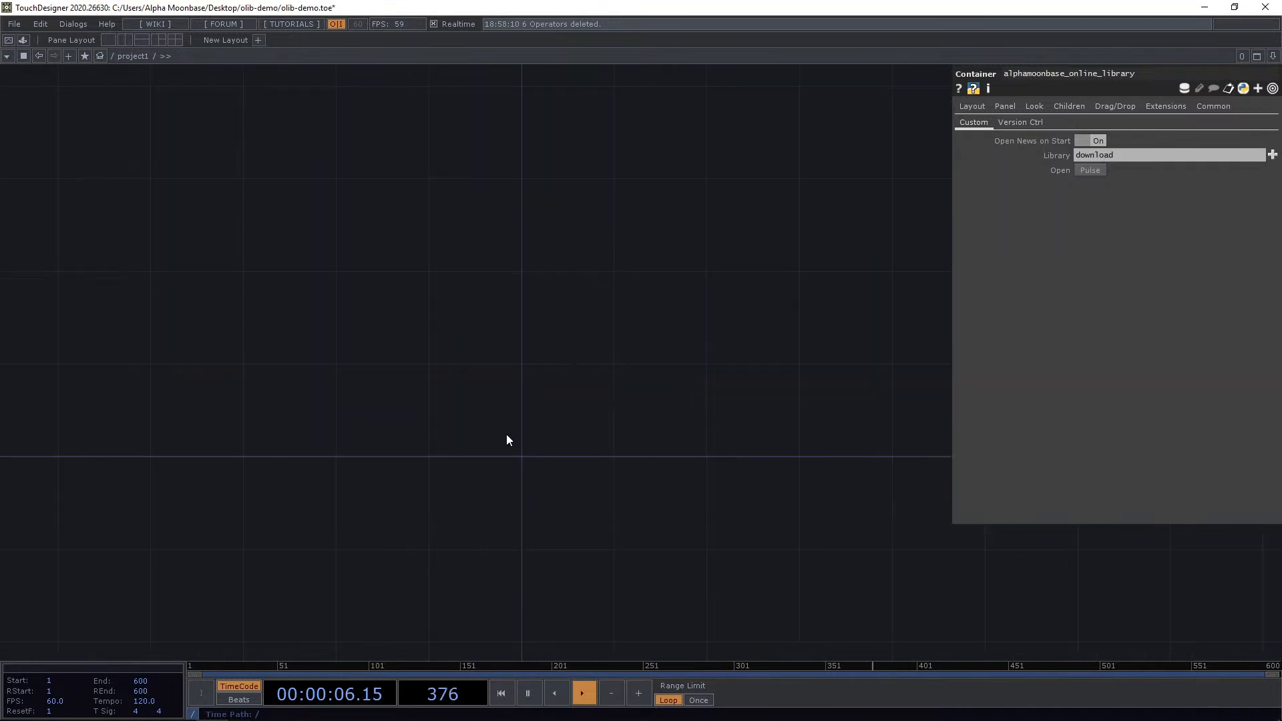
drag(598, 414, 551, 381)
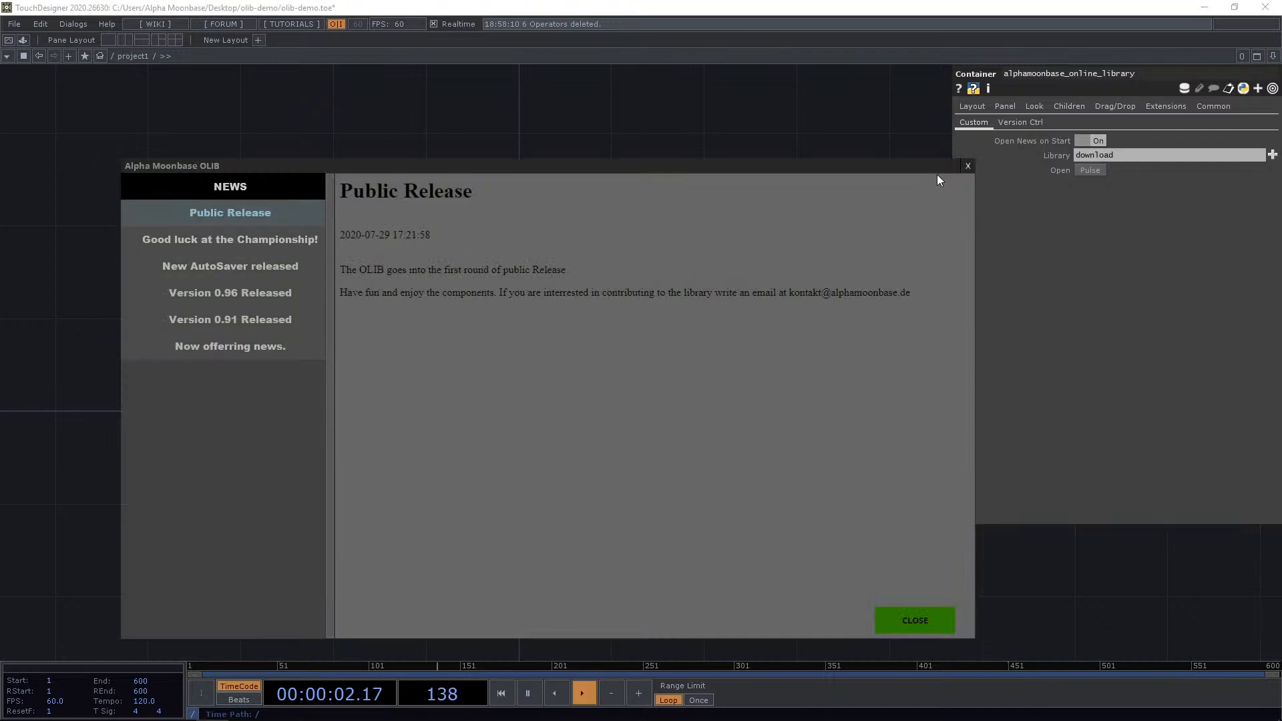
Read through each entry in the OLIB news list, from Public Release to Now offering news.
click(968, 167)
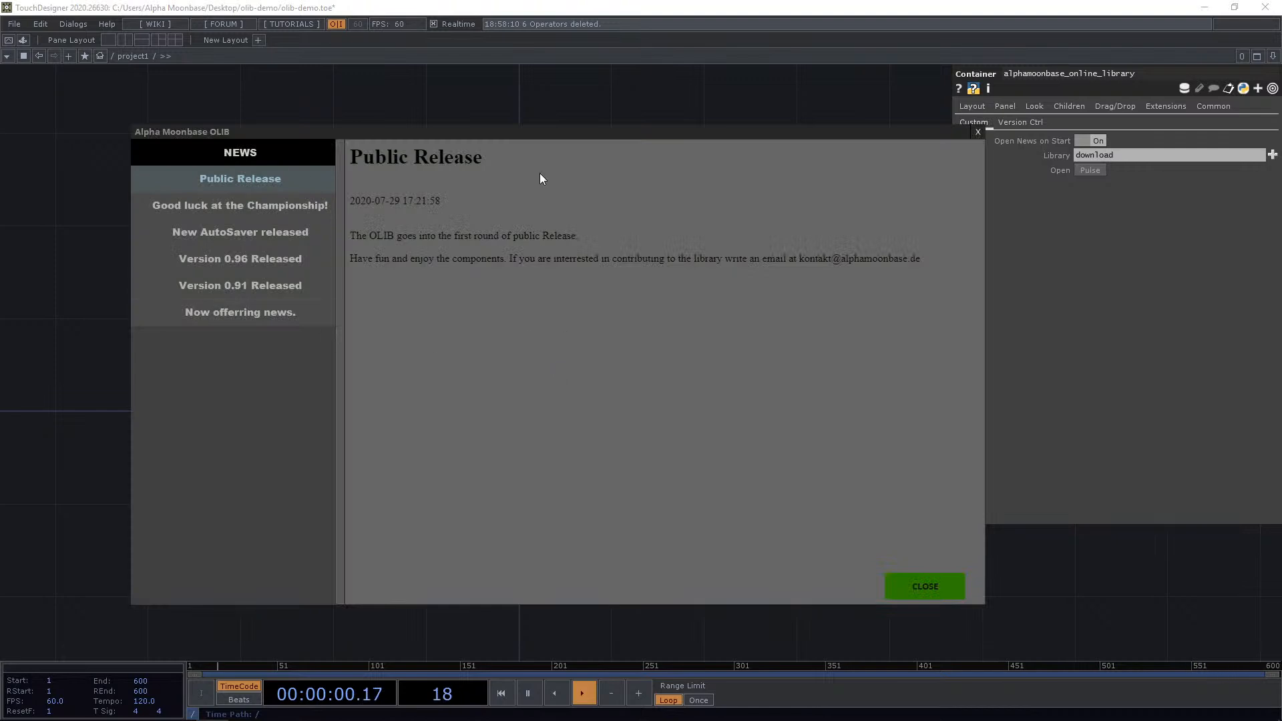
click(293, 207)
click(260, 232)
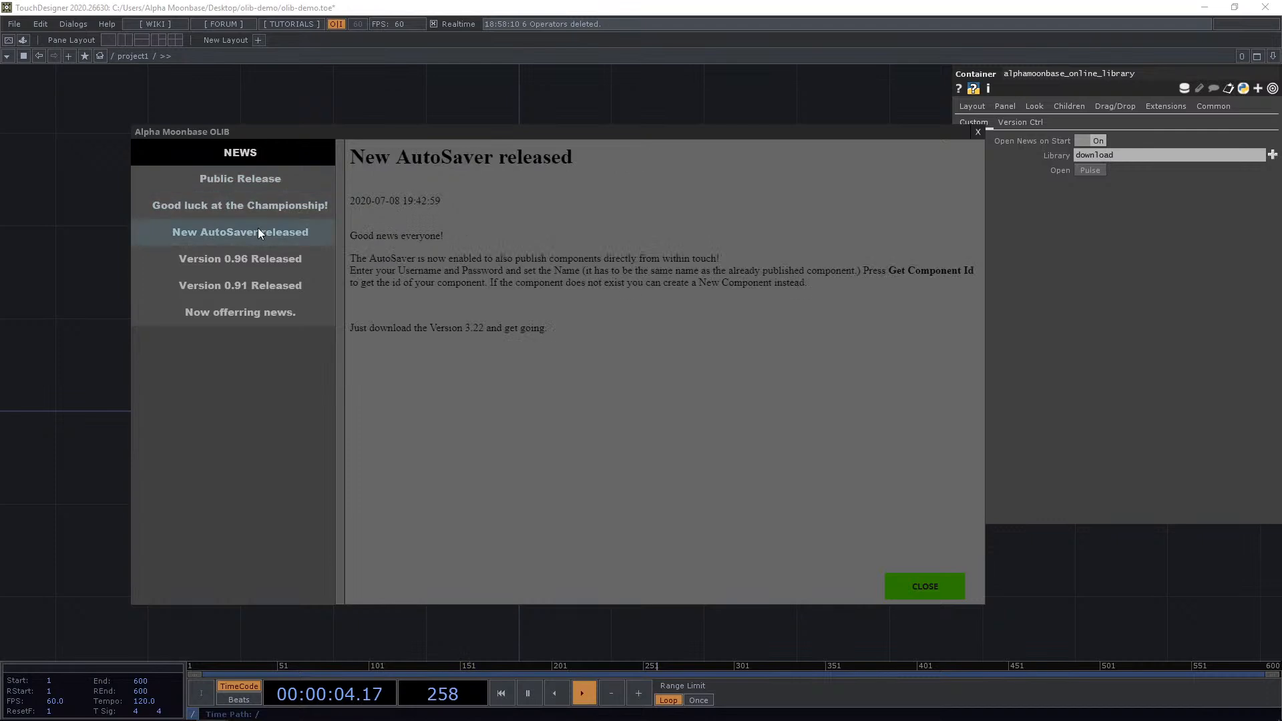
click(274, 257)
click(274, 286)
click(263, 316)
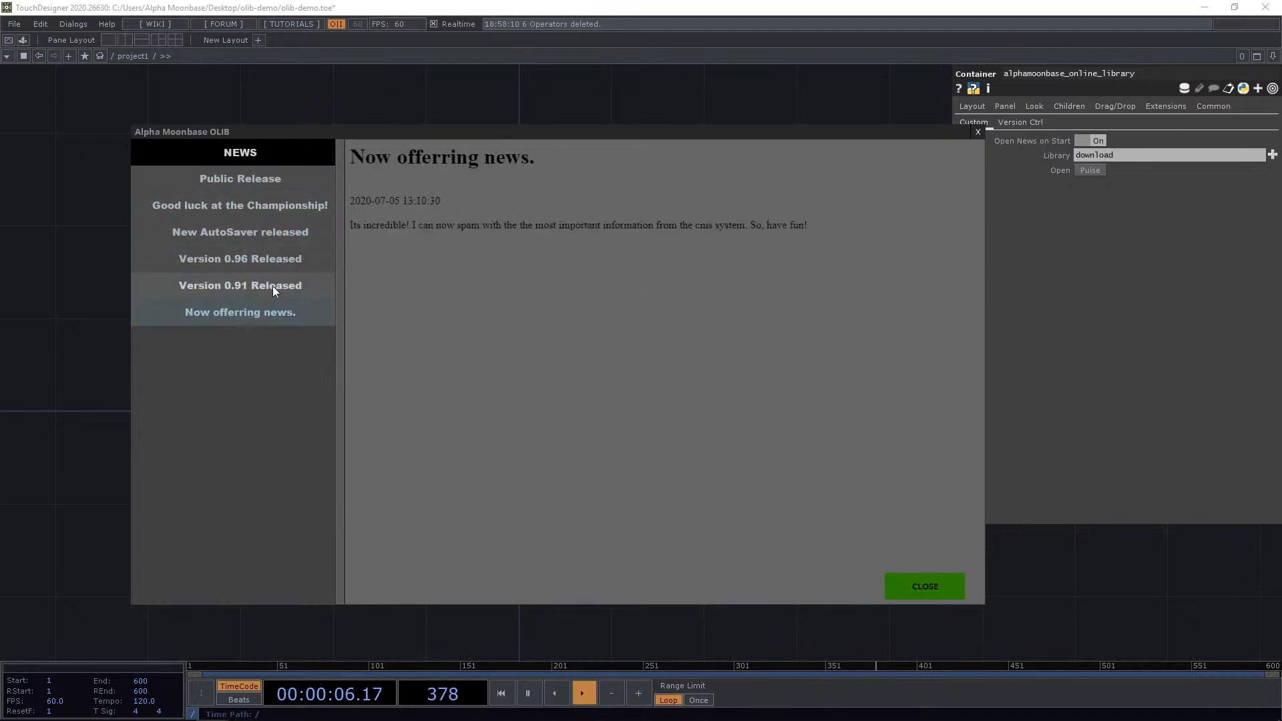
click(272, 286)
click(271, 267)
click(264, 289)
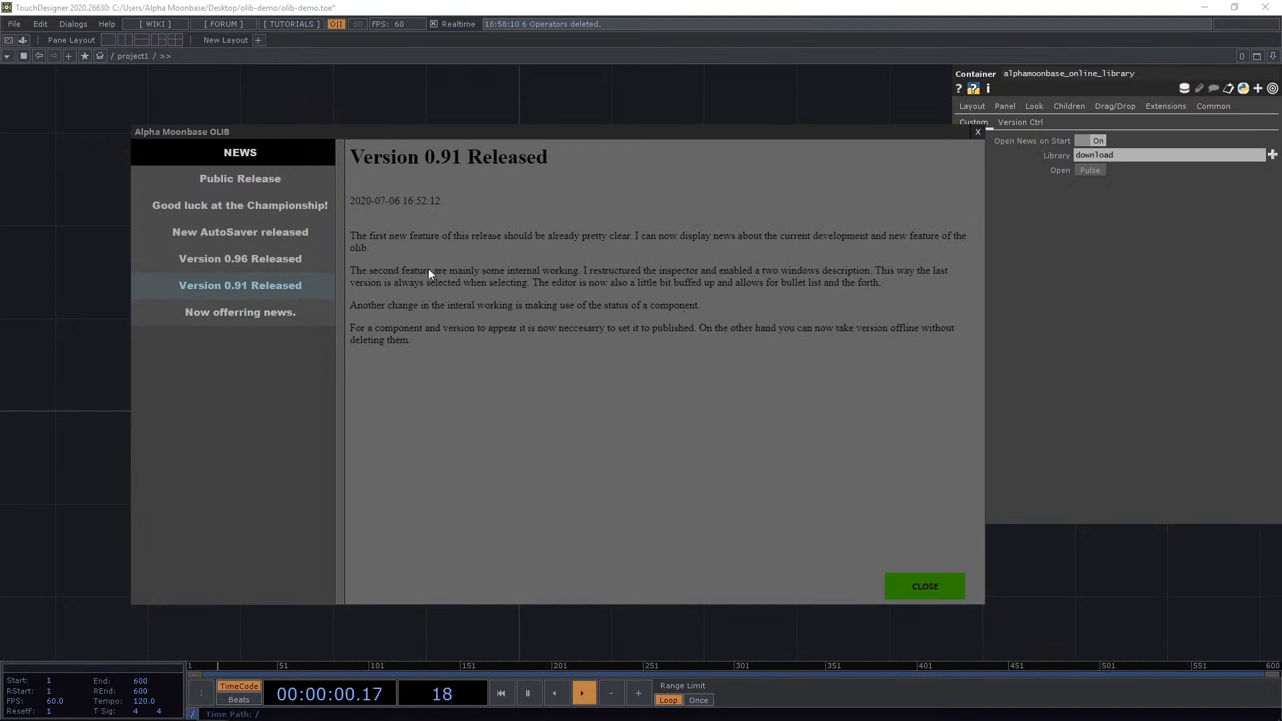
click(298, 258)
click(277, 234)
click(290, 208)
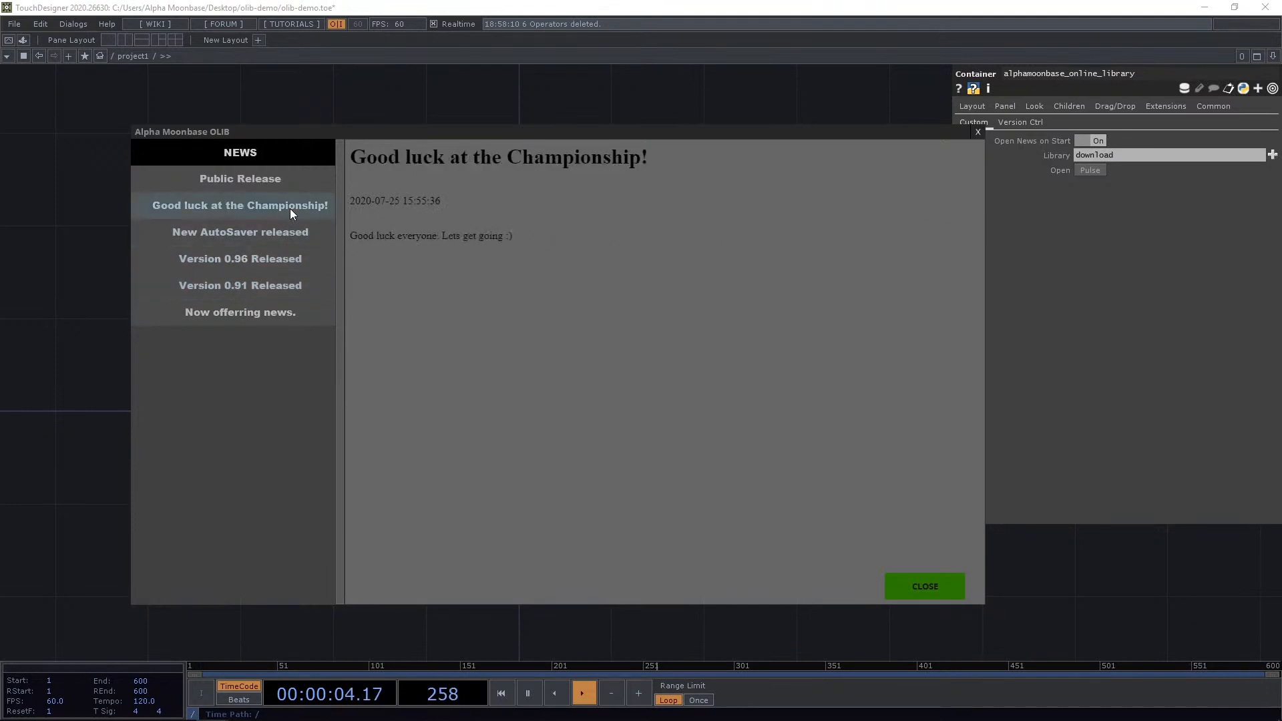
click(274, 222)
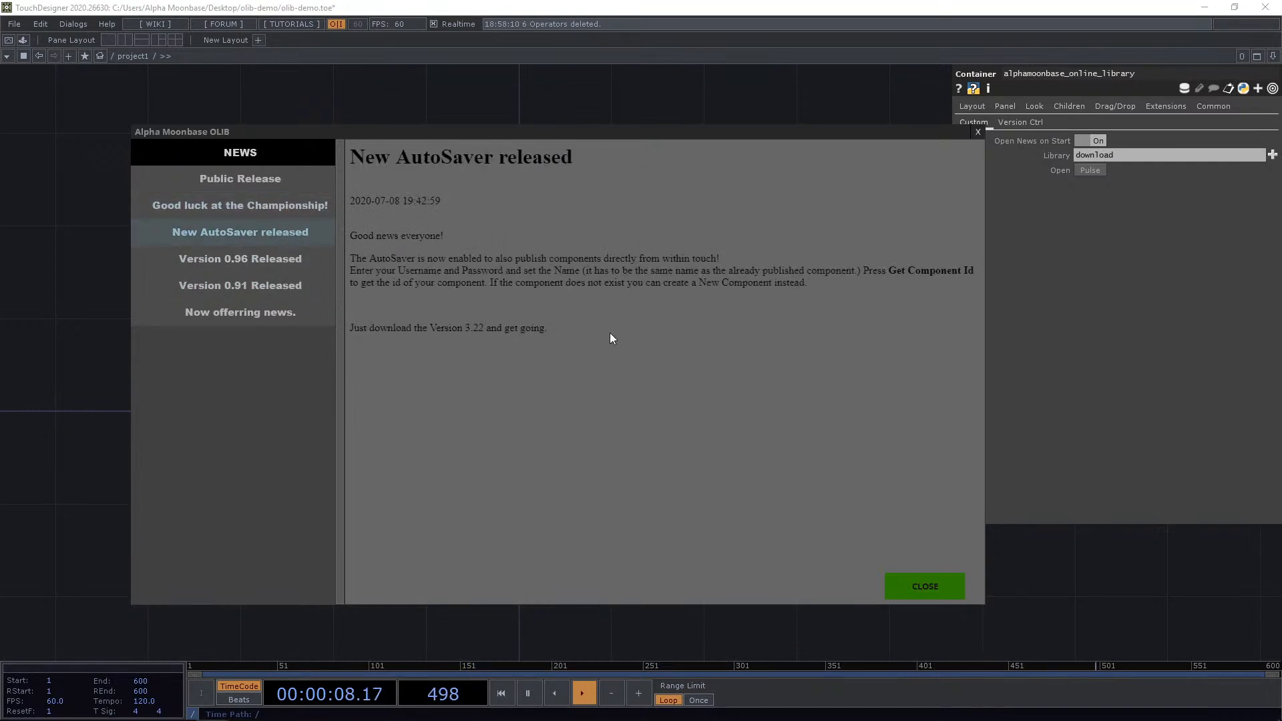
click(269, 183)
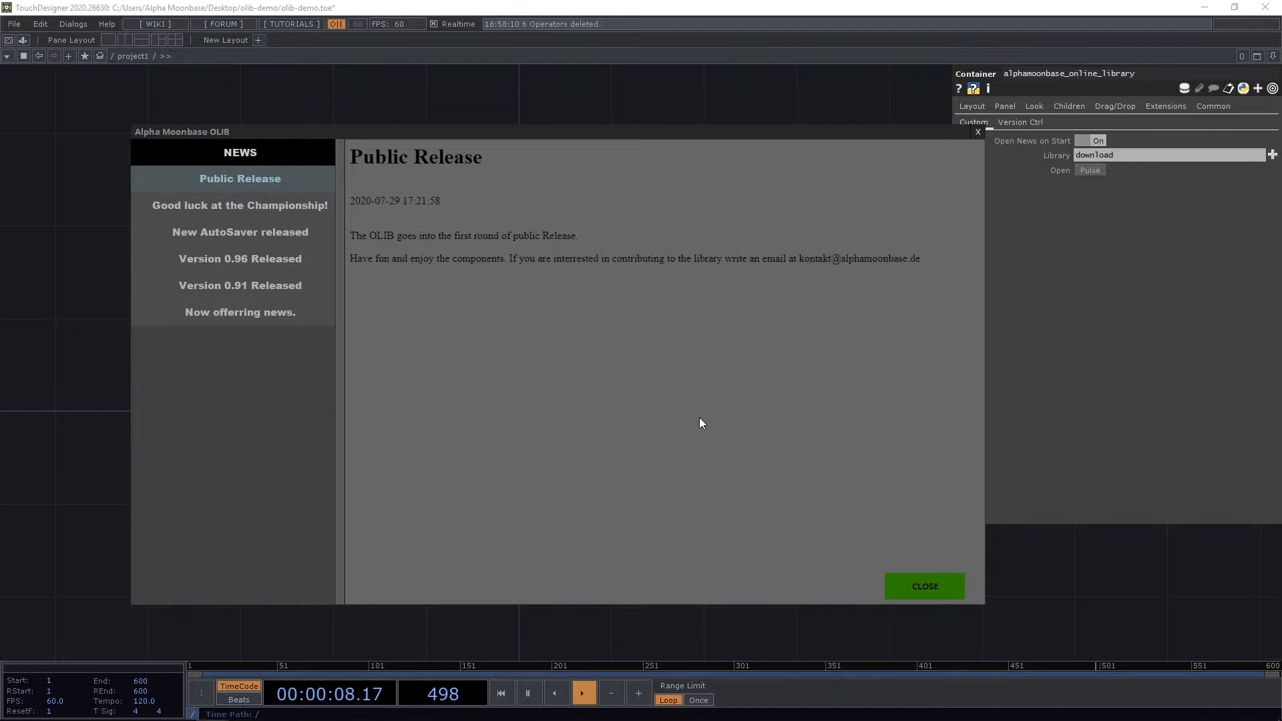
Turn Open News on Start off and close the news panel to reach the component library.
click(1082, 140)
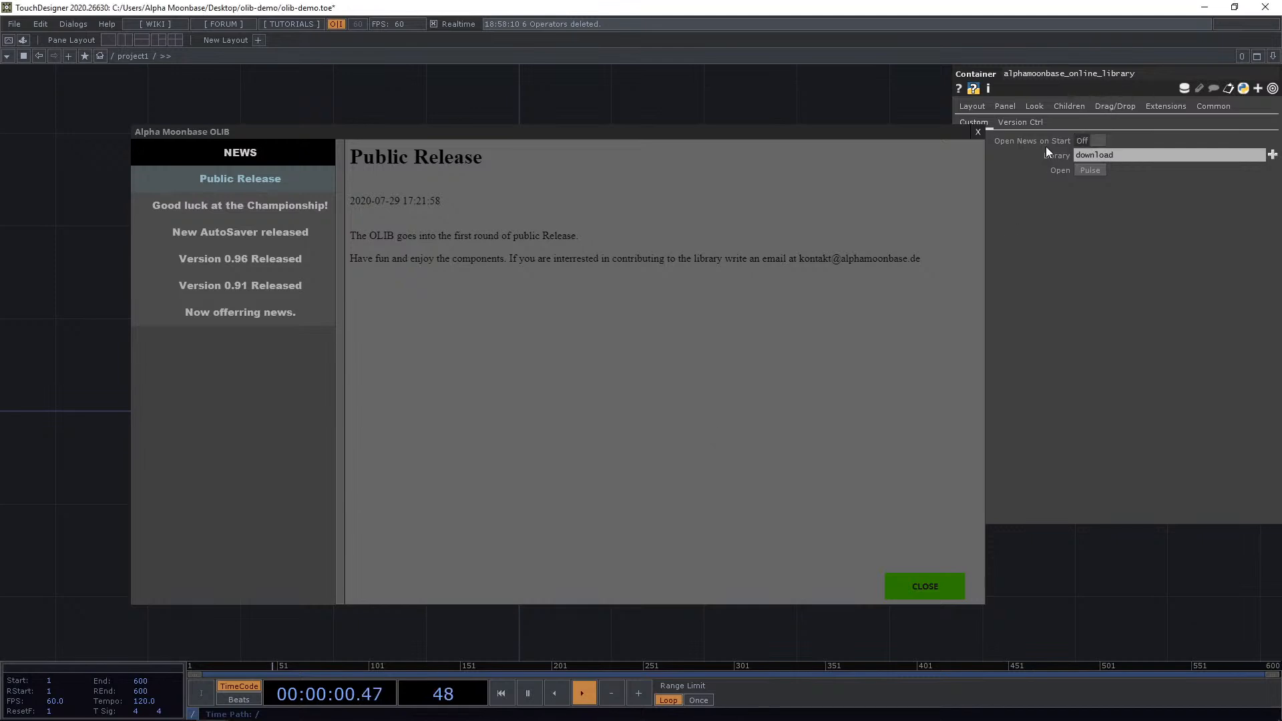
click(916, 591)
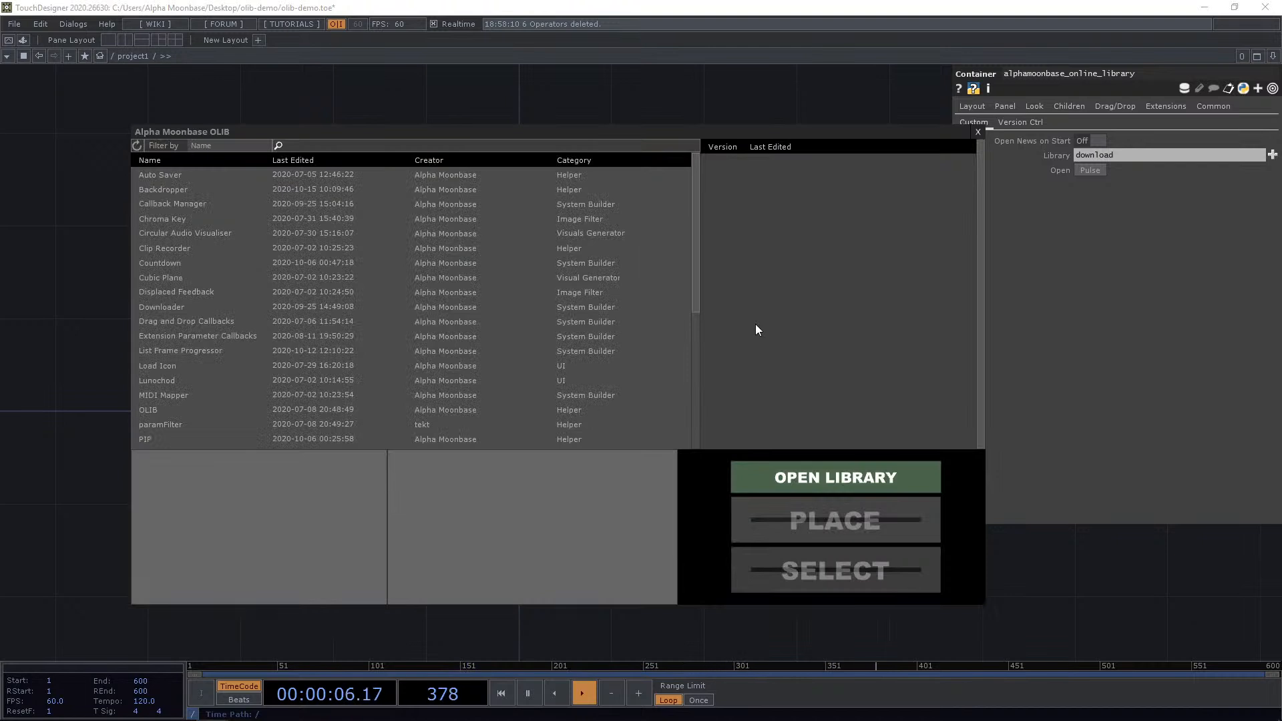
Scroll through the list of available library components to review names, creators and categories.
scroll(603, 327, down, 4)
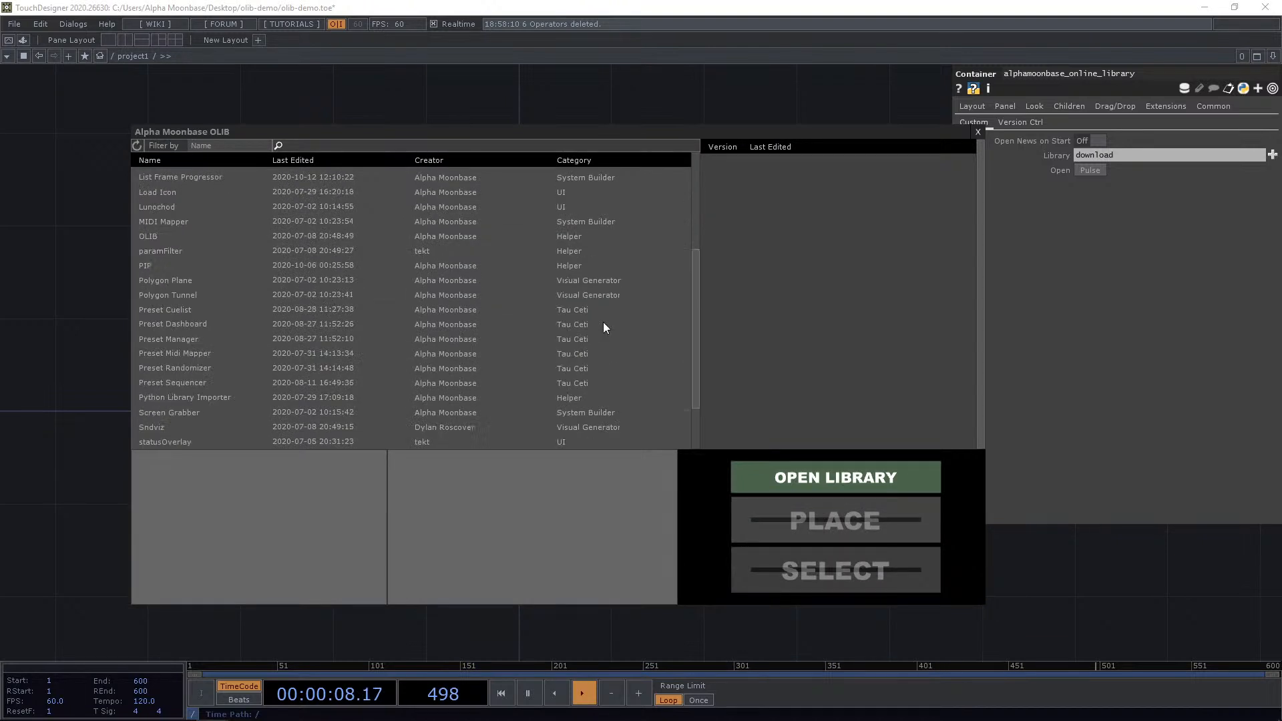
drag(696, 330, 692, 229)
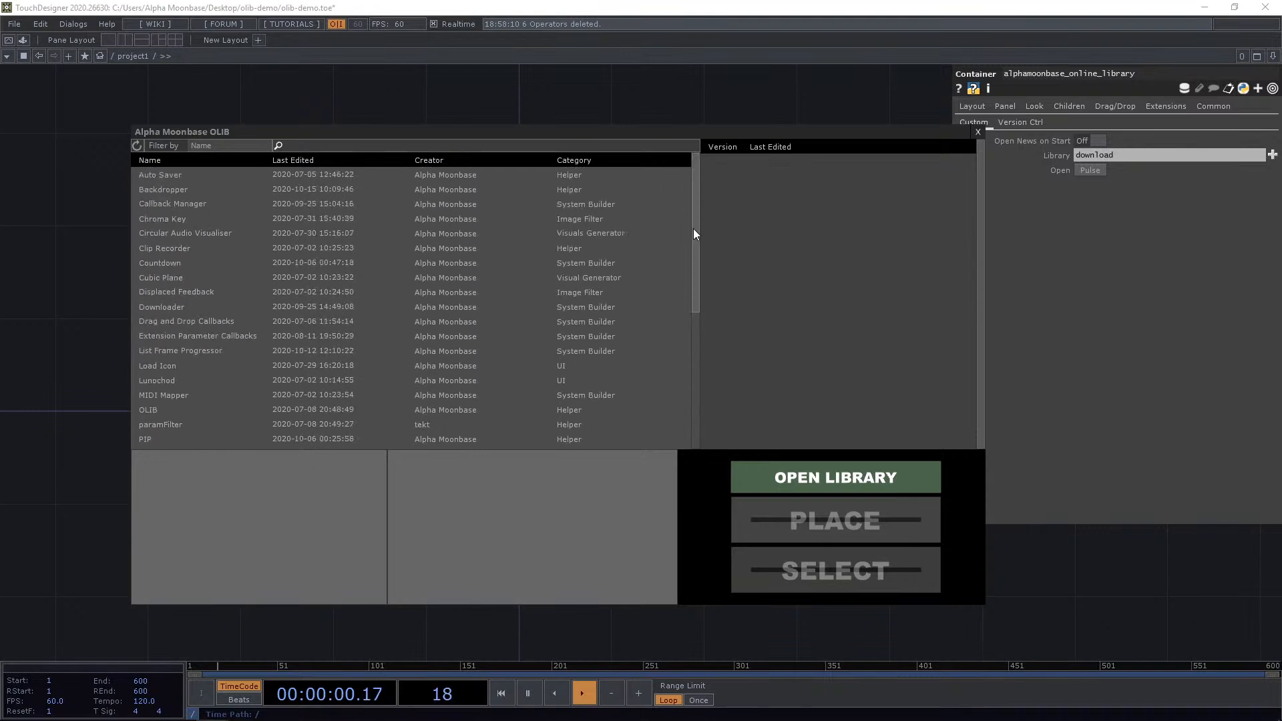
scroll(505, 272, down, 6)
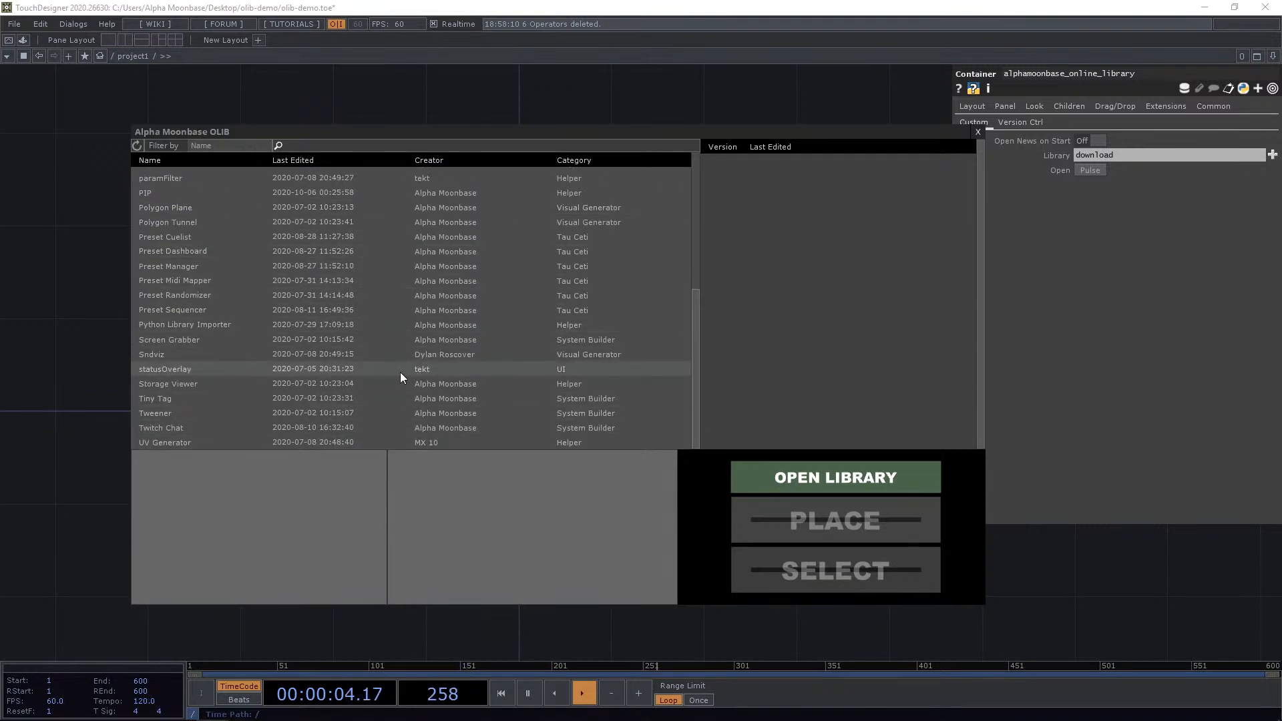
scroll(402, 370, up, 3)
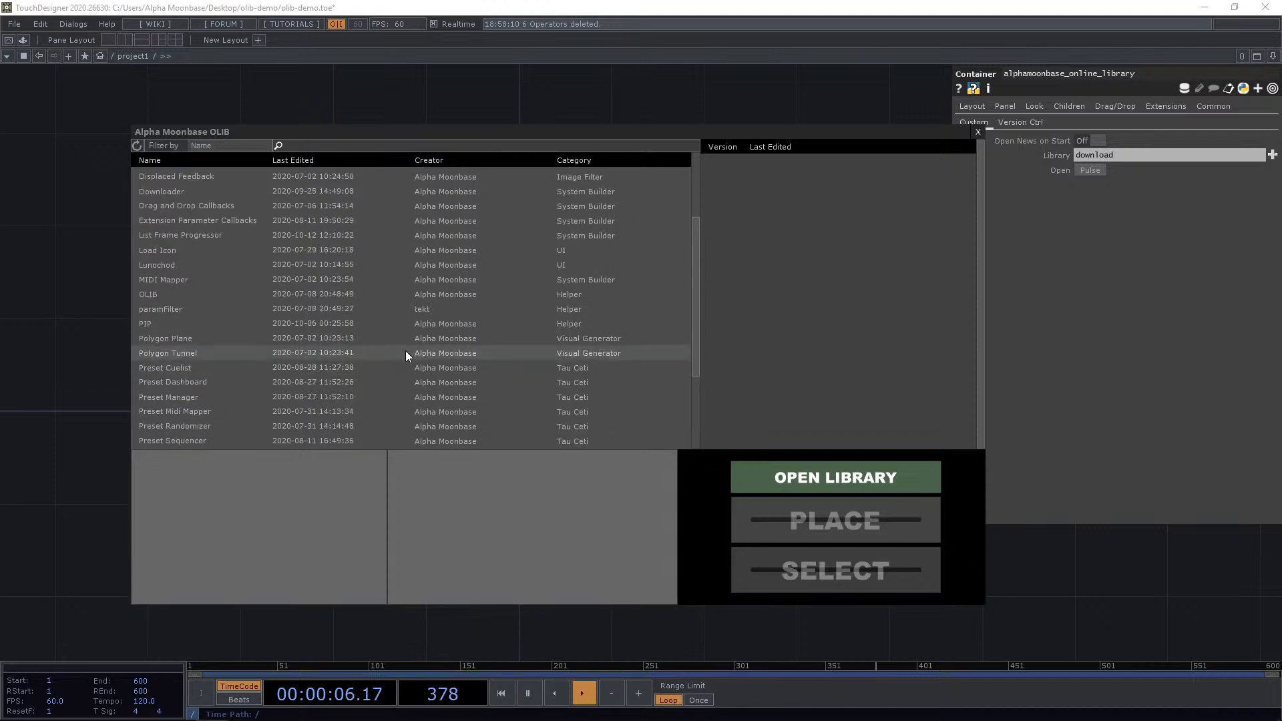
scroll(369, 369, up, 3)
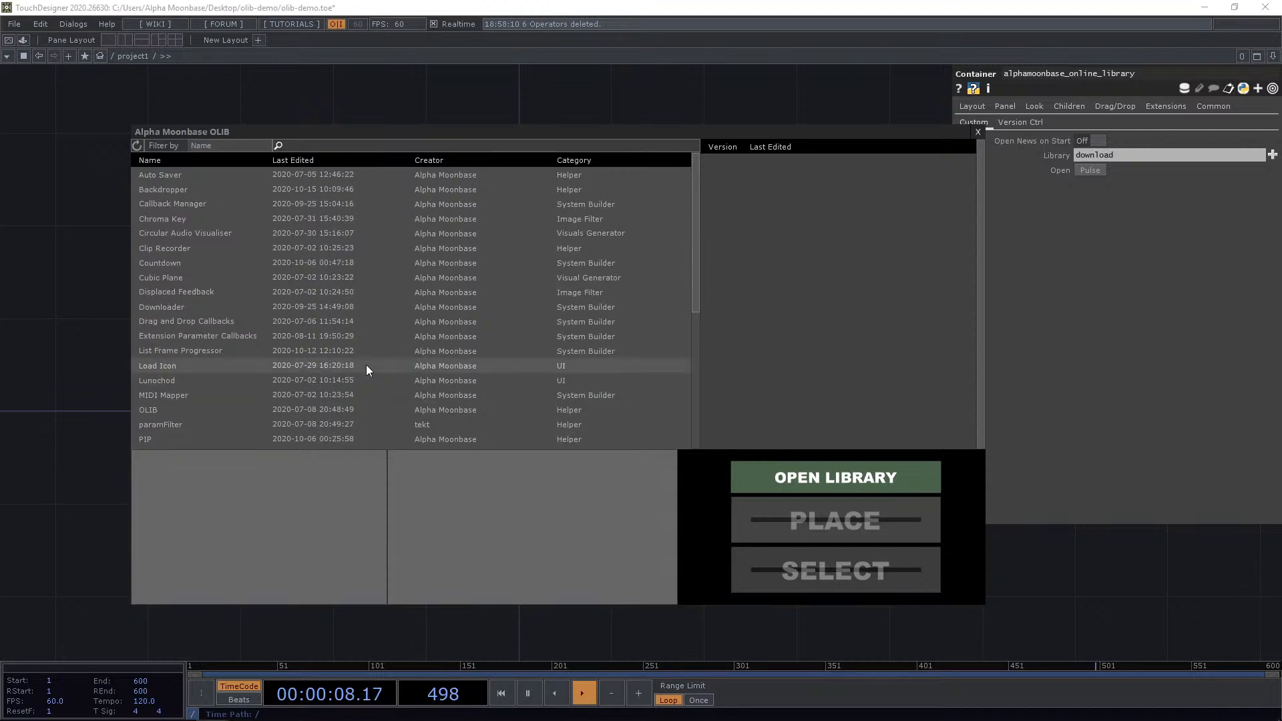
scroll(313, 290, down, 6)
scroll(335, 321, up, 6)
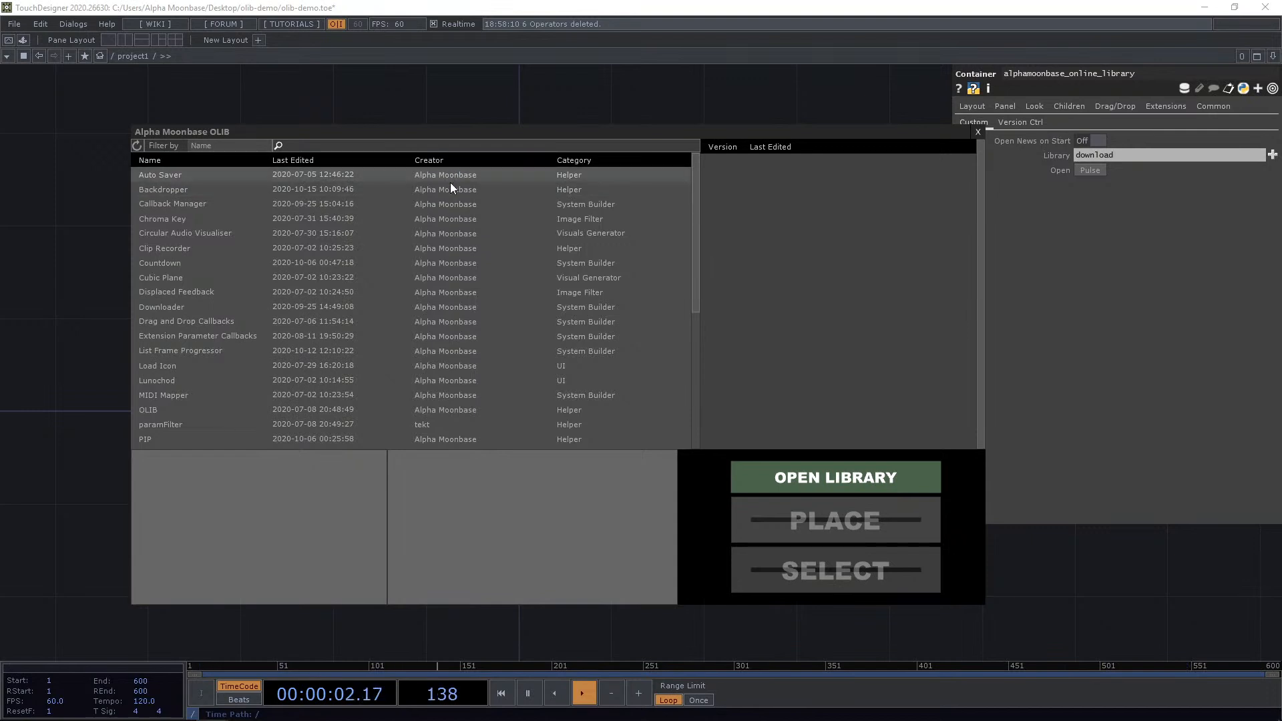
scroll(461, 310, down, 6)
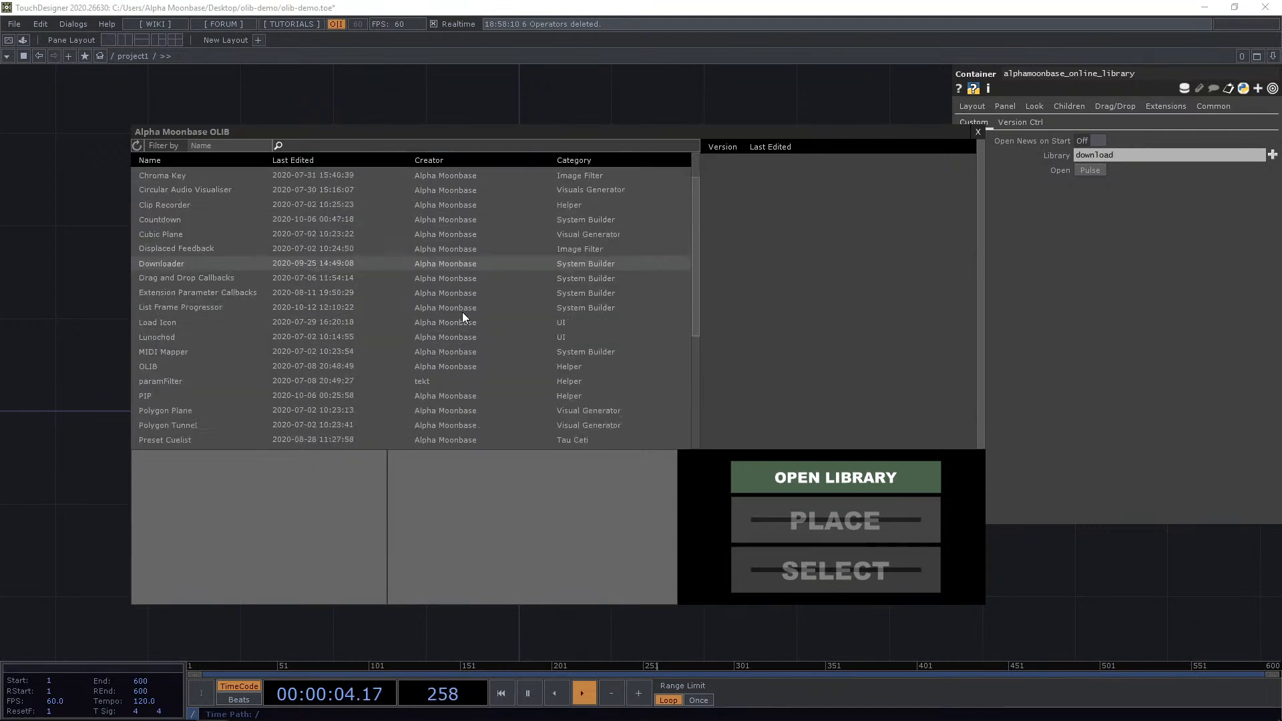
scroll(463, 319, up, 6)
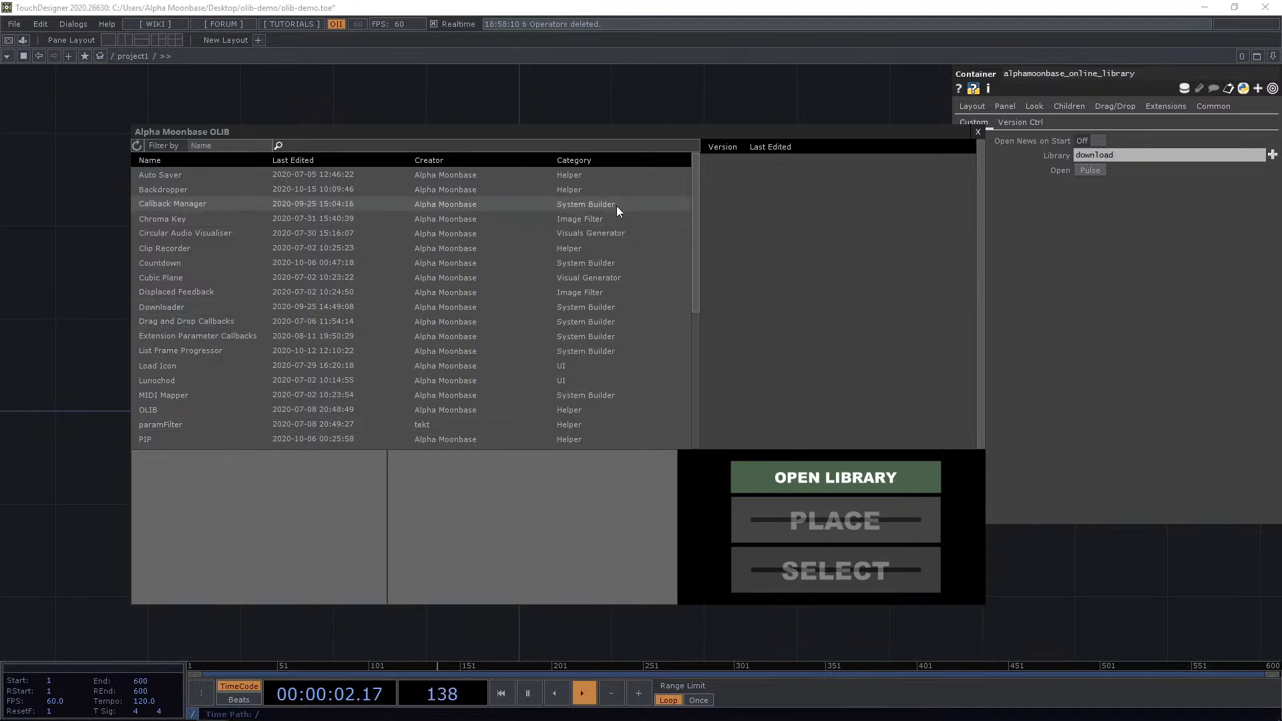
scroll(594, 217, down, 5)
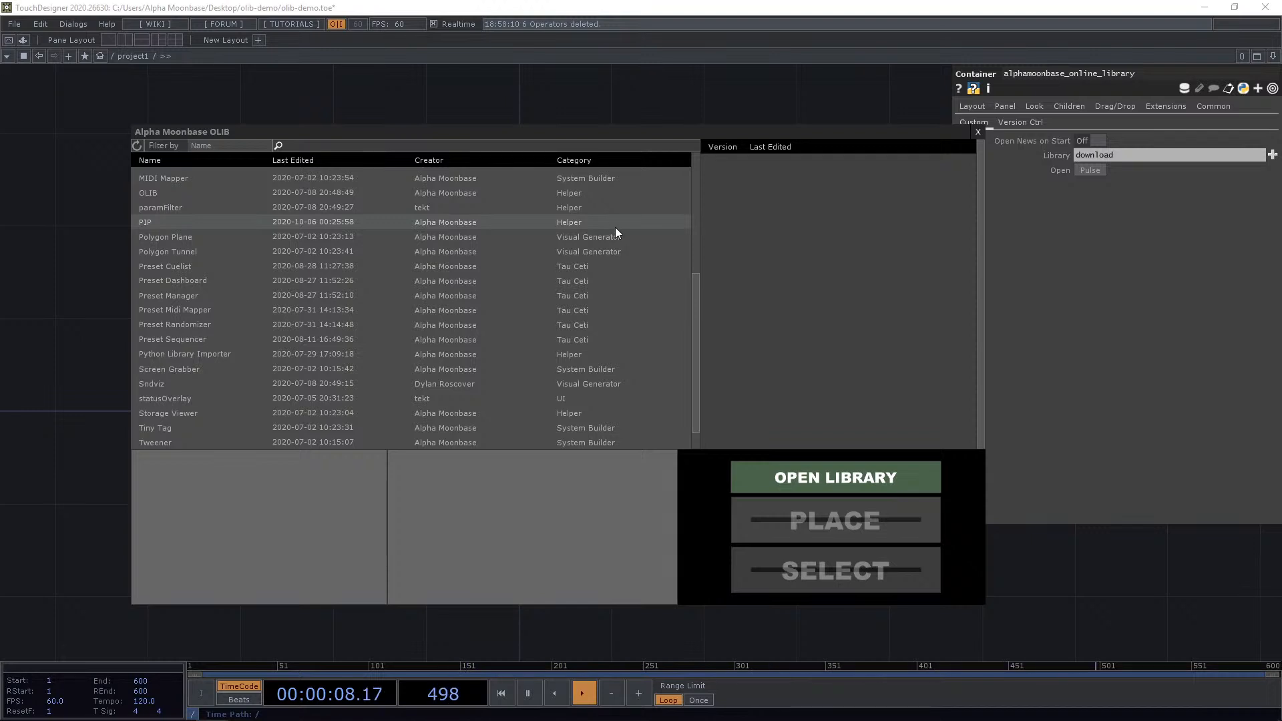
scroll(615, 230, up, 5)
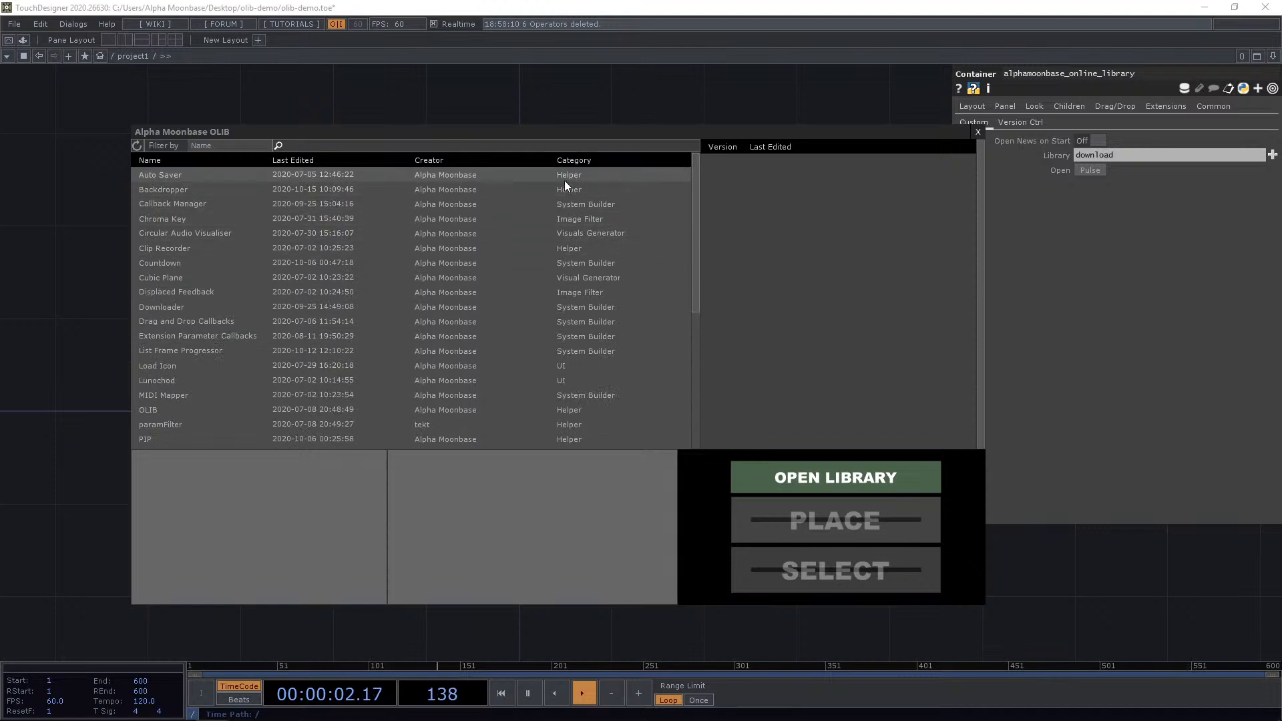
Sort the component list by Category and scroll through the grouped components.
click(602, 166)
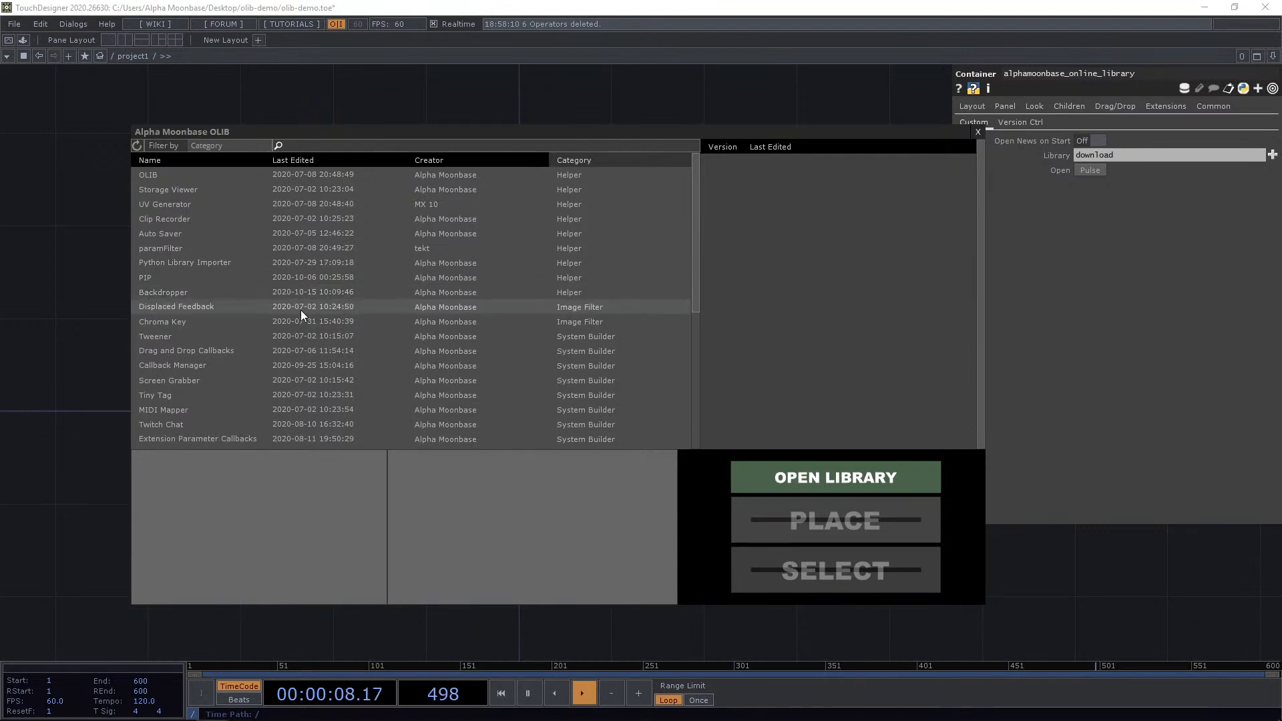
drag(698, 281, 695, 289)
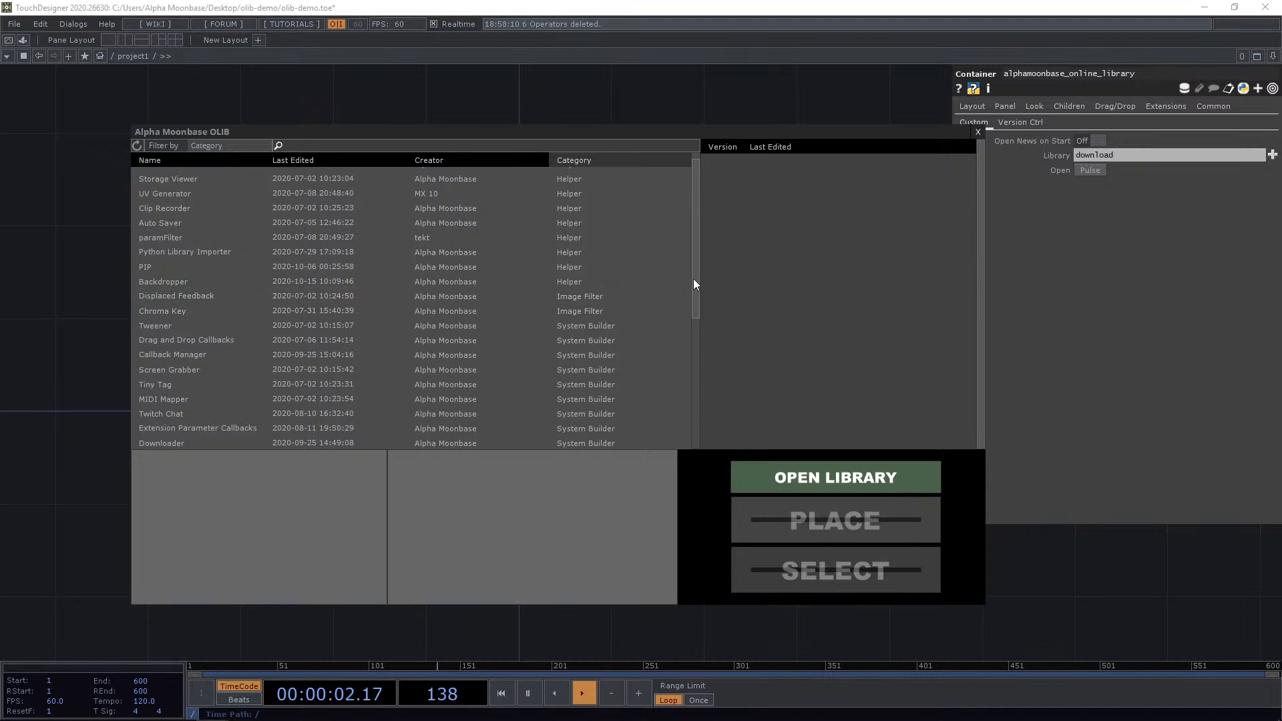
drag(693, 279, 695, 283)
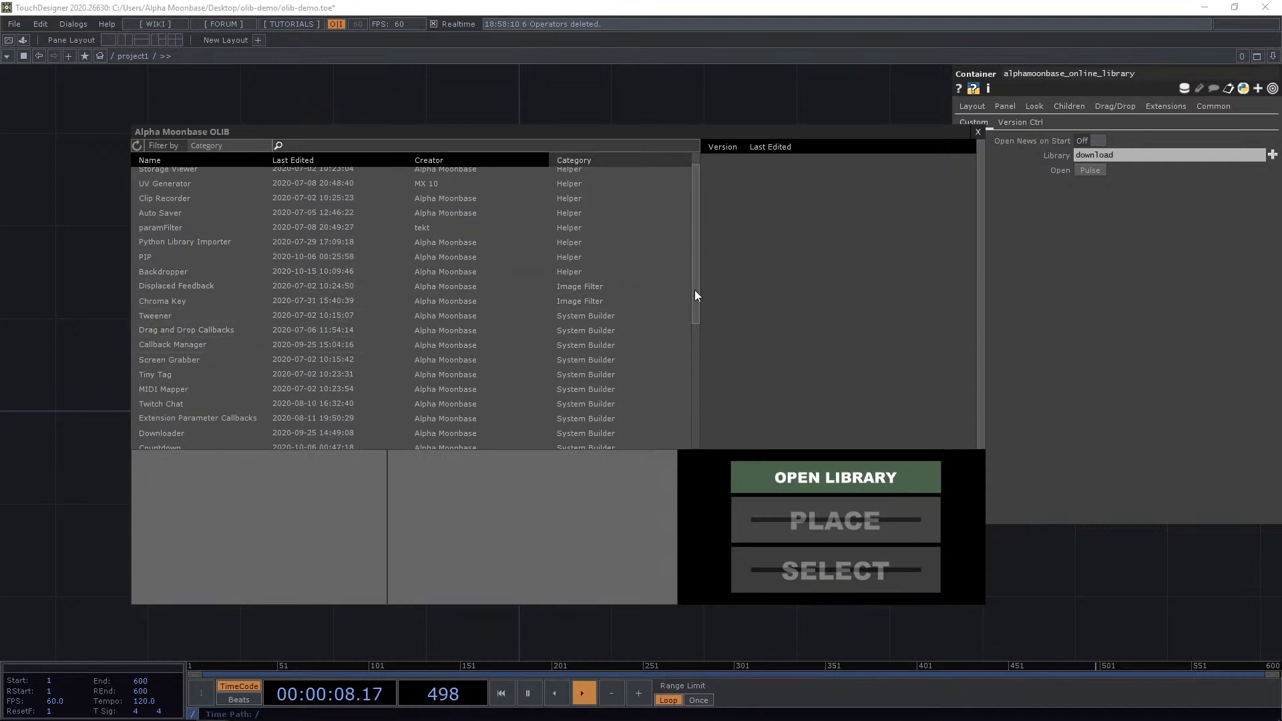
drag(694, 292, 695, 327)
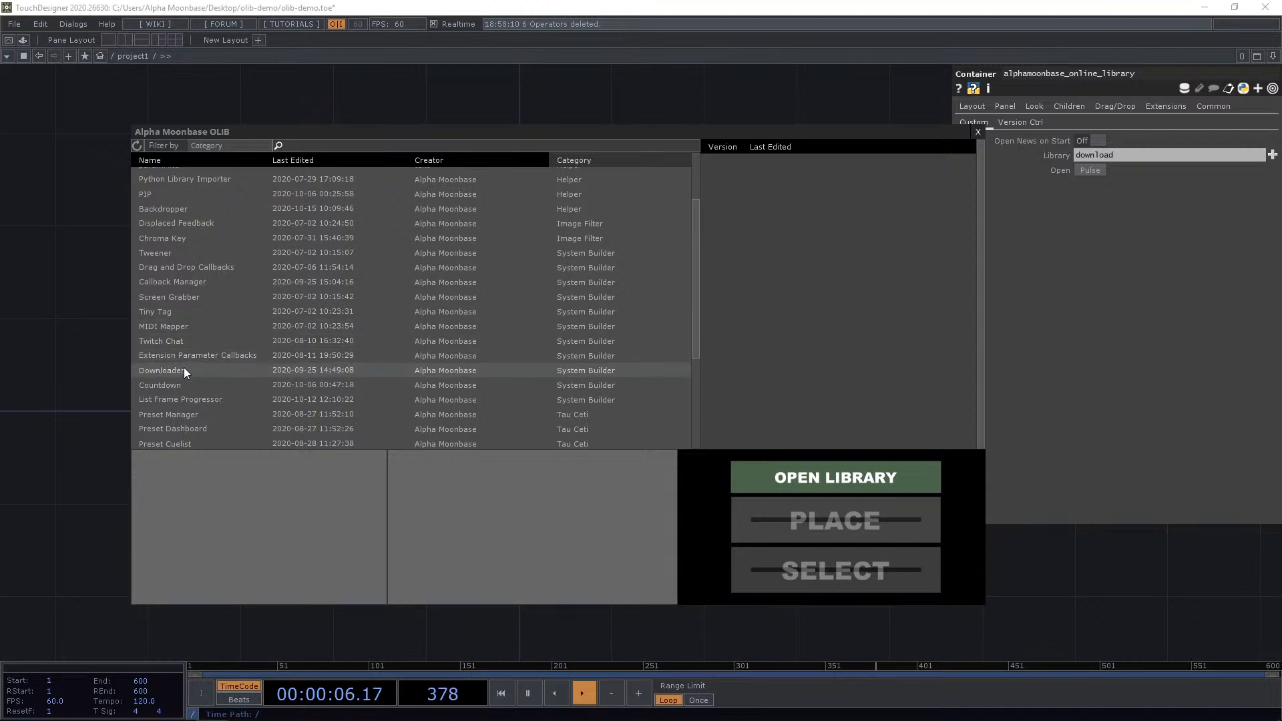
scroll(185, 368, down, 1)
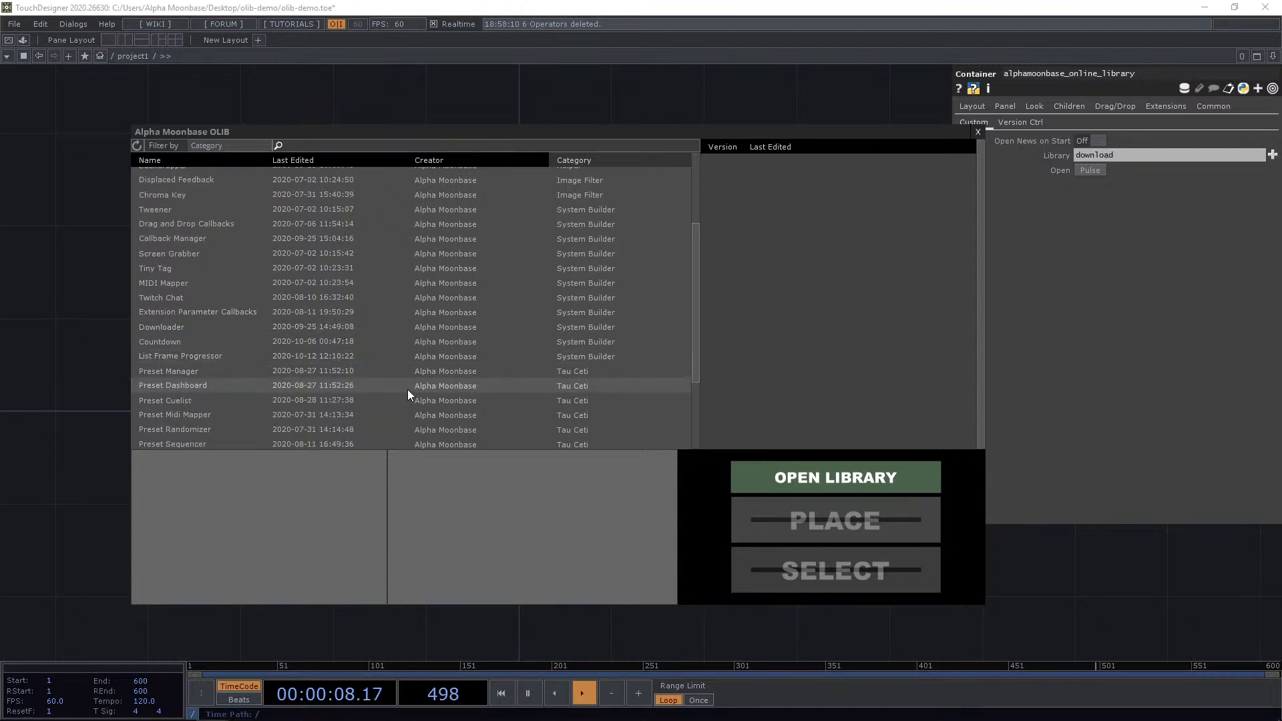
drag(693, 306, 694, 342)
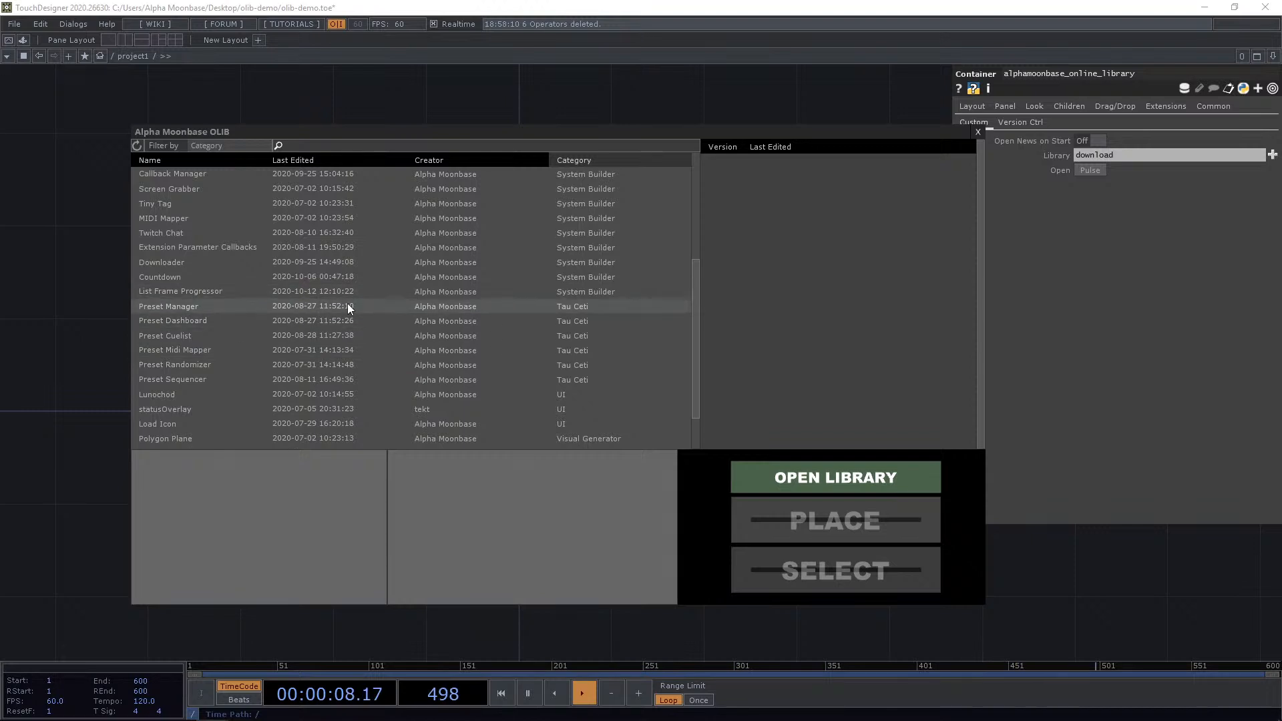
scroll(417, 312, down, 2)
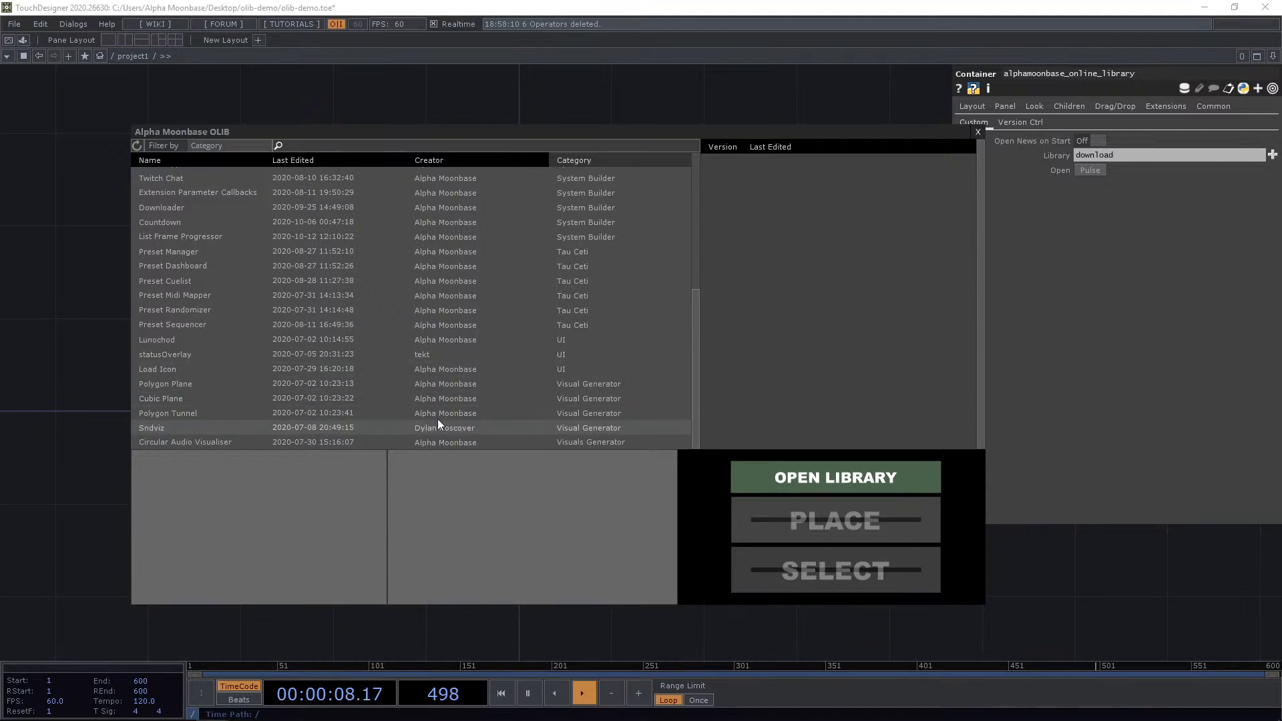
scroll(566, 387, up, 5)
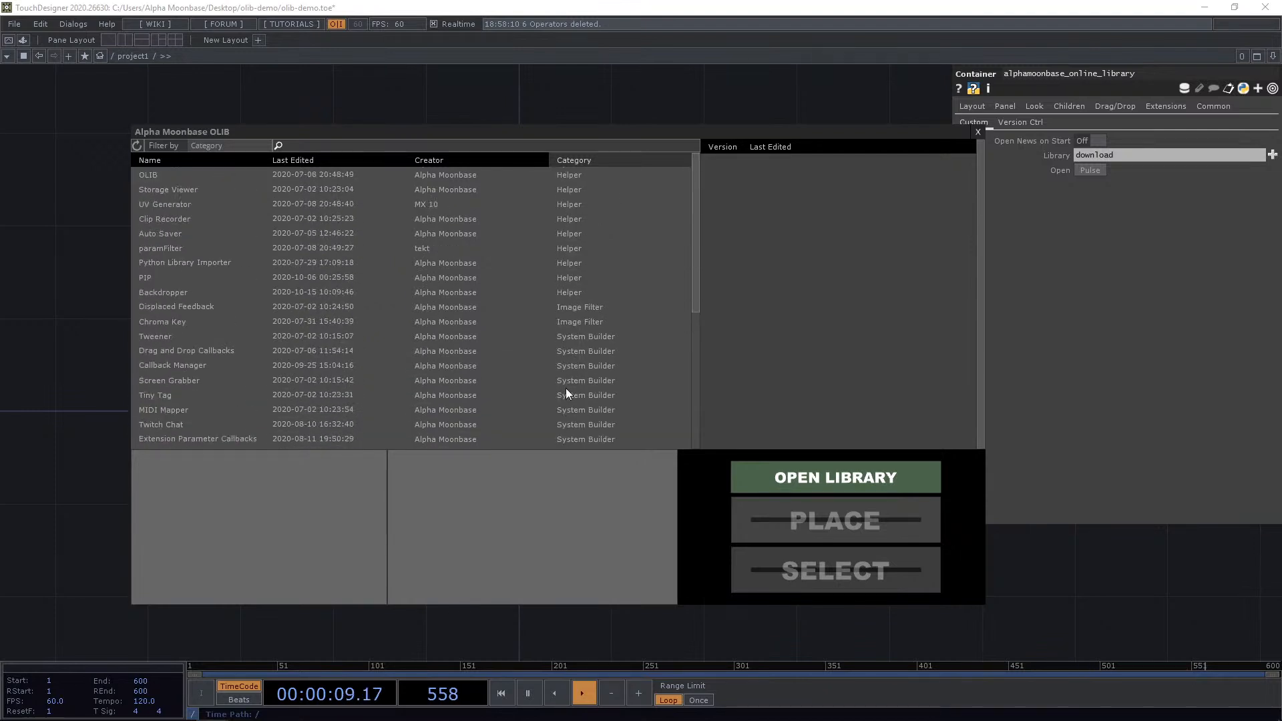
Sort the component list by Name and scroll through it again.
click(216, 164)
scroll(402, 254, down, 6)
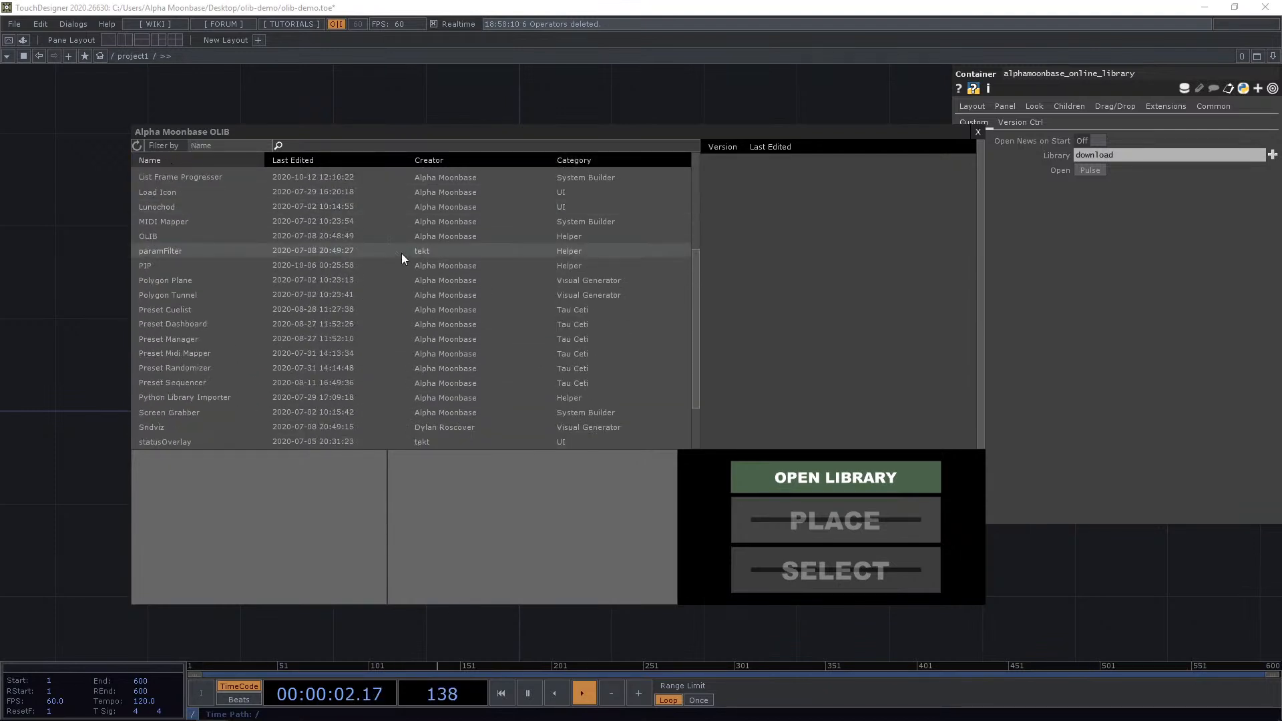
scroll(440, 275, up, 6)
scroll(495, 278, down, 6)
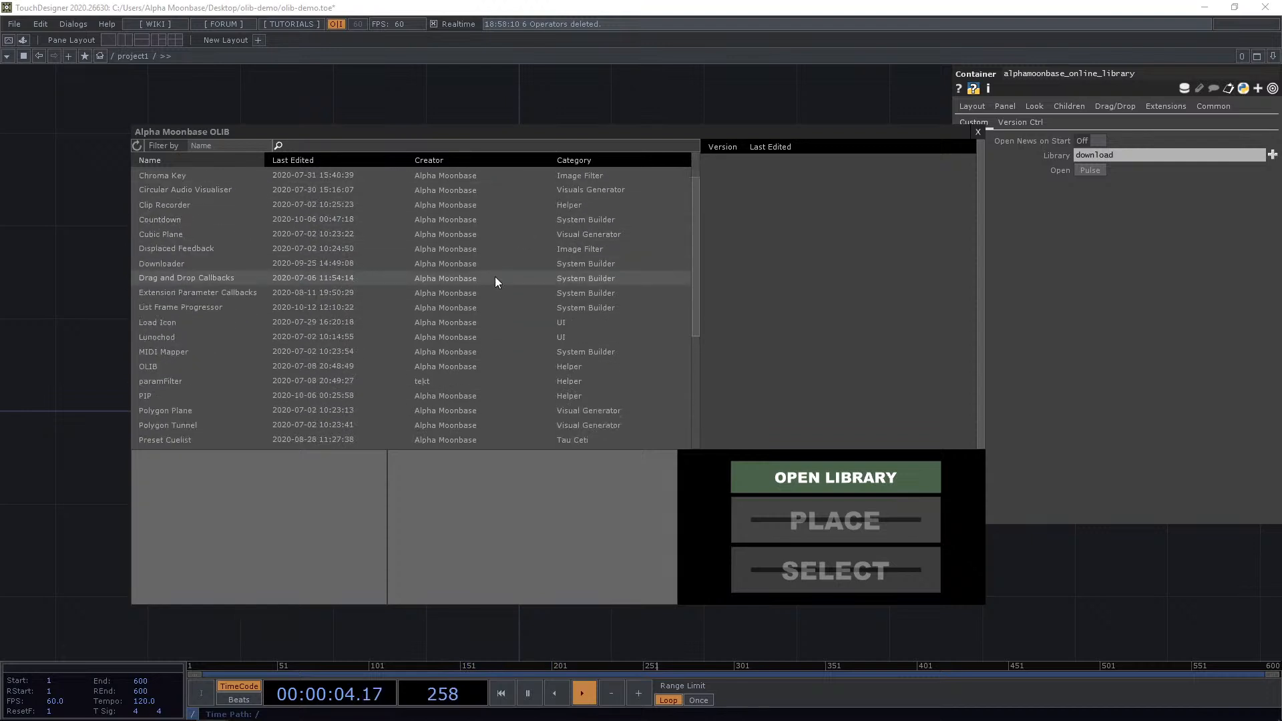
scroll(498, 279, up, 6)
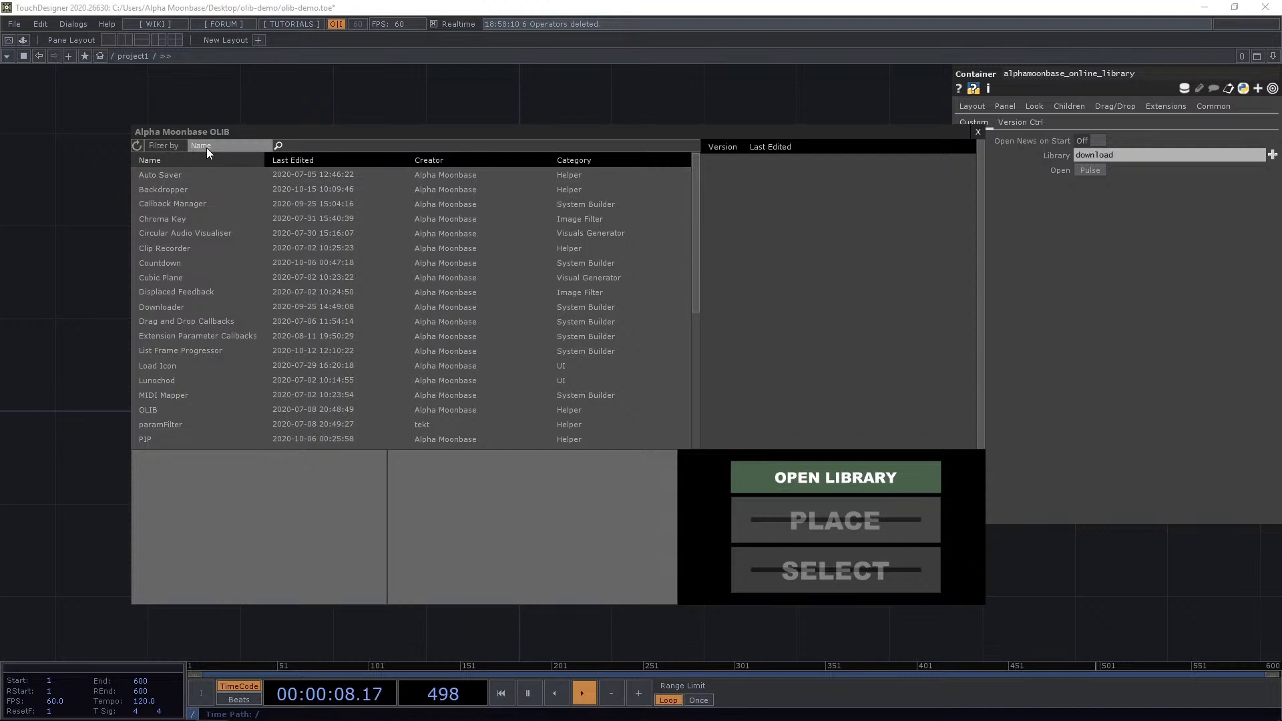
Set the Filter by option to Name and sort the component list by Last Edited.
click(239, 147)
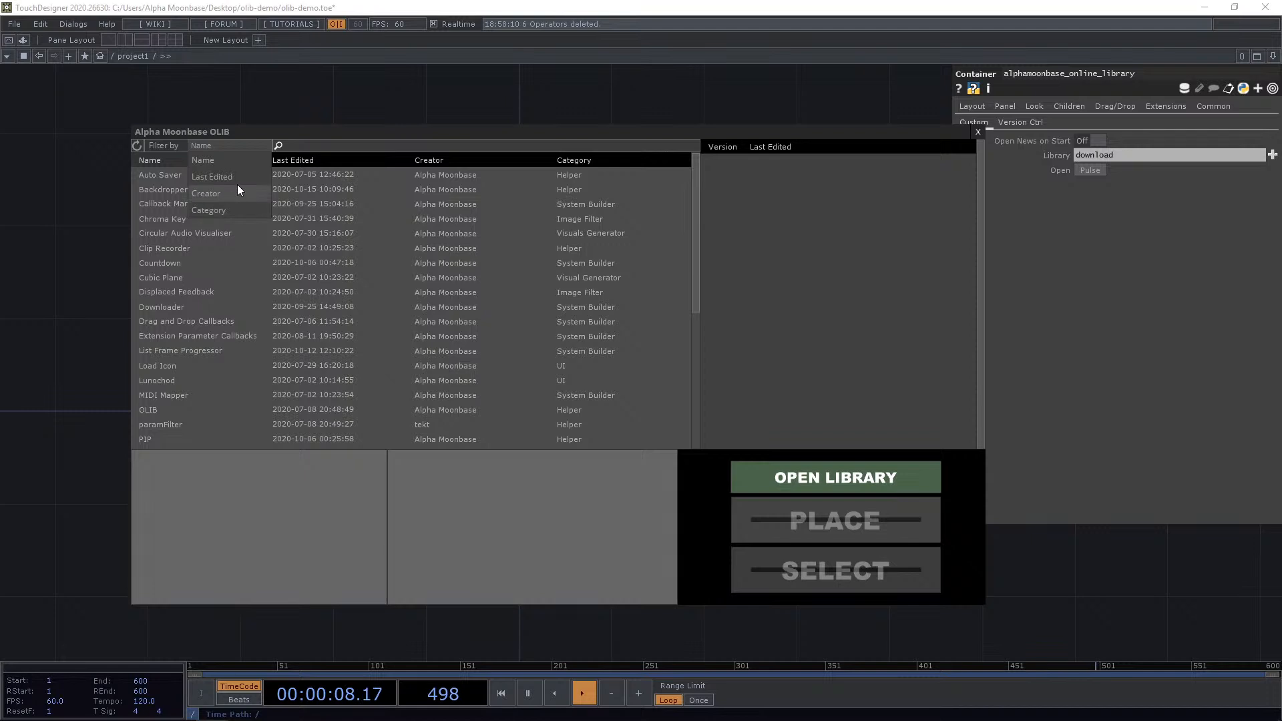
click(211, 162)
click(315, 147)
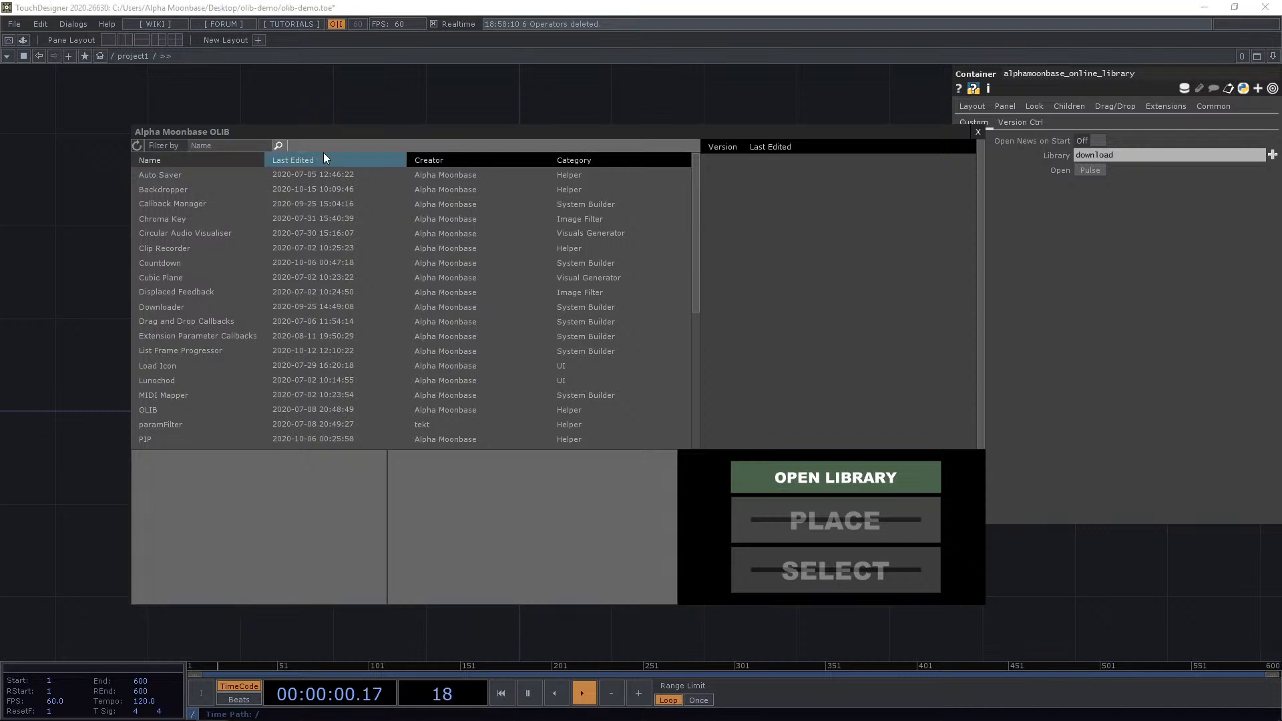
Filter the component list by name with the search term preset, then clear the search text.
text(preset)
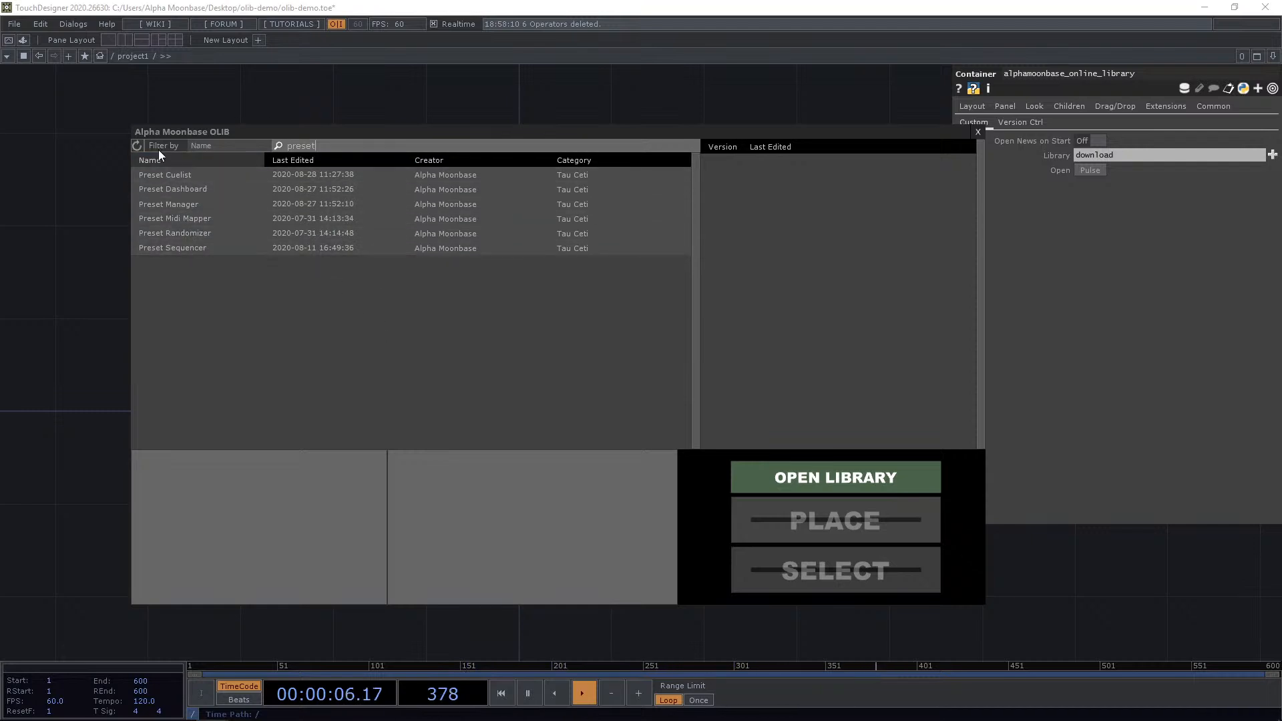
key(BackSpace)
key(BackSpace)
key(BackSpace)
key(BackSpace)
key(BackSpace)
key(BackSpace)
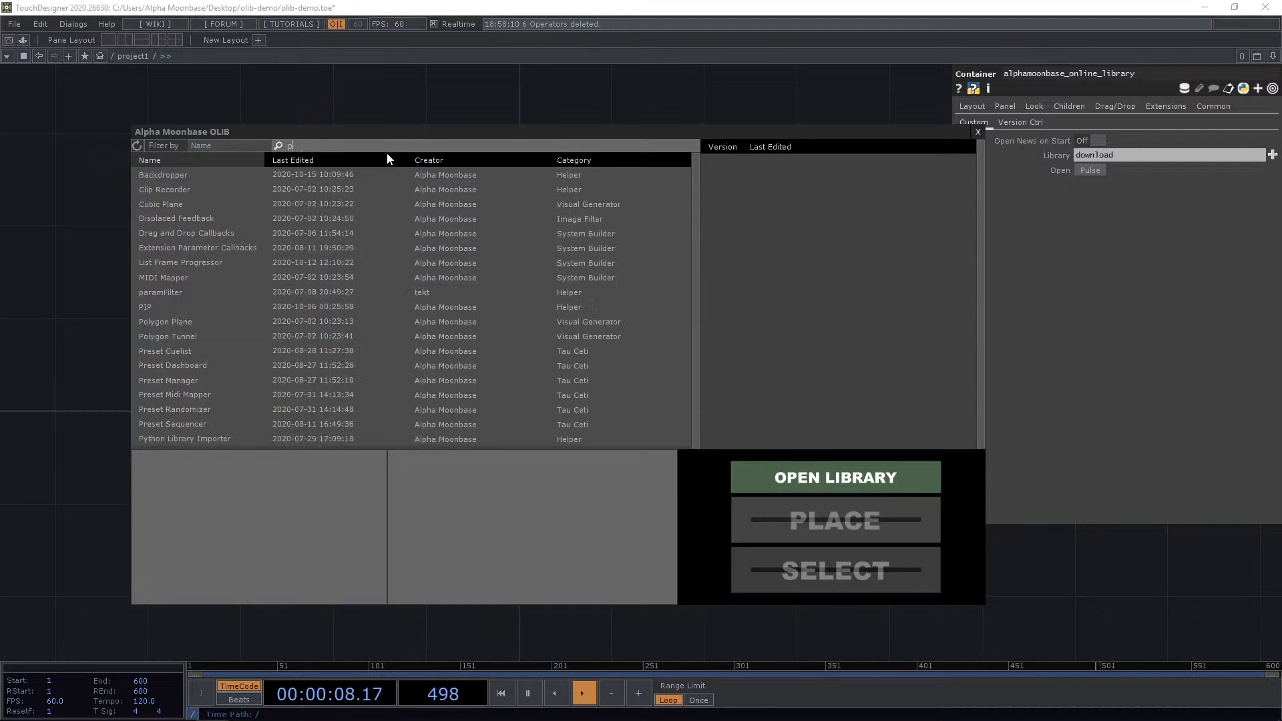
Set the Filter by option to Creator and search the list for te, then clear the search.
click(222, 146)
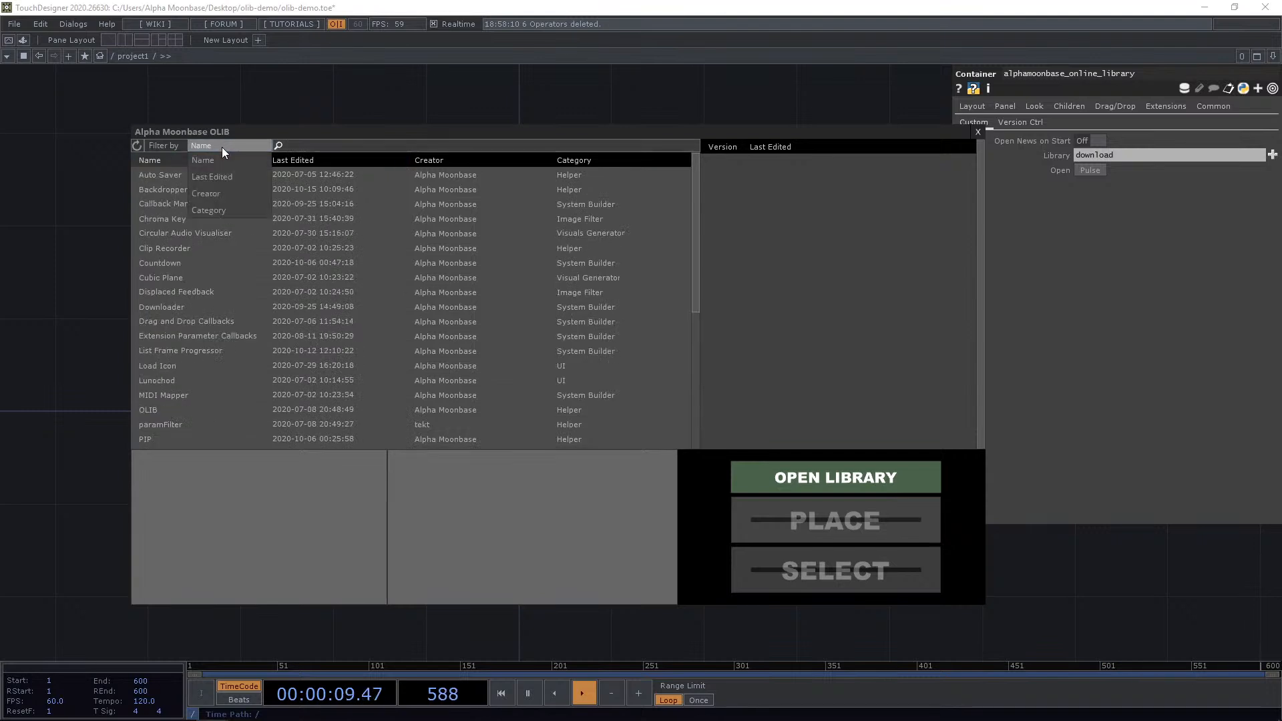
click(220, 194)
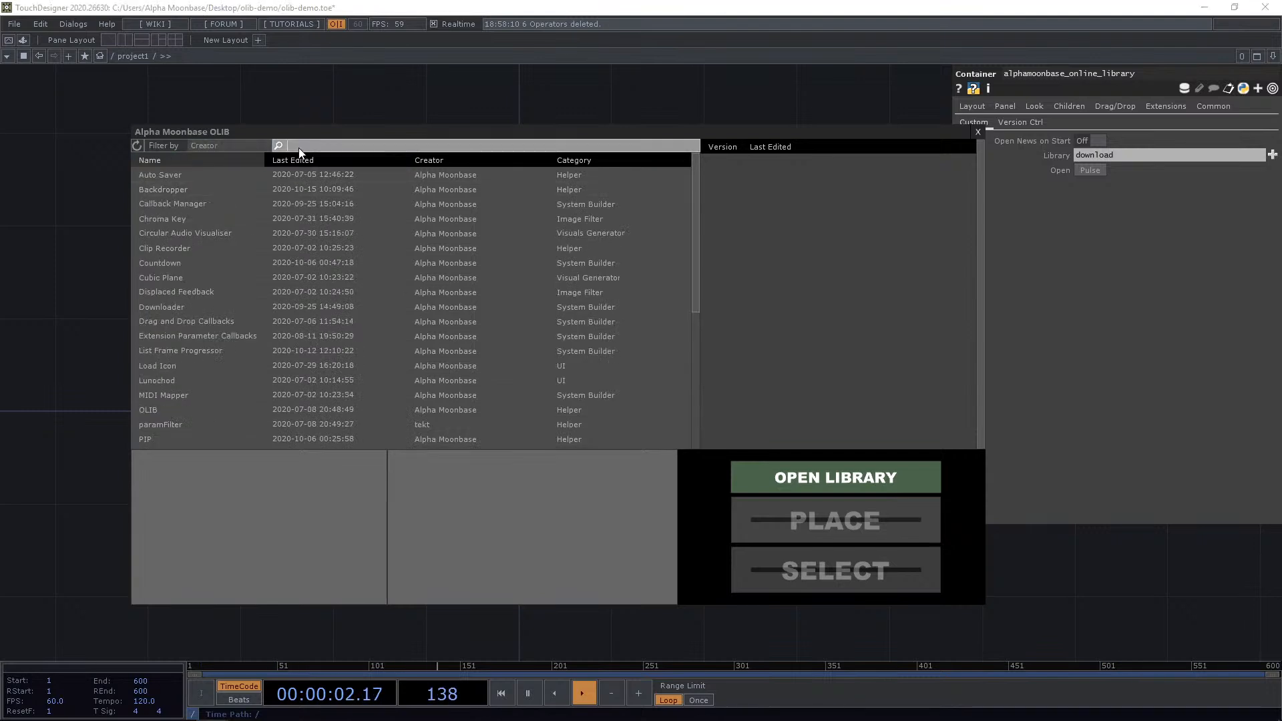
click(300, 144)
text(te)
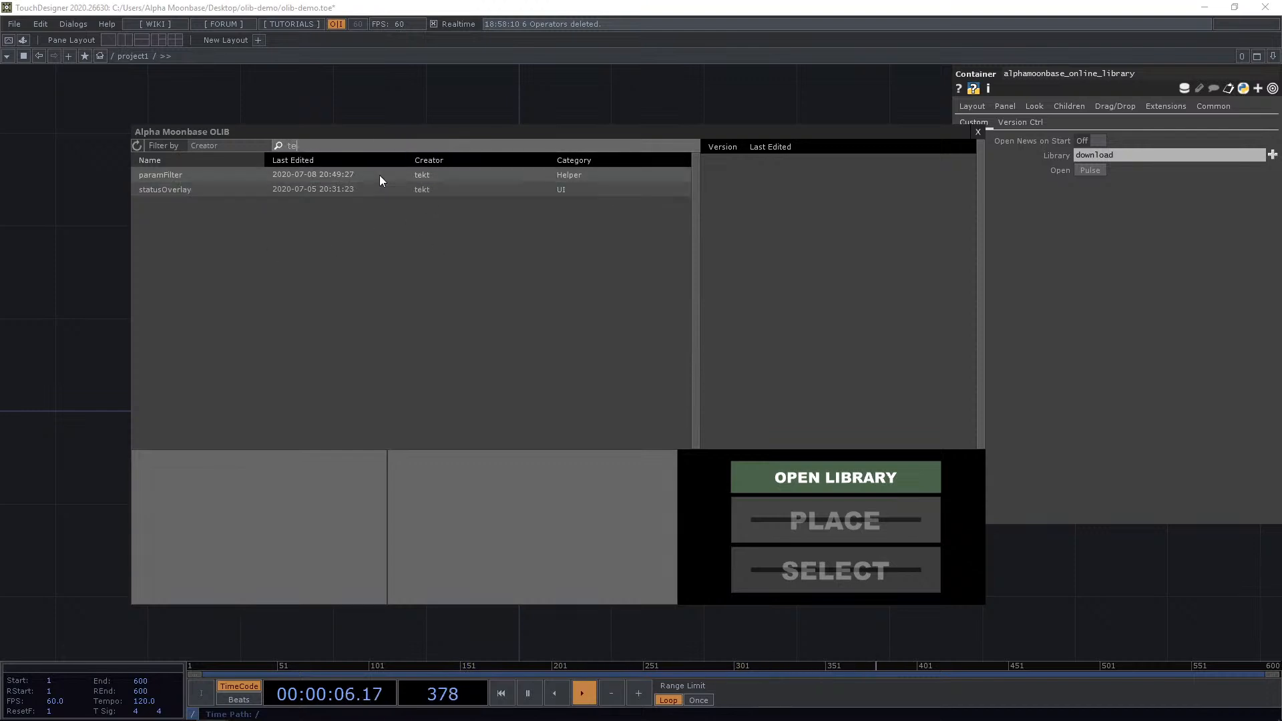
key(BackSpace)
key(BackSpace)
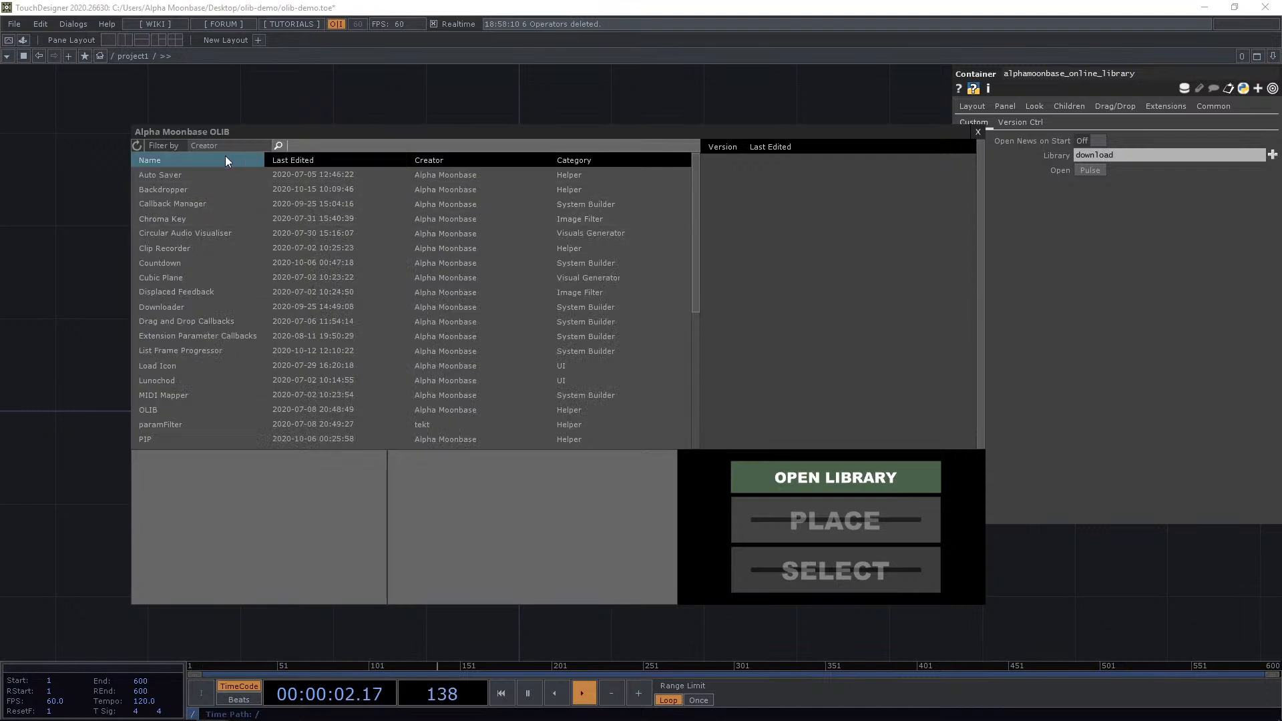
Select the Auto Saver component, choose its version 3.0 and download it.
drag(368, 132, 361, 130)
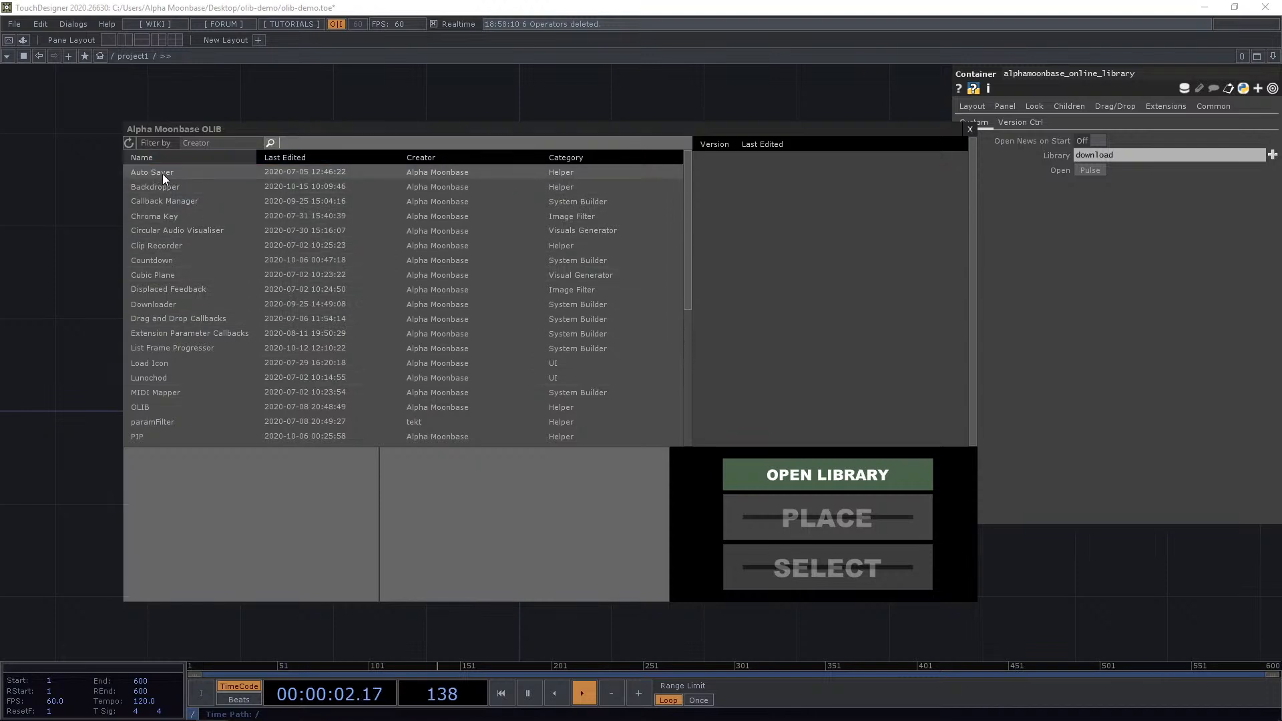
click(306, 171)
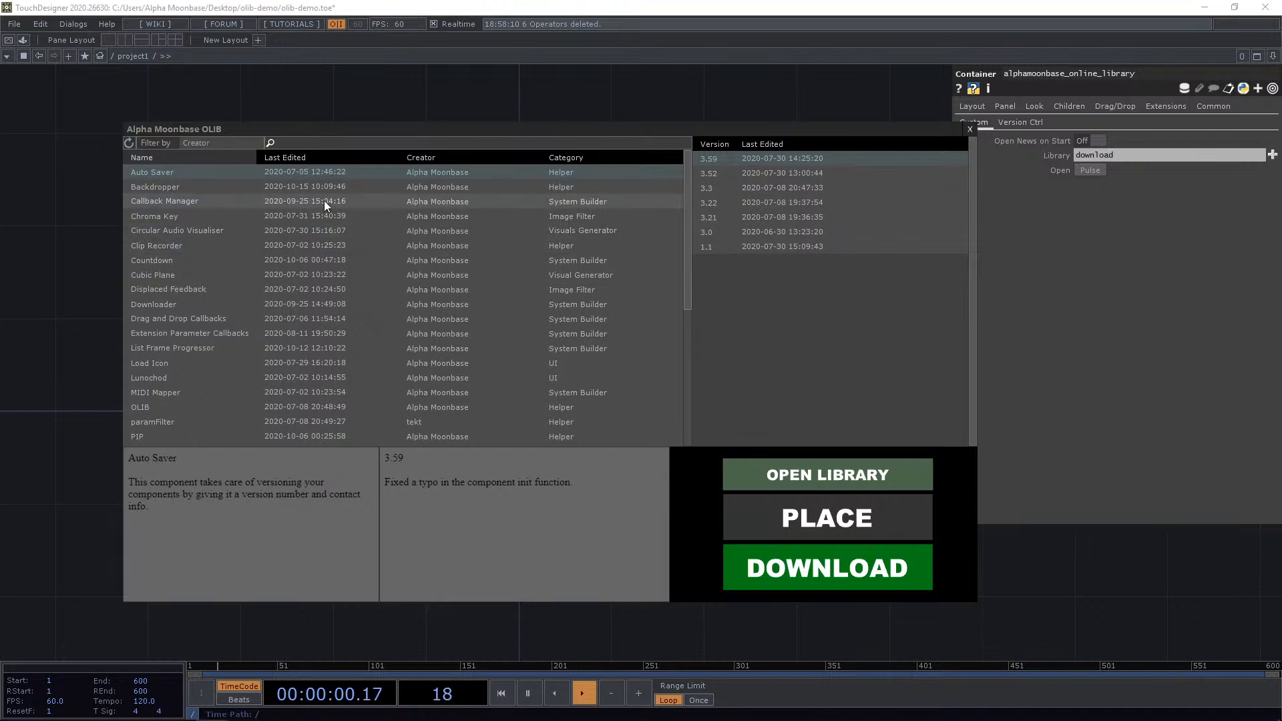
click(791, 231)
drag(728, 134, 595, 87)
drag(515, 86, 567, 83)
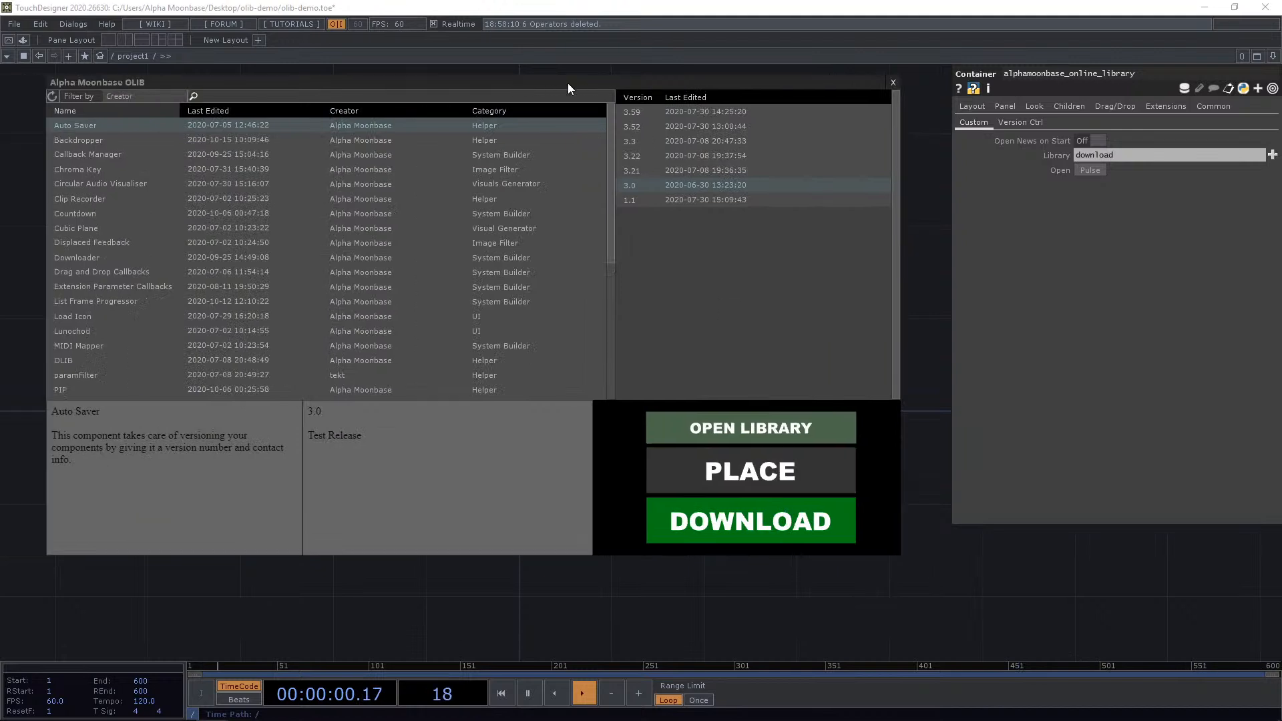
click(748, 522)
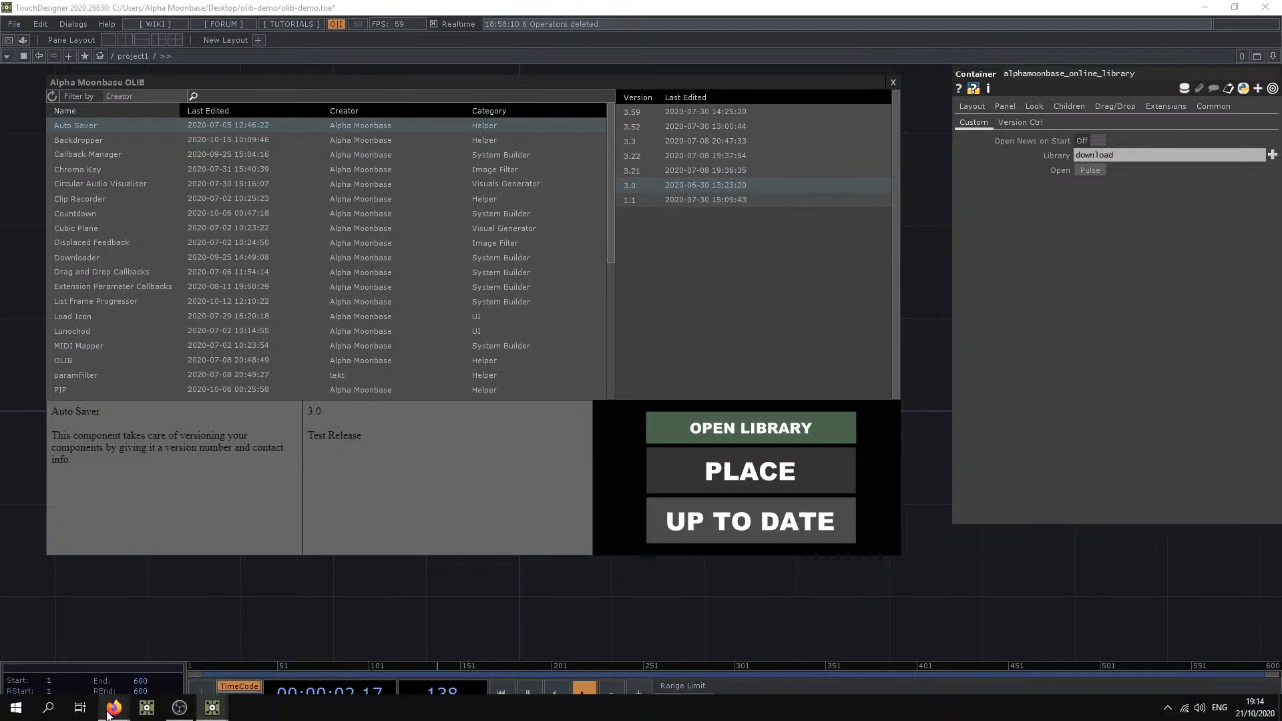
Open File Explorer and inspect the downloaded Auto Saver files in the olib-demo download folder.
key(super+e)
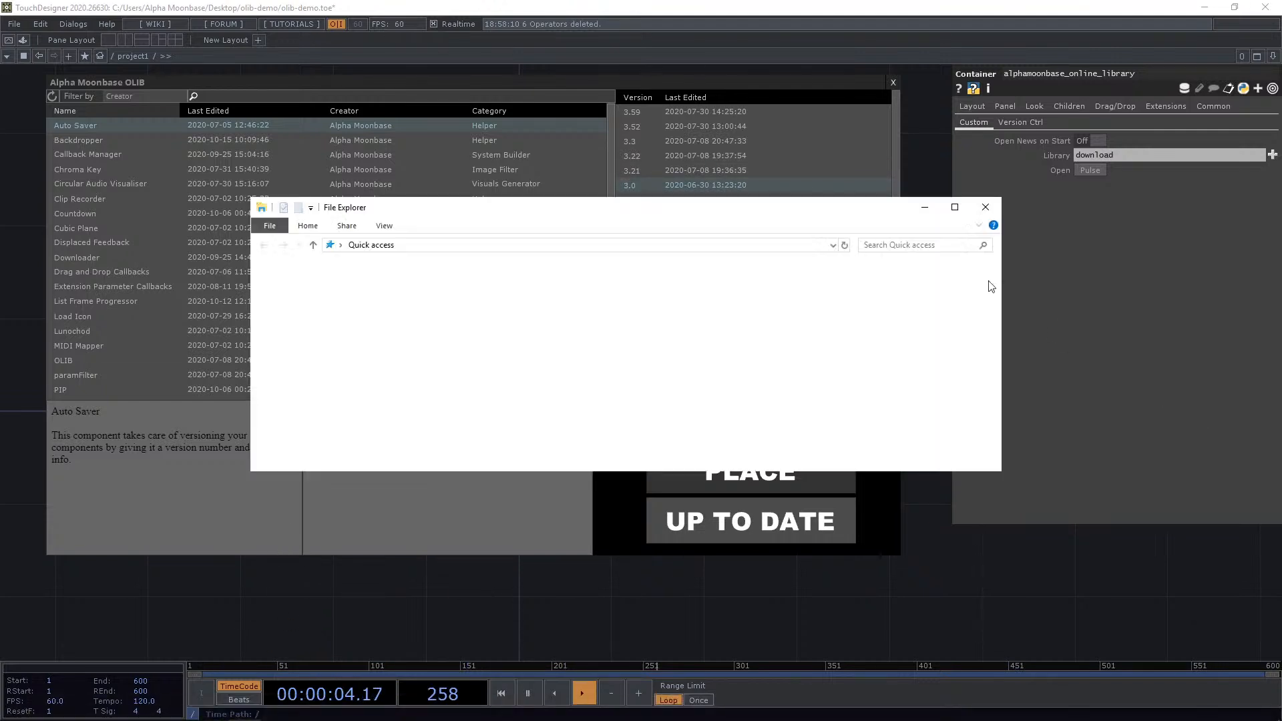
click(314, 296)
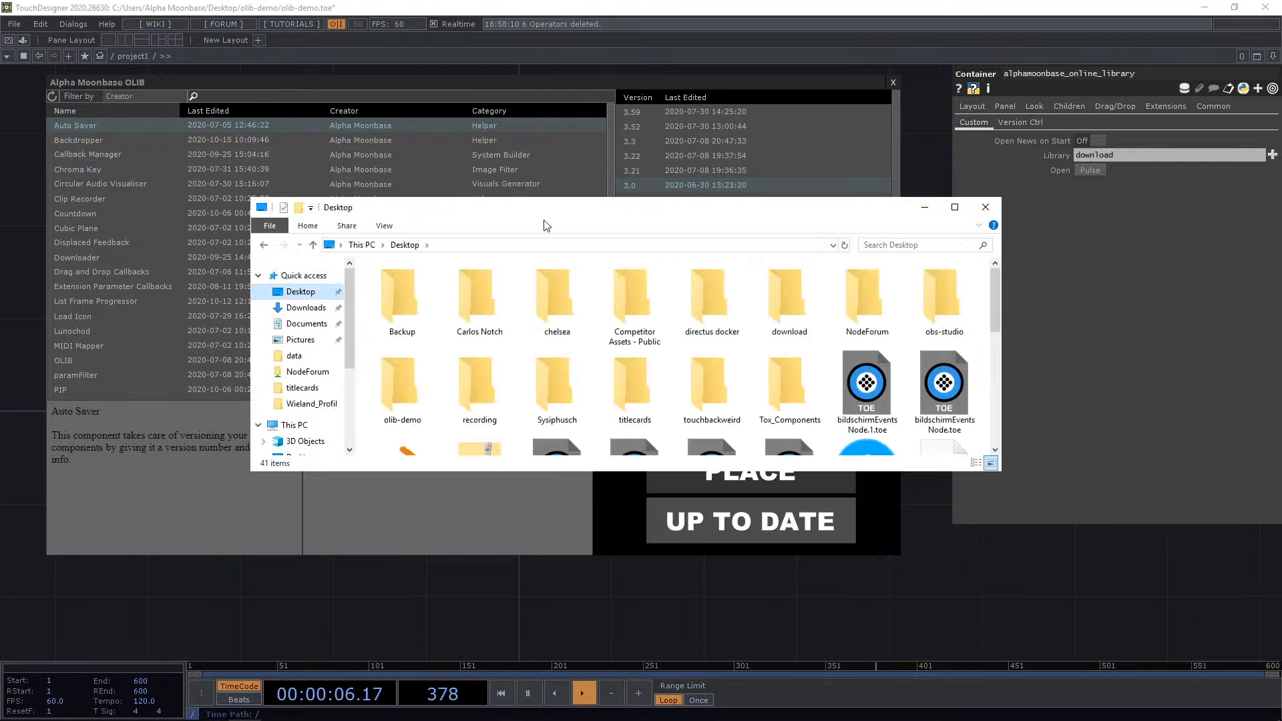
drag(551, 211, 1280, 155)
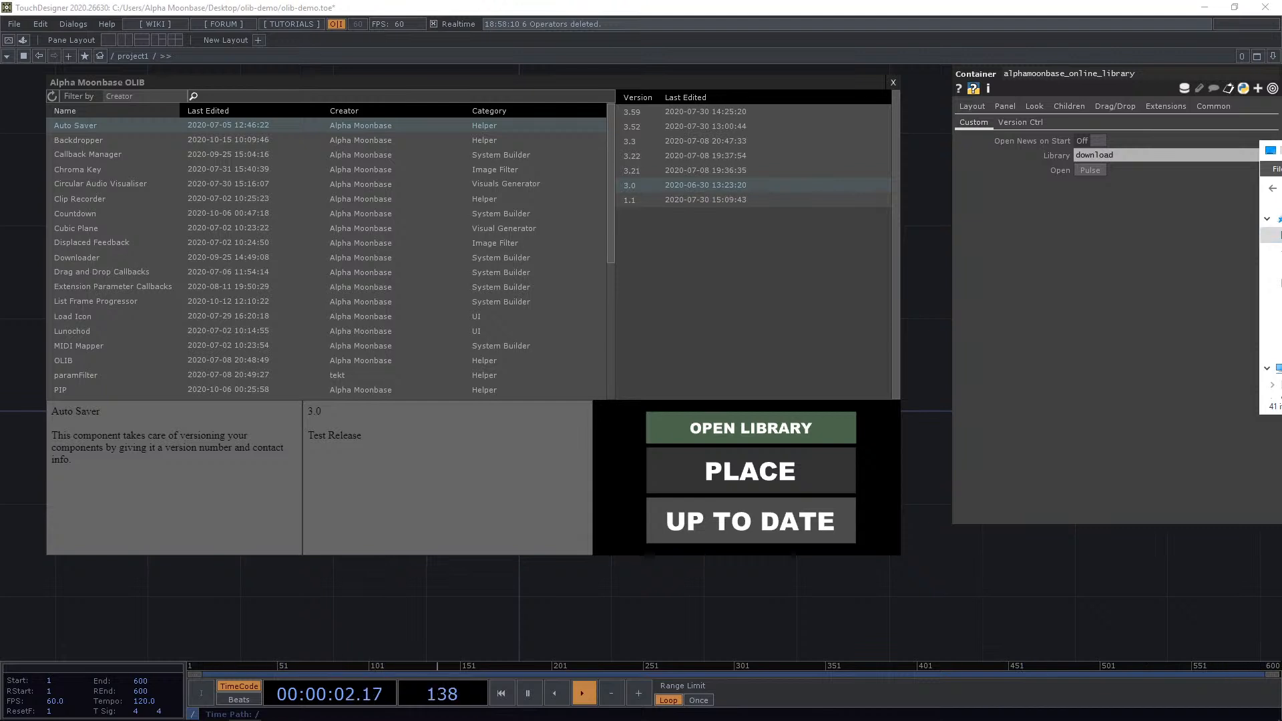
drag(1281, 153, 682, 295)
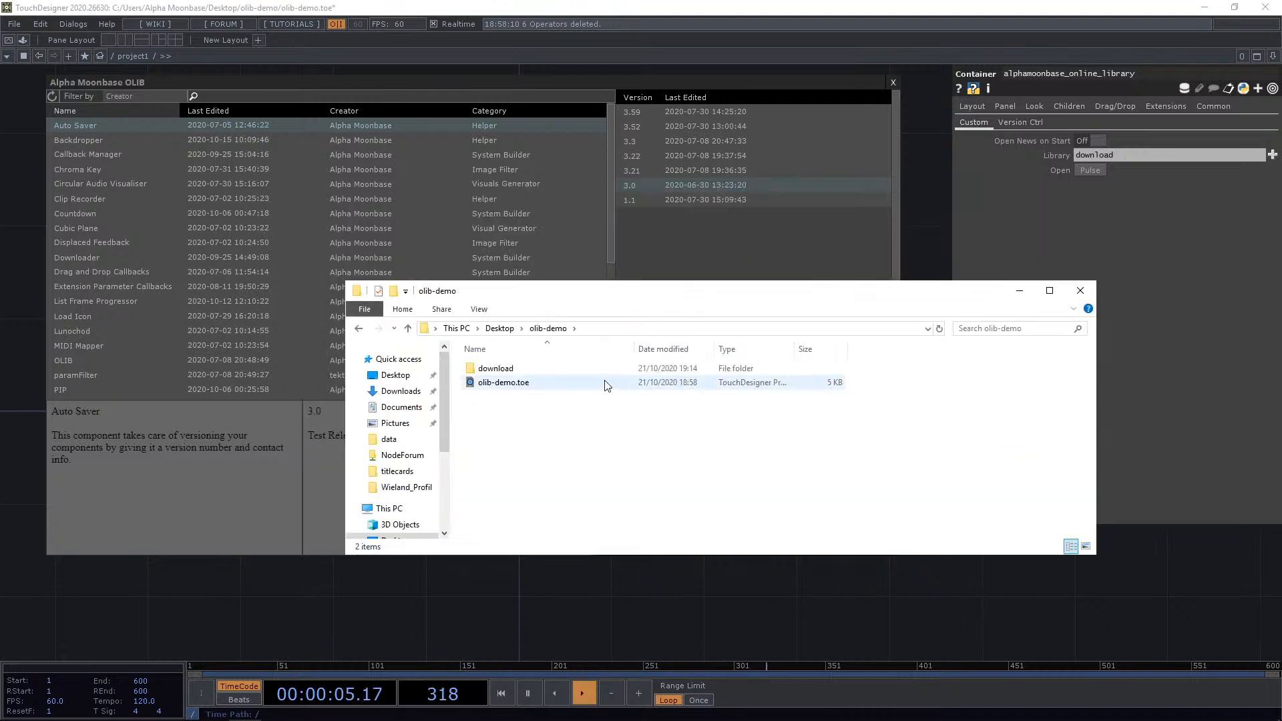
click(516, 371)
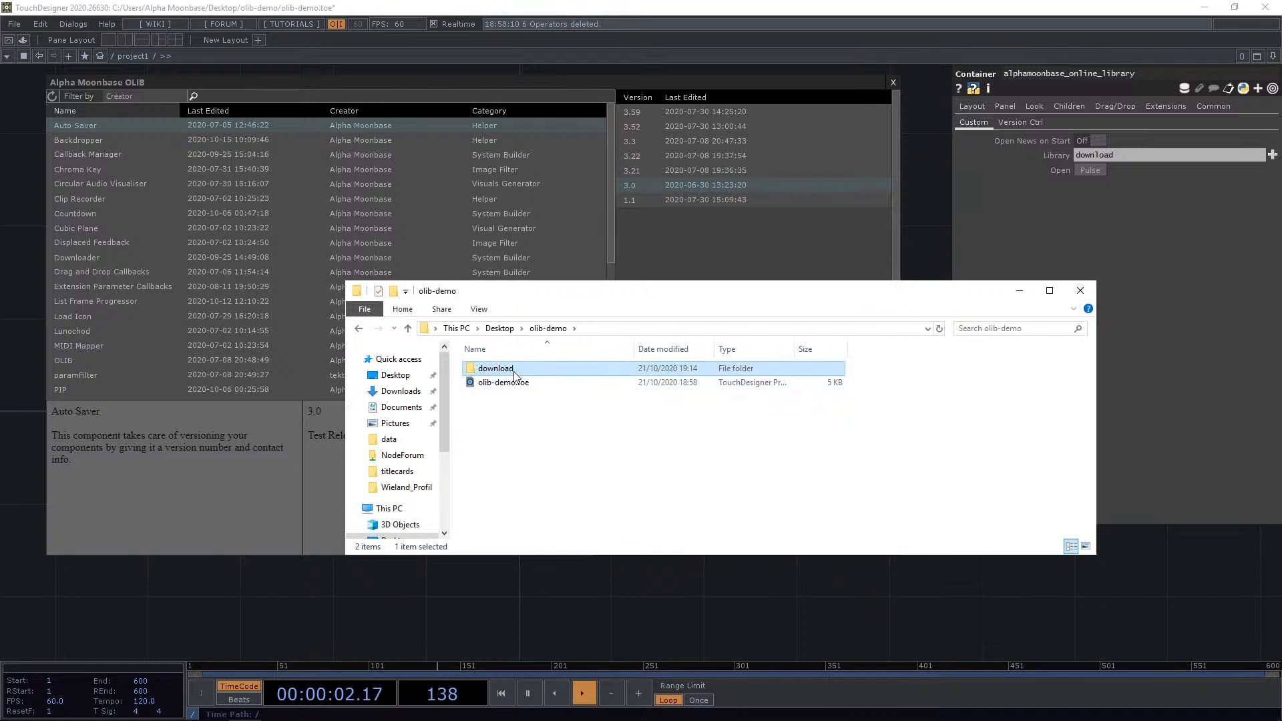
double_click(517, 372)
click(512, 371)
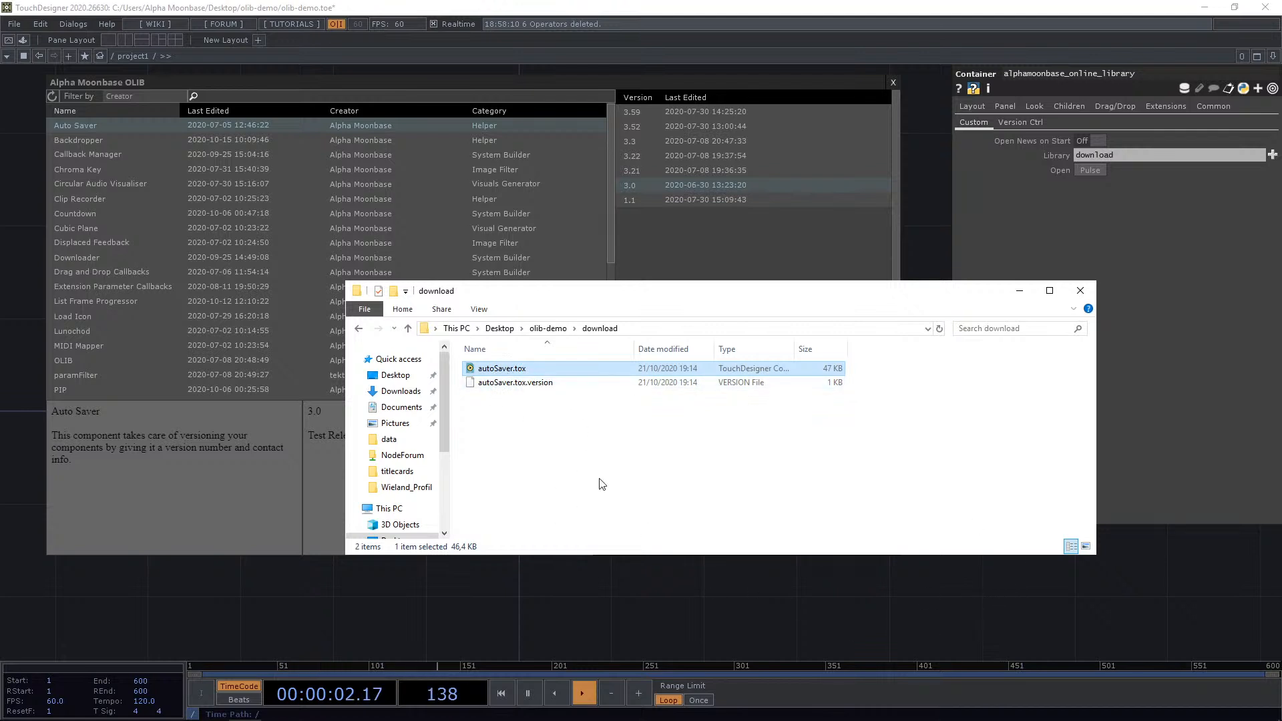
click(542, 384)
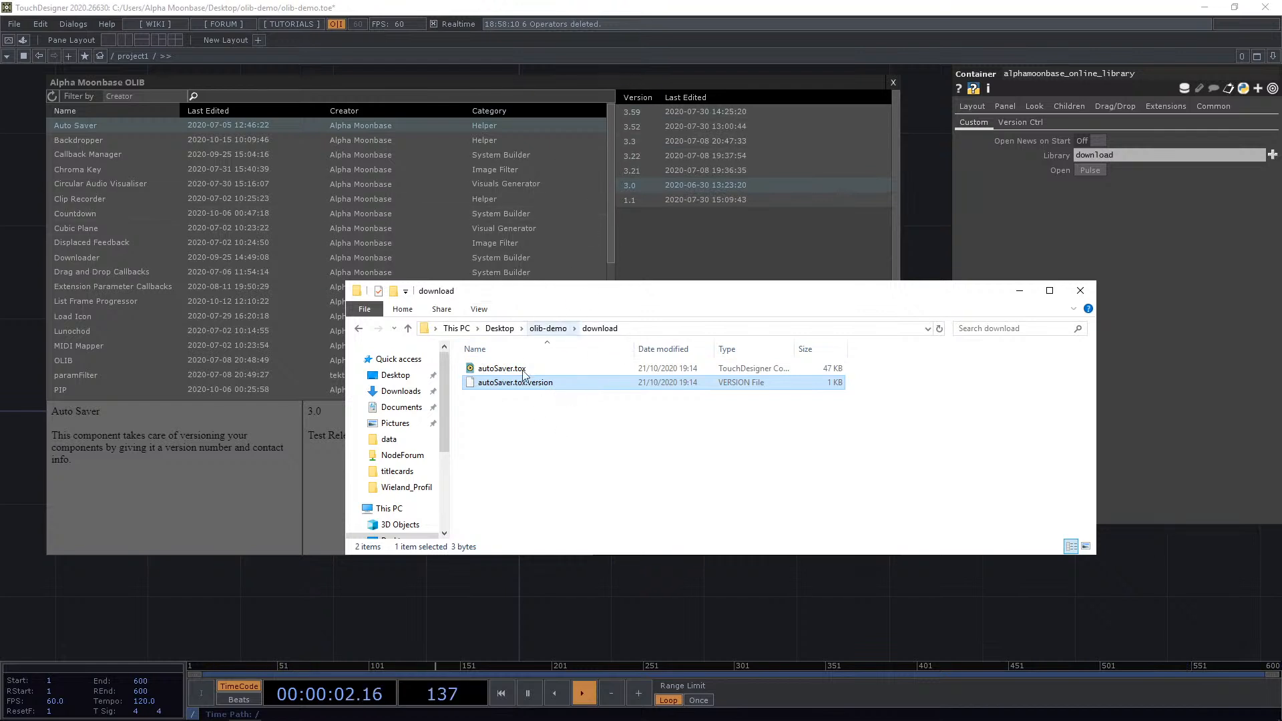
Place the downloaded Auto Saver component into the network.
click(654, 80)
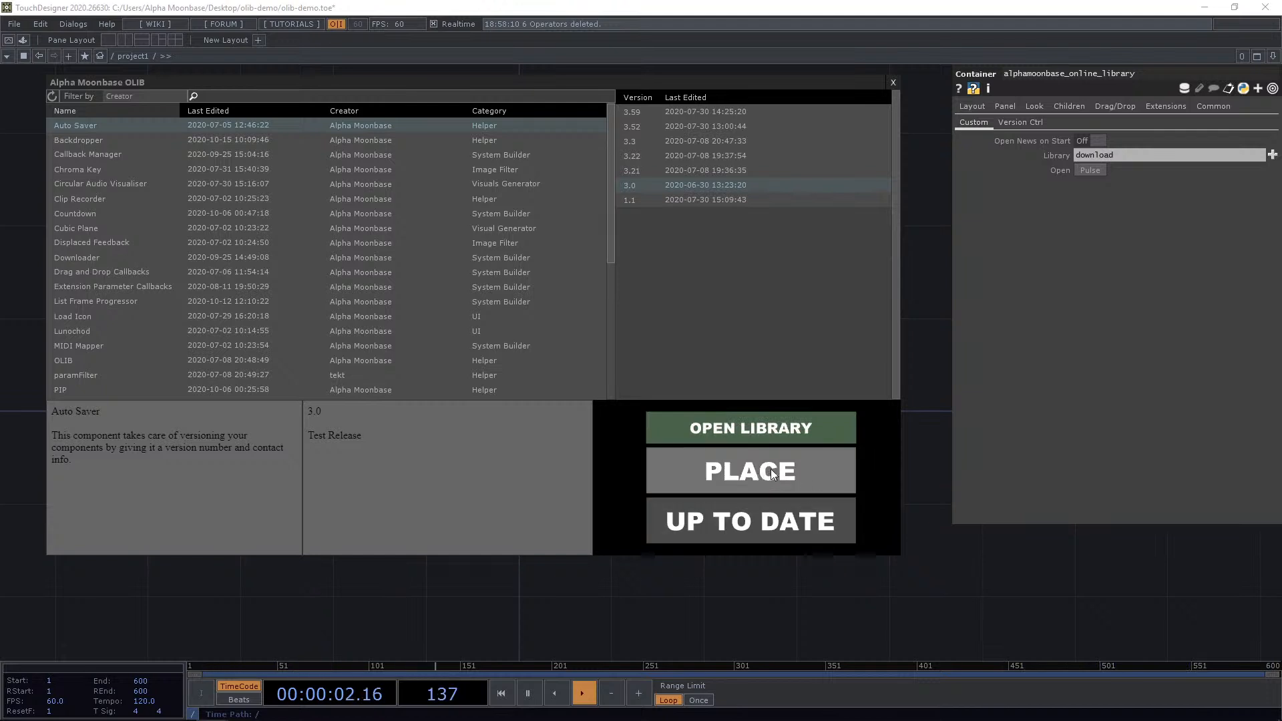
click(753, 470)
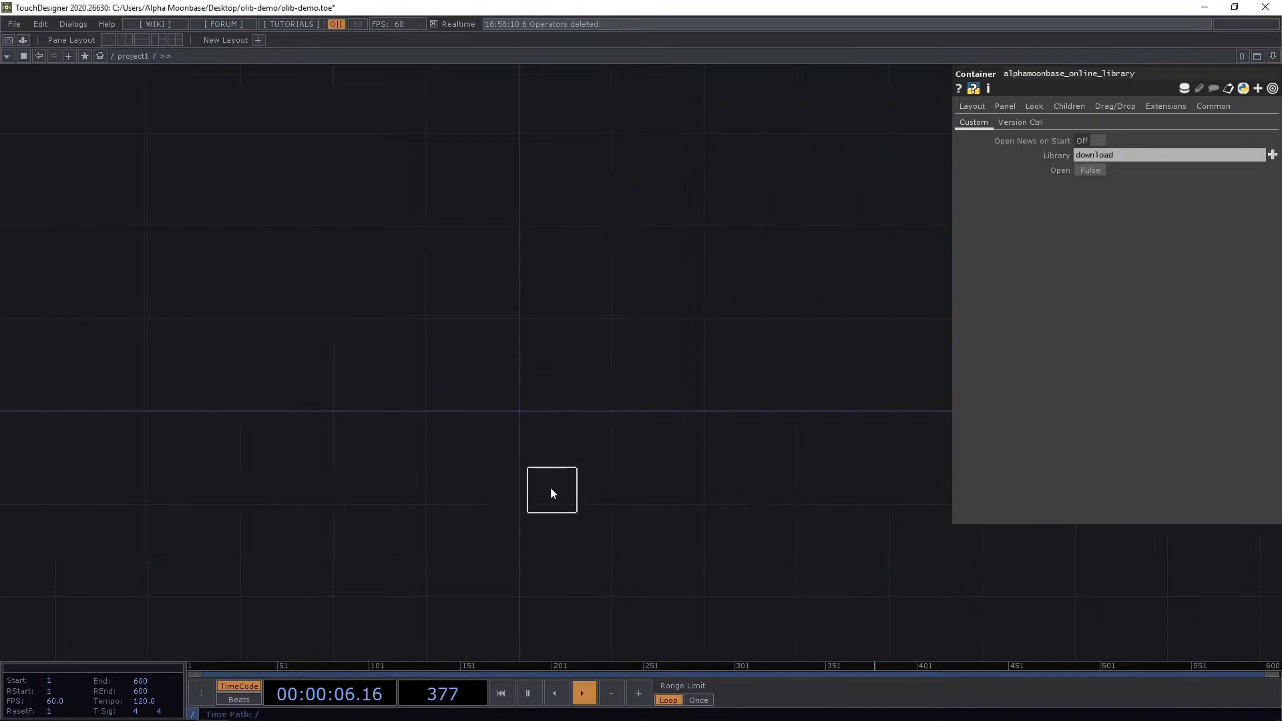
scroll(525, 415, up, 2)
scroll(508, 403, up, 4)
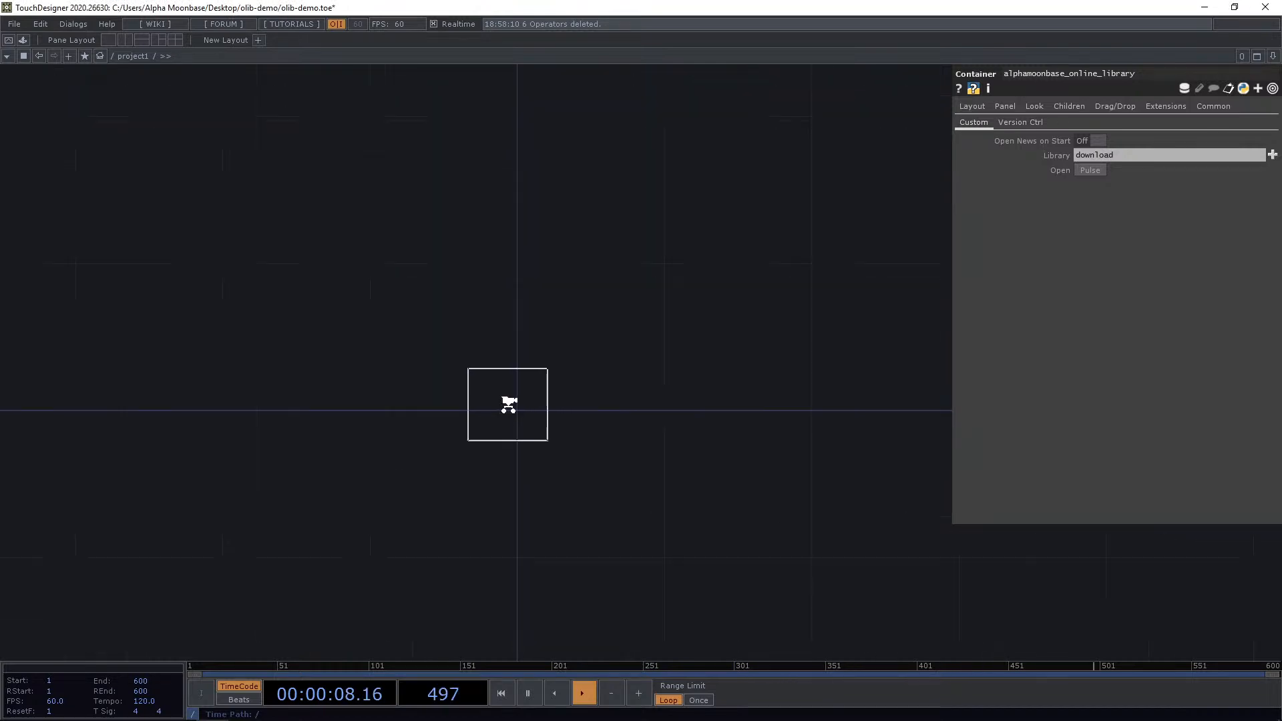
click(560, 417)
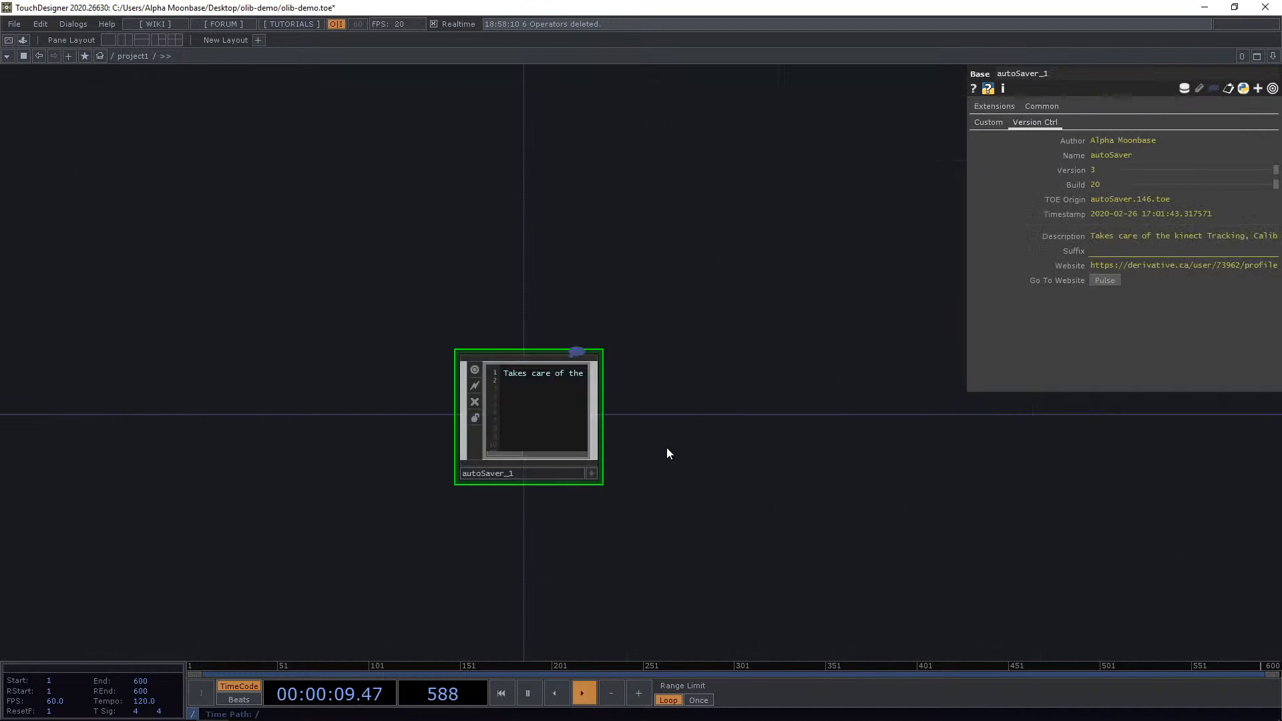
Reopen the library and place a second Auto Saver copy below the first one.
scroll(680, 498, up, 1)
scroll(565, 383, up, 2)
scroll(627, 403, down, 3)
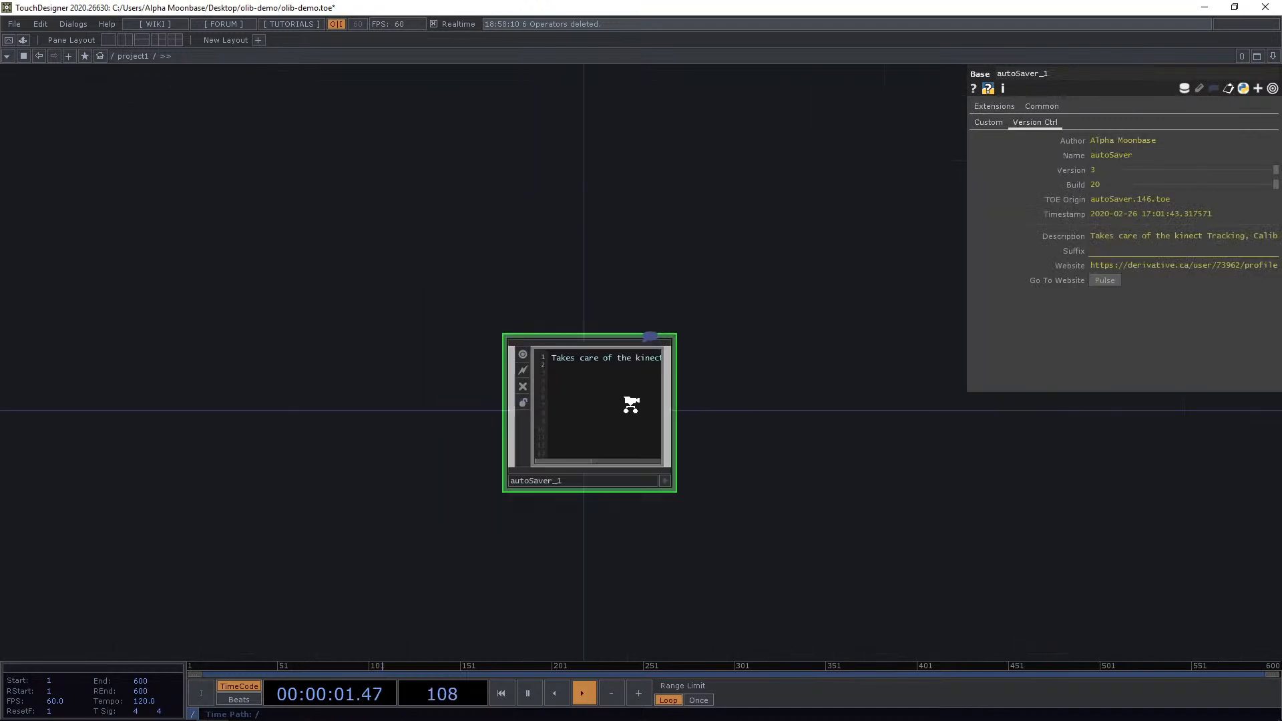
scroll(609, 414, up, 5)
scroll(611, 412, down, 4)
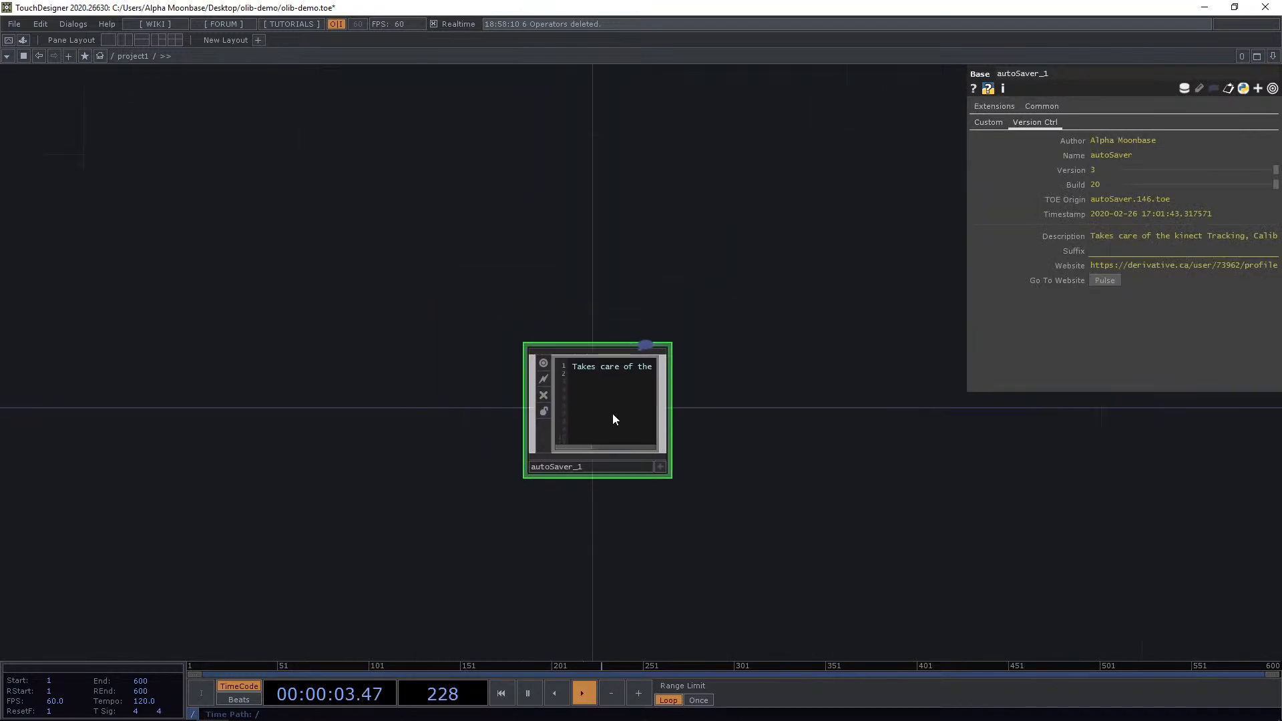
drag(632, 424, 632, 361)
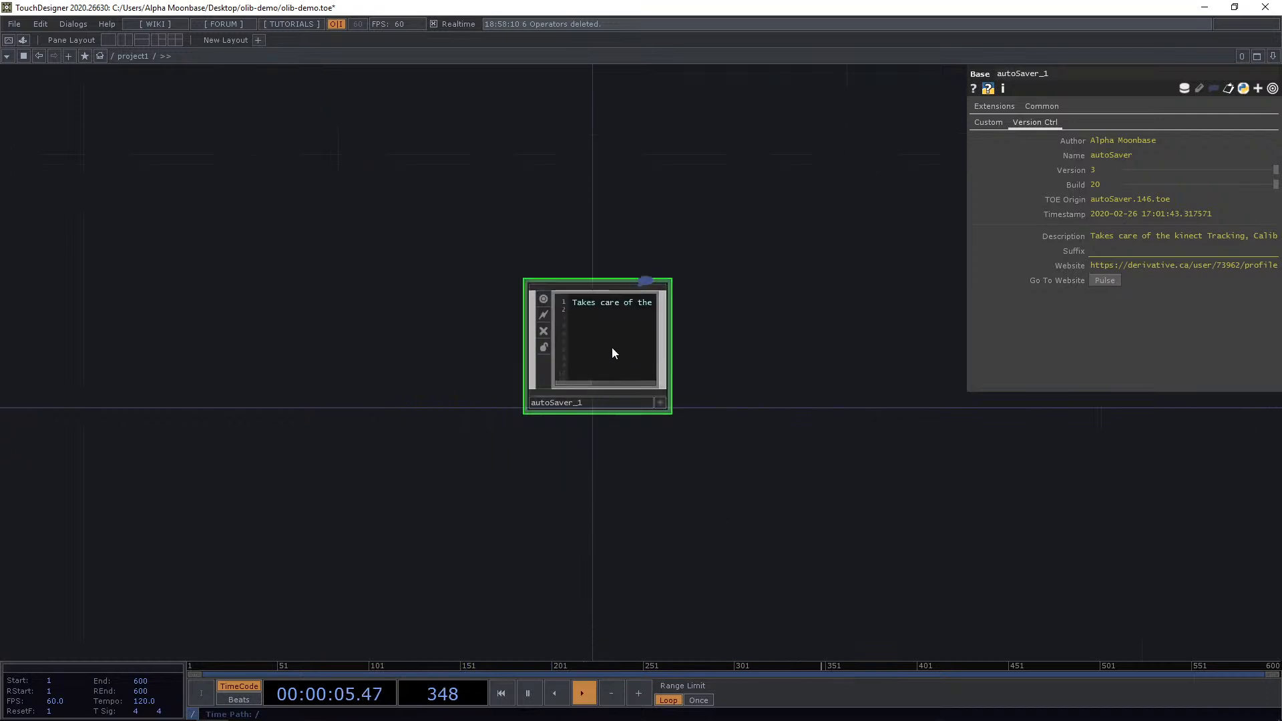
drag(575, 529, 576, 446)
key(ctrl+Tab)
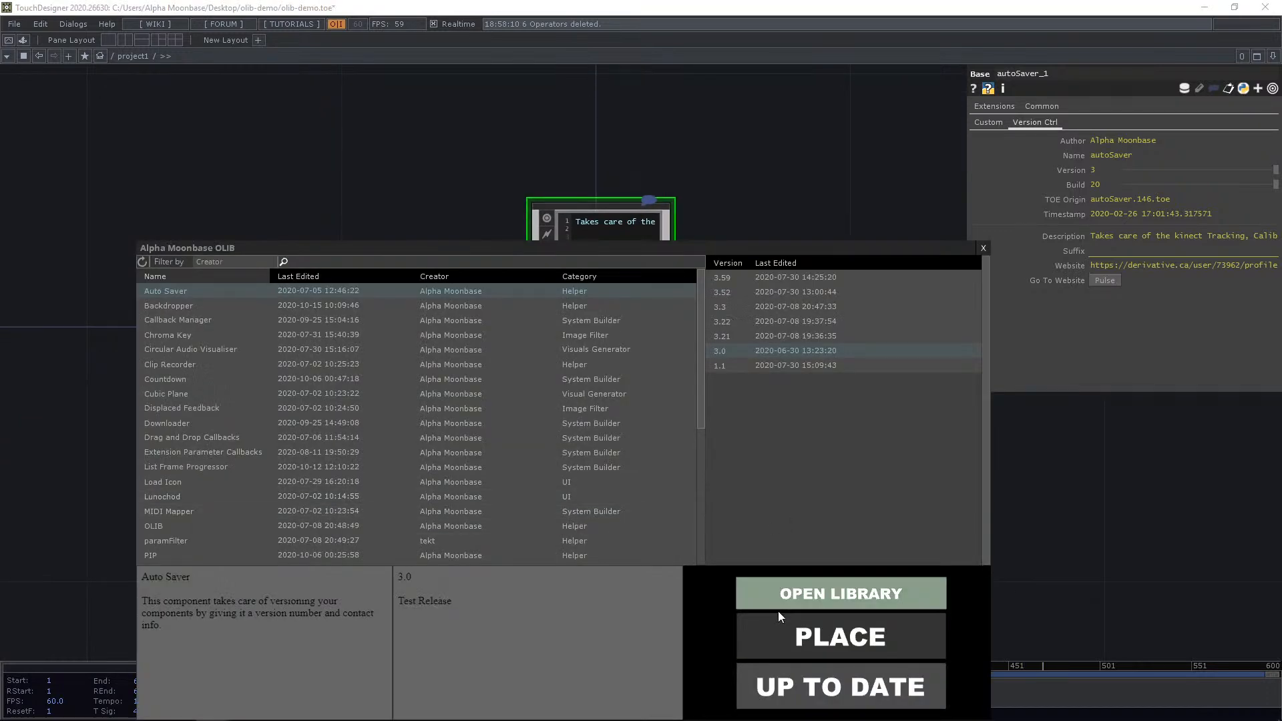
click(816, 626)
click(588, 446)
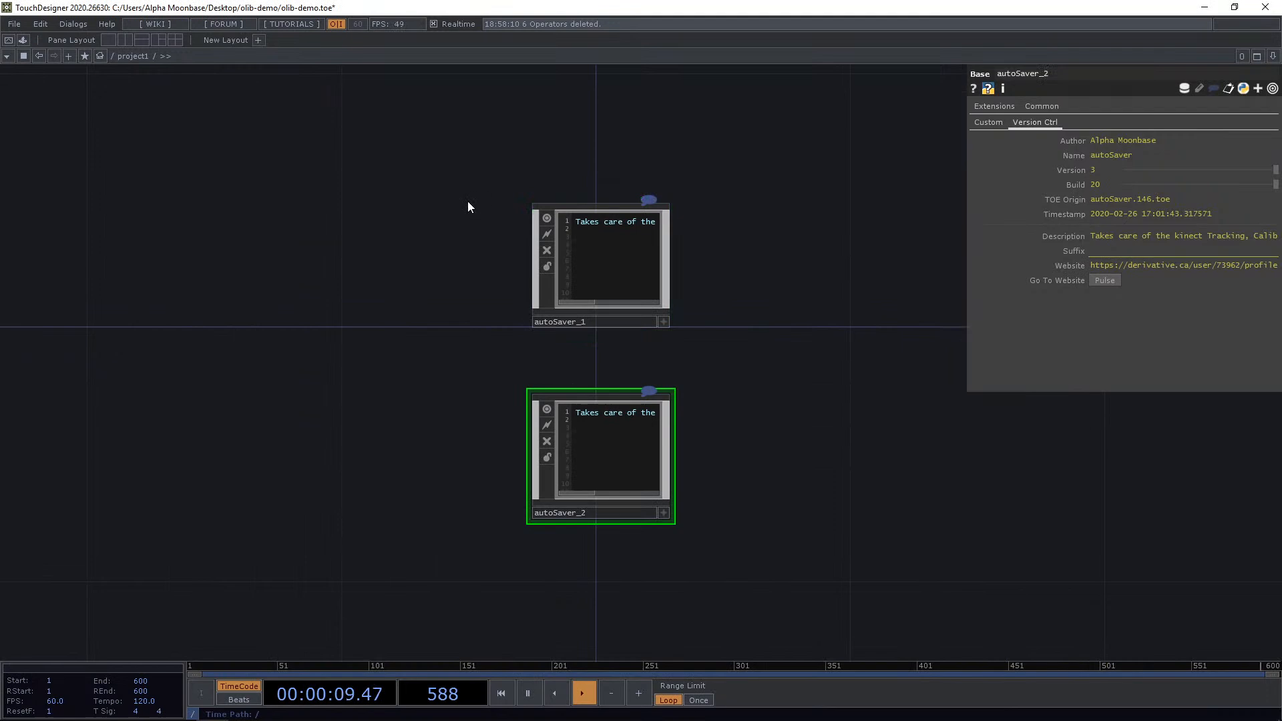
Select both placed Auto Saver components and delete them.
right_drag(467, 202, 679, 524)
key(Delete)
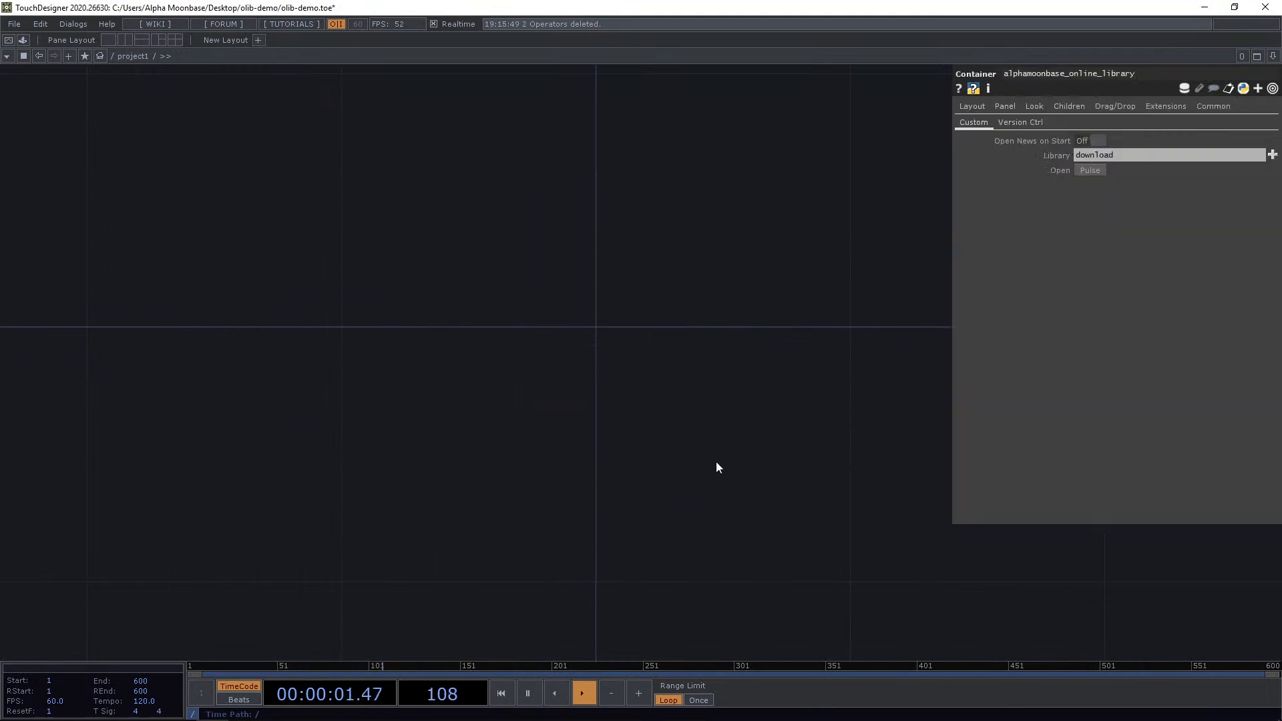
Reopen the library and review the release notes of each listed Auto Saver version.
key(ctrl+Tab)
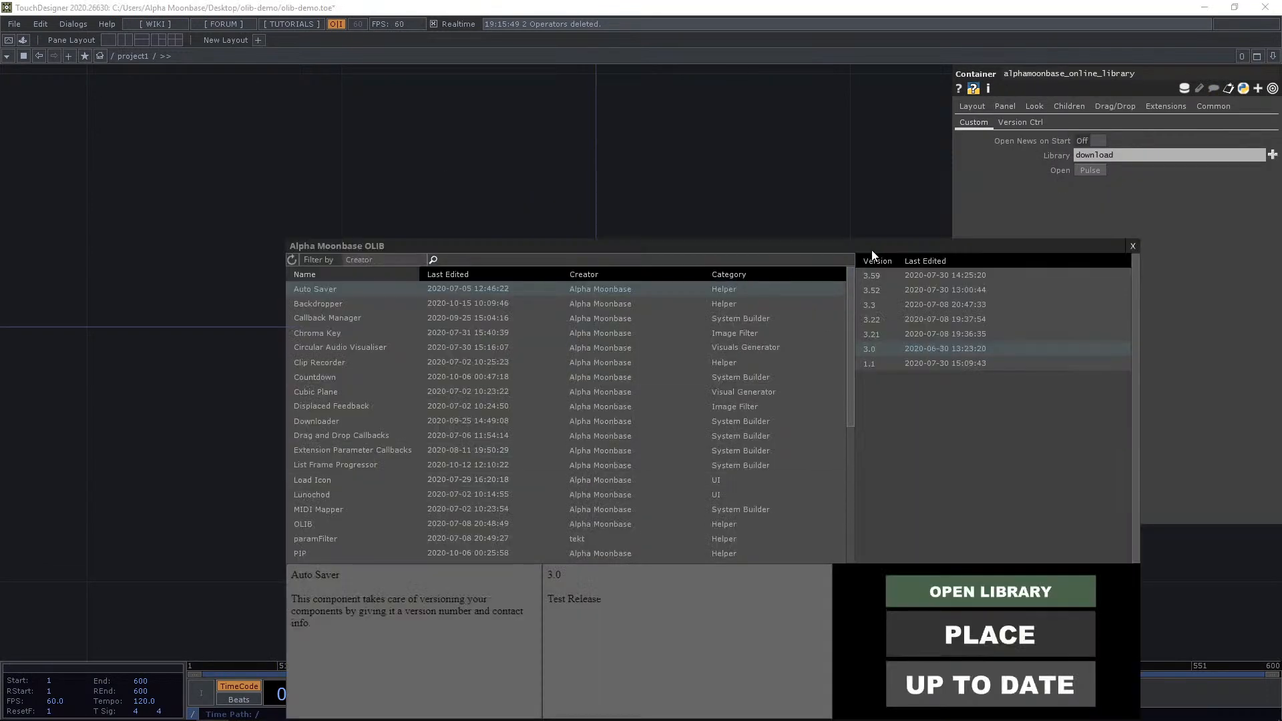
drag(871, 250, 704, 154)
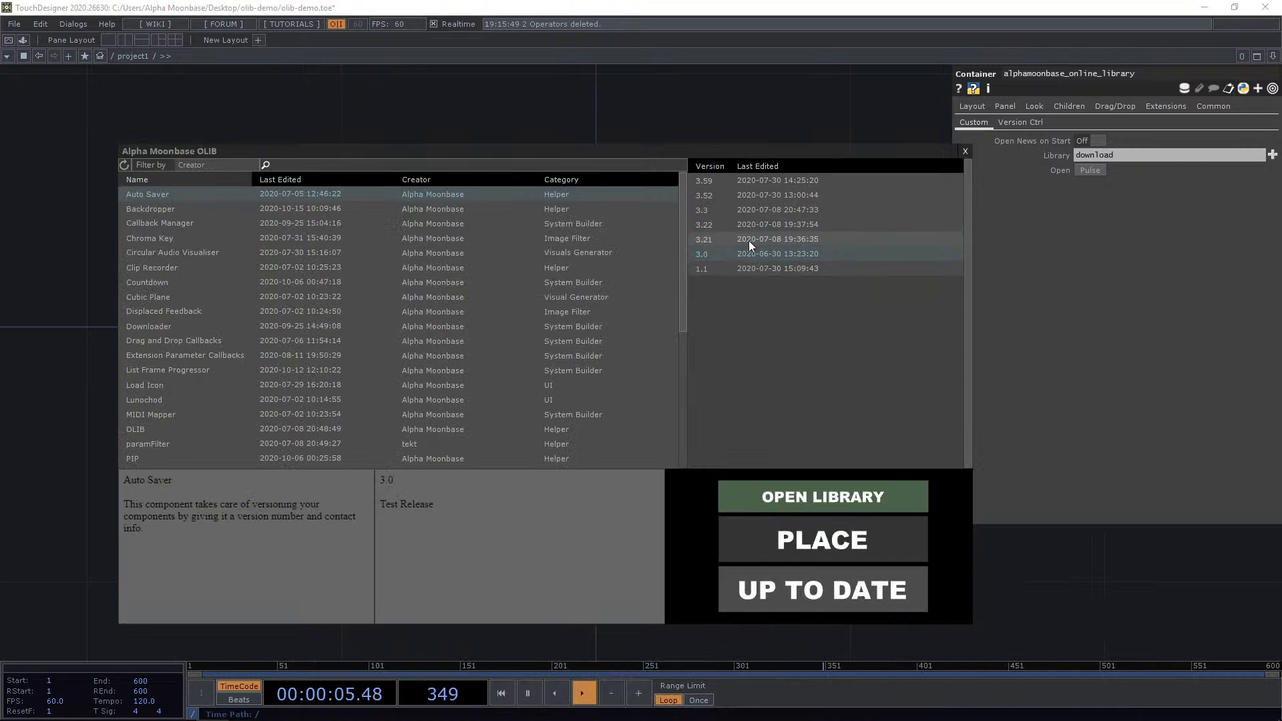
click(785, 187)
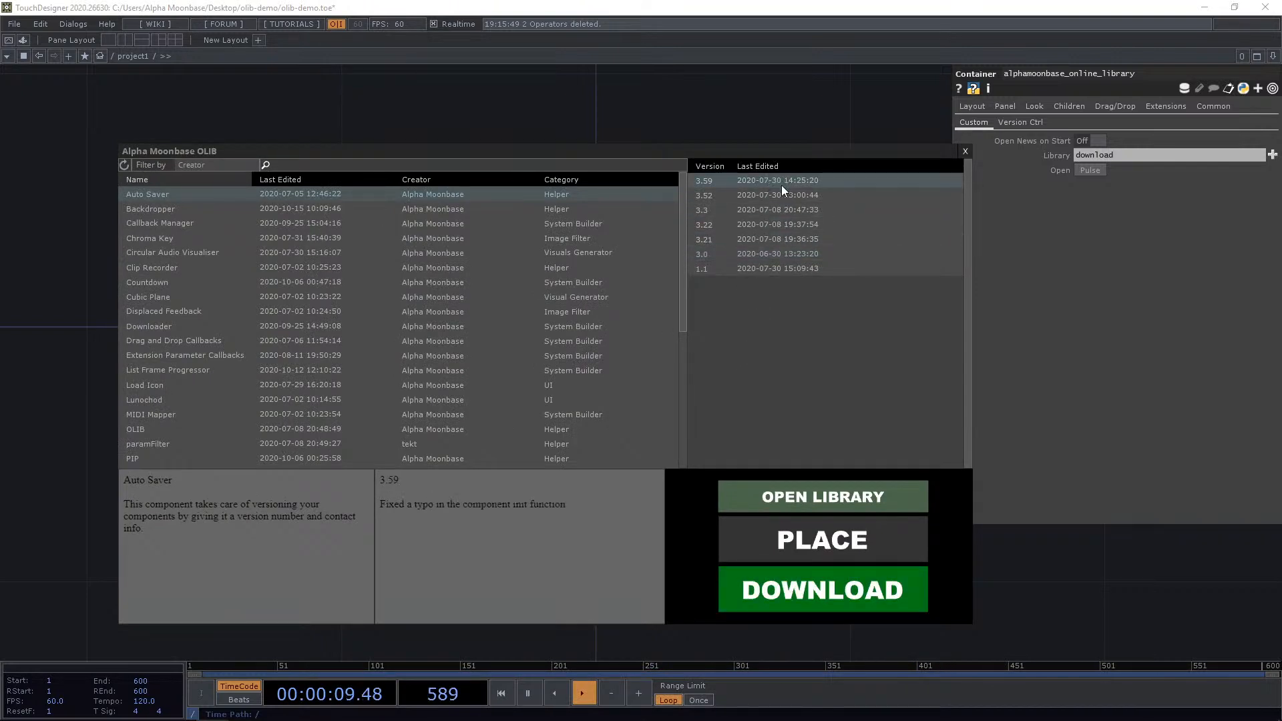
click(771, 197)
click(763, 252)
click(777, 239)
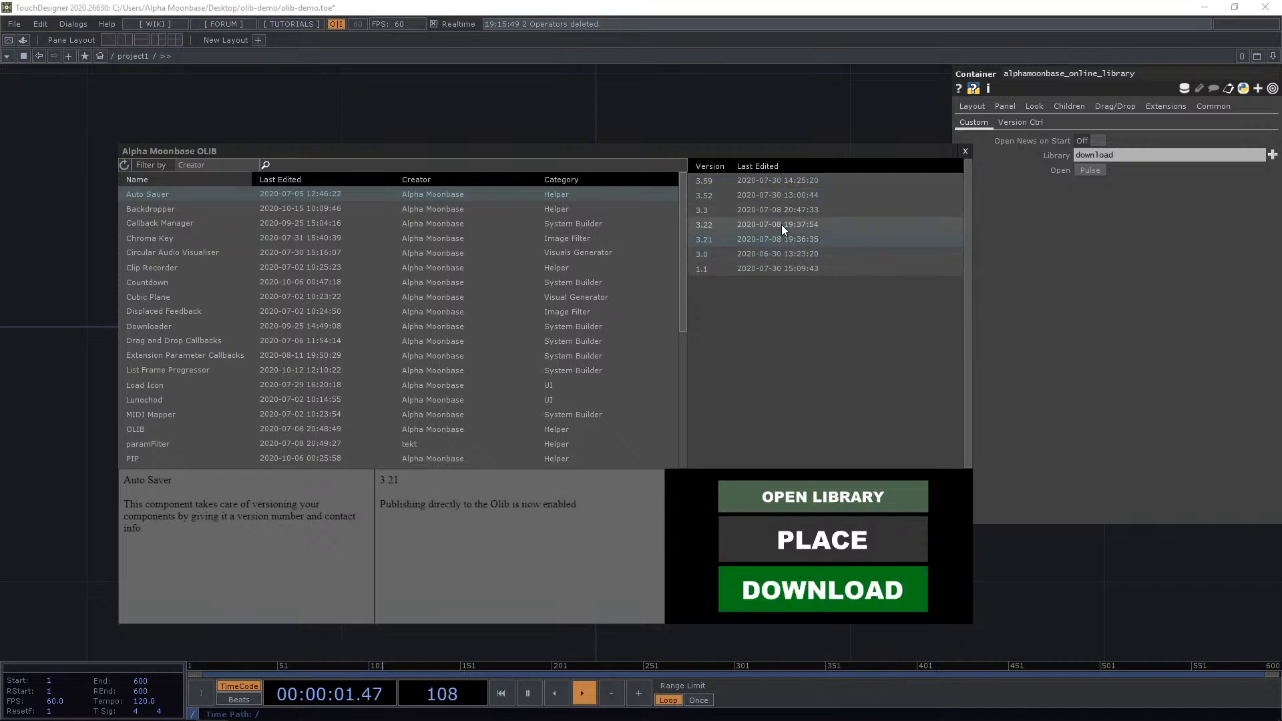
click(781, 224)
click(773, 209)
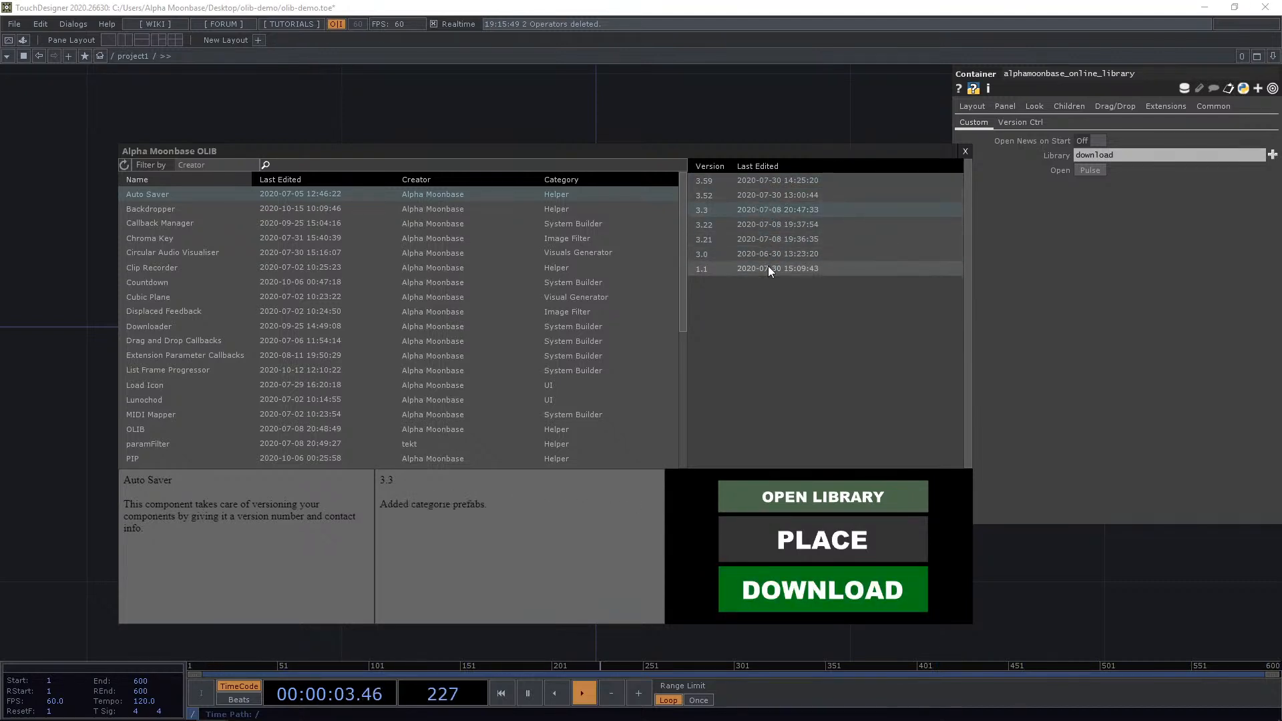
Select Auto Saver version 3.59 and download it.
click(783, 182)
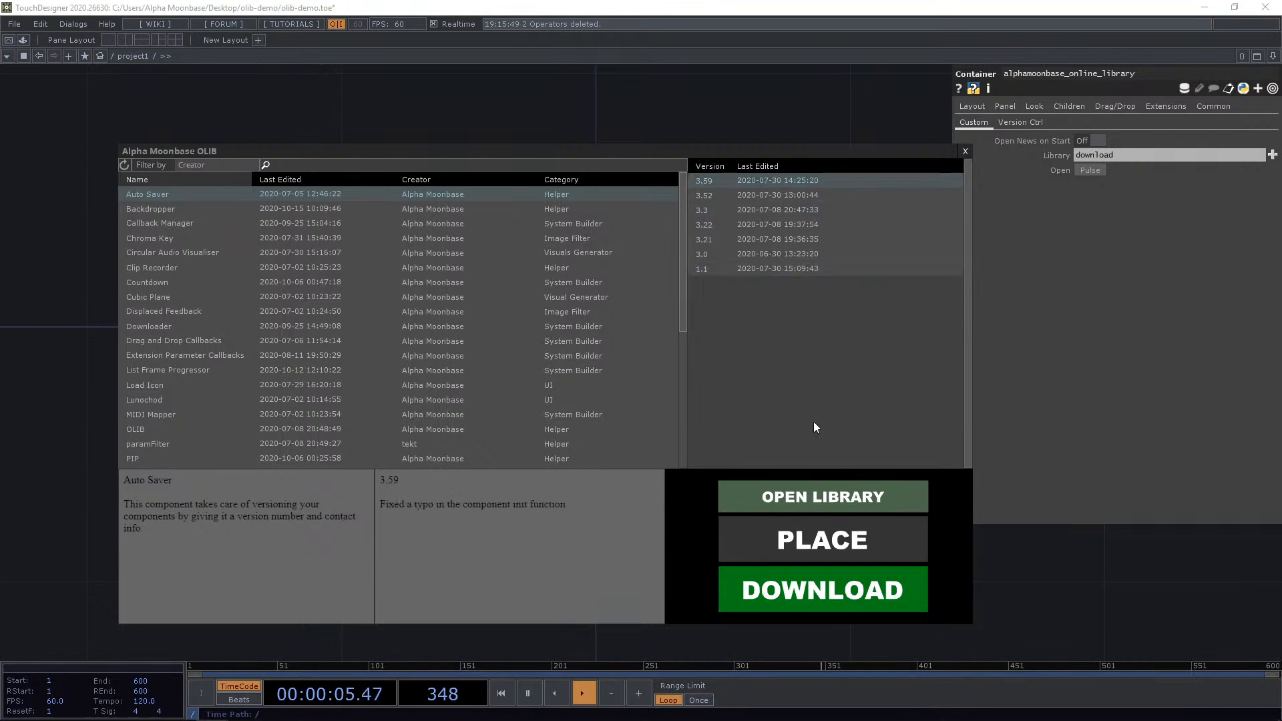
click(858, 596)
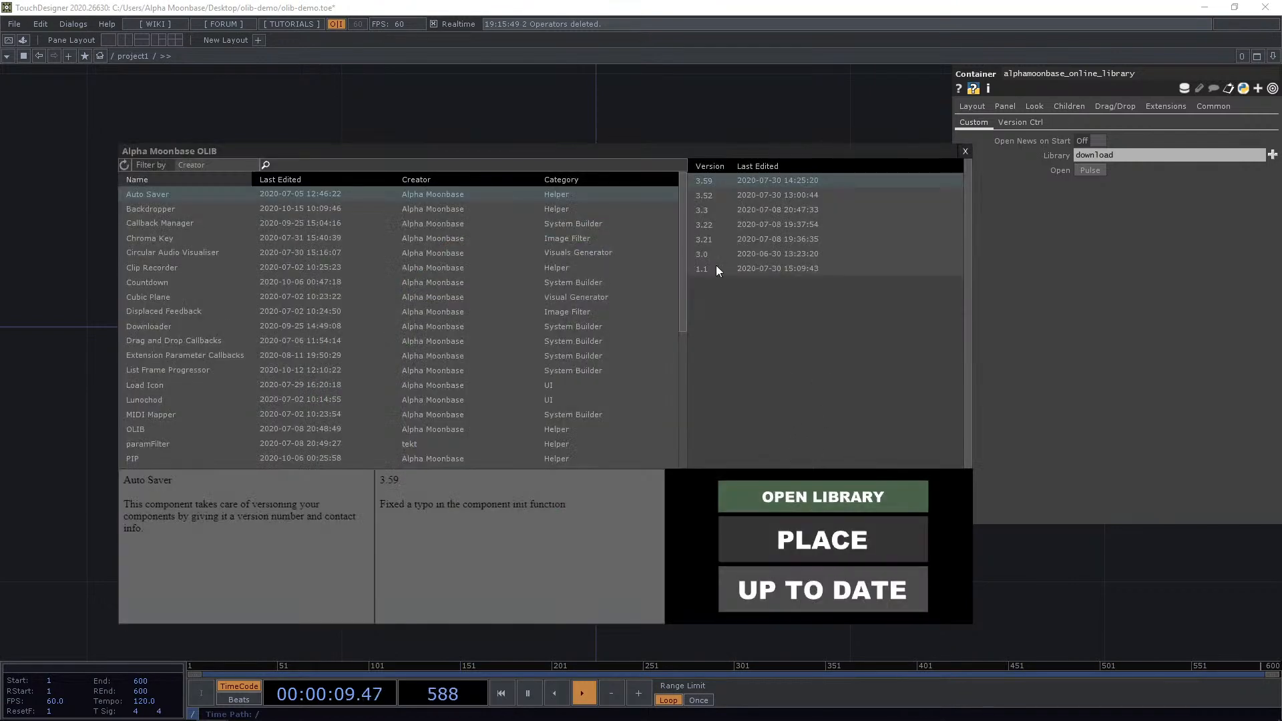
mouse_move(114, 716)
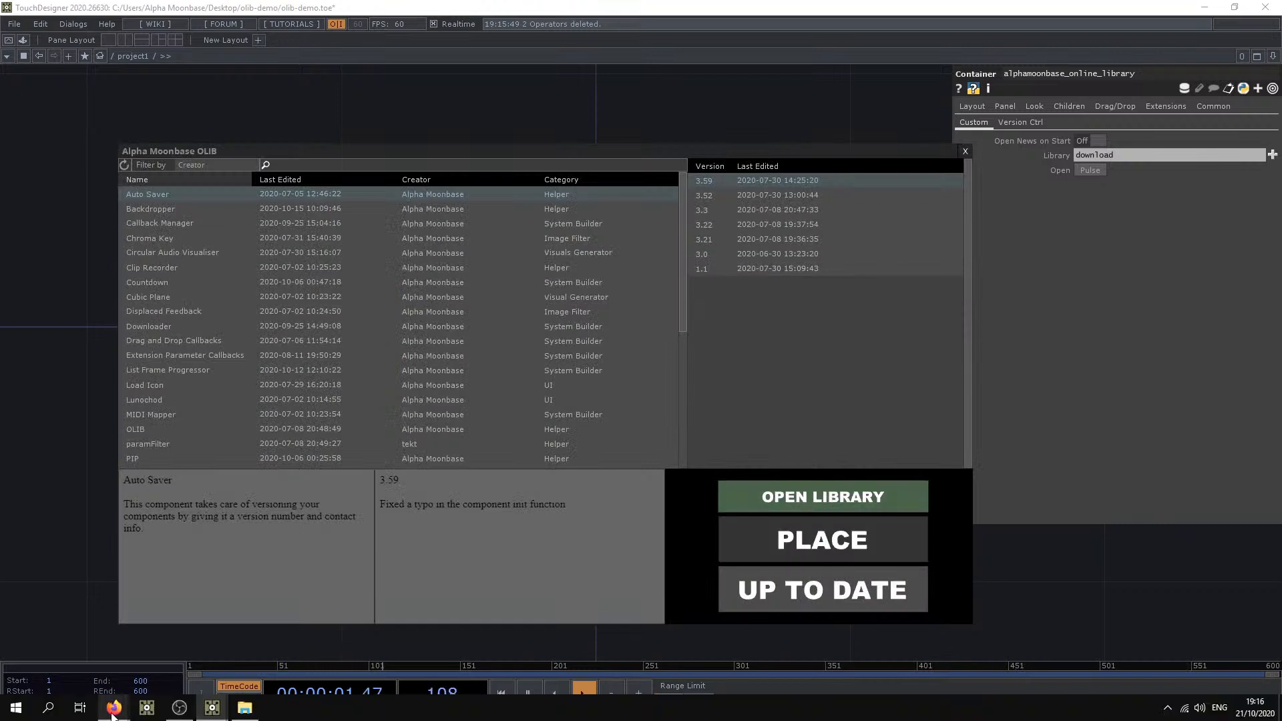
Open the download folder in File Explorer and inspect the downloaded Auto Saver files.
click(244, 708)
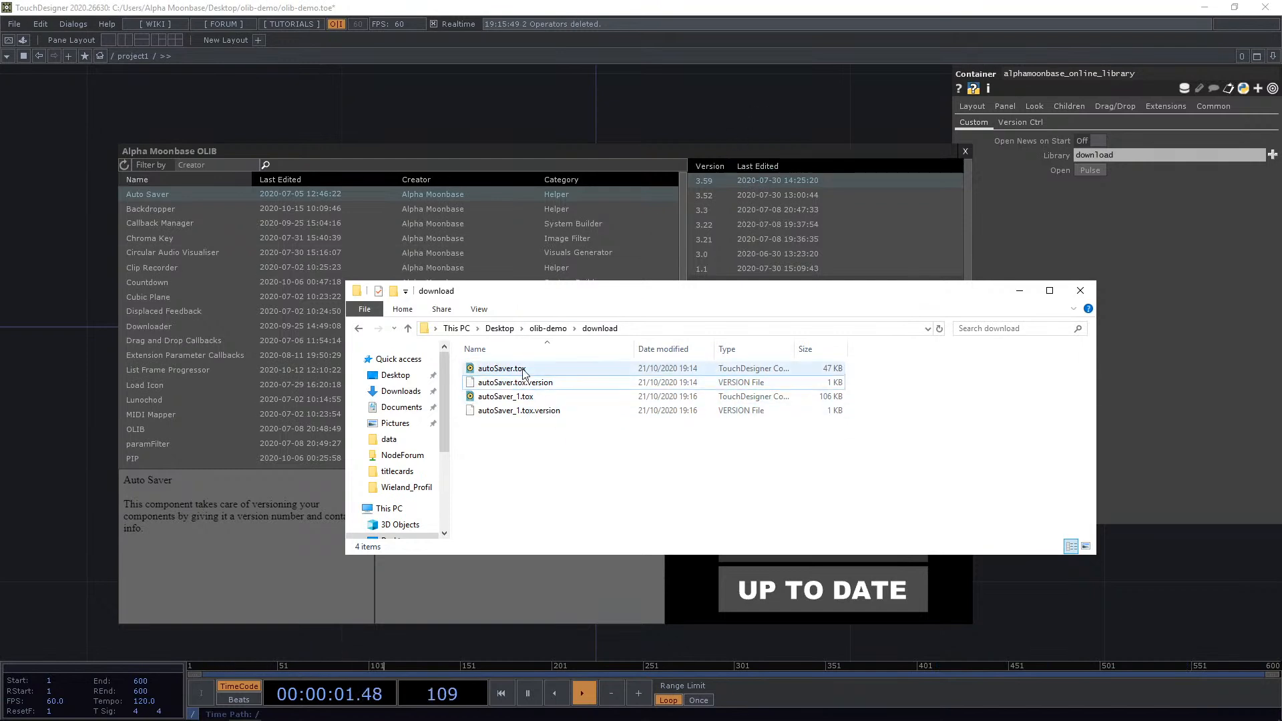
click(518, 400)
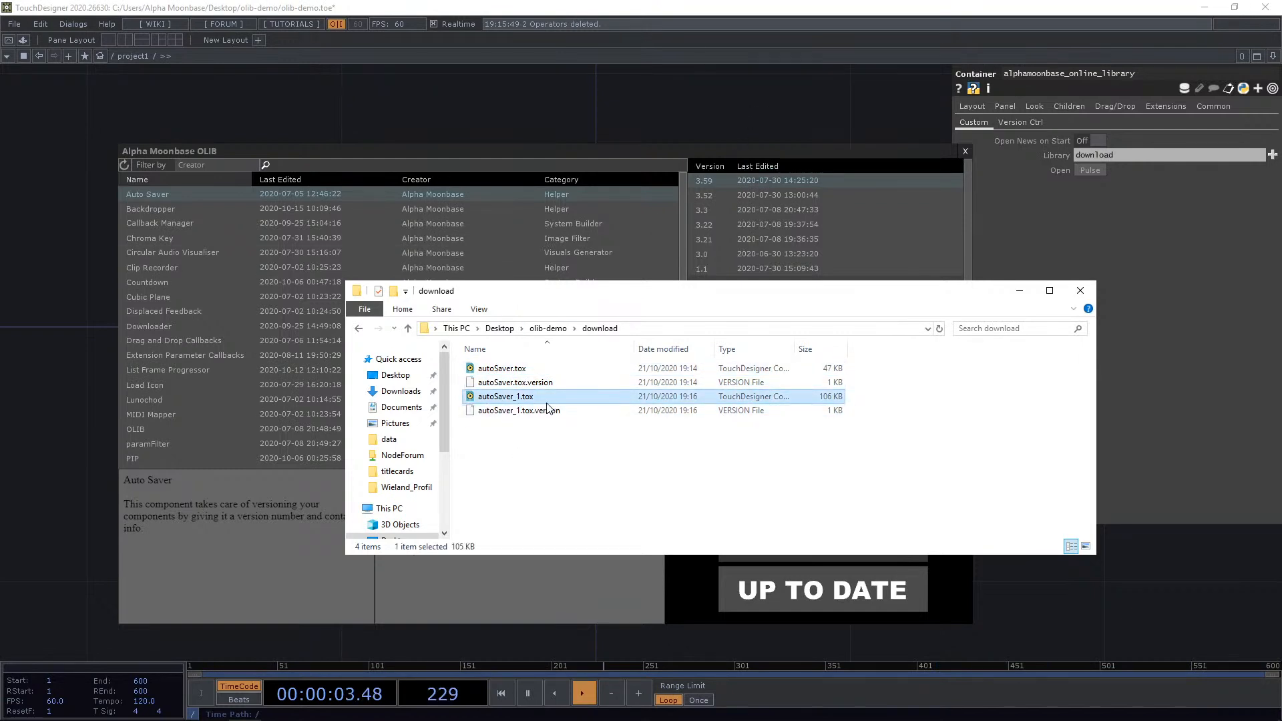
drag(572, 484, 504, 411)
click(702, 151)
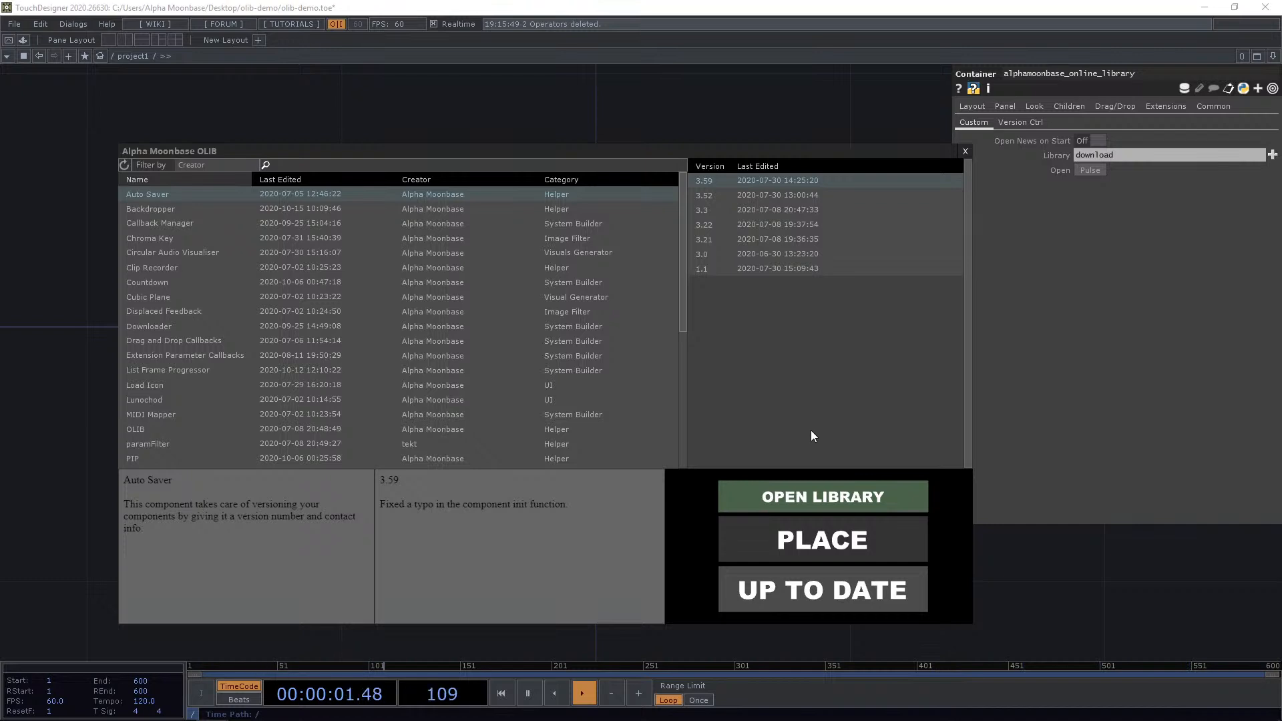
Open the local library window, close the online library browser, and move the local library window.
click(807, 497)
drag(818, 402, 627, 86)
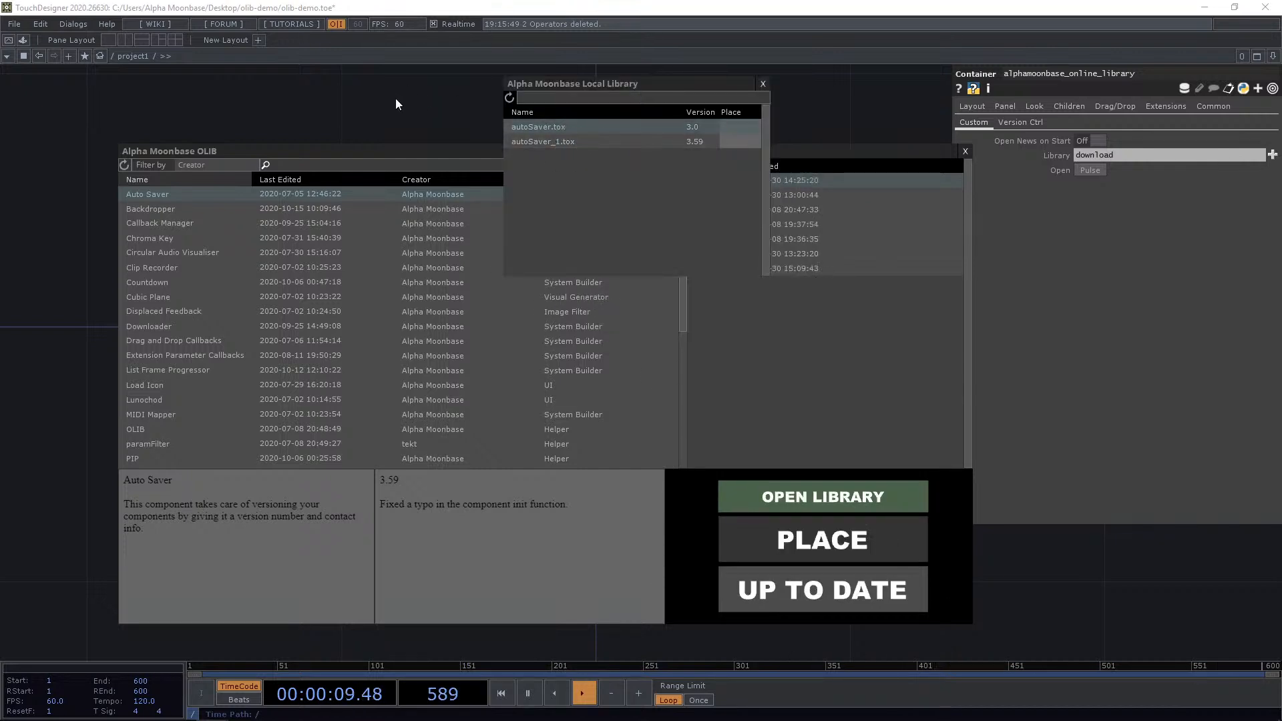
drag(610, 79, 420, 152)
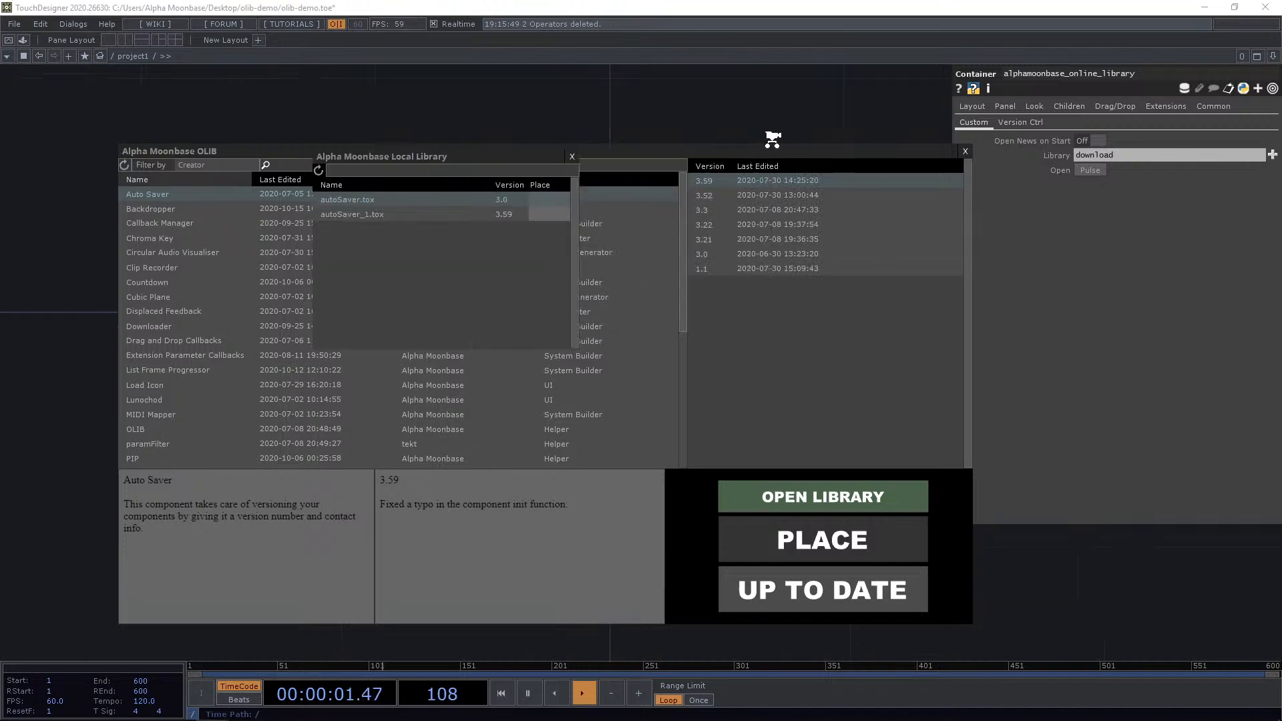
click(965, 151)
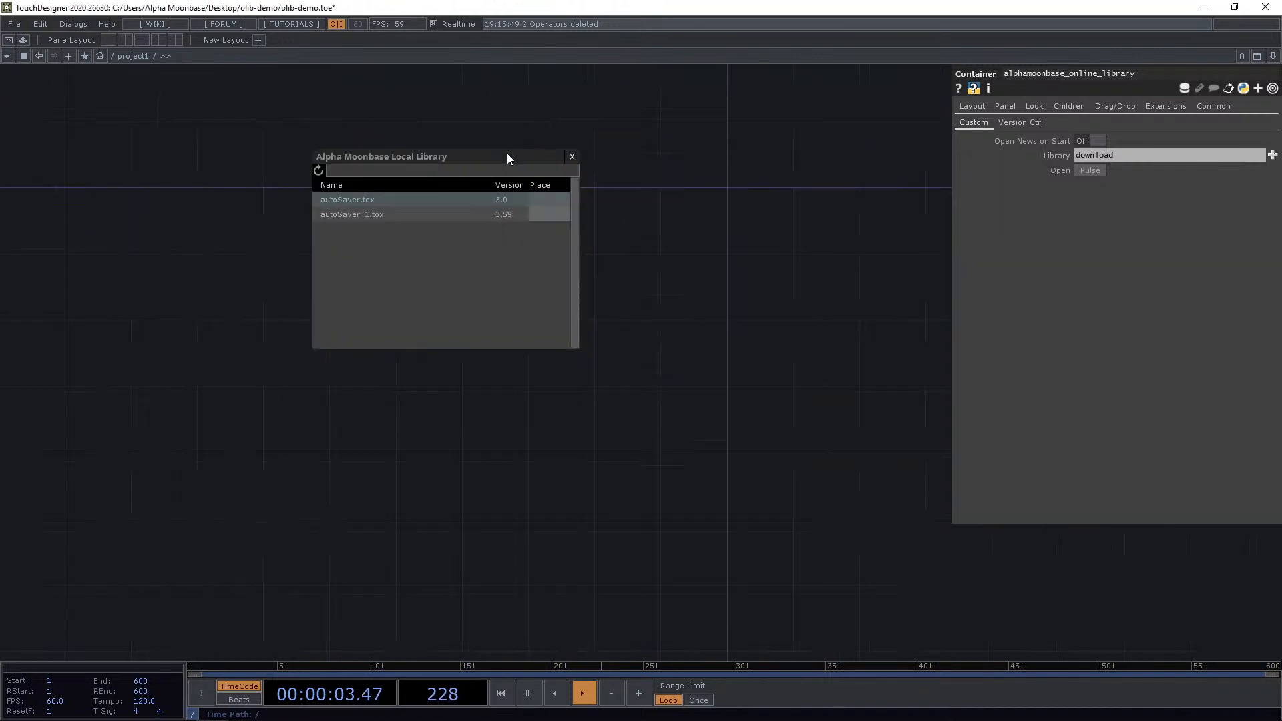
mouse_move(508, 159)
mouse_down()
mouse_move(622, 199)
mouse_move(516, 149)
mouse_up()
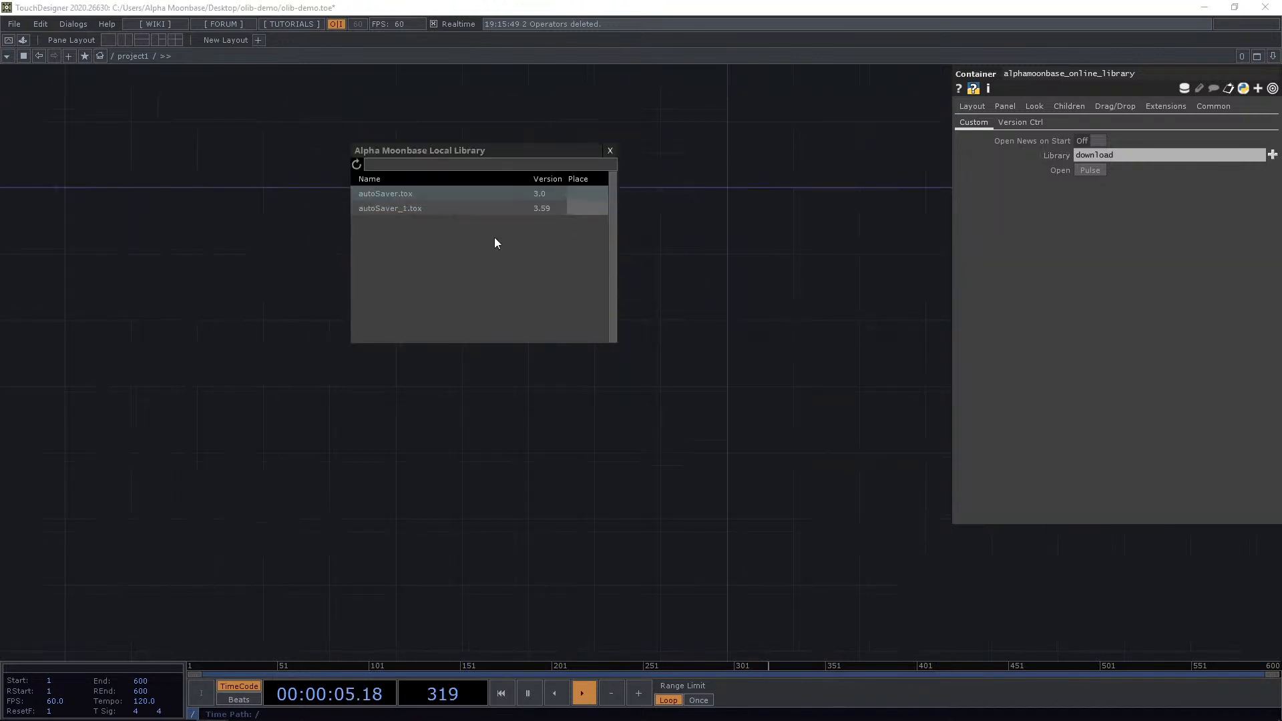
Place autoSaver.tox version 3.0 from the local library into the network, then delete it.
click(582, 195)
click(695, 214)
scroll(602, 244, up, 6)
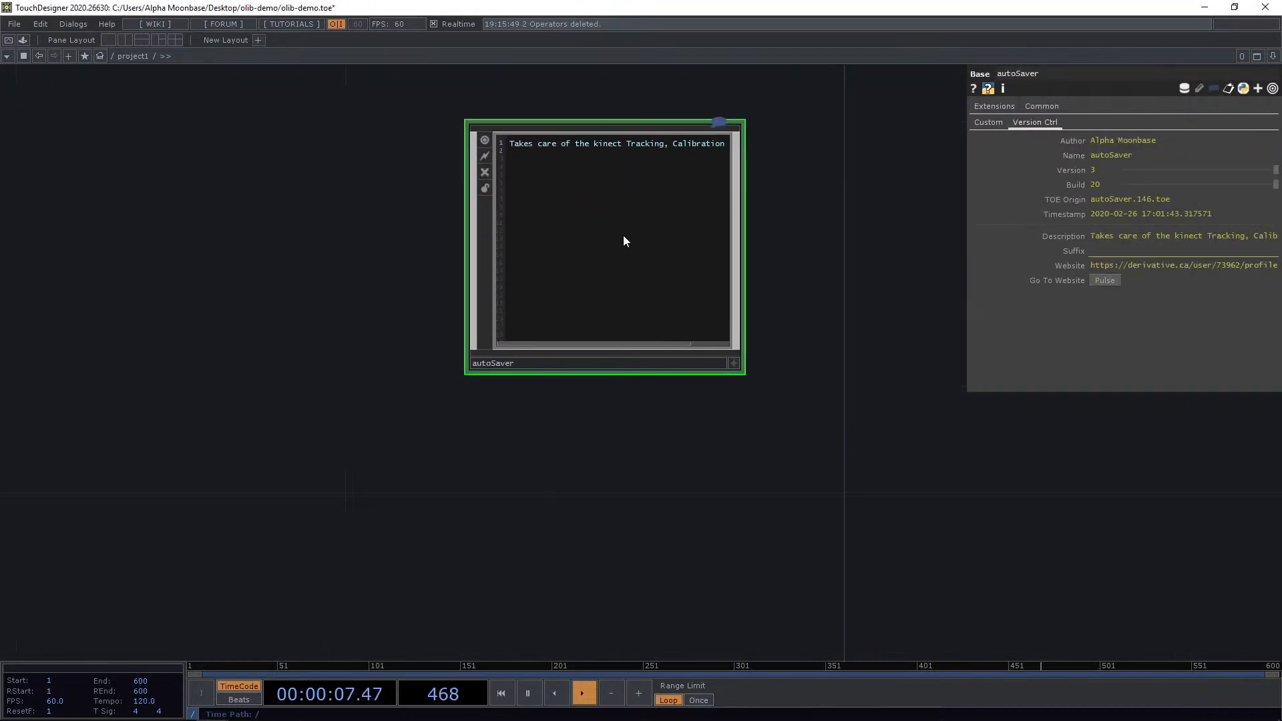
key(Delete)
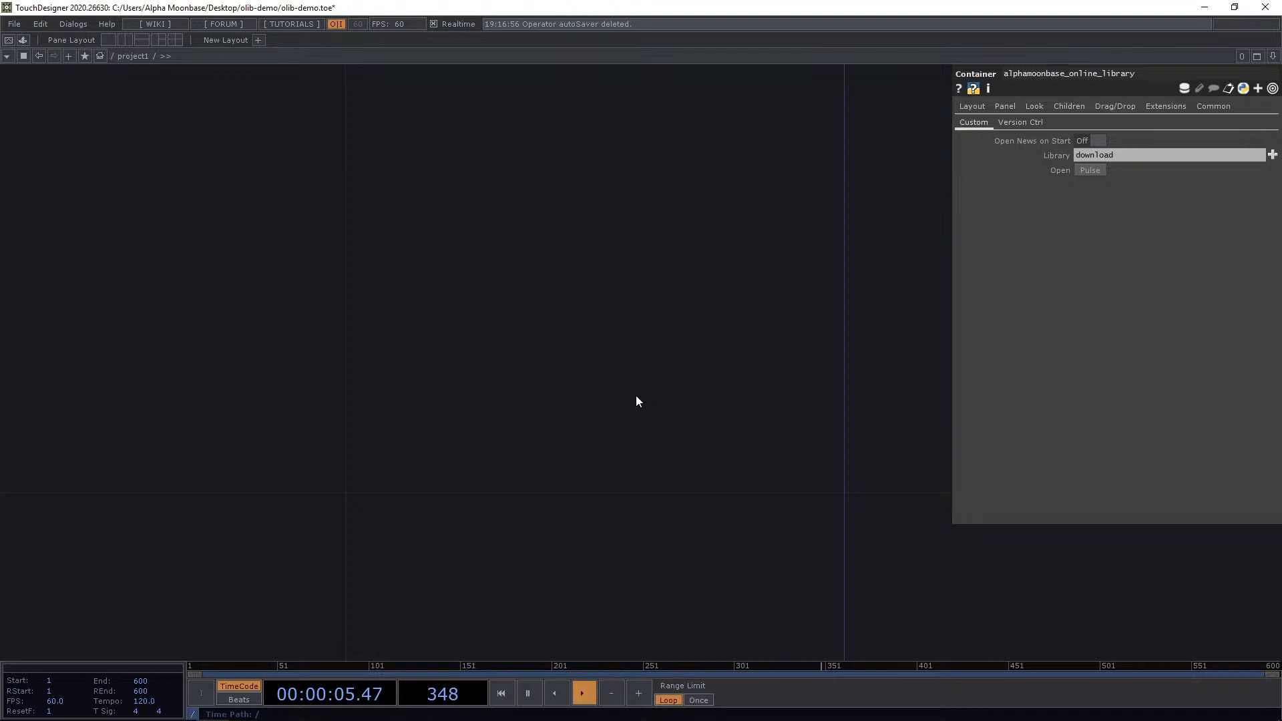
Reopen the local library, filter its list by "auto" and then "_1", clear the filter and close it.
key(ctrl+l)
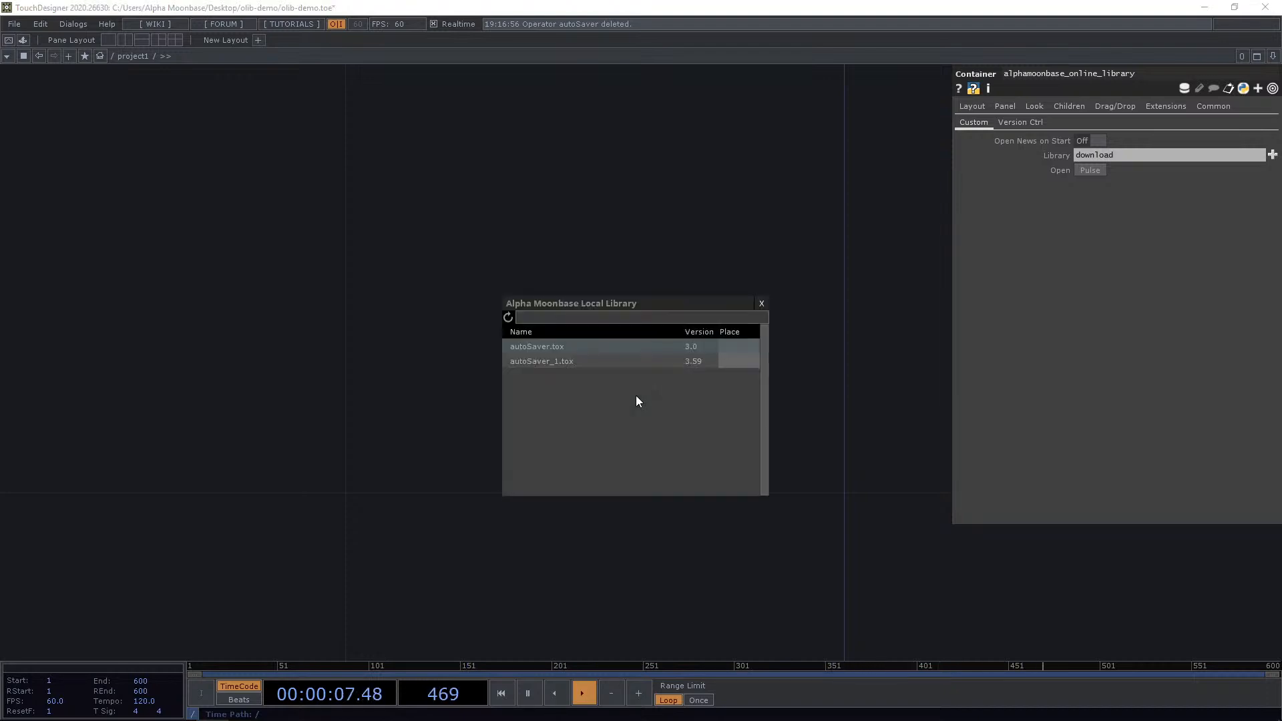
click(598, 323)
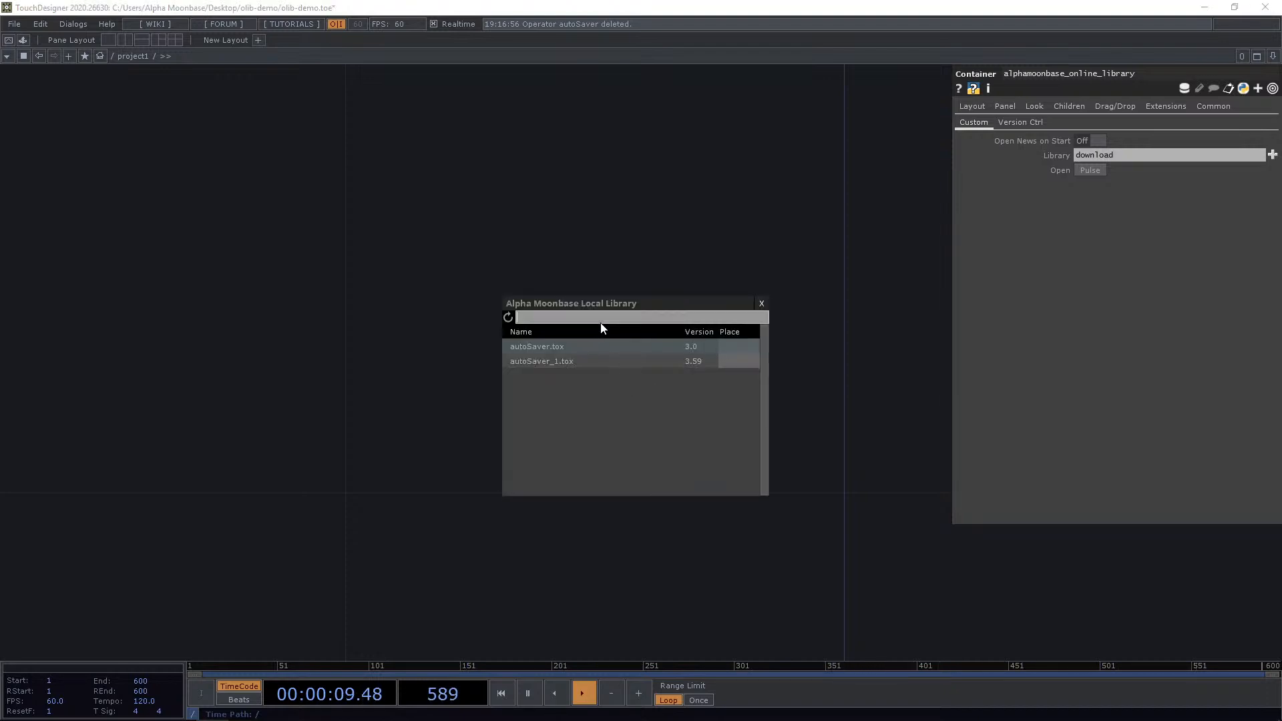
text(auto)
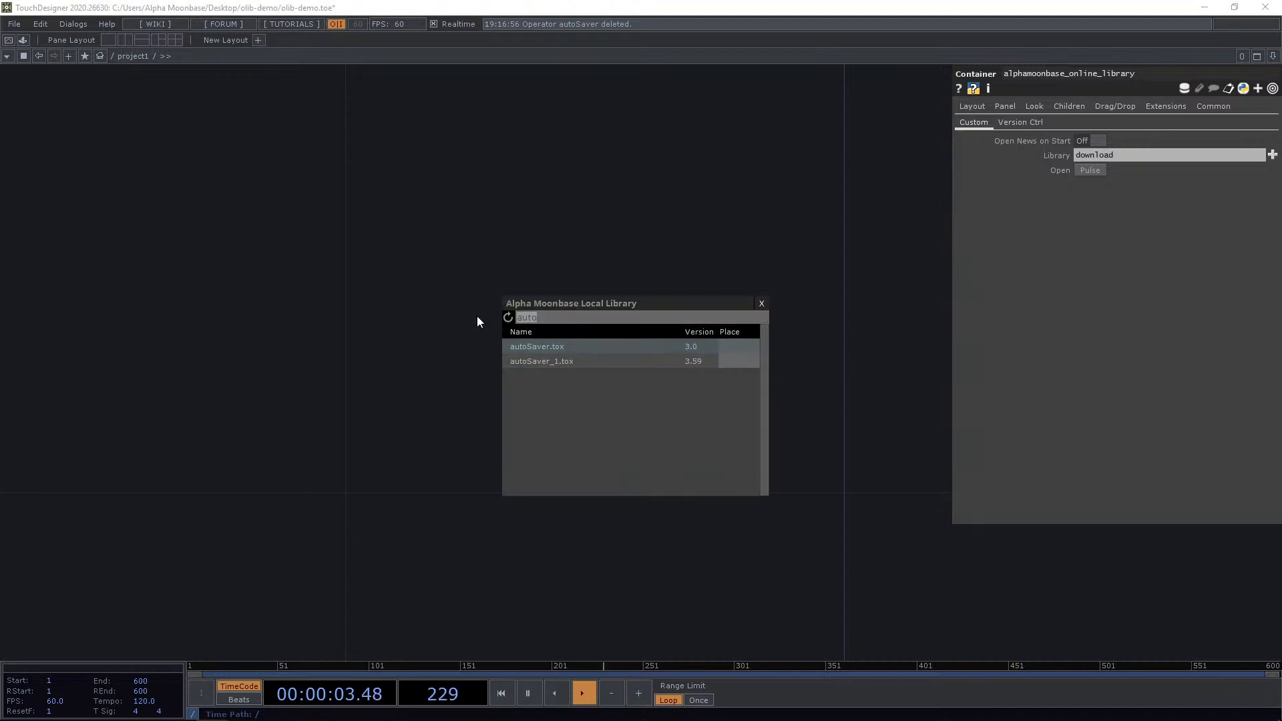
key(BackSpace)
key(BackSpace)
key(BackSpace)
key(BackSpace)
text(_1)
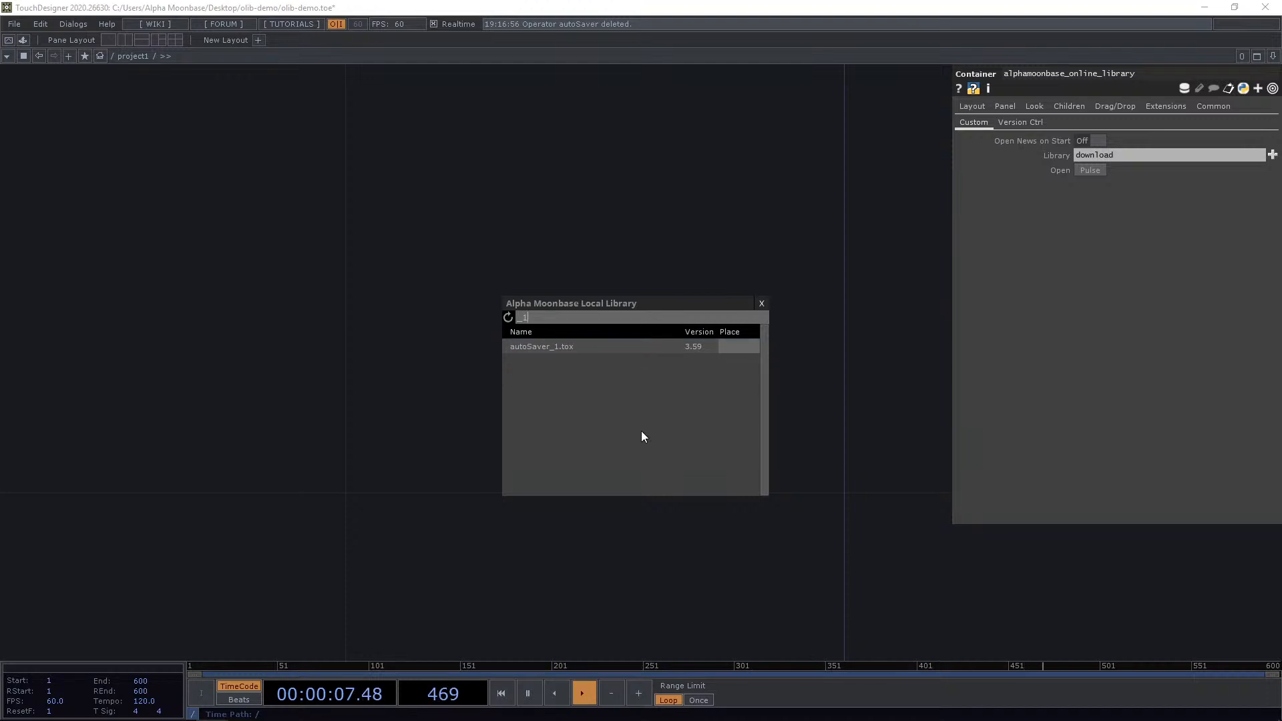
key(BackSpace)
key(BackSpace)
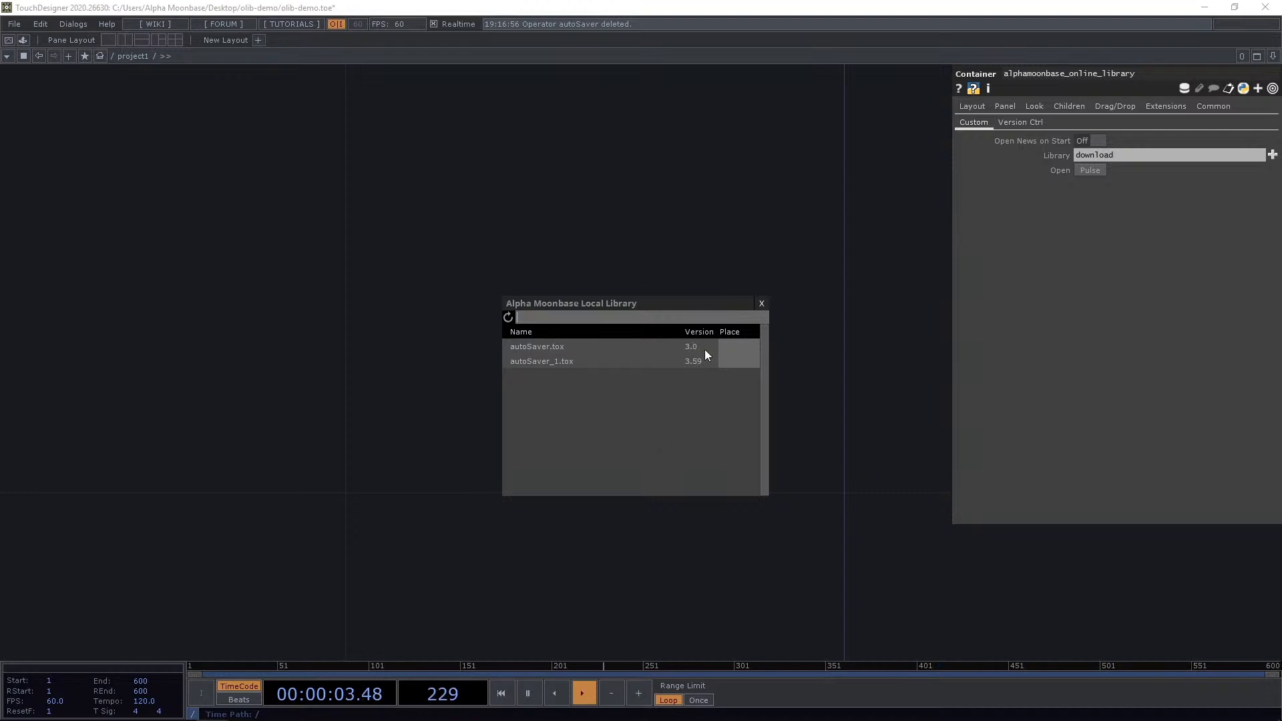
click(761, 304)
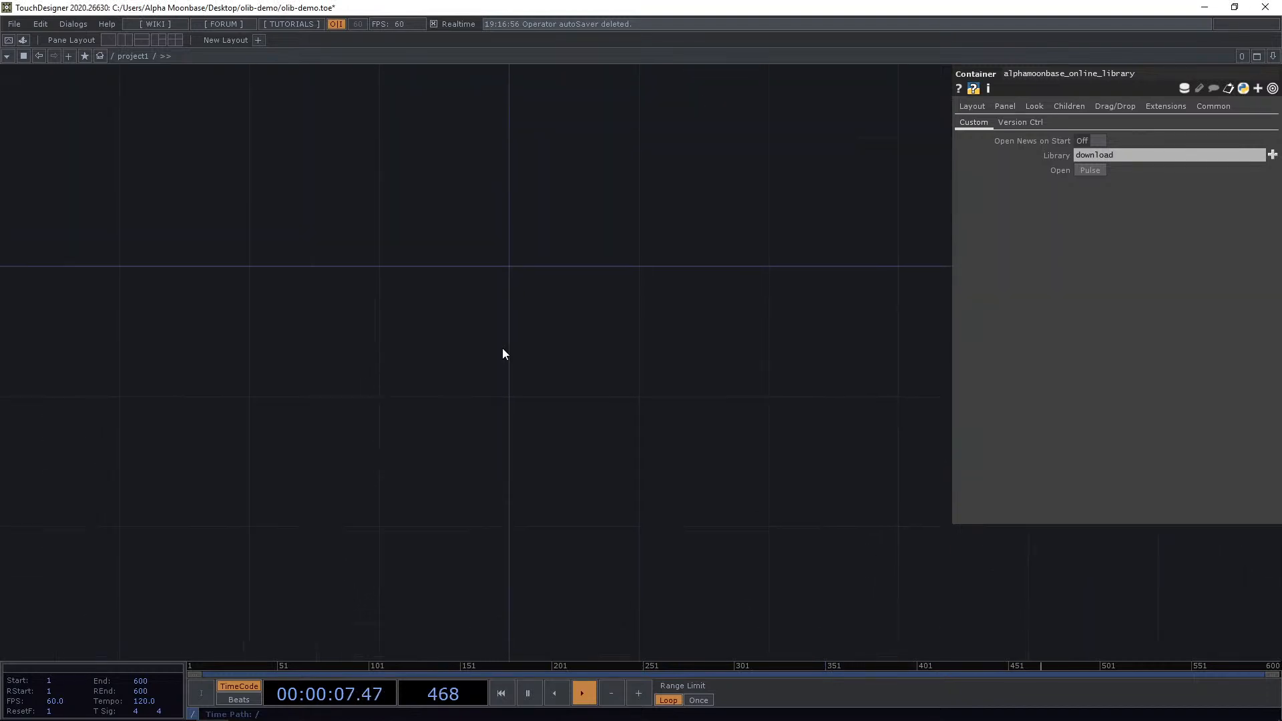
Open the online library, place the Backdropper component in the network, then delete it.
key(alt+o)
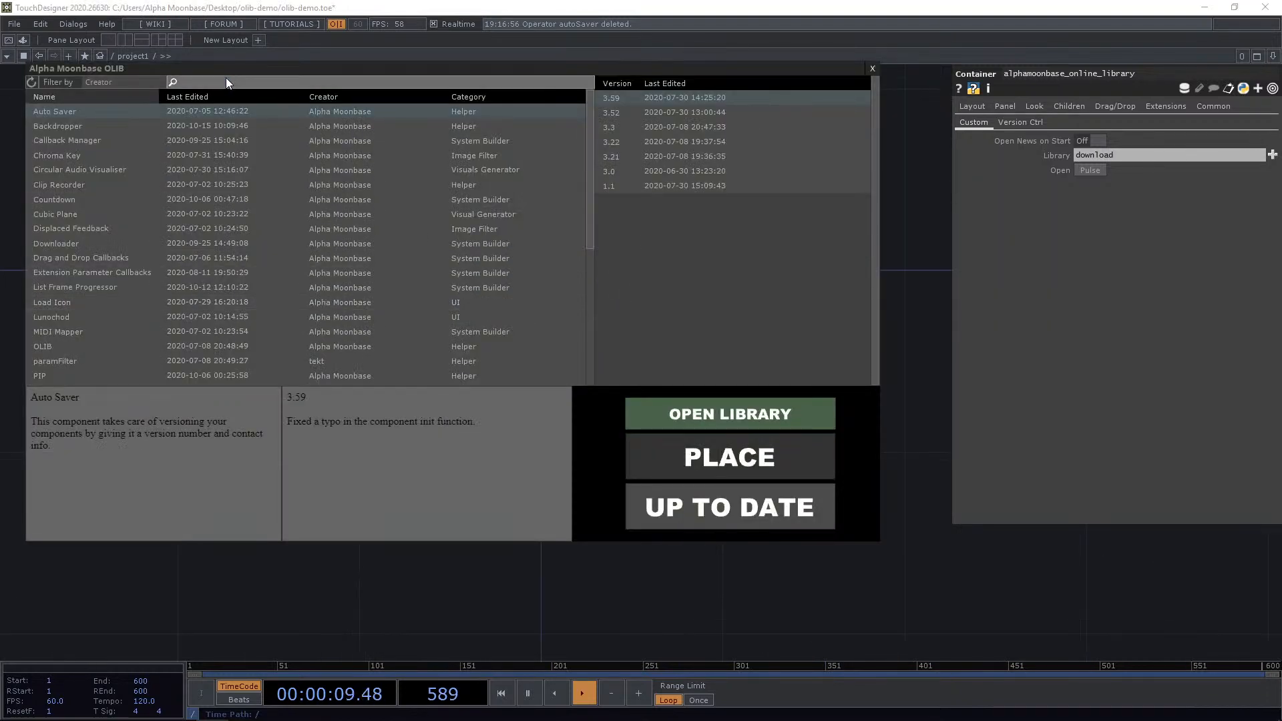
click(226, 129)
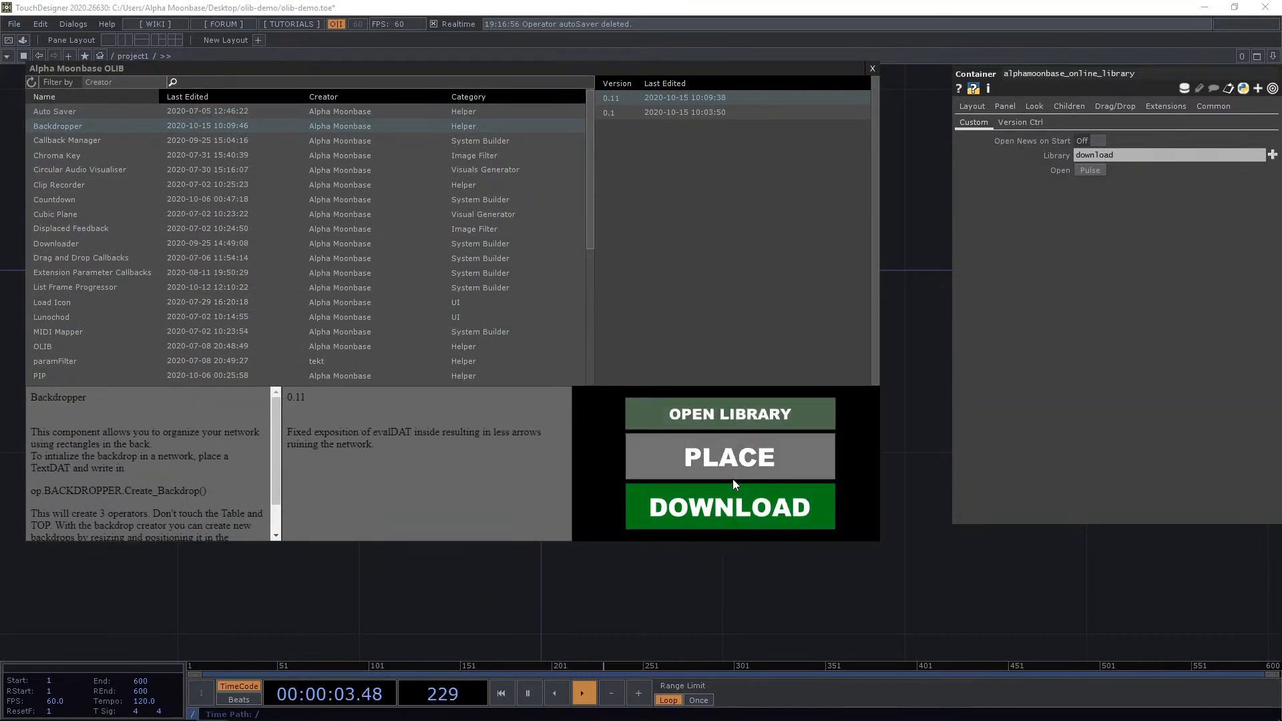
click(762, 458)
click(675, 362)
scroll(727, 406, up, 5)
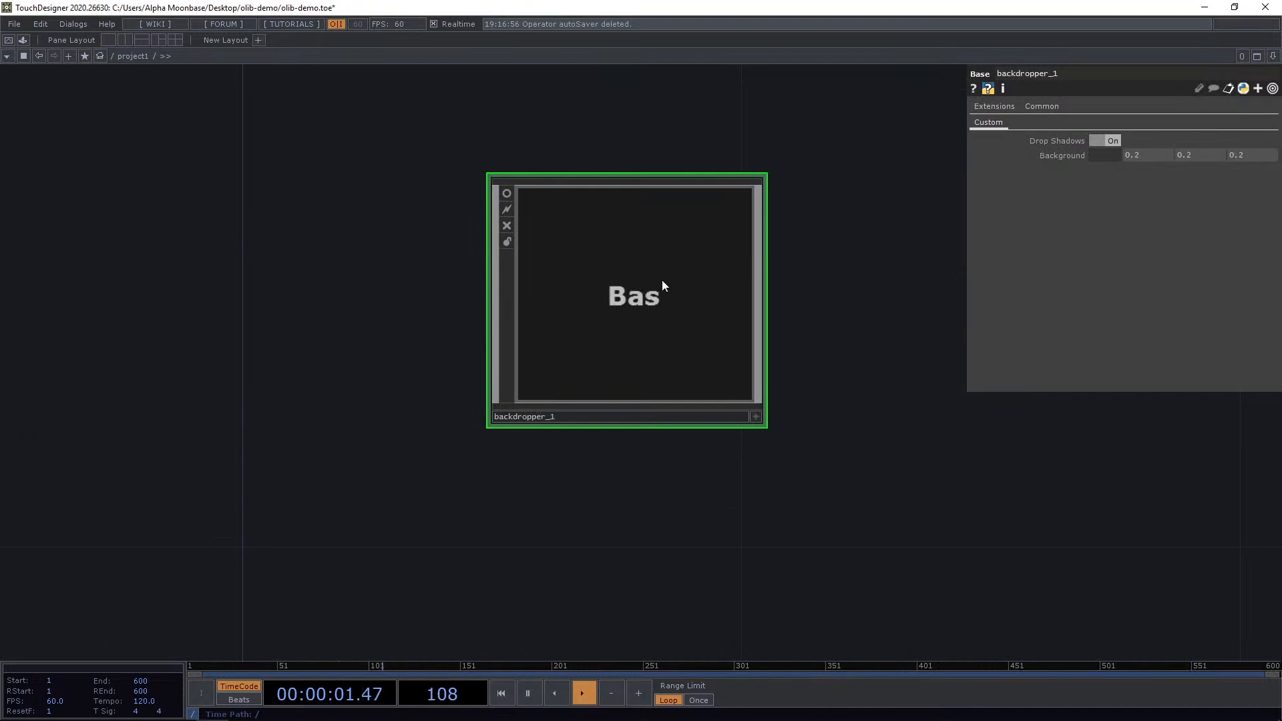
scroll(664, 281, down, 5)
key(Delete)
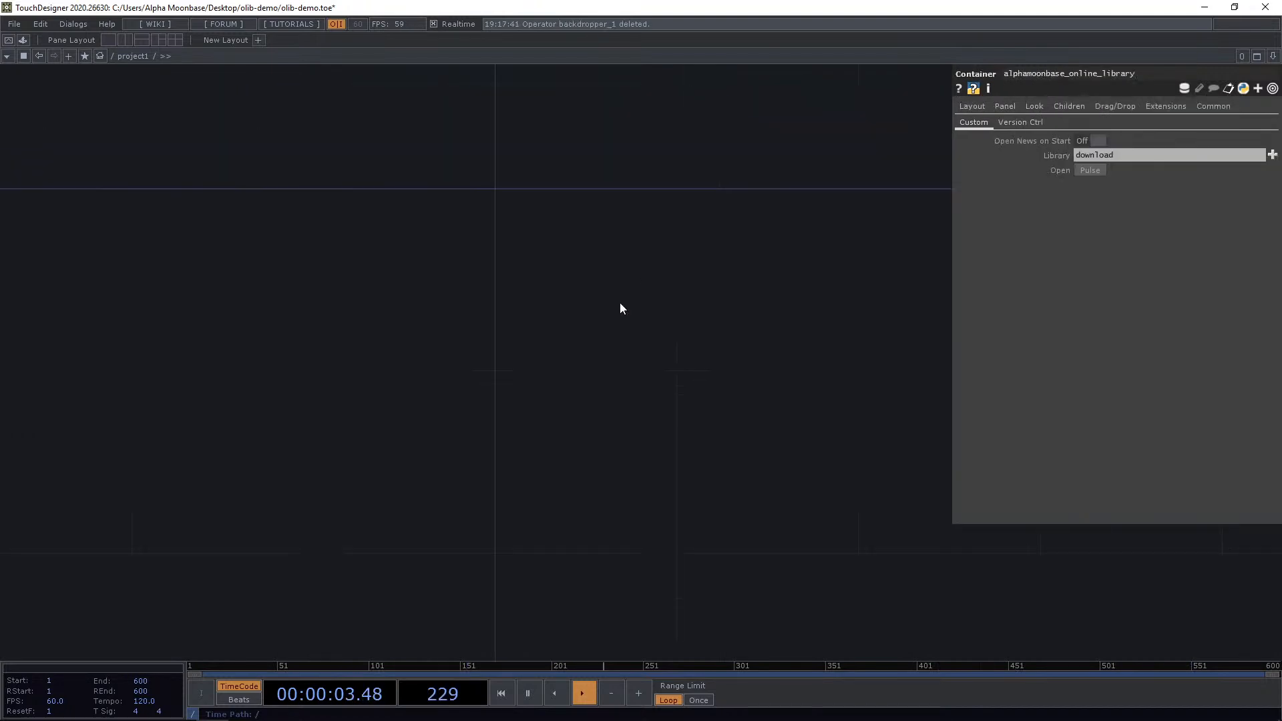
Reopen the online library, place Auto Saver version 3.59 in the network, and open its Custom parameters.
drag(584, 397, 544, 320)
key(ctrl+Tab)
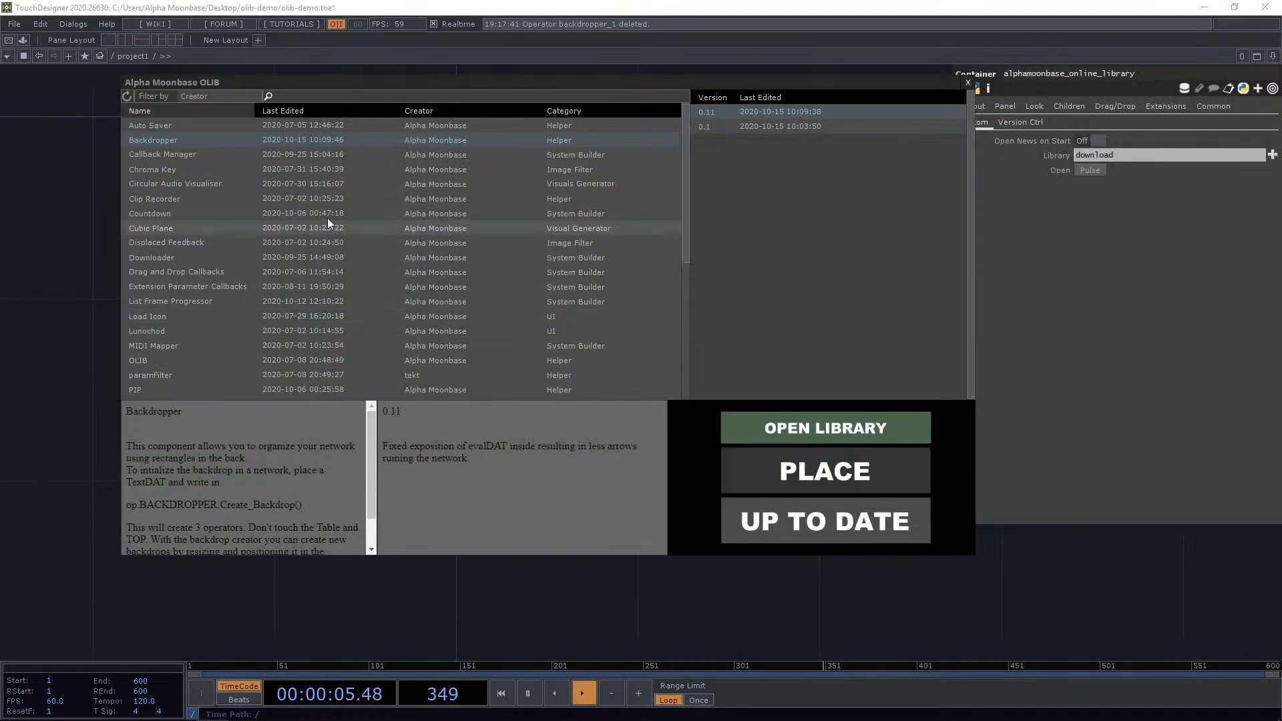
click(210, 129)
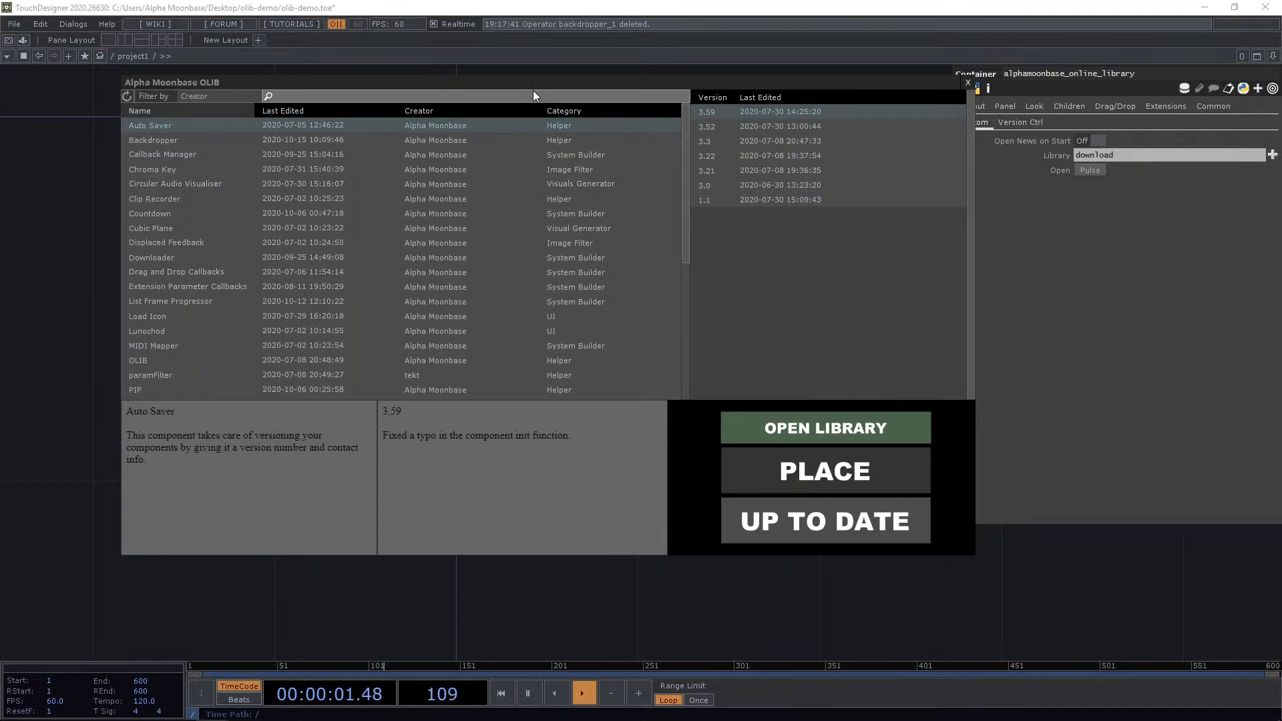
drag(542, 82, 724, 101)
click(964, 492)
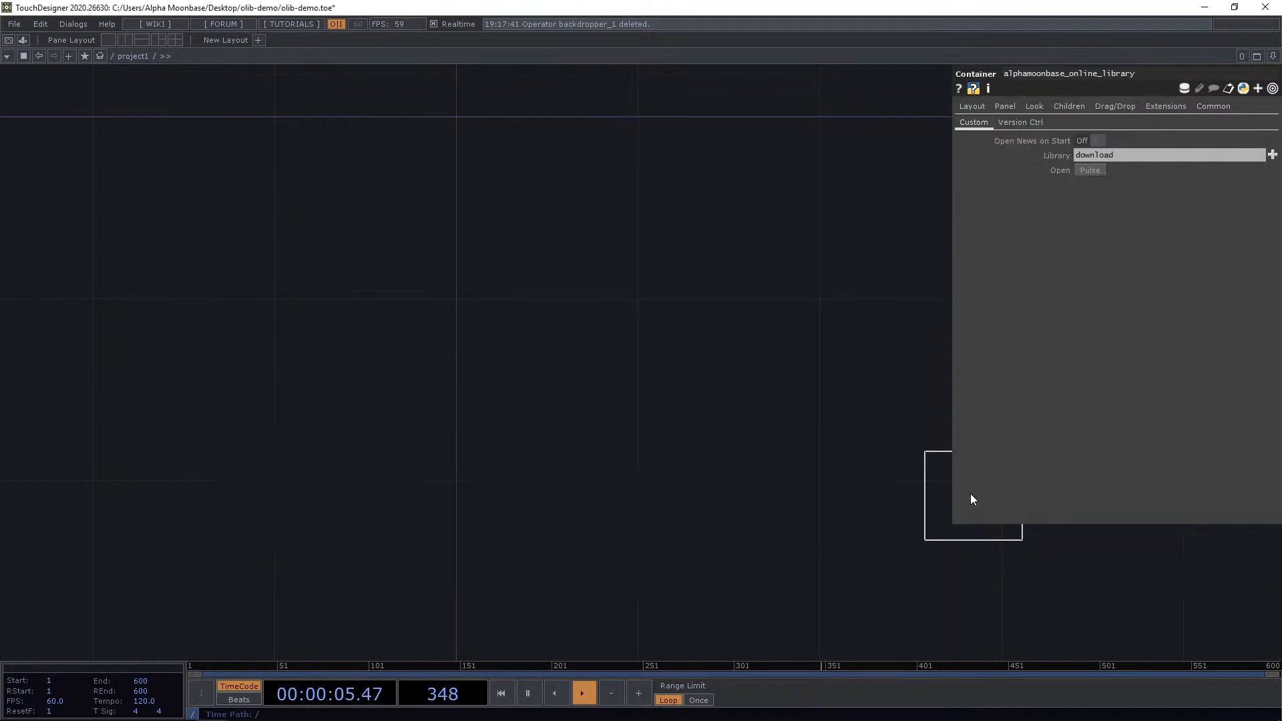
click(471, 295)
scroll(435, 289, up, 3)
click(620, 322)
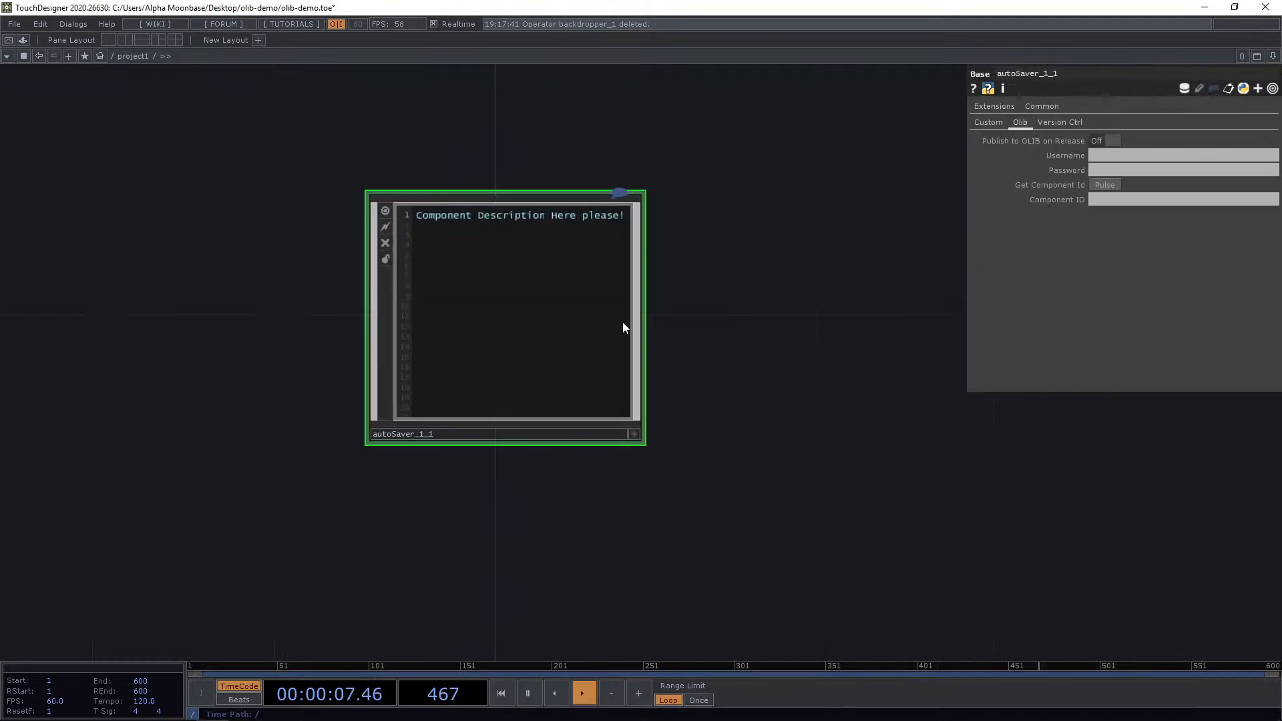
drag(726, 310, 689, 425)
click(988, 124)
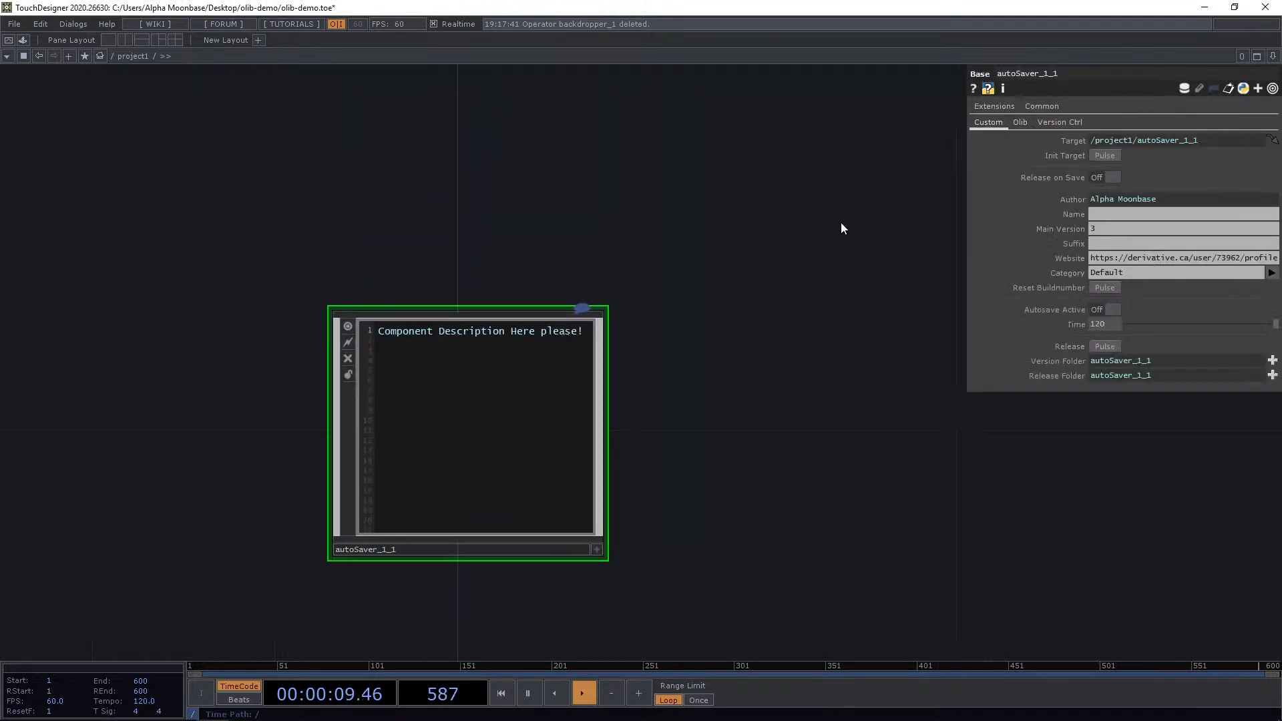
Create a Base COMP above the Auto Saver and rename it custom_component.
drag(840, 222, 772, 358)
scroll(771, 351, down, 3)
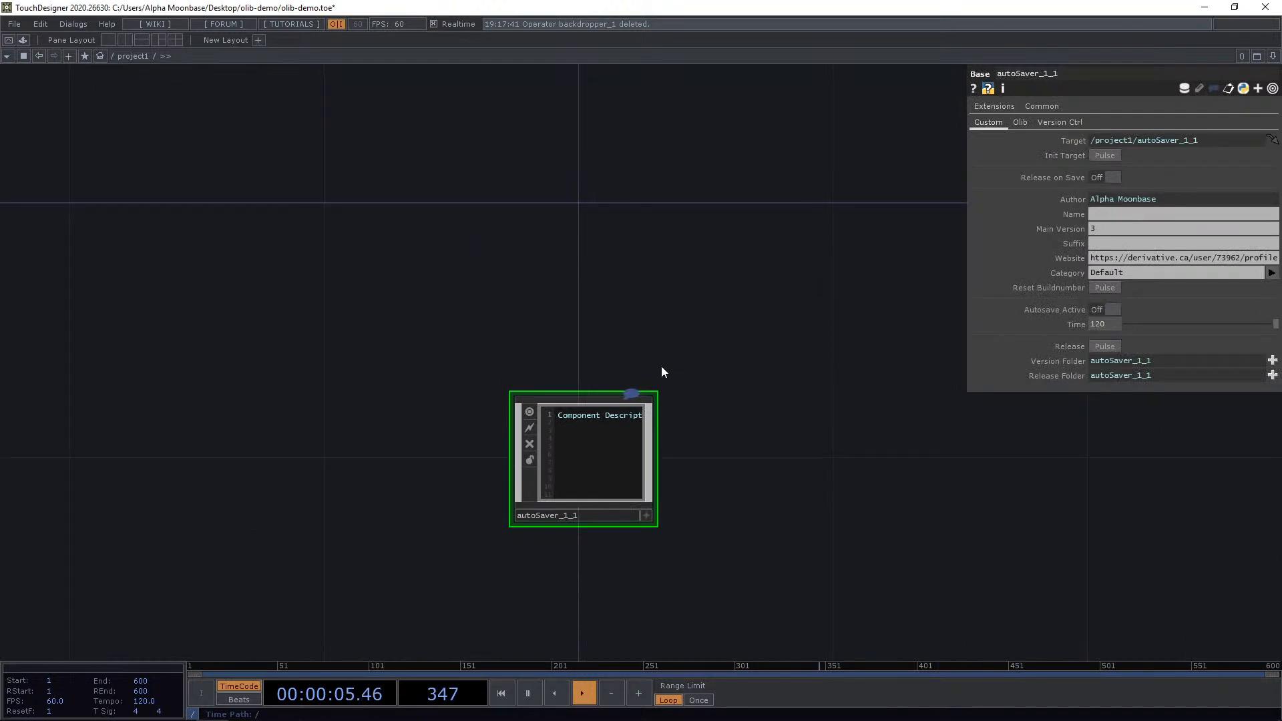
drag(606, 207, 570, 272)
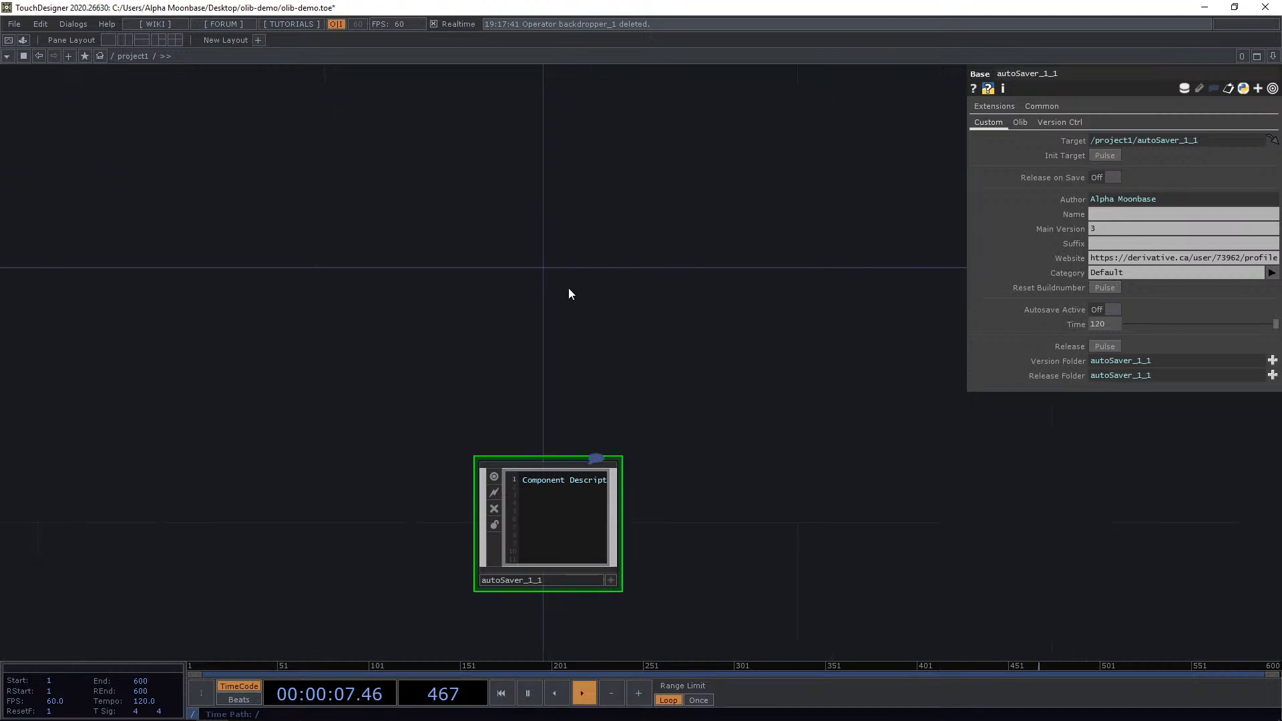
key(Tab)
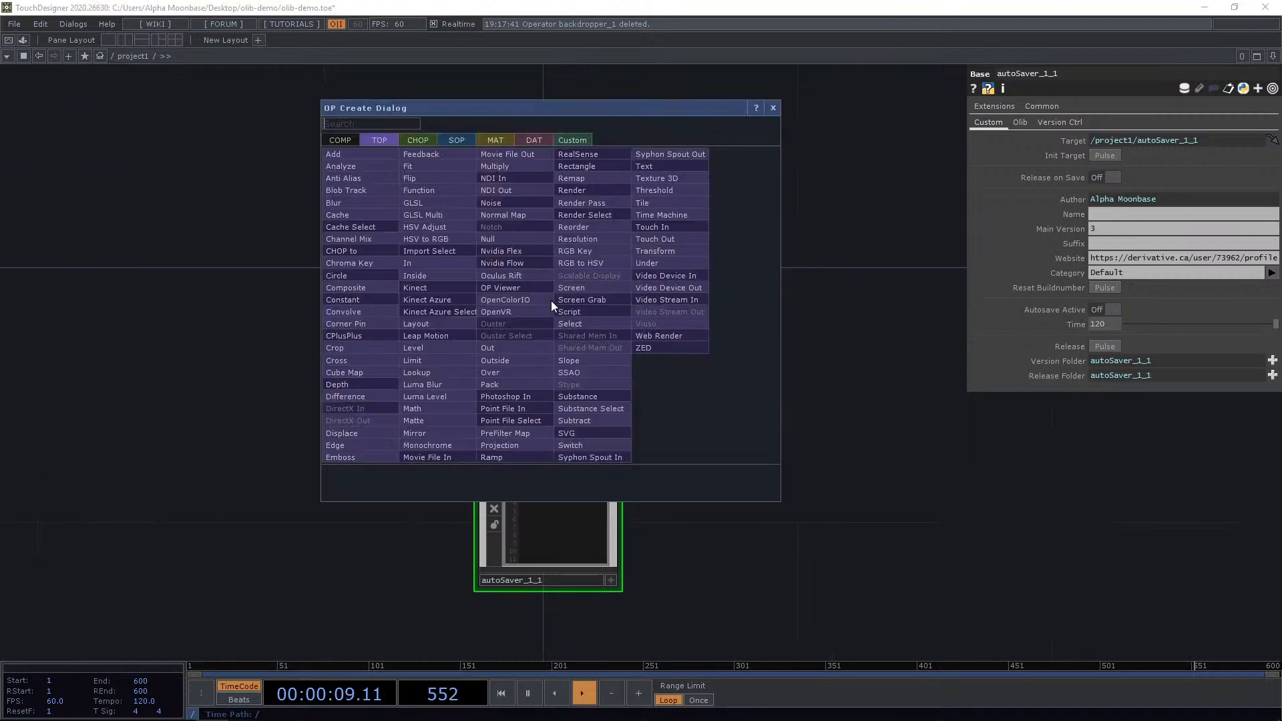
click(360, 141)
click(517, 172)
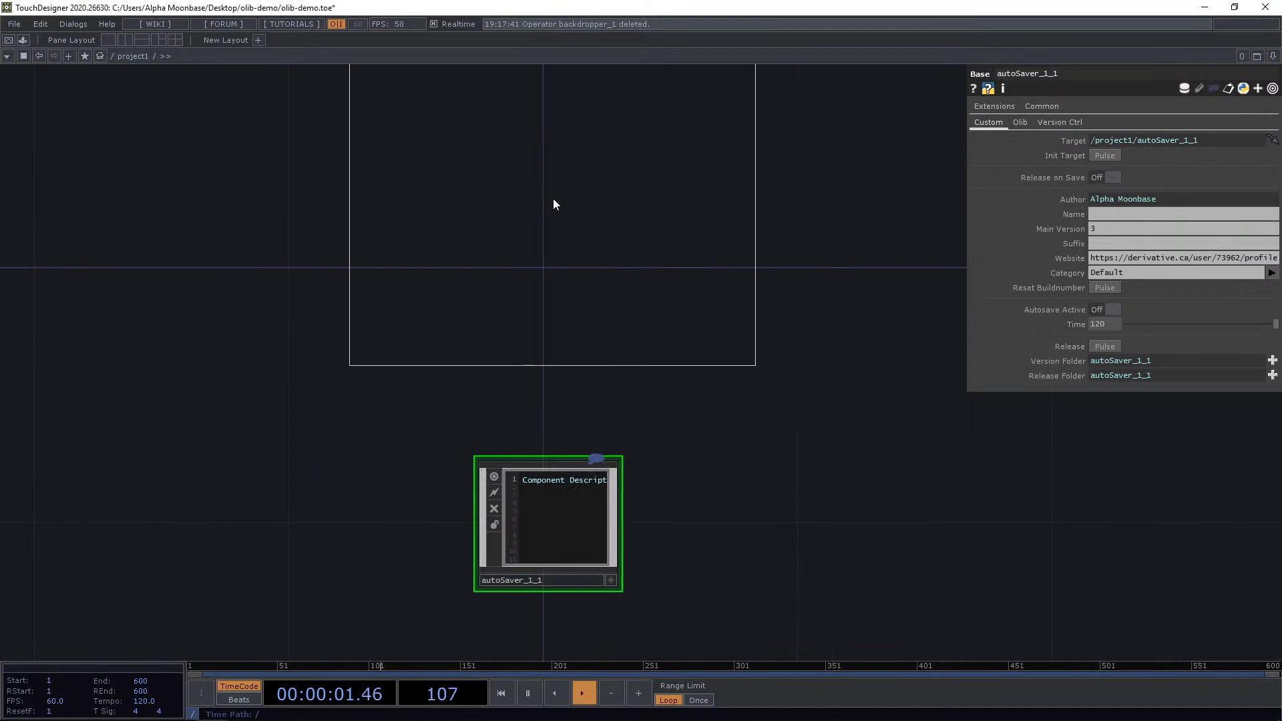
click(572, 229)
scroll(572, 229, down, 3)
click(539, 317)
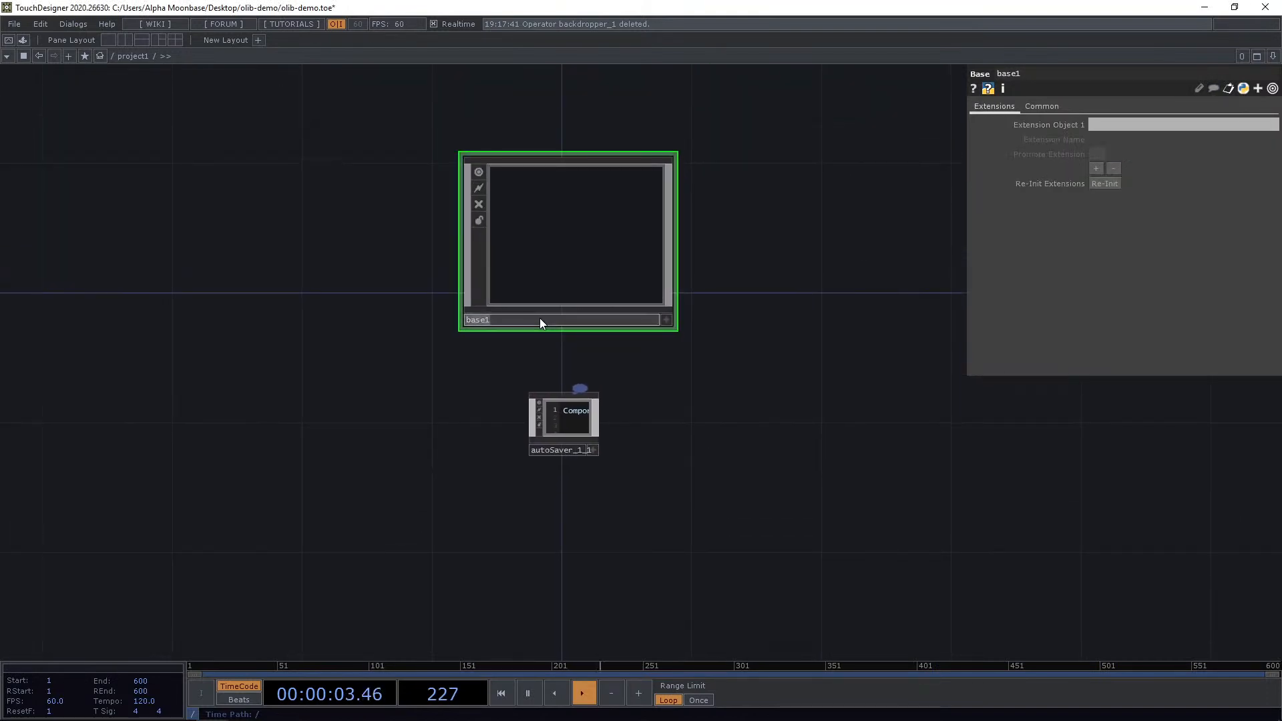
text(custom_component)
key(Return)
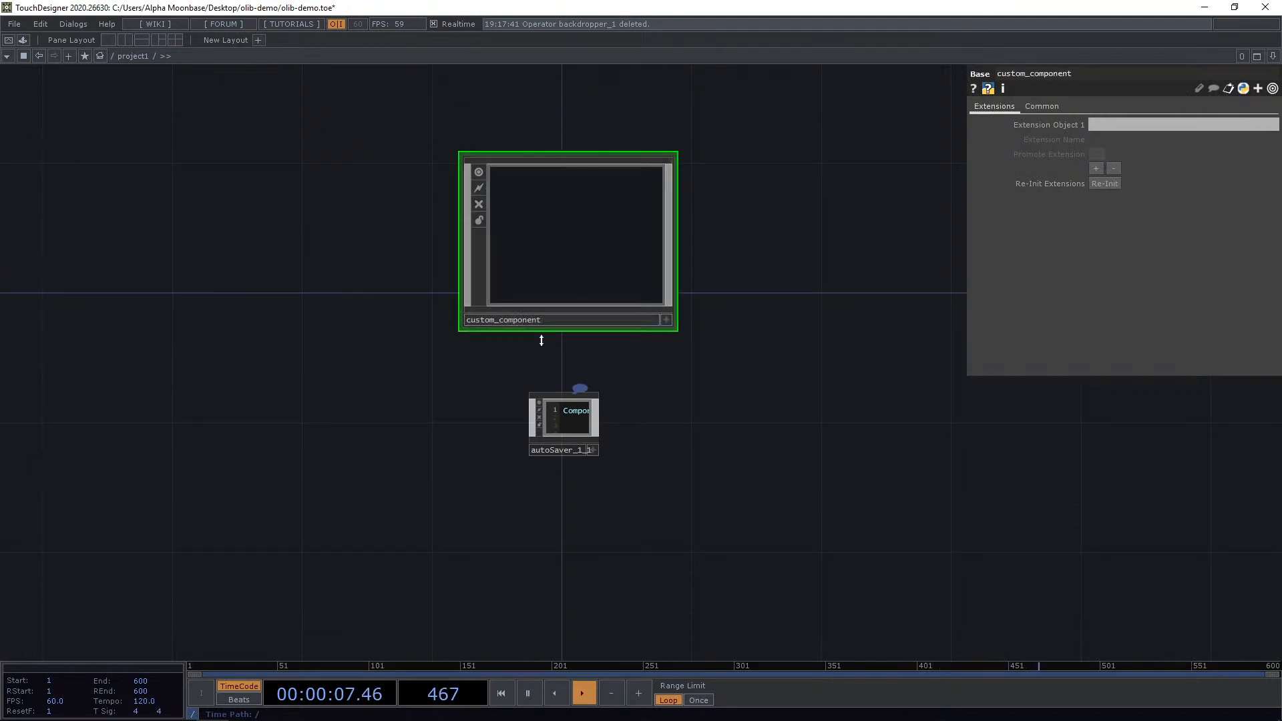
Set the Auto Saver's Target parameter to custom_component by dropping the component onto it.
scroll(575, 384, up, 3)
click(572, 410)
drag(749, 372, 717, 393)
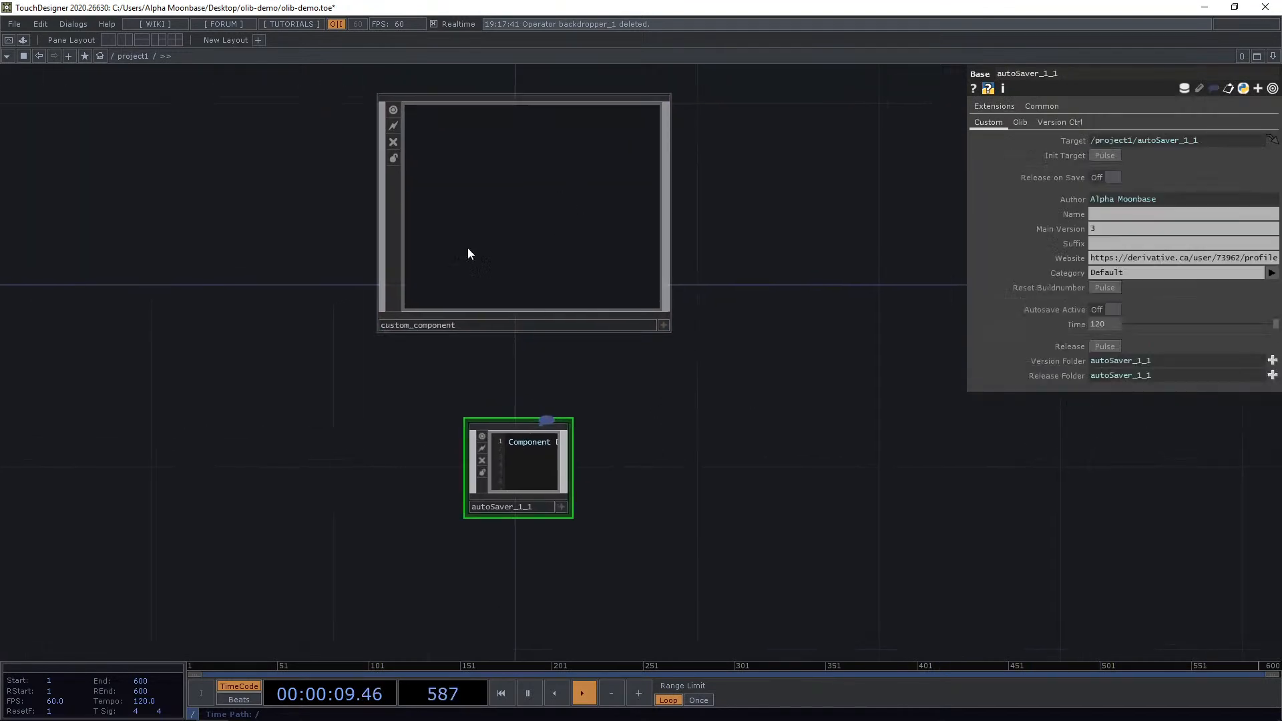
drag(558, 239, 1118, 140)
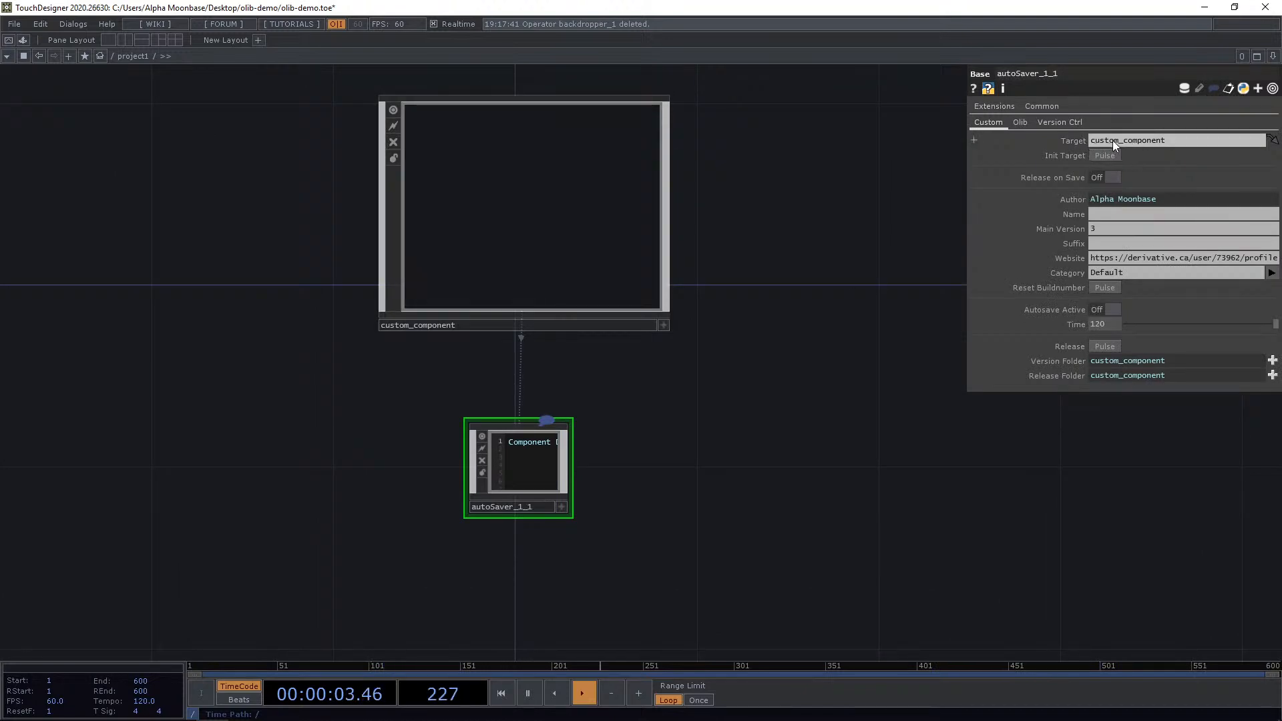
Enlarge the Auto Saver node so its full description text is visible.
click(557, 228)
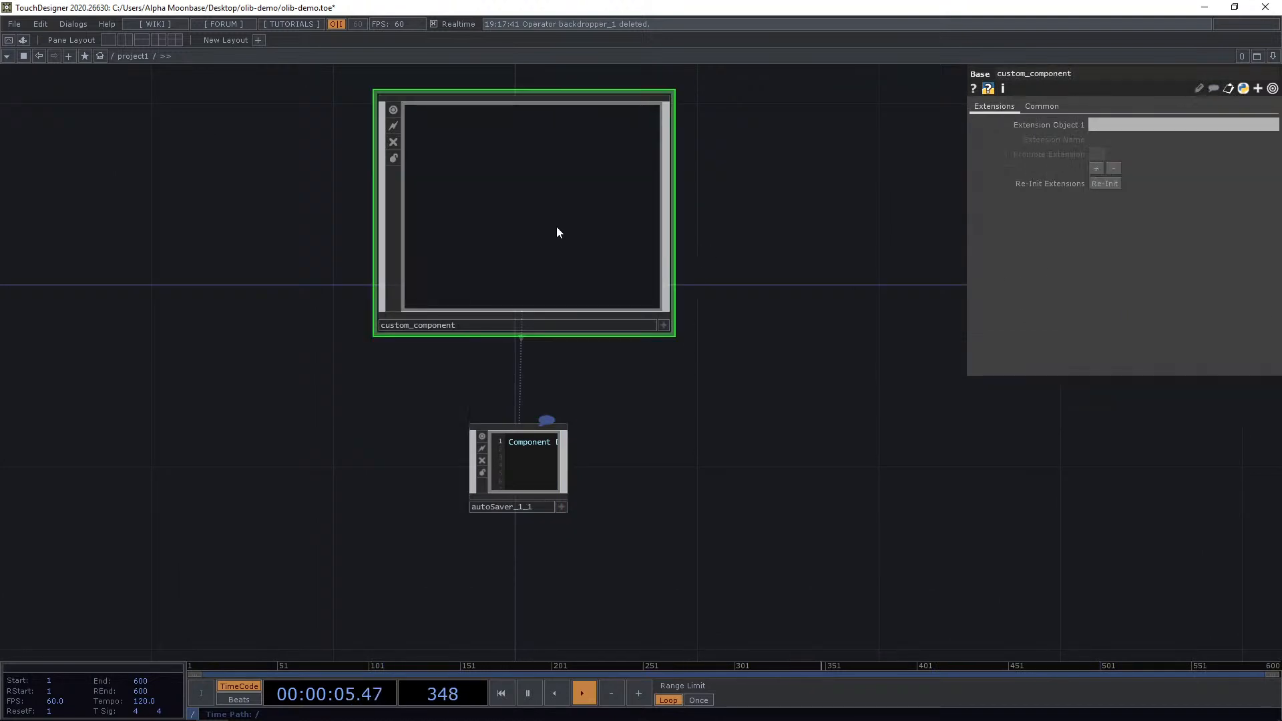
scroll(588, 417, up, 3)
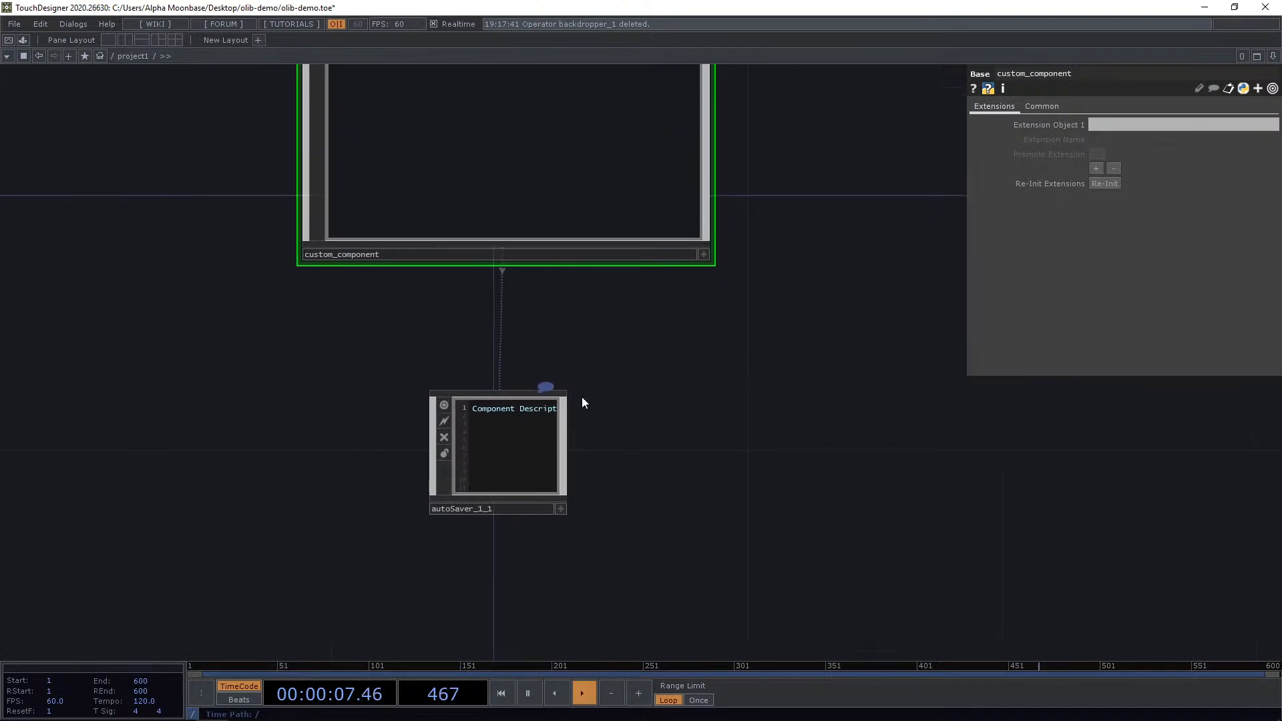
drag(566, 401, 881, 406)
drag(779, 438, 578, 428)
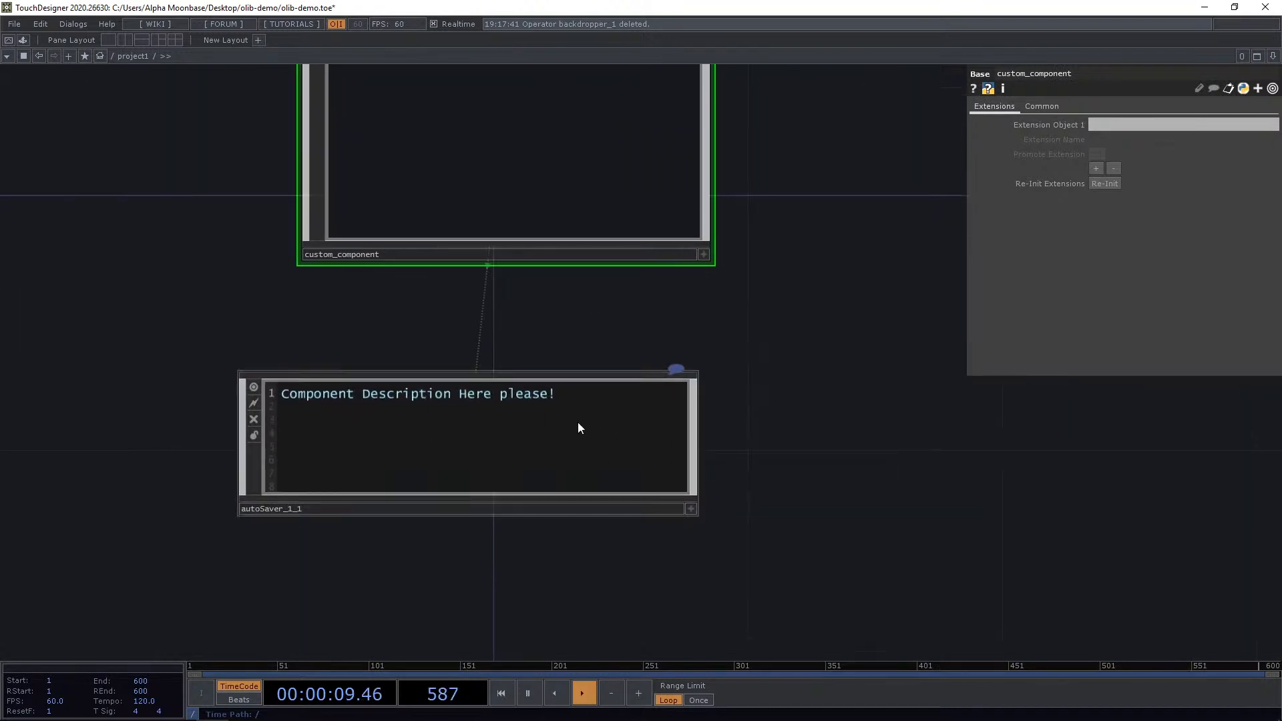
Select the Auto Saver, inspect its Author expression, and set its Name parameter to Custom Component.
click(578, 428)
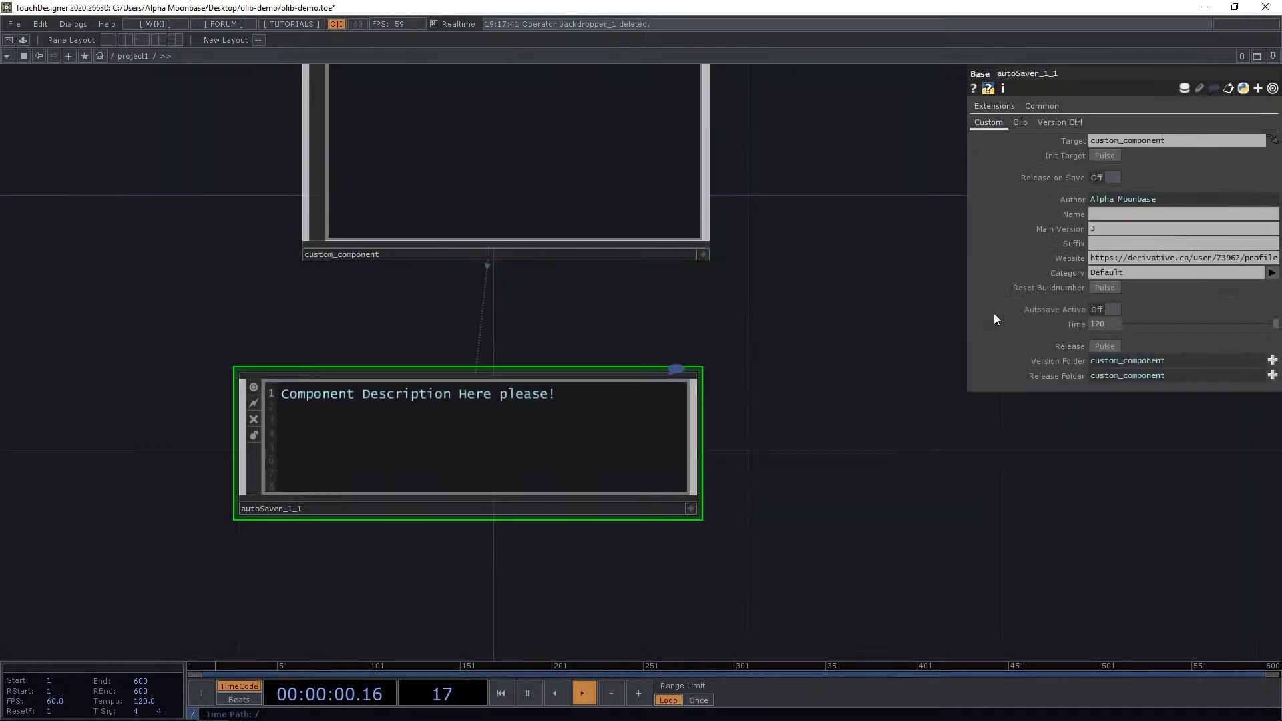
click(1072, 199)
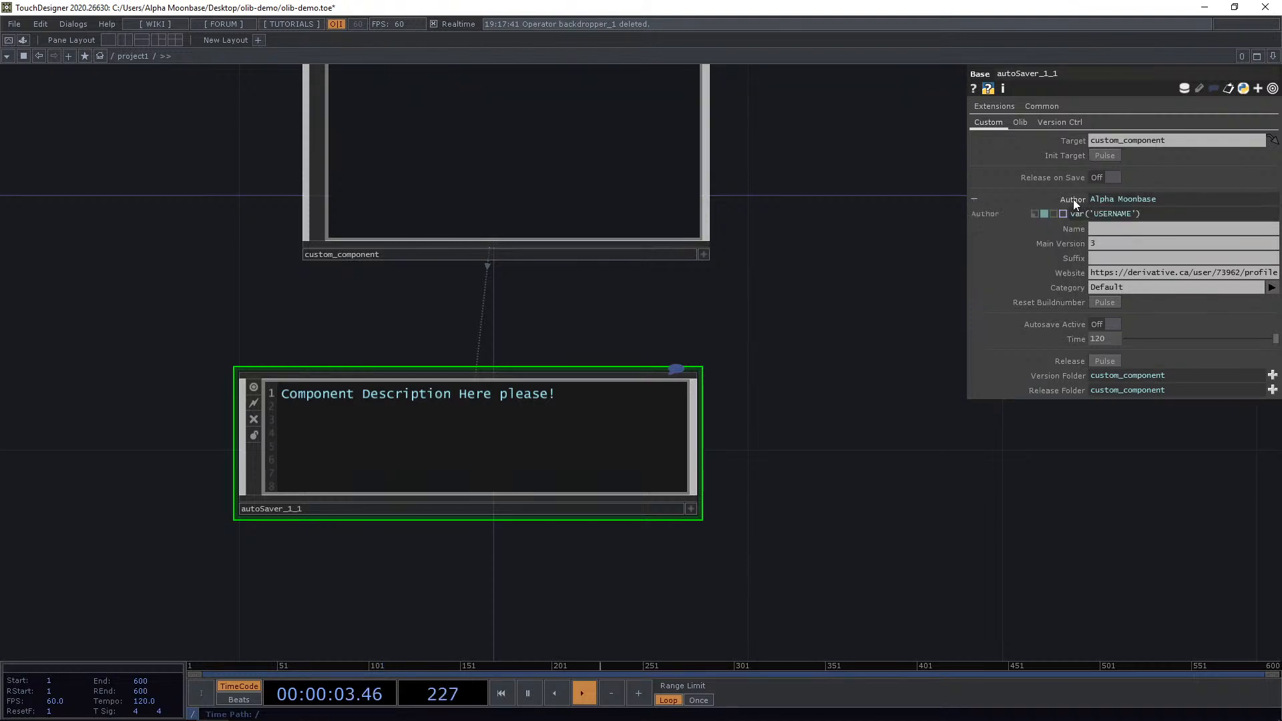
click(1067, 199)
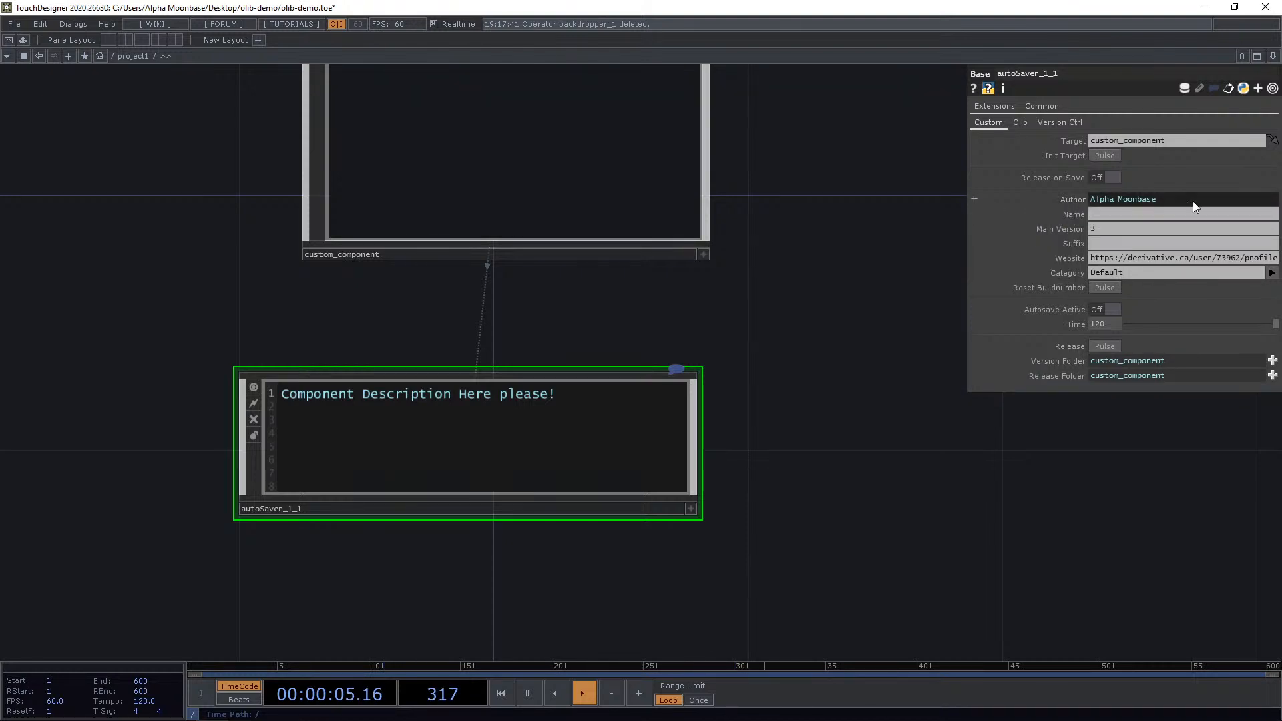
click(1146, 200)
click(1074, 198)
click(1124, 216)
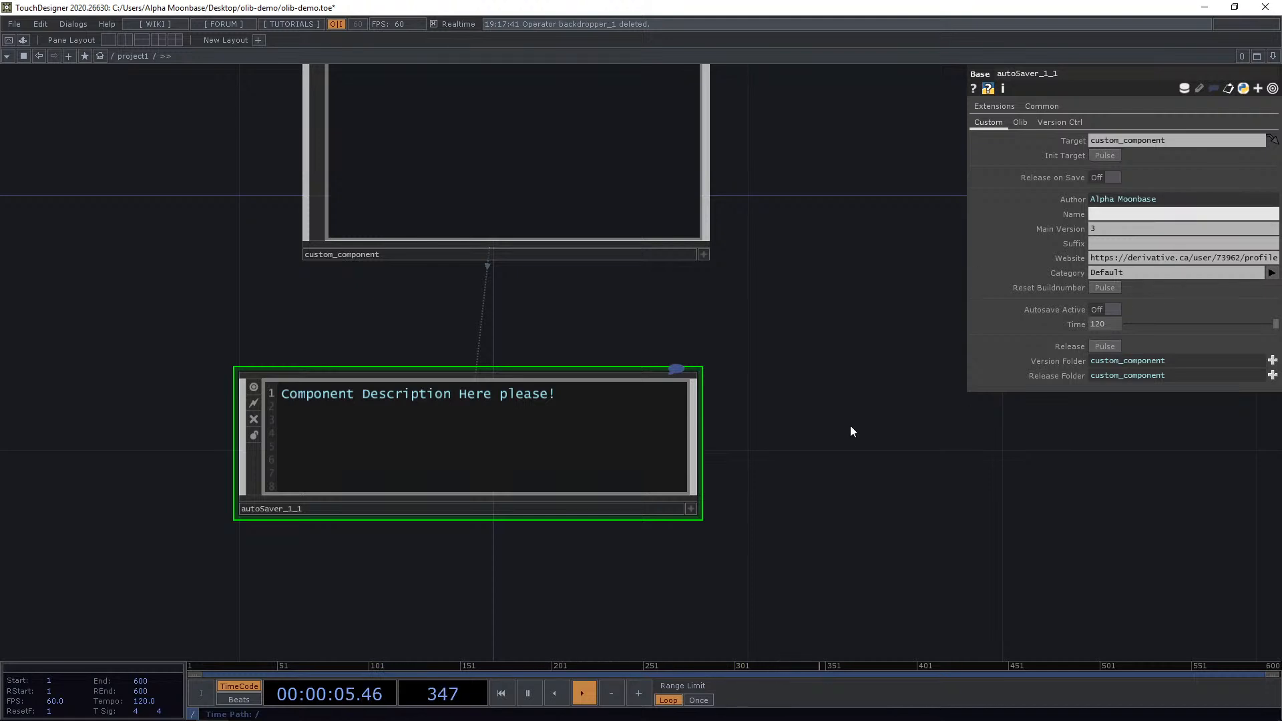
text(CUsto)
key(BackSpace)
key(BackSpace)
key(BackSpace)
text(ustom Compone)
key(Return)
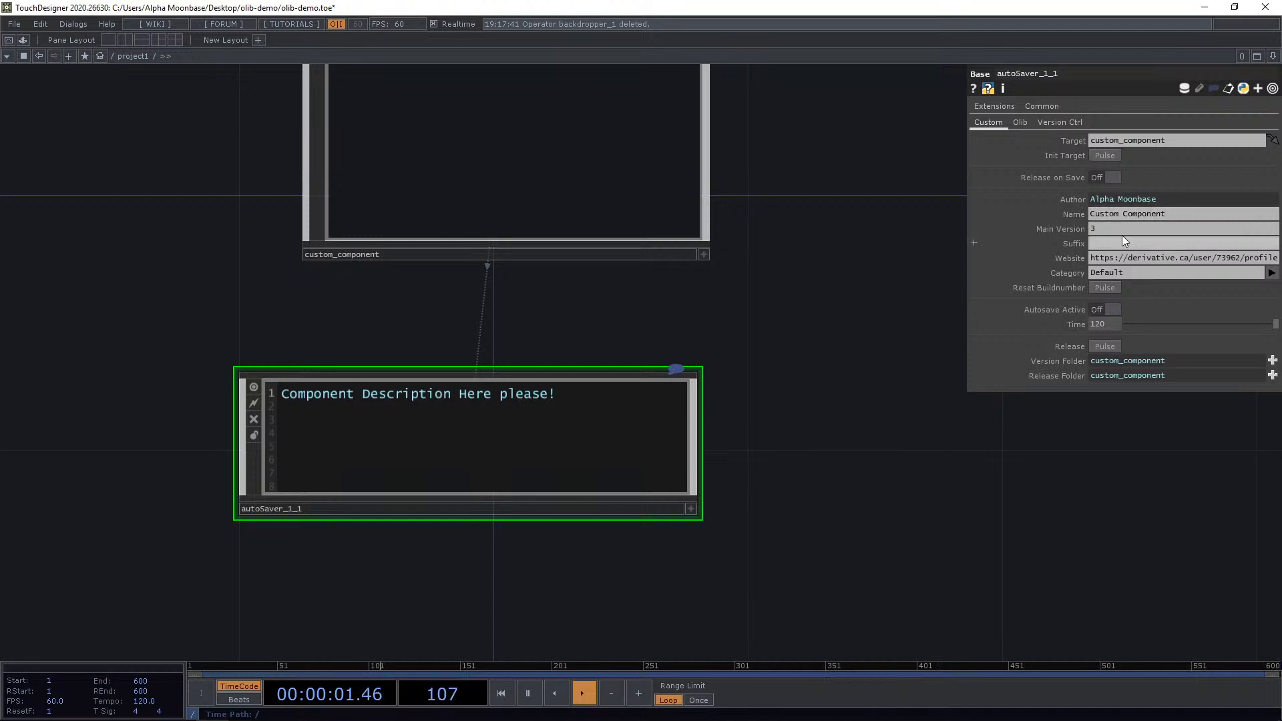
Set the Auto Saver's Main Version to 1 and widen the parameter panel.
click(1122, 229)
text(1)
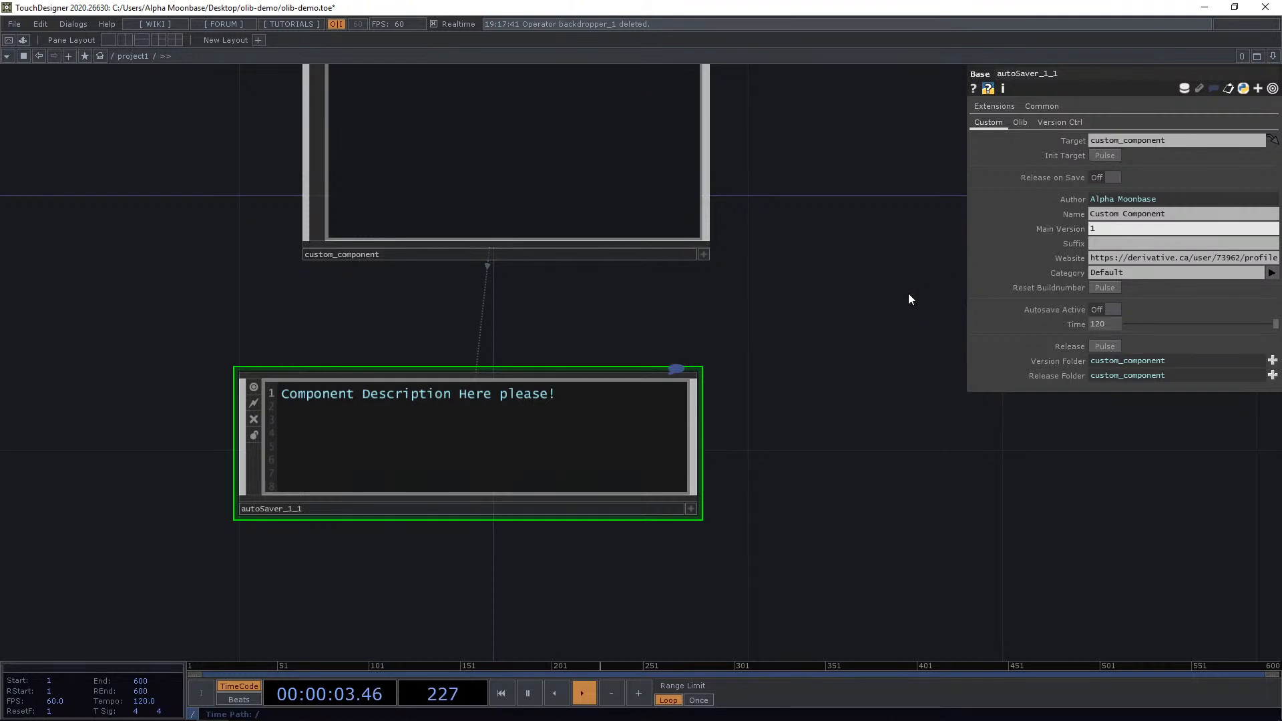
key(Return)
drag(866, 332, 853, 387)
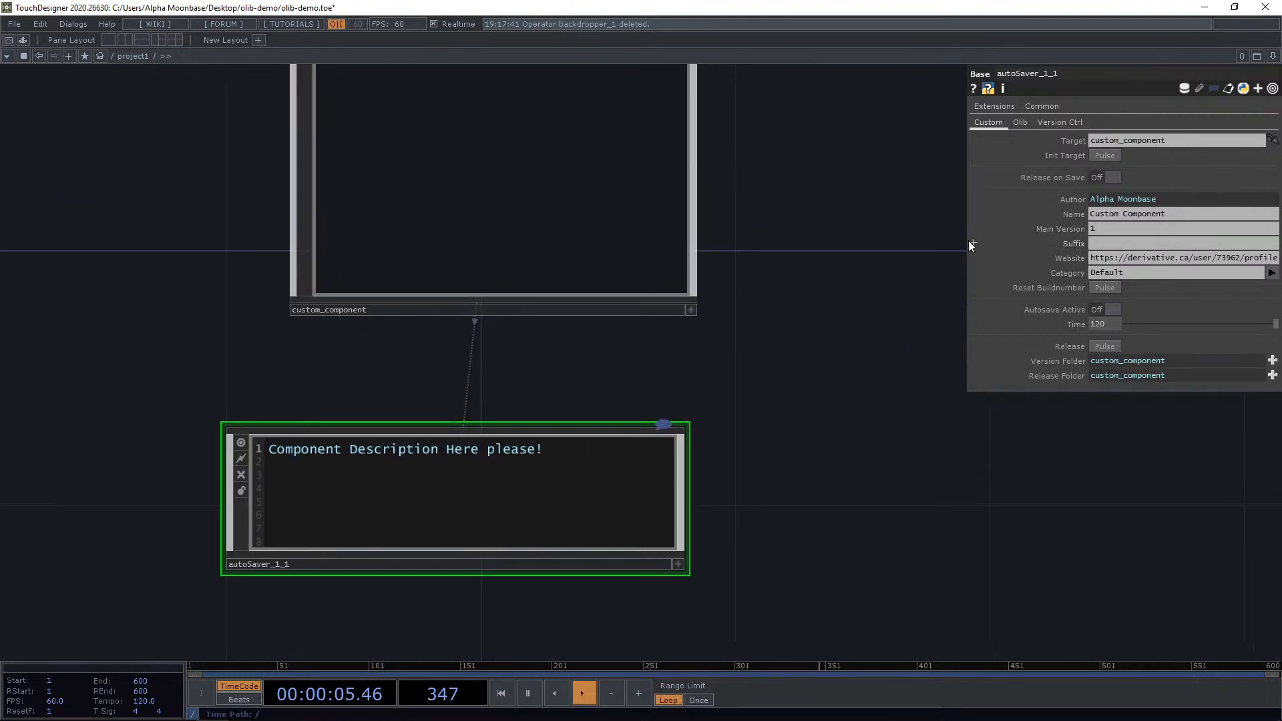
drag(969, 245, 867, 244)
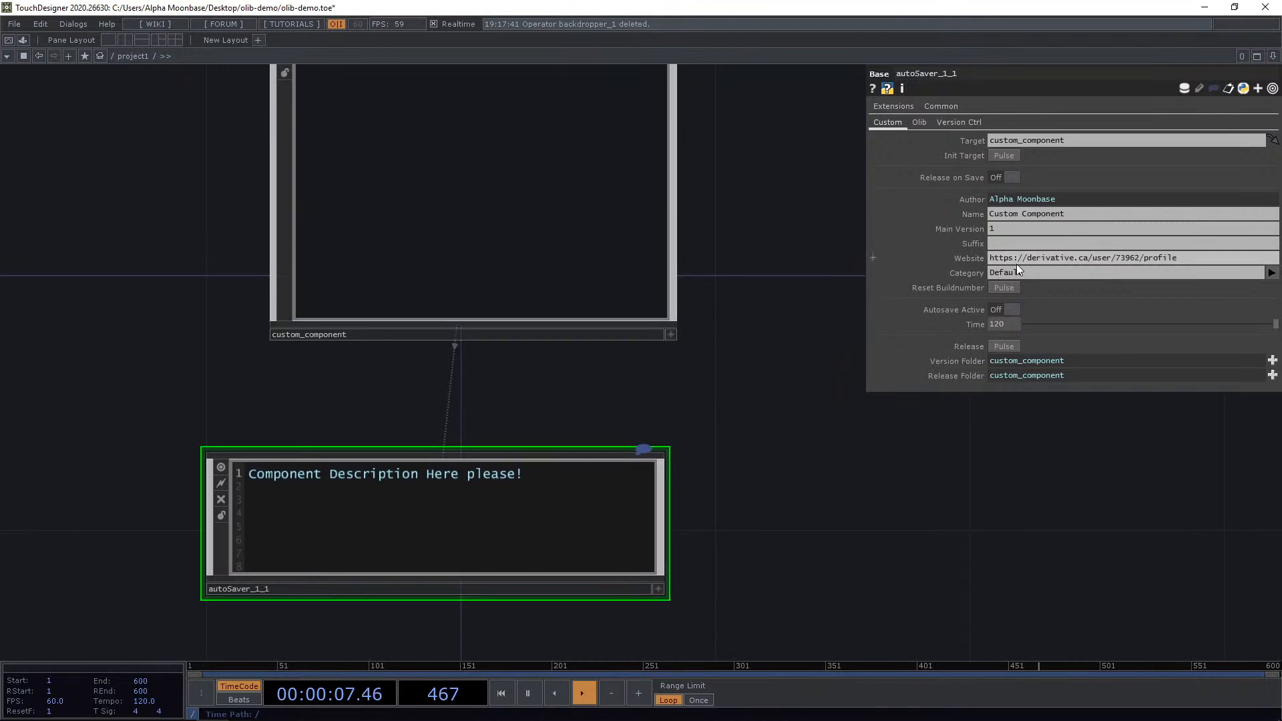
Set the Auto Saver's Category to Custom Stuff.
click(1016, 229)
click(1019, 245)
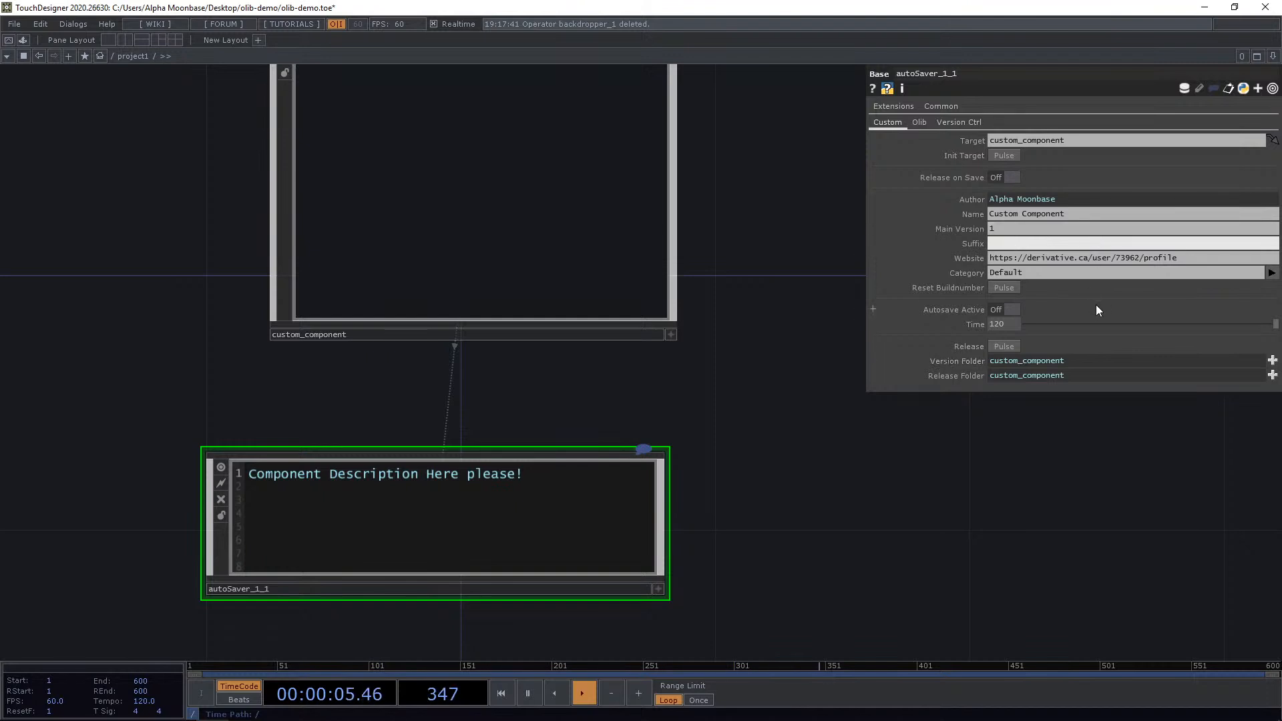
drag(1191, 259, 984, 267)
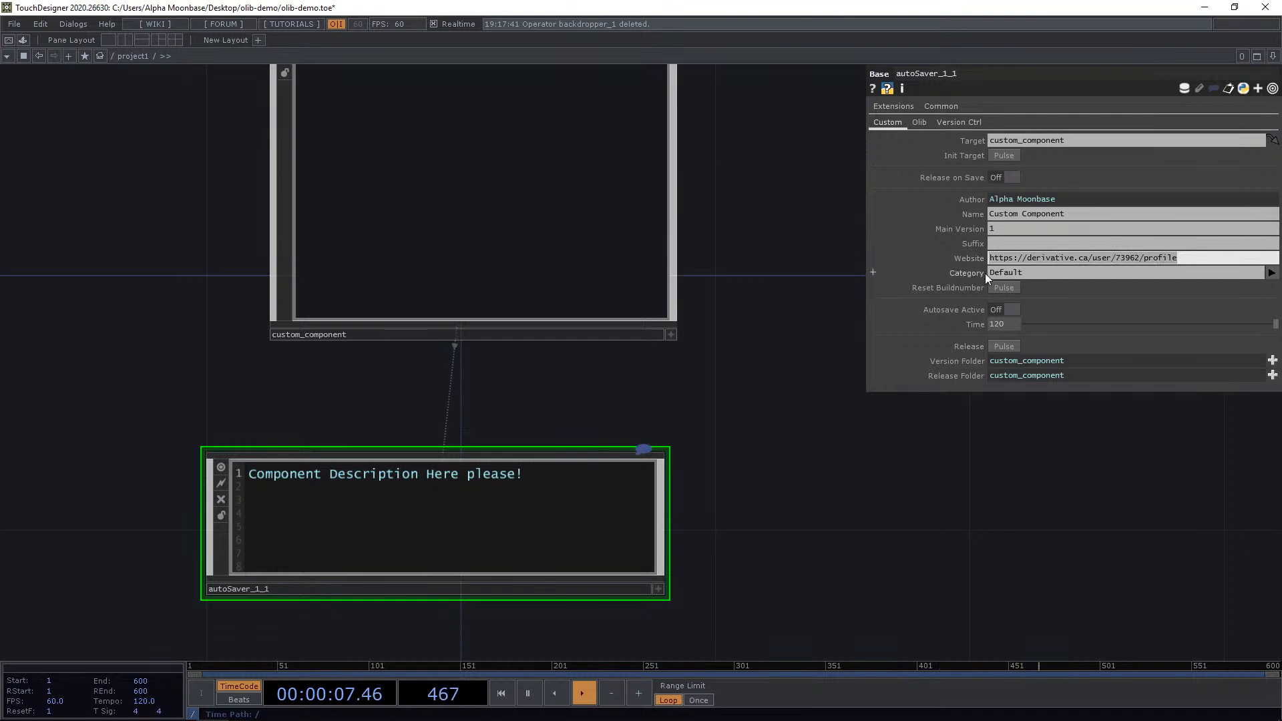
click(1192, 261)
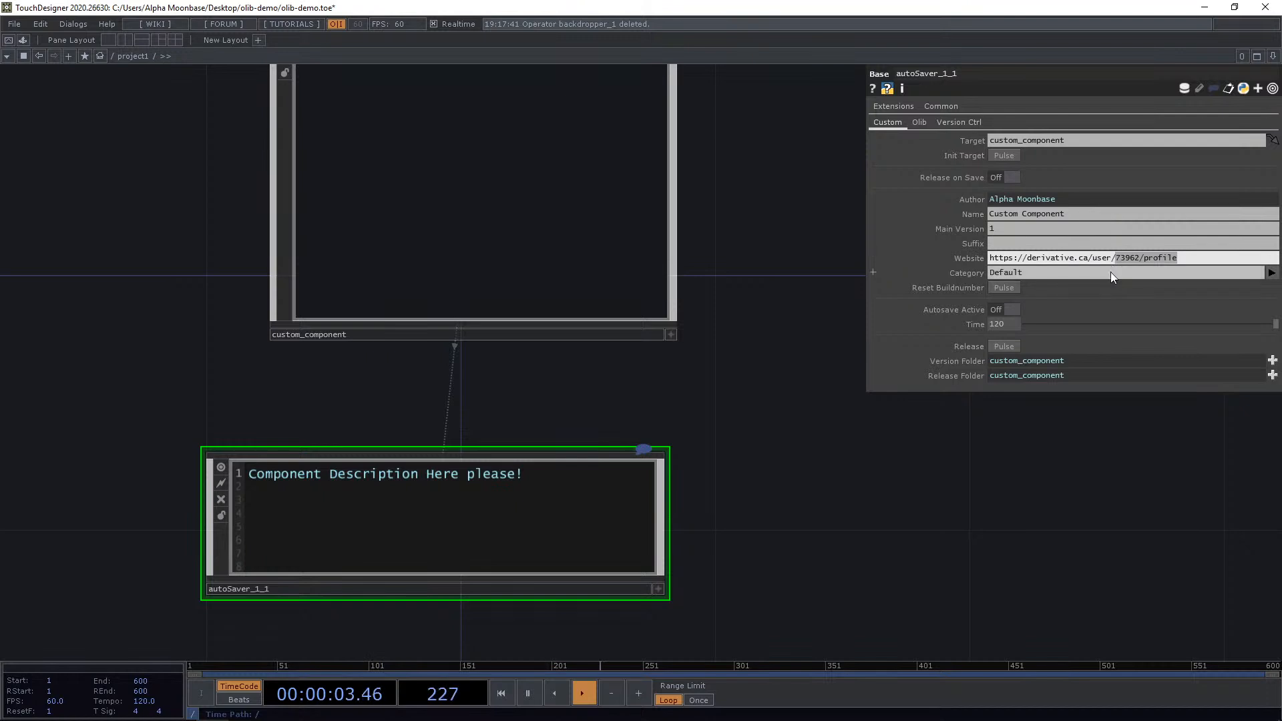
drag(1078, 447, 1076, 444)
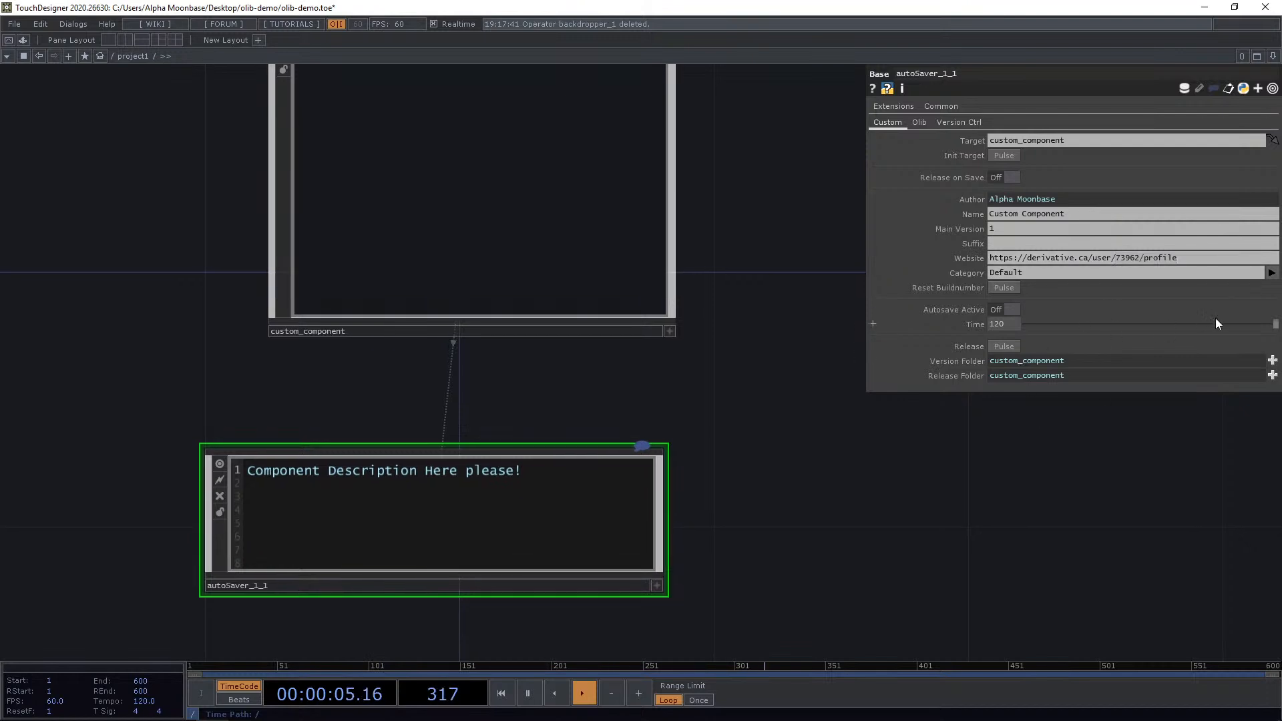
click(1270, 273)
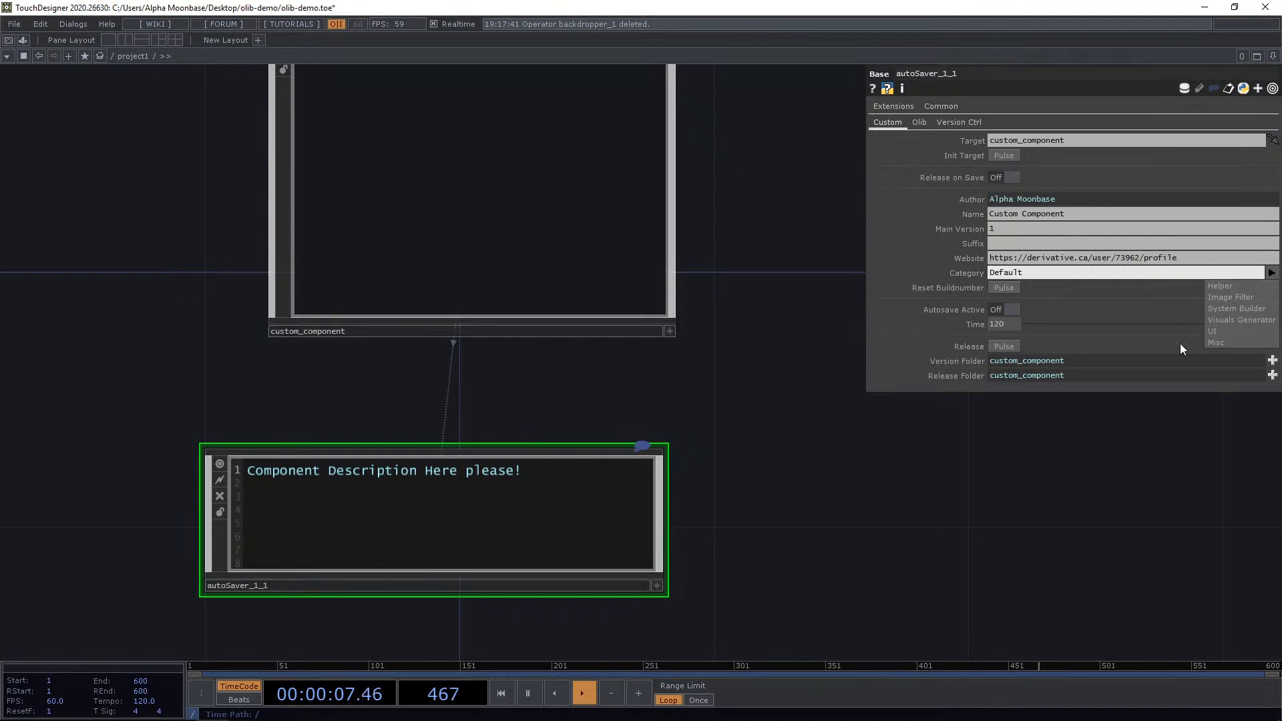
click(1270, 273)
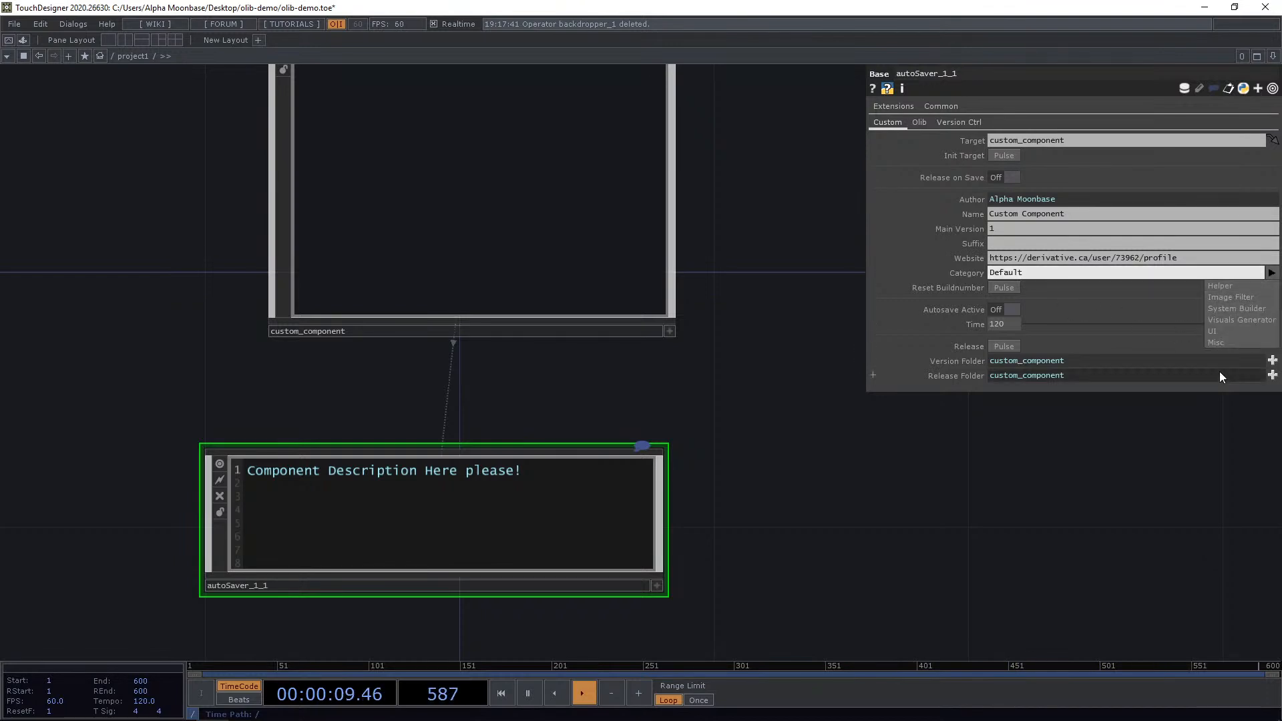
click(1058, 273)
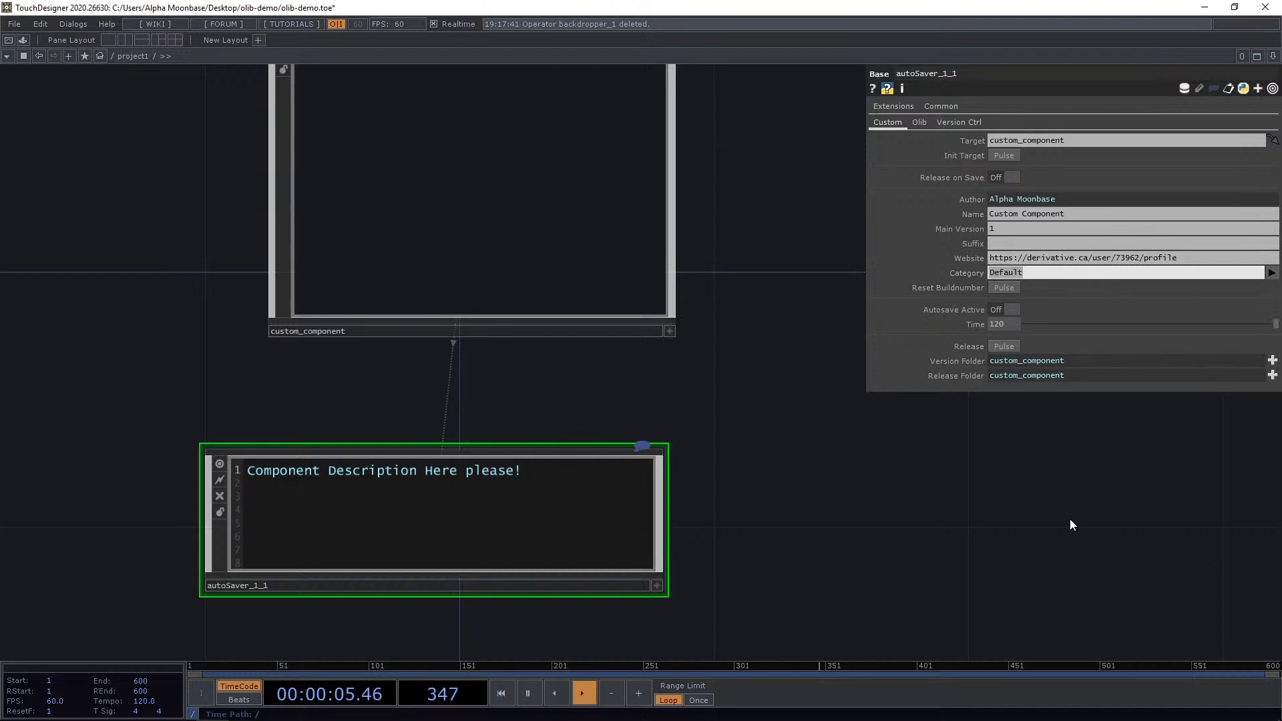
text(Custom Stuff)
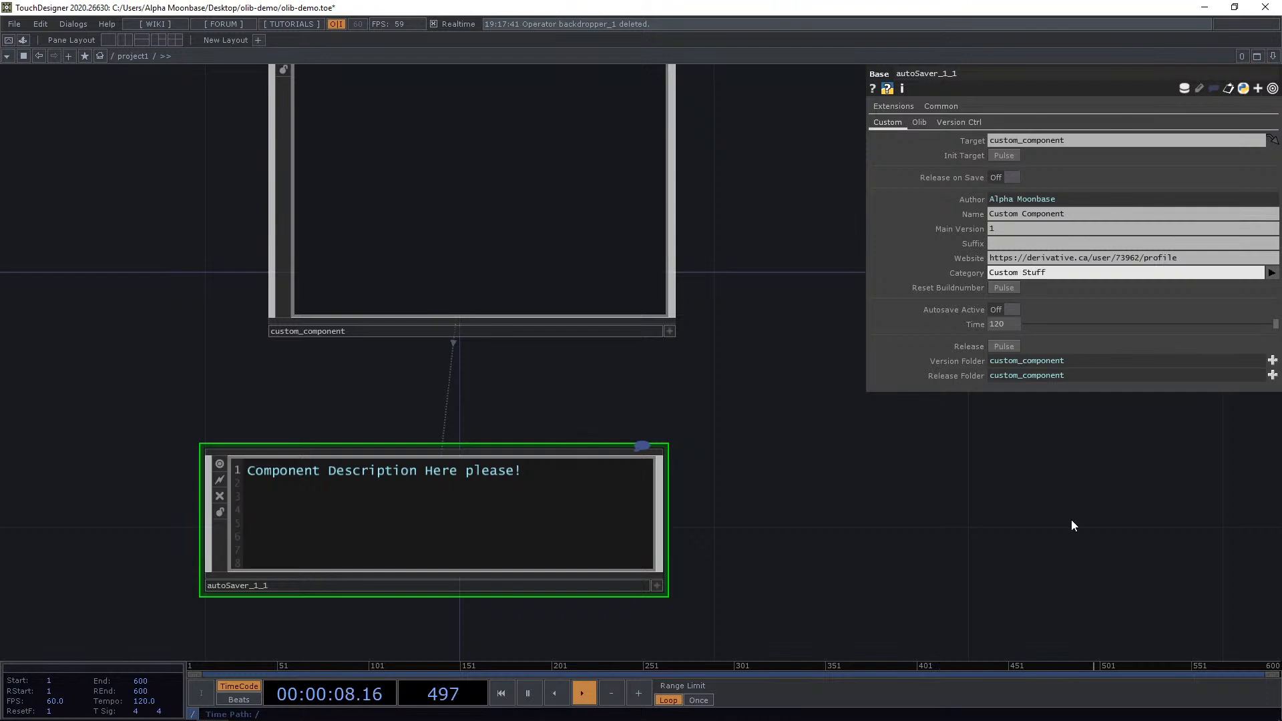
key(Return)
drag(896, 511, 873, 548)
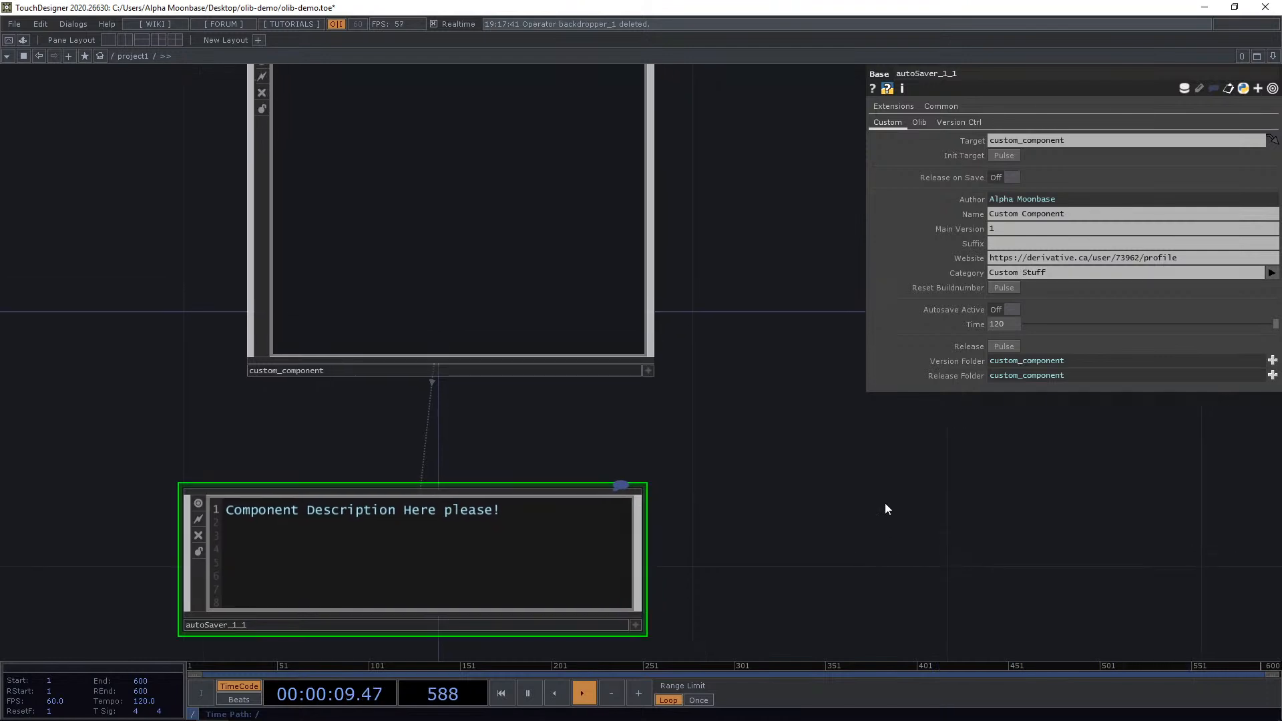
scroll(884, 503, down, 3)
drag(891, 504, 834, 445)
scroll(792, 392, up, 3)
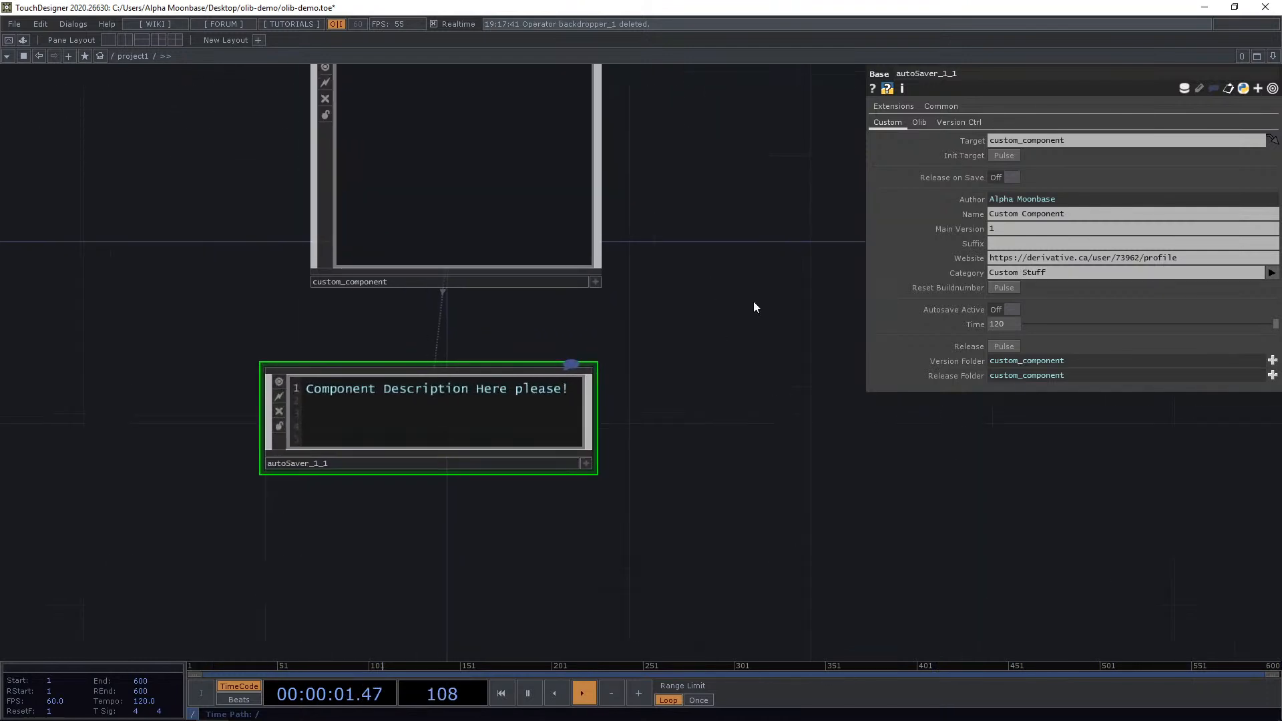
drag(743, 223, 759, 208)
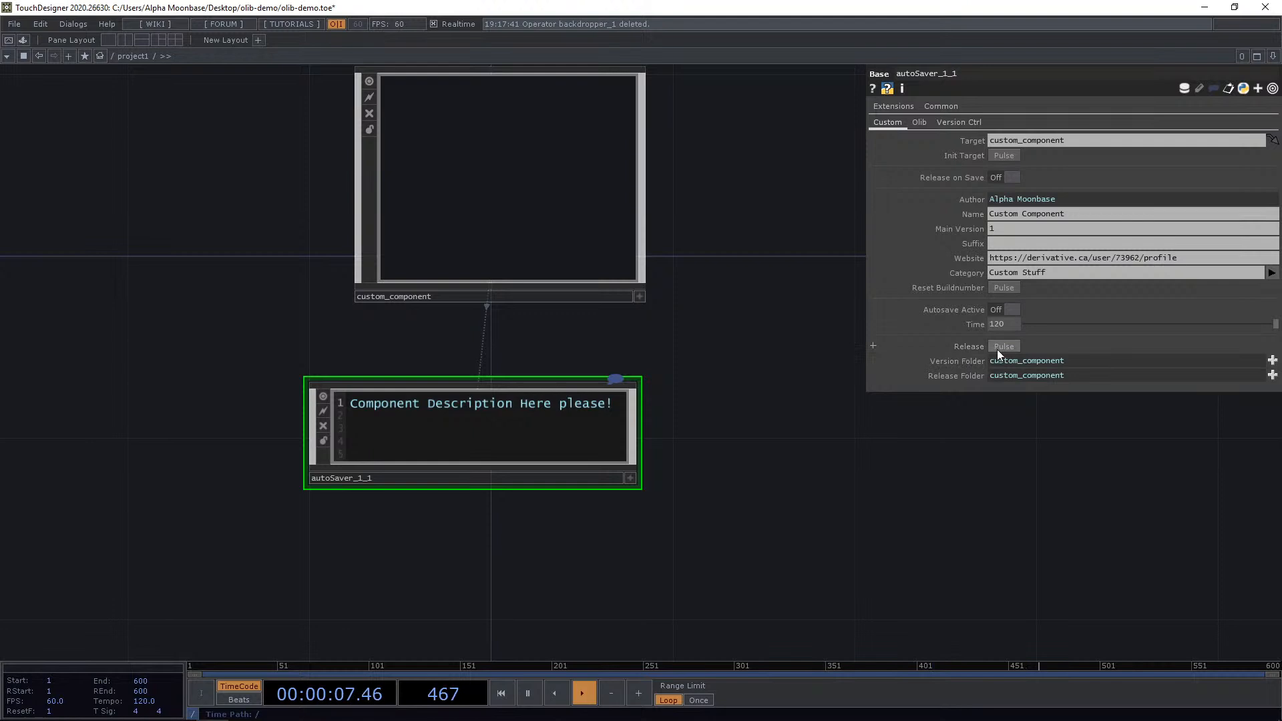
drag(822, 487, 799, 491)
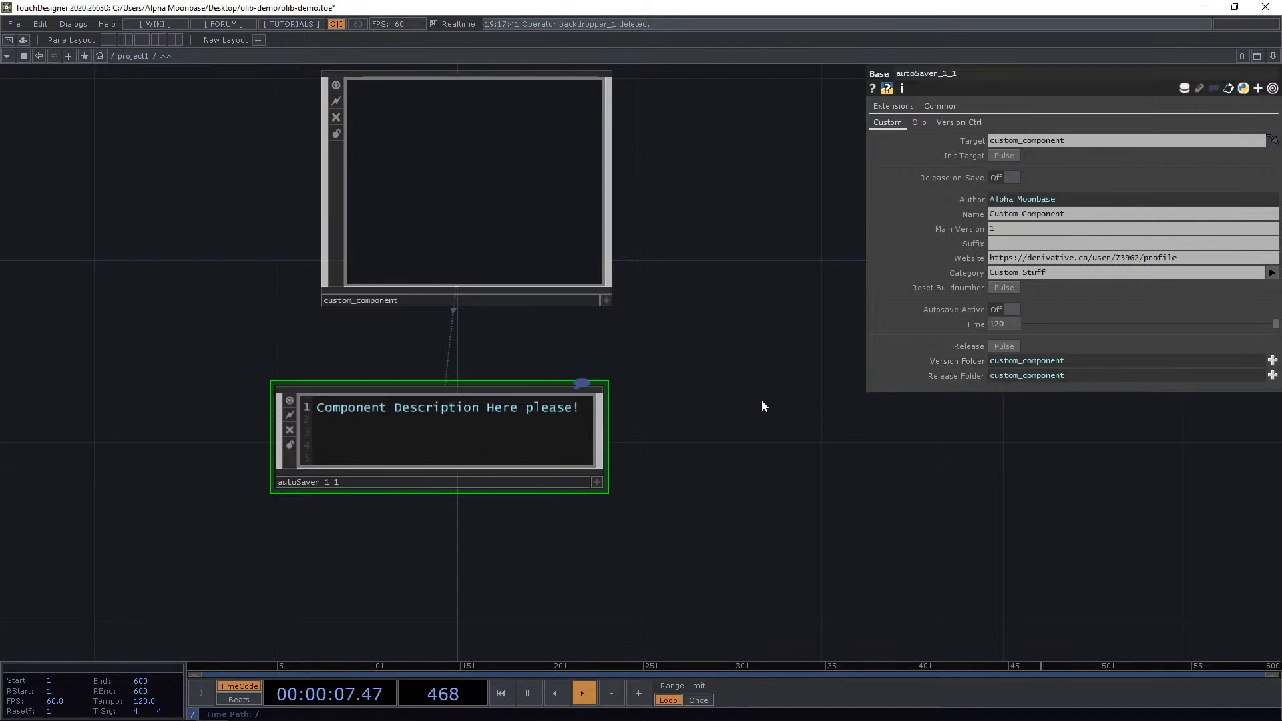
drag(765, 384, 759, 405)
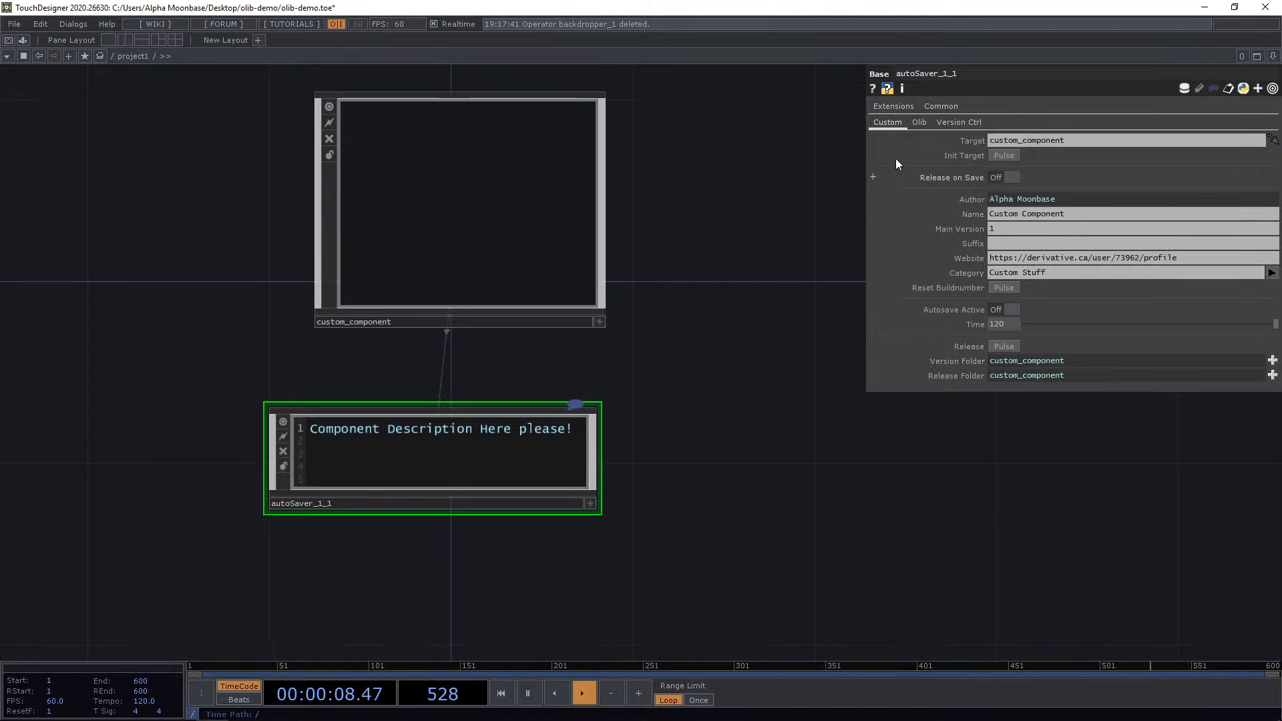
Examine the Auto Saver's Olib publishing parameters before returning to the Custom page.
click(919, 123)
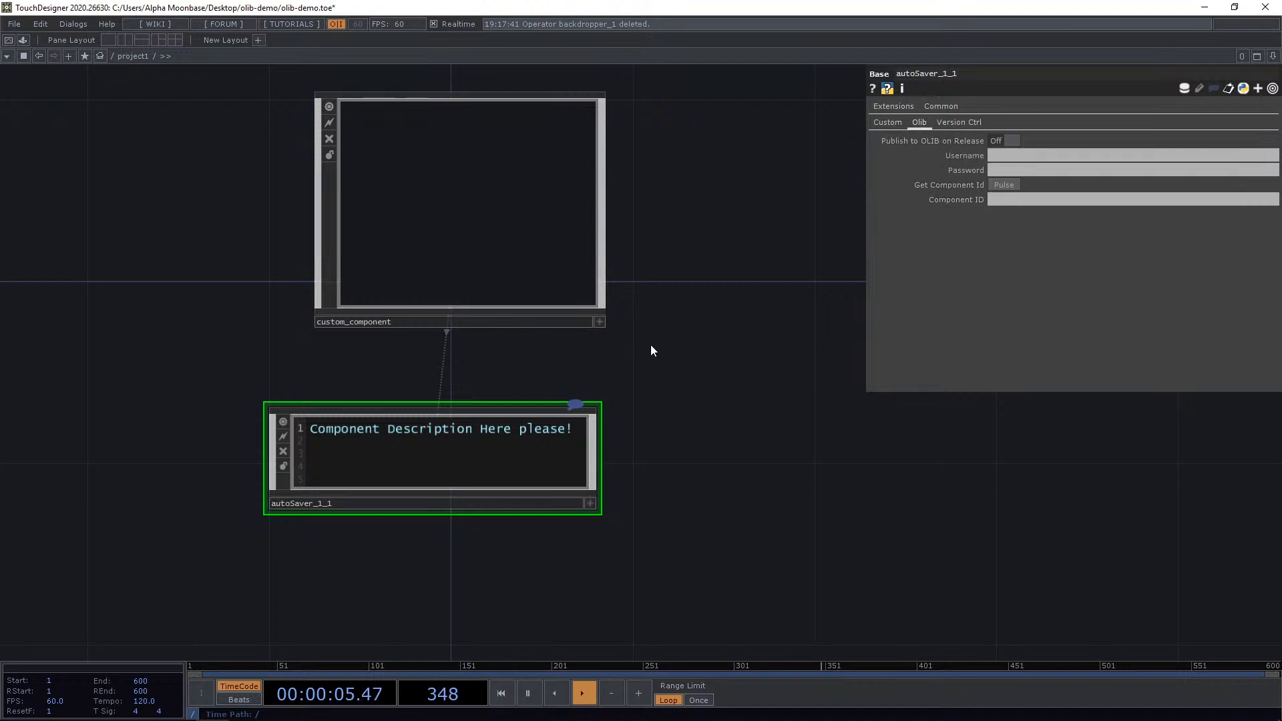
drag(520, 257, 473, 259)
drag(659, 307, 614, 328)
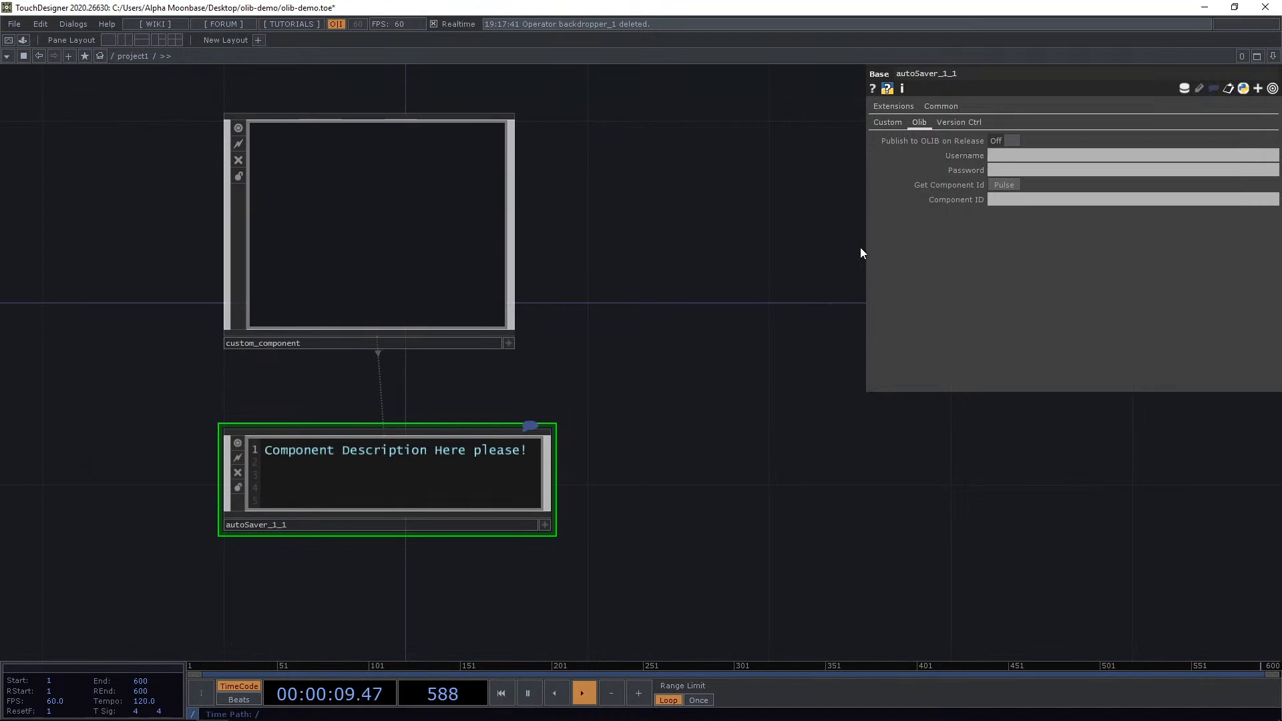
click(1006, 170)
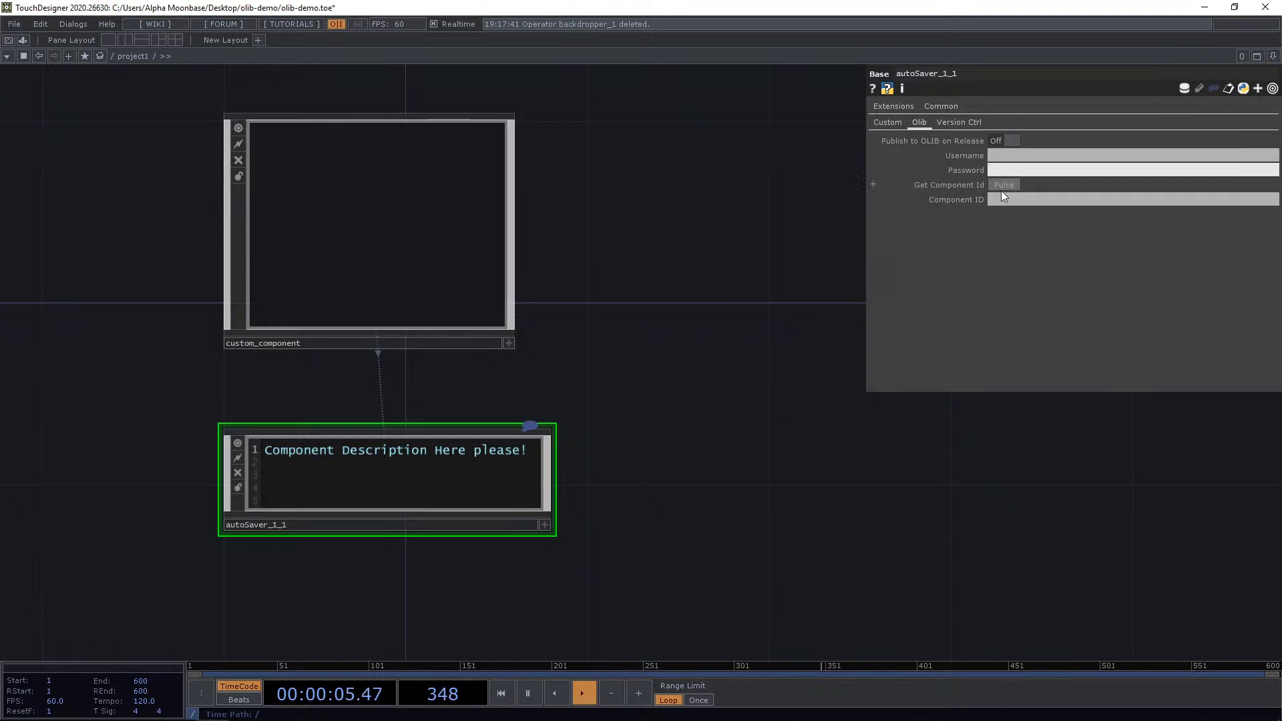
click(885, 123)
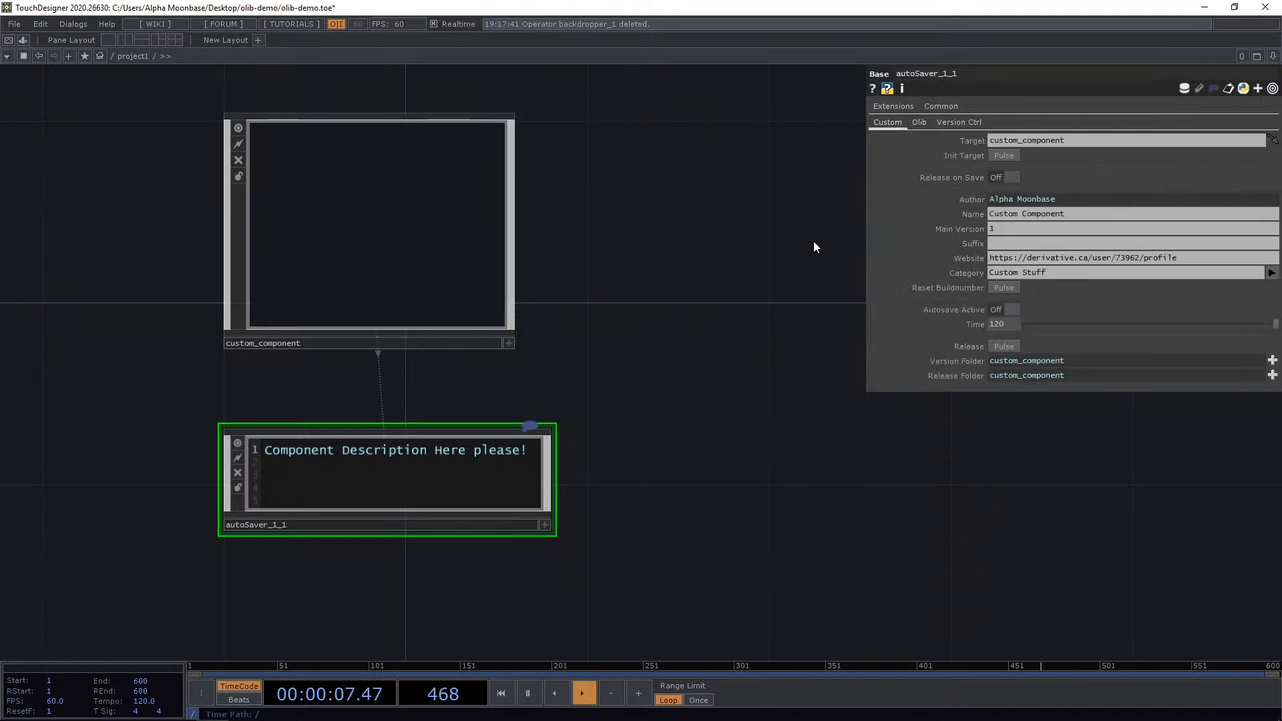
Enter custom_component and add a Ramp TOP inside it.
scroll(668, 399, down, 2)
key(h)
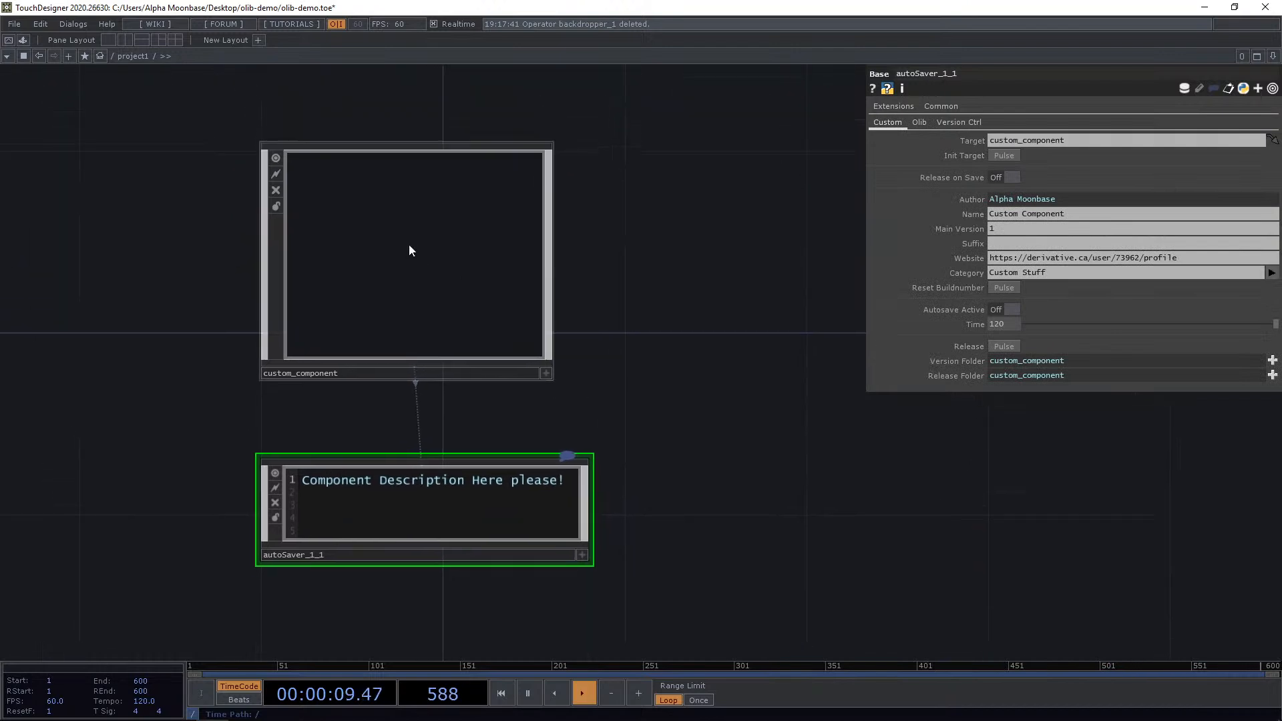
click(408, 250)
key(i)
key(Tab)
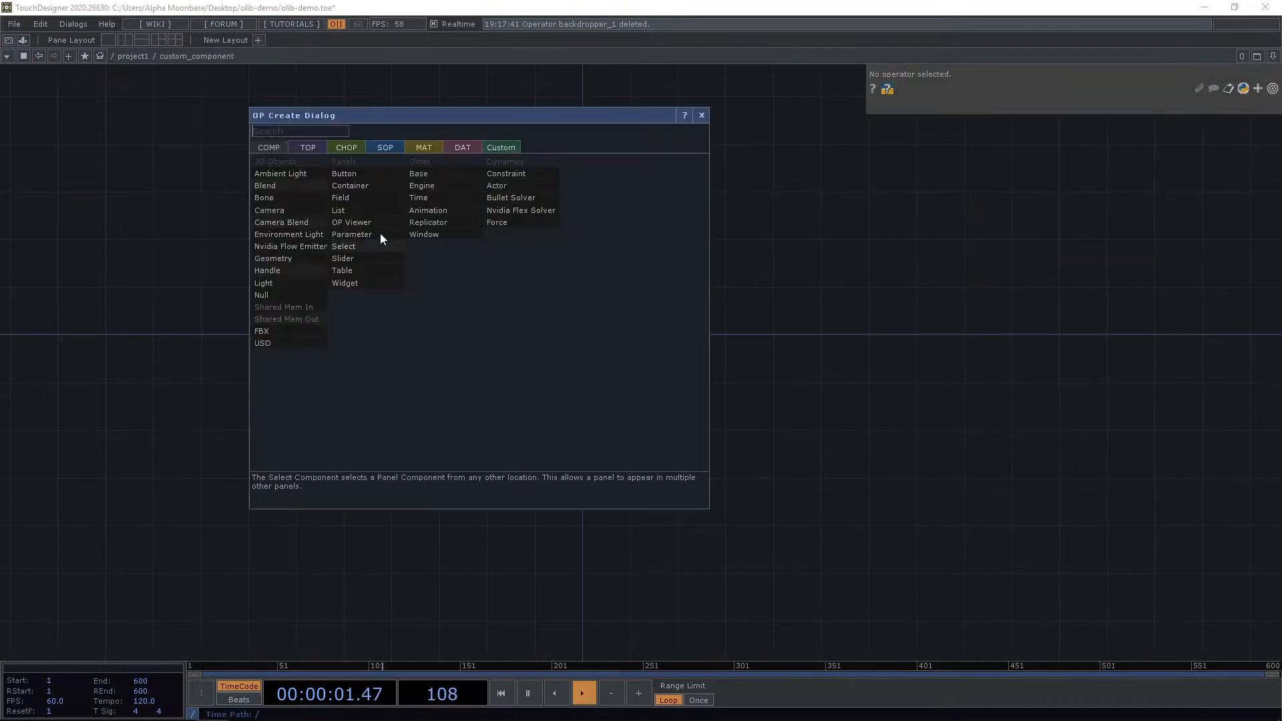
click(323, 151)
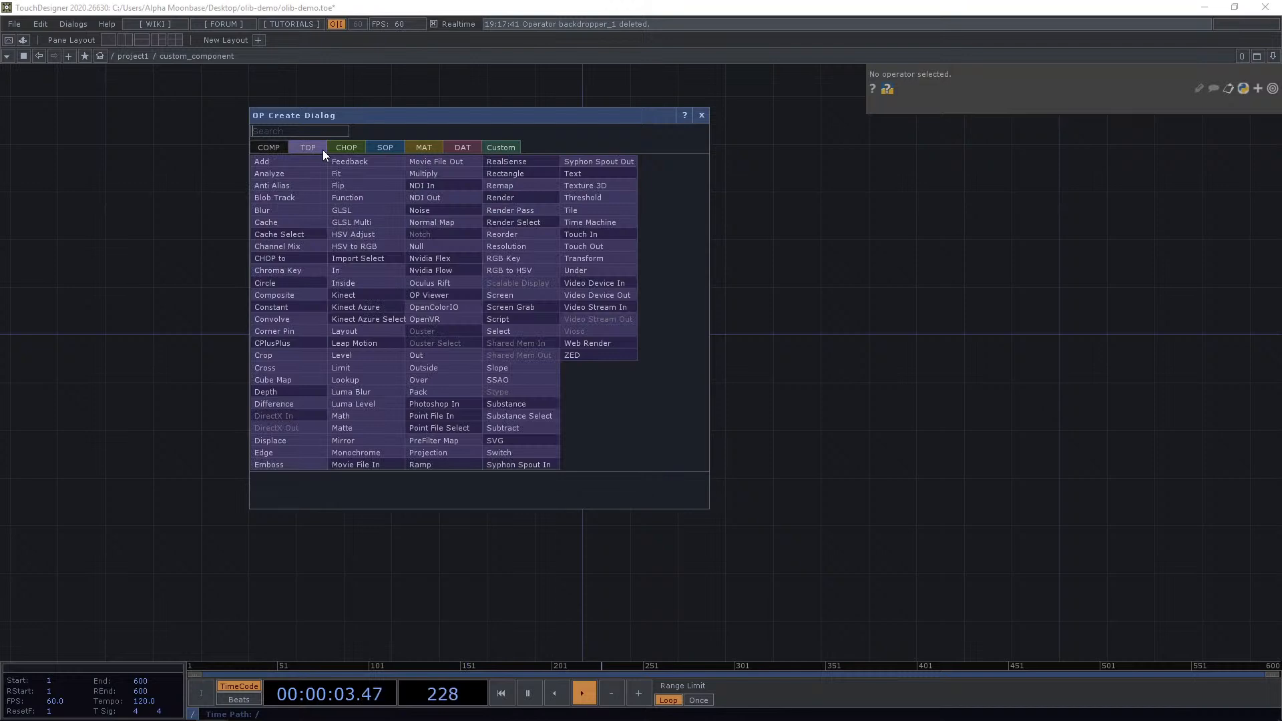
text(ram)
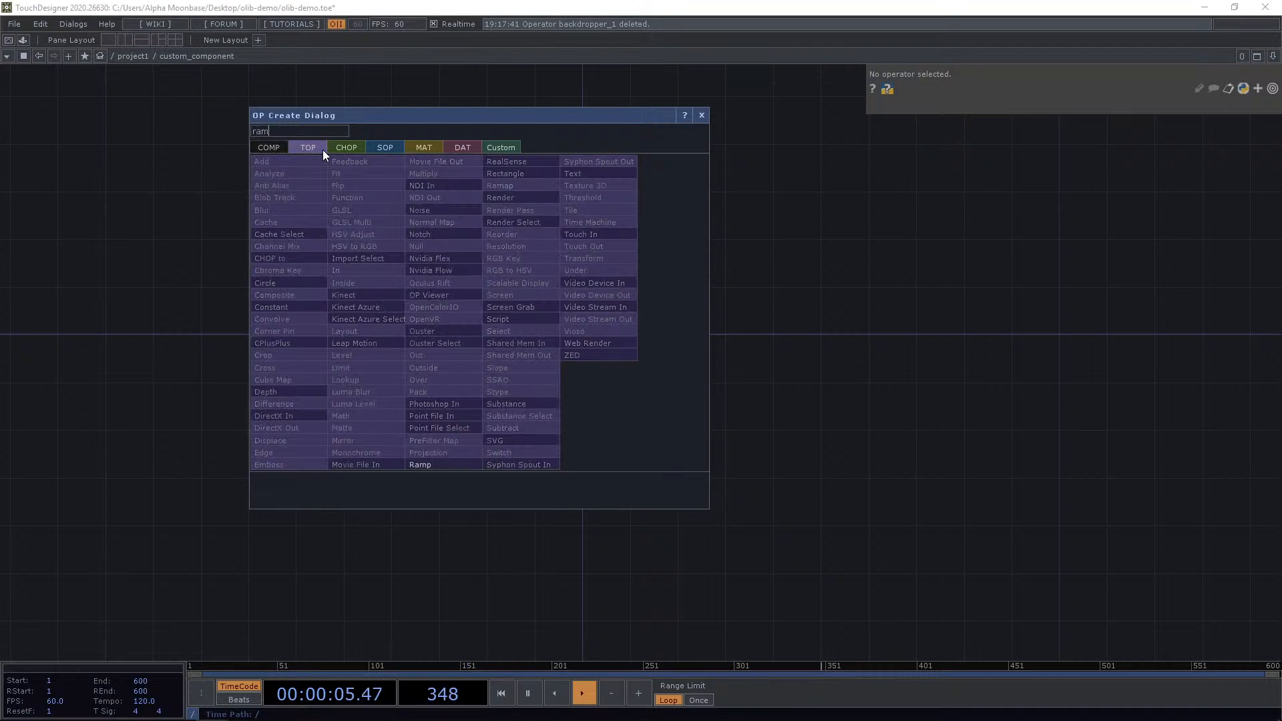
click(430, 460)
click(448, 306)
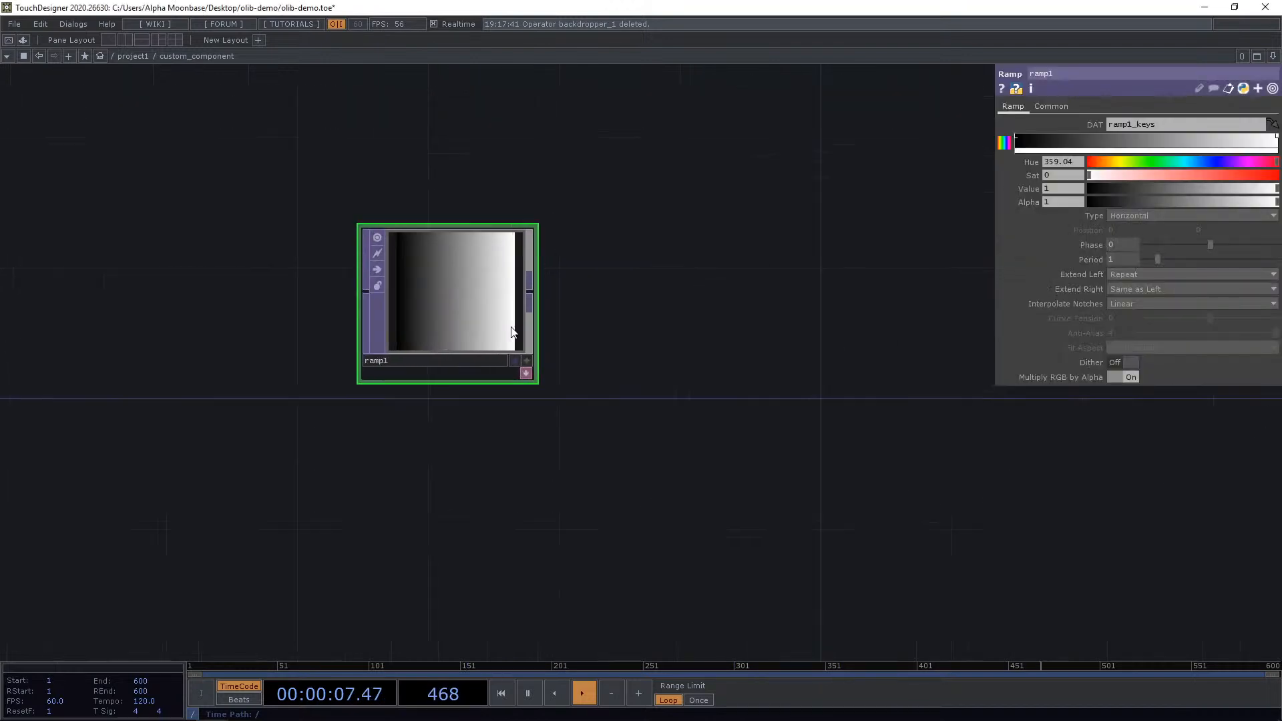
Move the ramp down and add an LFO CHOP above it.
drag(549, 152, 551, 367)
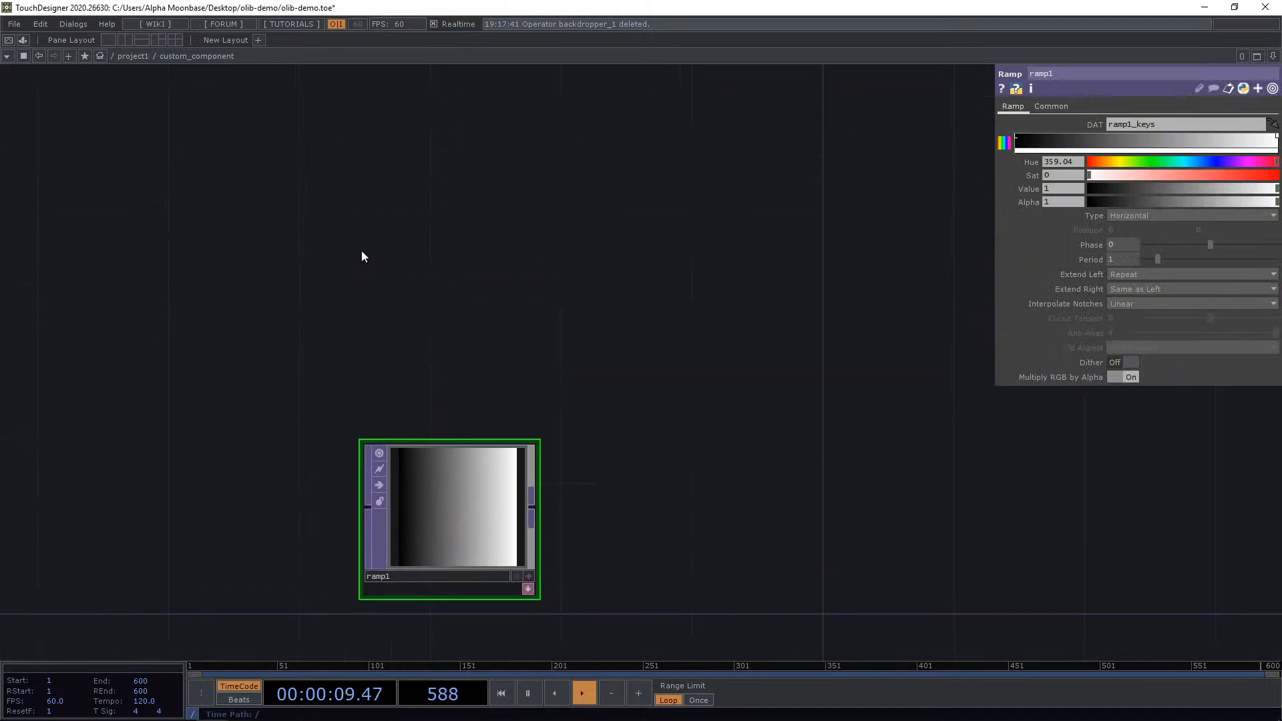
key(Tab)
click(235, 91)
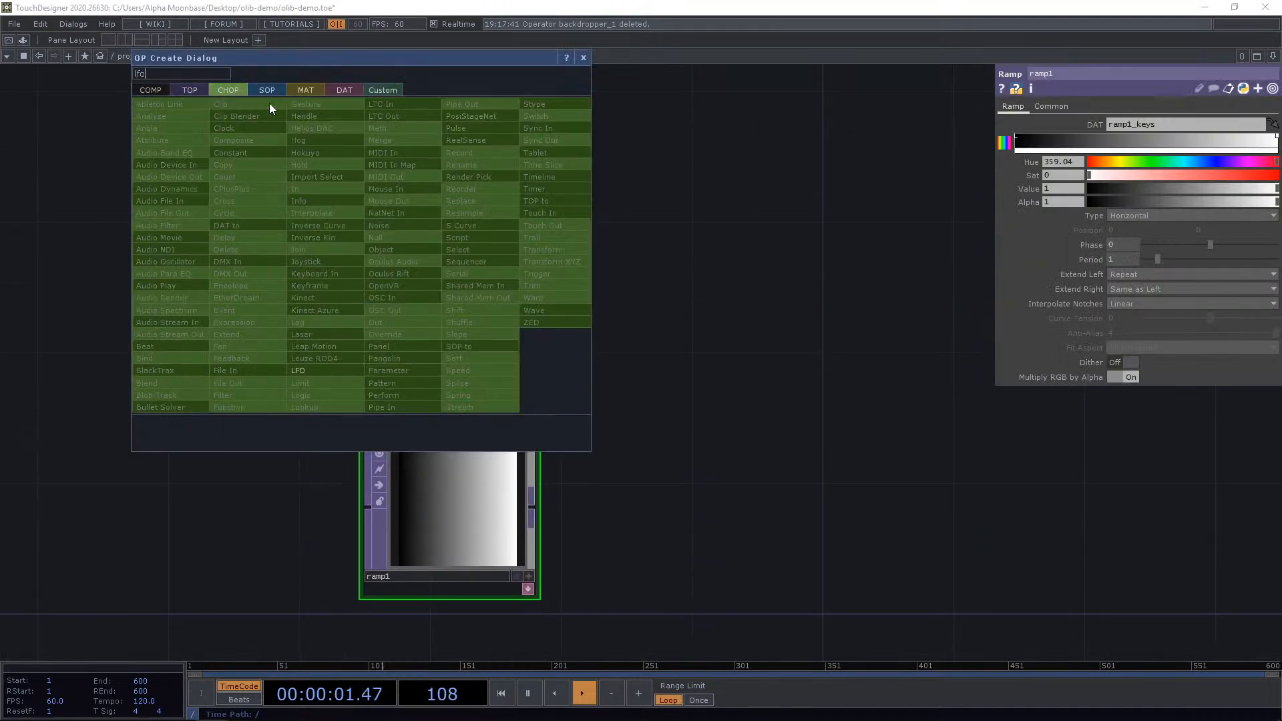
click(328, 332)
click(424, 363)
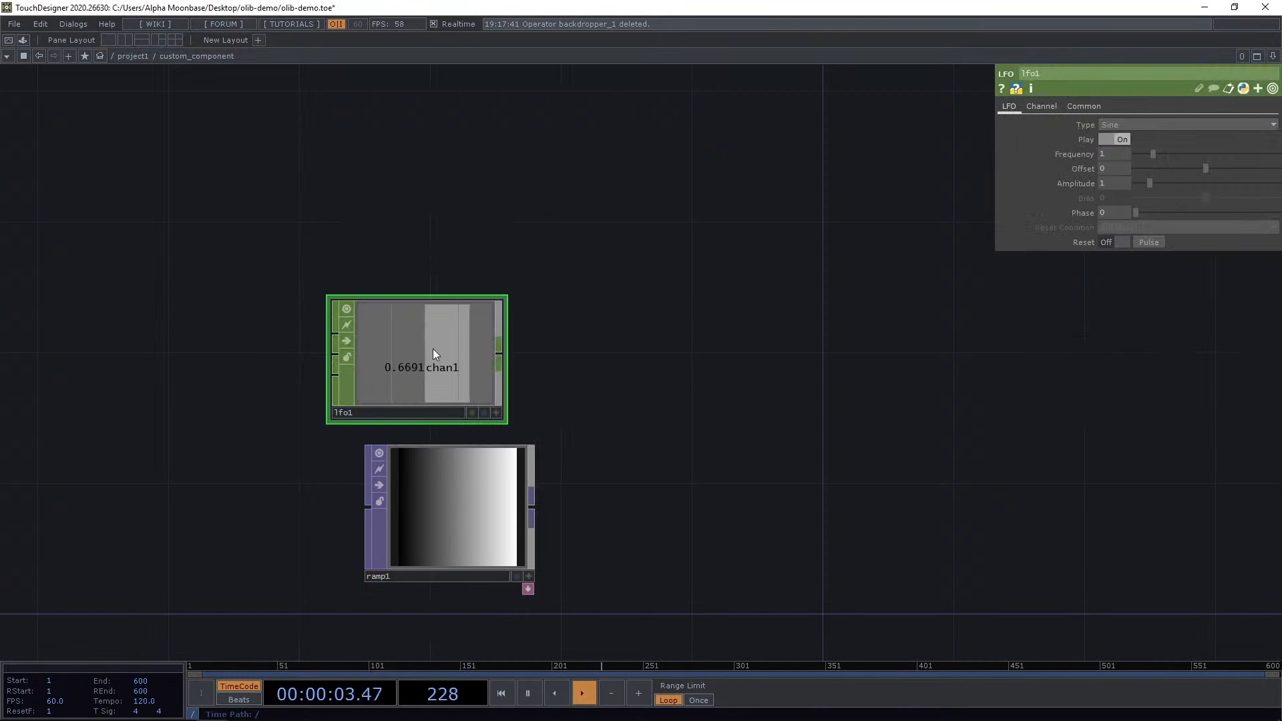
Export the LFO's channel to the Ramp's Phase parameter.
drag(432, 348, 469, 350)
drag(528, 412, 1132, 237)
click(1132, 239)
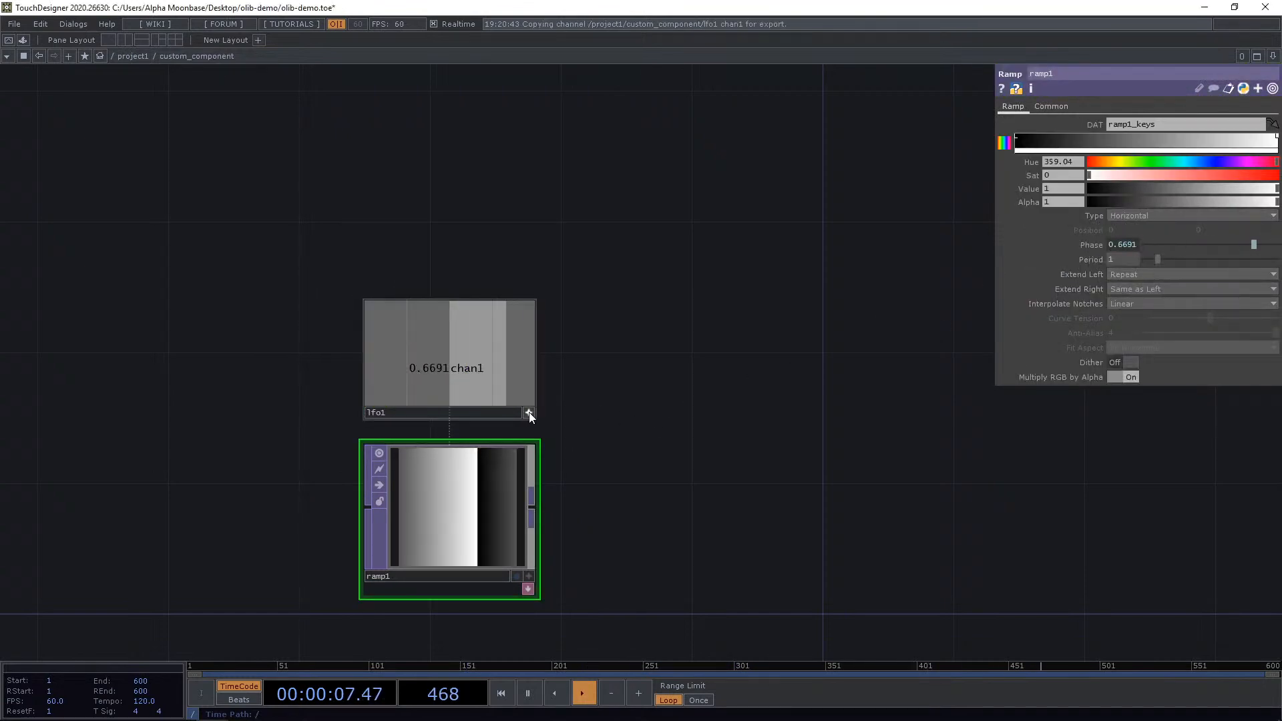
Add an Out TOP inside the component and connect it after the ramp.
key(Tab)
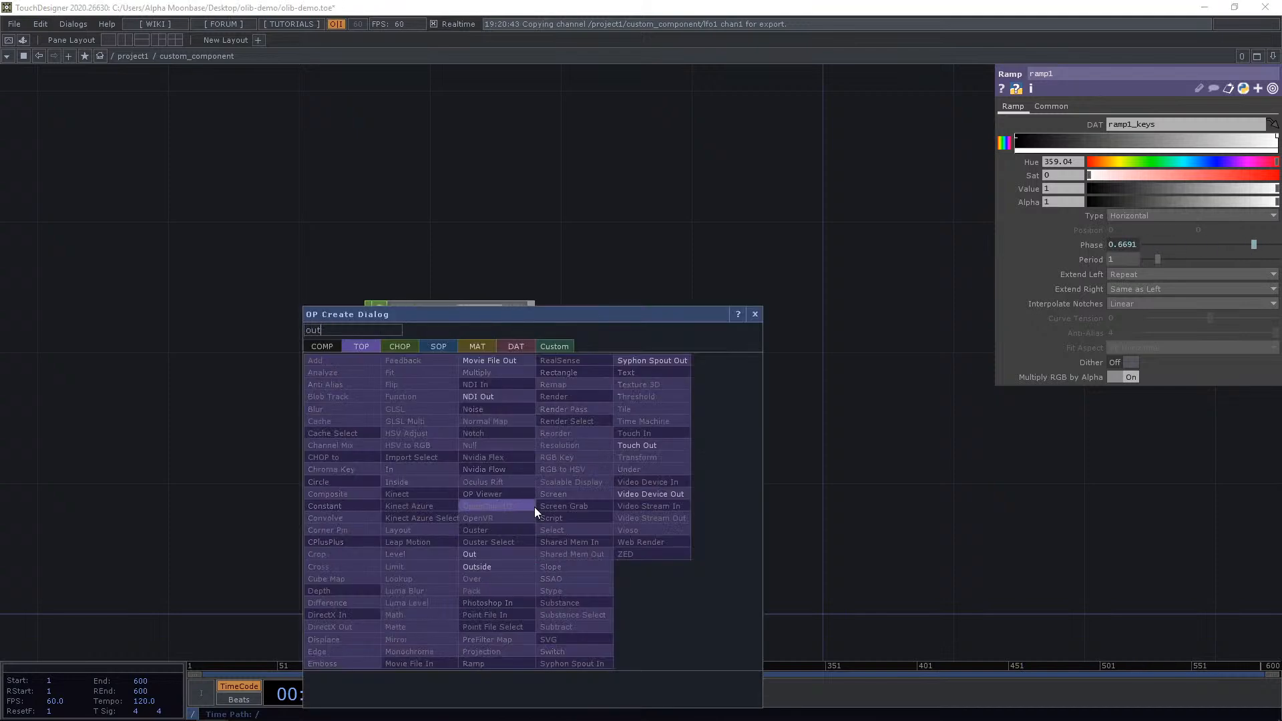
click(507, 553)
click(675, 518)
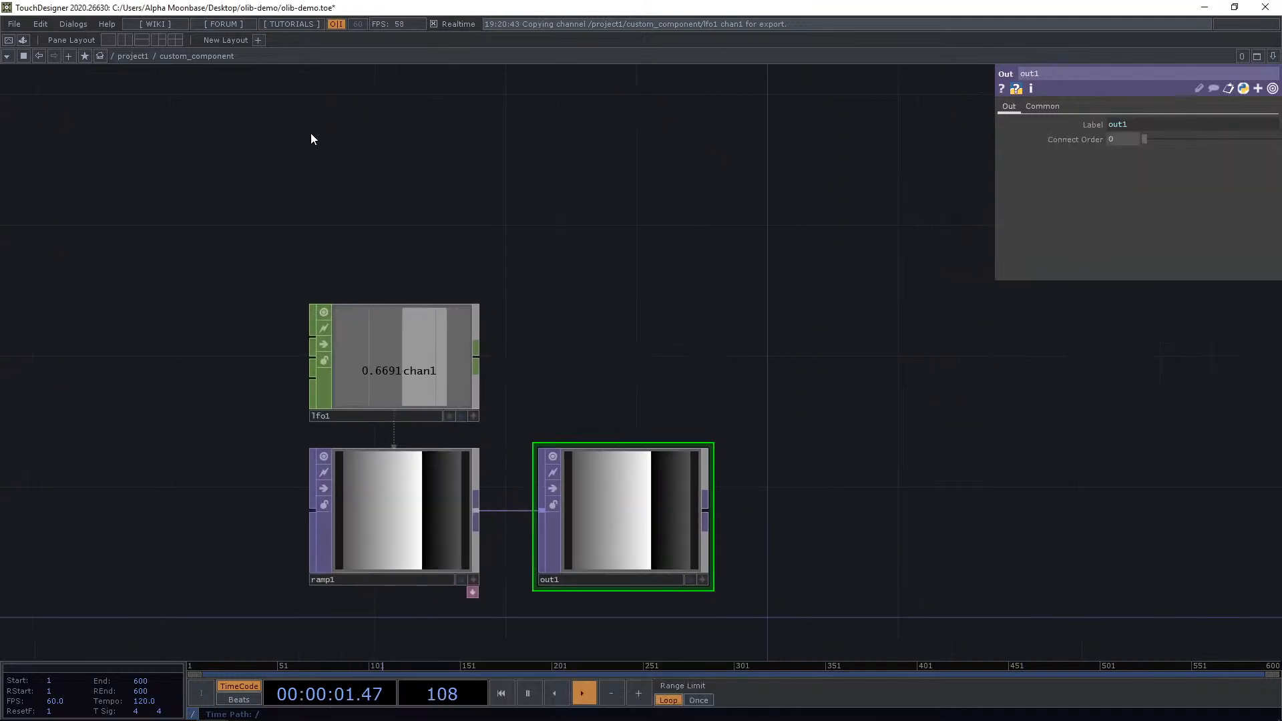
Return to project1 and pulse Init Target on the Auto Saver, overriding the main version and declining reload on start.
click(133, 56)
scroll(699, 364, down, 3)
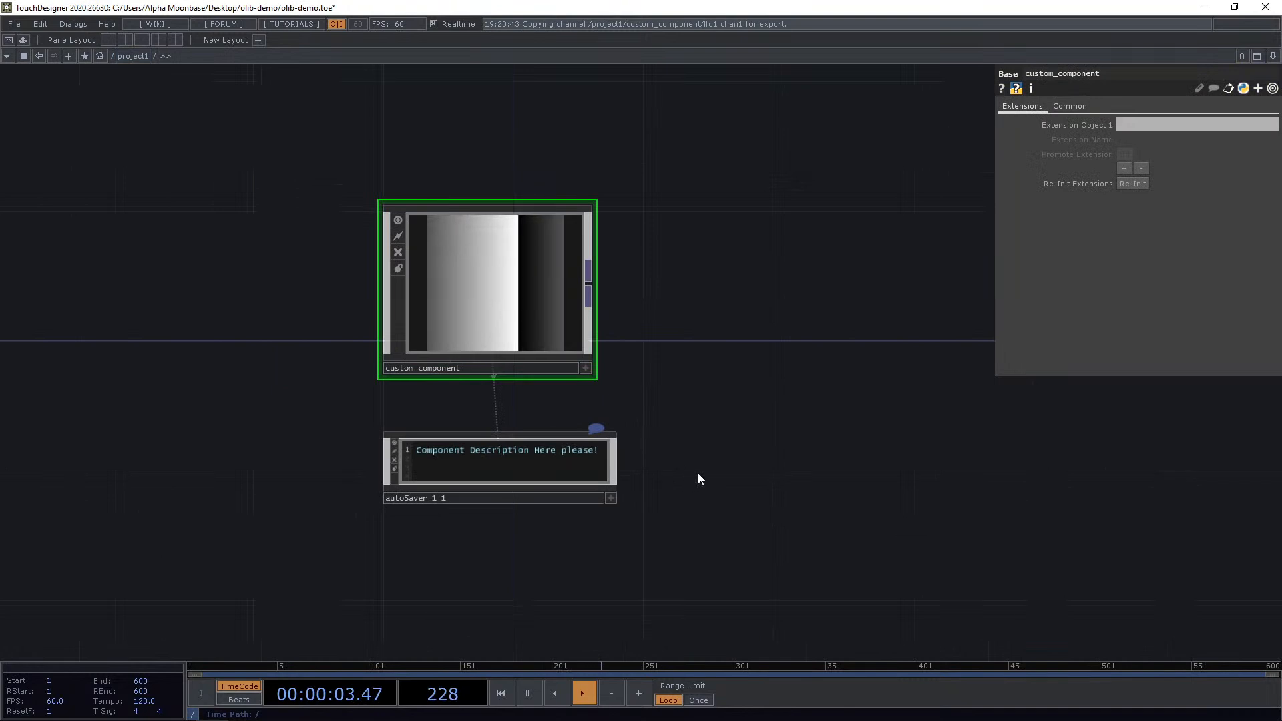
drag(698, 473, 735, 421)
click(536, 415)
scroll(593, 404, up, 1)
scroll(593, 404, up, 1)
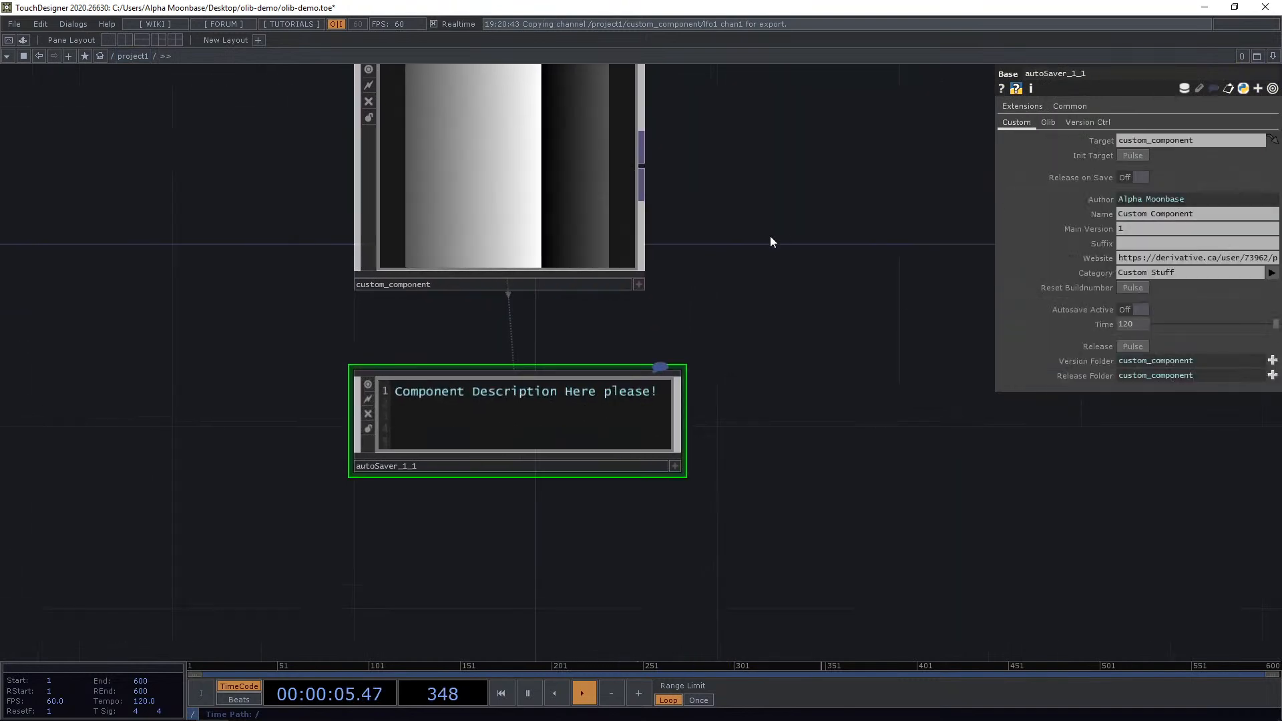
click(572, 183)
click(631, 409)
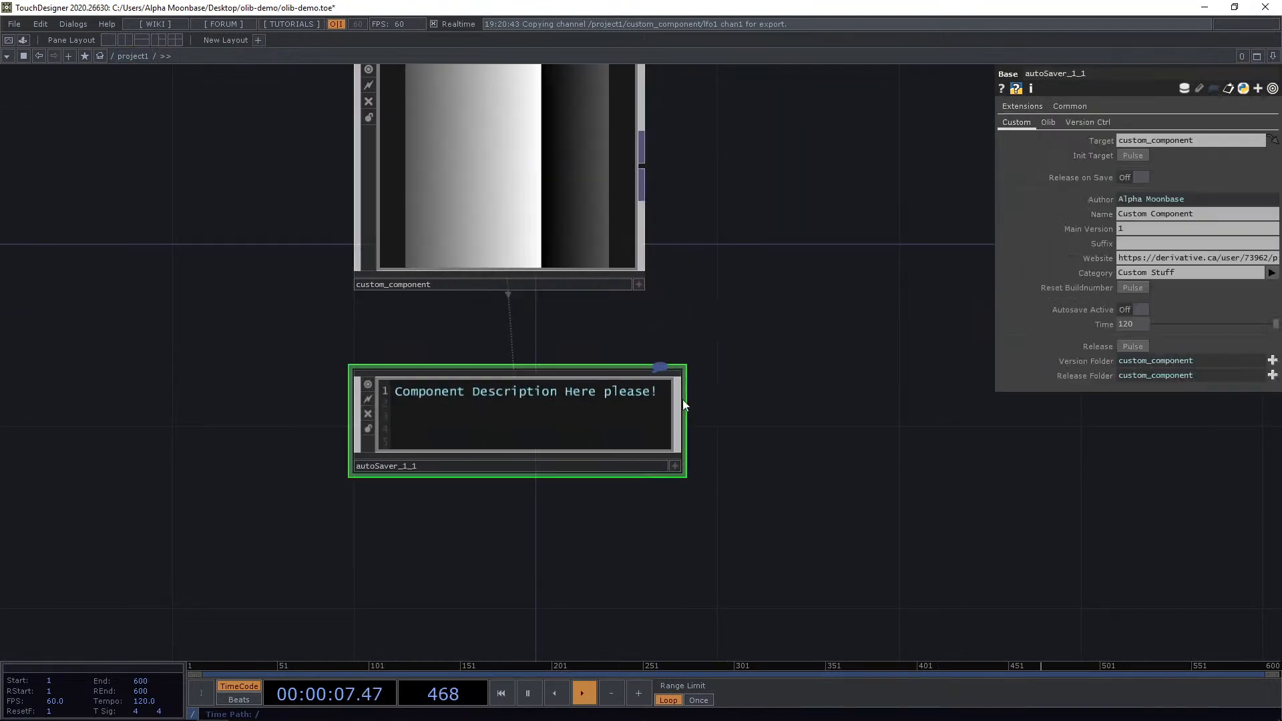
click(1135, 157)
drag(1079, 113, 725, 210)
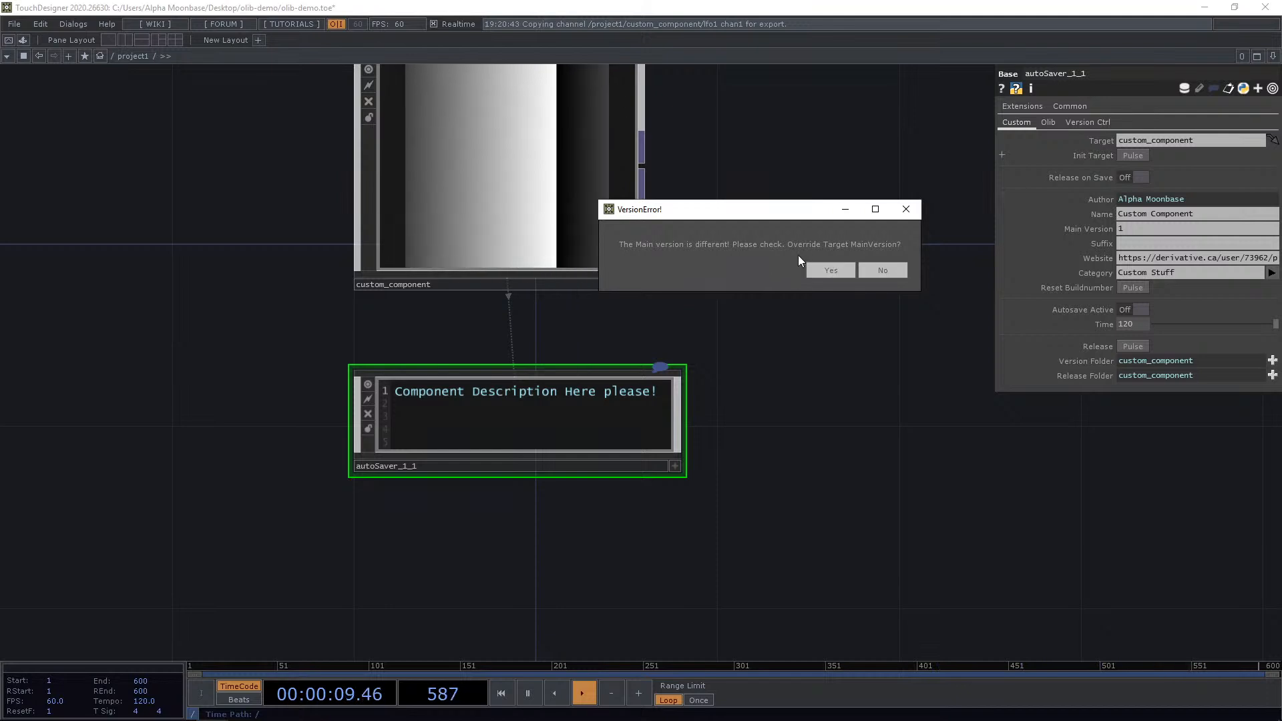
click(821, 267)
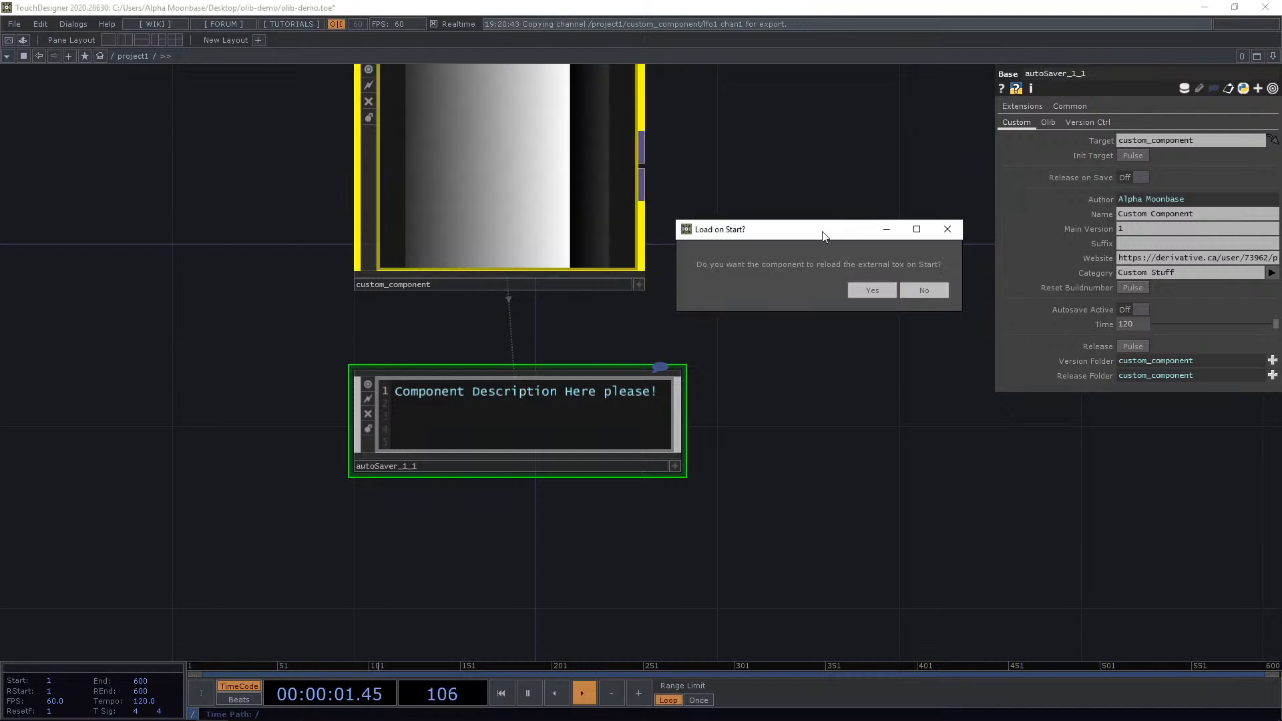
drag(823, 230, 805, 249)
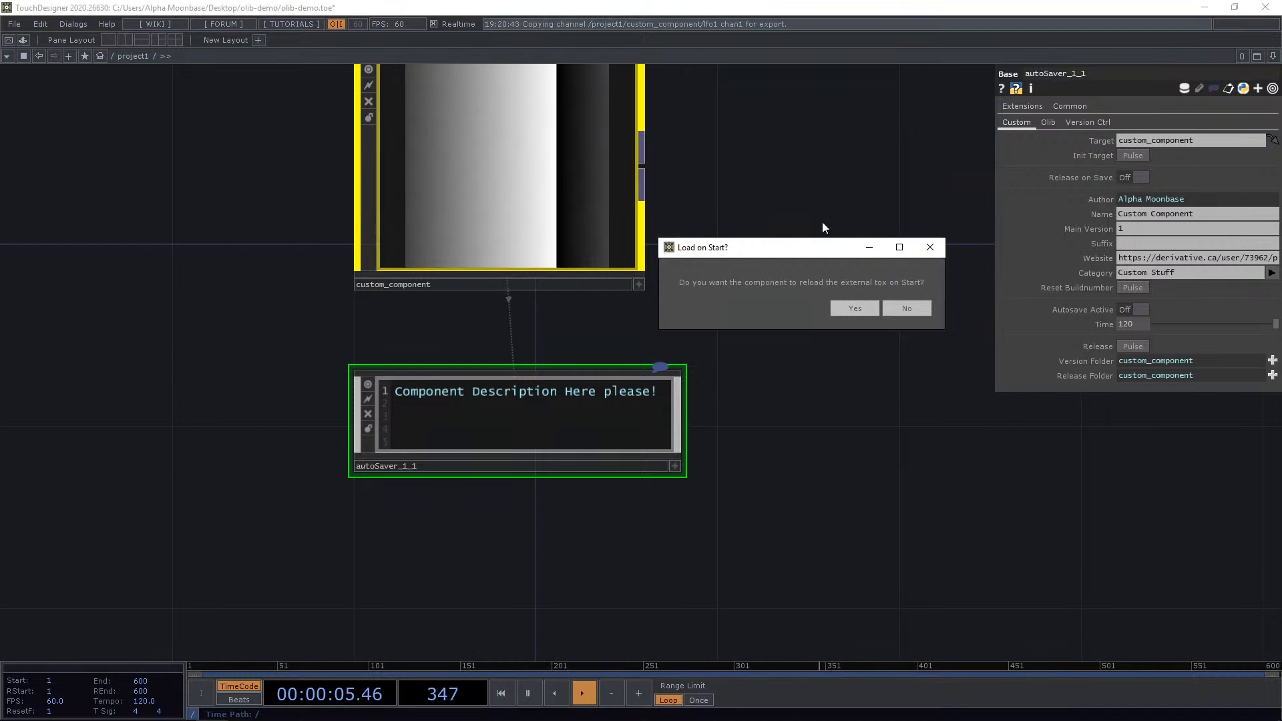
click(911, 309)
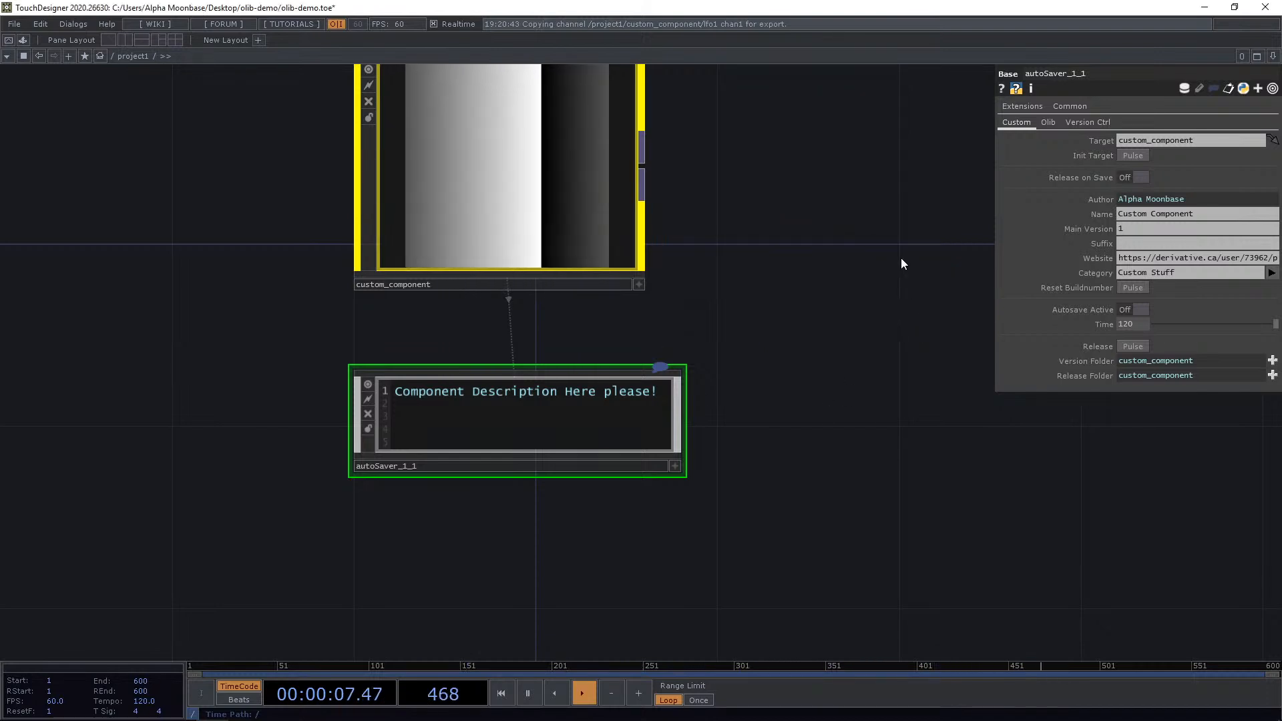
Select custom_component and inspect its Version Ctrl parameters.
drag(900, 257, 834, 354)
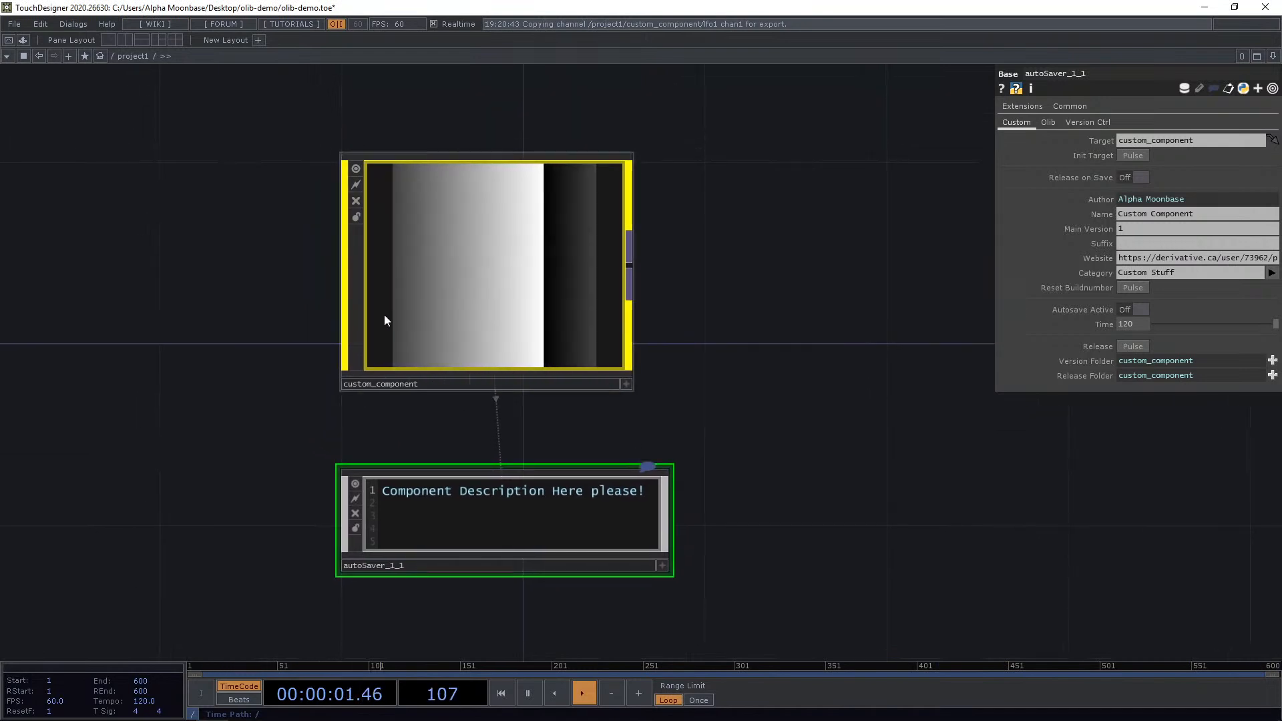
click(613, 304)
drag(751, 355, 746, 336)
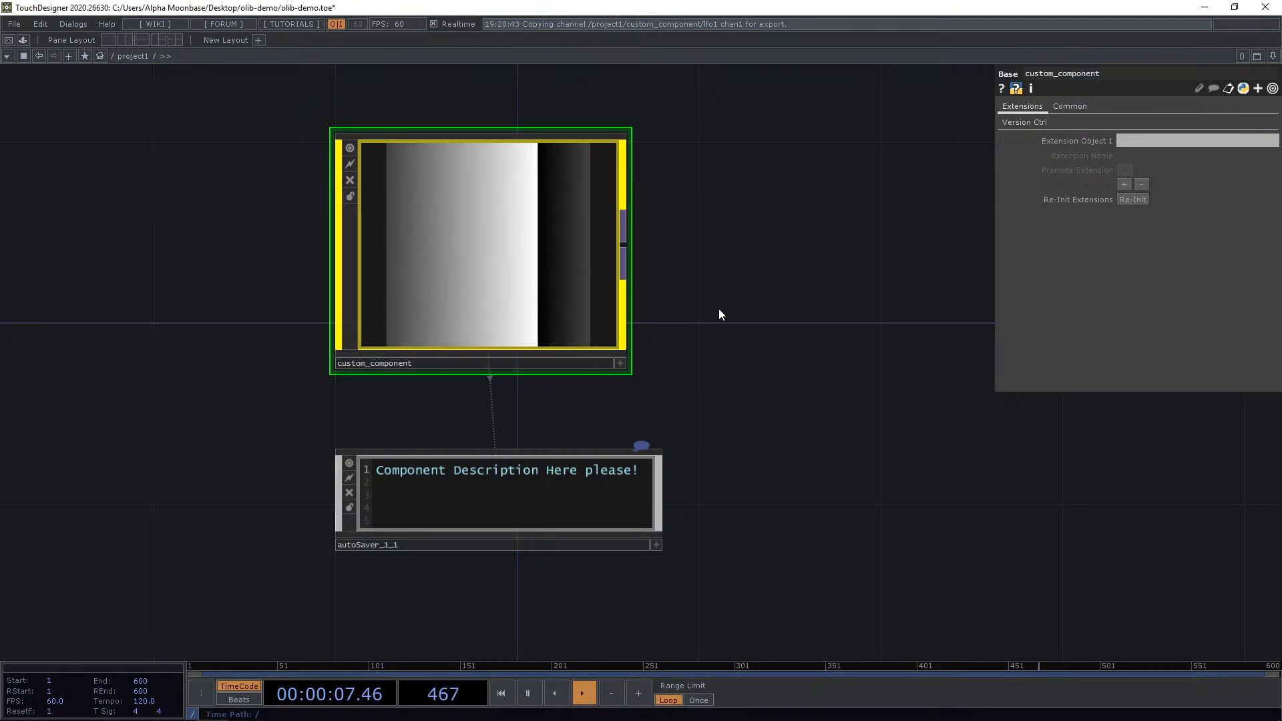
drag(741, 312, 724, 326)
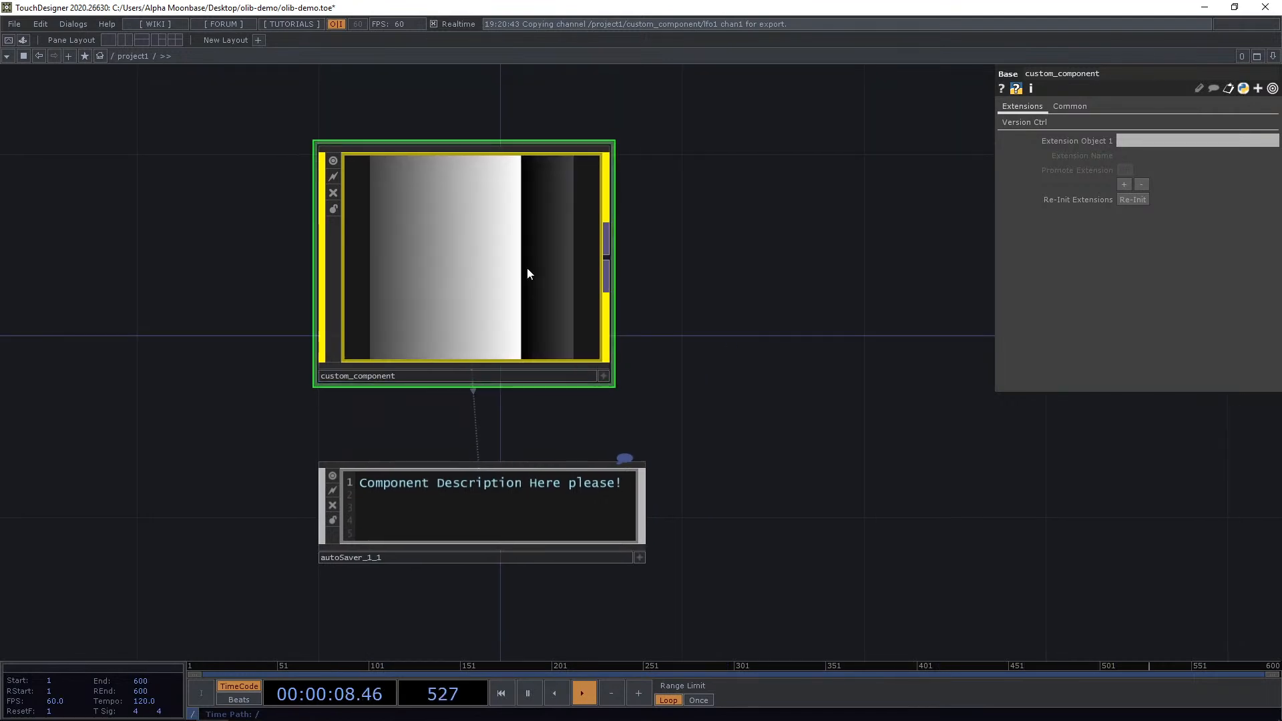
click(1007, 125)
drag(849, 193, 796, 214)
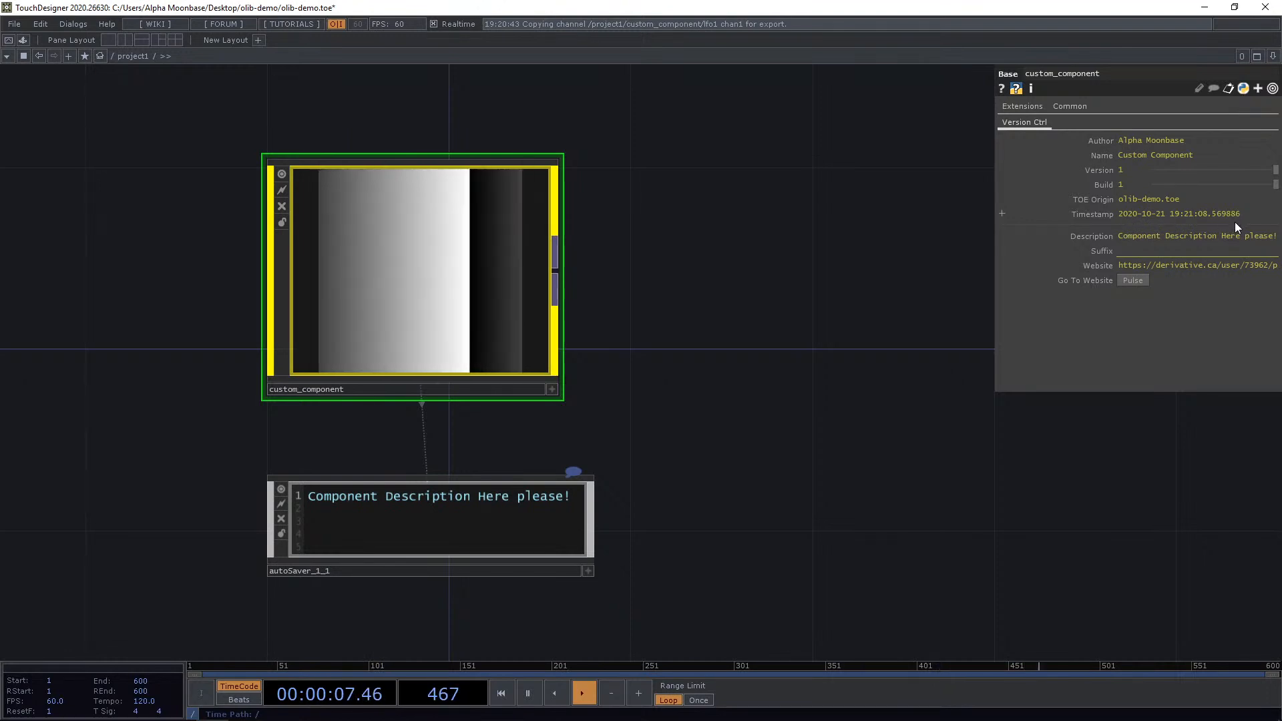
Pulse Go To Website, browse the author's profile page in the browser, and close it.
click(1134, 280)
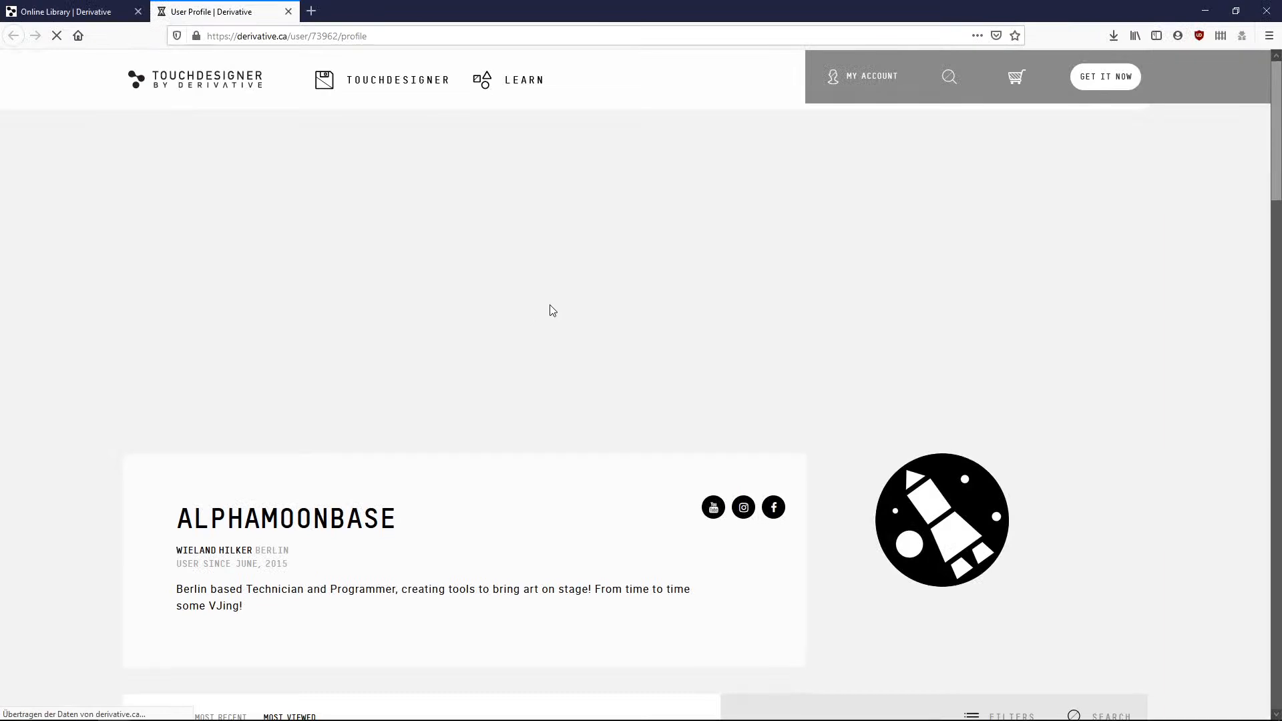
scroll(551, 310, down, 4)
scroll(552, 310, down, 8)
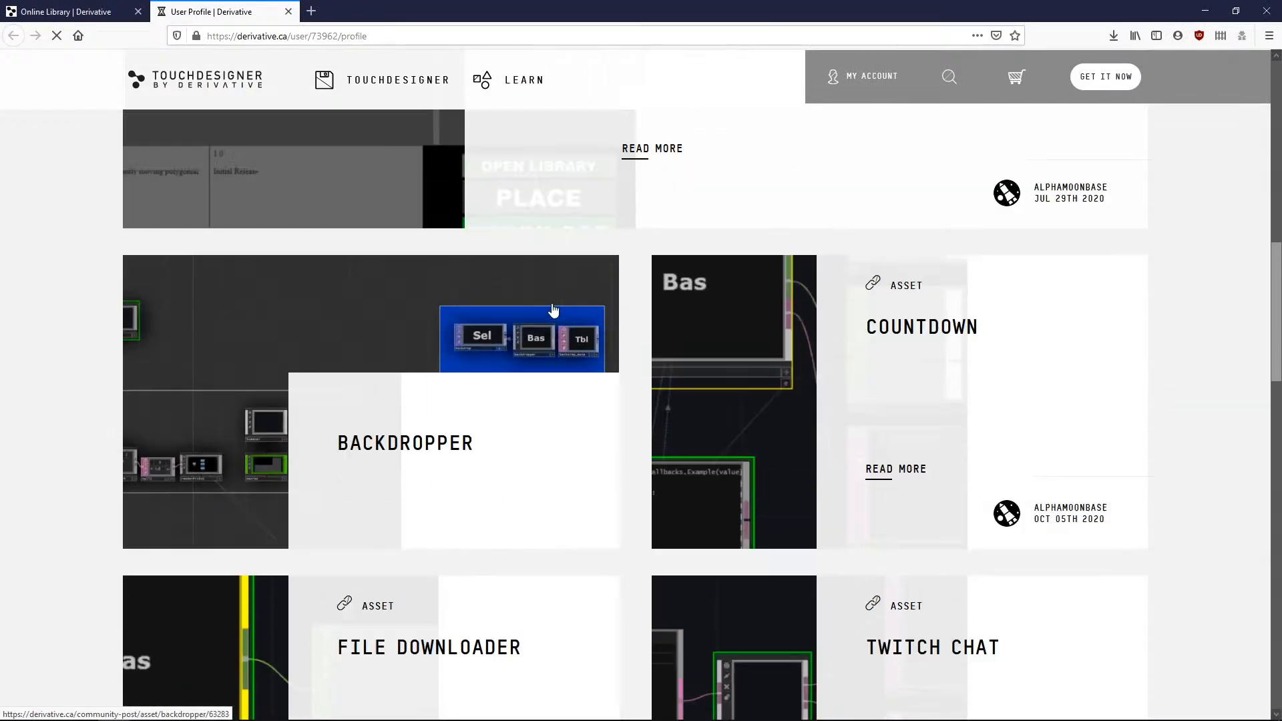
scroll(552, 310, up, 11)
scroll(566, 314, down, 6)
scroll(701, 354, up, 7)
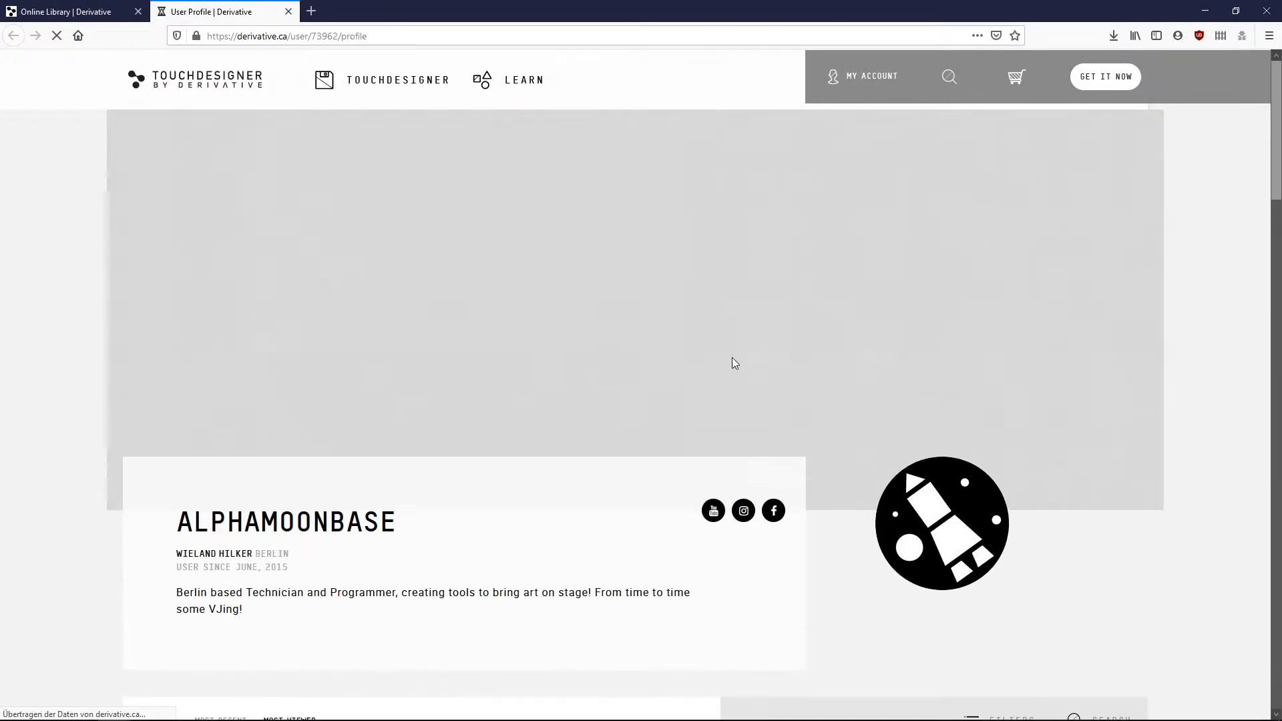
scroll(783, 437, down, 20)
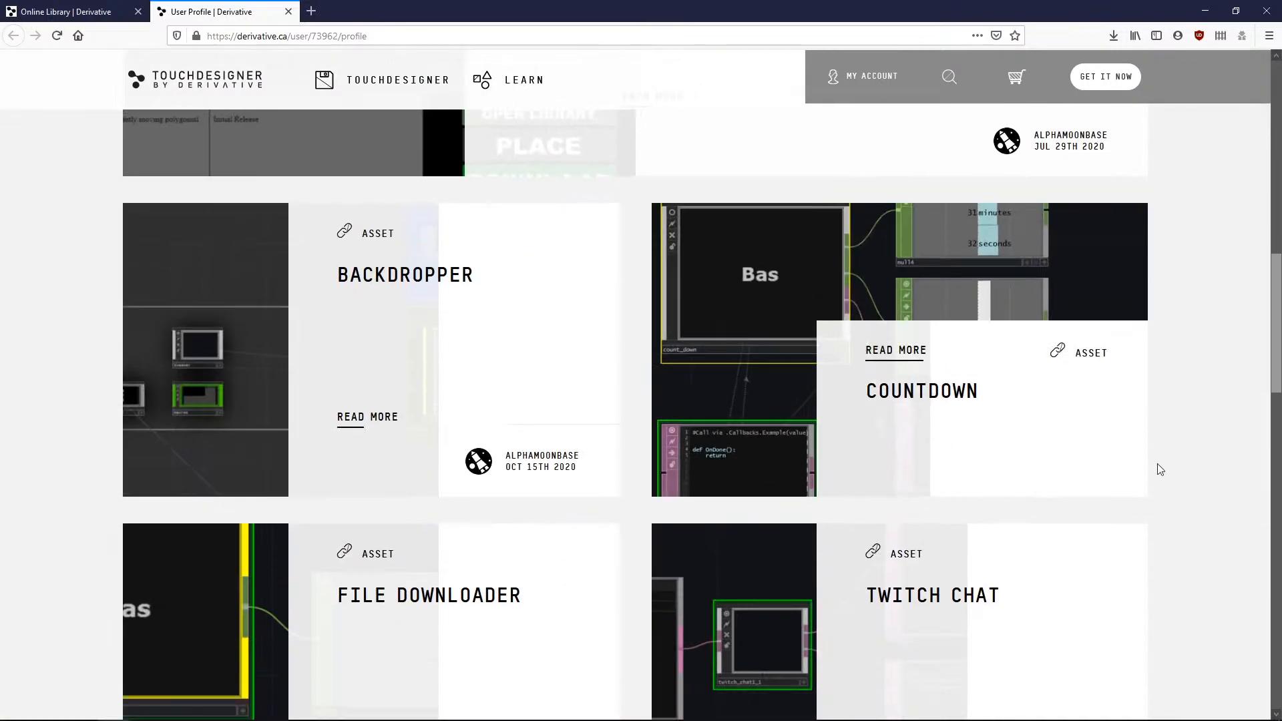
scroll(1163, 472, up, 20)
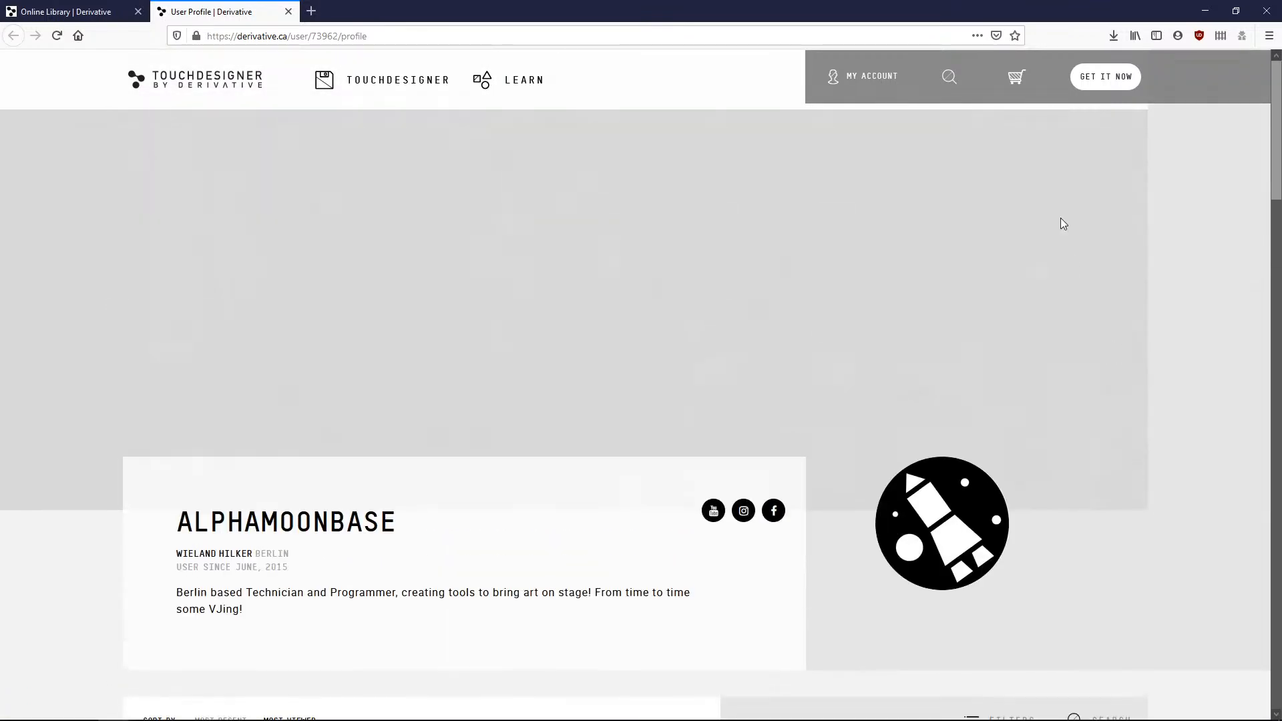
click(1266, 12)
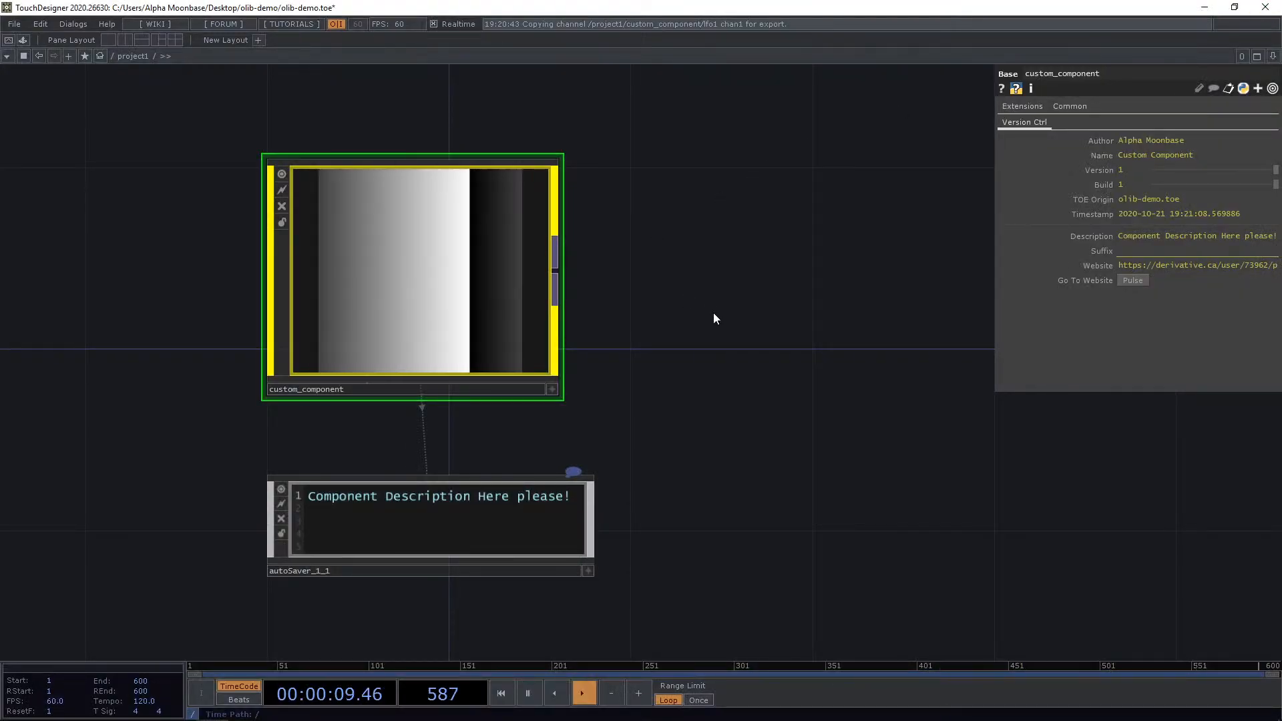
Enter custom_component and zoom in on its generated internal operators.
scroll(707, 304, down, 2)
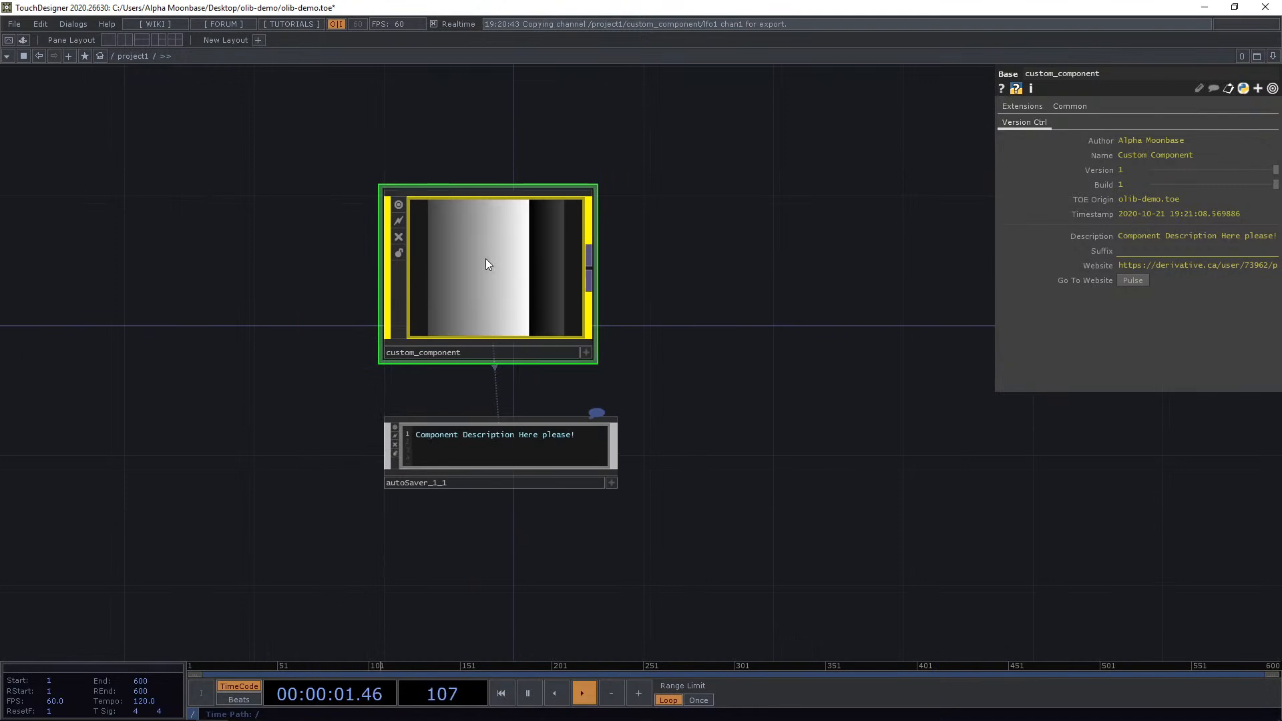
double_click(486, 260)
scroll(602, 372, down, 3)
scroll(634, 344, down, 3)
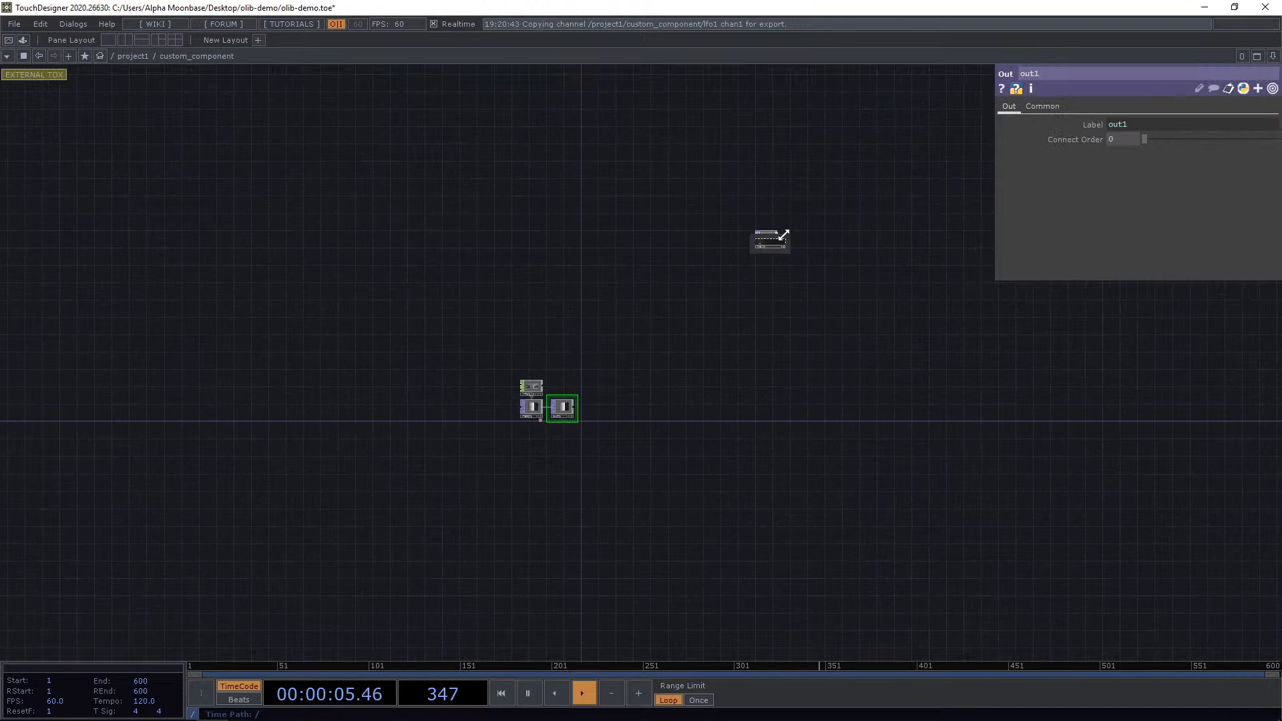
scroll(796, 219, up, 5)
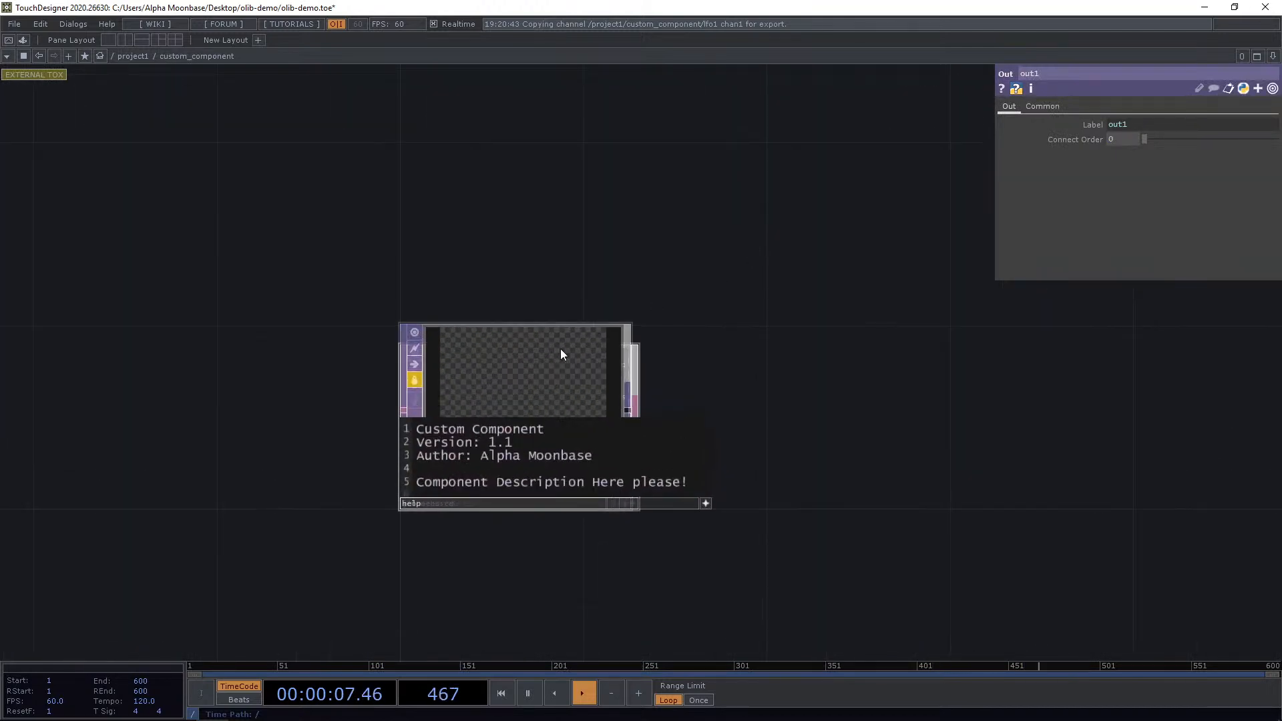
Separate the overlapping help and allReleaseNotes DATs inside the component.
drag(567, 363, 518, 170)
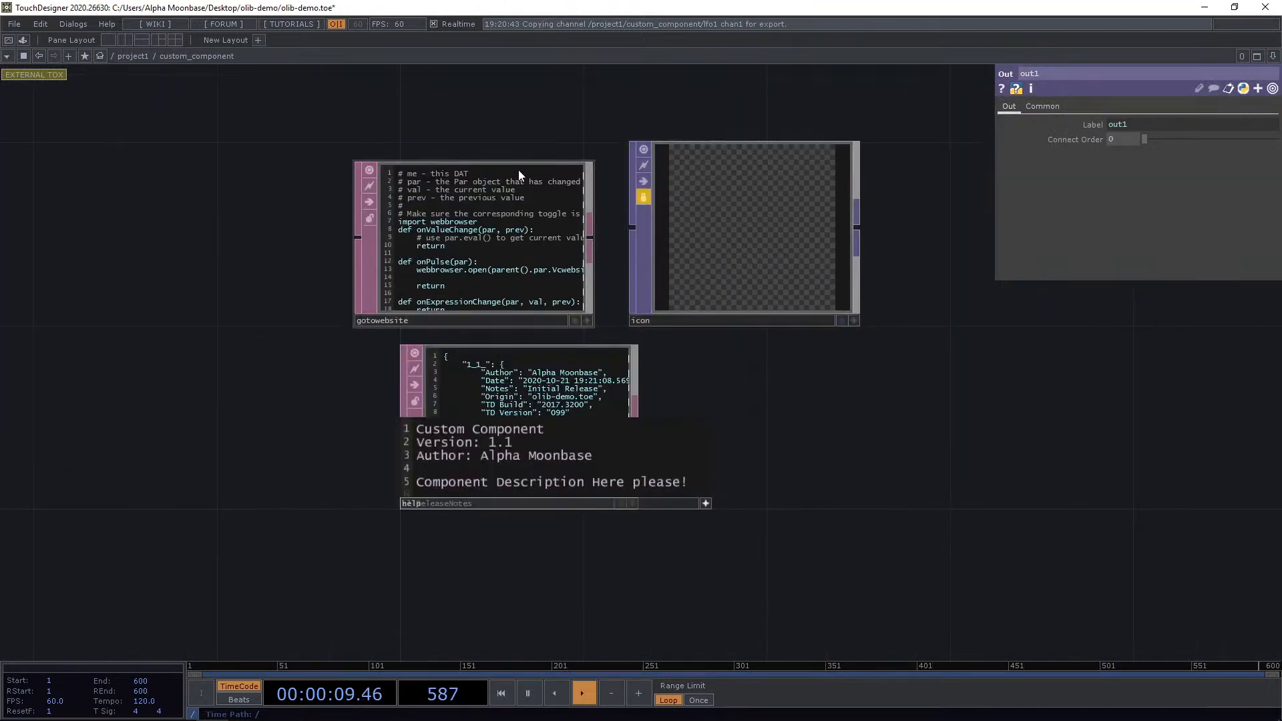
drag(553, 374, 872, 375)
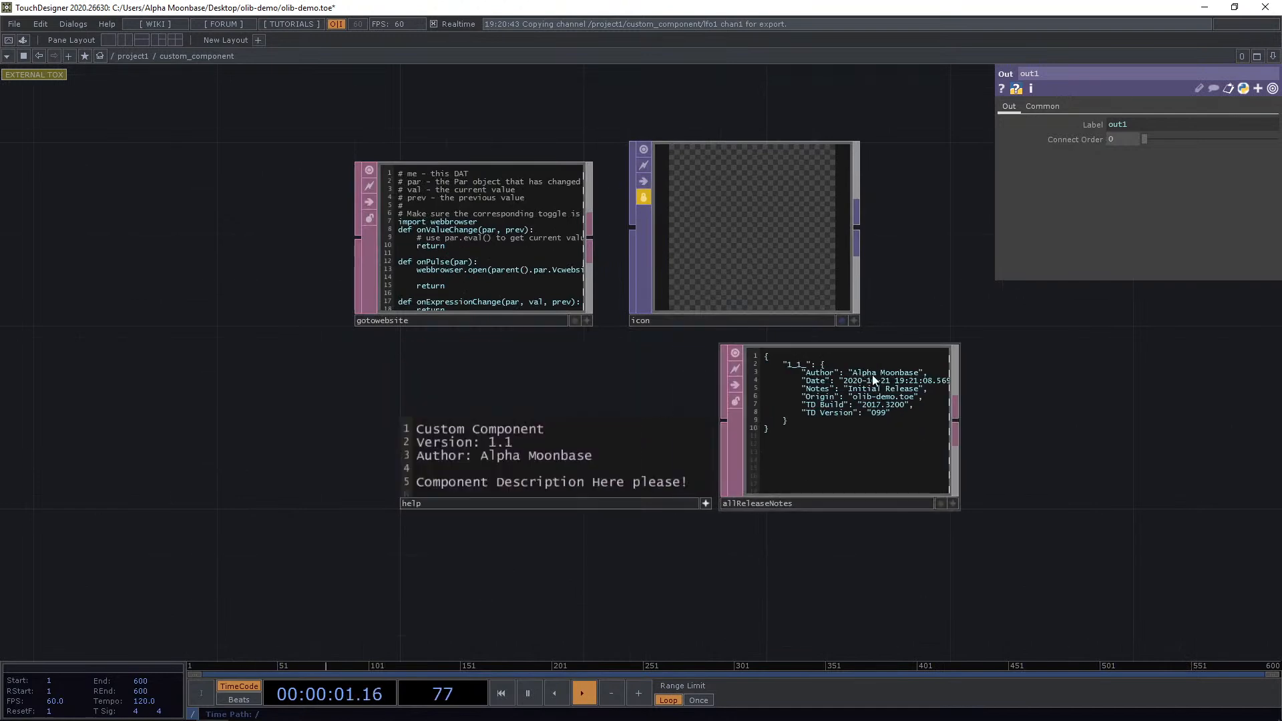
click(703, 505)
drag(589, 452, 543, 406)
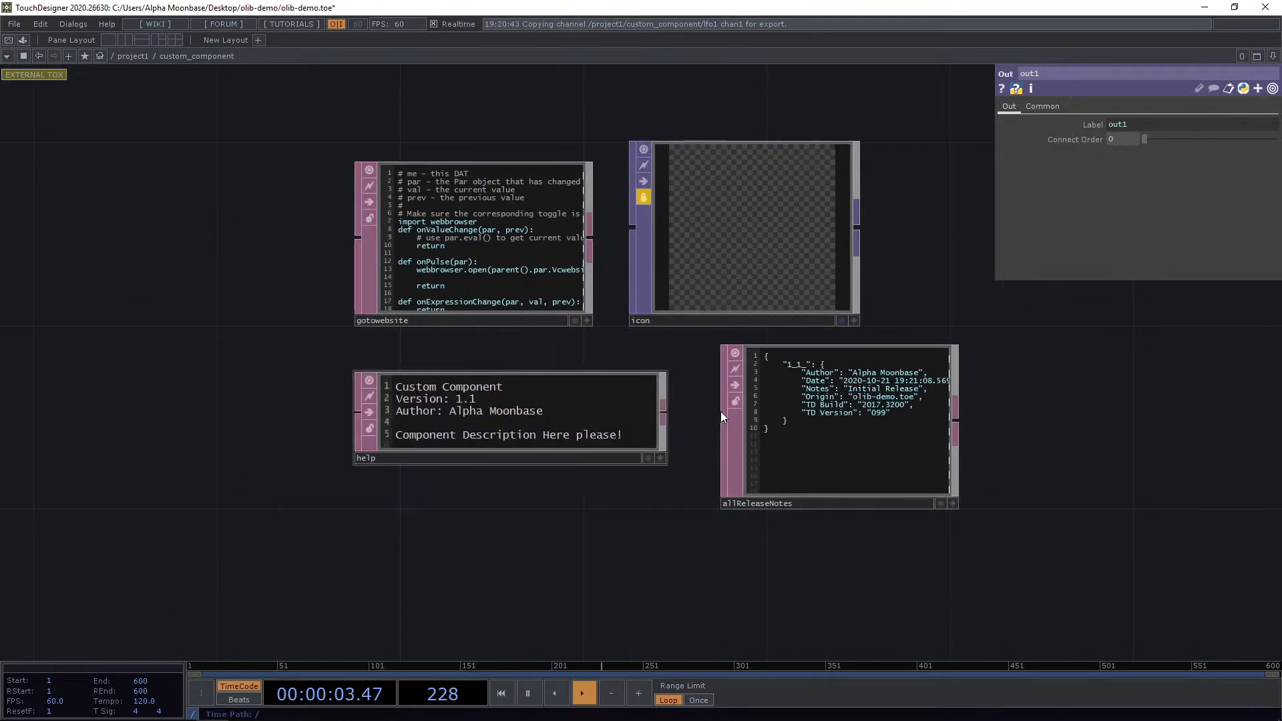
Examine the release notes stored in the allReleaseNotes DAT.
scroll(870, 423, up, 2)
click(851, 358)
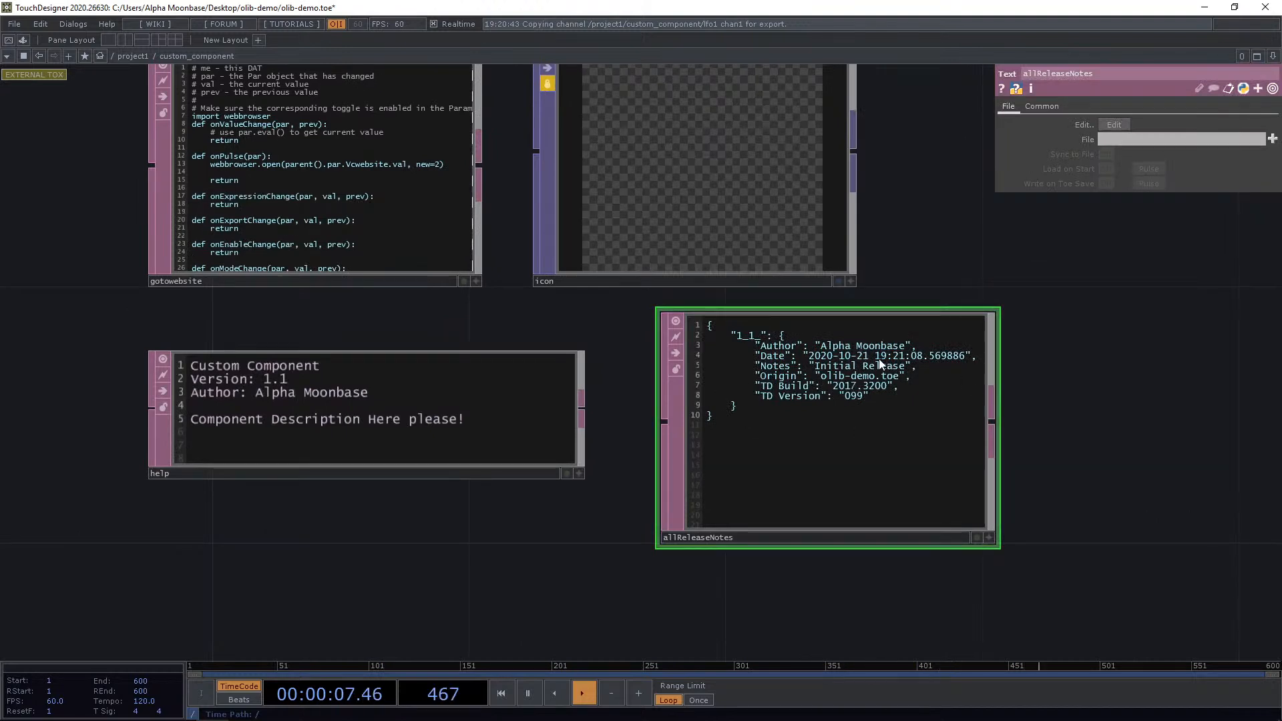
scroll(881, 357, down, 2)
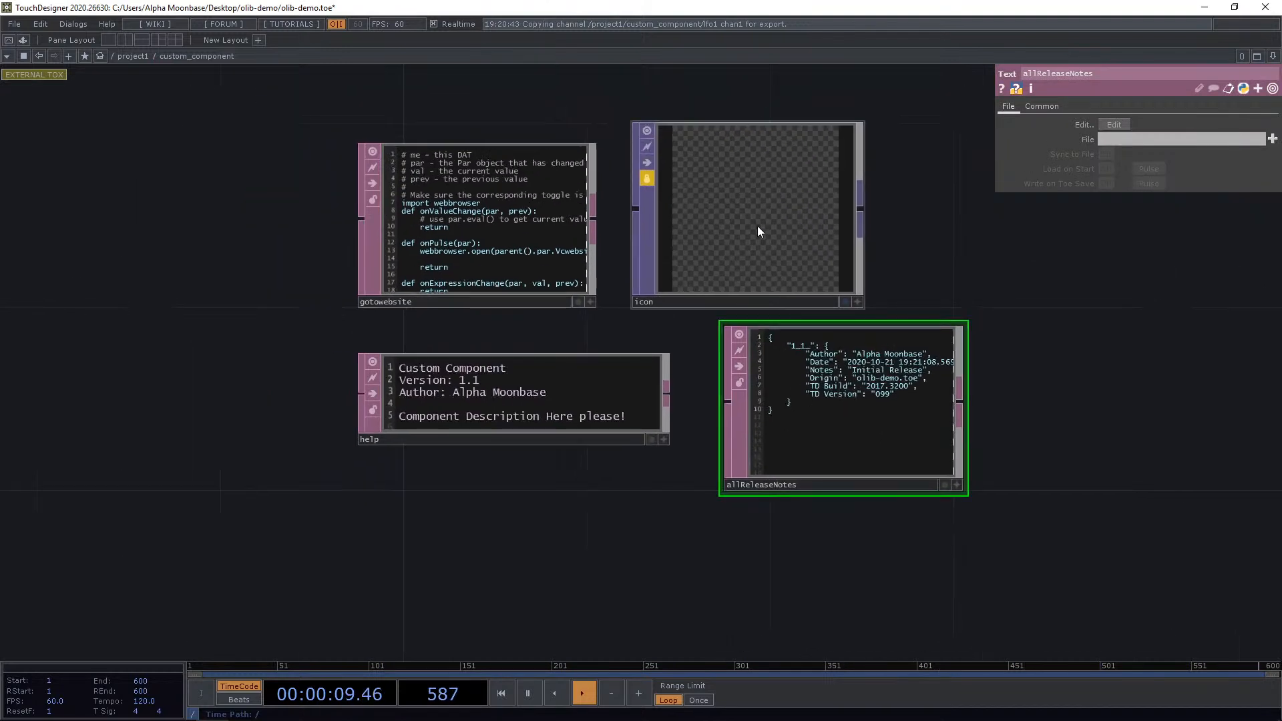
drag(753, 229, 848, 229)
drag(524, 219, 551, 224)
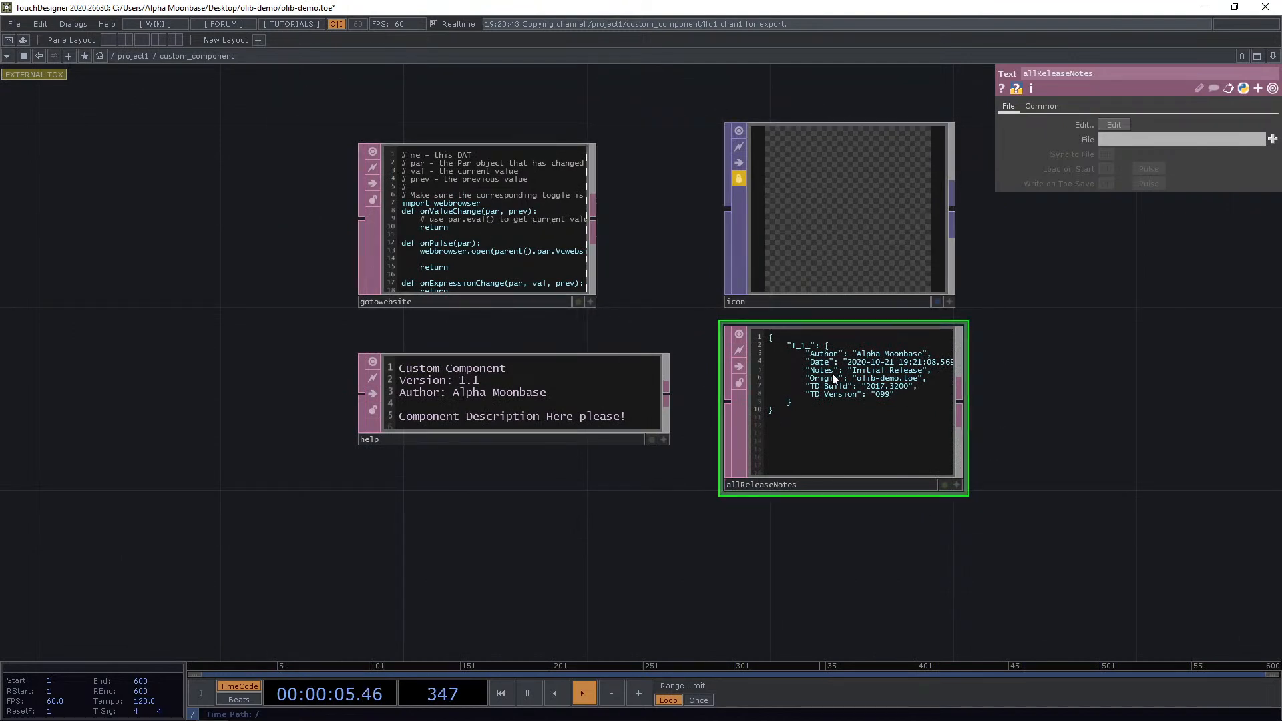
scroll(882, 392, up, 3)
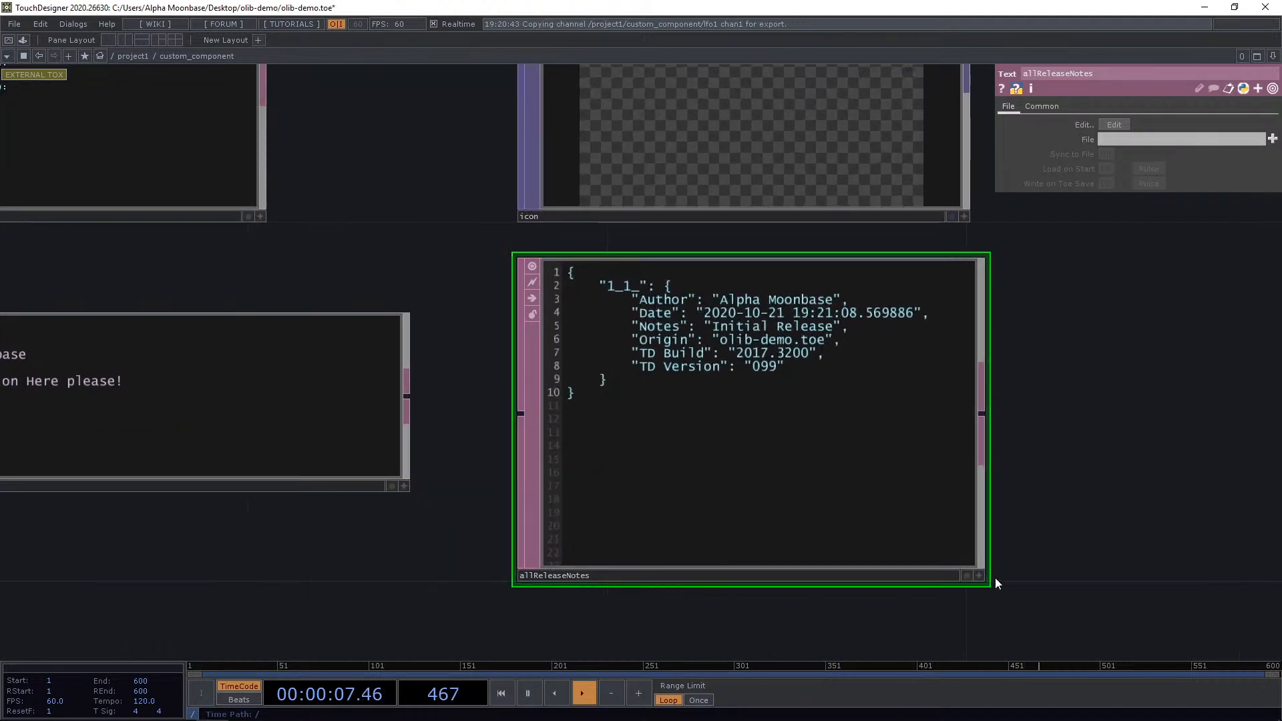
click(978, 576)
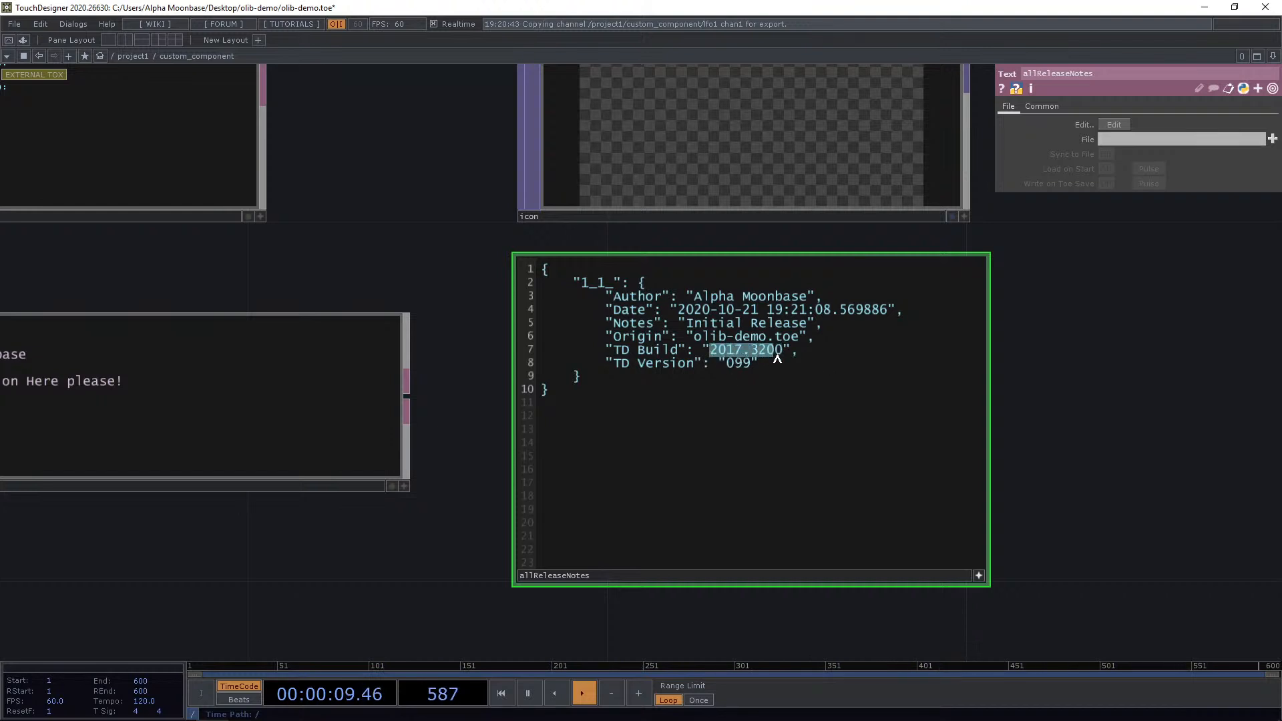
scroll(432, 249, down, 5)
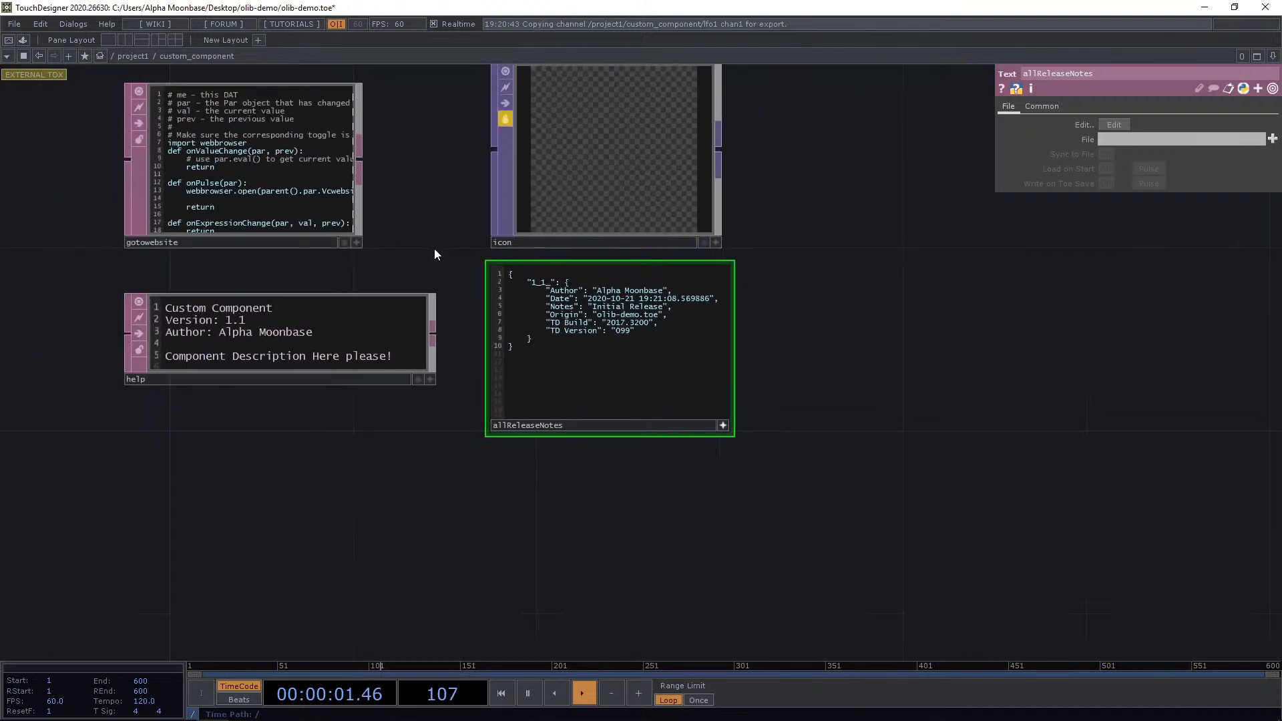
Shrink the allReleaseNotes DAT and rearrange the internal operators into a compact layout.
drag(434, 248, 521, 267)
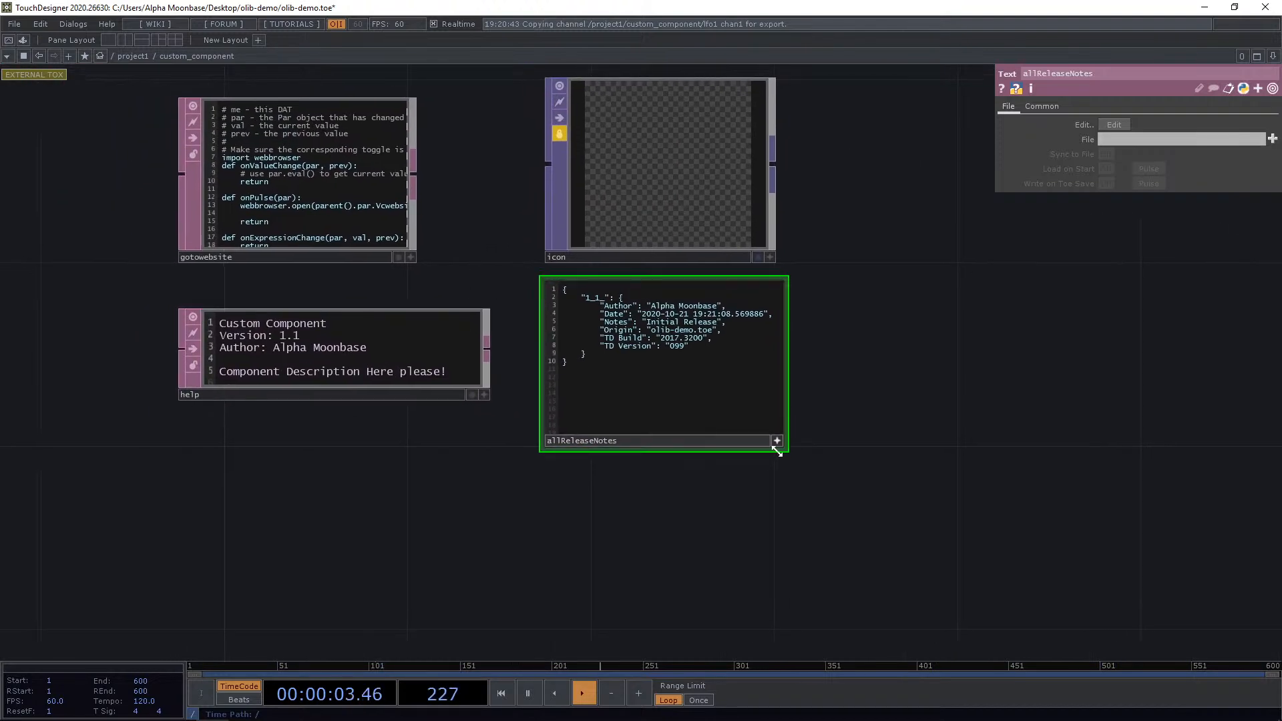
drag(777, 446, 755, 378)
drag(657, 454, 675, 457)
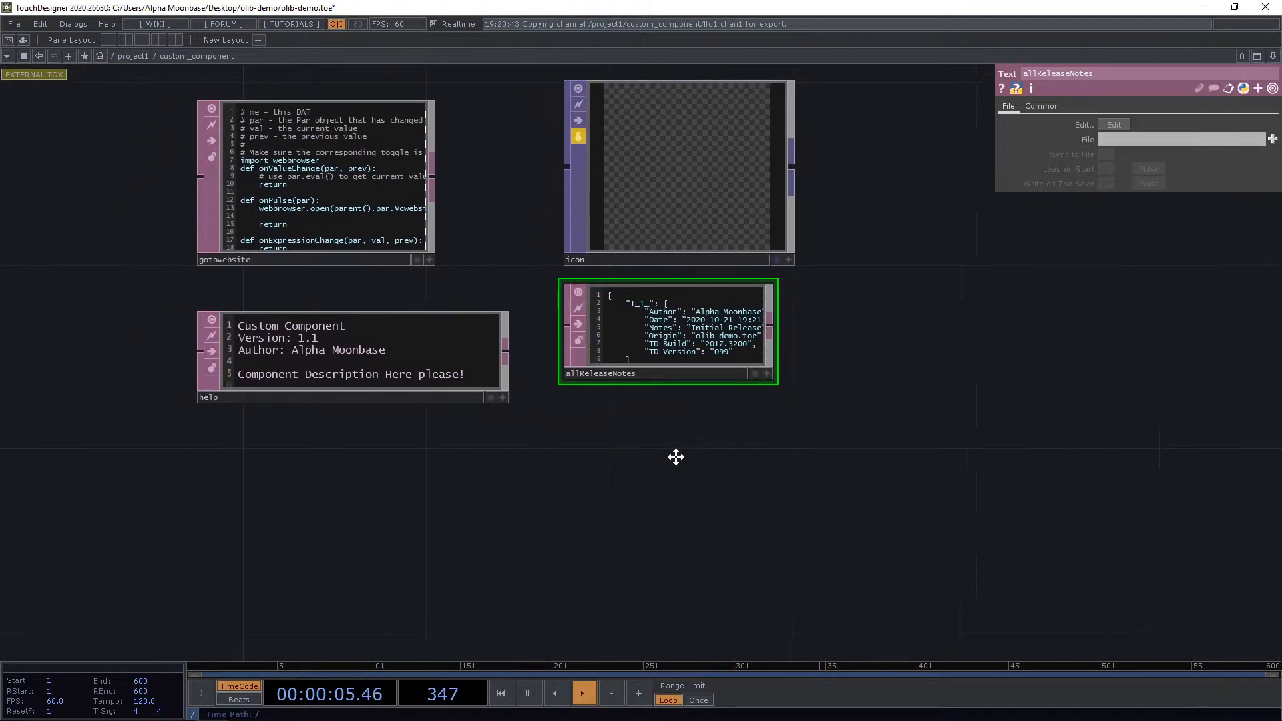
scroll(206, 363, up, 4)
click(507, 406)
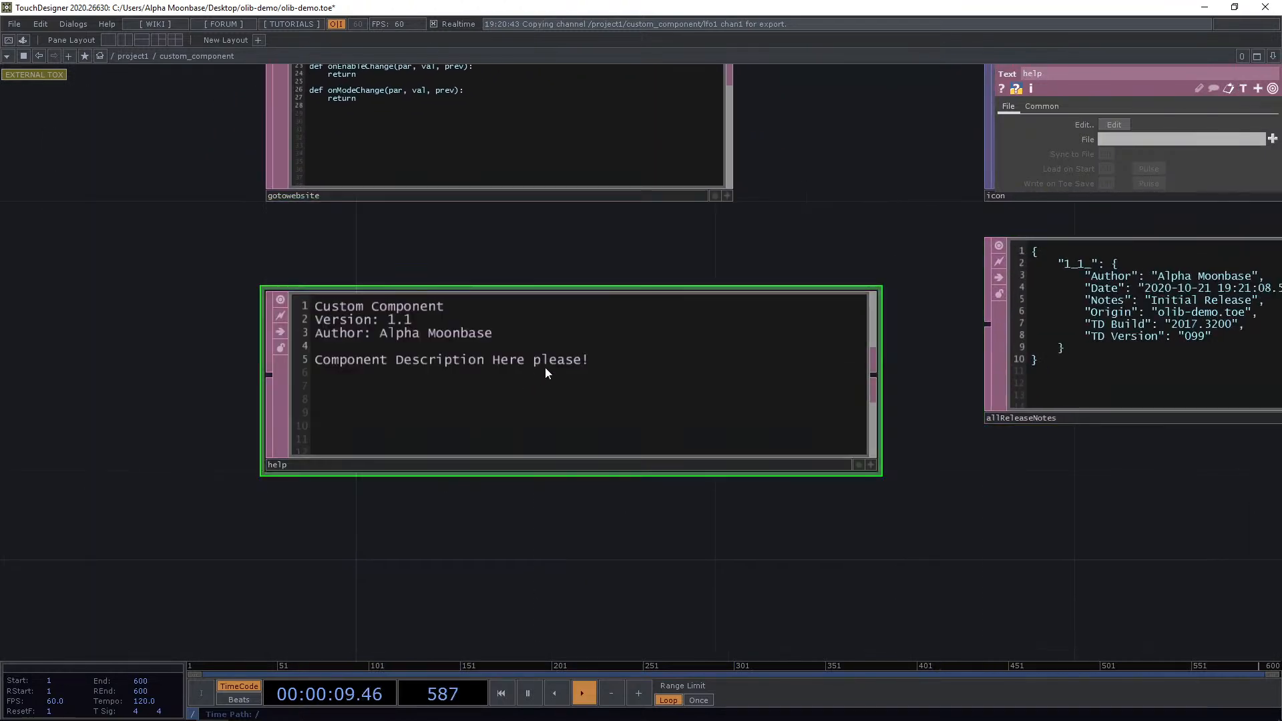
drag(652, 270, 554, 360)
scroll(554, 360, down, 5)
click(767, 312)
drag(483, 285, 482, 154)
drag(695, 279, 452, 298)
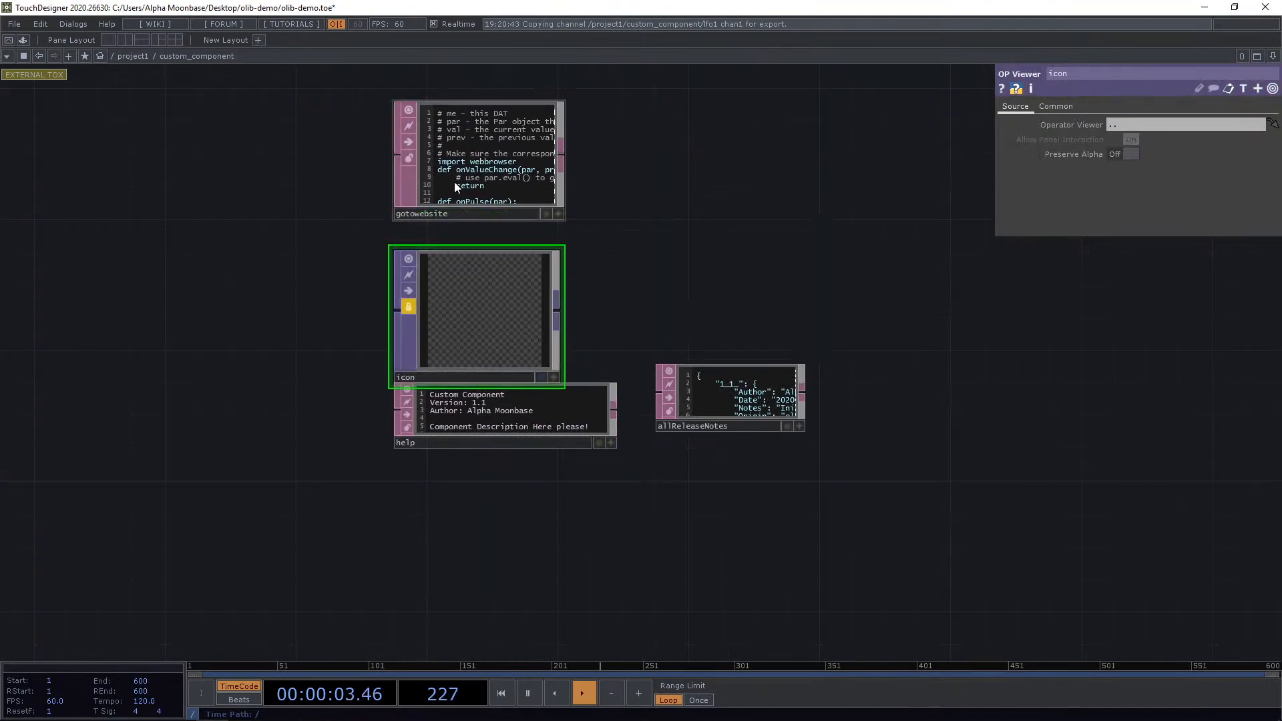
Unlock the icon TOP inside custom_component, accepting that its locked changes are discarded.
scroll(471, 300, up, 5)
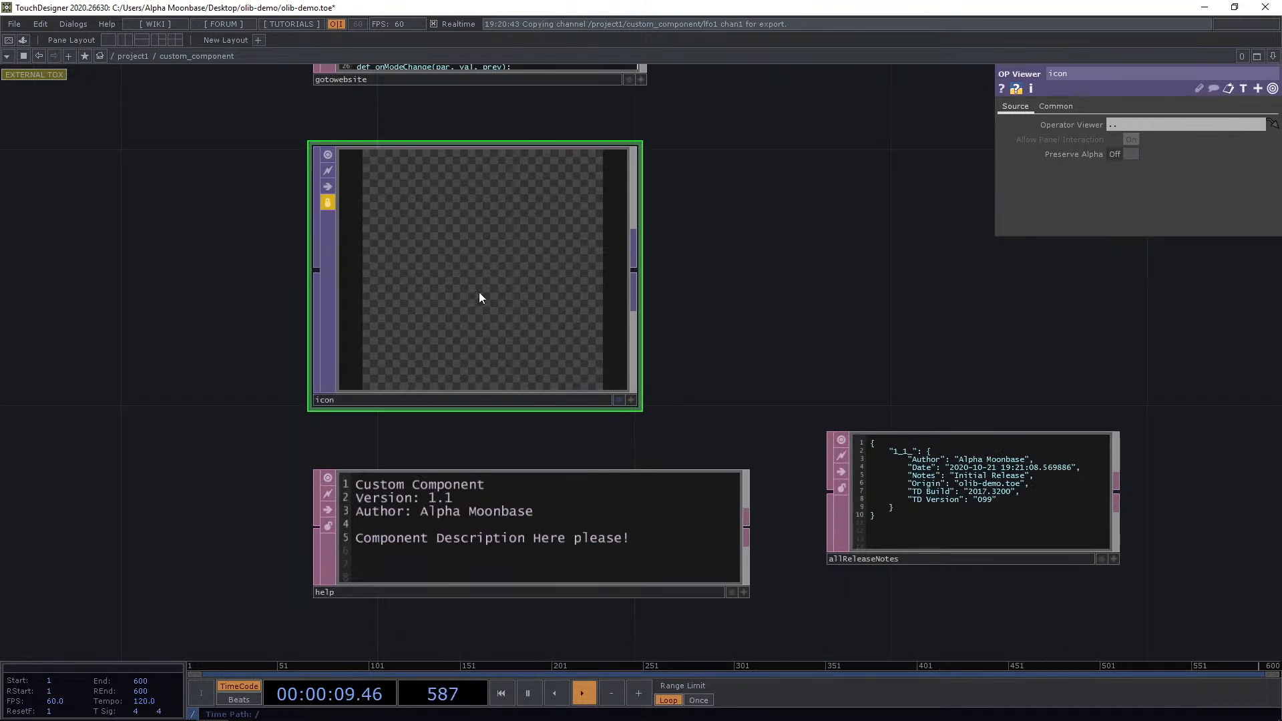
scroll(824, 306, down, 5)
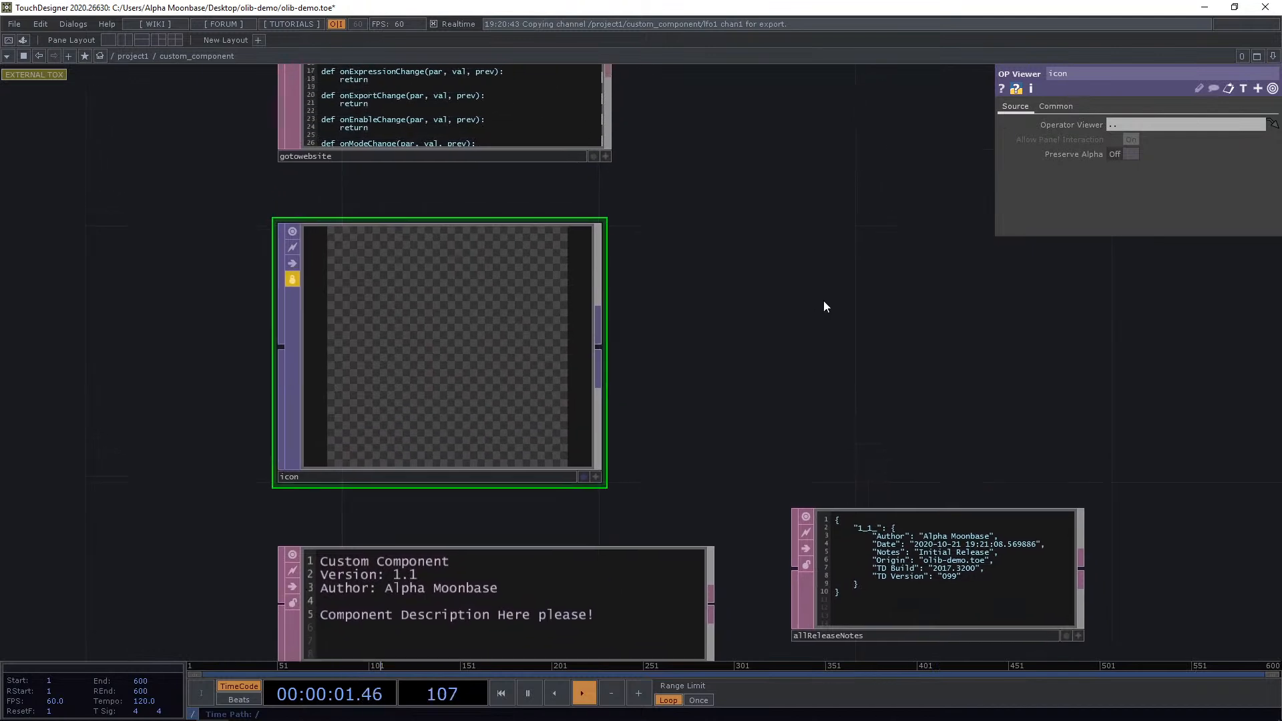
click(638, 330)
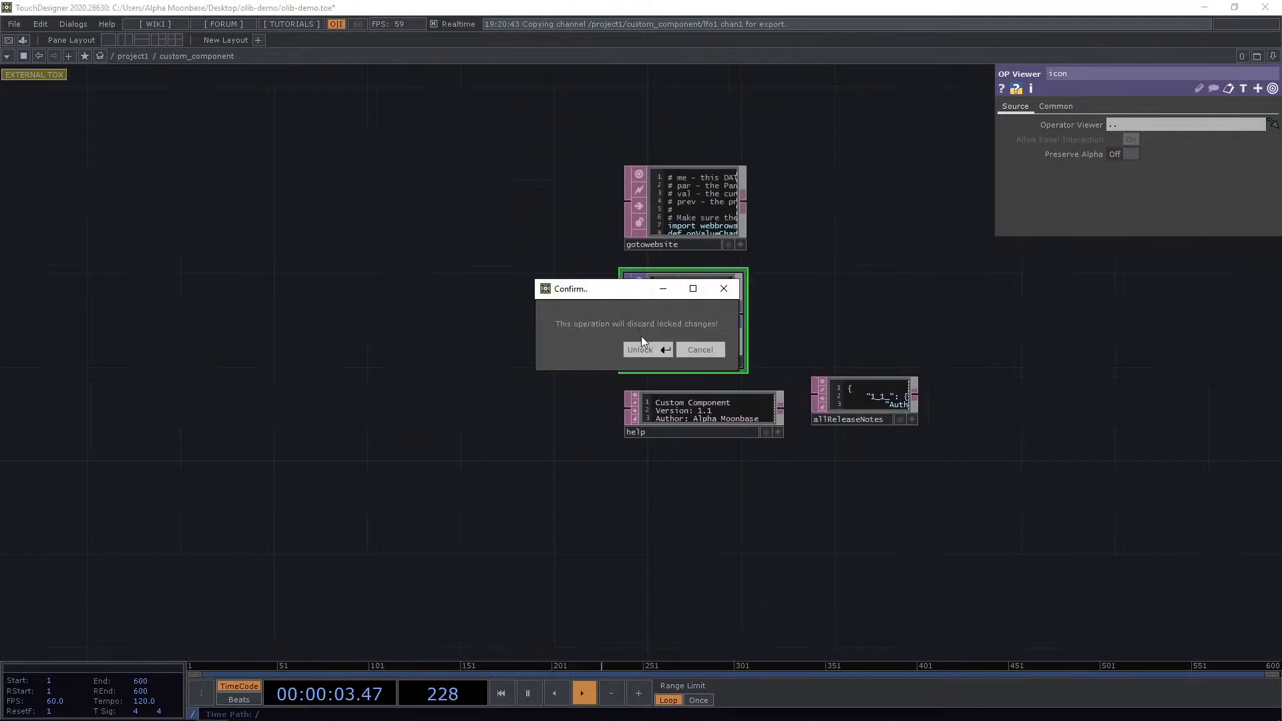
key(Return)
scroll(782, 277, up, 5)
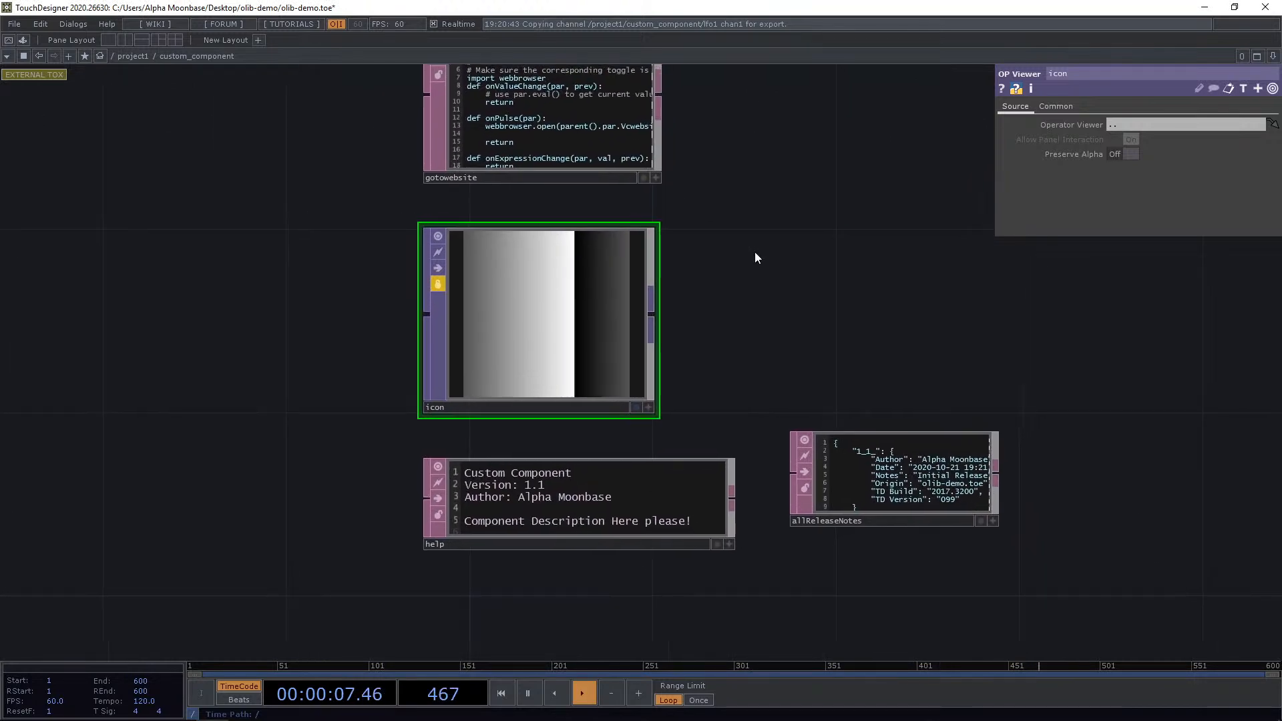
scroll(721, 287, down, 3)
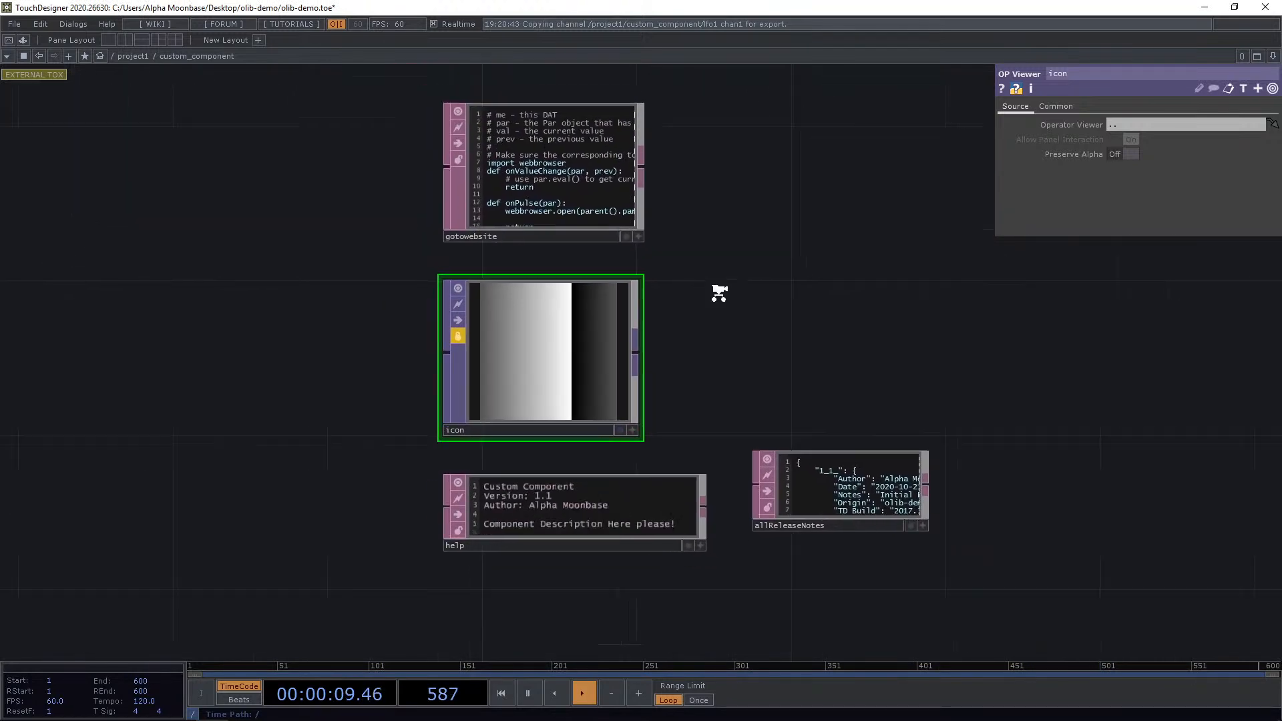
Return to project1, open the Palette at My Components, and try dragging custom_component into it.
click(131, 57)
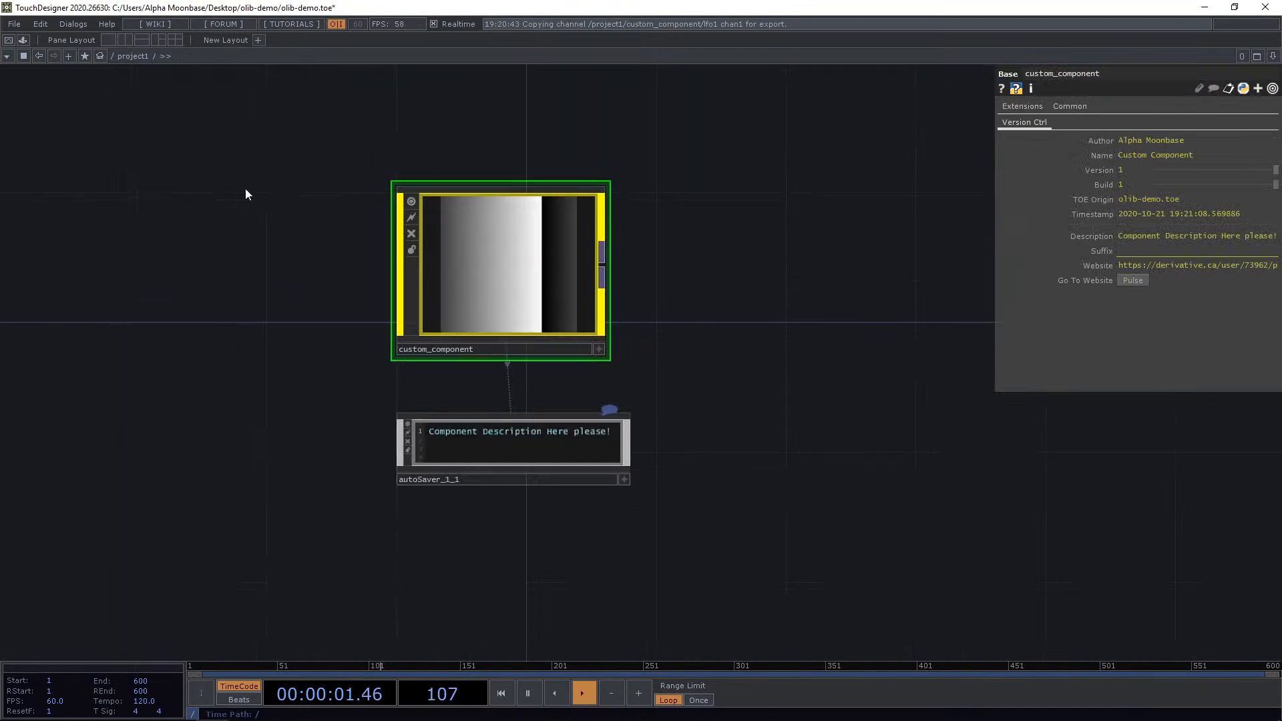
click(26, 38)
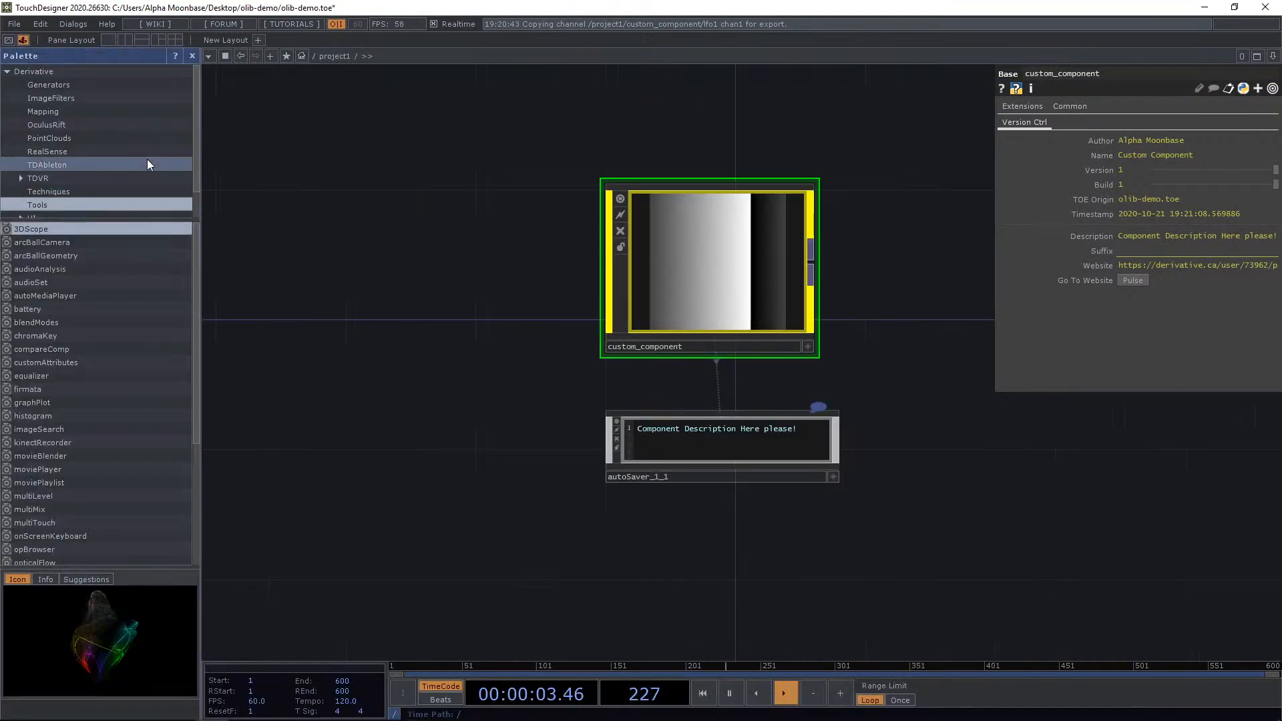
click(118, 211)
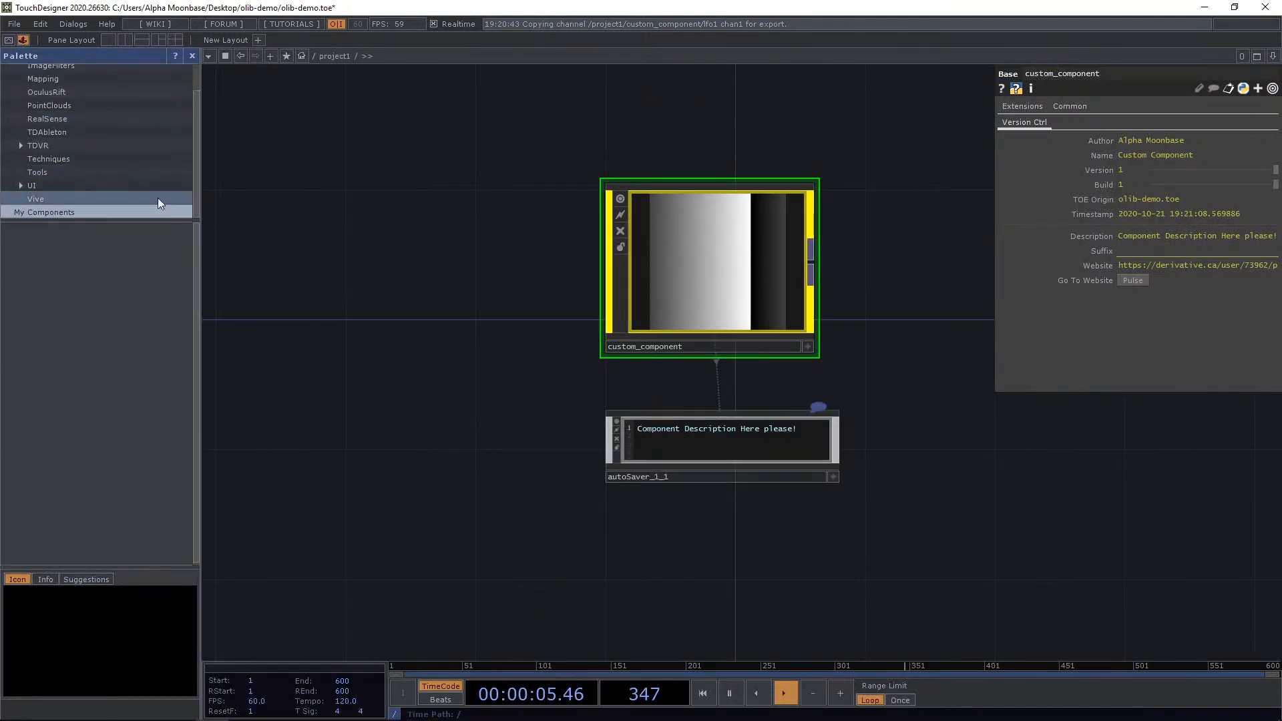
drag(681, 278, 111, 275)
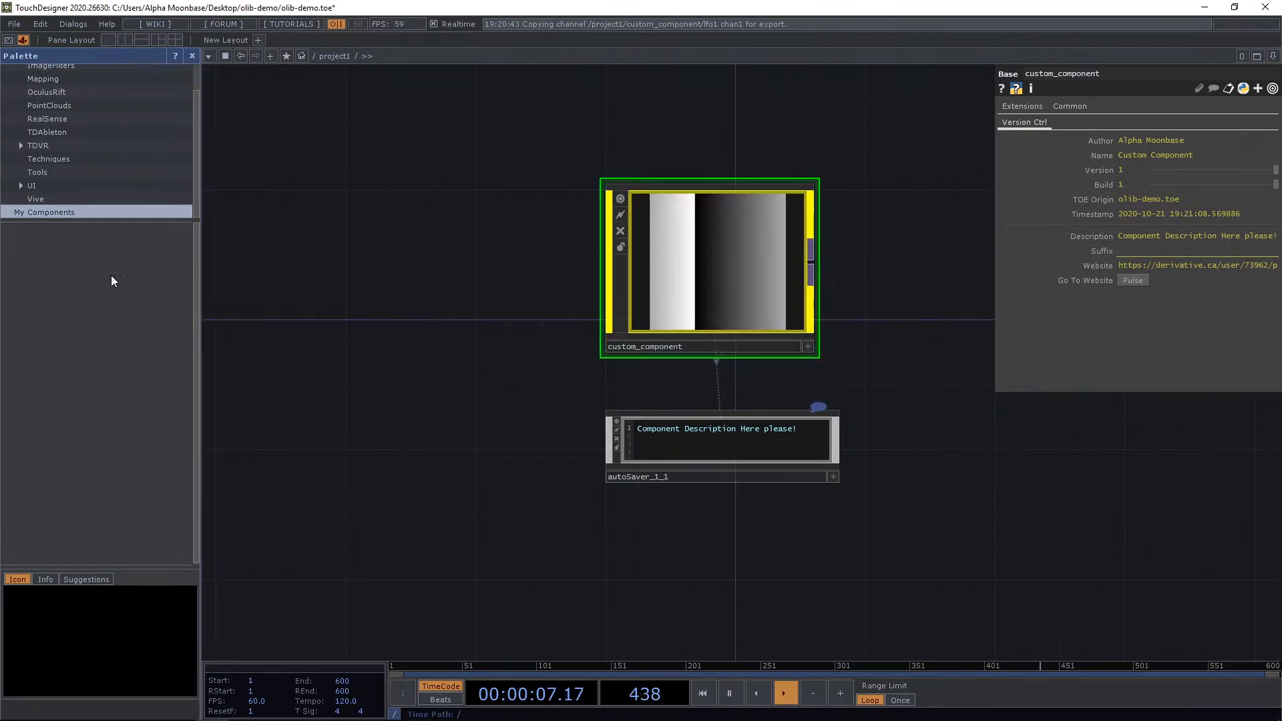
Add a new folder named testfolder under My Components in the Palette.
right_click(51, 211)
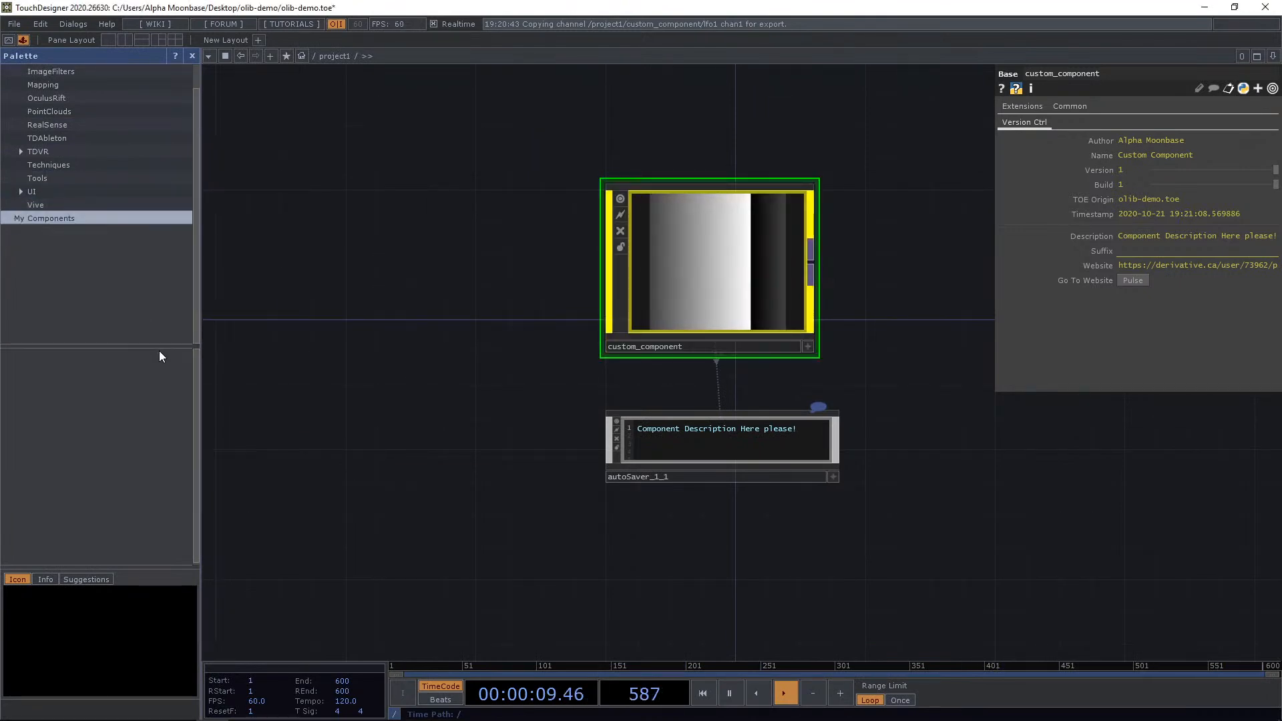
right_click(64, 218)
click(96, 227)
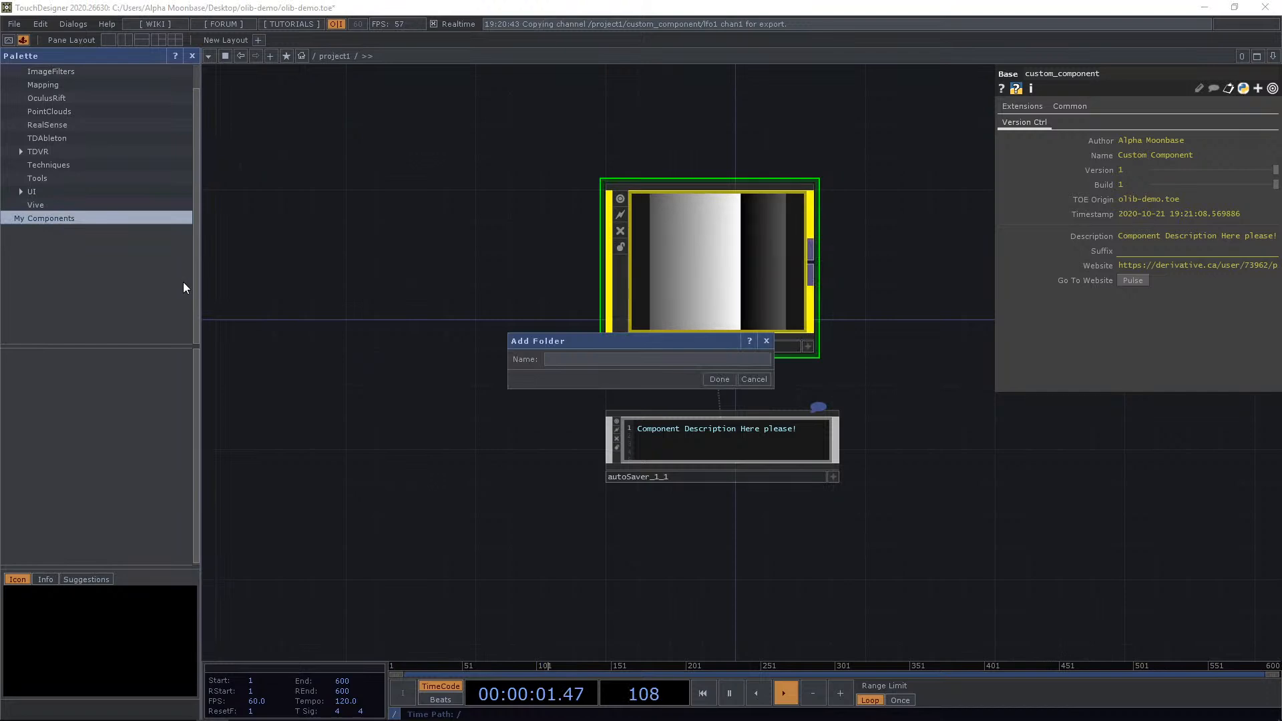
text(testfolder)
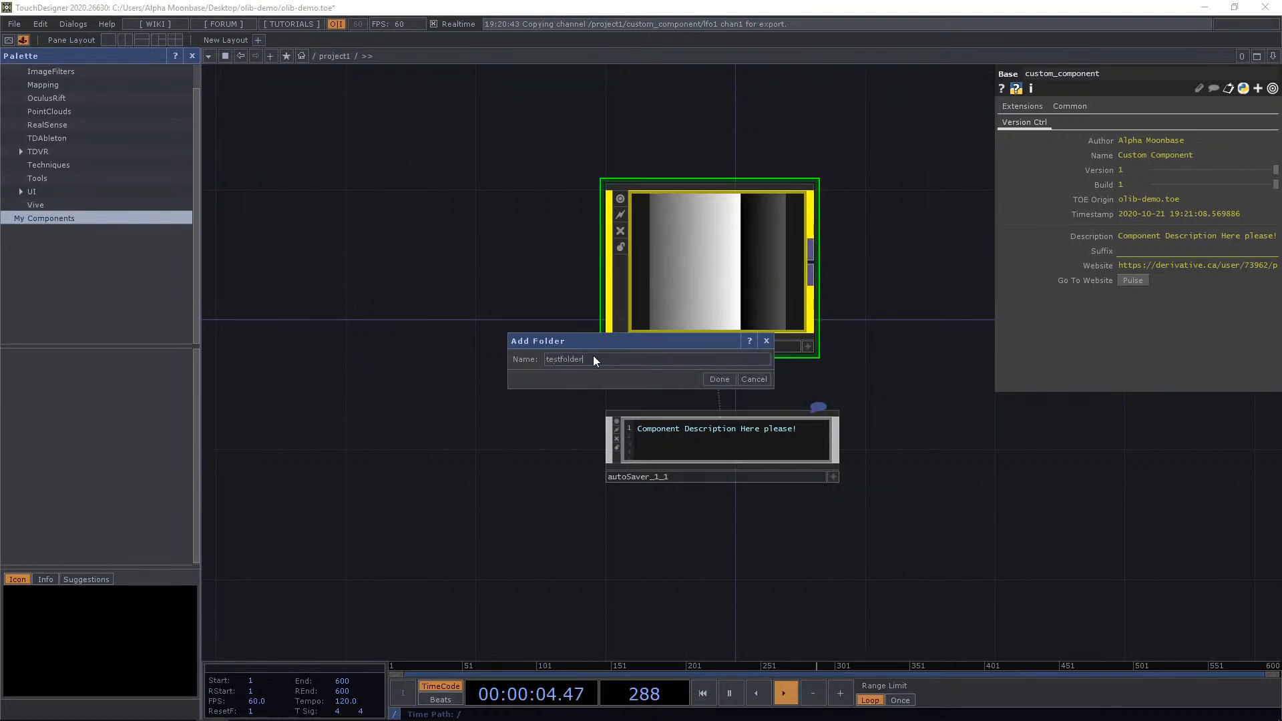
click(719, 379)
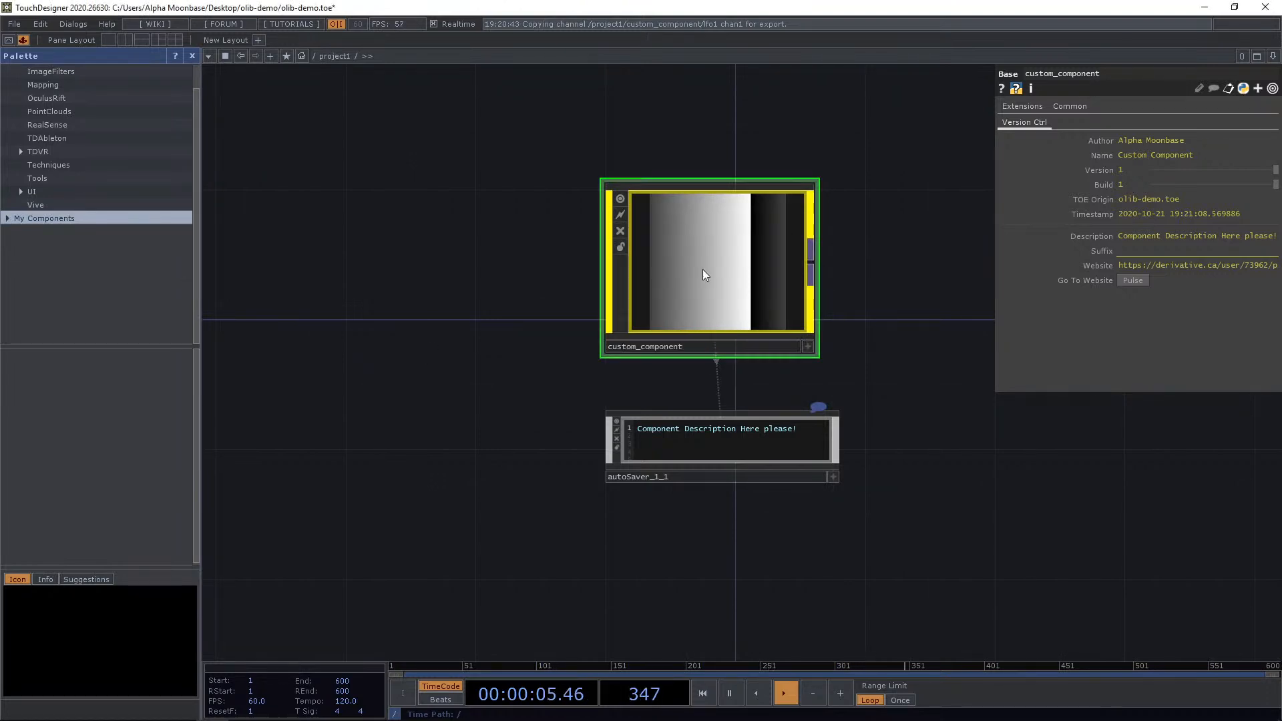
Expand My Components and add custom_component into the testfolder folder.
drag(702, 269, 56, 217)
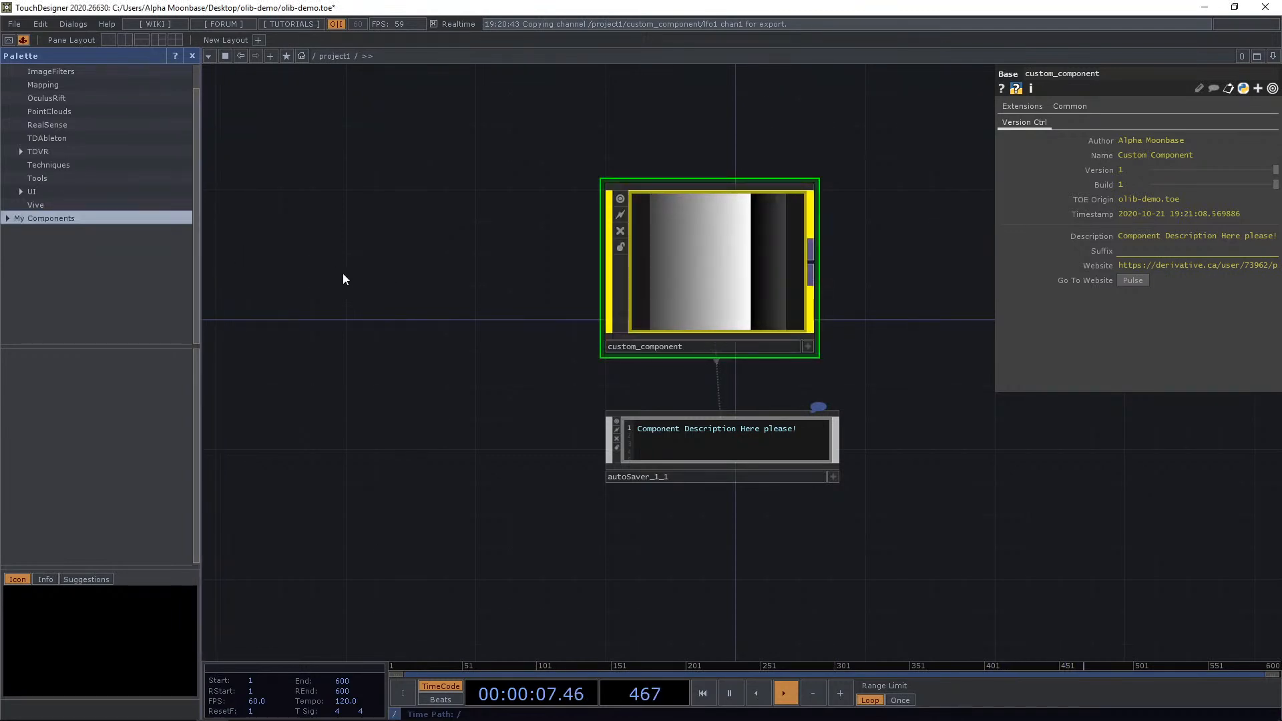
click(8, 218)
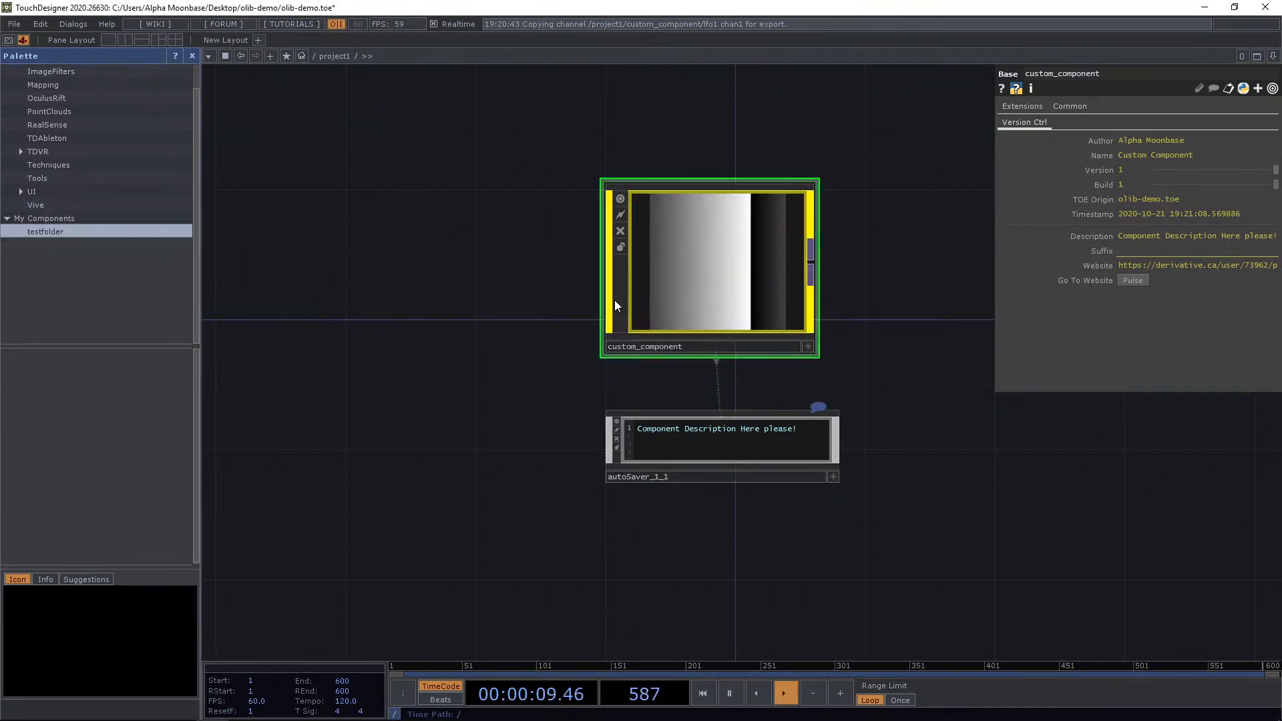
drag(614, 299, 54, 232)
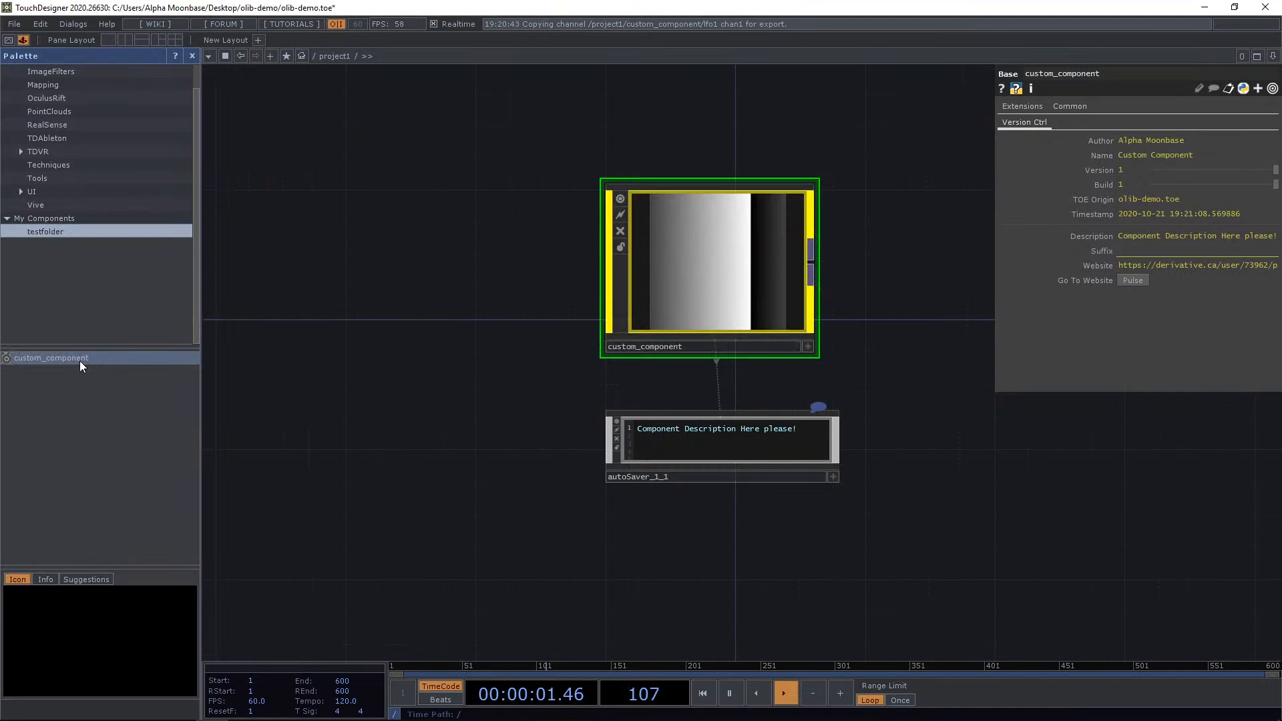
Browse the Icon, Info and Suggestions tabs for the custom_component palette entry.
click(45, 579)
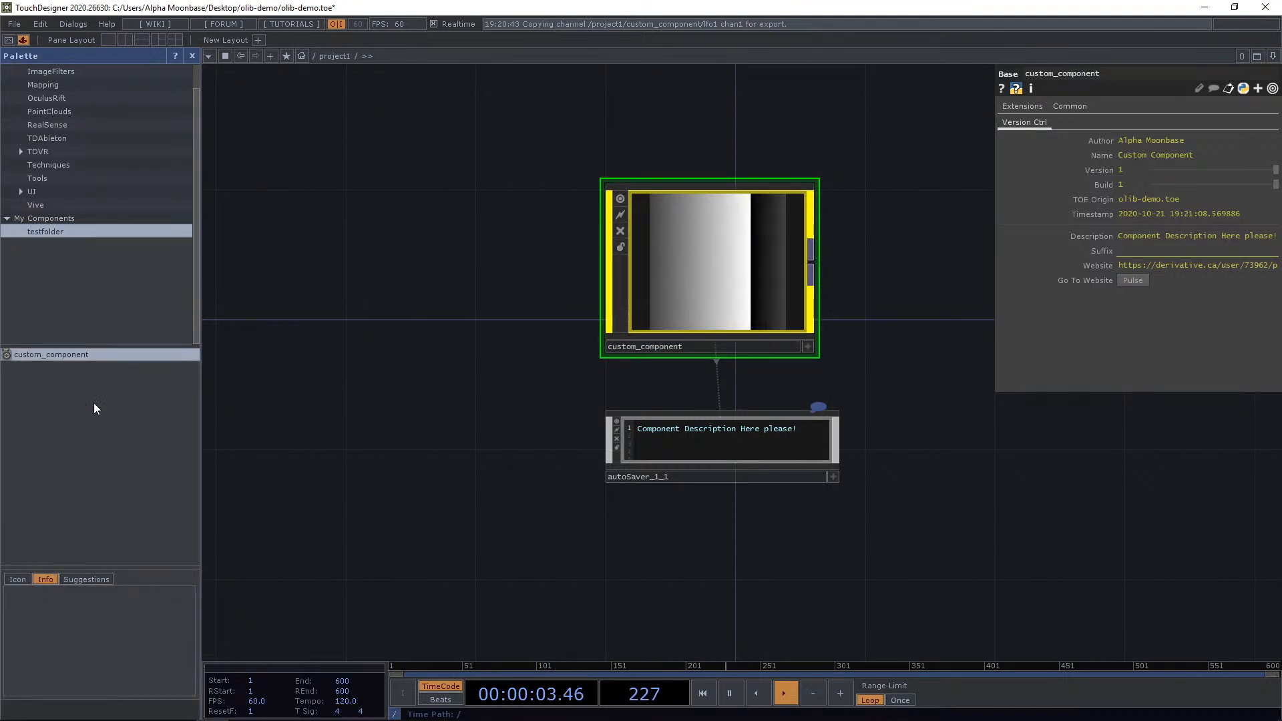
click(75, 218)
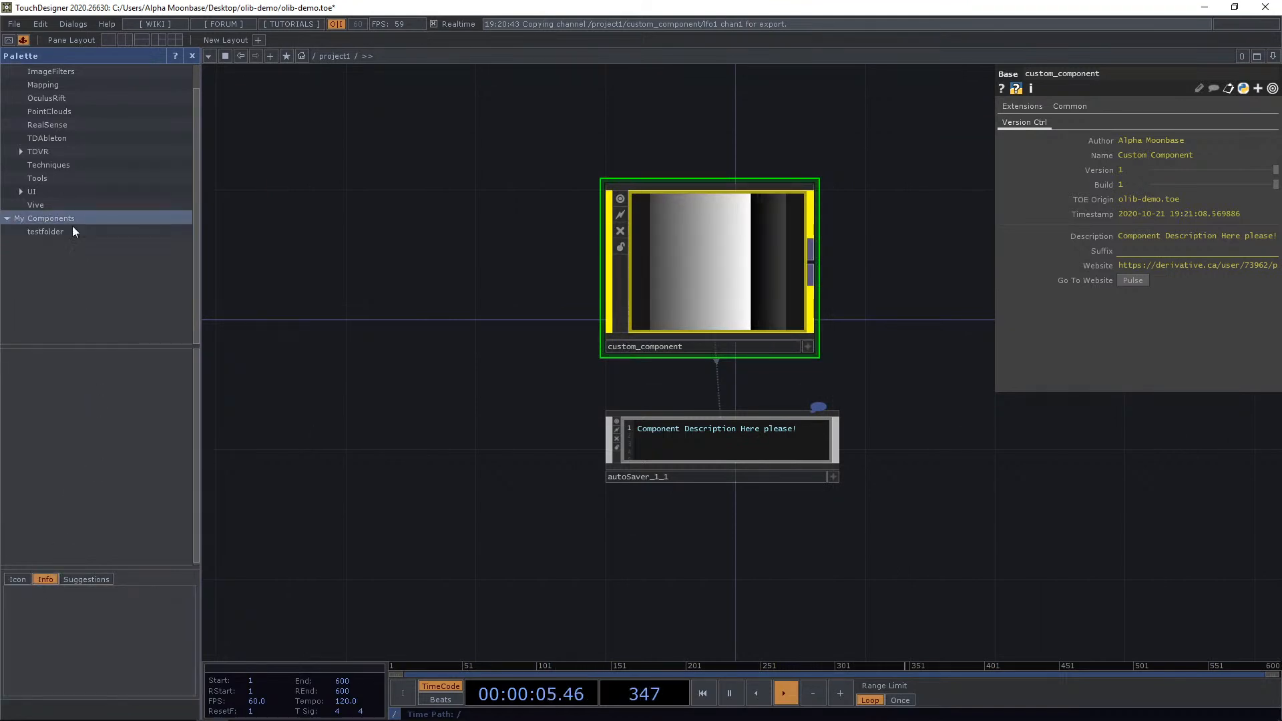
click(67, 231)
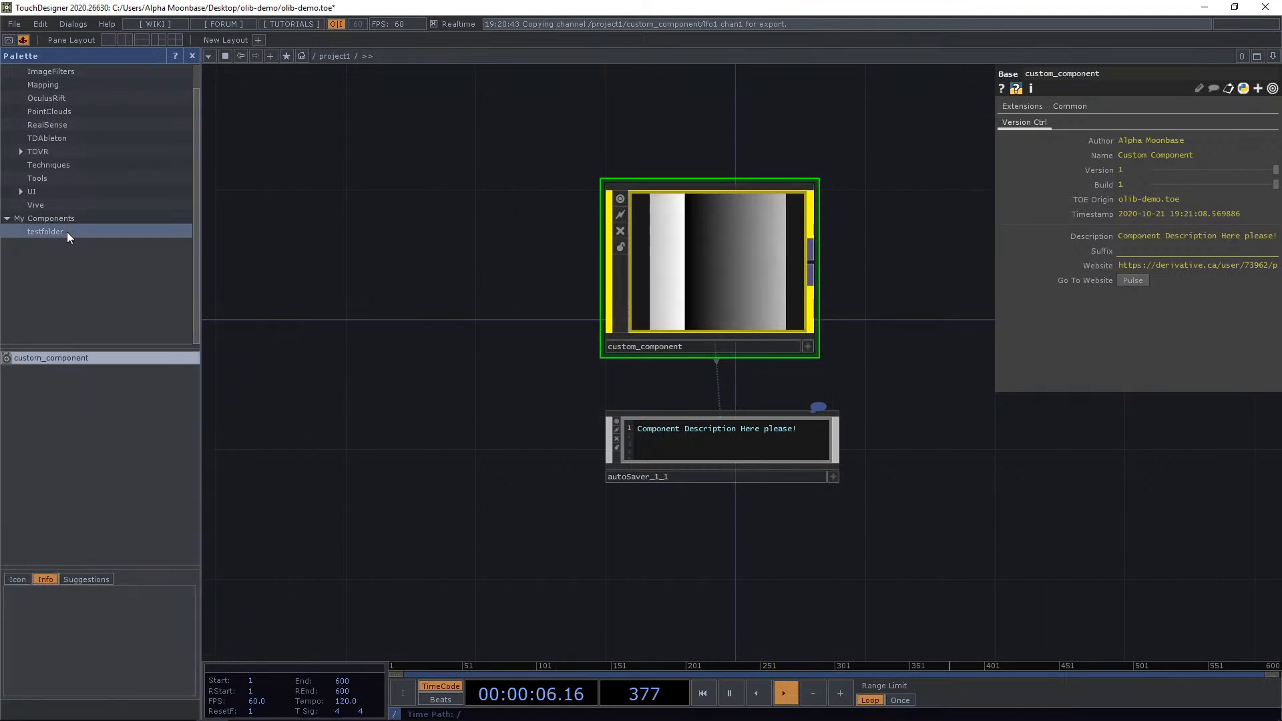
click(84, 579)
click(44, 579)
click(20, 578)
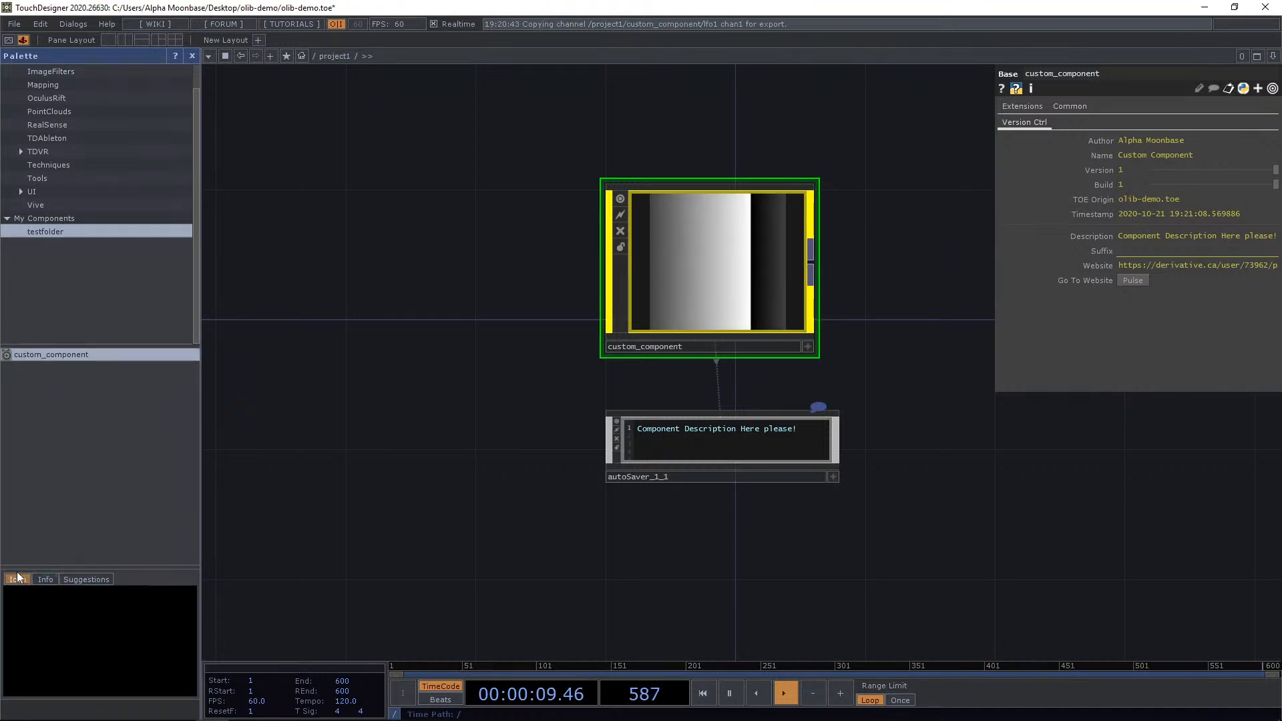
click(36, 579)
click(12, 579)
click(71, 219)
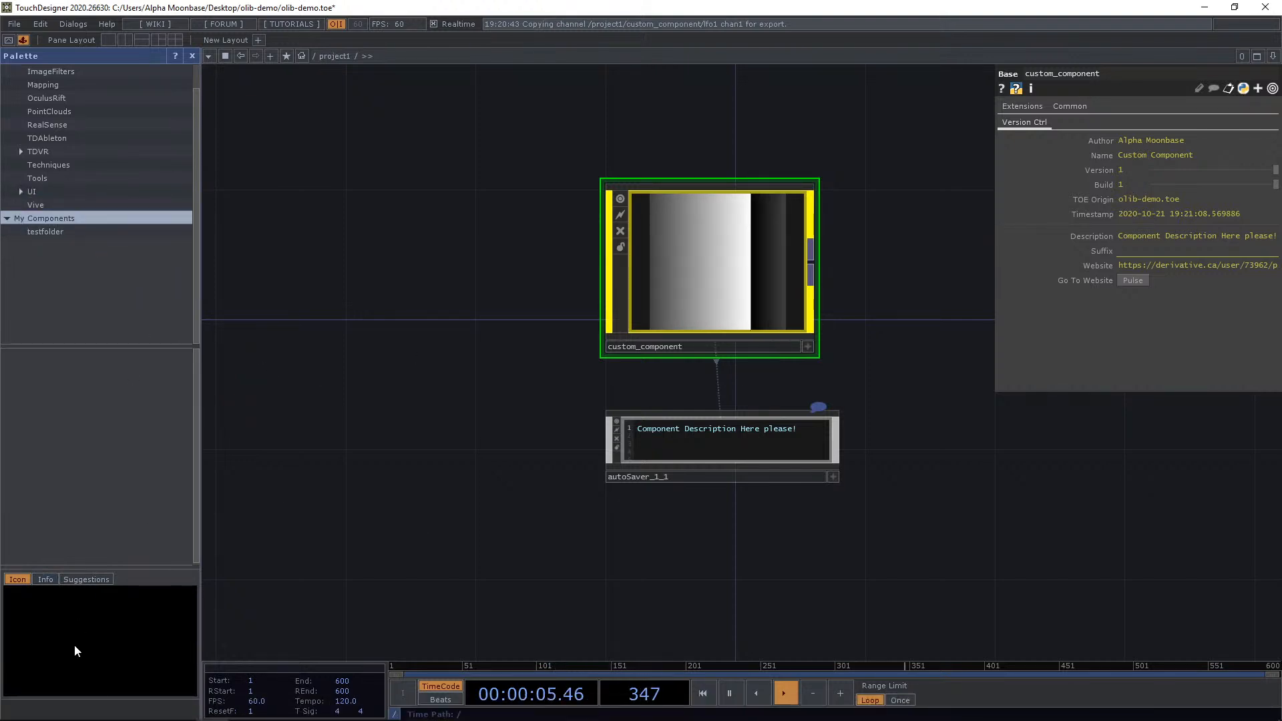
Switch to File Explorer and open the custom_component folder inside olib-demo.
key(alt+Tab)
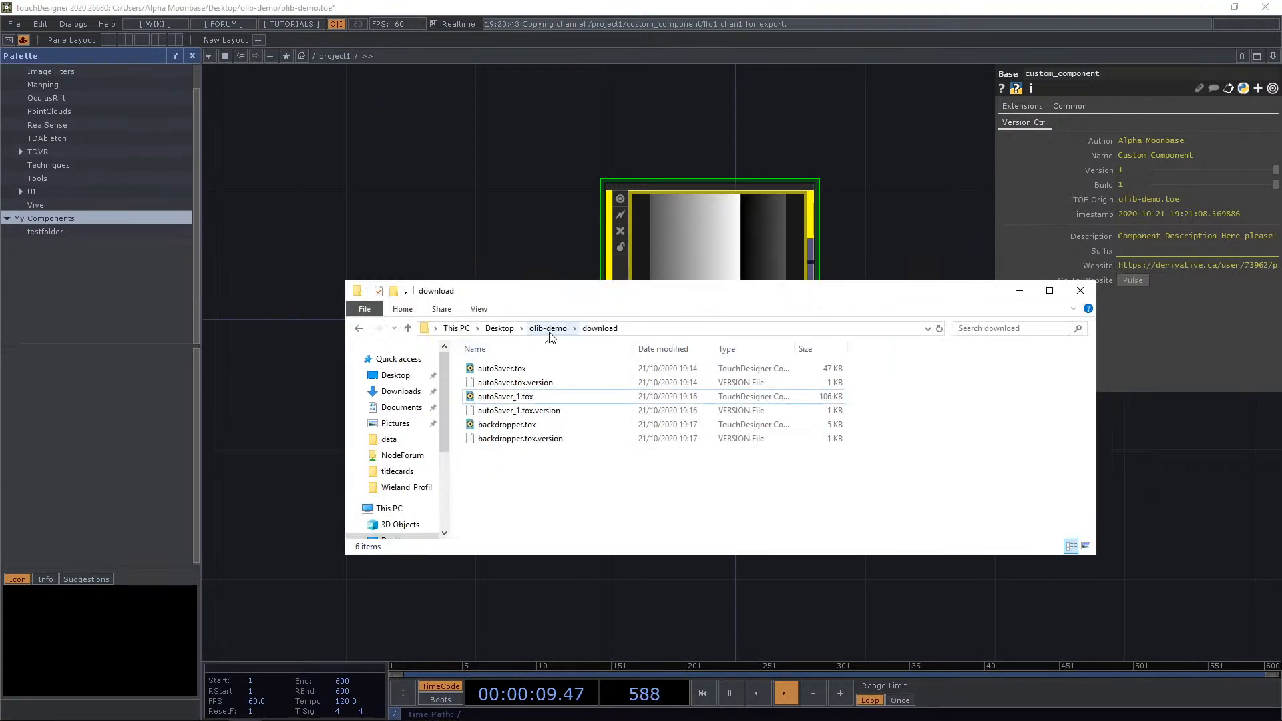
click(546, 328)
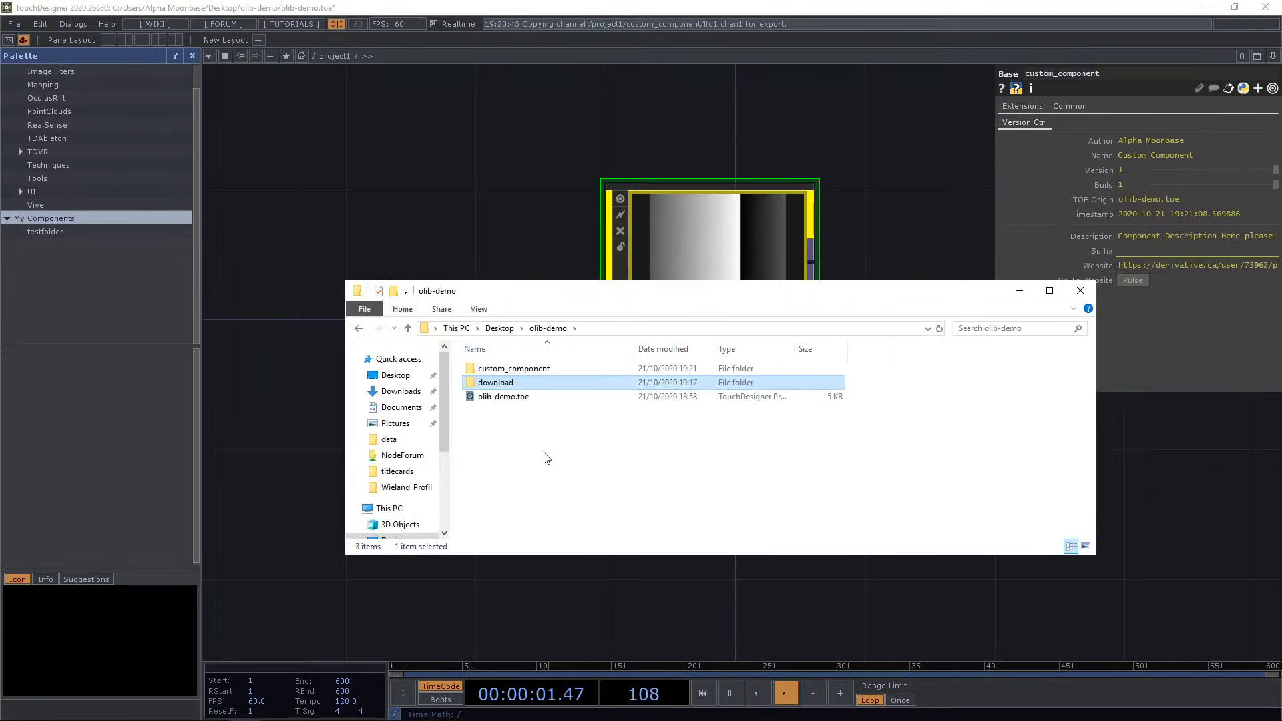
click(511, 369)
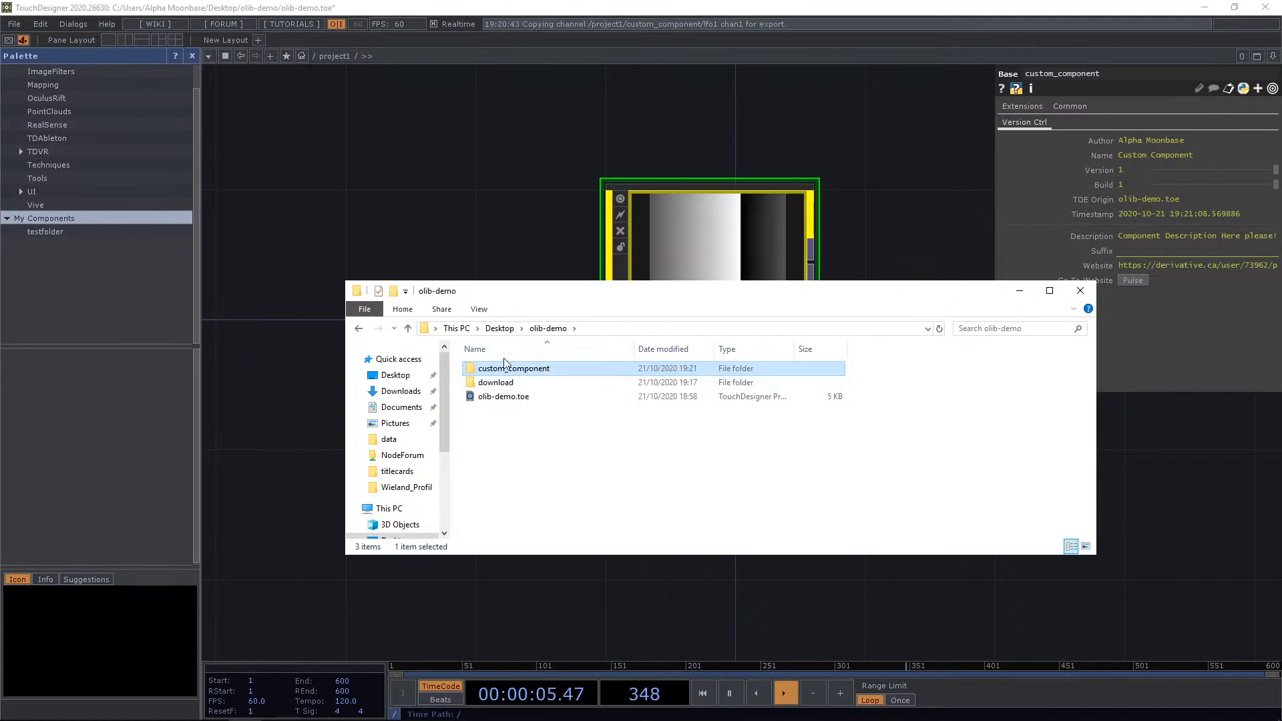
double_click(511, 369)
drag(591, 294, 503, 138)
click(439, 242)
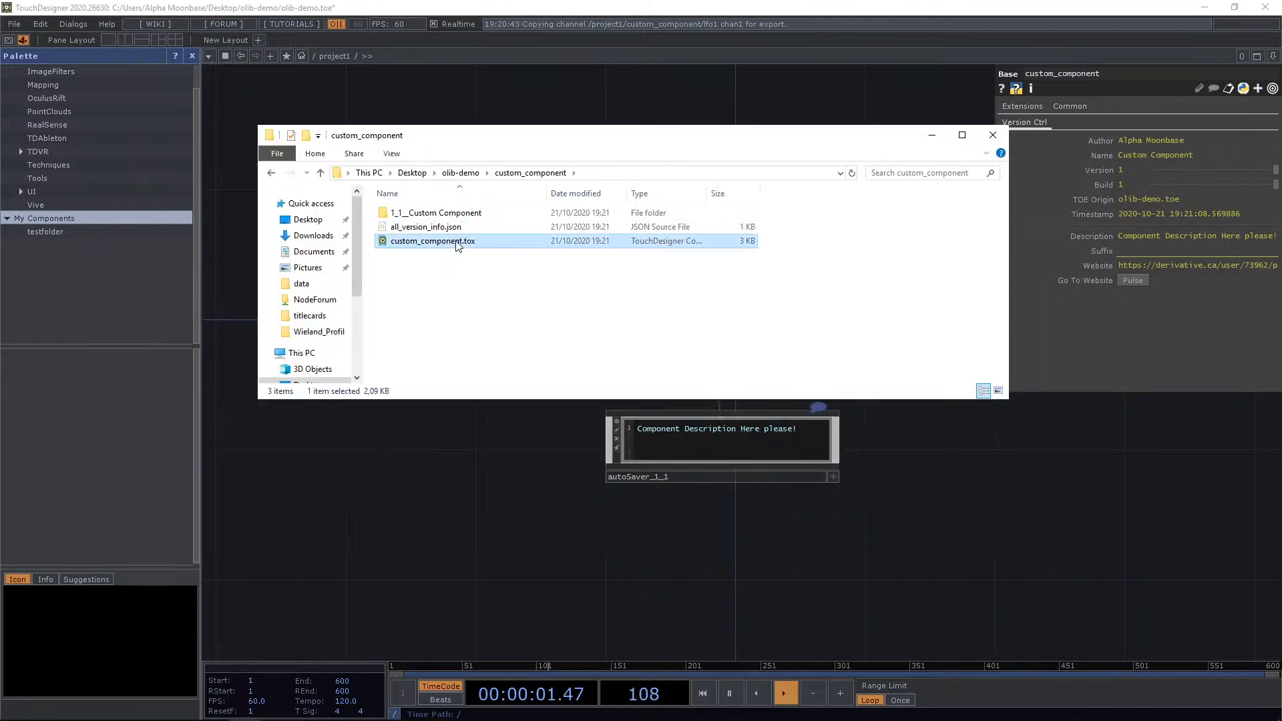
Open all_version_info.json in Visual Studio Code to review its release notes, then close the editor.
double_click(427, 227)
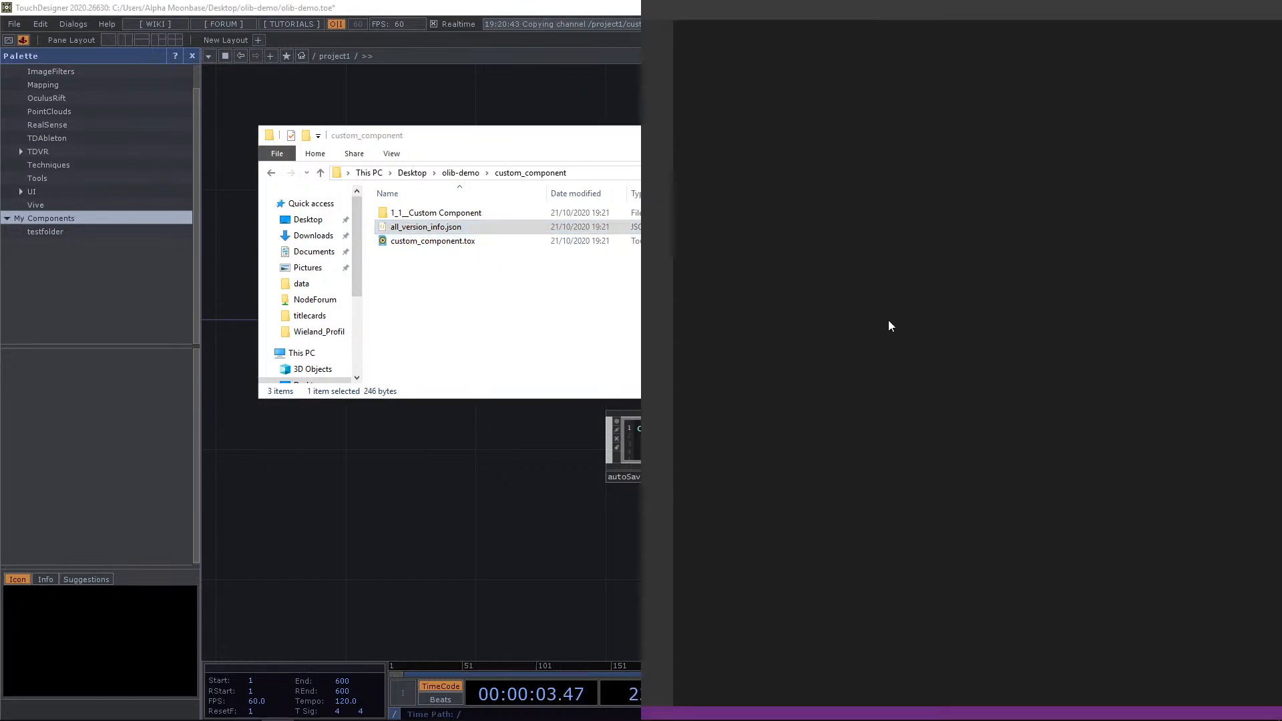
drag(842, 181, 889, 115)
click(848, 167)
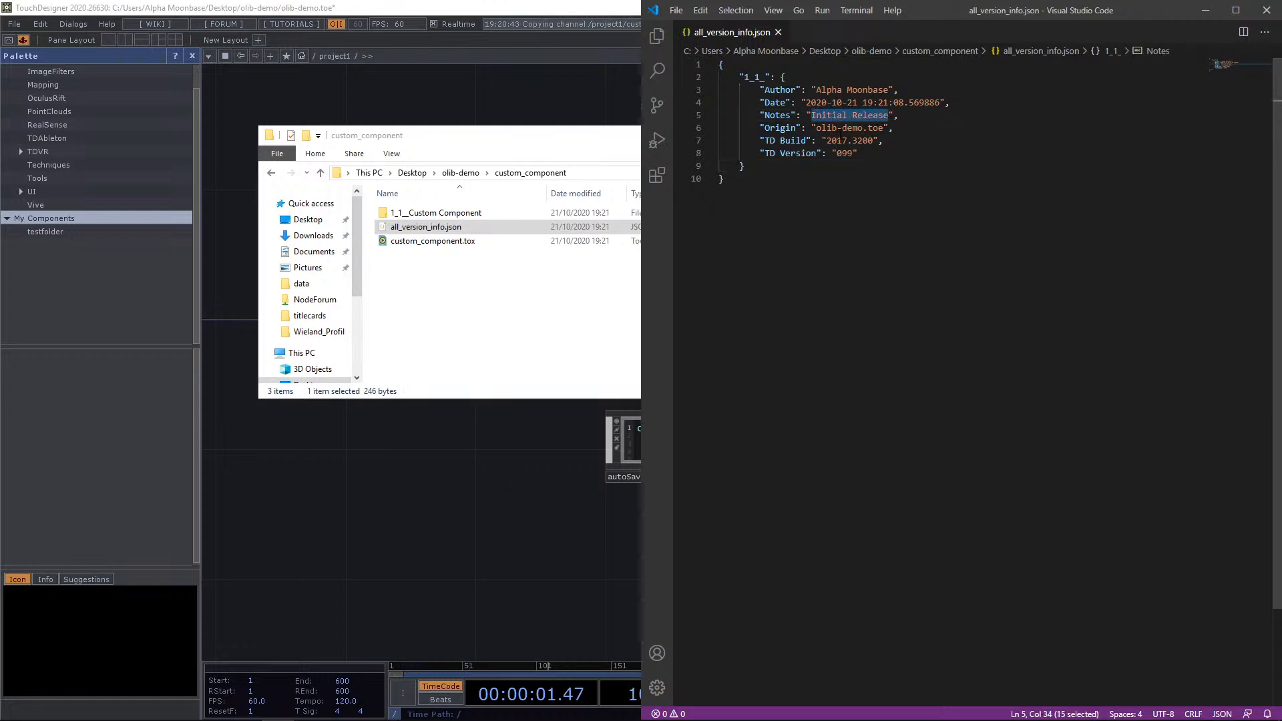
drag(827, 140, 872, 141)
click(898, 231)
click(1050, 197)
click(1267, 10)
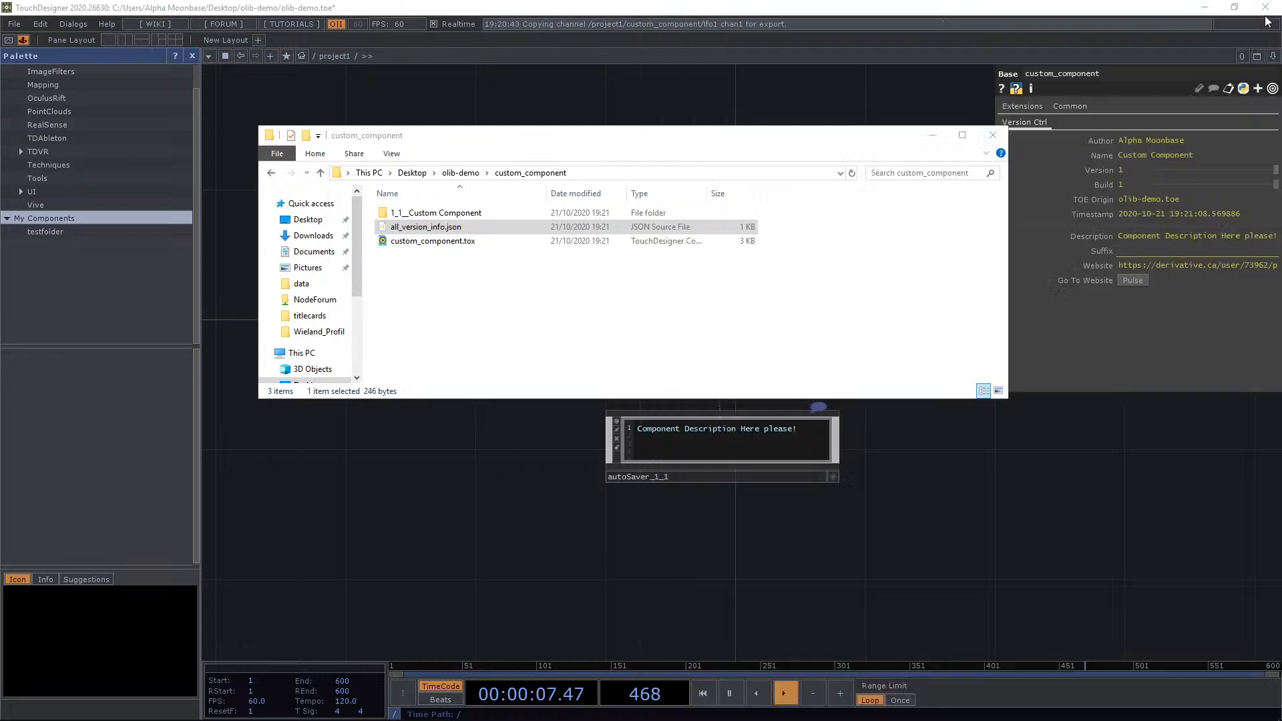
Open the 1_1__Custom Component release folder to inspect its saved files, then go back up.
click(441, 215)
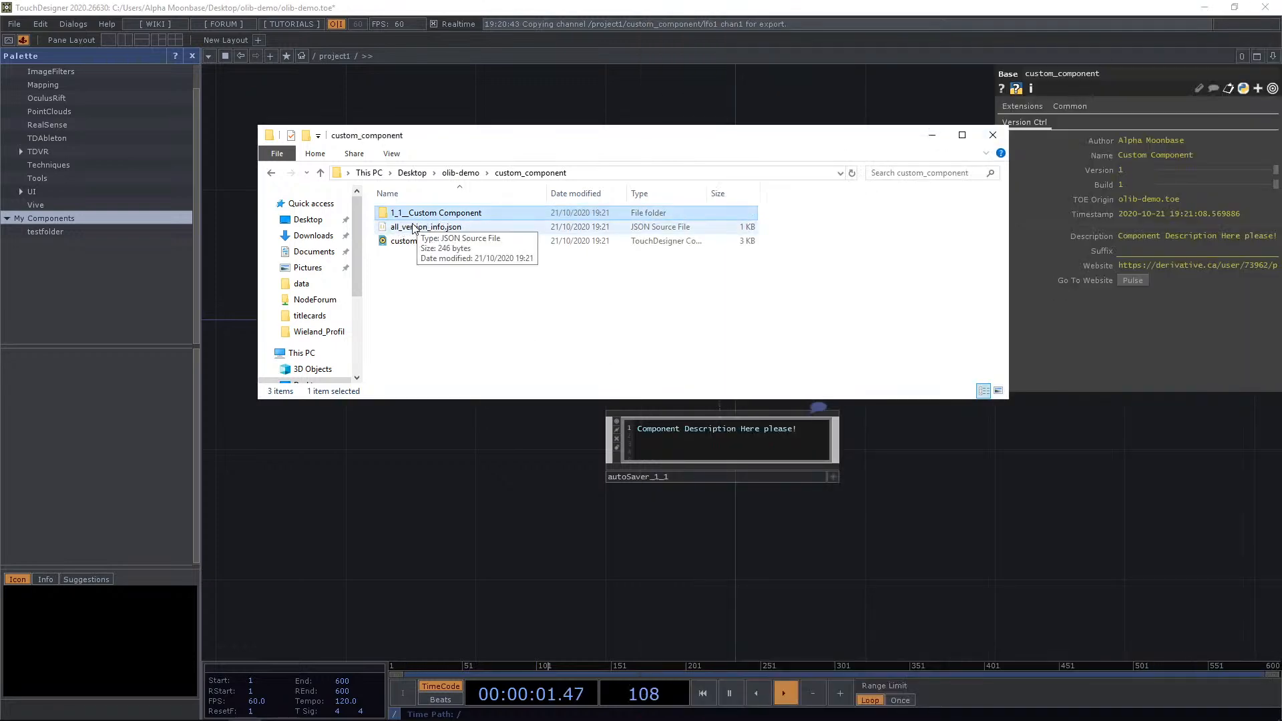
double_click(437, 213)
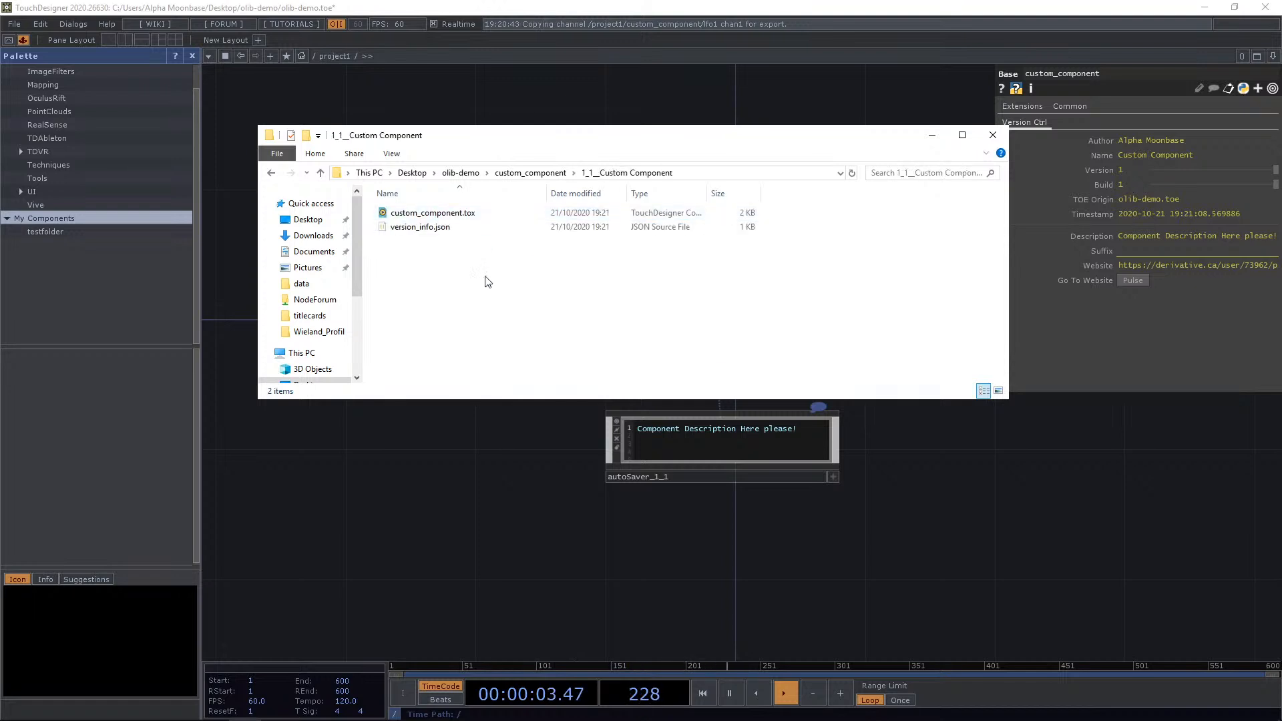
click(461, 213)
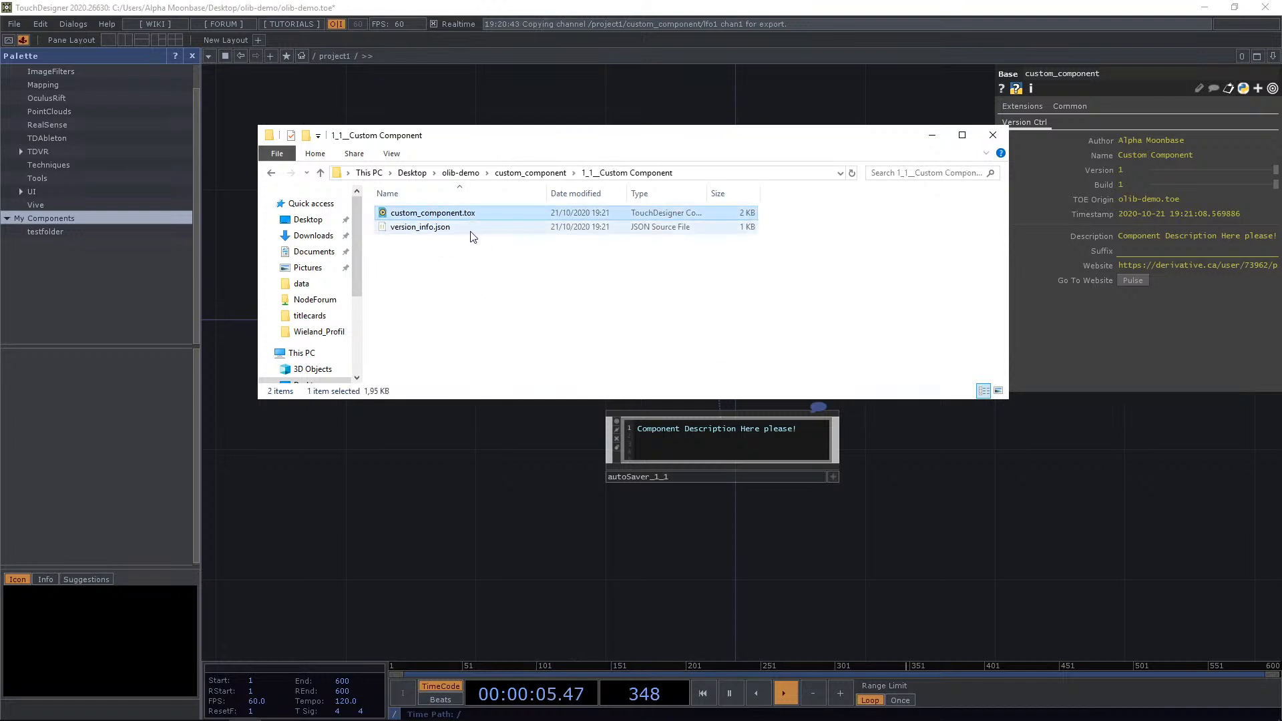
click(530, 173)
Move the file window out of the way and close the Palette pane.
drag(670, 137, 363, 346)
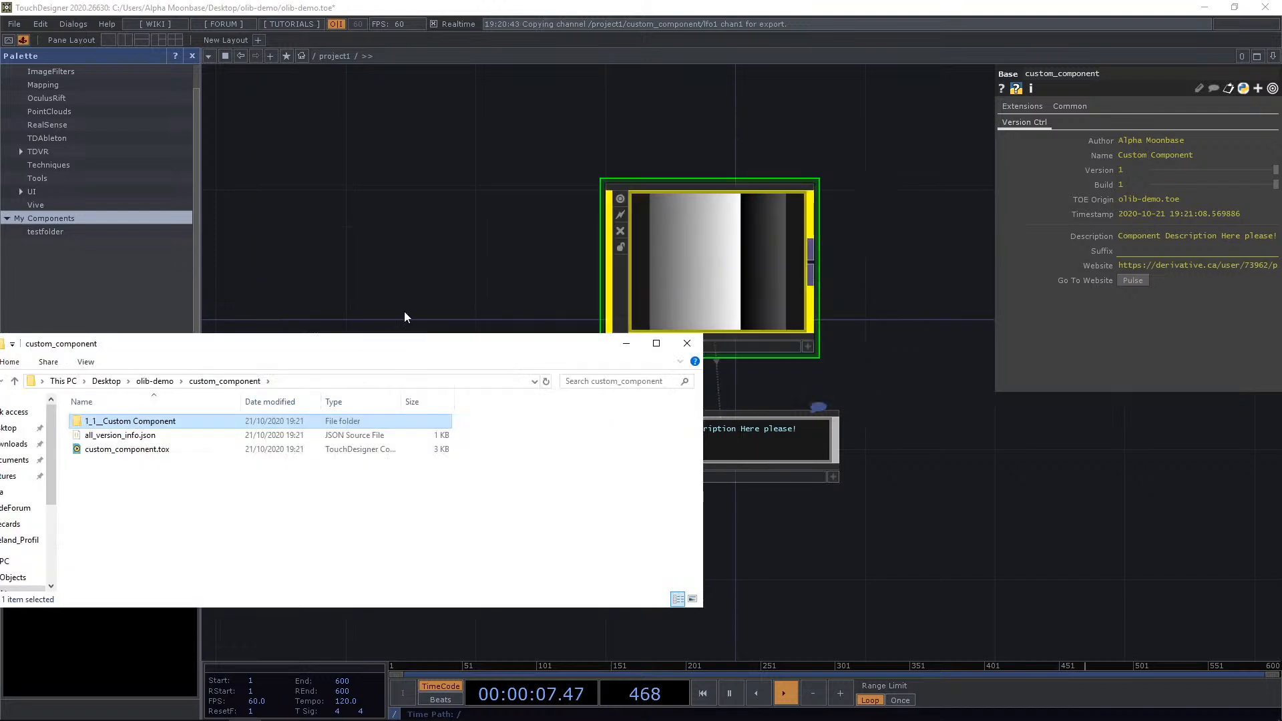
drag(487, 275, 521, 245)
scroll(779, 235, up, 4)
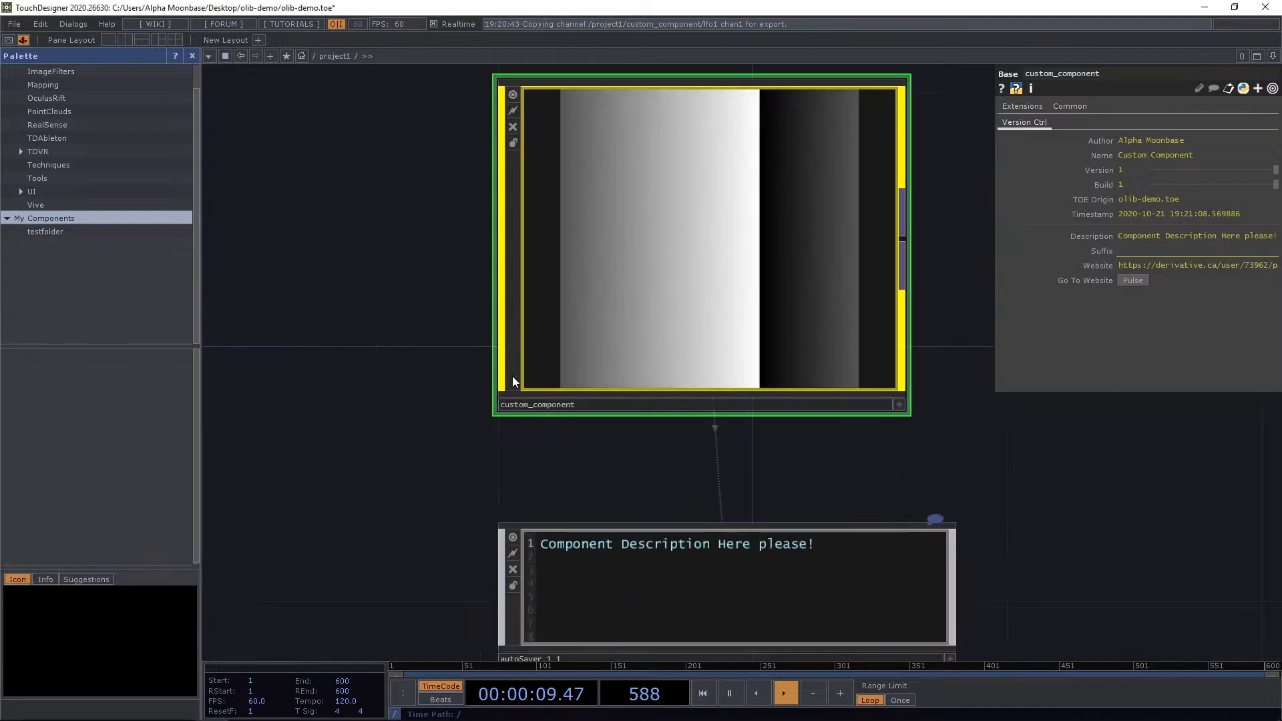
scroll(688, 260, down, 4)
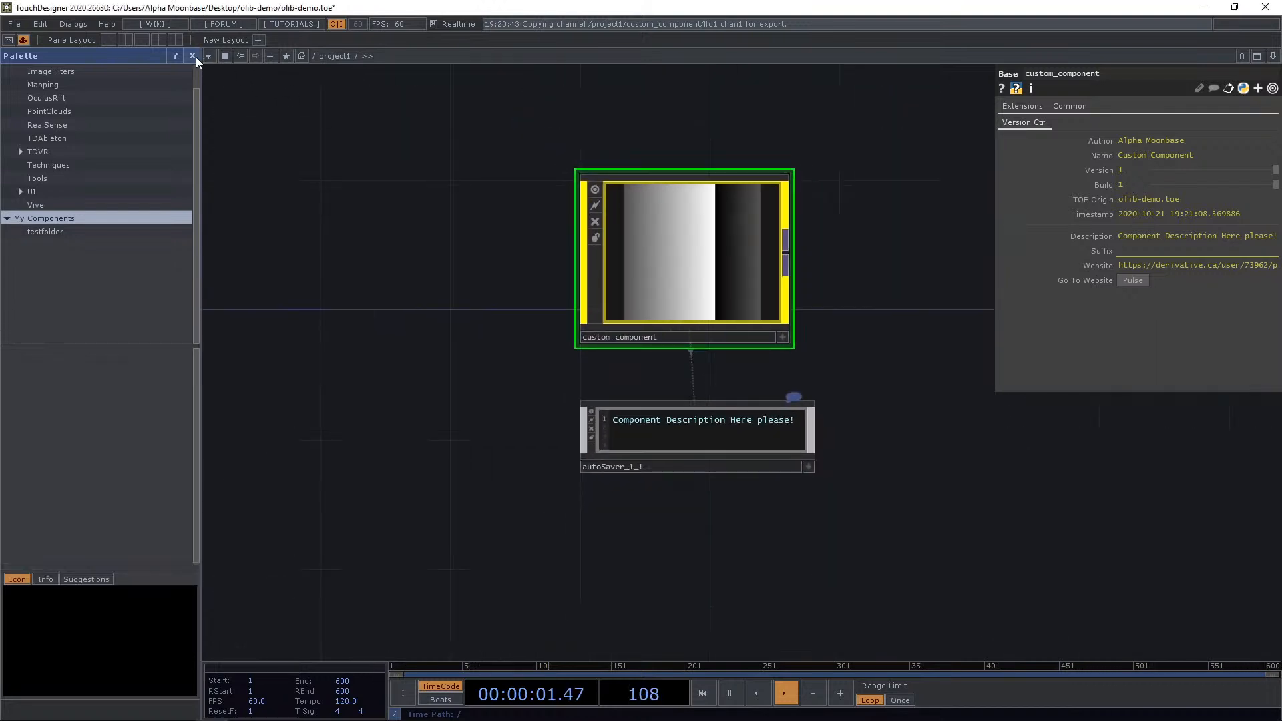
click(192, 56)
drag(206, 196, 194, 247)
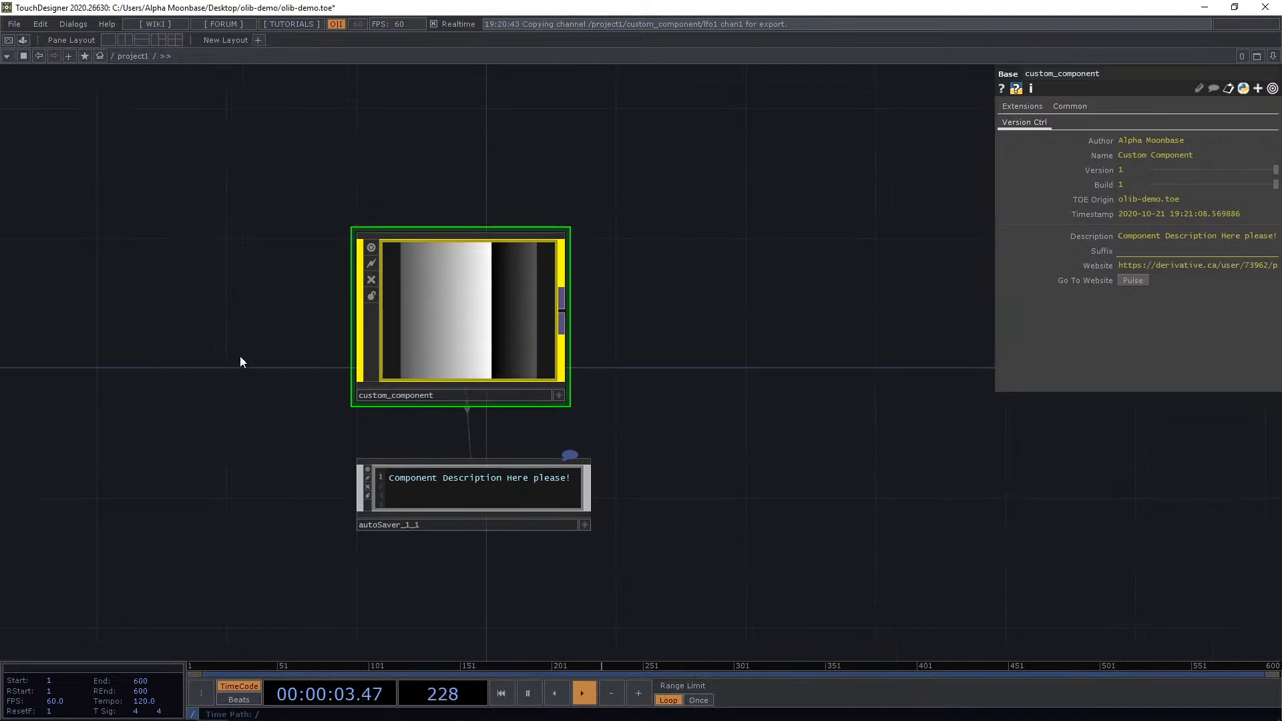
Save the project to increment the custom component's build number.
drag(243, 349, 246, 341)
key(ctrl+s)
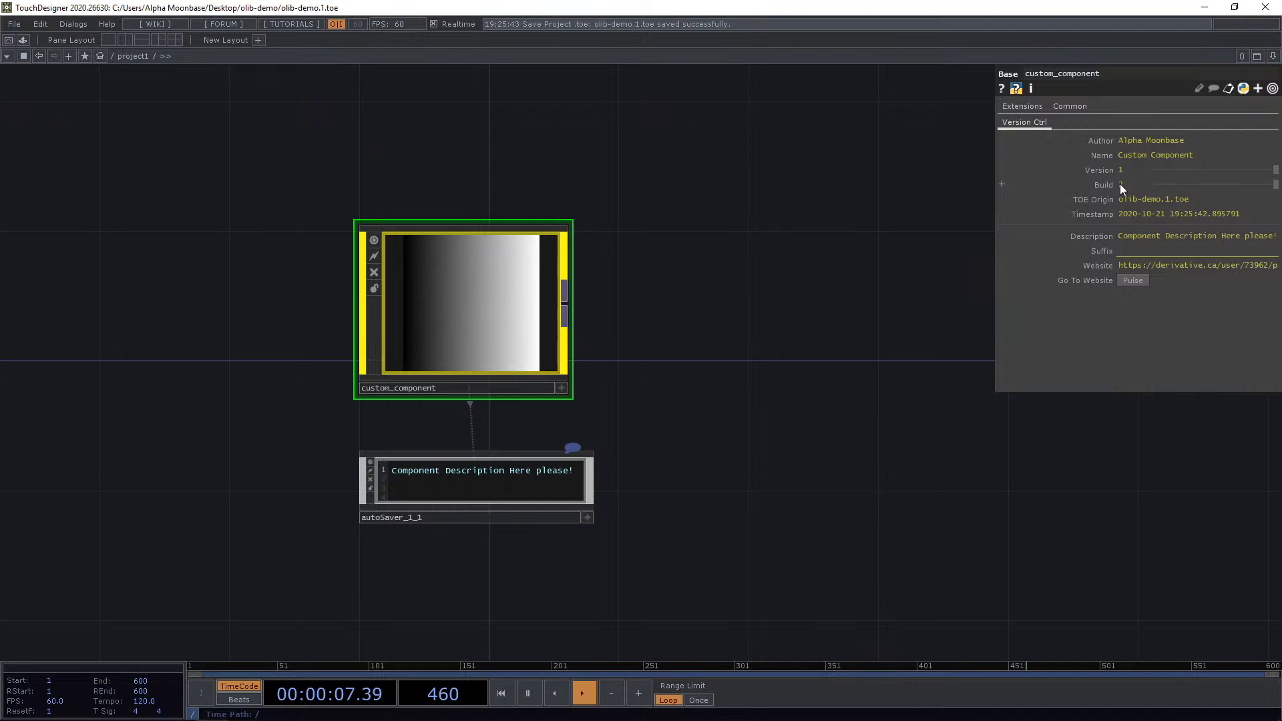
Release the custom component through the Auto Saver with the note "Increased build numbe".
scroll(622, 454, up, 3)
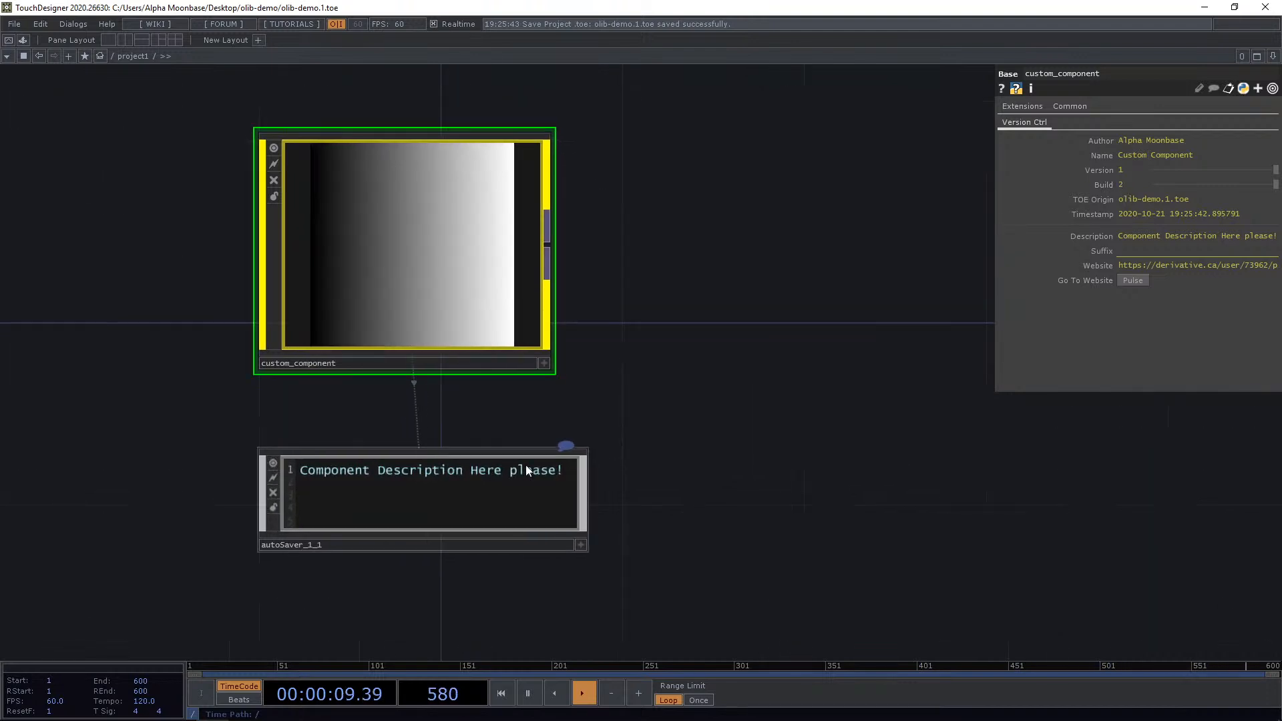
click(526, 469)
click(1135, 345)
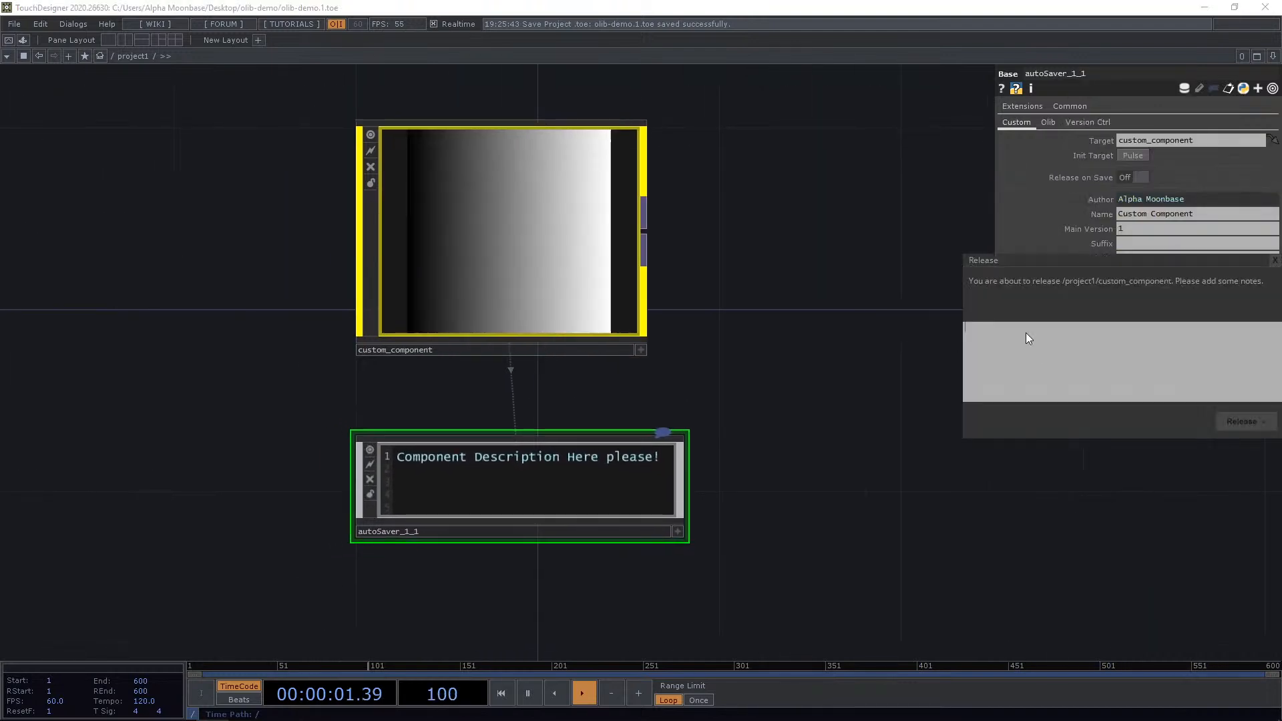
drag(1048, 259, 654, 203)
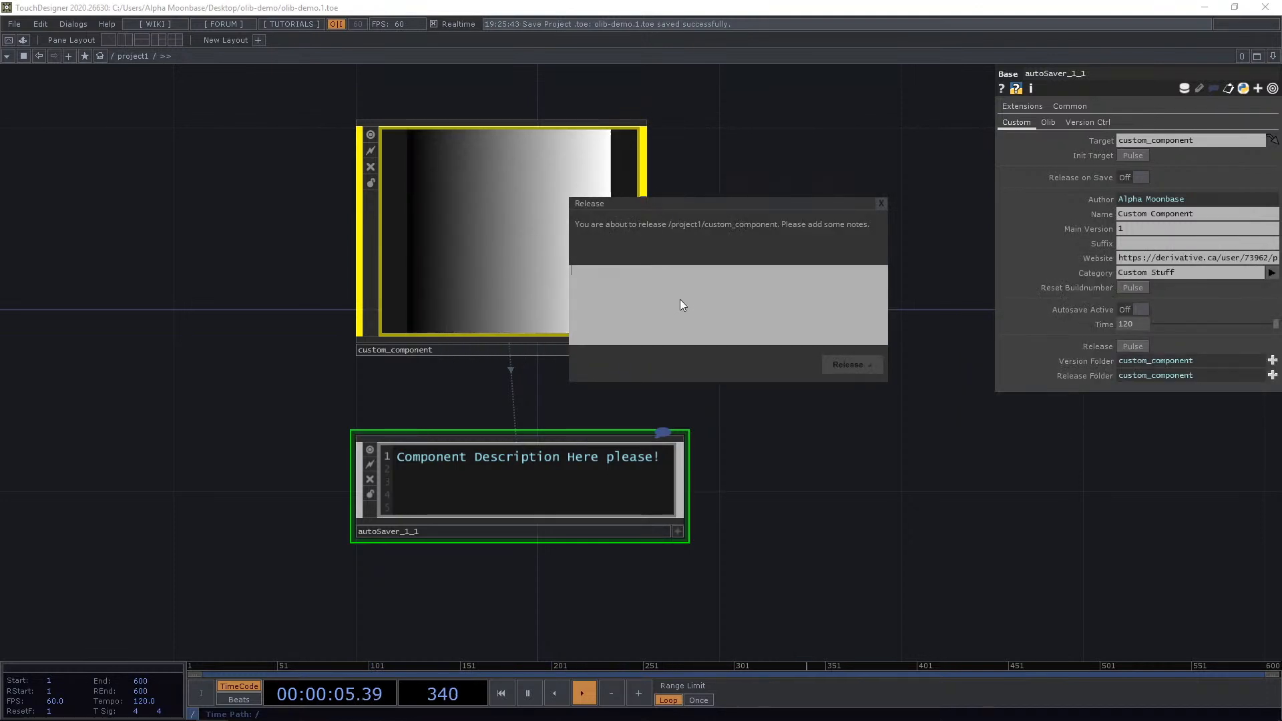
text(Increased build number)
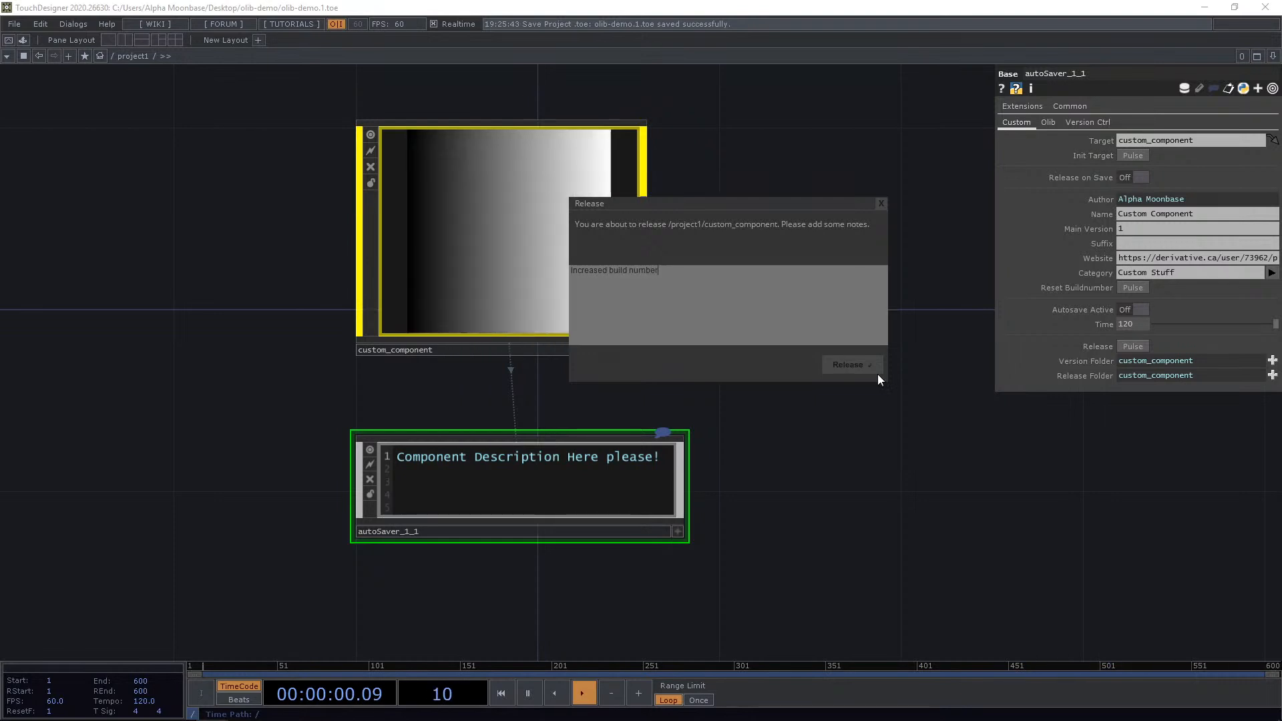
click(861, 368)
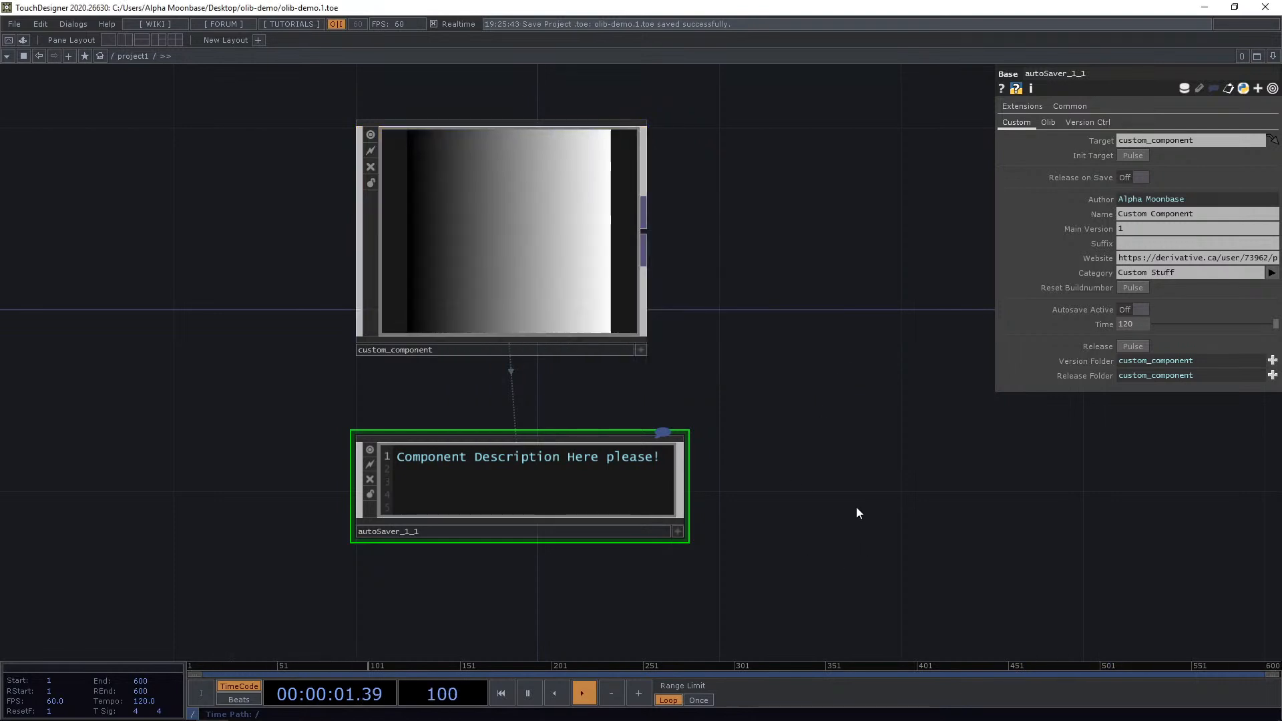
Check the custom component's version info and the new 1_3 release folder in File Explorer, then close the window.
click(428, 239)
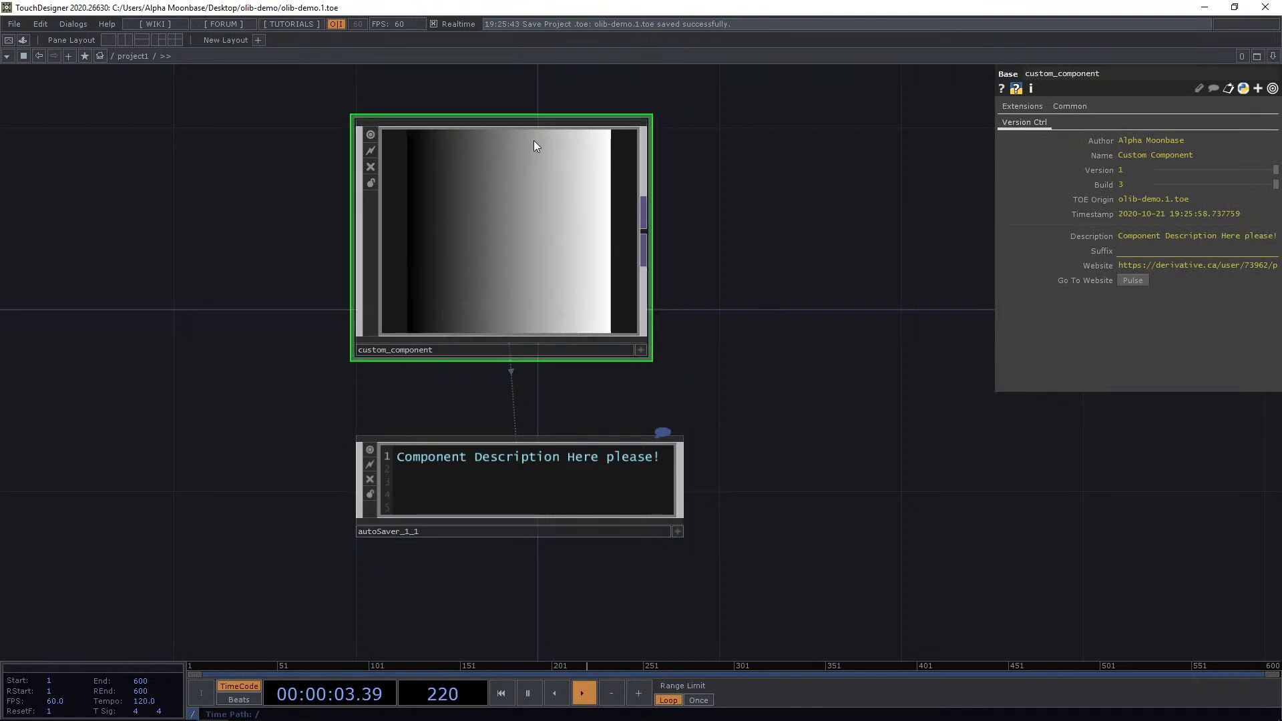
mouse_move(80, 718)
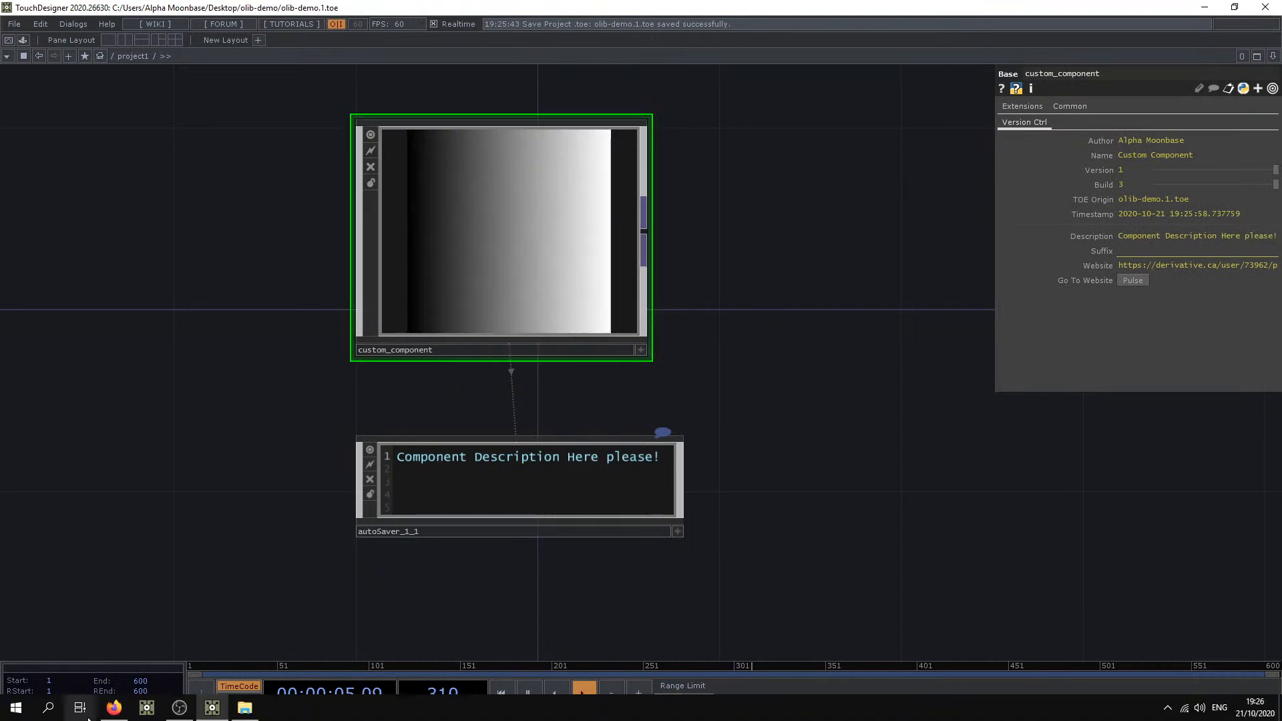
click(237, 714)
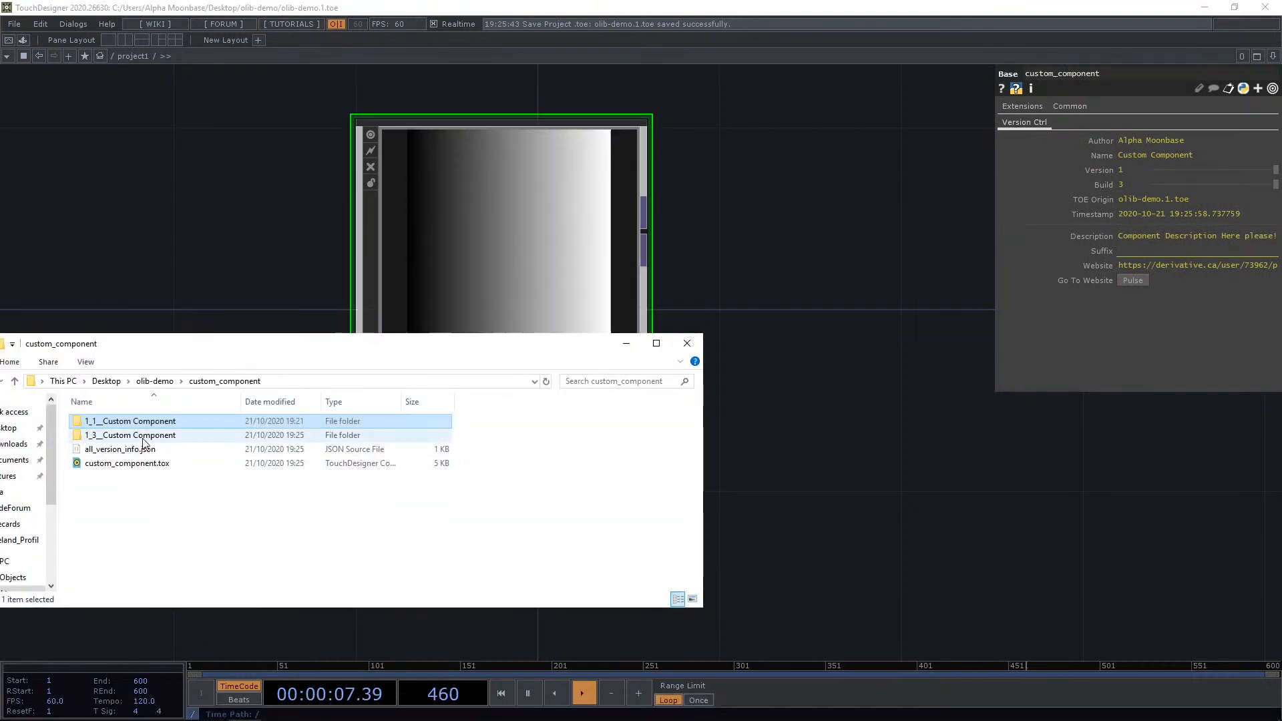
click(100, 437)
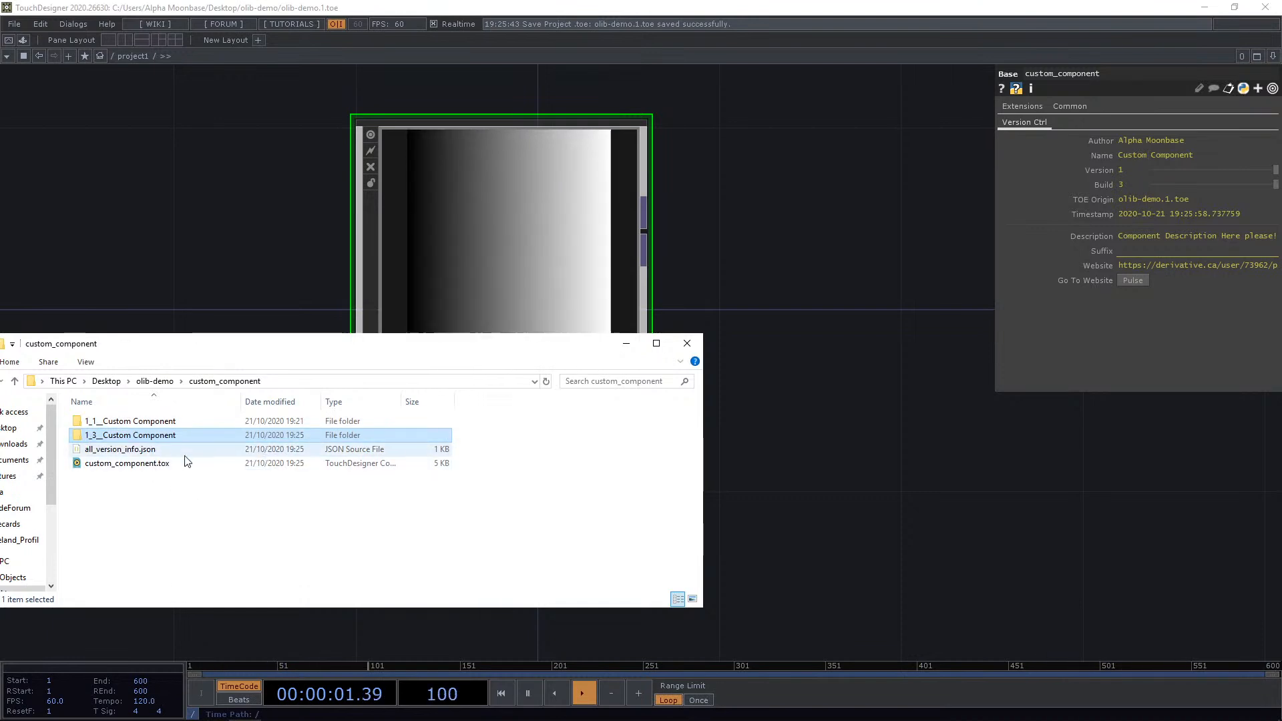
click(687, 344)
Delete the custom component and its Auto Saver from the network.
scroll(667, 327, down, 6)
scroll(701, 387, up, 2)
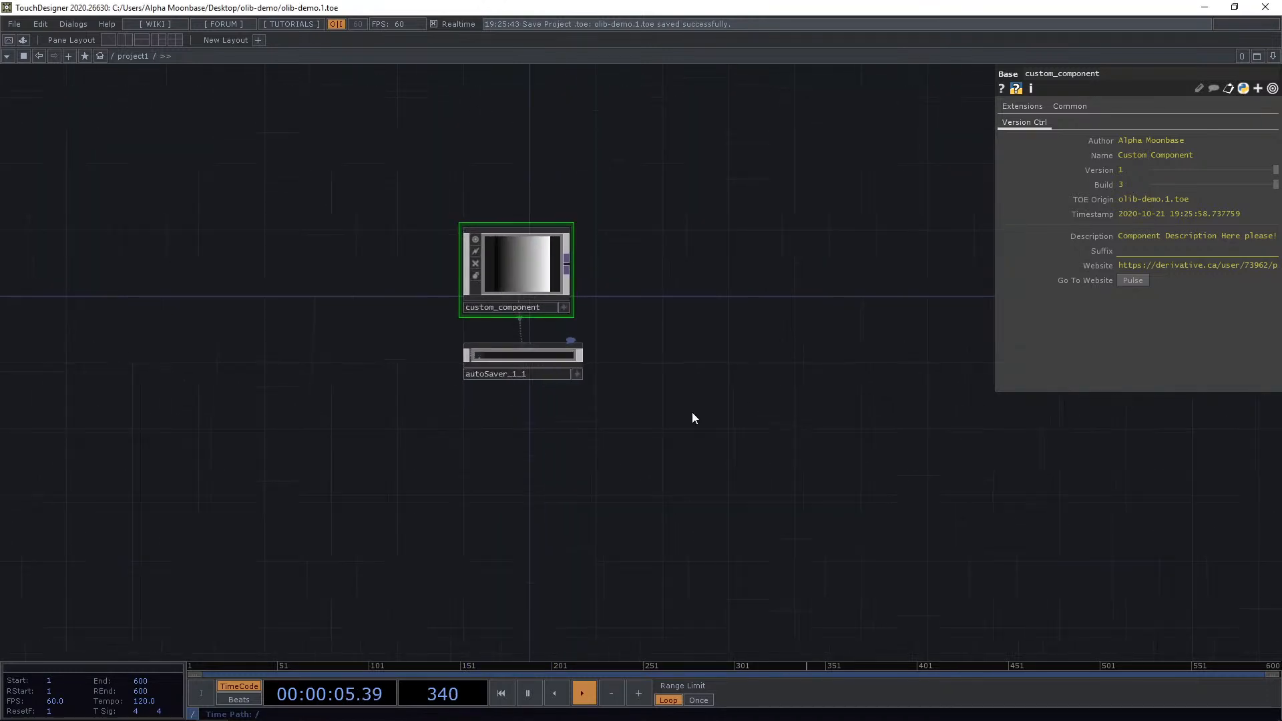
drag(687, 459, 678, 484)
right_drag(702, 505, 336, 140)
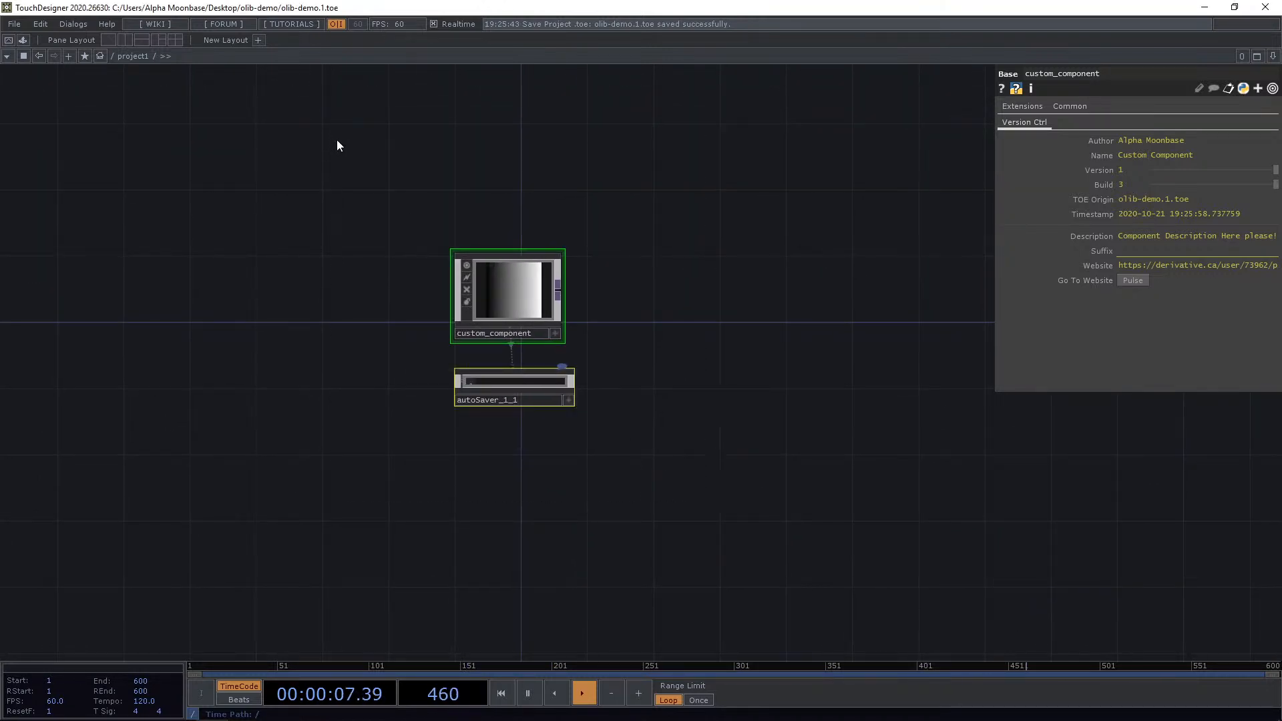
key(Delete)
Open the OLIB library and place the Backdropper component in the network.
key(ctrl+Tab)
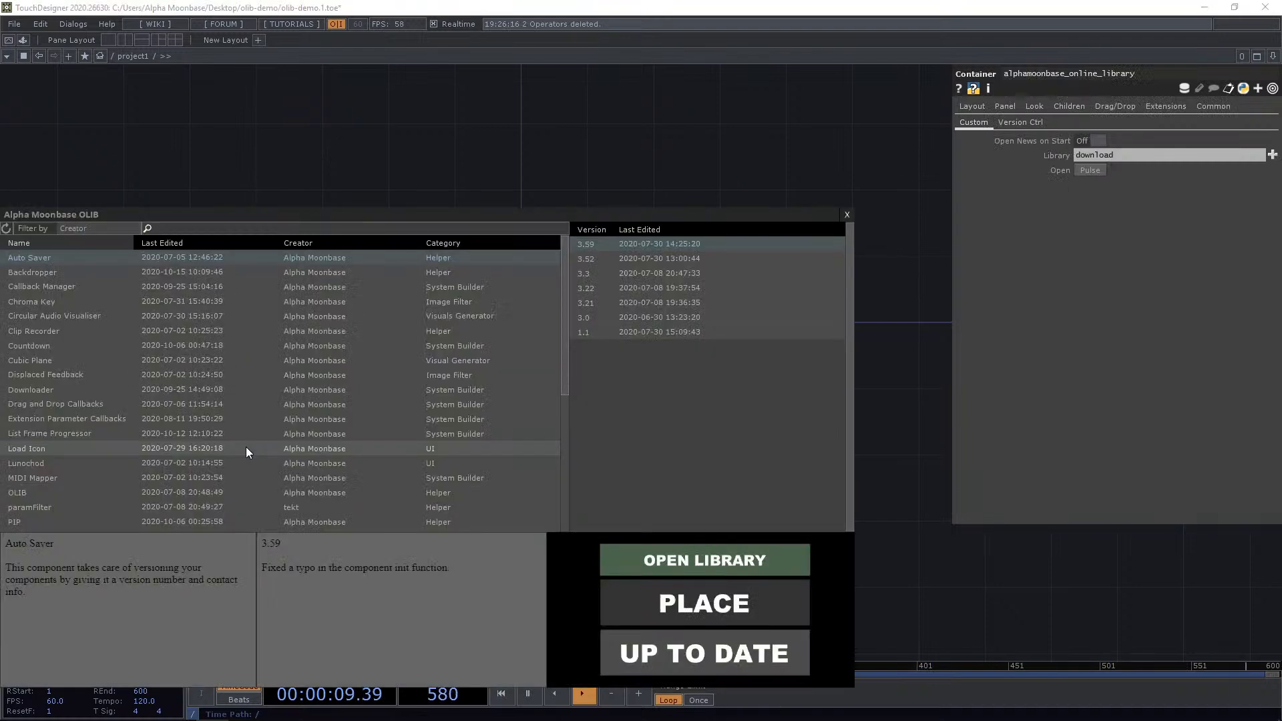
click(53, 268)
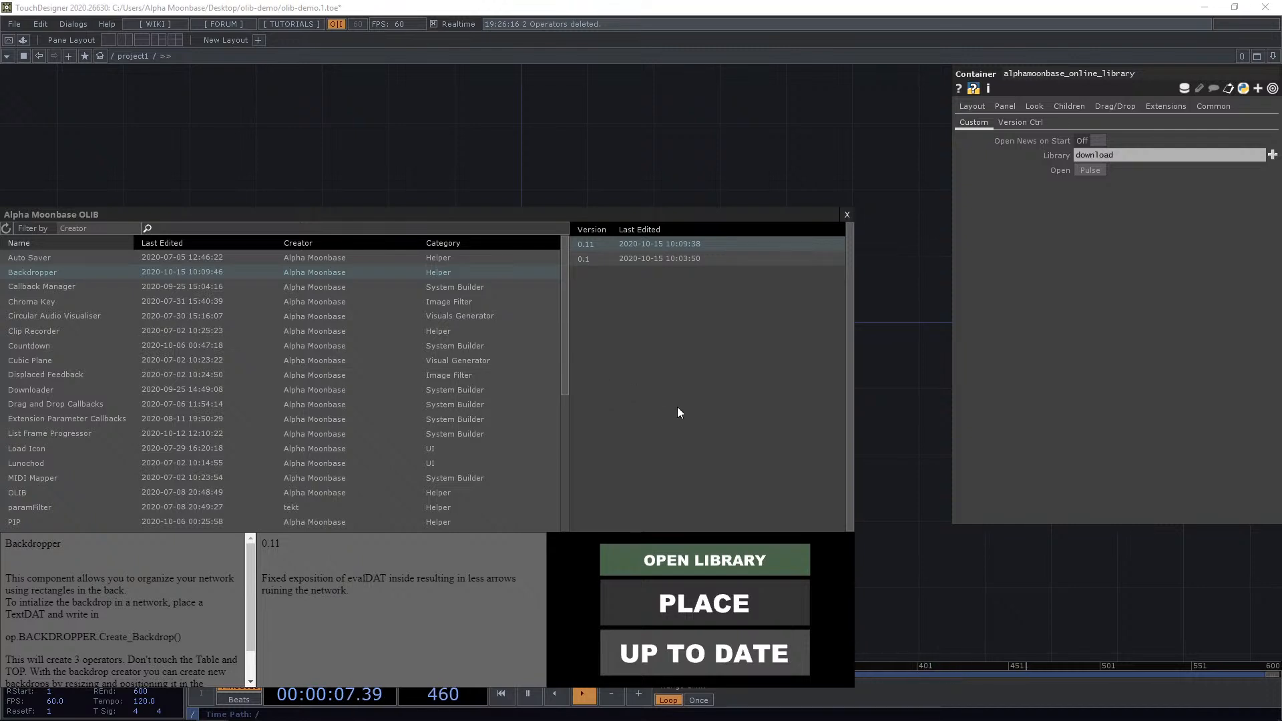
click(753, 599)
click(524, 322)
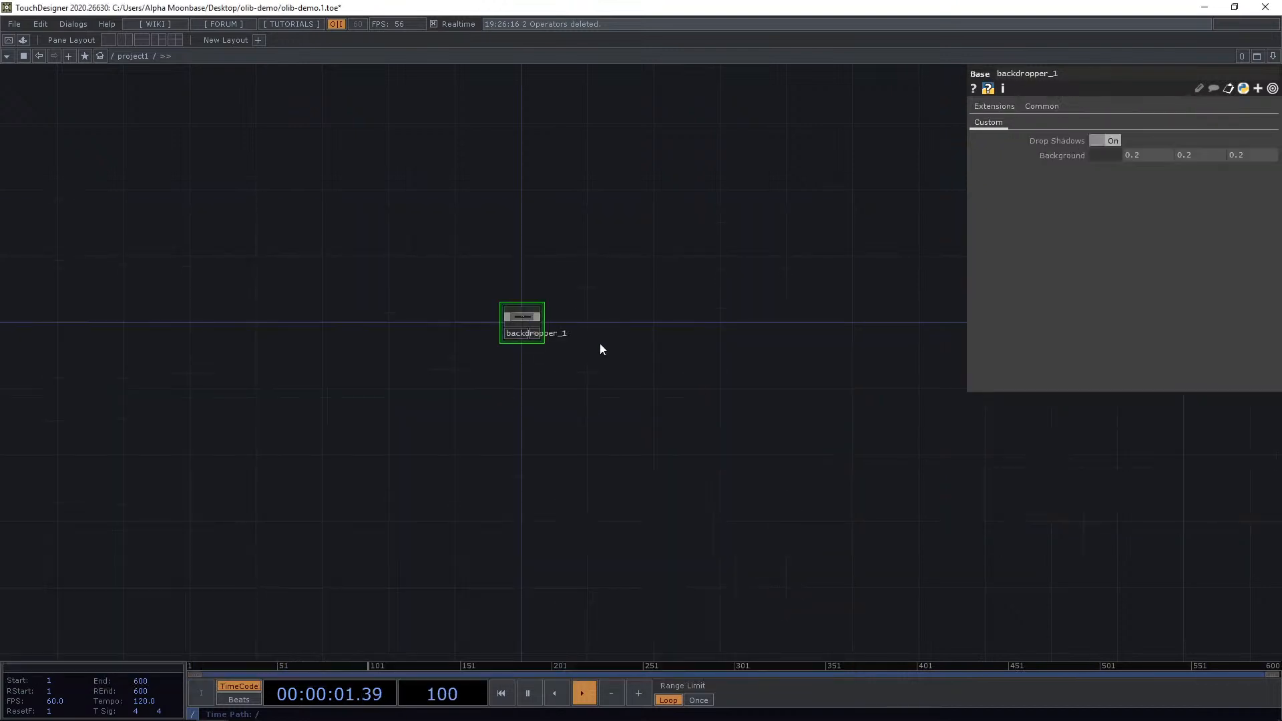
scroll(561, 338, up, 5)
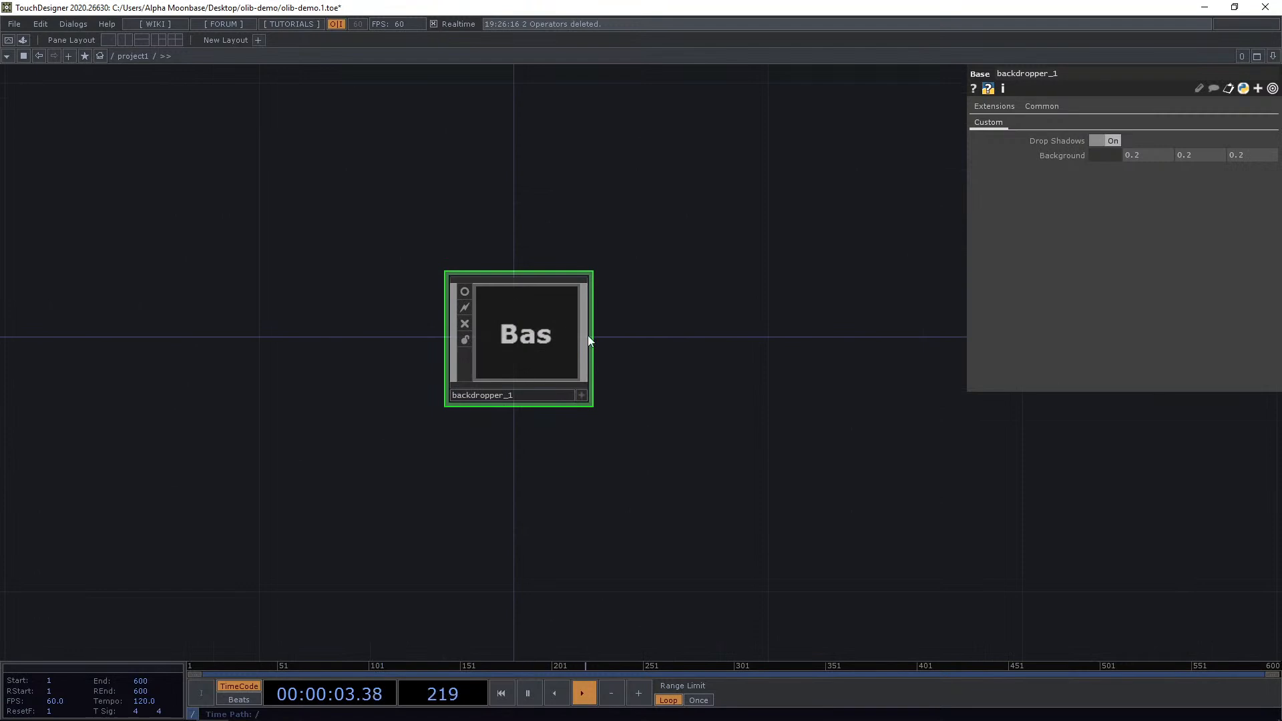
drag(667, 335, 649, 352)
drag(503, 361, 542, 418)
drag(604, 327, 572, 371)
scroll(586, 359, down, 3)
scroll(587, 359, down, 1)
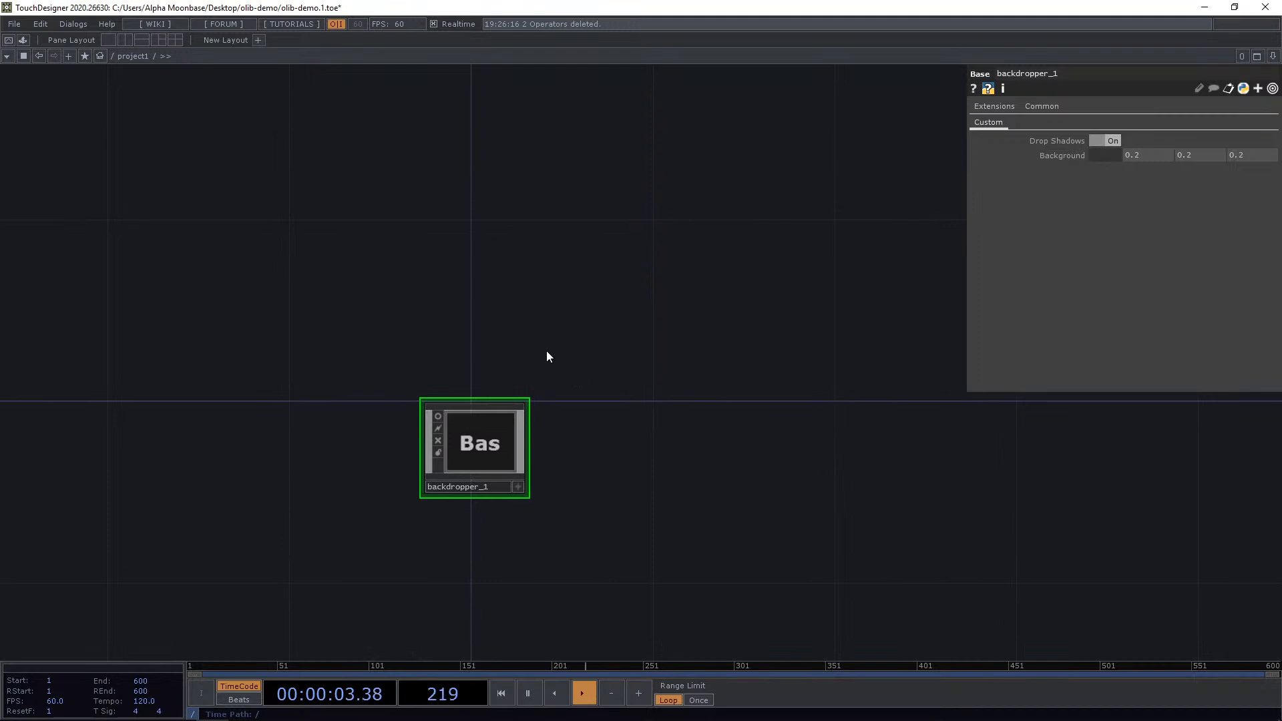
drag(561, 321, 550, 350)
drag(643, 360, 634, 412)
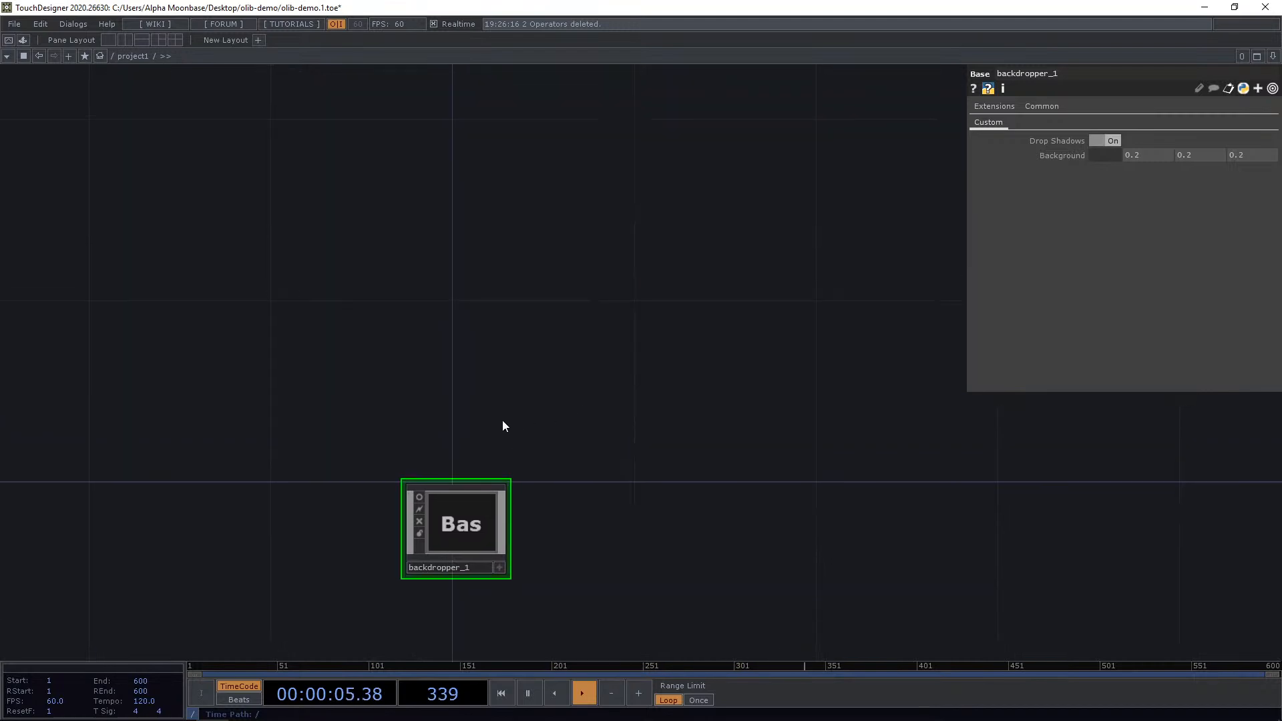
scroll(494, 413, up, 3)
drag(494, 413, 502, 321)
drag(592, 408, 597, 382)
Open the OLIB library again.
key(ctrl+b)
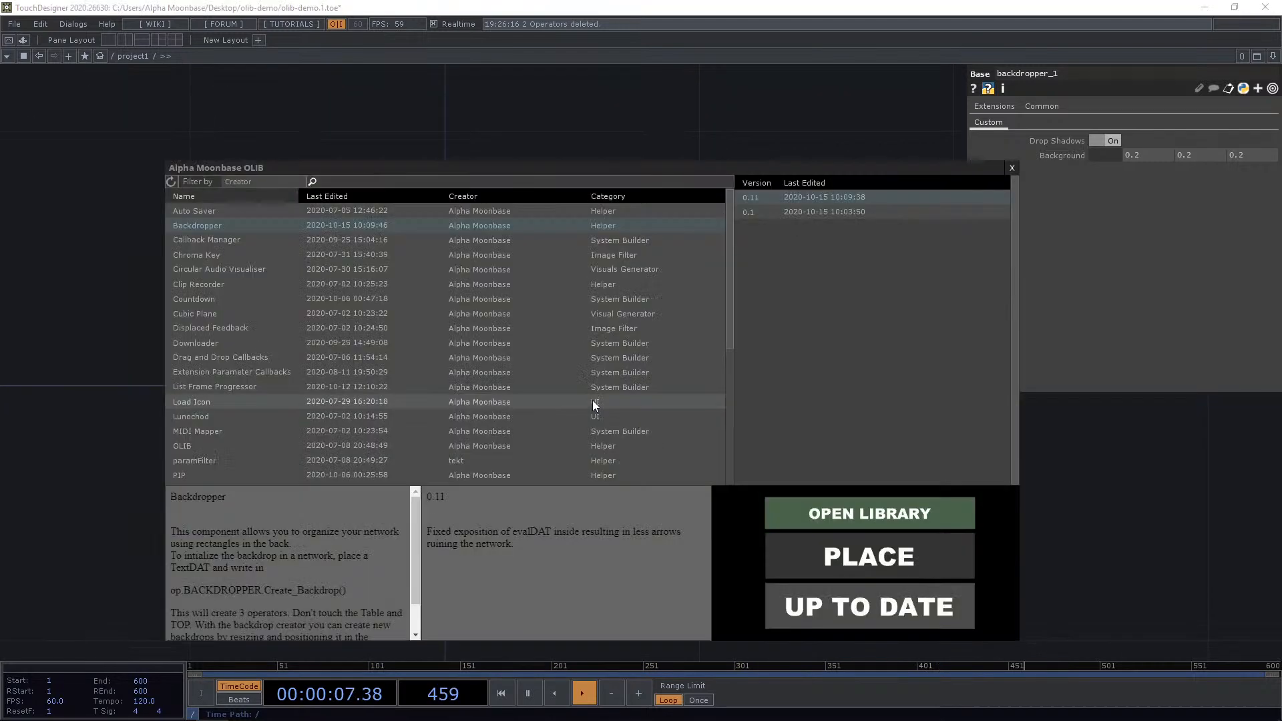
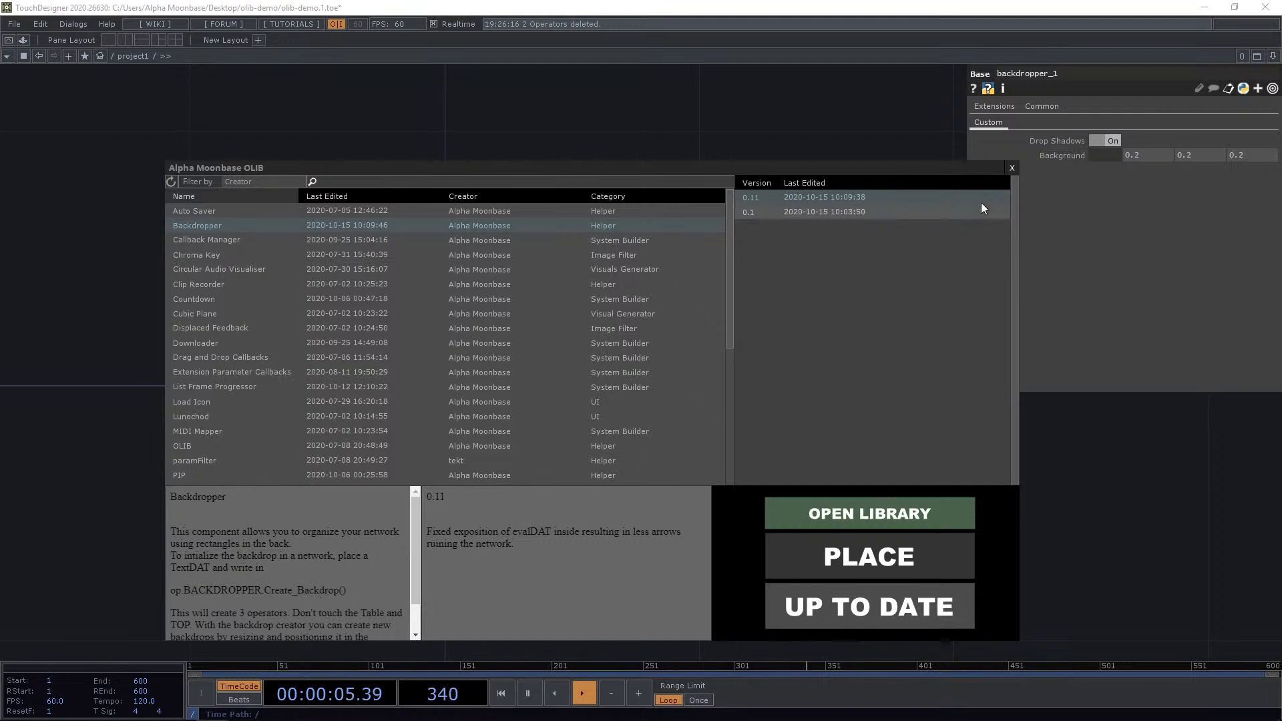
Close the library and add a Text DAT to the network.
click(1011, 166)
key(Tab)
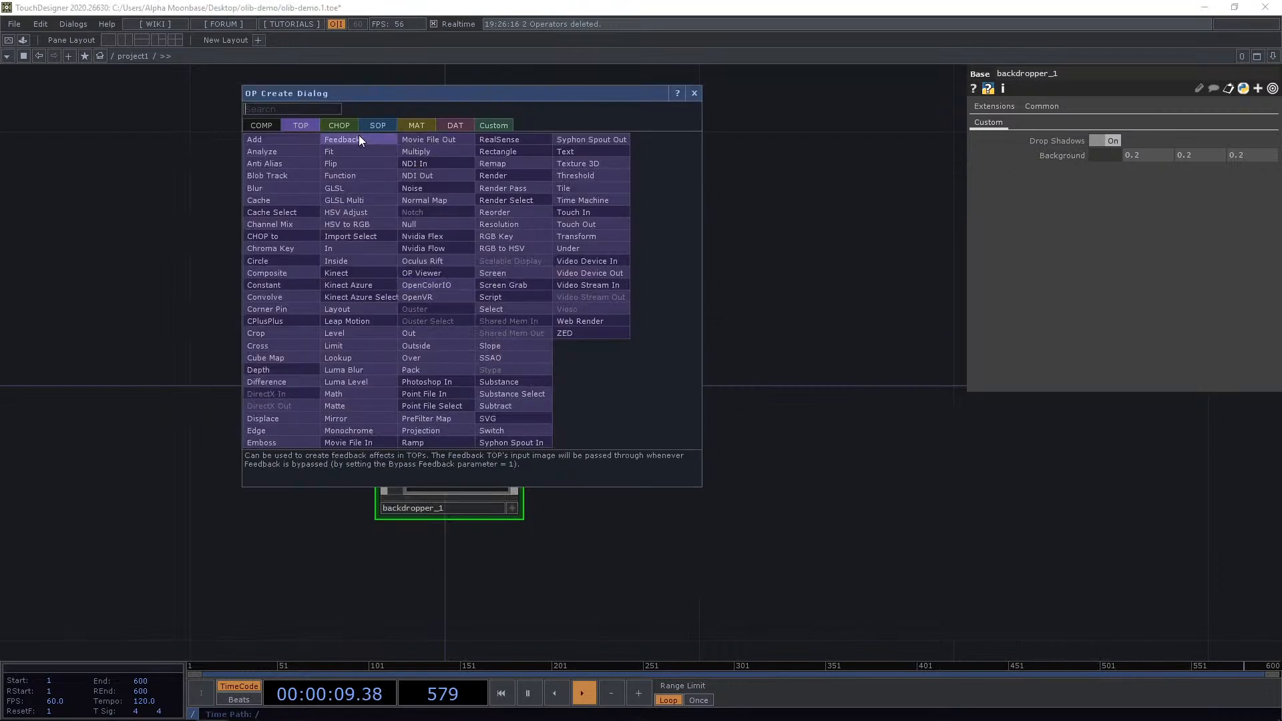
click(438, 126)
text(tex)
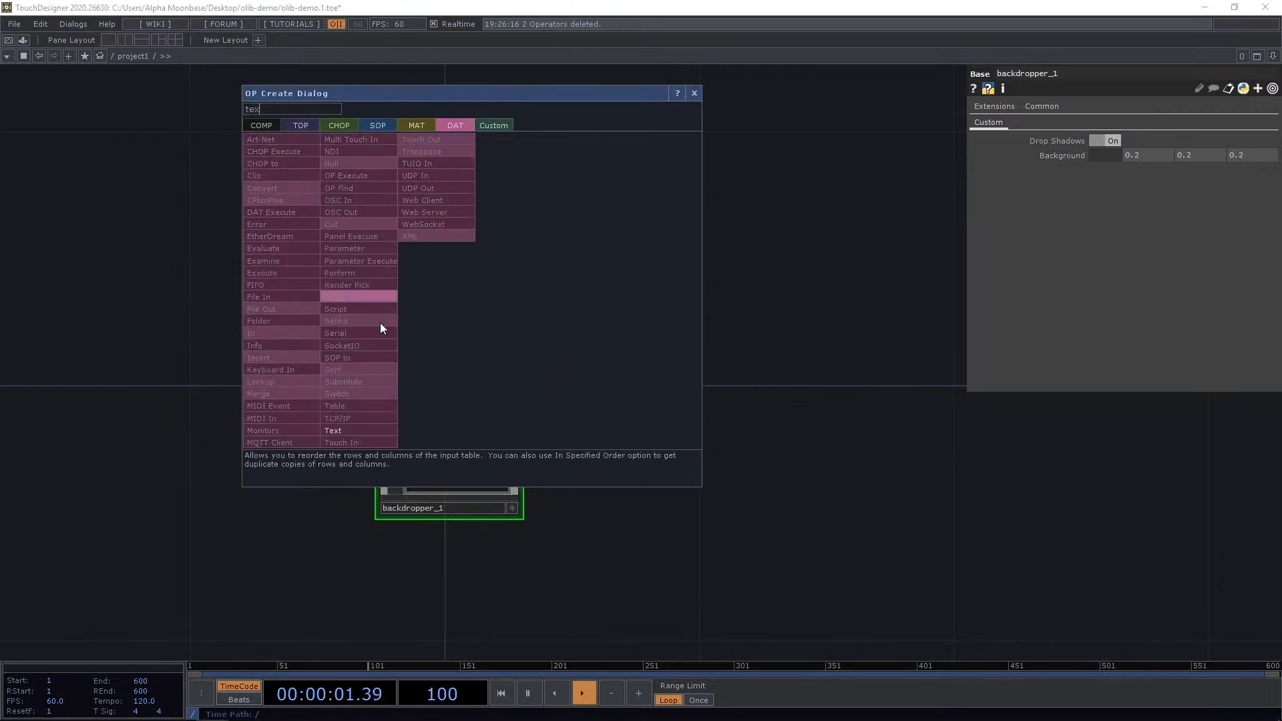
click(362, 430)
click(482, 208)
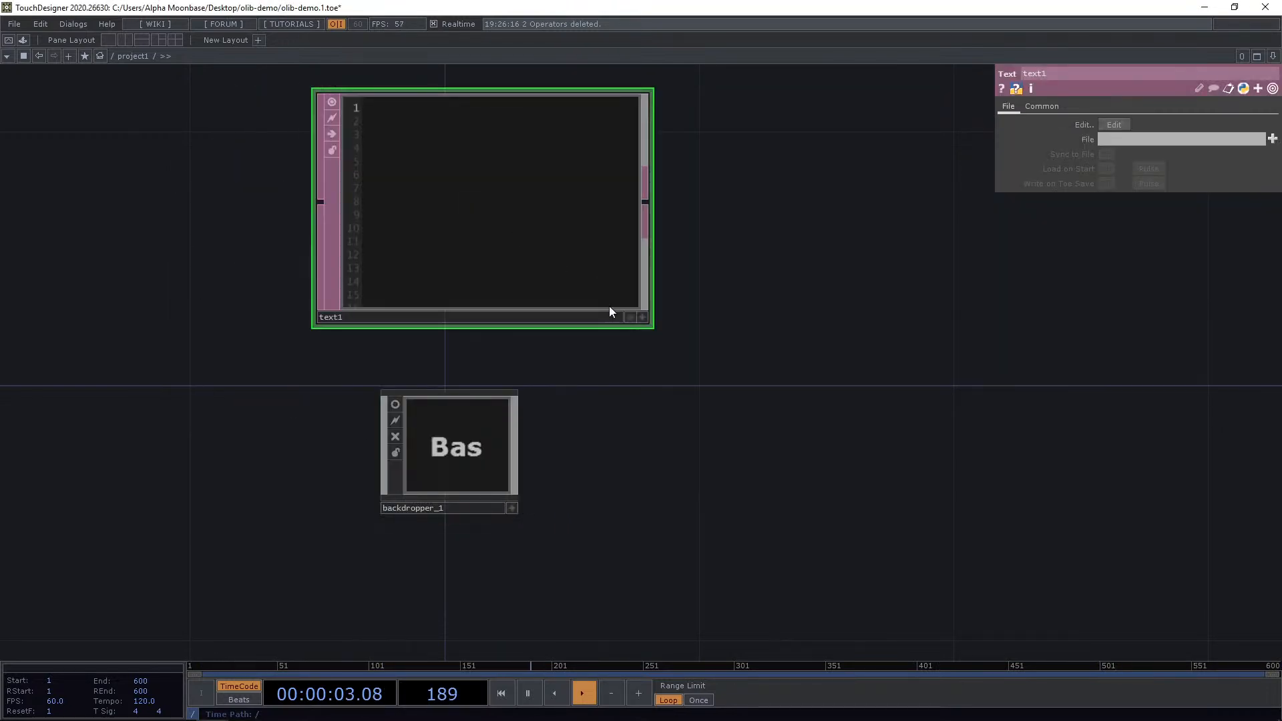
Enter the script op.BACKDROPPER.Create_Backrop() into the Text DAT.
click(642, 317)
click(470, 187)
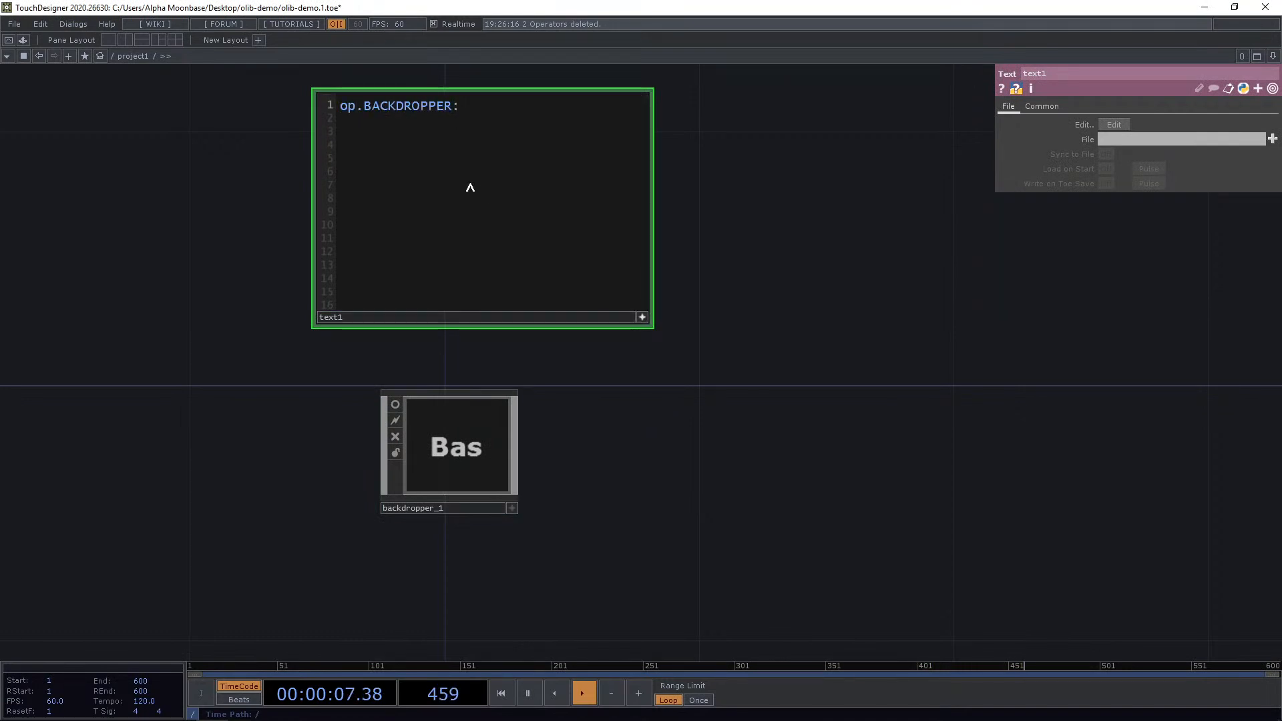
text(op.BACKDROPPER:)
key(BackSpace)
text(.Create_Backrop()
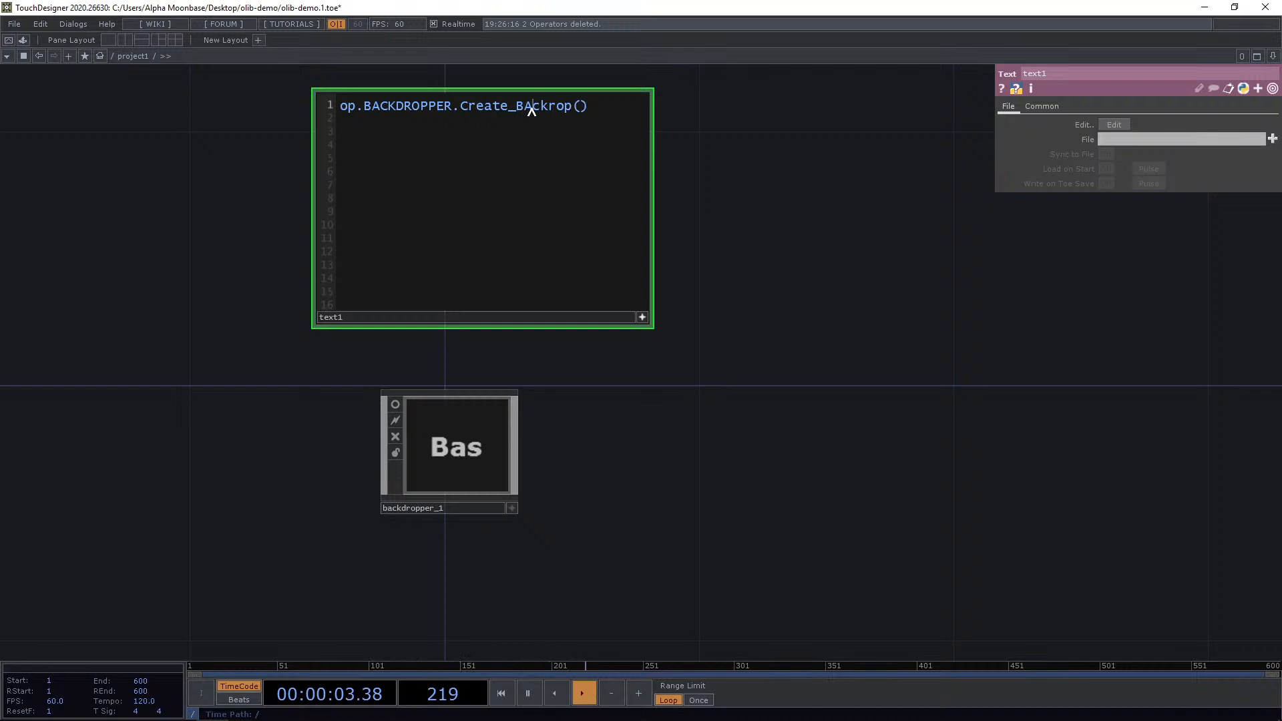
click(668, 324)
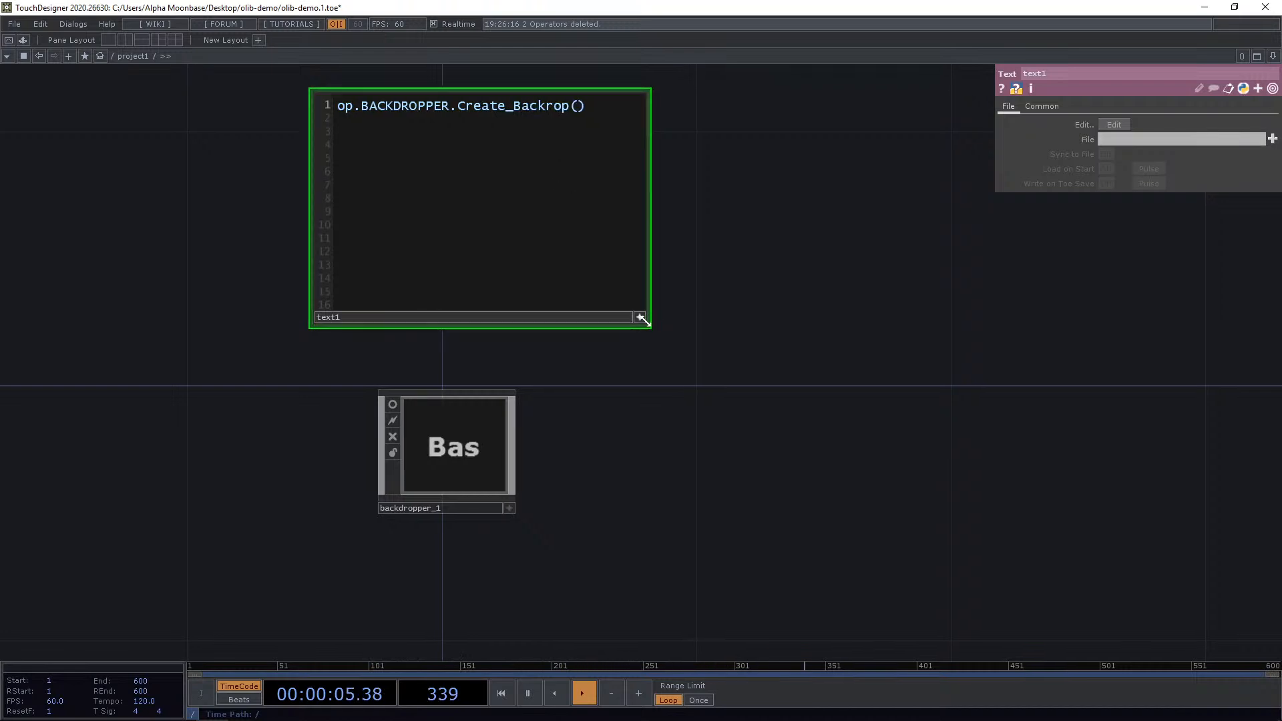
click(640, 317)
Run the Text DAT's script and open its info popup.
right_click(466, 189)
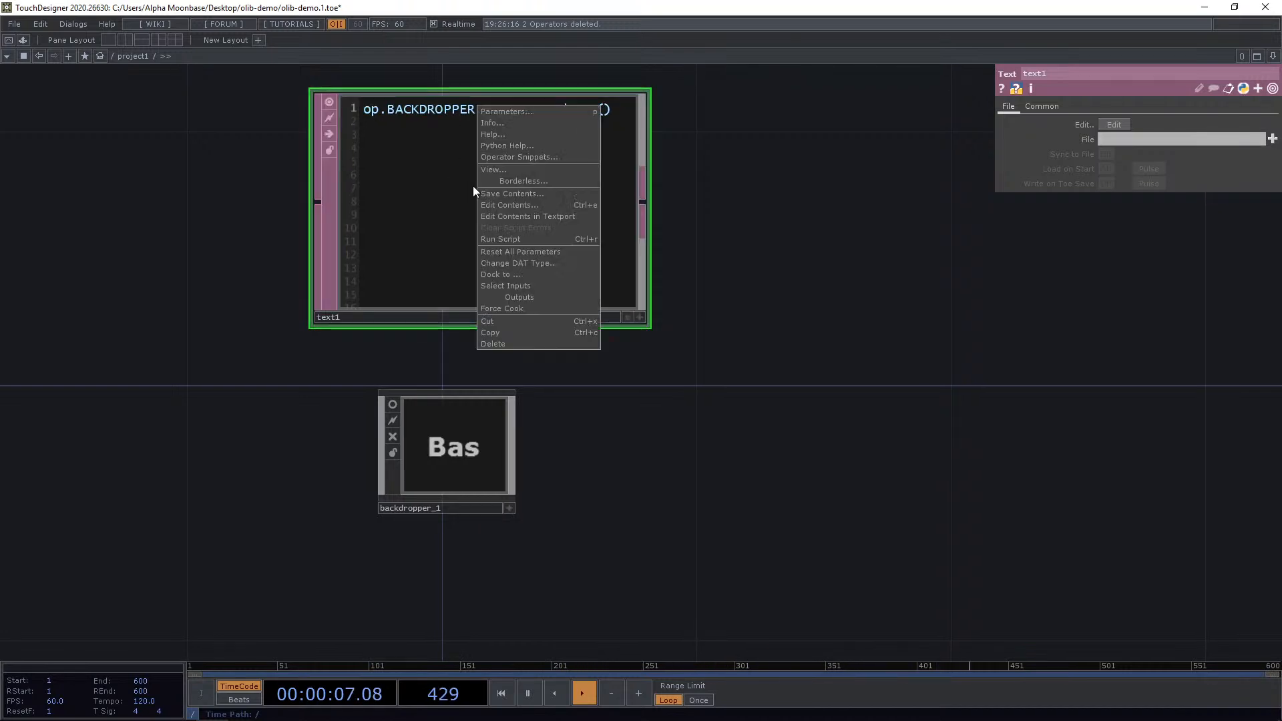
click(518, 237)
middle_click(614, 93)
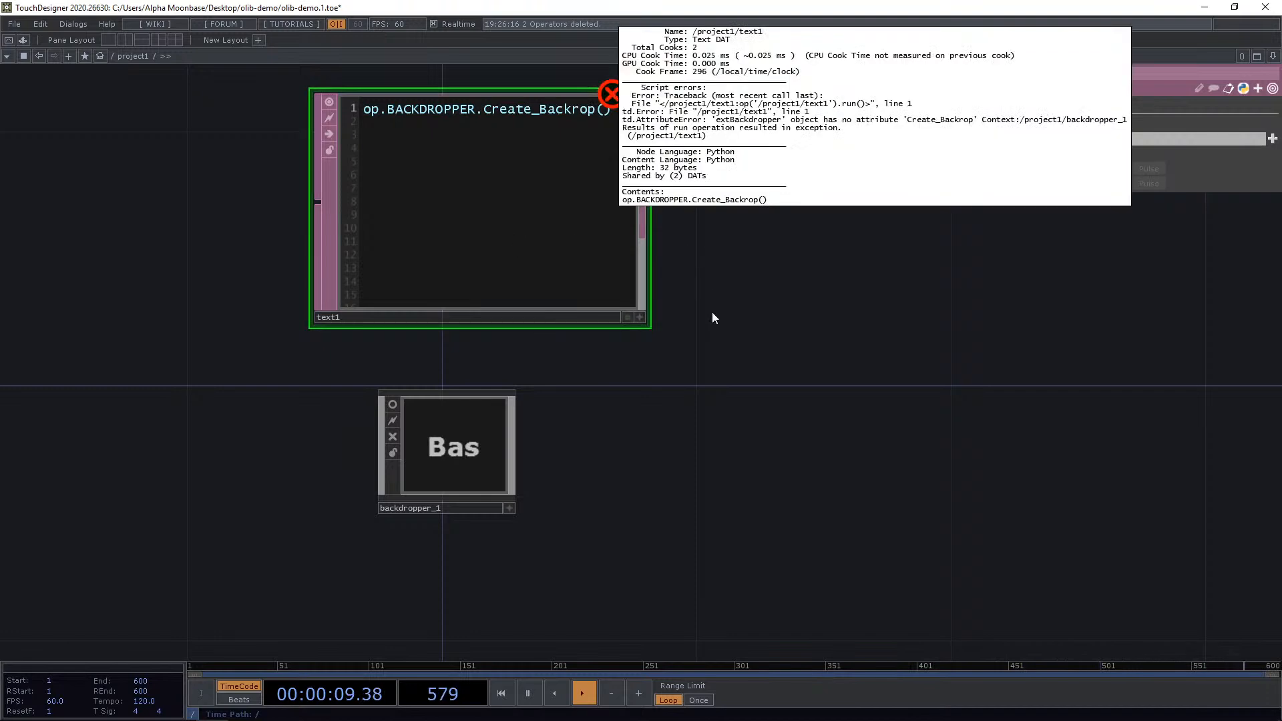
click(768, 318)
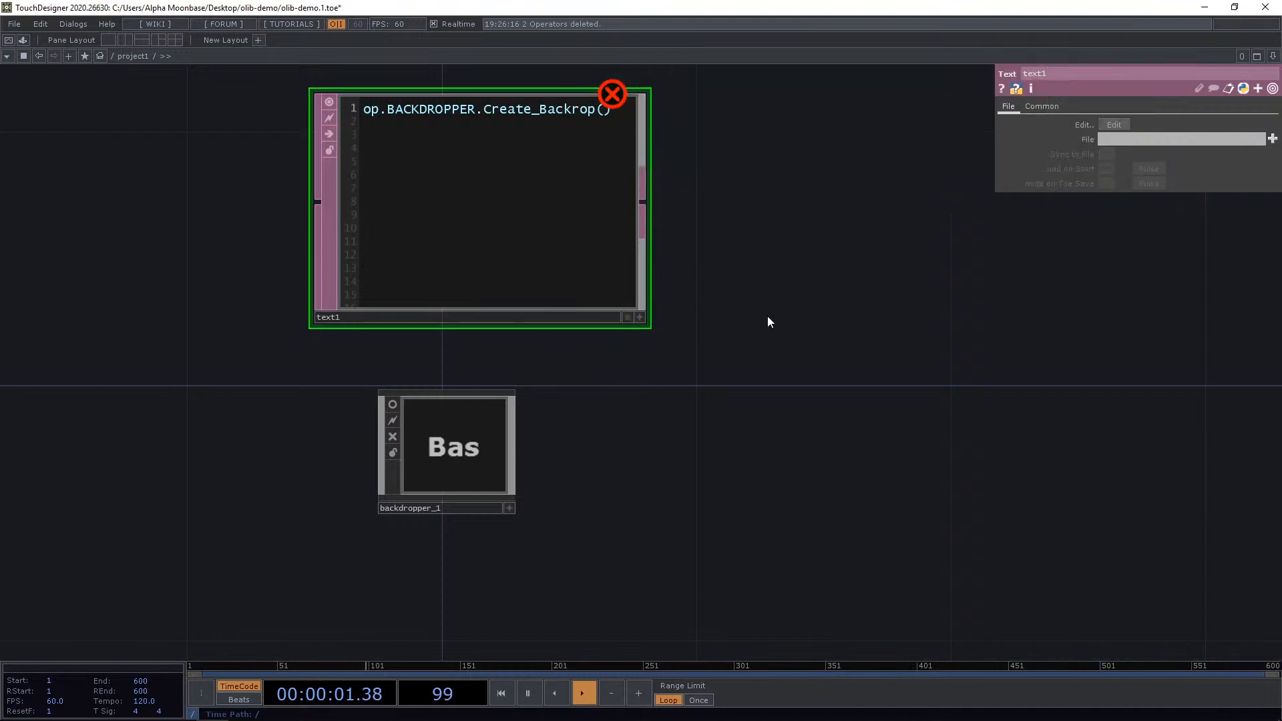
Select backdropper_1 and review its Common parameters, including the Global OP Shortcut.
drag(749, 293, 746, 332)
click(476, 454)
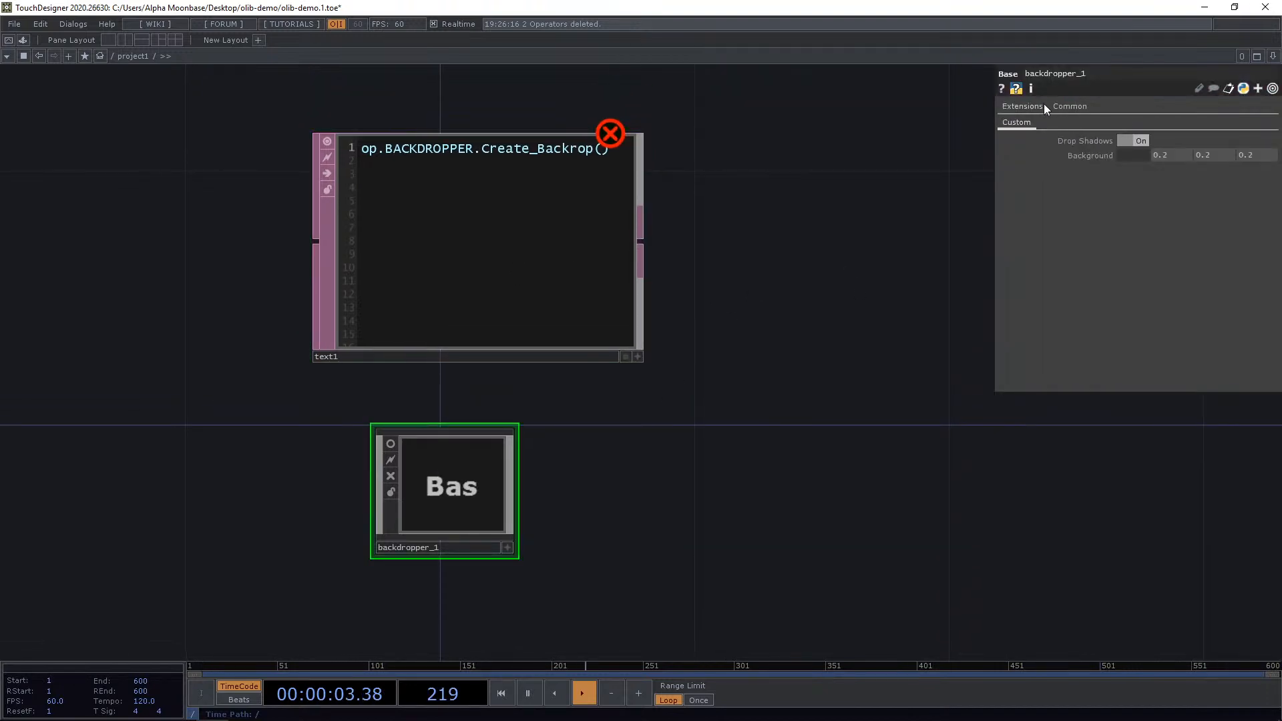
click(1069, 106)
click(1178, 155)
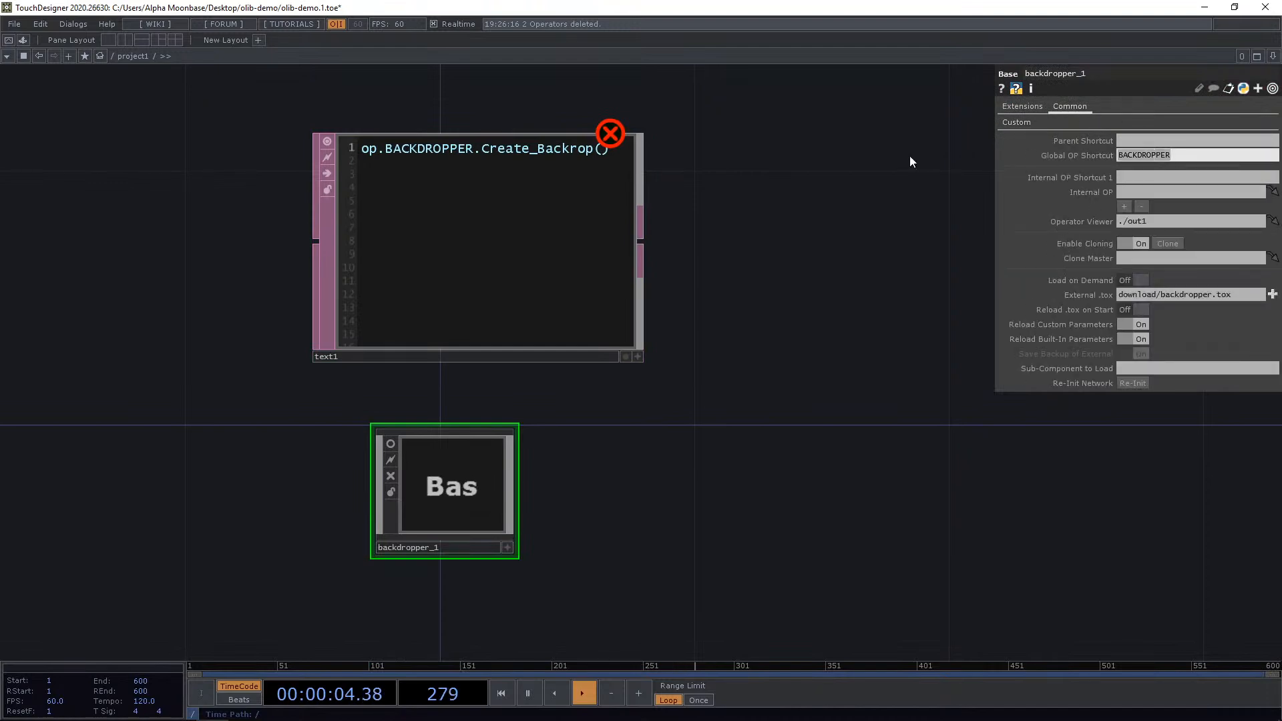
Correct the script to op.BACKDROPPER.Create_Backdrop() and run it.
click(637, 356)
double_click(403, 146)
drag(725, 315, 719, 323)
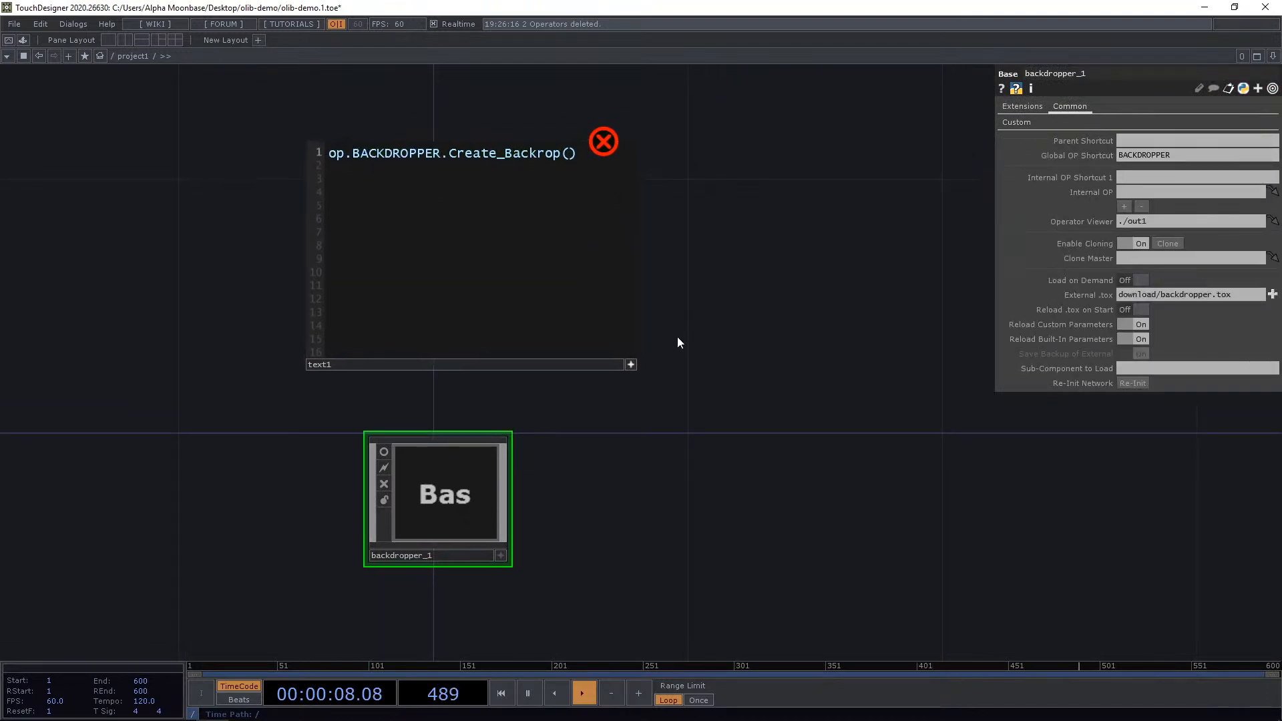
click(630, 364)
right_click(474, 205)
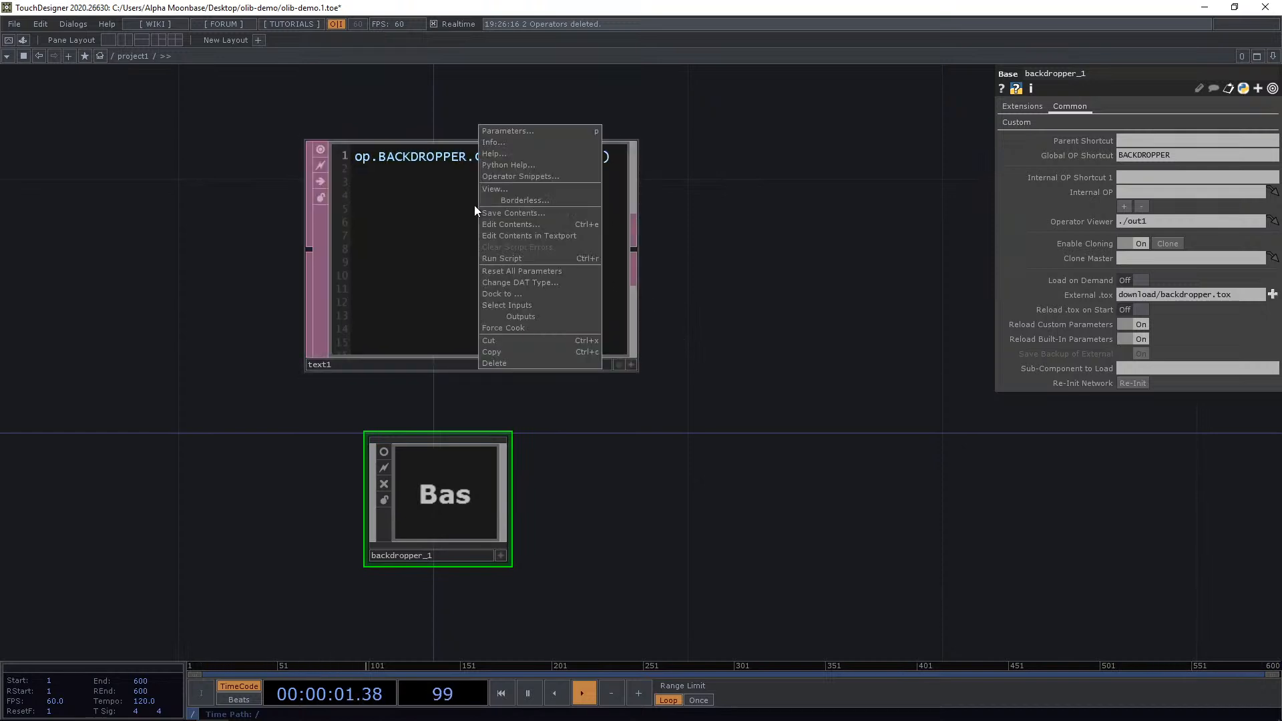
click(528, 260)
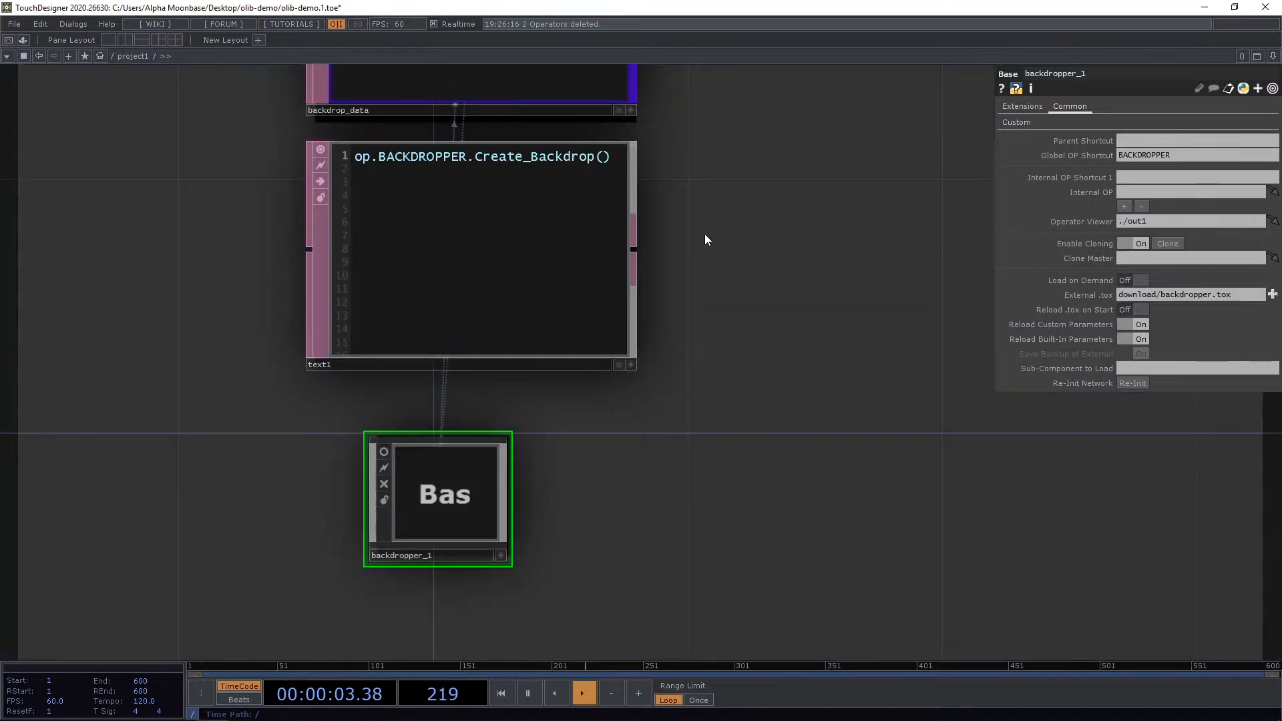
Move the Text DAT to the right of backdropper_1.
scroll(741, 231, down, 10)
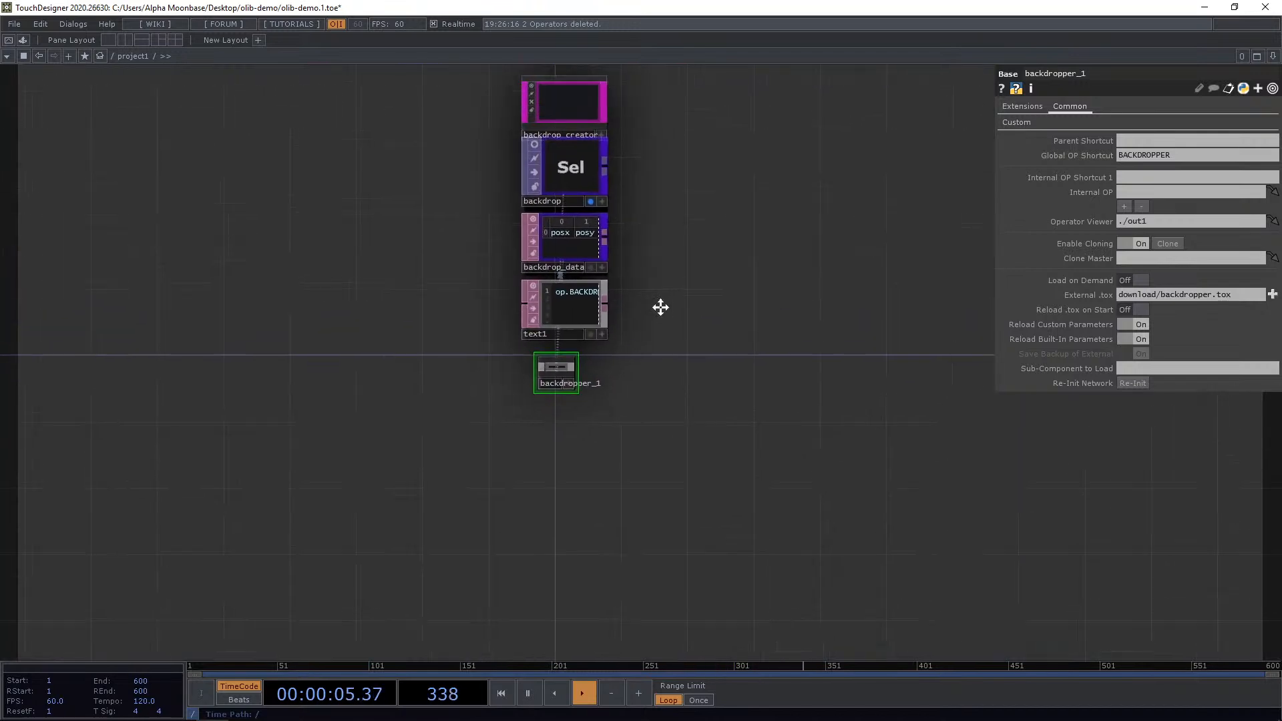
drag(501, 369, 656, 385)
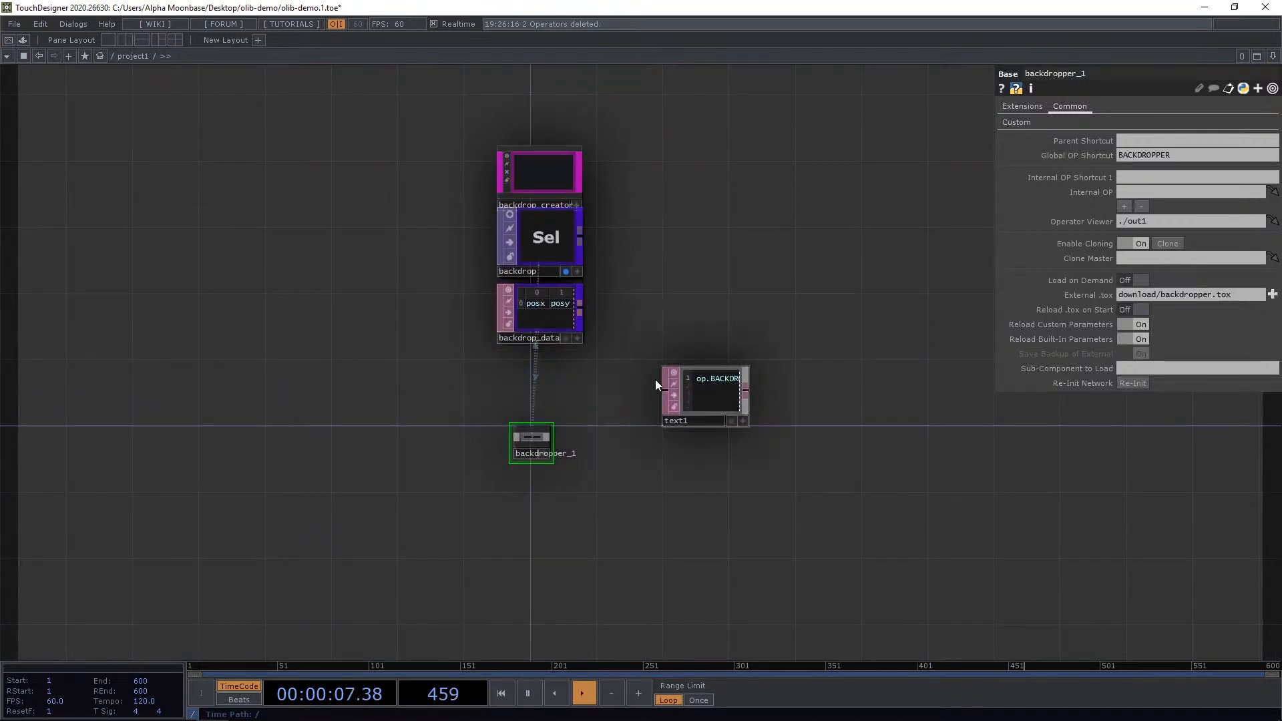
Examine the newly created backdrop operators in the network.
scroll(560, 200, up, 5)
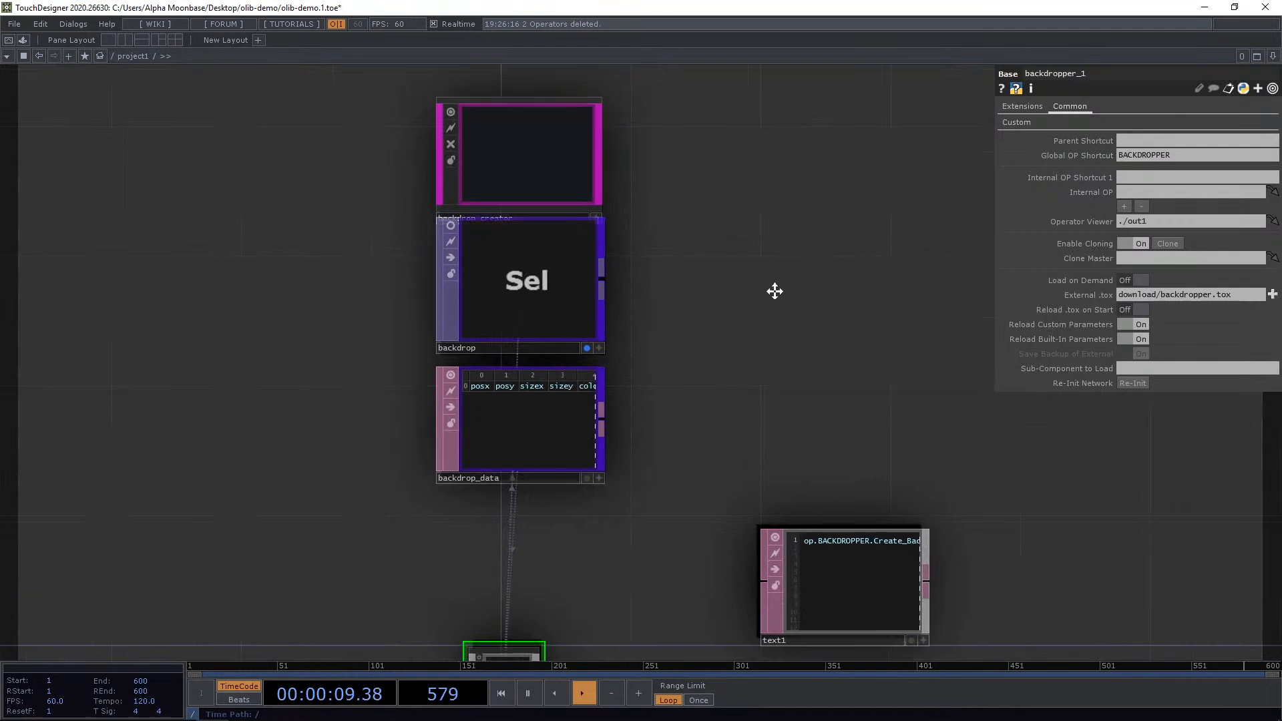
drag(773, 289, 658, 223)
scroll(666, 387, down, 2)
scroll(620, 402, up, 6)
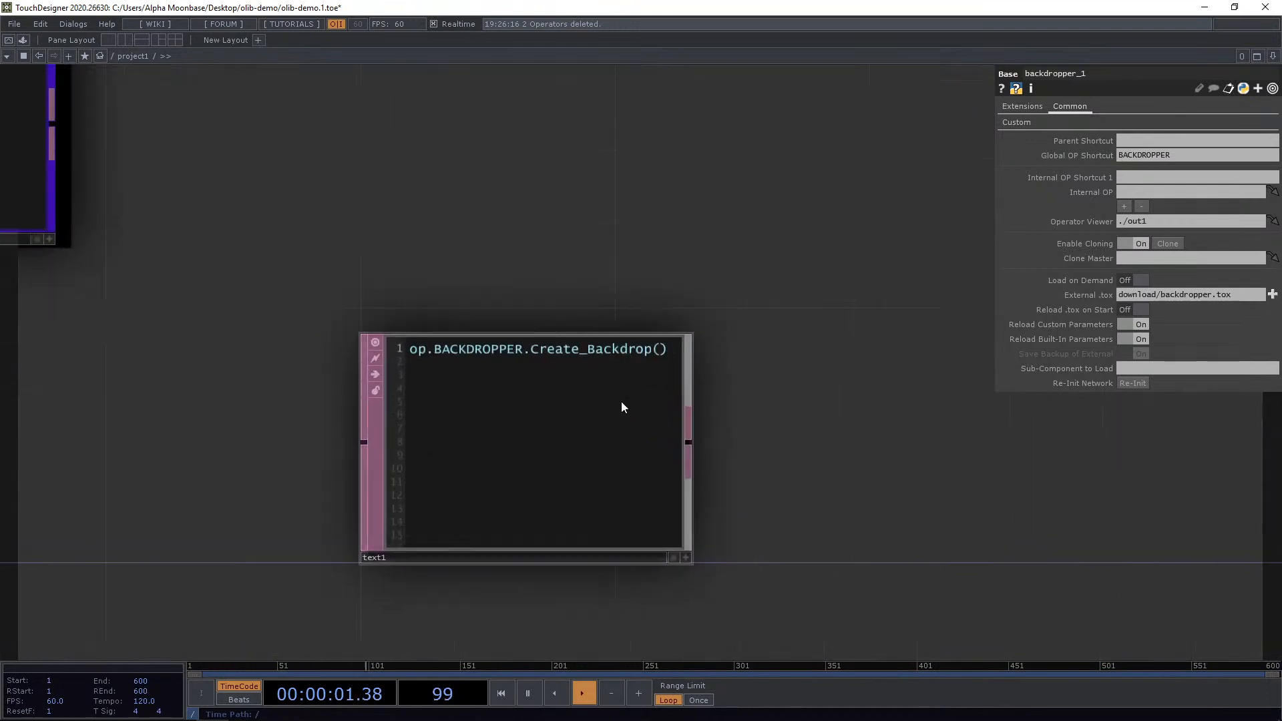
drag(597, 336, 527, 489)
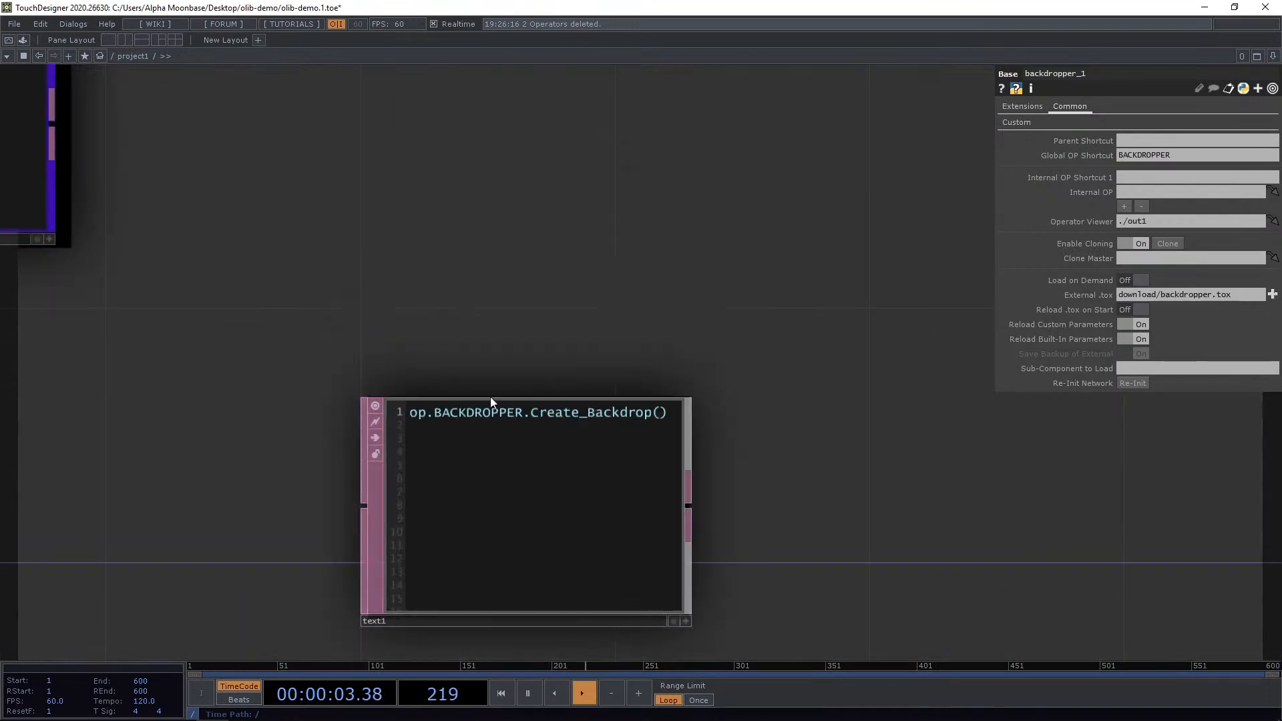
drag(748, 578, 694, 439)
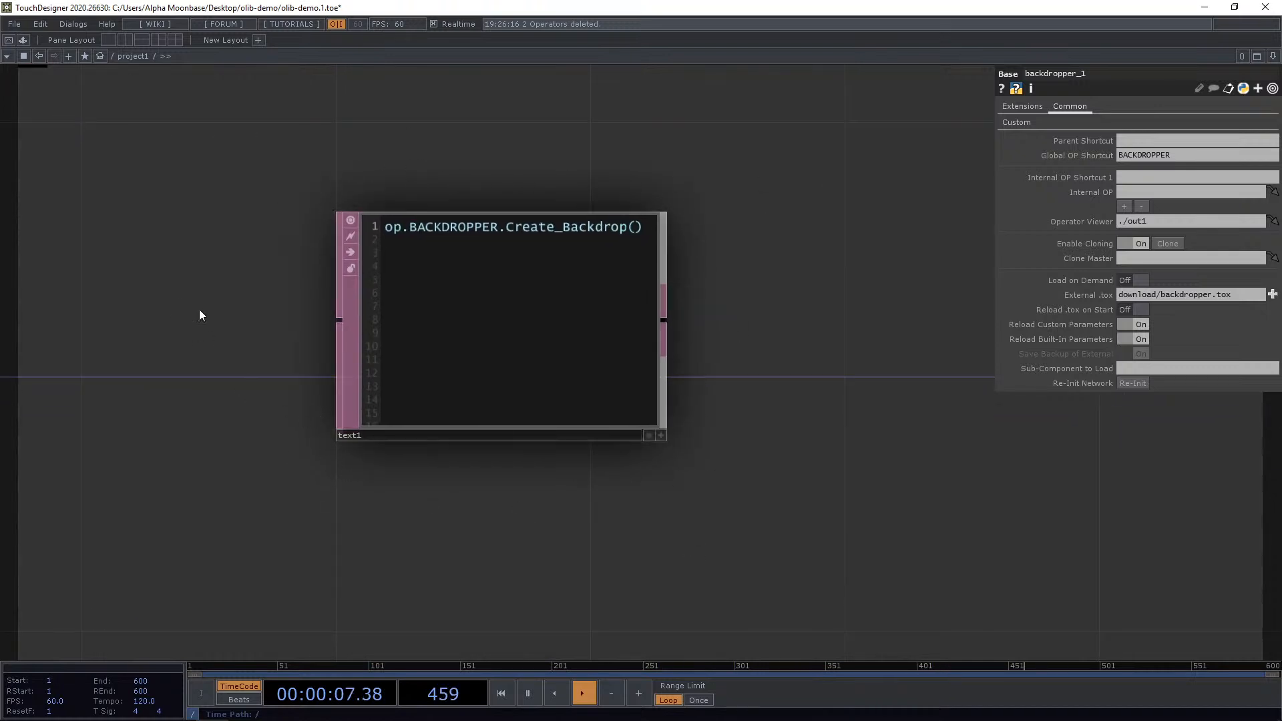
scroll(197, 307, down, 5)
drag(183, 290, 657, 436)
scroll(633, 374, down, 1)
scroll(587, 204, up, 4)
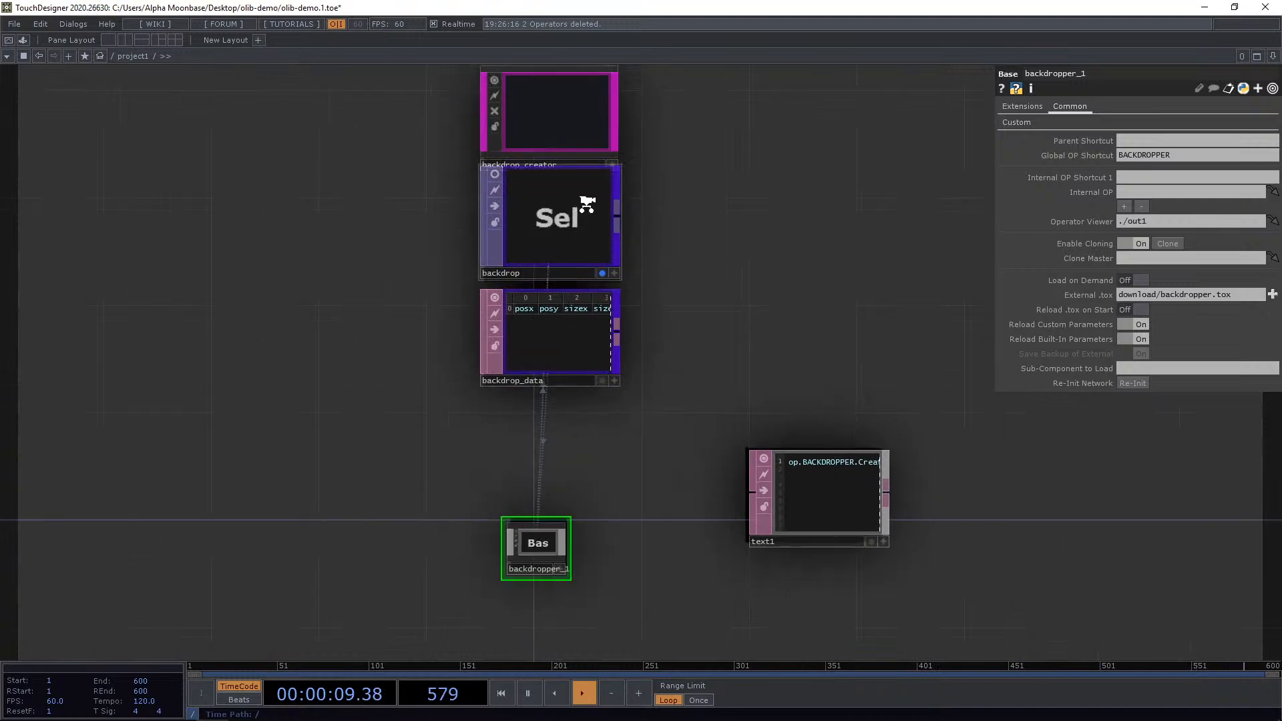
scroll(643, 309, down, 4)
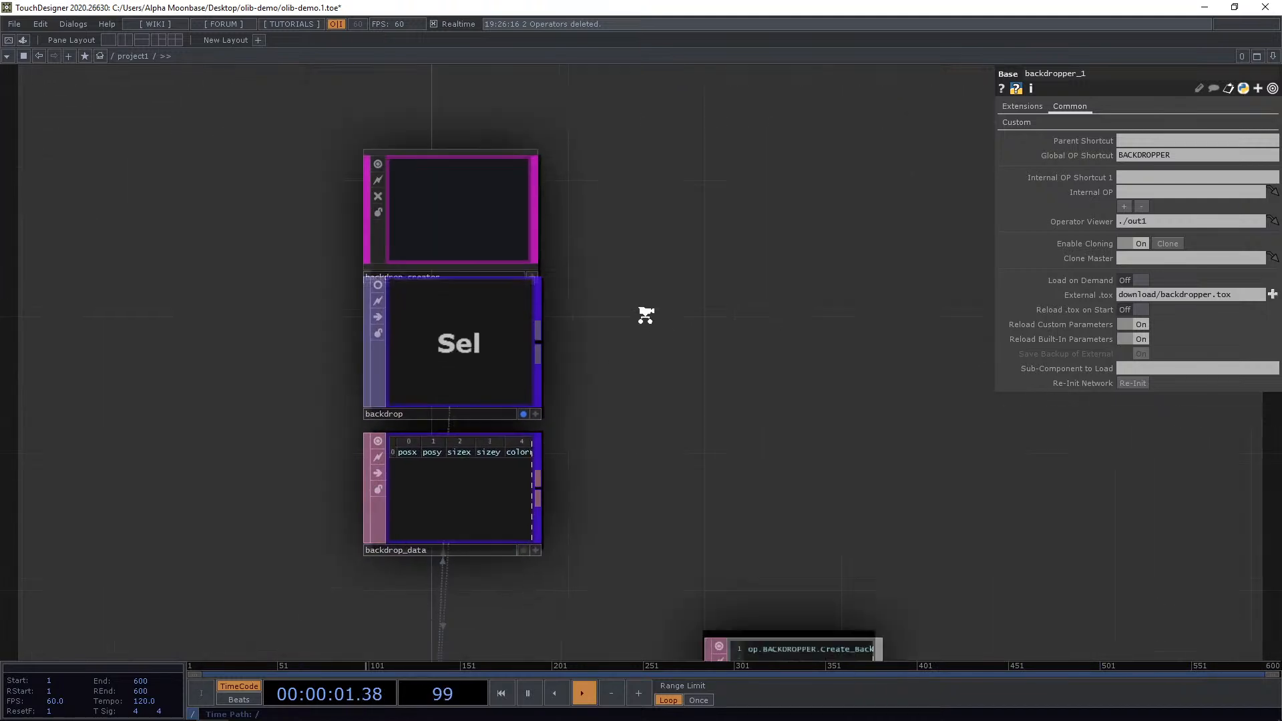
Move the backdrop_creator component to the upper left of the network.
drag(527, 242, 715, 207)
drag(801, 287, 672, 181)
drag(604, 133, 275, 182)
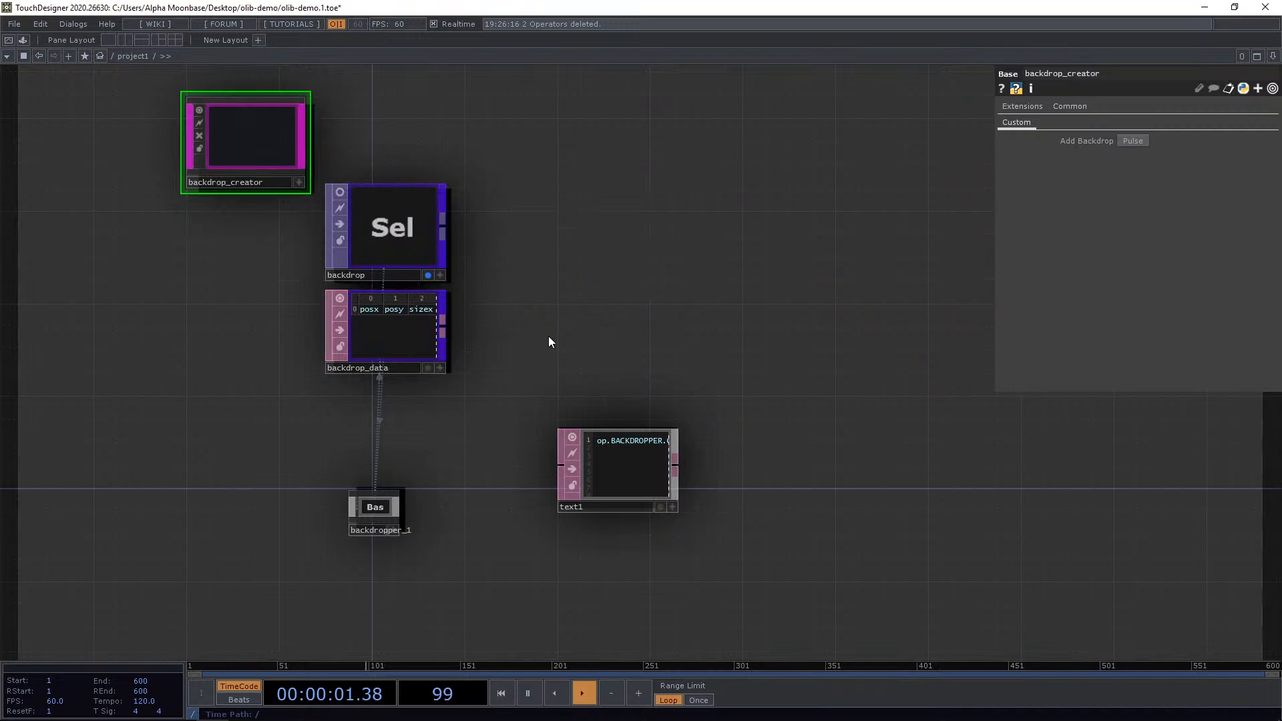
Resize the backdrop_creator into a large rectangle and widen it.
drag(565, 317, 585, 299)
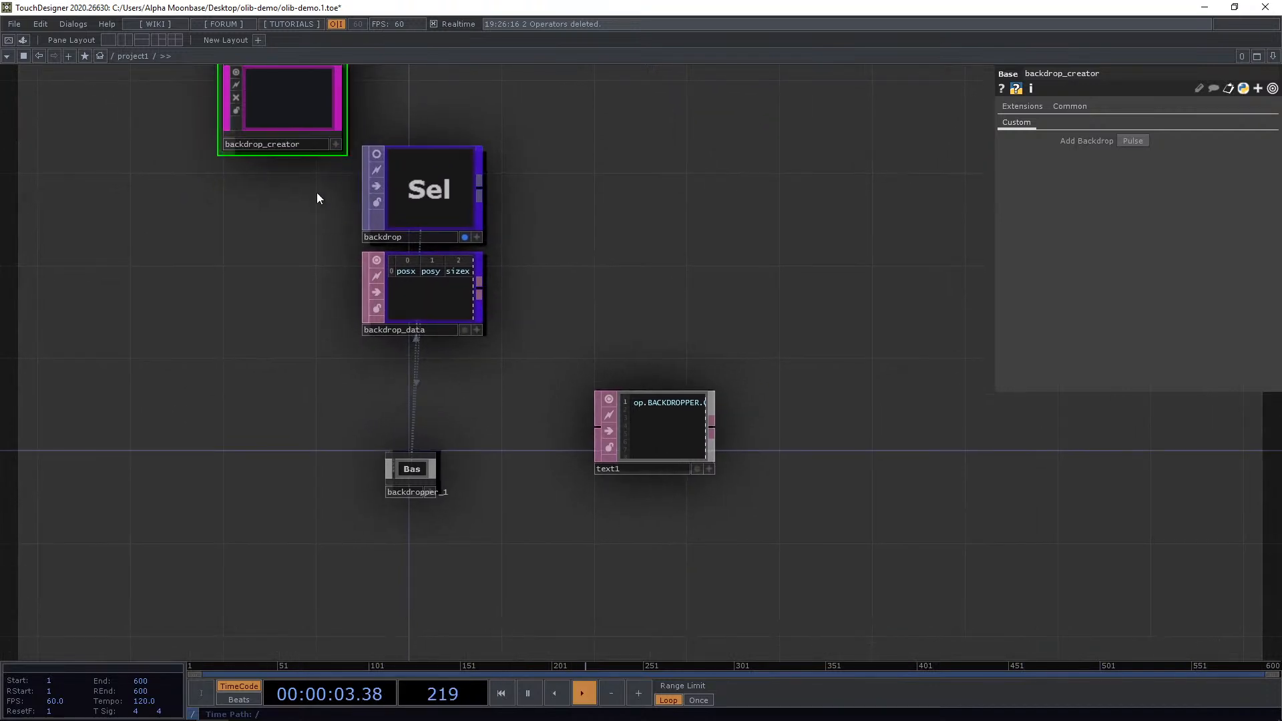
scroll(314, 201, down, 3)
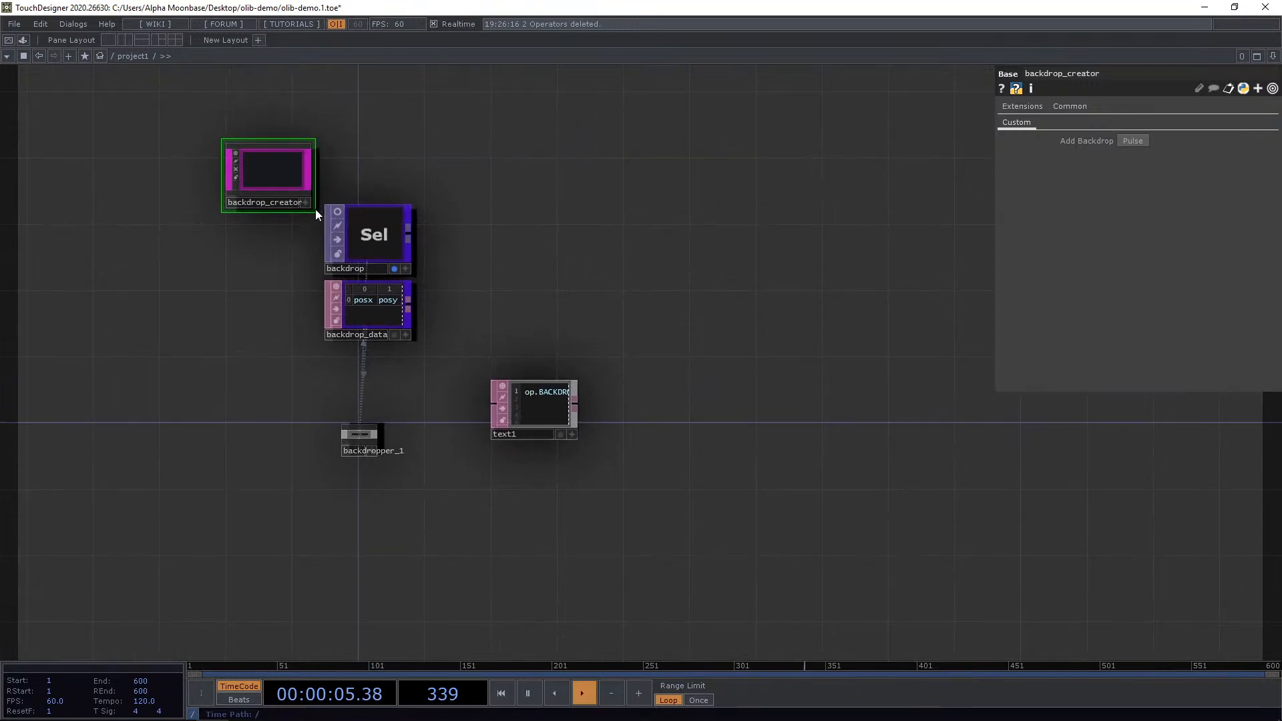
drag(312, 219, 544, 646)
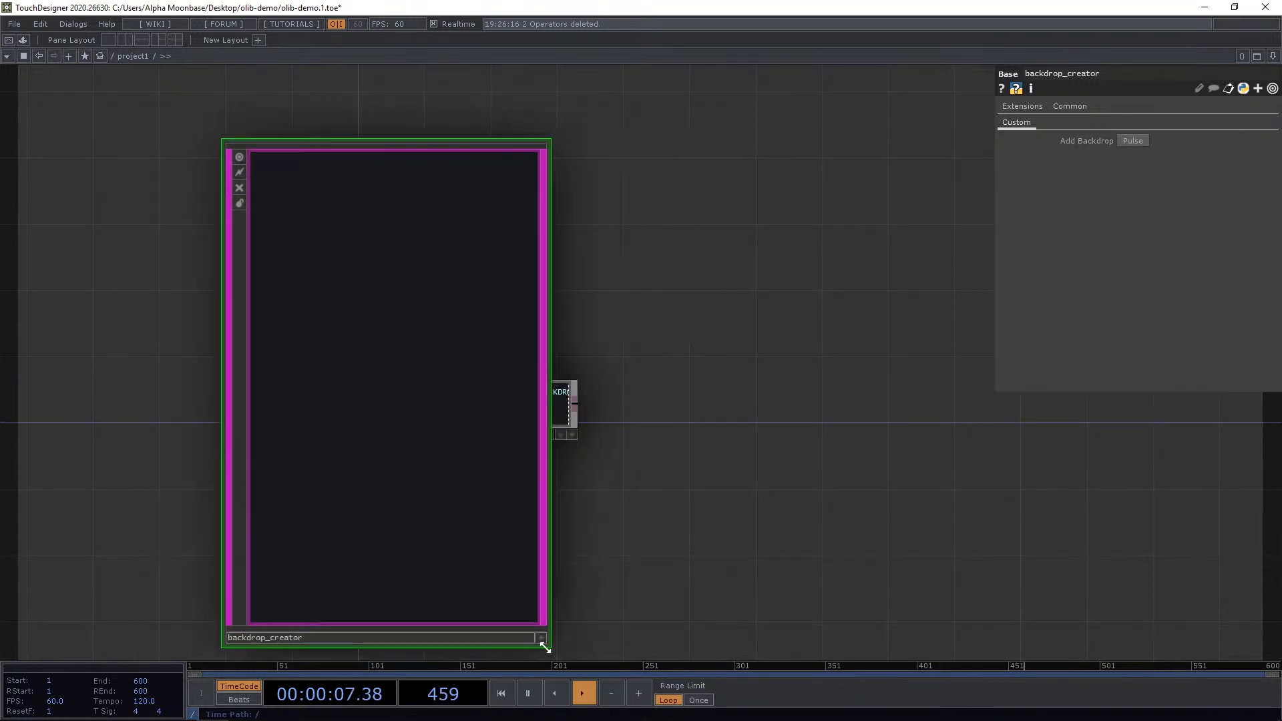
drag(392, 455, 359, 487)
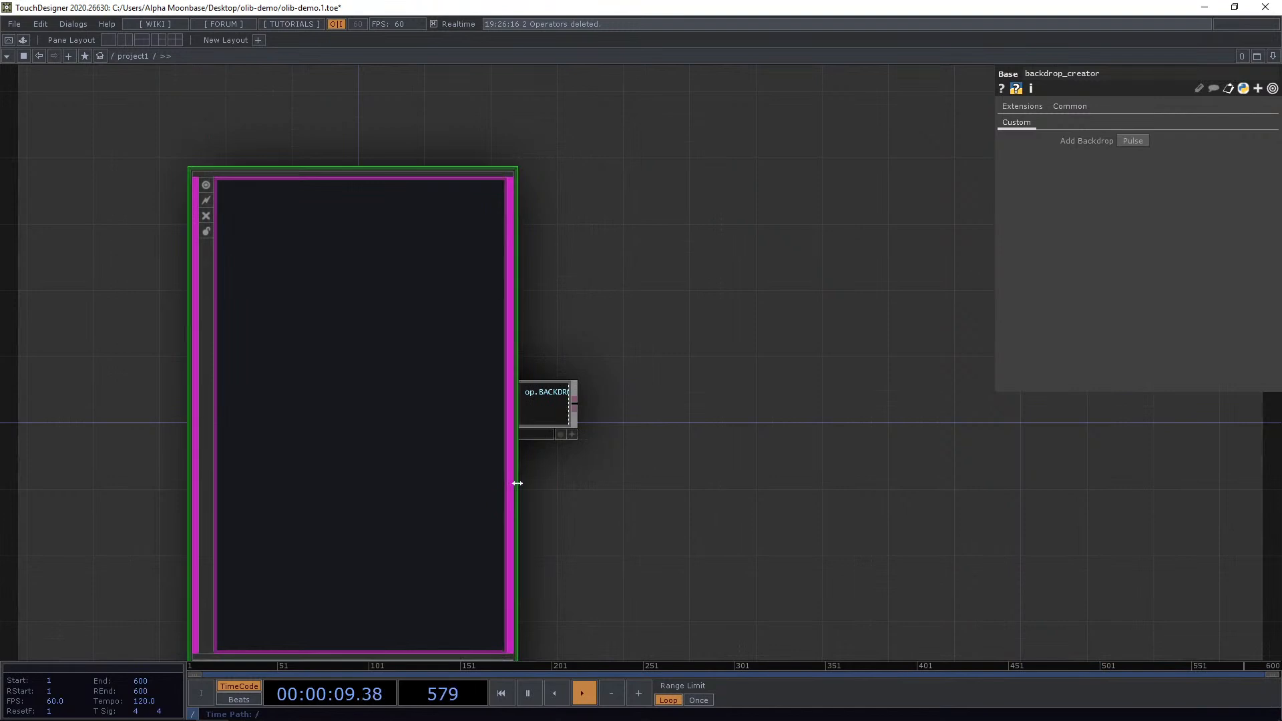
drag(517, 482, 640, 484)
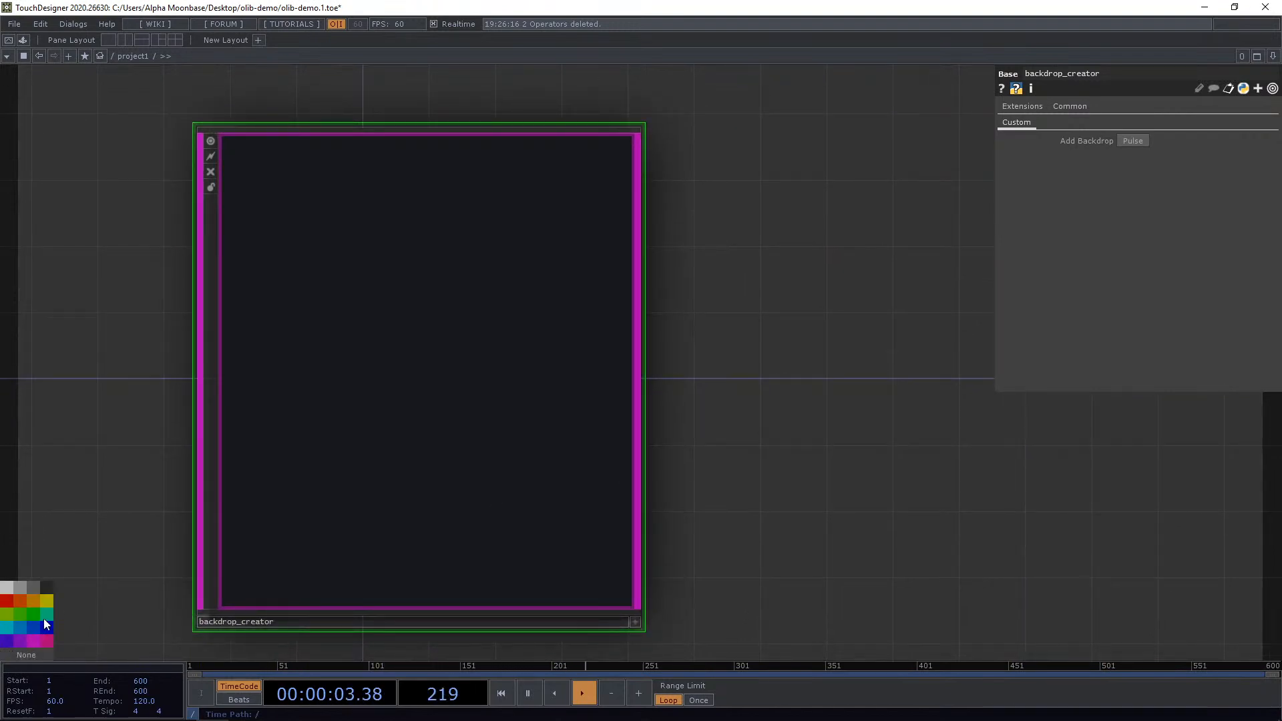
Set the backdrop_creator's color to teal.
click(41, 612)
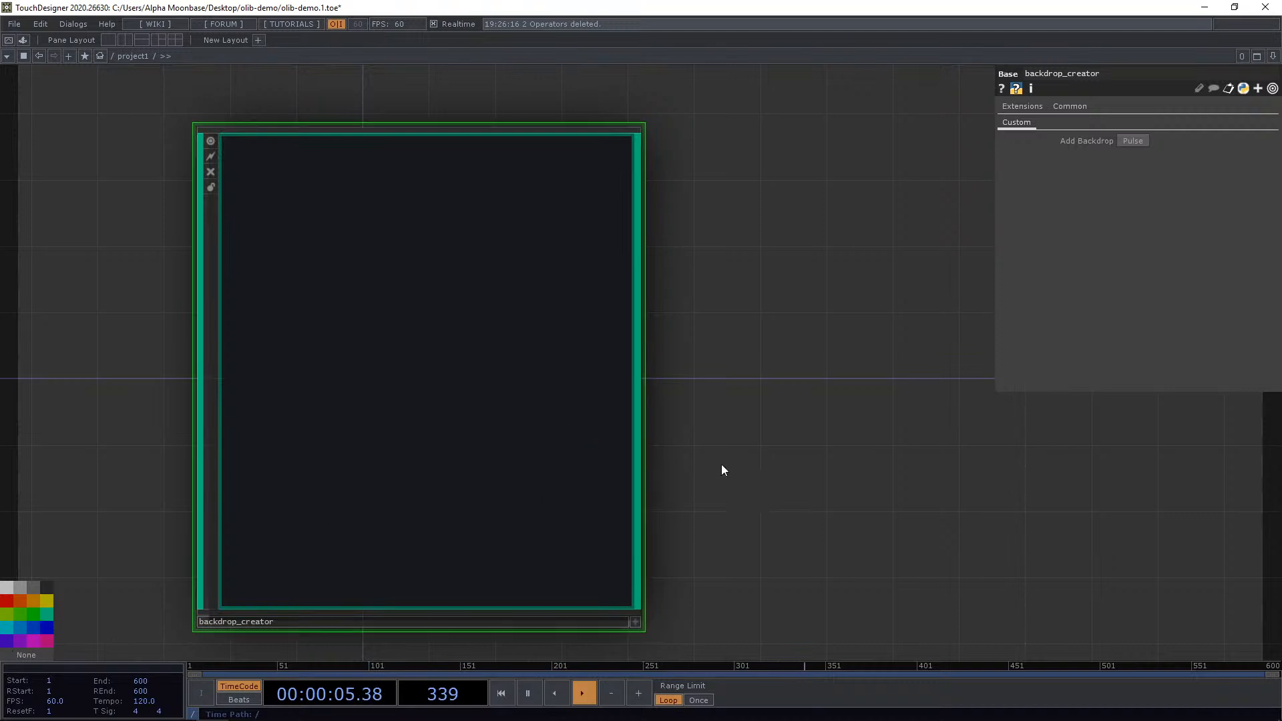
drag(721, 464, 733, 451)
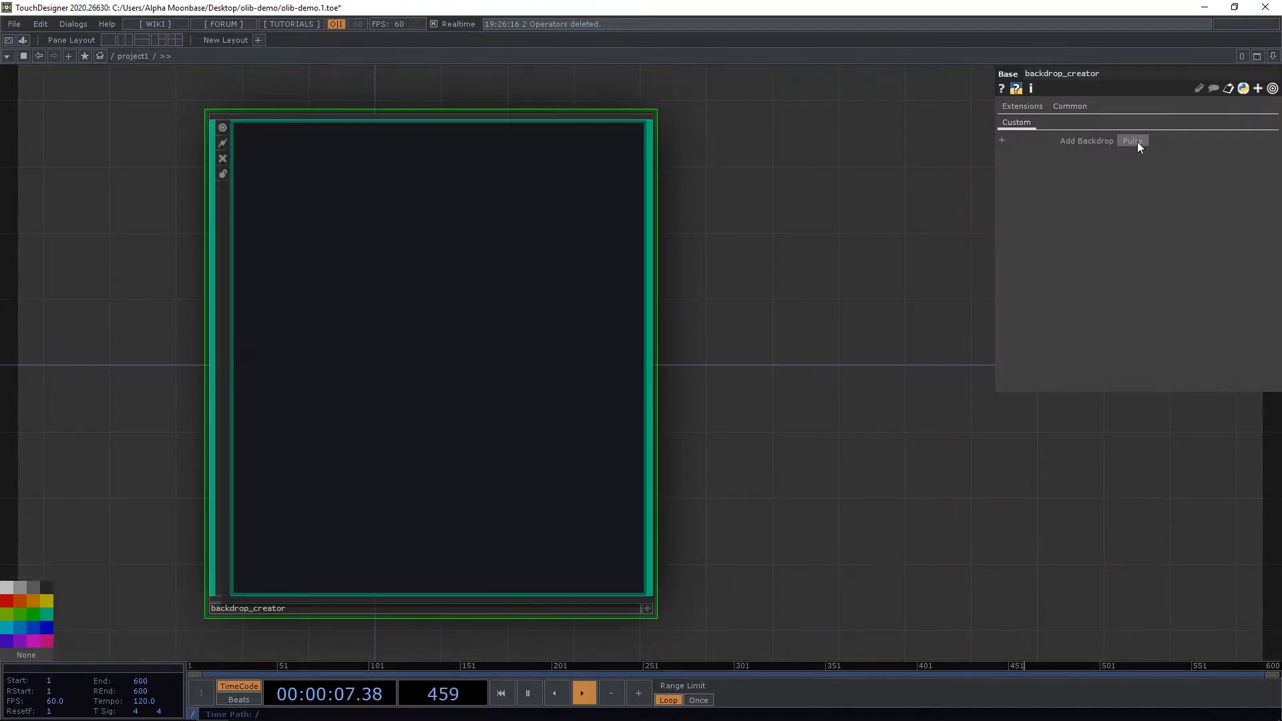
Move the backdrop_creator to the right of the other operators.
scroll(812, 246, down, 4)
drag(885, 245, 778, 246)
drag(506, 266, 752, 254)
scroll(406, 250, up, 9)
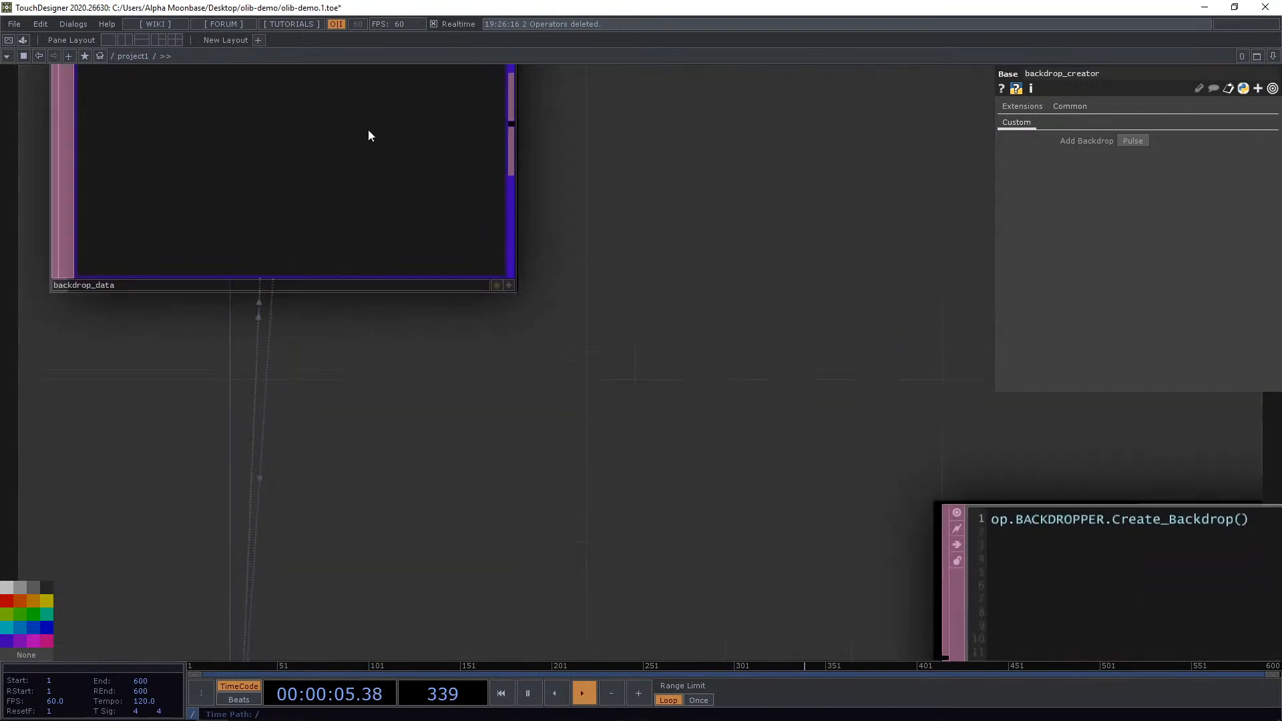
Inspect the values in the backdrop_data table.
drag(650, 255, 669, 444)
scroll(288, 192, up, 2)
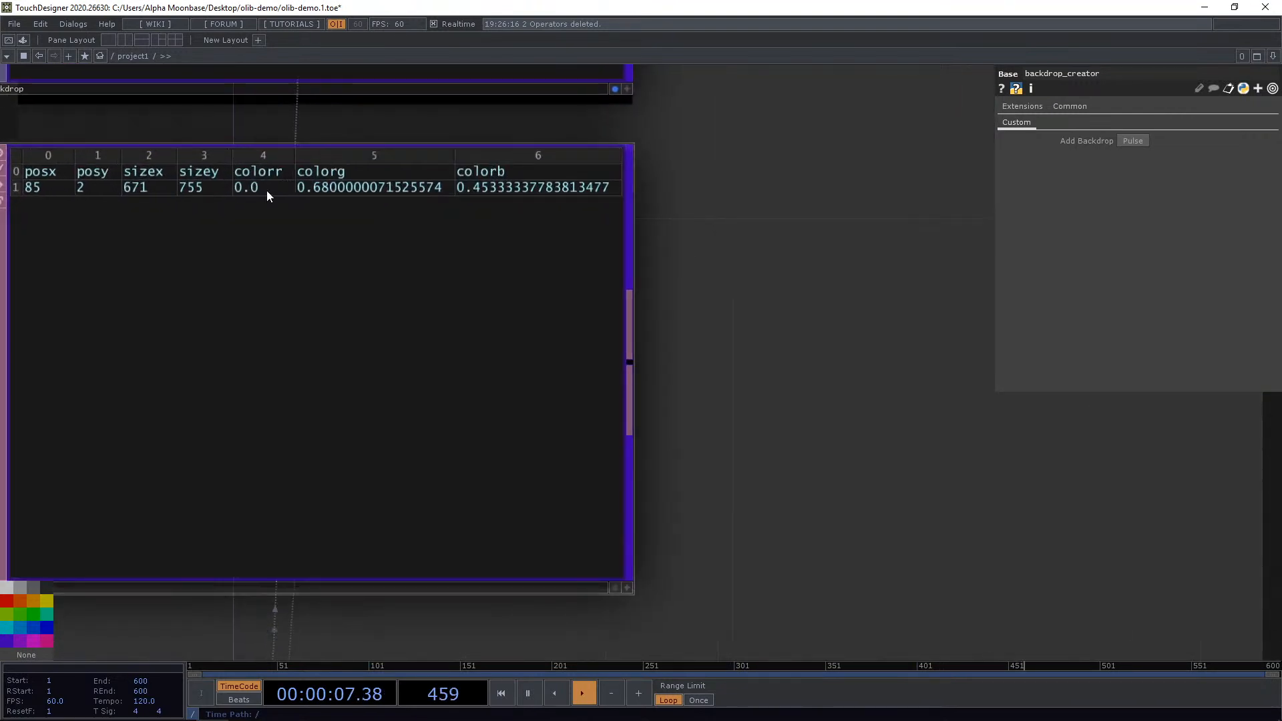
scroll(379, 193, down, 11)
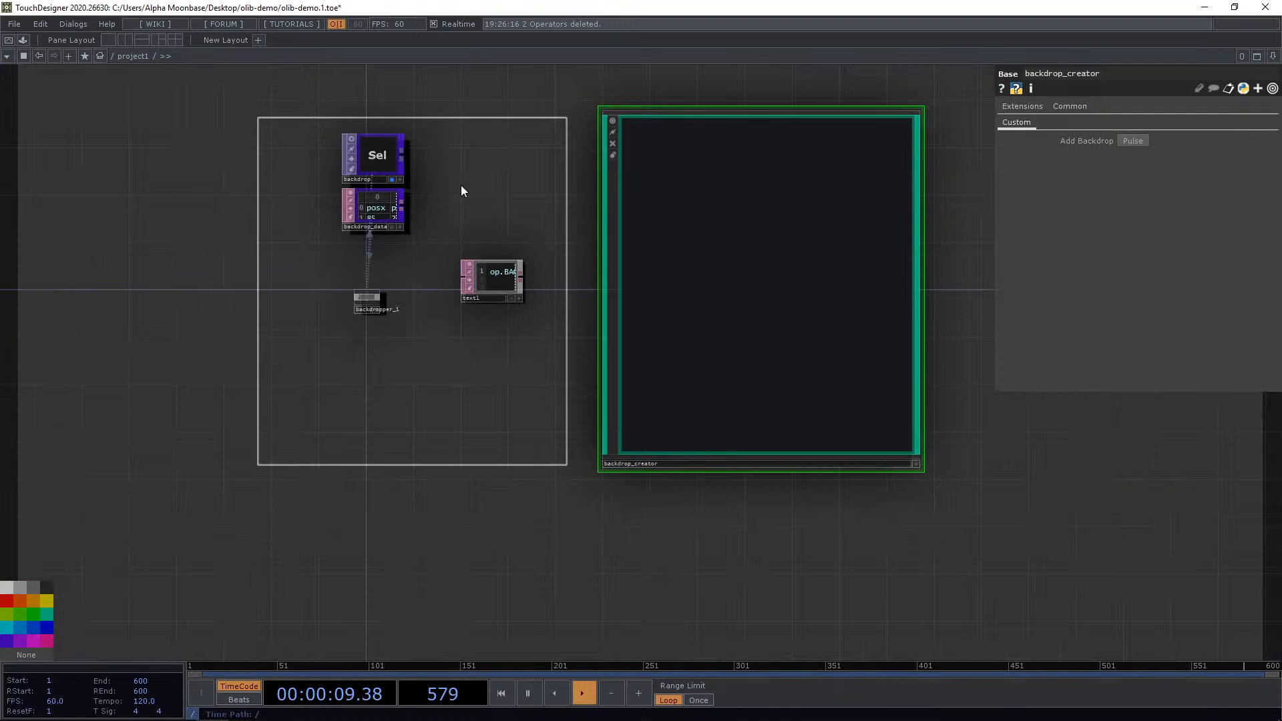
Move the backdrop_creator lower, beside the new backdrop.
drag(460, 189, 457, 212)
scroll(403, 250, up, 5)
drag(387, 390, 360, 343)
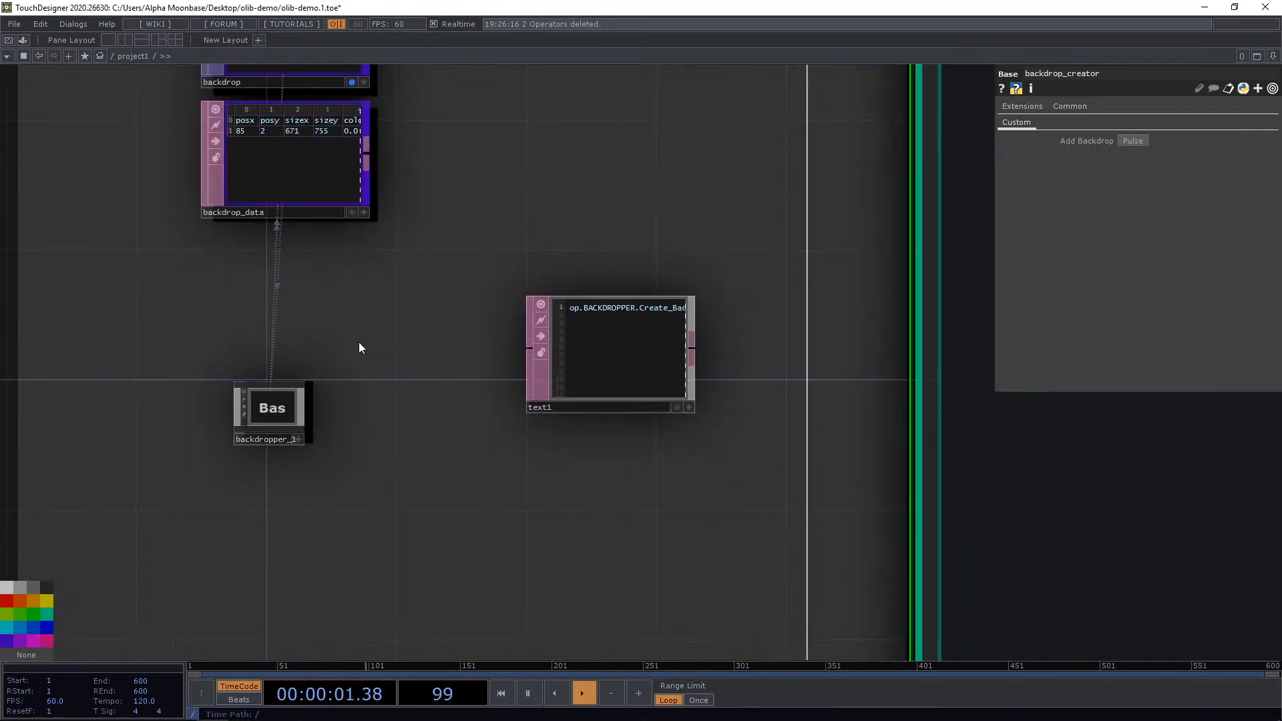
scroll(359, 341, down, 2)
scroll(390, 316, down, 5)
drag(624, 327, 676, 410)
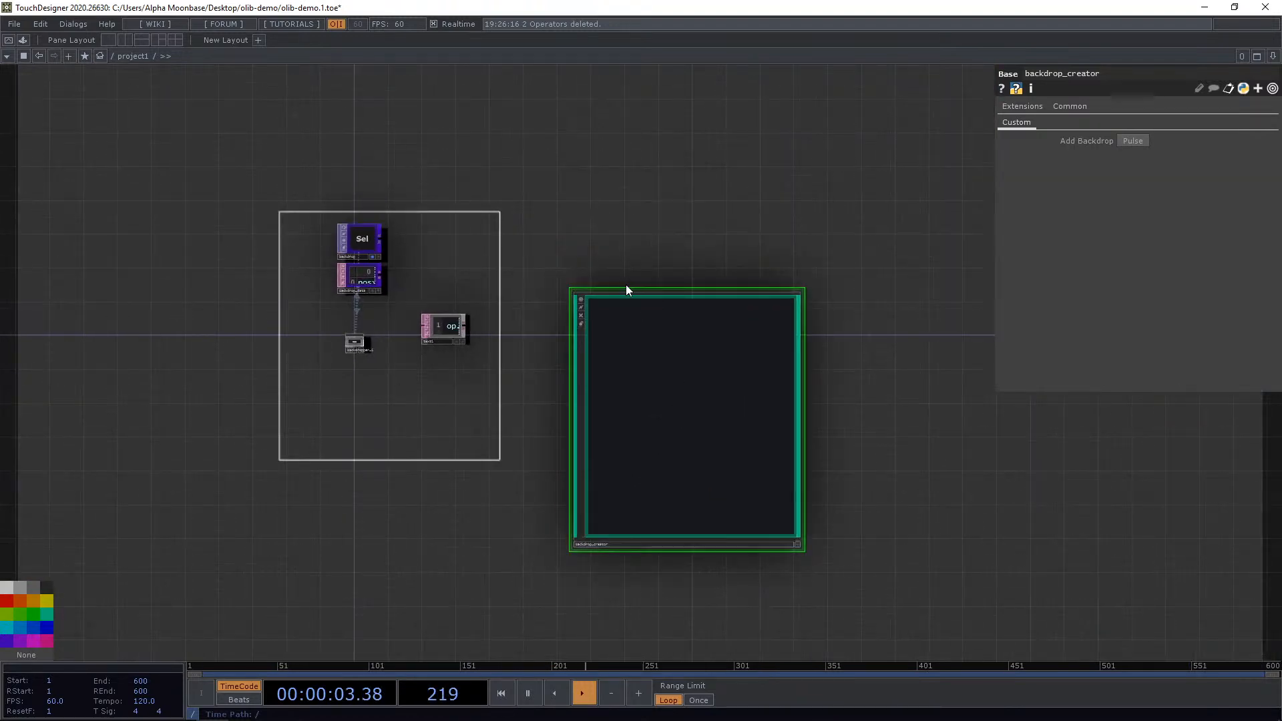
Resize the backdrop_creator into a wide, short rectangle beside the operator group.
drag(626, 286, 634, 439)
drag(670, 494, 614, 269)
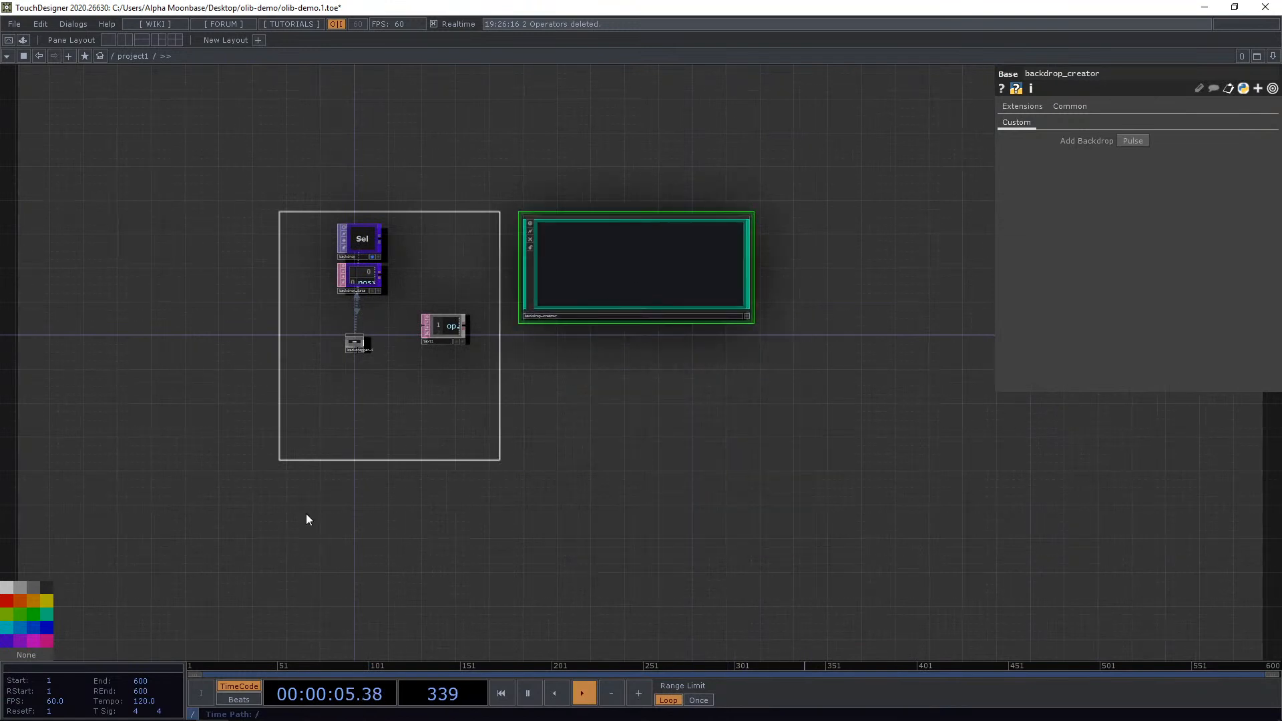
Add a new backdrop with the backdrop_creator's Add Backdrop pulse.
click(1133, 140)
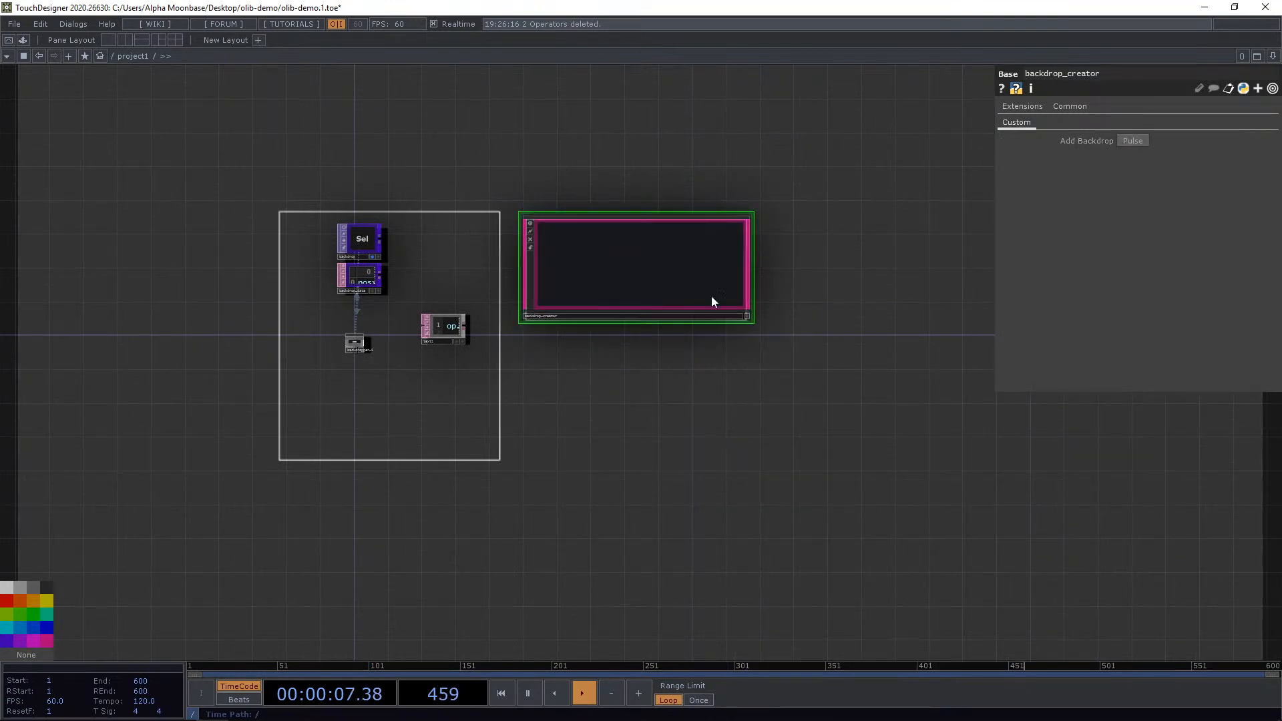
click(646, 428)
scroll(367, 349, up, 8)
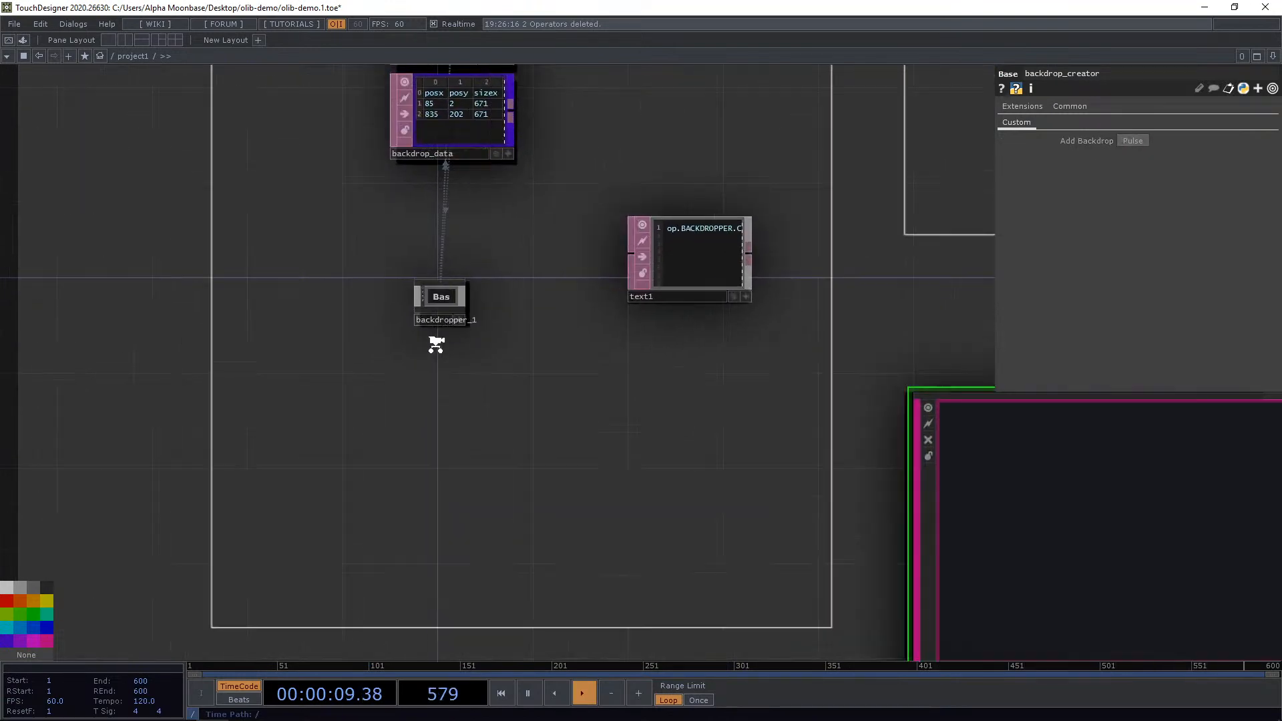
Move the backdrop_creator to the left of the operator group.
click(450, 256)
drag(540, 383, 435, 400)
scroll(435, 399, down, 8)
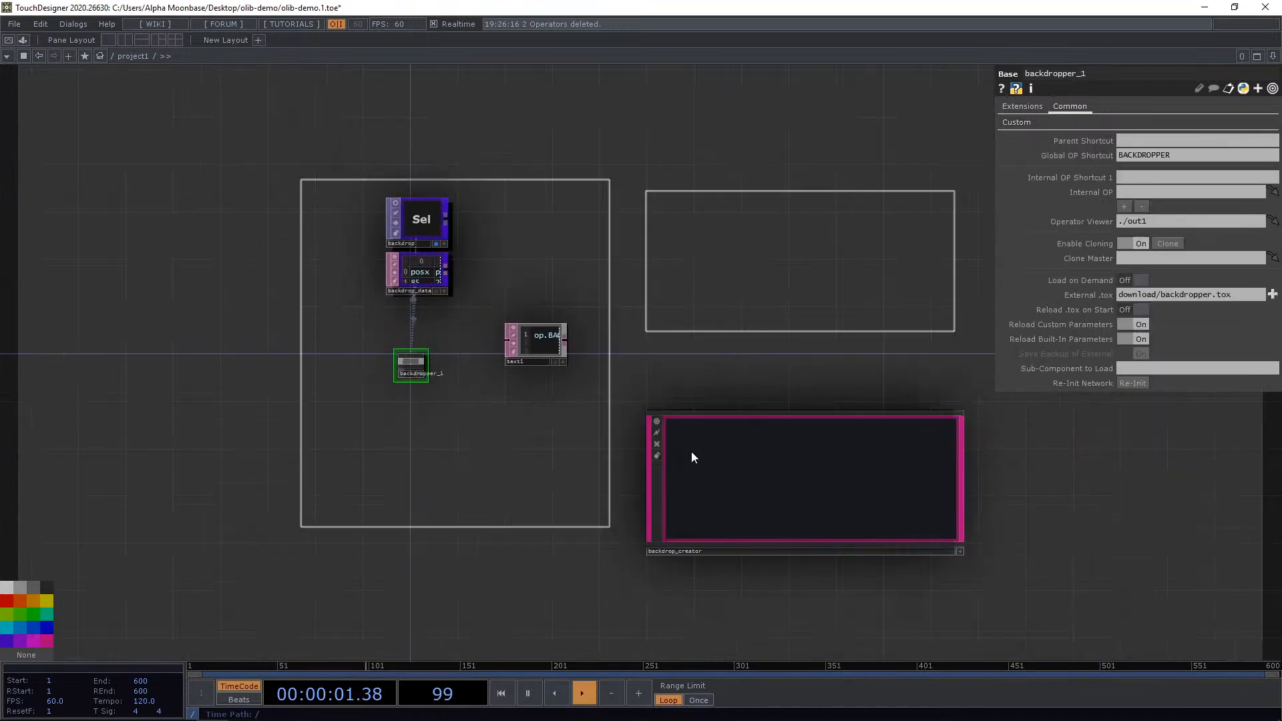
drag(802, 493, 195, 289)
Inspect the network inside backdropper_1, then return to project1.
drag(378, 168, 571, 205)
drag(451, 280, 243, 260)
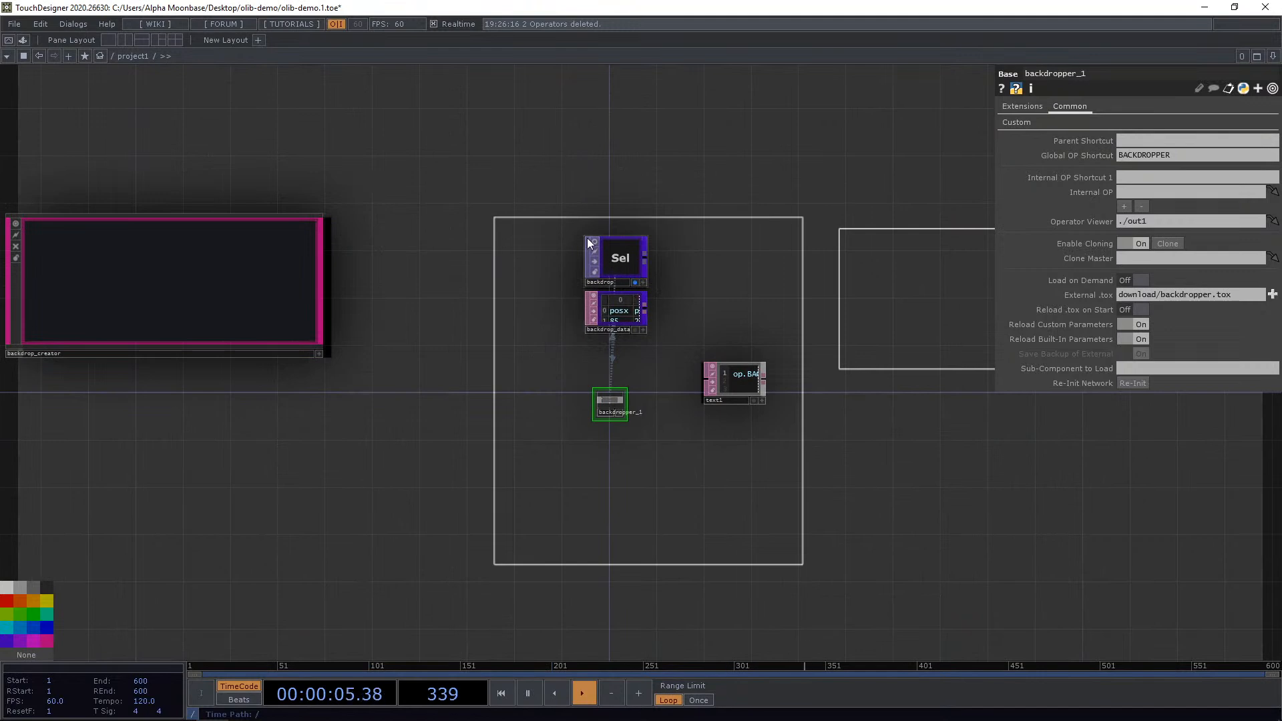
scroll(655, 267, up, 6)
scroll(550, 287, down, 2)
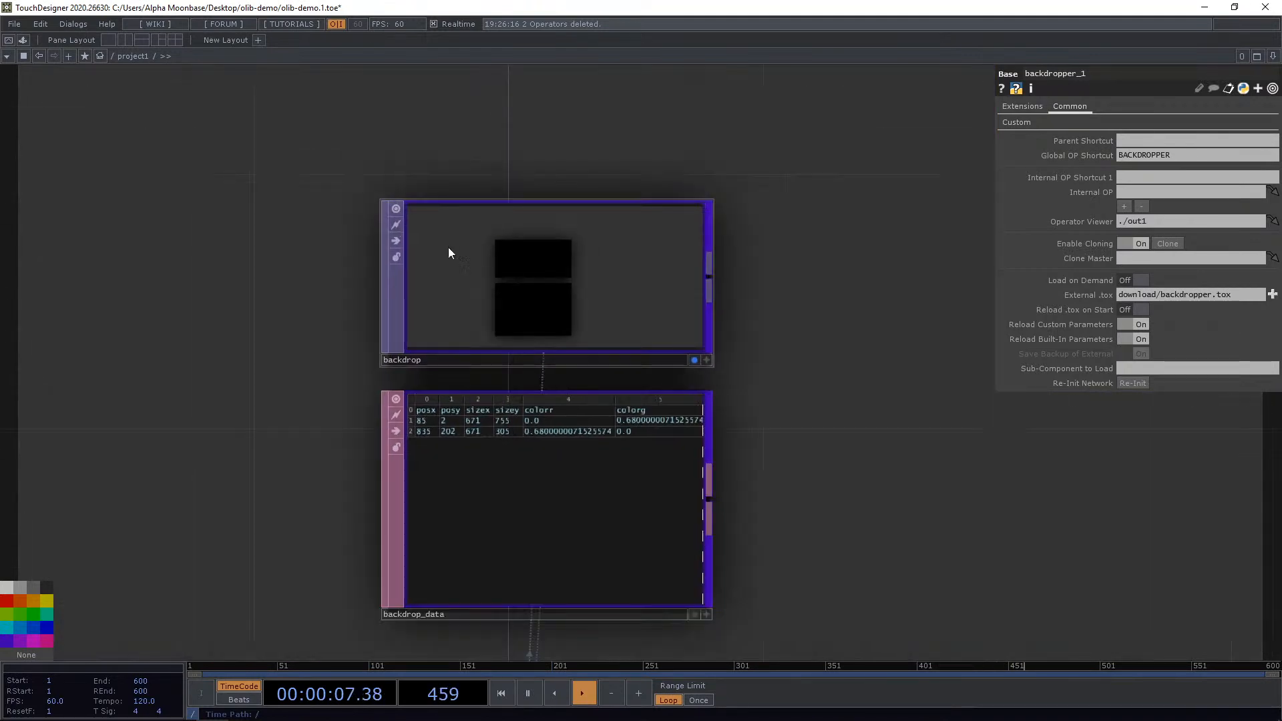
scroll(661, 250, down, 6)
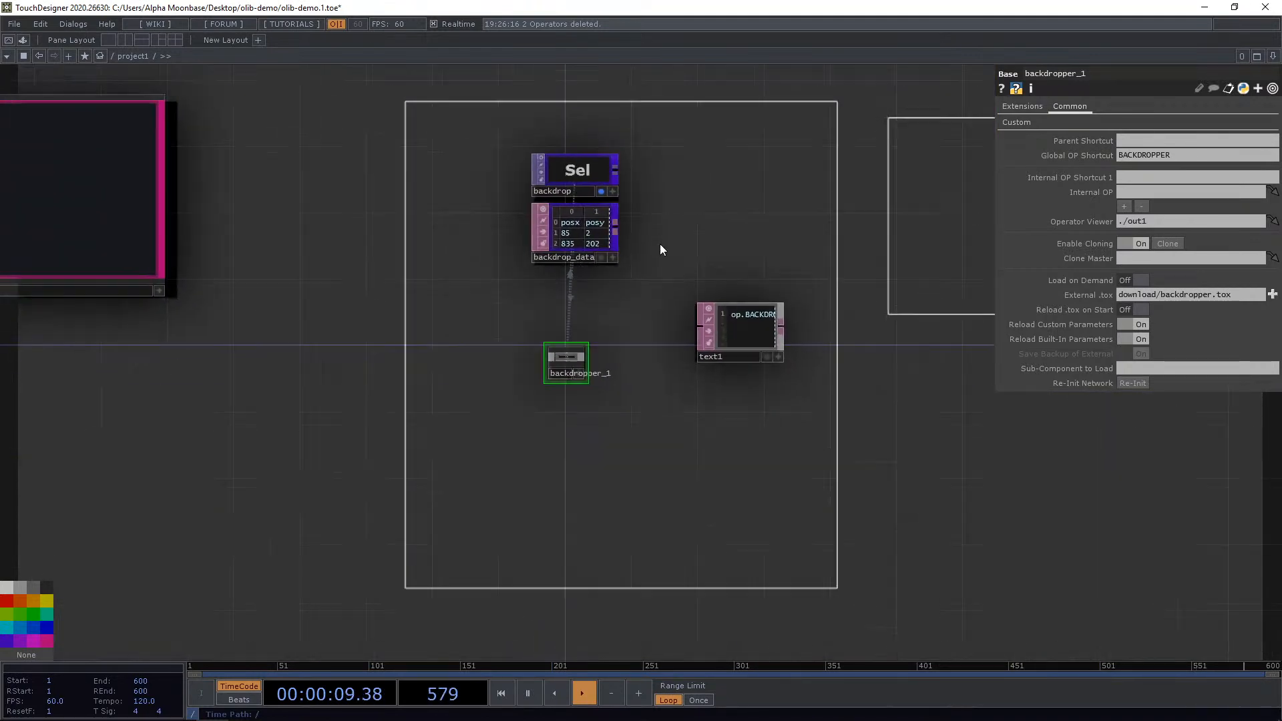
scroll(613, 361, up, 5)
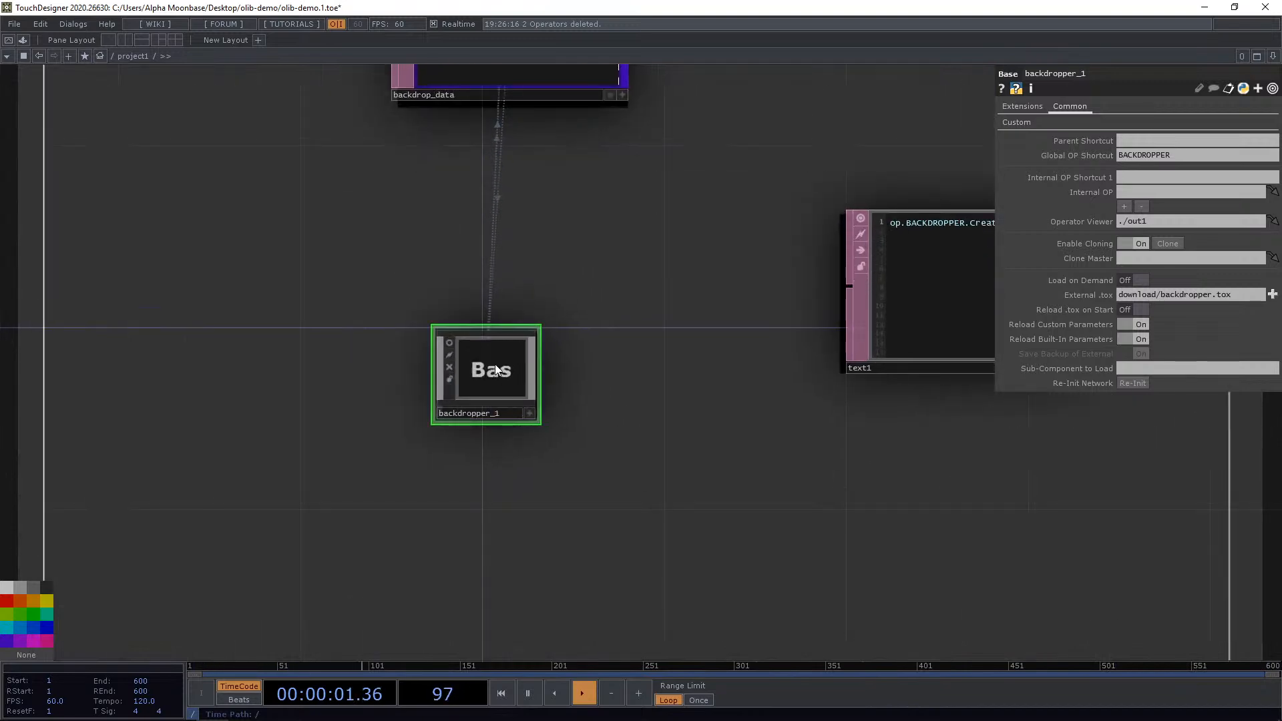
scroll(495, 363, up, 3)
scroll(608, 435, down, 4)
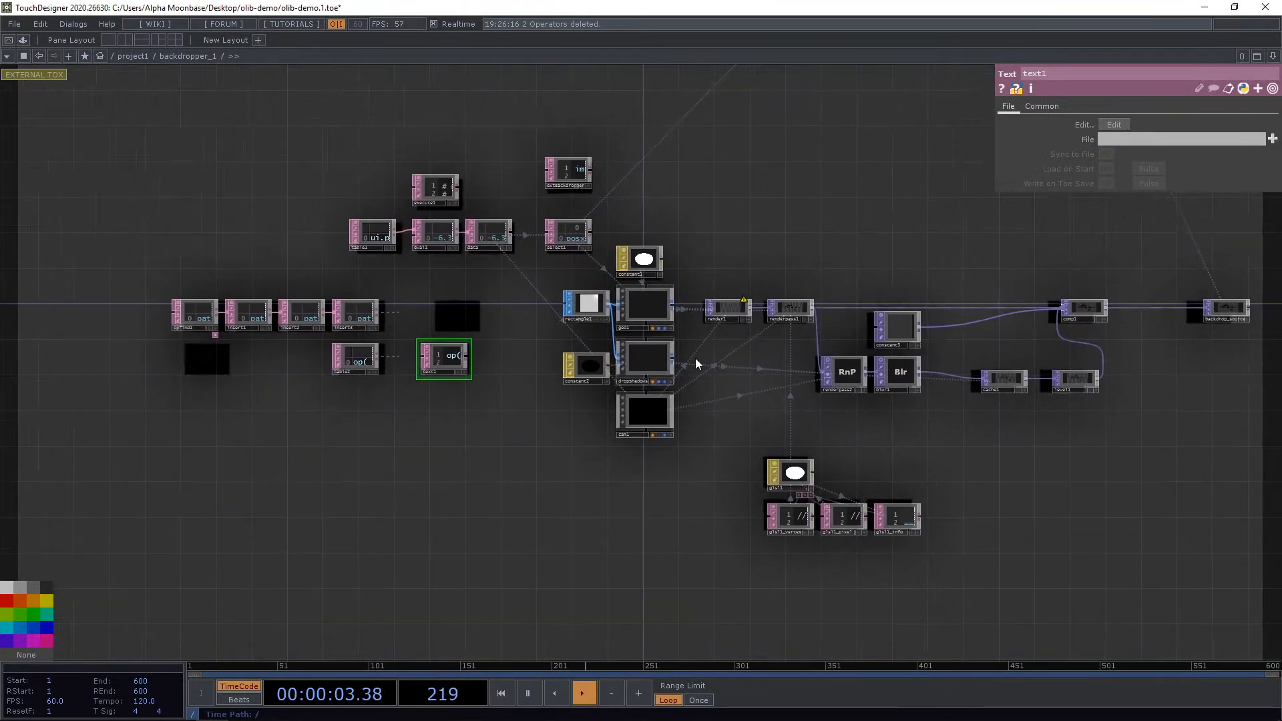
scroll(739, 301, up, 7)
drag(728, 243, 641, 229)
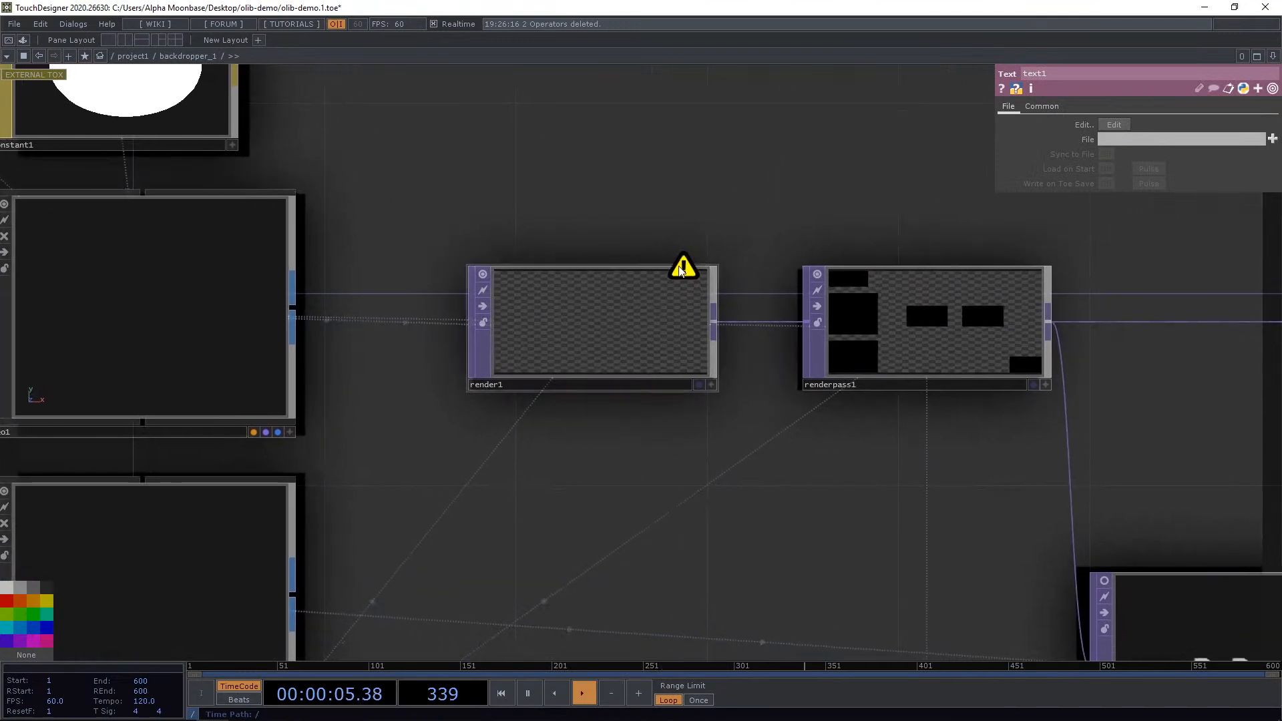
scroll(726, 233, down, 5)
scroll(720, 236, up, 4)
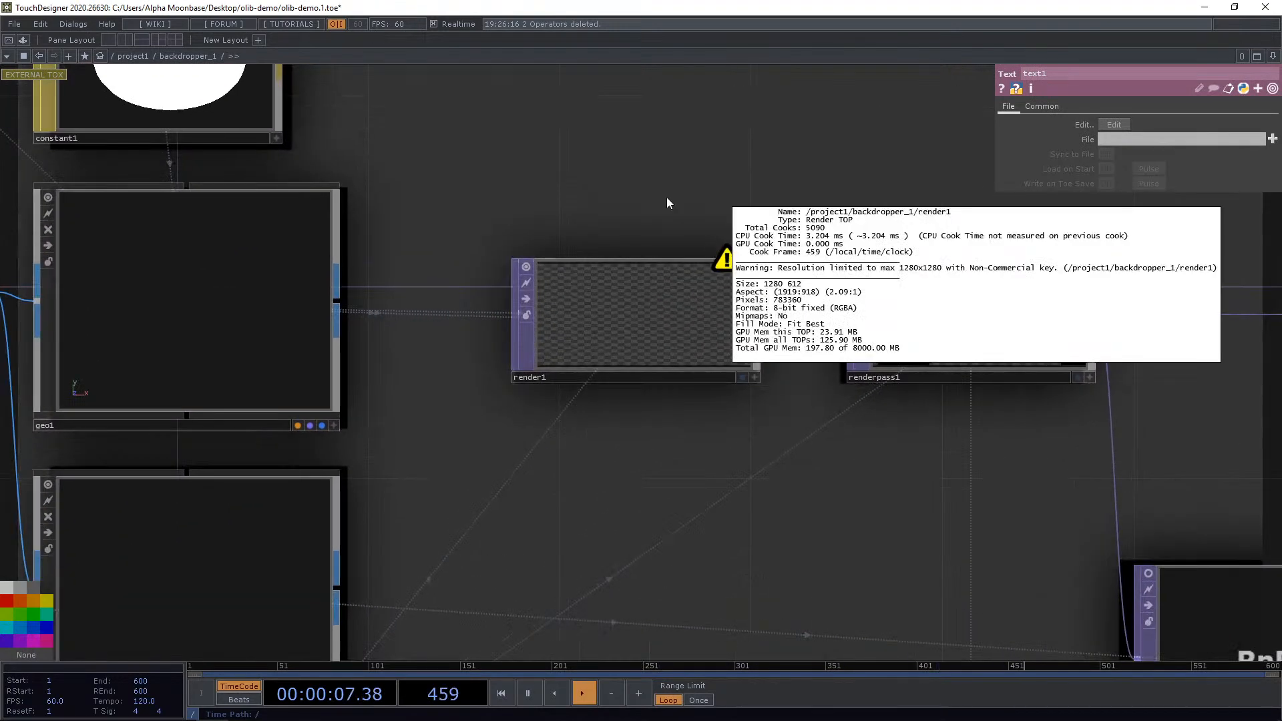
click(134, 58)
scroll(643, 338, down, 4)
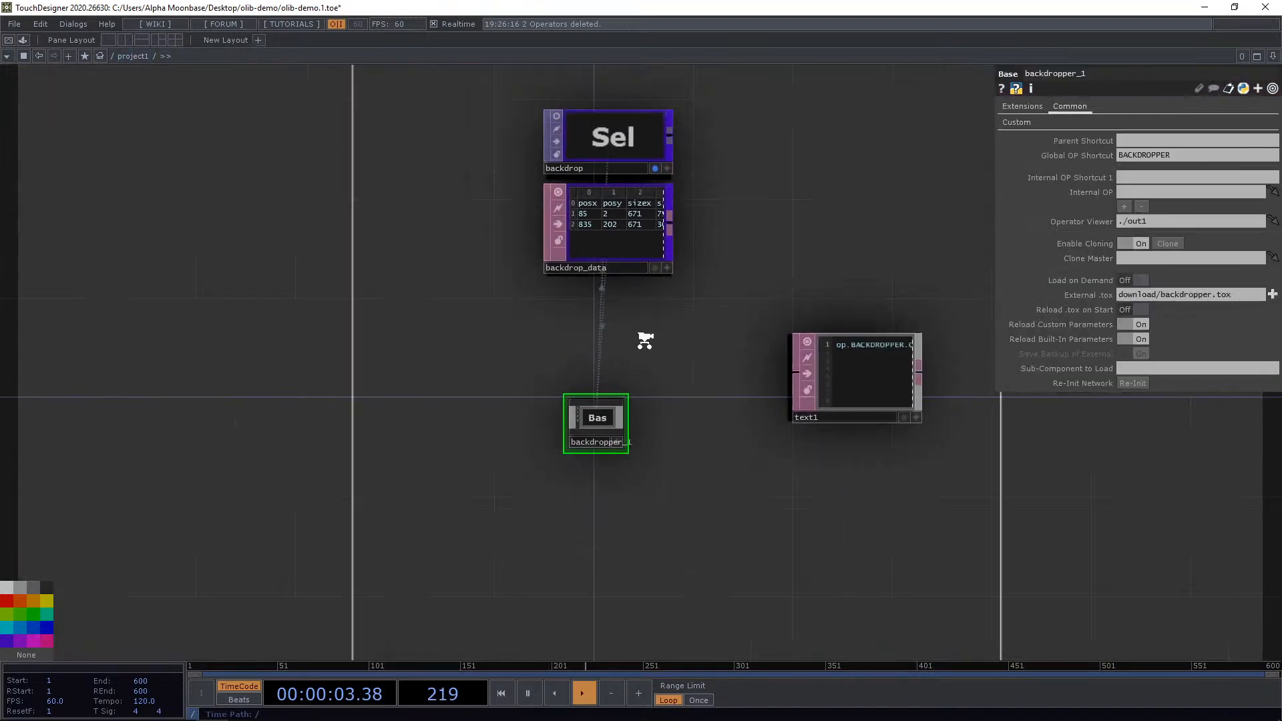
Move the backdrop_creator above the operator group.
drag(279, 256, 442, 264)
drag(438, 455, 340, 521)
scroll(390, 399, up, 3)
scroll(582, 418, up, 2)
drag(754, 354, 343, 446)
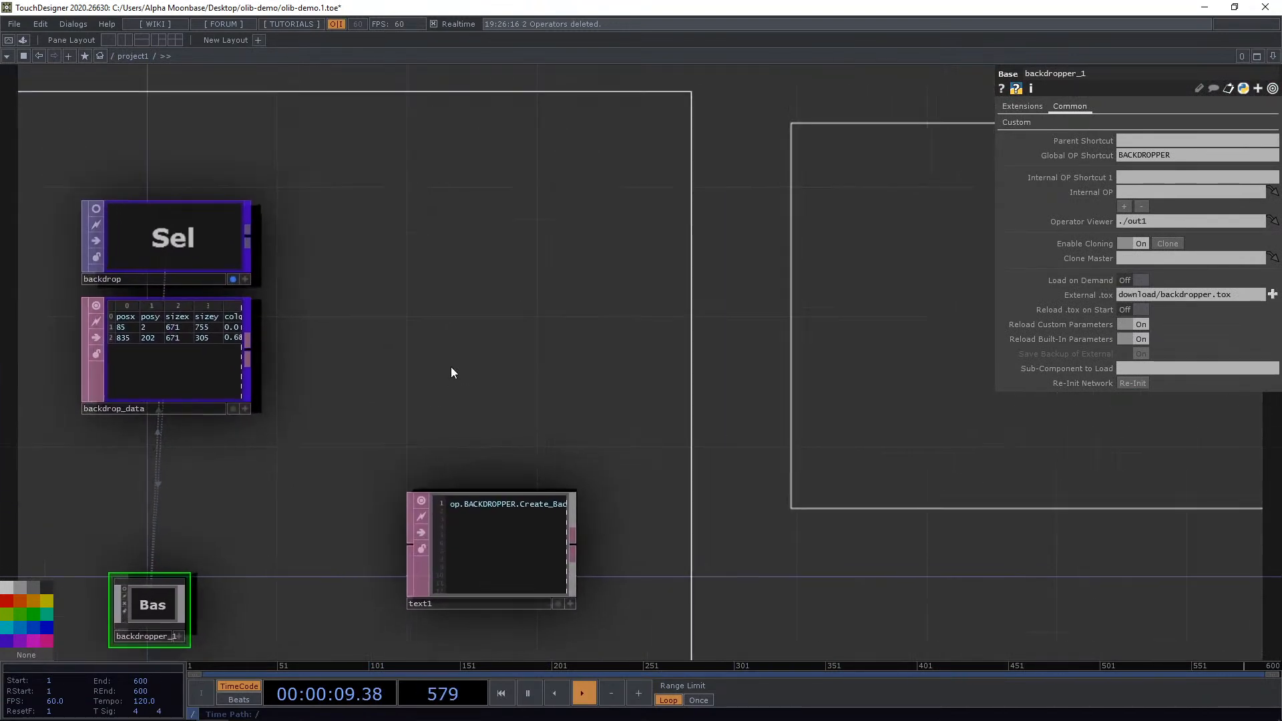
scroll(482, 368, down, 3)
drag(489, 359, 586, 327)
drag(230, 318, 532, 143)
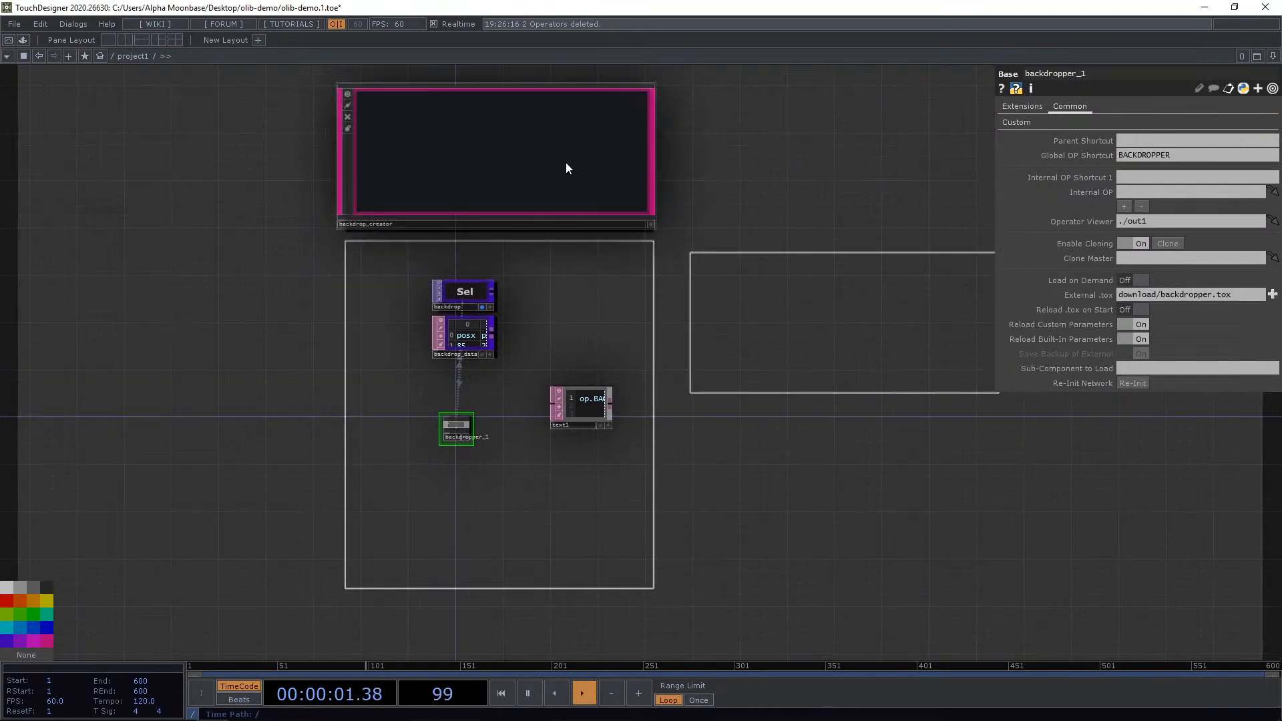
Move the backdrop_creator down to the lower left, overlapping the operator group.
drag(308, 379, 323, 499)
scroll(337, 249, up, 5)
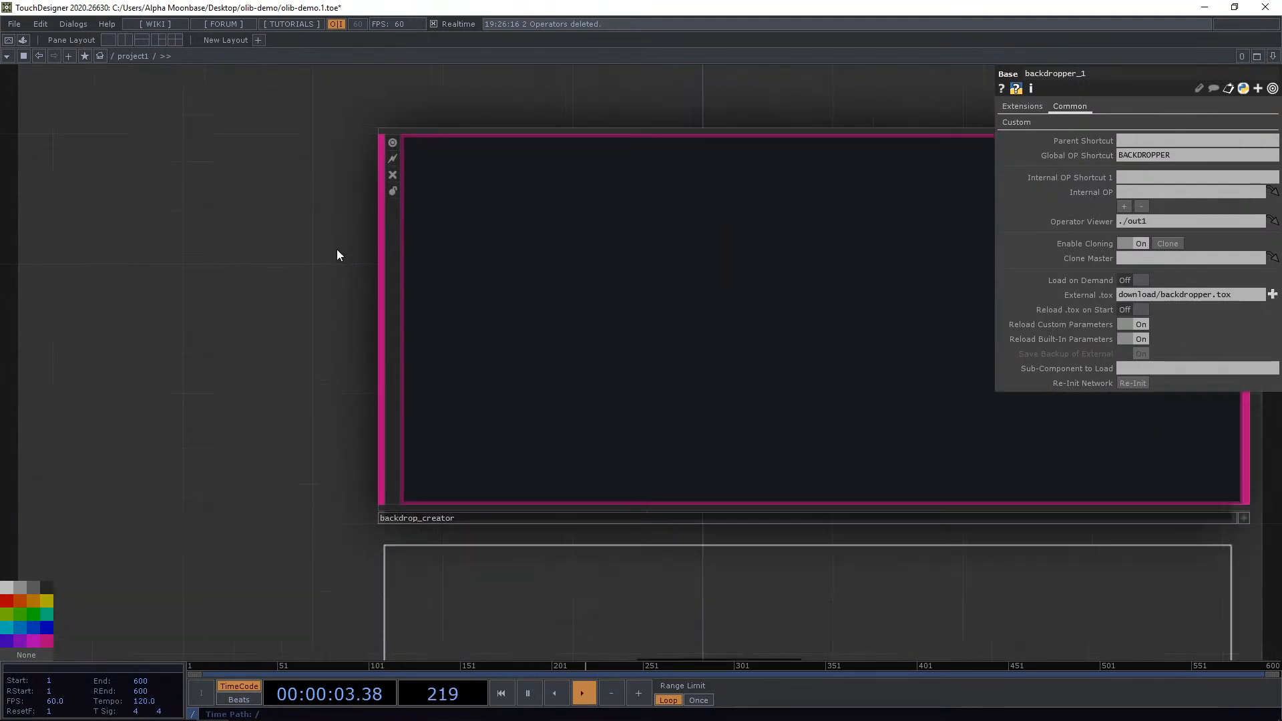
scroll(337, 248, down, 8)
scroll(192, 168, up, 5)
scroll(191, 167, up, 2)
drag(192, 168, 353, 119)
scroll(353, 120, down, 7)
scroll(449, 351, up, 1)
drag(456, 350, 290, 315)
scroll(290, 315, up, 4)
drag(698, 260, 592, 309)
scroll(618, 261, down, 5)
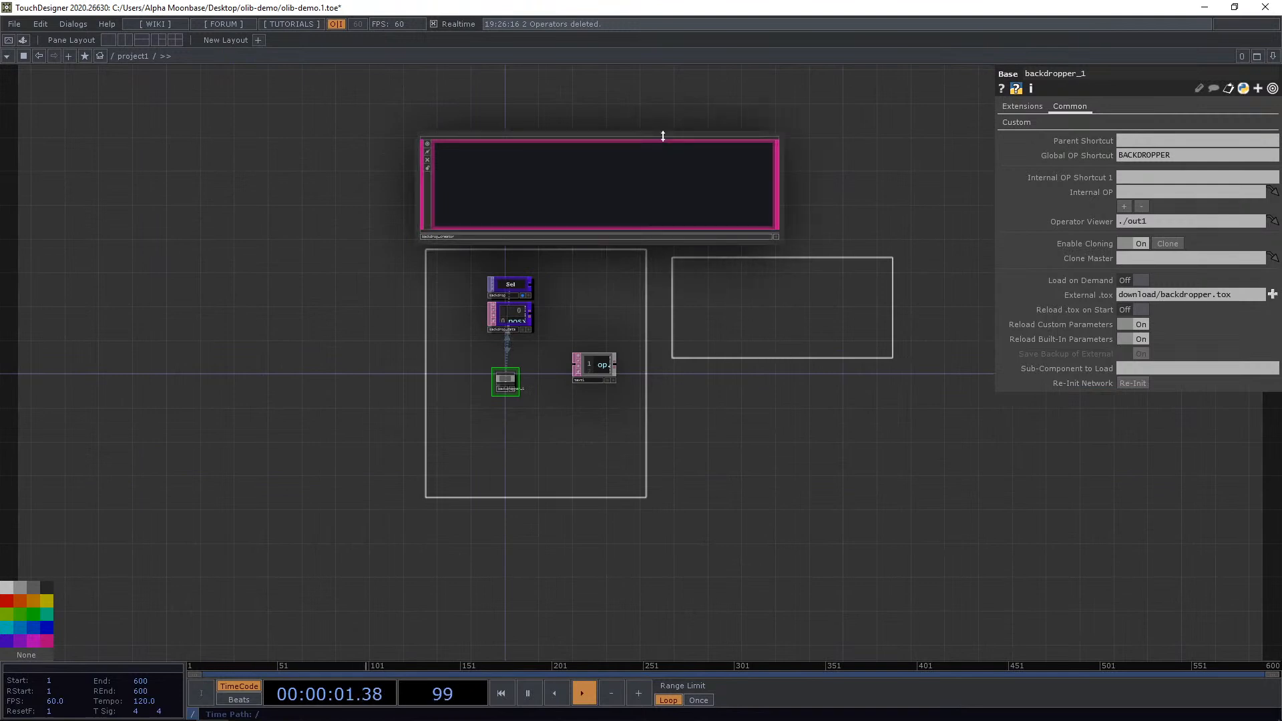
drag(661, 137, 337, 422)
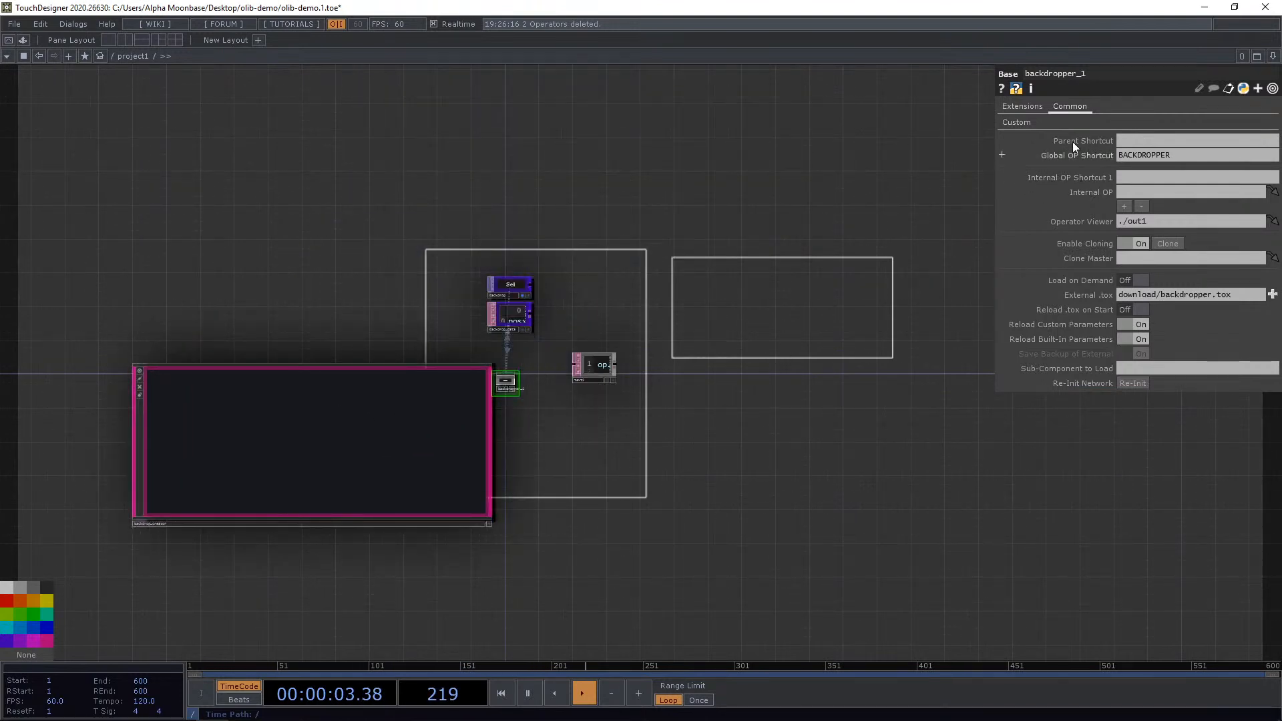
Add a backdrop at the creator's position and move the backdrop_creator to the lower right.
click(1021, 122)
click(344, 423)
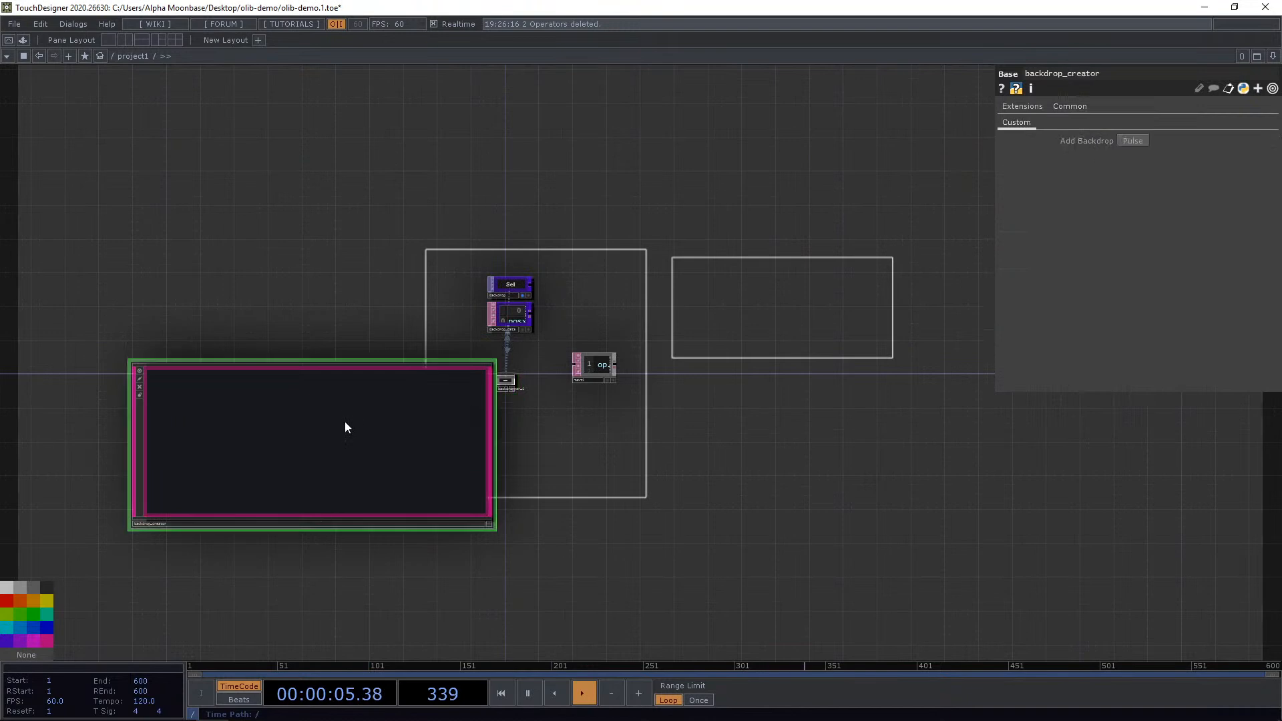
click(1131, 141)
drag(853, 530, 859, 522)
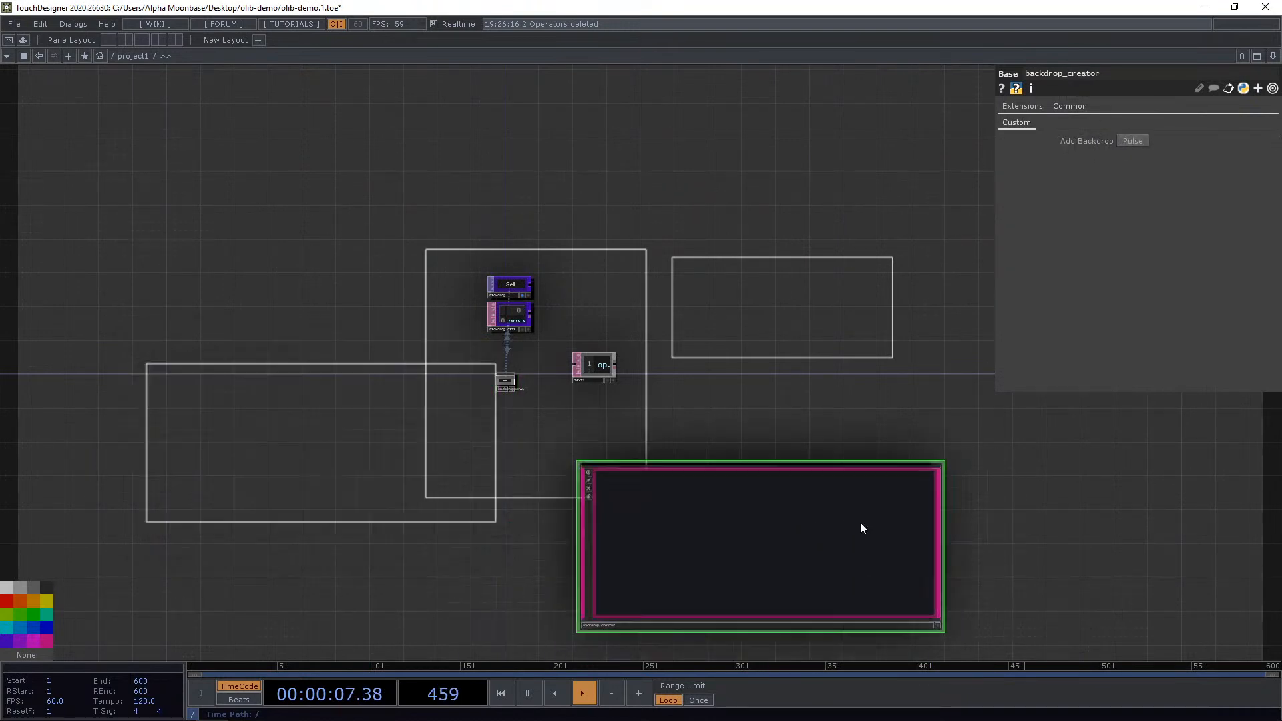
Add another backdrop and move the backdrop_creator to the upper right.
click(1132, 141)
drag(703, 532, 774, 198)
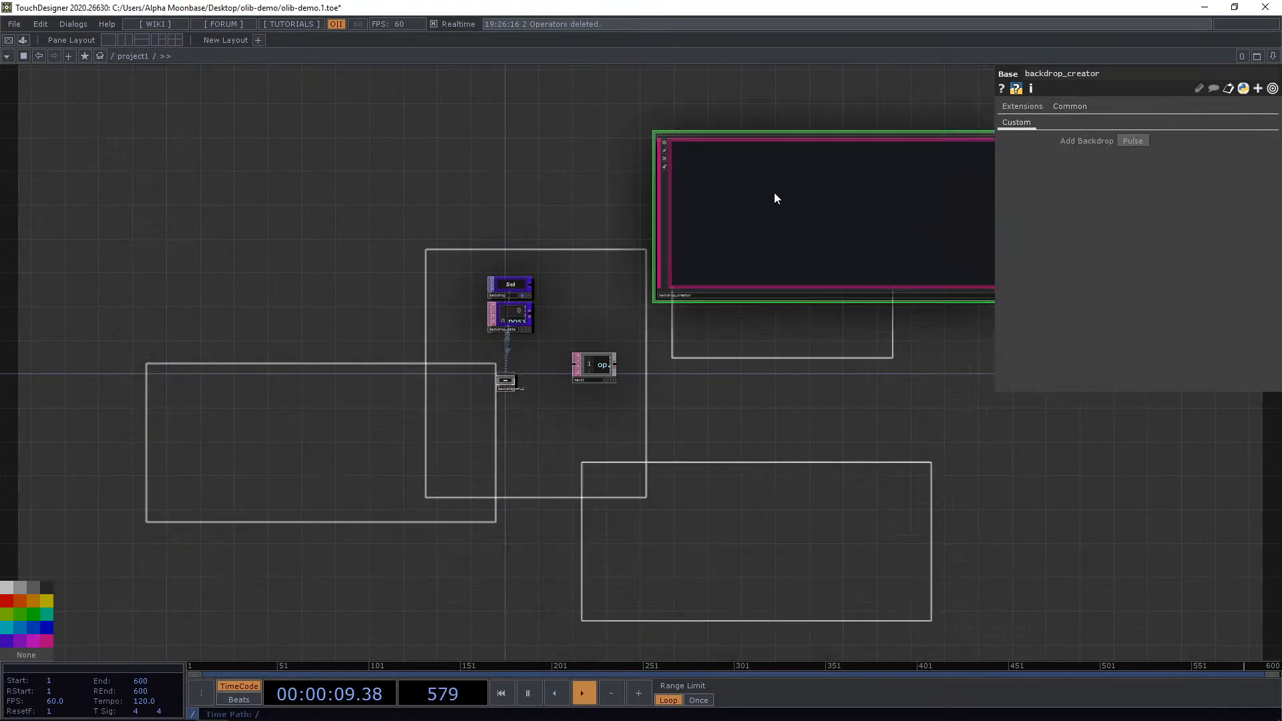
scroll(601, 278, up, 5)
scroll(515, 363, down, 3)
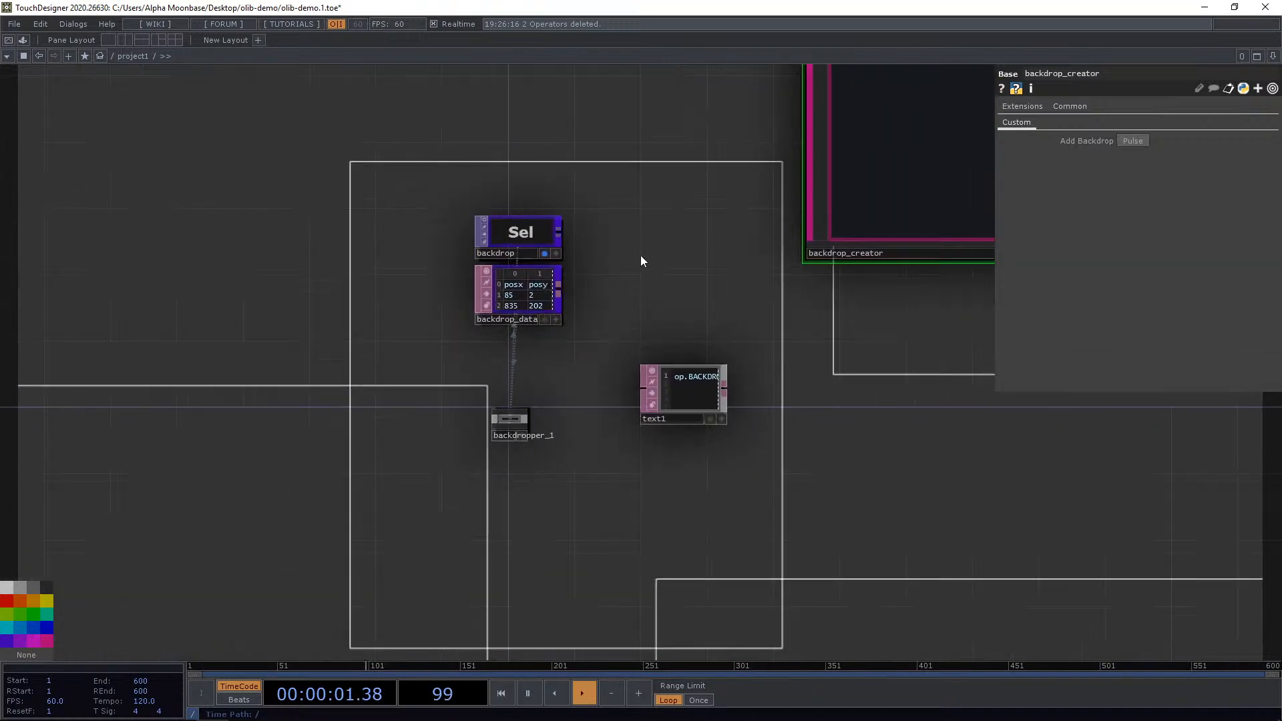
scroll(593, 317, up, 1)
scroll(593, 317, up, 2)
Enlarge and examine the backdrop_data table's rows for the created backdrops.
click(509, 198)
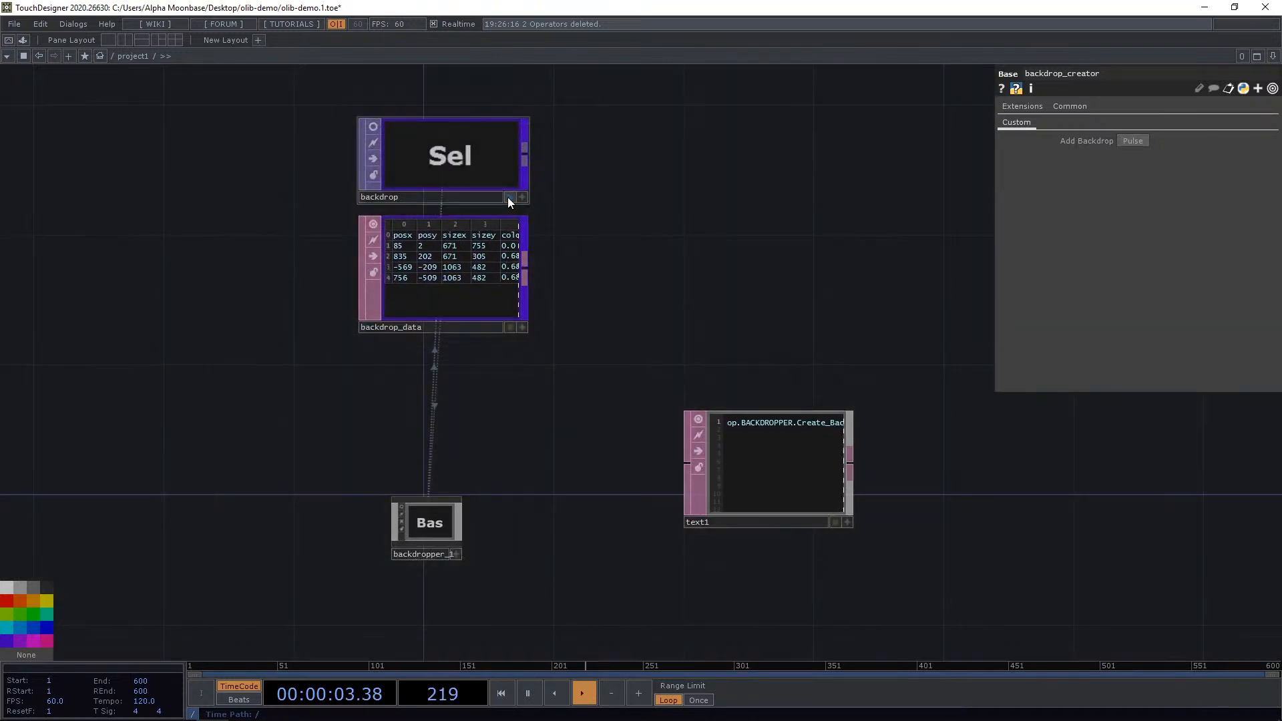
scroll(768, 265, down, 3)
drag(768, 266, 723, 286)
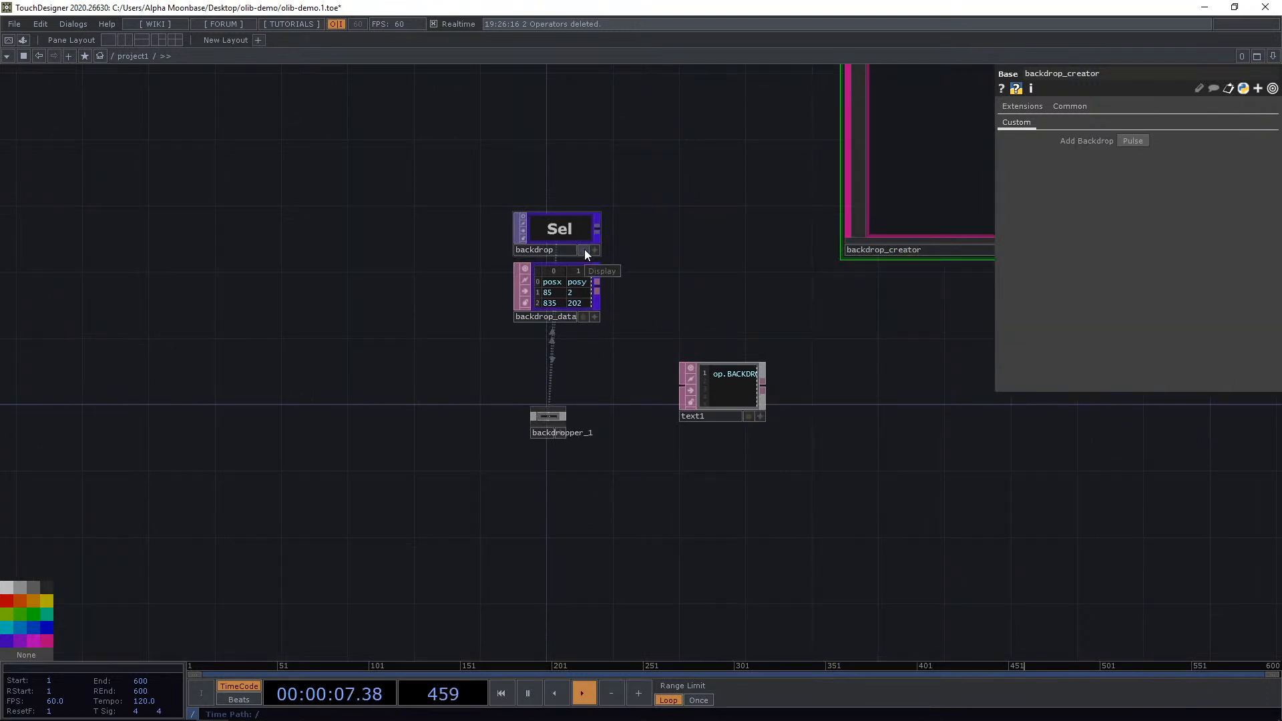
click(586, 251)
scroll(588, 251, up, 2)
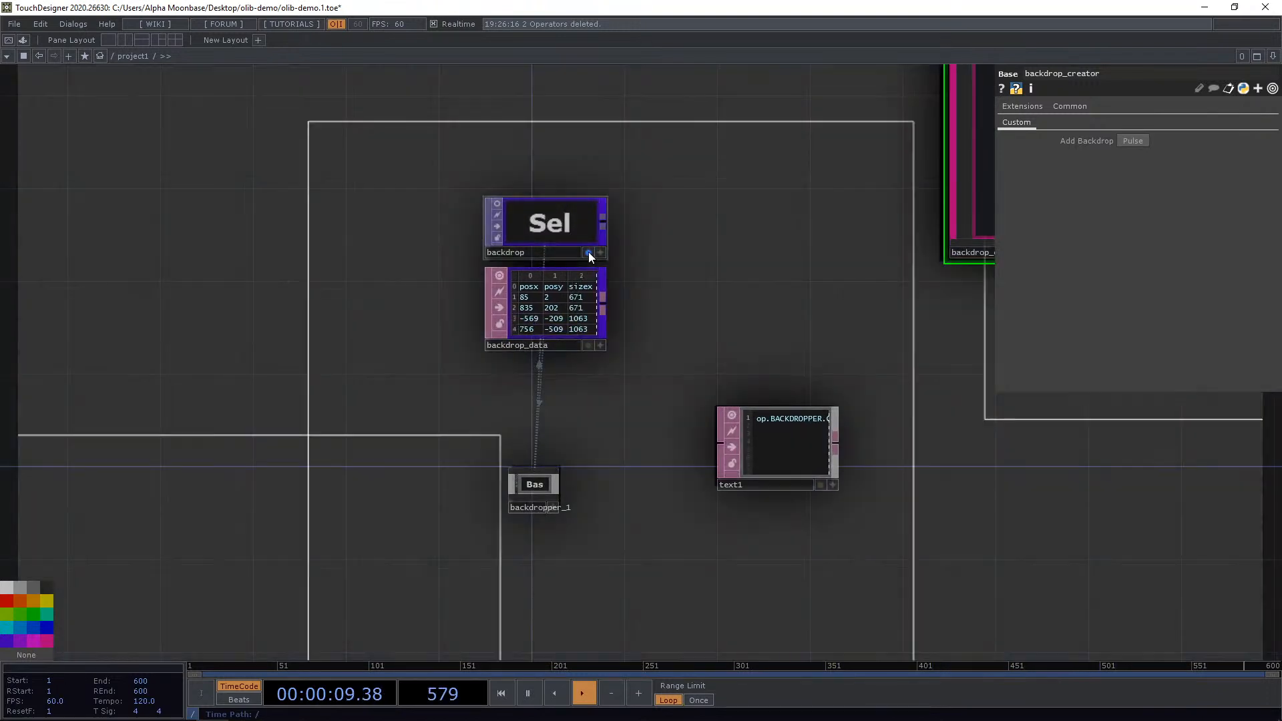
scroll(664, 386, up, 8)
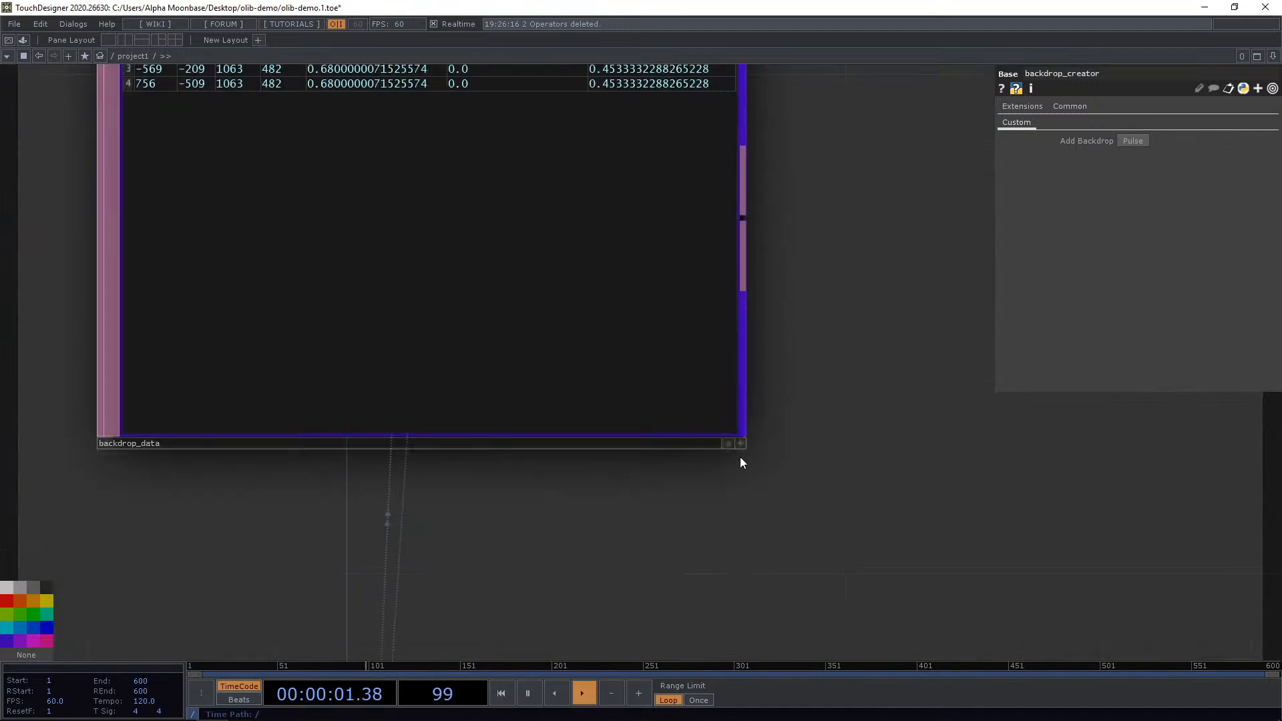
click(742, 446)
drag(825, 420, 789, 579)
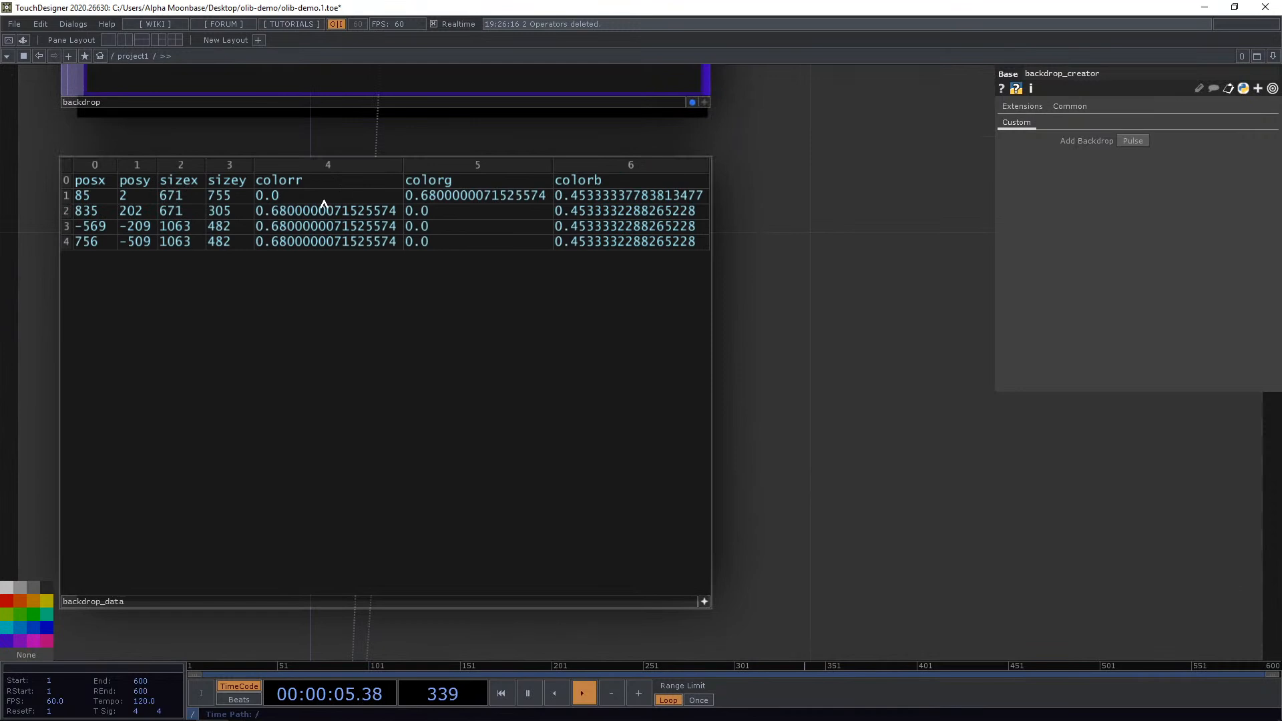
scroll(375, 243, down, 4)
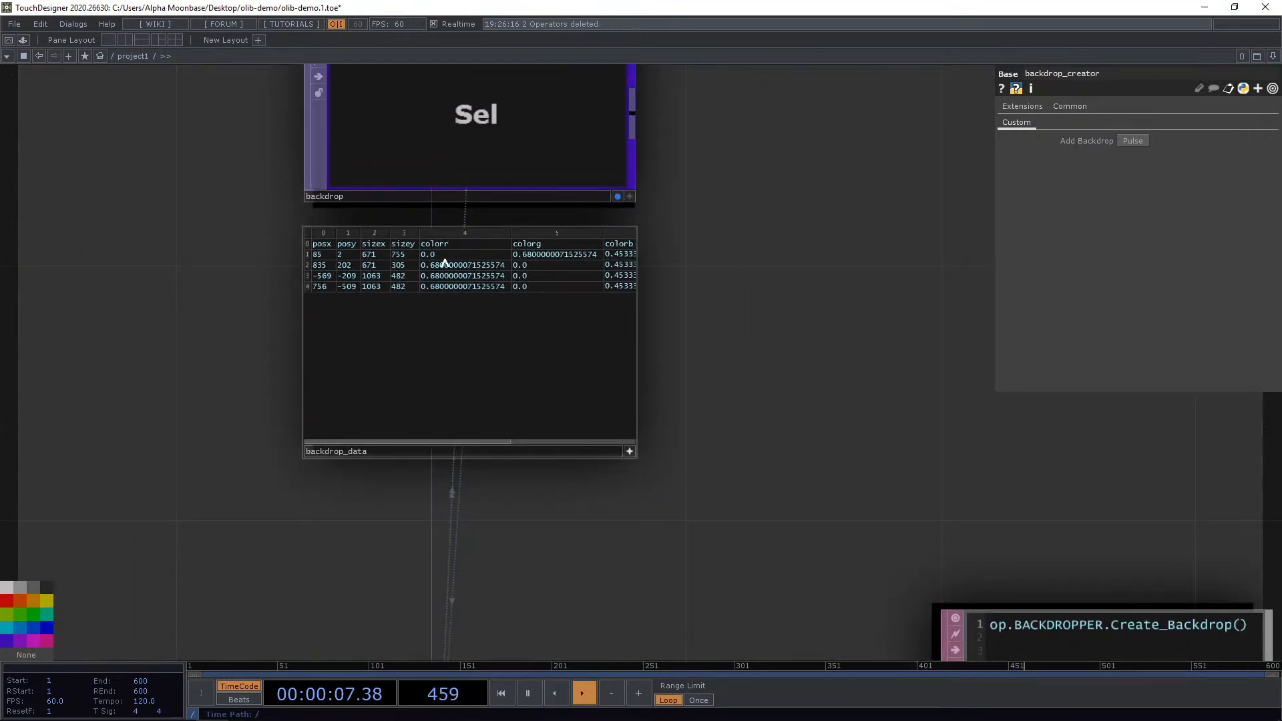
scroll(444, 262, up, 3)
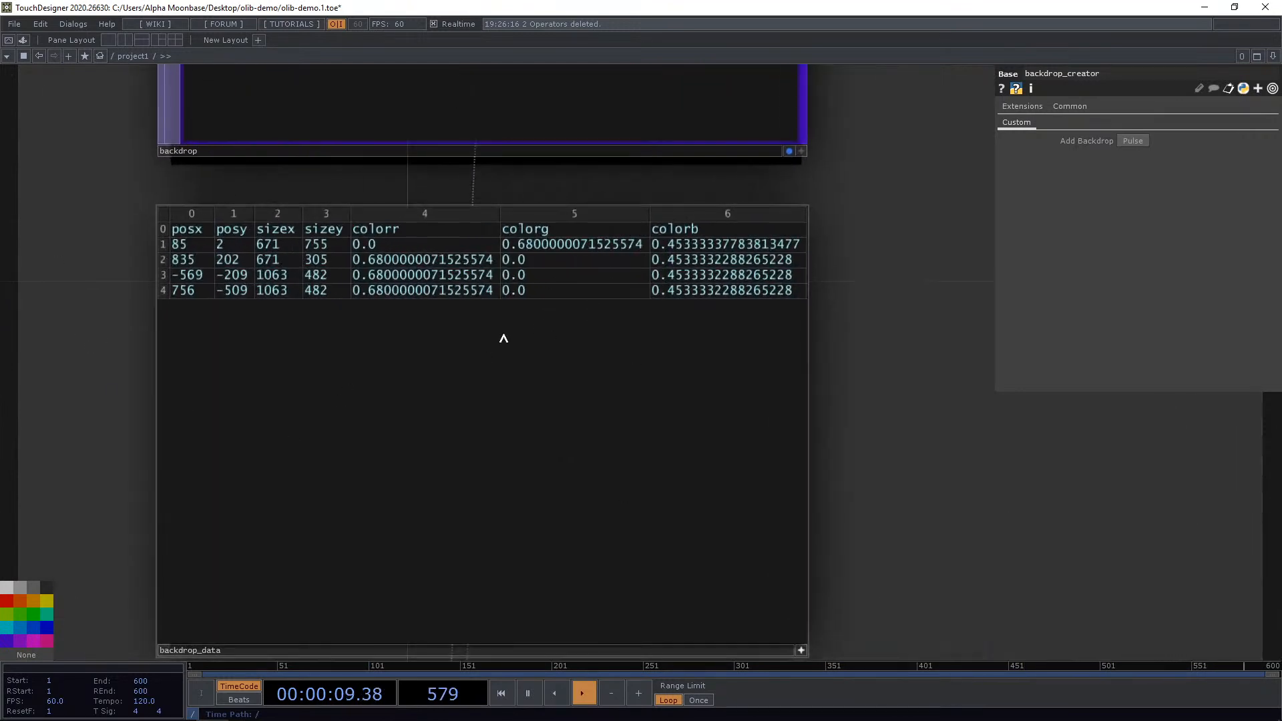
scroll(614, 355, down, 8)
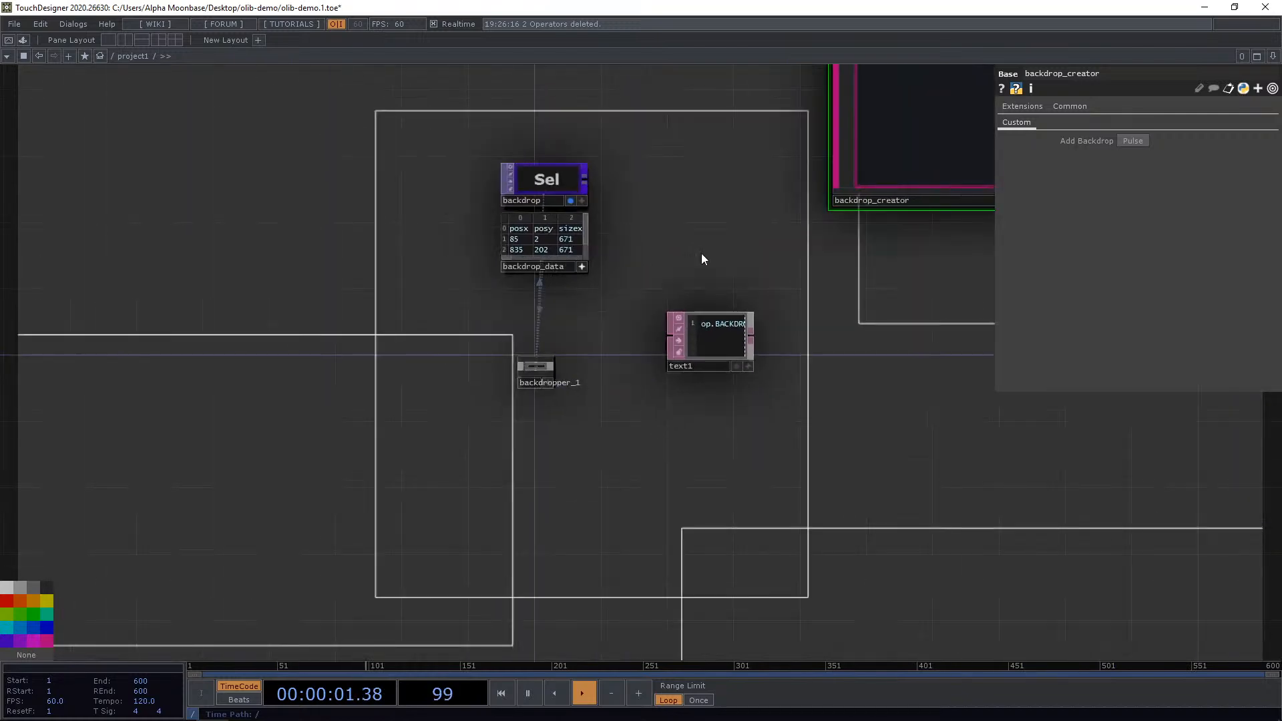
Select all operators and backdrops in project1 and delete them.
drag(386, 159, 270, 73)
scroll(424, 148, down, 5)
drag(611, 268, 679, 437)
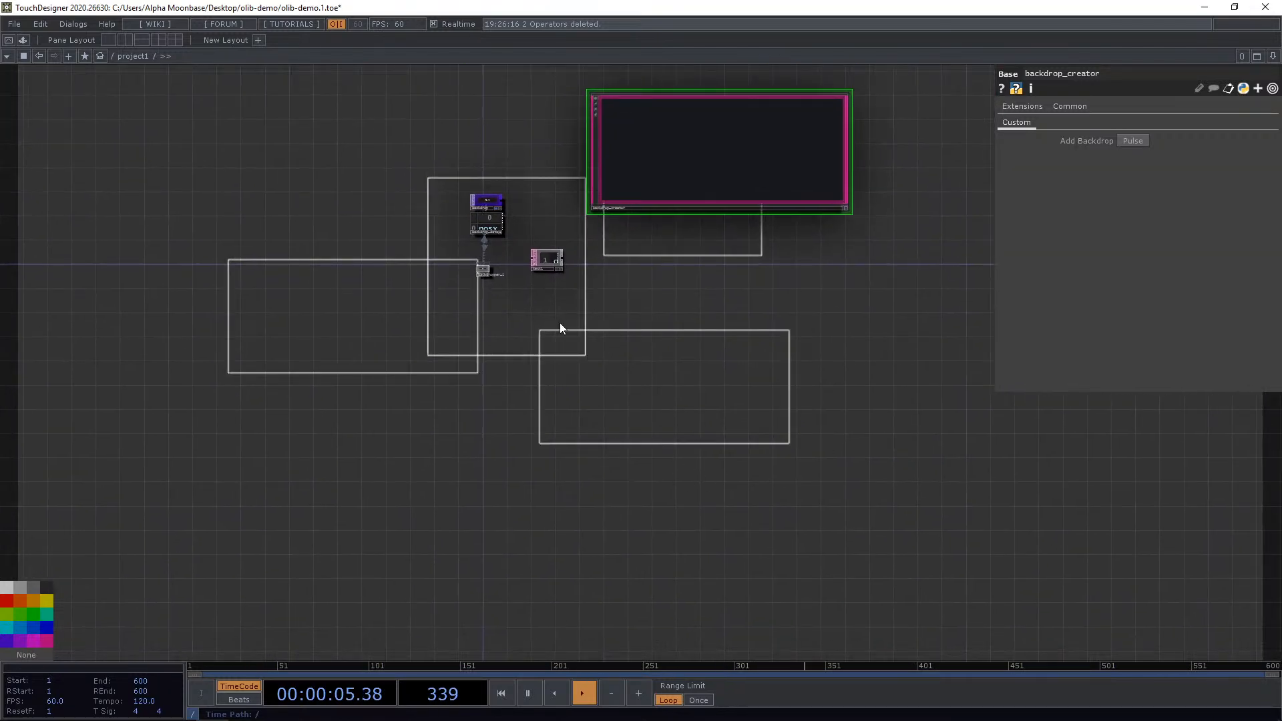
drag(313, 182, 383, 317)
scroll(630, 406, up, 5)
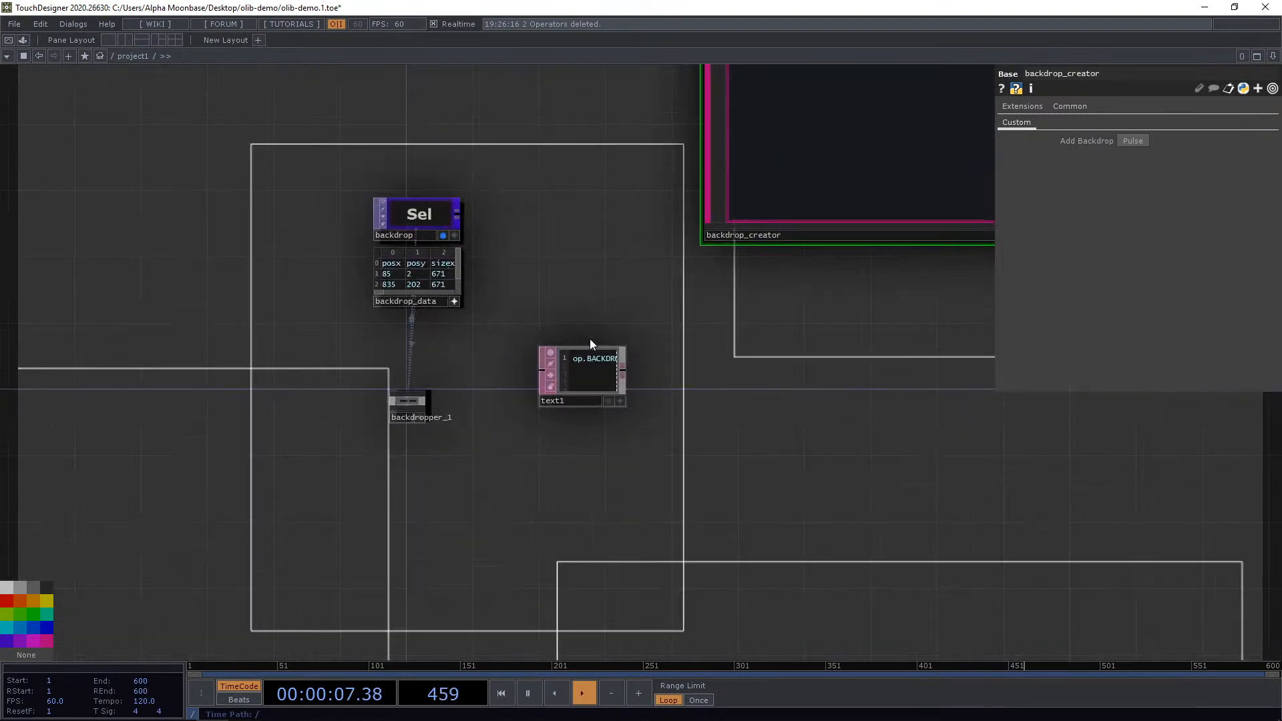
scroll(289, 105, down, 3)
drag(303, 103, 341, 182)
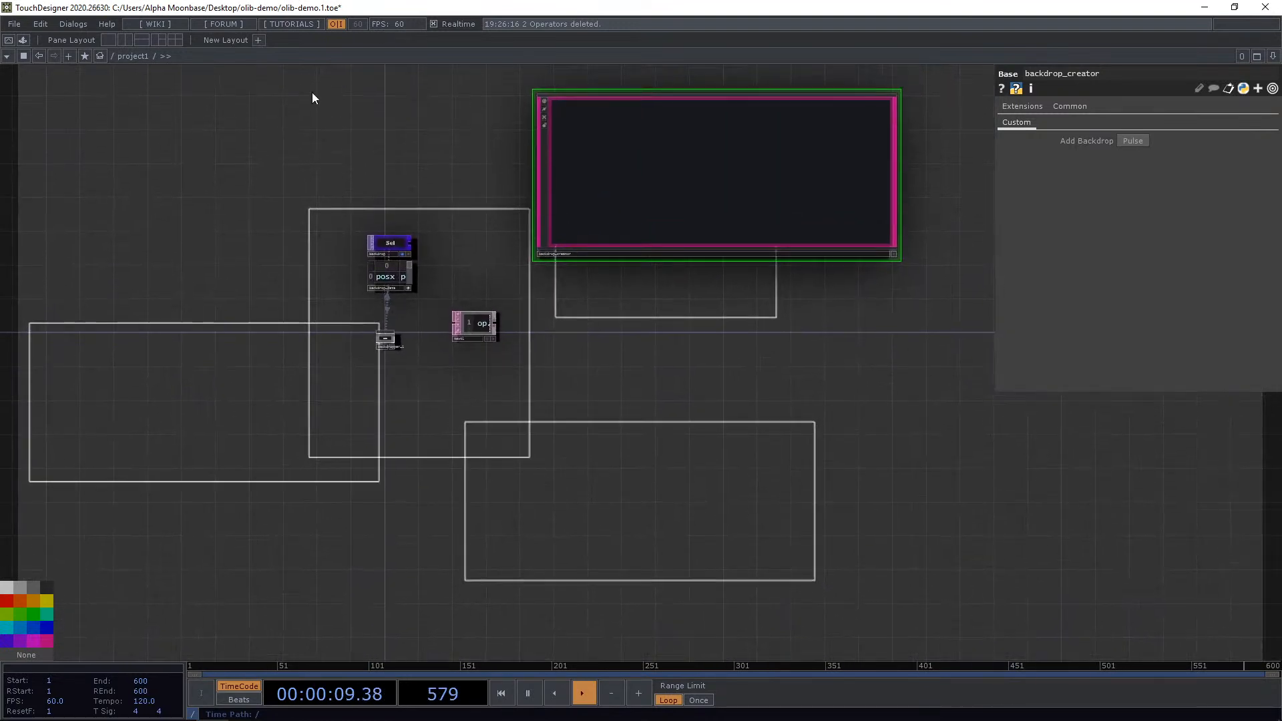
right_drag(311, 93, 663, 440)
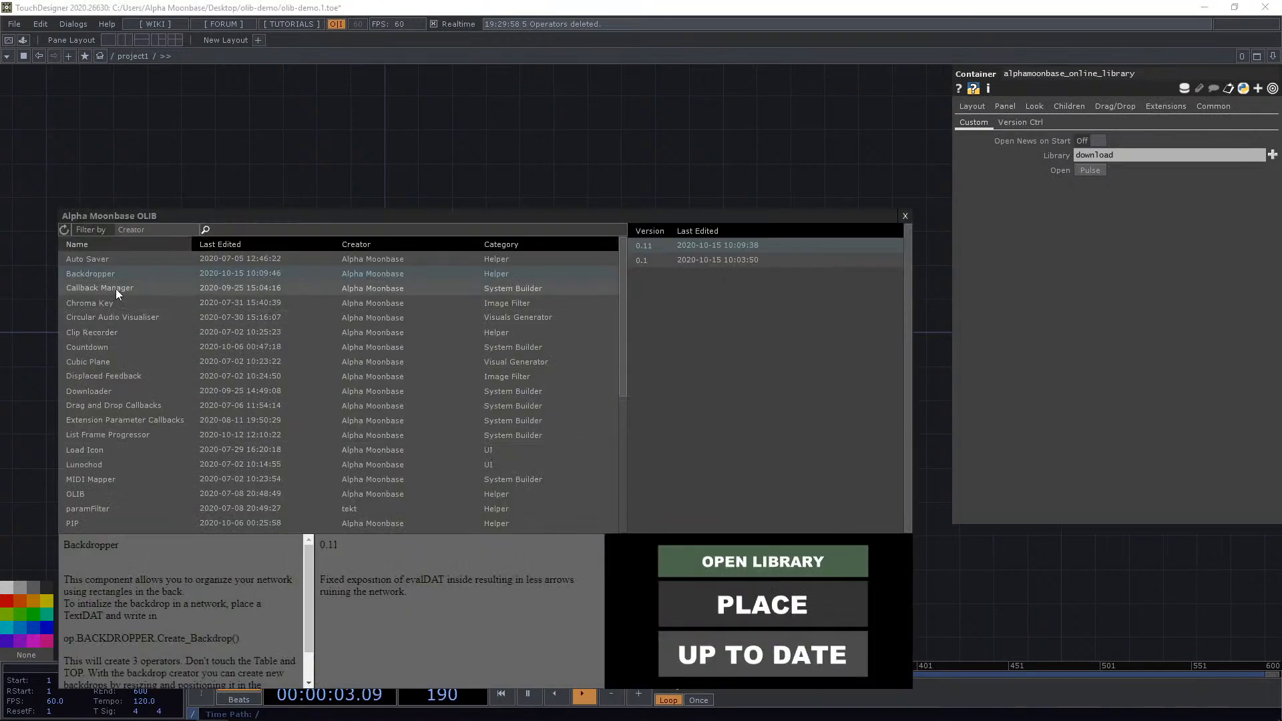
Open the Alpha Moonbase OLIB library window and reposition it.
click(115, 288)
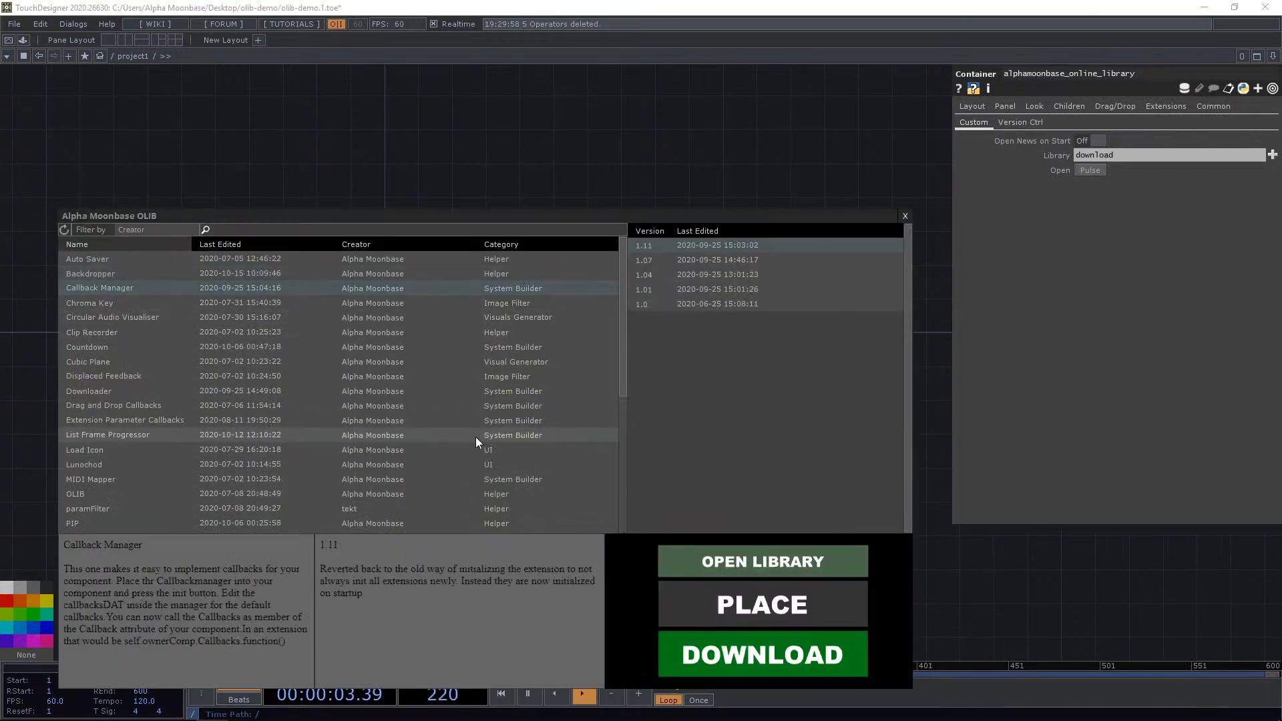
drag(630, 217, 611, 191)
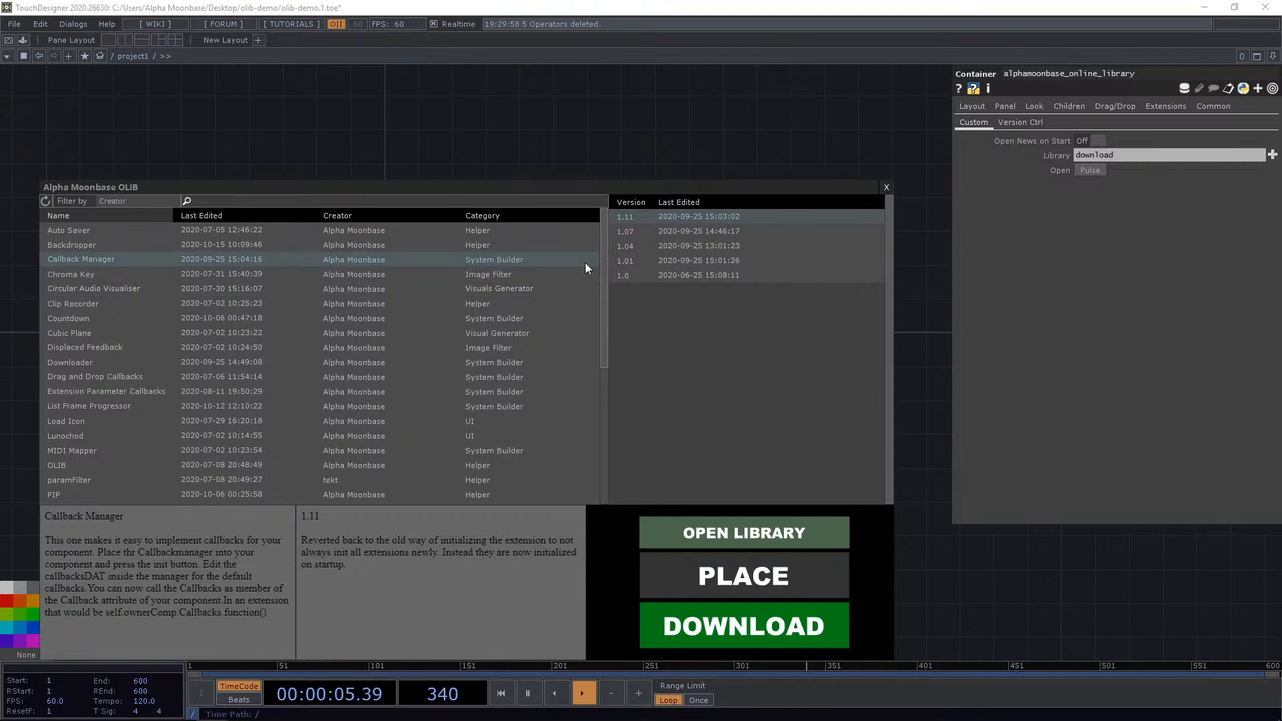
Place the Callback Manager component from the library into project1.
click(748, 574)
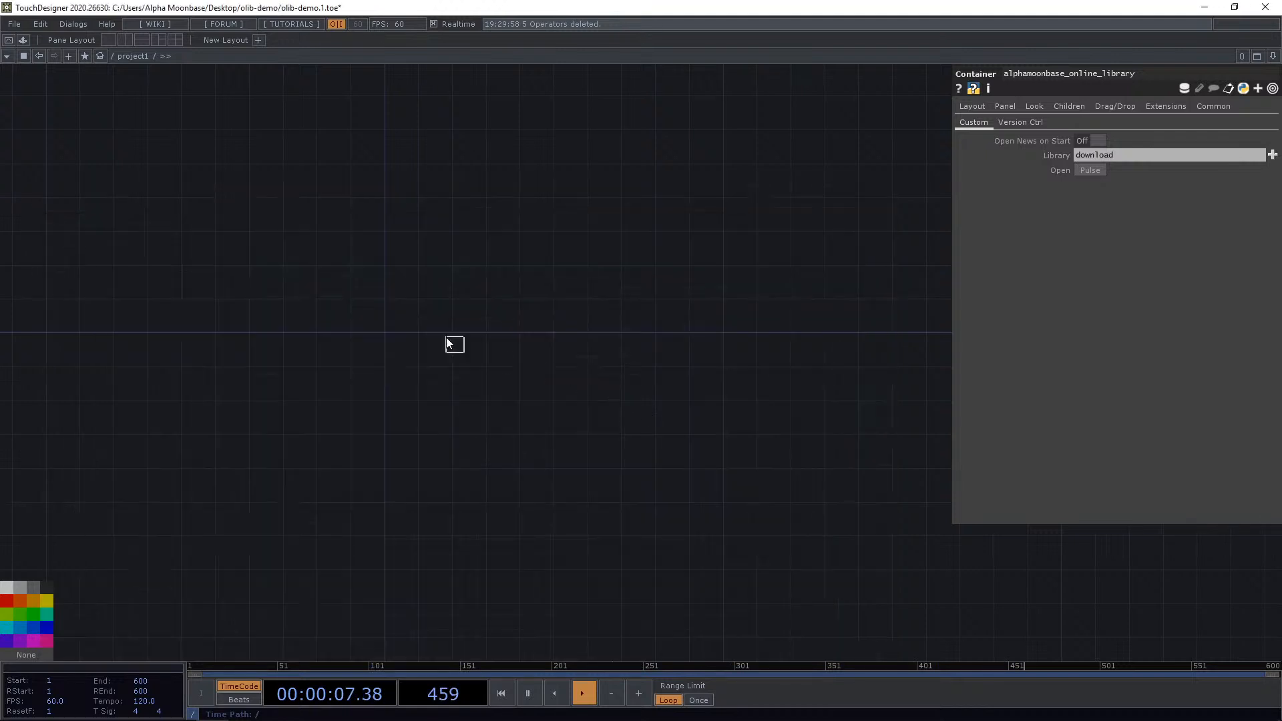
scroll(363, 334, up, 9)
click(554, 344)
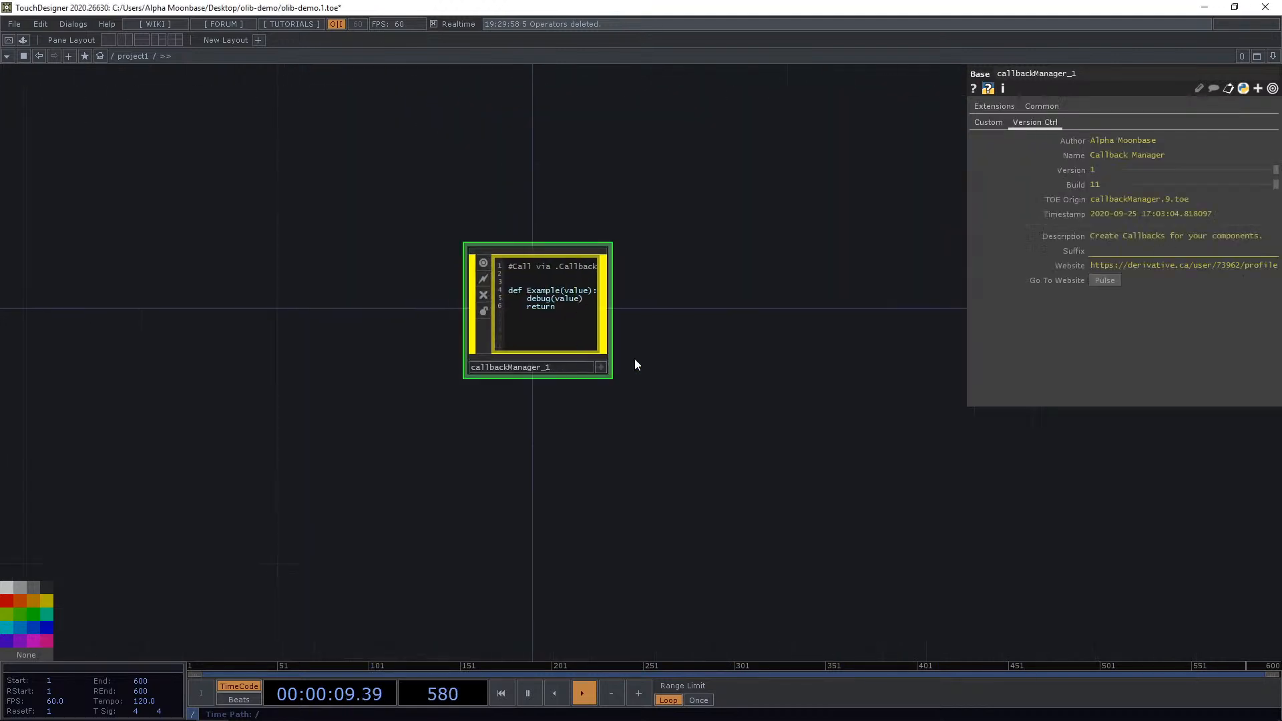
Create a Base COMP above the callback manager.
drag(688, 348, 602, 419)
scroll(575, 340, down, 1)
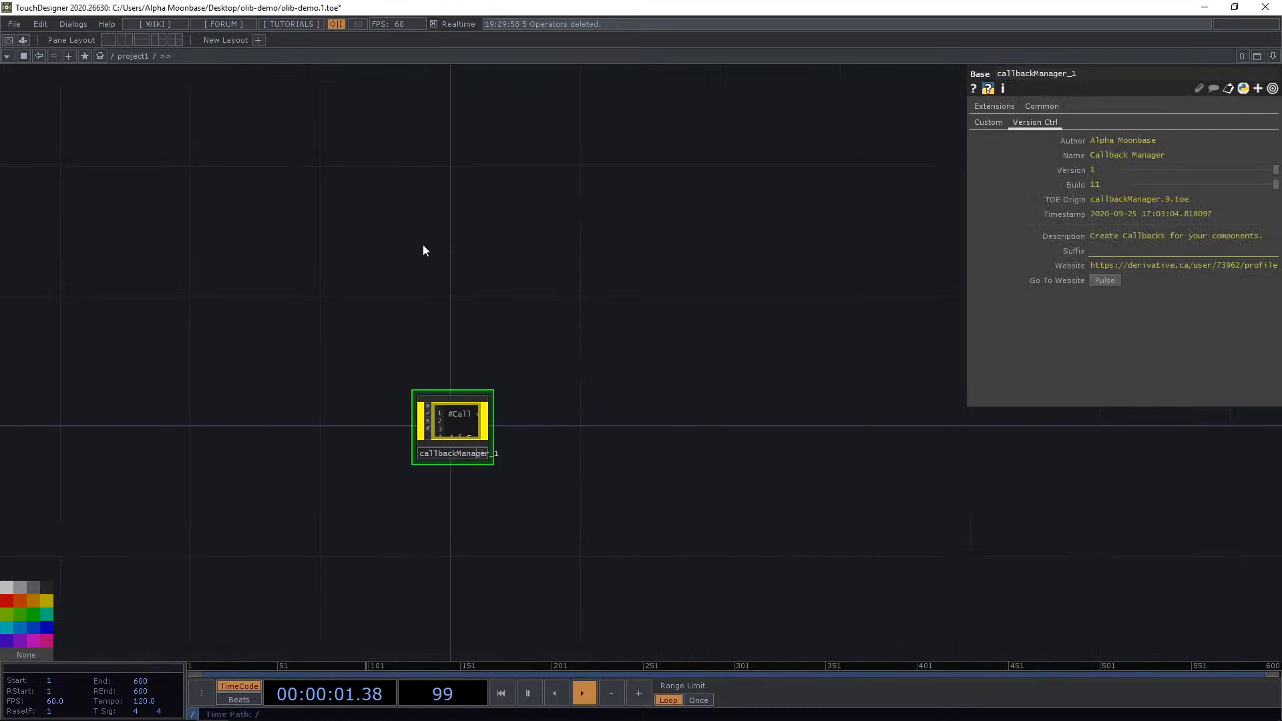
key(Tab)
click(221, 84)
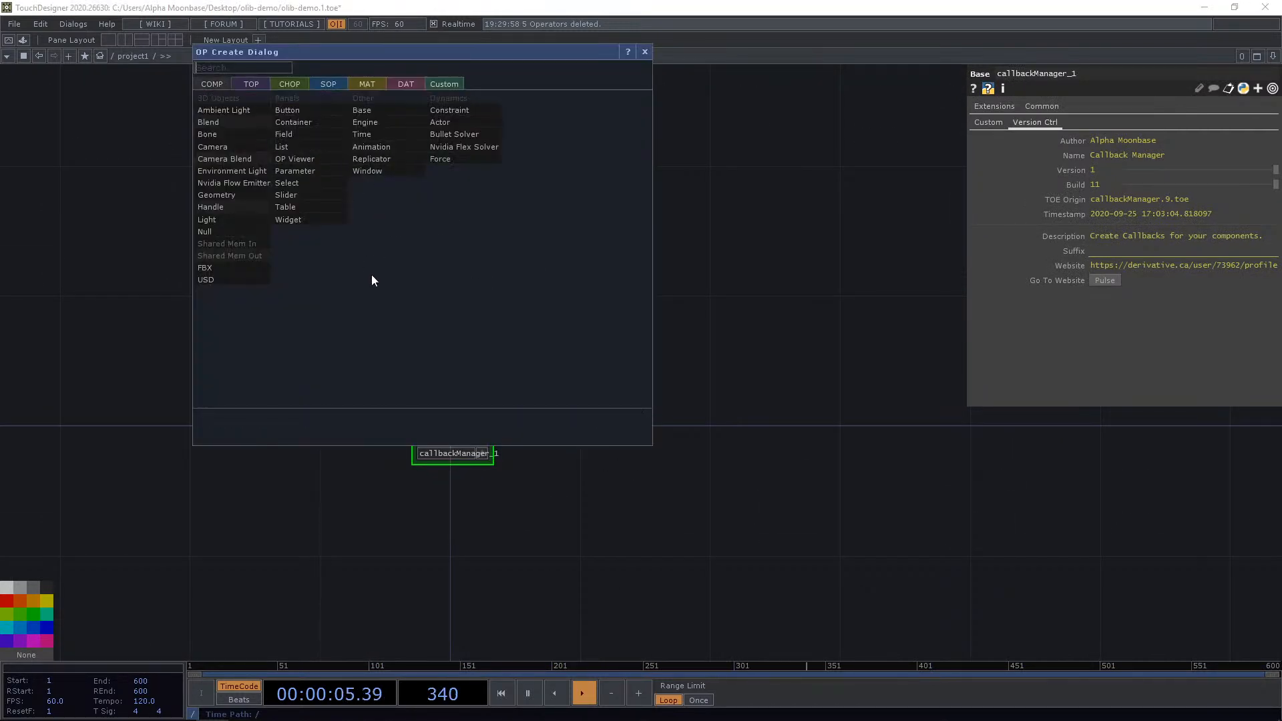
text(bas)
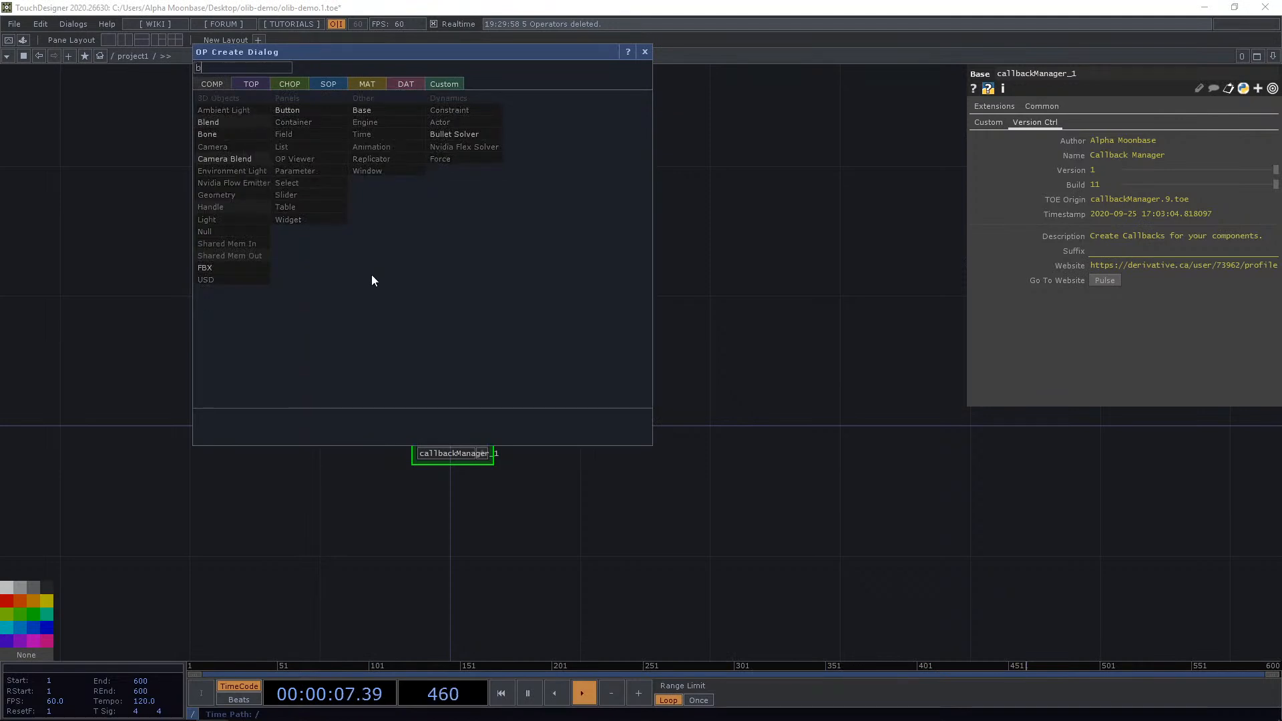
click(399, 113)
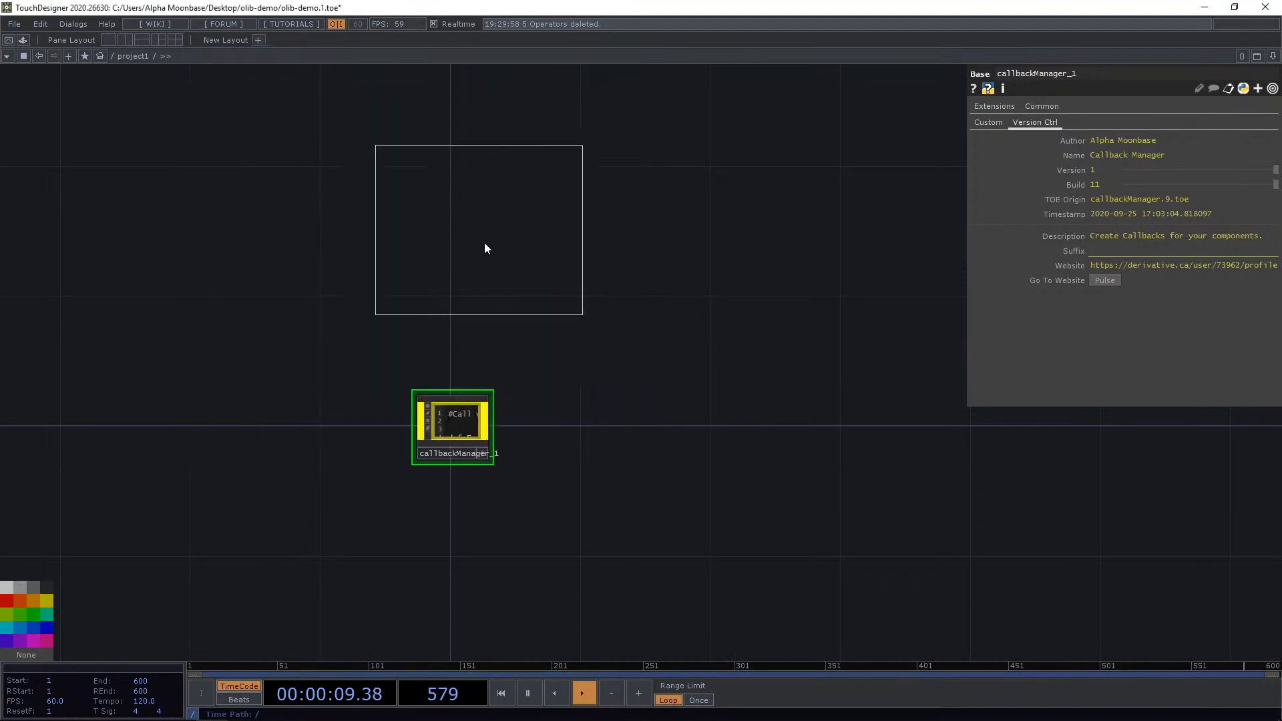
click(461, 223)
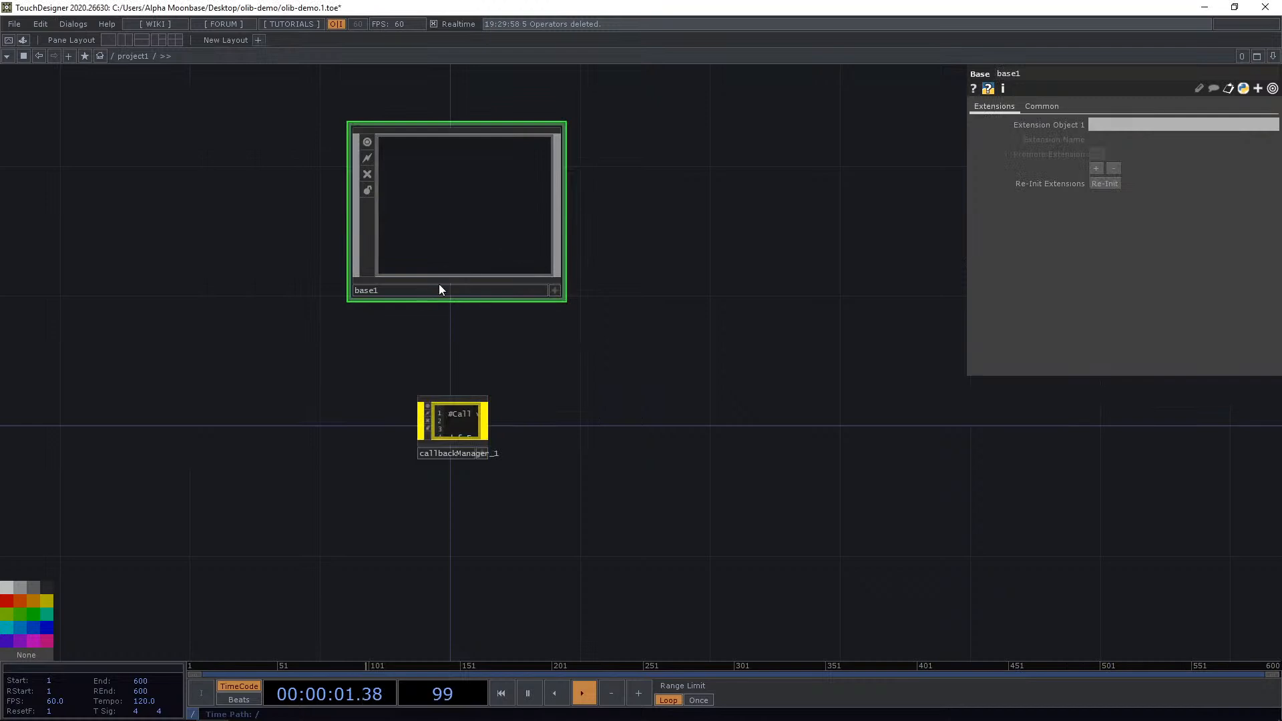
Move the callback manager inside base1 by cutting it and pasting it in the base's network.
click(455, 418)
key(Delete)
double_click(472, 289)
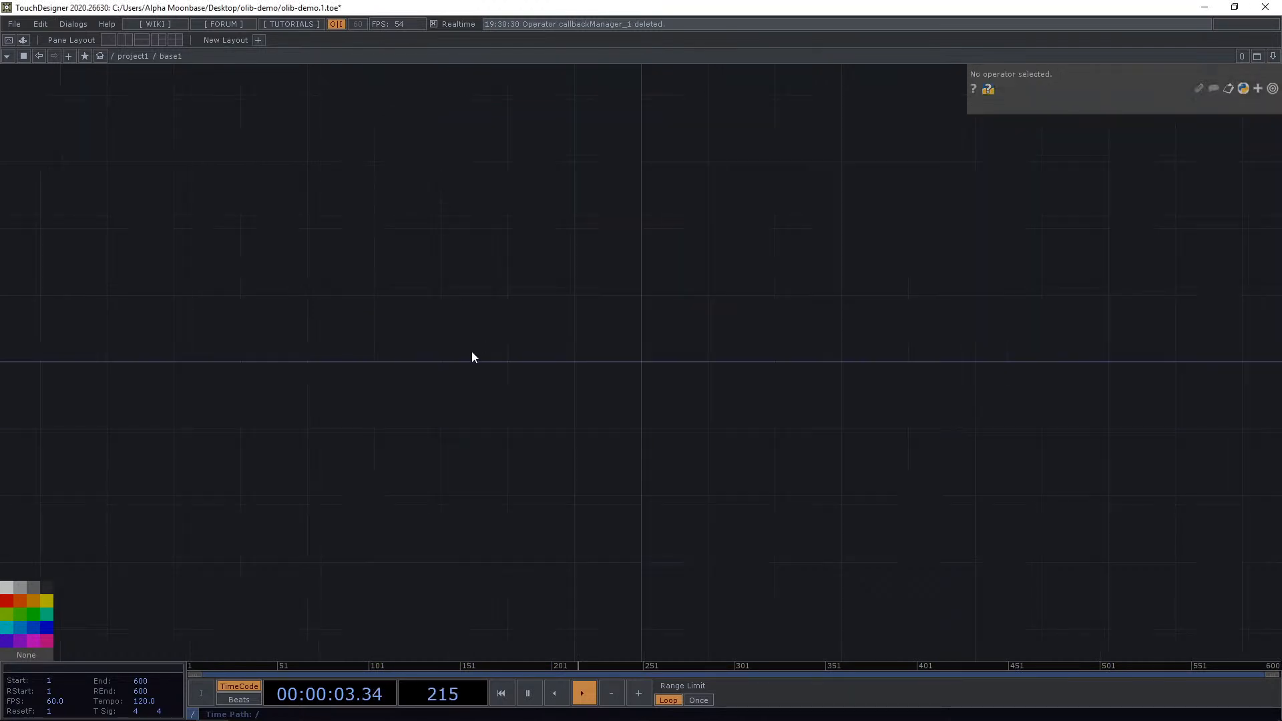
key(ctrl+v)
Add a Timer CHOP inside base1 above the callback manager.
drag(579, 387, 458, 315)
middle_drag(437, 287, 349, 261)
drag(243, 219, 651, 311)
drag(459, 310, 413, 436)
scroll(413, 436, down, 3)
key(Tab)
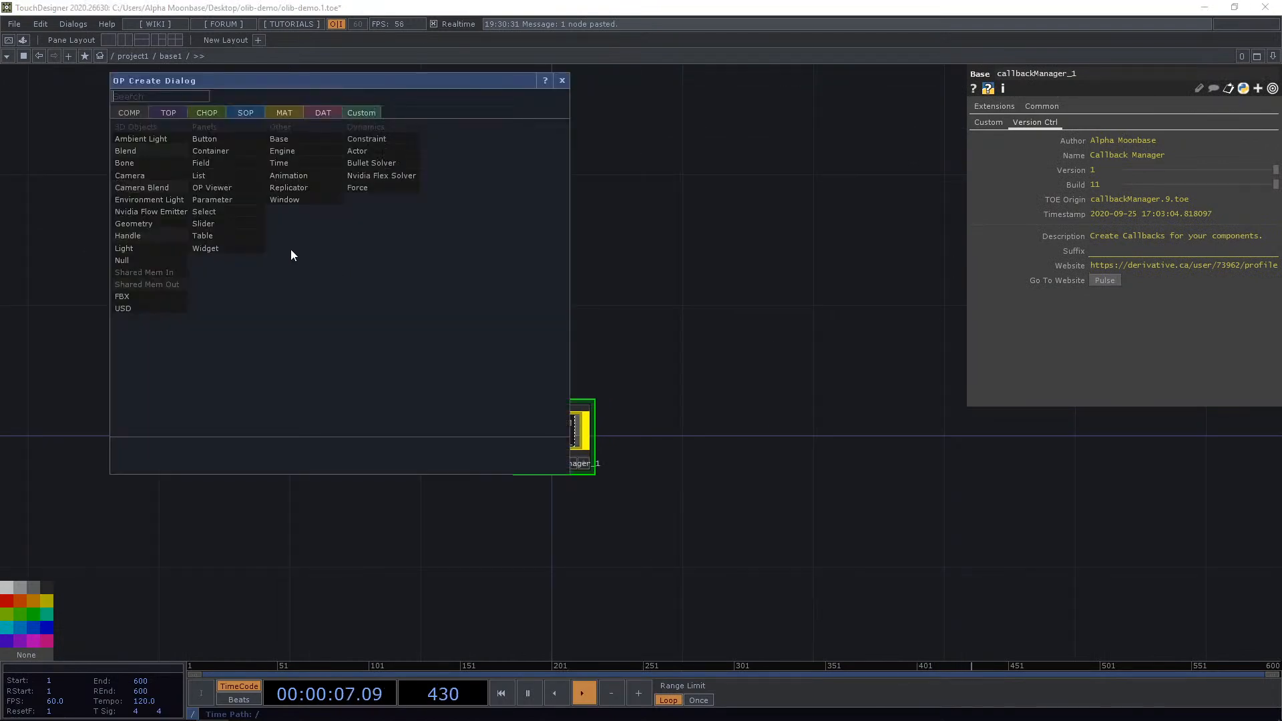
click(316, 112)
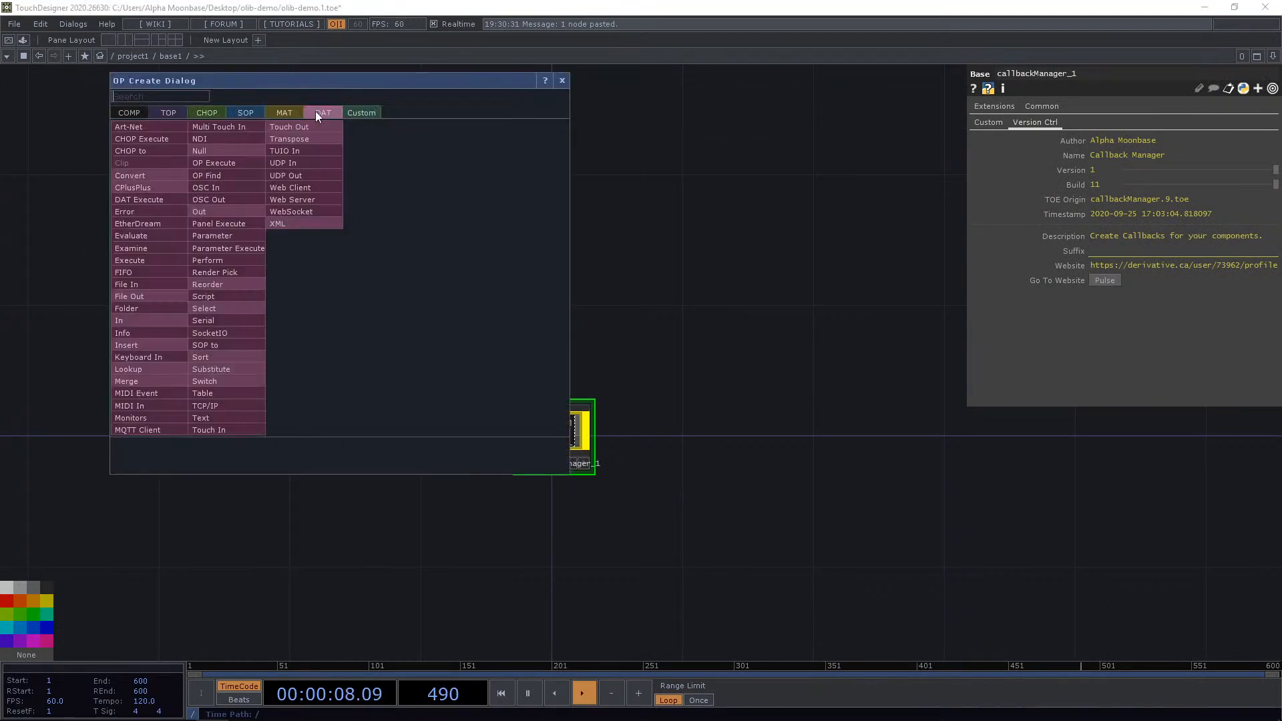
click(203, 112)
text(timer)
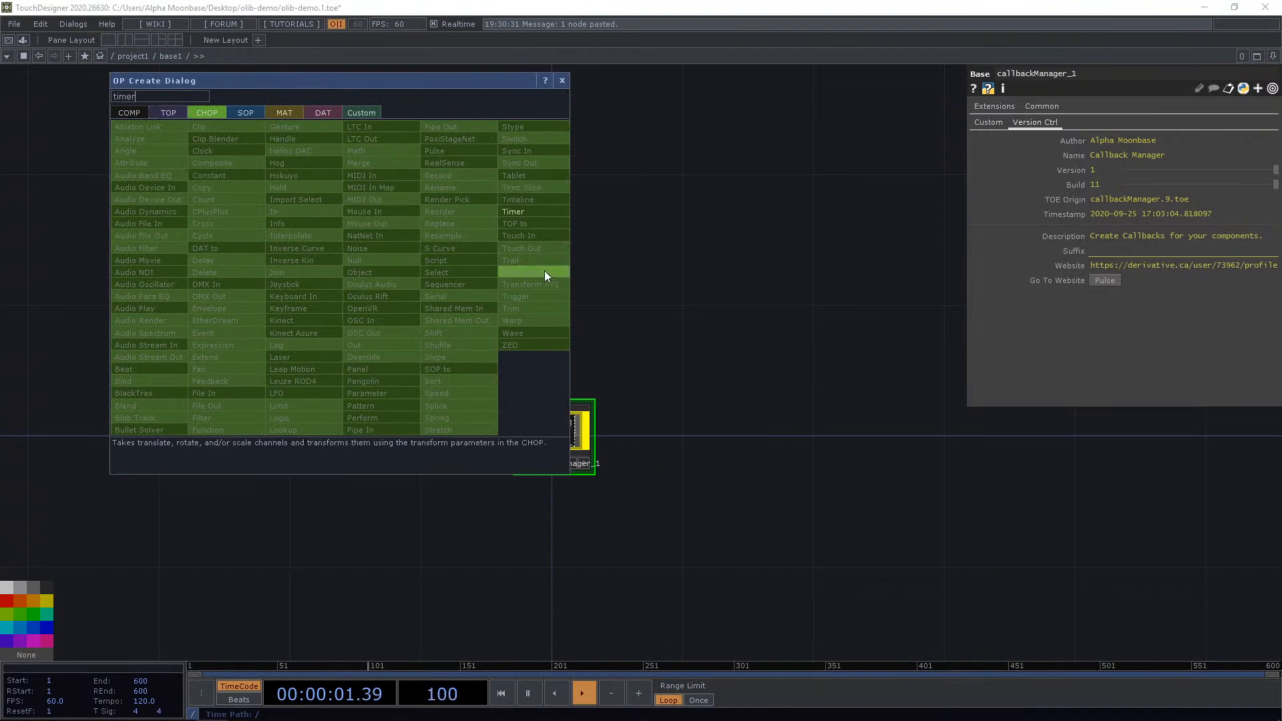
click(522, 211)
click(418, 248)
Create the timer's callbacks DAT and place it below the timer.
middle_drag(432, 230, 464, 259)
drag(464, 260, 419, 169)
drag(596, 268, 720, 389)
drag(462, 256, 507, 210)
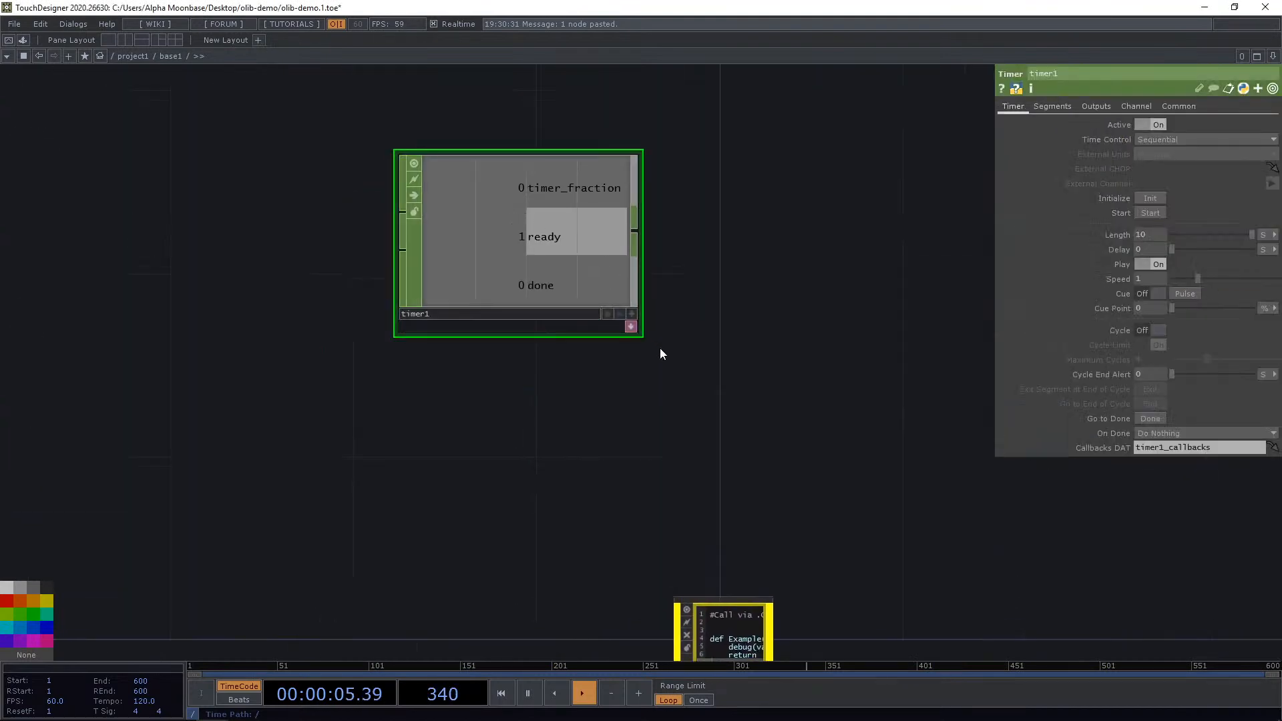
drag(679, 359, 648, 345)
scroll(647, 346, down, 3)
drag(554, 269, 522, 270)
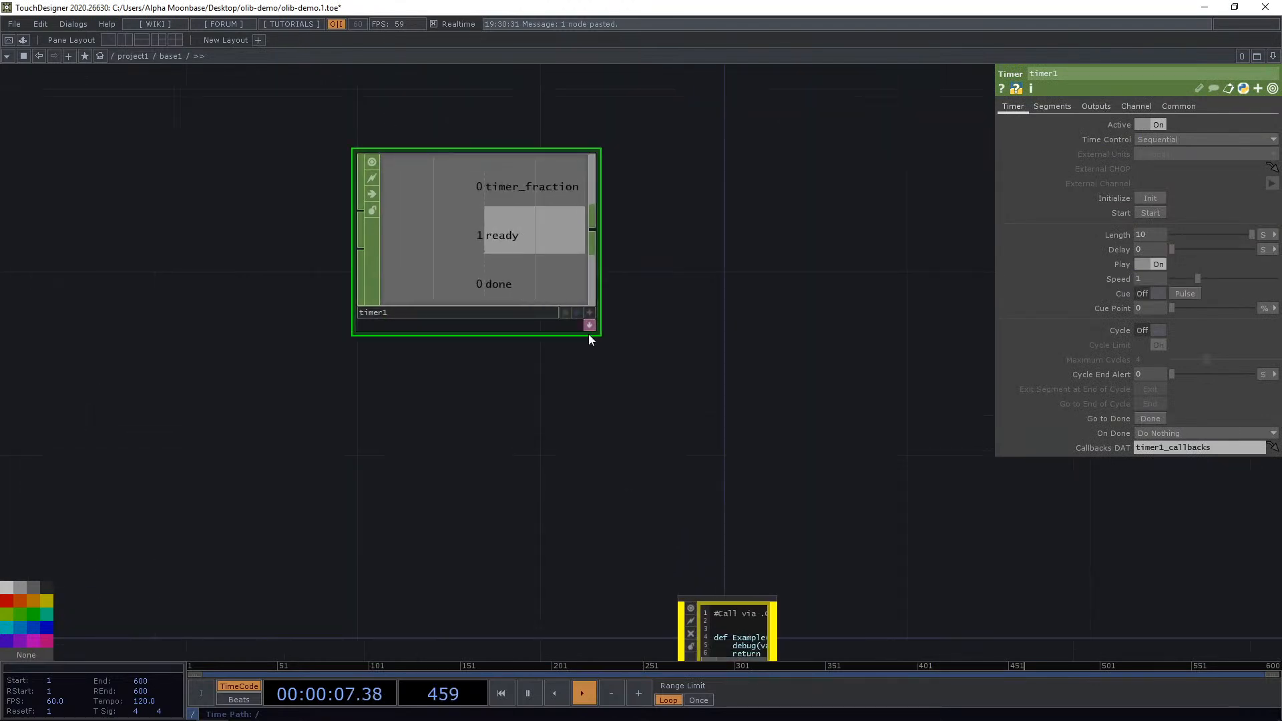
click(578, 325)
drag(692, 446, 595, 358)
scroll(442, 406, up, 3)
scroll(510, 401, down, 4)
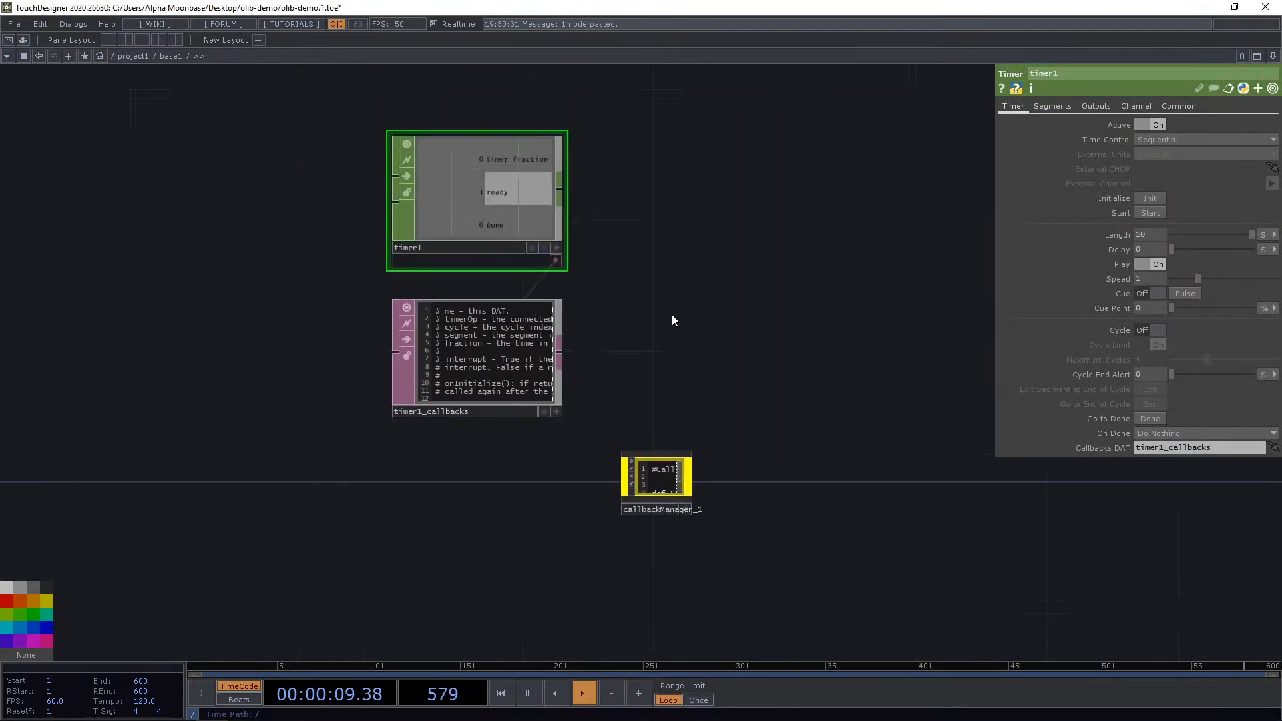
Set the timer's On Done behaviour to Re-Start and start the timer.
drag(671, 315, 663, 348)
drag(686, 295, 721, 278)
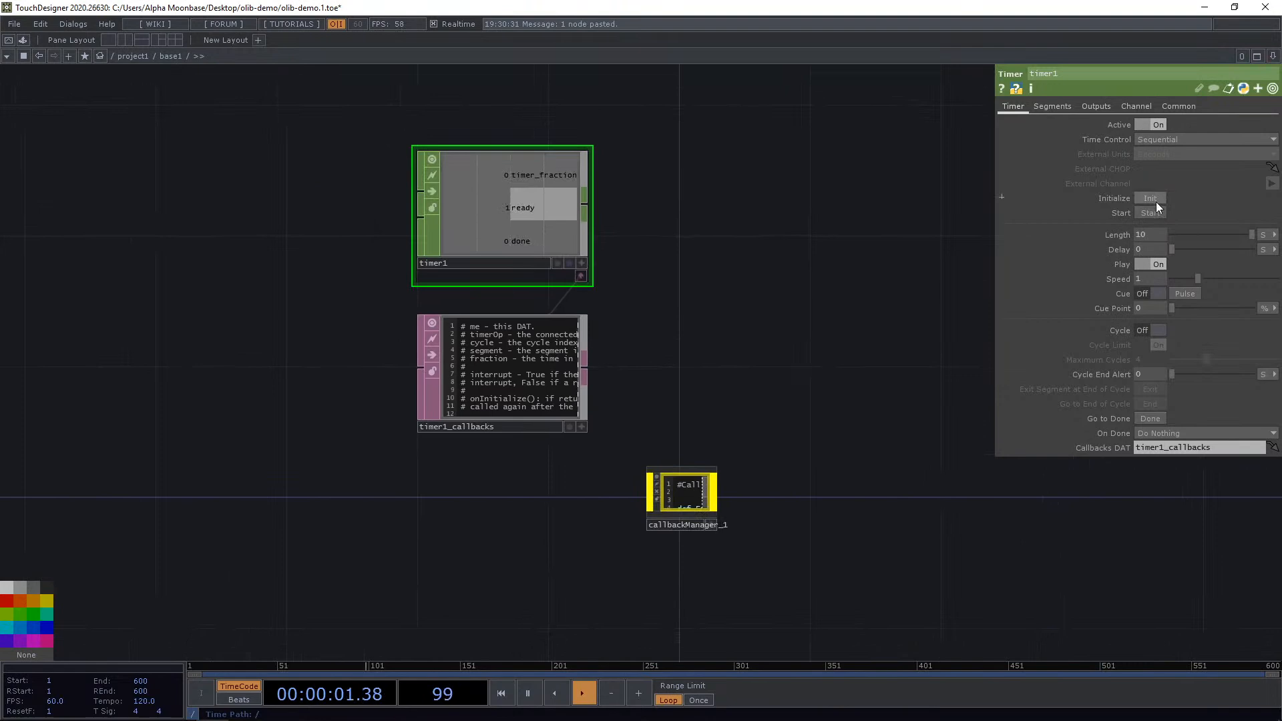
click(1176, 432)
click(1149, 210)
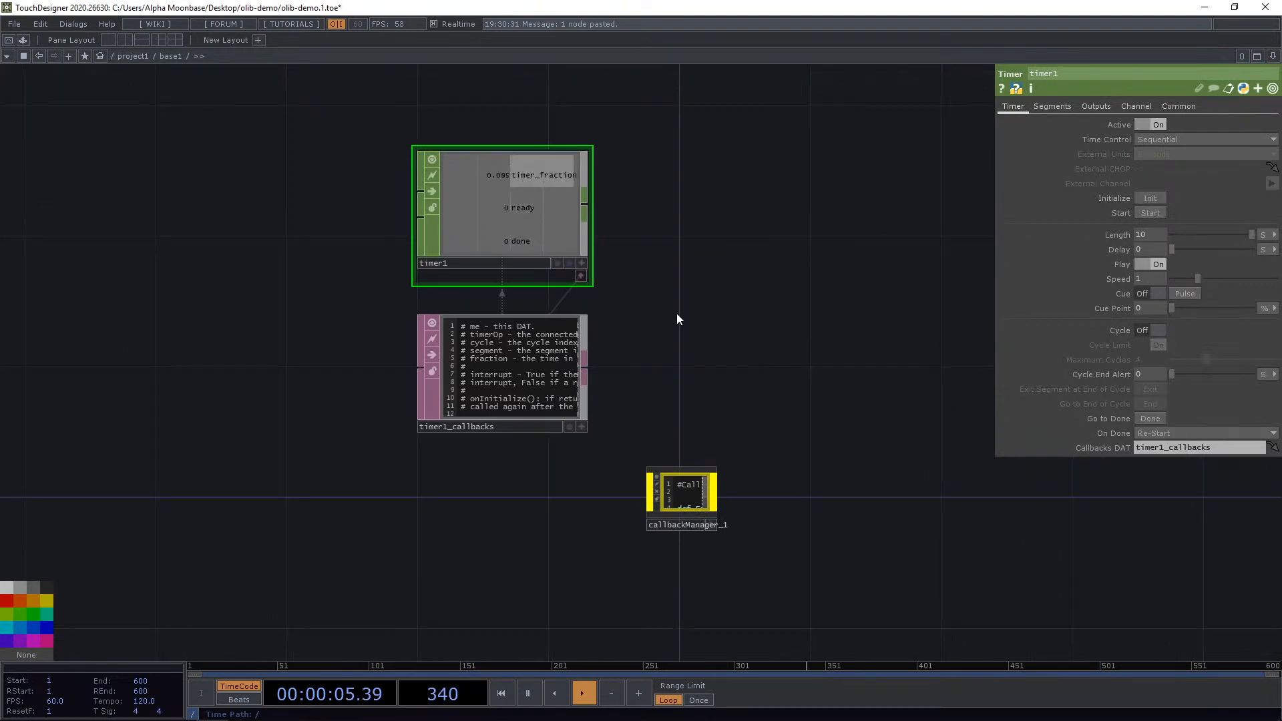
Rename the Example function in the callback manager's script to onDone.
scroll(612, 347, up, 4)
drag(731, 437, 748, 324)
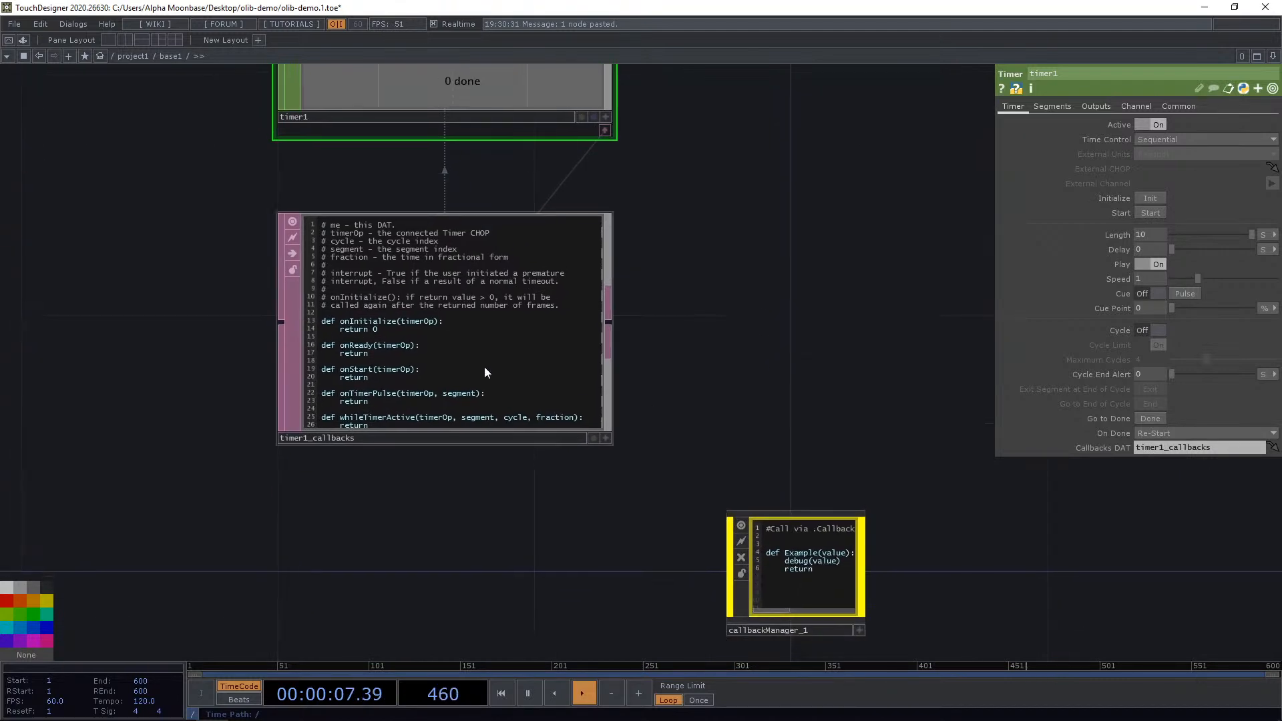
drag(757, 369, 606, 315)
scroll(697, 570, up, 4)
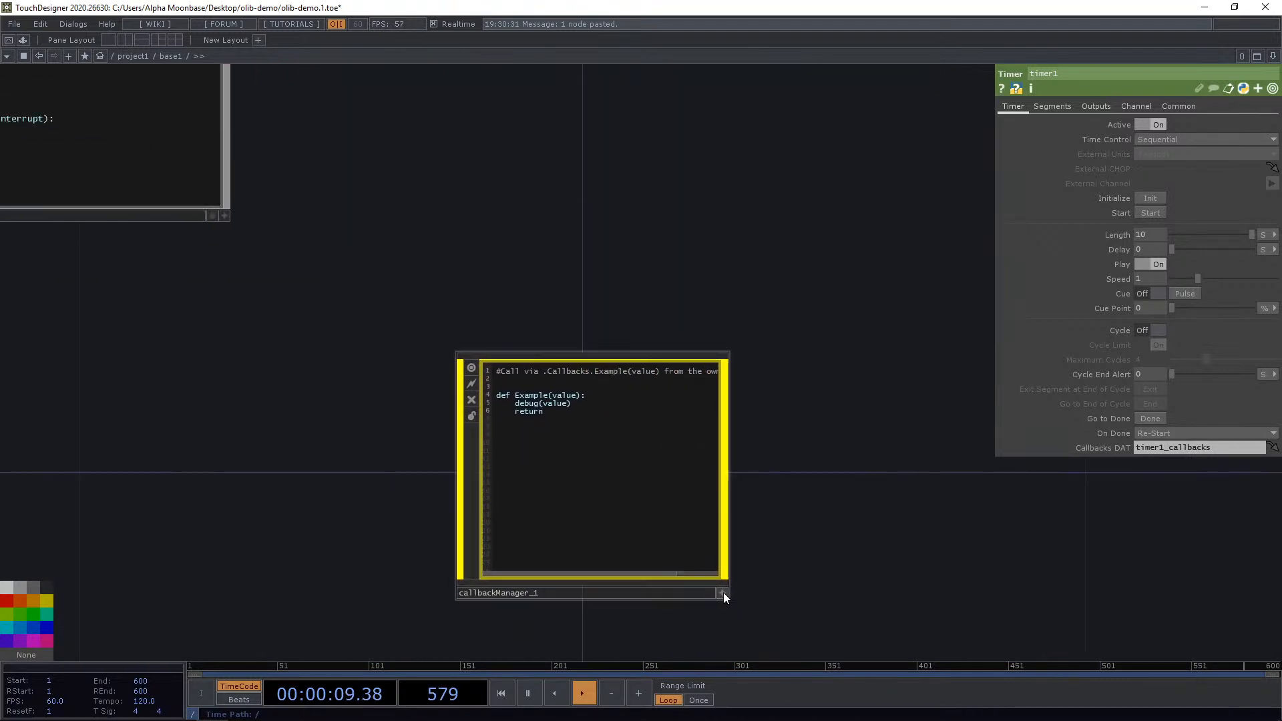
click(722, 592)
drag(488, 387, 523, 388)
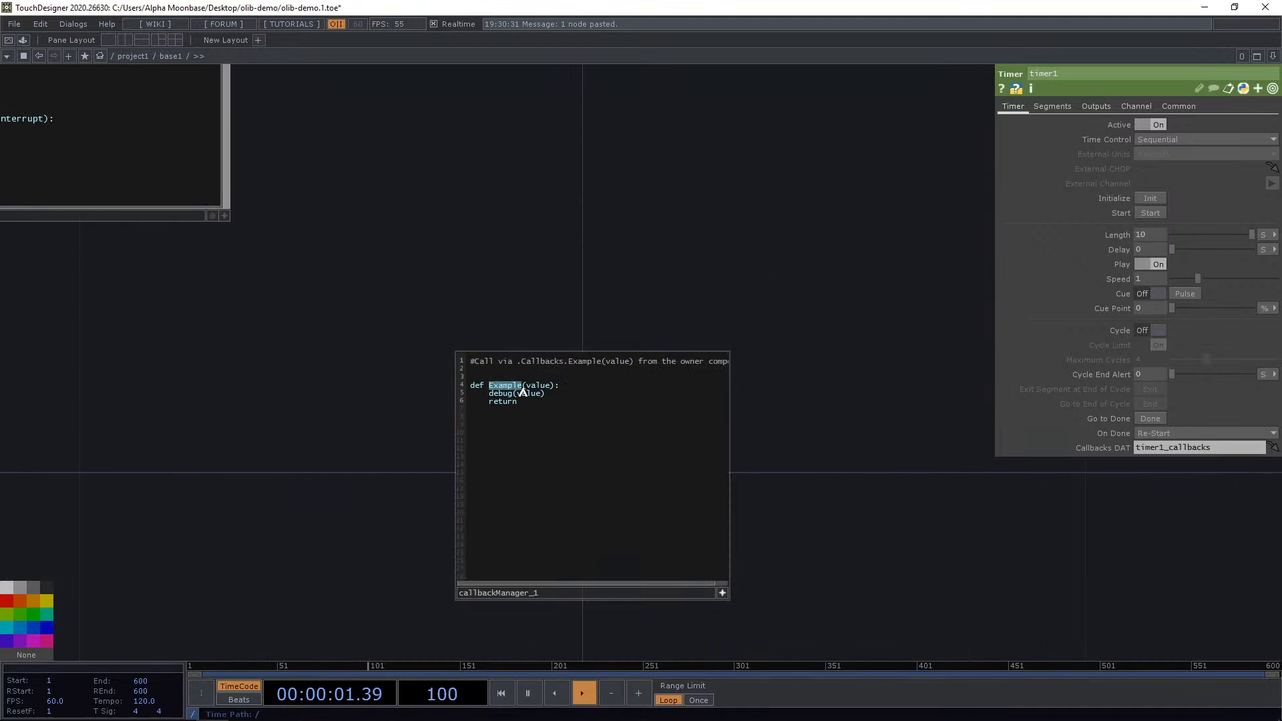
text(onDone)
Remove the value argument and the debug line from the onDone function.
click(512, 294)
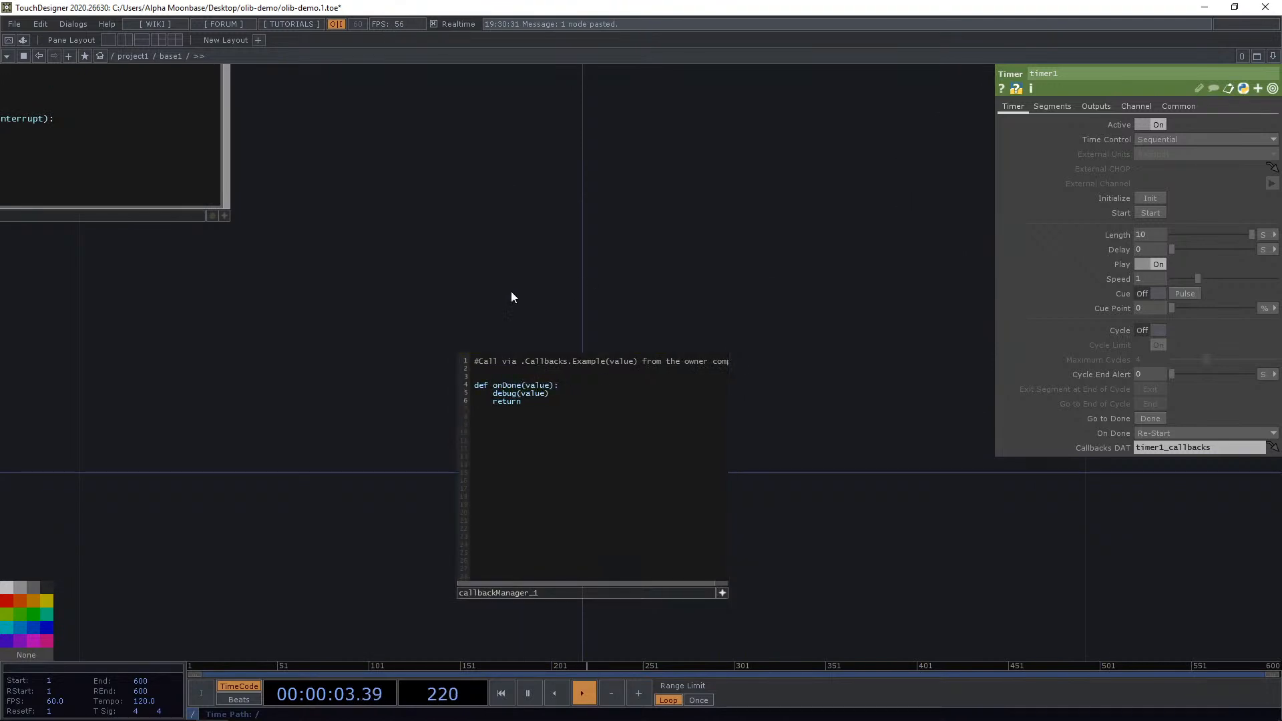
double_click(535, 386)
key(BackSpace)
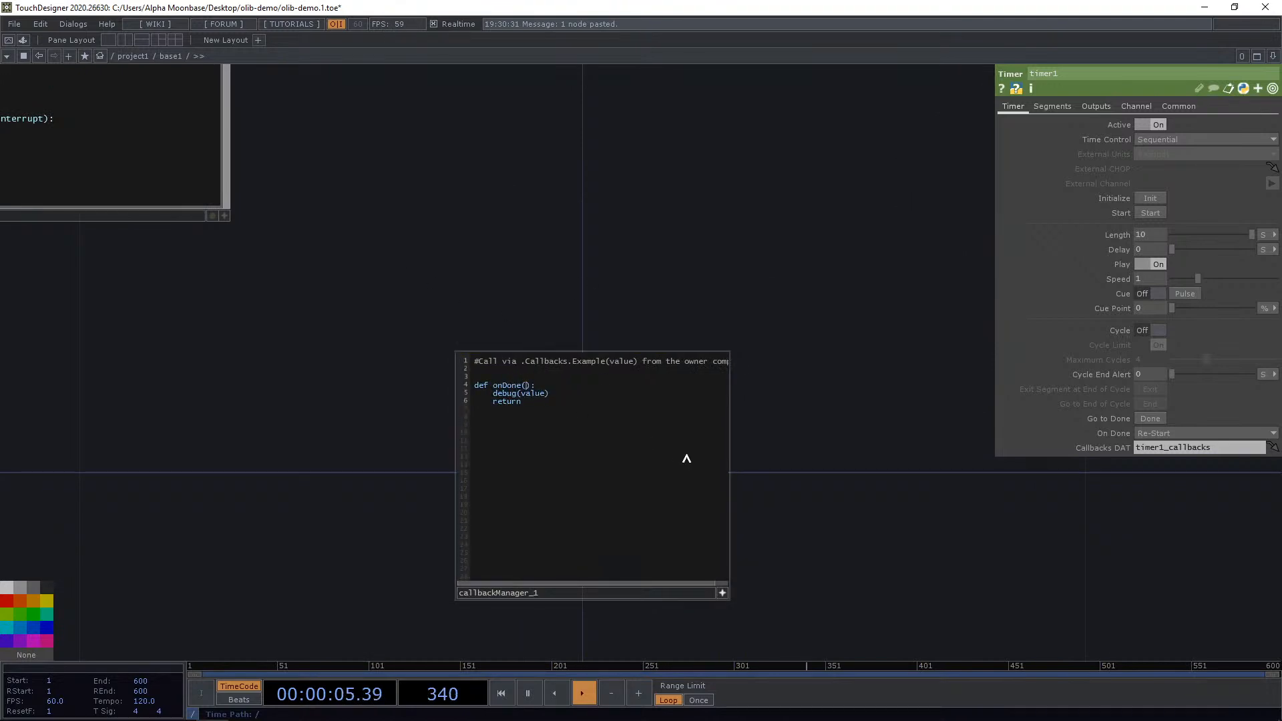
drag(494, 394, 578, 401)
text(d)
click(719, 591)
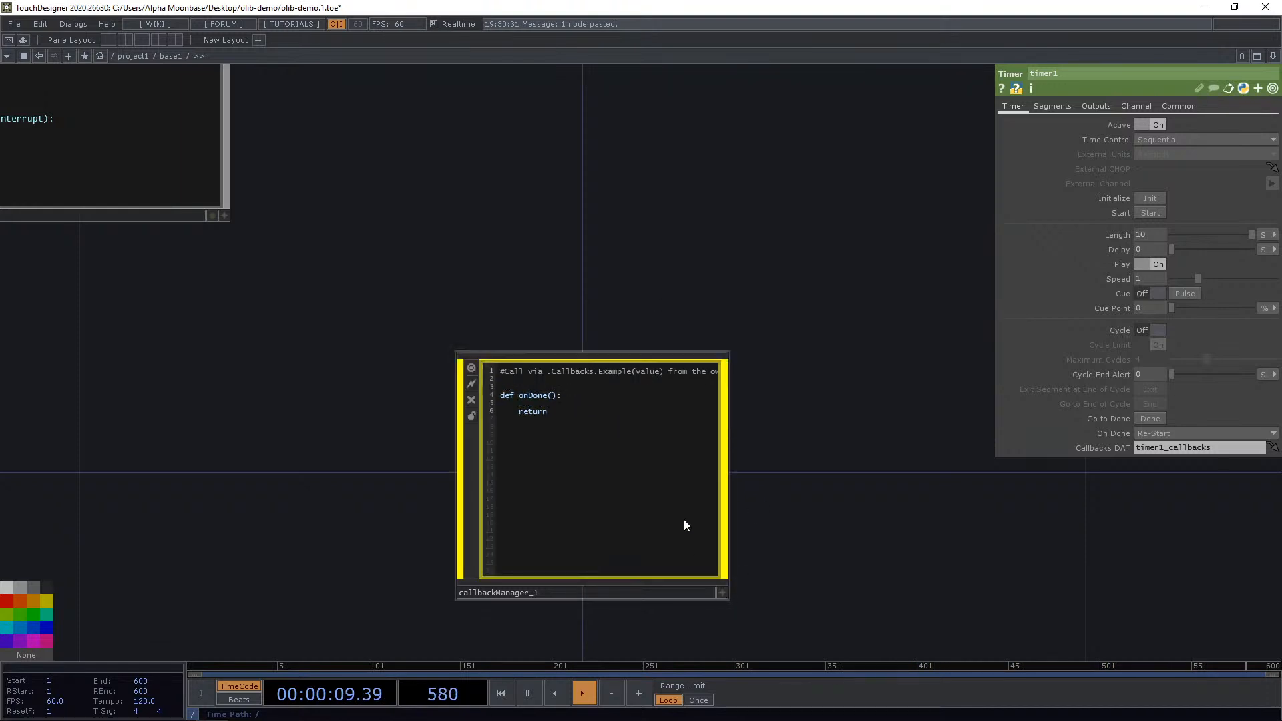
Examine the callback manager's custom parameters and the network layout.
click(684, 518)
drag(699, 343, 699, 345)
click(1015, 123)
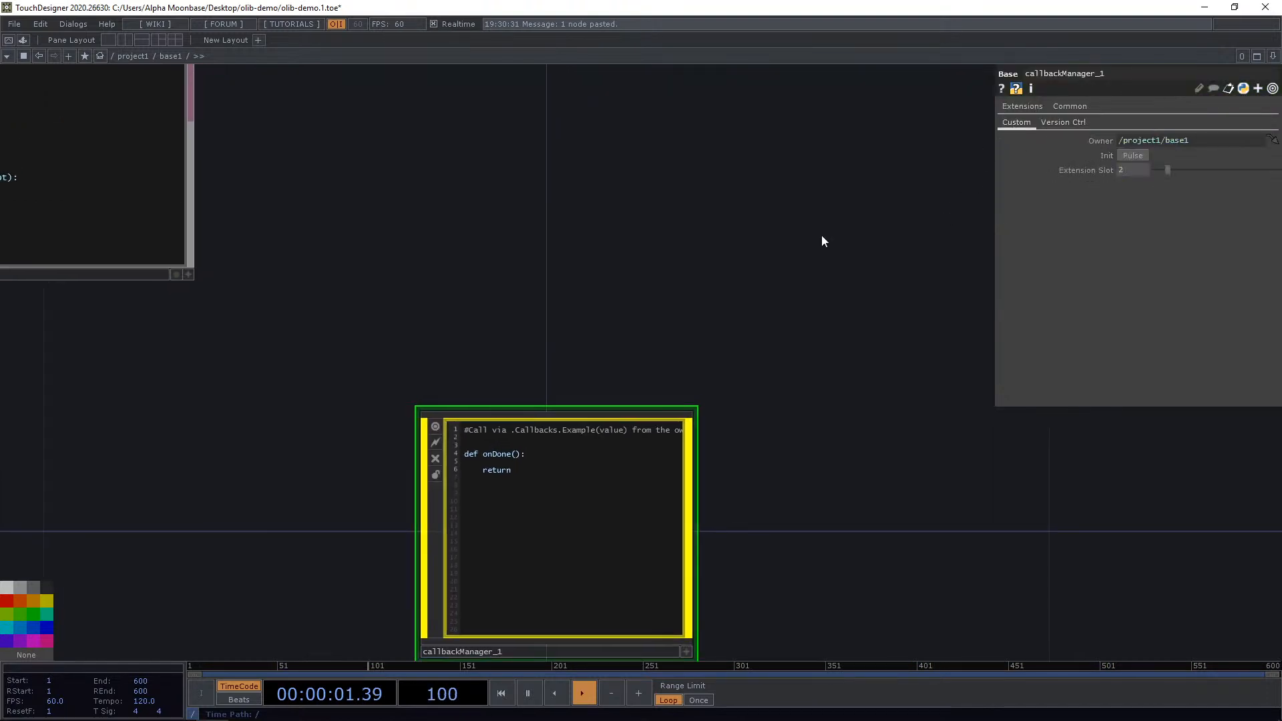
drag(761, 246, 824, 292)
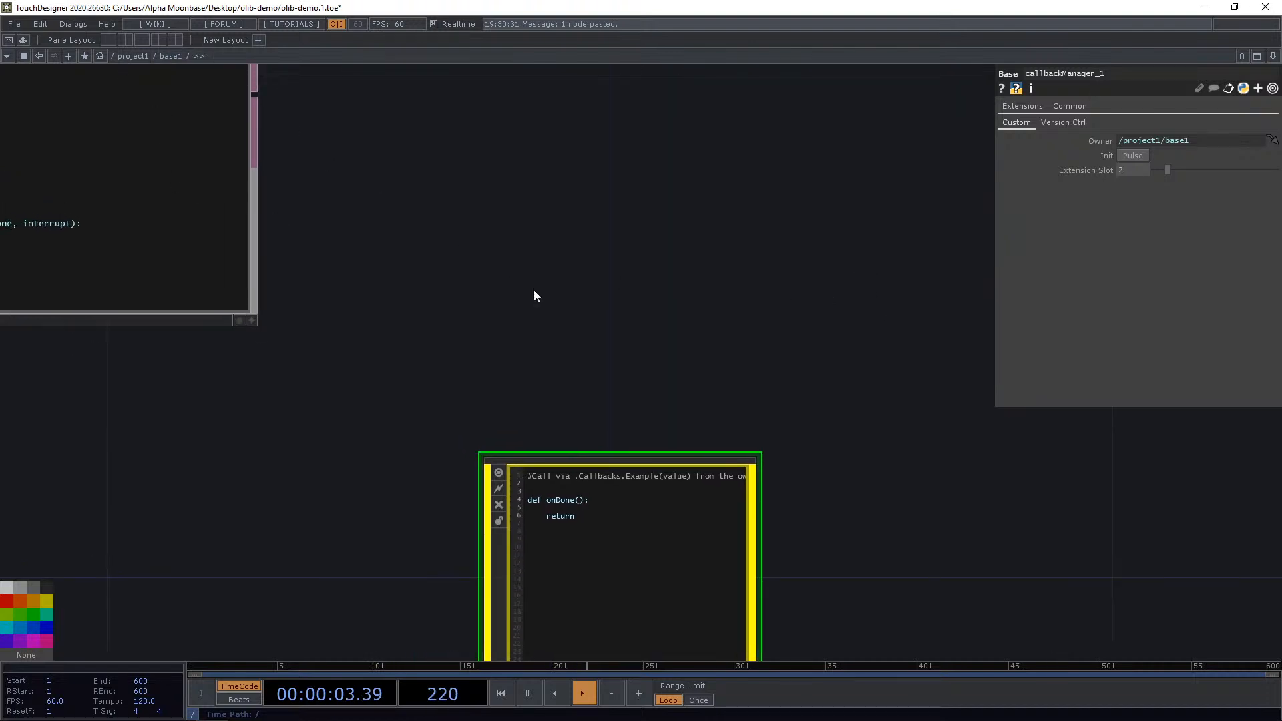
scroll(605, 287, down, 3)
scroll(604, 312, up, 2)
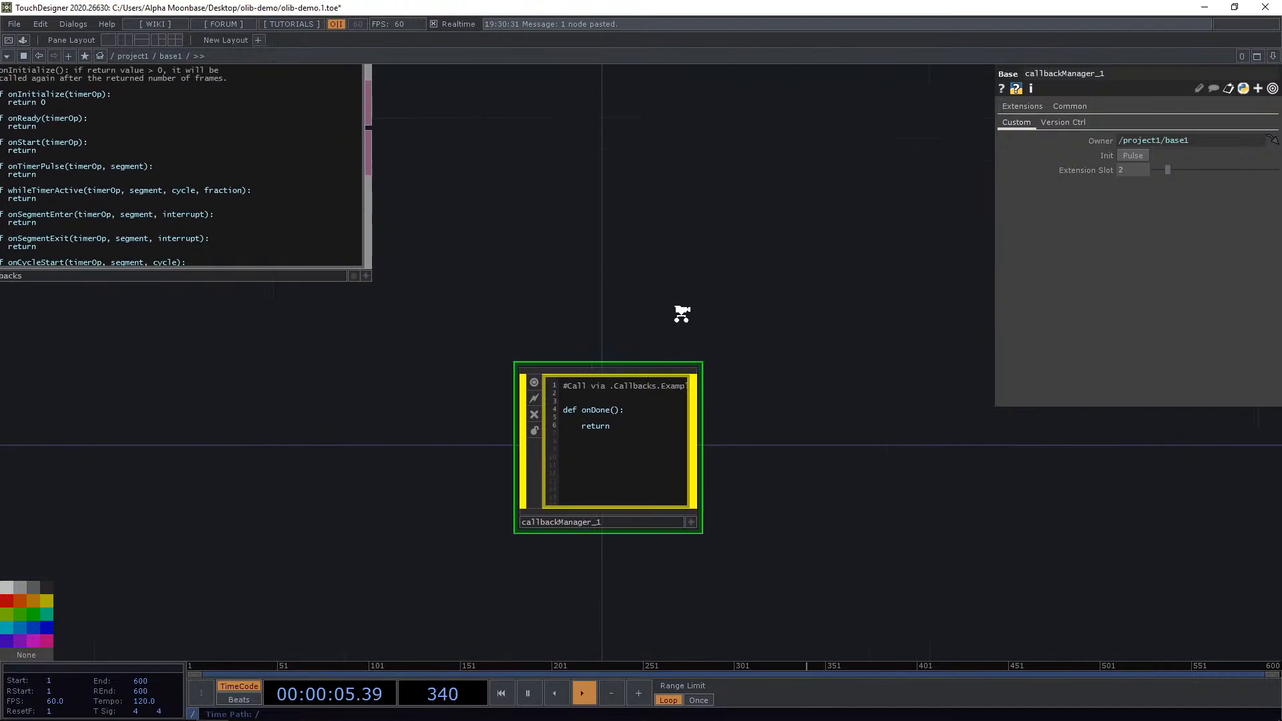
scroll(650, 232, down, 2)
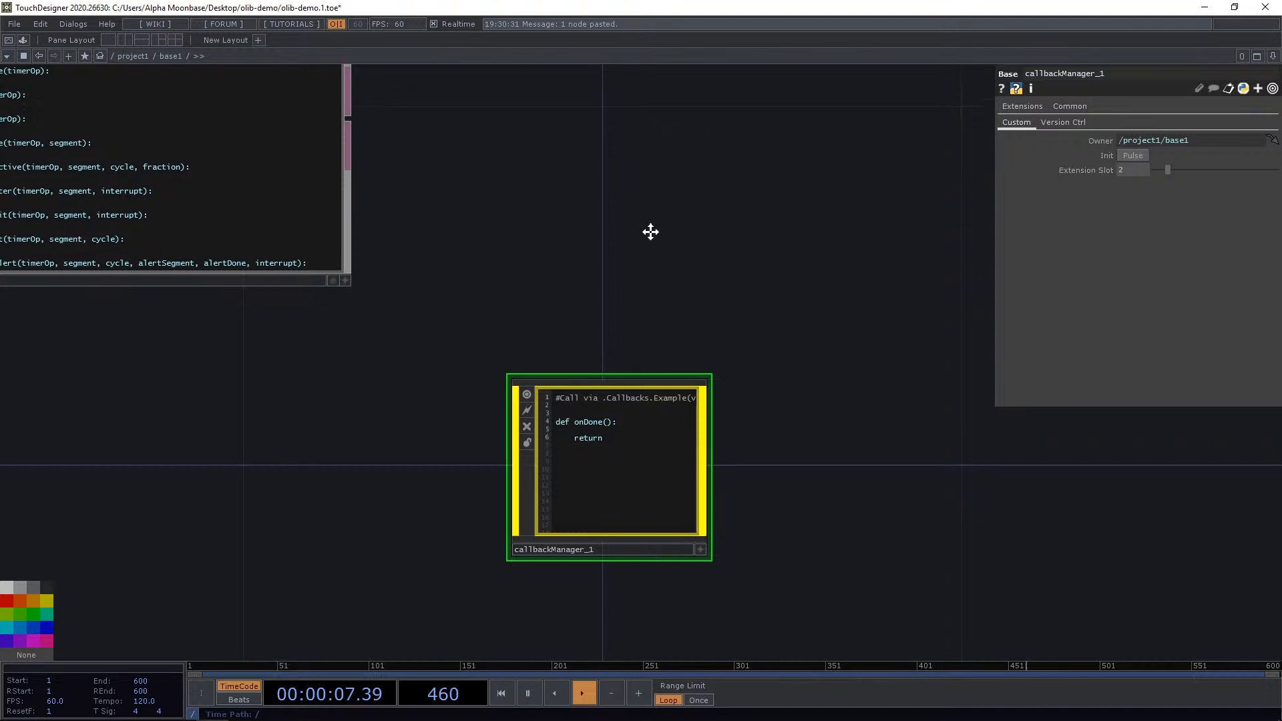
drag(701, 251, 717, 327)
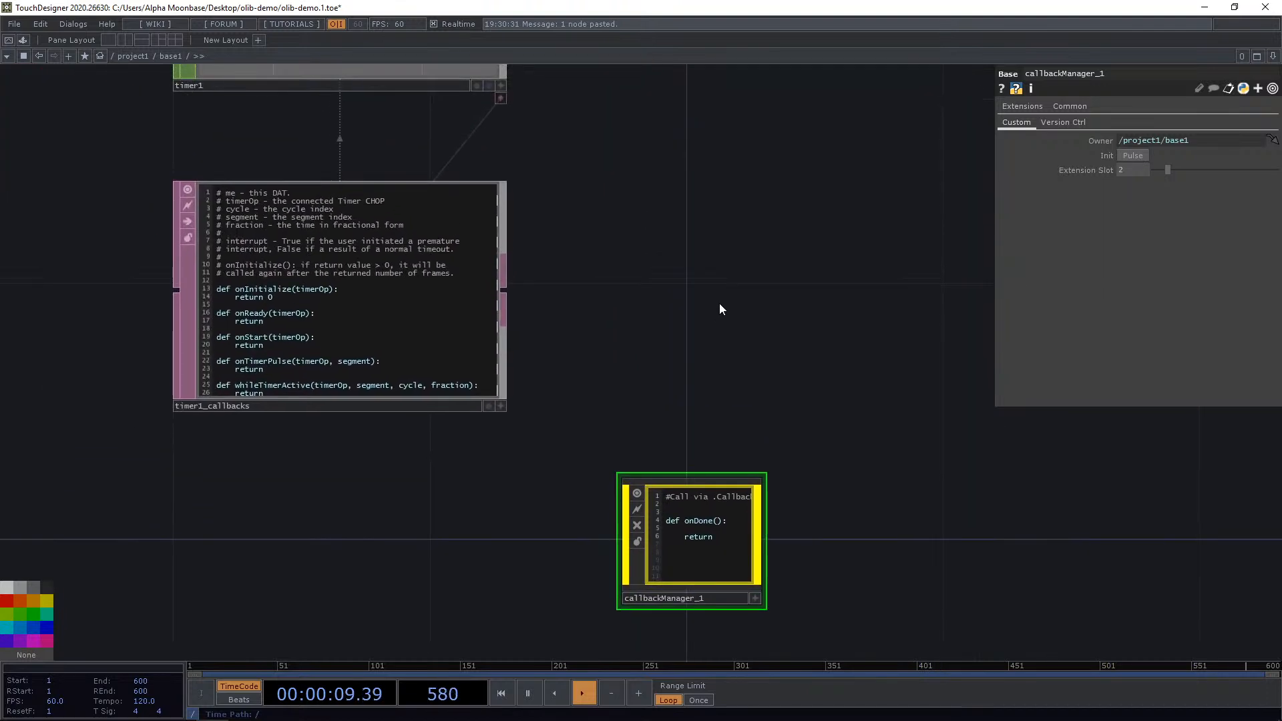
drag(660, 254, 620, 232)
scroll(721, 338, down, 2)
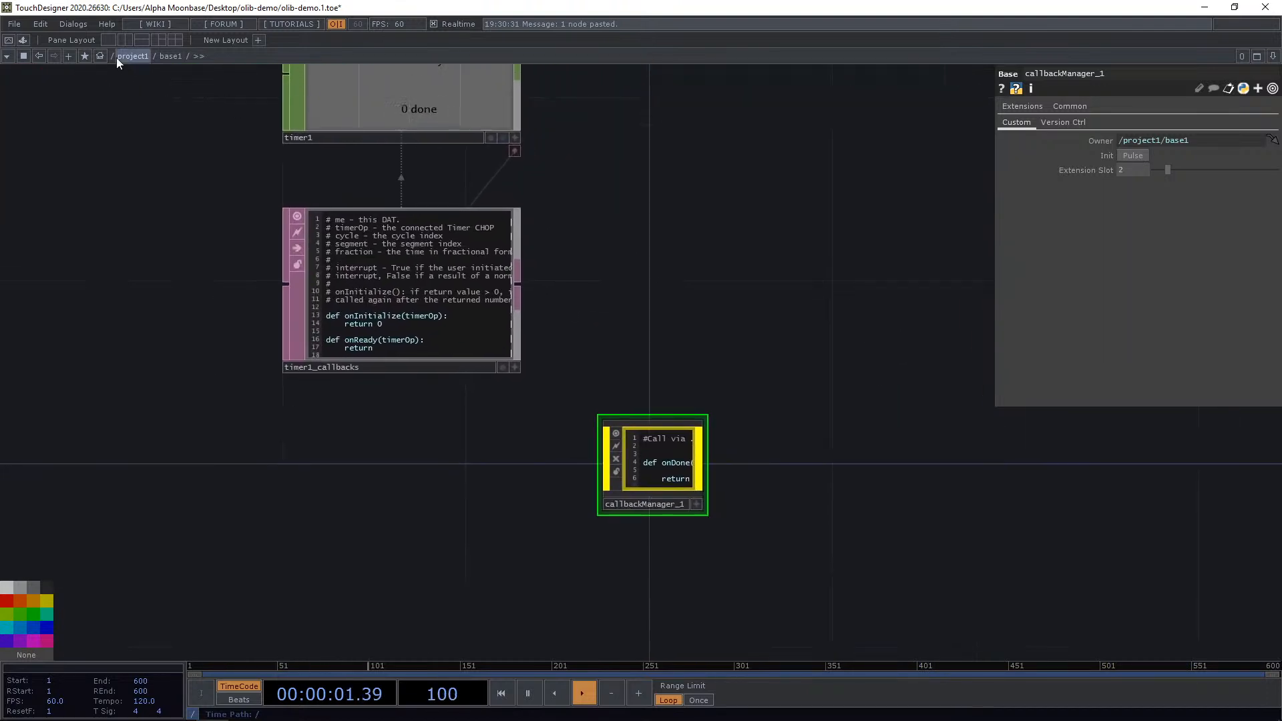
Return to project1 and pulse Create Callbacks on base1's Callbacks page.
click(117, 56)
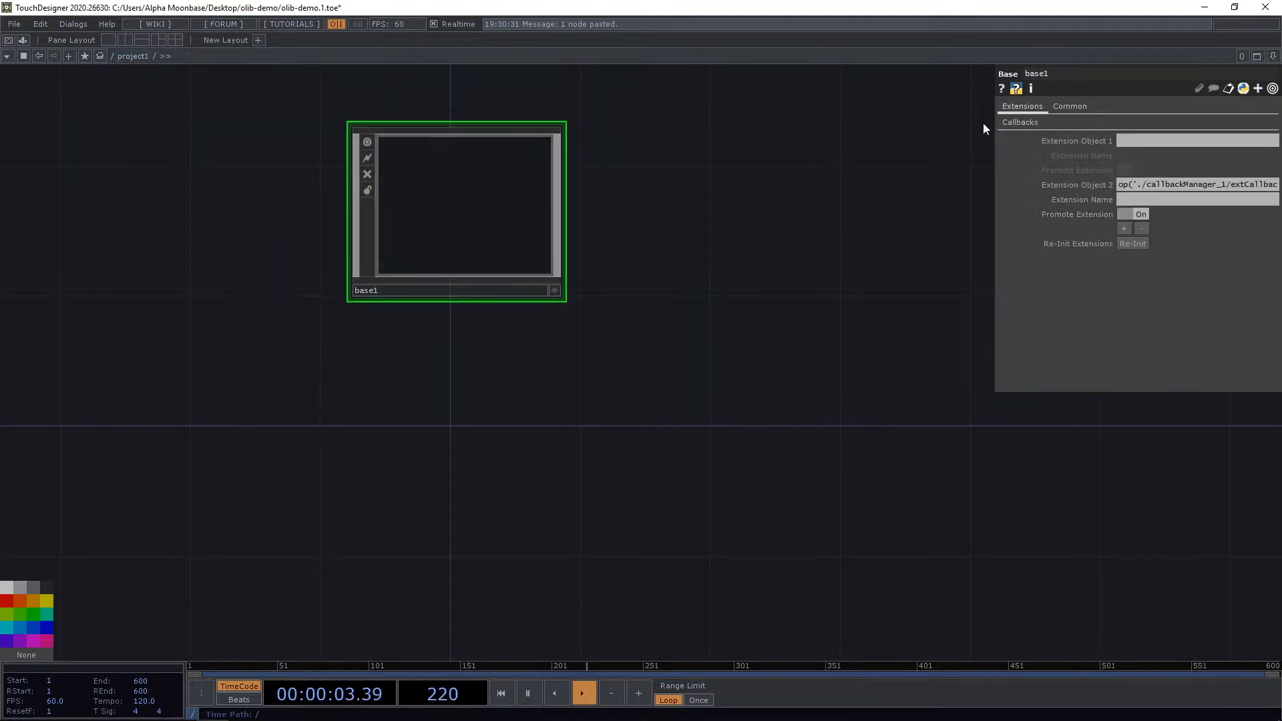
click(1018, 123)
drag(797, 156, 931, 240)
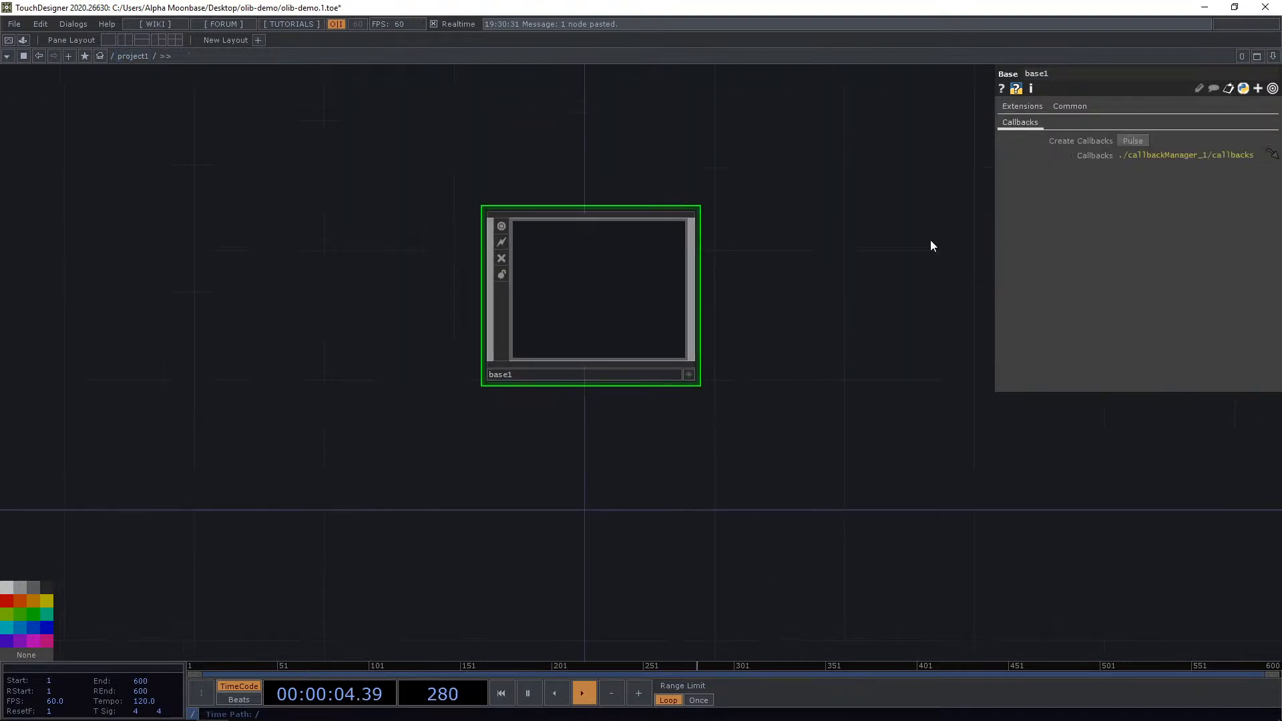
click(1121, 142)
scroll(816, 327, up, 2)
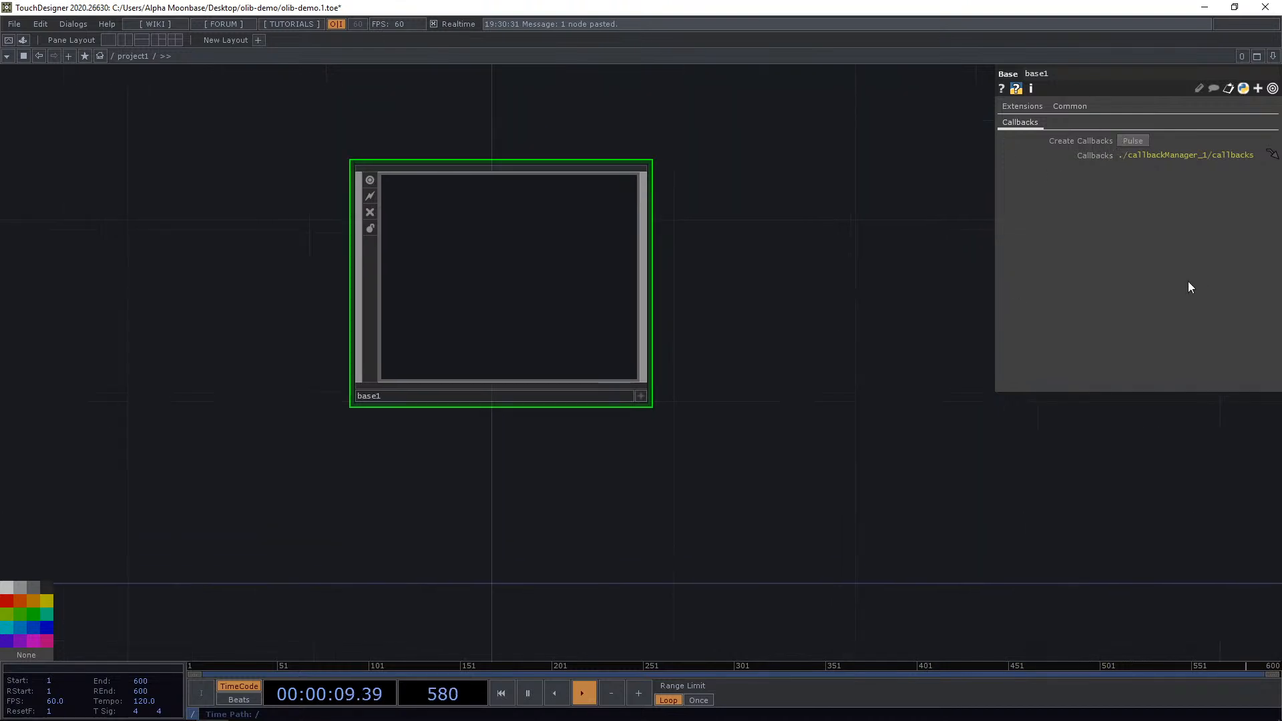
Inside base1, make the timer callbacks' onDone function call parent().Callbacks.onDone().
double_click(527, 249)
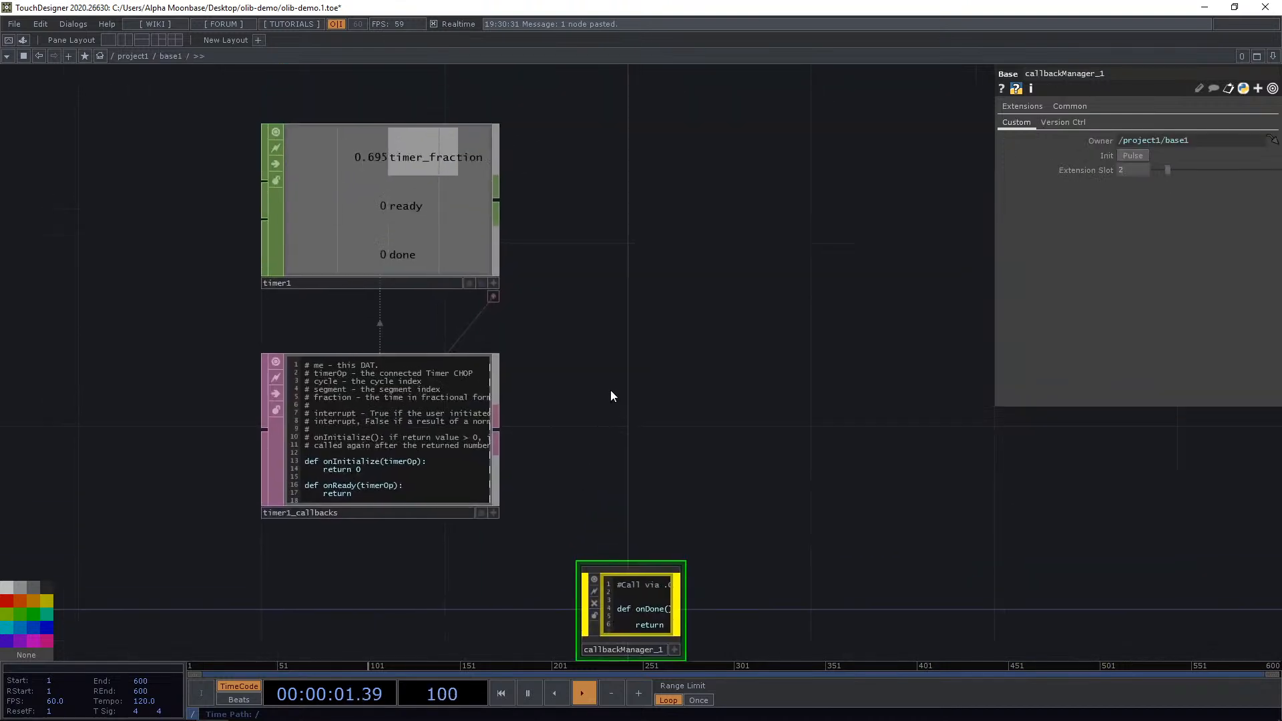
scroll(452, 495, up, 5)
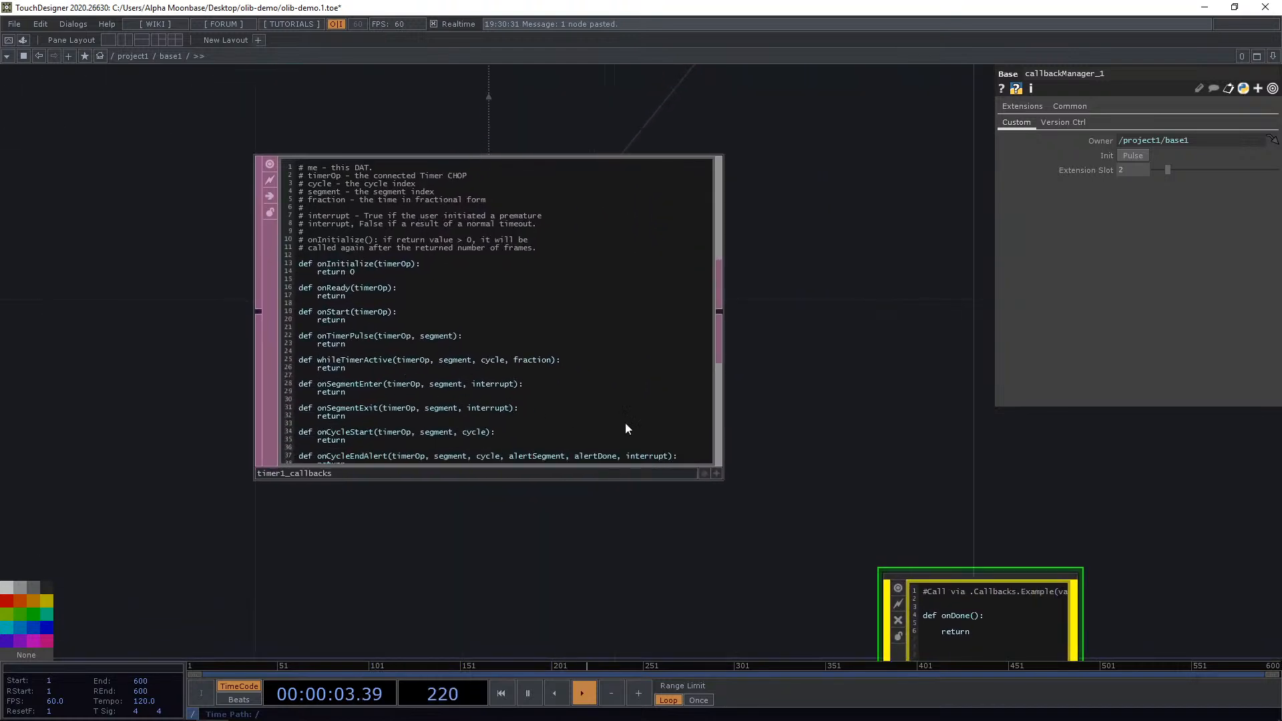
scroll(311, 507, up, 3)
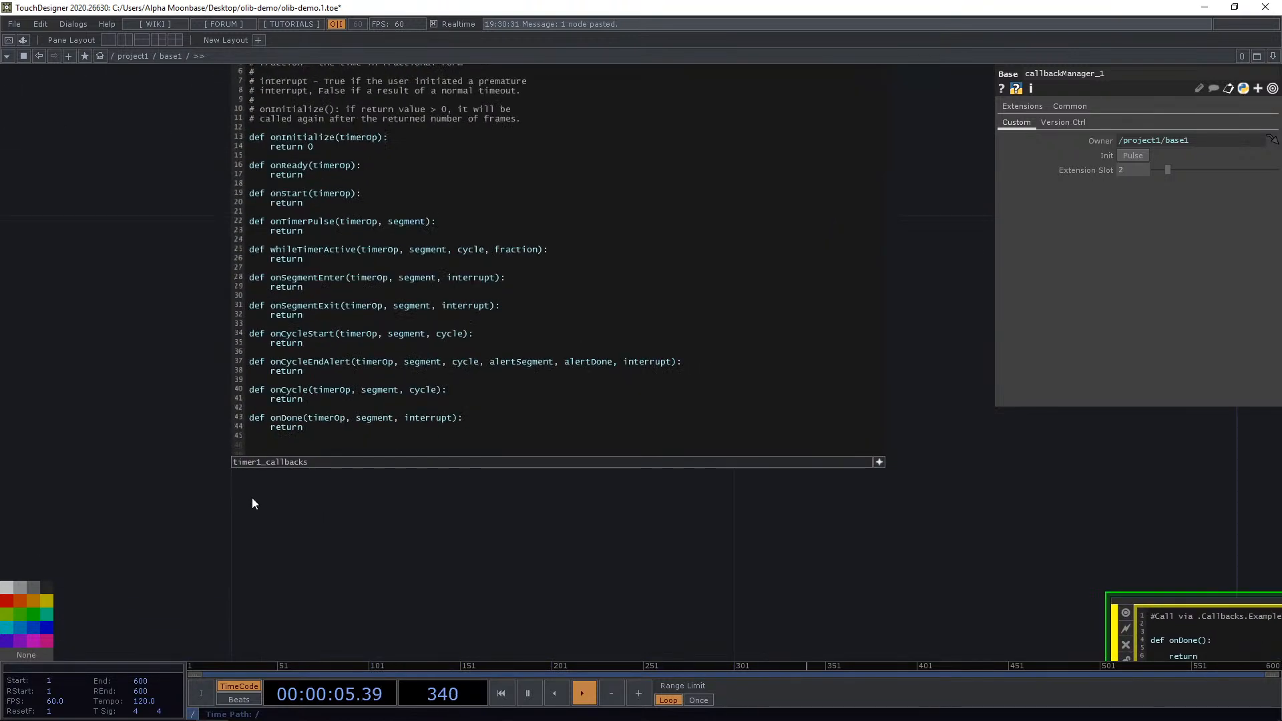
click(543, 420)
key(Return)
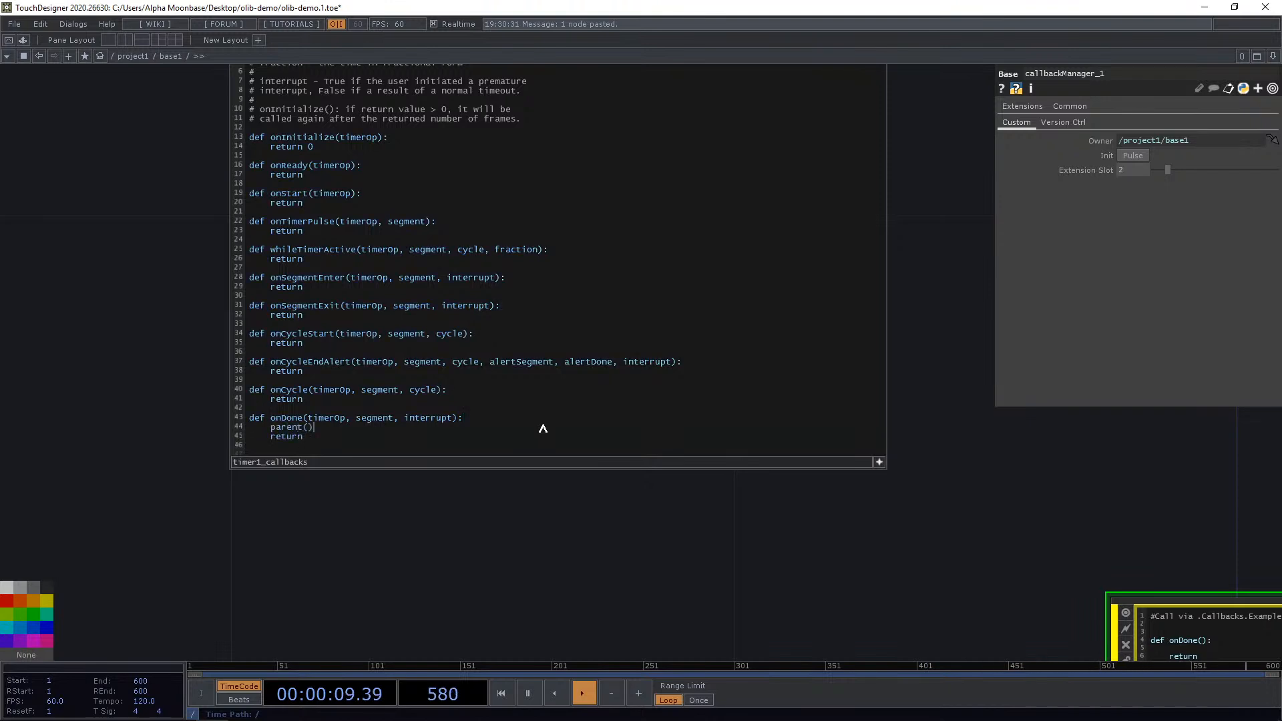
text(parent().Callbacks.onDone())
Return to project1 and pulse Create Callbacks on base1 once more.
scroll(578, 526, down, 3)
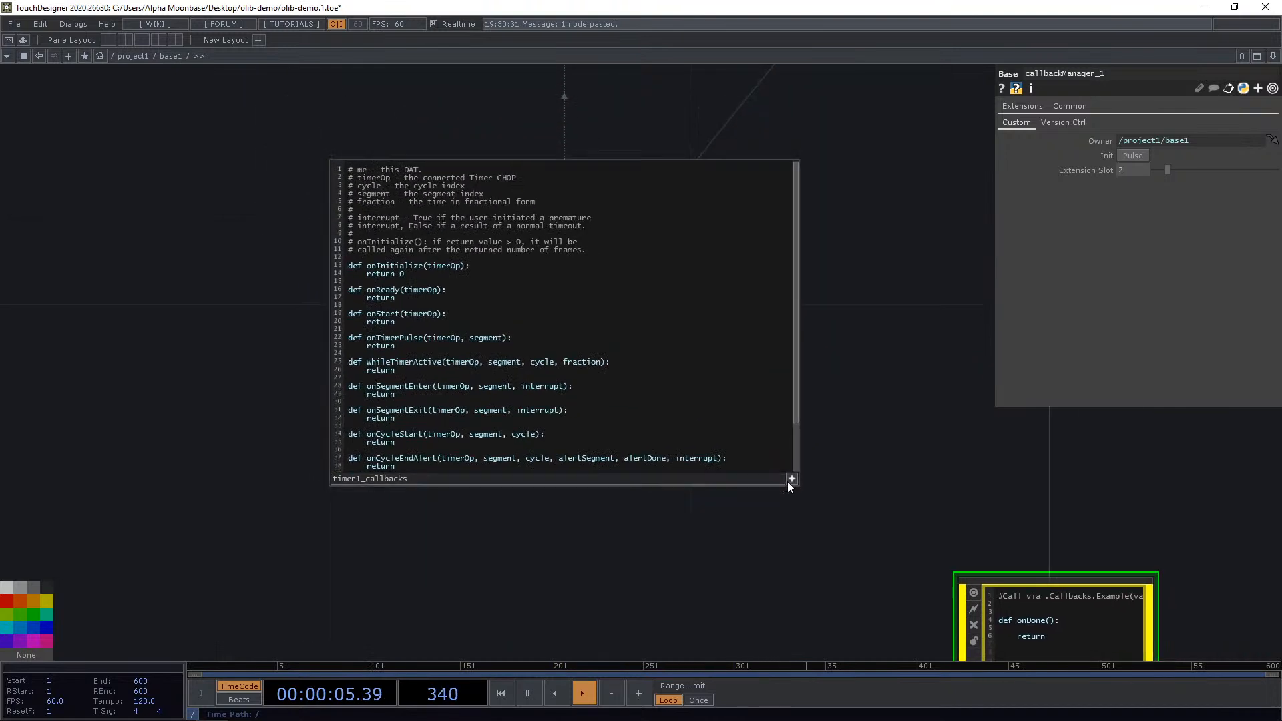
click(792, 479)
scroll(792, 480, down, 6)
drag(688, 250, 707, 511)
drag(742, 363, 531, 325)
click(130, 54)
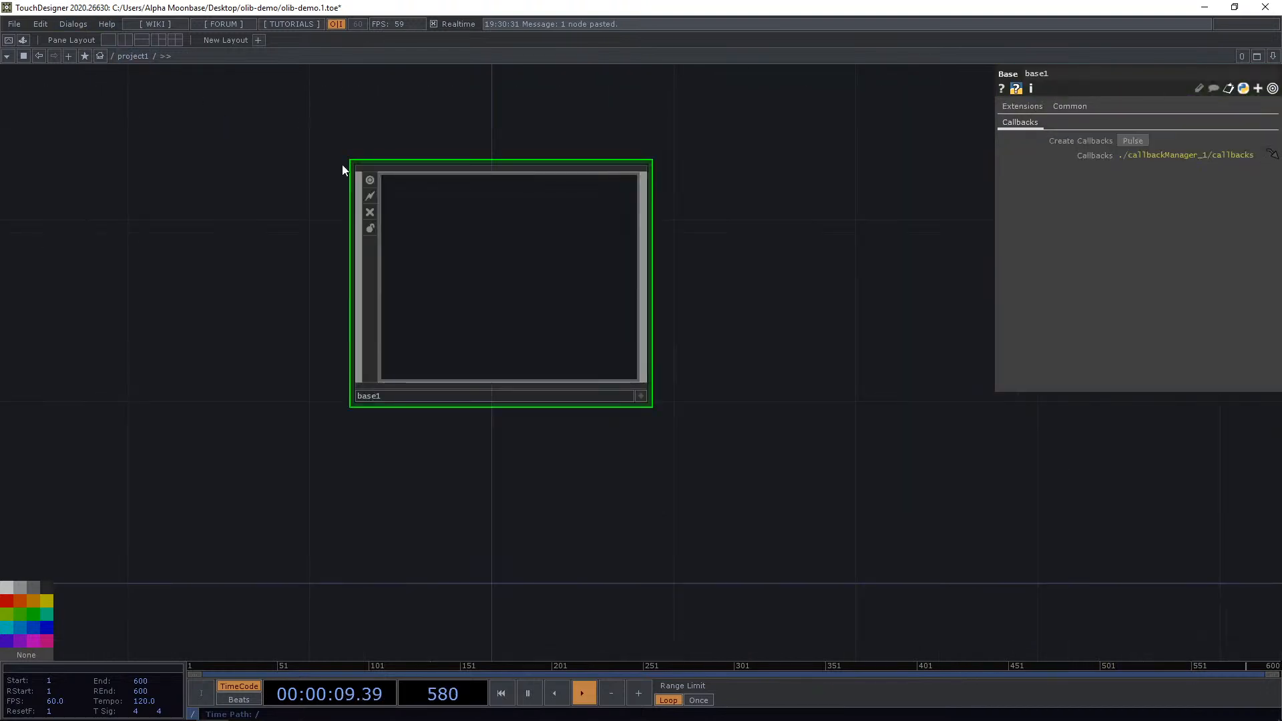
drag(675, 311, 644, 312)
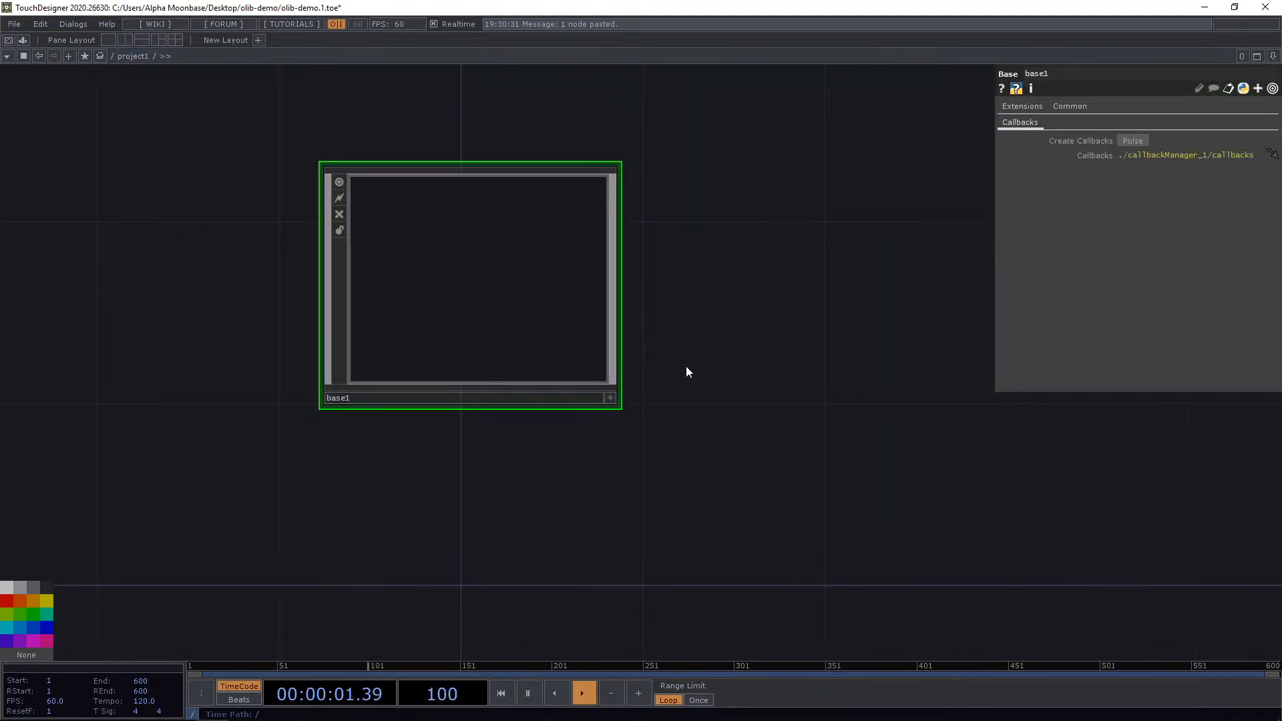
drag(669, 355, 687, 381)
scroll(686, 382, down, 3)
drag(754, 453, 727, 418)
drag(472, 241, 440, 307)
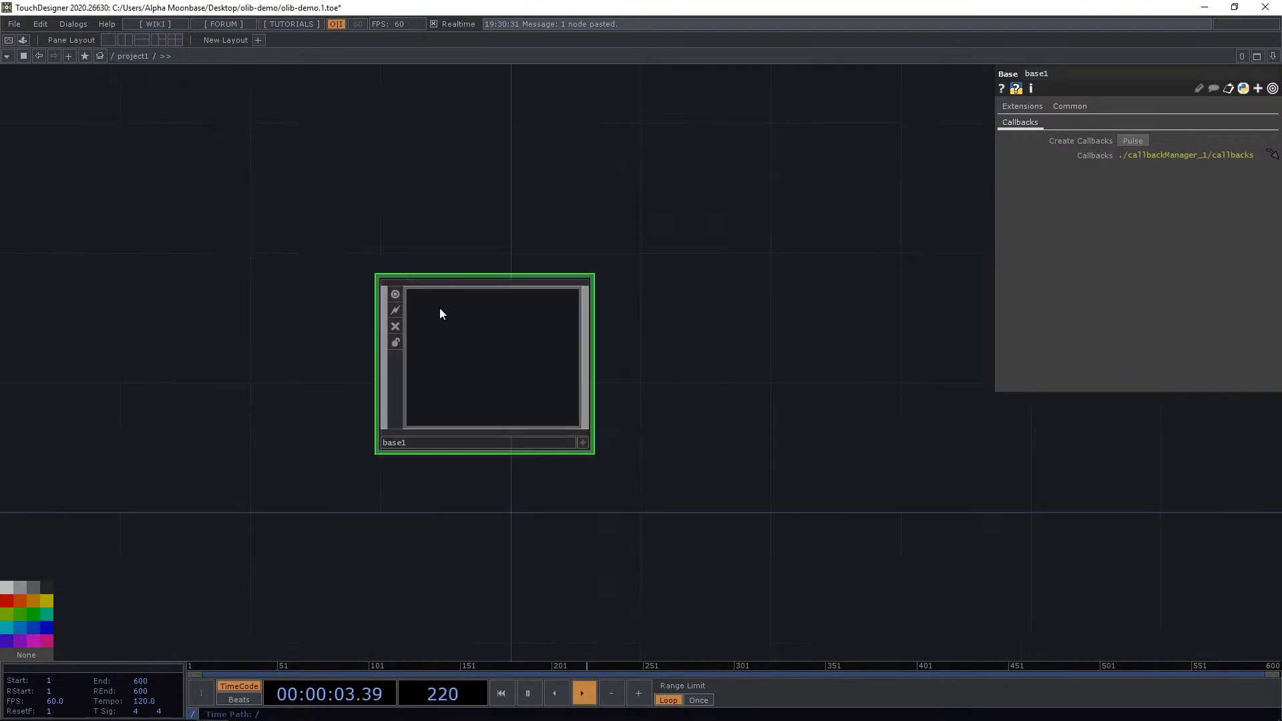
drag(497, 378, 558, 321)
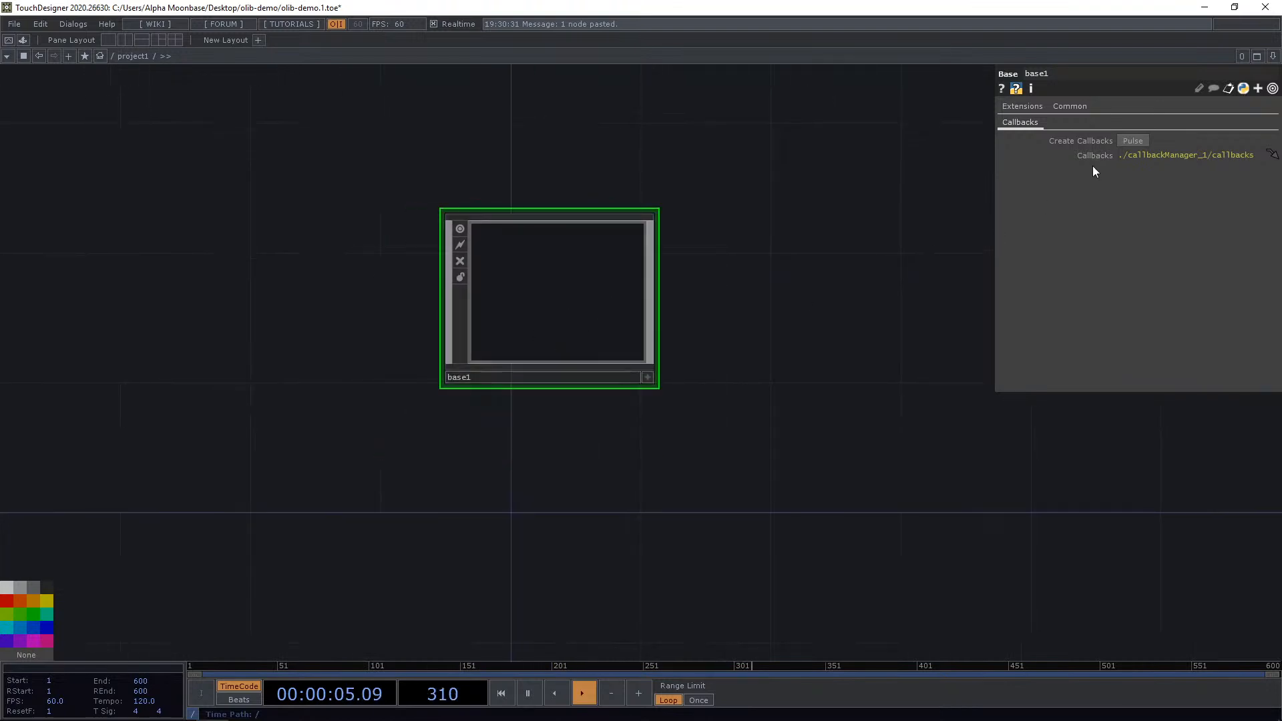
click(1131, 142)
Inspect the callbacks DAT generated next to base1, then delete it.
drag(726, 437, 776, 355)
scroll(740, 372, up, 4)
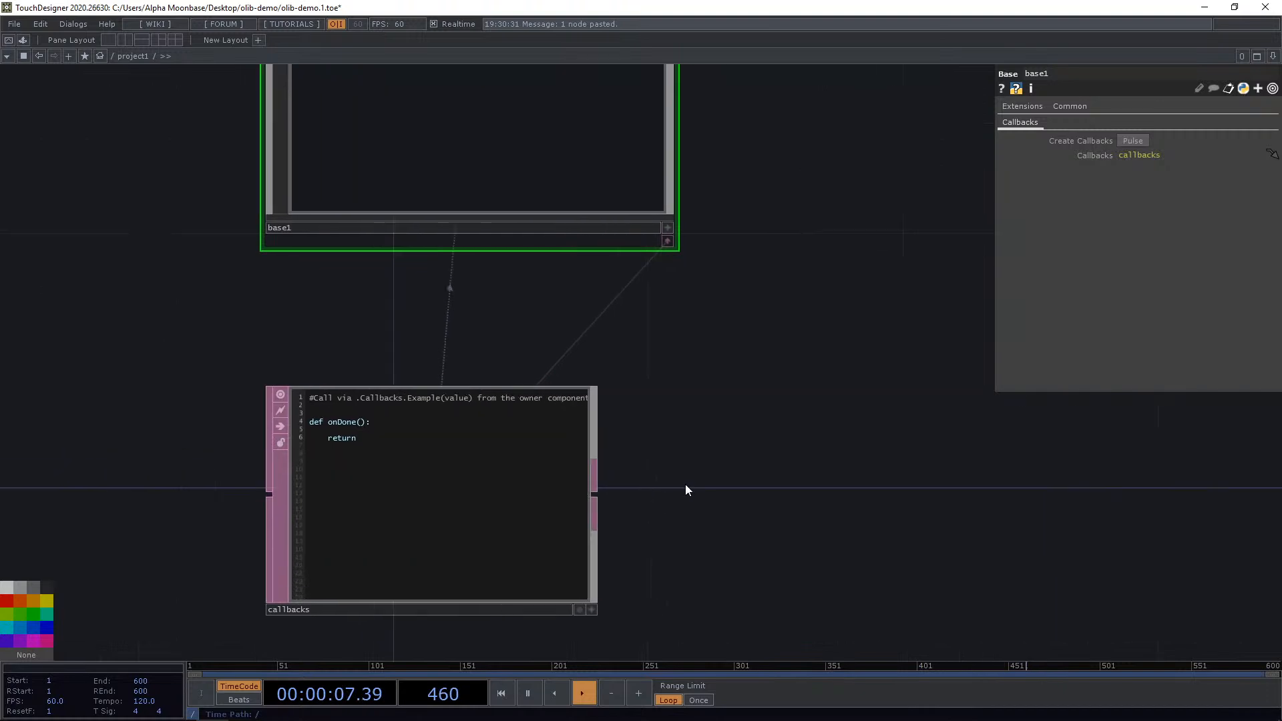
click(593, 611)
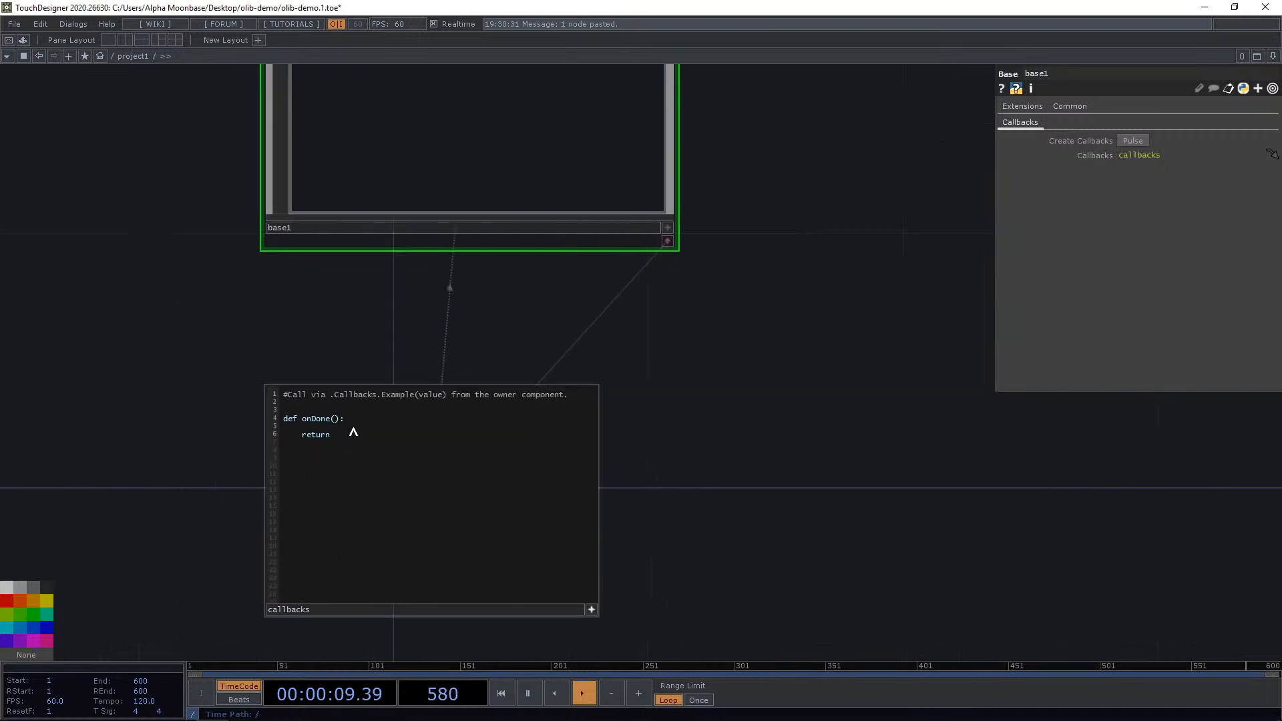
click(351, 429)
click(591, 609)
scroll(681, 458, down, 3)
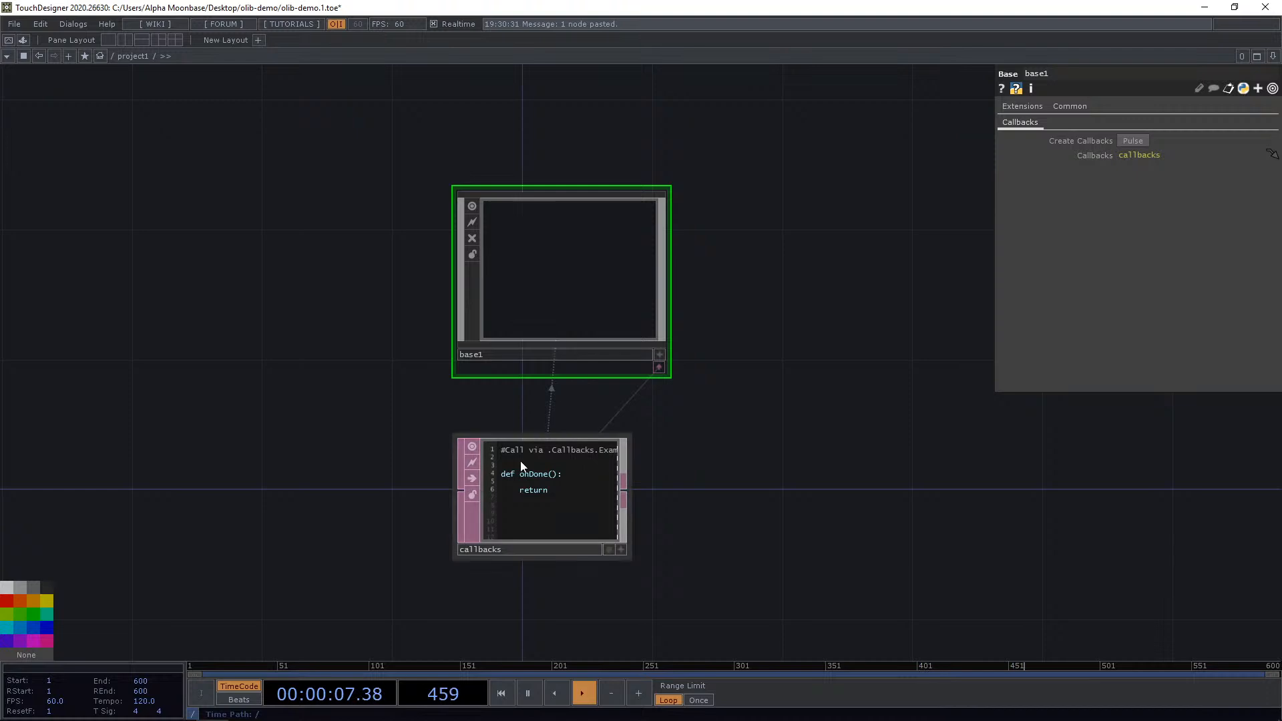
click(540, 490)
key(Delete)
Select base1 and pulse its Create Callbacks parameter again.
drag(583, 503, 519, 535)
scroll(510, 344, up, 4)
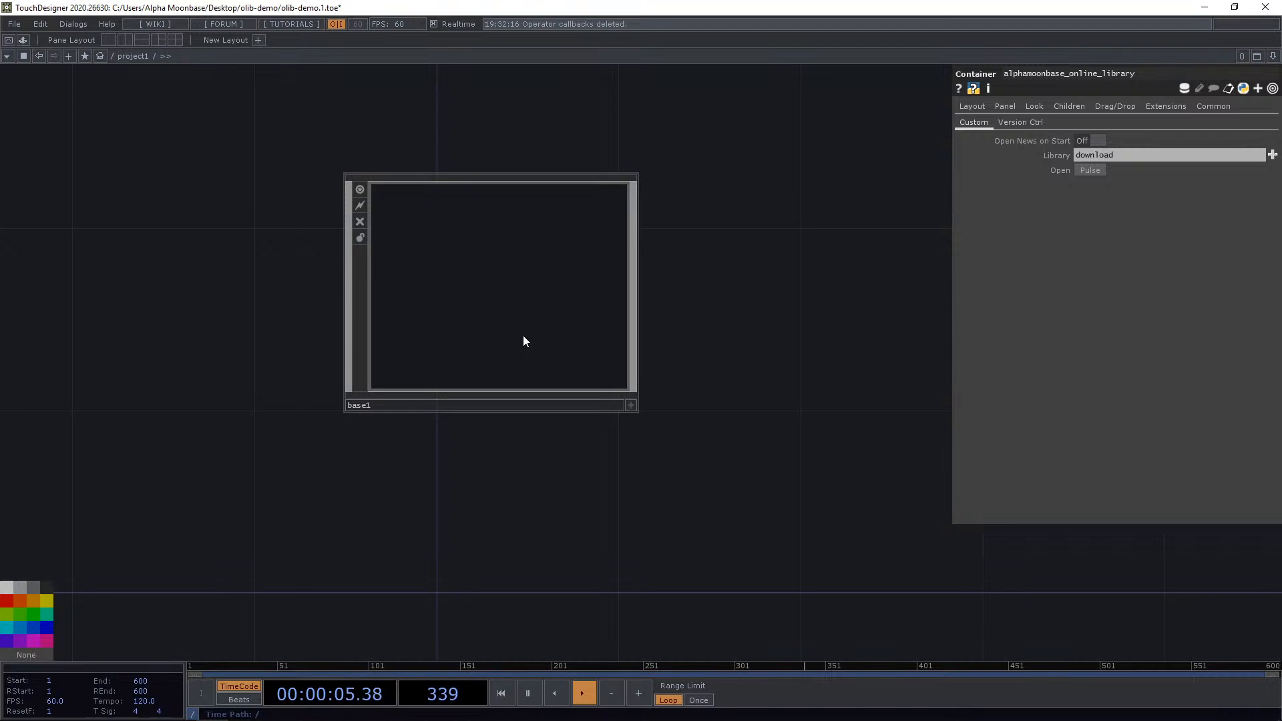
click(555, 311)
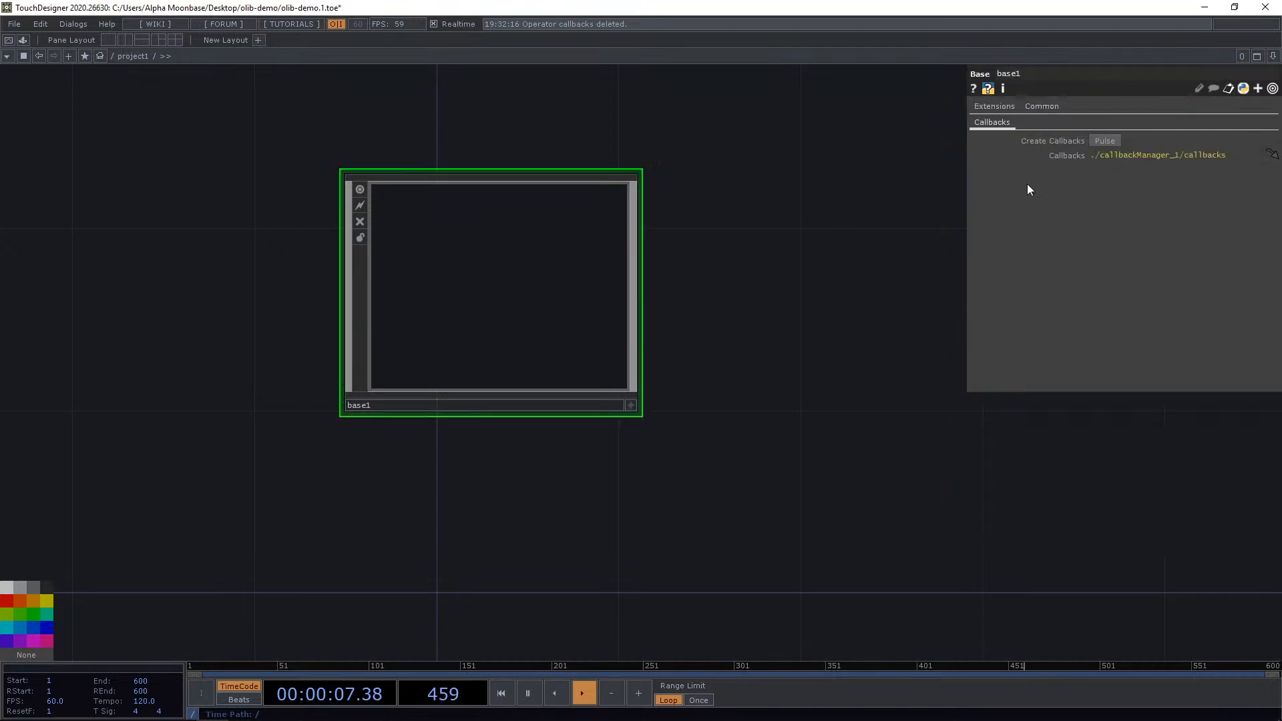
click(1102, 143)
Delete base1 together with its callbacks DAT.
drag(705, 489, 773, 348)
scroll(772, 348, down, 3)
drag(620, 415, 598, 355)
scroll(598, 357, up, 3)
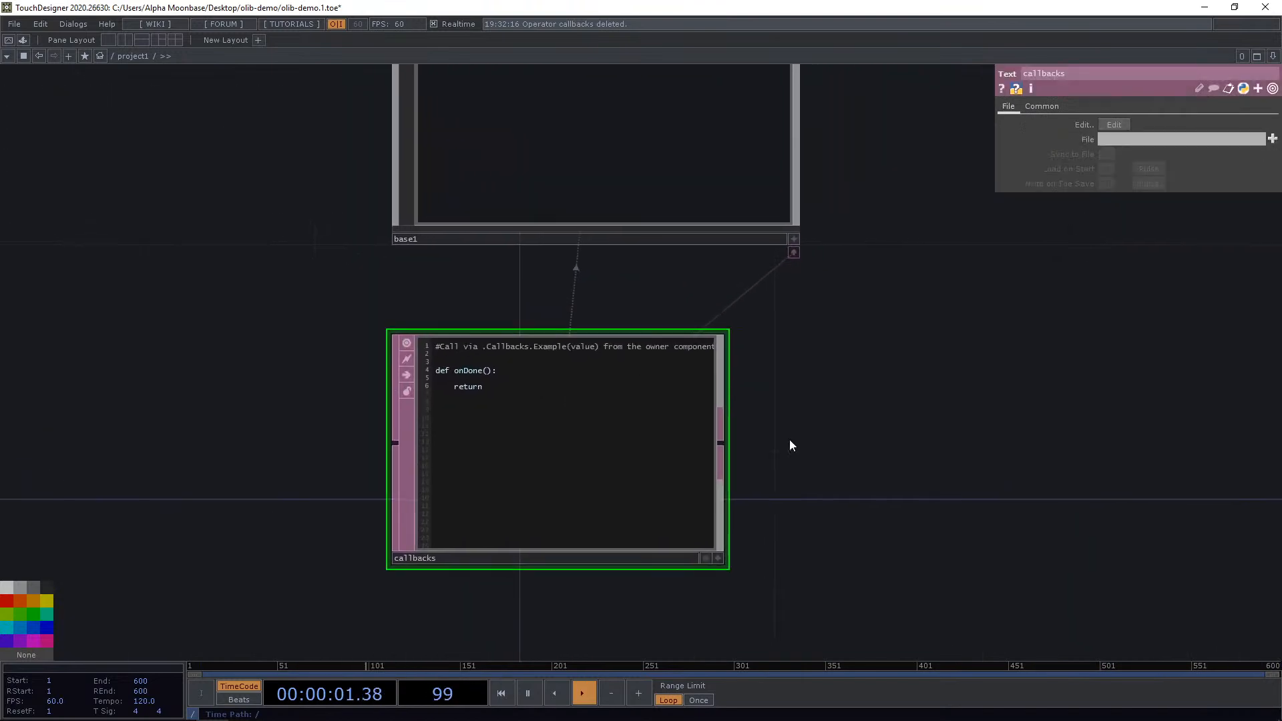
scroll(790, 443, down, 3)
drag(820, 418, 773, 444)
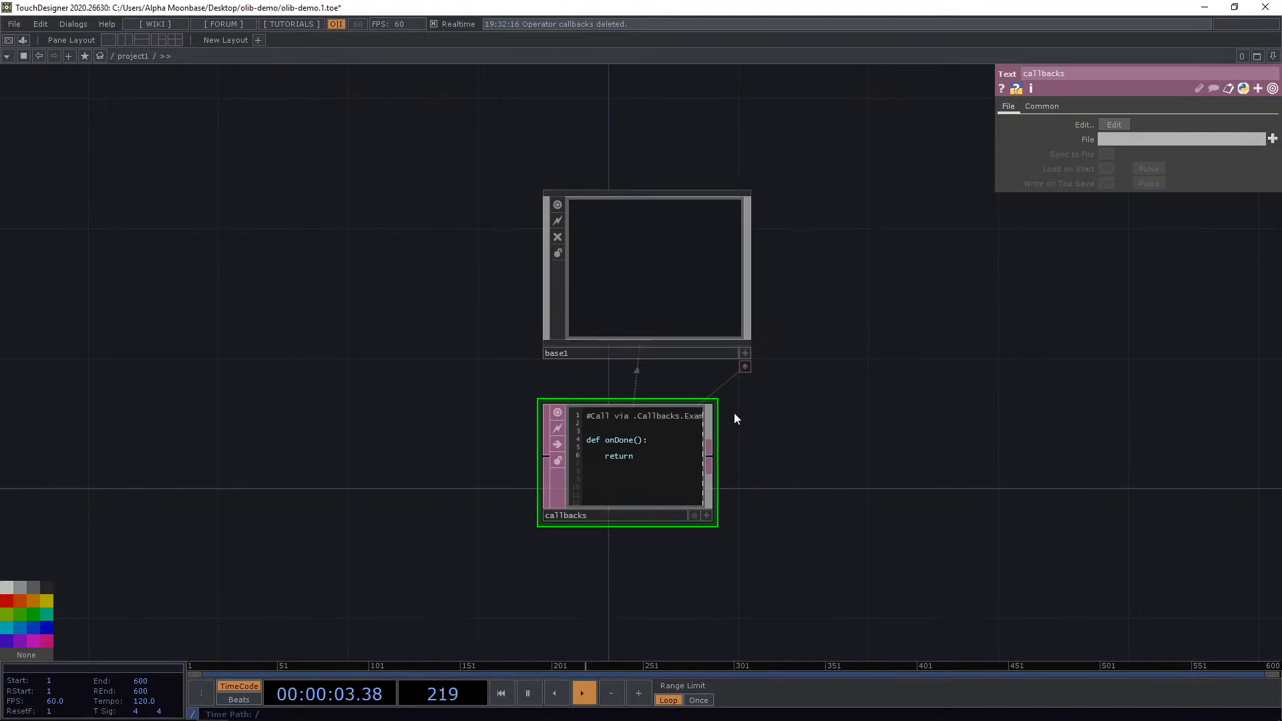
click(695, 288)
drag(736, 363, 696, 341)
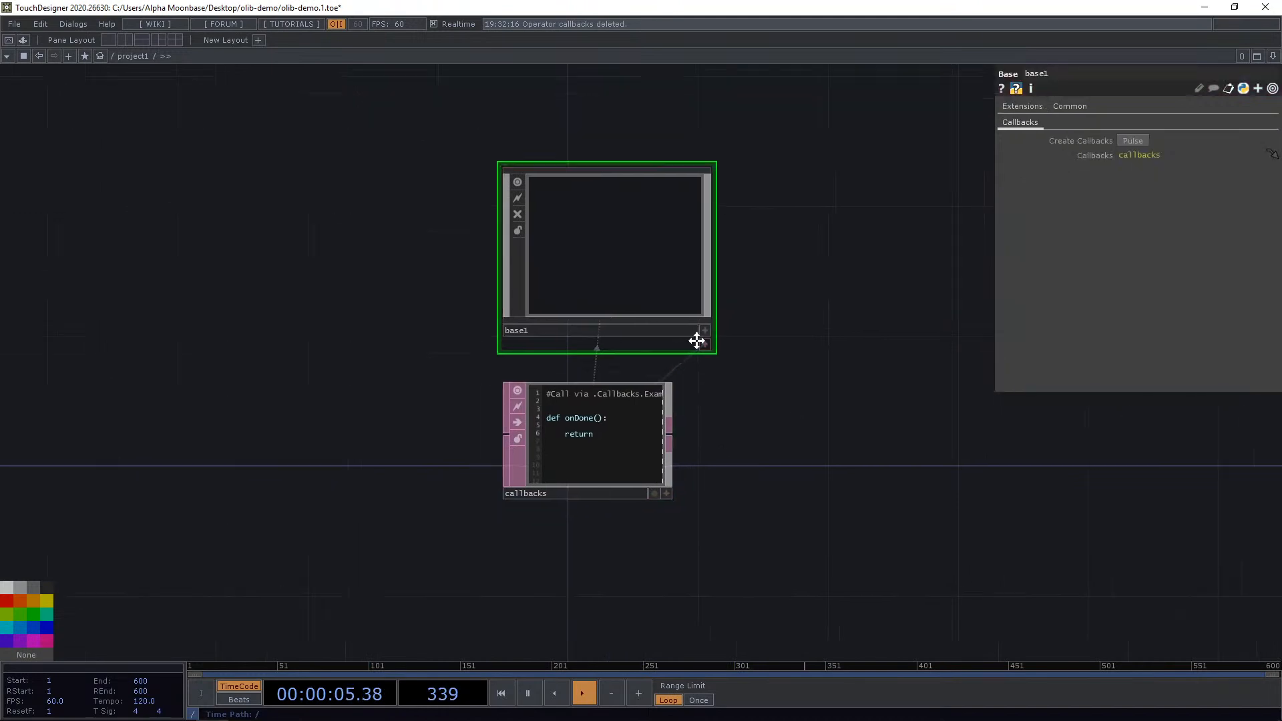
scroll(567, 277, down, 3)
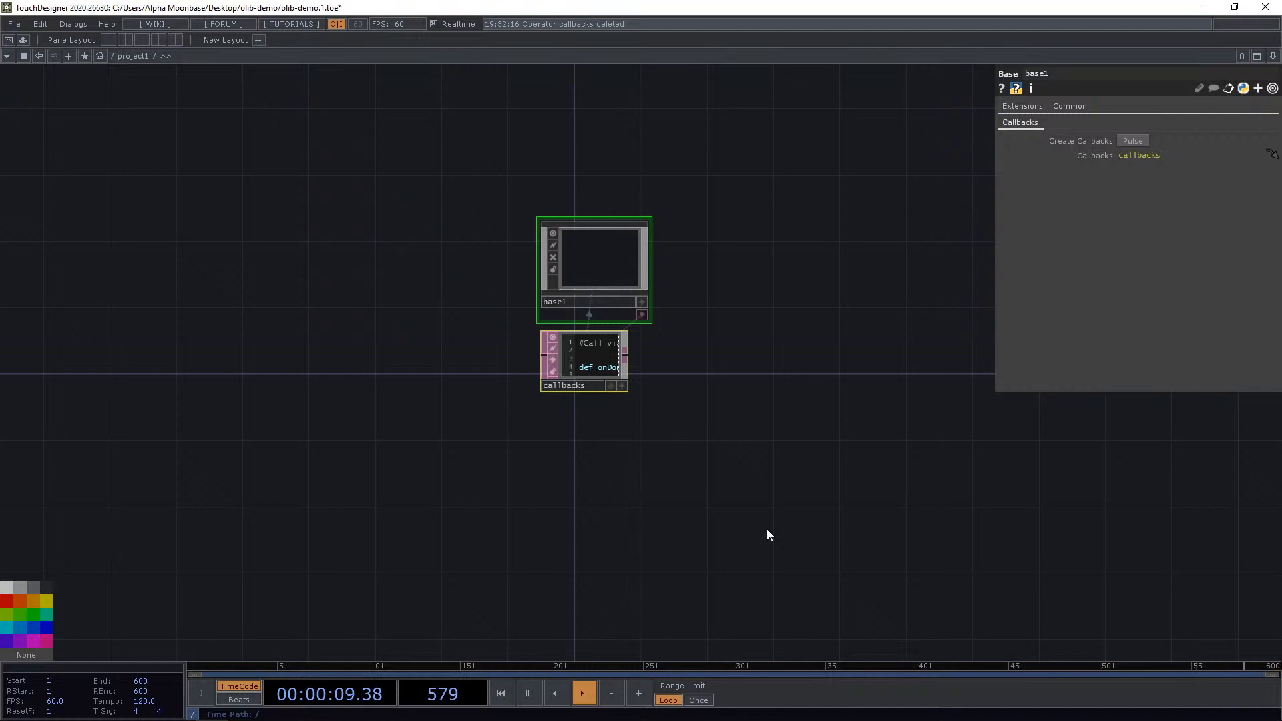
key(Delete)
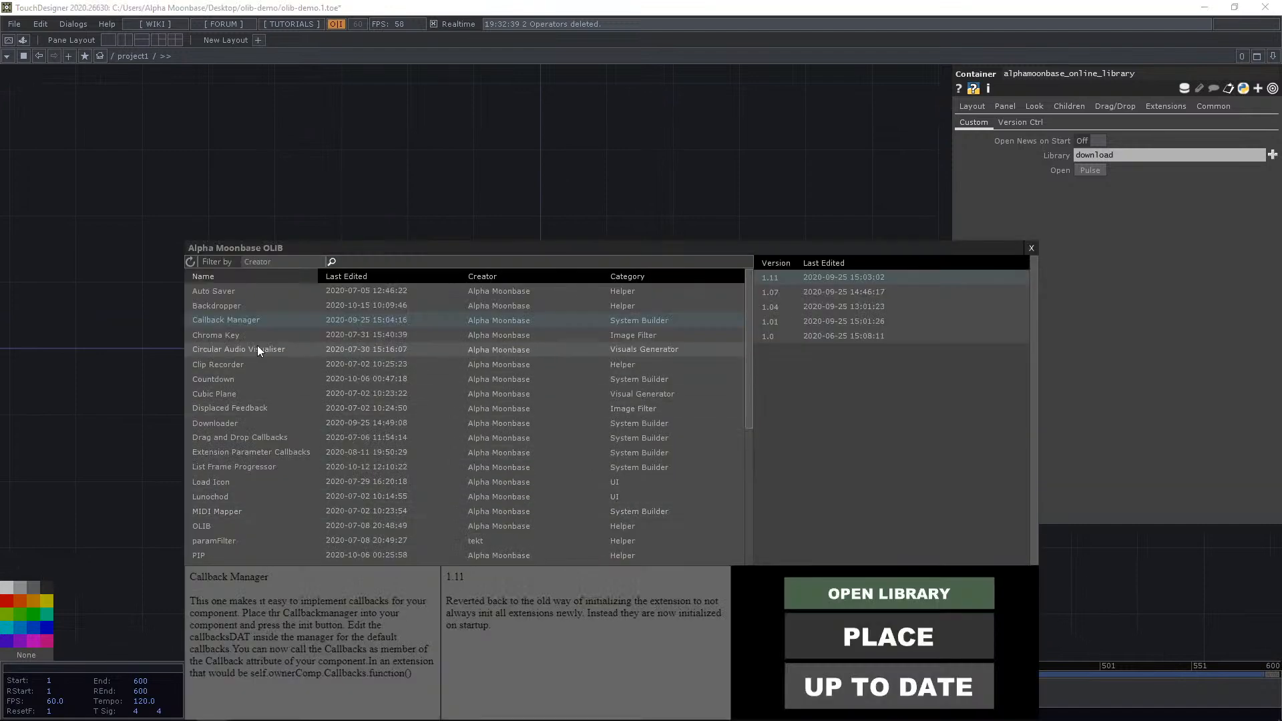
Open the OLIB browser and place the Chroma Key component into project1.
click(263, 340)
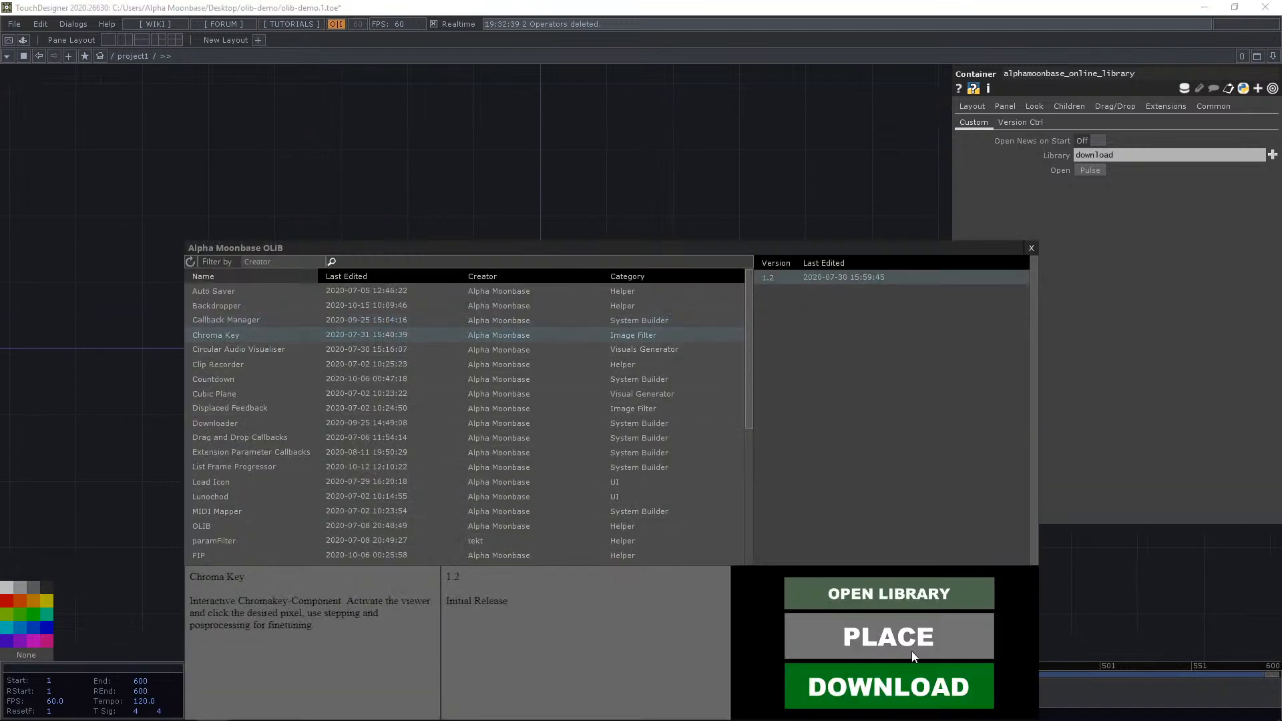
click(915, 639)
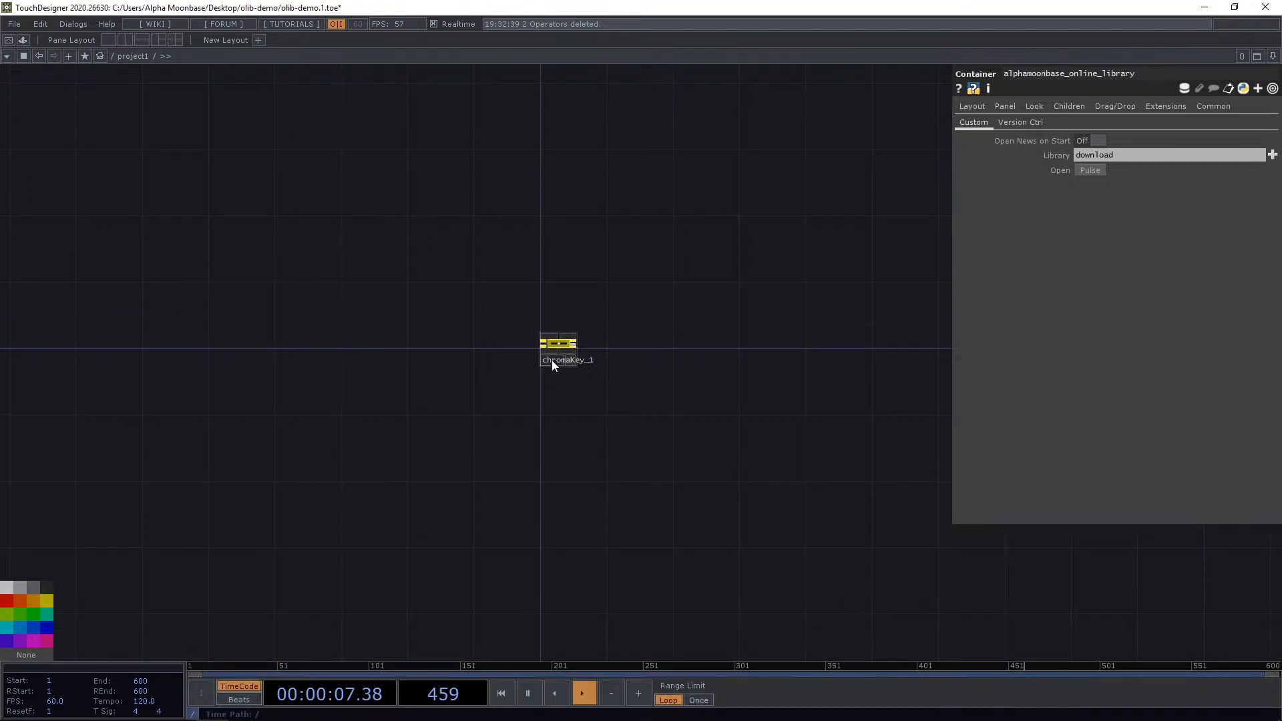
scroll(564, 363, up, 8)
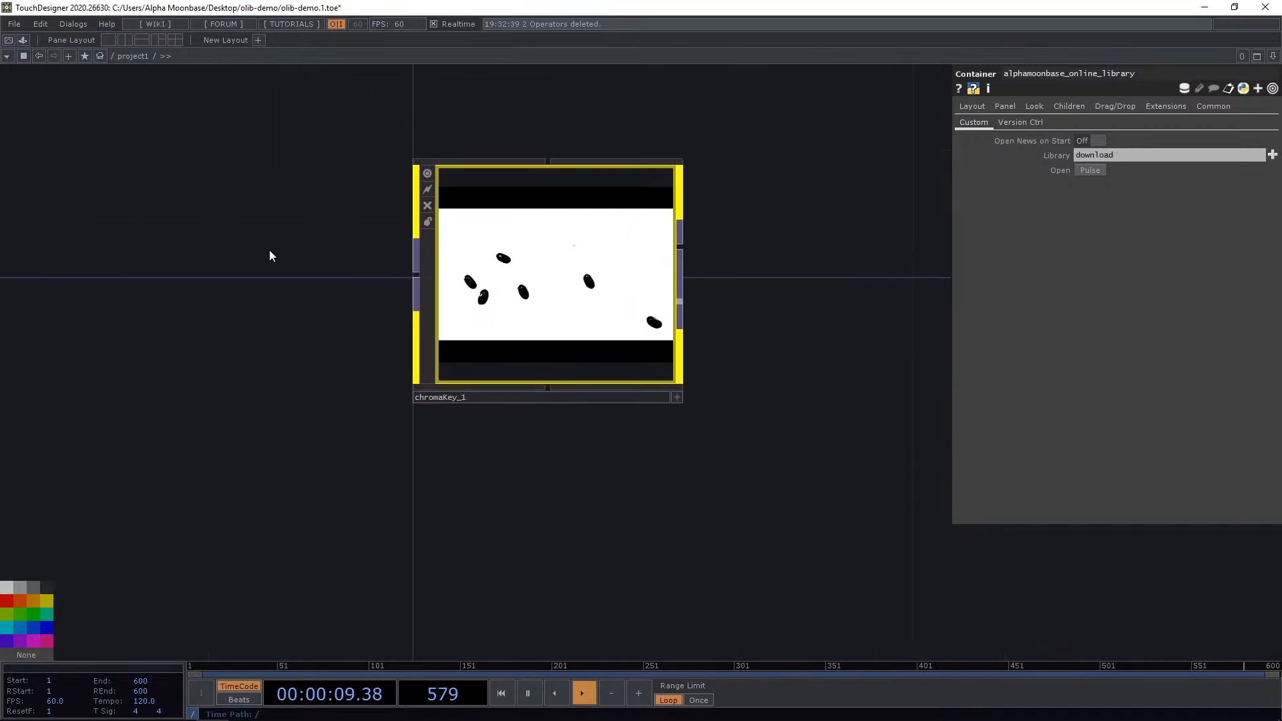
drag(223, 265, 201, 290)
click(498, 330)
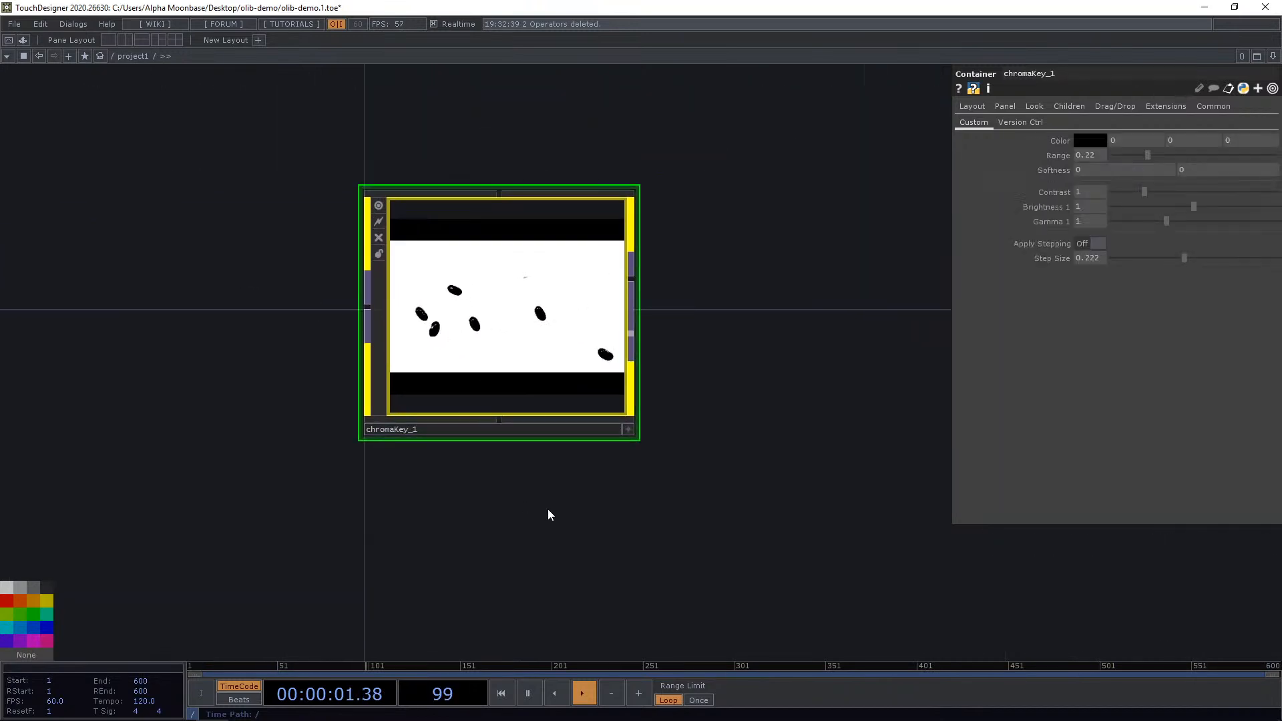
drag(550, 505, 667, 521)
drag(339, 328, 370, 342)
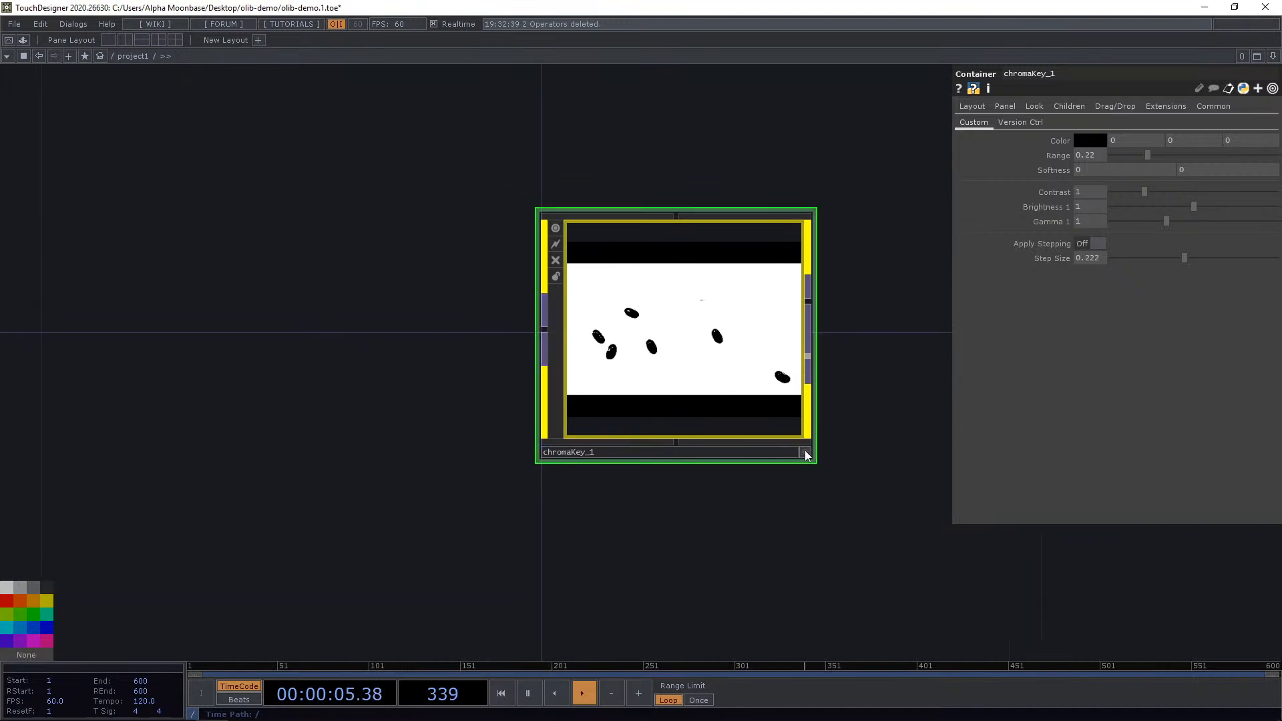
Add a Movie File In TOP wired into chromaKey_1's input.
middle_click(652, 326)
click(543, 331)
text(movie)
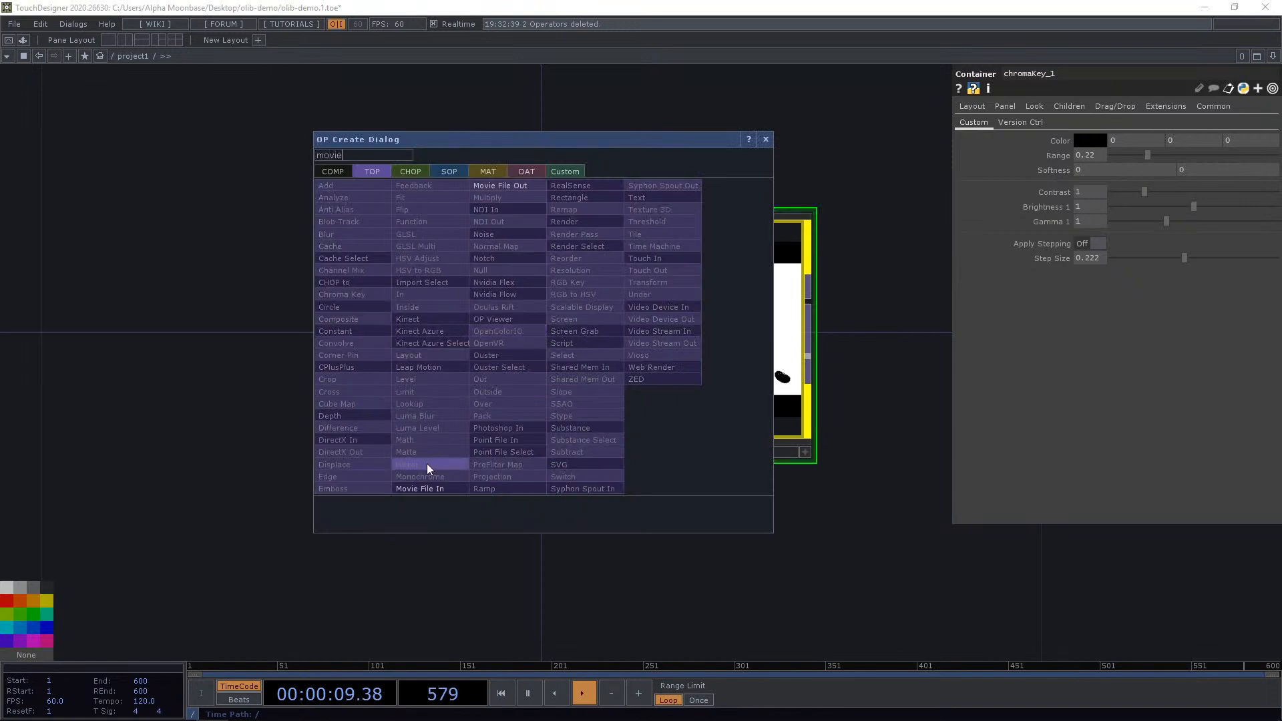
click(421, 488)
scroll(162, 332, down, 5)
click(160, 366)
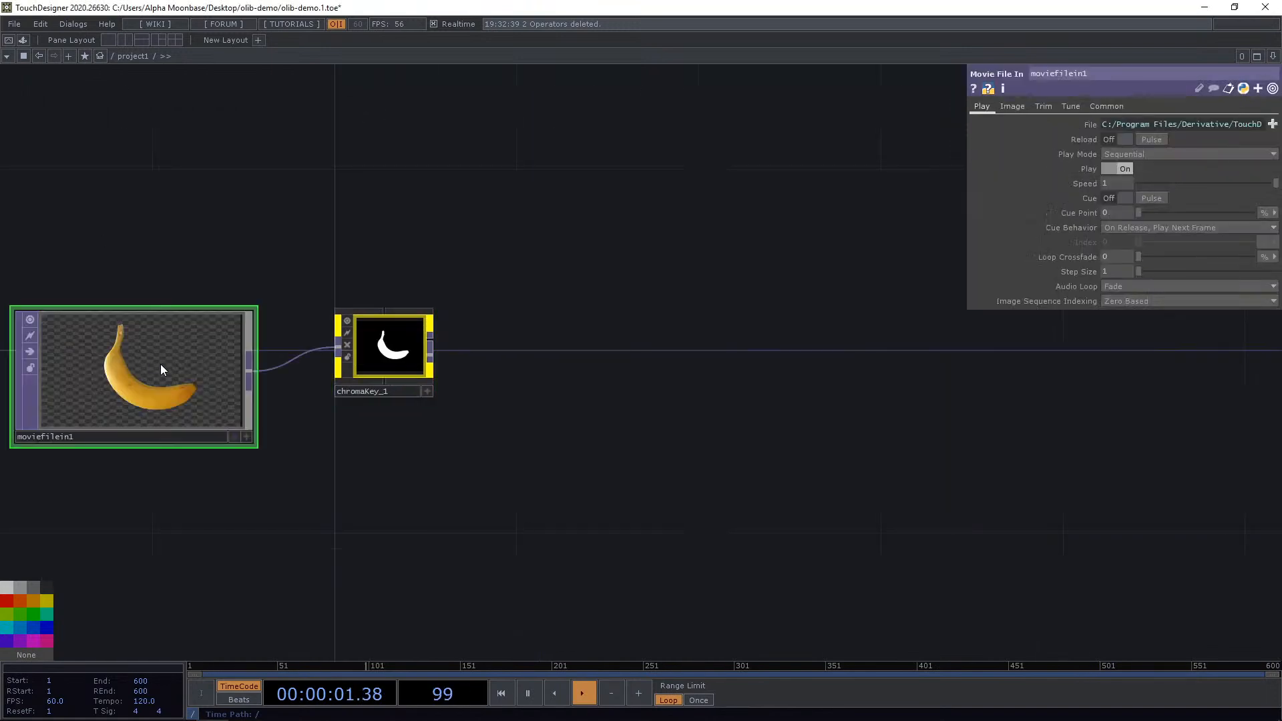
drag(386, 451, 616, 453)
drag(404, 354, 357, 355)
scroll(418, 383, up, 2)
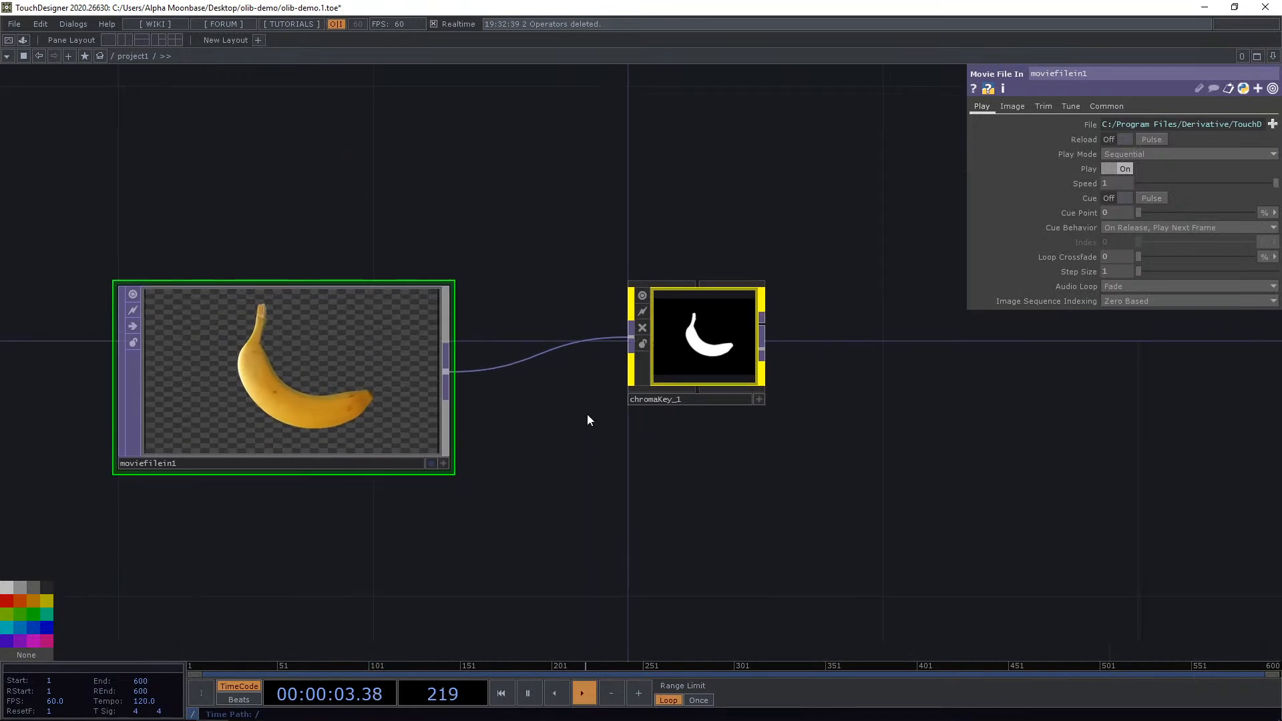
Load Butterfly1.tif from the Samples Map folder into the Movie File In TOP.
click(759, 399)
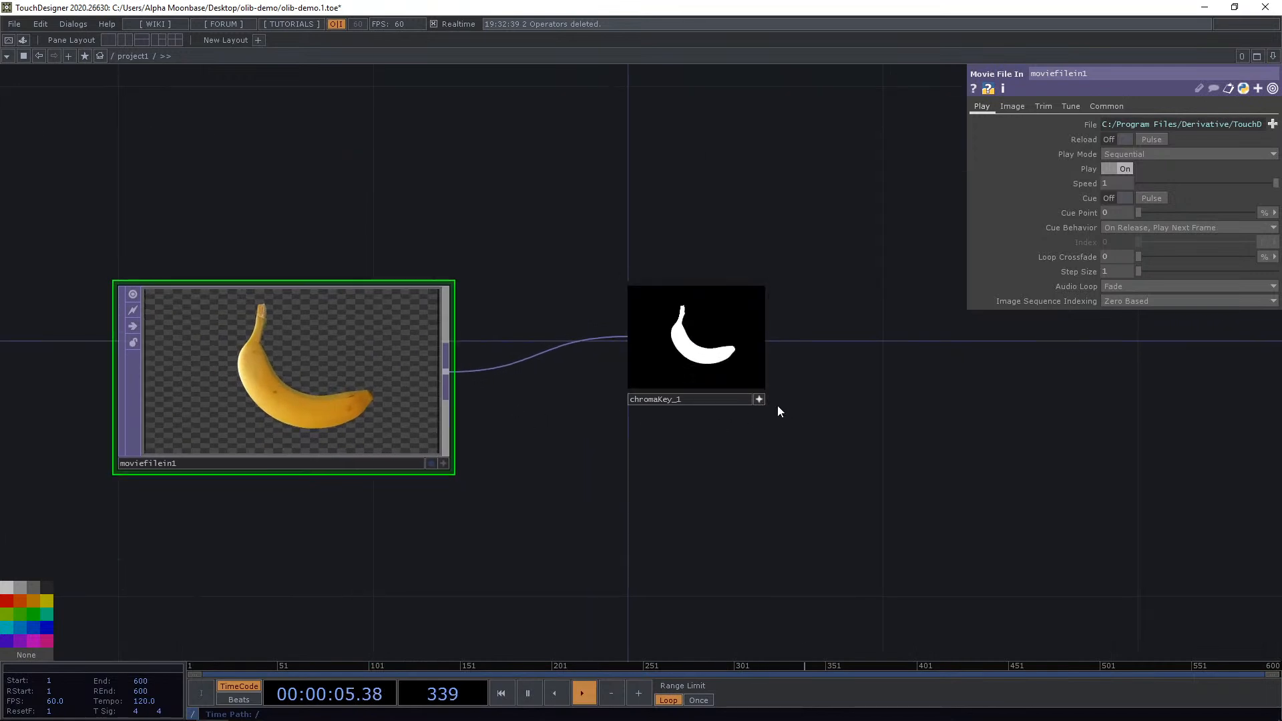
click(759, 400)
click(1270, 127)
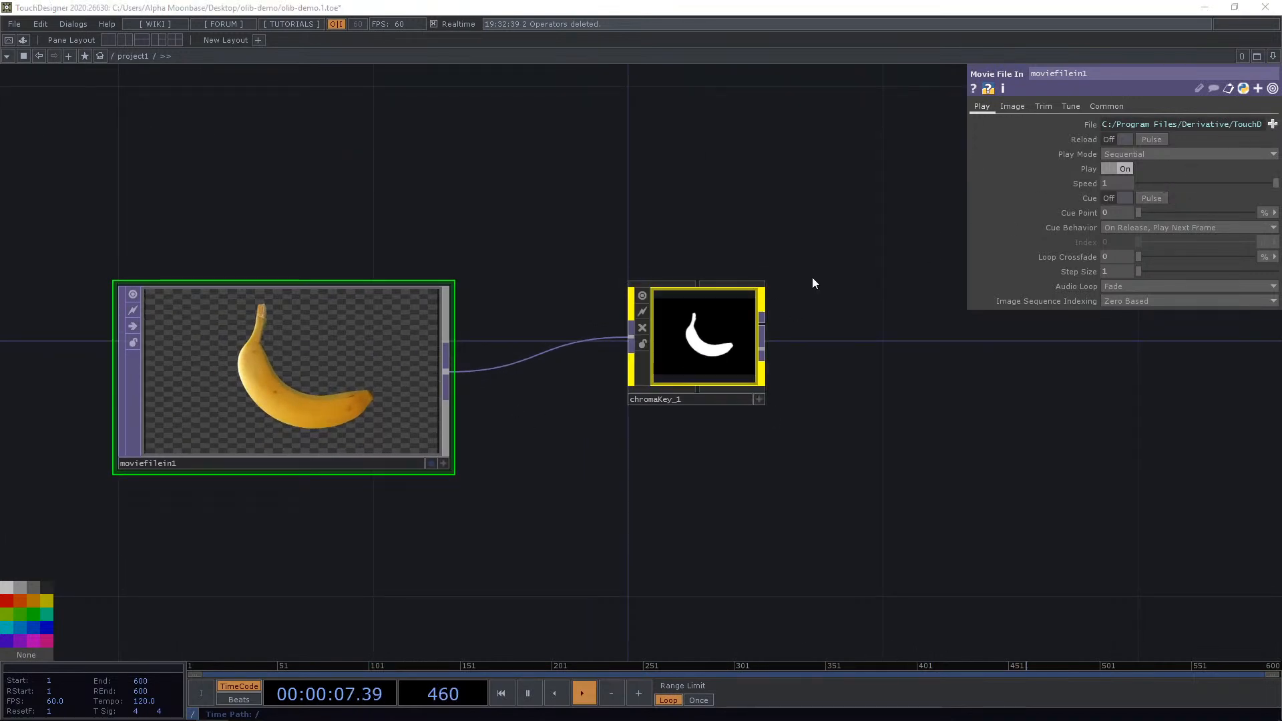
click(519, 383)
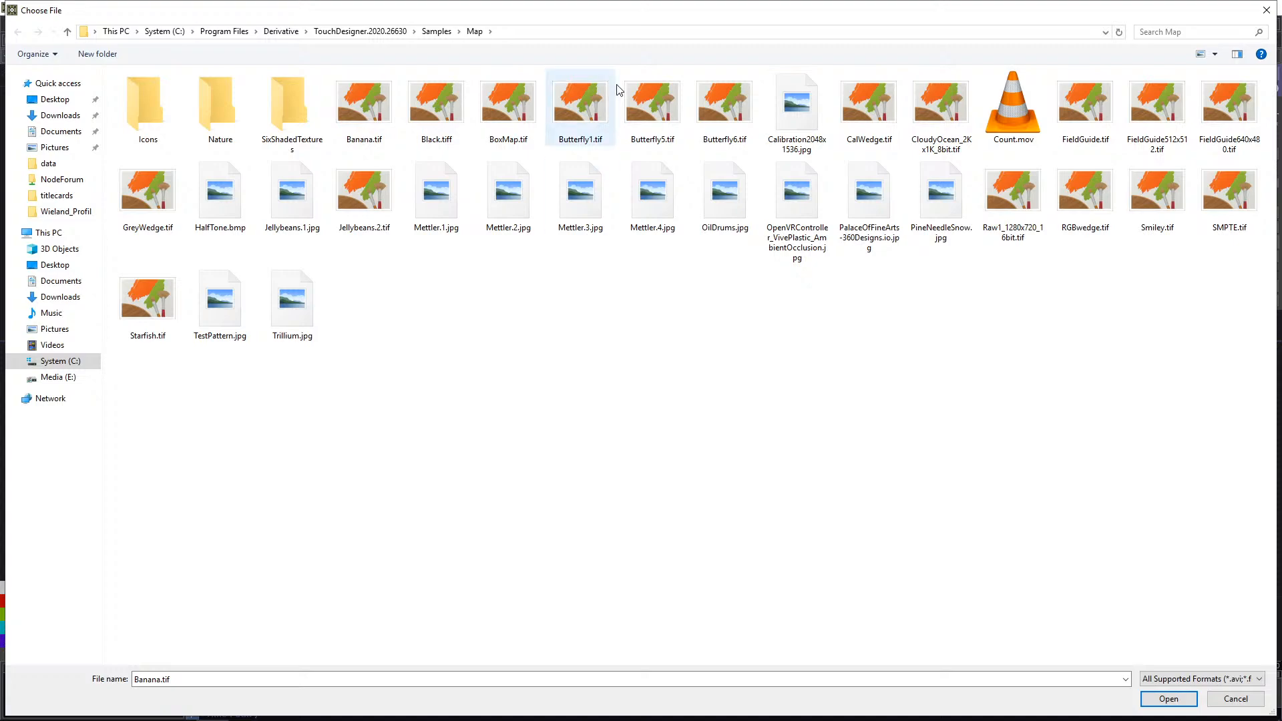
click(590, 110)
click(1168, 698)
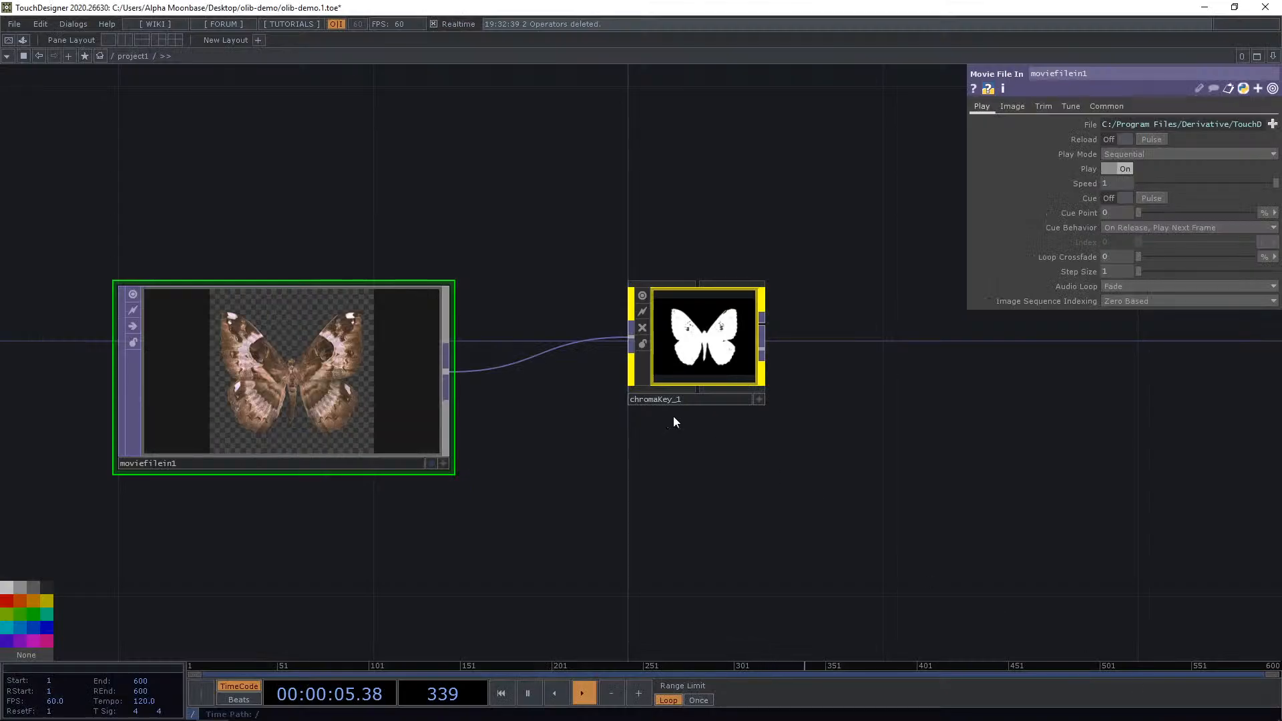
Examine the butterfly image and the chroma key matte up close.
drag(409, 398, 533, 331)
scroll(608, 308, up, 5)
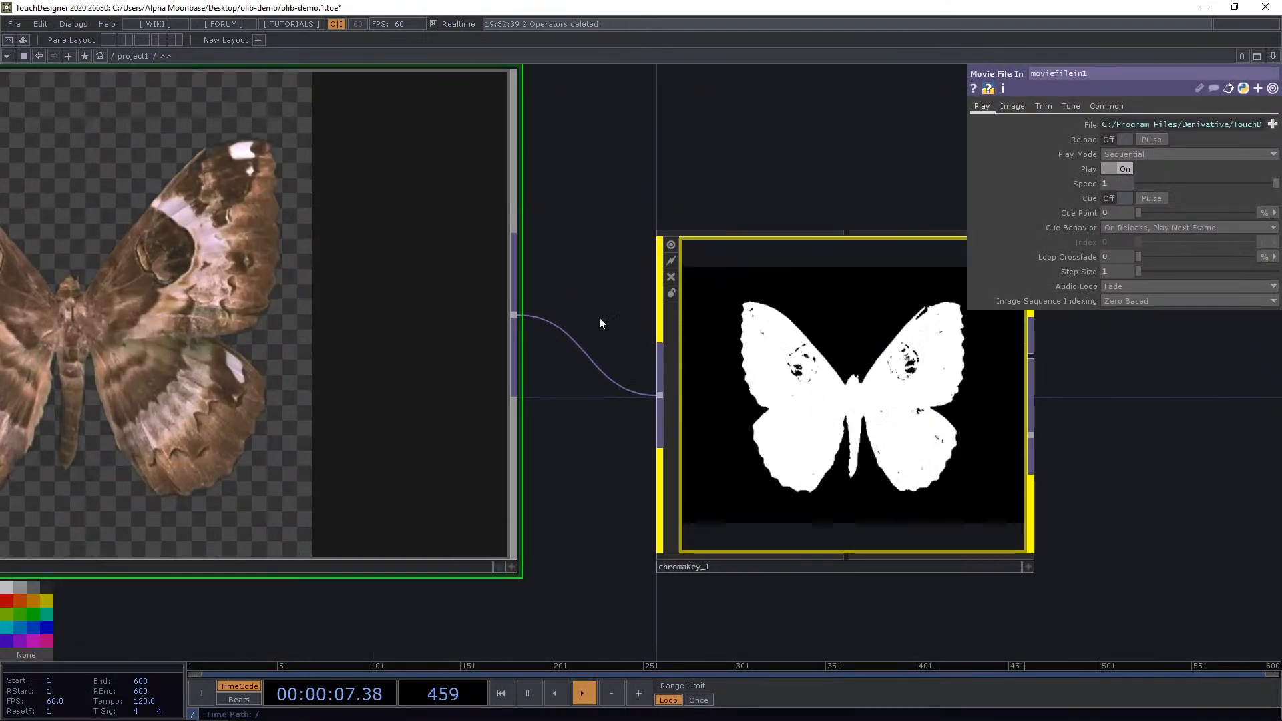
scroll(527, 323, down, 3)
scroll(113, 323, up, 2)
scroll(114, 323, down, 2)
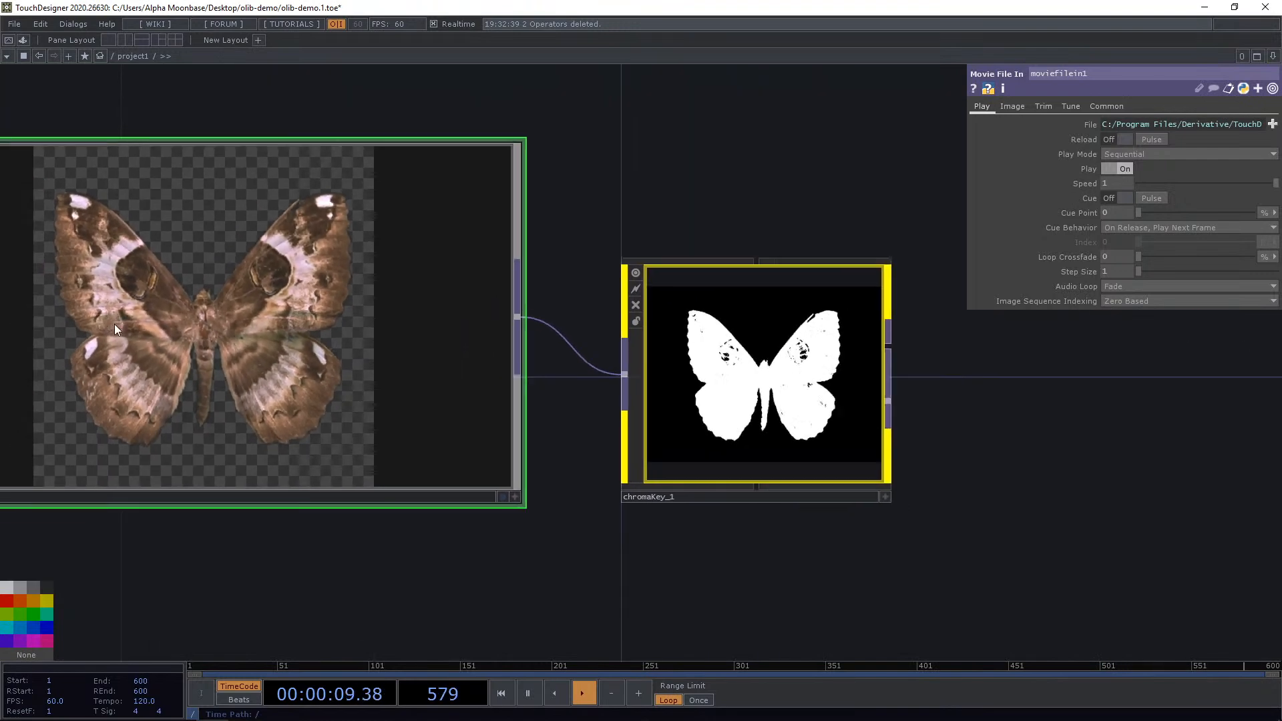
scroll(391, 492, up, 6)
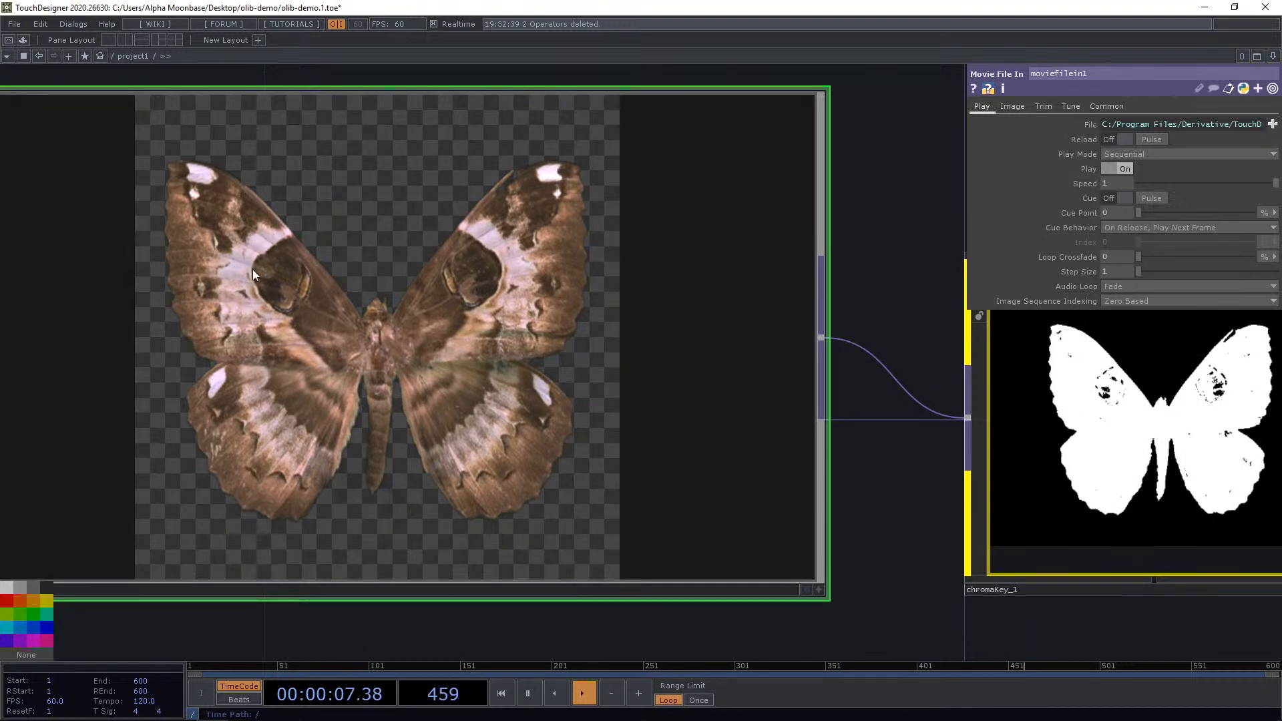
scroll(268, 251, down, 4)
drag(690, 520, 621, 498)
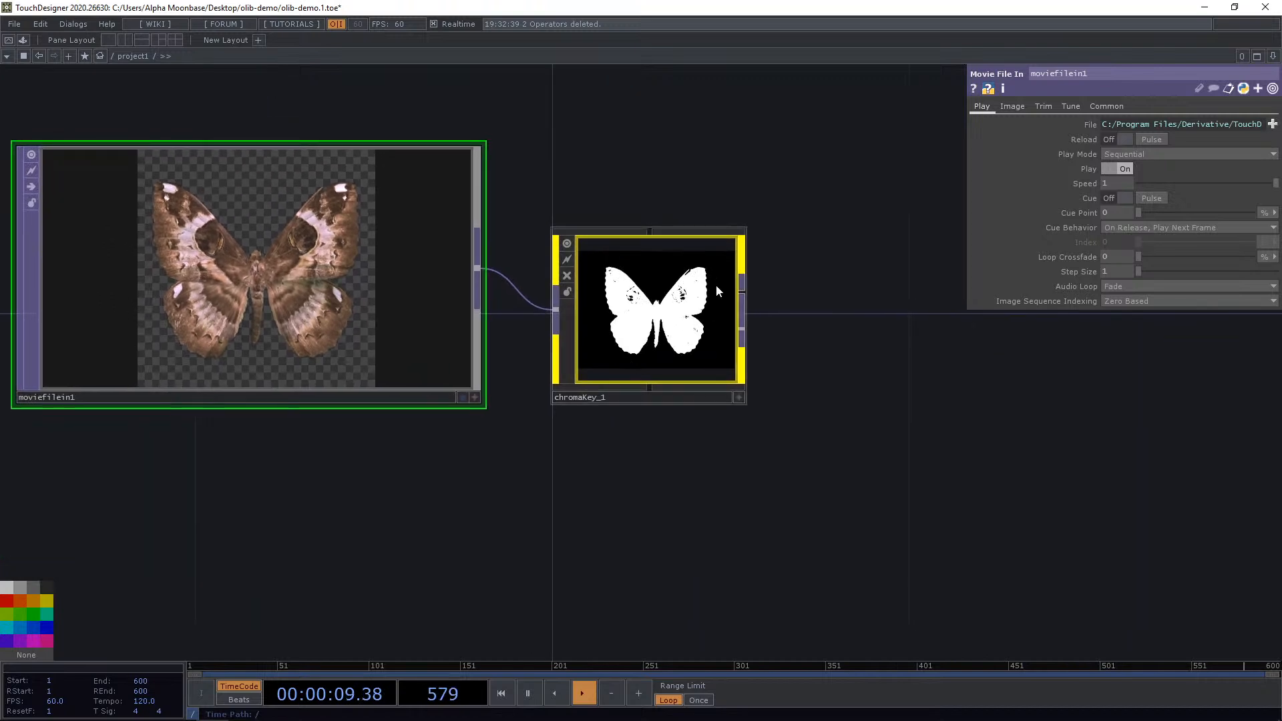
Add a Null TOP wired to chromaKey_1's keyed image output.
drag(812, 345, 730, 369)
scroll(730, 369, up, 2)
right_click(623, 330)
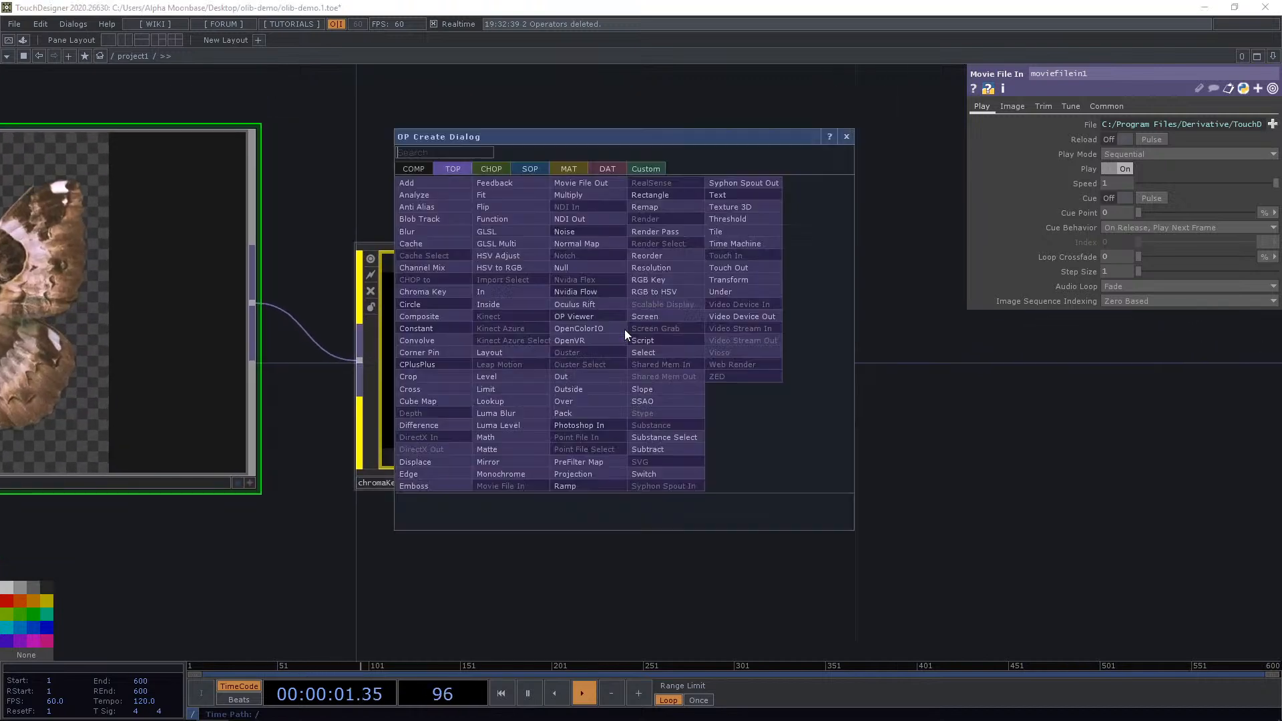
text(nu)
click(585, 268)
scroll(885, 224, down, 5)
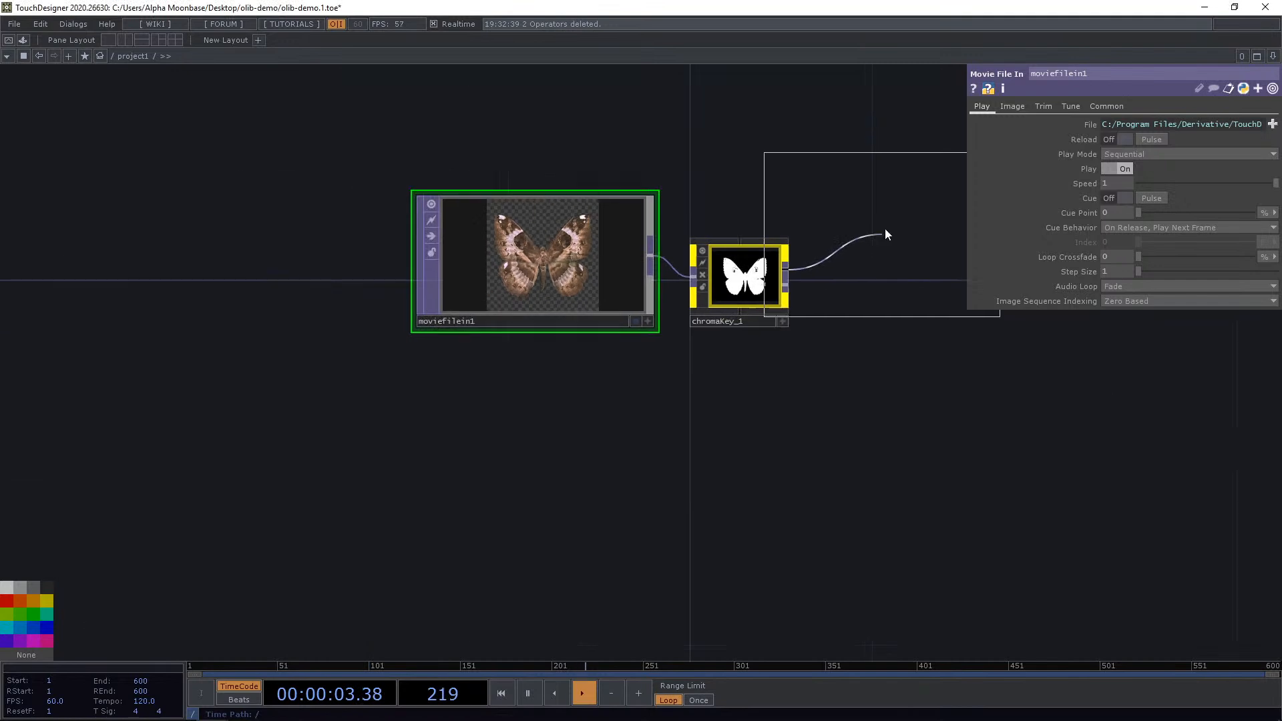
click(898, 193)
drag(857, 188, 704, 245)
drag(699, 251, 785, 279)
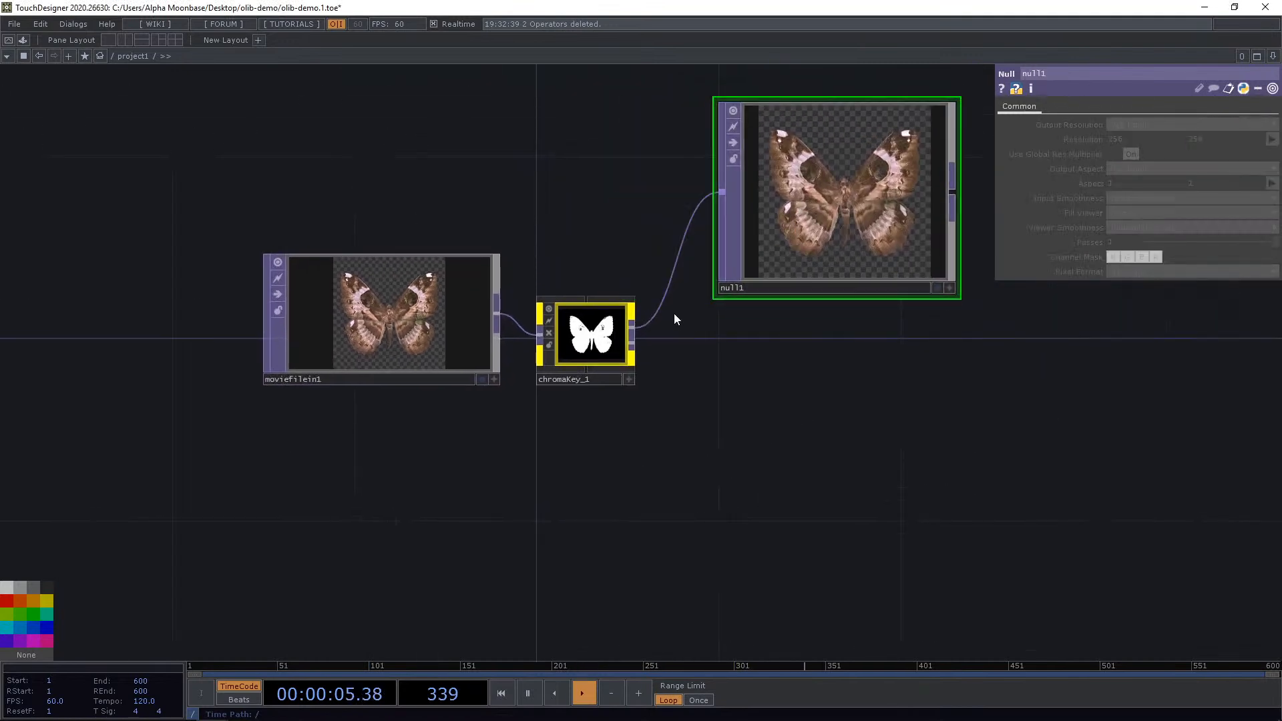
Add a second Null TOP wired to chromaKey_1's other output.
right_click(632, 344)
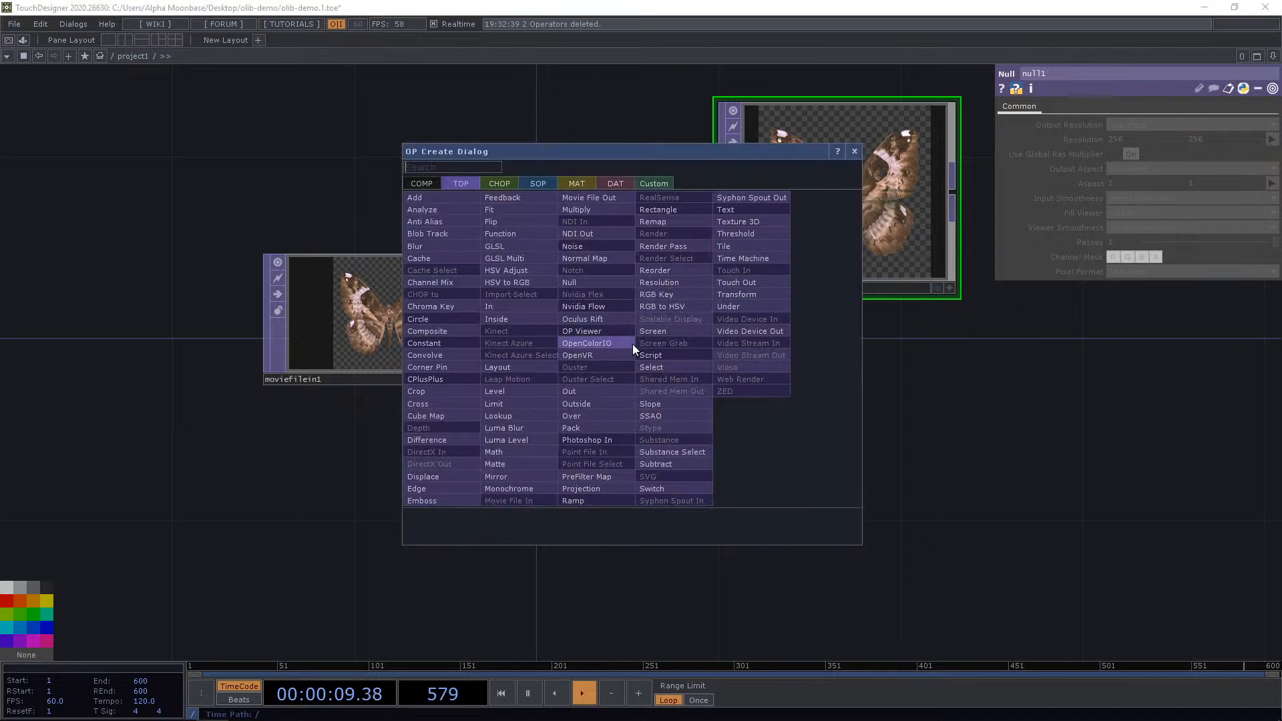
click(600, 283)
click(846, 444)
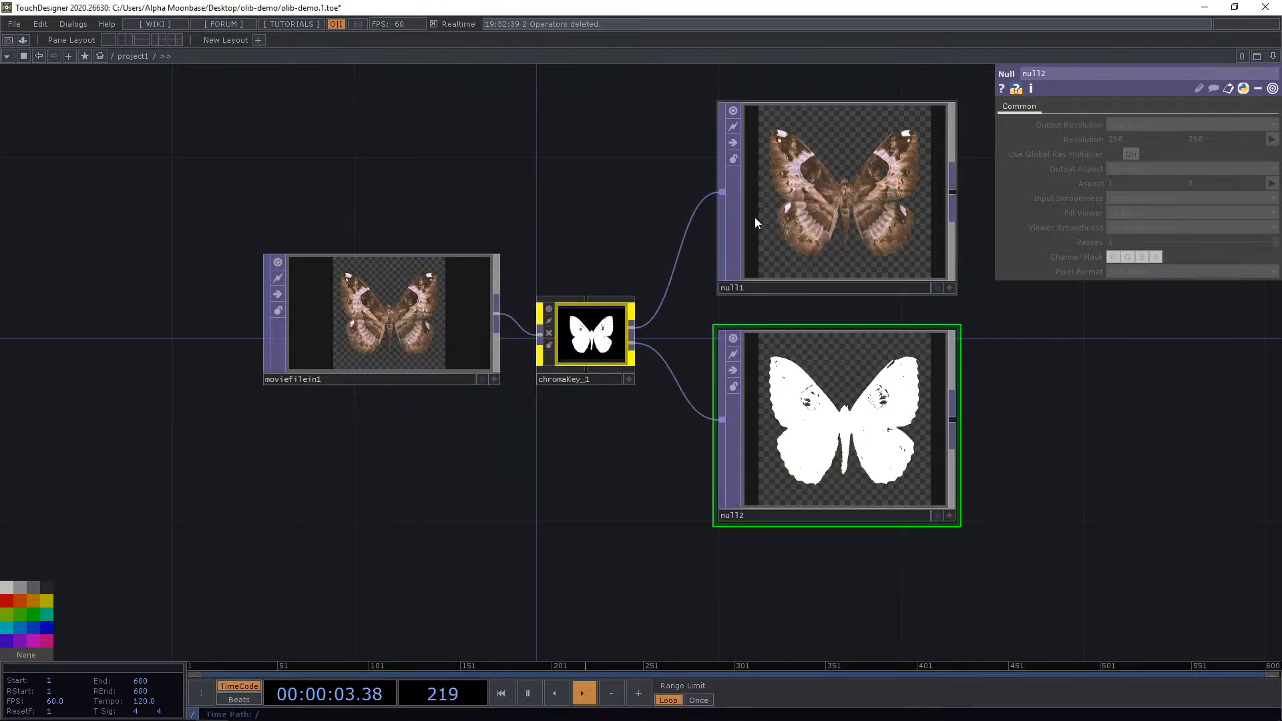
Try several preset swatches as chromaKey_1's key colour in the colour picker.
scroll(757, 222, up, 3)
scroll(431, 399, up, 5)
click(632, 381)
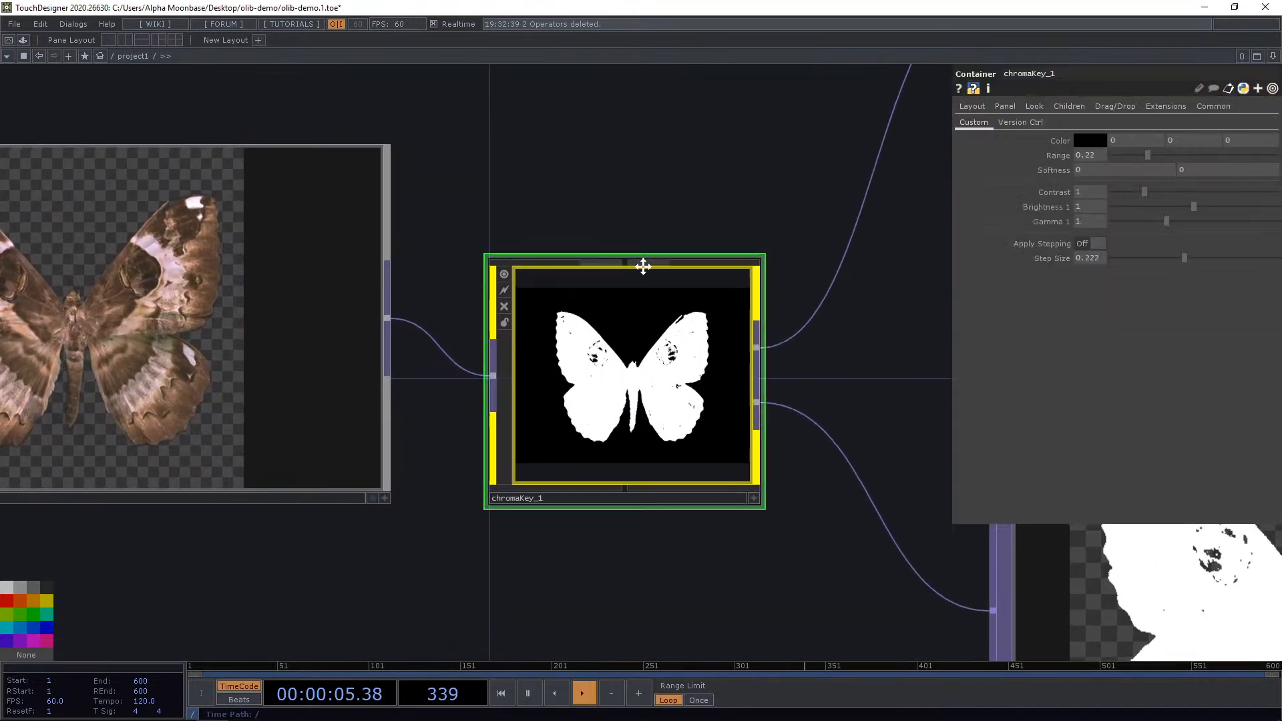
scroll(643, 266, down, 3)
click(1090, 140)
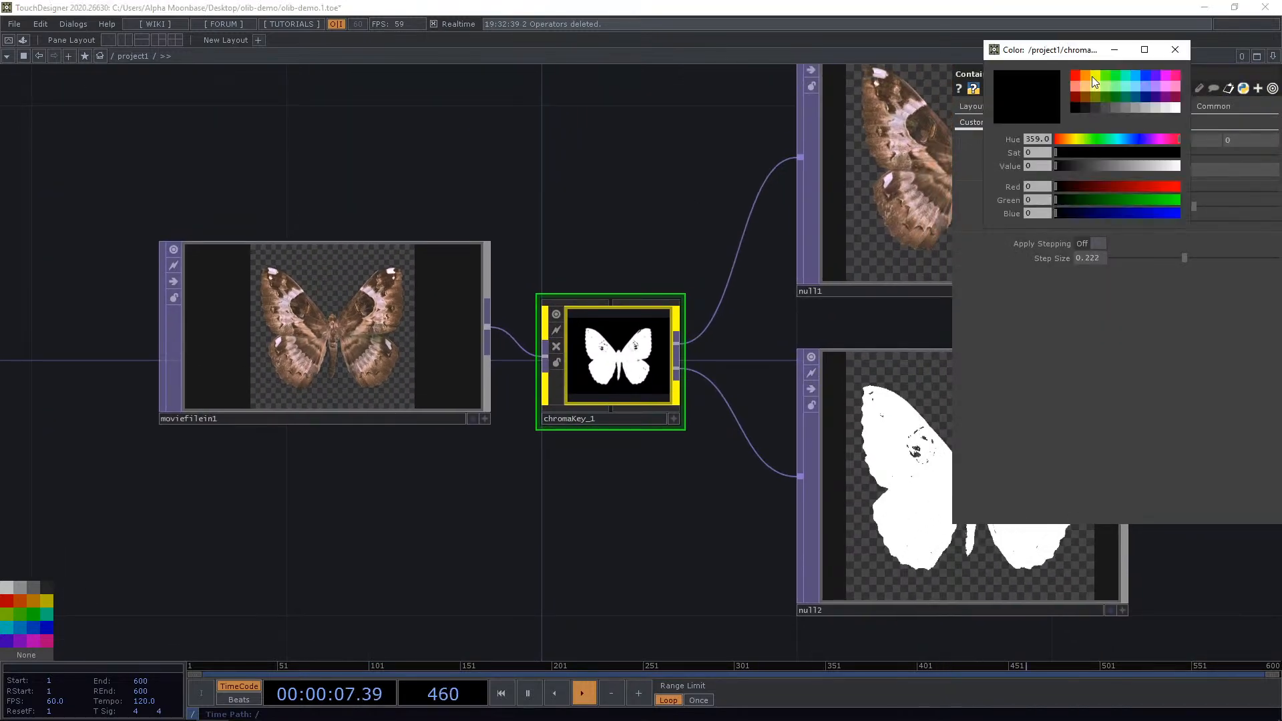
click(1096, 75)
click(1084, 74)
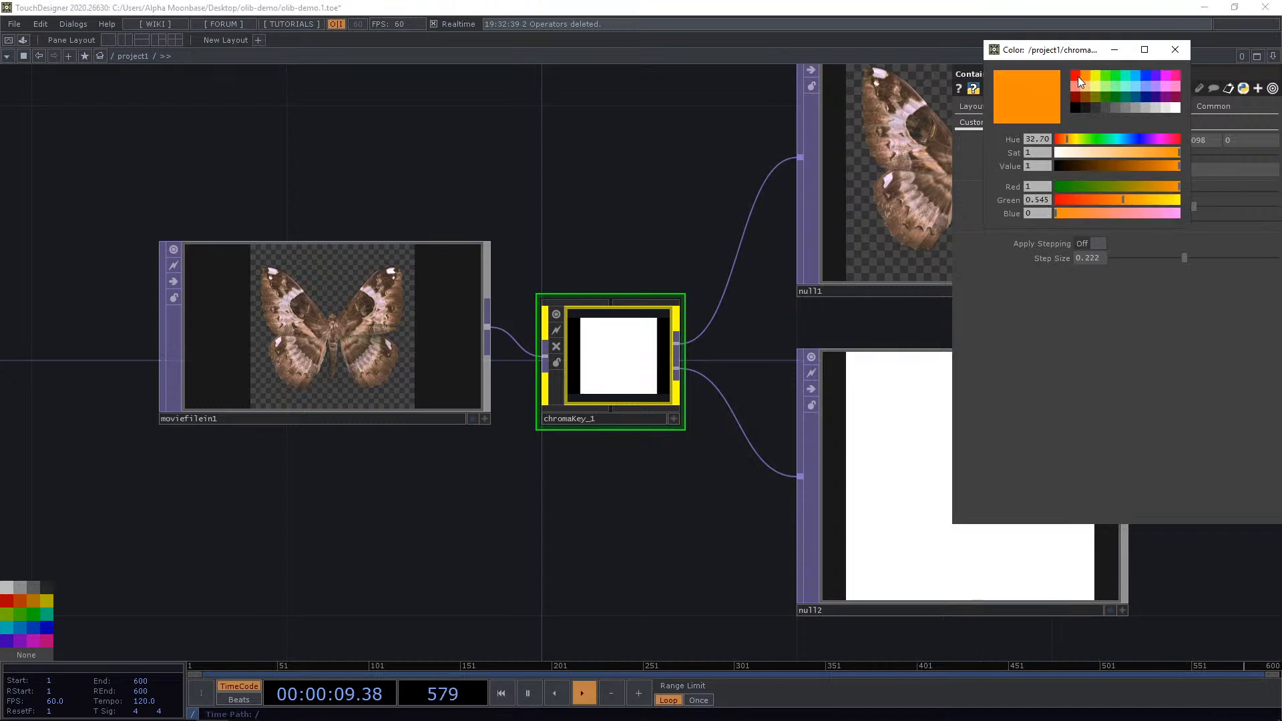
click(1076, 76)
click(1106, 108)
click(1132, 108)
click(1156, 106)
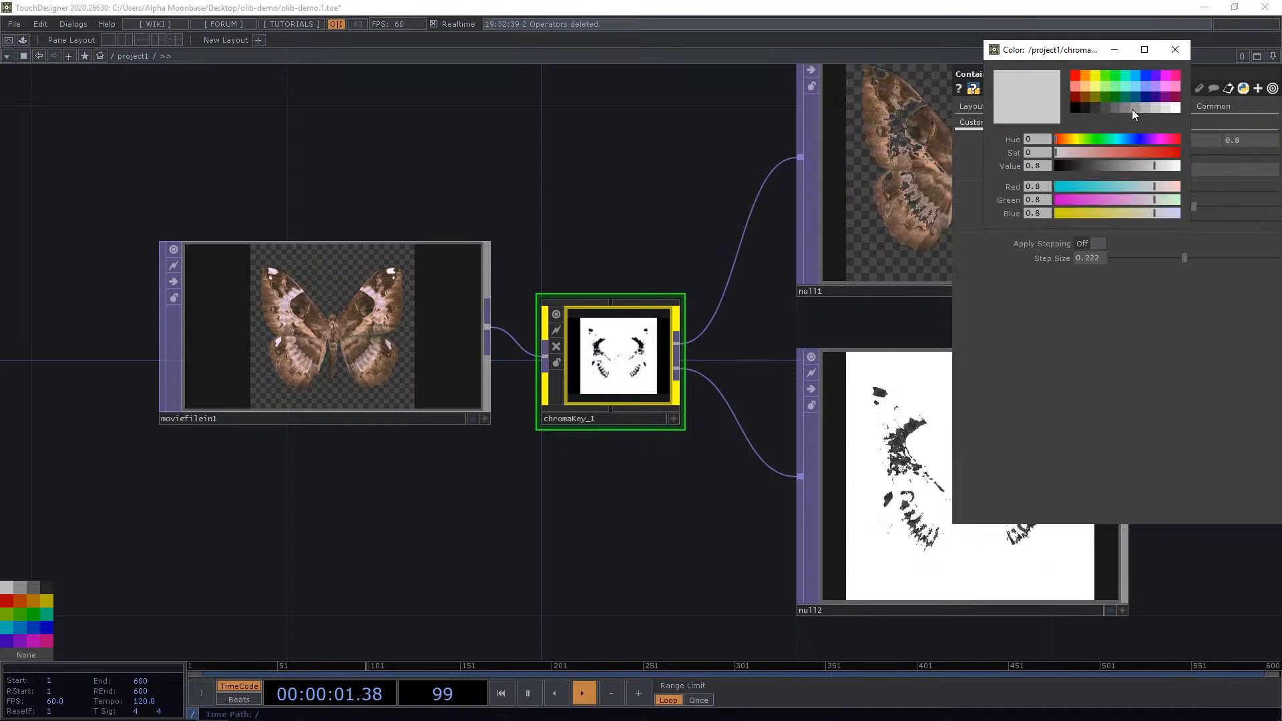
click(1132, 110)
click(1108, 110)
click(1089, 109)
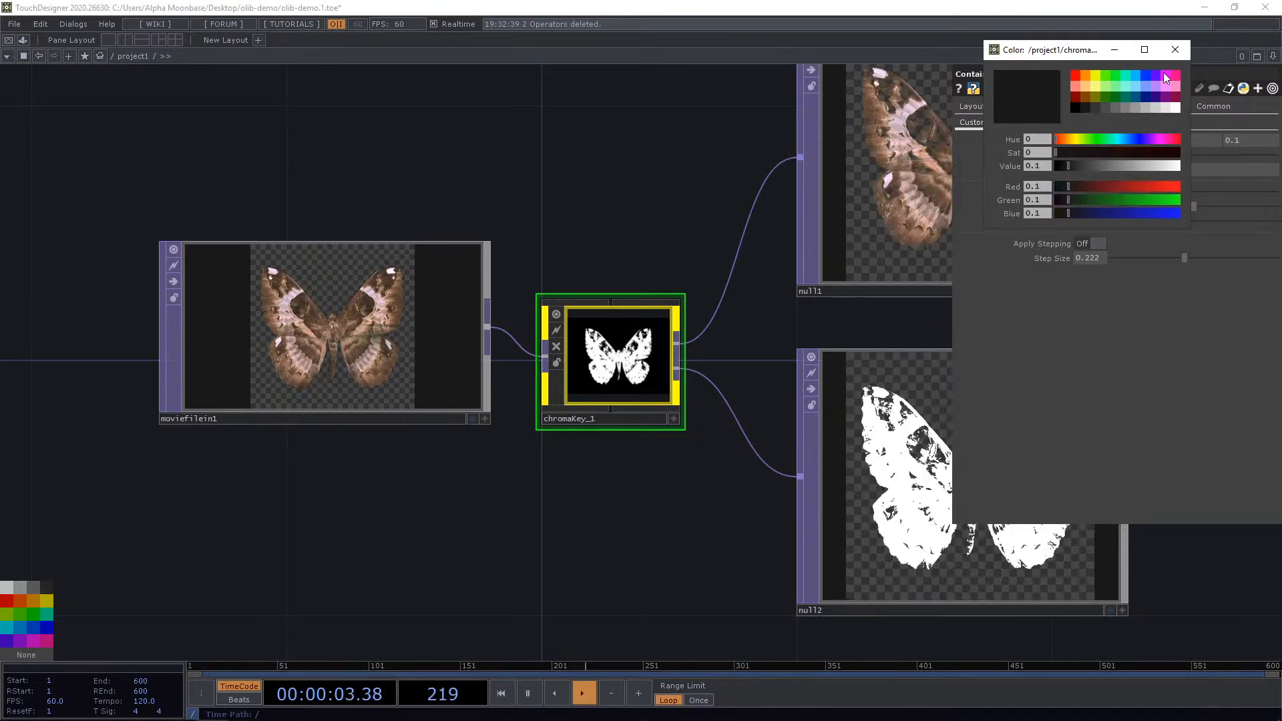
click(1146, 107)
Set the key colour to a grey with value 0.492 and close the colour picker.
click(1089, 165)
drag(1088, 164, 1117, 167)
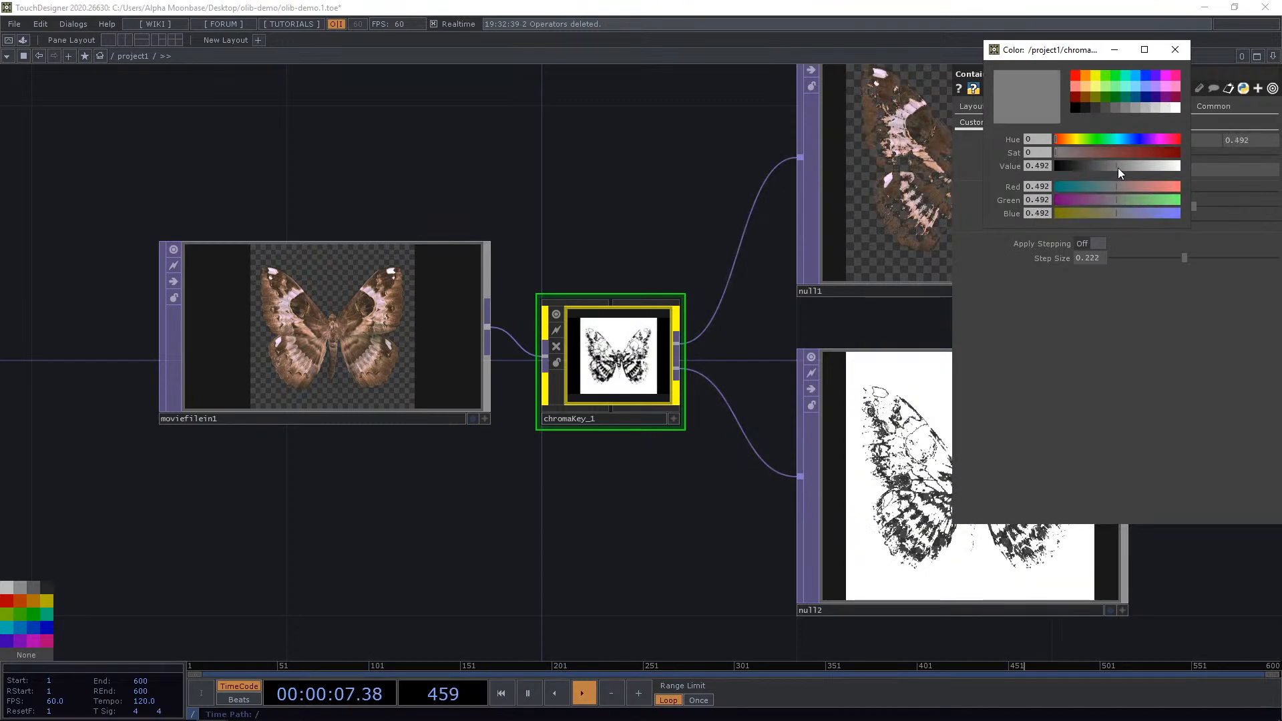
click(1174, 51)
Activate chromaKey_1's viewer and pick the key colour from a pale pink spot on the butterfly's wing.
scroll(763, 271, up, 3)
drag(732, 402, 728, 350)
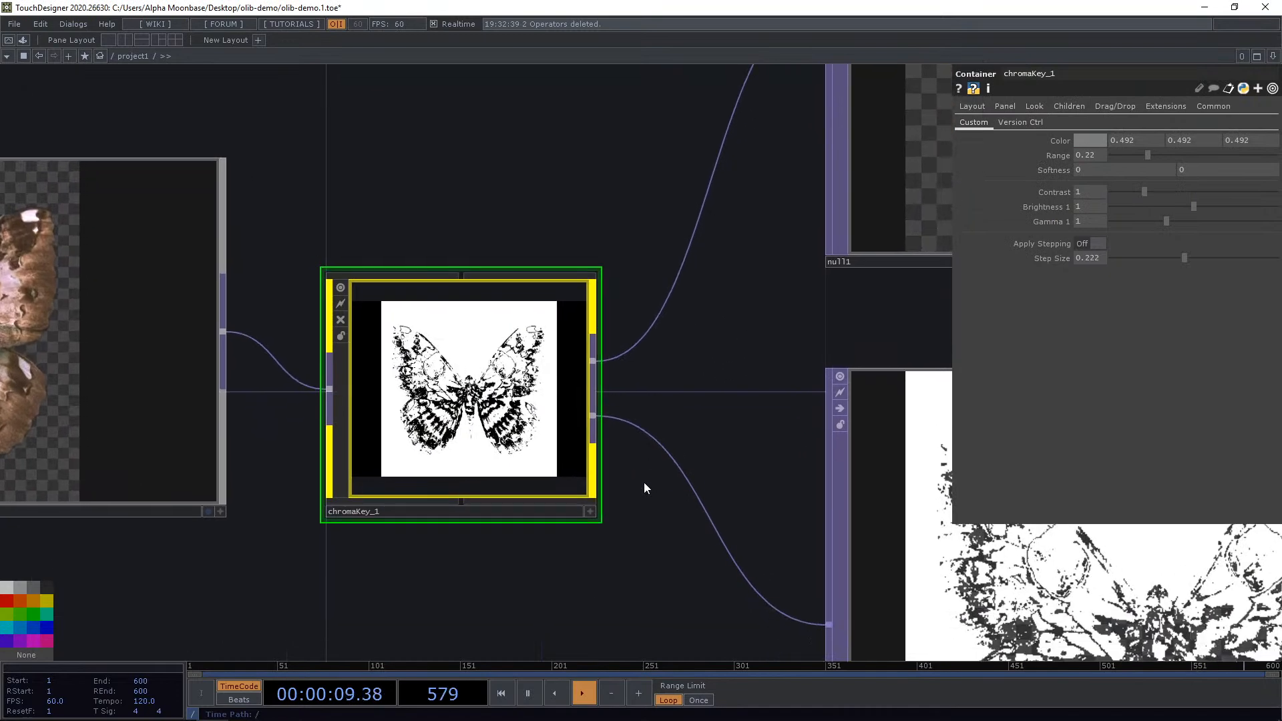
click(594, 510)
drag(540, 560, 597, 569)
mouse_move(538, 411)
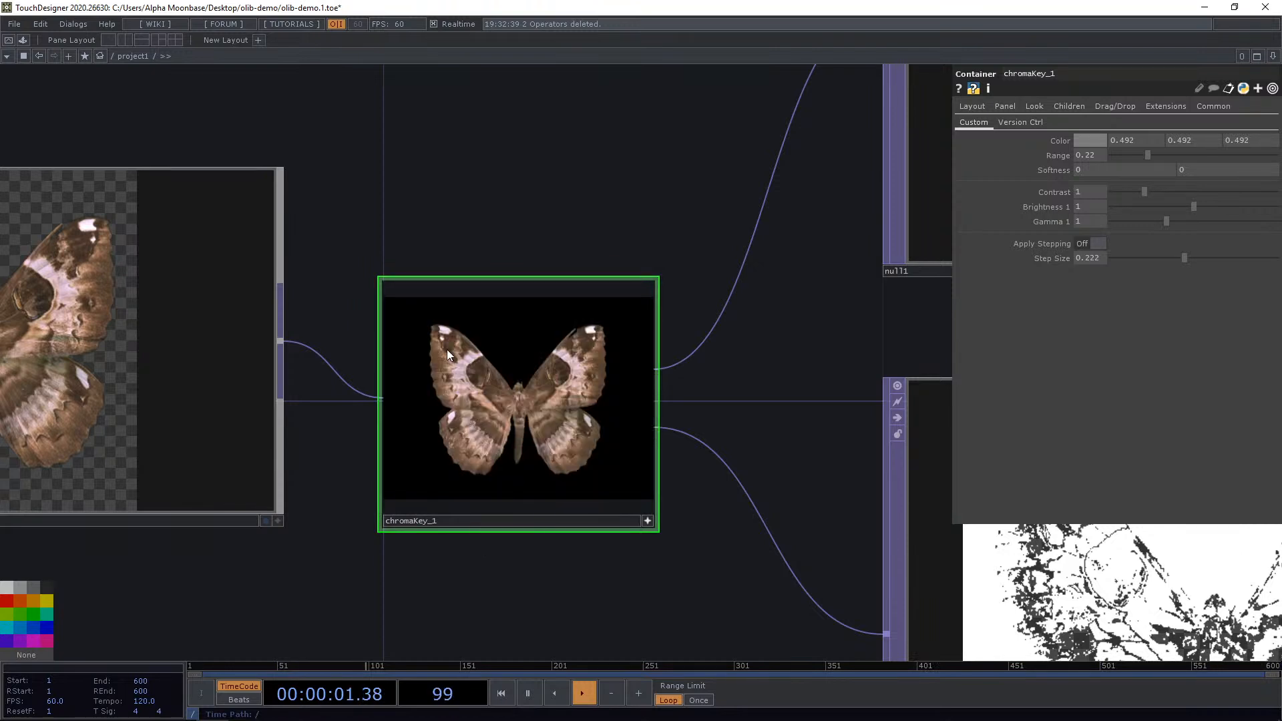
click(445, 331)
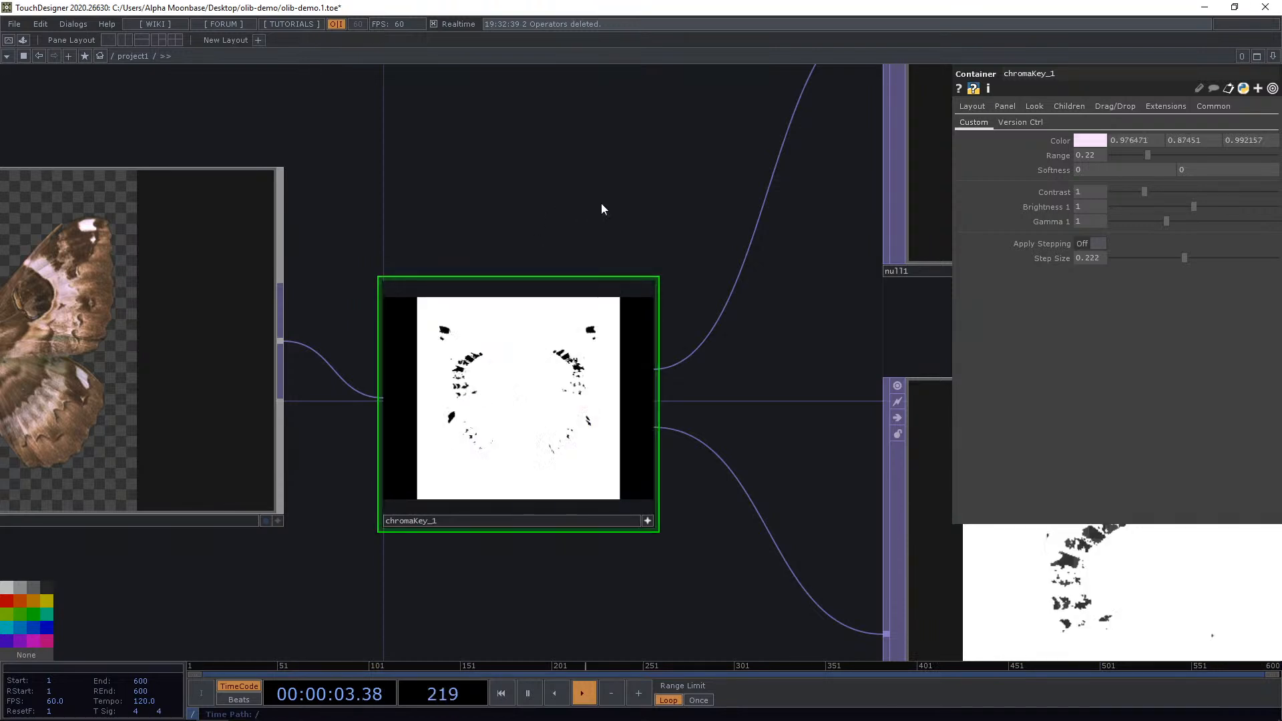
Pick a new key colour from another pale spot on the wing in chromaKey_1's viewer.
drag(578, 222, 448, 288)
scroll(448, 288, down, 5)
scroll(521, 215, up, 2)
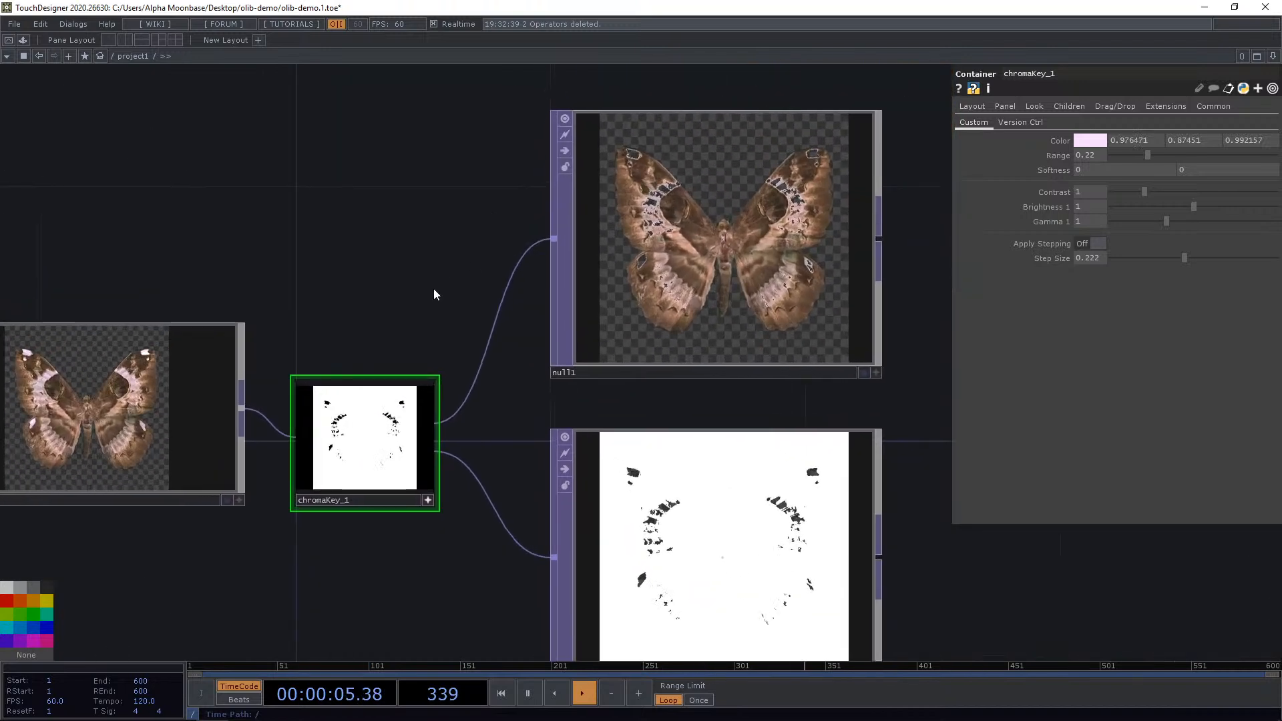
scroll(336, 425, up, 5)
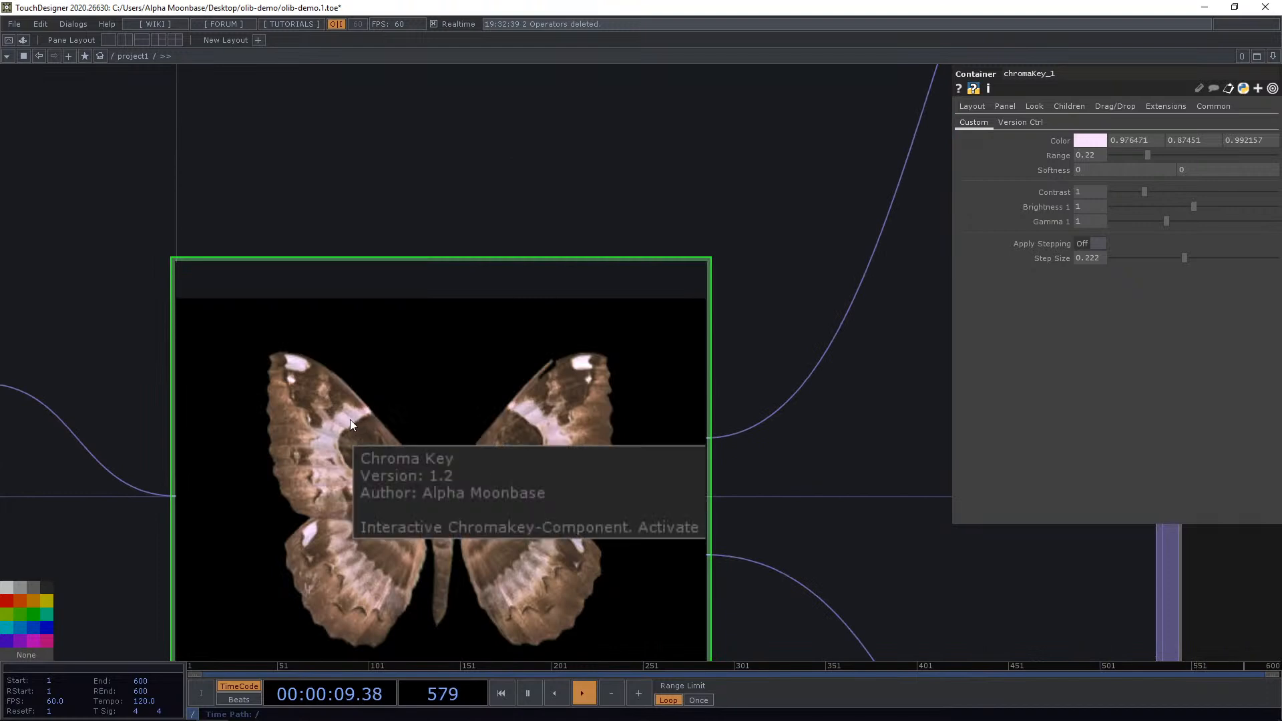
click(347, 422)
scroll(469, 274, down, 5)
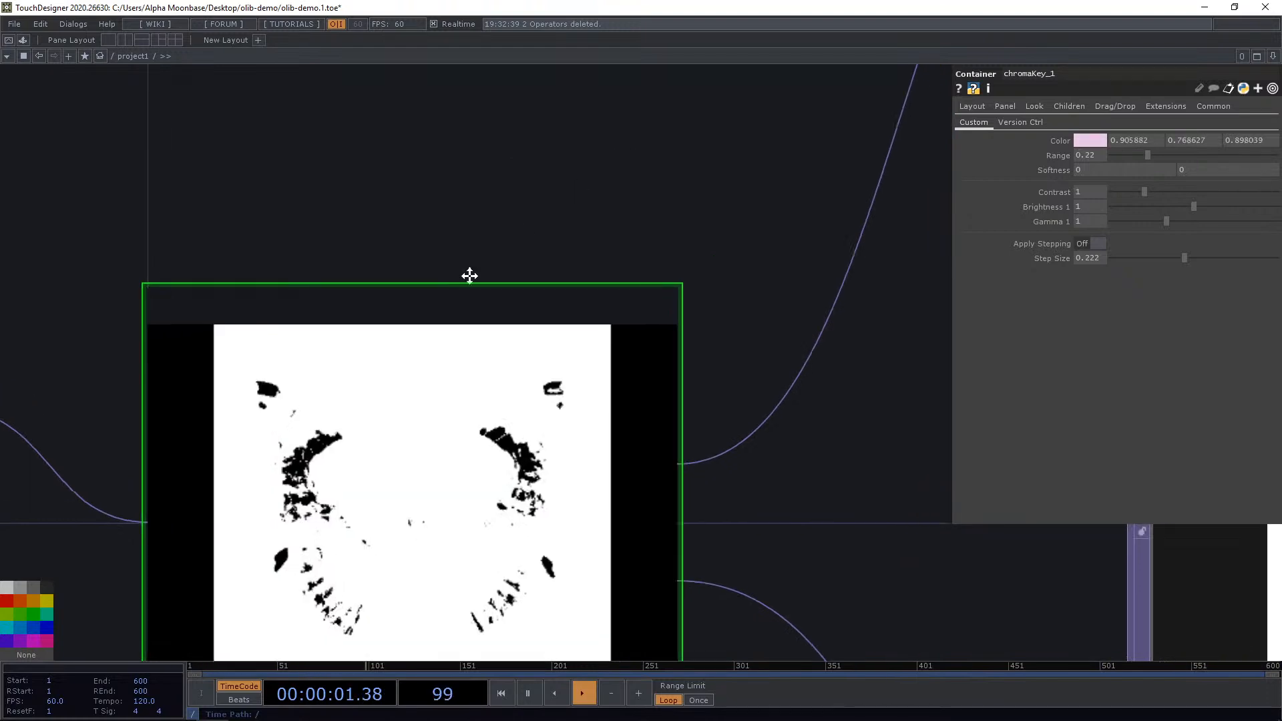
Deactivate chromaKey_1's viewer and set Range to 0.297 and both Softness values to about 0.3.
drag(409, 291, 471, 193)
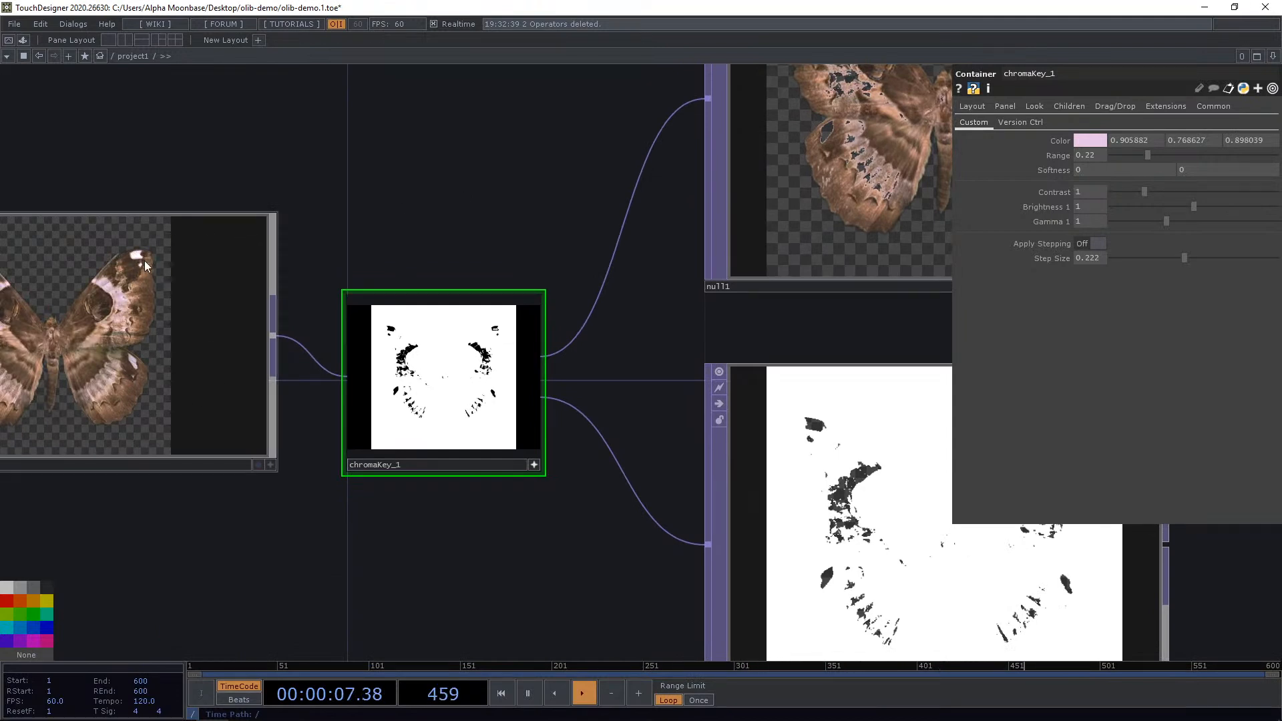
click(534, 464)
drag(574, 115, 451, 167)
scroll(657, 254, up, 5)
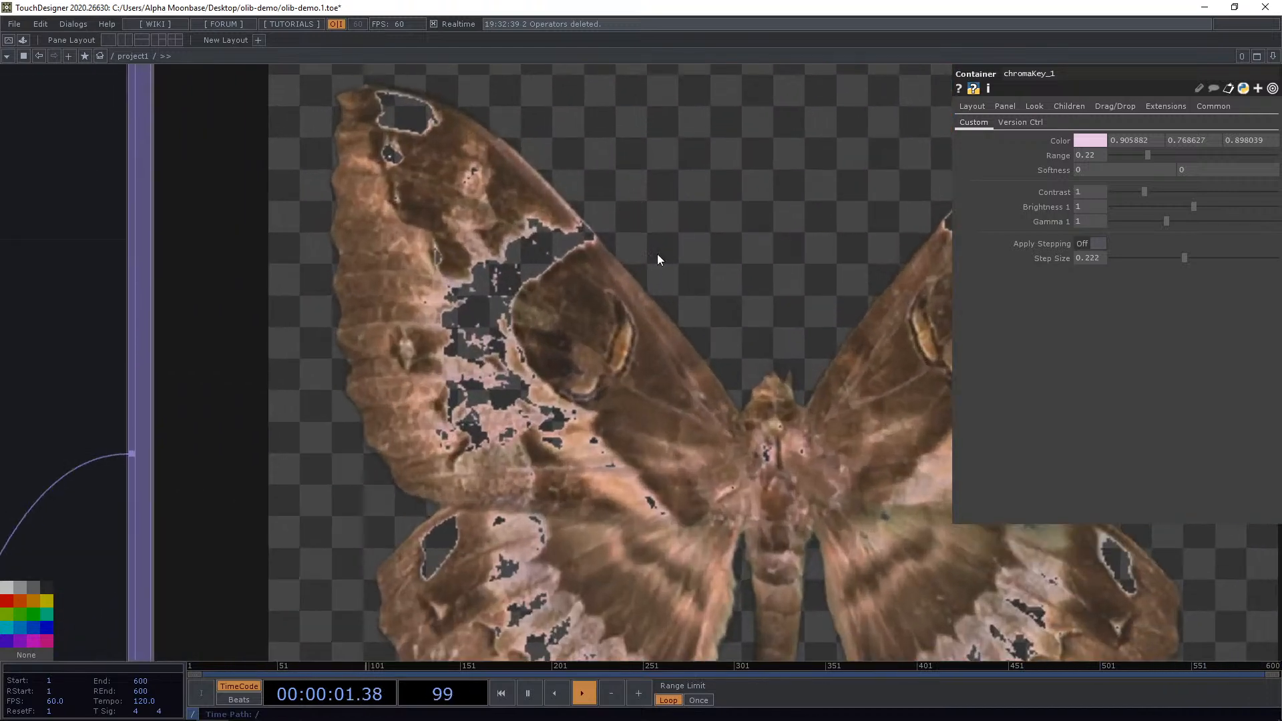
mouse_move(1152, 154)
mouse_down()
mouse_move(1197, 150)
mouse_move(1096, 143)
mouse_move(1144, 138)
mouse_up()
click(1091, 170)
text(0.1)
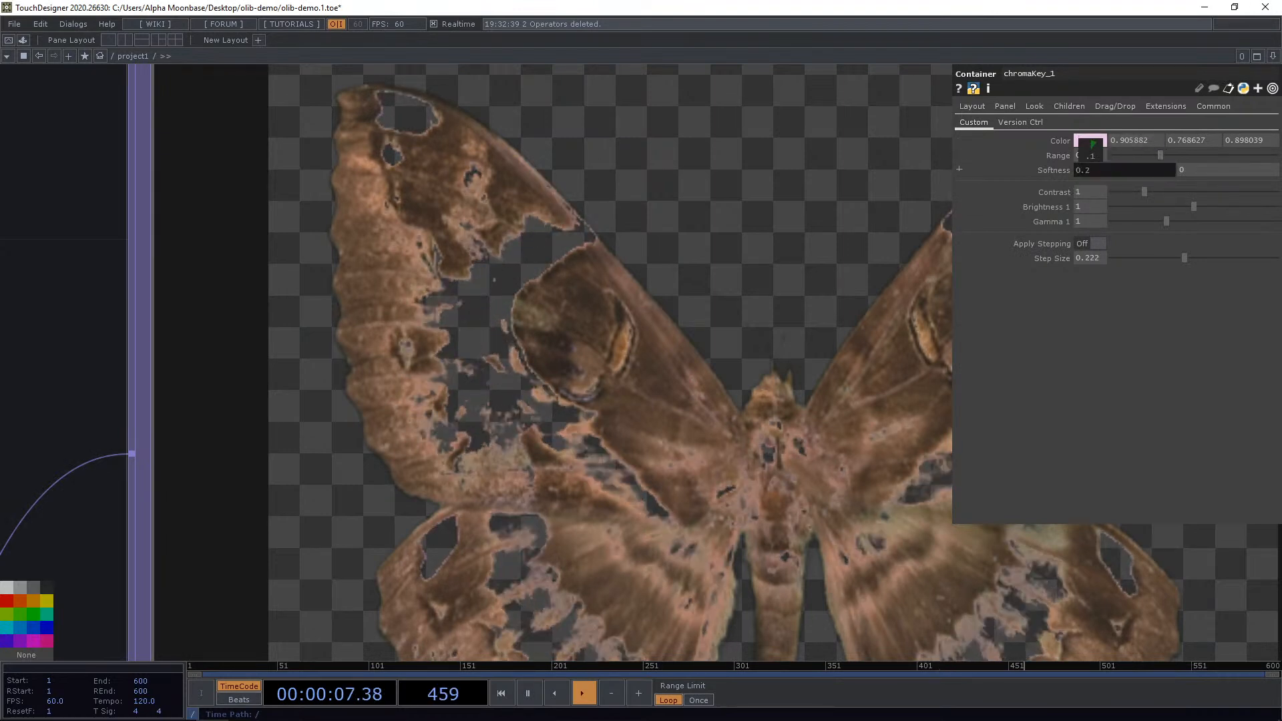
middle_drag(1091, 153, 1103, 154)
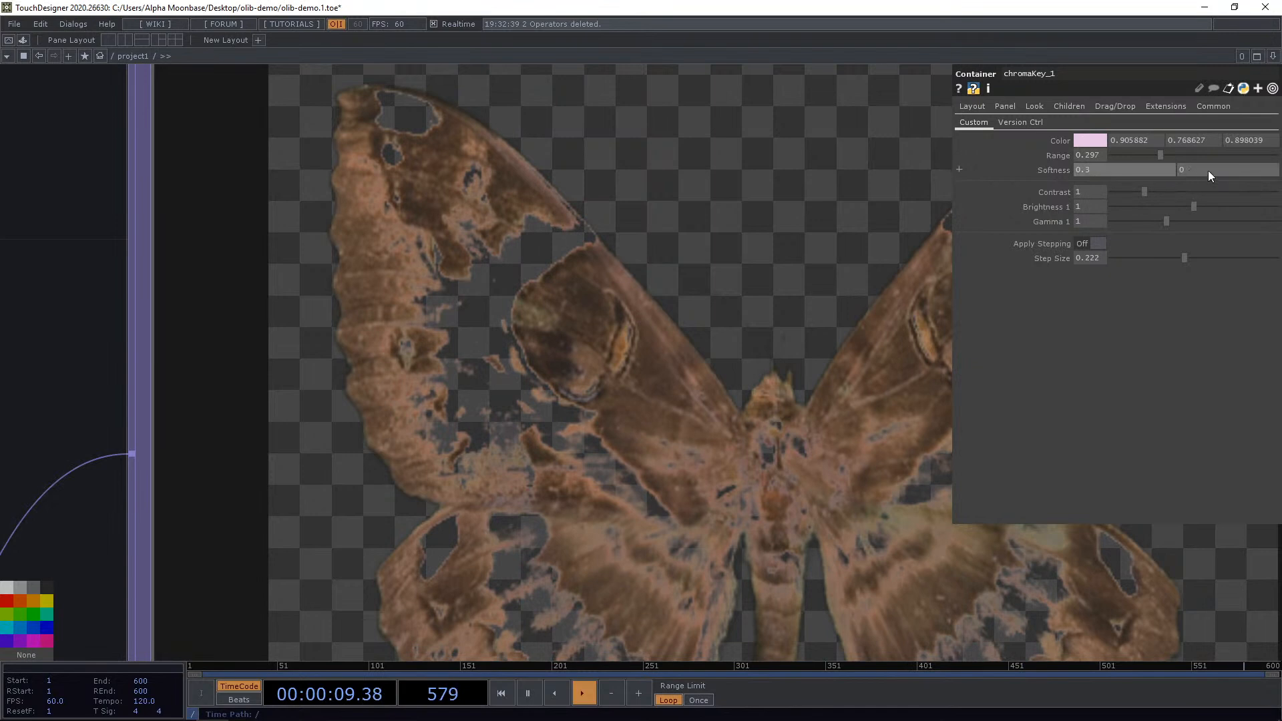
middle_drag(1208, 170, 1211, 144)
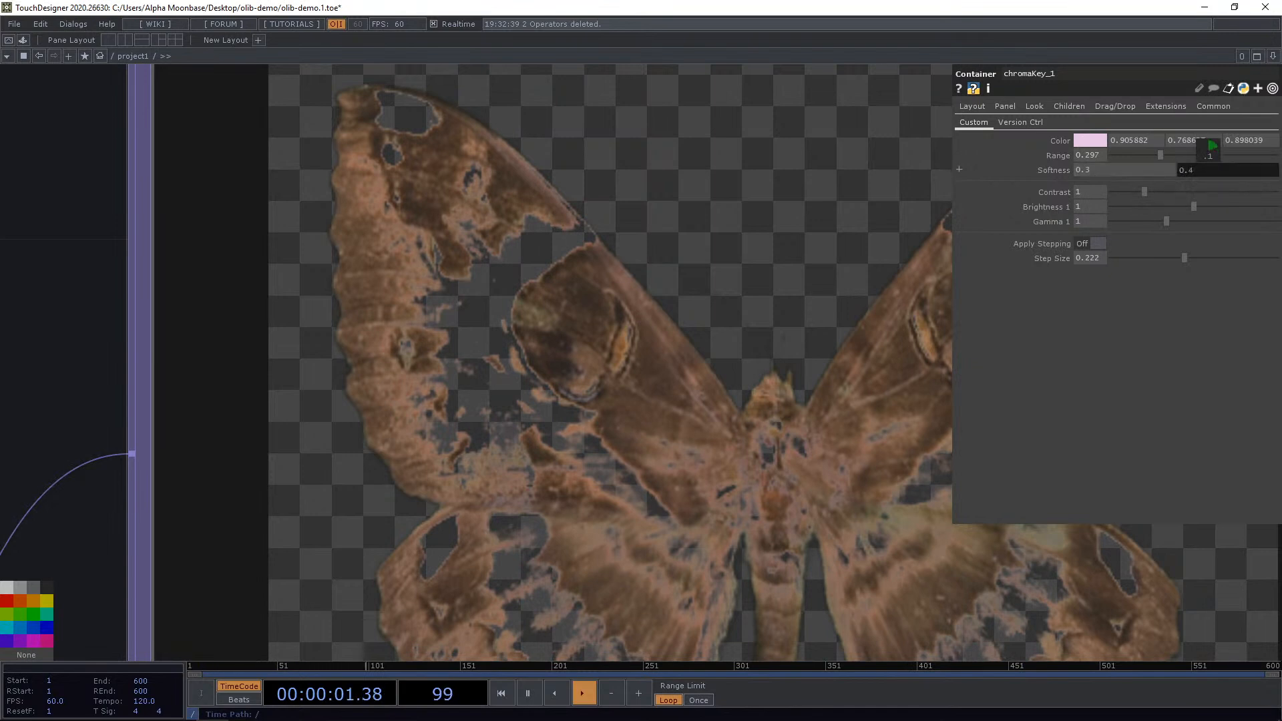
Set Contrast to 1.41, Brightness to 1.089 and Gamma to 1.06, and turn Apply Stepping on.
drag(1143, 194, 1164, 222)
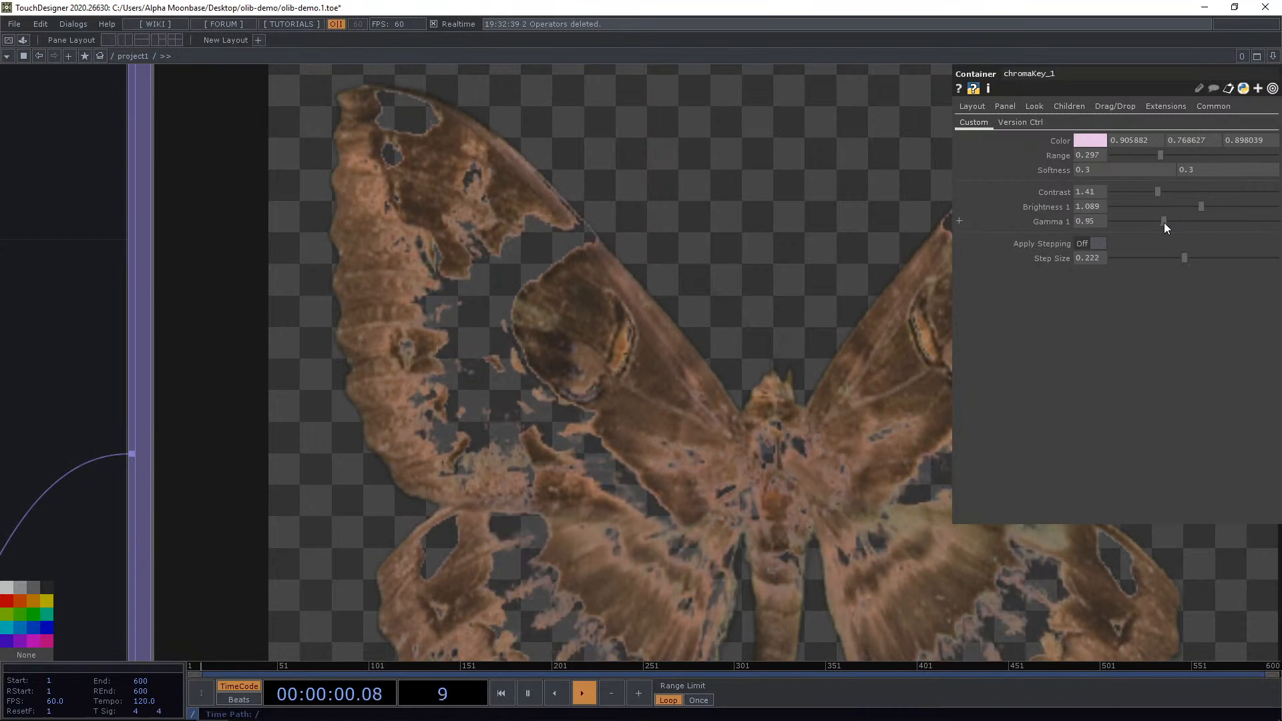
click(1171, 260)
drag(1123, 261, 1190, 259)
scroll(821, 285, down, 10)
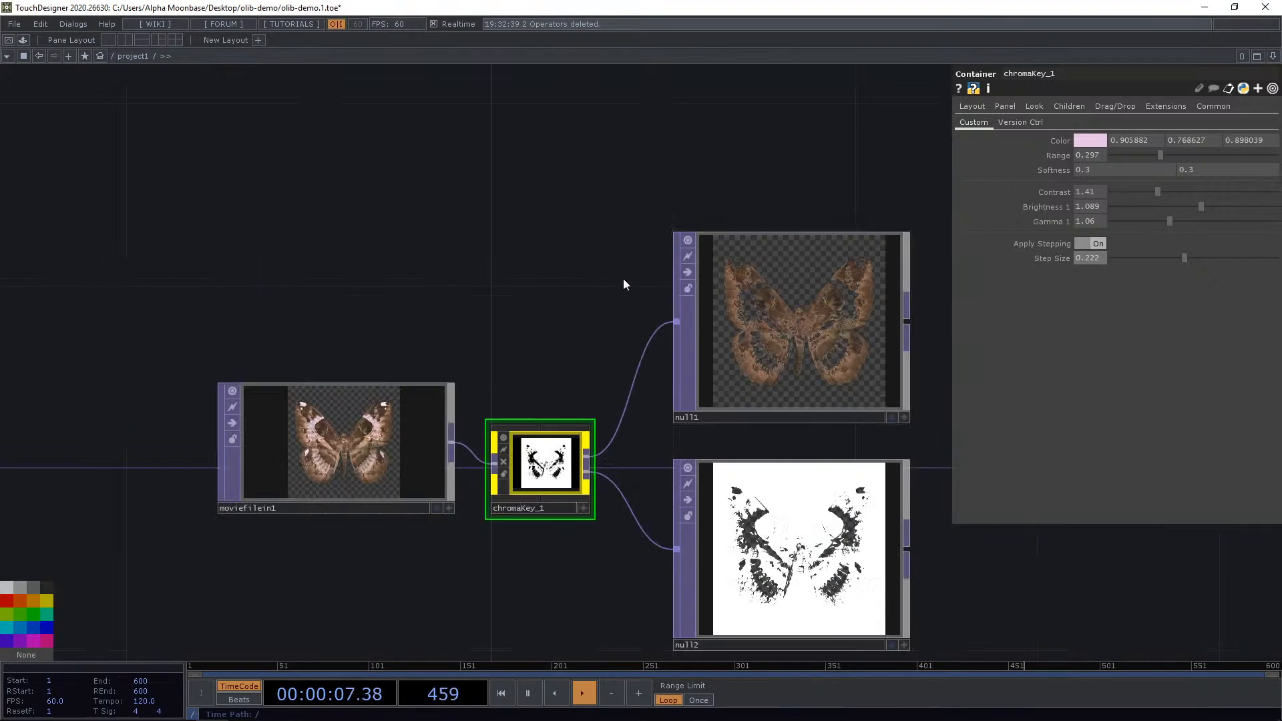
Delete the movie file, chroma key and null operators from the network.
scroll(502, 354, up, 4)
scroll(562, 312, down, 4)
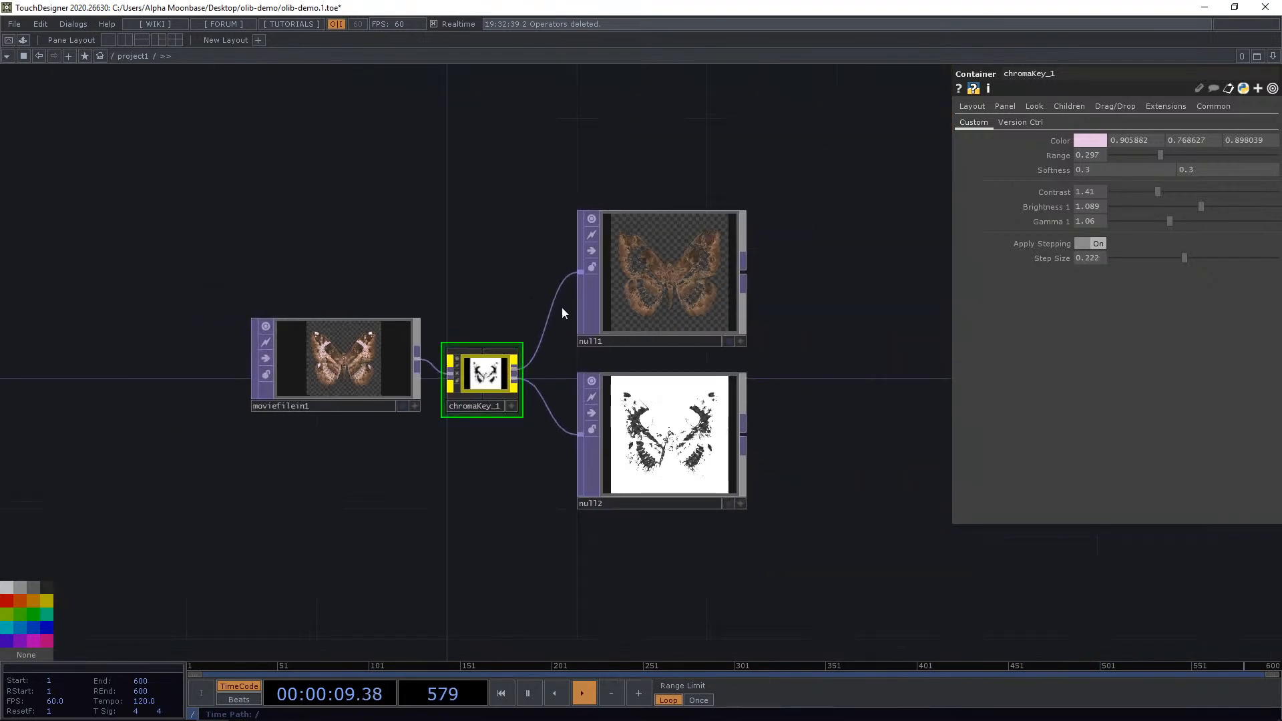
scroll(530, 430, up, 5)
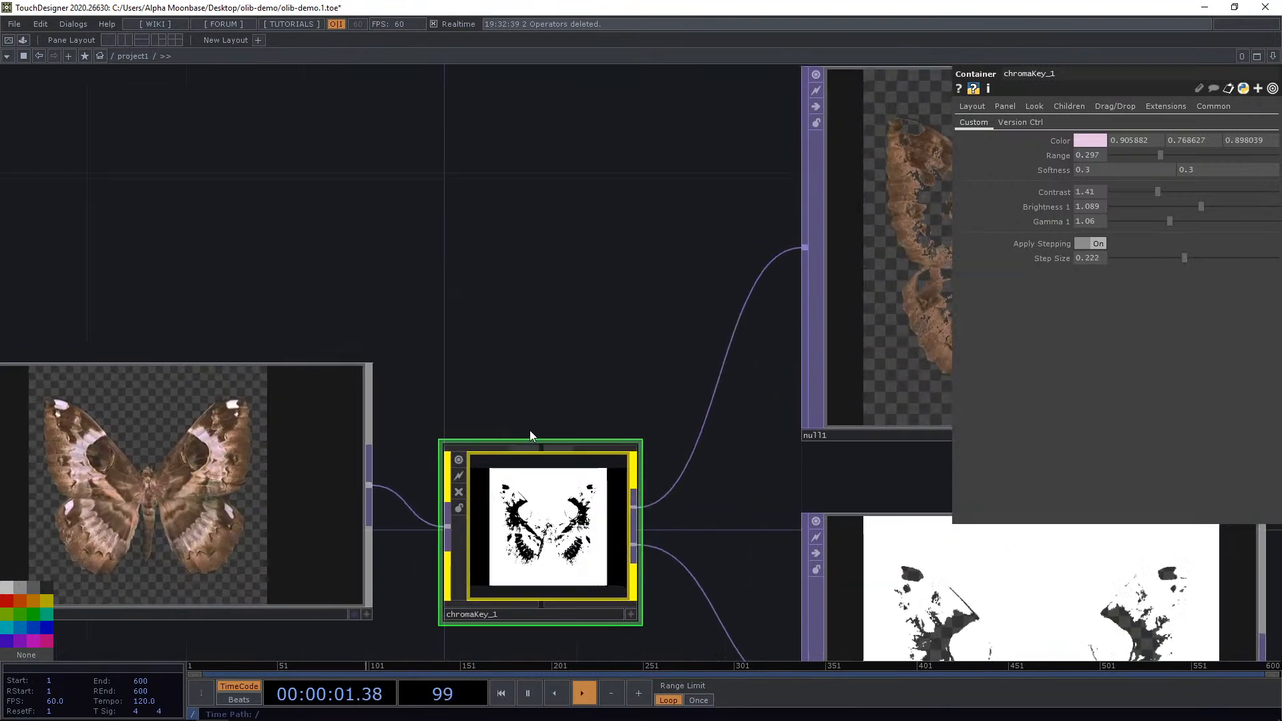
middle_click(572, 421)
scroll(580, 194, down, 6)
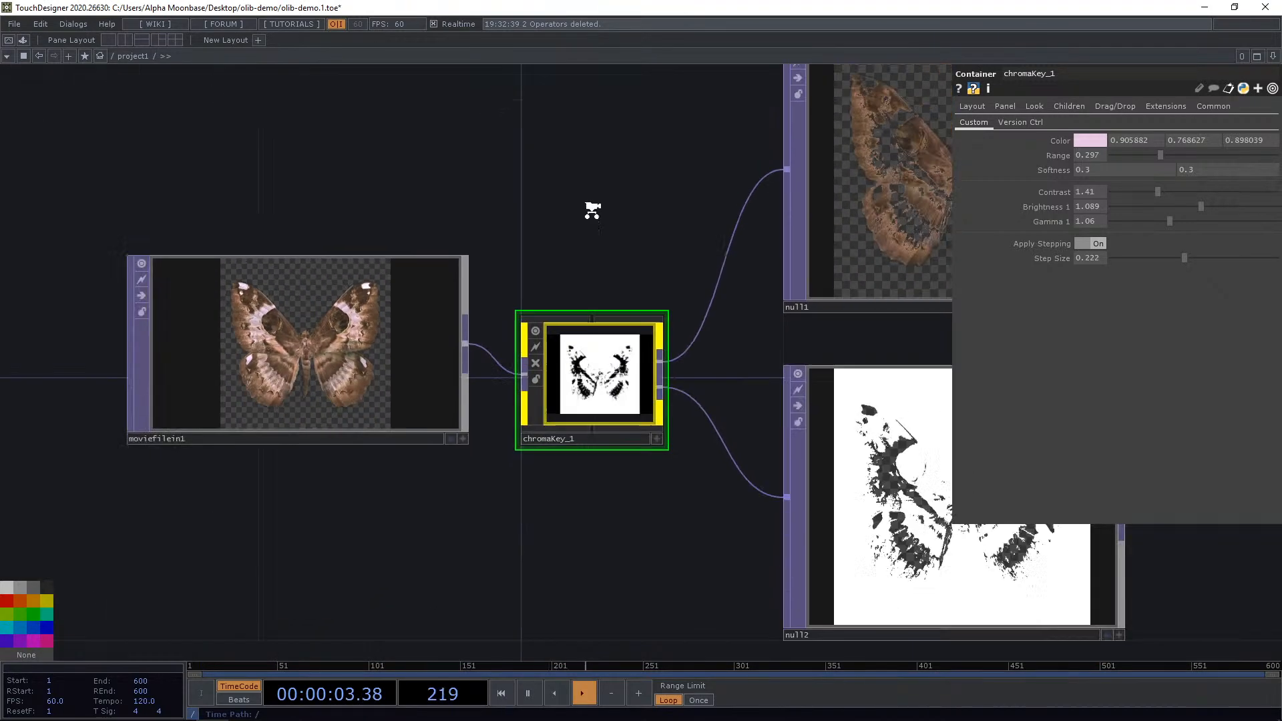
scroll(530, 327, up, 4)
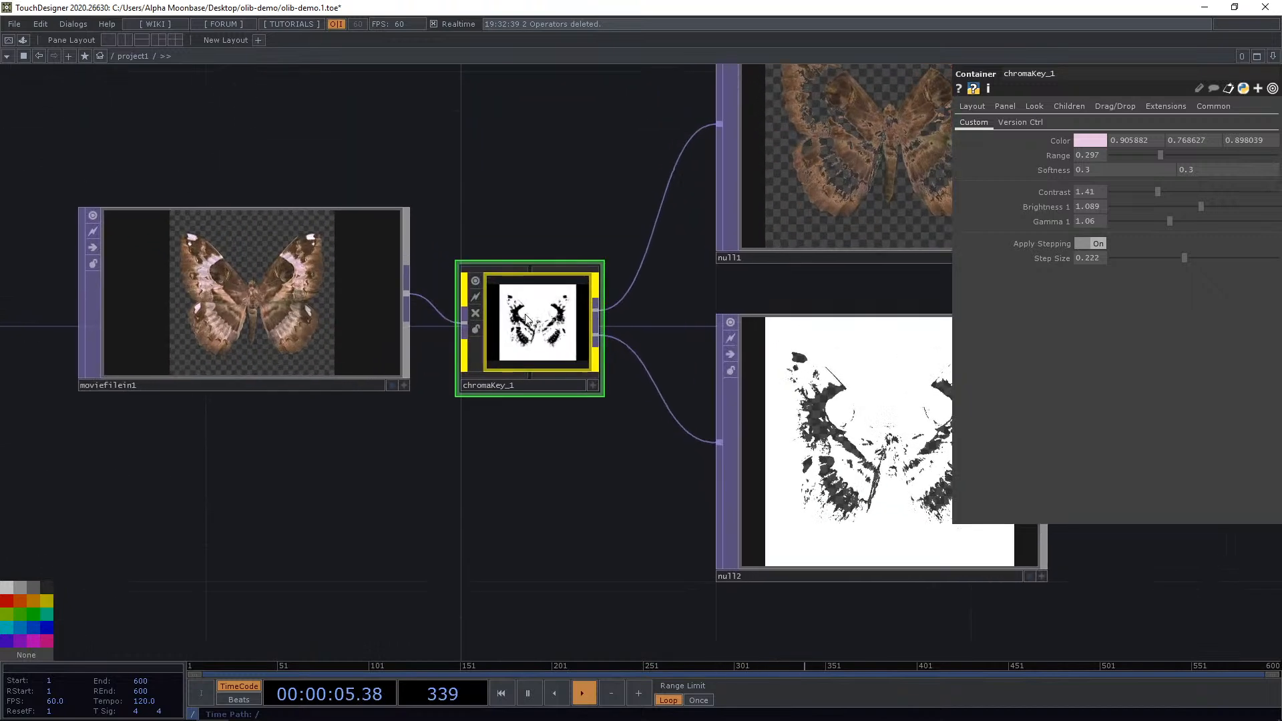
scroll(526, 319, down, 5)
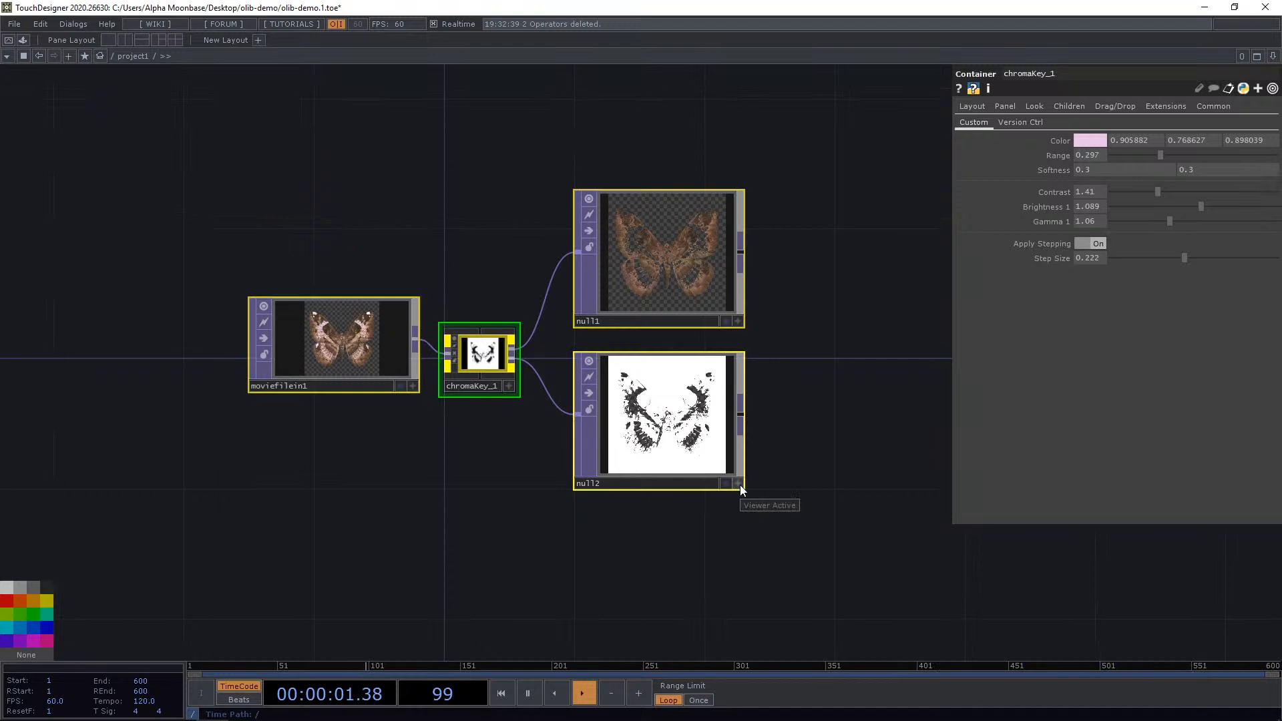
key(Delete)
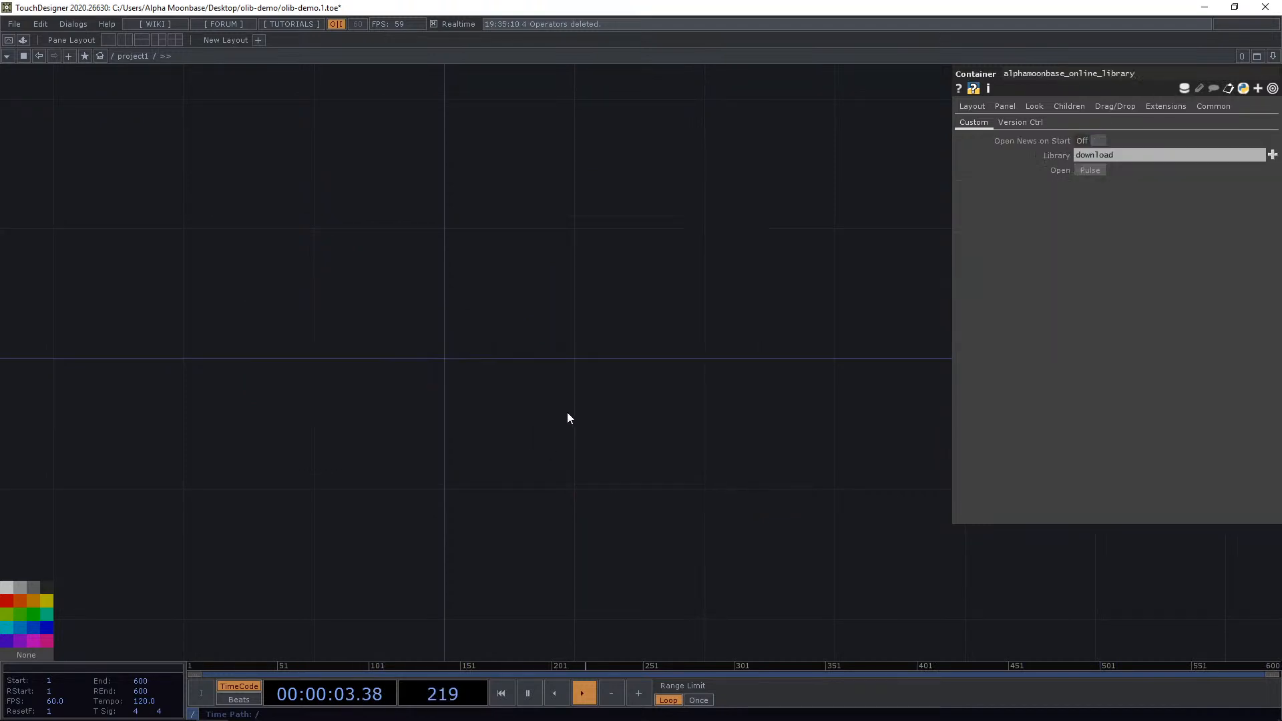
Open the OLIB browser and place the Circular Audio Visualiser component into project1.
key(ctrl+Tab)
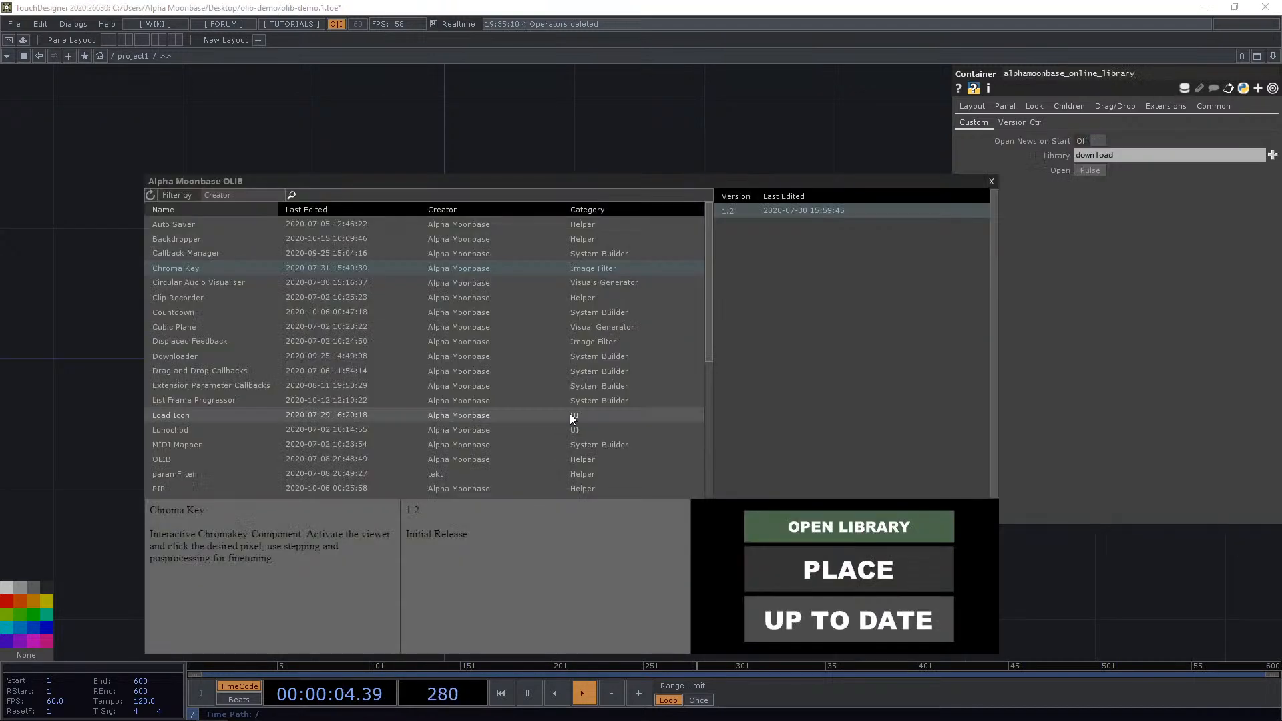
click(235, 284)
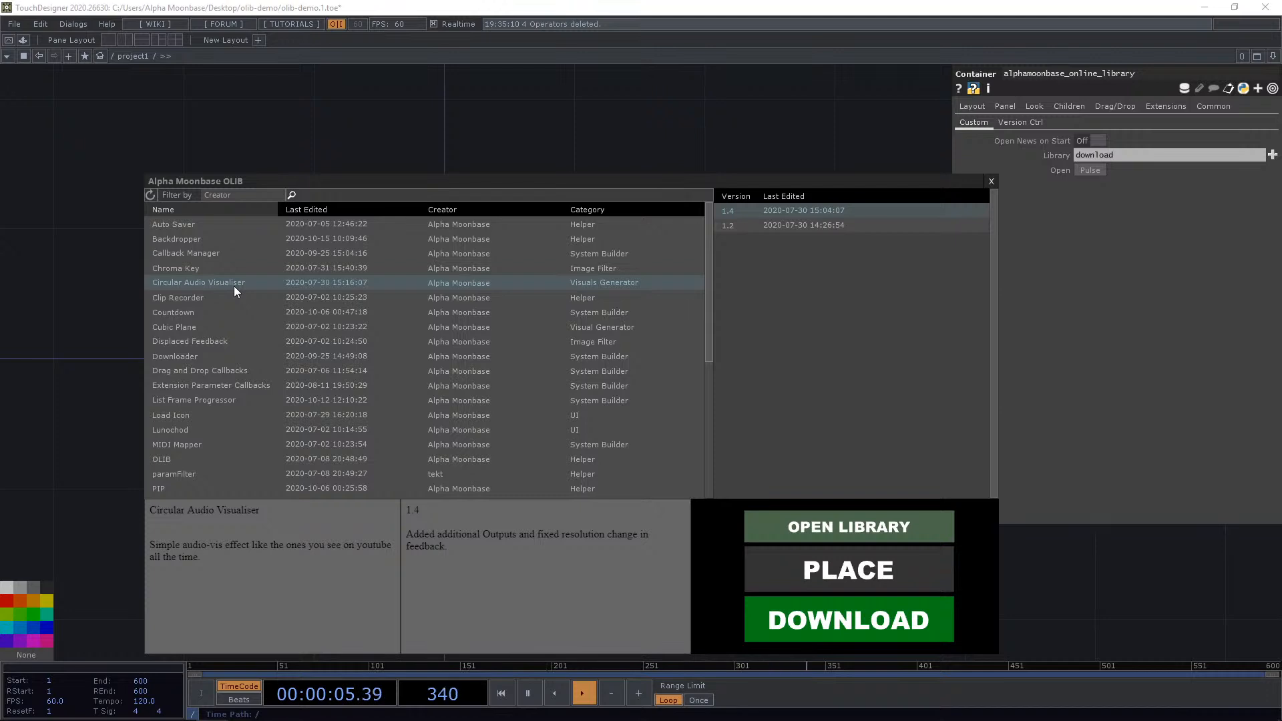
click(906, 574)
click(459, 354)
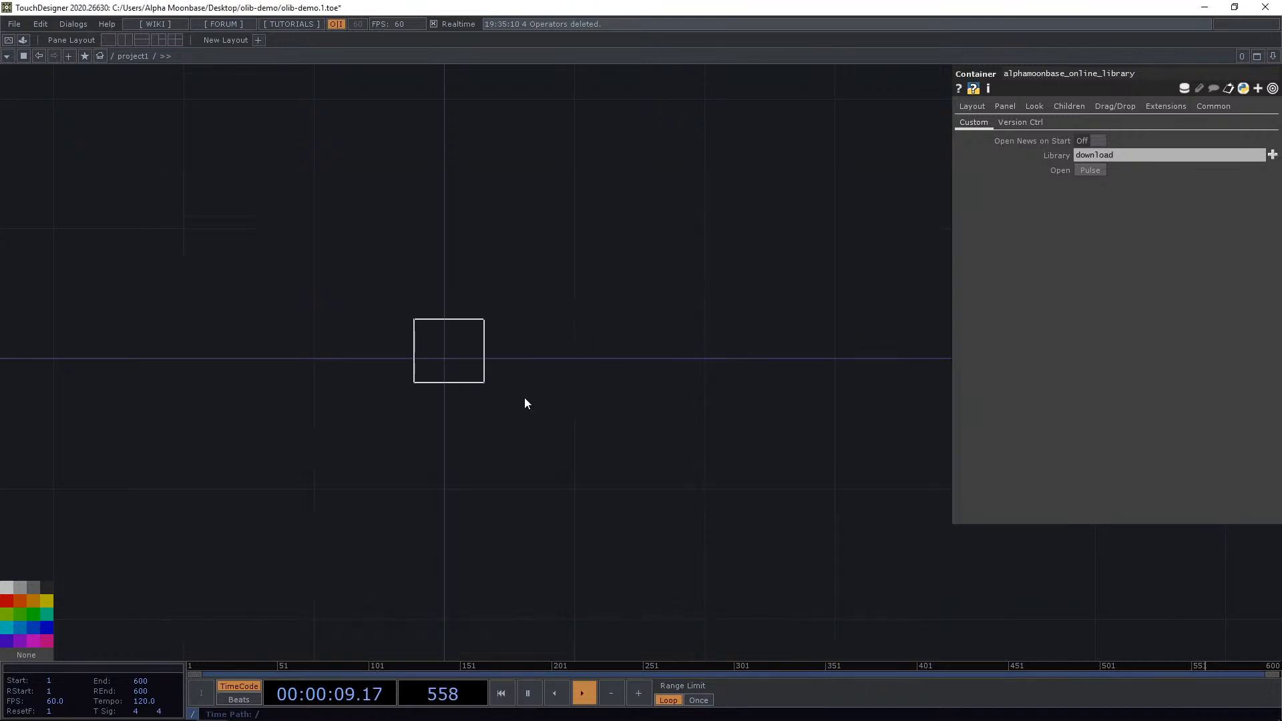
key(h)
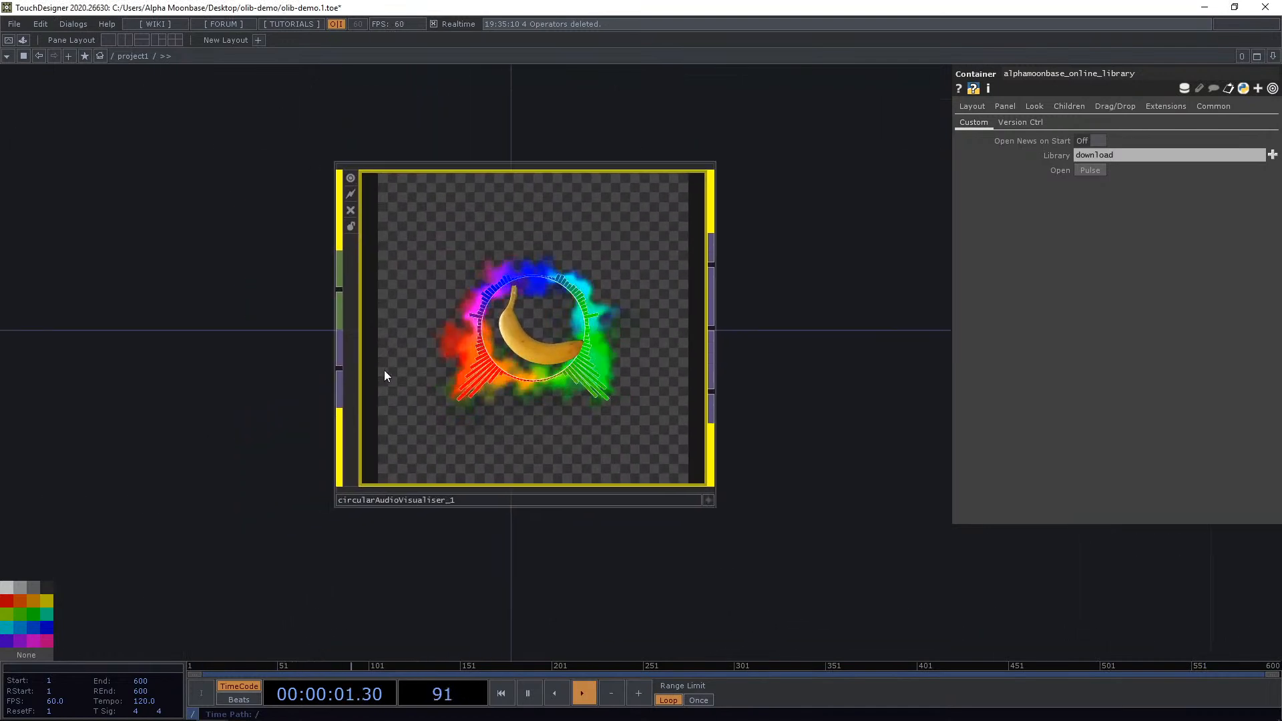
scroll(383, 370, down, 3)
drag(306, 336, 411, 312)
scroll(423, 298, up, 8)
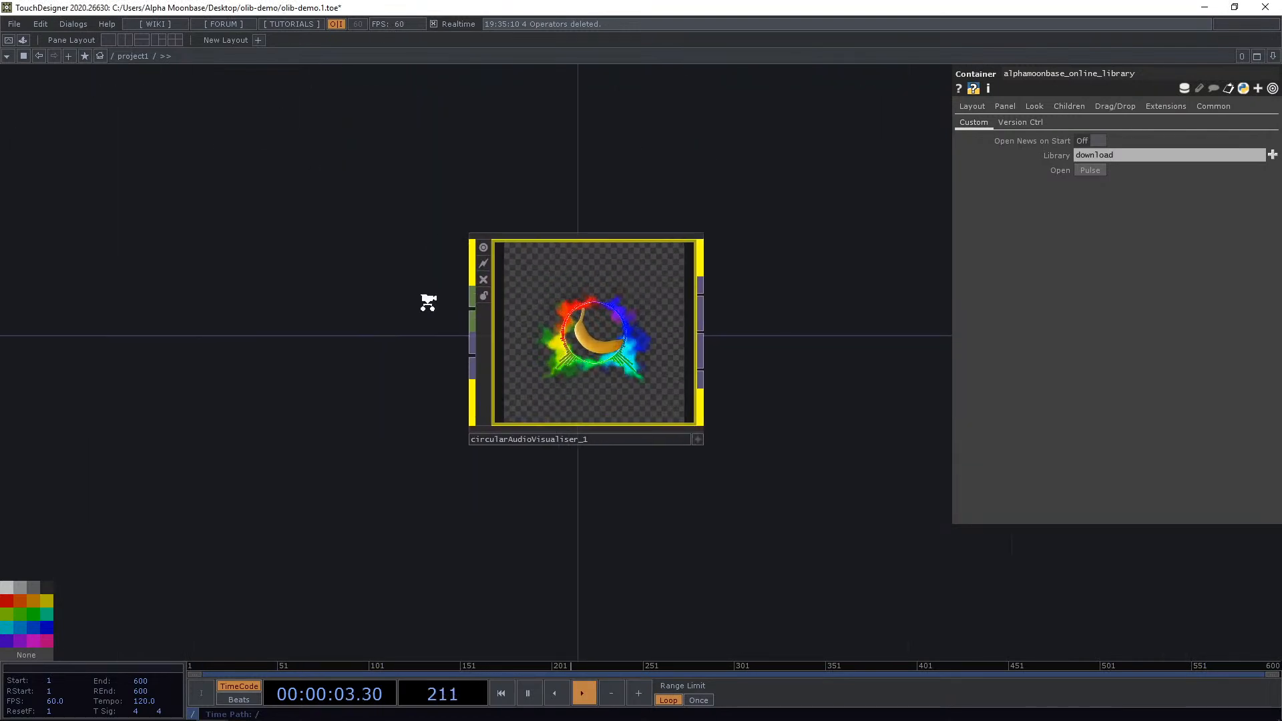
Add an Audio File In CHOP and wire it into the circular audio visualiser's audio input.
scroll(554, 374, down, 5)
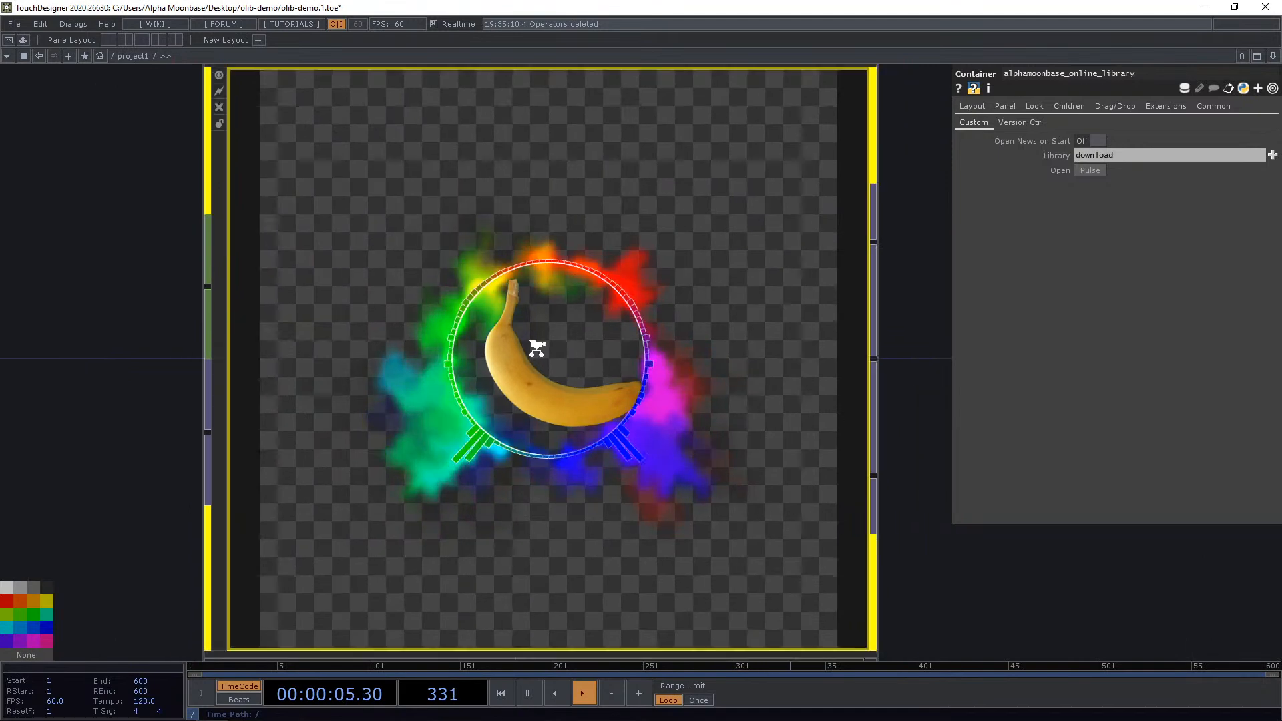
scroll(439, 351, up, 3)
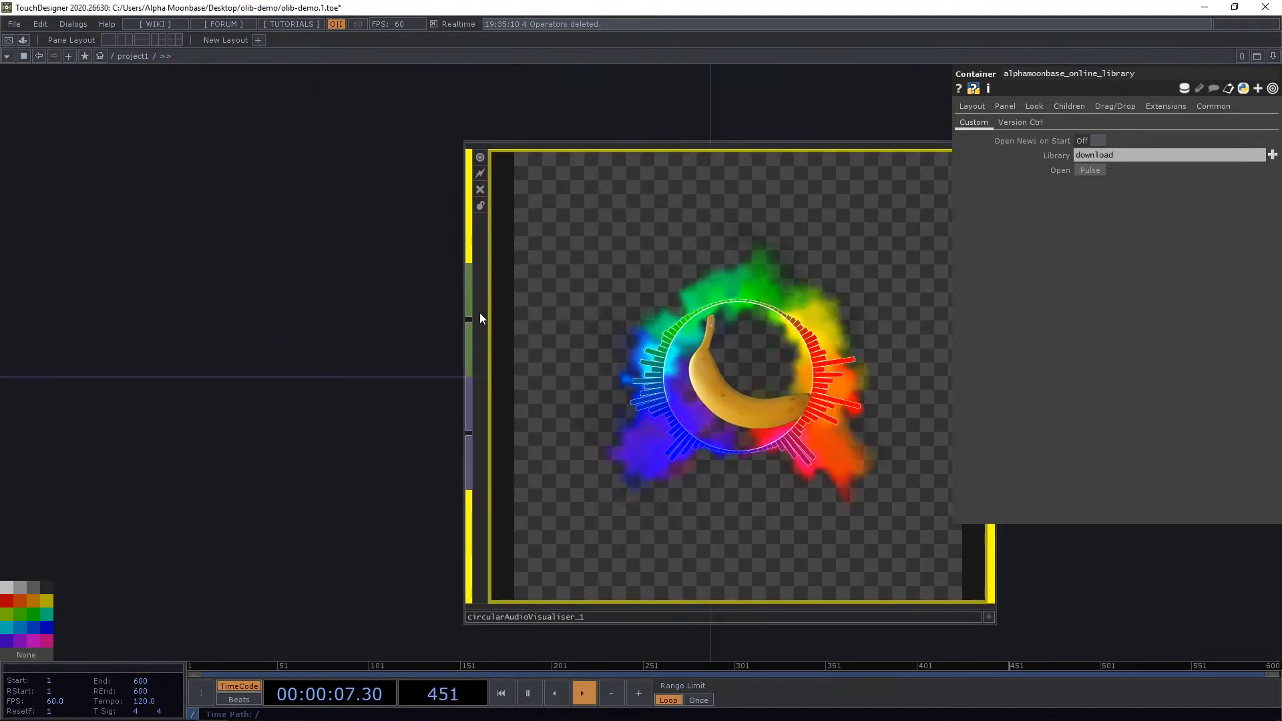
scroll(479, 312, down, 3)
key(Tab)
text(aud)
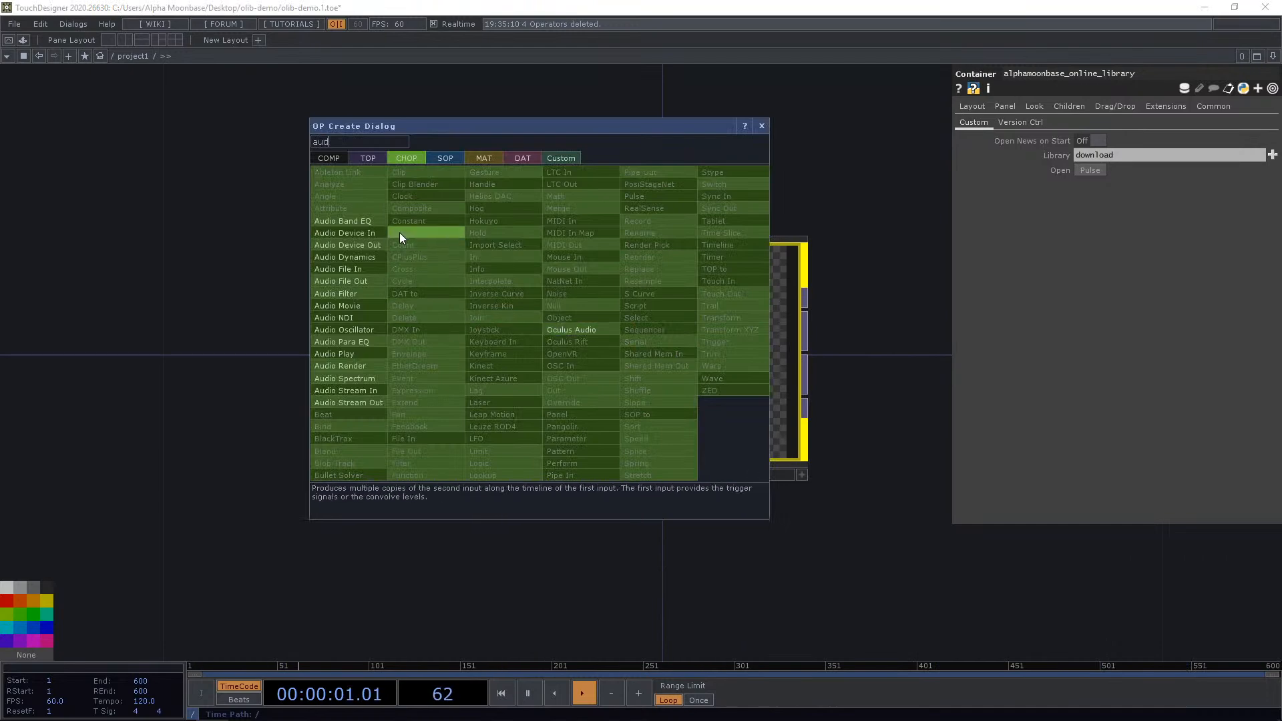
click(355, 269)
click(114, 259)
scroll(194, 207, down, 4)
drag(329, 462, 683, 616)
drag(443, 407, 313, 277)
drag(477, 411, 346, 274)
right_click(590, 300)
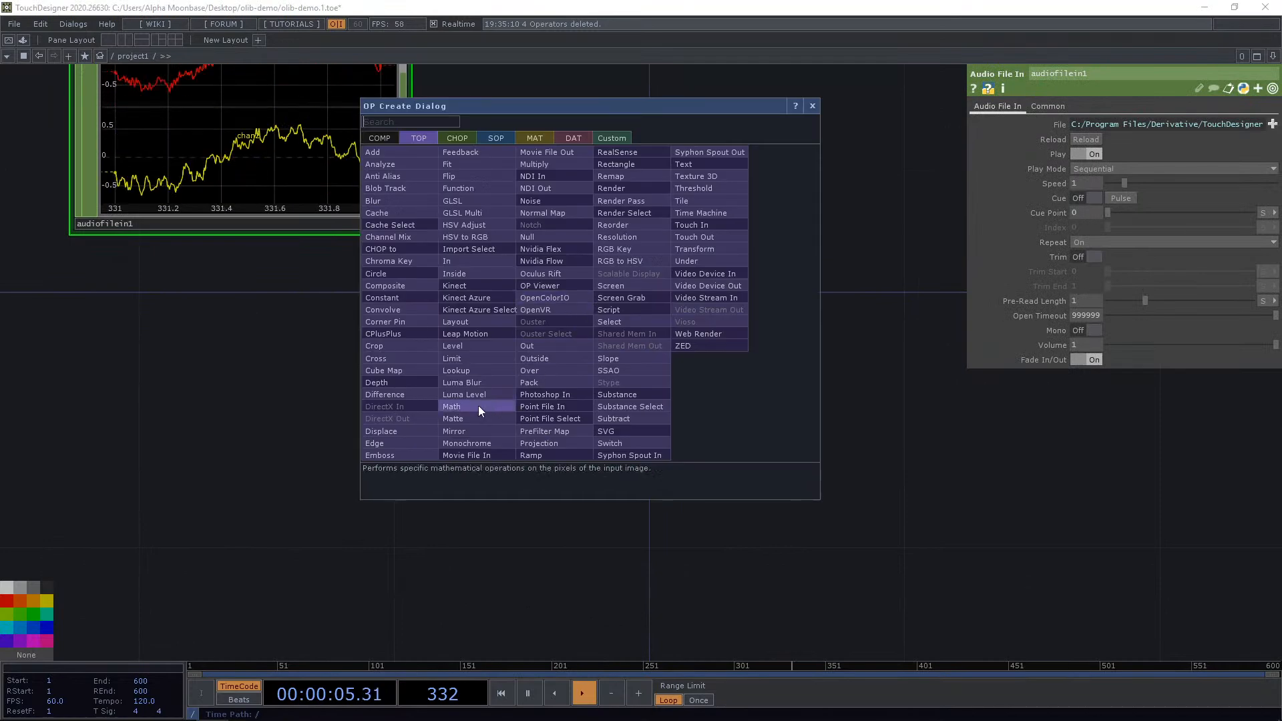
click(690, 501)
click(690, 495)
Add a Movie File In TOP connected to the visualiser's second input.
scroll(676, 260, up, 6)
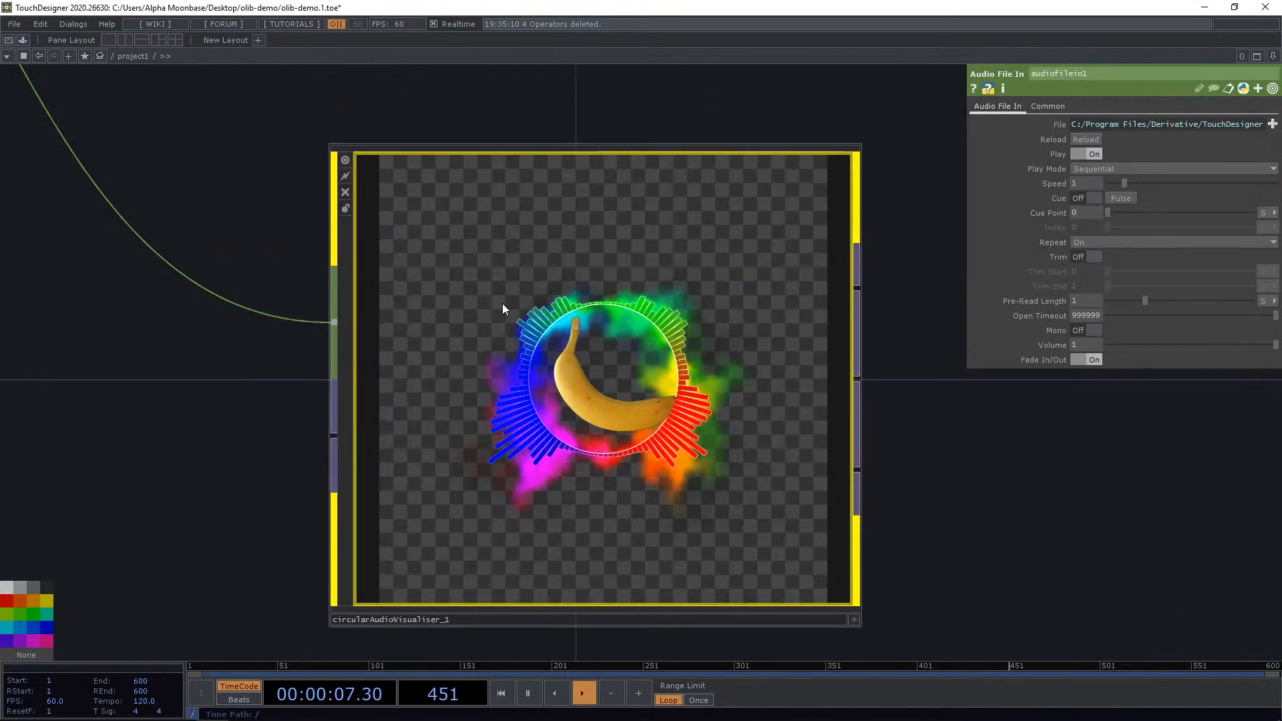
scroll(416, 380, down, 5)
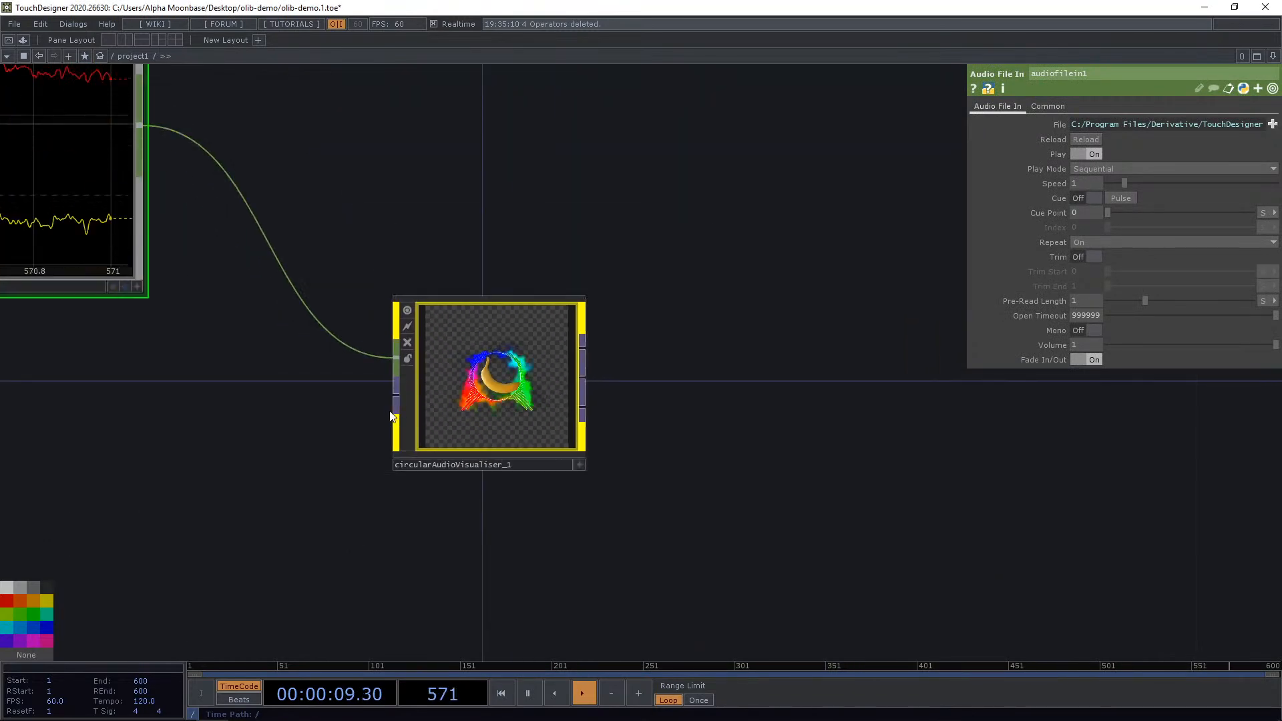
right_click(394, 398)
text(movie)
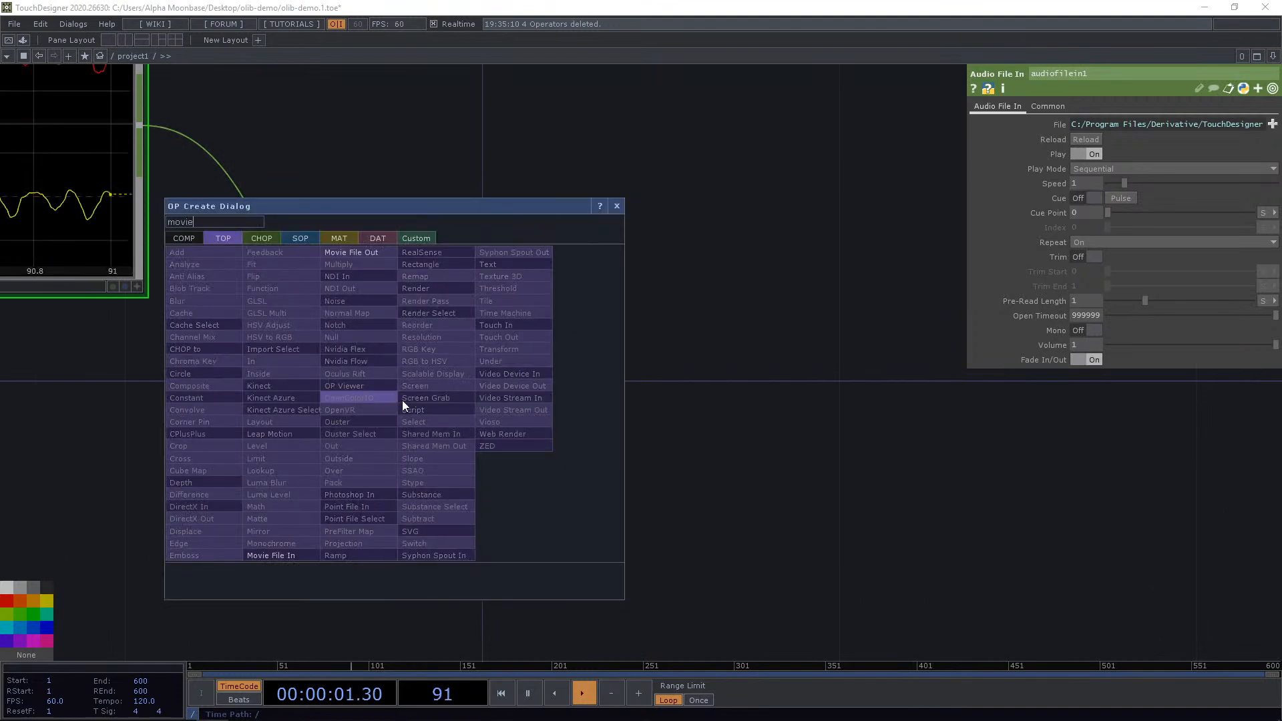
click(269, 554)
click(106, 546)
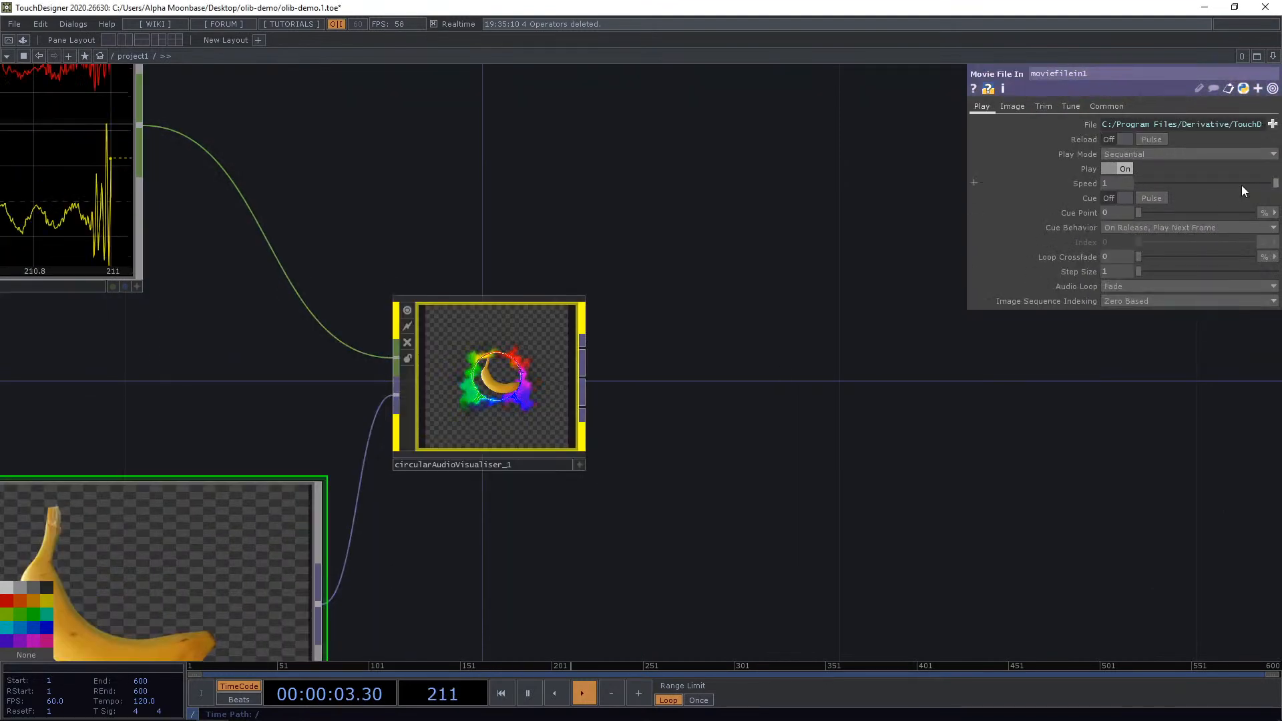
Load the sample file Count.mov into the Movie File In.
click(1271, 125)
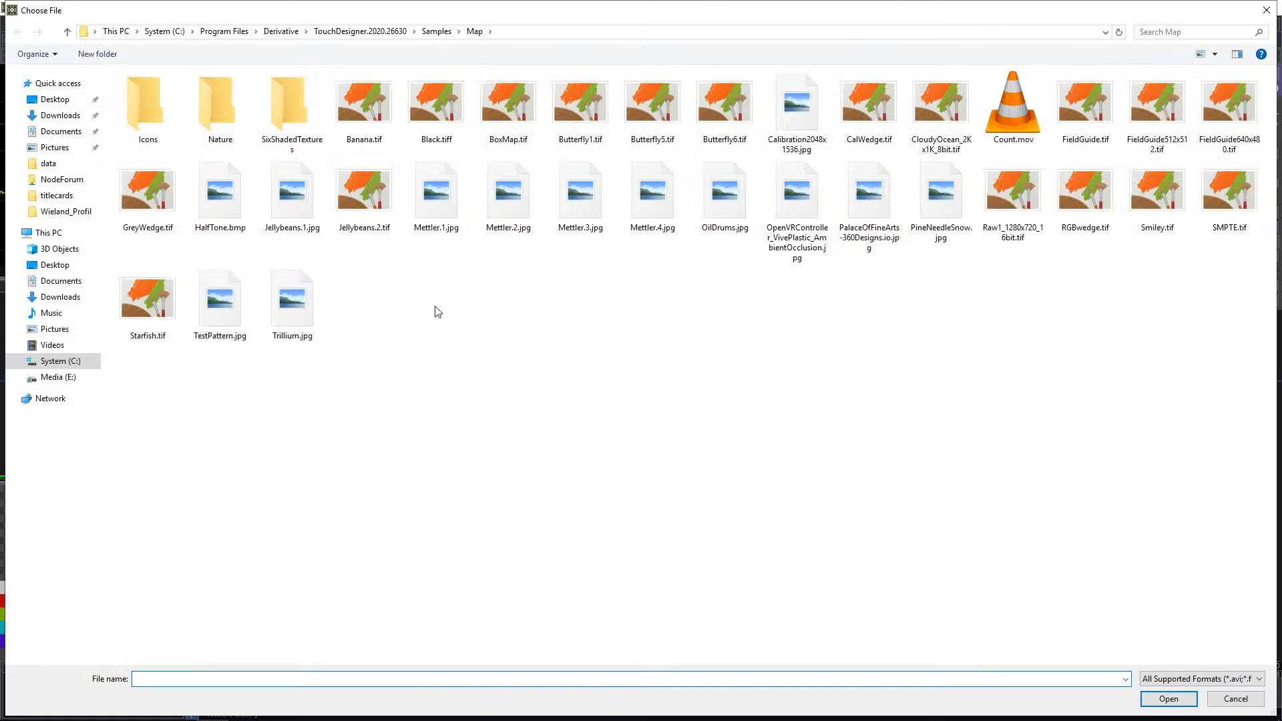
click(378, 187)
key(c)
key(c)
key(c)
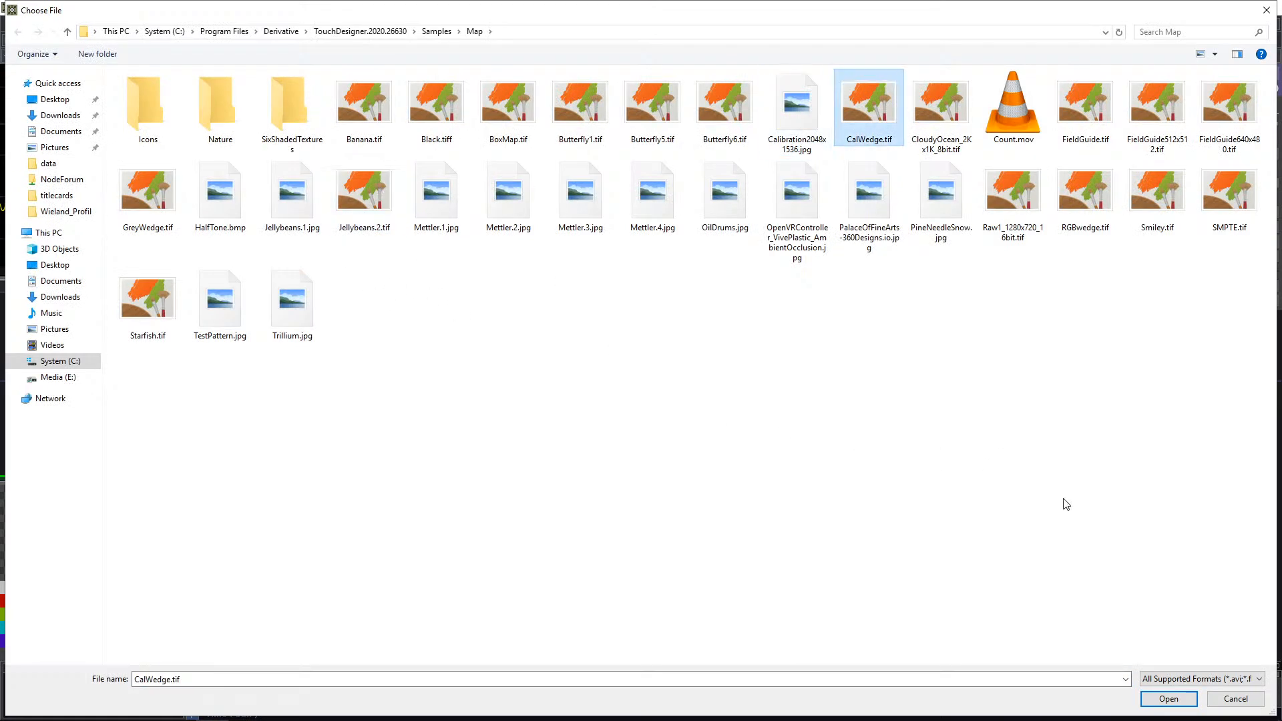
key(c)
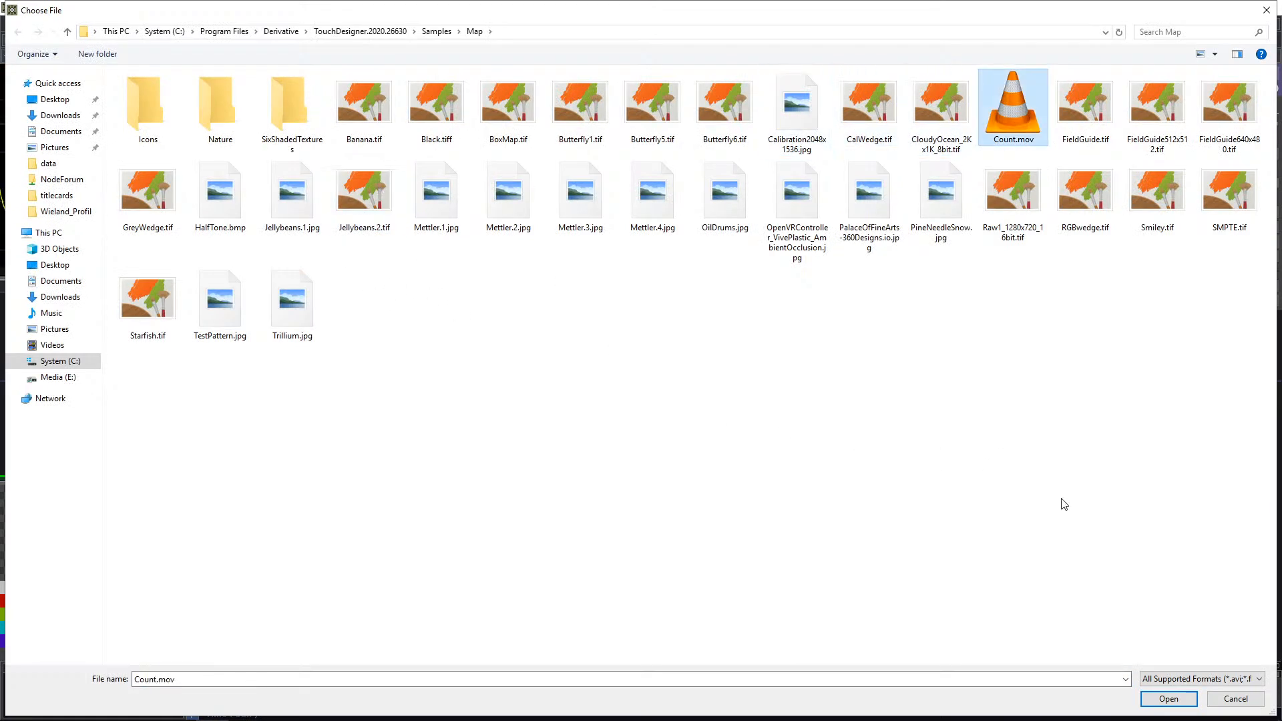
click(1168, 699)
Rearrange the audio file, movie file and visualiser nodes in the network.
scroll(601, 440, up, 5)
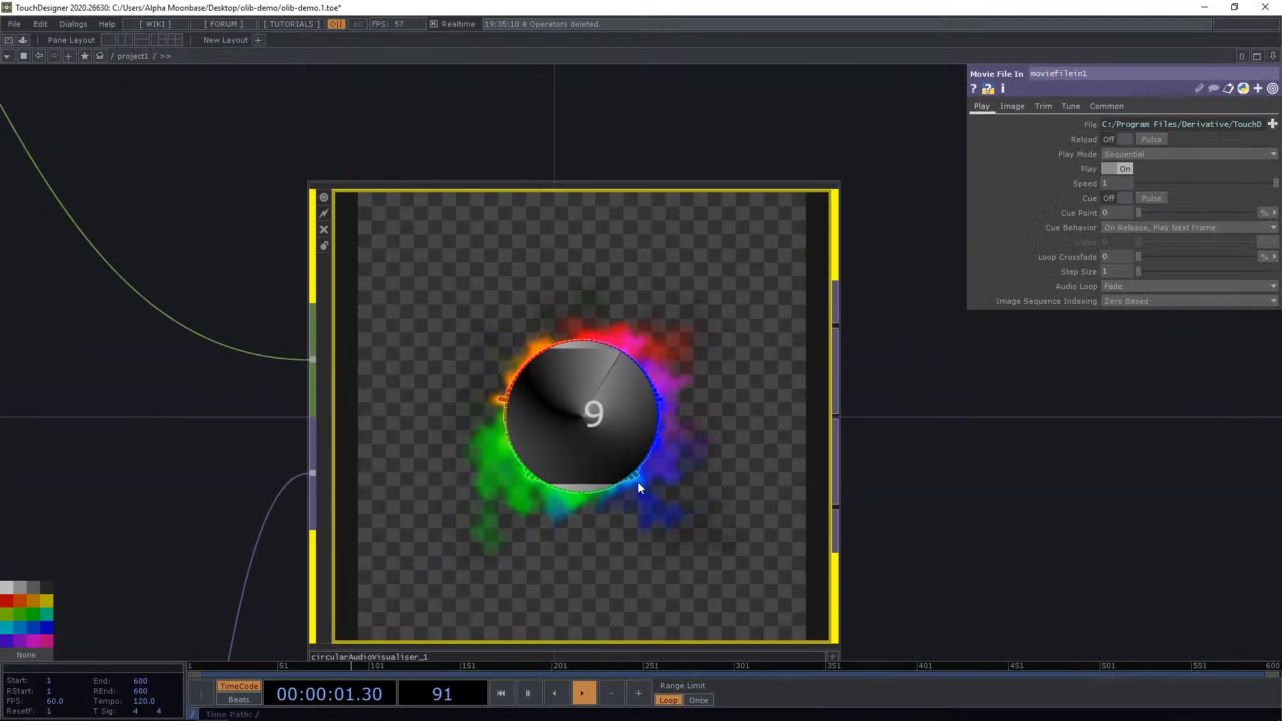
scroll(639, 481, down, 8)
drag(543, 334, 697, 294)
drag(597, 546, 414, 592)
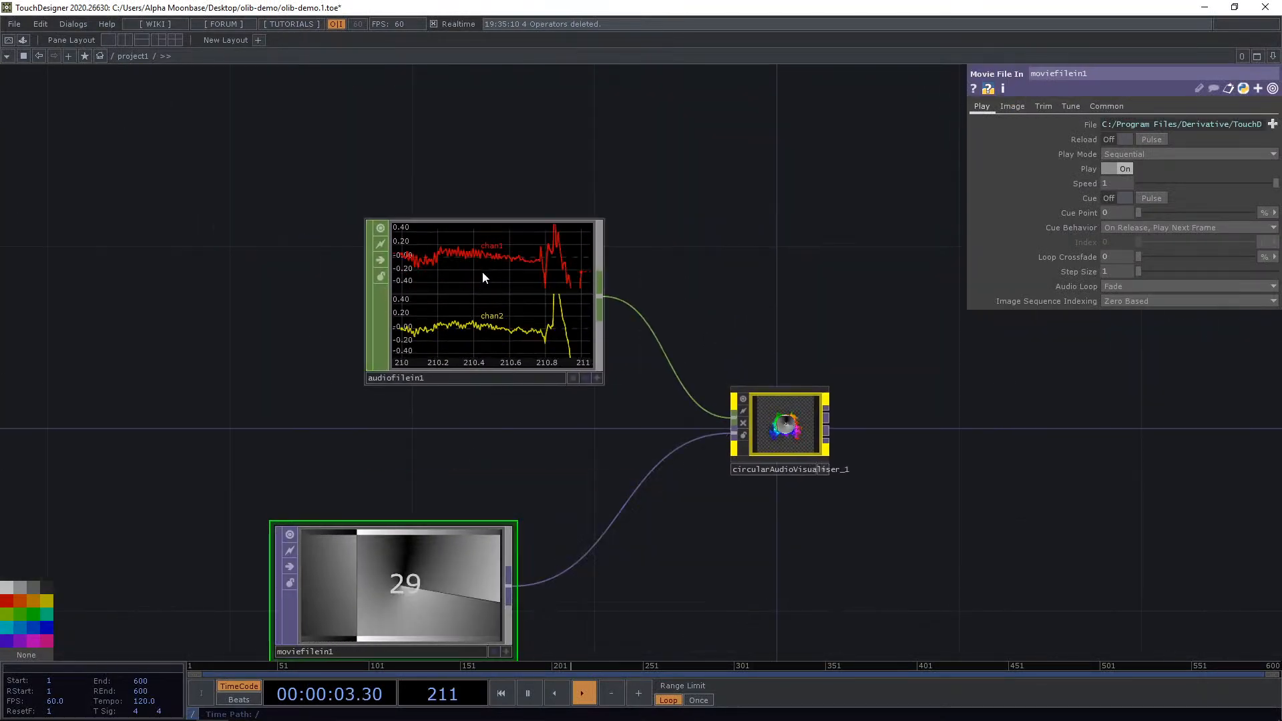
drag(483, 273, 347, 273)
Add an Audio Device Out CHOP after audiofilein1 and set its Volume to 0.086.
right_click(465, 294)
text(a)
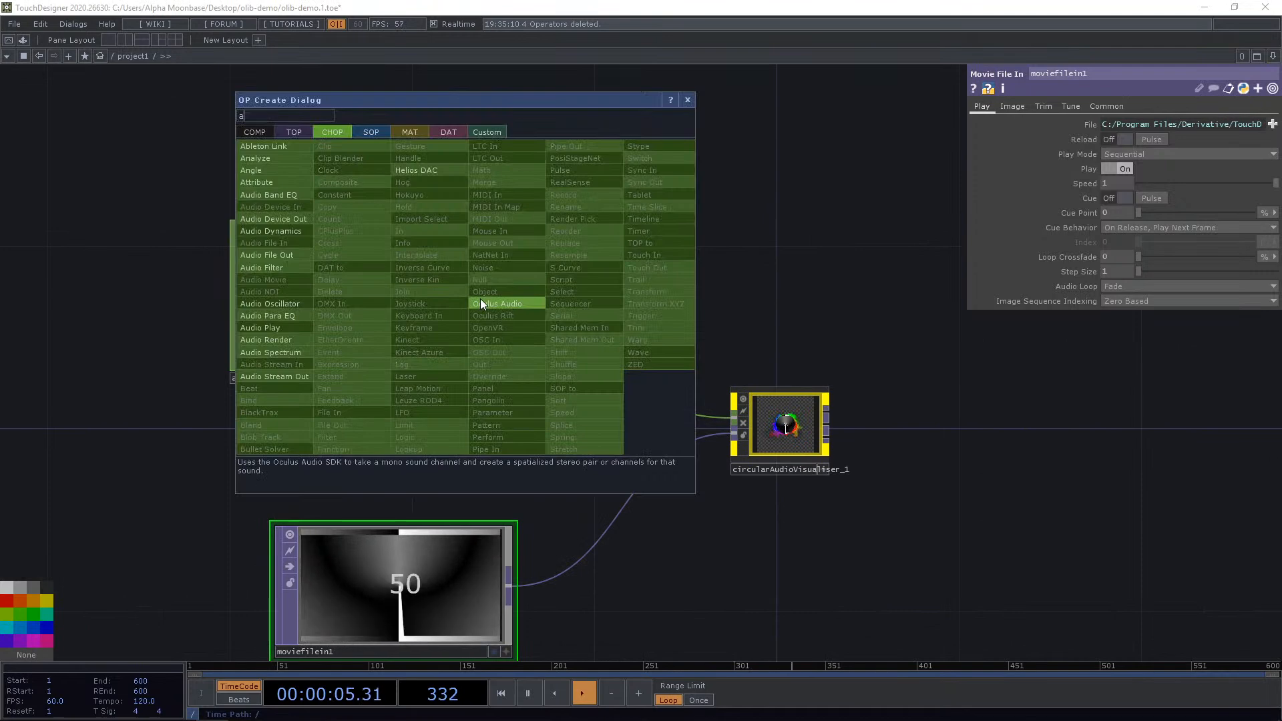
text(ud)
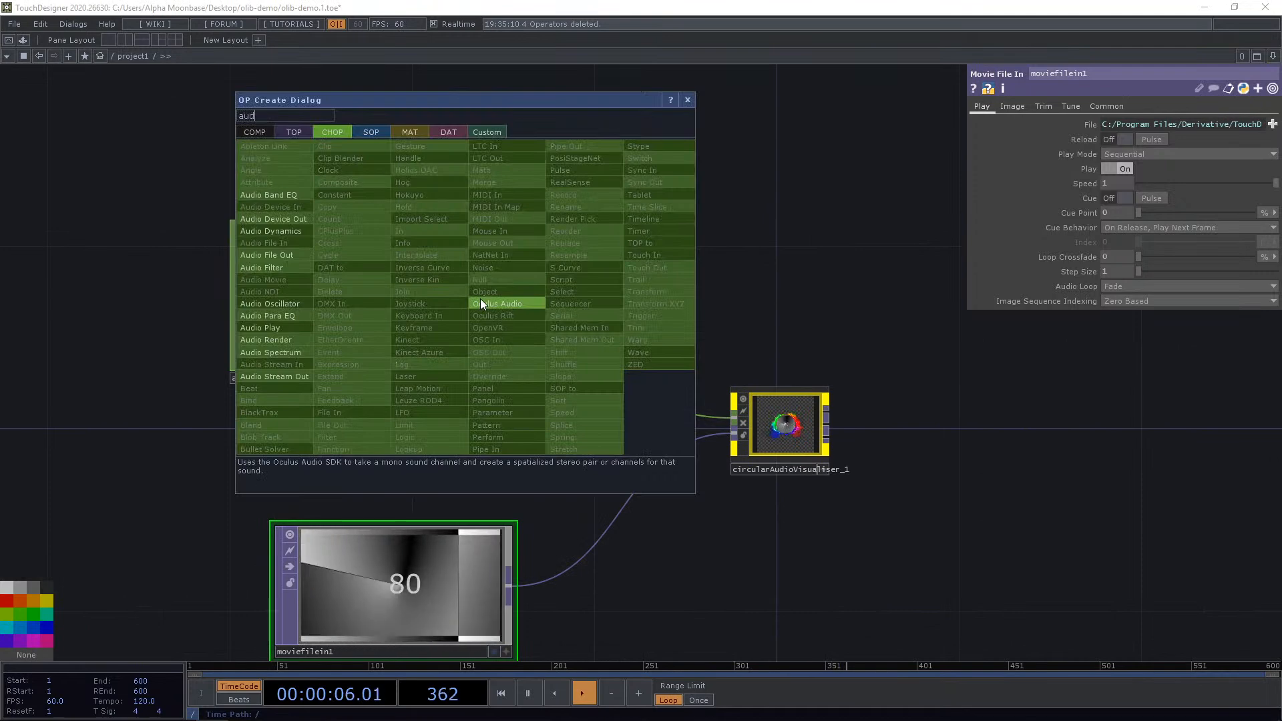
click(294, 218)
click(622, 211)
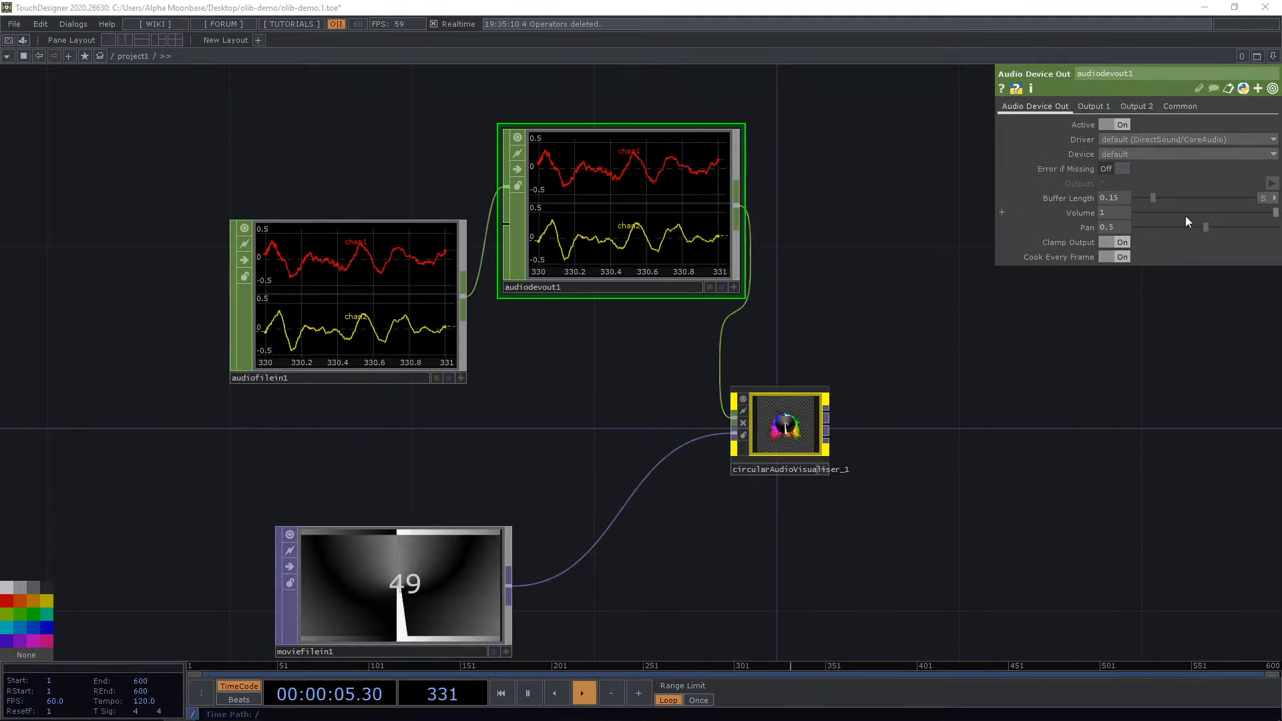
drag(1185, 214, 1148, 211)
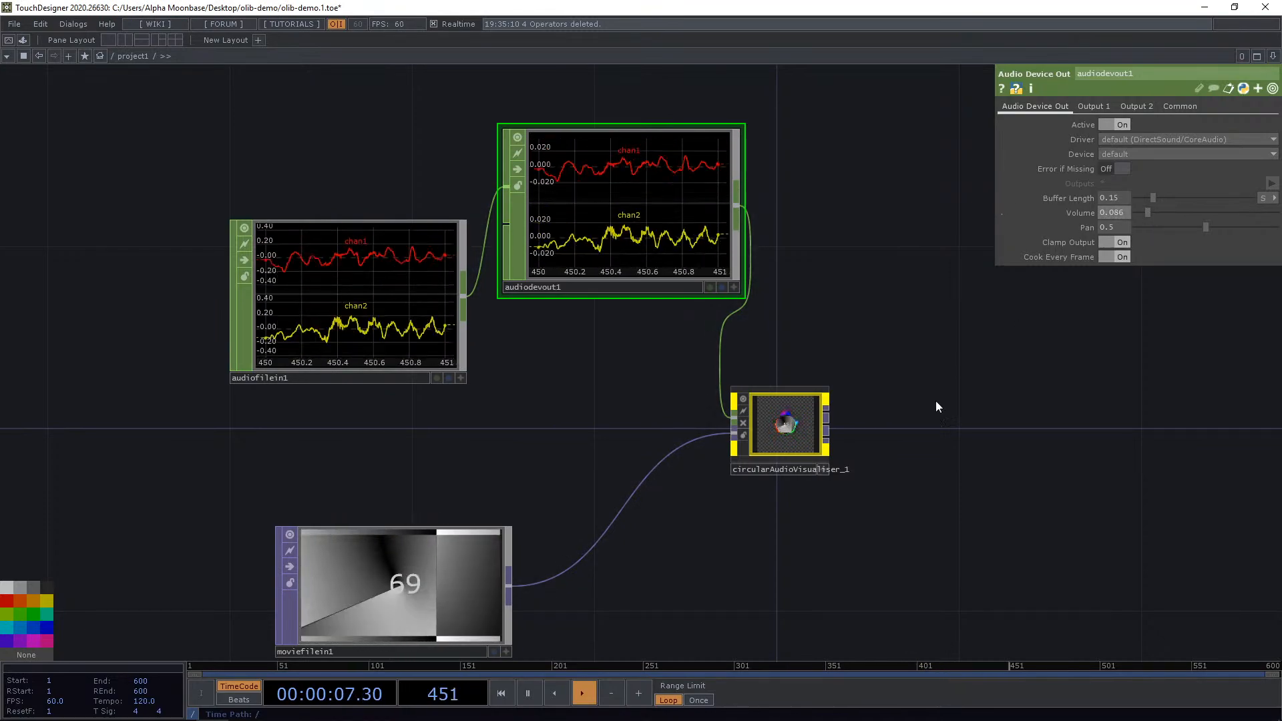
Wire audiofilein1 directly into the visualiser's audio input.
drag(876, 417, 906, 363)
scroll(871, 379, up, 4)
scroll(796, 336, down, 4)
drag(417, 205, 660, 321)
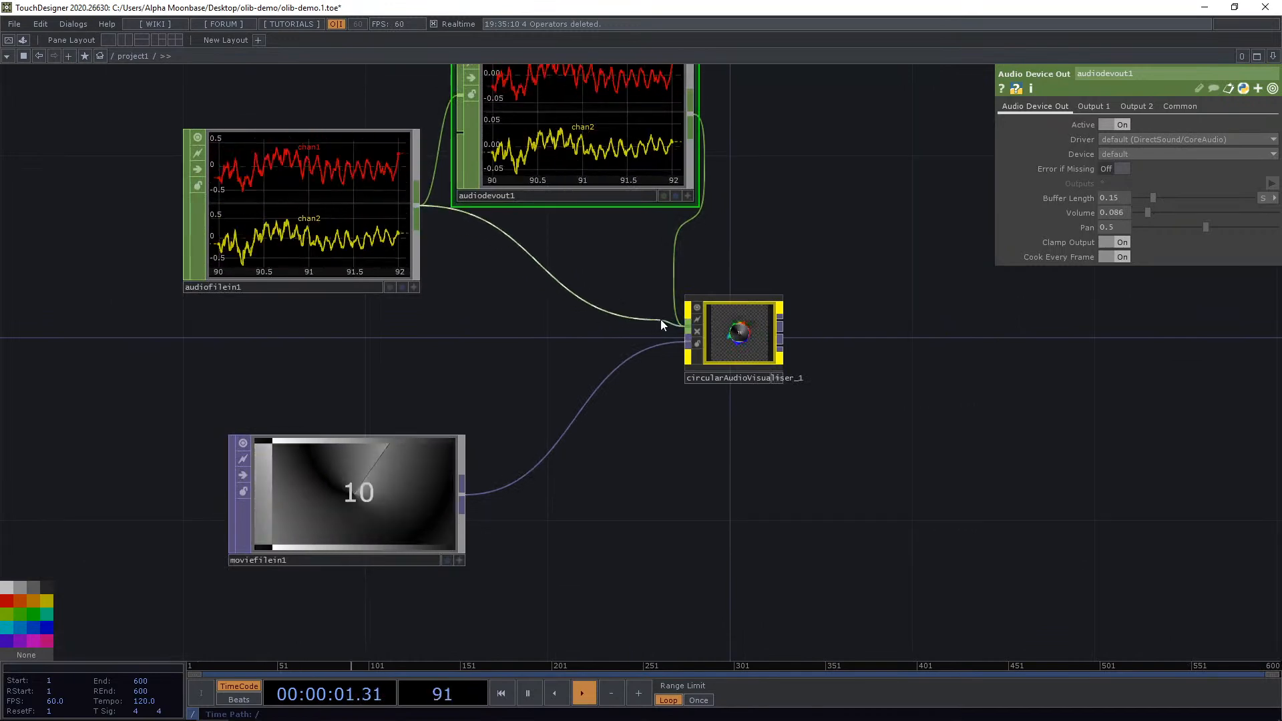
Select the circular audio visualiser and set its Ammount to 6.
scroll(741, 341, up, 8)
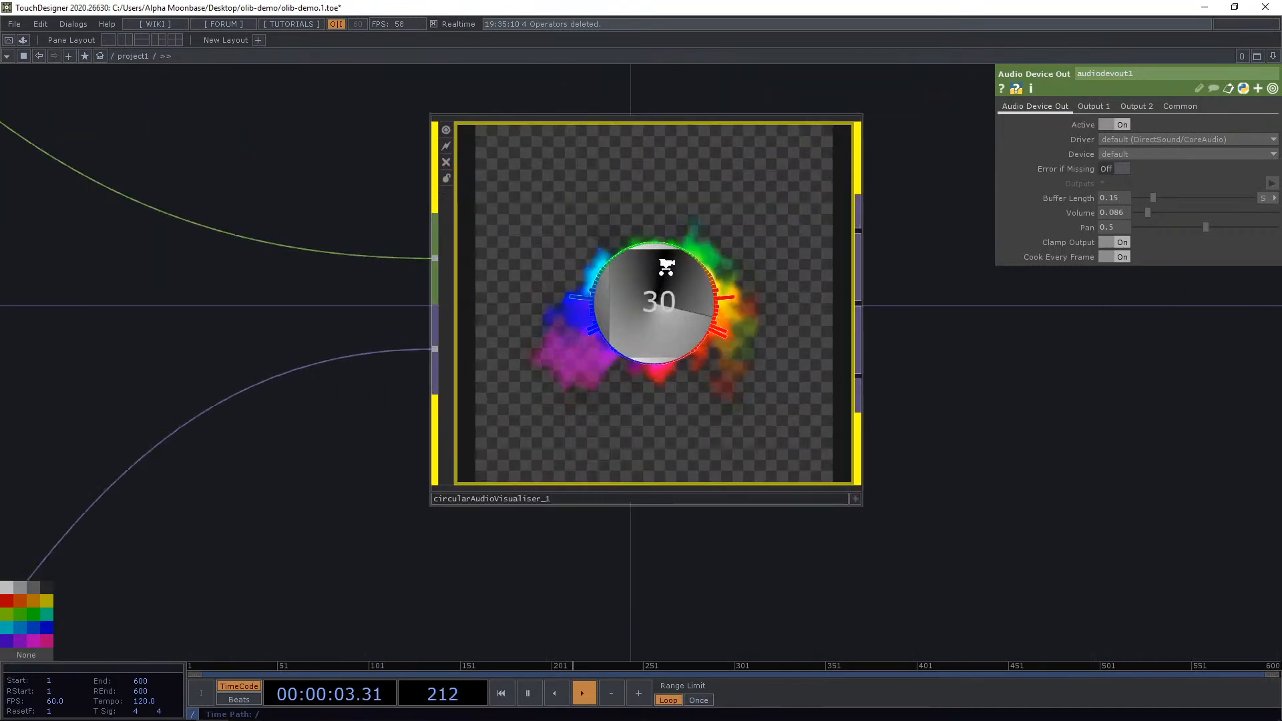
scroll(667, 267, up, 2)
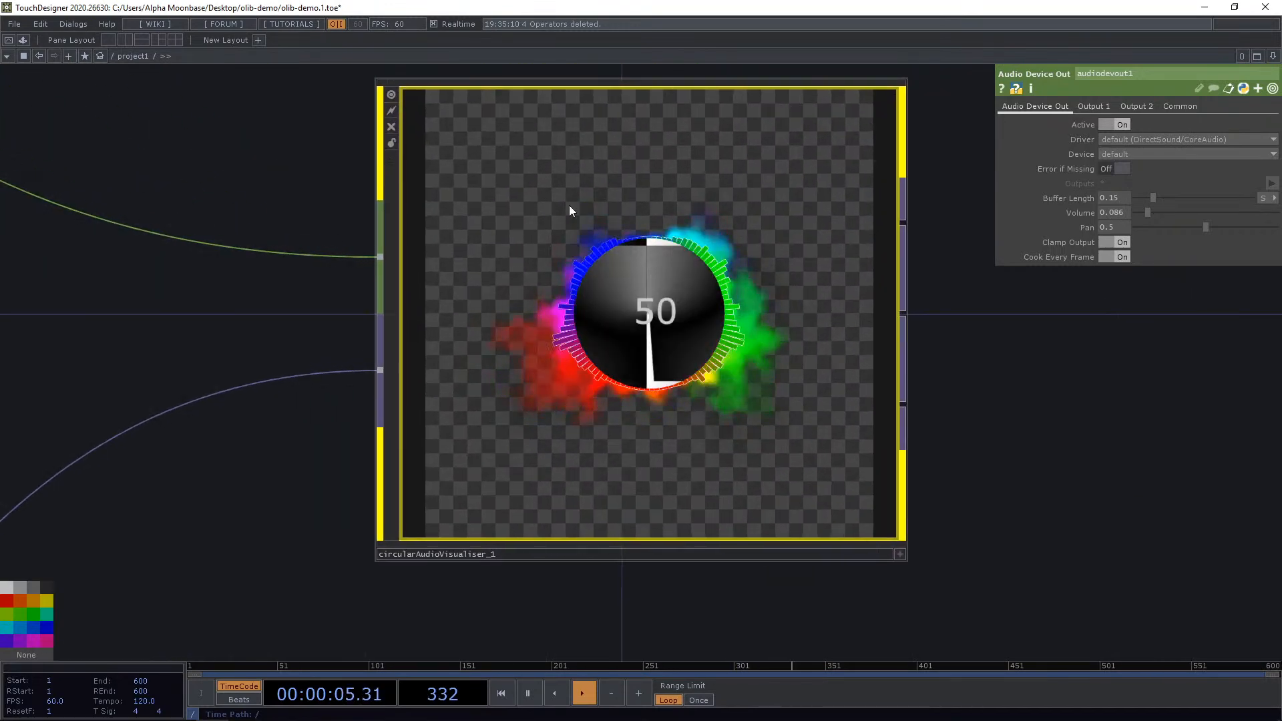
scroll(651, 314, down, 5)
scroll(654, 303, up, 3)
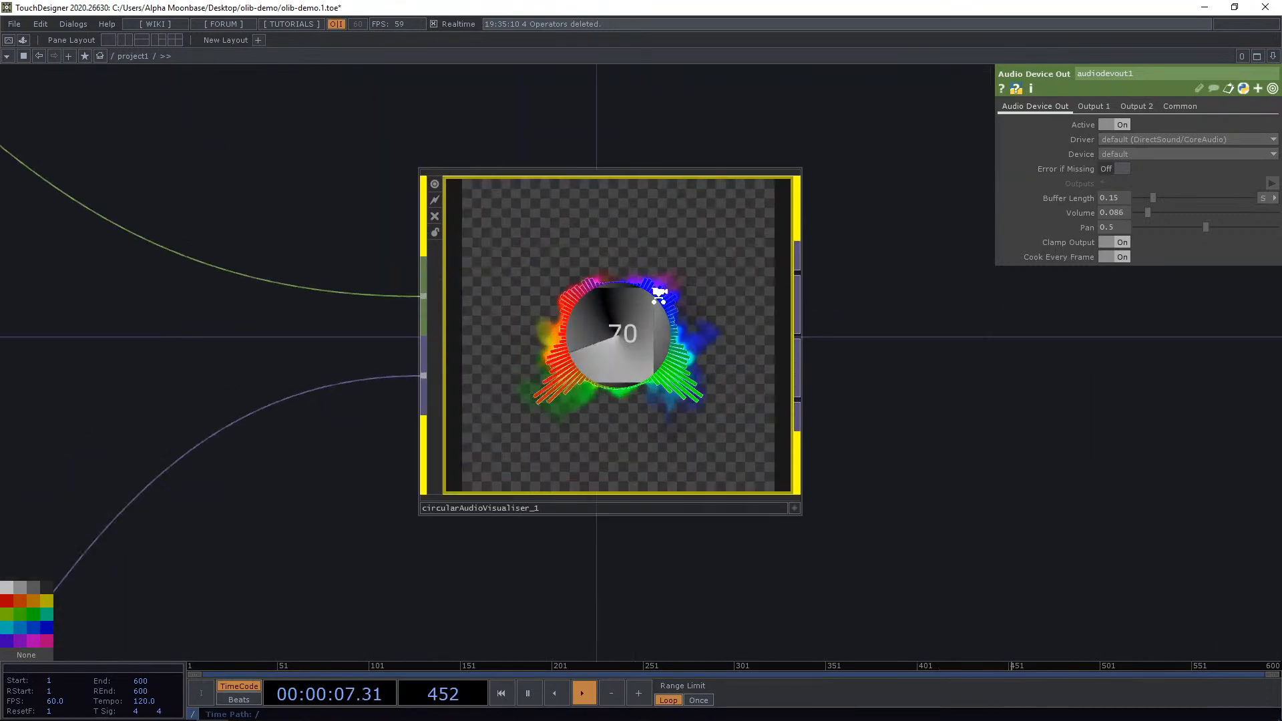
scroll(658, 293, up, 2)
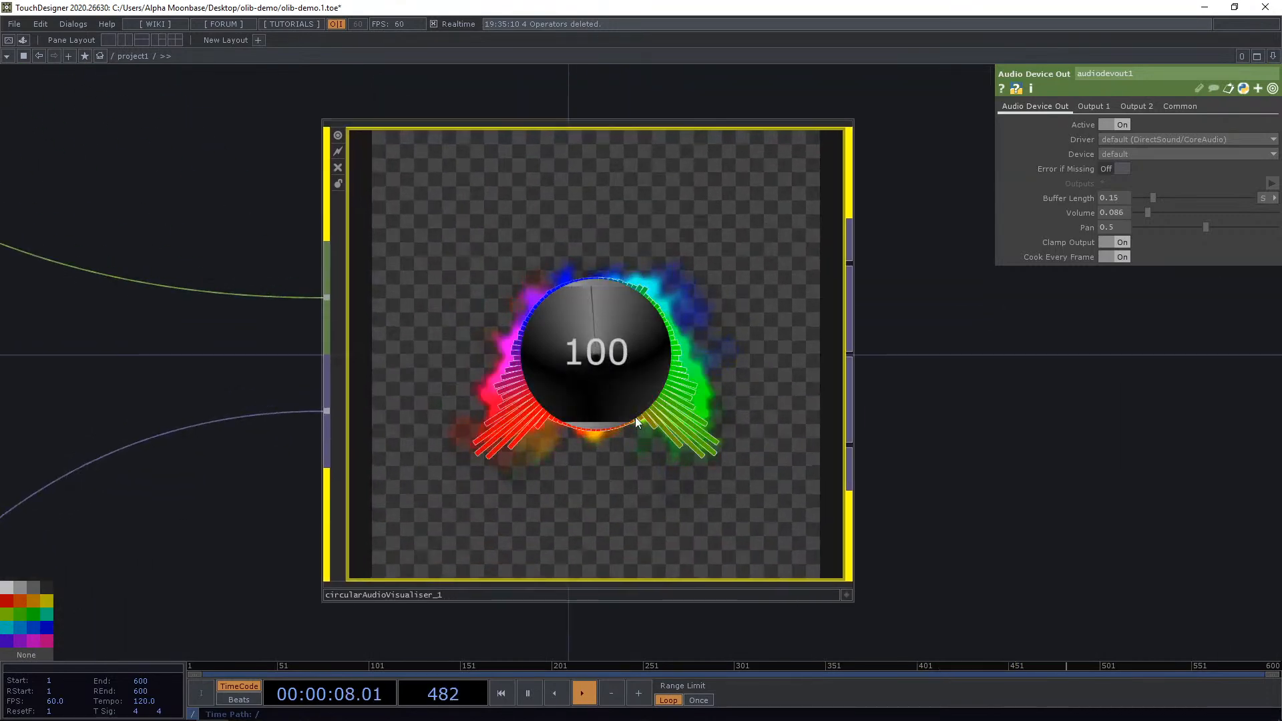
click(539, 301)
middle_drag(1136, 141, 1131, 118)
scroll(492, 368, up, 3)
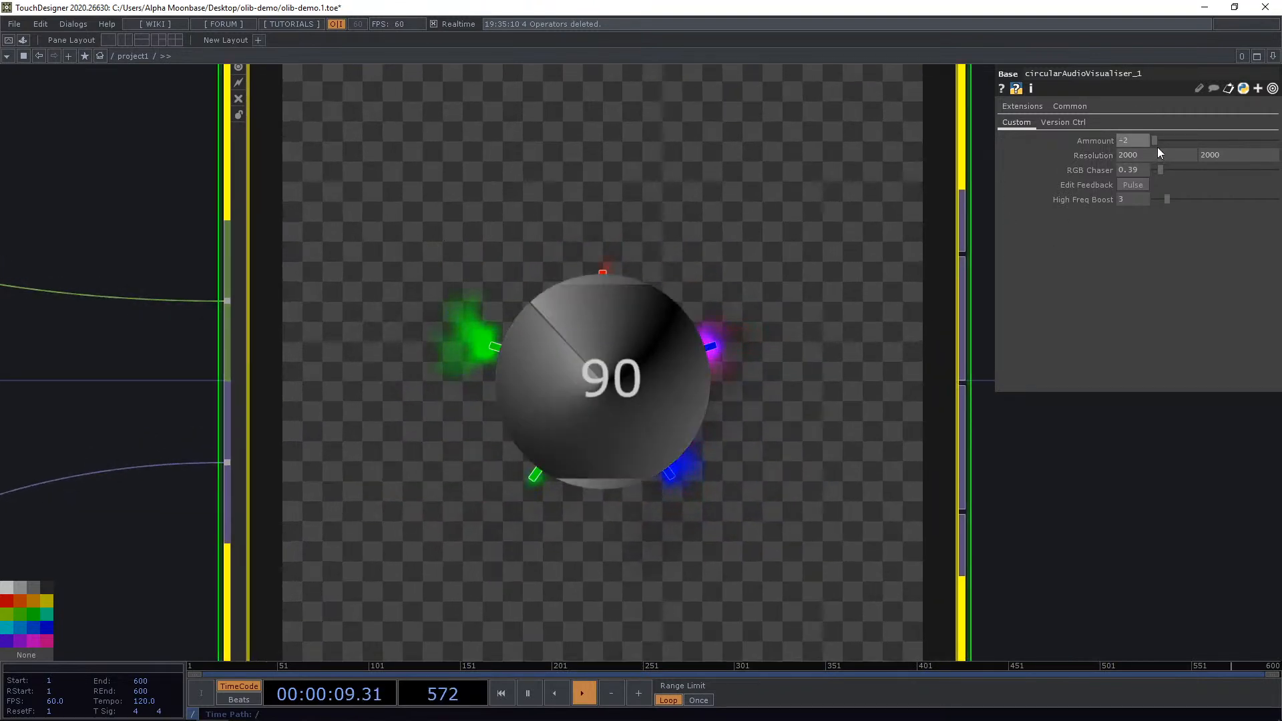
drag(1157, 148, 1275, 143)
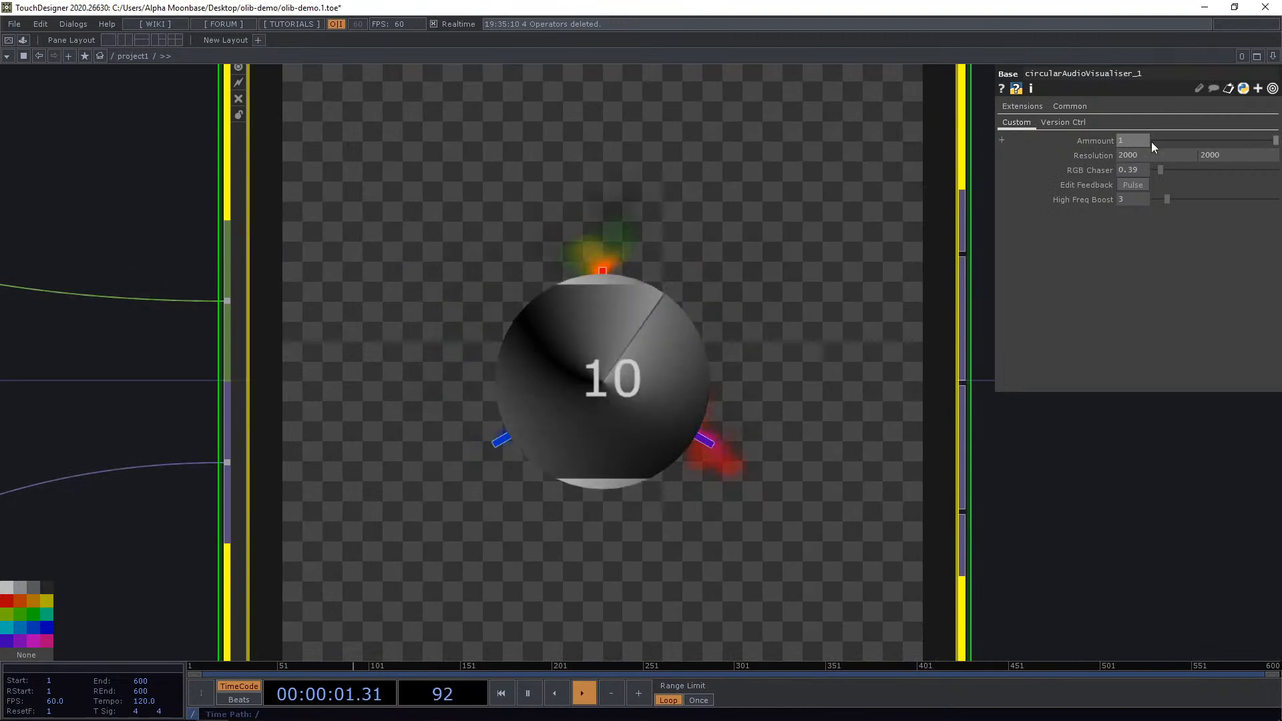
middle_drag(1142, 139, 1140, 119)
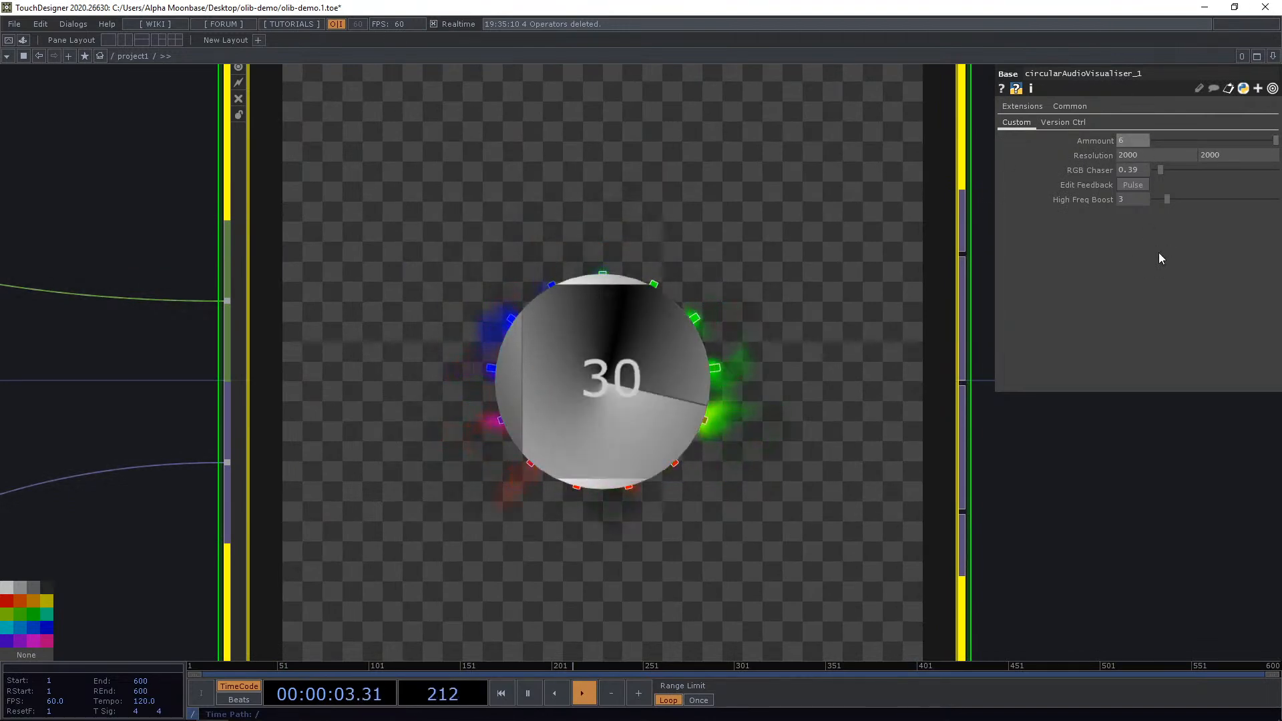
Set the visualiser's RGB Chaser to 0.92.
mouse_move(1161, 172)
mouse_down()
mouse_move(1228, 174)
mouse_move(1159, 167)
mouse_up()
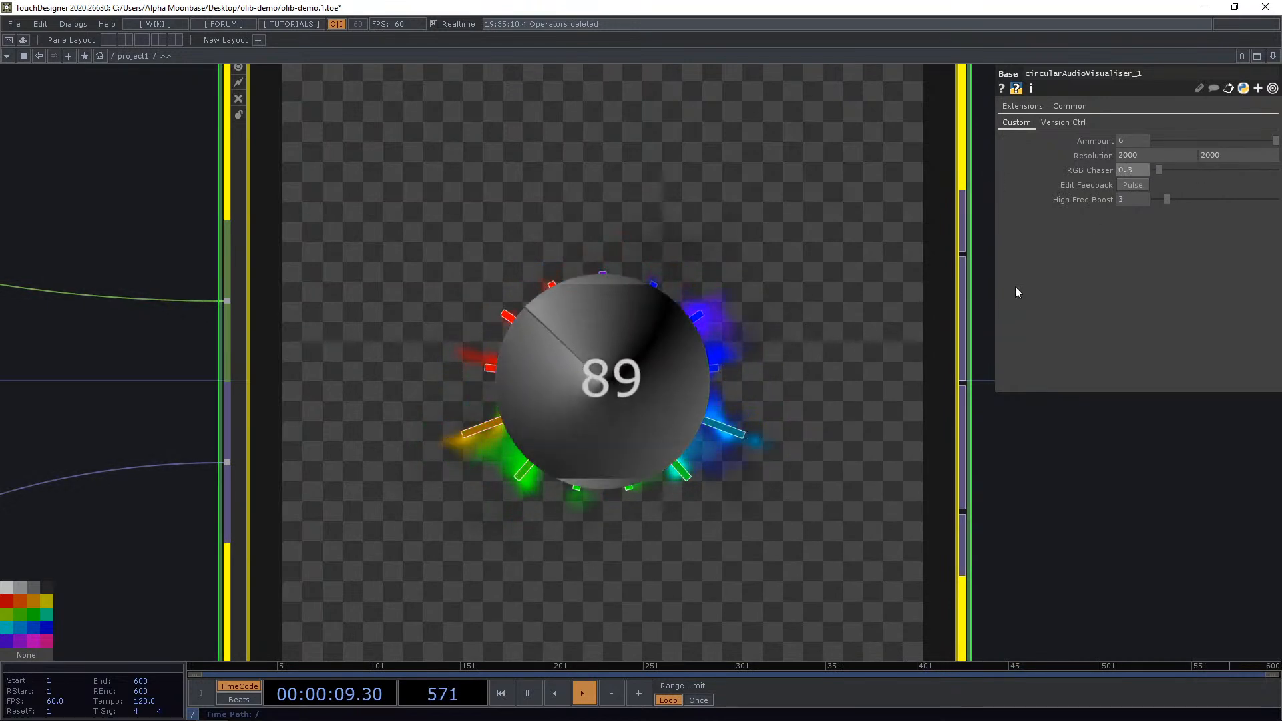
click(1168, 172)
scroll(754, 425, down, 5)
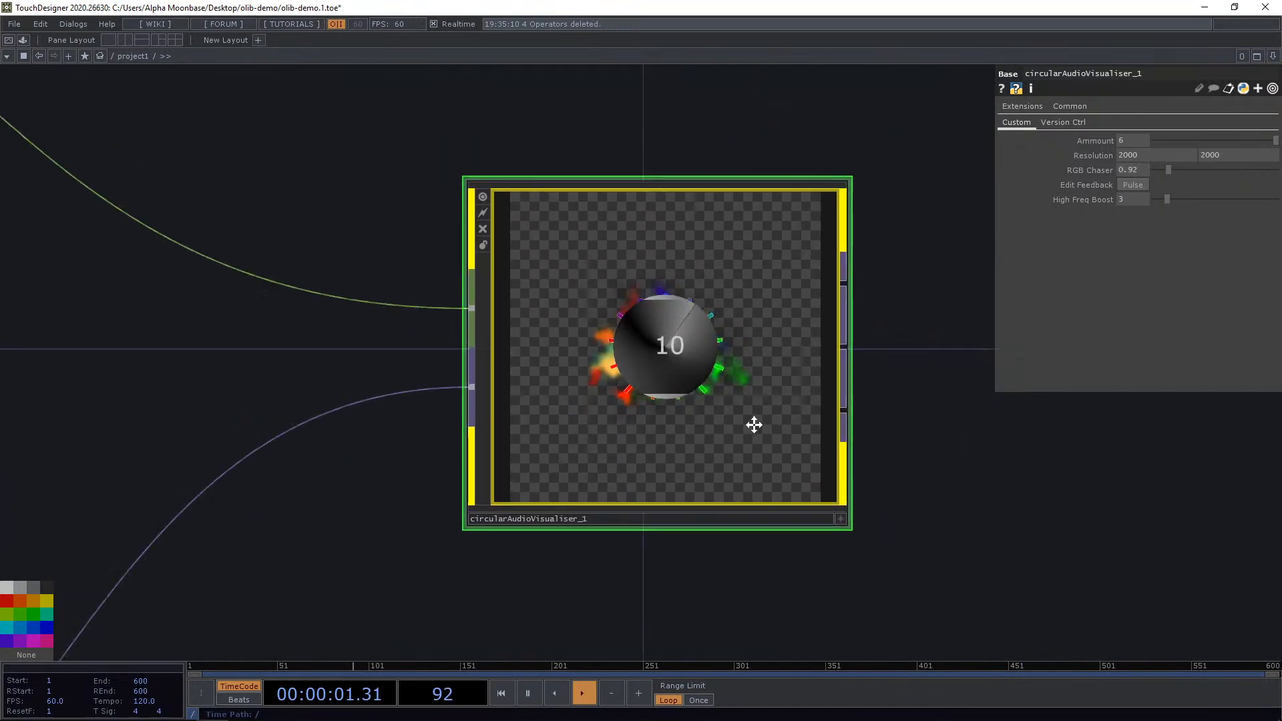
scroll(668, 409, up, 5)
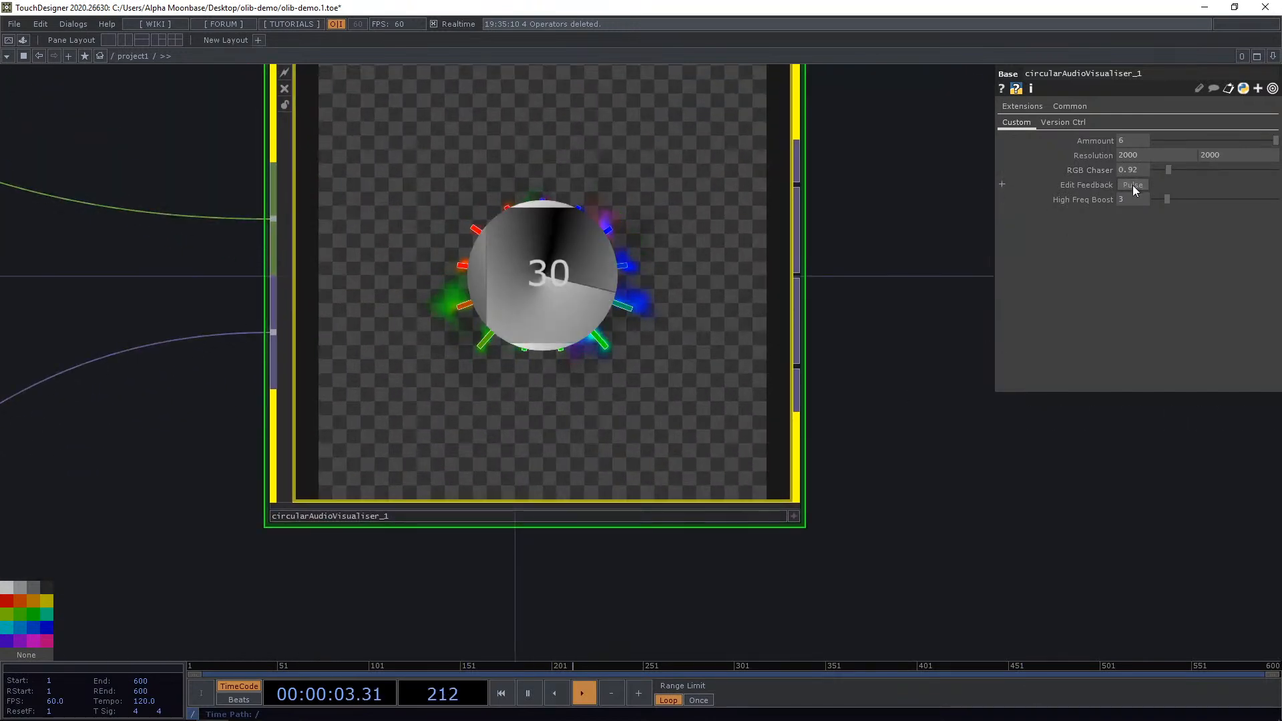
Open the Edit Feedback parameters and set Opacity to 1 and Black Level to 0.
click(1132, 186)
drag(1095, 65, 872, 208)
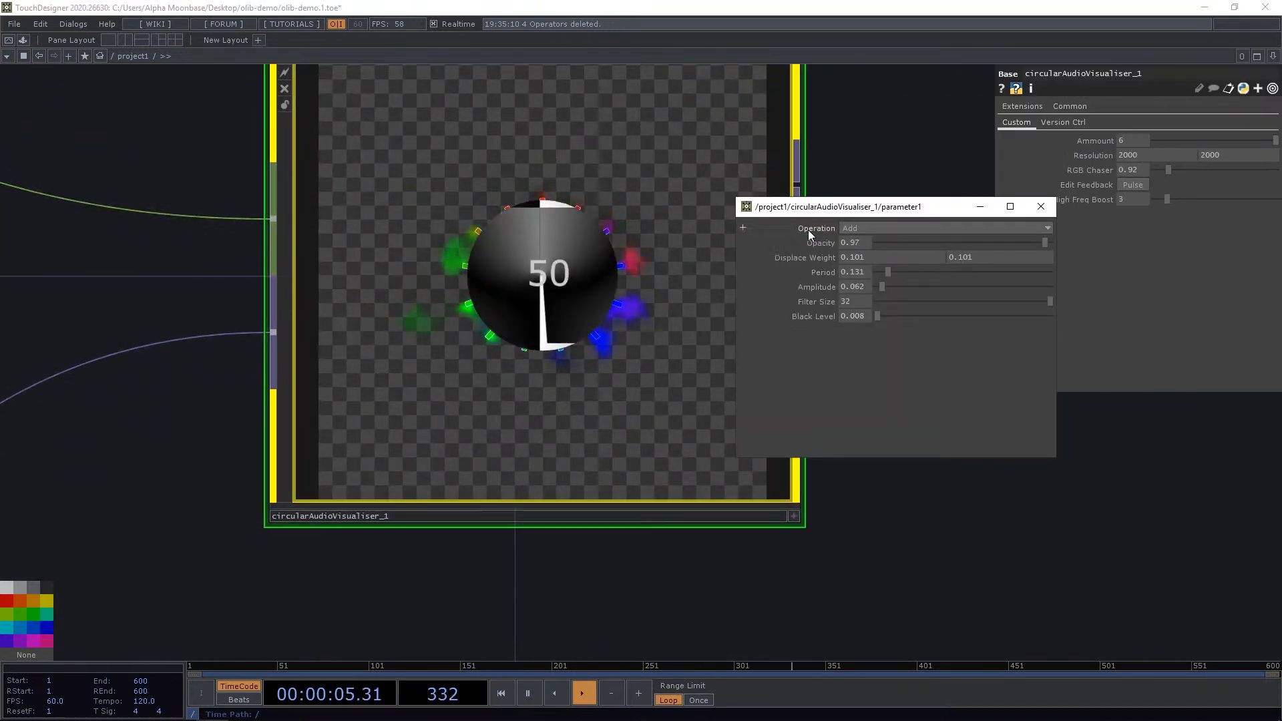
drag(1044, 243, 1095, 254)
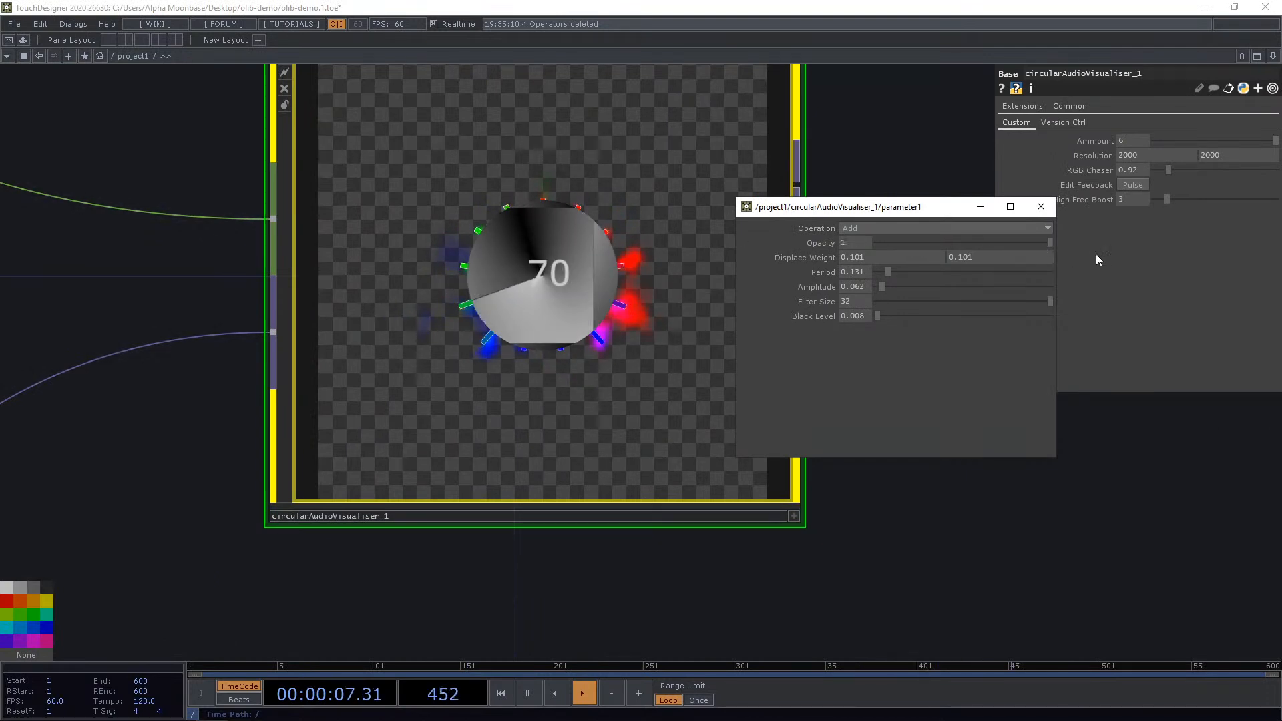
drag(881, 317, 839, 317)
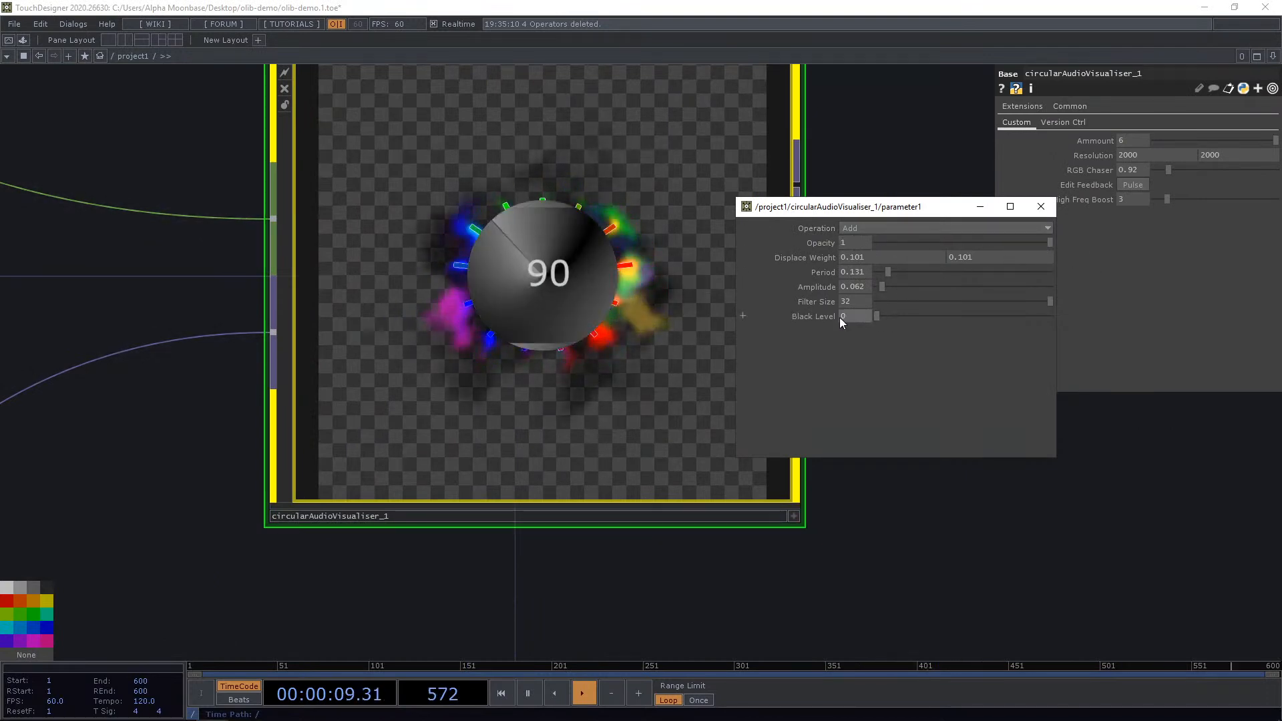
Set the feedback Opacity to 0.96 and close the feedback parameter window.
scroll(596, 298, down, 1)
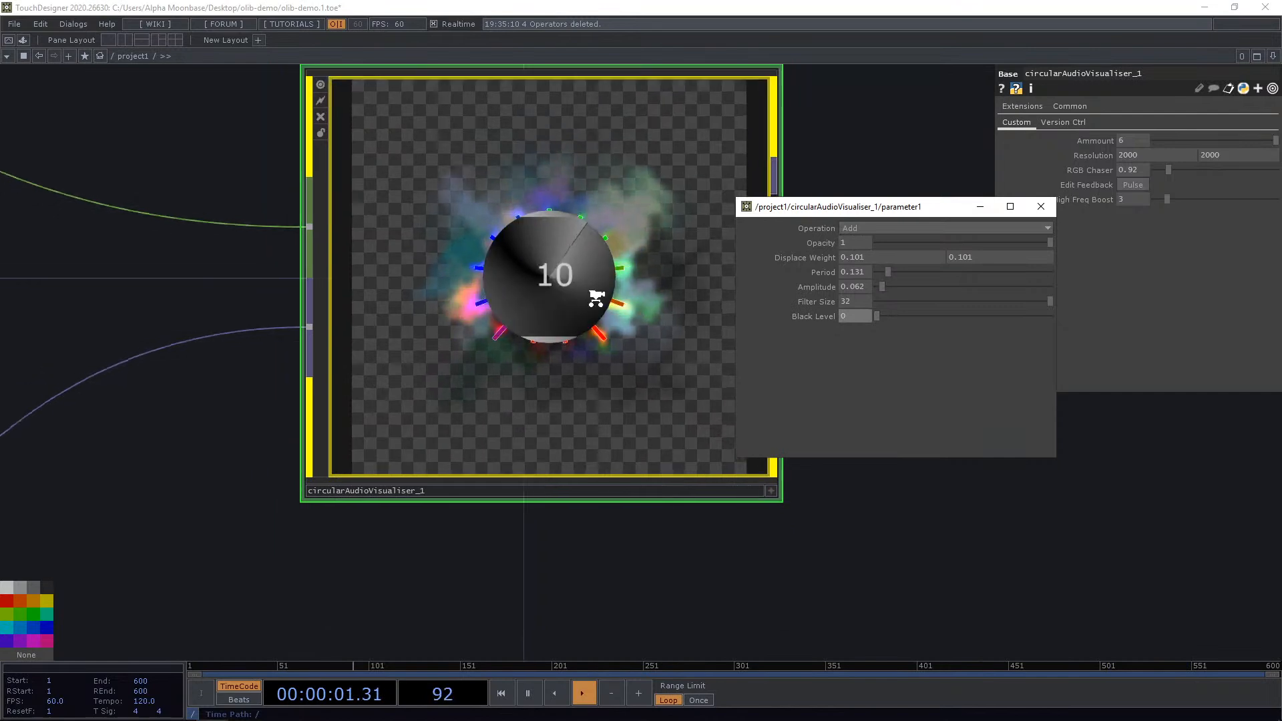
scroll(596, 298, down, 2)
drag(743, 480, 634, 475)
drag(857, 243, 838, 268)
drag(714, 203, 528, 297)
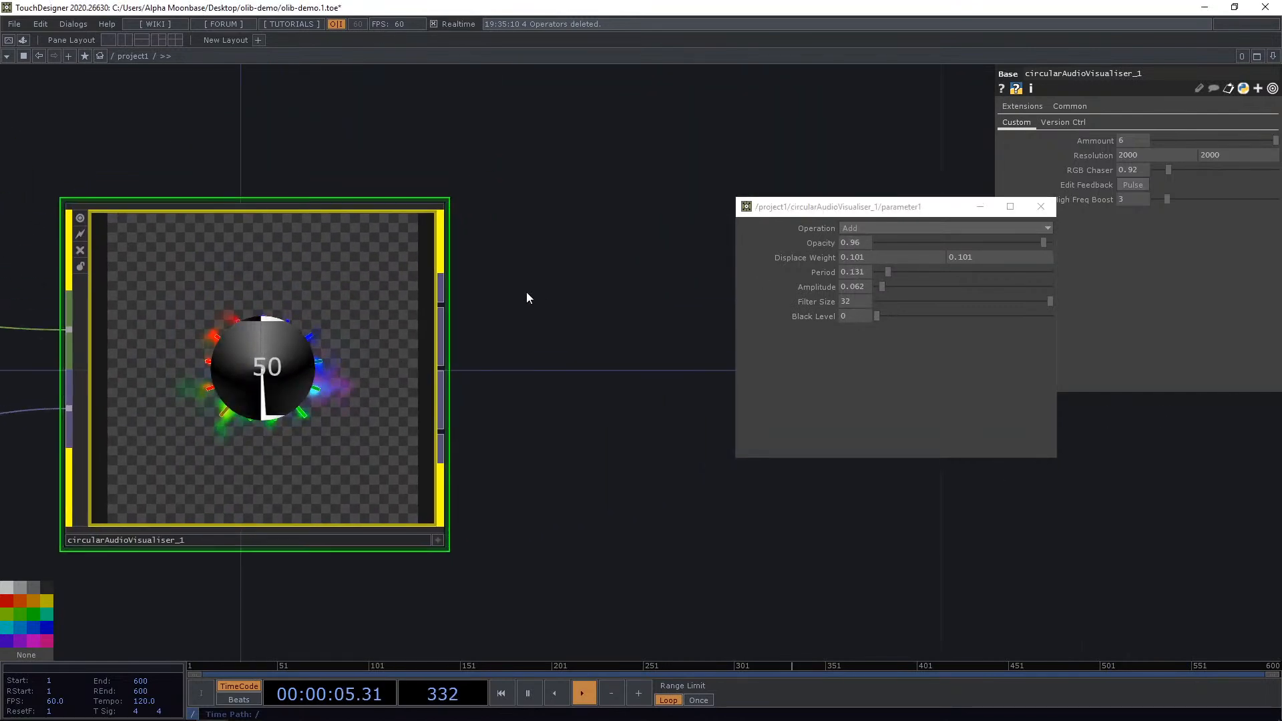
click(1041, 206)
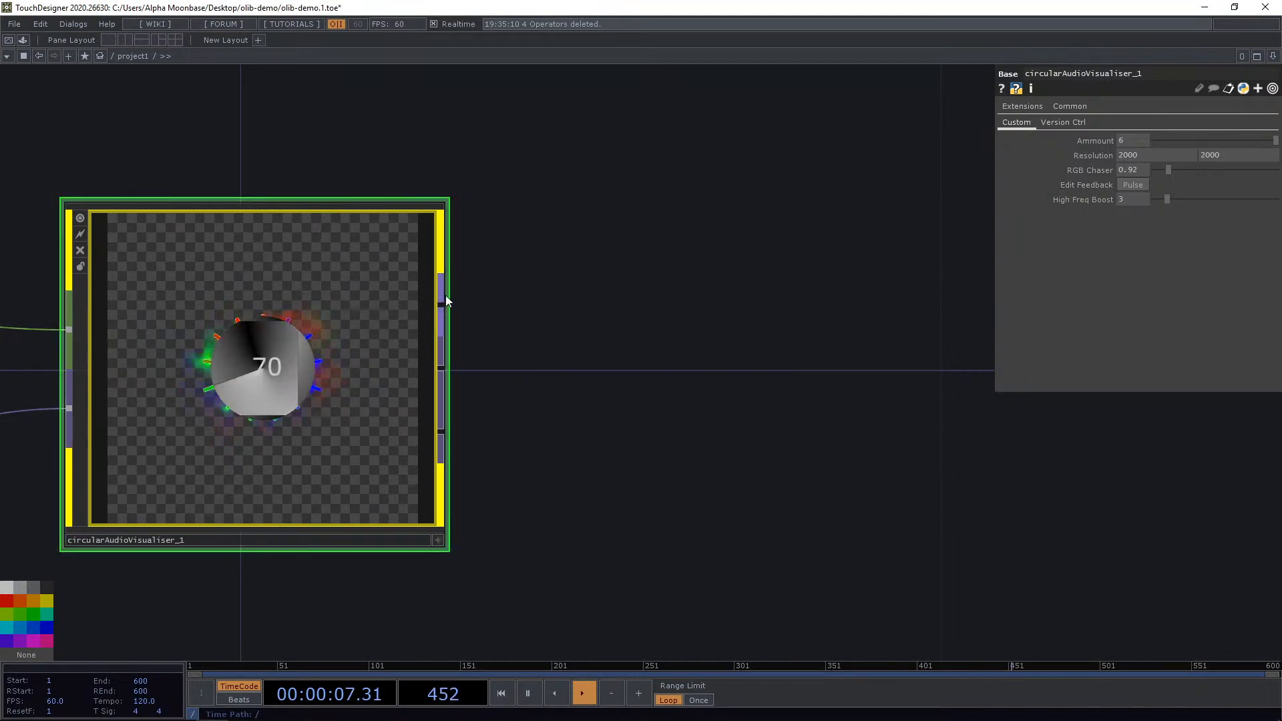
Connect a new Null to the circular audio visualiser's first output.
right_click(444, 301)
click(438, 234)
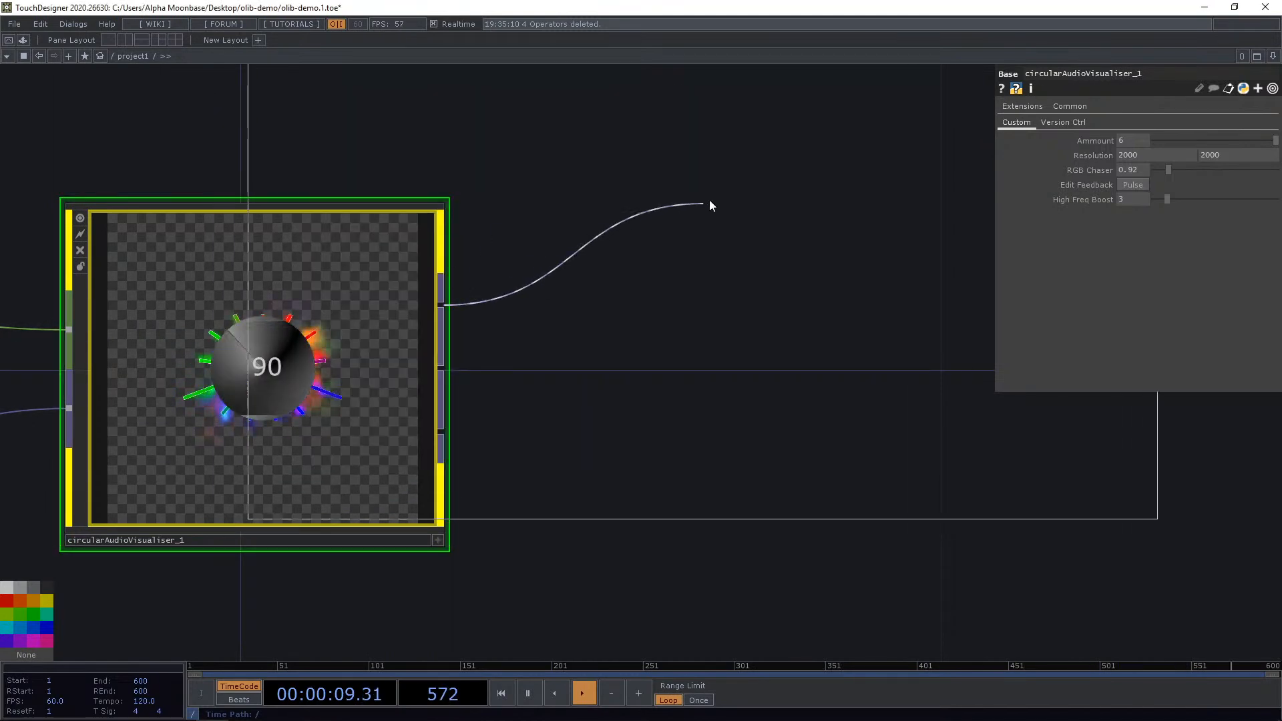
scroll(754, 194, down, 5)
click(850, 148)
drag(709, 424, 582, 520)
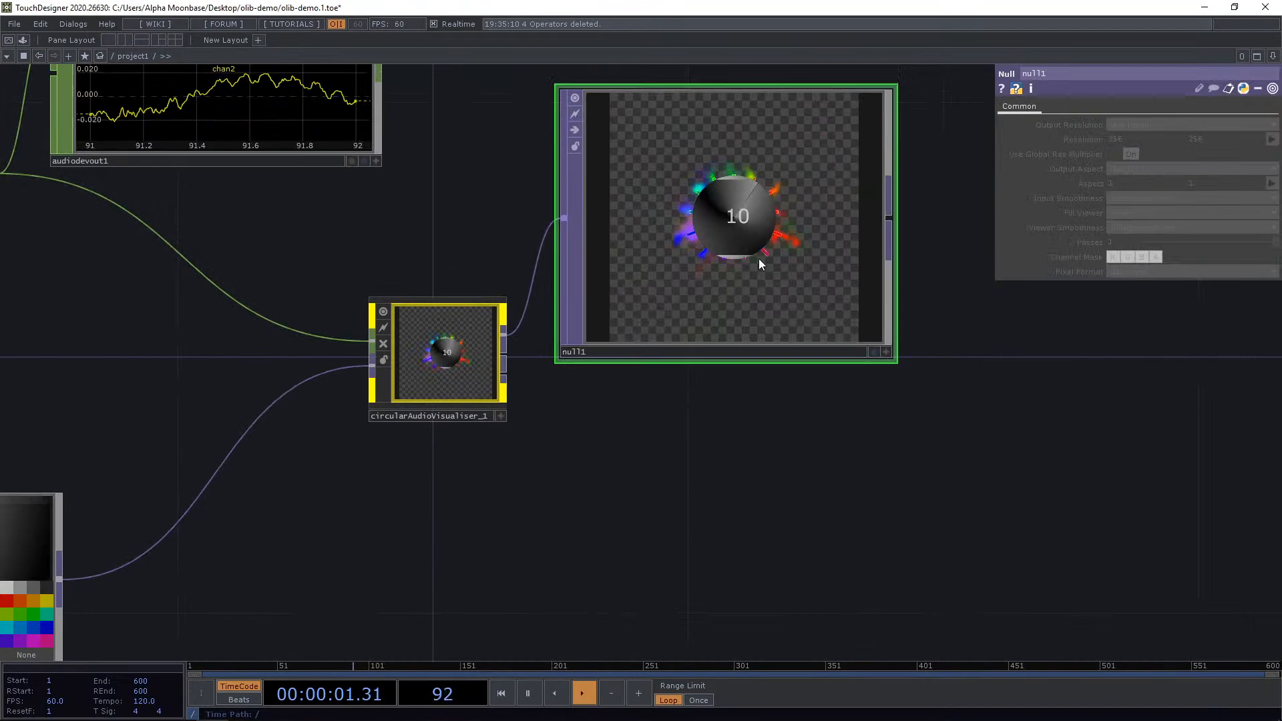
scroll(566, 332, up, 3)
drag(686, 290, 682, 207)
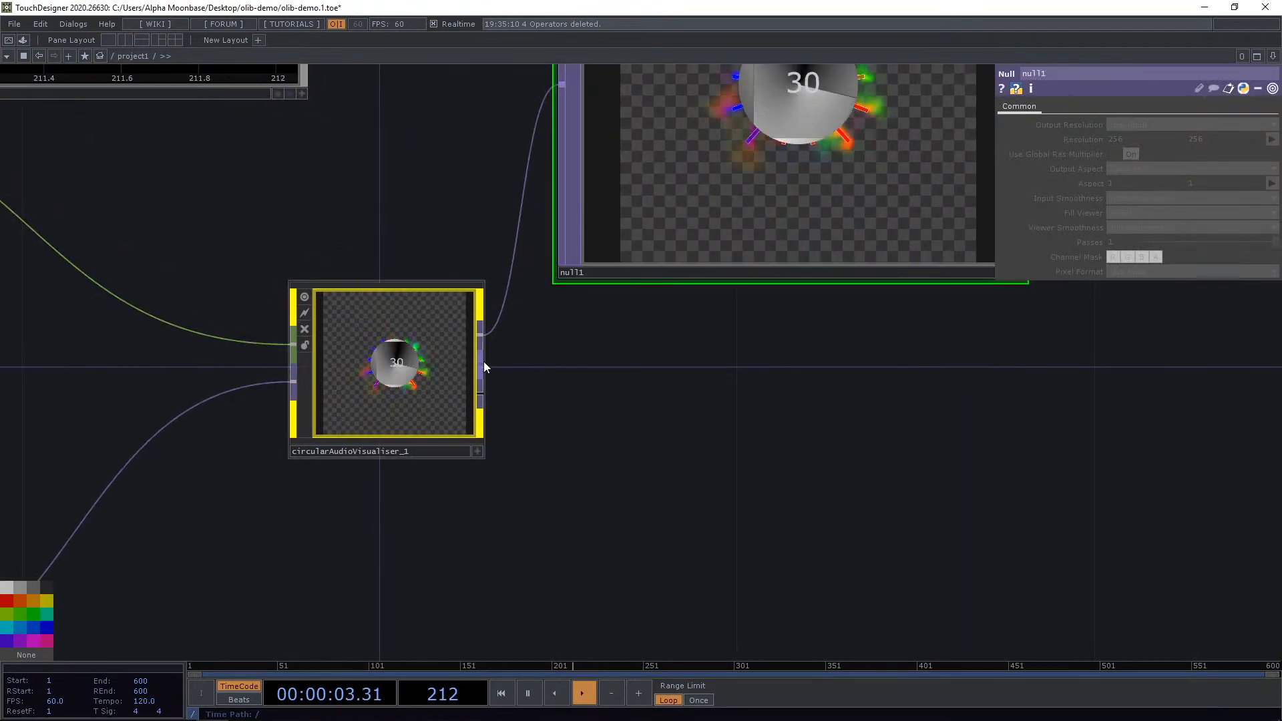
Connect a second Null to the visualiser's second output and position it below the first.
right_click(483, 362)
click(437, 298)
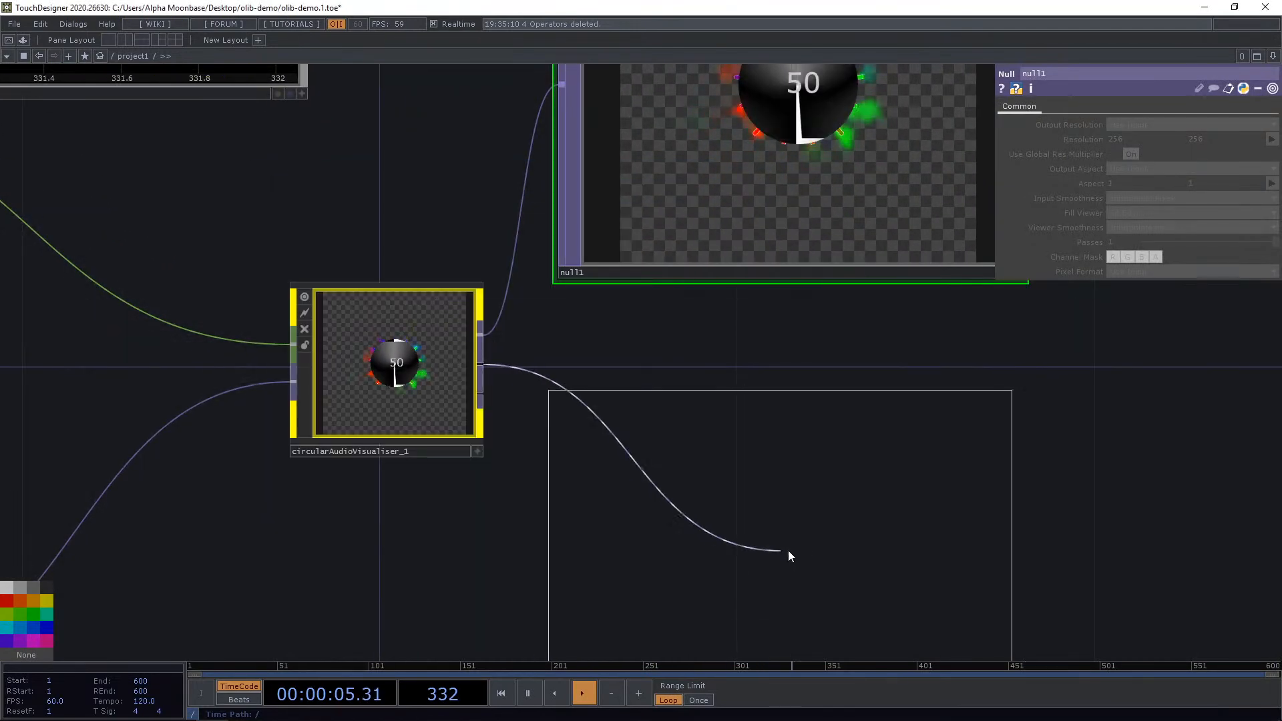
click(785, 460)
scroll(1029, 380, down, 2)
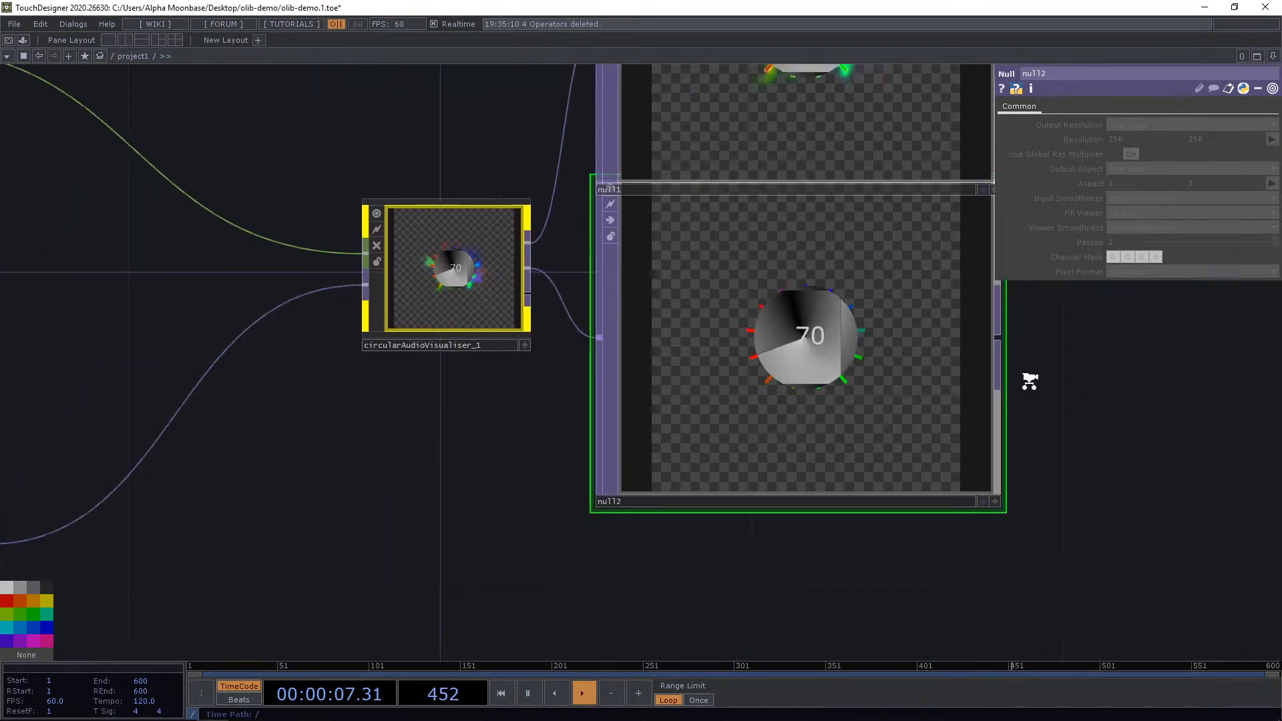
scroll(1030, 380, down, 2)
drag(1029, 381, 754, 542)
drag(642, 271, 643, 223)
drag(647, 502, 647, 437)
drag(913, 503, 967, 493)
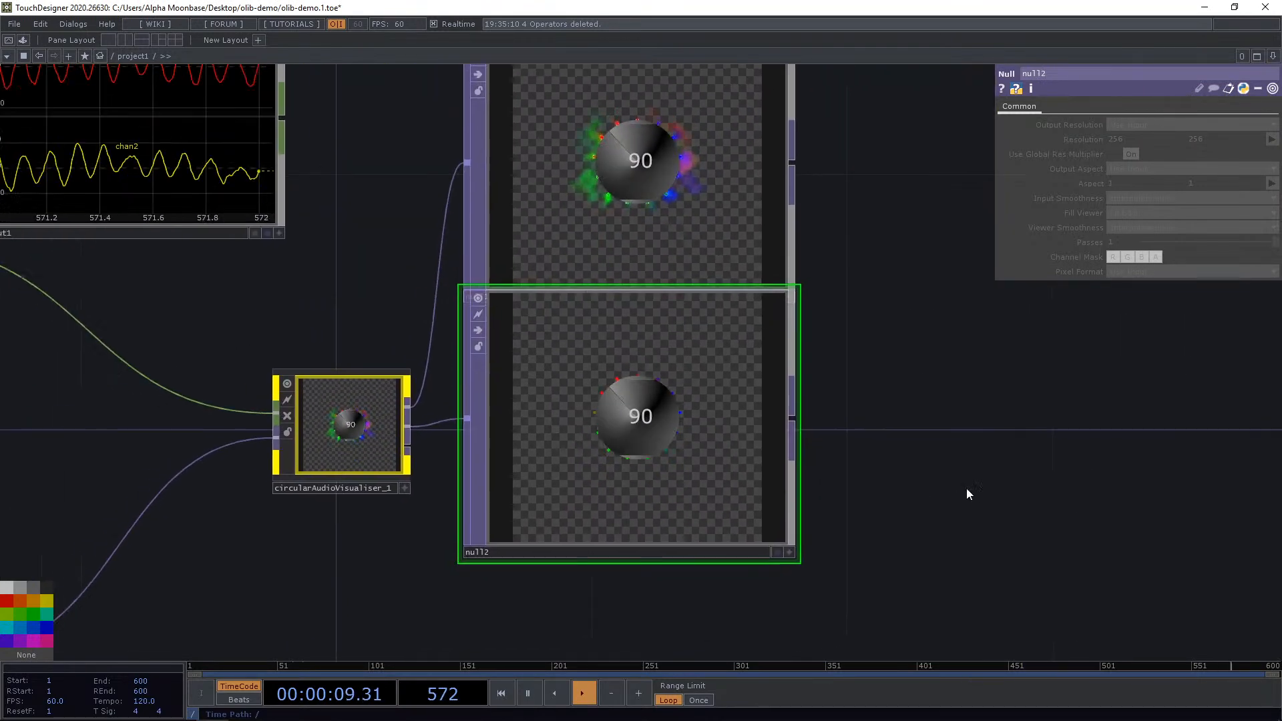
Add a third Null on the visualiser's third output and arrange it beside the others.
right_click(446, 442)
text(nu)
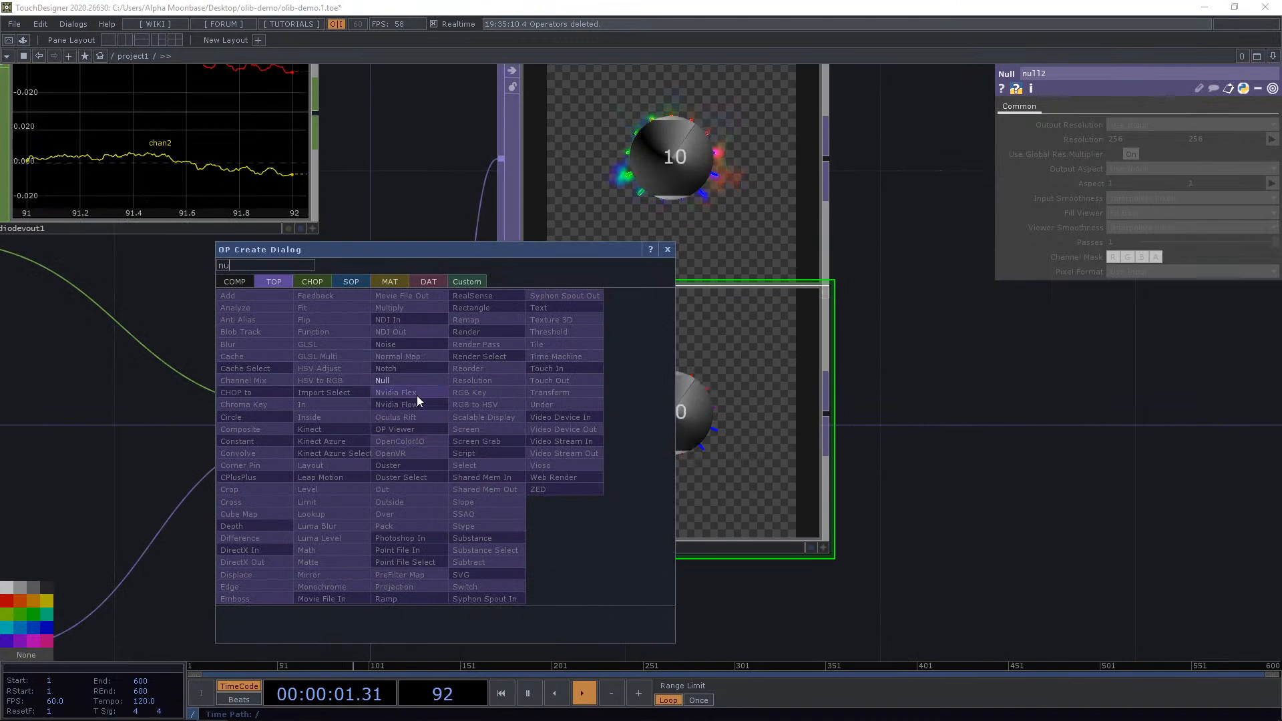
click(426, 383)
click(795, 540)
drag(1061, 538, 1016, 388)
drag(847, 442, 717, 572)
drag(964, 563, 977, 408)
drag(683, 363, 683, 427)
scroll(608, 461, up, 5)
Open null3 in a floating viewer, enlarge it full screen, then close it.
right_click(638, 381)
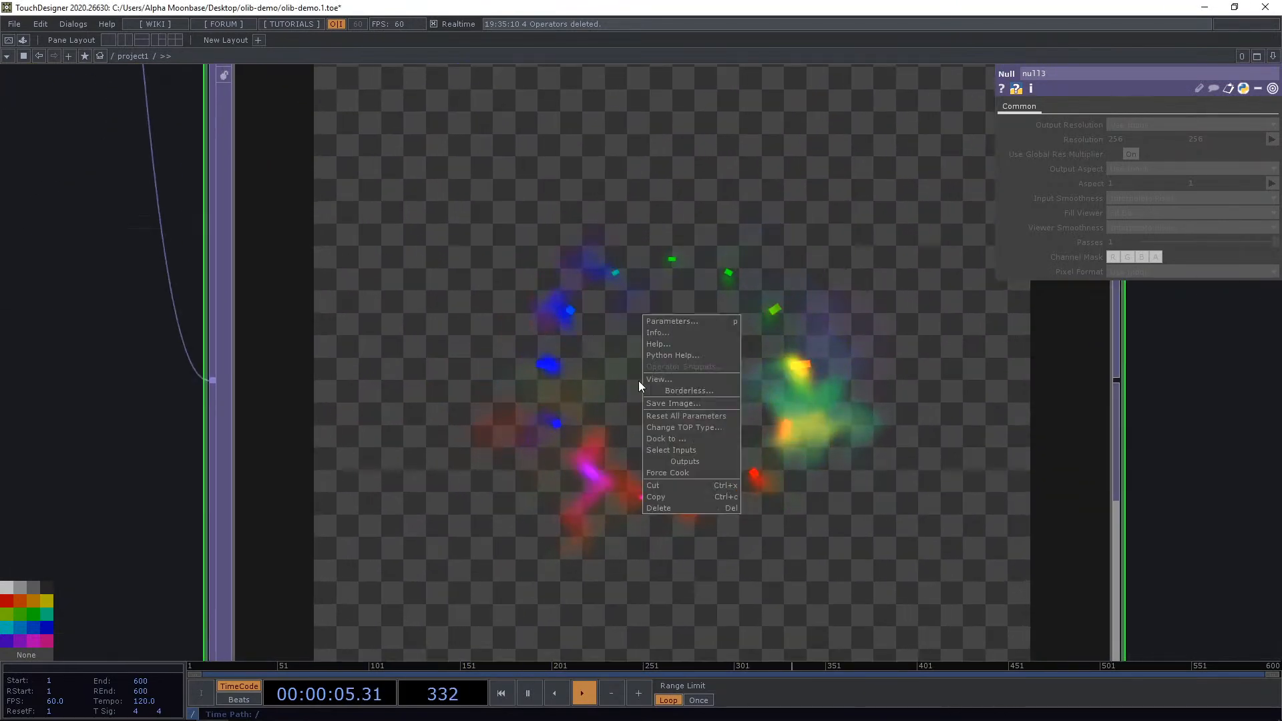
click(665, 379)
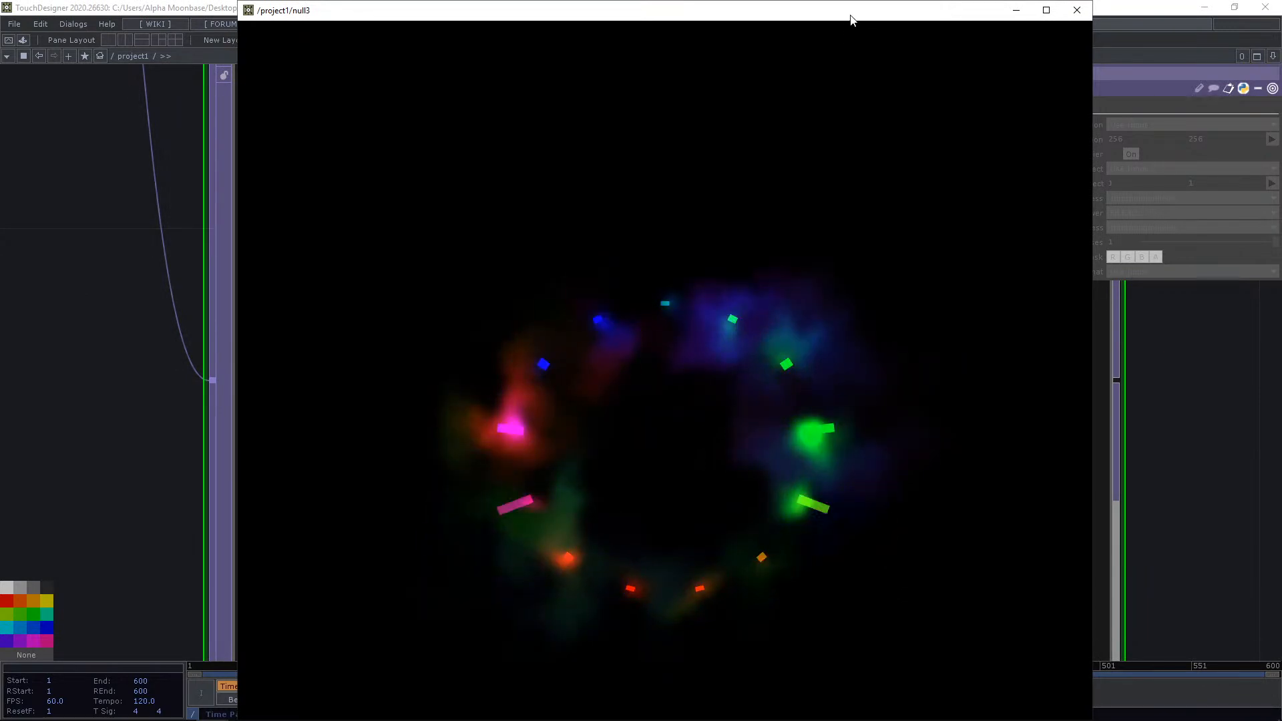
double_click(851, 18)
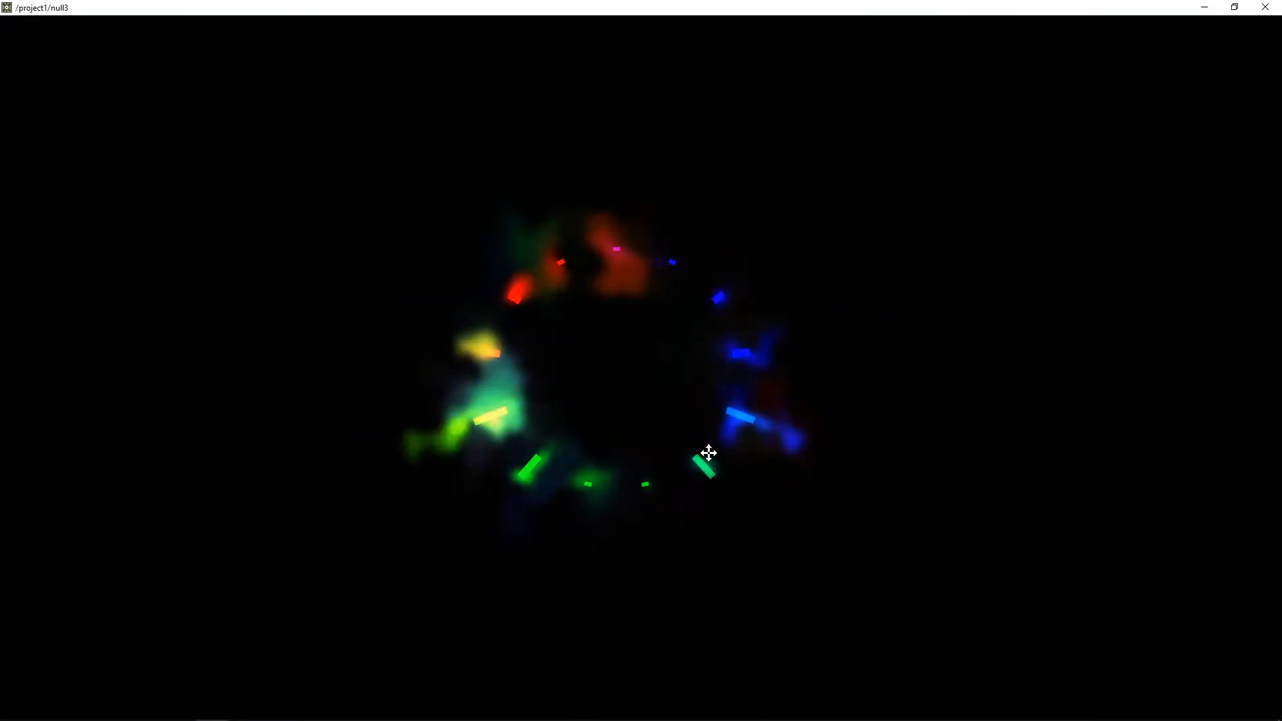
click(1264, 7)
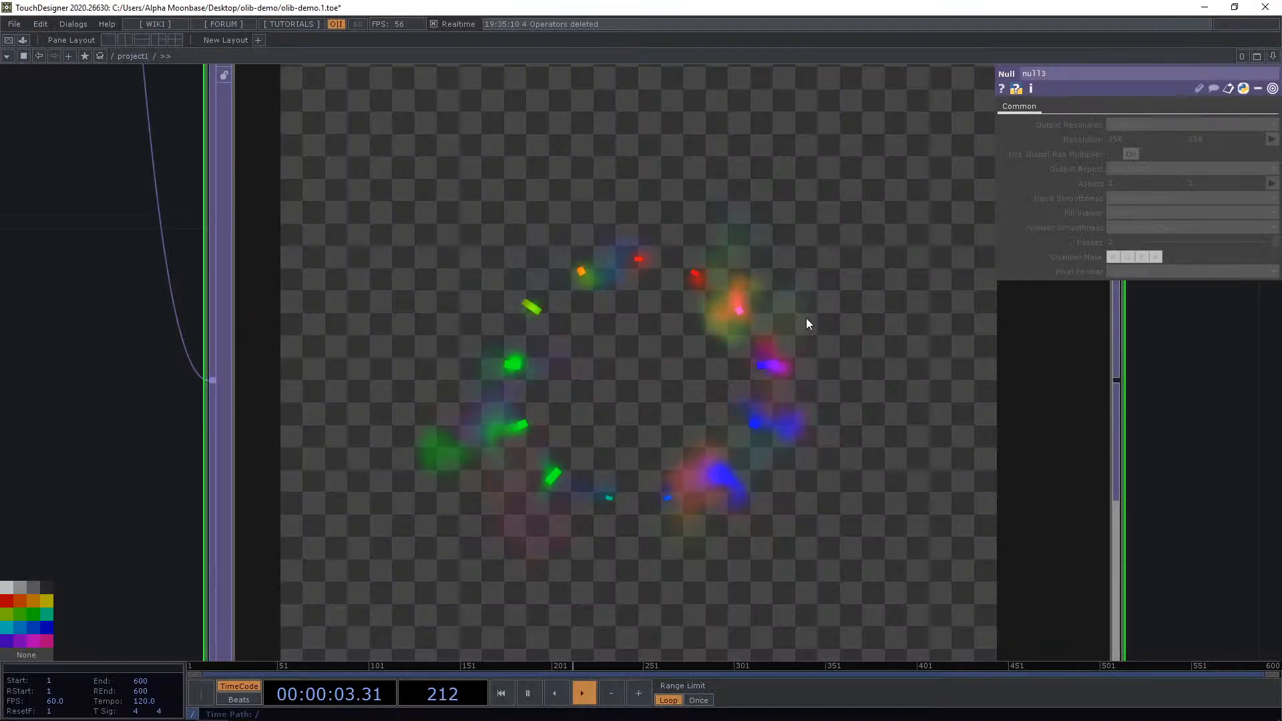
Select the whole audio visualiser network and delete it.
scroll(739, 302, down, 10)
drag(755, 393, 758, 399)
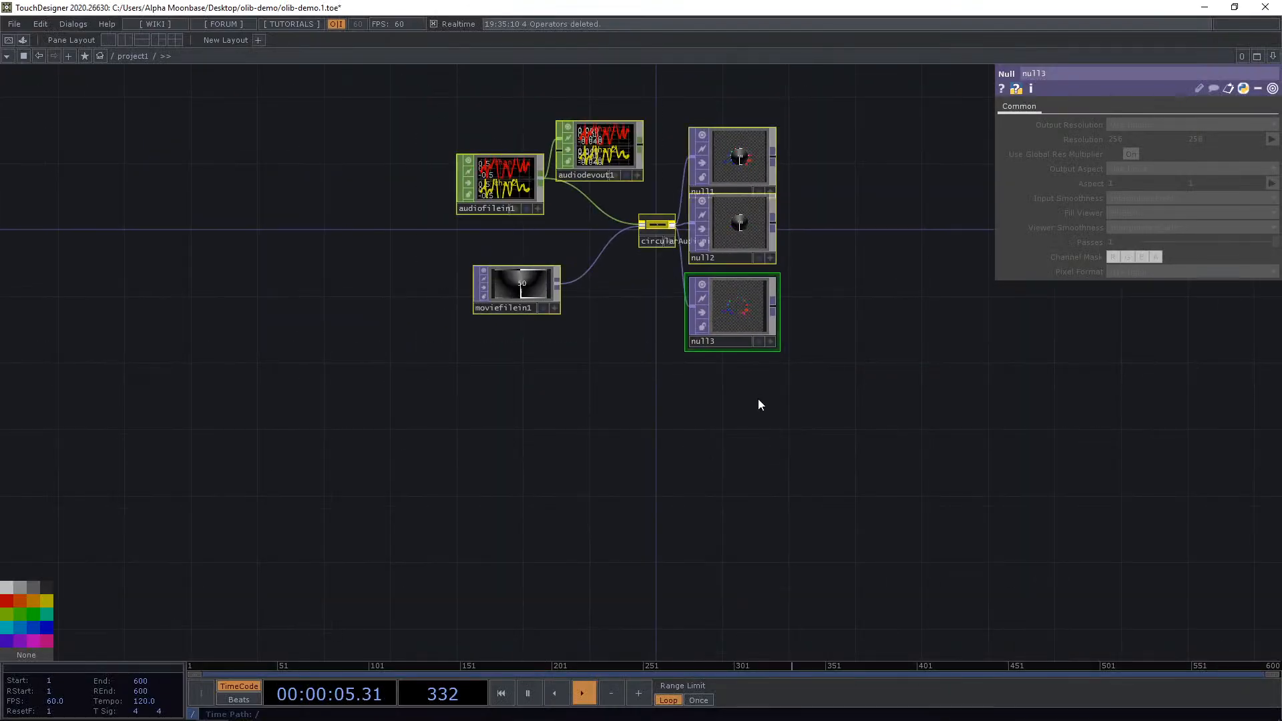
key(Delete)
Open the OLIB and place the Clip Recorder component in the network.
key(ctrl+Tab)
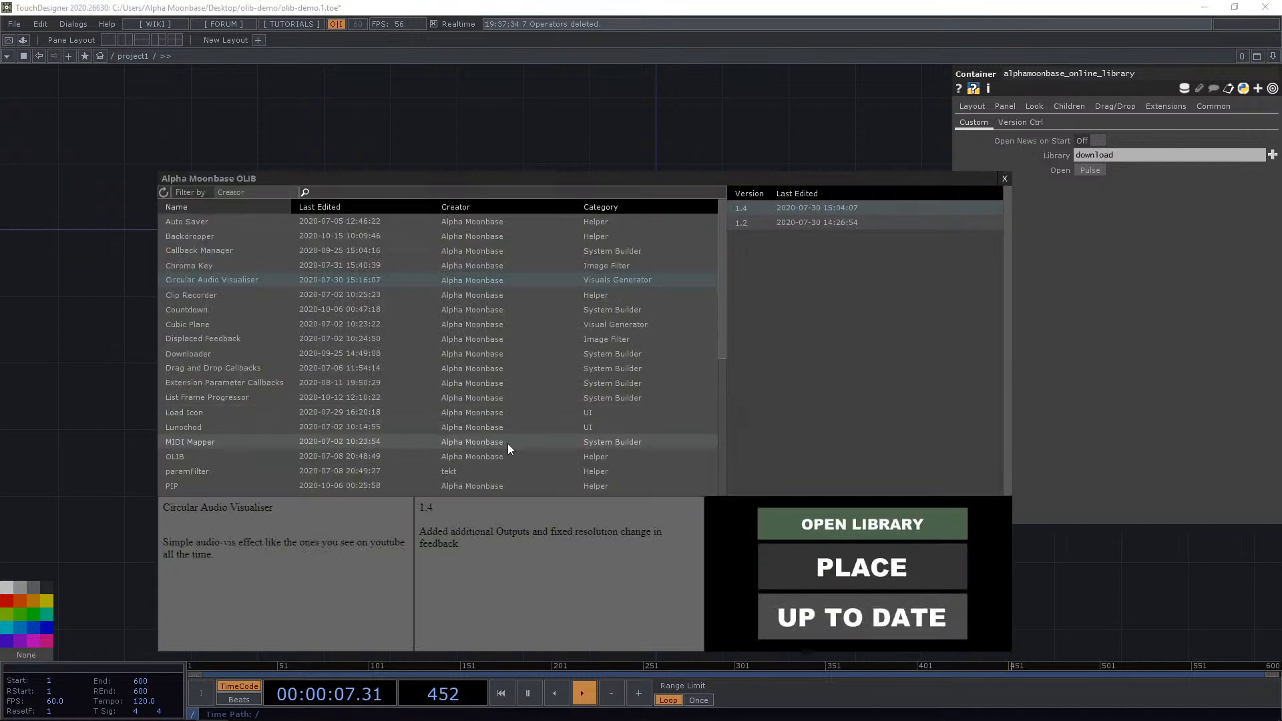
click(234, 292)
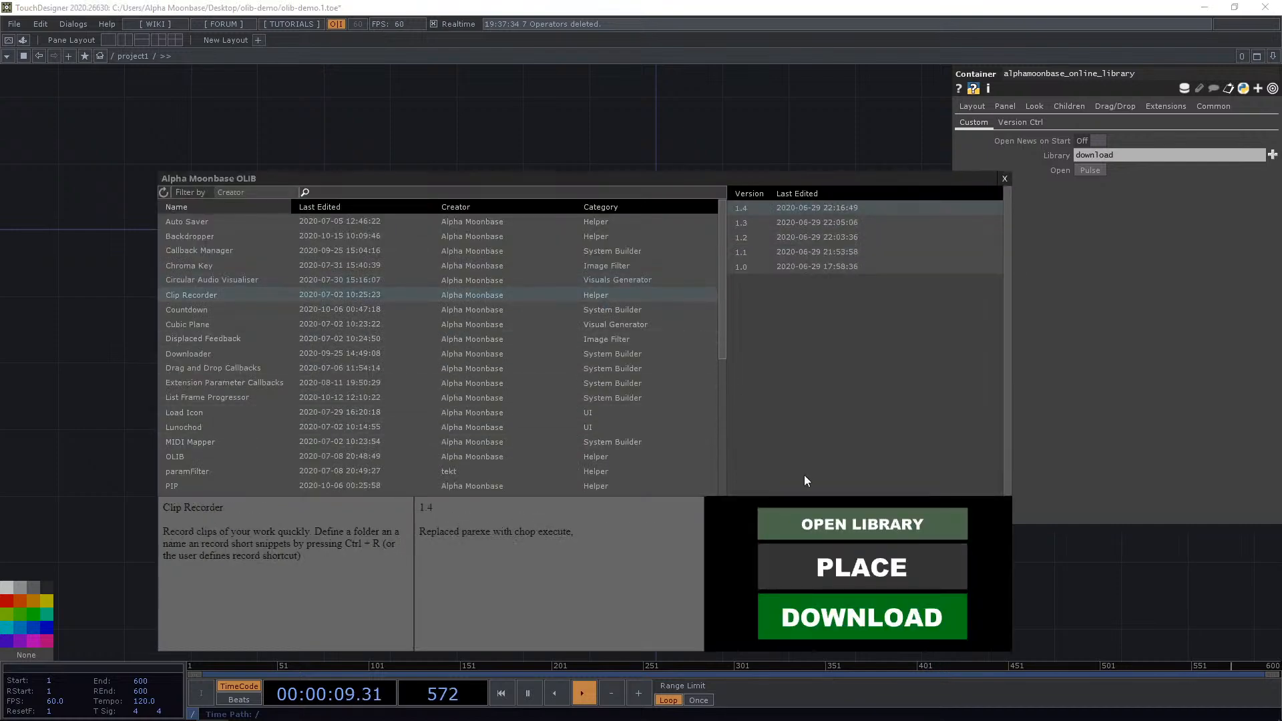
click(858, 566)
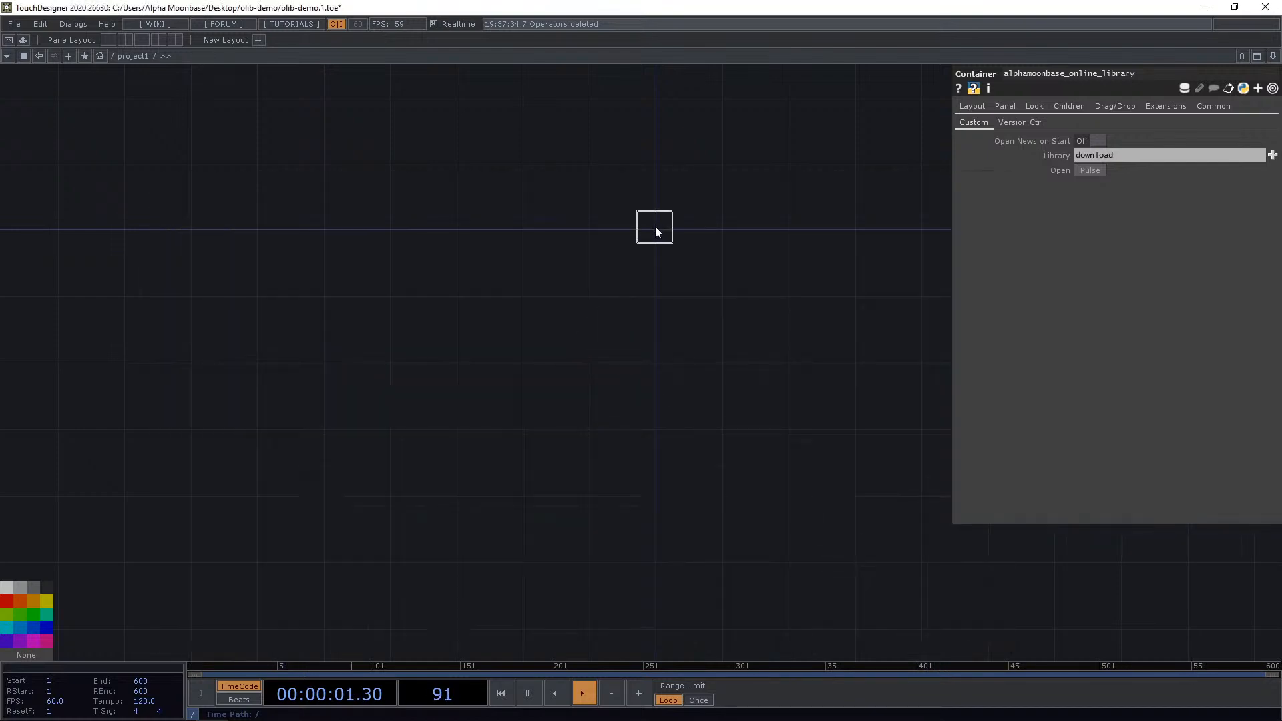
click(654, 229)
Set the clip recorder's Folder to clips.
scroll(666, 228, up, 5)
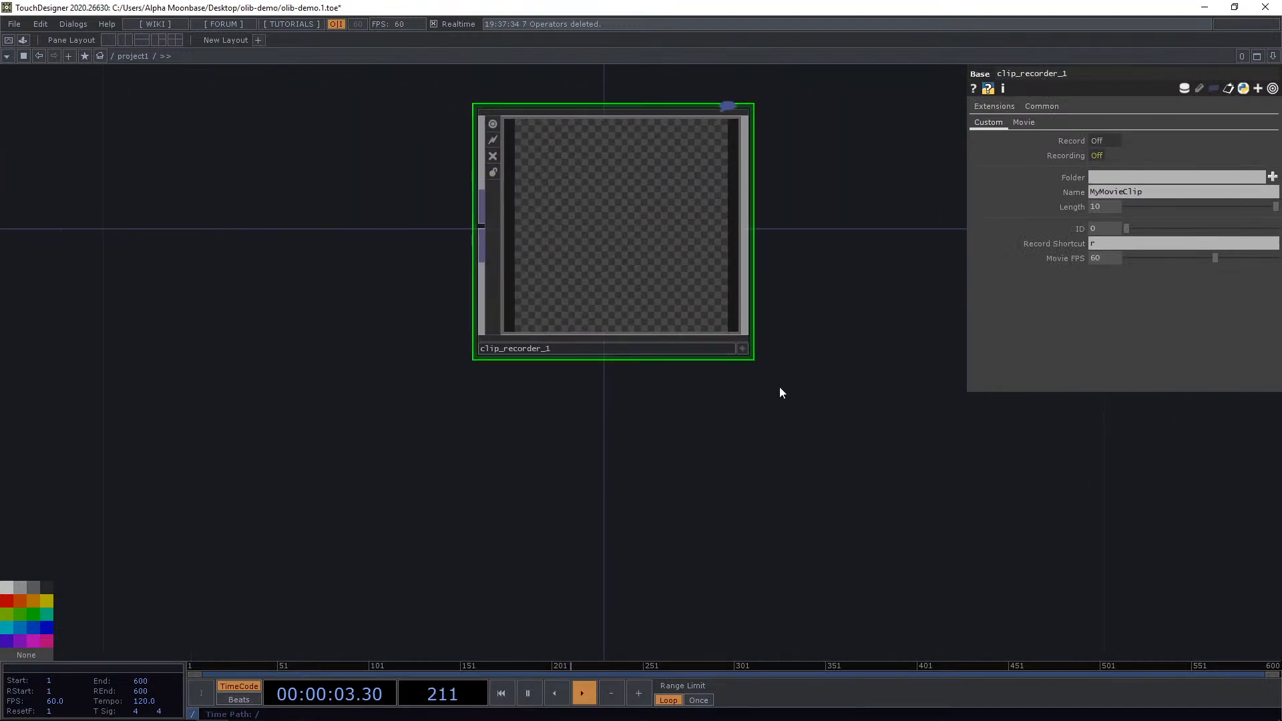
drag(780, 388, 733, 425)
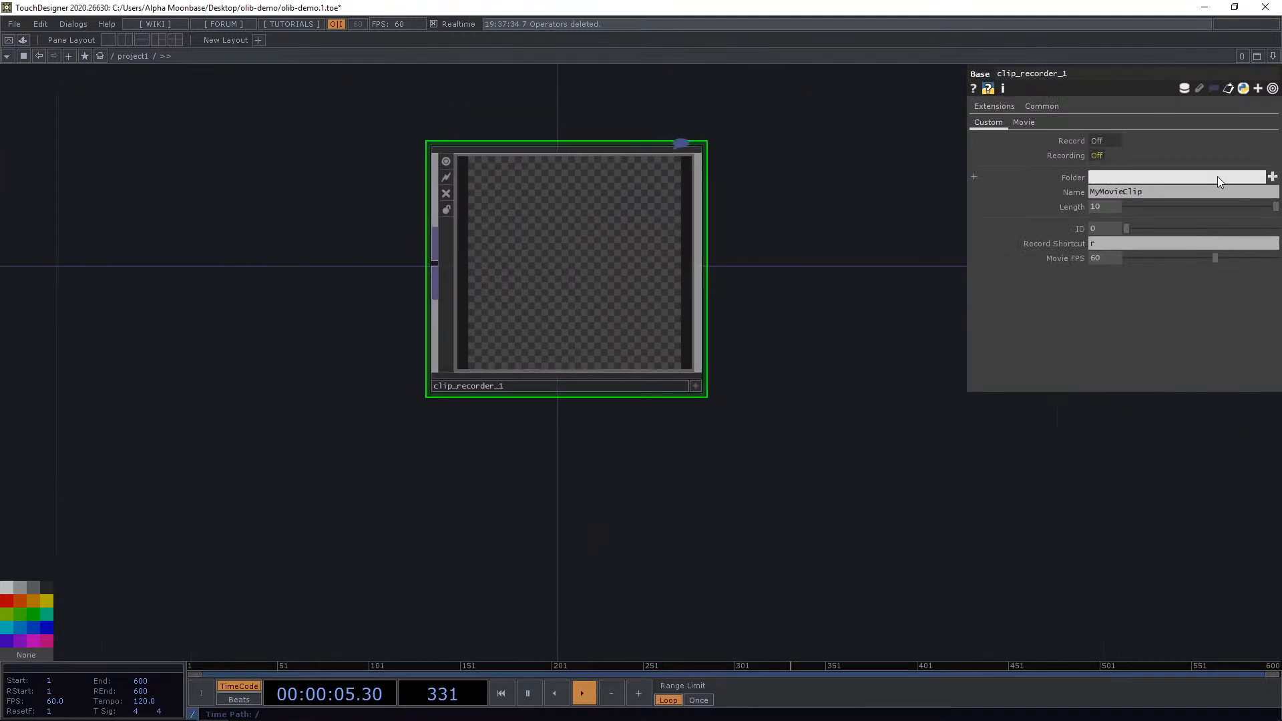
text(clips)
key(Return)
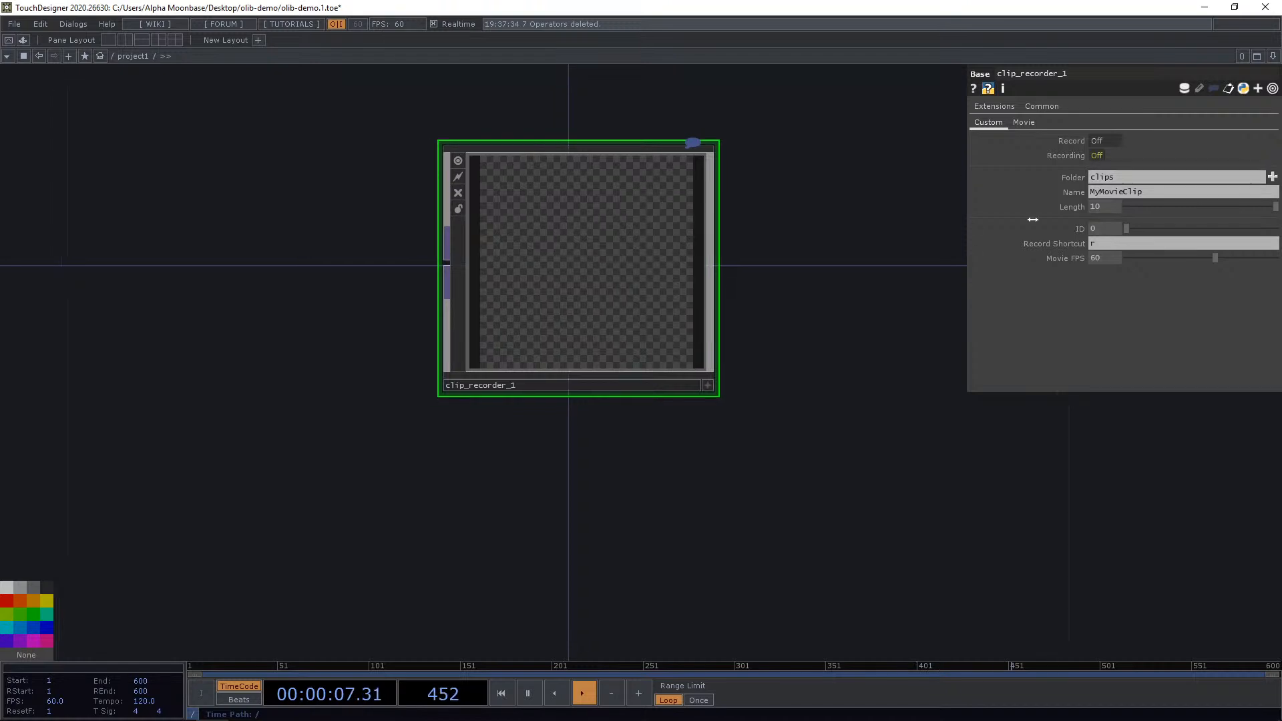
Trigger Record on the clip recorder to capture a clip.
click(1104, 140)
click(1096, 142)
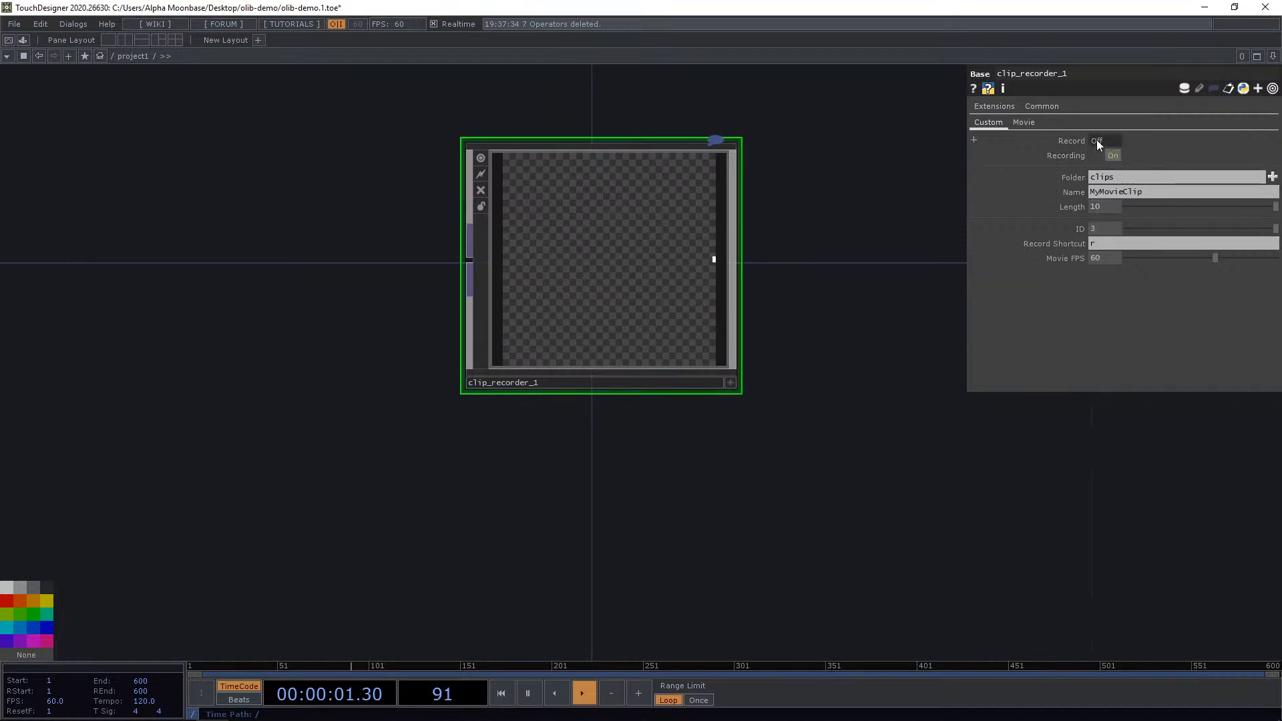
drag(888, 233, 792, 295)
scroll(534, 341, up, 3)
scroll(536, 342, down, 5)
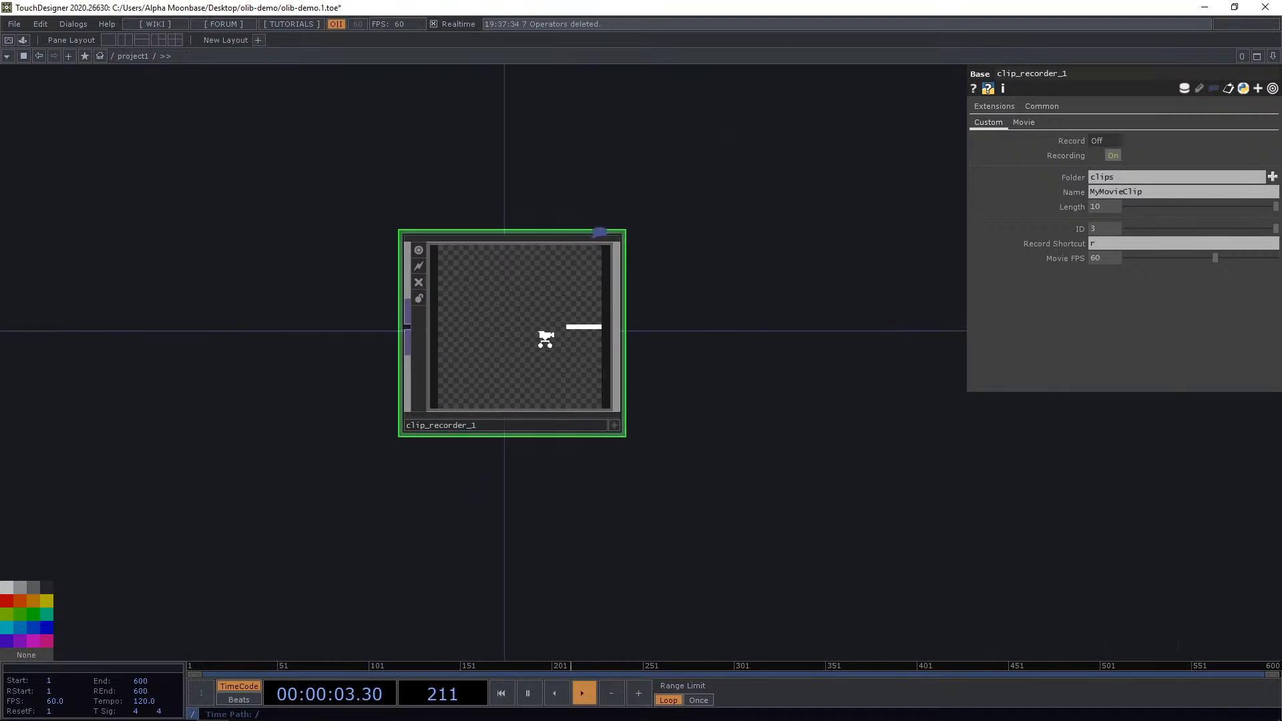
scroll(535, 338, up, 2)
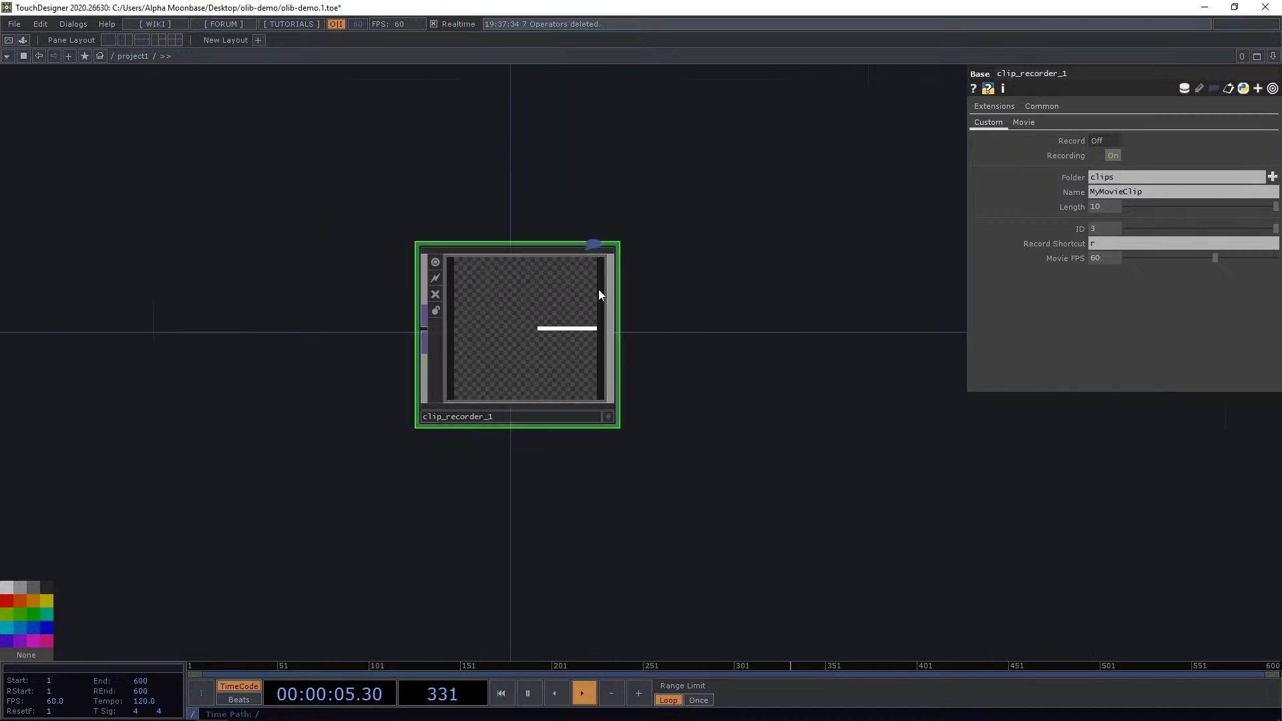
Browse the olib-demo project folder in File Explorer for the recorded clips.
click(1171, 171)
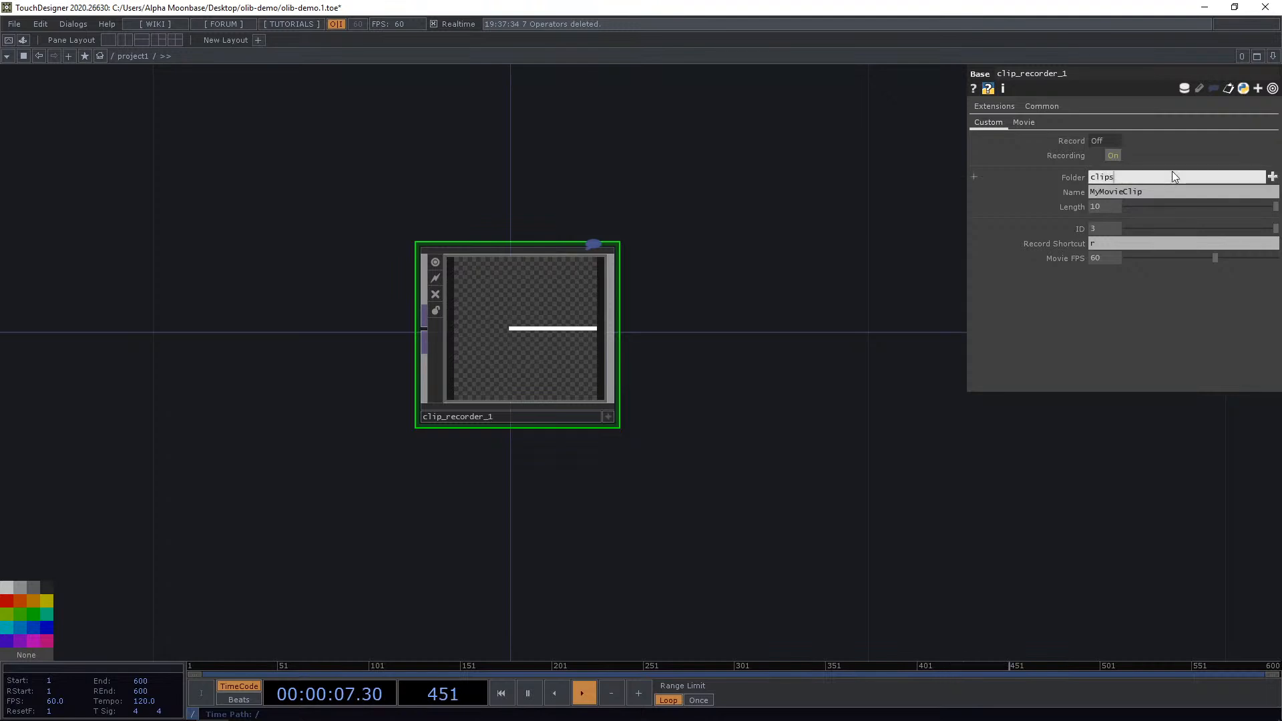
mouse_move(111, 713)
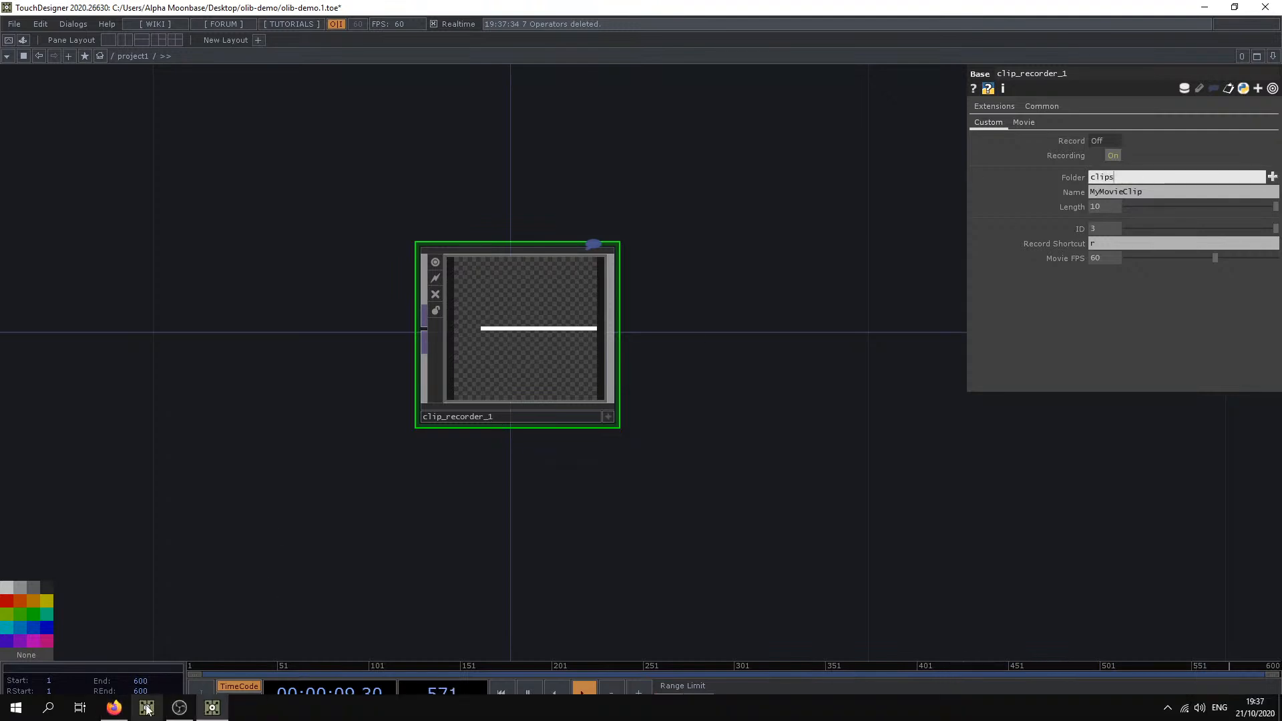
click(233, 468)
key(super)
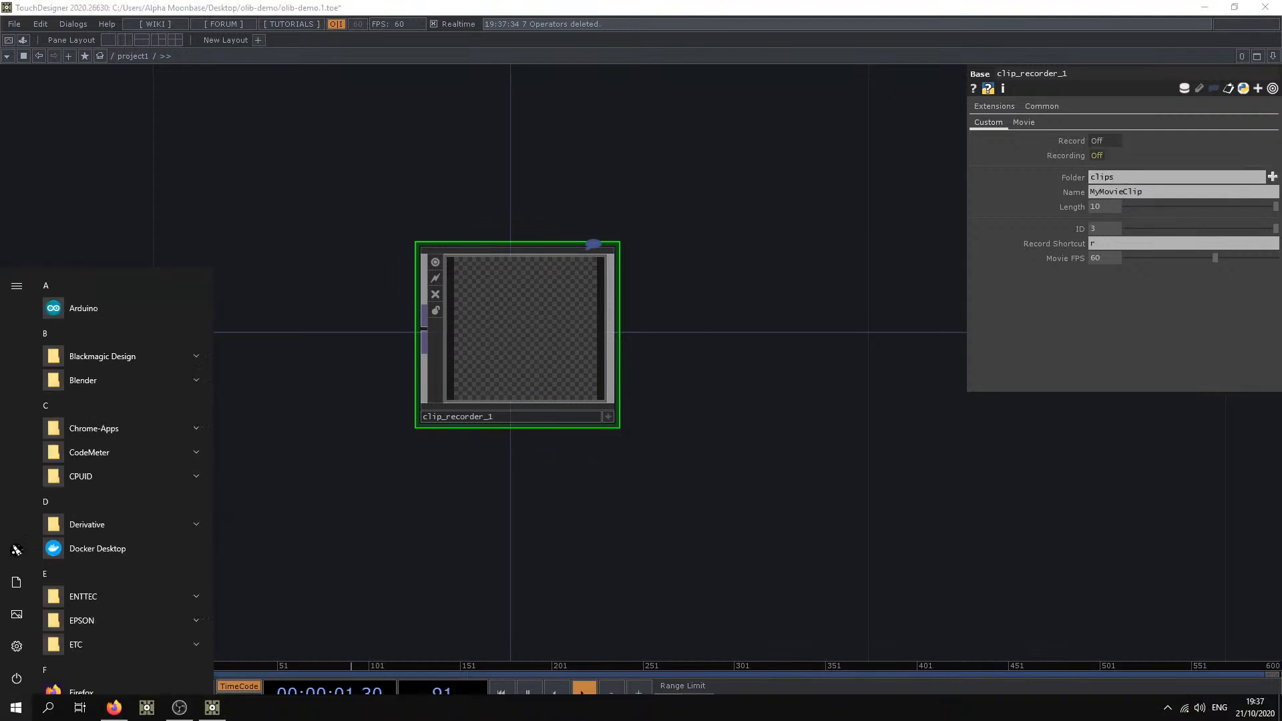
key(super+e)
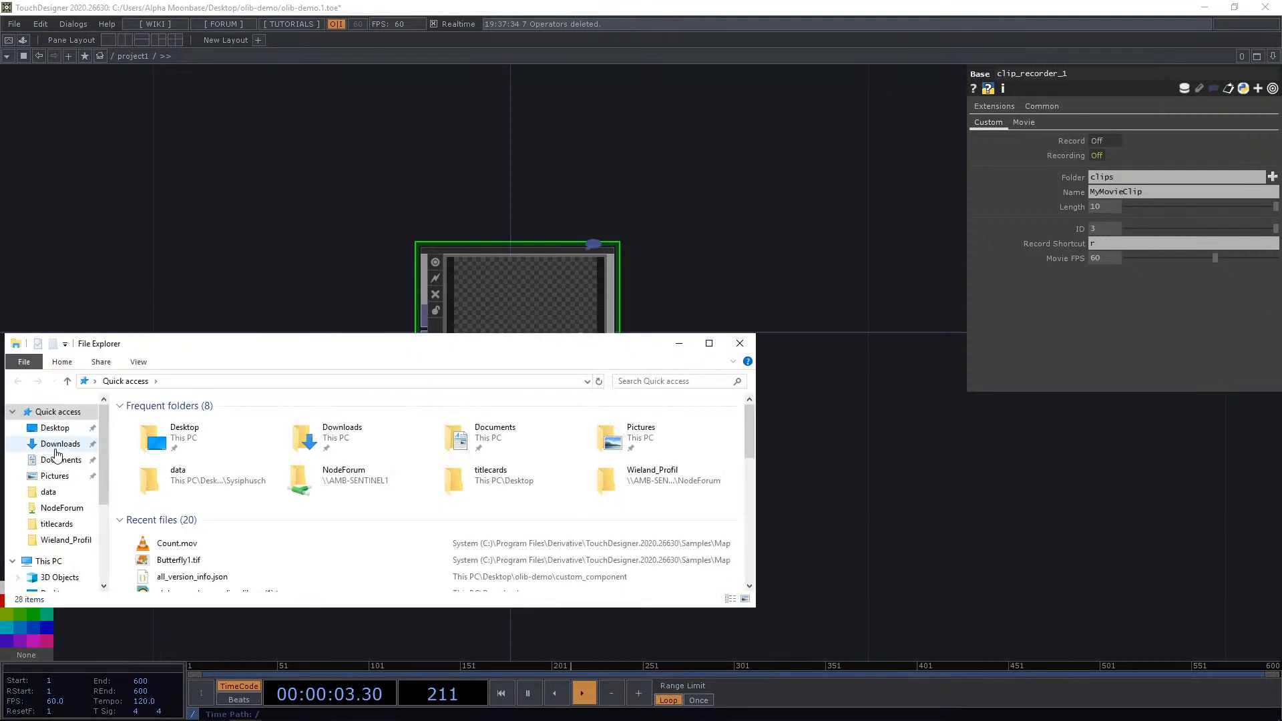
click(55, 428)
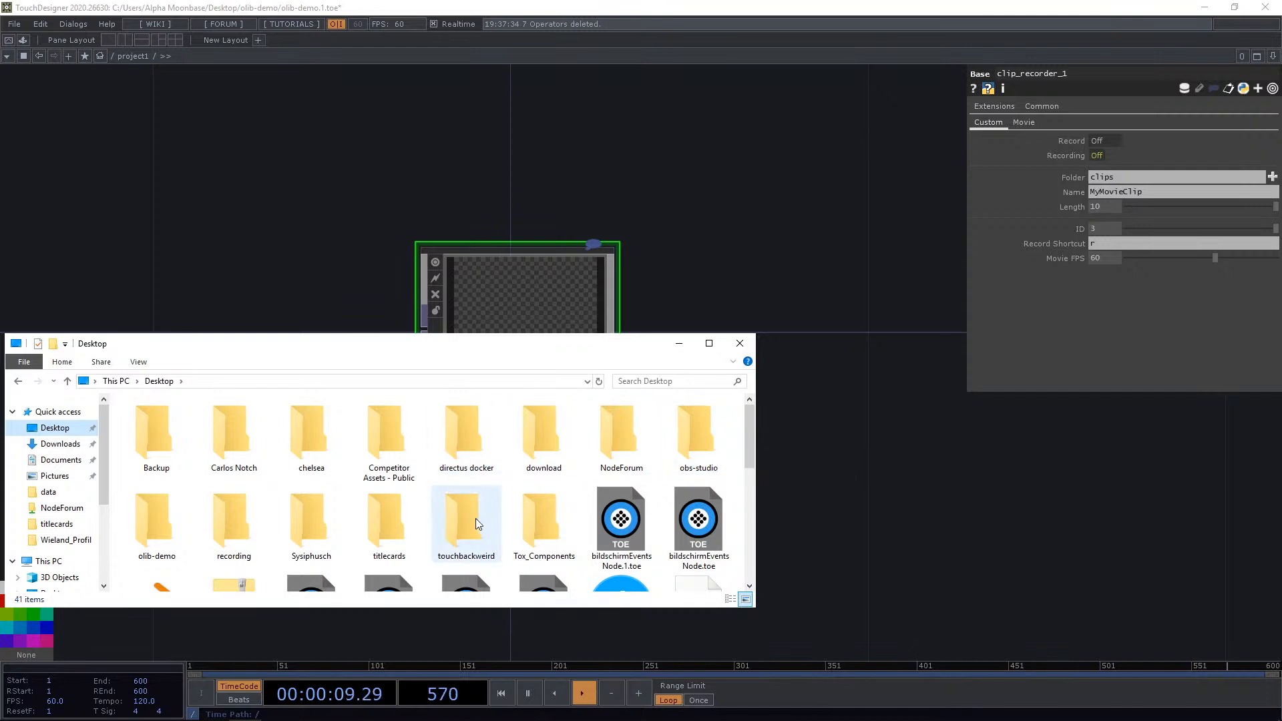
double_click(131, 515)
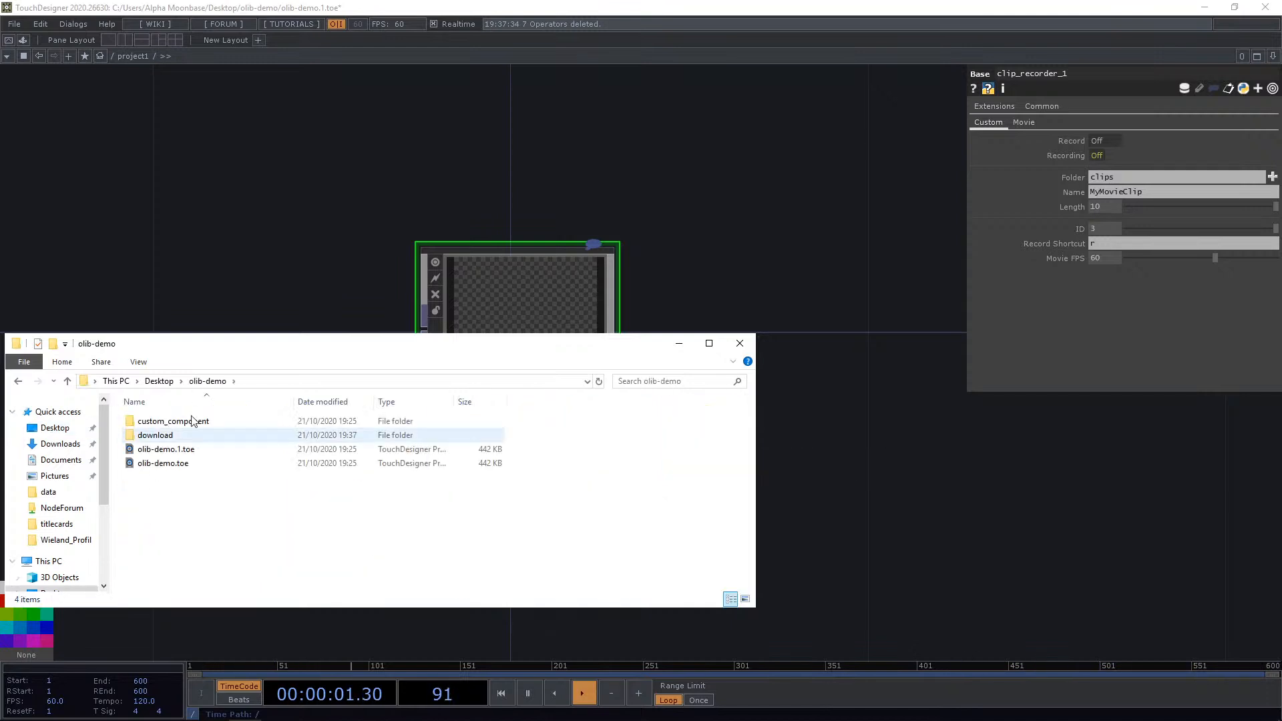
click(740, 344)
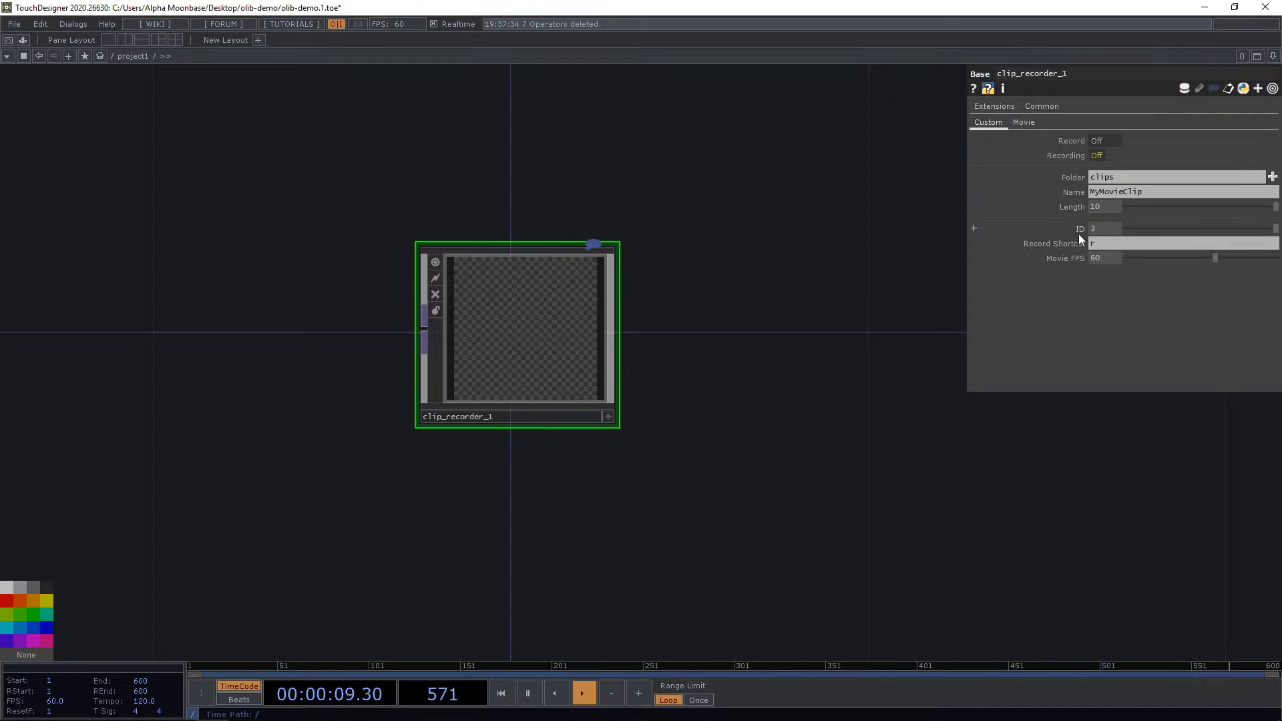
Set the clip recorder's ID to 0 and its Record Shortcut to e.
click(1176, 229)
drag(724, 426, 728, 425)
drag(1100, 246, 1046, 241)
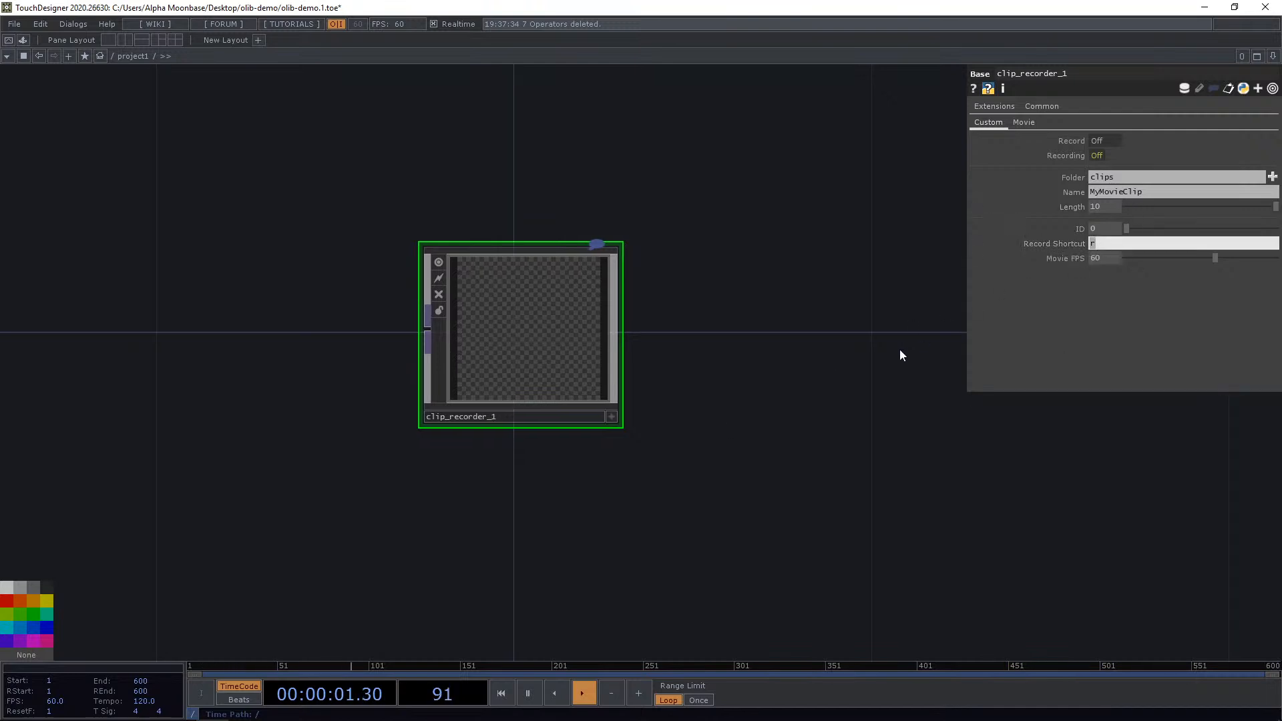
text(e)
key(Return)
Set the Record Shortcut to r.
drag(811, 346, 777, 383)
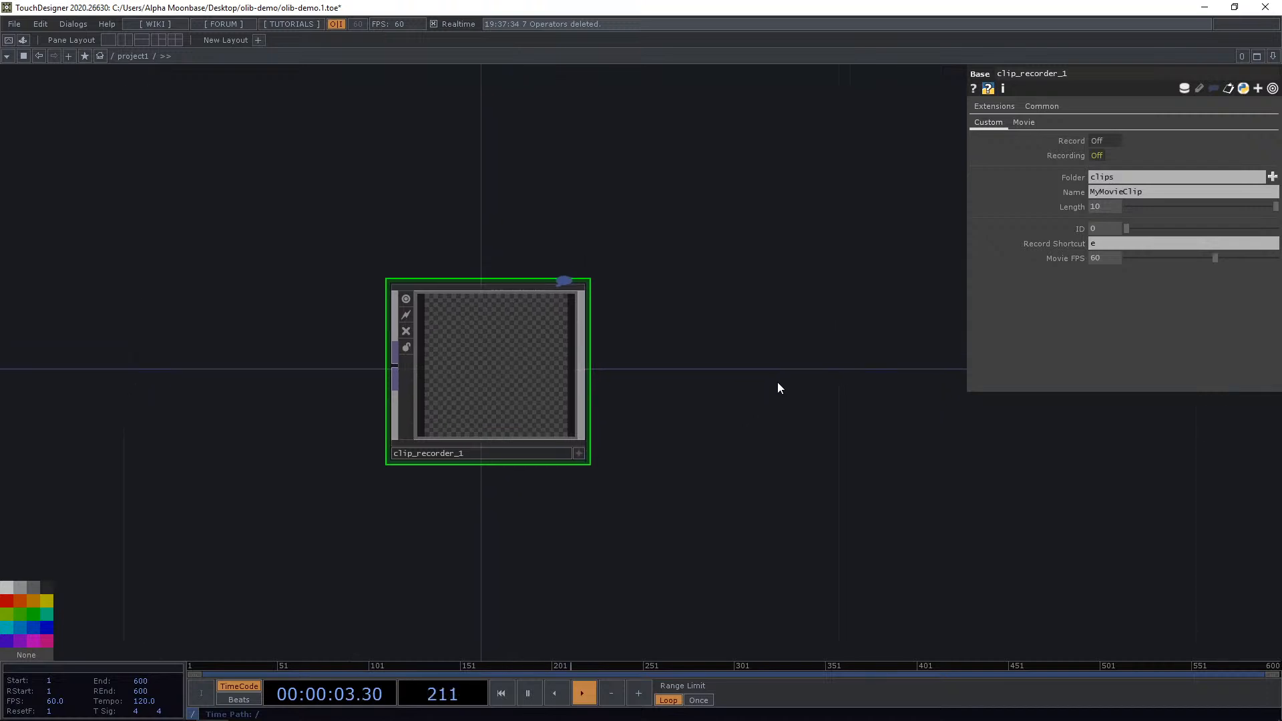
drag(726, 436, 799, 431)
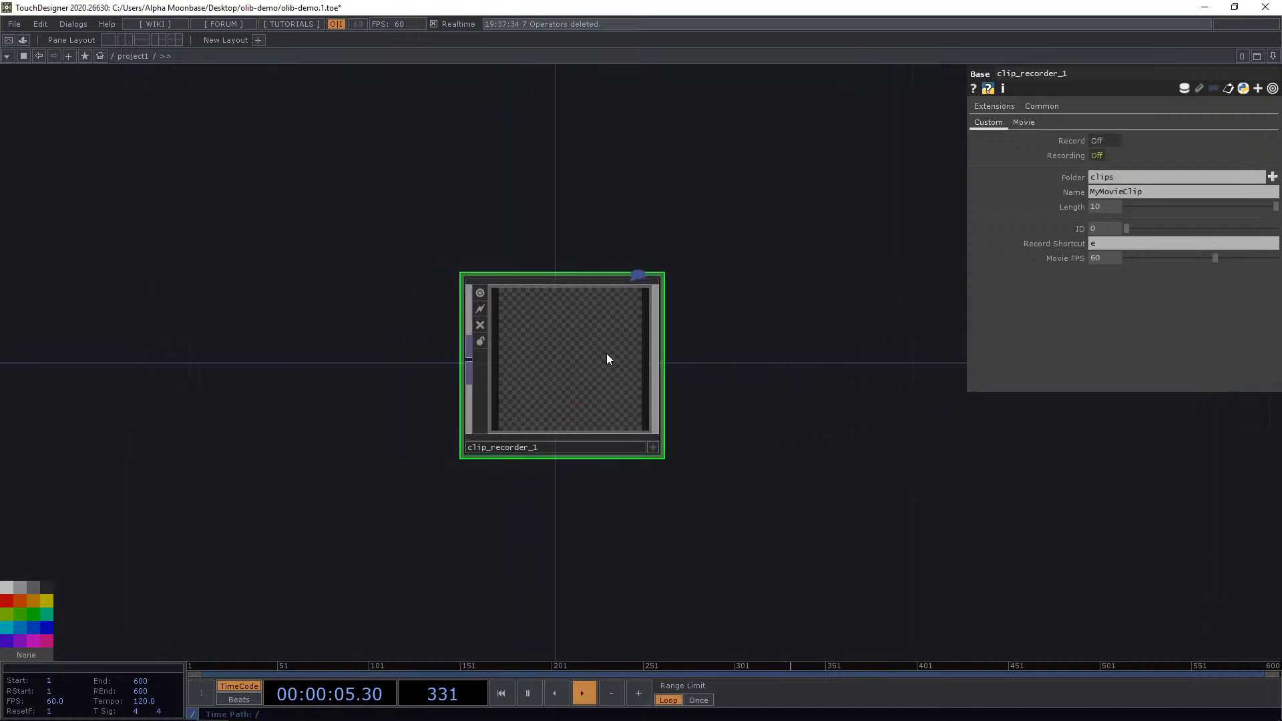
scroll(567, 378, up, 3)
click(1106, 243)
text(r)
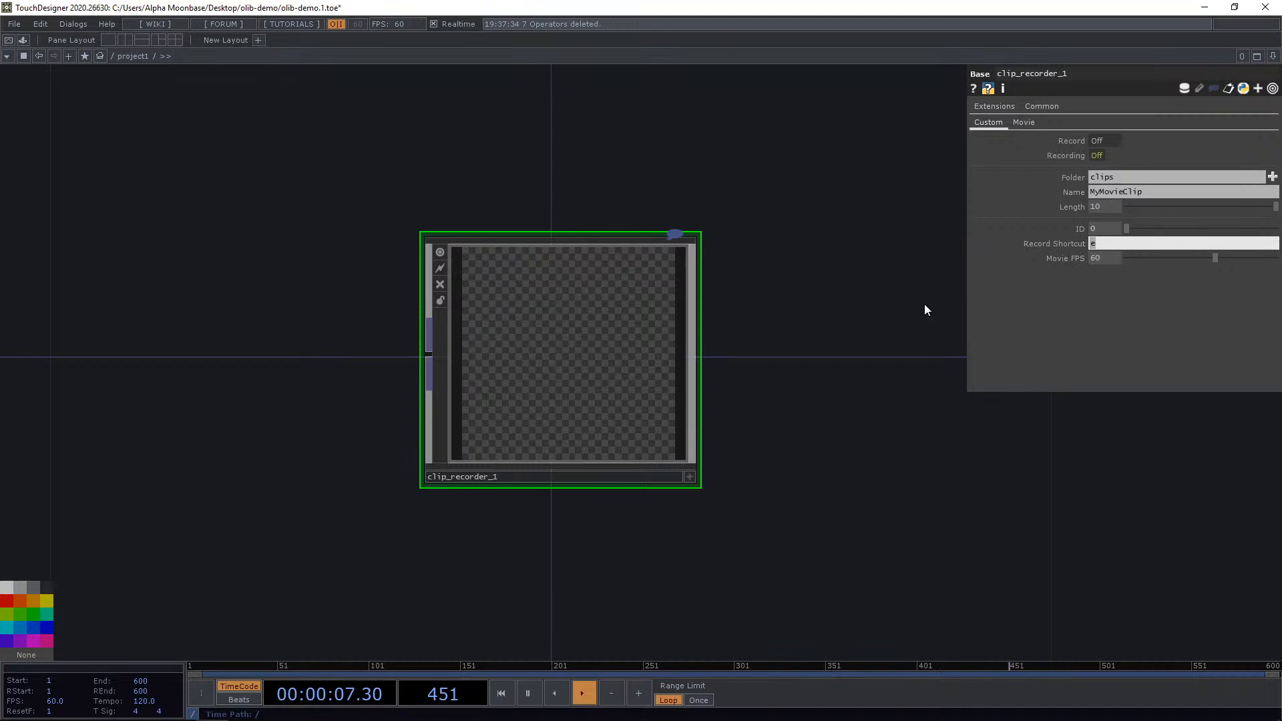
key(Return)
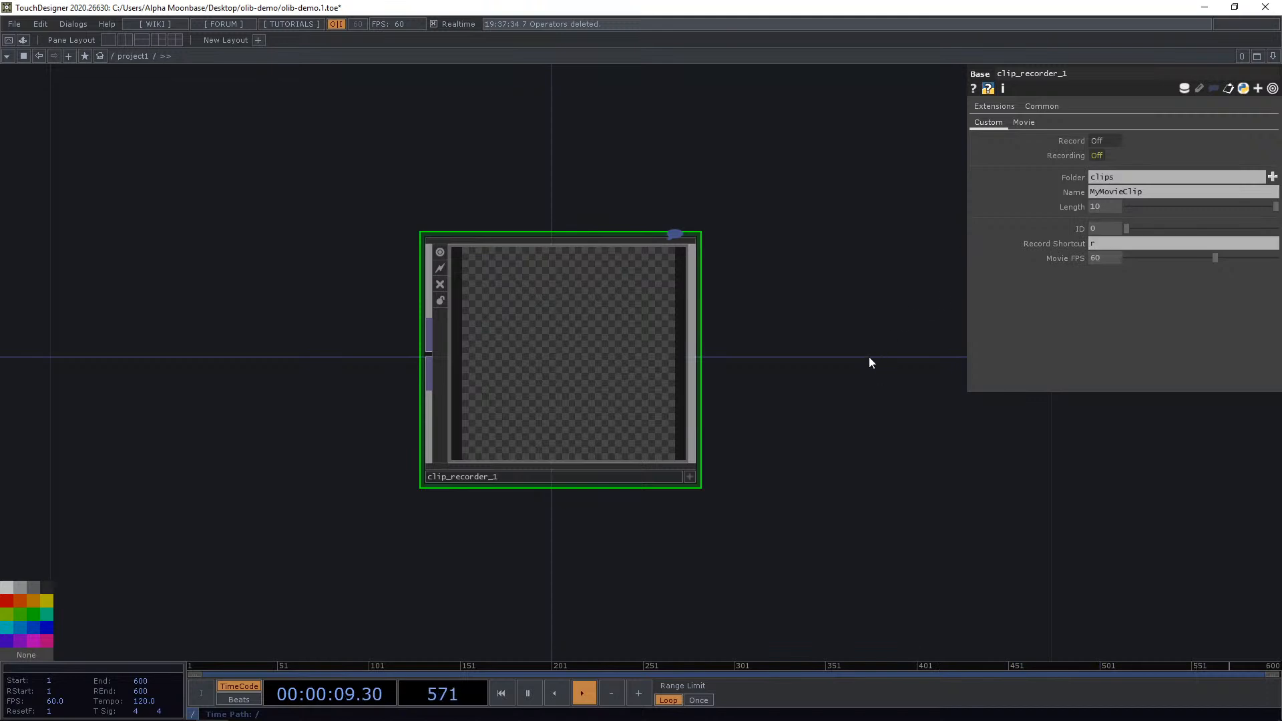
Open the clip recorder component and inspect its internal network.
double_click(619, 330)
scroll(636, 345, down, 3)
drag(586, 387, 670, 400)
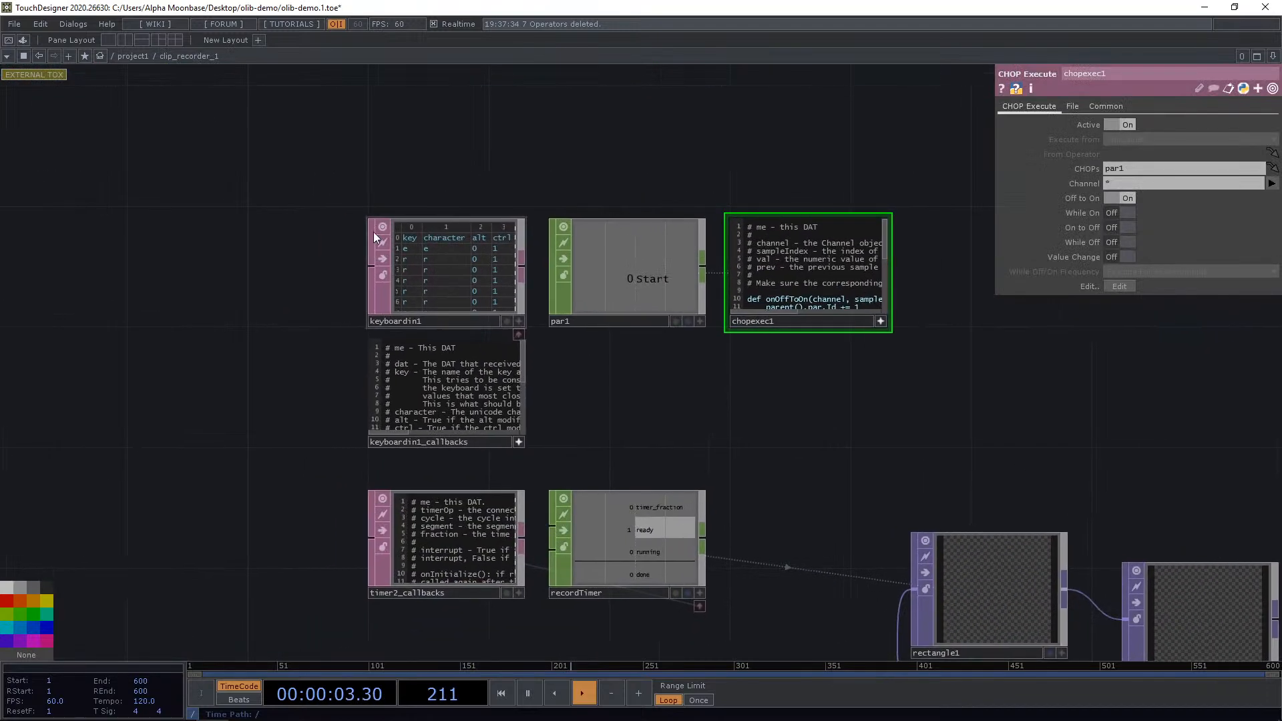
scroll(376, 233, up, 3)
scroll(428, 303, down, 1)
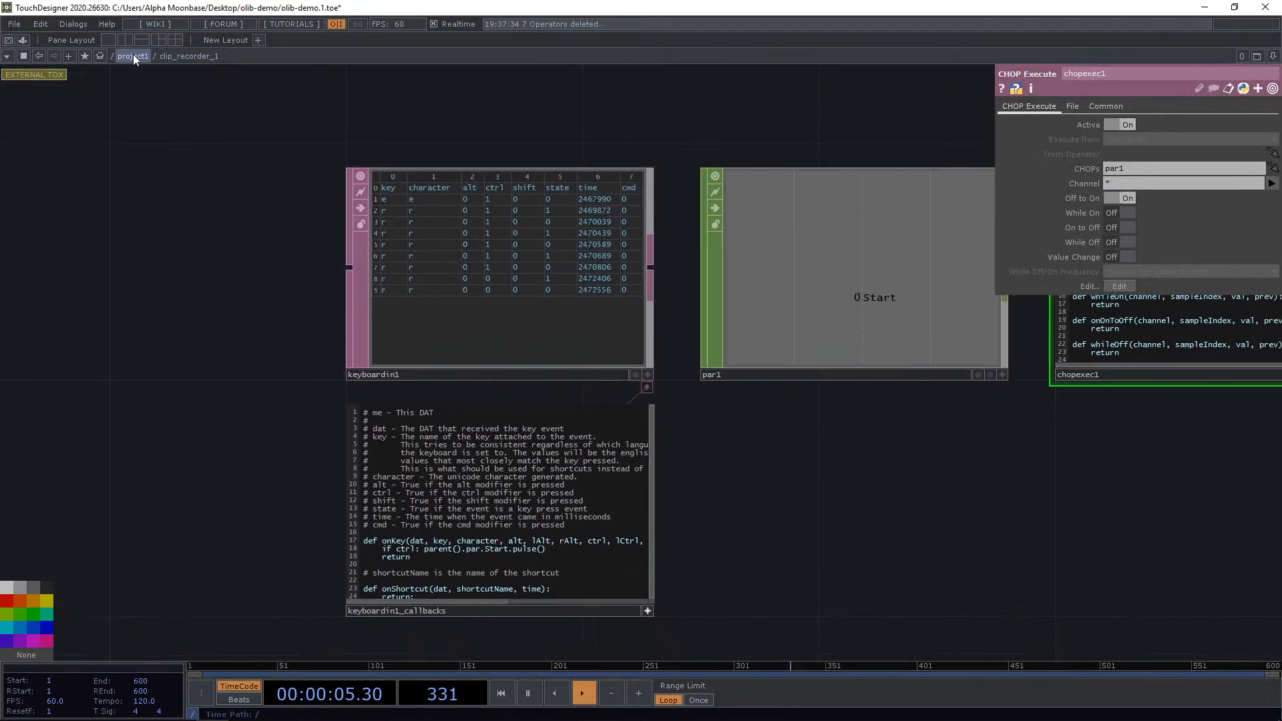
Return to the project network and review the clip recorder's Custom and Movie parameters.
click(133, 56)
scroll(682, 339, down, 3)
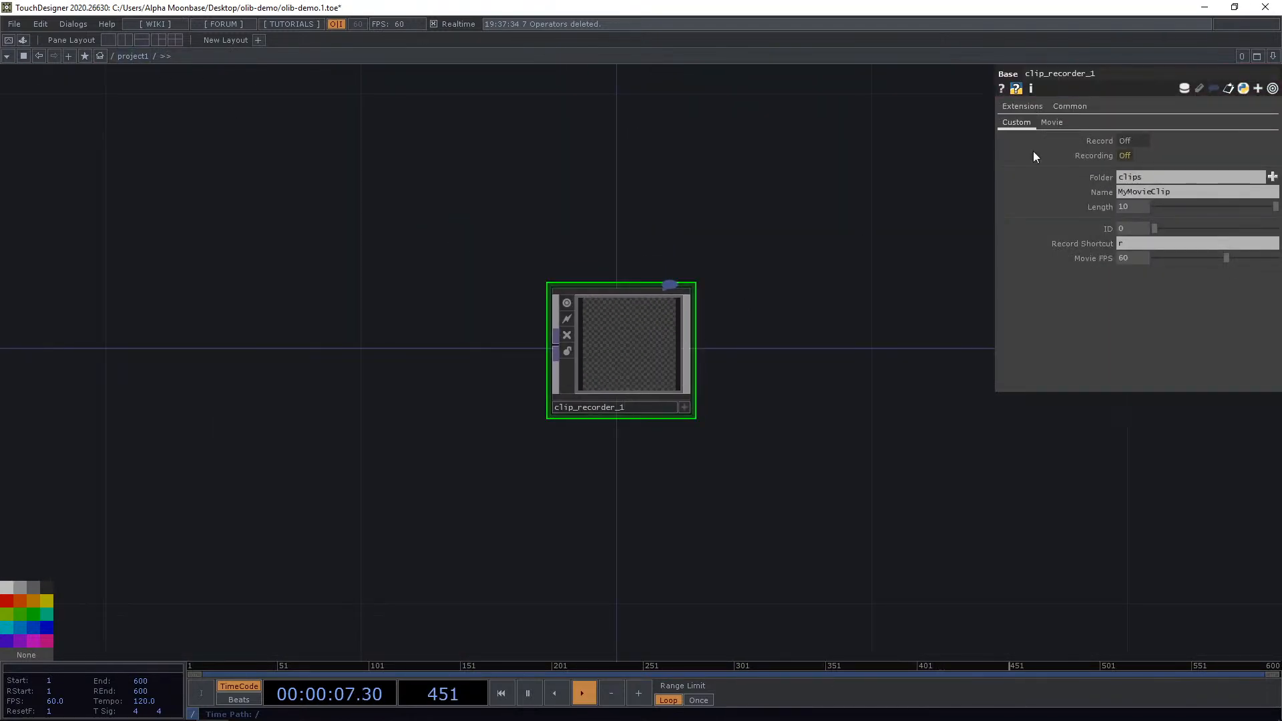
click(1053, 123)
click(1016, 122)
scroll(606, 394, up, 2)
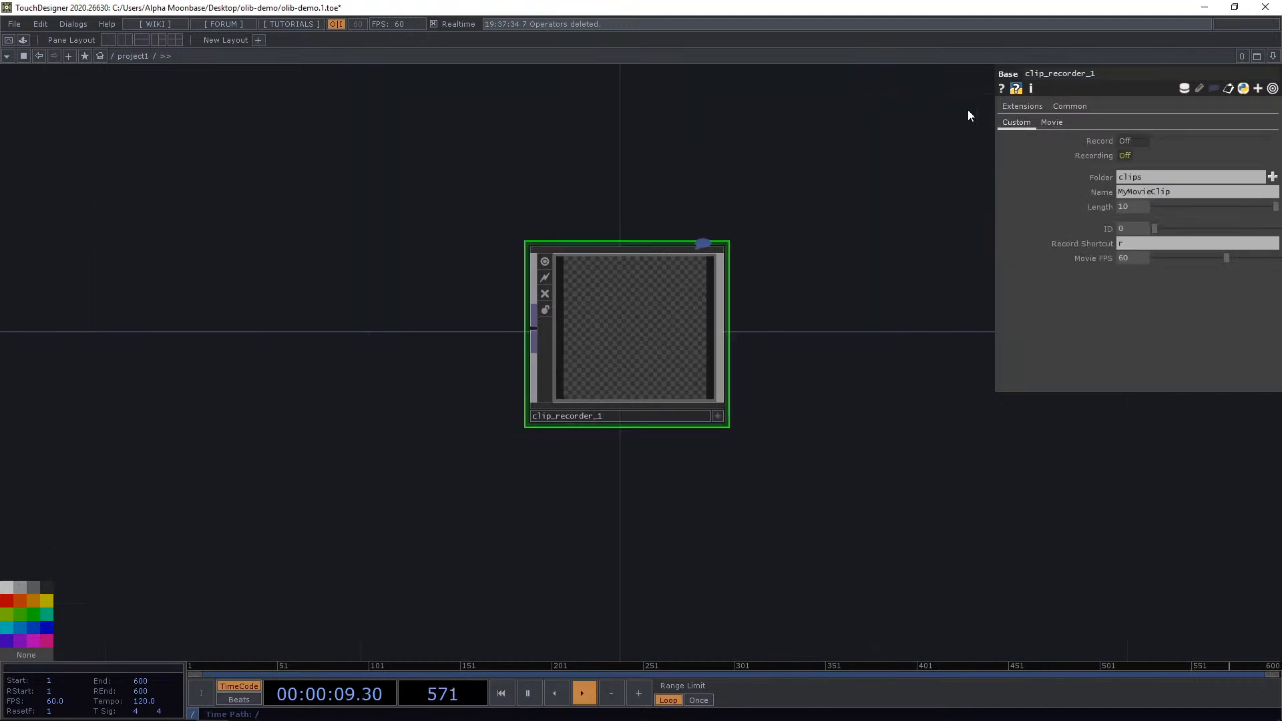
click(1053, 126)
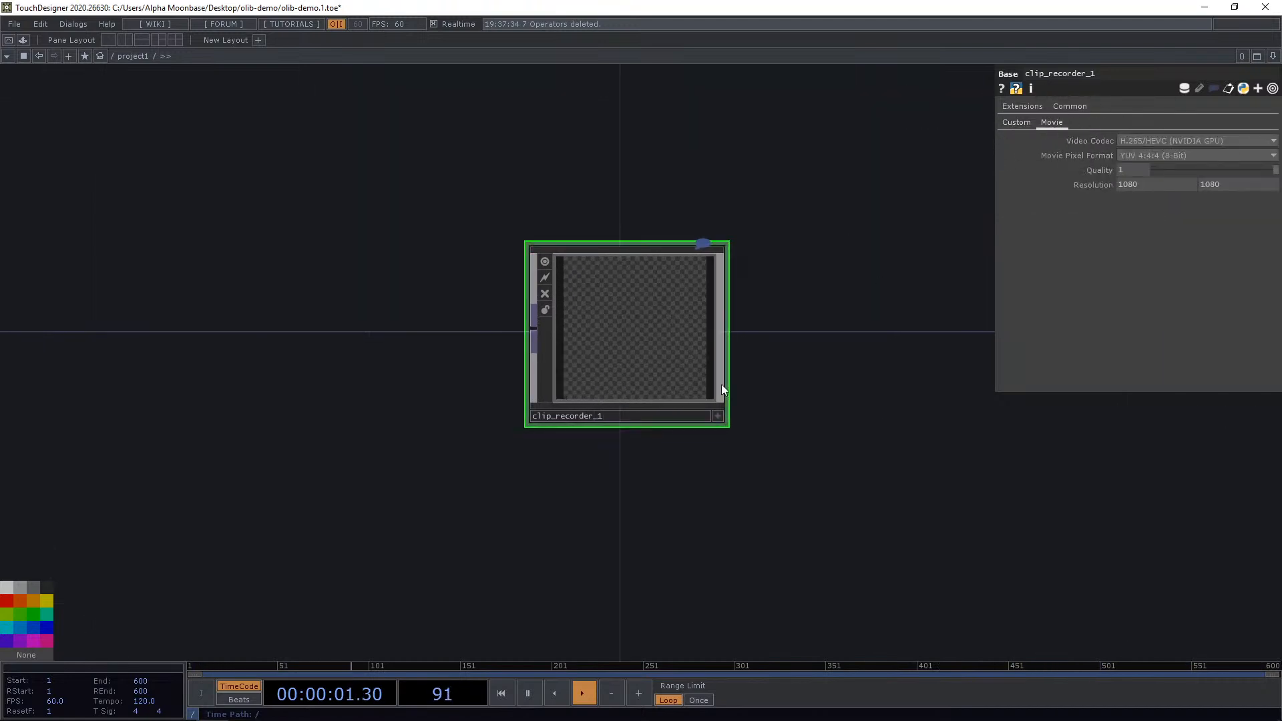
scroll(552, 261, up, 3)
scroll(583, 239, down, 1)
scroll(579, 249, down, 3)
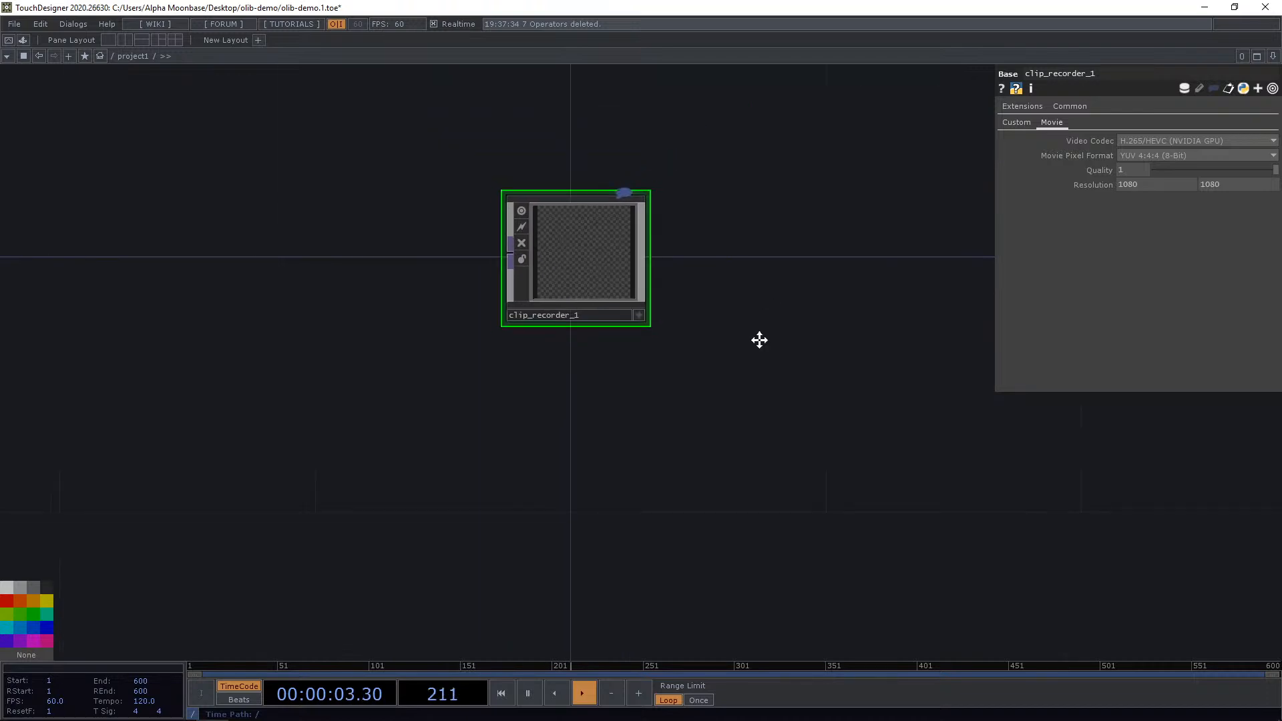
Delete the clip recorder component from the network.
drag(759, 339, 753, 448)
click(590, 377)
key(Delete)
drag(543, 363, 567, 393)
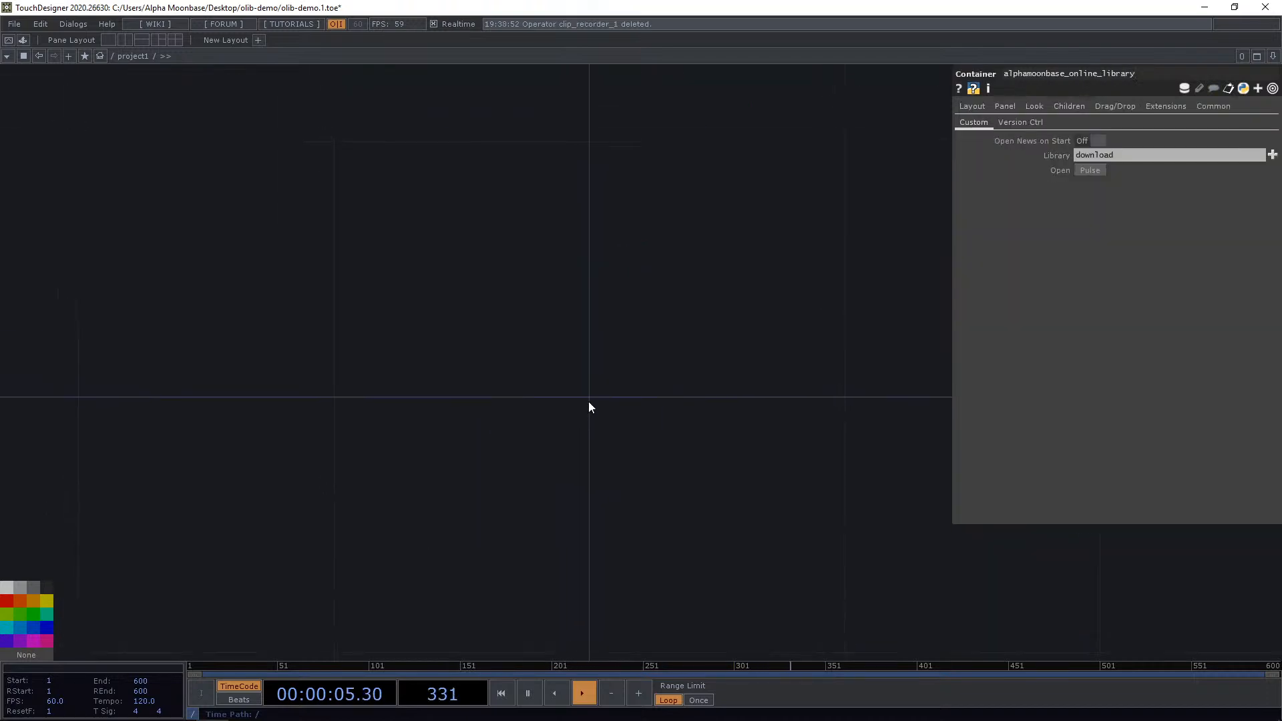
Place the Countdown component from the Alpha Moonbase OLIB into the network.
key(ctrl+Tab)
click(223, 299)
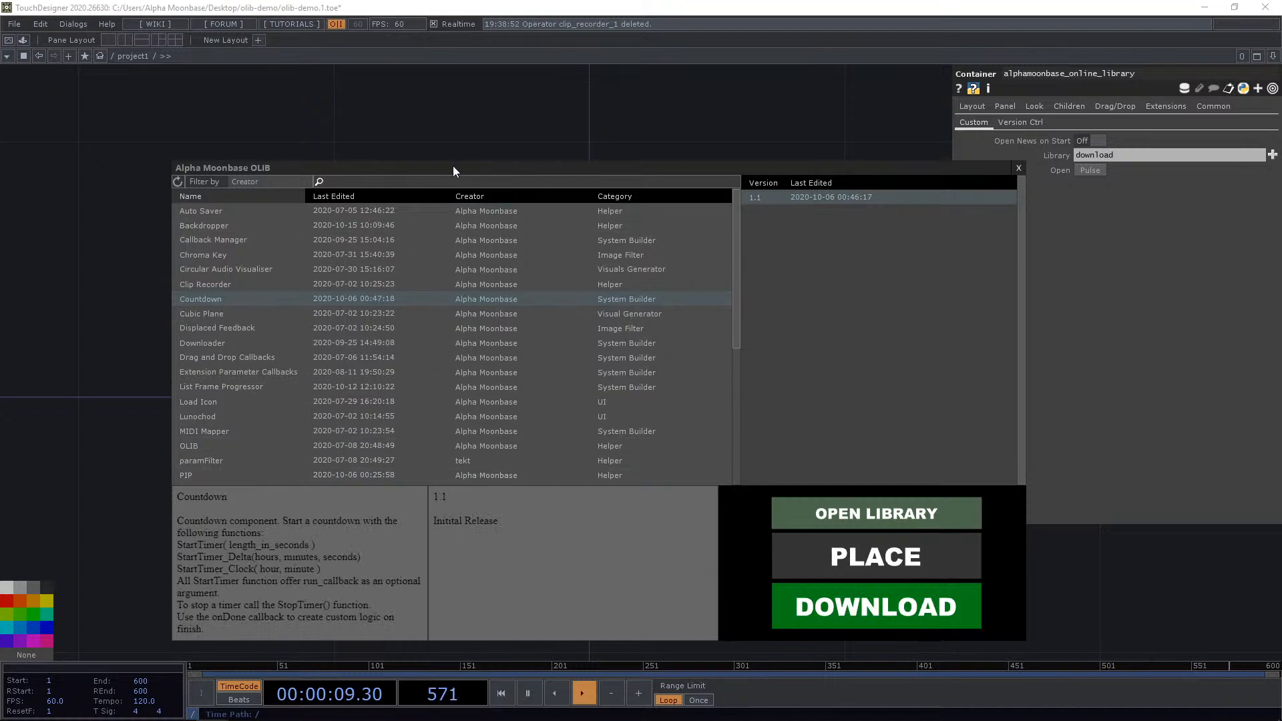
drag(443, 170, 542, 102)
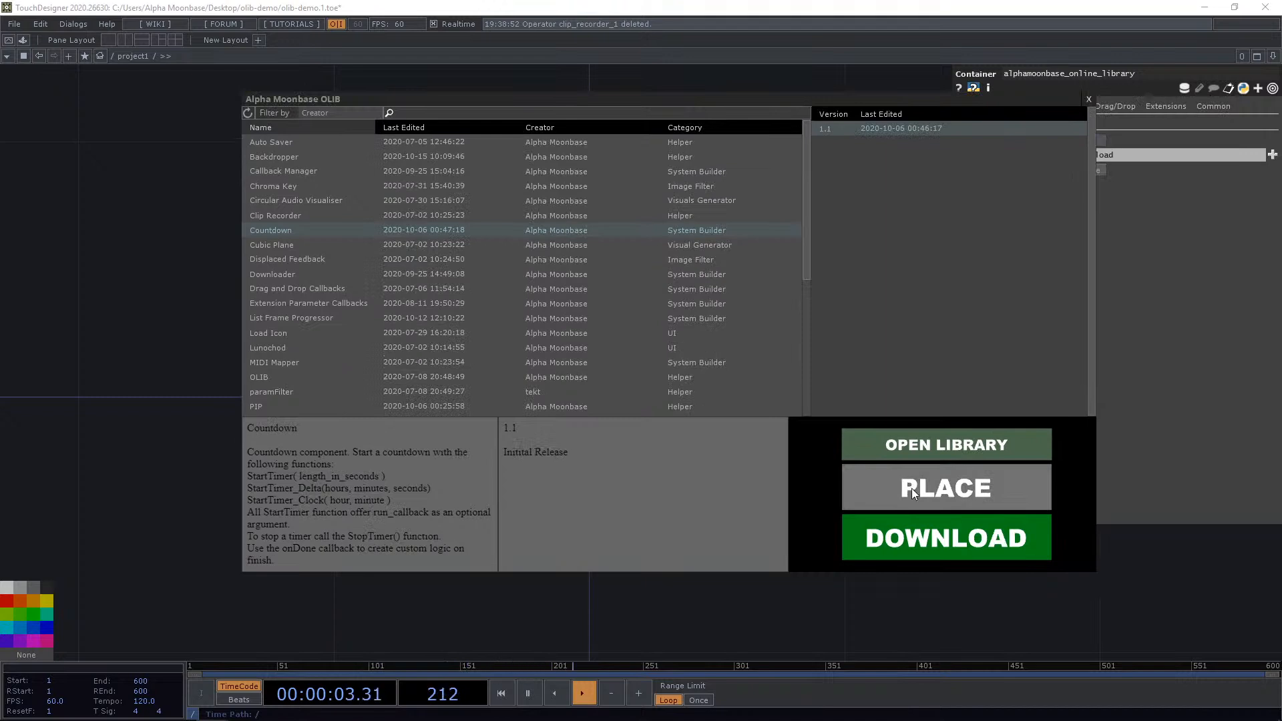
click(954, 490)
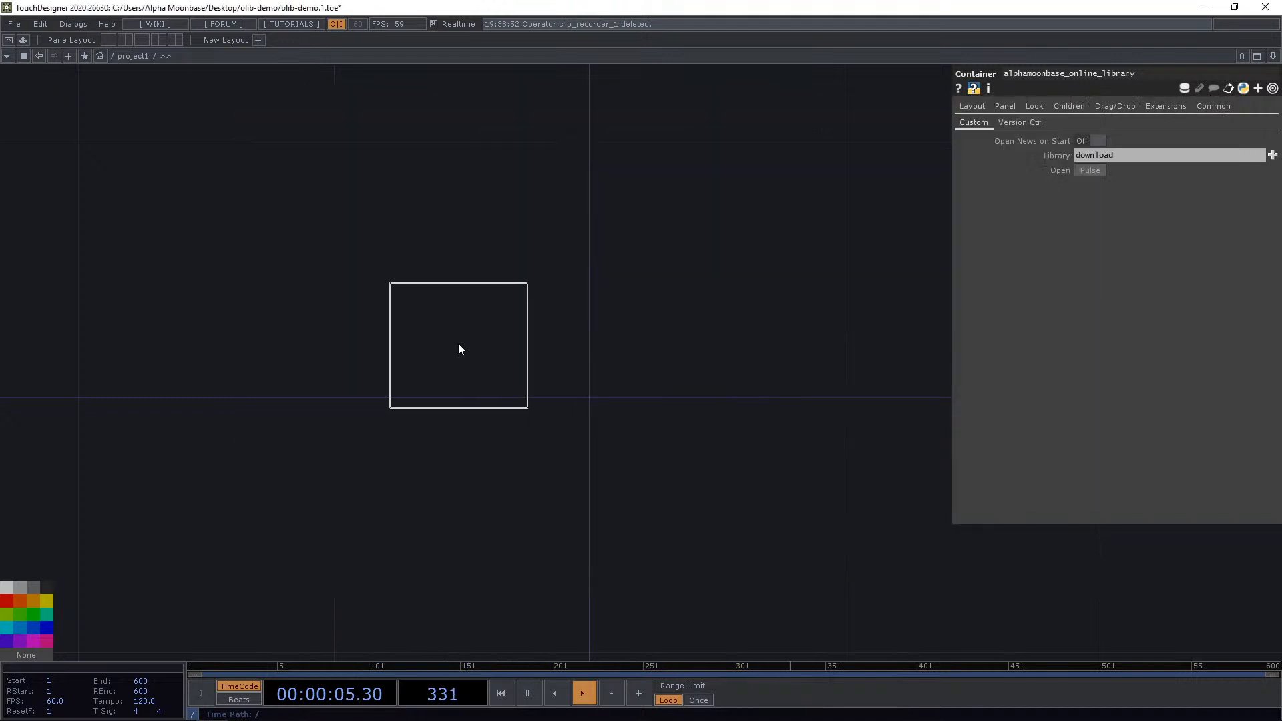
click(459, 345)
scroll(483, 335, up, 2)
Attach a Null CHOP to the countdown component's first output.
click(376, 261)
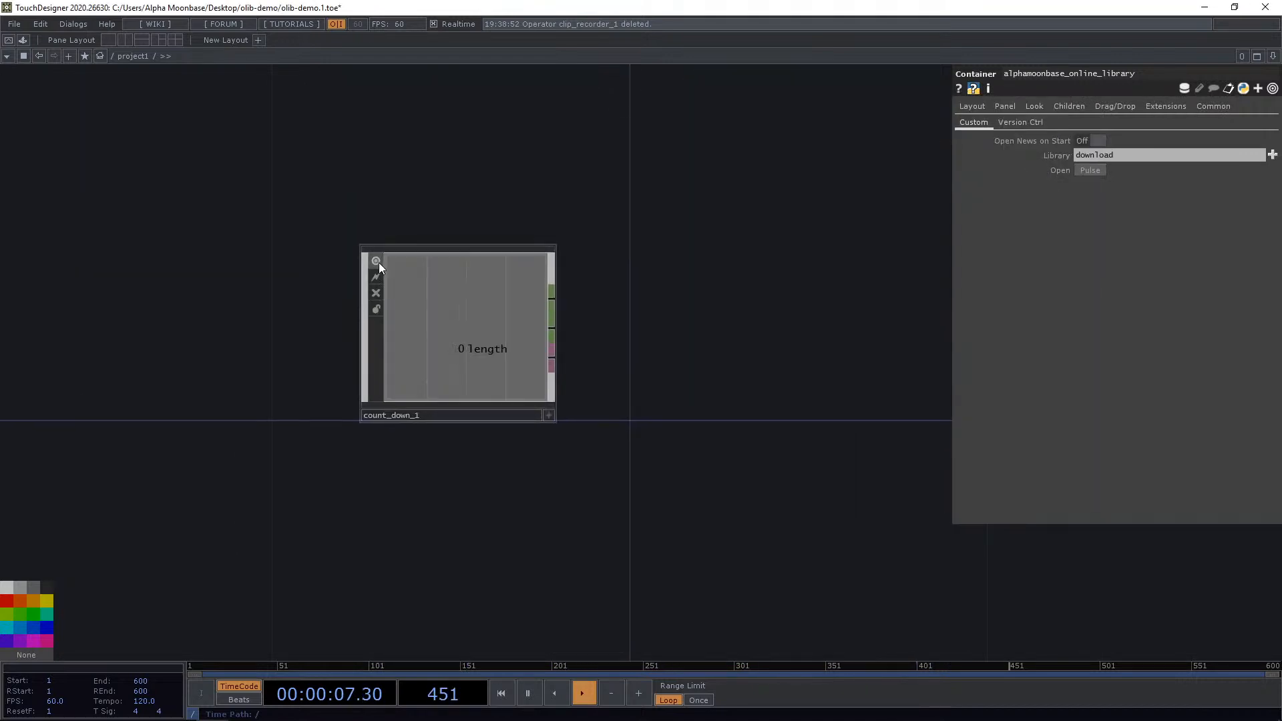
click(379, 262)
drag(634, 312, 547, 315)
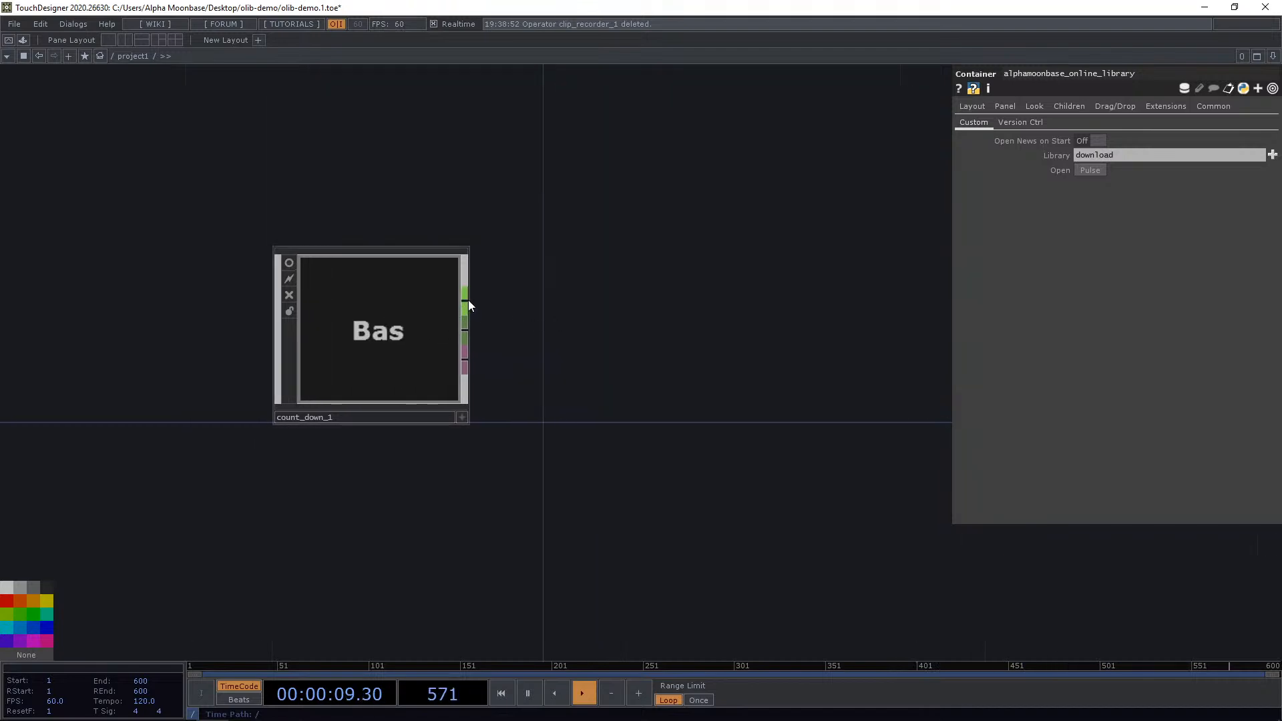
right_click(468, 301)
text(nu)
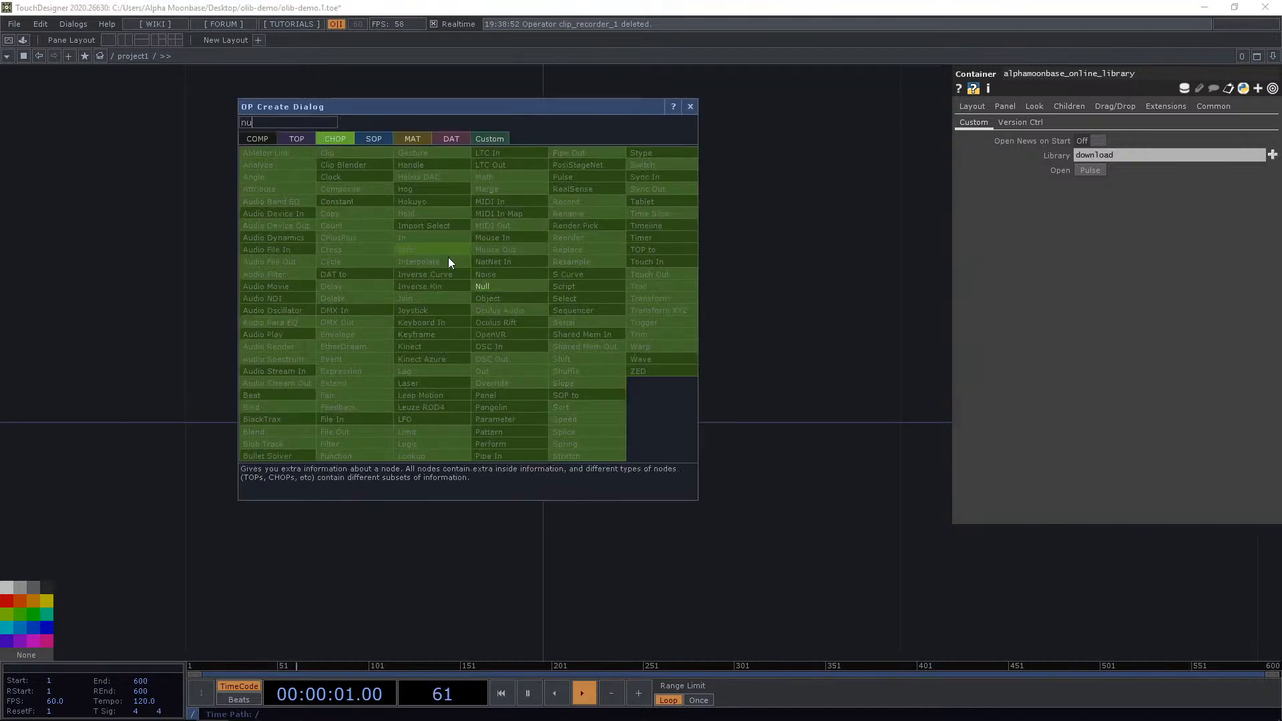
click(522, 289)
click(760, 193)
scroll(723, 339, down, 4)
drag(727, 344, 594, 327)
drag(599, 255, 680, 209)
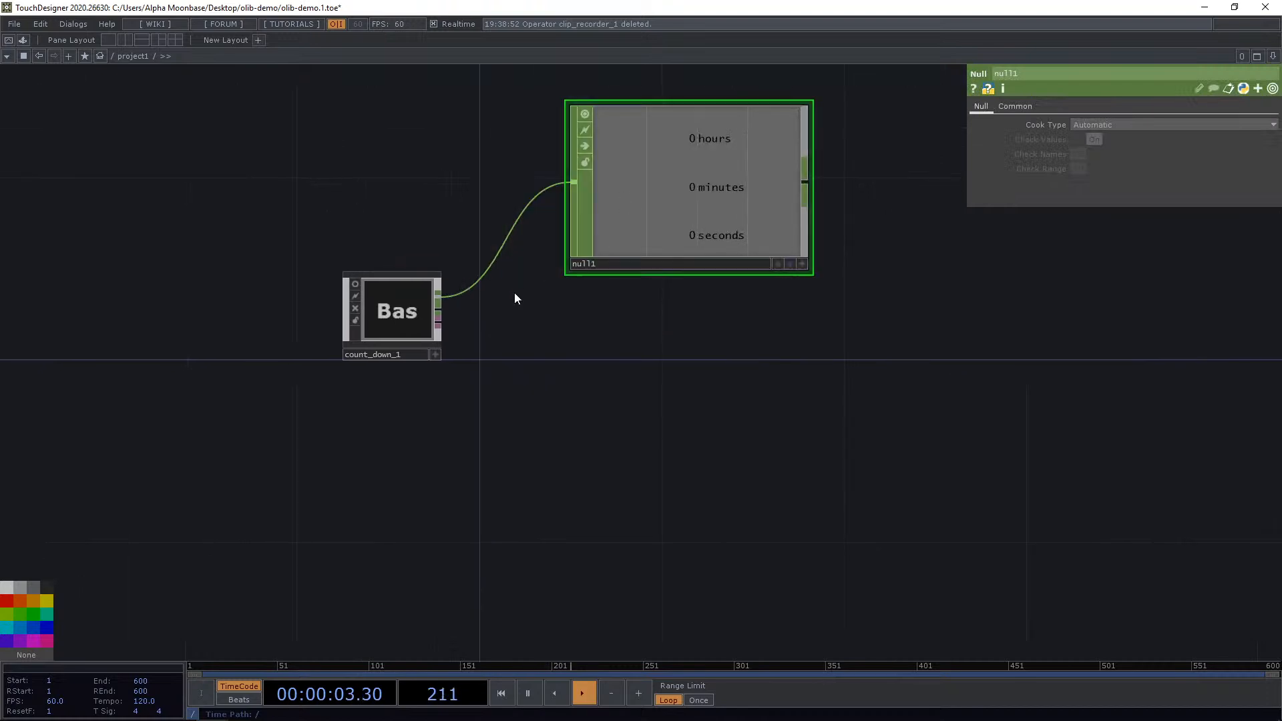
Attach a Null CHOP to the countdown's second output and a Null DAT to its third output.
right_click(441, 309)
click(487, 294)
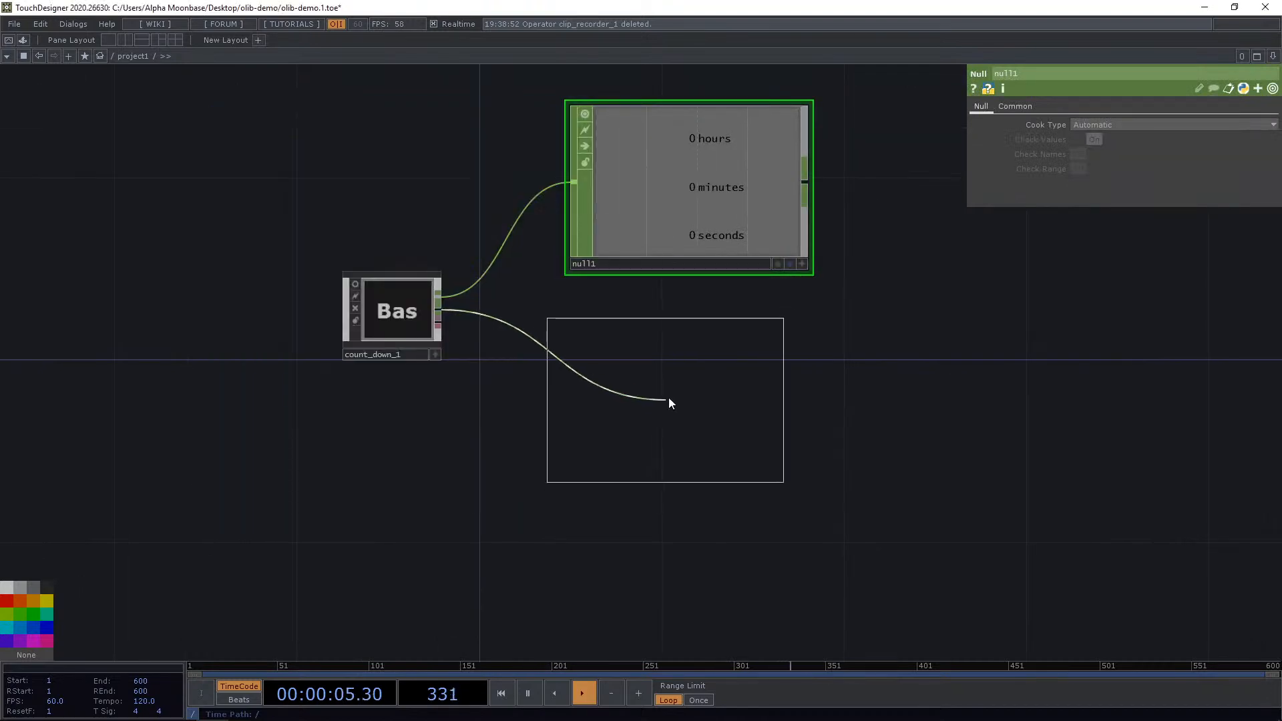
click(669, 400)
right_click(438, 324)
text(nu)
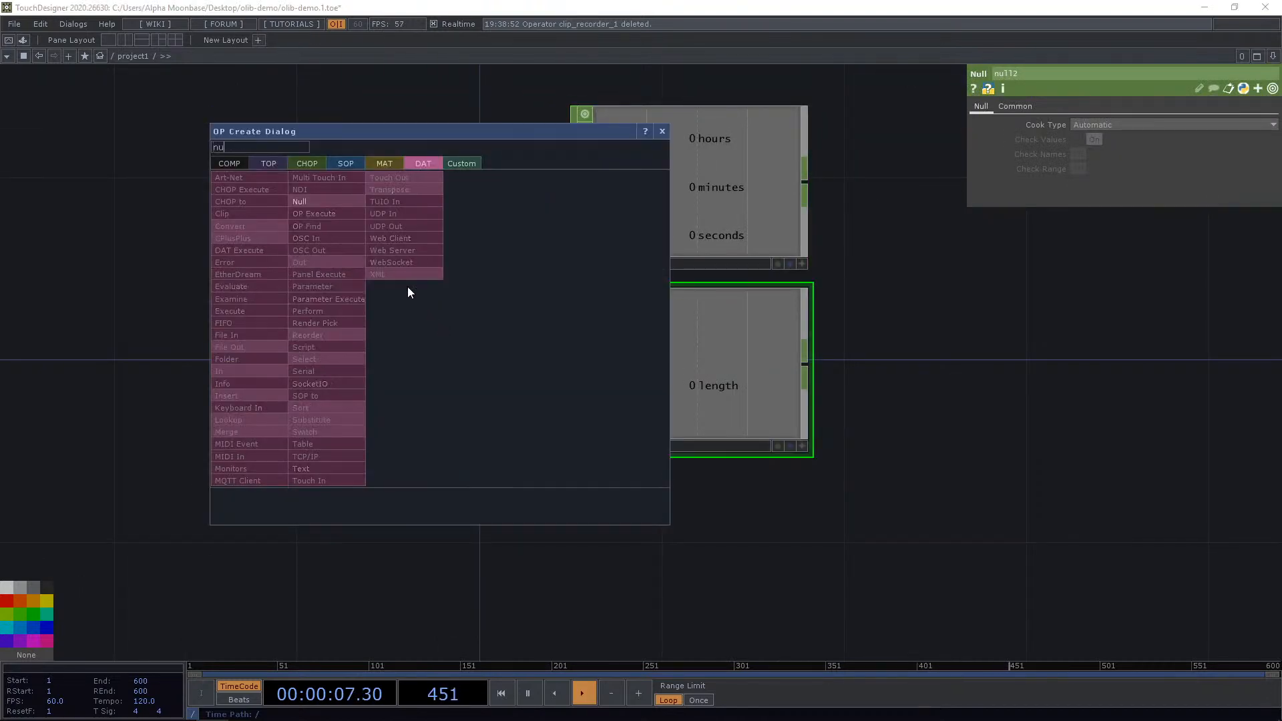
click(336, 203)
click(684, 563)
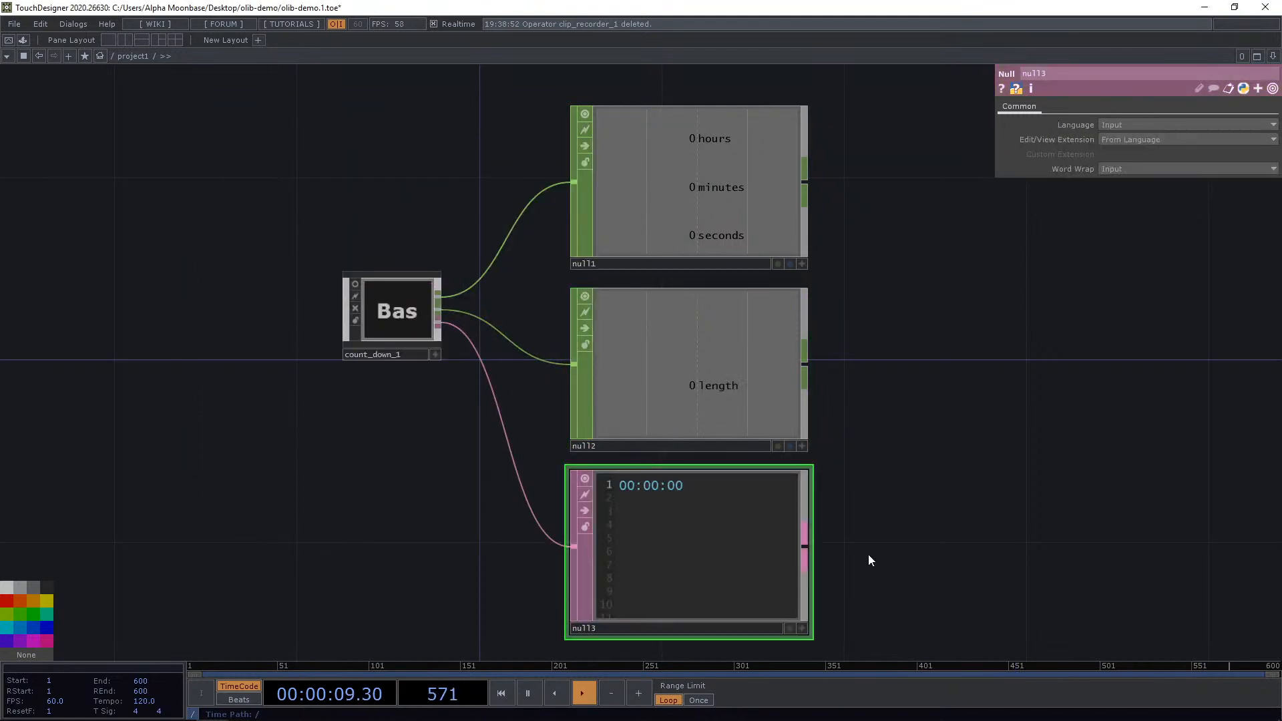
Add a Text TOP and set its DAT to null3 so it shows the countdown time.
drag(902, 495, 866, 446)
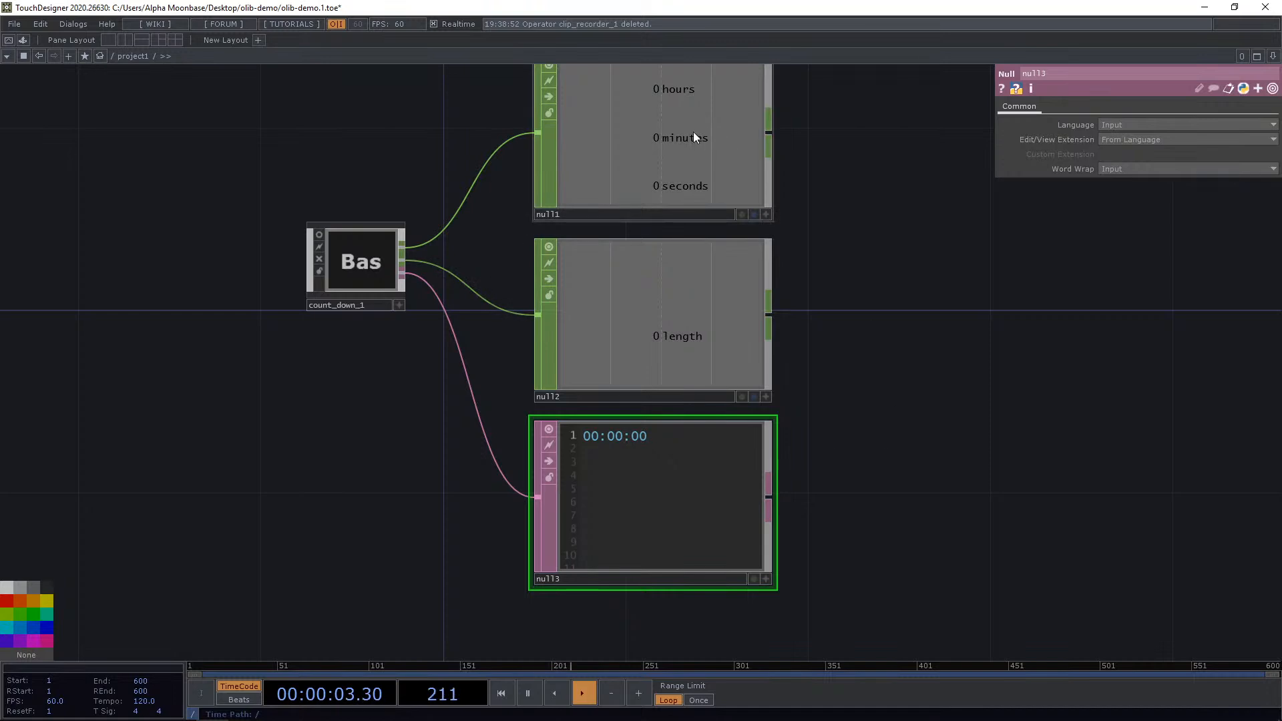
drag(816, 266, 727, 310)
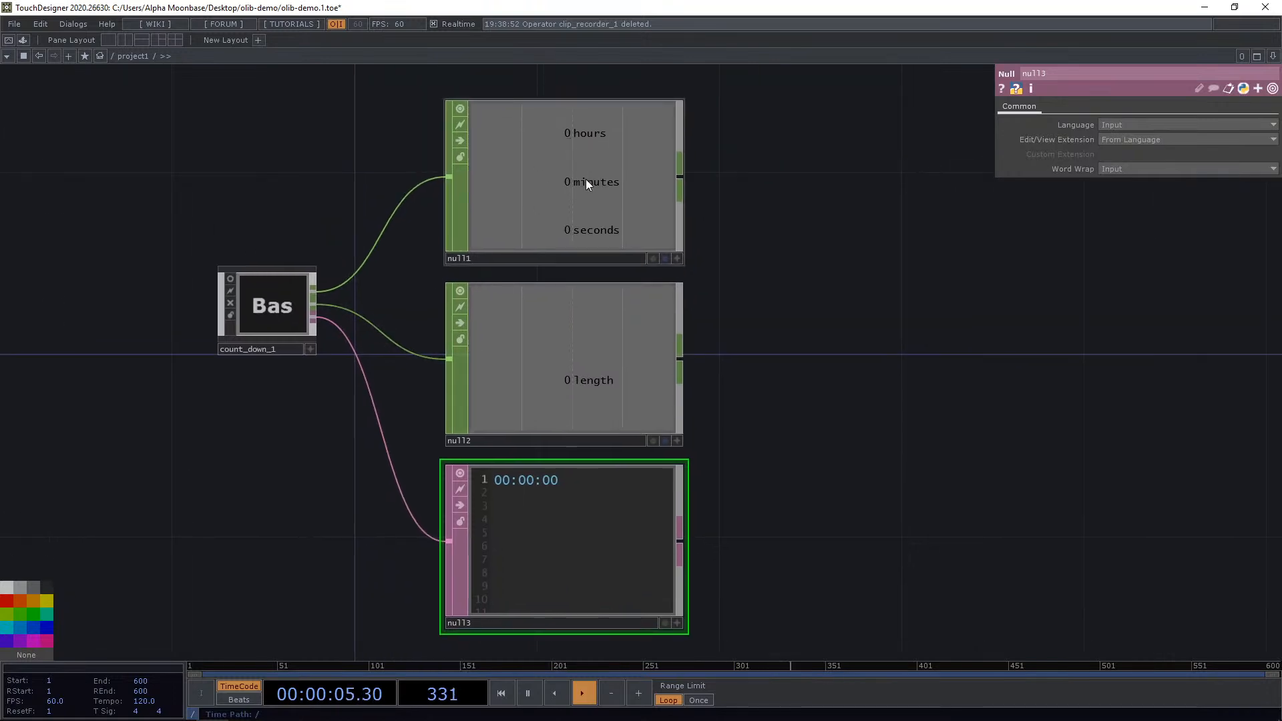
drag(768, 403, 820, 351)
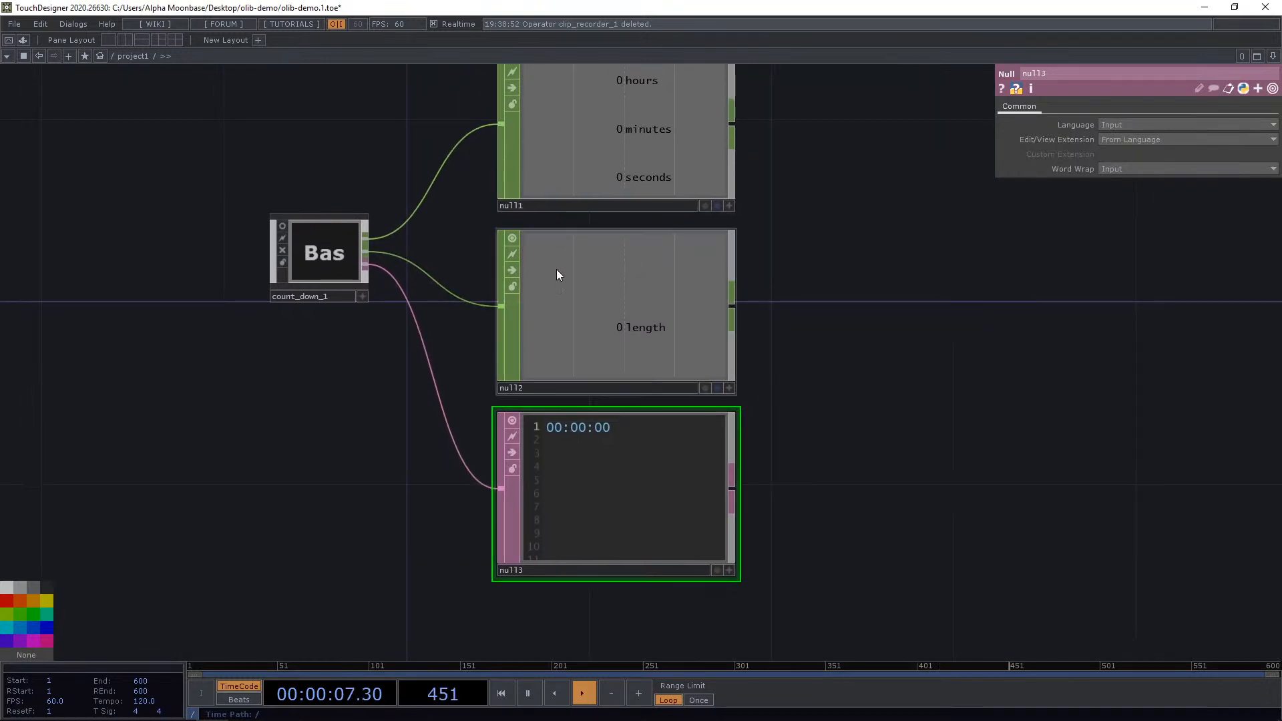
drag(902, 498, 938, 432)
scroll(634, 439, up, 2)
drag(607, 439, 628, 456)
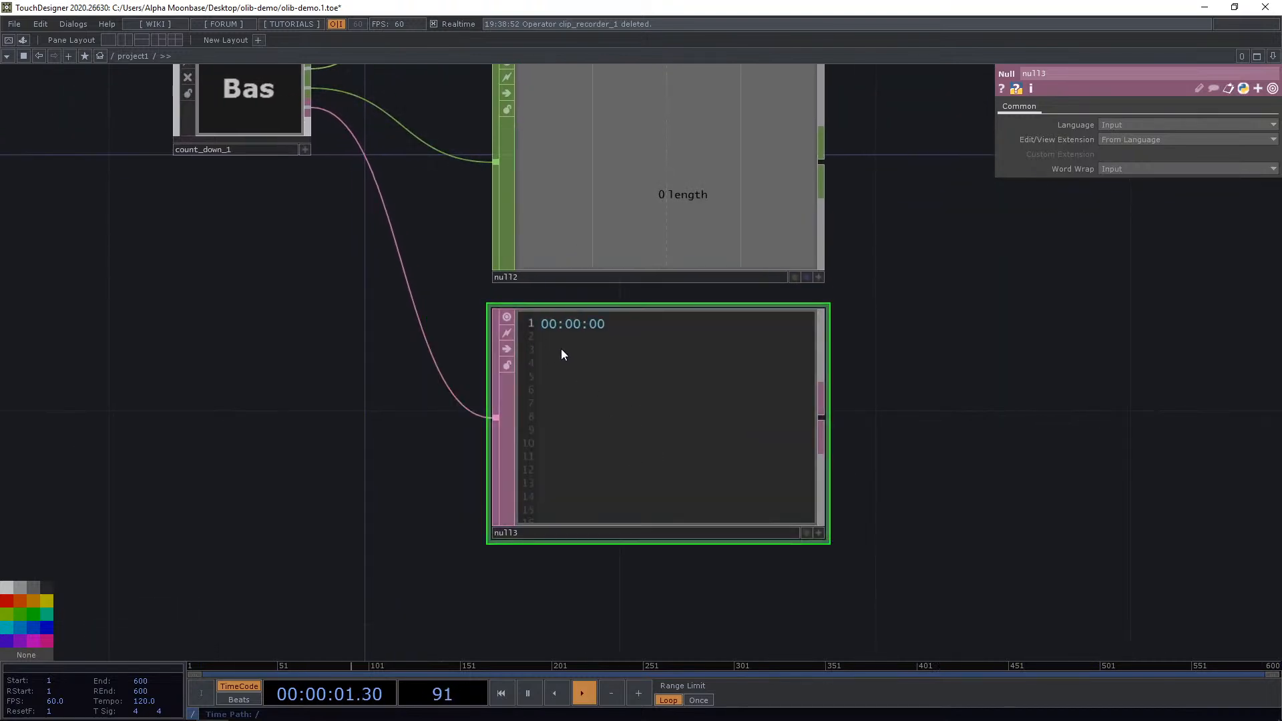
scroll(835, 359, down, 5)
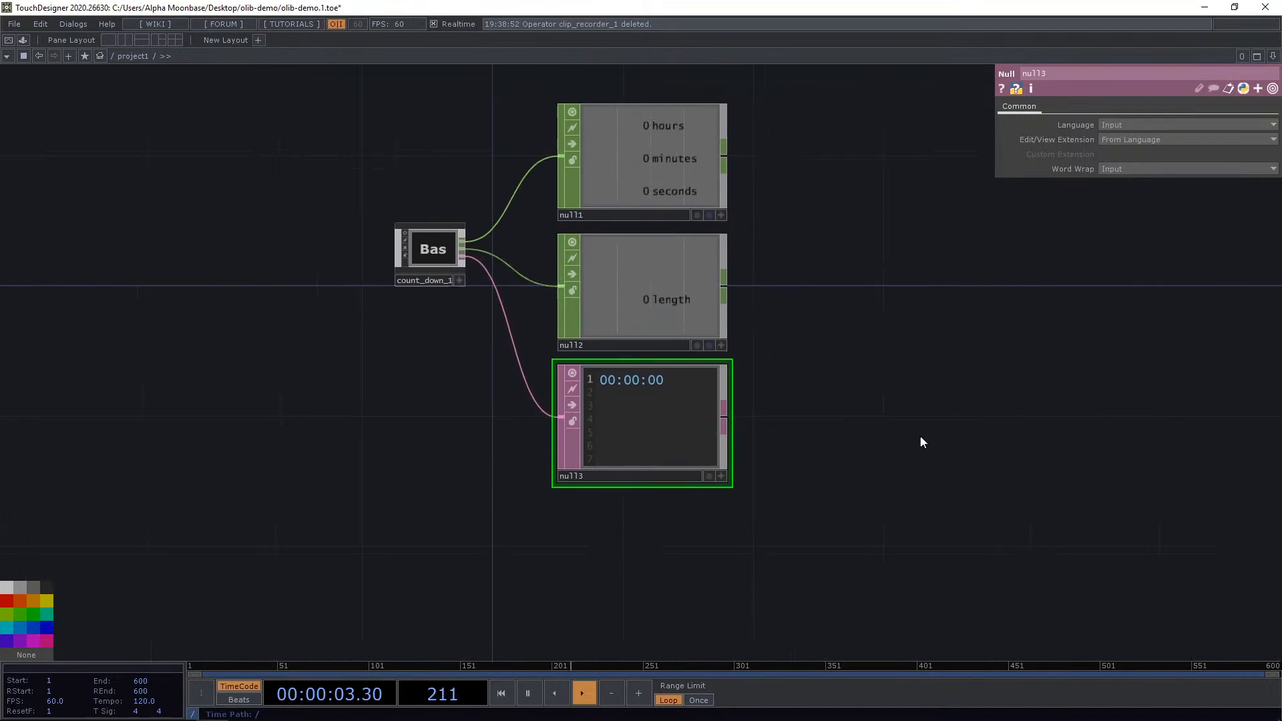
key(Tab)
click(638, 131)
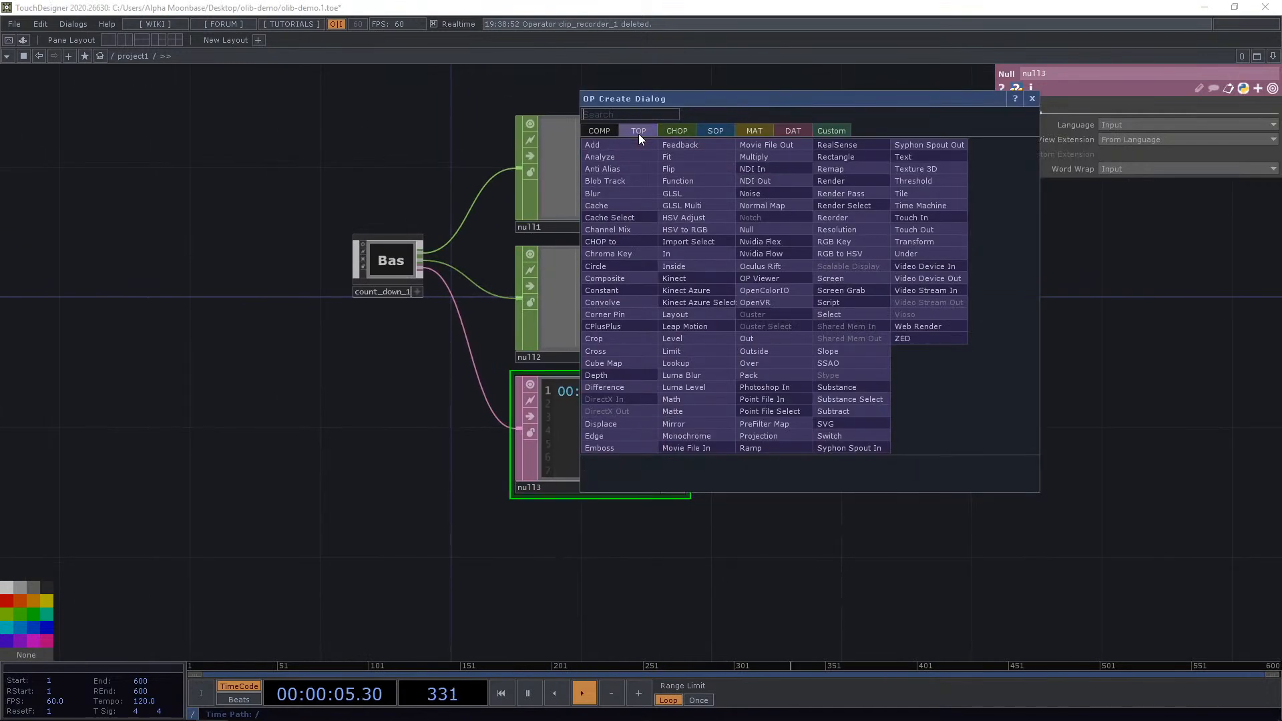
text(tex)
click(914, 158)
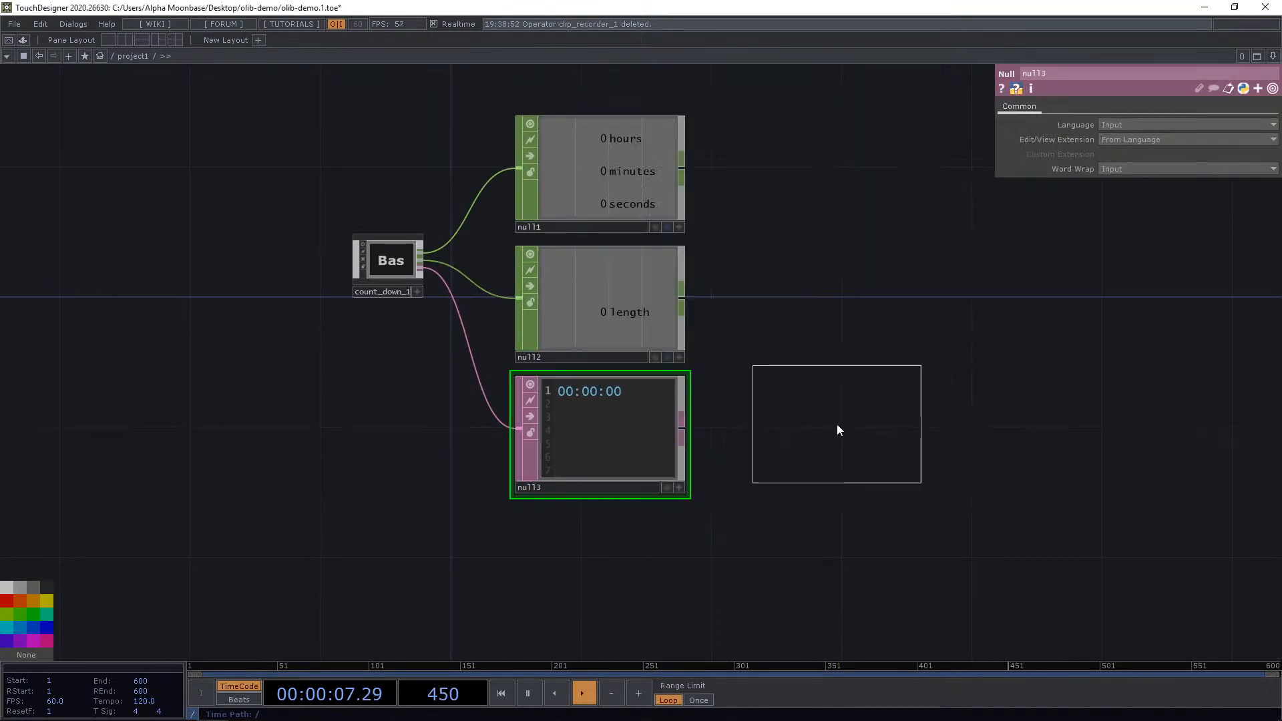
click(839, 430)
scroll(839, 430, up, 2)
drag(556, 437, 1121, 142)
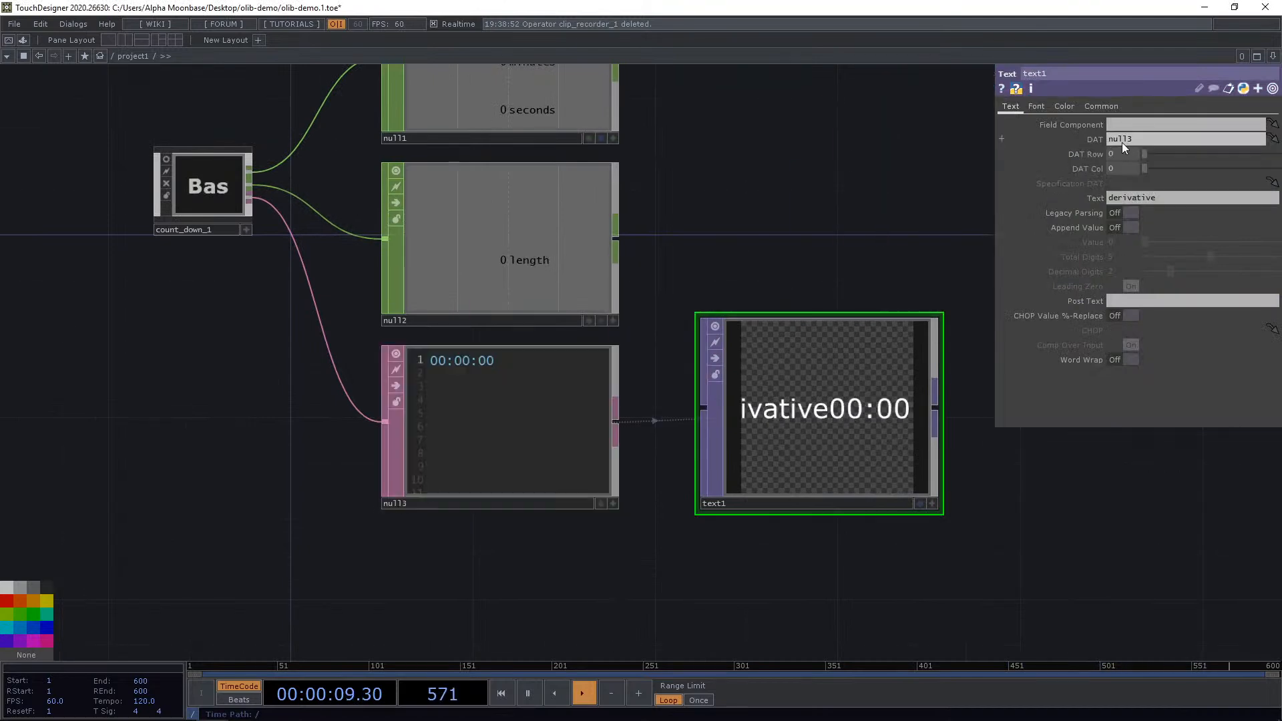
Clear the Text TOP's default text so only the DAT time remains.
drag(904, 214, 847, 164)
double_click(1113, 198)
key(BackSpace)
click(829, 165)
Set the Text TOP's font to Candara and its font size to about 44.5.
click(1036, 106)
click(1132, 125)
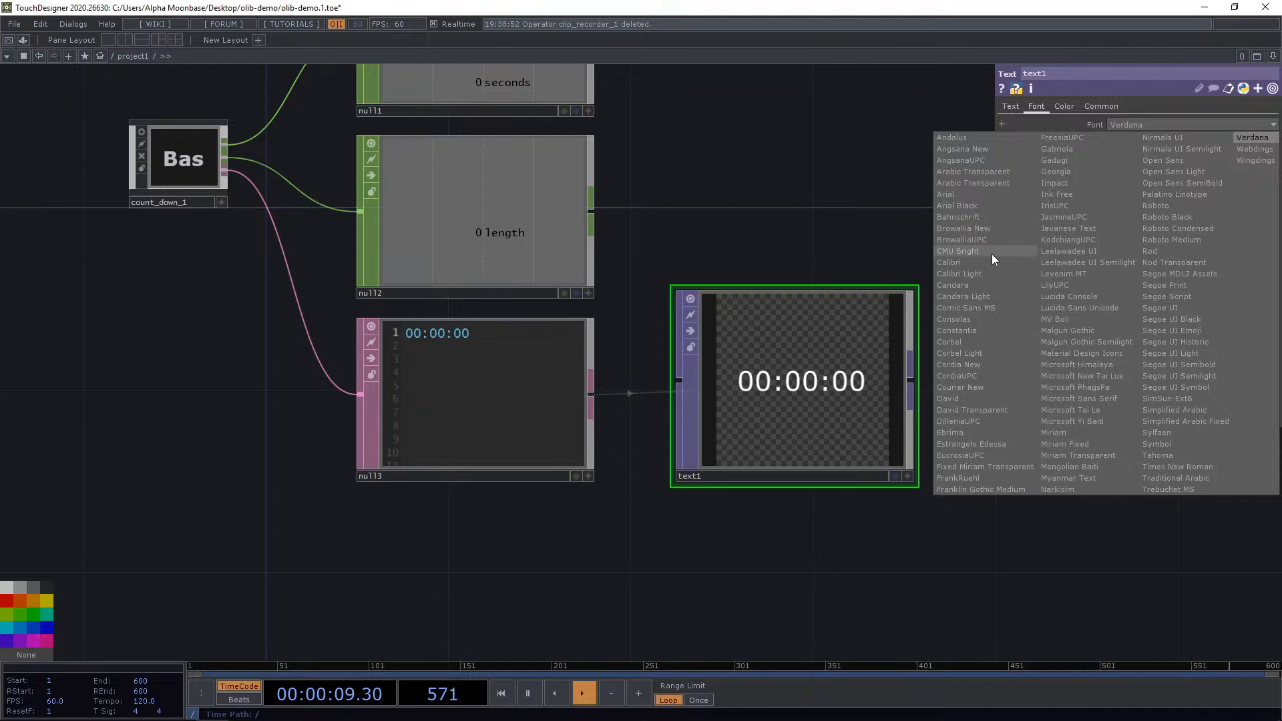
click(988, 286)
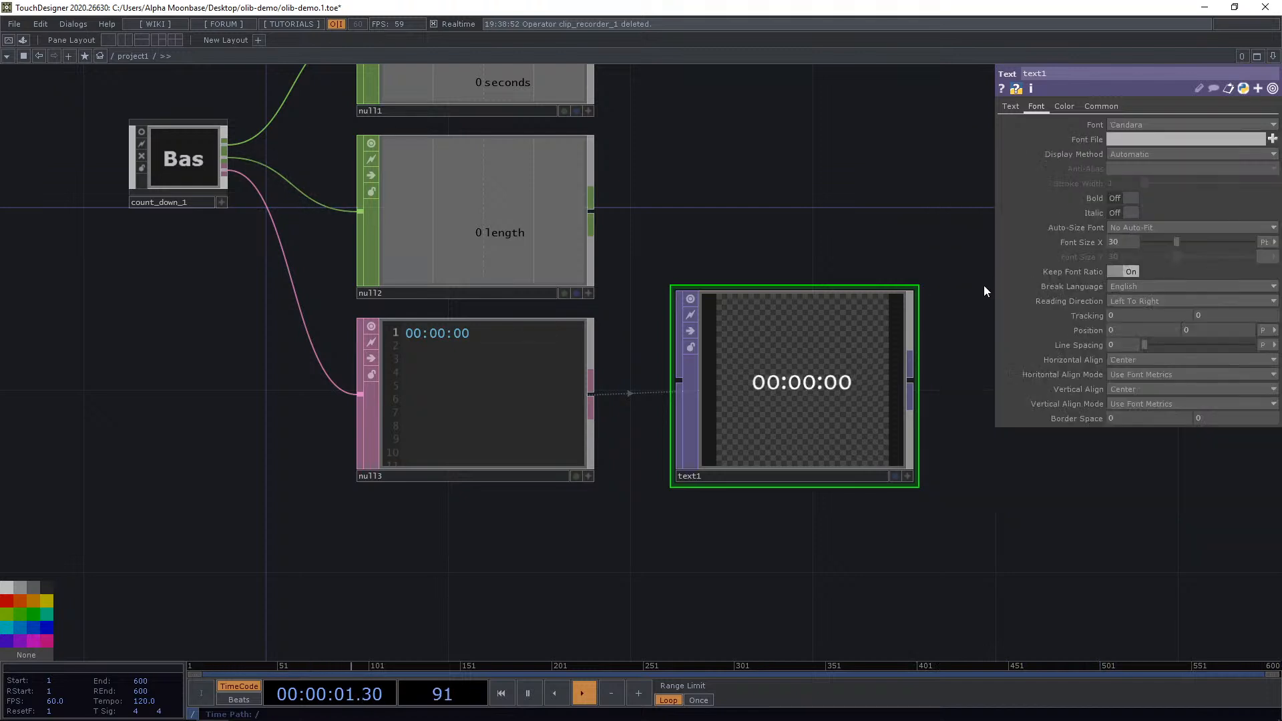
scroll(851, 240, up, 3)
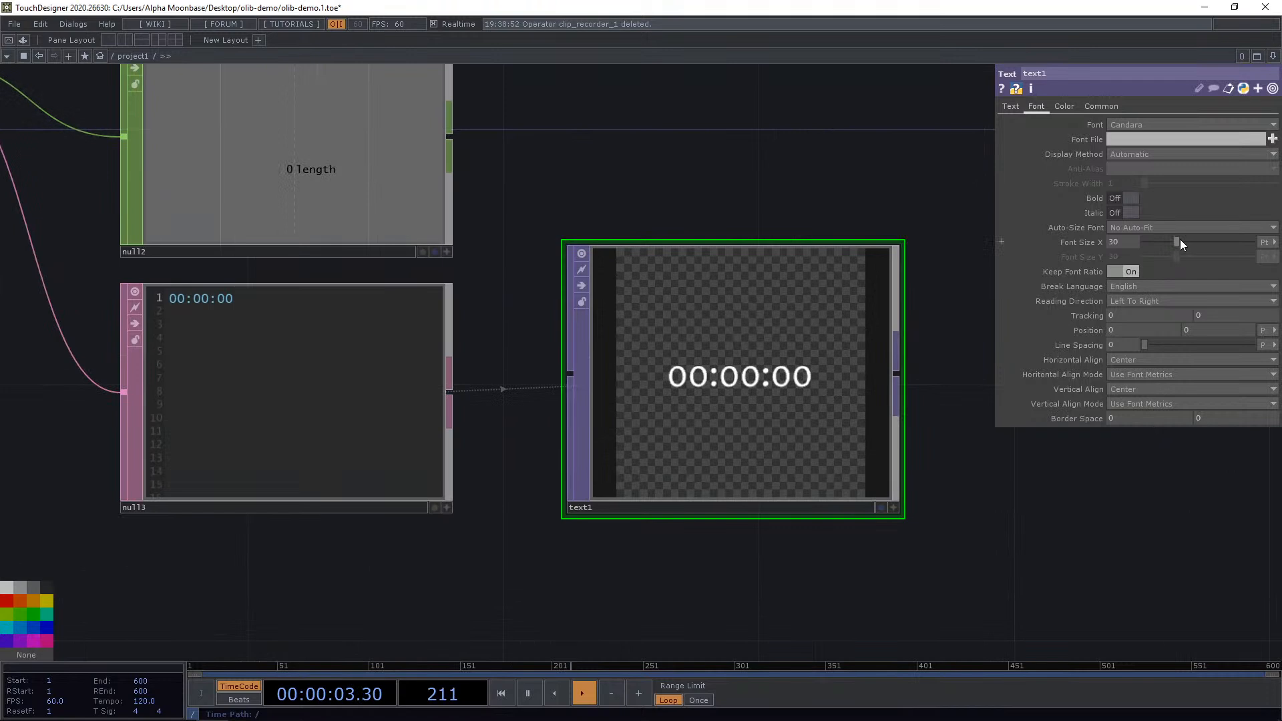
mouse_move(1179, 242)
mouse_down()
mouse_move(1204, 239)
mouse_move(1192, 242)
mouse_up()
Select the countdown component and examine its Callbacks and Version Ctrl parameters.
scroll(838, 240, down, 5)
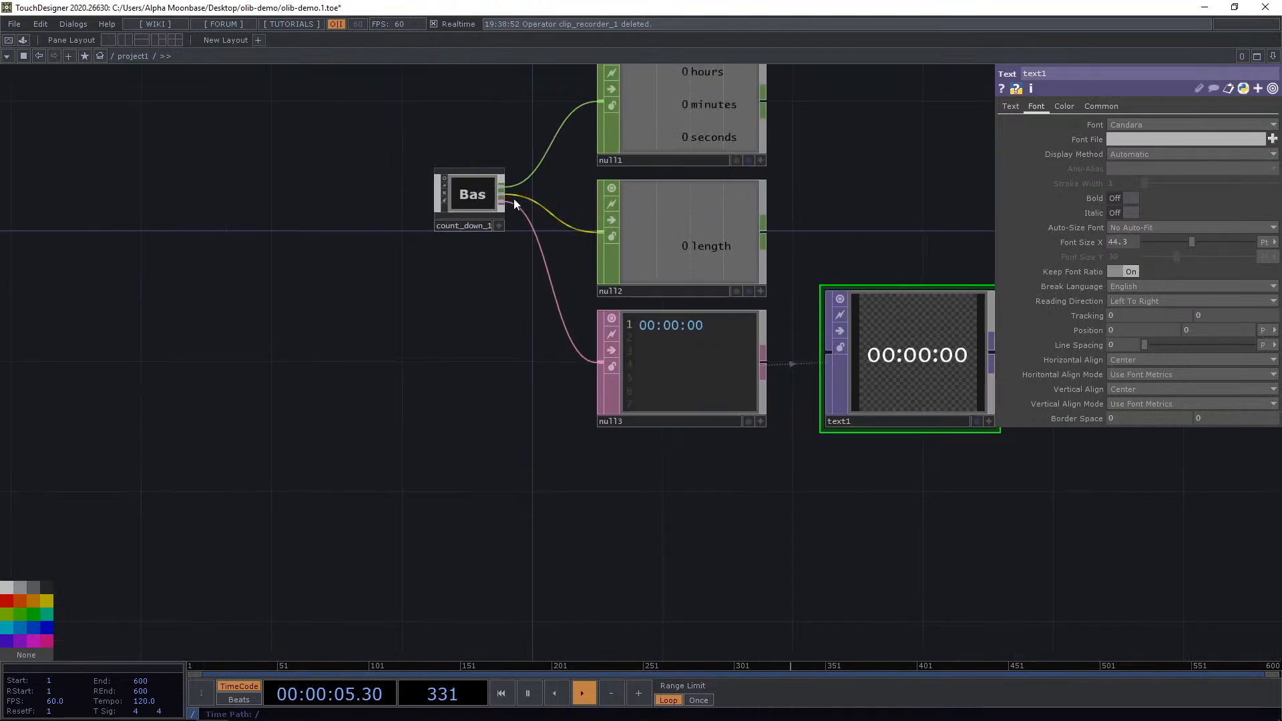
click(477, 202)
scroll(477, 201, up, 3)
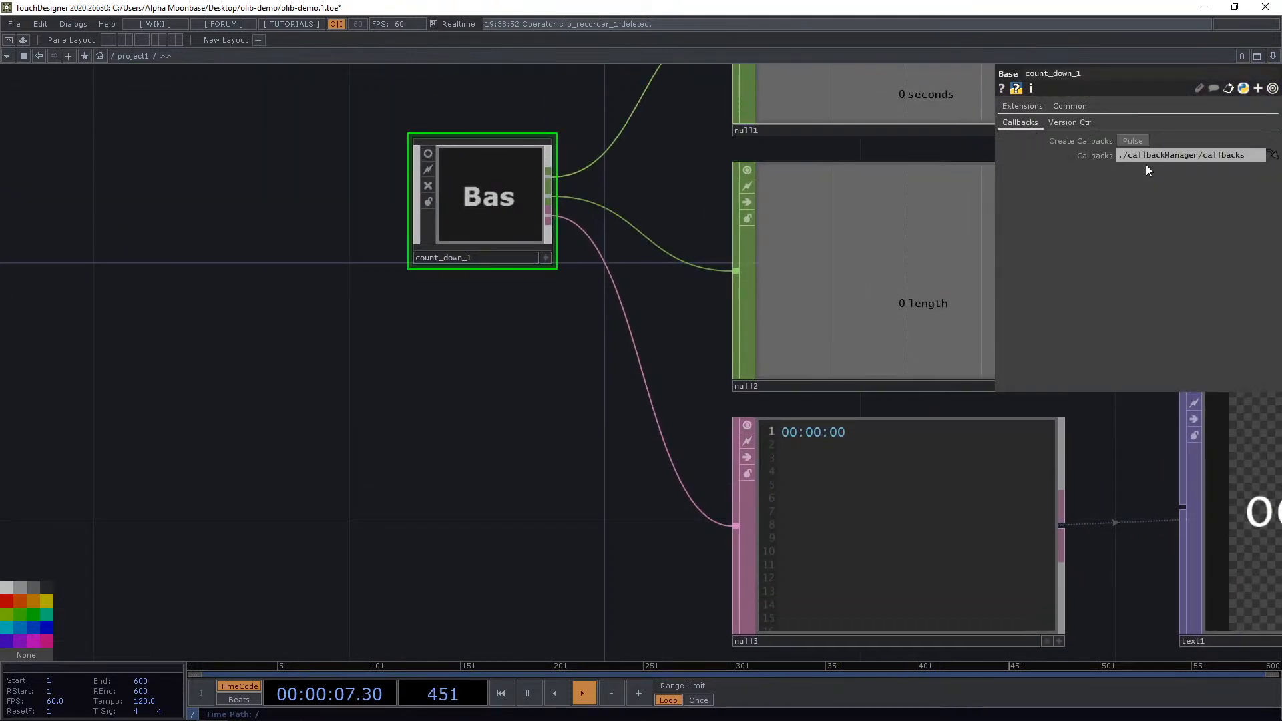
drag(623, 206, 500, 263)
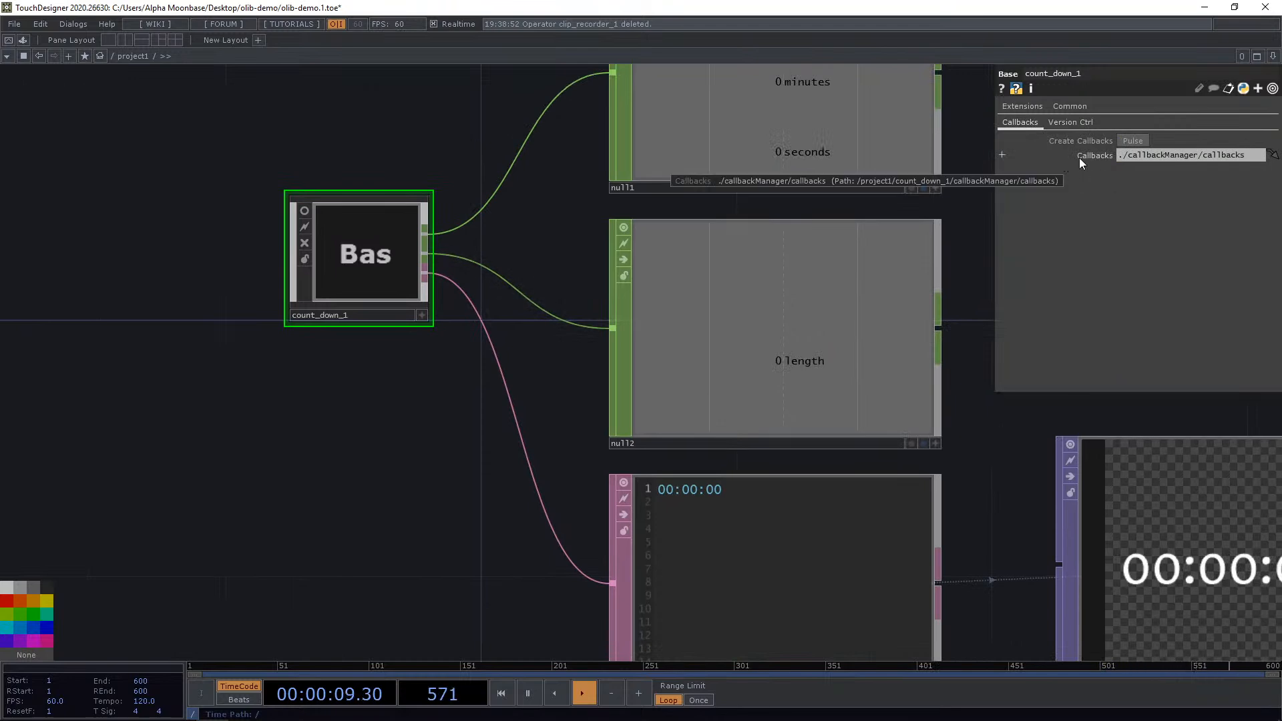
click(1076, 124)
click(1021, 124)
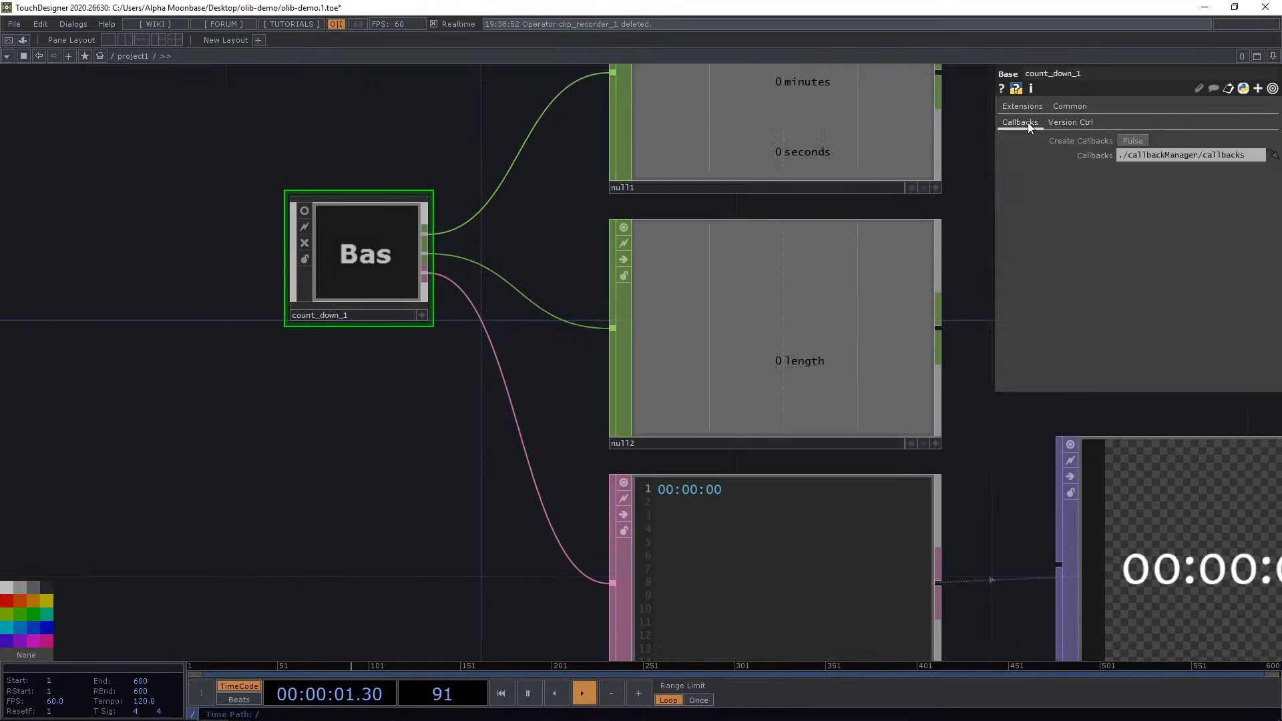
drag(498, 245, 553, 279)
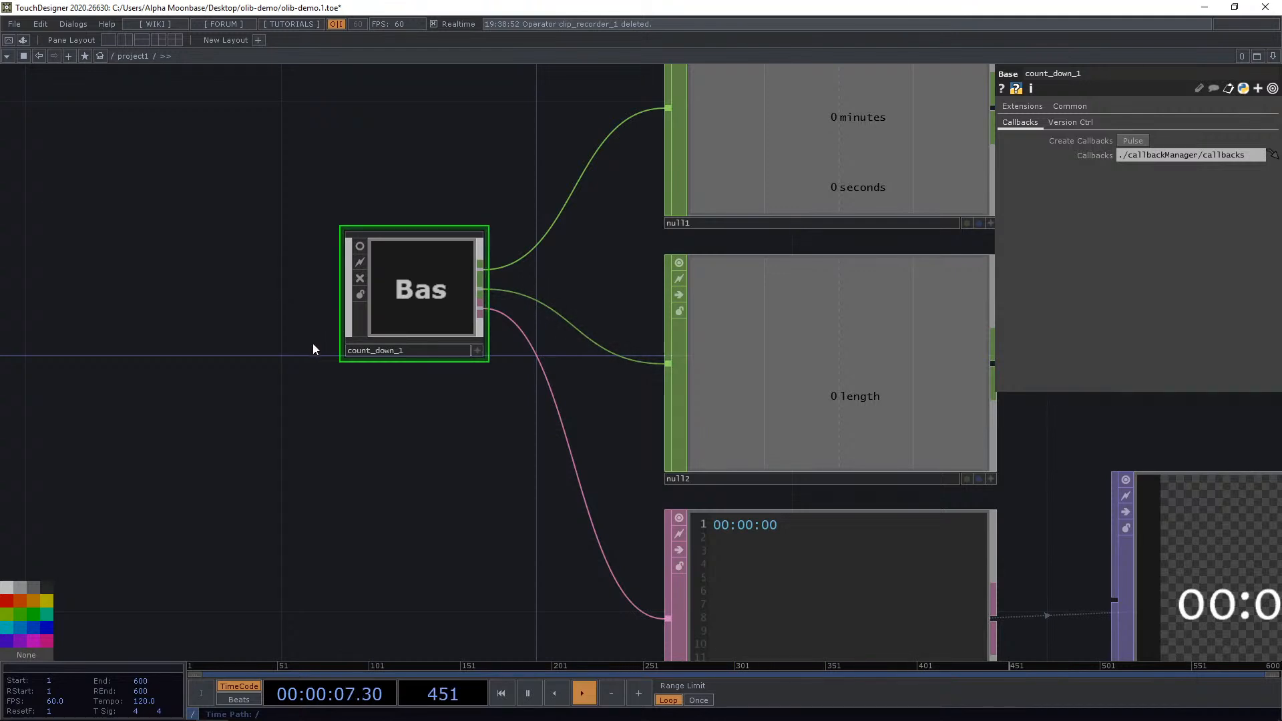
Add a Text DAT beside the countdown component.
drag(319, 370, 393, 402)
scroll(320, 388, down, 3)
scroll(280, 394, up, 3)
key(Tab)
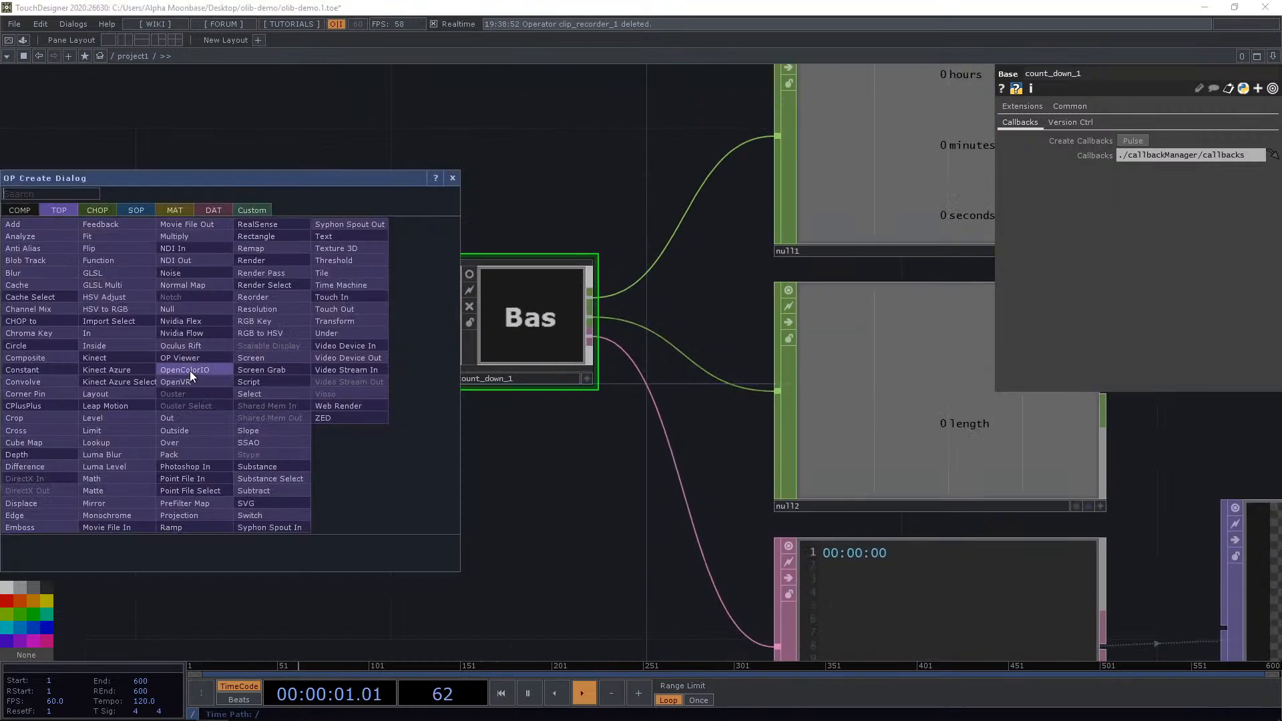
click(206, 210)
text(tex)
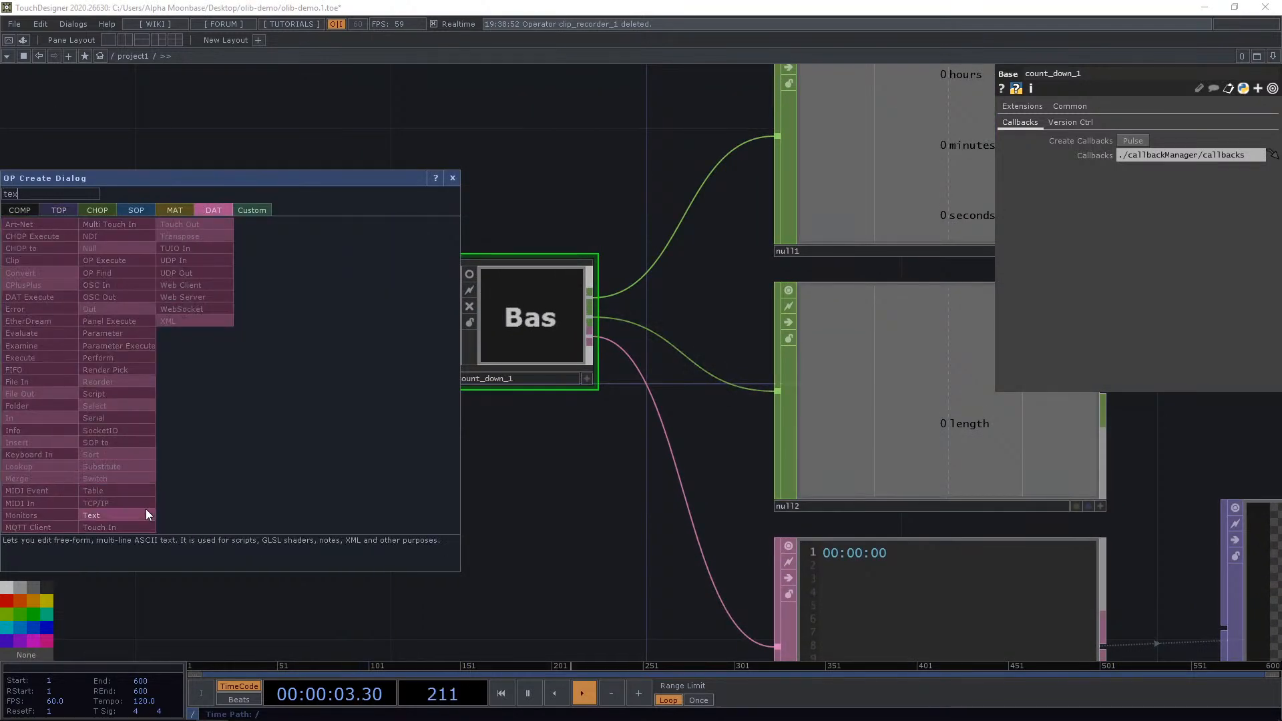
click(144, 514)
click(174, 332)
drag(282, 487, 420, 524)
drag(386, 381, 321, 382)
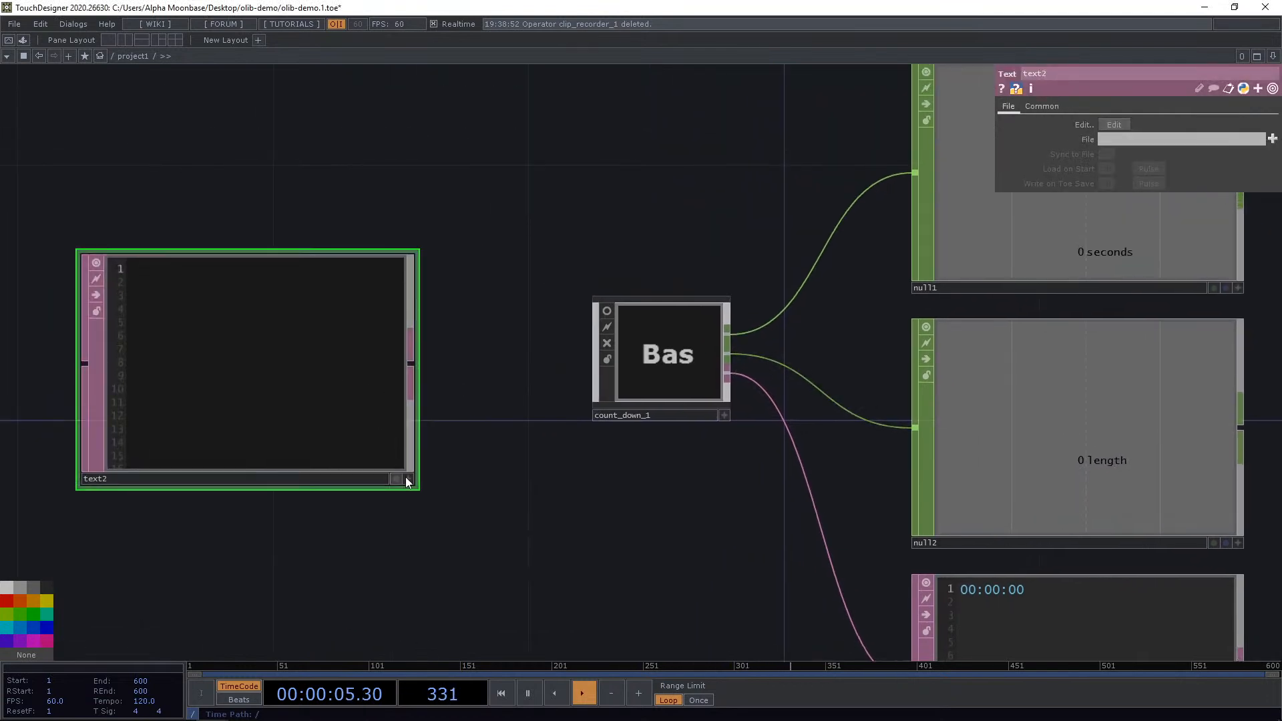
Write the script op('count_down_1').StarTimer( 10 ) in the new Text DAT.
click(407, 479)
text(op)
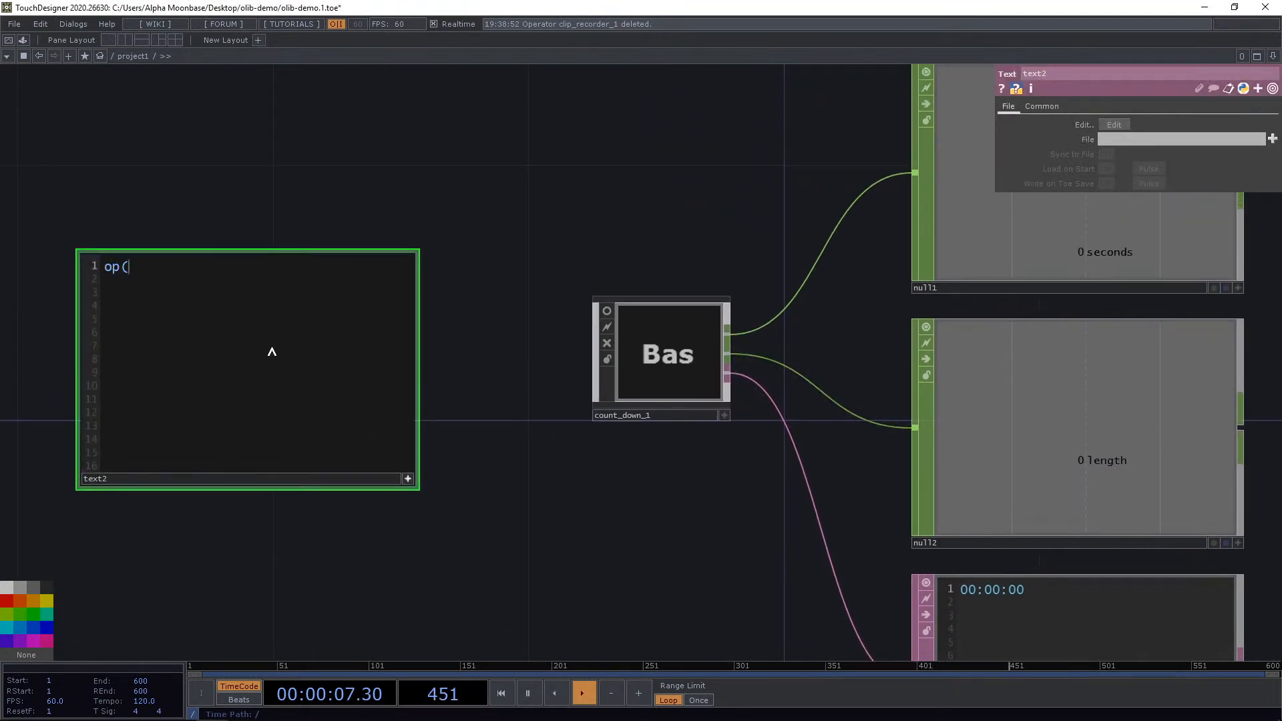
text(('count_down_1)
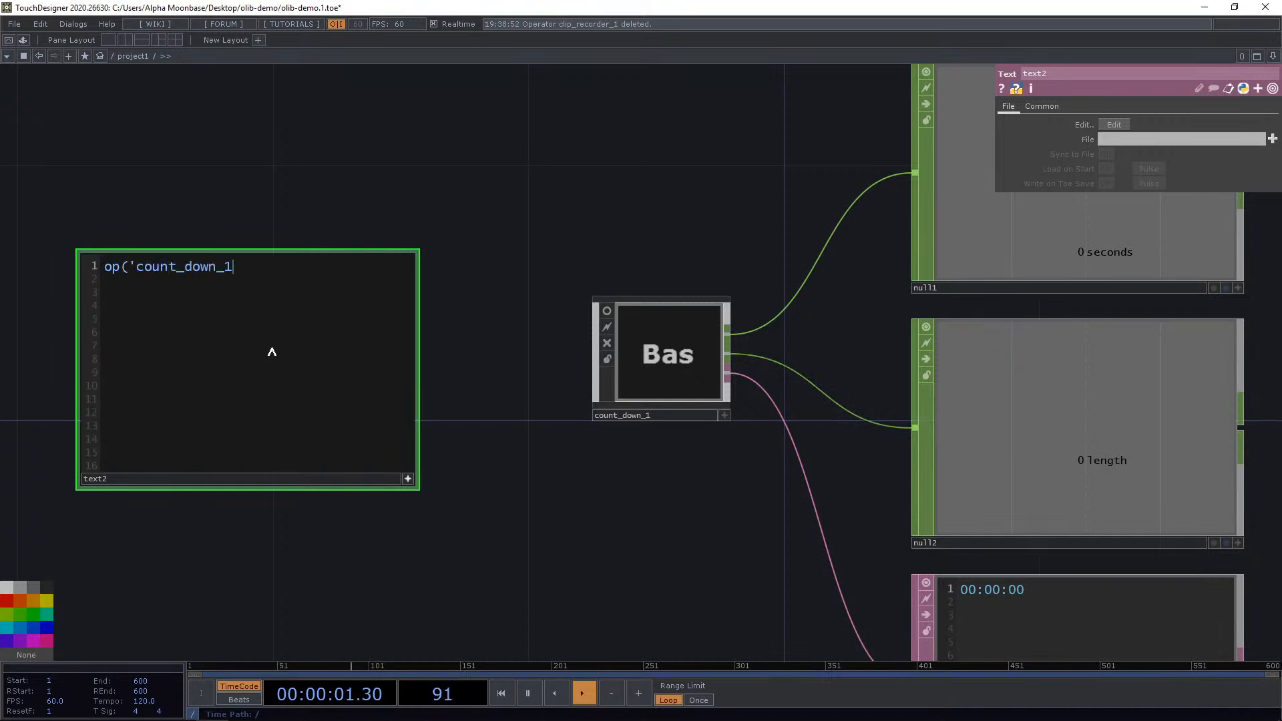
text(').StarTimer)
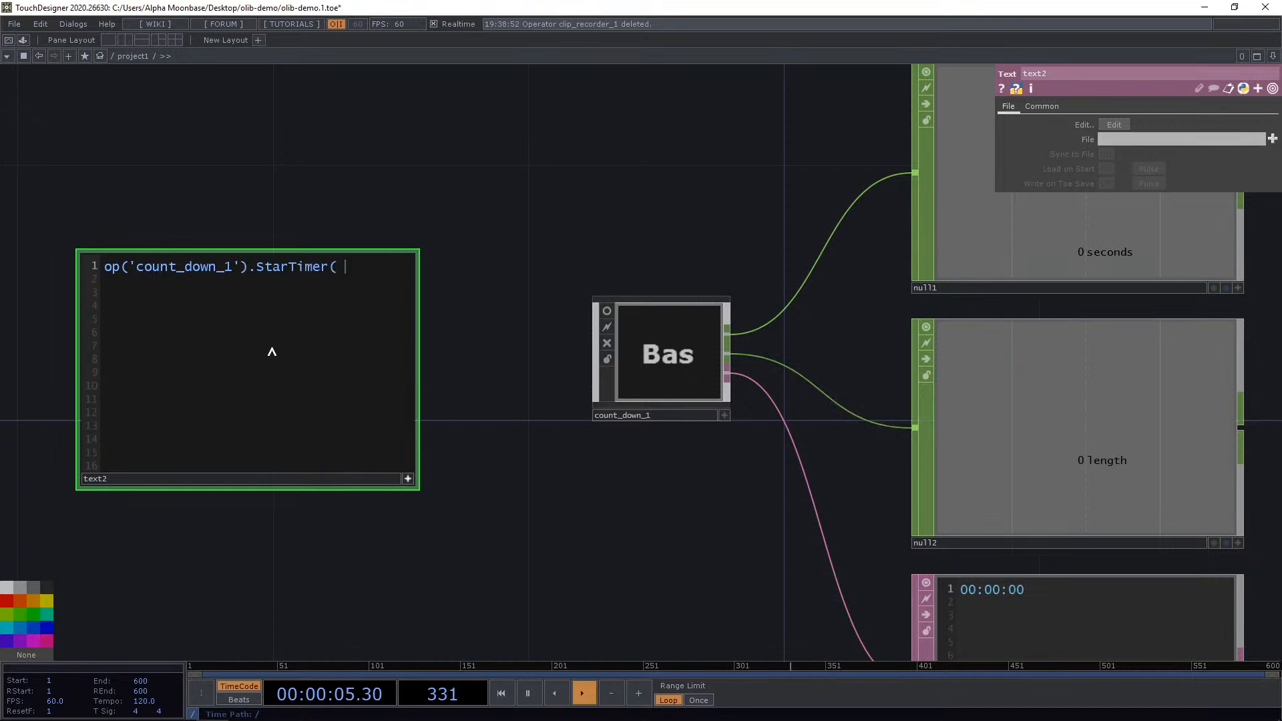
text(( 10)
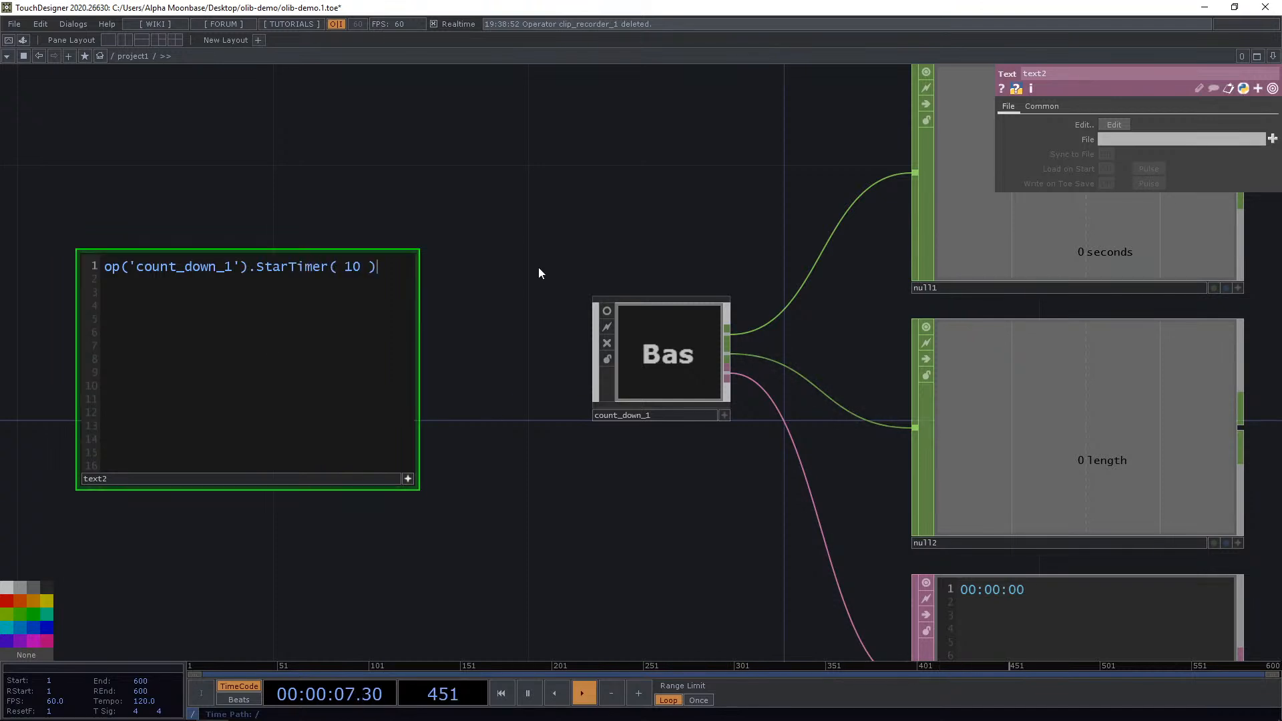
drag(526, 267, 522, 266)
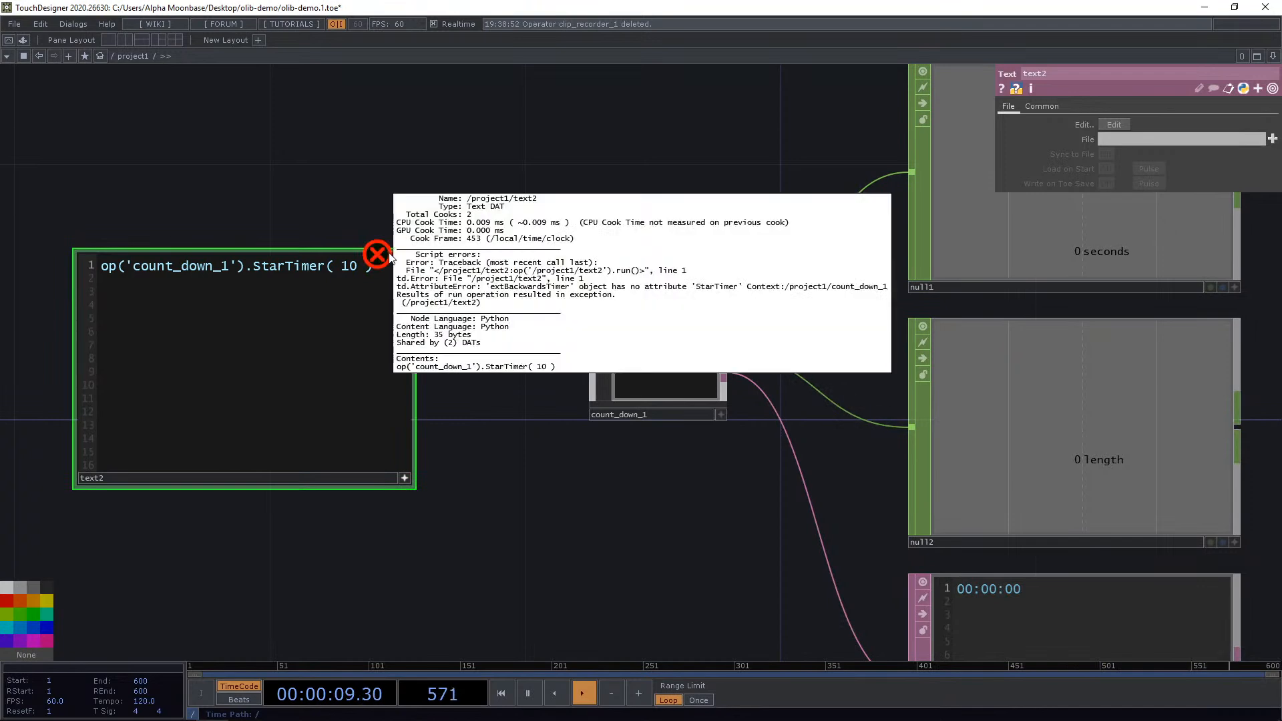
Correct the method name to StartTimer and run the script.
click(284, 266)
text(_)
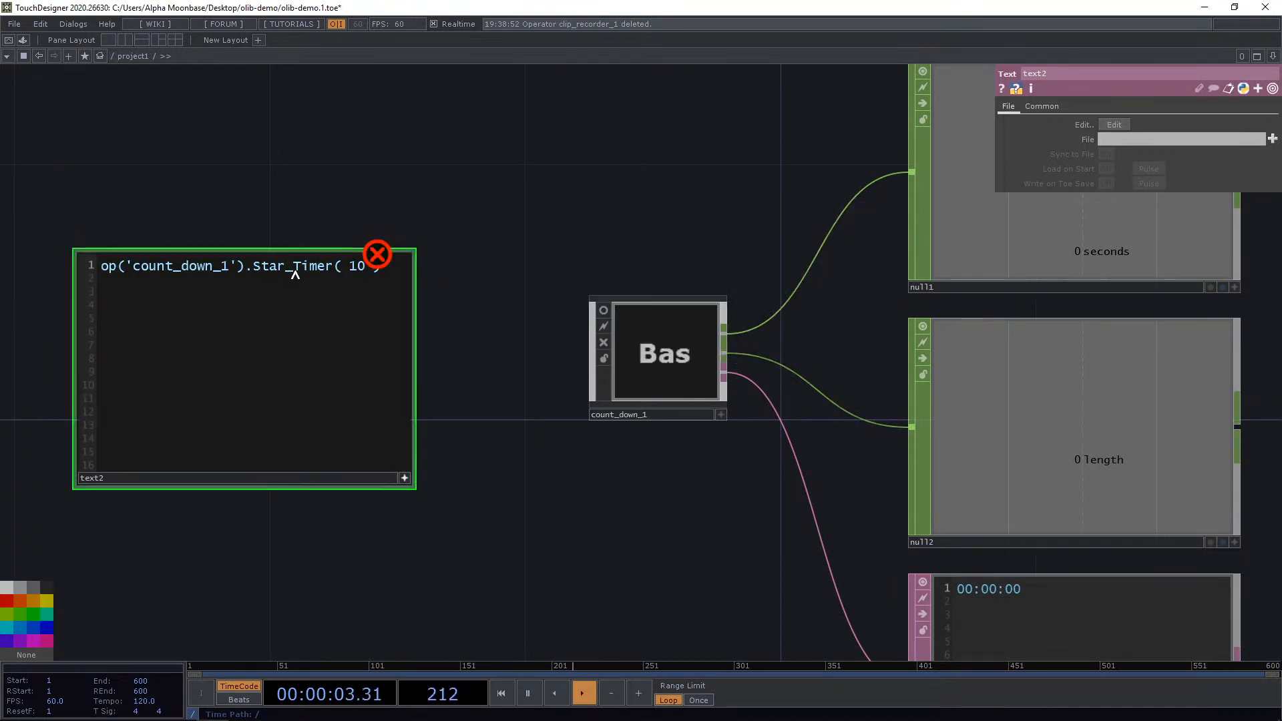
key(BackSpace)
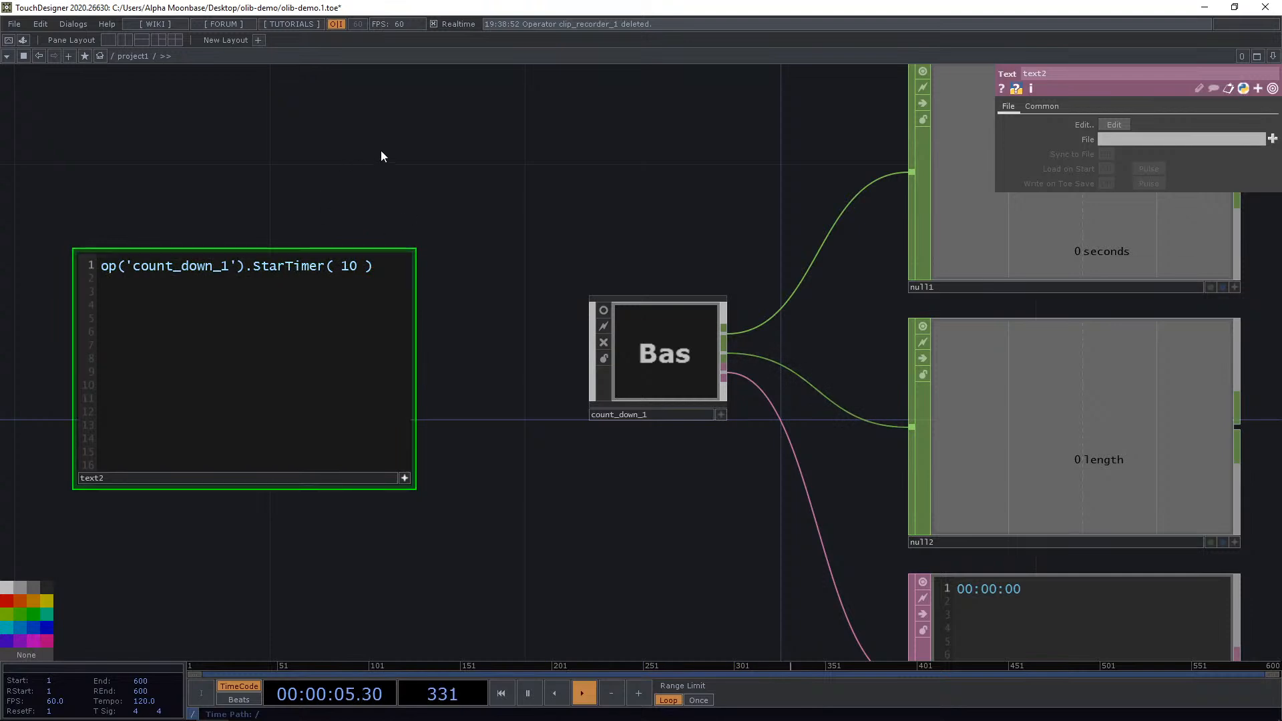
text(t)
key(ctrl+r)
Select the countdown component and generate its callbacks DAT.
drag(491, 259, 398, 213)
scroll(438, 287, down, 3)
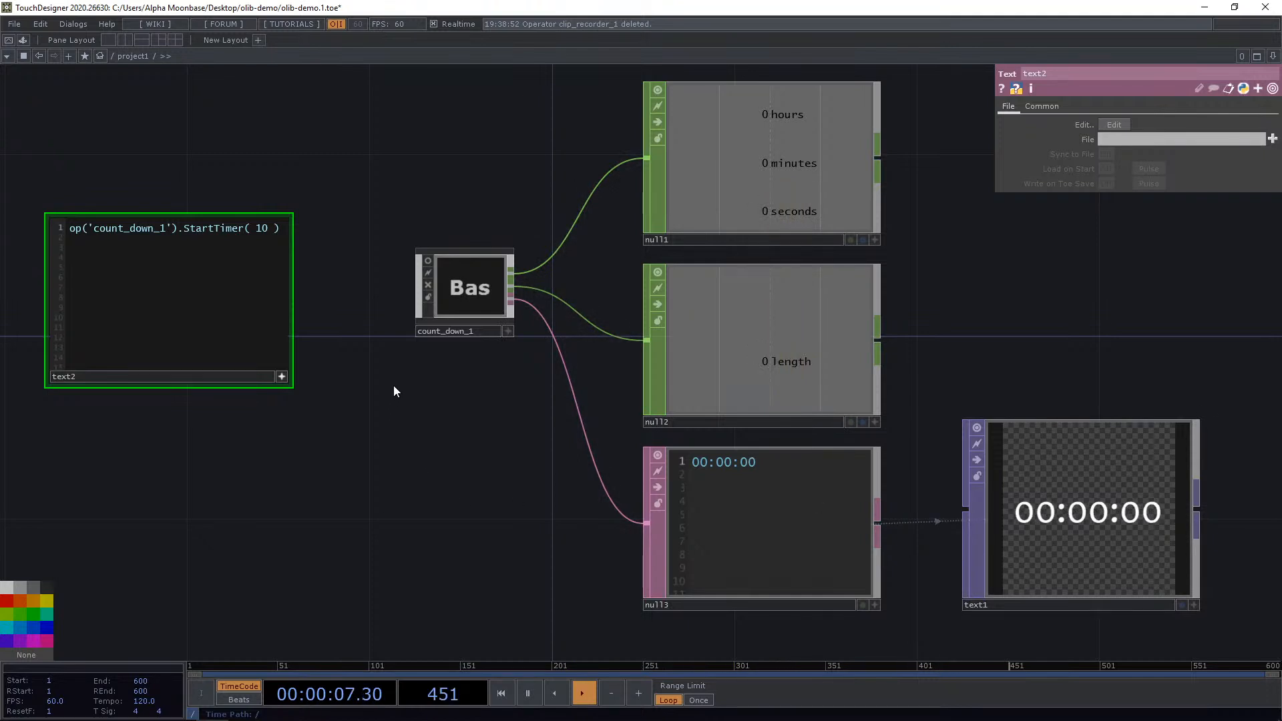
click(466, 287)
scroll(431, 361, up, 3)
drag(466, 444, 467, 472)
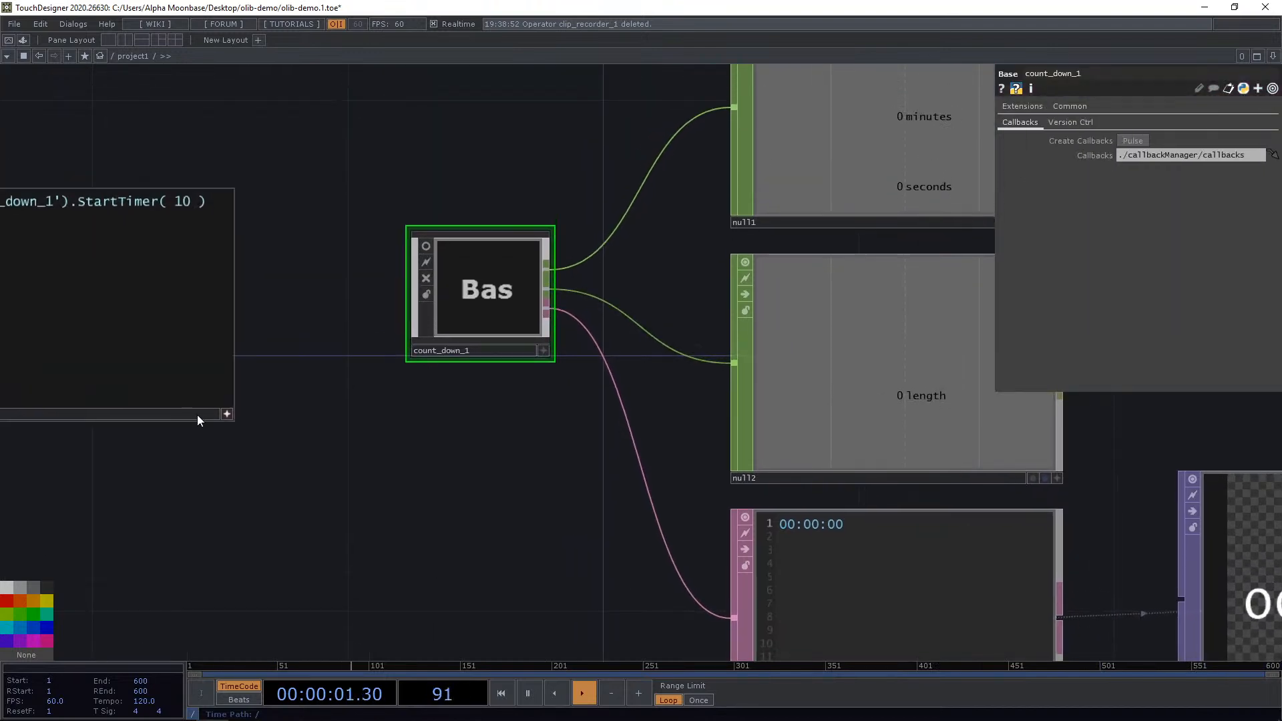
click(225, 414)
drag(144, 357, 208, 293)
drag(379, 466, 519, 509)
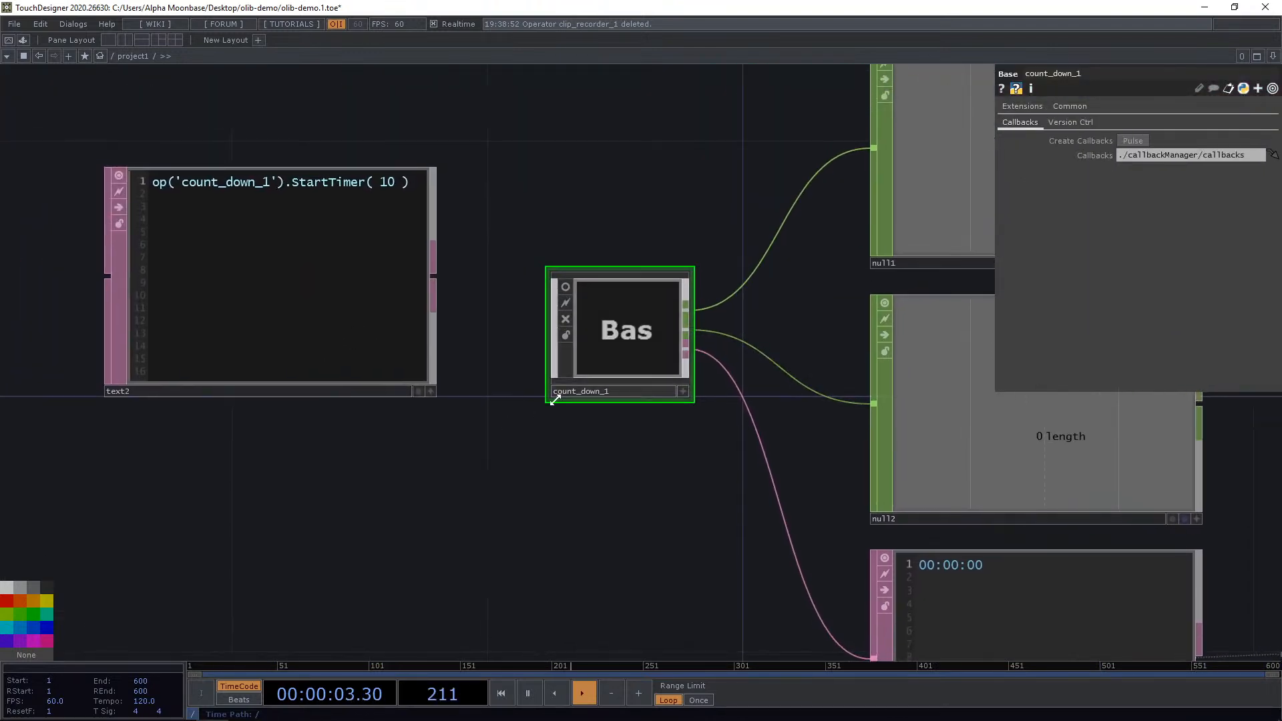
drag(527, 445, 489, 434)
scroll(488, 434, down, 4)
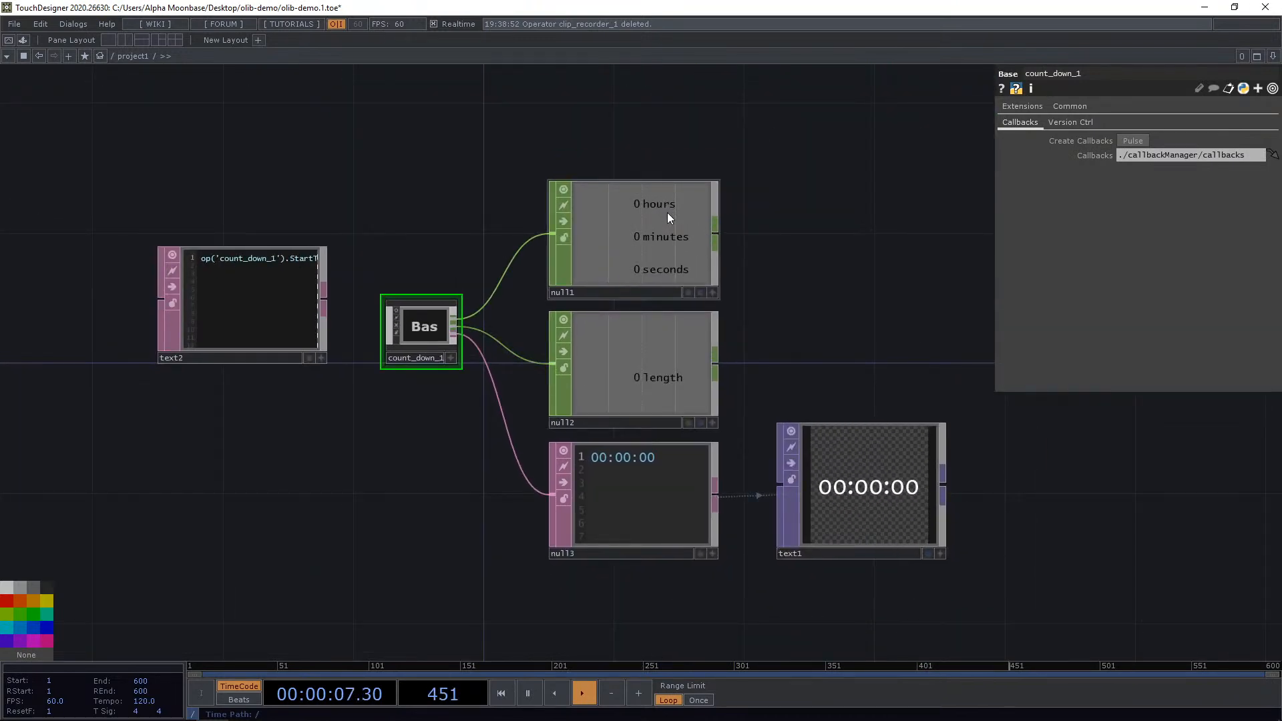
scroll(551, 328, up, 4)
click(1132, 140)
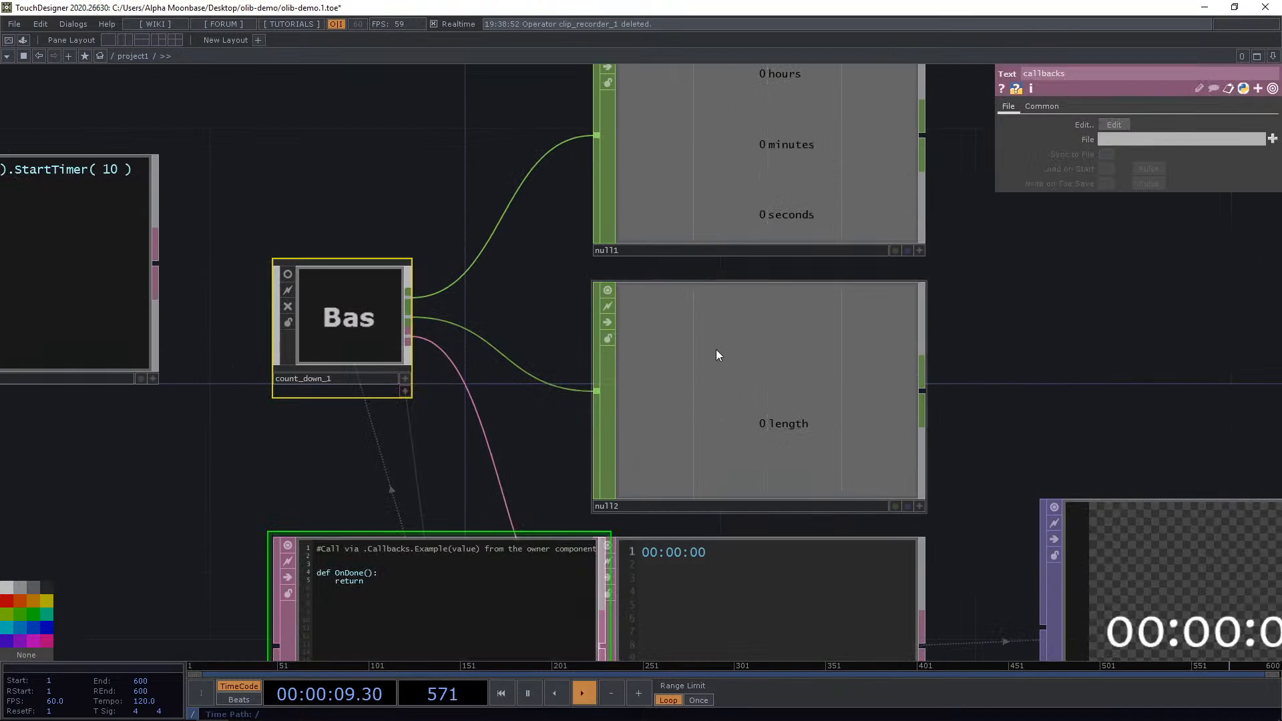
Review the callbacks DAT's OnDone function and delete the callbacks DAT.
drag(584, 439, 652, 391)
drag(542, 520, 421, 471)
drag(395, 380, 401, 377)
drag(291, 222, 392, 257)
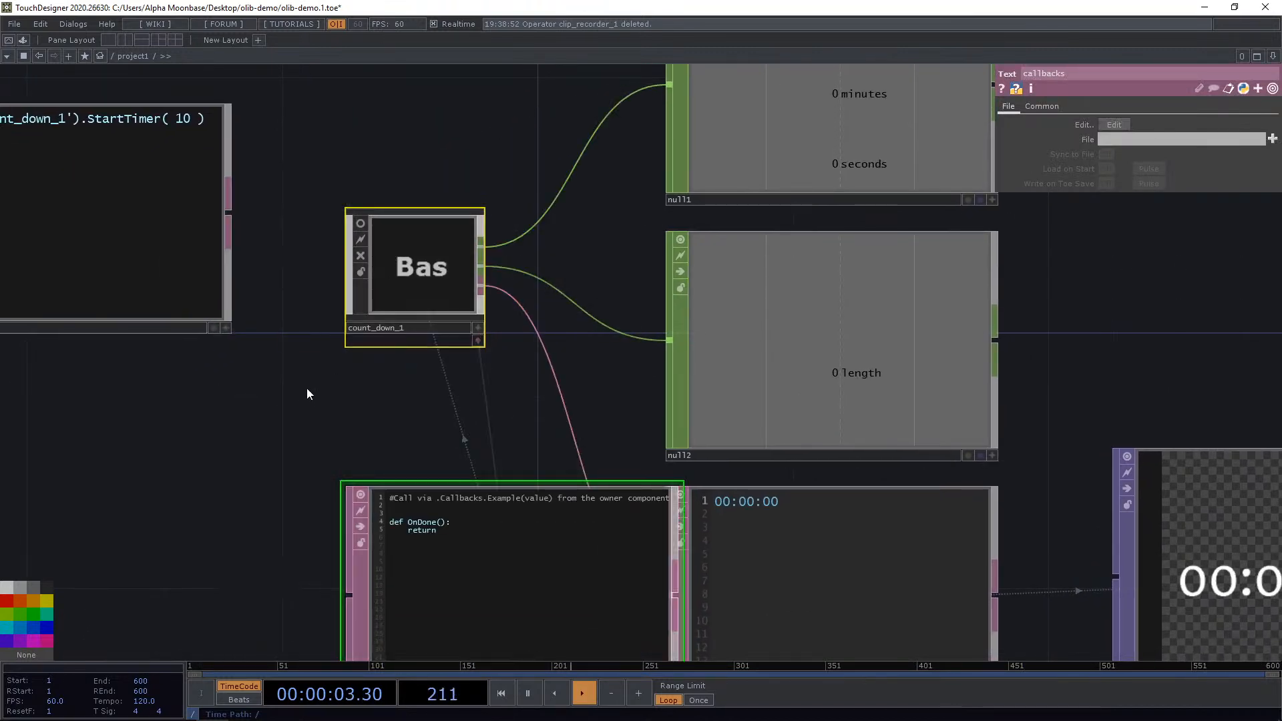
click(308, 393)
drag(450, 517, 323, 455)
scroll(335, 487, up, 3)
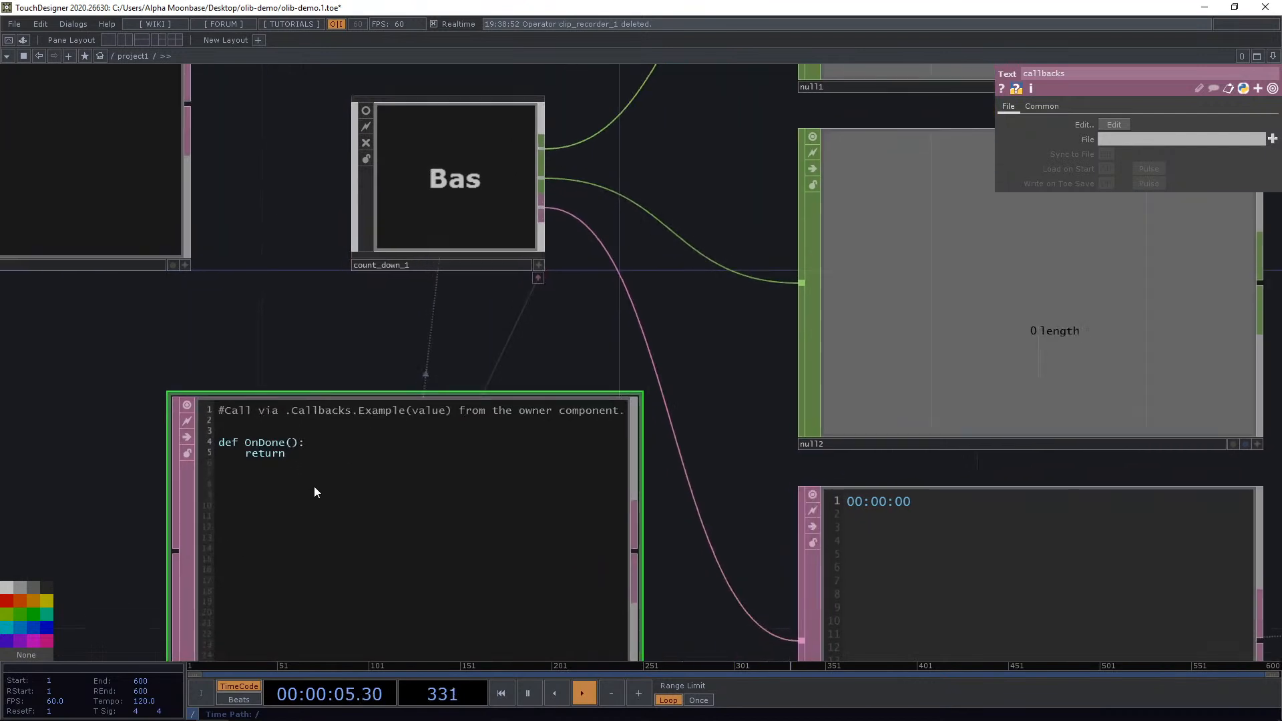
scroll(314, 486, down, 4)
drag(170, 492, 246, 496)
scroll(330, 512, up, 2)
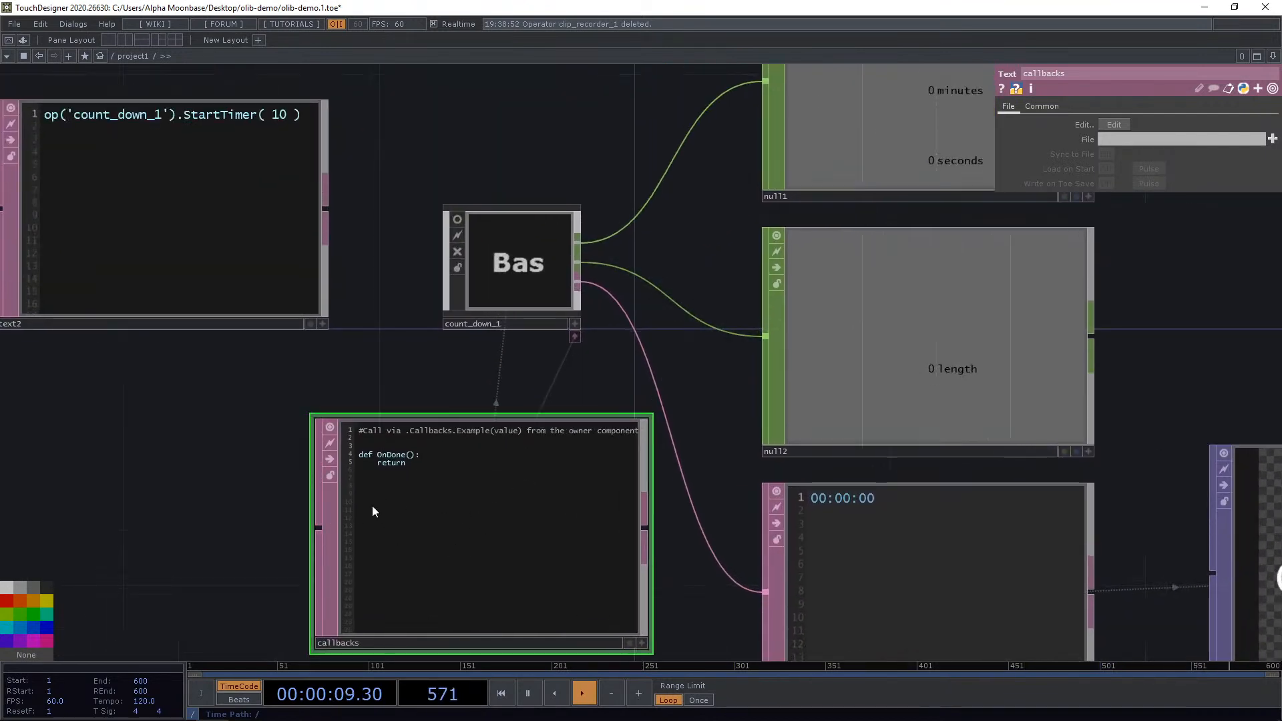
drag(190, 481, 104, 459)
scroll(321, 493, down, 3)
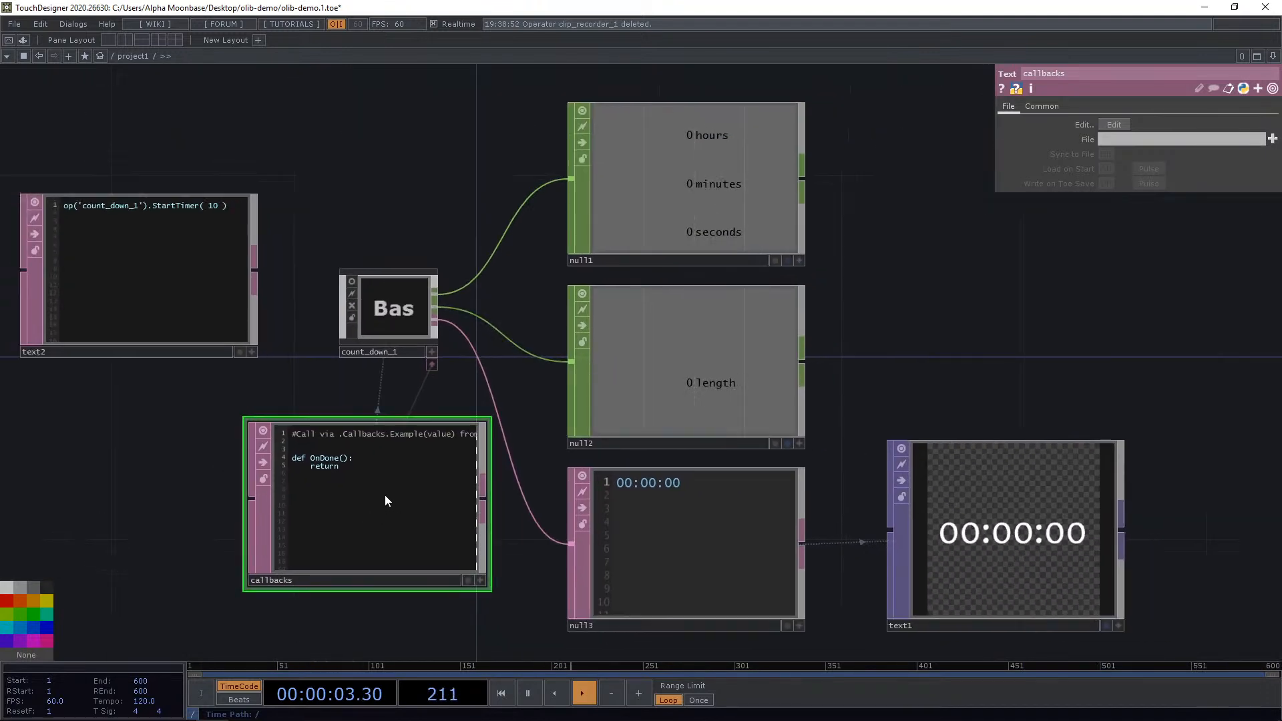
key(Delete)
Change the script to op('count_down_1').StartTimer_Delta( 0, 10, 5 ) and run it.
scroll(132, 263, up, 3)
drag(383, 424, 477, 481)
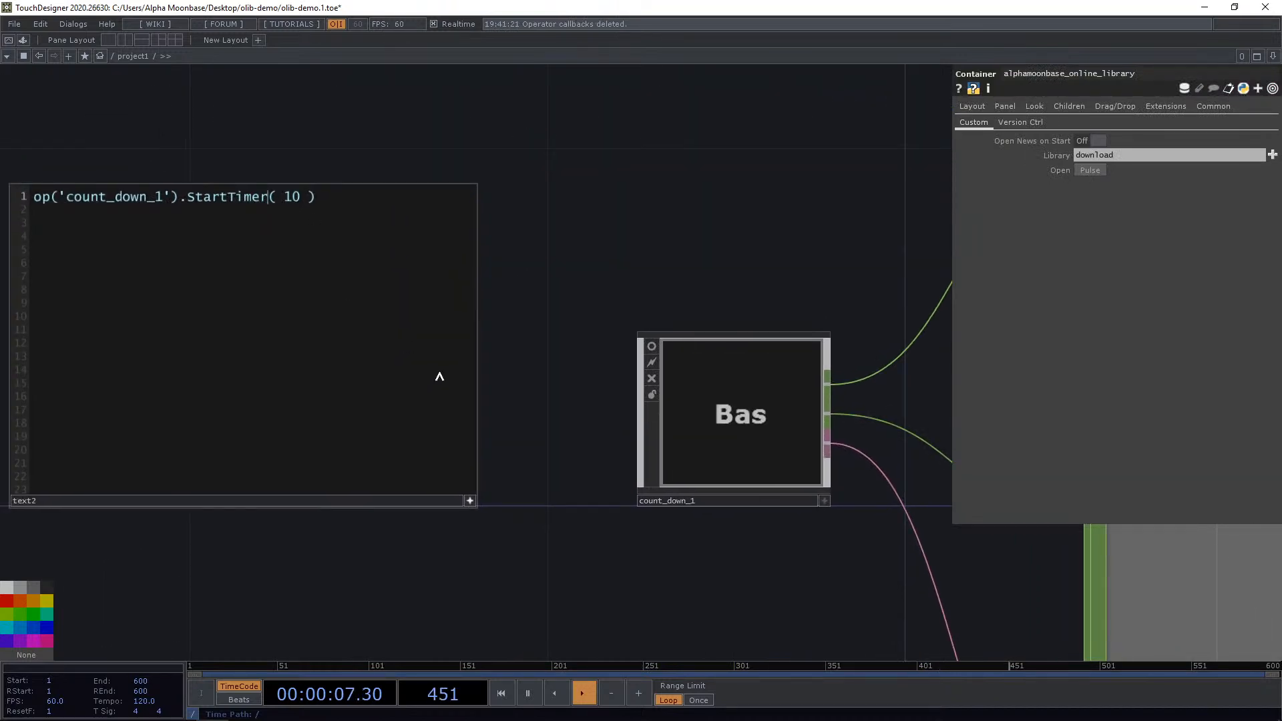
text(_)
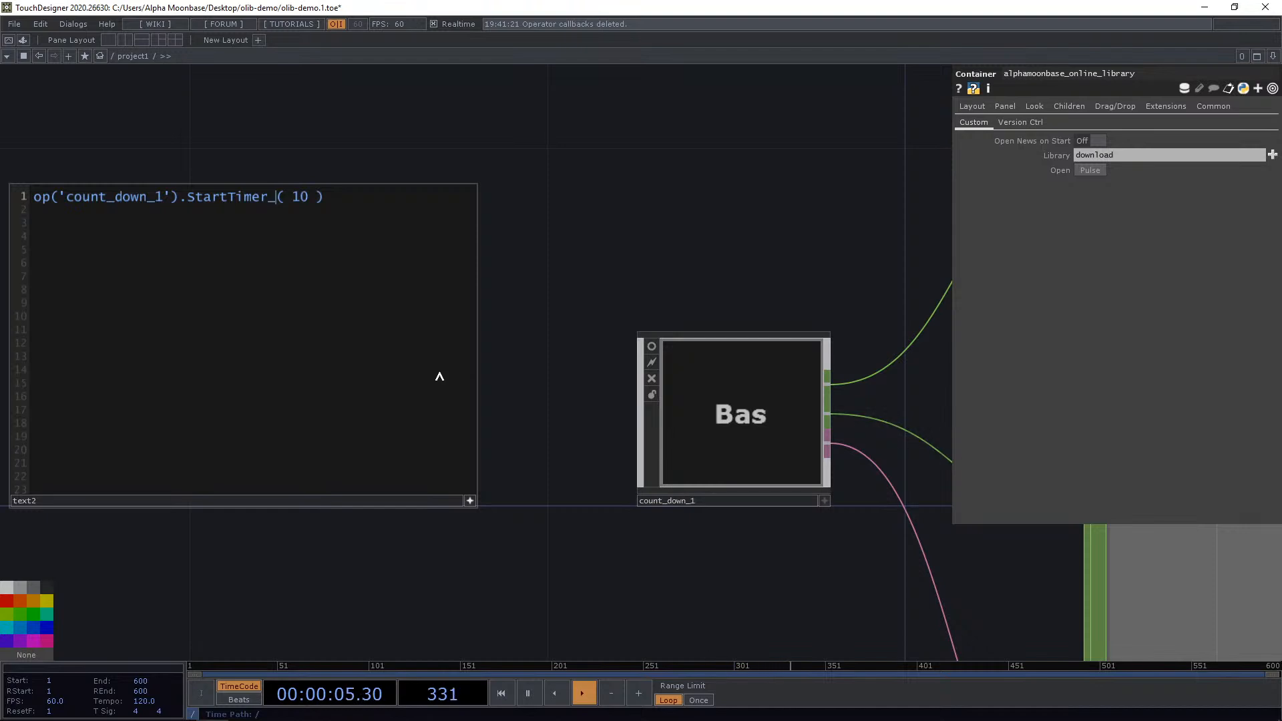
text(Delta)
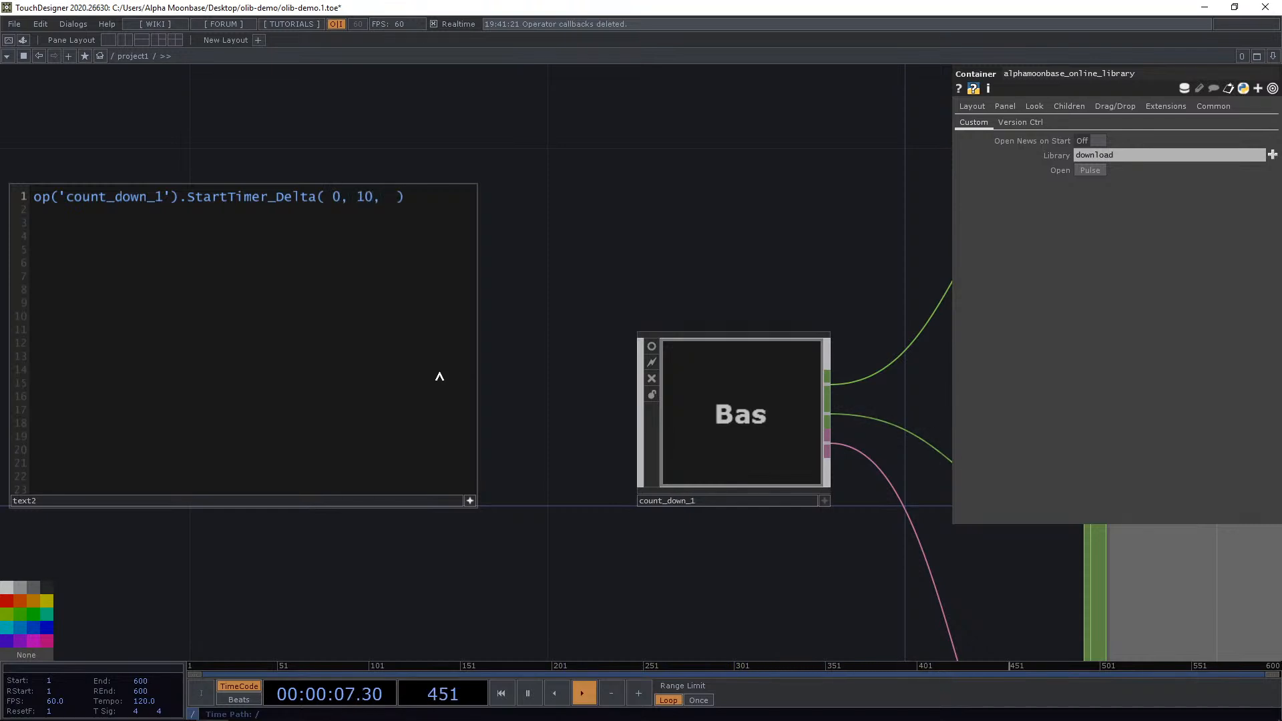
scroll(636, 262, down, 6)
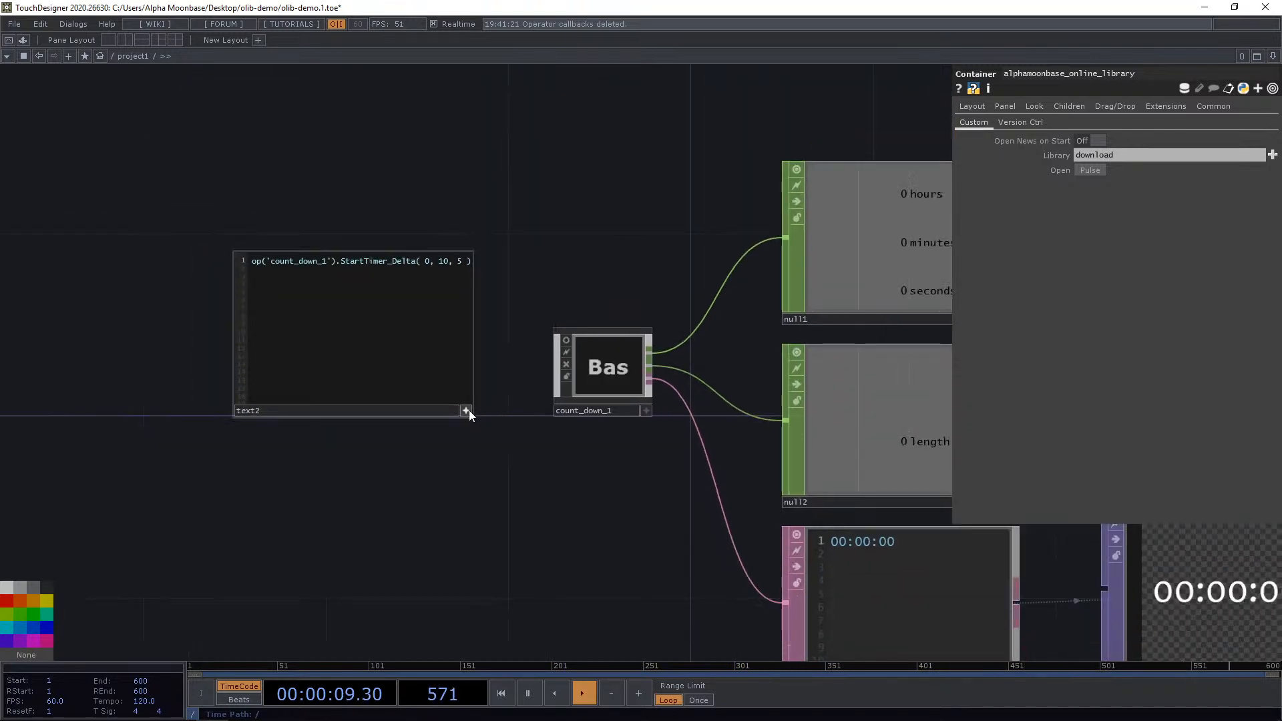
drag(393, 429, 334, 409)
click(360, 382)
key(ctrl+r)
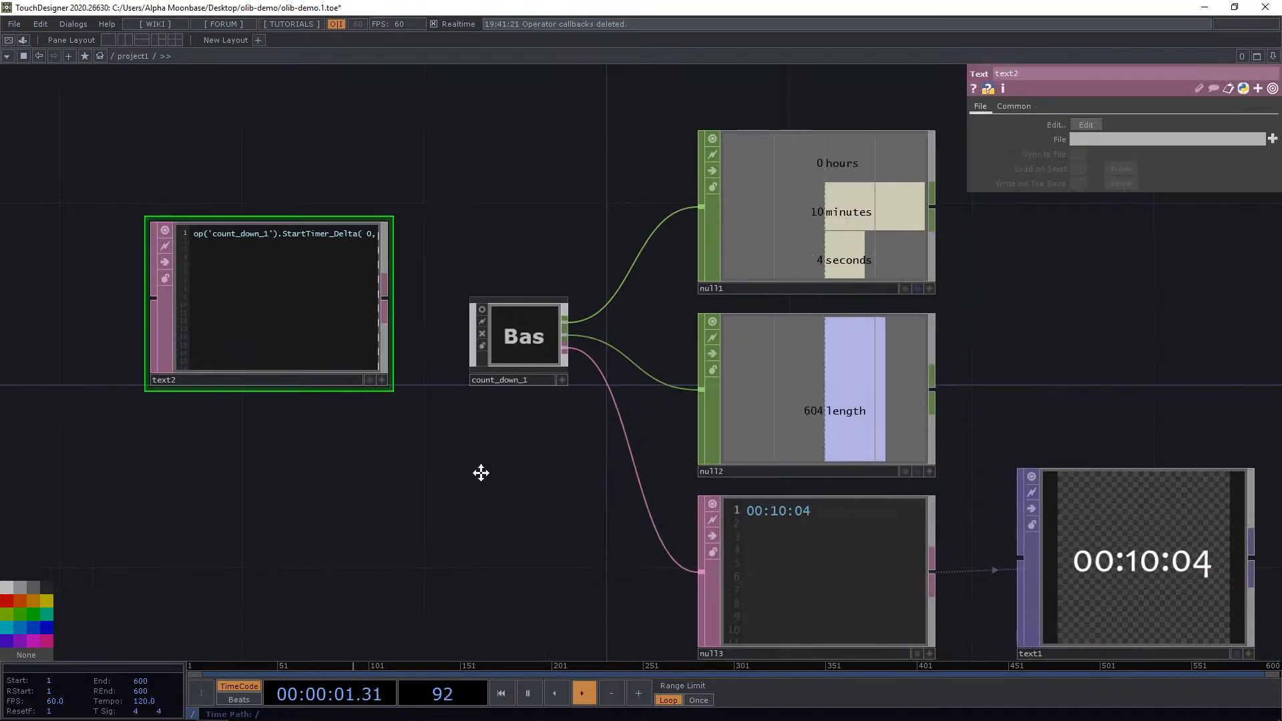
Watch the countdown values update in the null CHOPs, DAT and Text TOP.
drag(481, 472, 426, 463)
drag(987, 335, 939, 298)
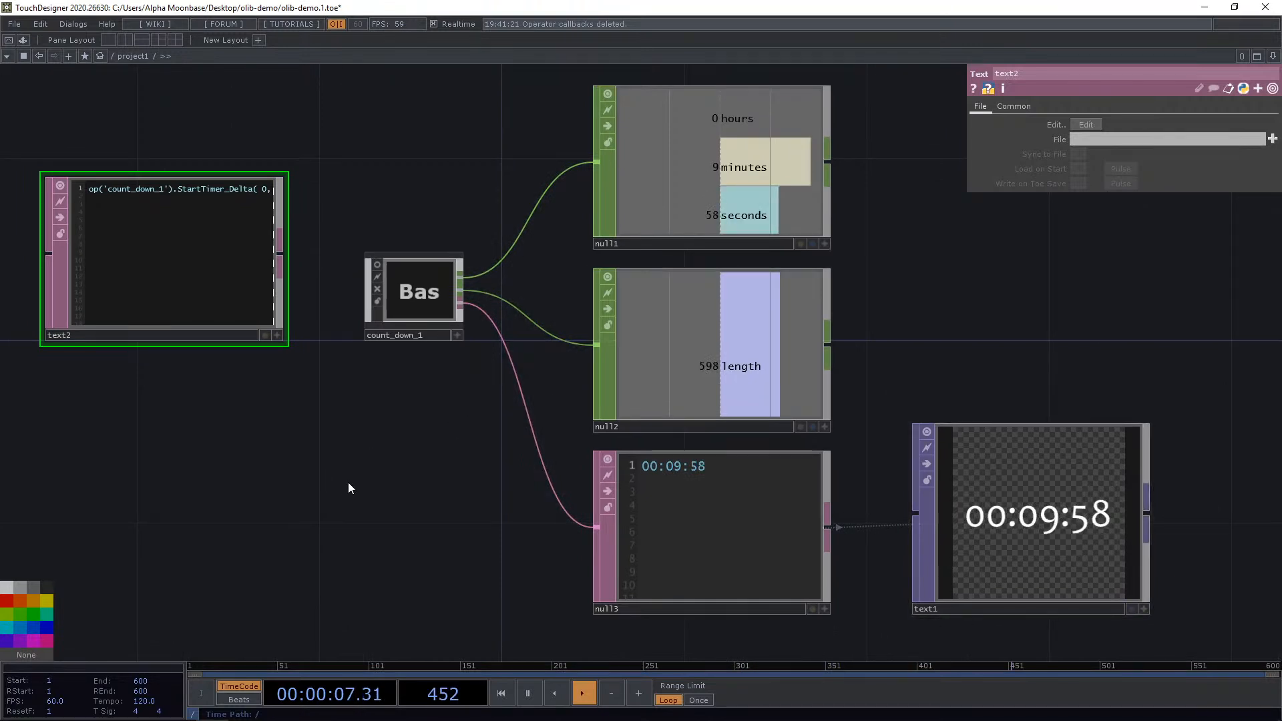
drag(348, 483, 413, 504)
scroll(415, 498, up, 2)
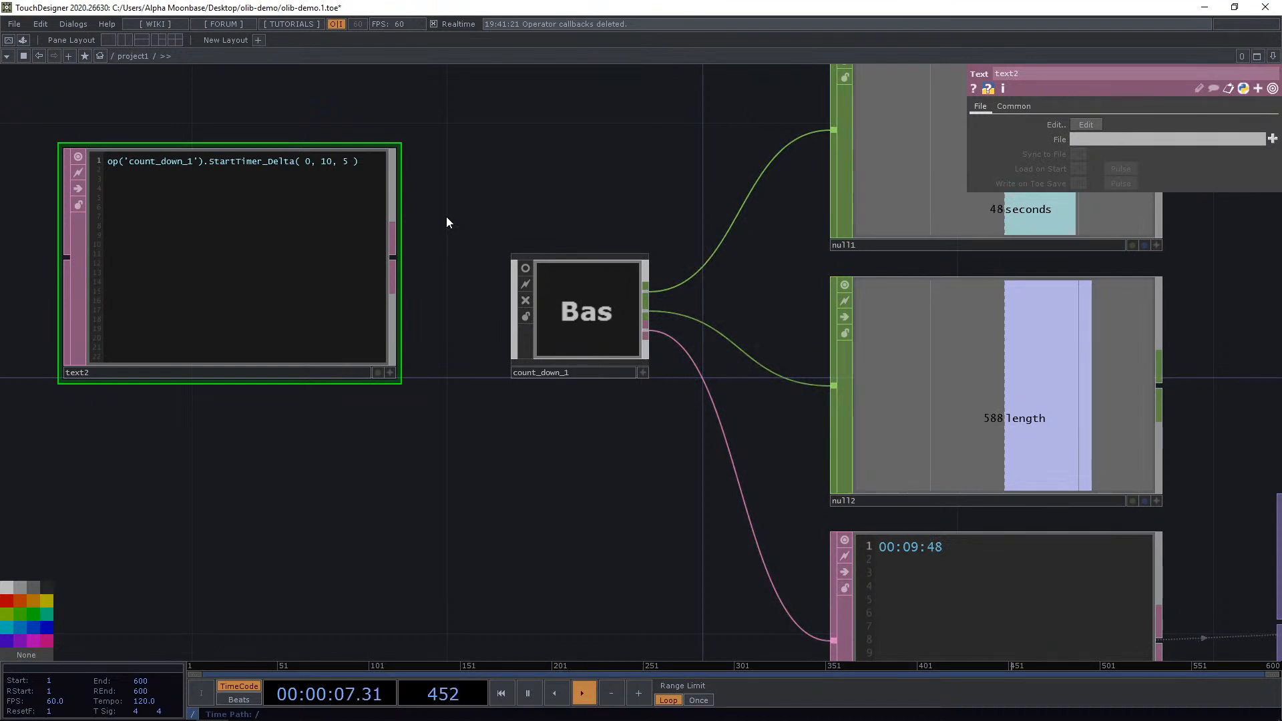
drag(590, 96, 651, 136)
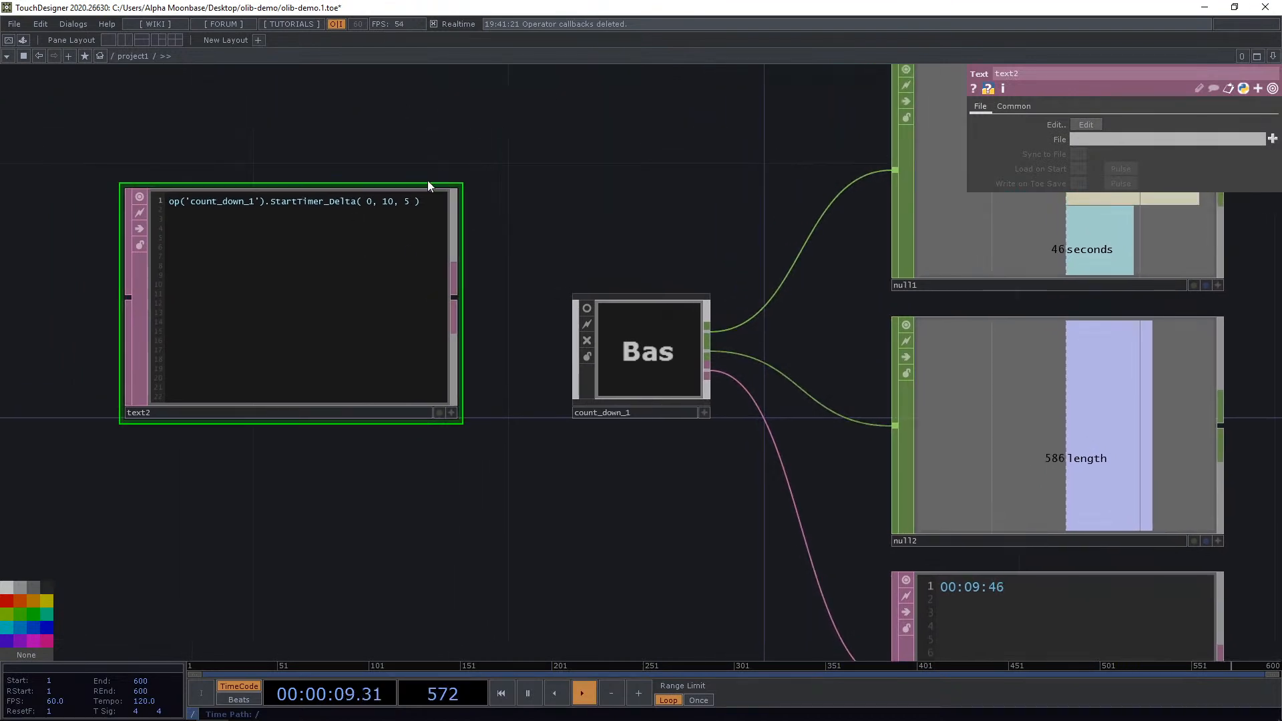
click(451, 411)
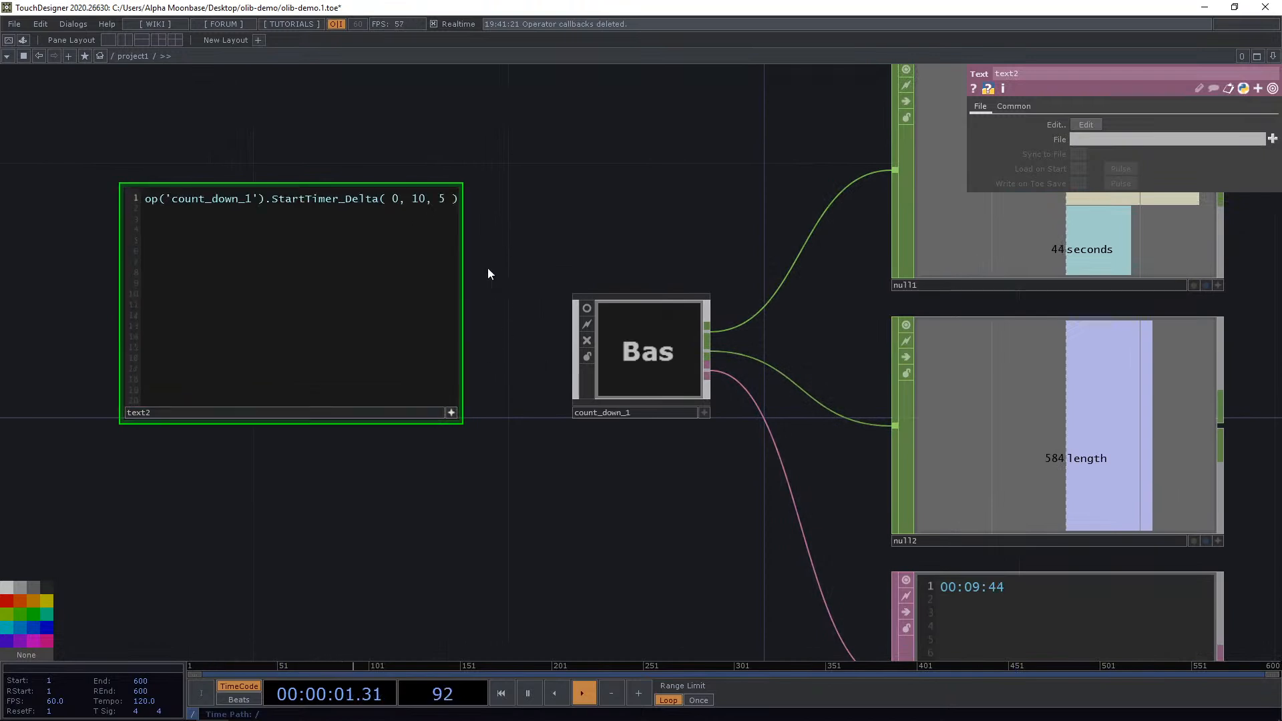
Replace Delta with Clock in the method name and clear its arguments.
scroll(340, 146, up, 3)
drag(355, 156, 432, 179)
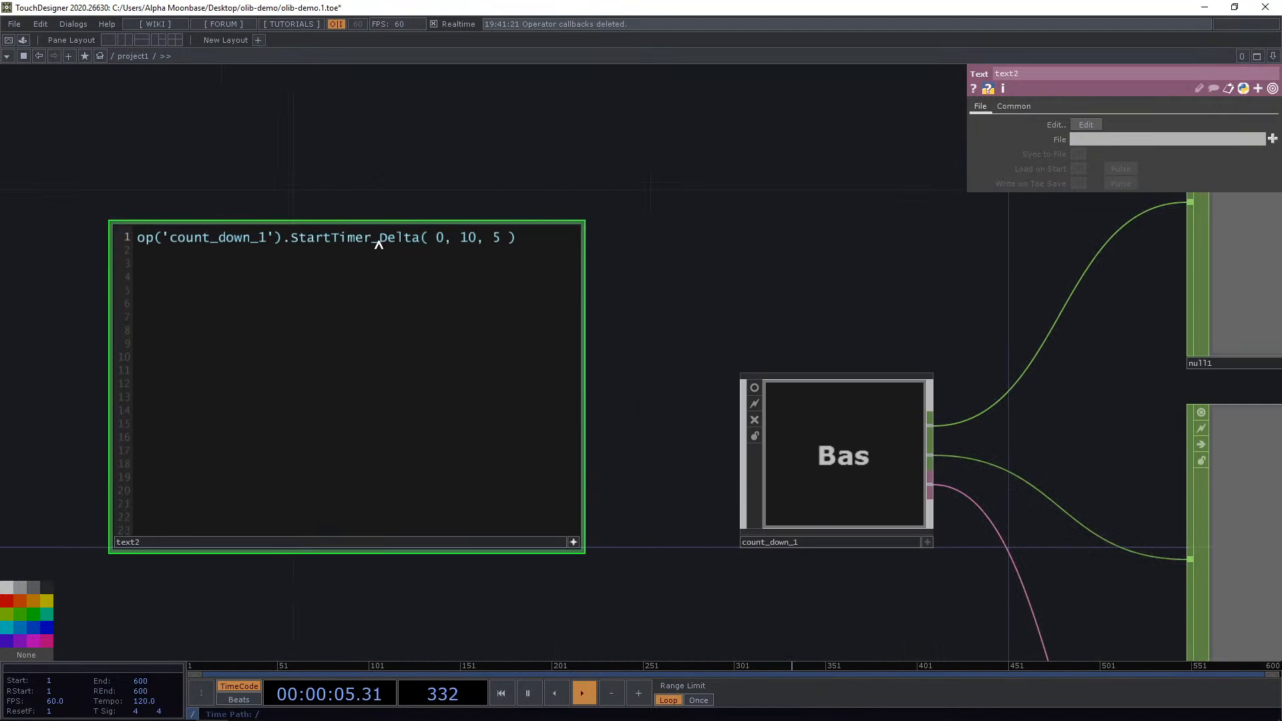
drag(379, 243, 410, 243)
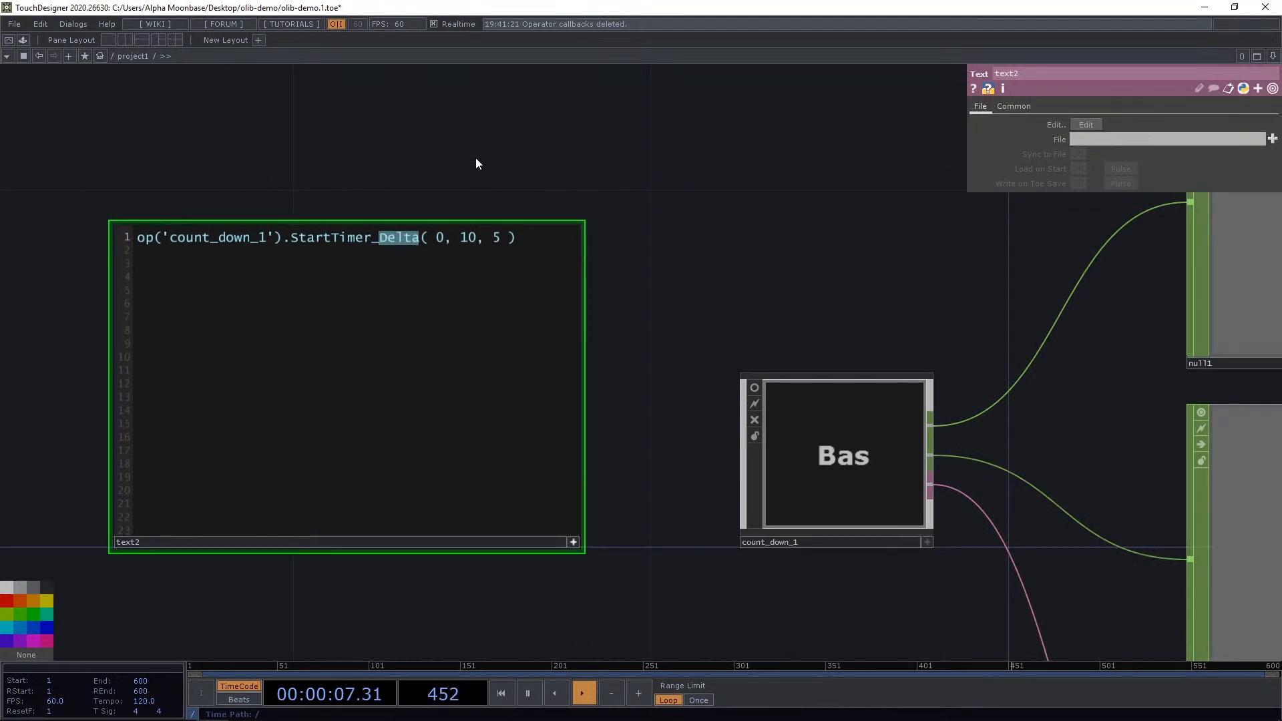
text(Clock)
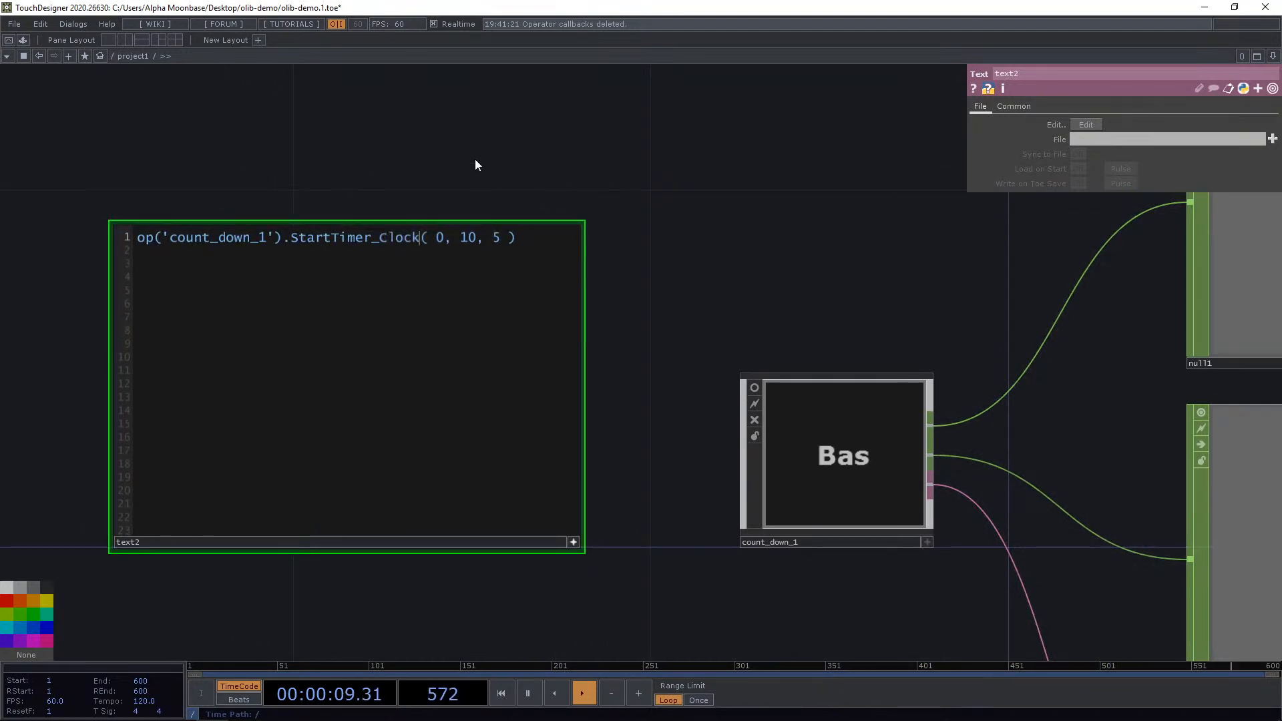
key(Delete)
key(Delete)
key(Delete)
key(Delete)
key(Delete)
key(Delete)
key(Delete)
key(Delete)
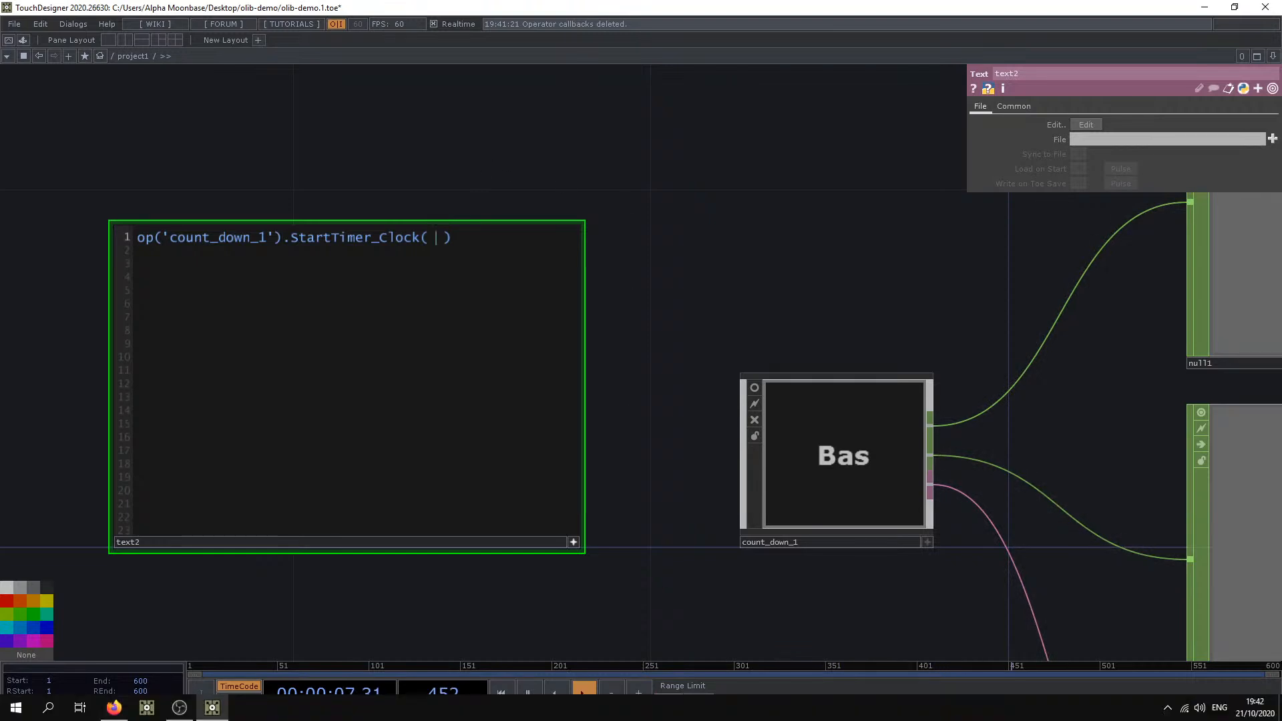
Set the StartTimer_Clock arguments to 20, 00 and run the script.
mouse_move(1238, 707)
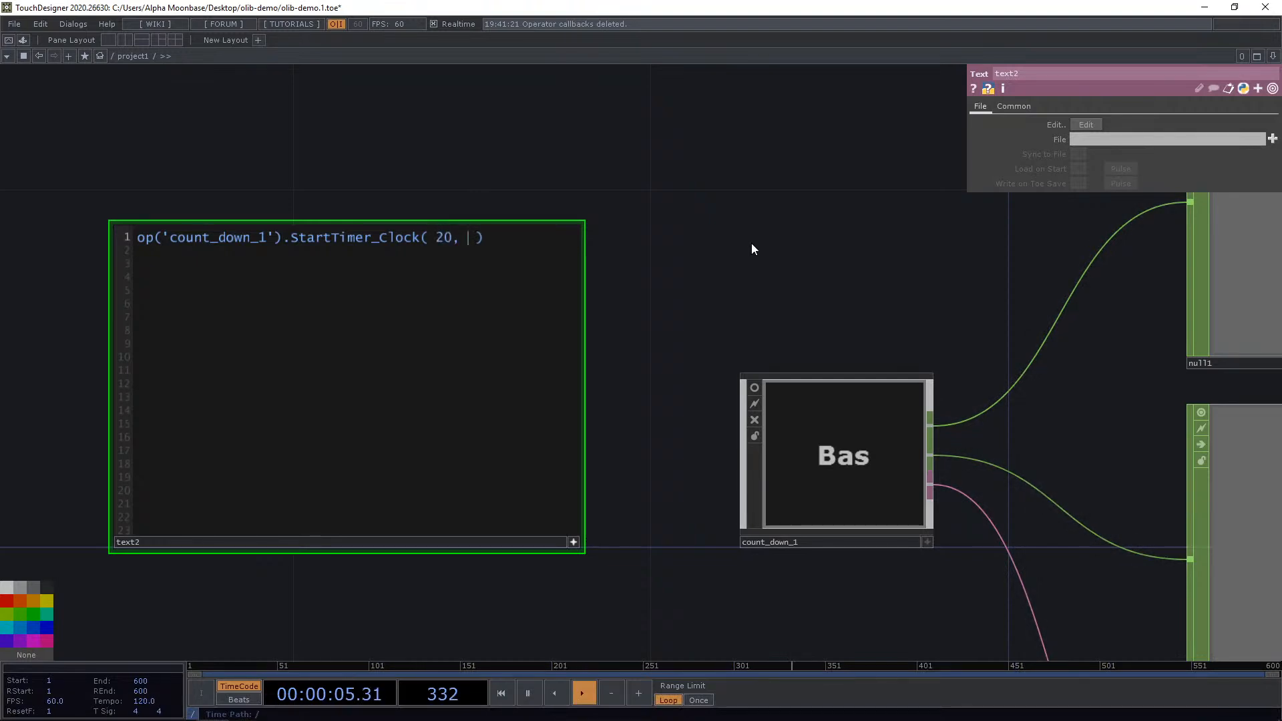
scroll(560, 206, down, 4)
drag(661, 208, 447, 186)
scroll(479, 209, down, 3)
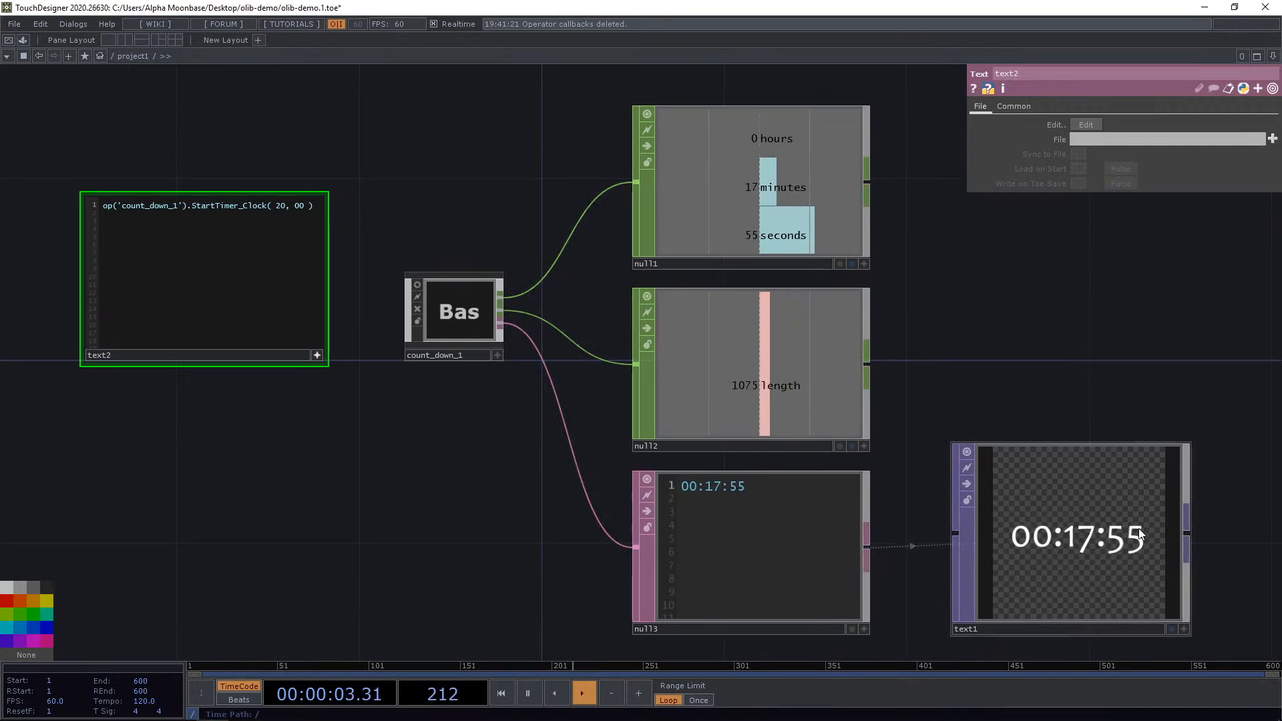
mouse_move(1173, 716)
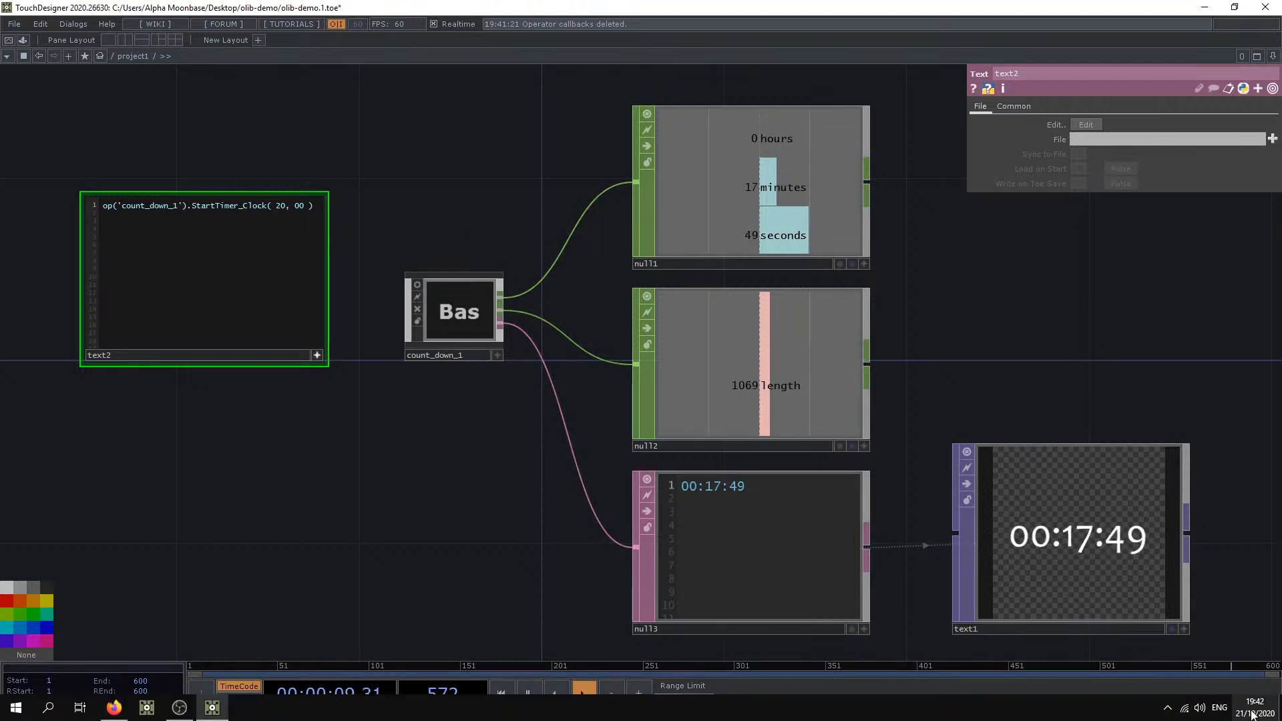
Set the StartTimer_Clock arguments to 0, 0 and run the script.
scroll(177, 143, up, 2)
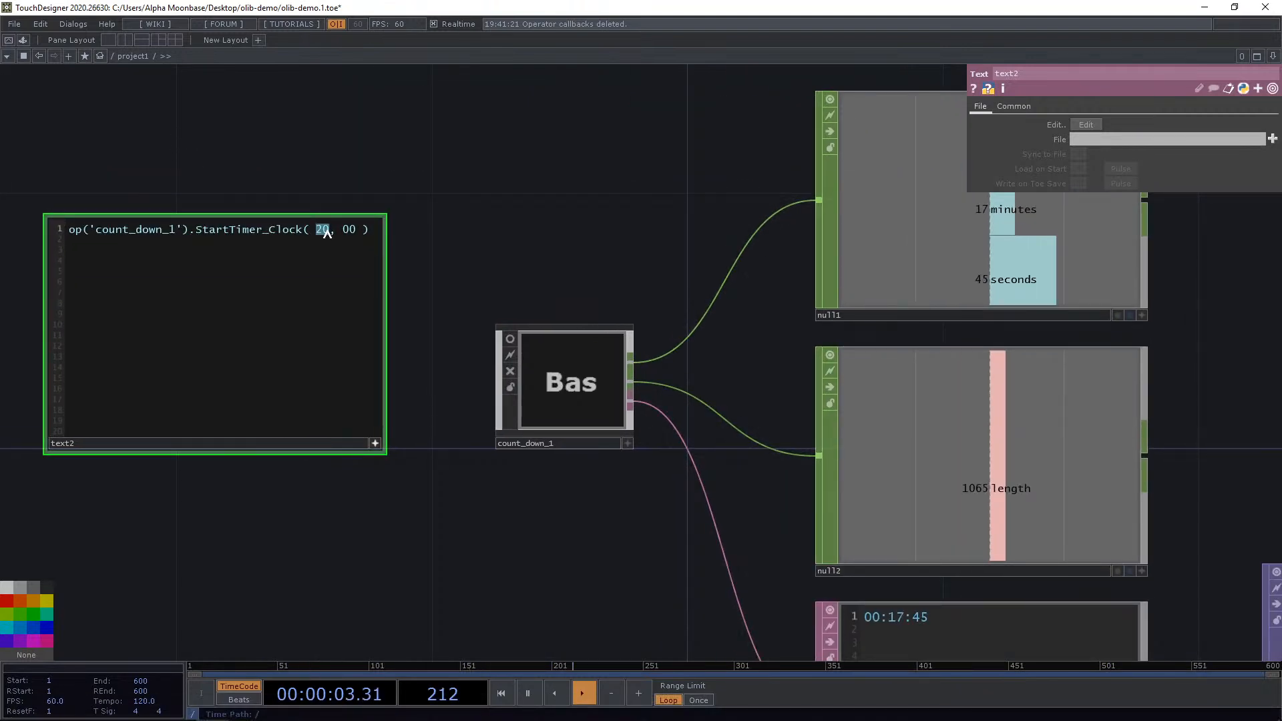
text(0)
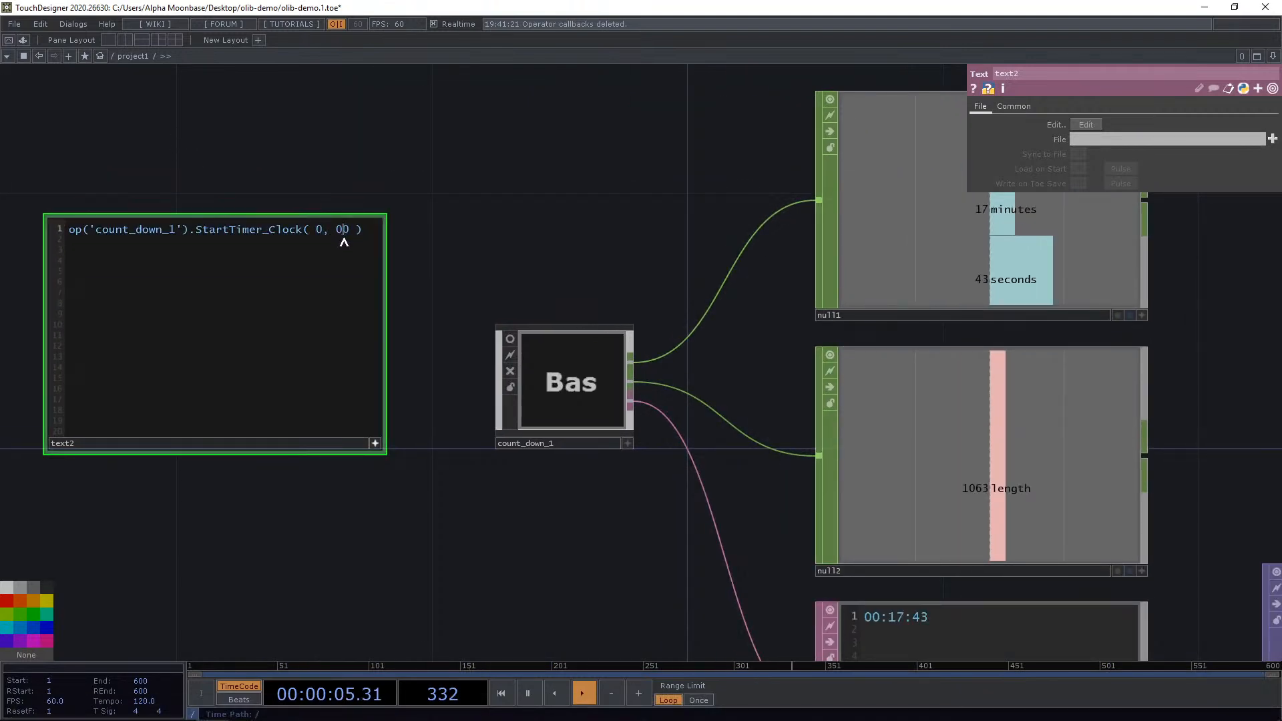
key(BackSpace)
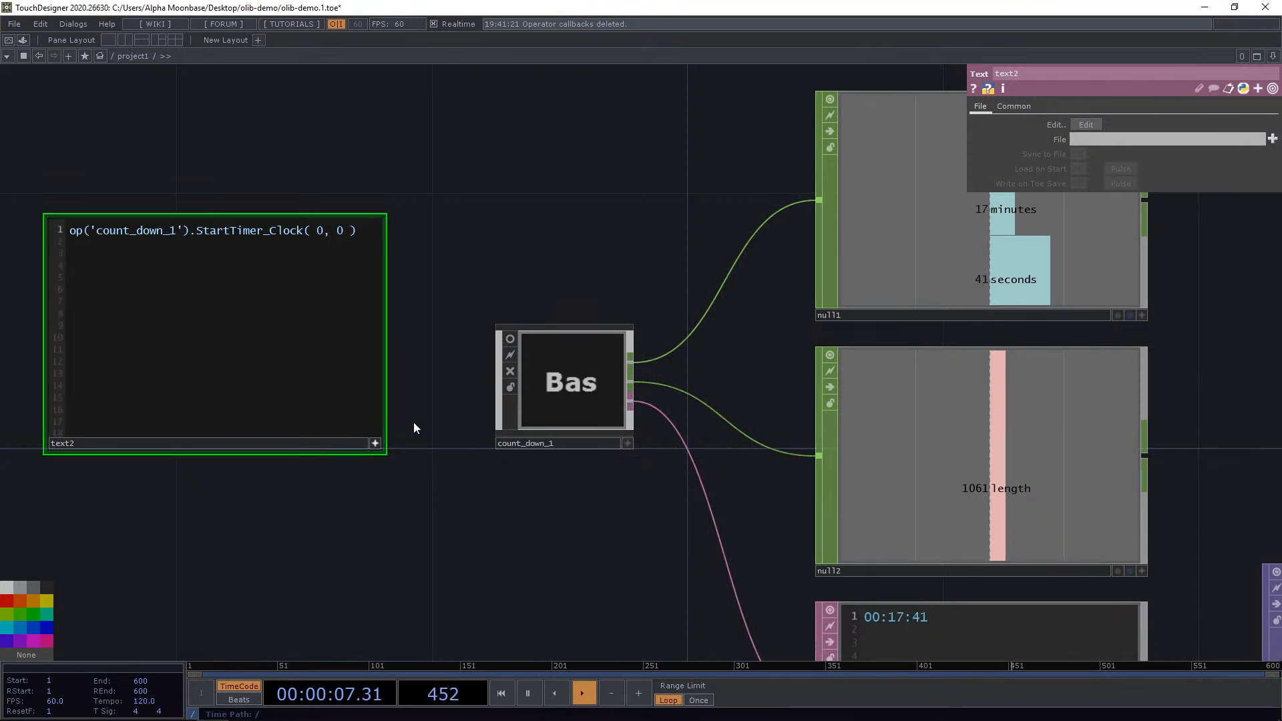
click(377, 444)
scroll(458, 269, down, 3)
drag(502, 246, 488, 283)
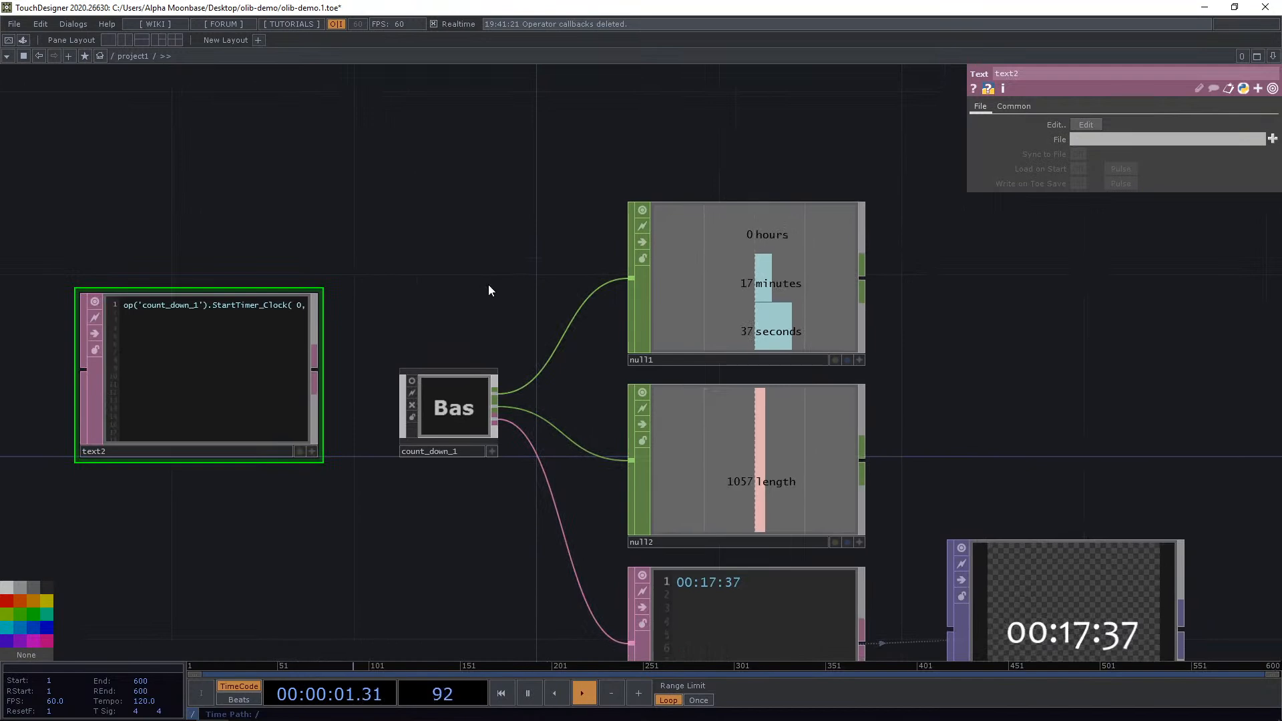
key(ctrl+r)
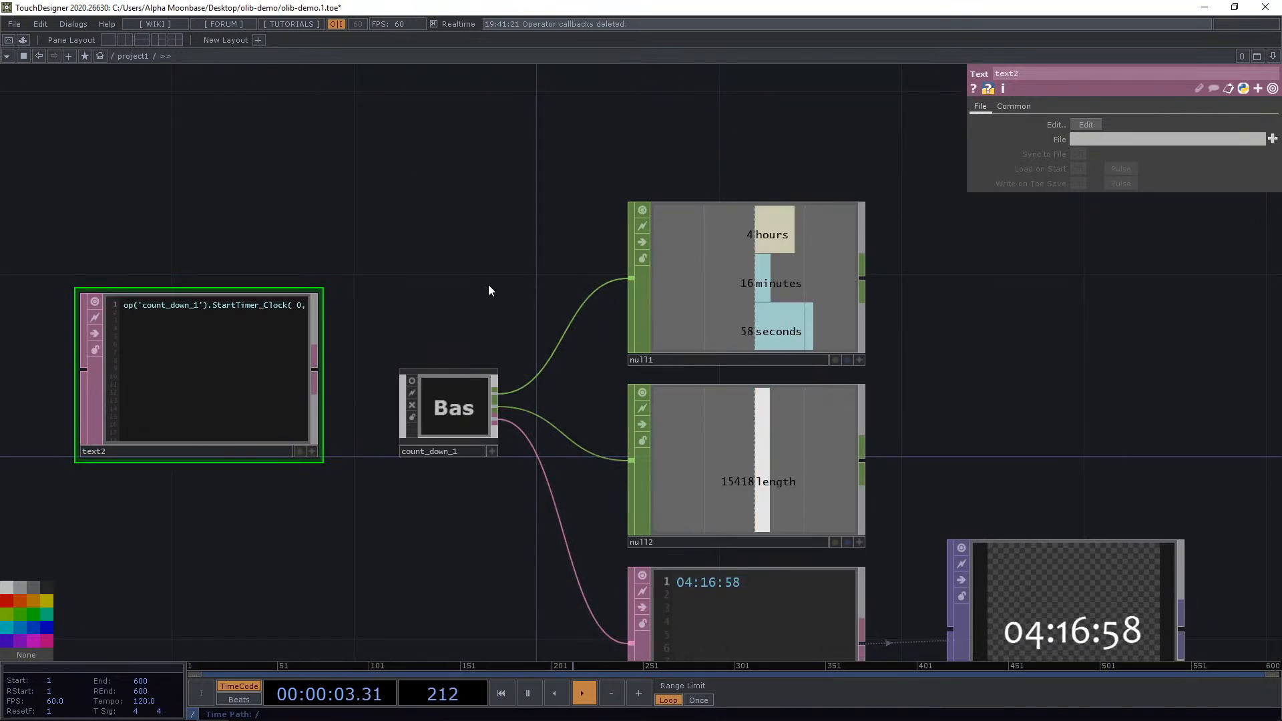
drag(510, 331, 461, 282)
scroll(174, 267, up, 5)
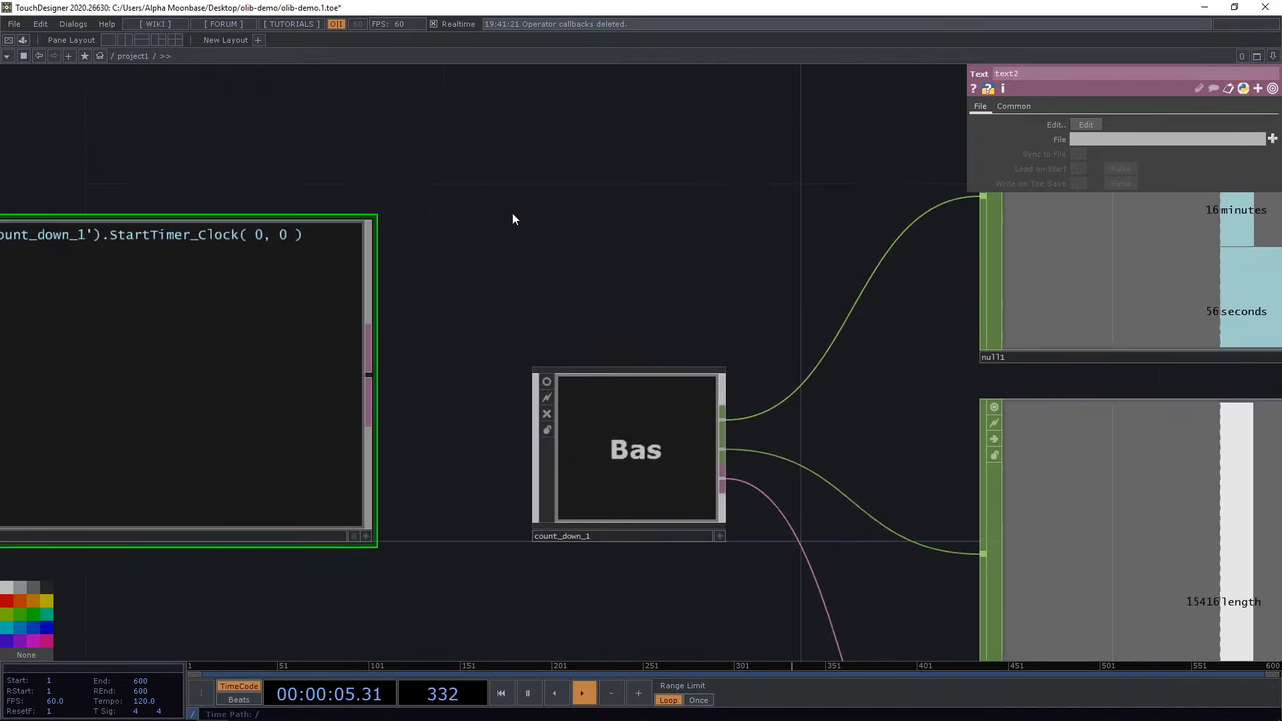
drag(542, 249, 500, 239)
scroll(500, 239, down, 4)
scroll(500, 239, down, 4)
scroll(841, 441, up, 3)
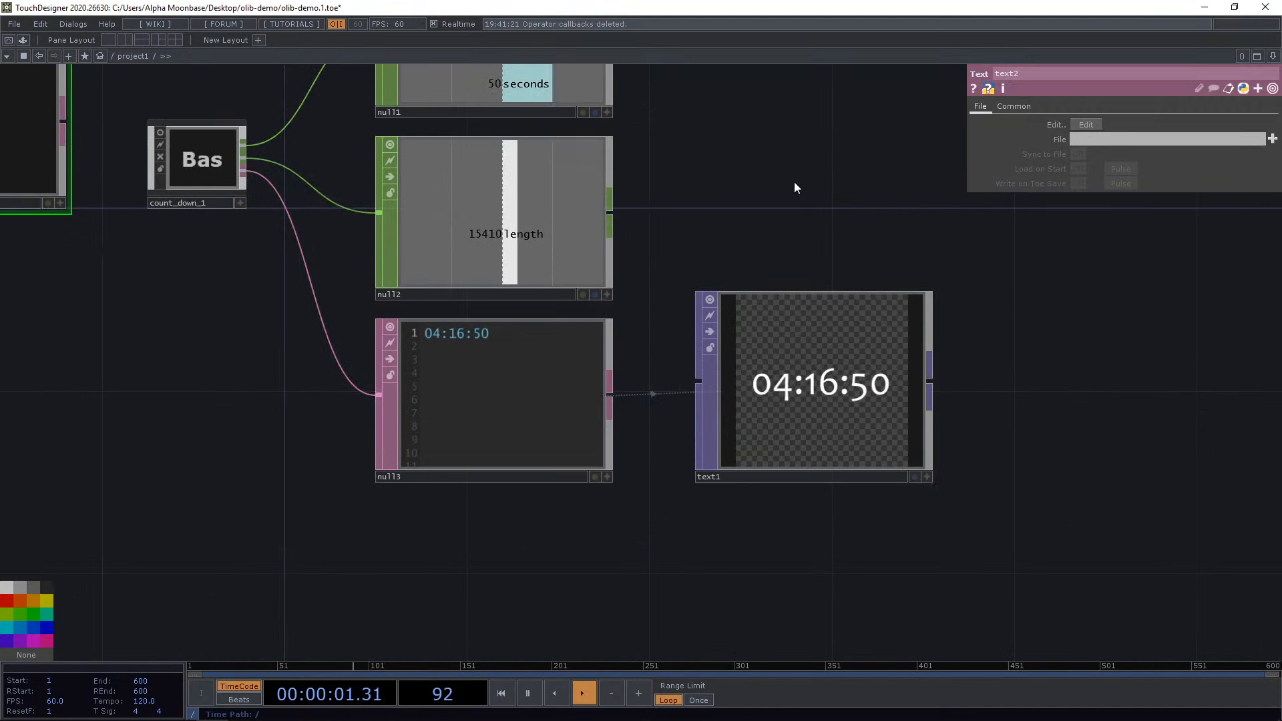
key(h)
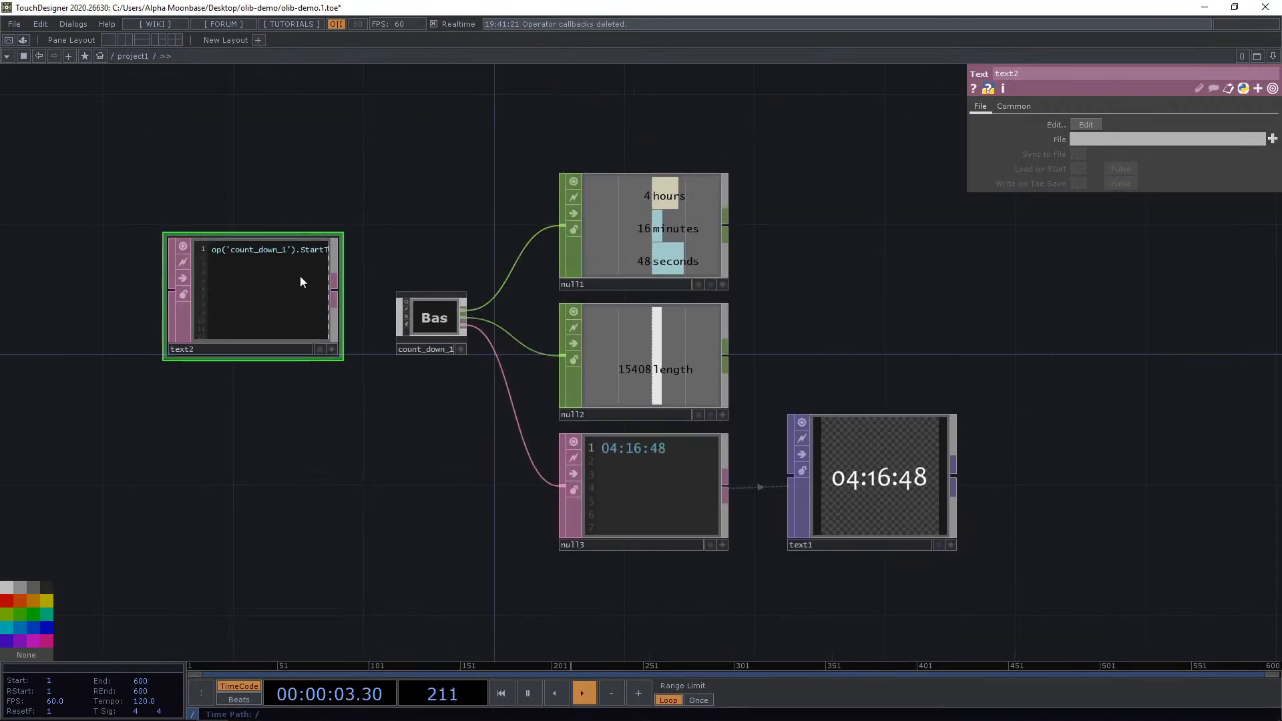
Create a callbacks DAT for the countdown component and delete it again.
scroll(299, 275, up, 2)
click(508, 362)
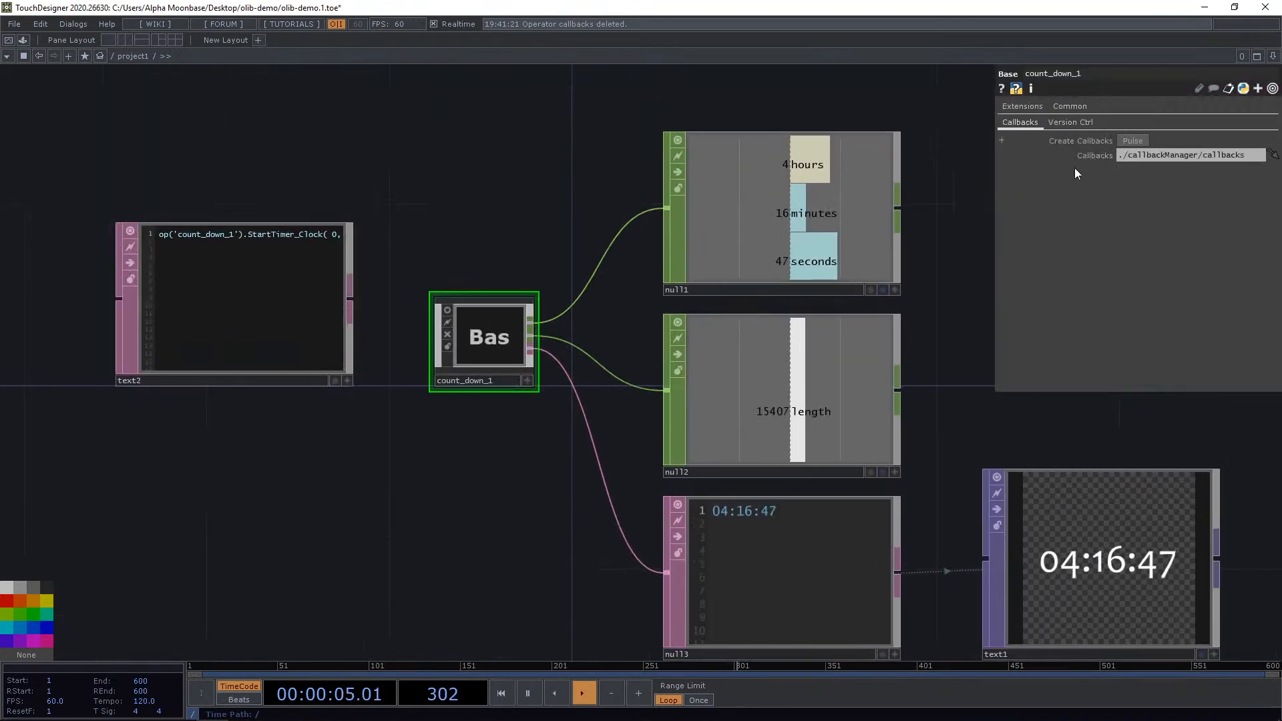
click(1123, 142)
click(473, 472)
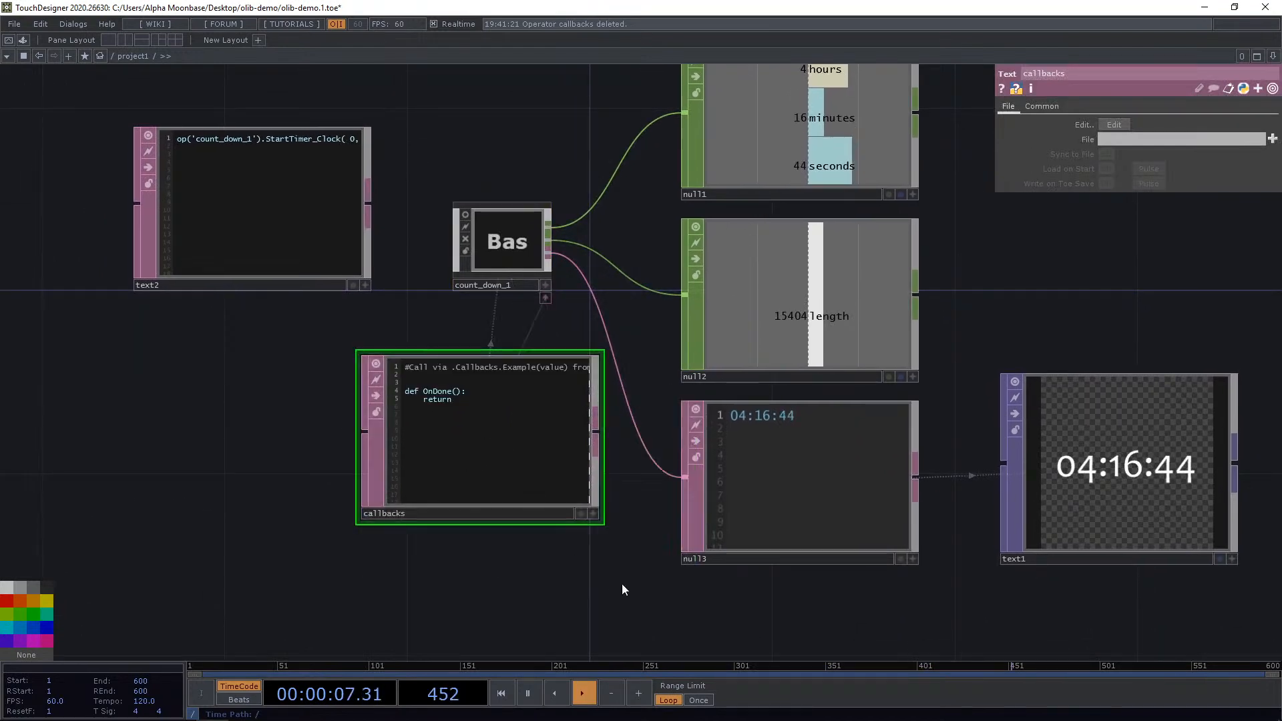
scroll(623, 586, down, 2)
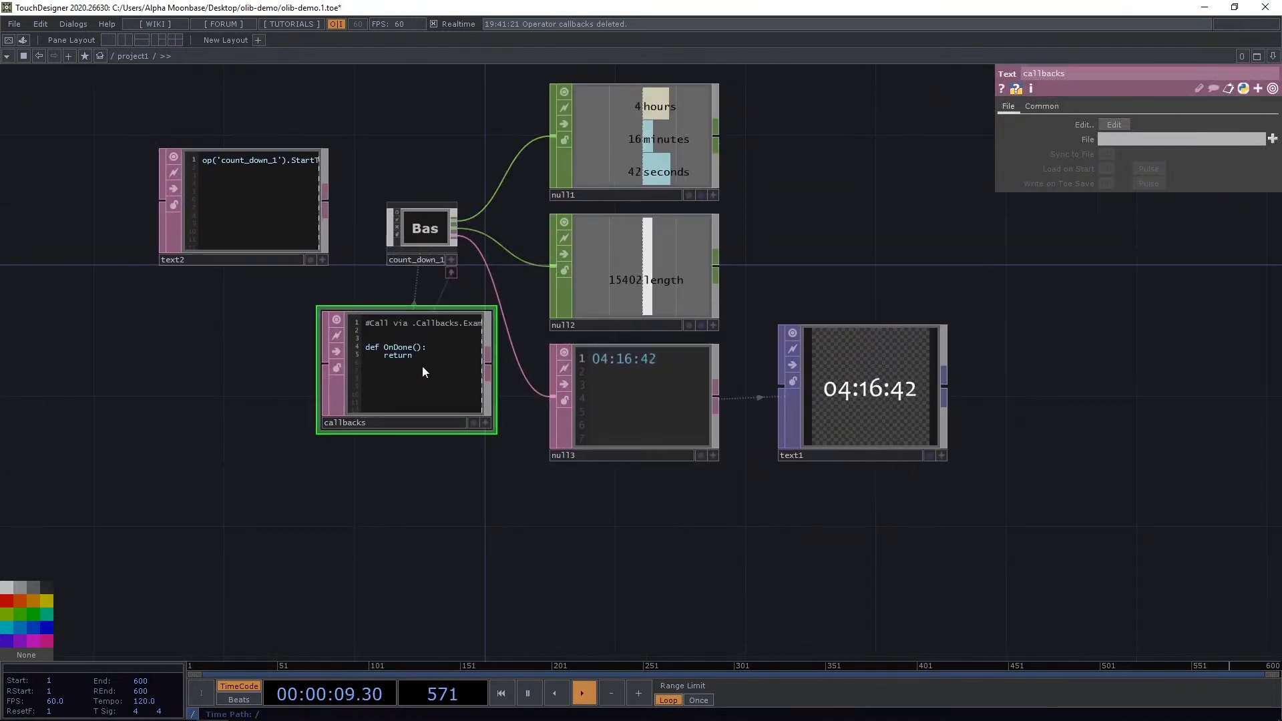
key(Delete)
drag(422, 378, 399, 445)
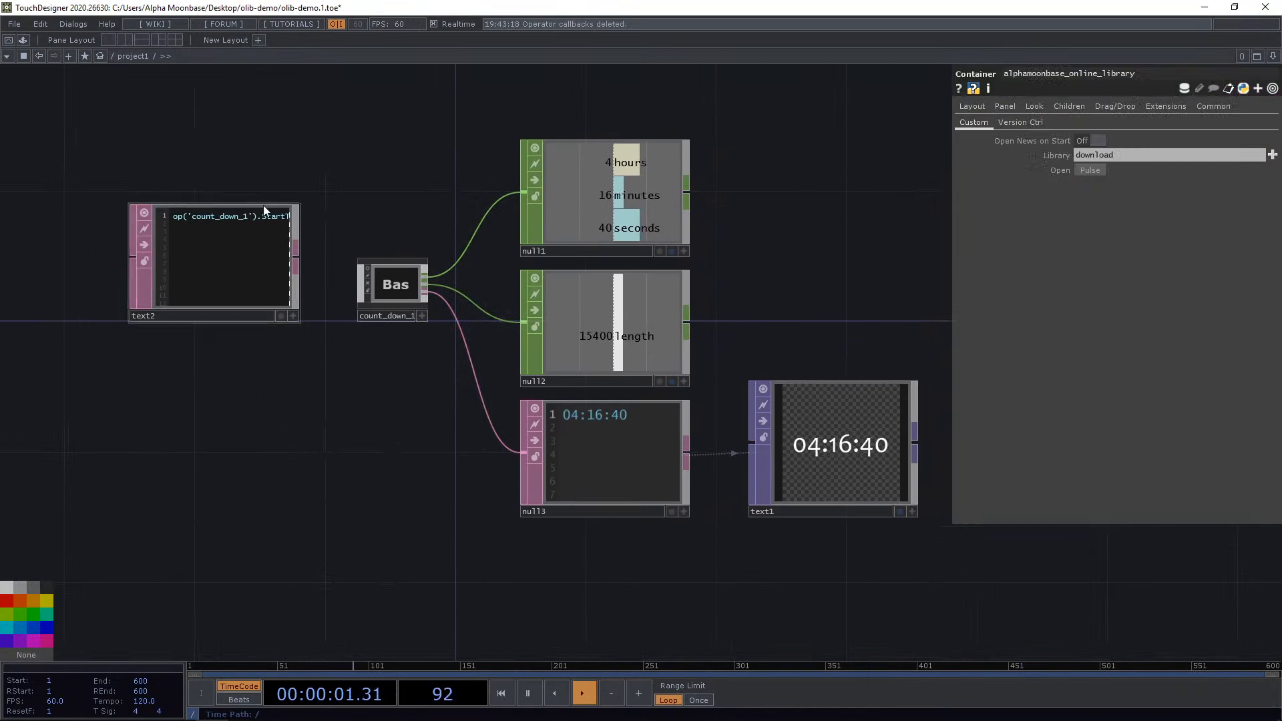
Select all the countdown demo operators and delete them.
scroll(263, 206, up, 2)
scroll(263, 207, down, 4)
drag(160, 134, 713, 496)
scroll(701, 488, down, 2)
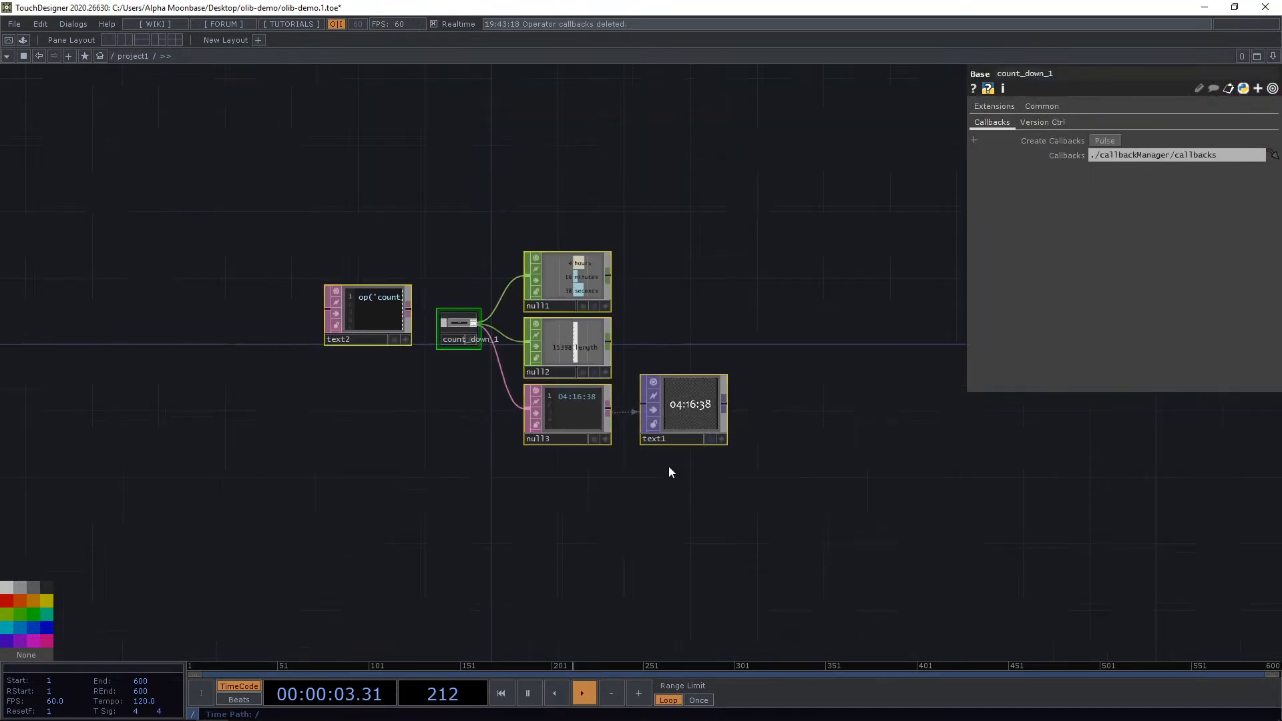
scroll(458, 342, up, 3)
scroll(615, 322, down, 2)
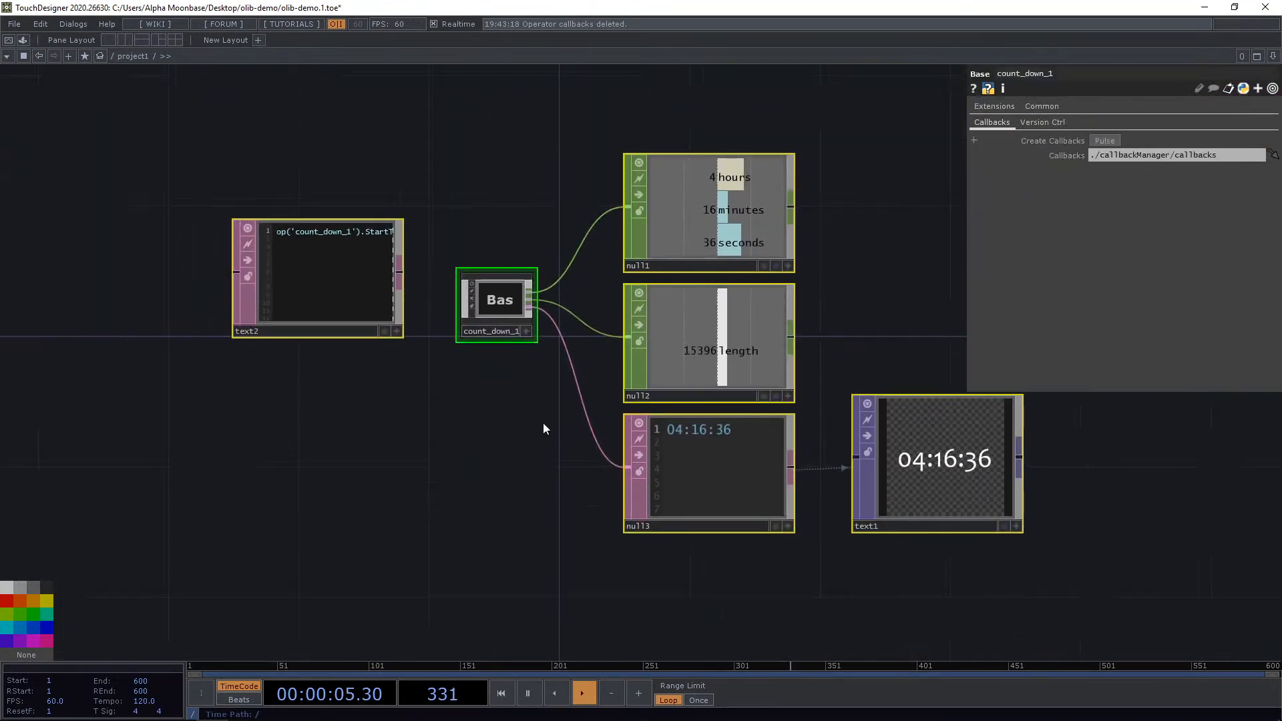
scroll(278, 177, up, 3)
scroll(444, 306, down, 4)
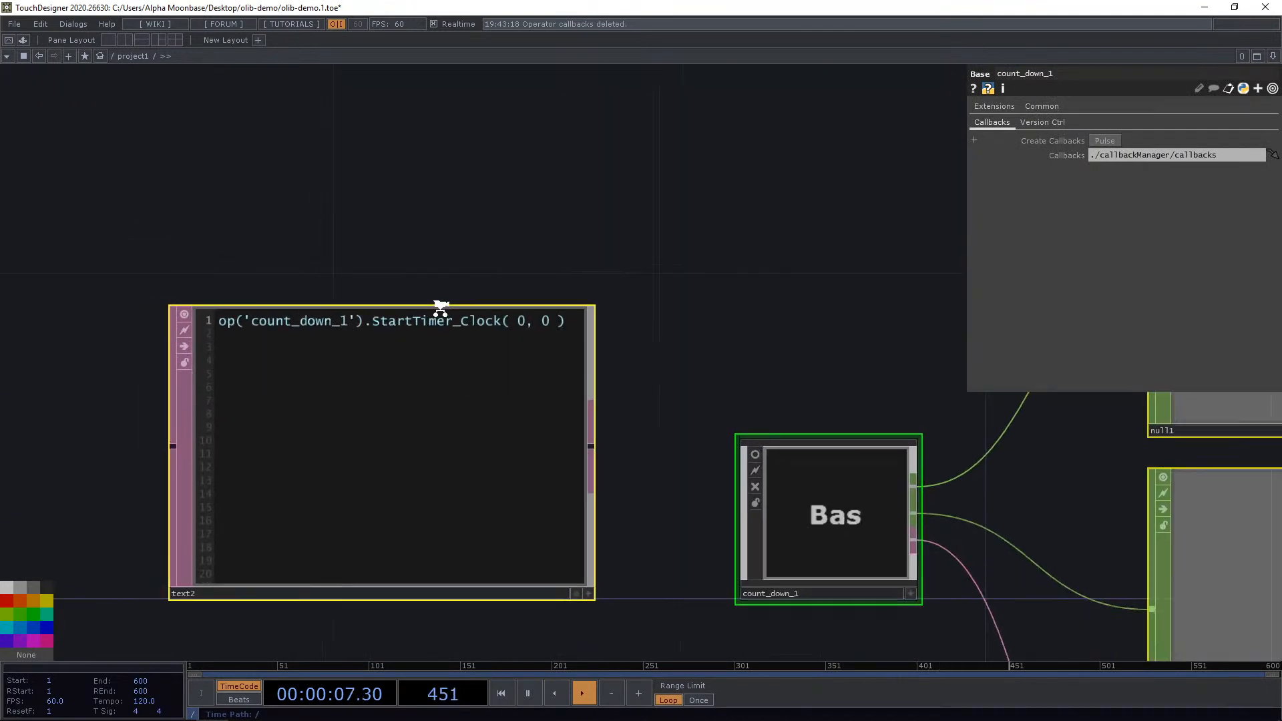
scroll(522, 398, up, 2)
scroll(459, 358, down, 1)
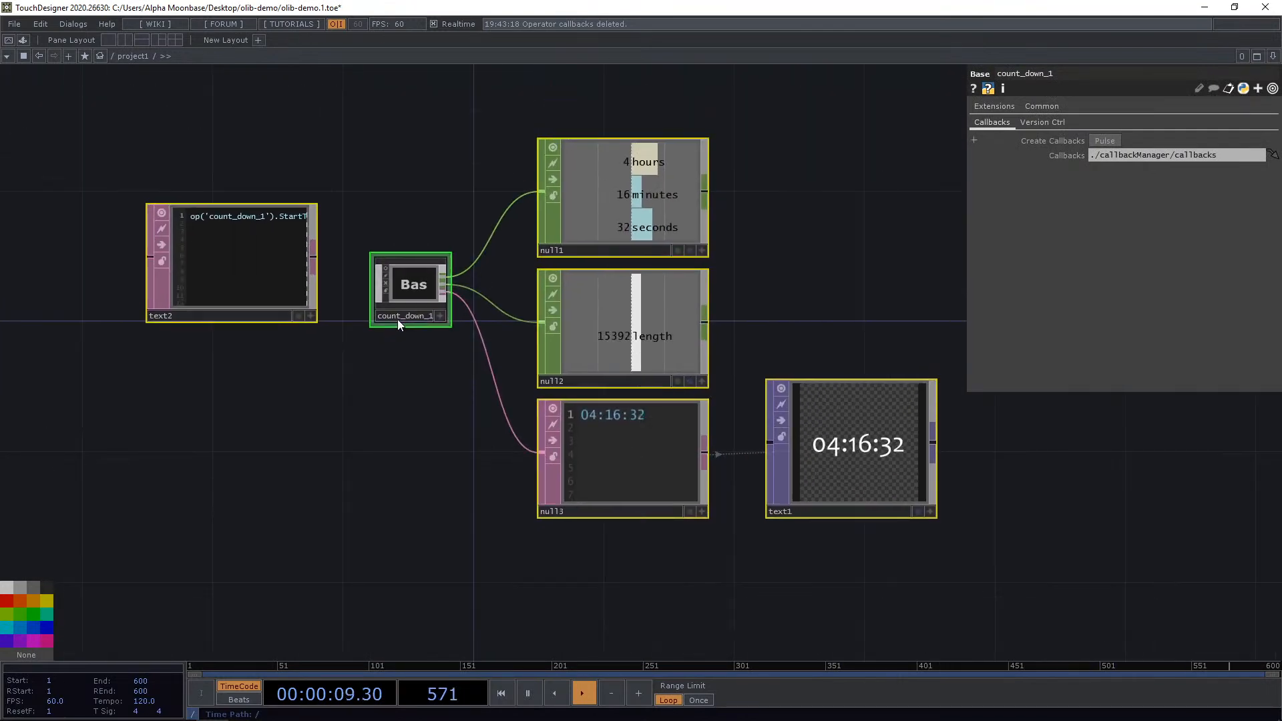
key(Delete)
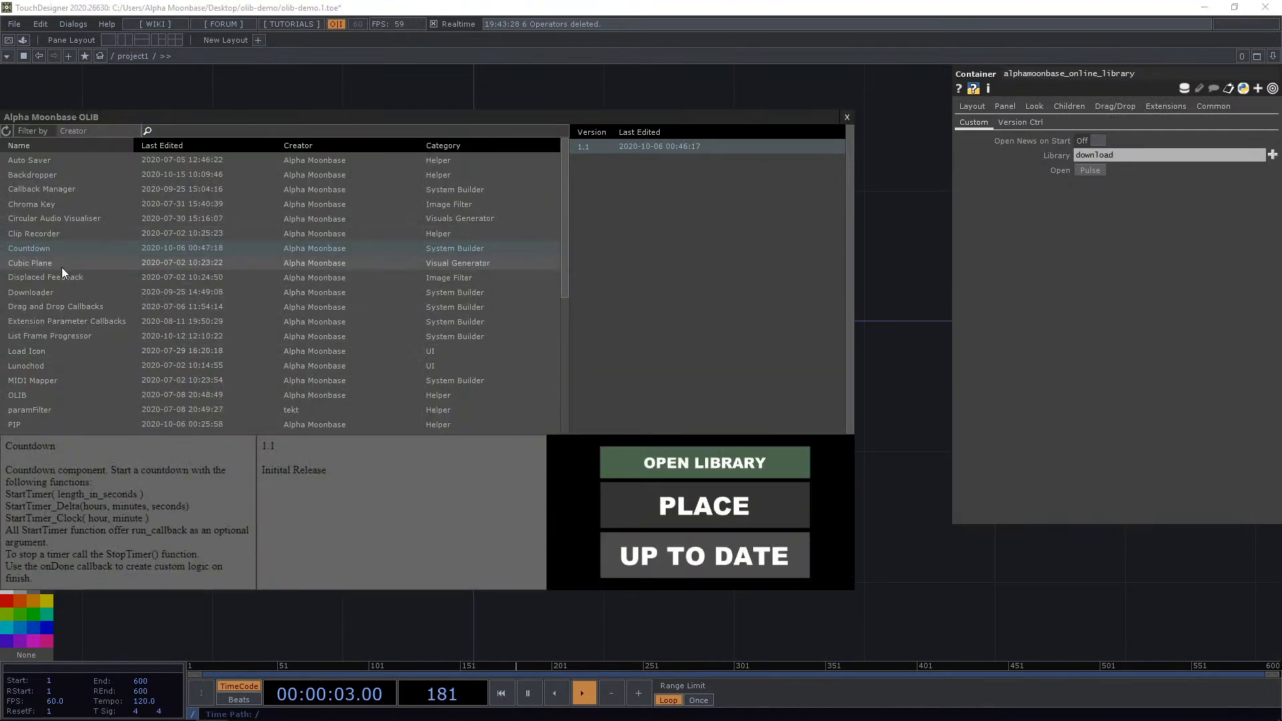
Place the Cubic Plane component from the OLIB library into the empty network.
click(65, 263)
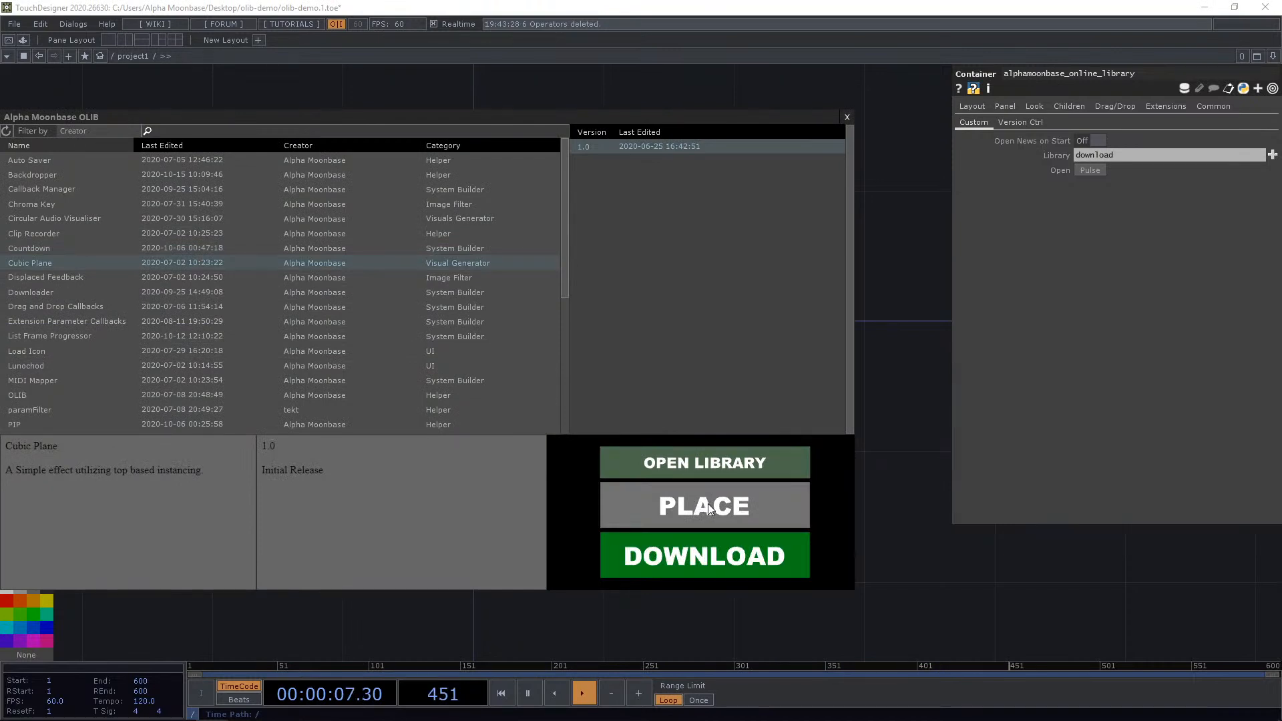
click(708, 506)
click(439, 331)
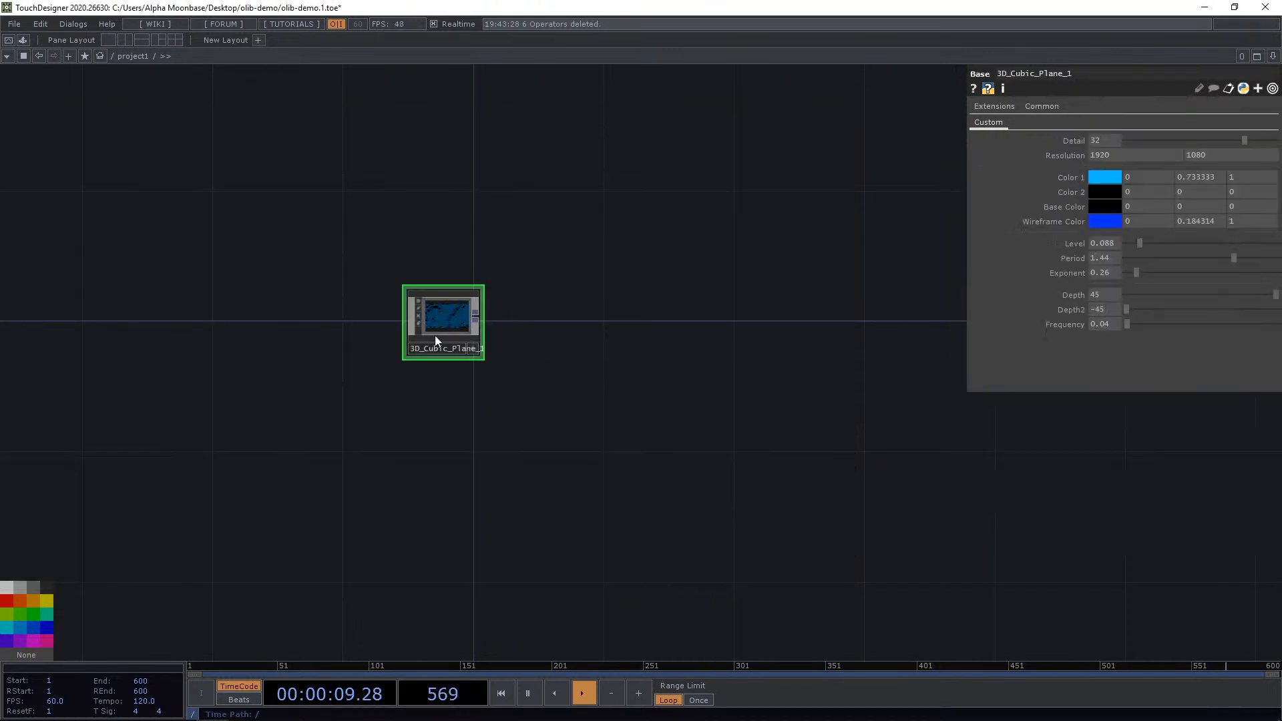
Enlarge the Cubic Plane node's viewer and set its Detail to 13.
scroll(436, 335, up, 6)
drag(455, 330, 567, 337)
scroll(542, 346, up, 4)
drag(998, 465, 896, 472)
drag(876, 175, 879, 203)
drag(1243, 141, 1170, 137)
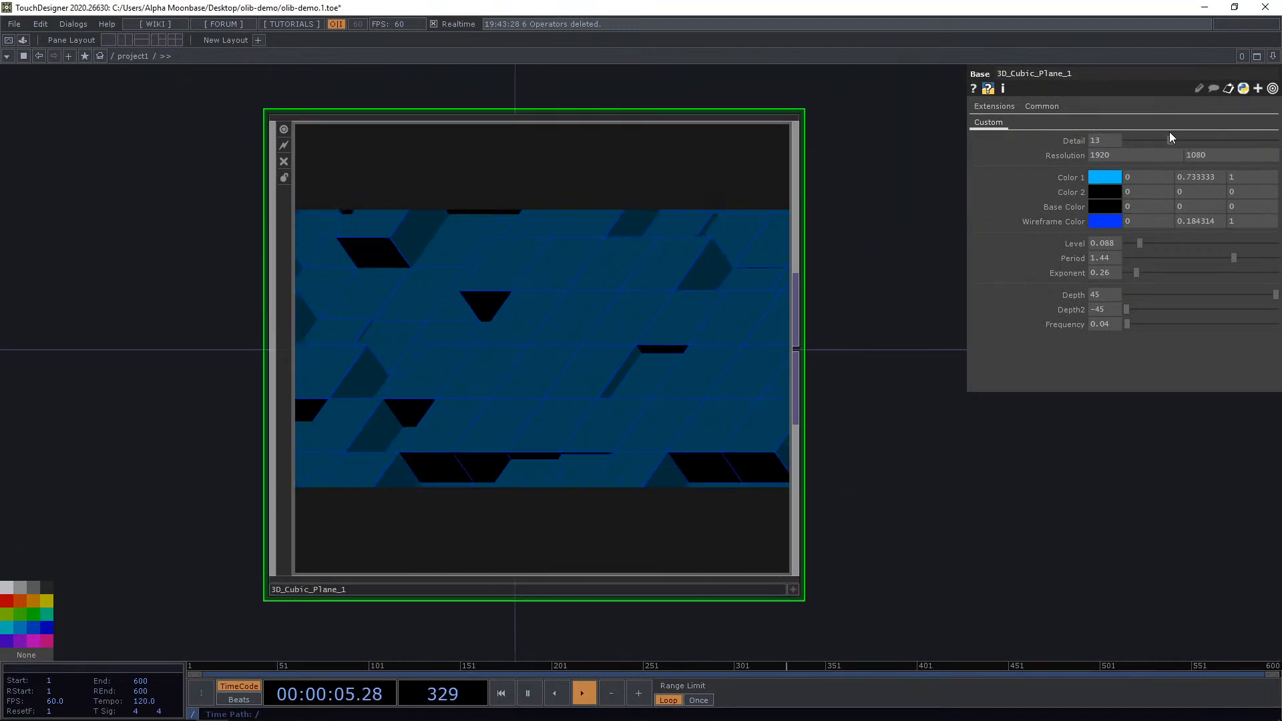
Set the Cubic Plane's Color 1 to pink and Color 2 to dark grey from the swatches.
click(1102, 176)
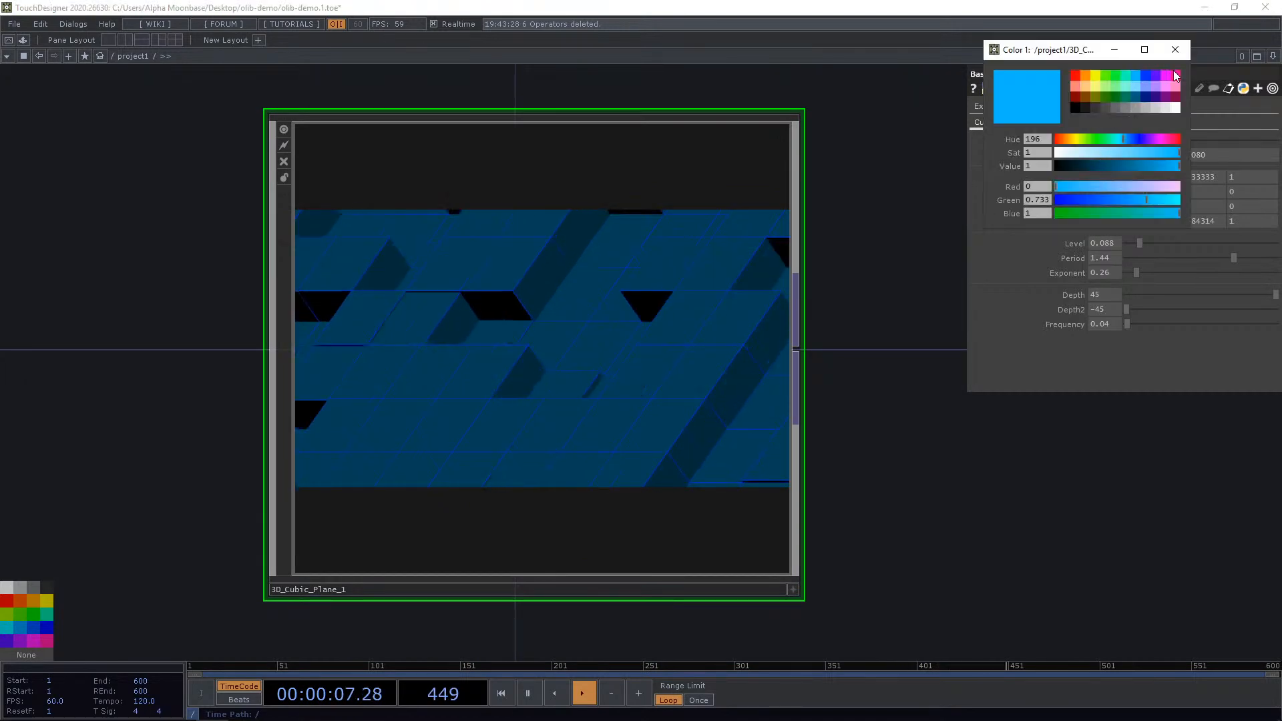
click(1175, 76)
click(1175, 50)
click(1102, 192)
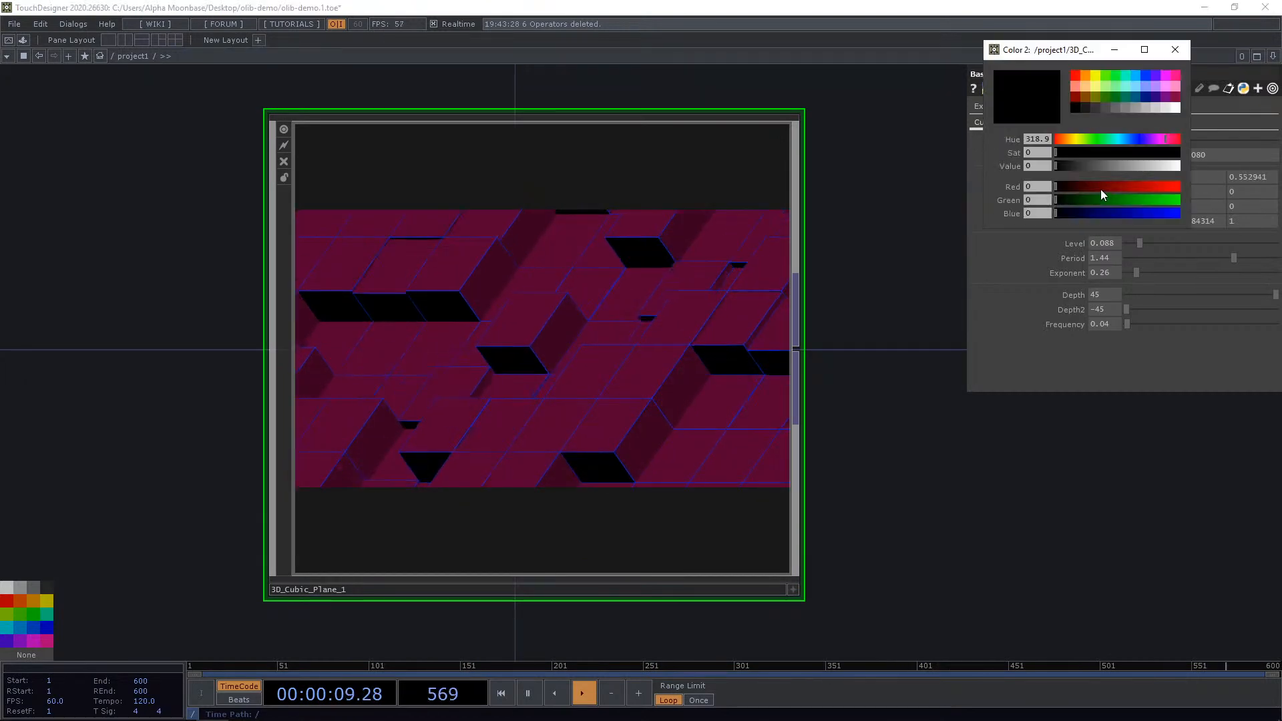
click(1083, 107)
click(1175, 49)
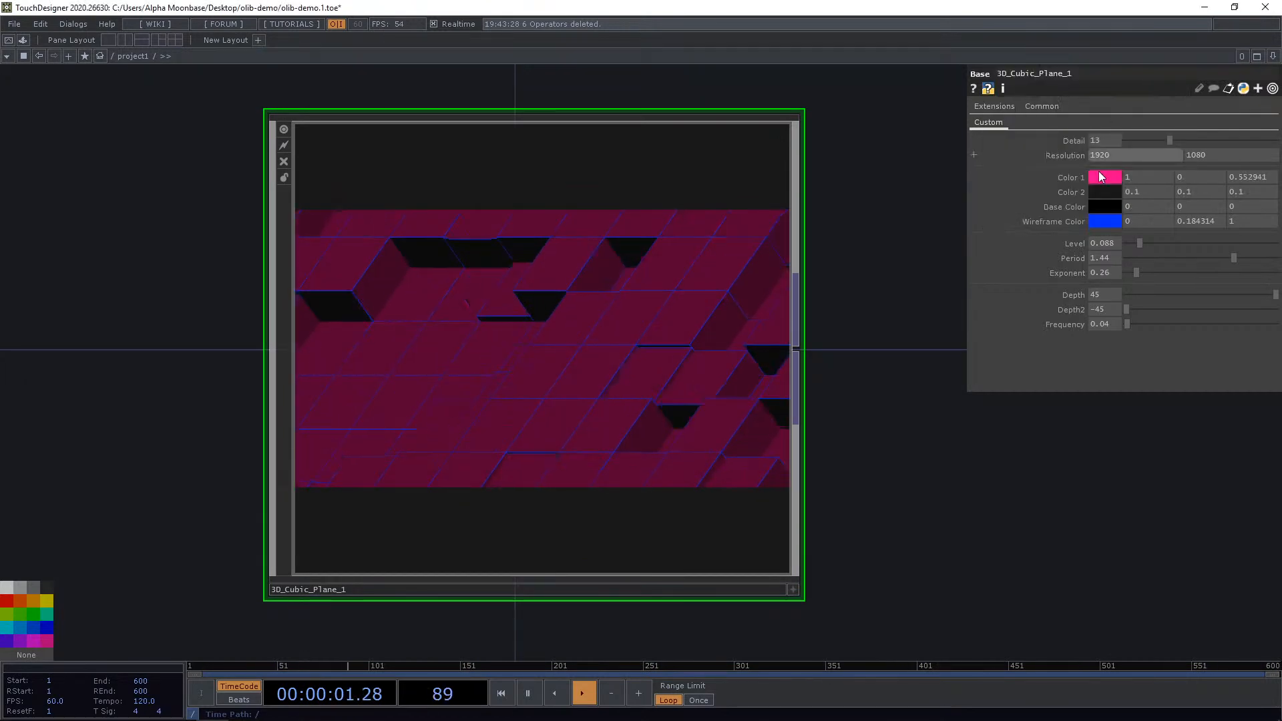
click(1105, 207)
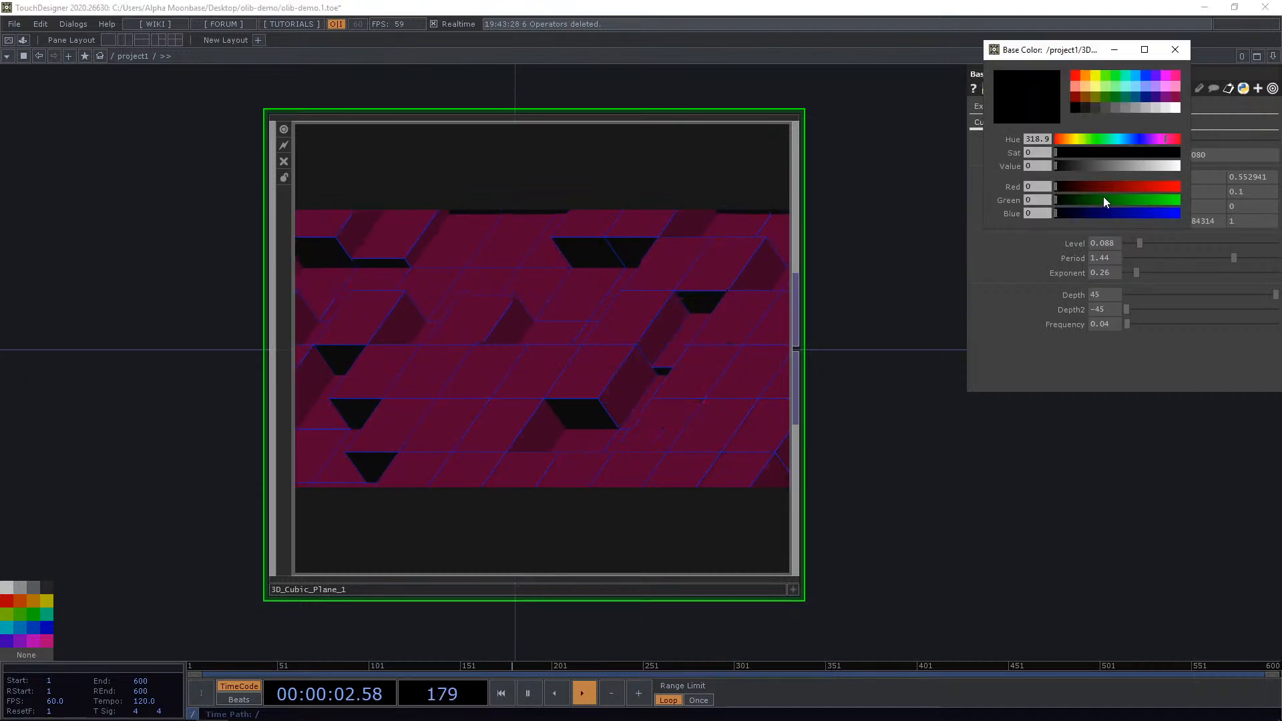
click(1175, 51)
Set Level to about 0.129, Period to 3 and Exponent to 1.8.
mouse_move(1140, 243)
mouse_down()
mouse_move(1179, 243)
mouse_move(1125, 246)
mouse_move(1146, 245)
mouse_up()
drag(1234, 258, 1170, 264)
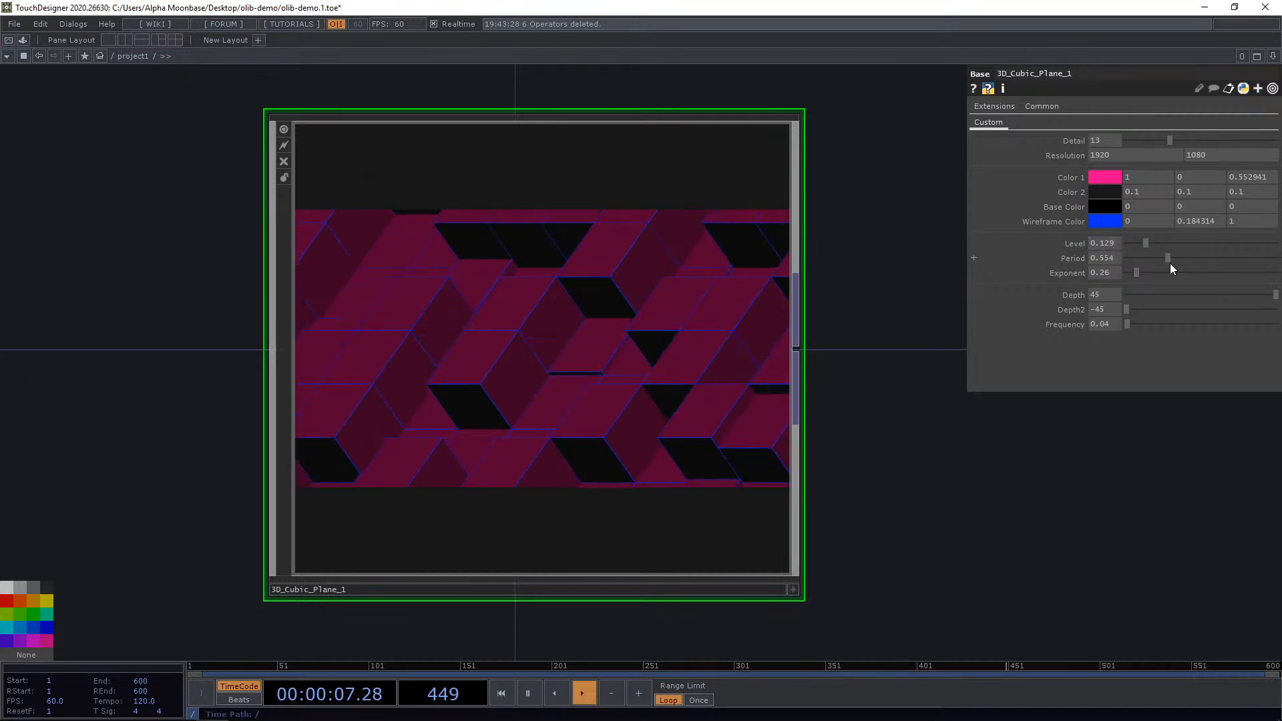
click(1113, 256)
text(2)
key(Return)
mouse_move(1115, 254)
middle_down()
mouse_move(1132, 255)
mouse_move(1112, 232)
middle_up()
drag(1136, 272, 1194, 275)
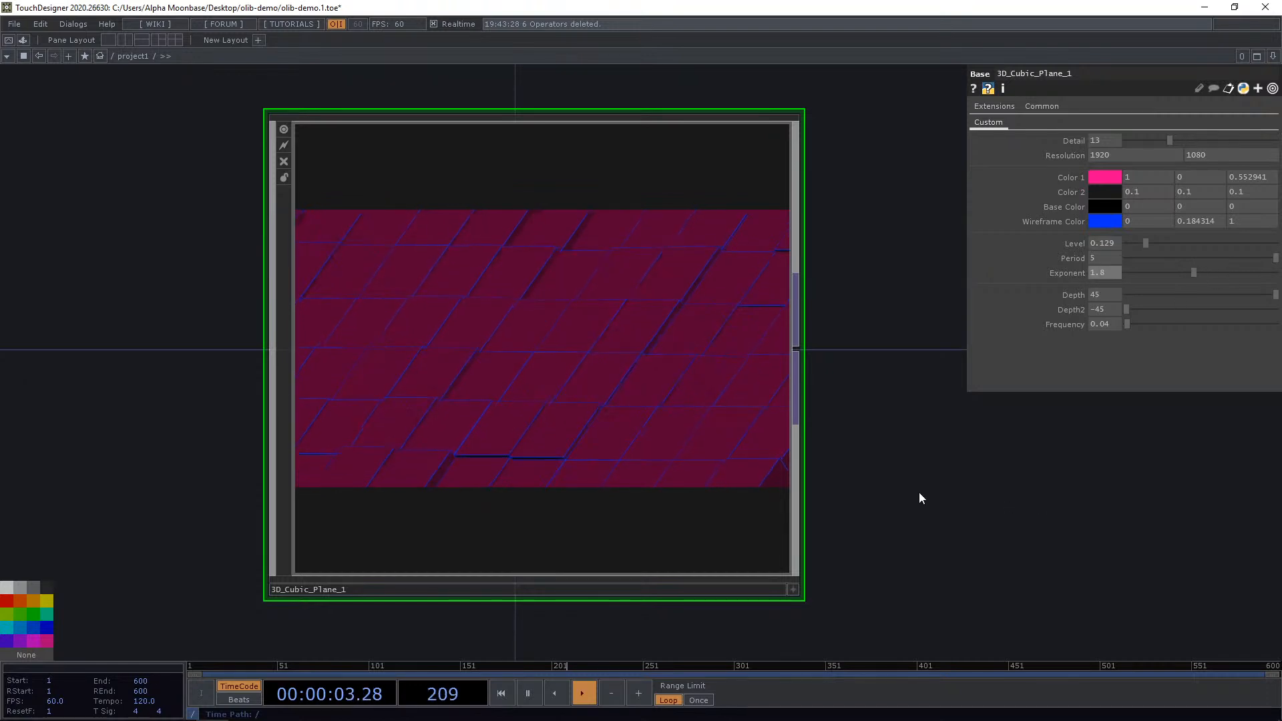
Set Frequency to about 0.18 and Depth2 to 45.
scroll(919, 492, up, 3)
scroll(893, 508, down, 2)
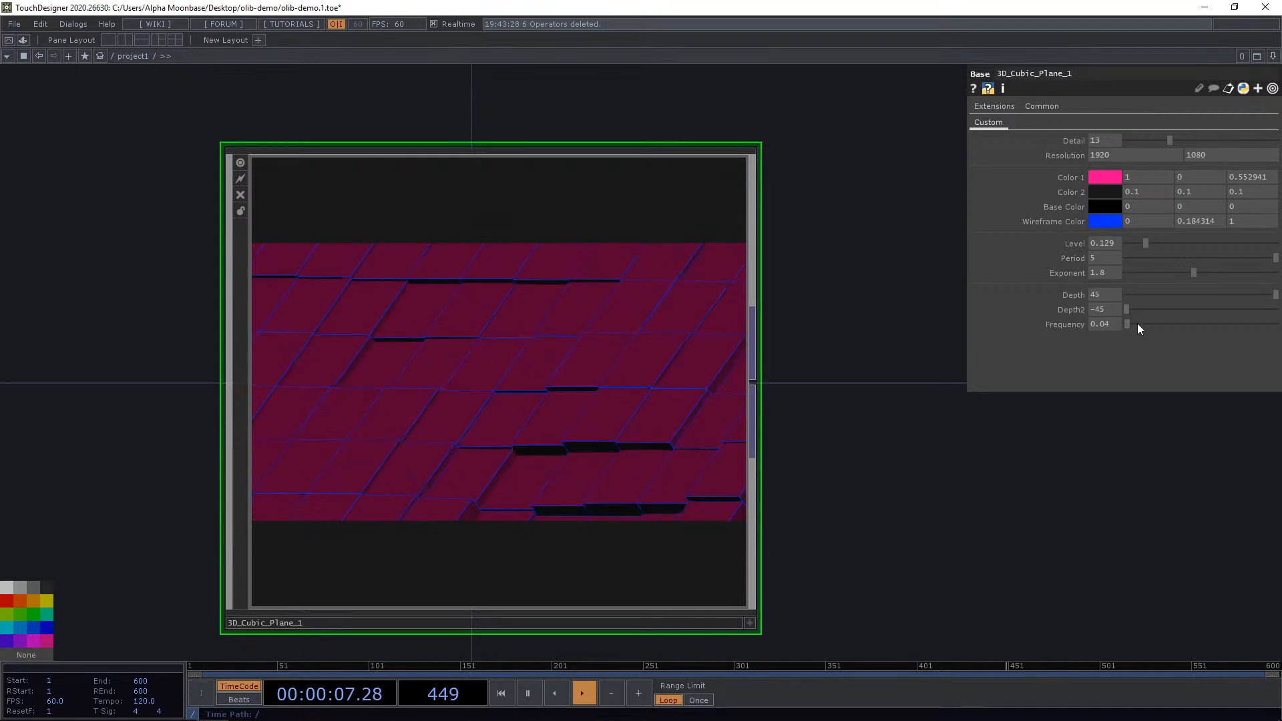
drag(1148, 311, 1280, 294)
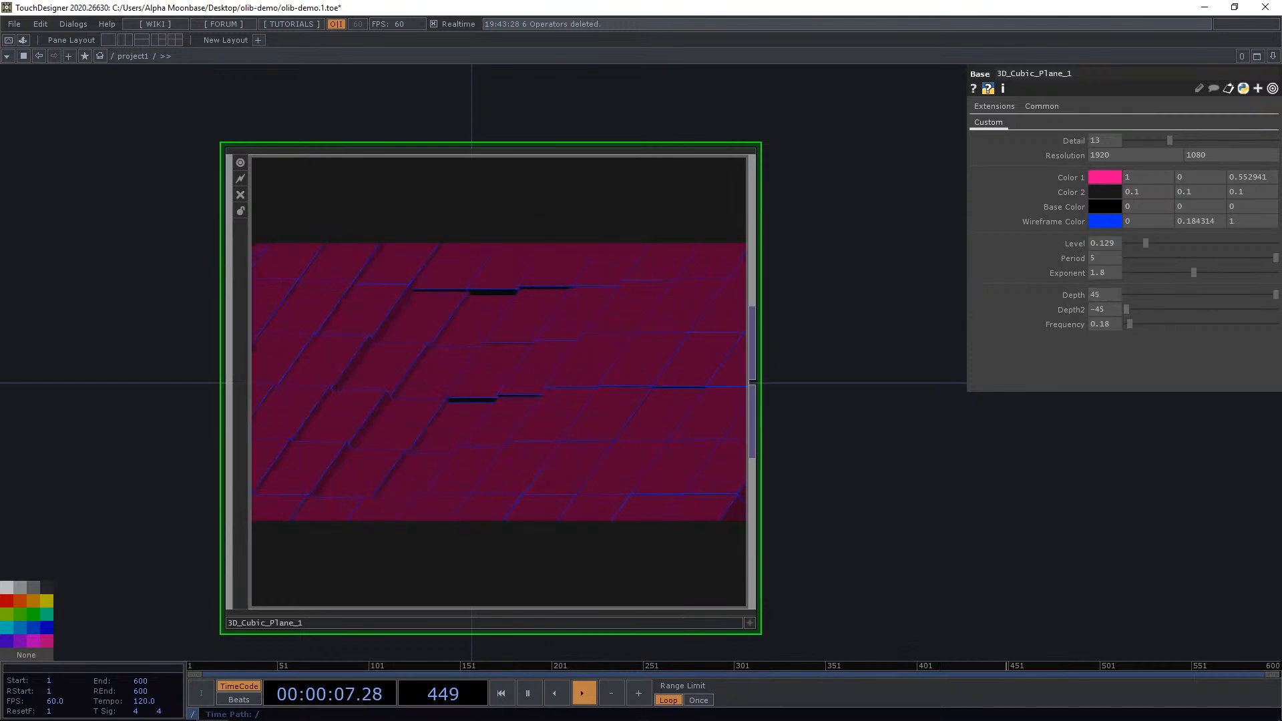
drag(1130, 310, 1279, 310)
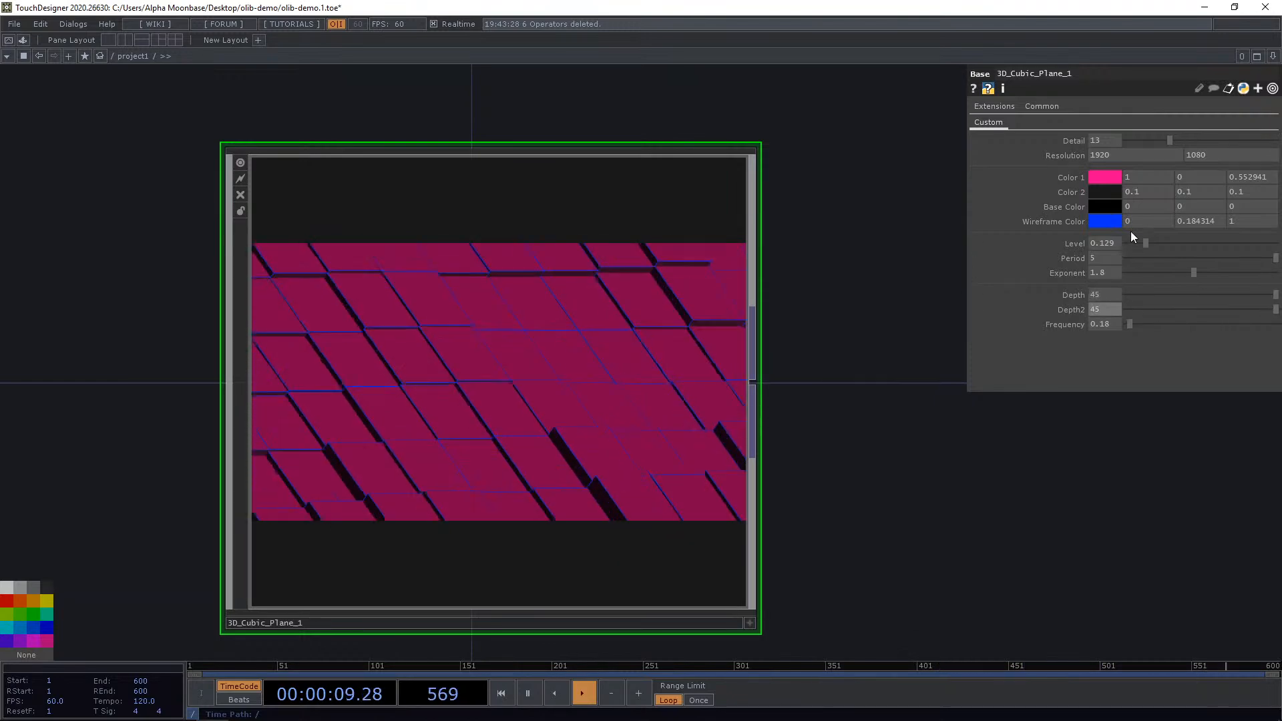
Set the Wireframe Color to white and the Base Color to dark blue.
click(1101, 223)
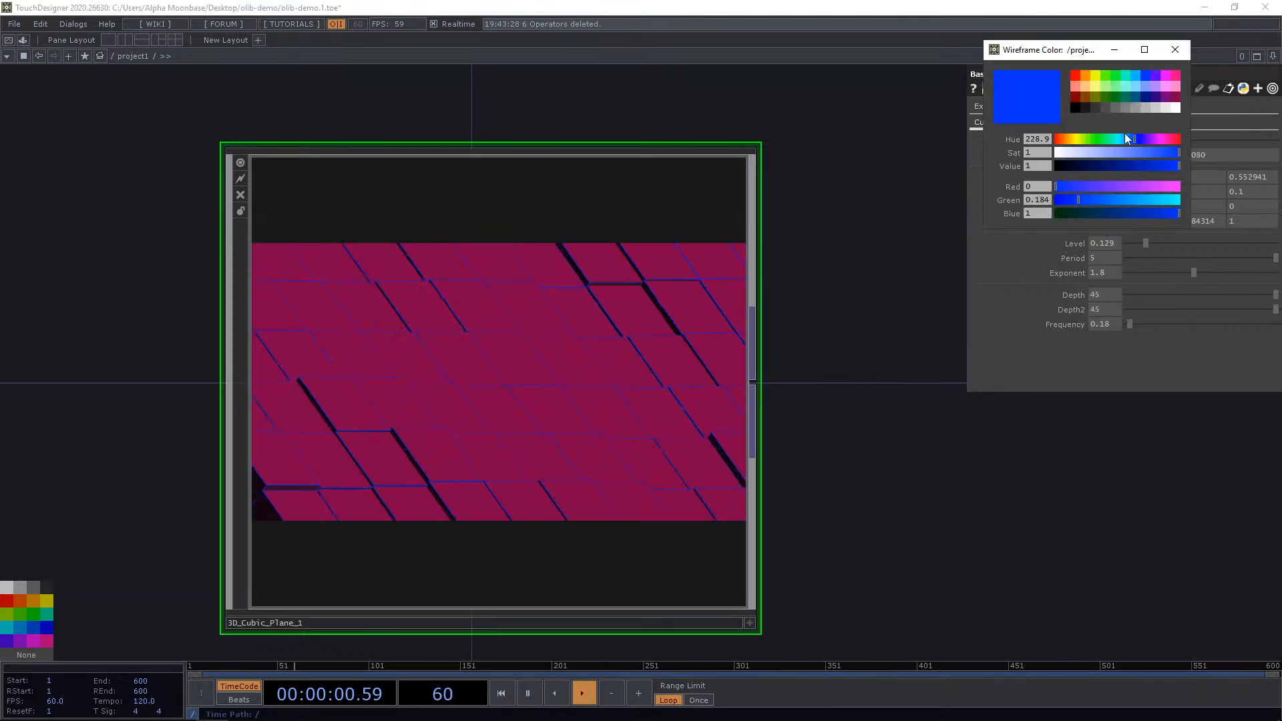
click(1176, 110)
click(1180, 49)
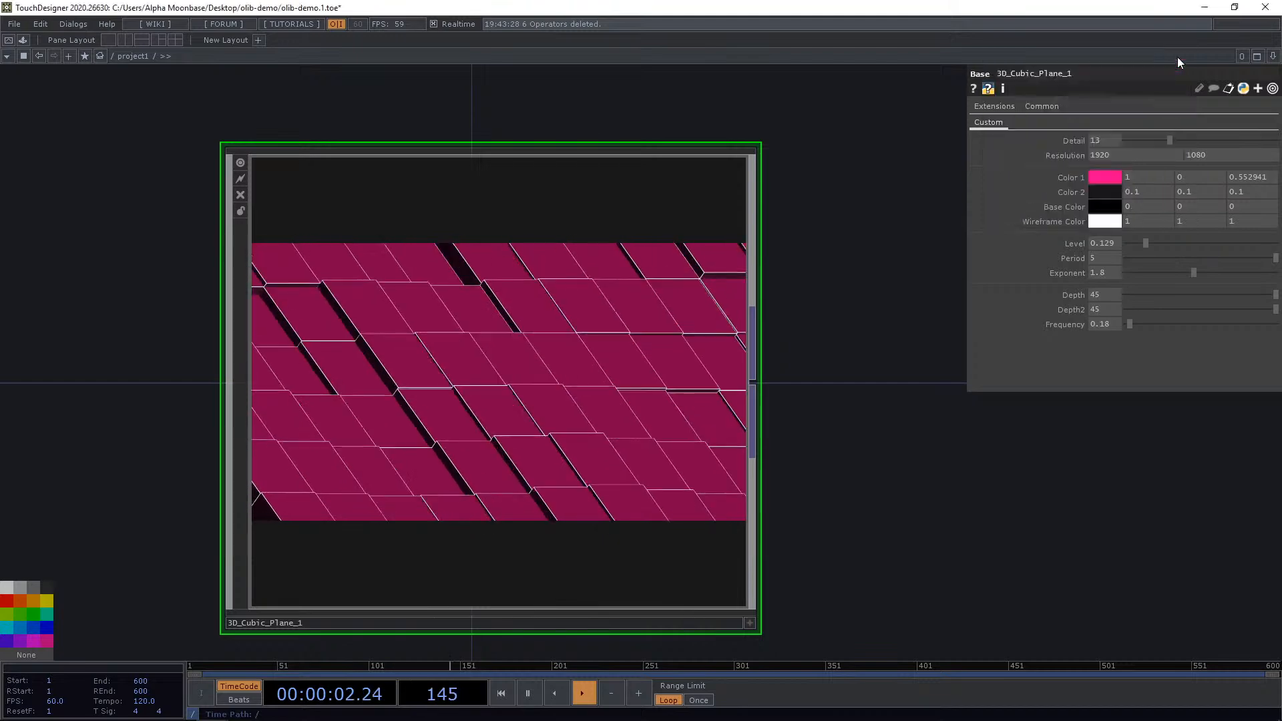
click(1103, 207)
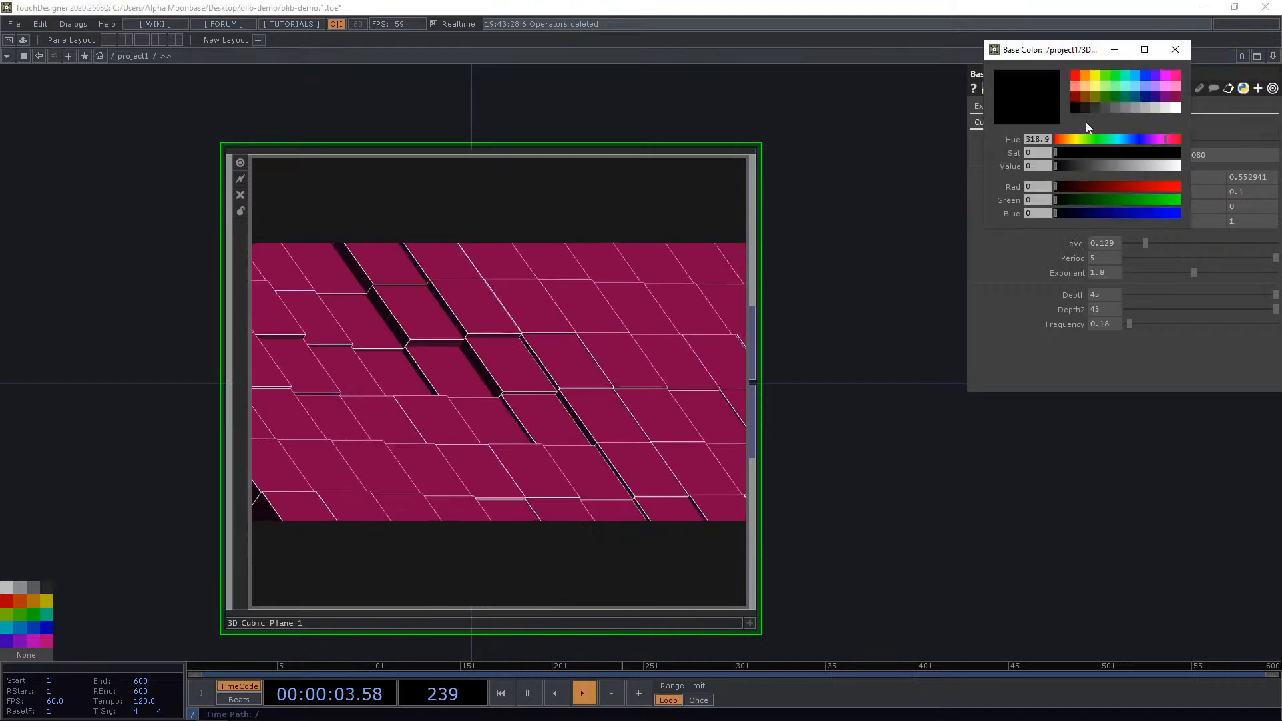
click(1145, 97)
click(1174, 50)
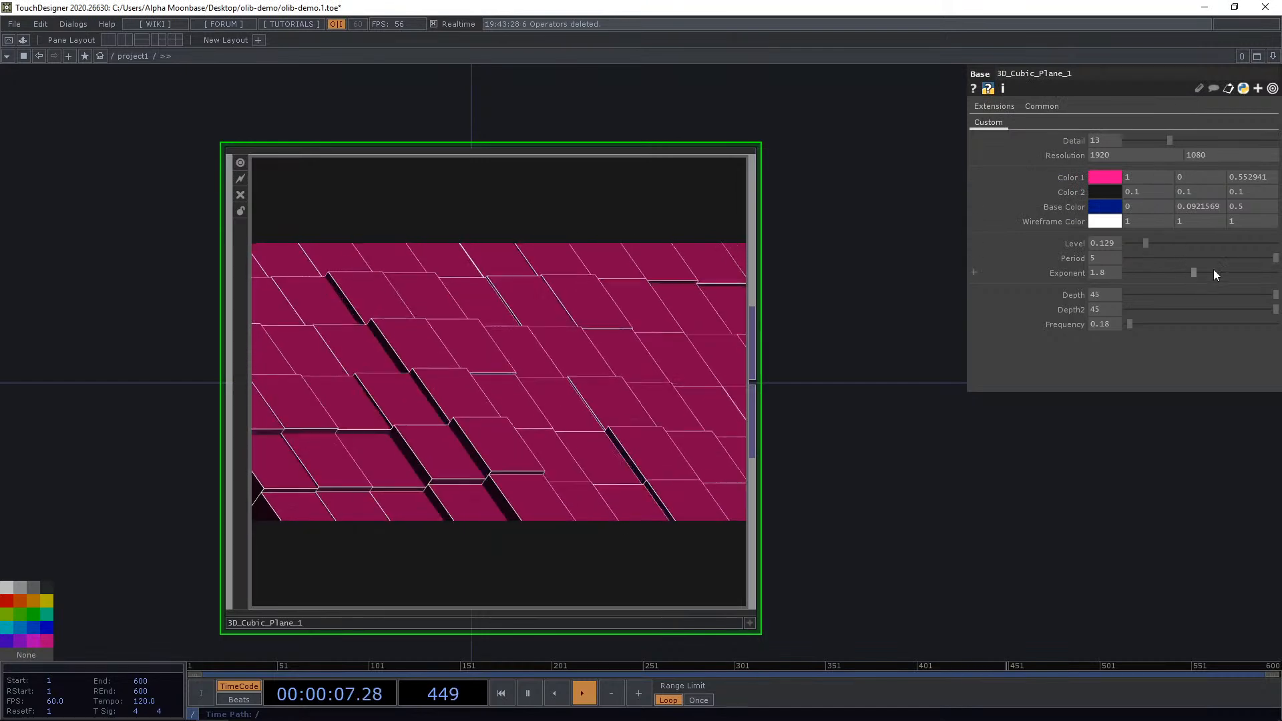
Adjust Period to 2, Depth to about 11.2 and Depth2 to about -40.6.
drag(1211, 258, 1133, 311)
scroll(841, 407, down, 2)
scroll(842, 407, down, 2)
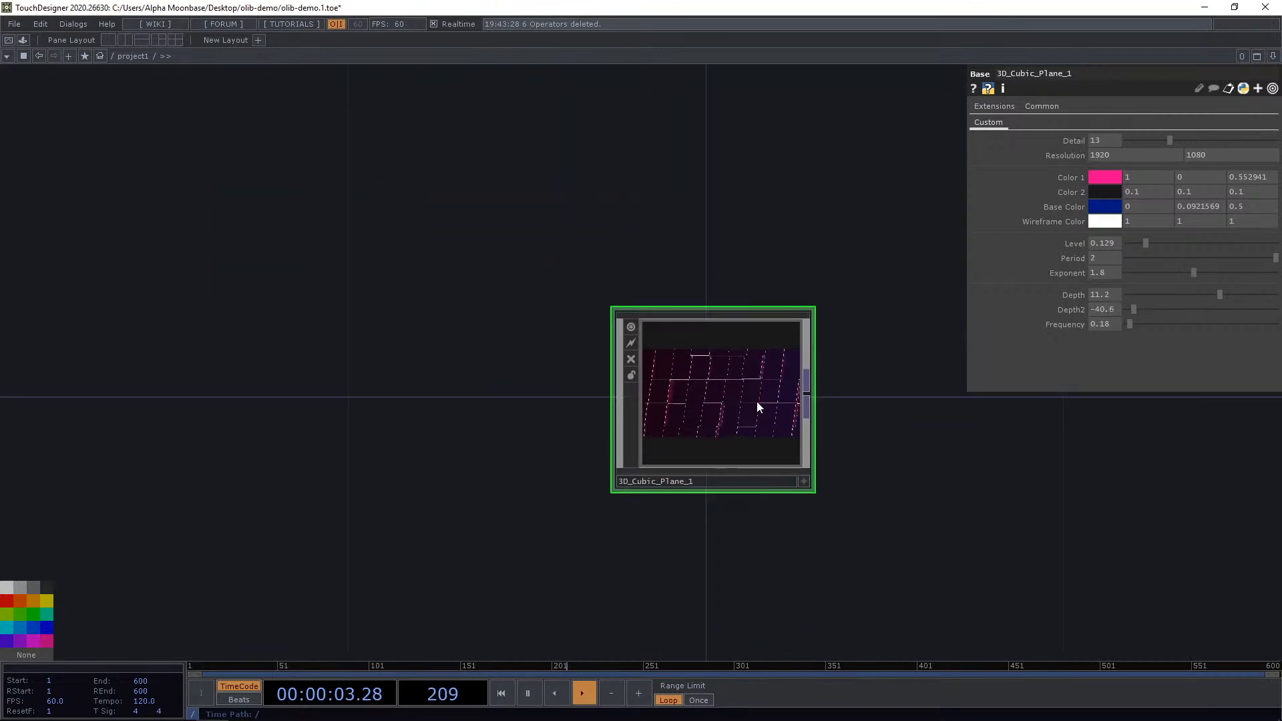
Delete the Cubic Plane component and reopen the OLIB library window.
key(Delete)
key(ctrl+Tab)
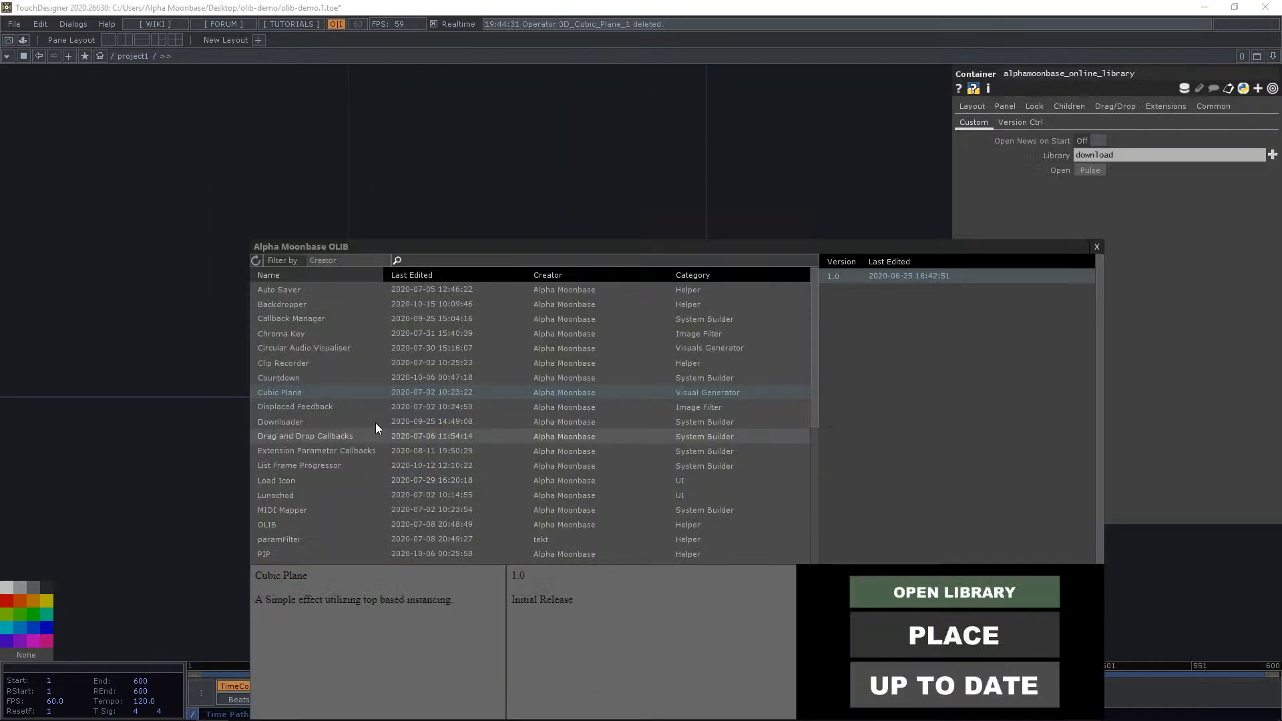
Place a Cubic Plane component from the OLIB library into the network and frame it.
click(315, 406)
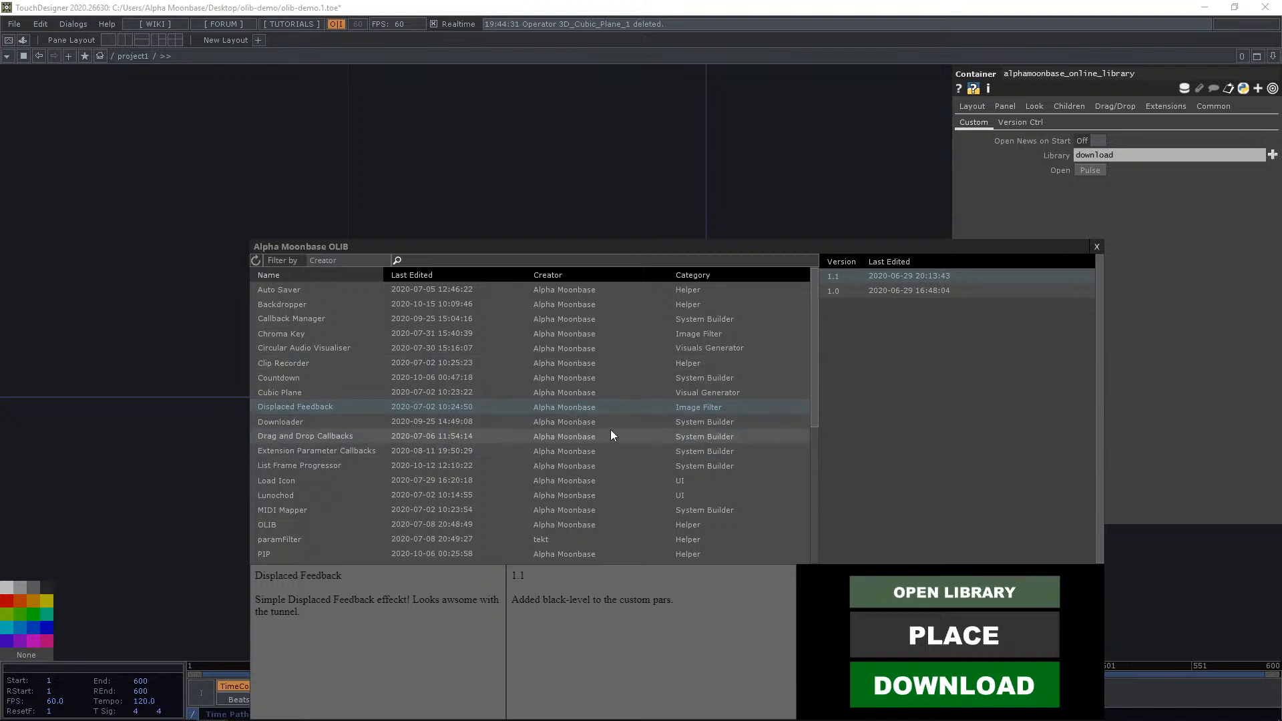
click(341, 392)
click(978, 631)
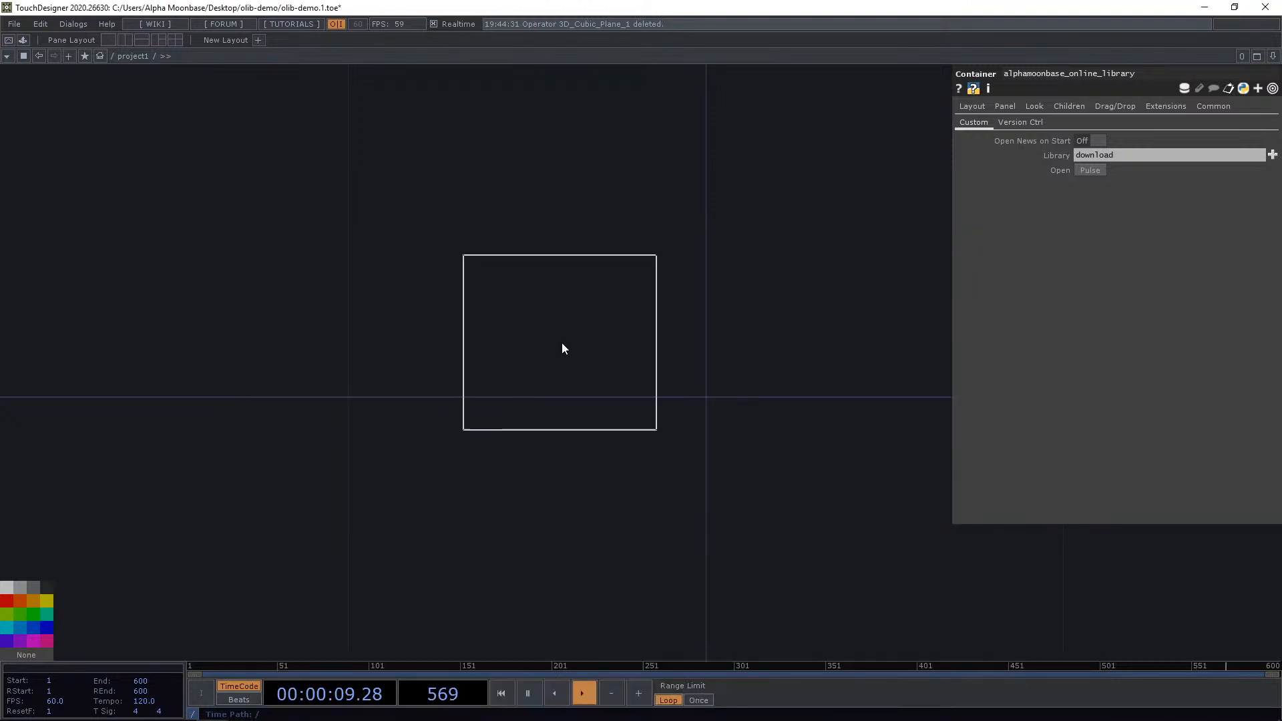
click(527, 315)
key(h)
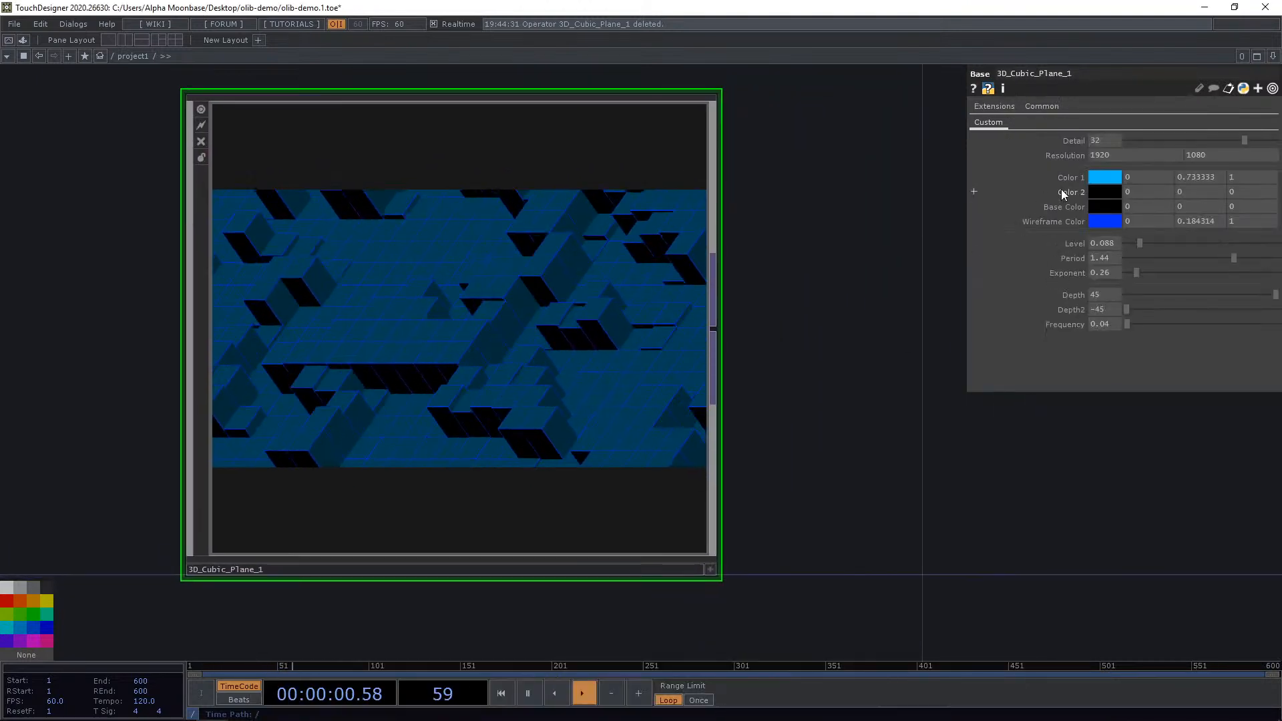
Set the Cubic Plane's Color 1, Color 2 and Base Color to black.
click(1104, 192)
click(1174, 49)
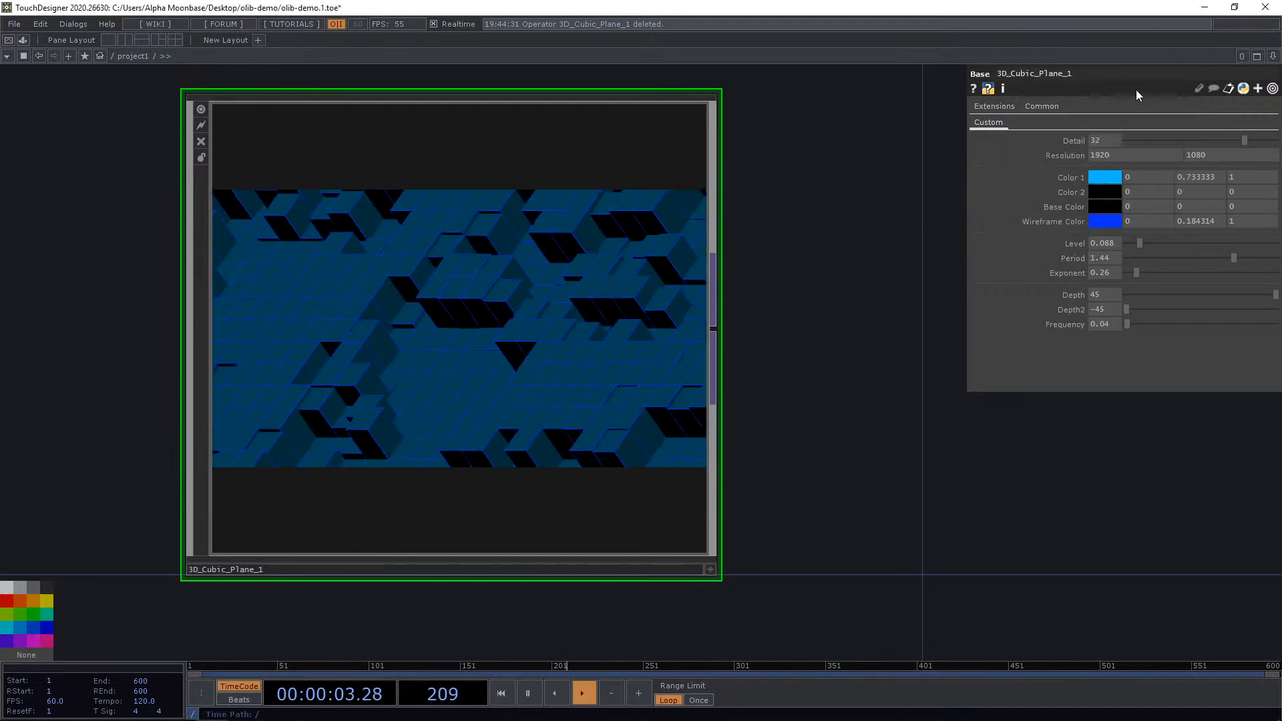
click(1100, 178)
click(1075, 107)
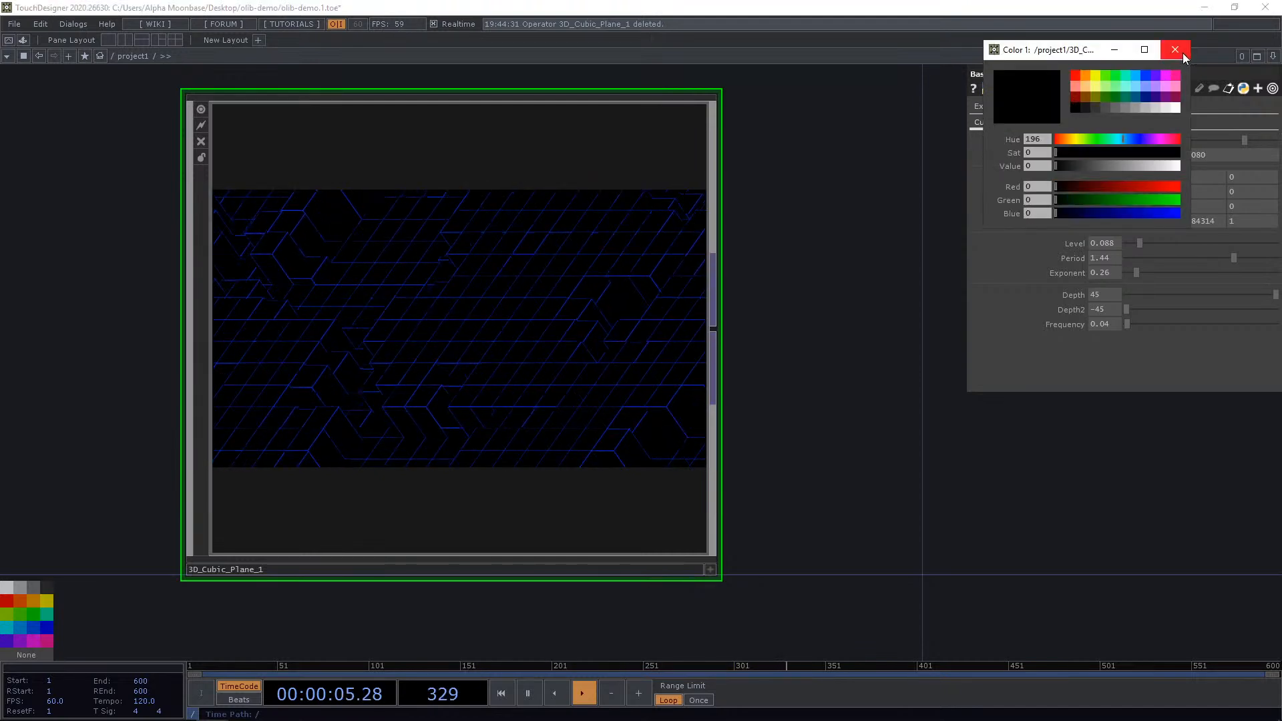
click(1175, 49)
click(1101, 208)
click(1076, 108)
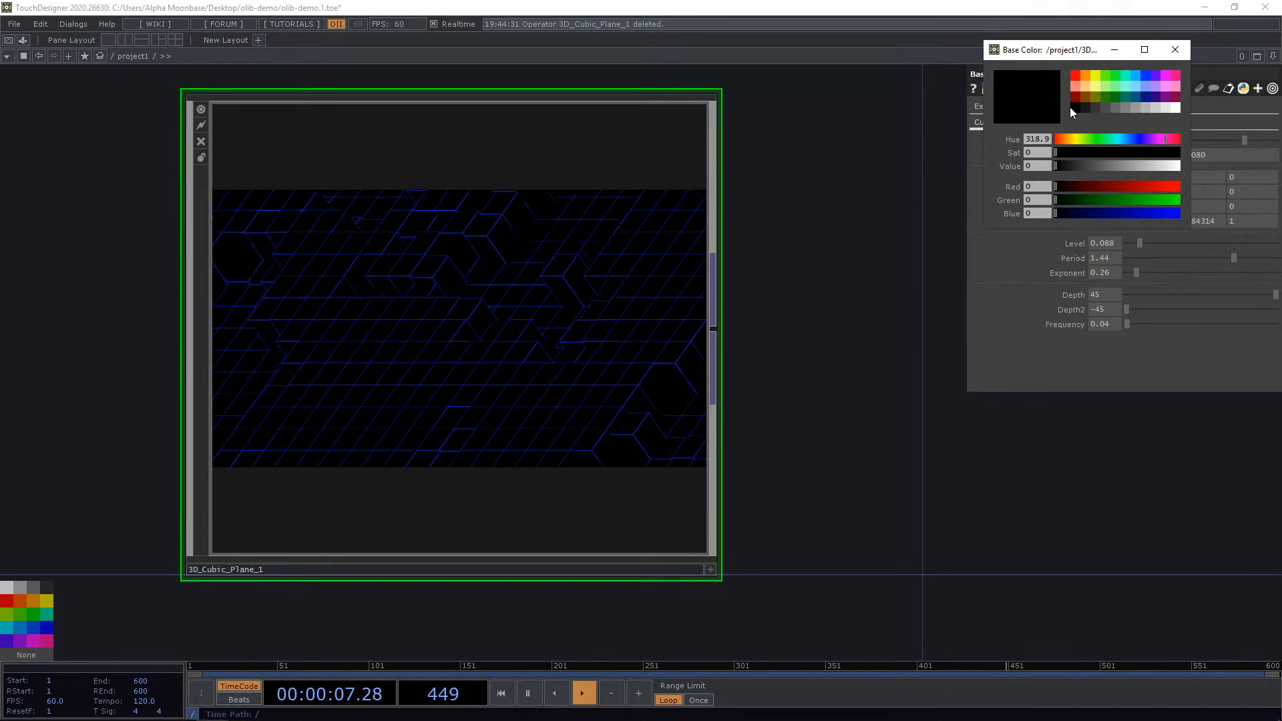
click(1175, 49)
Place a Displaced Feedback component from the library and connect the Cubic Plane output into it.
scroll(718, 340, up, 3)
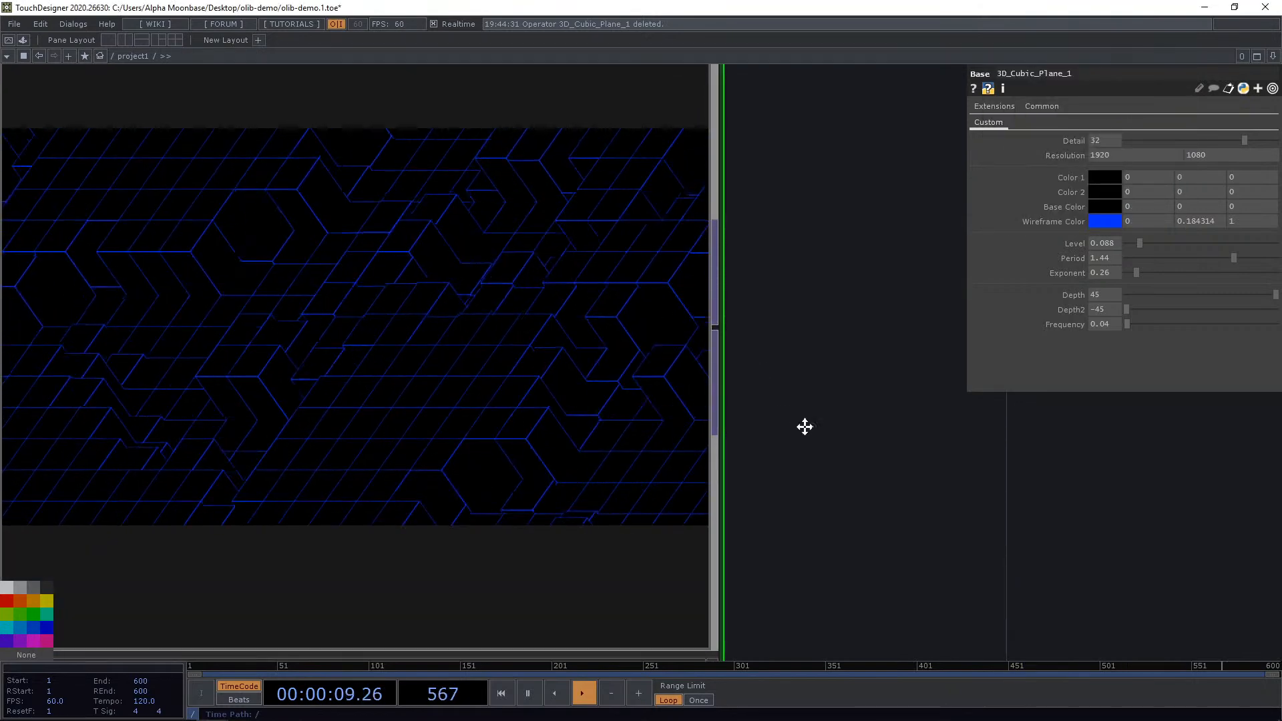
scroll(807, 427, down, 6)
drag(848, 611, 708, 446)
key(ctrl+Tab)
click(363, 379)
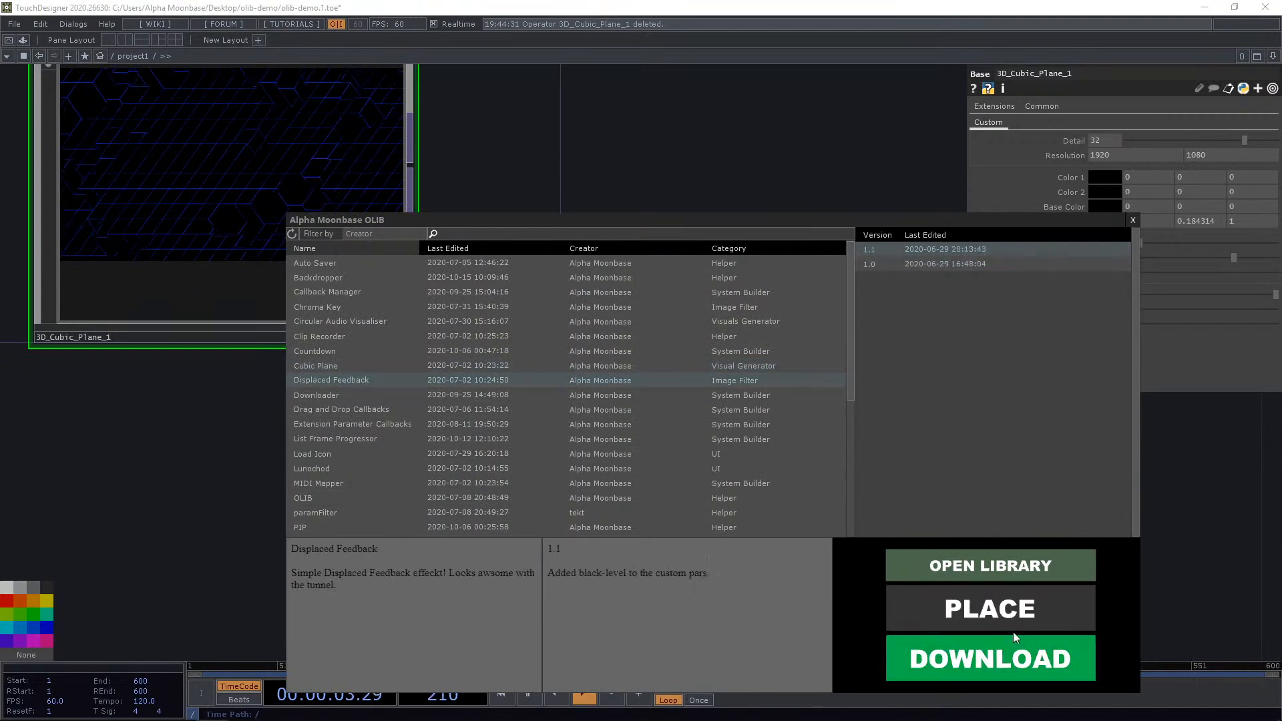
click(1003, 614)
click(752, 426)
scroll(535, 338, down, 4)
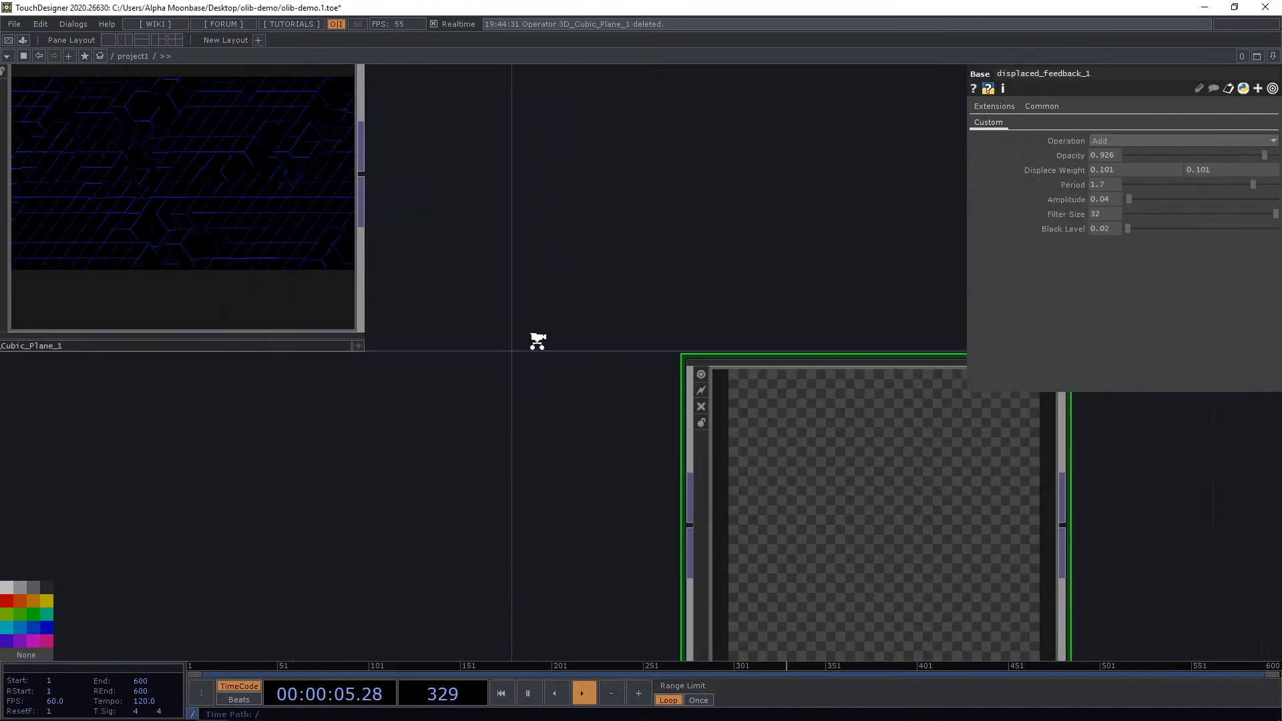
drag(390, 263, 589, 437)
Inspect the Displaced Feedback component's internal network of feedback, displace, blur and level operators.
scroll(751, 527, up, 2)
scroll(751, 527, up, 5)
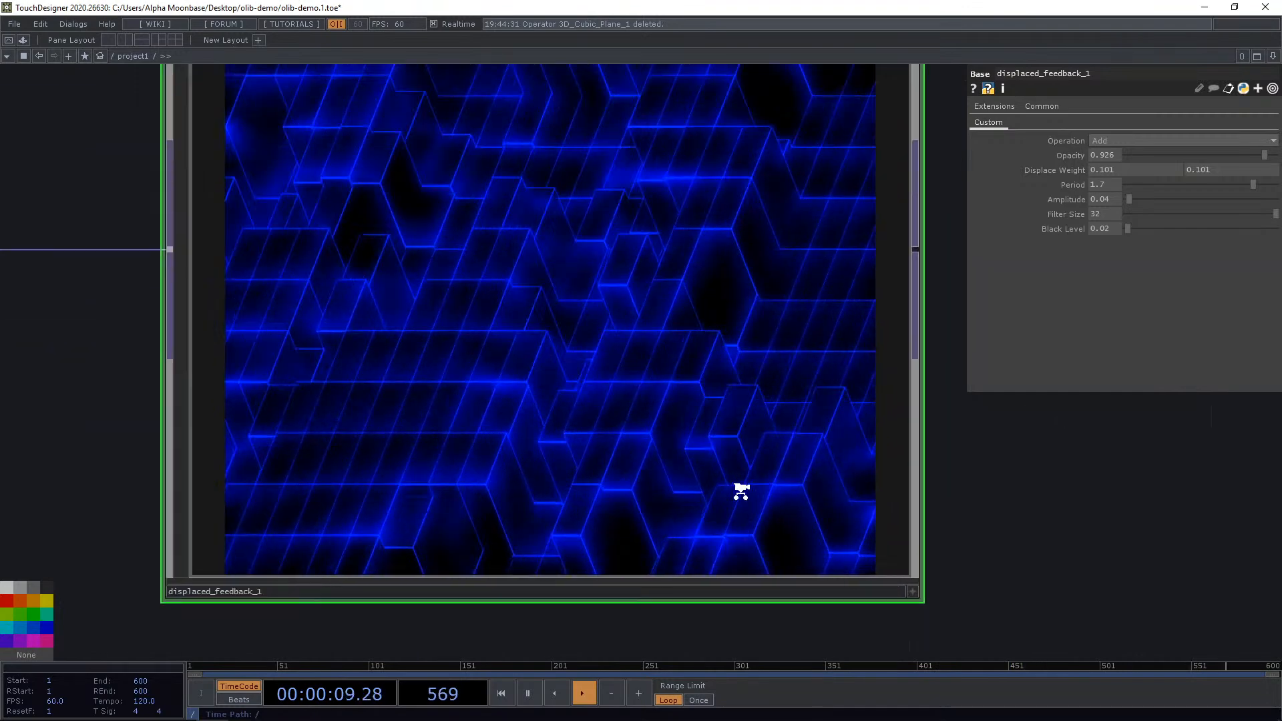
scroll(668, 396, up, 2)
scroll(669, 408, down, 4)
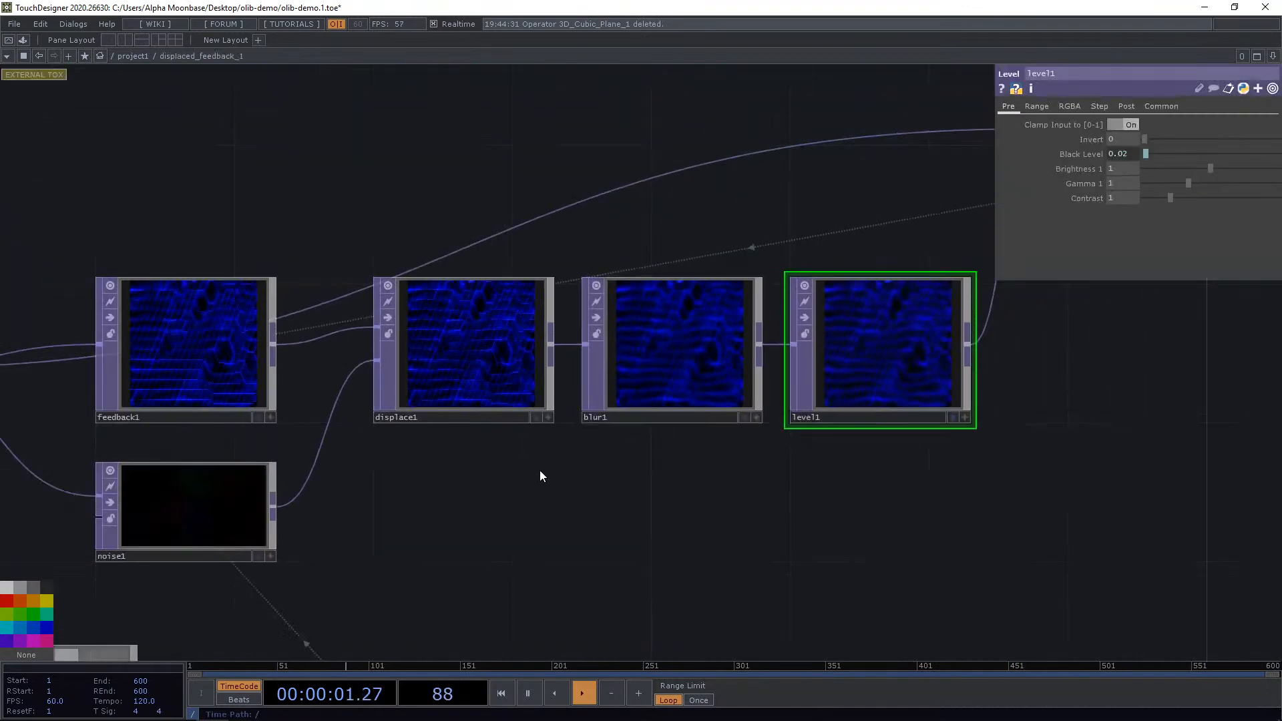
drag(415, 464, 785, 505)
scroll(784, 505, down, 2)
click(645, 416)
click(1156, 139)
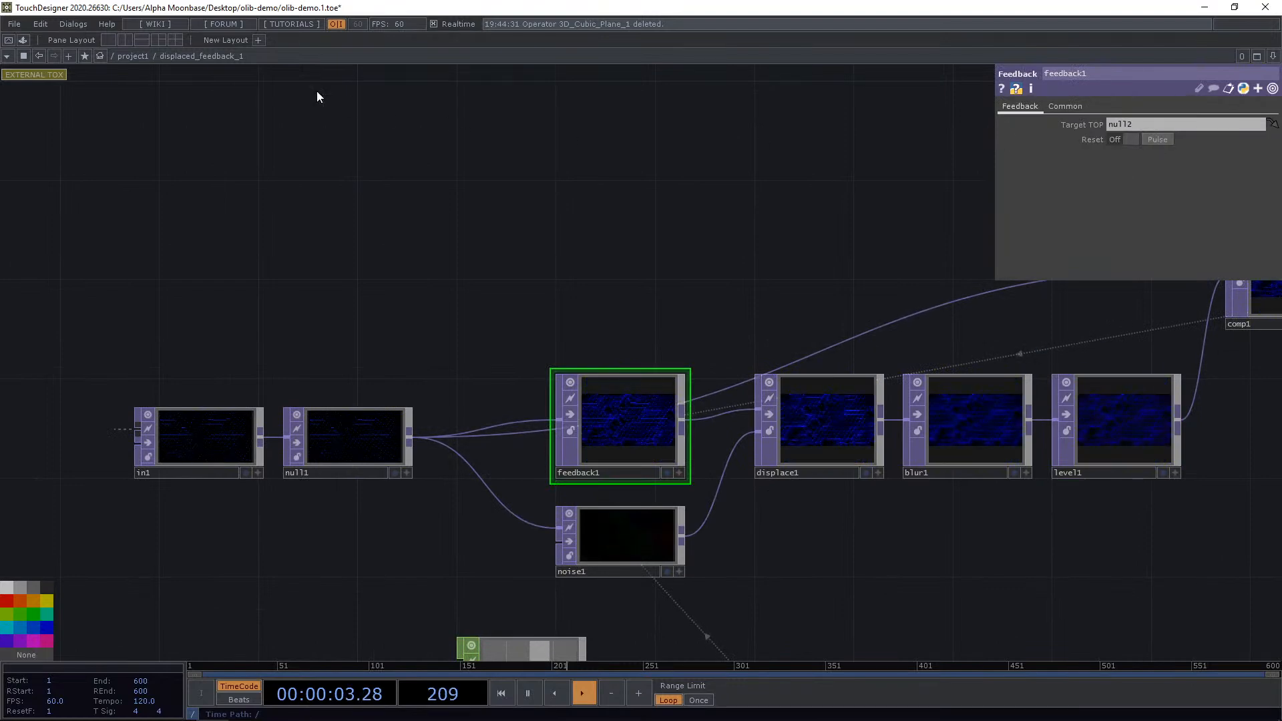
click(133, 56)
scroll(644, 403, up, 3)
scroll(687, 378, down, 5)
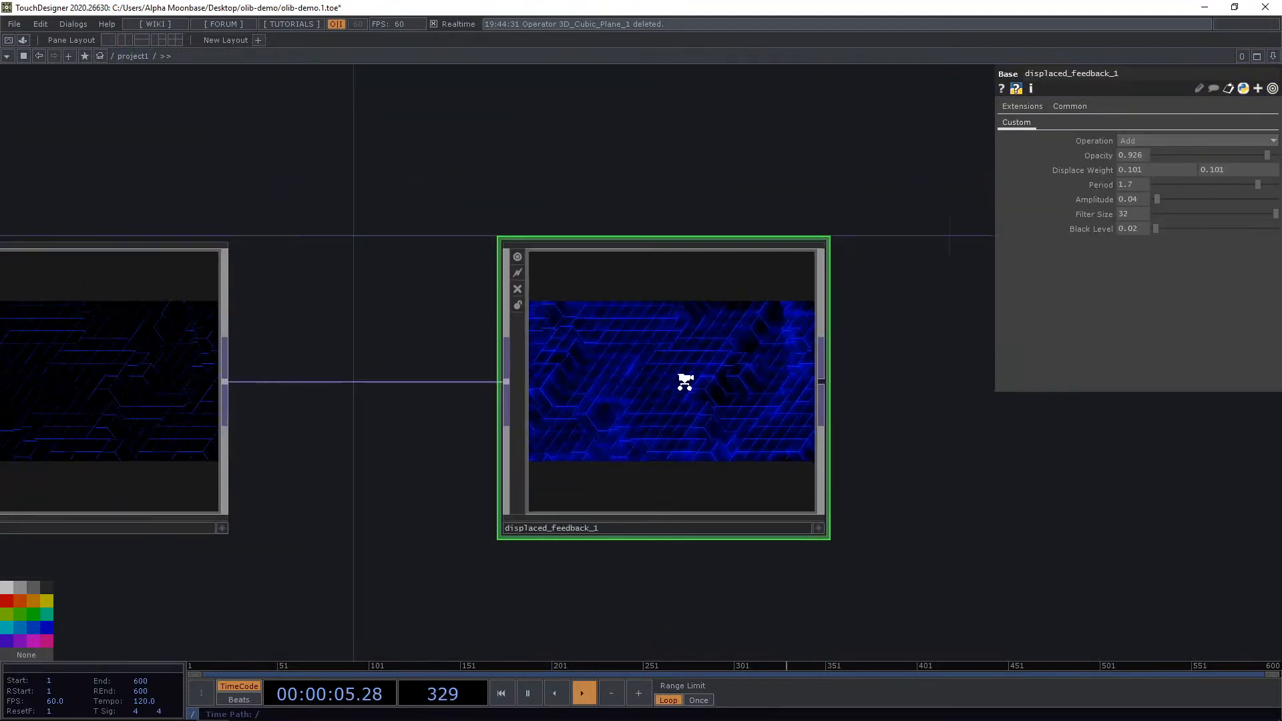
Open a floating viewer window for the Displaced Feedback output and move it aside.
right_click(689, 375)
click(731, 349)
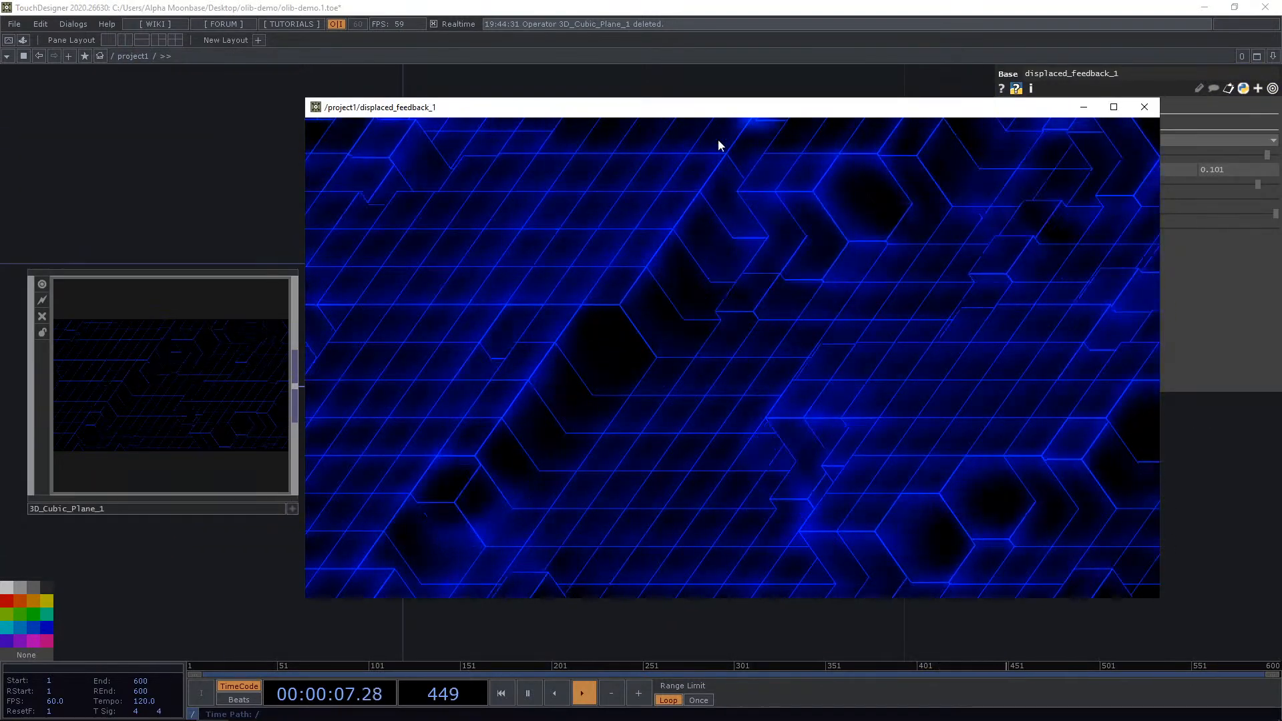
drag(728, 111, 470, 48)
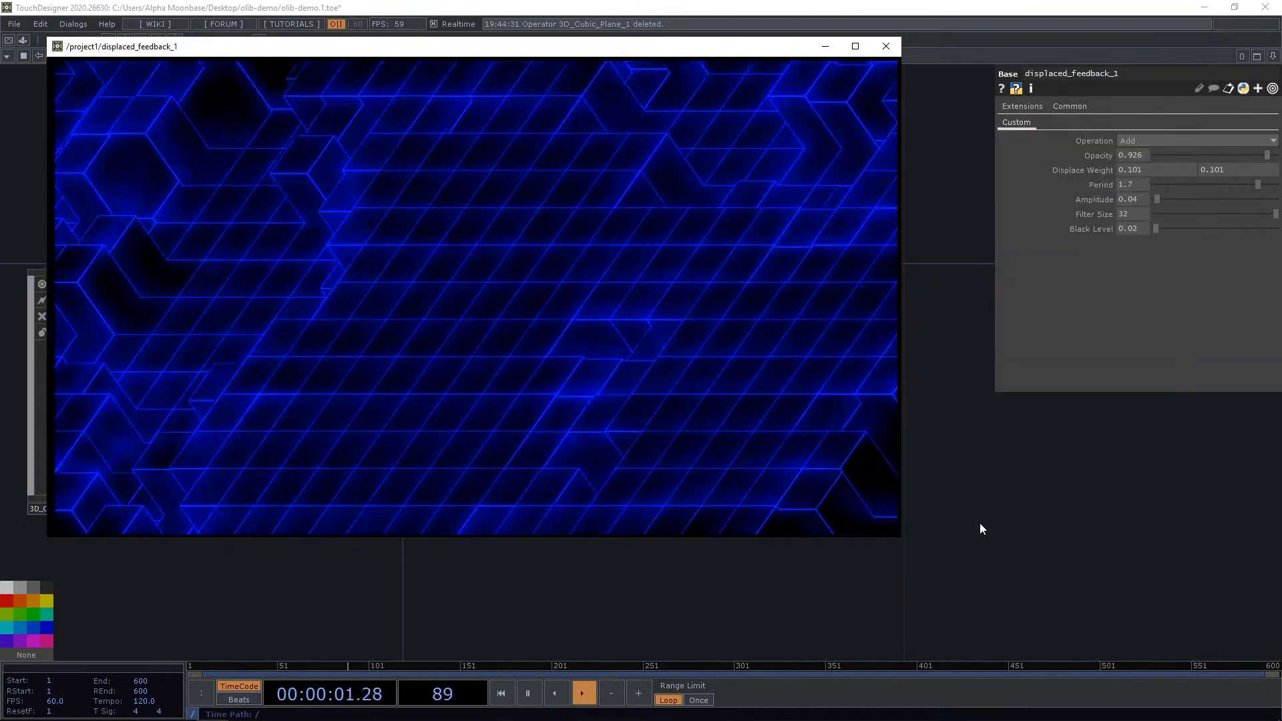
Set the Displaced Feedback Opacity to about 0.967 and Black Level to about 0.022.
drag(1242, 157, 1273, 157)
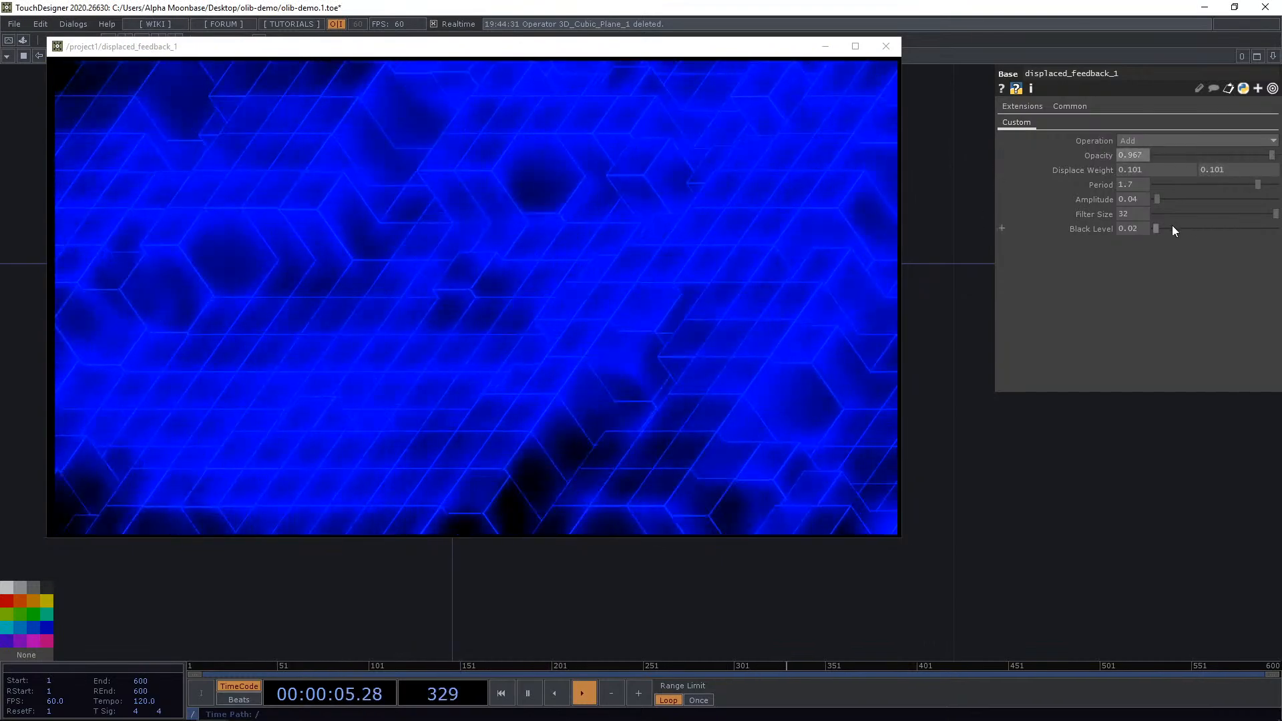
drag(1158, 228, 1135, 251)
drag(1135, 202, 1135, 211)
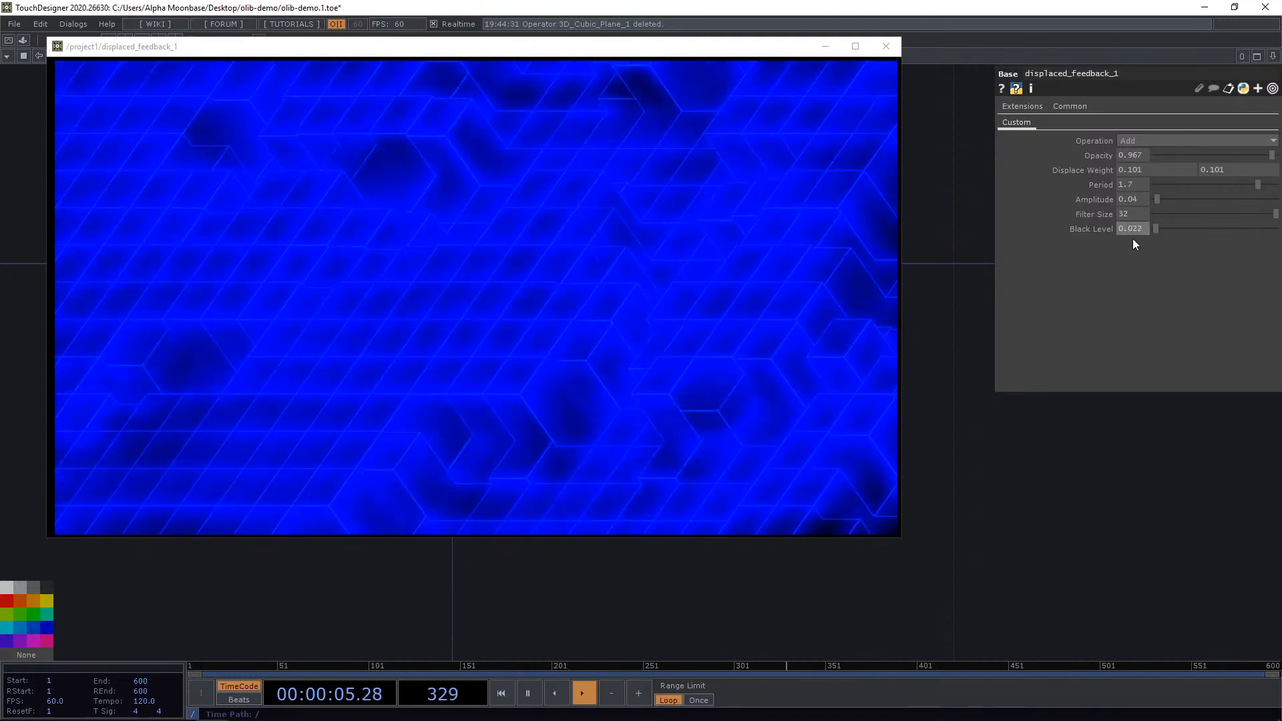
Try several blend modes for Operation and set it to Brightest.
click(1154, 140)
click(1136, 210)
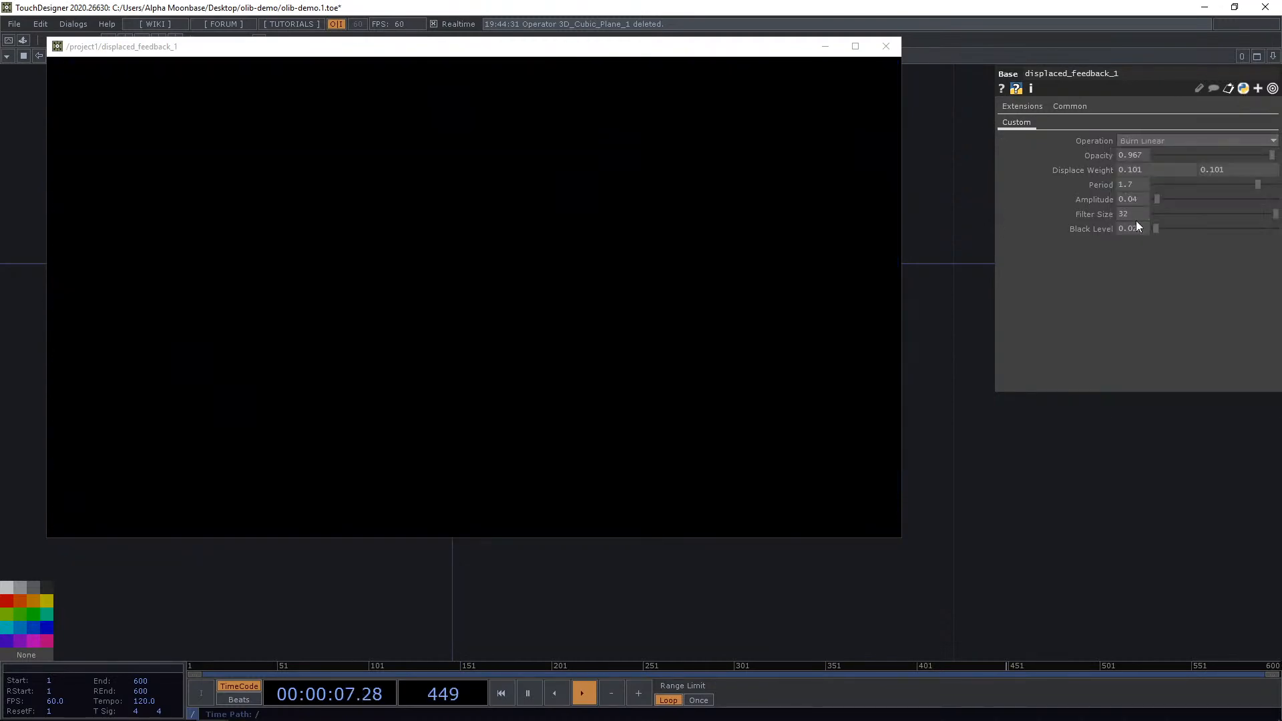
click(1147, 140)
click(1139, 198)
click(1158, 140)
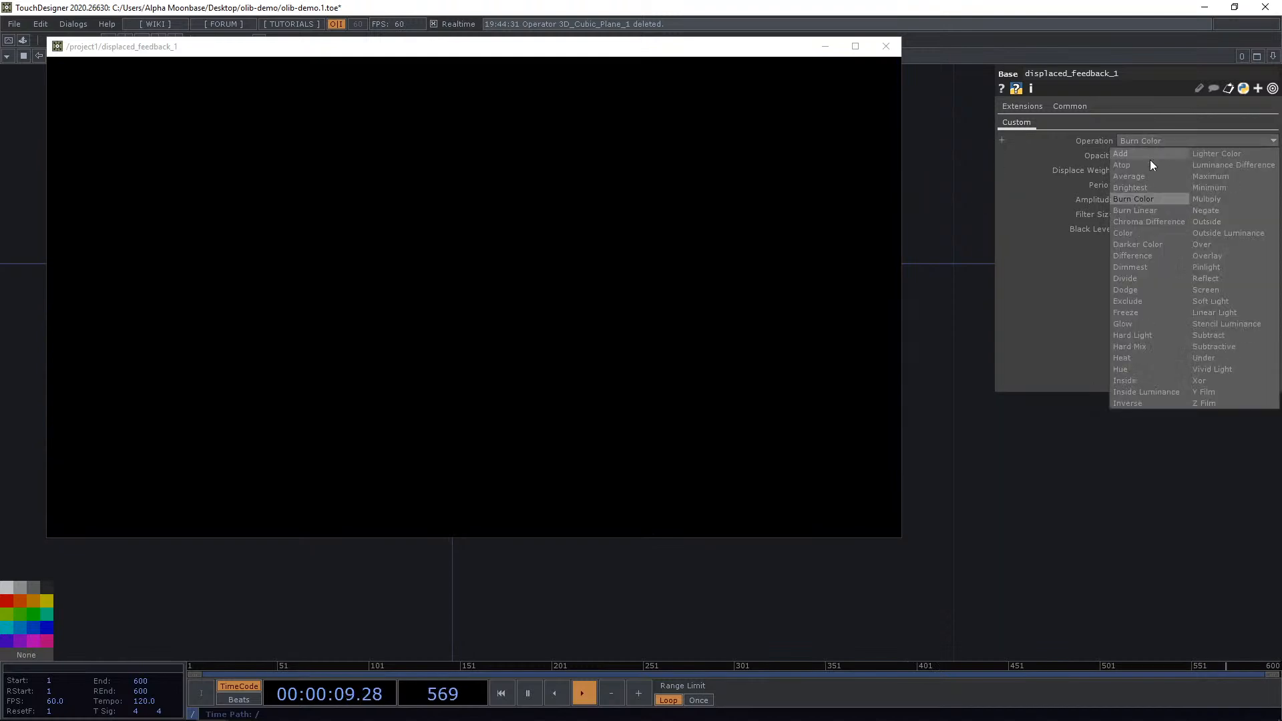
click(1140, 177)
click(1163, 140)
click(1140, 188)
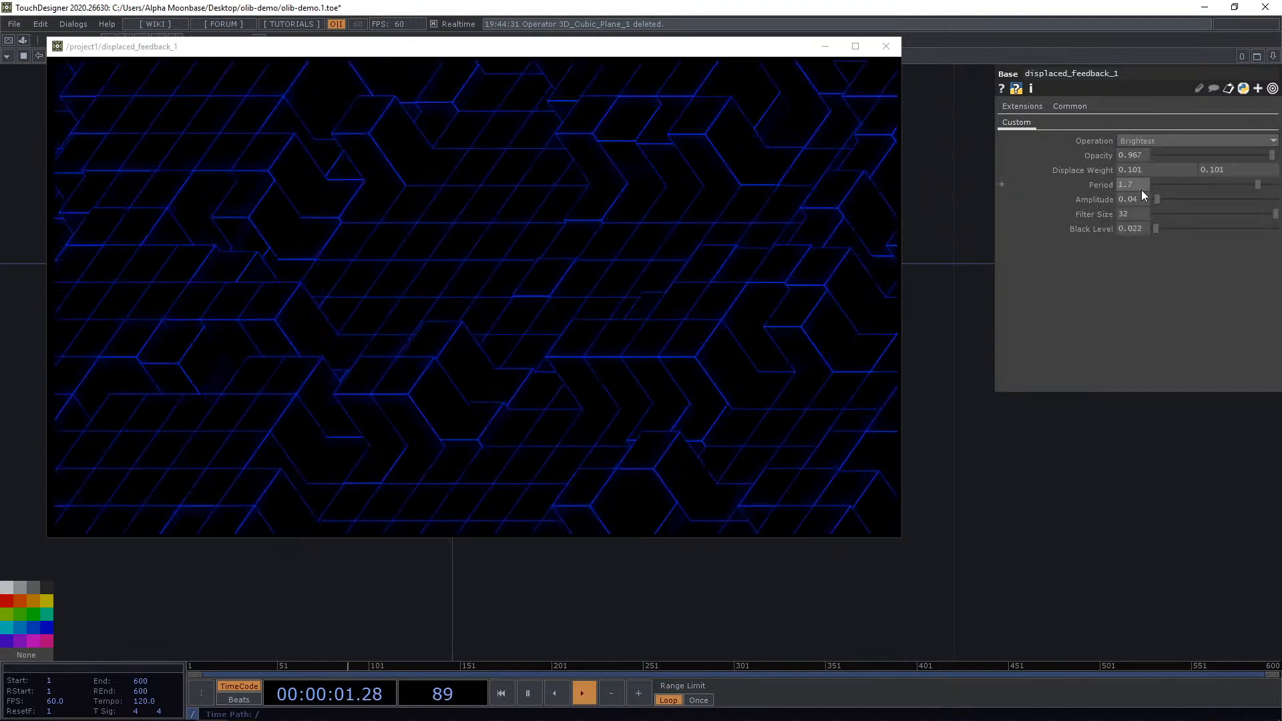
Set Filter Size to 17 and Amplitude to 0.03.
mouse_move(1156, 199)
mouse_down()
mouse_move(1186, 202)
mouse_move(1158, 198)
mouse_move(1146, 215)
mouse_move(1243, 214)
mouse_move(1135, 198)
mouse_up()
click(1194, 215)
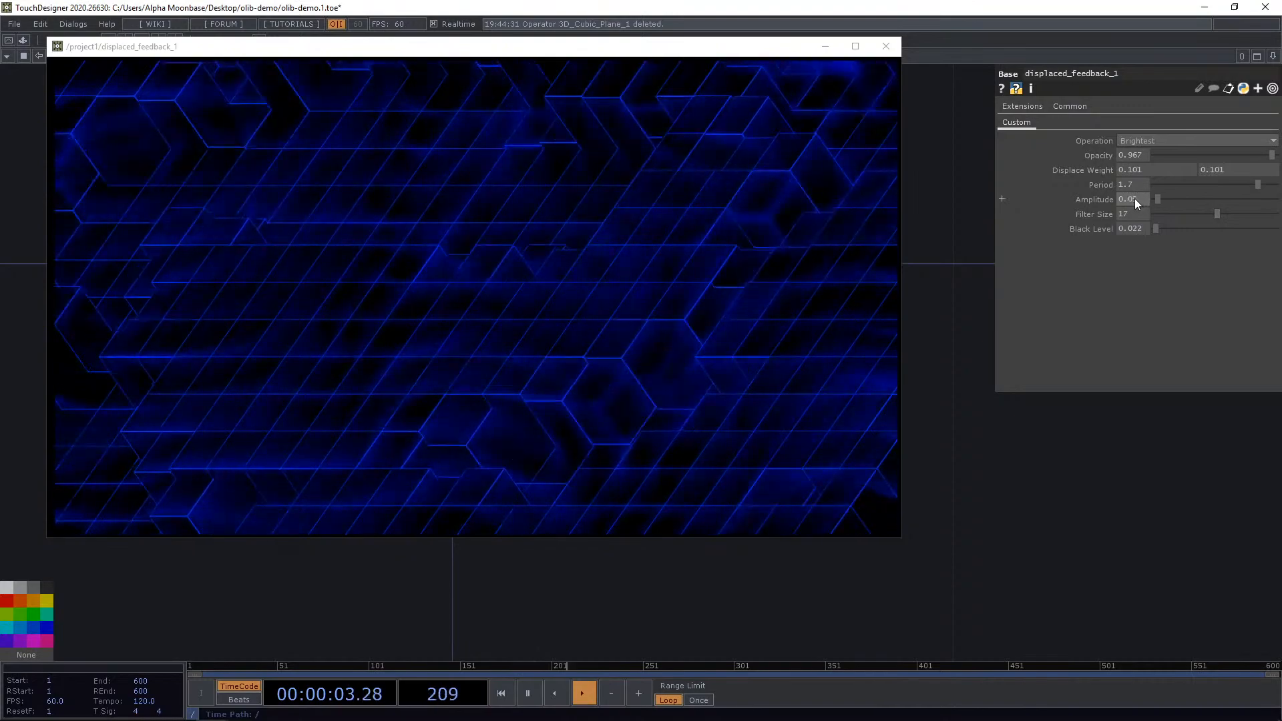
click(1121, 199)
text(0.03)
key(Return)
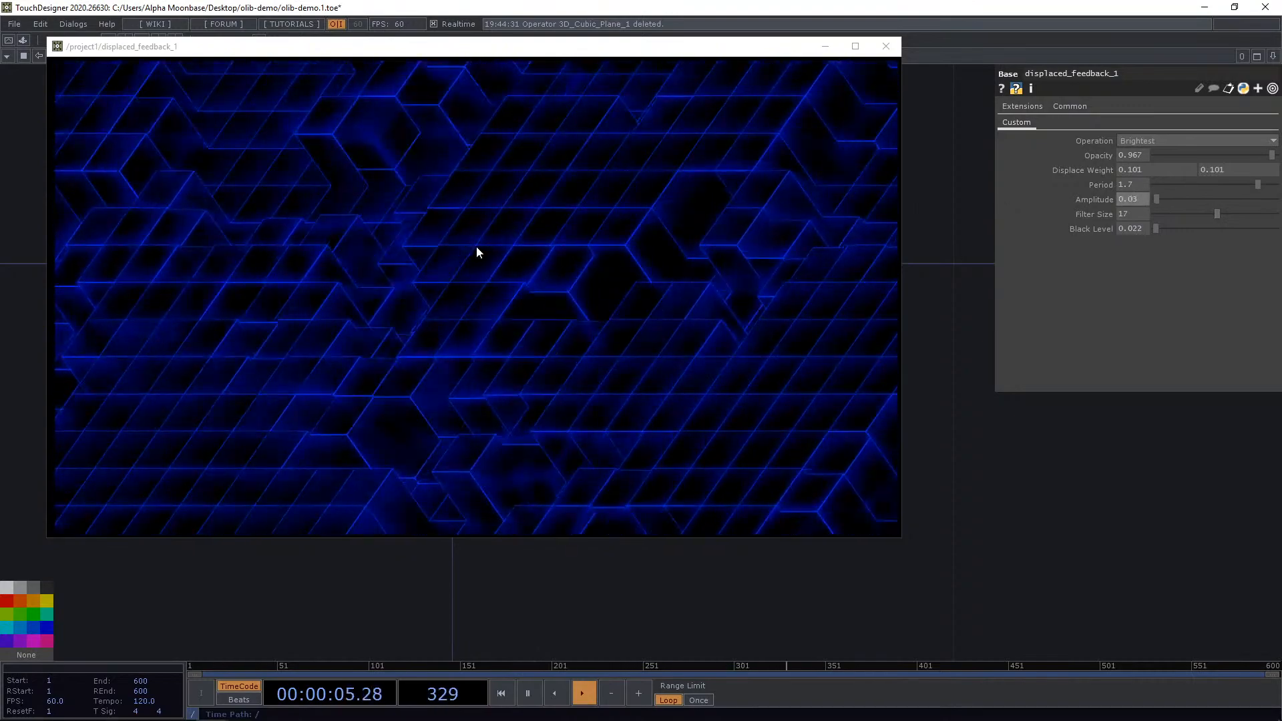
Set Opacity to 1 and Period to about 0.23, and close the viewer window.
drag(1228, 158, 1280, 159)
drag(1200, 186, 1170, 186)
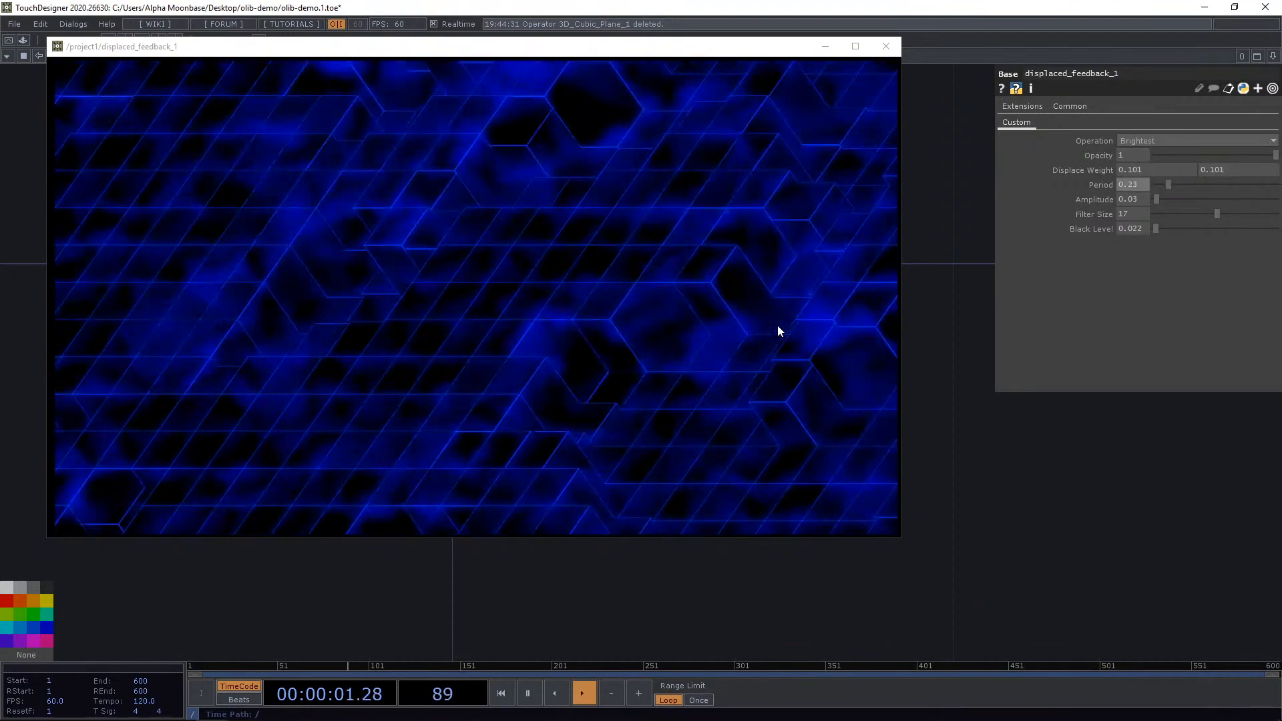
click(889, 48)
Delete the Cubic Plane and Displaced Feedback components.
scroll(874, 74, down, 6)
scroll(665, 127, up, 3)
right_drag(612, 94, 822, 303)
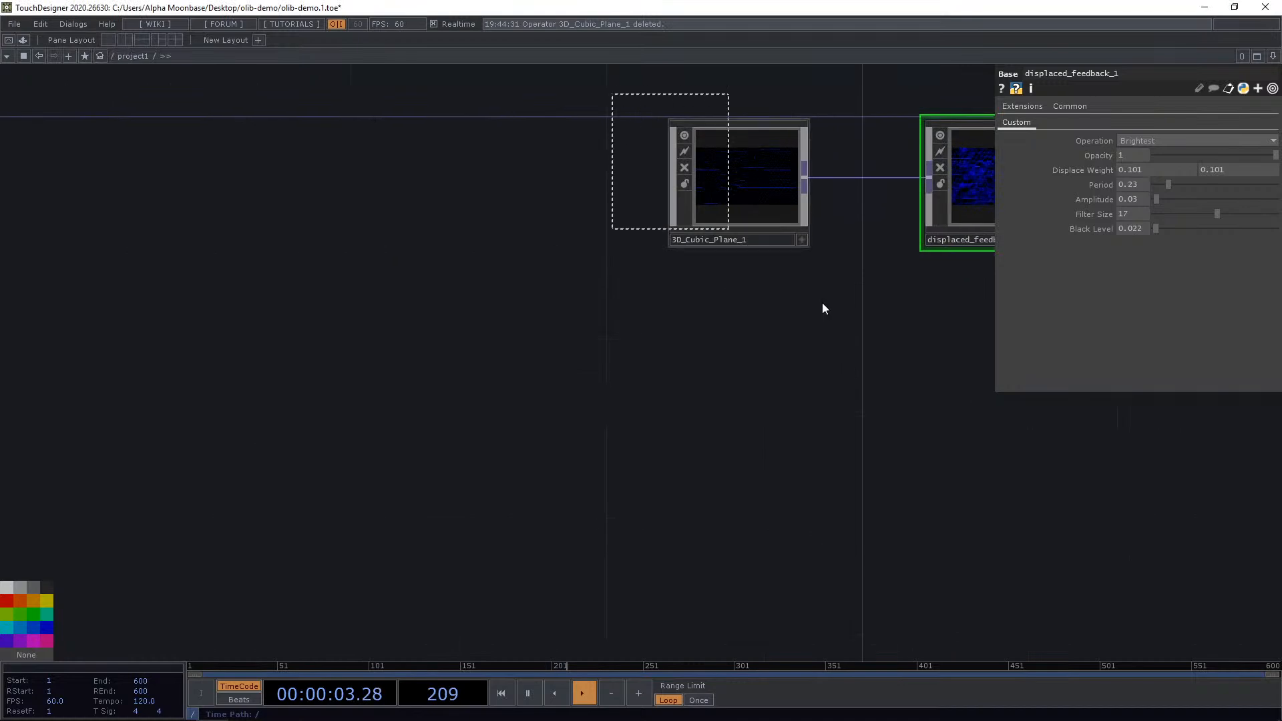
key(Delete)
drag(846, 471, 640, 433)
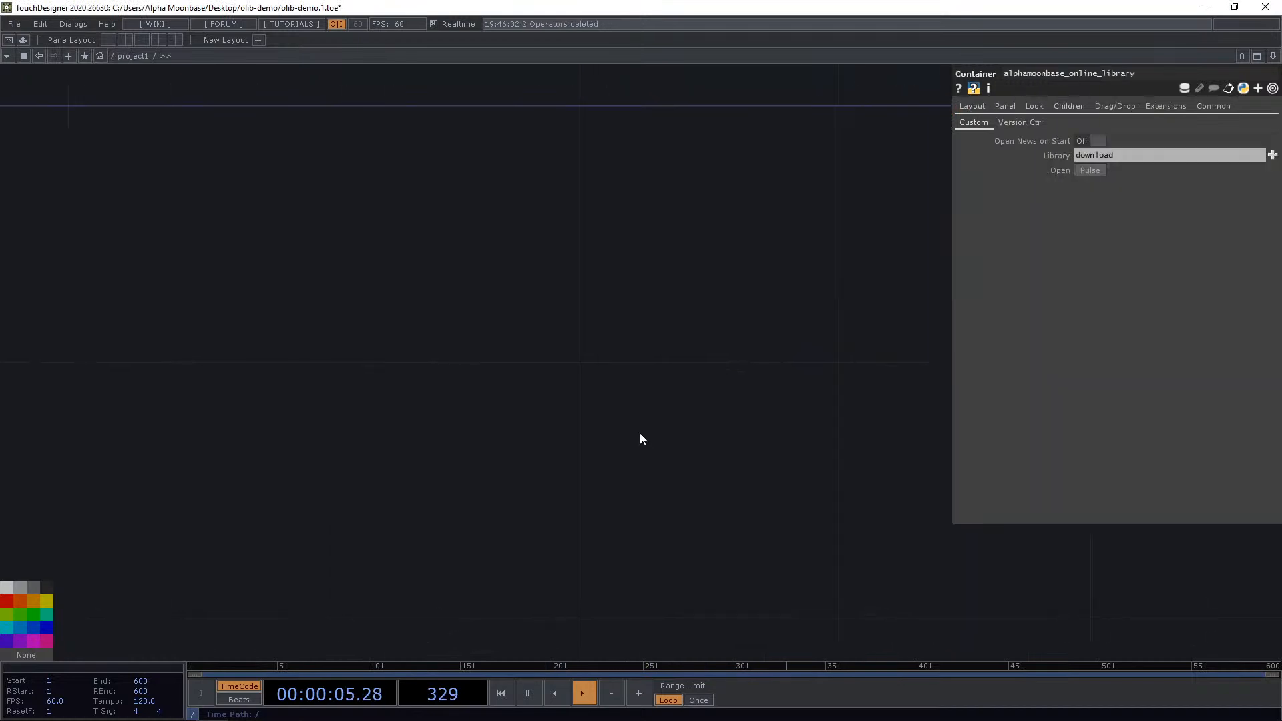
Place a Downloader component from the OLIB library into the network.
key(ctrl+Tab)
click(286, 372)
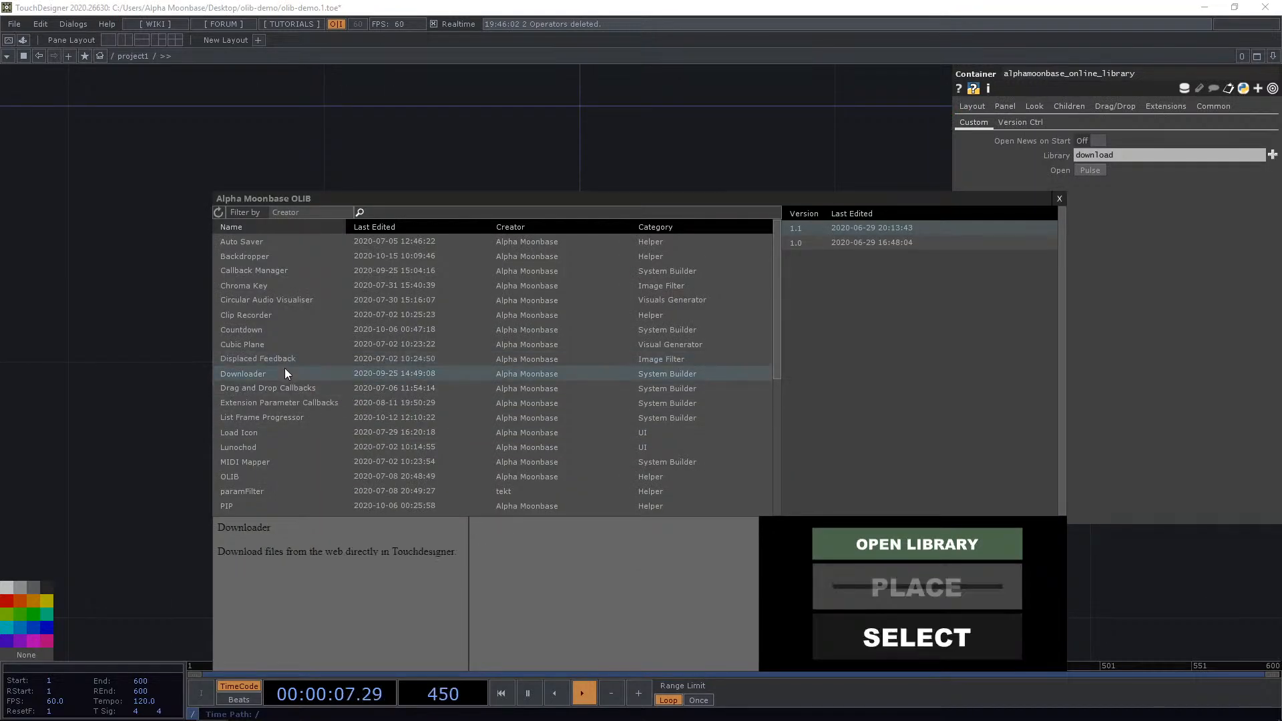
click(897, 582)
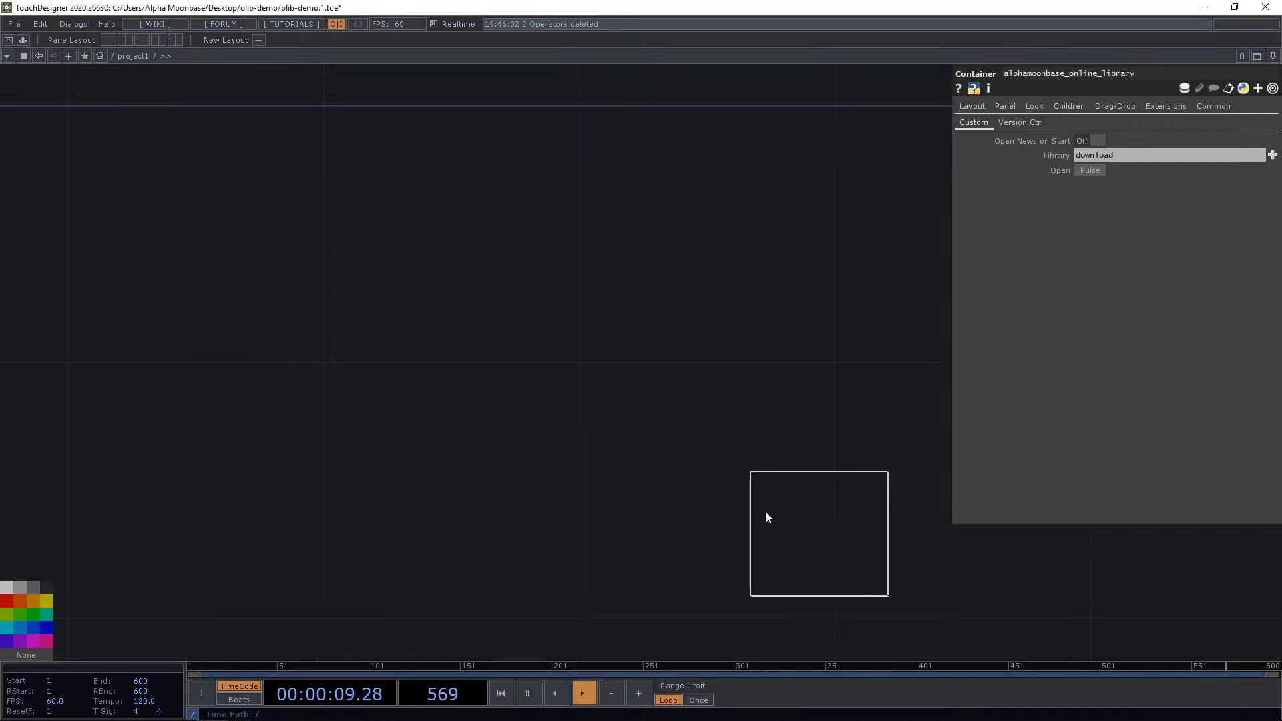
click(542, 221)
scroll(663, 211, up, 5)
drag(644, 260, 694, 402)
click(522, 275)
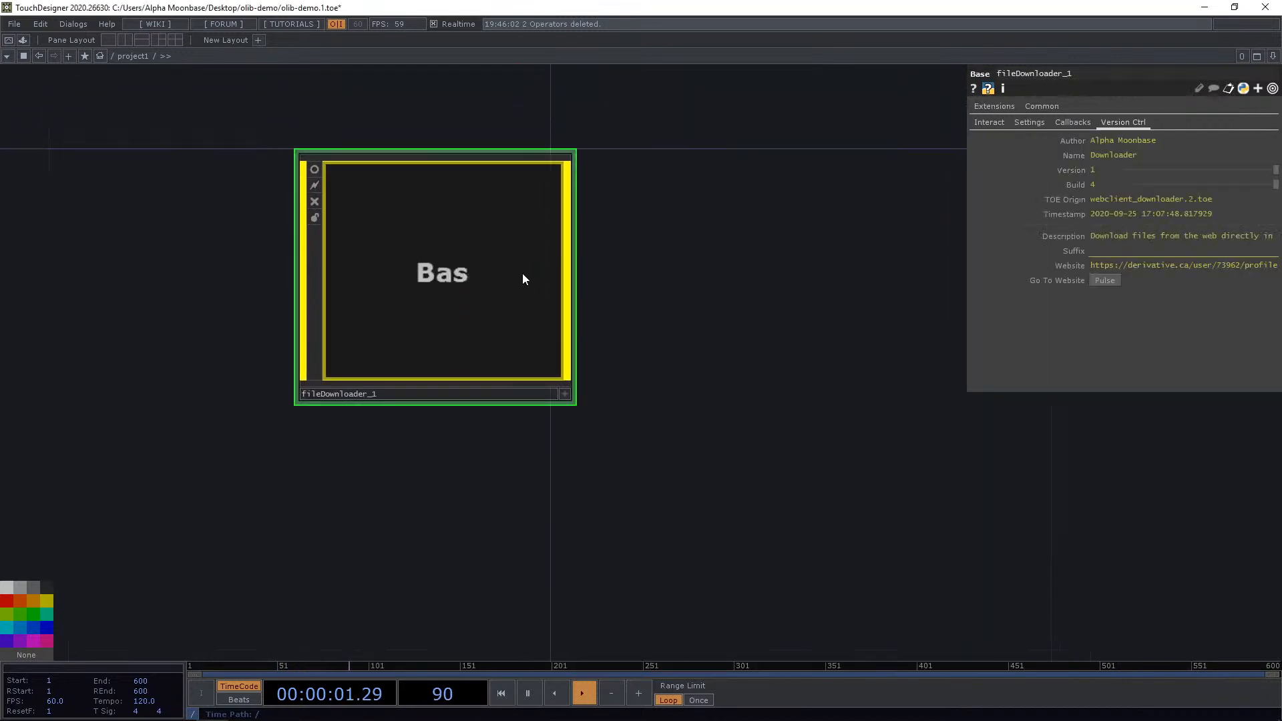
click(975, 123)
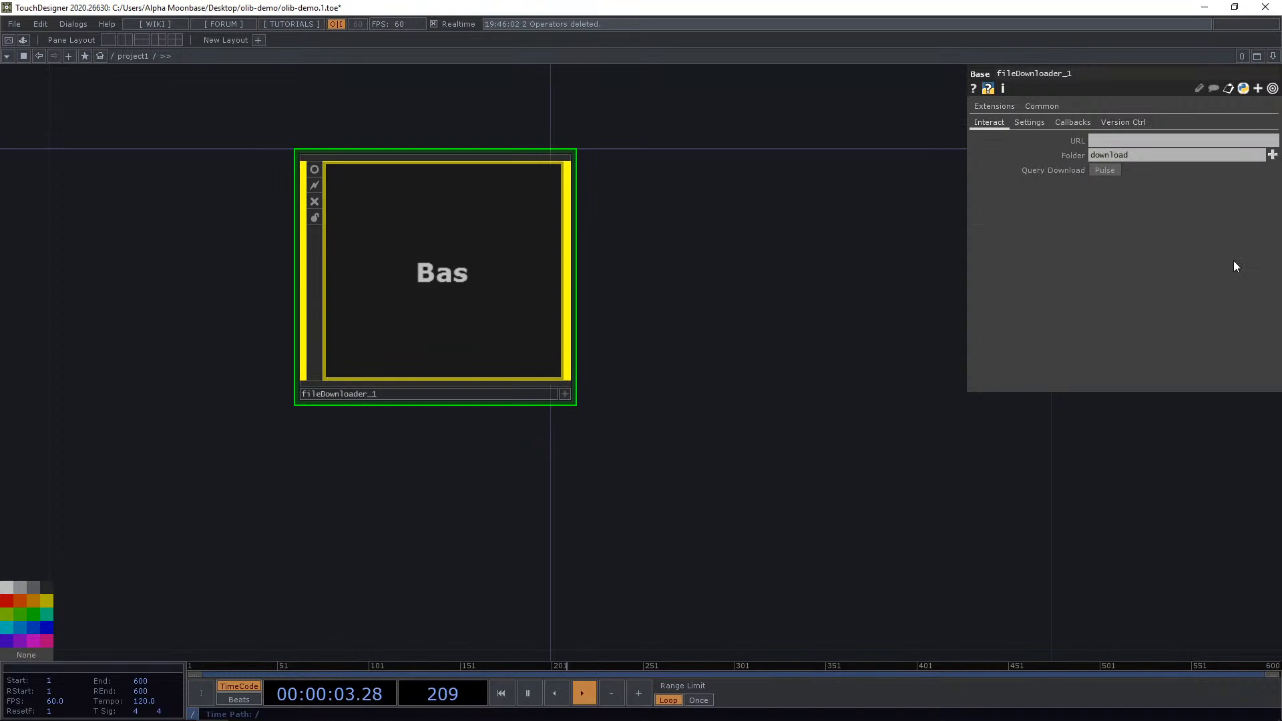
Set the Downloader's Folder to file_download.
click(1127, 138)
click(1174, 158)
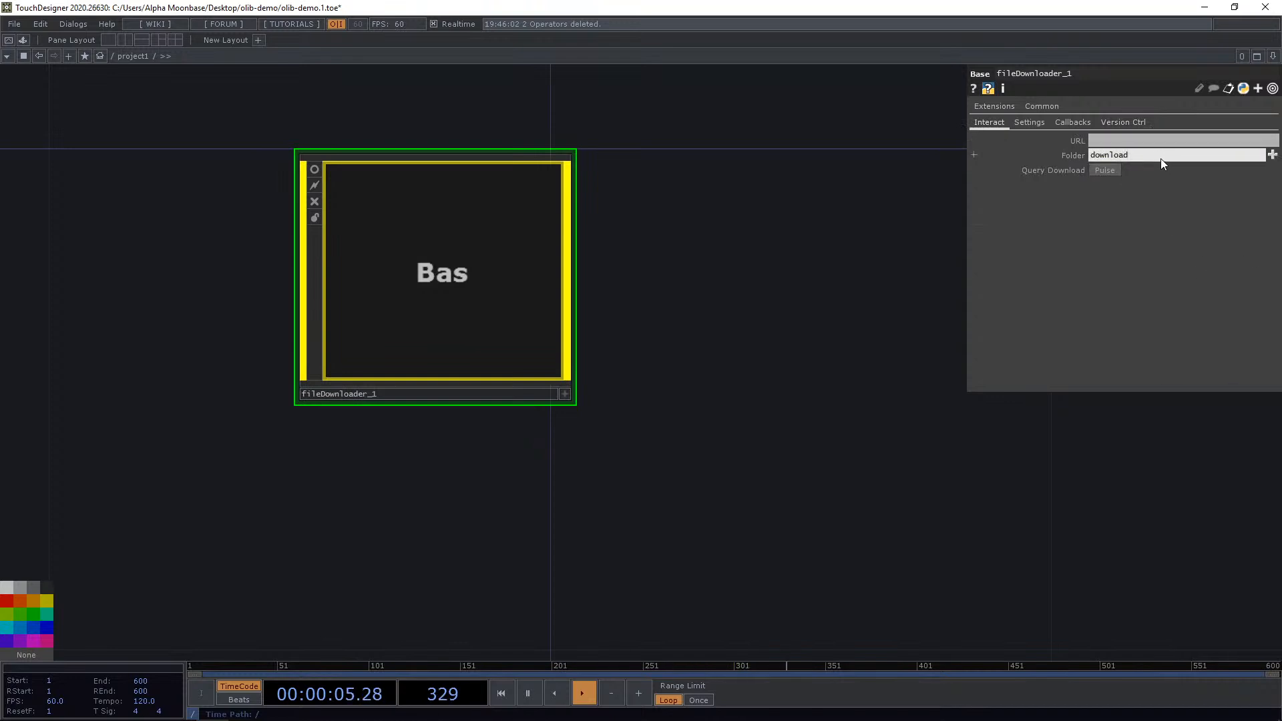
drag(1160, 158, 998, 157)
text(file_)
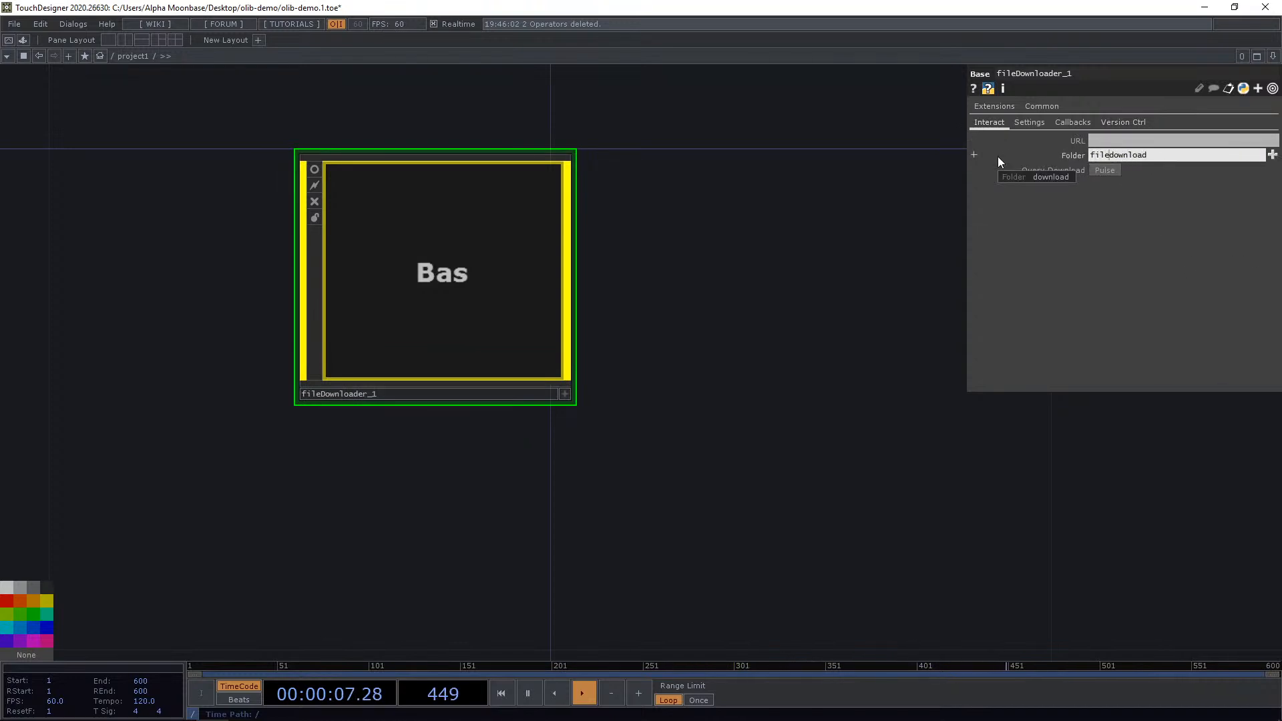
key(Return)
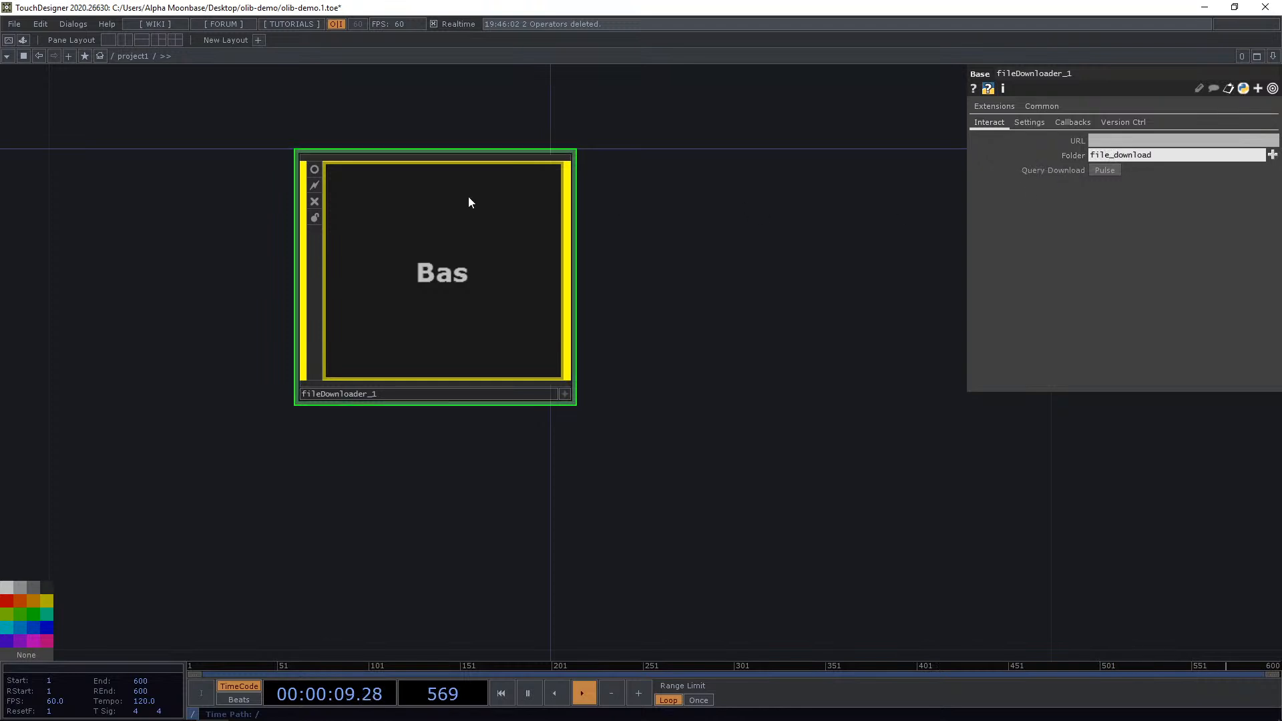
Browse the Downloader's parameter pages for its settings and callbacks.
click(312, 175)
drag(723, 322, 809, 265)
click(1027, 122)
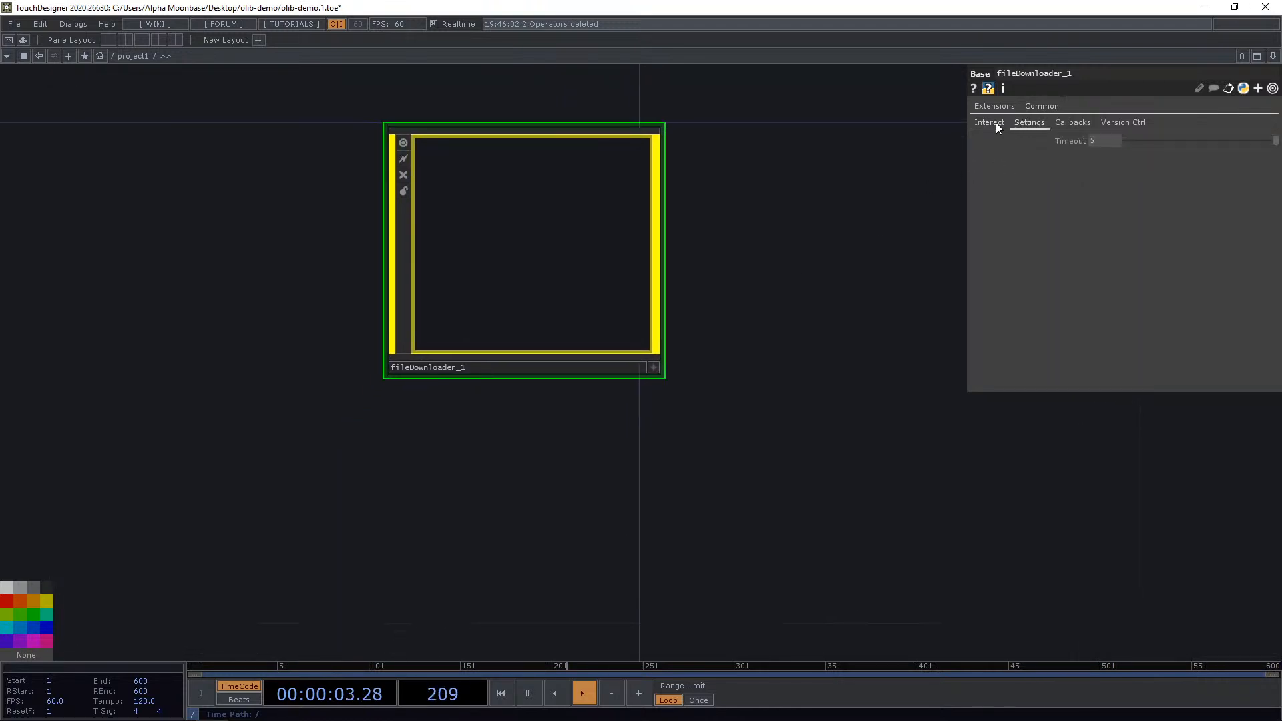
click(995, 122)
click(1072, 122)
click(1028, 123)
click(993, 122)
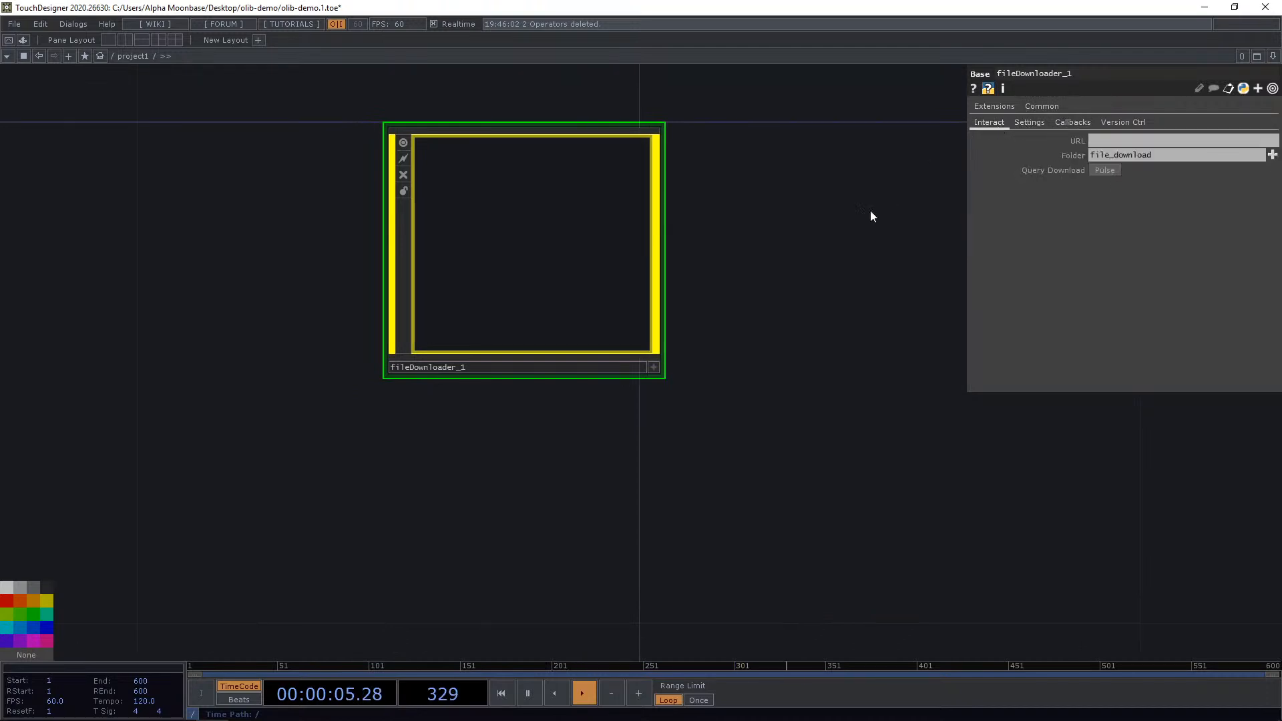
drag(863, 221, 871, 218)
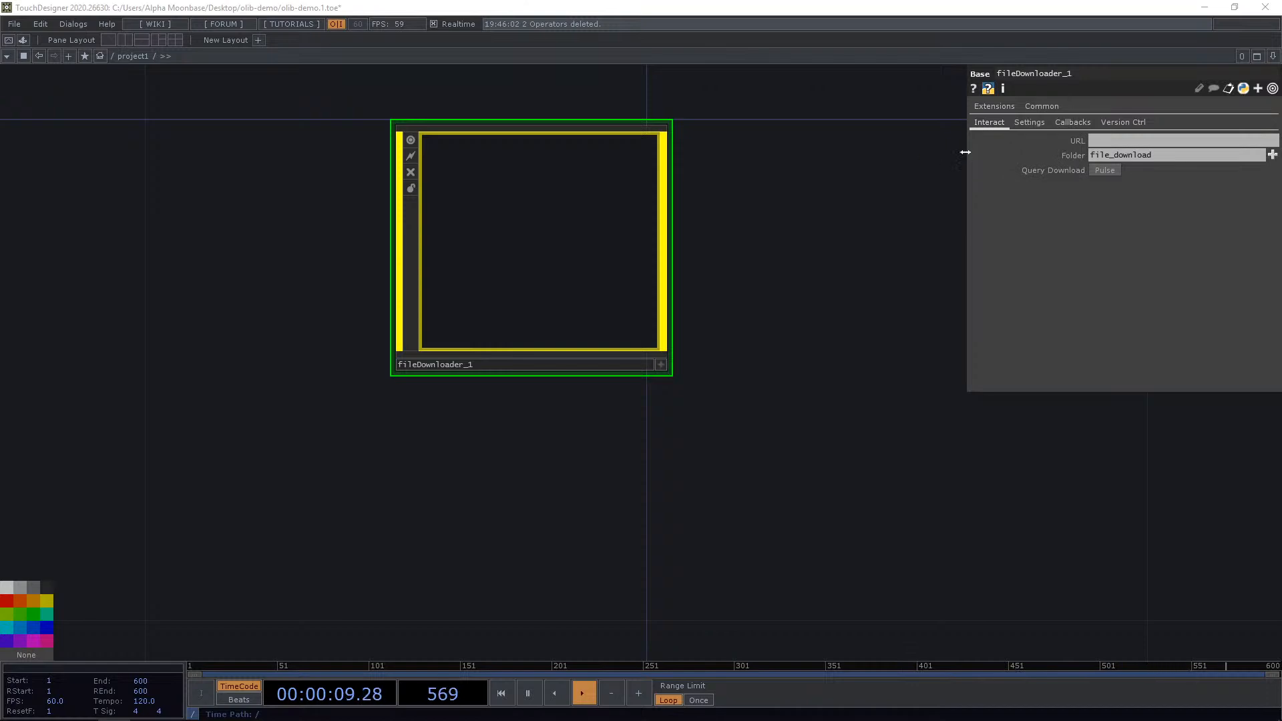
Paste the derivative.ca tdnewrelease_180220_172558.jpg image URL into the Downloader's URL parameter.
drag(965, 153, 552, 205)
drag(779, 404, 502, 403)
drag(460, 265, 386, 347)
click(752, 141)
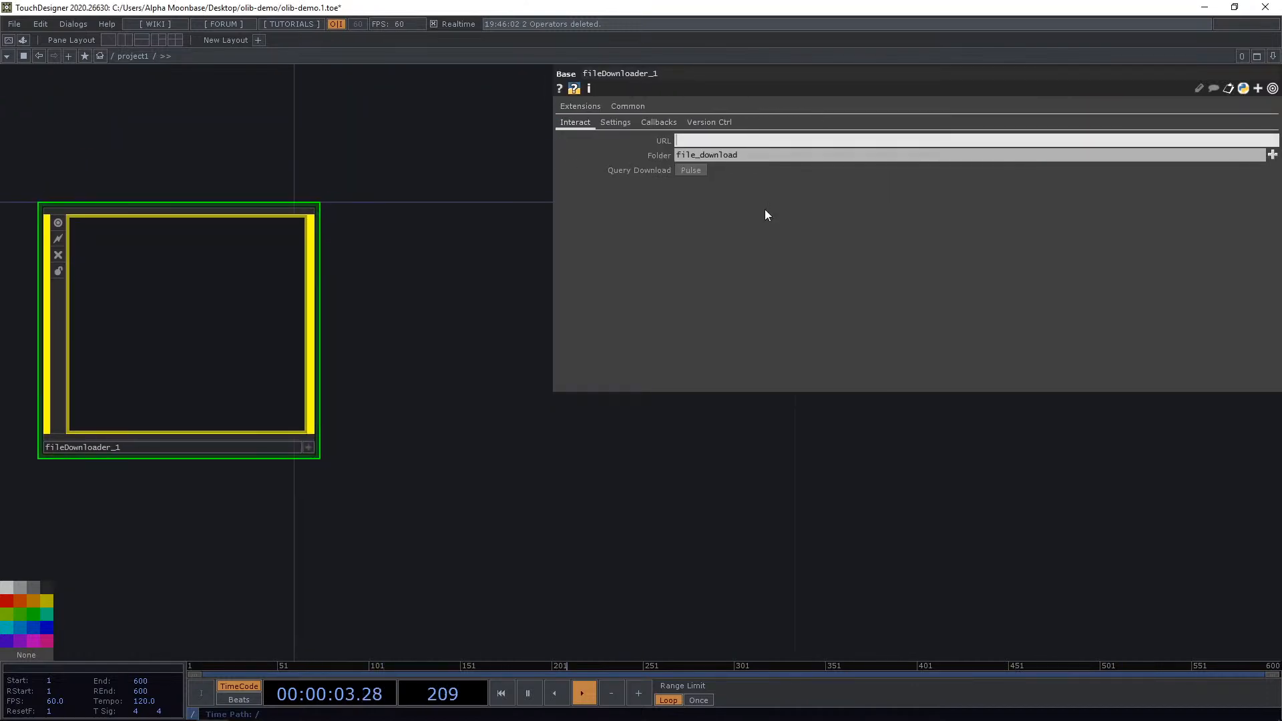
key(ctrl+v)
key(Return)
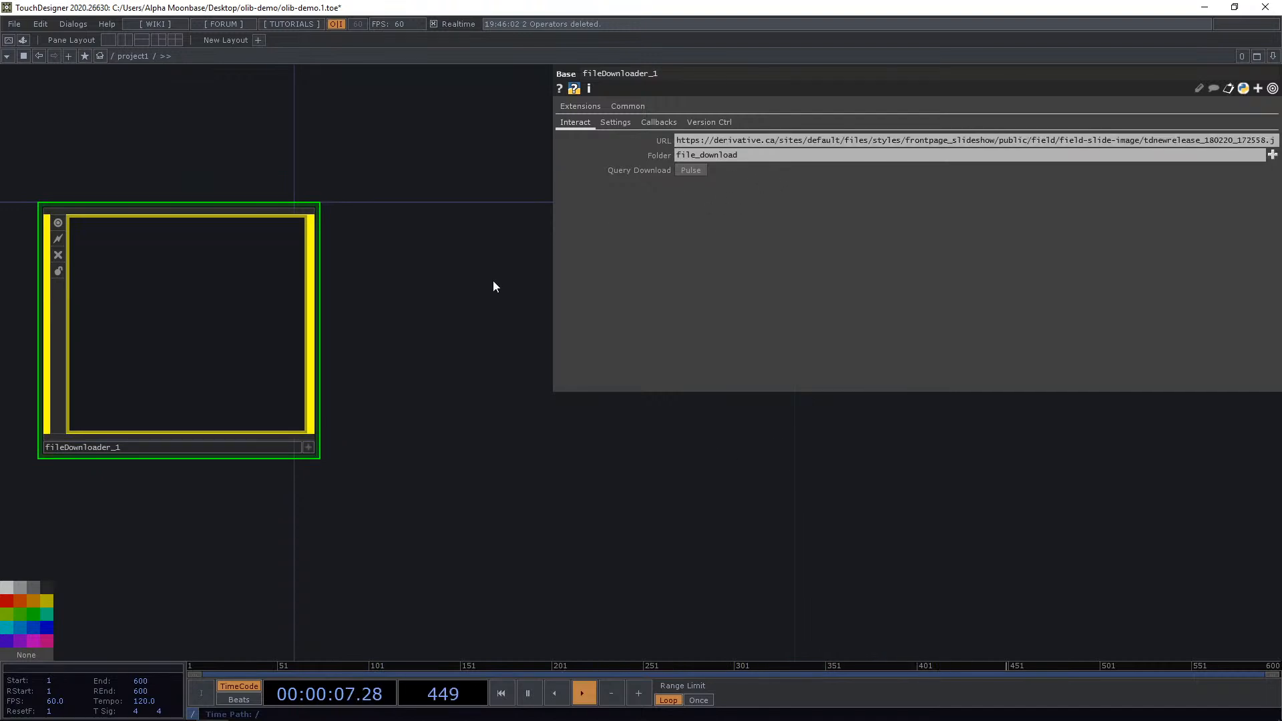
Open File Explorer and browse into the olib-demo file_download folder.
drag(492, 286, 516, 314)
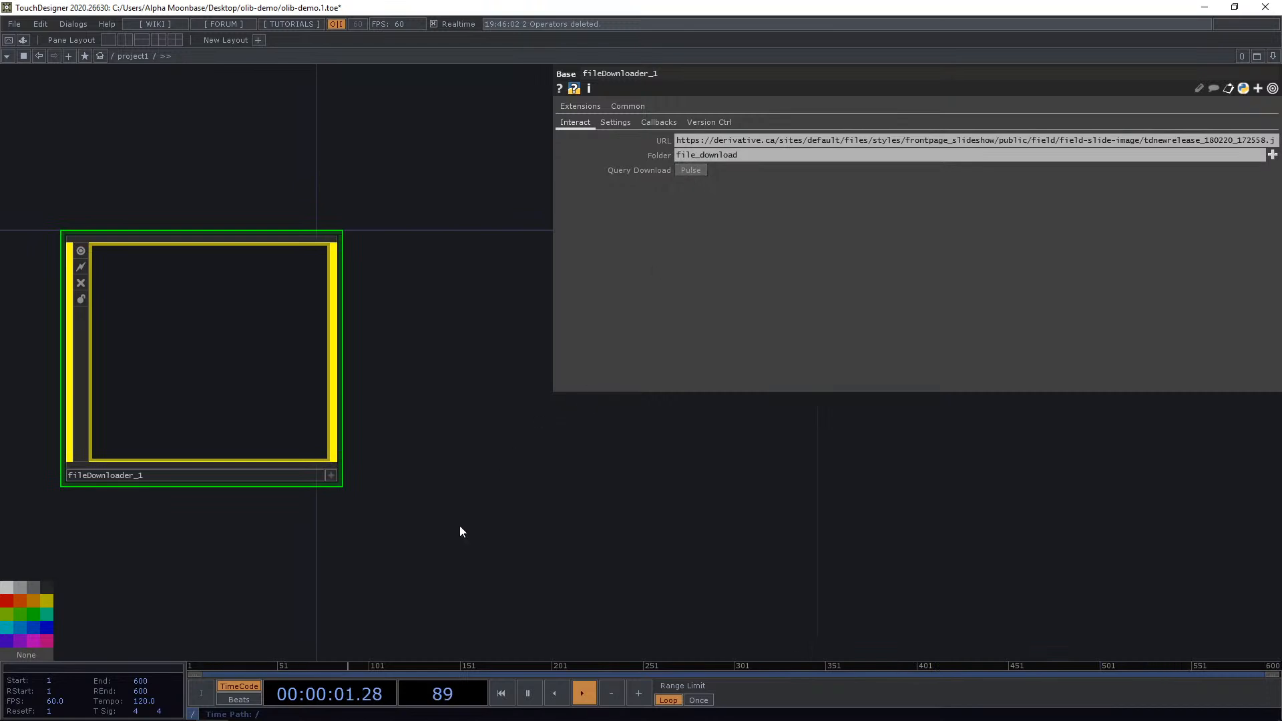
drag(457, 534, 571, 499)
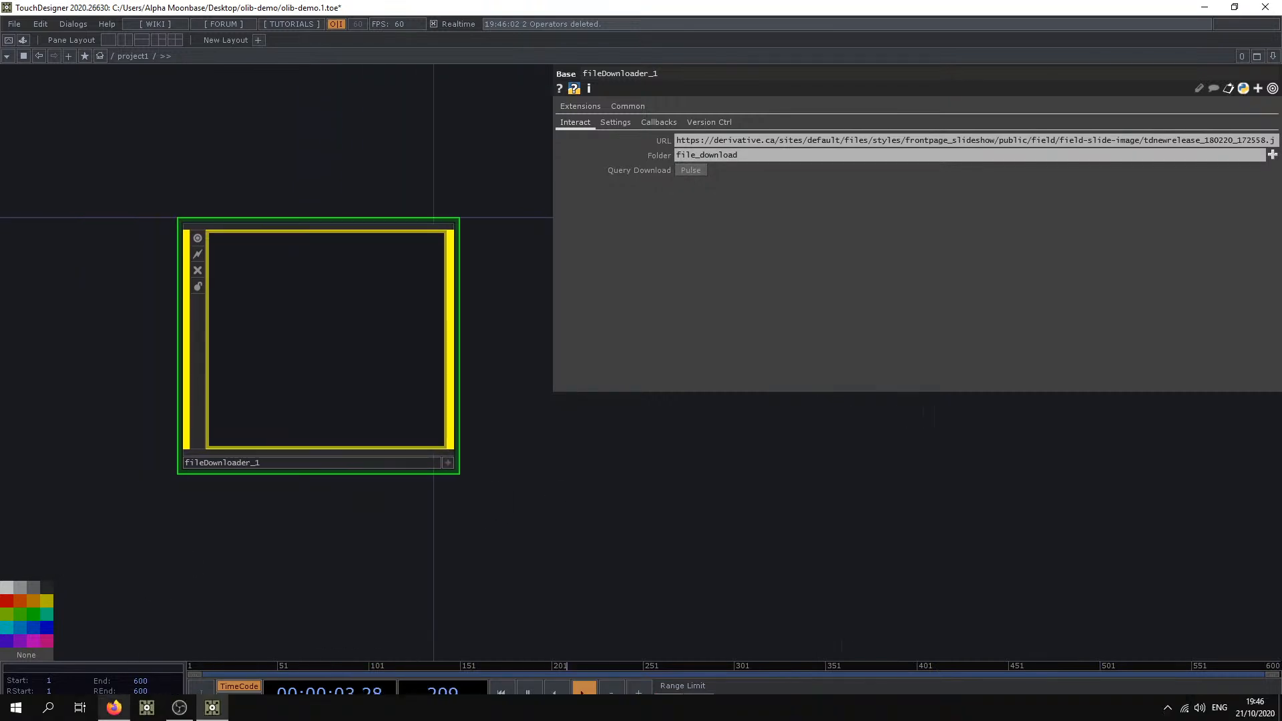
key(super+e)
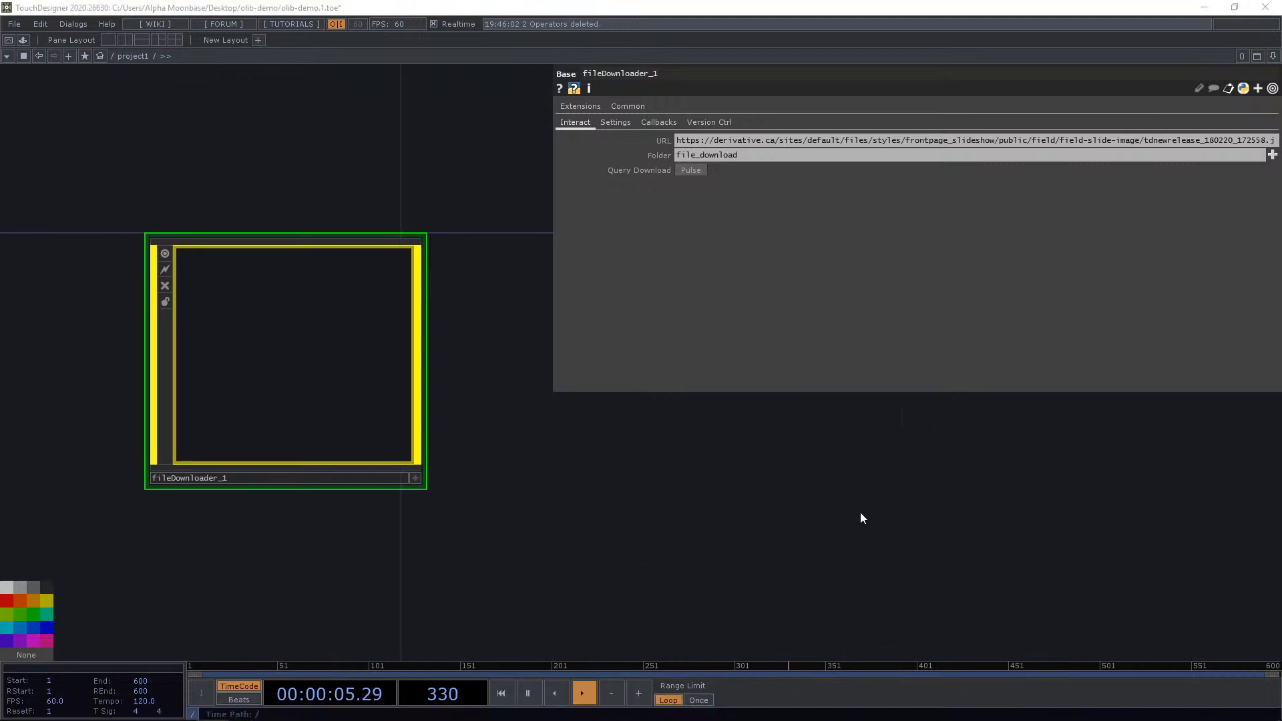
drag(473, 336, 1108, 335)
drag(547, 343, 1281, 207)
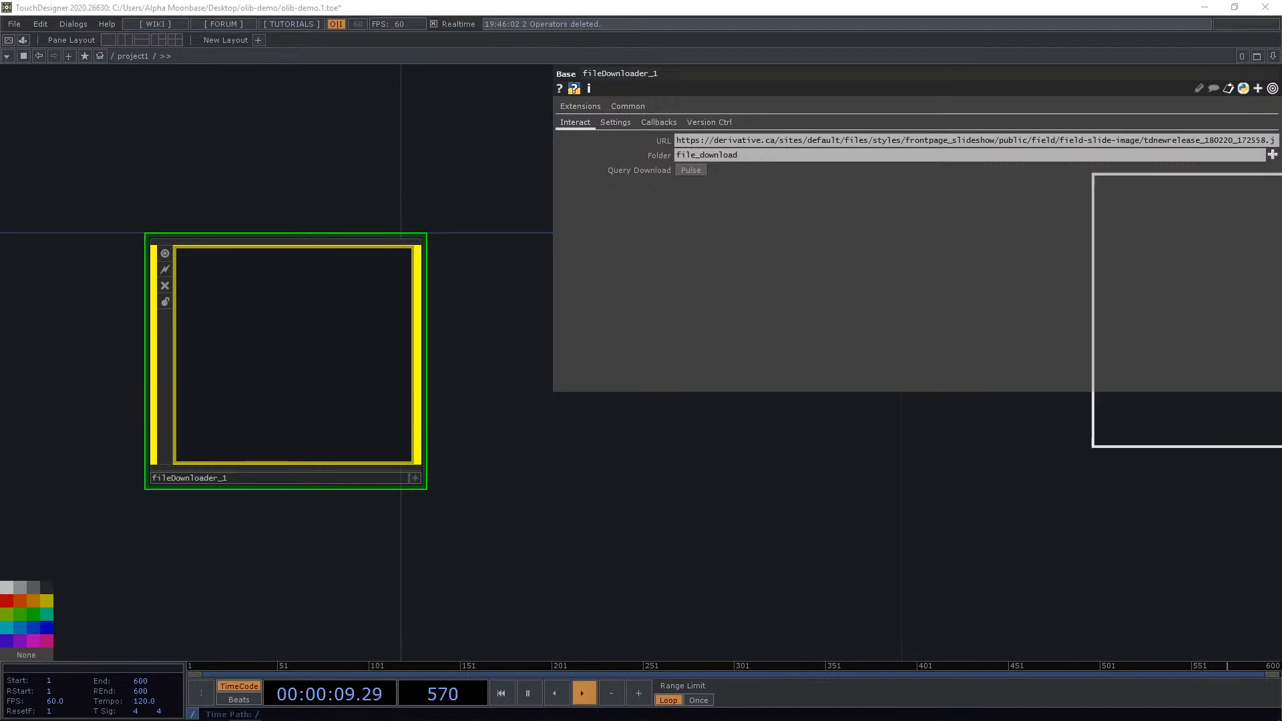
drag(1281, 195, 607, 148)
click(467, 245)
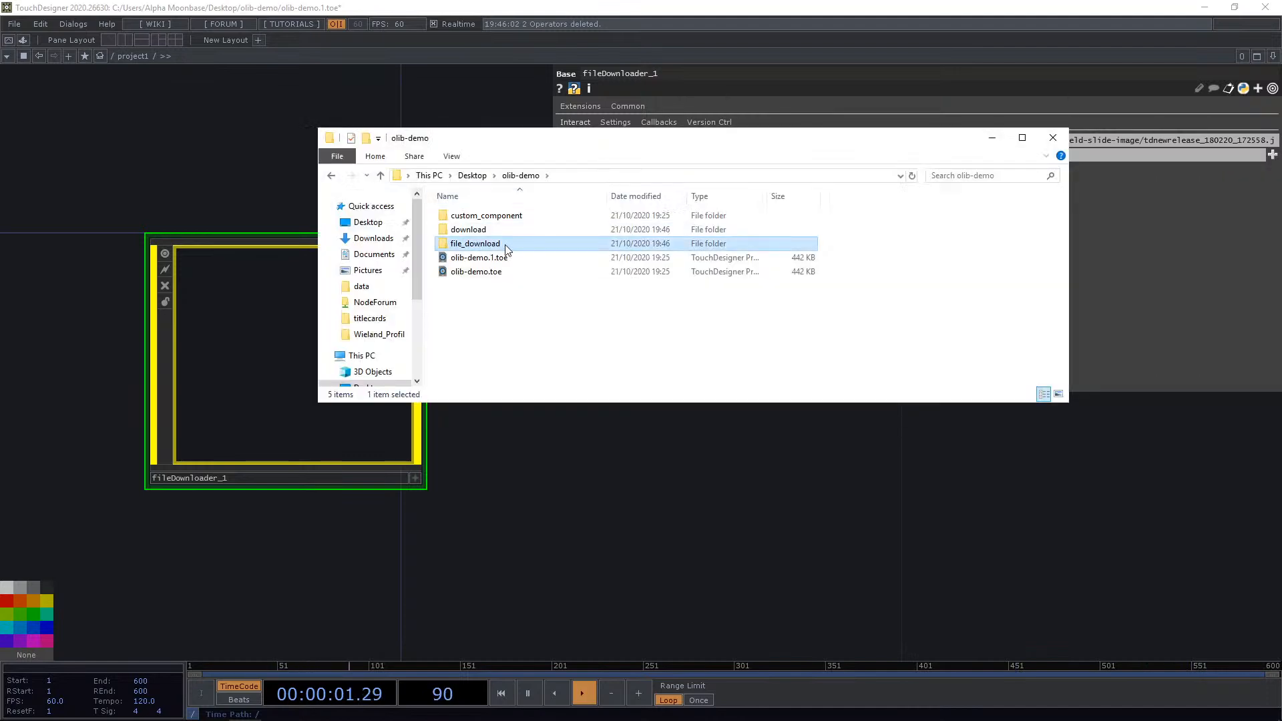
double_click(505, 246)
click(499, 272)
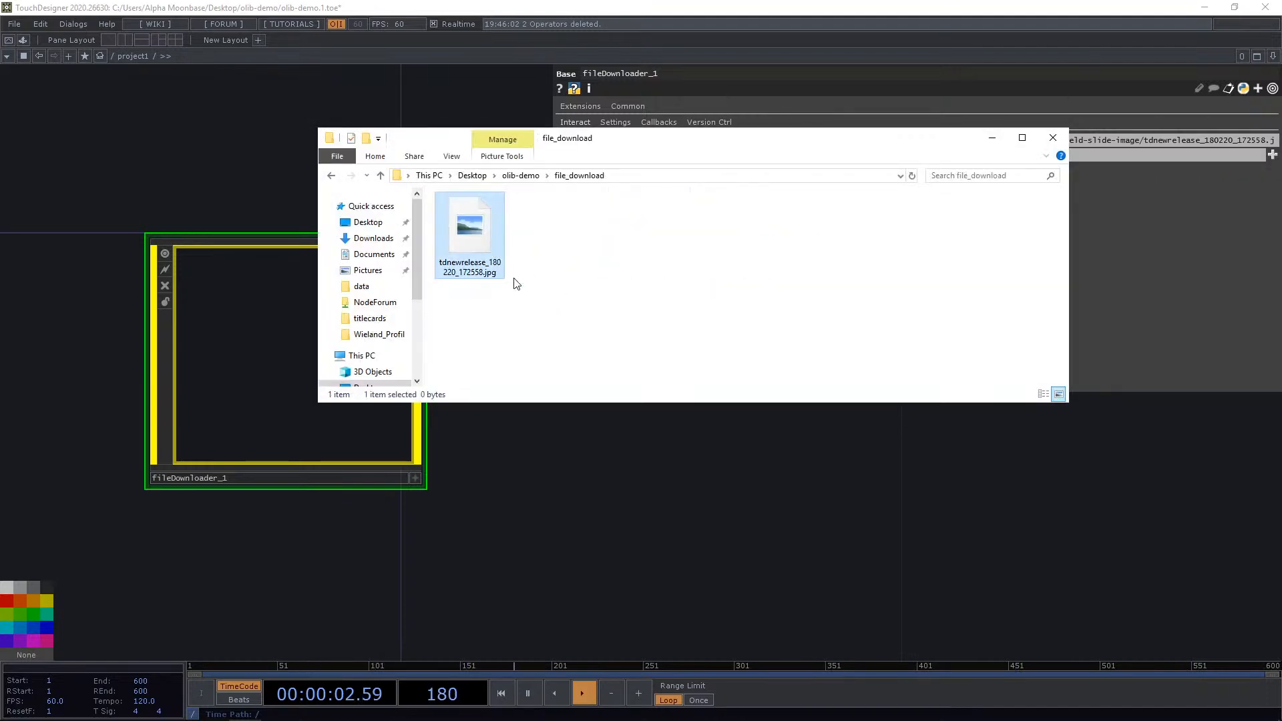
Try opening the downloaded tdnewrelease_180220_172558.jpg in ImageGlass, then close the viewer.
double_click(478, 228)
click(595, 318)
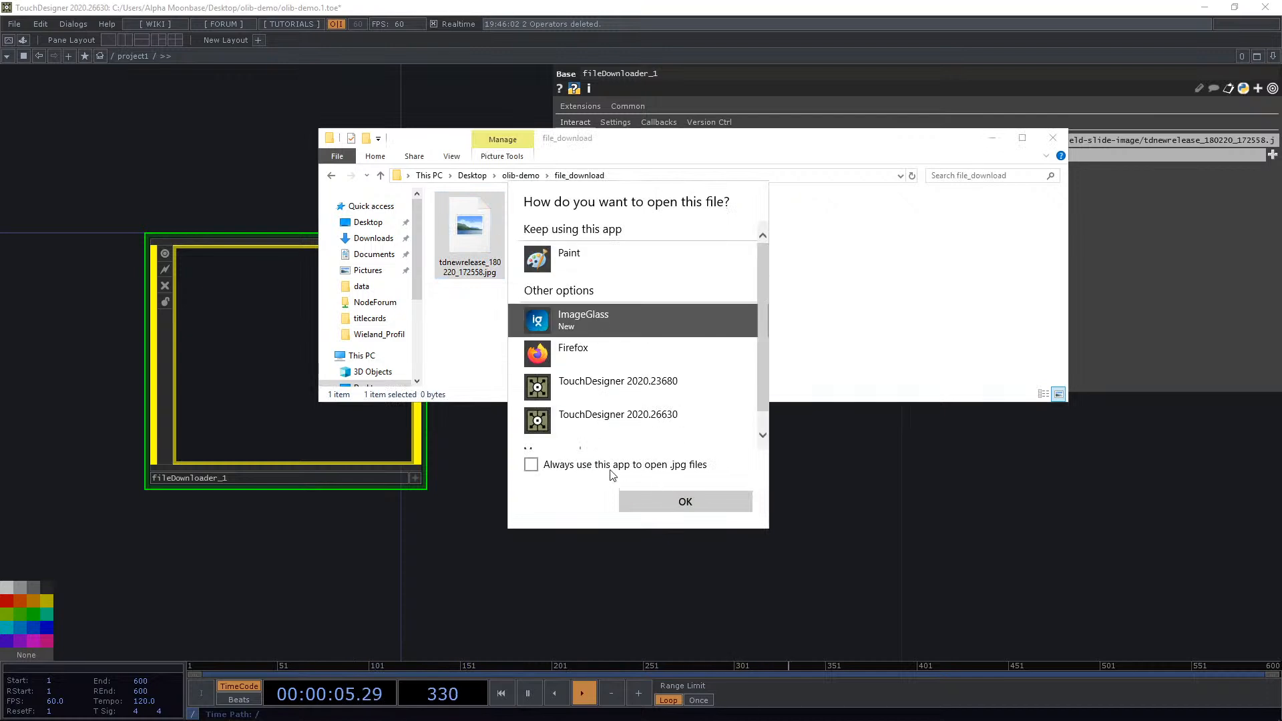
click(663, 500)
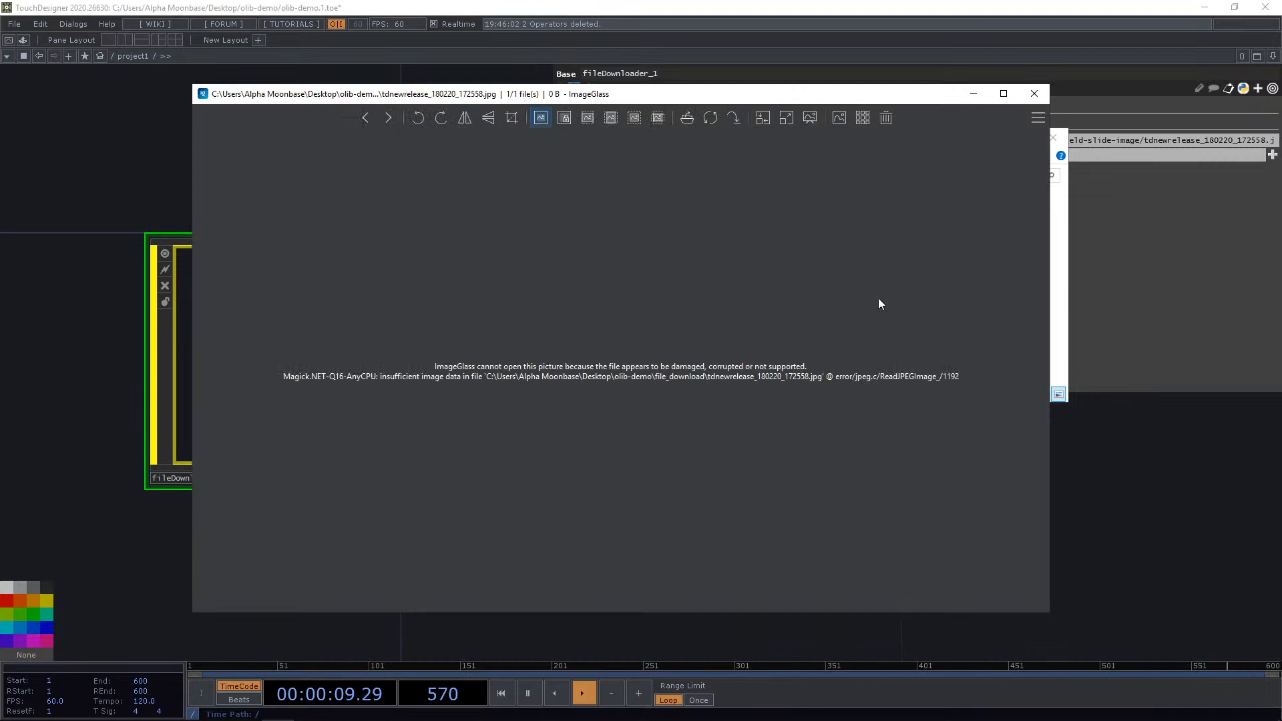
click(1044, 98)
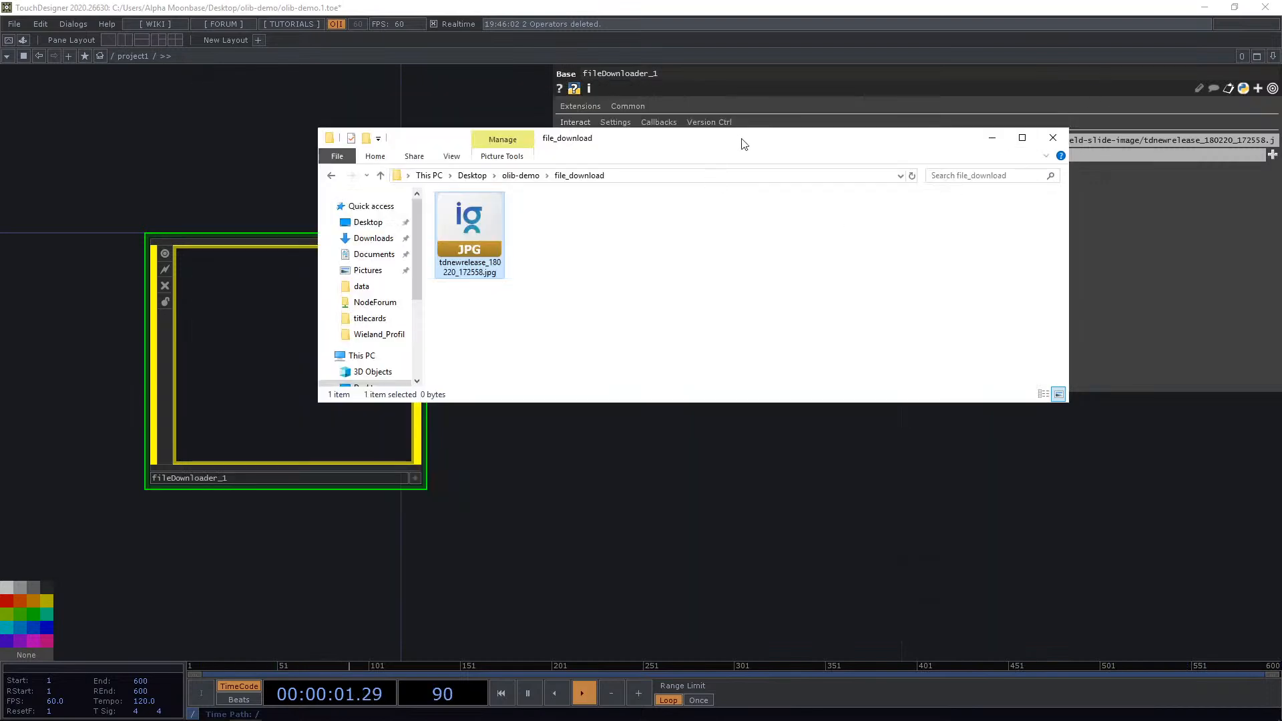
Move the Explorer window aside and pulse the Downloader's Query Download to fetch the image again.
drag(741, 139, 797, 303)
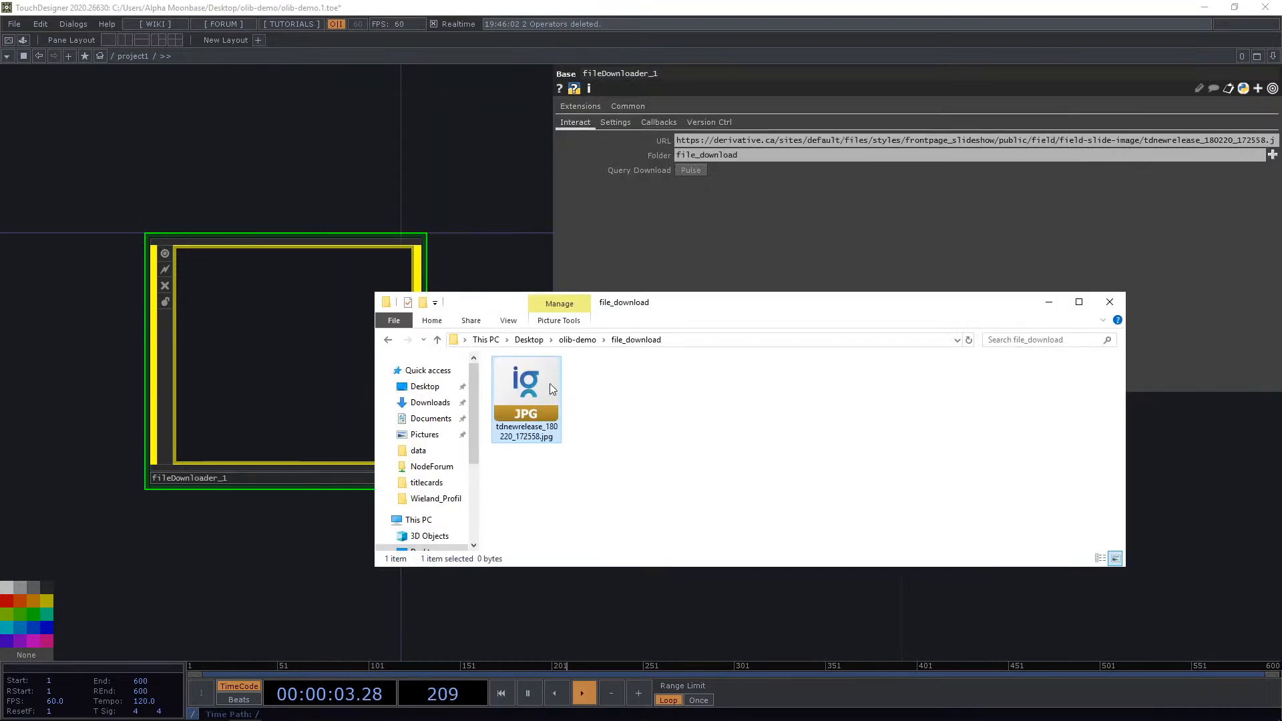
click(690, 170)
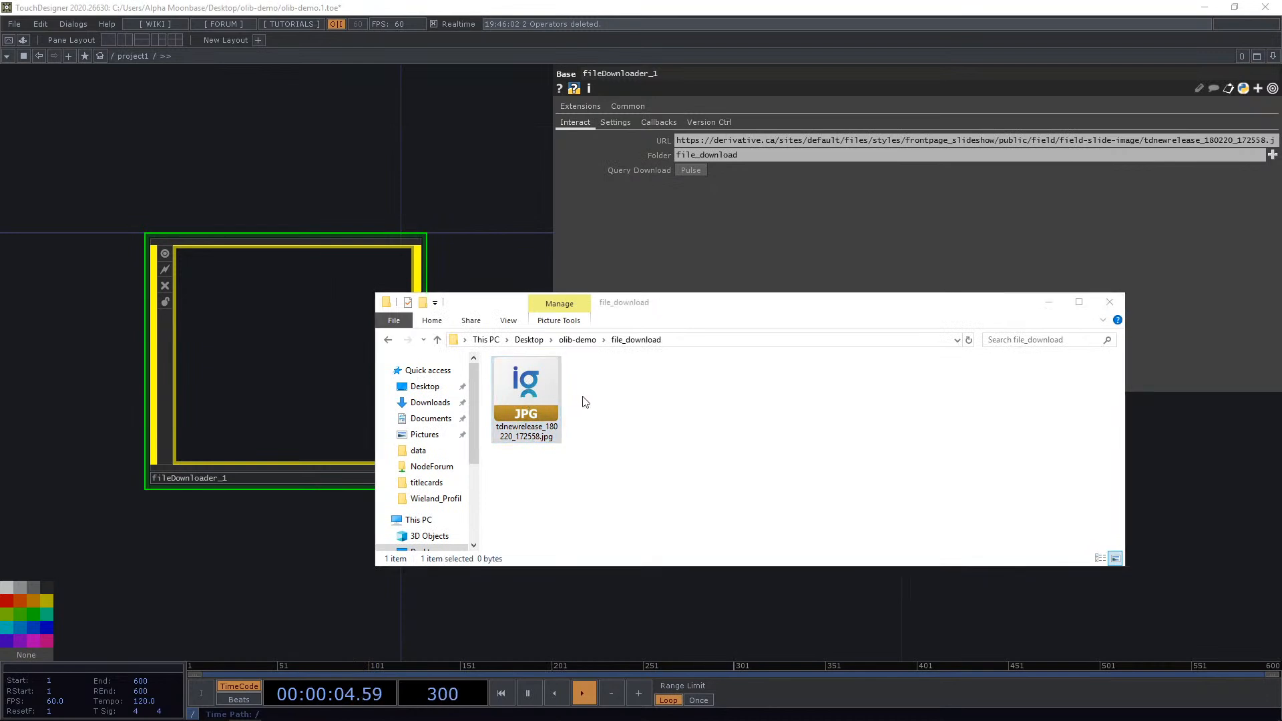
click(690, 170)
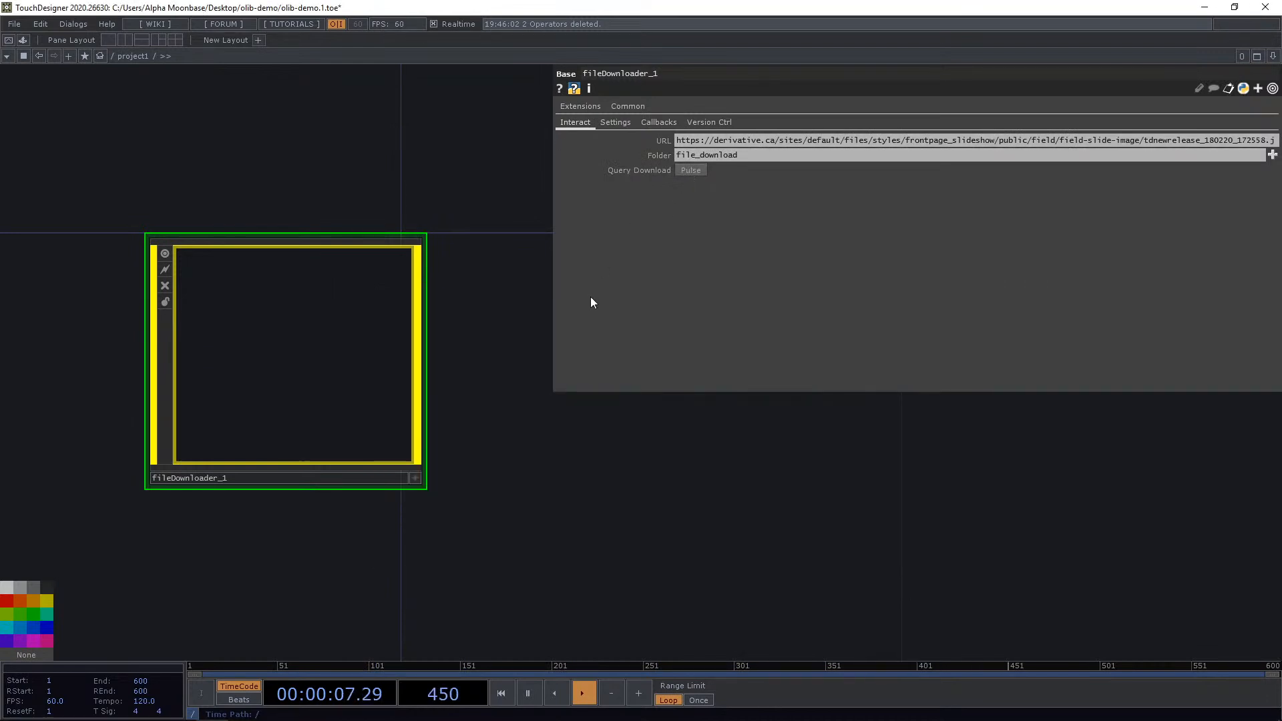
Enter the Downloader component, then reopen the downloaded jpg from Explorer in the image viewer and close it.
double_click(377, 335)
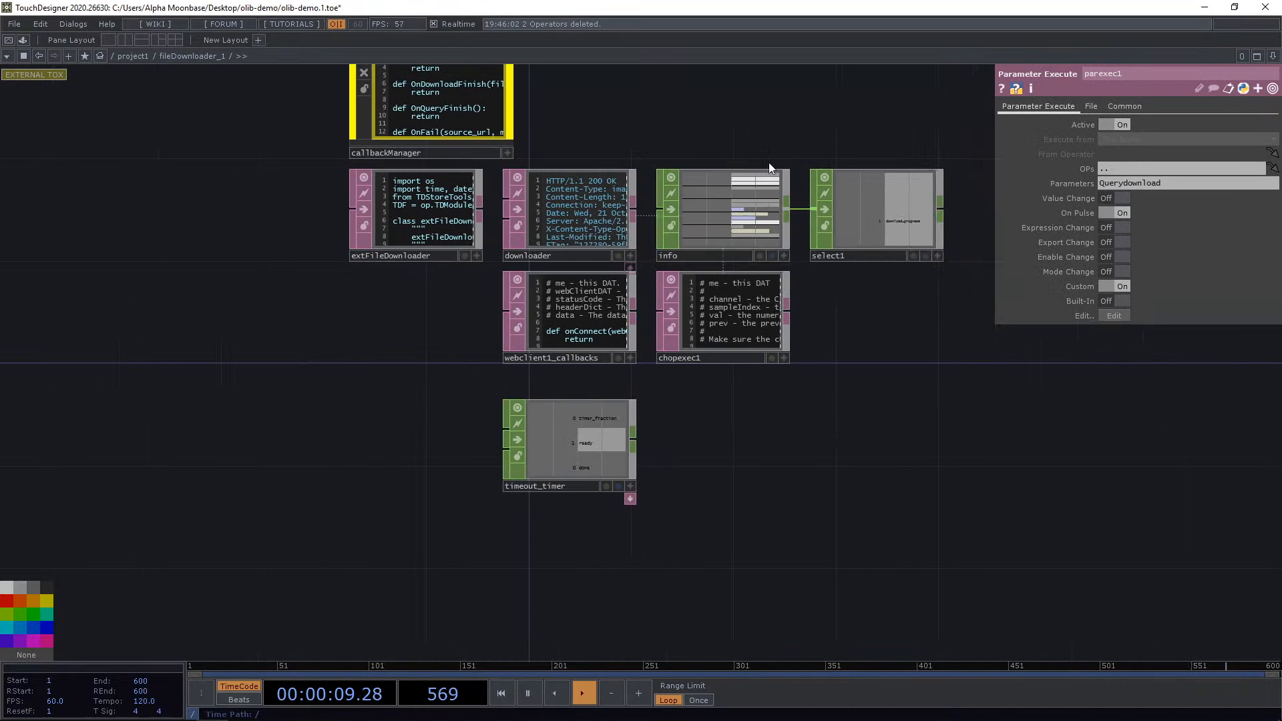
scroll(768, 162, up, 5)
key(alt+Tab)
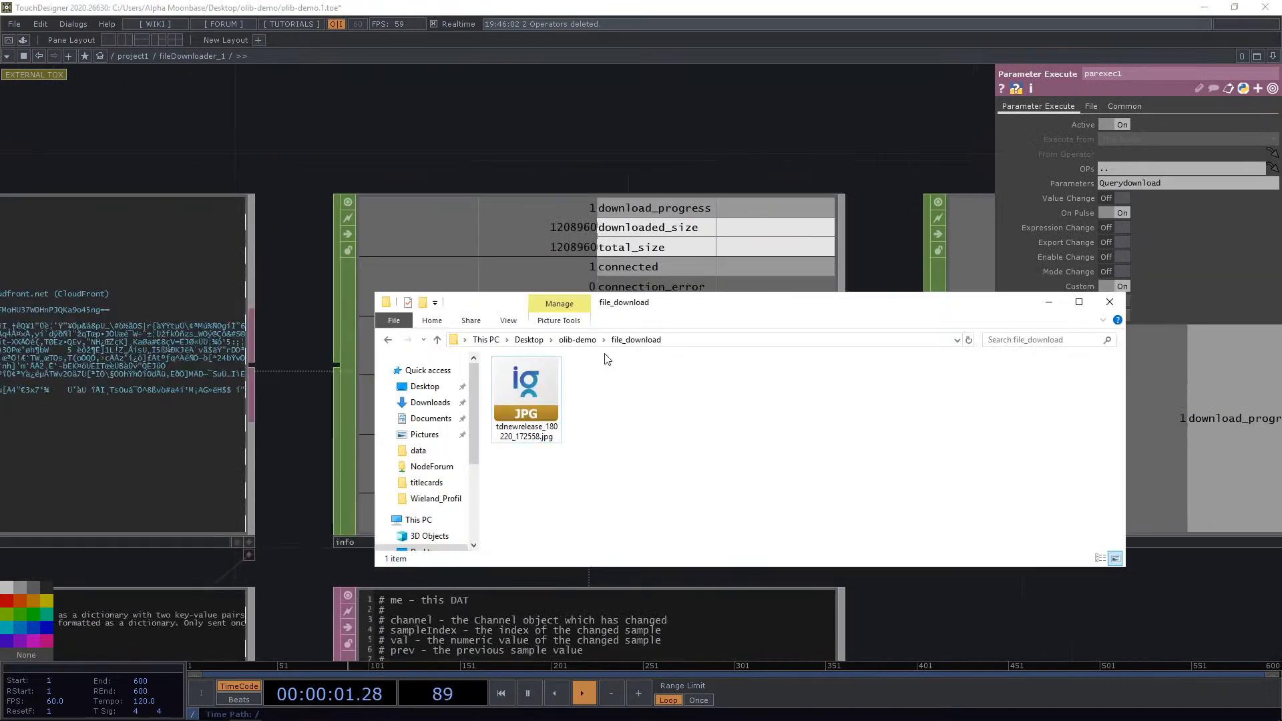
double_click(527, 395)
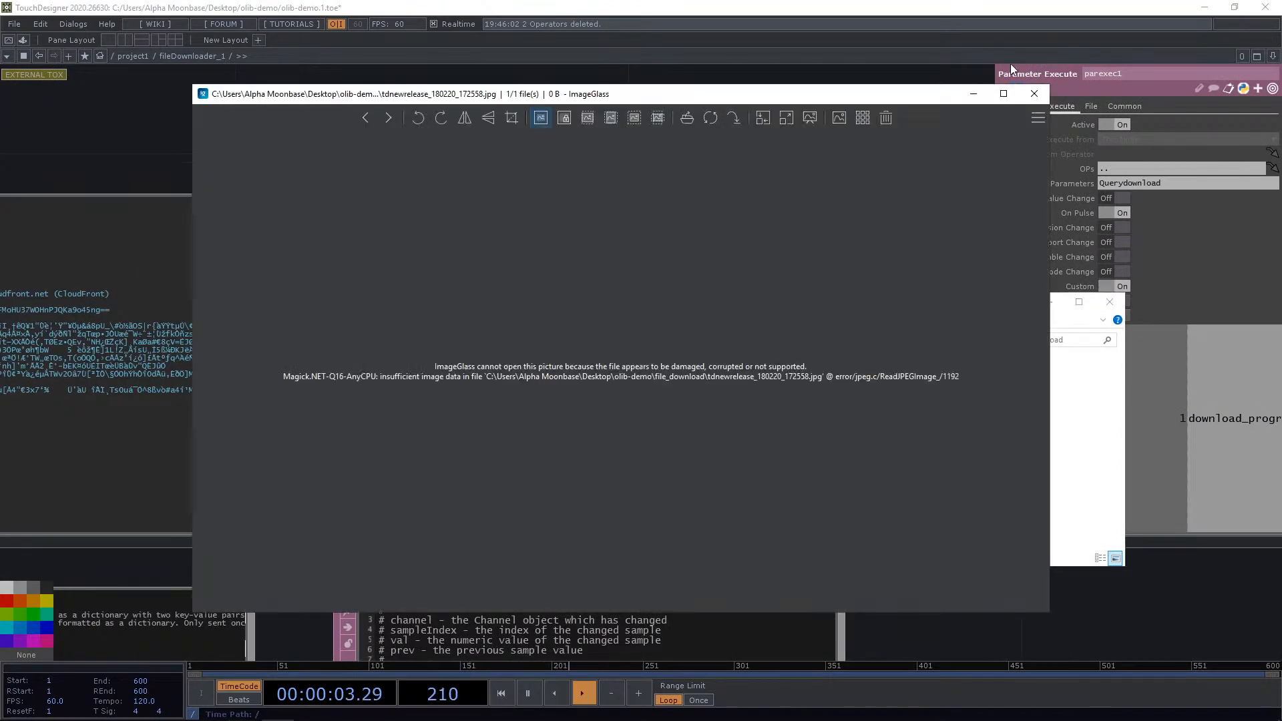
click(1032, 95)
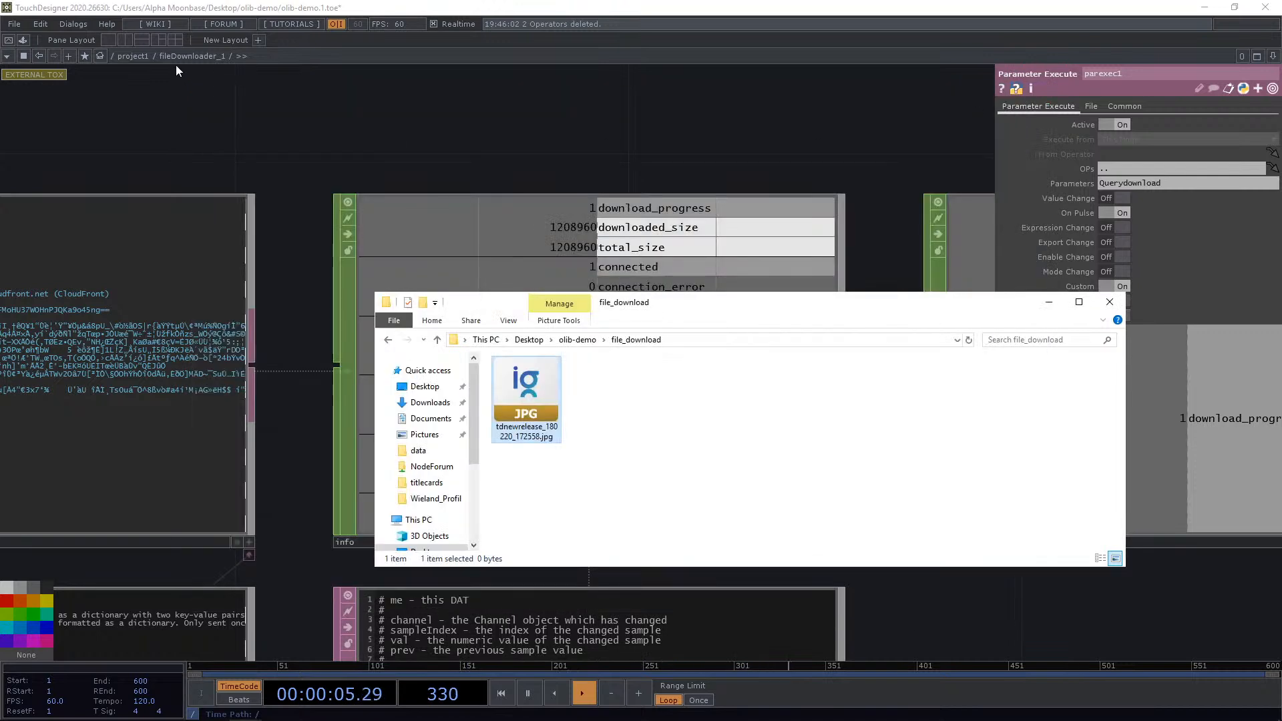
Return to project1 and add a Movie File In TOP beside the Downloader.
click(133, 56)
key(Tab)
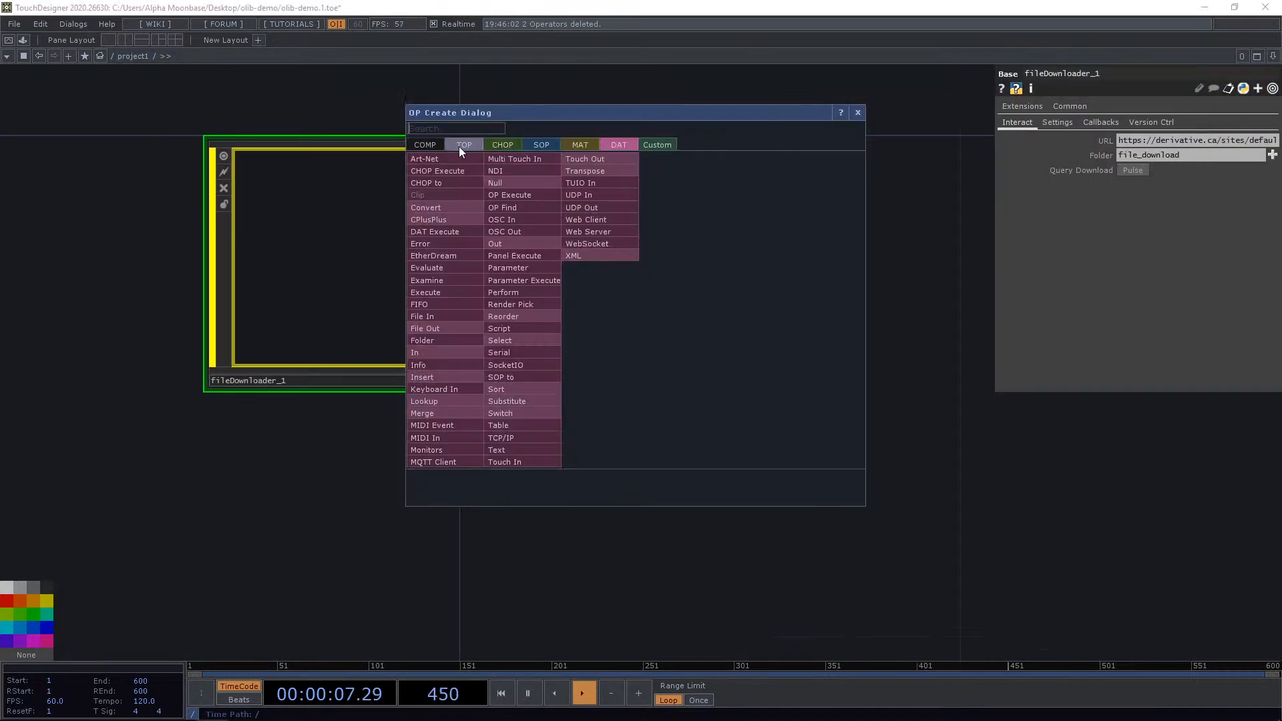
click(459, 146)
text(movie)
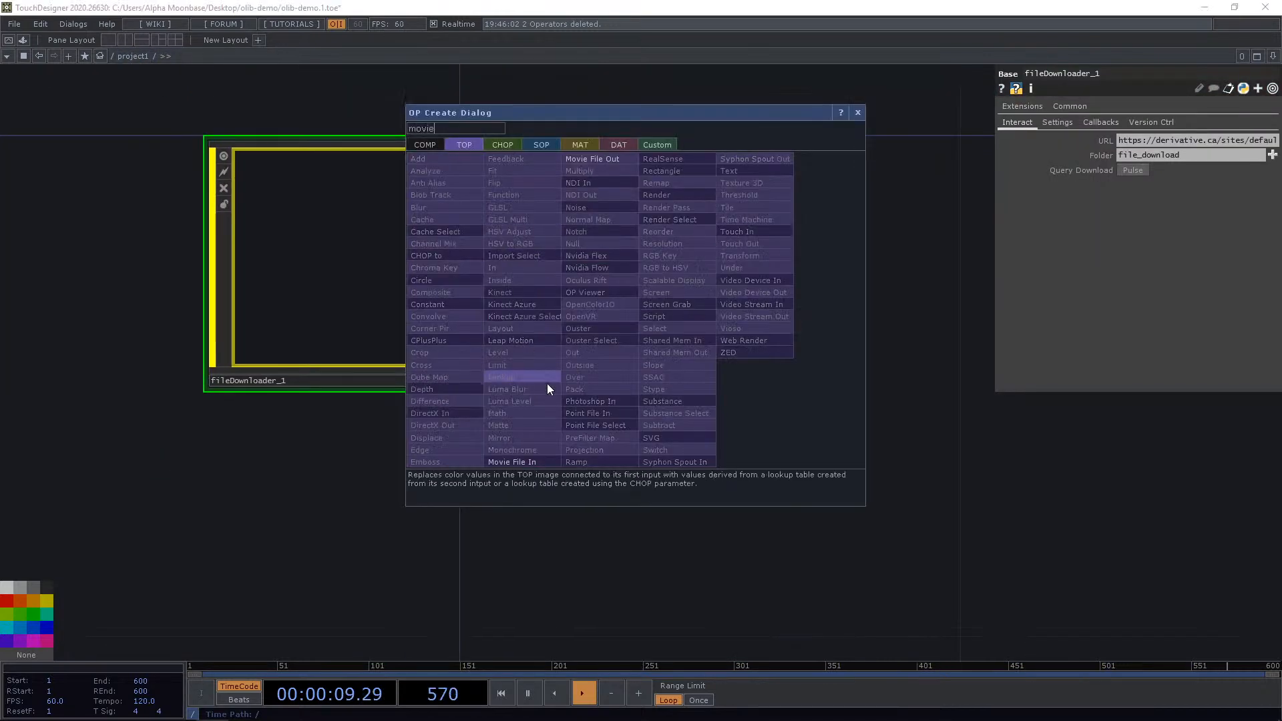
click(512, 462)
click(775, 283)
key(h)
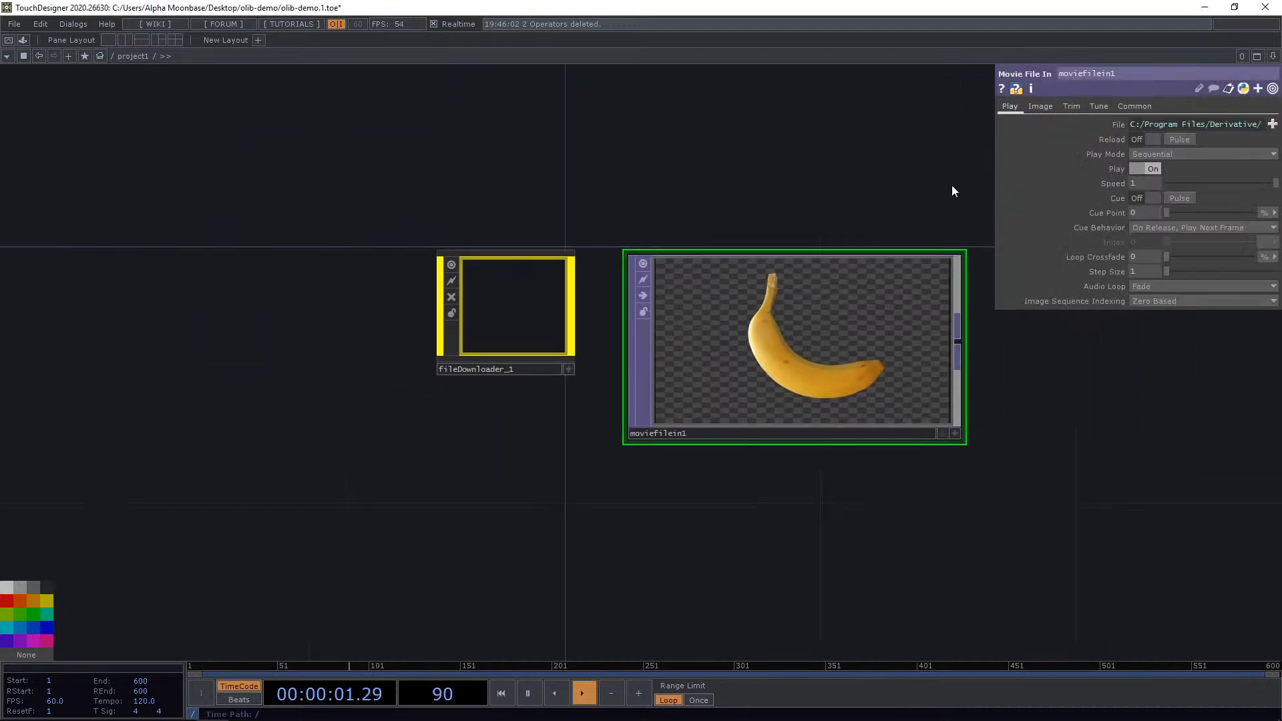
Set the Movie File In's File to file_download/tdnewrelease_180220_172558.jpg and check its warning.
click(1272, 125)
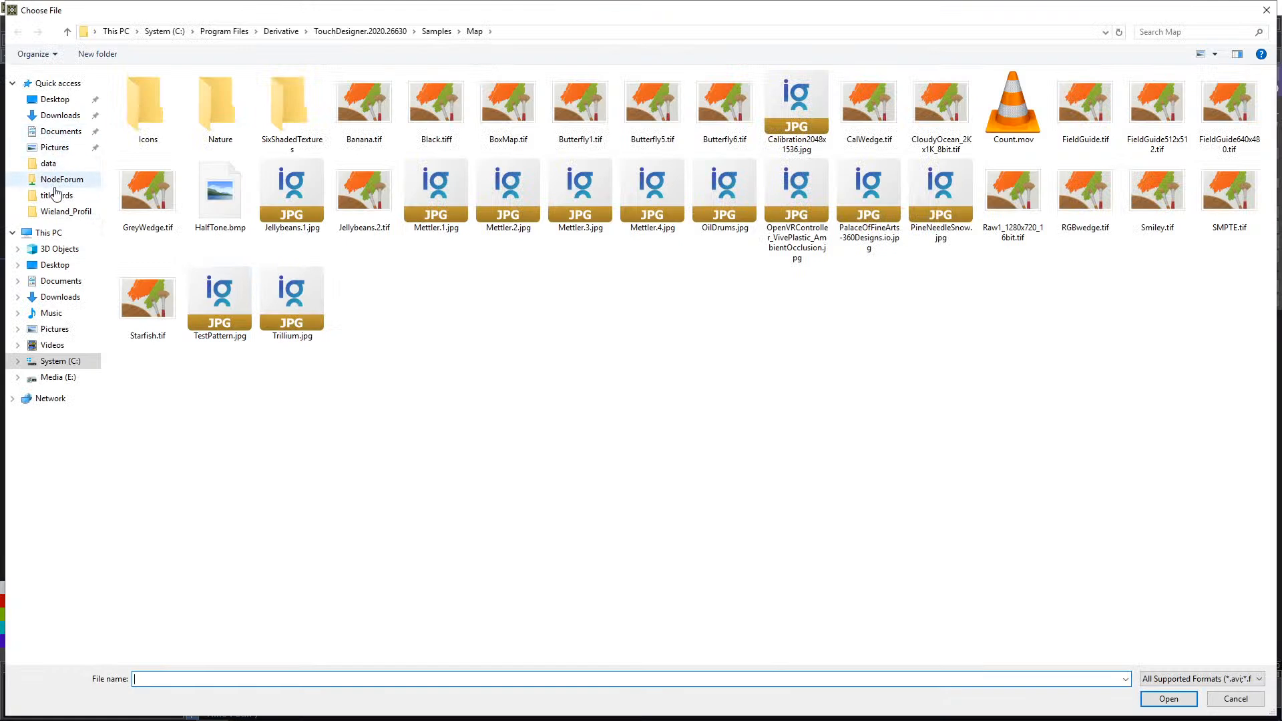
click(58, 101)
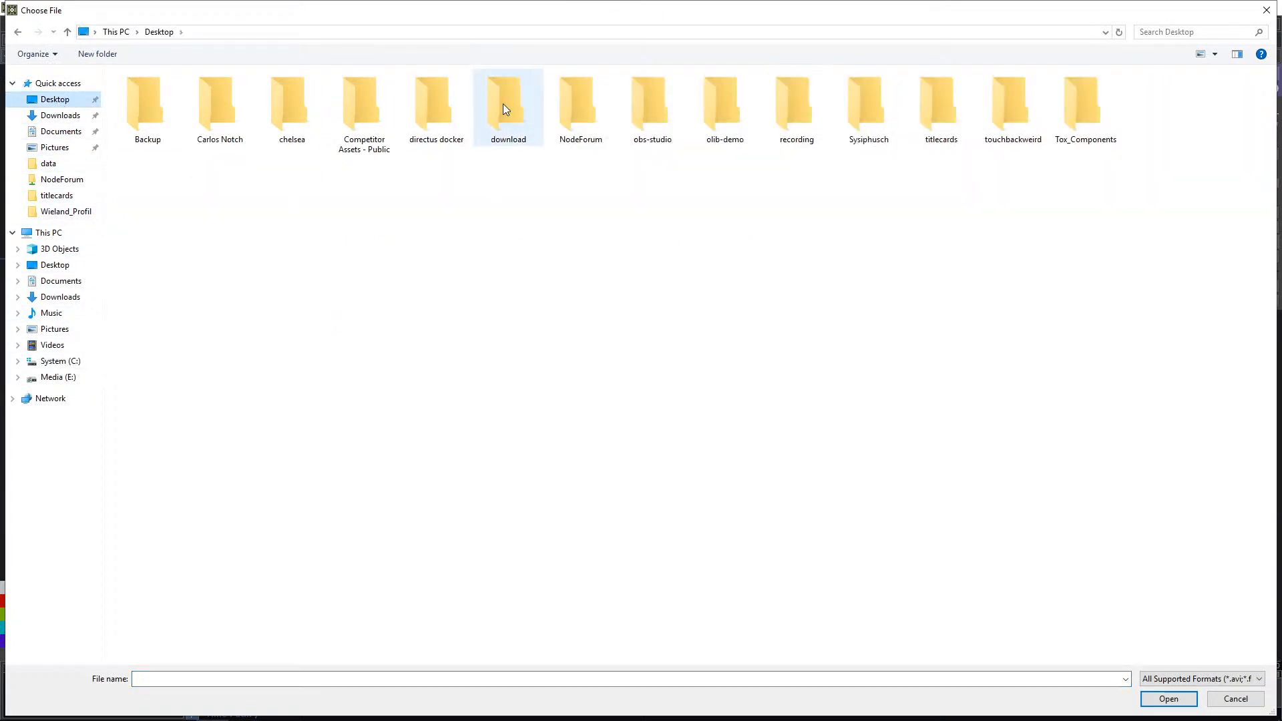
double_click(710, 101)
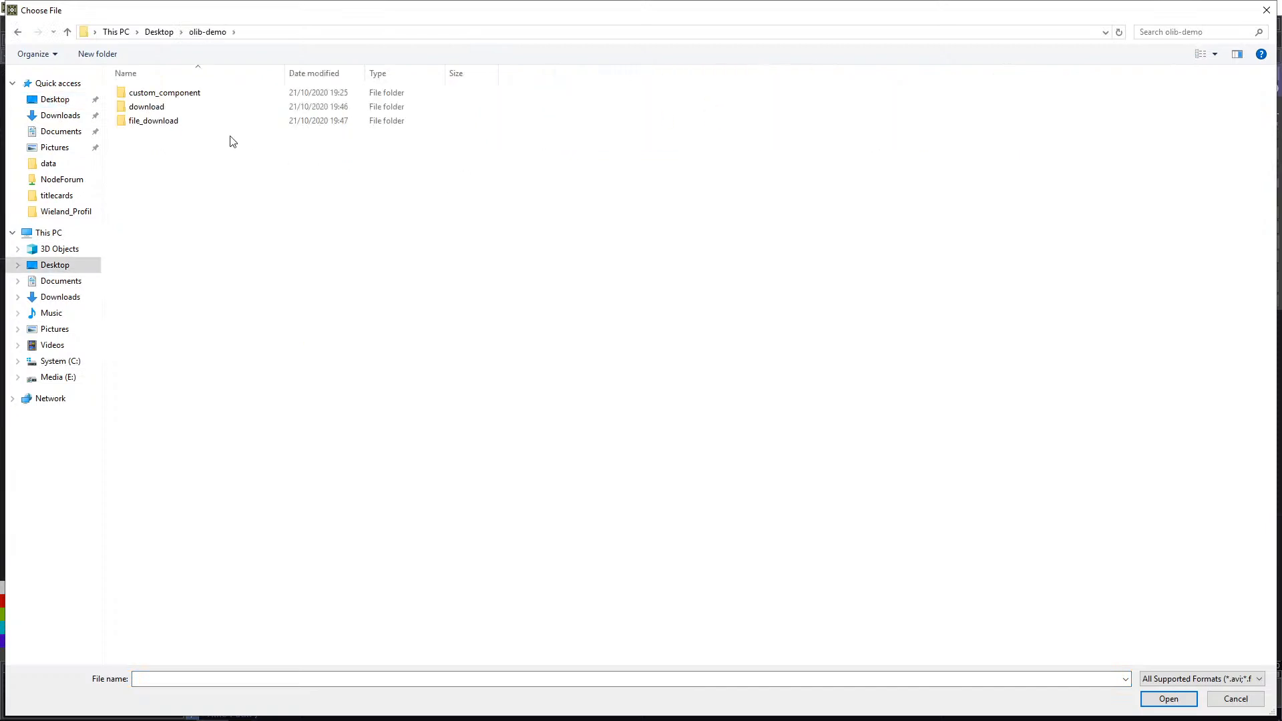
double_click(175, 122)
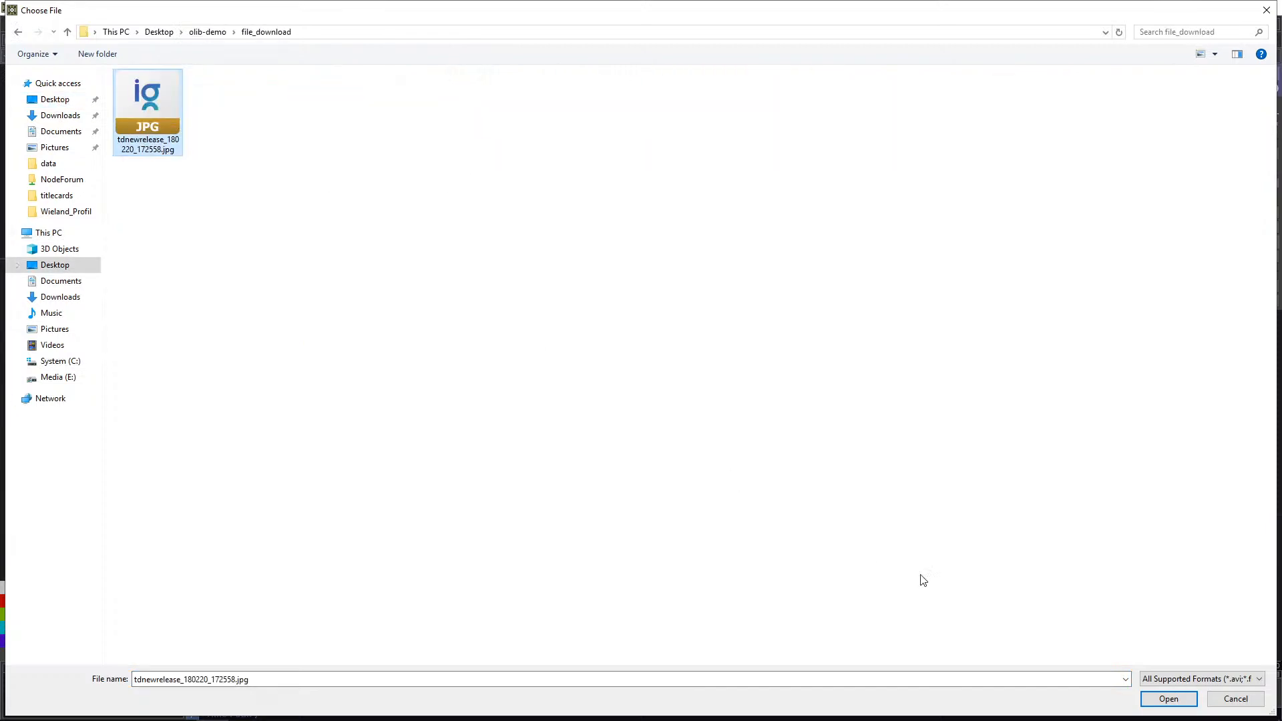
click(1174, 705)
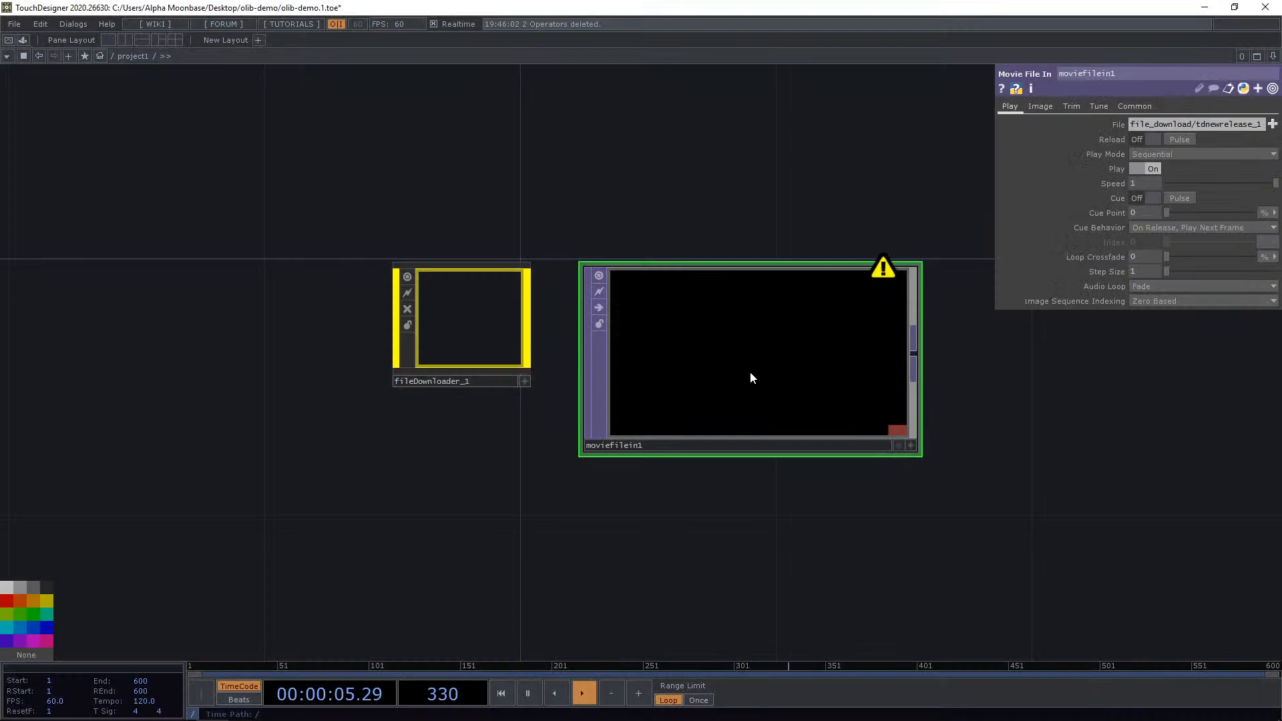
drag(995, 160, 579, 164)
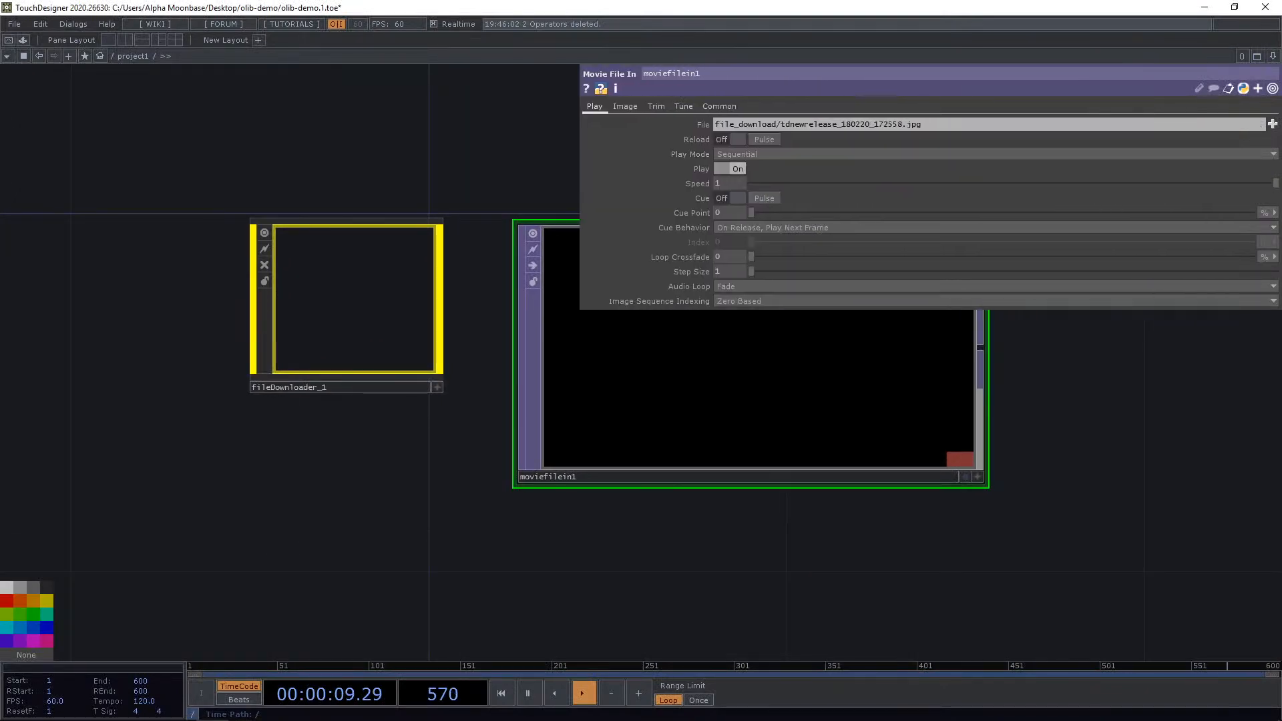
drag(490, 165, 444, 232)
mouse_move(824, 332)
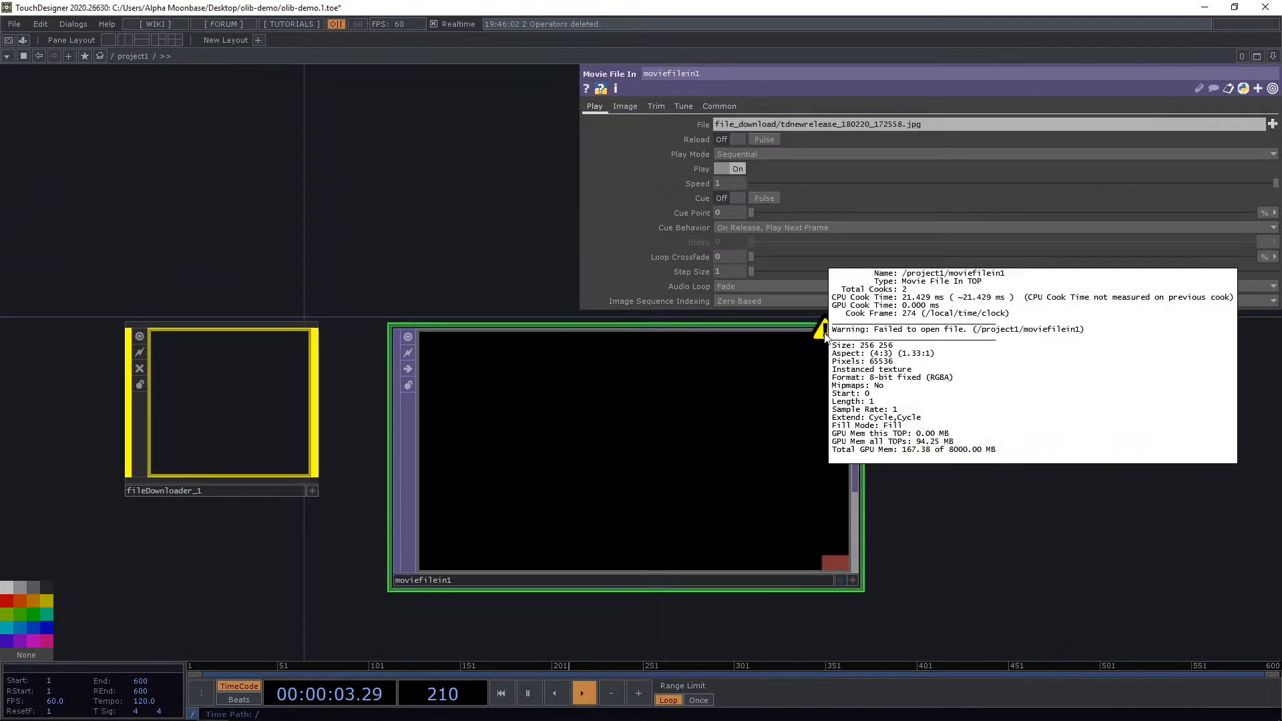
Enter the Downloader component and examine its internal operators and callback scripts.
click(251, 406)
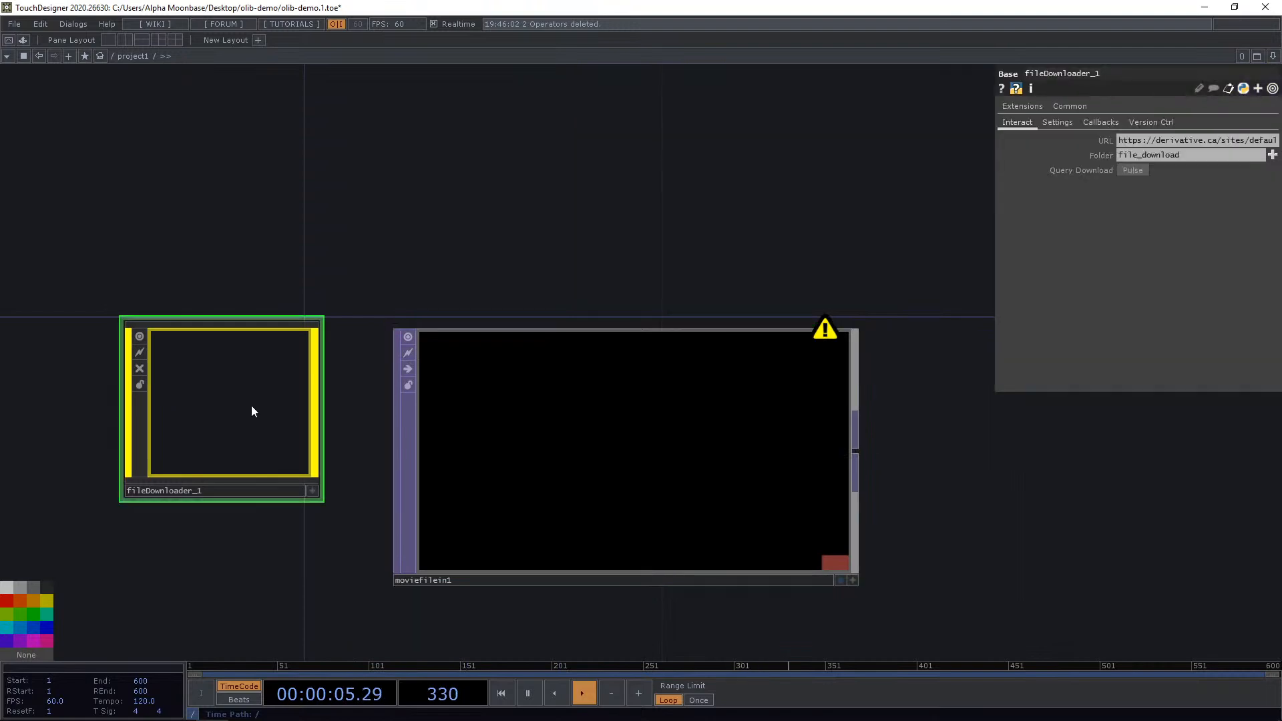
double_click(259, 379)
drag(296, 466, 606, 387)
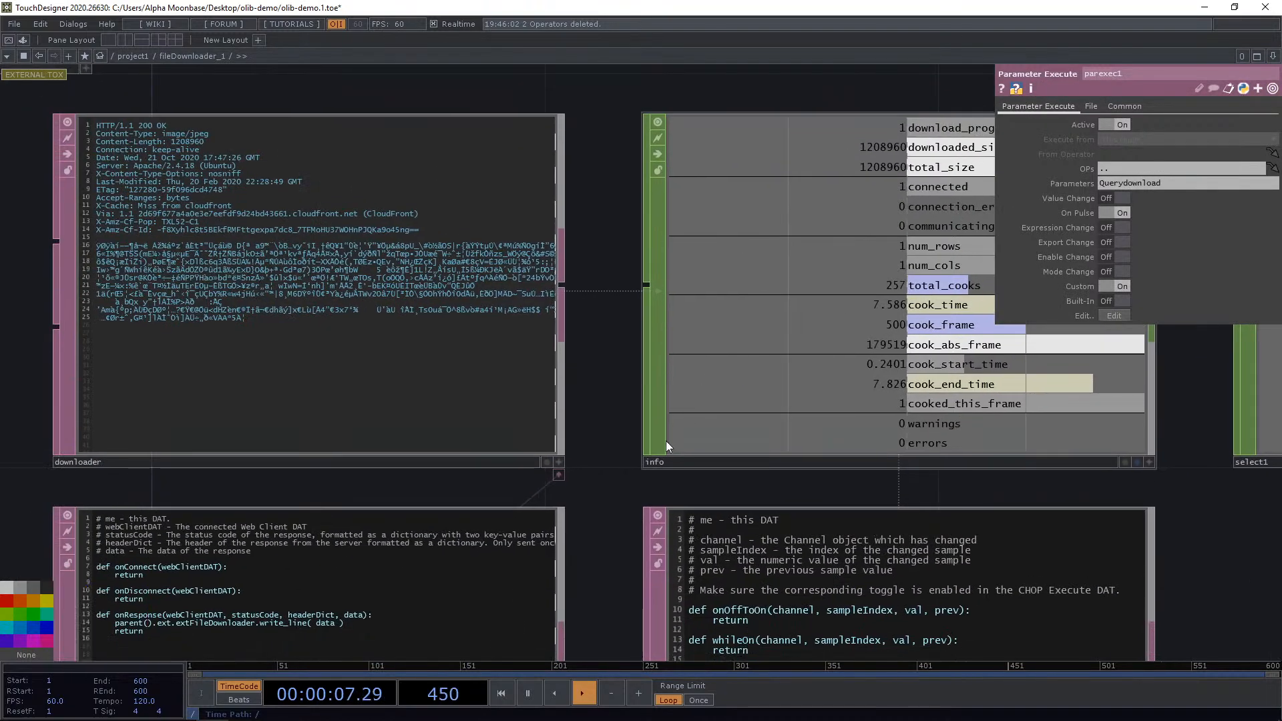
drag(655, 463, 752, 366)
drag(843, 292, 763, 376)
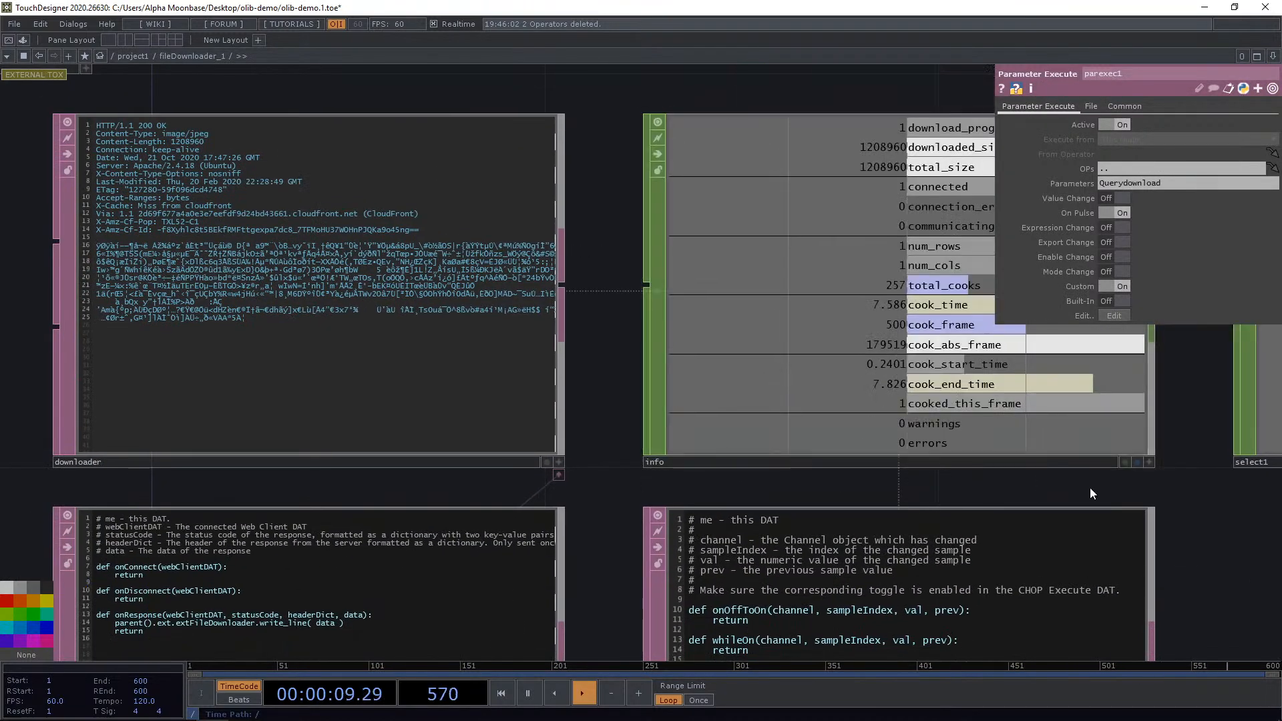
drag(1169, 490, 948, 314)
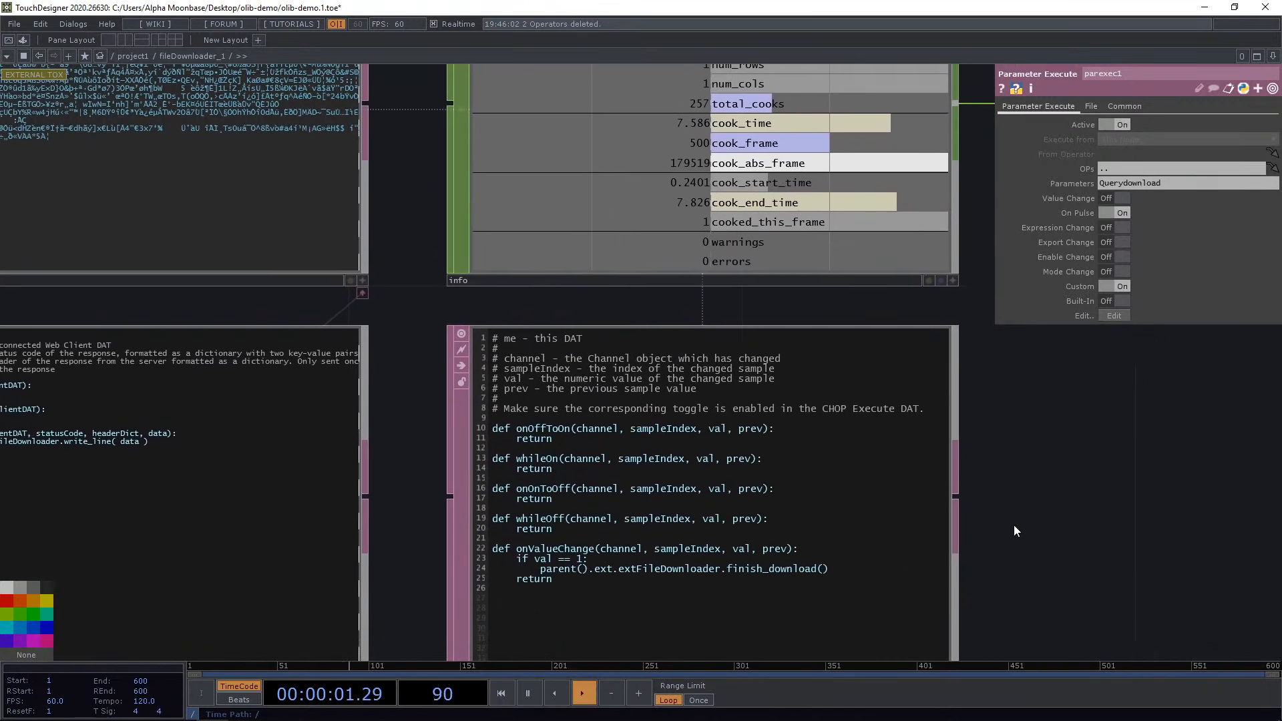
scroll(1013, 525, down, 4)
drag(175, 462, 429, 559)
scroll(439, 557, down, 3)
scroll(440, 558, down, 3)
scroll(394, 350, up, 6)
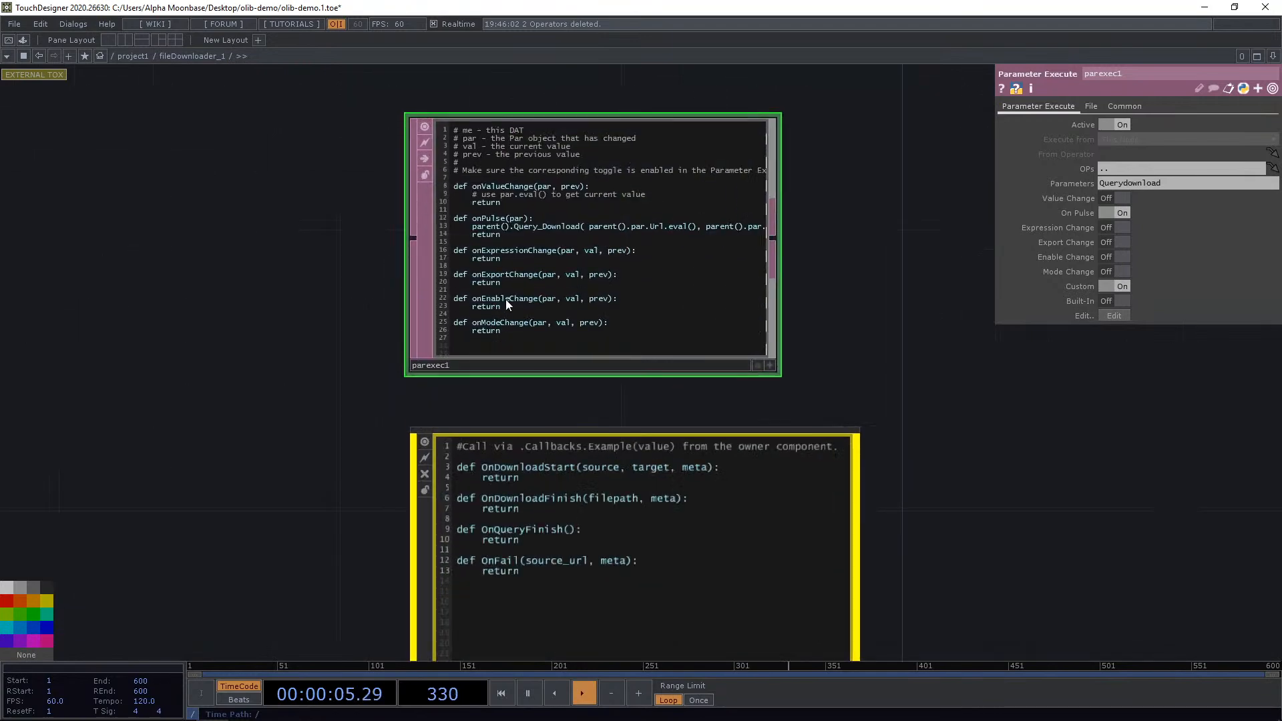
scroll(598, 267, down, 8)
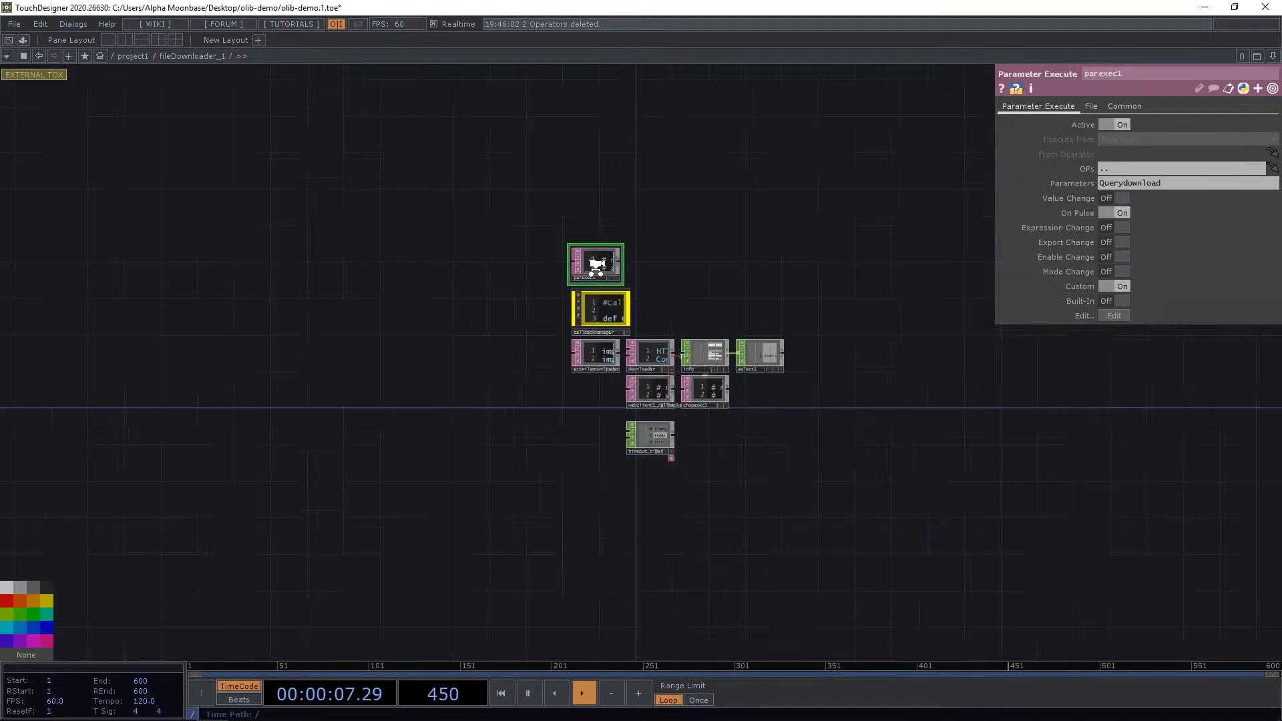
scroll(597, 319, up, 10)
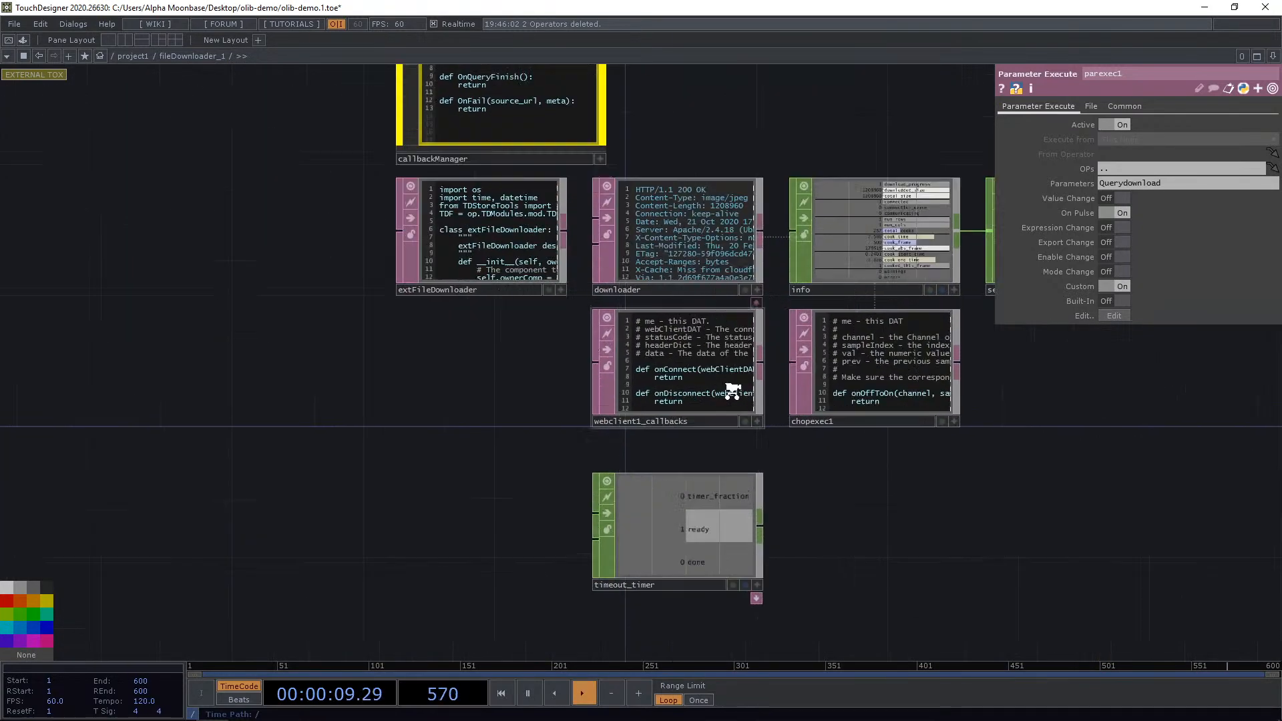
Scroll through the extFileDownloader extension script to read its download, timer and callback functions, then return to project1.
drag(474, 337, 468, 410)
scroll(303, 258, up, 6)
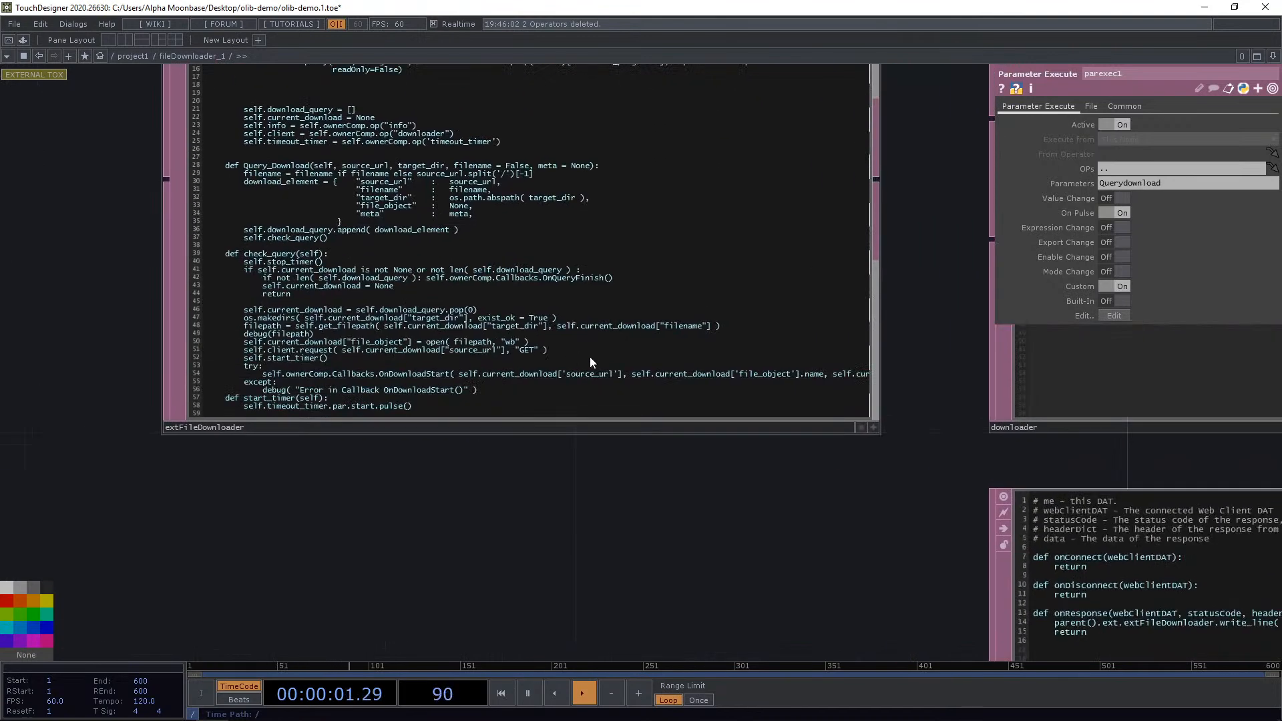
click(872, 427)
drag(578, 494, 647, 518)
scroll(198, 435, up, 2)
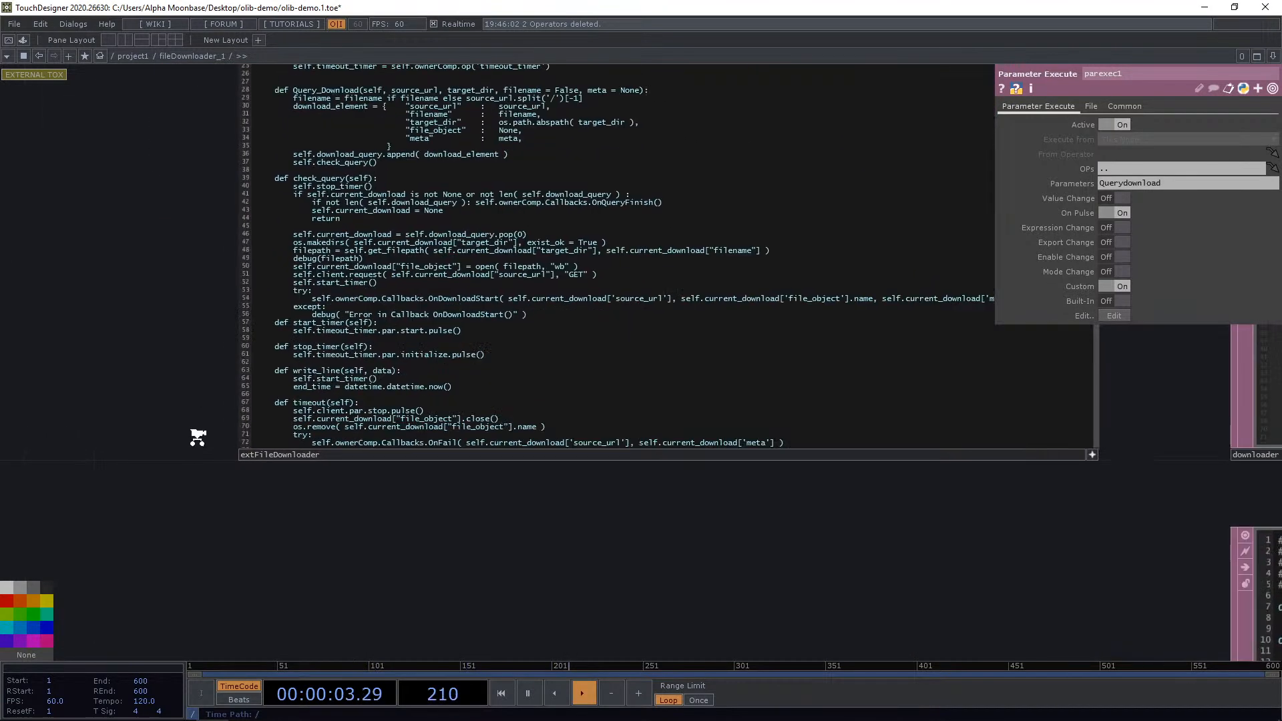
scroll(197, 427, up, 3)
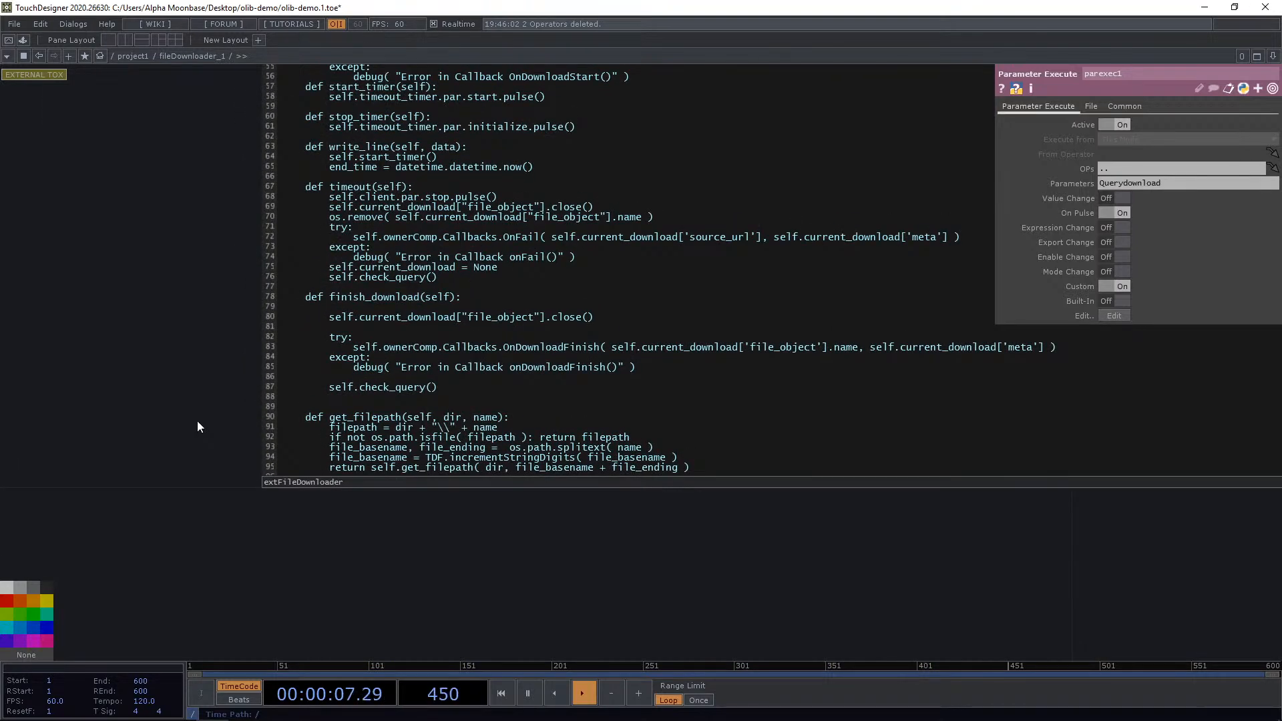
drag(203, 413, 188, 426)
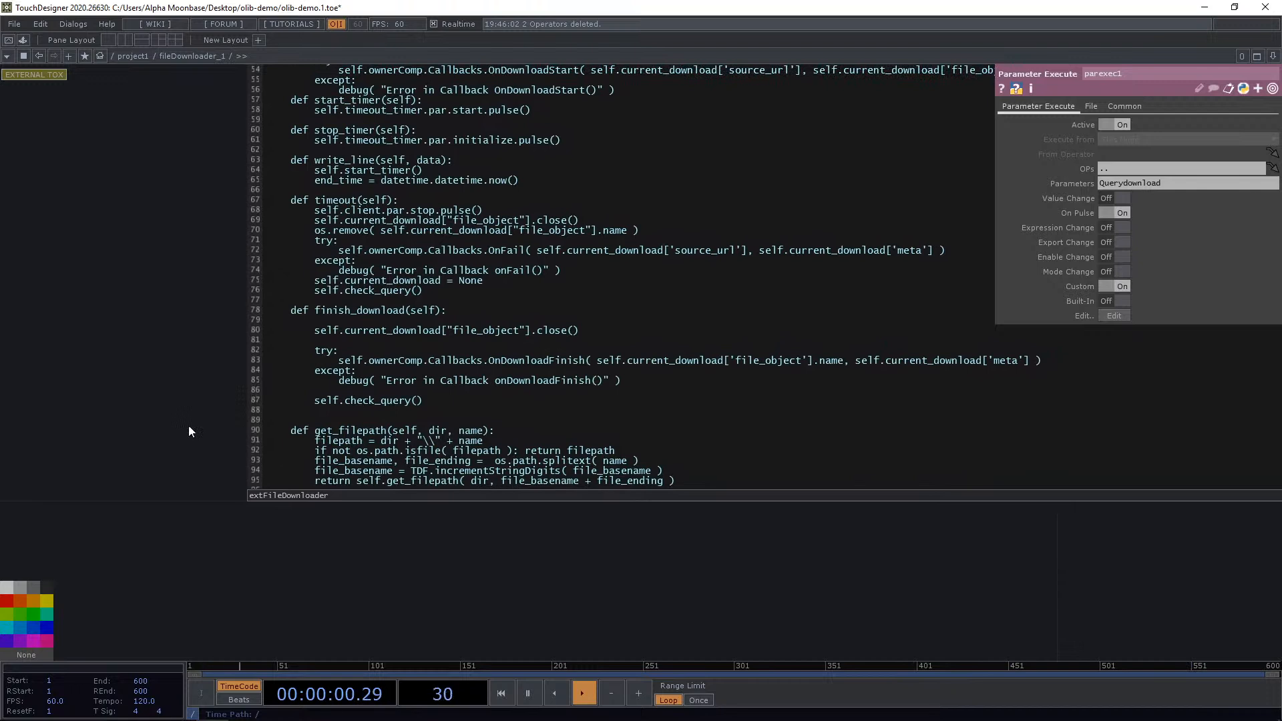
click(138, 54)
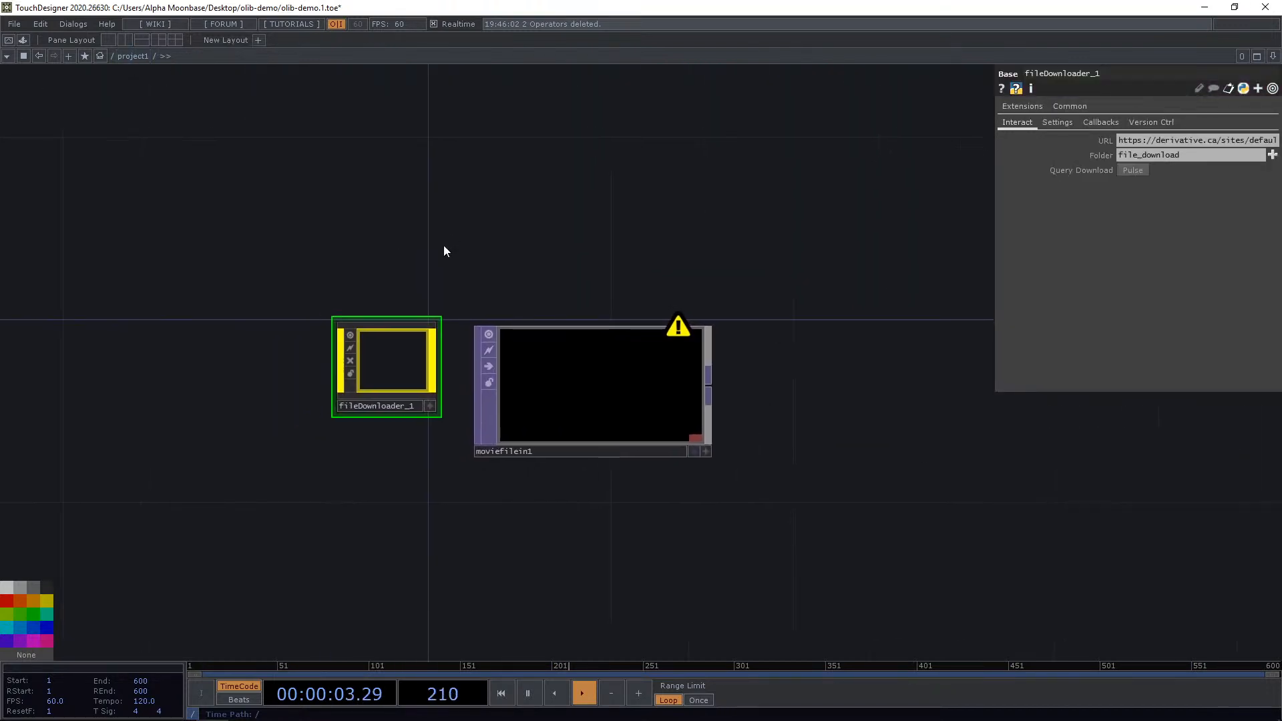
Re-enter the Downloader component to inspect its downloader, info and select operators, then return to project1.
double_click(385, 367)
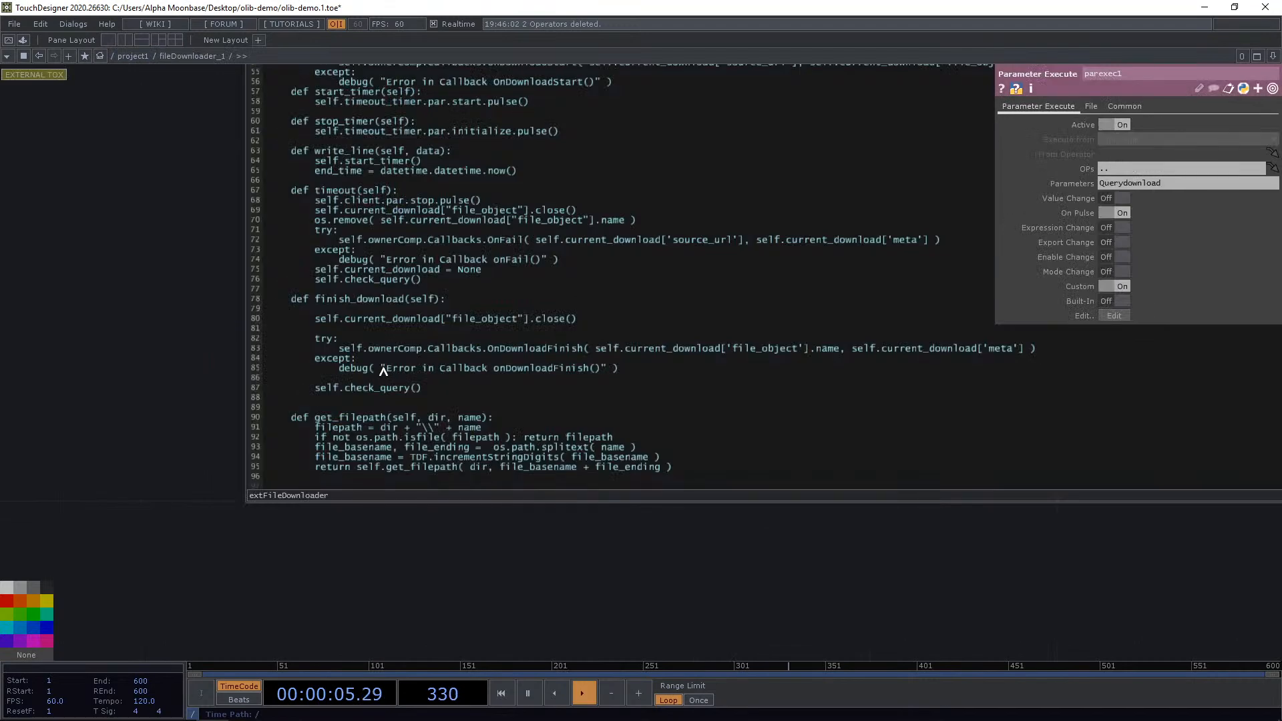
scroll(809, 558, down, 4)
drag(810, 558, 321, 414)
scroll(715, 218, down, 1)
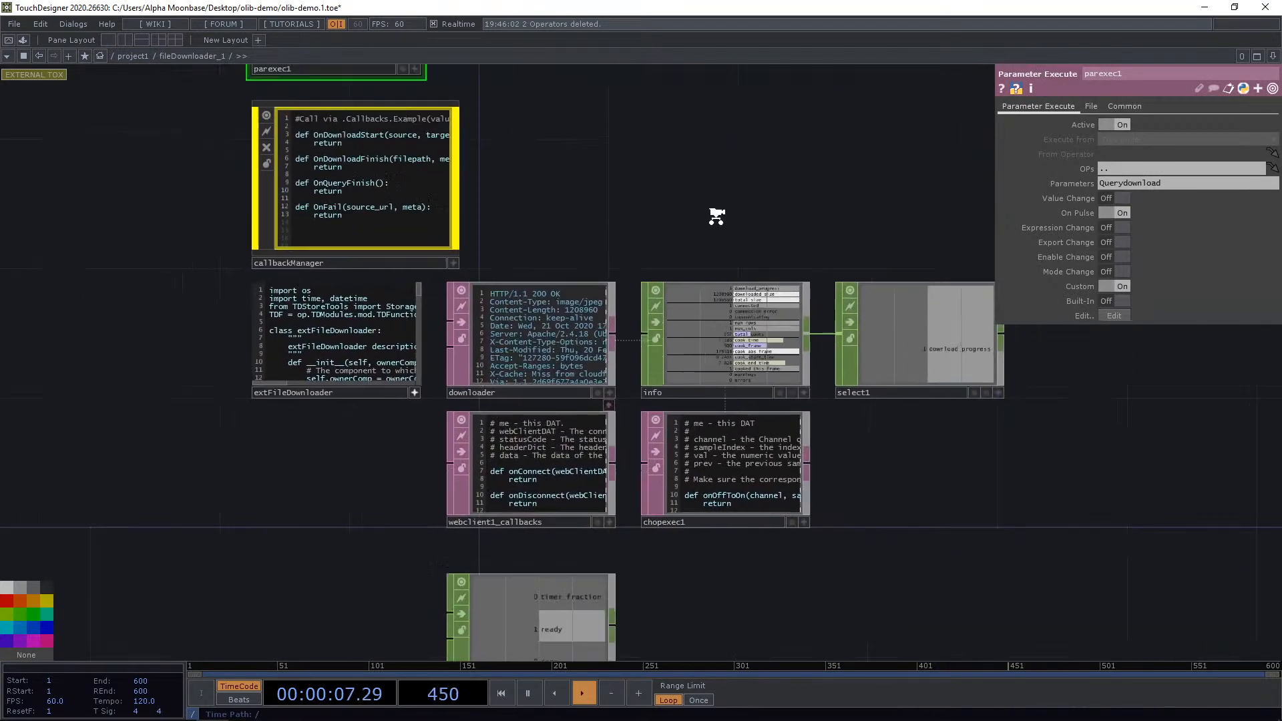
scroll(777, 270, up, 7)
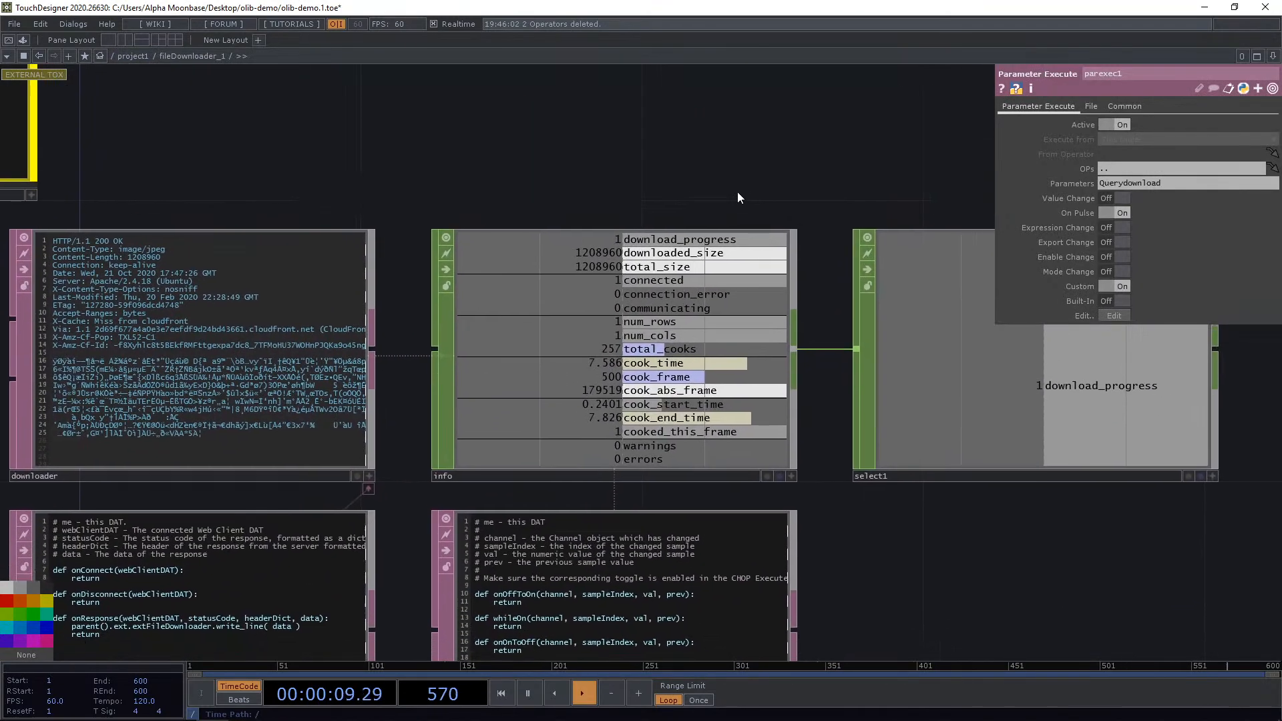
click(142, 58)
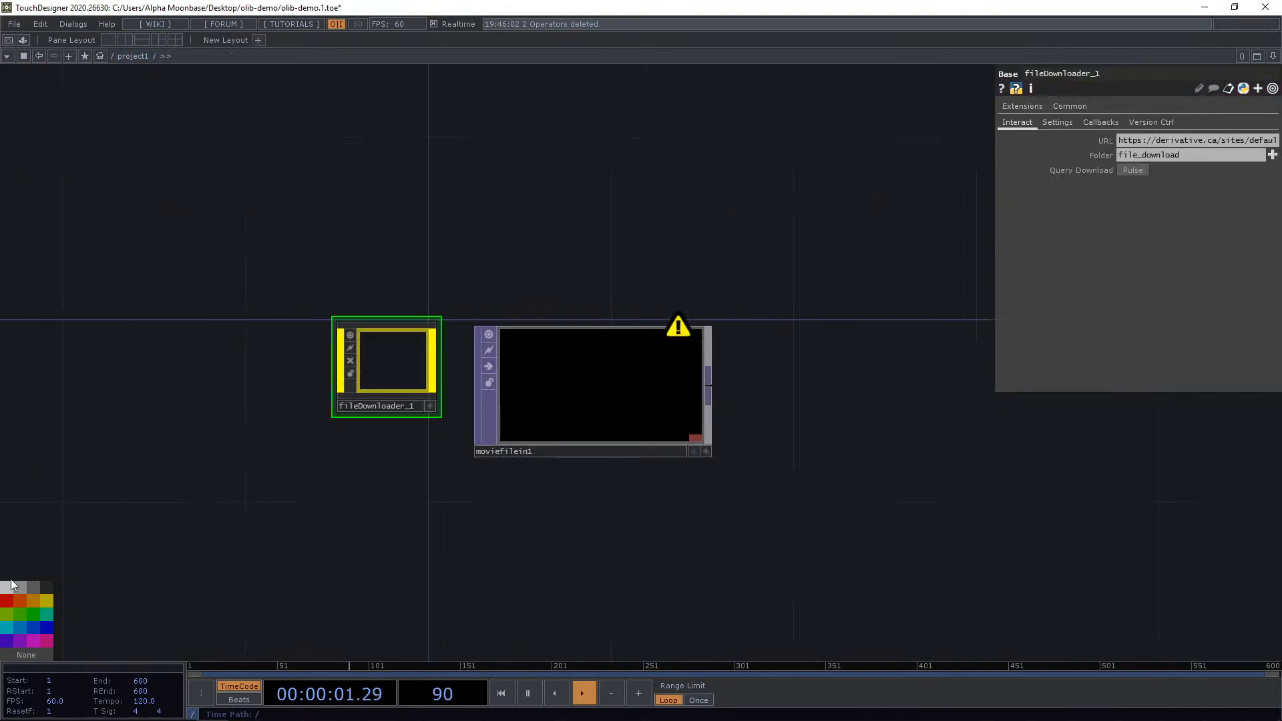
Browse the TouchDesigner installation's bin folder under Program Files\Derivative in Explorer, then close the window.
key(super)
text(touch)
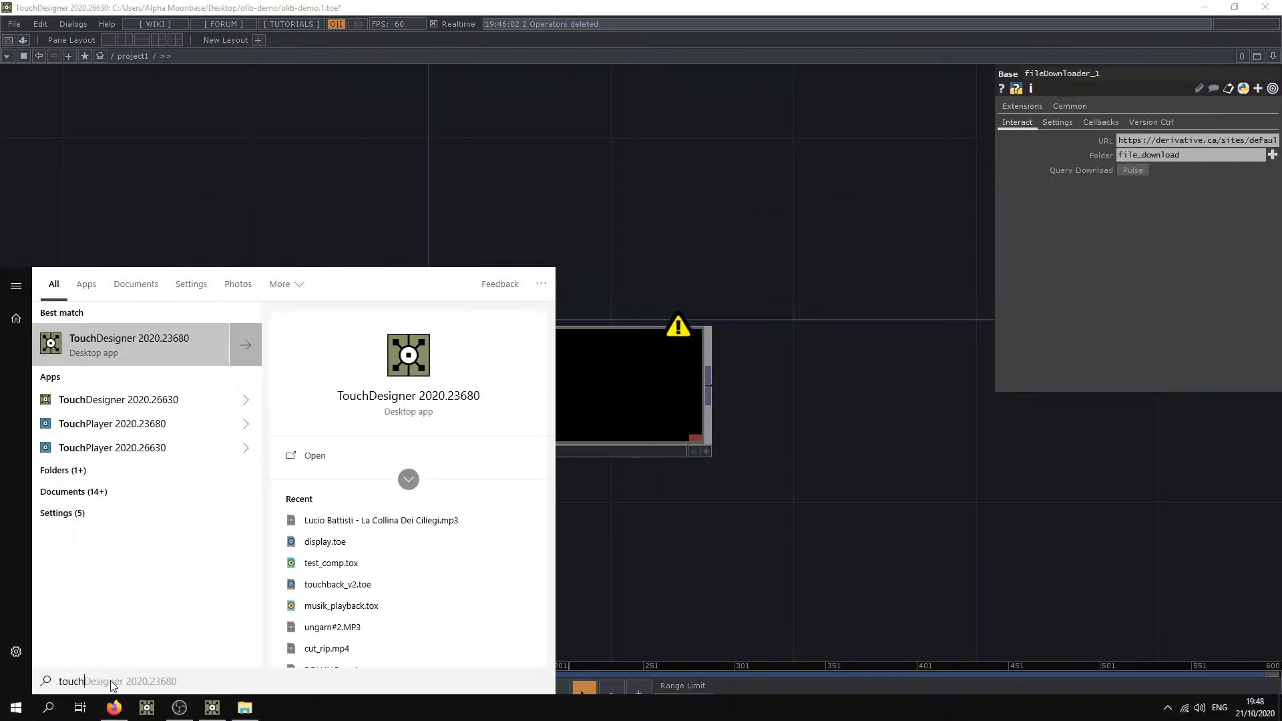
click(244, 708)
double_click(666, 314)
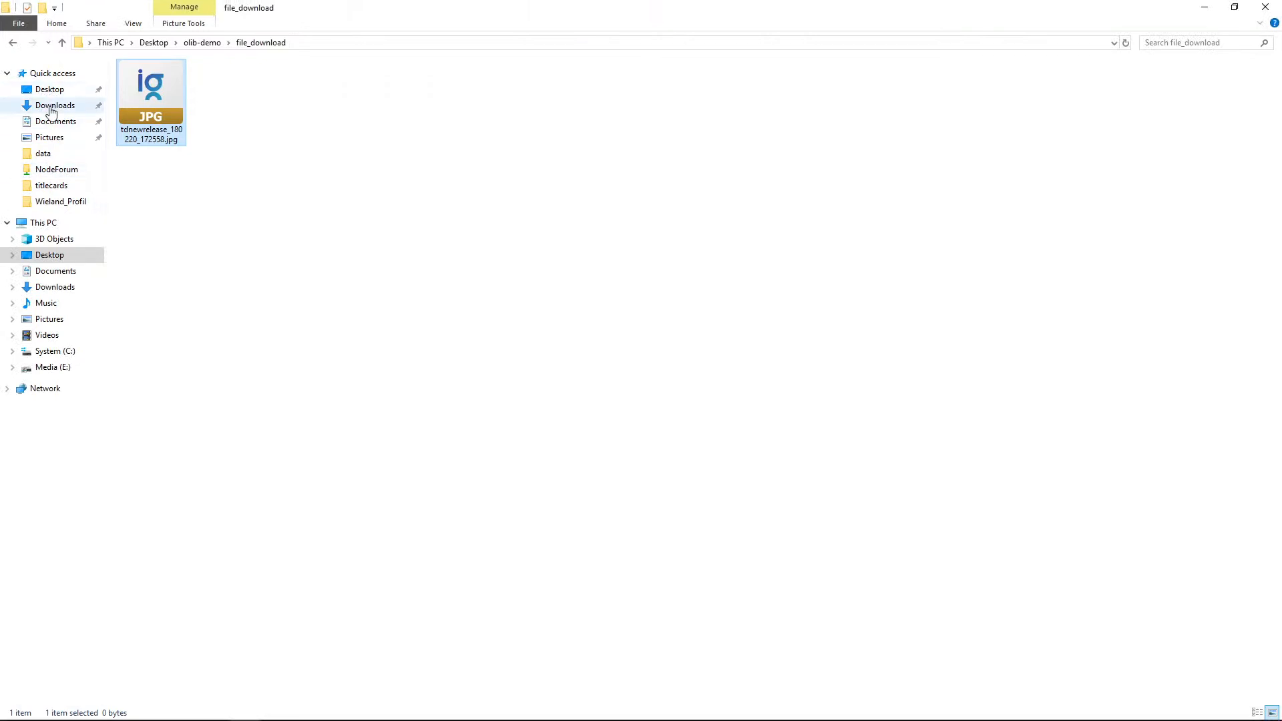
click(55, 351)
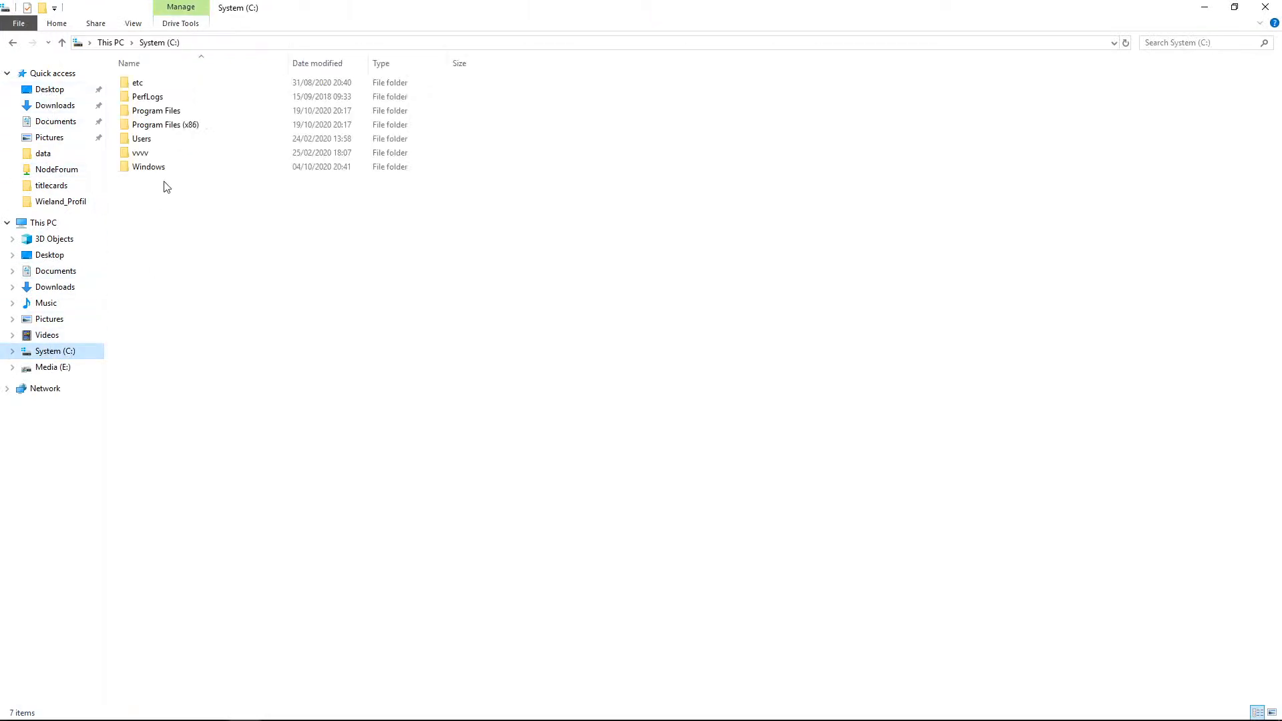
double_click(172, 110)
click(202, 166)
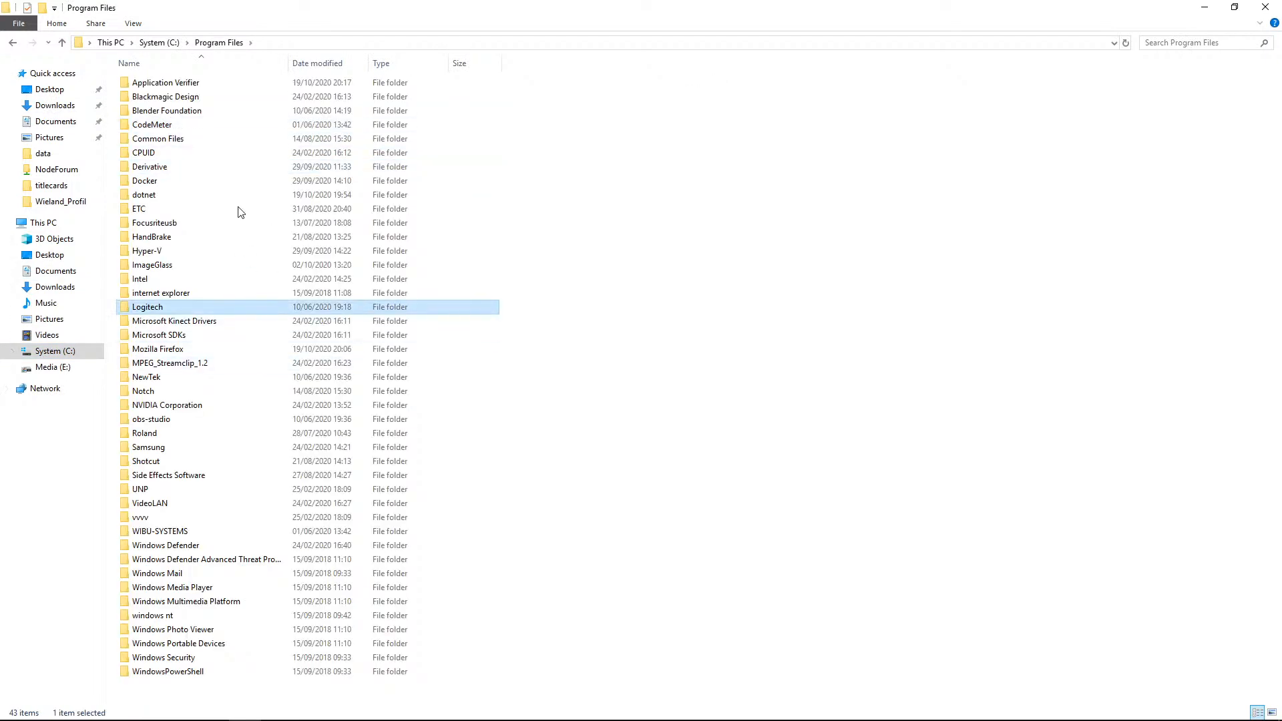
double_click(167, 171)
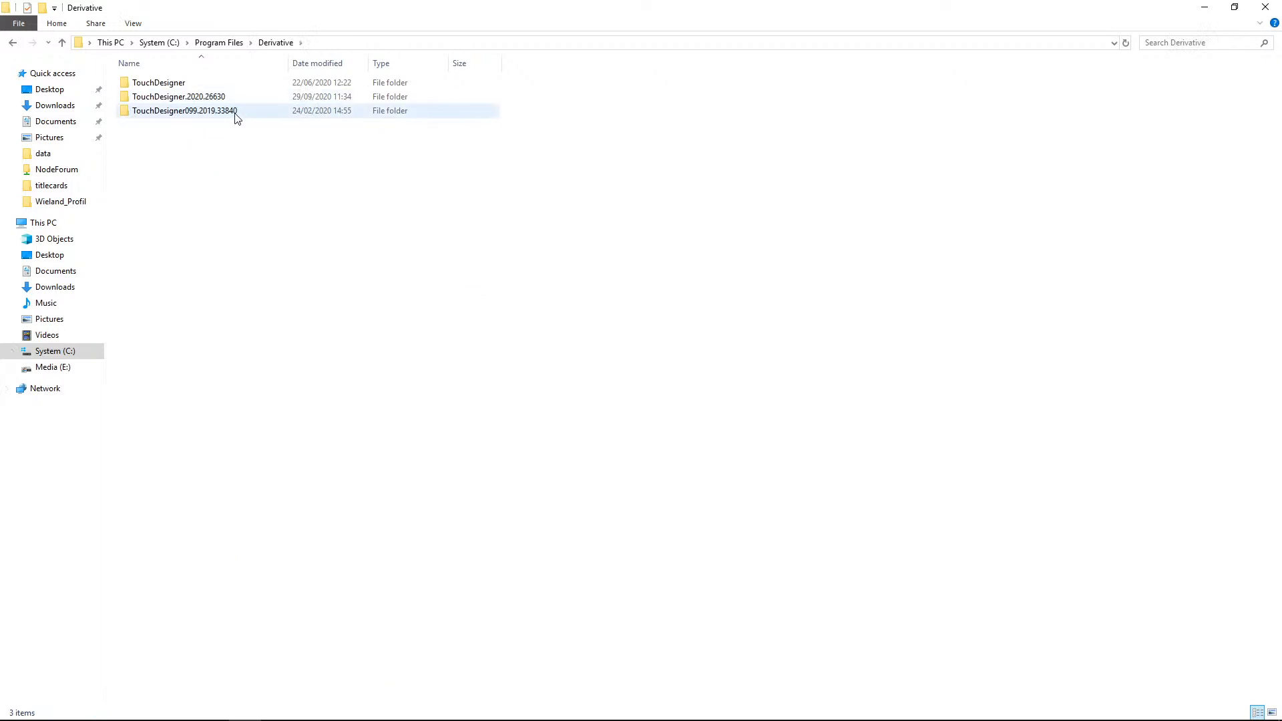
double_click(161, 85)
double_click(146, 82)
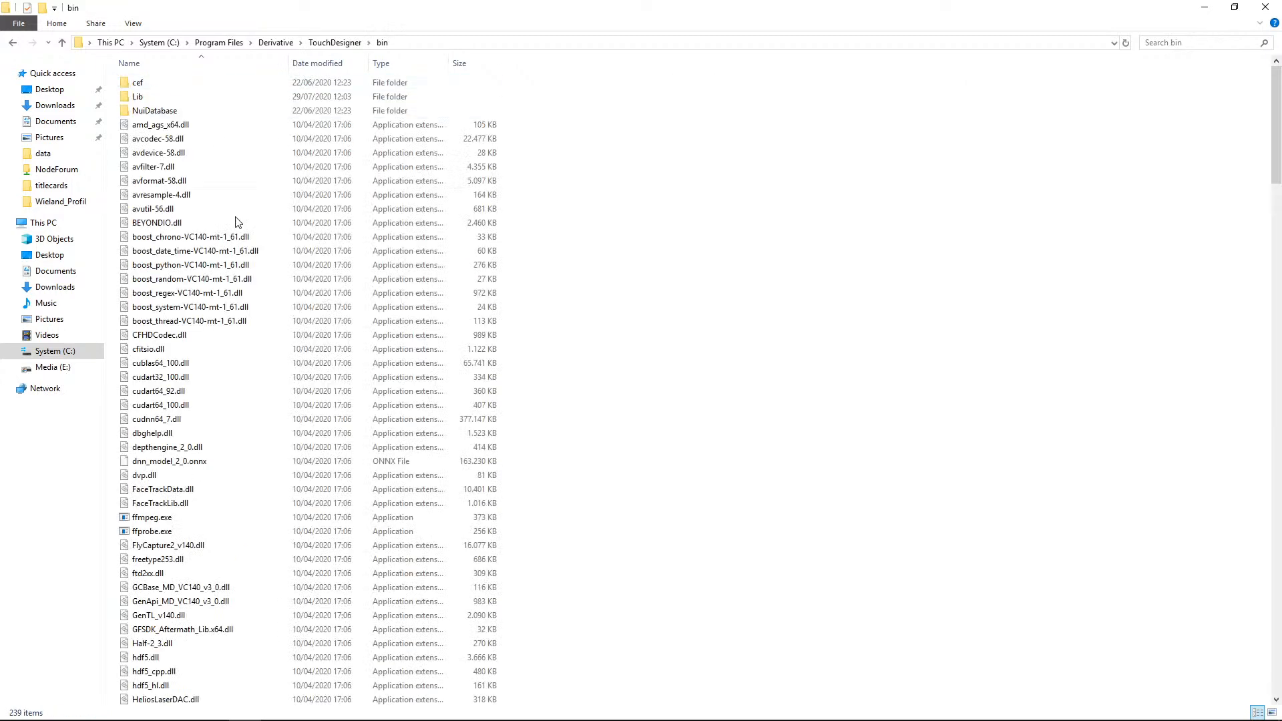
scroll(233, 287, down, 7)
click(225, 377)
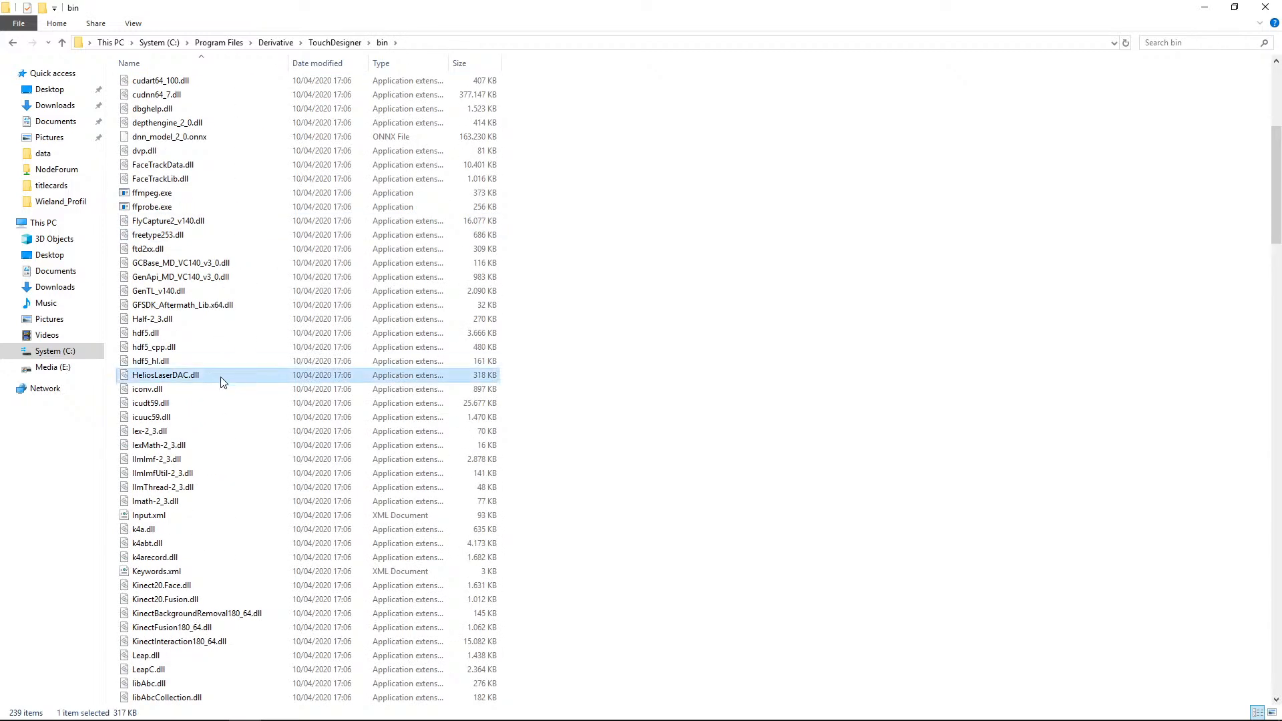
key(t)
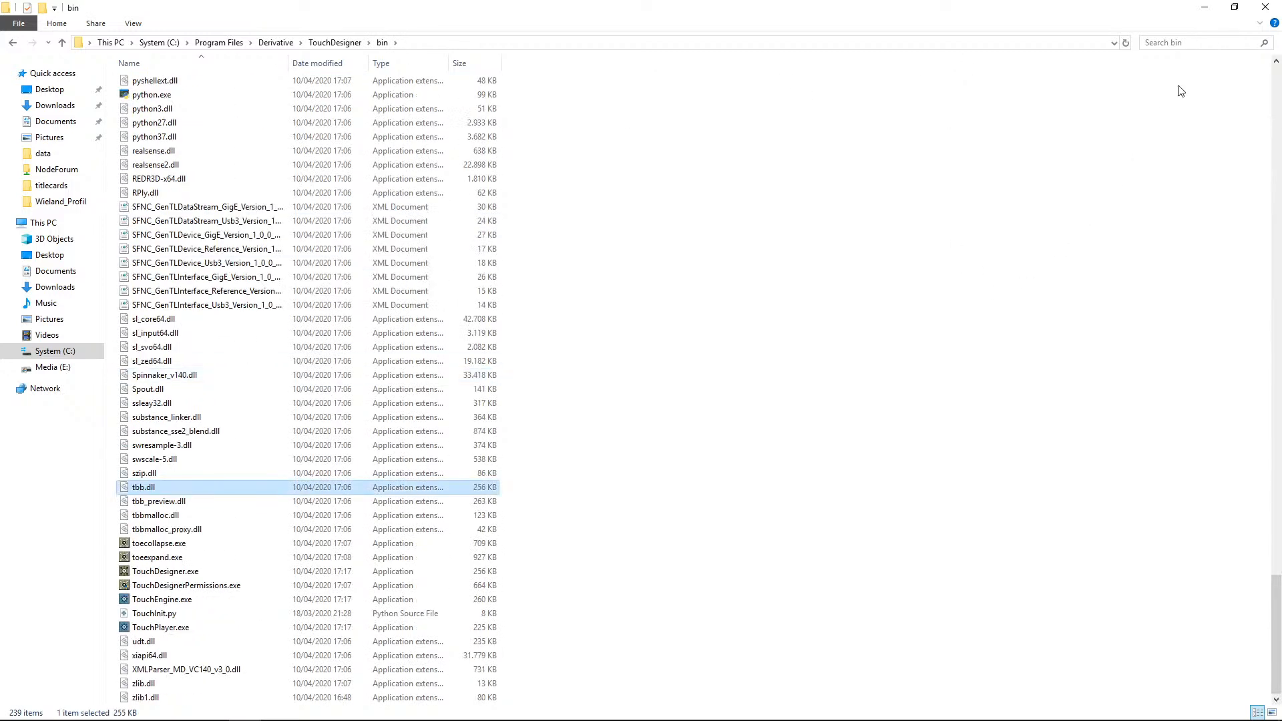
click(1265, 7)
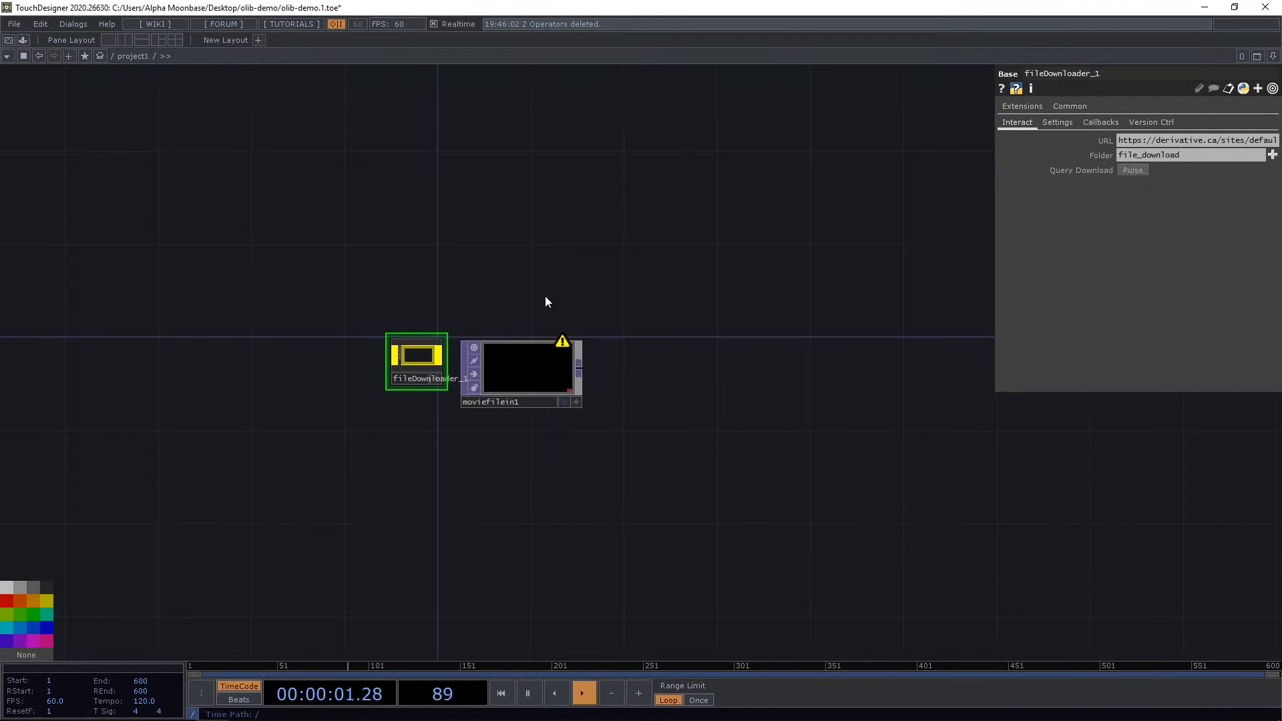
Frame the network and step into the Downloader again to look over its operators before returning to project1.
scroll(572, 303, up, 5)
click(549, 438)
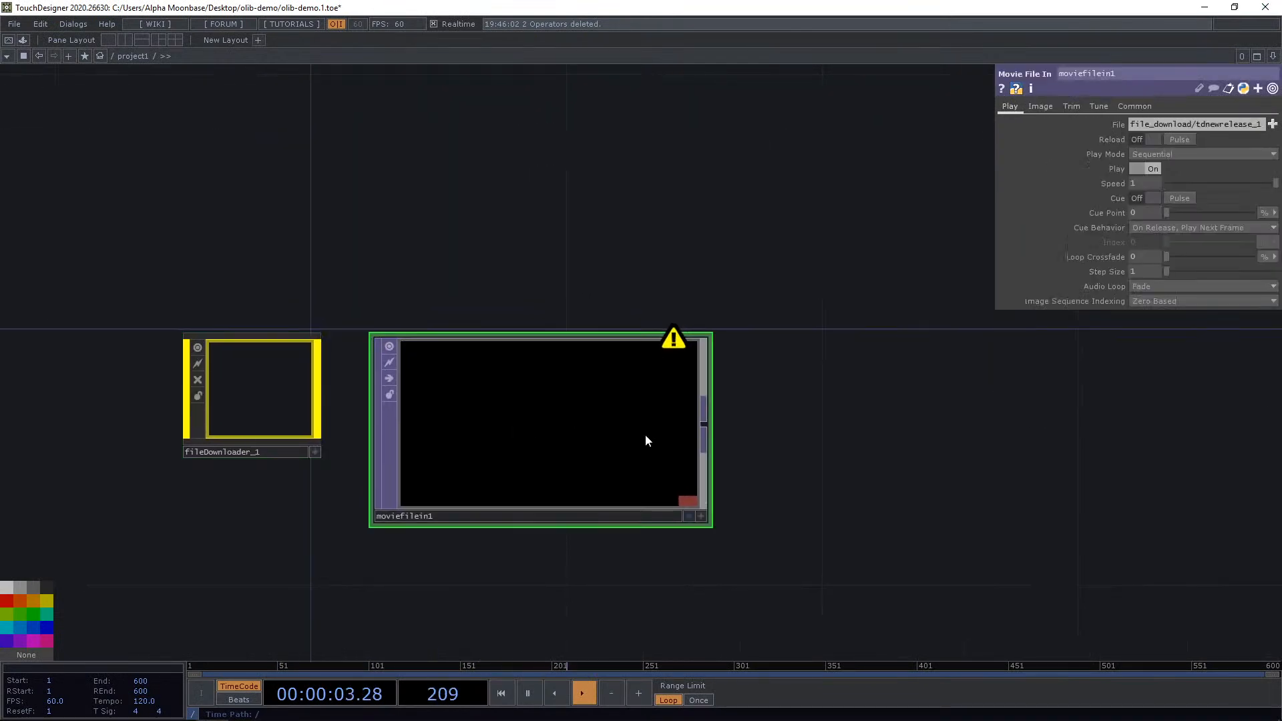
key(h)
click(291, 319)
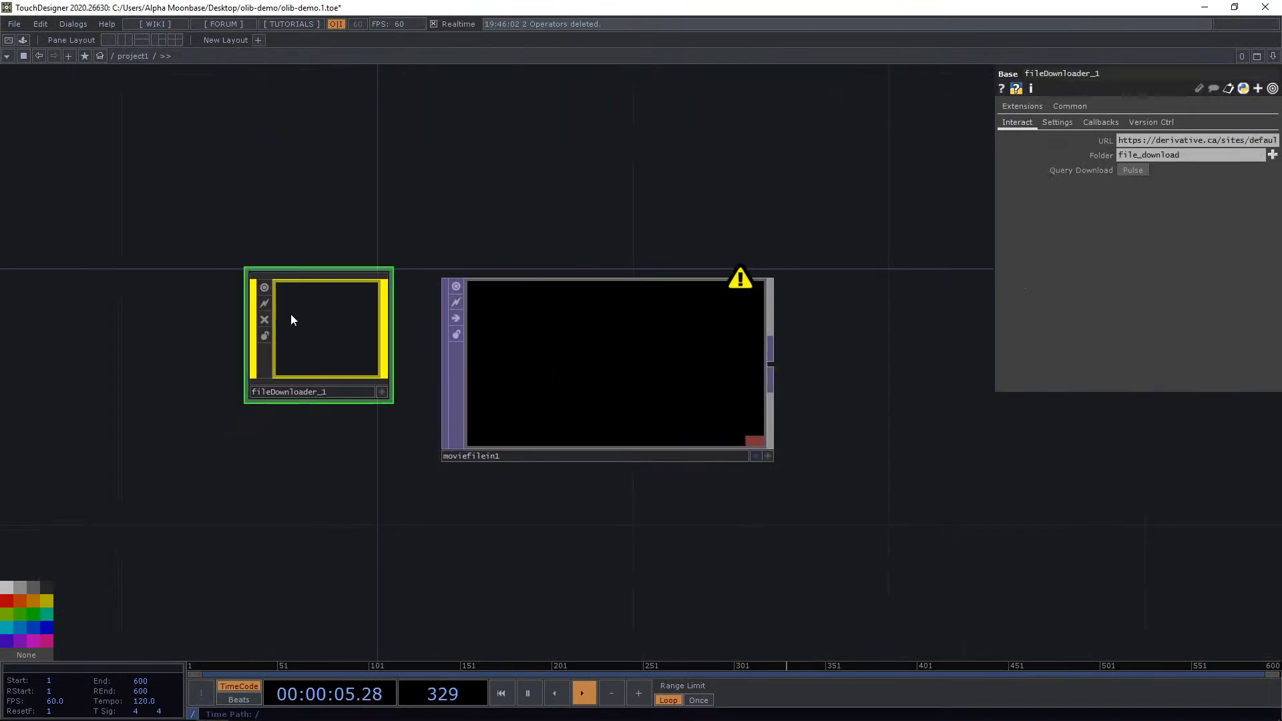
scroll(314, 338, up, 2)
scroll(707, 264, up, 2)
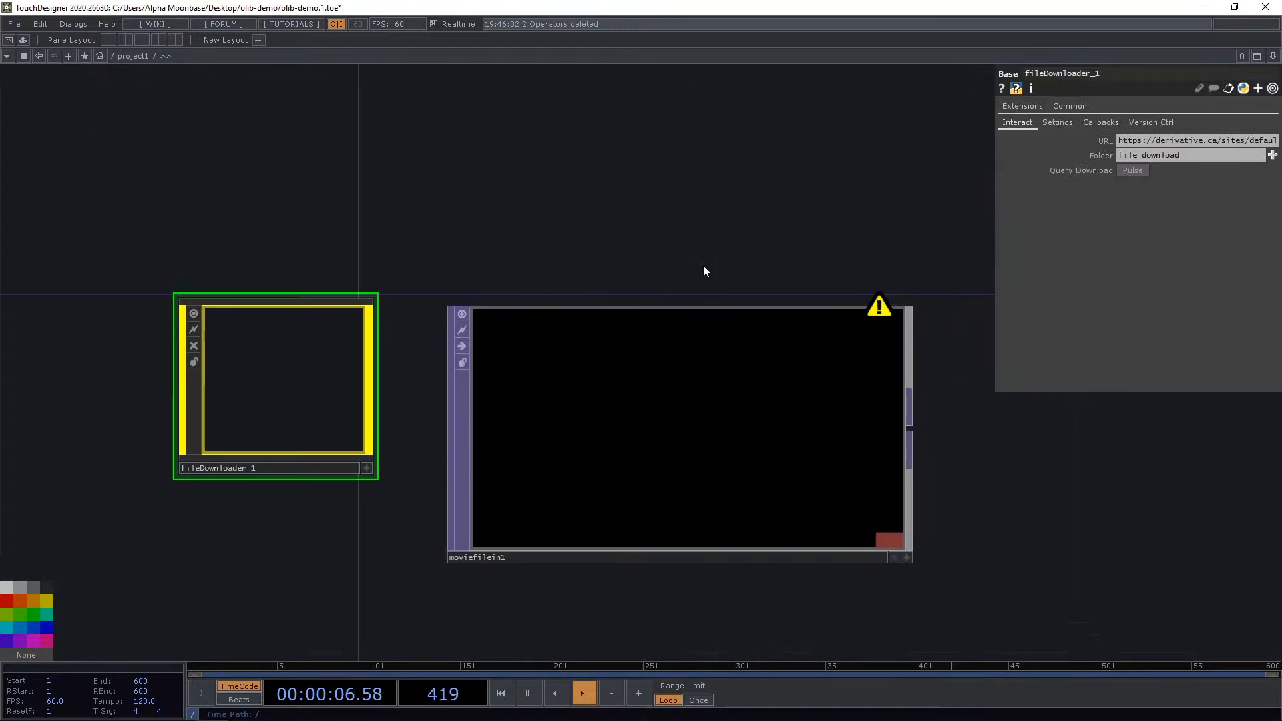
click(726, 407)
drag(688, 245, 788, 231)
click(382, 358)
key(i)
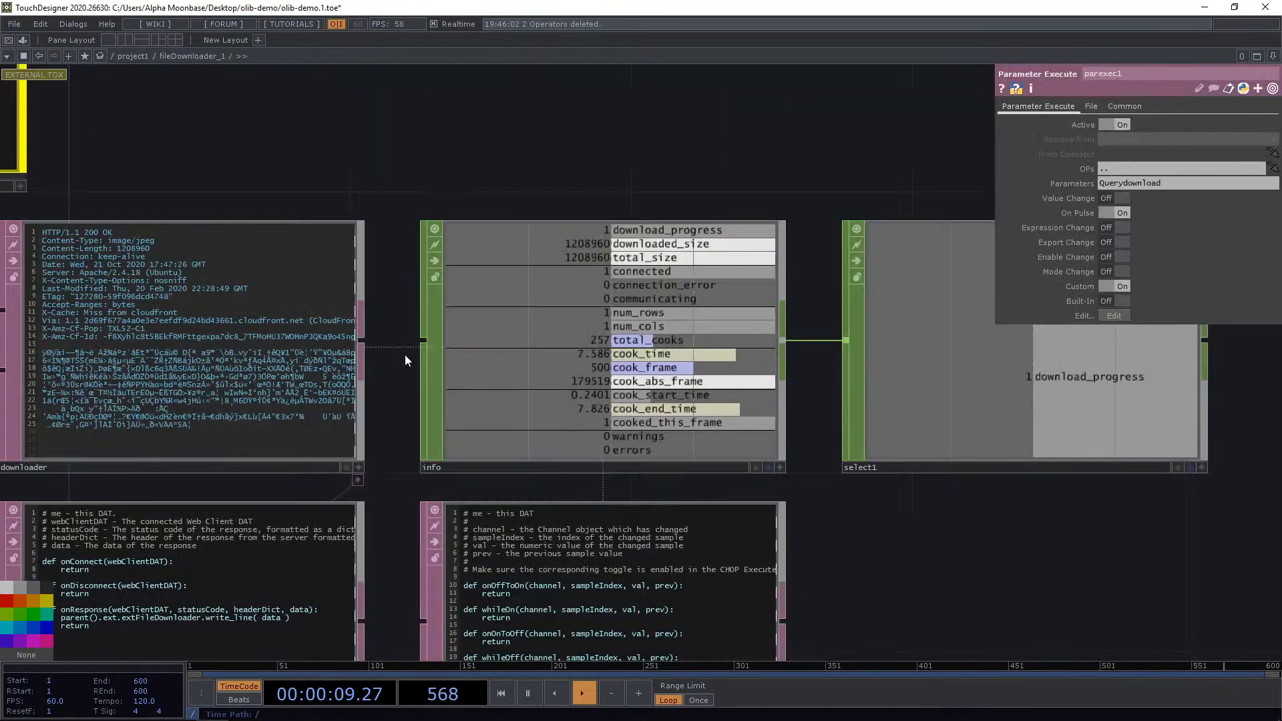
scroll(409, 350, down, 5)
scroll(301, 230, up, 4)
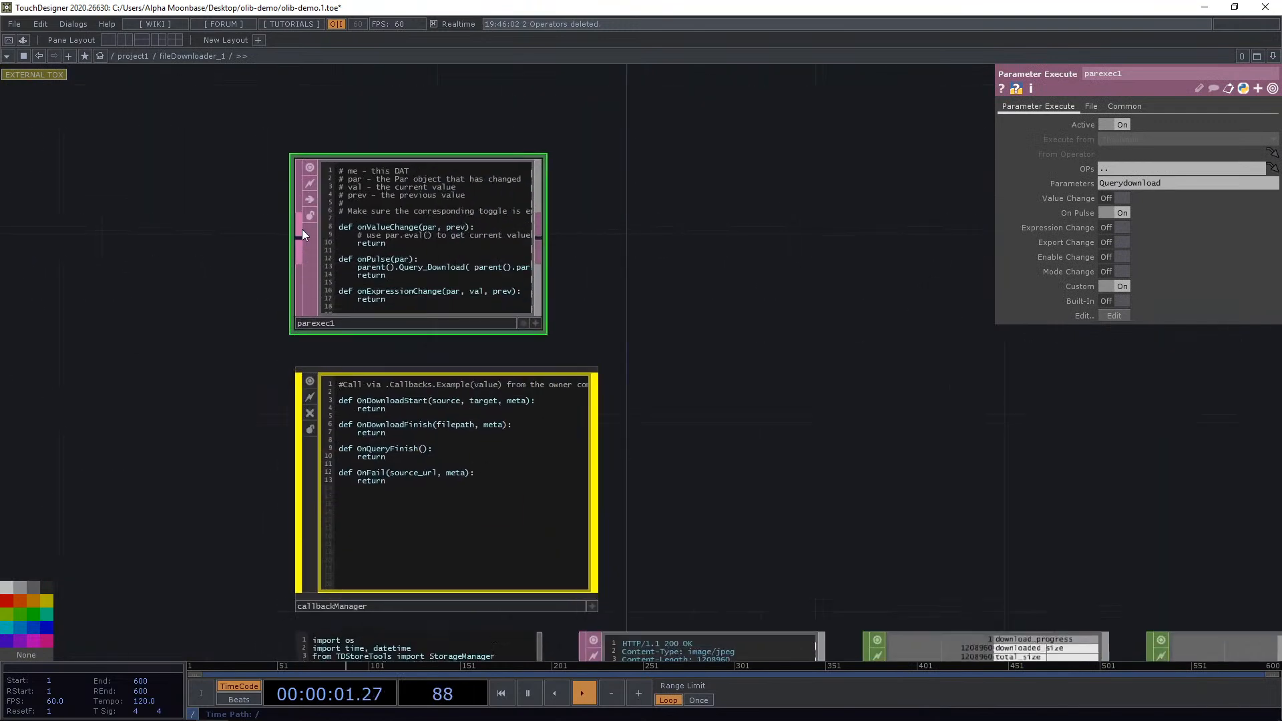
scroll(301, 230, up, 1)
click(138, 56)
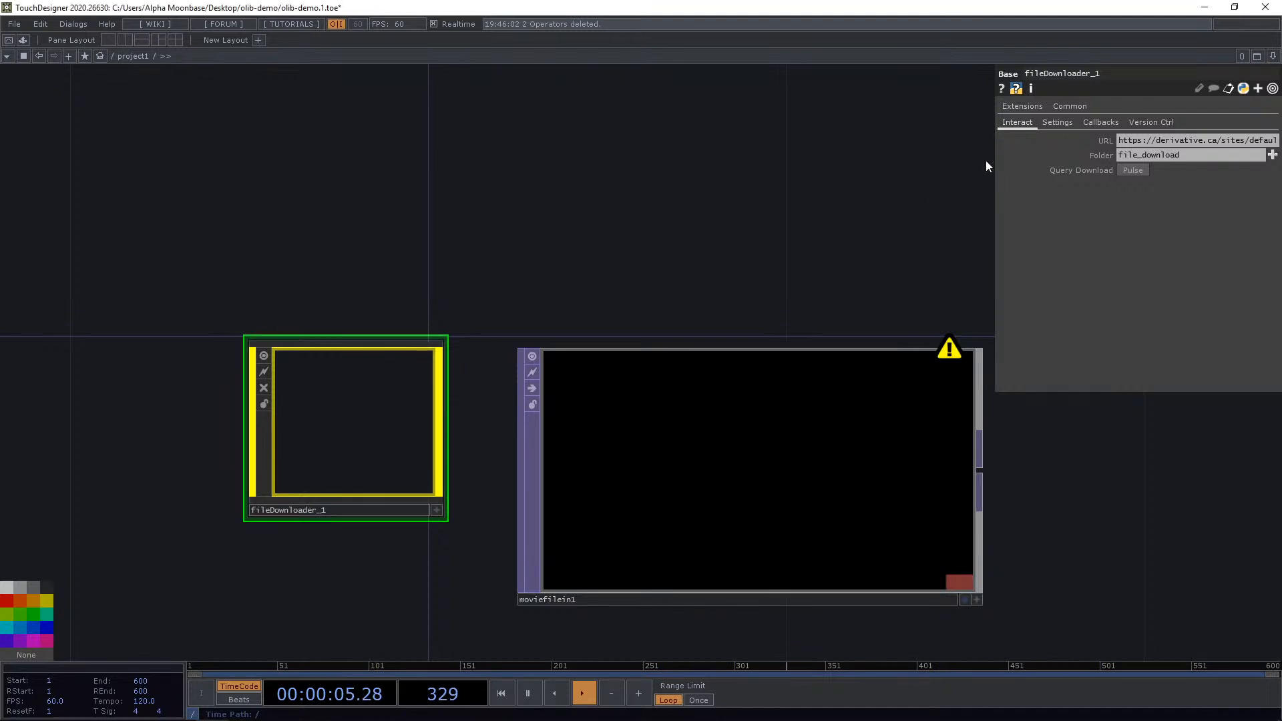
Paste a Google image link into the Downloader's URL field and widen the parameter panel.
mouse_move(1012, 142)
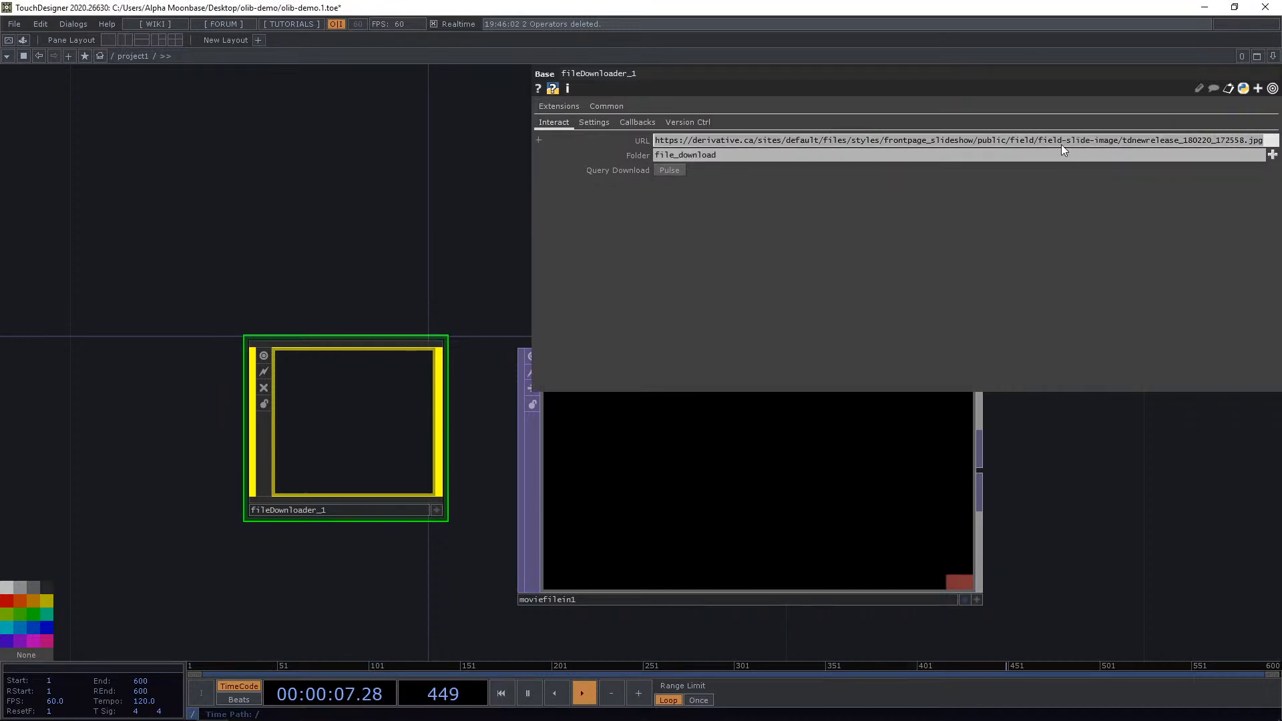
key(ctrl+v)
drag(384, 171, 388, 173)
click(675, 174)
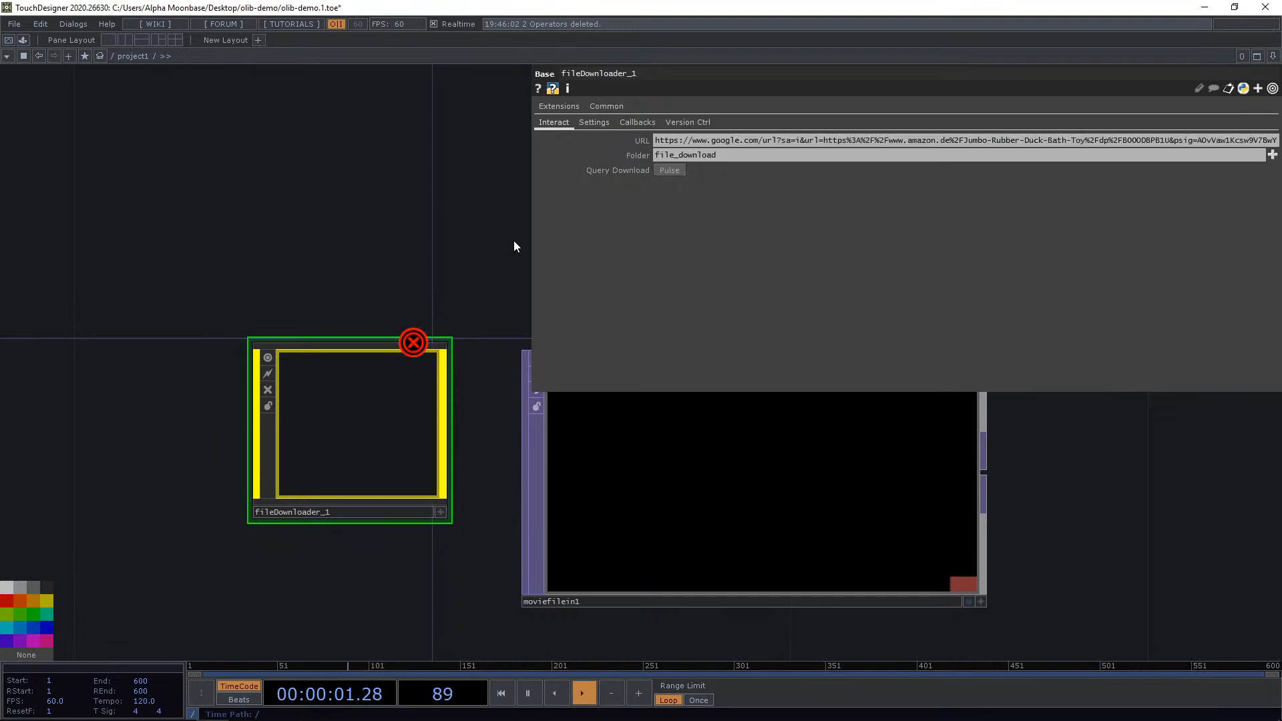
drag(529, 242, 109, 247)
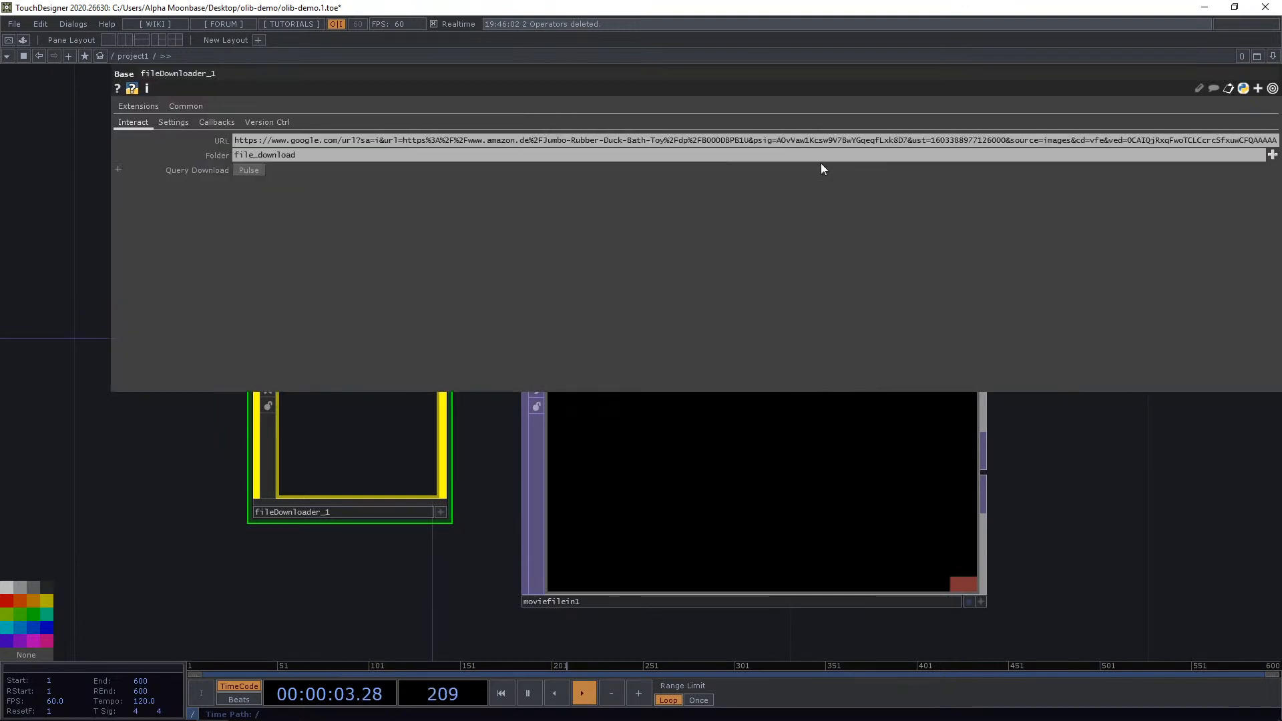
drag(907, 140, 1139, 177)
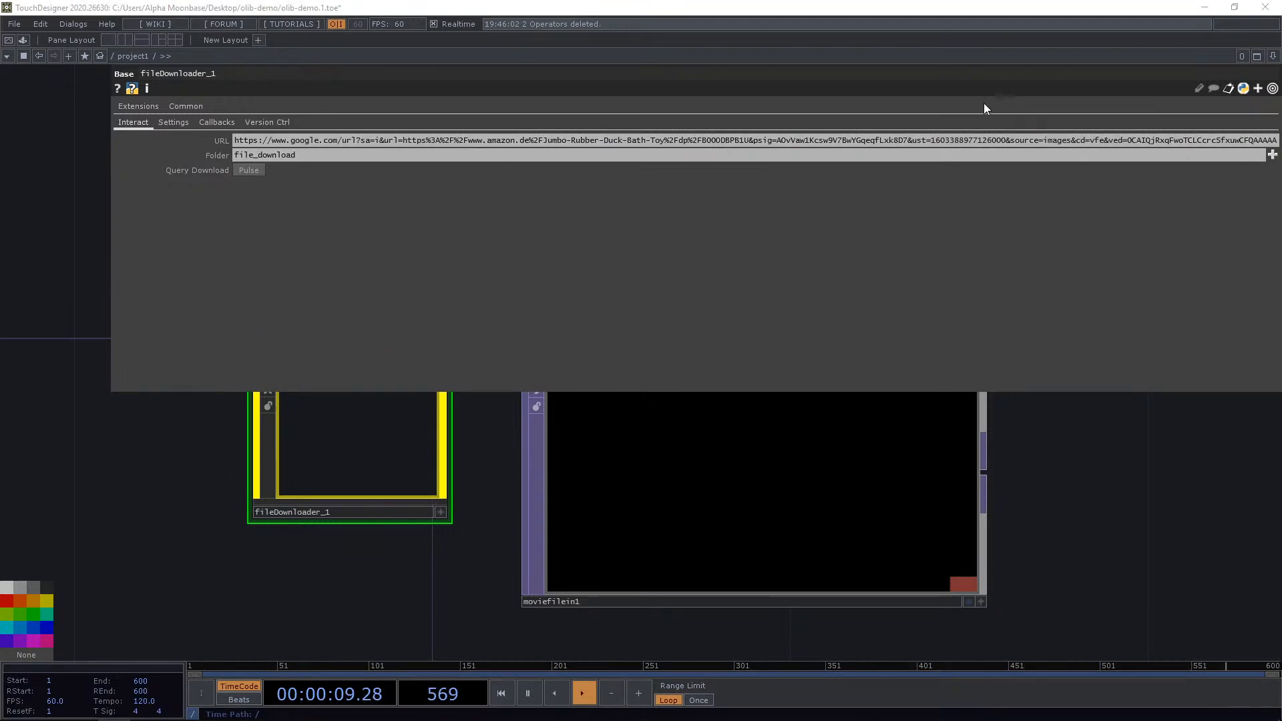
triple_click(676, 139)
text(https://images-na.ssl-images-amazon.com/images/I/51VXgNZFIoL._AC_SY355_.jpg)
key(Return)
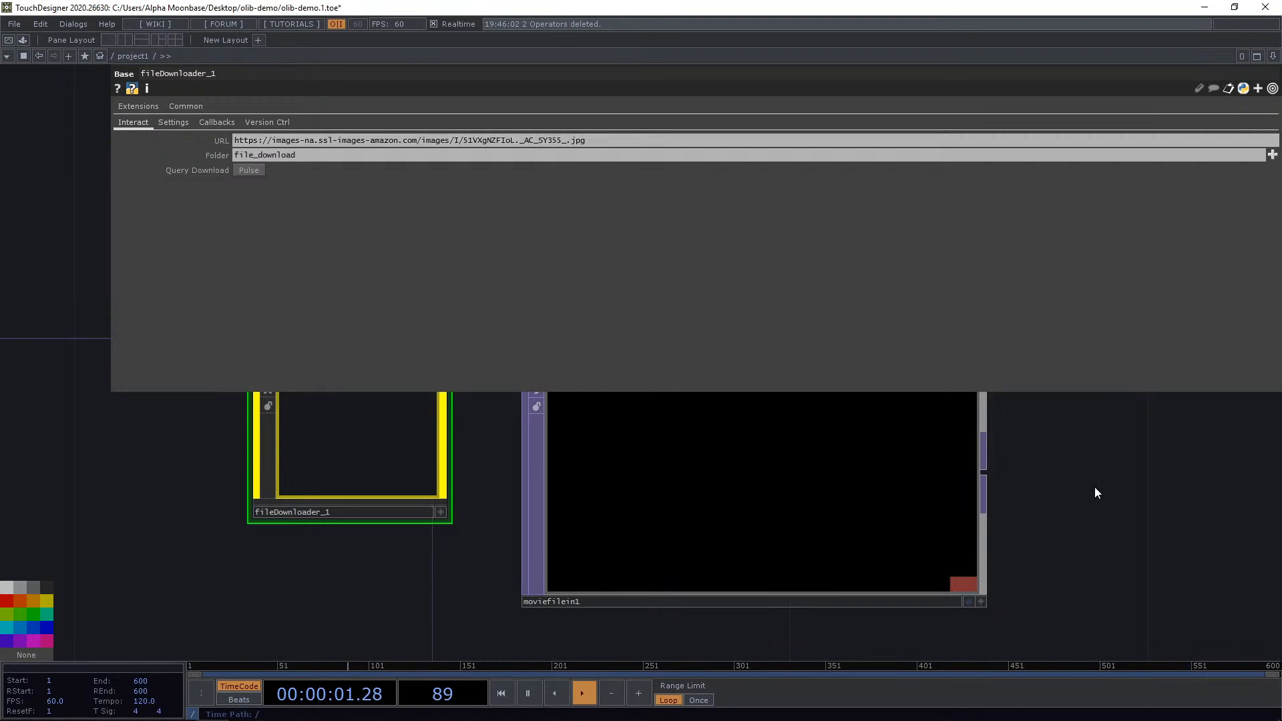
drag(162, 407, 128, 508)
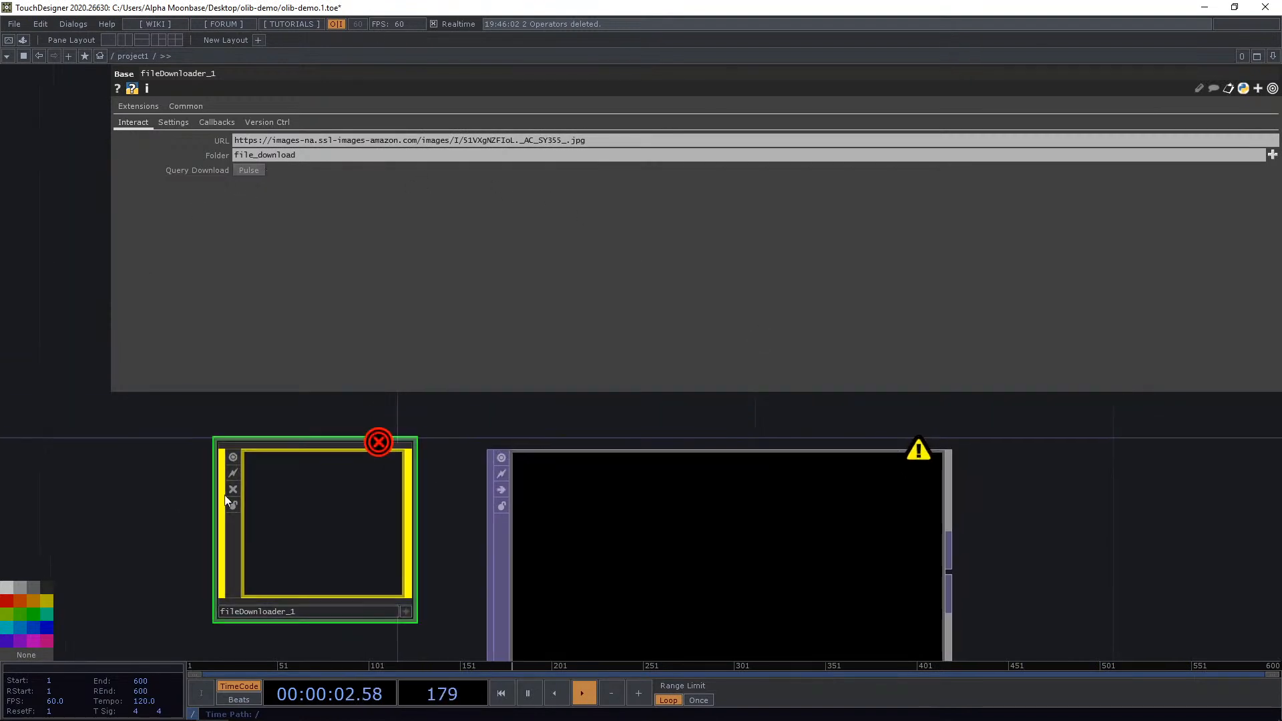
right_click(315, 508)
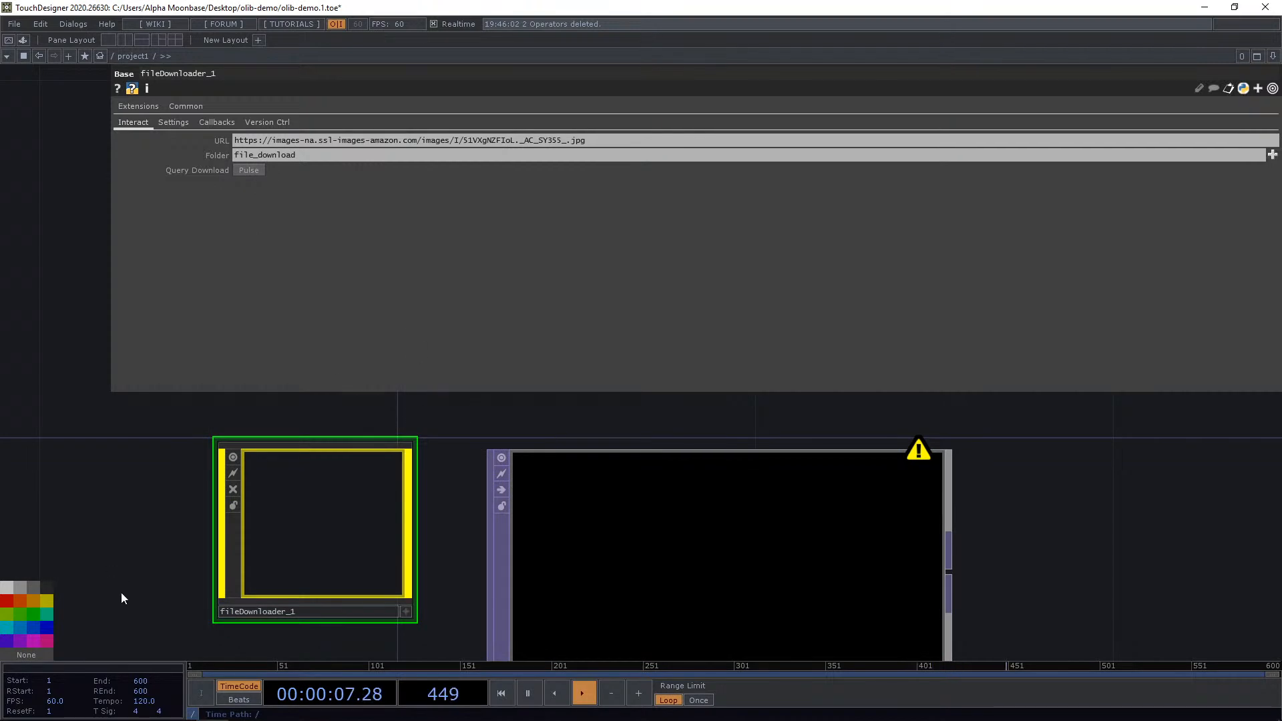
mouse_move(101, 696)
click(930, 482)
click(1271, 125)
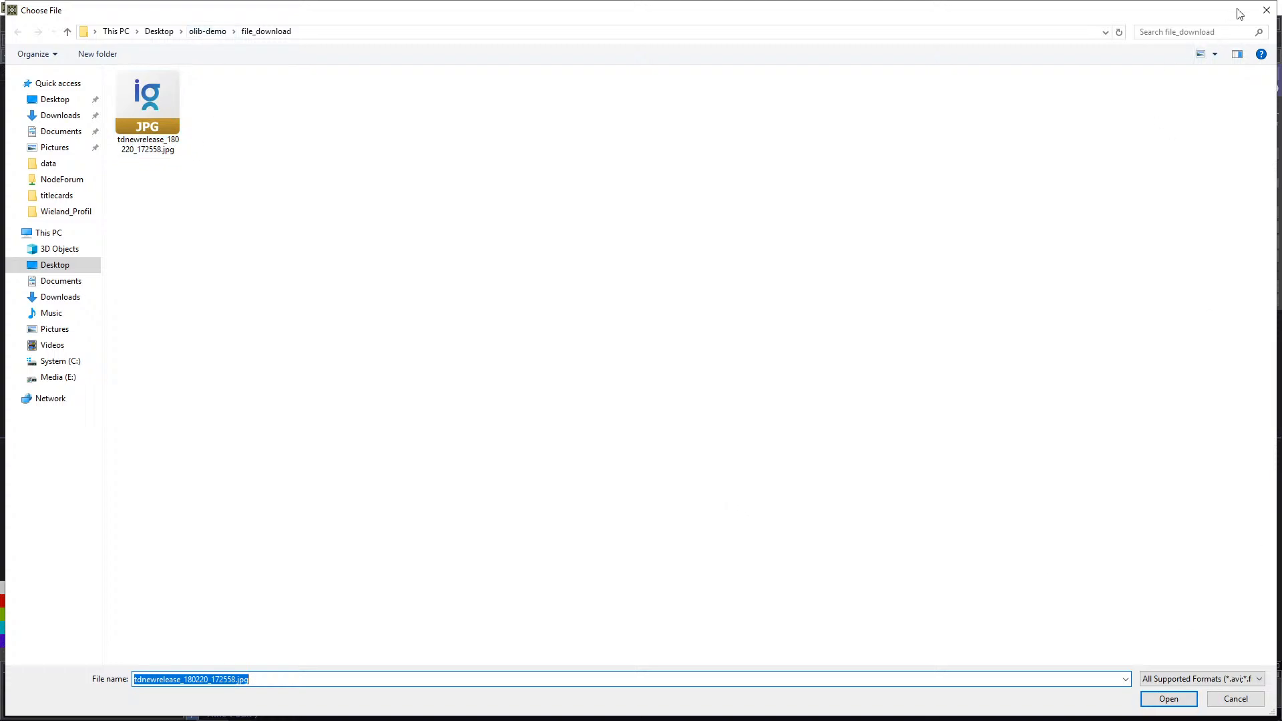
click(1265, 12)
Delete the Downloader component and undo the deletion, then widen its parameter panel.
drag(498, 272, 532, 242)
click(340, 497)
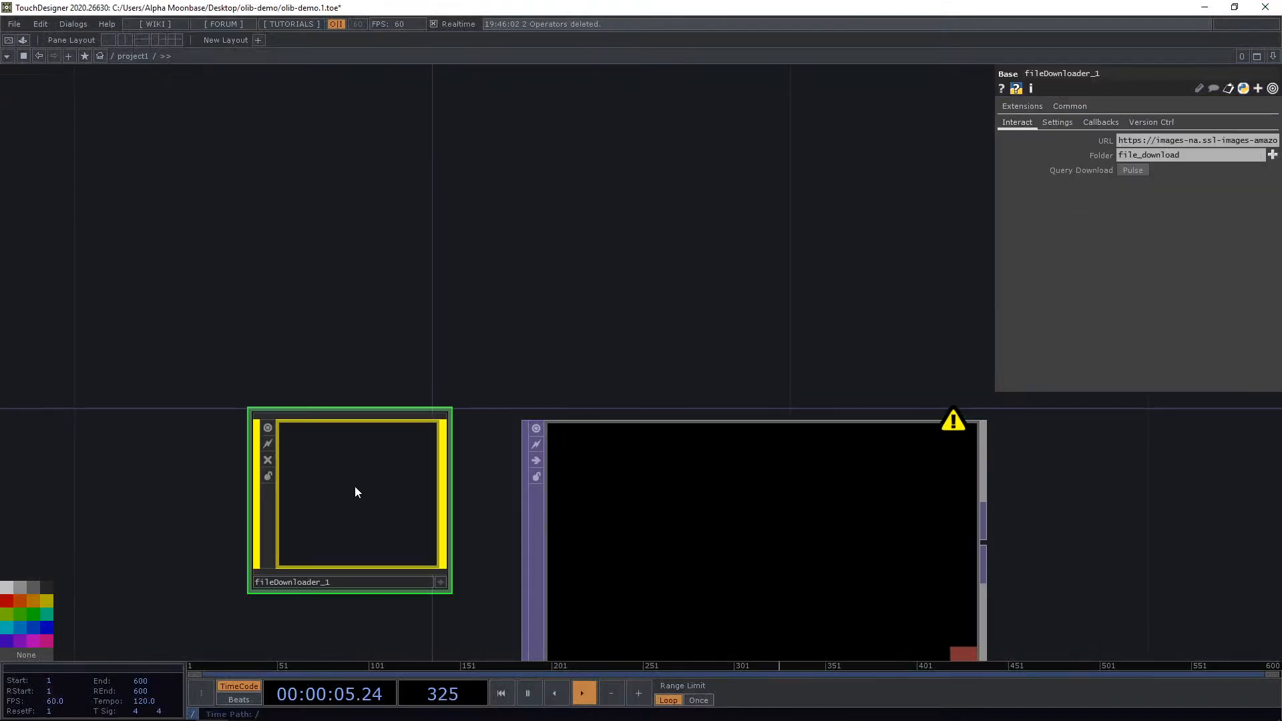
key(Delete)
key(ctrl+z)
drag(488, 288, 508, 231)
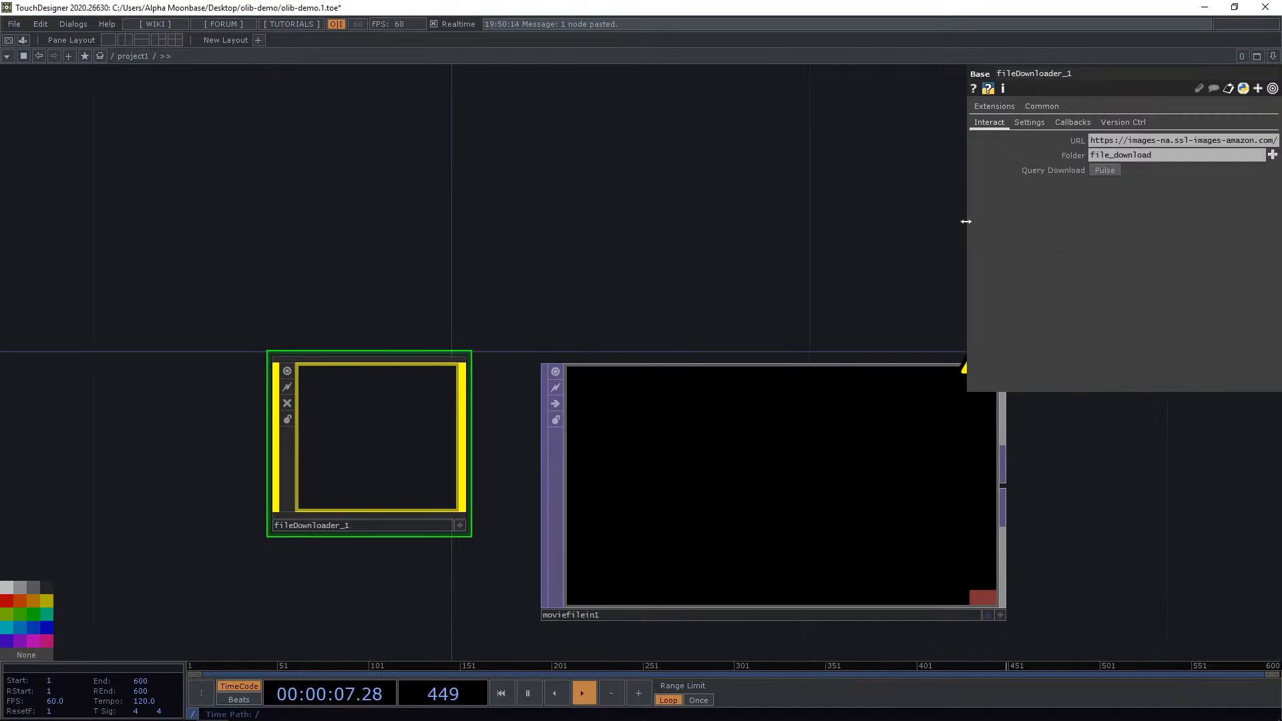
drag(965, 221, 366, 241)
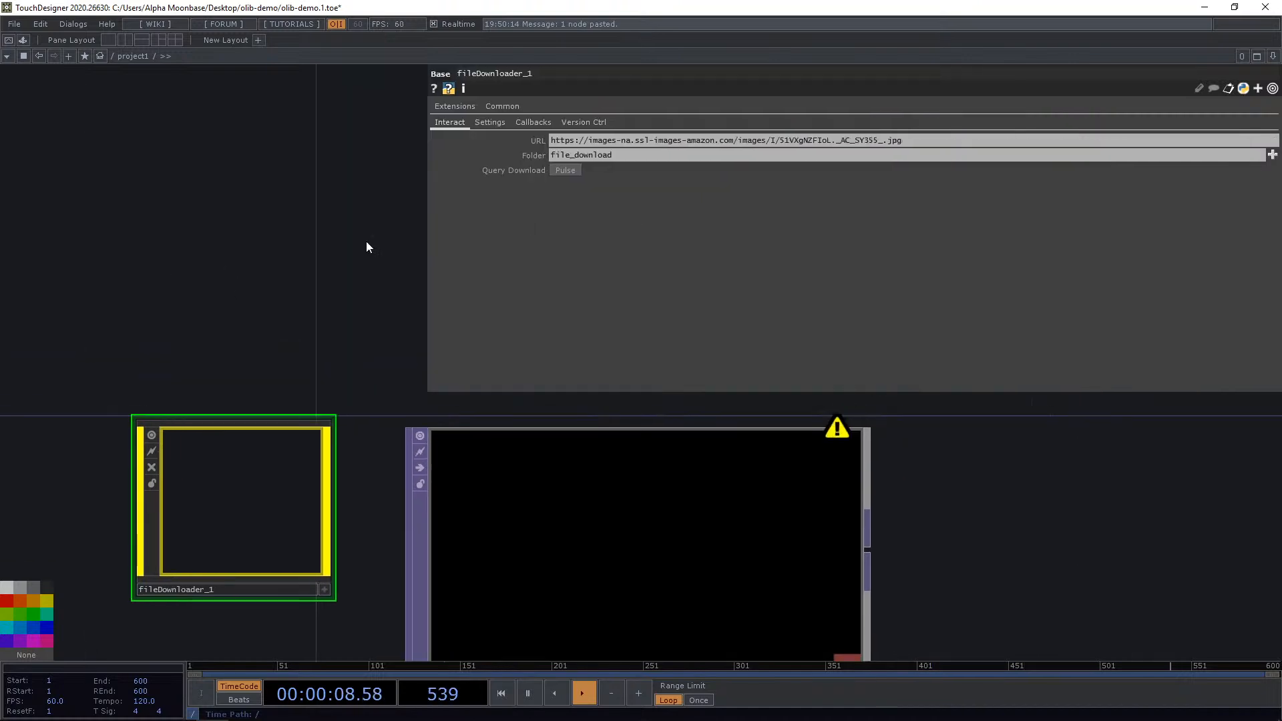
Trigger the Downloader's query download, then load the downloaded 51VXgNZFIoL._AC_SY355_.jpg into the Movie File In TOP's file.
click(567, 169)
click(531, 534)
click(1272, 126)
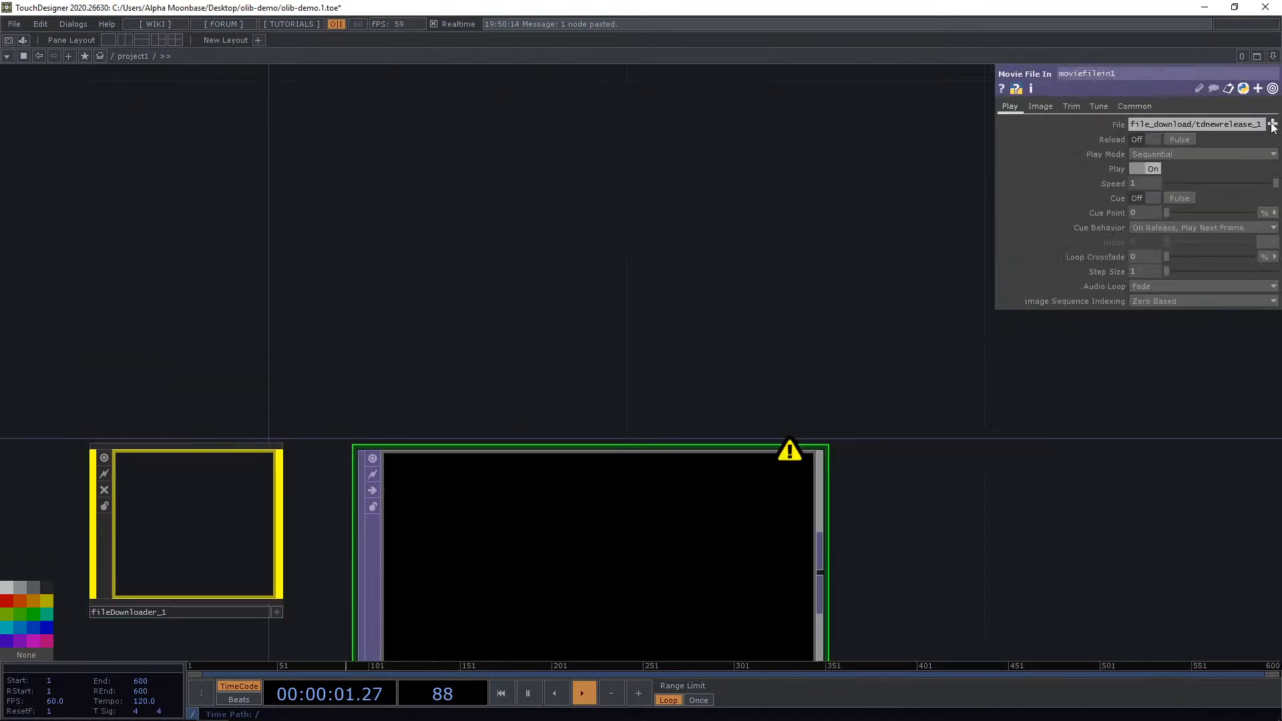
click(148, 107)
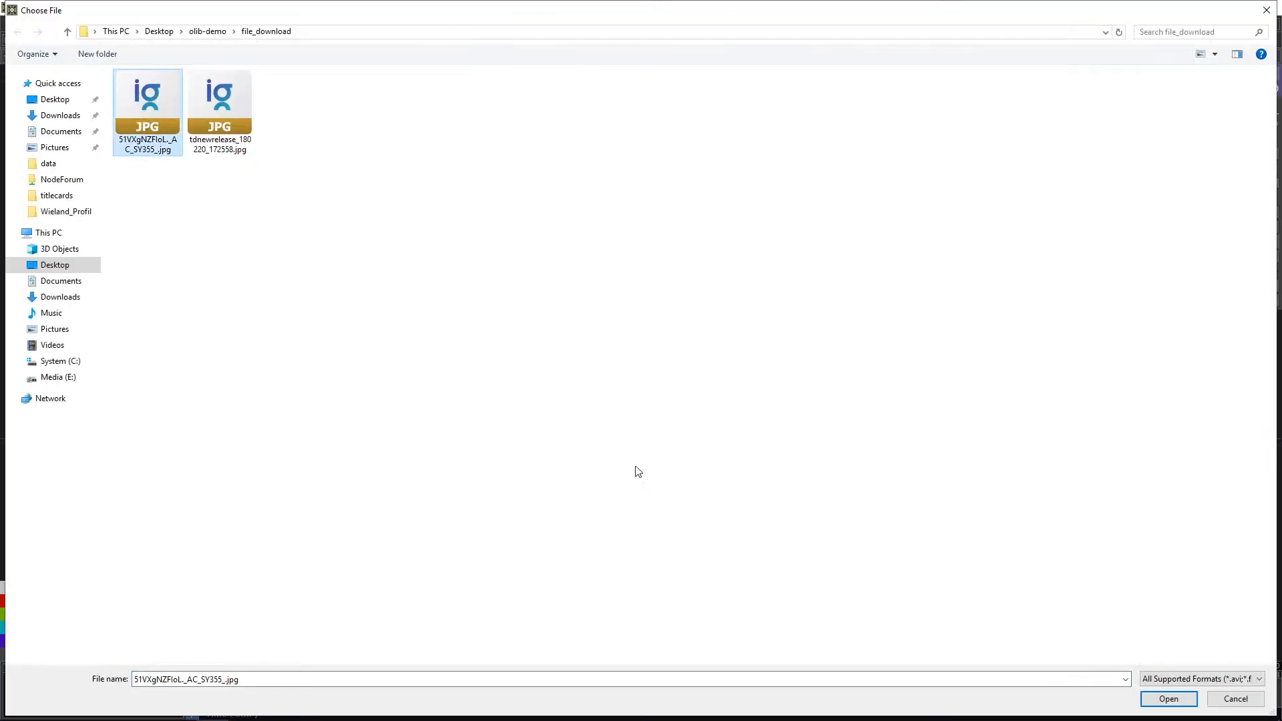
click(1168, 699)
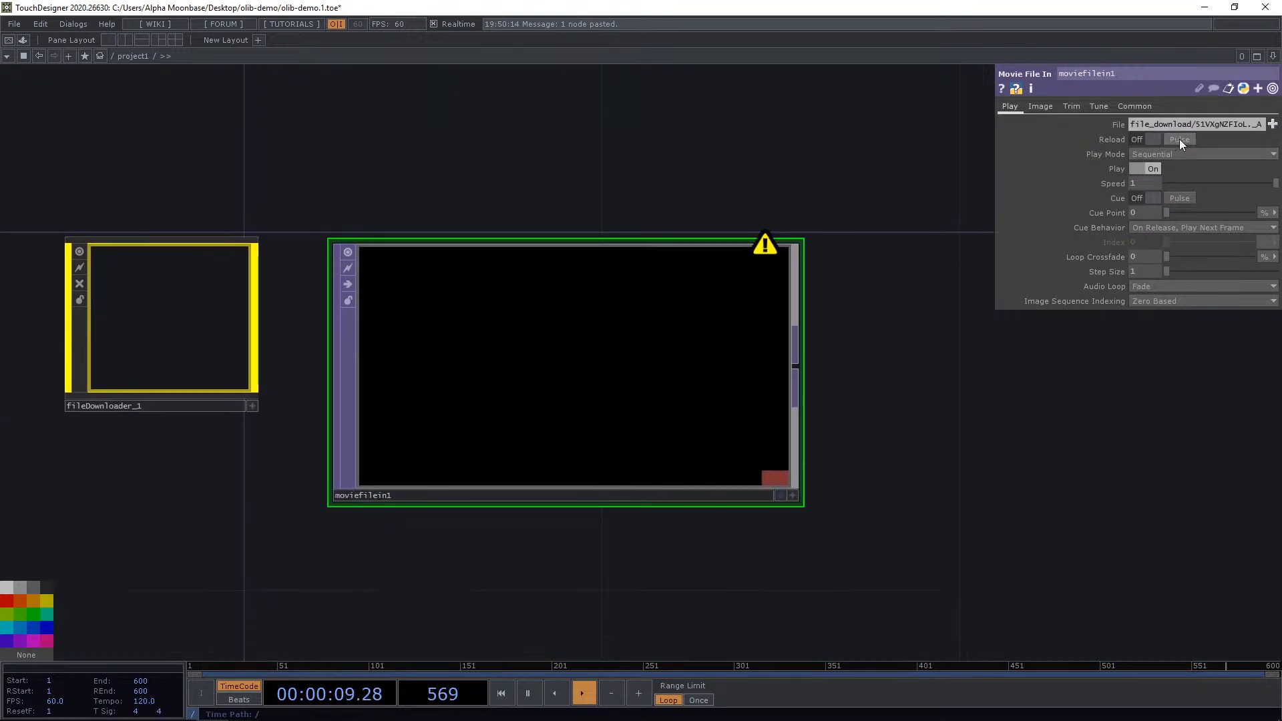
Delete the Movie File In TOP and select the Downloader component.
scroll(334, 229, down, 5)
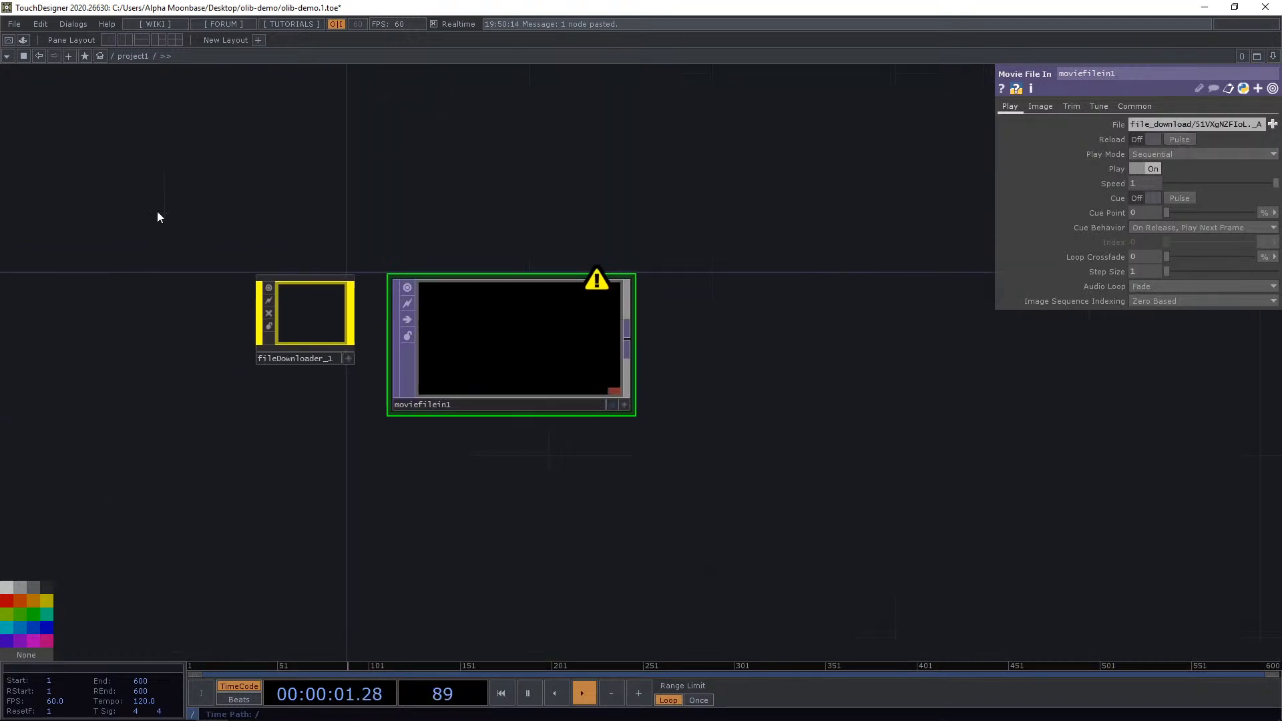
scroll(487, 349, up, 5)
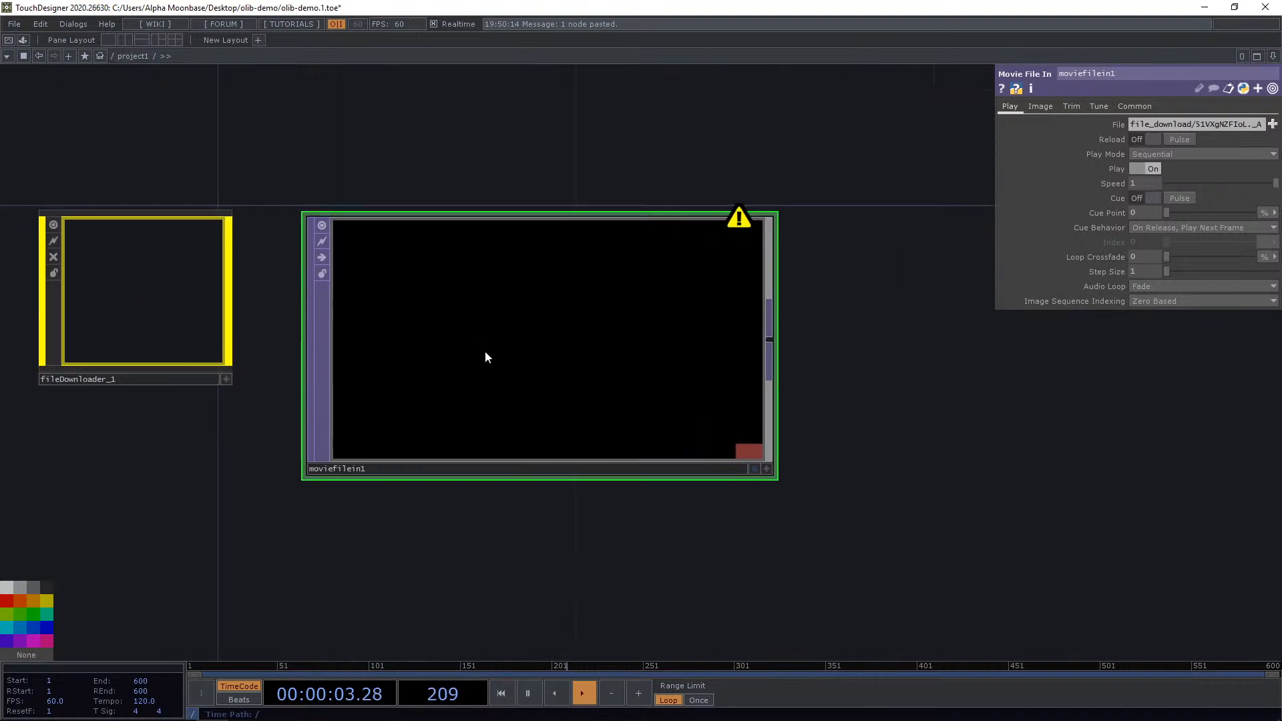
key(Delete)
drag(693, 422, 798, 430)
click(375, 313)
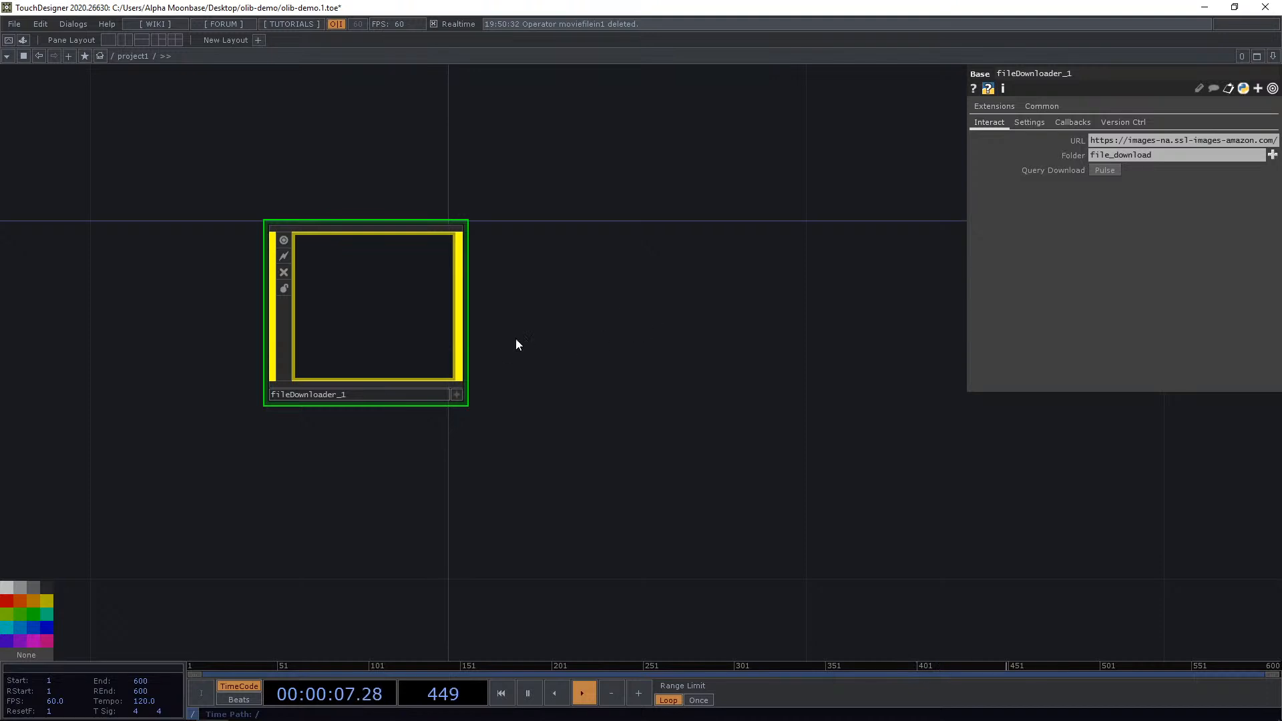
Create a callbacks DAT for the Downloader from its callbacks parameters.
scroll(548, 348, up, 6)
drag(585, 380, 688, 365)
scroll(688, 363, down, 6)
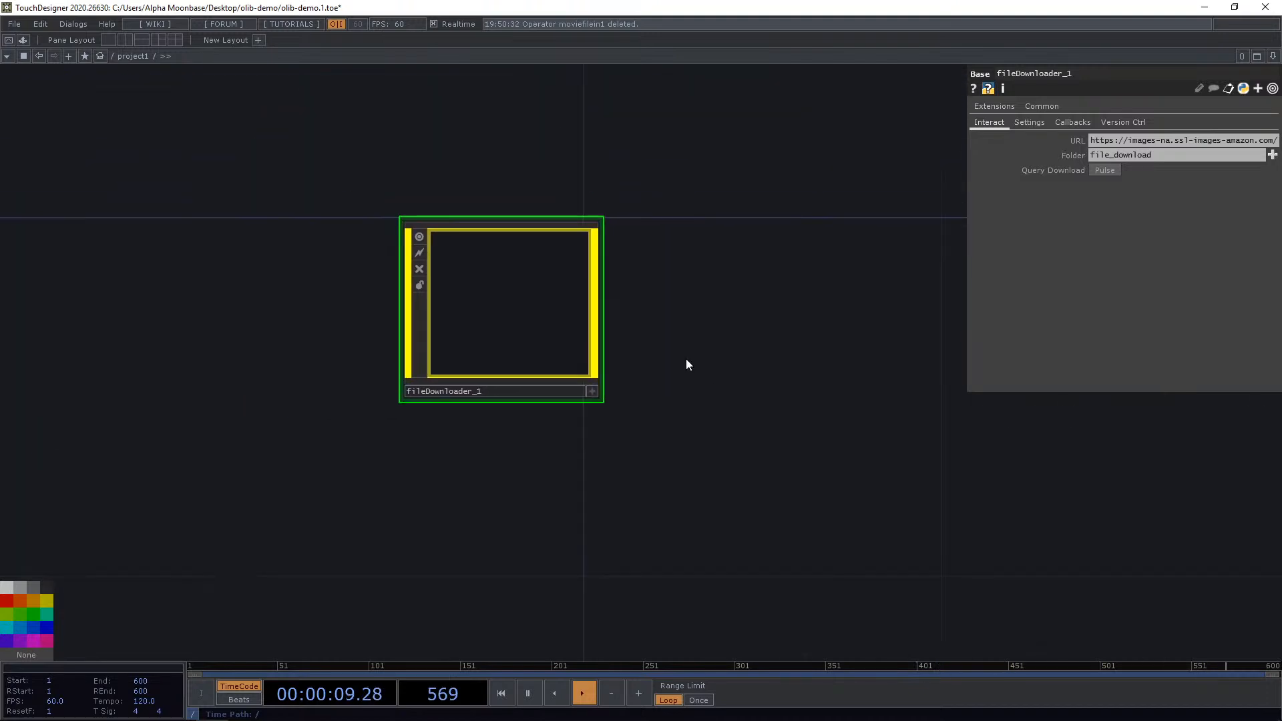
scroll(693, 364, down, 2)
scroll(661, 332, up, 4)
drag(724, 380, 861, 438)
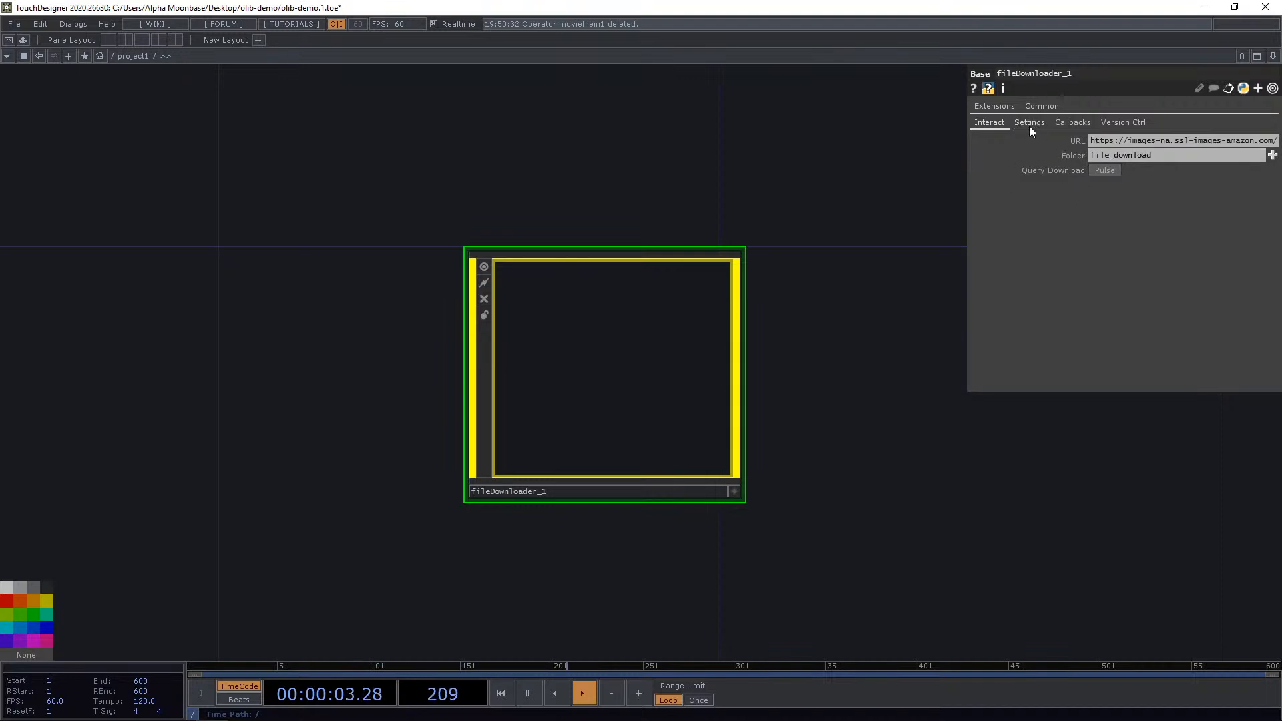
click(1029, 124)
click(1072, 123)
click(1107, 141)
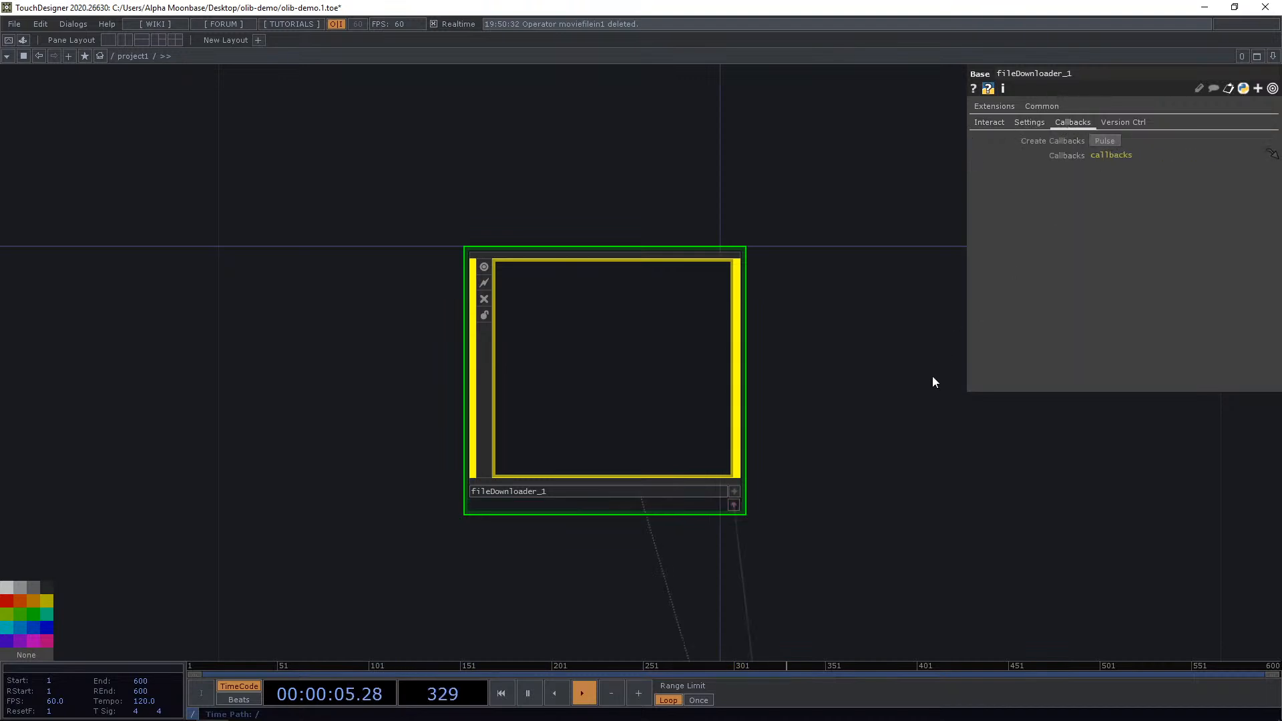
Examine the callback functions in the generated callbacks DAT.
drag(930, 377, 787, 145)
scroll(786, 141, down, 4)
drag(708, 457, 699, 335)
scroll(691, 265, up, 1)
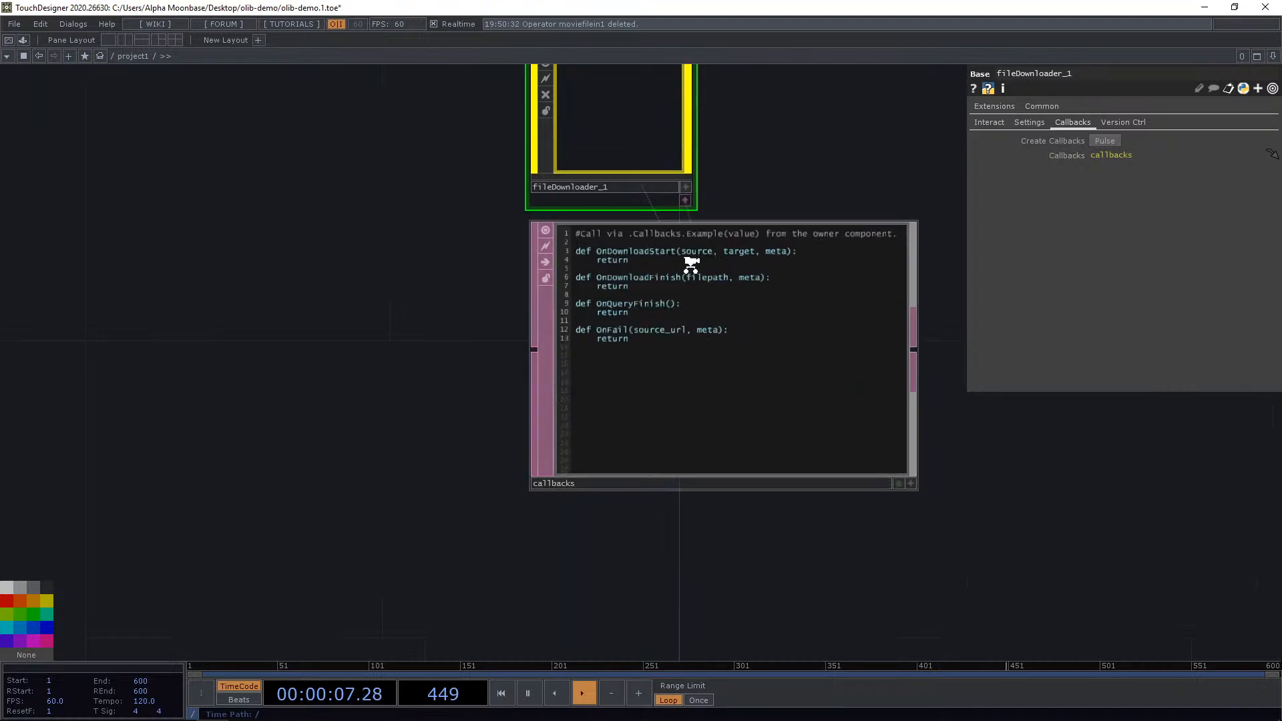
scroll(691, 265, up, 3)
drag(786, 162, 590, 174)
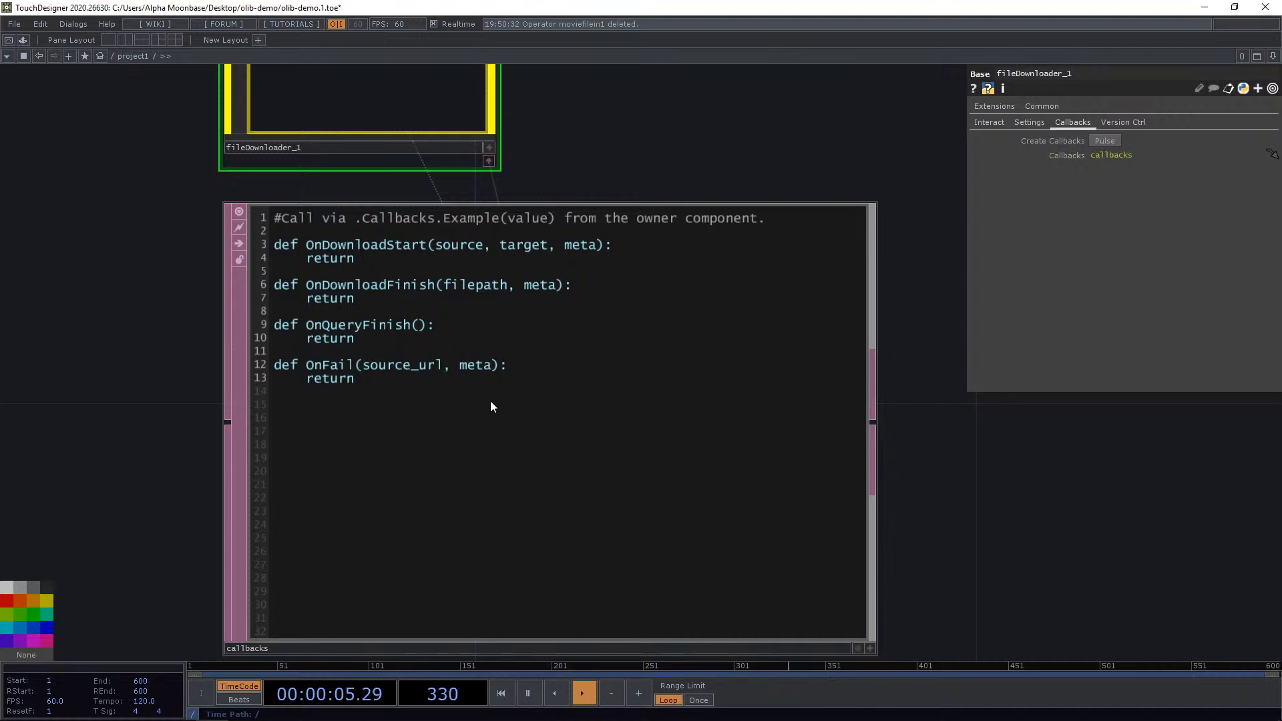
scroll(485, 362, down, 2)
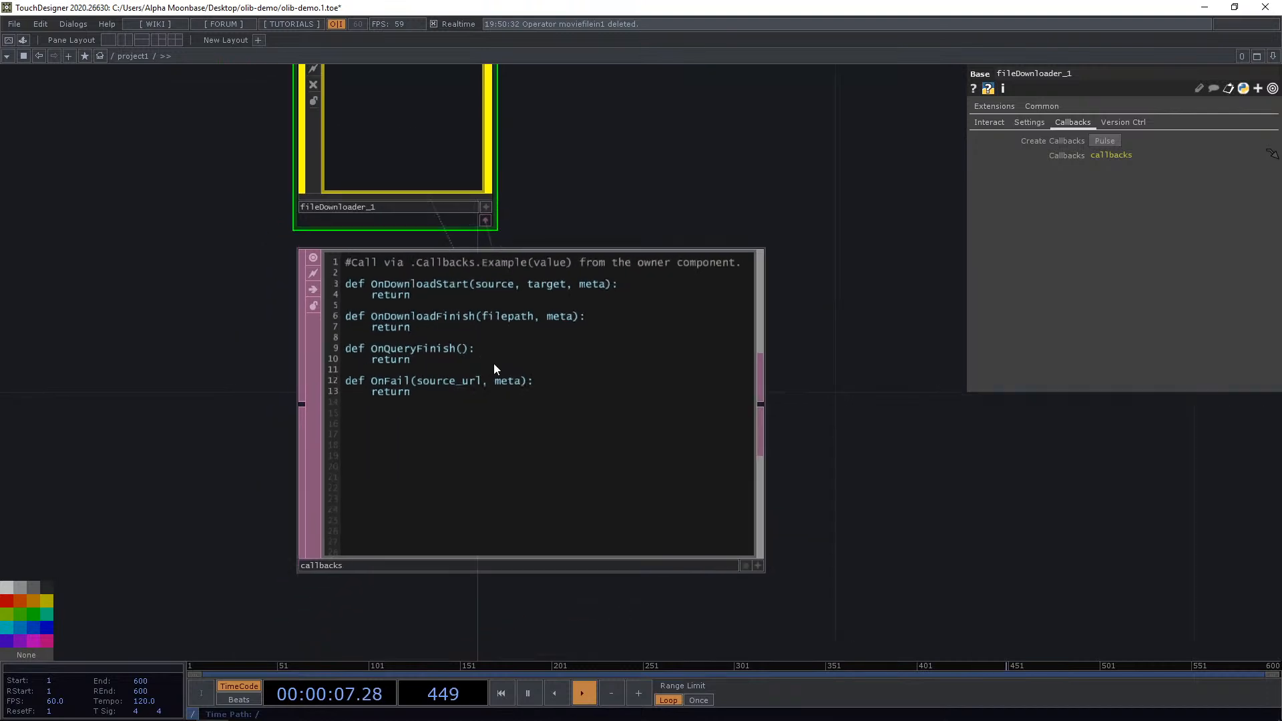
click(757, 567)
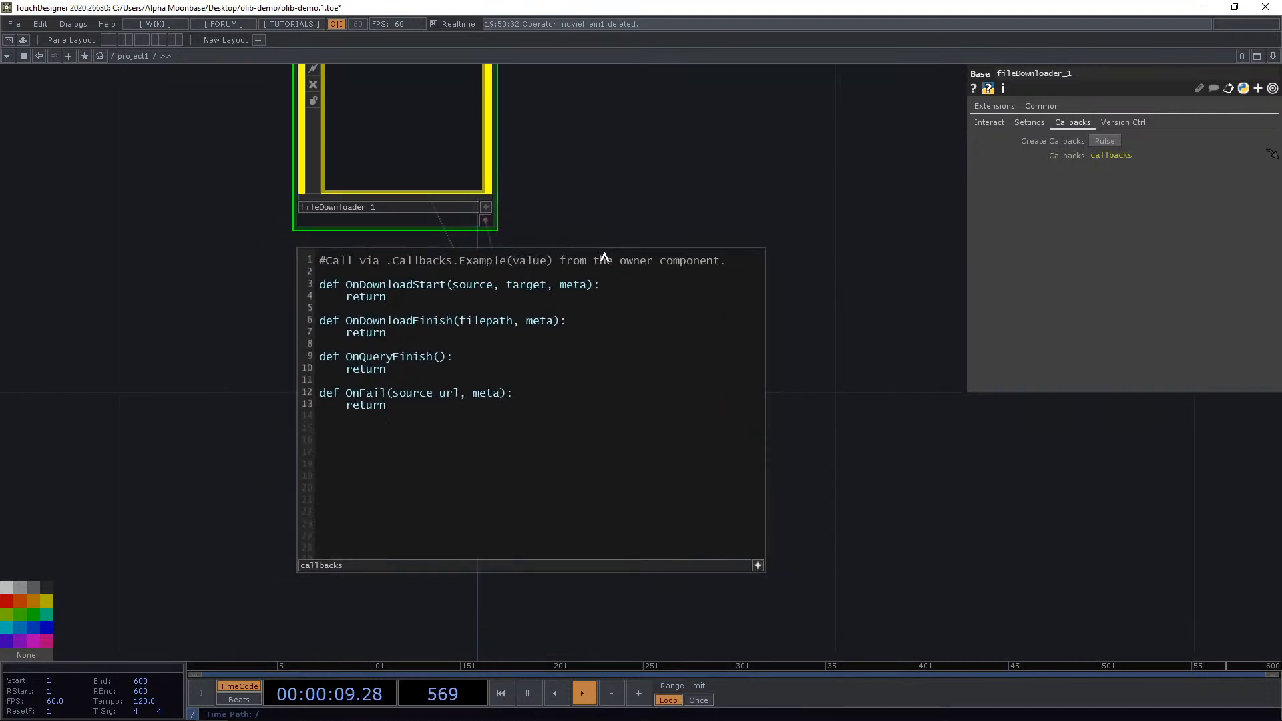
drag(795, 391, 791, 392)
click(752, 565)
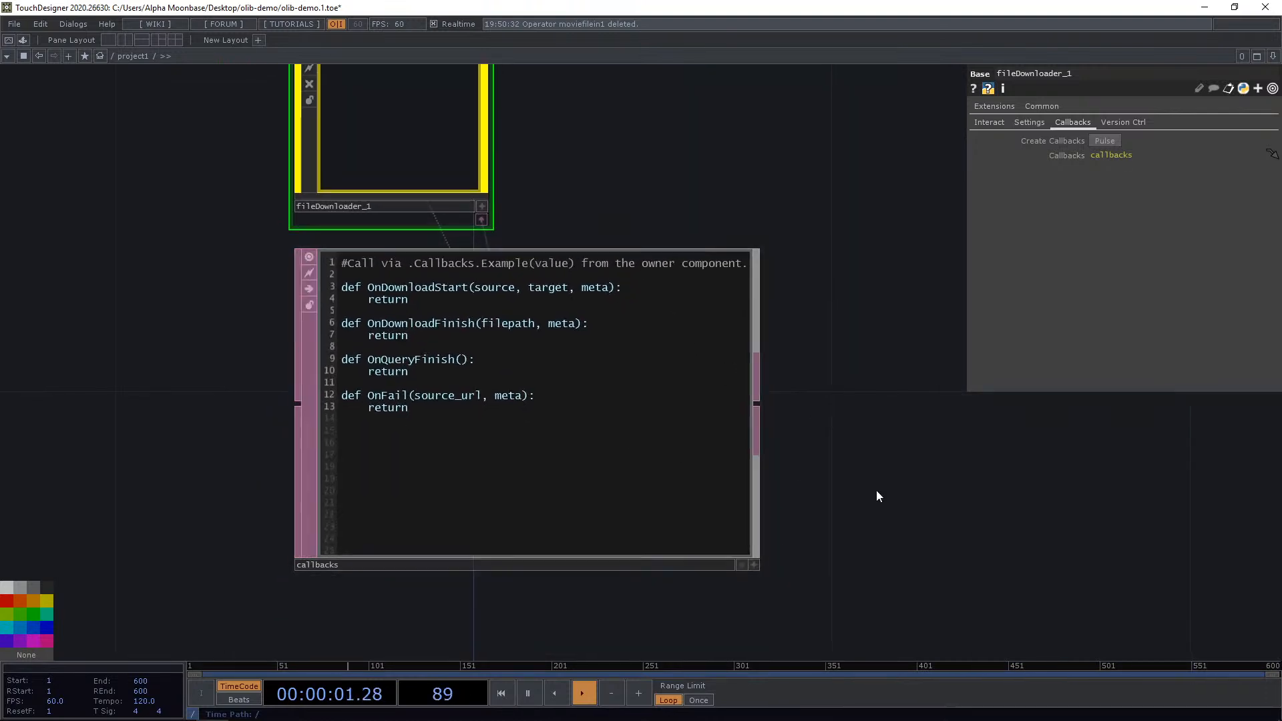
Add a new Movie File In TOP beside the callbacks DAT.
drag(948, 327, 767, 378)
scroll(767, 377, down, 3)
key(Tab)
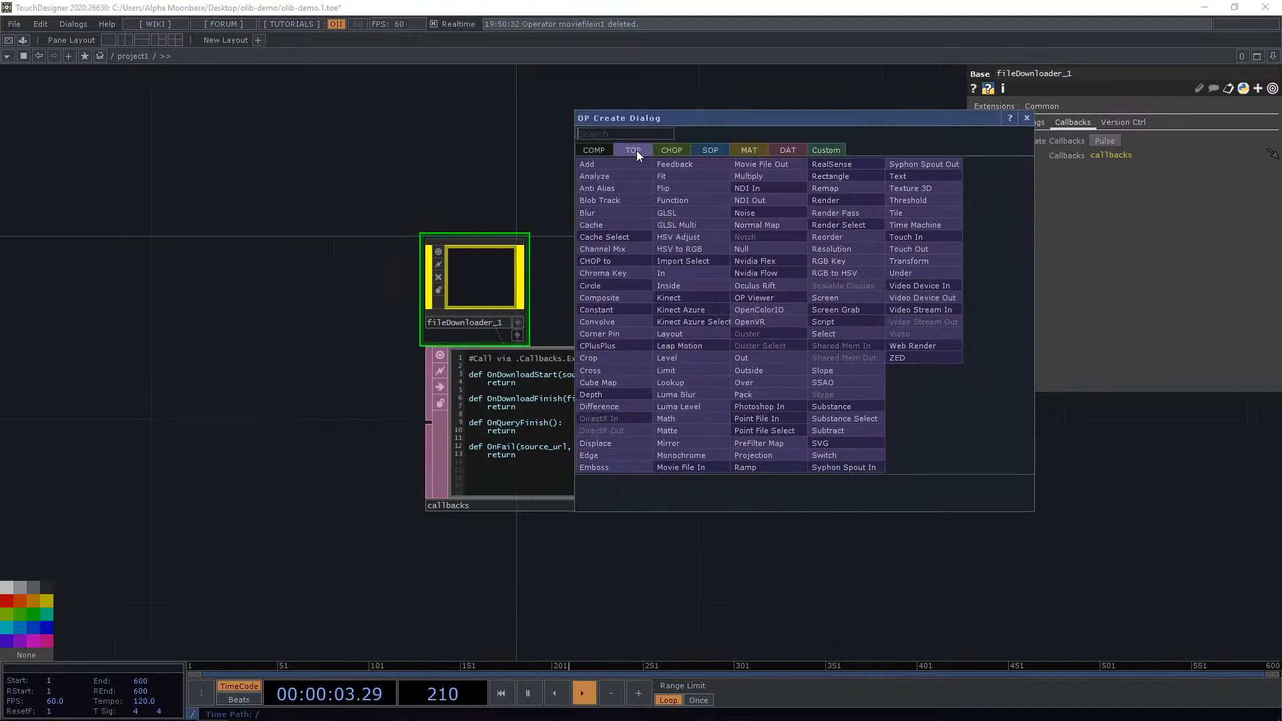
text(movie)
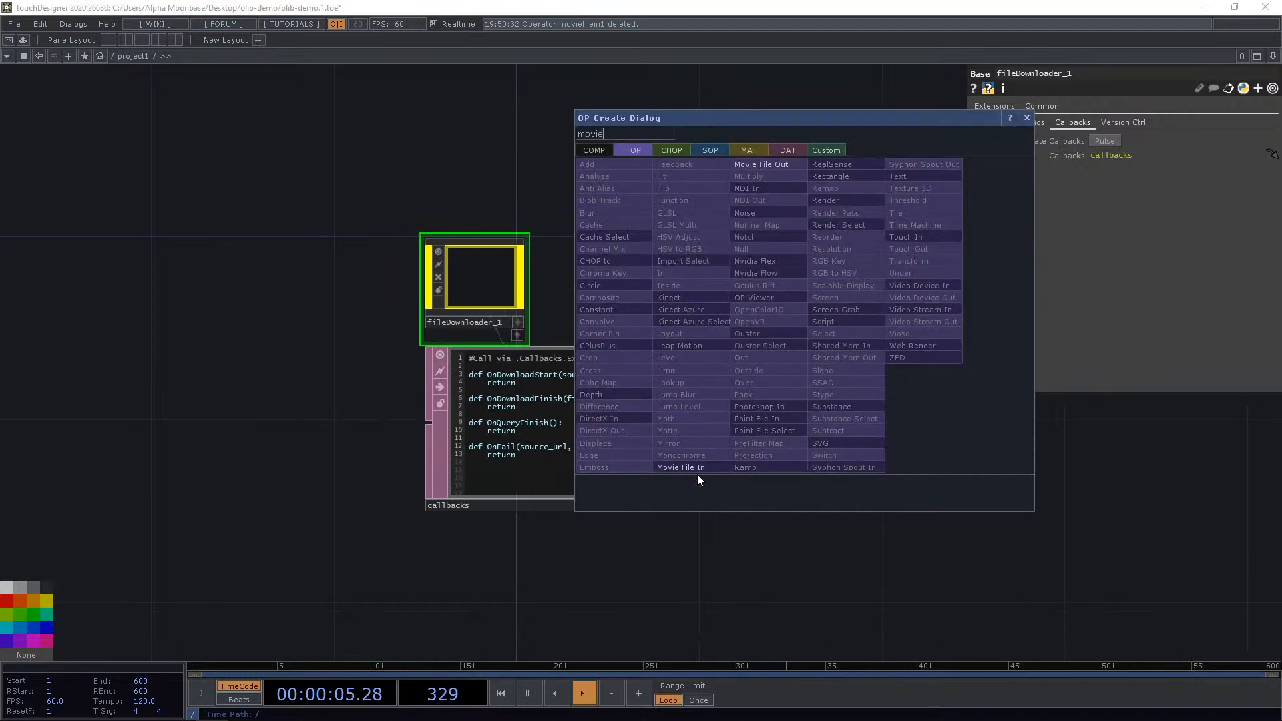
click(687, 467)
click(834, 447)
In OnDownloadFinish, add the line op('moviefilein1').par.file = filepath.
scroll(737, 501, up, 4)
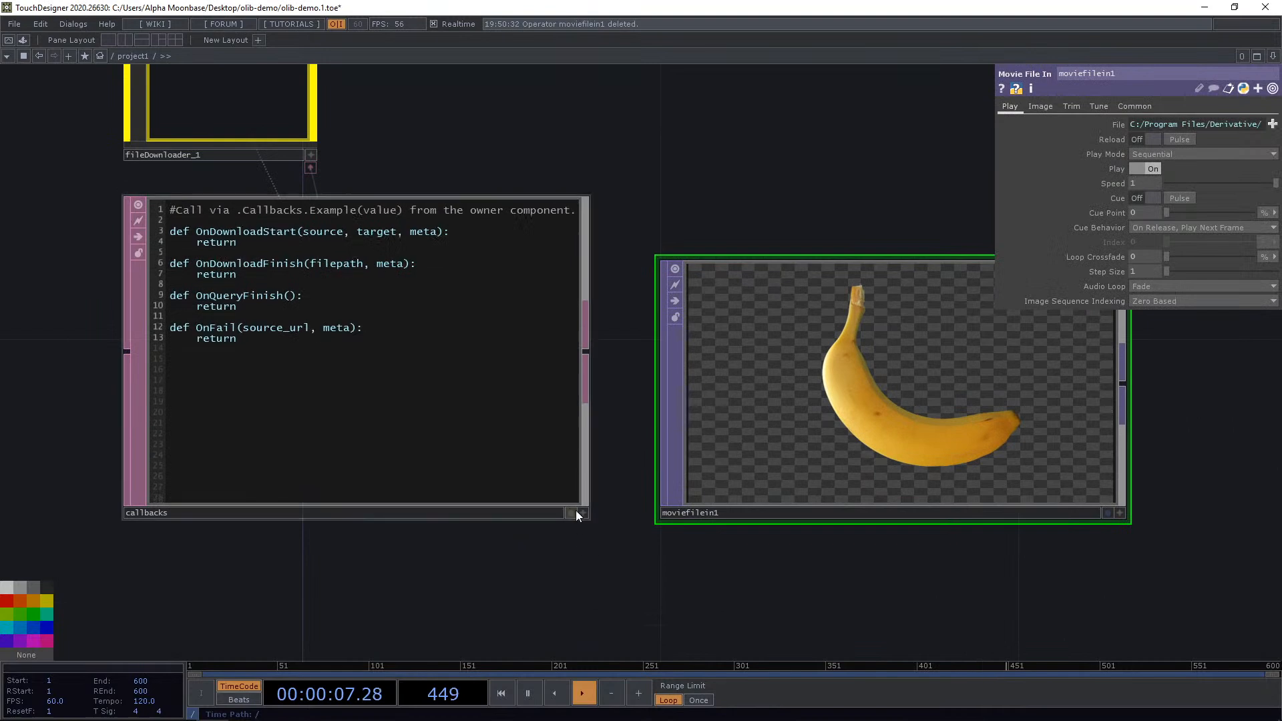
click(580, 514)
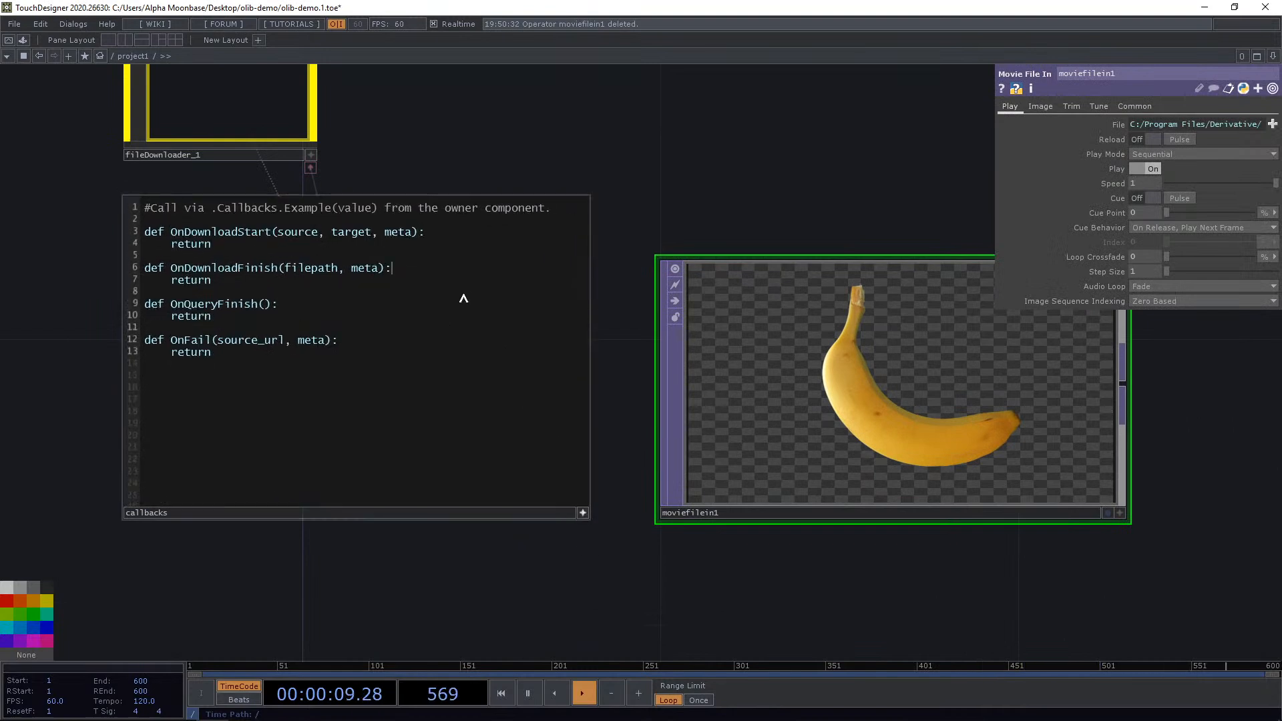
key(Return)
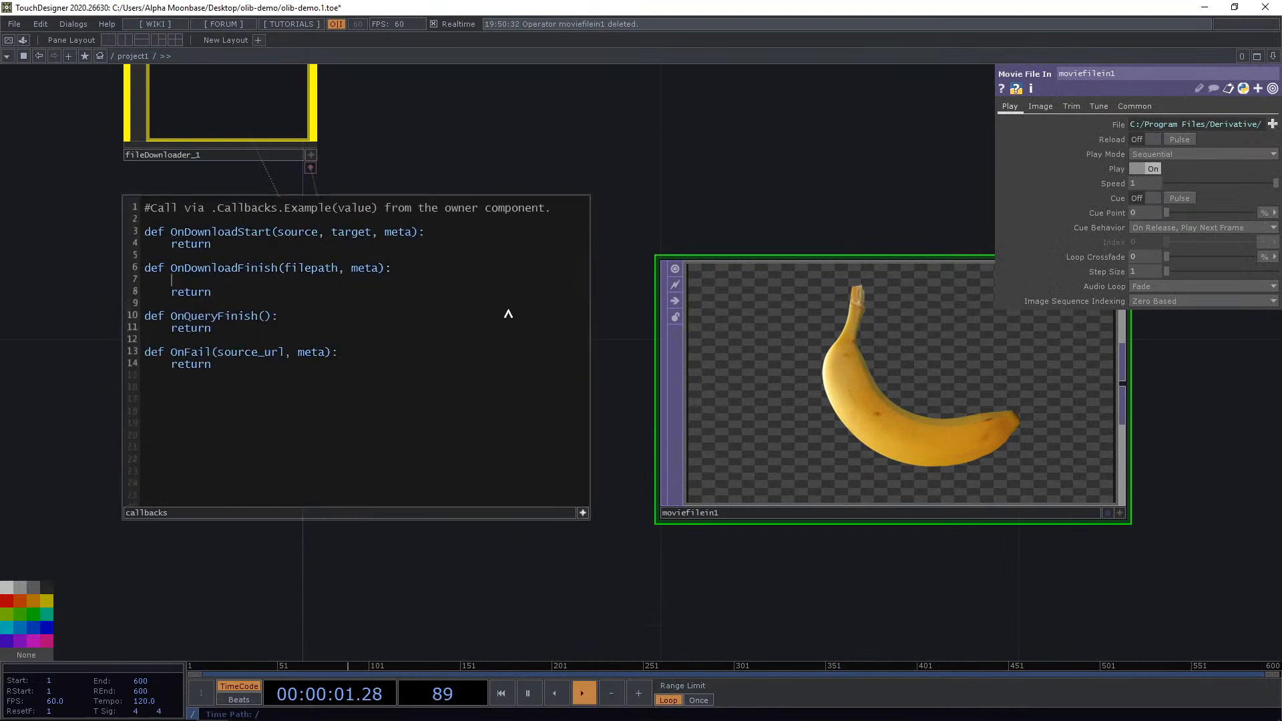
text(op('moviefilein)
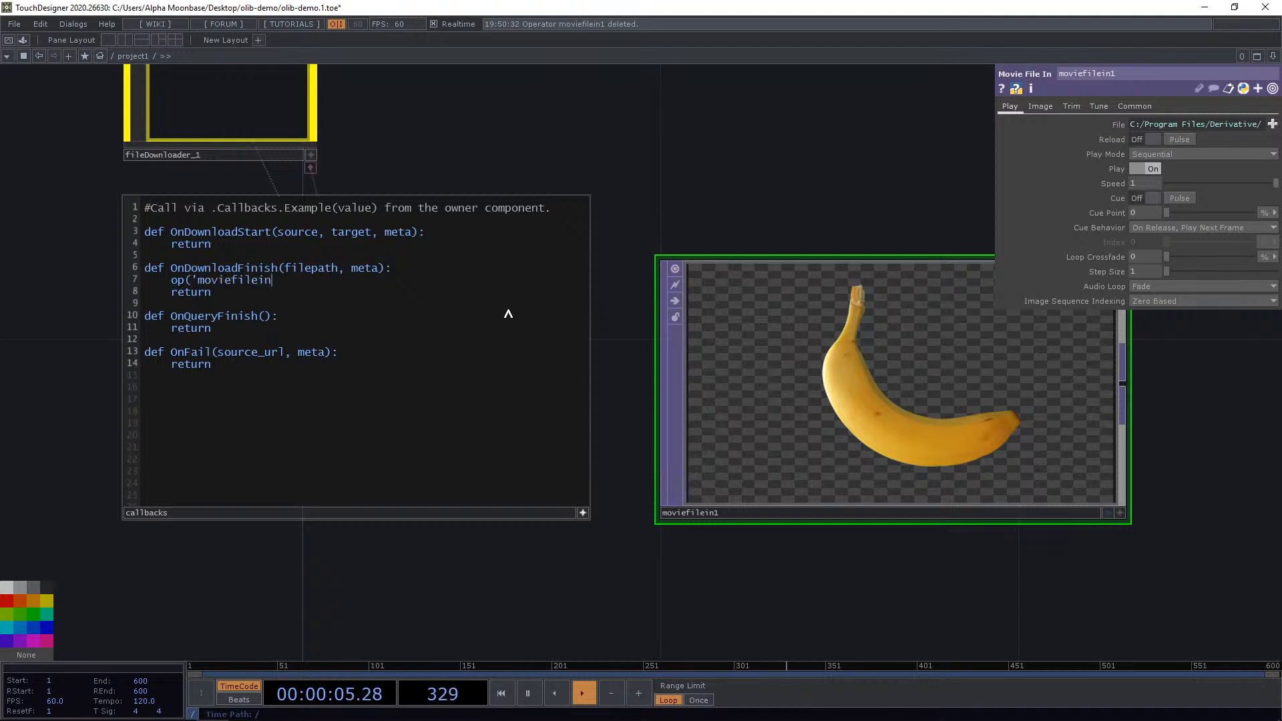
text(1').par.file = filepath)
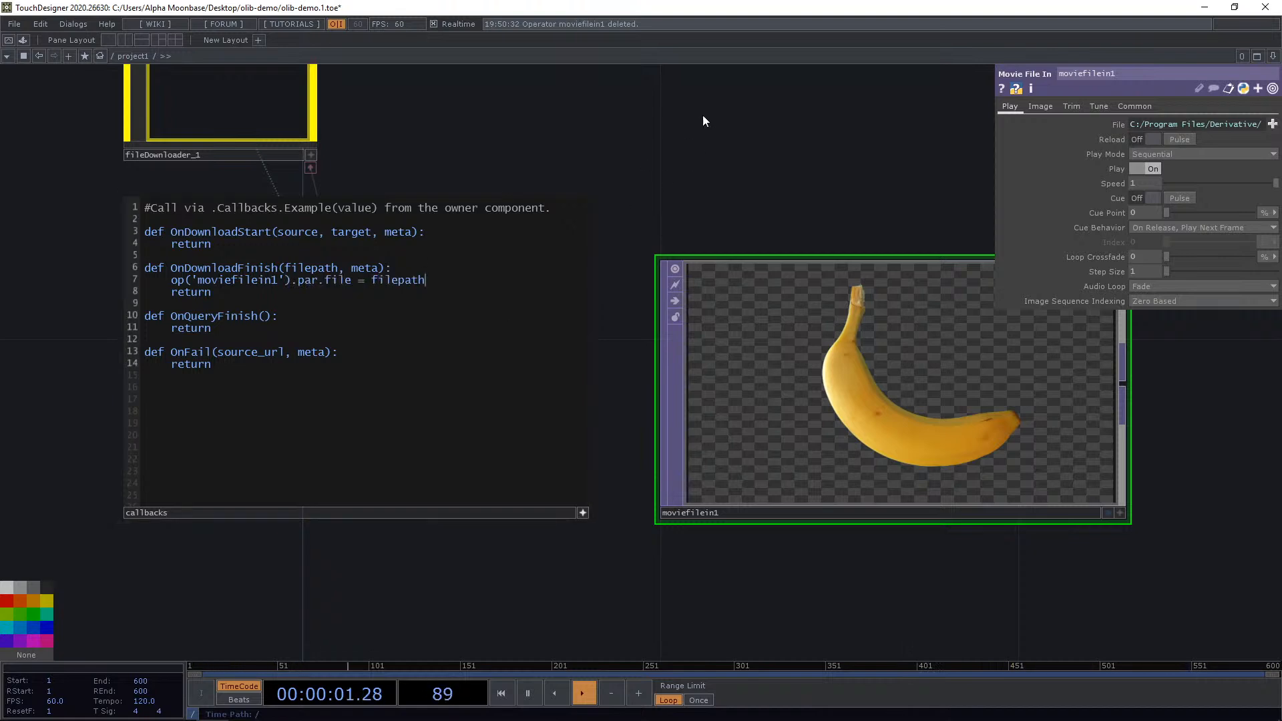
drag(380, 72, 357, 181)
click(273, 207)
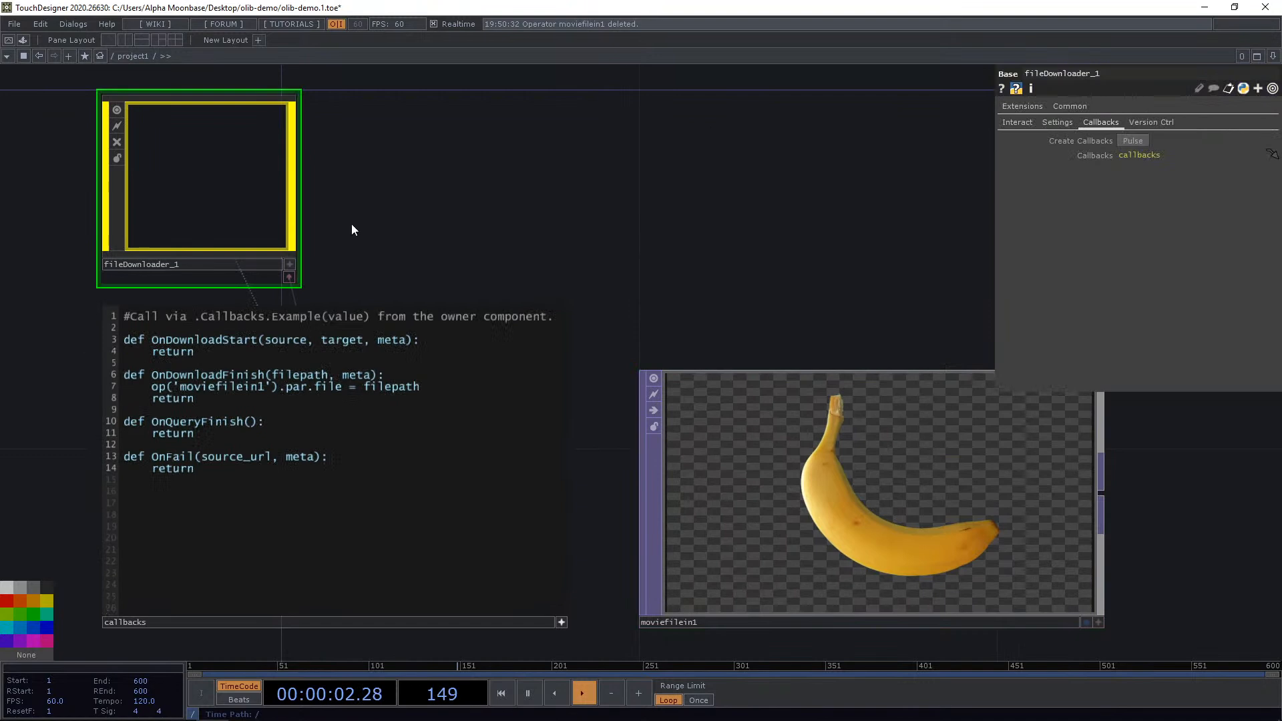
click(1128, 141)
click(484, 552)
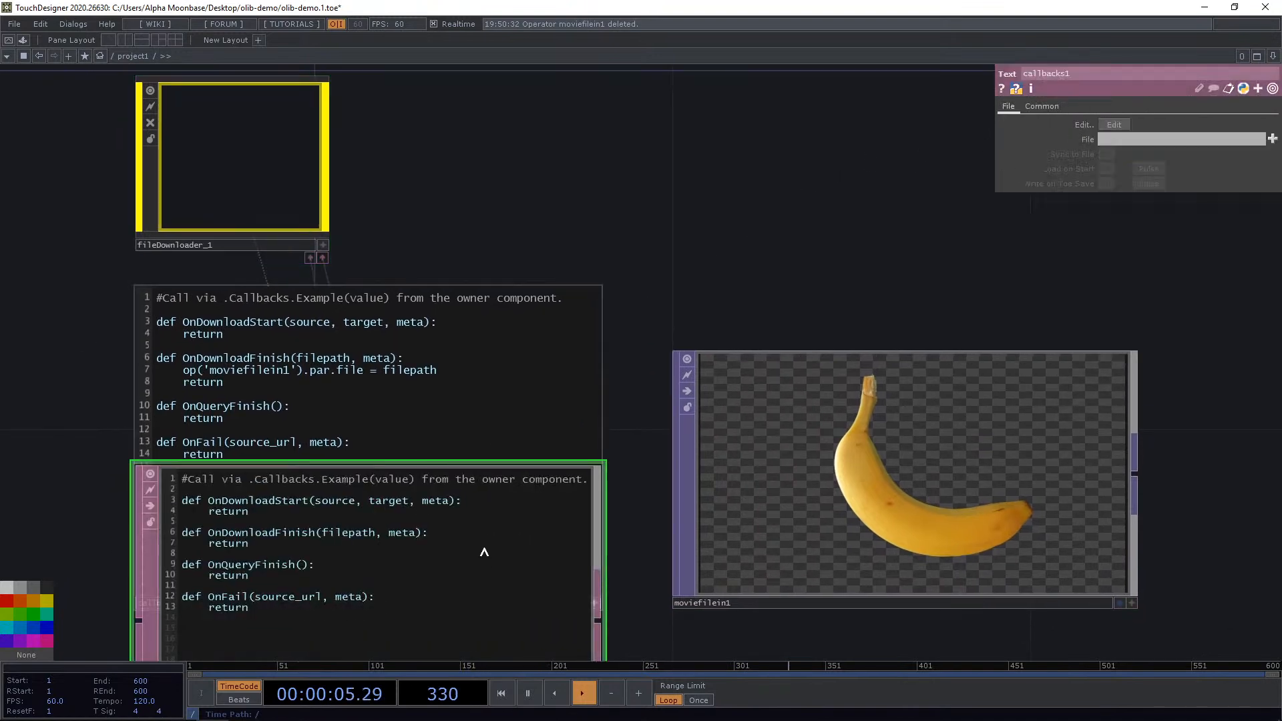
key(Delete)
Remove the filepath line from the callbacks DAT and delete the callbacks DAT.
click(422, 435)
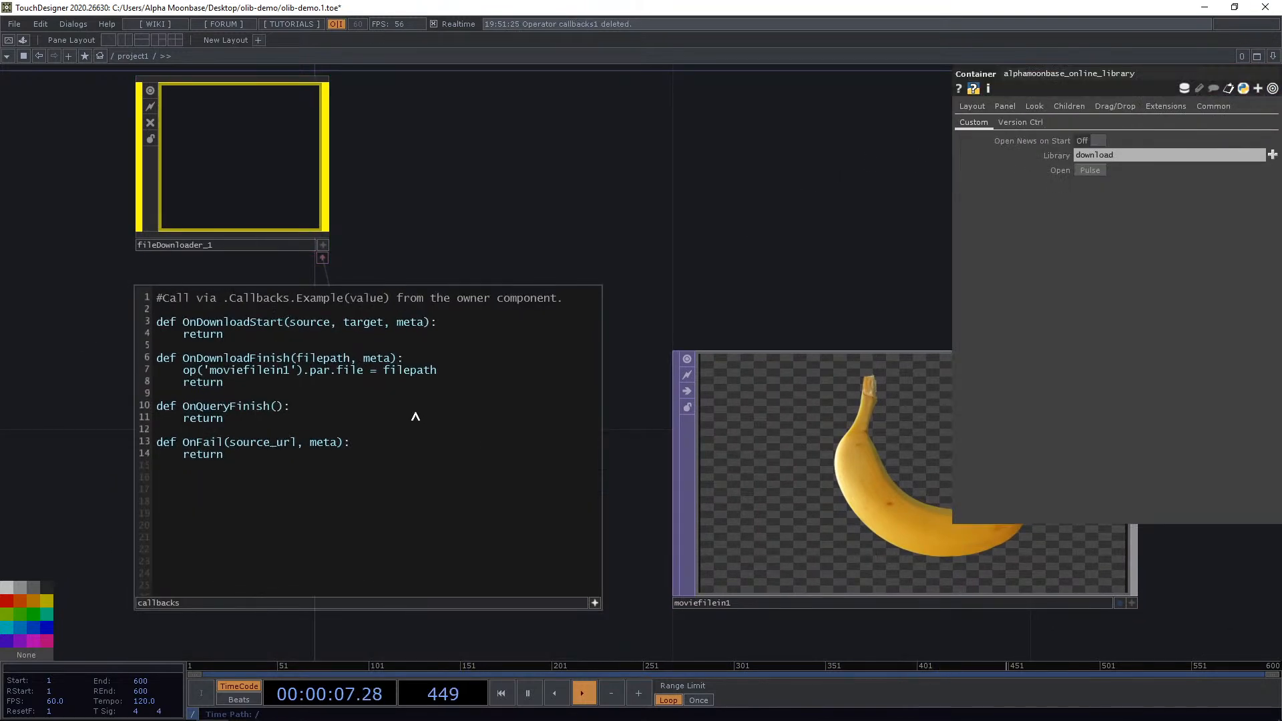
drag(441, 371, 179, 372)
key(ctrl+c)
key(BackSpace)
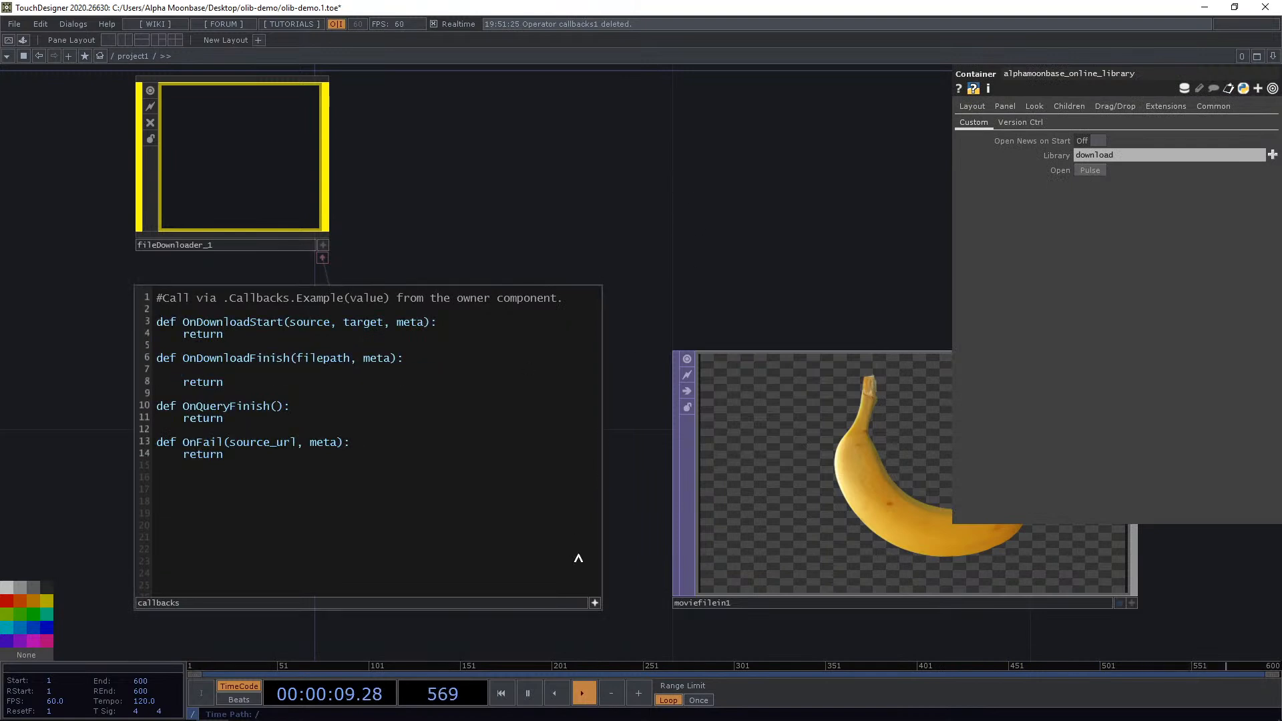
click(592, 603)
key(Delete)
Recreate the Downloader's callbacks DAT and paste op('moviefilein1').par.file = filepath into OnDownloadFinish.
click(299, 237)
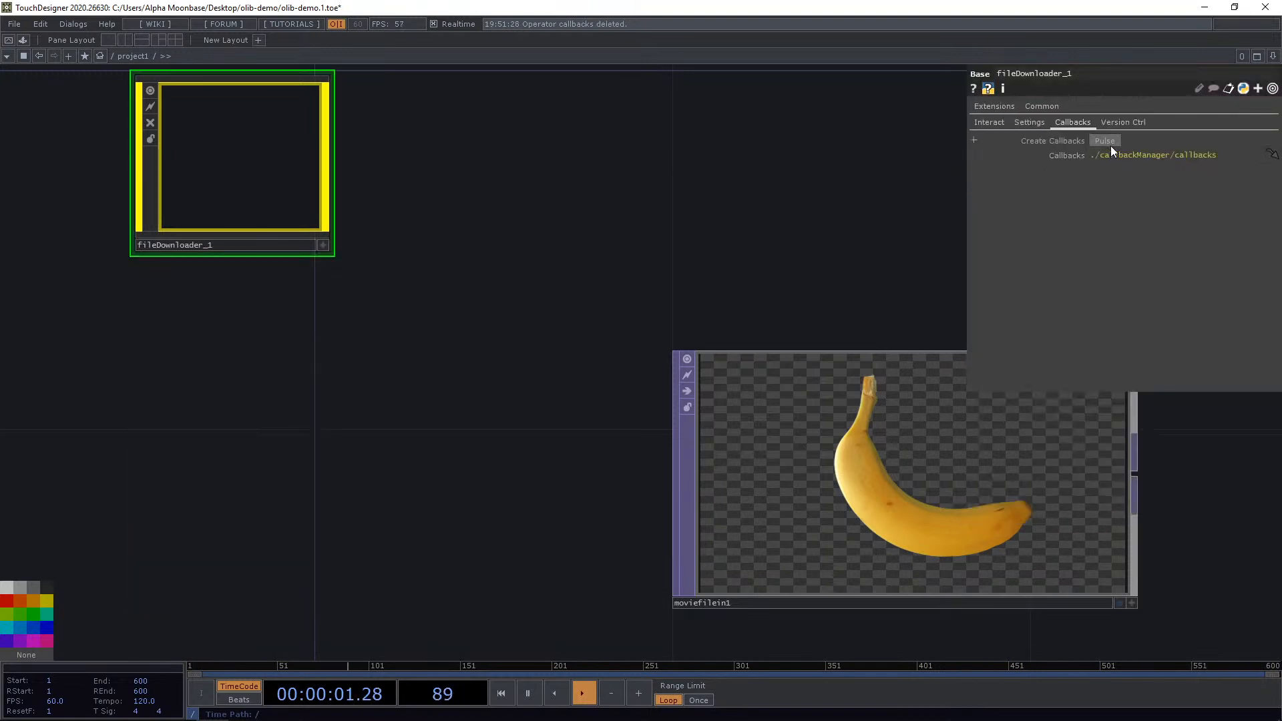
click(1104, 140)
key(h)
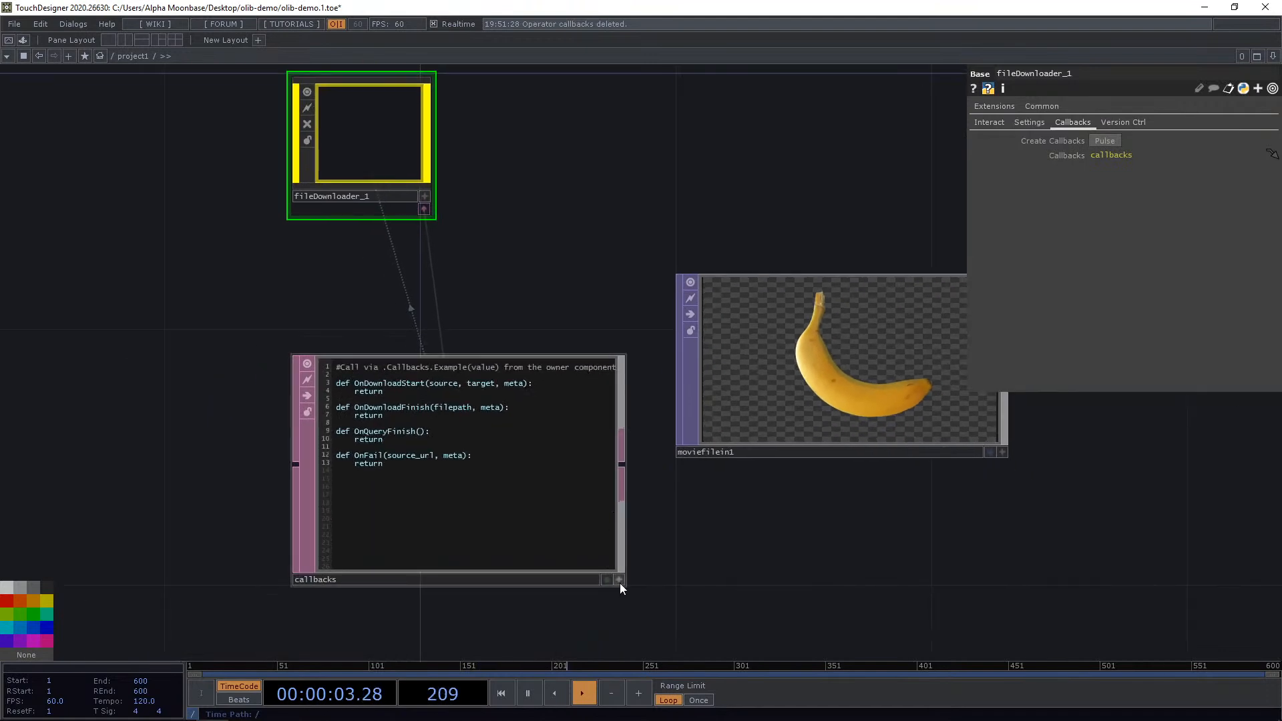
click(620, 583)
key(ctrl+a)
key(ctrl+v)
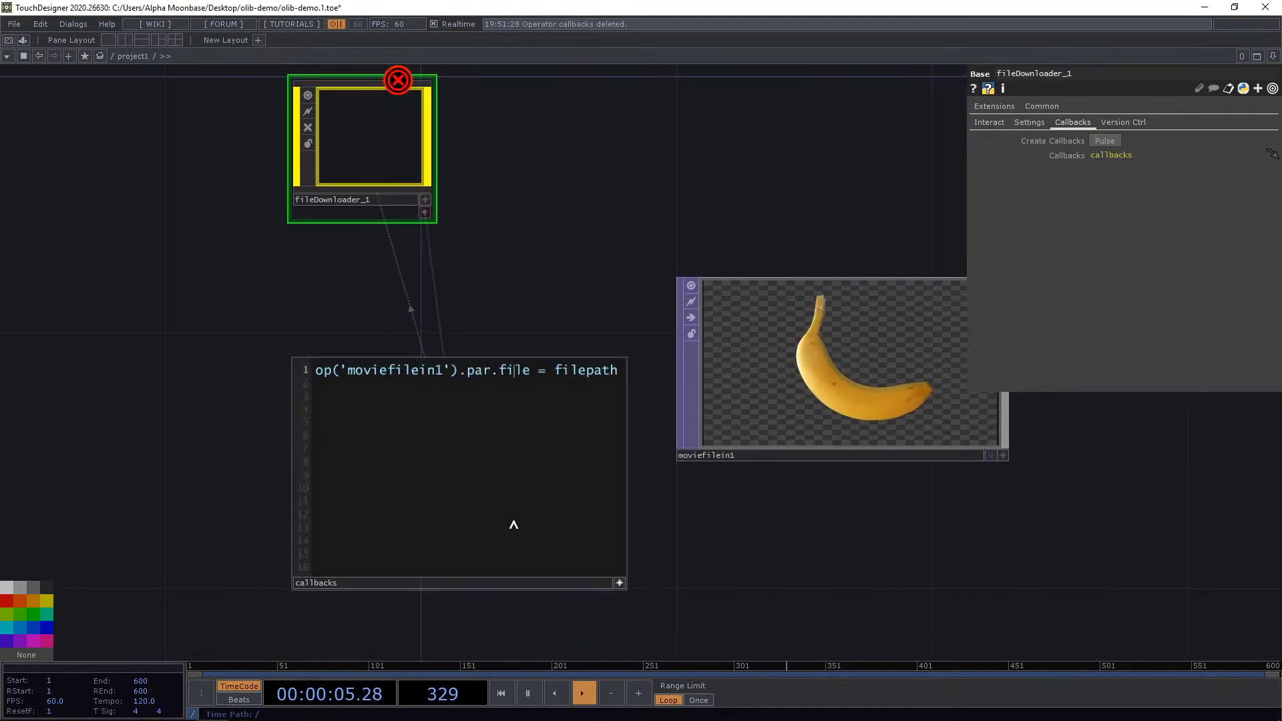
key(Escape)
click(512, 388)
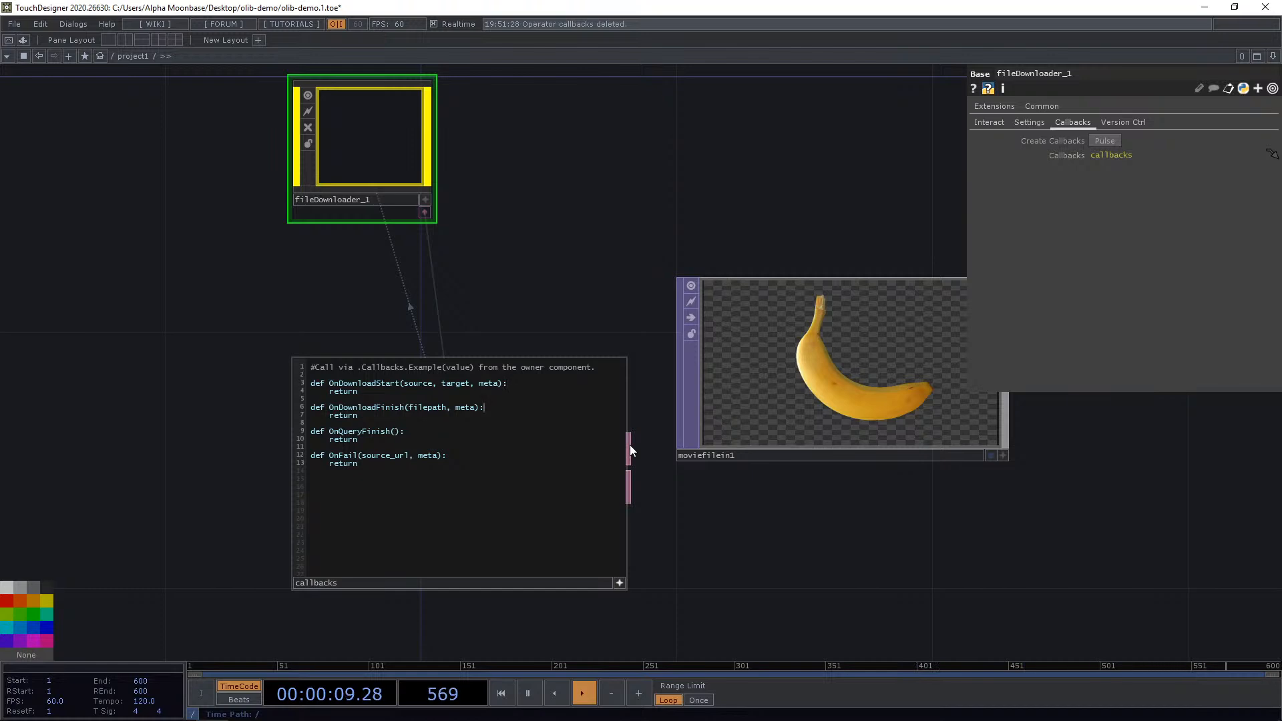
key(Return)
key(ctrl+v)
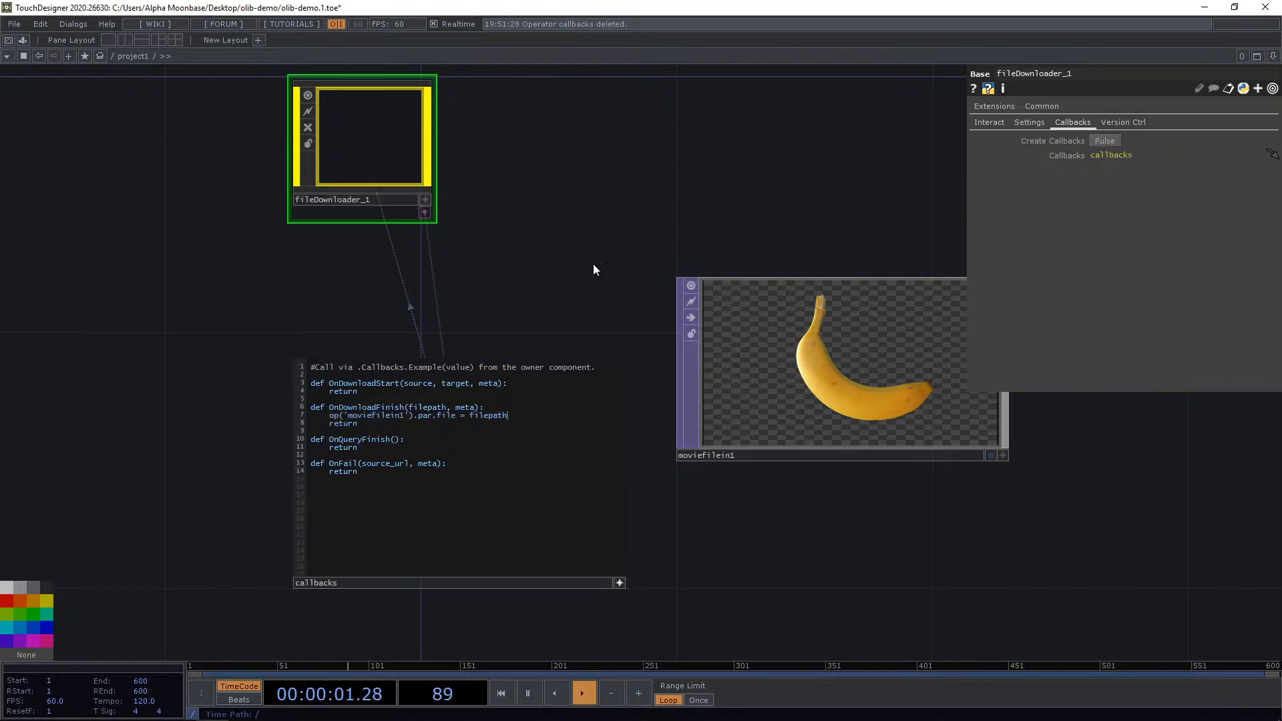
Trigger the Downloader's query download, then widen the Movie File In's parameter panel to check its file path.
click(989, 122)
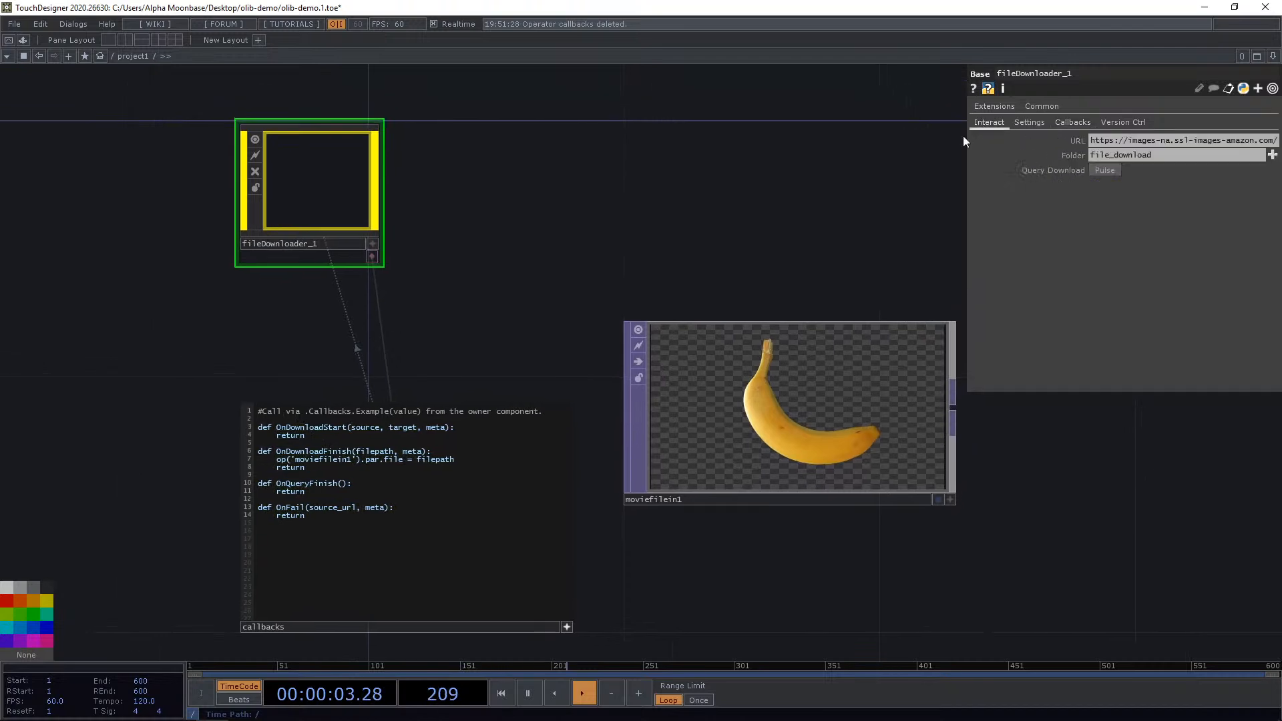
click(1103, 170)
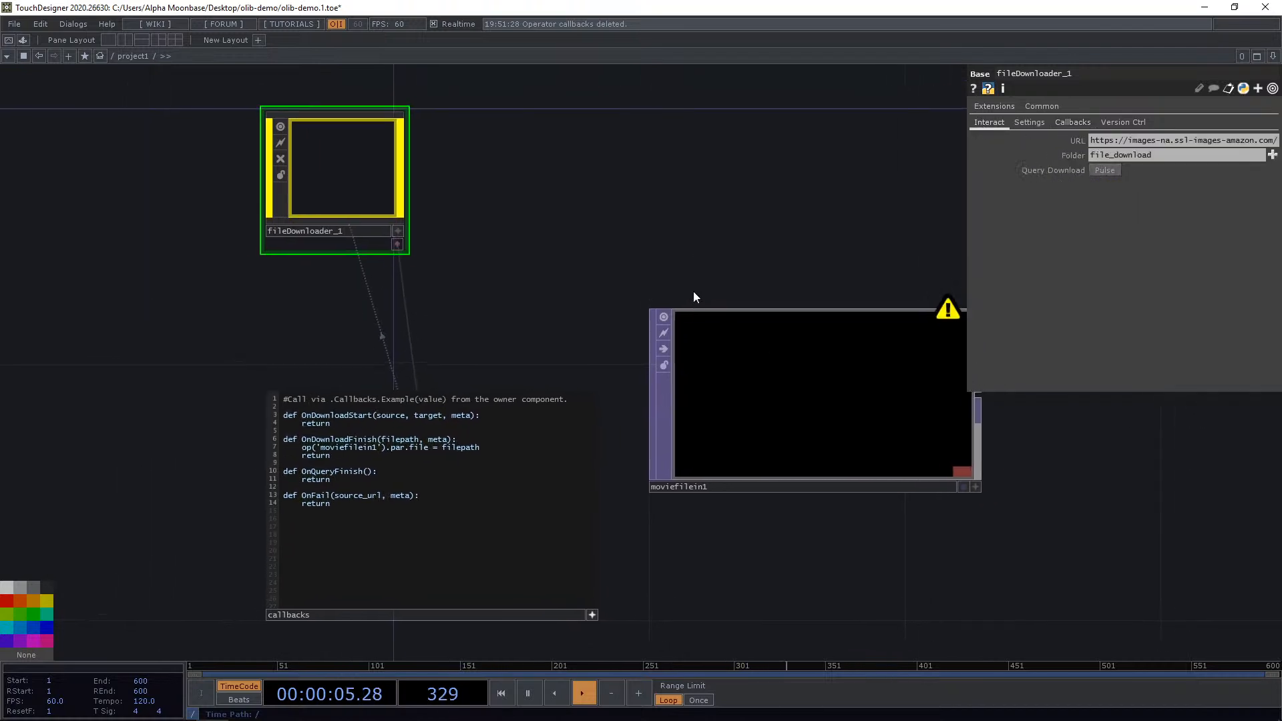
click(809, 394)
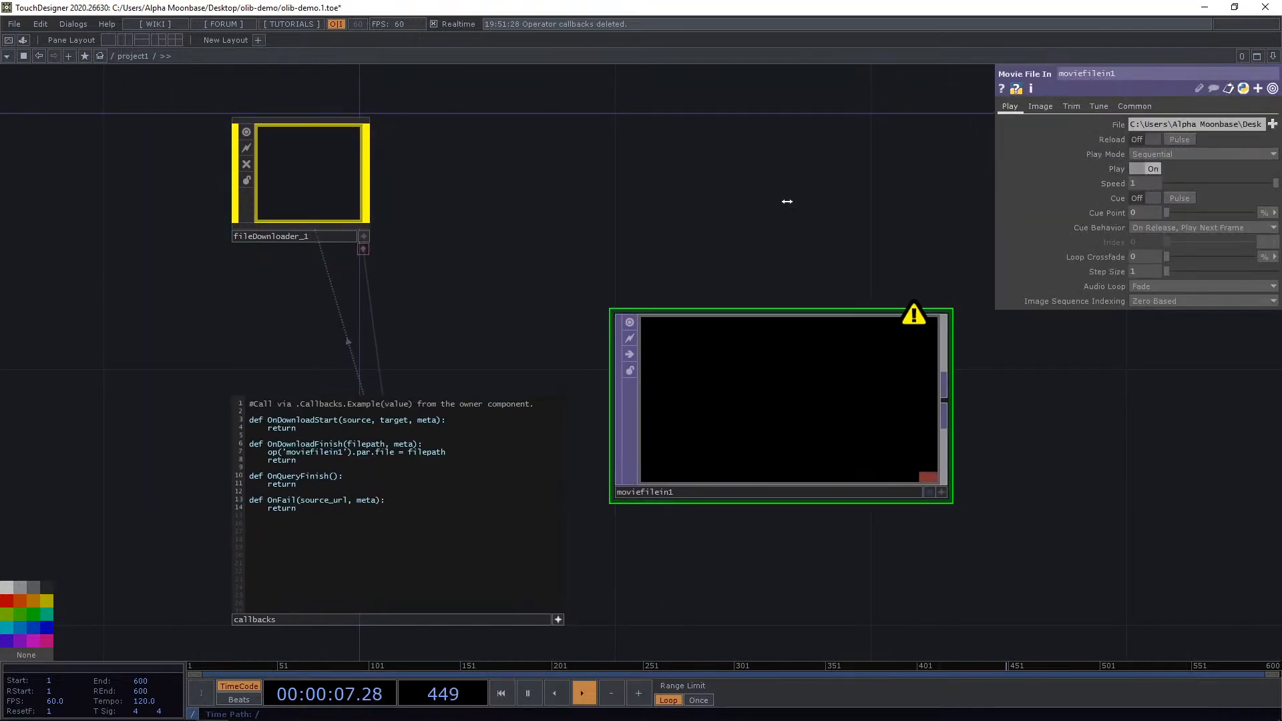
drag(990, 185, 462, 188)
click(985, 124)
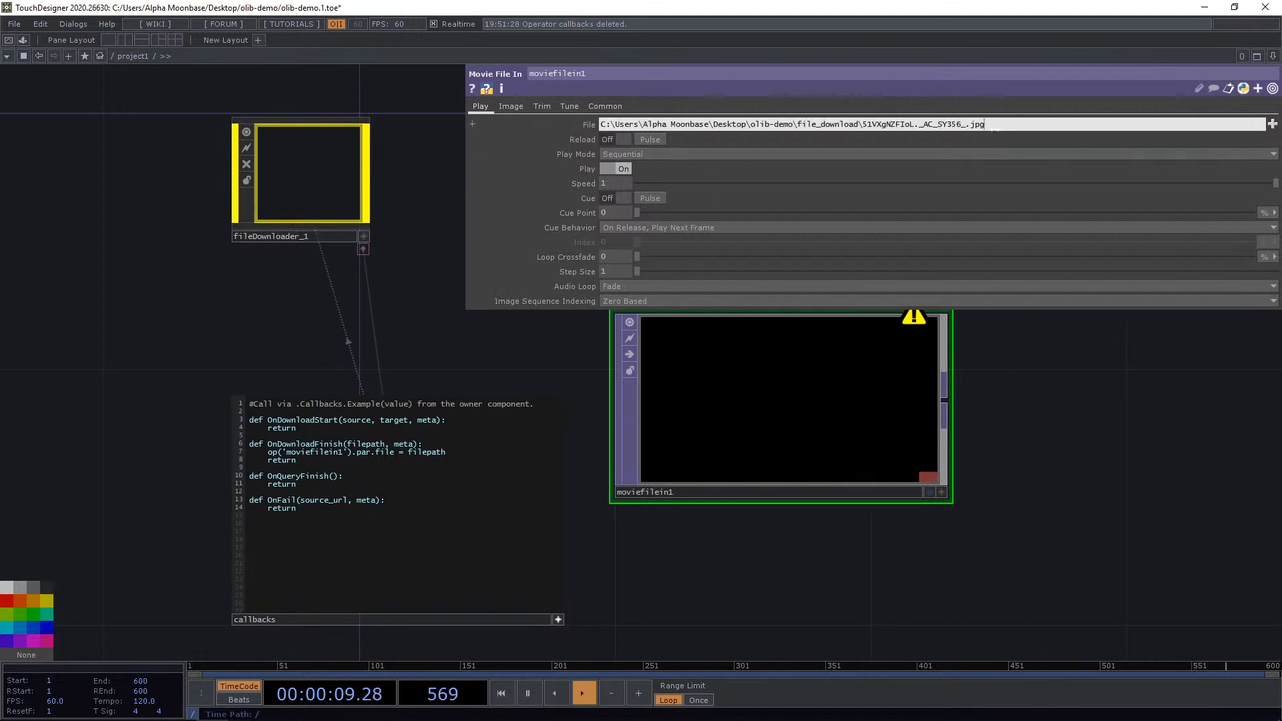
drag(985, 125, 750, 132)
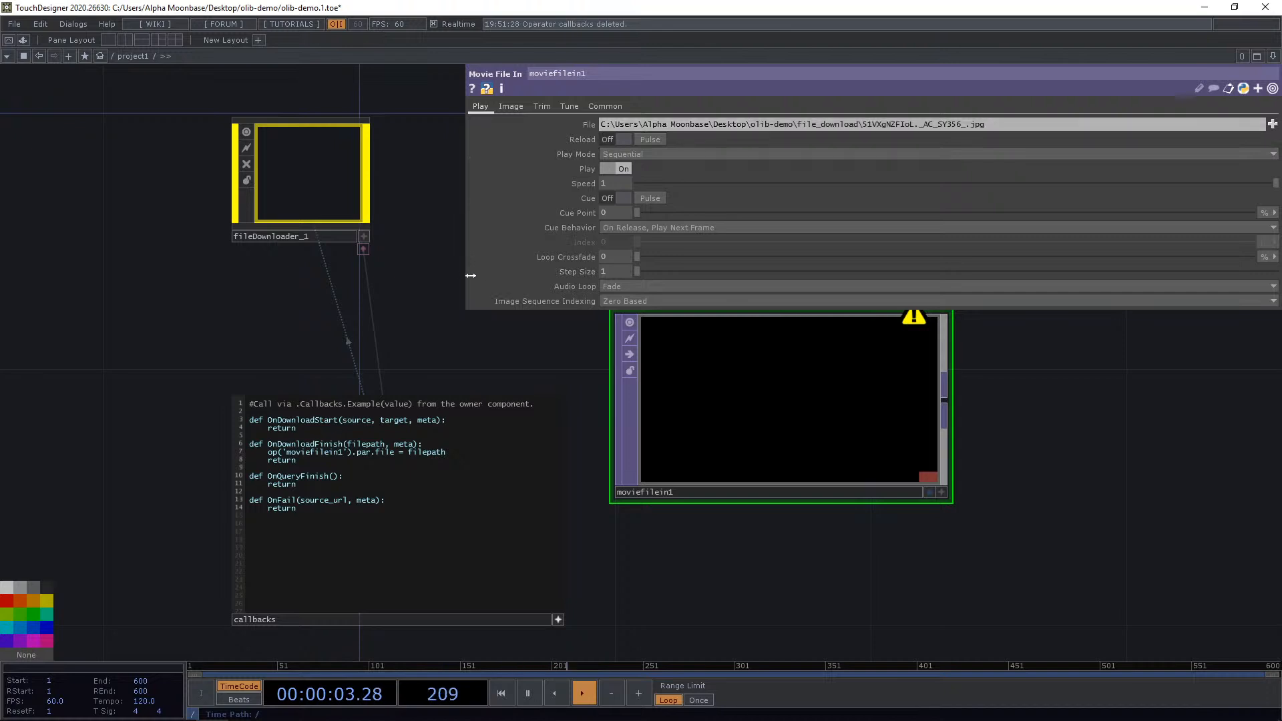
Narrow the Movie File In parameter panel and reposition the callbacks DAT beneath the Downloader.
drag(472, 273, 753, 272)
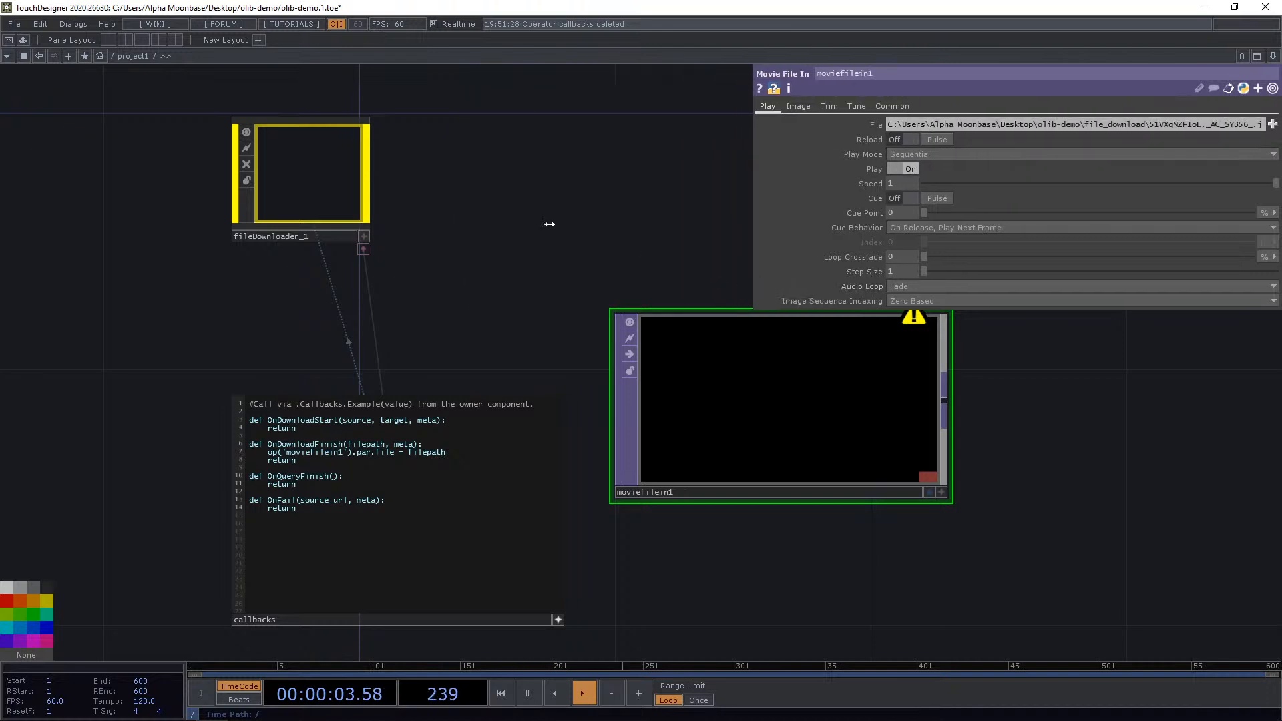
click(555, 626)
drag(396, 490, 405, 366)
drag(473, 224, 505, 244)
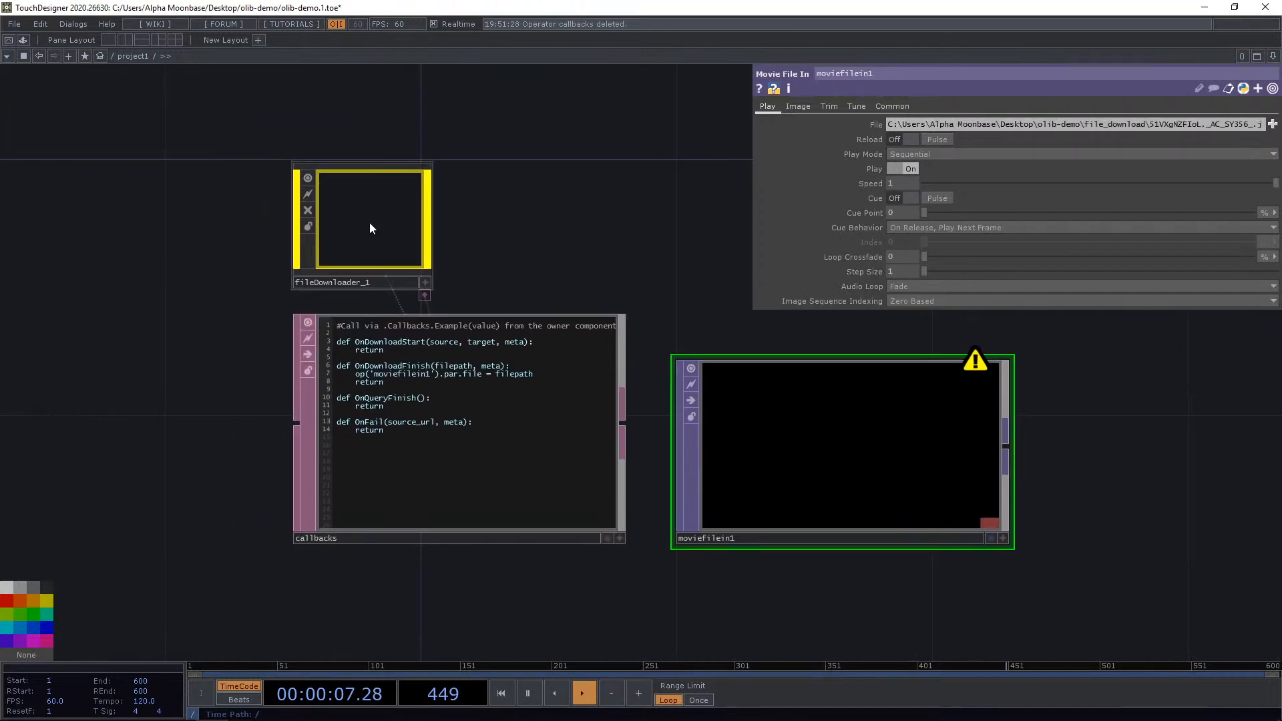
Split the network editor into two side-by-side panes.
right_click(370, 222)
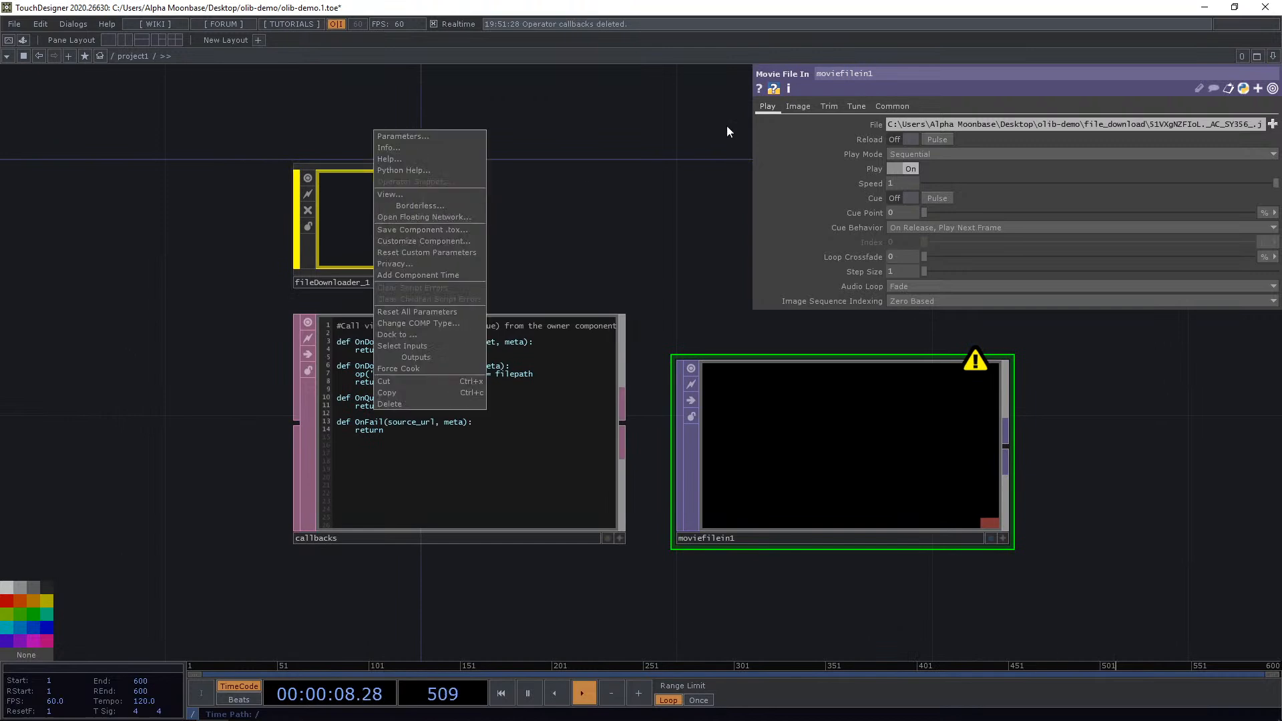
click(1269, 54)
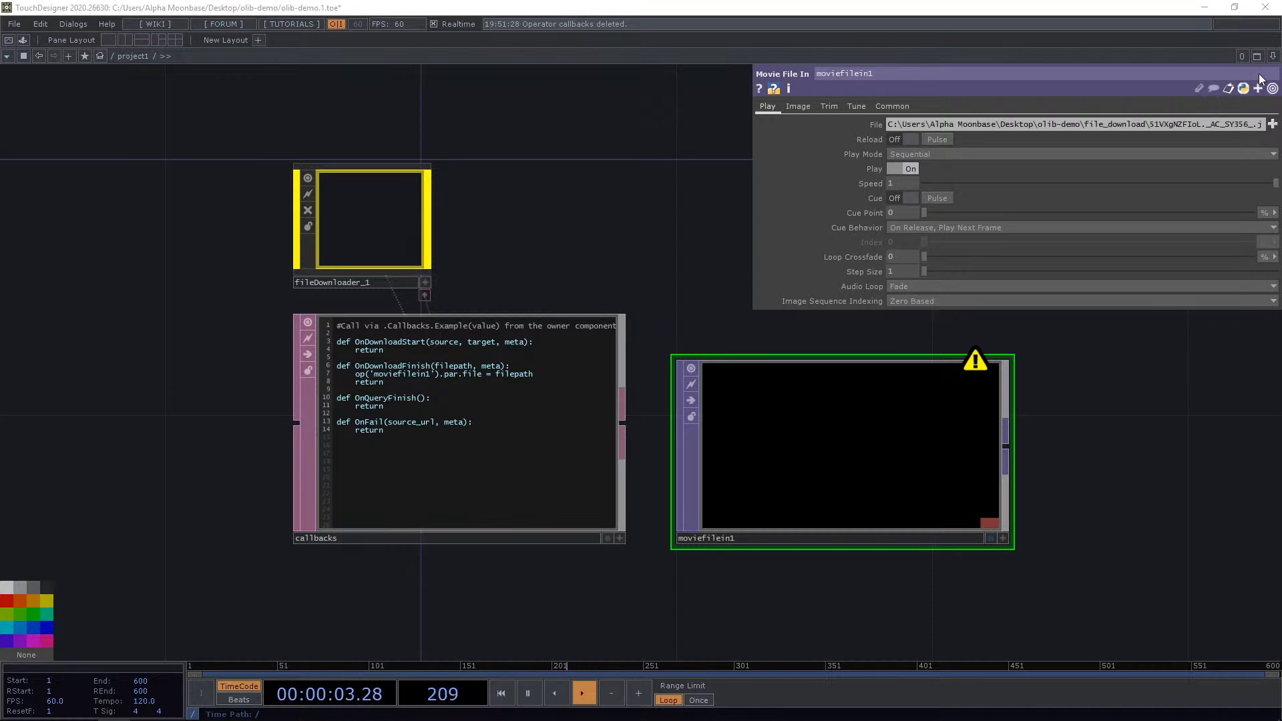
click(1272, 56)
click(1204, 81)
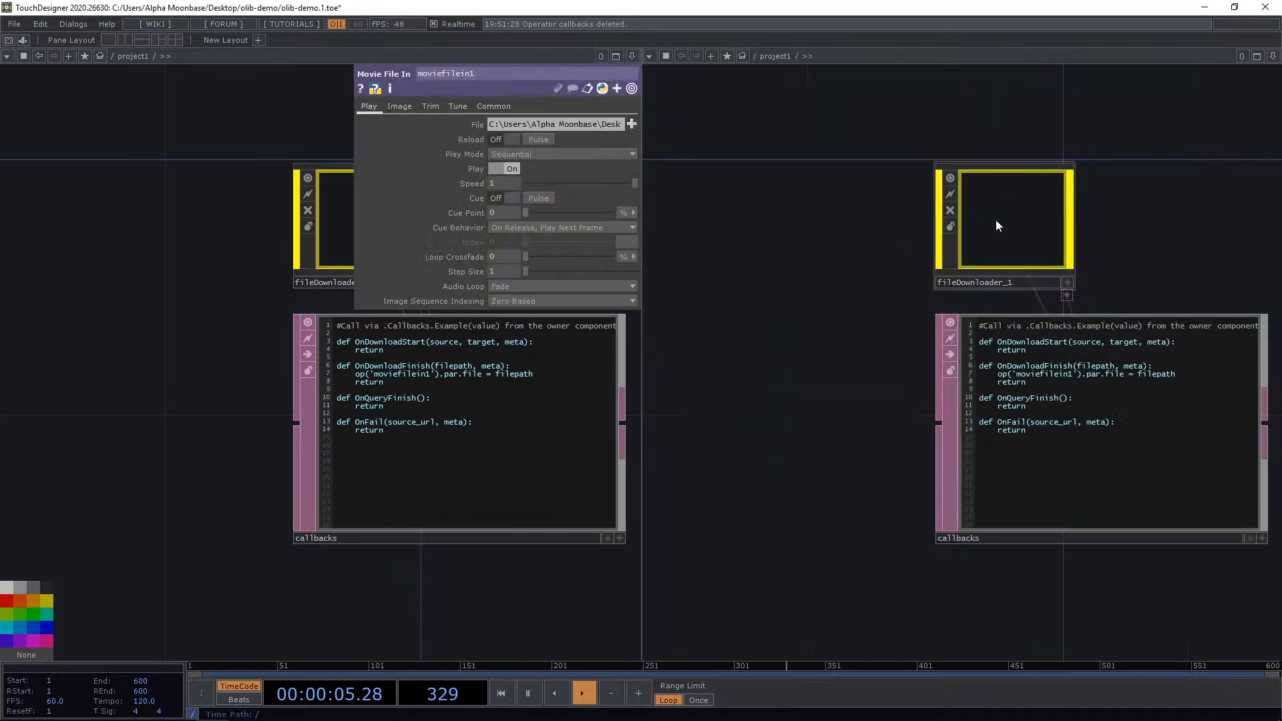
Open the Downloader component in the second pane and pulse Query Download while watching its info operator.
double_click(995, 219)
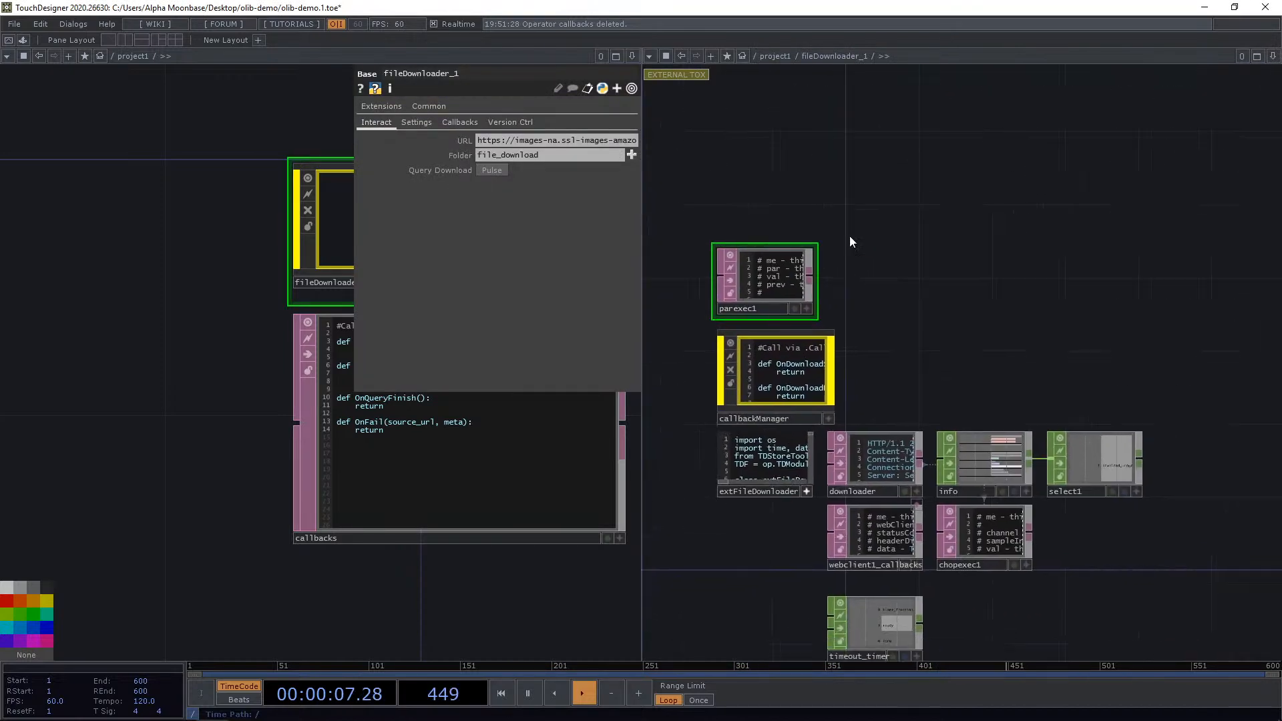
scroll(991, 440, up, 5)
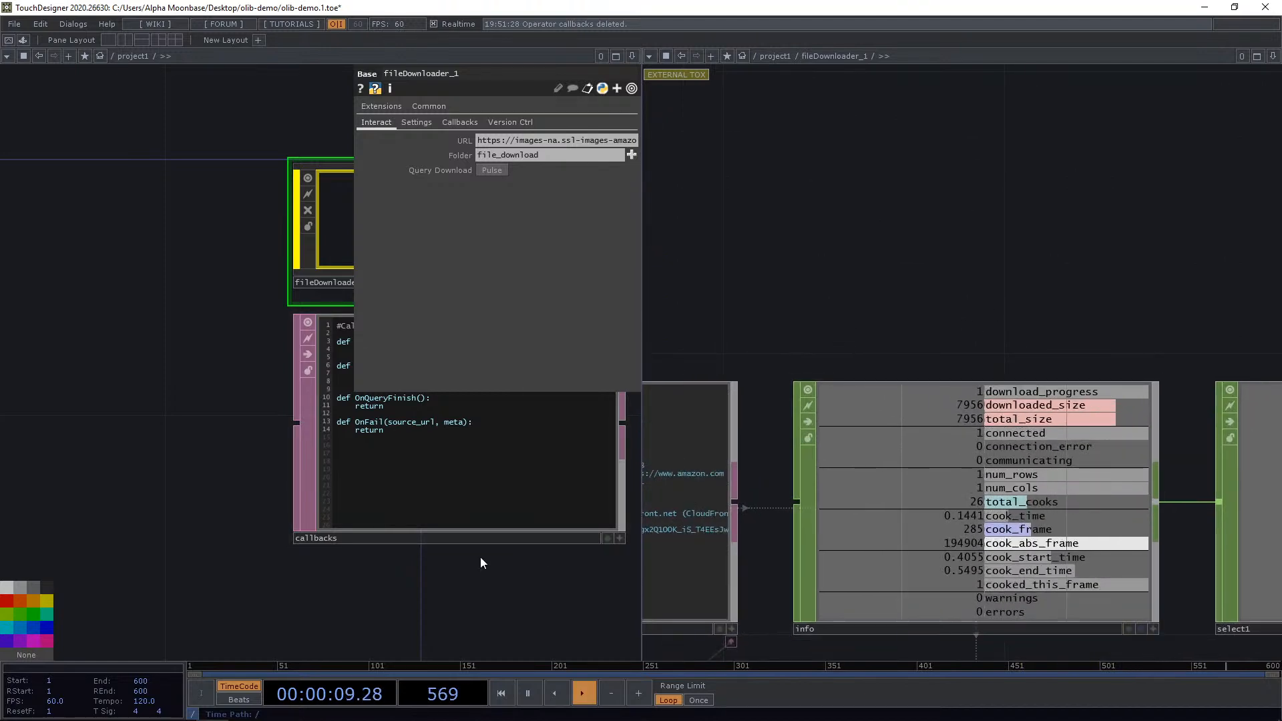
drag(540, 579, 201, 573)
scroll(245, 526, down, 5)
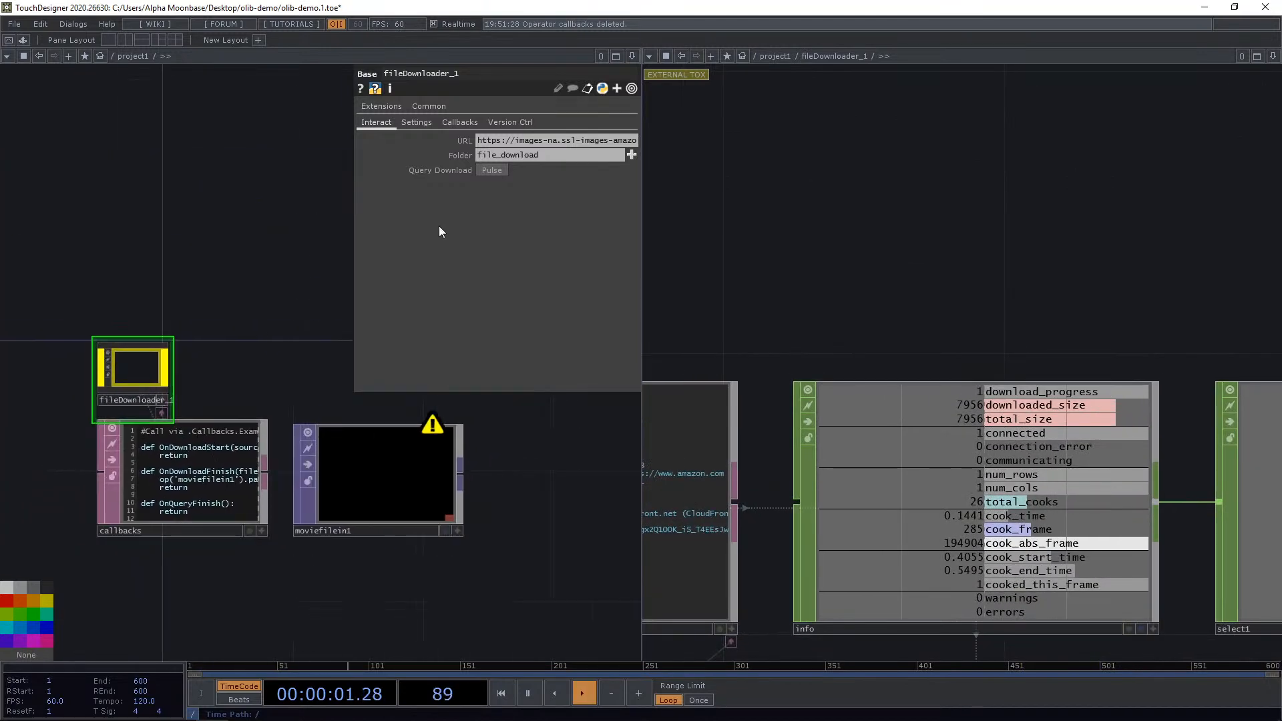
click(492, 171)
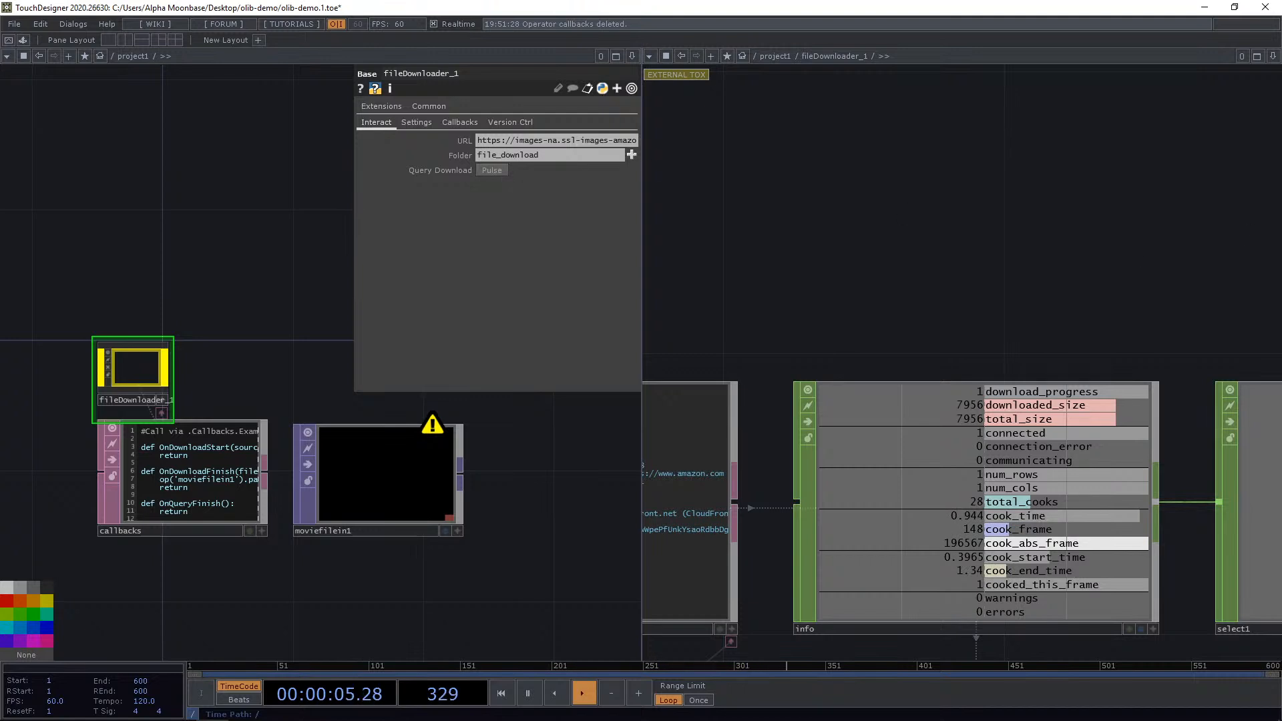
scroll(1083, 175, down, 3)
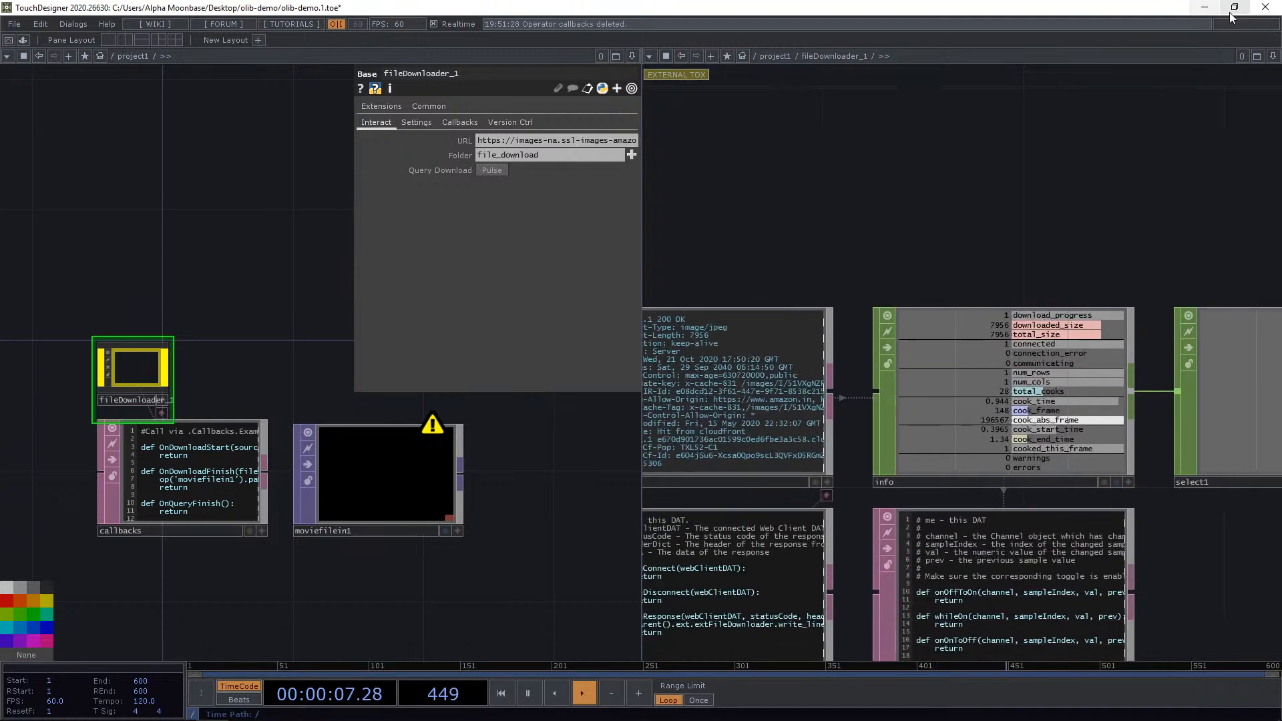
Return to a single network pane and delete the Downloader, its callbacks DAT and the Movie File In.
click(1272, 56)
click(1201, 151)
scroll(694, 287, down, 2)
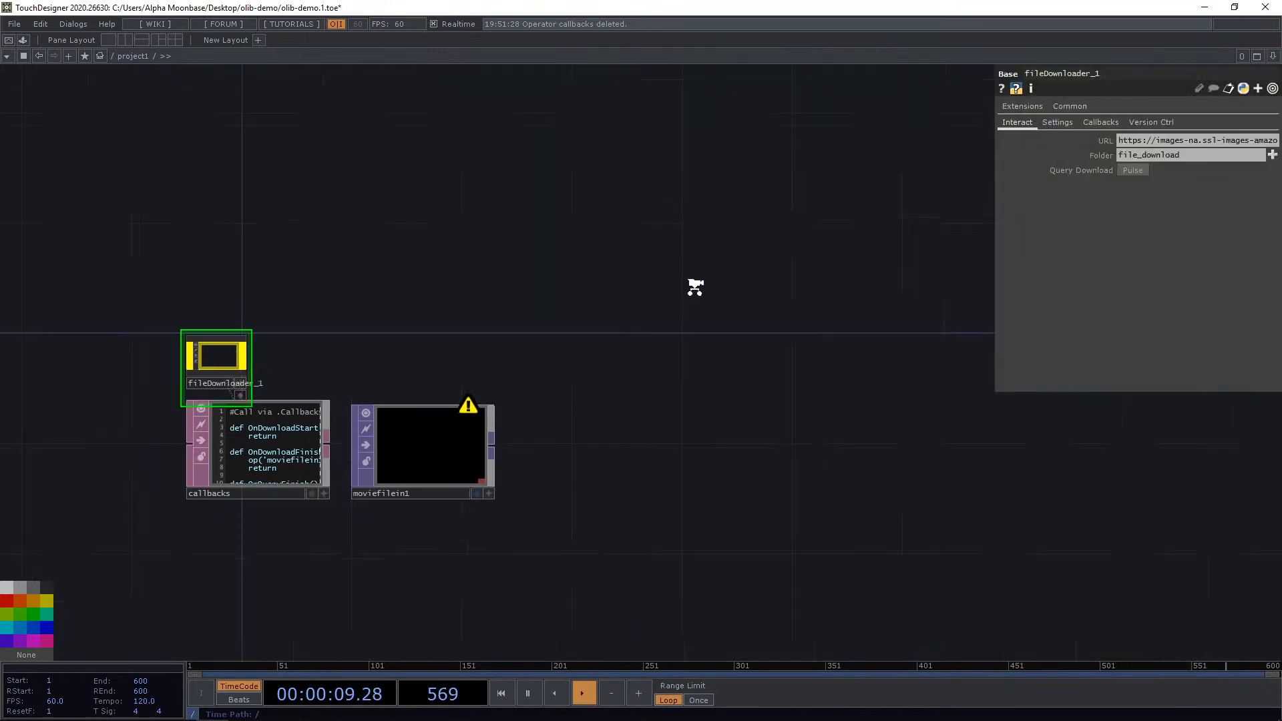
scroll(695, 287, down, 1)
right_drag(275, 273, 644, 542)
drag(464, 553, 536, 541)
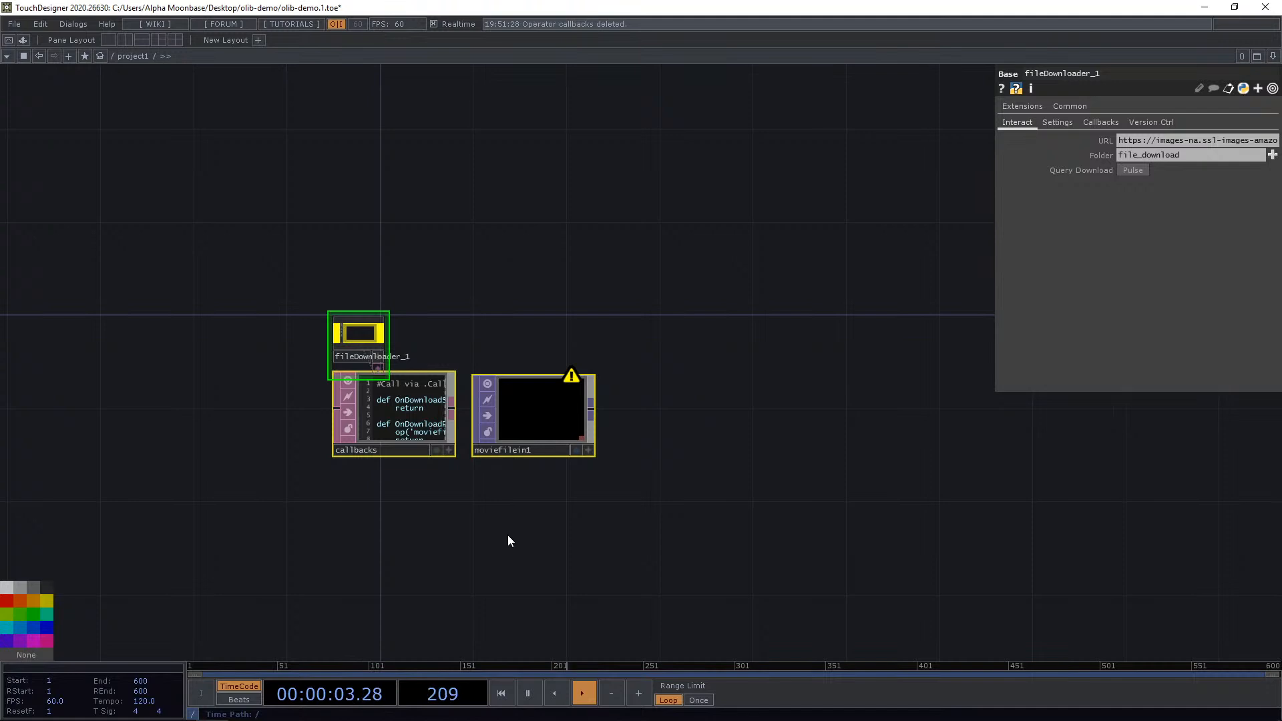
key(Delete)
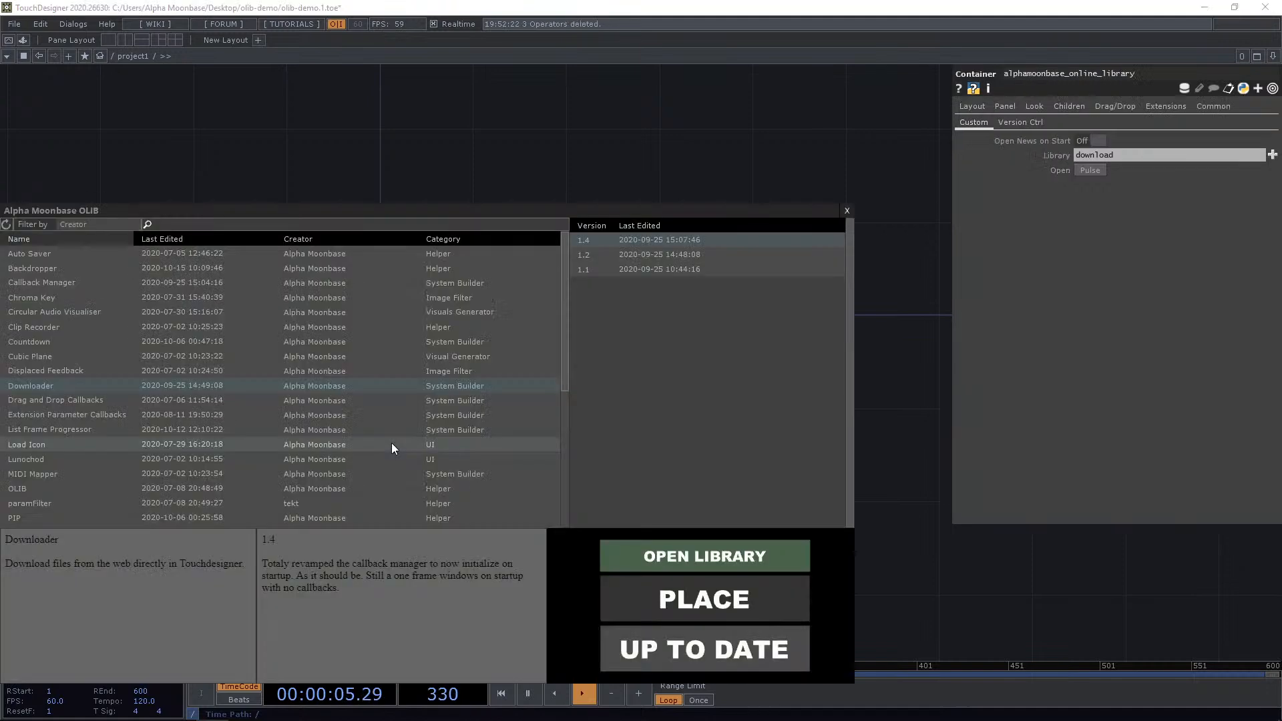
Place the Drag and Drop Callbacks component from the OLIB library into the network.
click(94, 405)
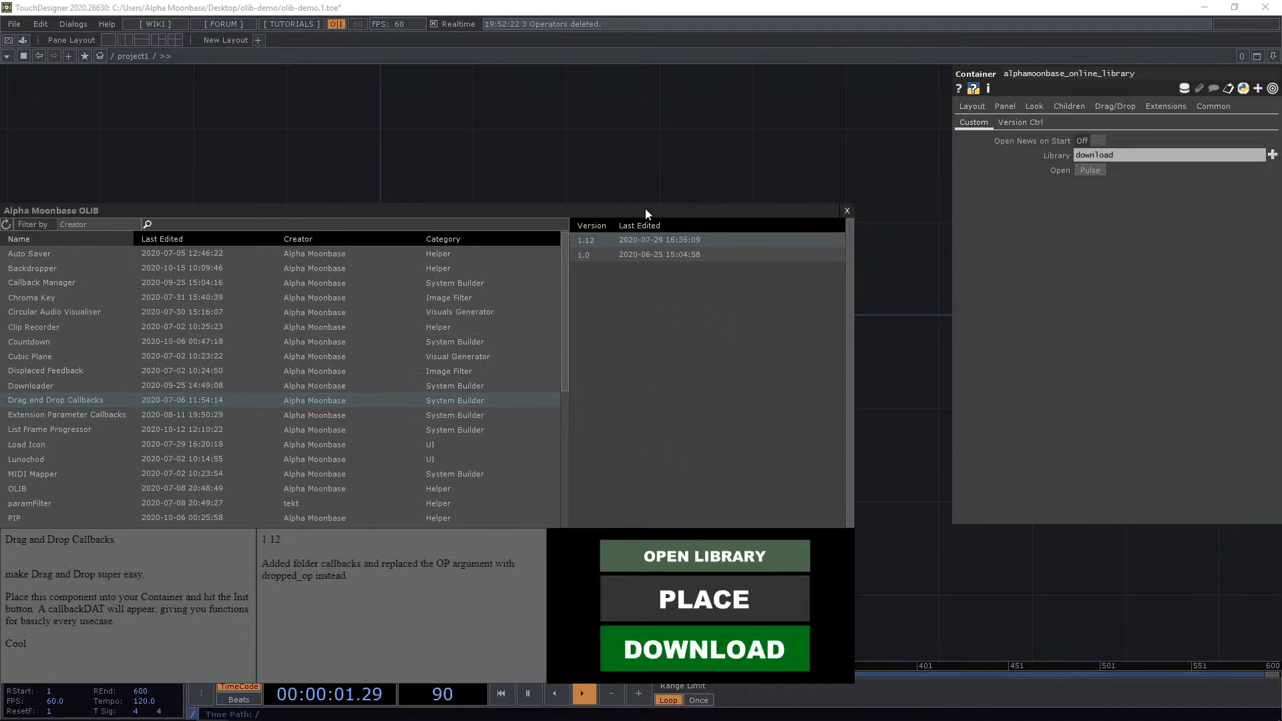
drag(645, 208, 667, 160)
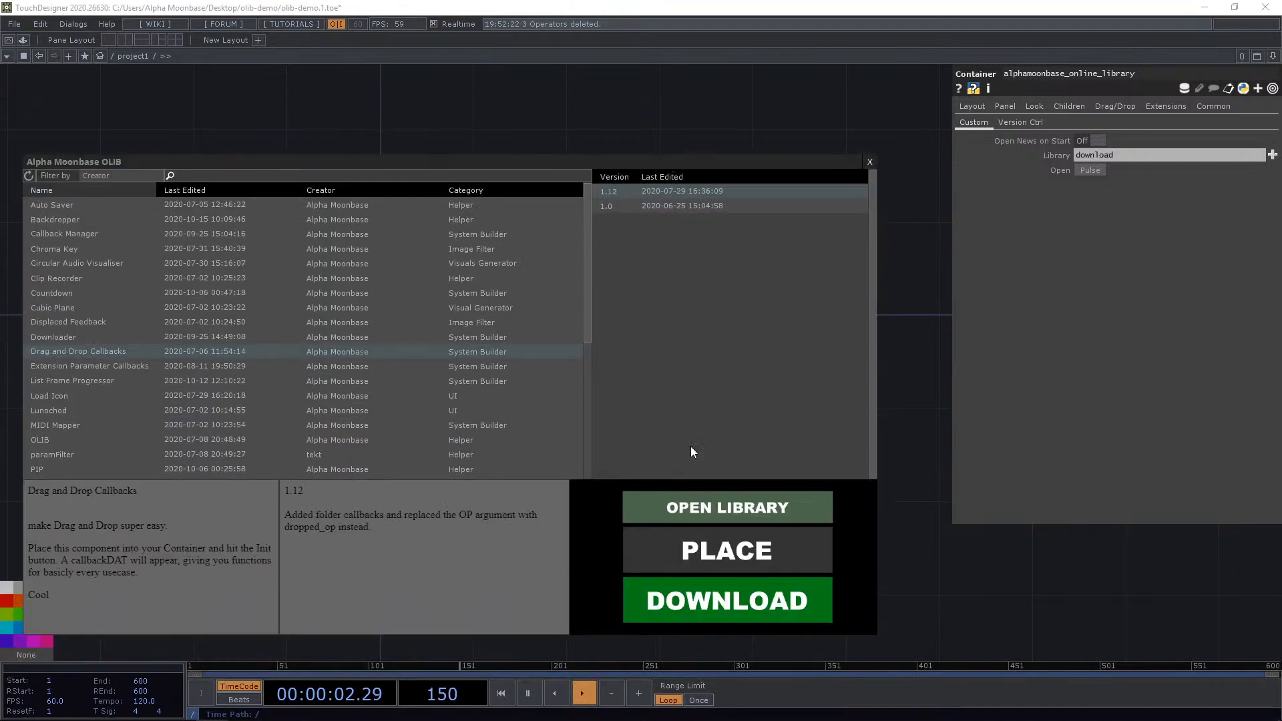
click(748, 539)
click(525, 353)
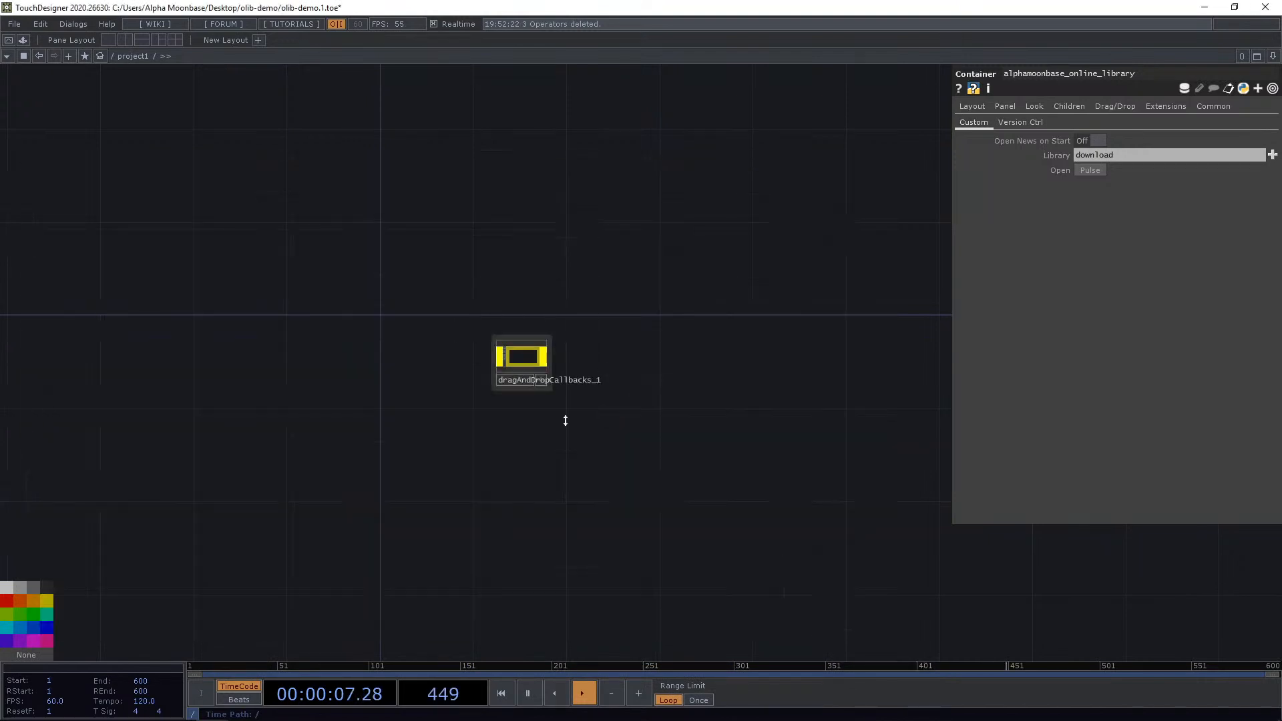
scroll(554, 401, up, 5)
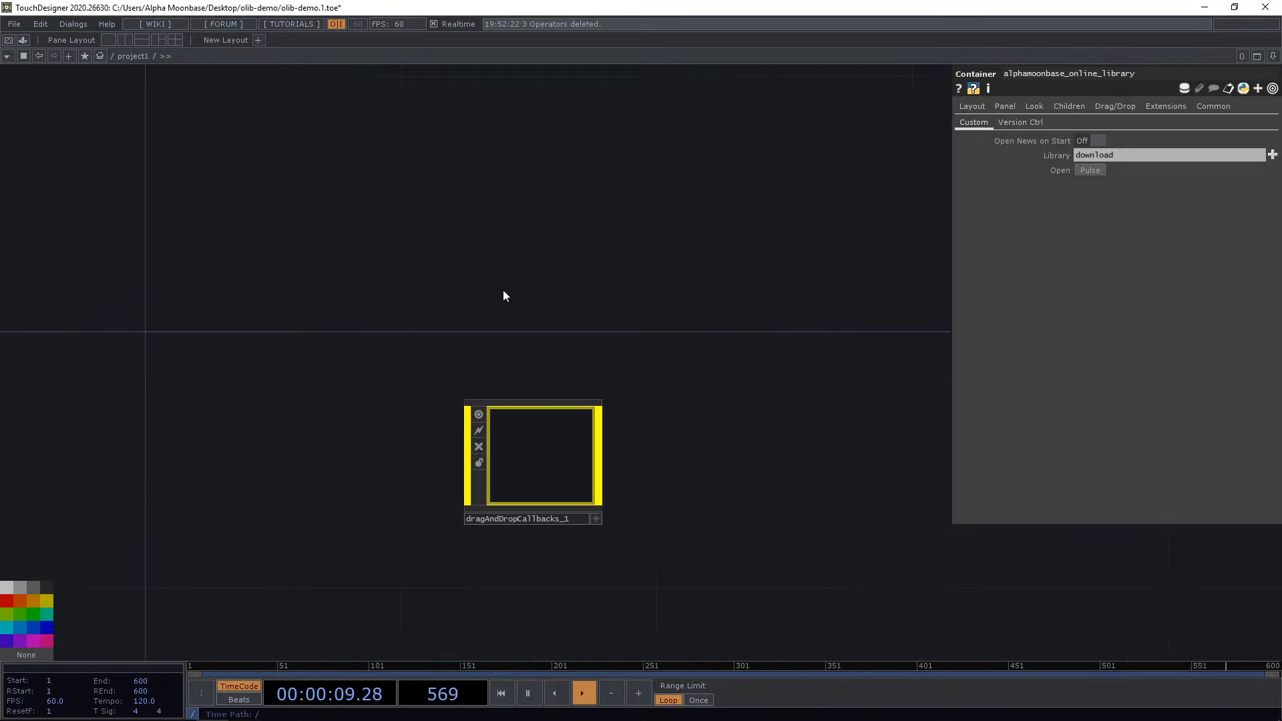
key(Tab)
click(306, 130)
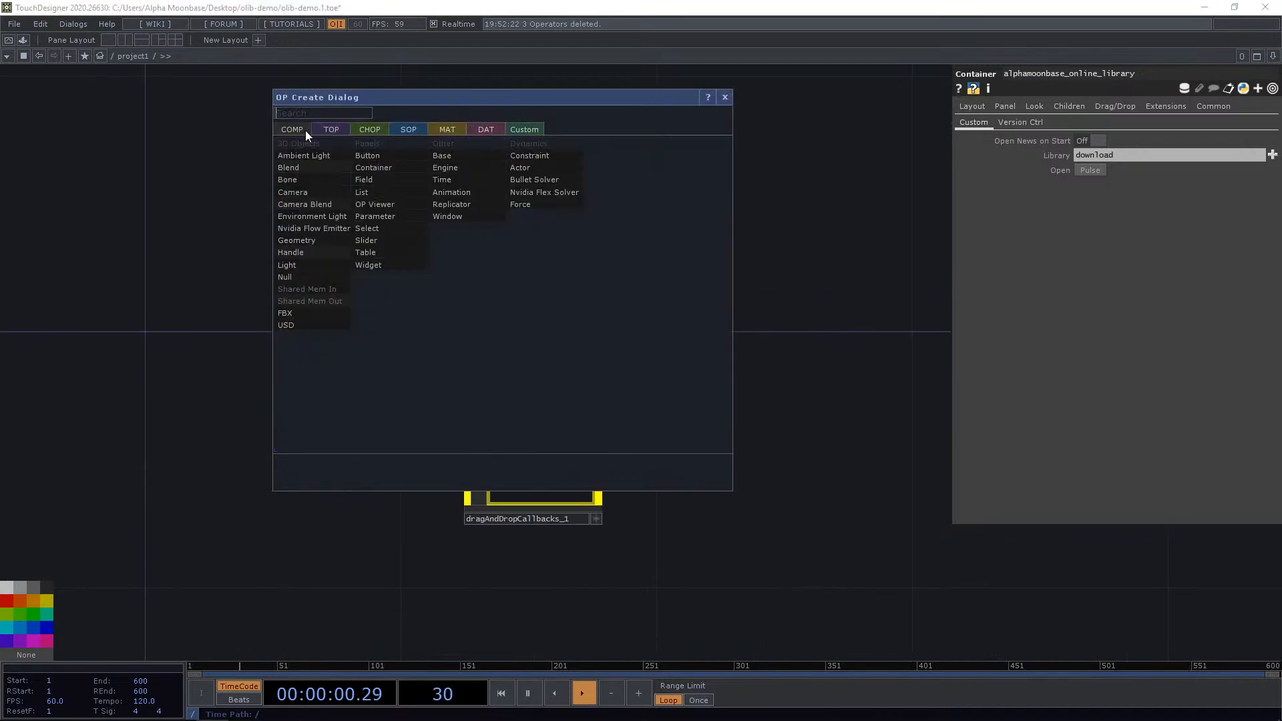
click(390, 161)
scroll(542, 201, down, 5)
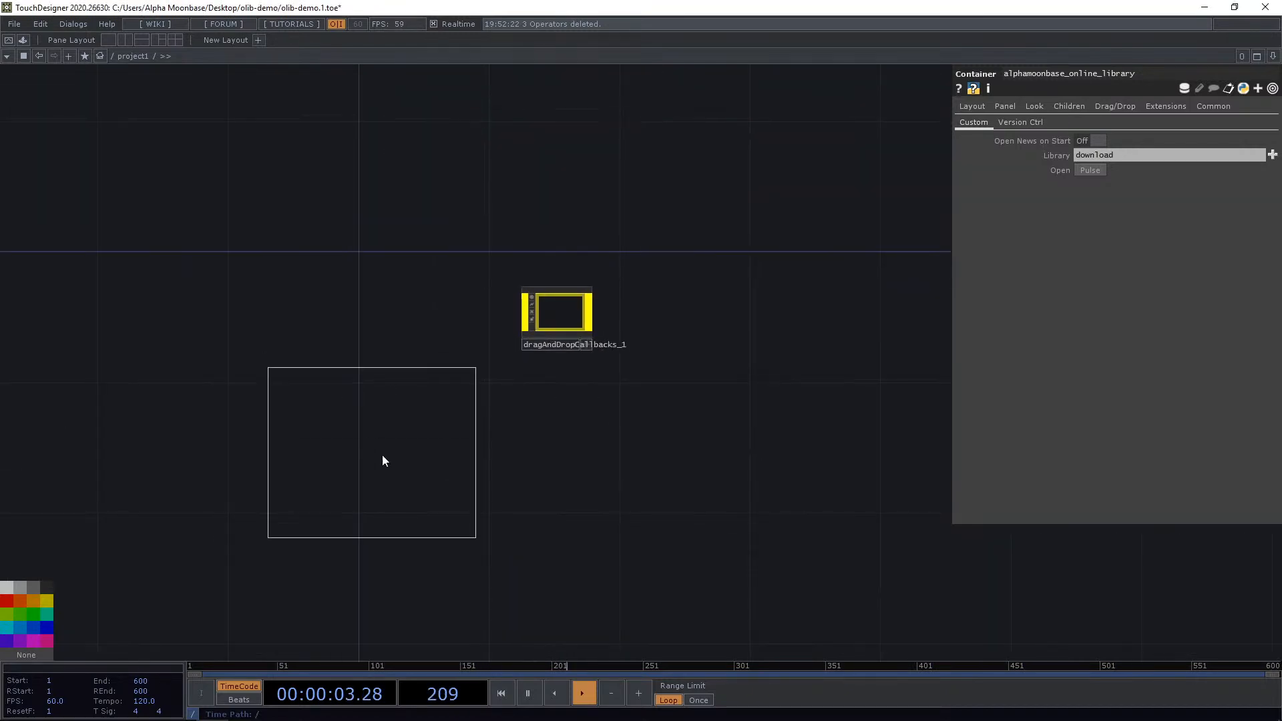
click(440, 503)
Remove the Drag and Drop Callbacks component from the project network.
click(554, 326)
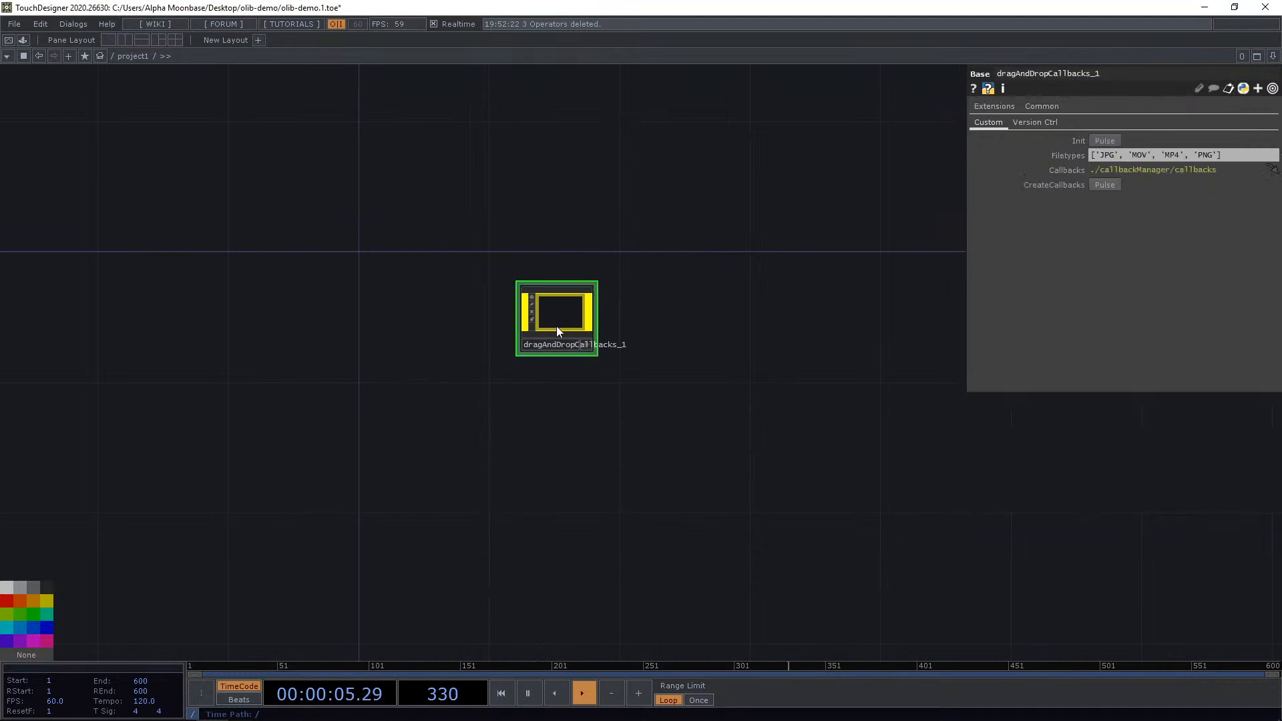
scroll(570, 330, up, 3)
key(Delete)
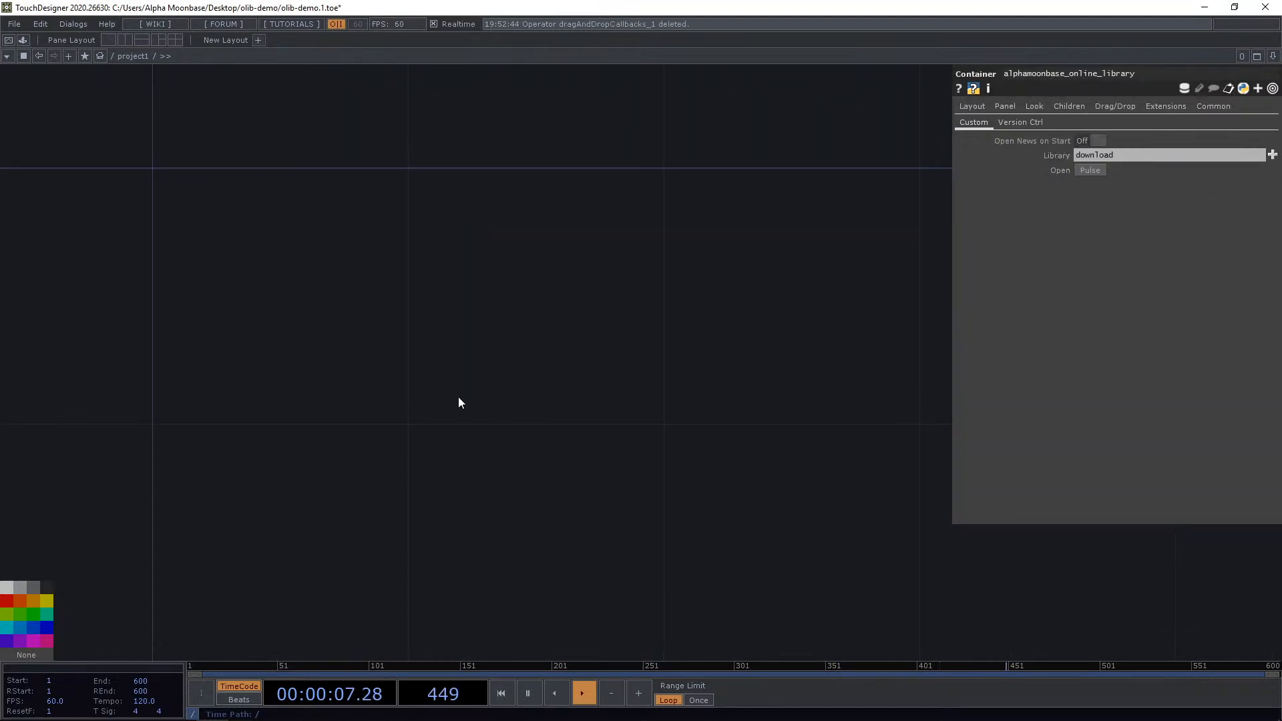
Create a Container COMP in the project network.
key(Tab)
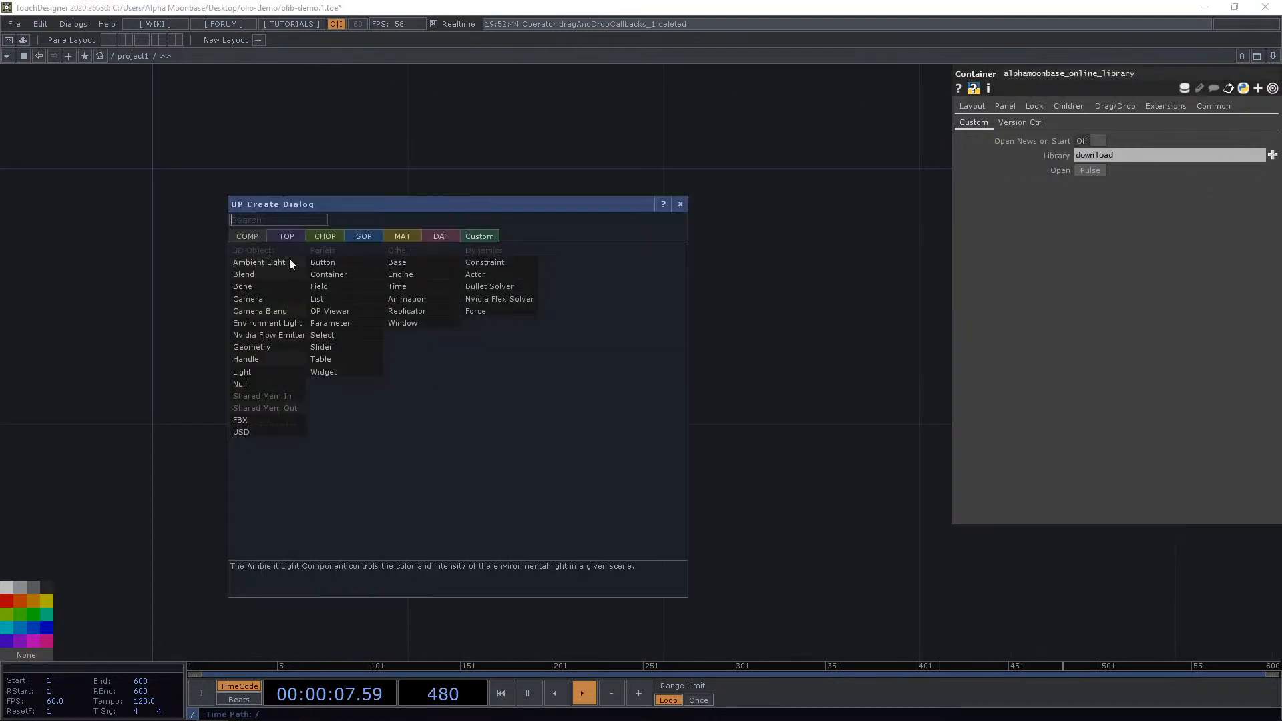
click(335, 273)
click(559, 330)
scroll(626, 333, down, 3)
scroll(620, 341, up, 3)
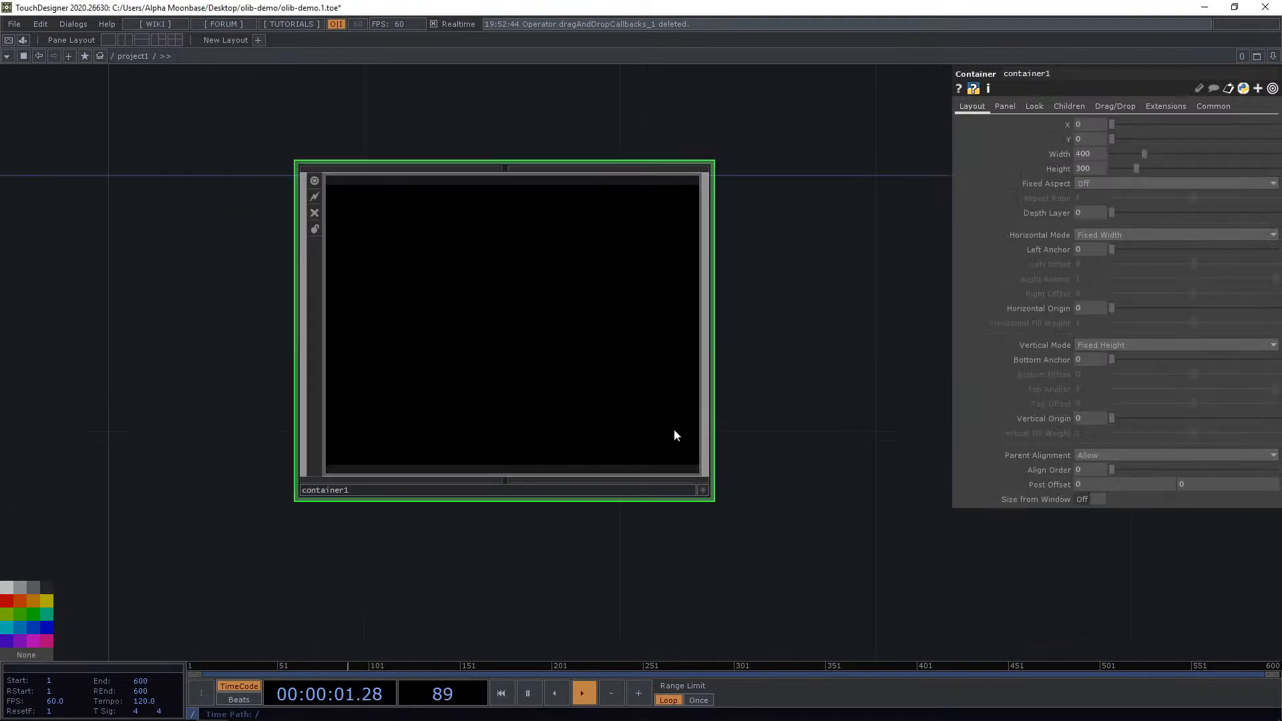
scroll(598, 308, down, 2)
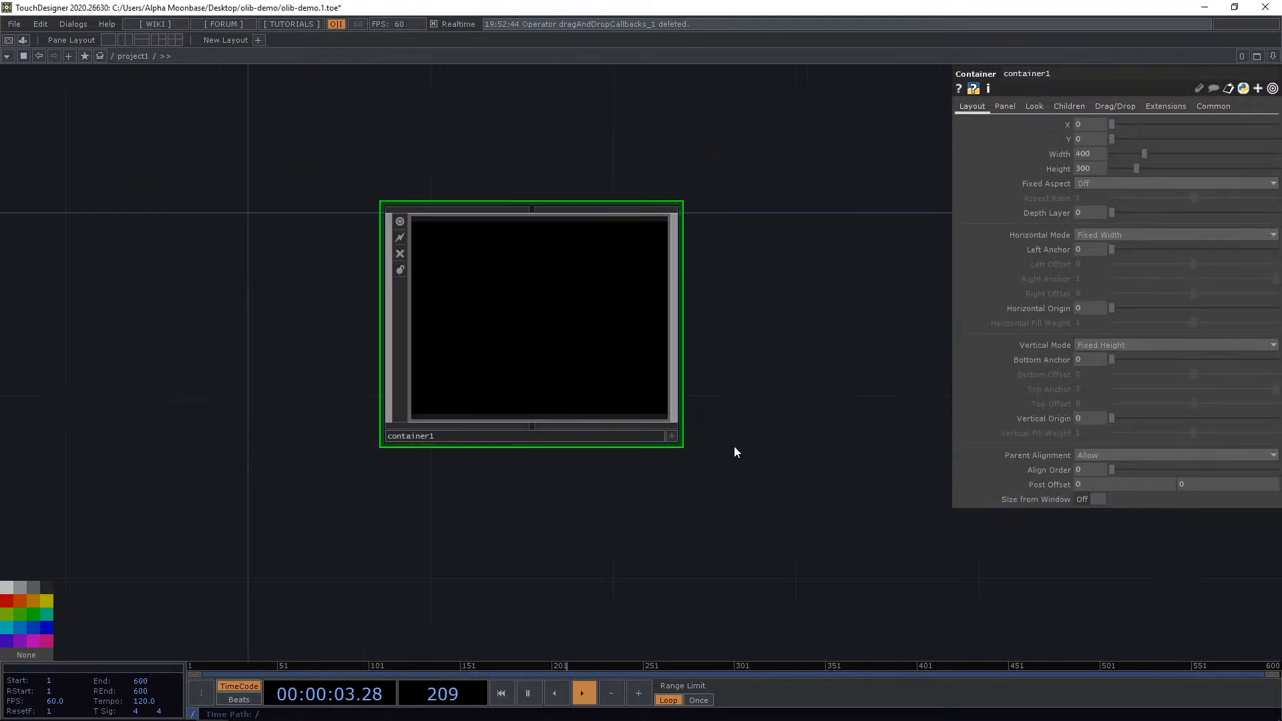
Enter the container and paste the Drag and Drop Callbacks component inside it.
drag(734, 449, 703, 420)
key(i)
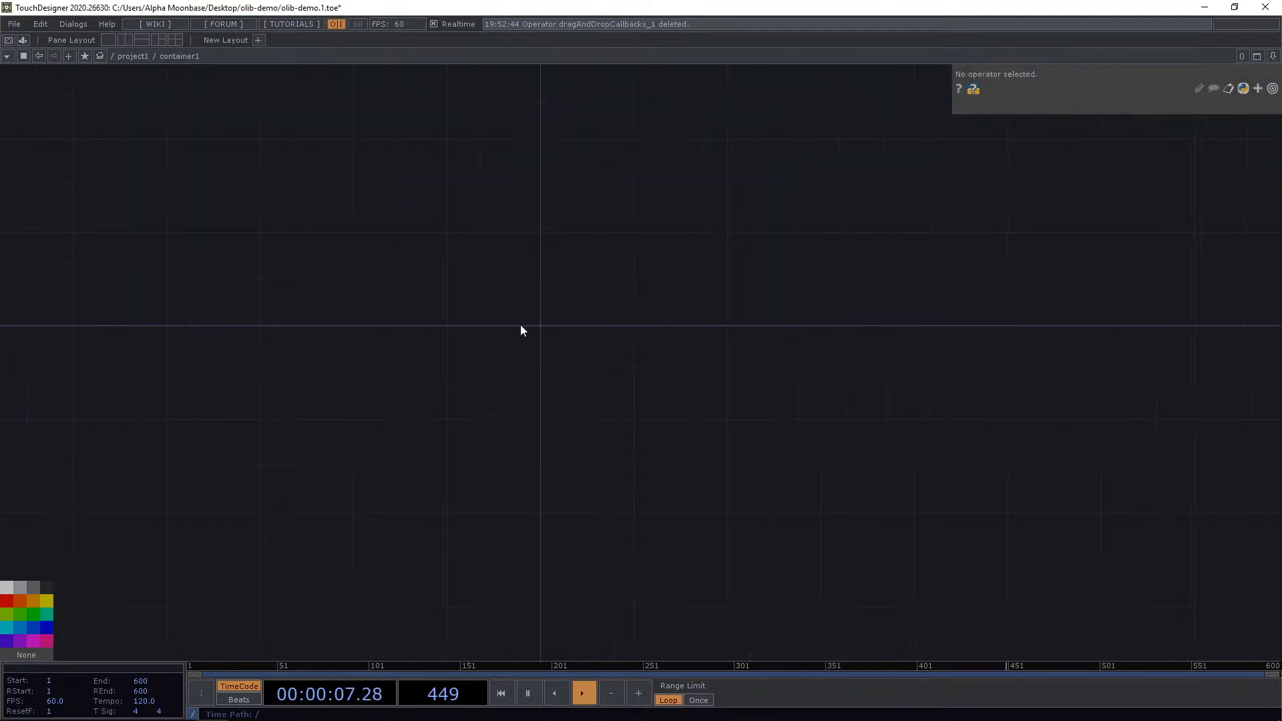
key(ctrl+v)
scroll(546, 313, up, 3)
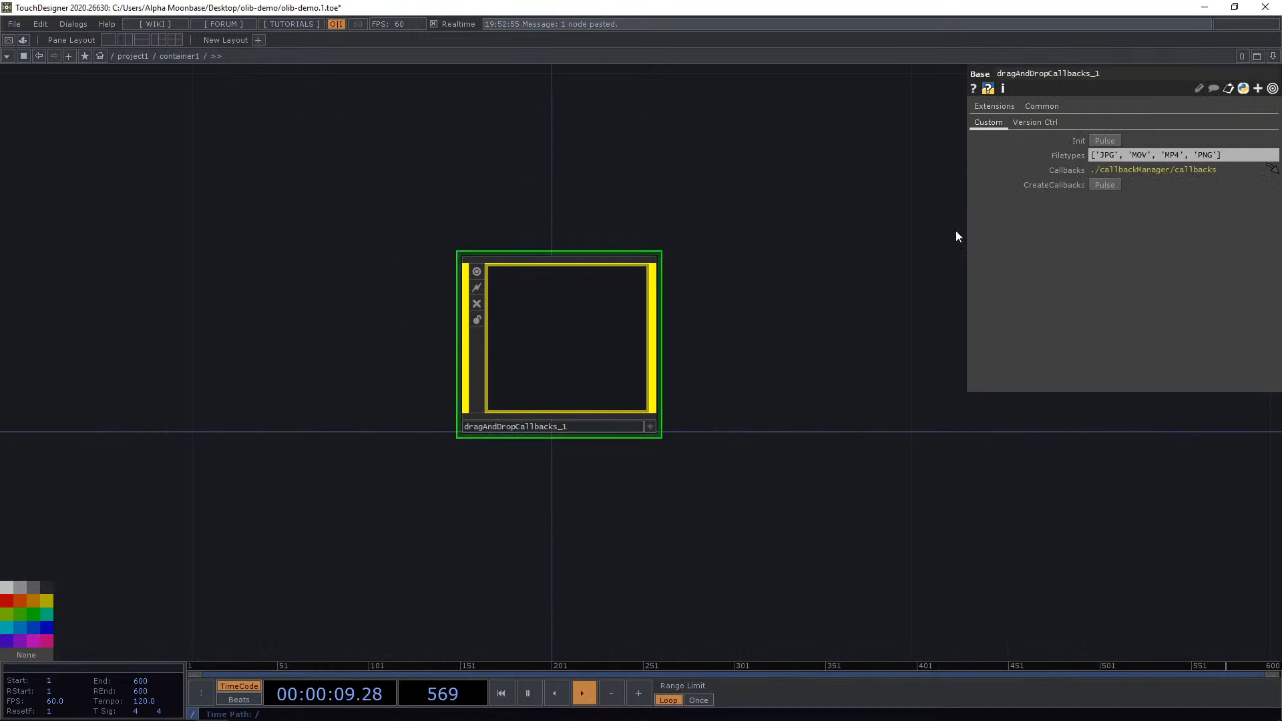
Pulse Init on the Drag and Drop Callbacks component to generate its callbacks DAT, and enlarge it.
click(1104, 140)
scroll(873, 247, down, 4)
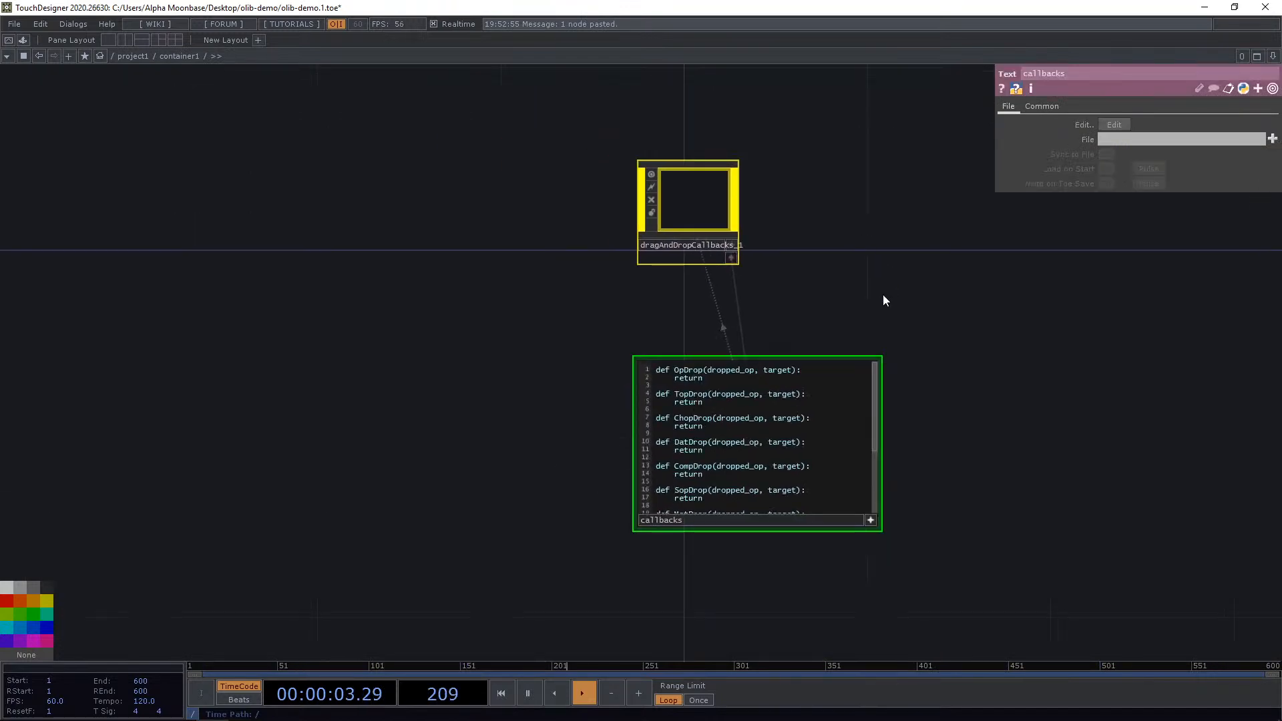
scroll(880, 301, up, 2)
drag(775, 305, 775, 282)
scroll(494, 379, up, 4)
drag(509, 437, 279, 278)
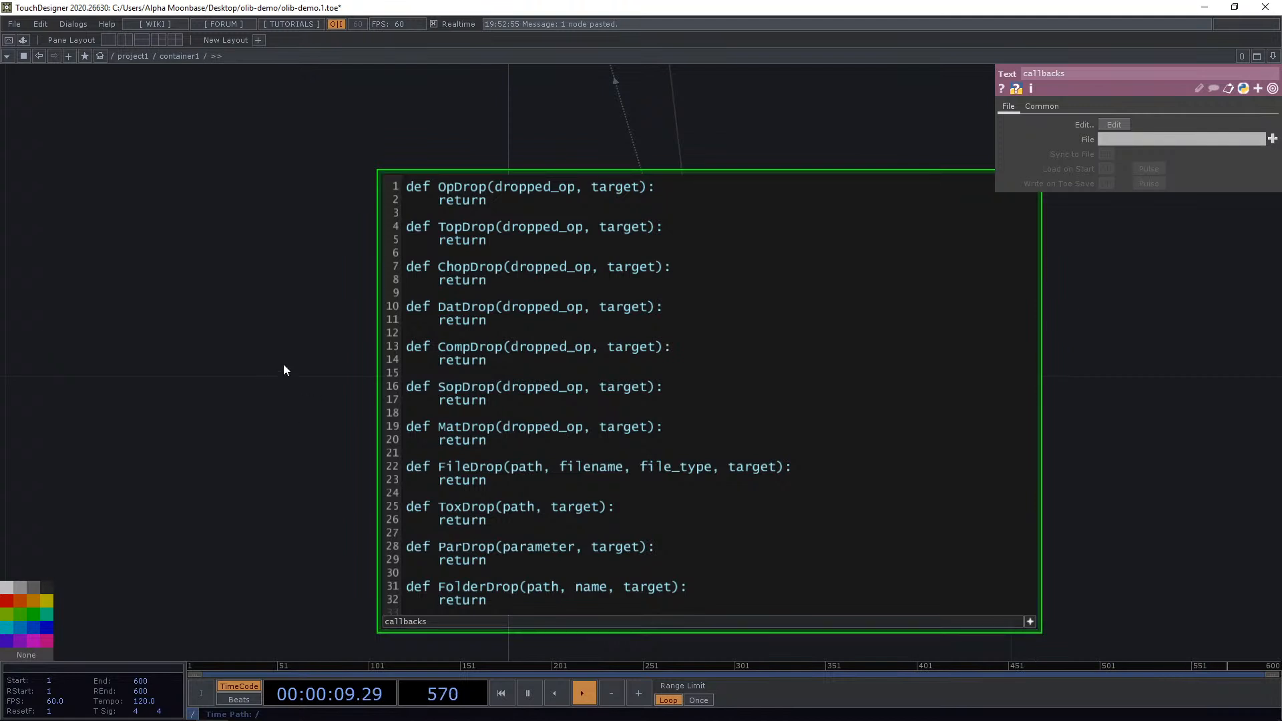
Examine the drop callback functions listed in the generated callbacks DAT.
drag(283, 366, 232, 366)
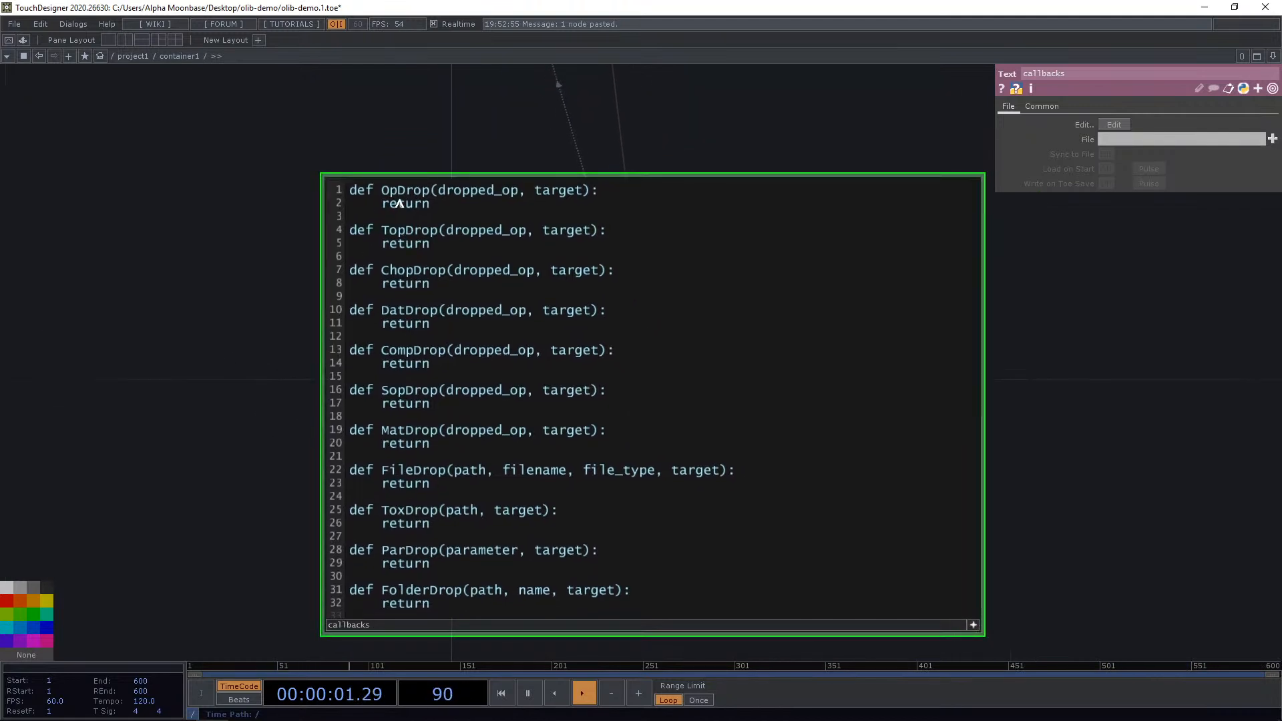
drag(386, 231, 443, 234)
drag(397, 271, 445, 285)
click(452, 299)
drag(264, 221, 209, 327)
scroll(223, 293, down, 3)
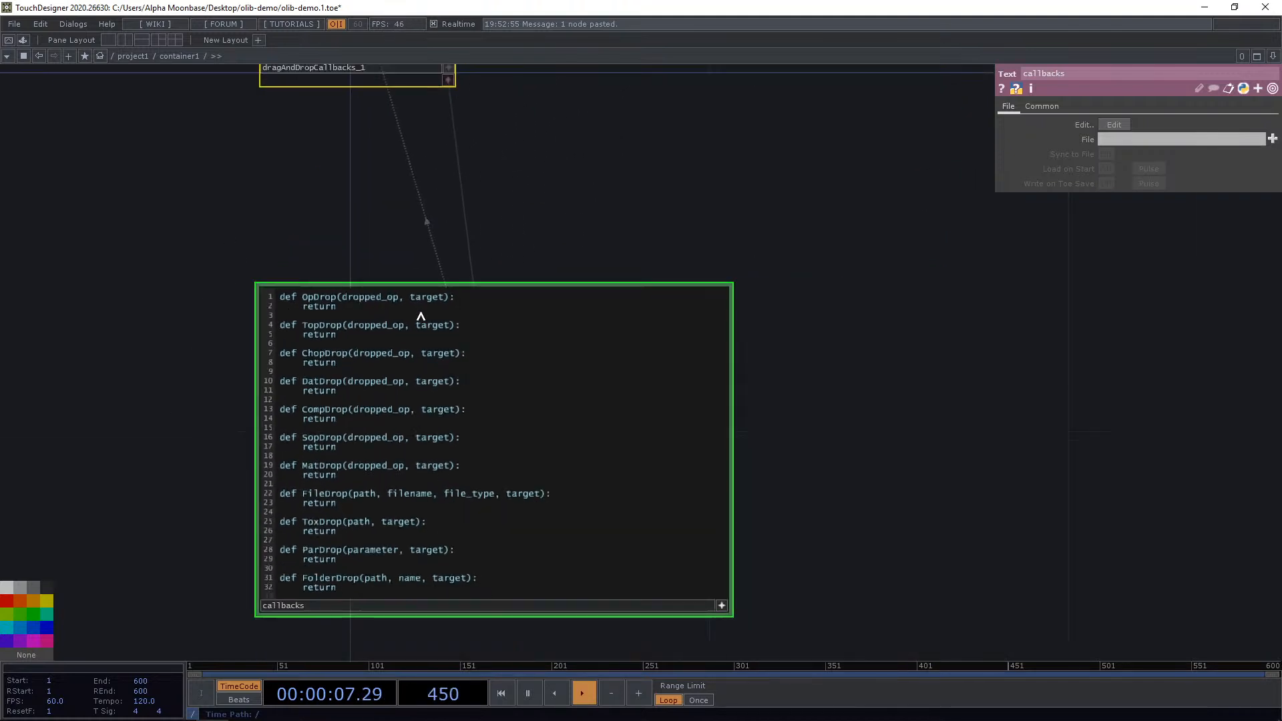
drag(570, 208, 601, 231)
click(494, 344)
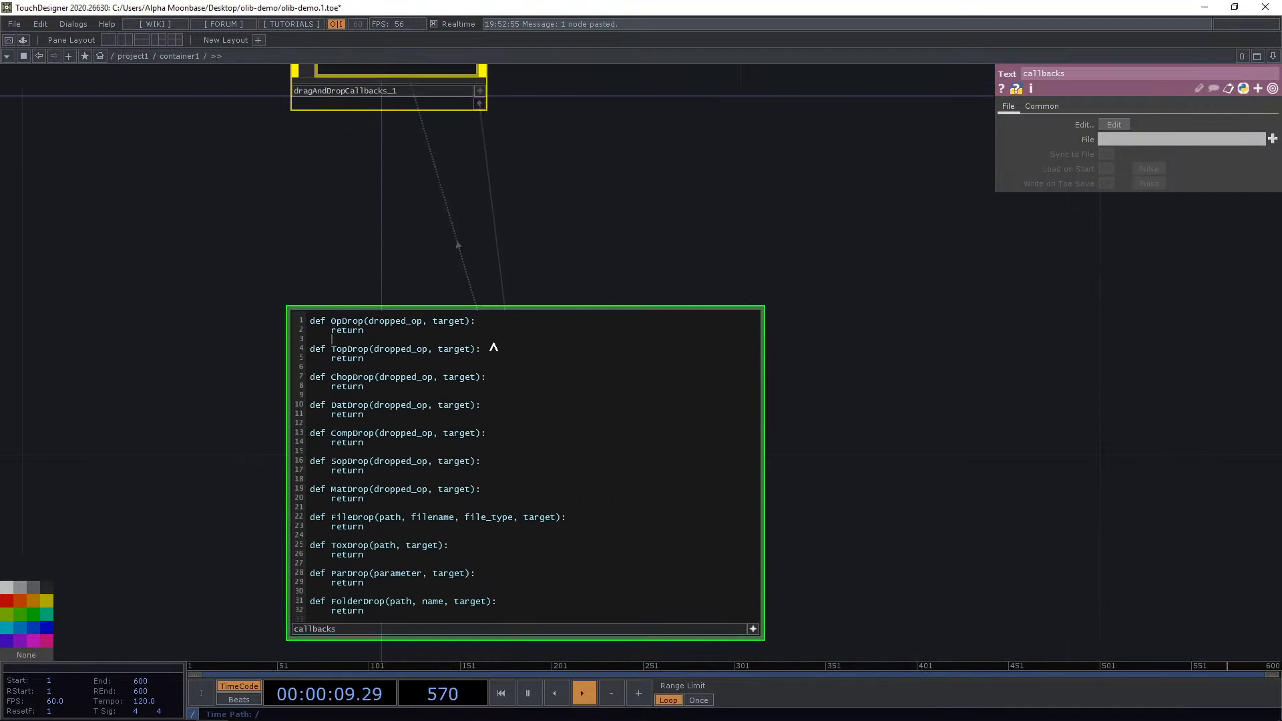
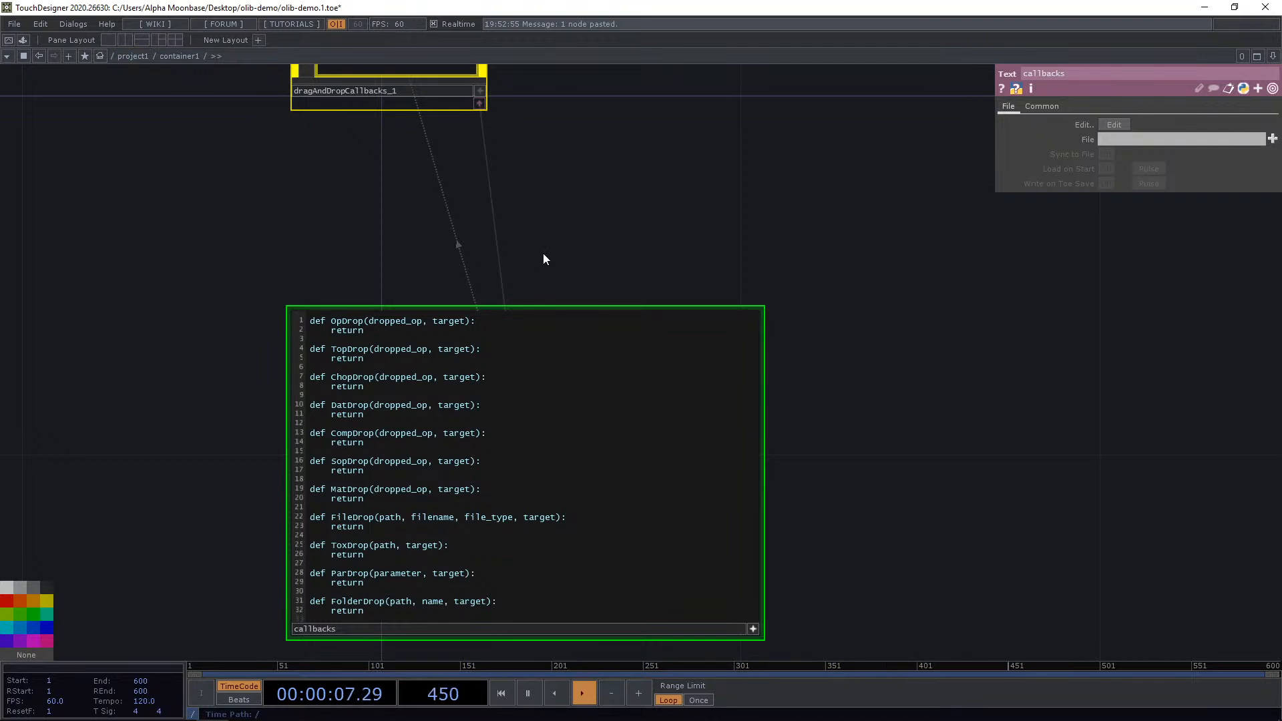
In the TopDrop callback, write target.par.top = dropped_op, looking up the container's Background TOP parameter name.
key(Return)
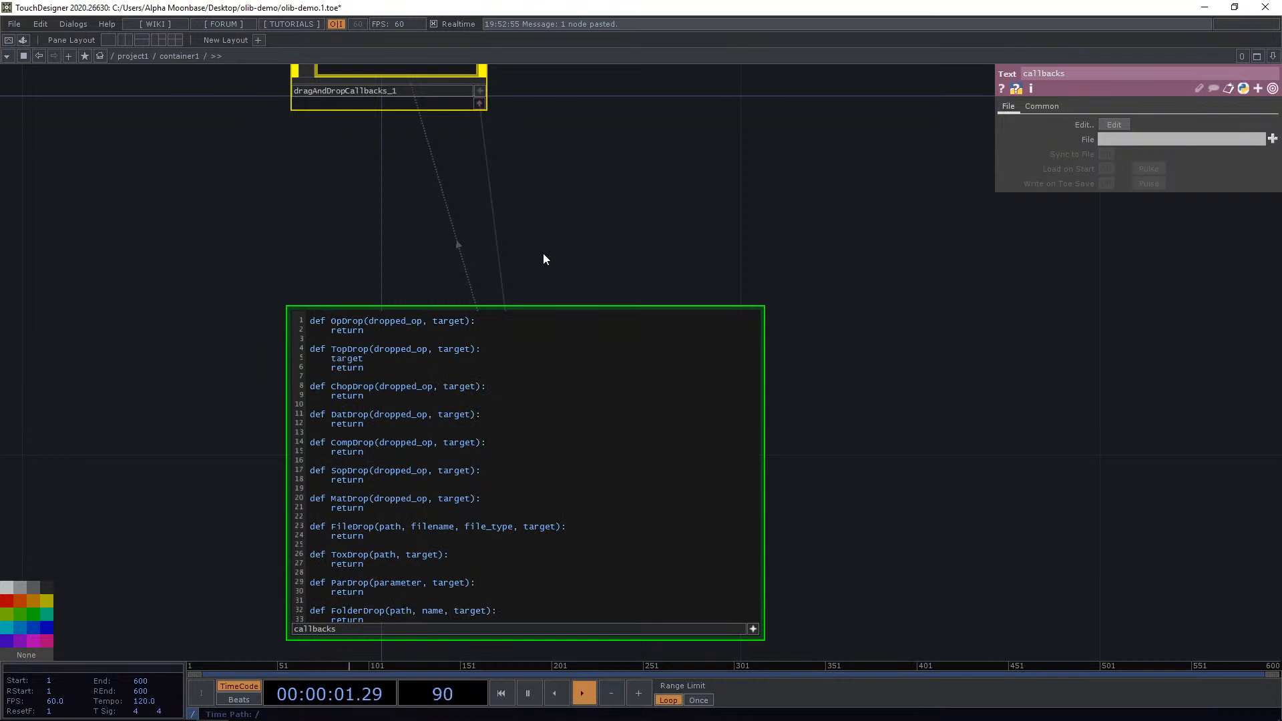
text(target.par.)
right_click(193, 61)
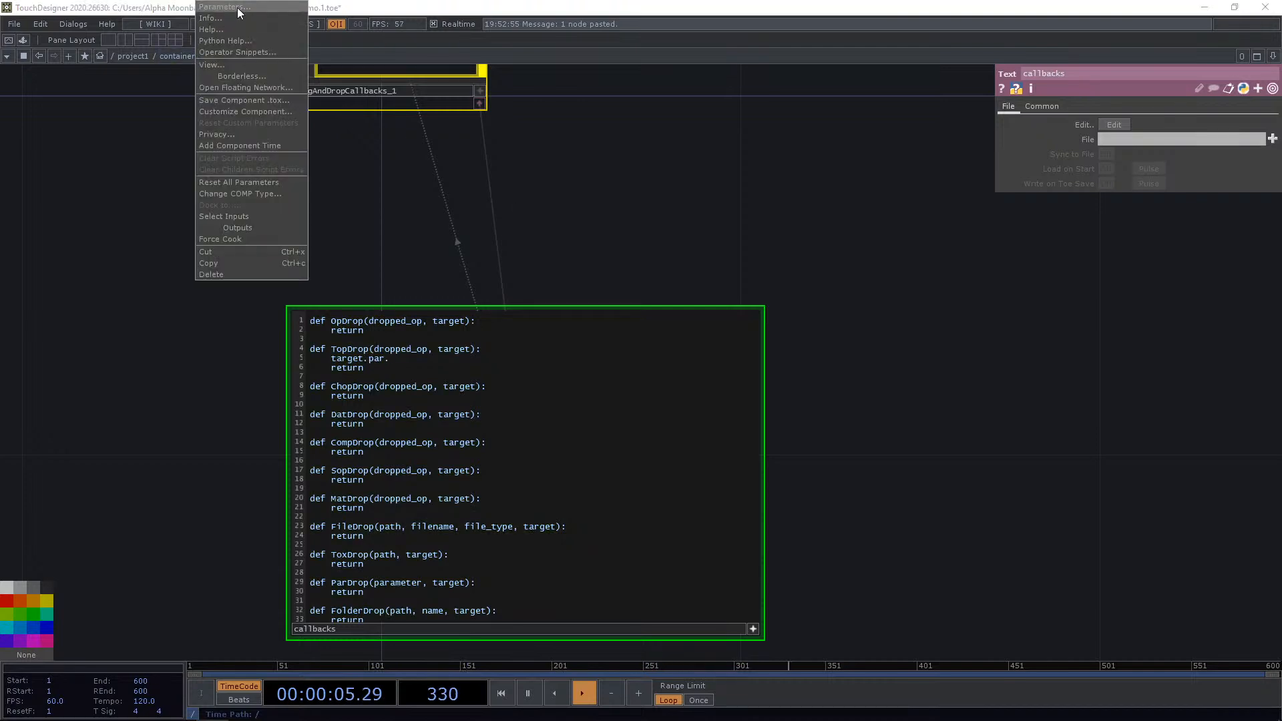
click(237, 8)
click(154, 63)
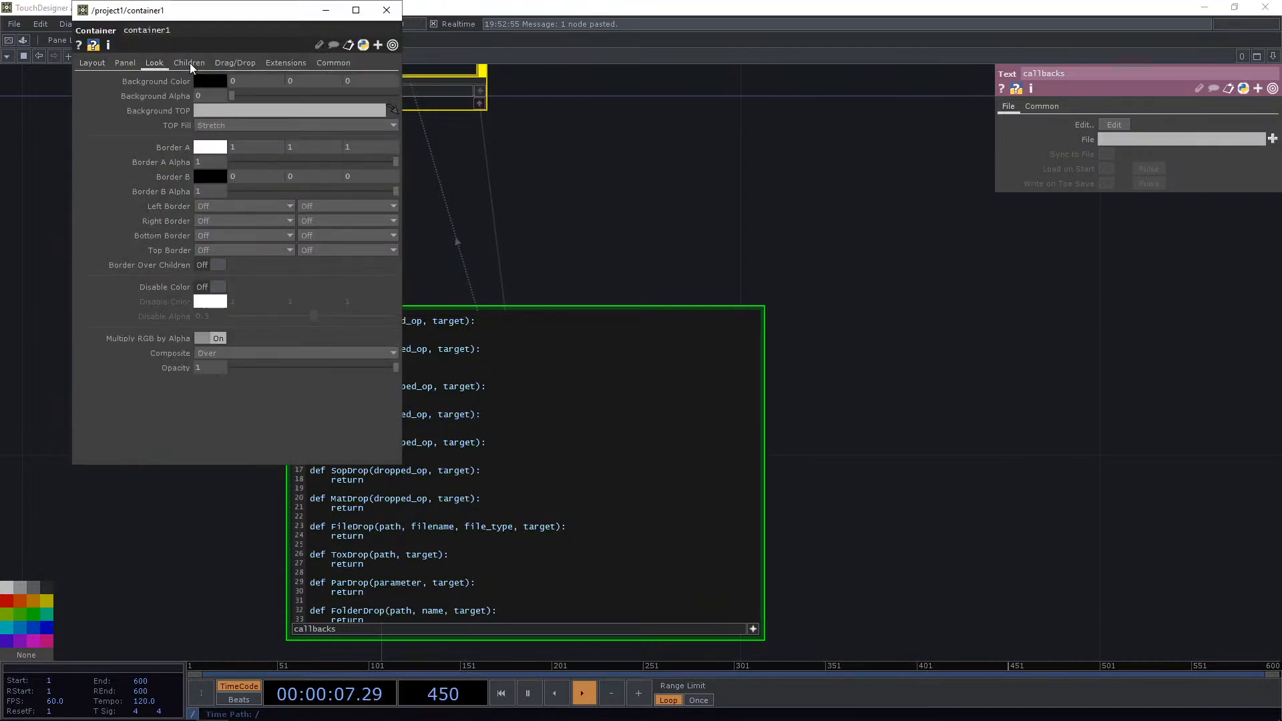
click(146, 111)
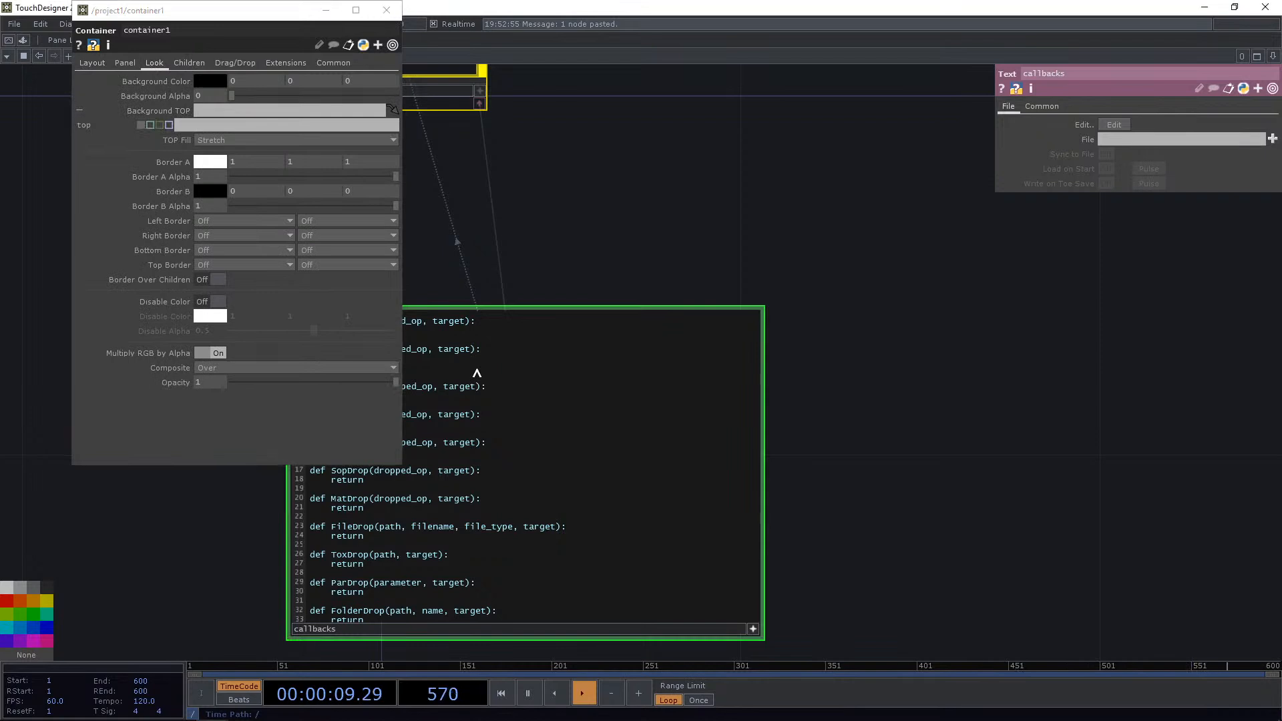
drag(247, 13, 995, 164)
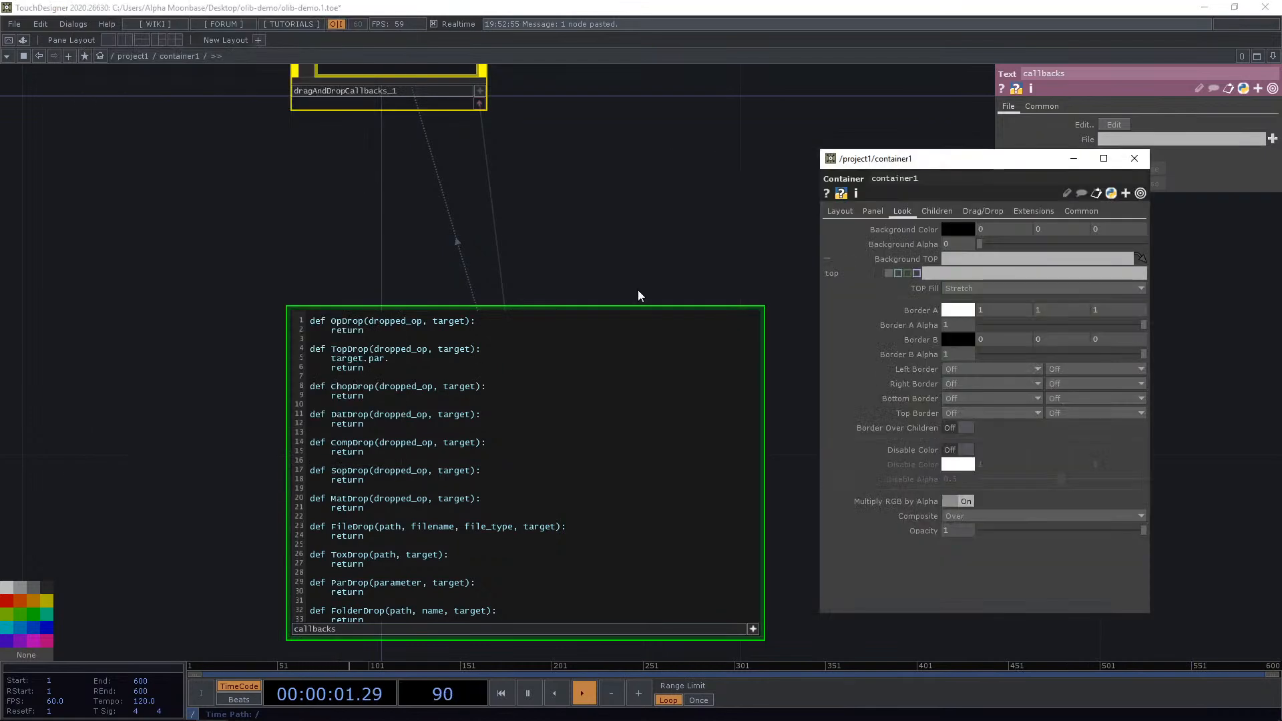
click(410, 360)
text(top = dropped_op)
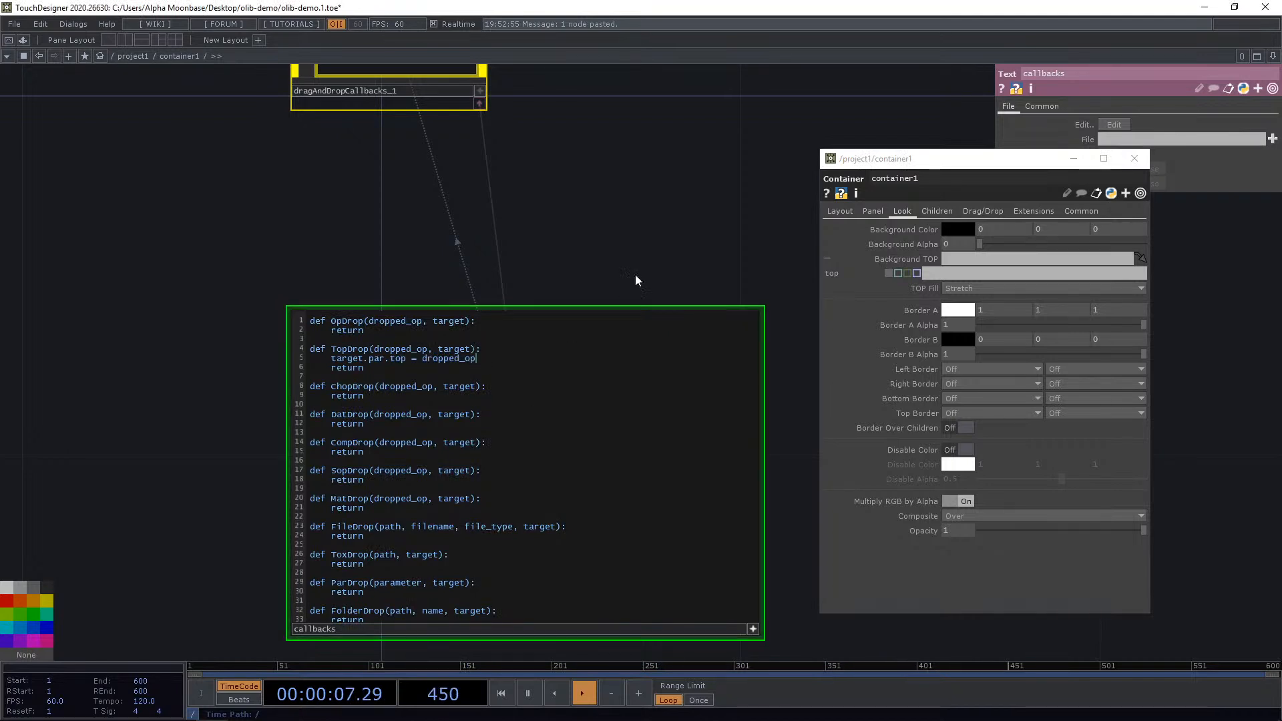
click(630, 247)
click(1079, 164)
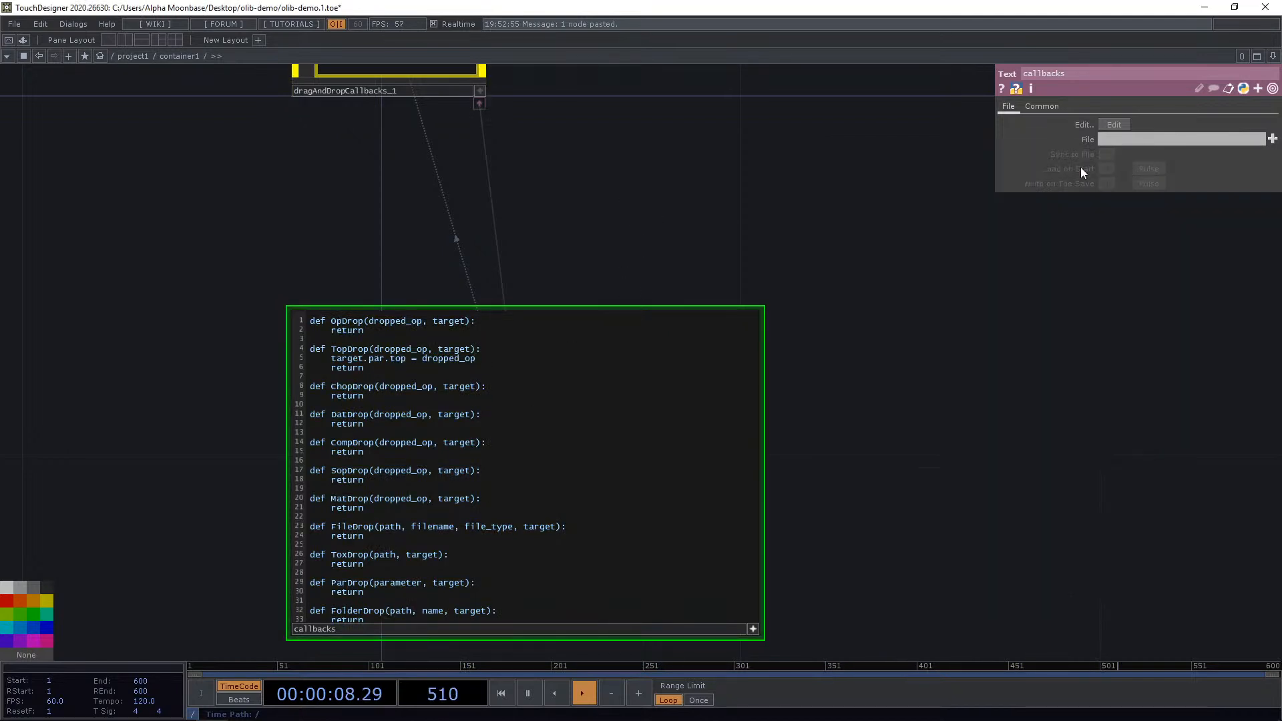
Return to project1 and add a Movie File In TOP below the container.
click(134, 56)
scroll(614, 407, down, 5)
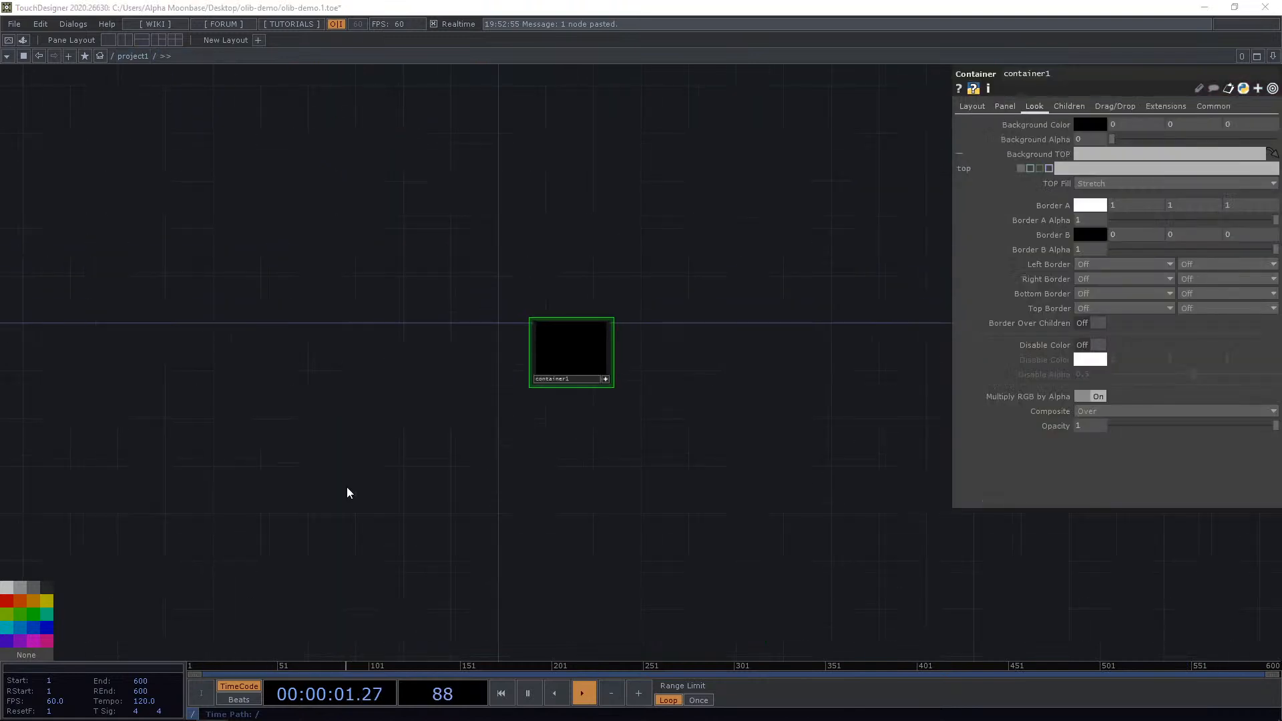
key(Tab)
text(mov)
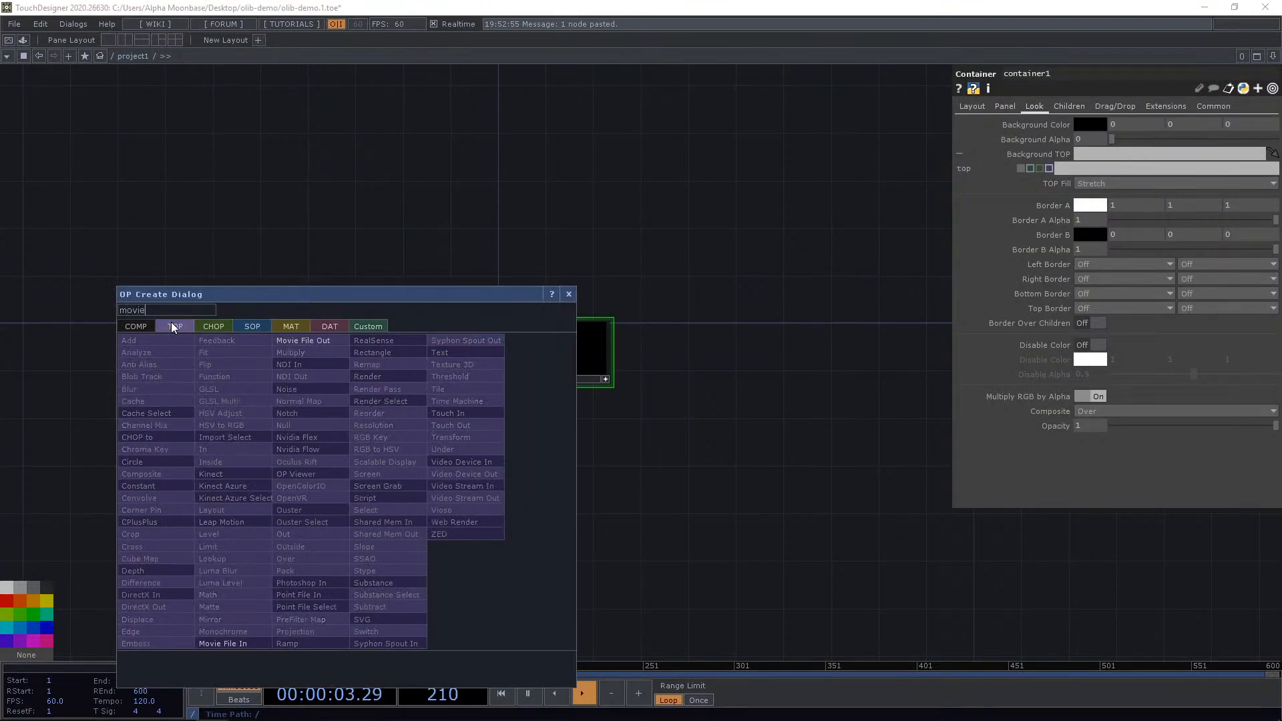
text(ie)
click(246, 642)
click(470, 486)
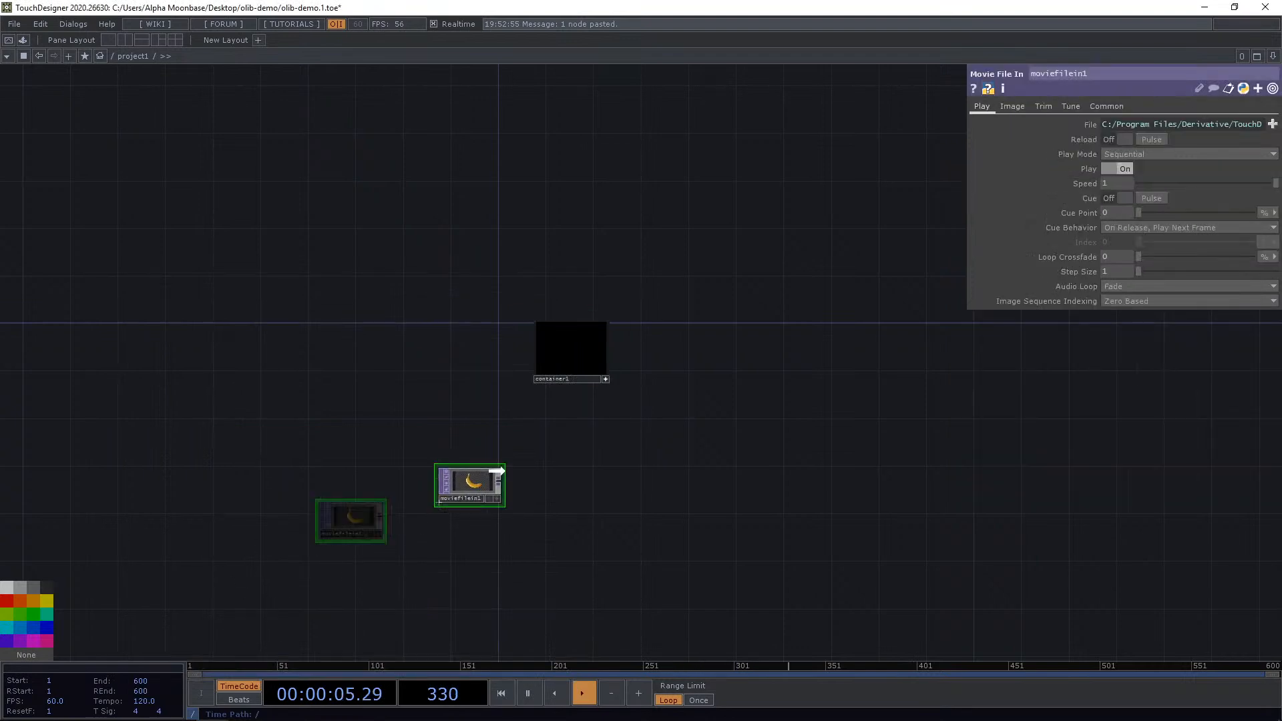
Copy and paste the Movie File In TOP to create a second one beside it.
drag(496, 471, 568, 424)
key(ctrl+c)
key(ctrl+v)
drag(539, 485, 622, 439)
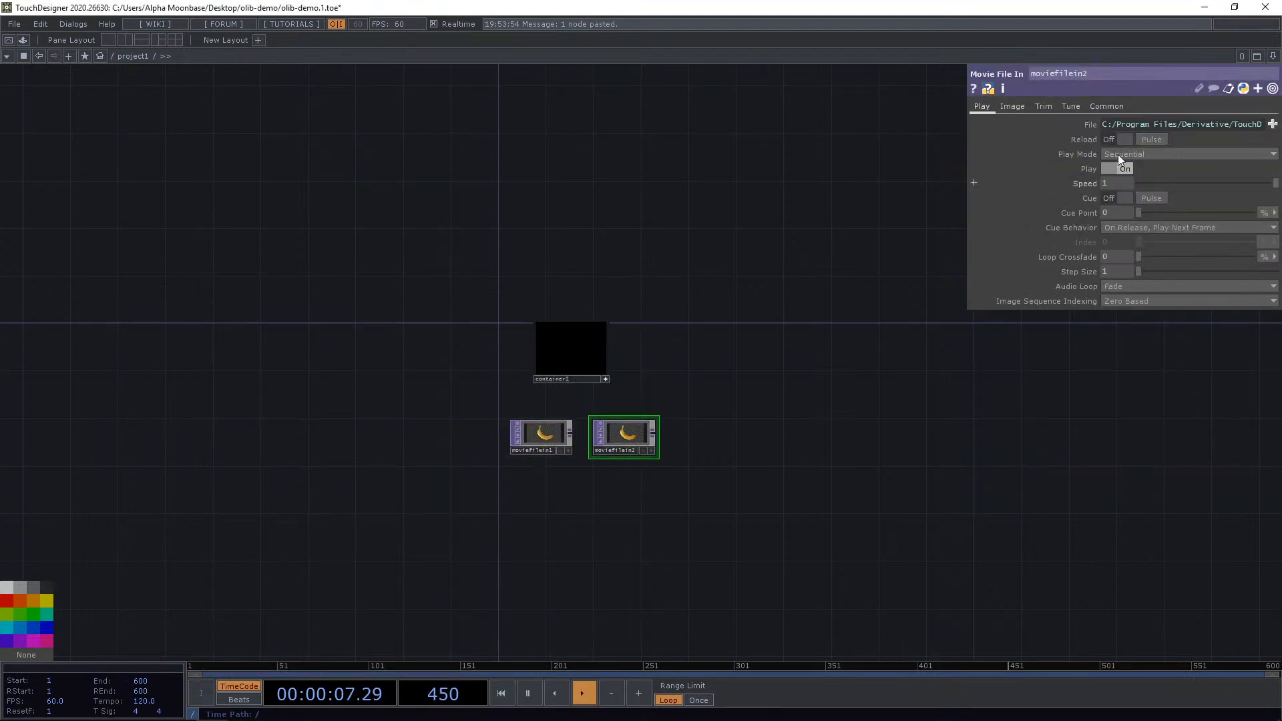
click(1271, 126)
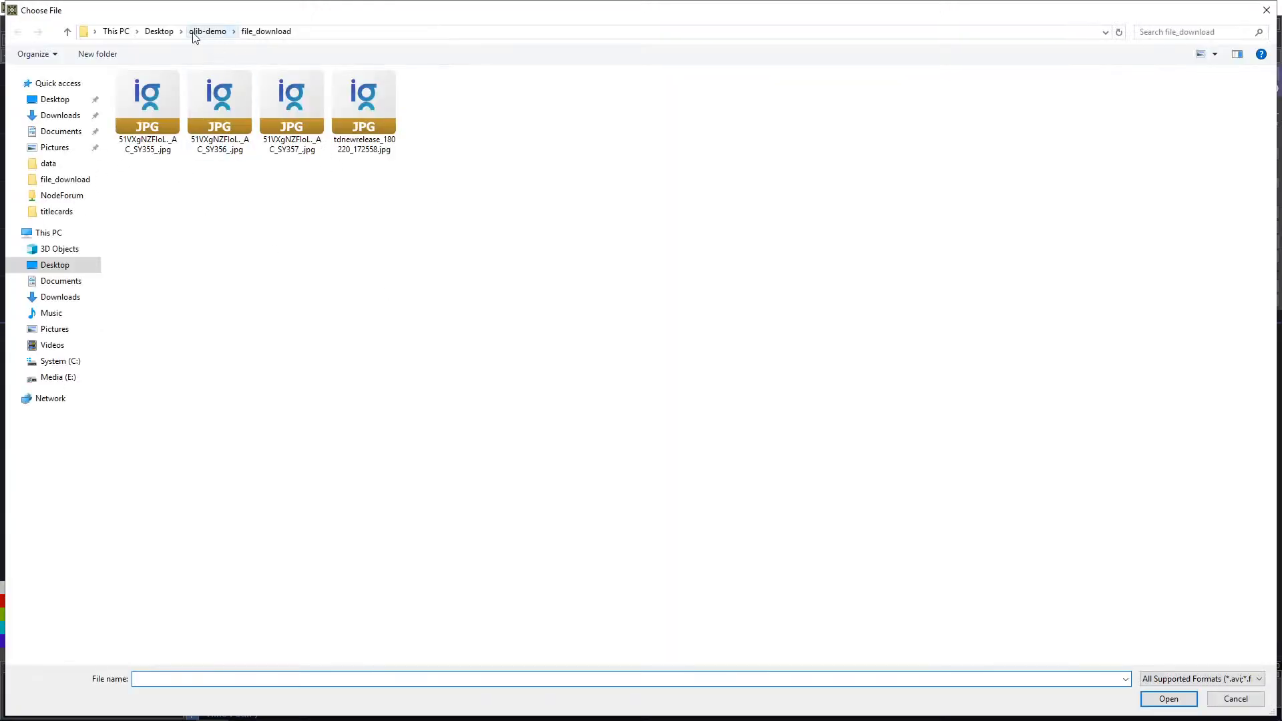
click(194, 33)
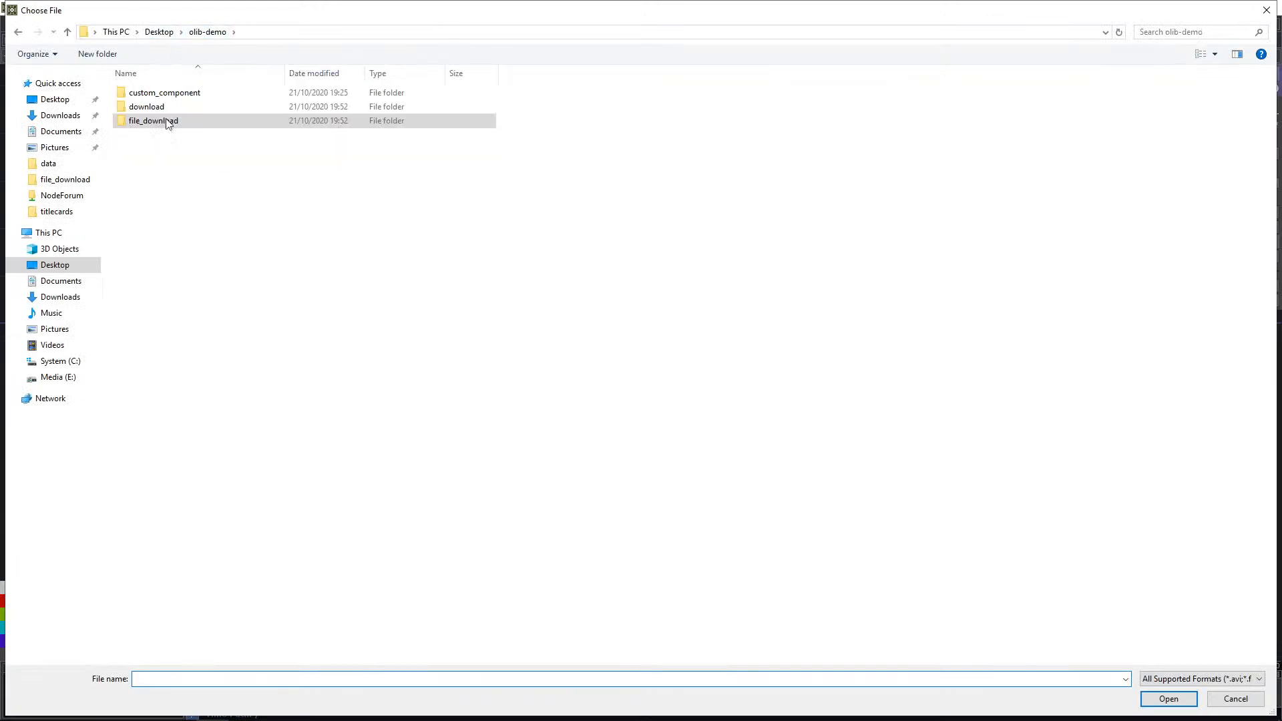
click(1231, 698)
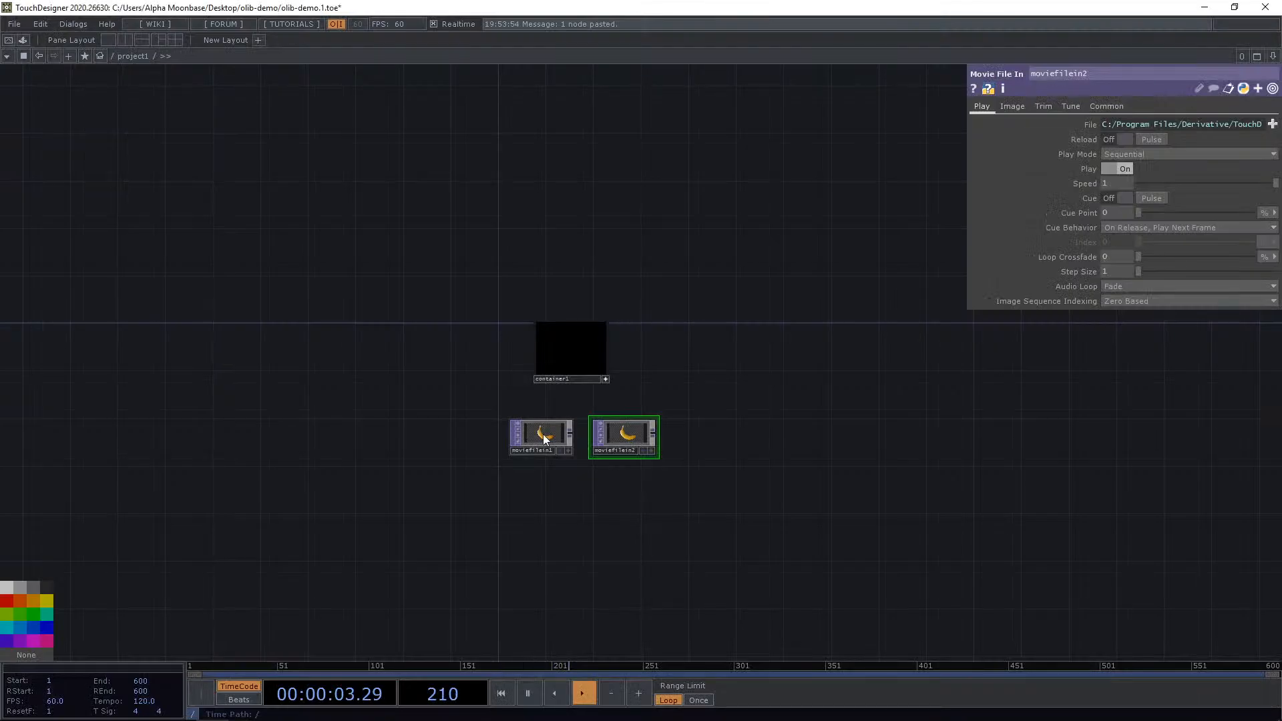
scroll(543, 434, up, 5)
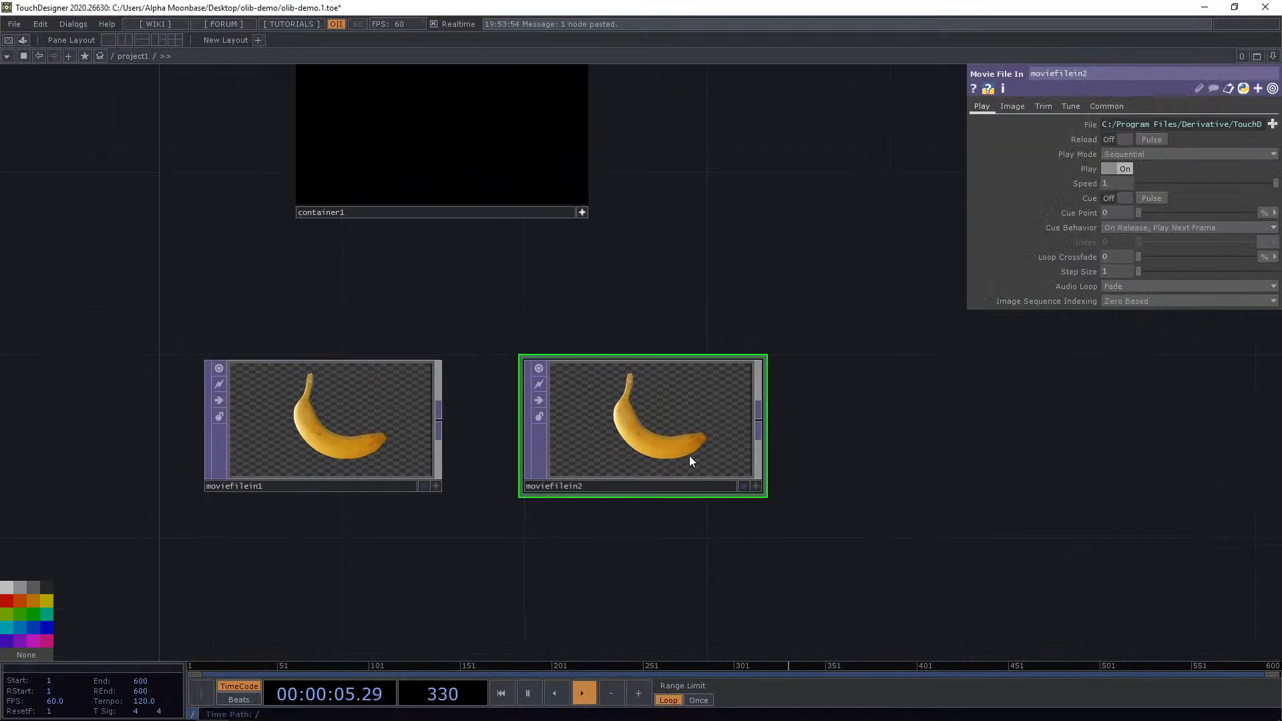
click(1272, 124)
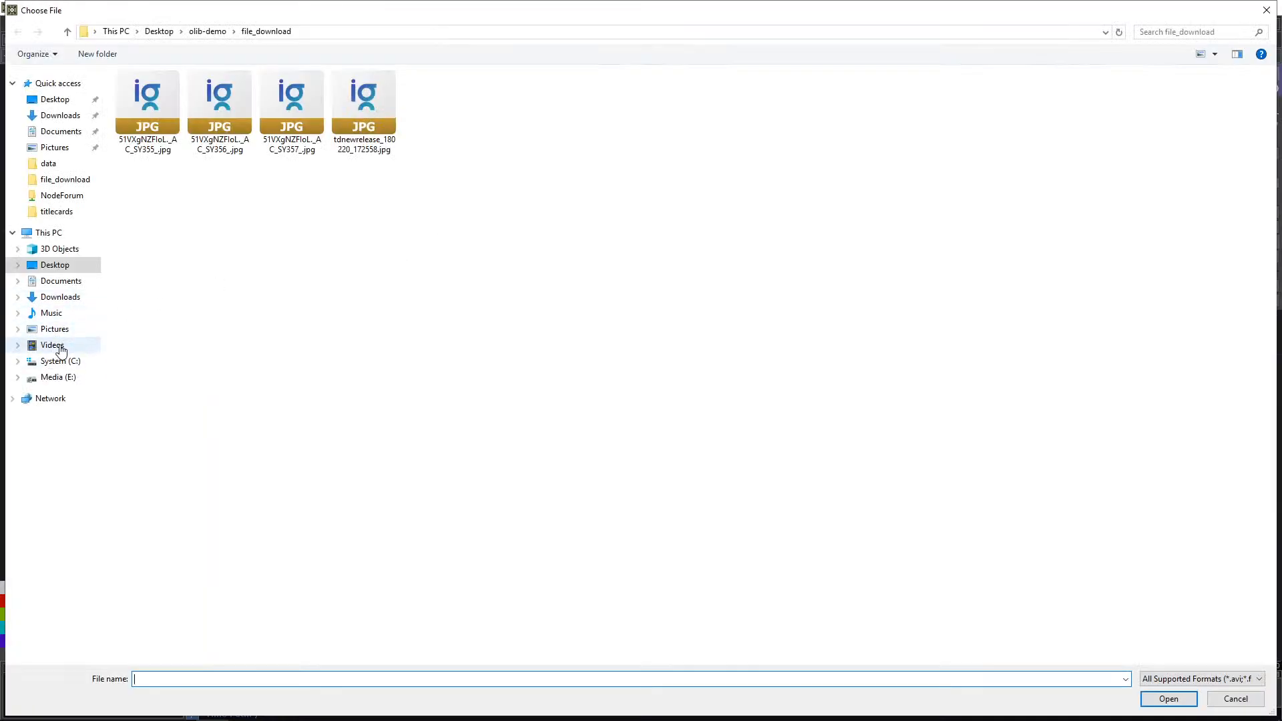
click(53, 344)
click(220, 117)
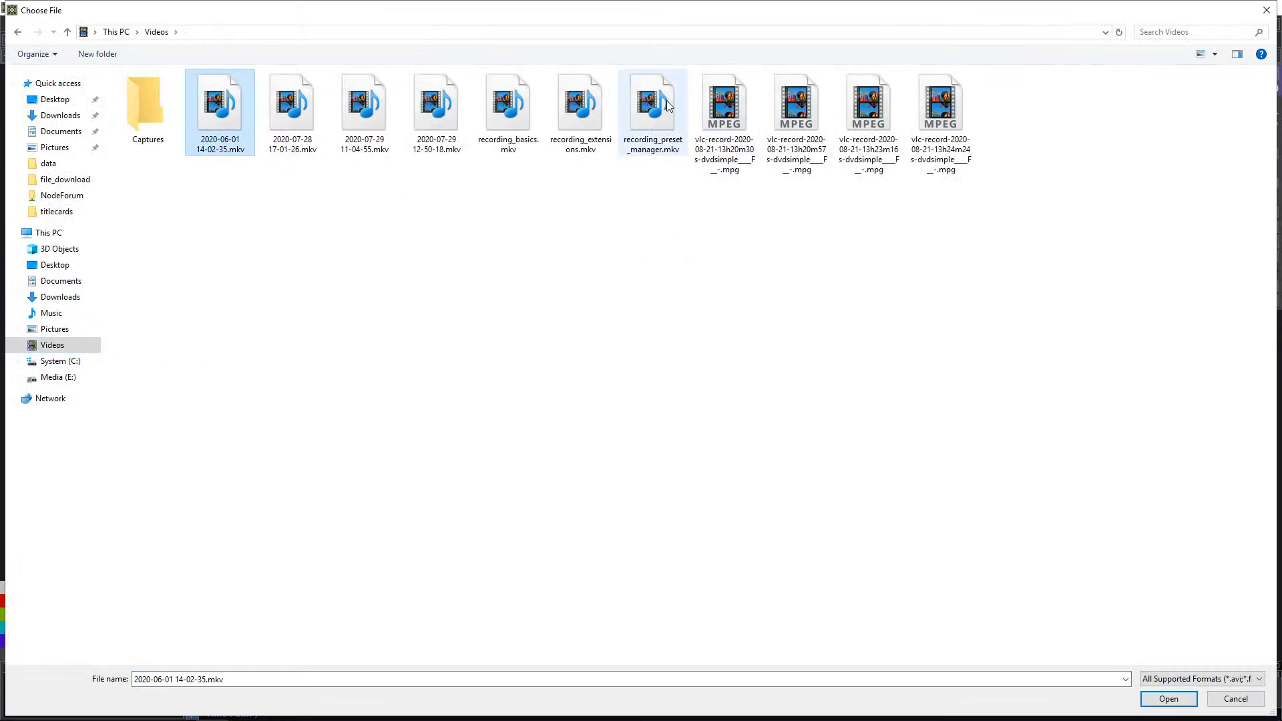
click(437, 107)
click(1165, 697)
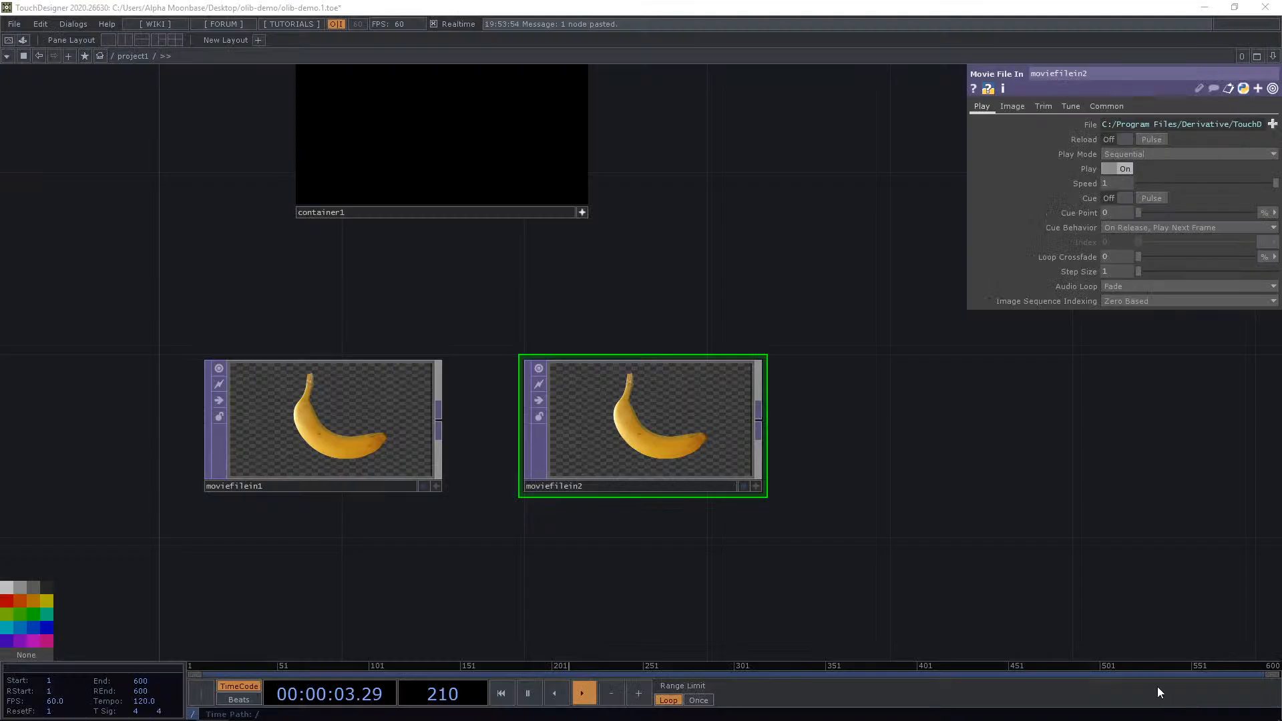
drag(678, 298, 630, 359)
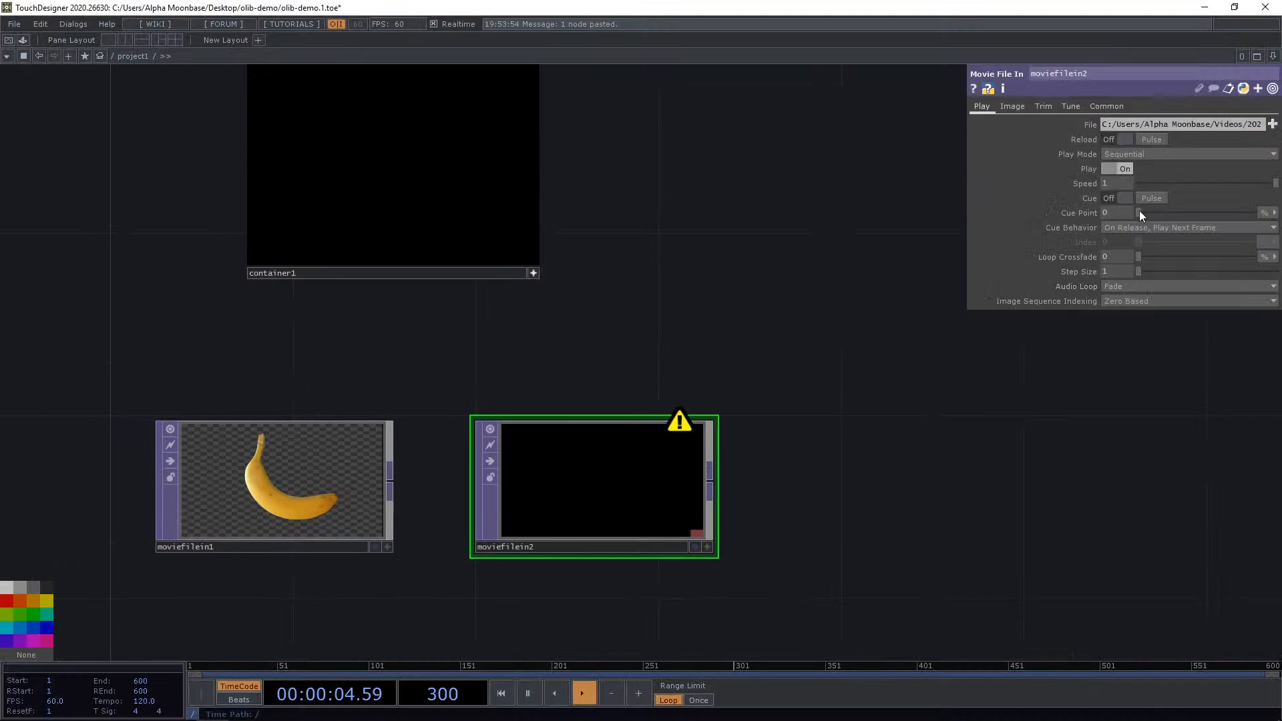
click(1271, 123)
click(796, 110)
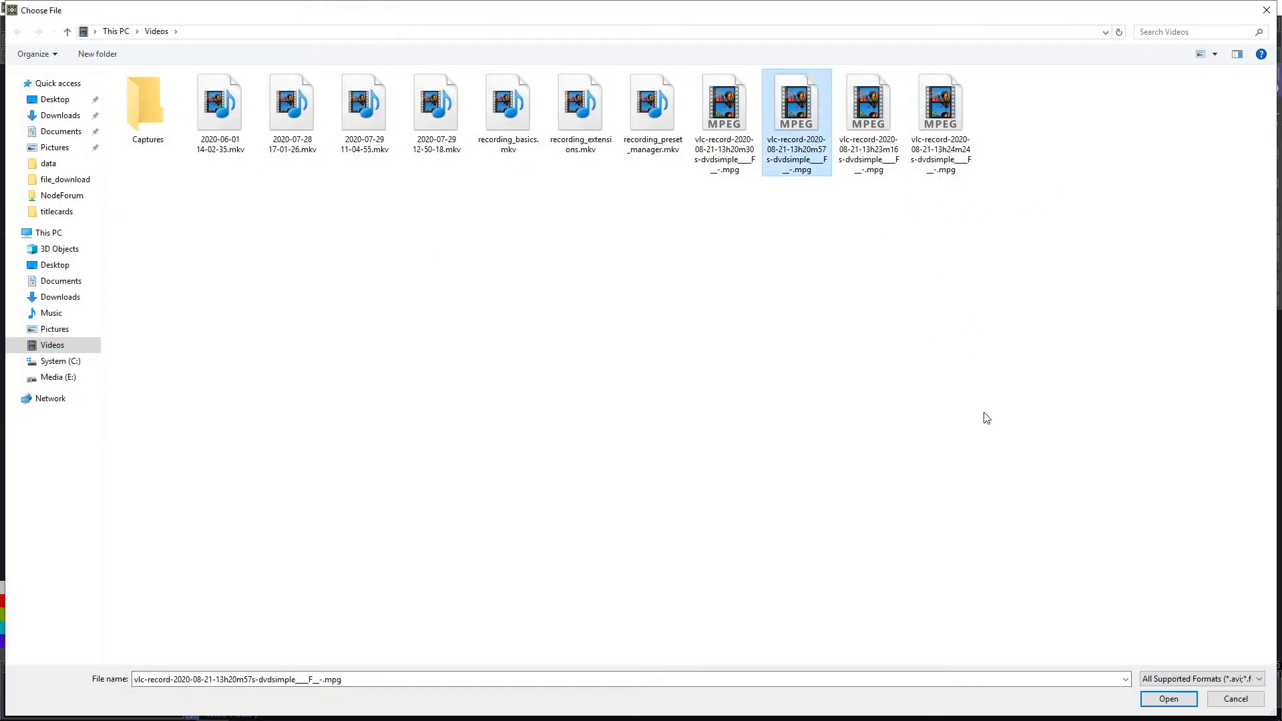
click(1175, 700)
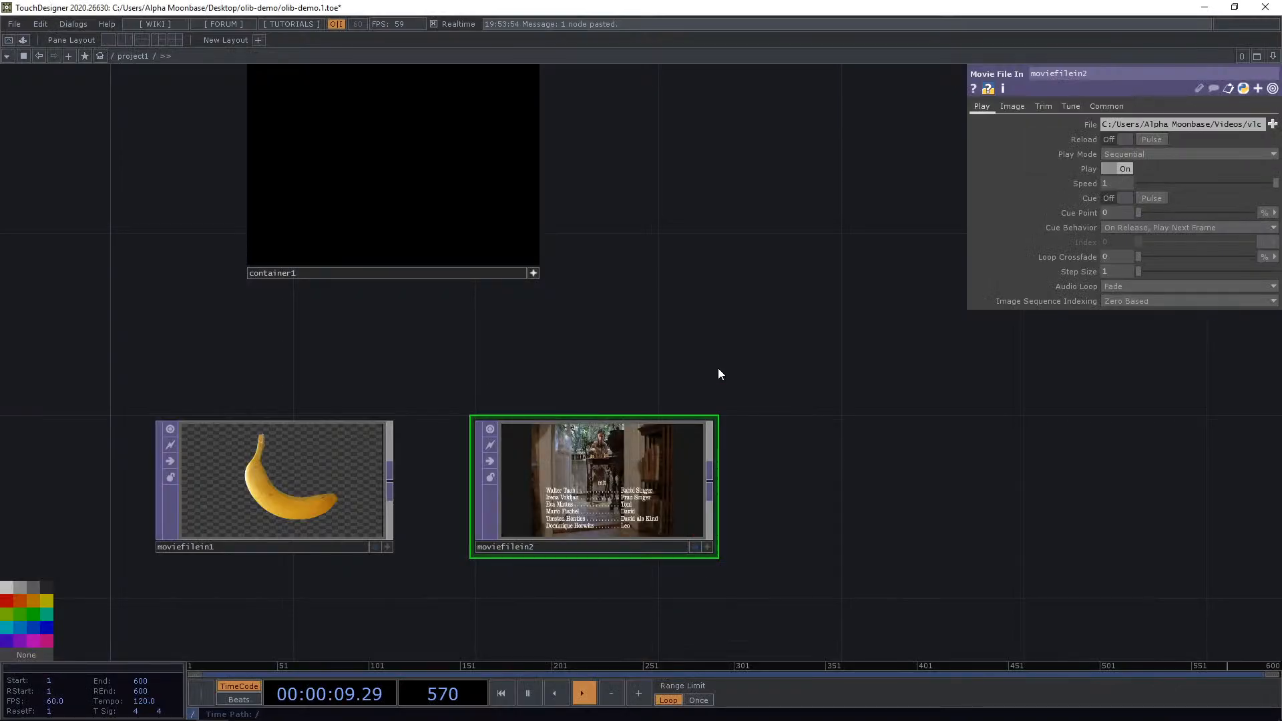
Drop each Movie File In TOP onto the container repeatedly to switch its background, then activate the container's viewer.
drag(718, 372, 692, 402)
drag(276, 427, 339, 465)
drag(310, 554, 448, 233)
drag(688, 522, 472, 291)
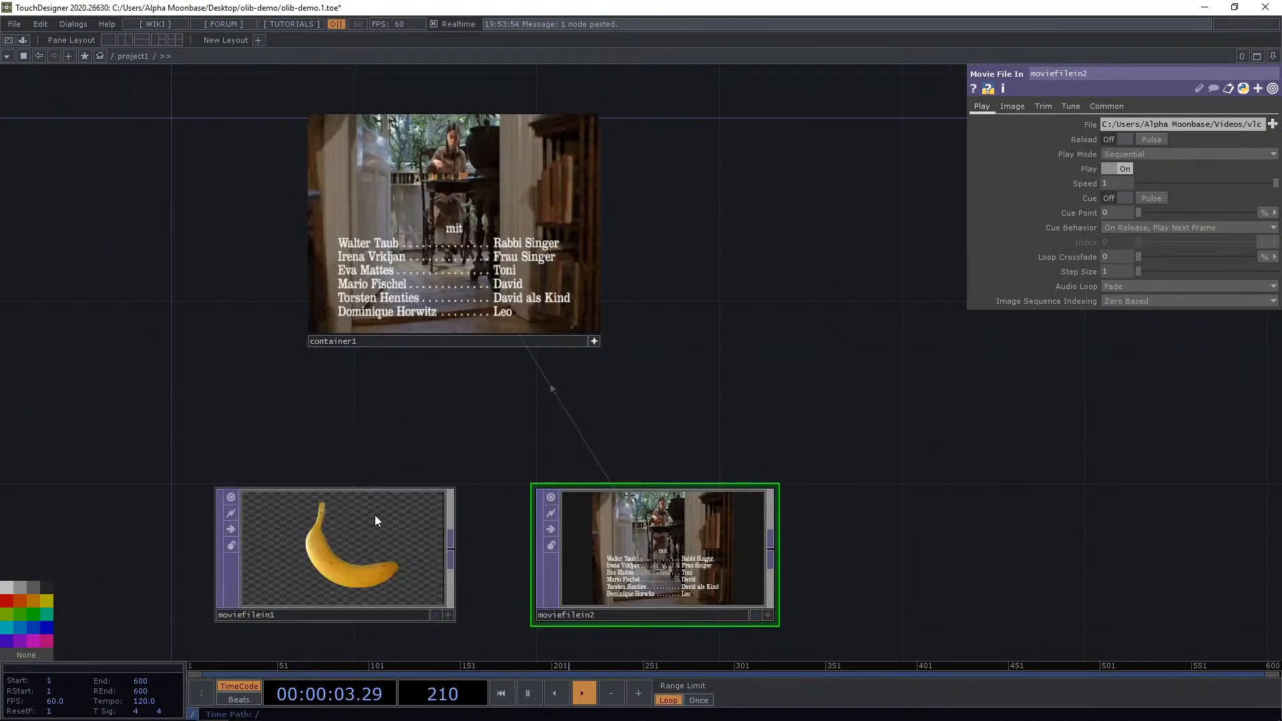
drag(374, 515, 462, 233)
drag(657, 544, 471, 233)
drag(373, 518, 461, 233)
drag(652, 584, 467, 254)
drag(329, 530, 415, 316)
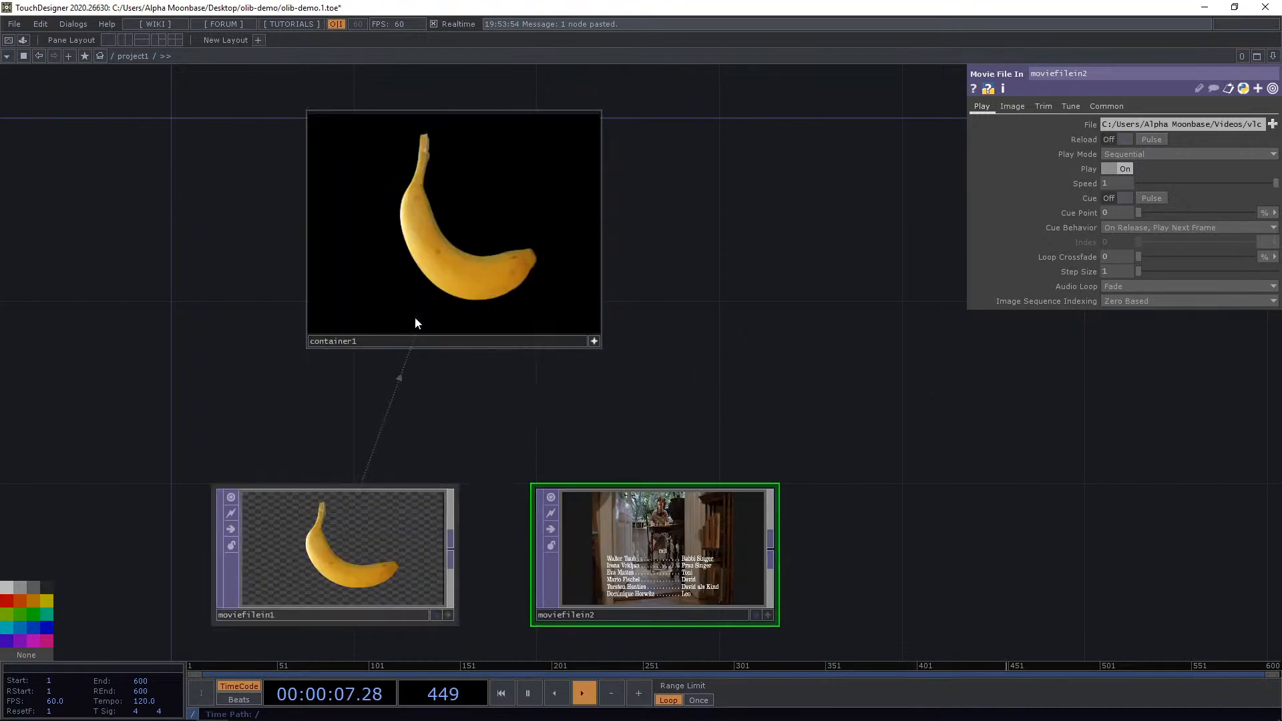
drag(658, 544, 462, 304)
drag(330, 530, 454, 270)
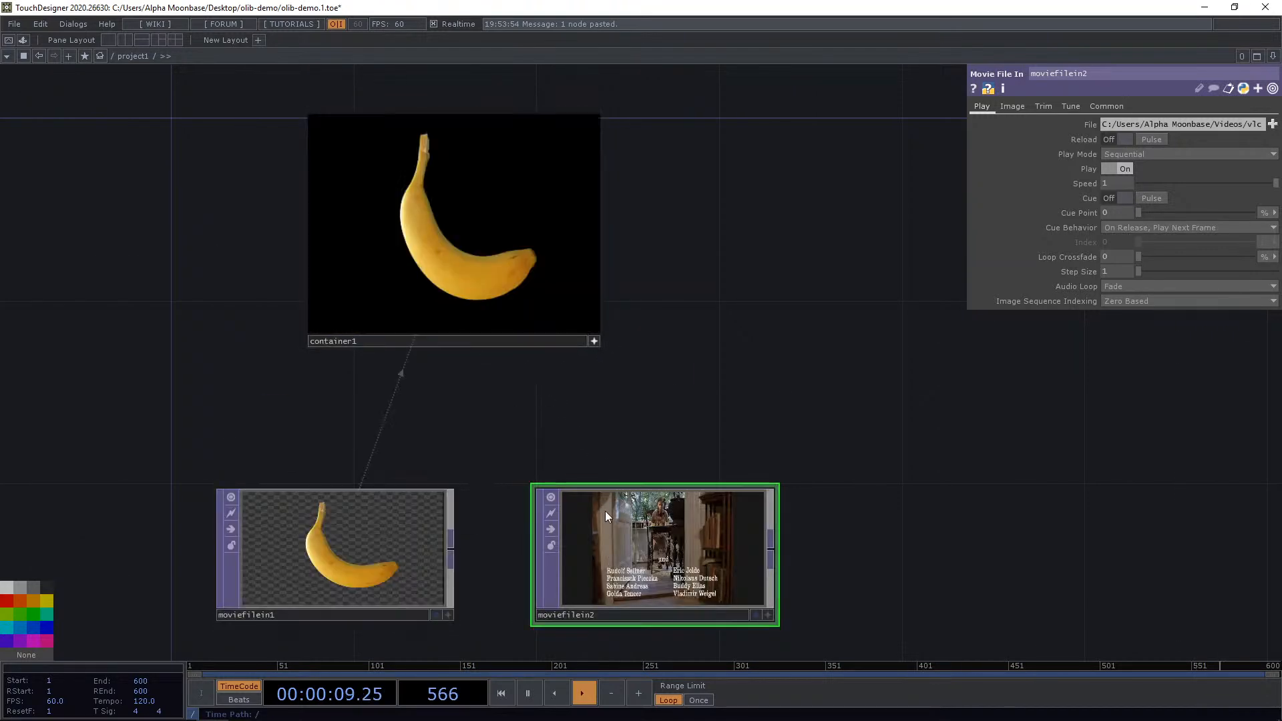
drag(604, 511, 424, 207)
click(592, 340)
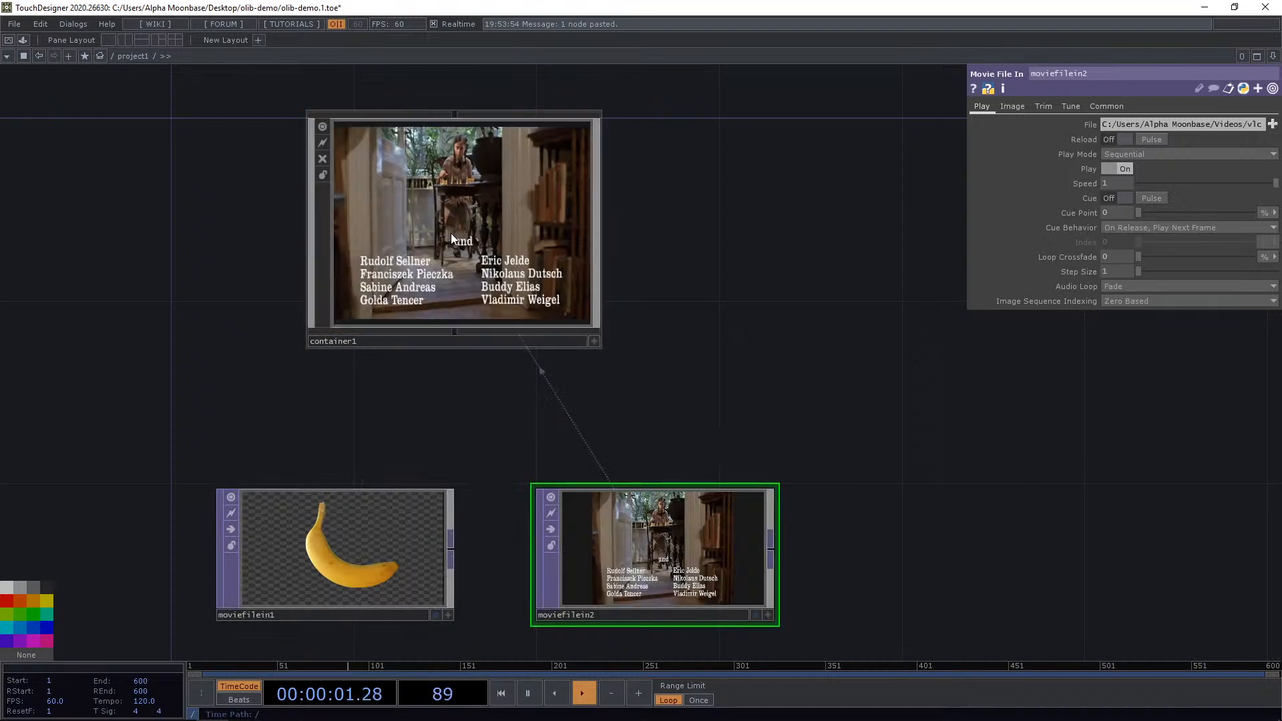
Enter the container and add dropped_op.destroy() to the OpDrop callback.
key(i)
drag(249, 408, 269, 397)
scroll(269, 397, up, 3)
drag(251, 341, 235, 263)
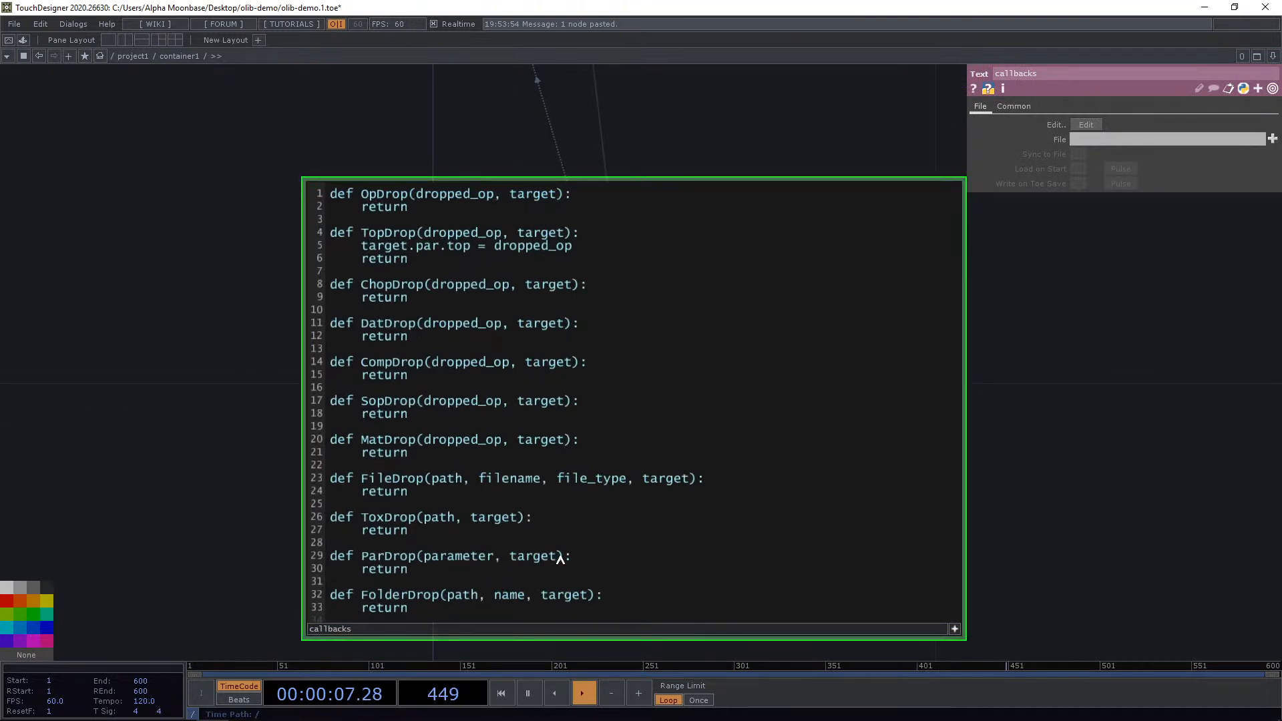
click(589, 198)
key(Return)
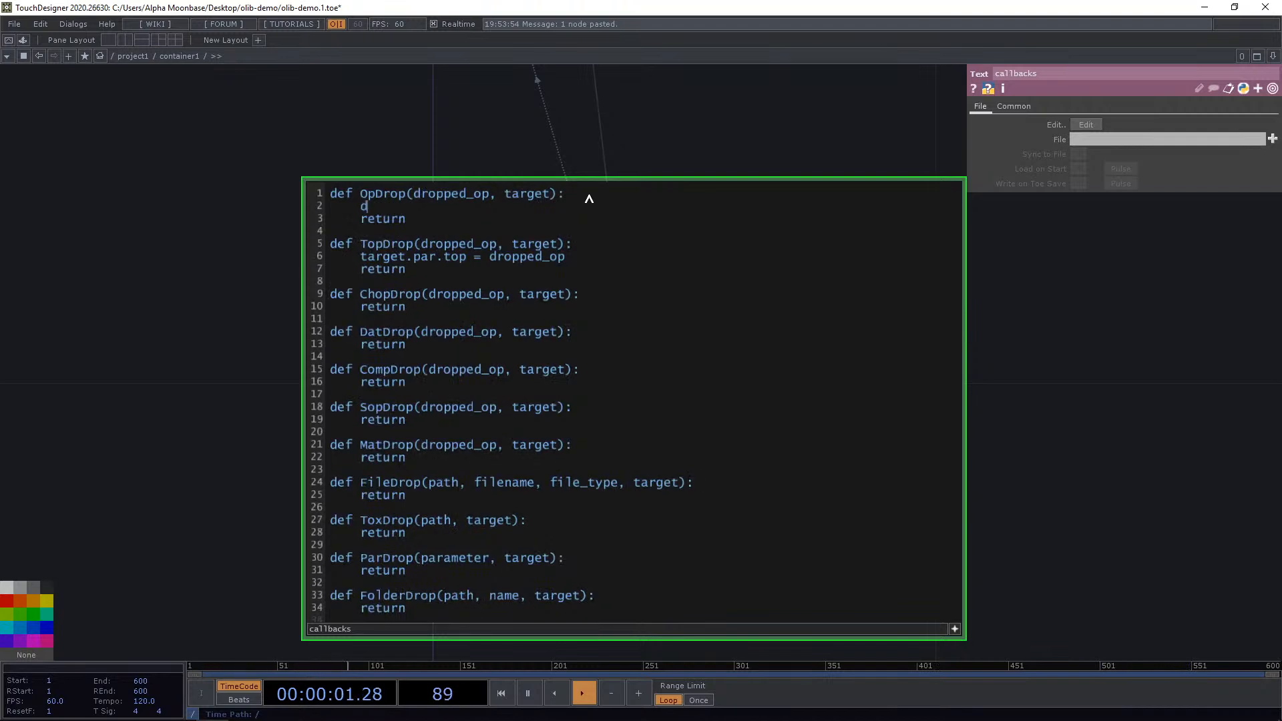
text(p.)
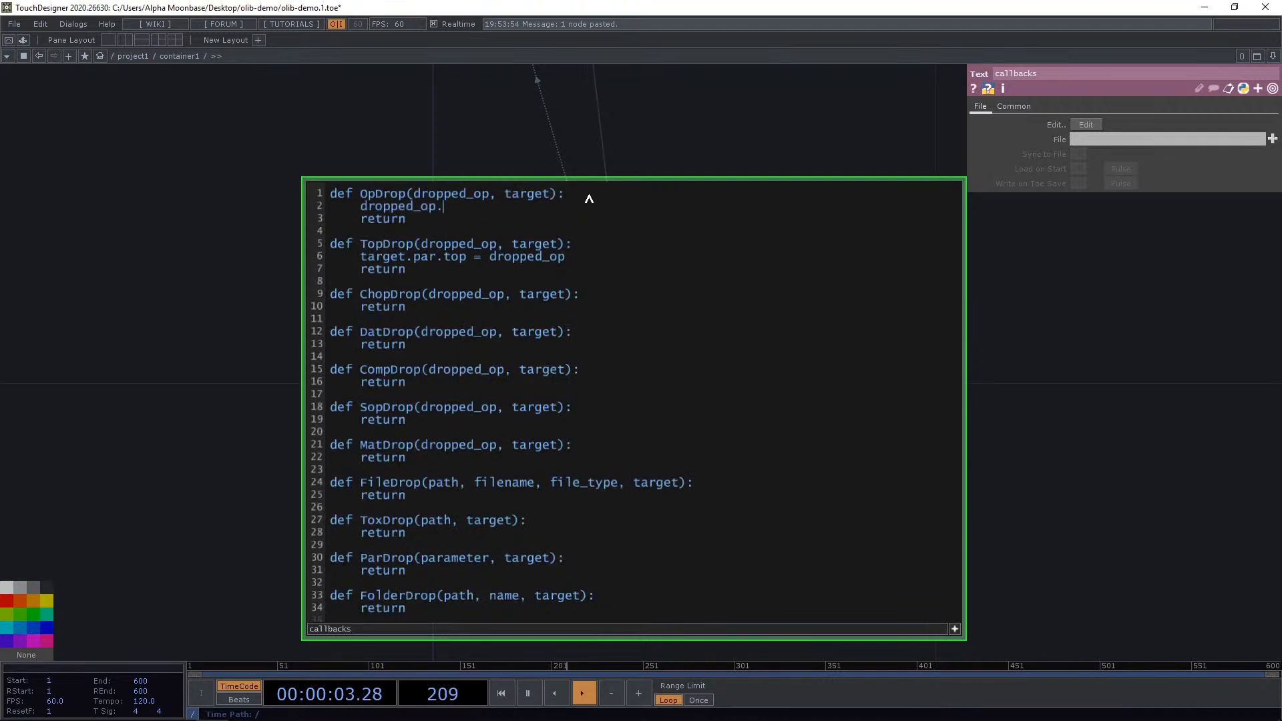
text(destroy())
Return to project1 and drop moviefilein2 onto the active container viewer, dismissing the error dialog.
click(131, 250)
click(133, 56)
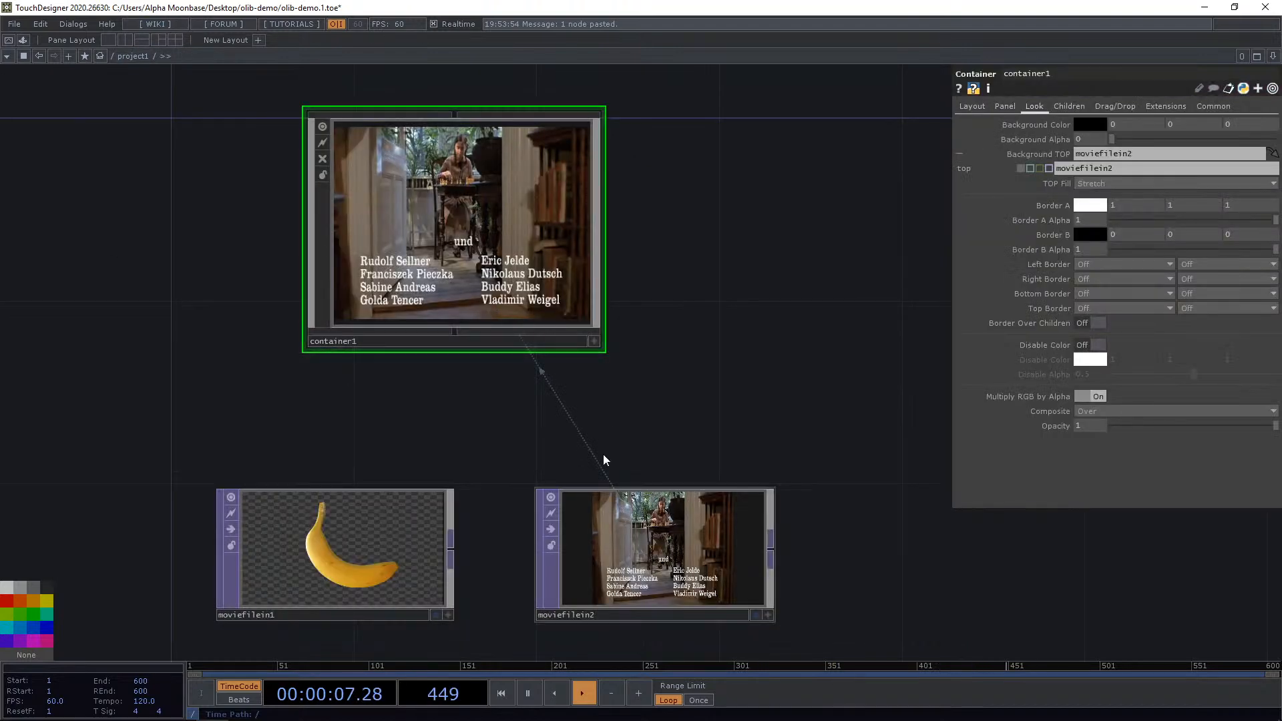
click(594, 341)
drag(641, 550, 426, 477)
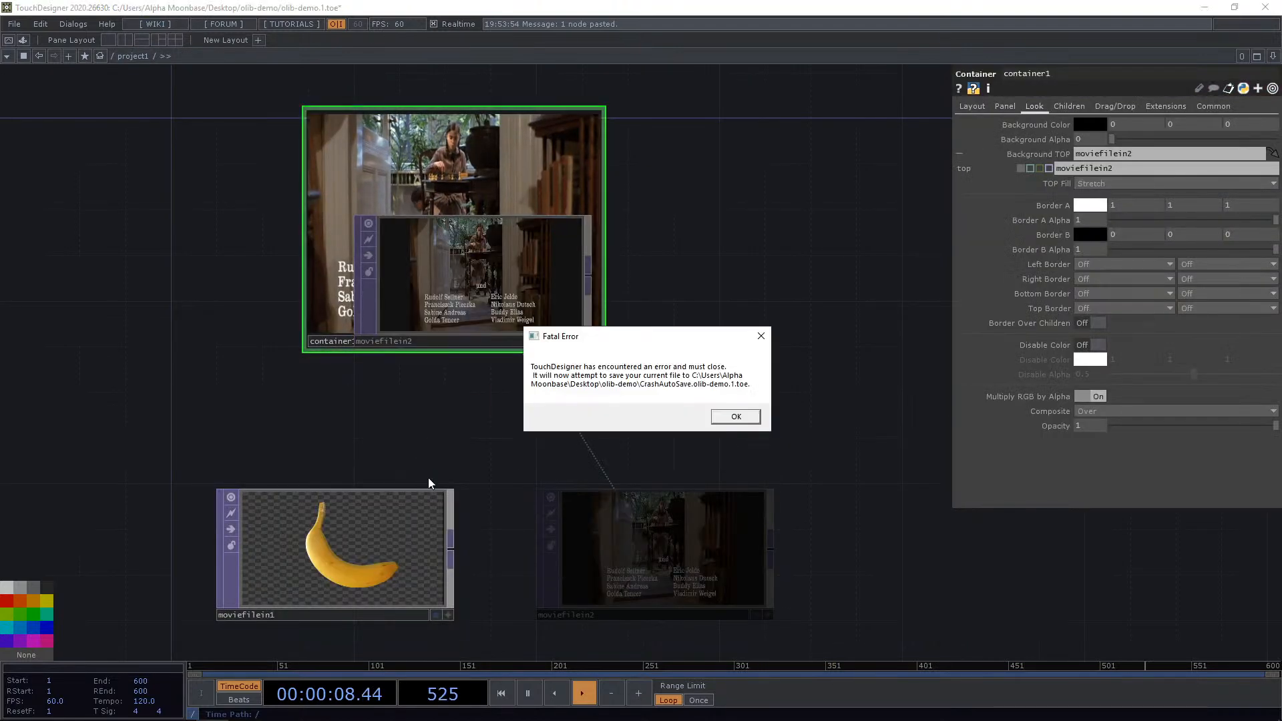
click(737, 420)
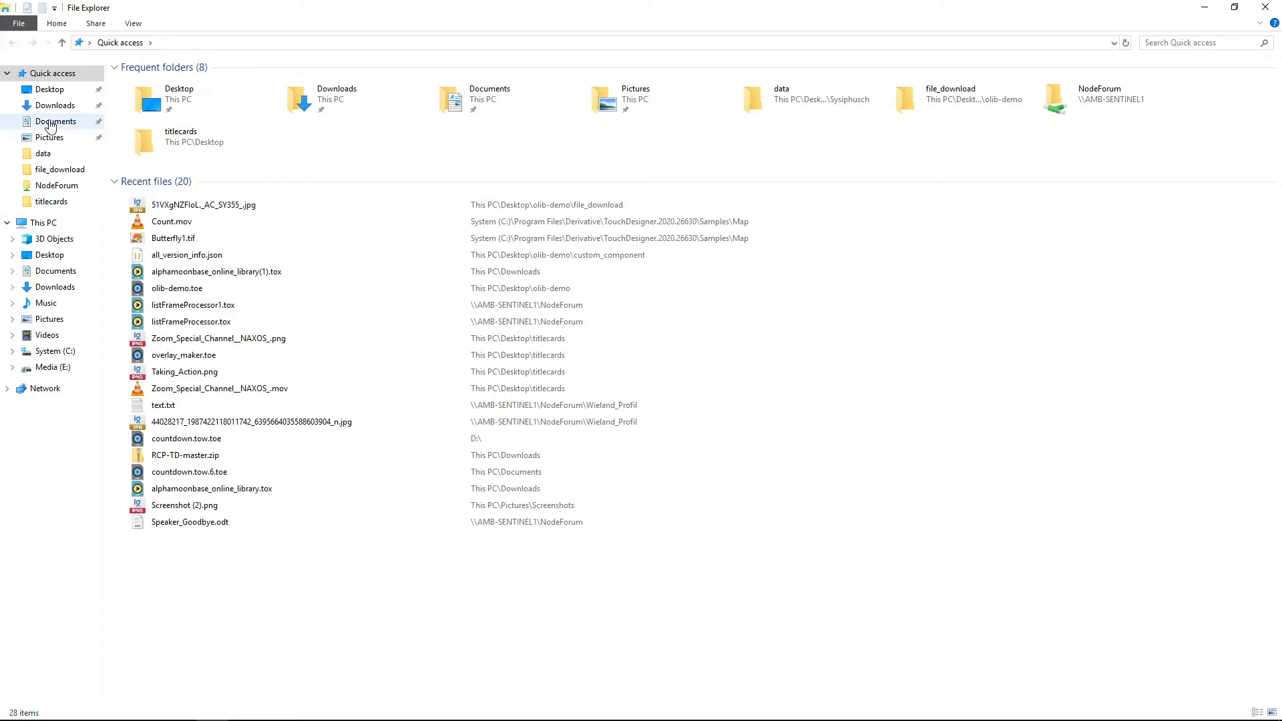
Reopen the saved olib-demo project from the olib-demo folder on the Desktop.
click(50, 89)
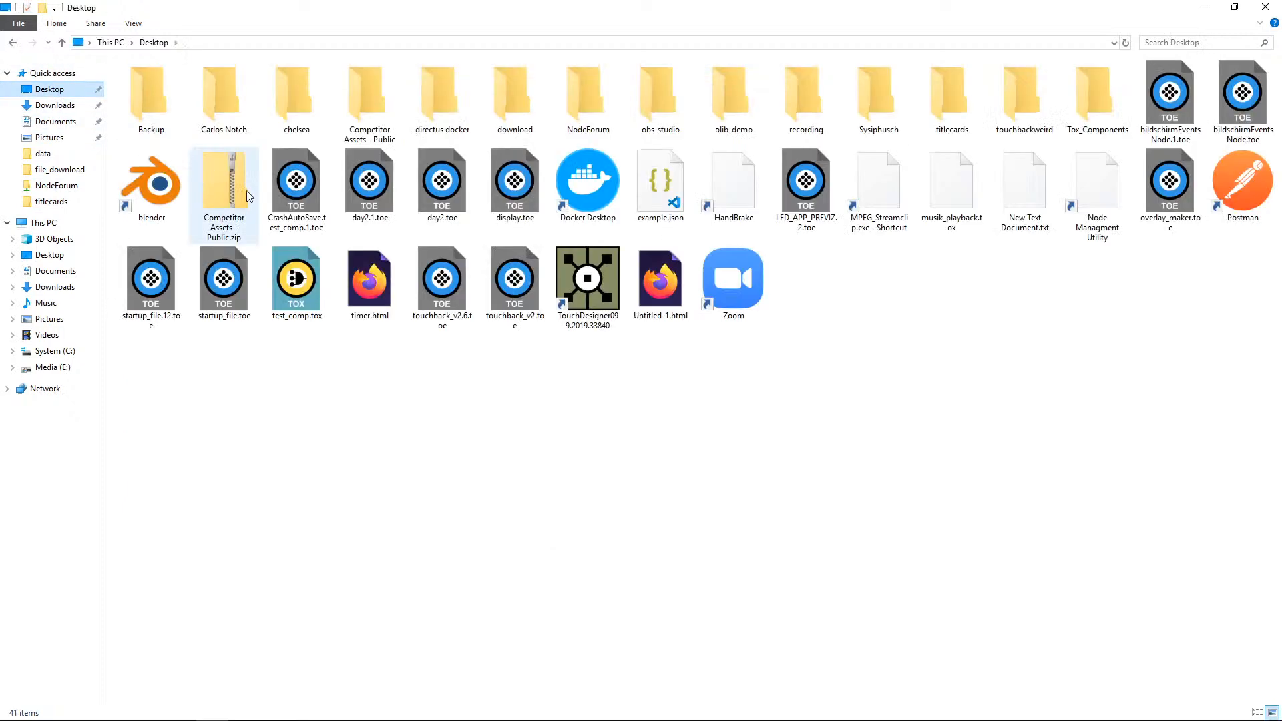
double_click(731, 92)
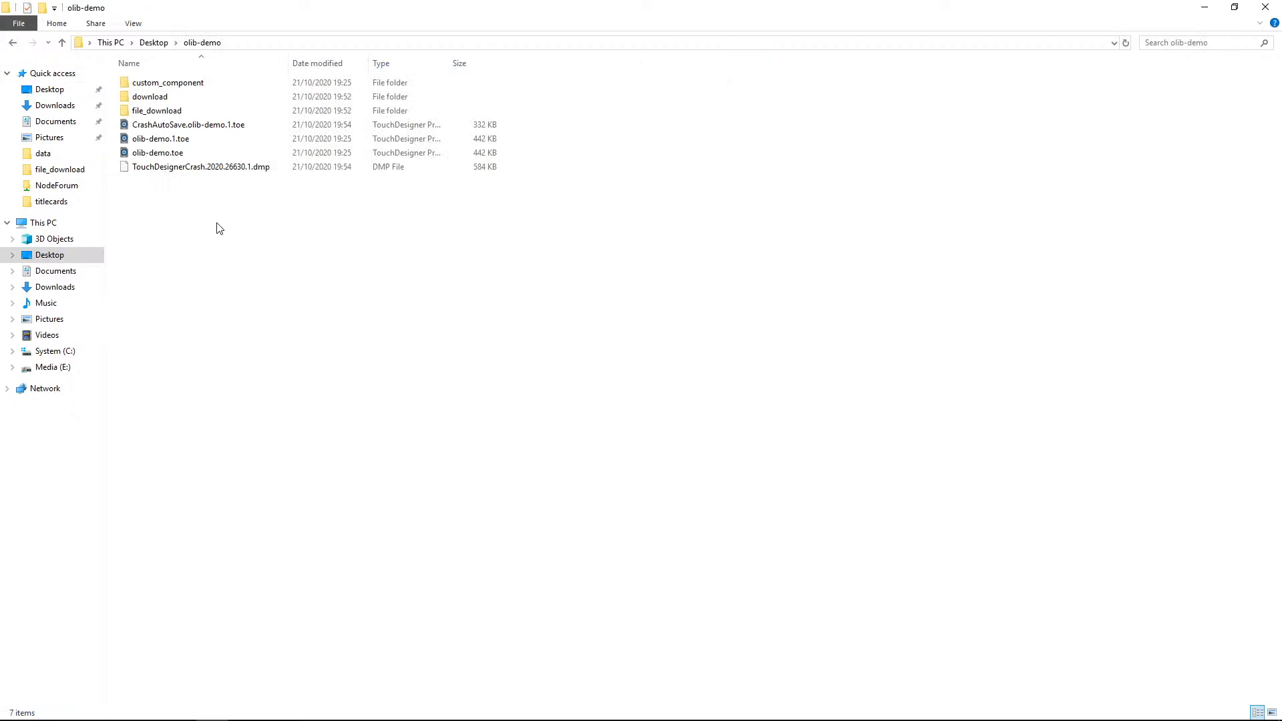
double_click(172, 155)
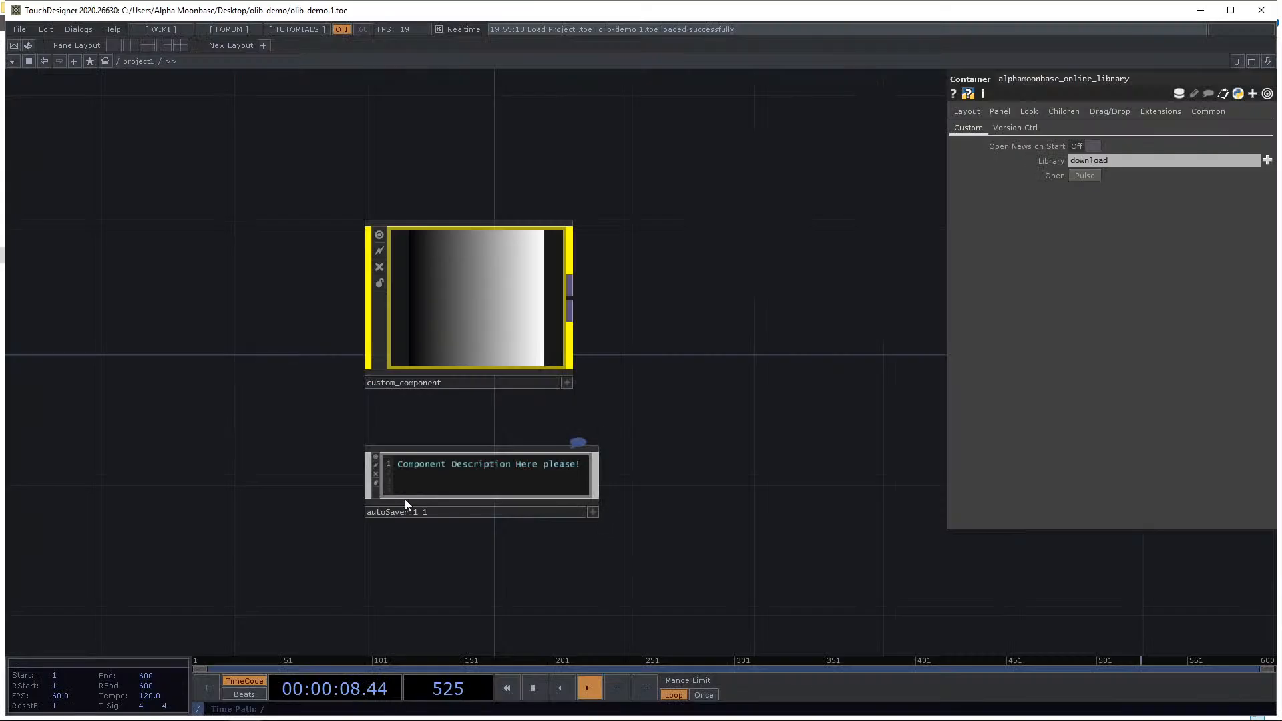
scroll(652, 394, down, 5)
drag(449, 220, 699, 535)
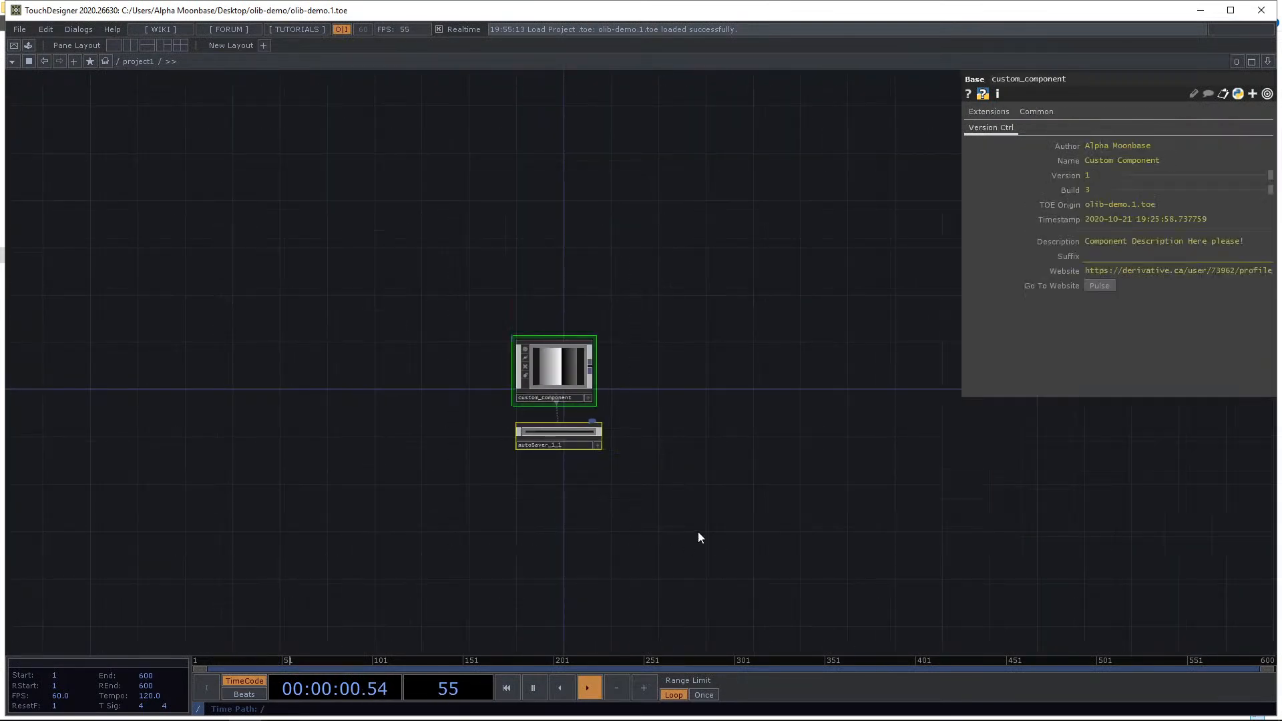
Delete the selected custom component and its autosaver from project1.
key(Delete)
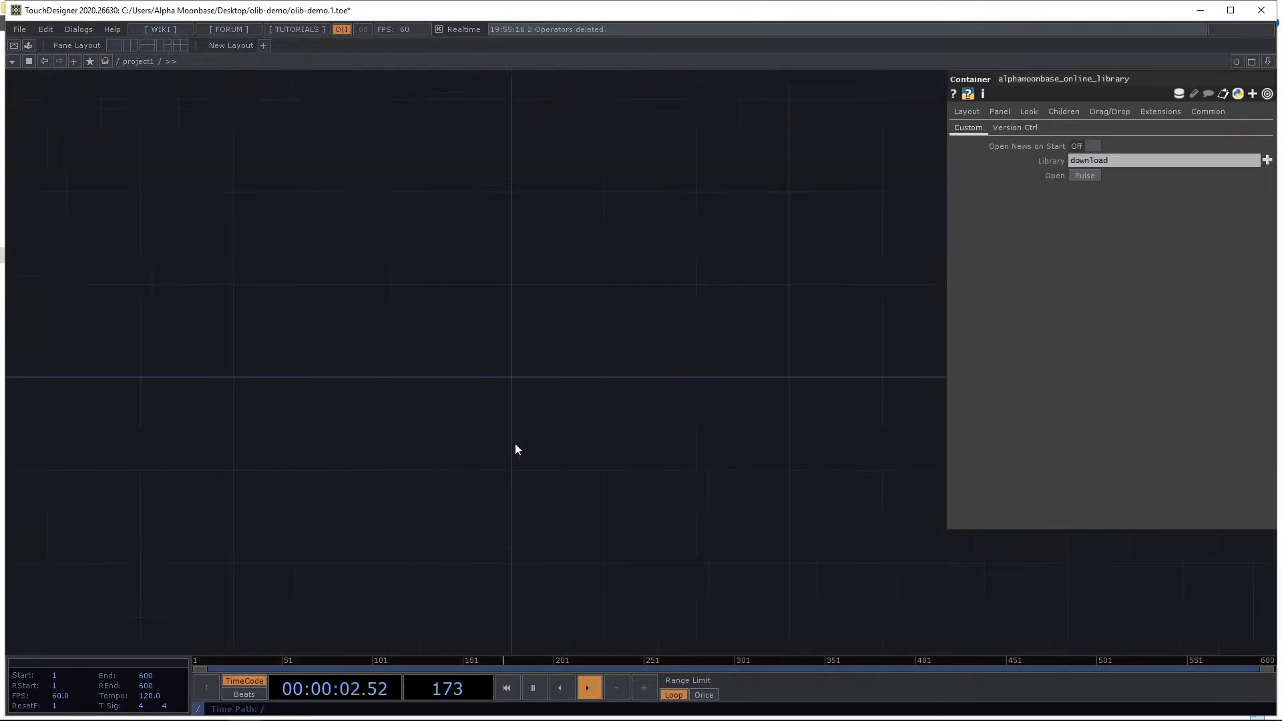
drag(563, 504, 492, 459)
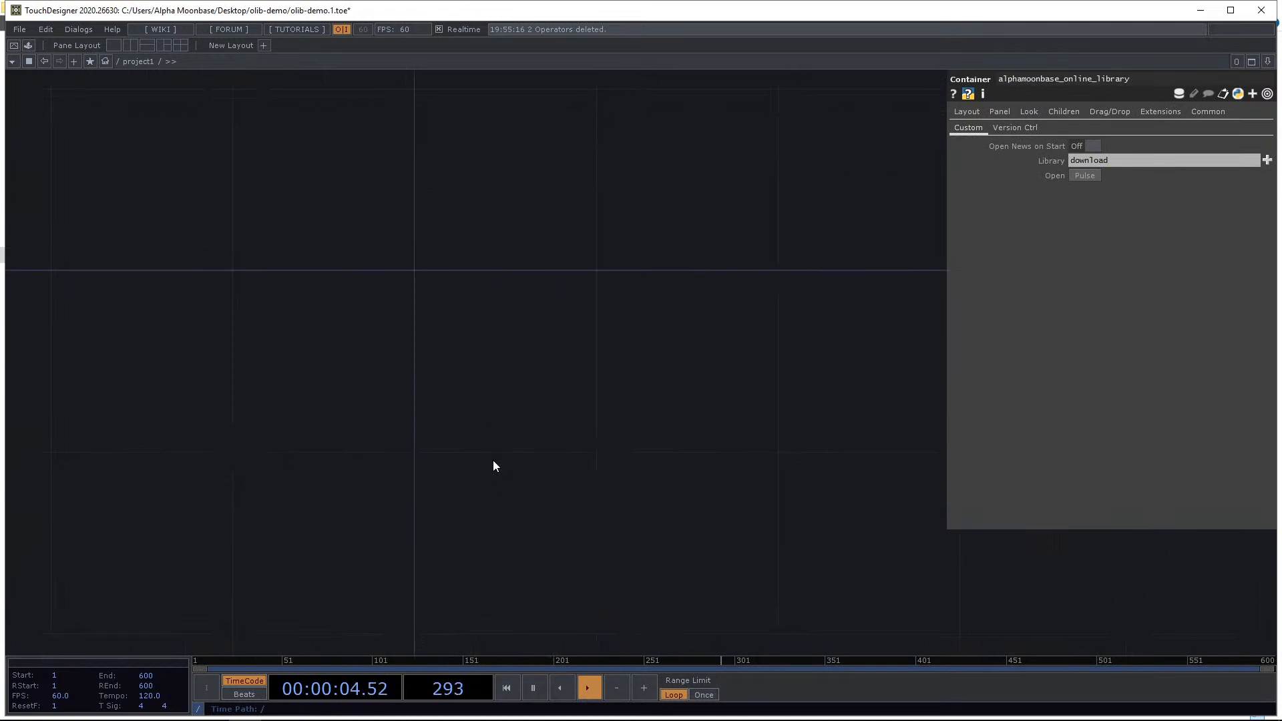
Open the OLIB library browser, browse the component list, and place the List Frame Progressor into project1.
key(ctrl+Tab)
scroll(124, 449, down, 3)
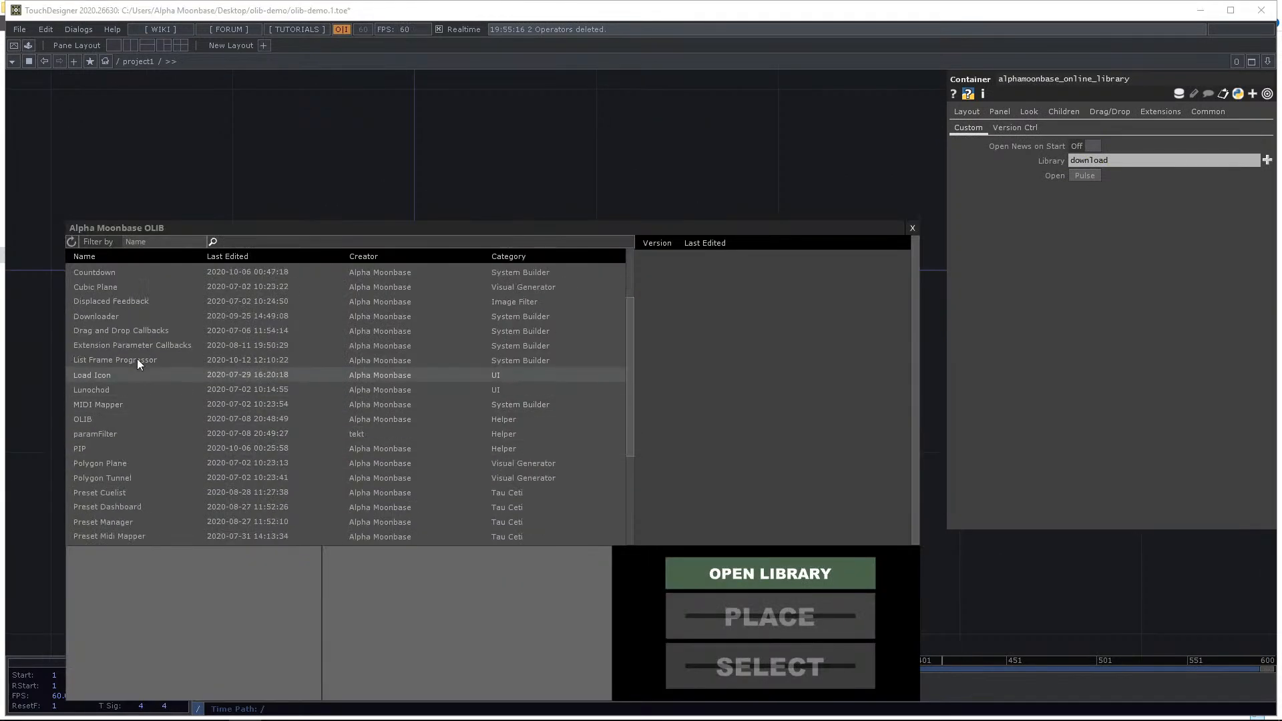
click(152, 331)
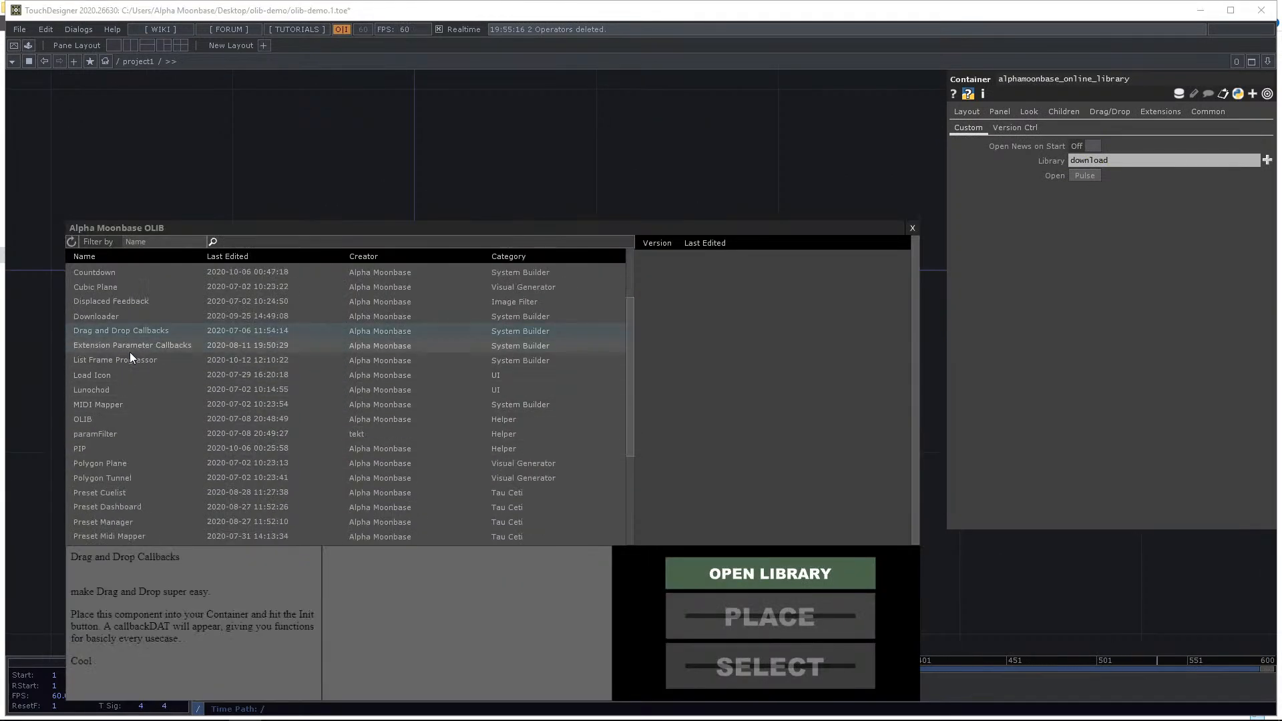
click(143, 348)
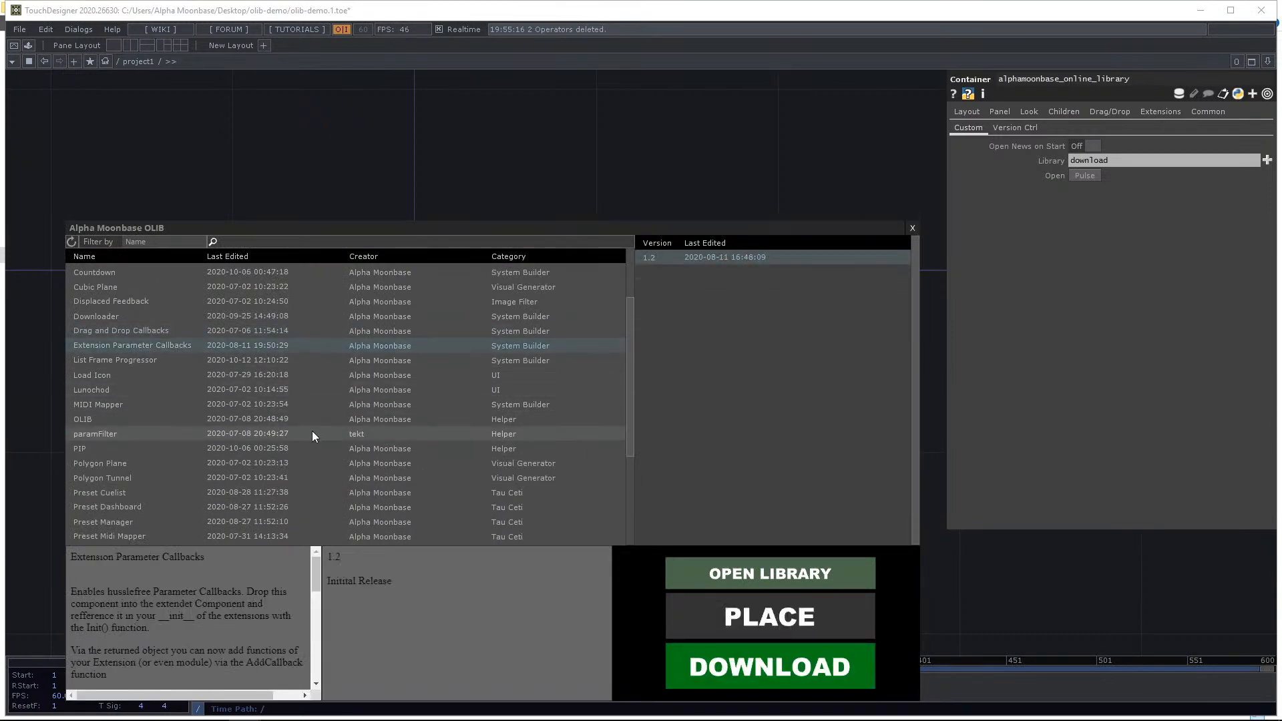
click(159, 359)
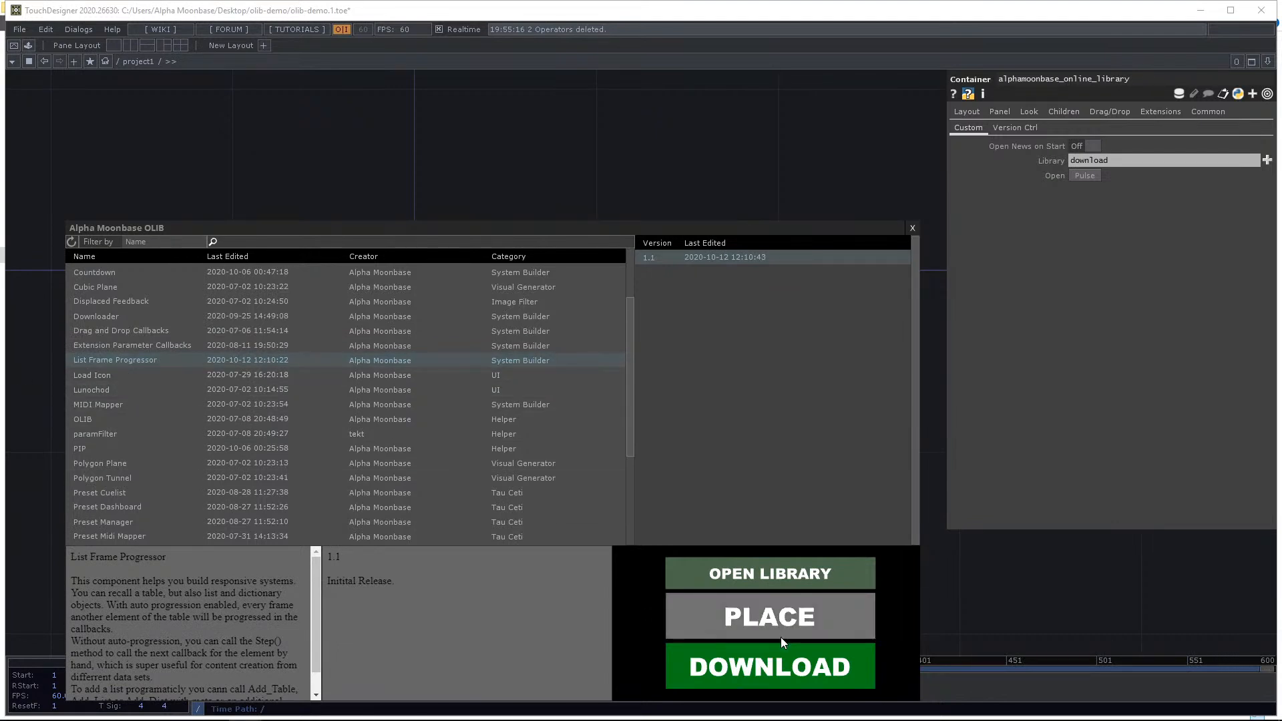
click(775, 664)
click(372, 270)
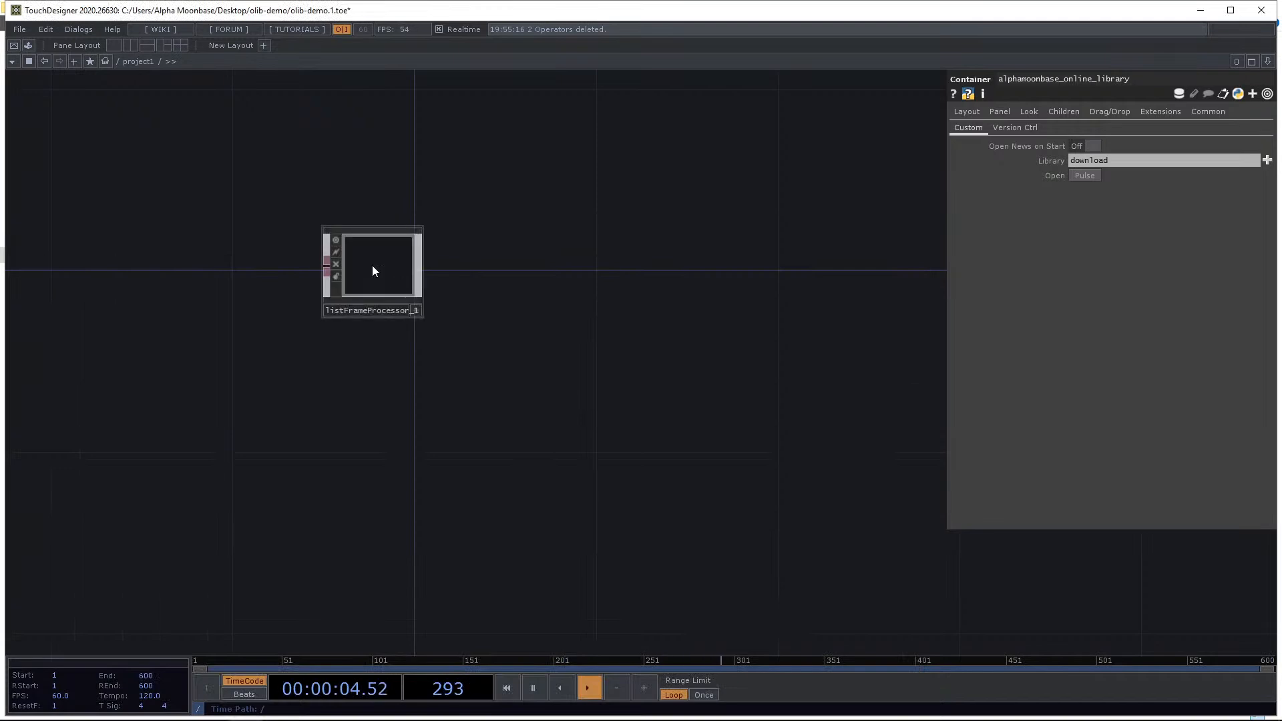
Inspect the List Frame Progressor's Callbacks and Interact parameters.
drag(440, 277, 453, 272)
scroll(452, 272, up, 5)
click(500, 380)
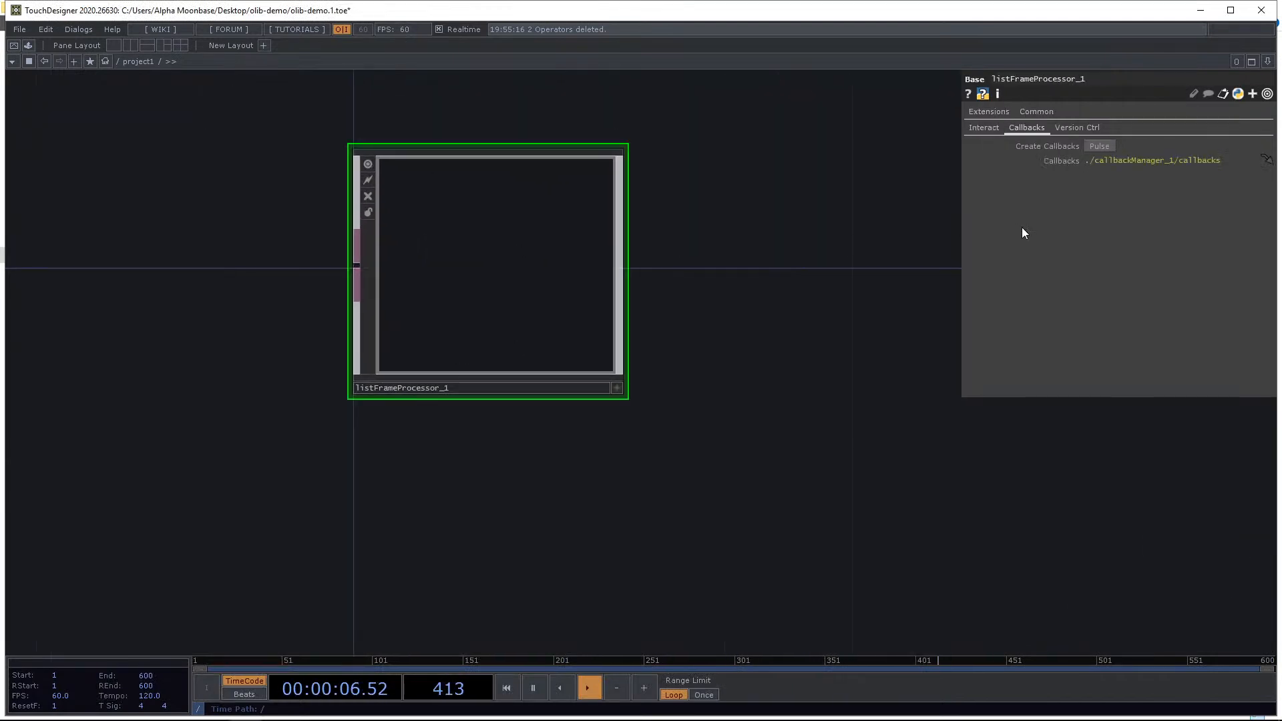
click(984, 127)
scroll(893, 217, down, 2)
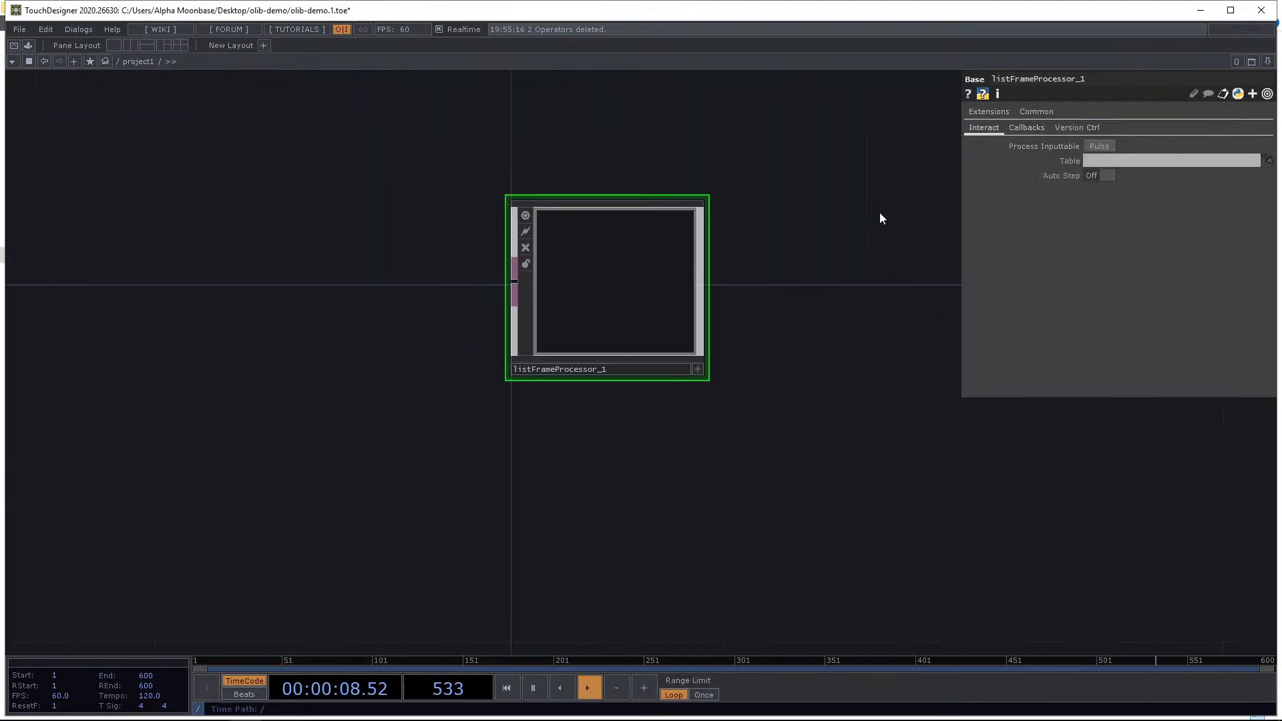
Add a Folder DAT listing the olib-demo folder and wire it into the List Frame Progressor's input.
key(Tab)
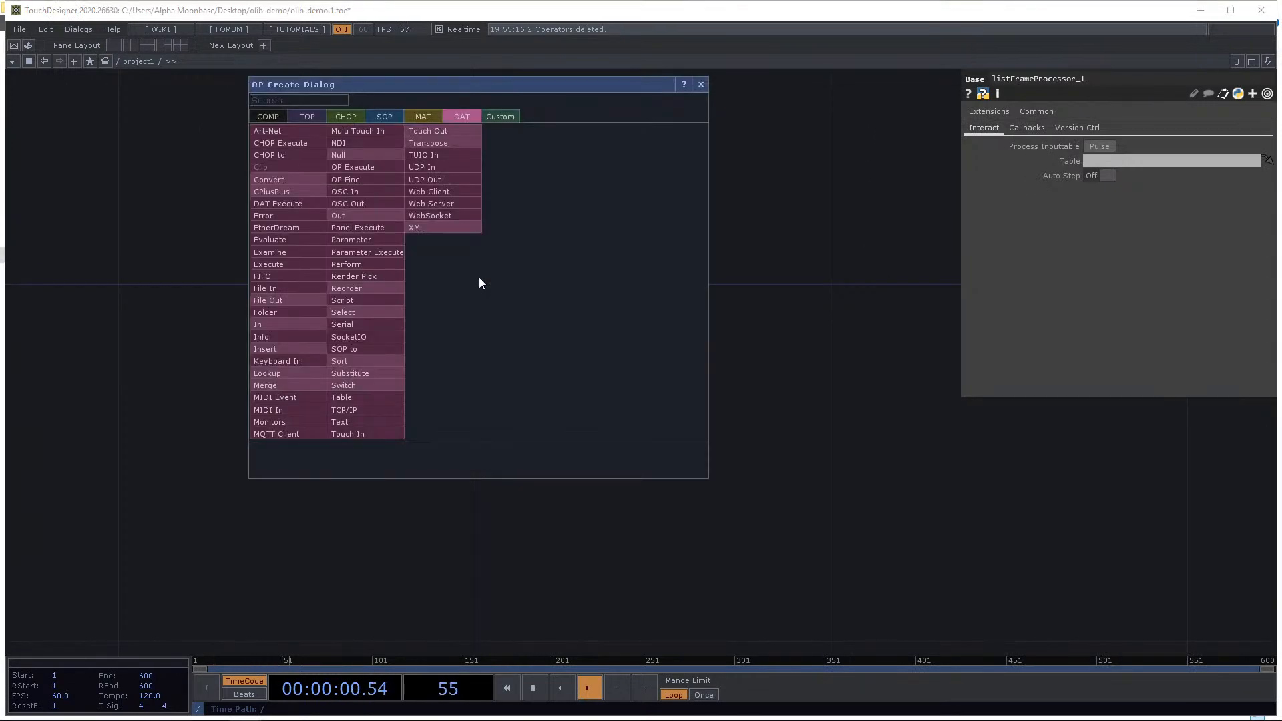
text(movie)
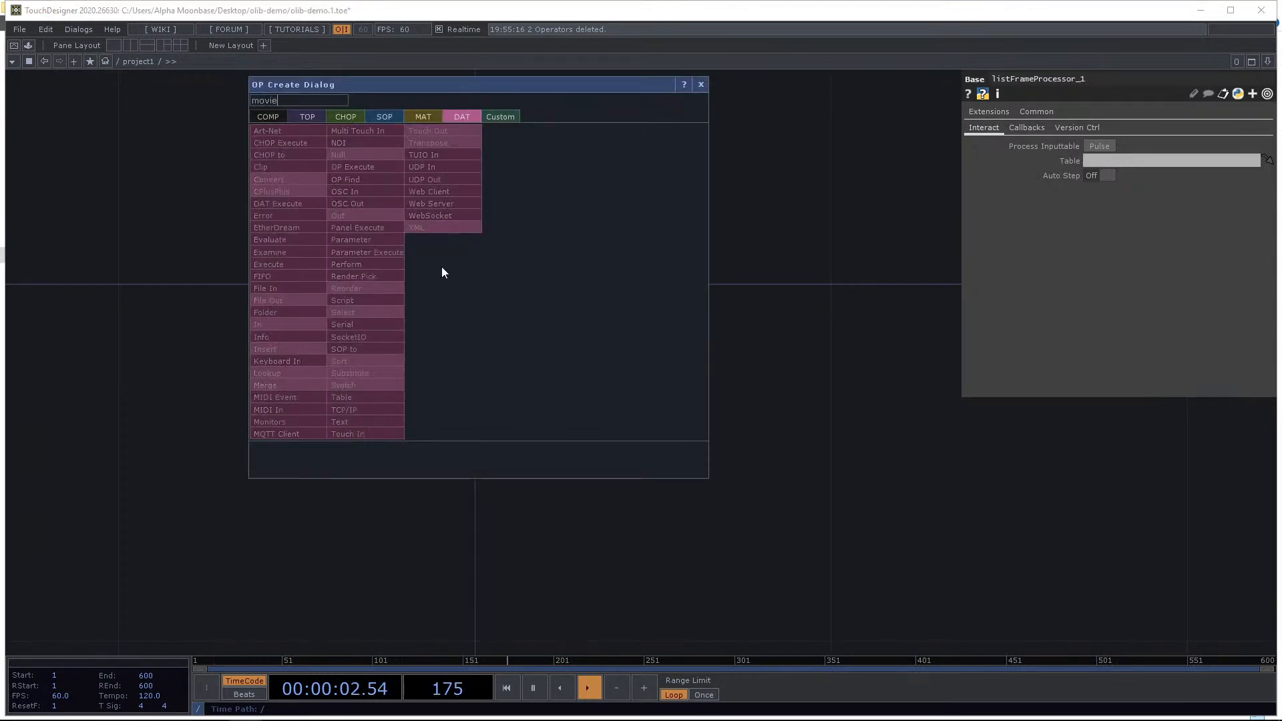
key(BackSpace)
key(BackSpace)
key(BackSpace)
key(BackSpace)
key(BackSpace)
text(fold)
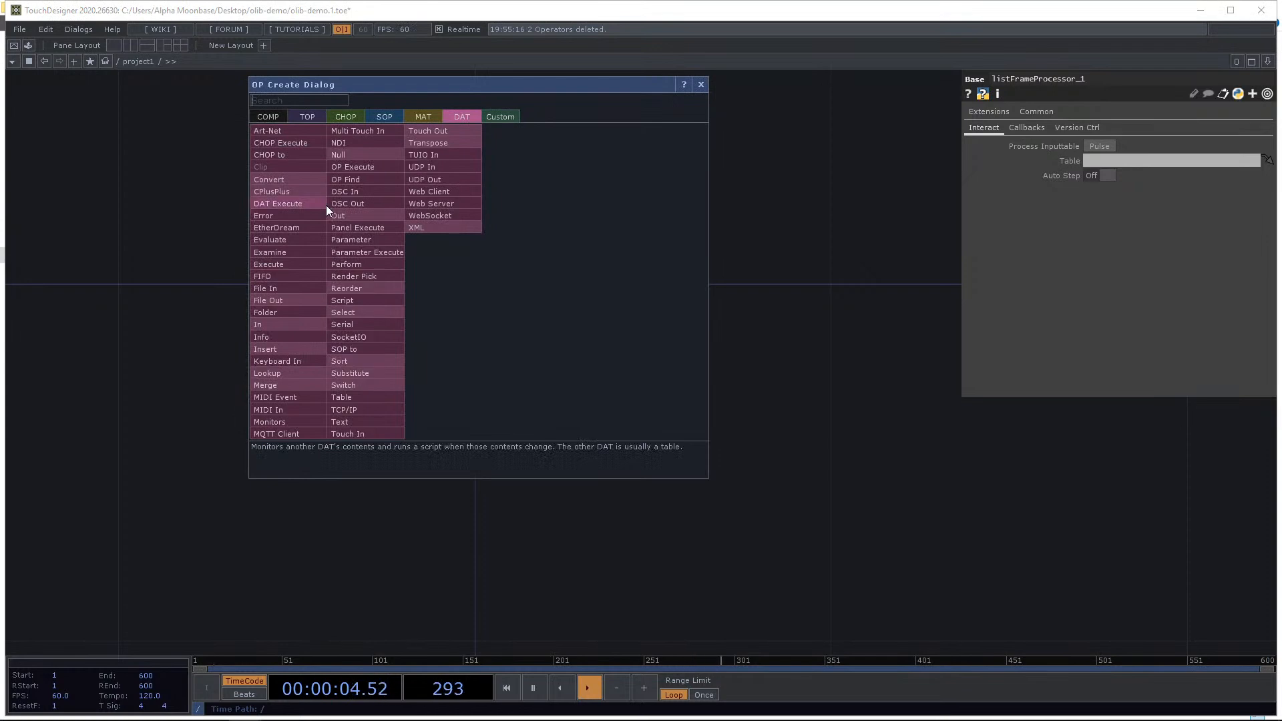
click(303, 311)
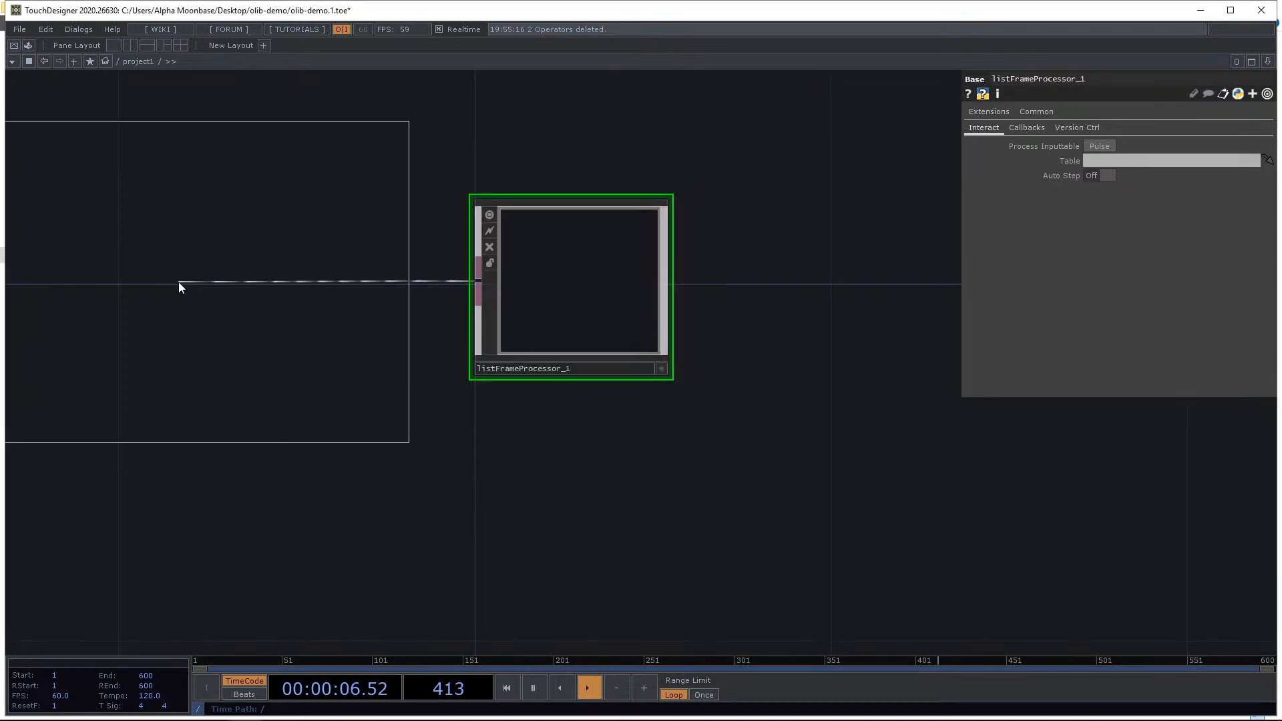
click(235, 300)
scroll(230, 295, down, 1)
drag(222, 432, 427, 432)
drag(431, 328, 382, 323)
scroll(439, 271, up, 4)
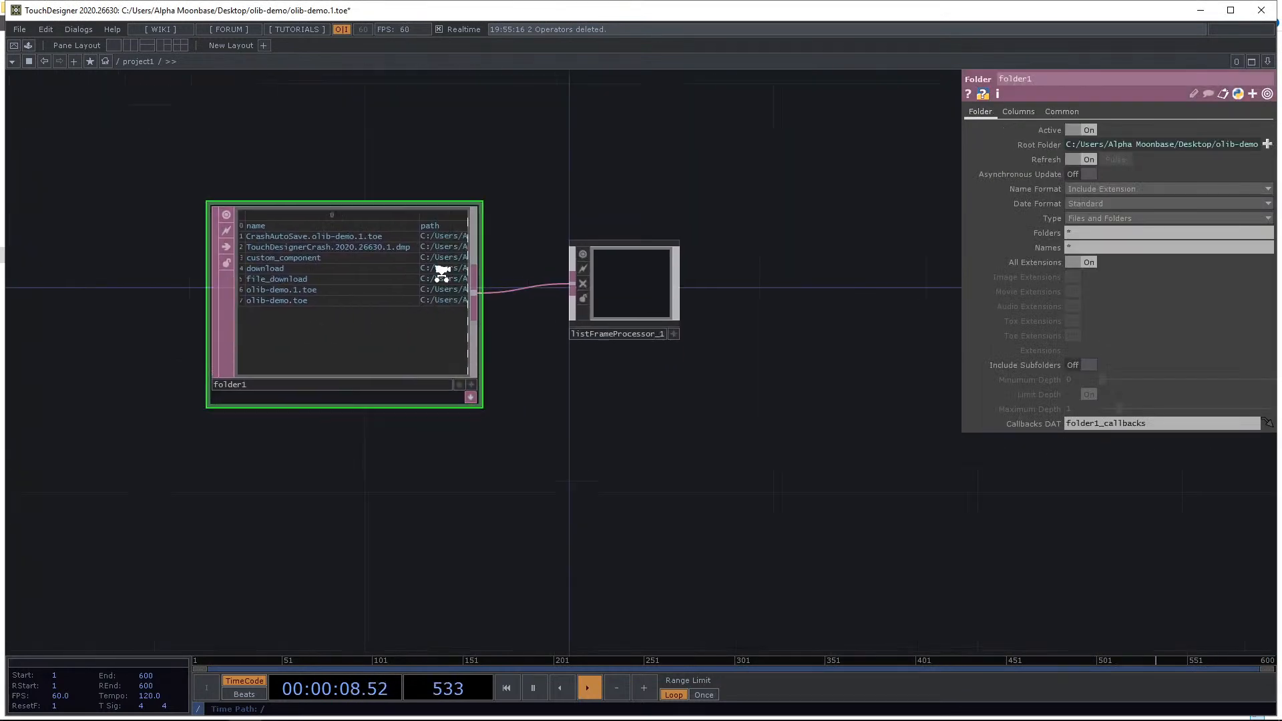
Pulse Process Inputtable on the List Frame Progressor and turn Auto Step on.
drag(597, 251, 514, 354)
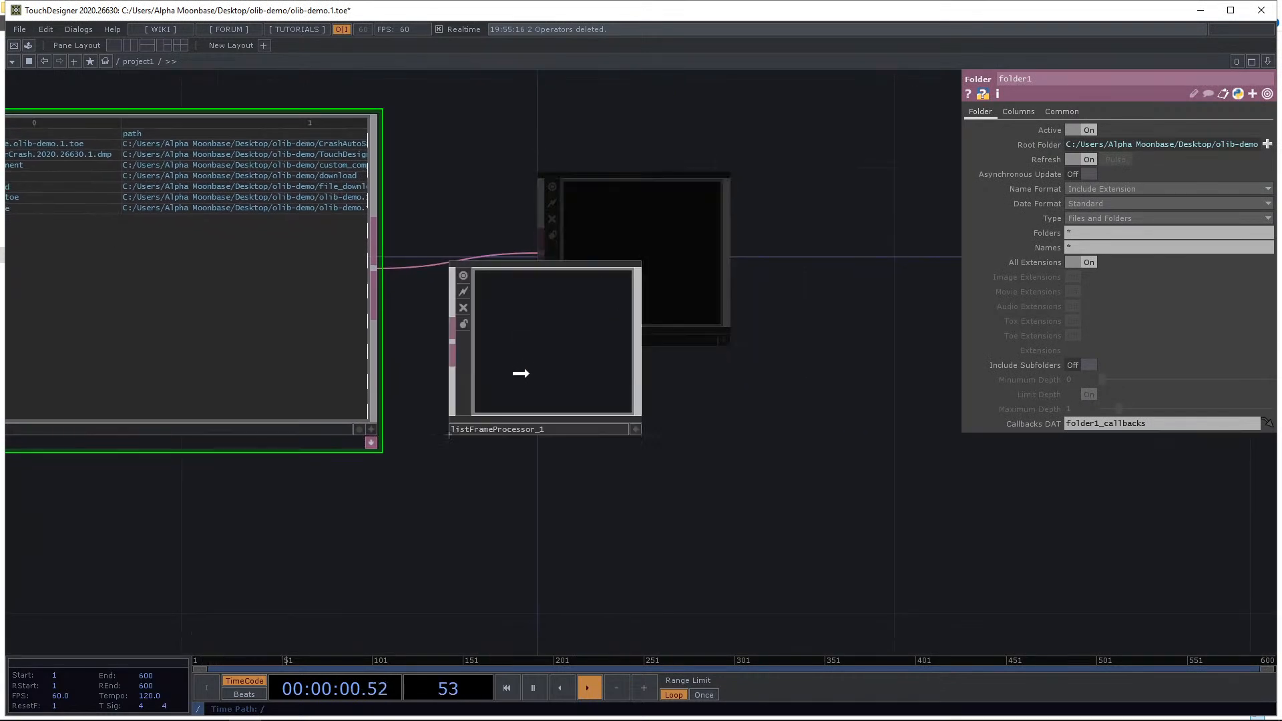
drag(879, 235, 936, 209)
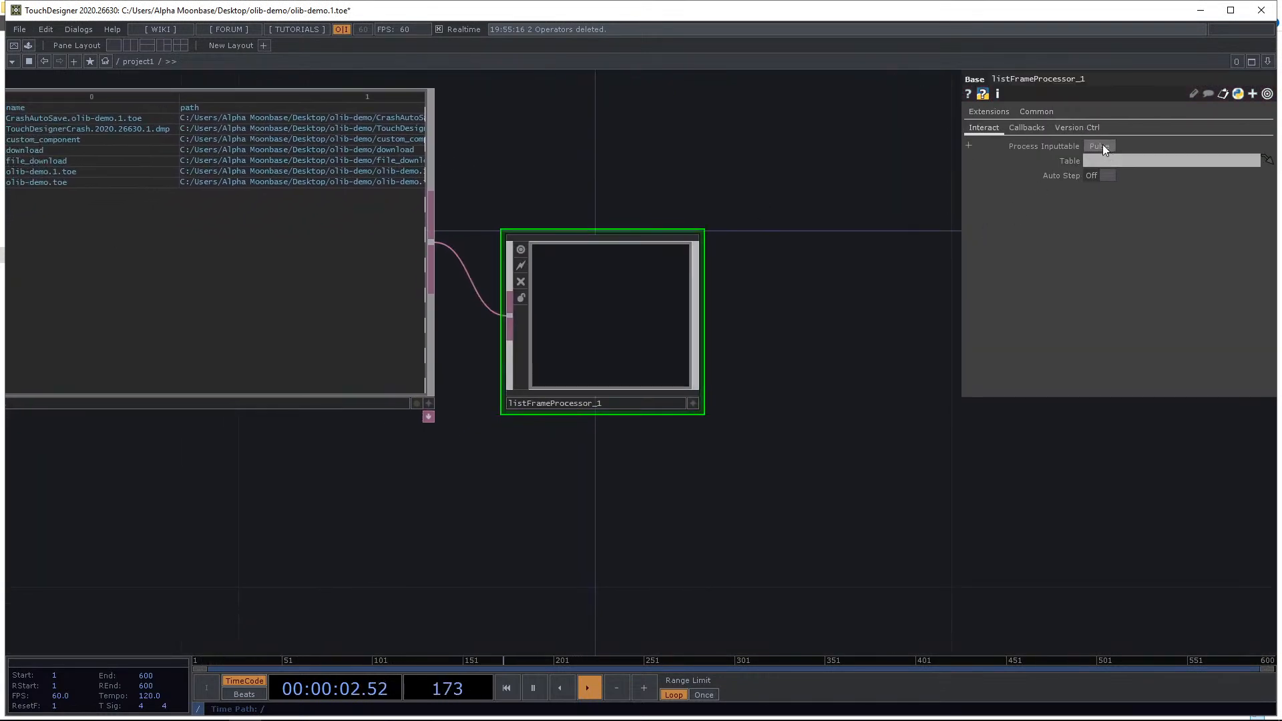
click(1100, 146)
drag(781, 158, 836, 167)
click(1099, 177)
drag(742, 134, 919, 189)
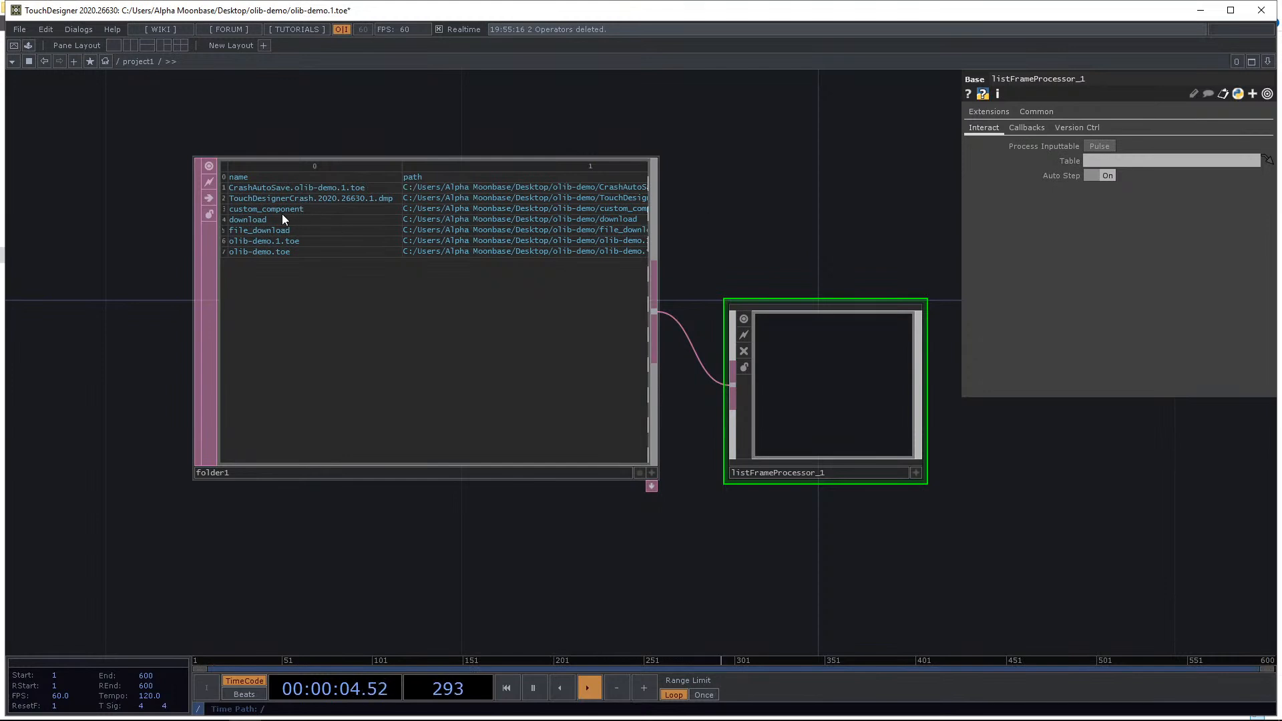
drag(814, 238, 671, 198)
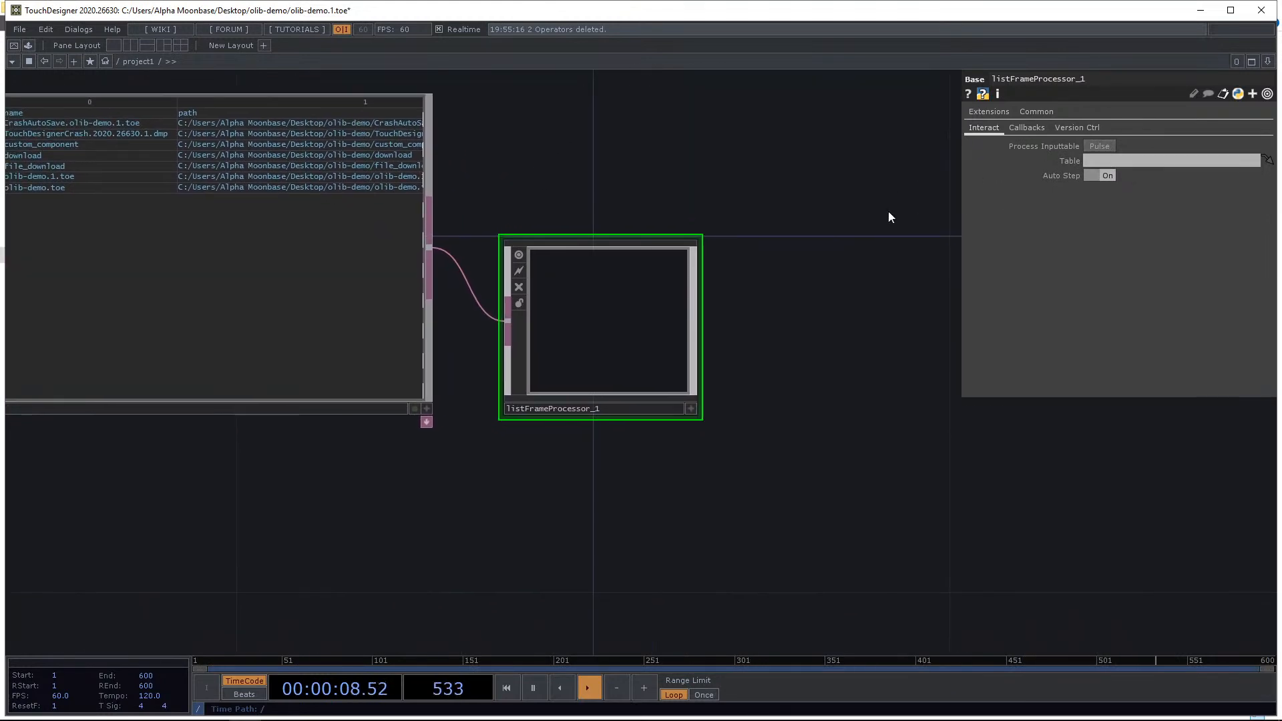
Create the List Frame Progressor's callbacks DAT and select it.
click(1027, 127)
click(1099, 146)
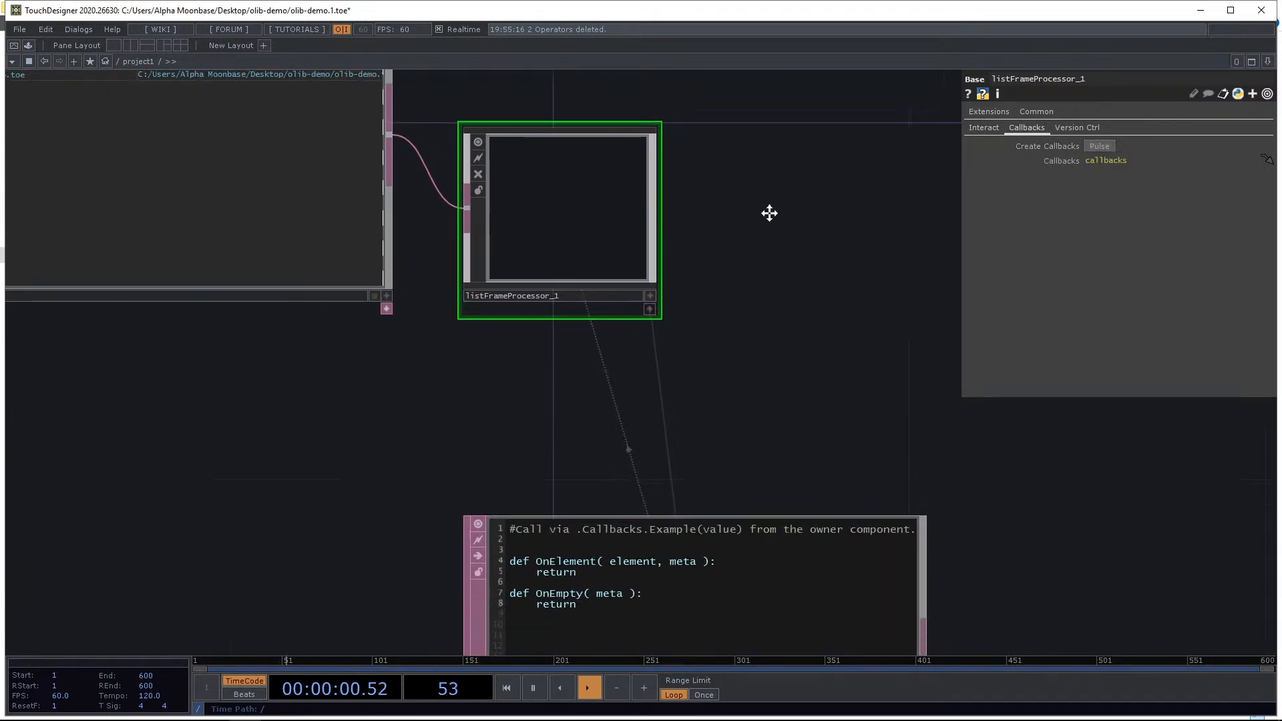
click(681, 452)
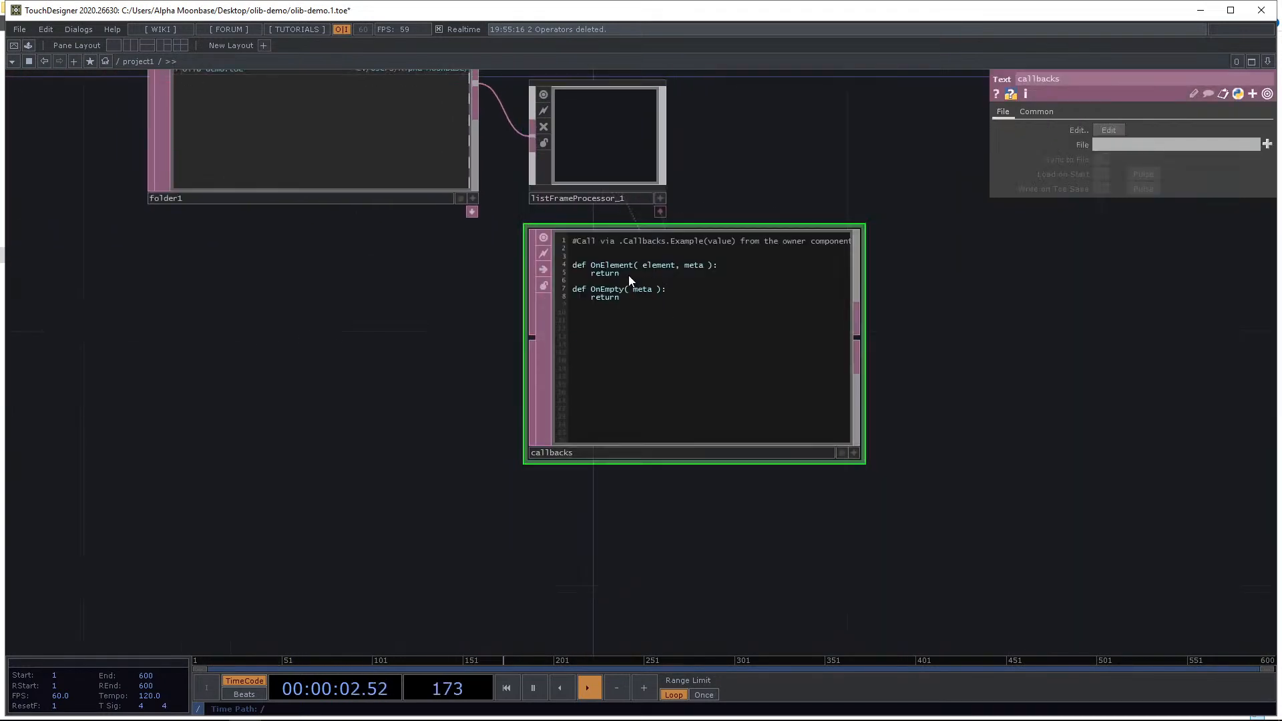
Add a Text TOP beside the callbacks DAT.
scroll(630, 280, up, 3)
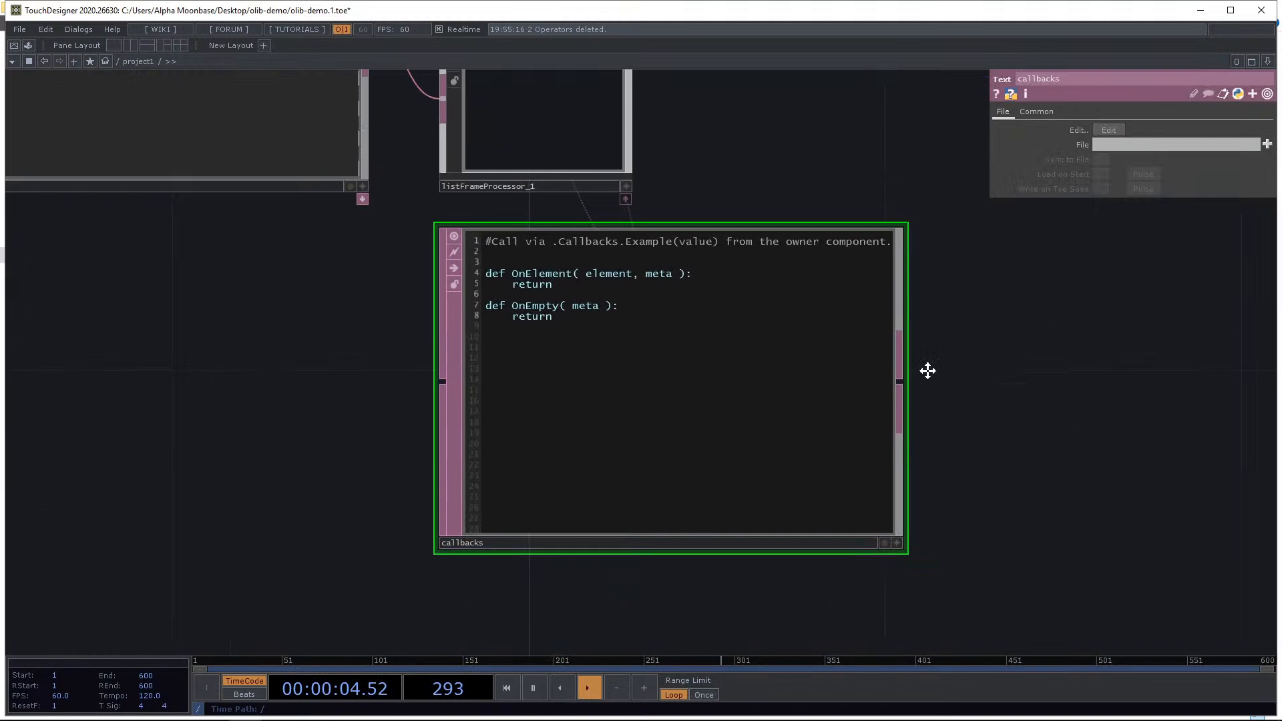
drag(927, 370, 862, 342)
scroll(494, 251, up, 2)
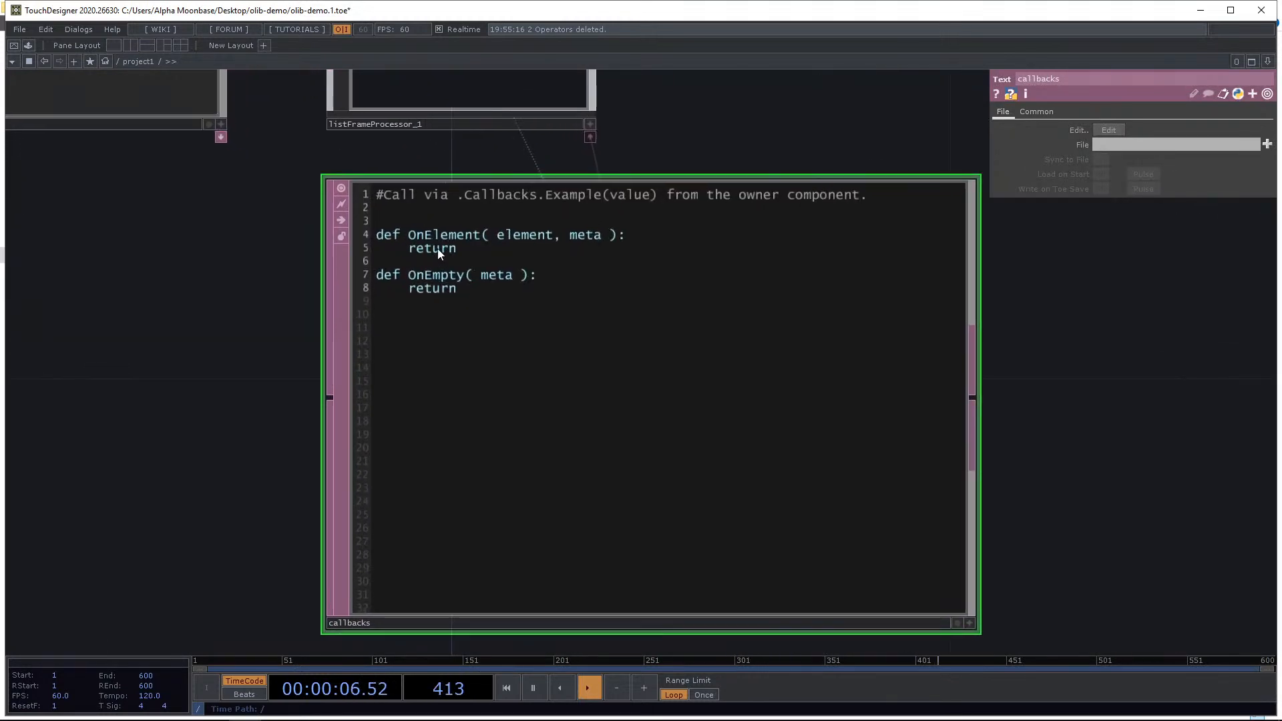
drag(847, 163, 722, 167)
scroll(721, 172, down, 3)
drag(903, 374, 721, 466)
scroll(721, 466, down, 2)
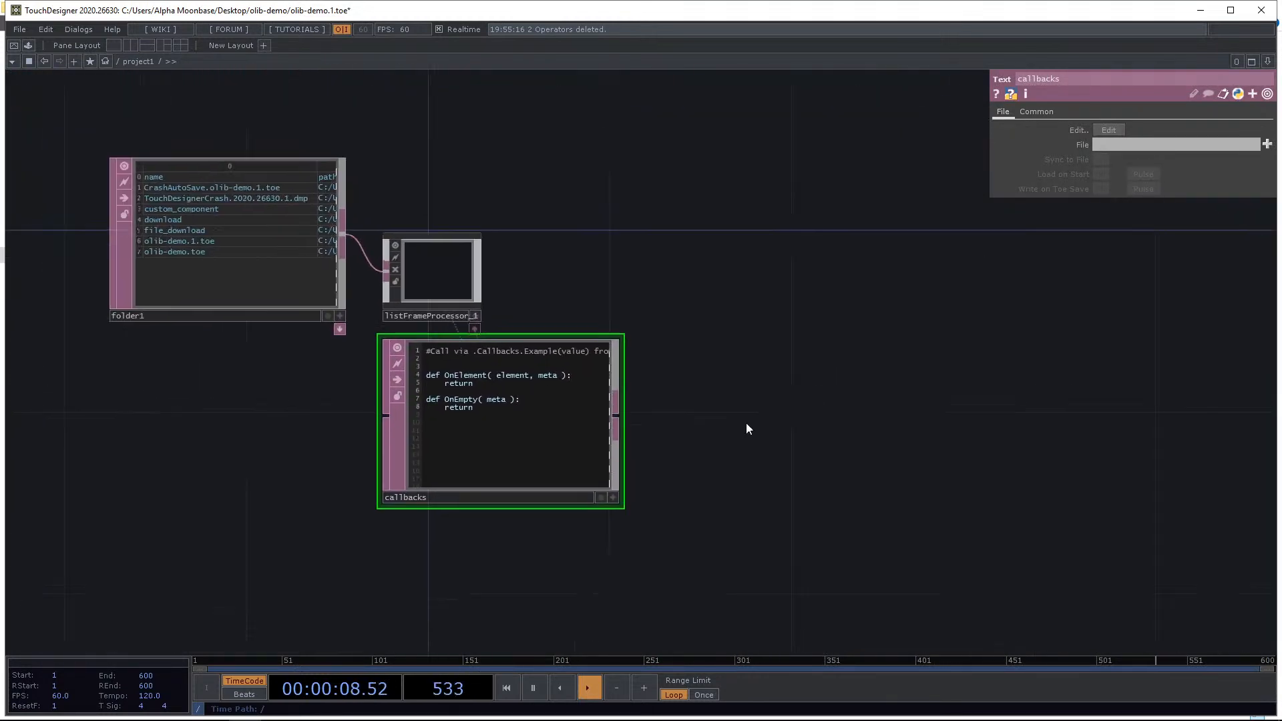
drag(248, 259, 248, 305)
scroll(469, 242, up, 2)
key(Tab)
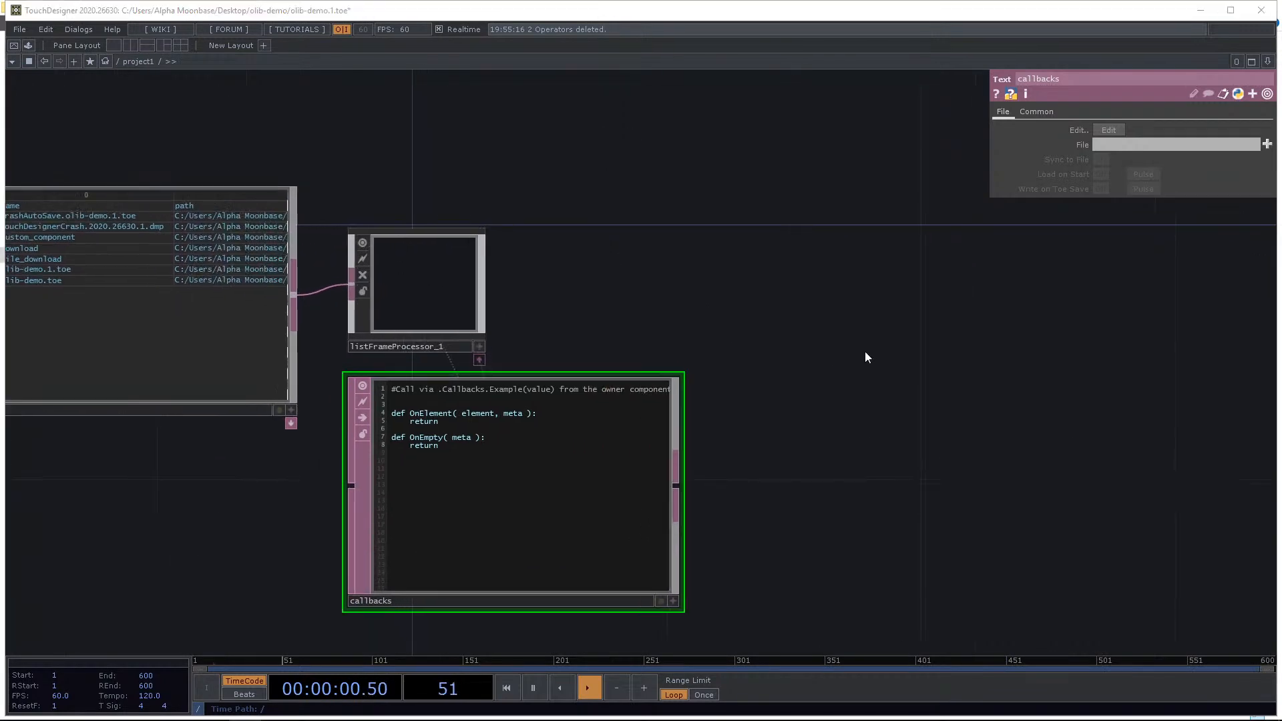
key(Tab)
click(694, 189)
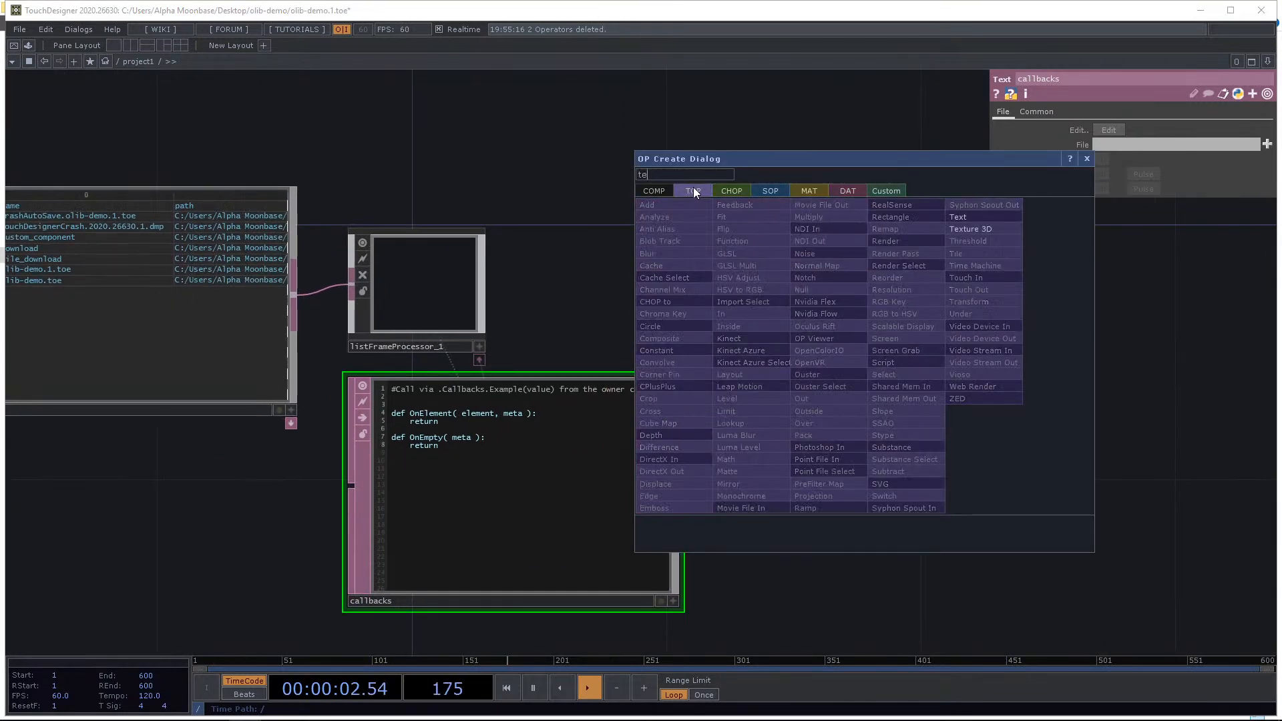
click(971, 220)
click(958, 521)
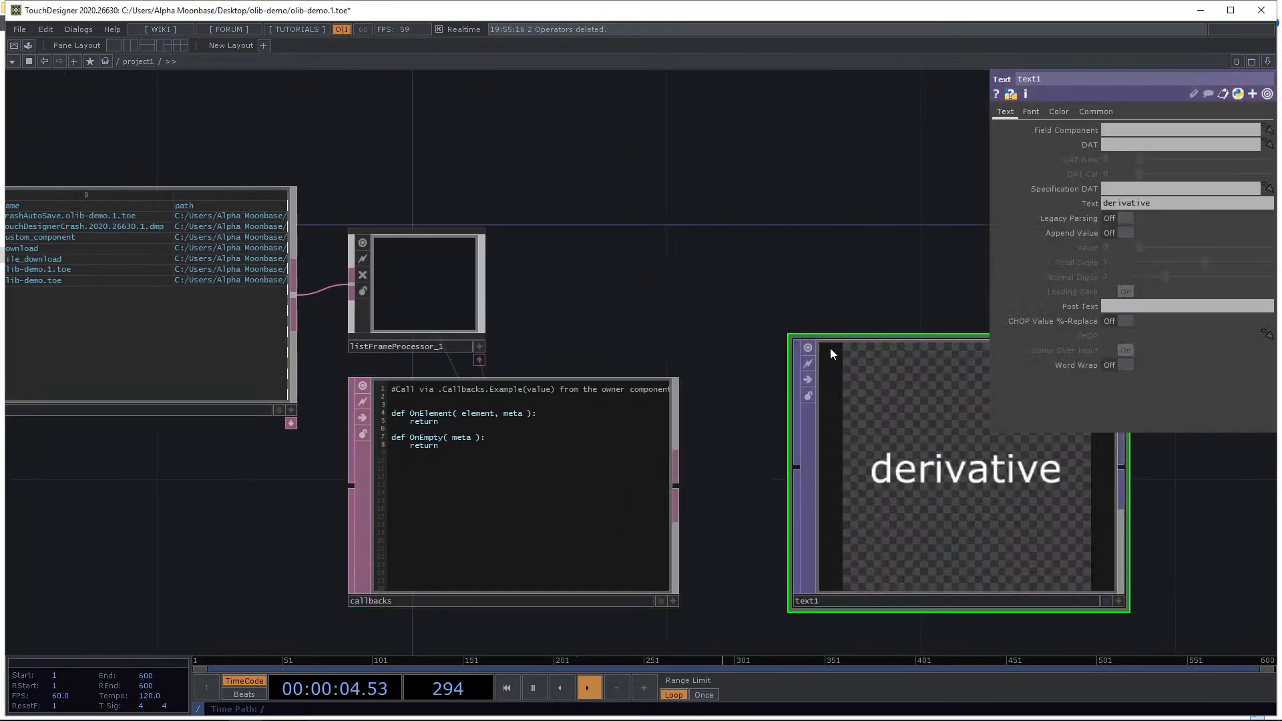
In the OnElement callback, set text1's Text parameter to element[0] with op('text1').par.text = element[0].
drag(830, 347, 779, 234)
drag(899, 313, 807, 454)
drag(678, 263, 670, 231)
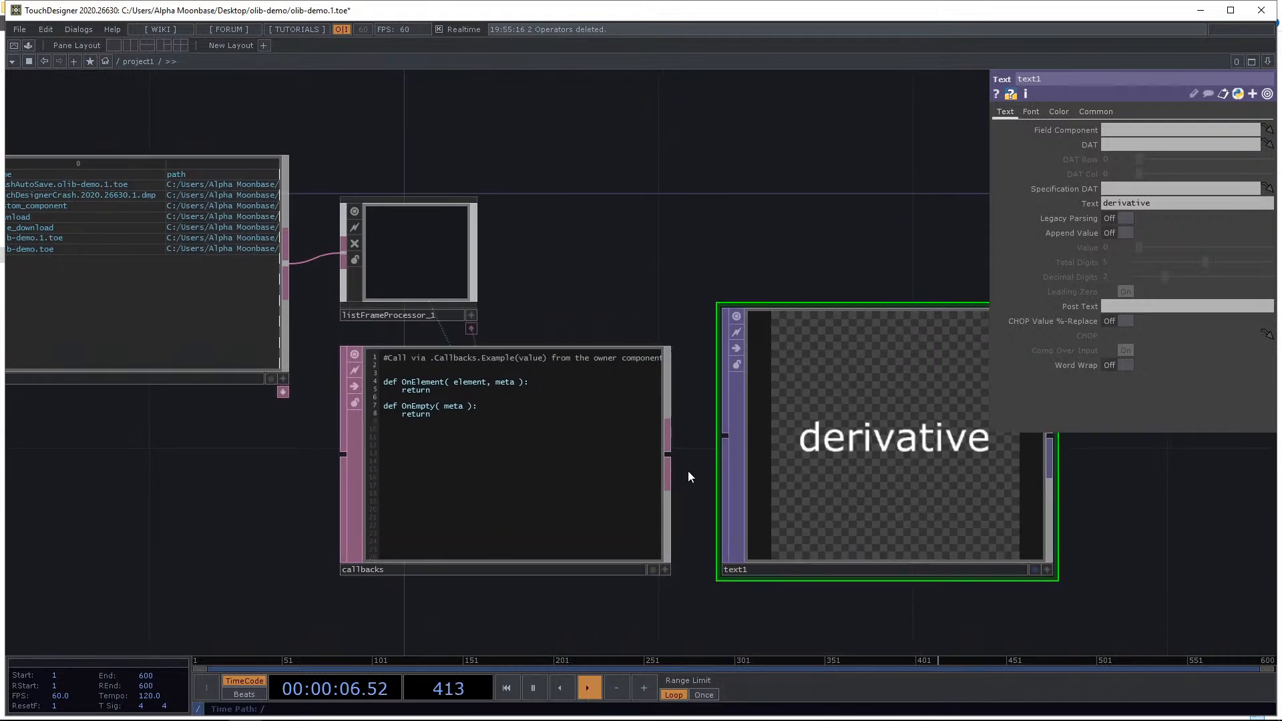
click(665, 569)
click(522, 380)
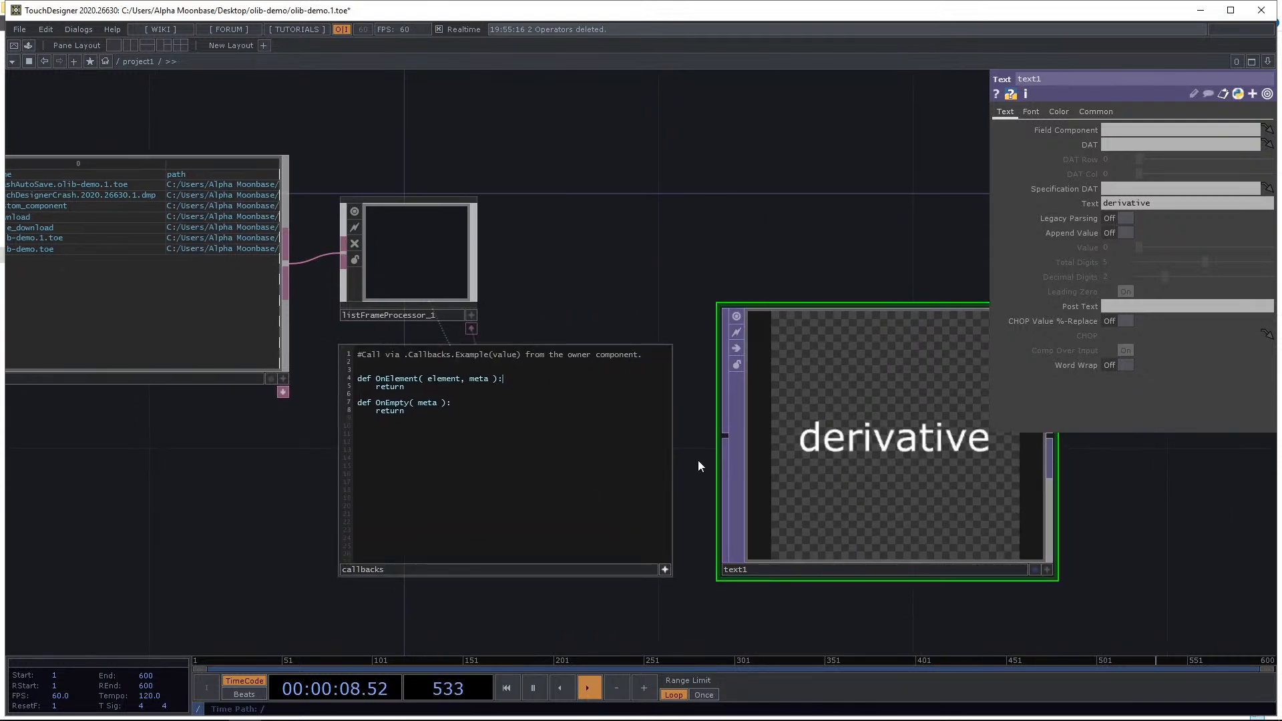
key(Return)
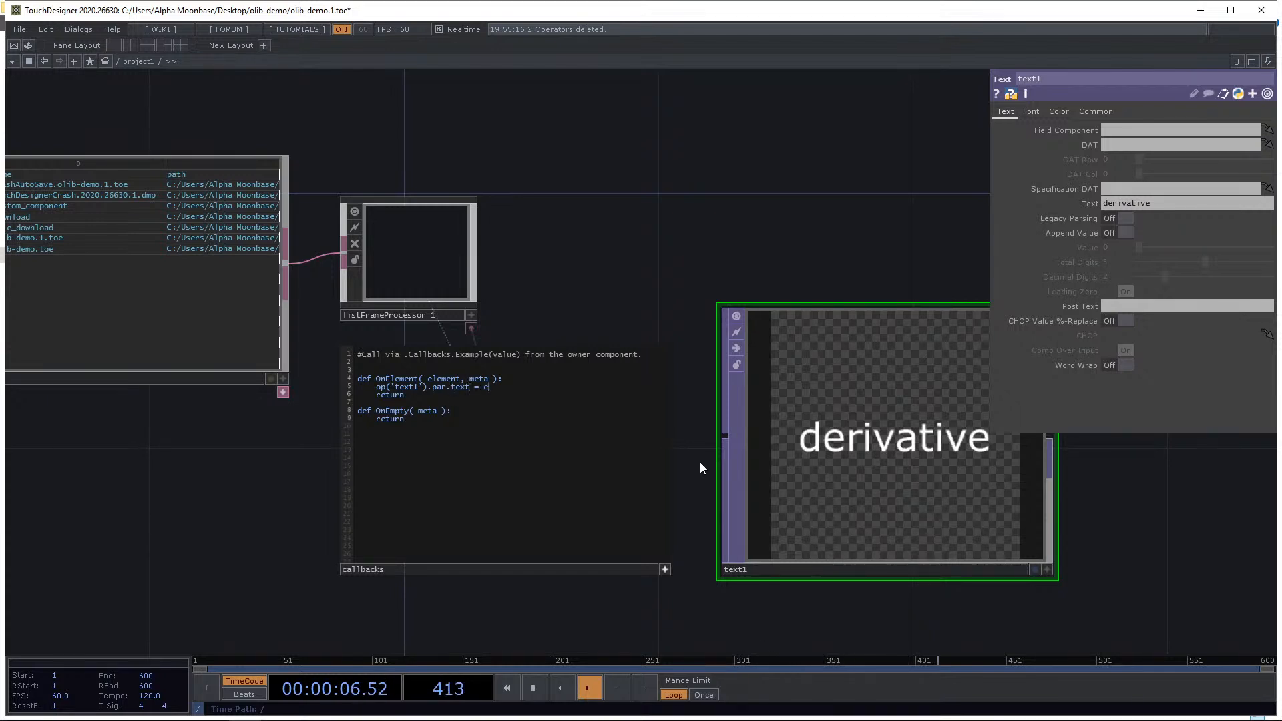
text(lement[0)
key(Escape)
Pulse Process Inputtable on the List Frame Progressor to run the callback over the folder table.
click(461, 257)
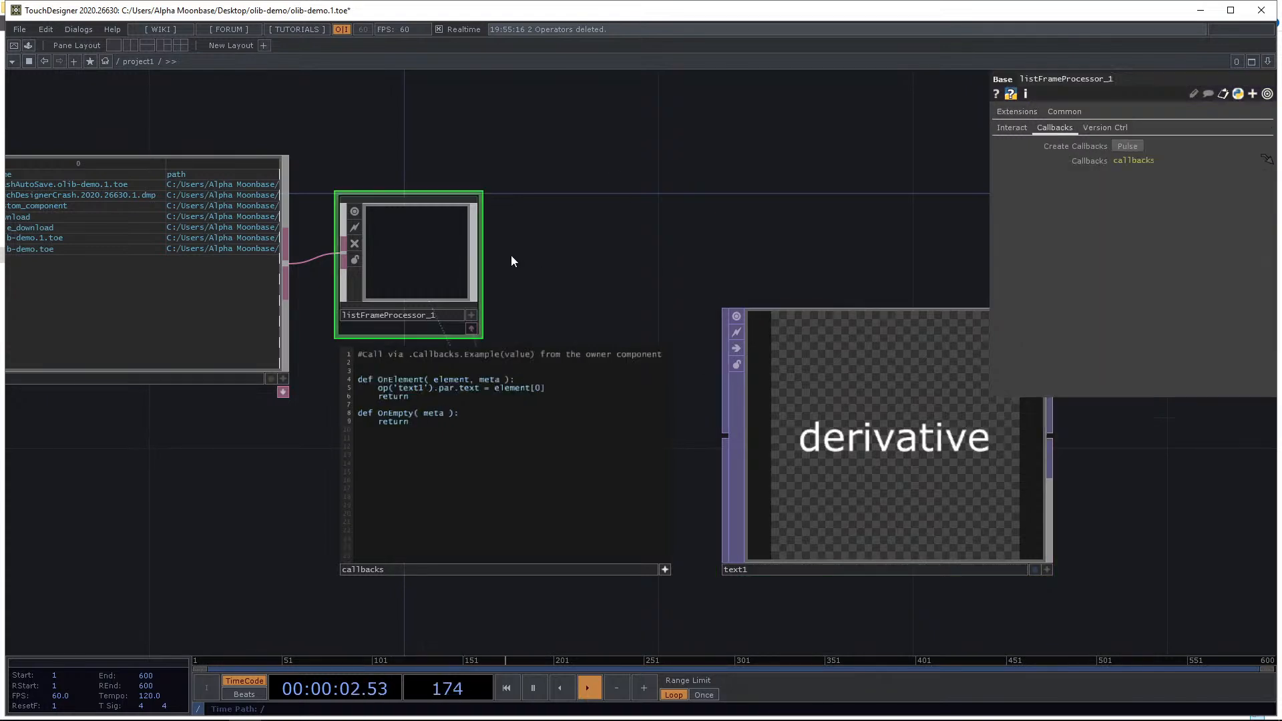
drag(511, 255, 685, 254)
click(1019, 129)
drag(790, 208, 757, 209)
click(1128, 146)
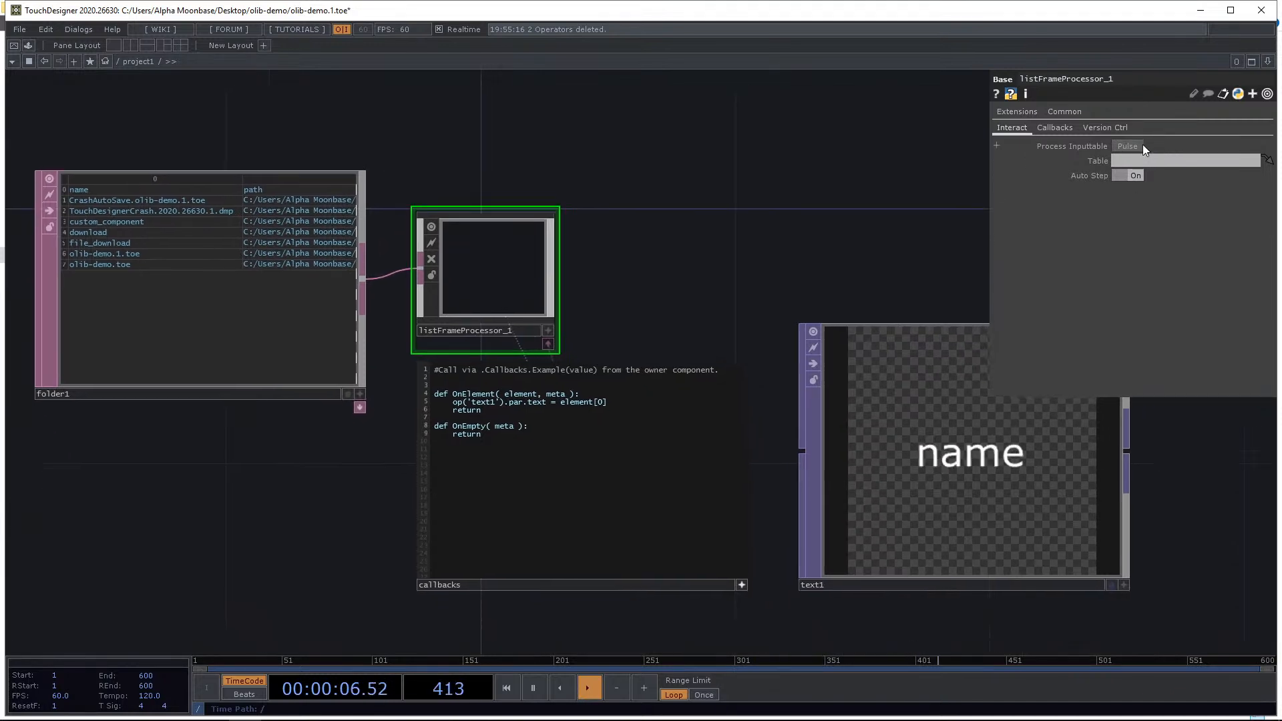
drag(1038, 179, 975, 178)
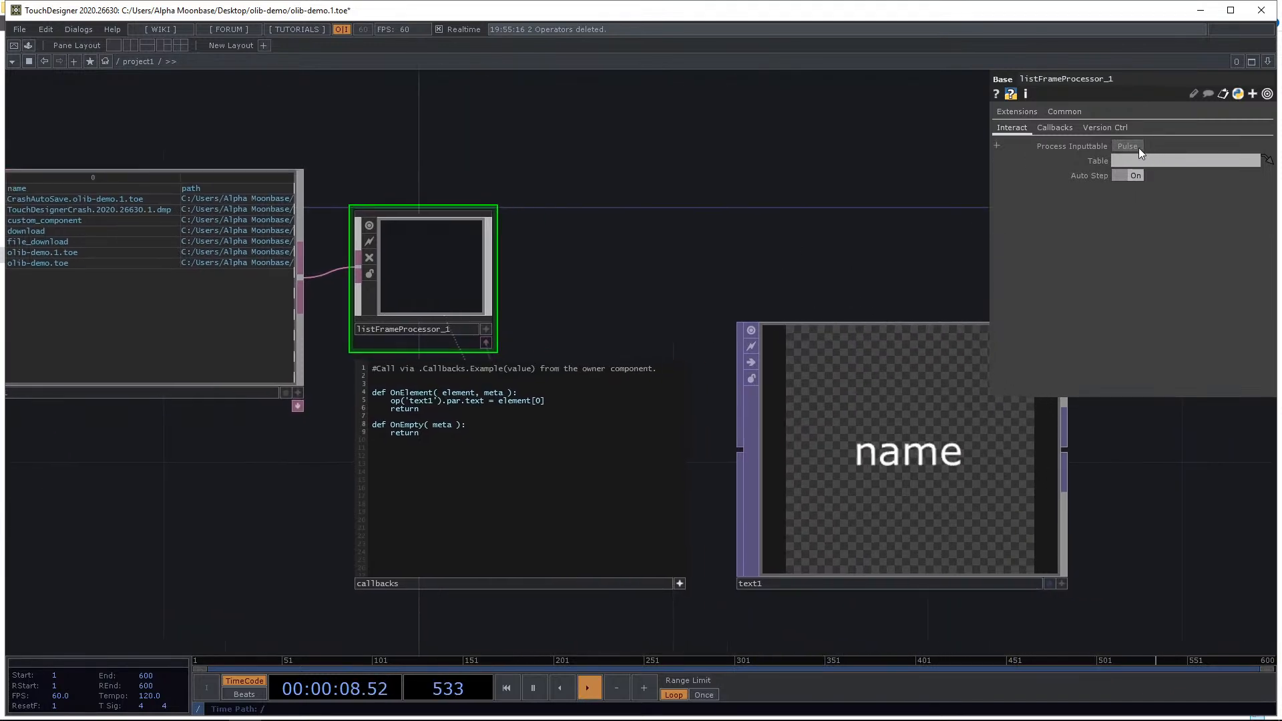
click(1138, 146)
Add a line to OnElement saving text1 as op('text1').save( f"{element[0]}.png" ).
click(557, 400)
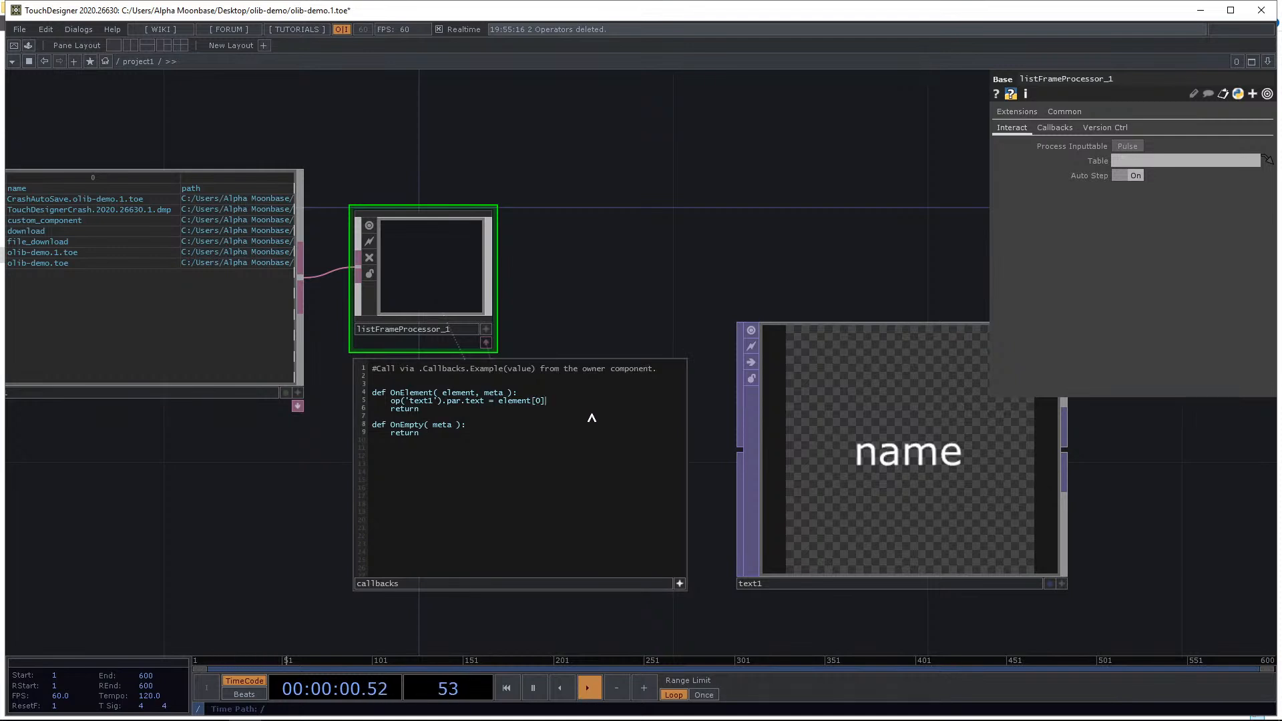
key(Return)
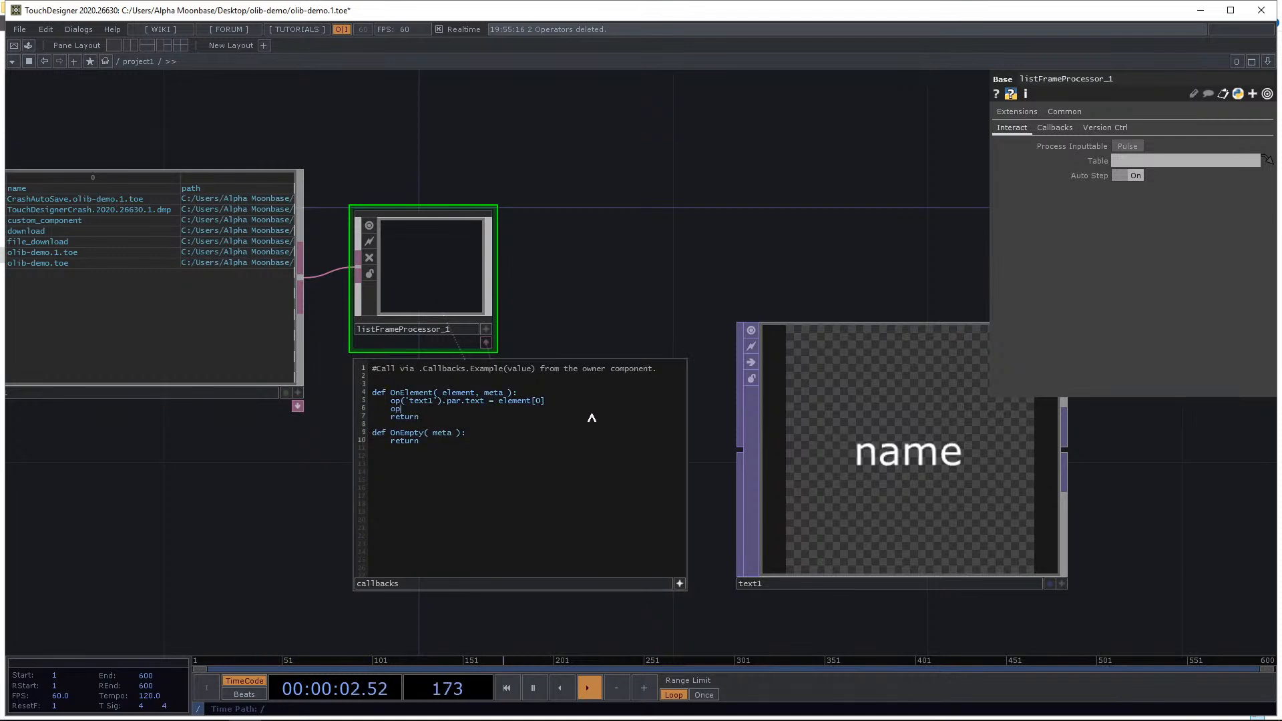
text(op('text1').save( f"{e)
text(lemen)
text(leme)
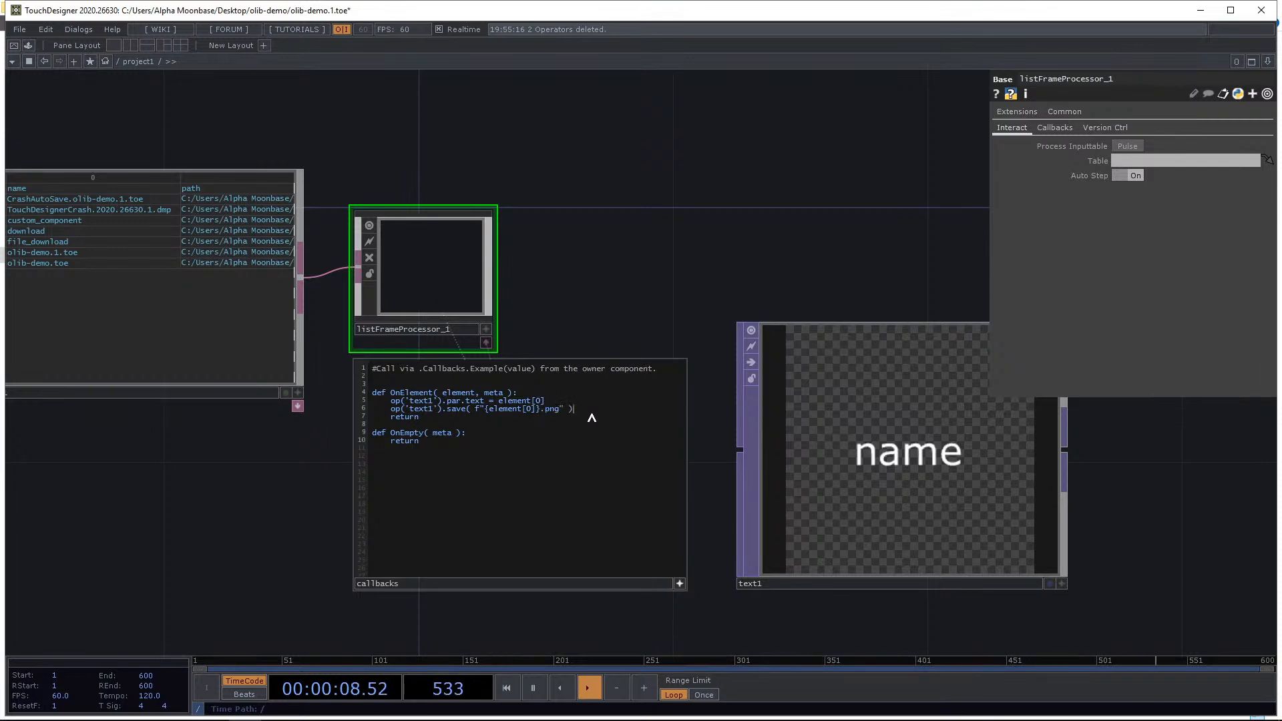
Pulse Process Inputtable again so the callback saves a PNG for each folder entry.
drag(660, 215, 658, 225)
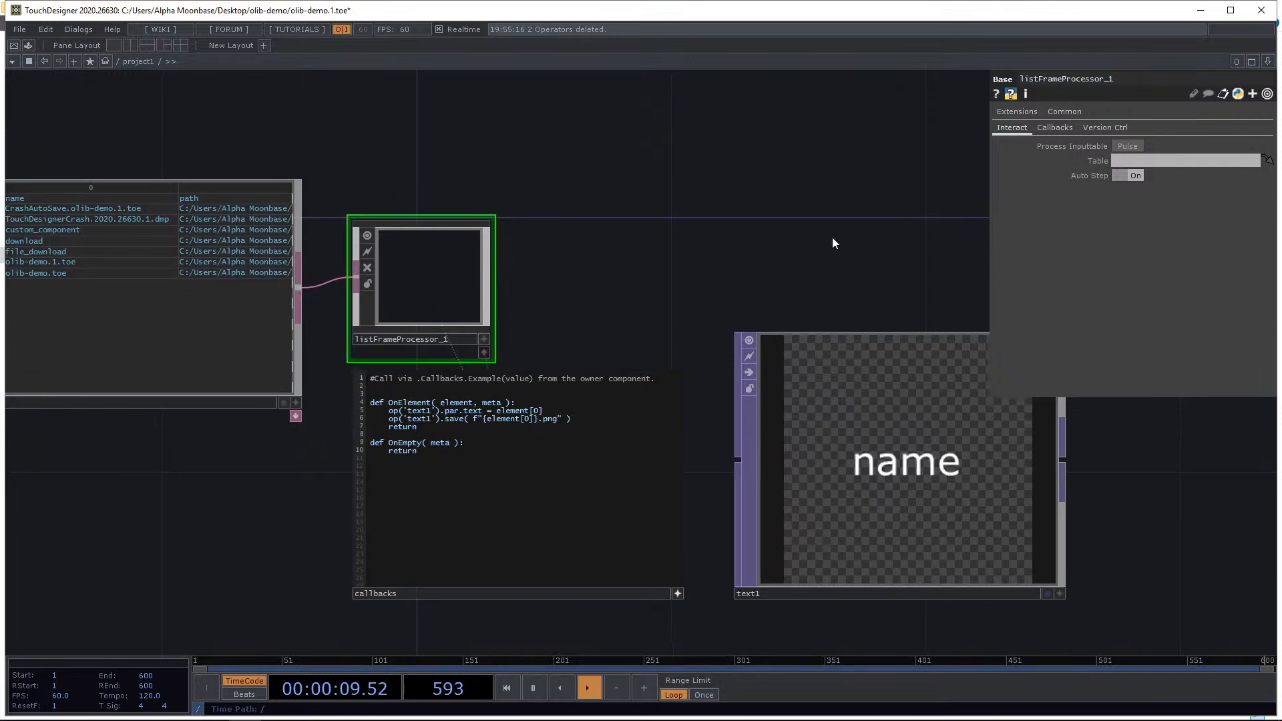
click(1121, 146)
drag(646, 242, 678, 239)
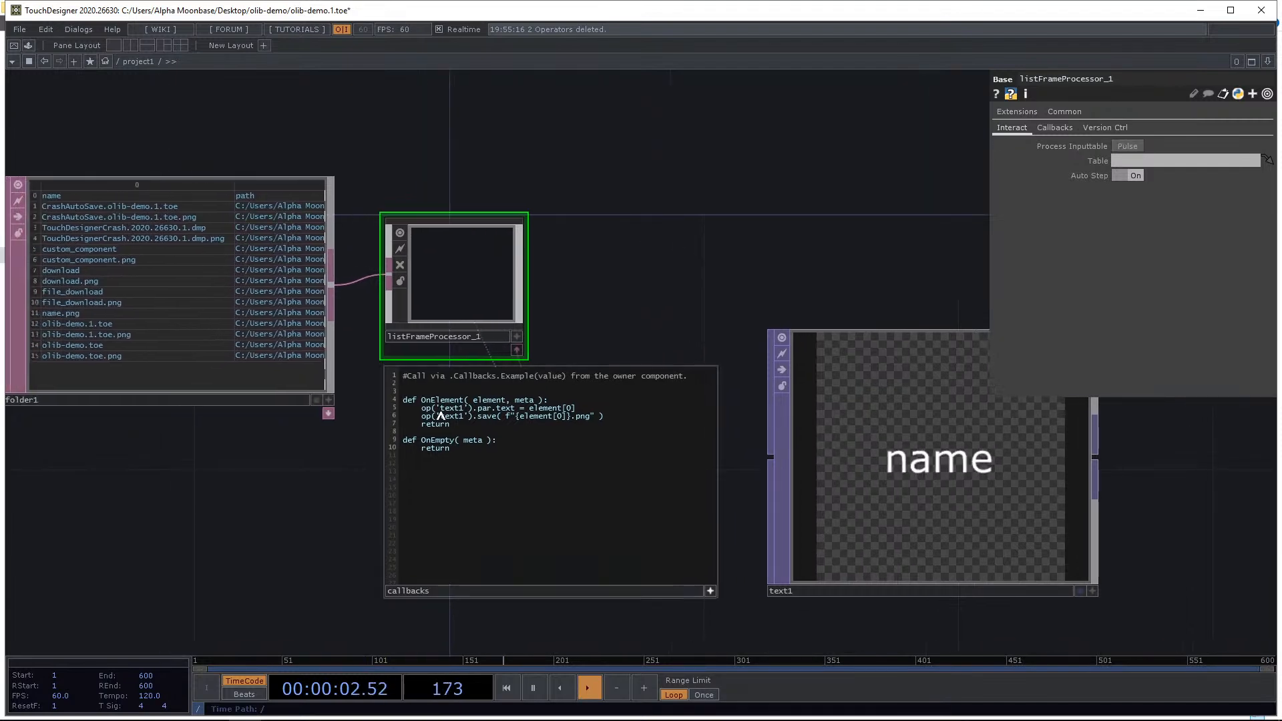
Open the saved PNGs from the project folder in the image viewer and step through them.
click(217, 713)
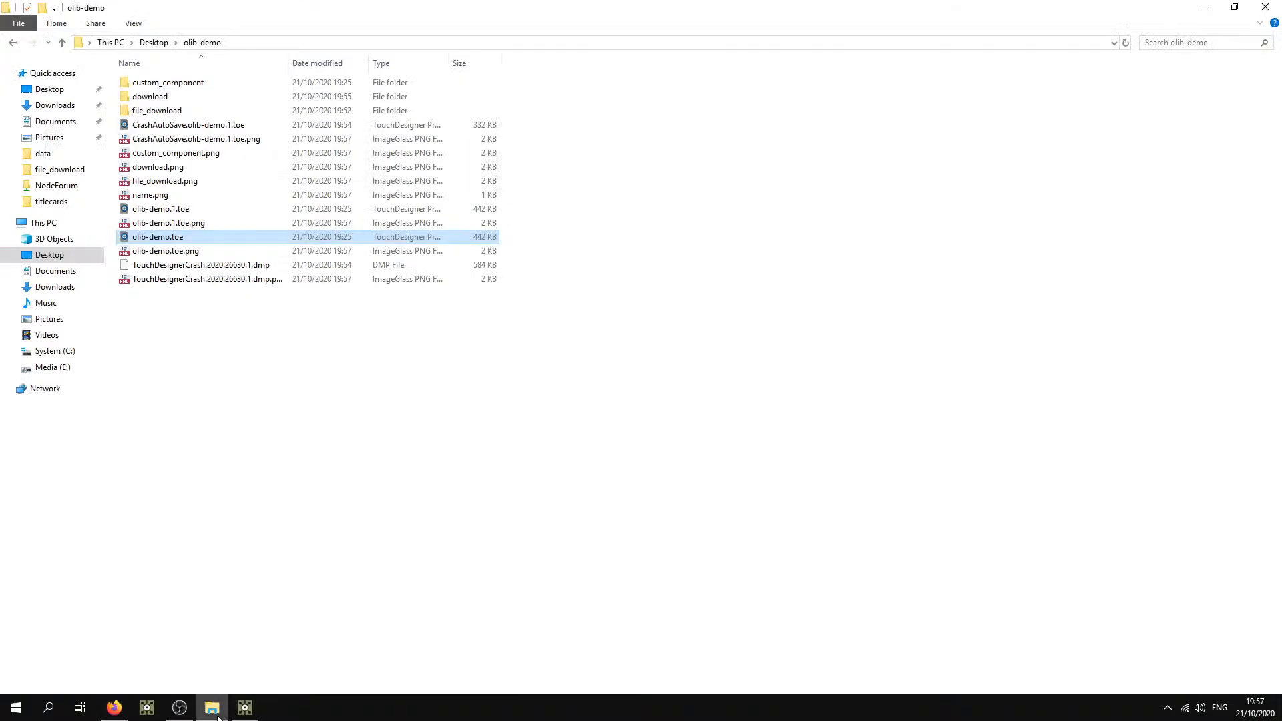
click(217, 713)
click(217, 712)
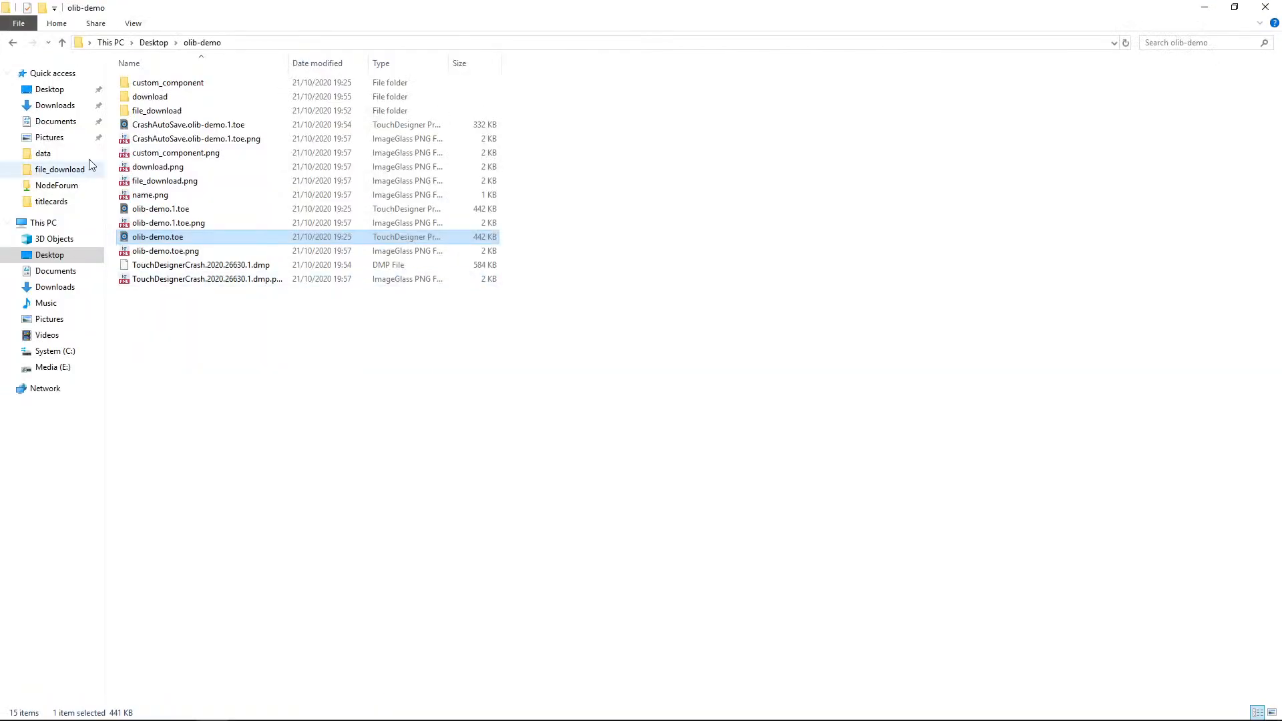
double_click(164, 167)
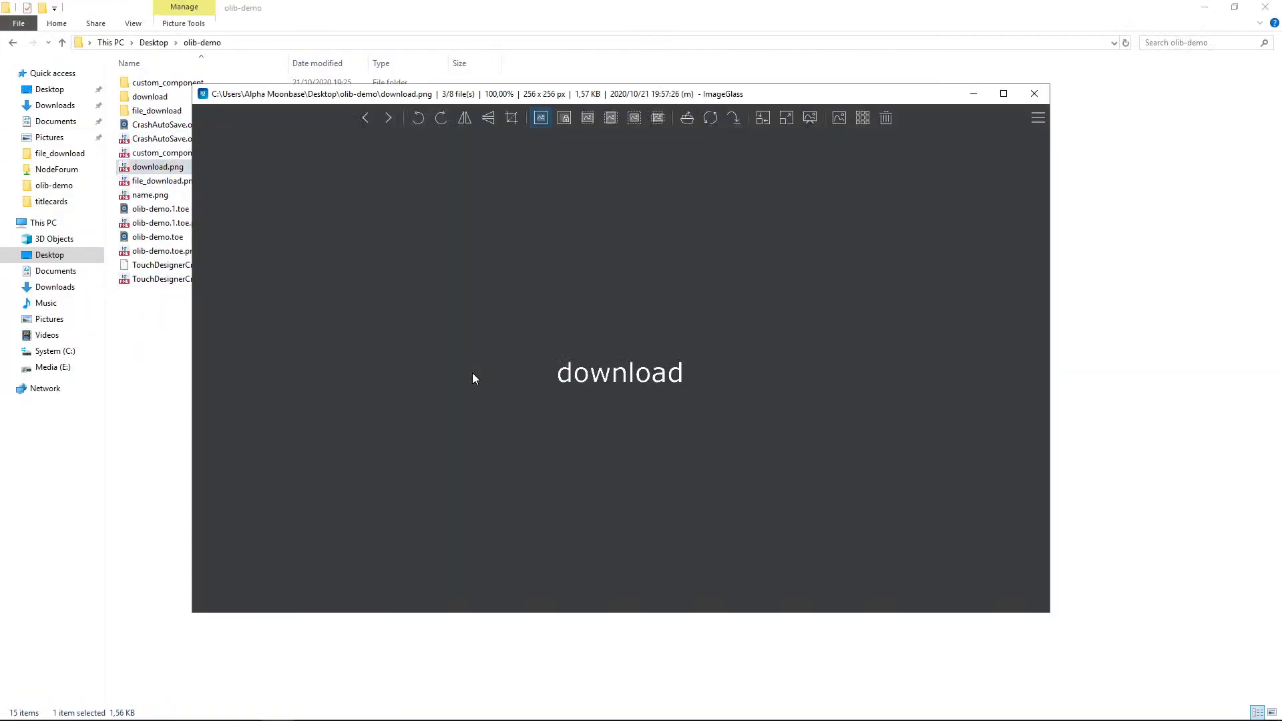
key(Right)
key(Right)
key(Right)
key(Right)
key(Right)
key(Right)
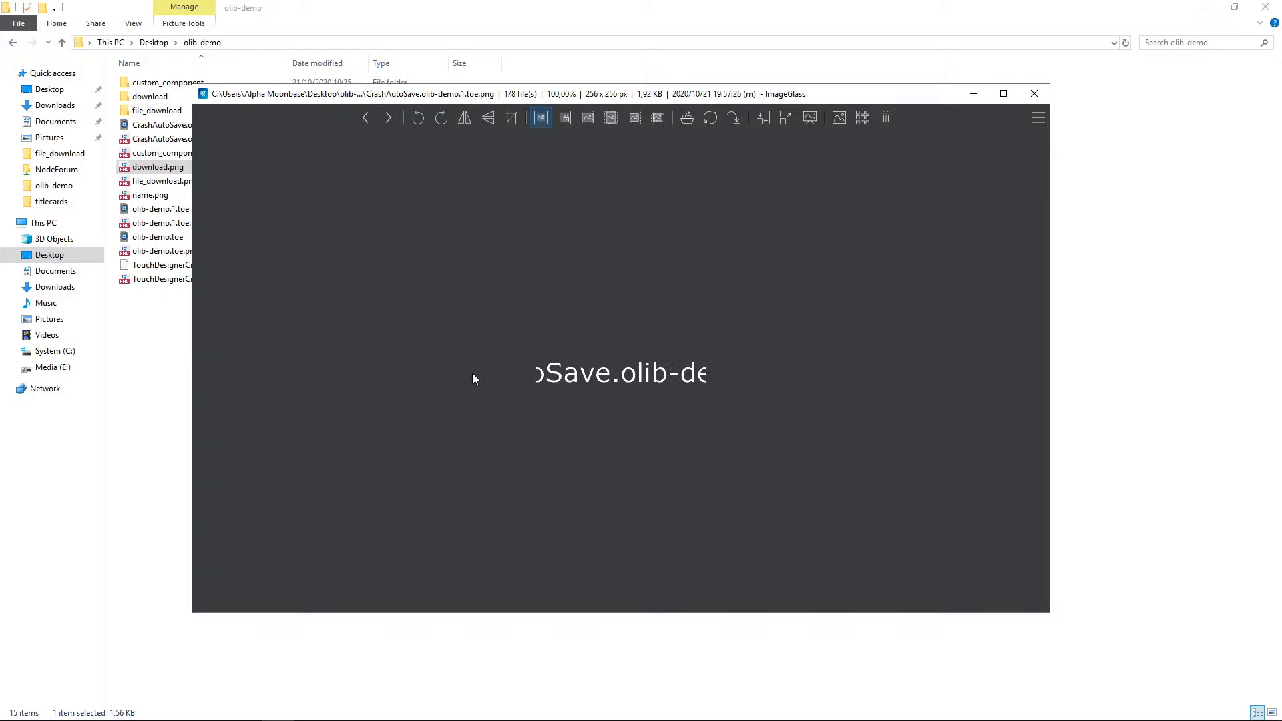
key(Right)
key(Right)
key(Right)
click(1033, 93)
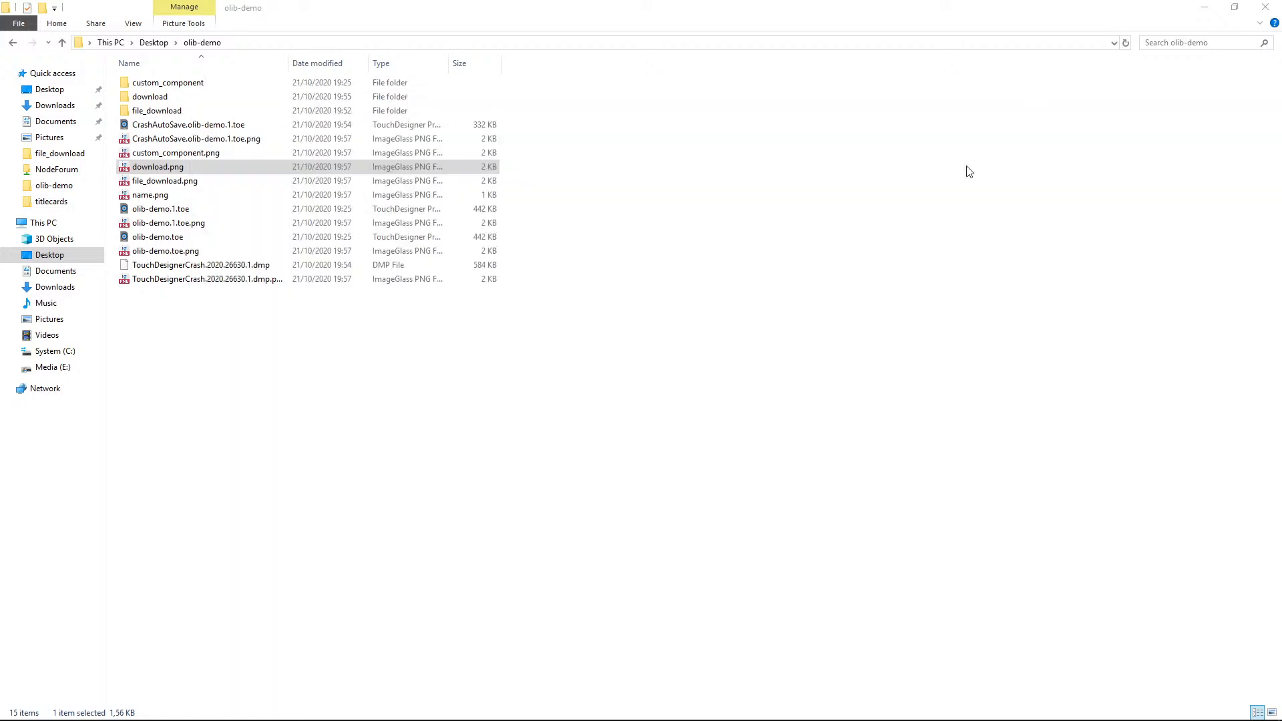
click(561, 466)
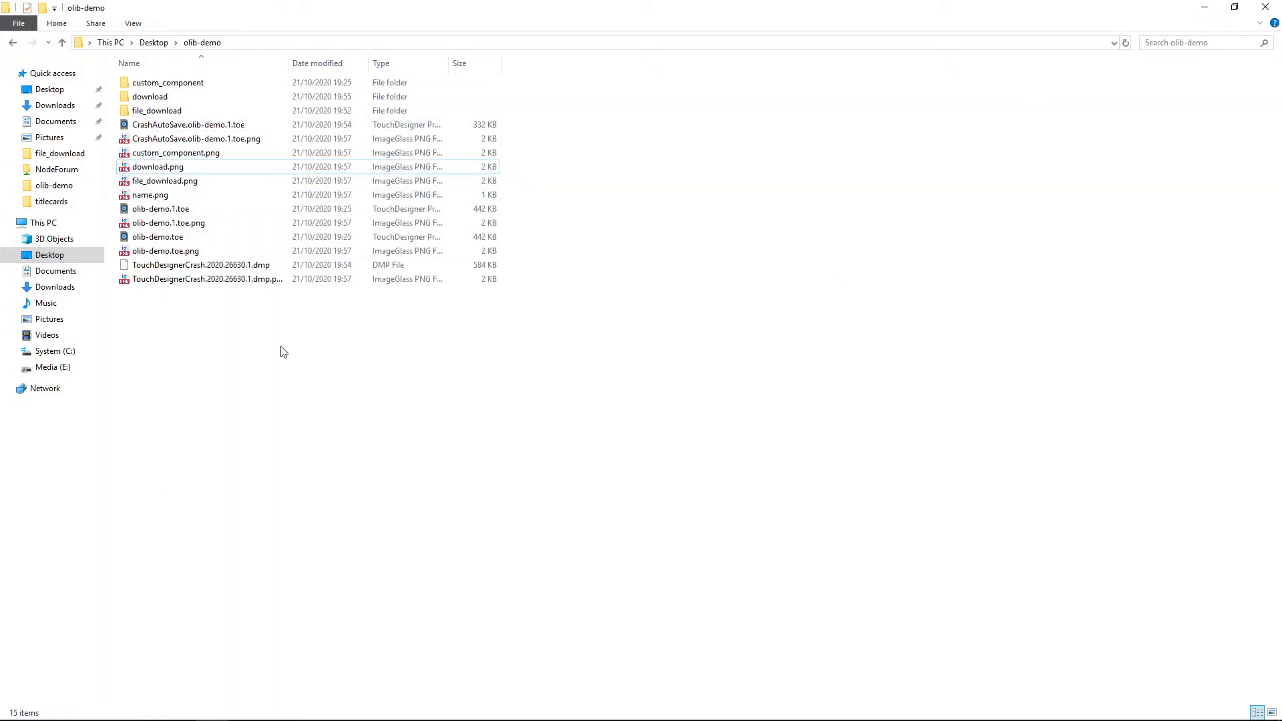
Switch to File Explorer and create a new folder named titlecards in the olib-demo folder.
key(alt+Tab)
key(alt+Tab)
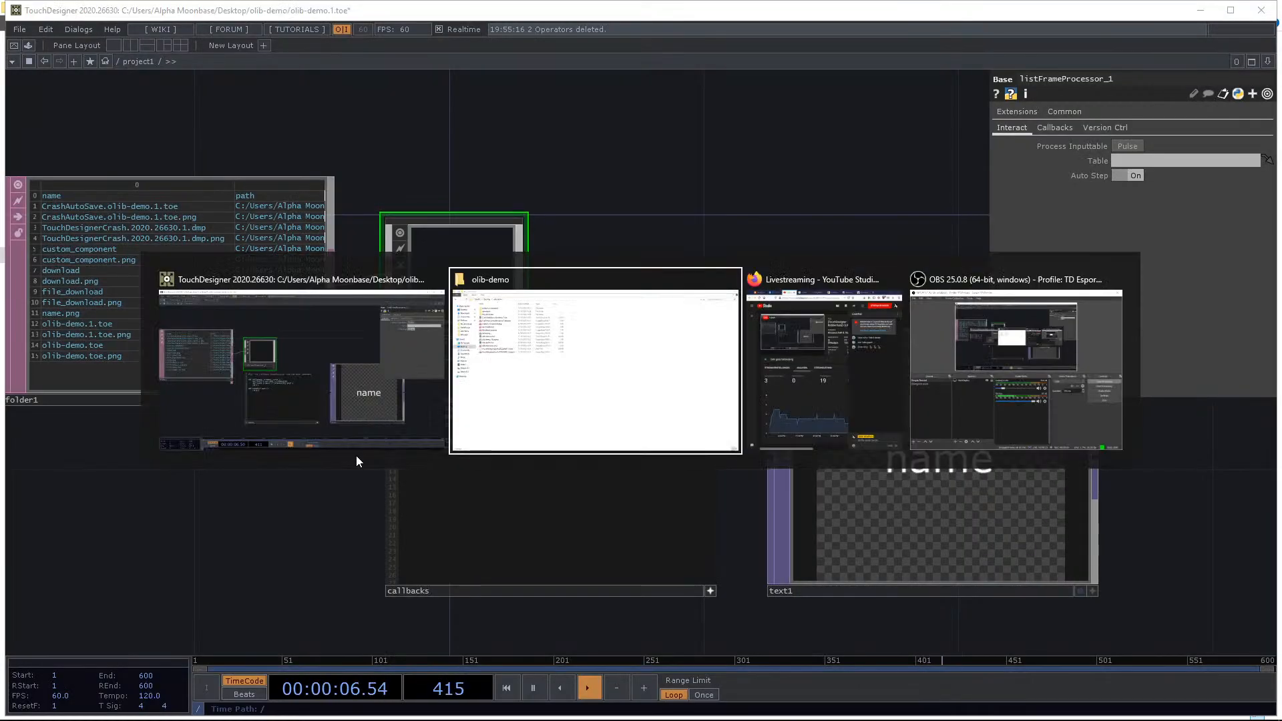
right_click(168, 385)
mouse_move(258, 544)
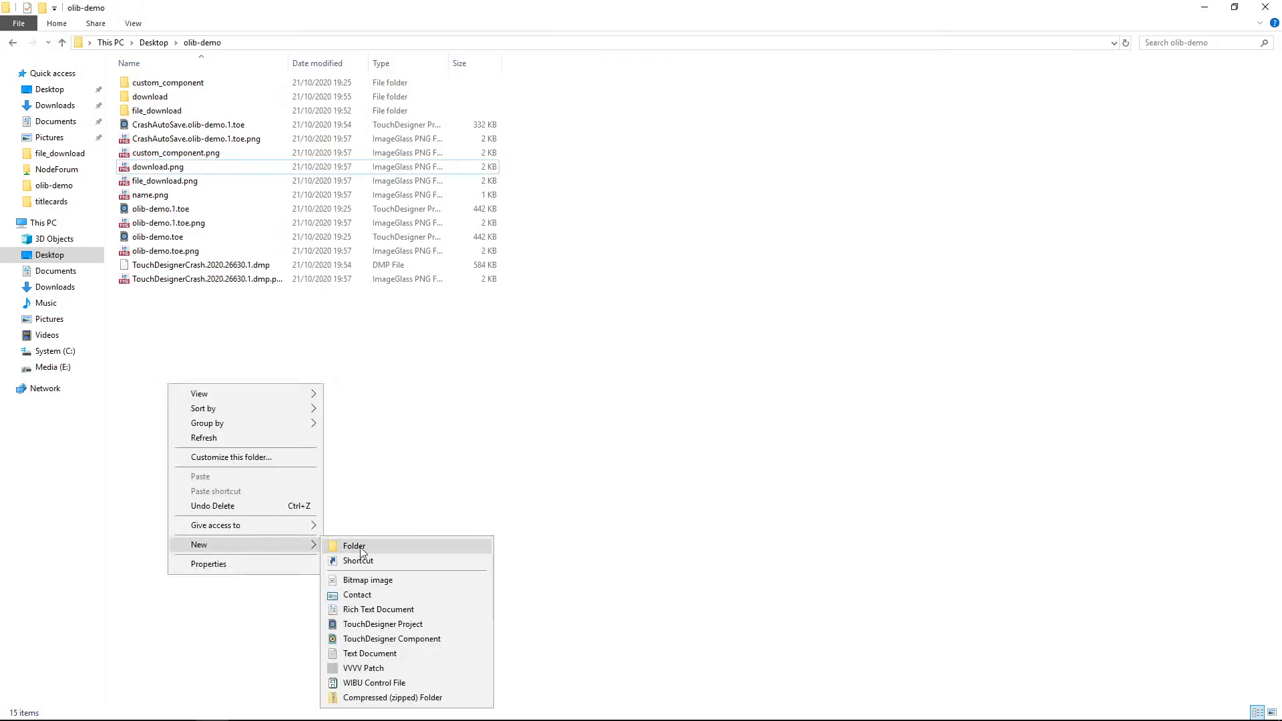
click(355, 546)
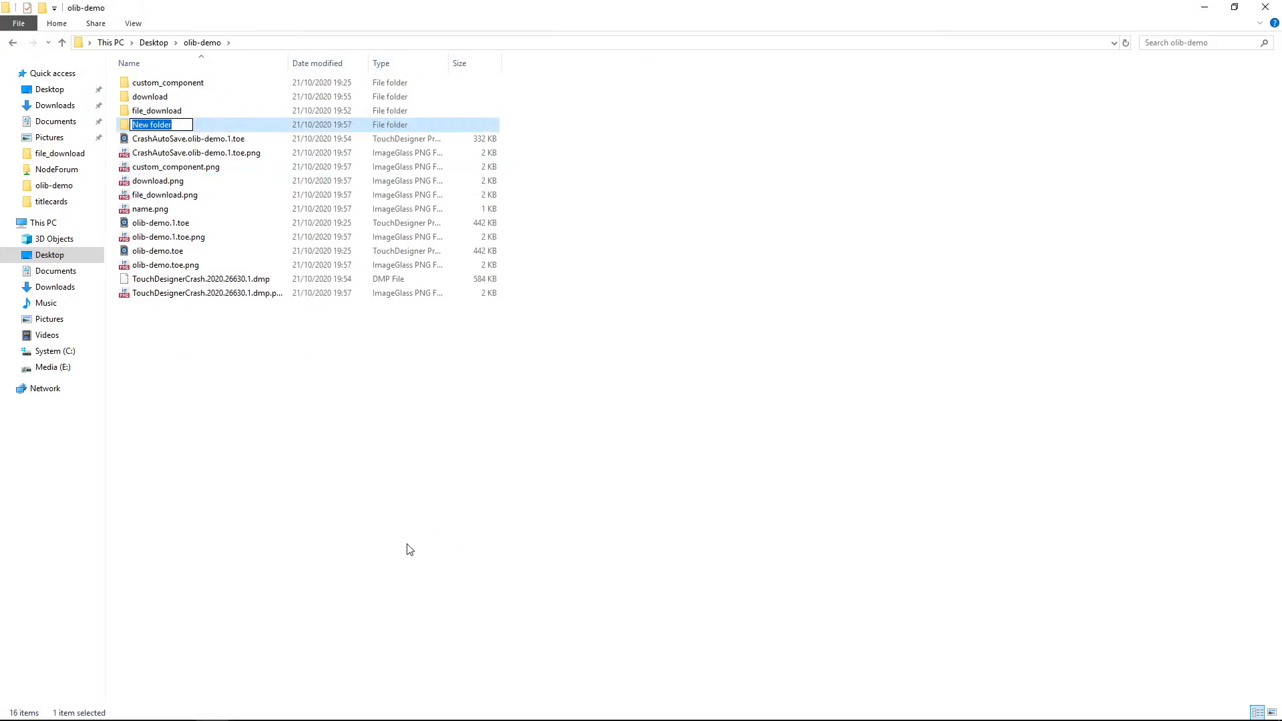
text(titlecards)
key(Return)
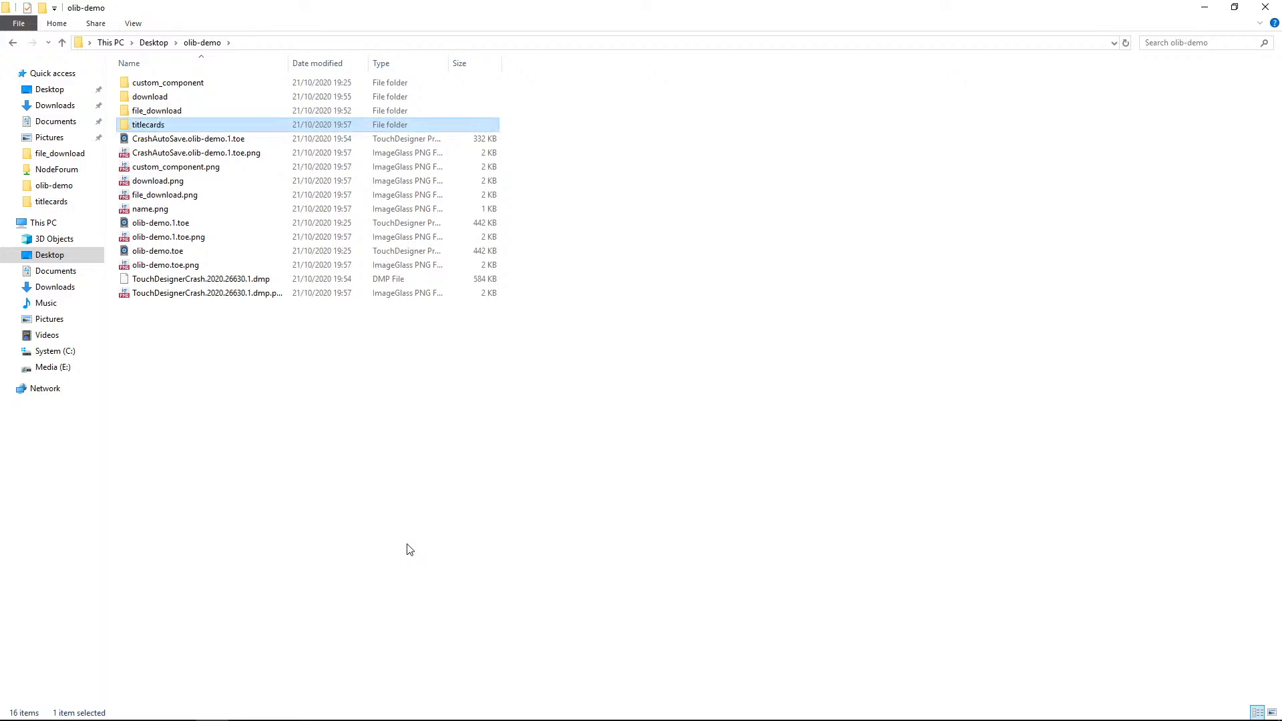
Back in the network, turn Auto Step off on the List Frame Progressor.
key(alt+Tab)
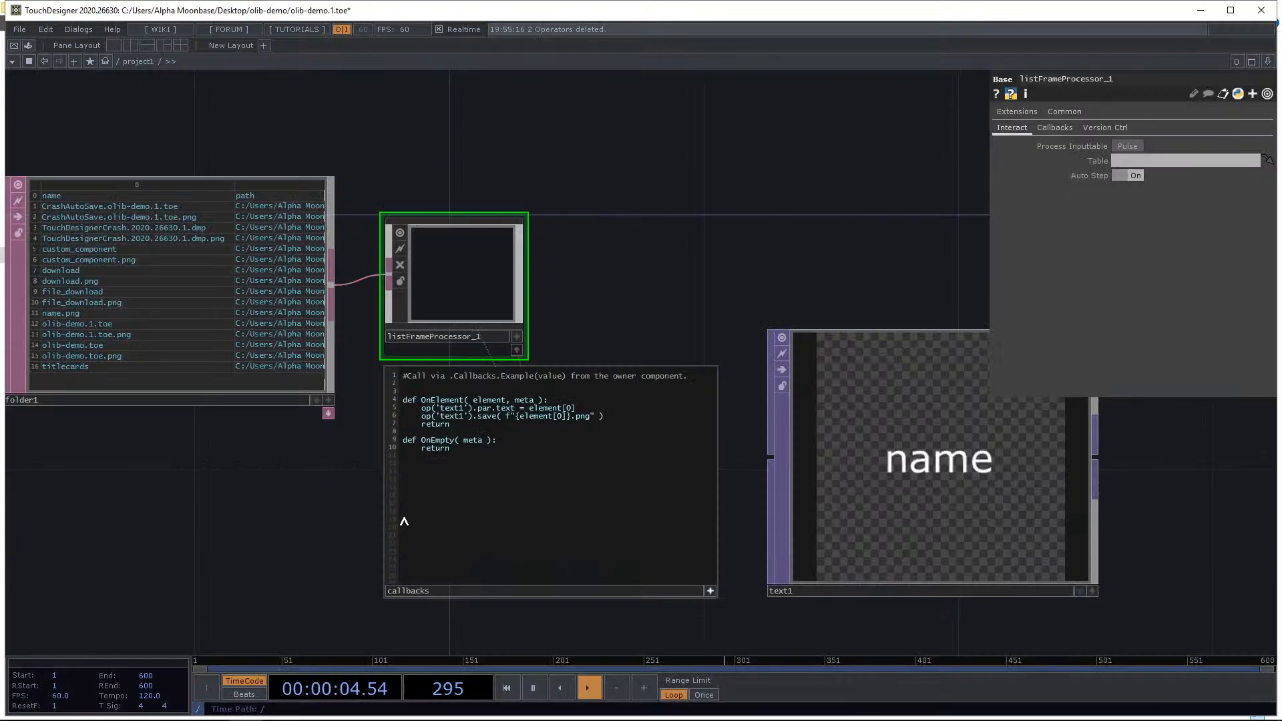
drag(331, 377, 271, 376)
middle_drag(337, 428, 362, 434)
drag(362, 434, 320, 444)
drag(325, 386, 258, 408)
scroll(258, 409, down, 4)
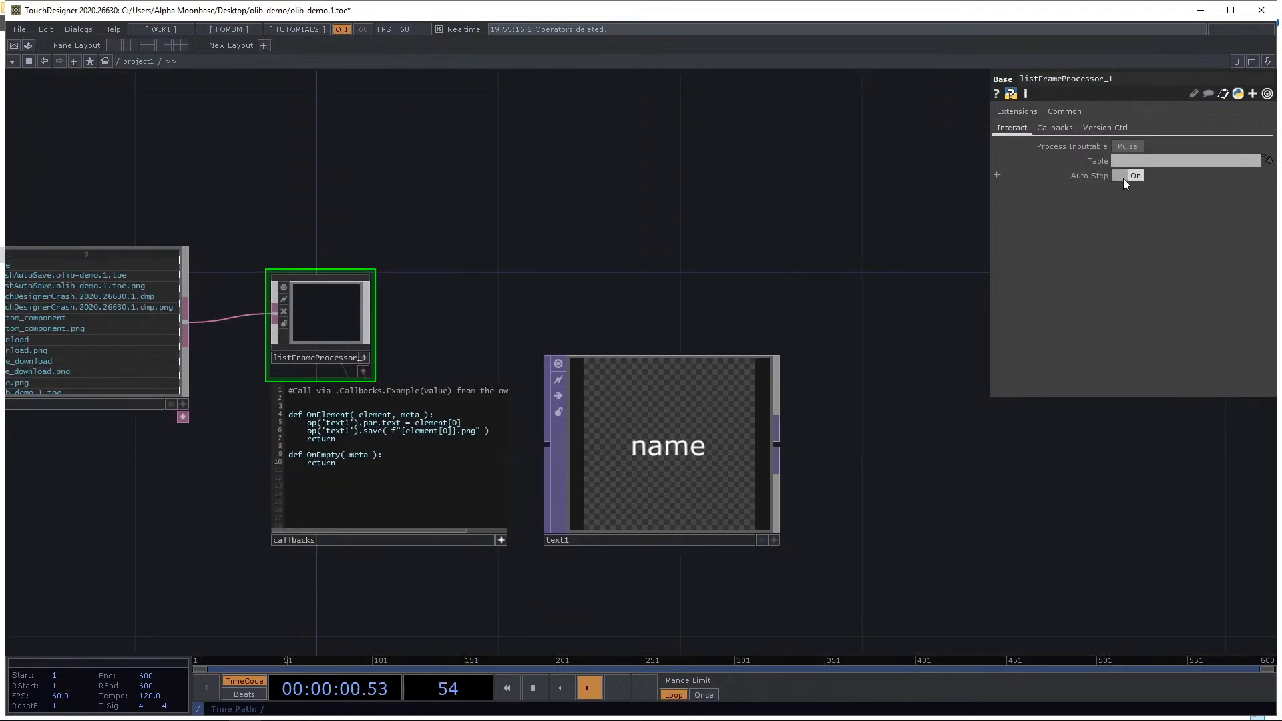
click(1124, 177)
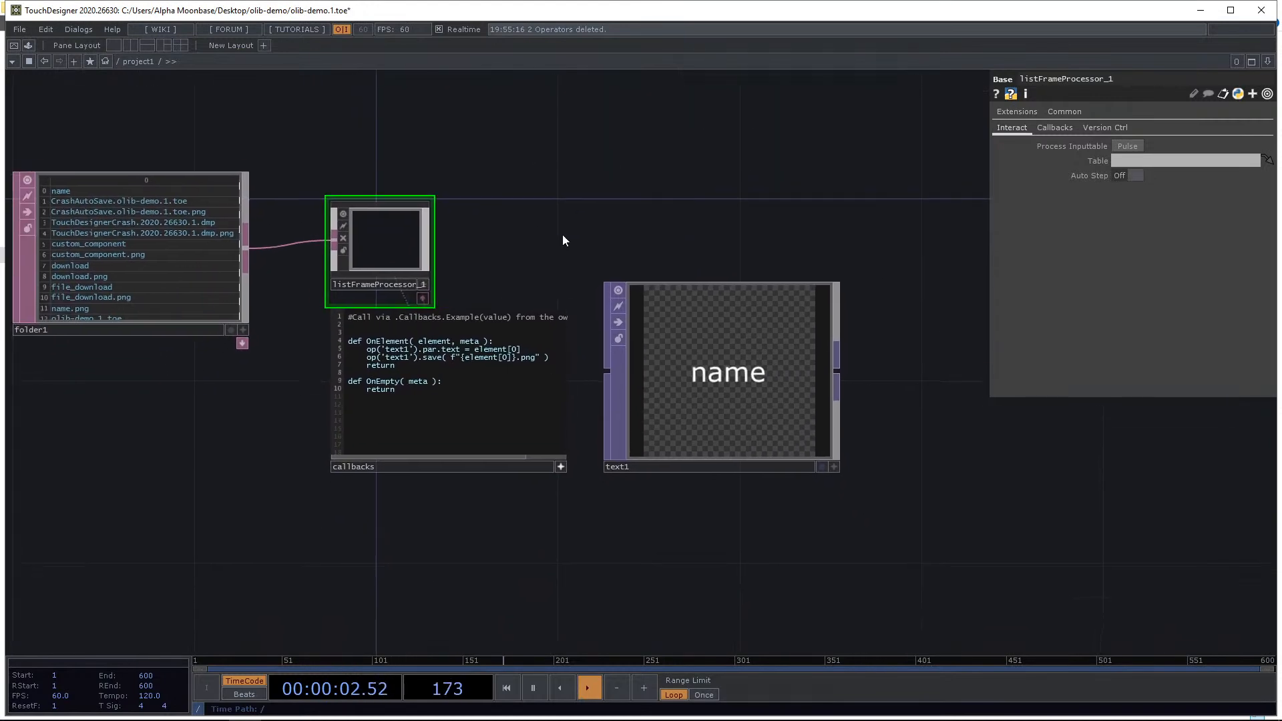
Add a Noise TOP and wire it into text1 as its background input.
drag(462, 390, 418, 390)
drag(691, 374, 781, 402)
drag(752, 500, 664, 430)
drag(707, 376, 797, 423)
key(Tab)
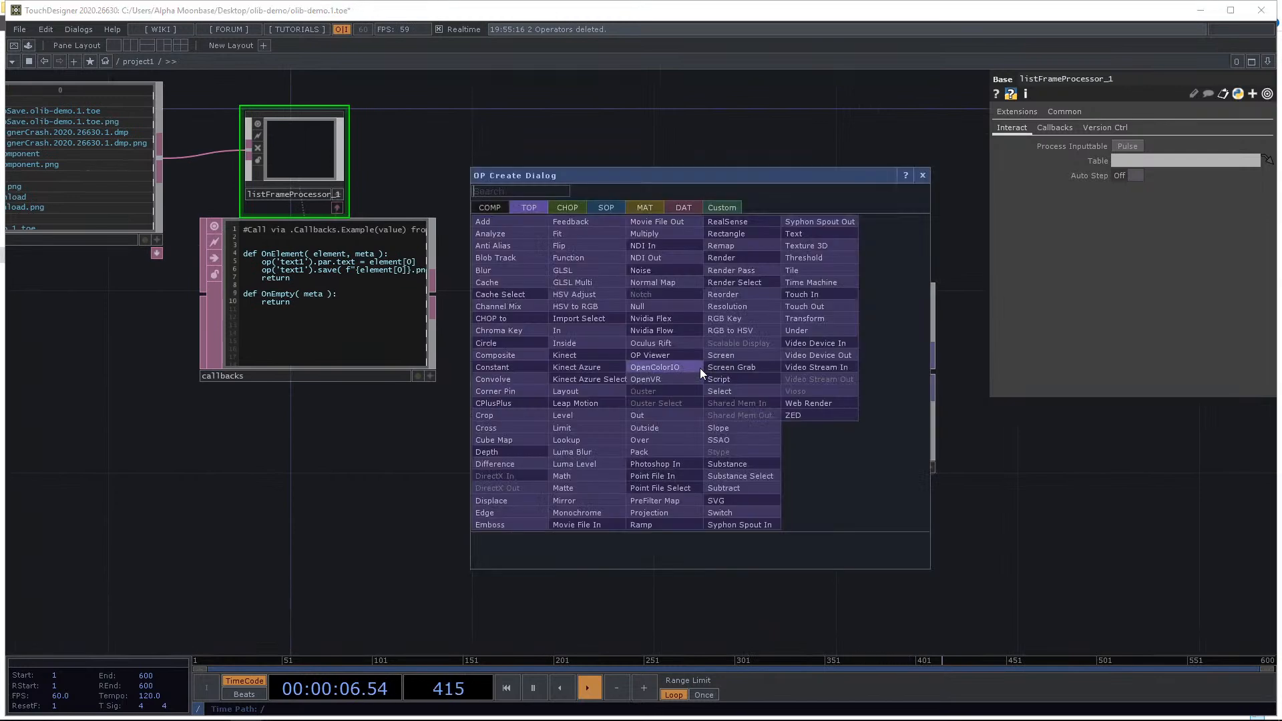
text(nois)
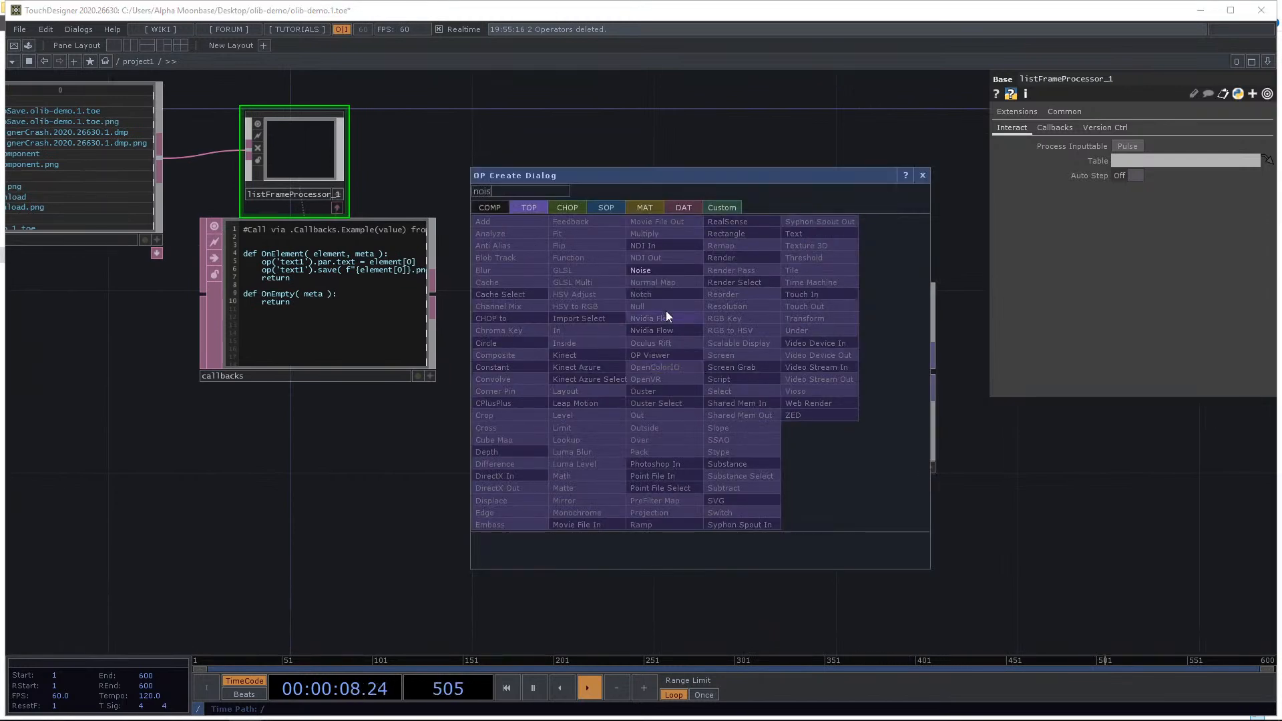
click(662, 271)
click(591, 516)
drag(768, 557, 781, 501)
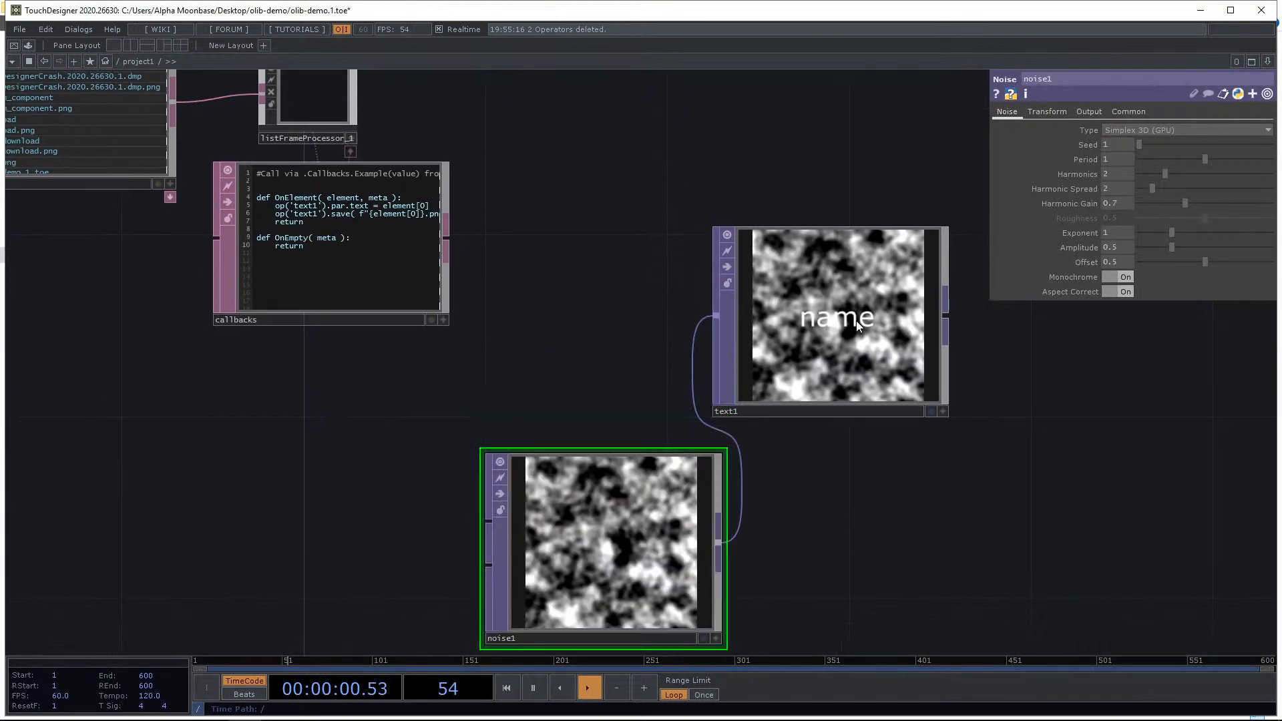
Set noise1's Translate Z to the expression absTime.seconds / 10 so the noise animates.
click(1048, 112)
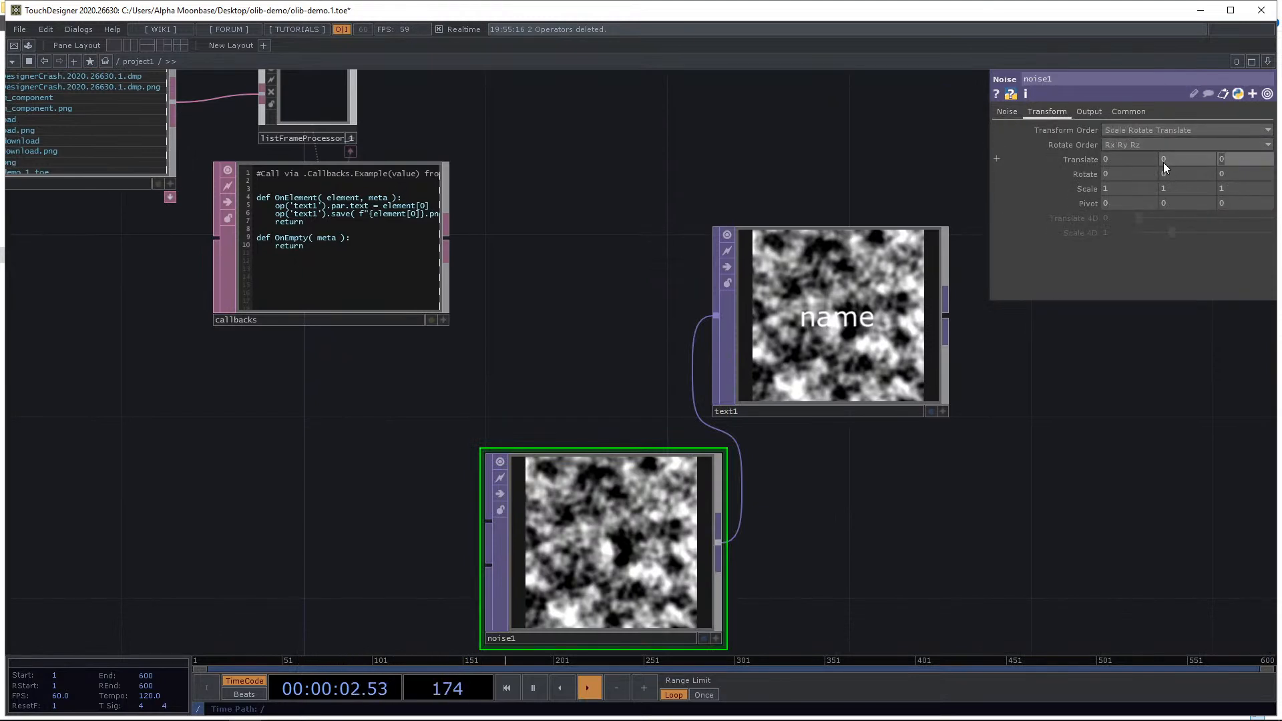
text(absTme.se)
text(conds)
key(Return)
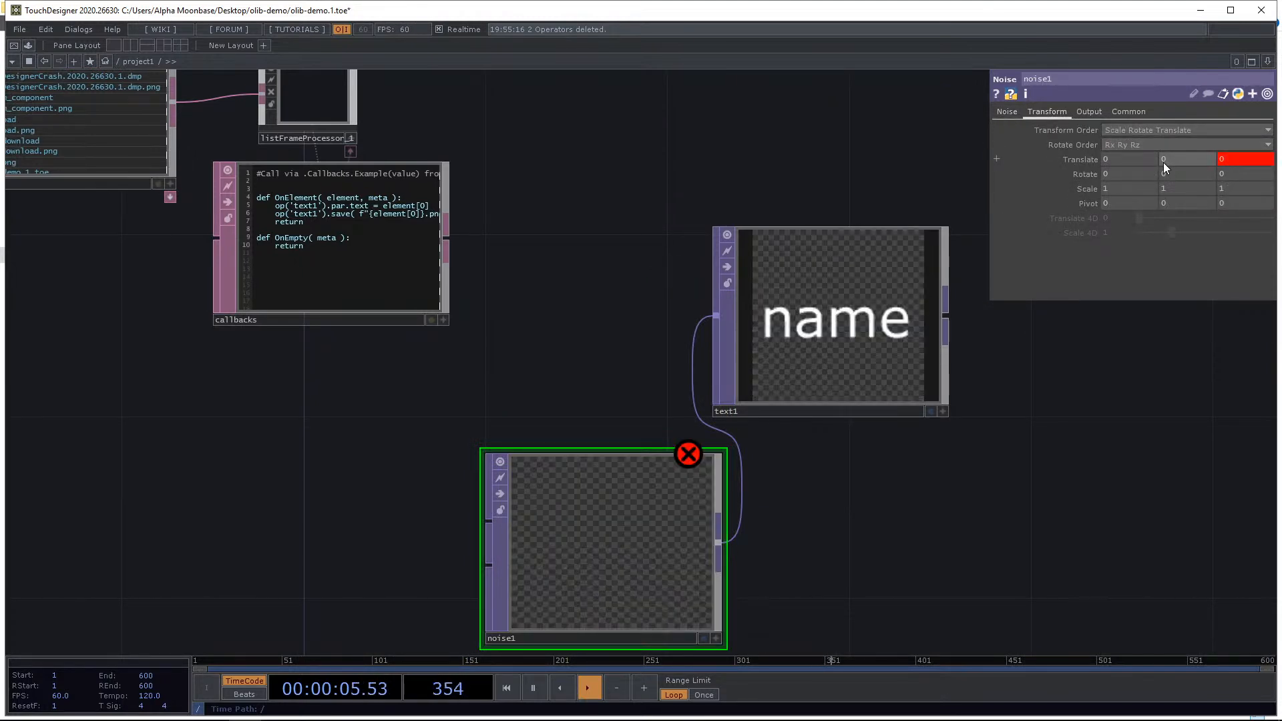
click(1094, 163)
click(1212, 200)
key(BackSpace)
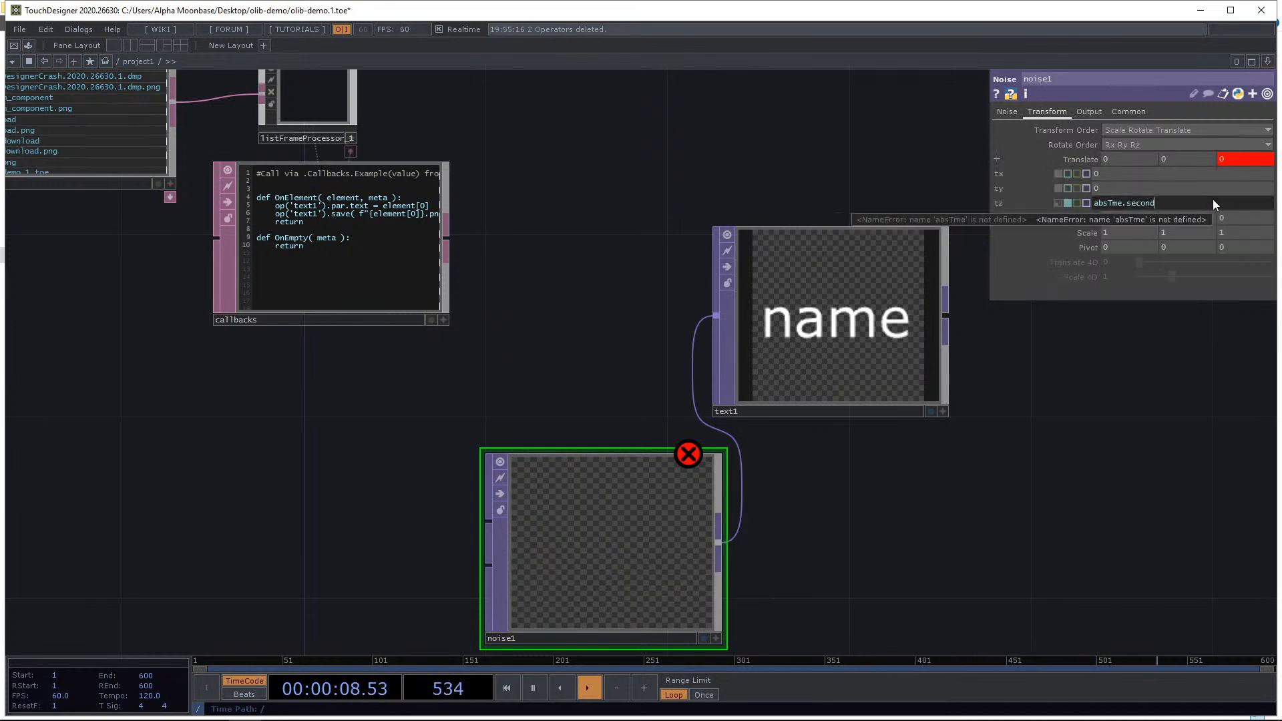
key(BackSpace)
key(BackSpace)
key(BackSpace)
key(BackSpace)
key(BackSpace)
key(BackSpace)
key(BackSpace)
key(BackSpace)
key(BackSpace)
key(BackSpace)
key(BackSpace)
key(BackSpace)
key(BackSpace)
text(abs)
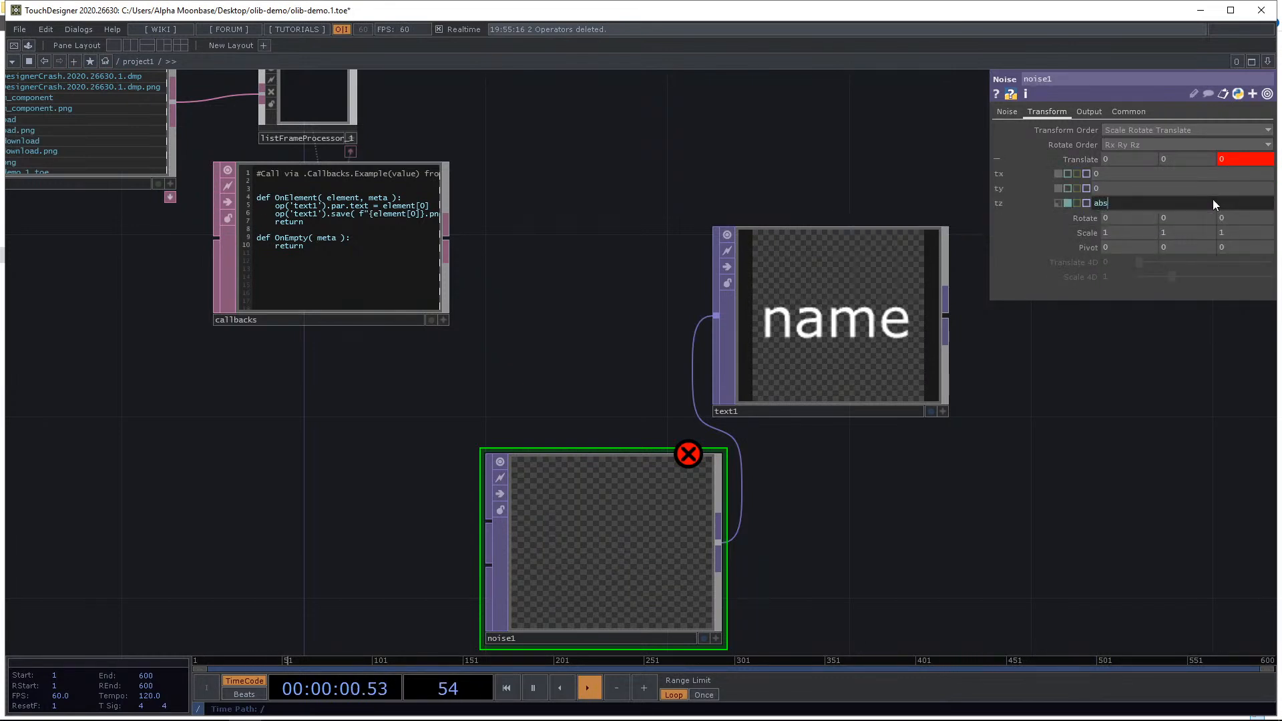
text(Time.seconds)
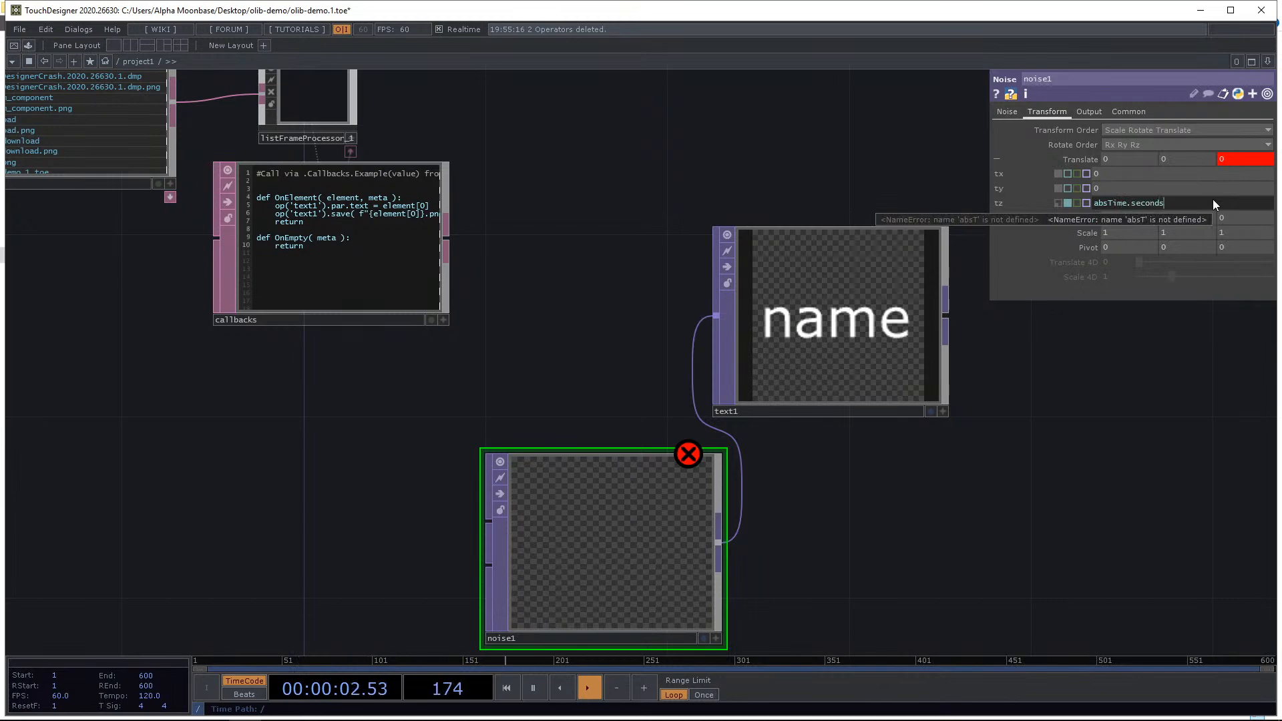
key(Return)
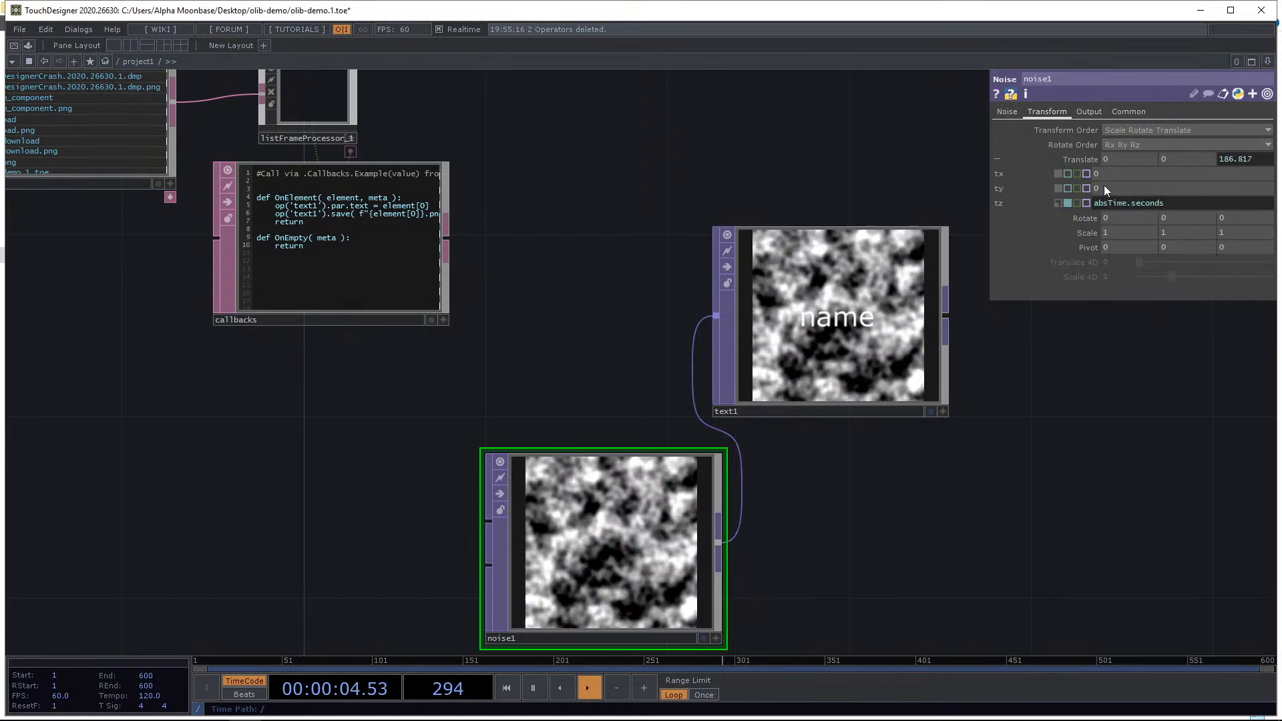
click(1197, 205)
text(/ 10)
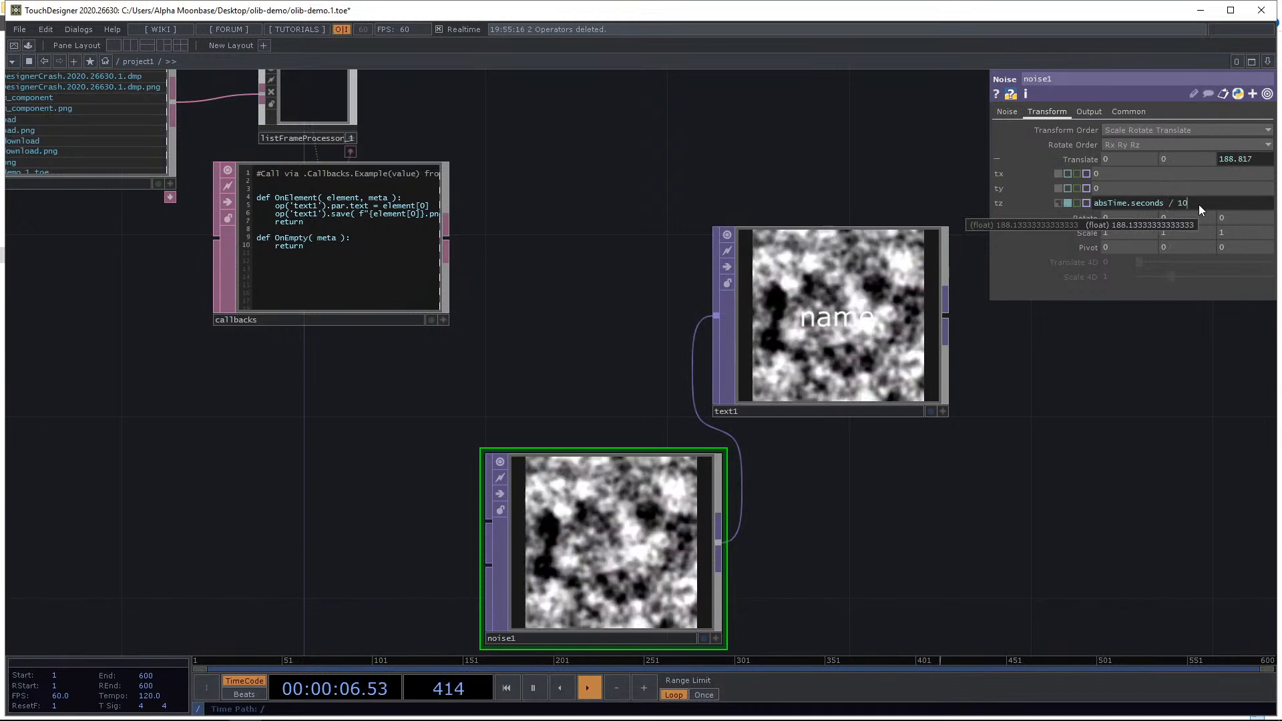
key(Return)
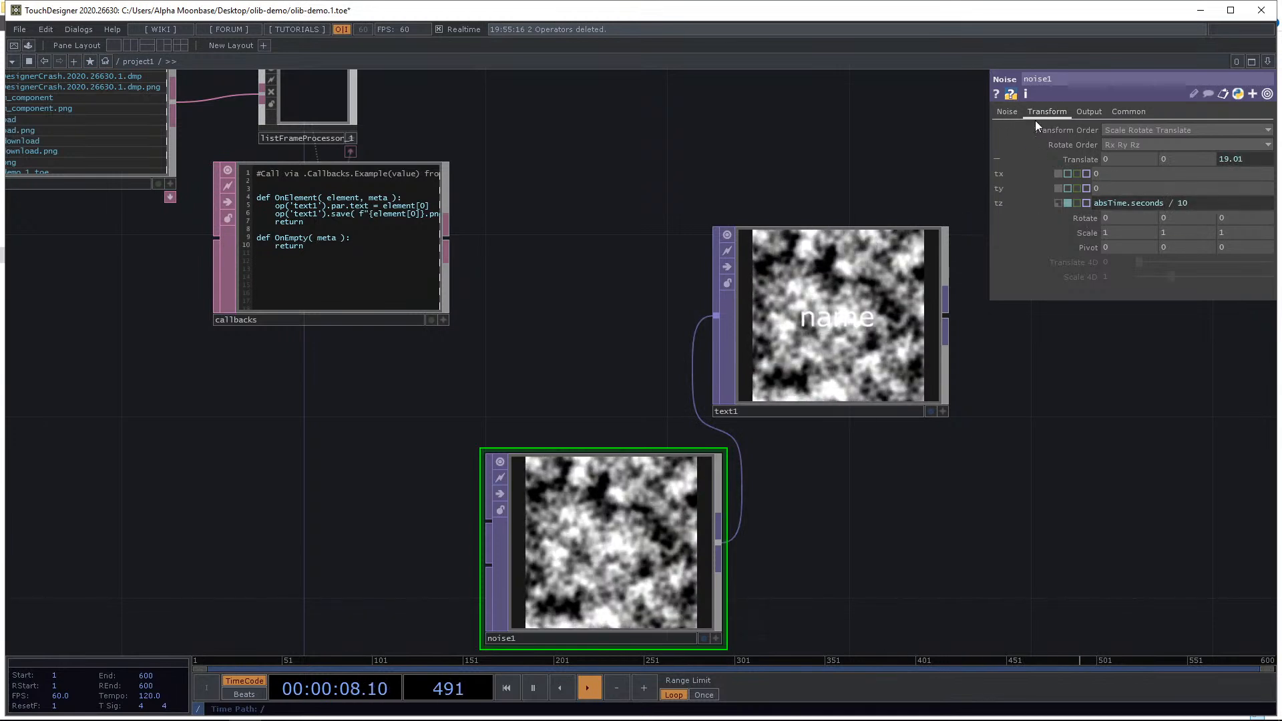
Set the noise Period to 7.
click(1007, 110)
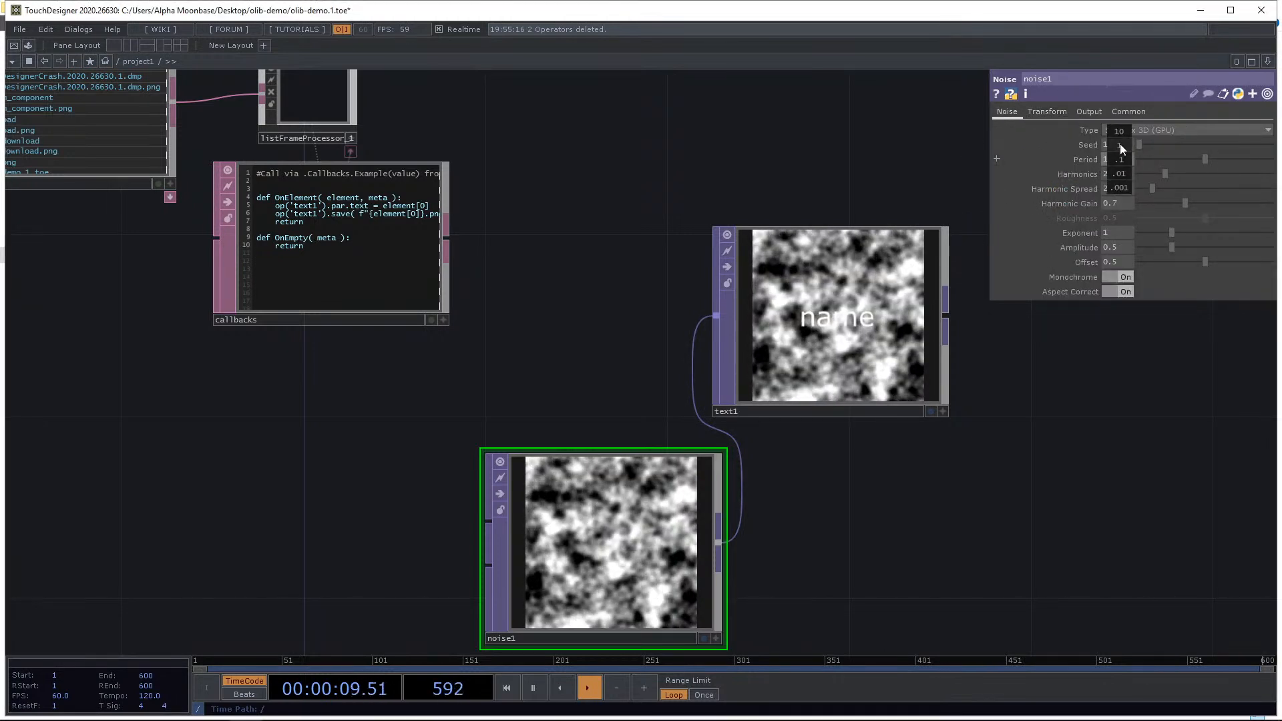
middle_drag(1119, 143, 1180, 146)
drag(707, 201, 660, 231)
scroll(668, 231, down, 5)
drag(651, 352, 684, 270)
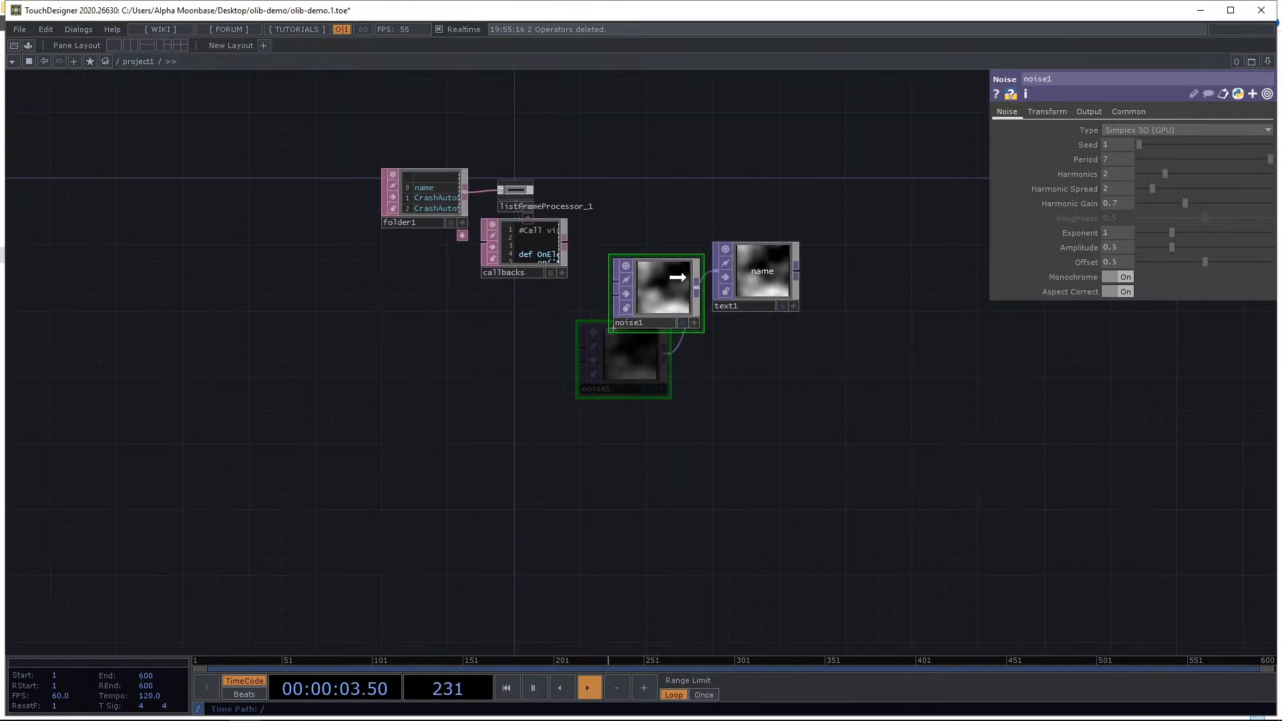
Move the folder, progressor and callbacks operators aside and add a Timer CHOP to the network.
right_drag(560, 283, 562, 285)
drag(503, 270, 420, 319)
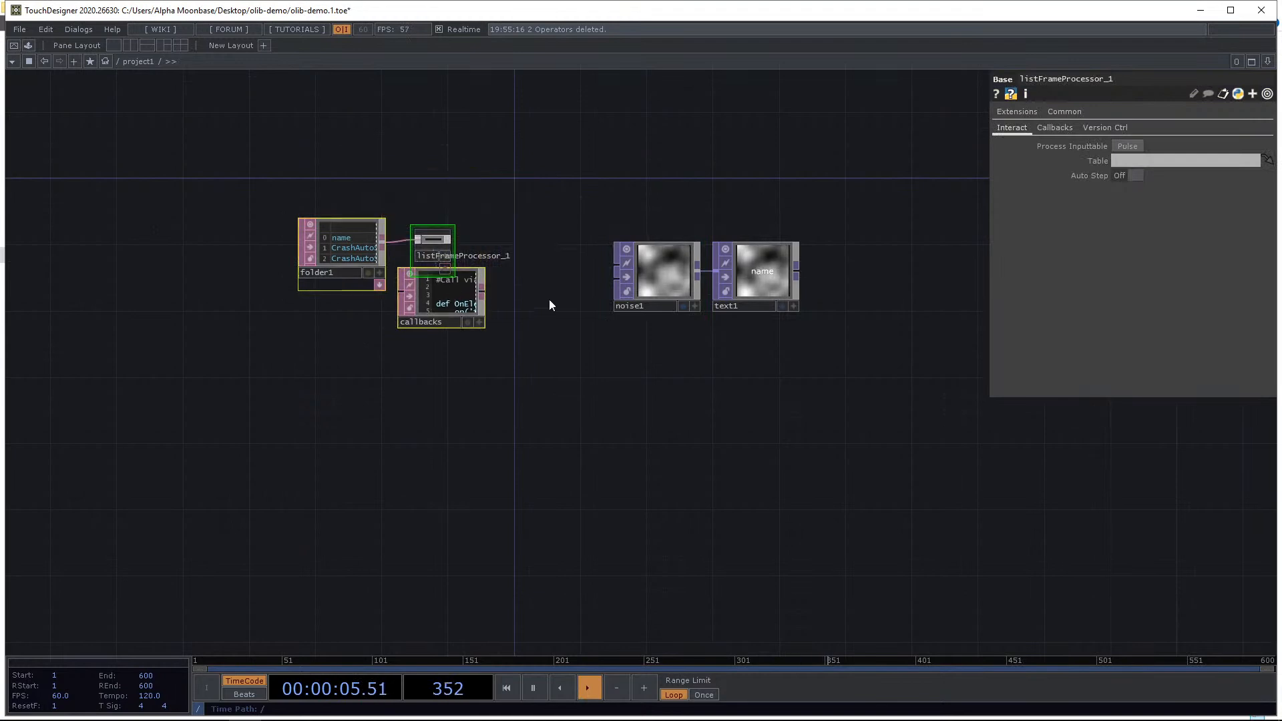
scroll(499, 286, up, 5)
key(Tab)
click(412, 127)
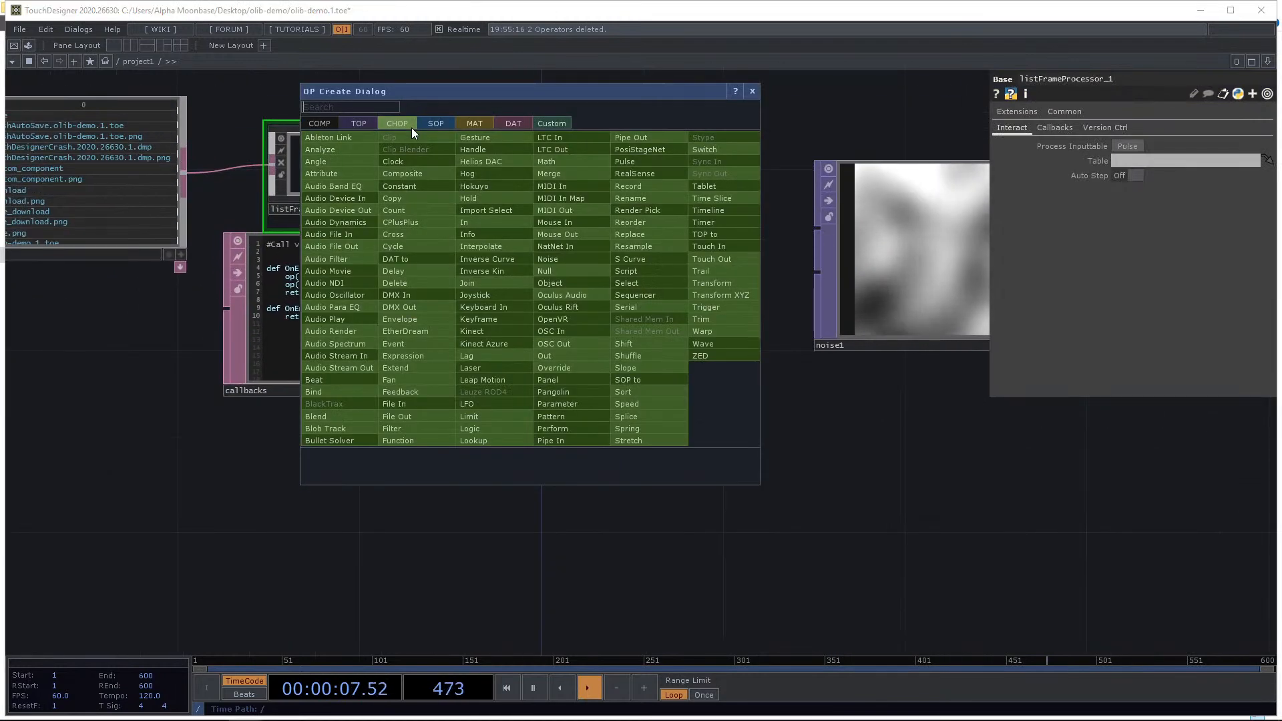
text(tim)
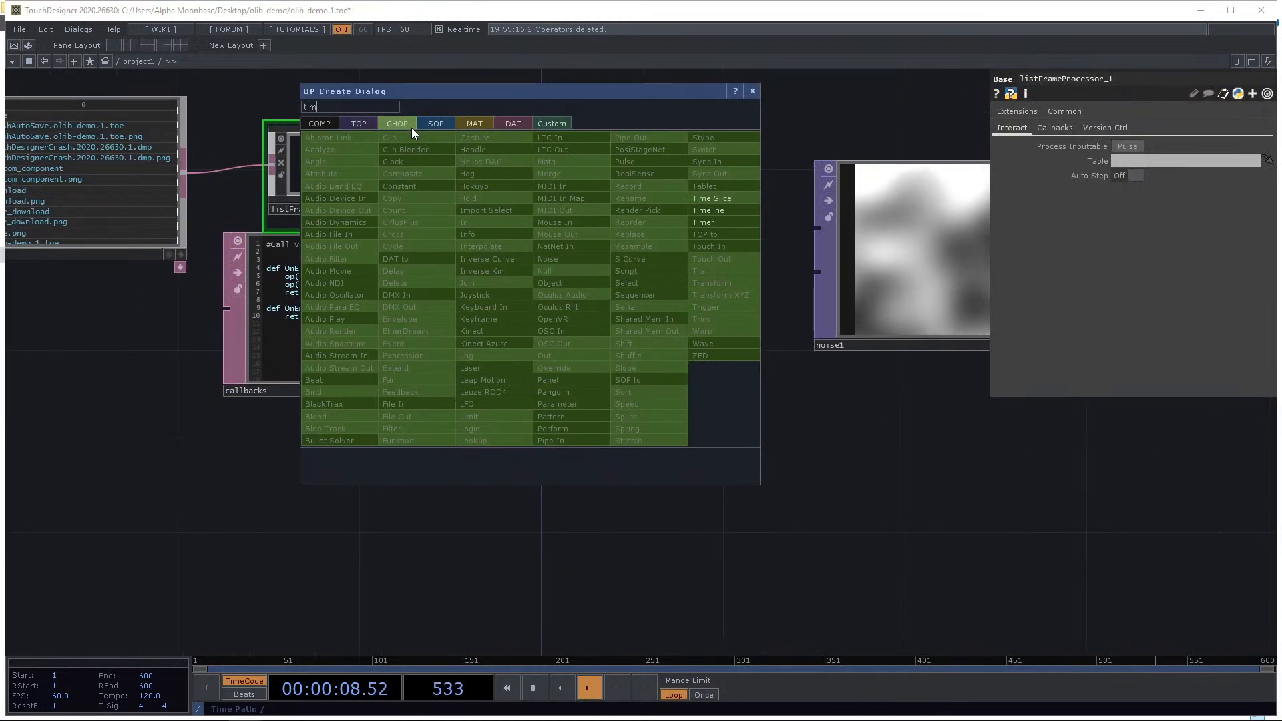
click(729, 225)
click(656, 254)
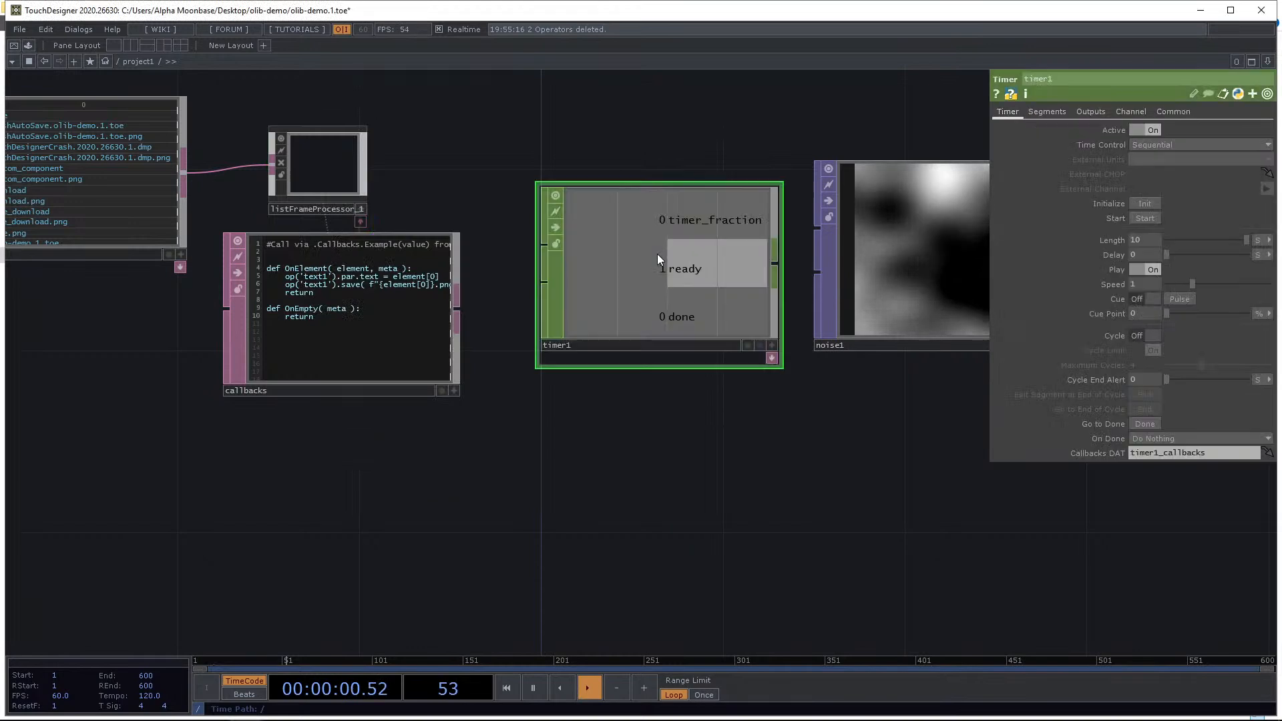
Arrange timer1 and its callbacks DAT next to the noise and text operators.
click(772, 358)
drag(842, 449, 659, 449)
scroll(815, 435, down, 2)
click(867, 371)
drag(843, 446, 707, 467)
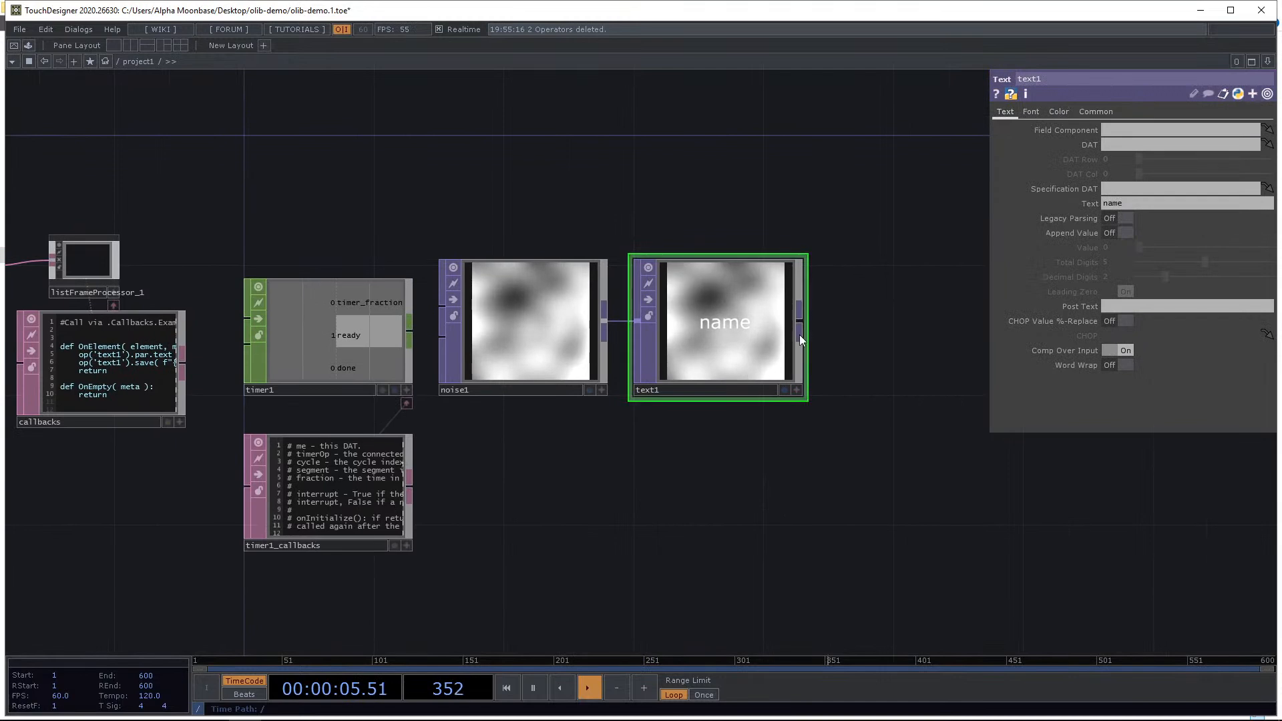
Append a Movie File Out TOP after text1.
right_click(803, 325)
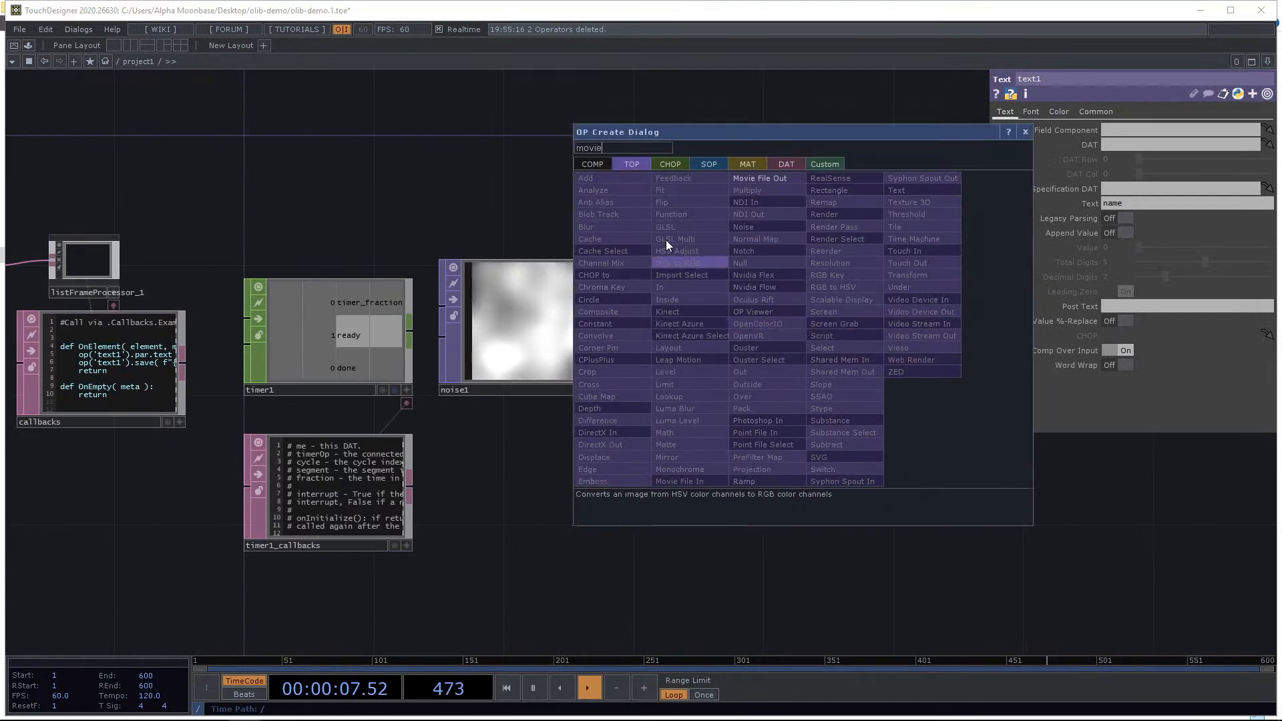
click(779, 183)
click(912, 323)
drag(633, 211, 557, 223)
drag(886, 174, 862, 191)
click(1096, 206)
drag(745, 200, 847, 185)
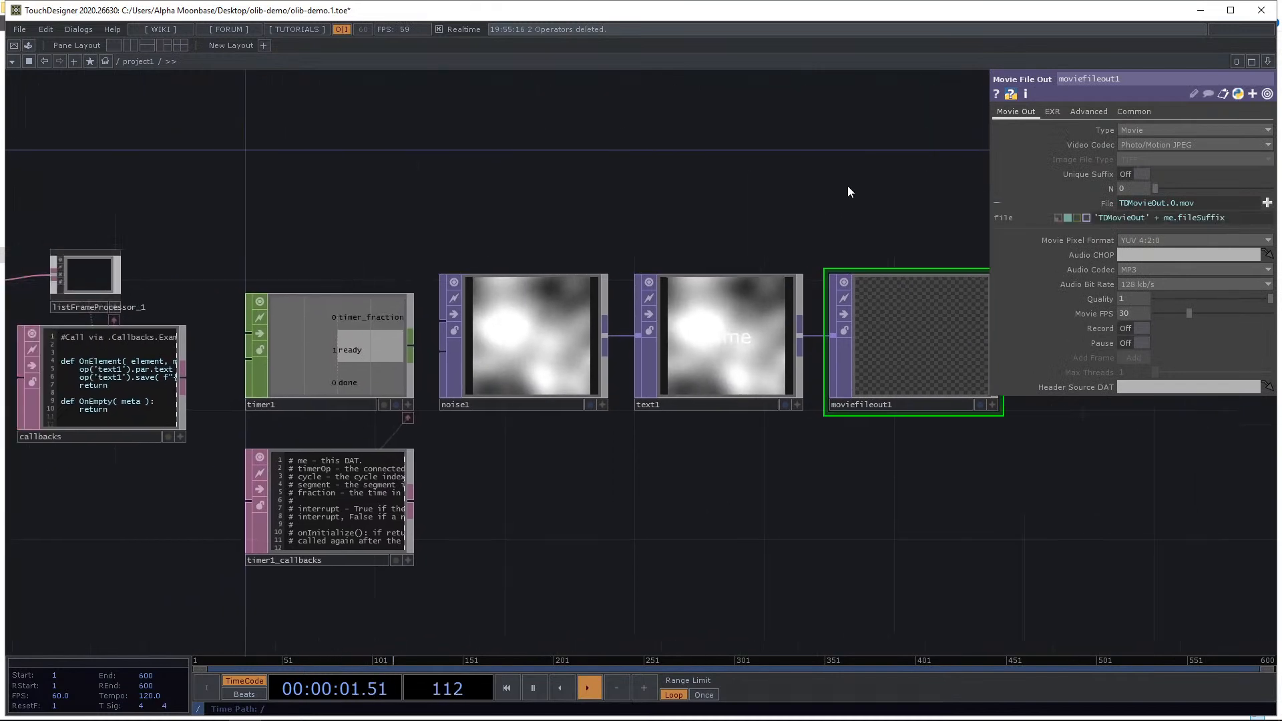
Set timer1's outputs so that Ready and Done are off and Running is on.
drag(518, 195, 743, 191)
drag(980, 174, 758, 203)
click(326, 410)
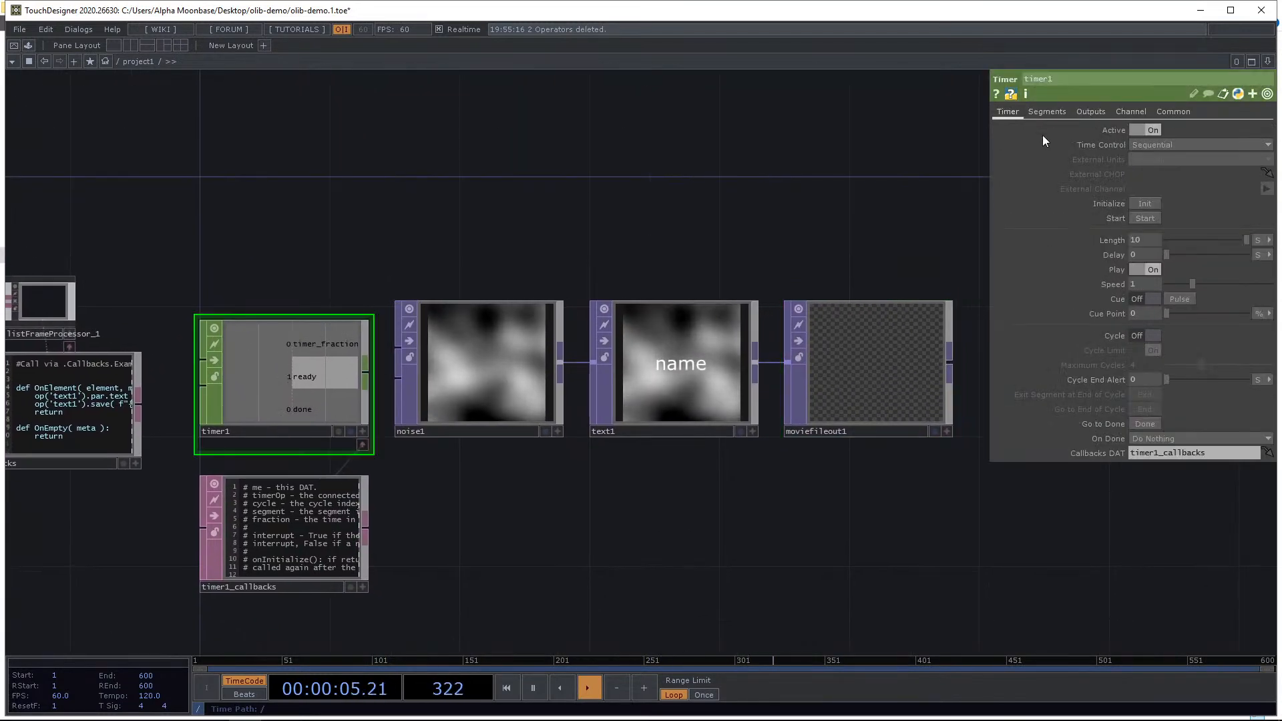
click(1084, 112)
click(1141, 233)
click(1152, 276)
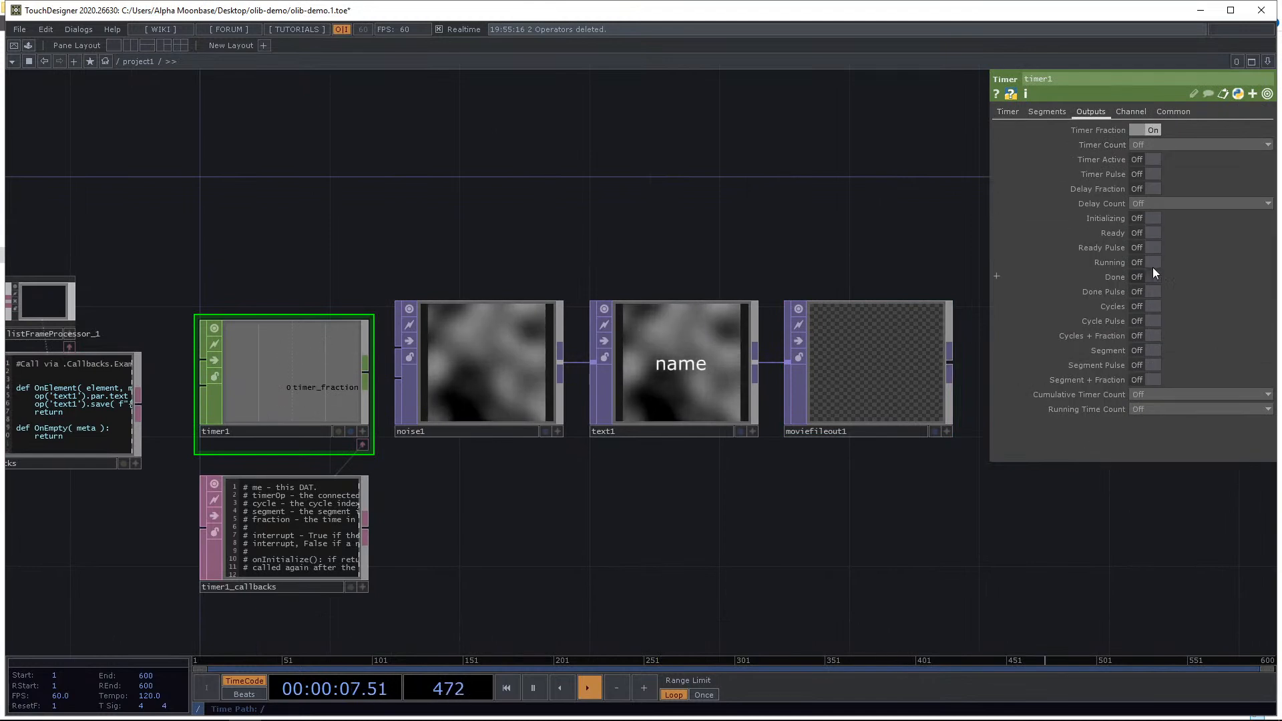
click(1152, 262)
Link moviefileout1's Record parameter to timer1's running channel as a CHOP reference.
drag(817, 359, 799, 367)
click(799, 367)
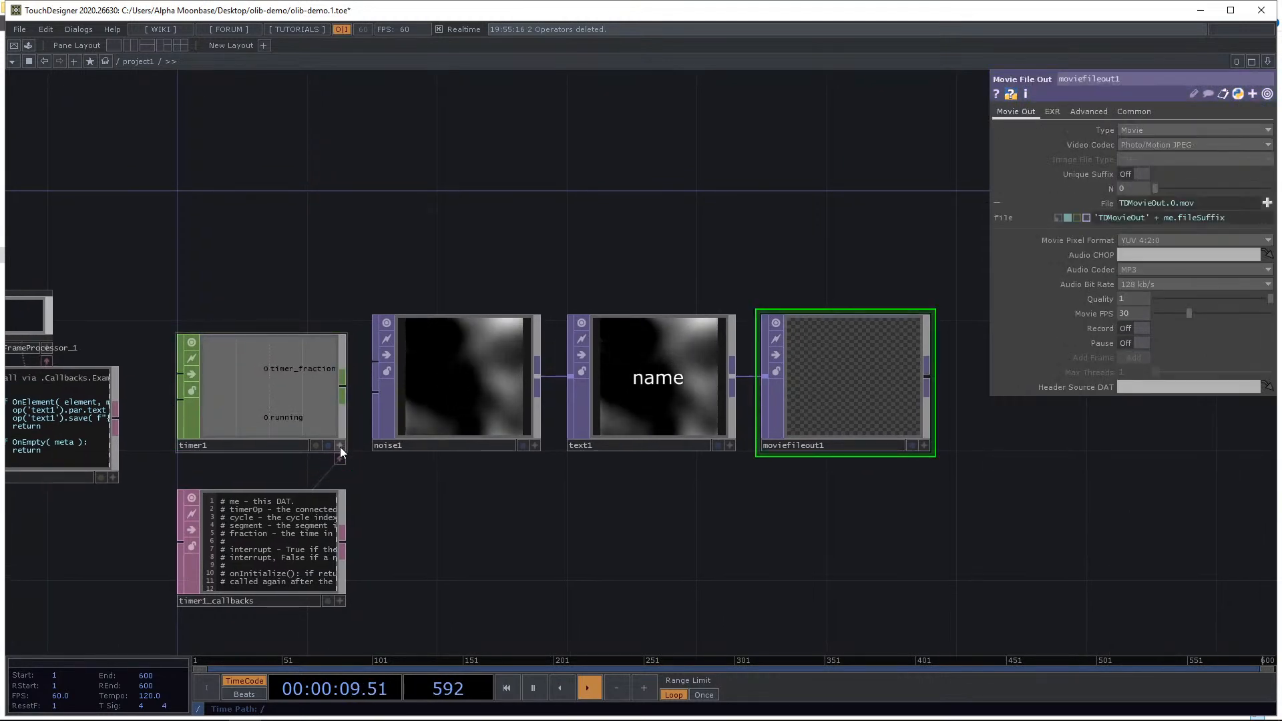
click(339, 446)
drag(281, 415, 1125, 329)
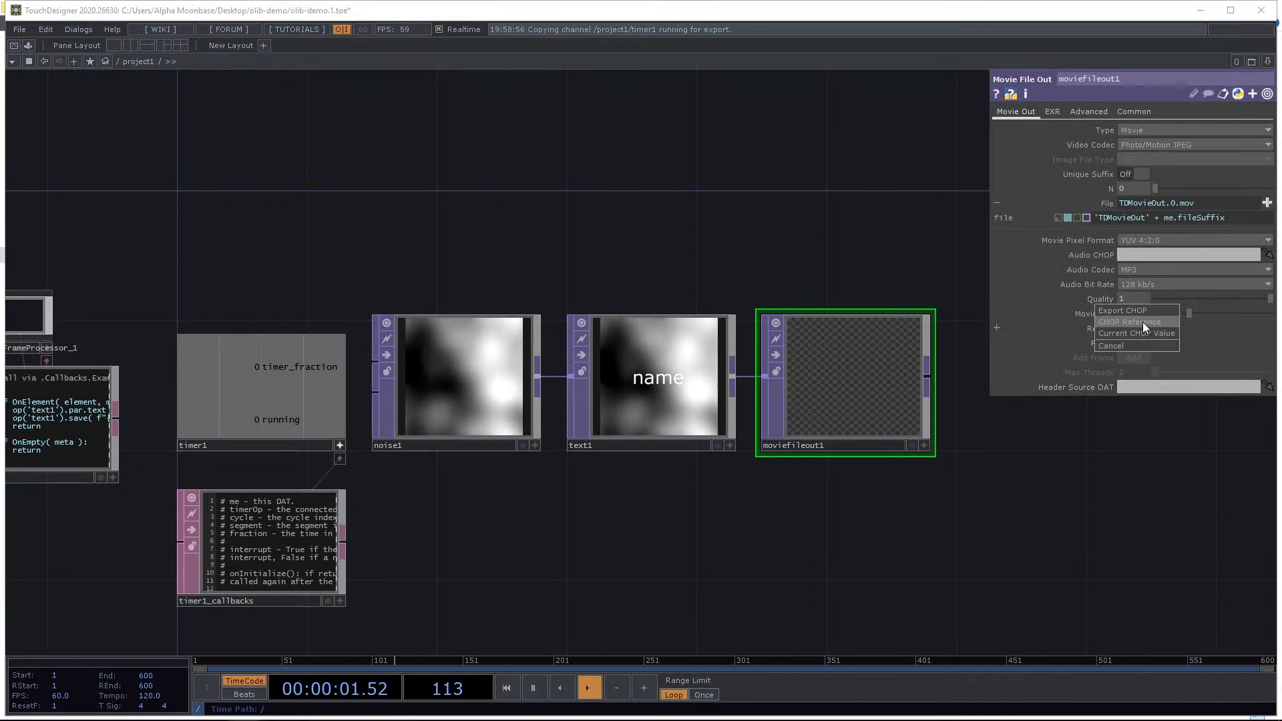
click(1143, 322)
Rearrange timer1, noise1, text1 and moviefileout1 into a tidy row with the timer below.
drag(175, 248, 283, 229)
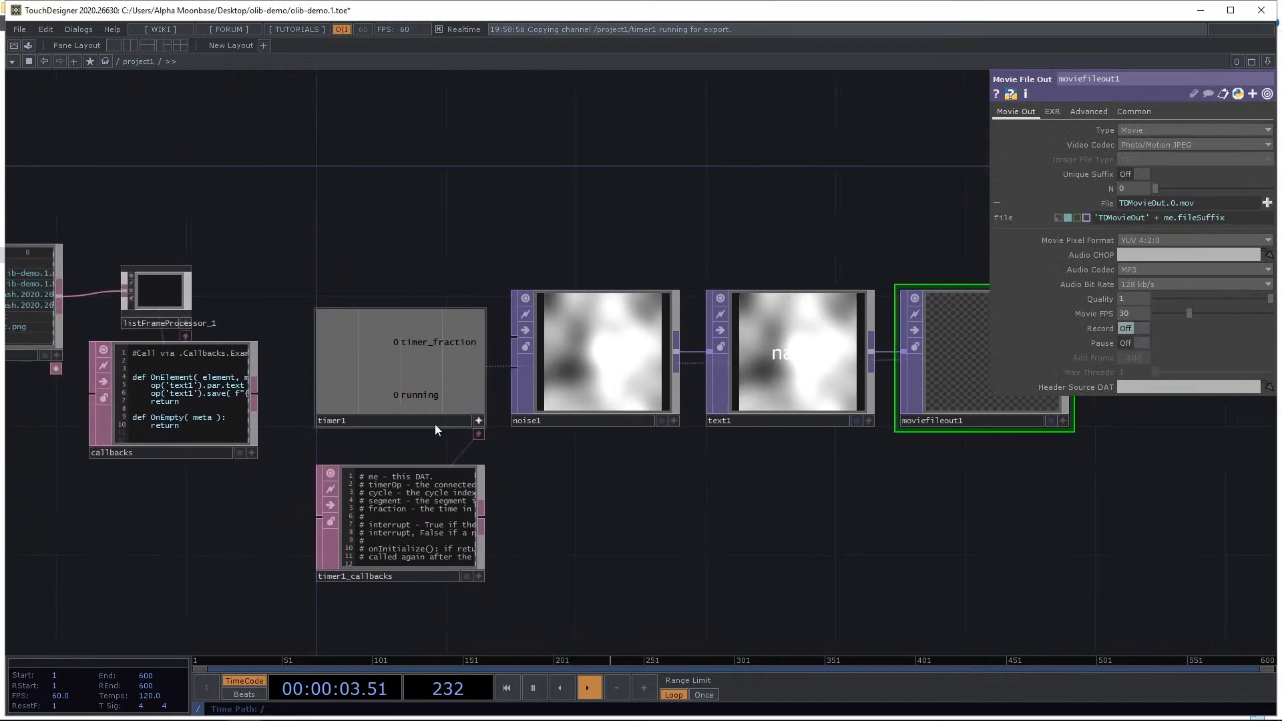
click(479, 420)
drag(620, 521, 538, 416)
drag(346, 280, 346, 445)
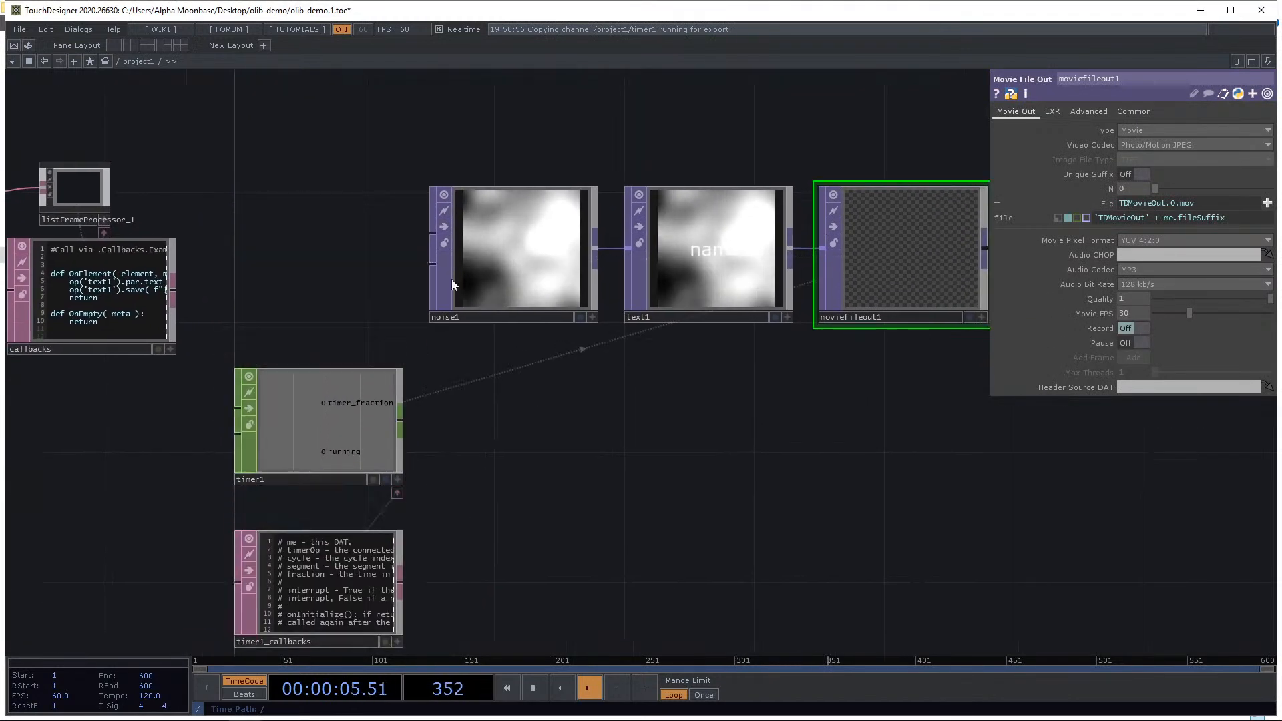
drag(451, 280, 257, 281)
drag(680, 248, 484, 248)
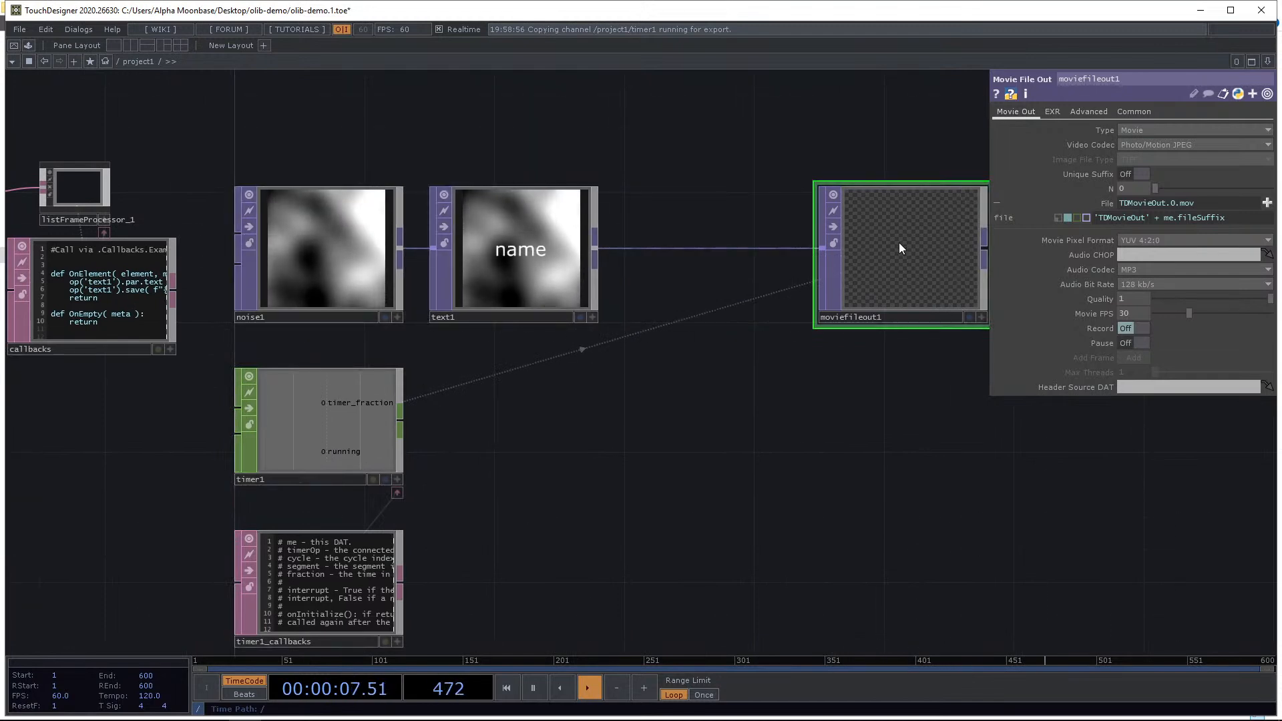
drag(899, 243, 702, 242)
drag(591, 423, 664, 410)
Set timer1's Length to 2 seconds.
click(409, 415)
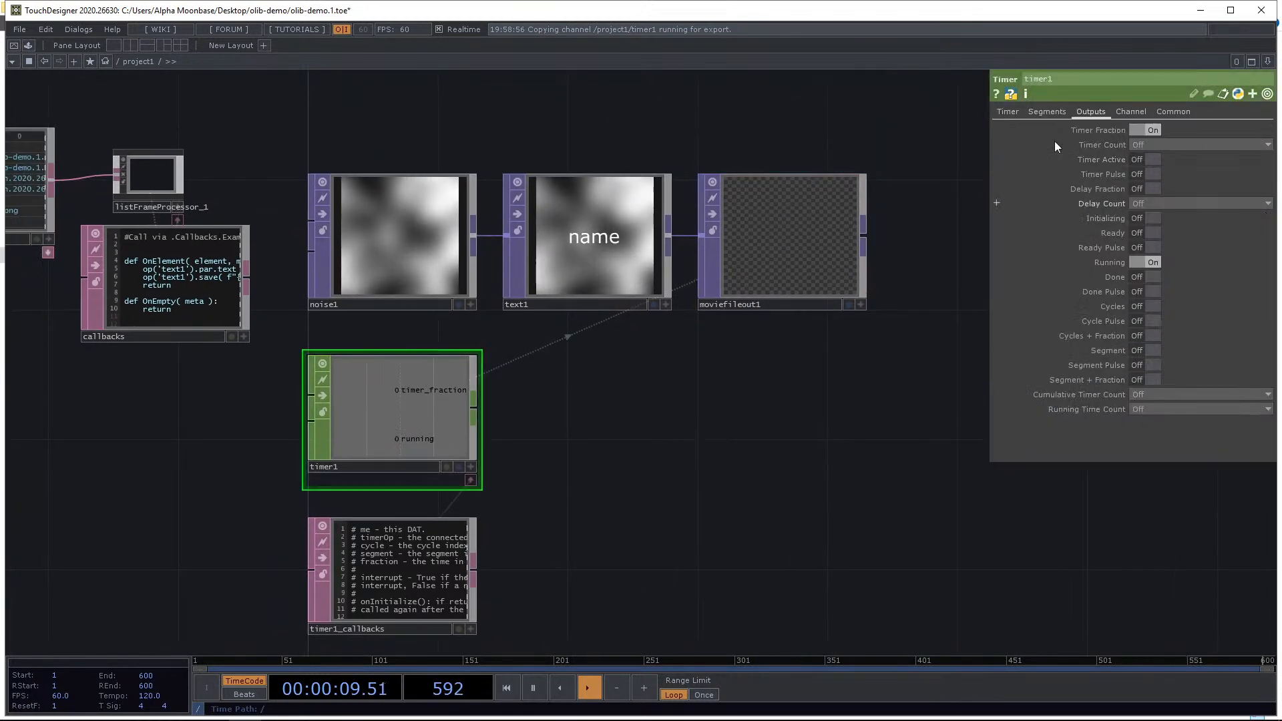
drag(1145, 241, 1028, 235)
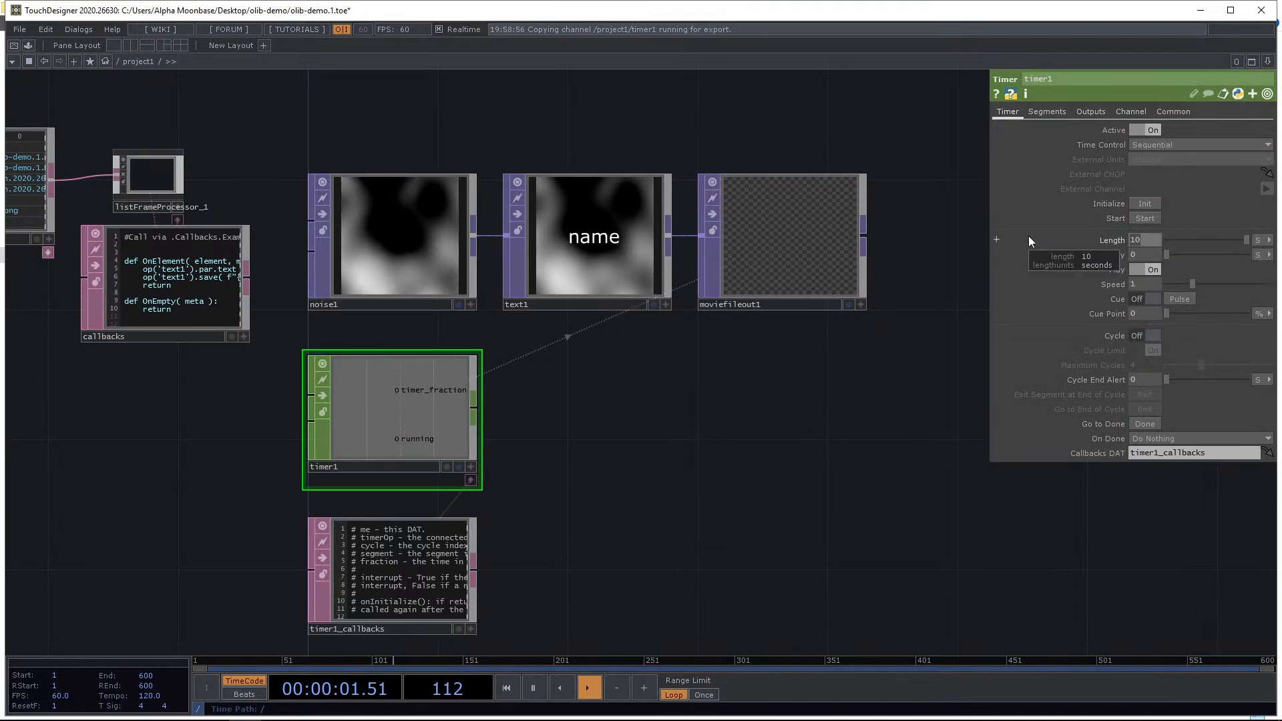
text(2)
key(Return)
In the OnElement callback, replace the text1 save call with setting moviefileout1's file parameter to the element name.
scroll(230, 278, up, 2)
click(226, 316)
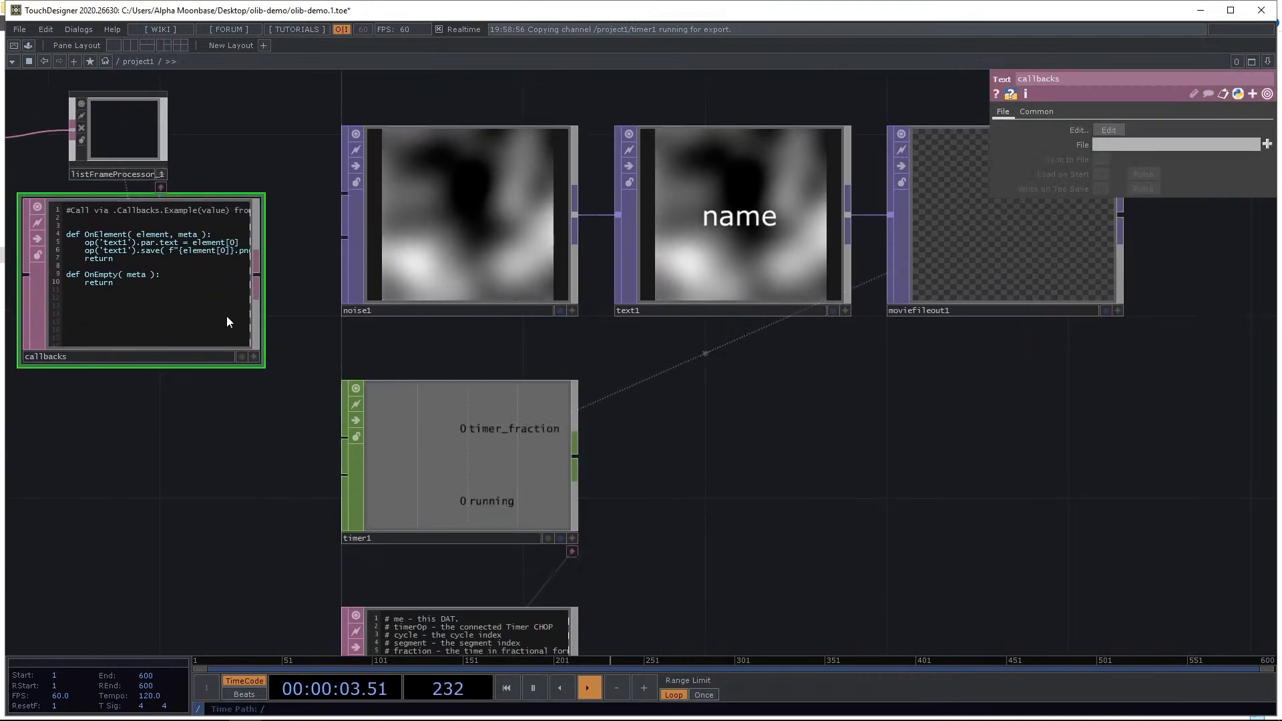
scroll(282, 474, down, 3)
drag(281, 474, 306, 490)
drag(243, 382, 406, 197)
drag(471, 241, 739, 251)
scroll(618, 177, up, 2)
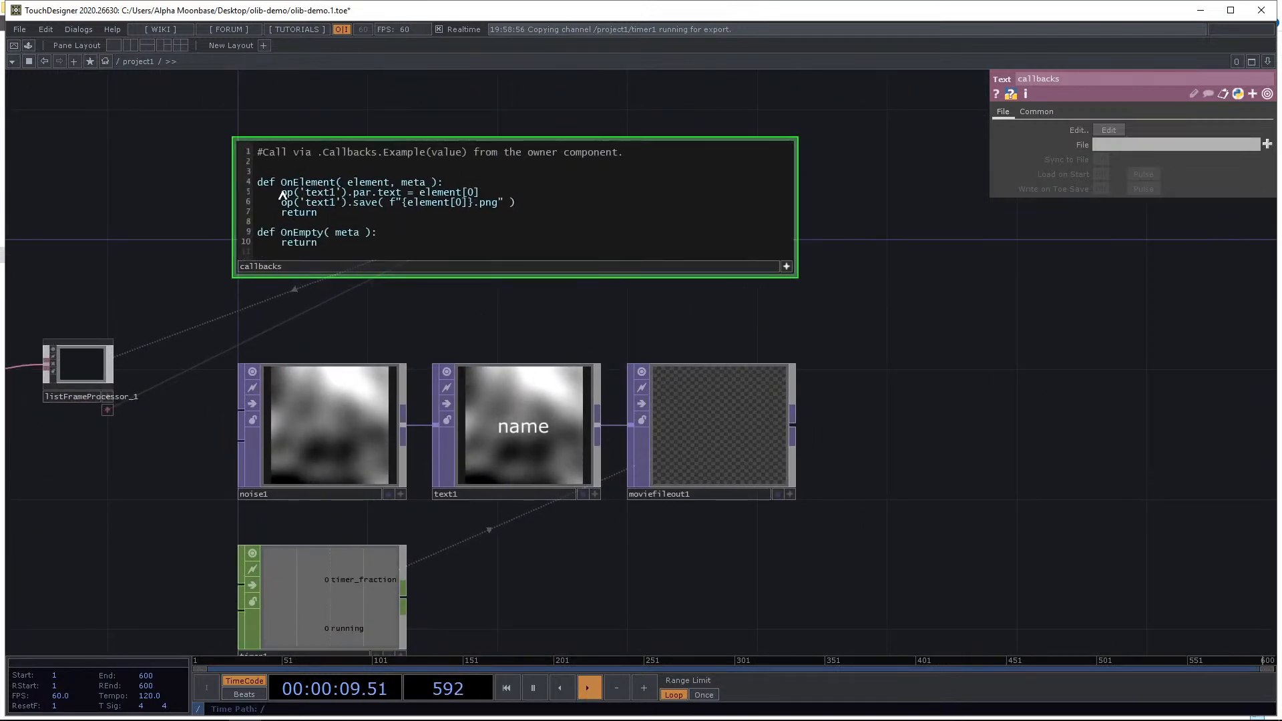
drag(281, 192, 538, 200)
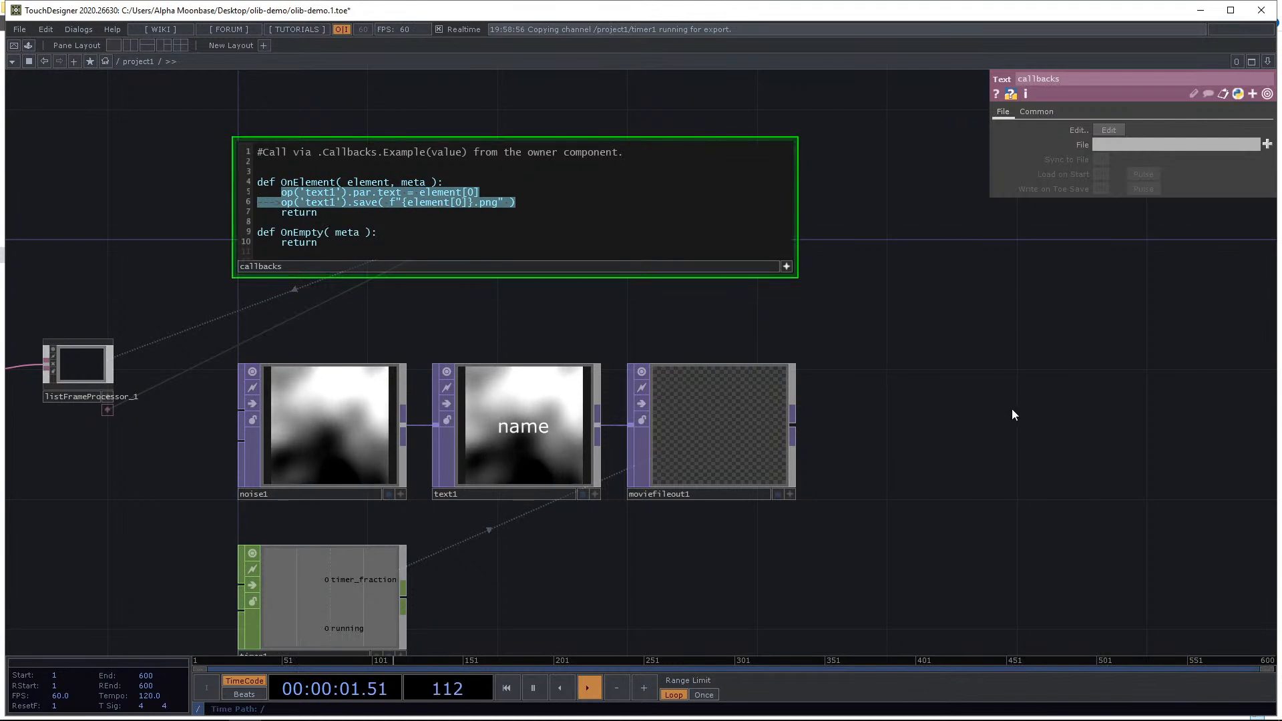
scroll(1007, 406, down, 2)
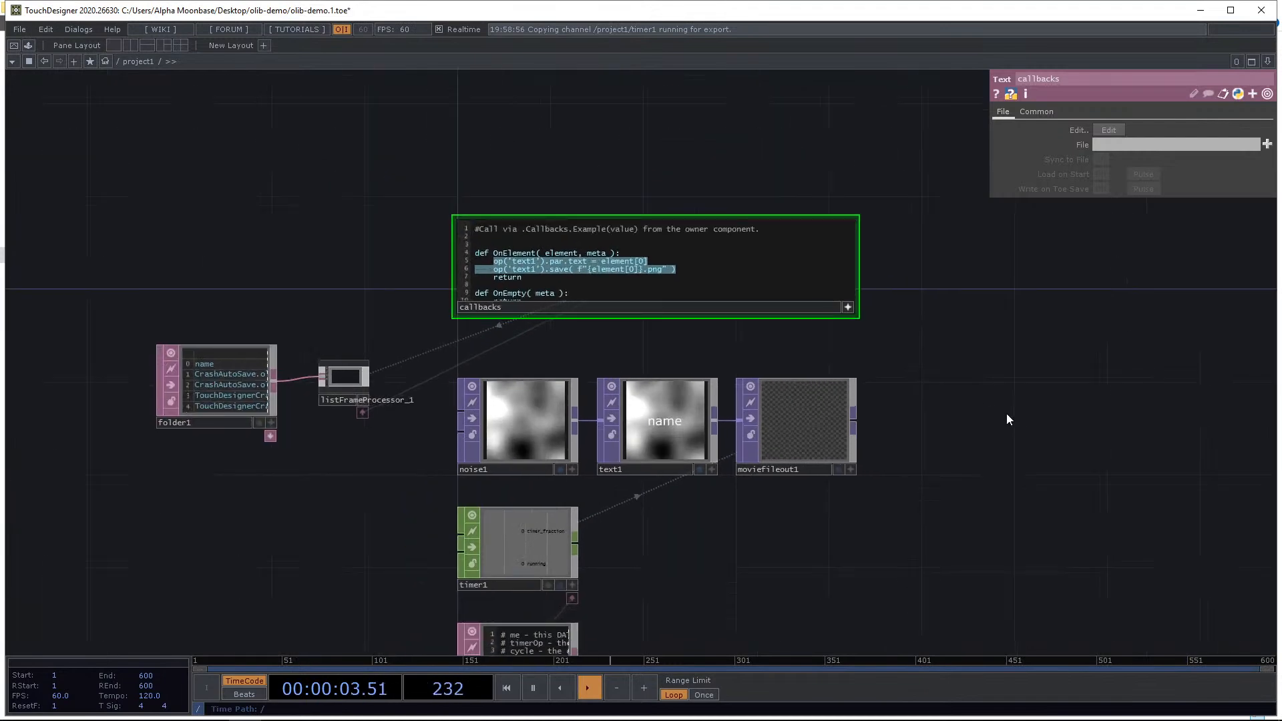
click(620, 270)
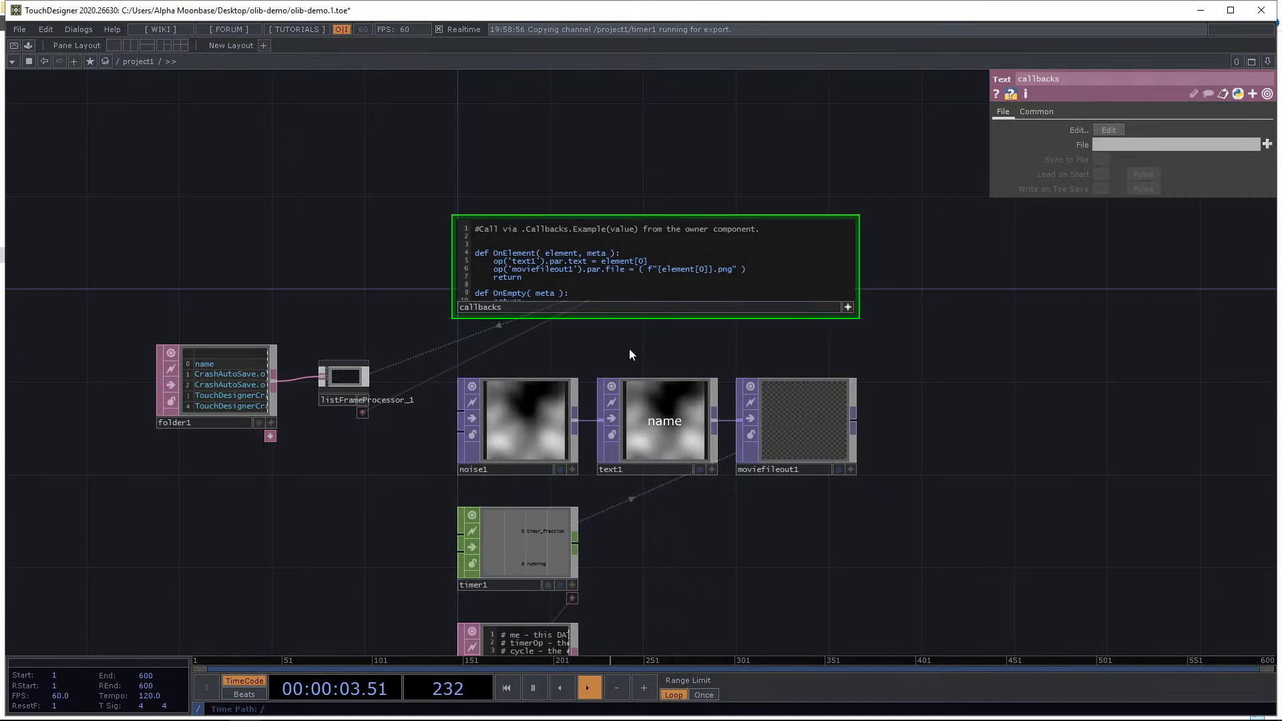
Check the titlecards folder and change the file path to titlecards/{element[0]}.mov.
key(alt+Tab)
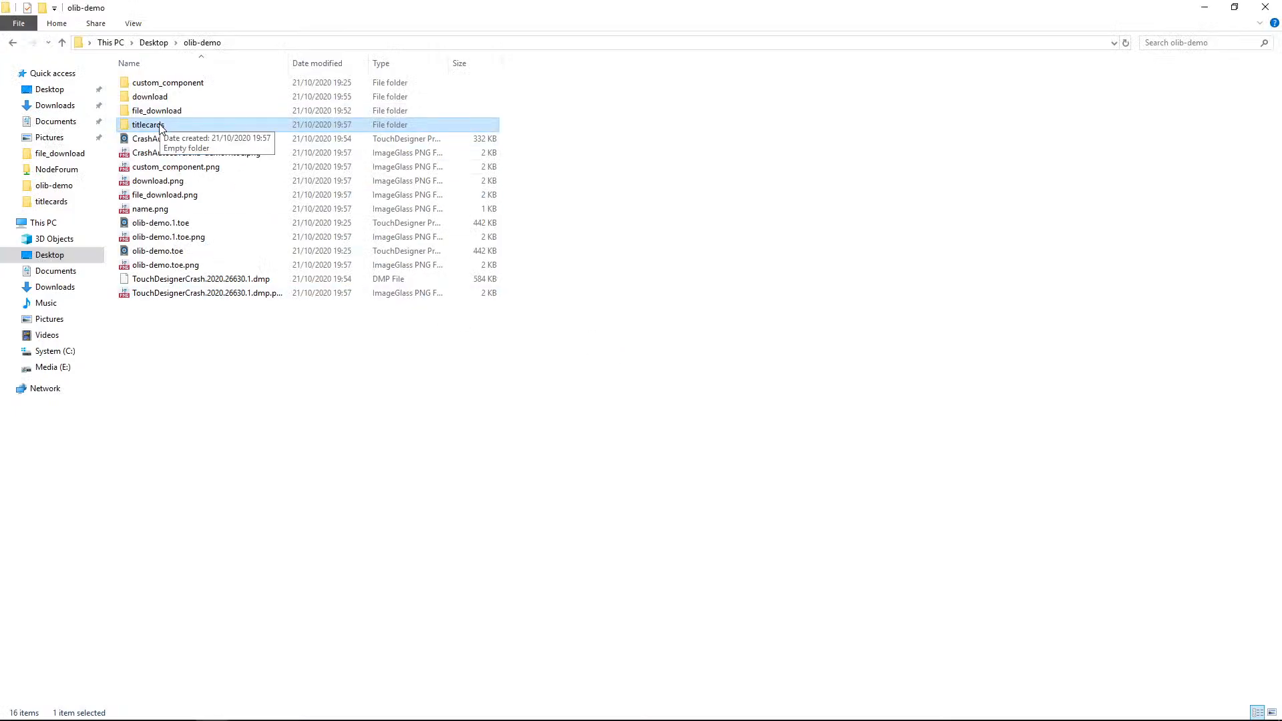
key(alt+Tab)
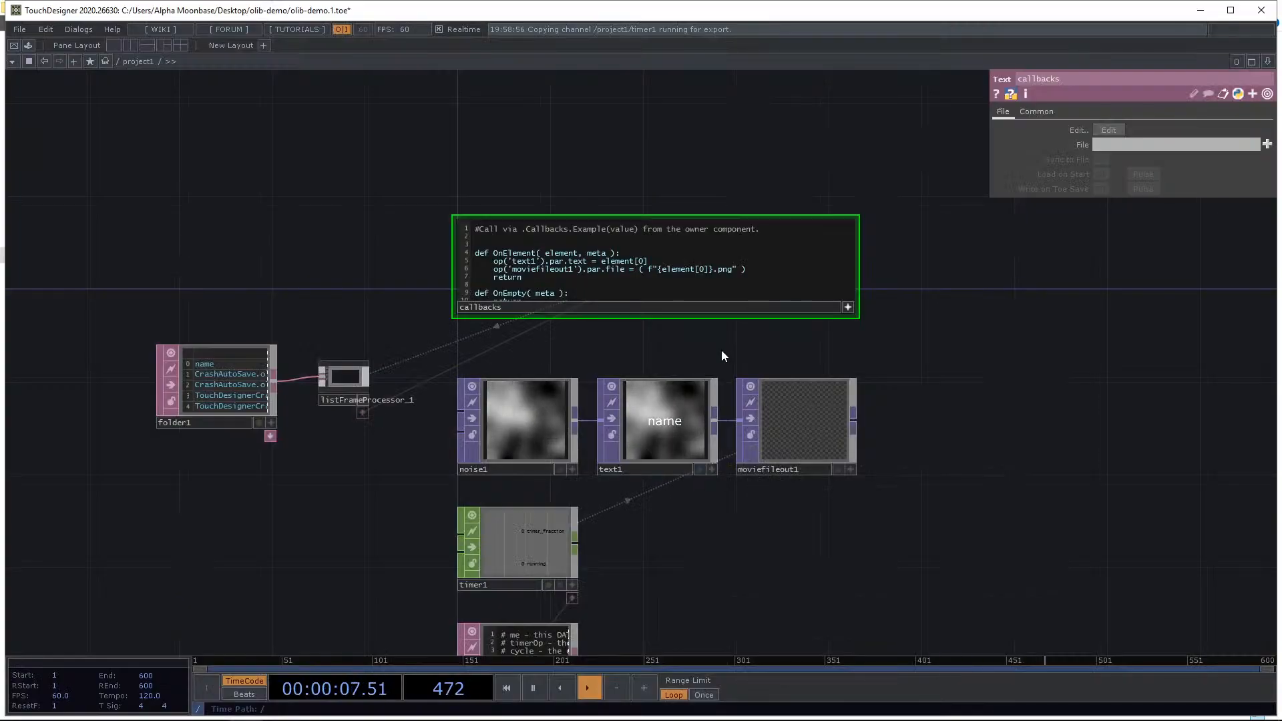
text(titlecards)
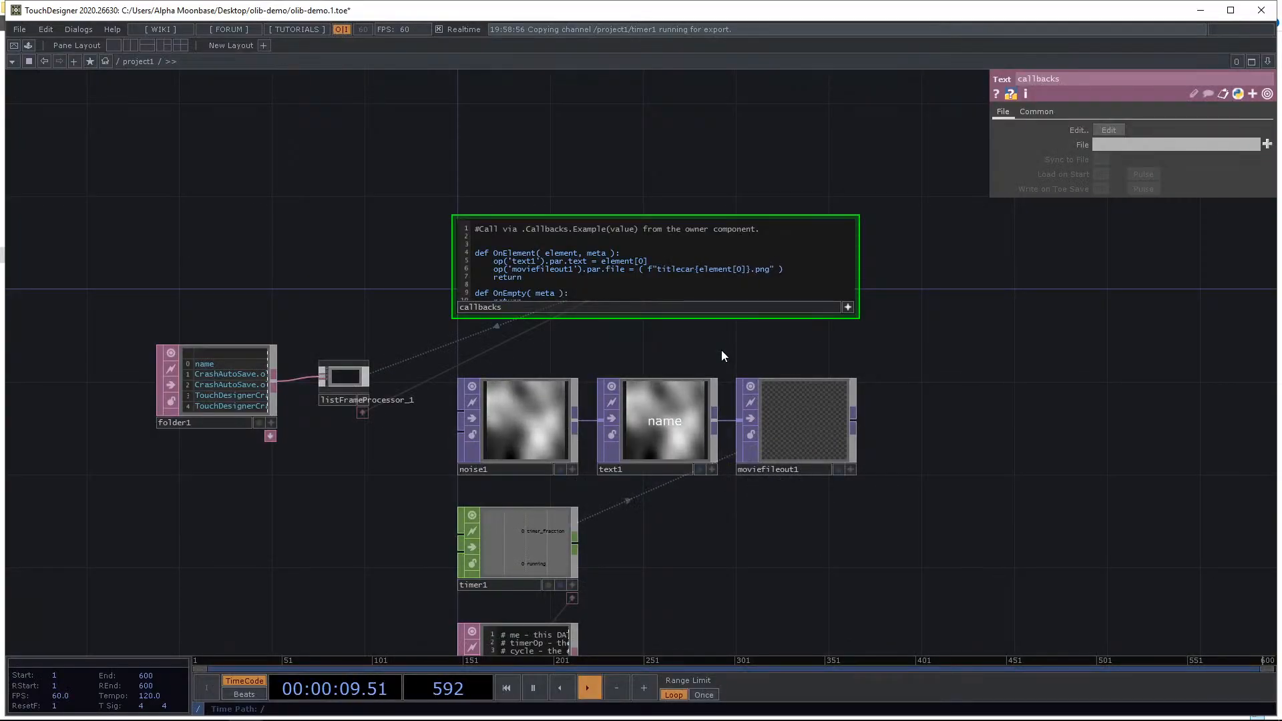
text(/)
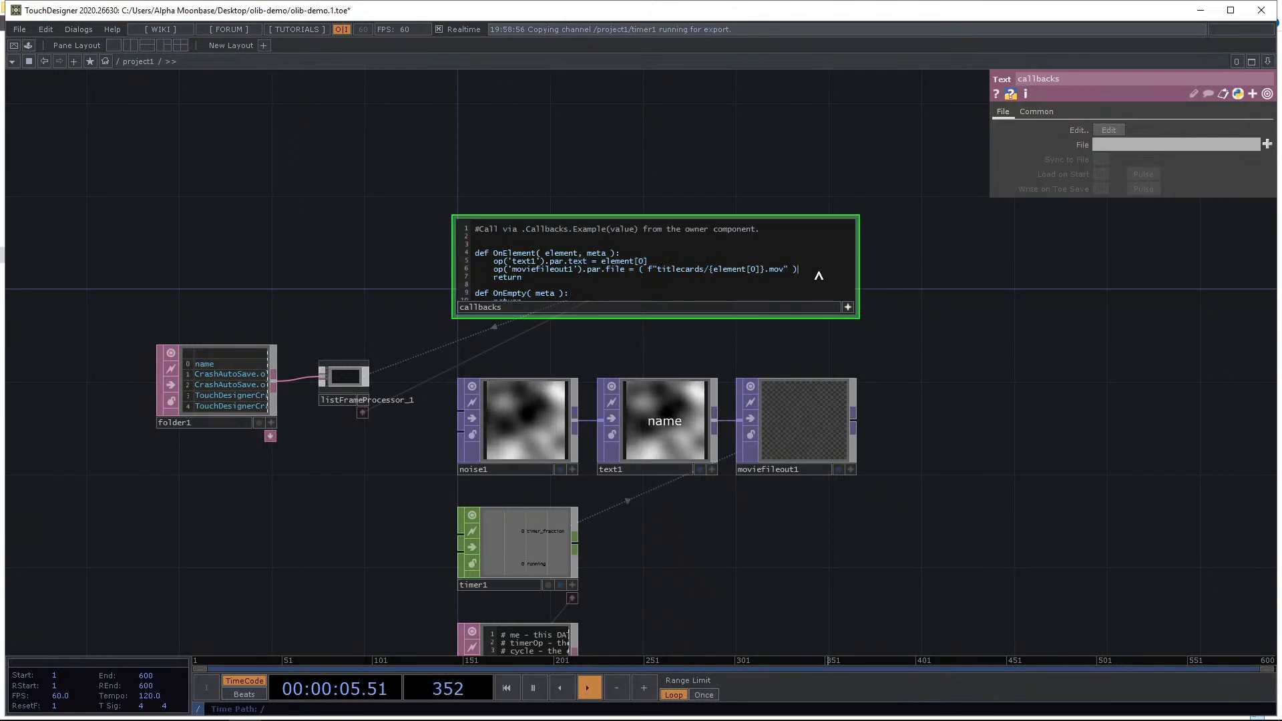
Add a line to OnElement that pulses timer1's Start parameter.
key(Return)
text(op('timer1').)
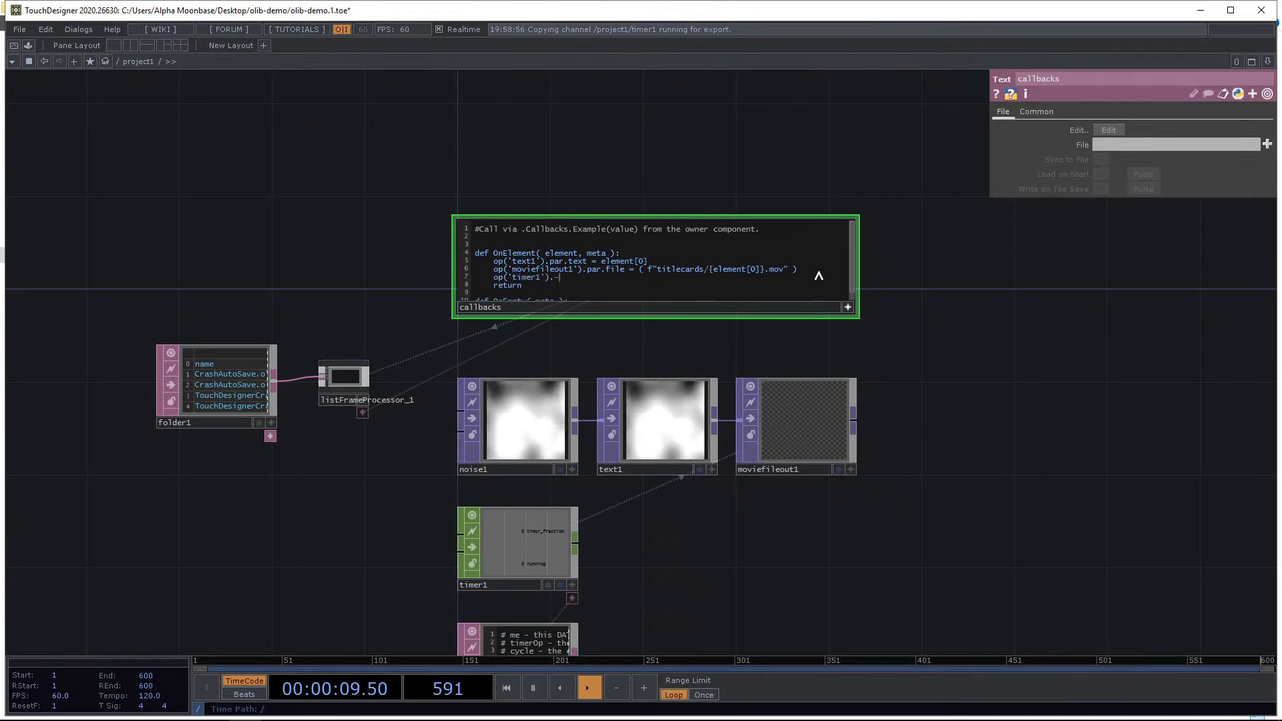
text(par.start.pulse()
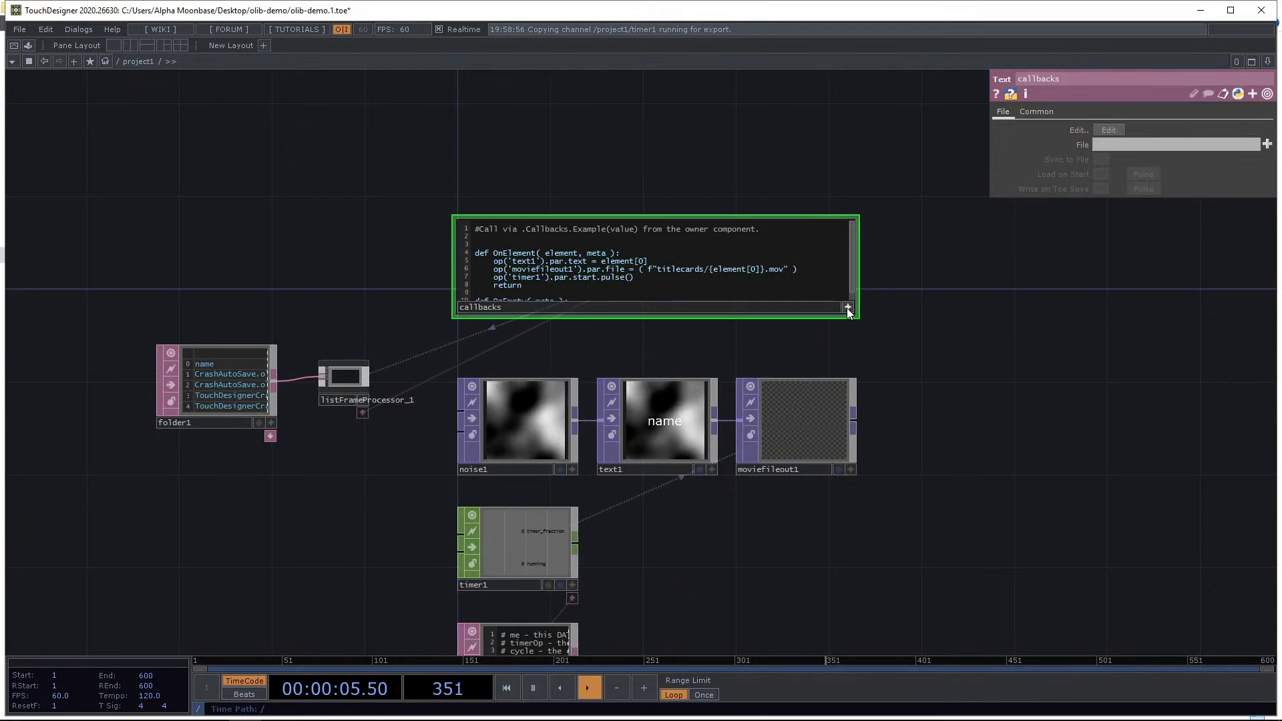
Move the callbacks DAT below the folder and list frame processor operators.
drag(846, 307, 730, 400)
drag(491, 414, 208, 506)
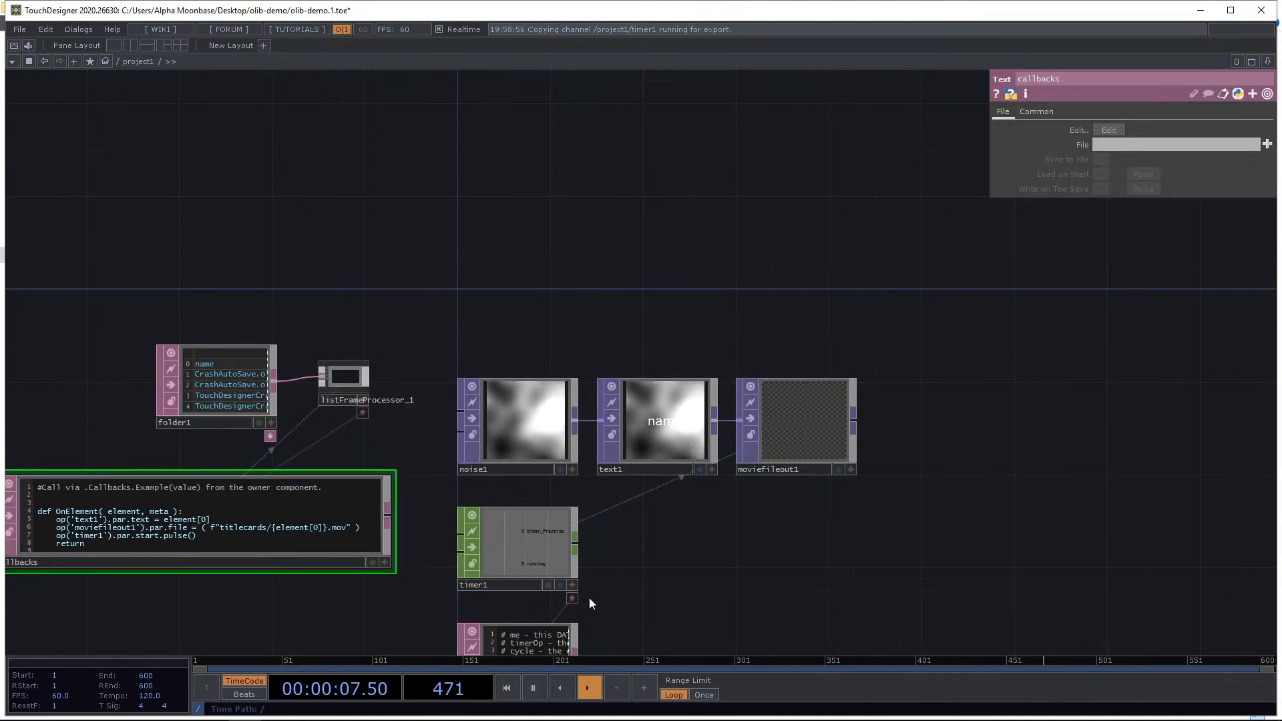
drag(451, 634, 556, 437)
scroll(526, 449, up, 5)
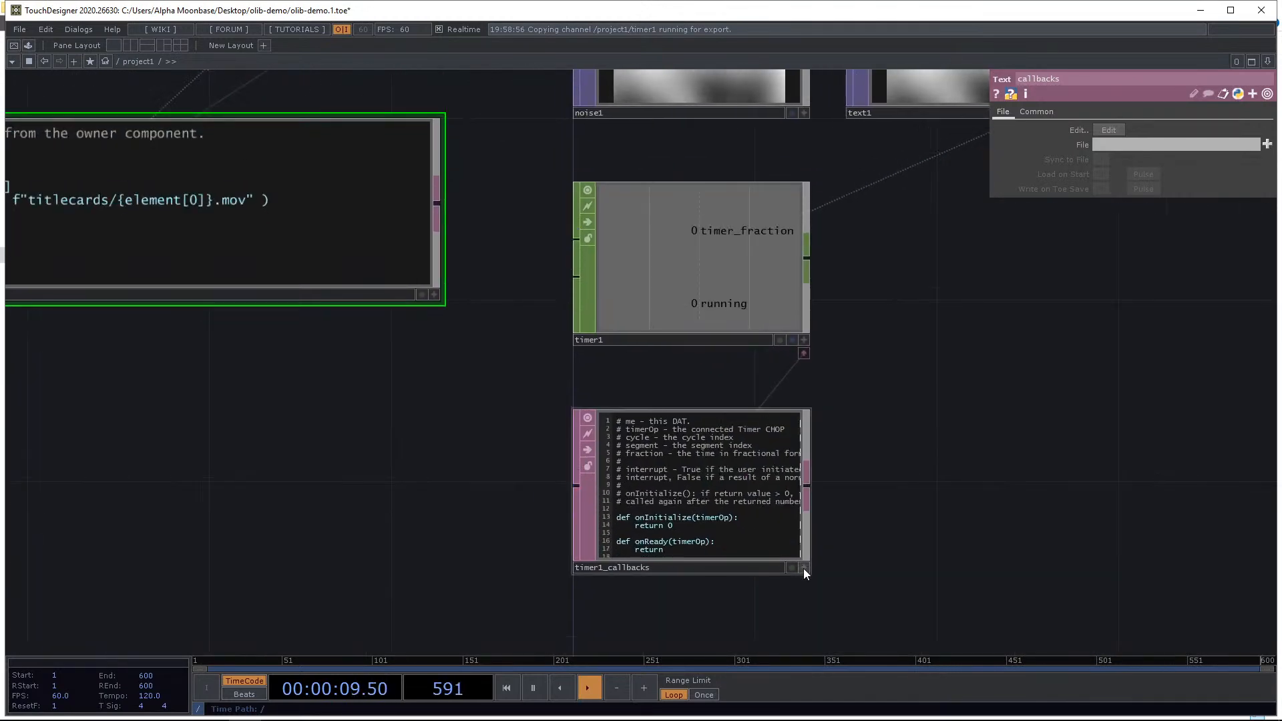
Add a call to listFrameProcessor_1's Step() inside the timer callbacks' onDone function.
click(803, 567)
scroll(871, 542, up, 2)
scroll(871, 542, up, 1)
drag(907, 542, 960, 545)
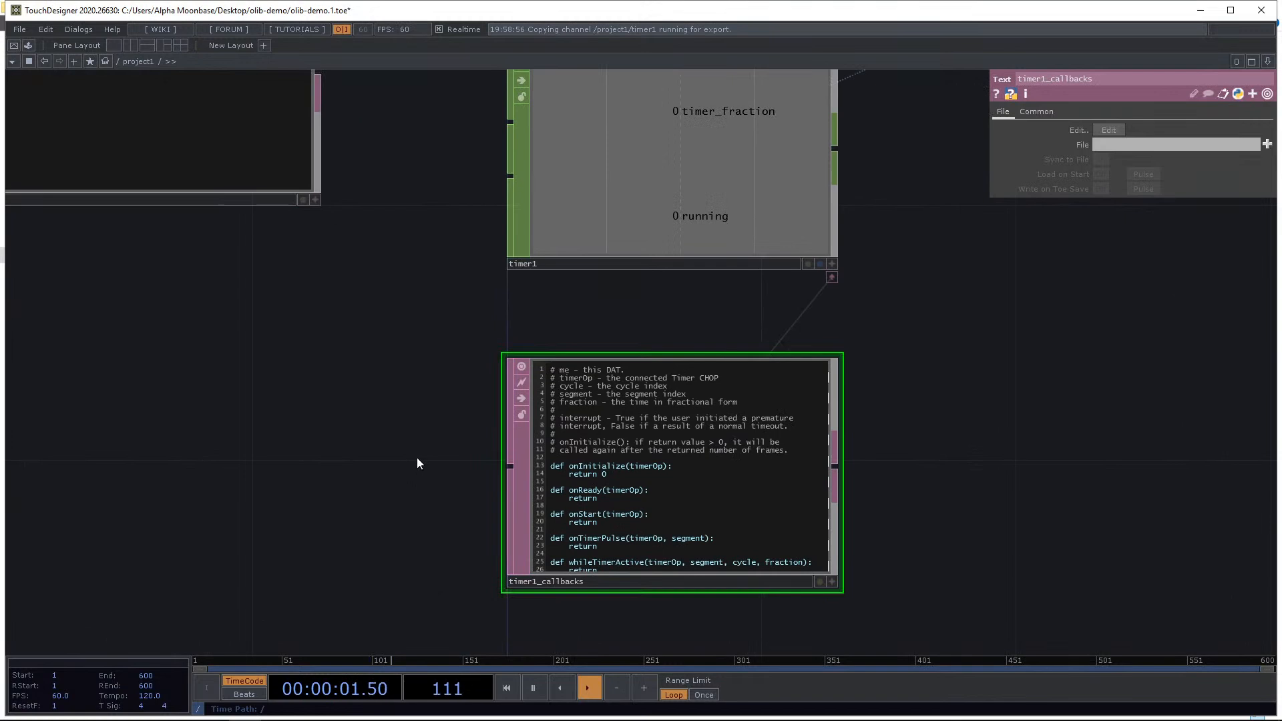
key(h)
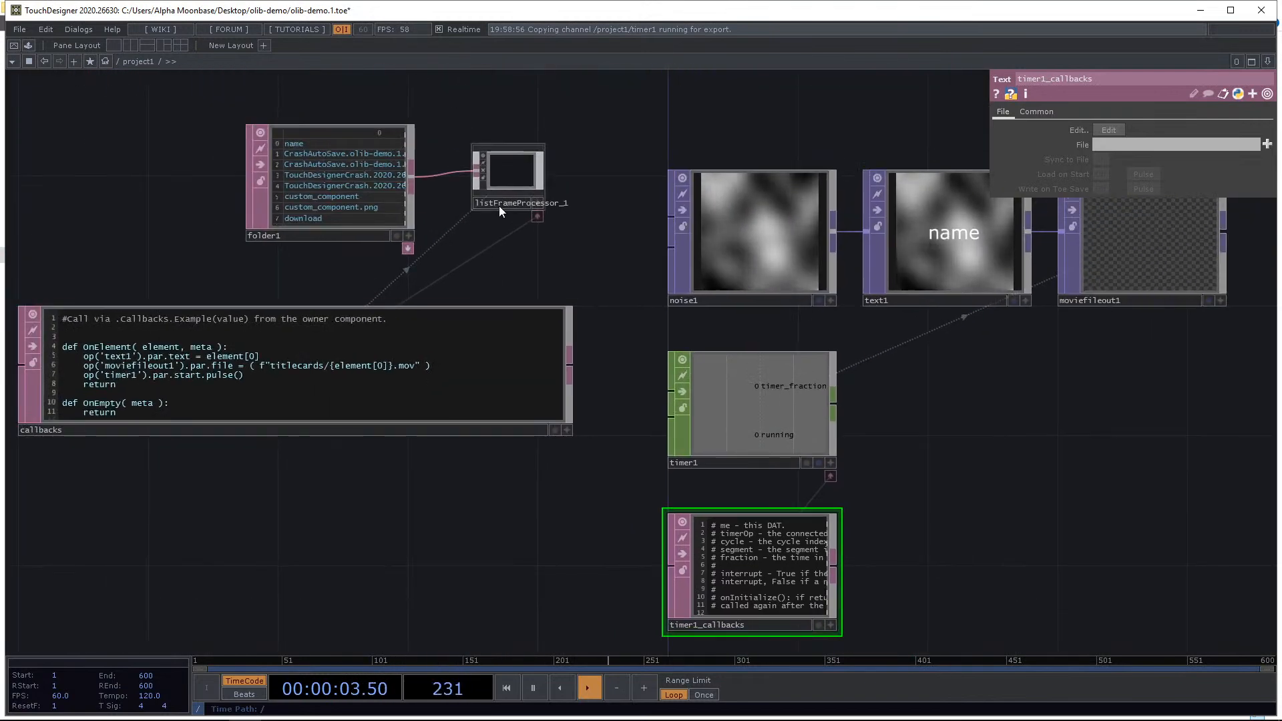
click(500, 208)
scroll(533, 458, up, 5)
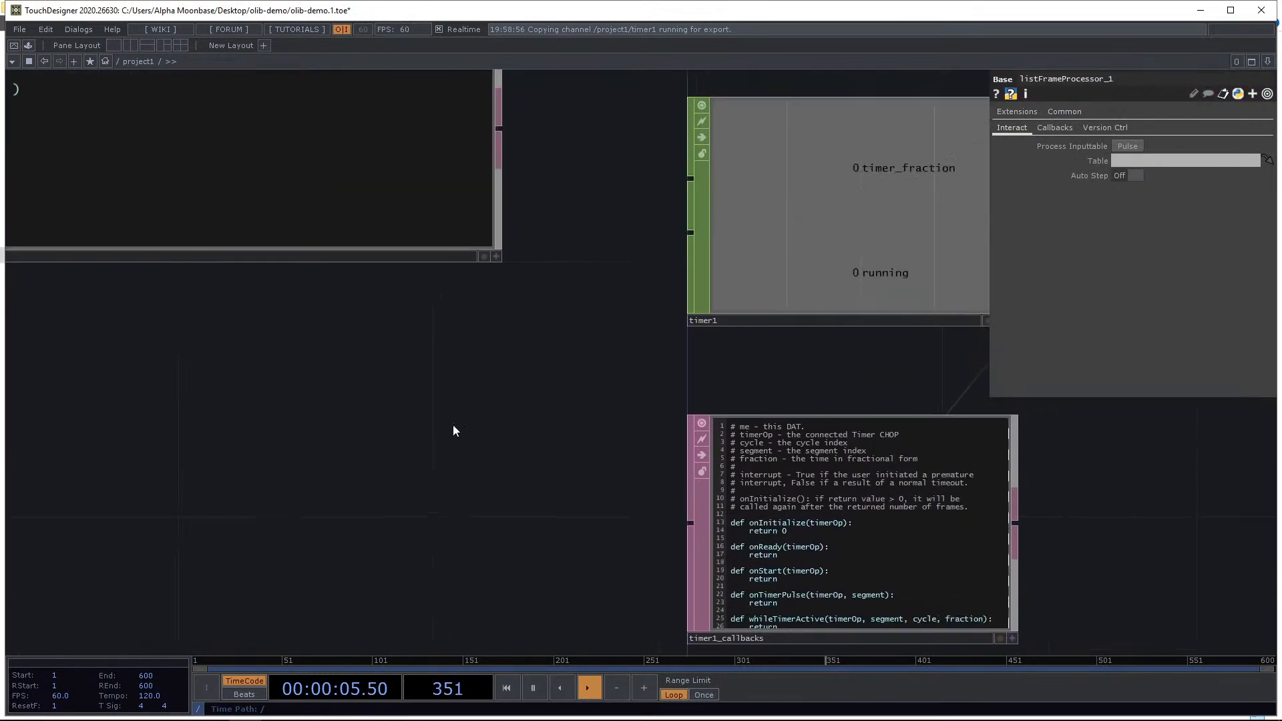
drag(591, 495, 447, 366)
scroll(554, 433, up, 5)
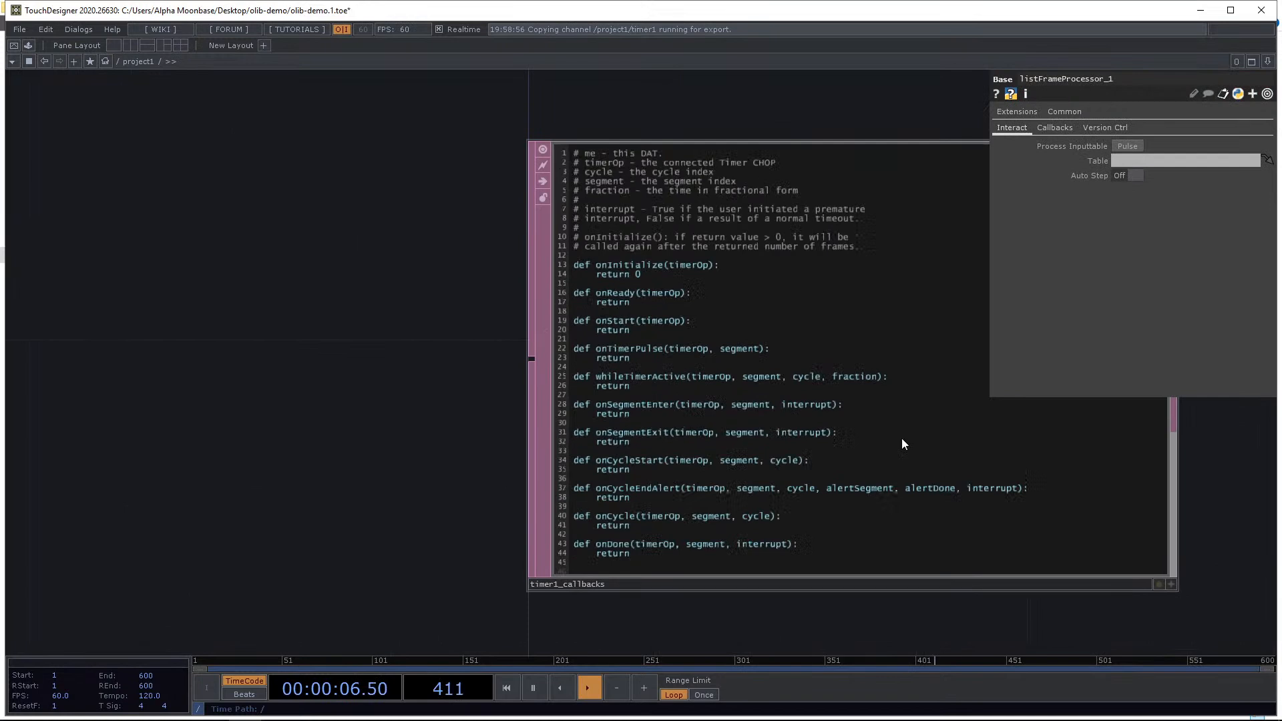
click(1171, 585)
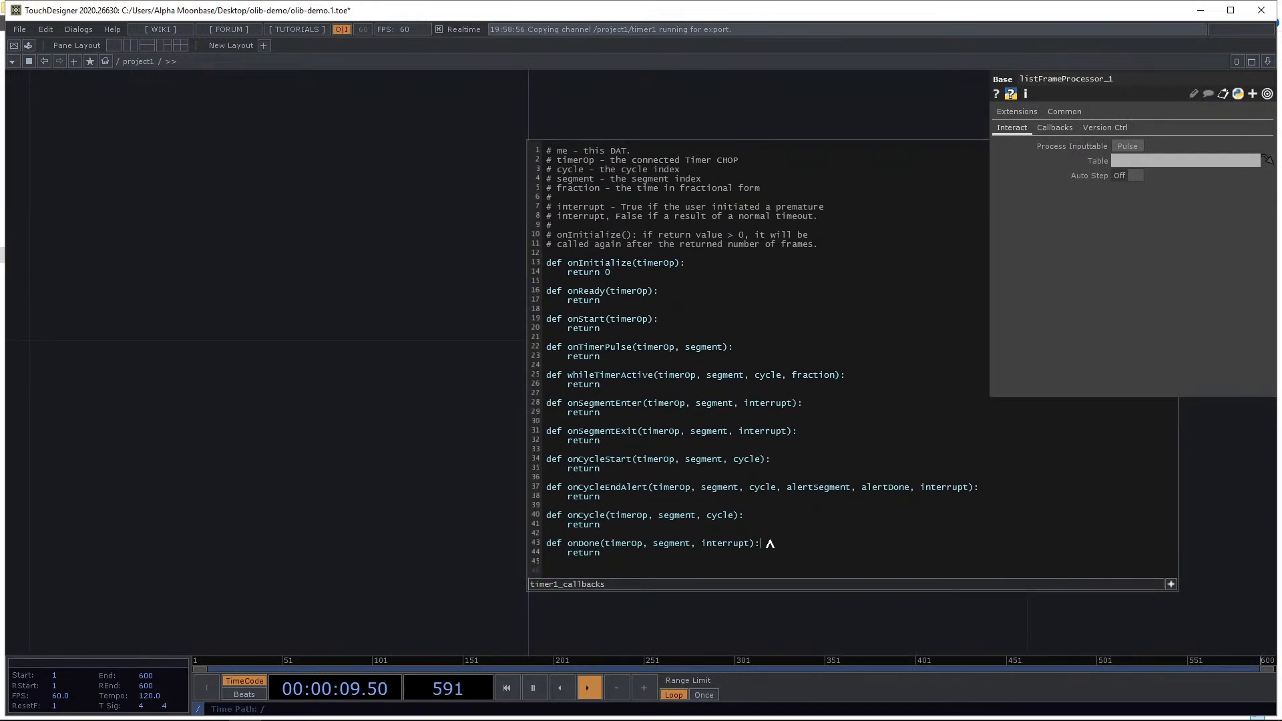
key(Return)
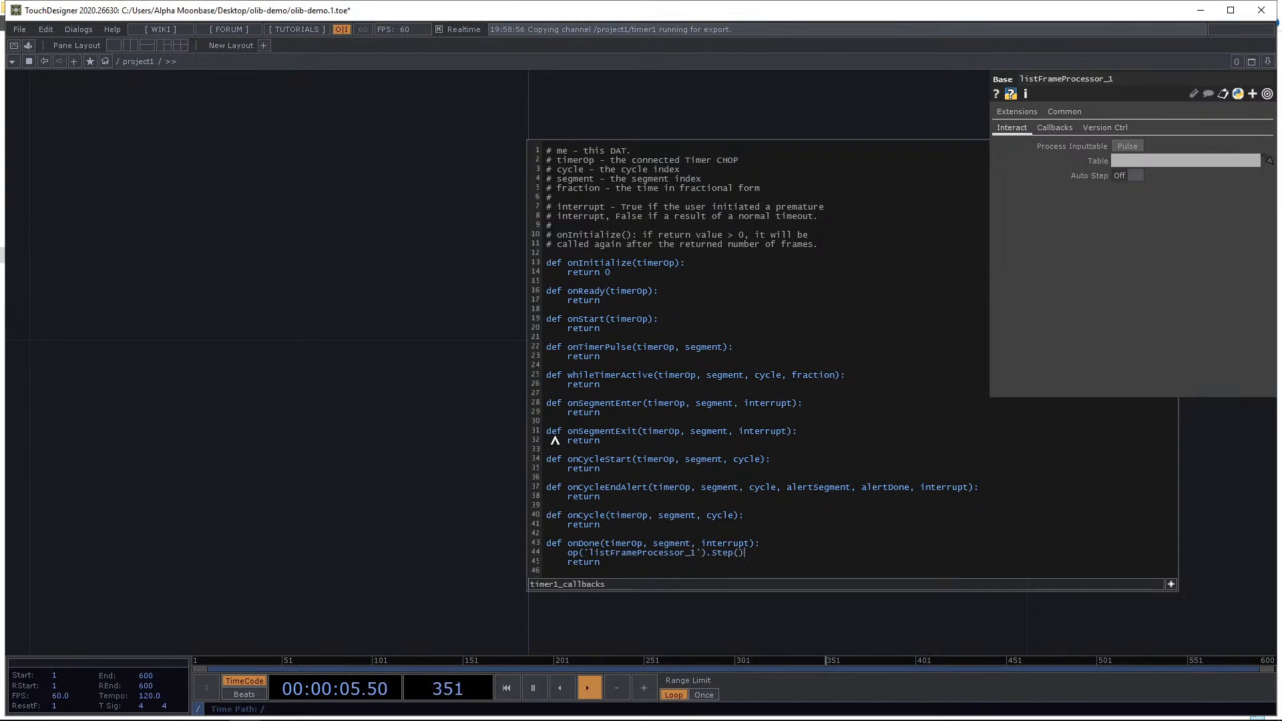
Rearrange the operators so the folder, processor, callbacks, image chain and timer fit in view.
scroll(283, 297, down, 7)
drag(293, 319, 395, 579)
scroll(326, 450, down, 5)
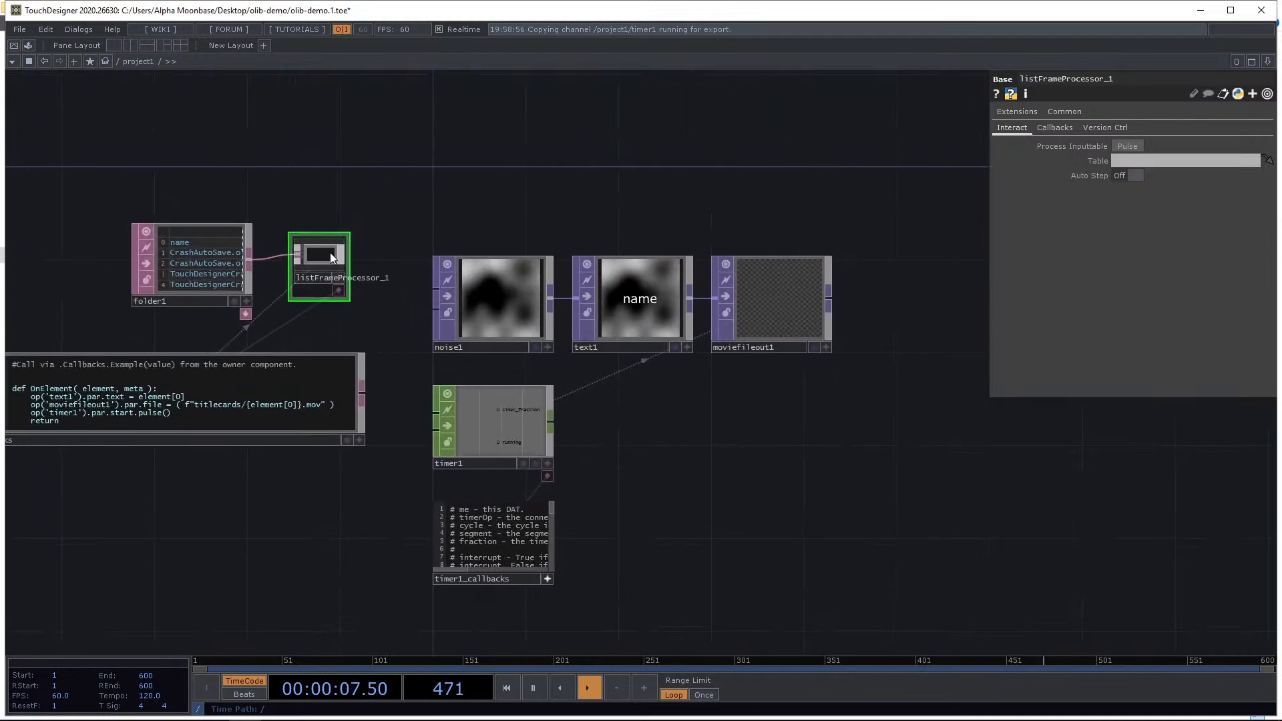
scroll(330, 255, up, 3)
drag(622, 215, 691, 190)
drag(406, 574, 443, 549)
drag(171, 533, 324, 532)
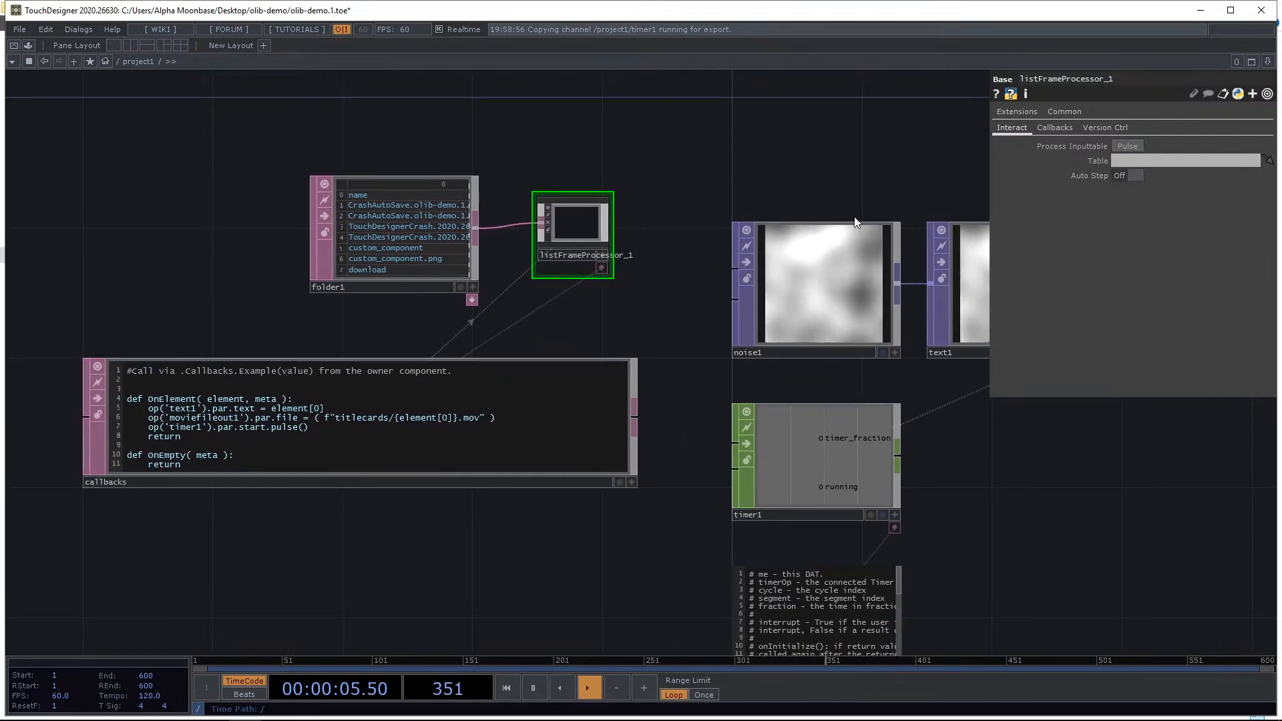
drag(638, 329, 382, 244)
Initialize and start timer1 to test the recording.
click(655, 376)
click(1143, 218)
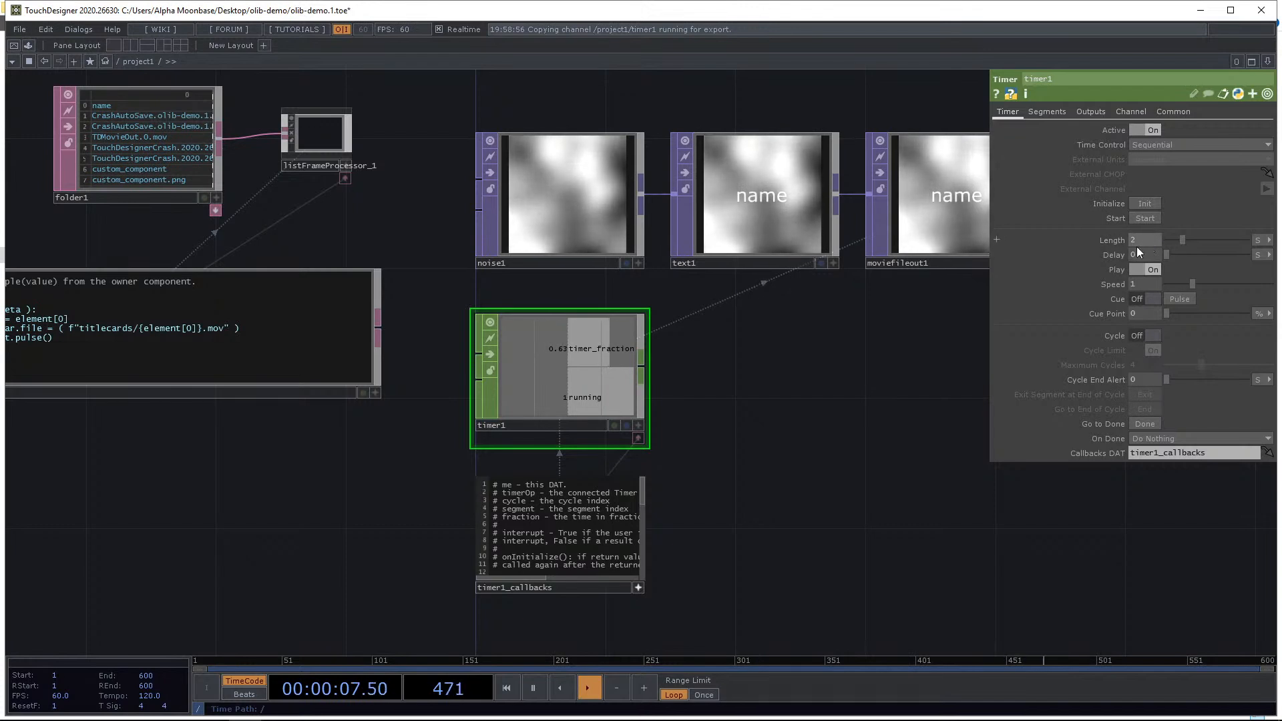
click(1144, 203)
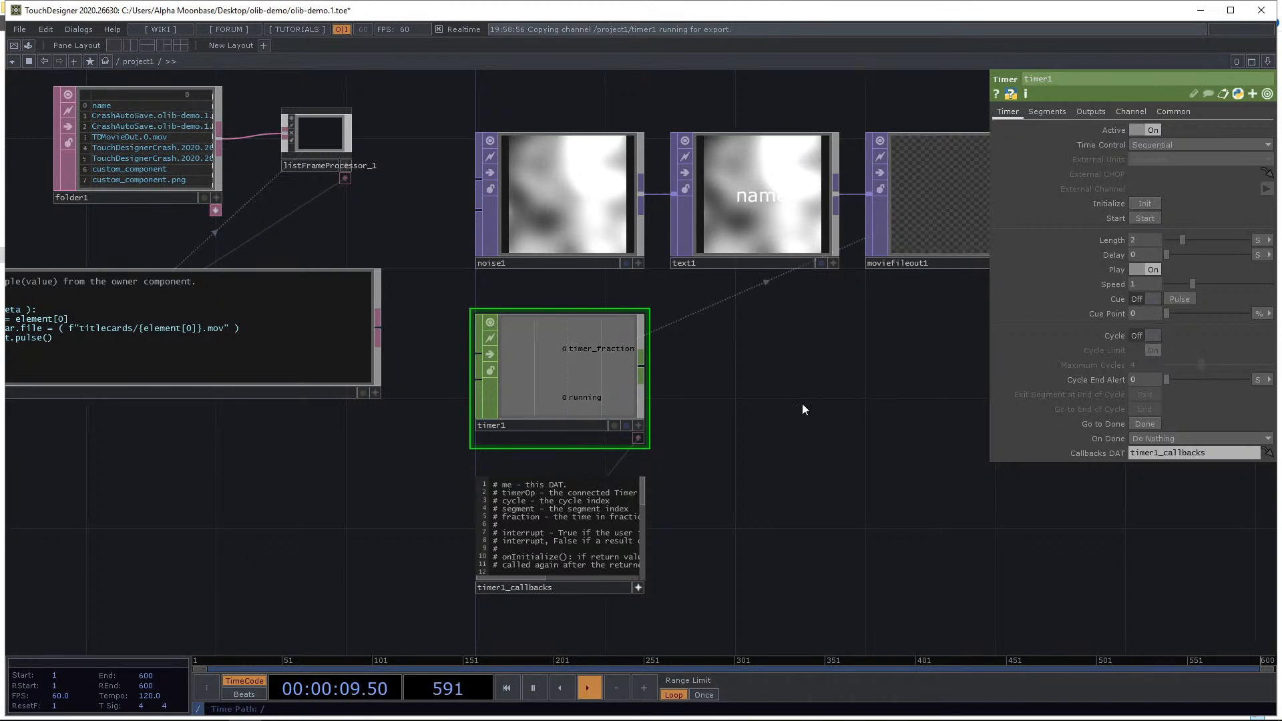
click(1144, 219)
Watch the text and movie output cycle through the folder entries.
mouse_move(773, 433)
mouse_down()
mouse_move(684, 478)
mouse_move(714, 495)
mouse_move(771, 482)
mouse_move(718, 488)
mouse_move(751, 441)
mouse_up()
drag(635, 450, 905, 451)
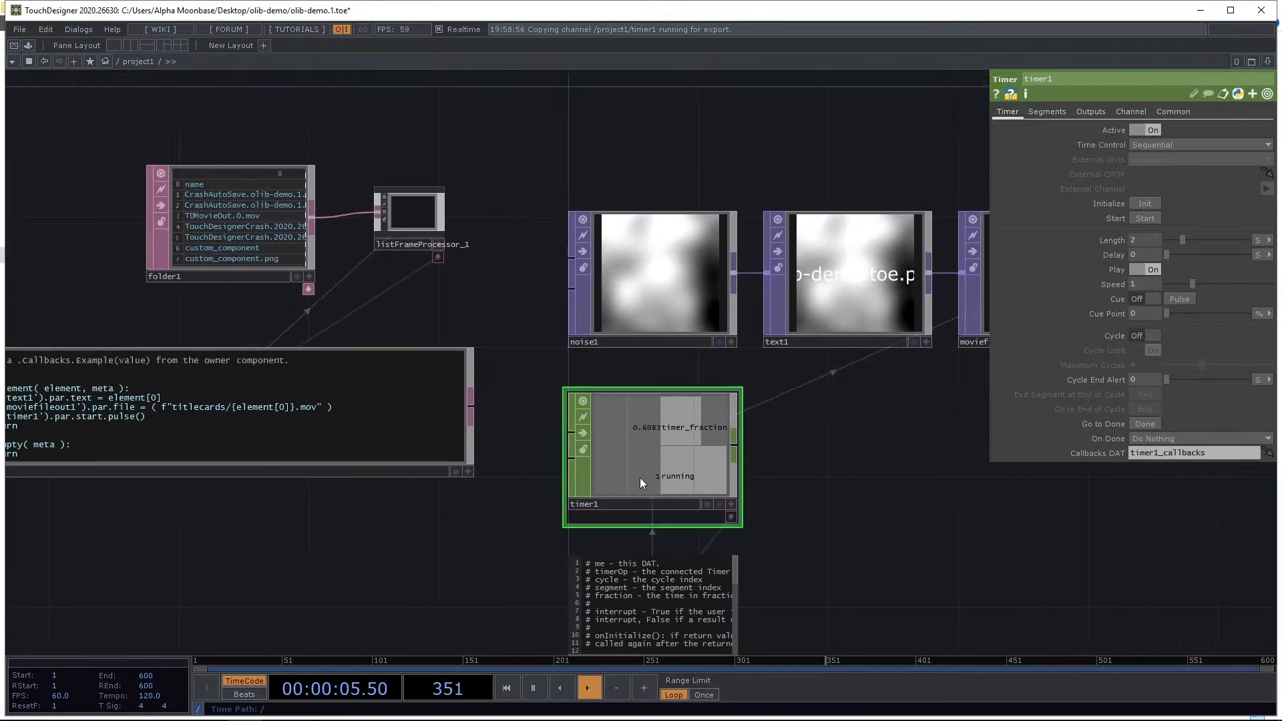
drag(789, 480, 647, 441)
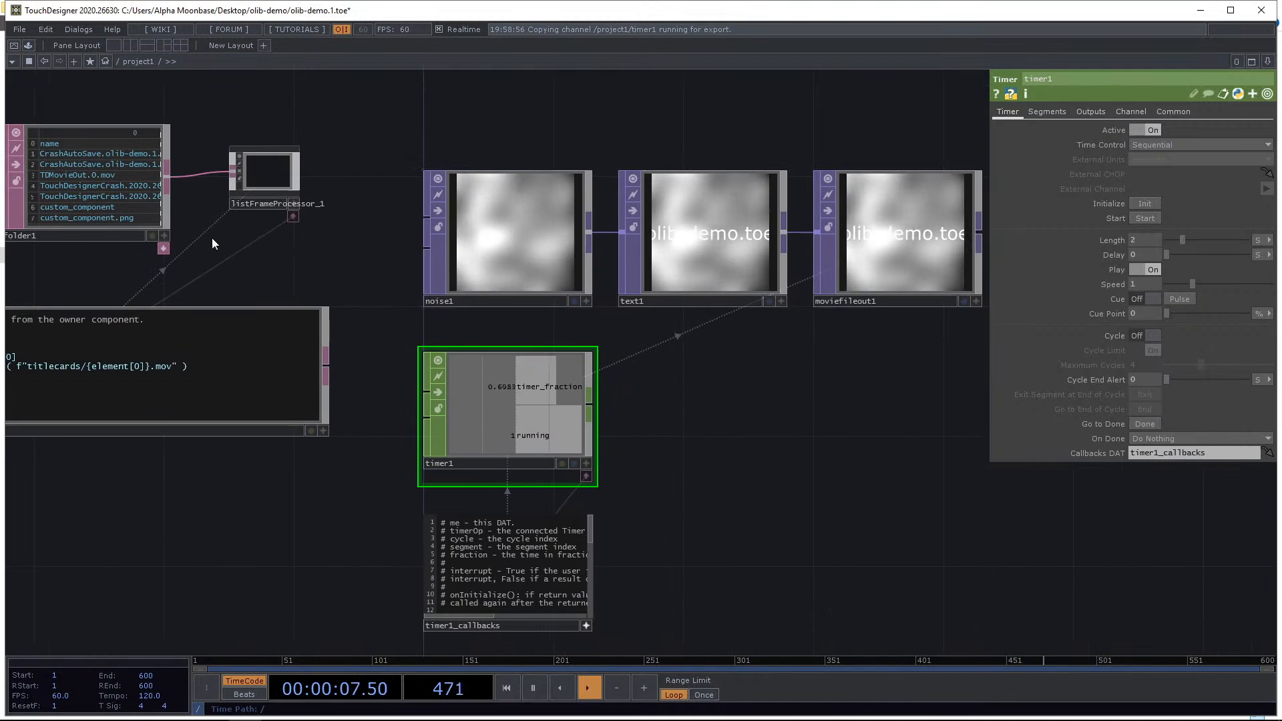
drag(110, 187, 112, 219)
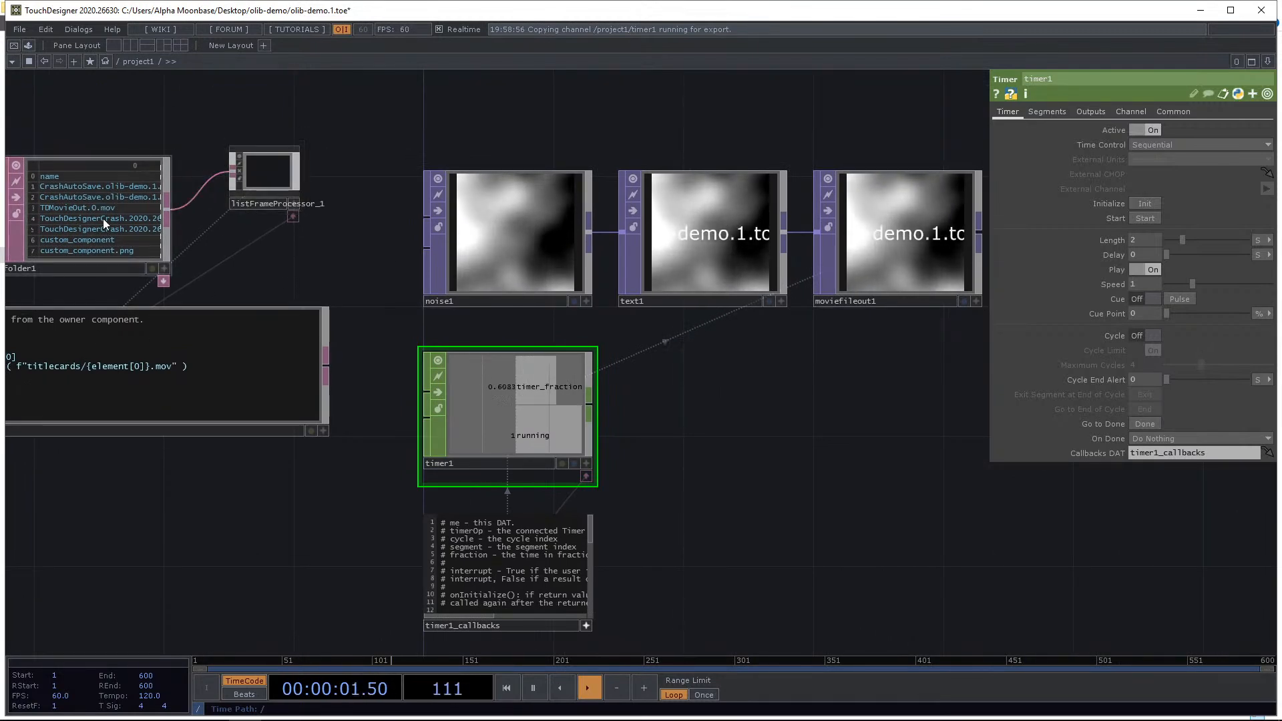
Open the titlecards output folder and play the recorded olib-demo.1.toe.mov movie, then close the player.
click(211, 708)
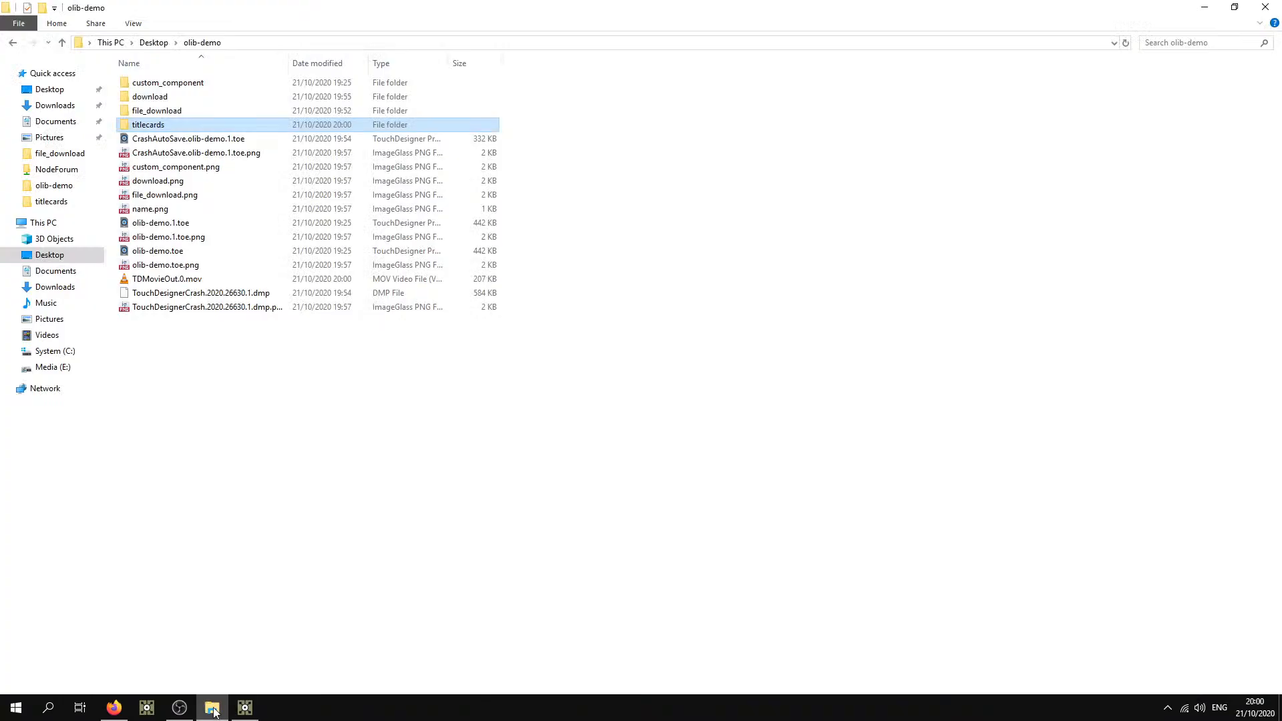
double_click(177, 121)
double_click(300, 100)
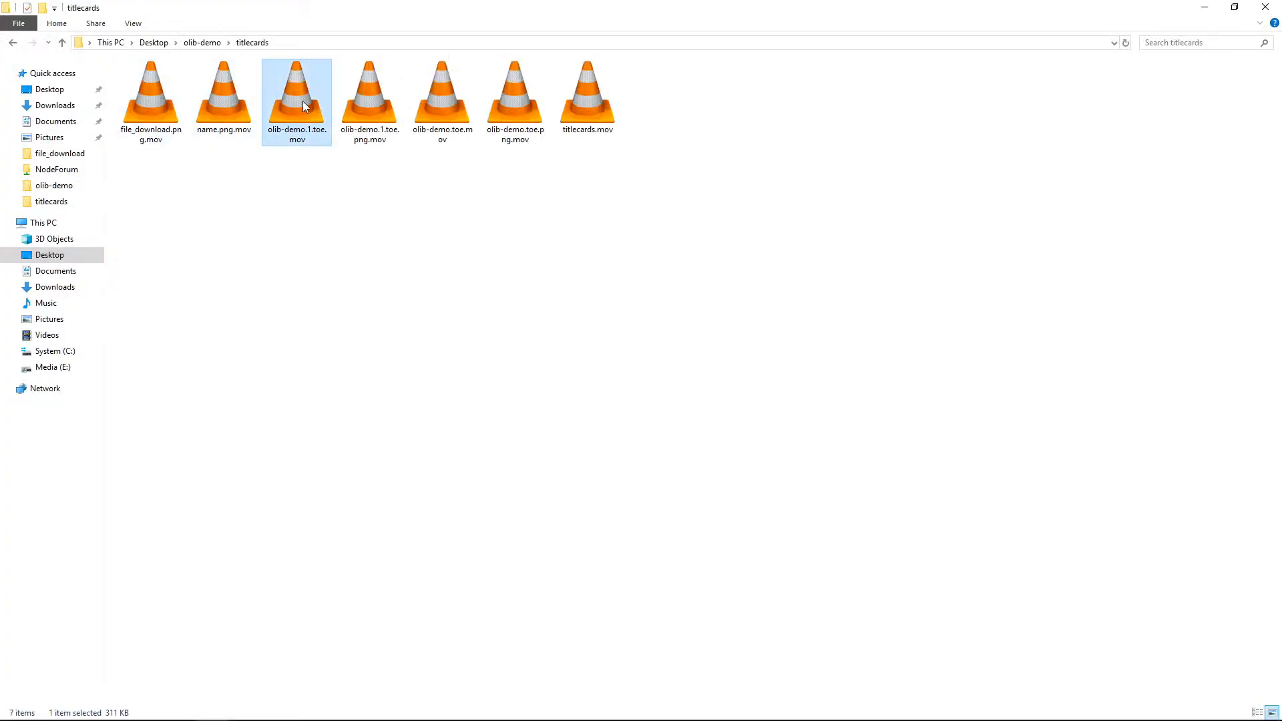
click(773, 460)
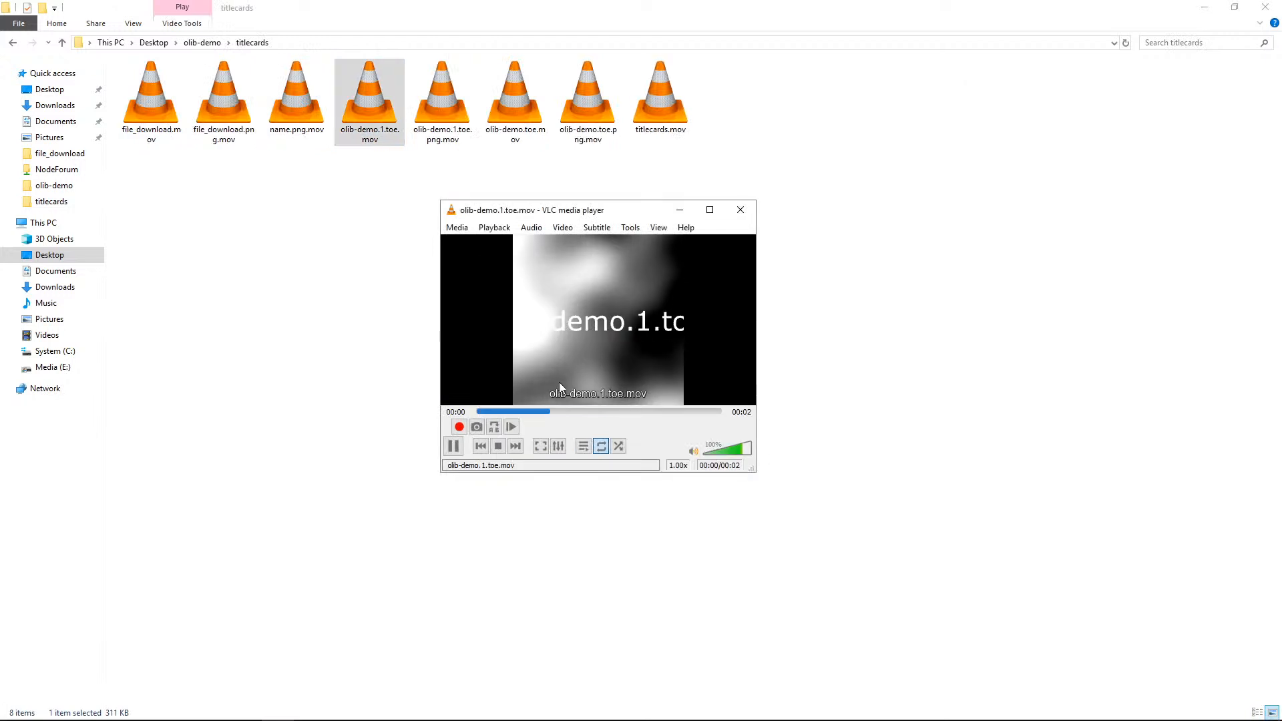
click(743, 211)
click(1266, 9)
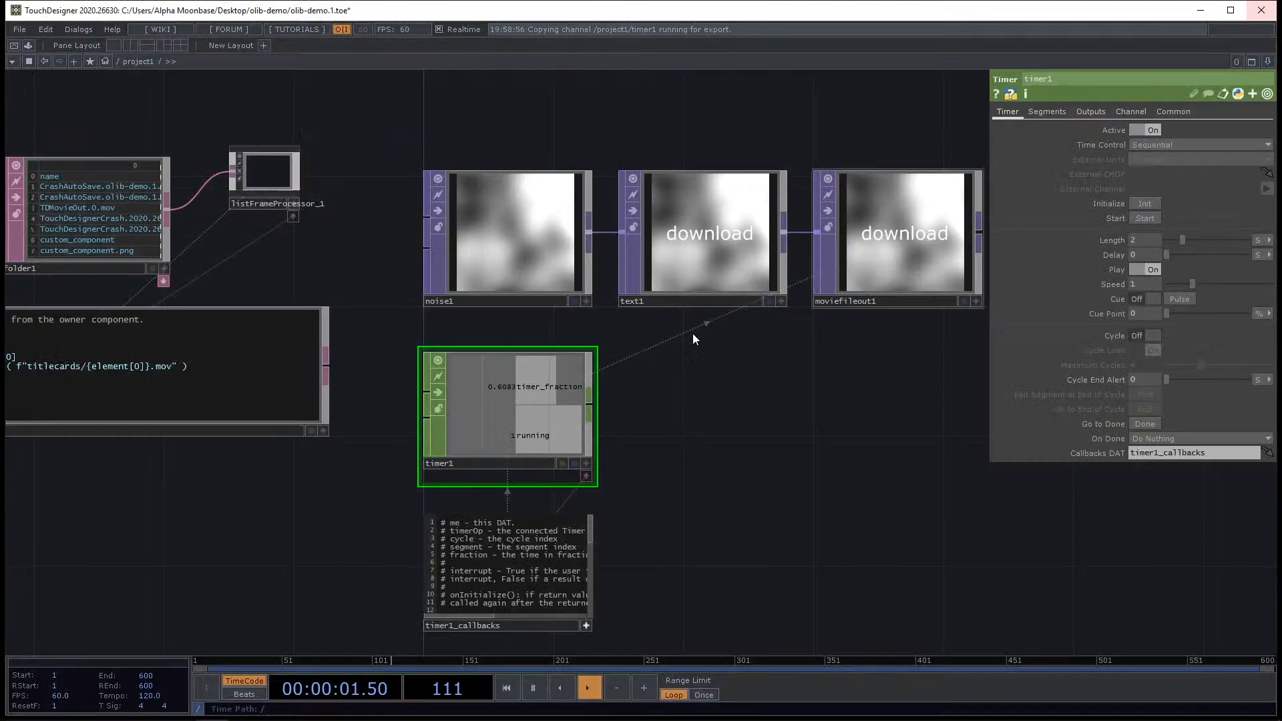
Delete all operators in the network.
scroll(564, 423, down, 5)
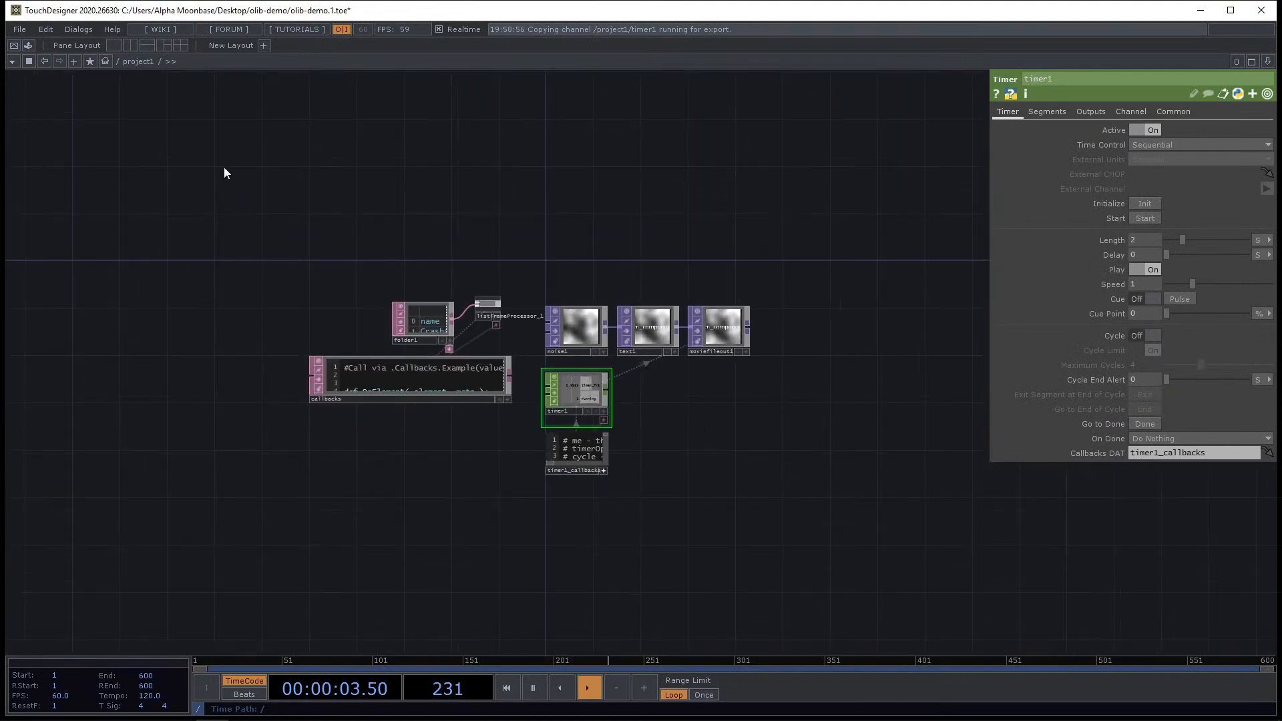
key(ctrl+a)
key(Delete)
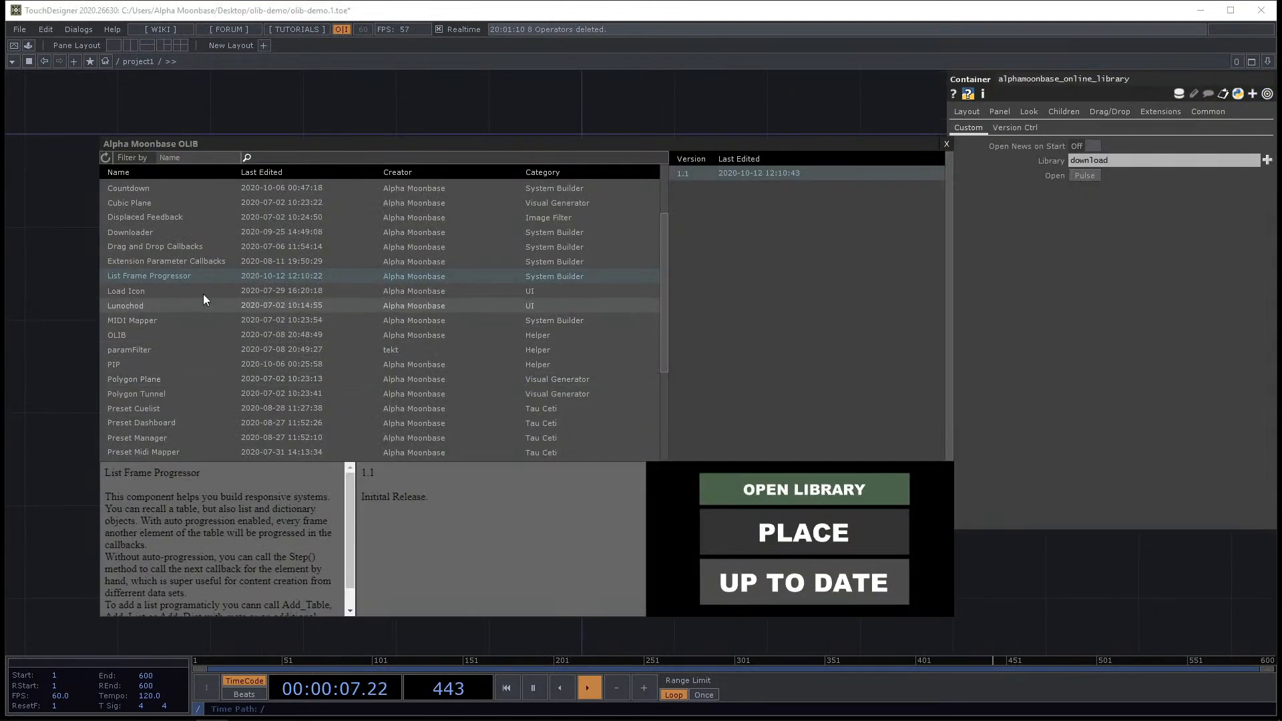
Place the Load Icon component from the OLIB library into the network.
click(157, 291)
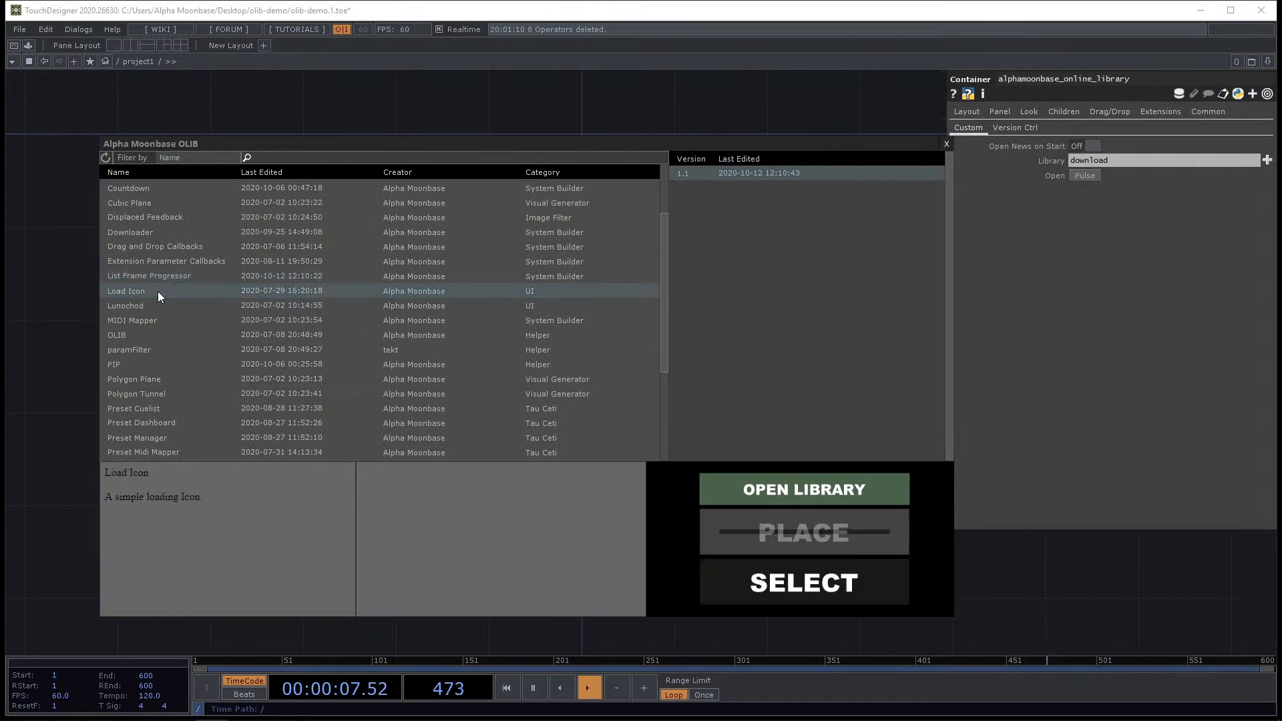
click(825, 573)
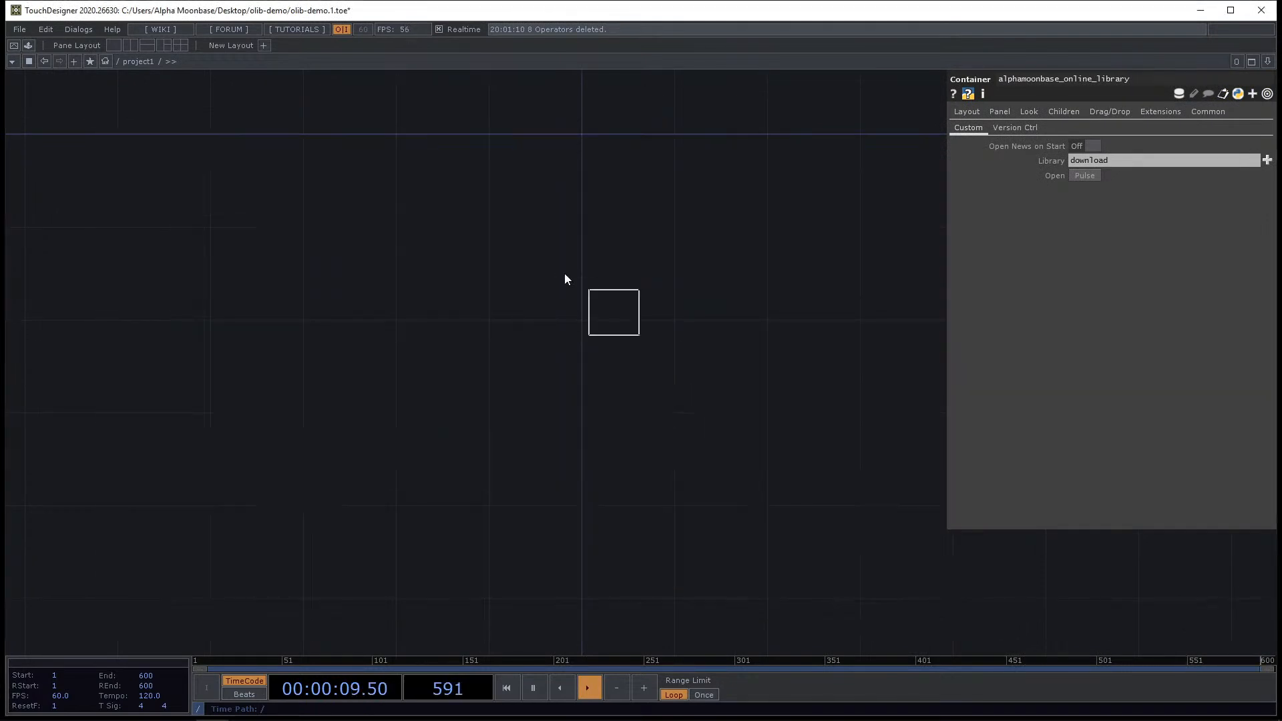
scroll(569, 272, up, 5)
drag(651, 446, 767, 482)
click(651, 407)
Set load_icon_1's Brightness Frequency to 0.64, Rotation Frequency 0.43, Scale Frequency 0.79, Scale Period 2 and Scale Range 0.5.
mouse_move(1086, 146)
middle_down()
mouse_move(1097, 146)
mouse_move(1092, 122)
middle_up()
middle_drag(1098, 127, 1108, 128)
drag(1125, 197, 1203, 184)
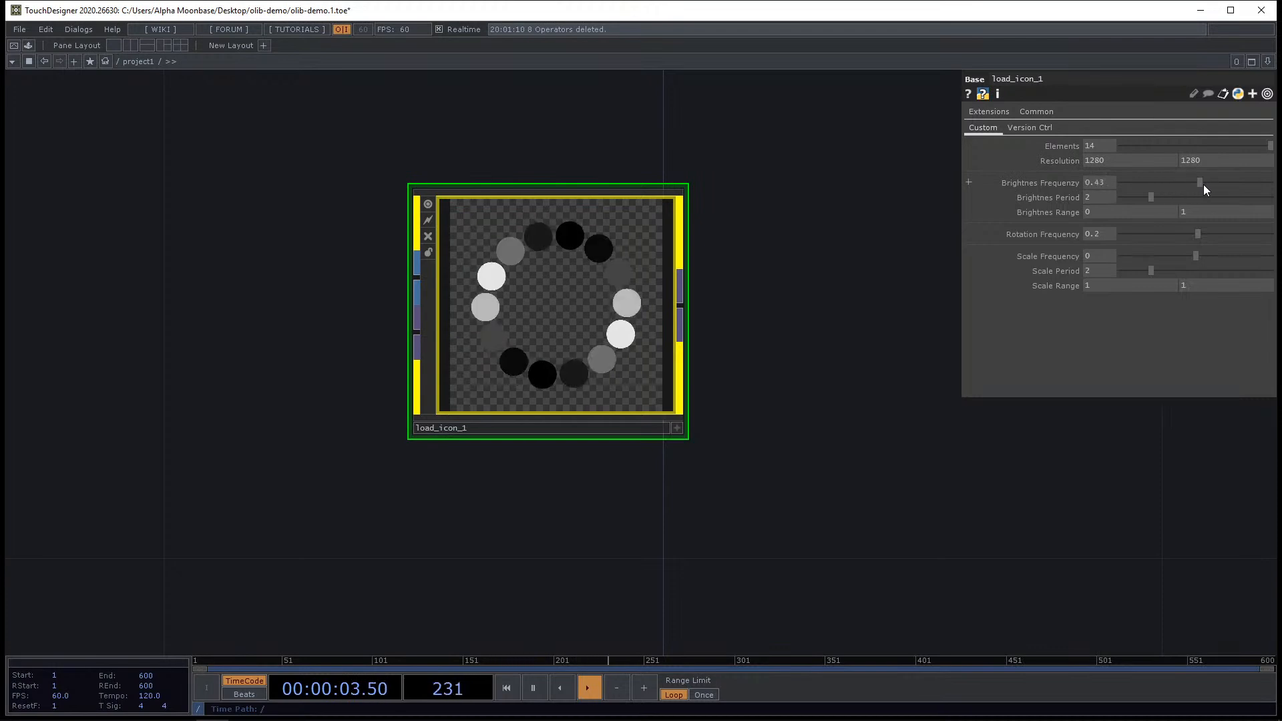
drag(1191, 235, 1199, 271)
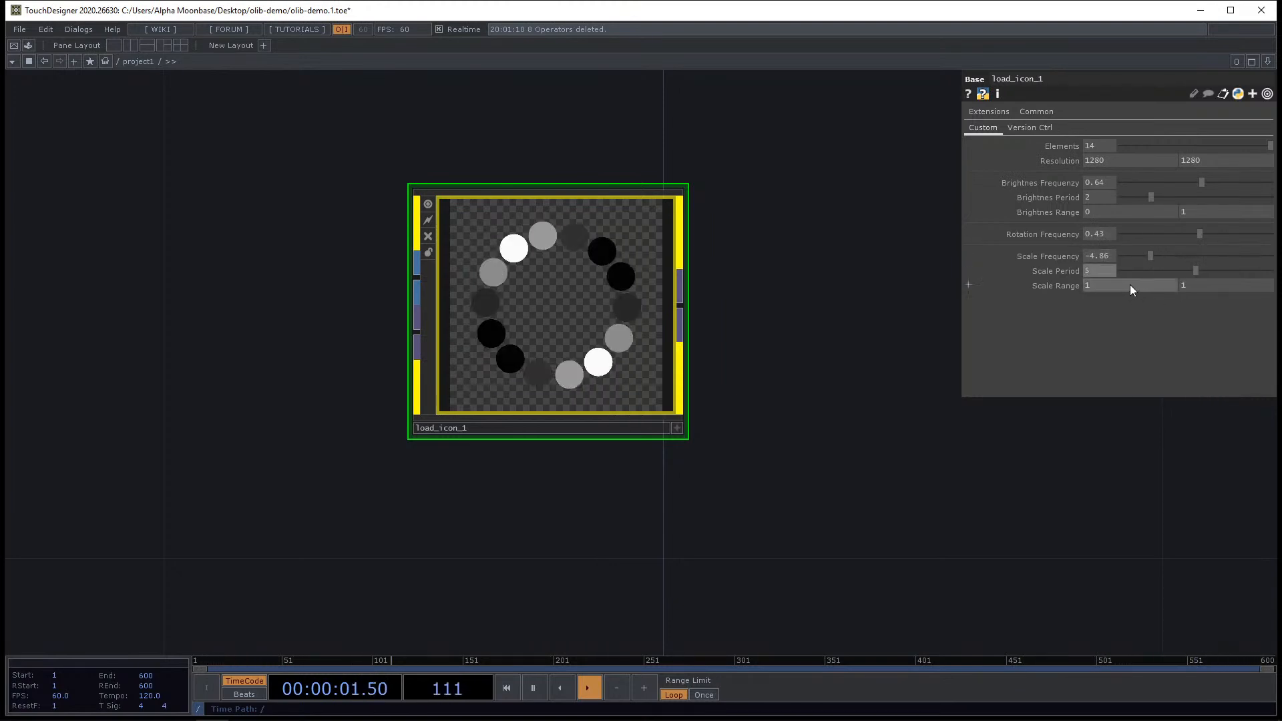
middle_drag(1130, 284, 1131, 284)
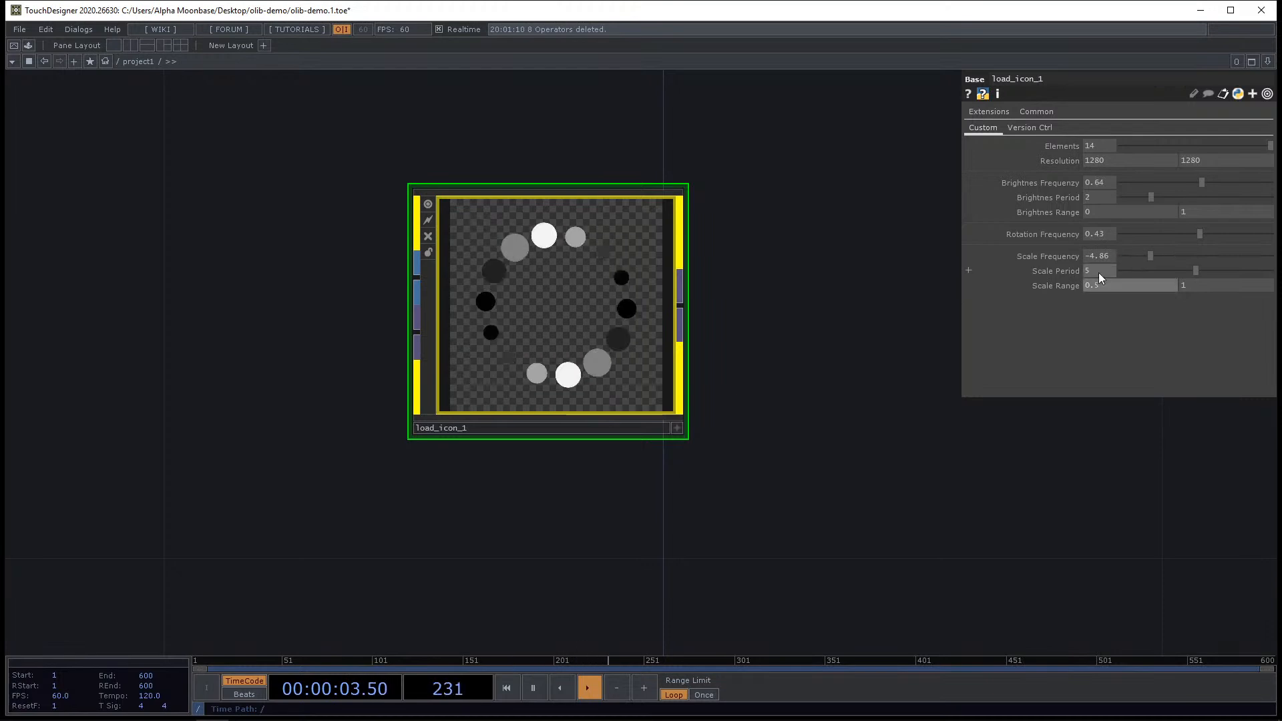
drag(1195, 270, 1151, 272)
Add a Rectangle SOP wired into load_icon_1's first input.
scroll(657, 305, up, 3)
scroll(656, 305, down, 5)
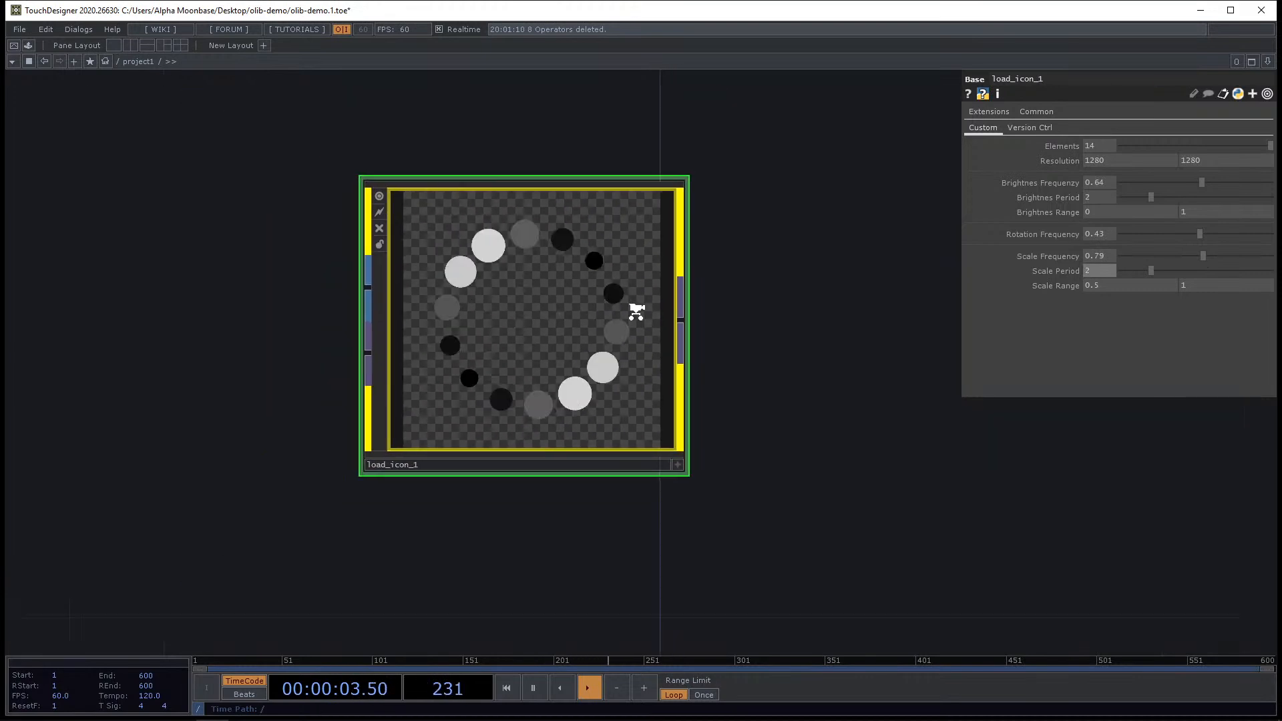
drag(787, 438, 679, 437)
scroll(511, 350, up, 5)
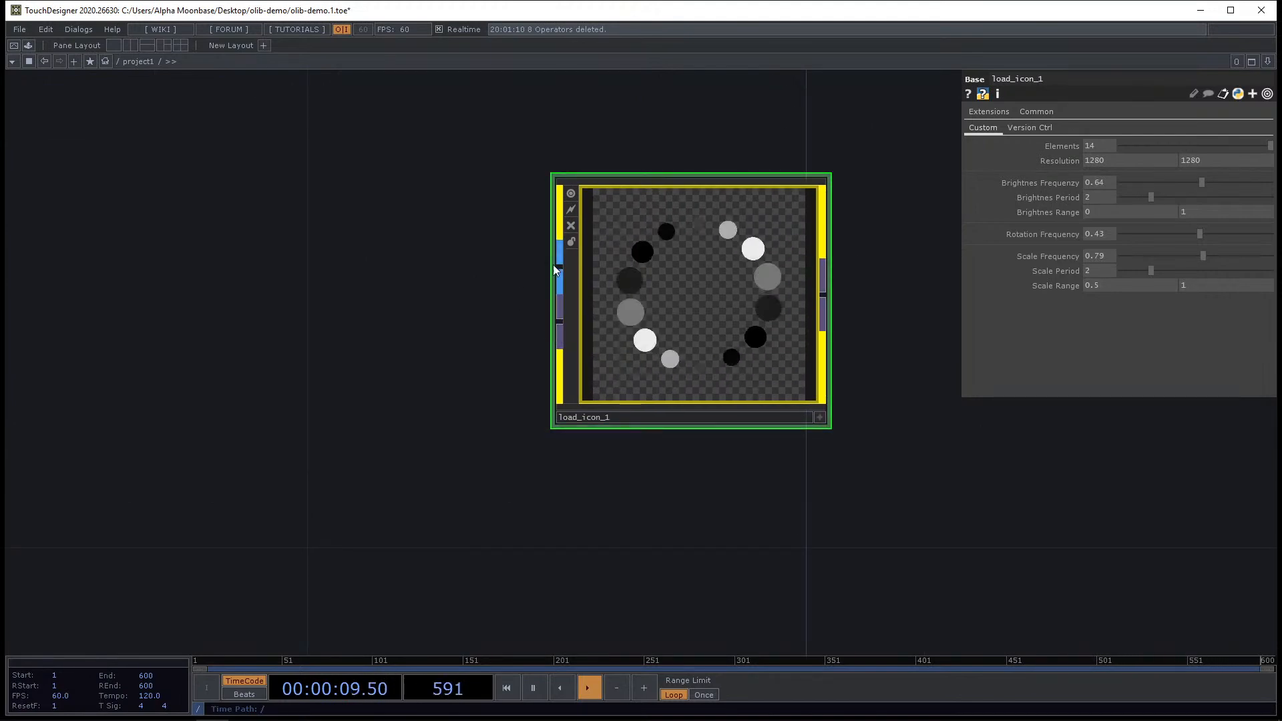
click(559, 263)
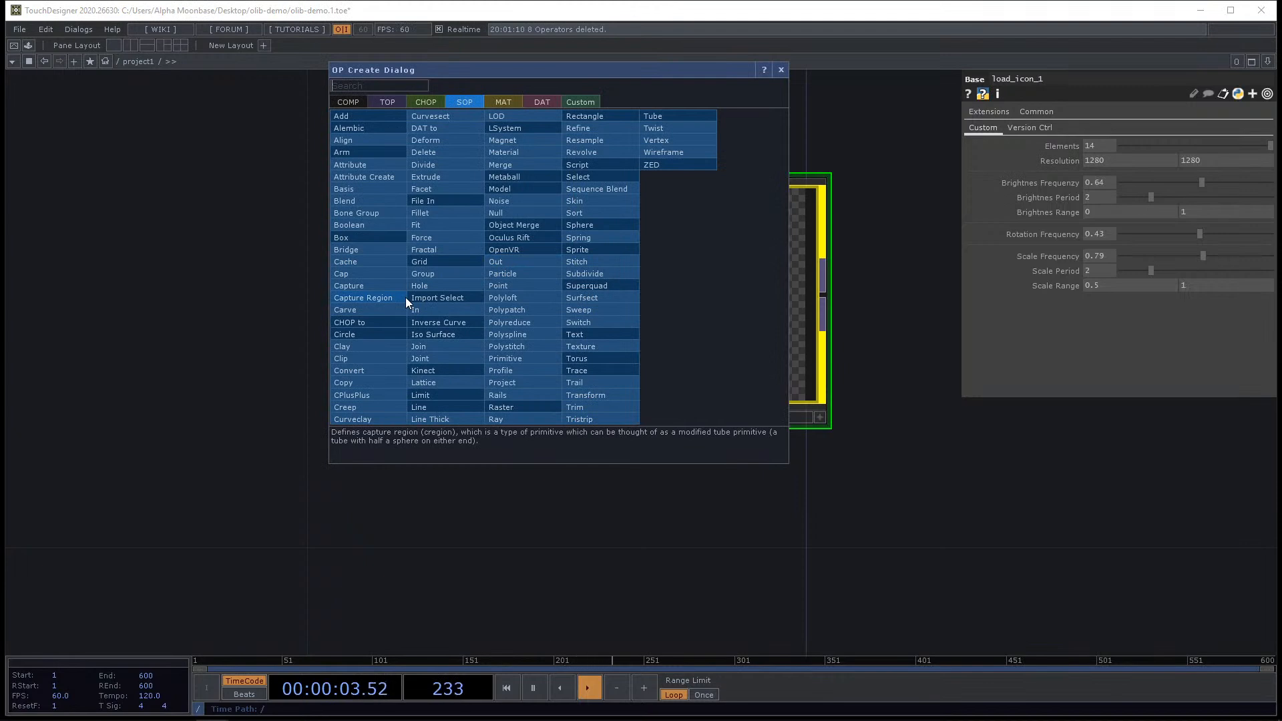
click(584, 128)
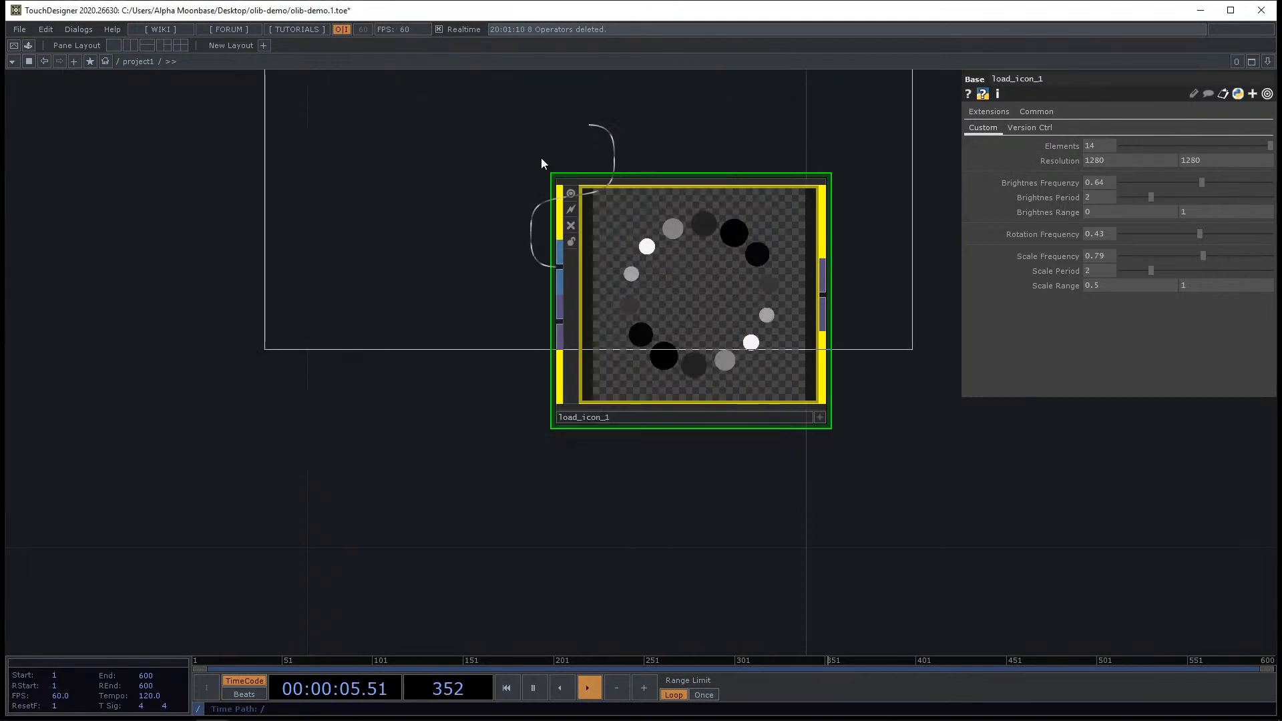
click(259, 315)
scroll(226, 307, down, 5)
drag(623, 532, 778, 547)
drag(415, 346, 225, 348)
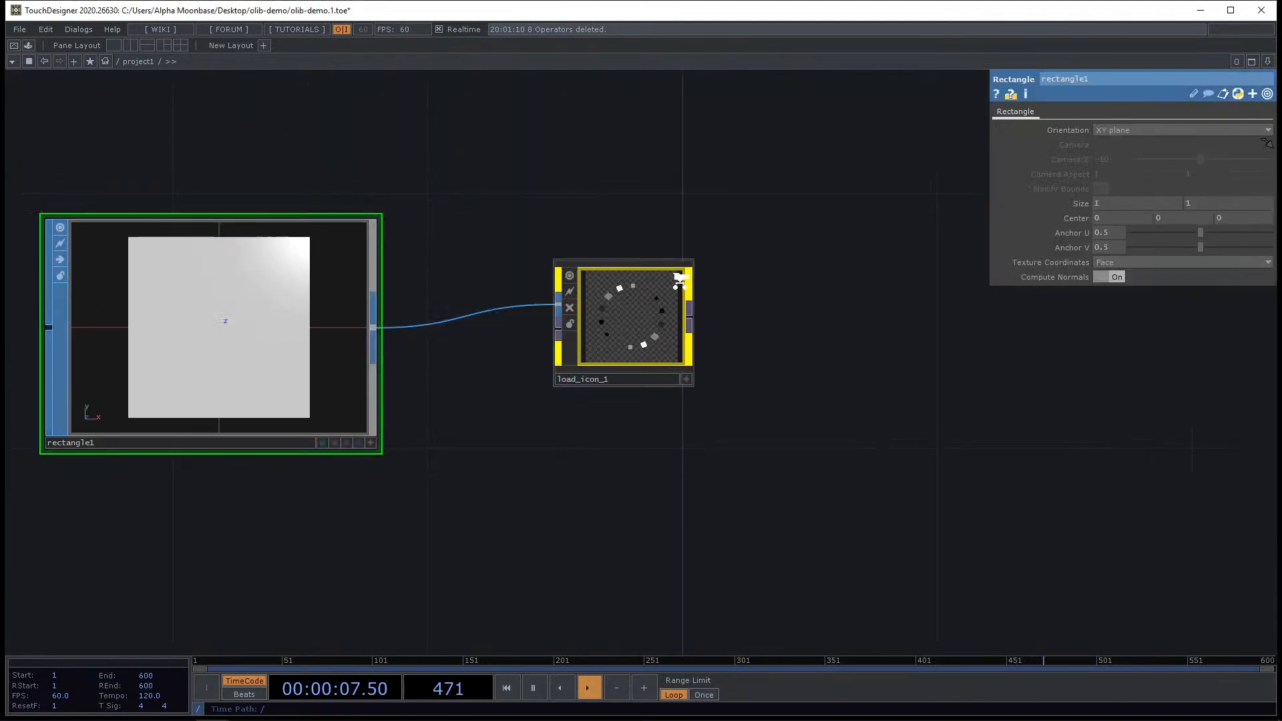
Add a Ramp TOP wired into load_icon_1's second input.
scroll(680, 279, up, 5)
drag(829, 471, 829, 368)
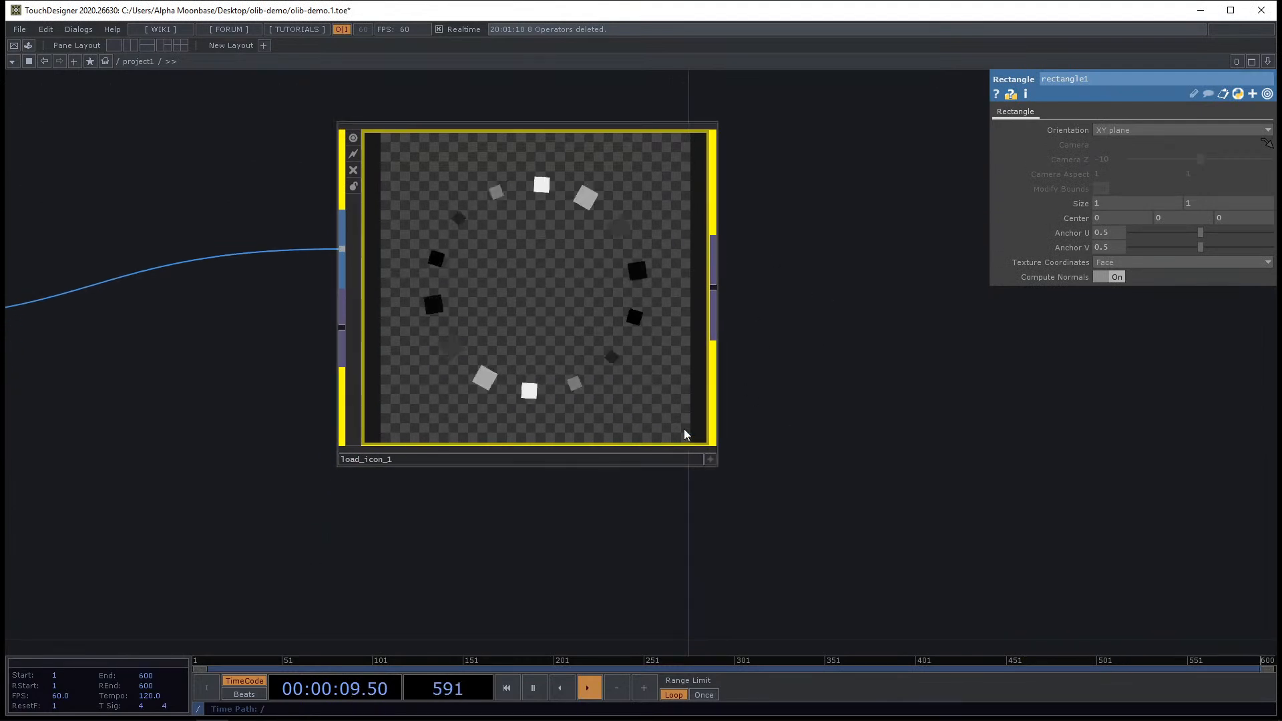
scroll(684, 428, down, 5)
drag(798, 497, 728, 477)
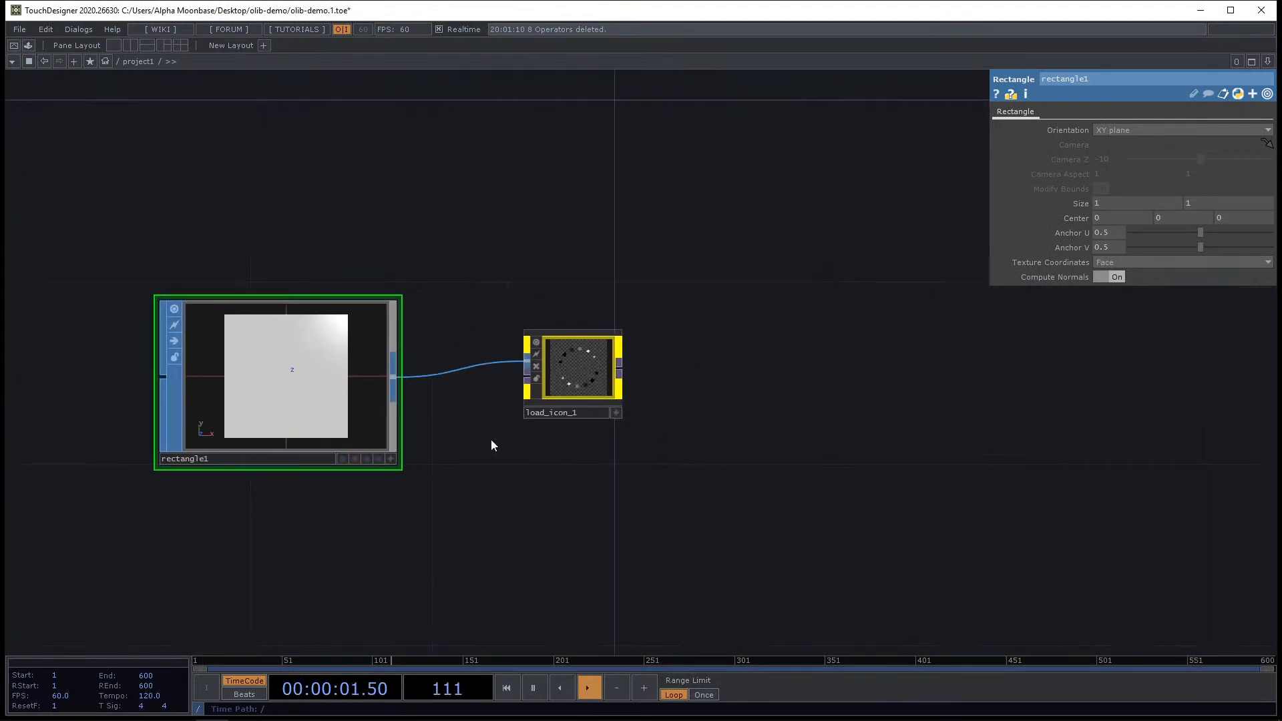
drag(631, 486, 665, 446)
drag(335, 370, 335, 279)
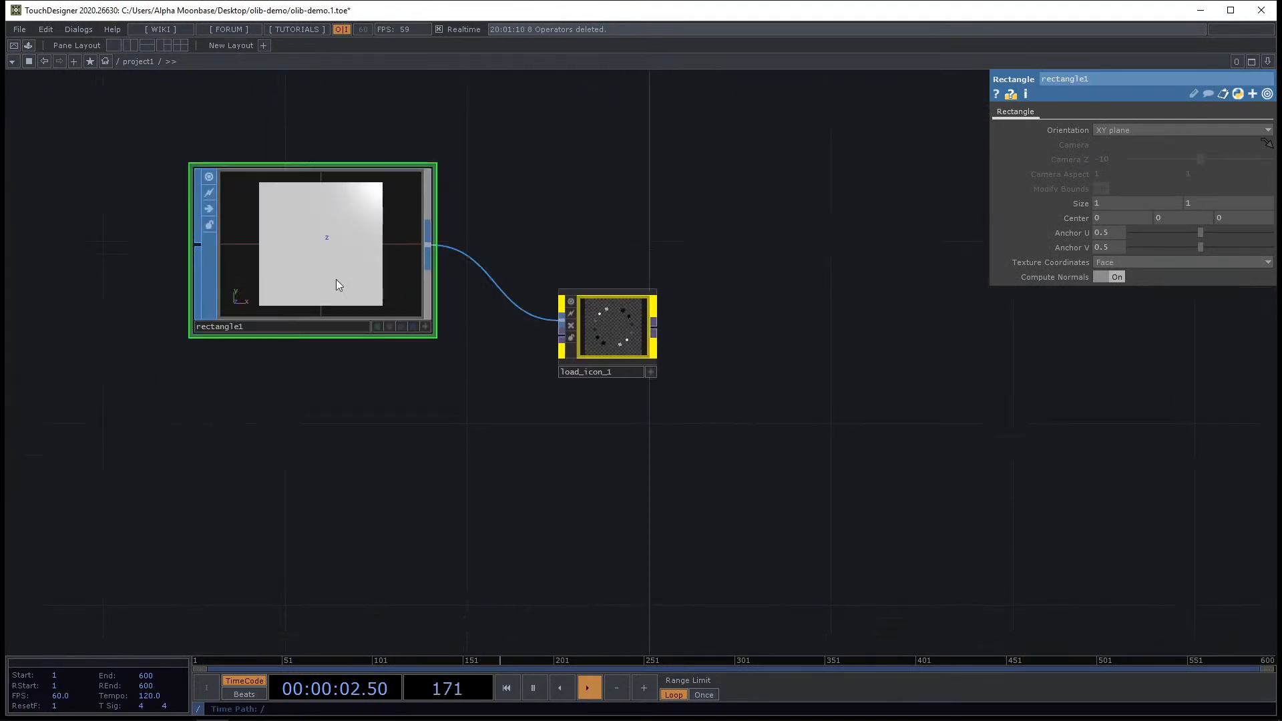
click(562, 338)
text(ra)
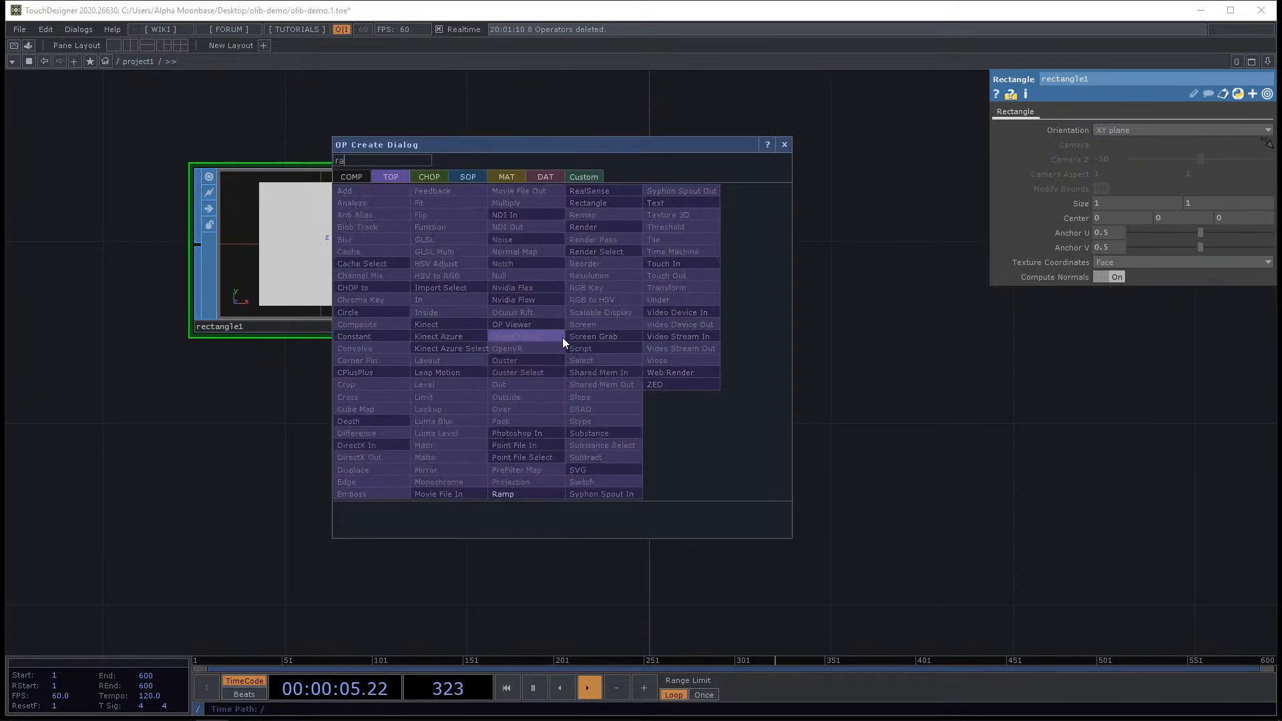
click(513, 494)
click(339, 497)
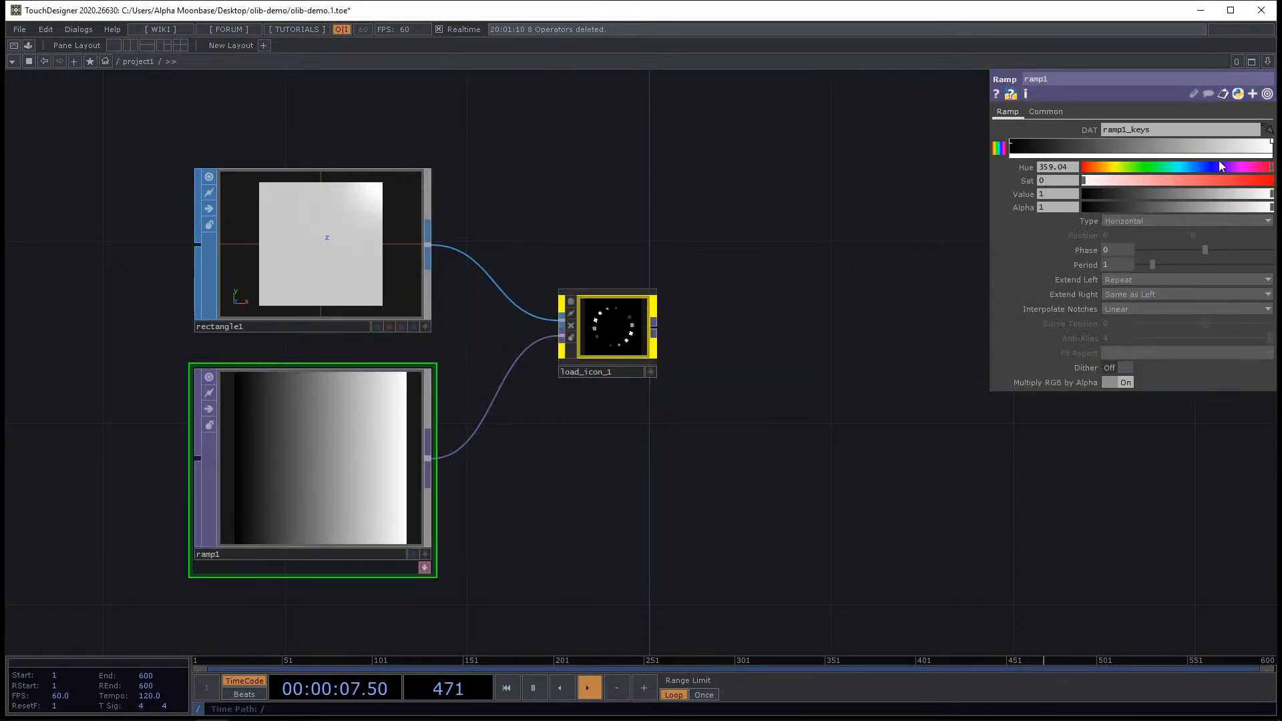
Make ramp1's end key fully saturated red and add a middle key with hue 124 and value about 0.39.
scroll(708, 323, up, 2)
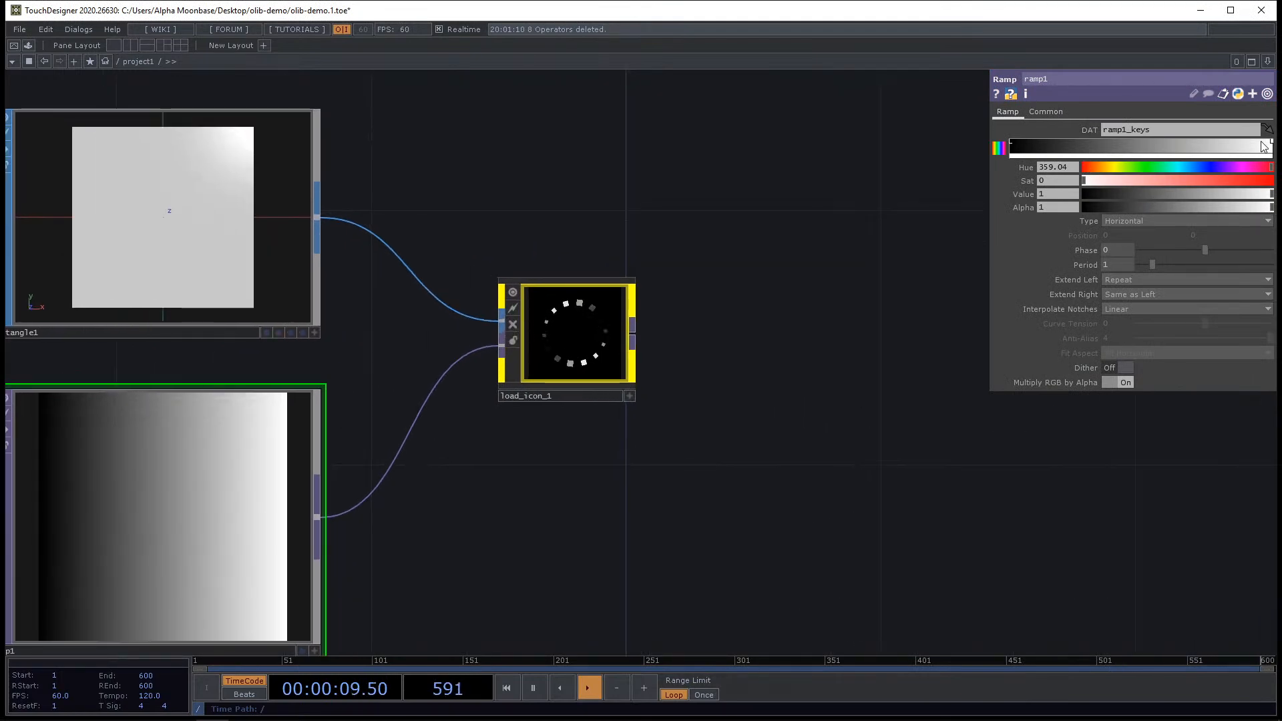
drag(1236, 180, 1271, 181)
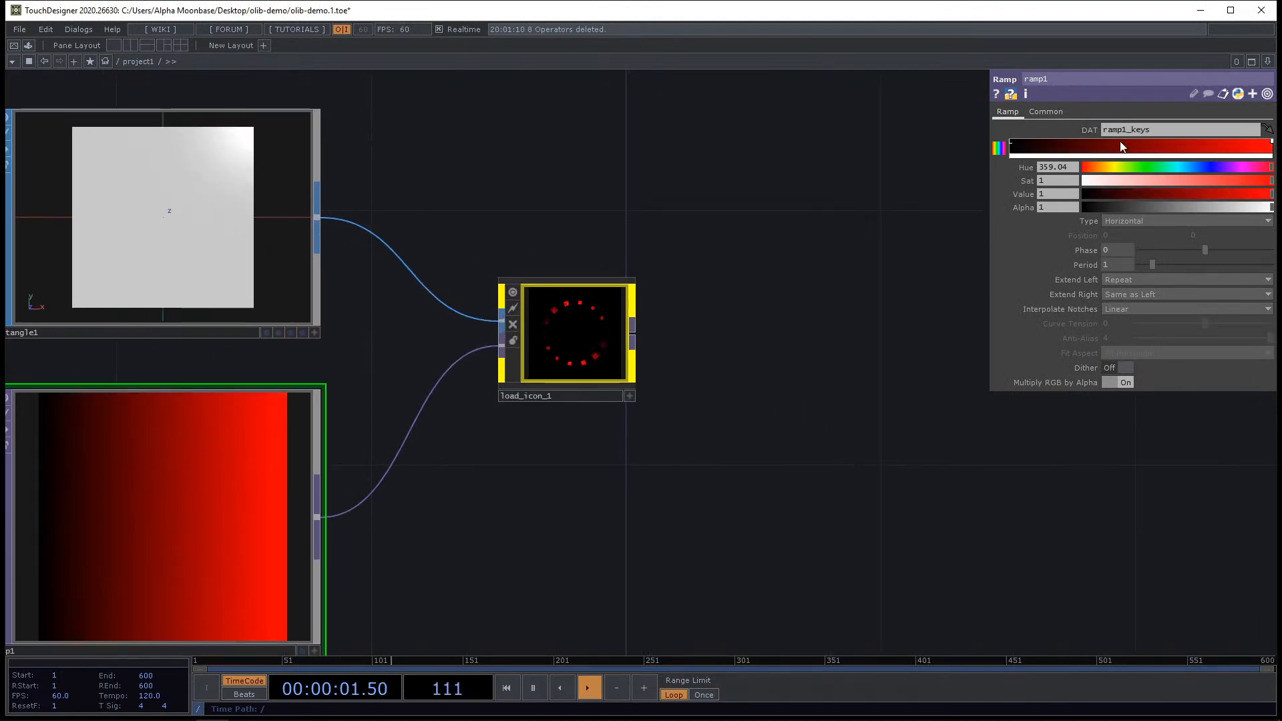
click(1111, 148)
click(1147, 169)
drag(1170, 182, 1276, 186)
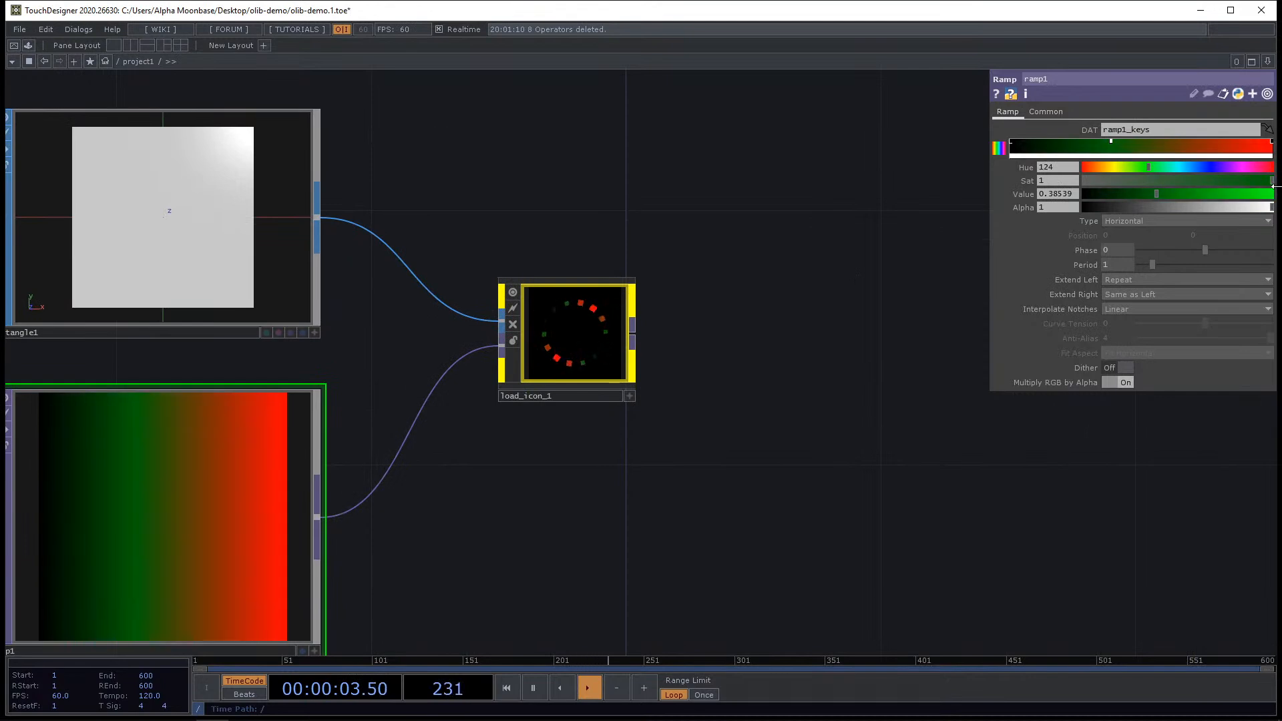
Append a Null TOP to load_icon_1's output.
scroll(520, 370, down, 3)
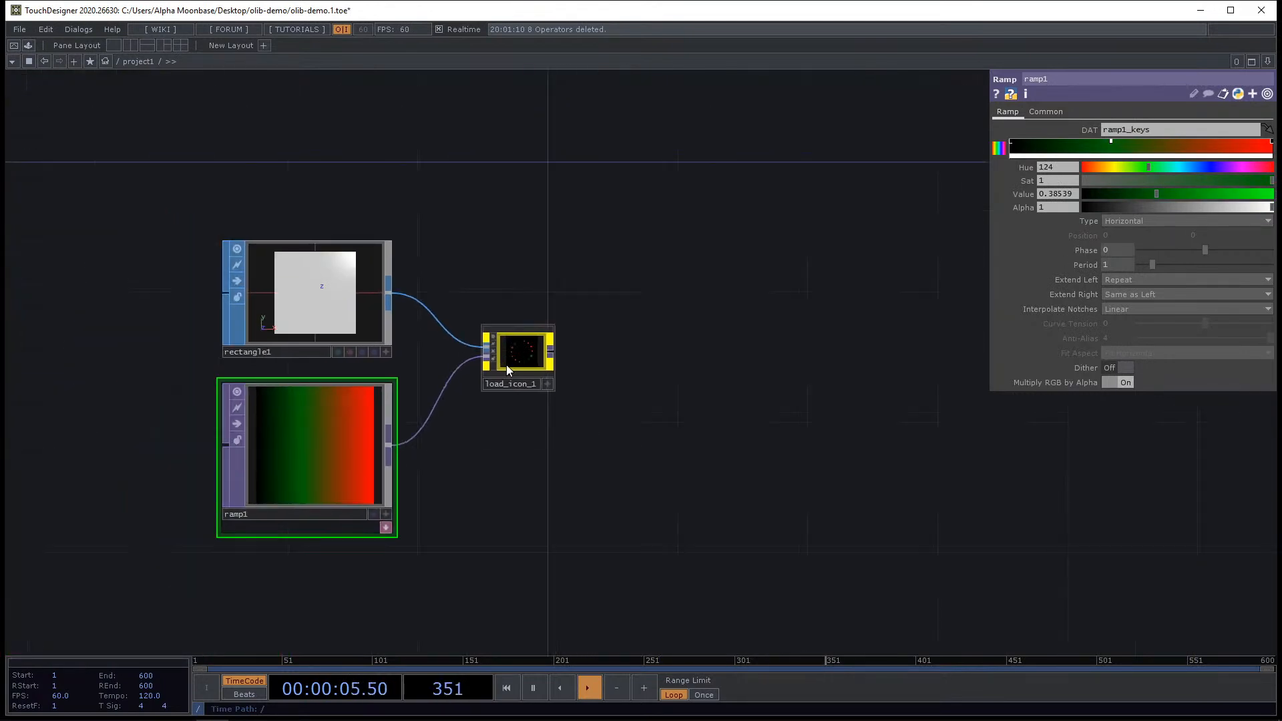
scroll(603, 301, up, 5)
scroll(603, 301, down, 4)
scroll(652, 307, up, 4)
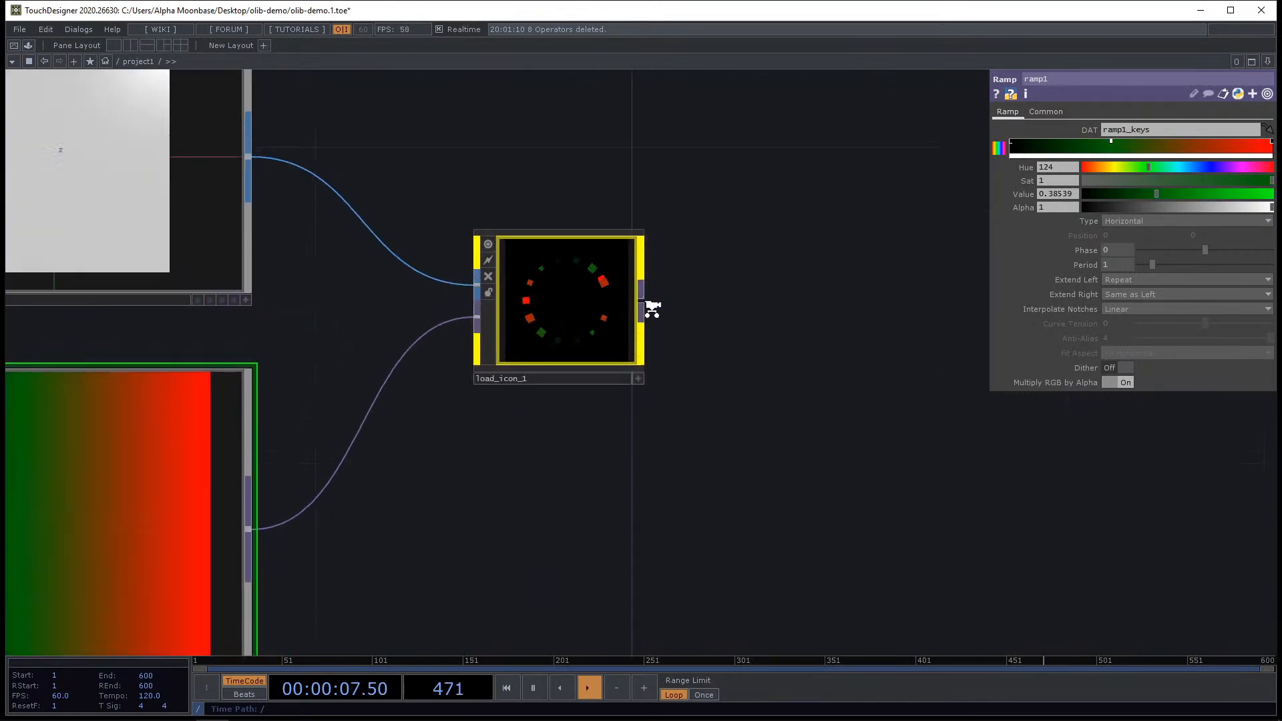
right_click(643, 301)
click(610, 248)
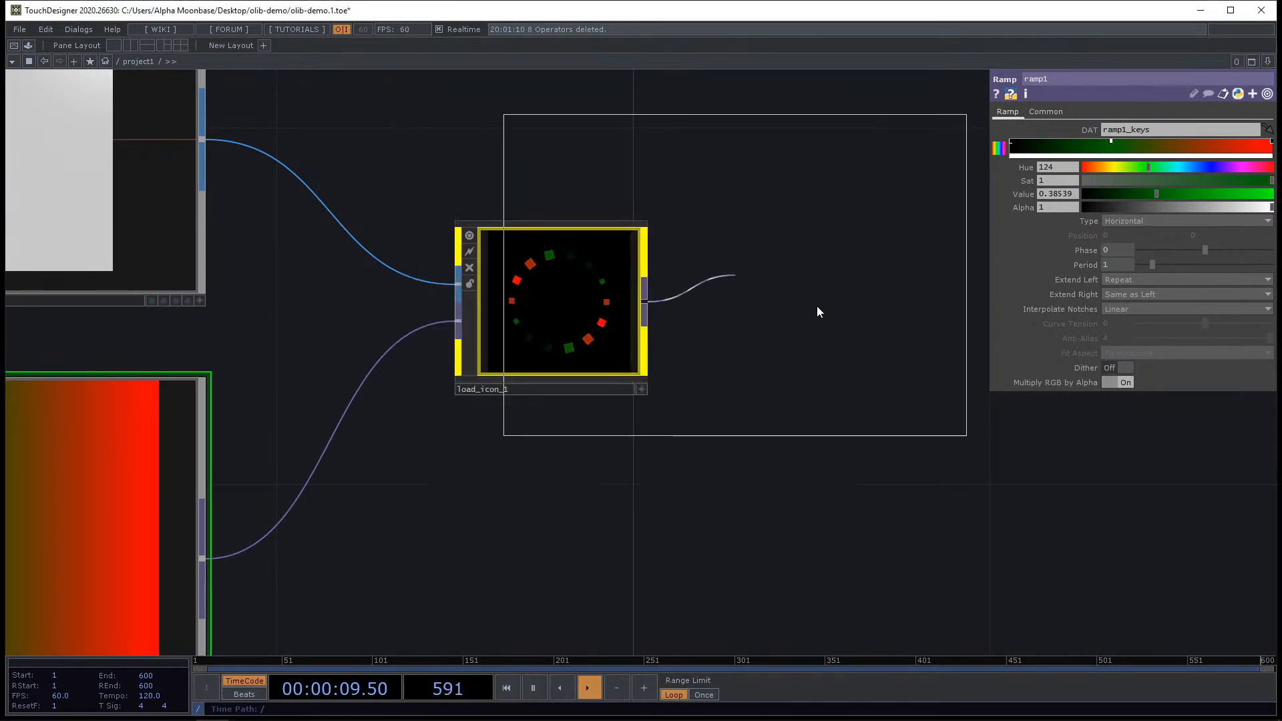
click(954, 314)
scroll(910, 415, down, 2)
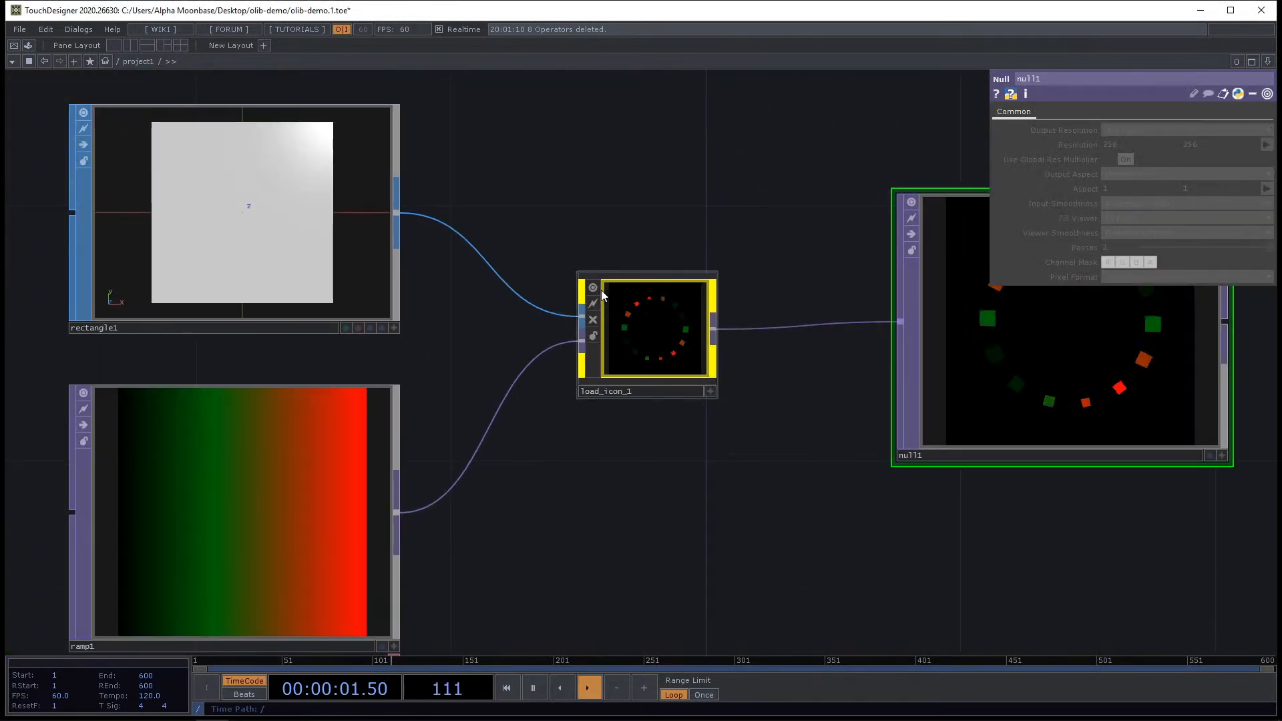
Delete the null1 operator.
click(594, 287)
drag(793, 470, 676, 465)
key(Delete)
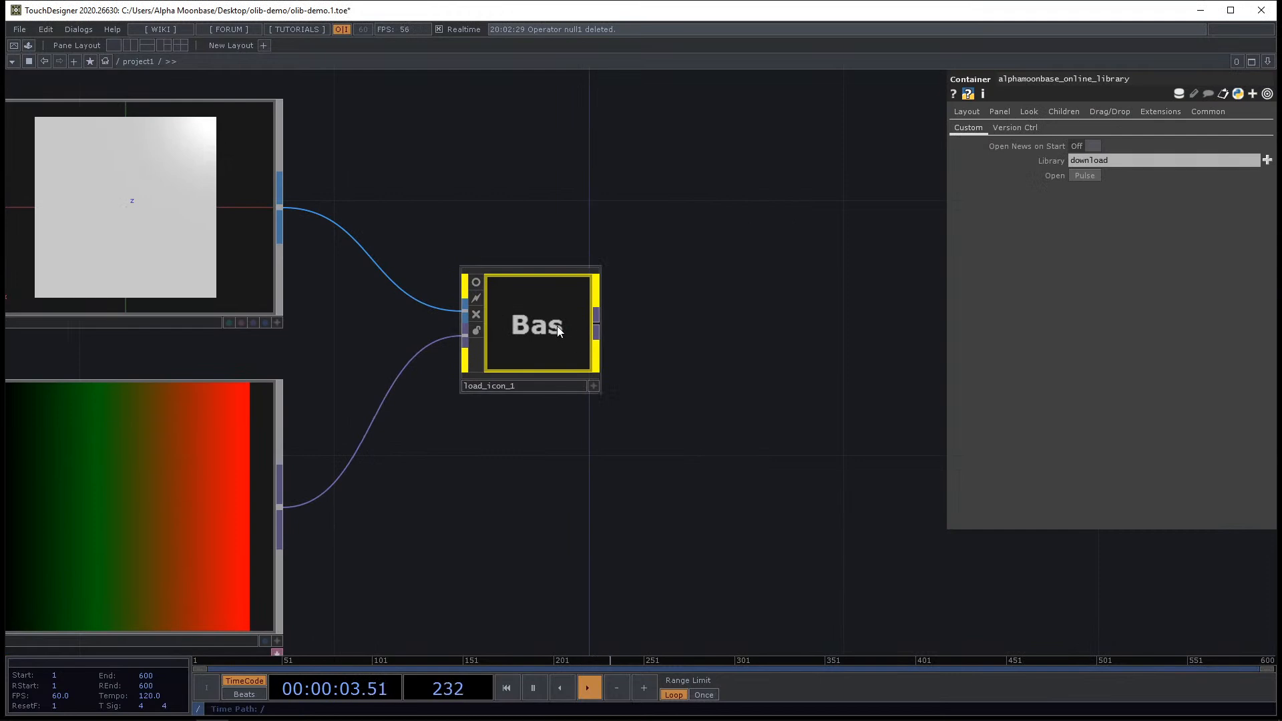
Select and delete the load icon, rectangle and ramp operators.
middle_click(559, 328)
scroll(587, 238, down, 2)
right_drag(247, 120, 704, 495)
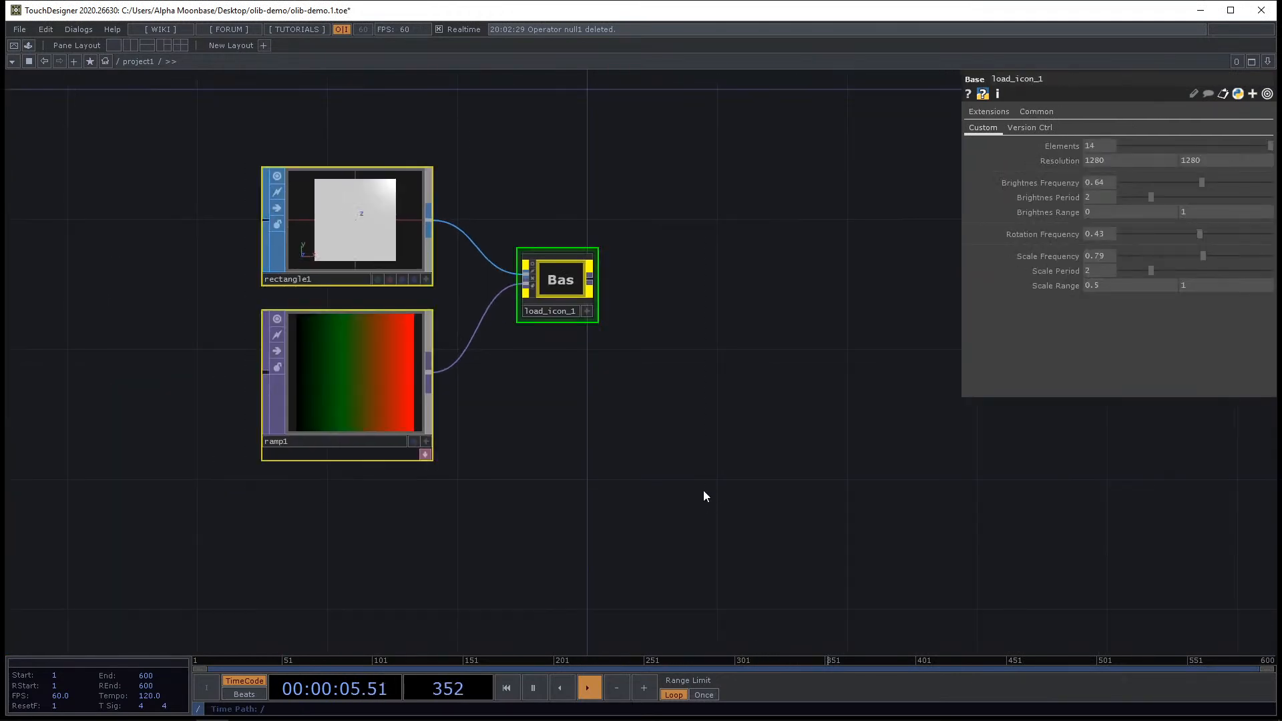
key(Delete)
Place the Lunochod component from the OLIB library into the network and zoom into it.
key(alt+Tab)
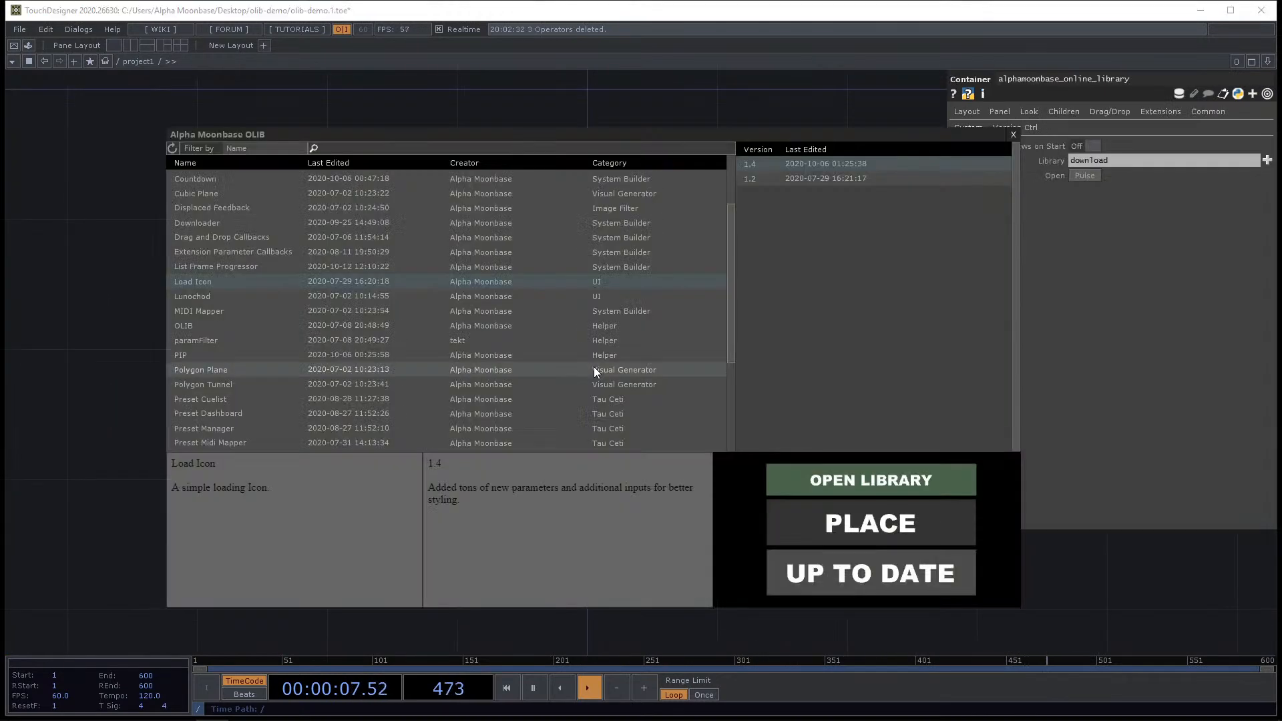
click(269, 294)
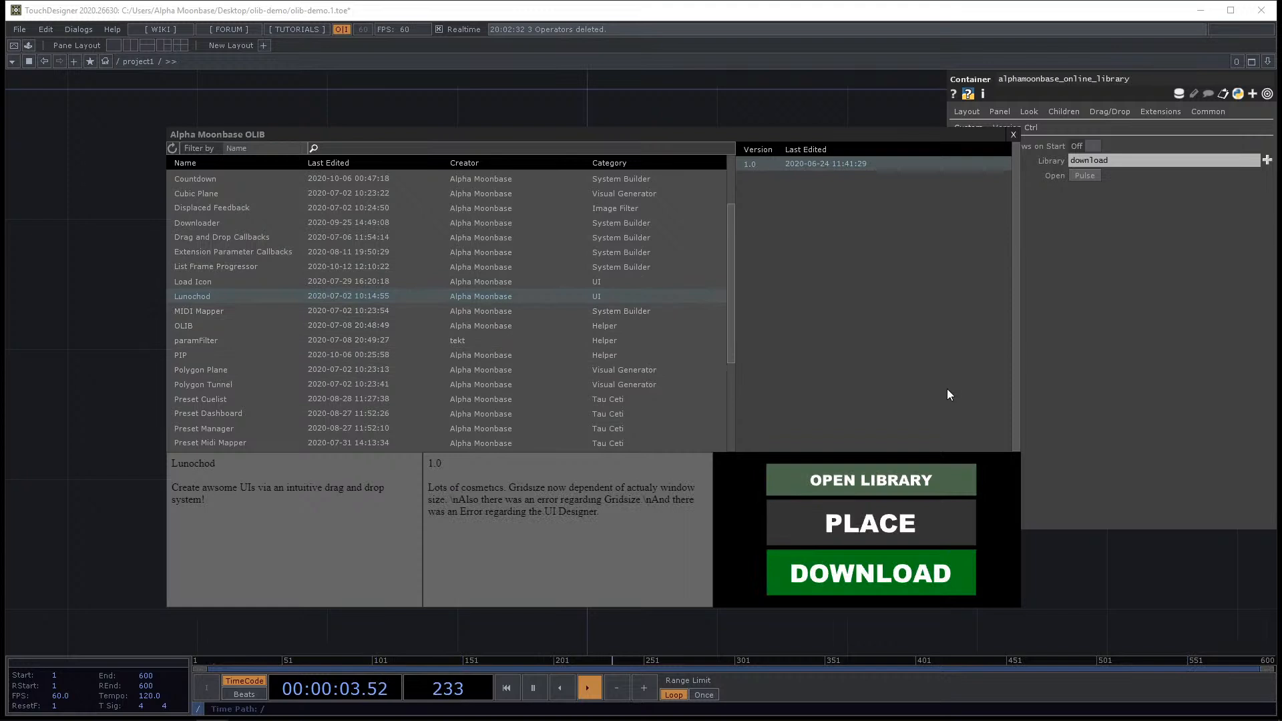
click(904, 507)
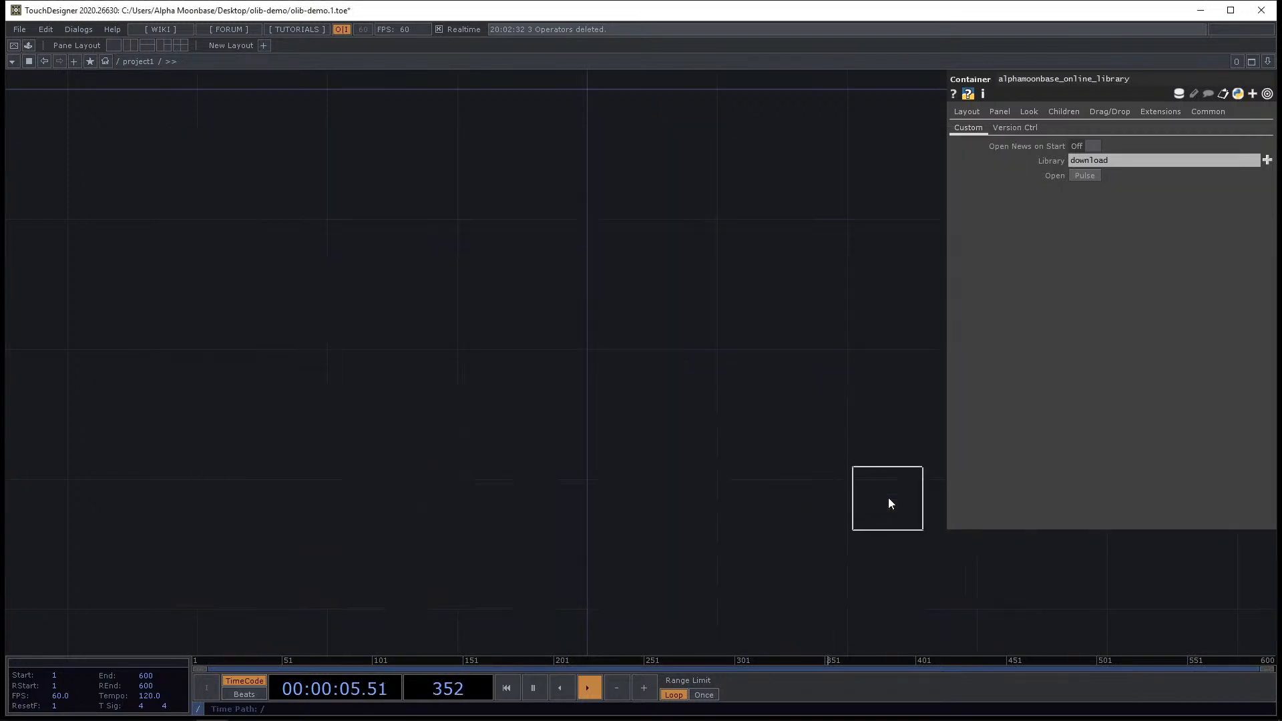
click(612, 313)
scroll(604, 287, up, 8)
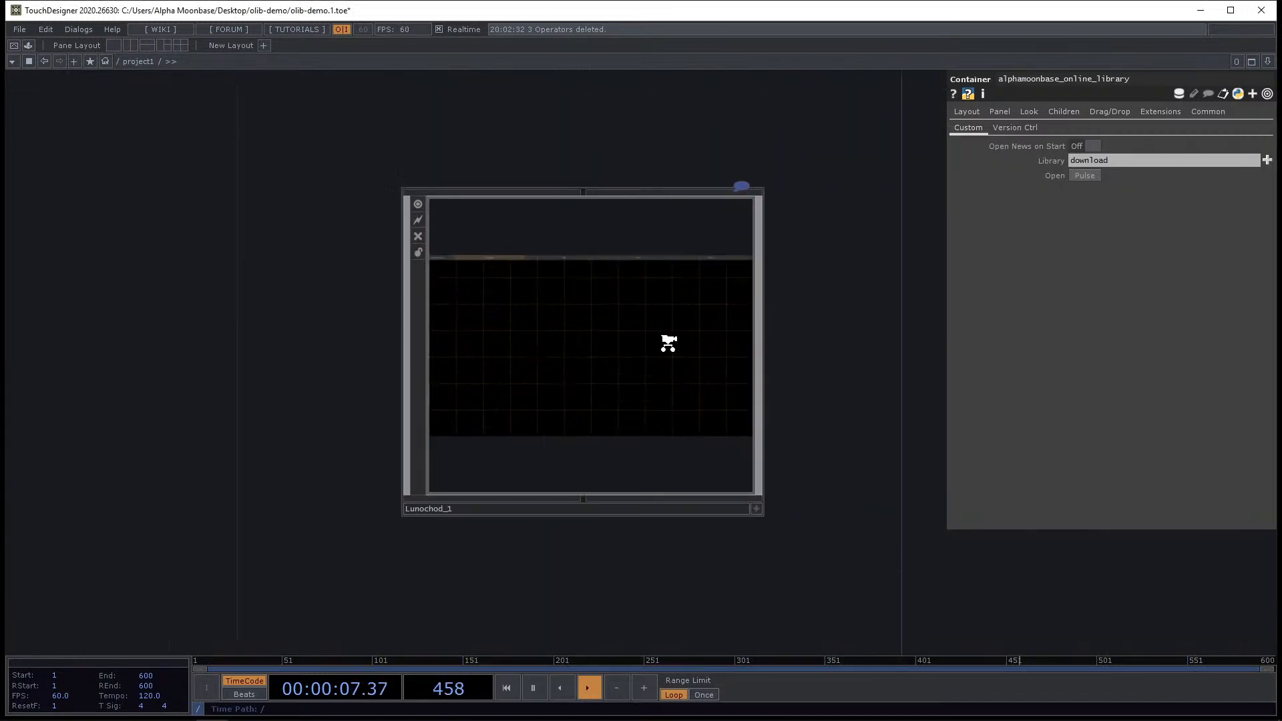
scroll(629, 317, down, 1)
drag(850, 360, 875, 278)
scroll(627, 278, up, 3)
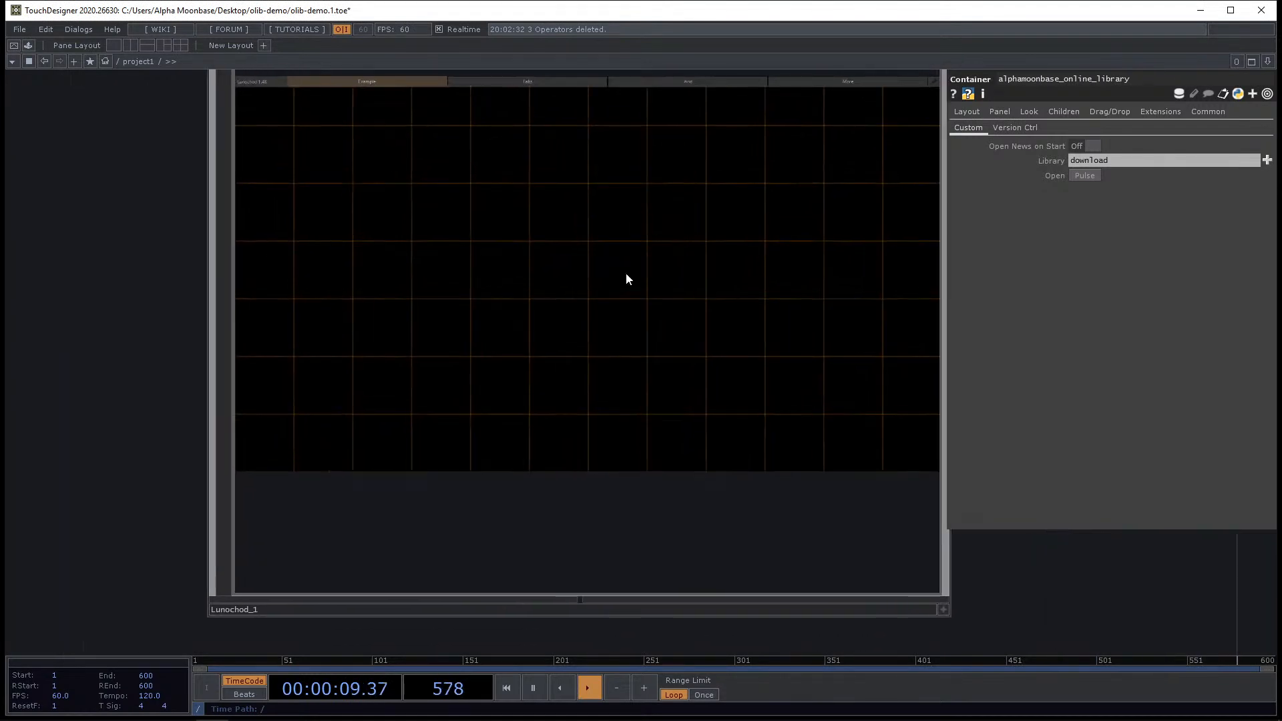
Open Lunochod_1's panel in a floating viewer window and move it beside the network.
scroll(627, 272, down, 8)
click(660, 288)
scroll(635, 252, up, 4)
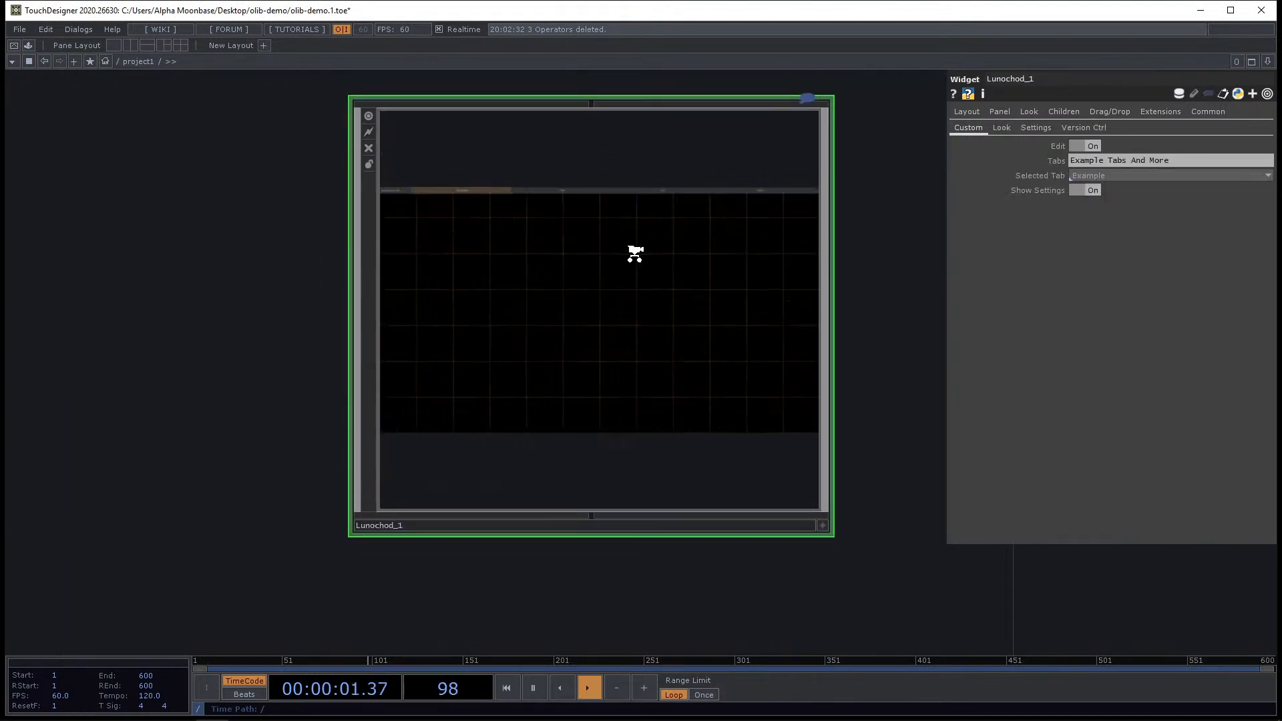
scroll(654, 261, up, 2)
scroll(657, 262, down, 5)
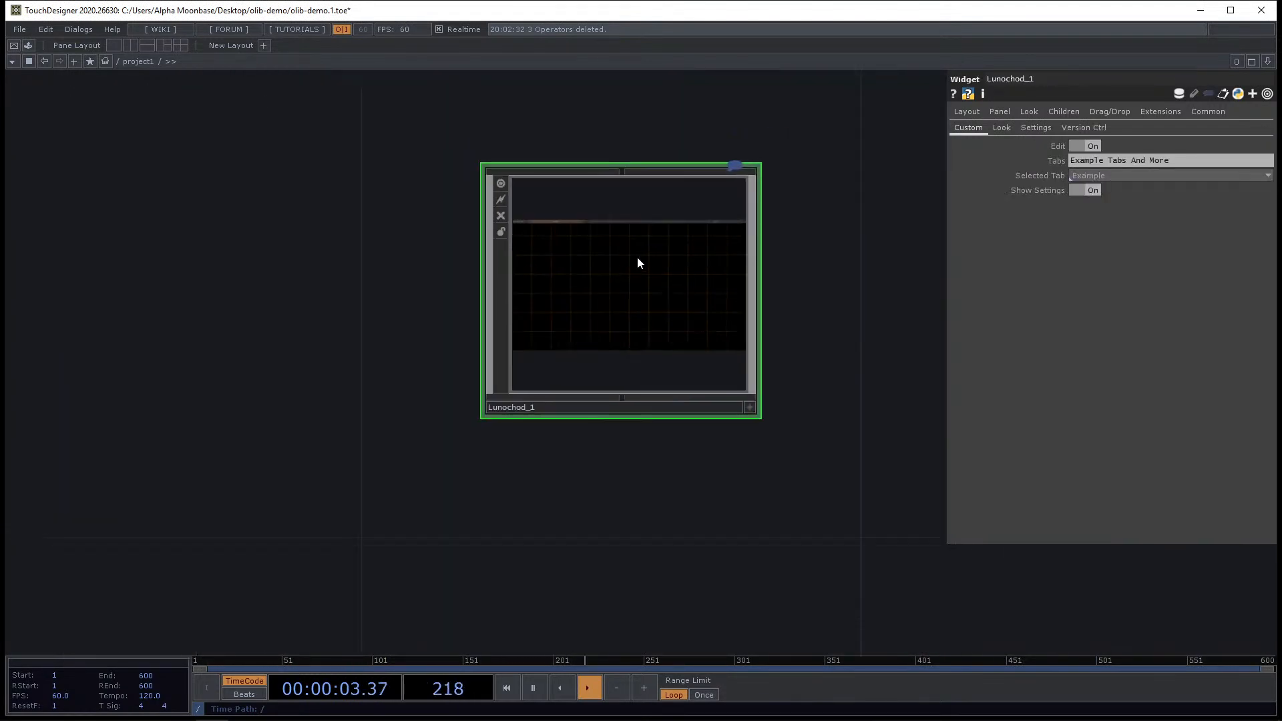
right_click(618, 262)
click(643, 233)
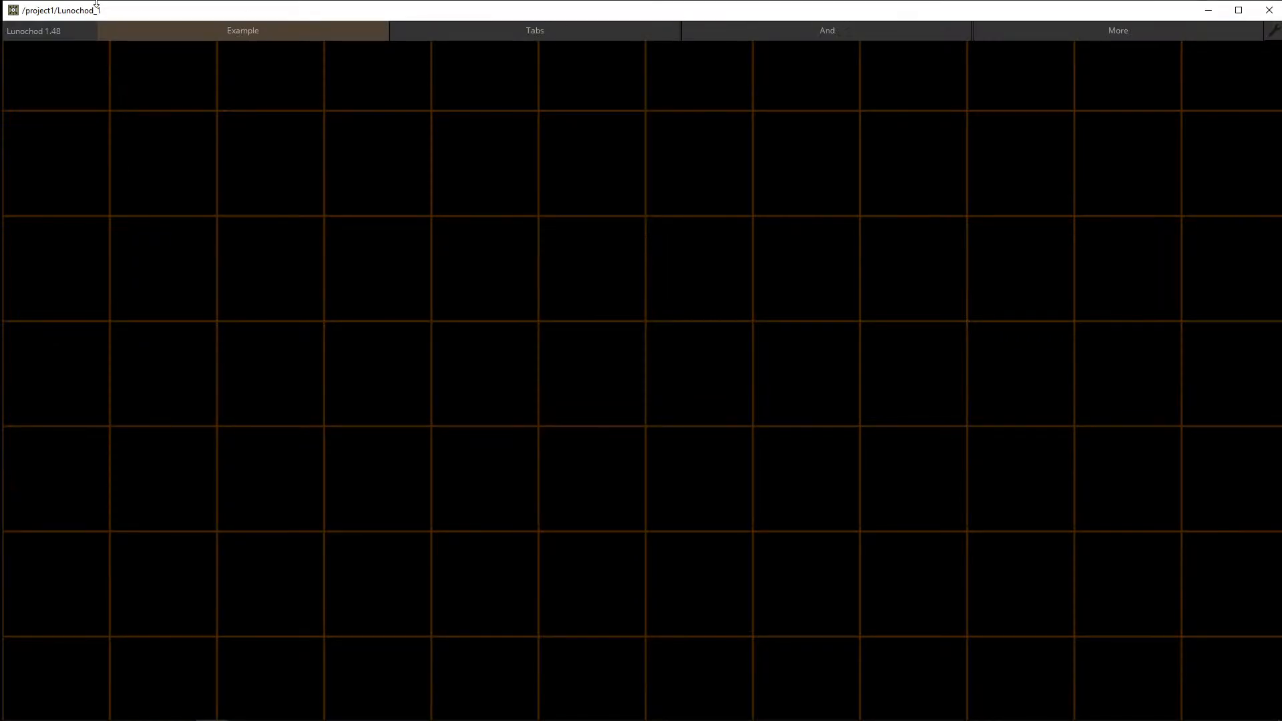
drag(45, 3, 364, 198)
drag(778, 146, 319, 141)
scroll(349, 137, down, 4)
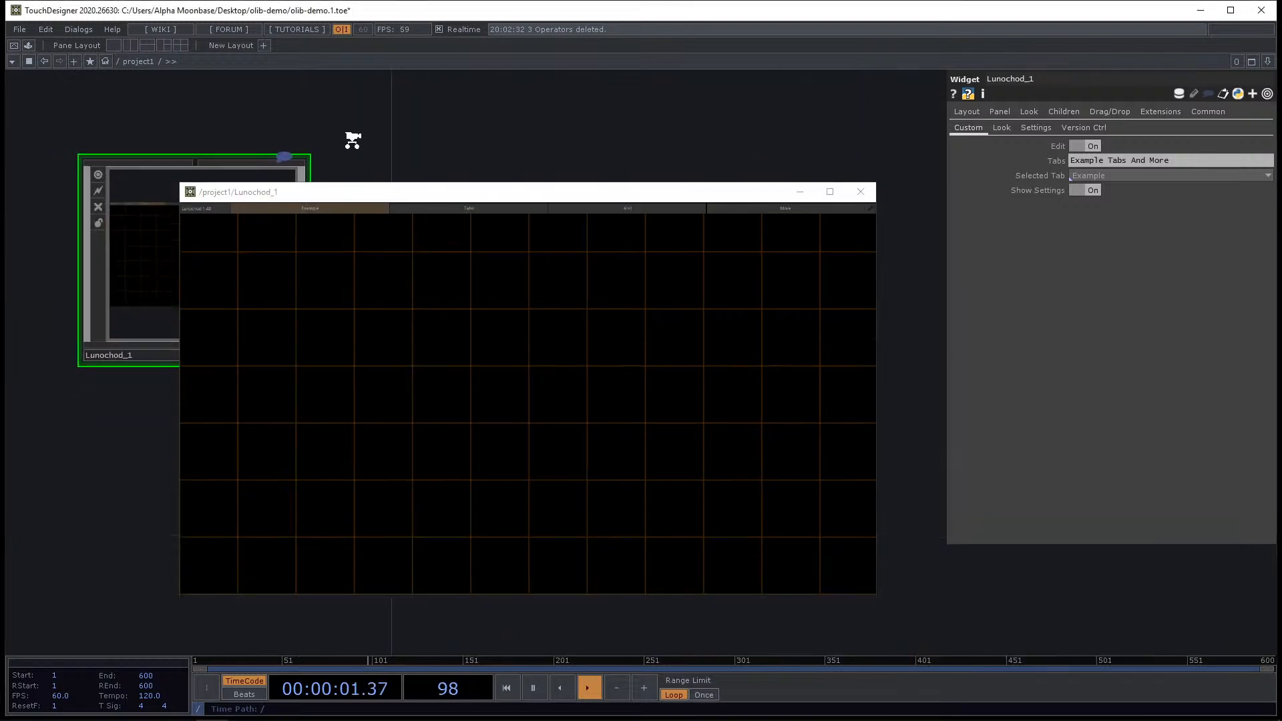
drag(353, 191, 510, 174)
scroll(324, 446, down, 1)
scroll(185, 337, down, 2)
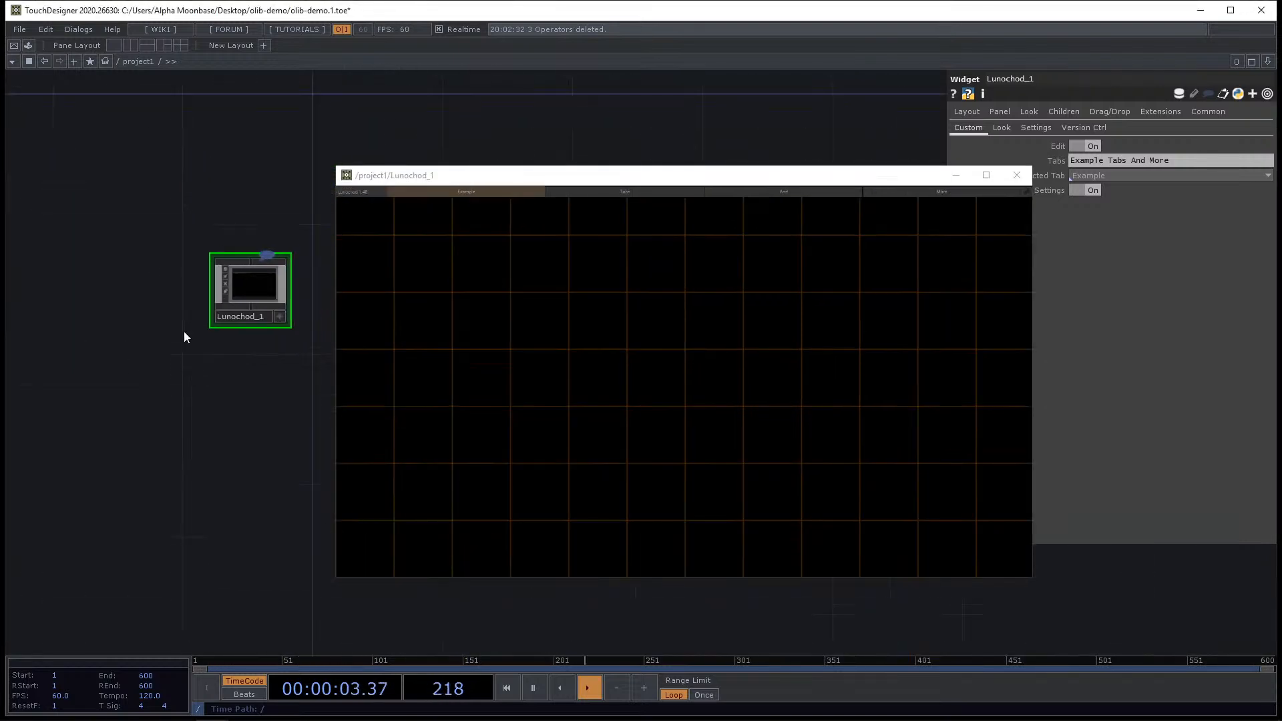
Place the Chroma Key component from the OLIB library into the network.
drag(238, 426, 195, 374)
drag(263, 513, 246, 492)
key(alt+o)
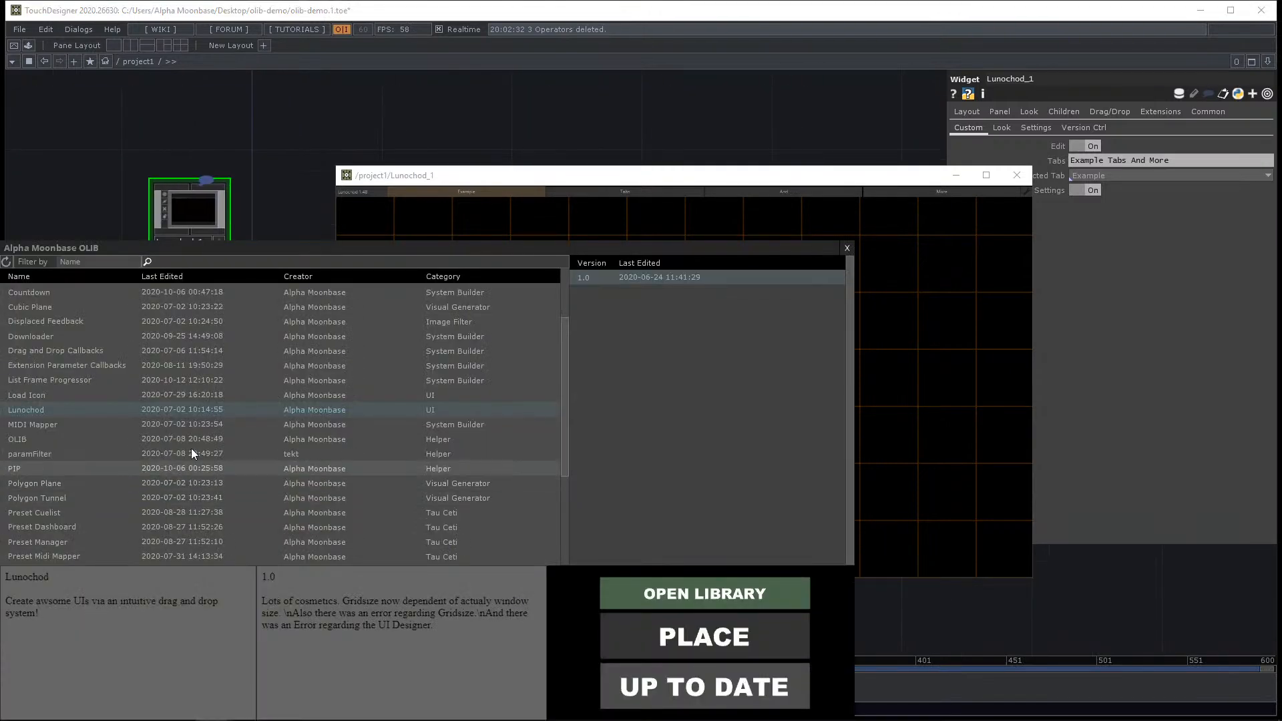
scroll(70, 351, up, 3)
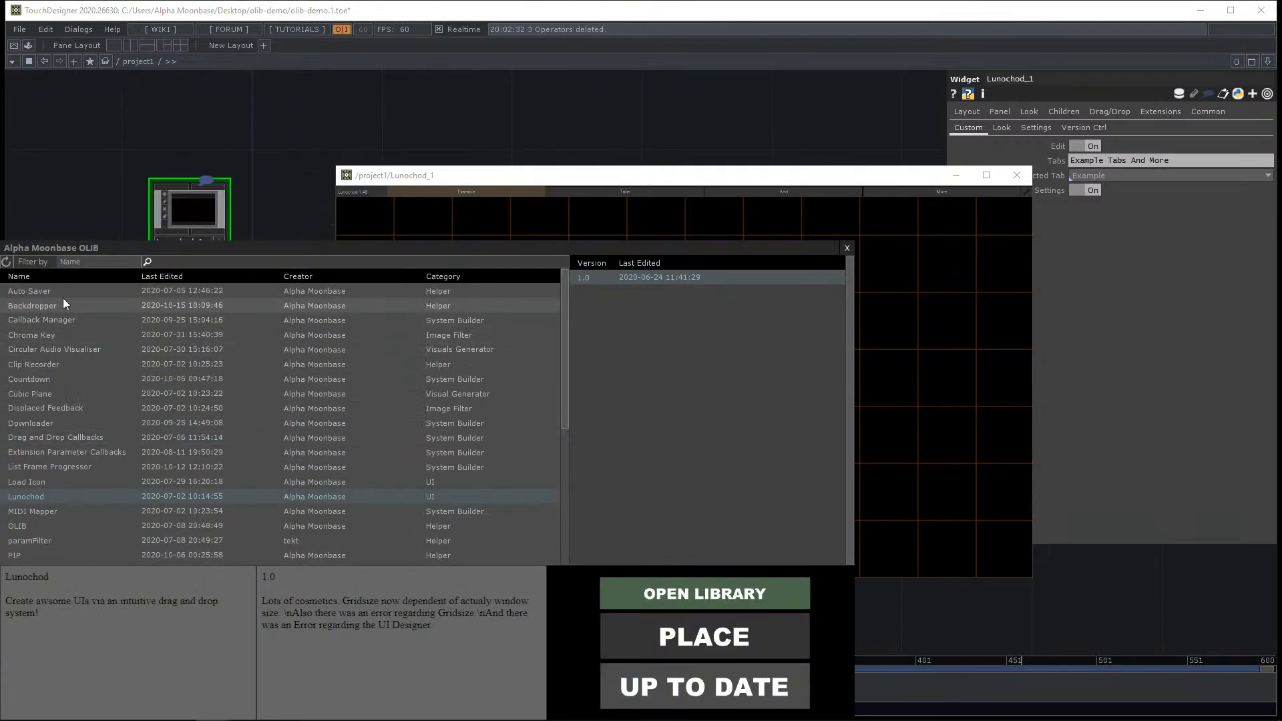
click(54, 305)
click(74, 319)
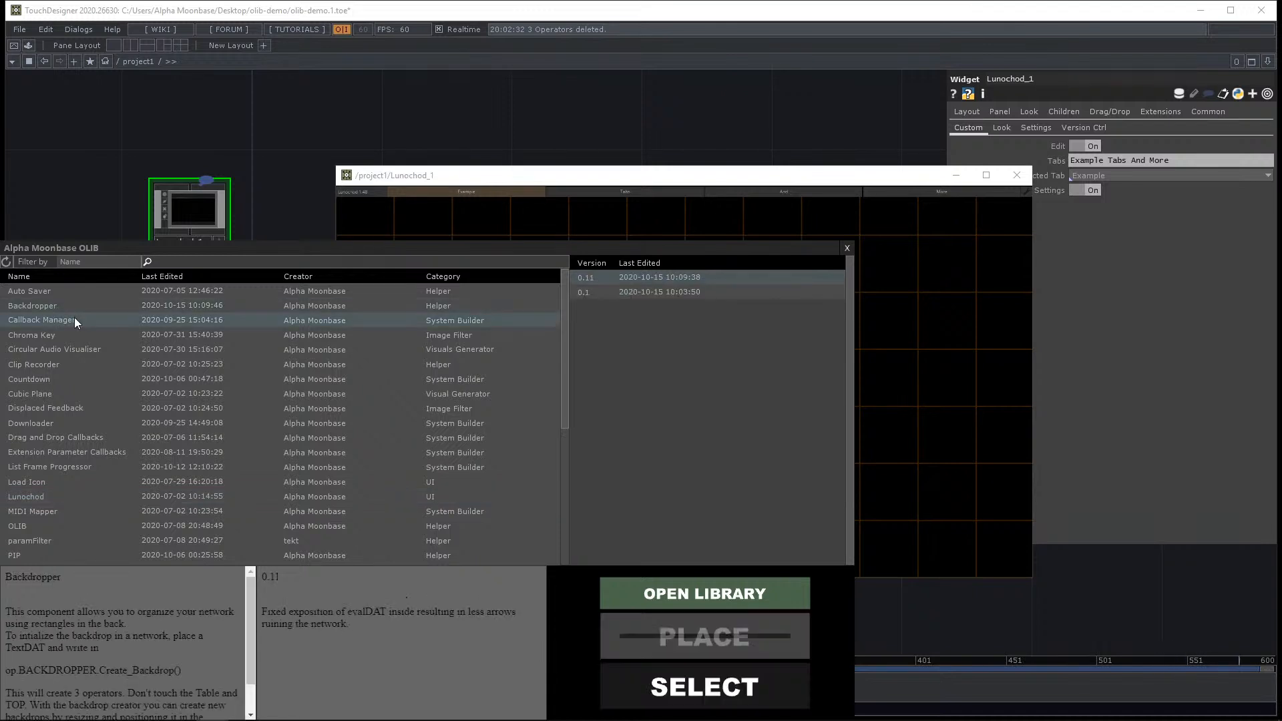
click(63, 332)
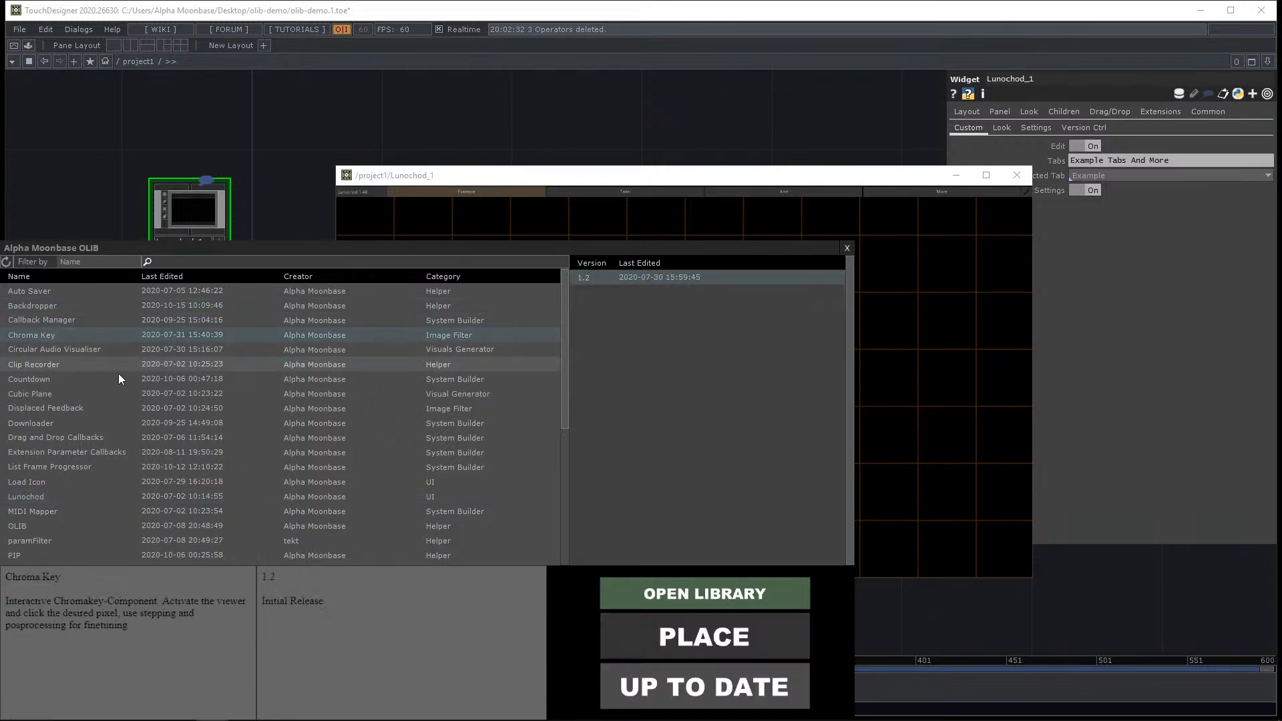
click(669, 634)
click(217, 410)
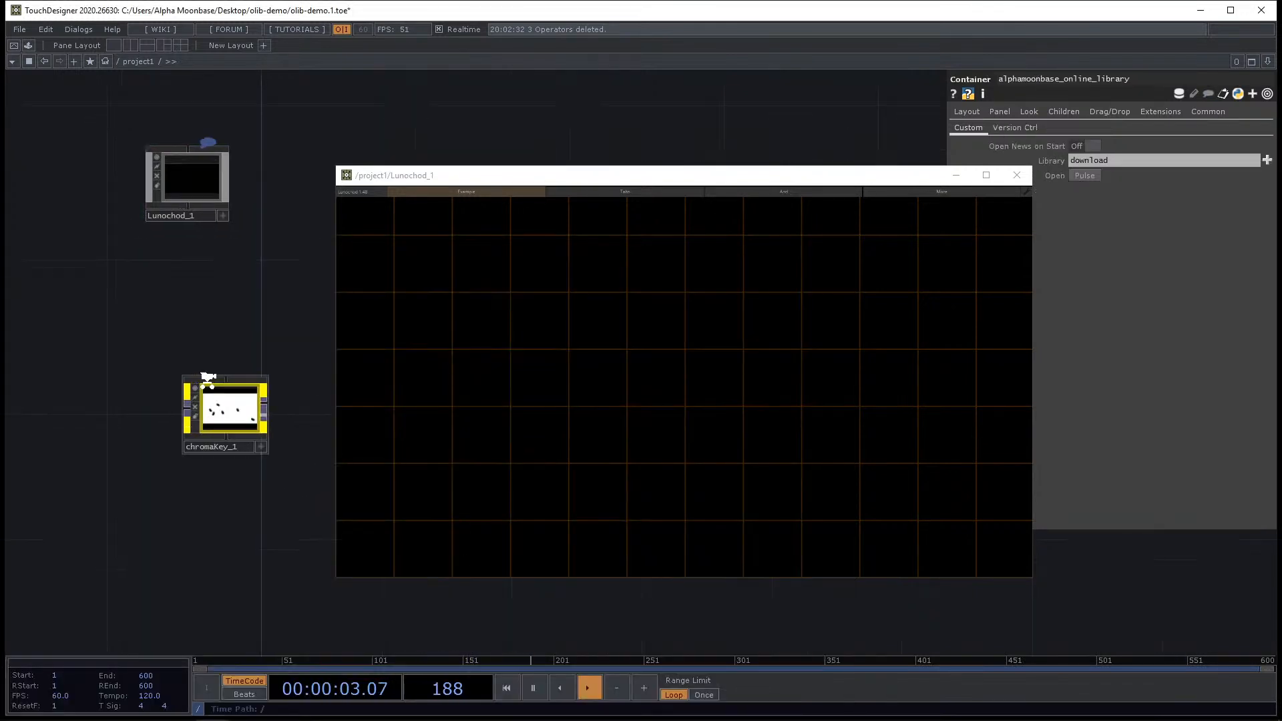
Drag chromaKey_1 into the Lunochod window and position and resize its widget near the upper left.
click(241, 408)
drag(193, 328, 119, 329)
drag(180, 429, 557, 403)
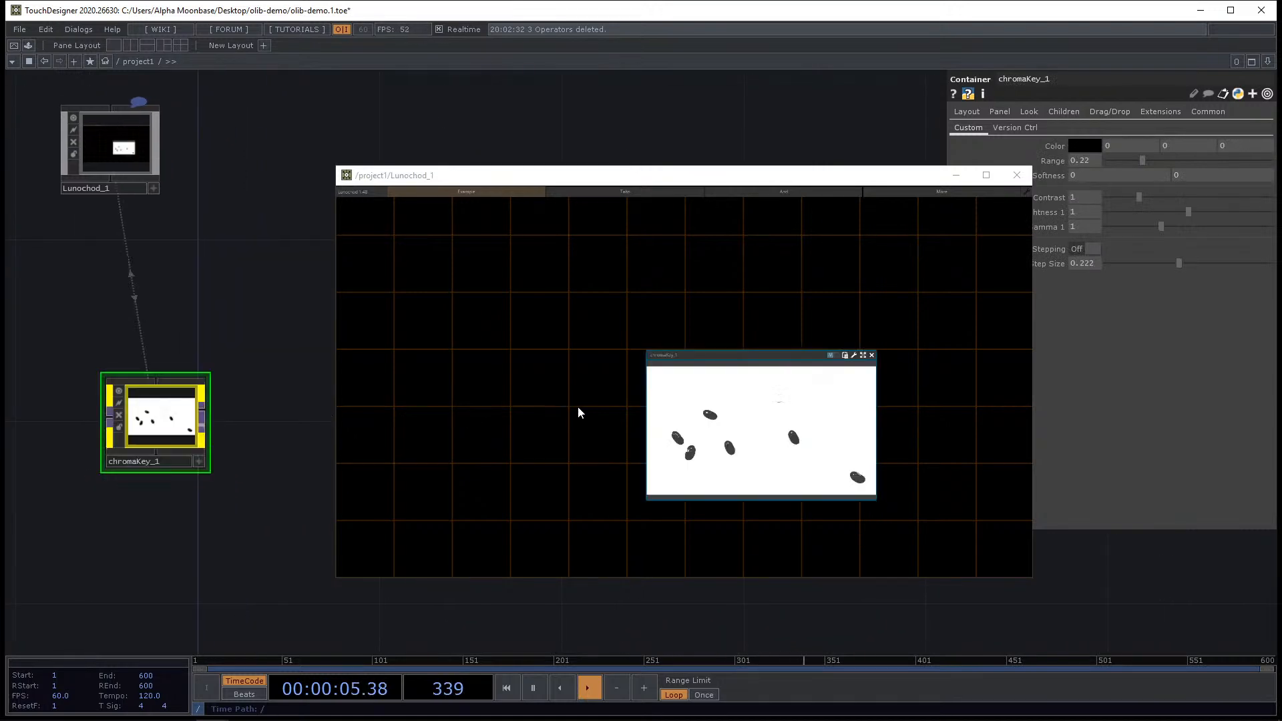
drag(754, 355, 467, 312)
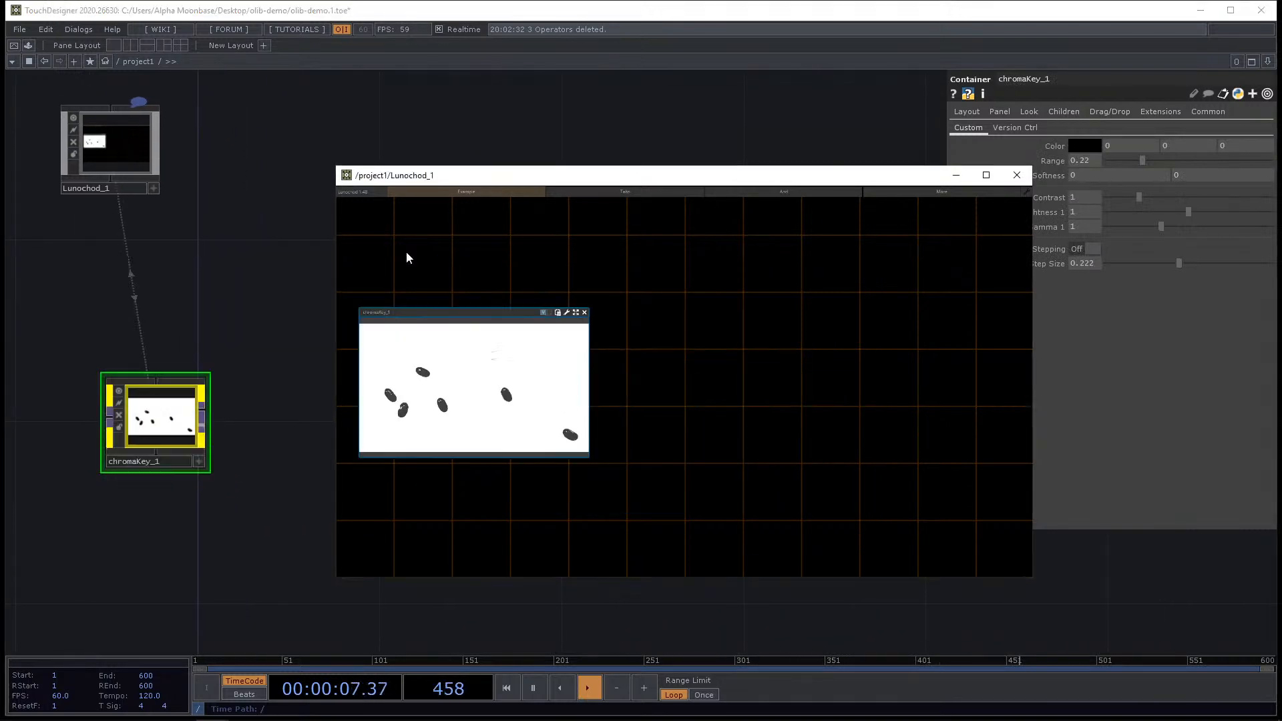
drag(407, 257, 429, 202)
drag(533, 349, 553, 424)
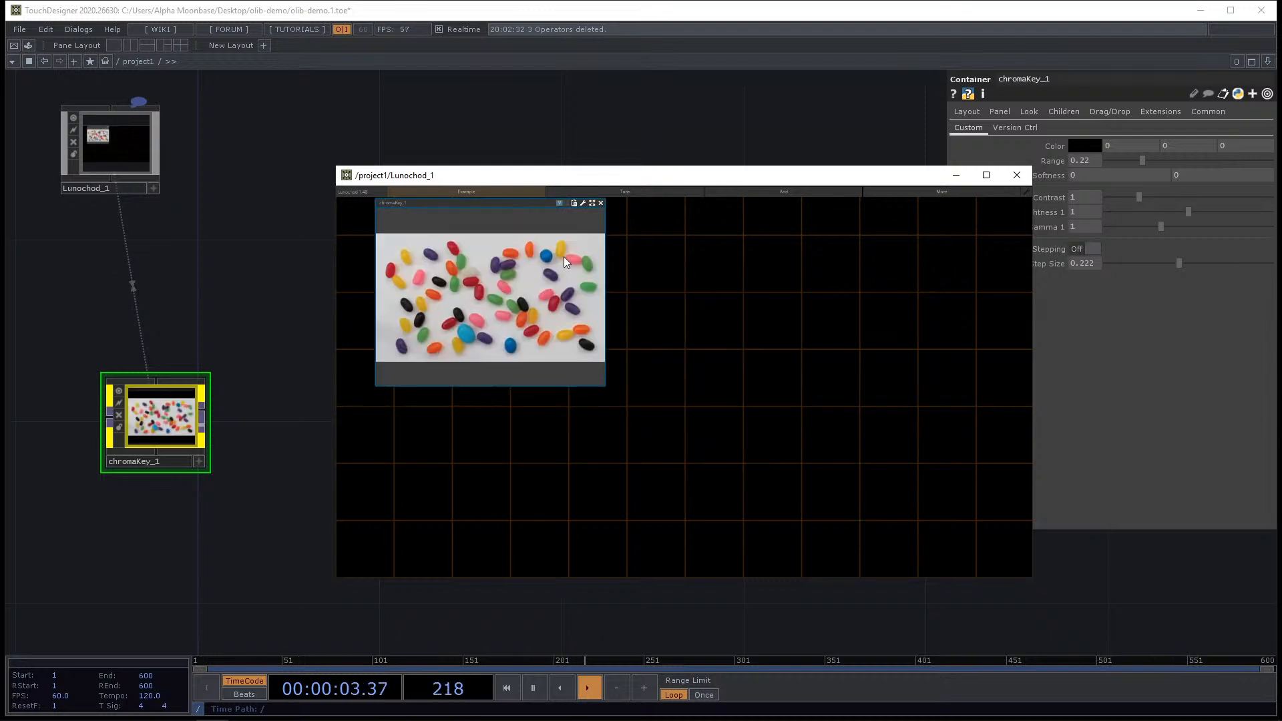
Maximize the Lunochod window and toggle the chroma key widget between its parameter and viewer displays.
click(558, 202)
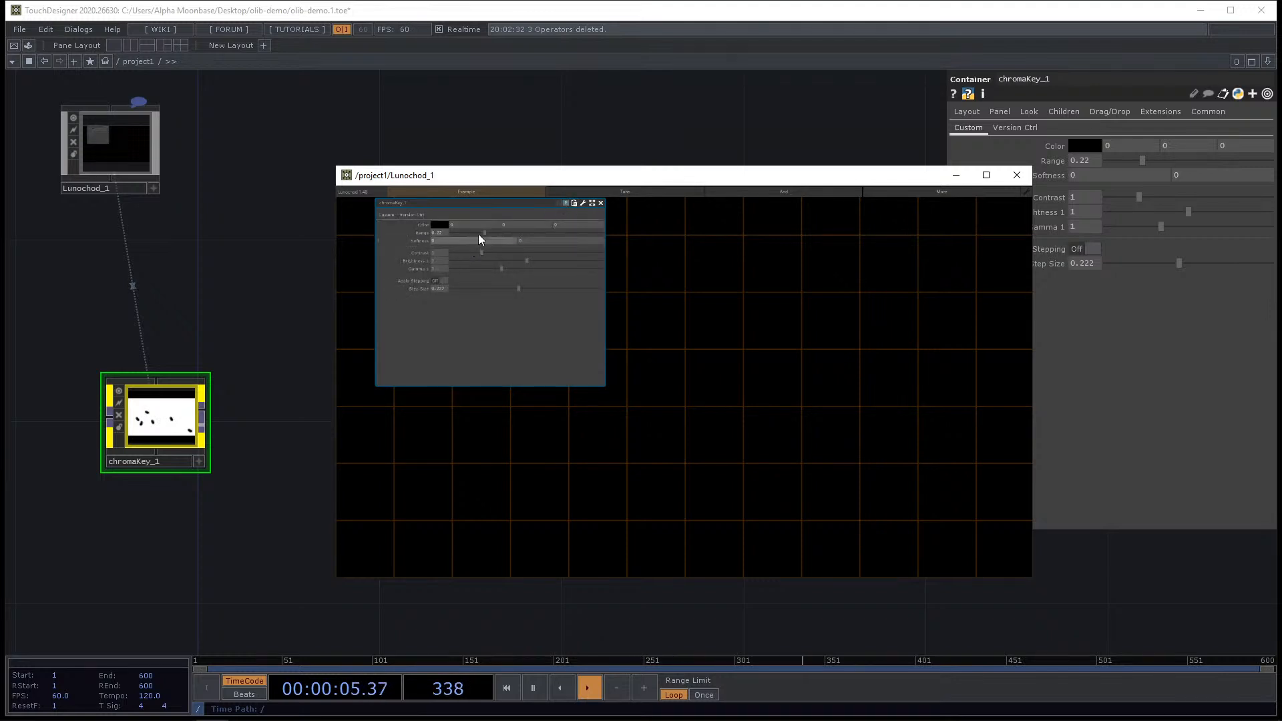
double_click(551, 176)
click(414, 45)
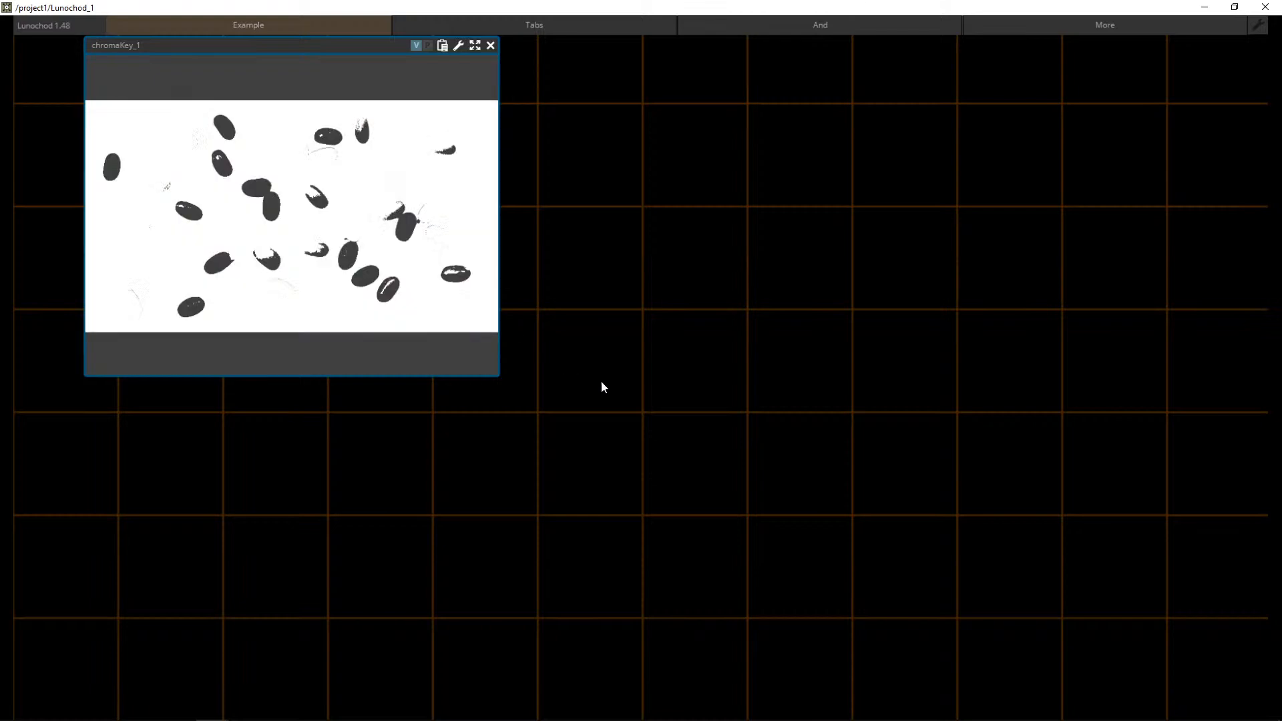
click(427, 45)
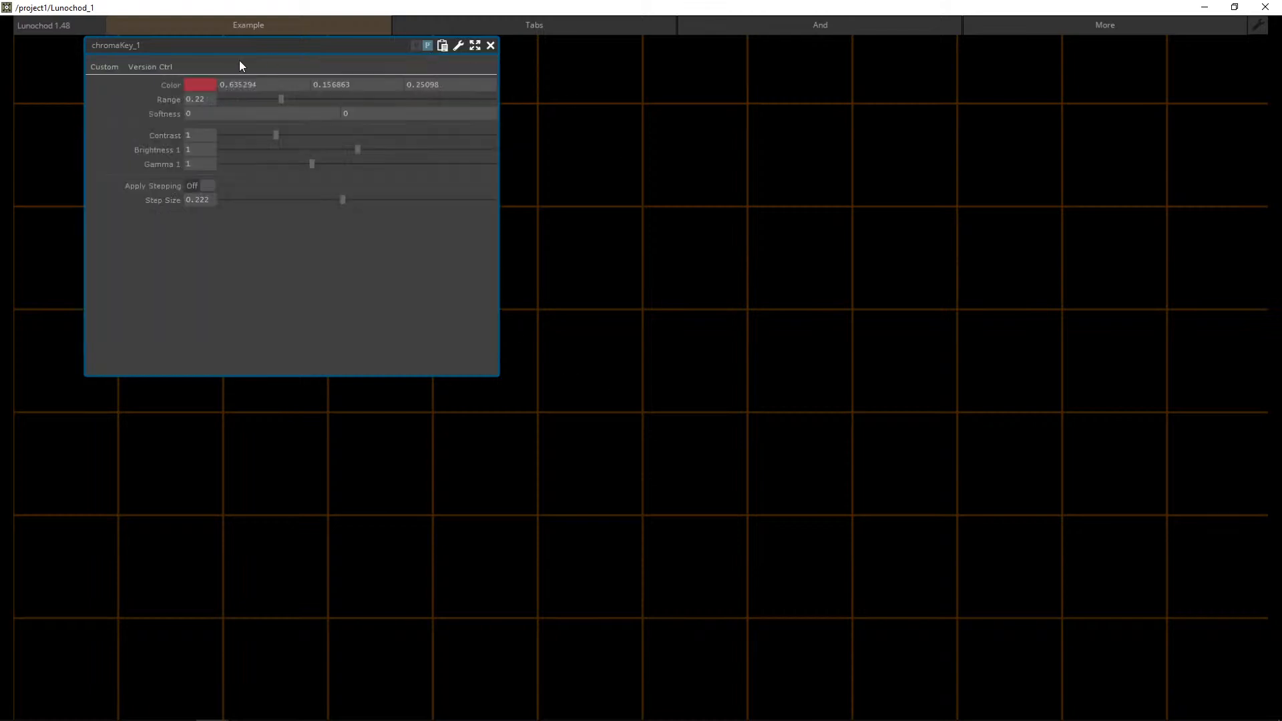
Set the chroma key color to red (1, 0, 0).
click(206, 84)
click(291, 37)
click(196, 33)
click(294, 9)
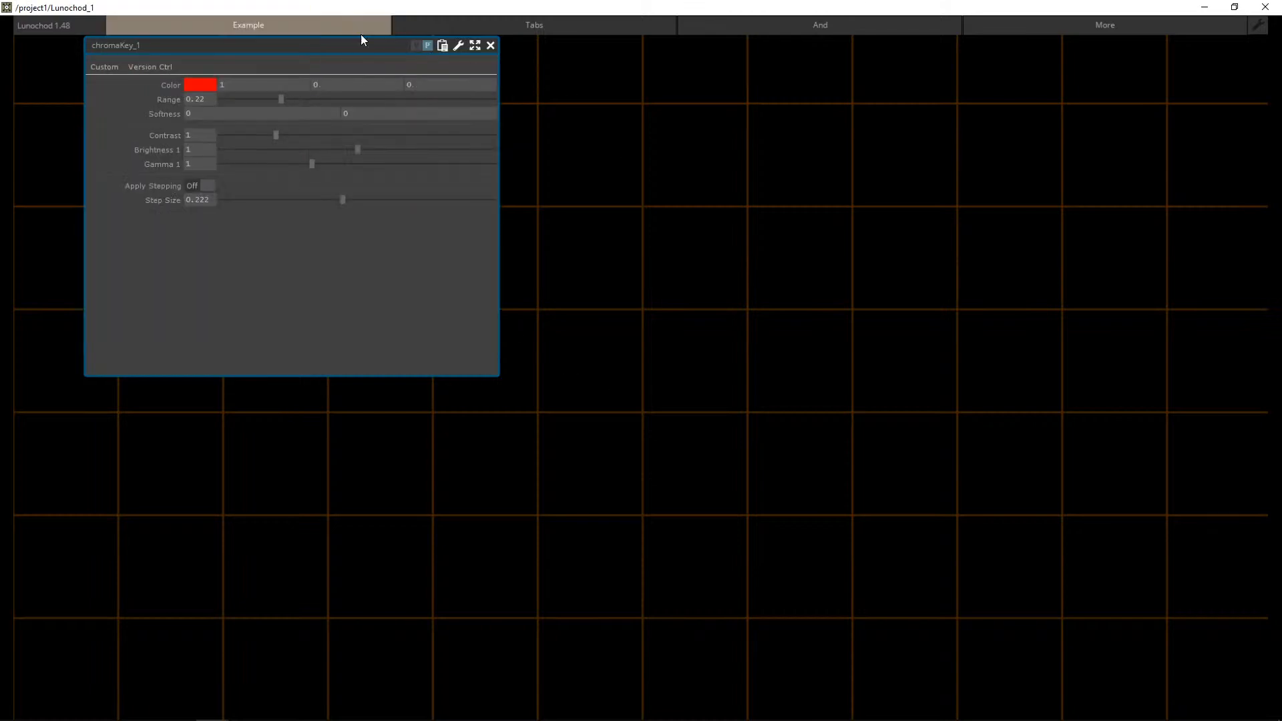
Pick a bean pixel in the widget's viewer as the key color and flip between Lunochod's Tabs and Example tabs.
click(415, 46)
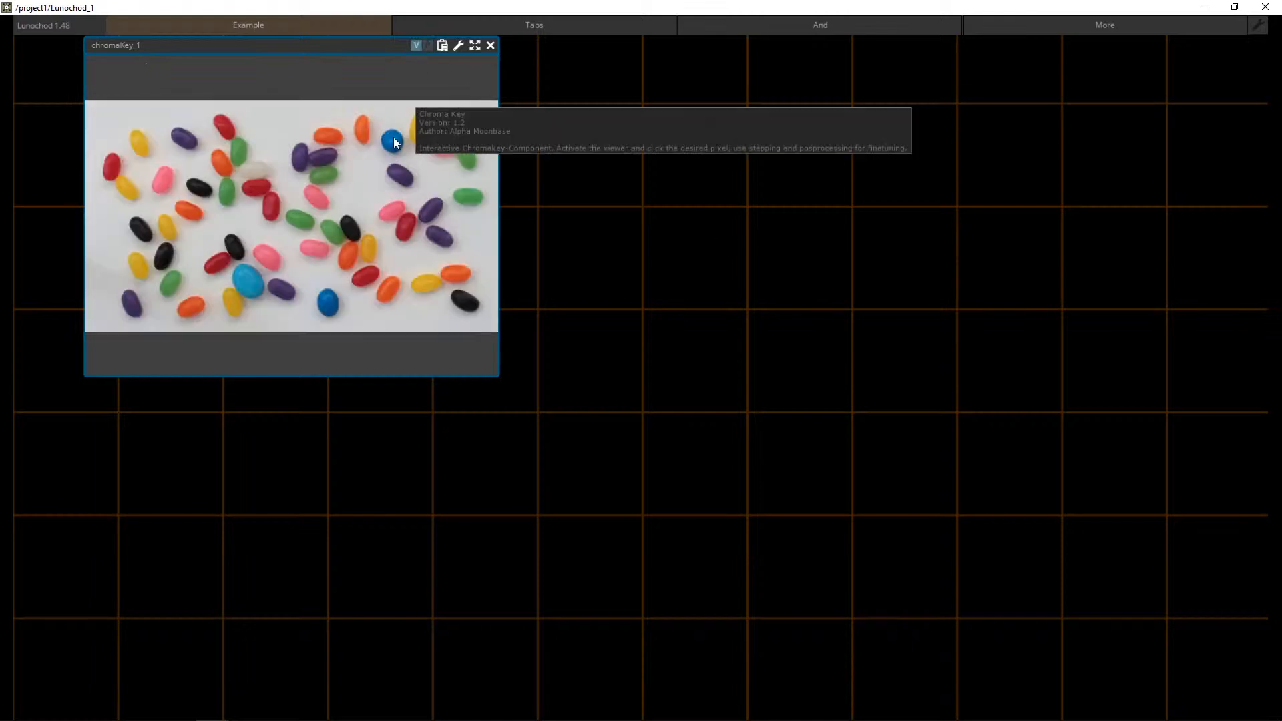
click(323, 155)
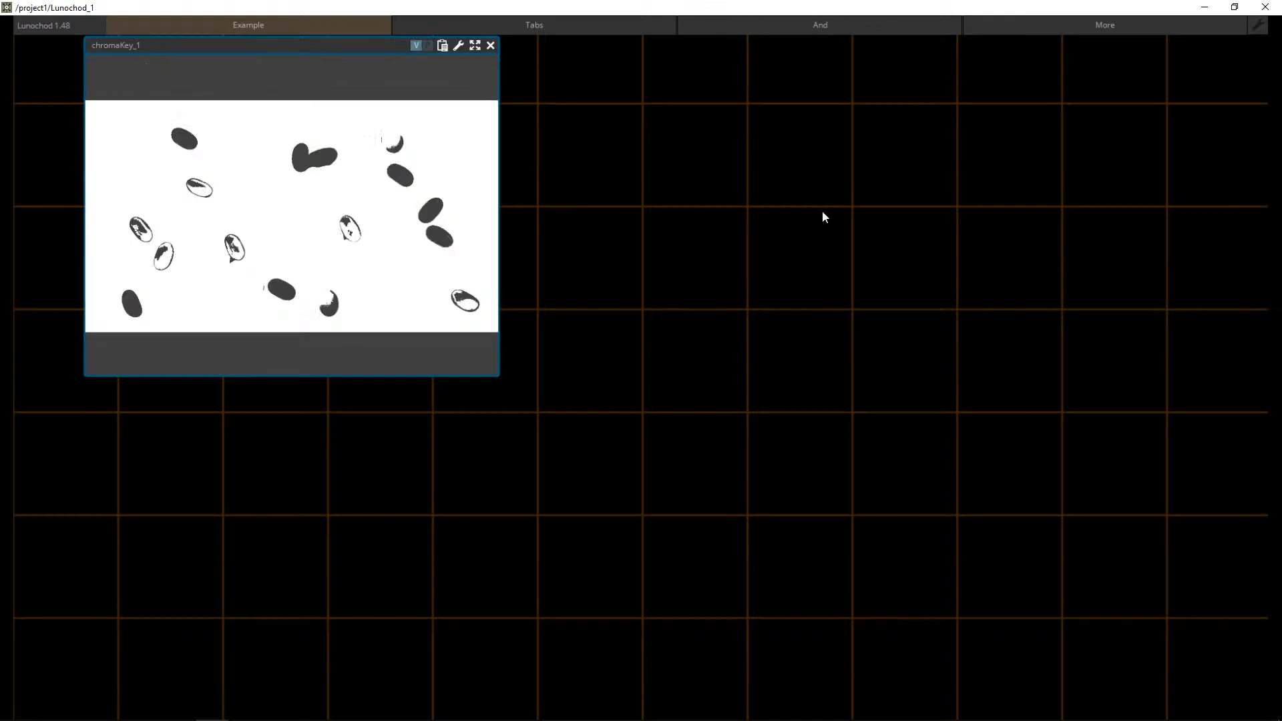
click(434, 25)
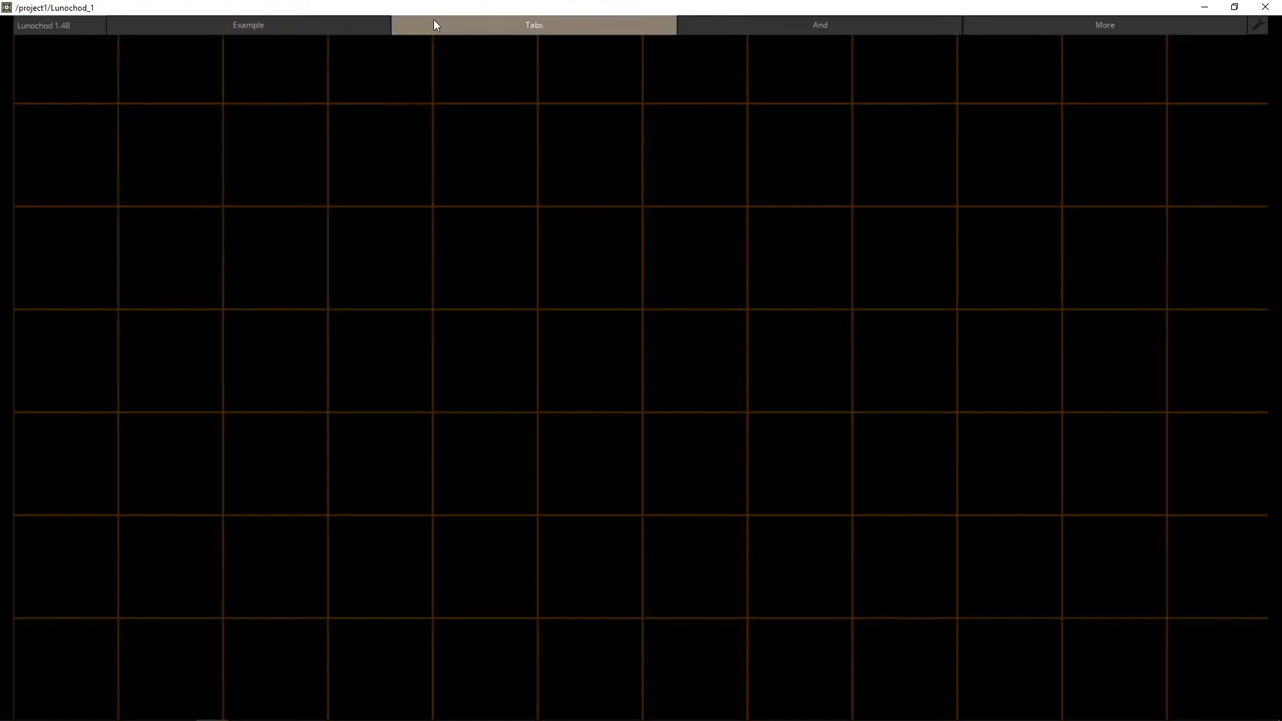
click(305, 22)
Close the Lunochod window and delete the Lunochod and chromaKey components.
click(1272, 6)
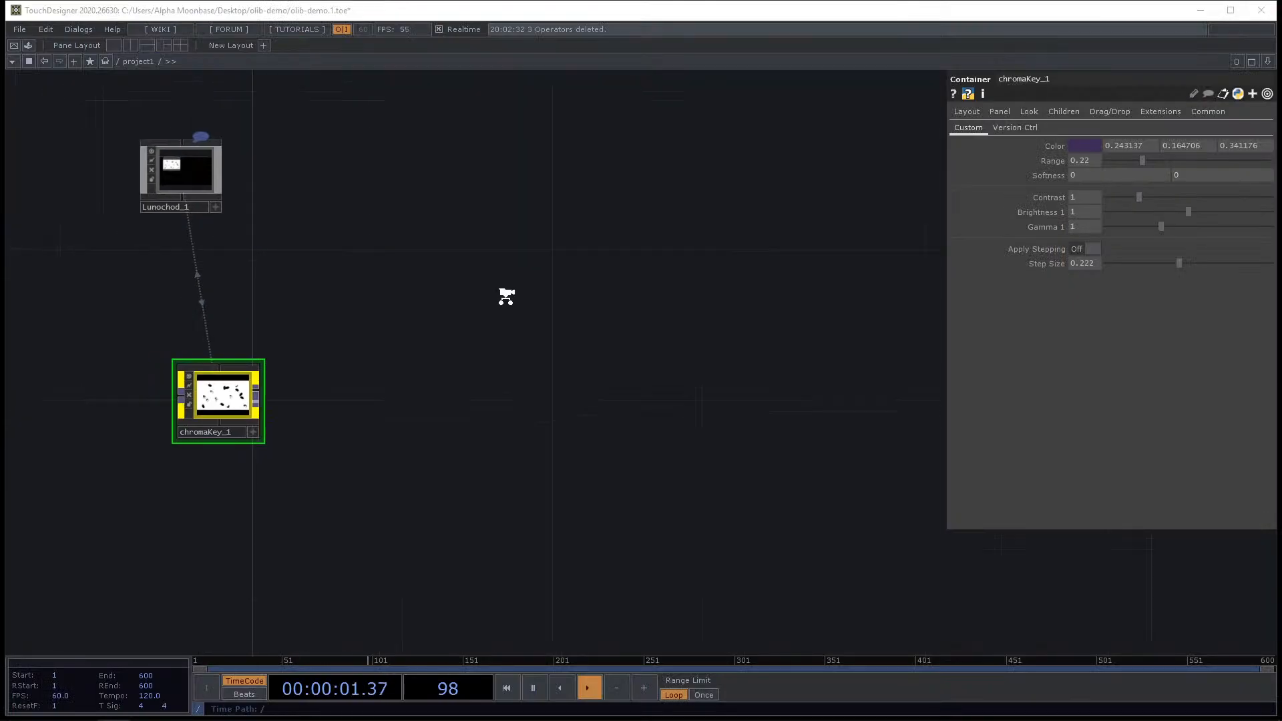
key(Delete)
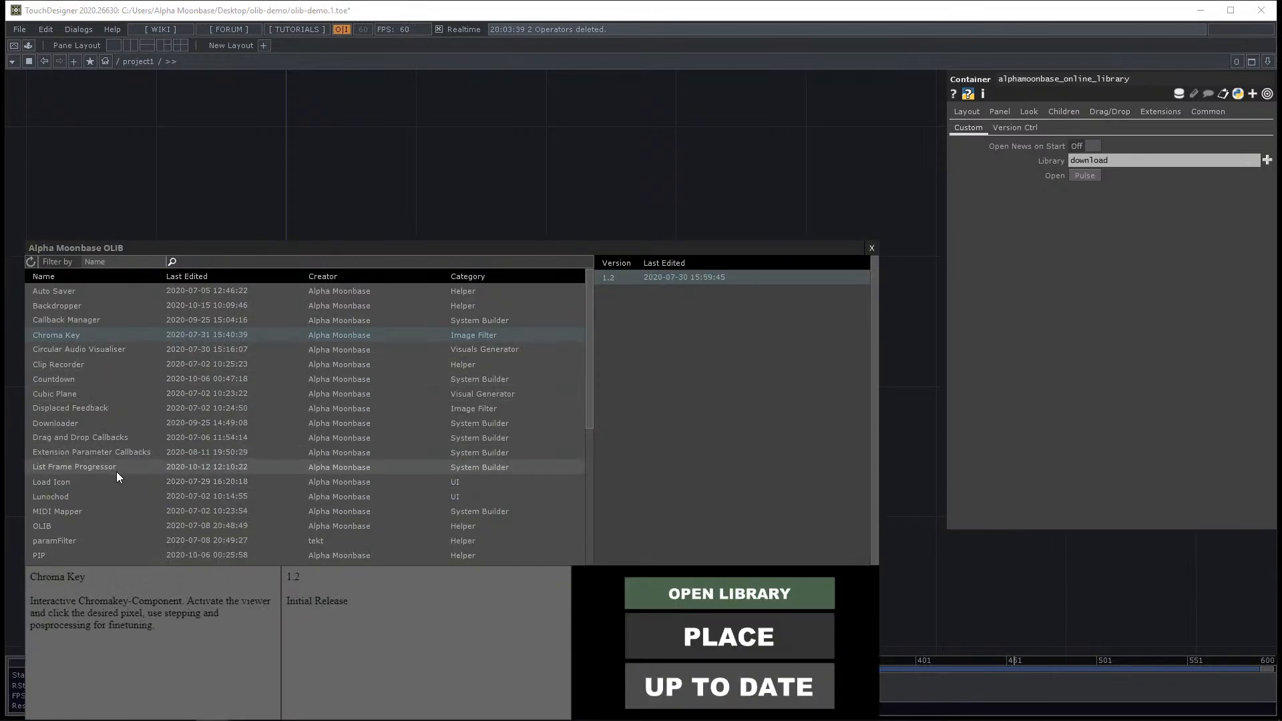
Place the MIDI Mapper component from the OLIB library into the network.
click(80, 510)
drag(491, 248, 562, 196)
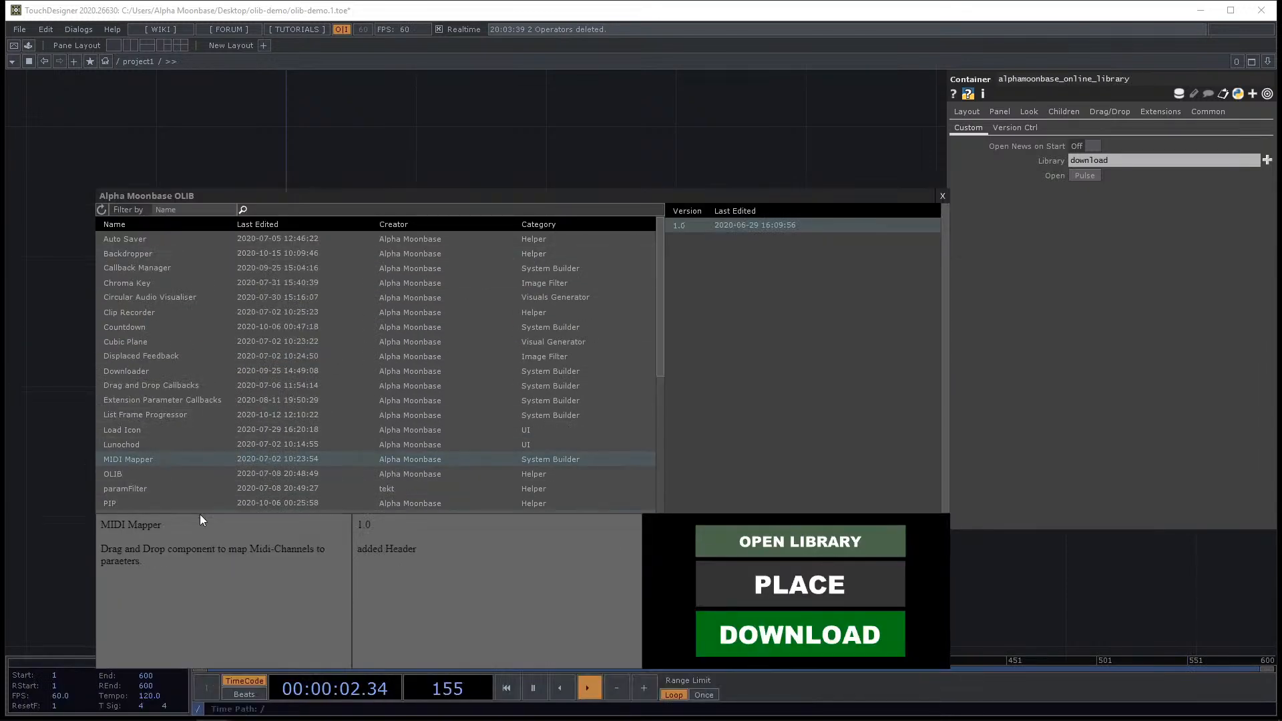
click(816, 595)
scroll(387, 318, up, 5)
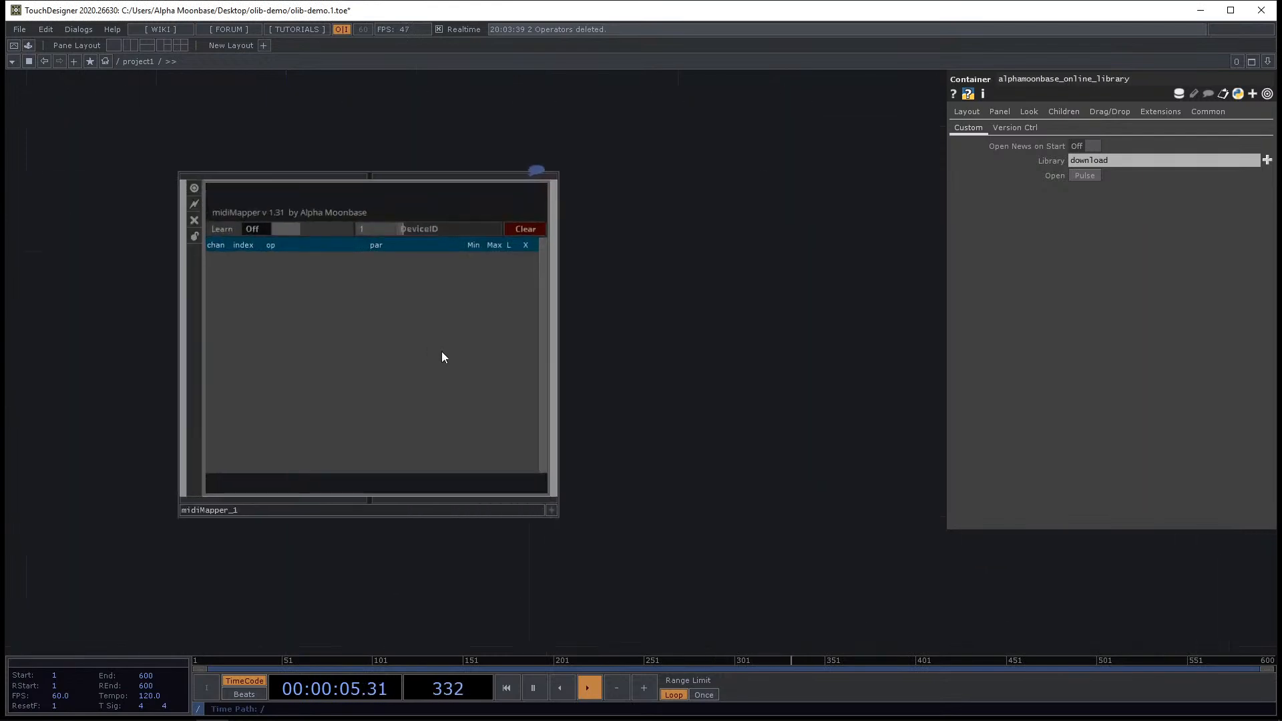
drag(695, 416, 619, 307)
Add a Base COMP next to midiMapper_1.
scroll(683, 322, down, 3)
scroll(369, 279, up, 5)
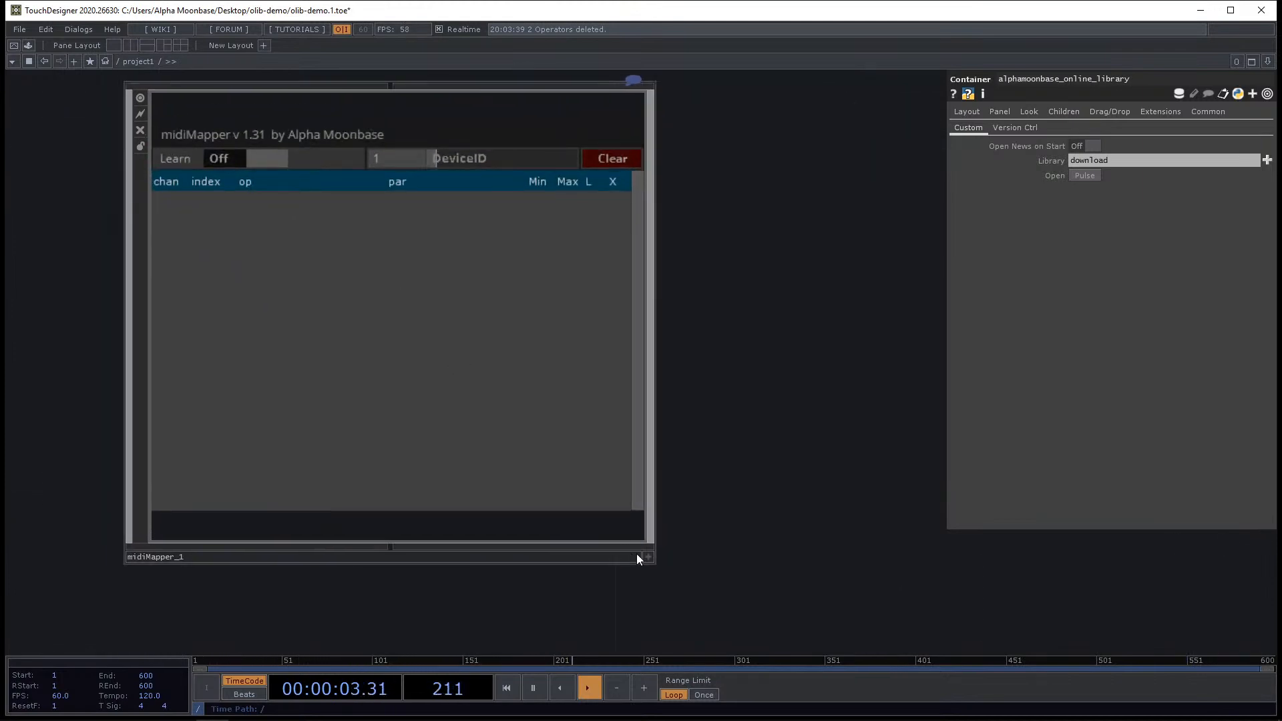
drag(715, 529, 600, 429)
scroll(601, 429, down, 5)
drag(732, 434, 651, 384)
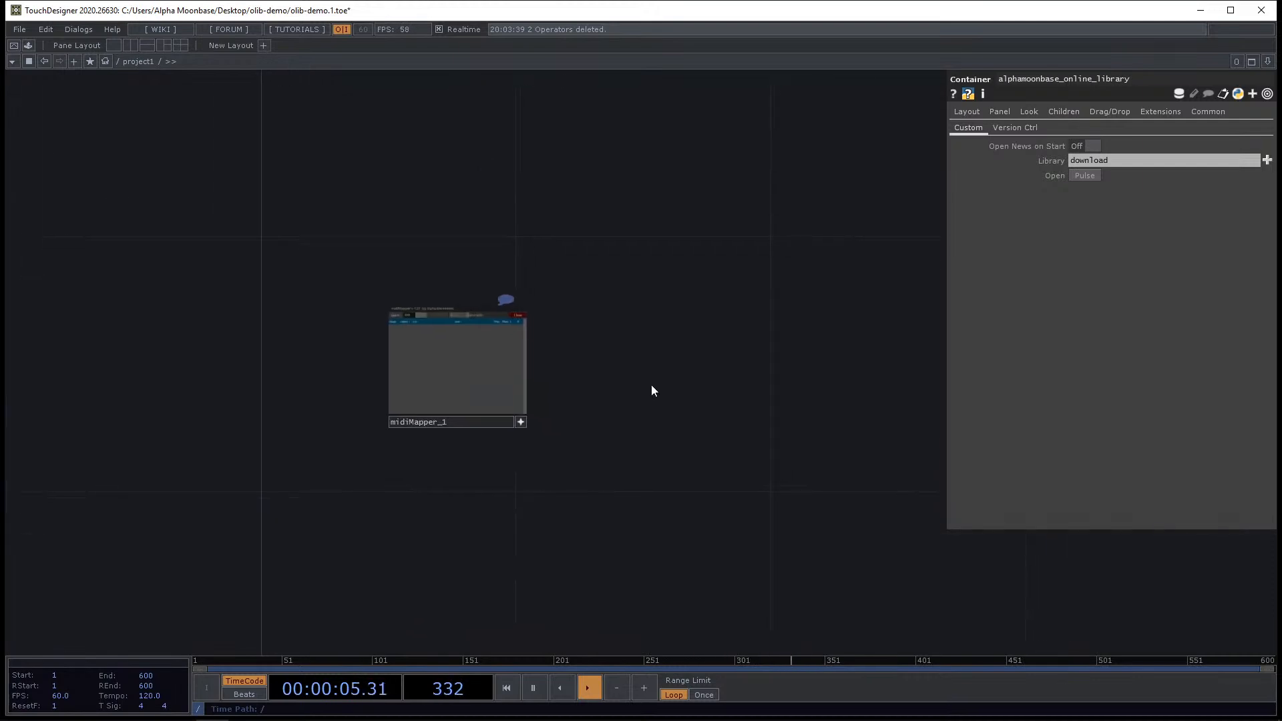
scroll(650, 384, up, 2)
key(Tab)
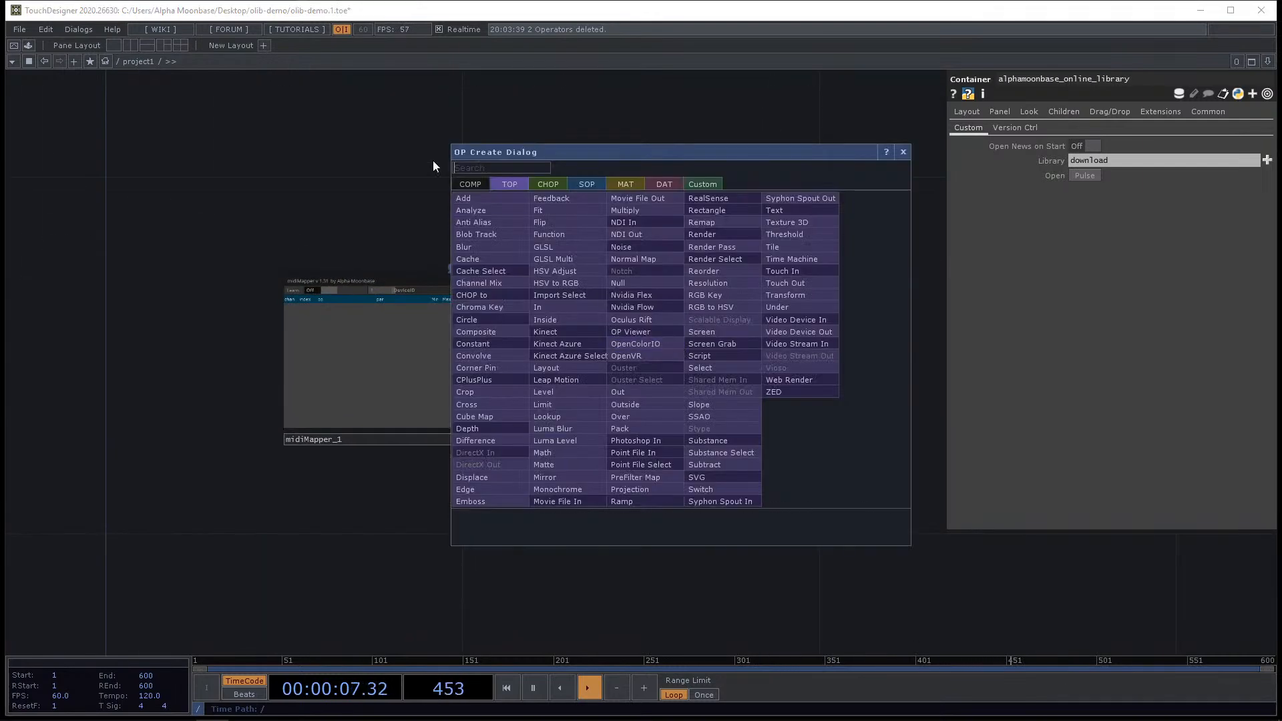
click(470, 184)
click(619, 210)
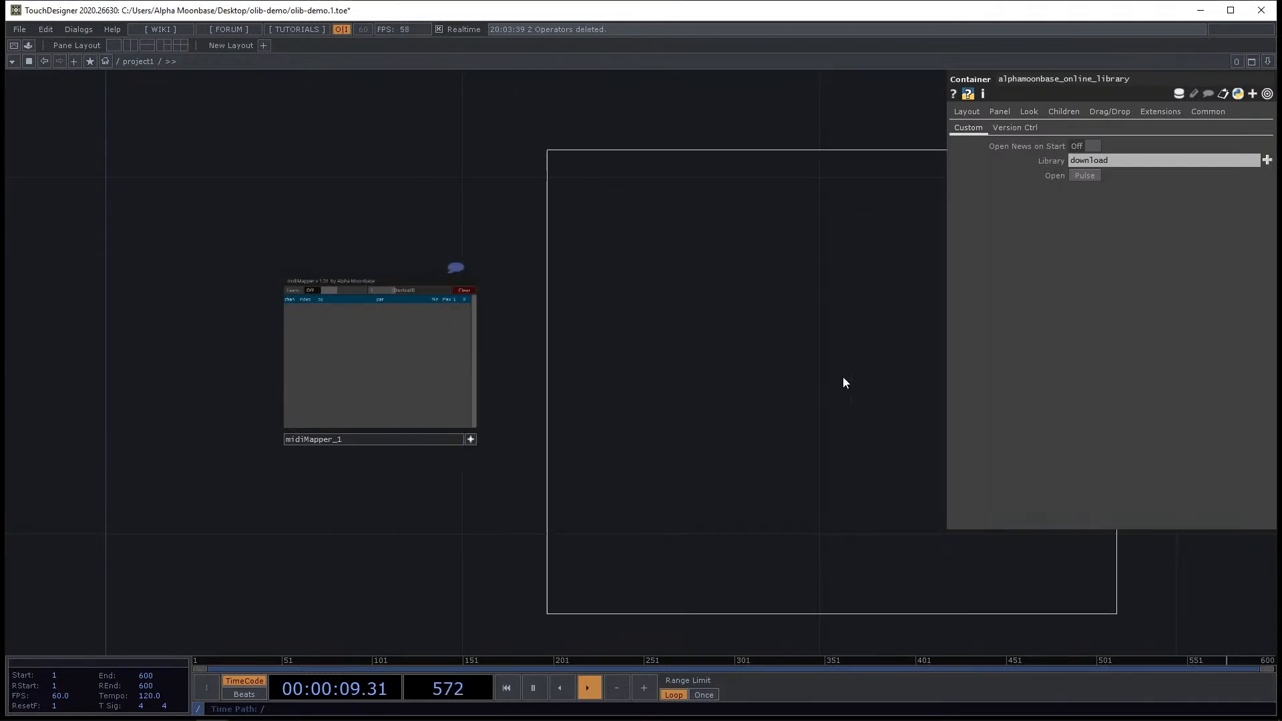
click(843, 376)
scroll(801, 360, down, 1)
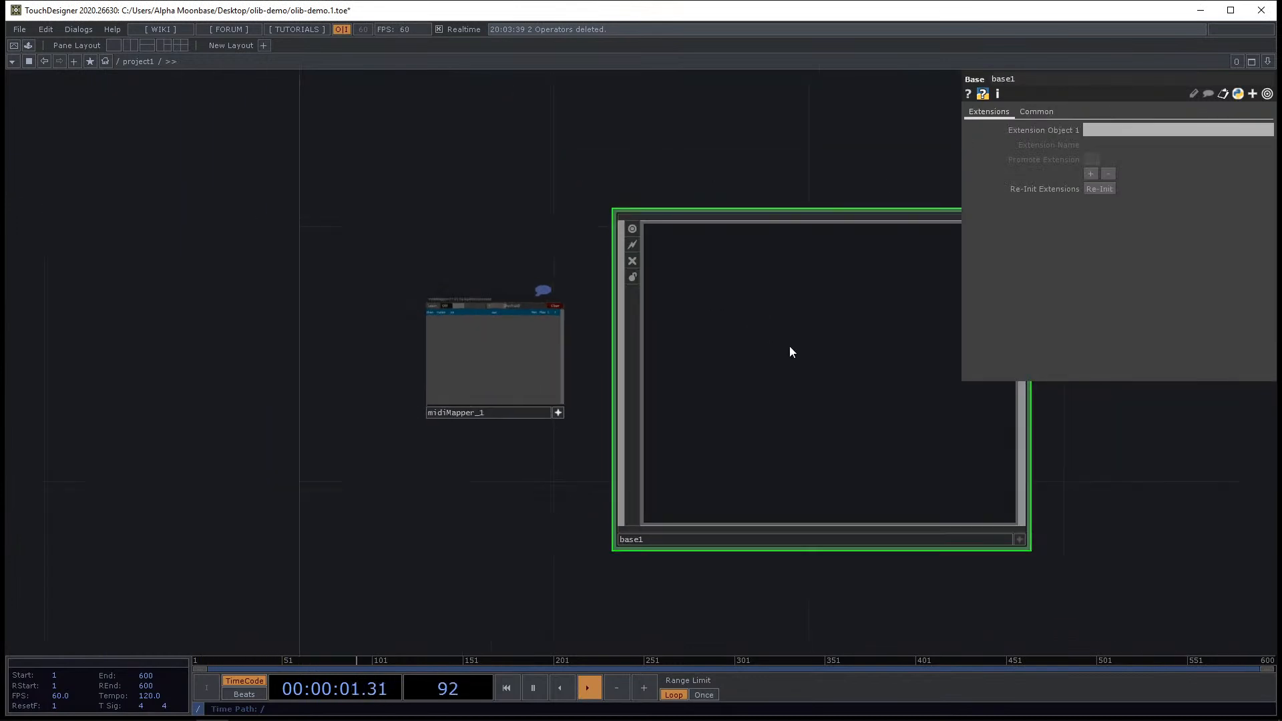
Add three custom Float parameters to base1 in the Component Editor.
right_click(789, 346)
click(834, 364)
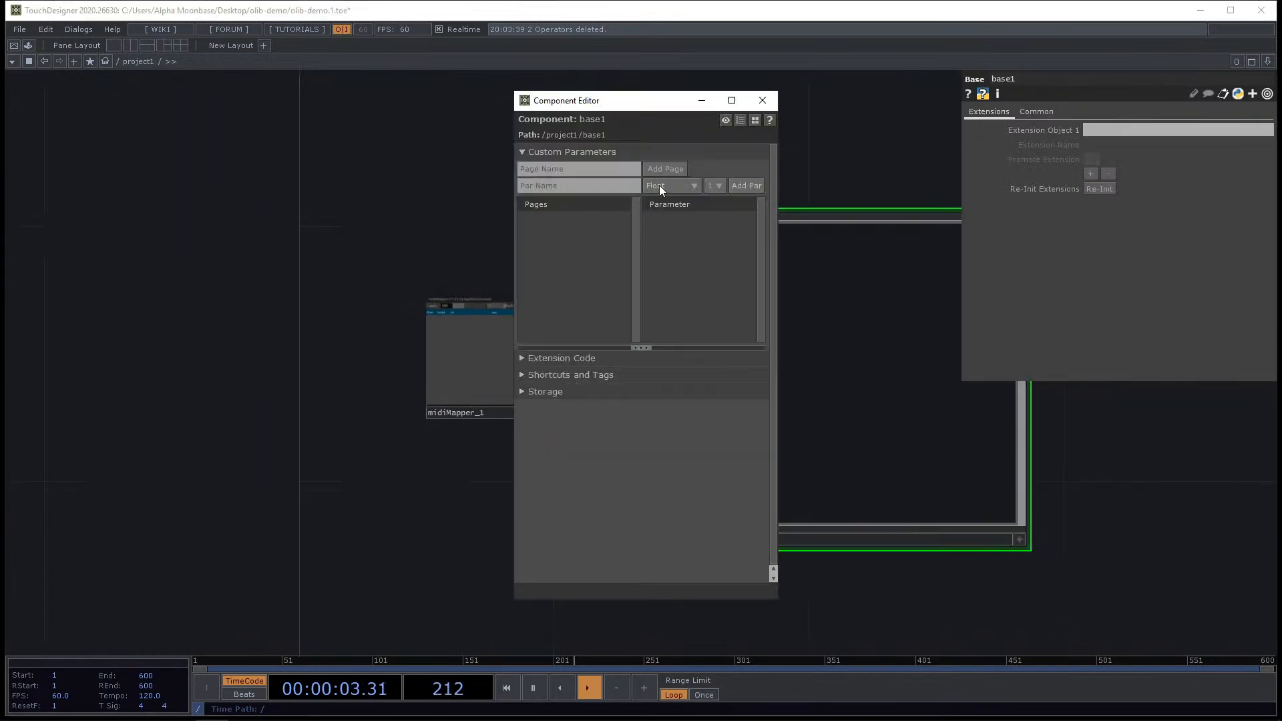
click(745, 186)
click(745, 186)
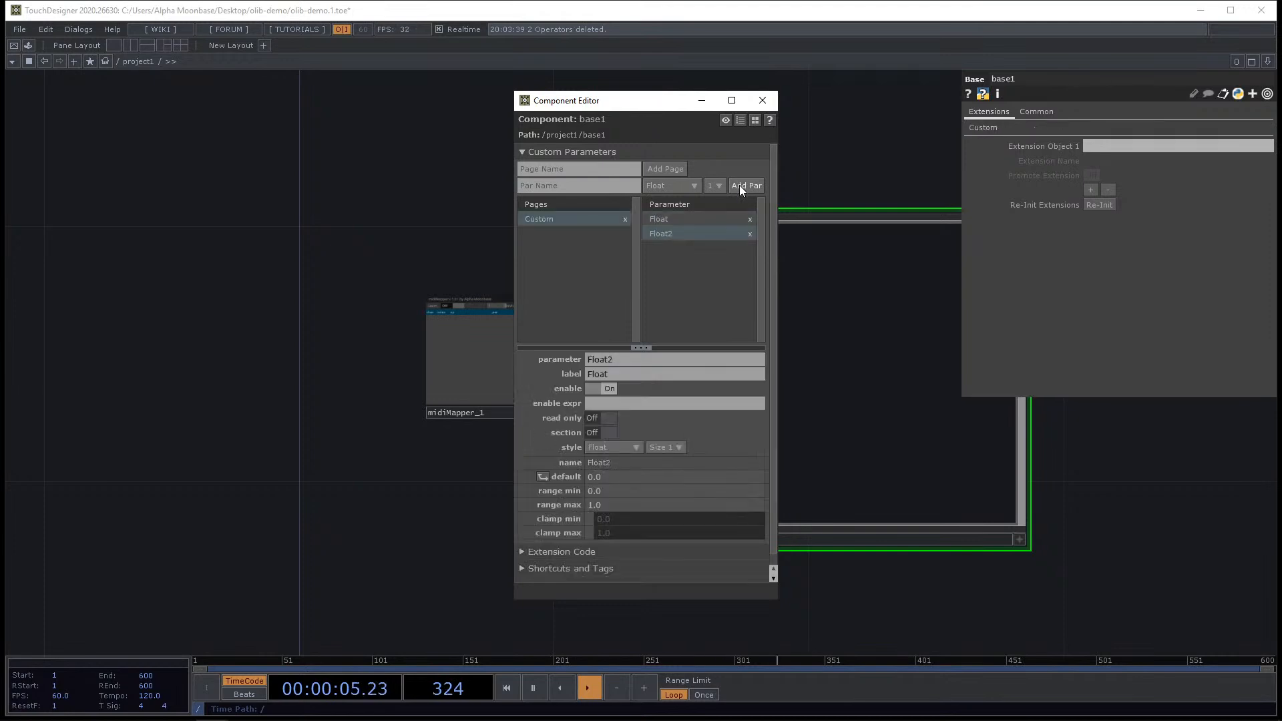
click(744, 186)
click(761, 100)
Drag base1's Float, Float2 and Float3 parameters onto the midiMapper to map them.
scroll(604, 243, up, 5)
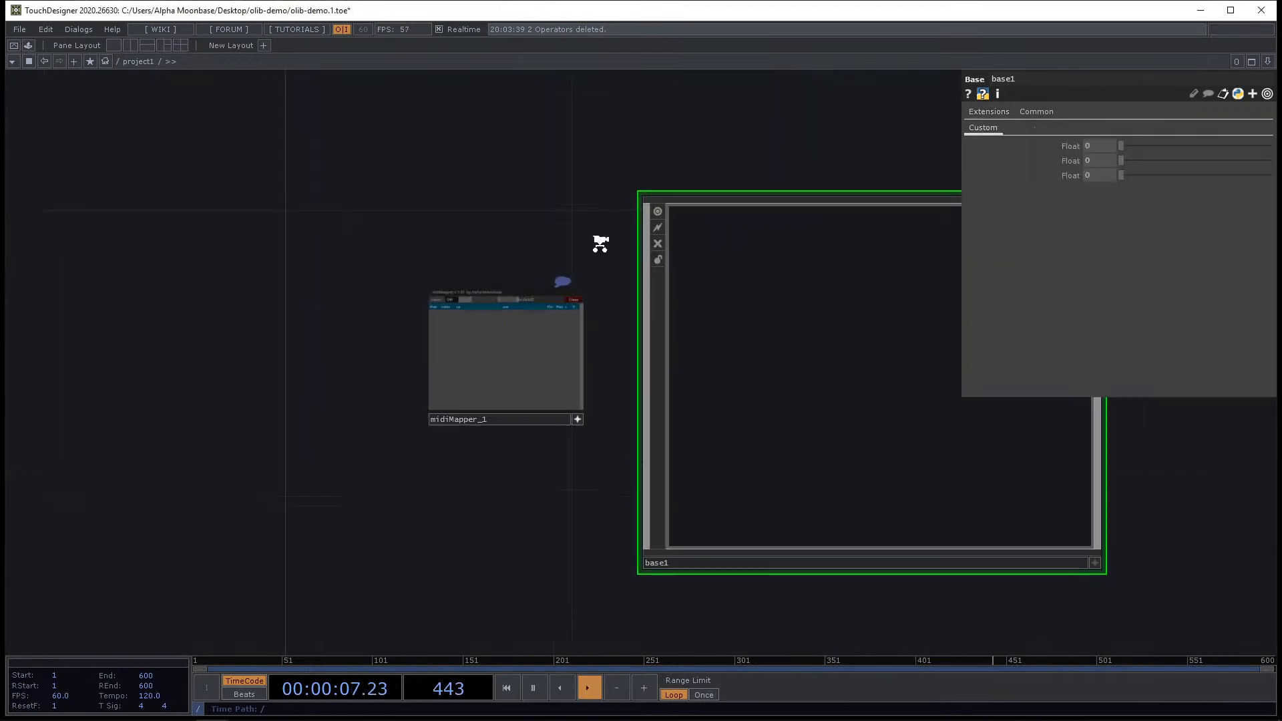
drag(1068, 146, 447, 404)
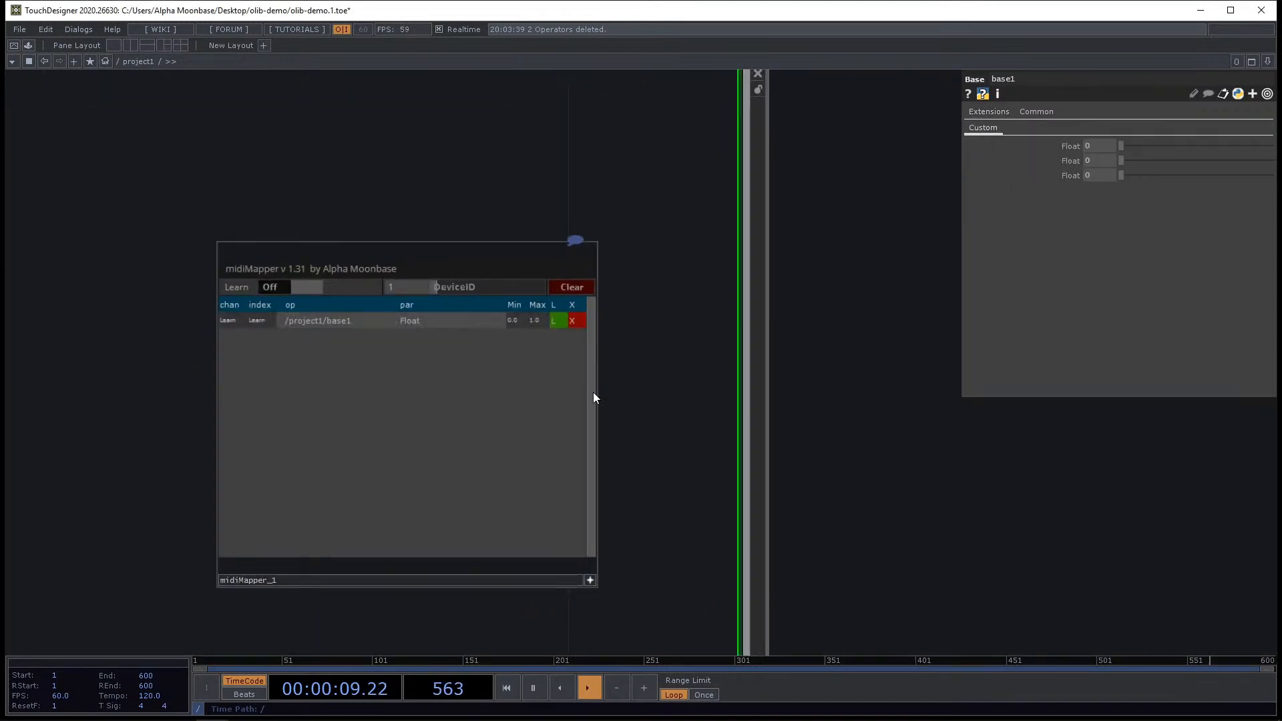
drag(1051, 172, 494, 407)
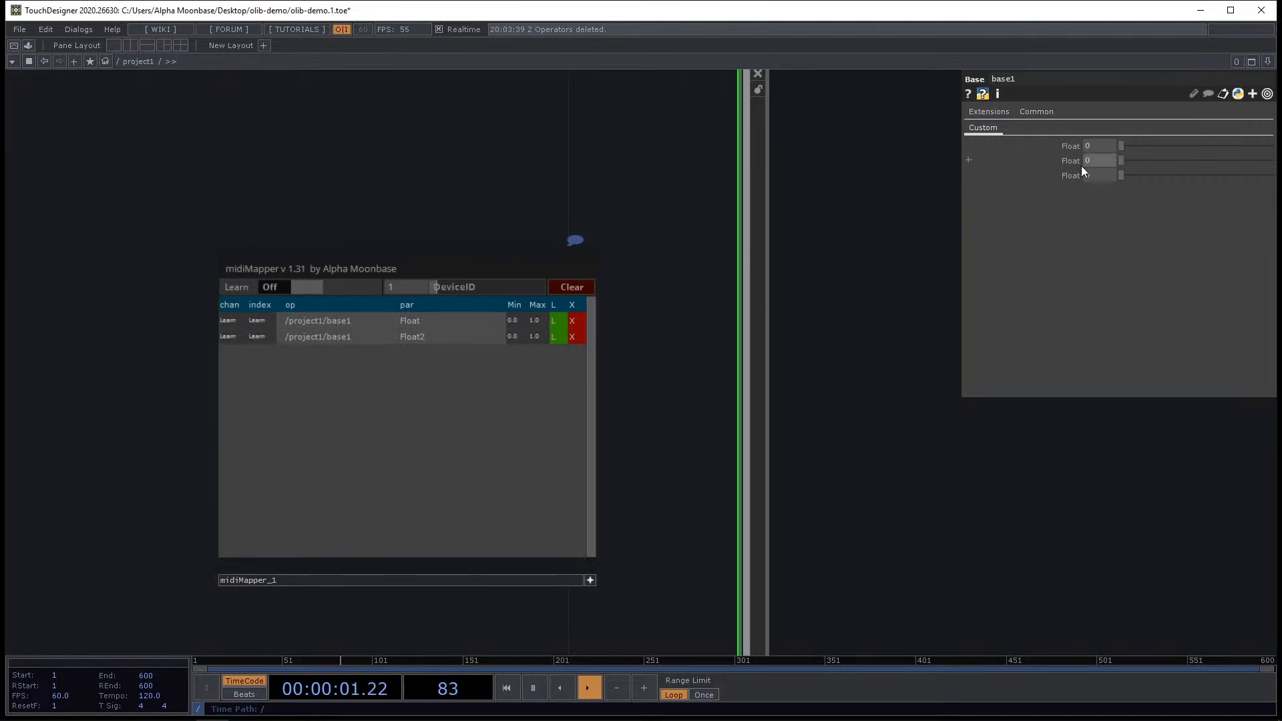
drag(1071, 175, 527, 478)
scroll(175, 373, up, 3)
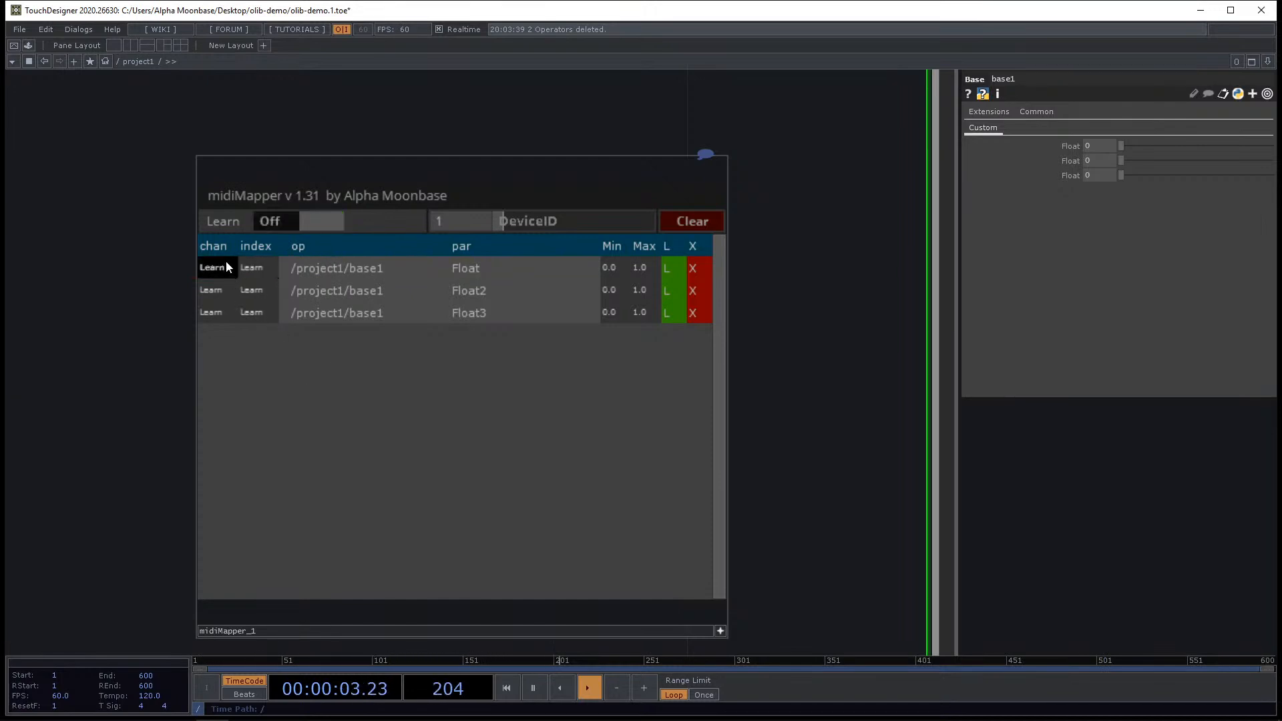
Open the midiMapper's midimap DAT in the external text editor to inspect the mappings, then close the editor.
scroll(637, 313, down, 3)
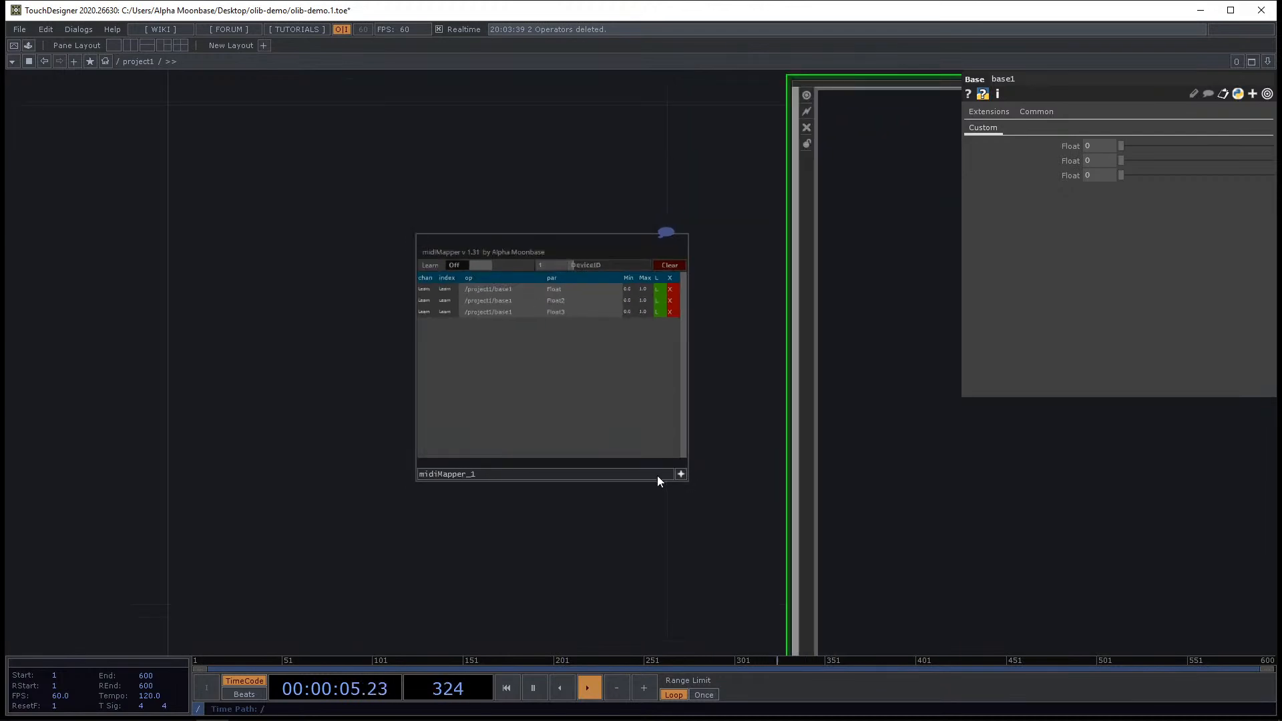
click(680, 475)
drag(413, 366, 234, 269)
scroll(292, 266, down, 3)
click(332, 262)
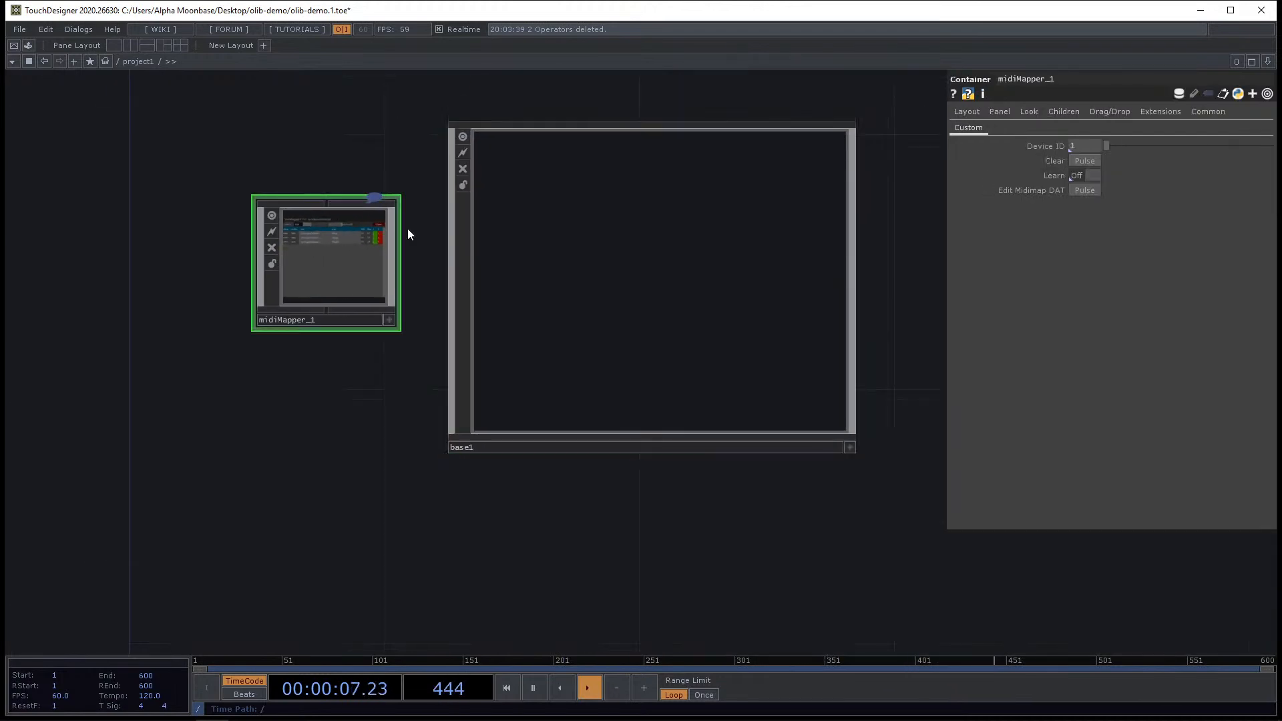
click(1093, 190)
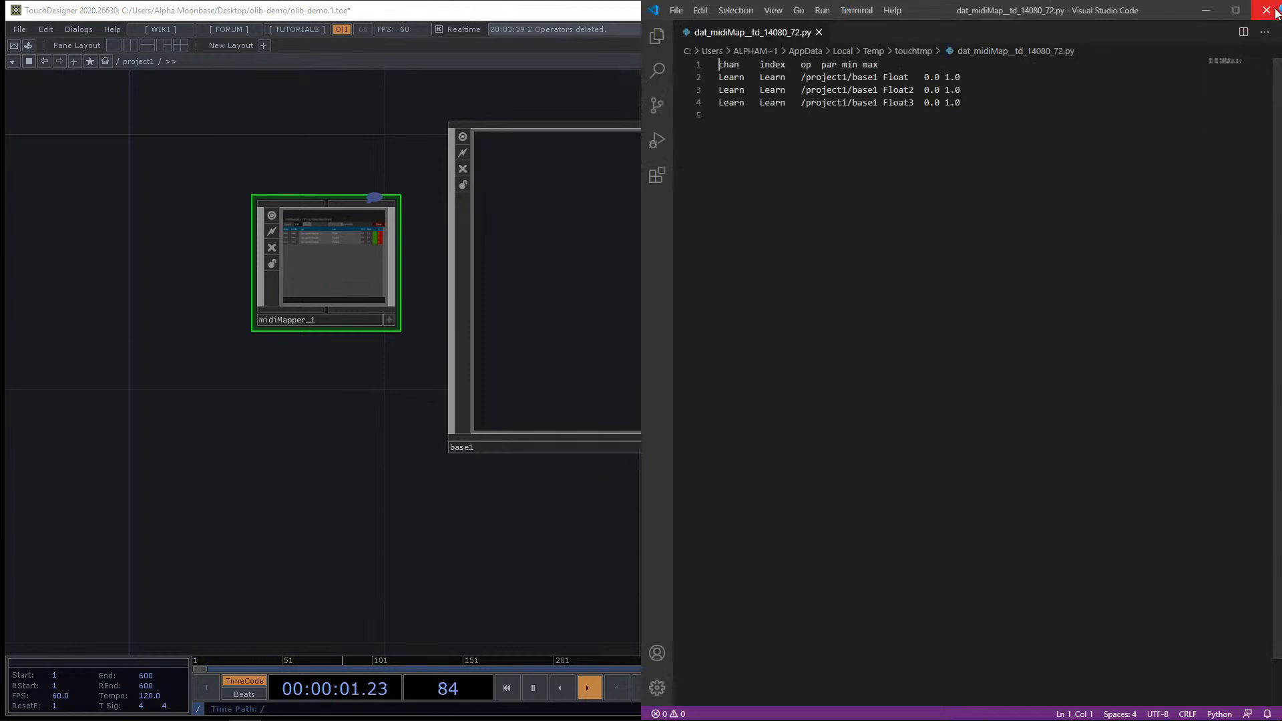
click(1273, 8)
Open the MIDI Device Mapper dialog to inspect device mappings, then close it.
scroll(338, 220, up, 5)
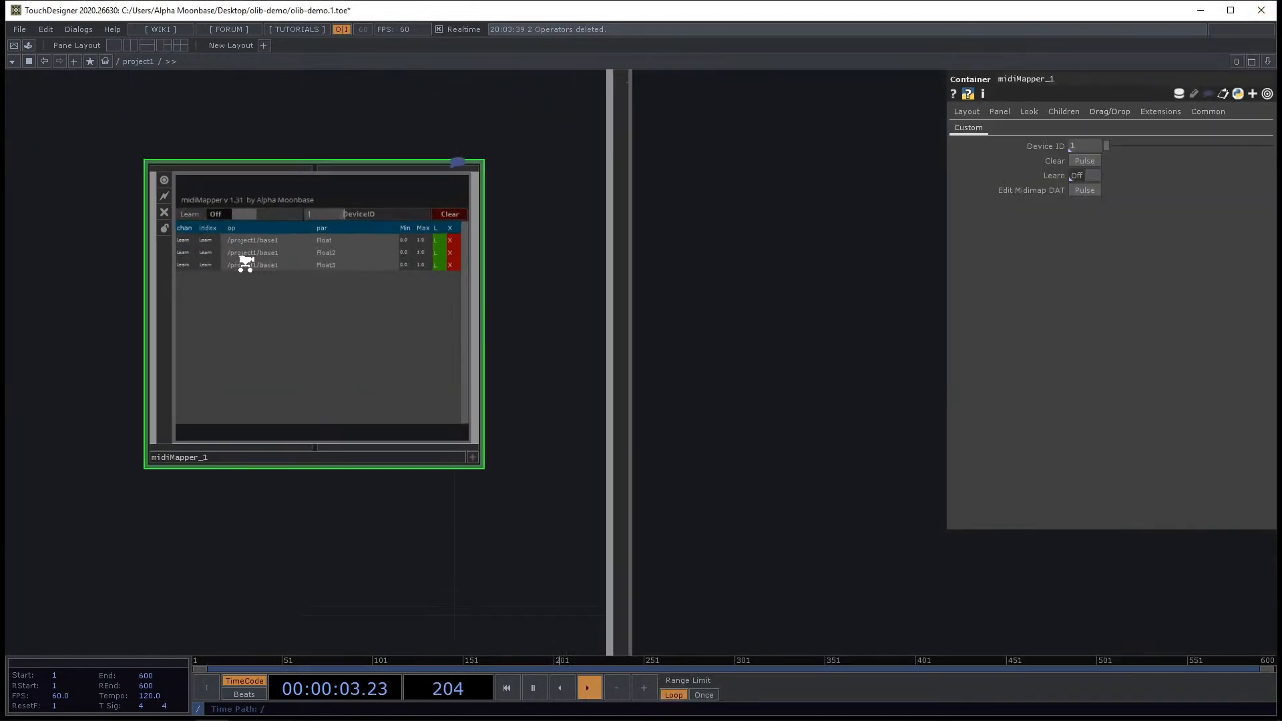
scroll(378, 235, down, 2)
mouse_move(78, 29)
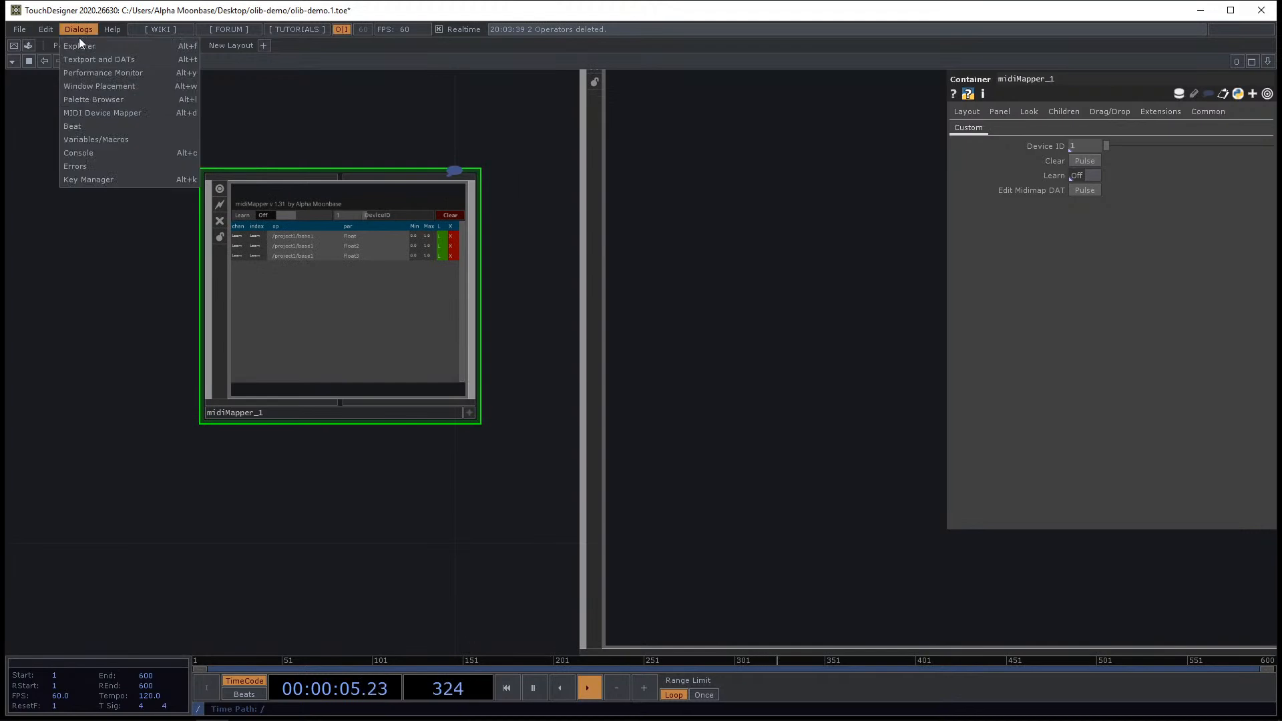
click(121, 115)
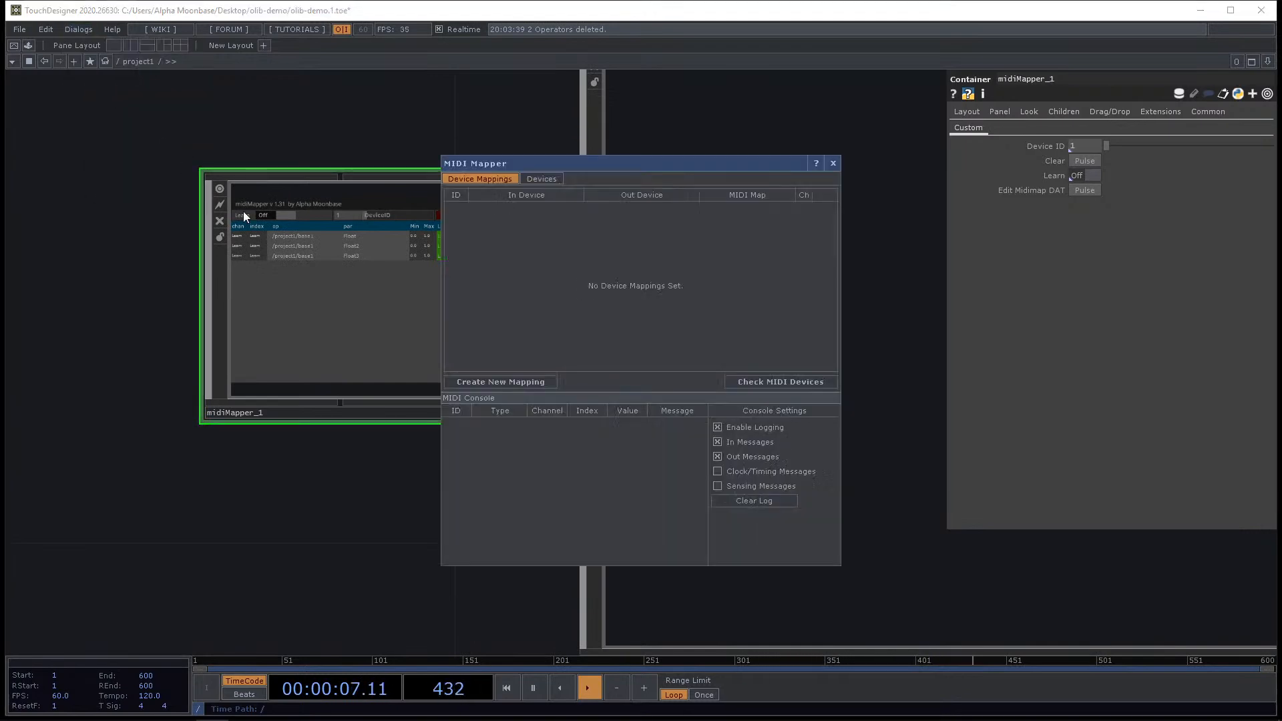
drag(598, 162, 505, 162)
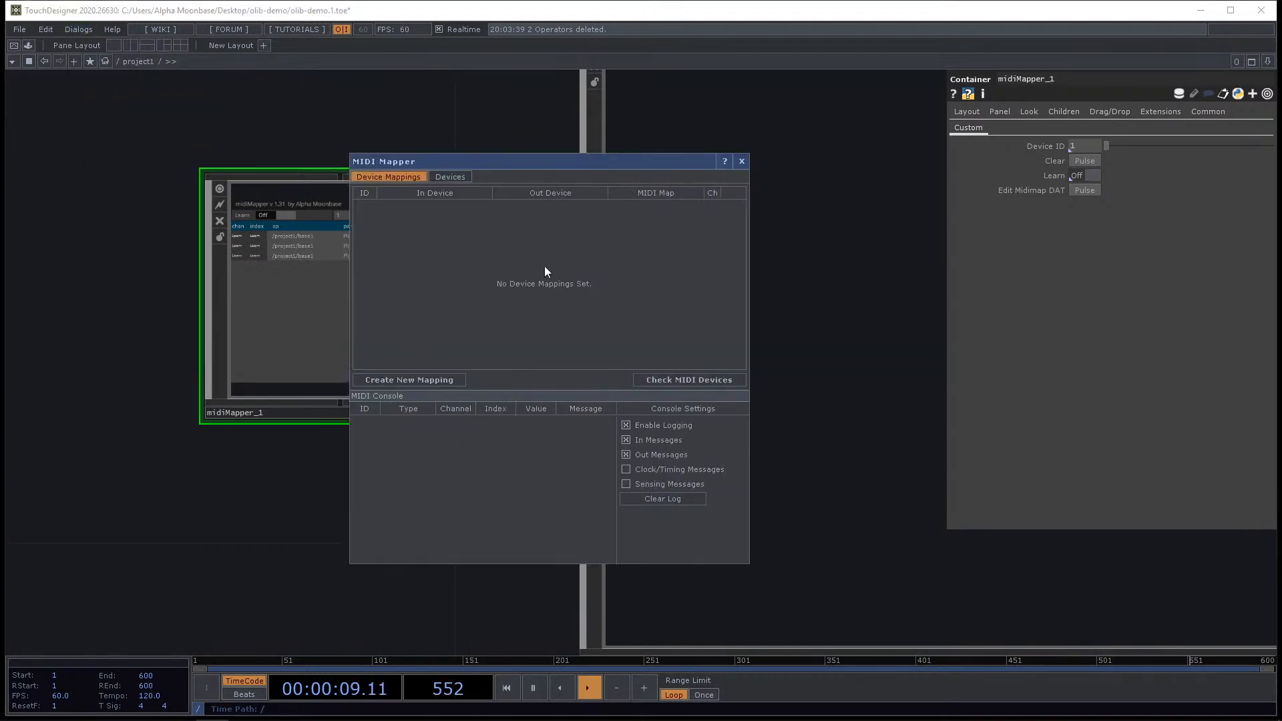
click(741, 161)
Select midiMapper_1 and base1 together and delete them.
scroll(615, 201, down, 5)
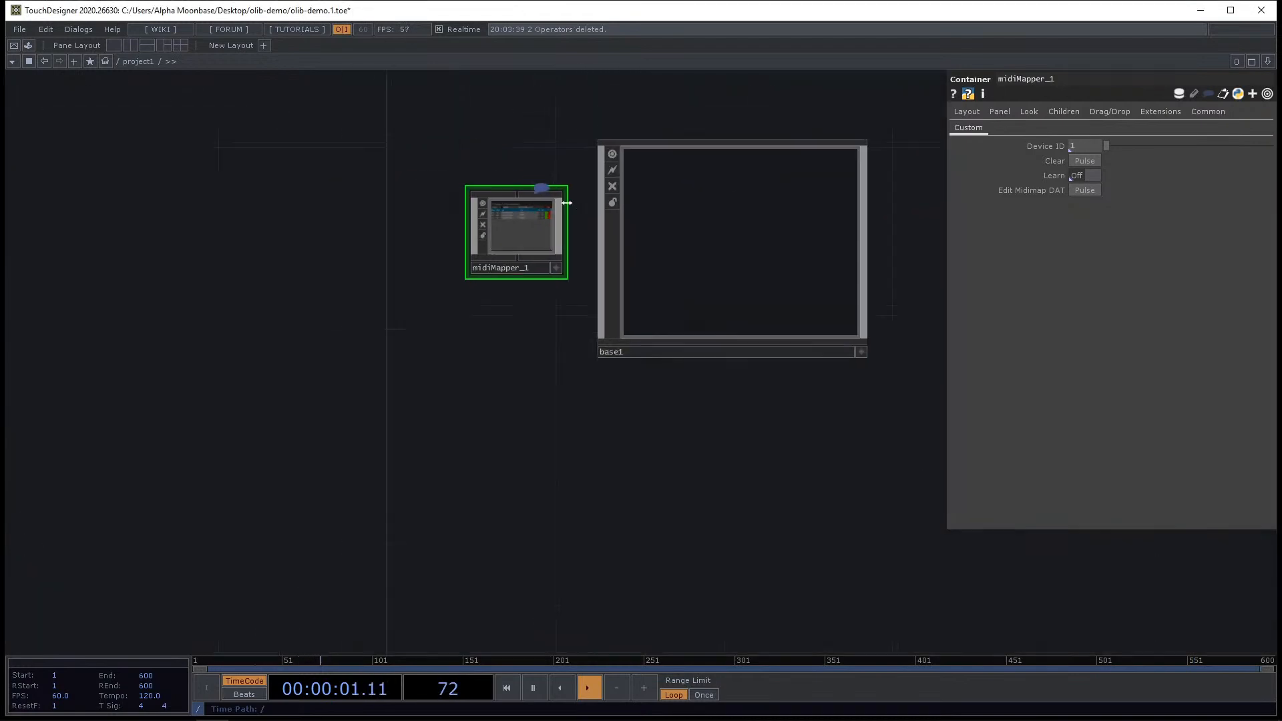
drag(341, 149, 653, 389)
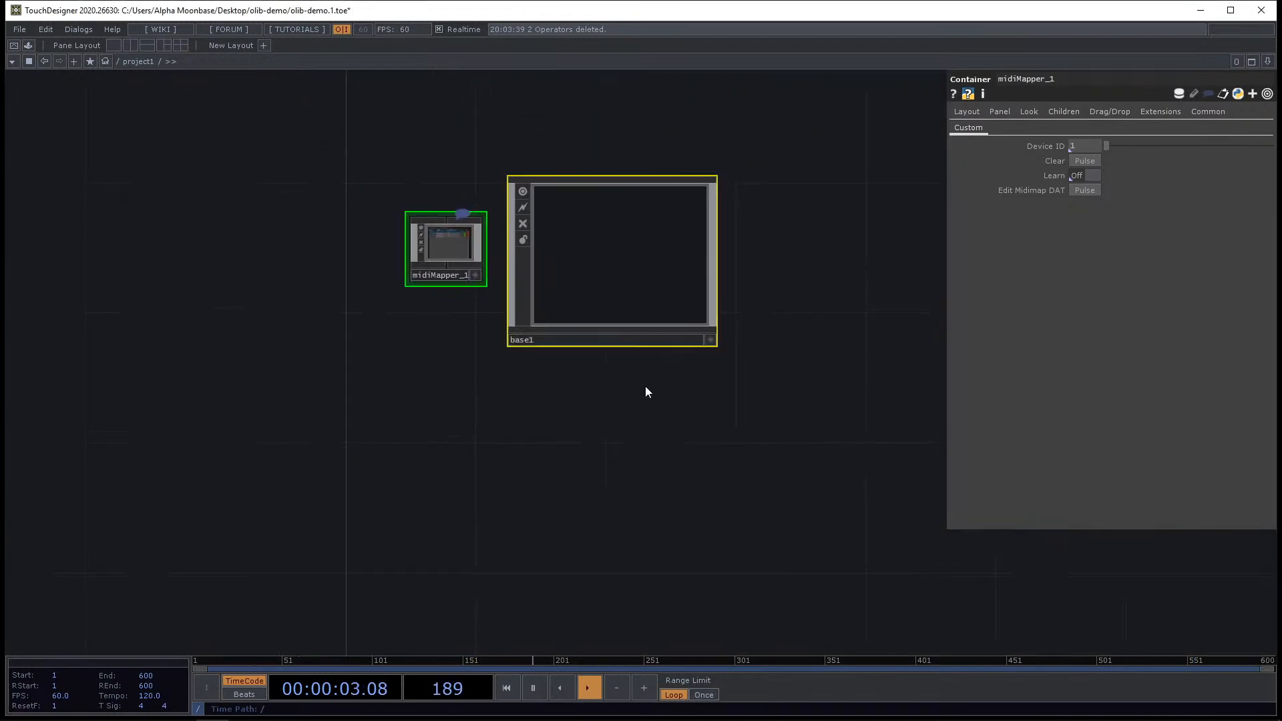
key(Delete)
Open the OLIB library, browse the components, and place the PIP component into the network.
drag(457, 411, 459, 414)
key(ctrl+Tab)
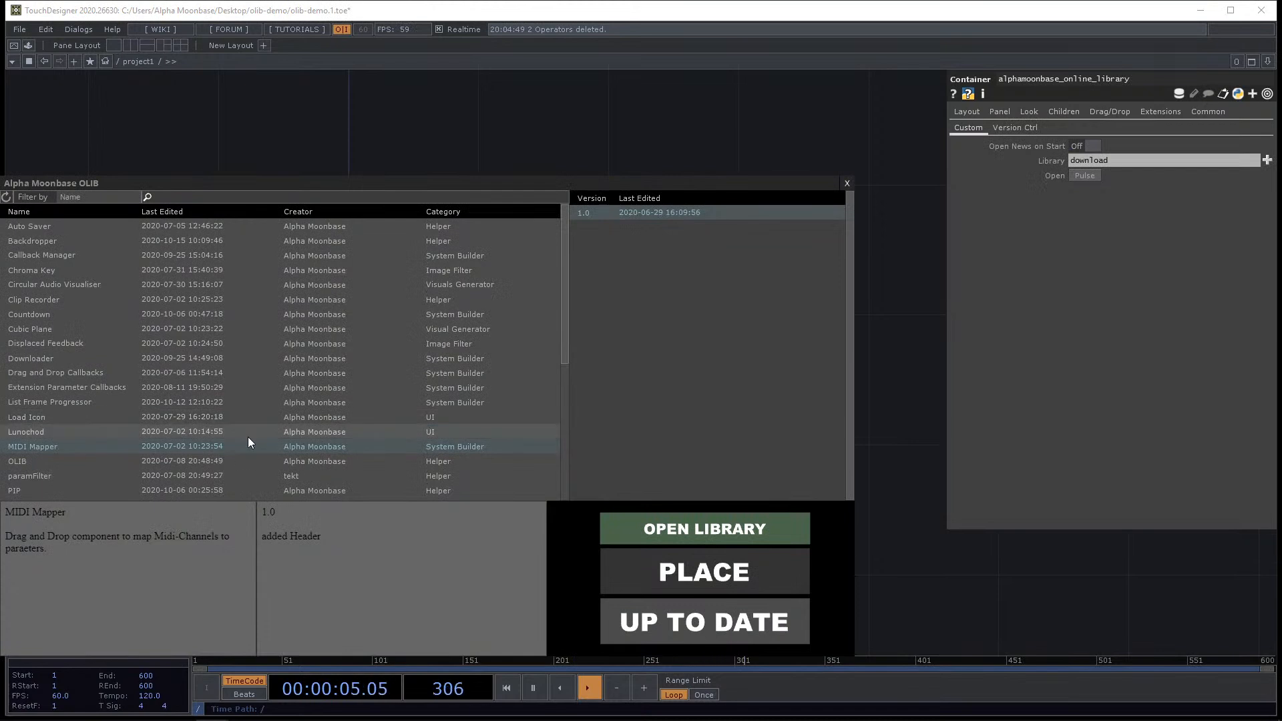
click(79, 461)
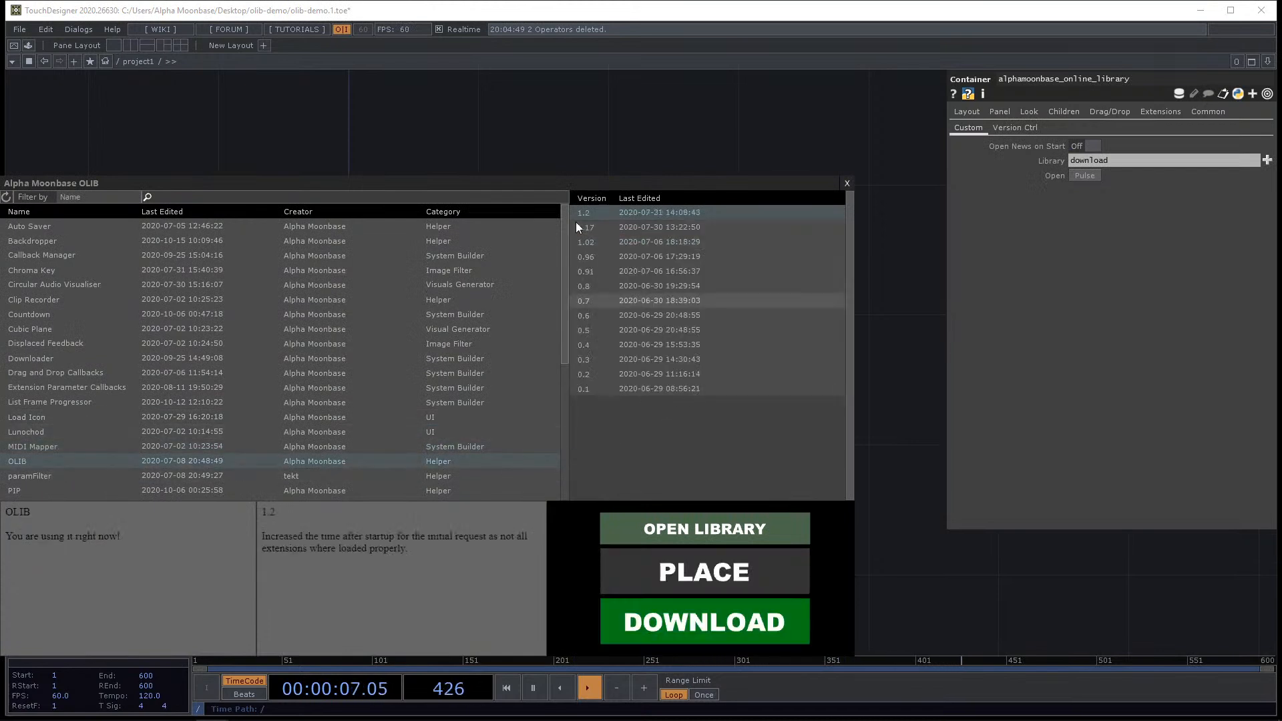
drag(544, 183, 665, 149)
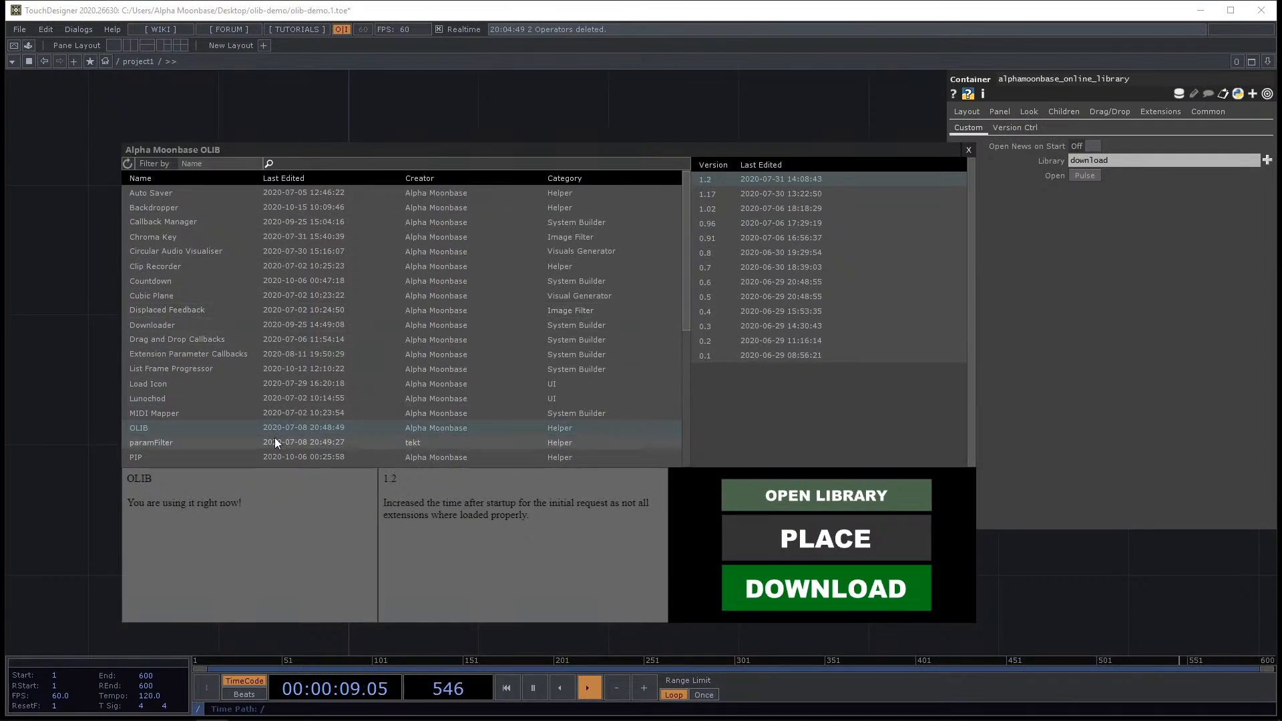
click(196, 443)
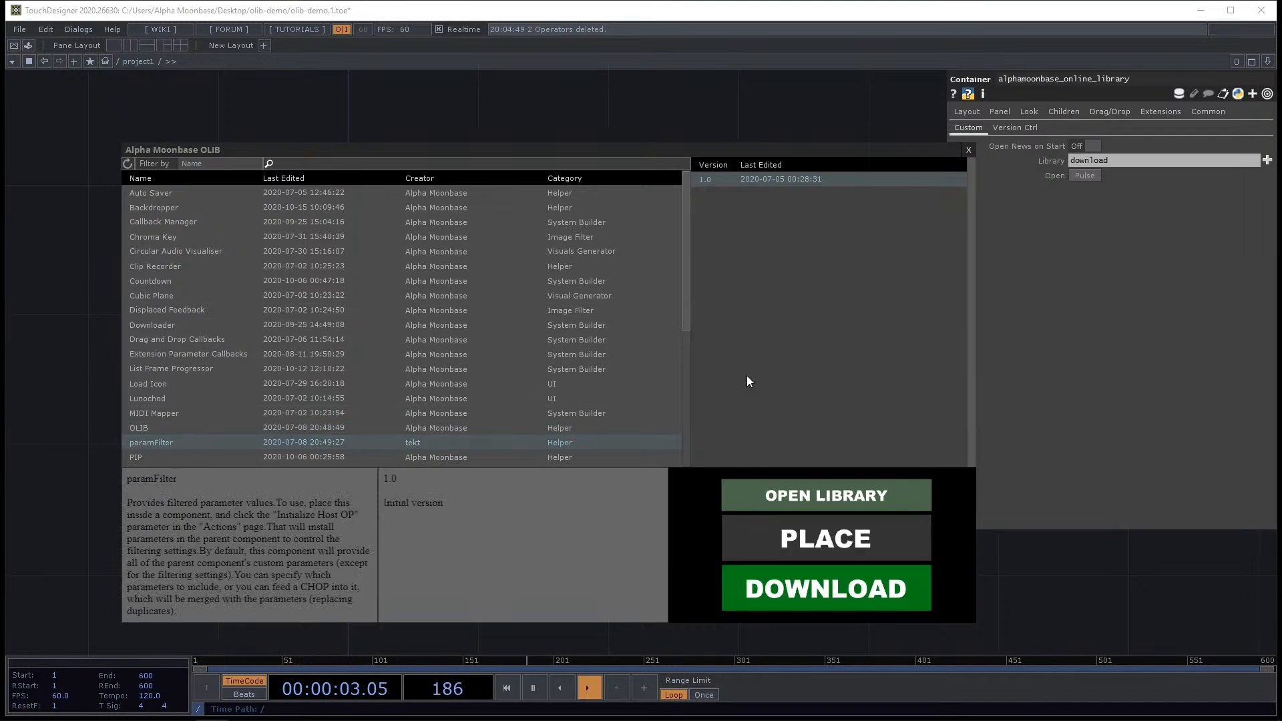
scroll(618, 371, down, 2)
scroll(581, 359, down, 1)
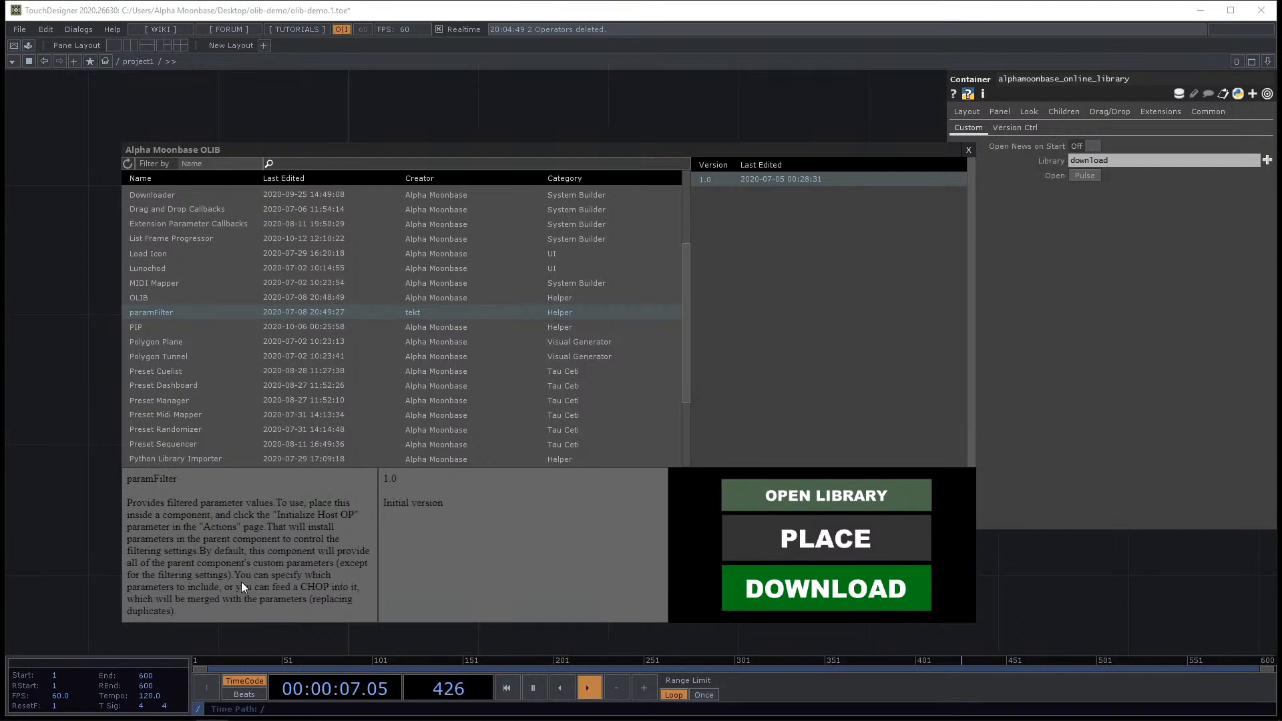
click(173, 328)
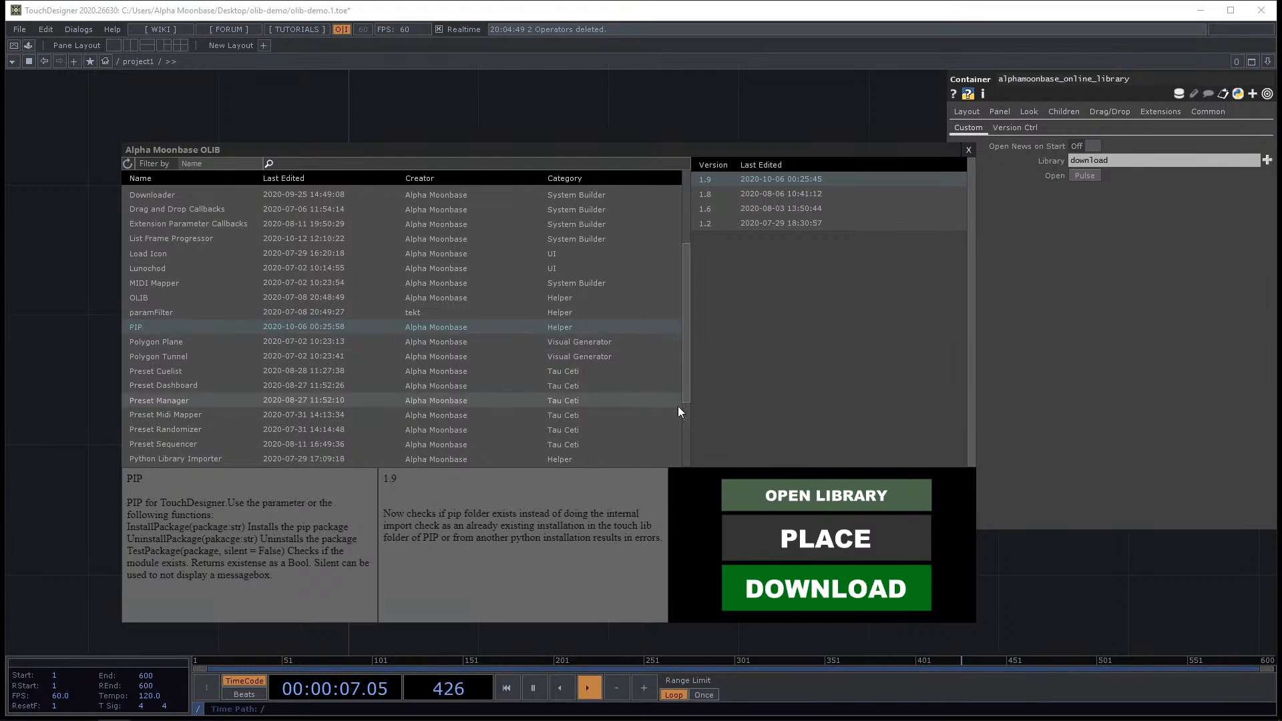
click(823, 549)
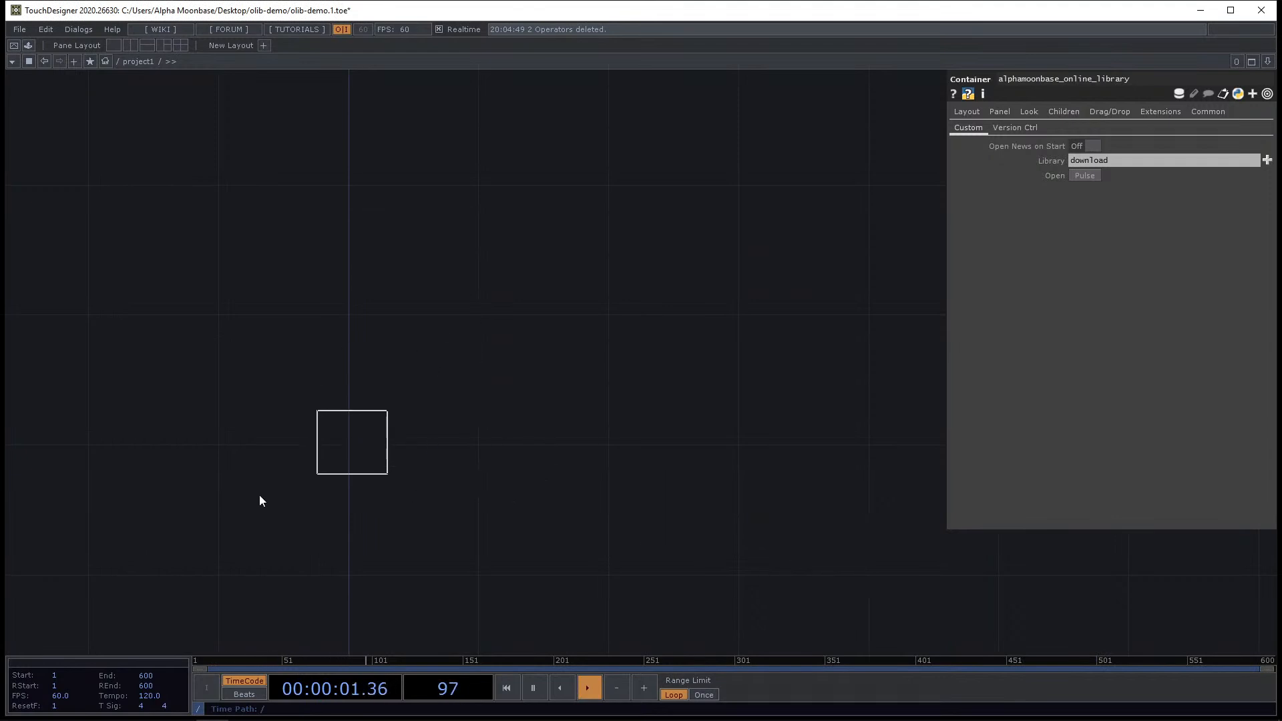
click(365, 443)
Show td_pip_1's custom parameters and open the olib-demo Lib folder in File Explorer.
scroll(251, 472, up, 5)
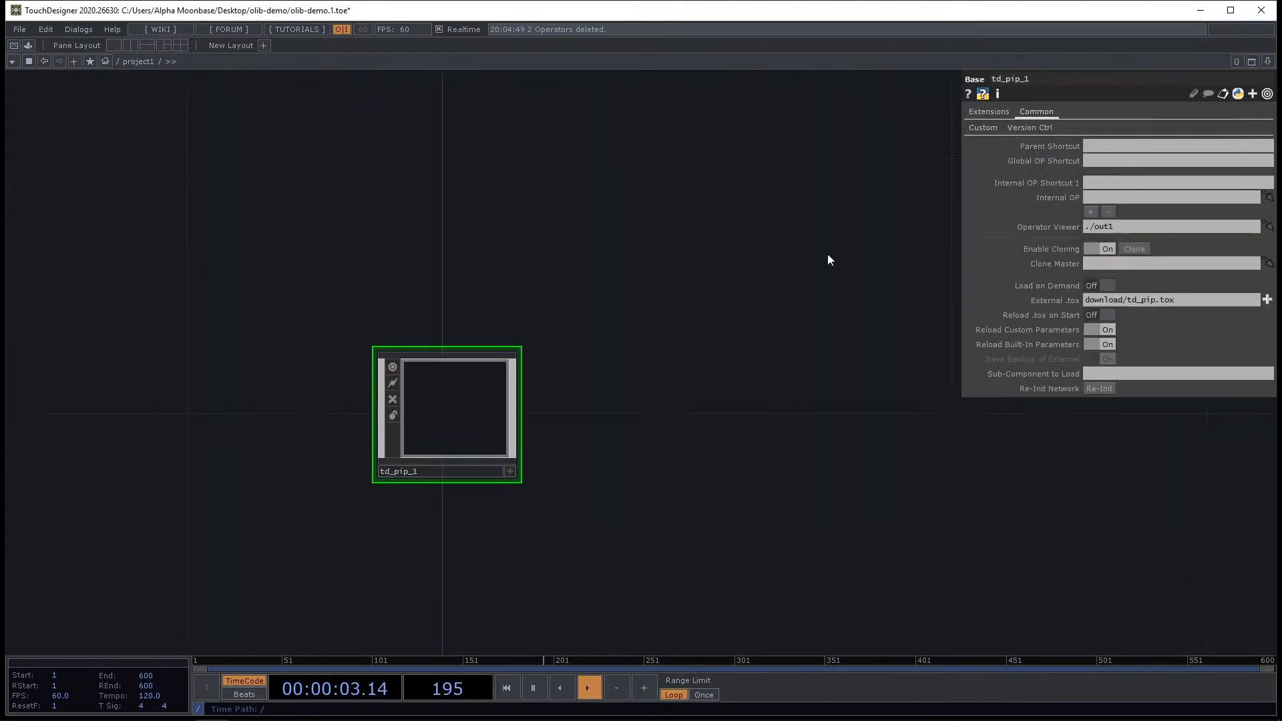
click(980, 128)
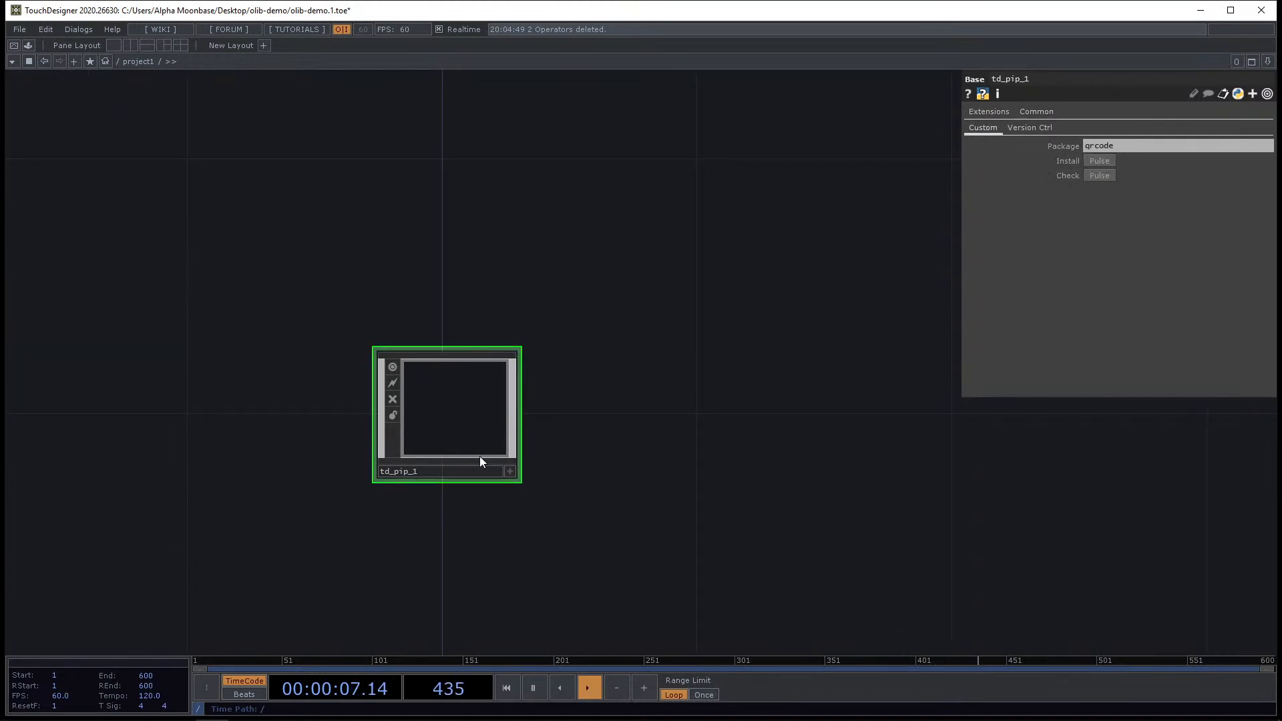
key(alt+Tab)
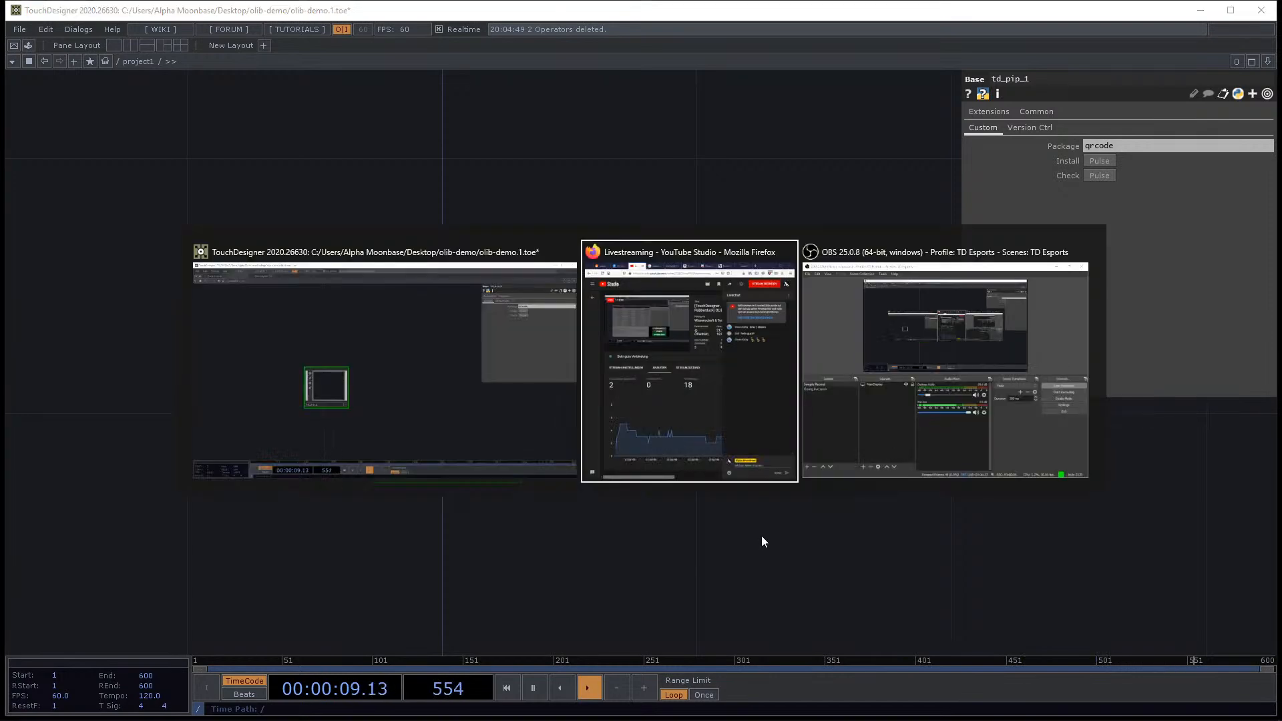
key(super+e)
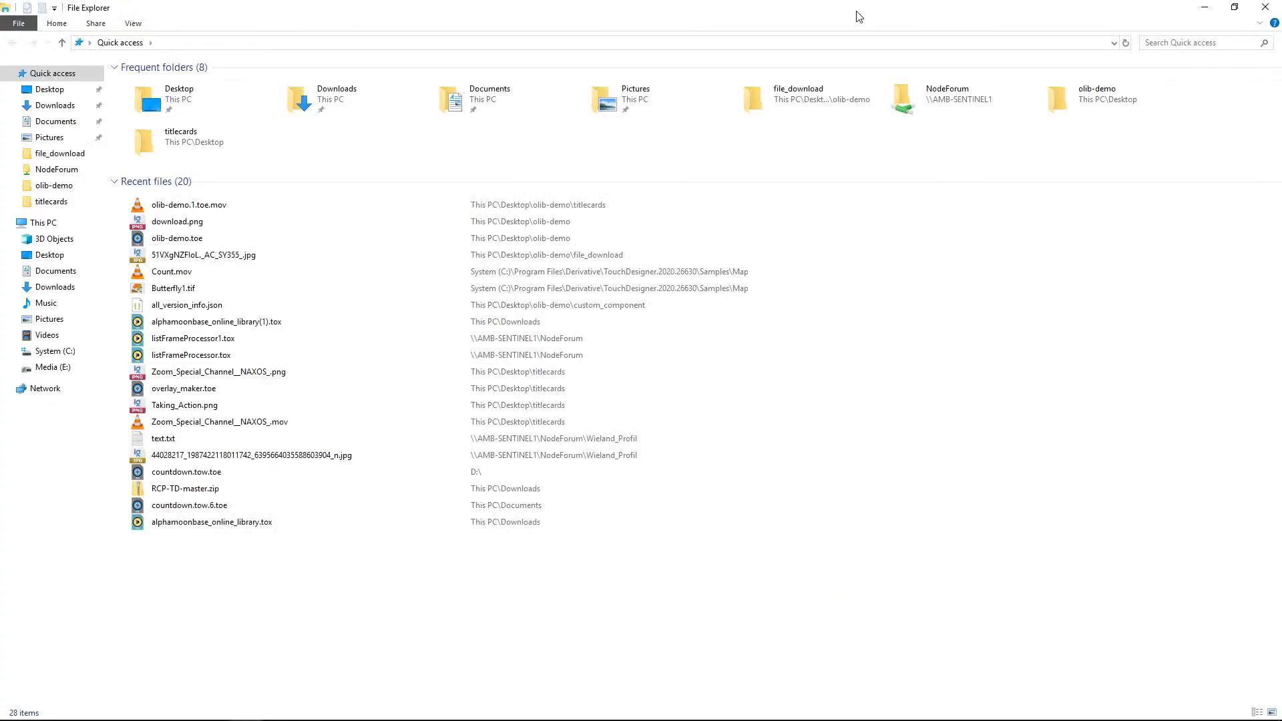
drag(857, 13, 1281, 14)
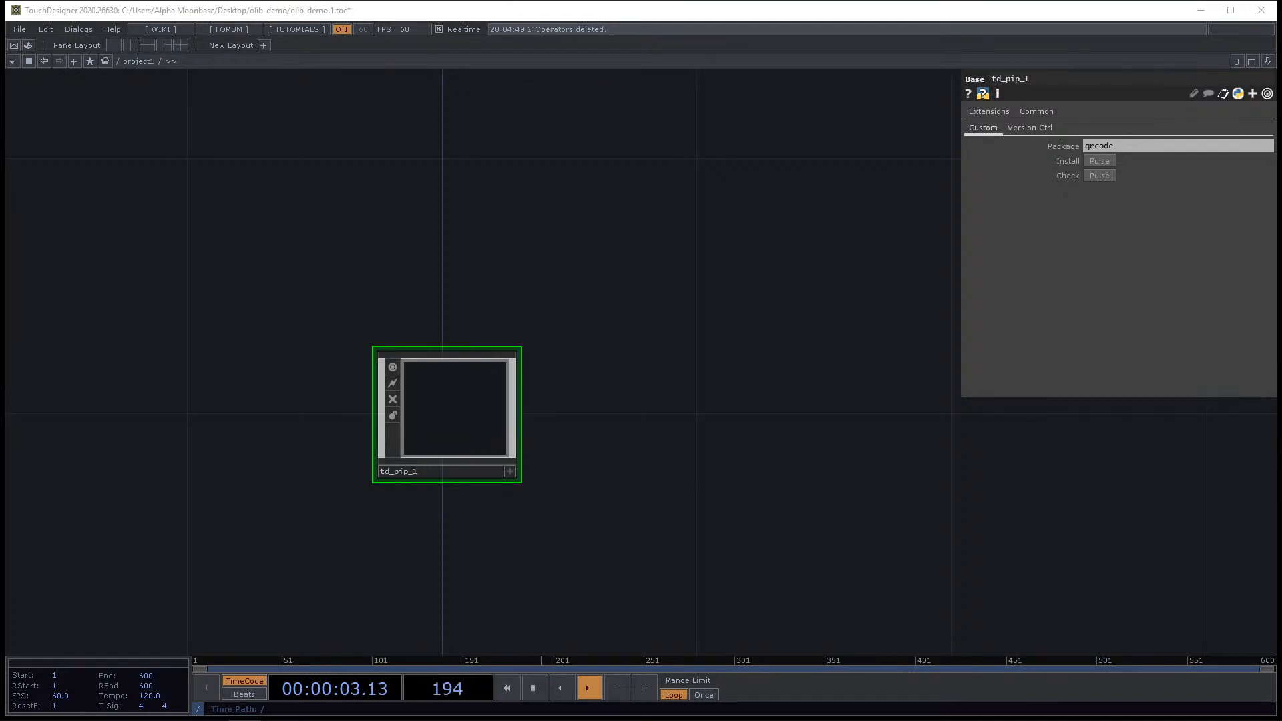
drag(1281, 401, 785, 154)
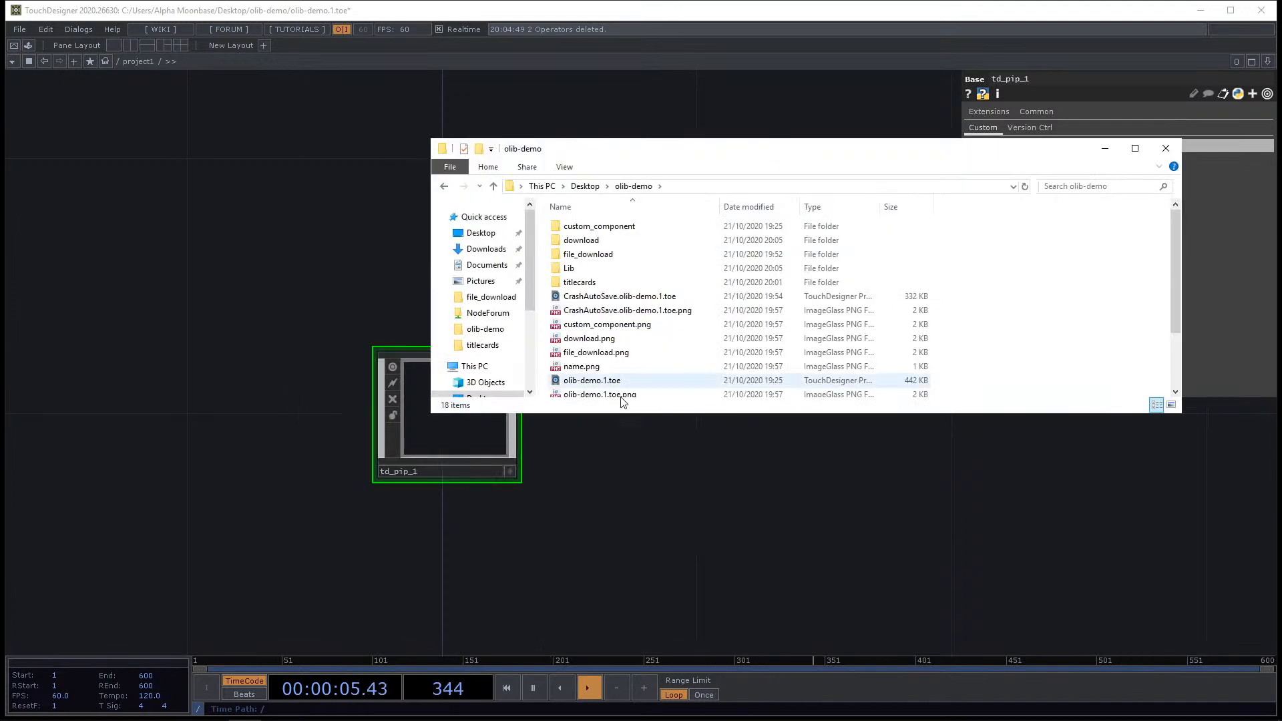
click(579, 270)
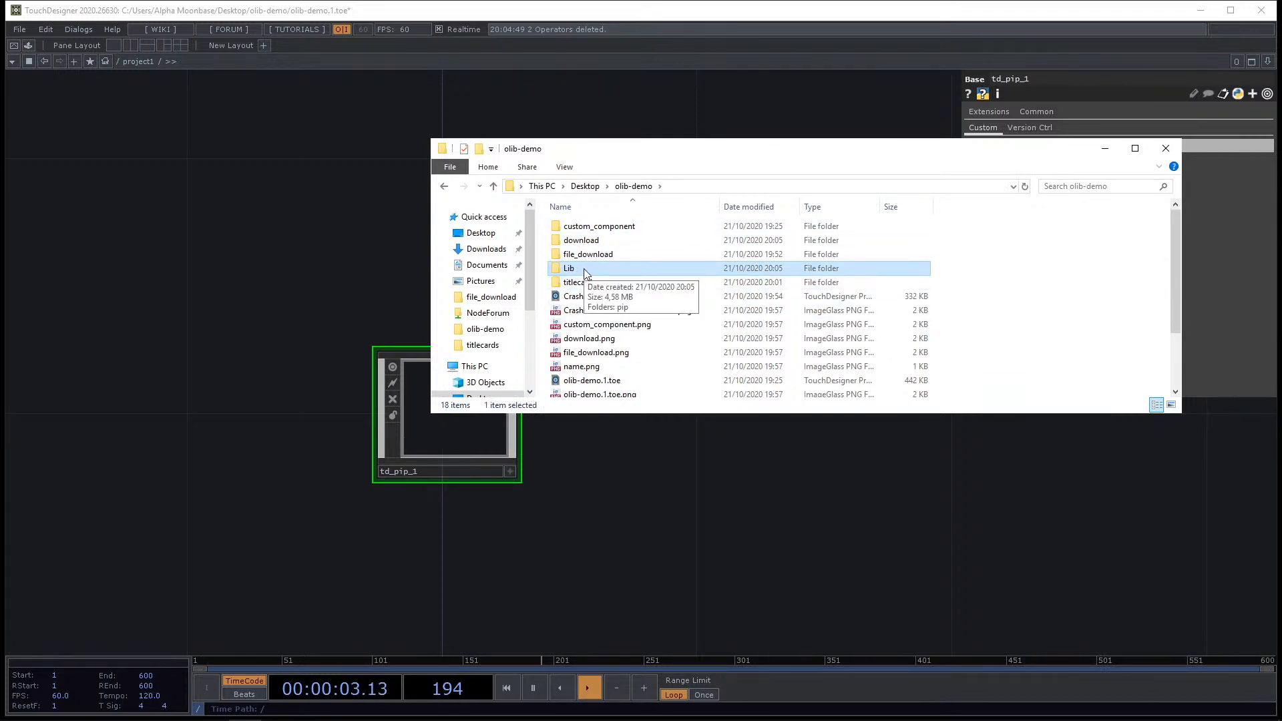
double_click(581, 270)
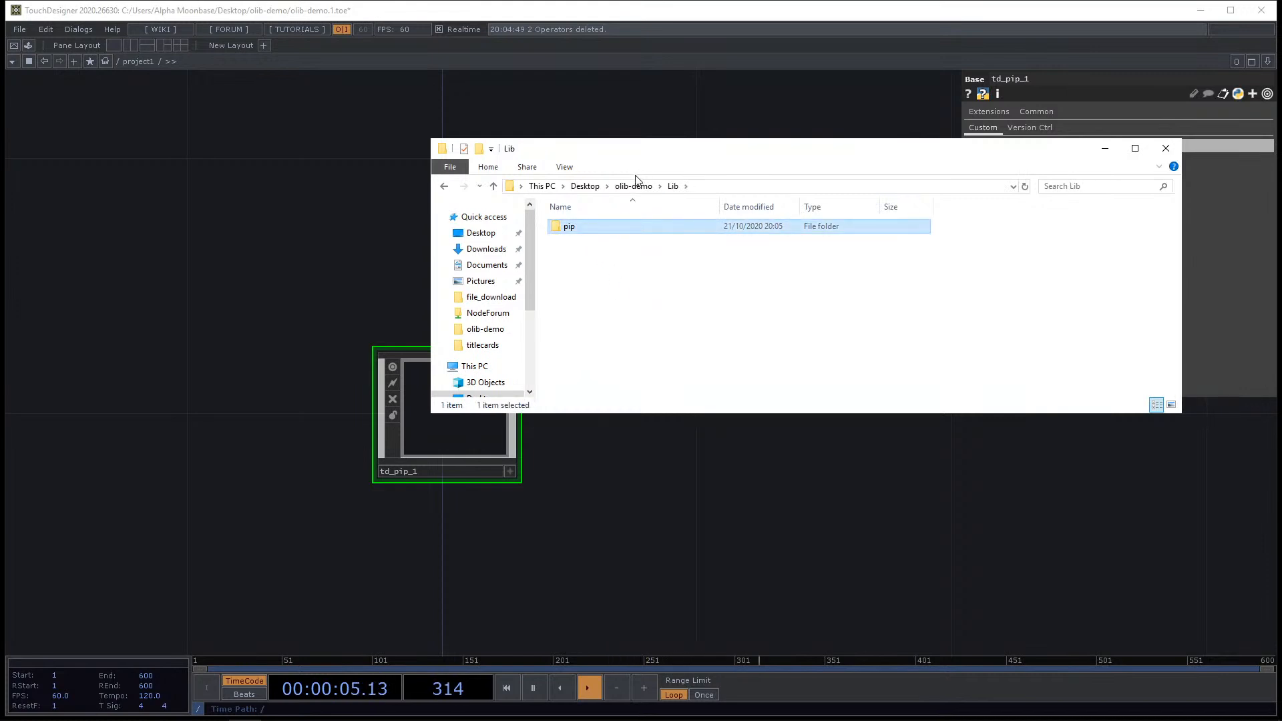
Move the Explorer window aside and install the qrcode package with the PIP component.
drag(663, 152, 760, 332)
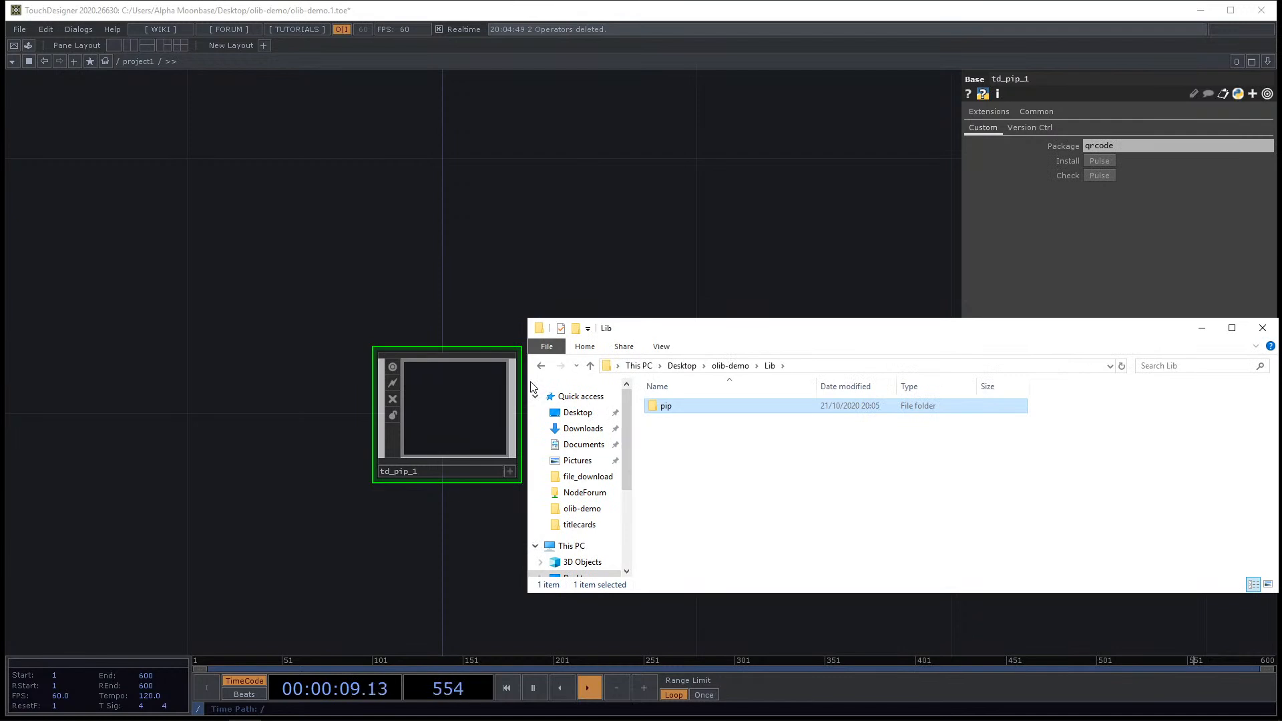
drag(839, 327, 734, 314)
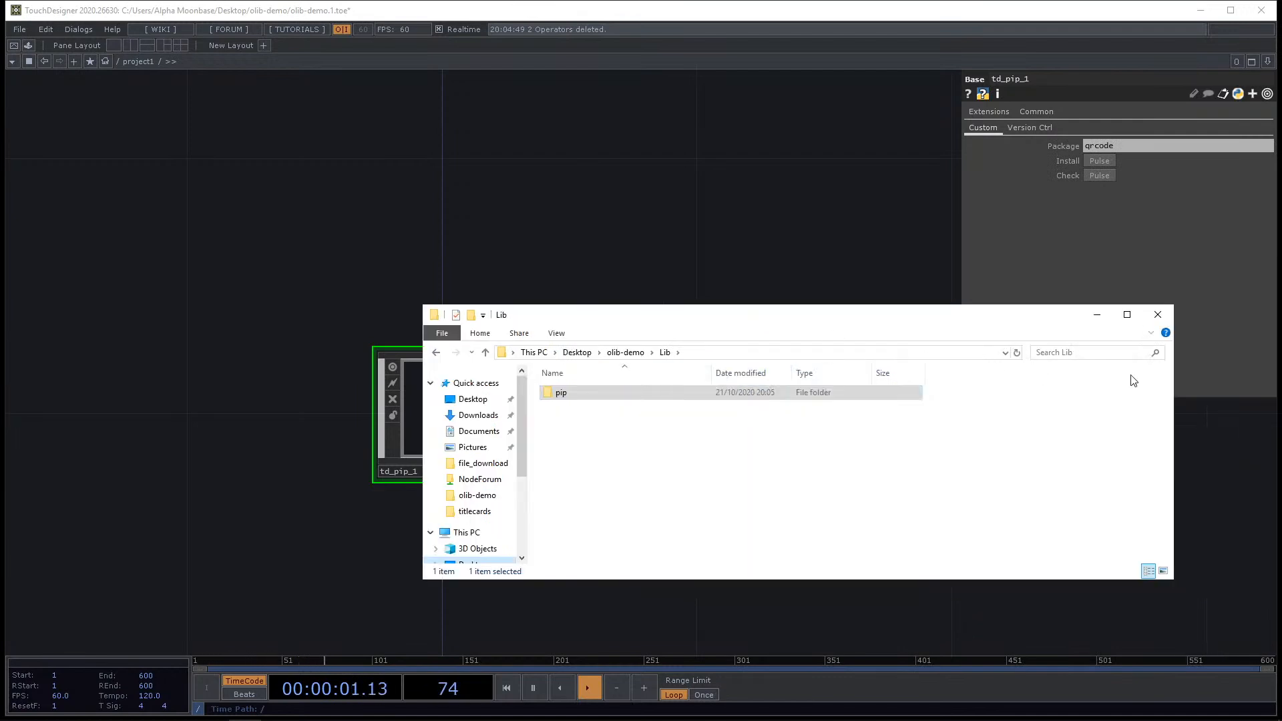
drag(1173, 378, 938, 375)
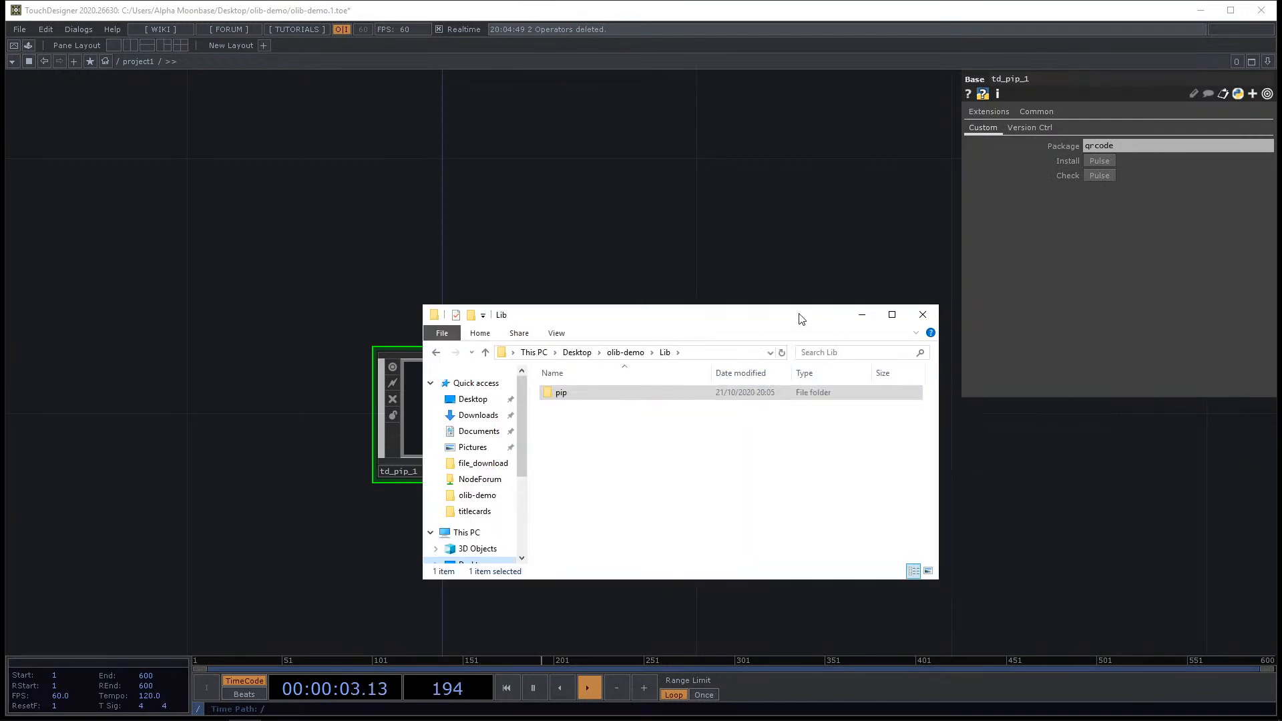
drag(801, 319, 1096, 372)
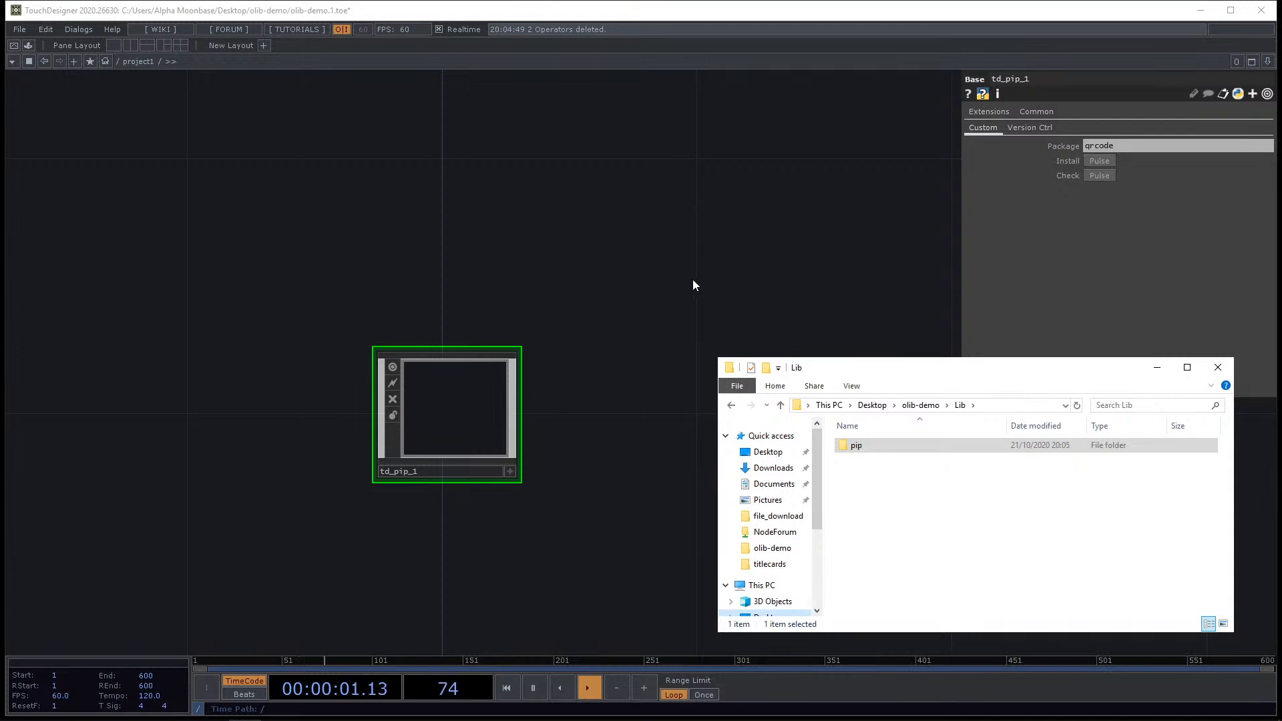
click(1100, 162)
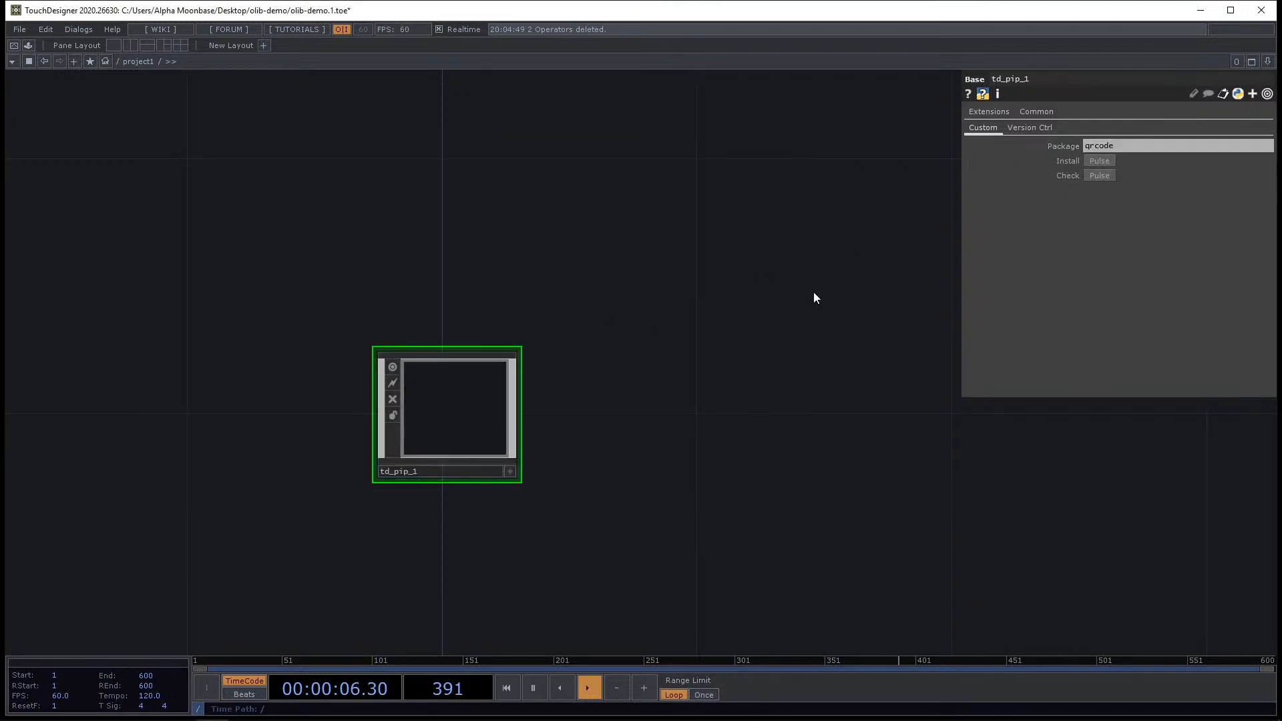
Pause playback and inspect the newly installed package folders in the Lib folder.
key(space)
key(alt+Tab)
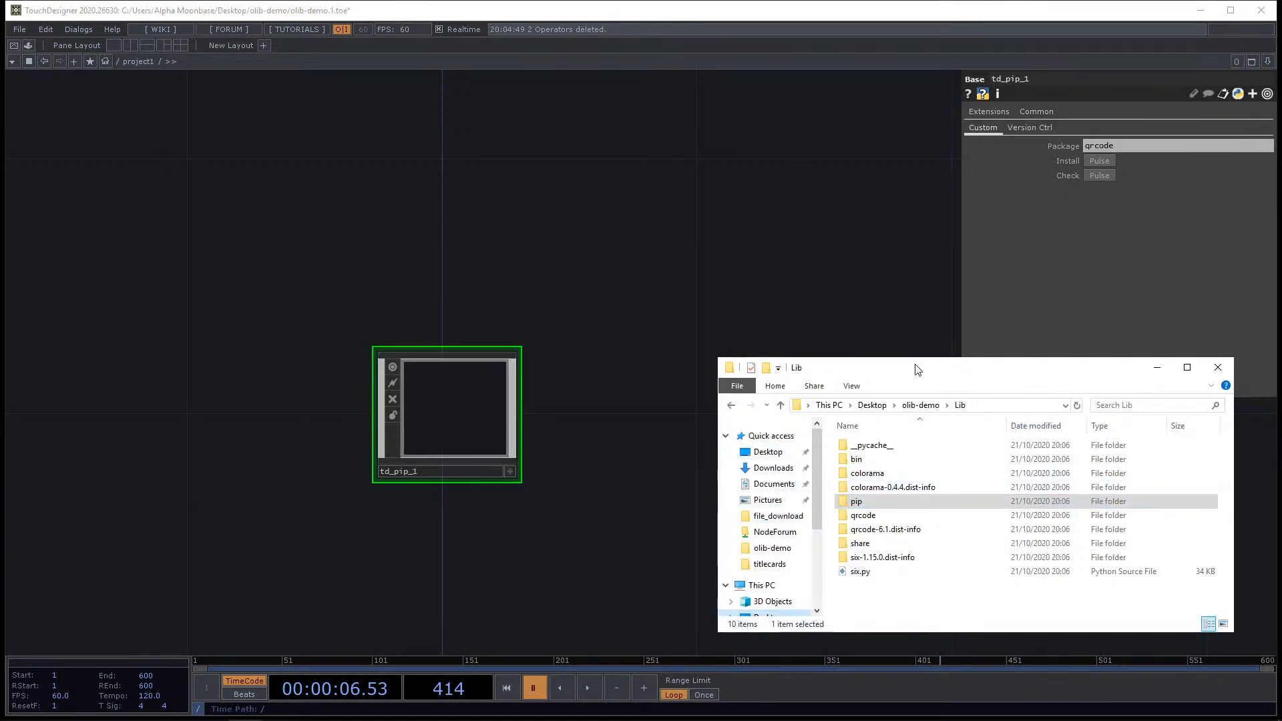
drag(916, 358, 915, 264)
key(ctrl+a)
click(924, 558)
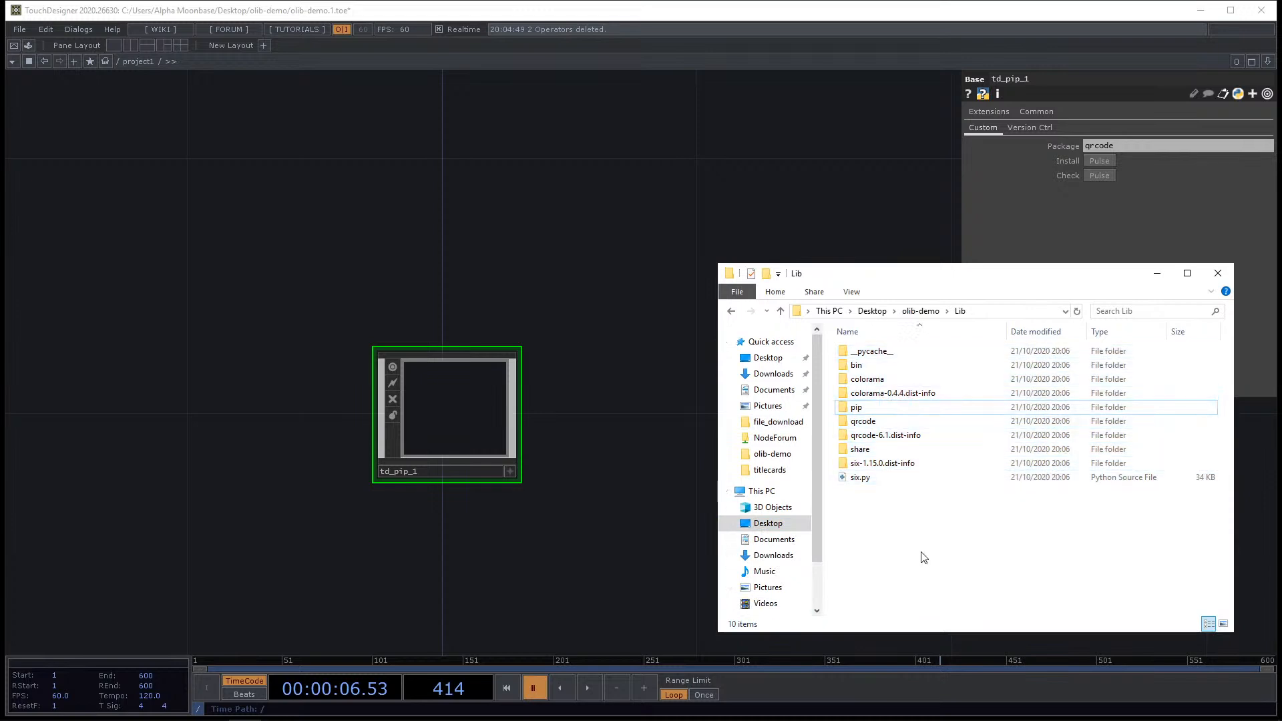
click(884, 422)
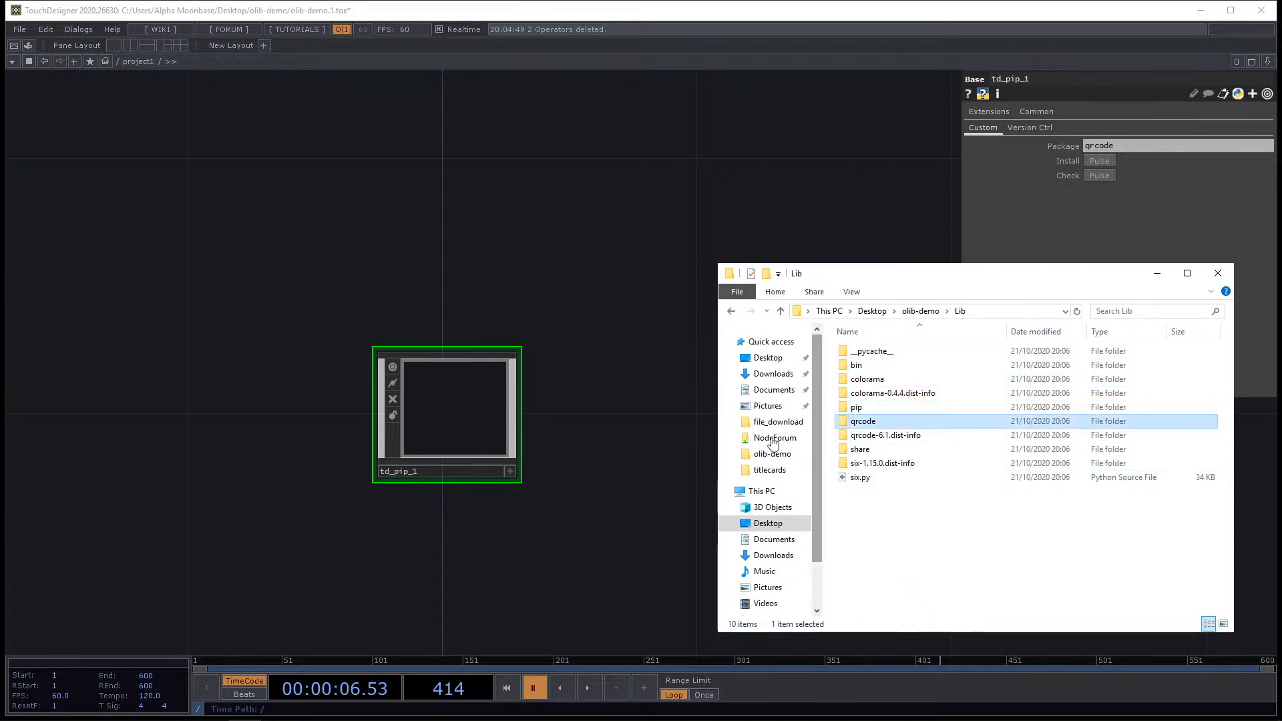
Add a Text DAT next to td_pip_1 and turn on its viewer.
click(623, 431)
key(Tab)
click(624, 272)
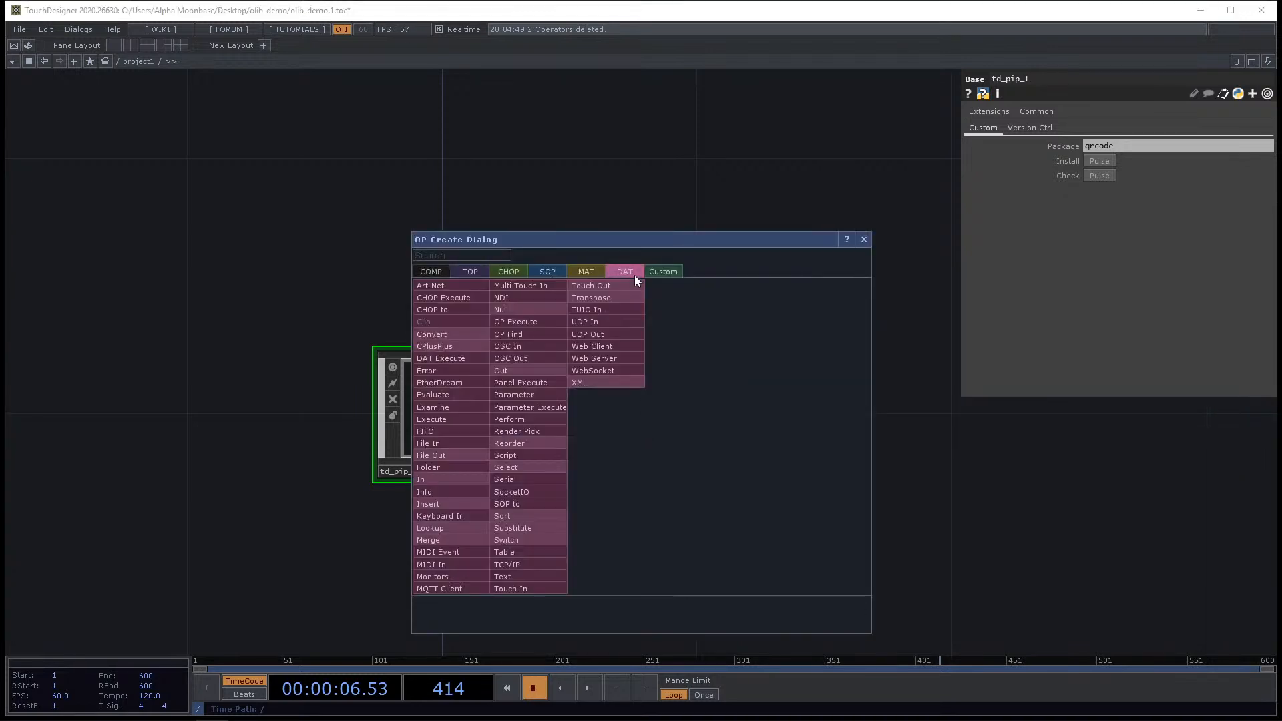
text(tex)
click(527, 576)
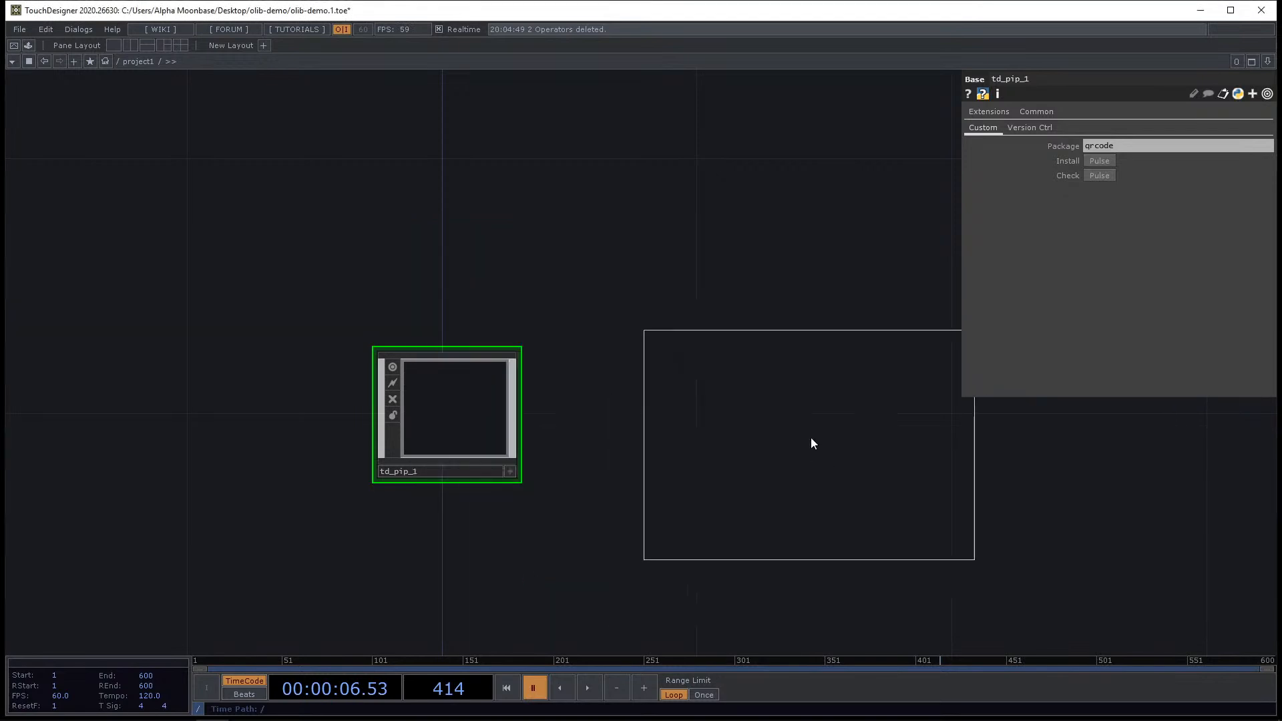
click(804, 434)
click(959, 535)
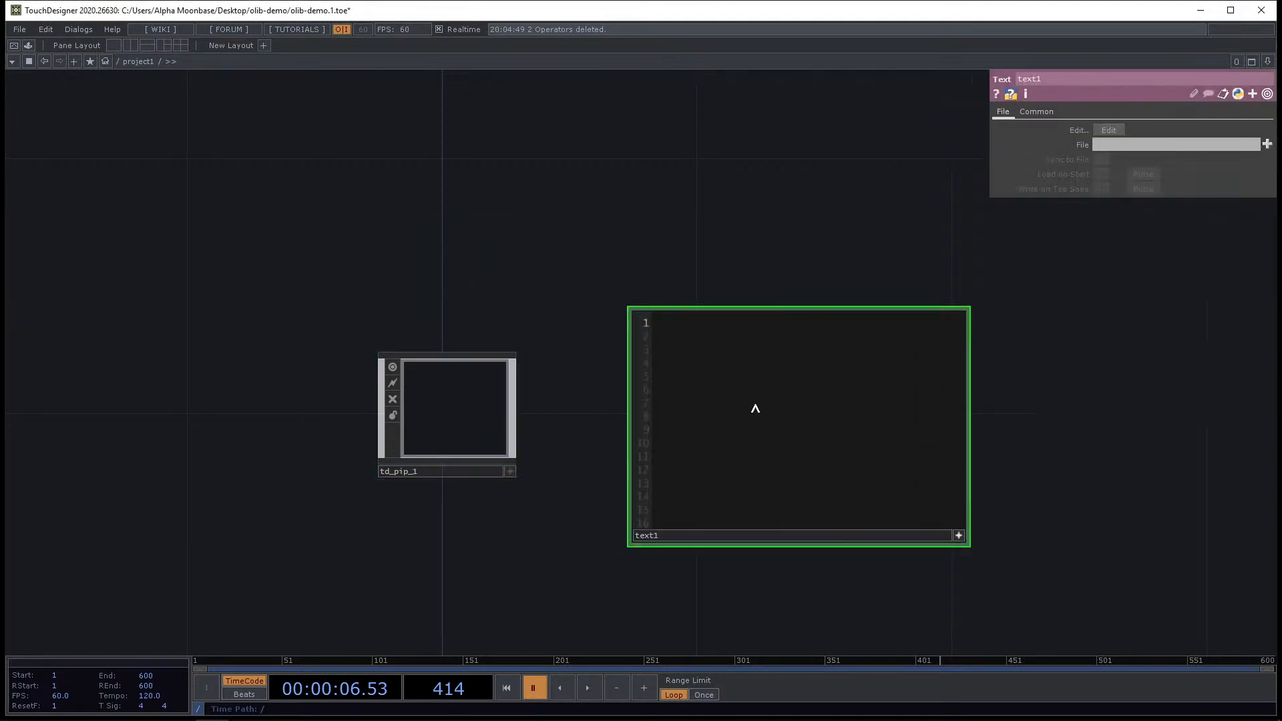
Write the line mod qrcode in the Text DAT and check its error flag.
text(mod qrcode)
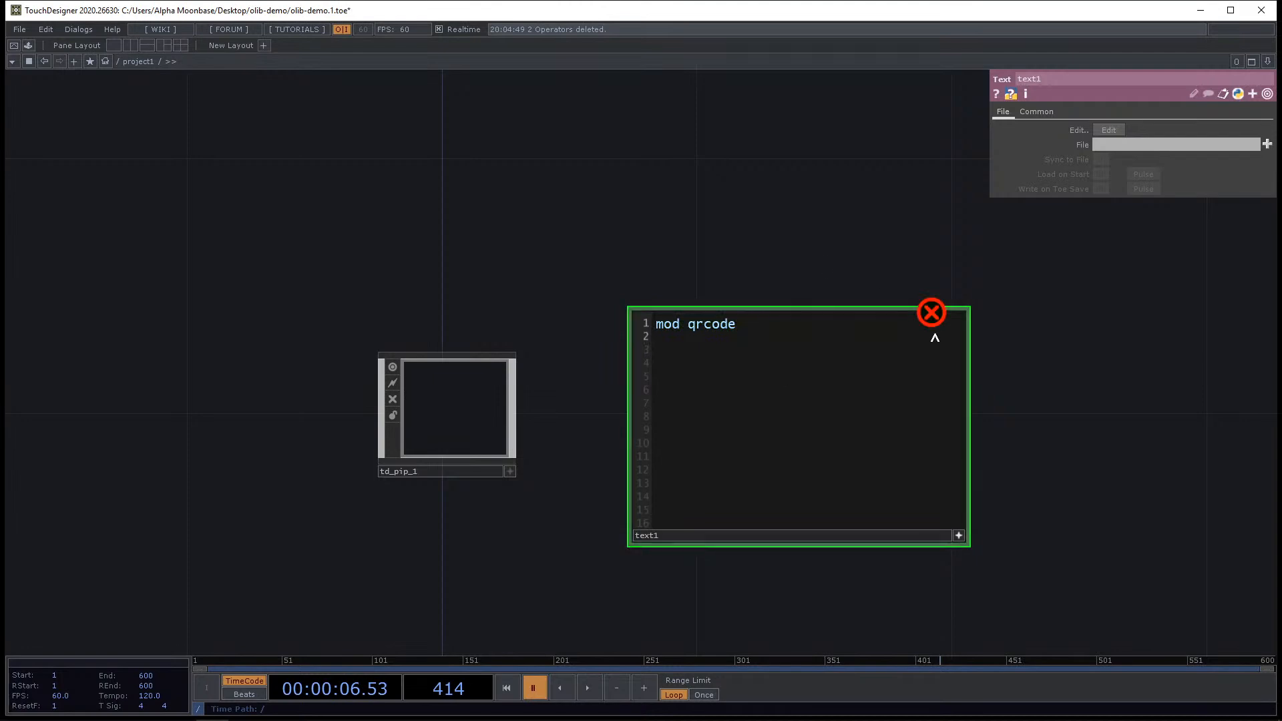
middle_click(934, 318)
double_click(667, 324)
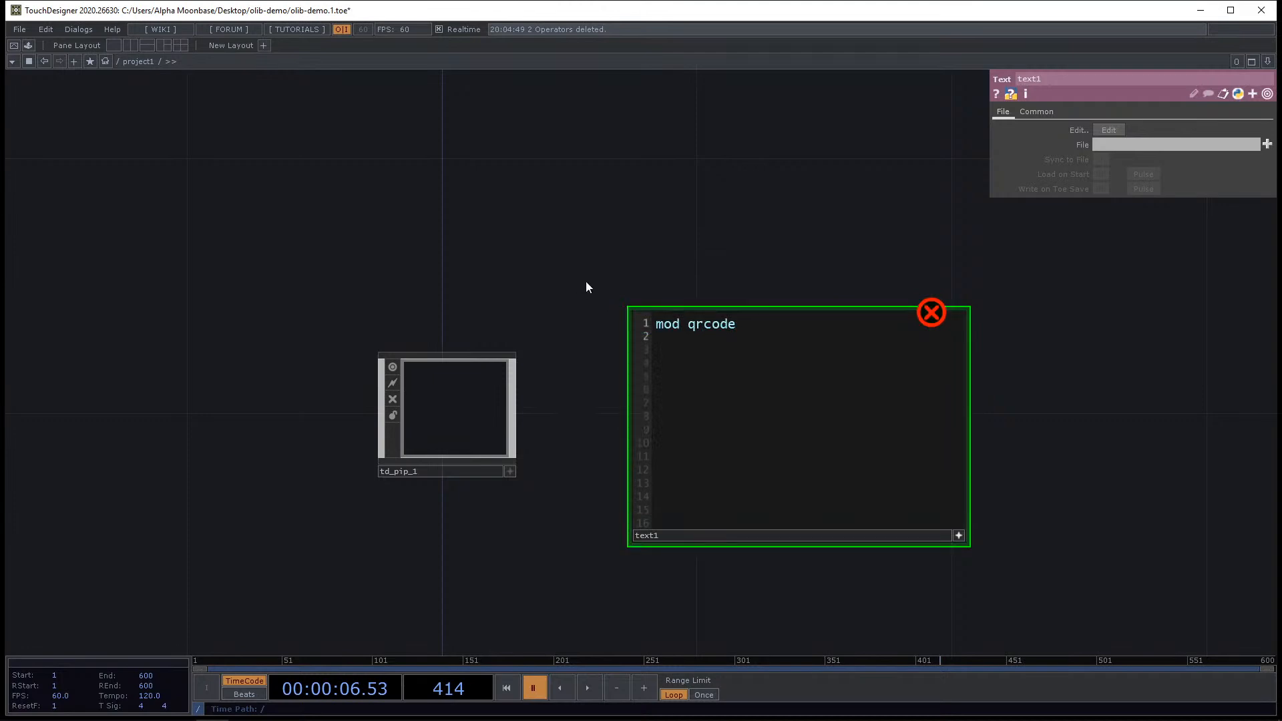
Open the td_pip_1 component's inner network and return to project1.
scroll(586, 280, down, 2)
click(491, 378)
double_click(492, 375)
scroll(427, 314, up, 5)
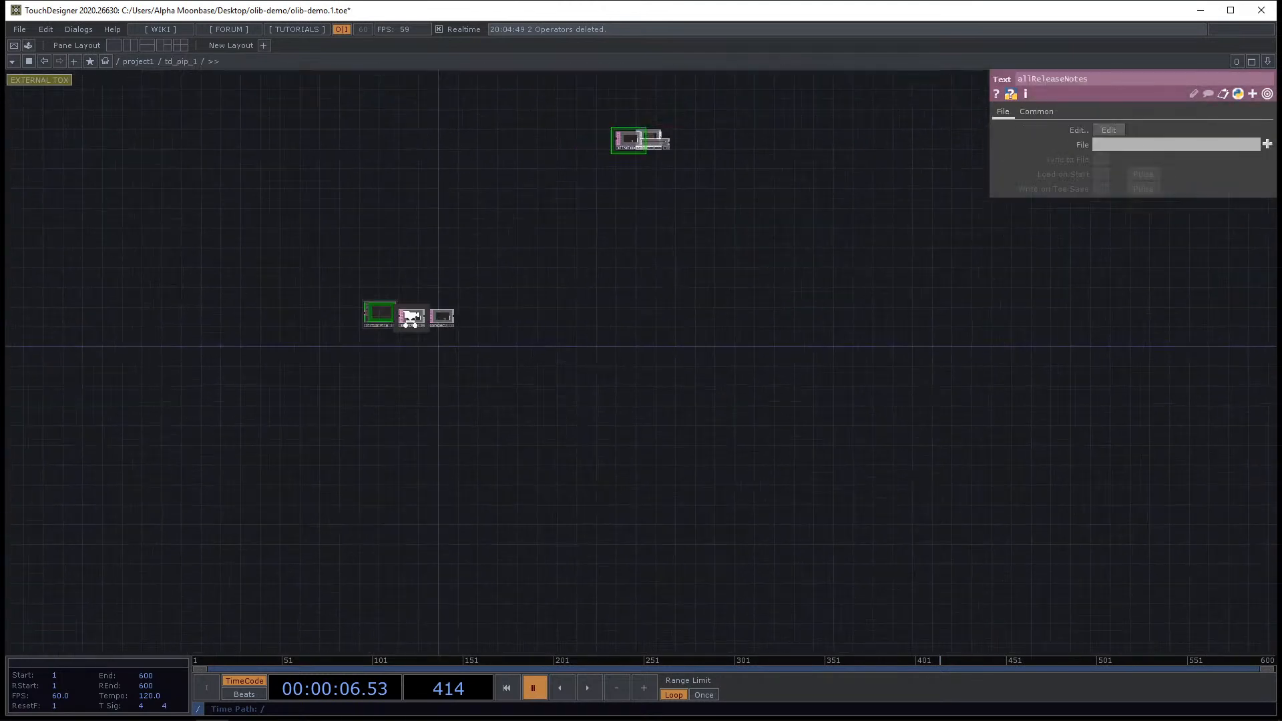
click(146, 61)
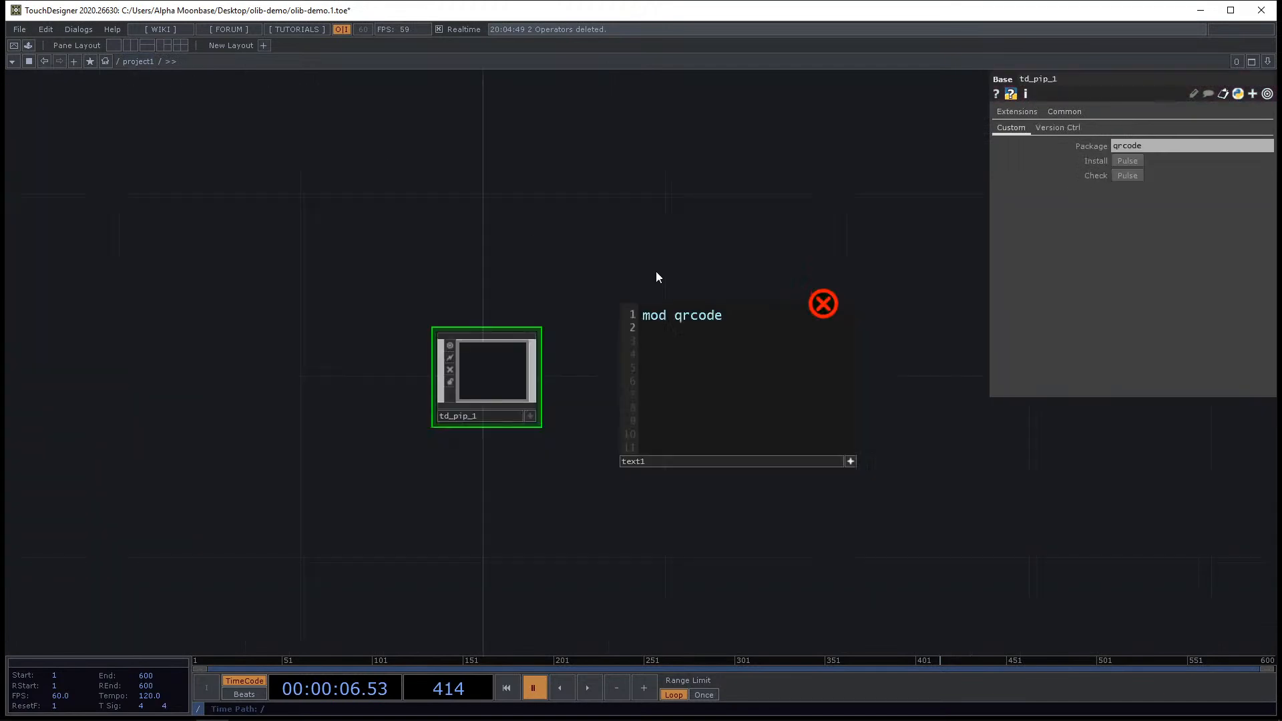
Replace mod with import so the Text DAT reads import qrcode.
text(import)
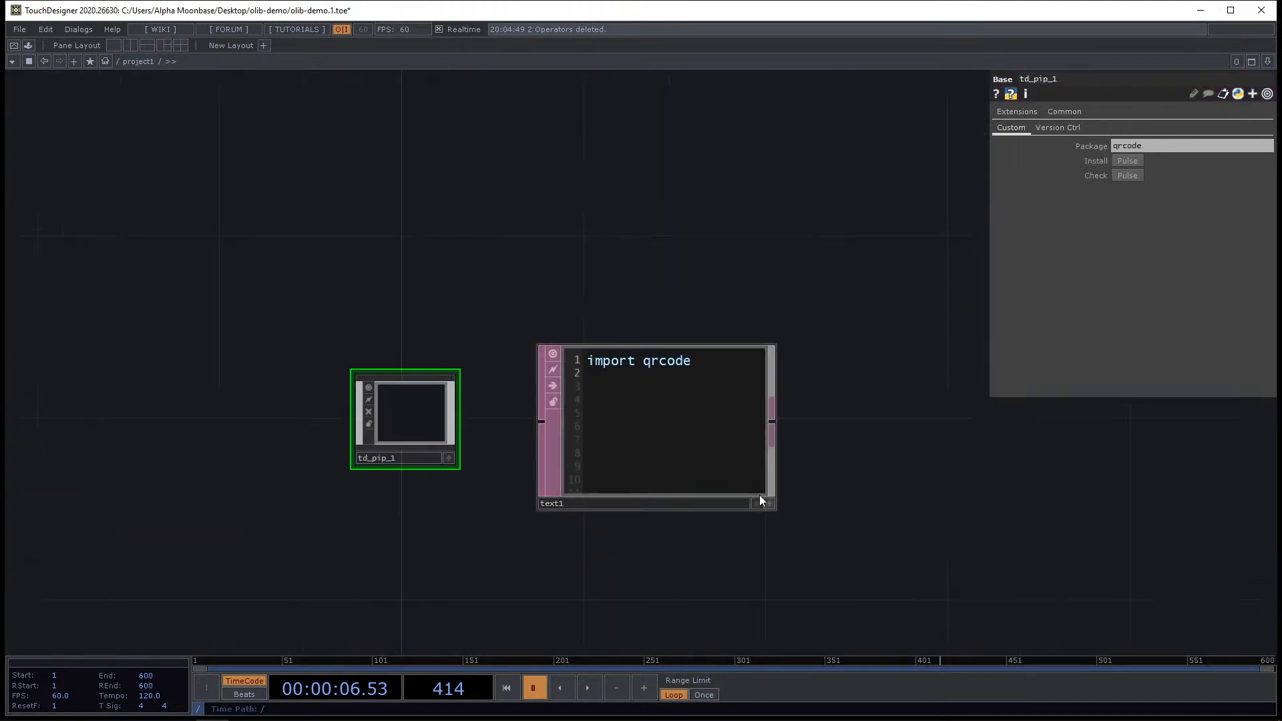
click(646, 428)
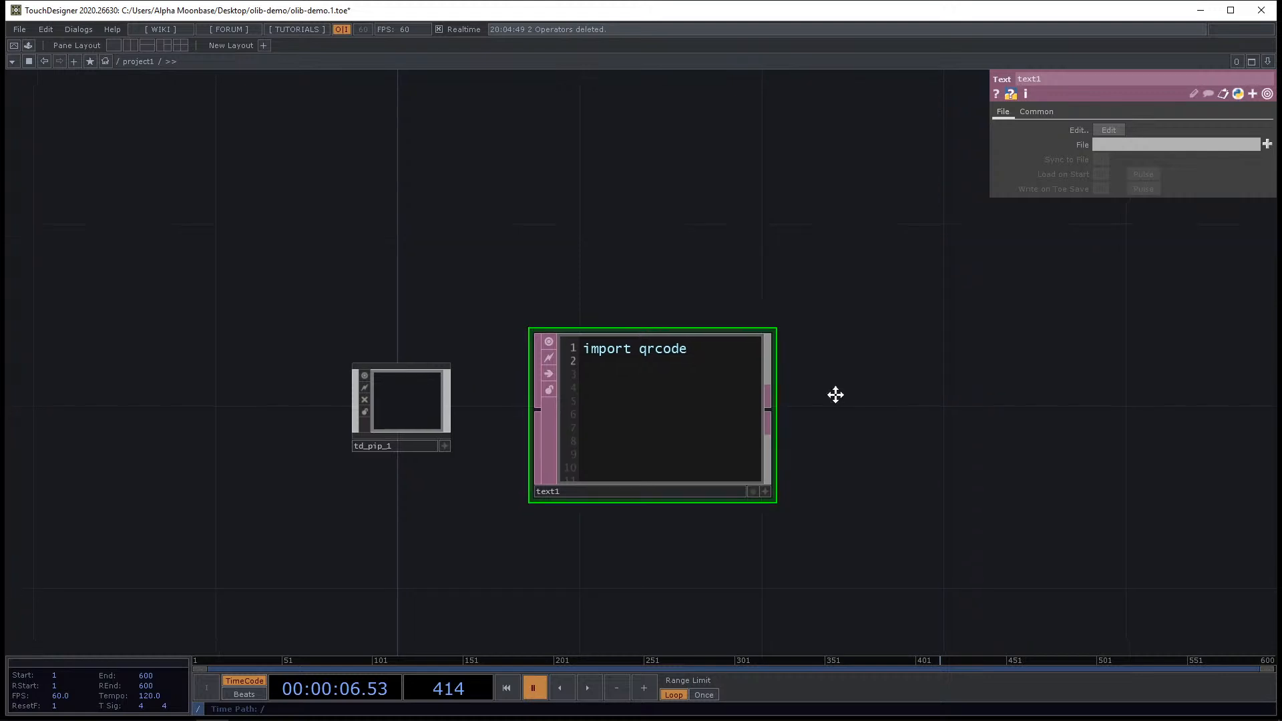
scroll(575, 348, up, 3)
drag(353, 368, 423, 301)
scroll(575, 189, down, 3)
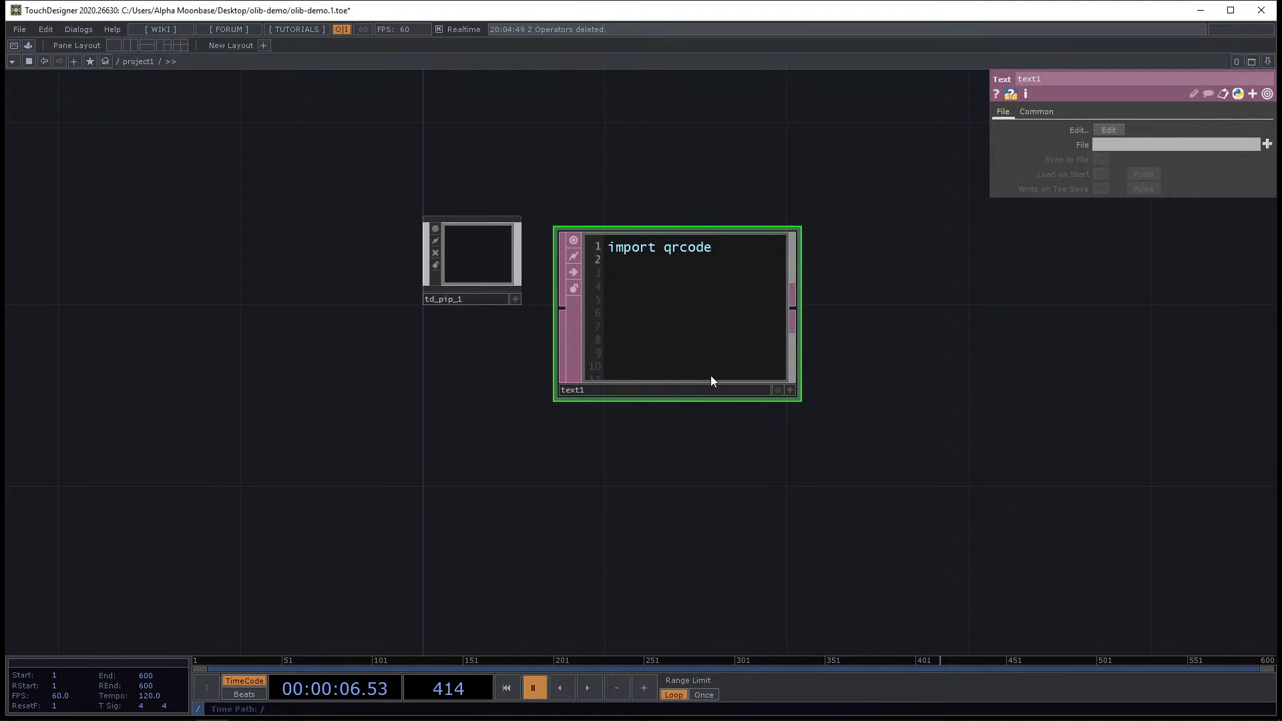
scroll(747, 331, up, 4)
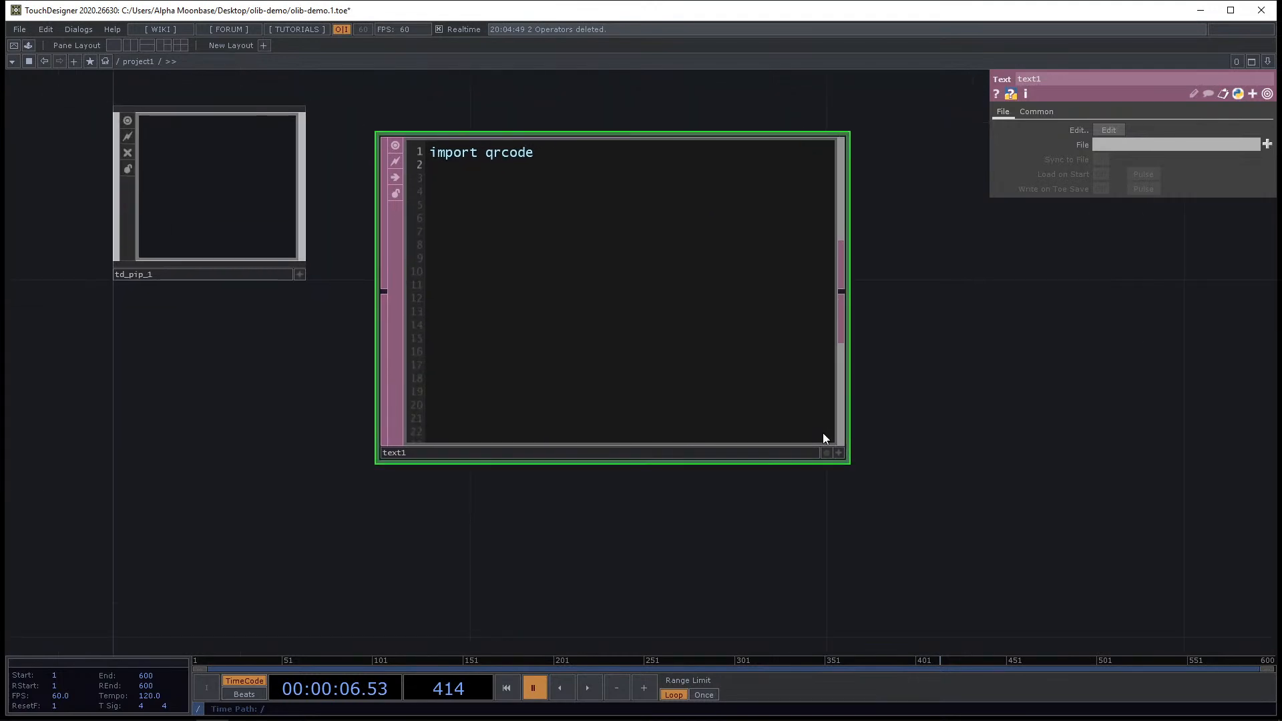
Enlarge the Text DAT's viewer and clear all of its text.
click(839, 454)
drag(961, 412, 989, 483)
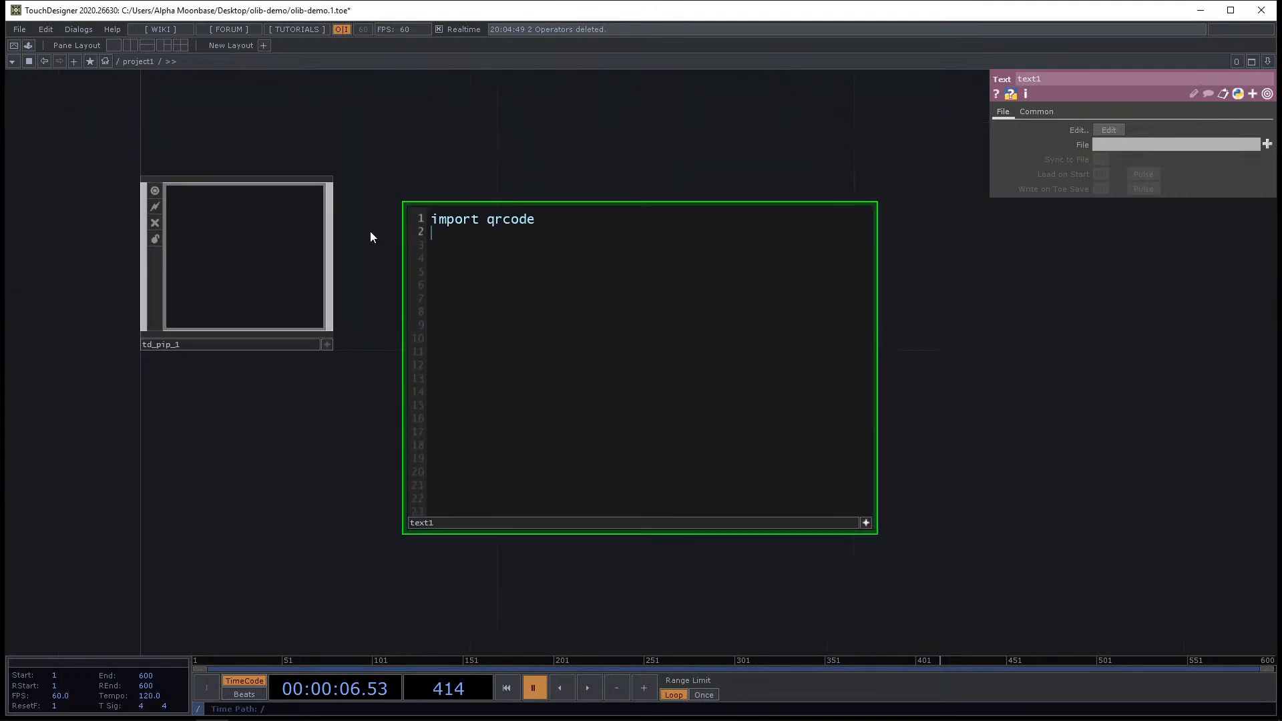
key(ctrl+a)
key(BackSpace)
Set td_pip_1's Global OP Shortcut to PIP.
click(233, 340)
click(1071, 113)
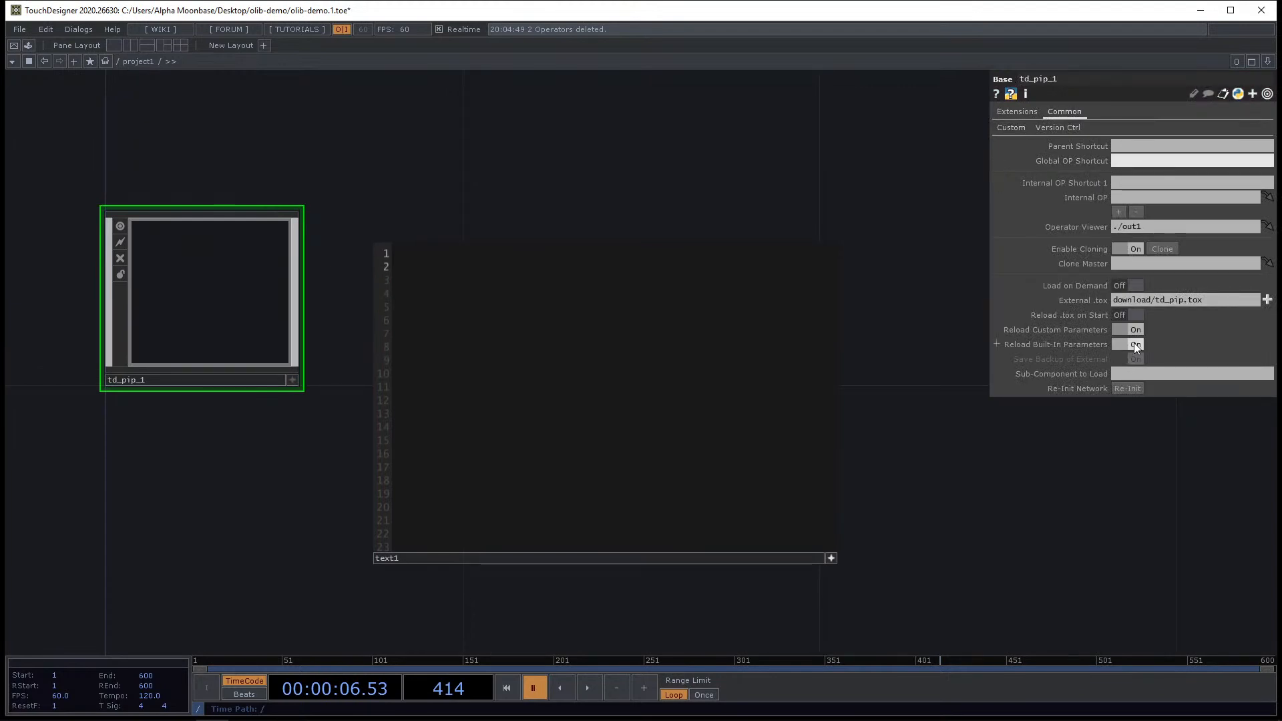
text(PIP)
drag(757, 181, 762, 178)
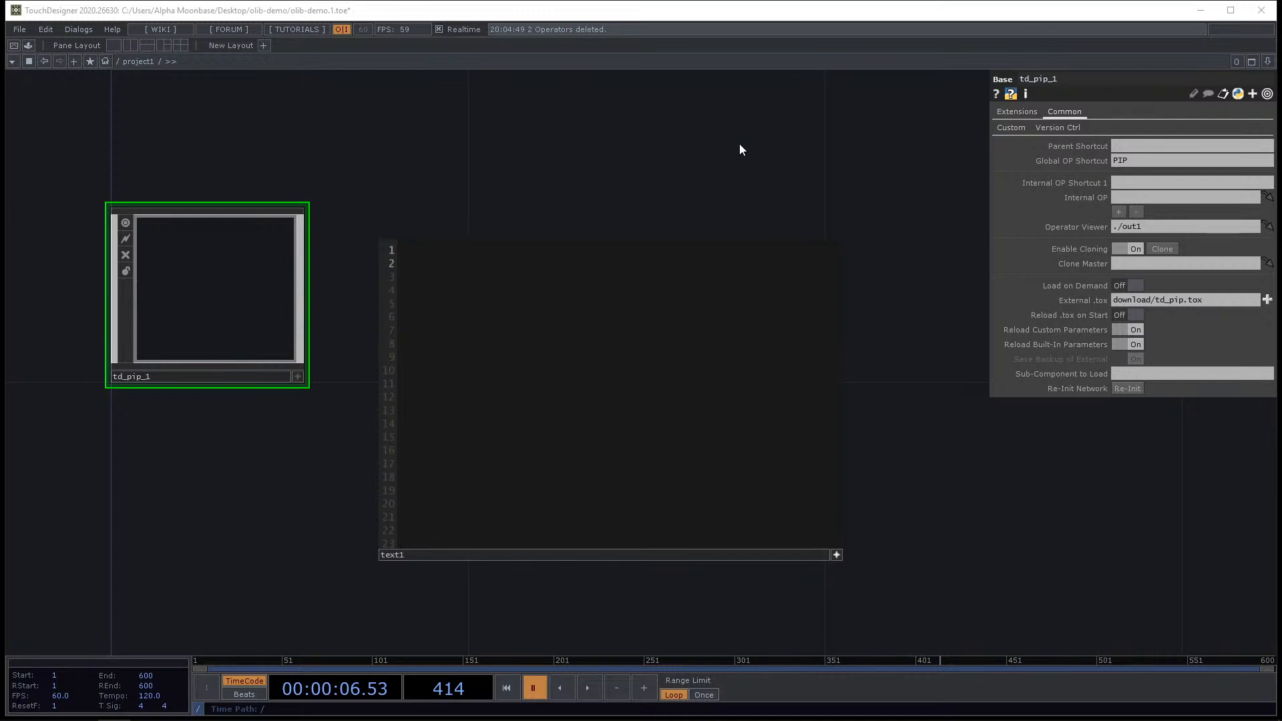
Bring up the OLIB library window on the PIP entry and close it again.
drag(614, 164, 572, 177)
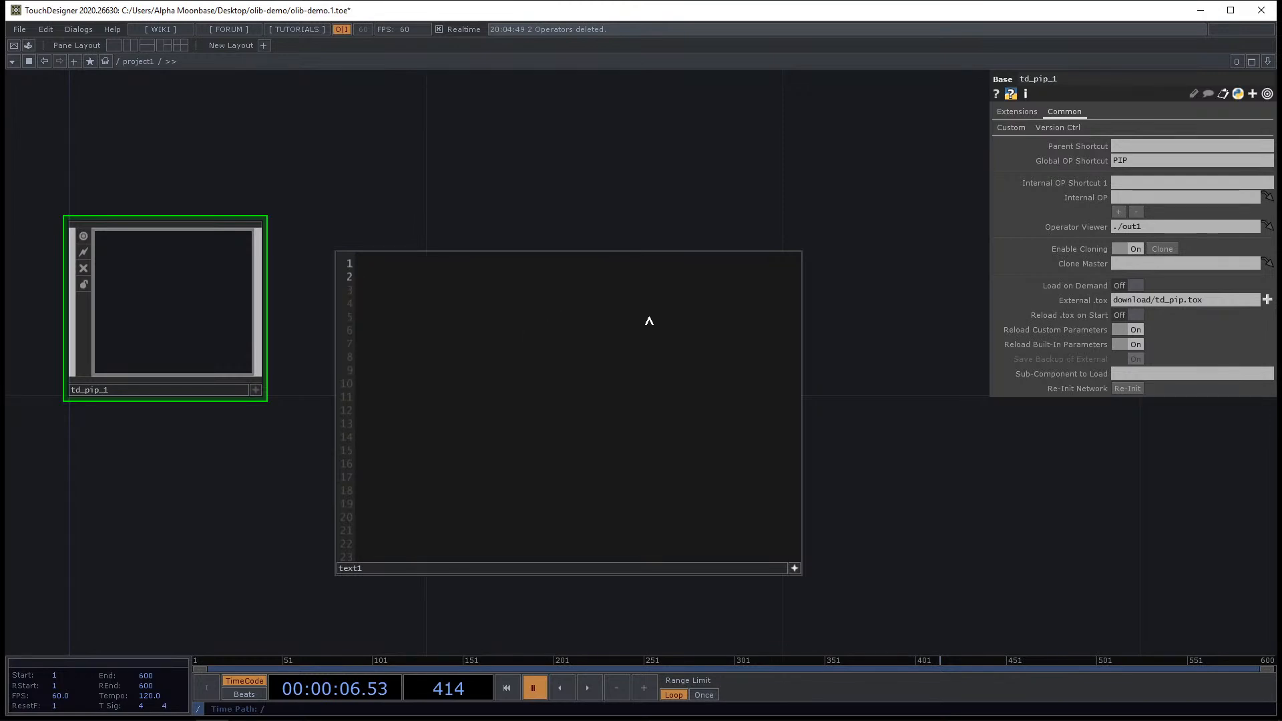
drag(196, 514, 209, 494)
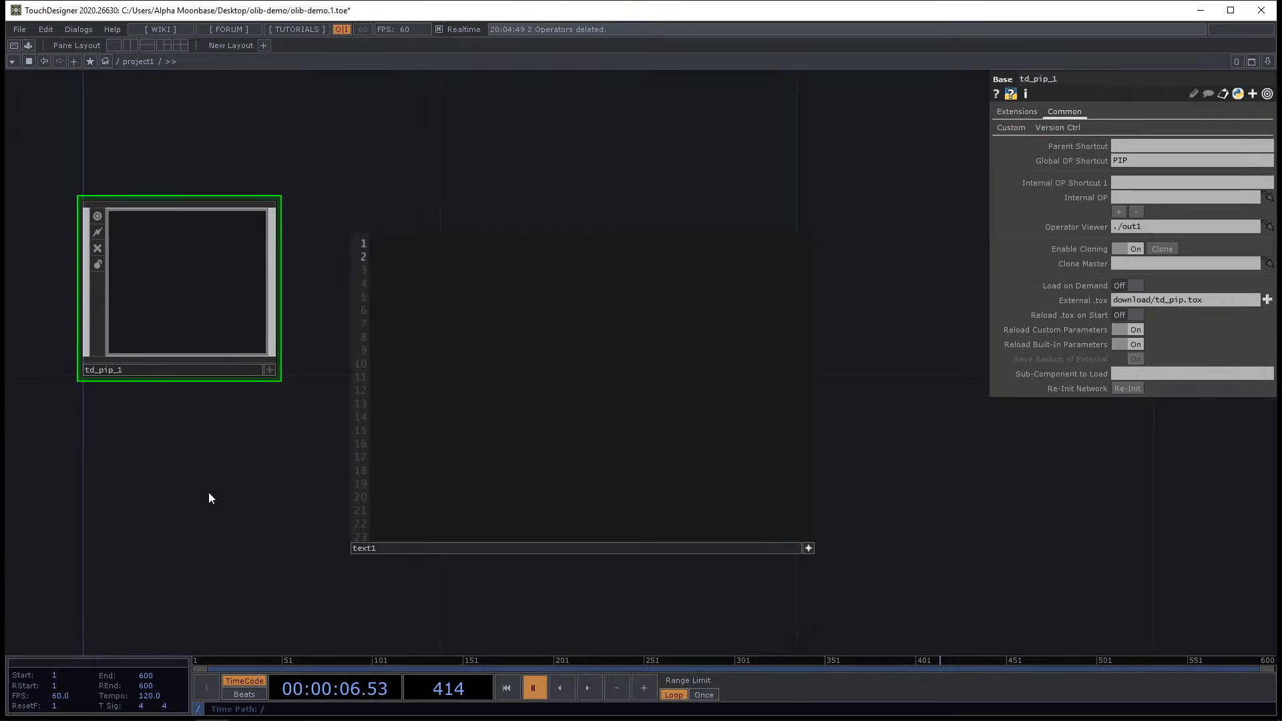
key(alt+Tab)
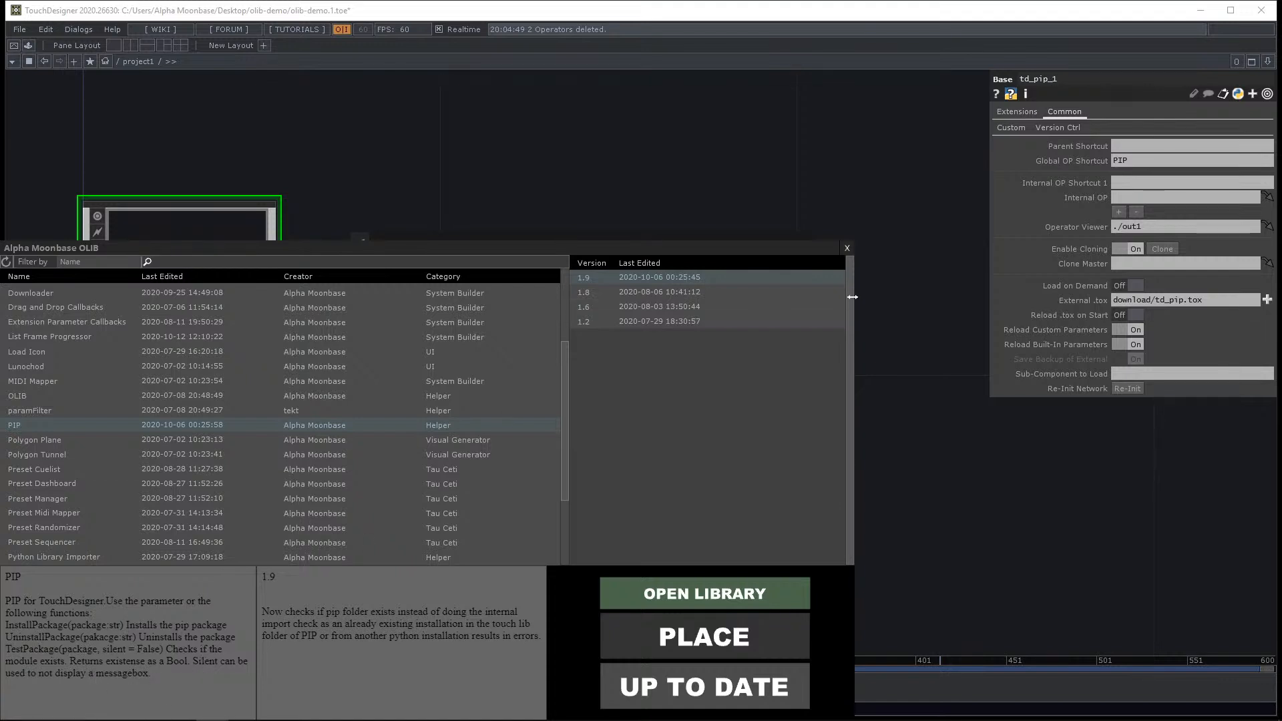
click(846, 249)
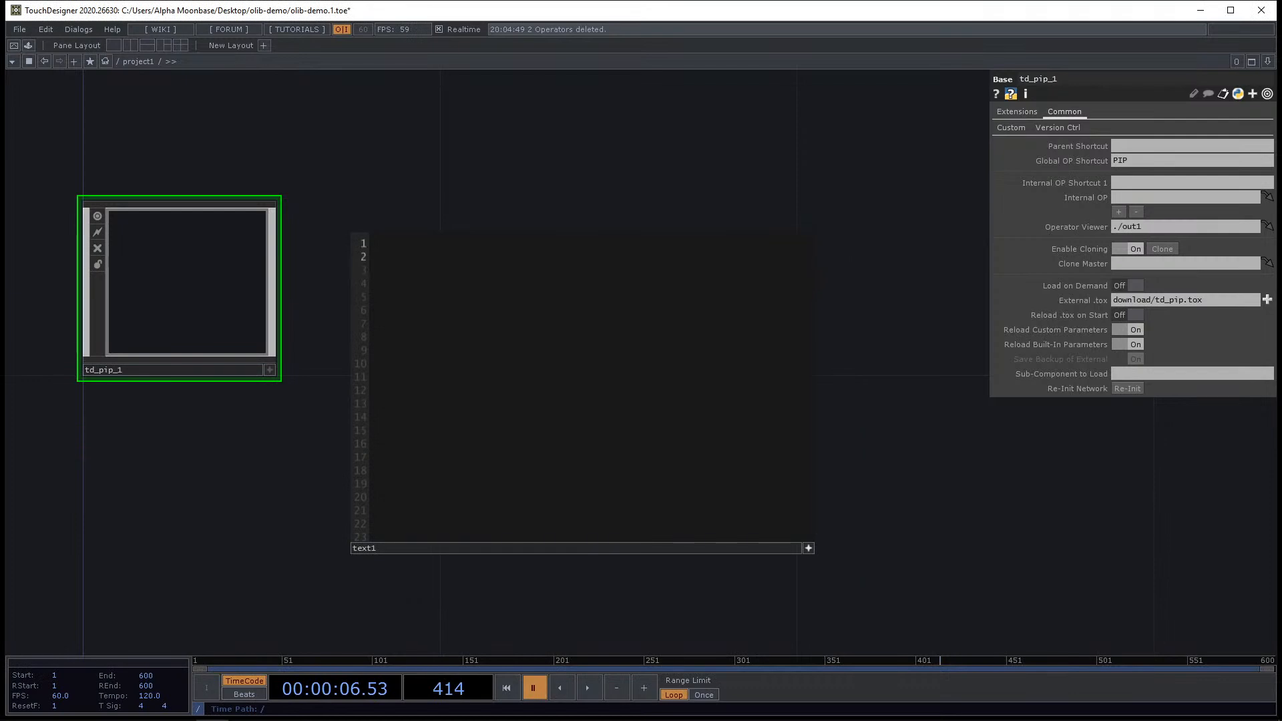
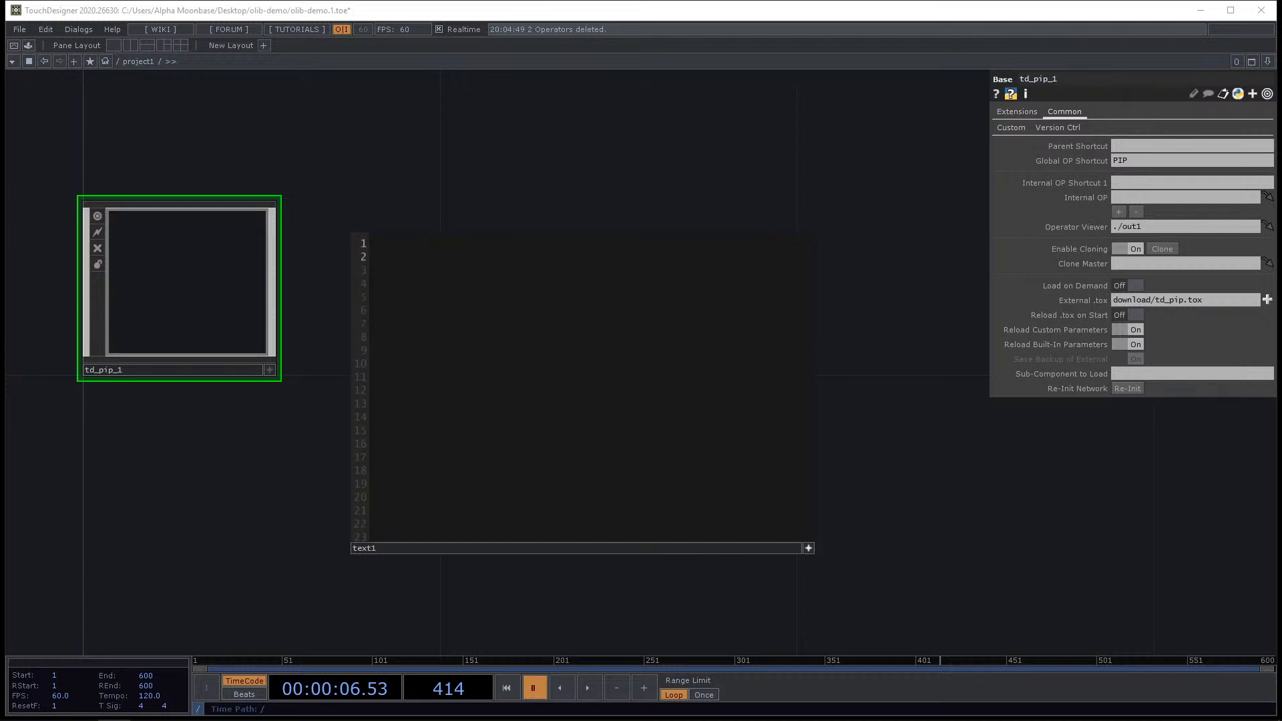
Write import pip-install-test into the text1 DAT.
click(572, 272)
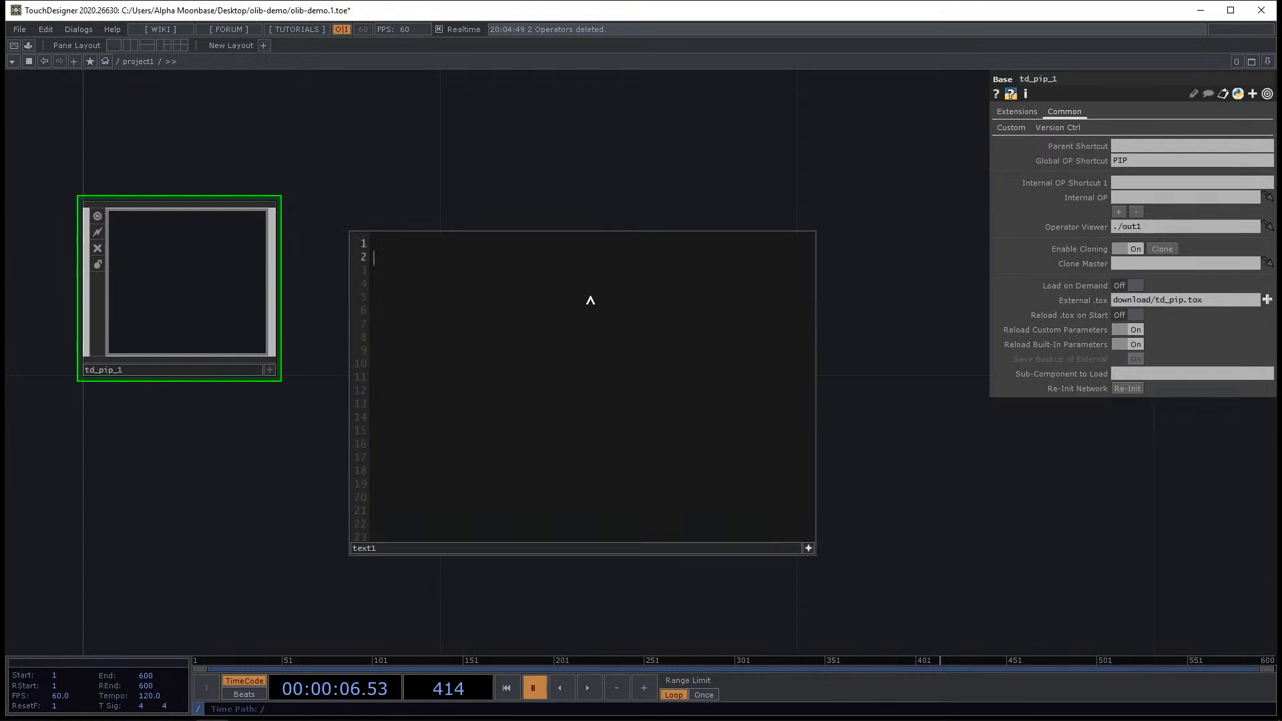
text(import)
text(pip-install-test)
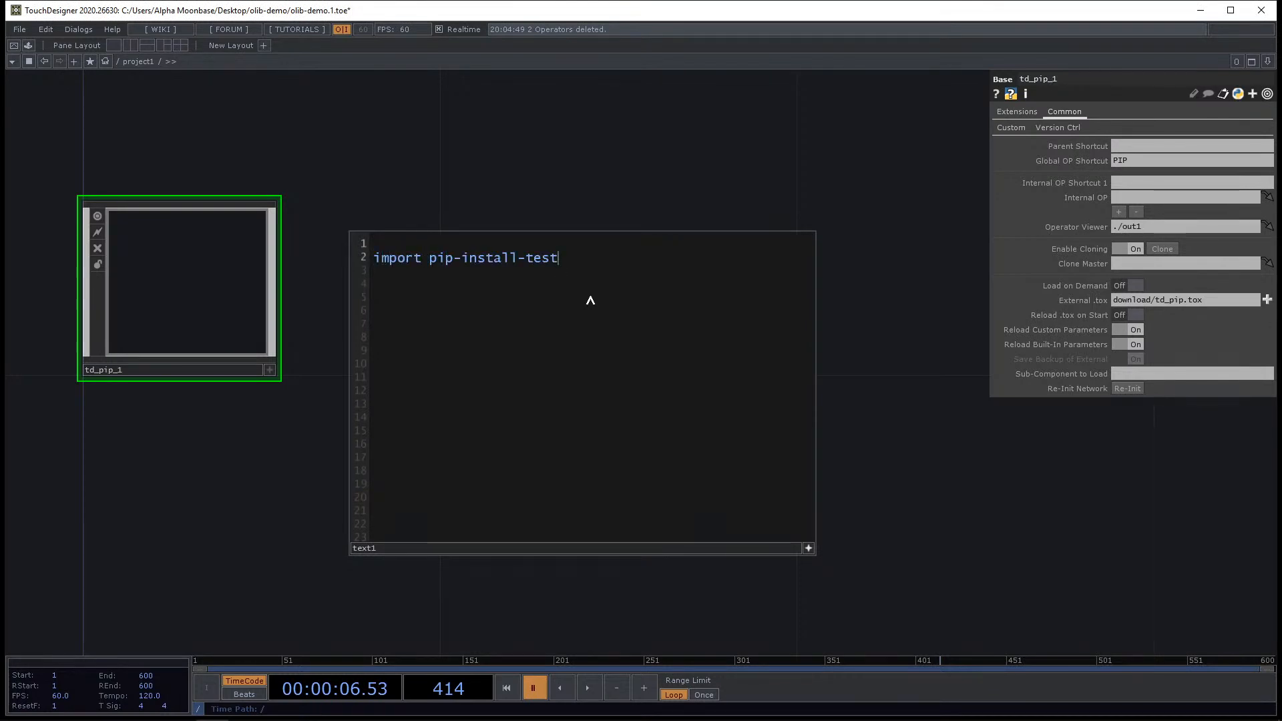
Run the text1 script from its operator menu.
click(808, 548)
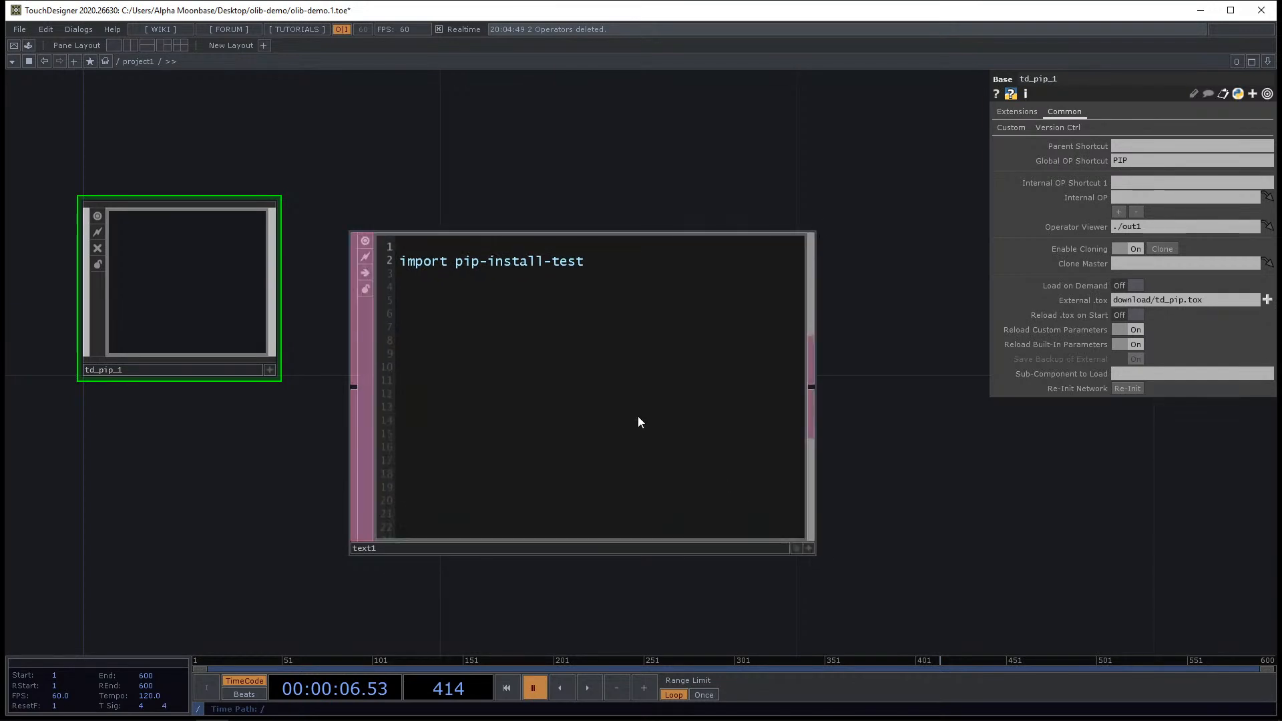
right_click(640, 418)
click(677, 467)
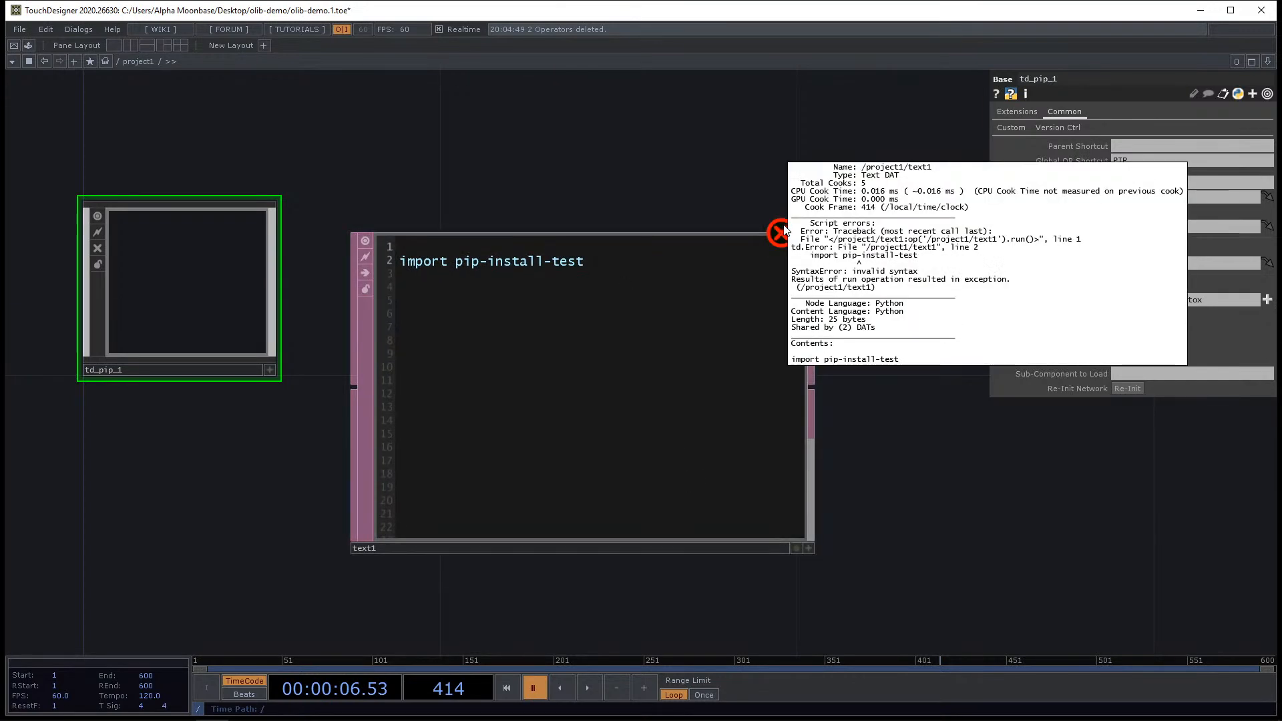
click(809, 548)
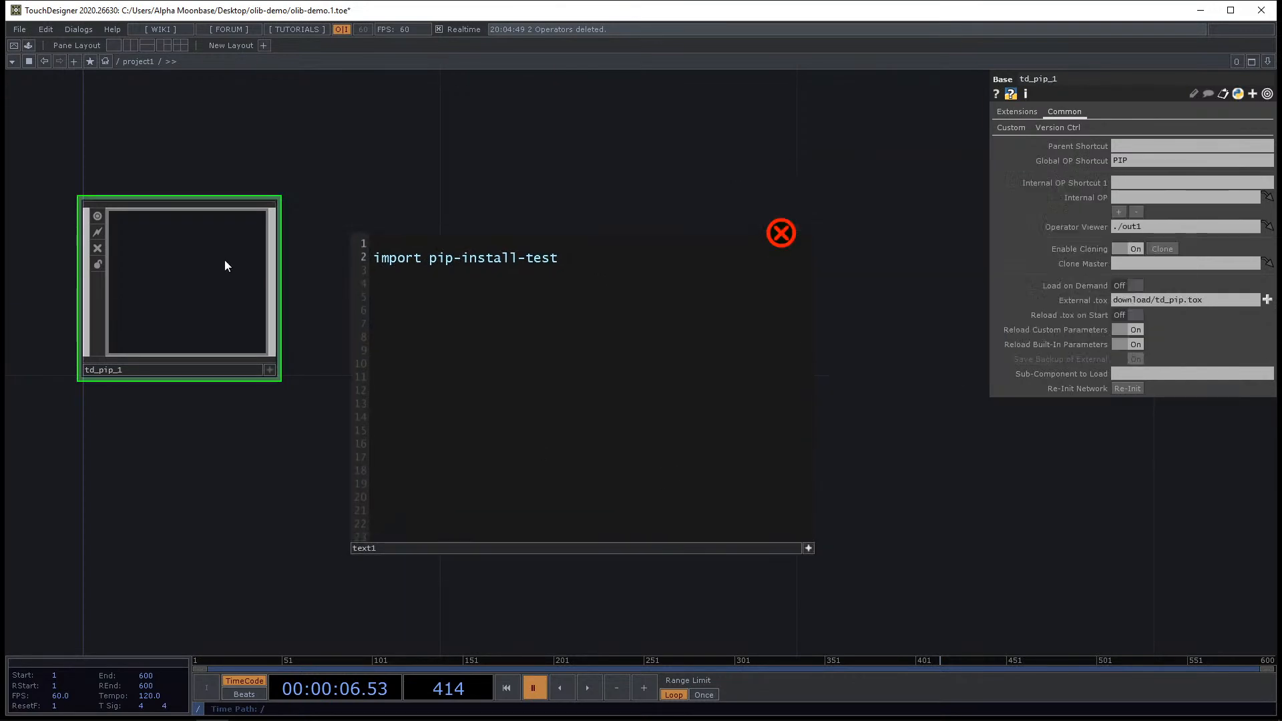
Replace the import statement with pip-install-test = op.PIP.Import_Module().
click(1004, 129)
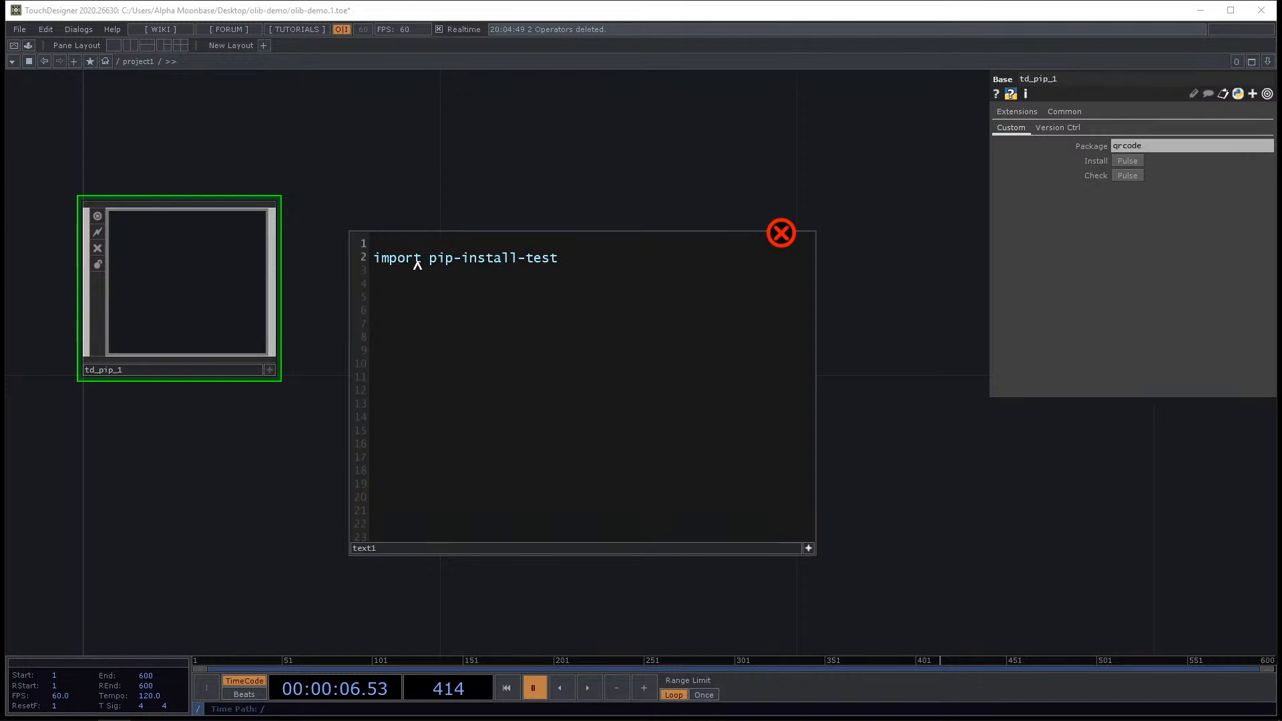
drag(425, 267, 323, 262)
key(BackSpace)
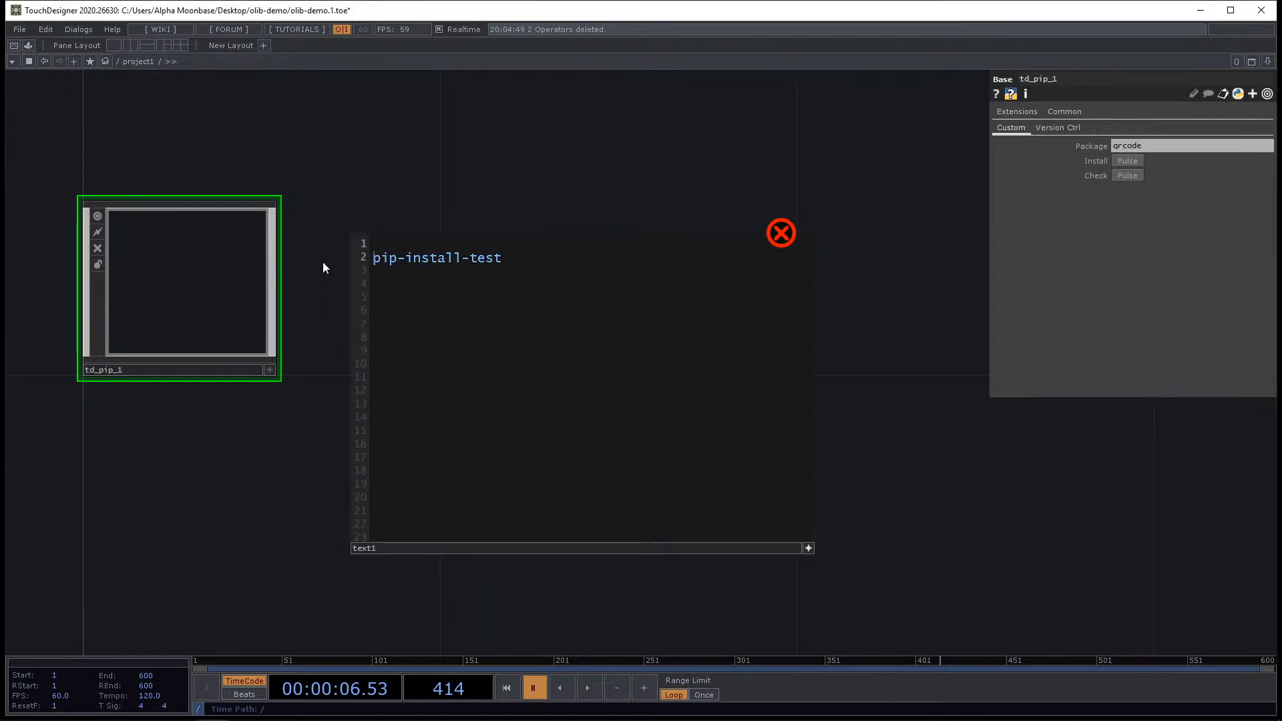
text(=)
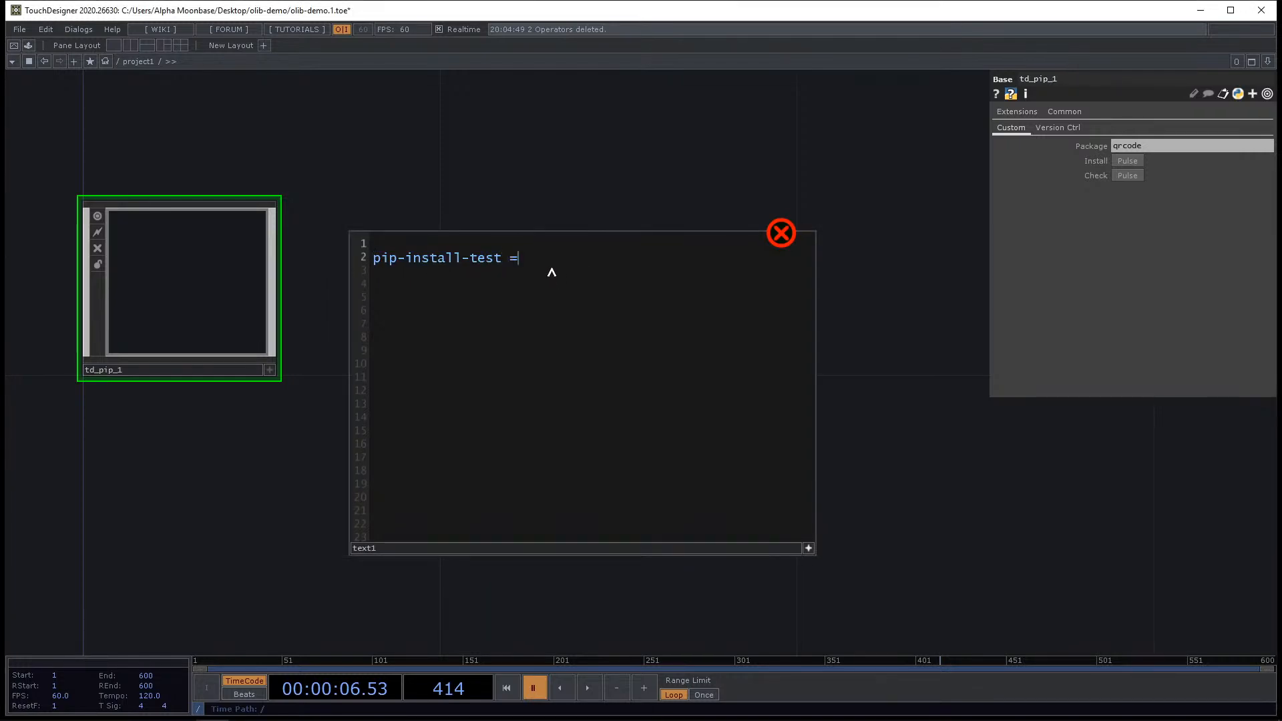
text( op.PIP.Import_Module)
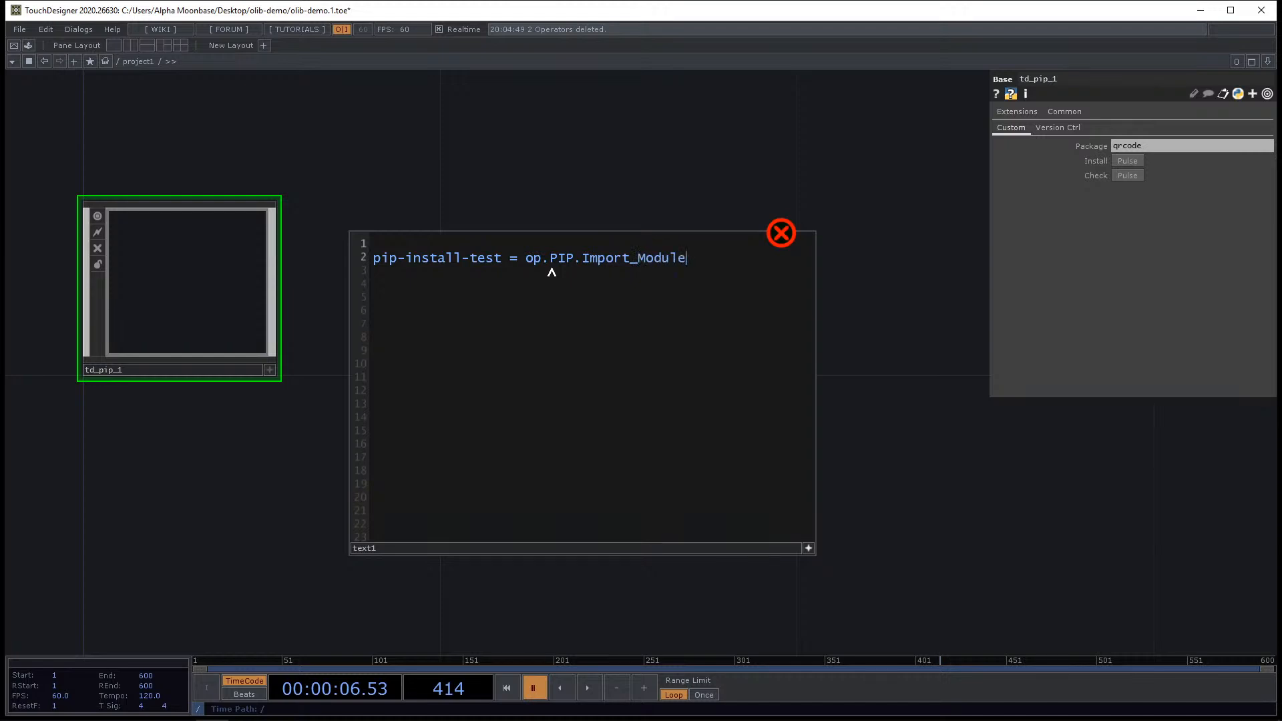
text(()")
Pass "pip-install-test" as the quoted argument of Import_Module.
text(pip-install-test)
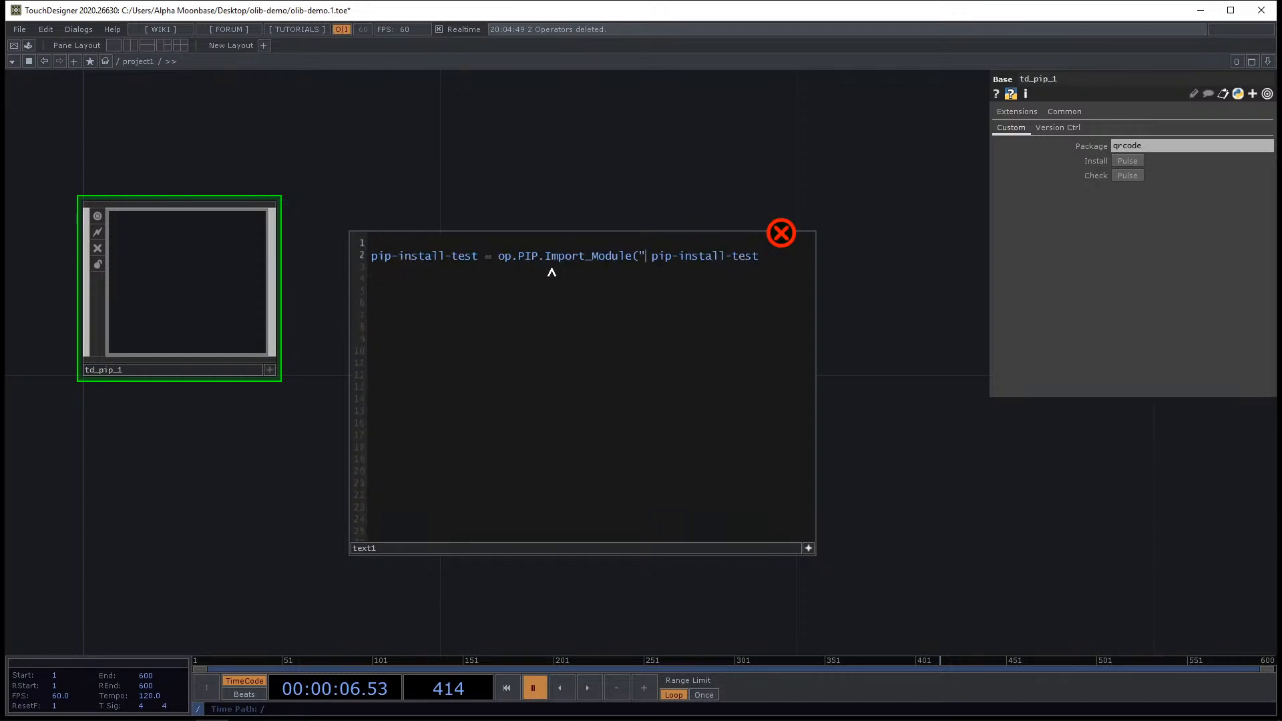
key(Delete)
key(Right)
key(Right)
key(Right)
key(Right)
key(Right)
key(Right)
key(Right)
key(Right)
key(Right)
key(Right)
key(Right)
key(Right)
key(Right)
key(Right)
key(Right)
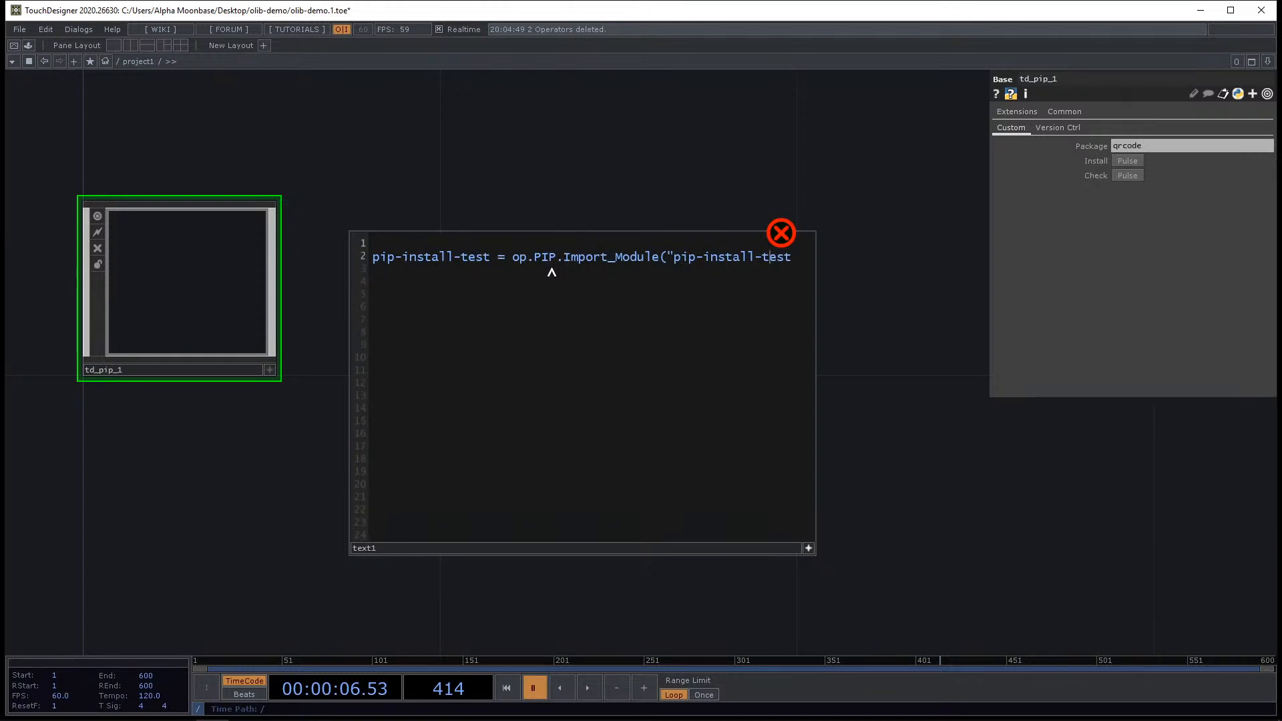
text("))
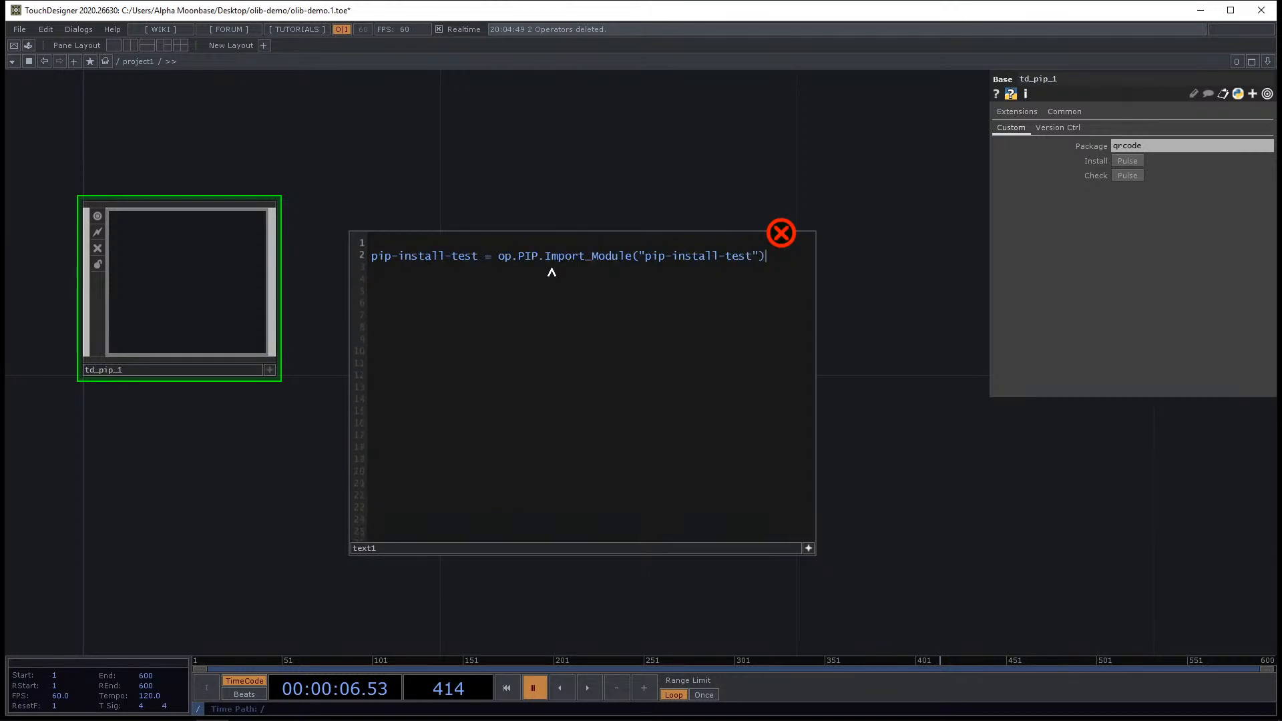
Run the text1 script again.
drag(737, 170, 733, 172)
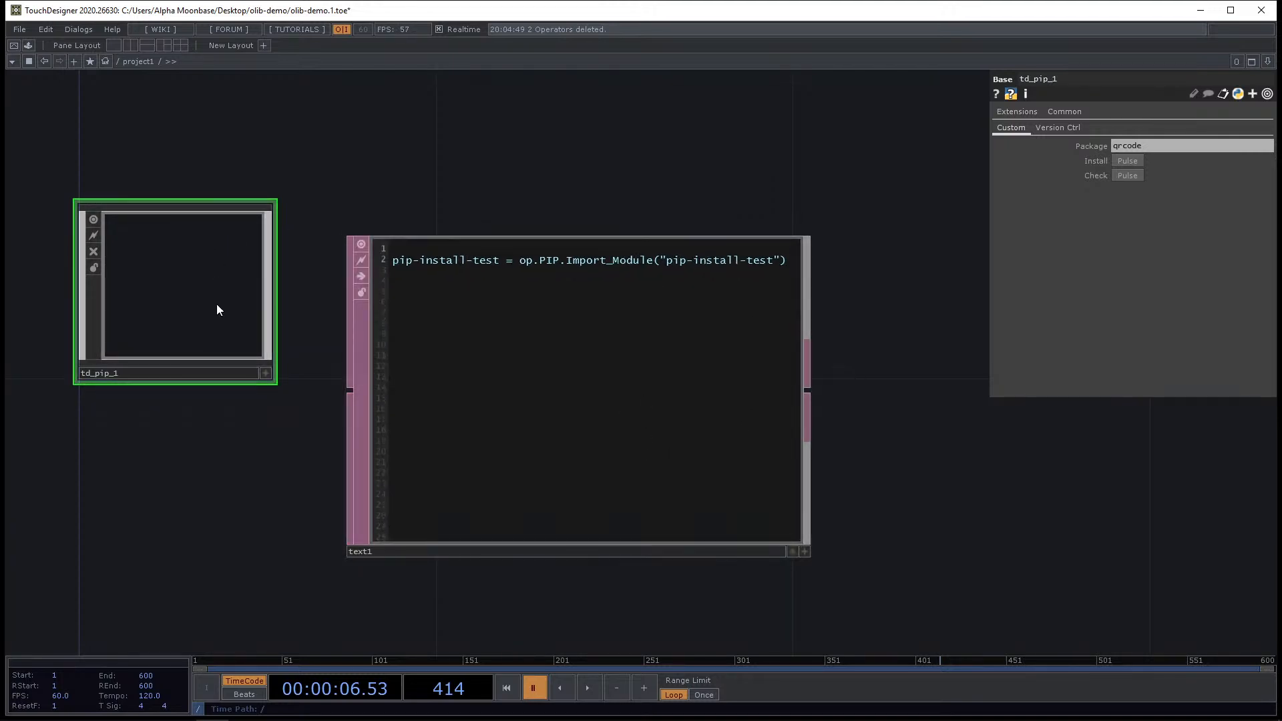
scroll(667, 191, up, 2)
drag(563, 169, 642, 169)
scroll(641, 170, down, 2)
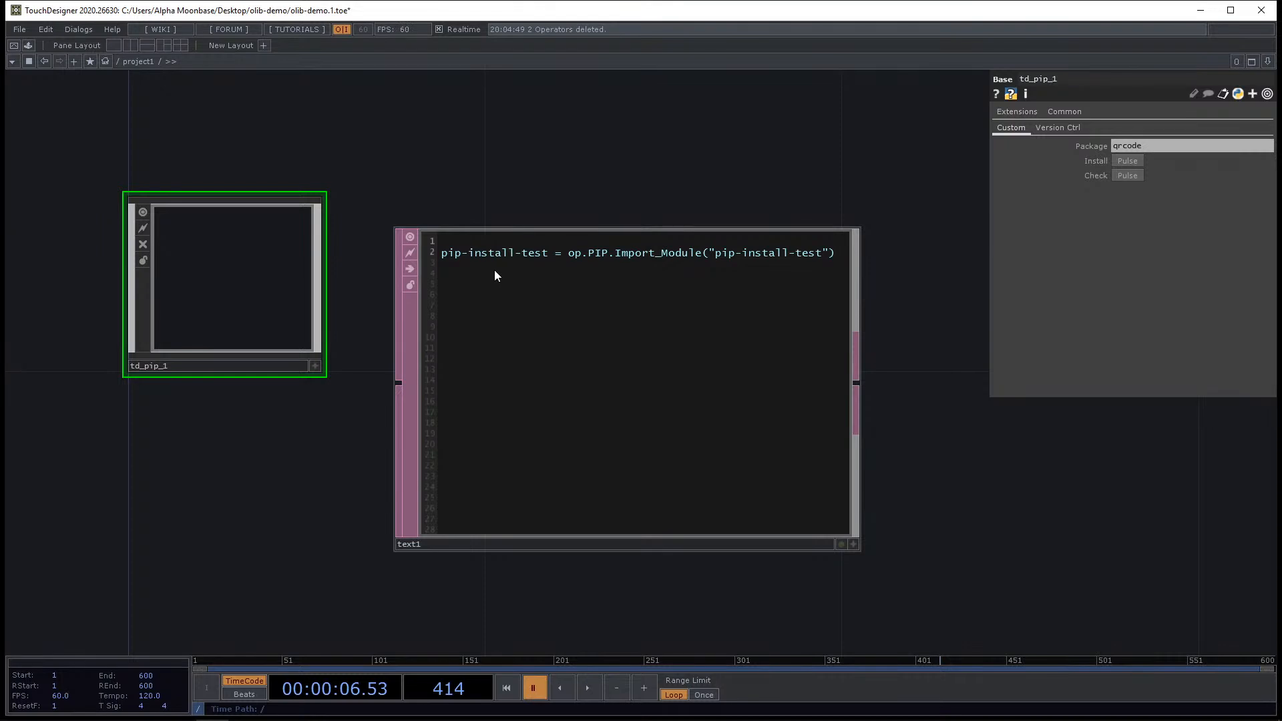
mouse_move(610, 169)
mouse_down()
mouse_move(582, 190)
mouse_move(598, 192)
mouse_up()
click(589, 326)
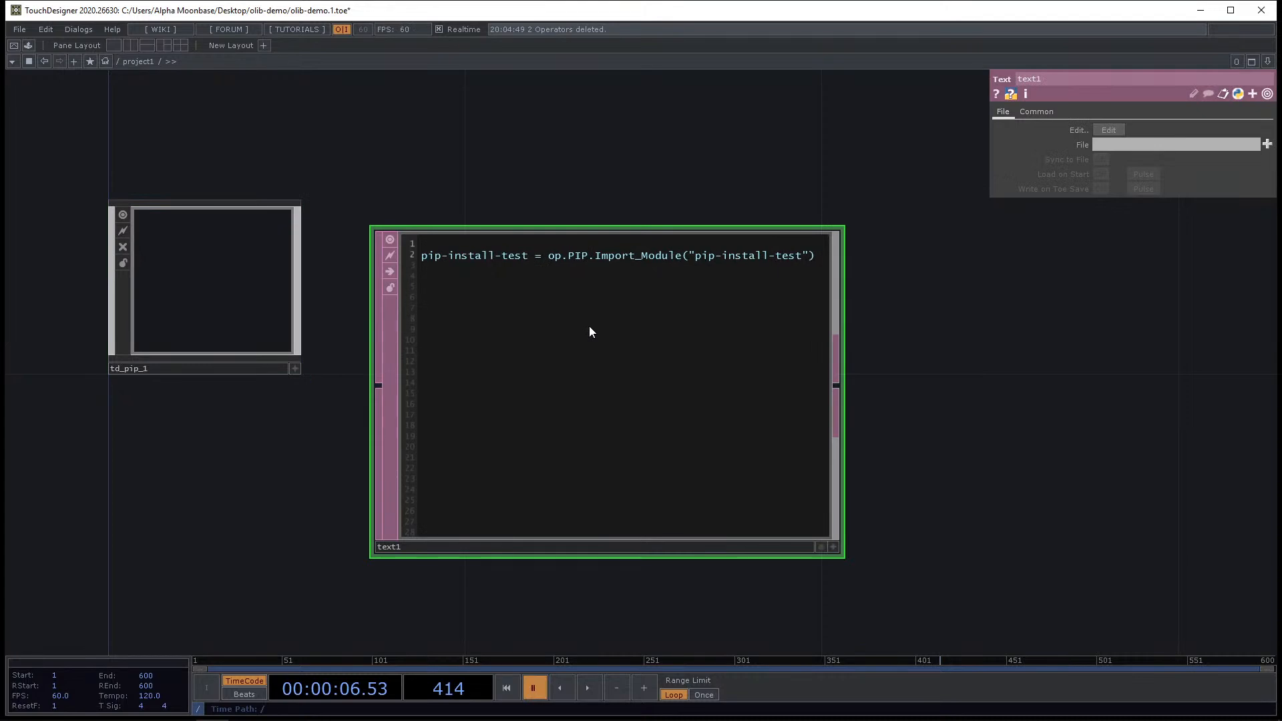
right_click(580, 324)
click(623, 373)
mouse_move(805, 232)
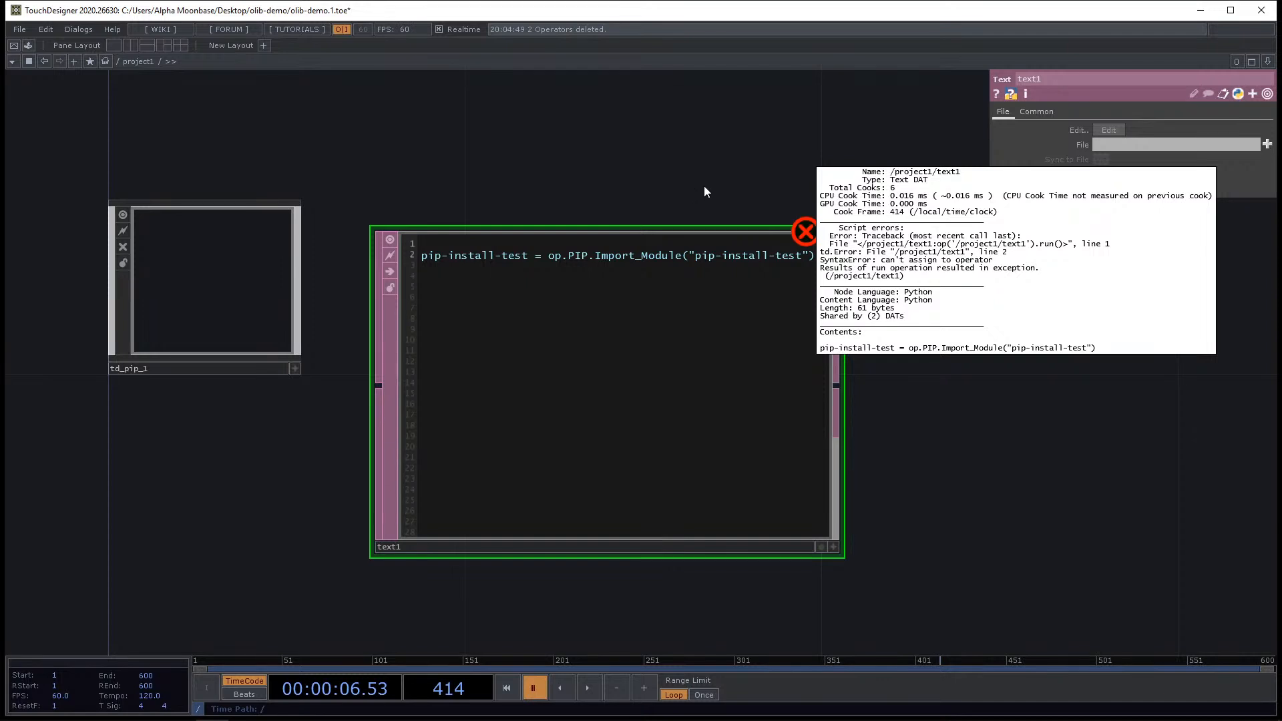
Remove the empty first line and rename the variable to pip_install_test.
scroll(407, 207, up, 3)
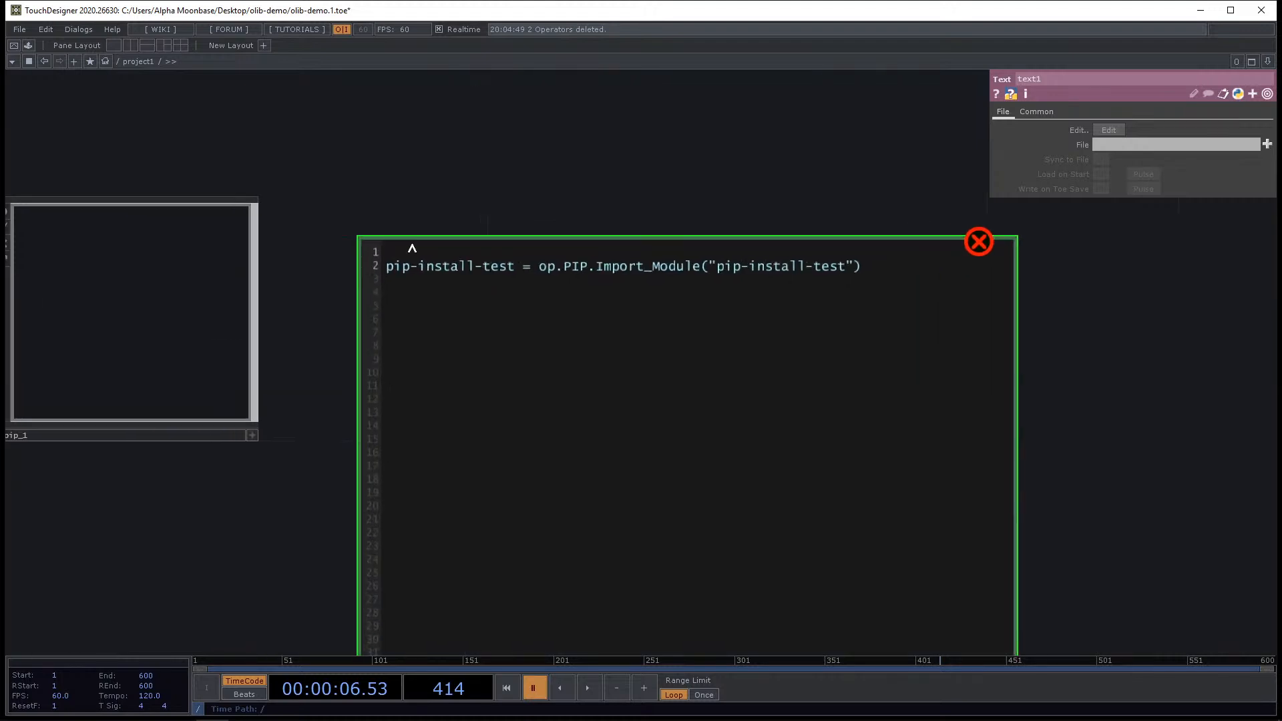
click(388, 267)
key(BackSpace)
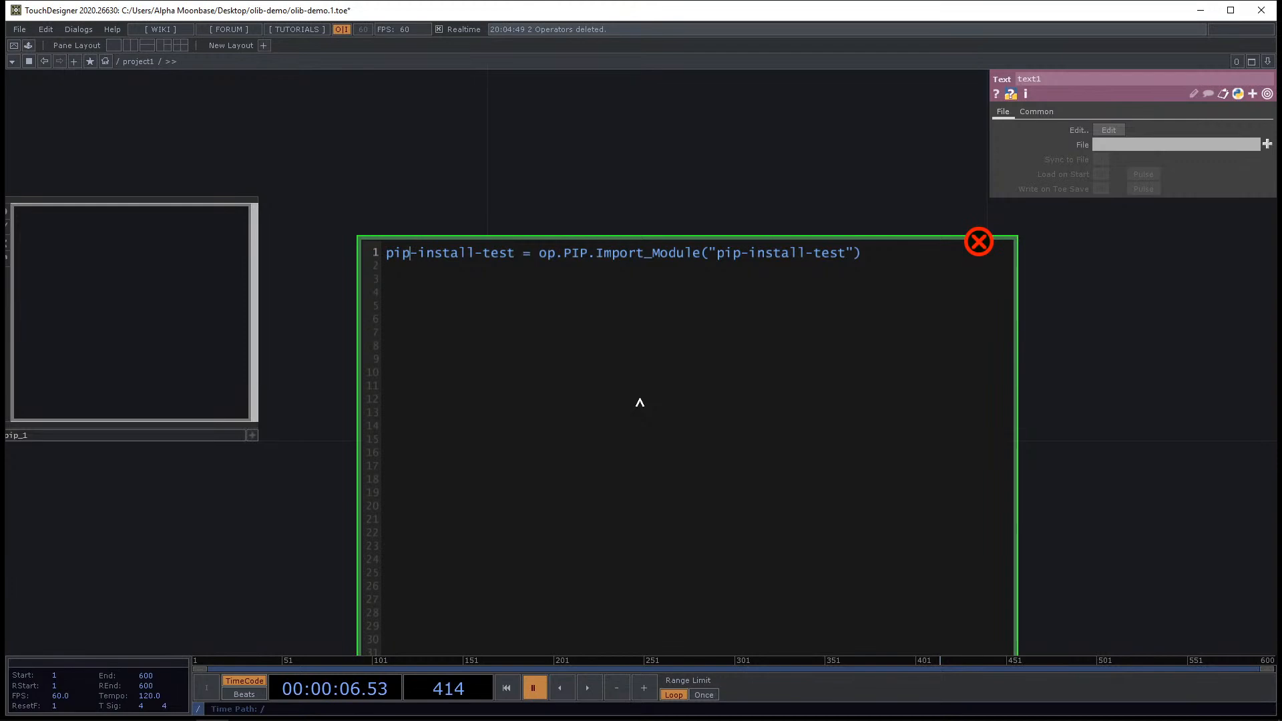
key(Right)
key(Delete)
text(_)
key(Delete)
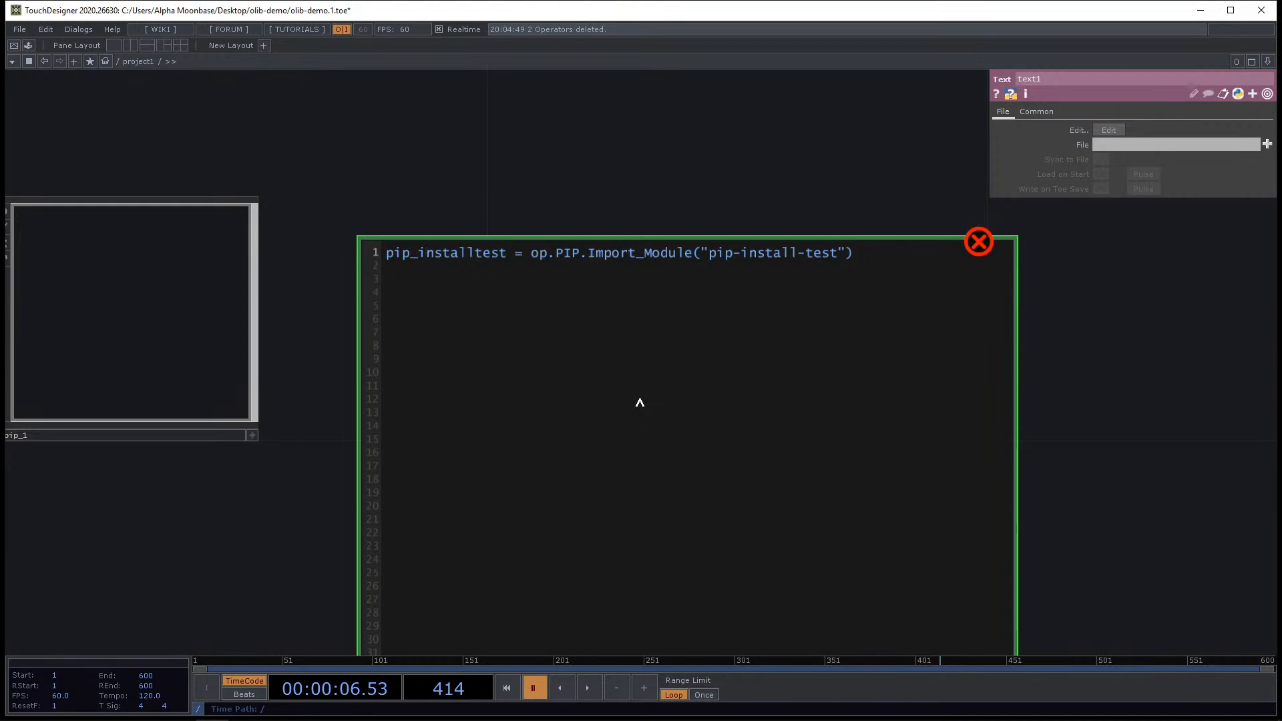
text(_)
Run the edited text1 script.
scroll(529, 152, down, 2)
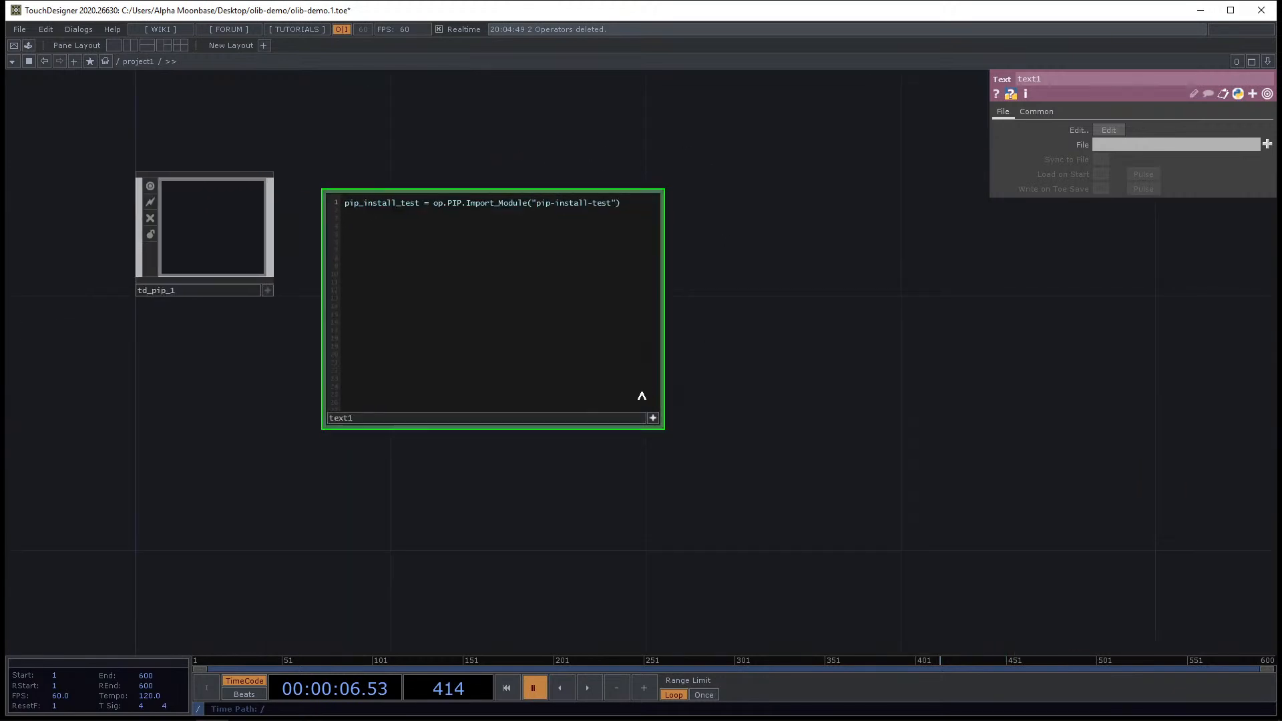
click(651, 419)
right_click(545, 295)
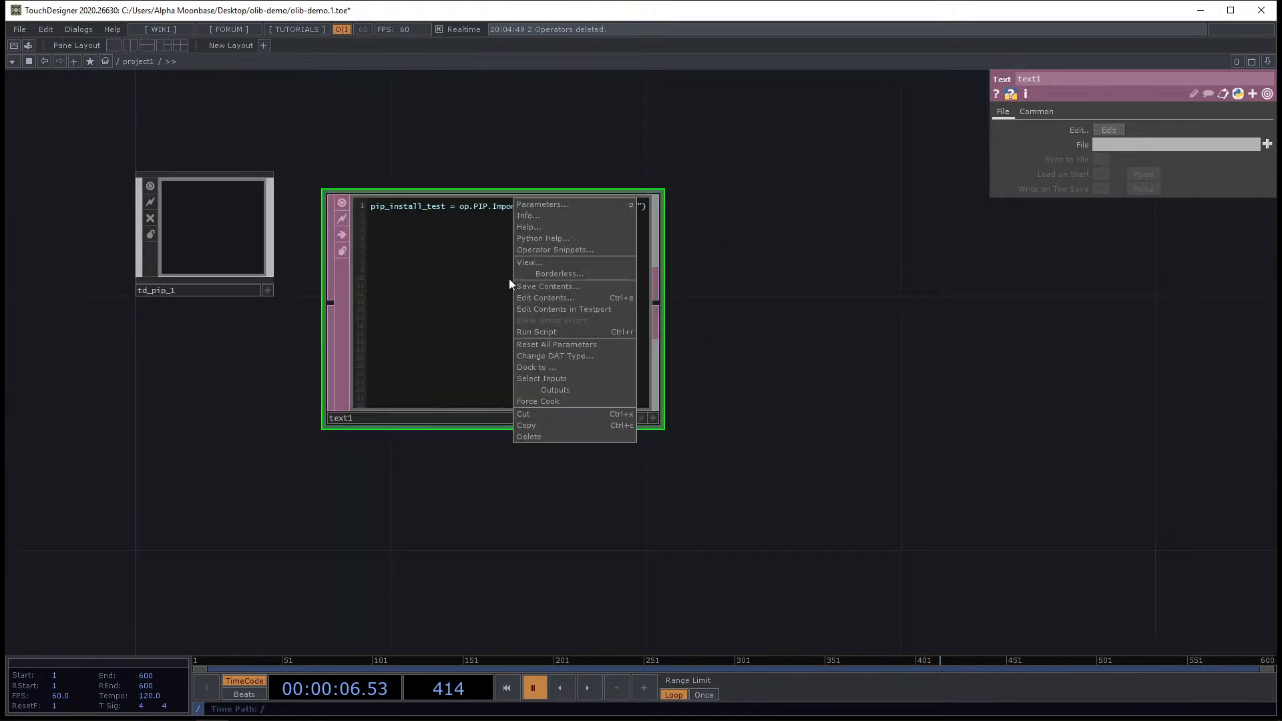
click(558, 334)
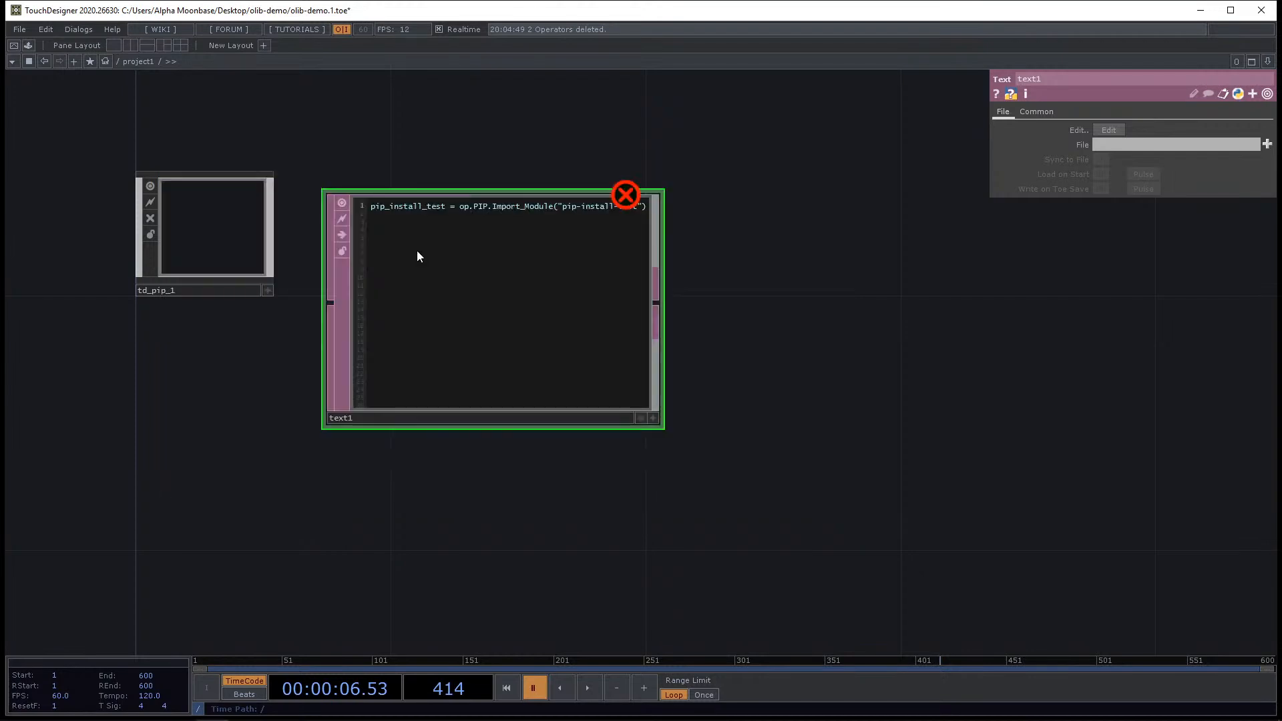
Open the error information of text1 to read the traceback.
click(626, 195)
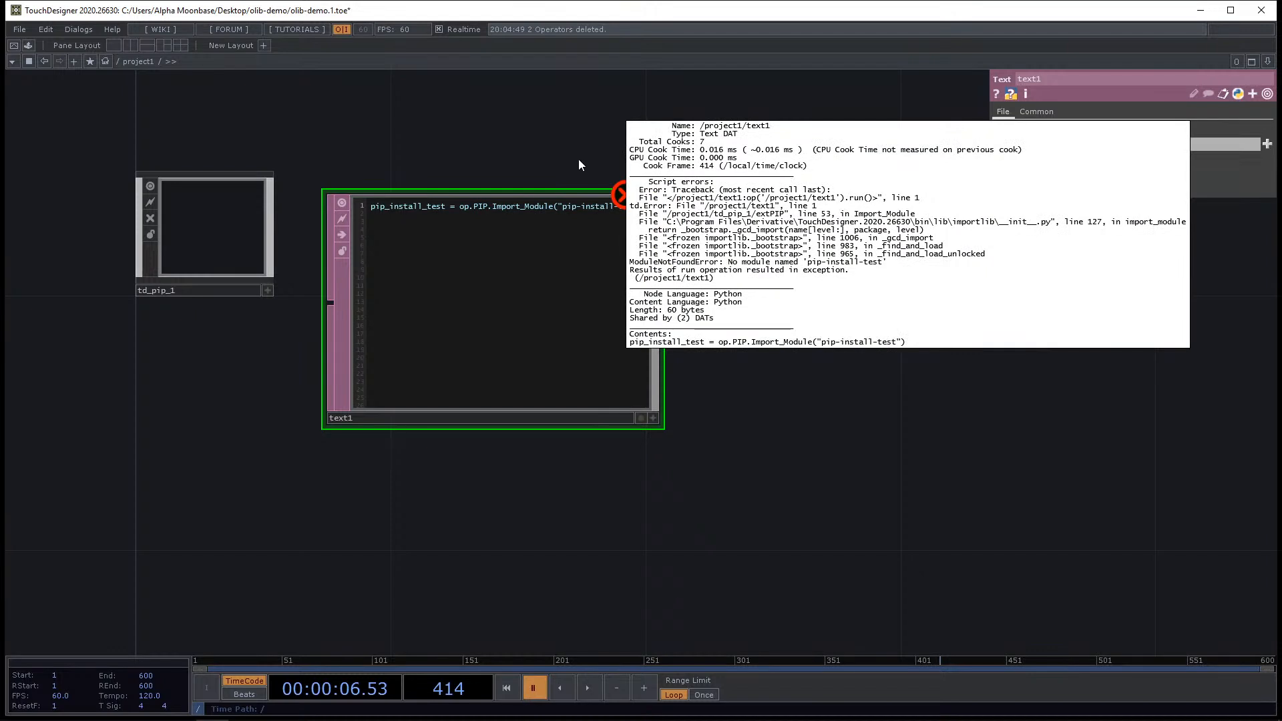
scroll(585, 155, up, 3)
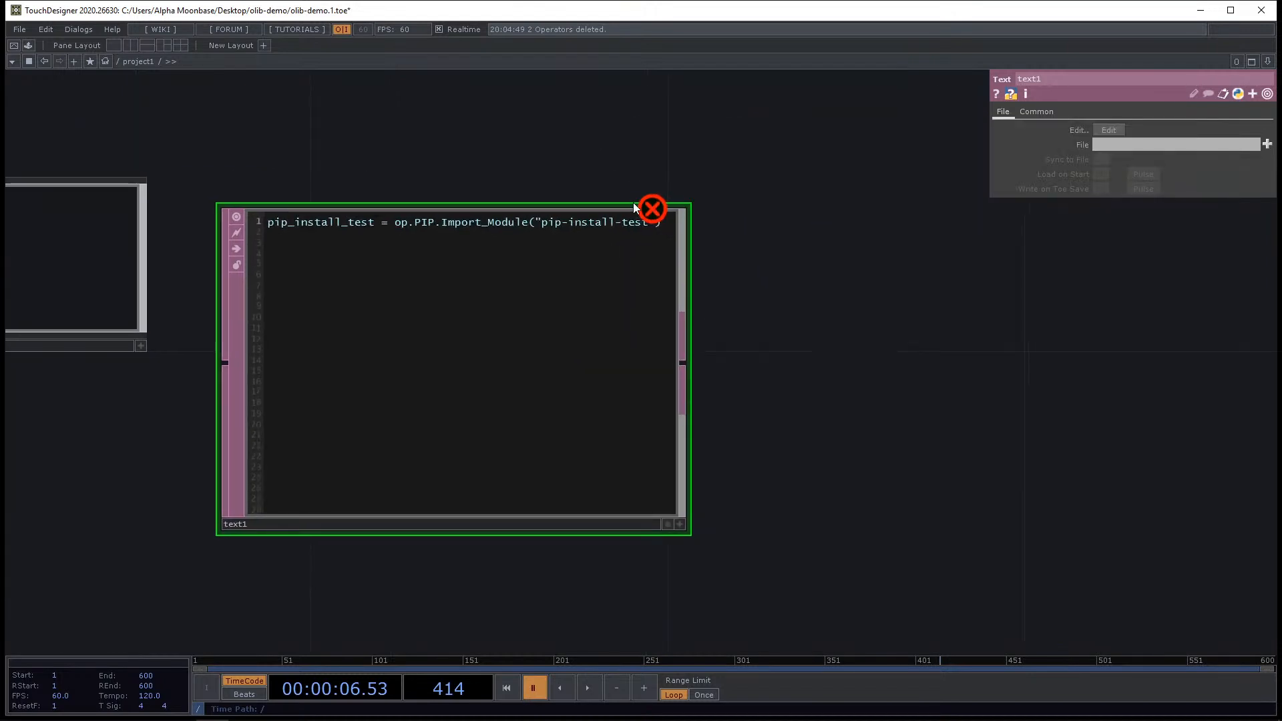
middle_click(632, 207)
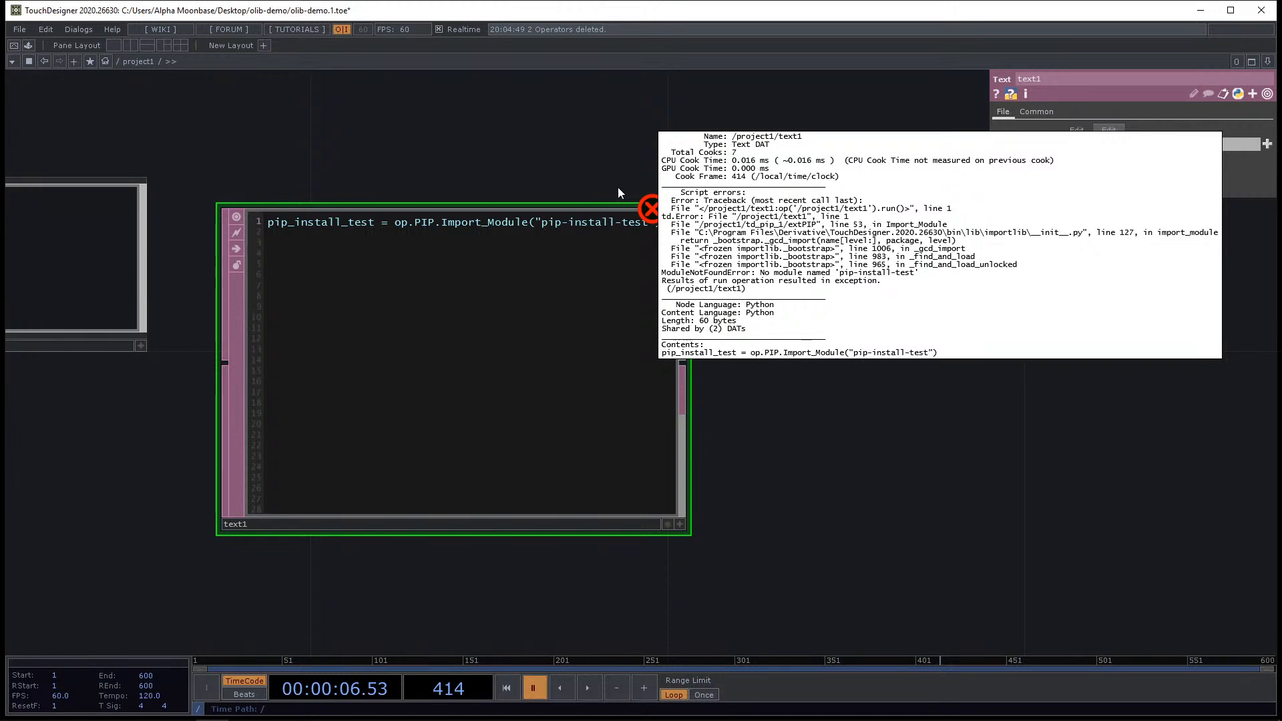
scroll(607, 179, down, 5)
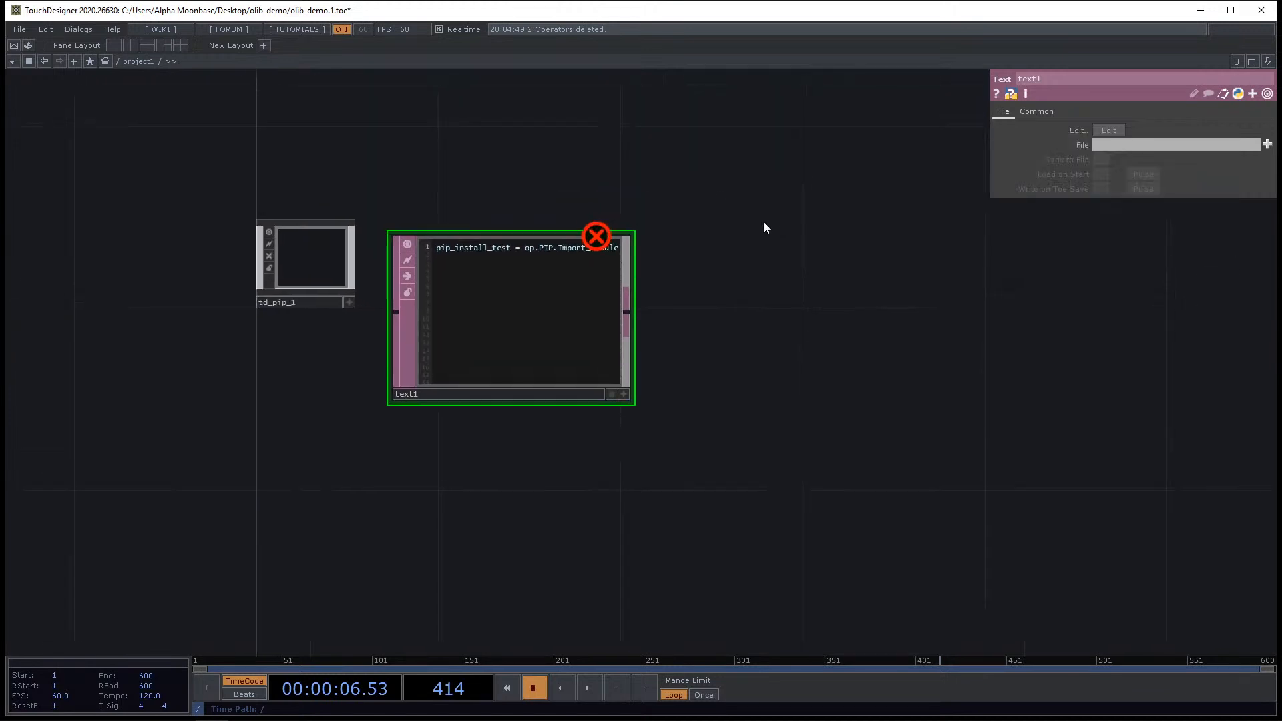
Switch to the Lib folder in File Explorer and delete all its package folders and files.
click(334, 262)
key(alt+Tab)
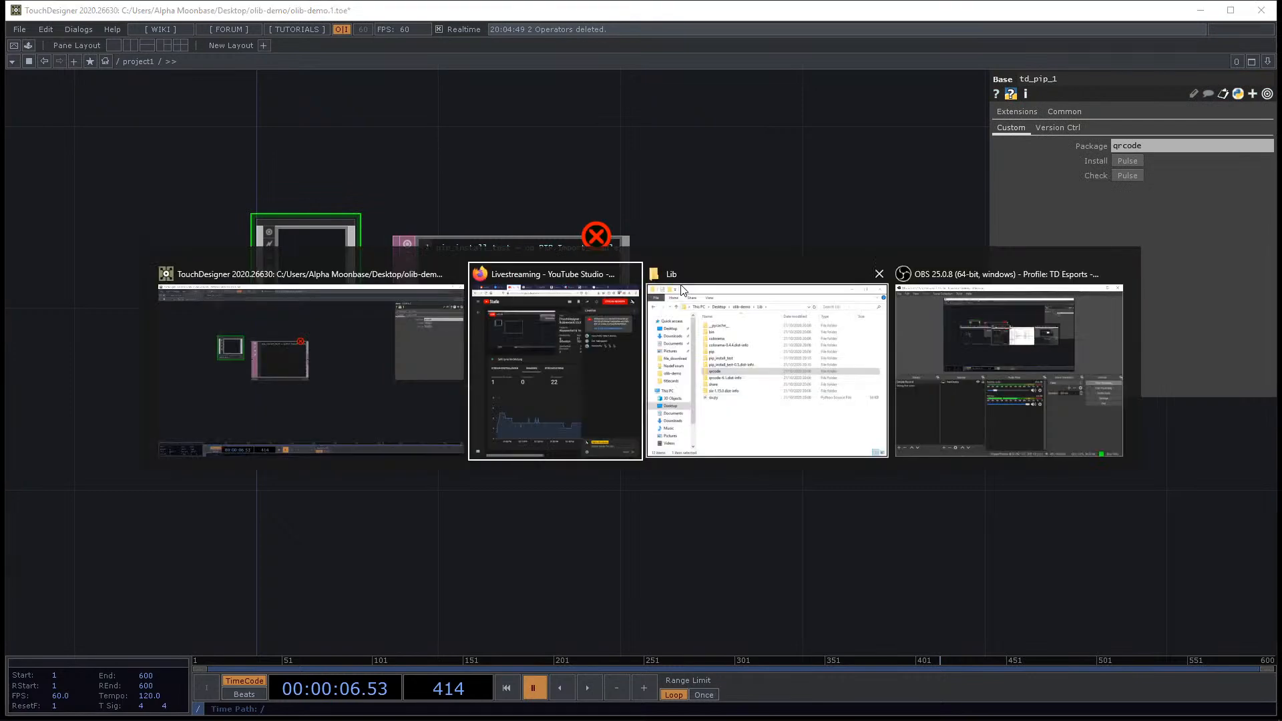
click(707, 301)
click(896, 542)
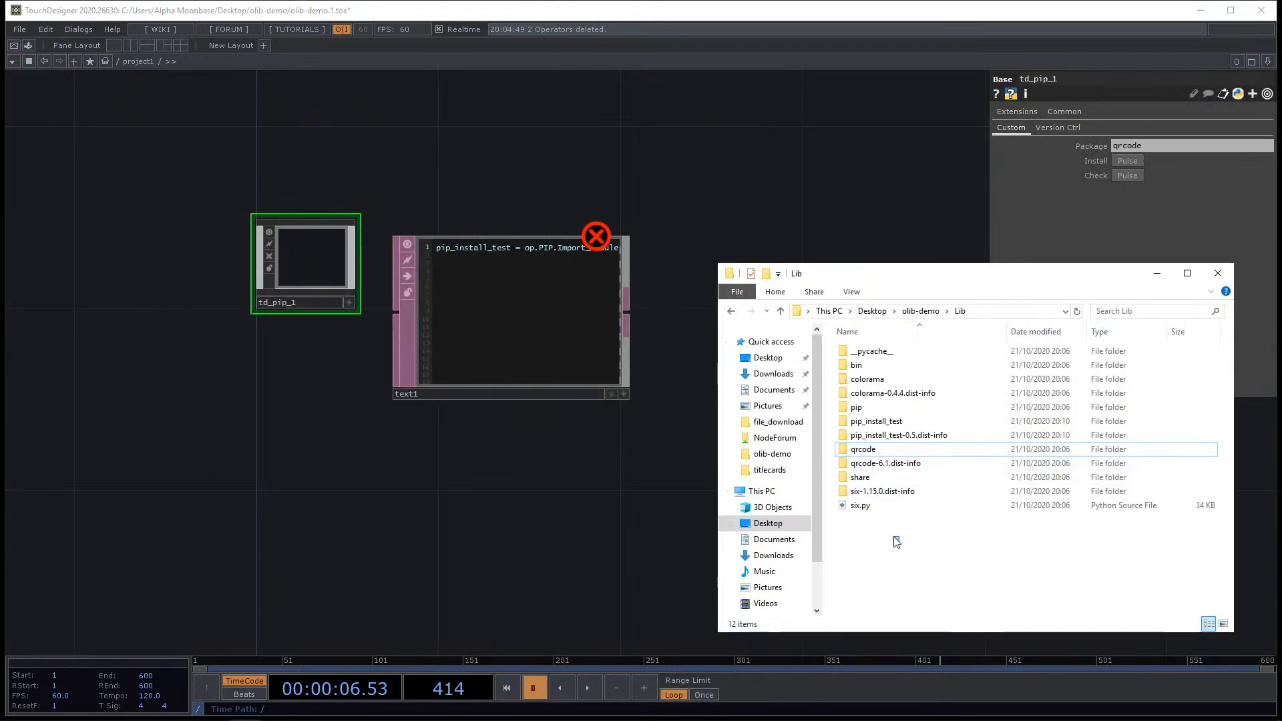
drag(896, 542, 898, 399)
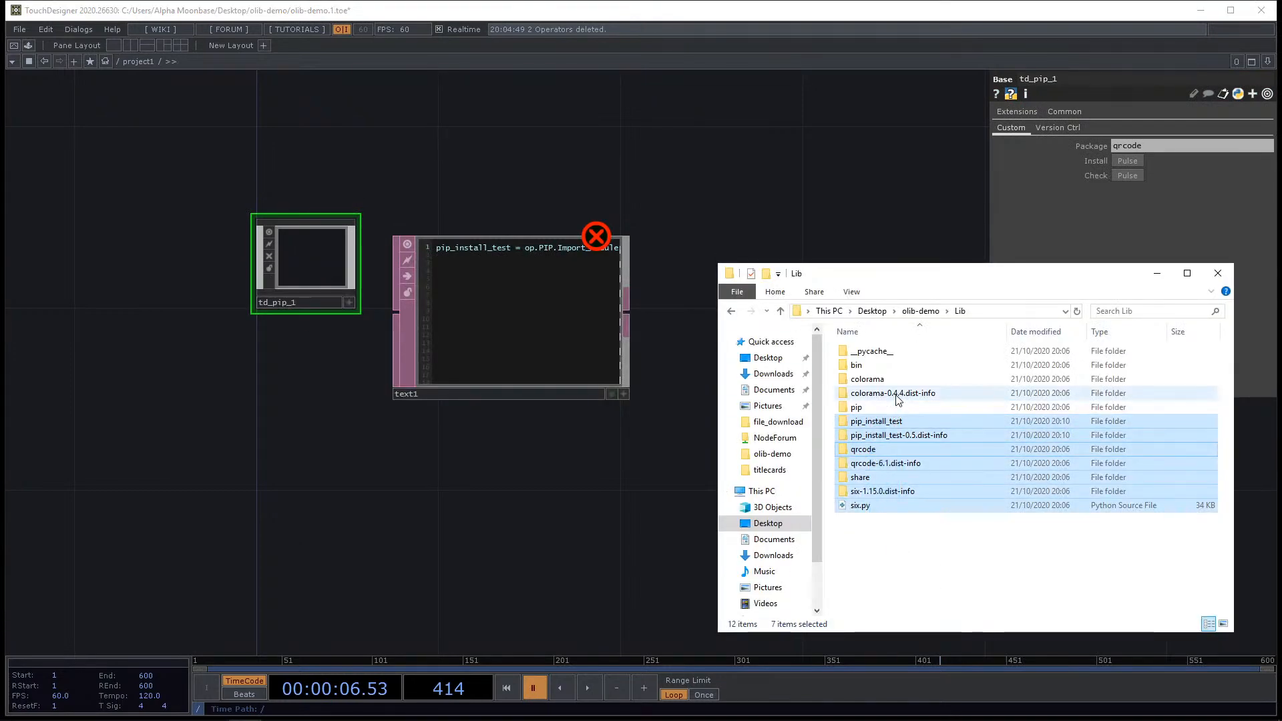
key(Delete)
click(895, 394)
shift+click(876, 351)
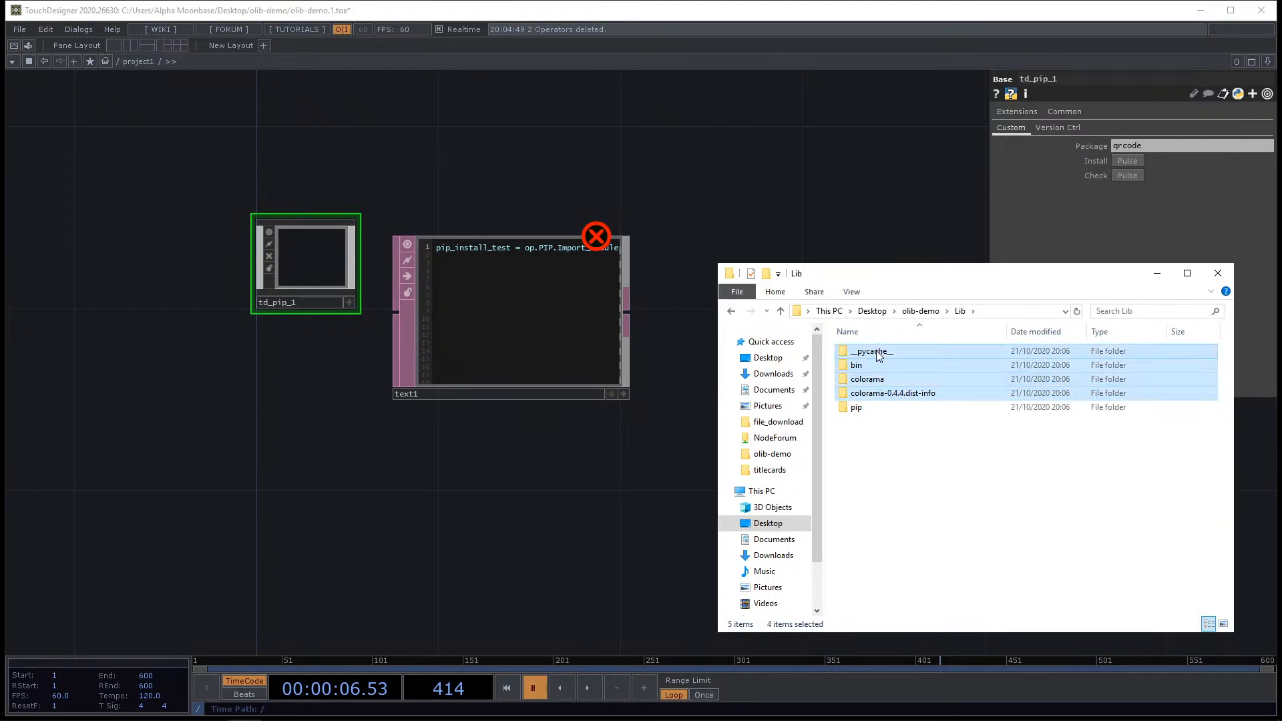
key(Delete)
Rename the variable pip_install_test to qrcode in text1.
click(491, 309)
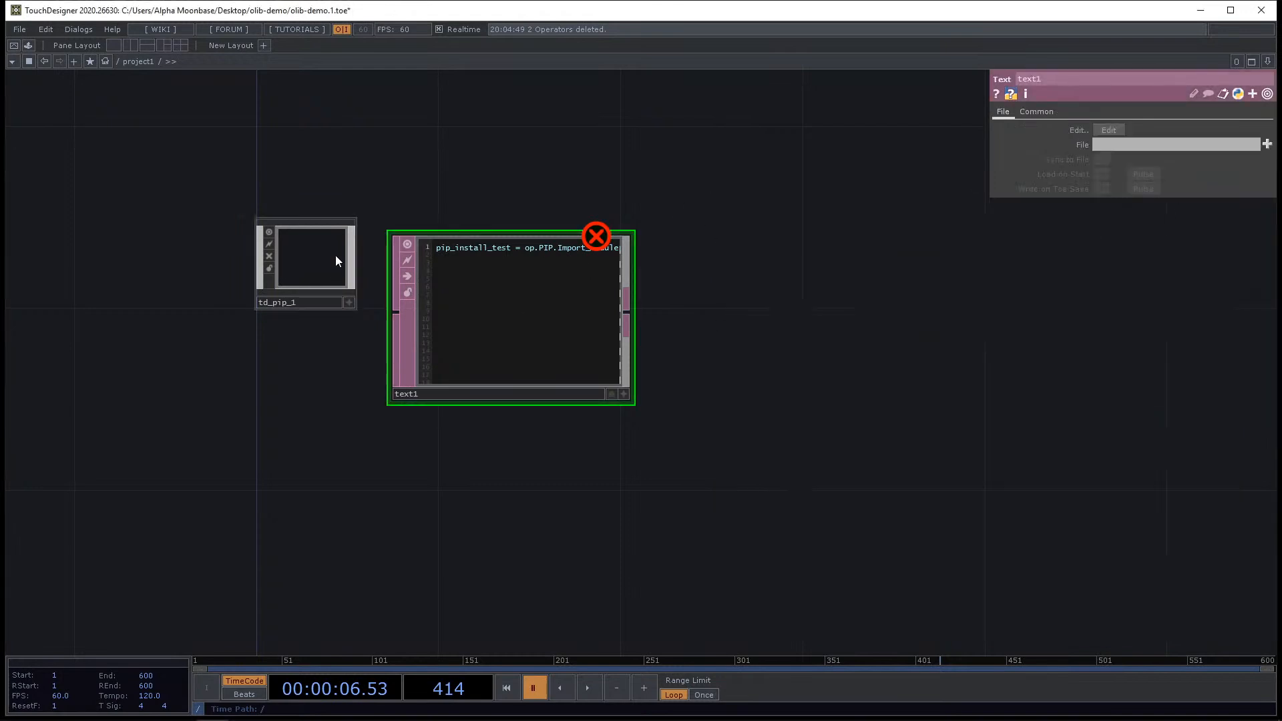
click(335, 261)
scroll(336, 260, up, 4)
click(727, 306)
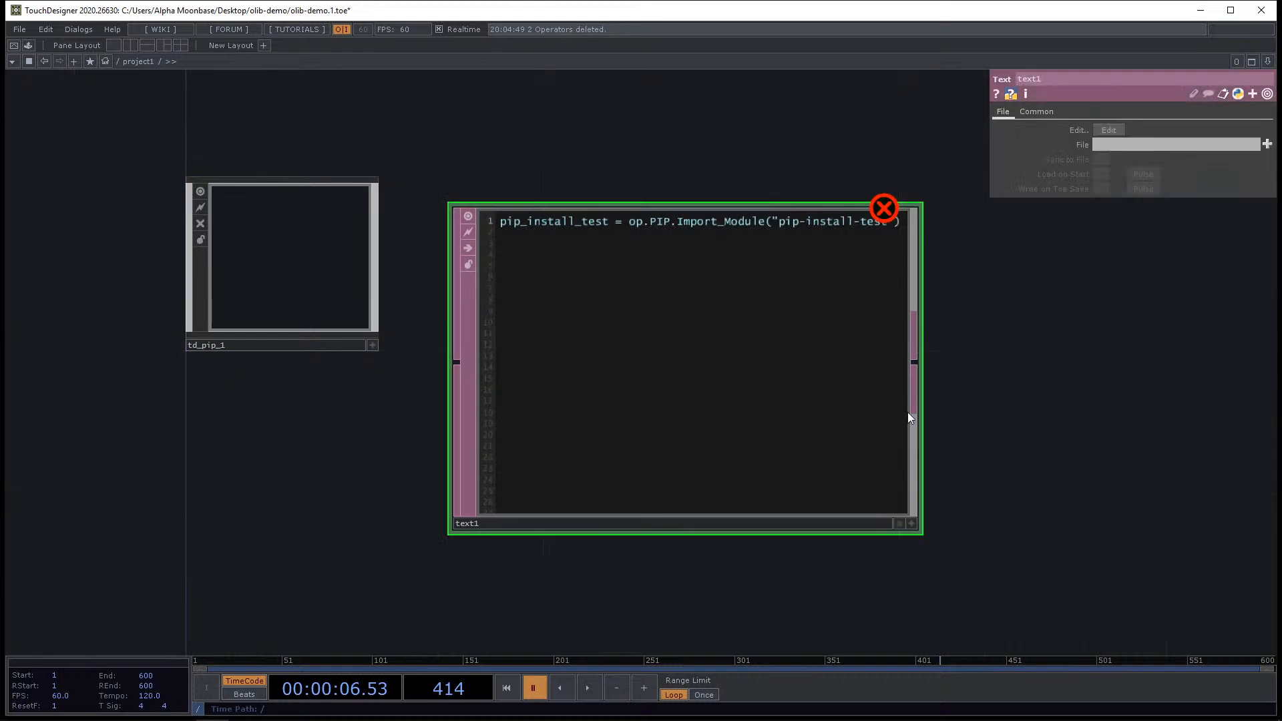
click(910, 524)
scroll(766, 243, up, 3)
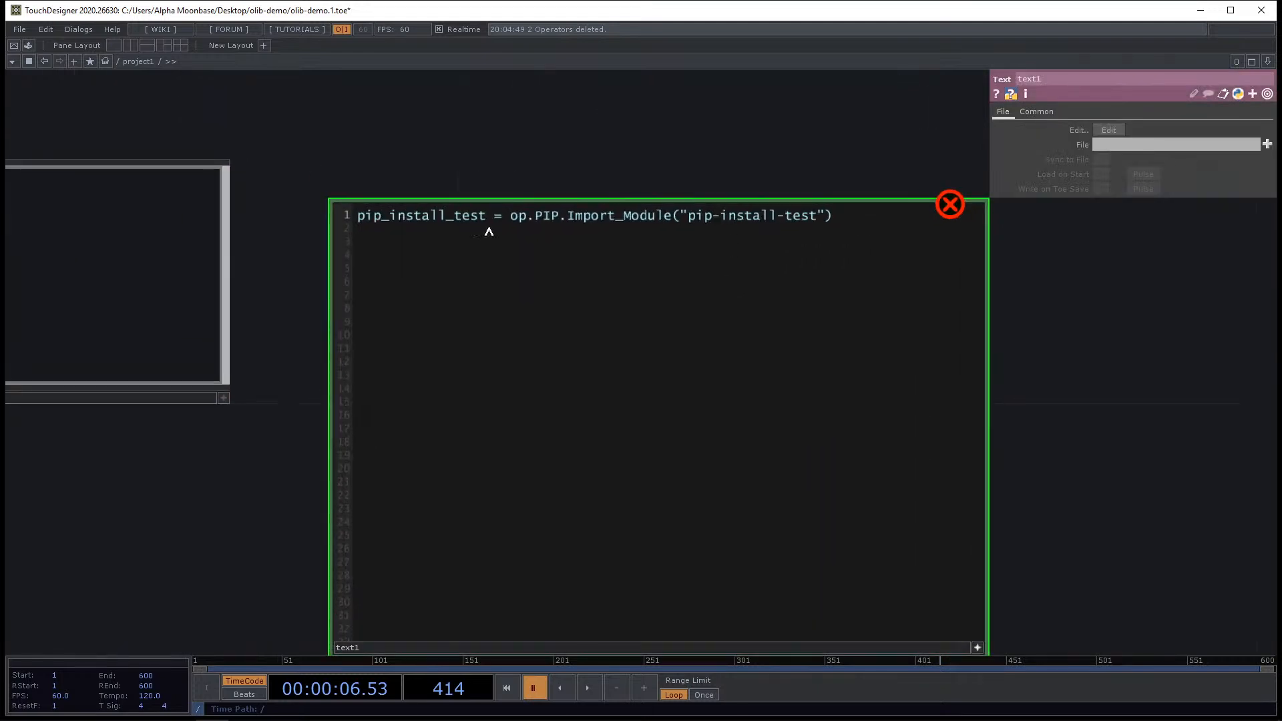
drag(486, 215, 264, 218)
text(qrcod)
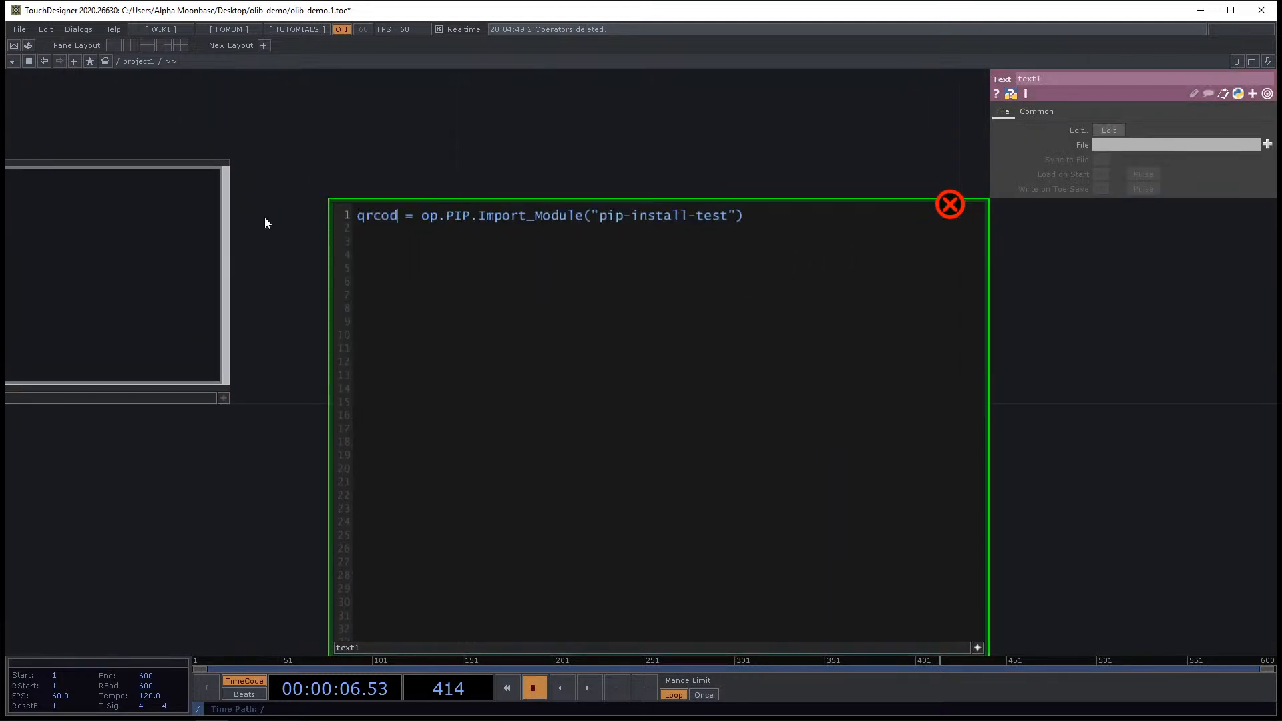
text(e)
Change the module name in the Import_Module call to "qrcode".
drag(606, 216, 737, 223)
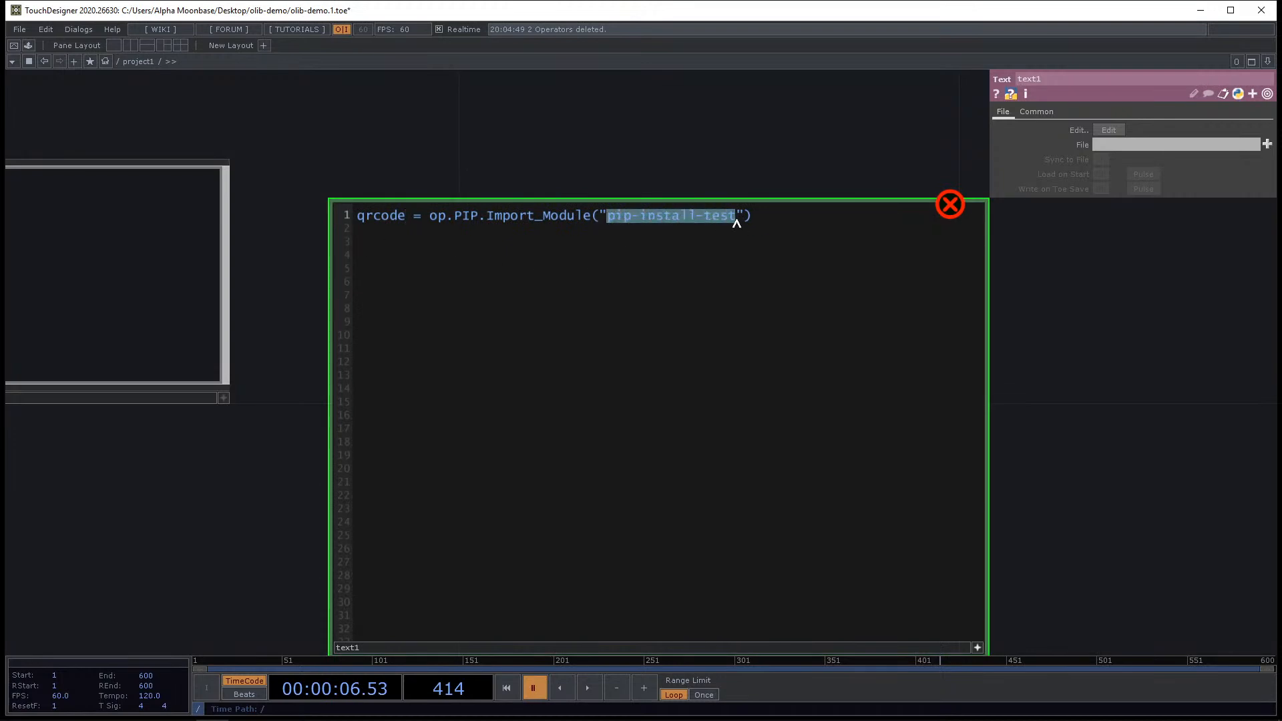
text(qrcode)
scroll(641, 181, down, 1)
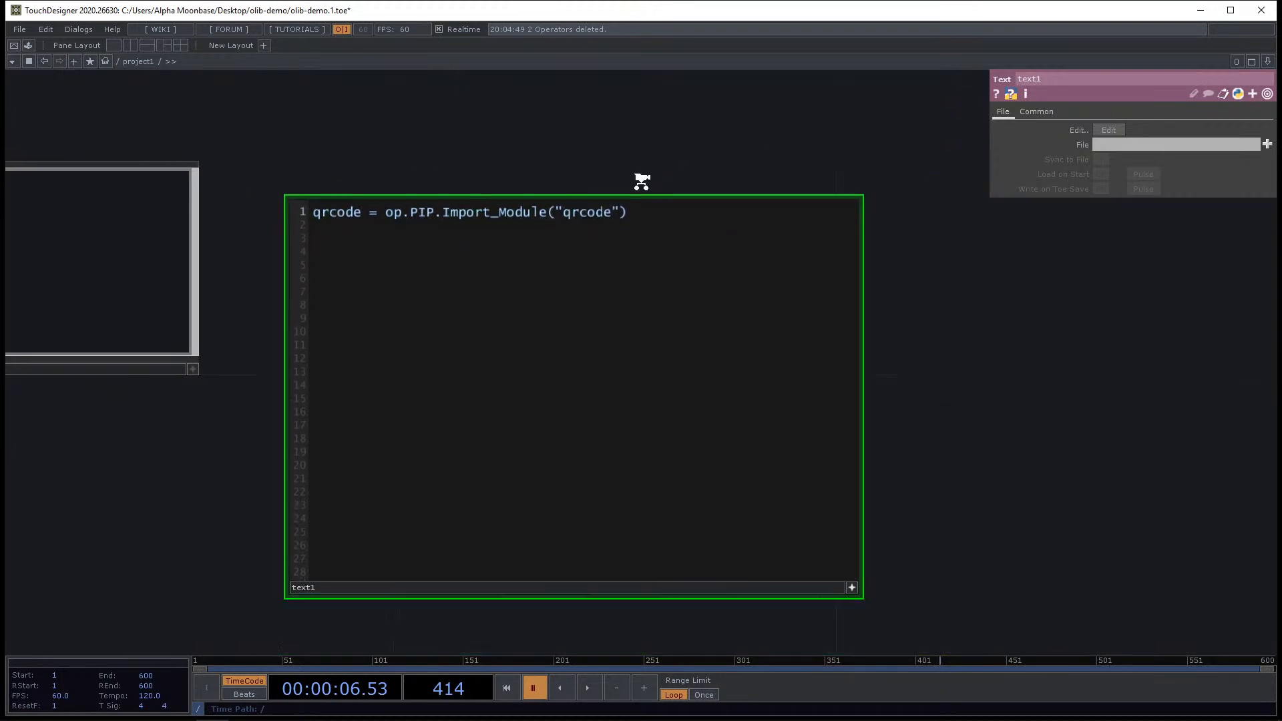
scroll(643, 178, down, 1)
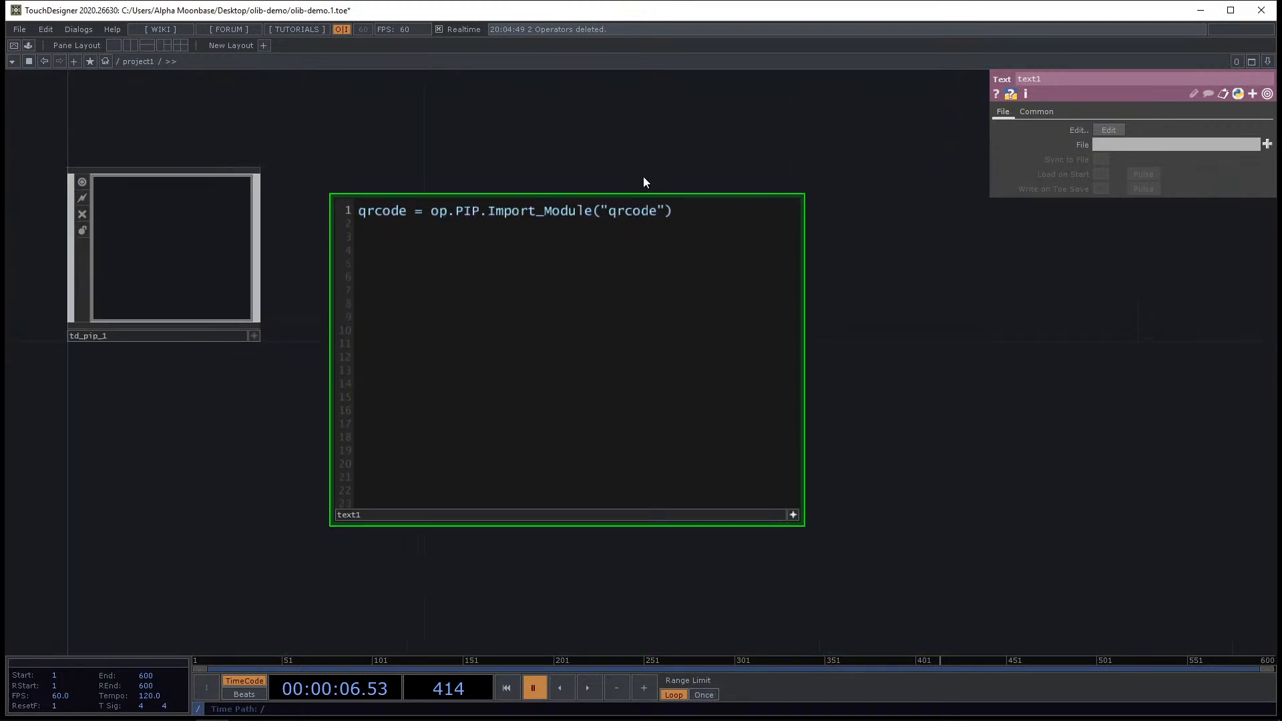
Run the text1 script.
click(795, 515)
right_click(559, 352)
click(626, 389)
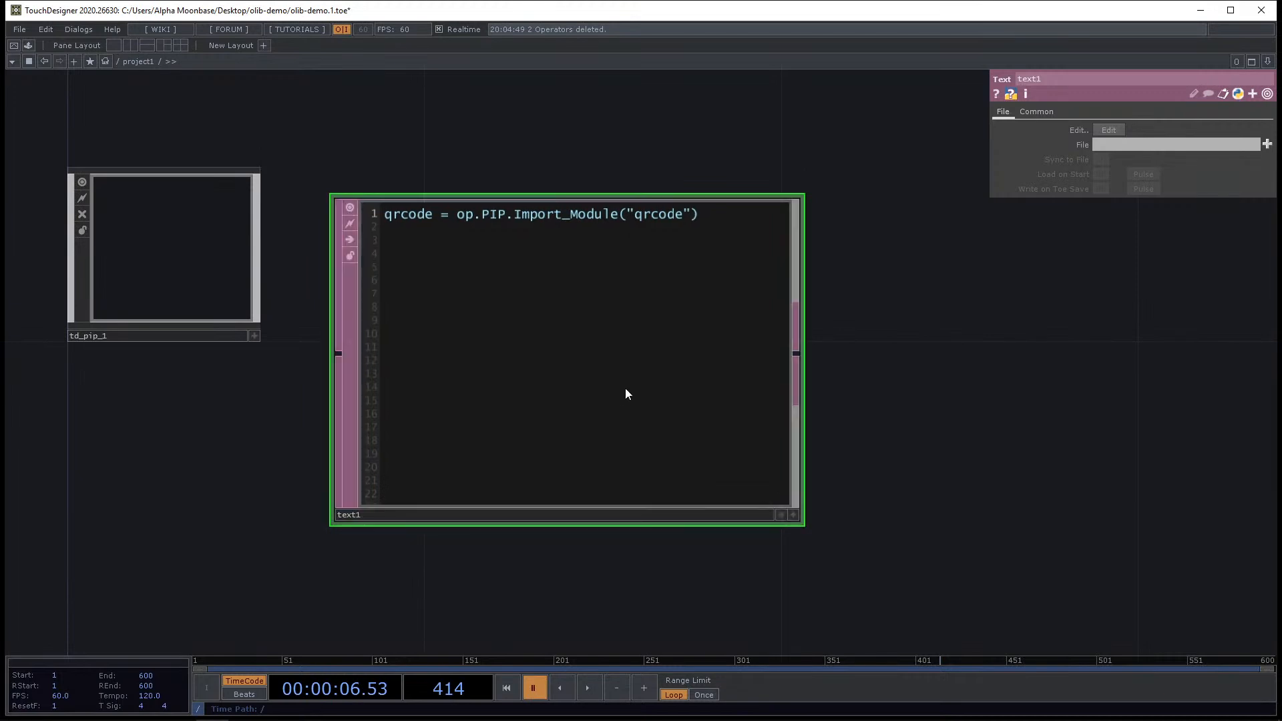
right_click(651, 426)
click(669, 481)
scroll(728, 446, down, 2)
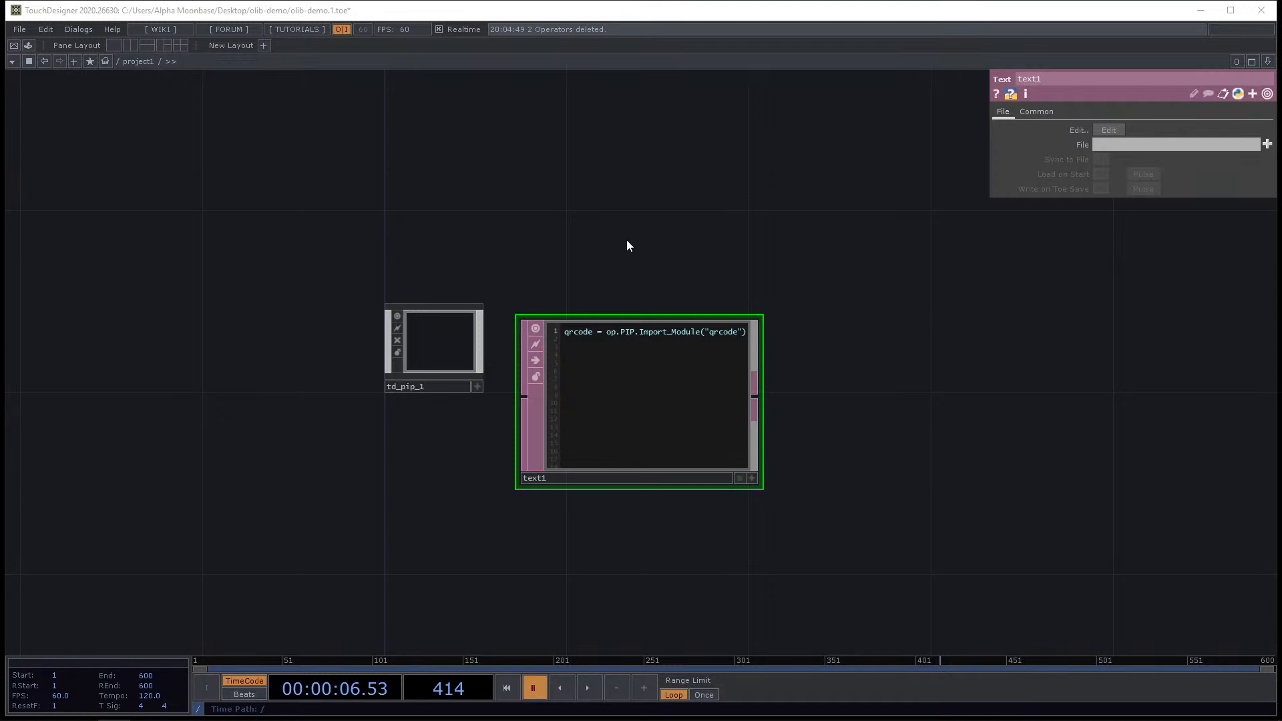
scroll(641, 241, up, 3)
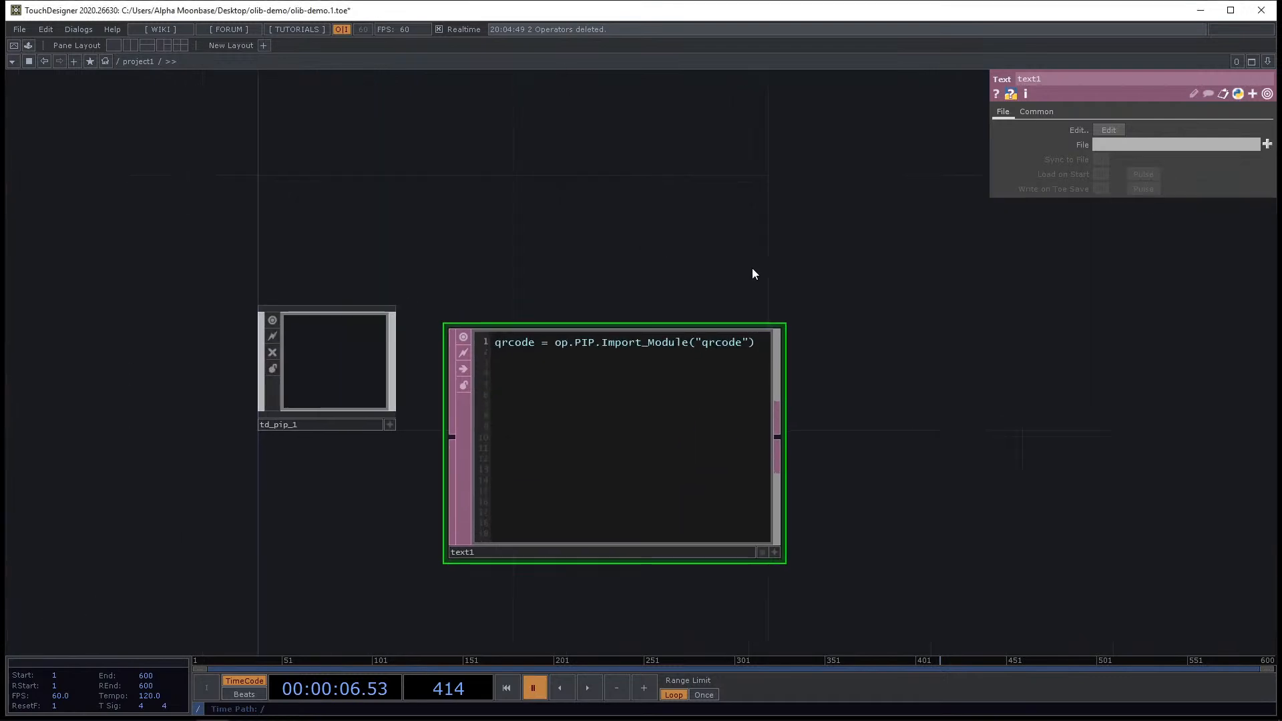
click(114, 720)
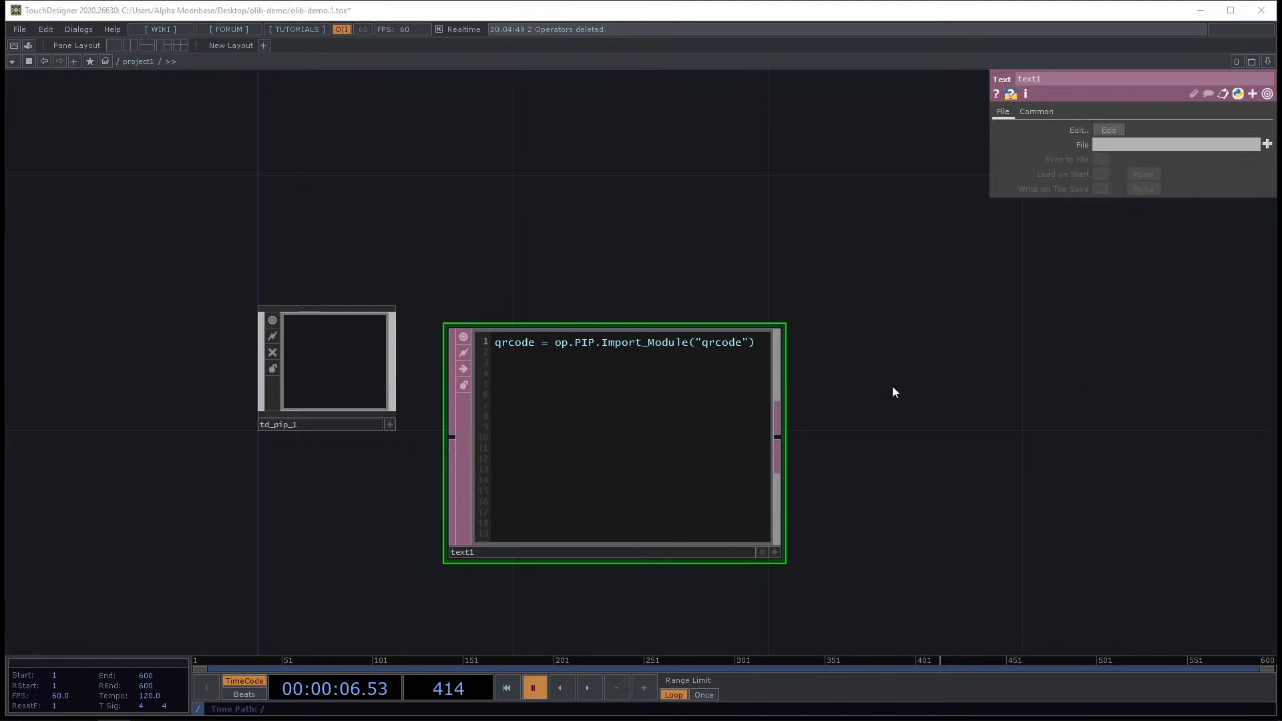
Review the qrcode import line in text1.
drag(837, 339, 788, 290)
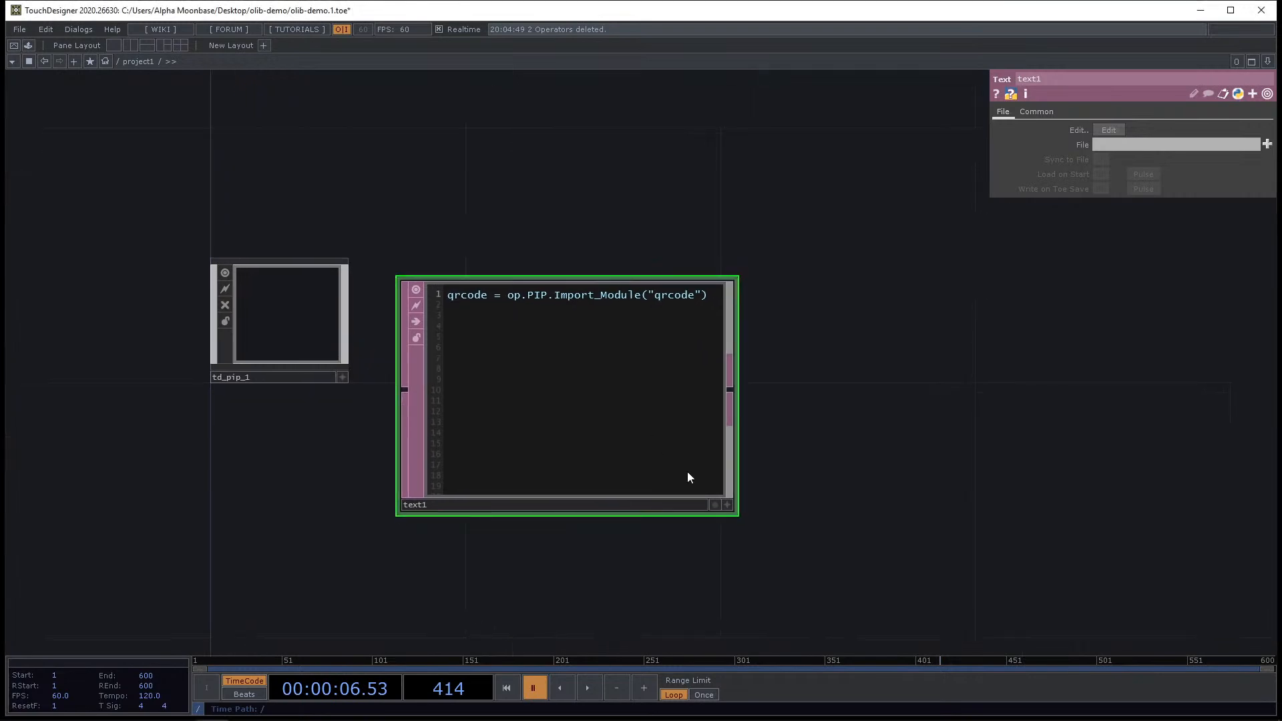
click(730, 506)
scroll(856, 392, up, 2)
drag(954, 368, 1110, 402)
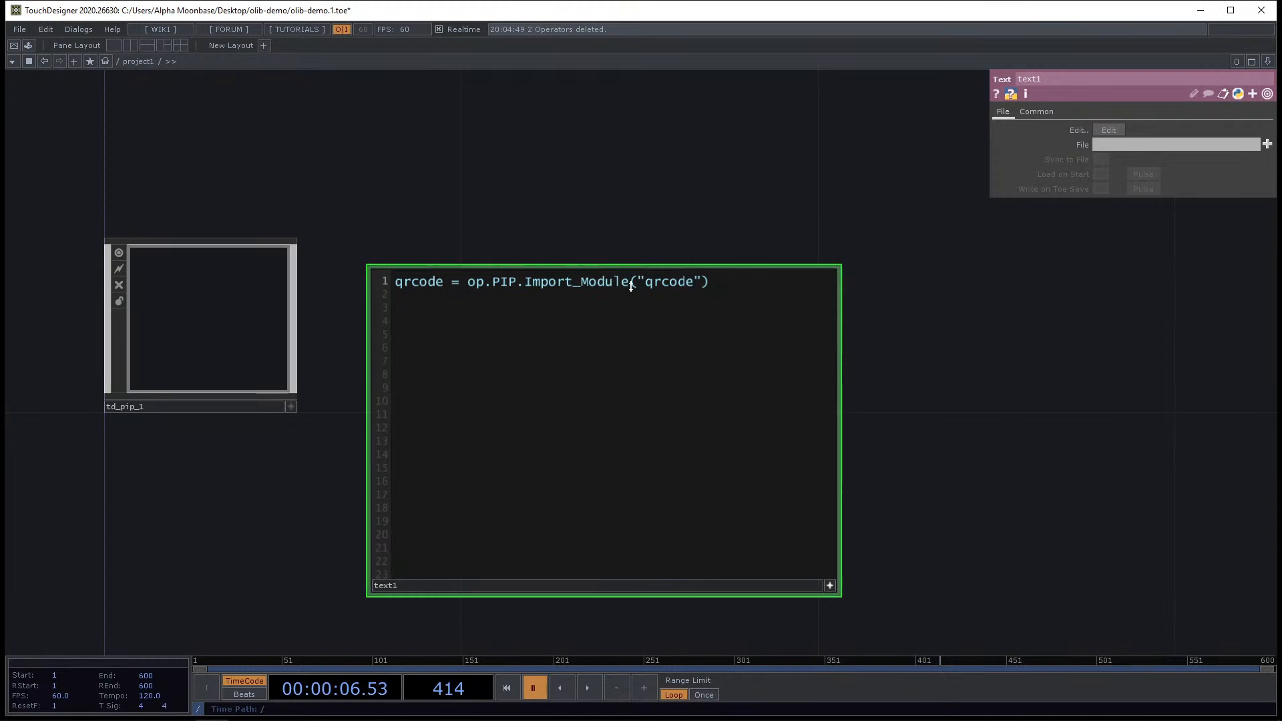
drag(709, 281, 393, 282)
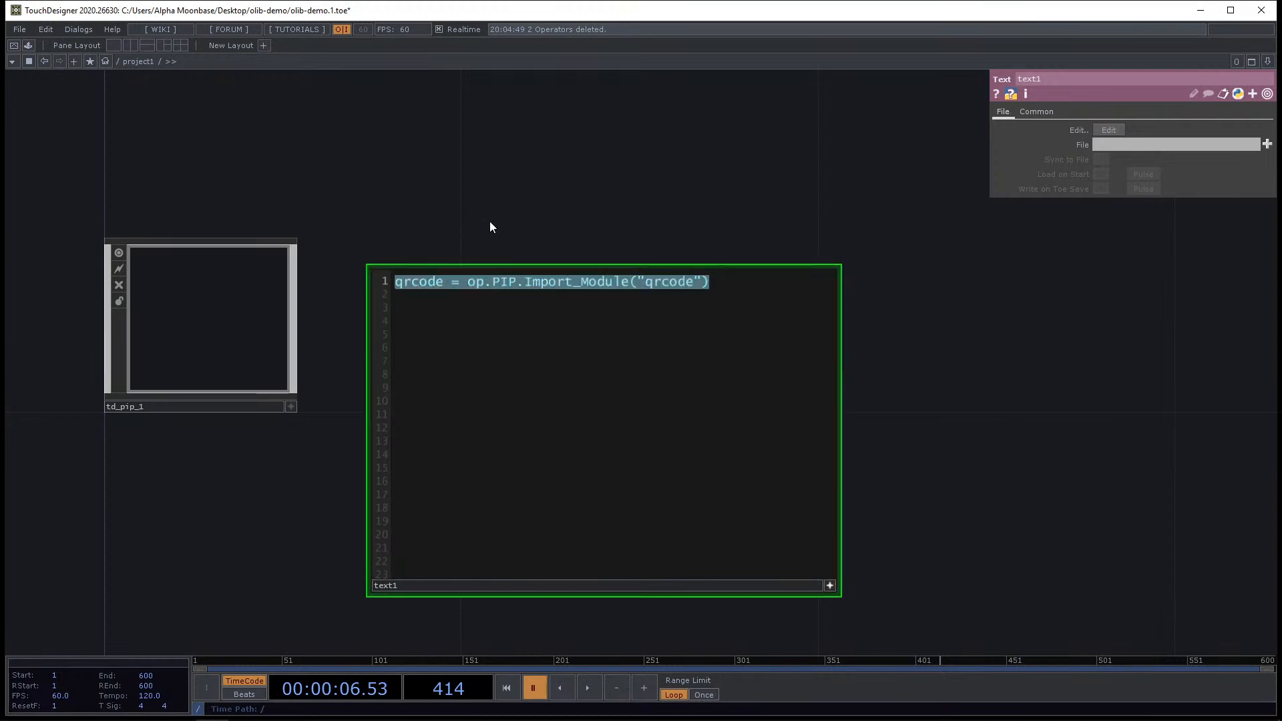
click(227, 386)
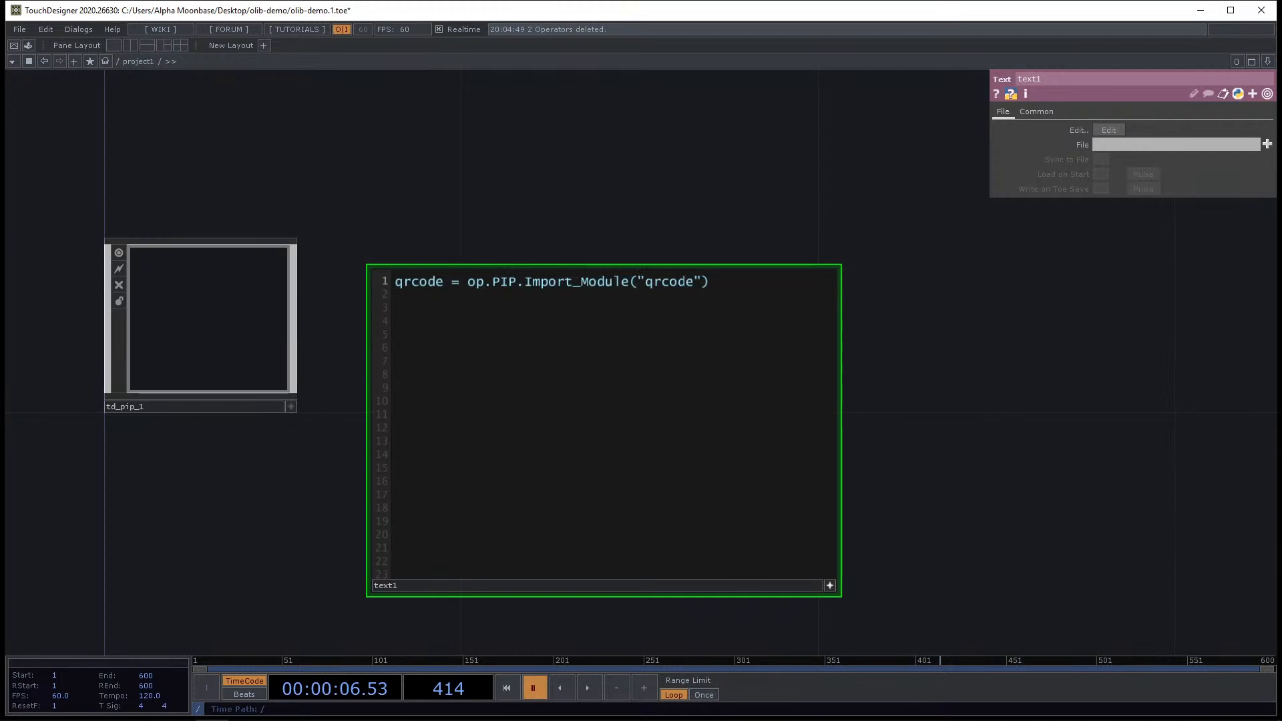
scroll(1038, 150, down, 5)
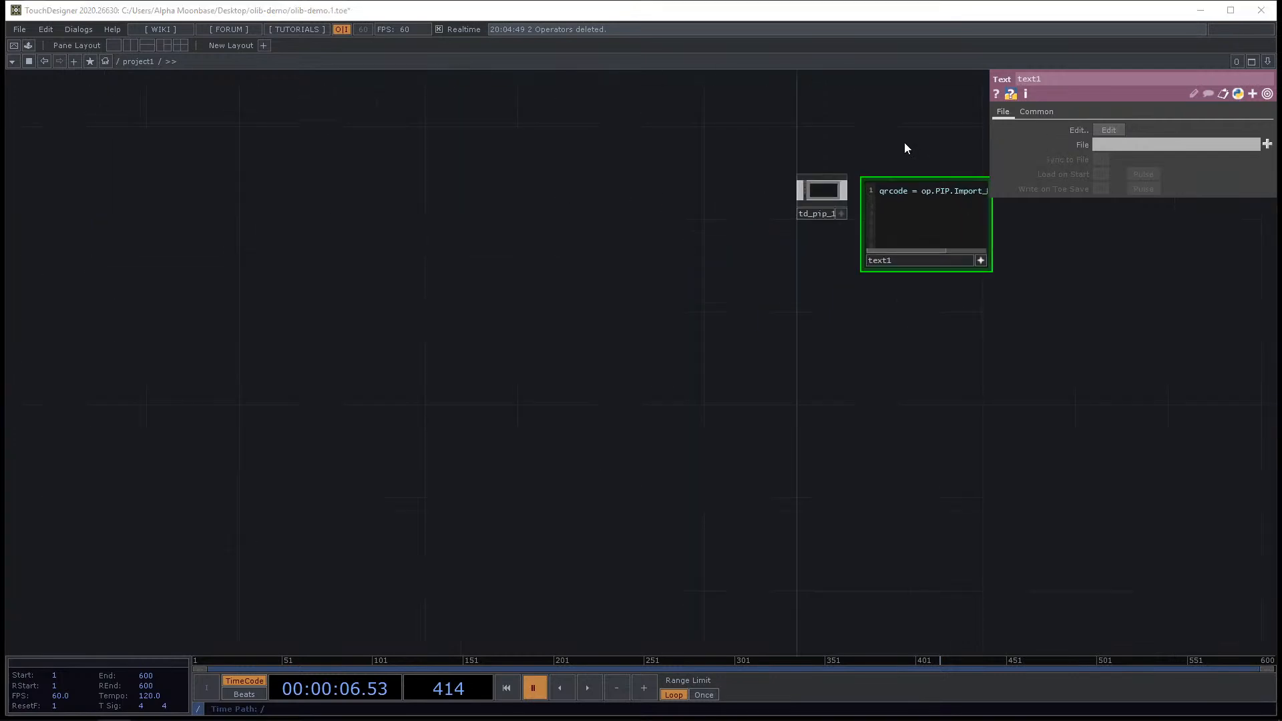
Open the OLIB library browser and try placing Polygon Plane version 1.0.
drag(766, 126, 595, 189)
right_drag(594, 190, 1054, 513)
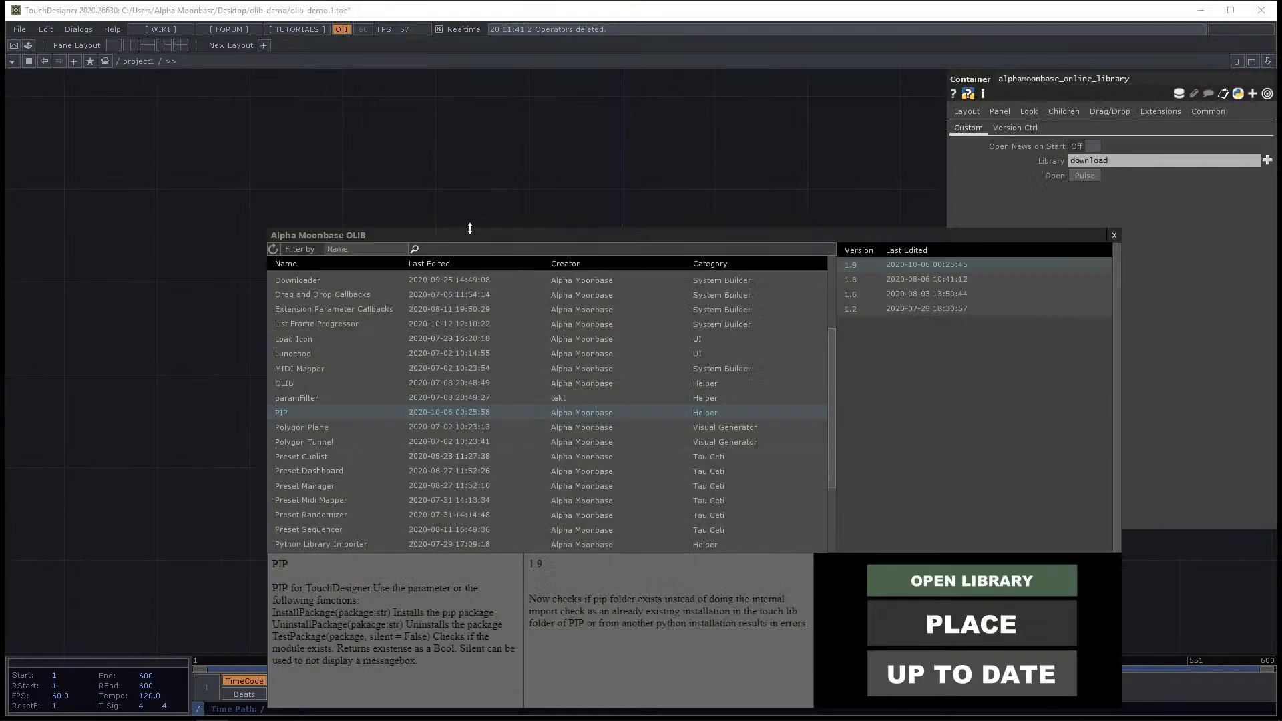
drag(455, 237, 411, 175)
click(285, 366)
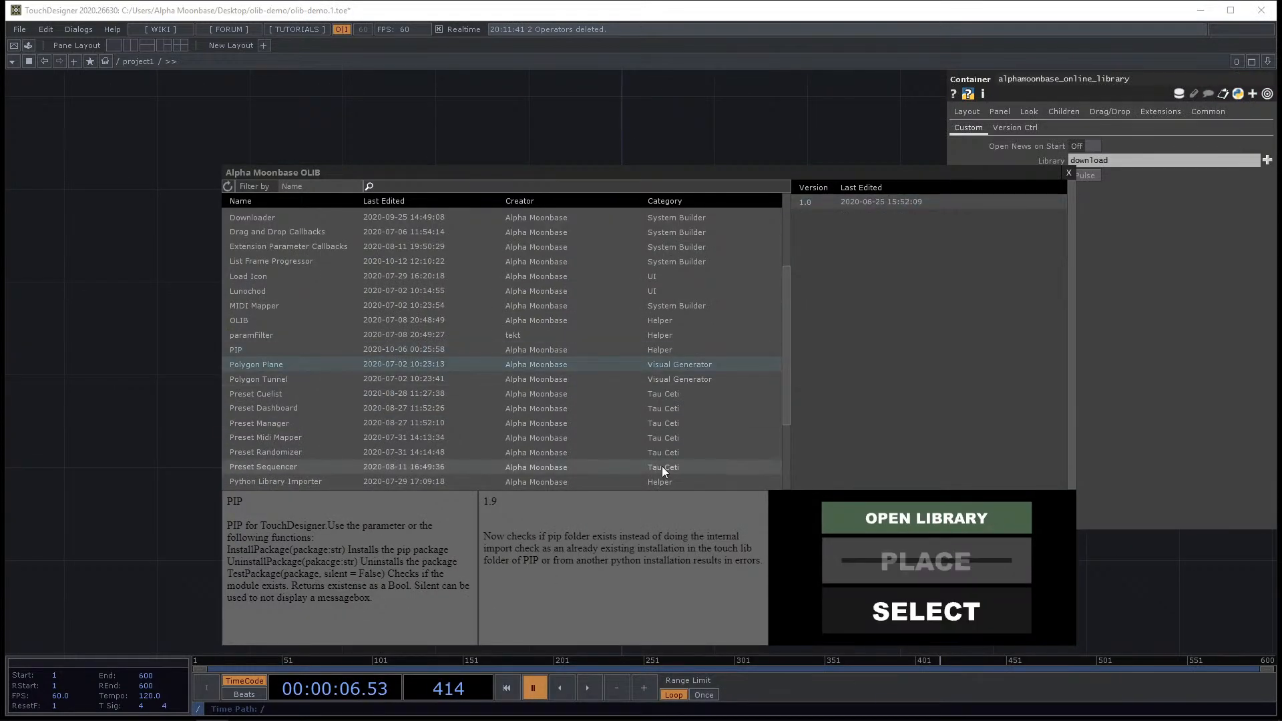
click(885, 201)
click(931, 560)
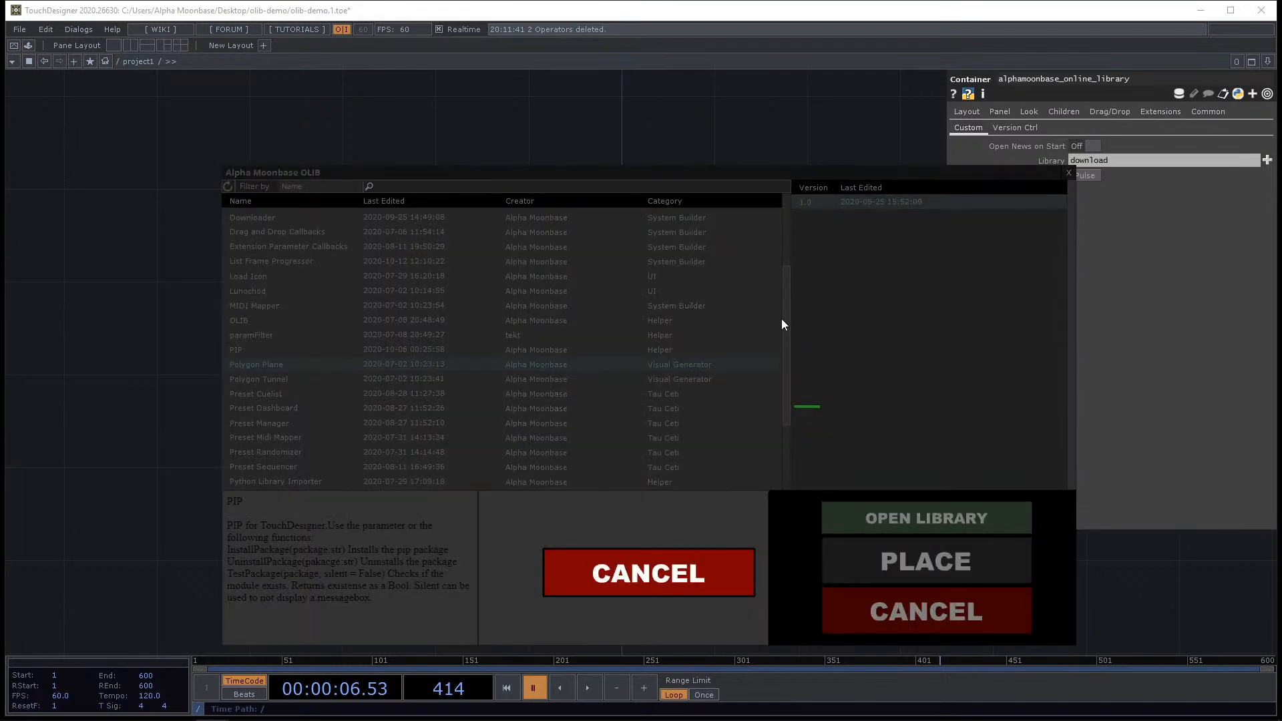
click(649, 576)
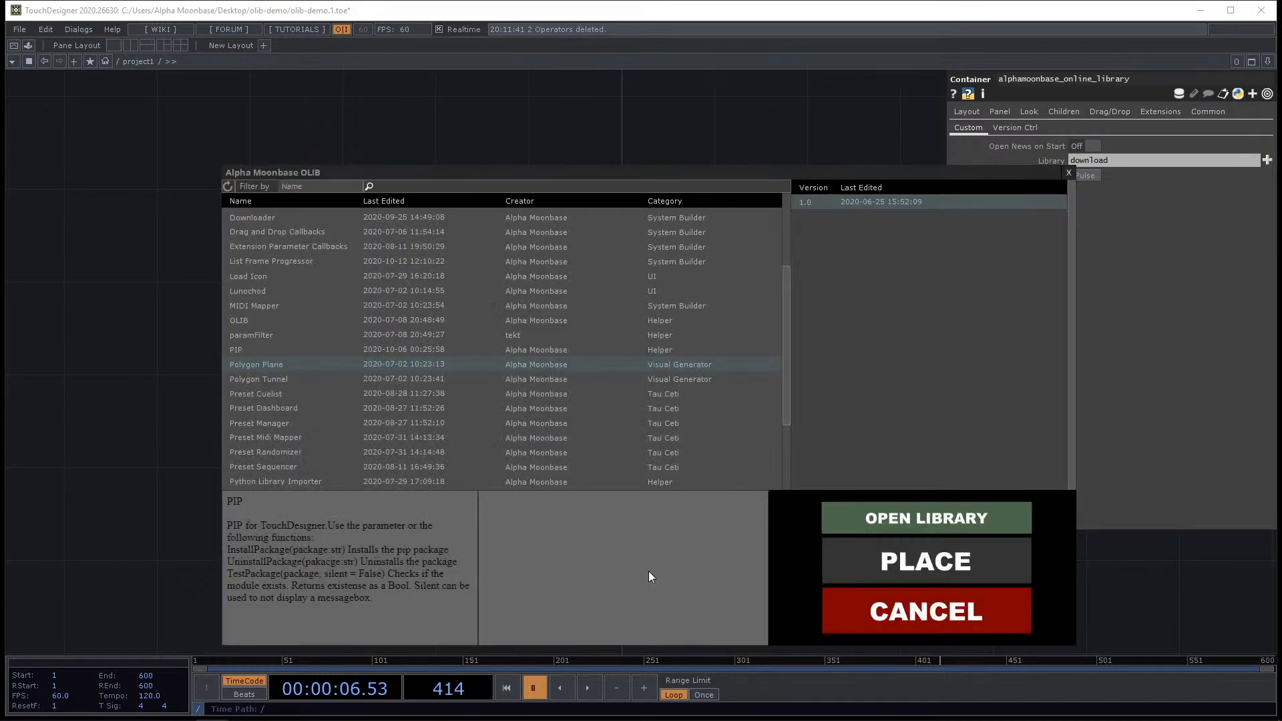
Download the Polygon Plane 1.0 component and place it in the network.
click(657, 349)
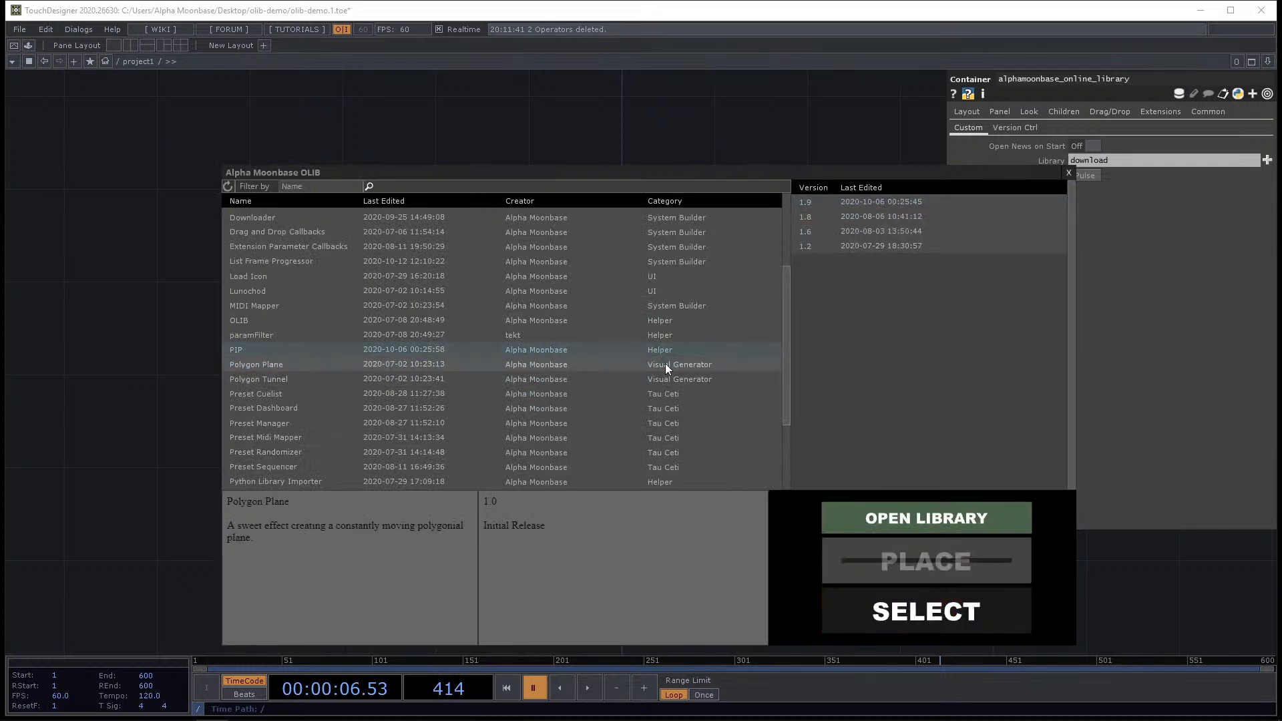
click(665, 363)
click(906, 203)
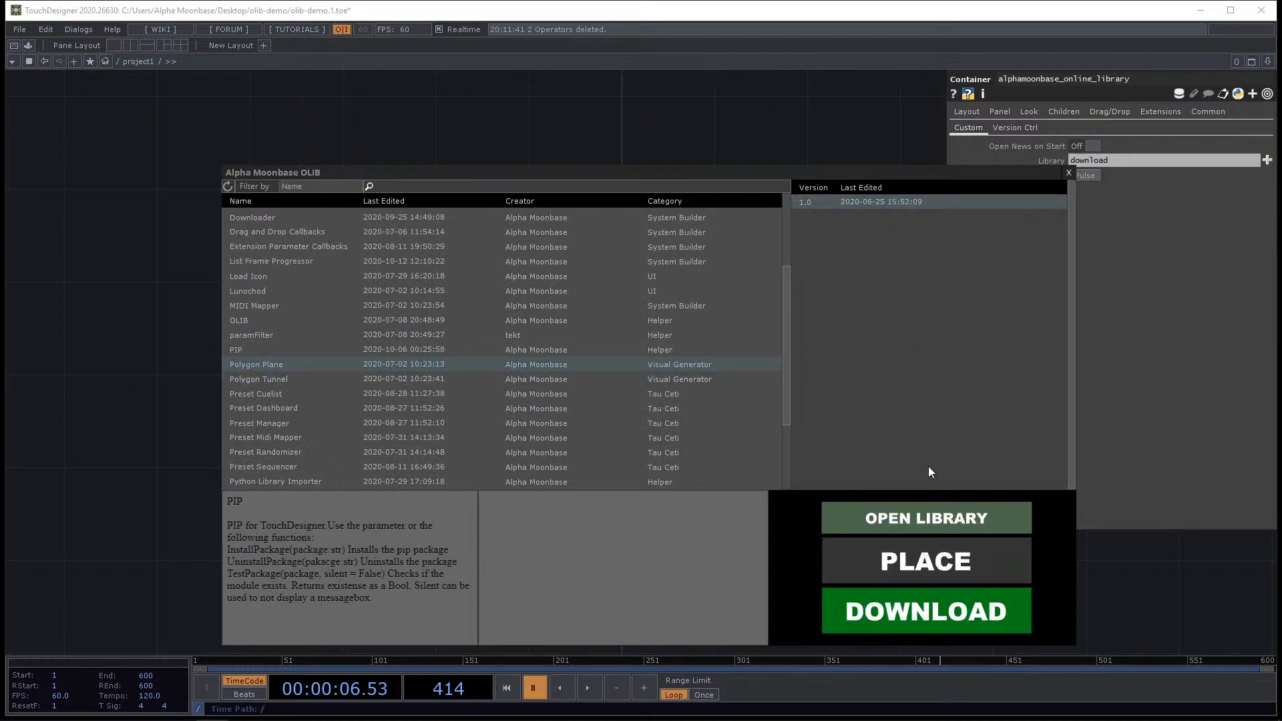
click(951, 593)
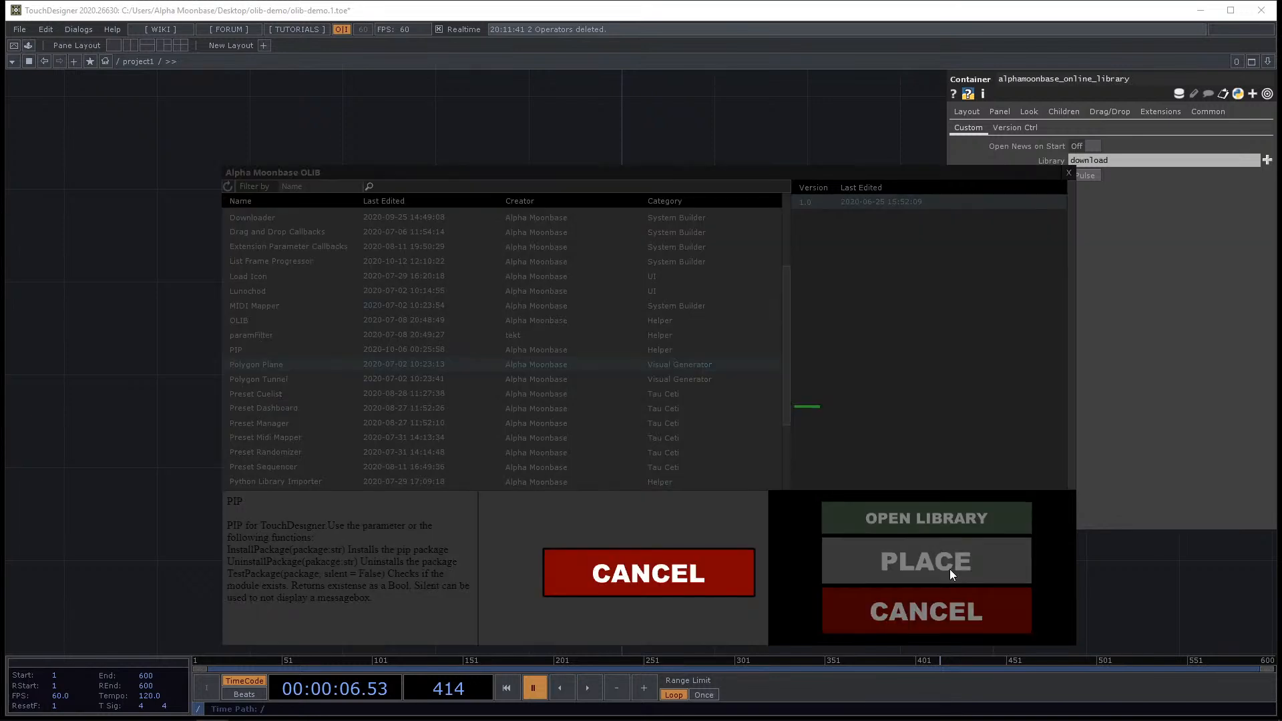
click(676, 578)
click(589, 688)
click(906, 558)
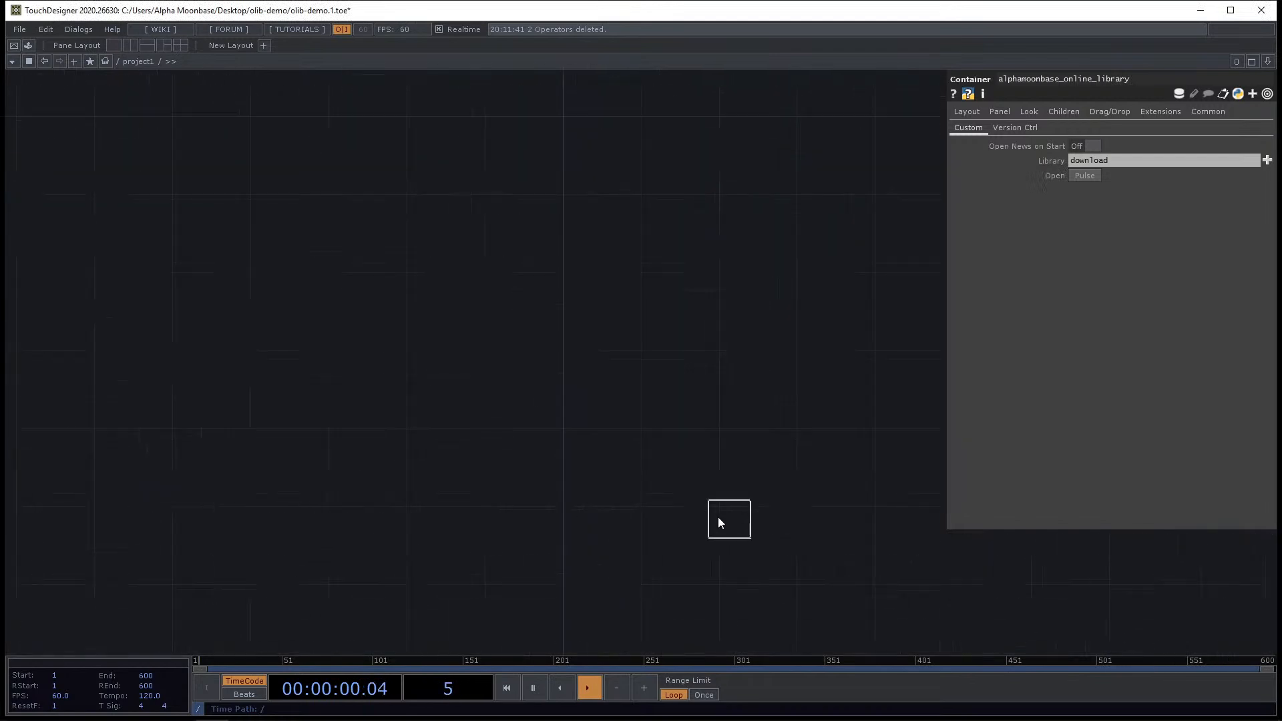
click(644, 507)
Set the 3D_Plane_1 Detail to 13, Depth to 0 and Frequency to 0.11.
drag(671, 525, 517, 505)
scroll(678, 275, up, 3)
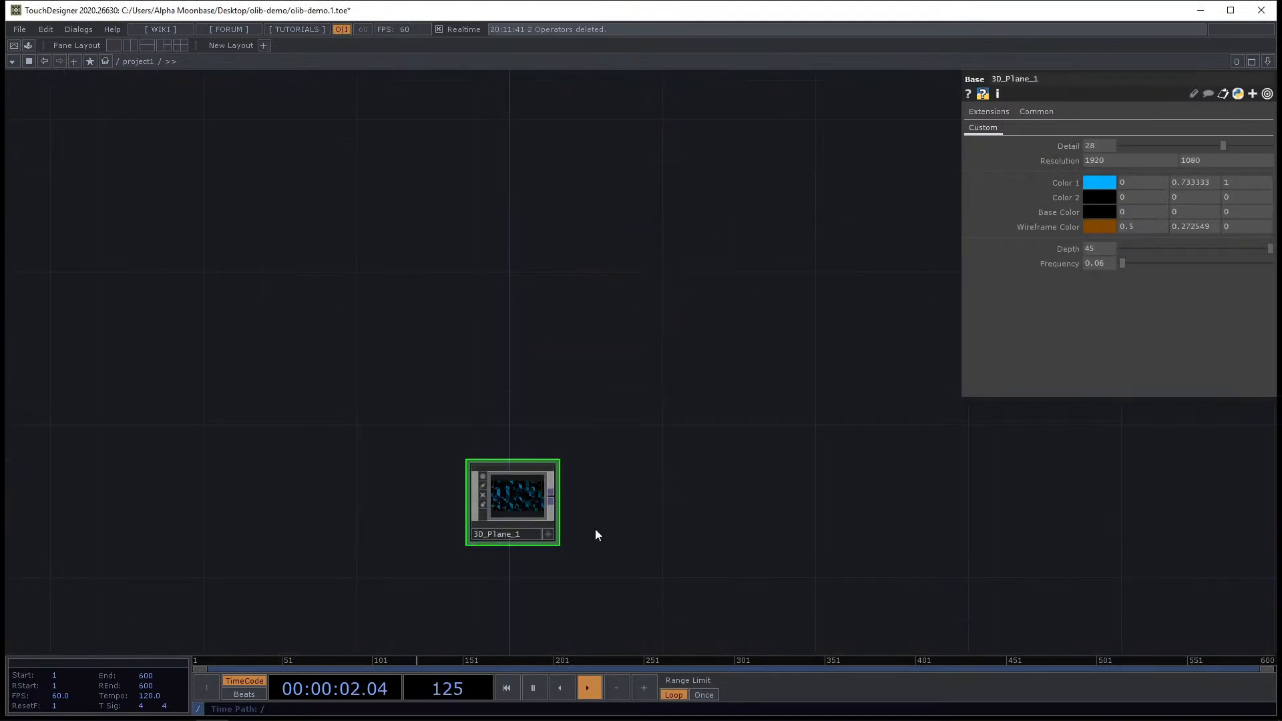
scroll(667, 561, up, 4)
drag(415, 469, 627, 492)
scroll(427, 434, up, 3)
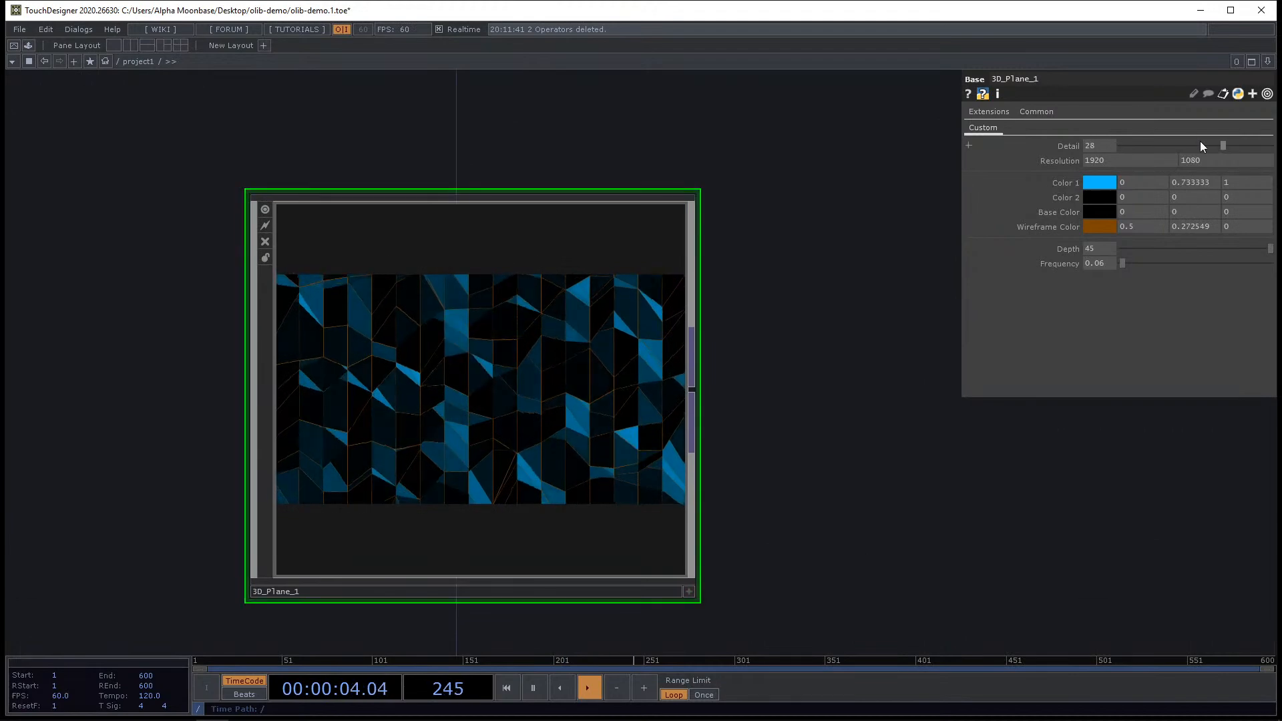
drag(1199, 146, 1164, 143)
scroll(549, 400, up, 5)
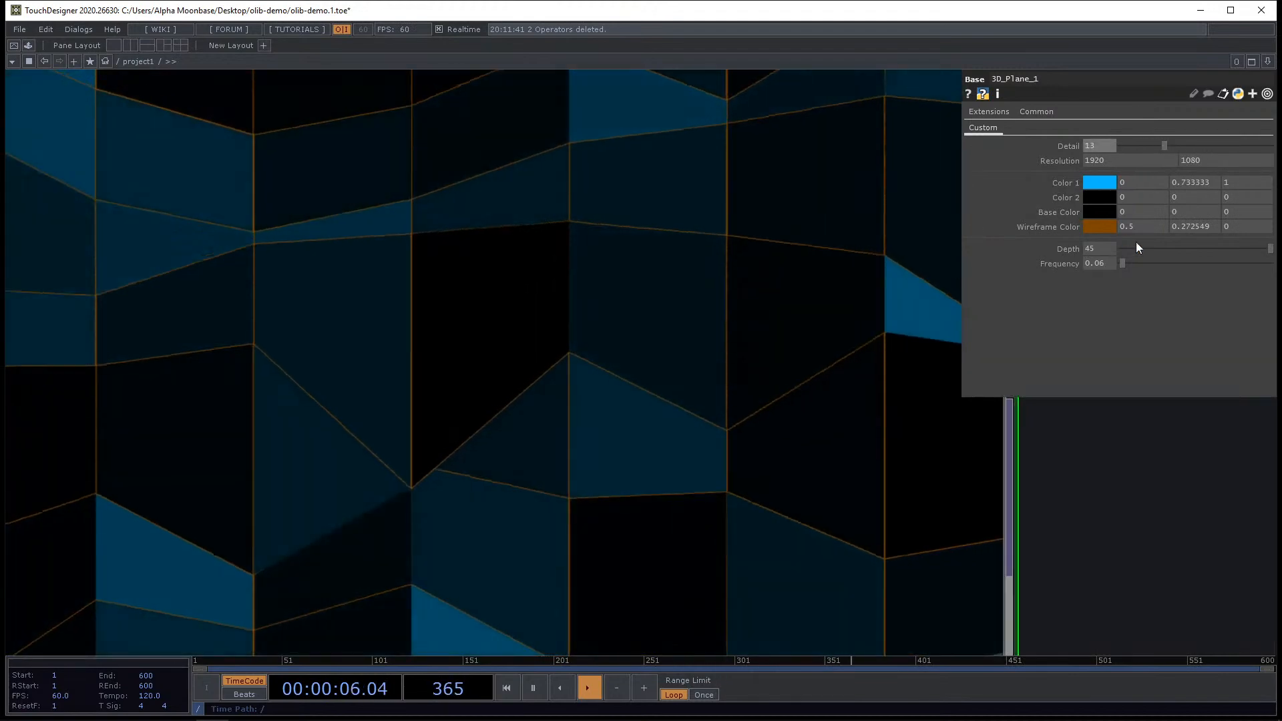
drag(1139, 248, 1107, 269)
scroll(561, 327, down, 5)
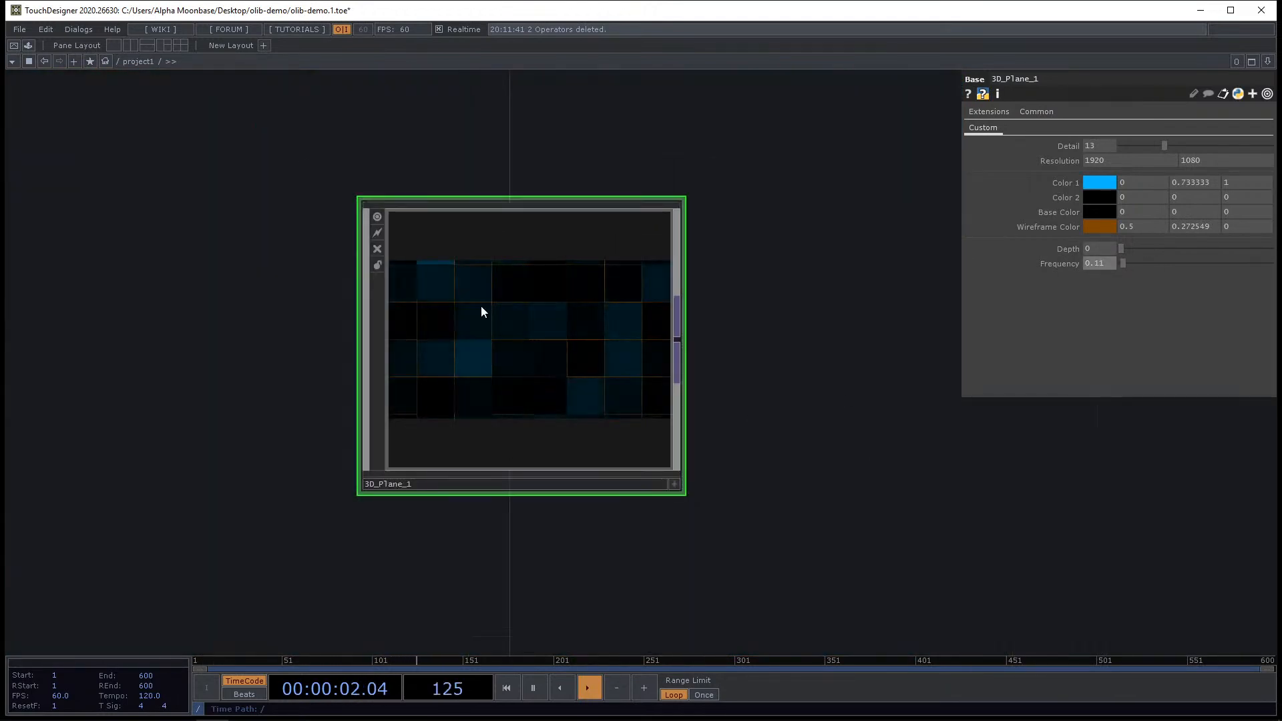
Delete the 3D_Plane_1 component.
drag(773, 397, 694, 359)
key(Delete)
key(alt+Tab)
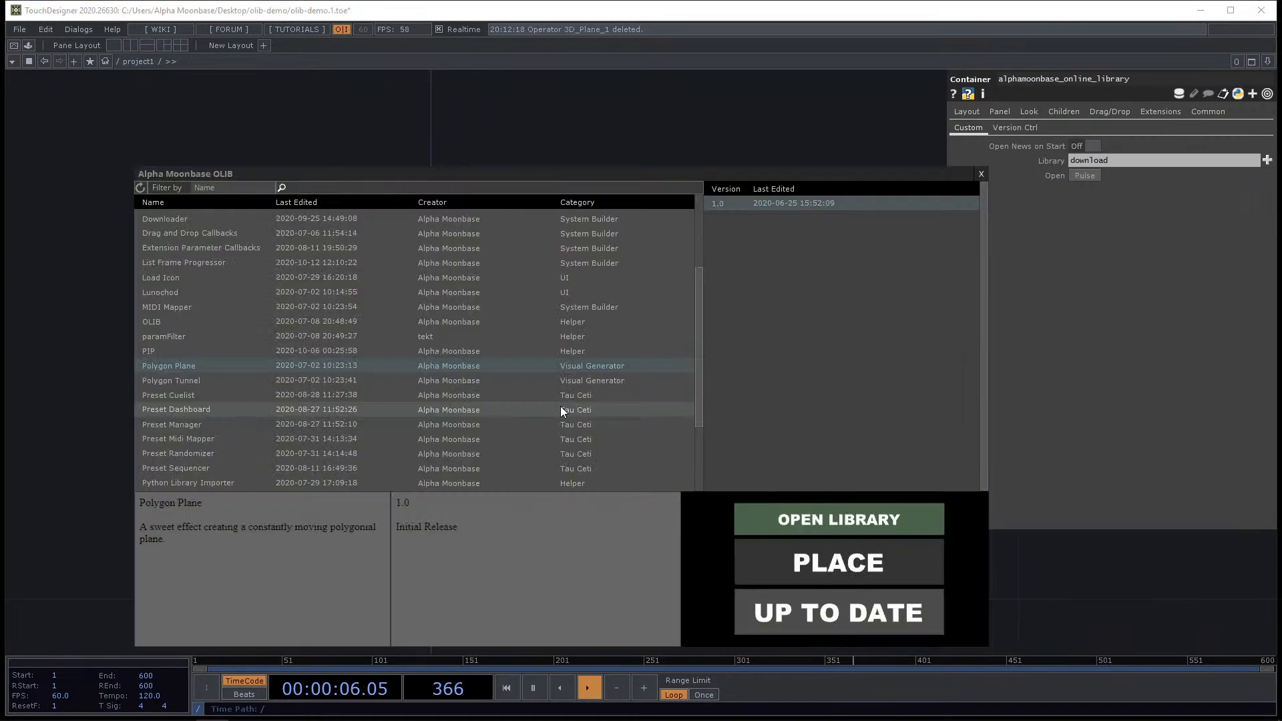
Place the Polygon Tunnel component from the OLIB library into the network.
click(193, 385)
click(868, 560)
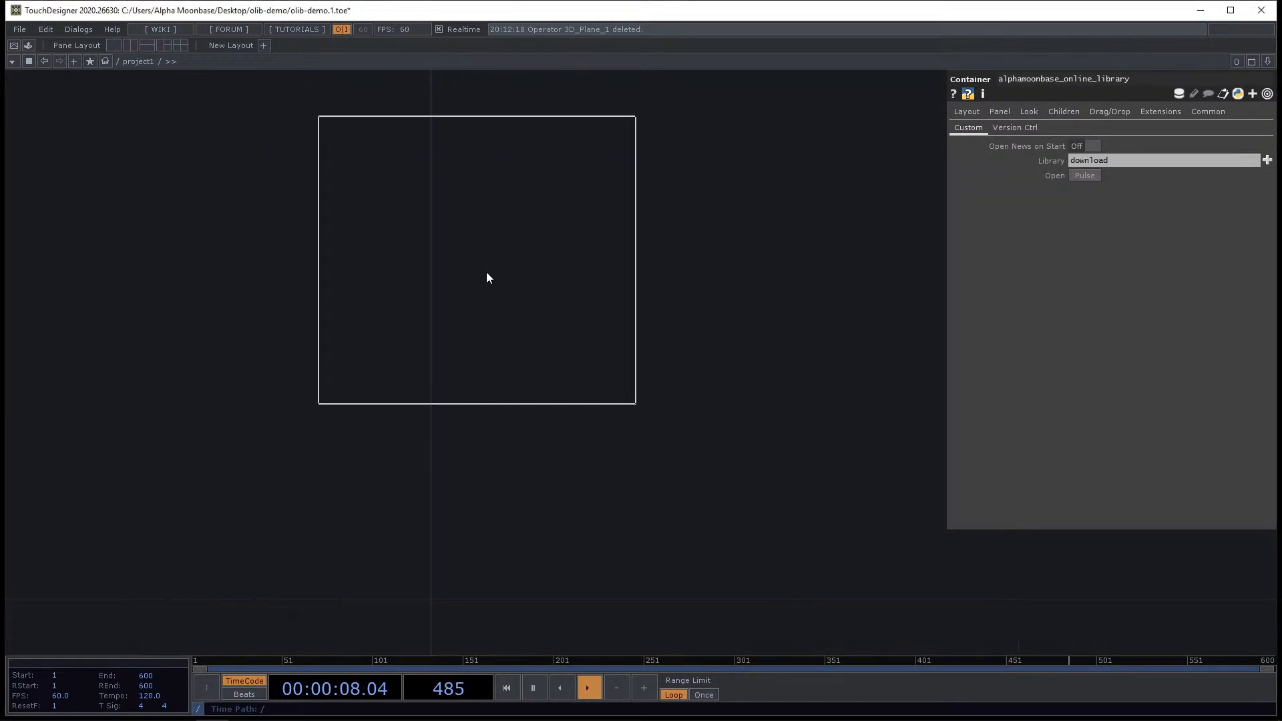
click(528, 353)
drag(800, 442, 871, 502)
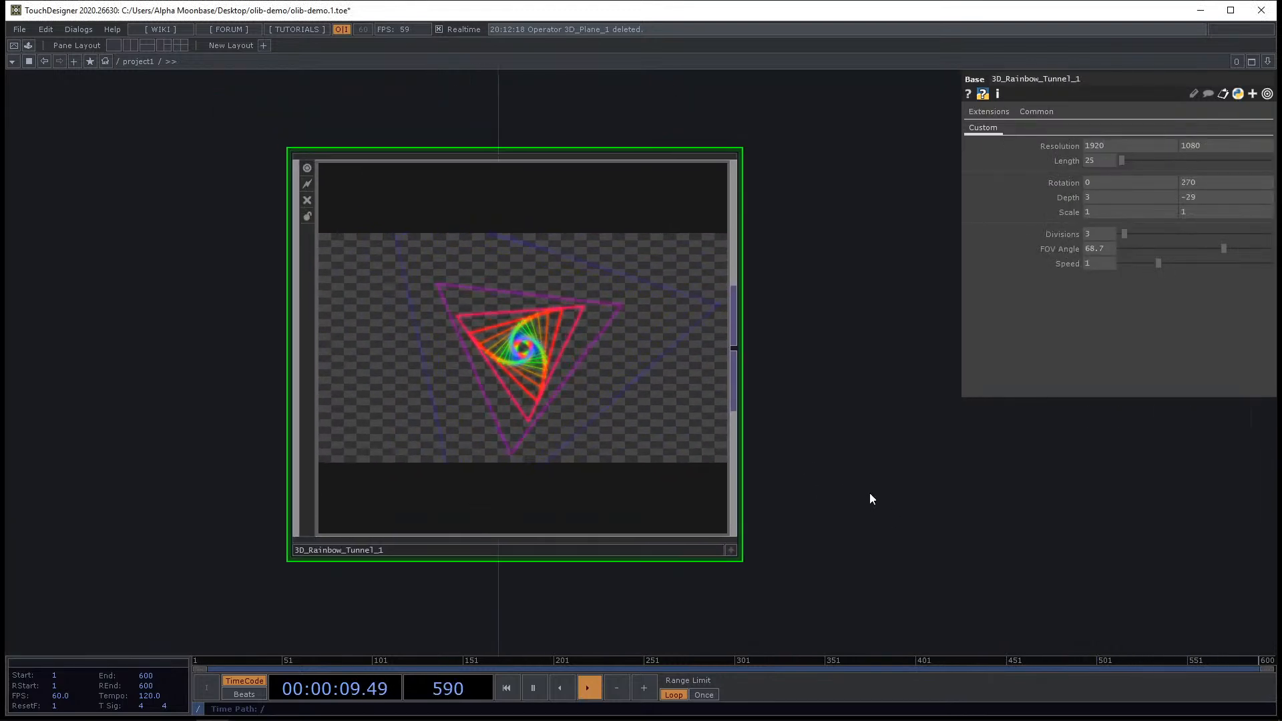
Set the tunnel's Length to 7, Rotation to -410, Depth to 2.7, Divisions to 5, FOV Angle to 100 and Speed to 1.41.
mouse_move(1124, 162)
mouse_down()
mouse_move(1145, 160)
mouse_move(1110, 159)
mouse_up()
middle_drag(1102, 159, 1129, 137)
scroll(614, 378, up, 2)
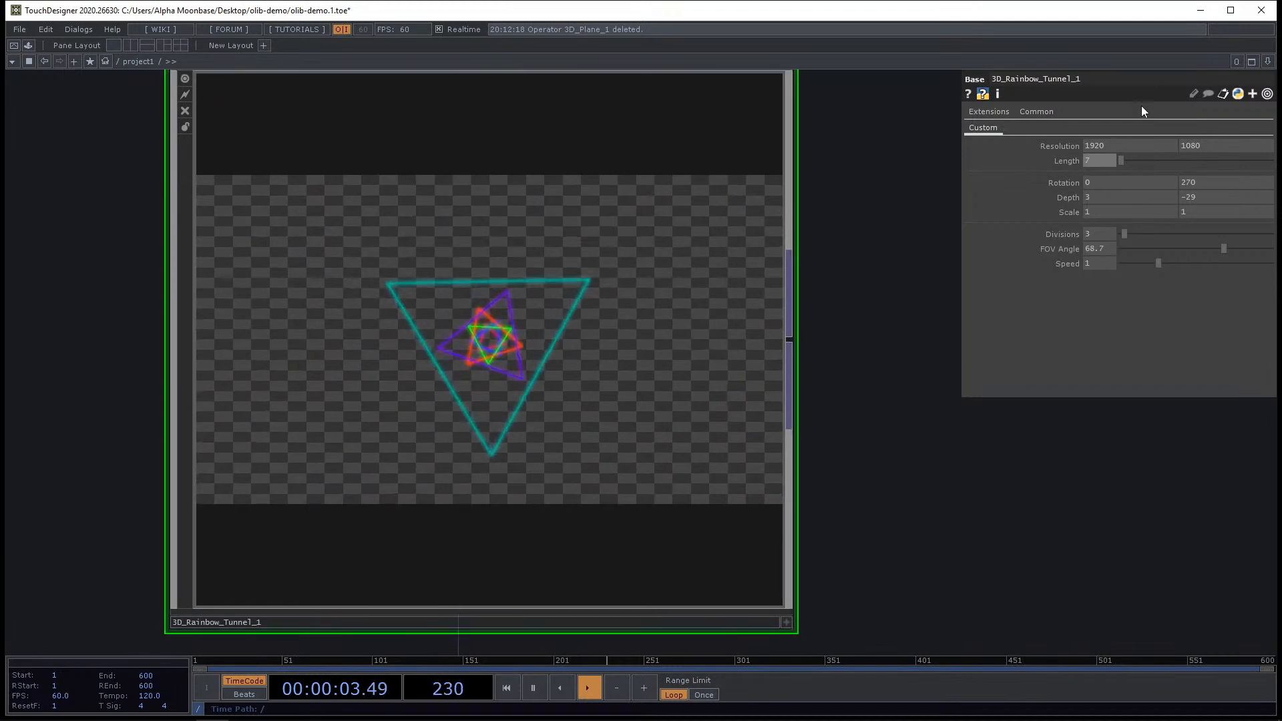
mouse_move(1124, 234)
mouse_down()
mouse_move(1168, 239)
mouse_move(1131, 236)
mouse_up()
drag(1224, 249, 1270, 249)
mouse_move(1160, 263)
mouse_down()
mouse_move(1253, 261)
mouse_move(1173, 262)
mouse_up()
mouse_move(1115, 197)
middle_down()
mouse_move(1111, 163)
mouse_move(1116, 179)
middle_up()
scroll(794, 313, down, 3)
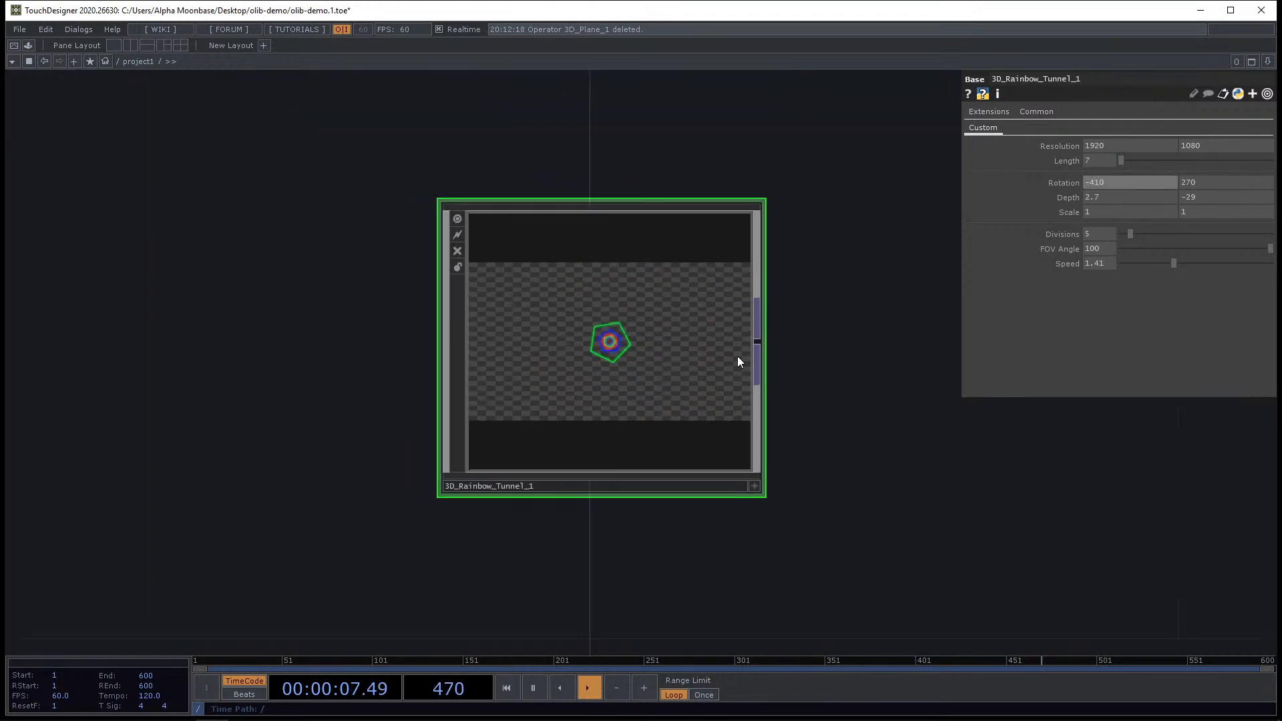
Examine the rainbow tunnel output in the network viewer.
scroll(895, 380, down, 2)
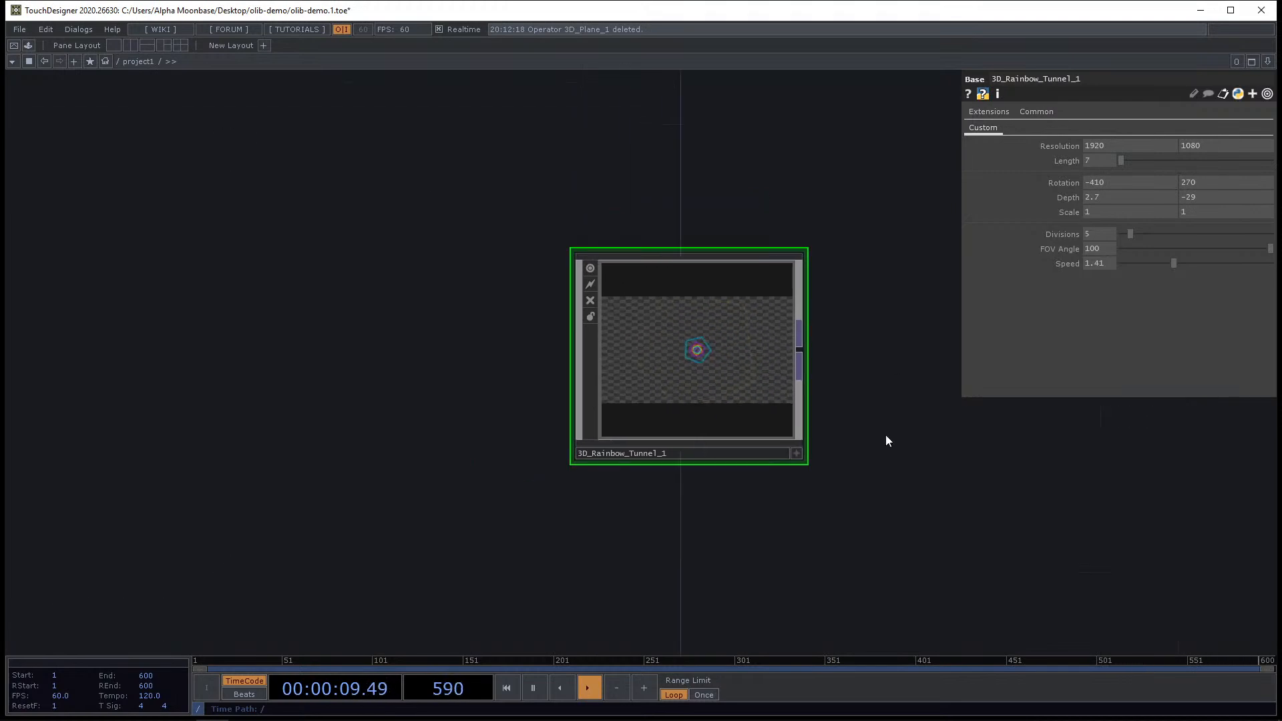
drag(930, 467, 742, 420)
scroll(604, 306, up, 3)
scroll(598, 317, up, 2)
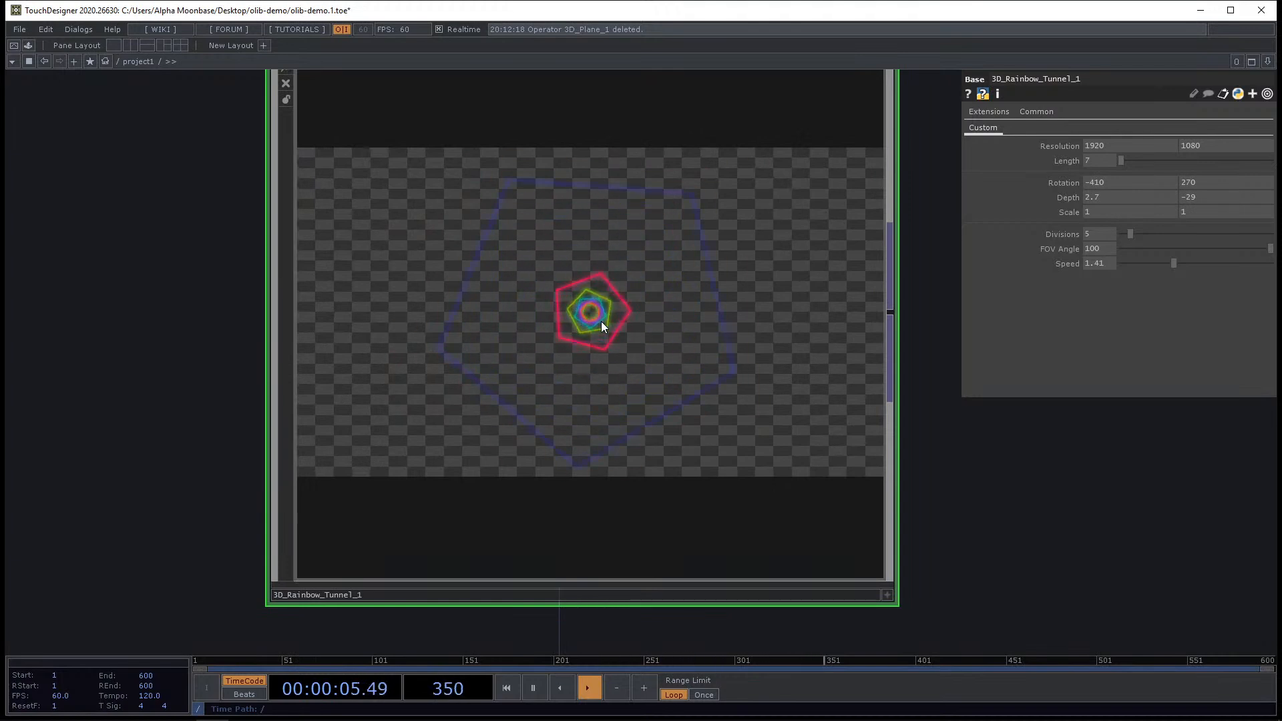
scroll(601, 323, down, 3)
scroll(592, 352, down, 1)
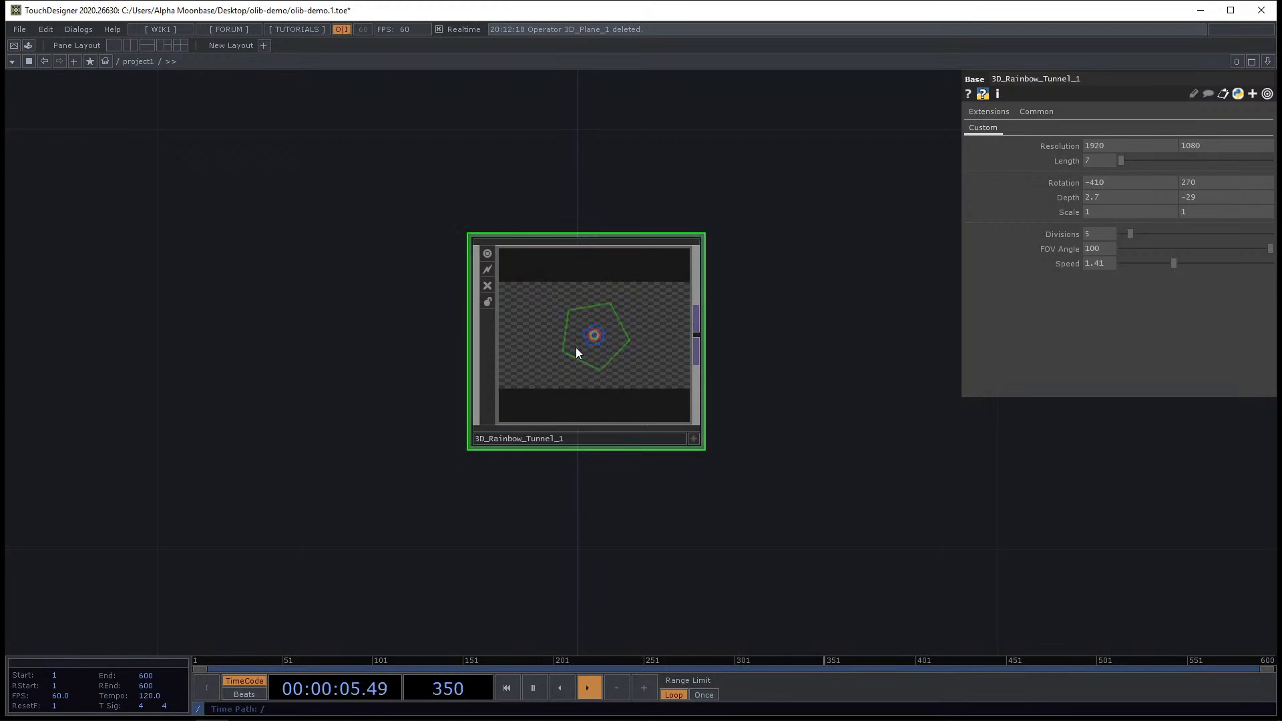
drag(848, 458, 626, 418)
scroll(634, 420, down, 3)
scroll(635, 416, up, 4)
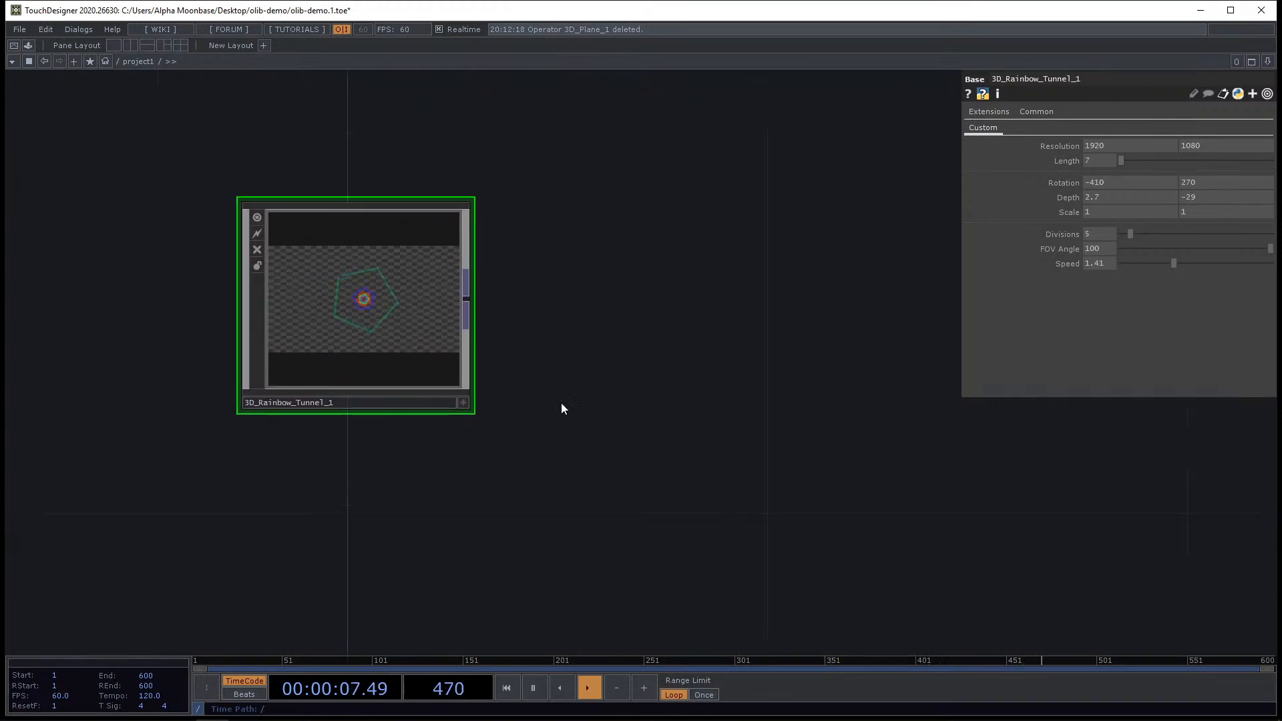
drag(430, 392, 555, 394)
scroll(555, 394, down, 2)
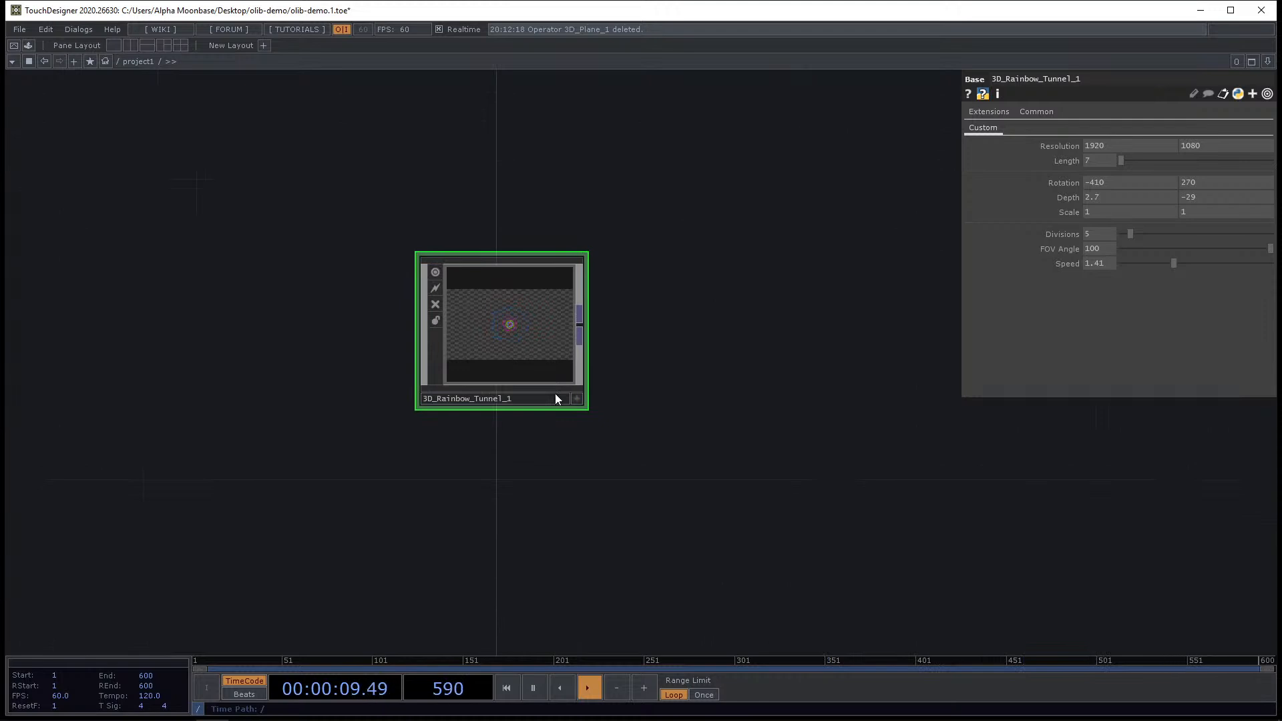
scroll(483, 366, up, 2)
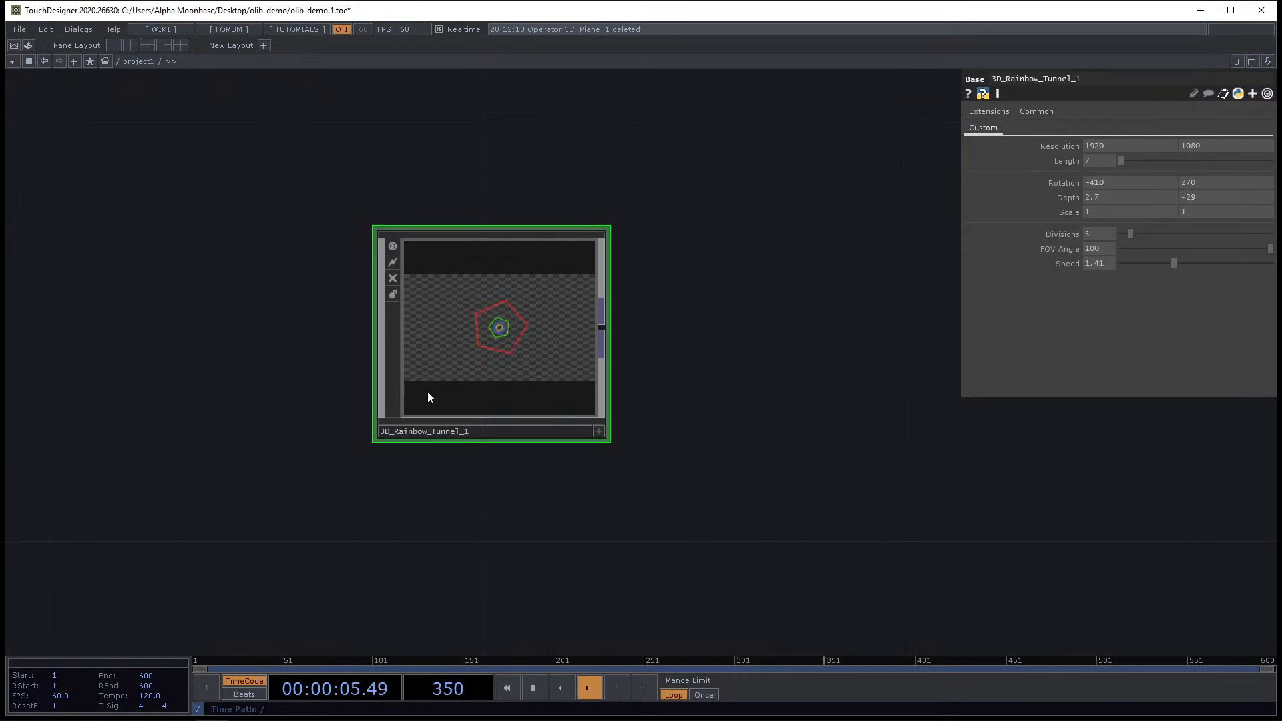
Delete the rainbow tunnel component from the network.
scroll(621, 320, down, 3)
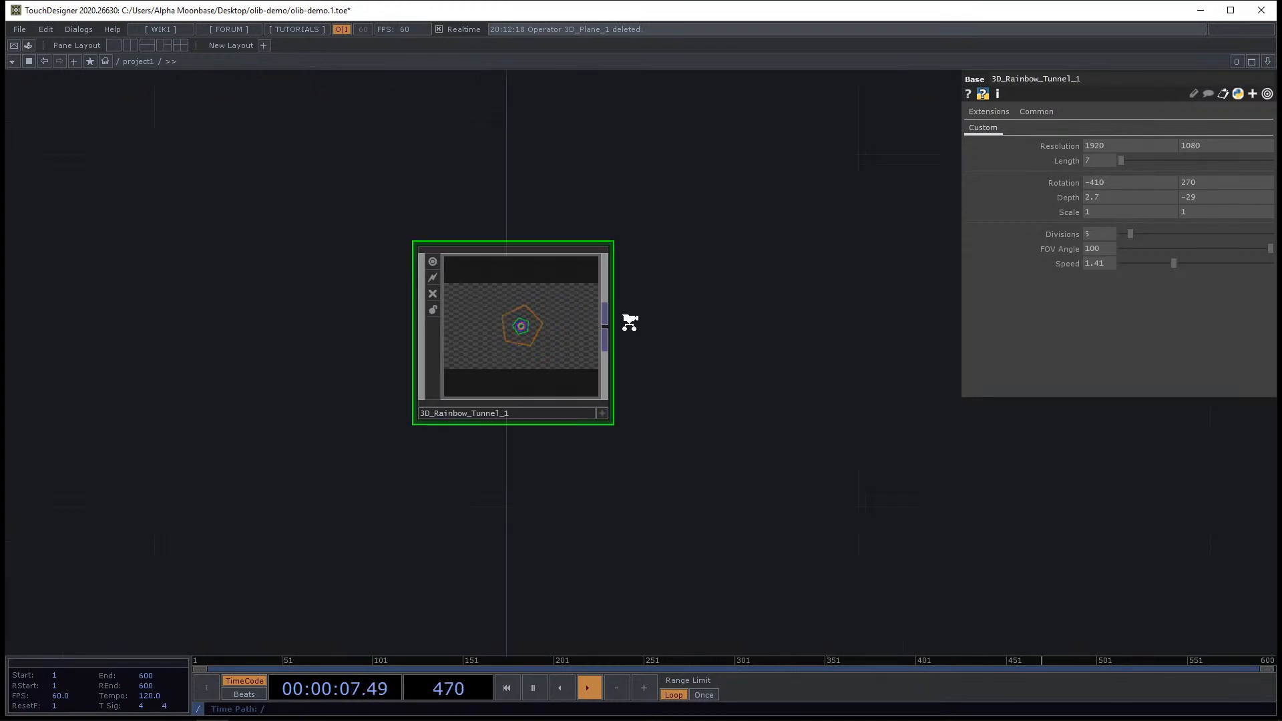
scroll(567, 334, up, 3)
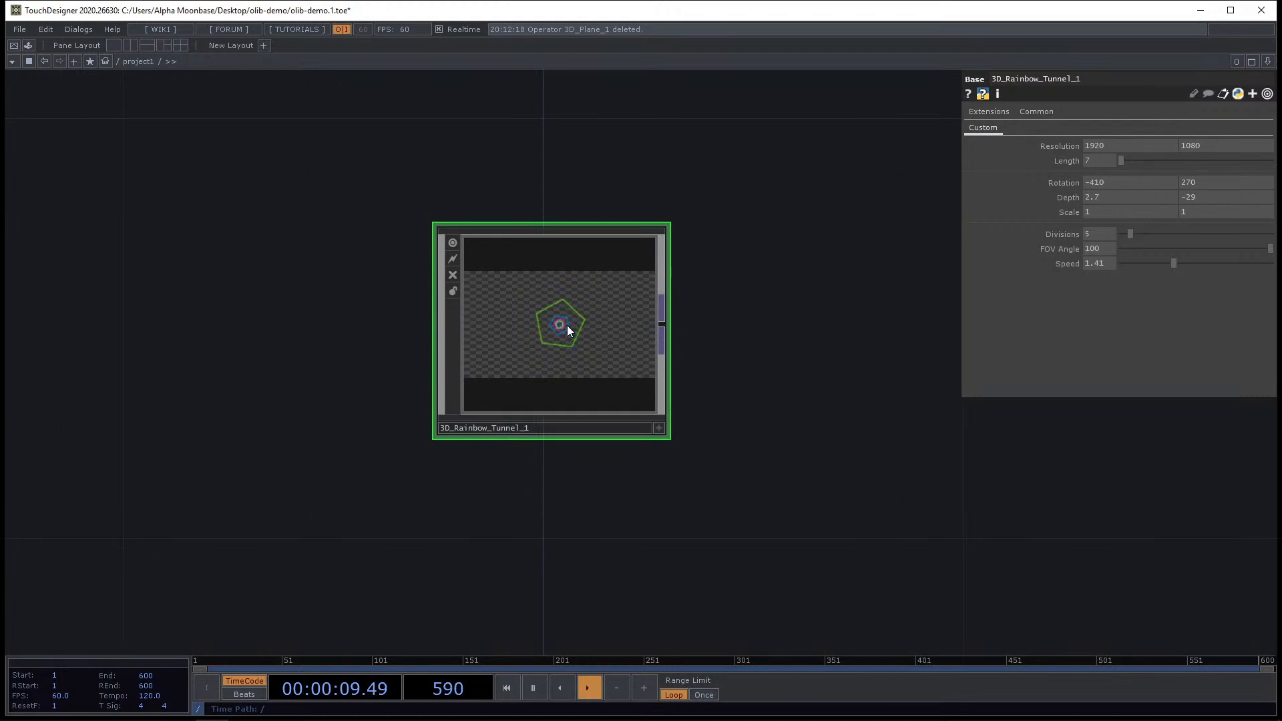
key(Delete)
Place the Python Library Importer component from the OLIB library into the network.
key(alt+Tab)
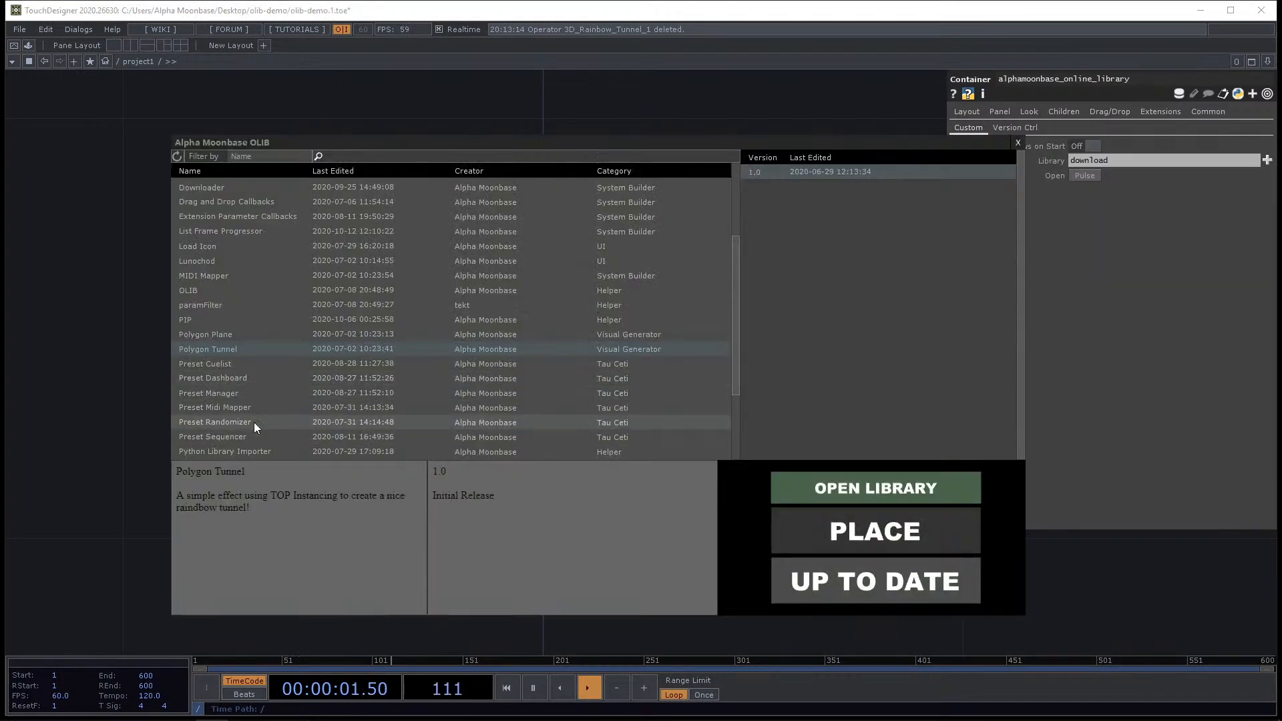
click(234, 364)
scroll(318, 390, down, 3)
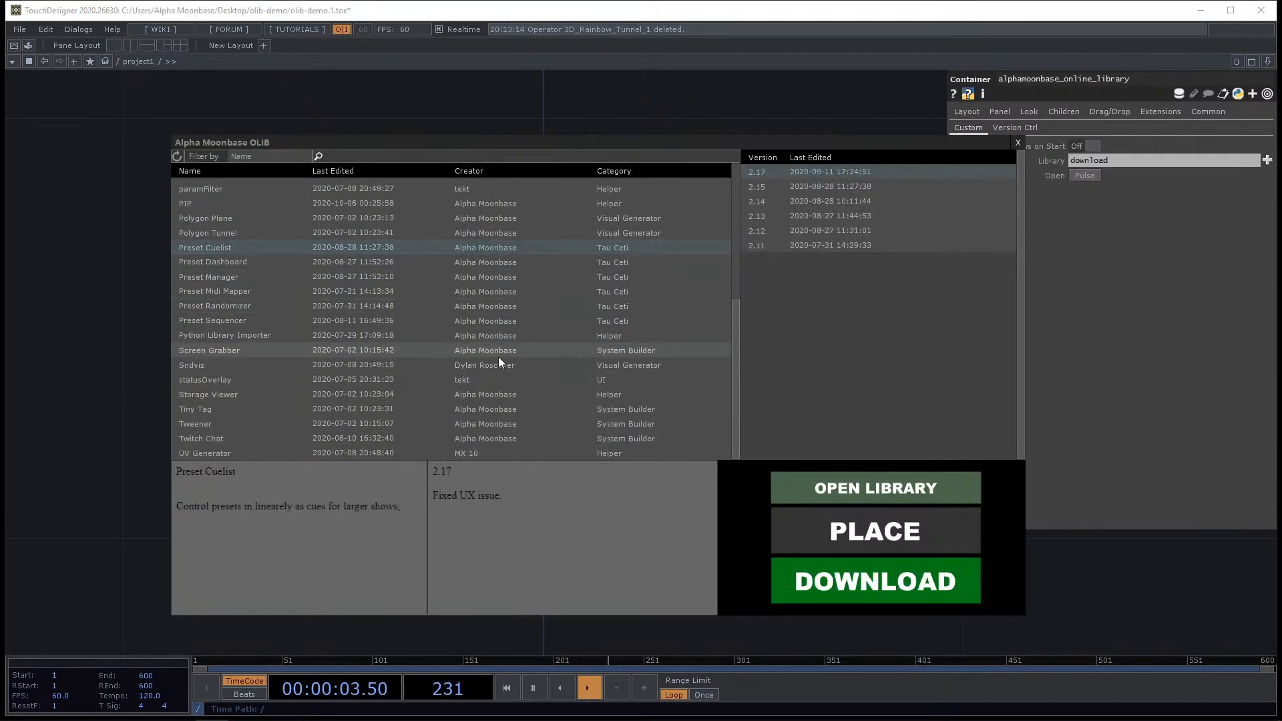
click(495, 321)
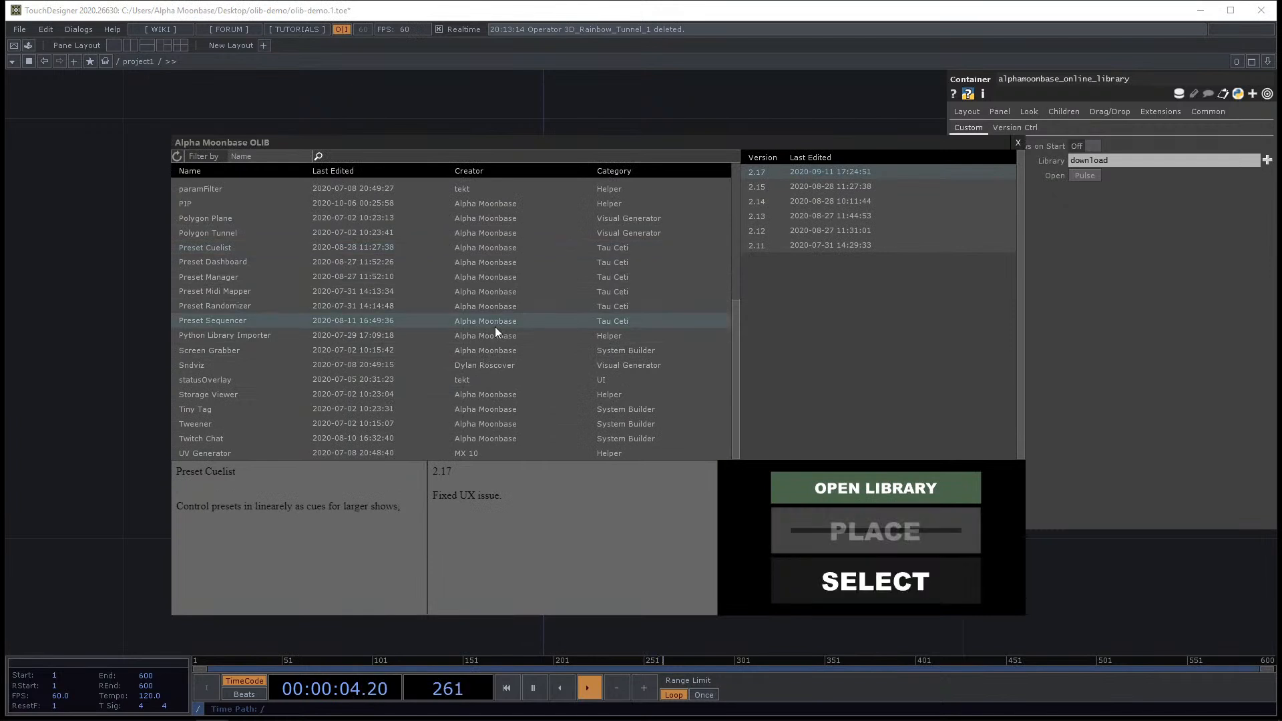
click(261, 337)
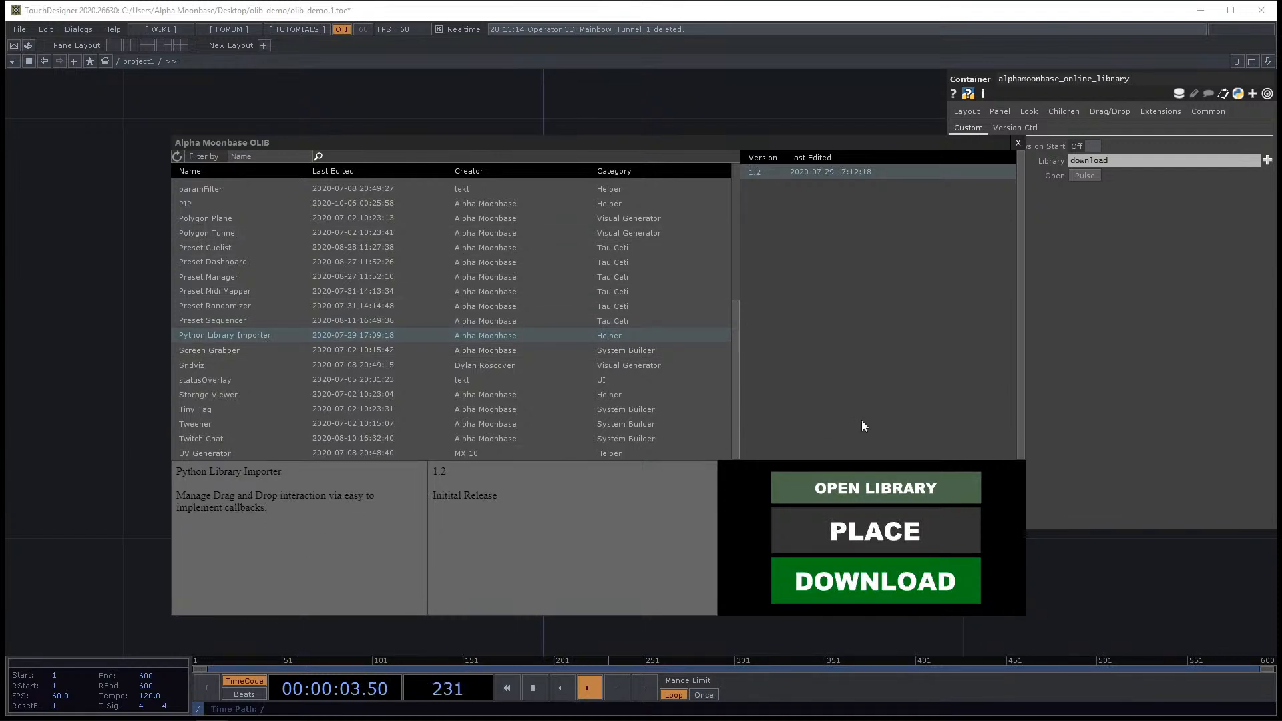
click(876, 530)
click(554, 316)
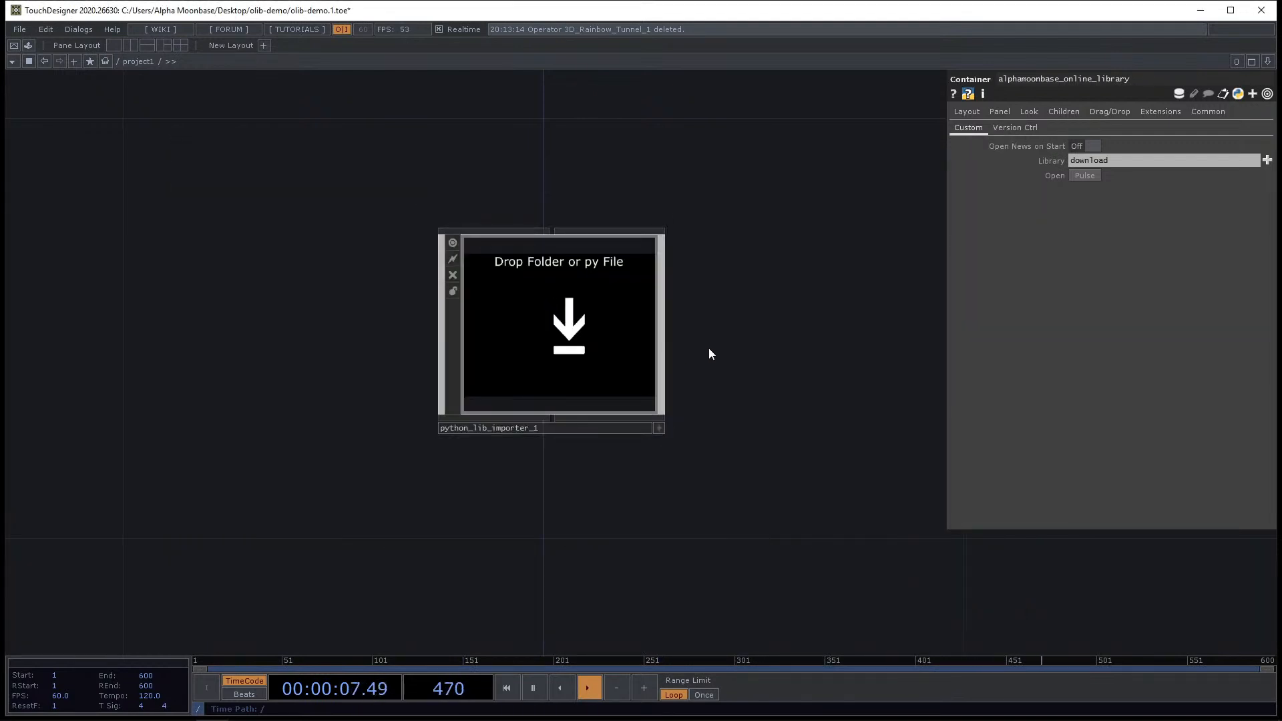
Activate the importer's viewer and open the olib-demo Lib folder containing pip in File Explorer.
click(658, 428)
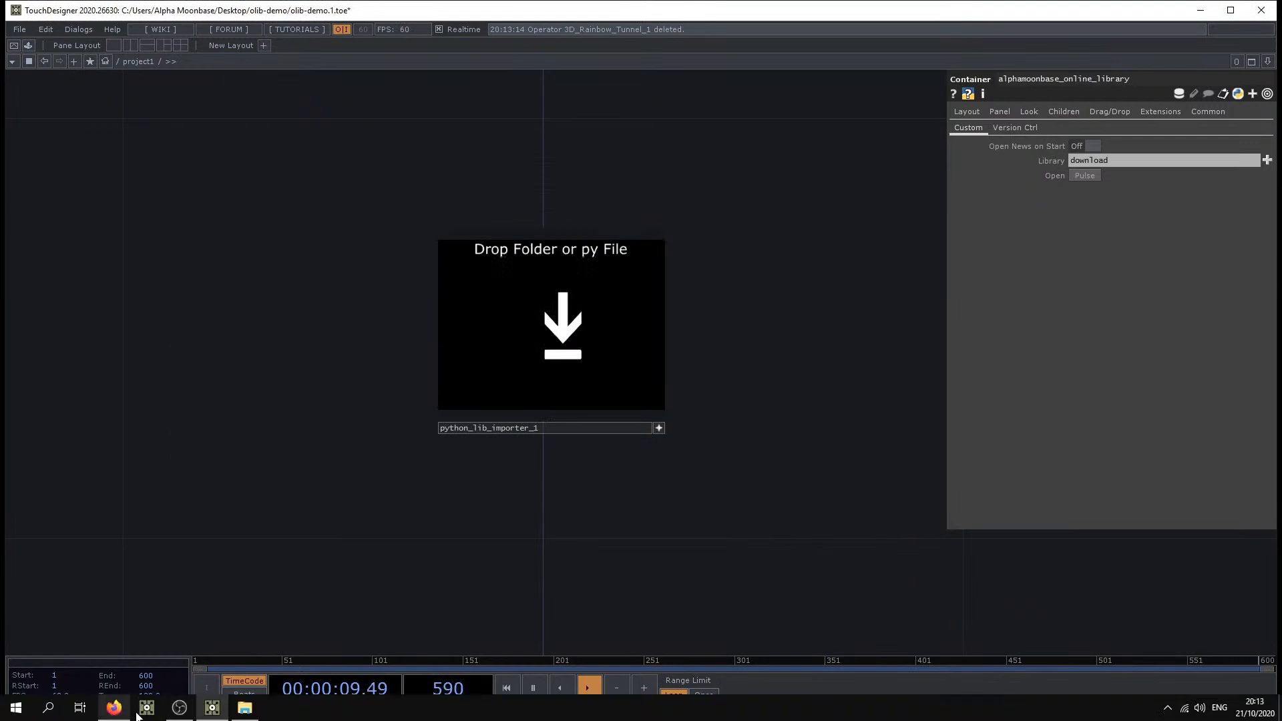
click(246, 712)
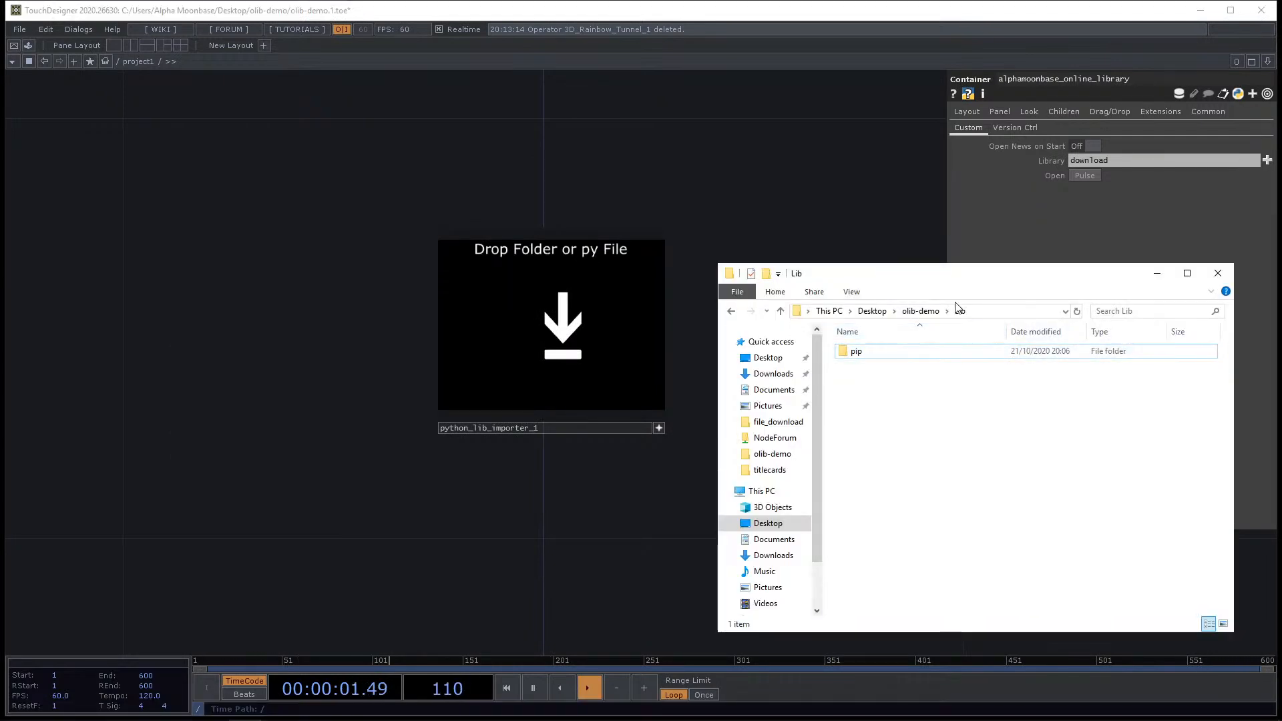
click(922, 312)
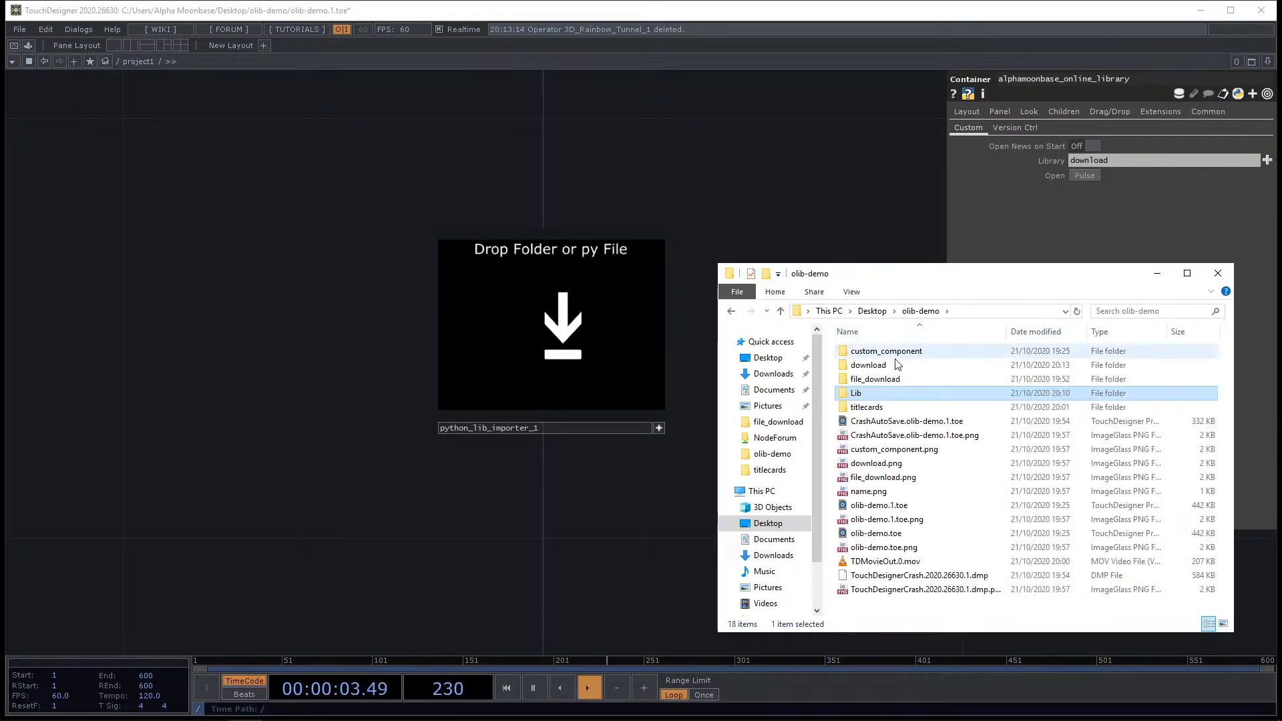
double_click(879, 393)
click(874, 355)
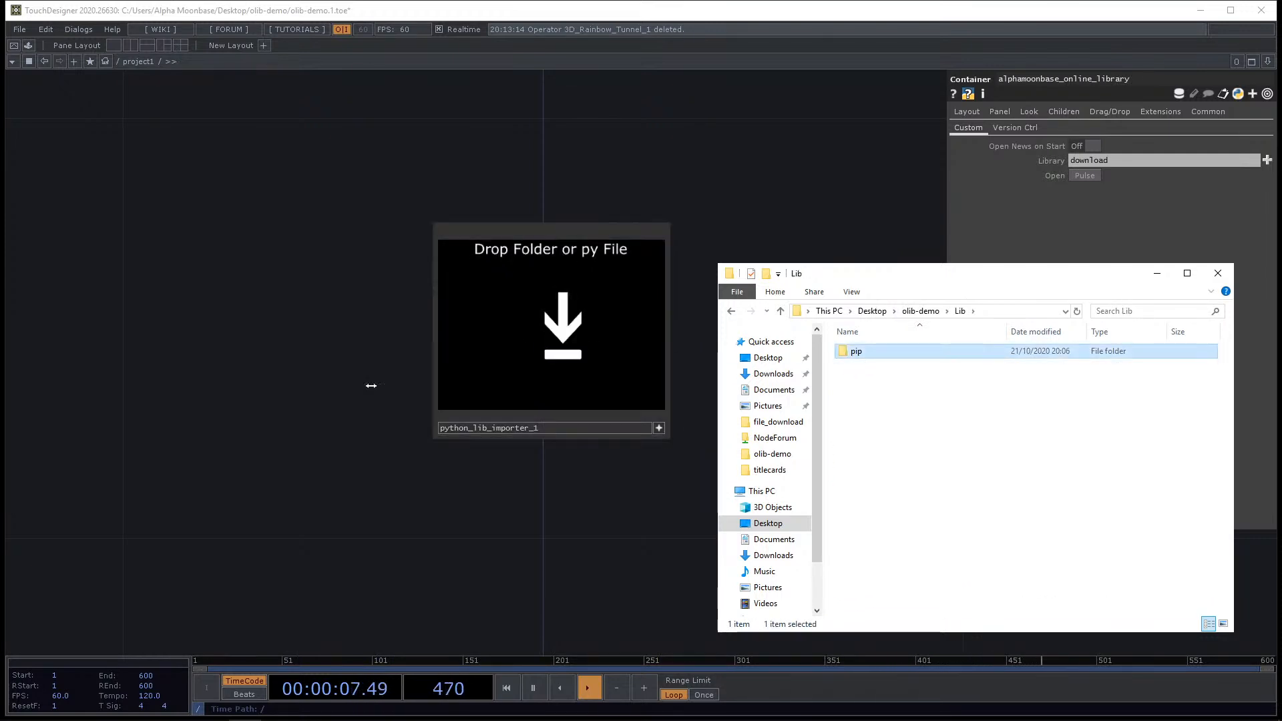
drag(369, 481, 282, 466)
scroll(495, 422, up, 2)
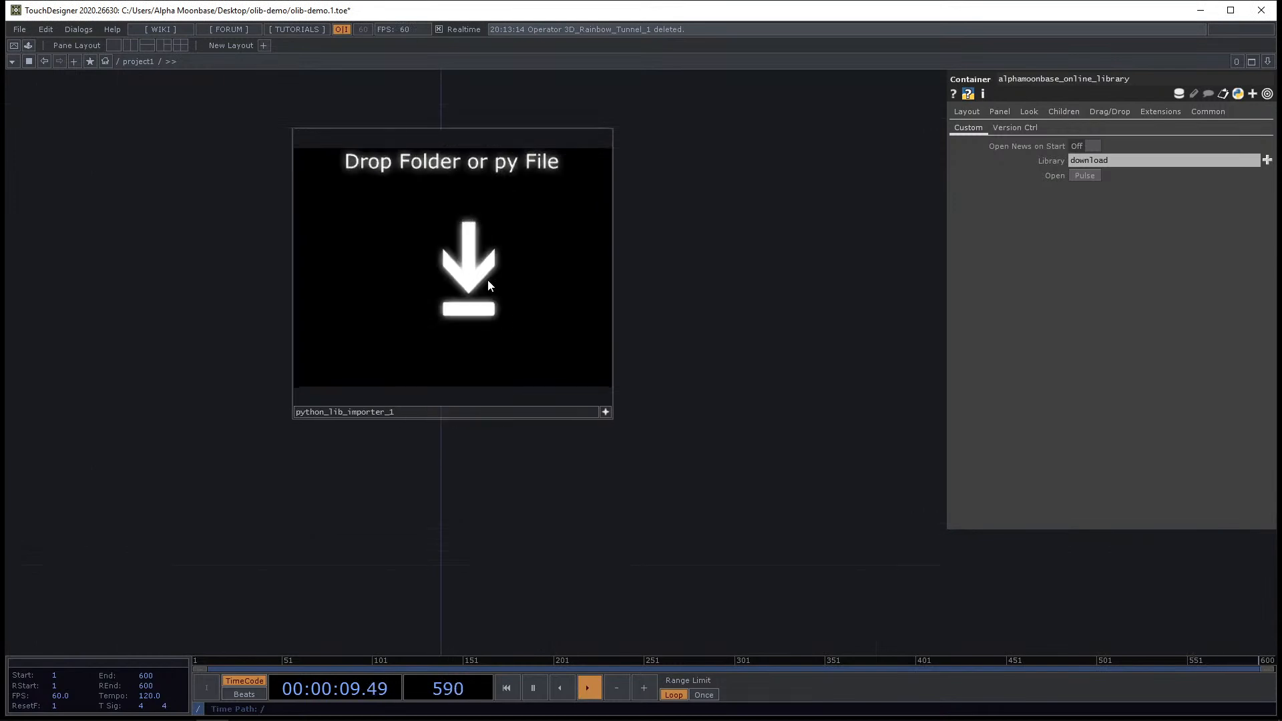
drag(670, 371, 632, 396)
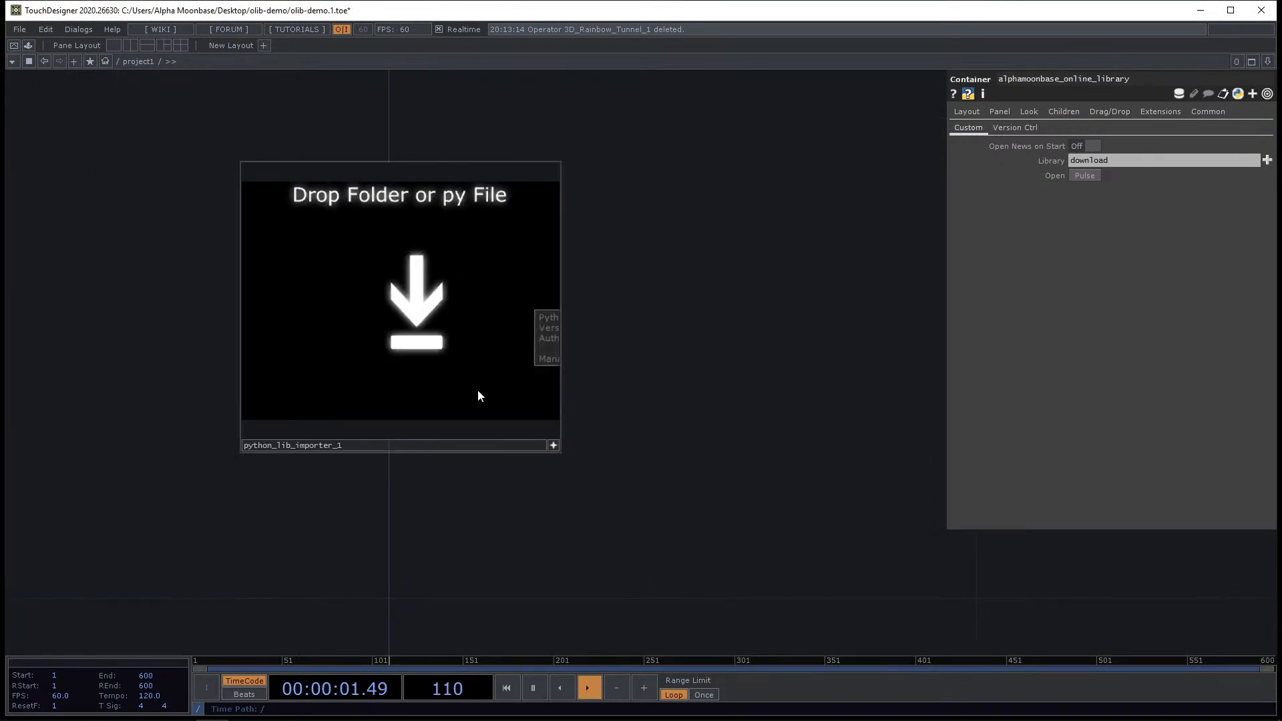
Examine the importer's custom parameters and the extension code inside the component.
click(553, 445)
click(412, 335)
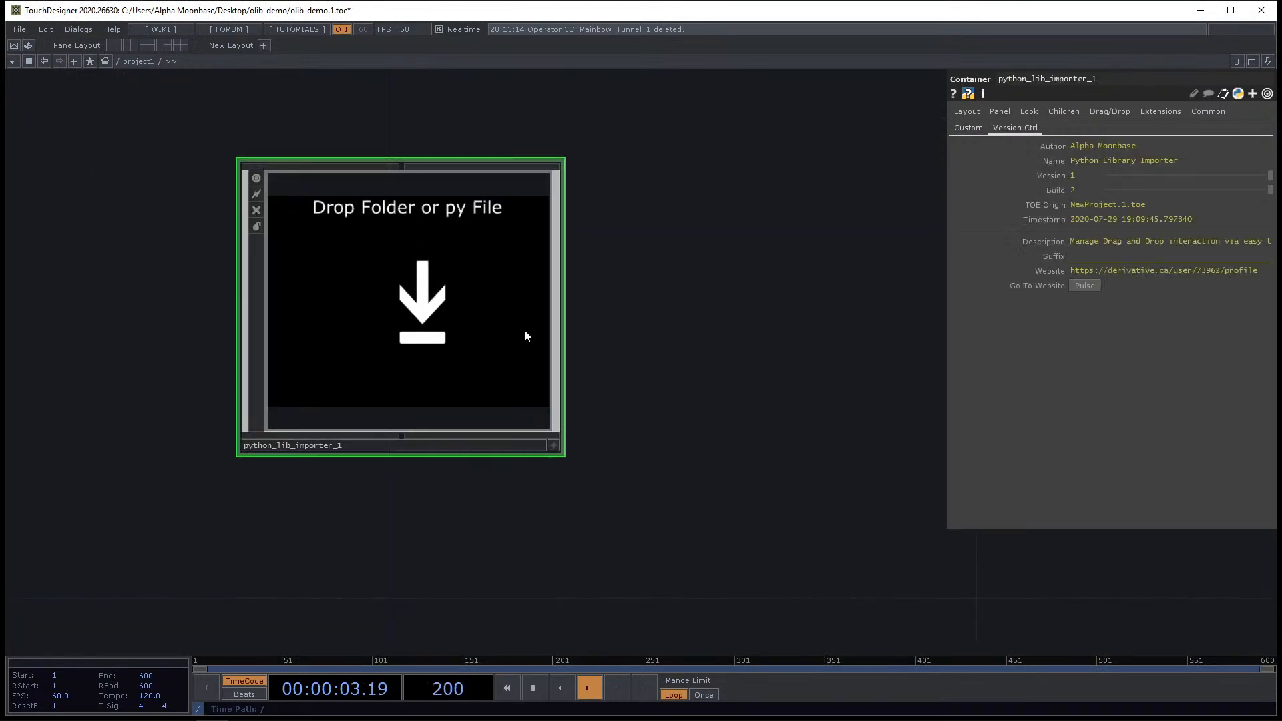
click(970, 128)
drag(807, 194, 857, 283)
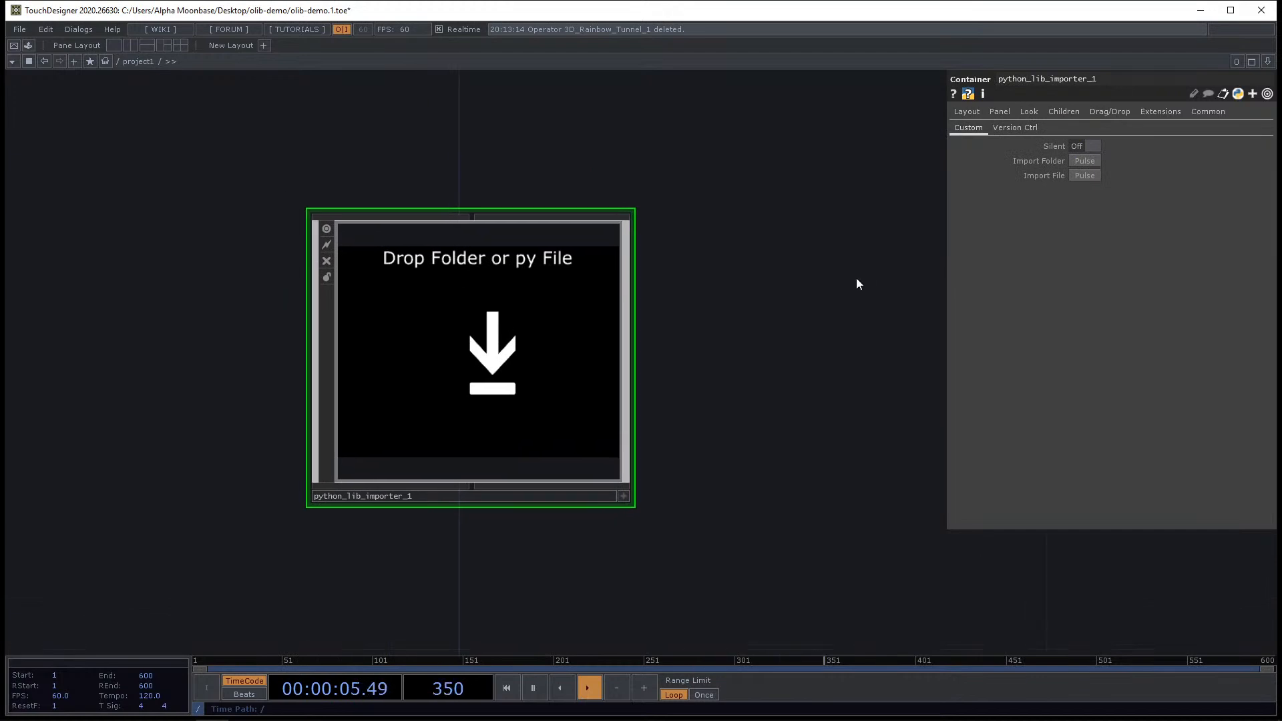
scroll(641, 421, down, 3)
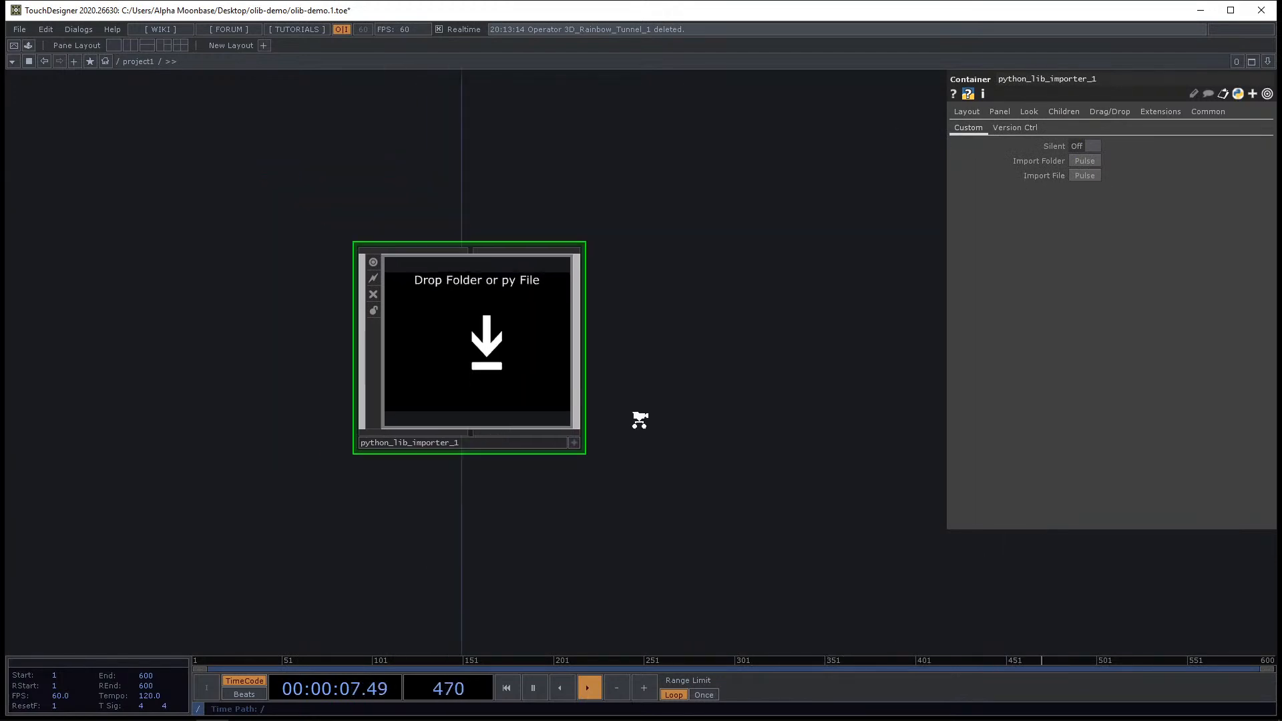
scroll(506, 341, up, 3)
scroll(506, 340, up, 3)
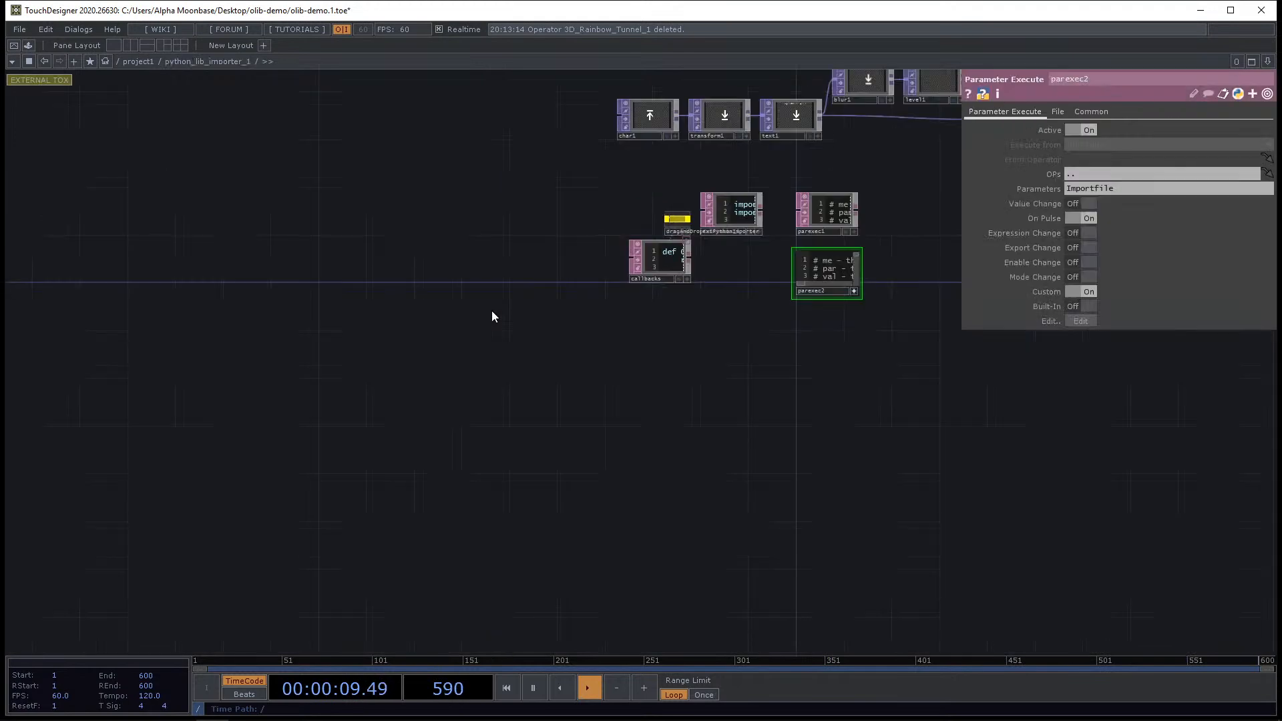
drag(435, 363, 249, 469)
scroll(528, 343, up, 4)
scroll(563, 371, up, 6)
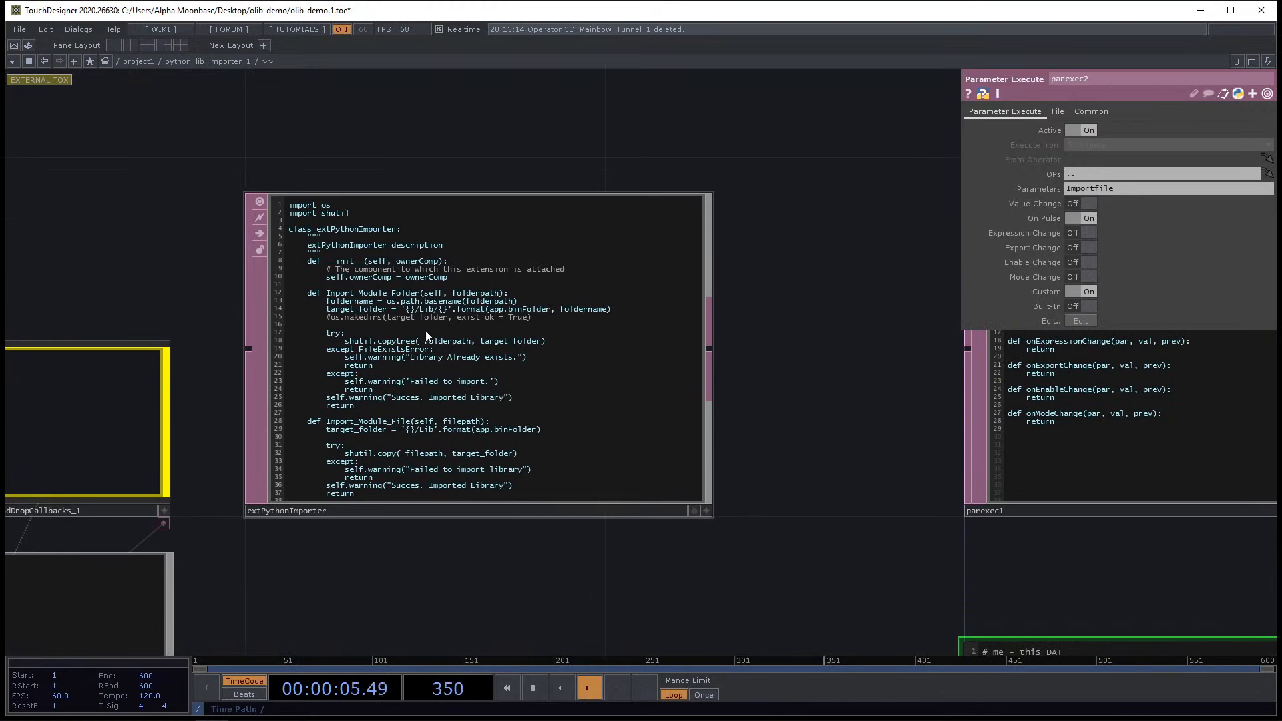
scroll(447, 344, down, 6)
click(137, 62)
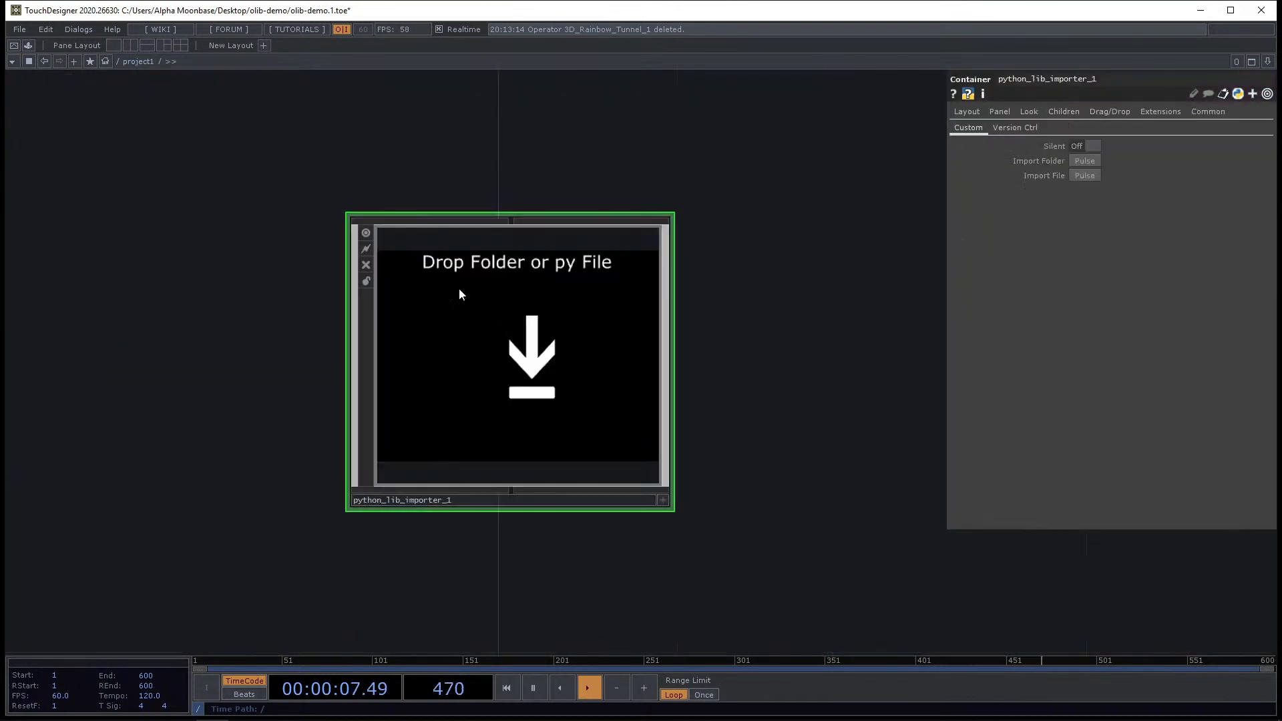
Try to import the pip folder by dropping it from Lib onto the Python Library Importer.
scroll(461, 290, down, 4)
scroll(521, 333, up, 6)
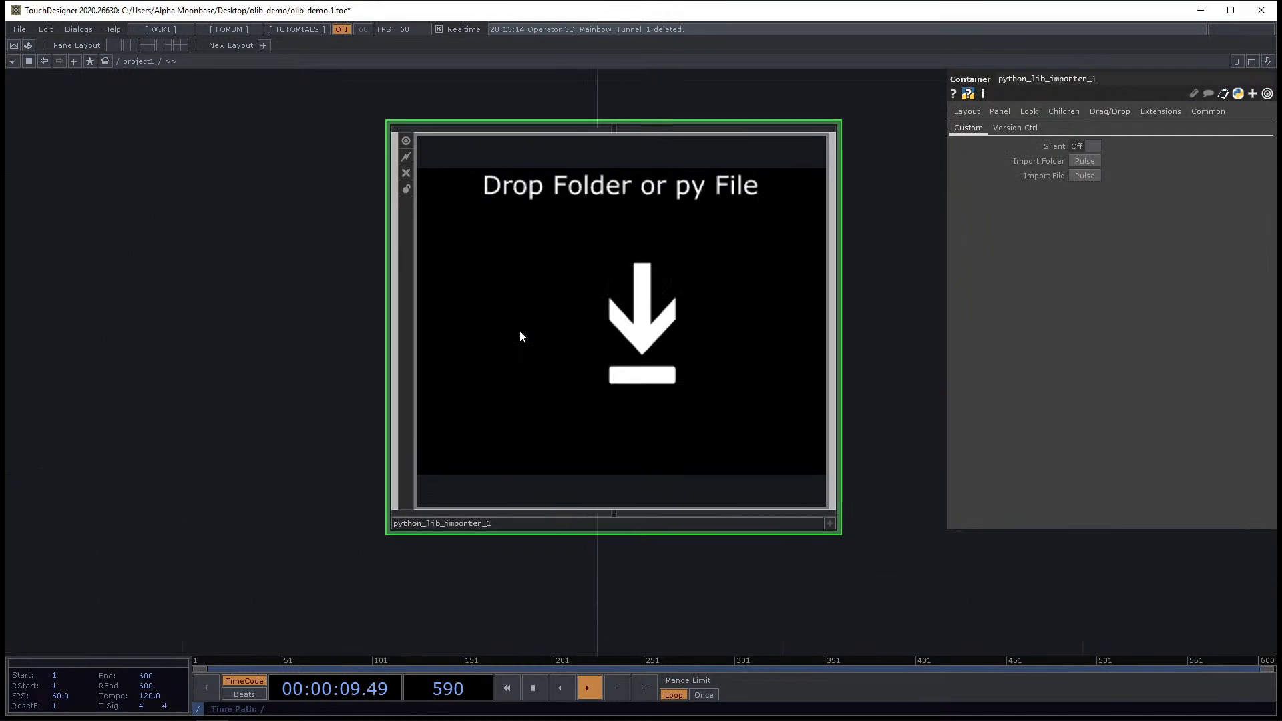
drag(651, 571, 477, 563)
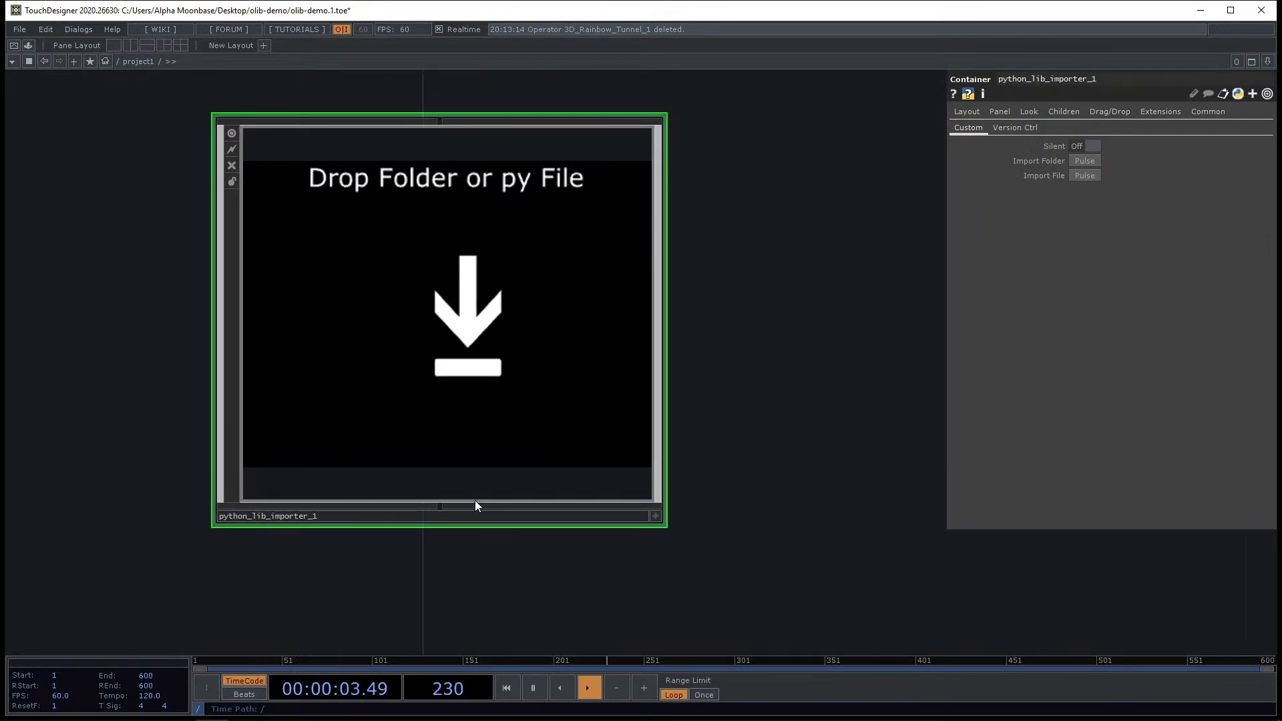
click(658, 518)
click(237, 711)
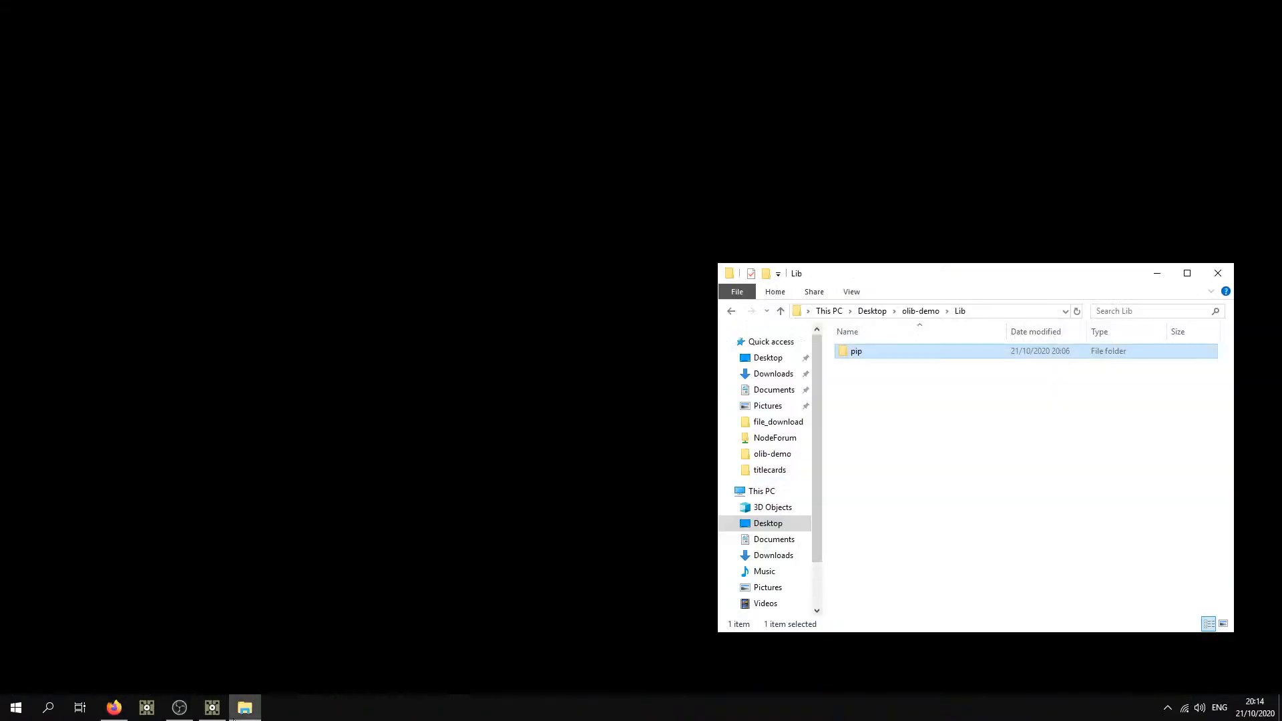
click(217, 712)
click(240, 712)
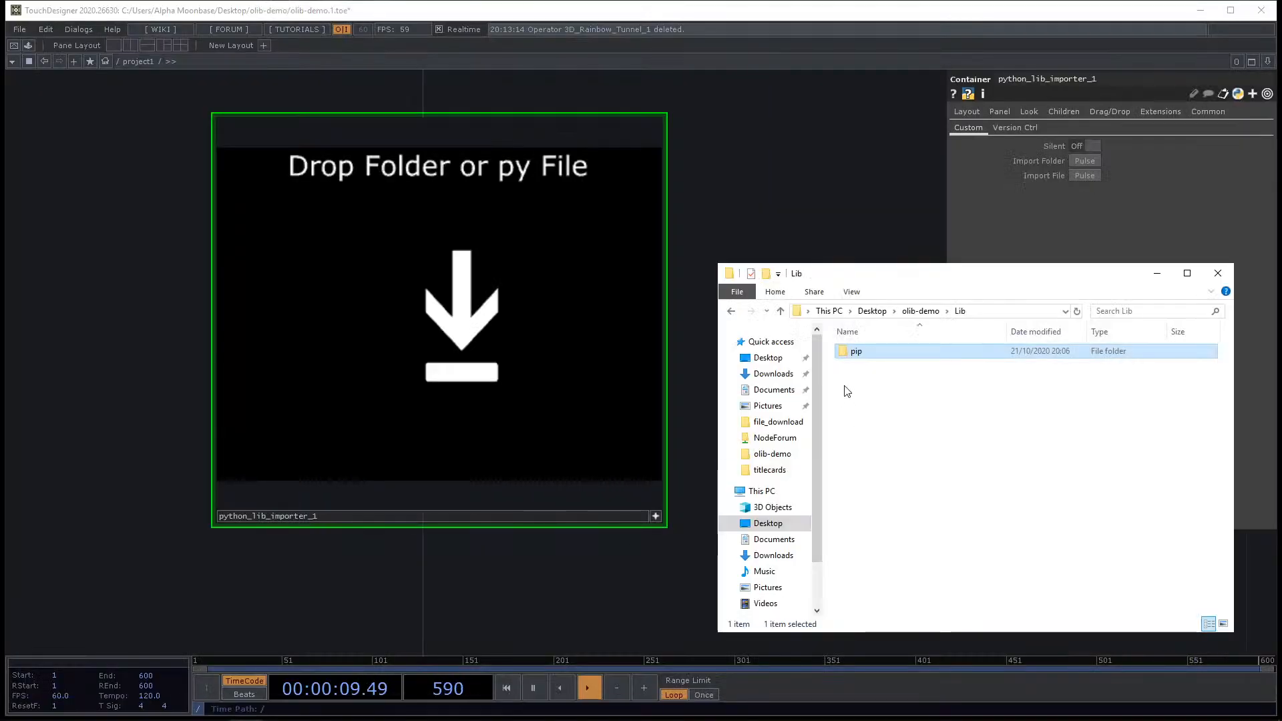
drag(856, 352, 459, 366)
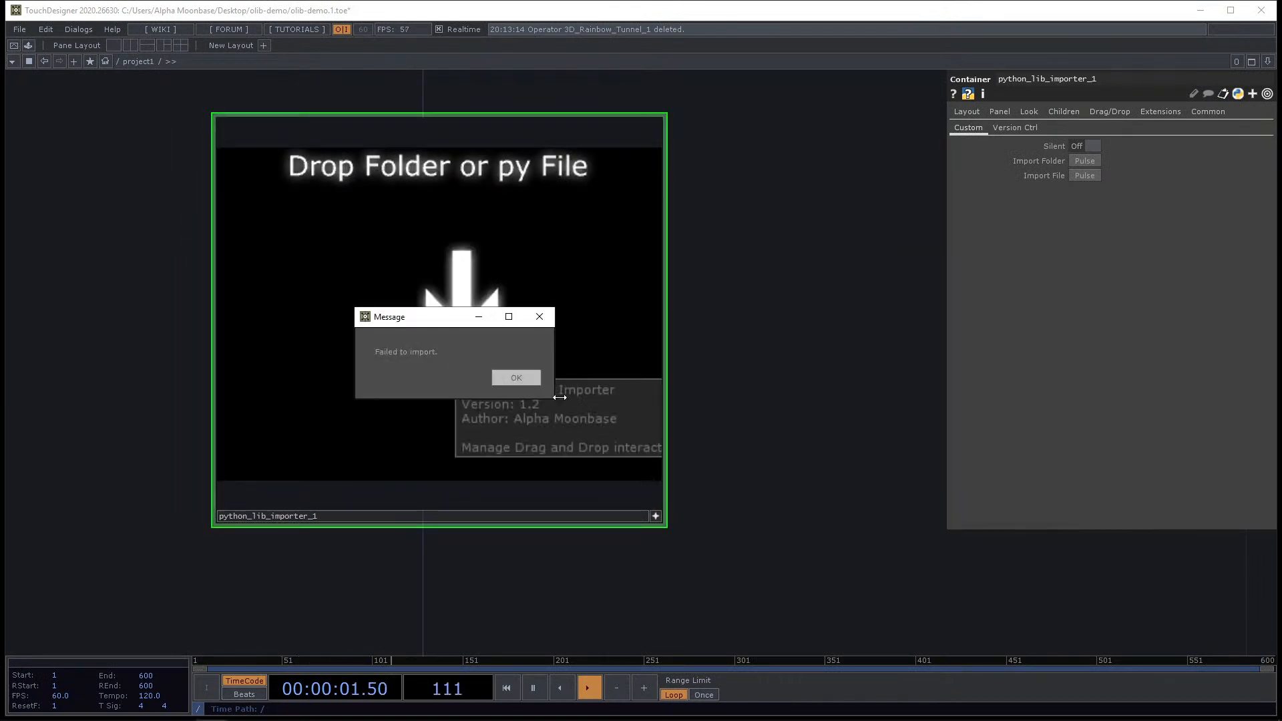
click(522, 376)
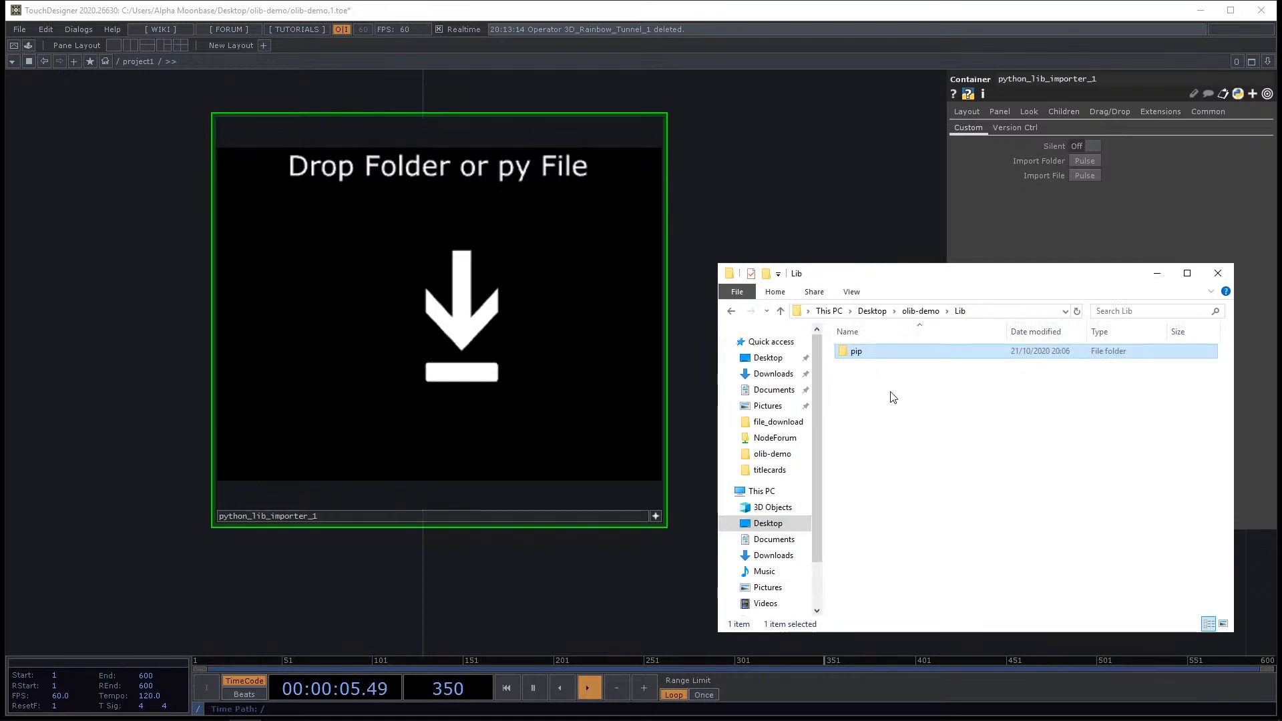
Try dropping the pip folder from olib-demo onto the importer, then paste it back into Lib.
click(920, 310)
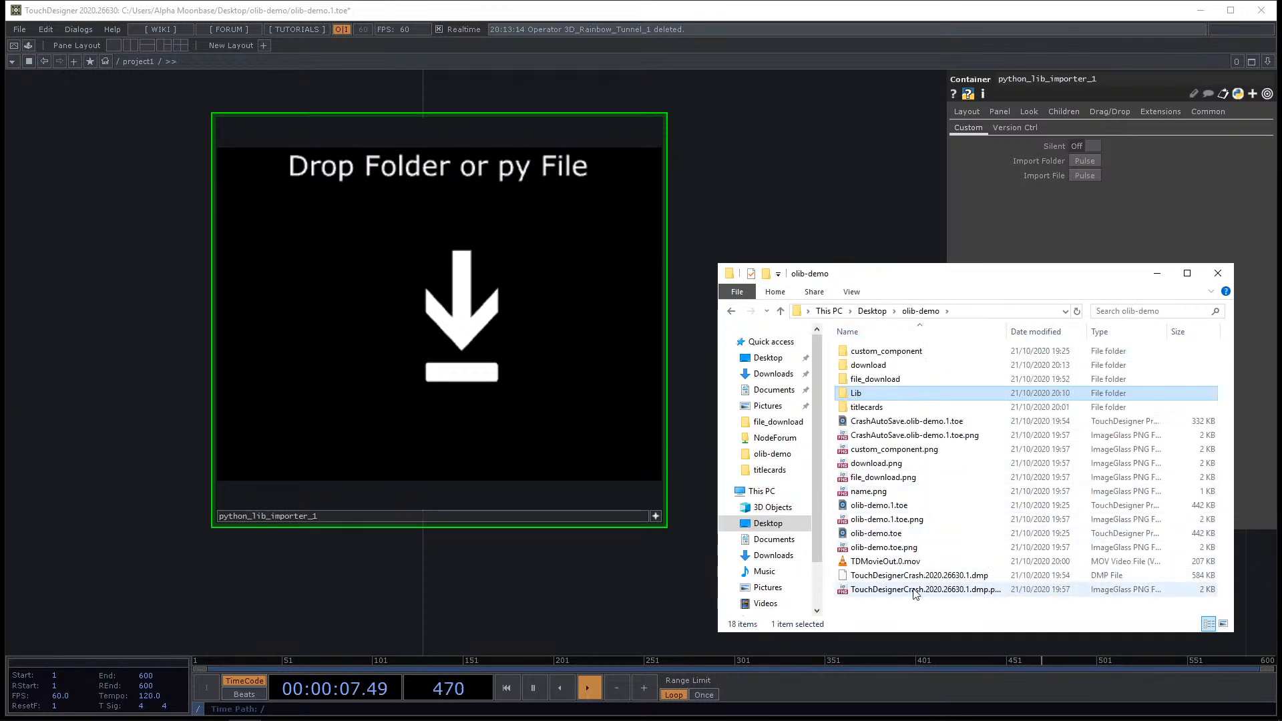
key(ctrl+v)
drag(881, 604, 485, 386)
click(542, 404)
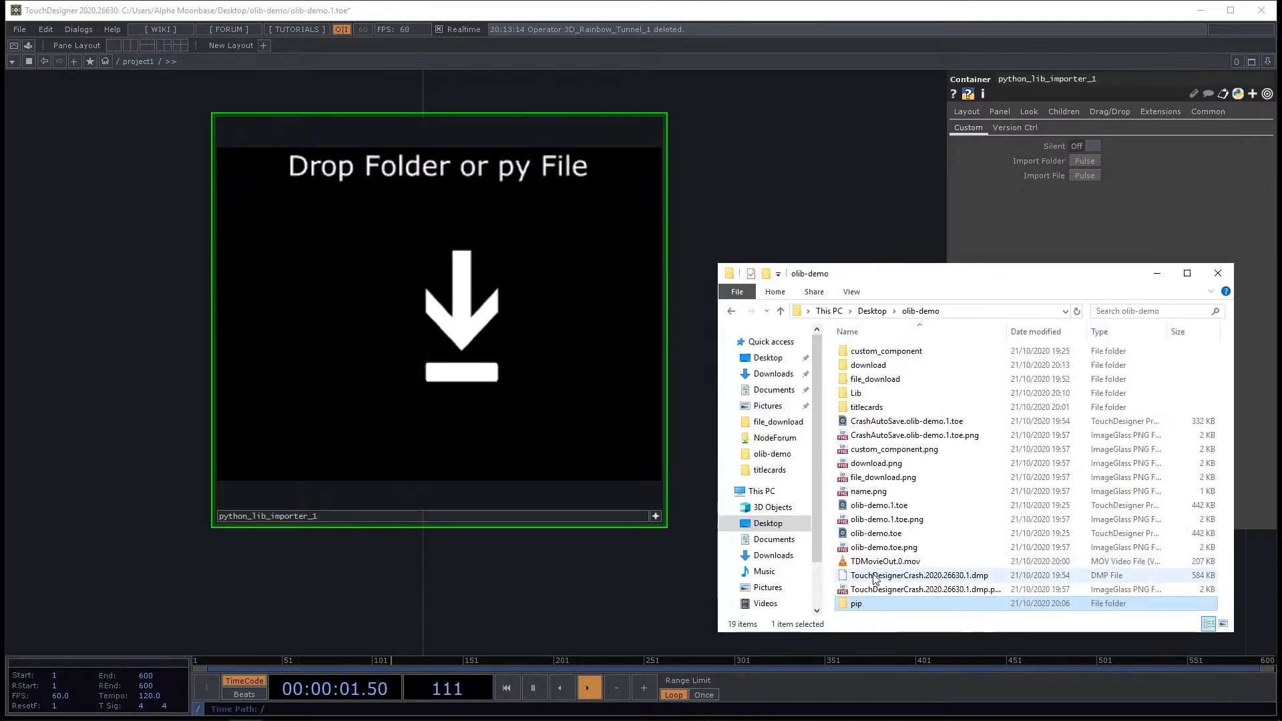
double_click(880, 395)
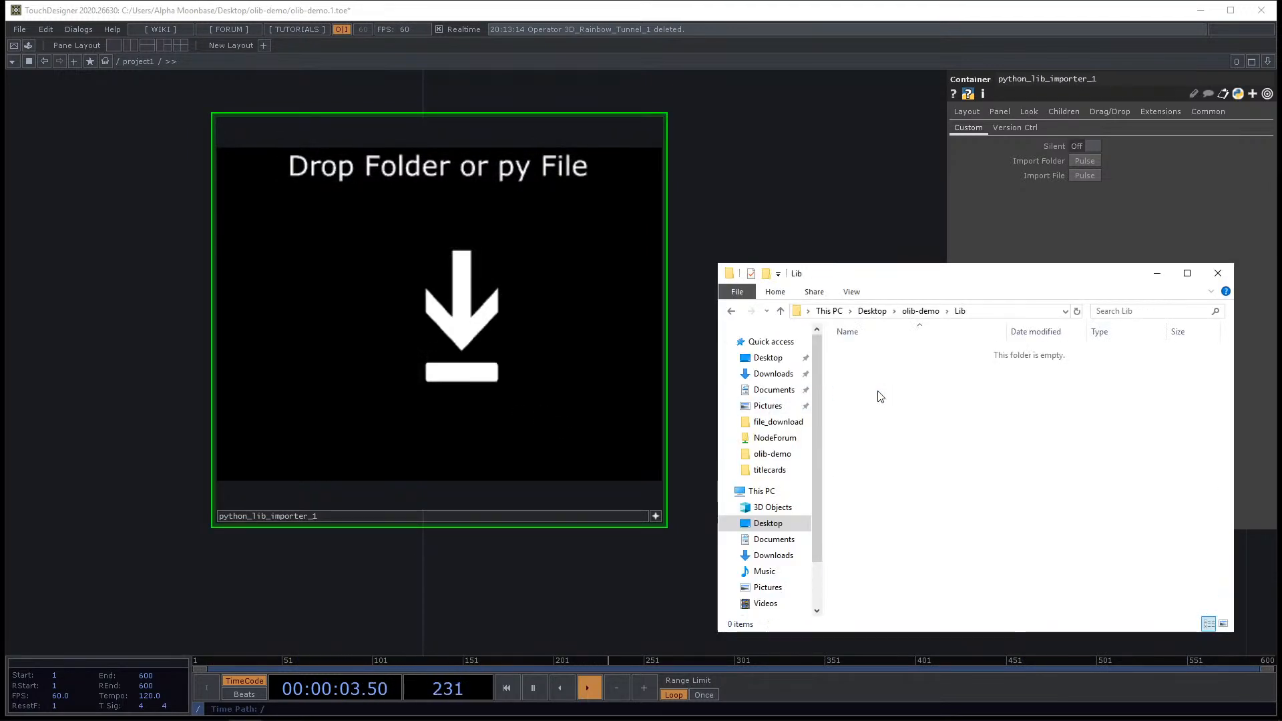
key(ctrl+v)
Delete the Python Library Importer component from the network.
scroll(450, 311, down, 3)
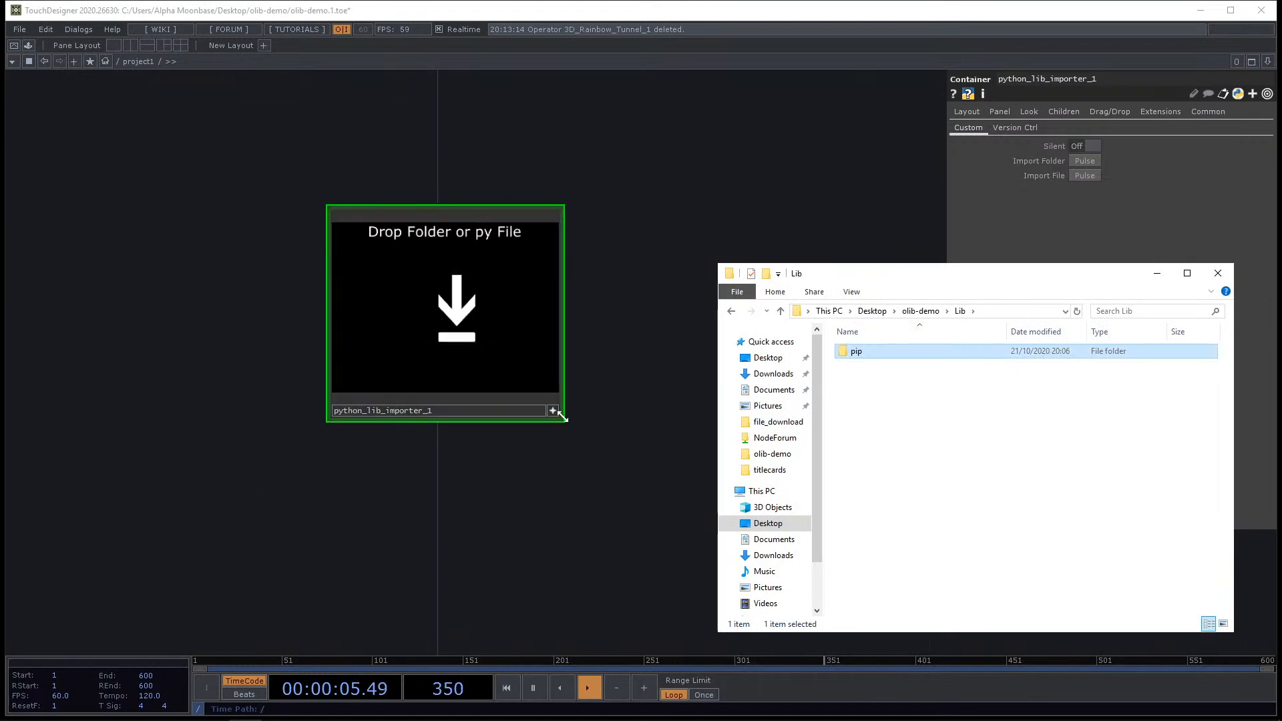
click(546, 412)
key(Delete)
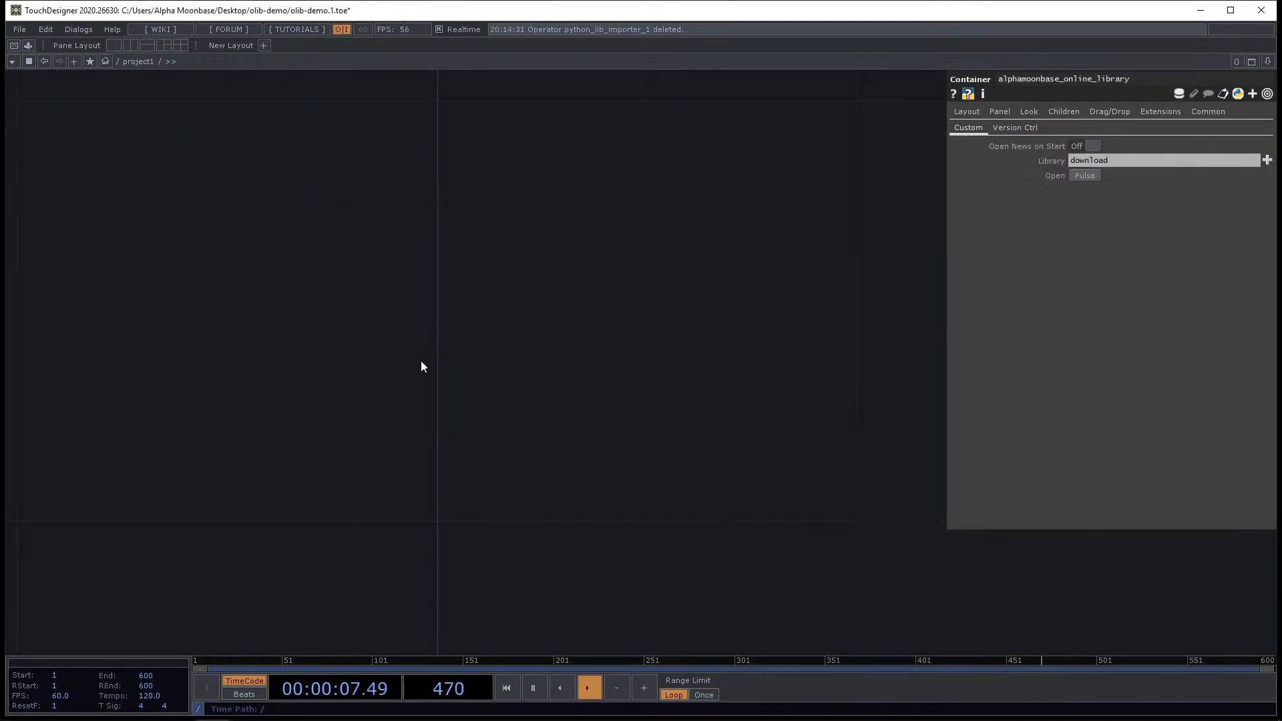
Place the Screen Grabber component from the OLIB library into the network.
key(alt+Tab)
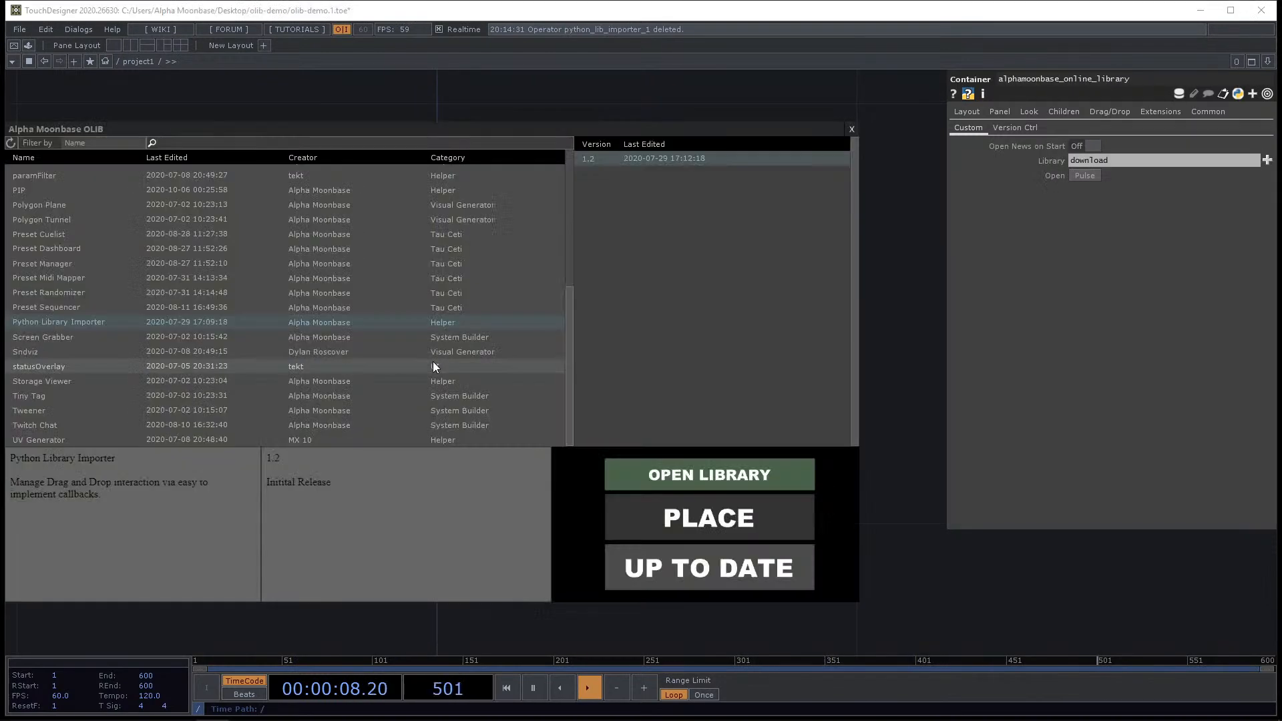
click(64, 336)
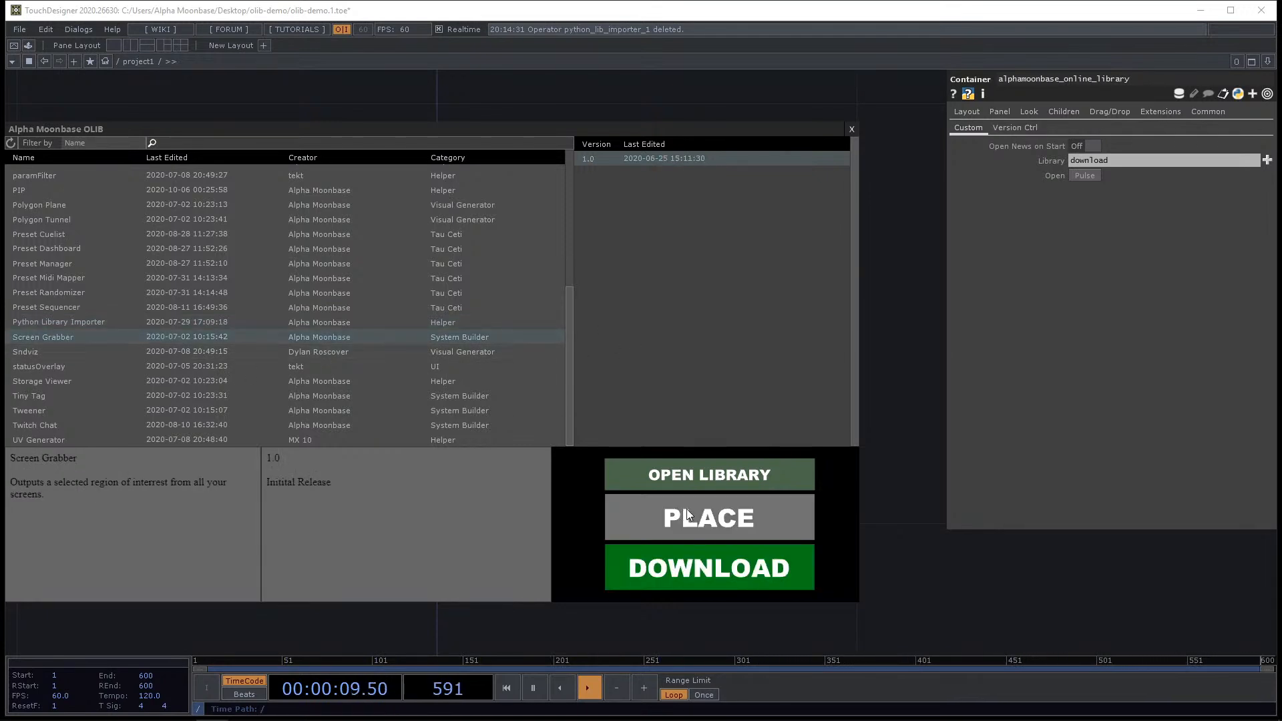
click(709, 517)
click(549, 317)
scroll(723, 327, up, 3)
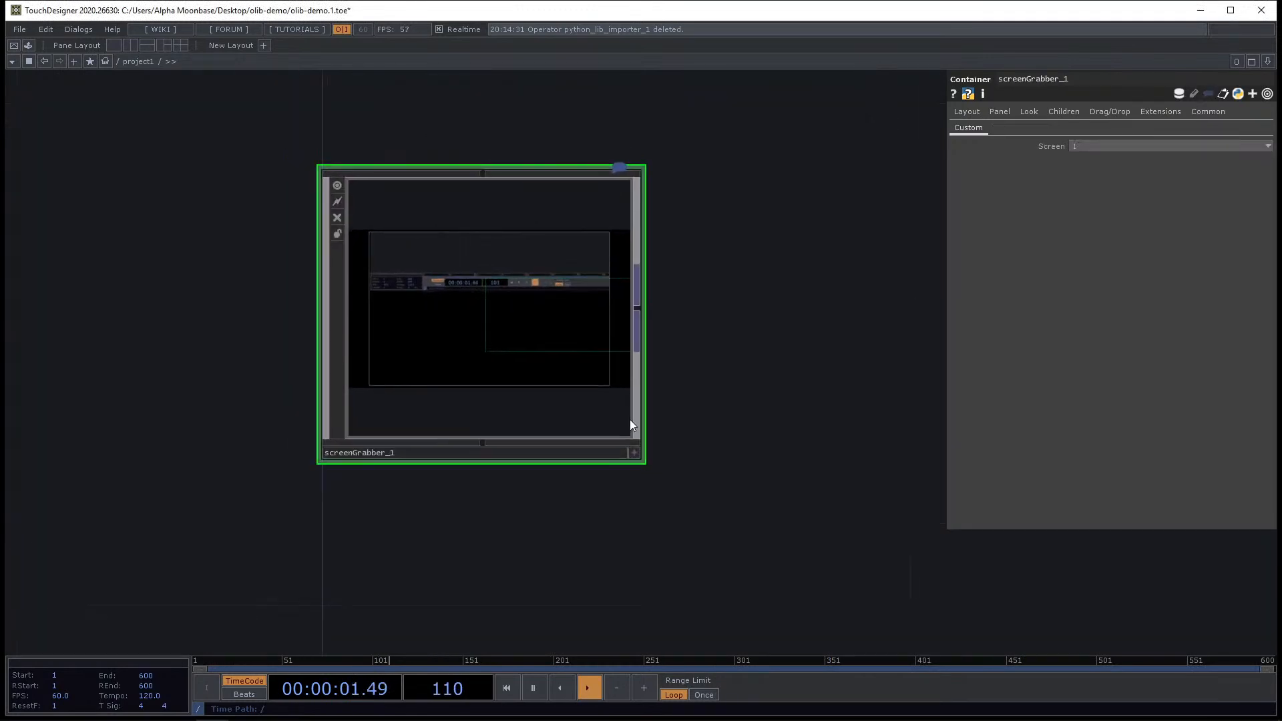
Inspect the Screen Grabber's live viewer output and its Screen parameter.
click(634, 452)
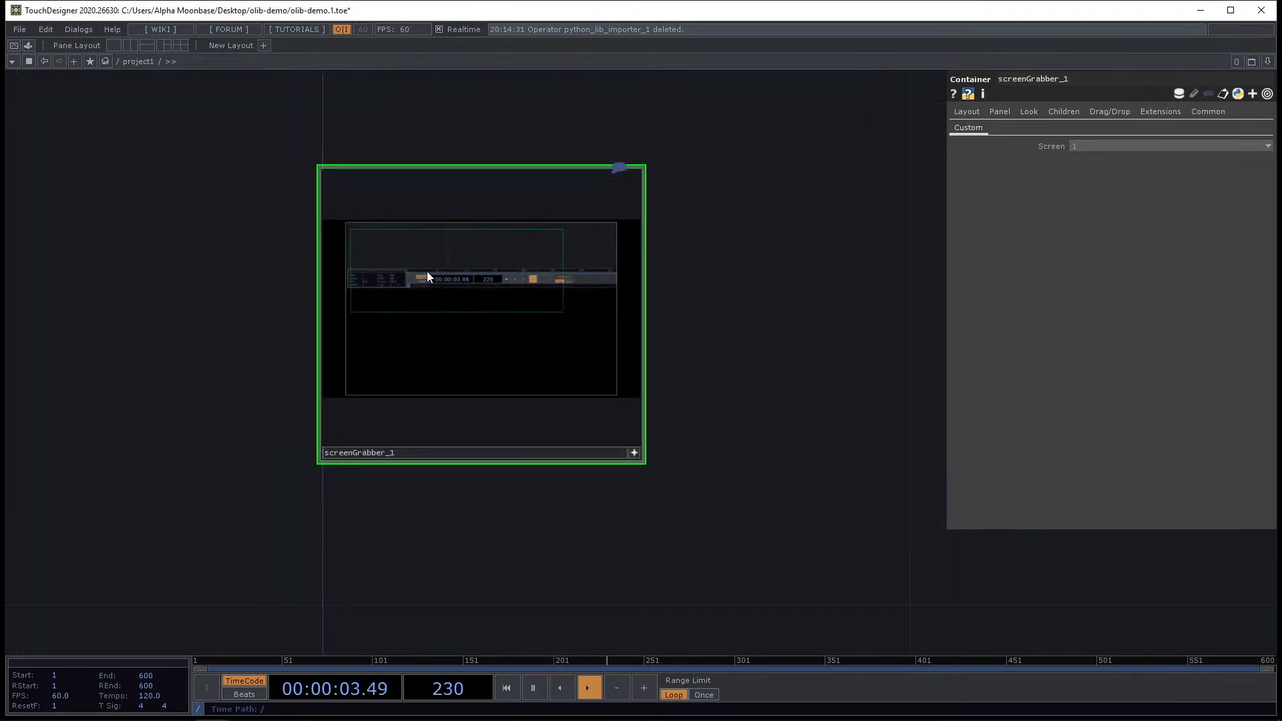
click(1108, 147)
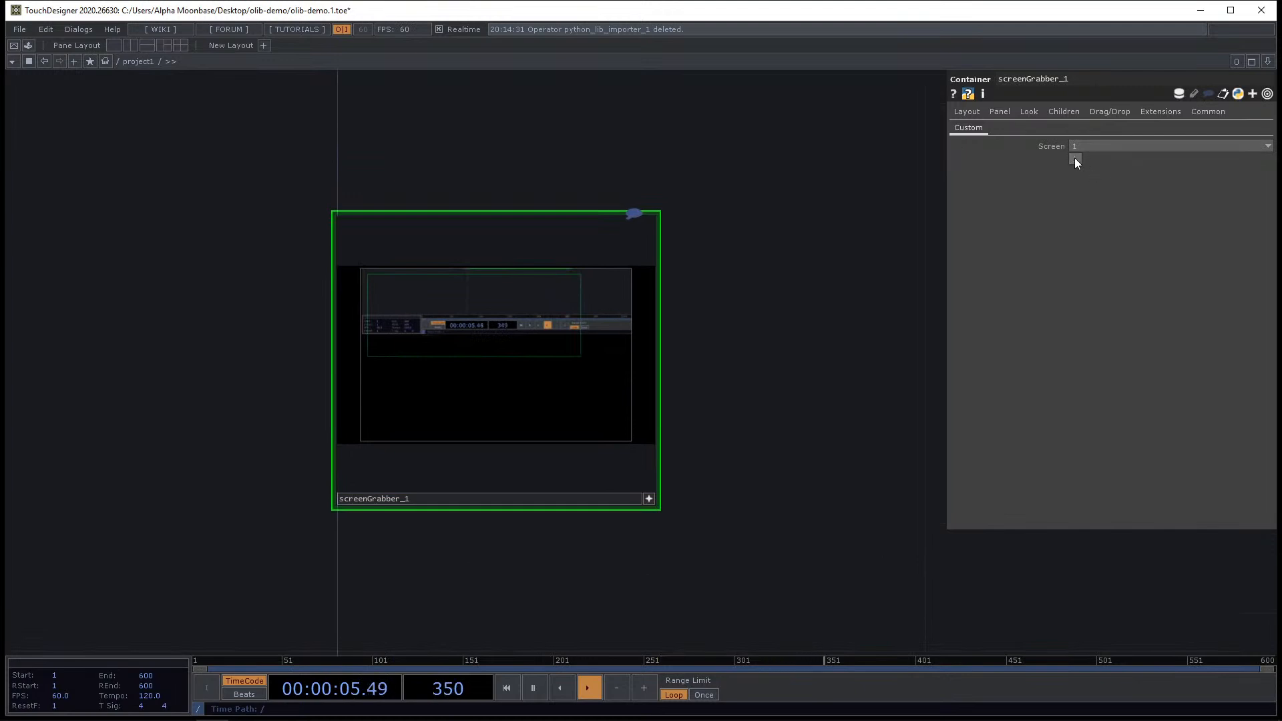
click(648, 498)
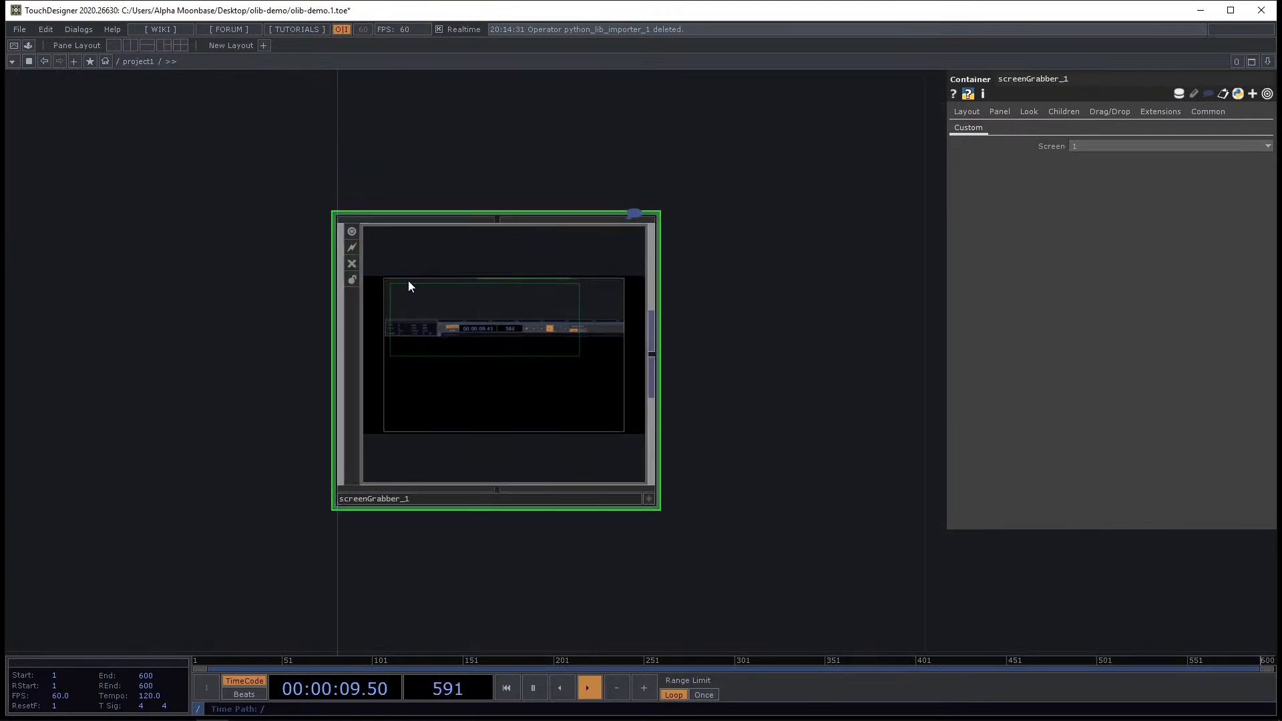
click(649, 499)
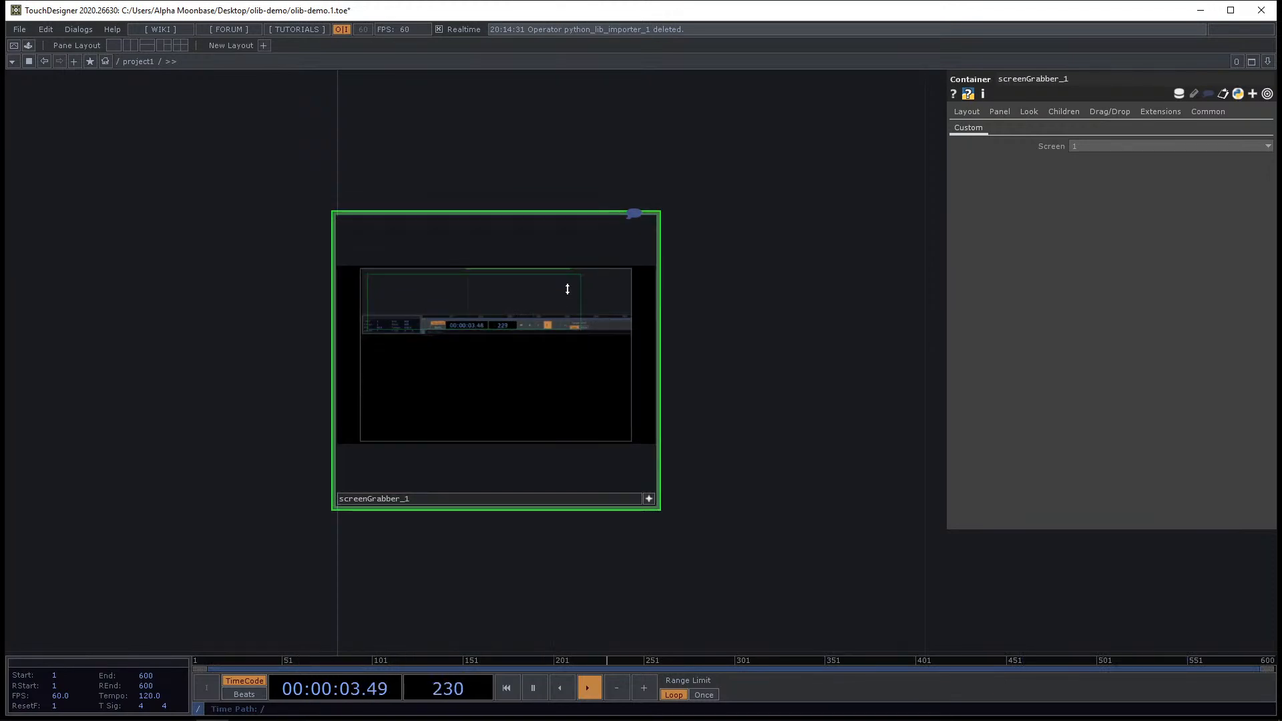
click(649, 499)
Add a Null TOP connected to the Screen Grabber's output.
right_click(652, 353)
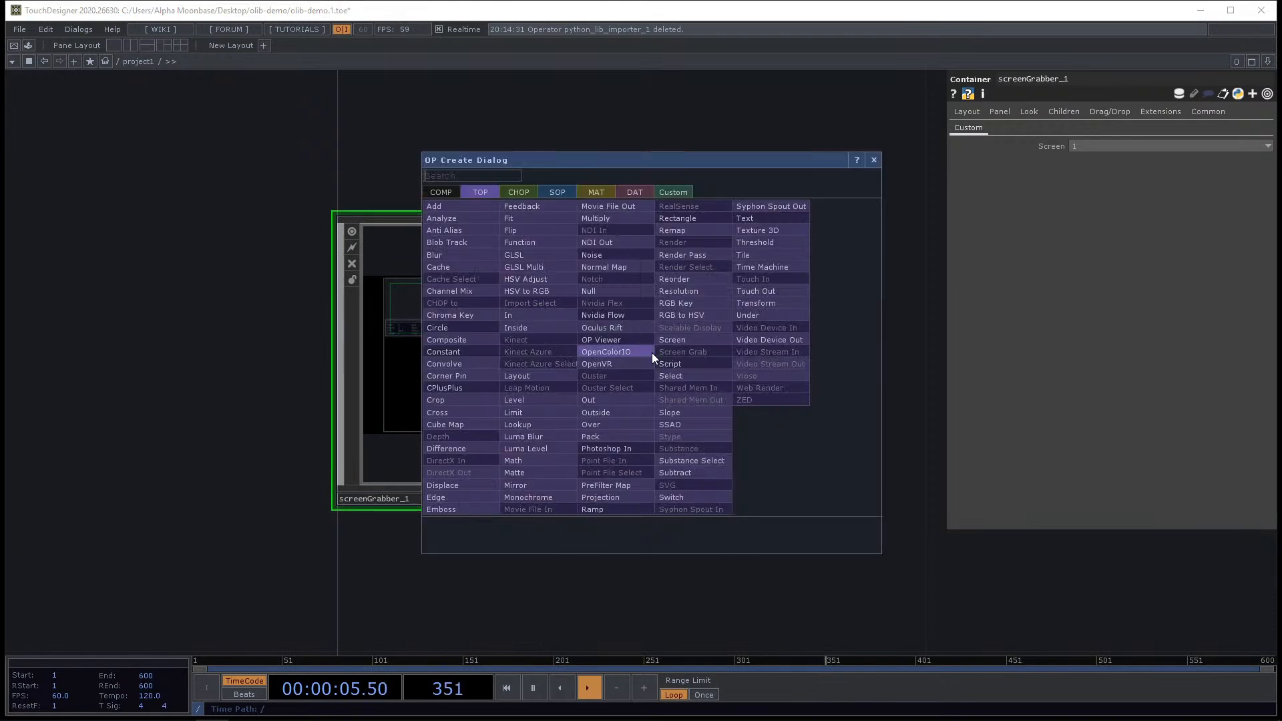
text(nu)
click(614, 294)
click(1040, 371)
scroll(847, 307, down, 5)
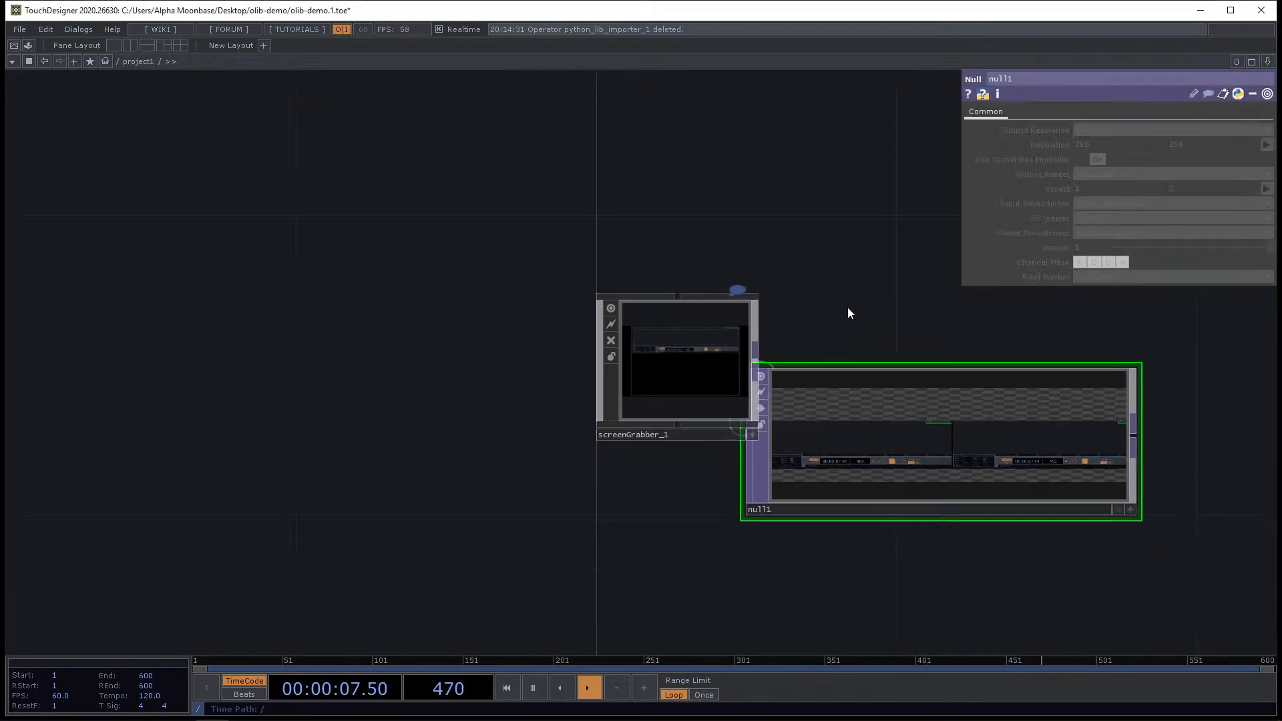
drag(811, 506, 964, 506)
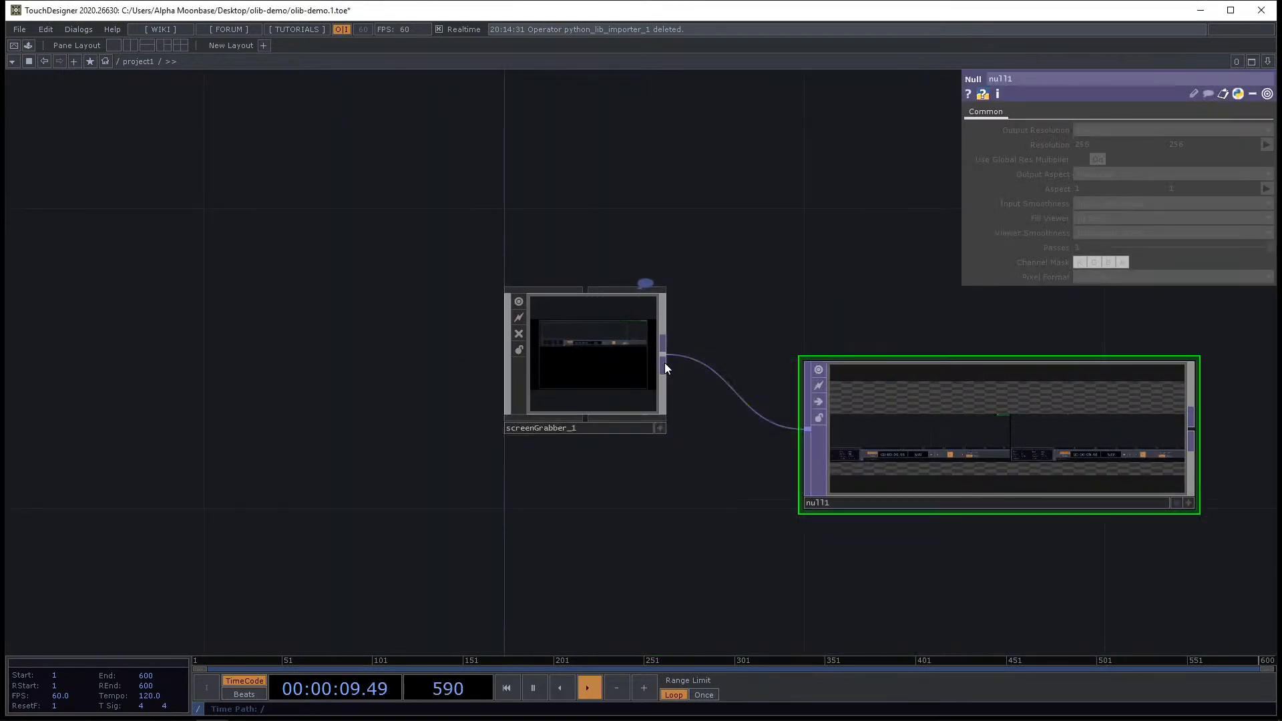
scroll(663, 363, up, 5)
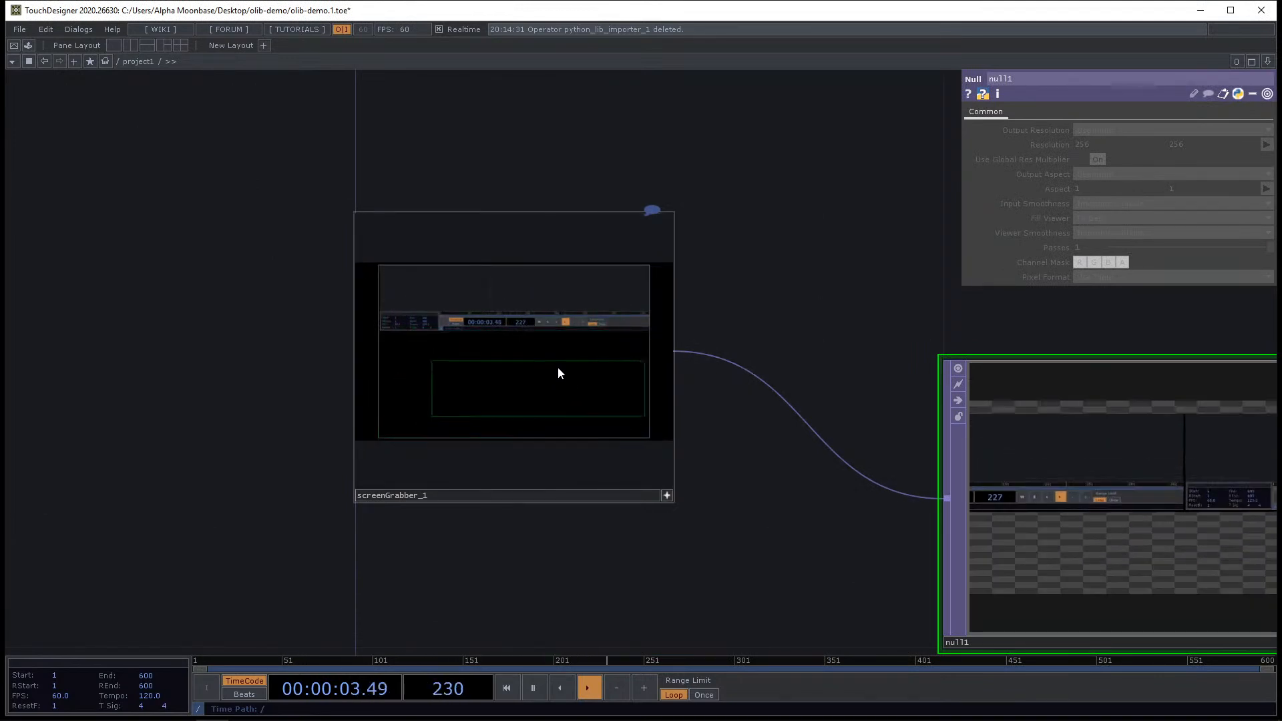
Delete the Screen Grabber and the Null from the network.
scroll(523, 367, down, 4)
click(526, 321)
scroll(467, 254, down, 3)
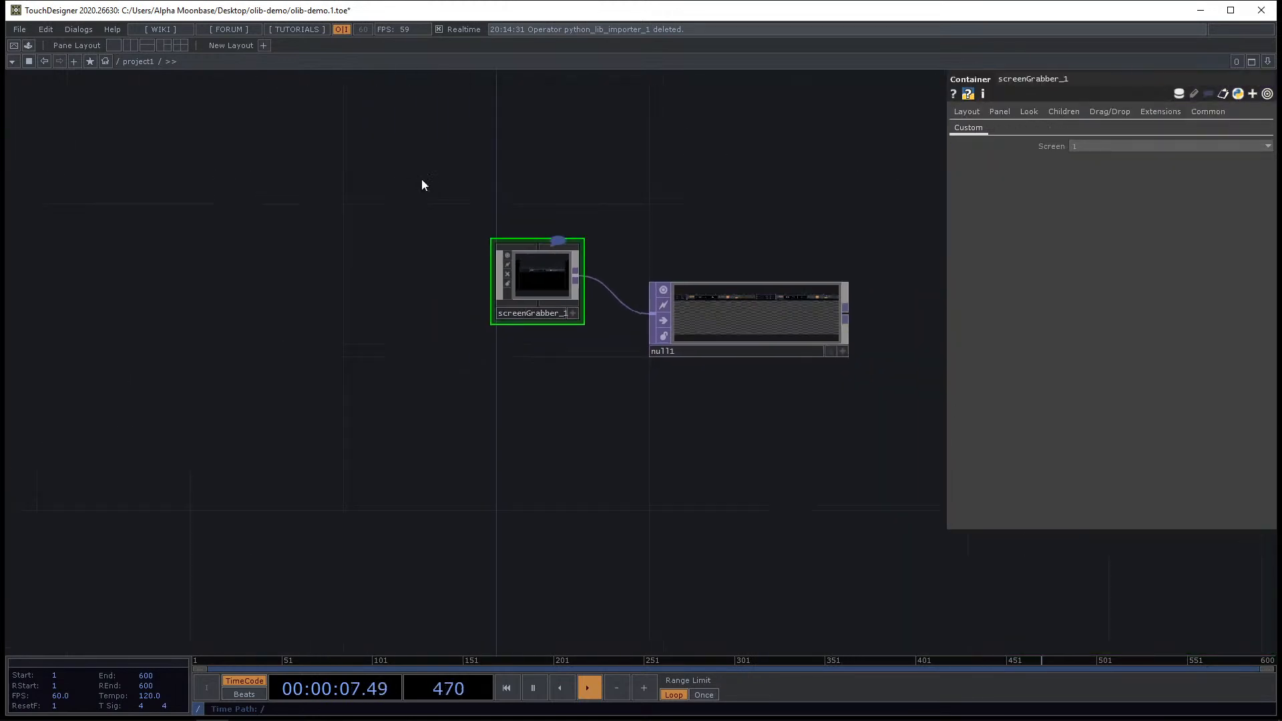
drag(422, 179, 795, 475)
key(Delete)
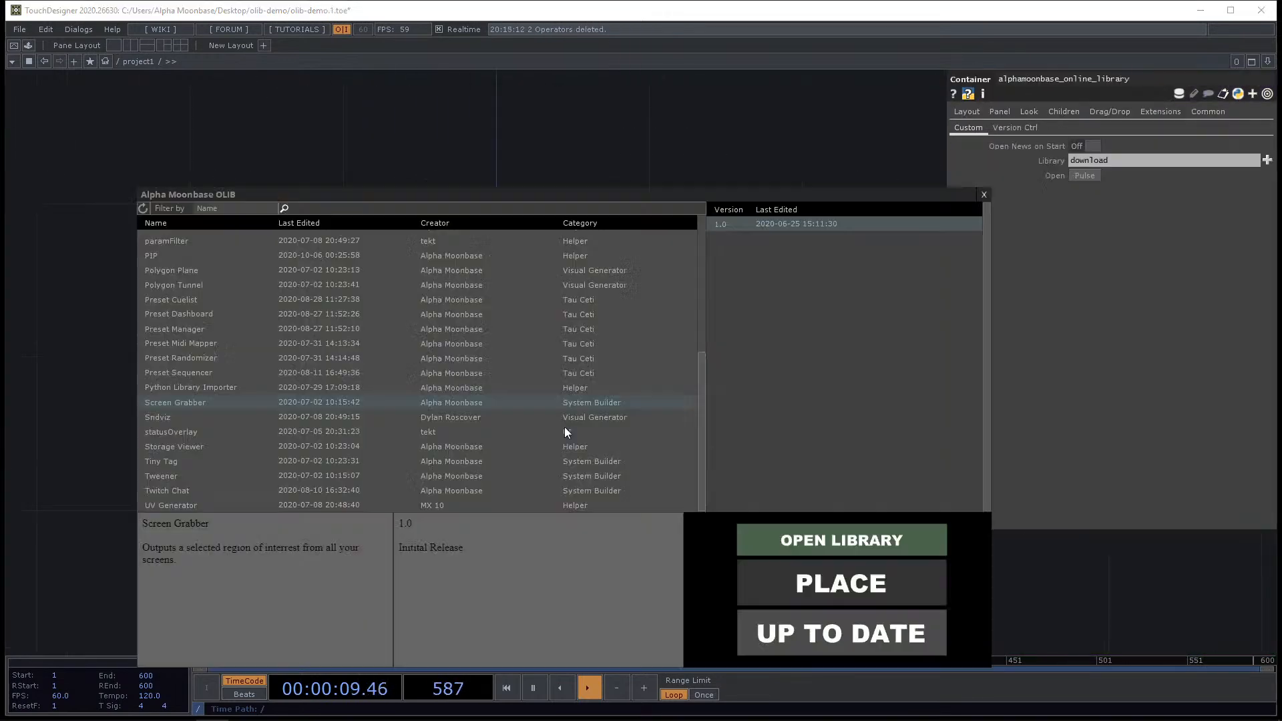
Place the statusOverlay component from the OLIB library into the network.
key(ctrl+Tab)
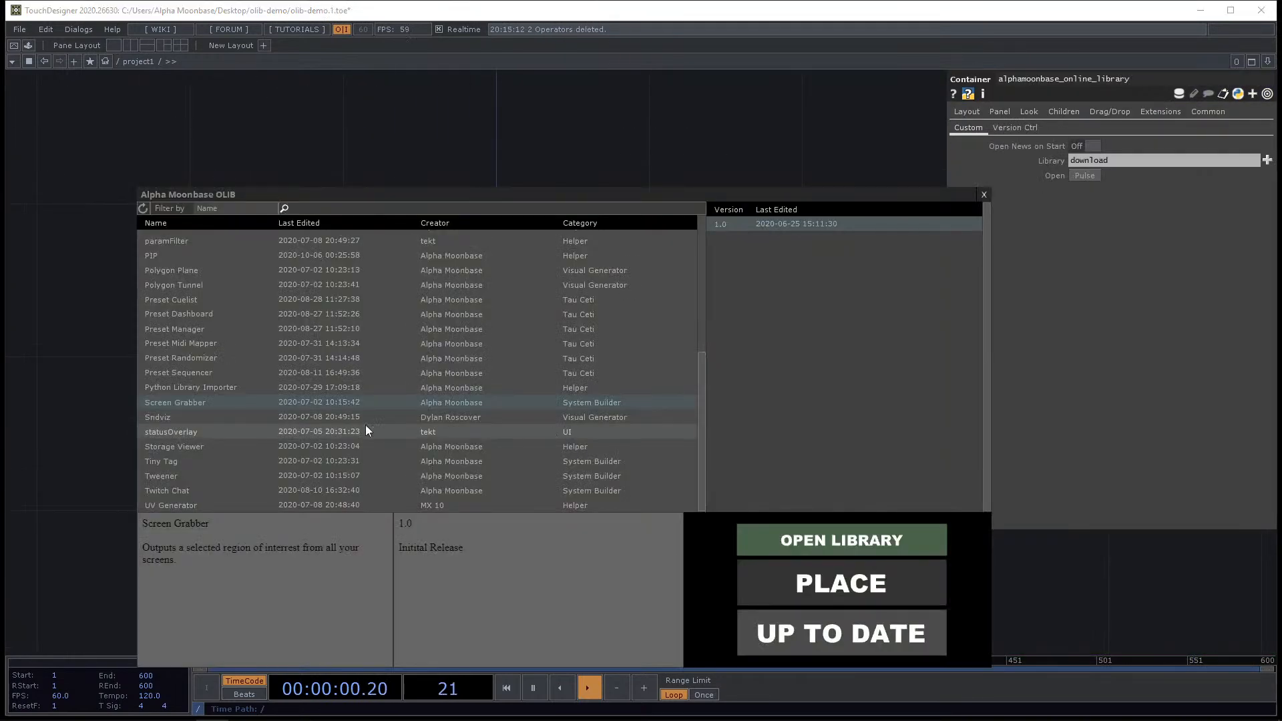
click(205, 433)
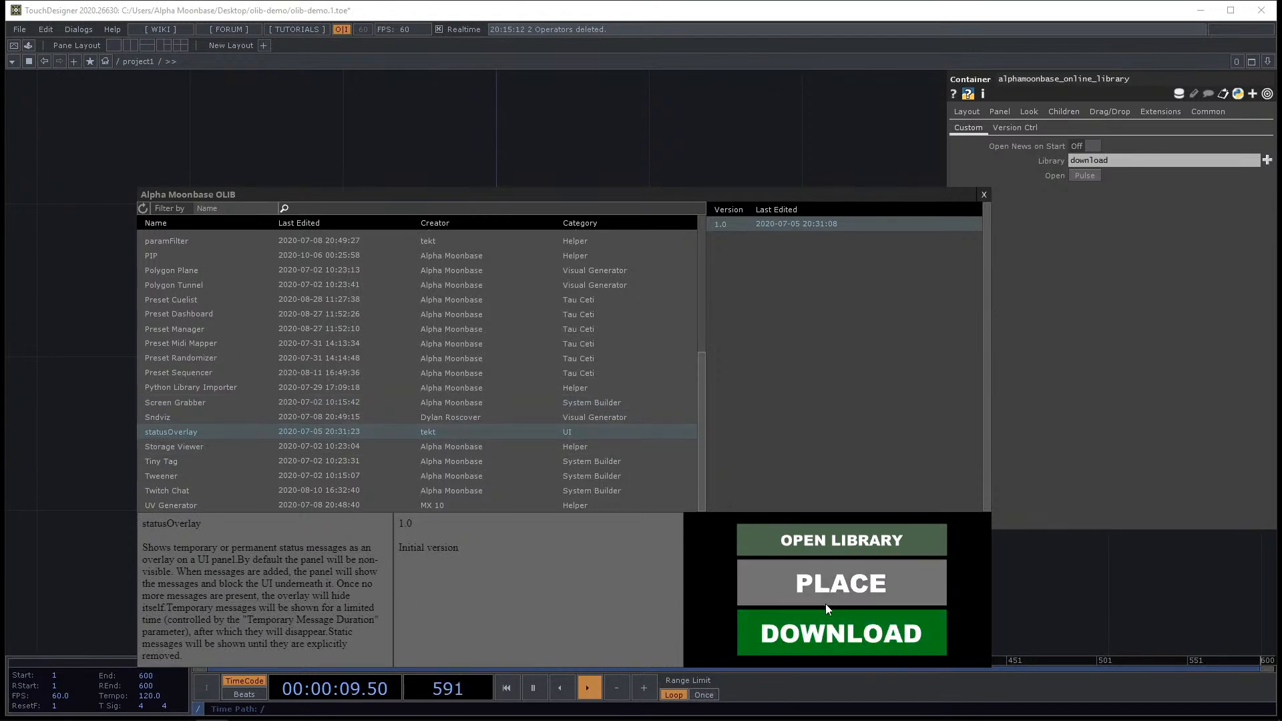
click(814, 584)
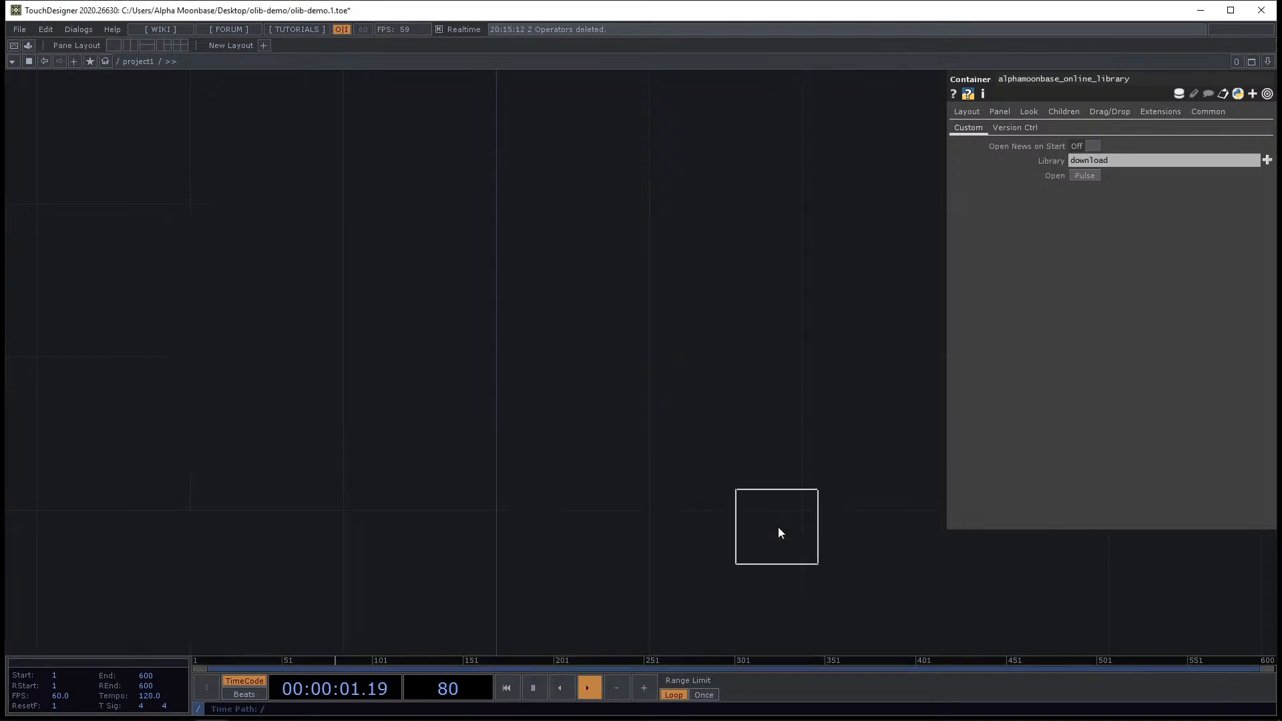
click(541, 293)
scroll(542, 267, up, 5)
click(381, 201)
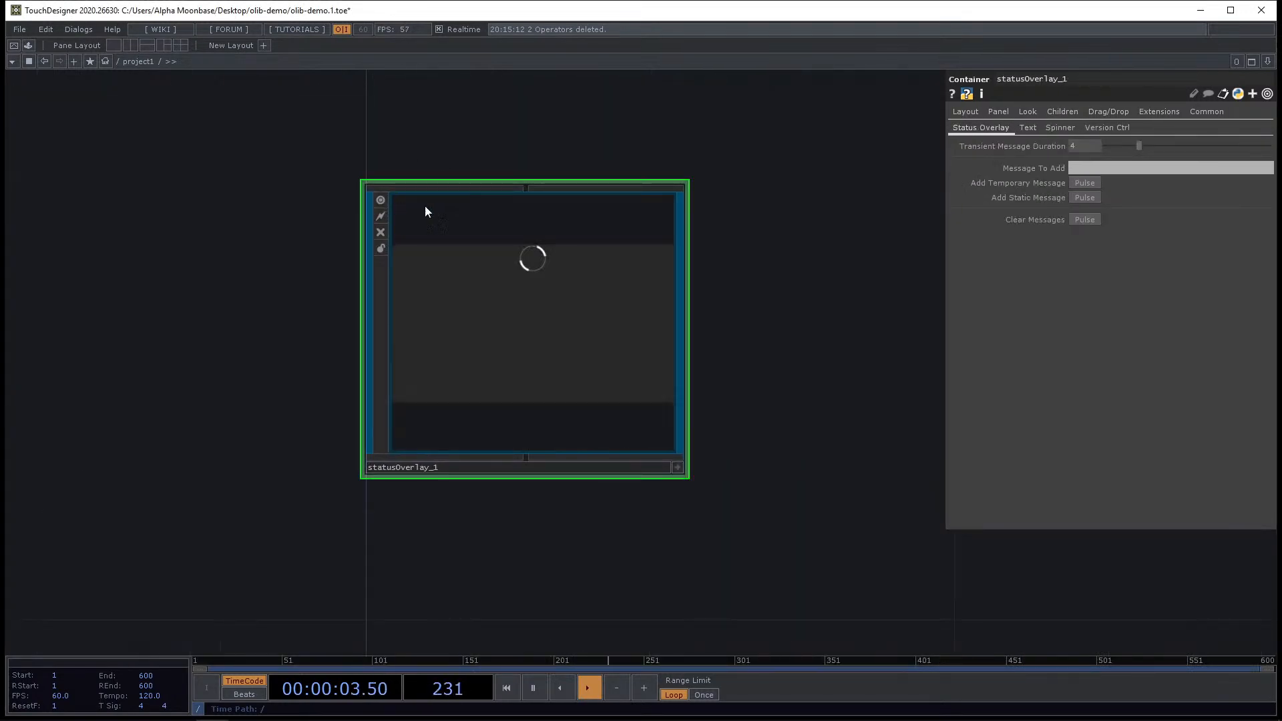
Examine the statusOverlay's parameter pages, including Version Ctrl, Status Overlay, Look, Panel and Layout.
click(1094, 129)
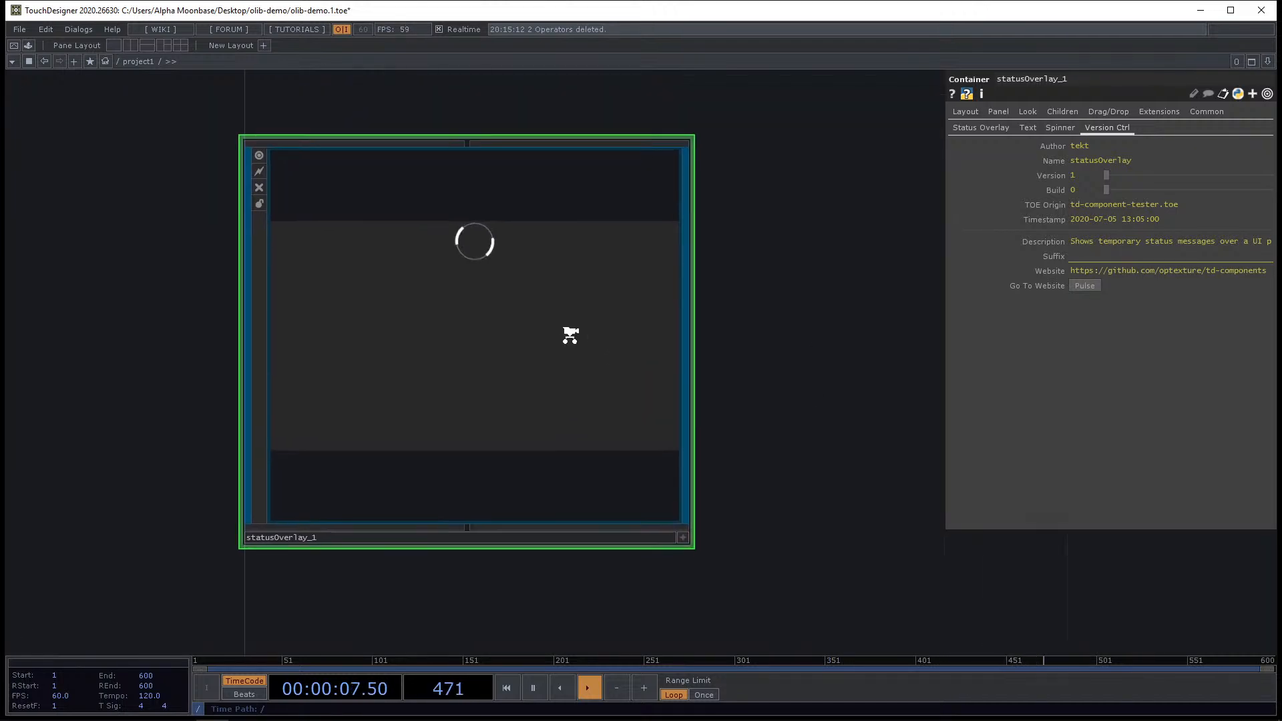
click(976, 127)
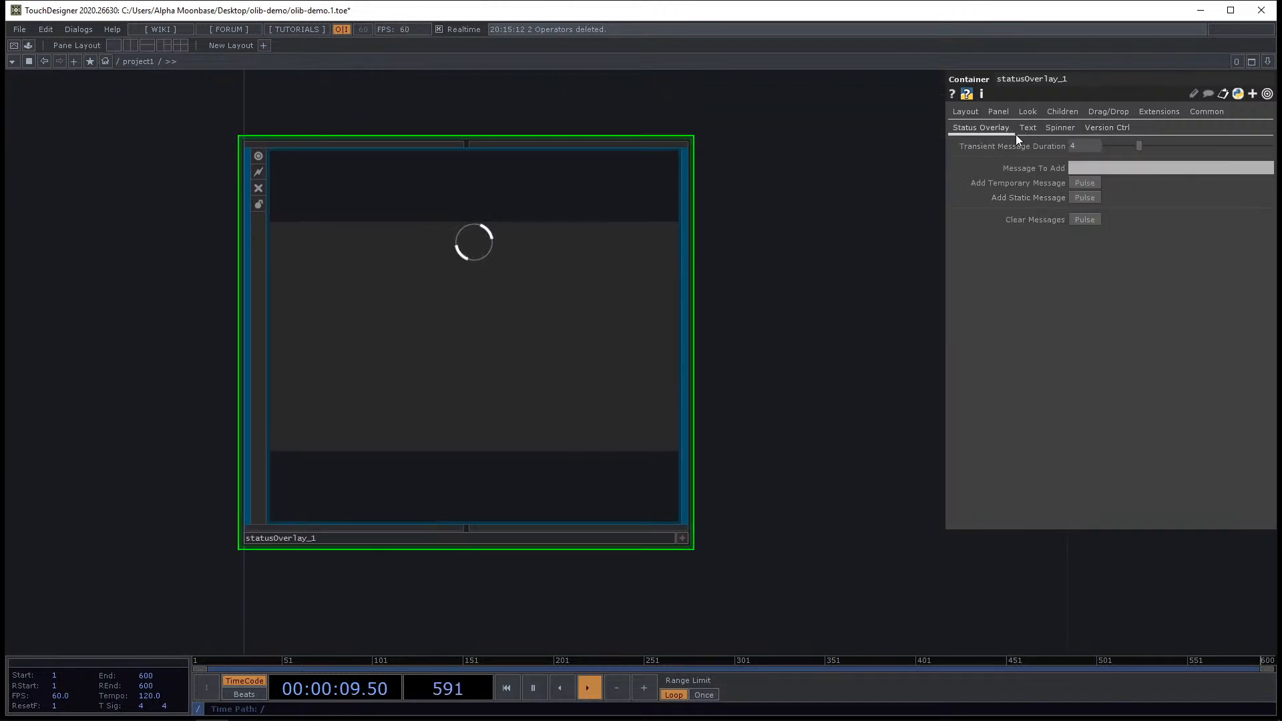
click(1075, 167)
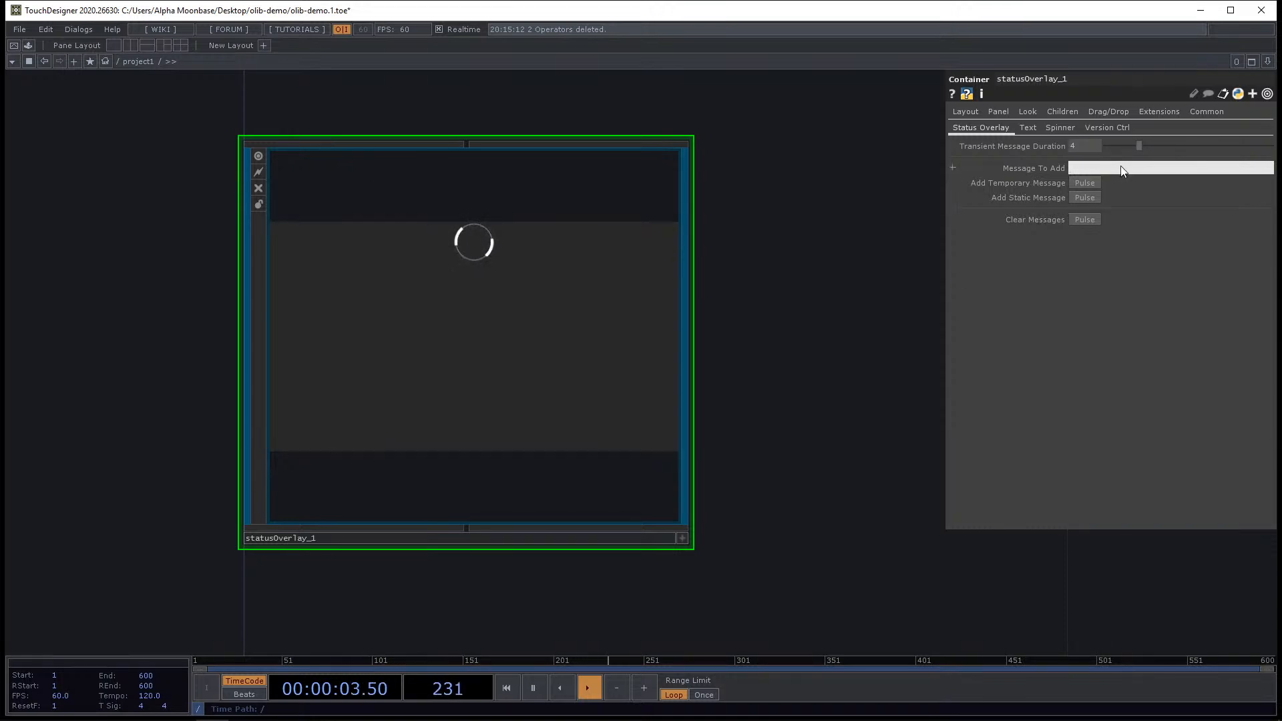
scroll(741, 291, down, 4)
drag(584, 97, 512, 213)
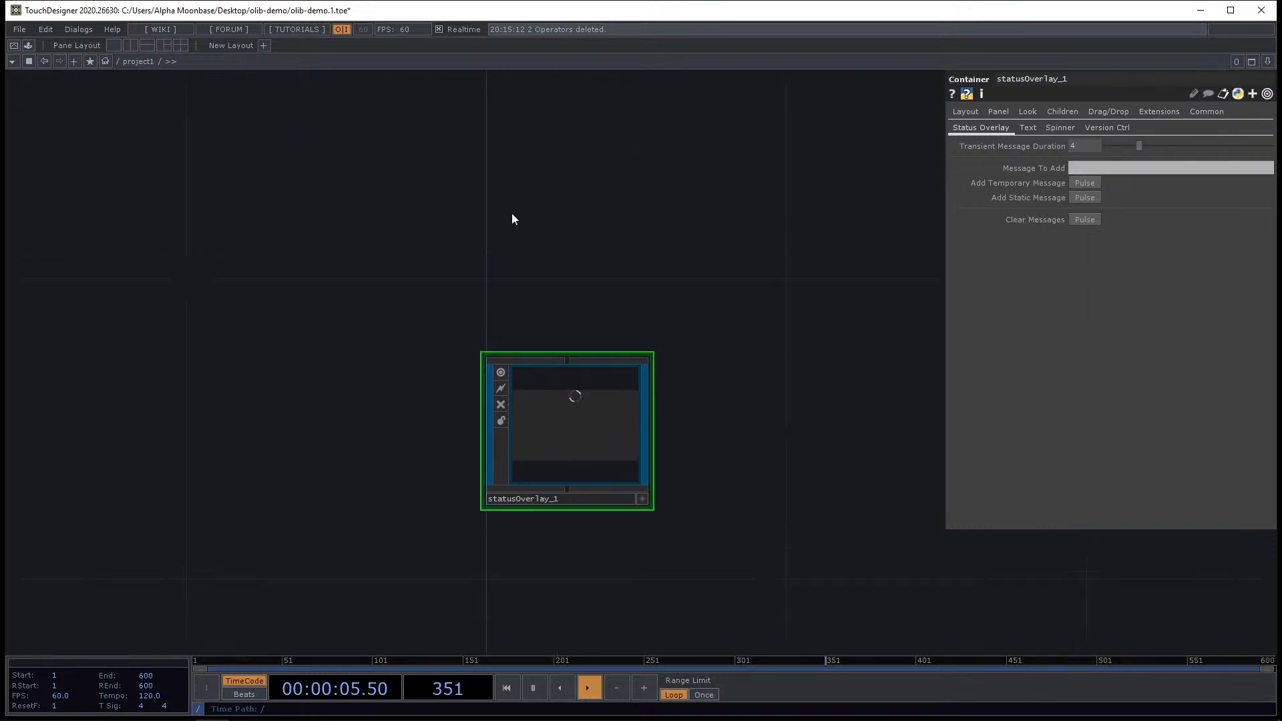
click(1027, 111)
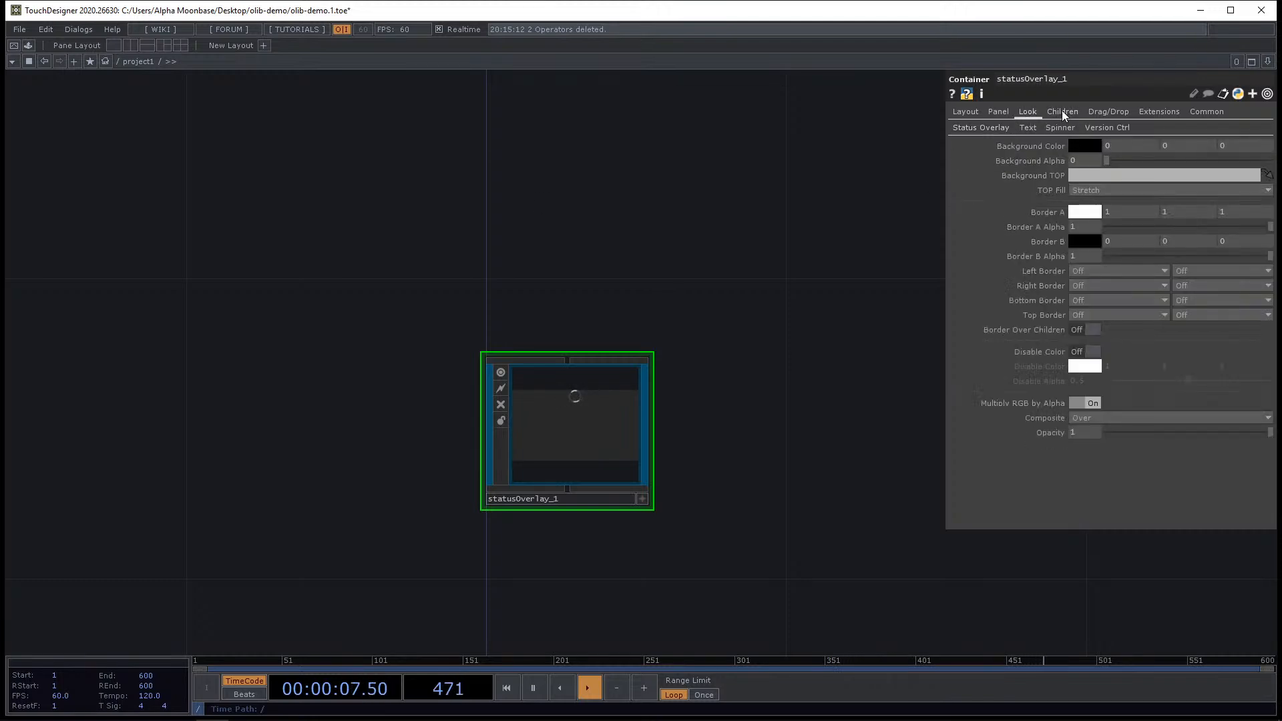
click(998, 112)
click(964, 112)
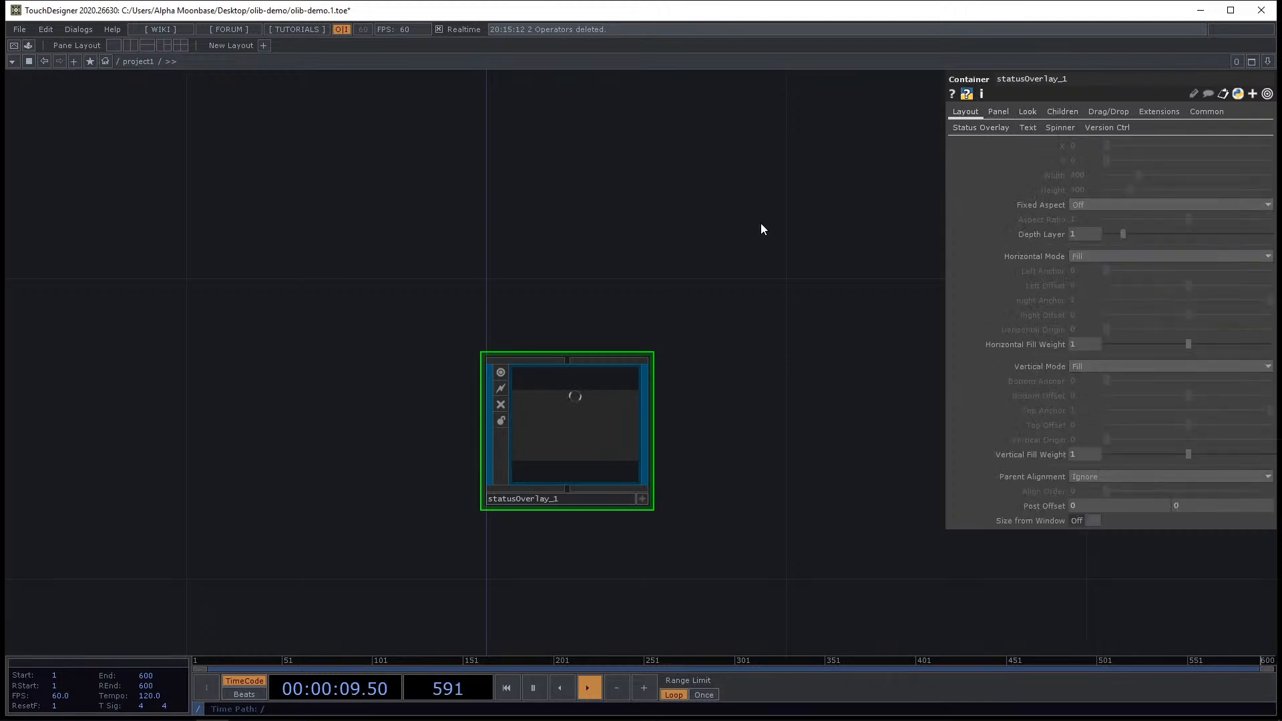
Add a Container COMP and connect it as the panel parent of the statusOverlay.
key(Tab)
click(362, 38)
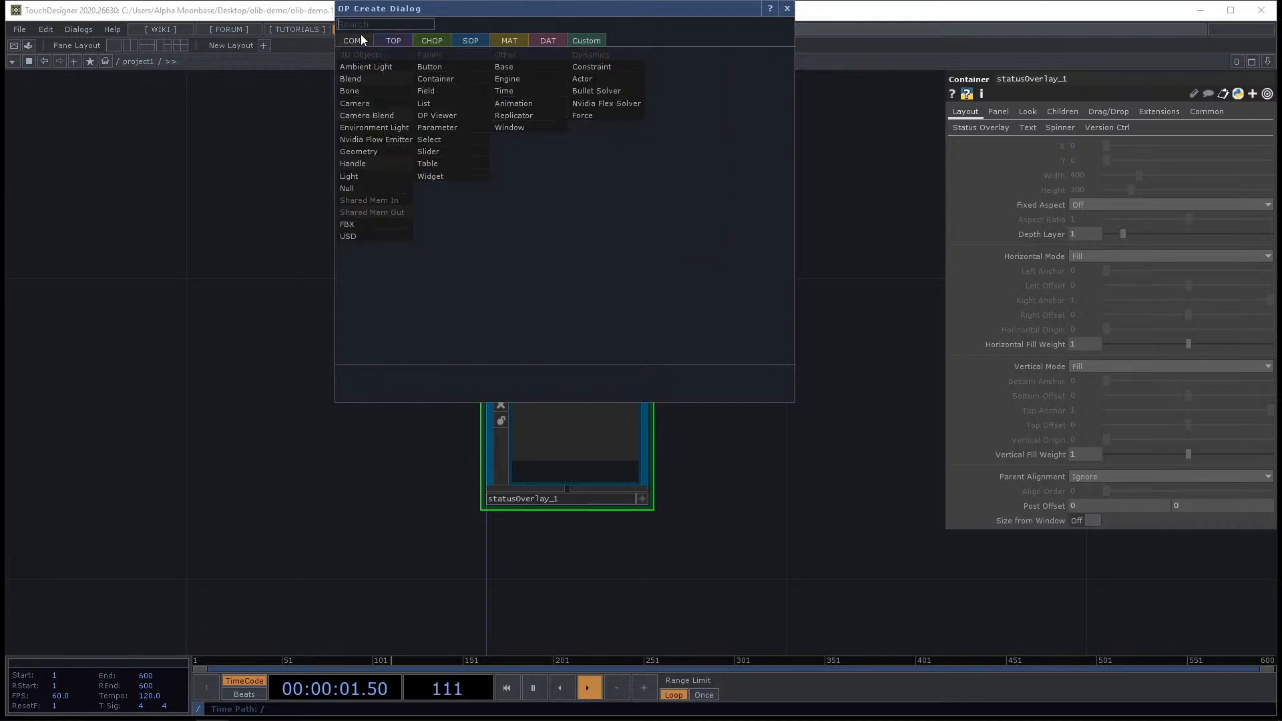
click(462, 74)
click(588, 129)
scroll(633, 157, down, 2)
middle_drag(642, 326, 641, 350)
drag(592, 300, 606, 257)
click(639, 393)
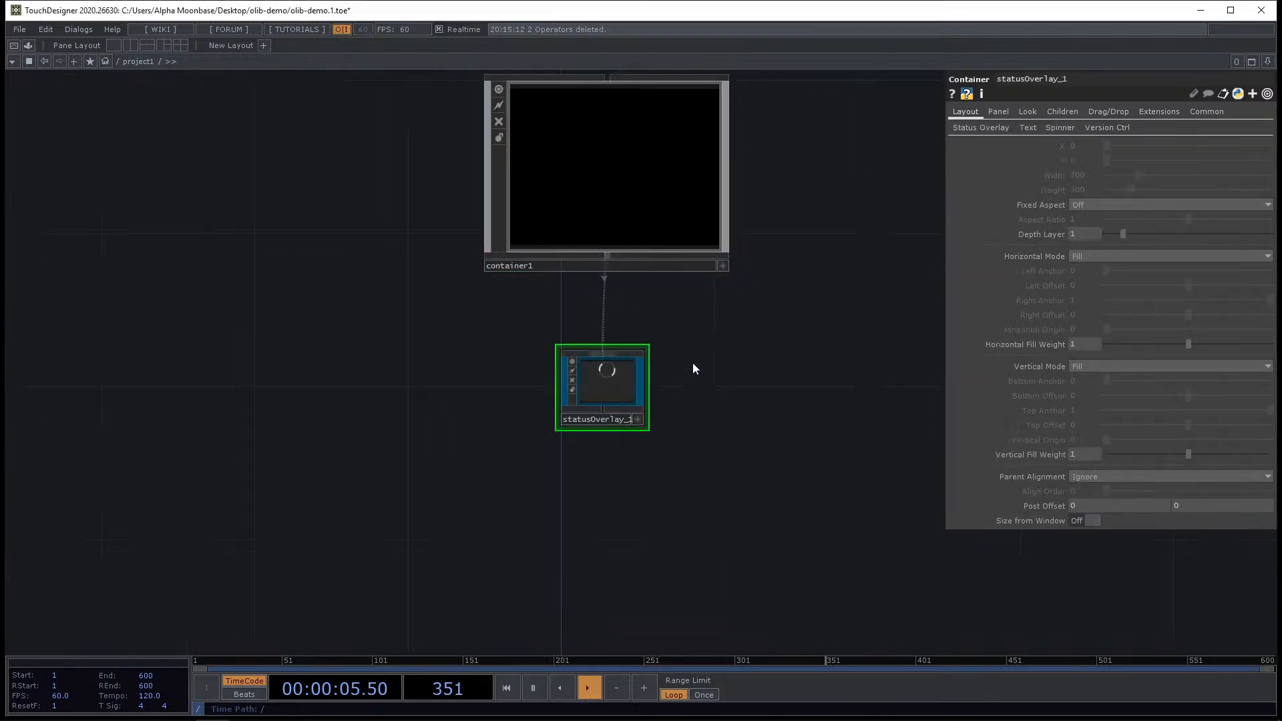
Enter the message "Waiting for stuff to actually work." and add it as a temporary message.
scroll(692, 366, up, 4)
click(960, 130)
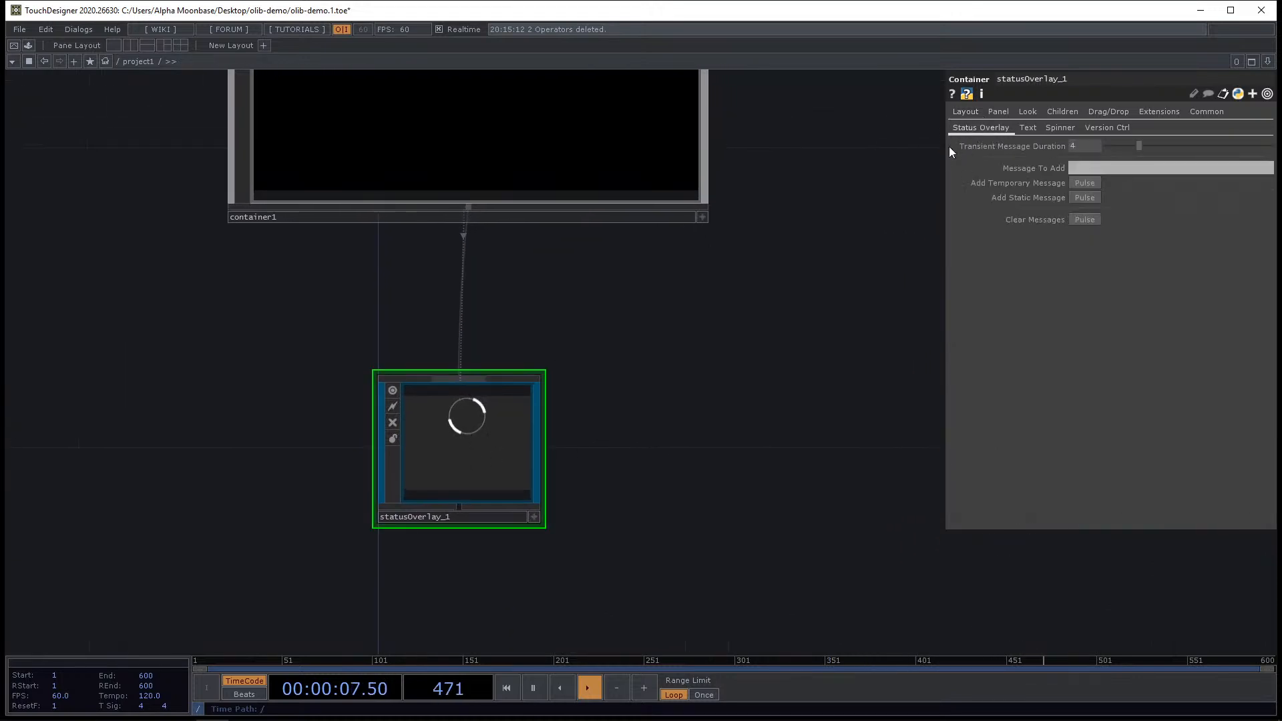
drag(813, 226, 727, 393)
click(1100, 168)
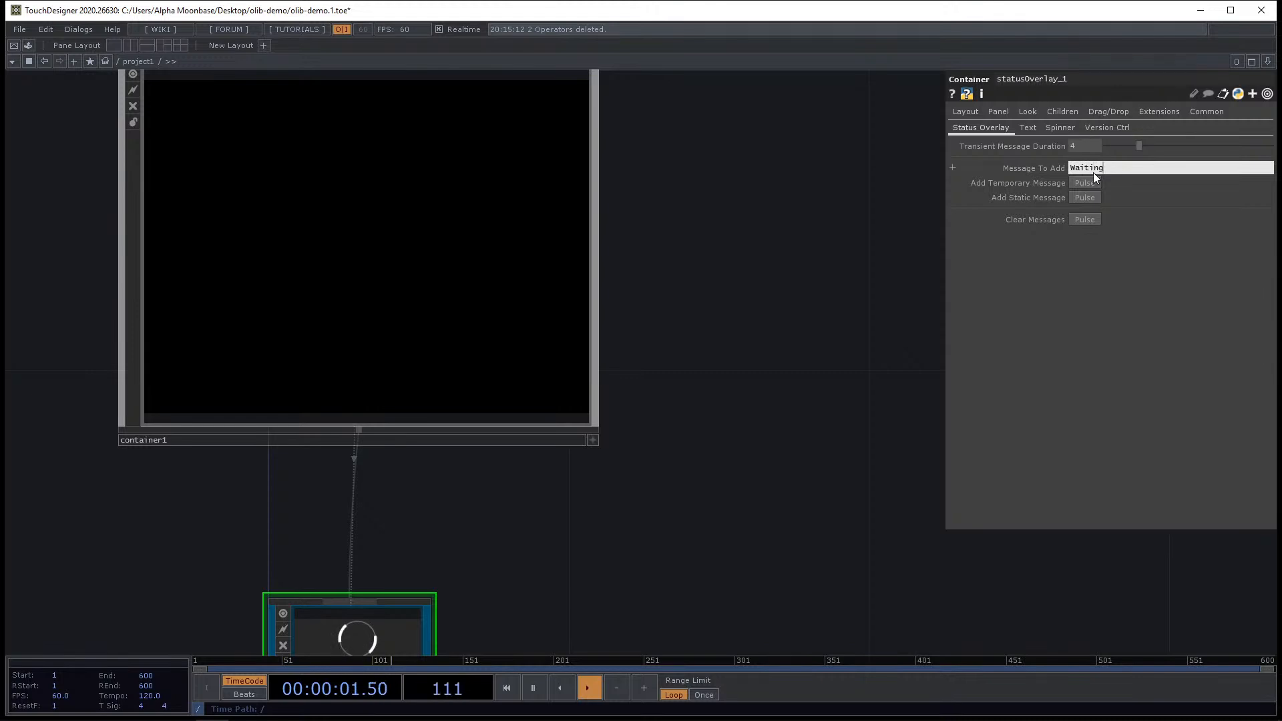
text(Waiting for stuff to actually work.)
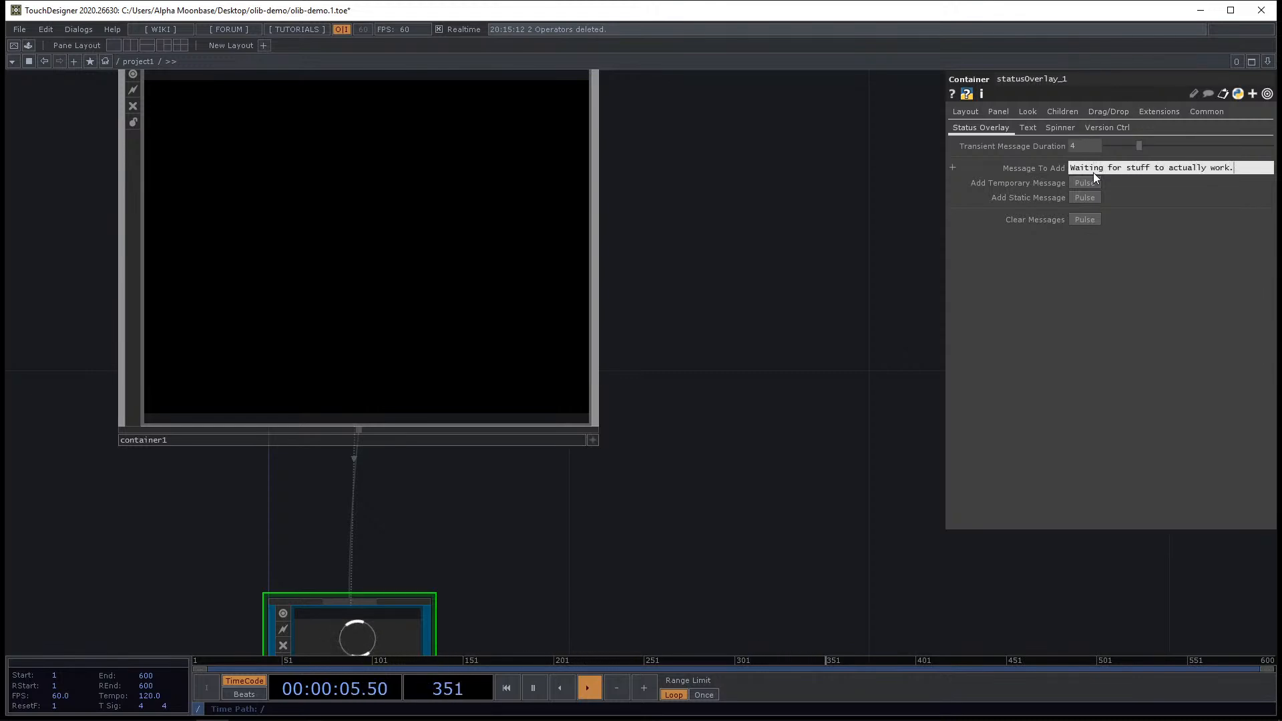
click(1084, 182)
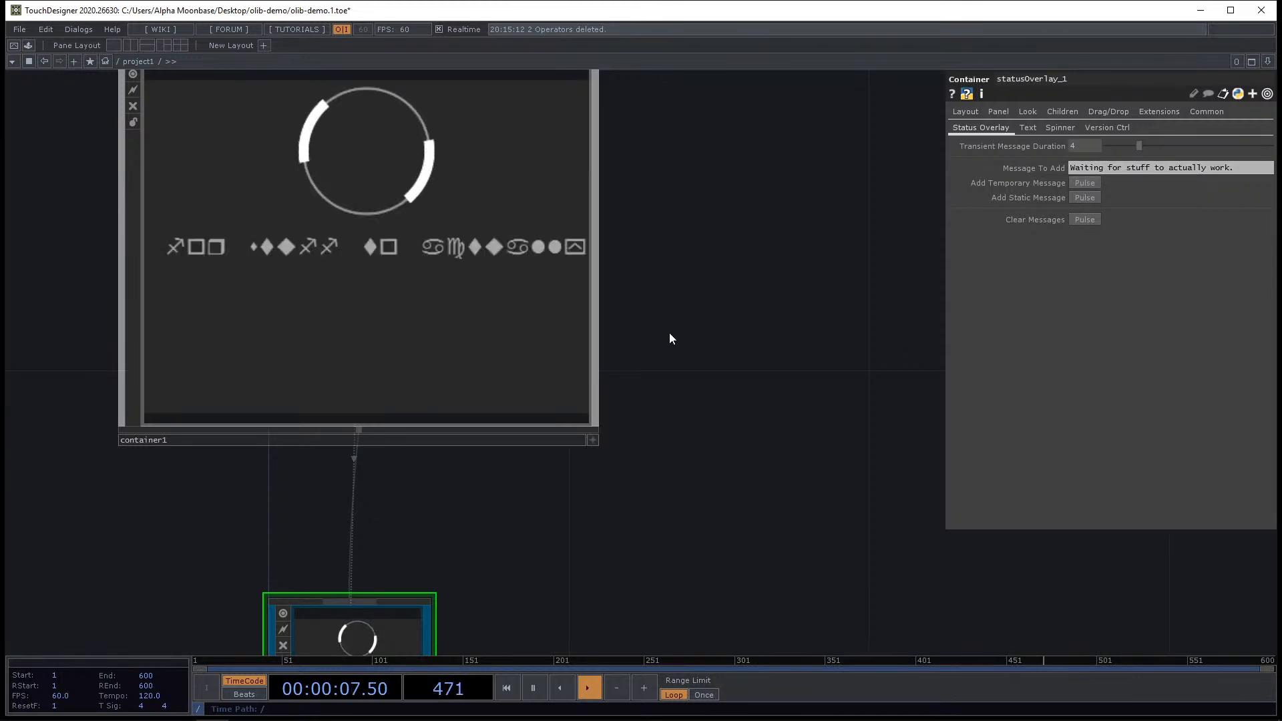
Set the overlay's text font to Agency FB.
key(h)
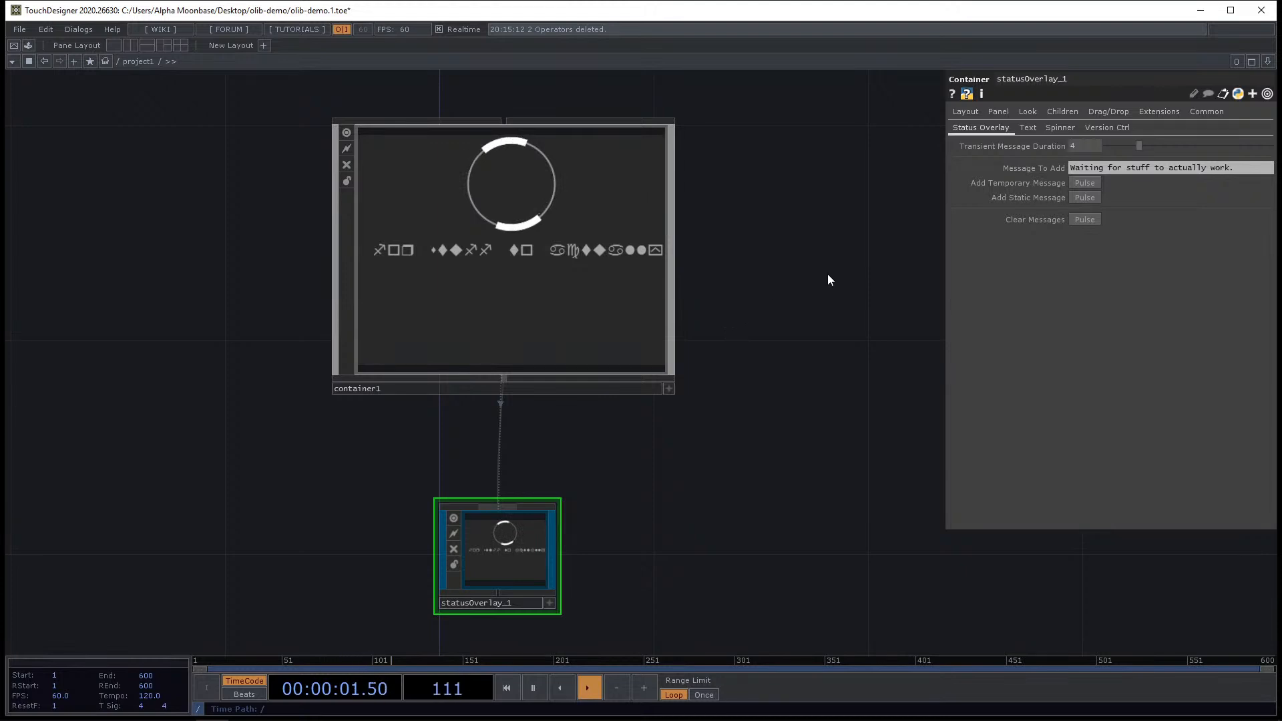
click(1027, 127)
click(1058, 128)
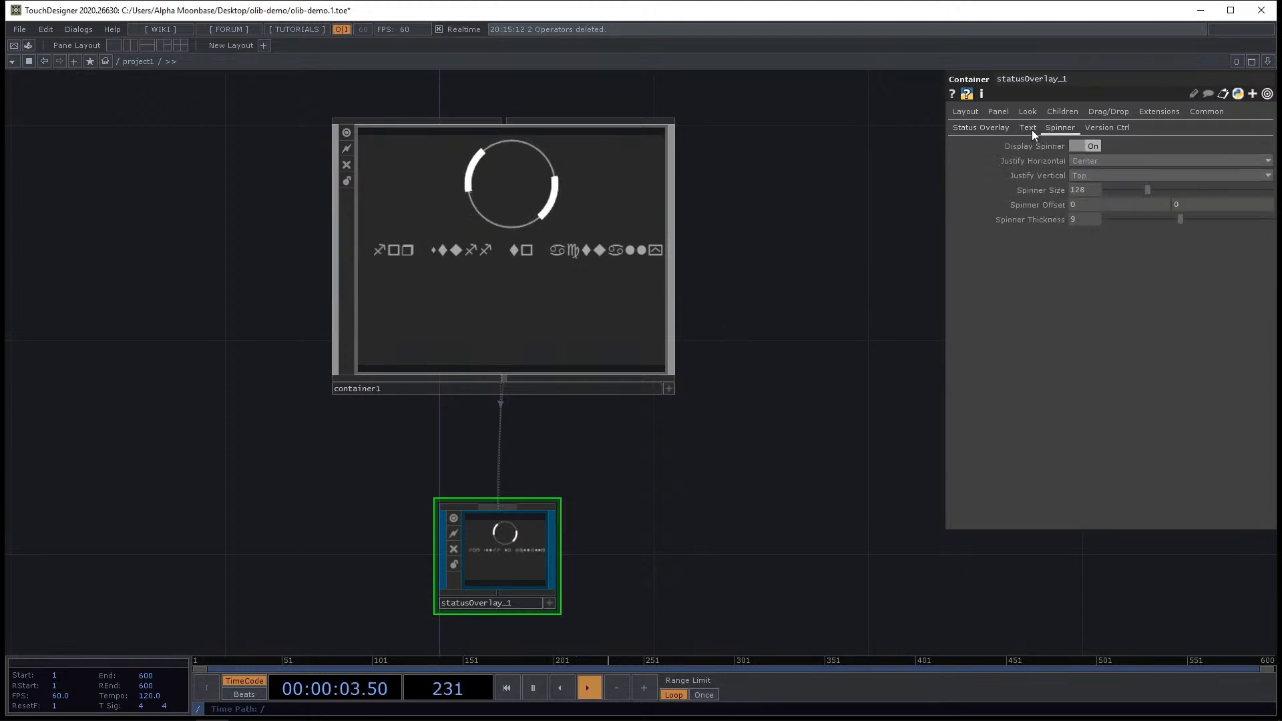
click(1028, 129)
click(1127, 248)
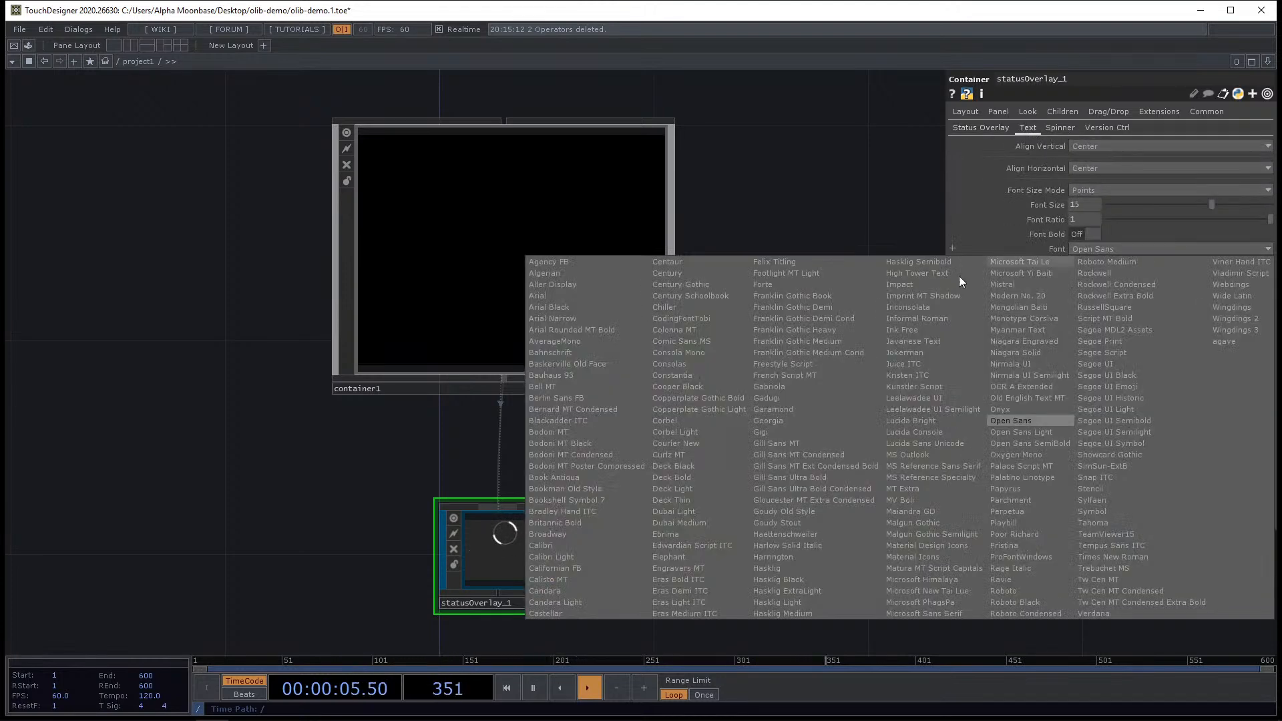
click(587, 261)
Set the transient message duration to 1 and add the temporary message three times.
click(981, 128)
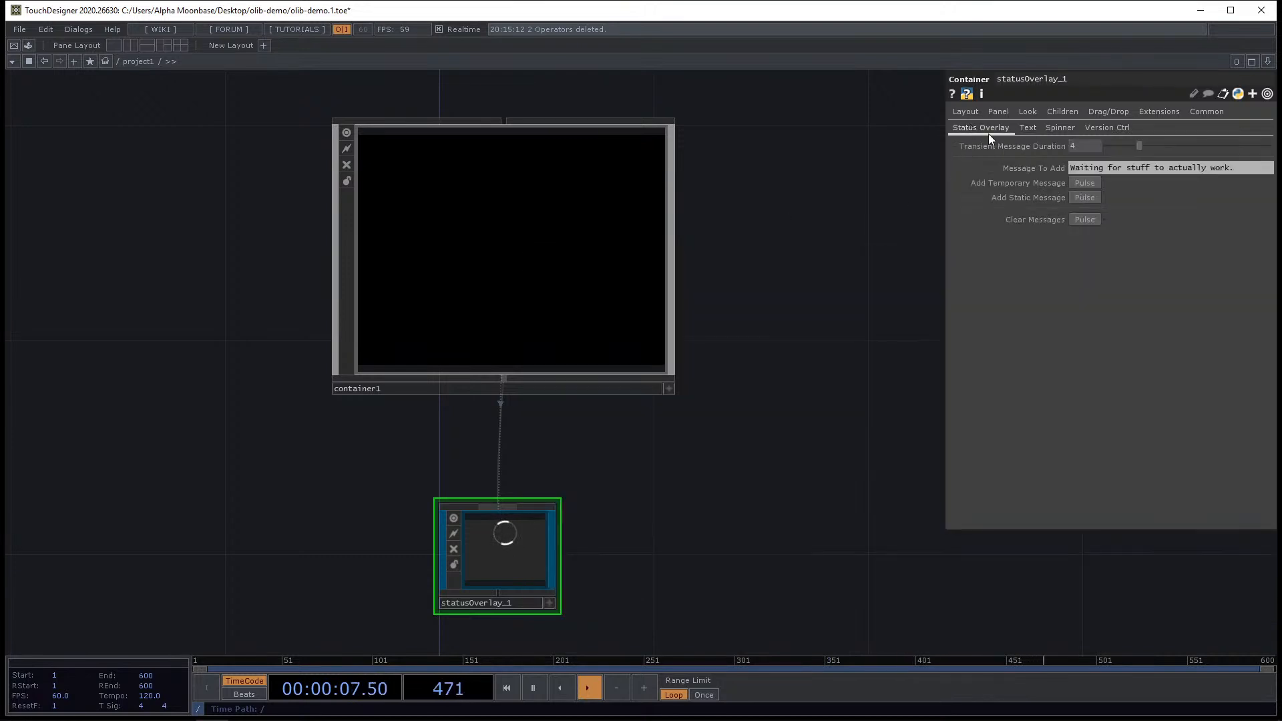
click(1080, 146)
text(1)
key(Return)
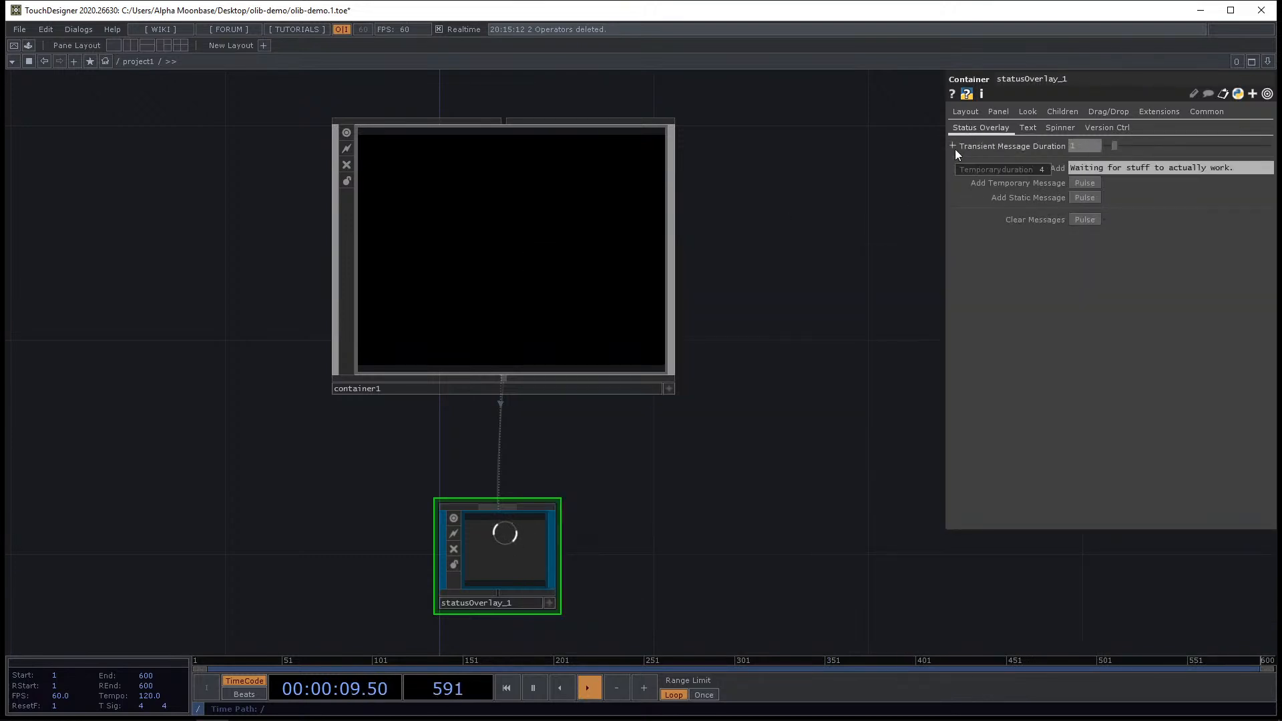
click(1088, 183)
click(1087, 181)
click(1087, 180)
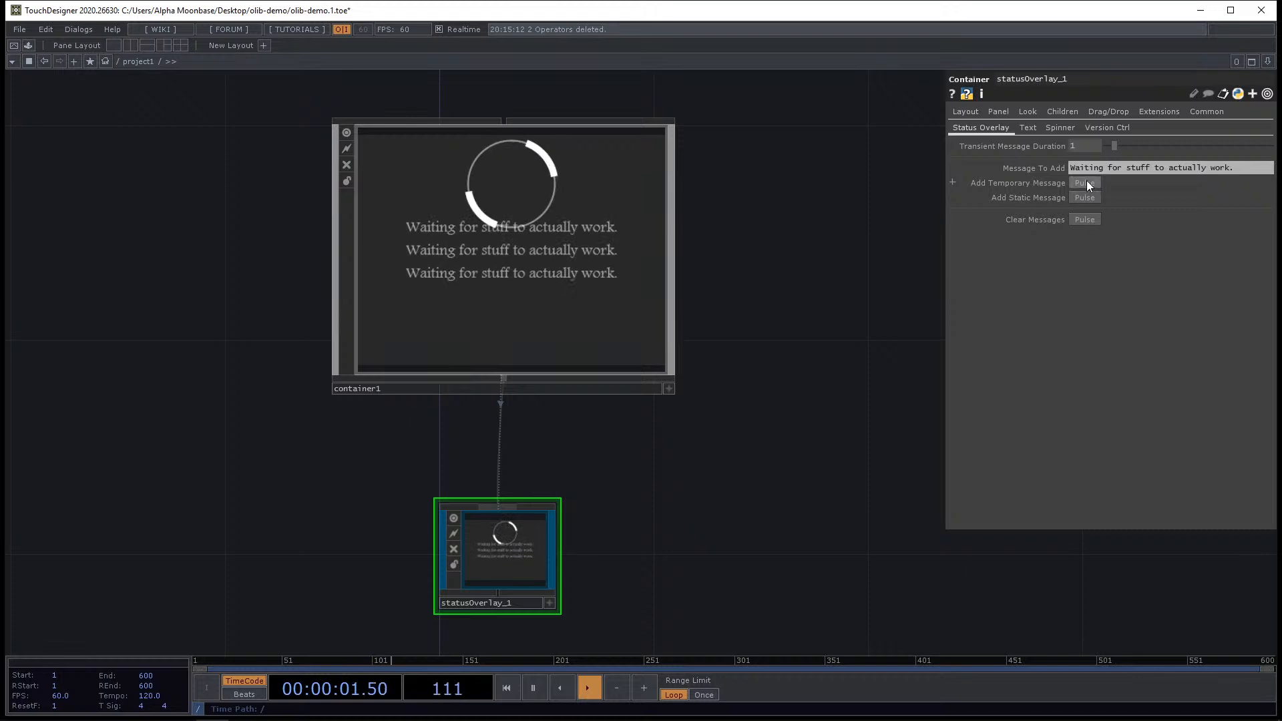
Add the temporary message three more times, reviewing the overlay's Text and Spinner parameter pages in between.
click(1087, 180)
click(1087, 180)
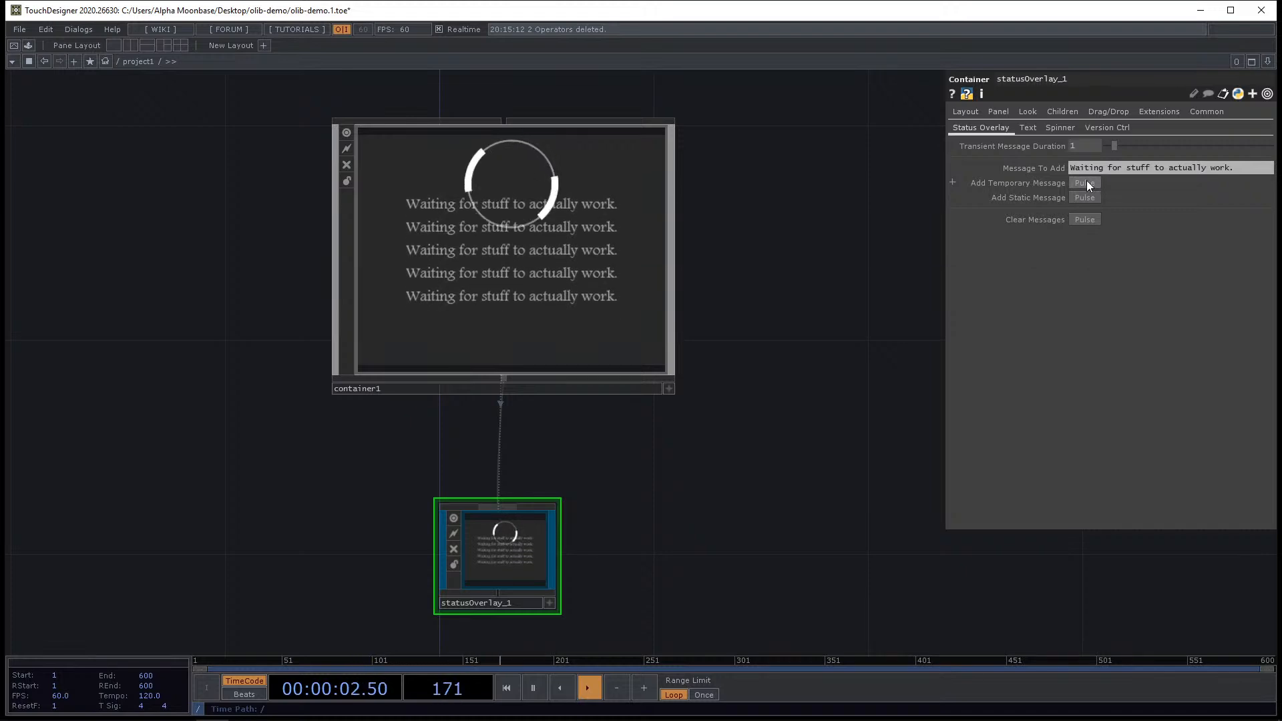
click(1028, 129)
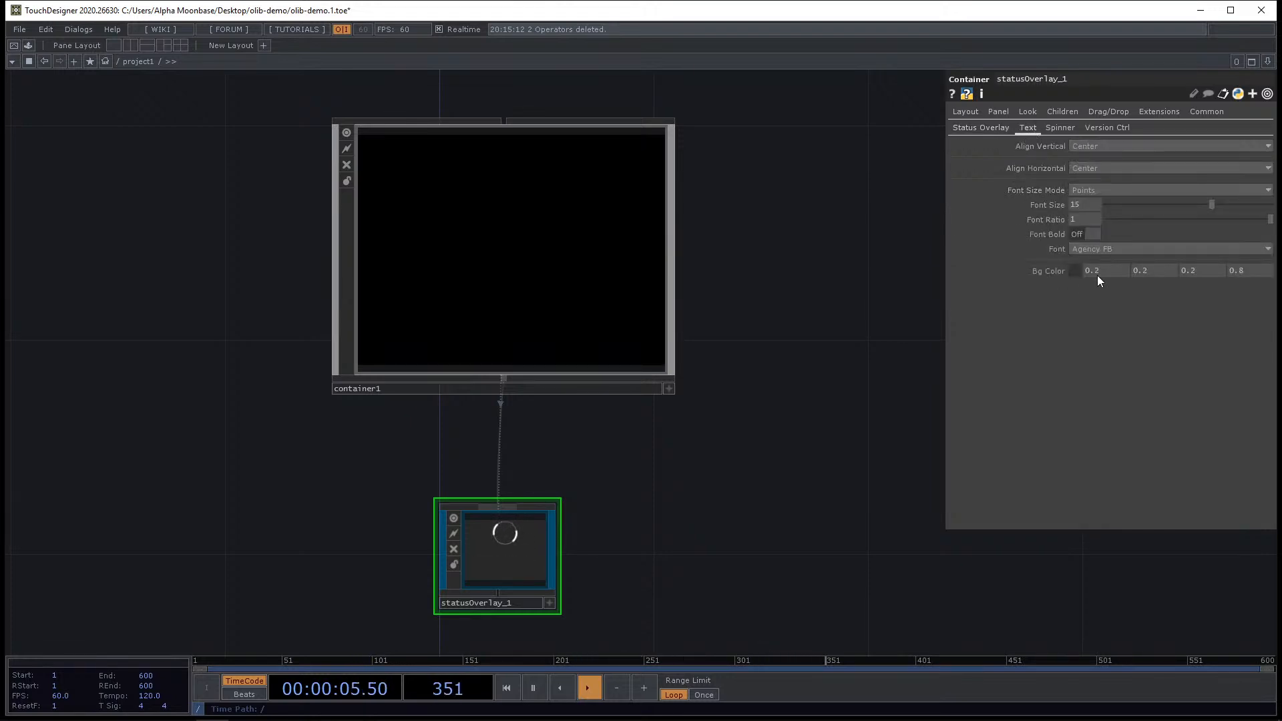
click(1061, 128)
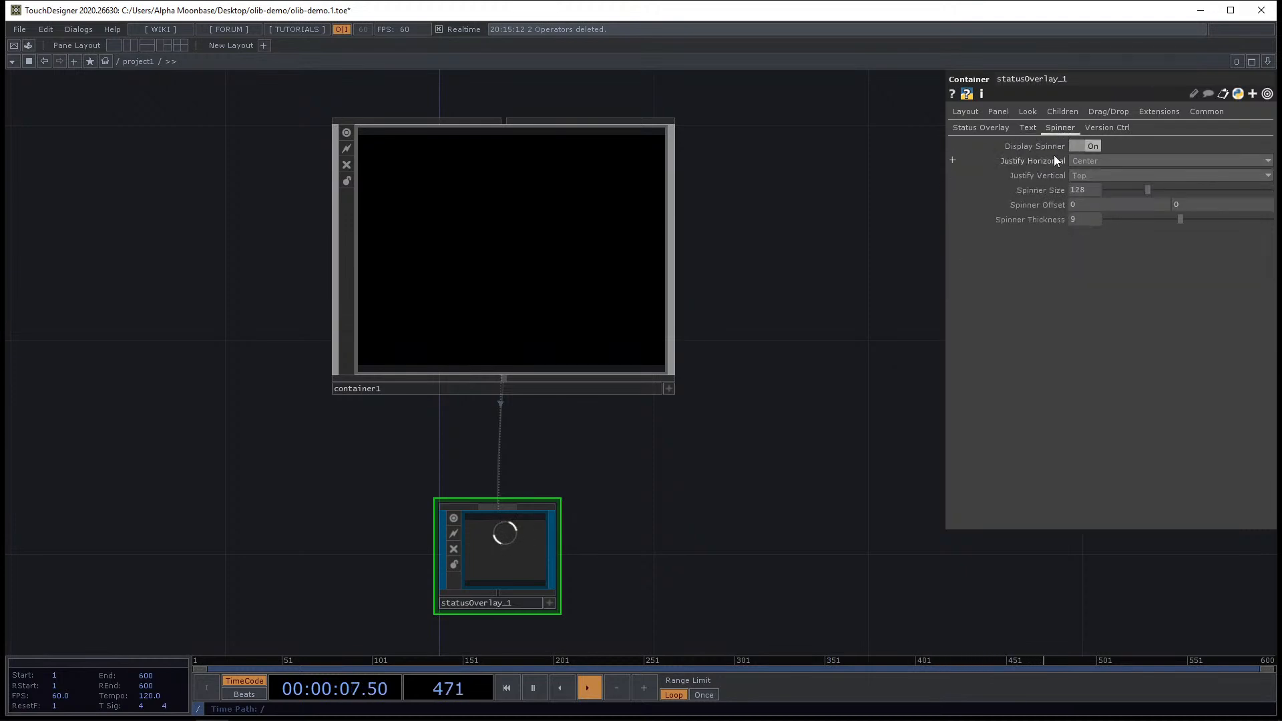
click(979, 127)
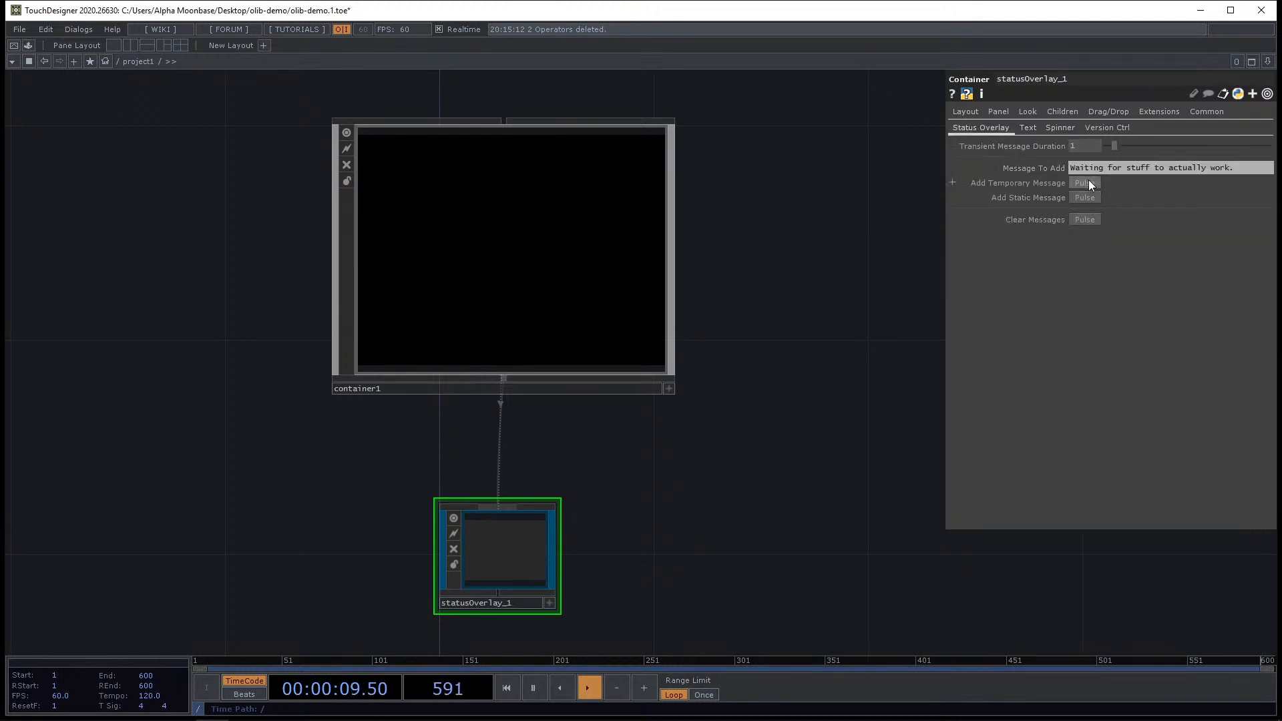
click(1088, 181)
Delete both the container and the statusOverlay from the network.
scroll(534, 379, up, 6)
scroll(591, 314, down, 9)
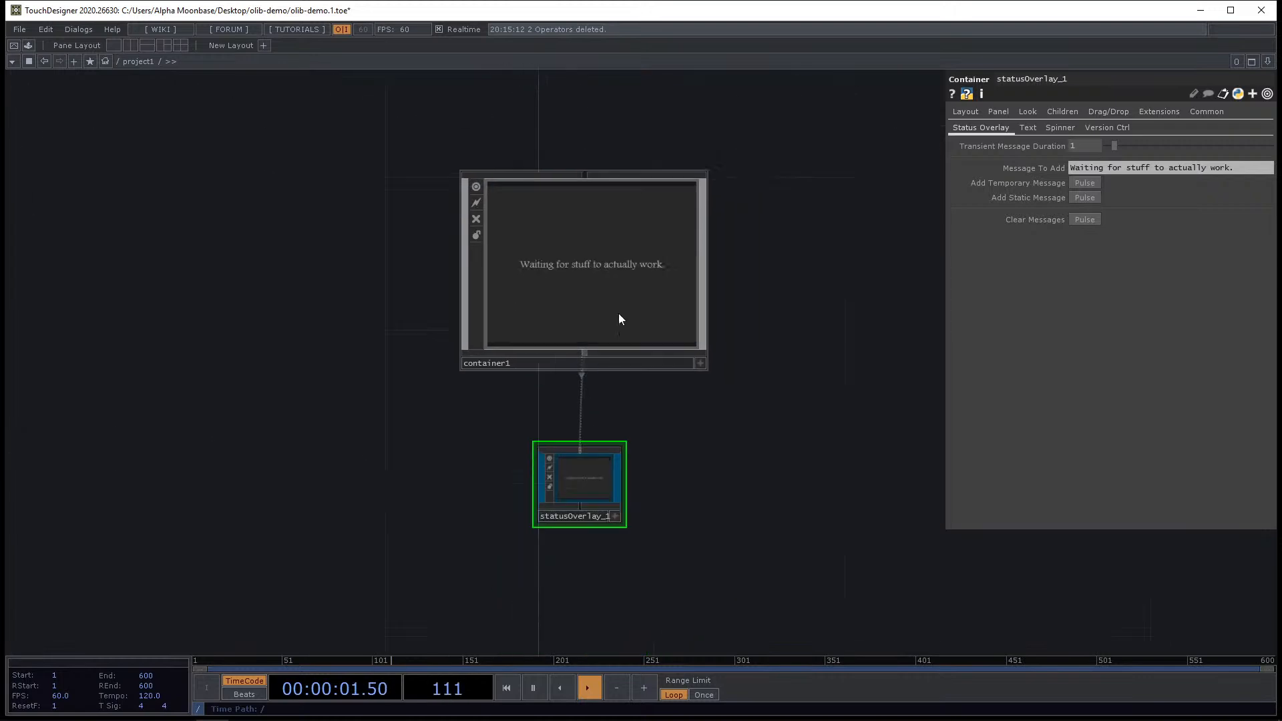
scroll(627, 250, up, 4)
scroll(630, 244, up, 4)
scroll(695, 300, down, 7)
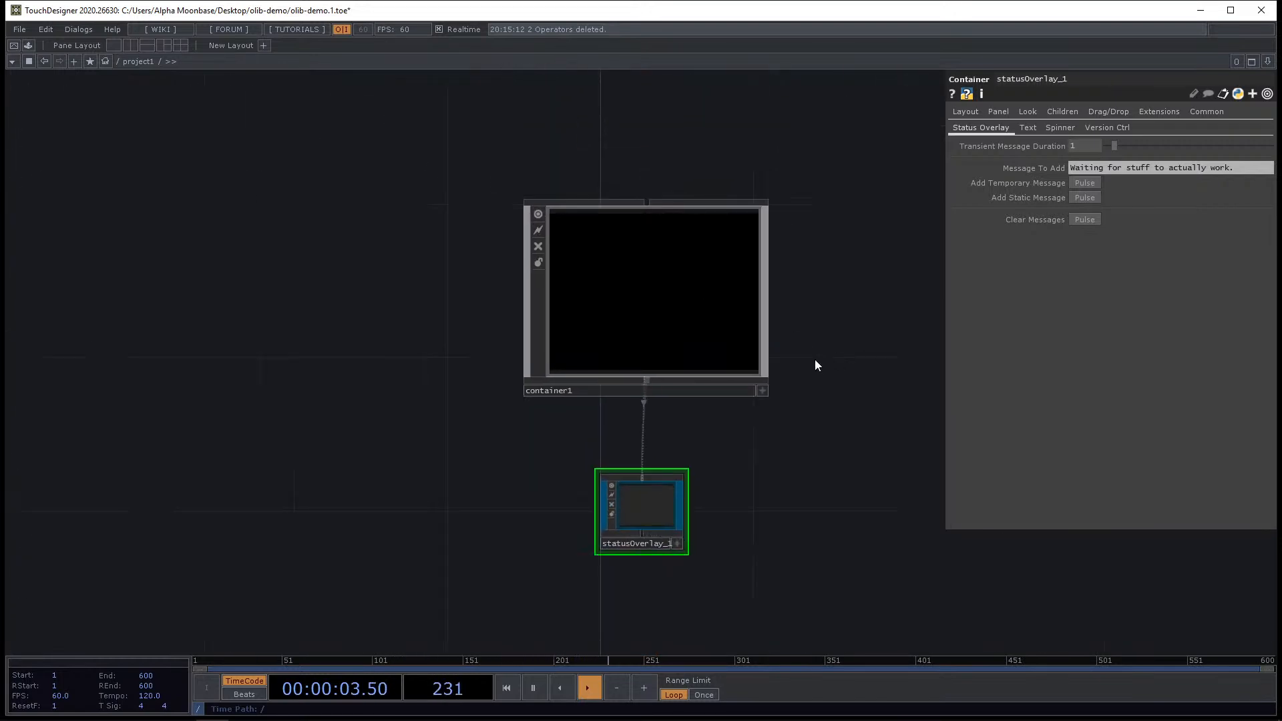
drag(801, 357, 757, 364)
scroll(595, 299, up, 4)
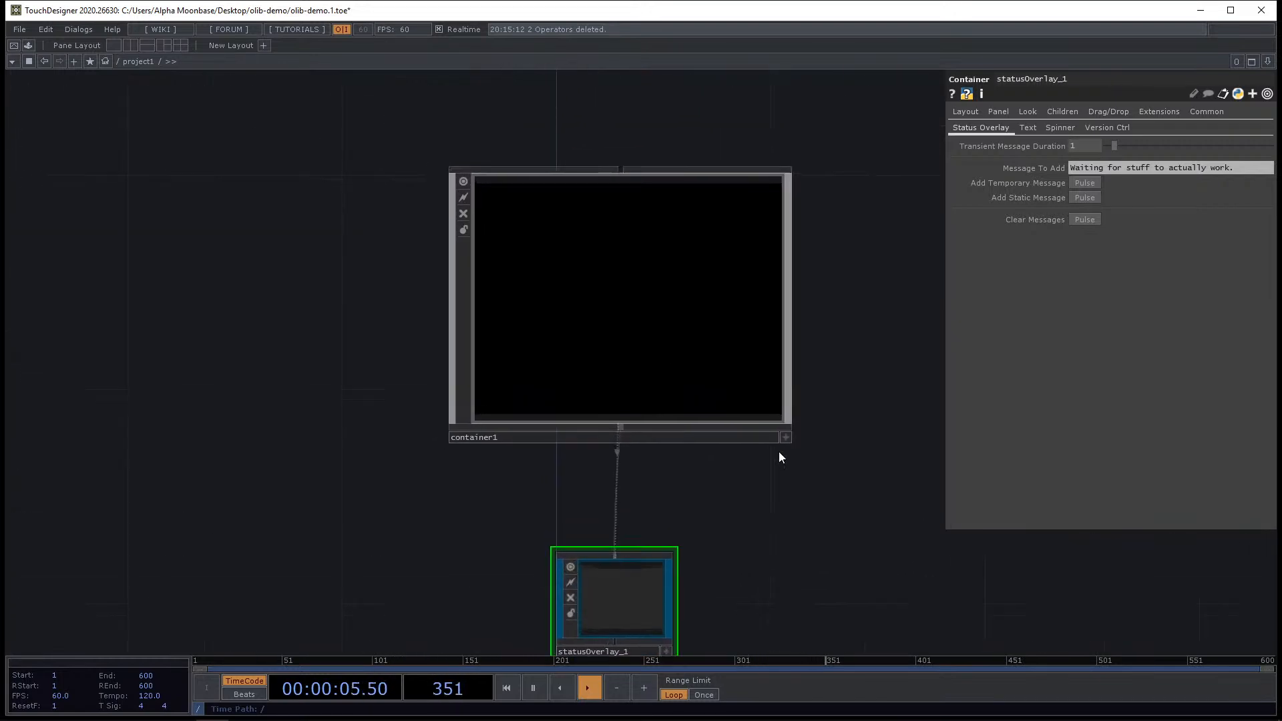
click(572, 274)
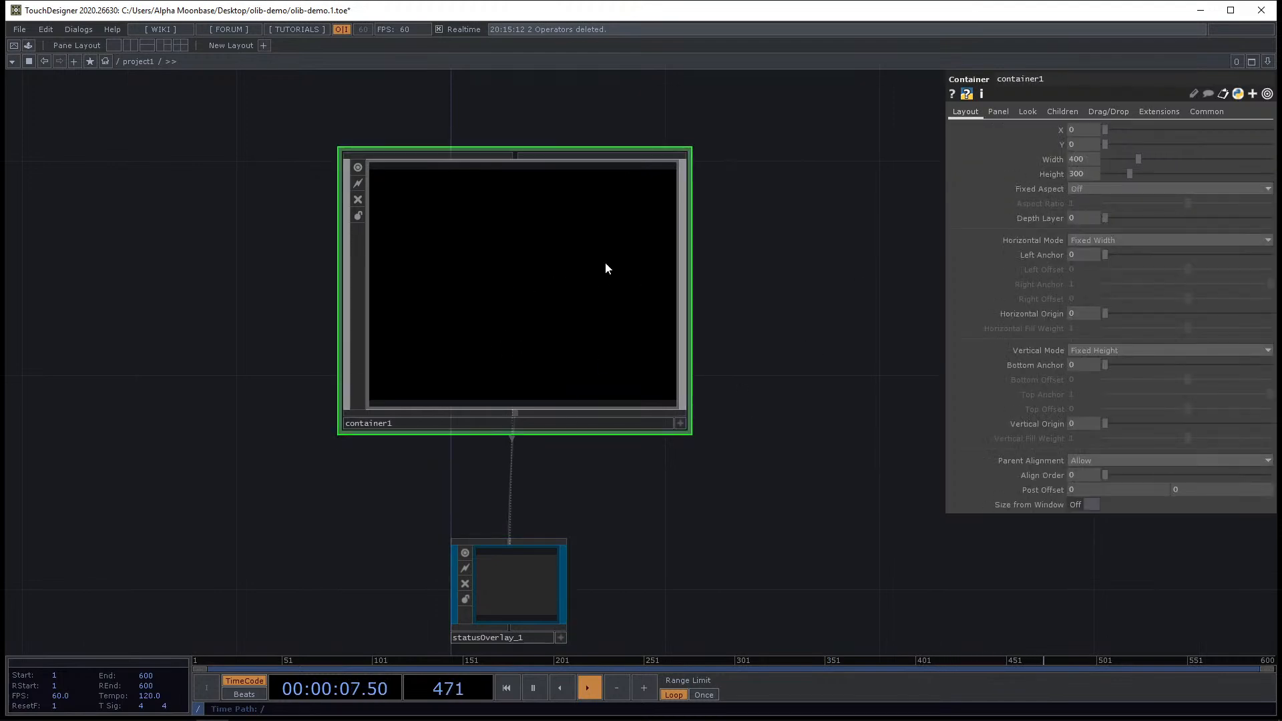
scroll(562, 338, down, 3)
drag(642, 511, 647, 462)
right_drag(333, 274, 665, 496)
key(Delete)
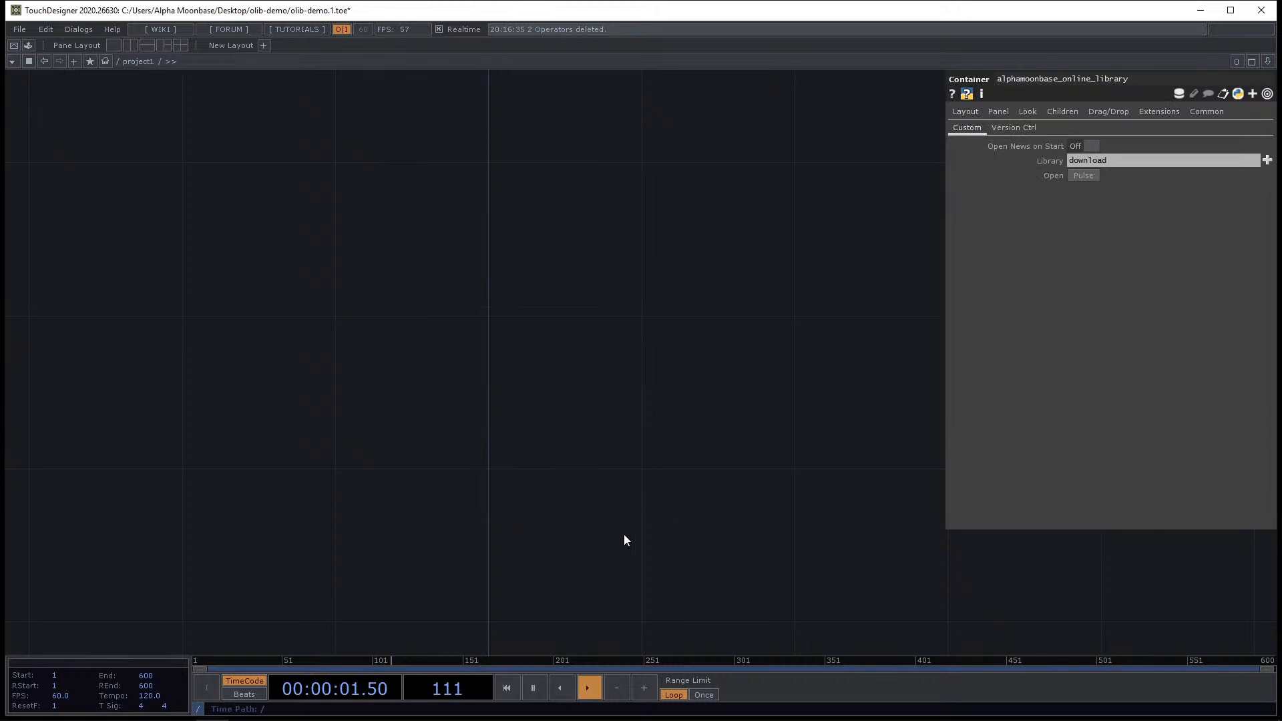
Open the OLIB browser and place the Storage Viewer component in the network.
key(alt+Tab)
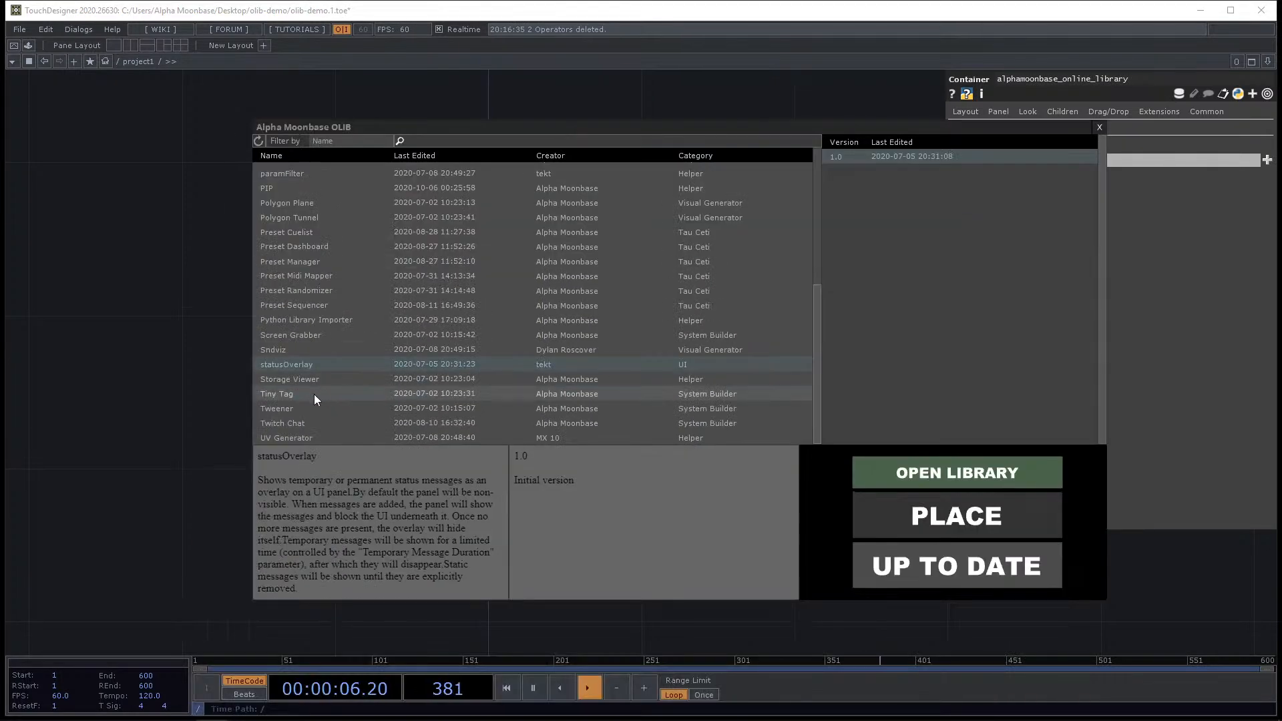
click(334, 378)
click(941, 513)
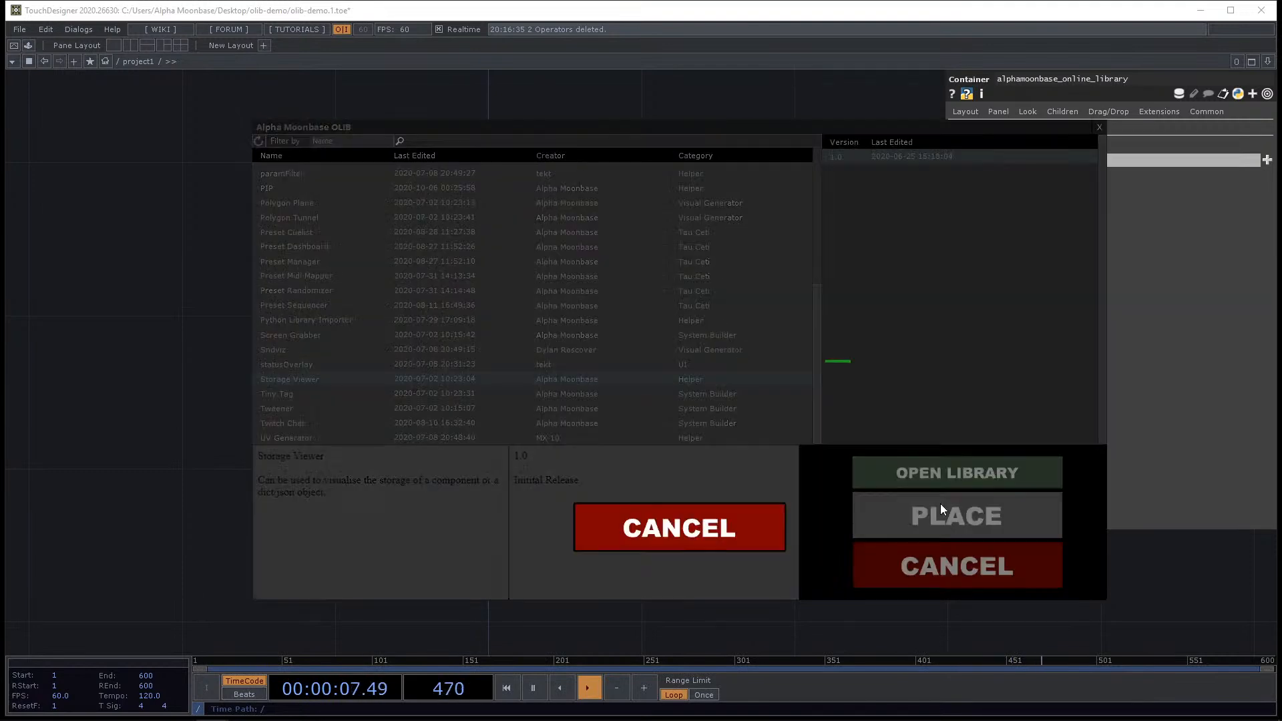
click(537, 398)
key(h)
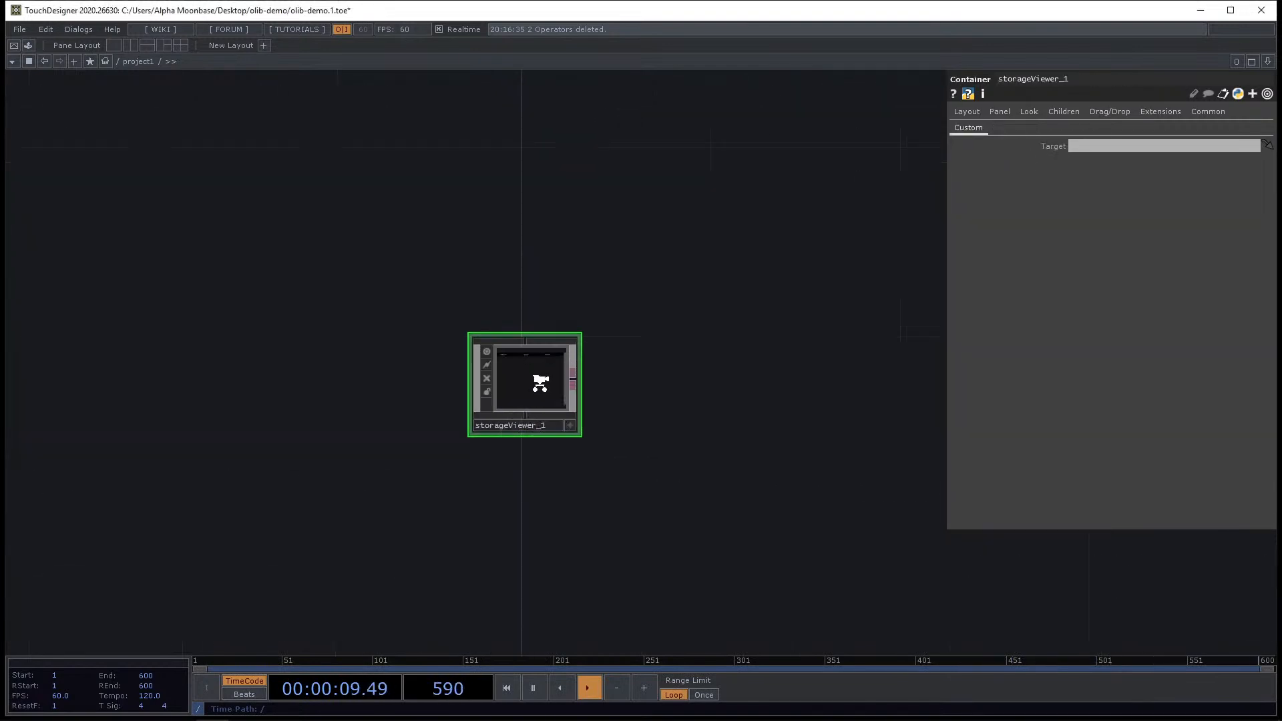
Inspect the placed Storage Viewer's panel up close.
scroll(564, 431, down, 3)
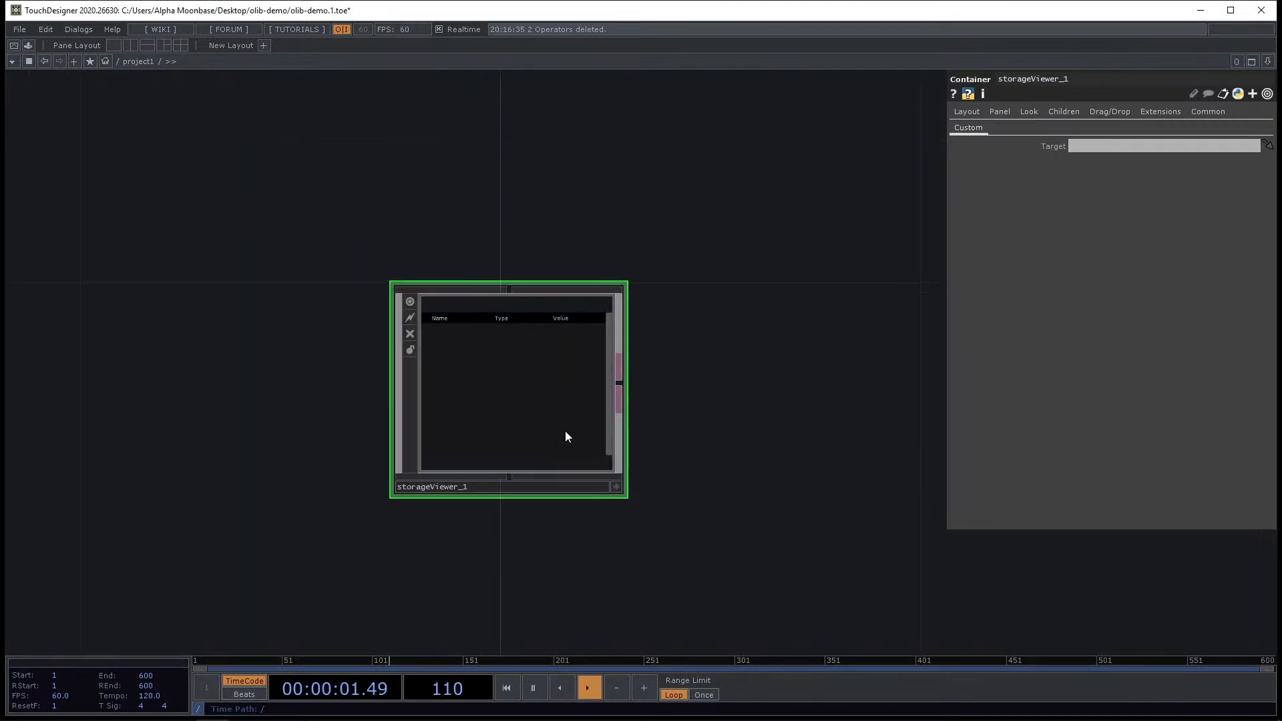
scroll(595, 370, down, 5)
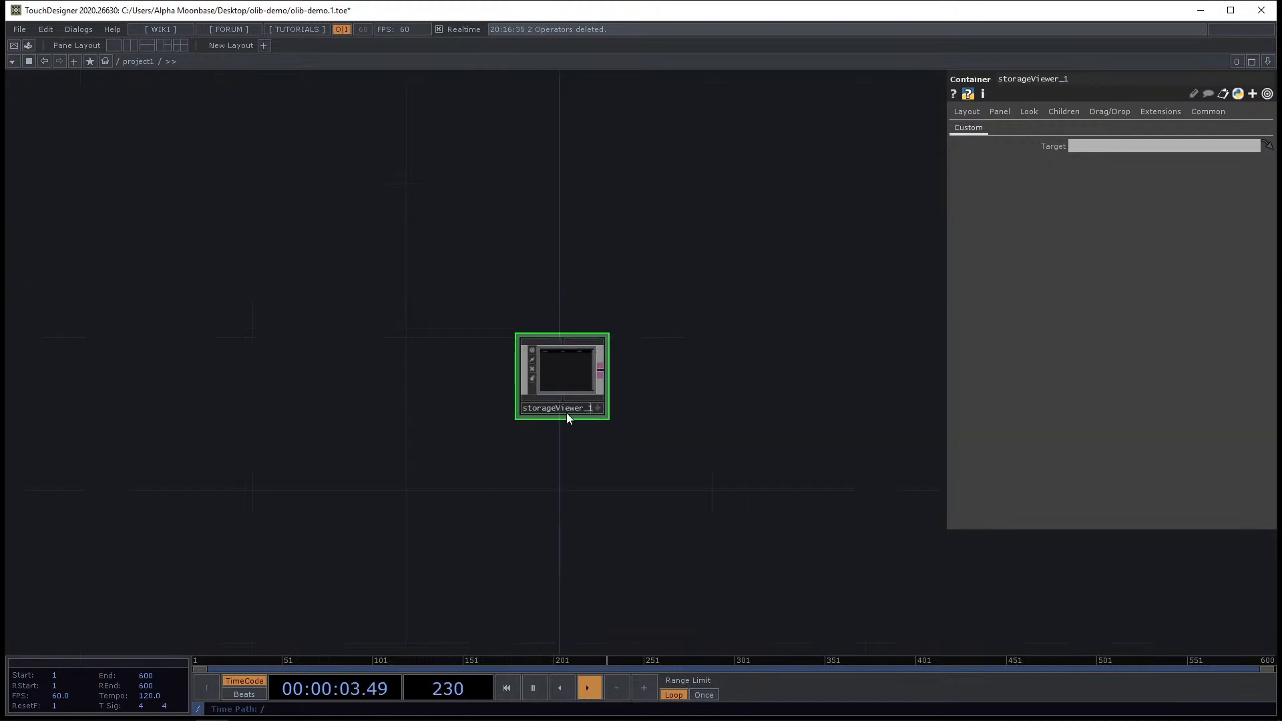
scroll(566, 417, up, 5)
scroll(635, 419, down, 4)
drag(667, 317, 571, 388)
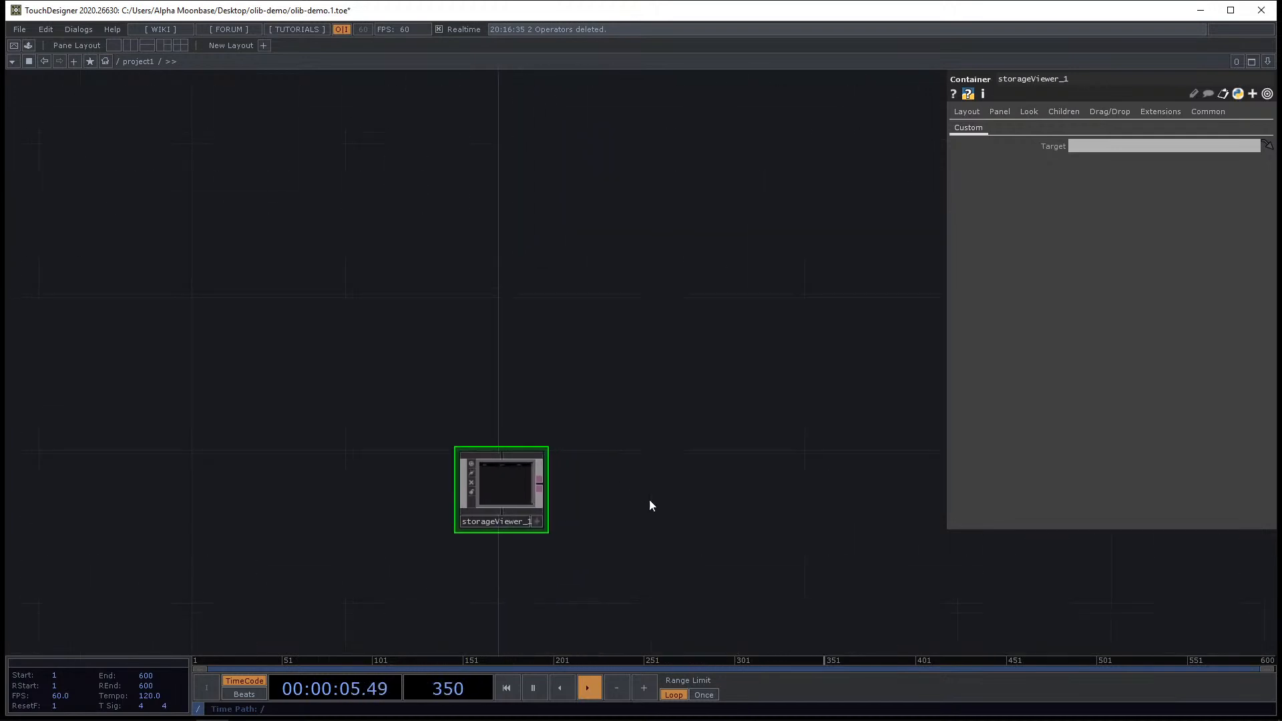
drag(650, 502, 622, 514)
drag(707, 365, 743, 344)
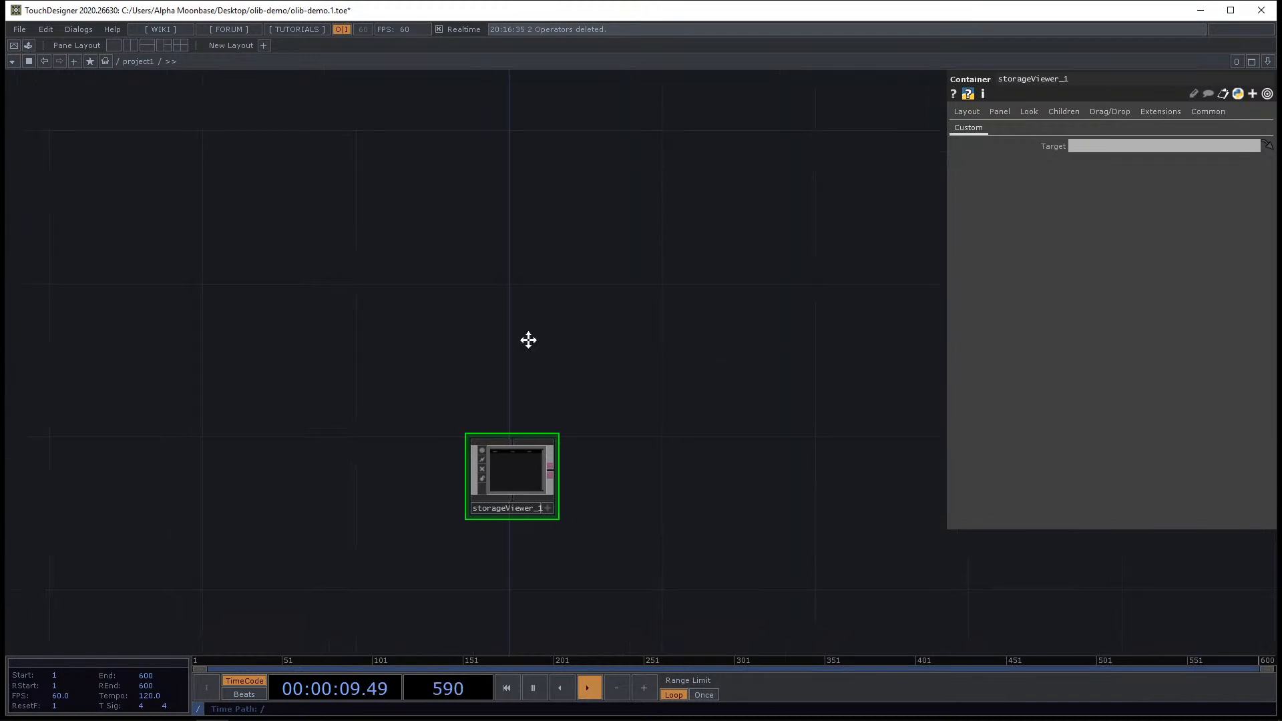
scroll(528, 410, up, 6)
middle_drag(610, 467, 624, 468)
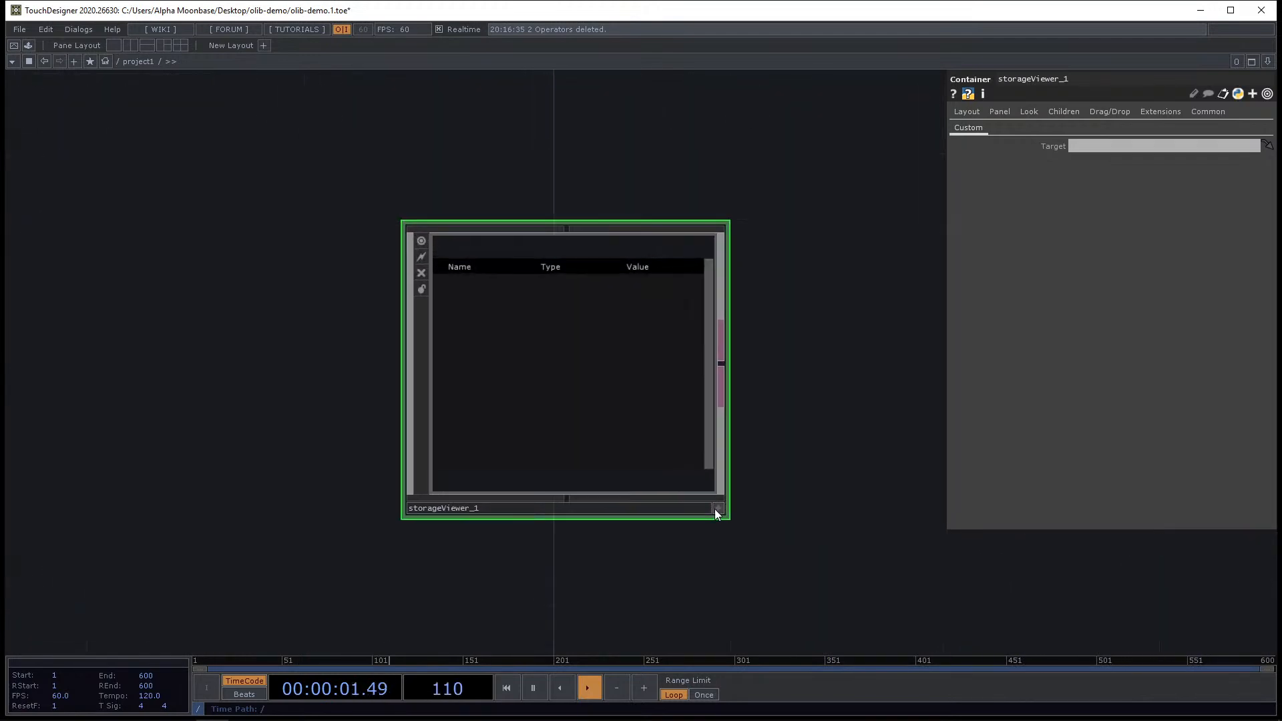
click(718, 509)
click(717, 509)
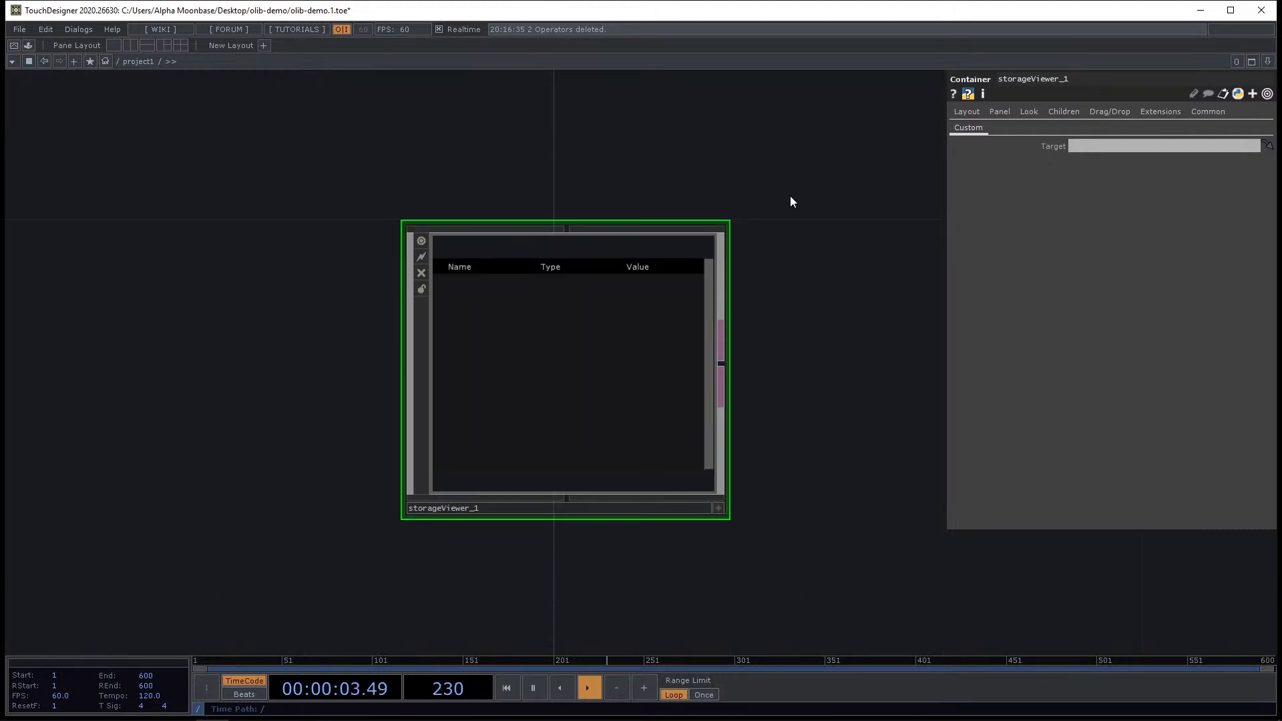
drag(850, 215, 716, 312)
middle_drag(715, 312, 776, 266)
Set the Storage Viewer's Target to ..
click(1103, 147)
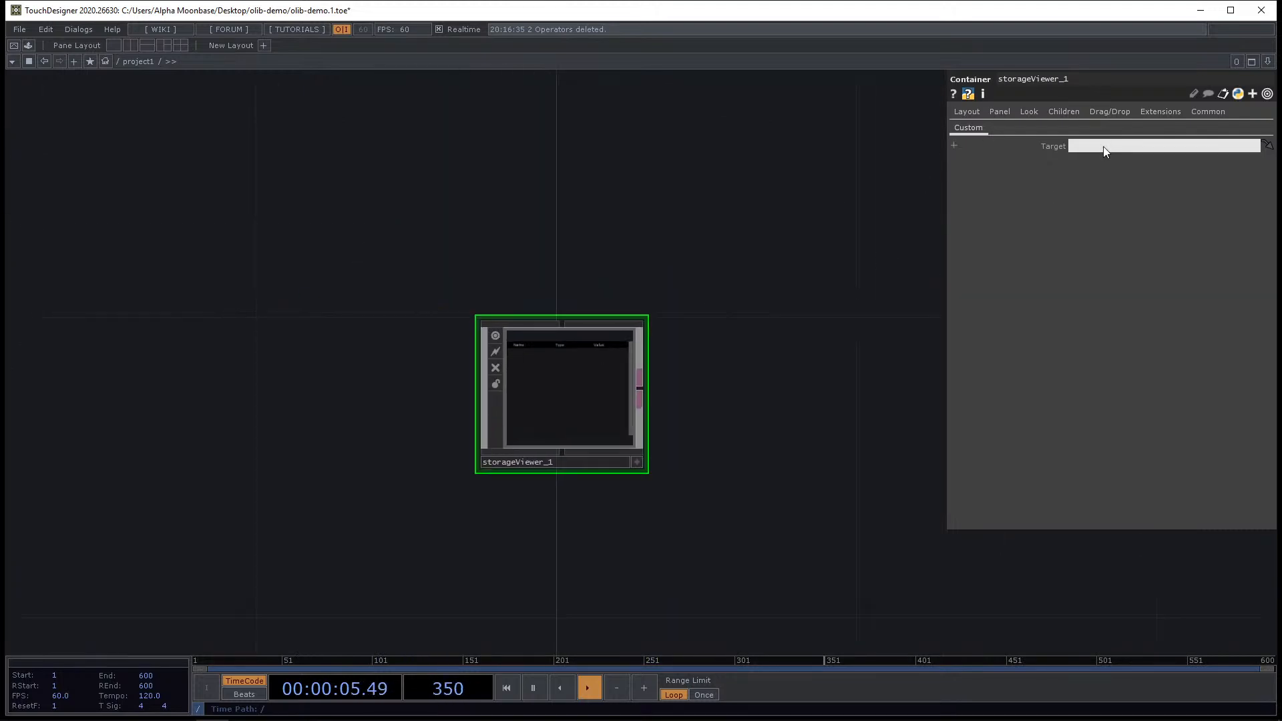
text(..)
key(Return)
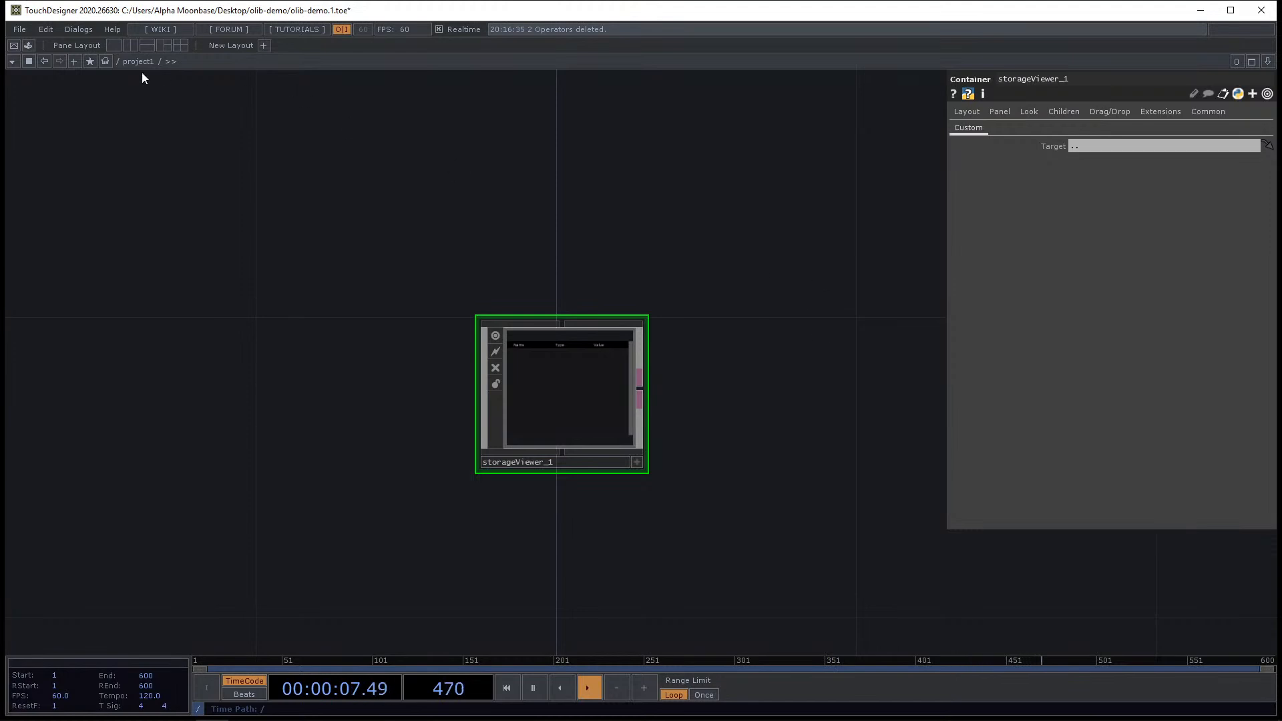
scroll(314, 171, down, 3)
scroll(326, 176, up, 3)
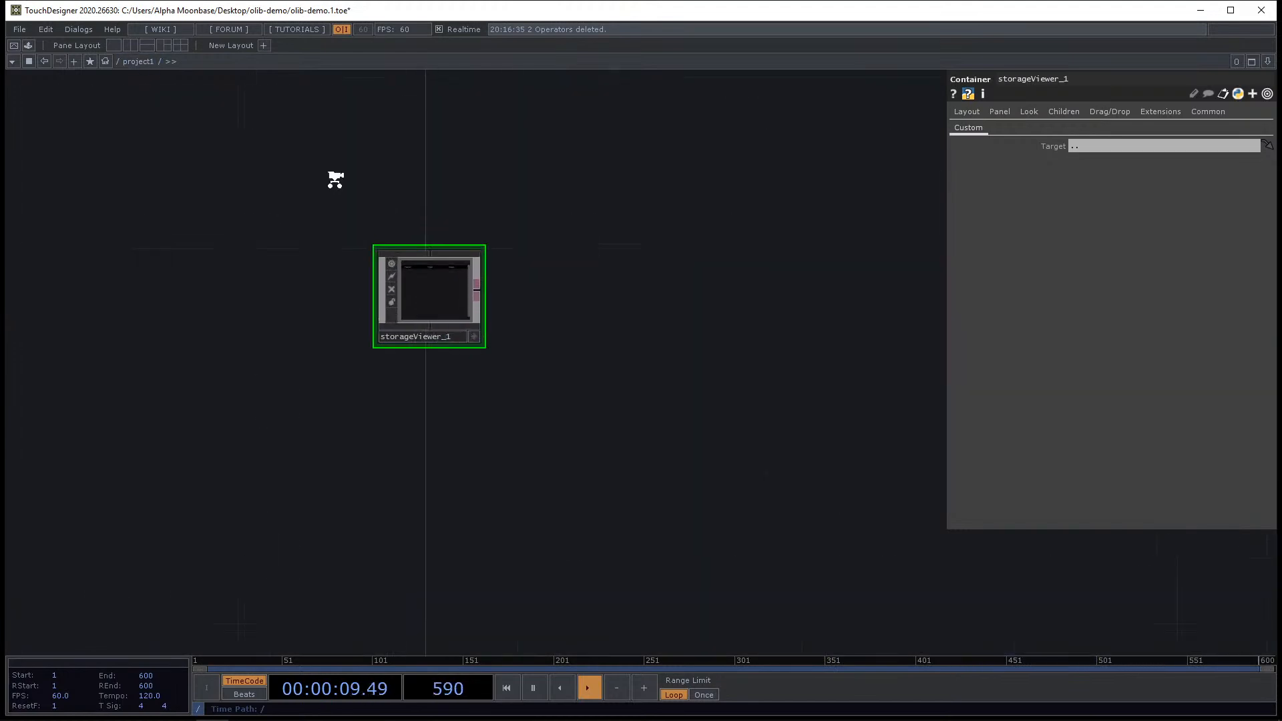
scroll(209, 252, up, 1)
scroll(440, 347, up, 4)
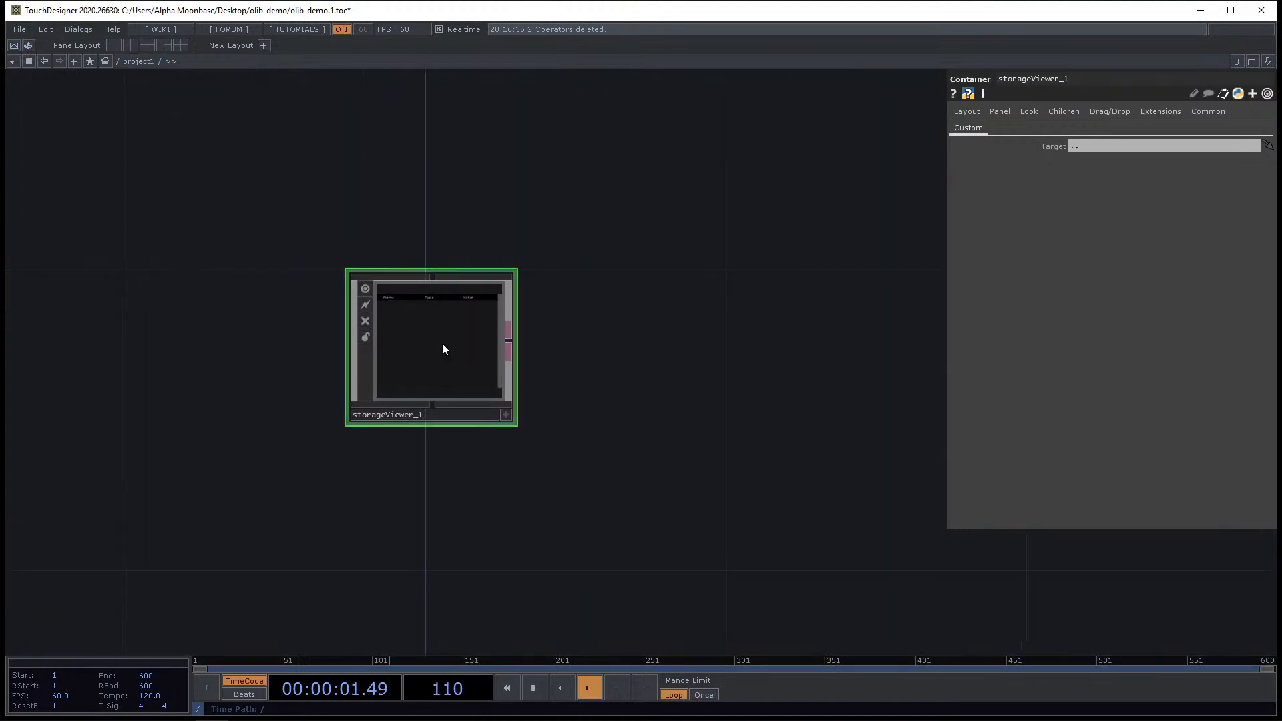
scroll(425, 376, down, 3)
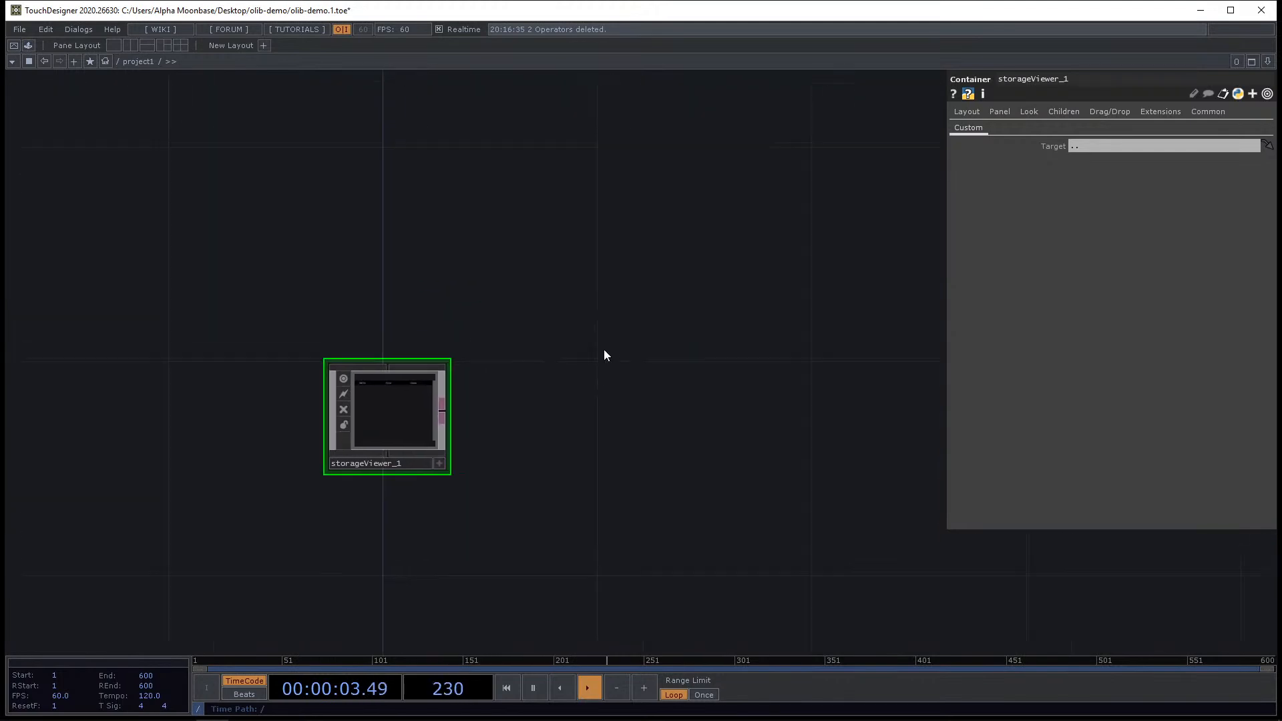
Place the Preset Manager component from the OLIB browser above the Storage Viewer.
key(ctrl+Tab)
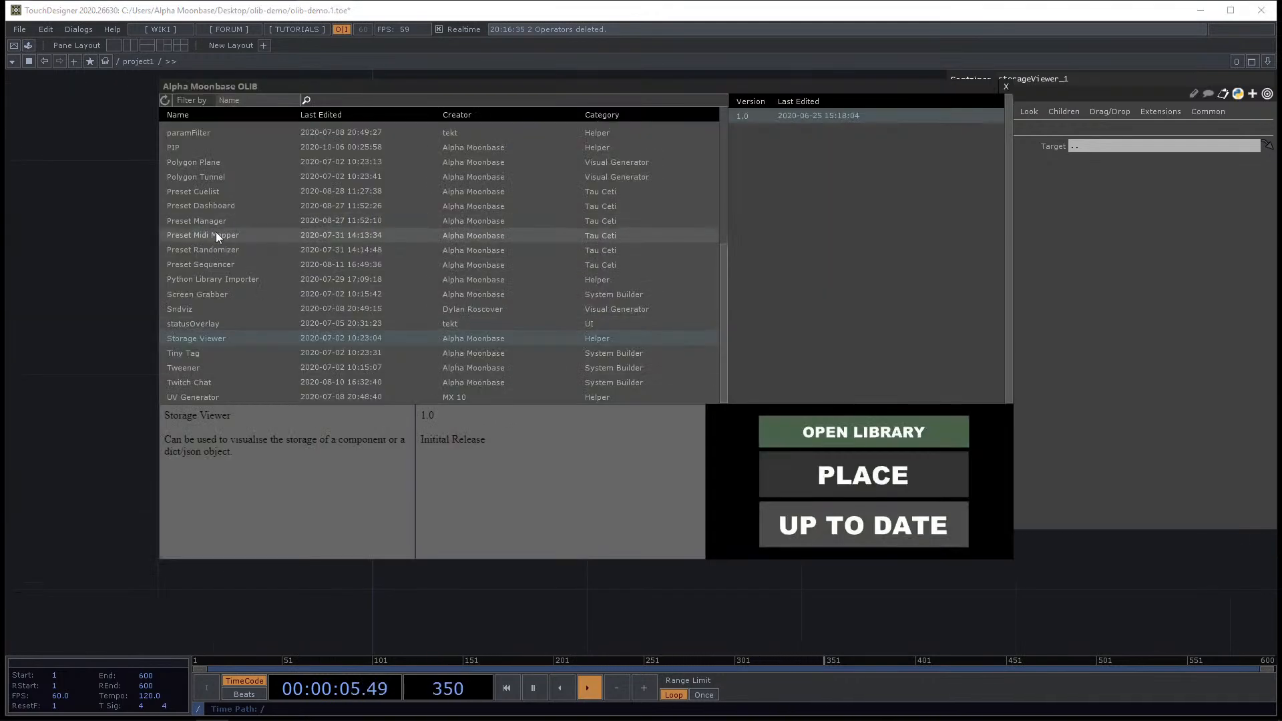
scroll(217, 234, up, 1)
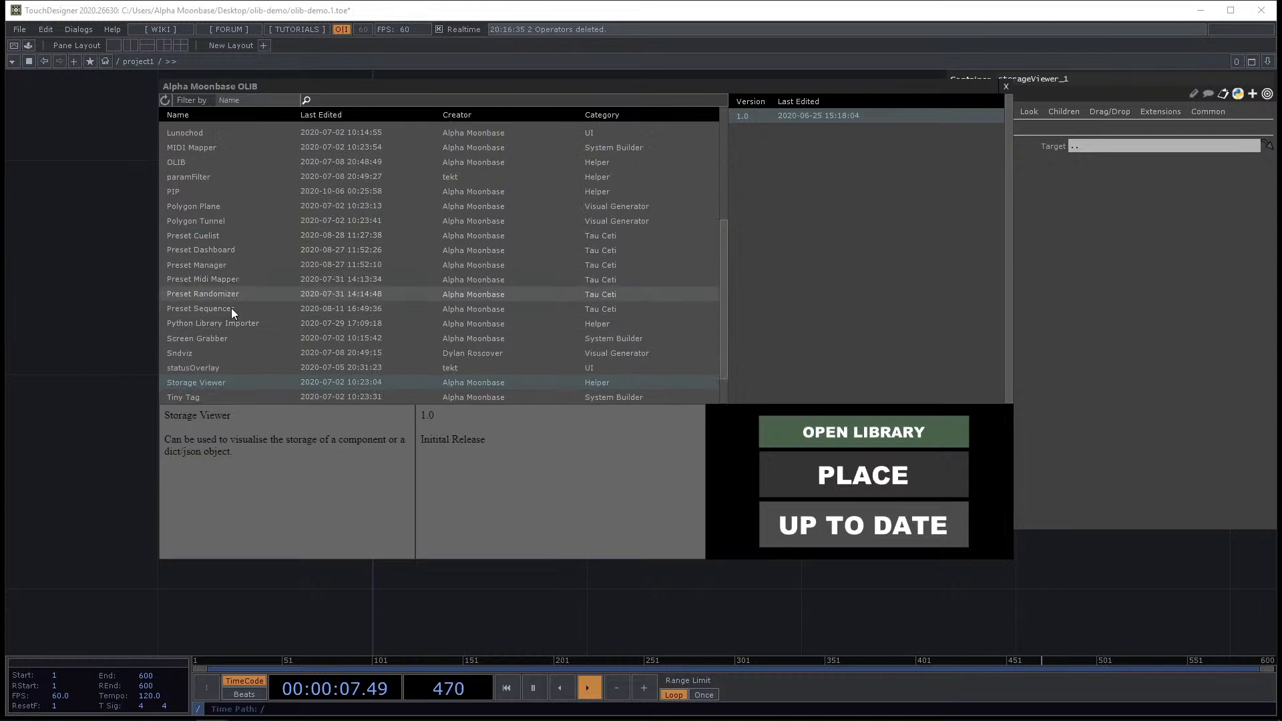
click(223, 265)
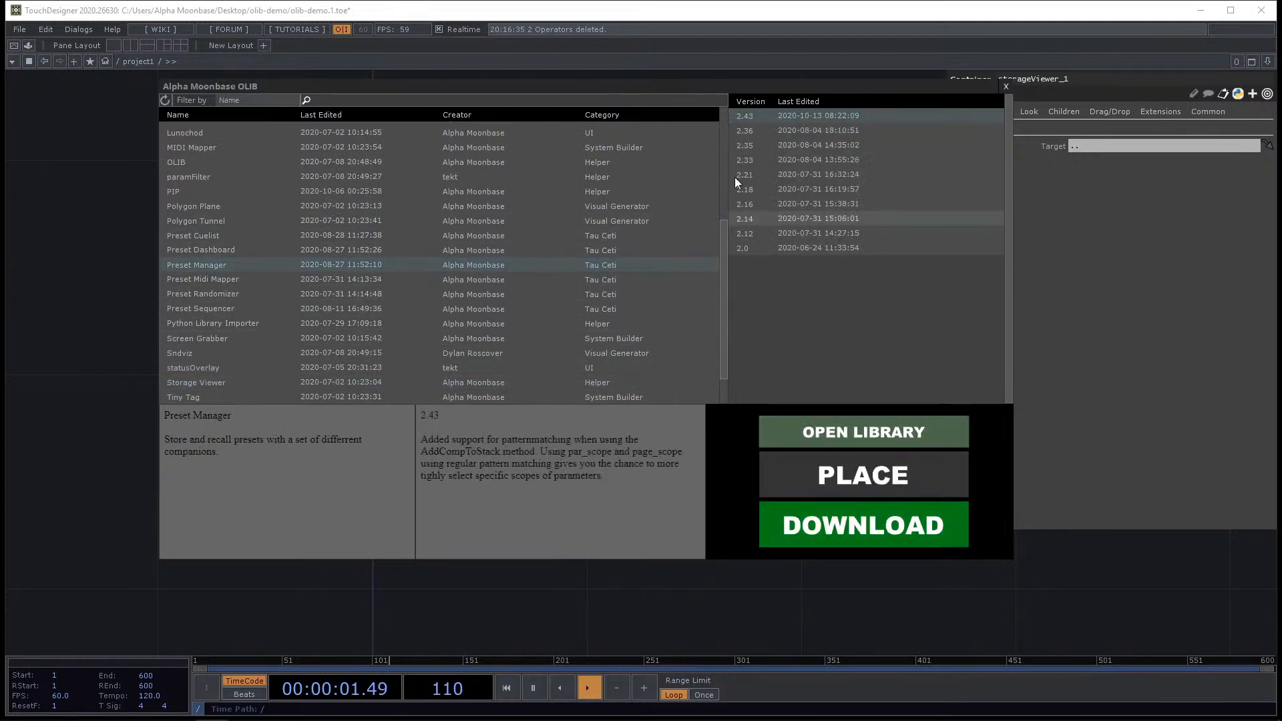
click(876, 474)
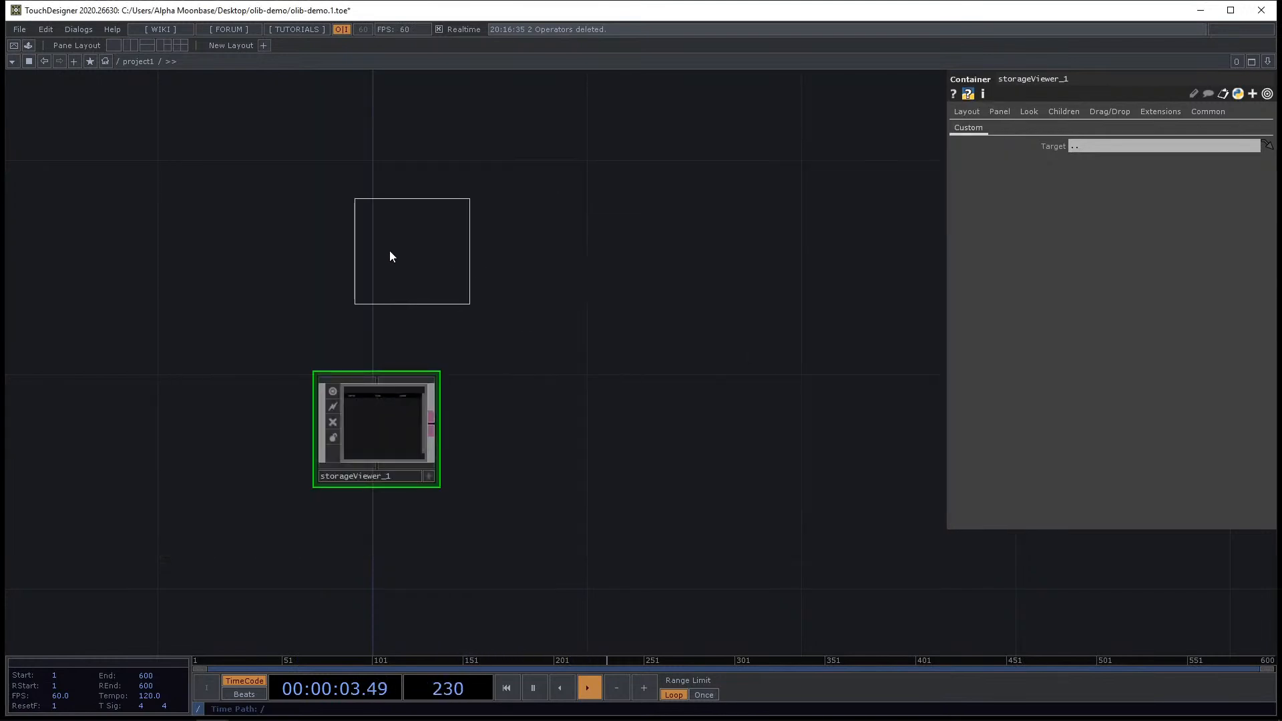
click(325, 296)
scroll(324, 297, up, 3)
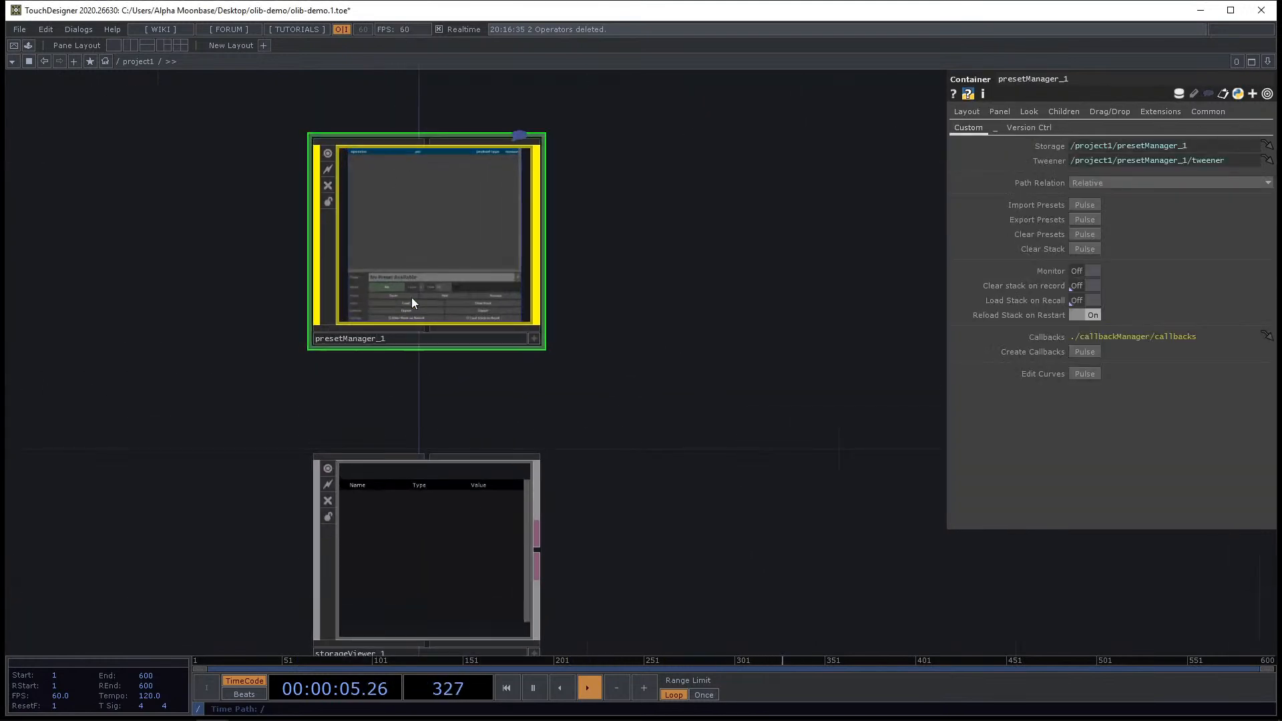
Try linking the Preset Manager to the Storage Viewer as a parameter reference, and undo the parameter change.
drag(427, 265, 421, 533)
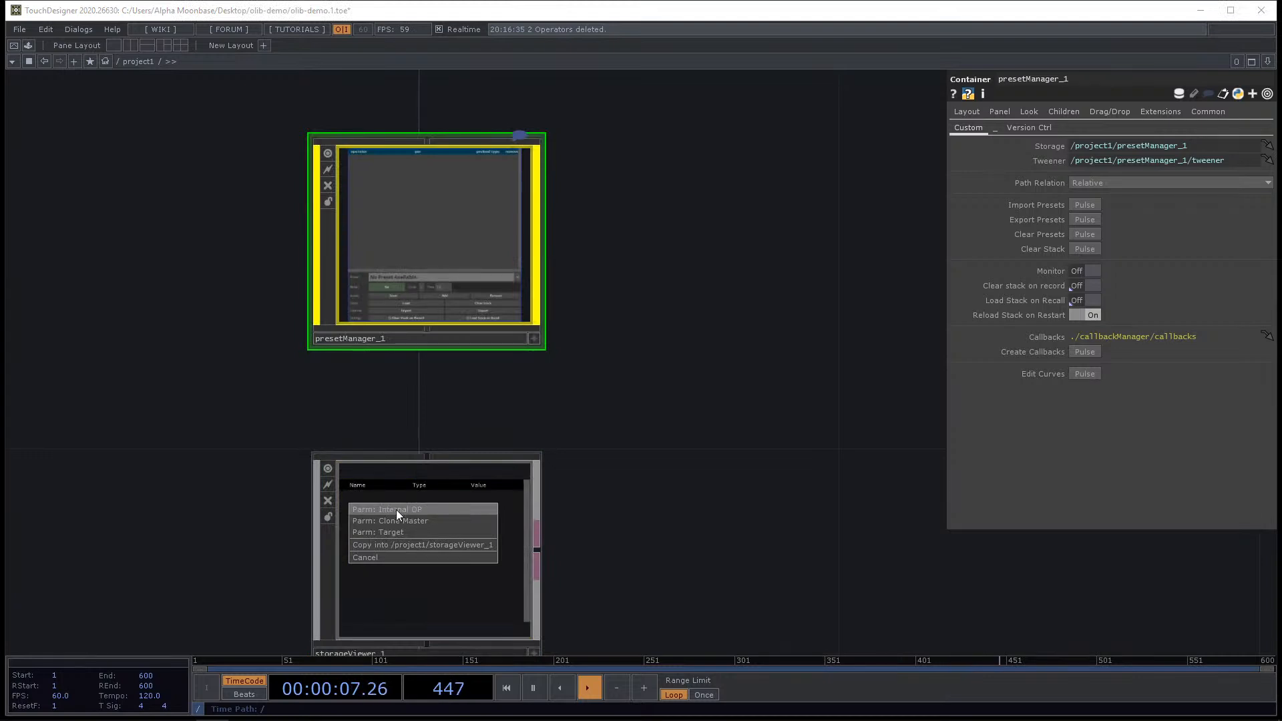
click(410, 525)
drag(626, 510, 615, 431)
key(ctrl+z)
Delete the Storage Viewer.
click(502, 466)
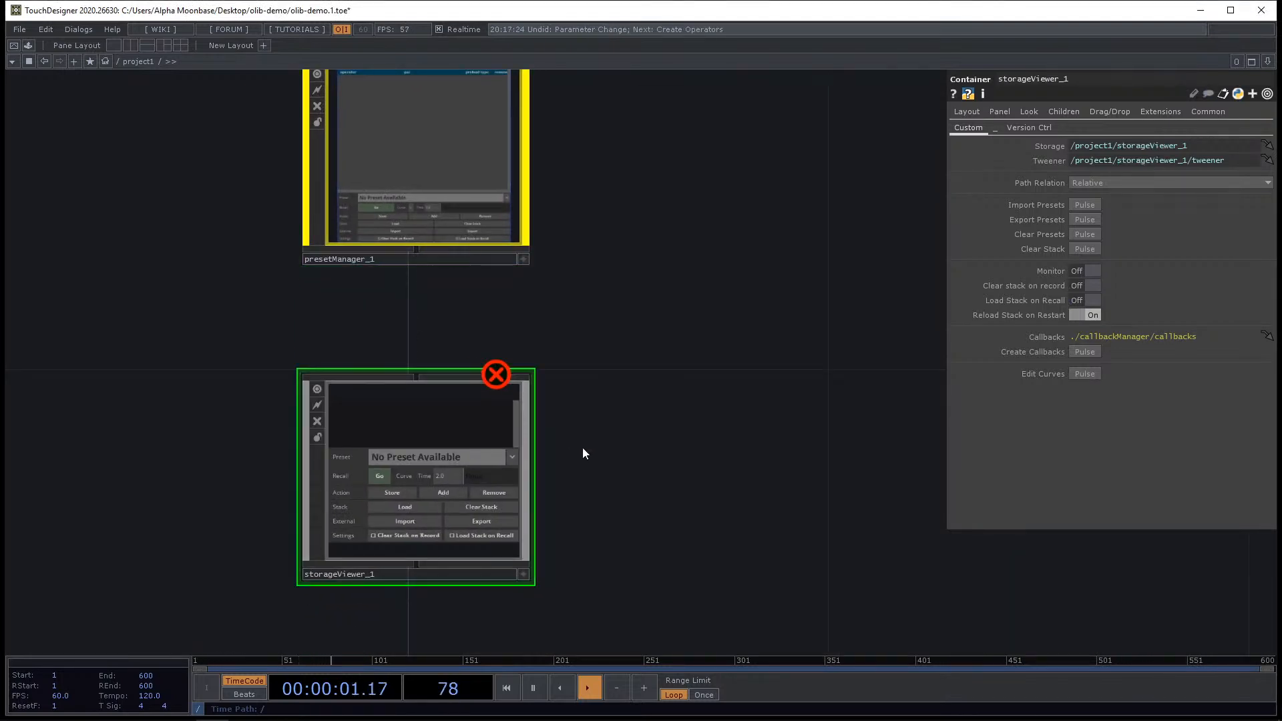
key(Delete)
drag(582, 502, 571, 466)
Place a new Storage Viewer from the OLIB browser below the Preset Manager.
key(ctrl+Tab)
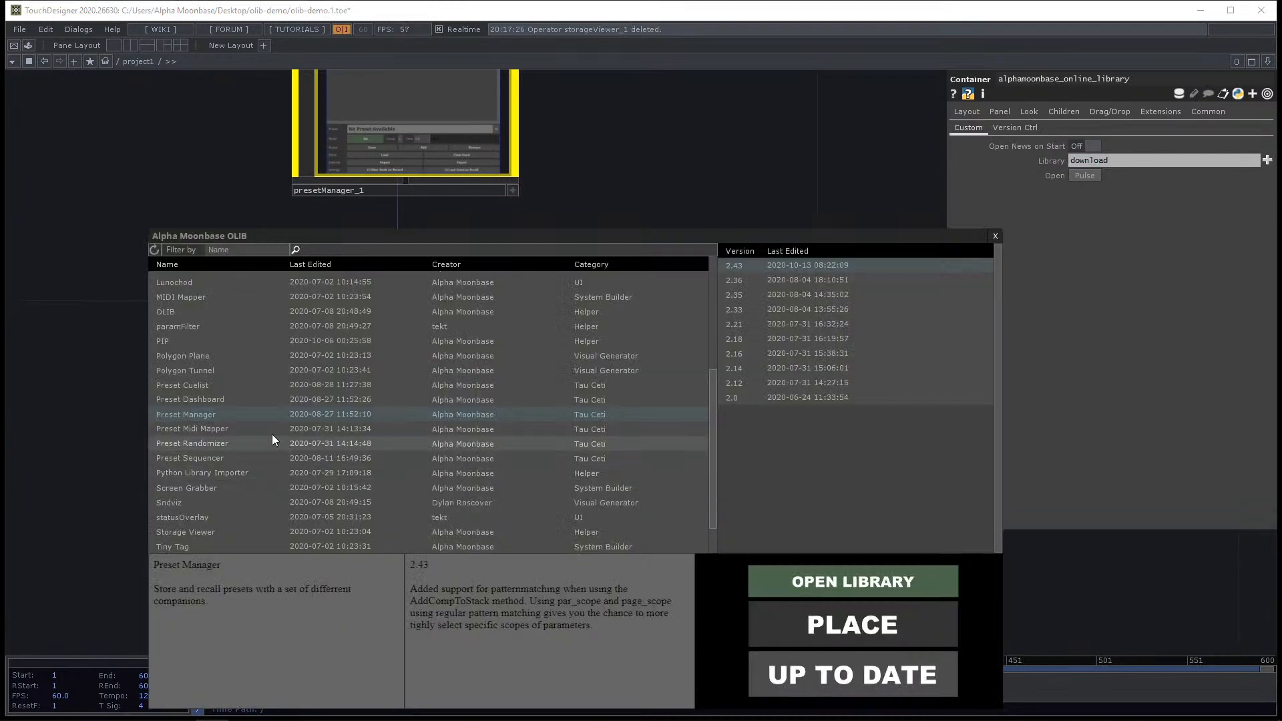
scroll(223, 520, down, 3)
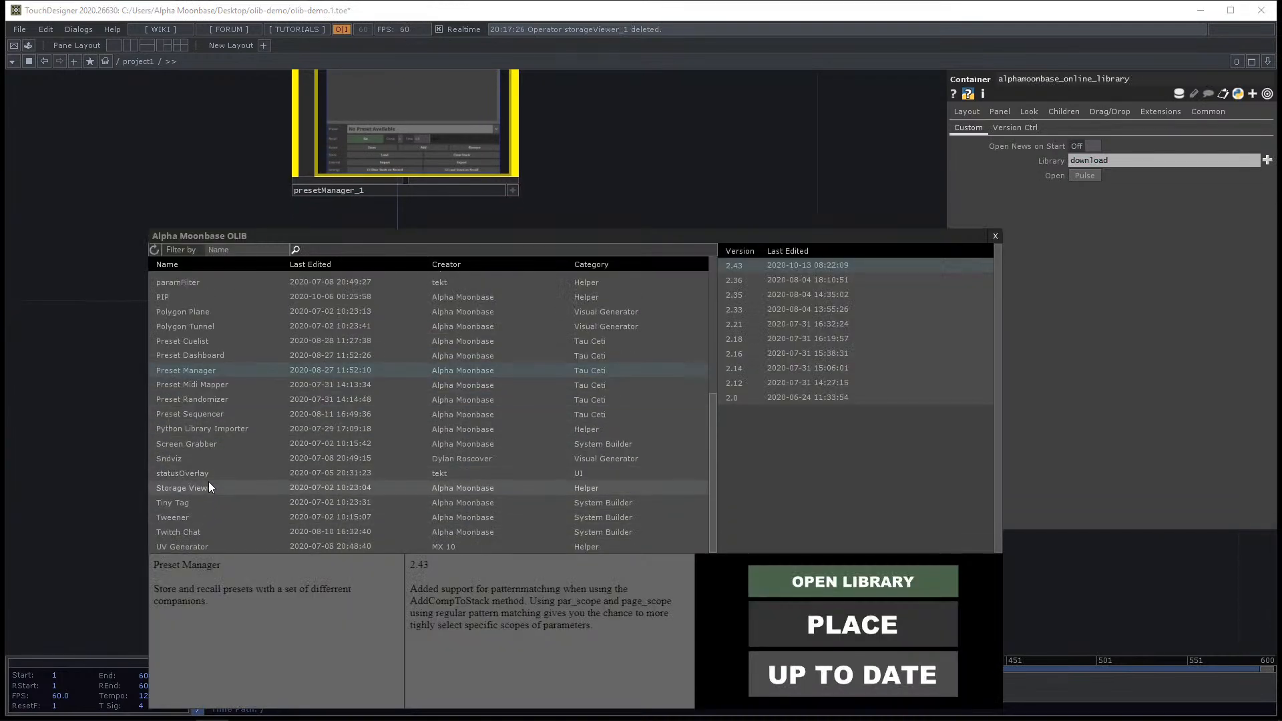
click(209, 484)
click(879, 627)
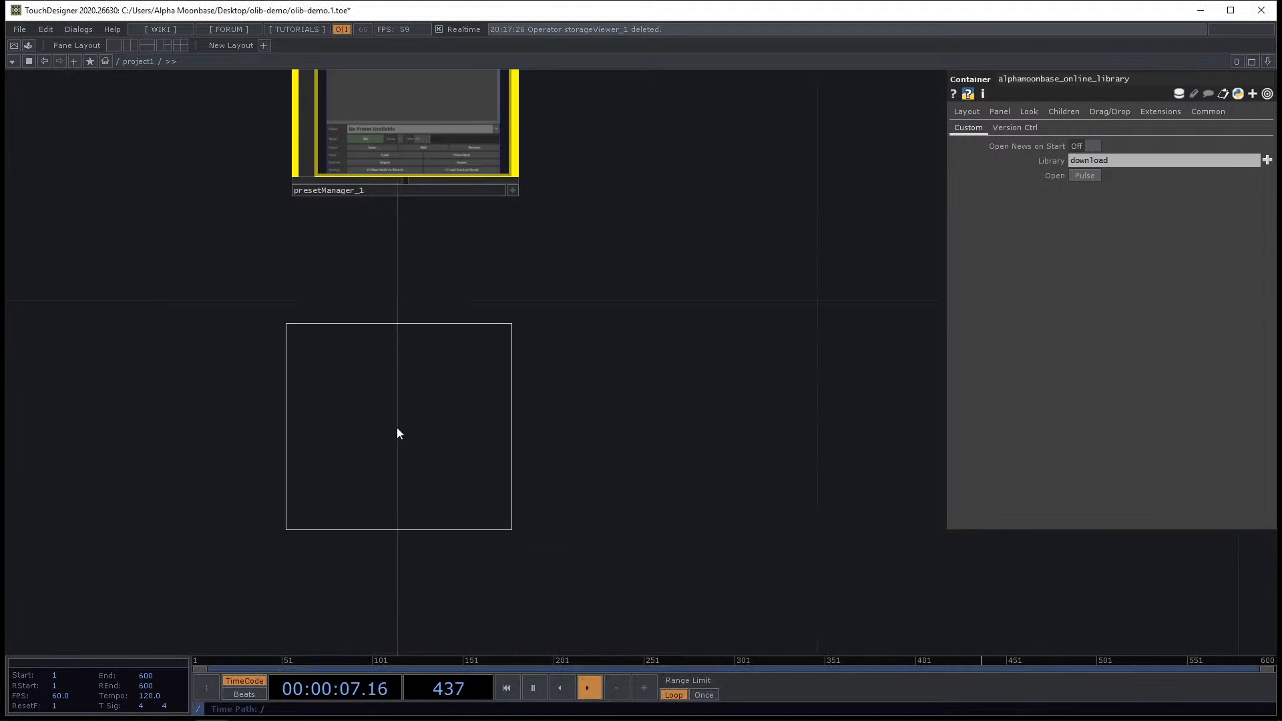
click(396, 427)
key(h)
Set the new Storage Viewer's Target to presetManager_1.
drag(498, 172, 1103, 145)
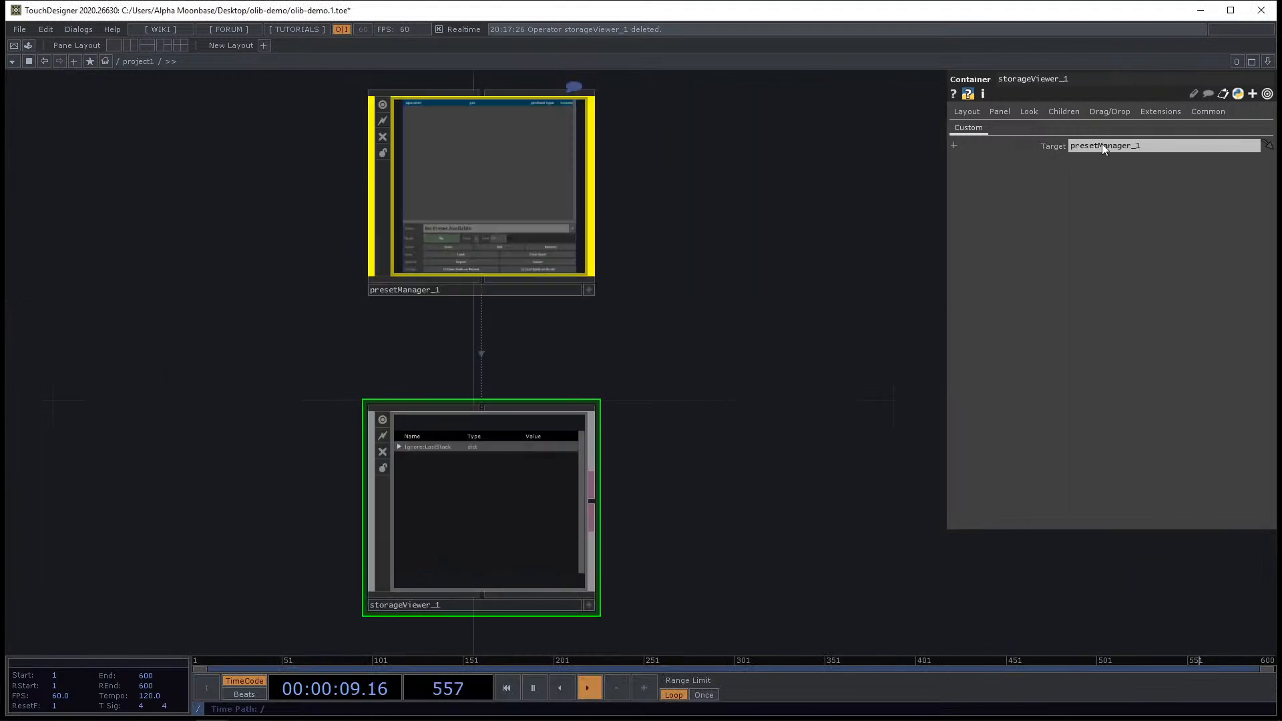
drag(752, 372, 791, 236)
click(626, 472)
scroll(368, 327, up, 4)
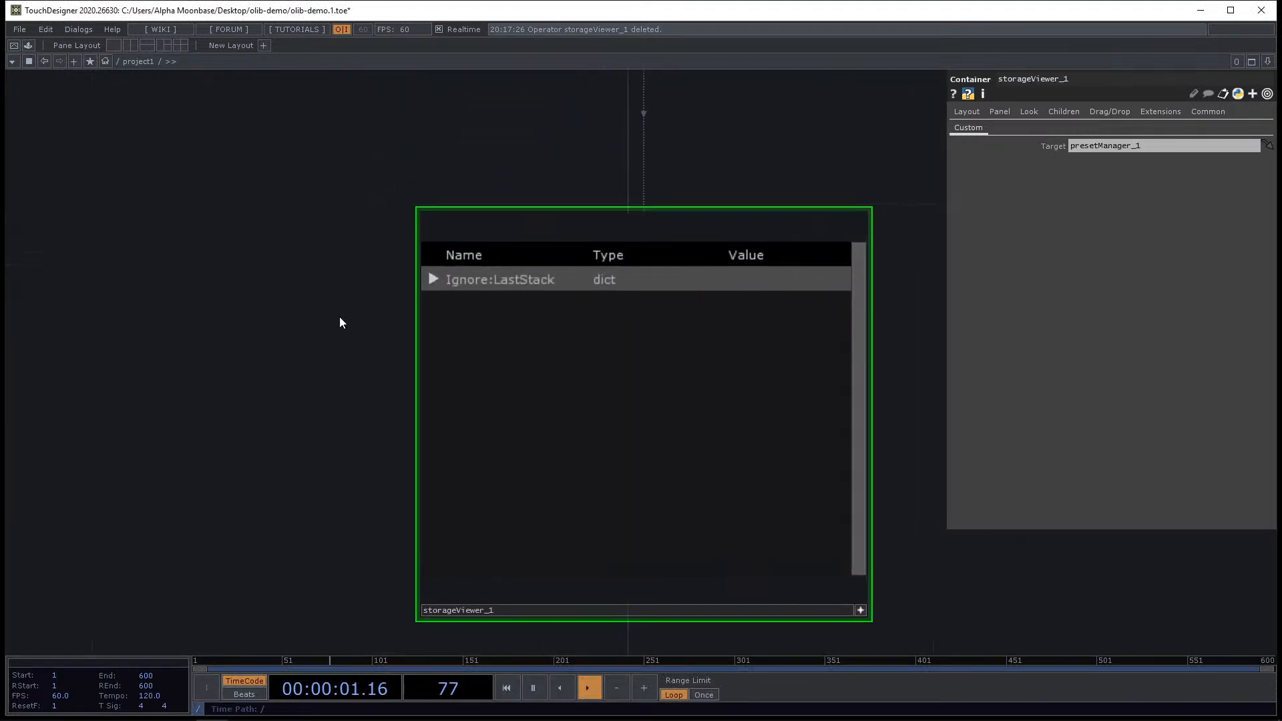
Expand the Storage Viewer's LastStack entries to inspect the stored parameter data of the Preset Manager.
drag(339, 315, 301, 318)
click(392, 281)
click(417, 305)
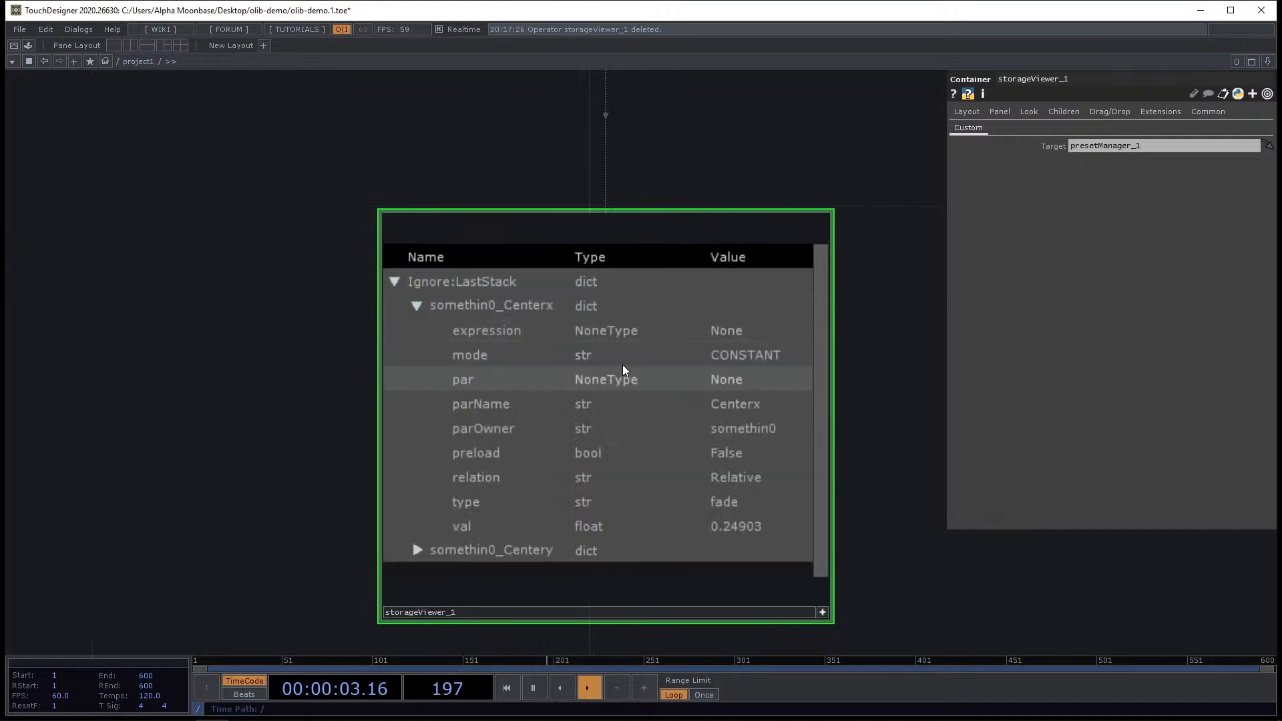
scroll(660, 438, down, 3)
scroll(794, 450, up, 3)
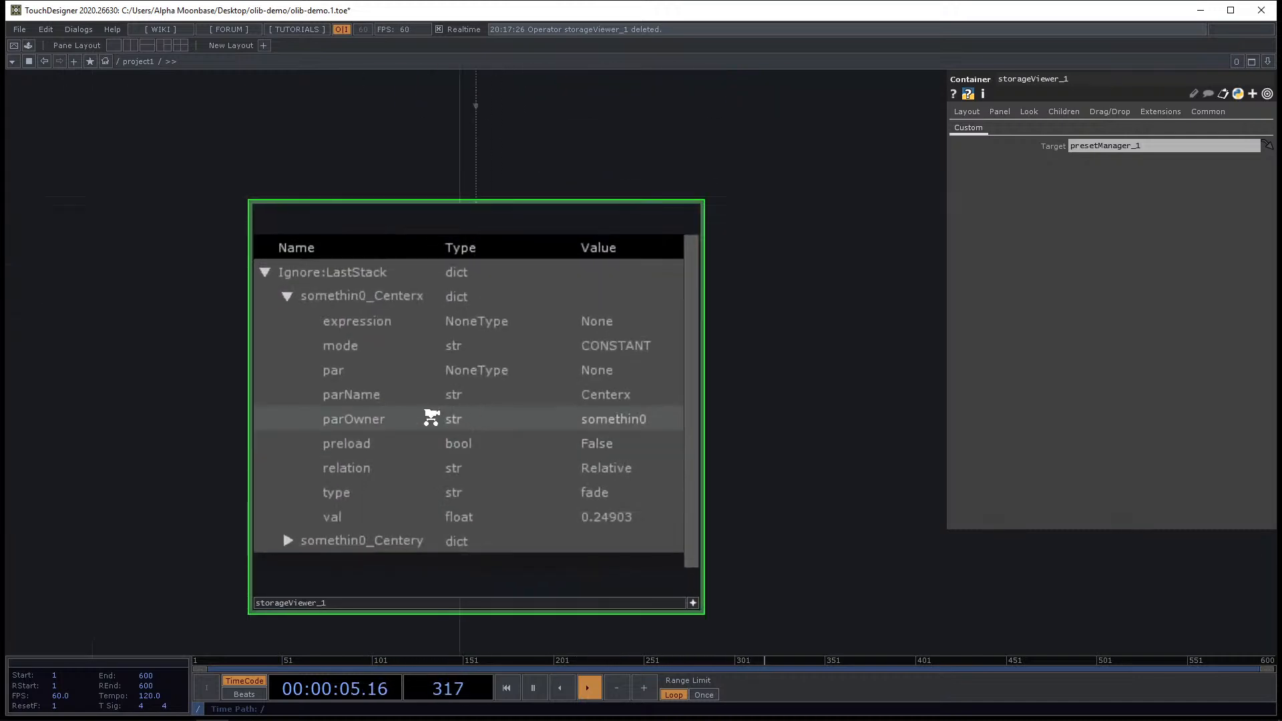
click(374, 442)
drag(789, 500, 687, 493)
click(283, 455)
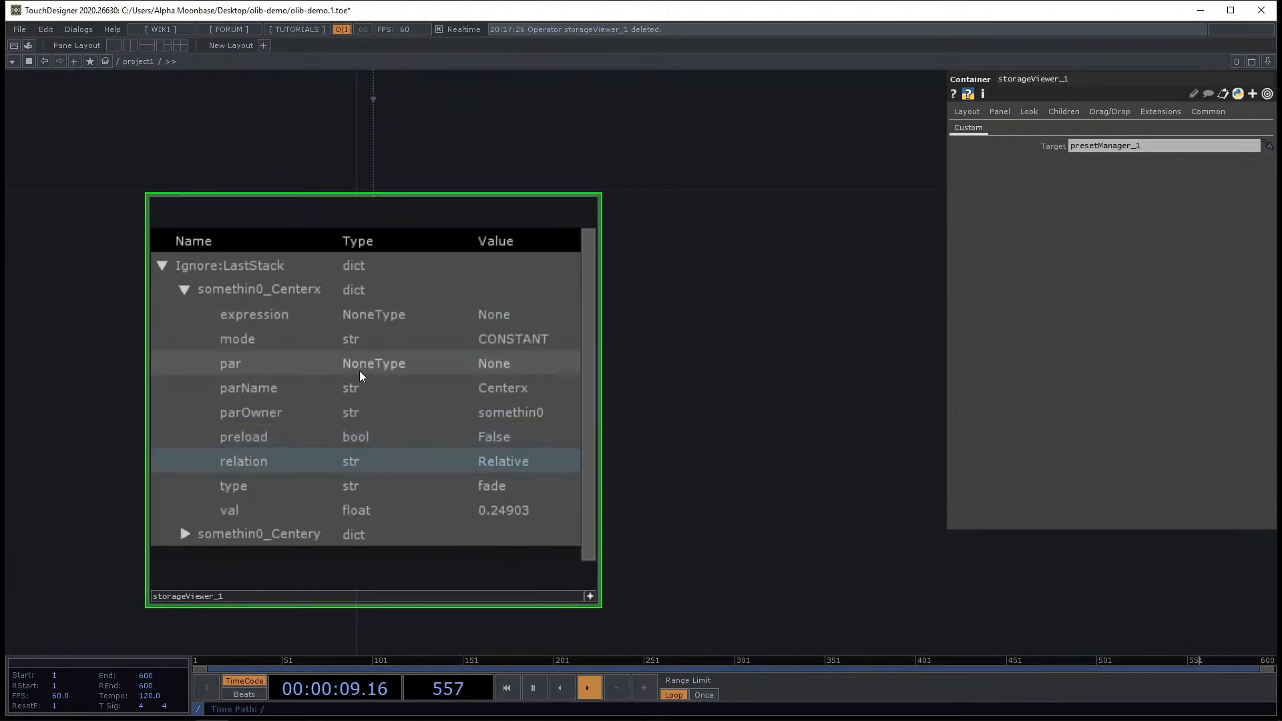
click(185, 288)
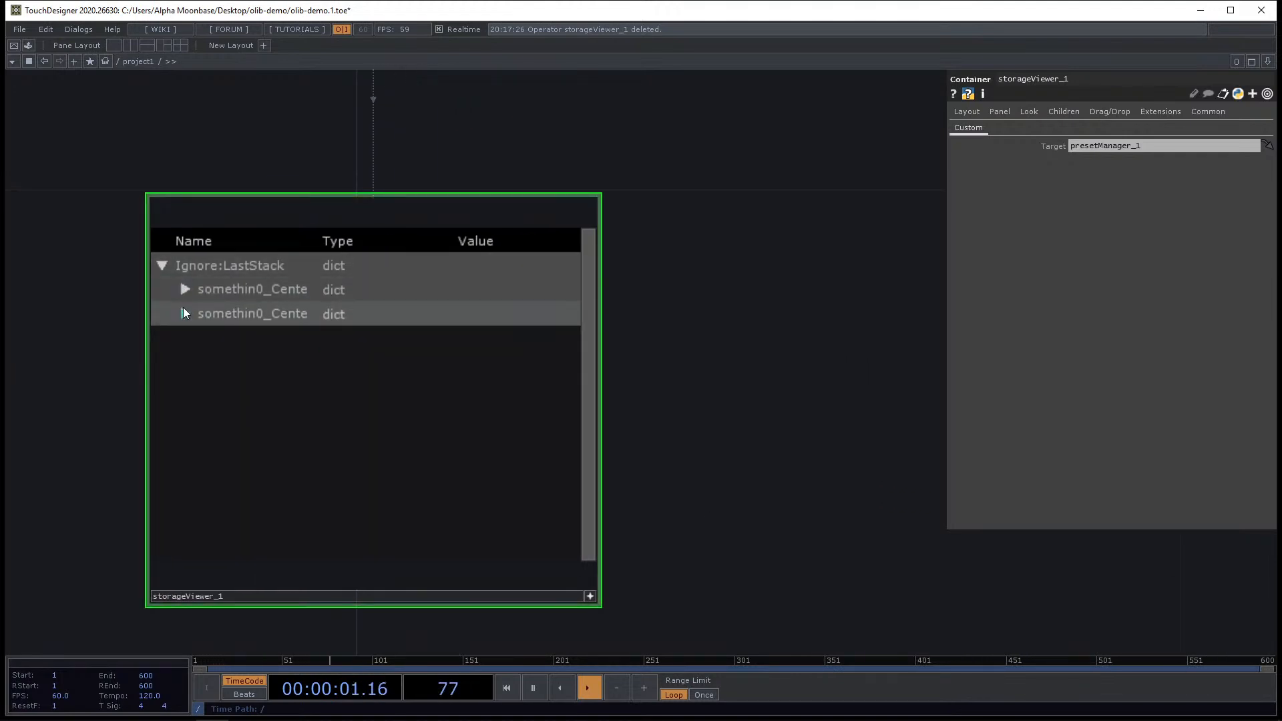
click(184, 312)
click(265, 363)
scroll(381, 460, down, 3)
scroll(380, 467, down, 4)
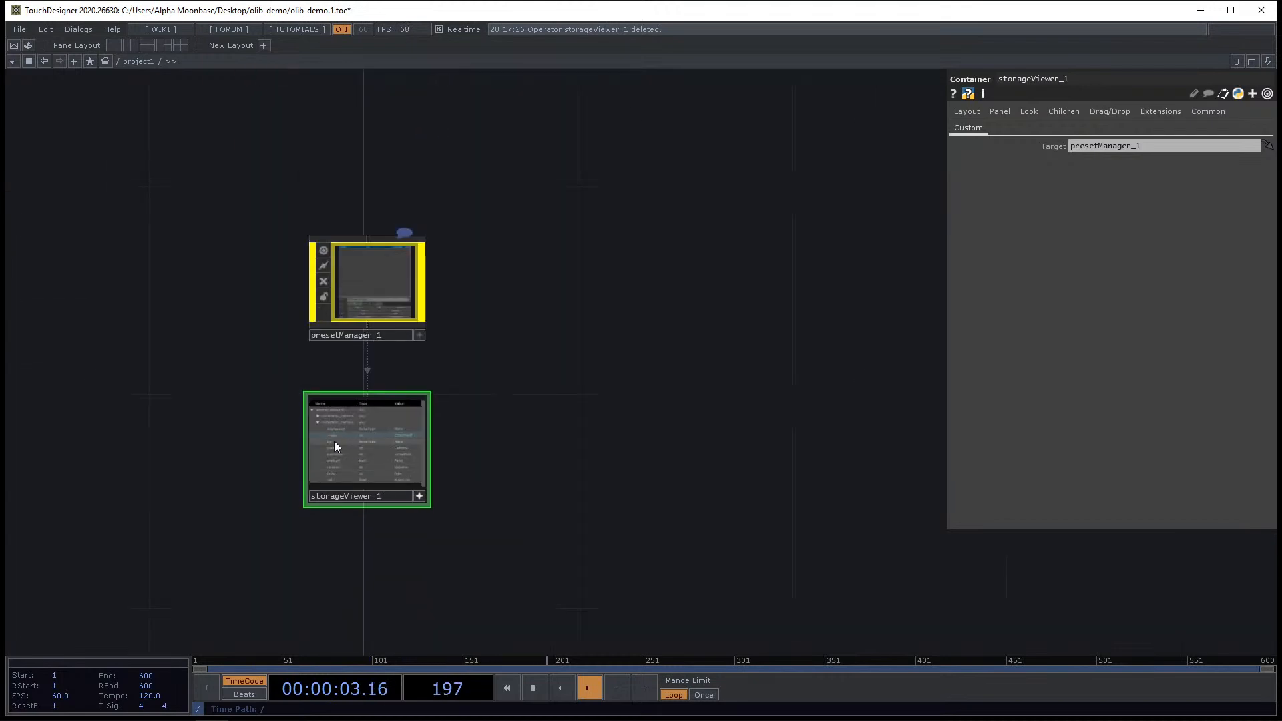
scroll(334, 441, up, 5)
Select both the Preset Manager and the Storage Viewer and delete them.
click(566, 598)
drag(677, 464, 566, 514)
scroll(567, 513, down, 5)
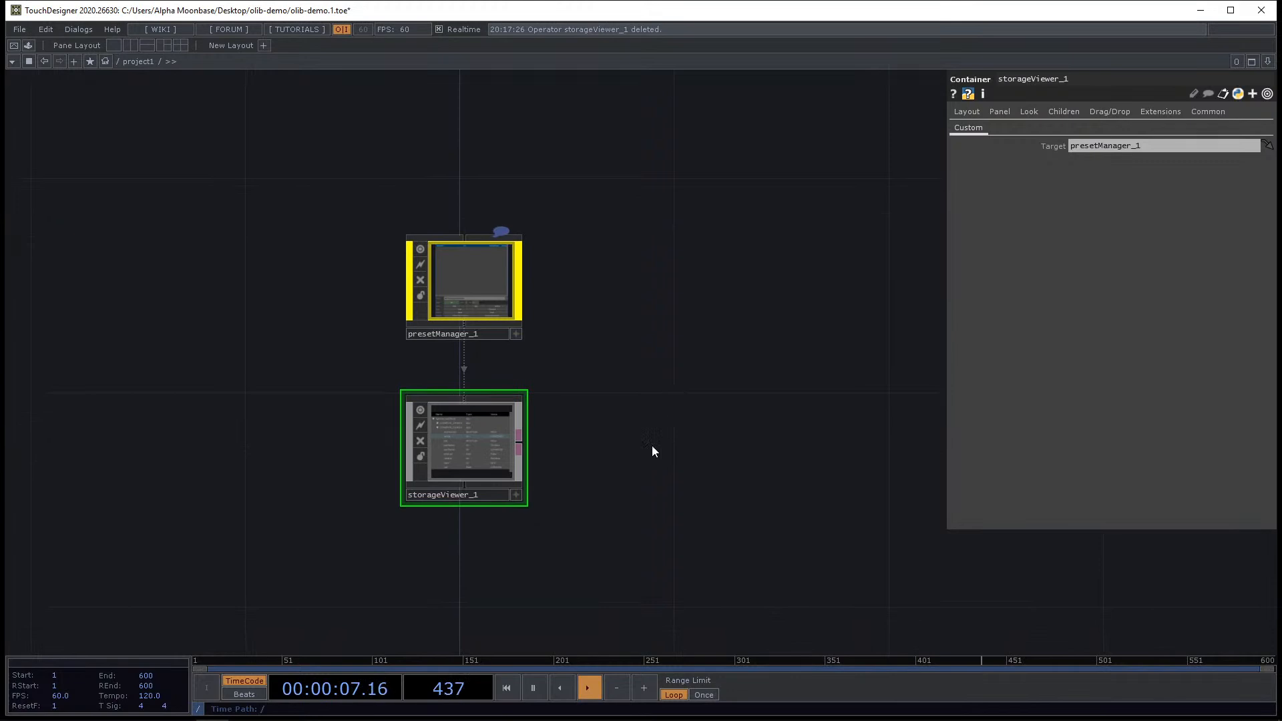
key(Delete)
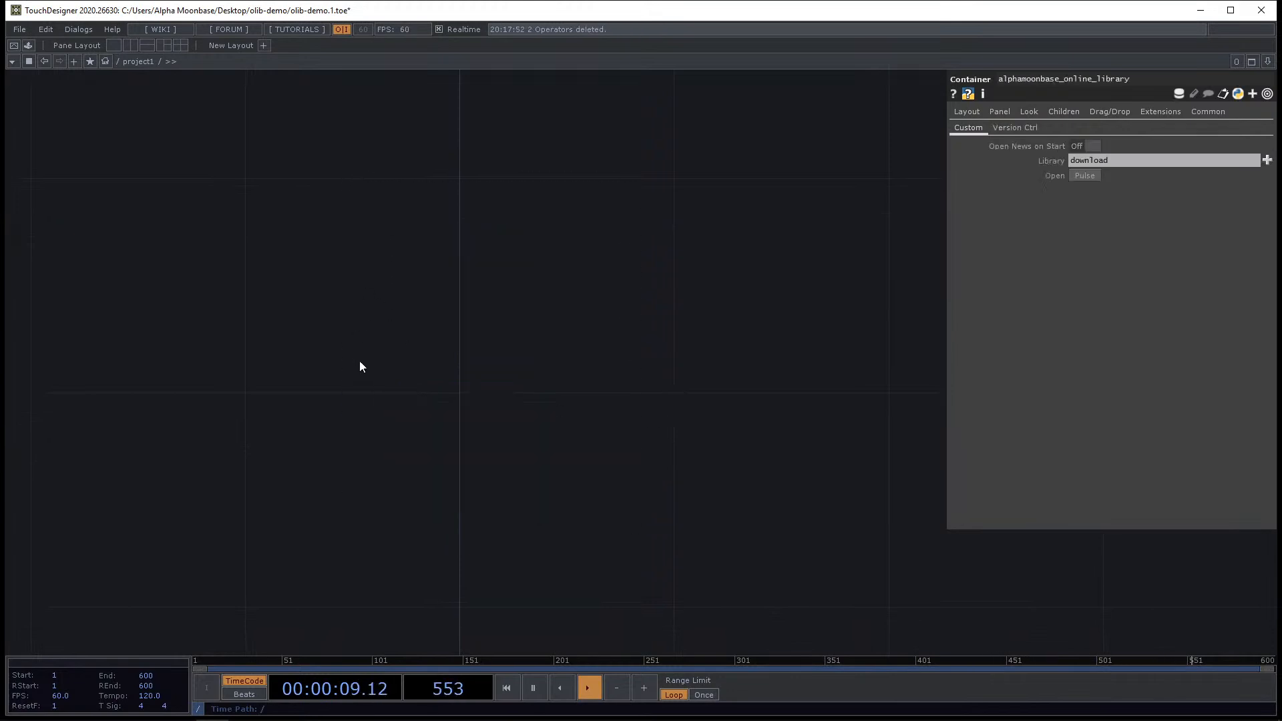
Place the Tiny Tag component from the OLIB browser in the network.
key(alt+Tab)
click(98, 398)
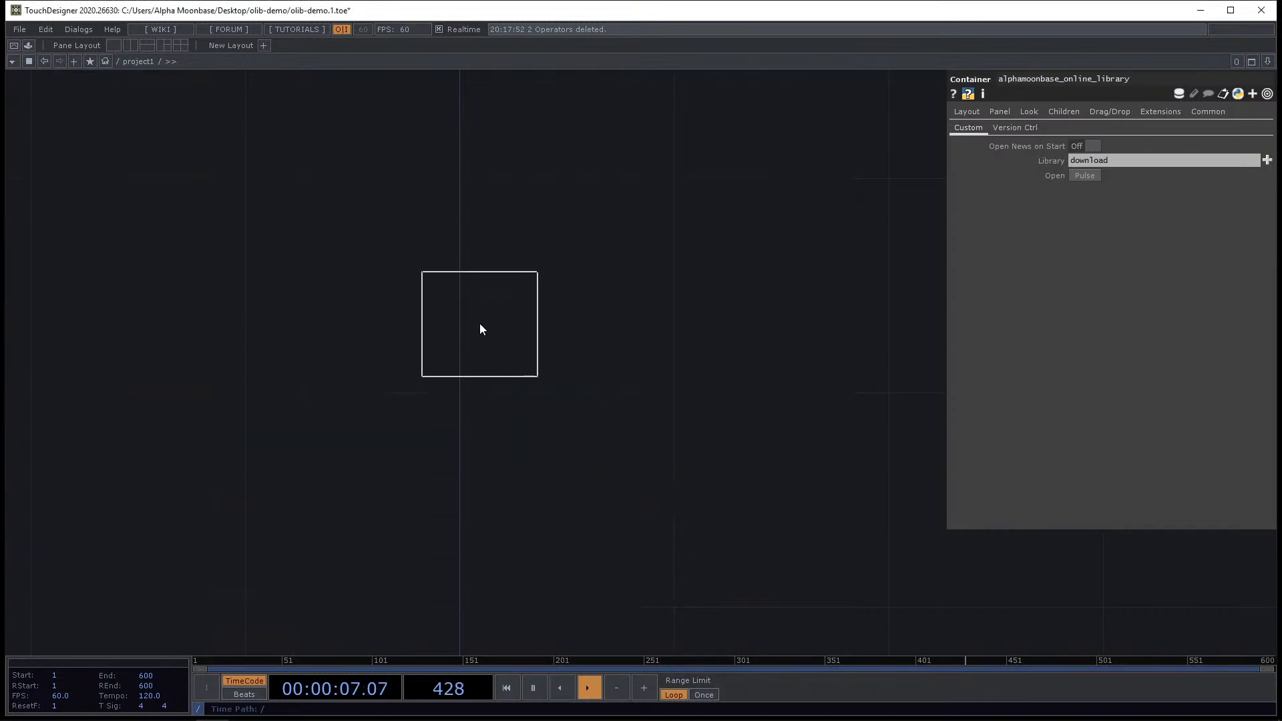
click(459, 327)
Open tinytag_1 to inspect its extension and tinytag script, then return to project1.
scroll(458, 327, up, 3)
scroll(476, 353, up, 2)
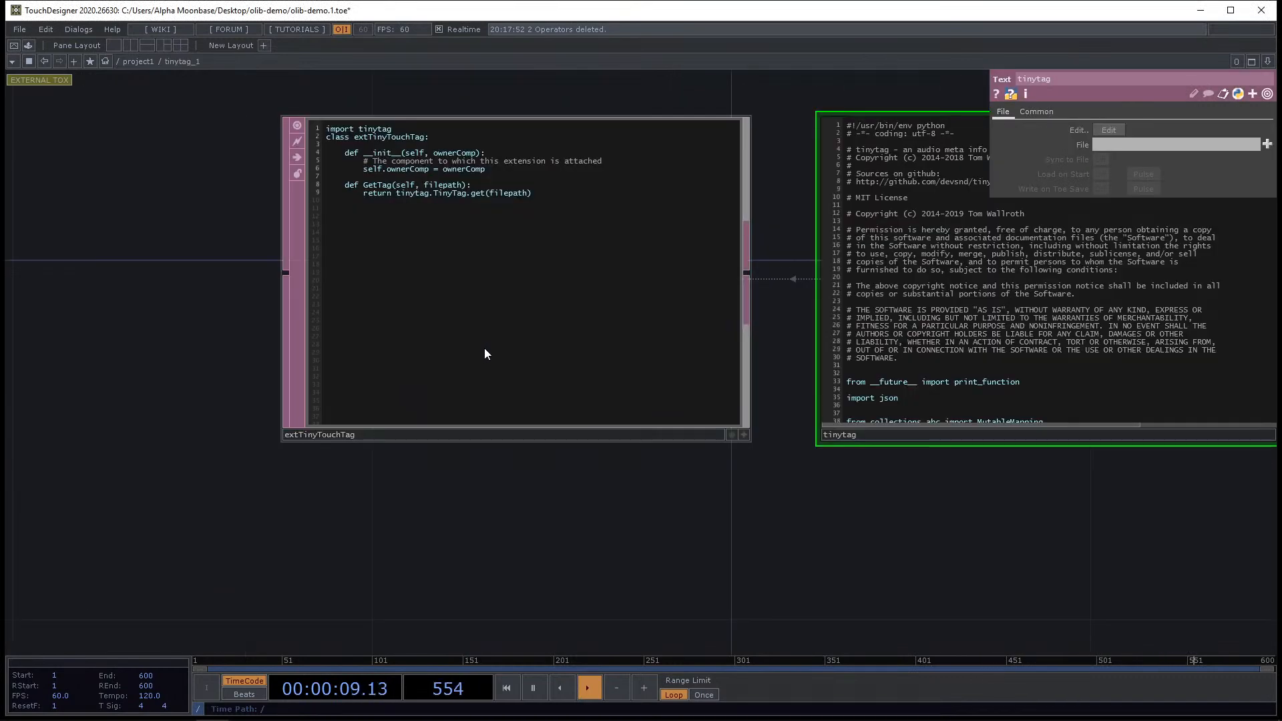
drag(607, 490, 299, 580)
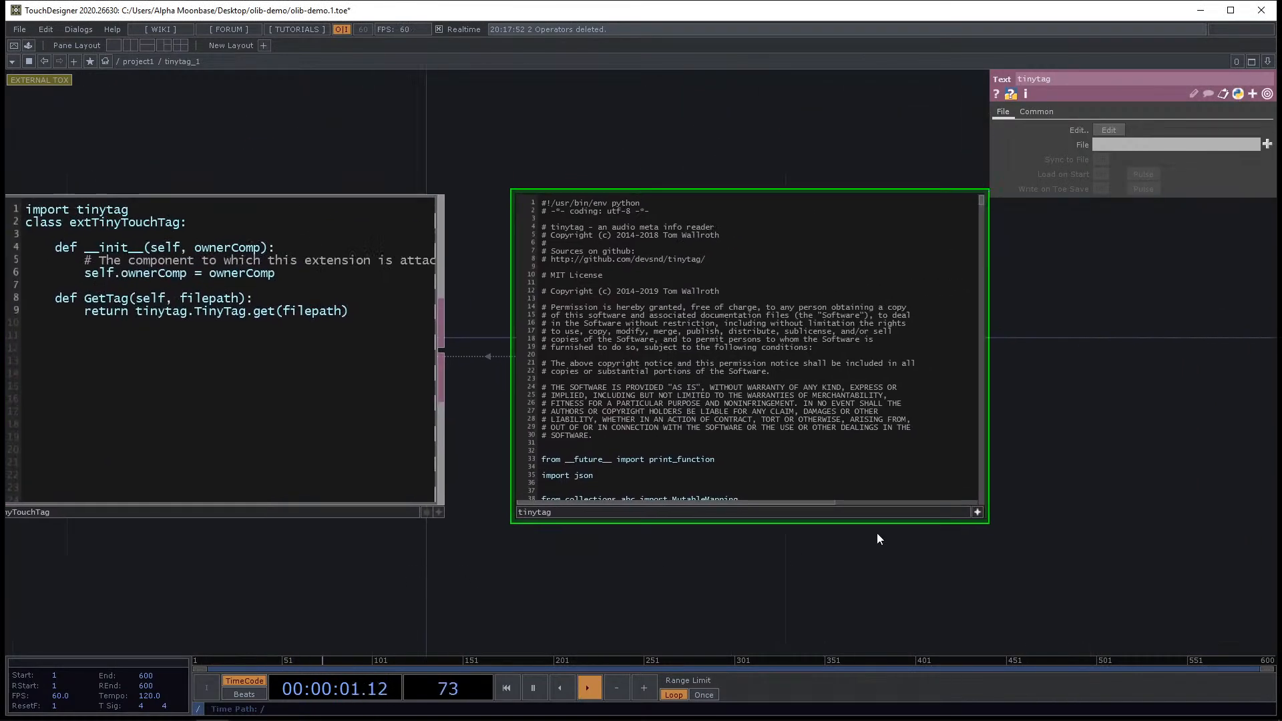
scroll(710, 558, up, 3)
drag(471, 559, 395, 561)
scroll(267, 556, down, 5)
drag(267, 554, 388, 554)
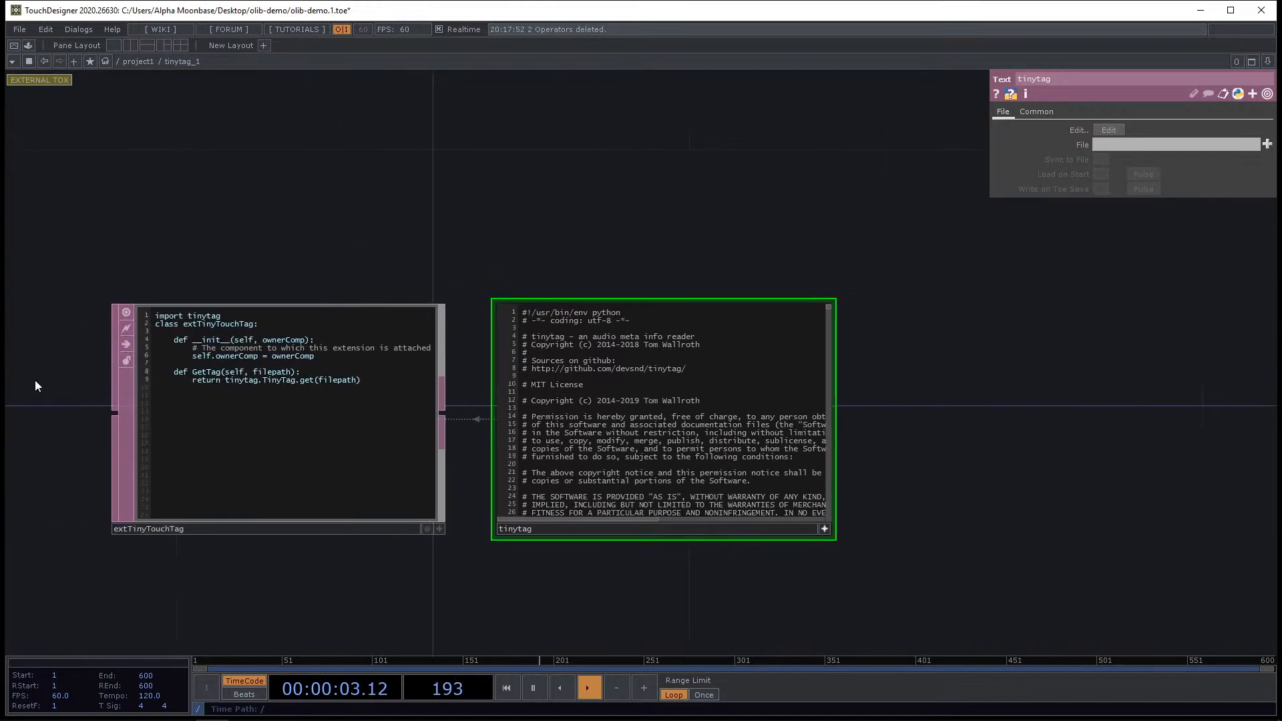
scroll(75, 367, up, 2)
click(138, 61)
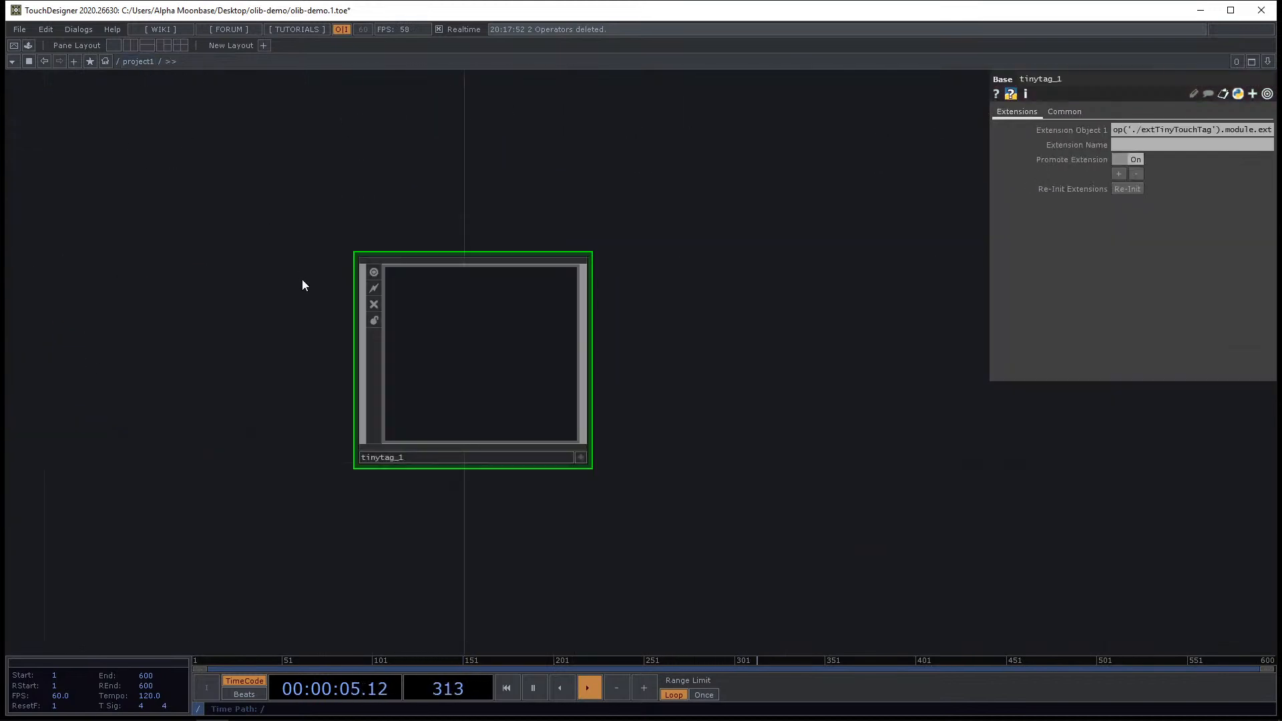
Create a Text DAT next to tinytag_1.
key(Tab)
click(695, 208)
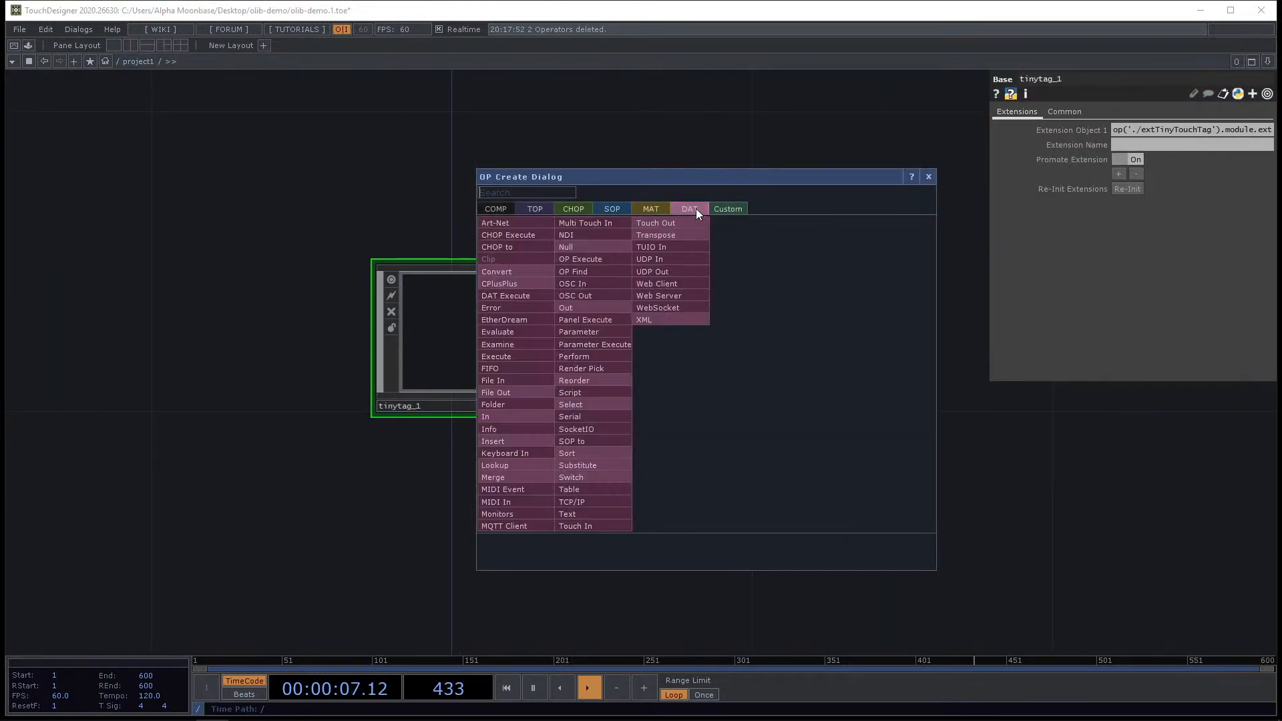
text(te)
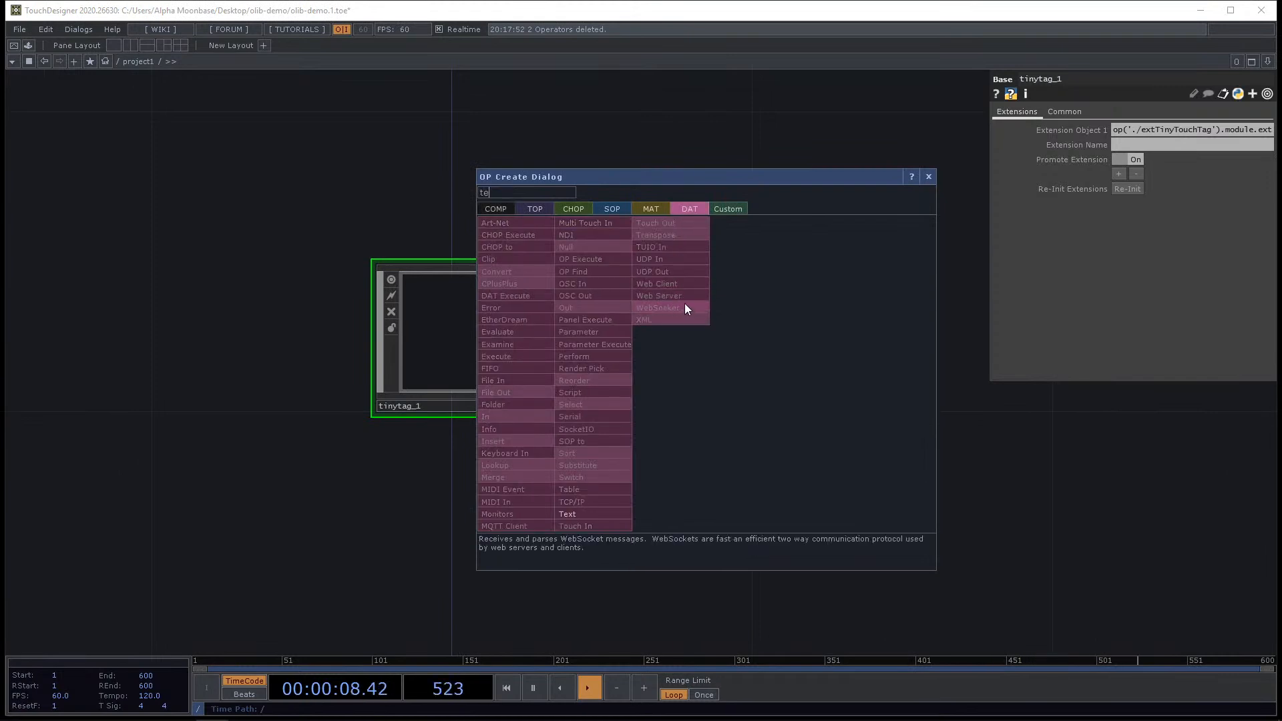
click(580, 512)
click(808, 359)
Enter tinytag_1 to review its code again and return to project1.
click(463, 322)
key(i)
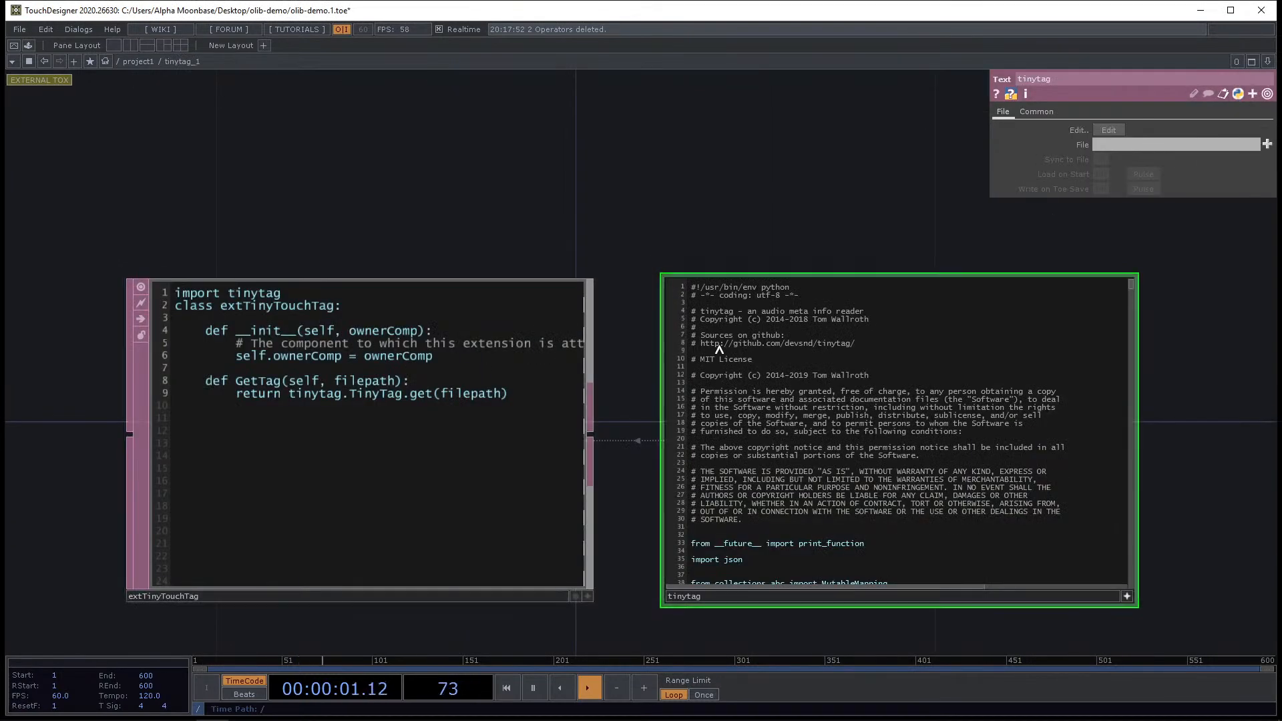
drag(425, 162, 277, 136)
scroll(636, 221, up, 5)
drag(331, 445, 326, 427)
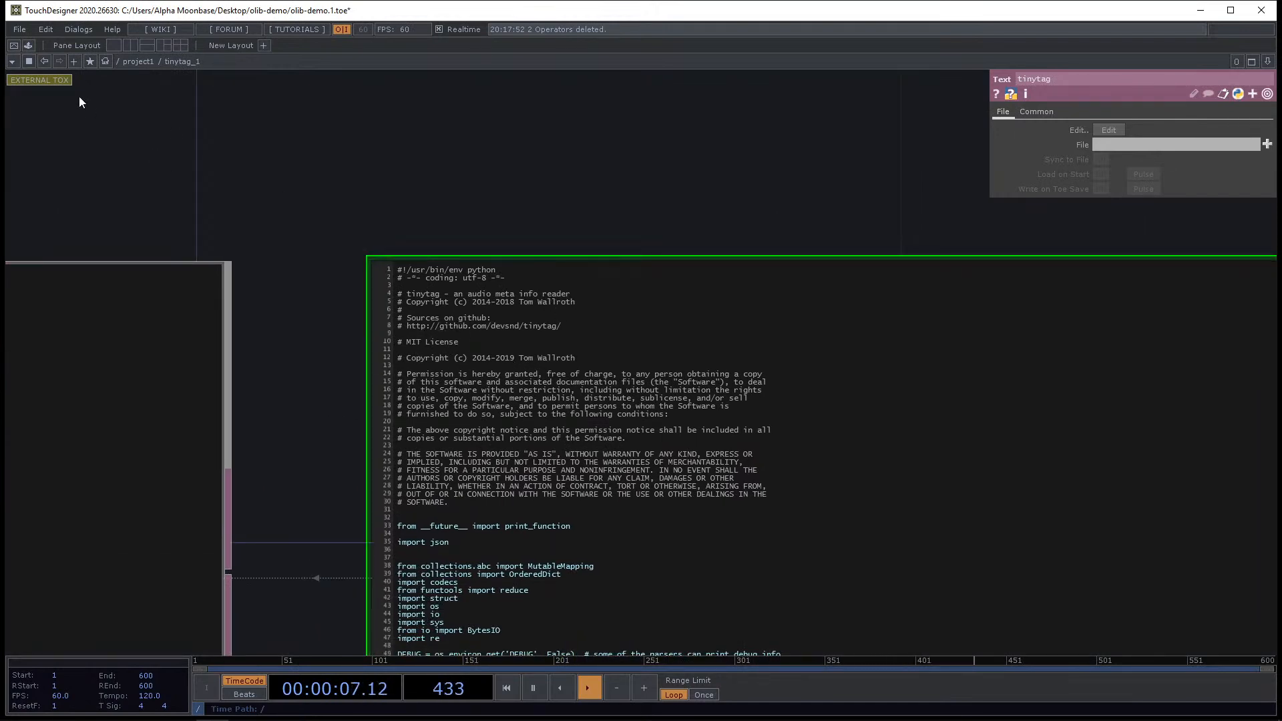
click(138, 61)
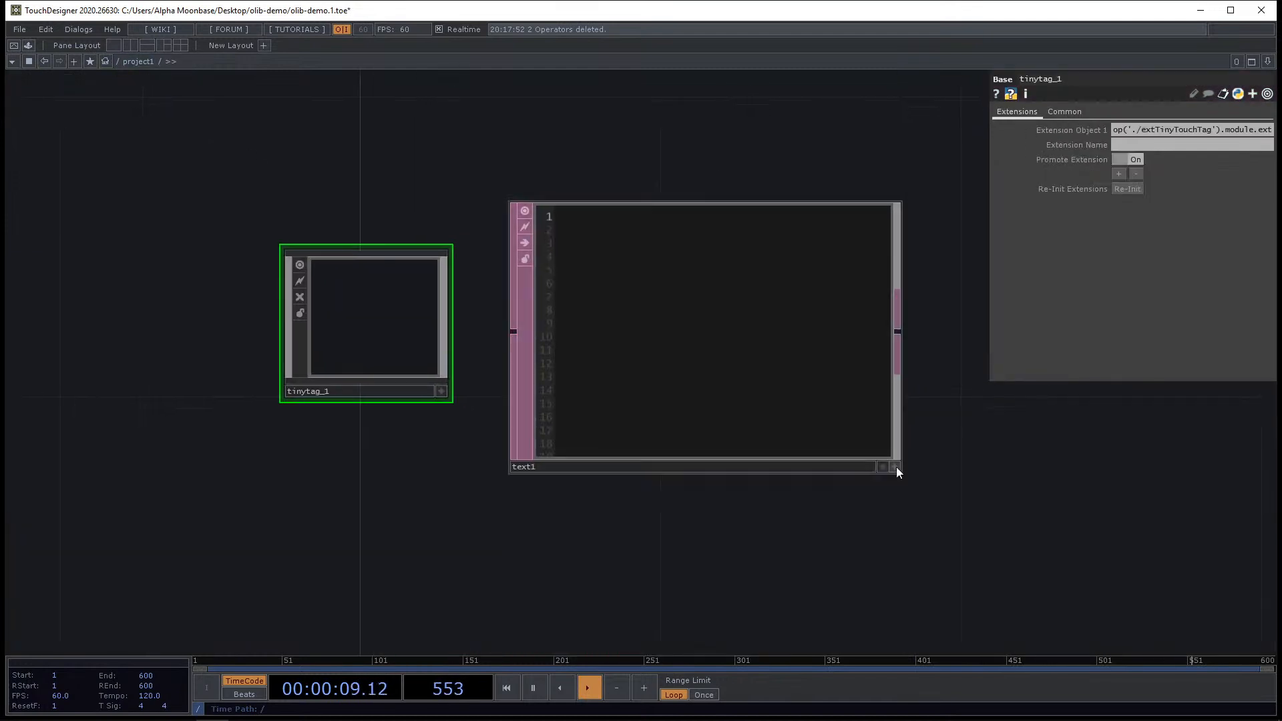
Write tag = op('tinytag_1').GetTag( path ) and a second line starting tag. in the Text DAT.
click(895, 466)
text(tag = op)
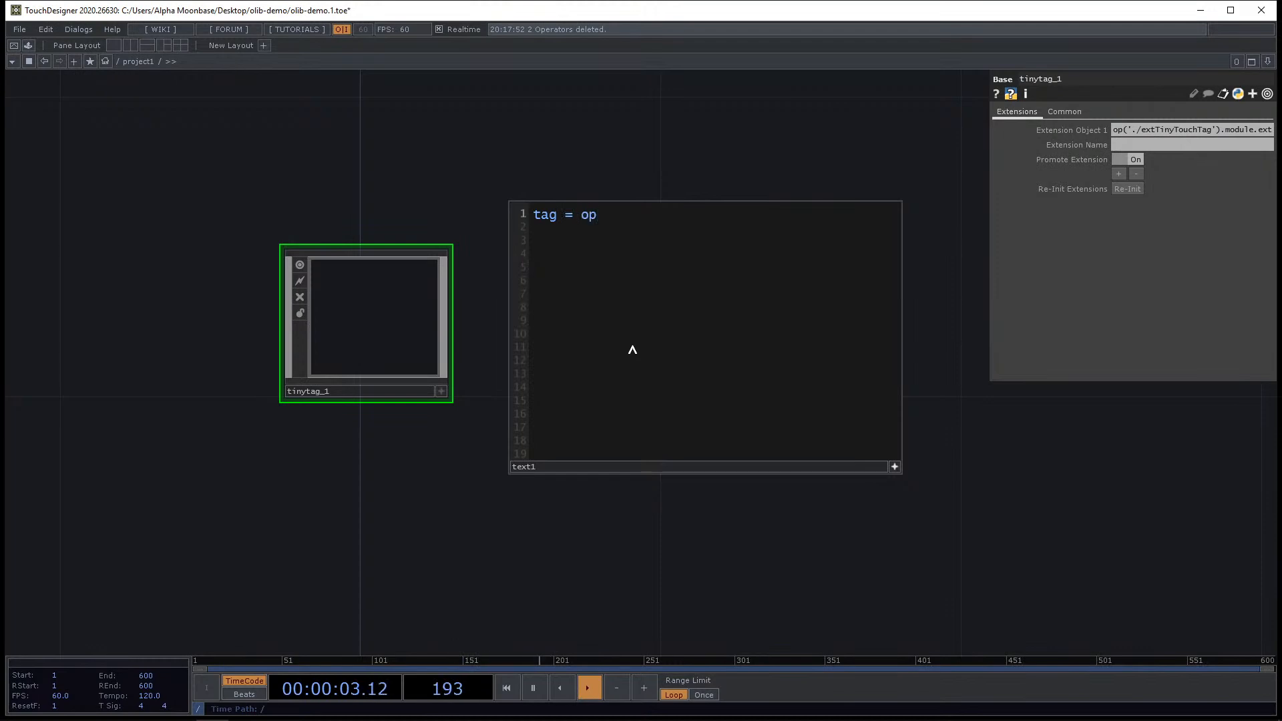
text(('tinytag_1').)
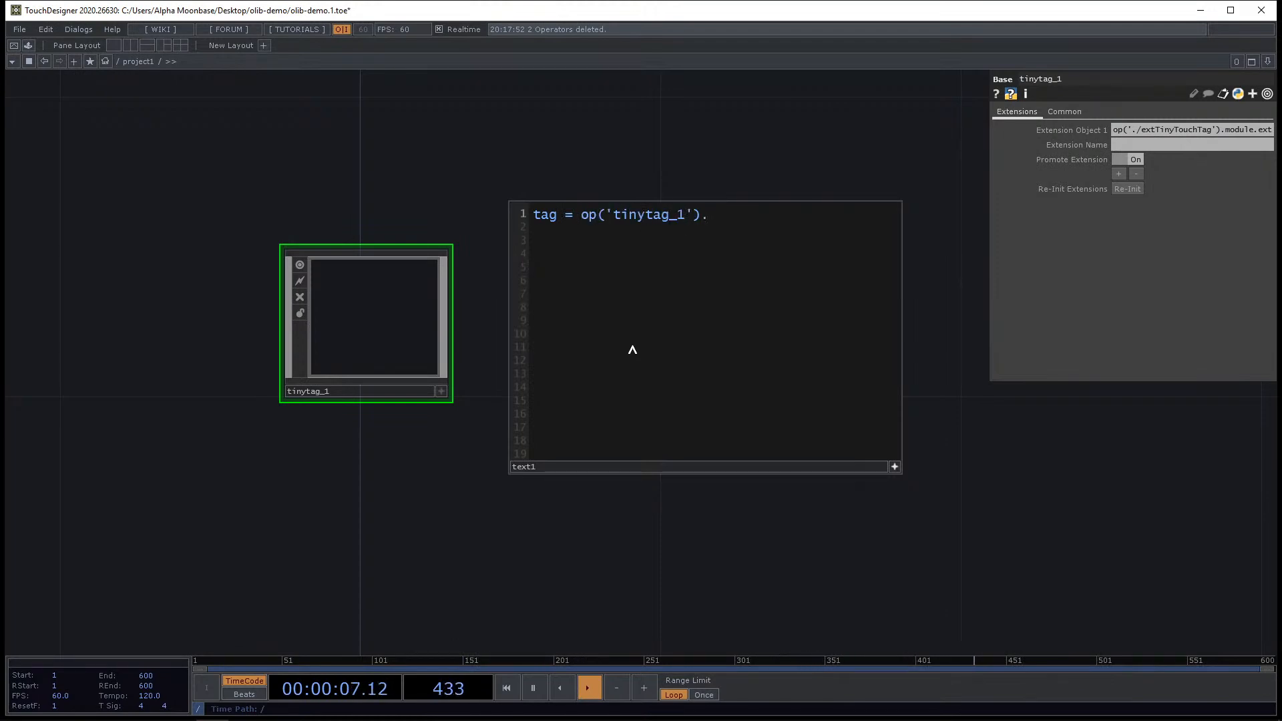
text(GetTag( path)
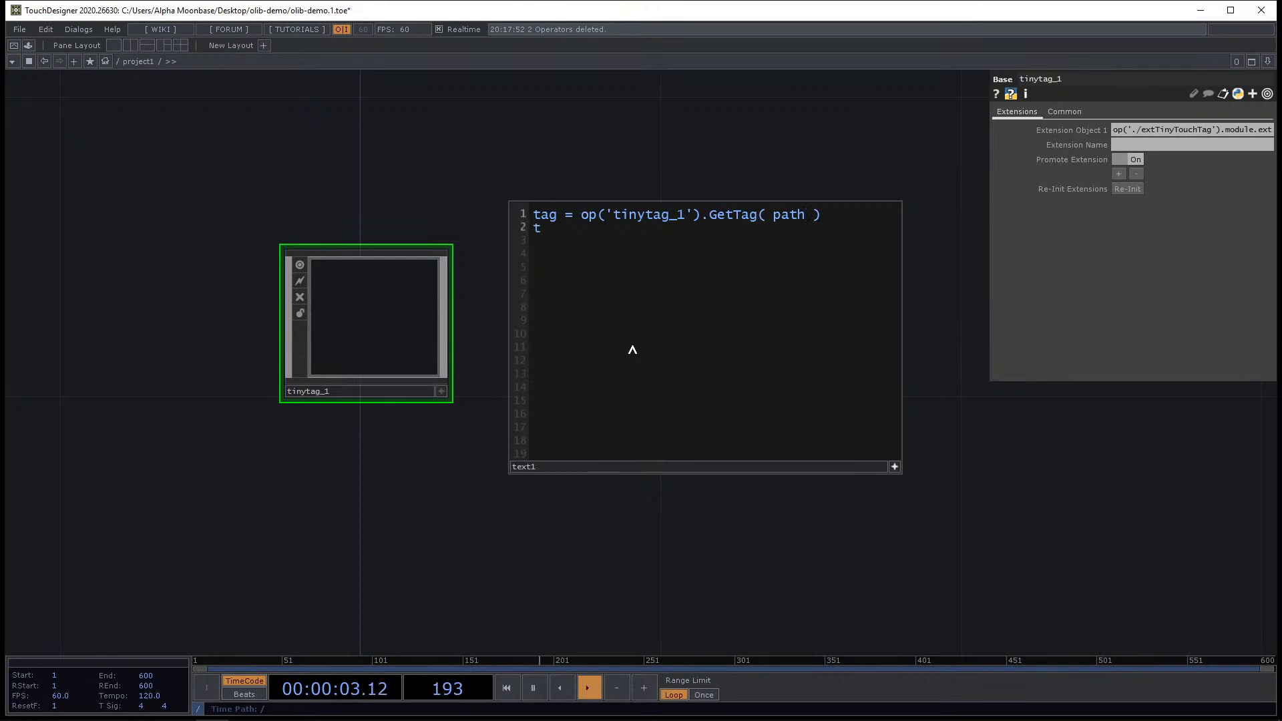
text(ag.i)
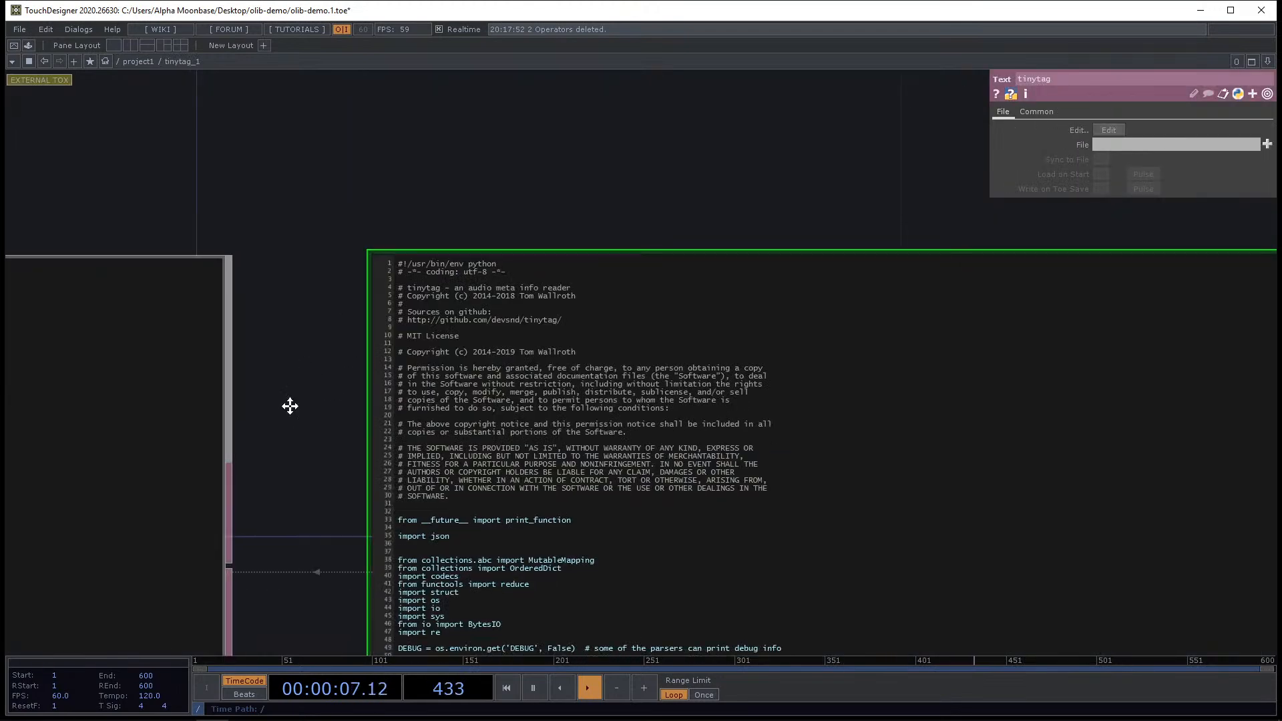
Enter tinytag_1 and read through the TinyTag class attributes in the tinytag script.
drag(290, 406, 297, 229)
drag(339, 446, 475, 306)
scroll(835, 415, down, 11)
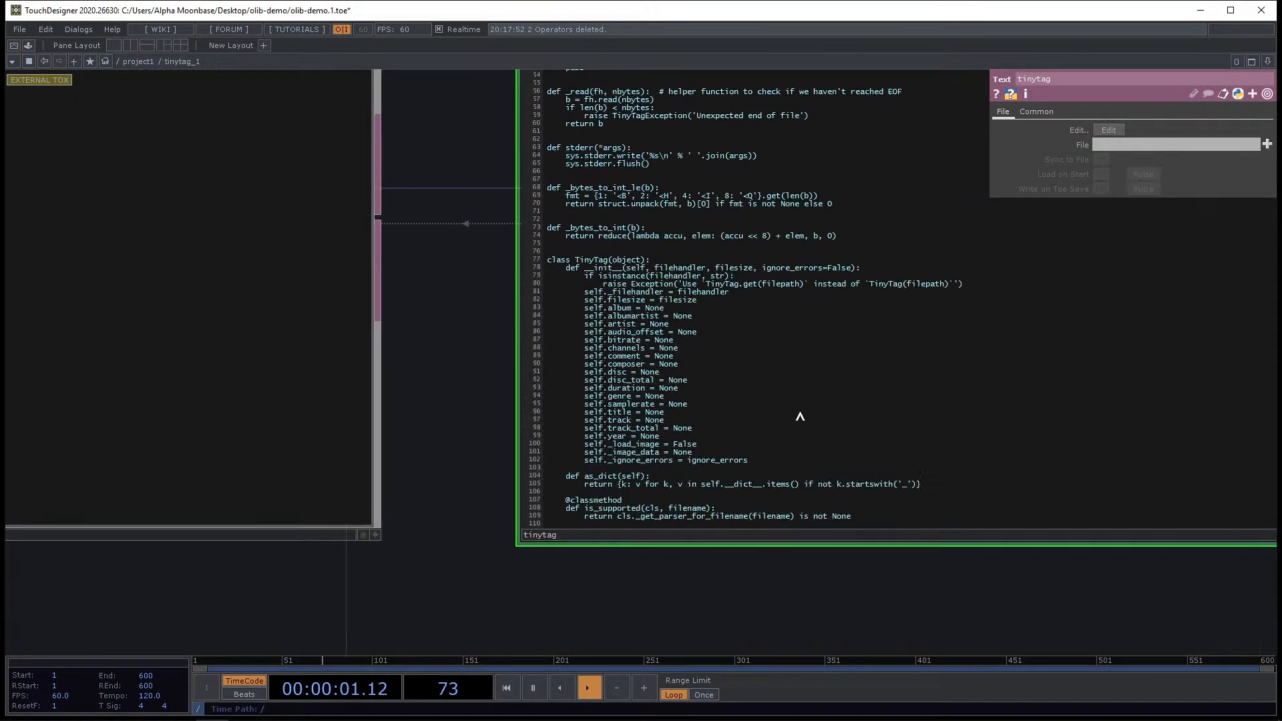
scroll(799, 417, down, 1)
double_click(626, 277)
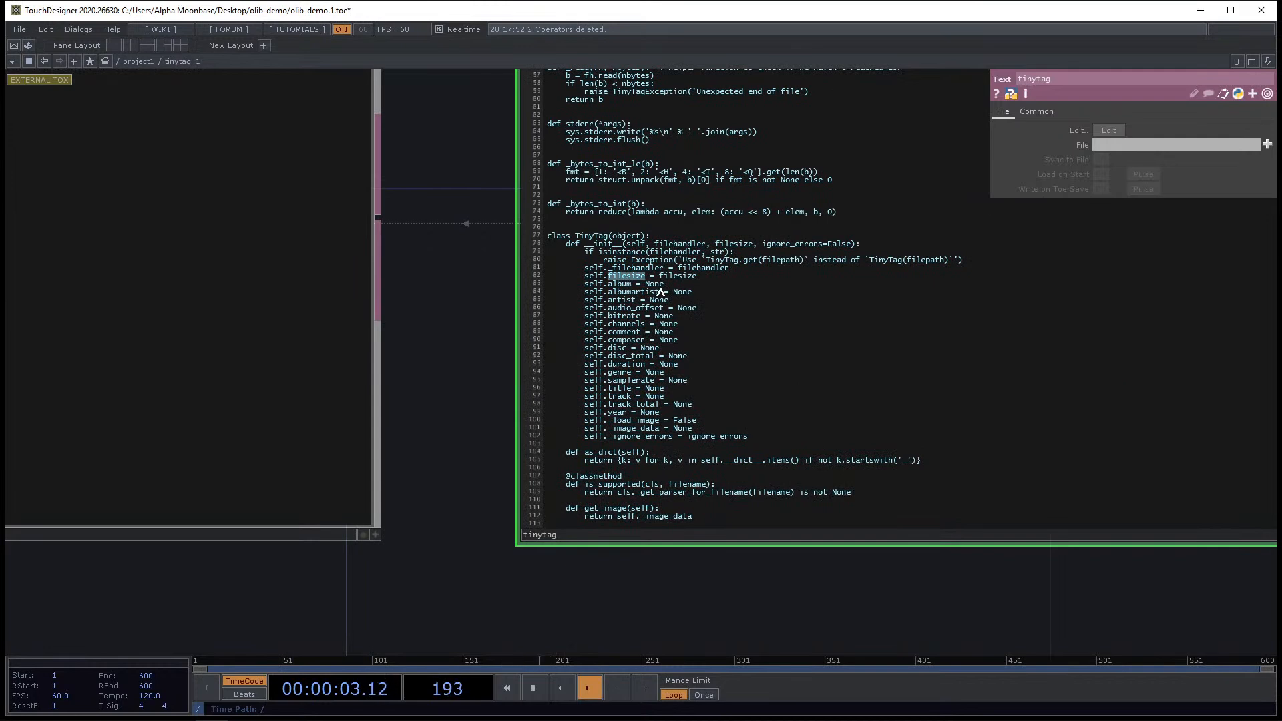
double_click(626, 324)
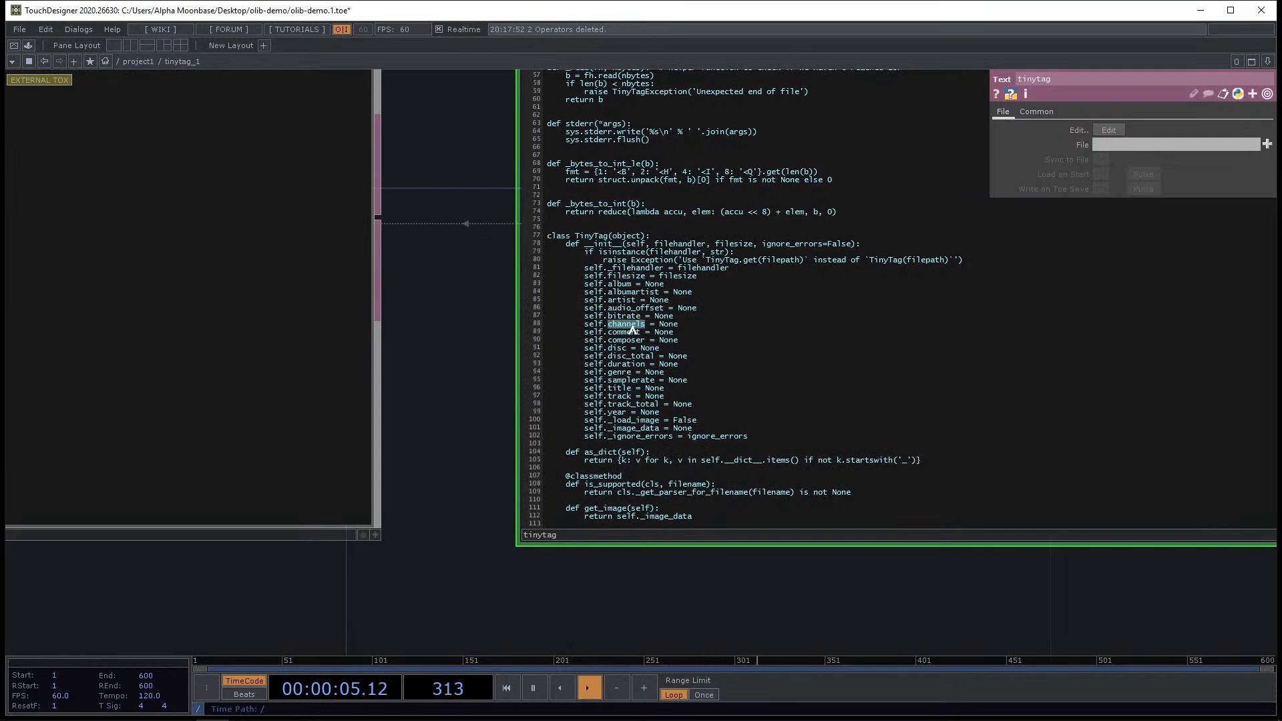
double_click(628, 317)
click(622, 388)
double_click(620, 397)
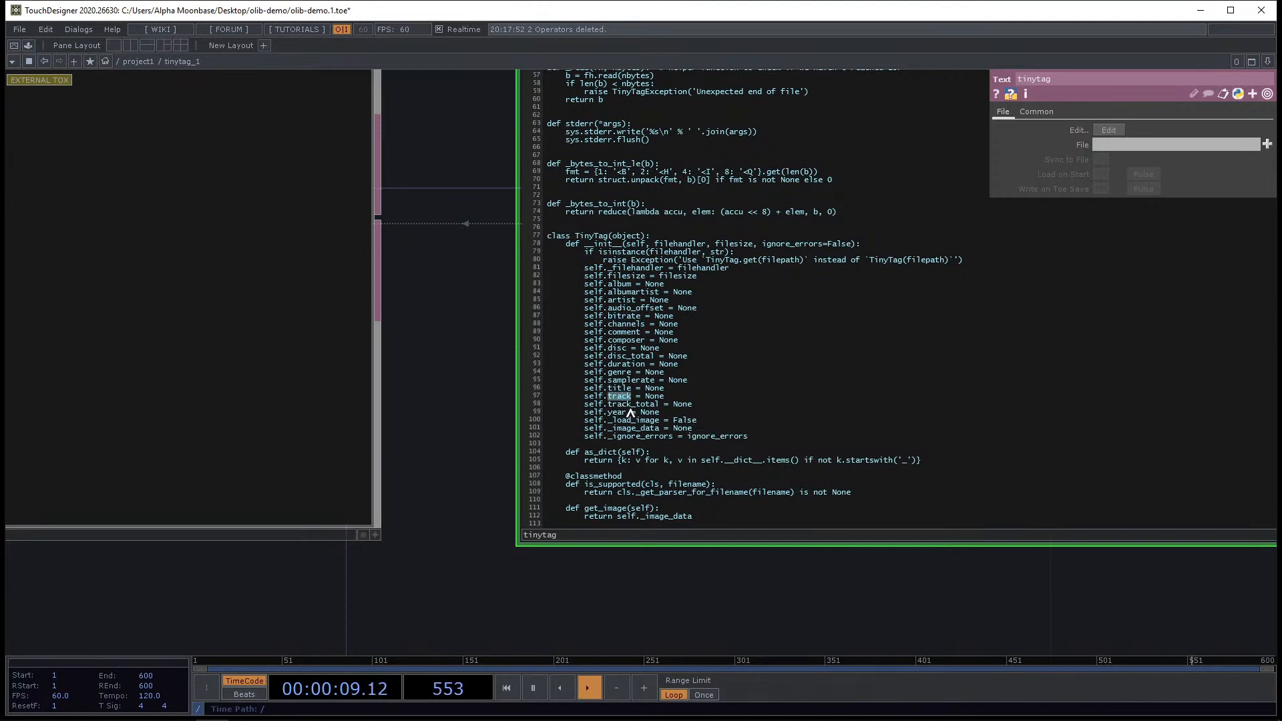
double_click(626, 340)
Return to project1 and delete tinytag_1 and the Text DAT.
key(u)
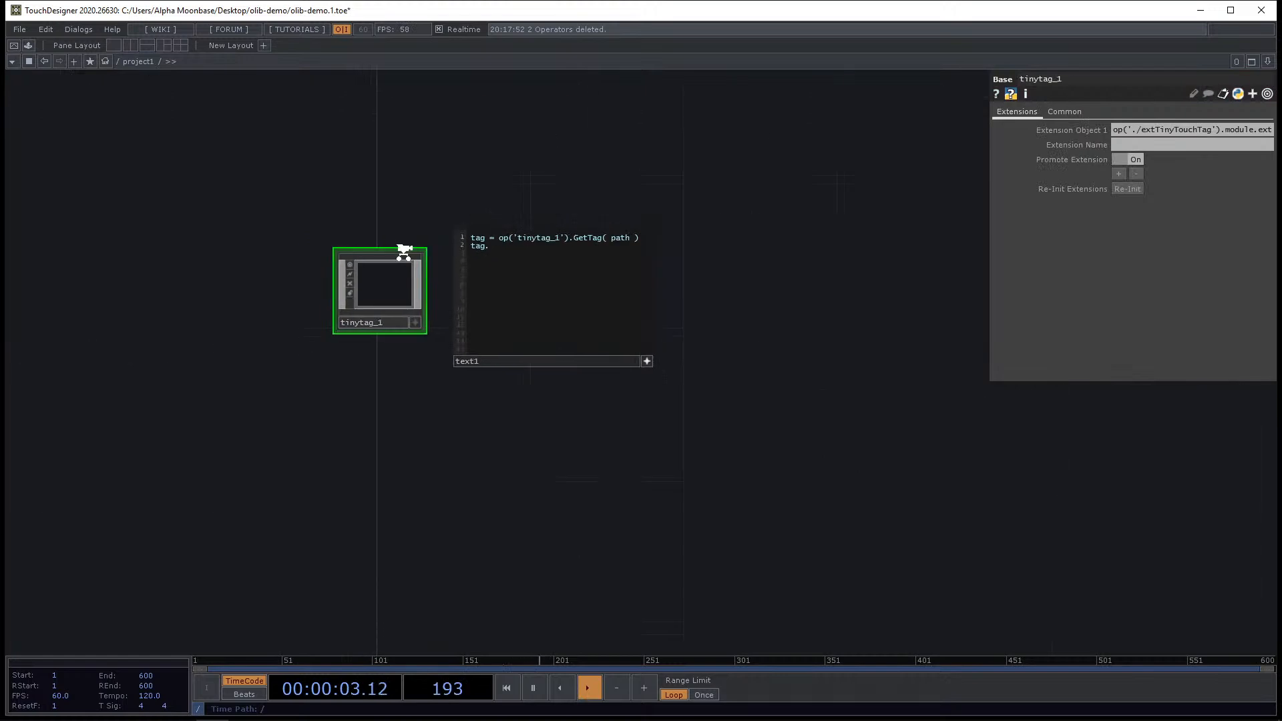
scroll(538, 396, up, 2)
scroll(329, 295, down, 2)
drag(290, 221, 330, 260)
right_drag(265, 165, 755, 478)
key(Delete)
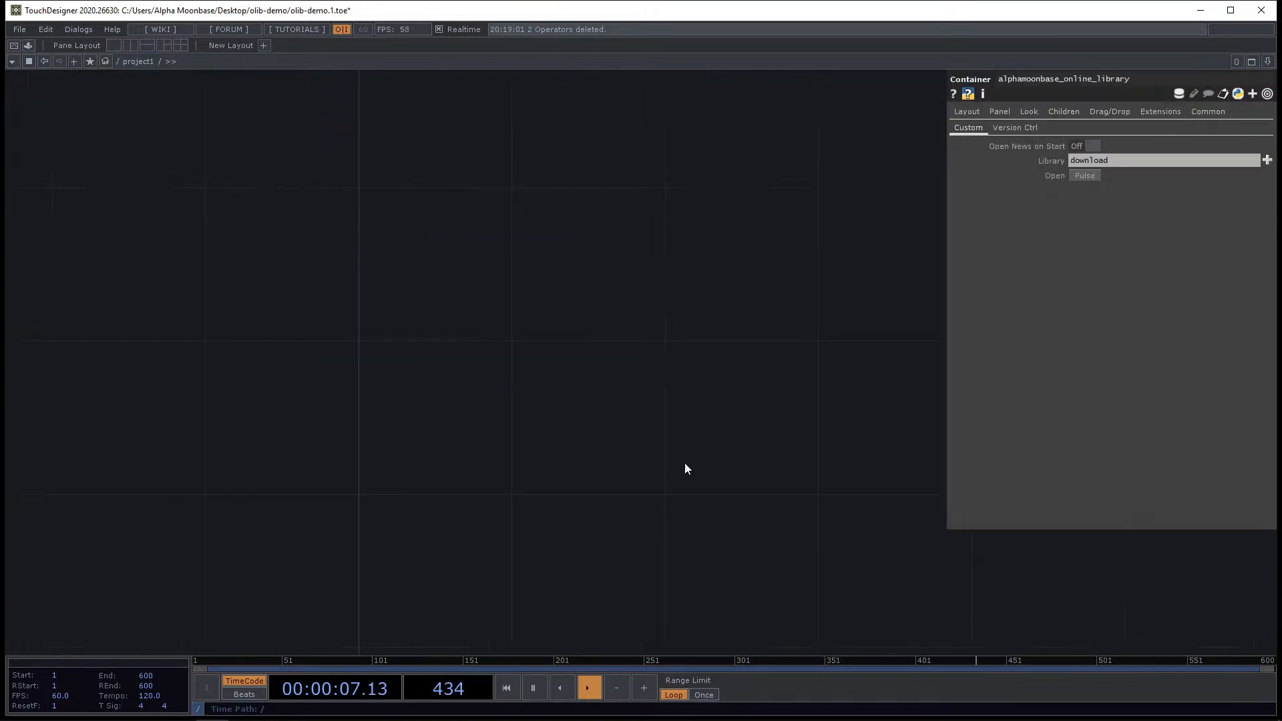
Place the Tweener component from the OLIB browser.
key(alt+o)
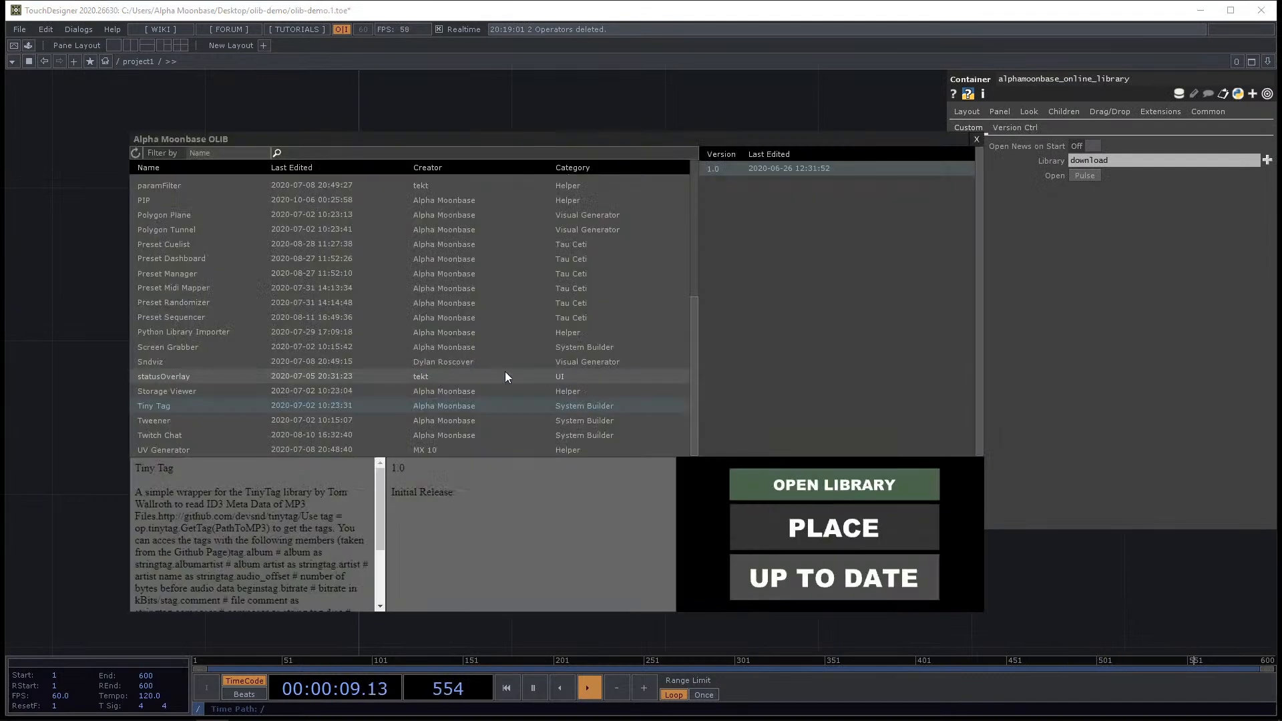
click(302, 419)
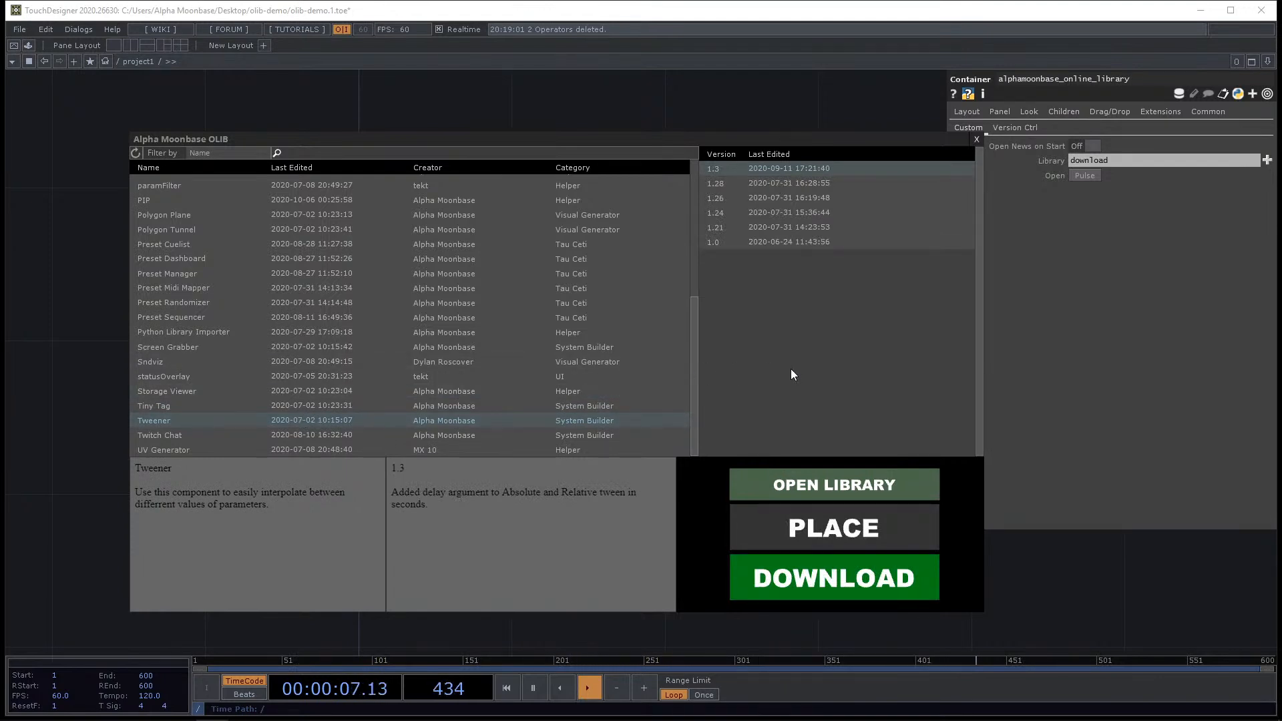
click(843, 521)
click(321, 200)
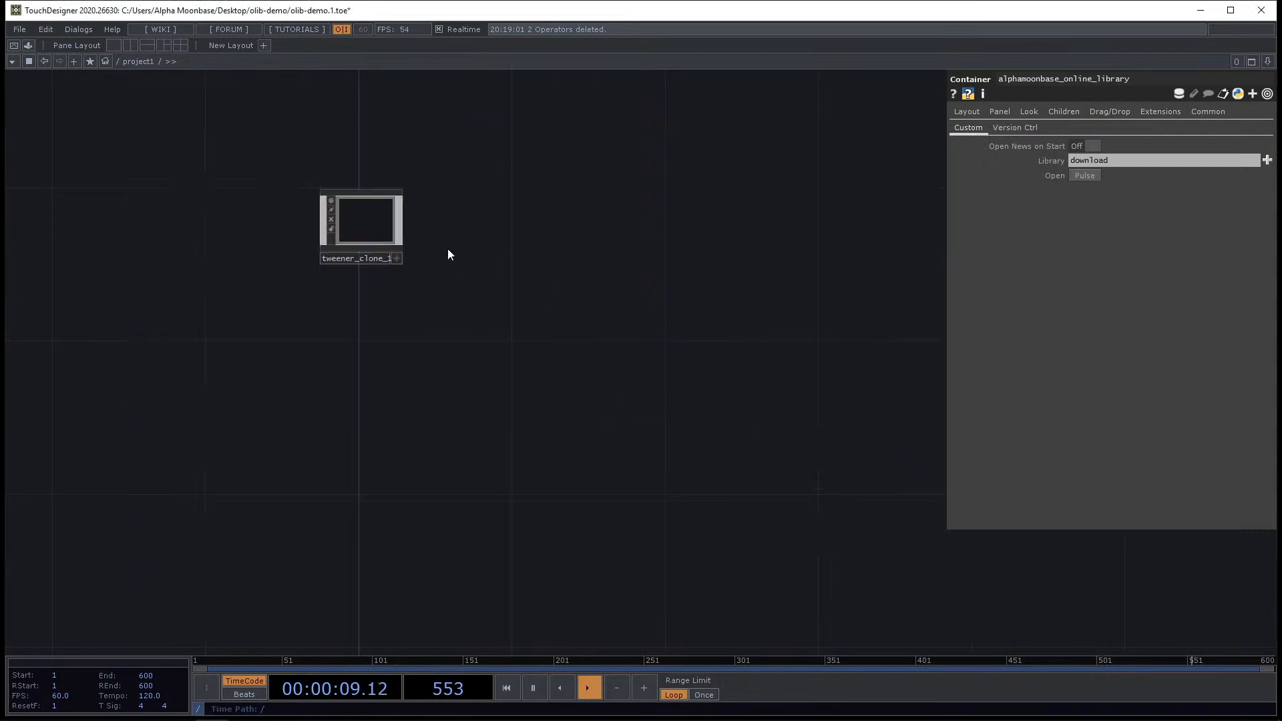
Inspect the Tweener clone's parameters on its Version Ctrl and Common pages.
drag(427, 245, 601, 283)
scroll(553, 267, up, 5)
click(555, 269)
drag(671, 334, 564, 275)
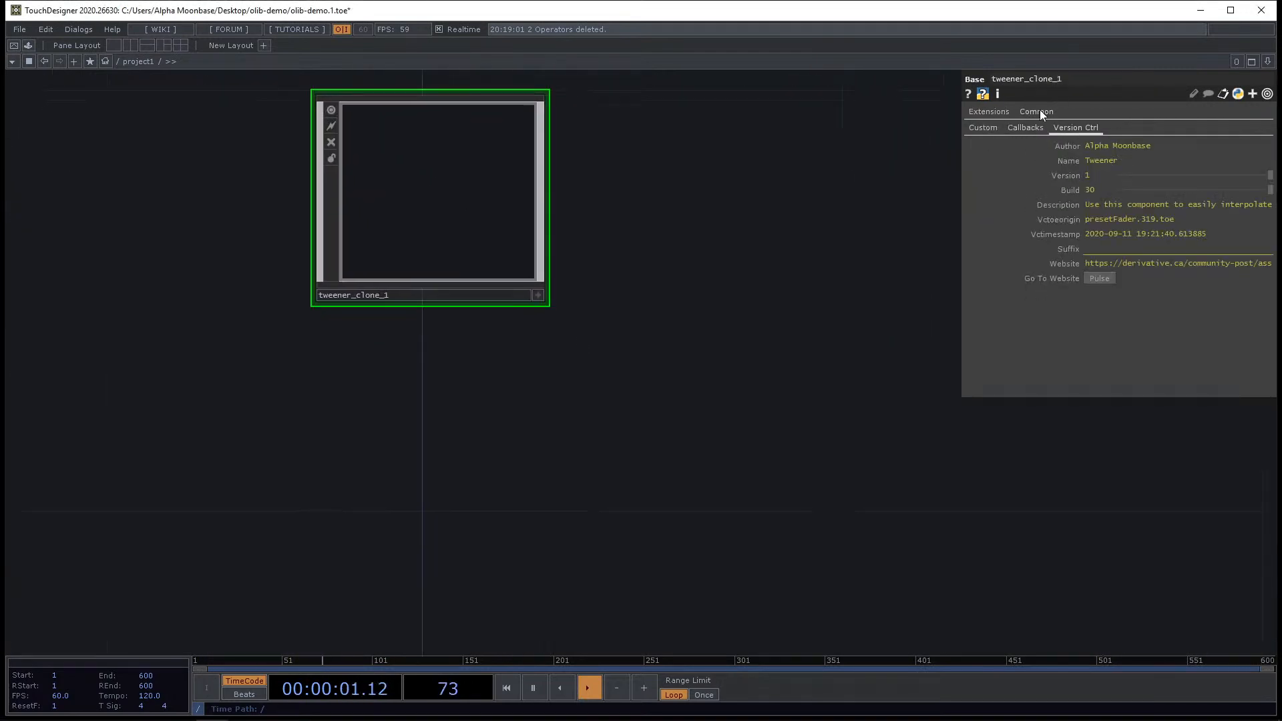
click(1036, 112)
scroll(815, 234, down, 3)
scroll(744, 203, down, 3)
drag(828, 233, 600, 393)
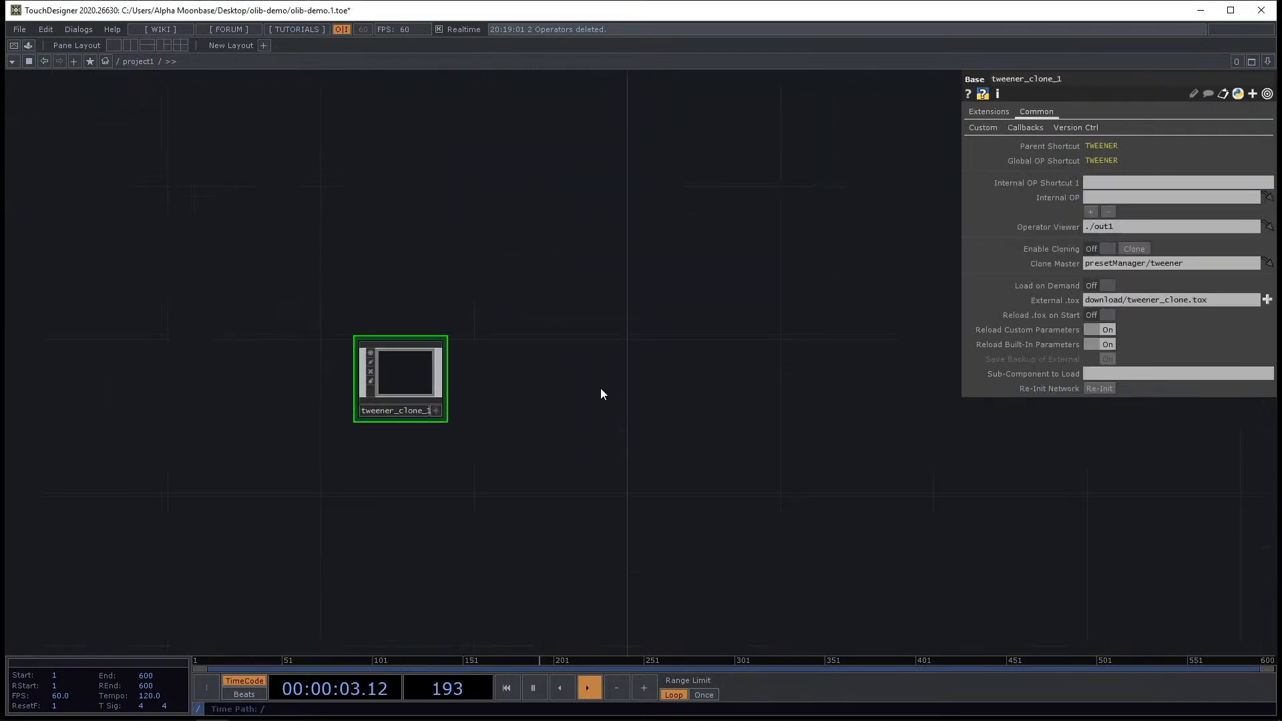
Create a Circle TOP to the right of the Tweener.
key(Tab)
click(386, 181)
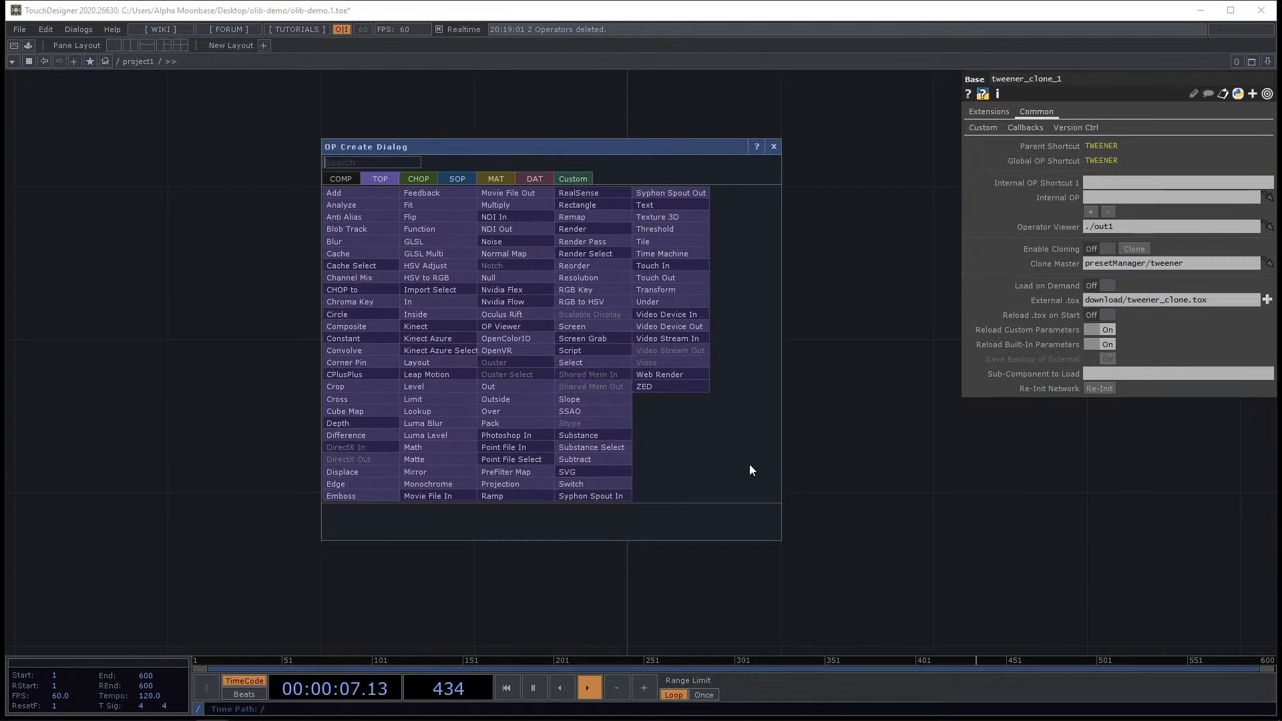
text(ci)
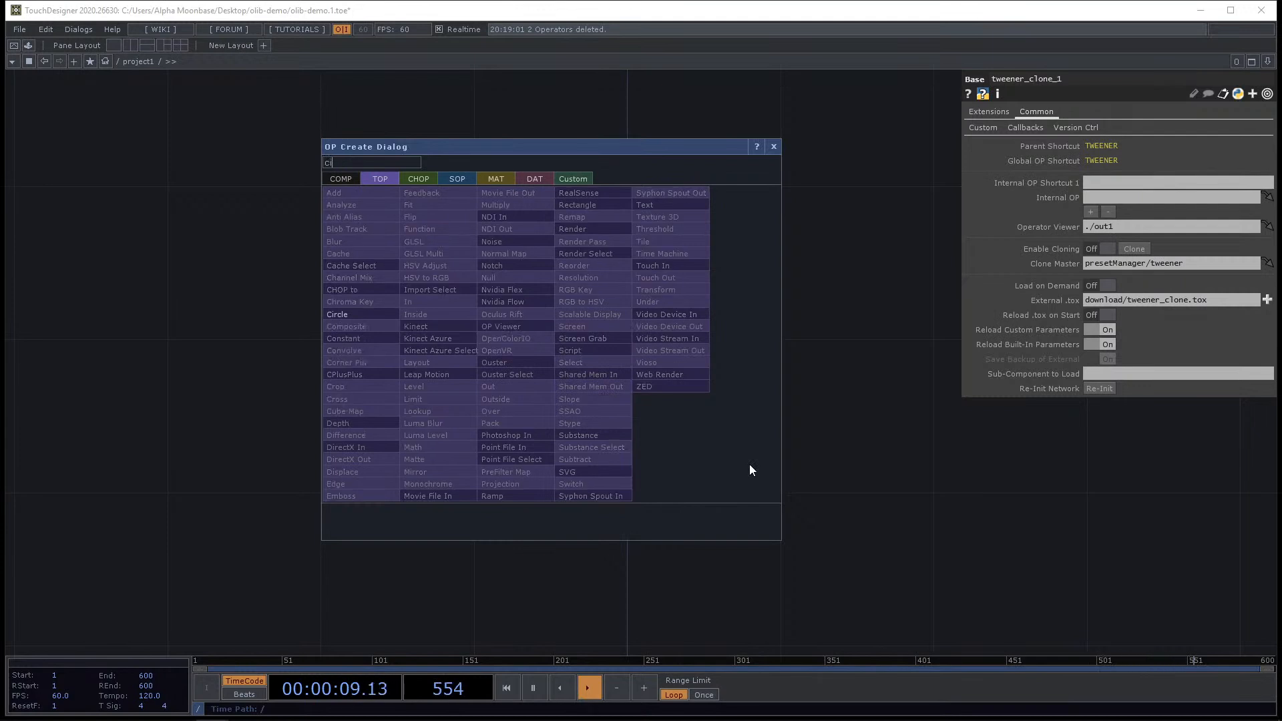
click(383, 319)
click(779, 375)
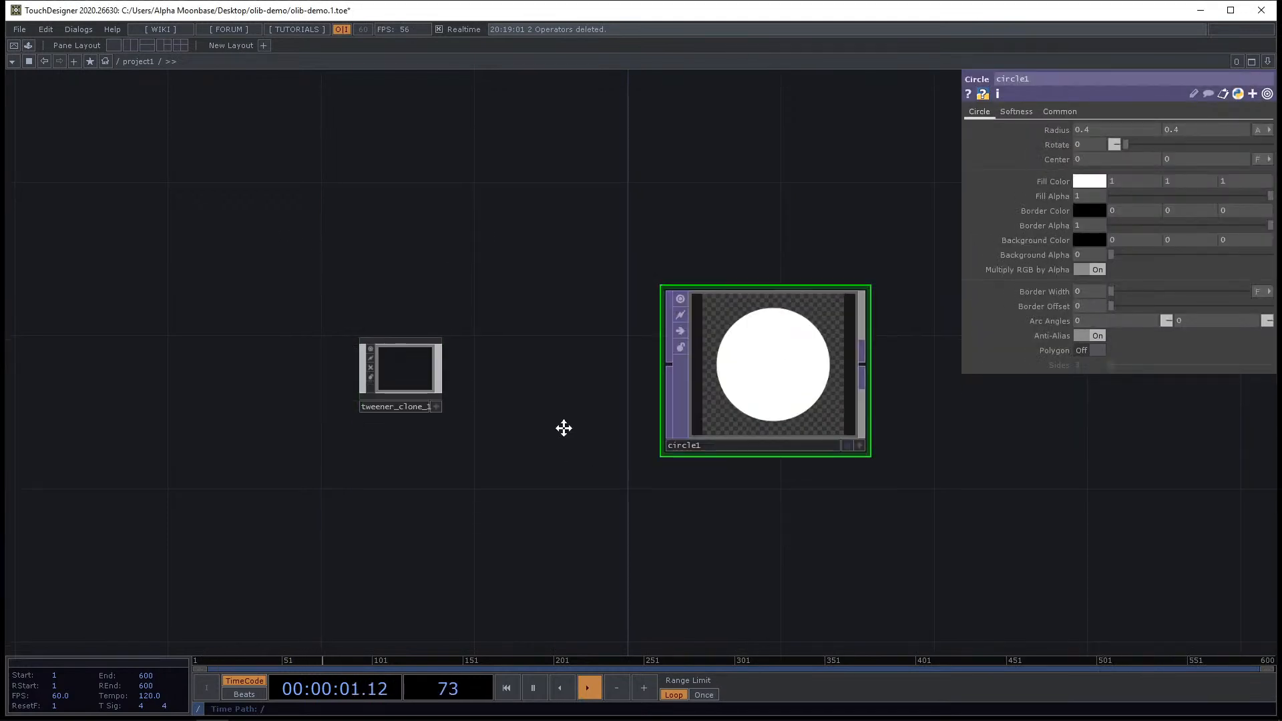
Create a Text DAT and place it between the Tweener component and the Circle TOP.
key(Tab)
click(487, 202)
text(tex)
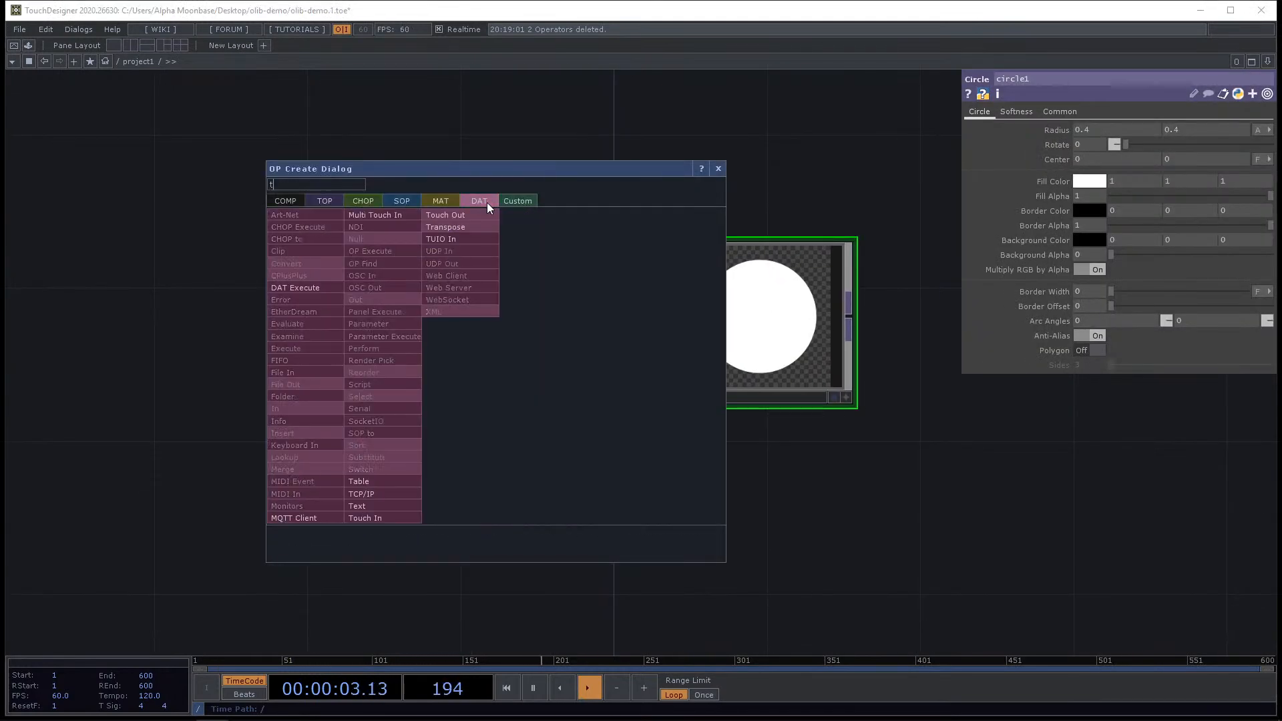
click(357, 506)
click(522, 295)
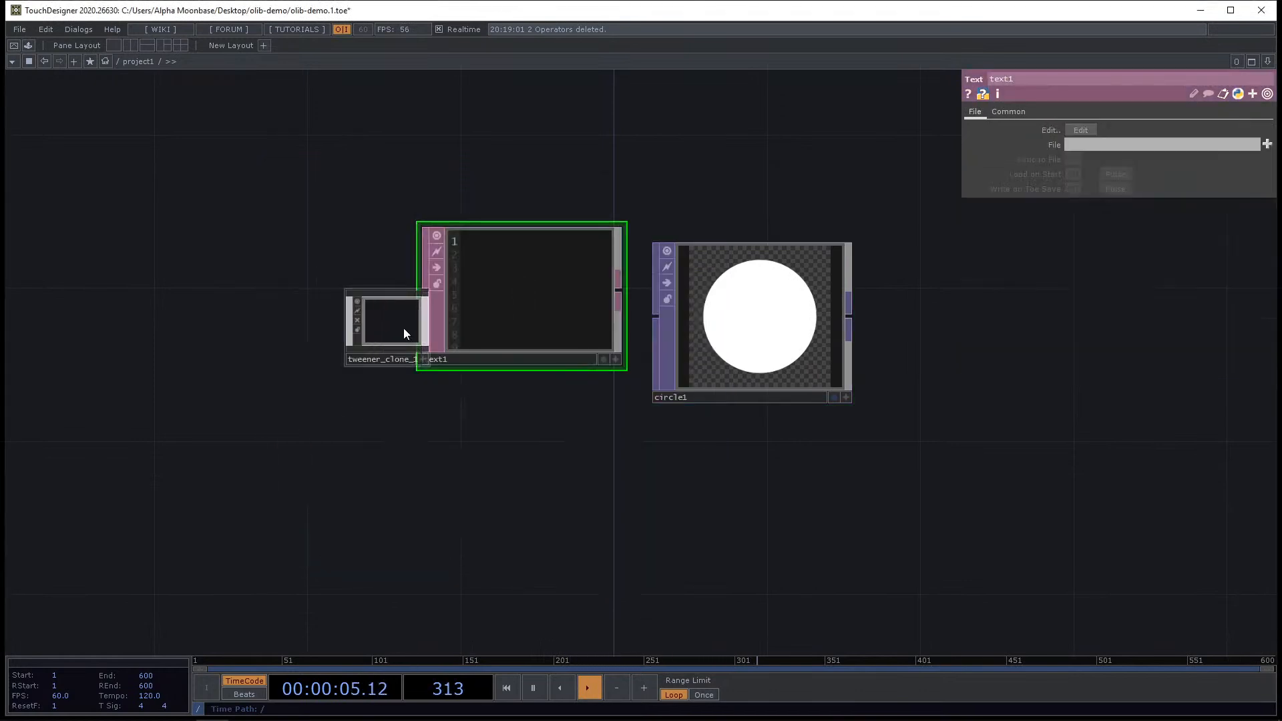
drag(404, 327, 249, 328)
drag(511, 320, 435, 357)
Write the script op.TWEENER.AbsoluteTween( op('circle1').par.radiusx, .1, 1 ) in the Text DAT.
click(539, 397)
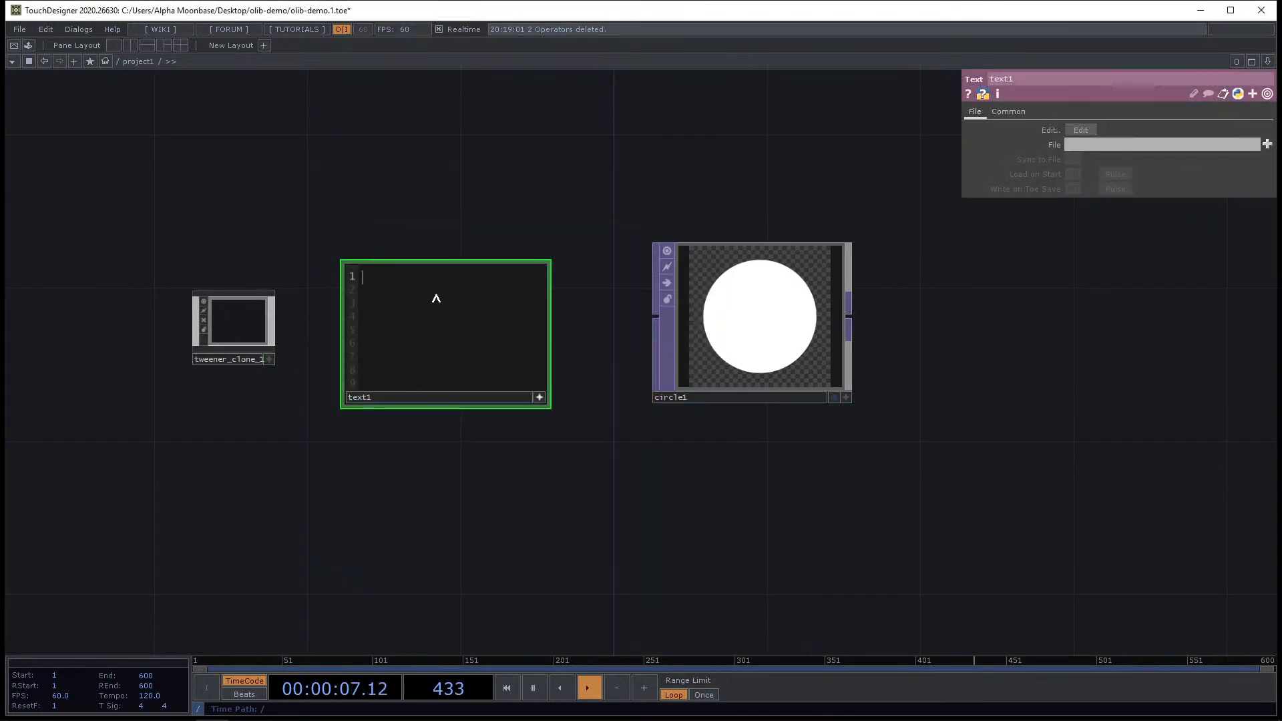
text(op()
text(TWEENER.)
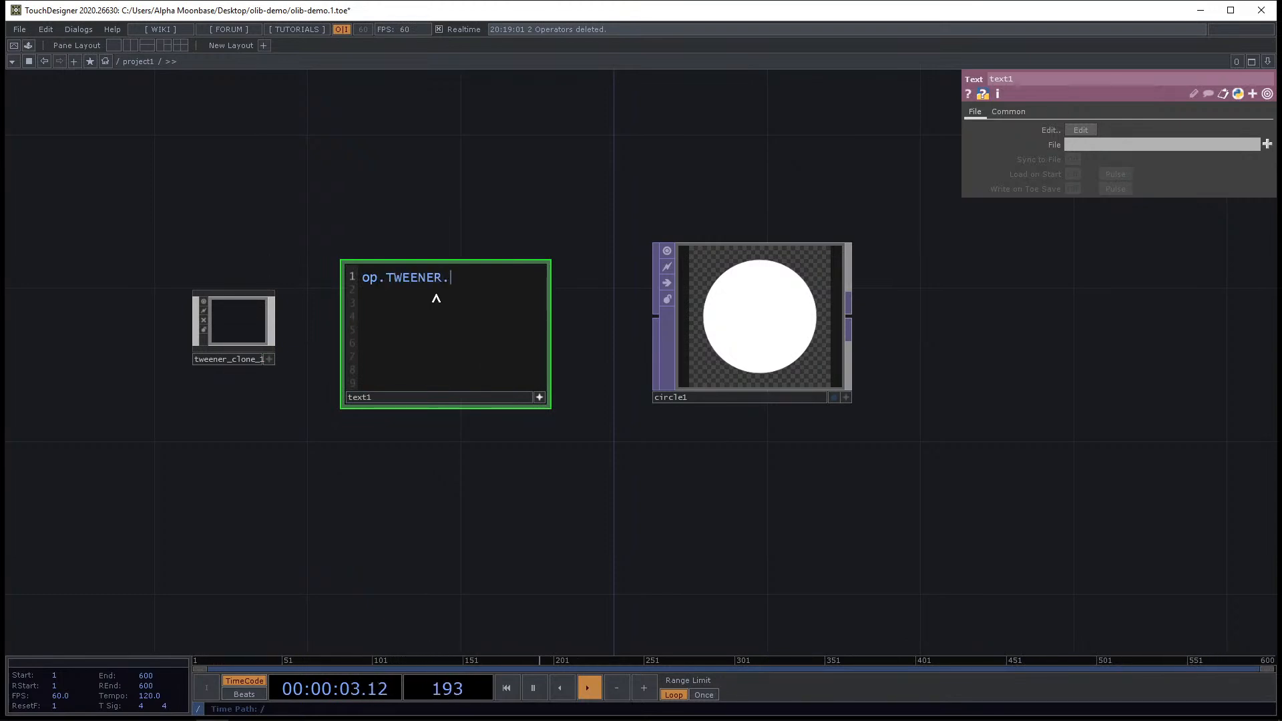
text(AbsoluteTween()
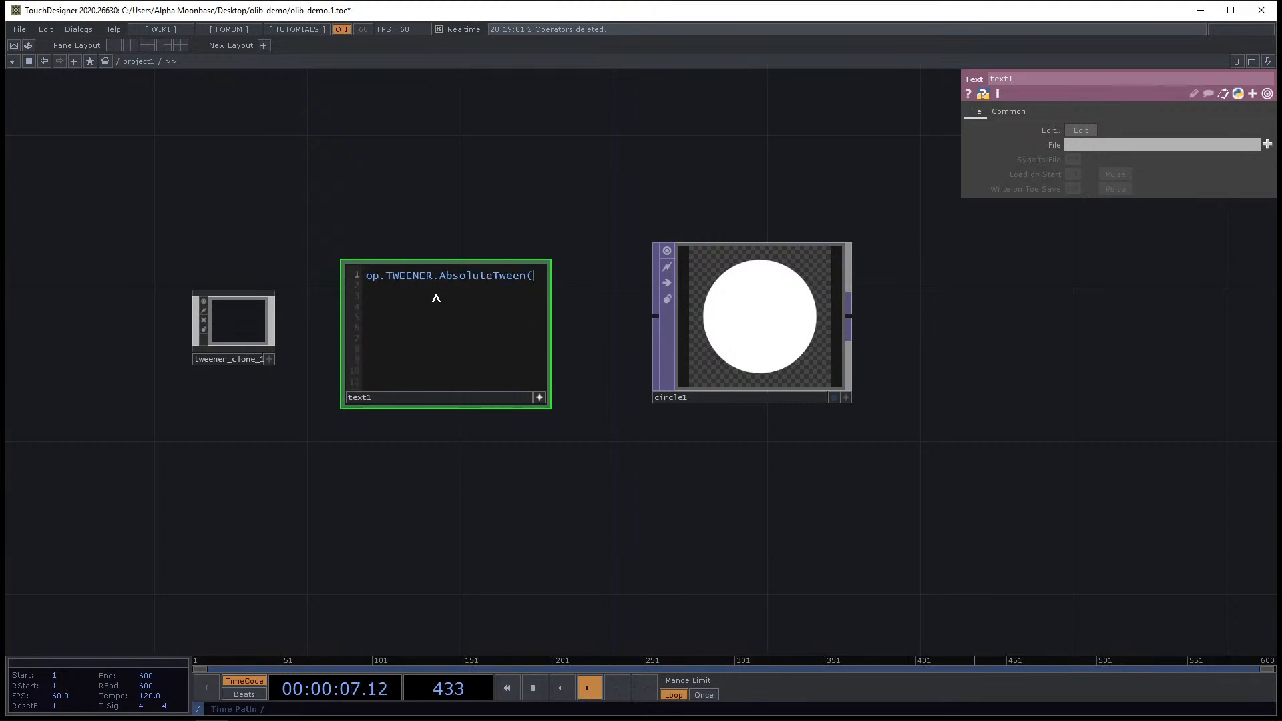
scroll(568, 227, up, 3)
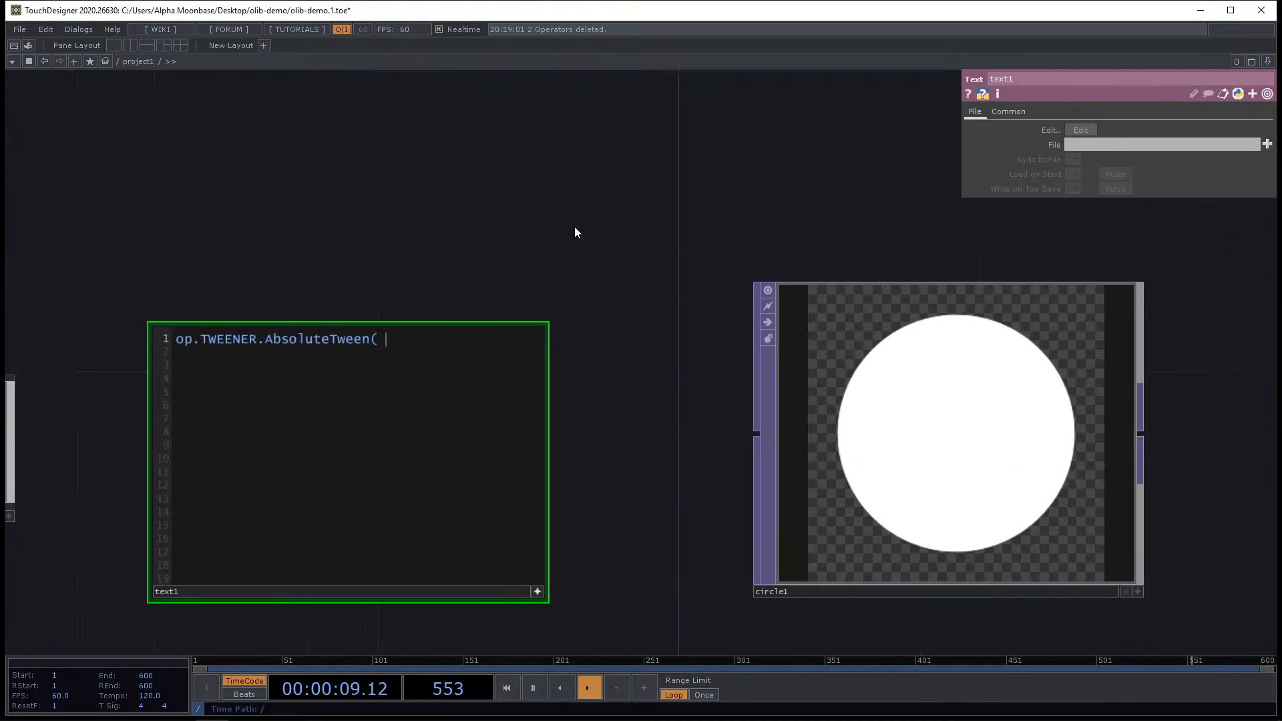
text(op('circle1').par.)
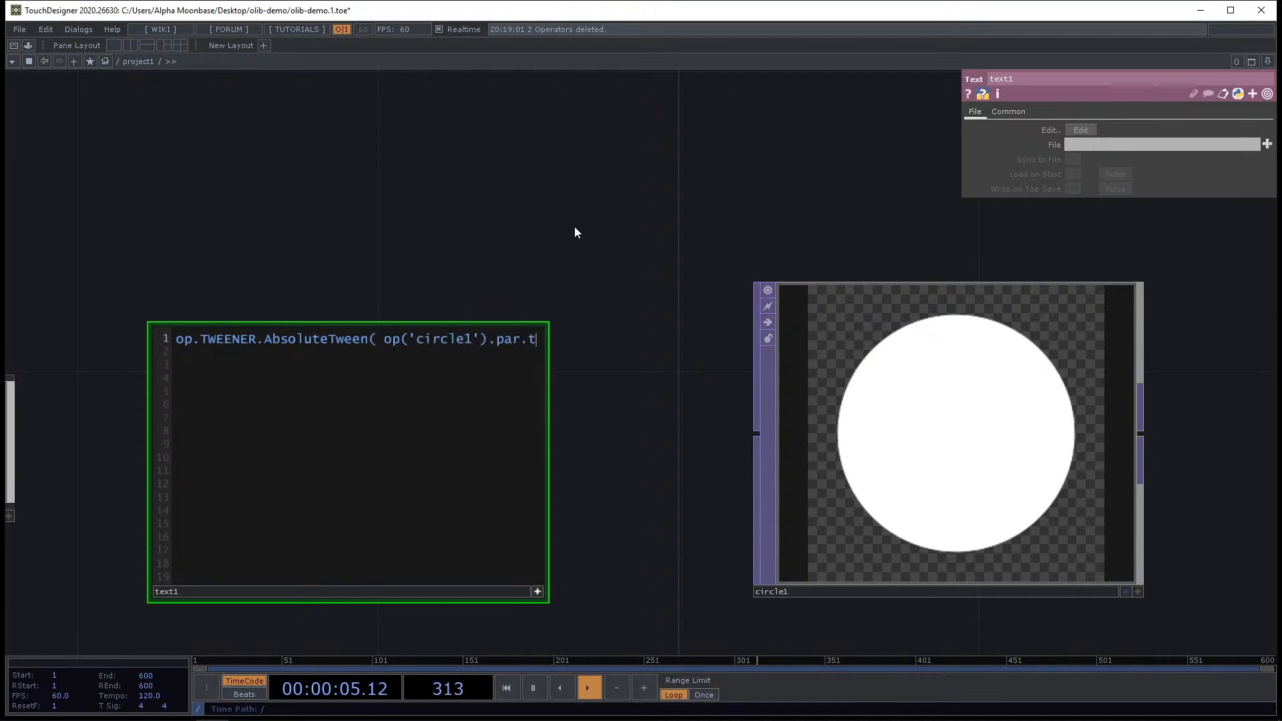
click(937, 405)
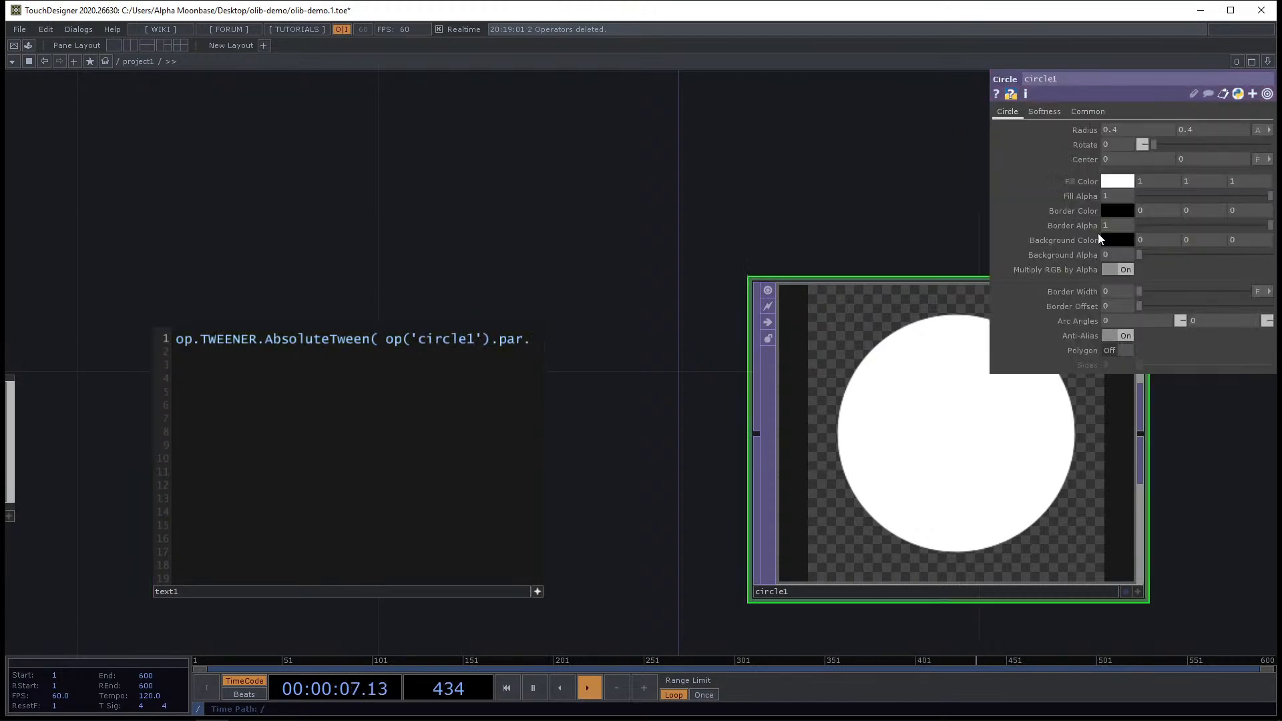
click(1086, 130)
text(radiu)
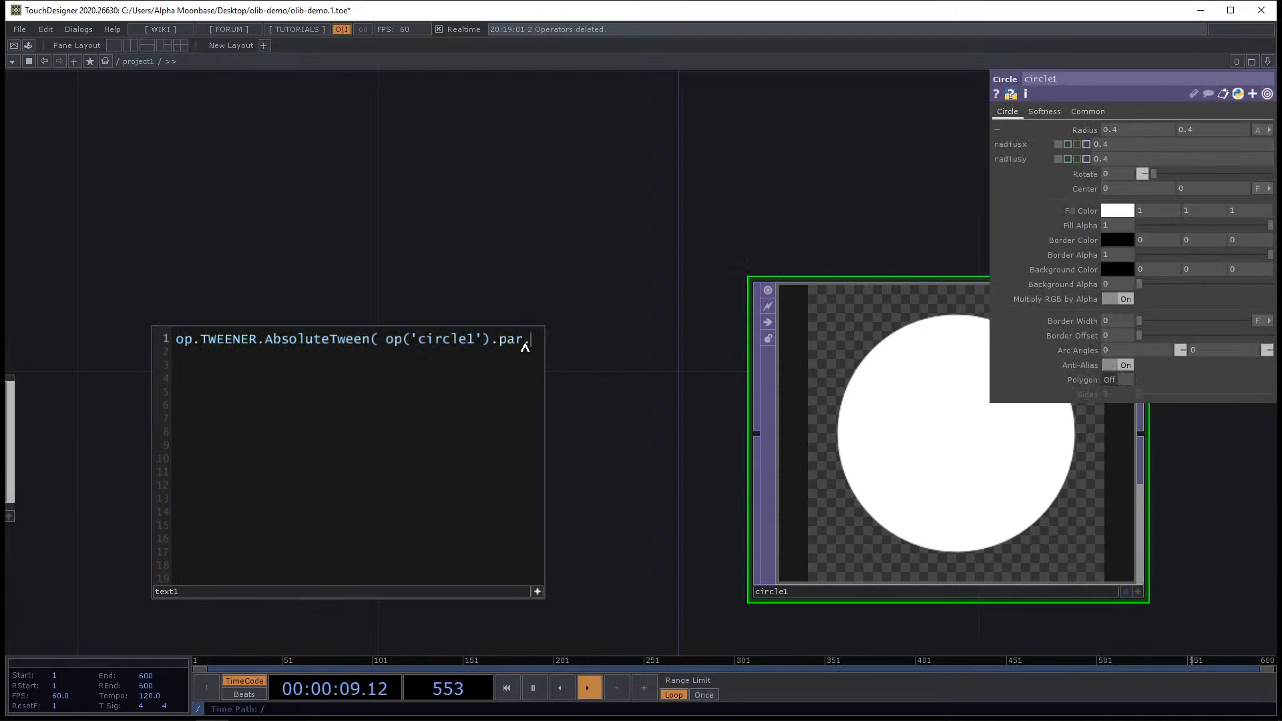
text(sx,)
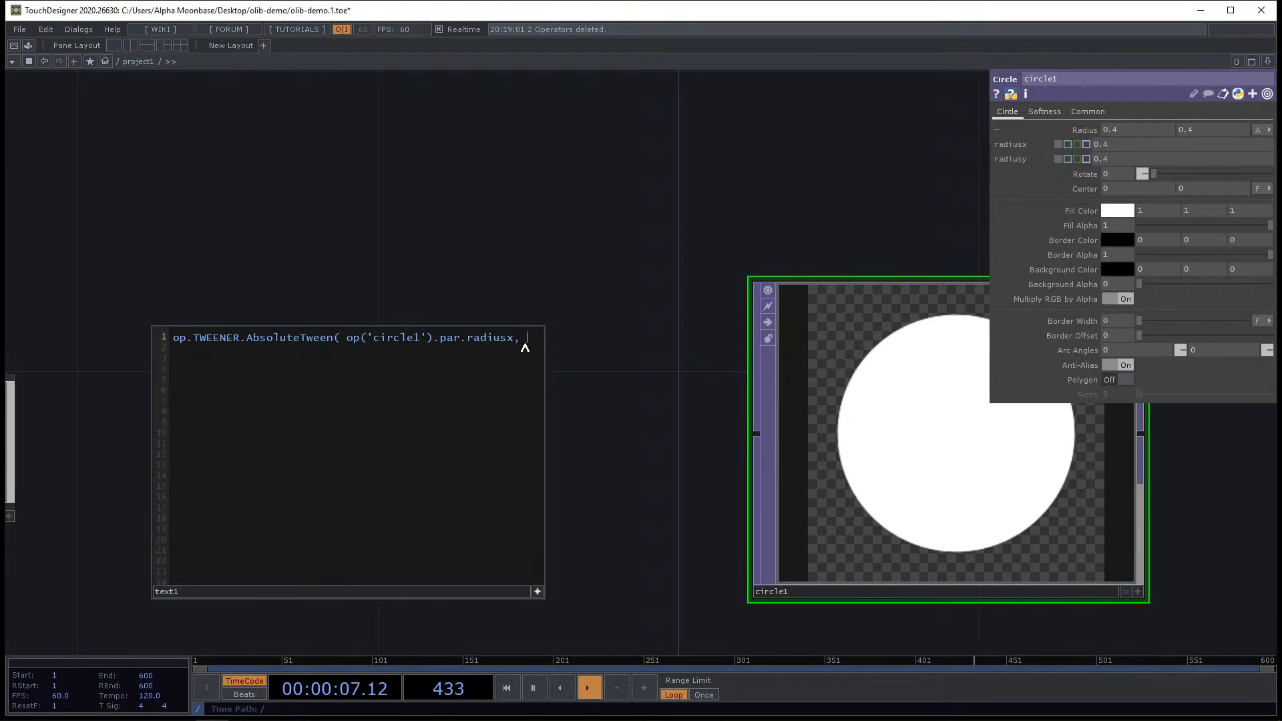
text(.1, )
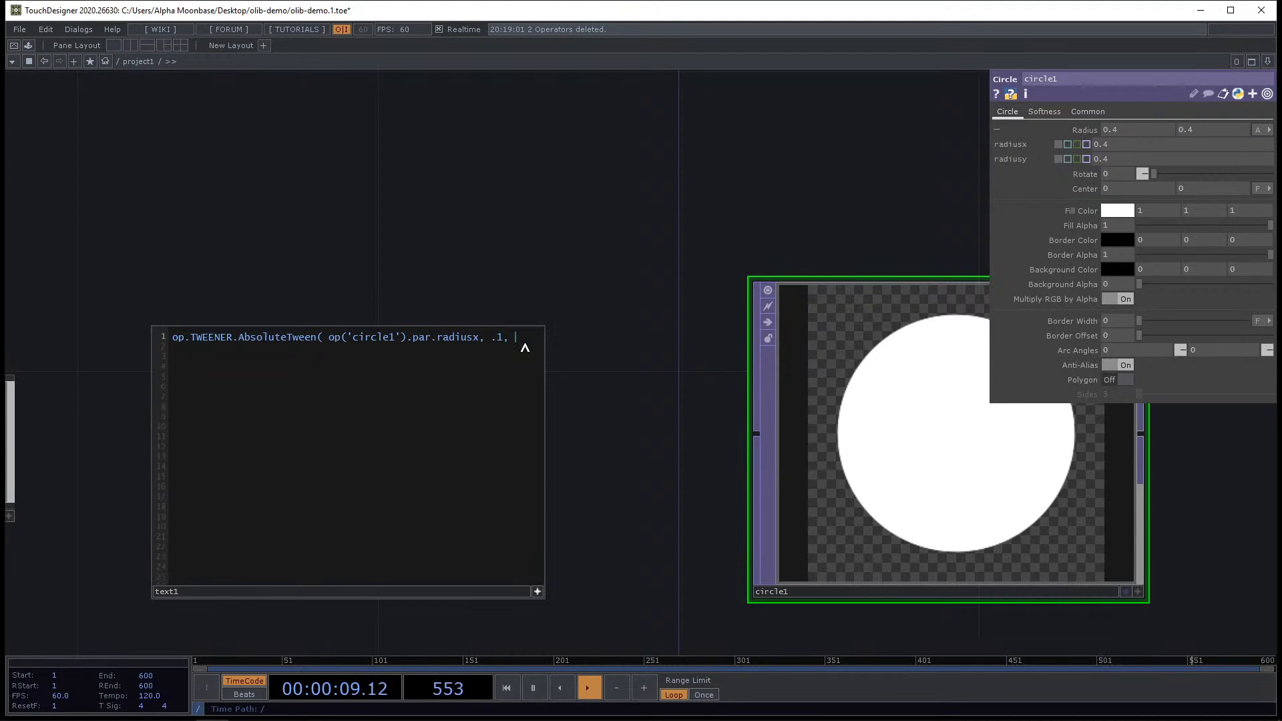
text(1 ))
Run the Text DAT script to tween the circle's radiusx.
drag(620, 480, 552, 366)
scroll(552, 366, down, 4)
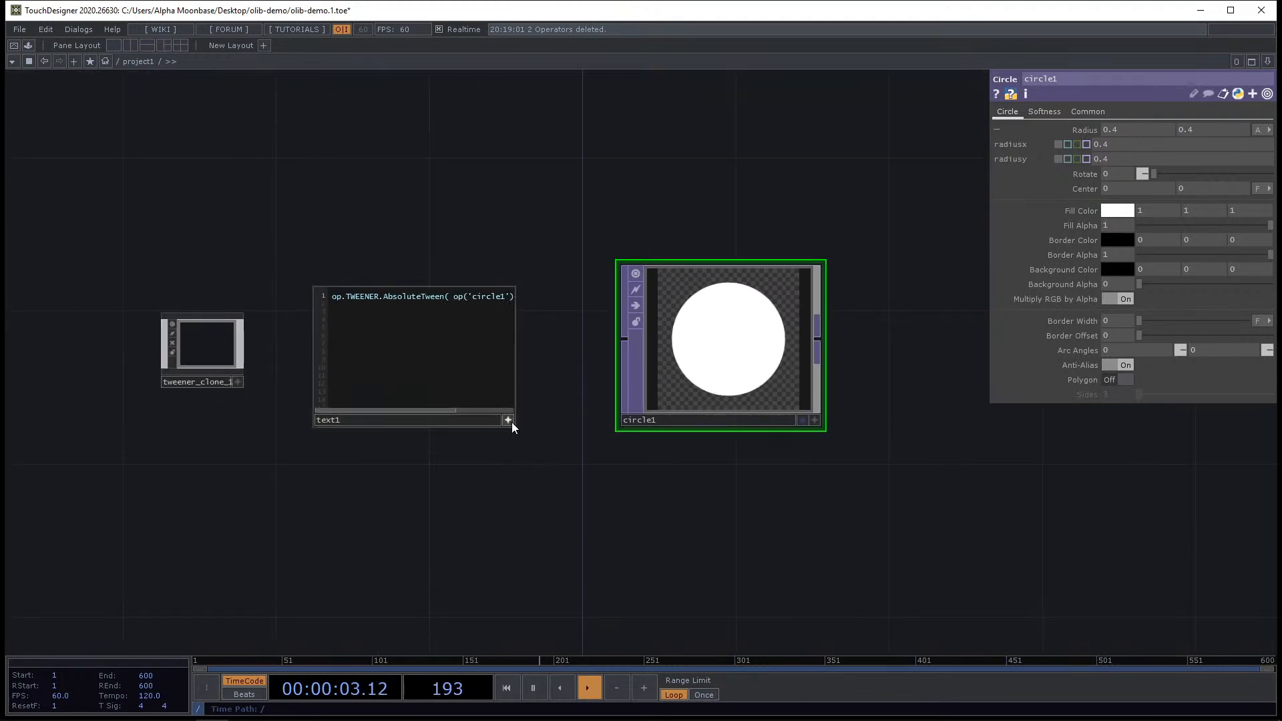
click(512, 422)
right_click(434, 337)
click(491, 388)
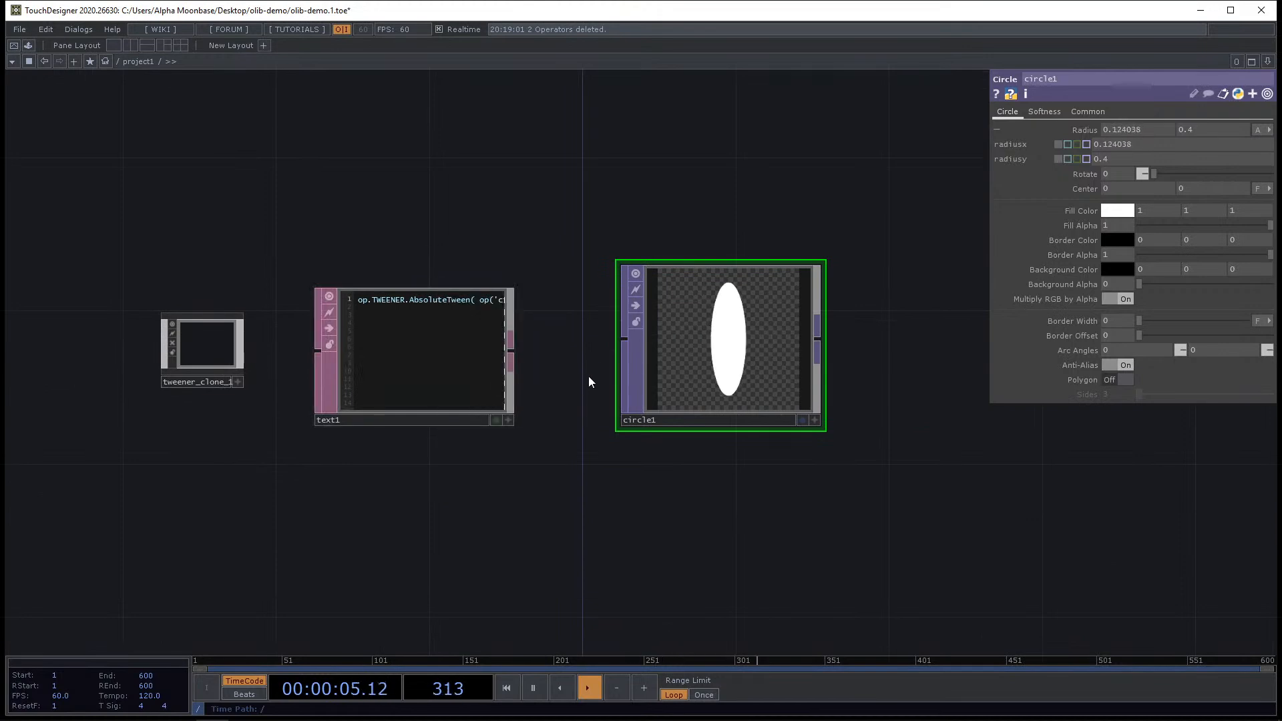
scroll(741, 354, up, 5)
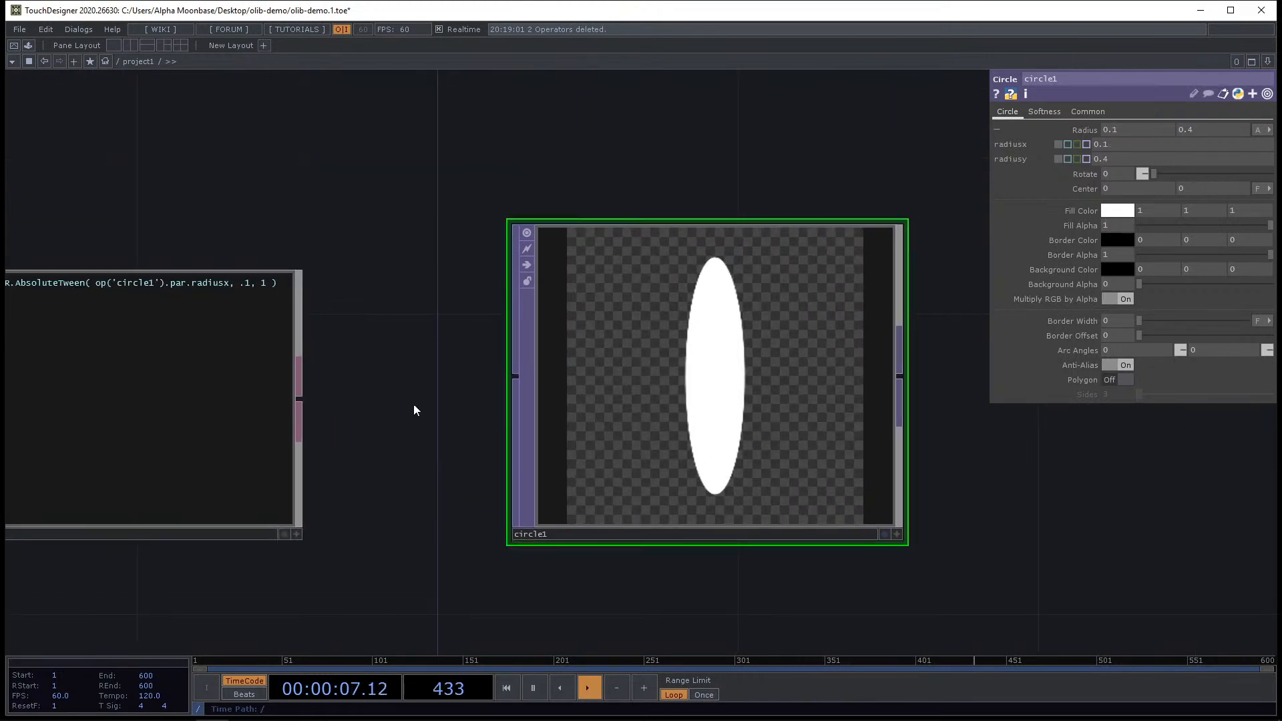
Duplicate the Text DAT and place the copy below the original.
scroll(414, 410, down, 3)
click(451, 343)
key(ctrl+c)
key(ctrl+v)
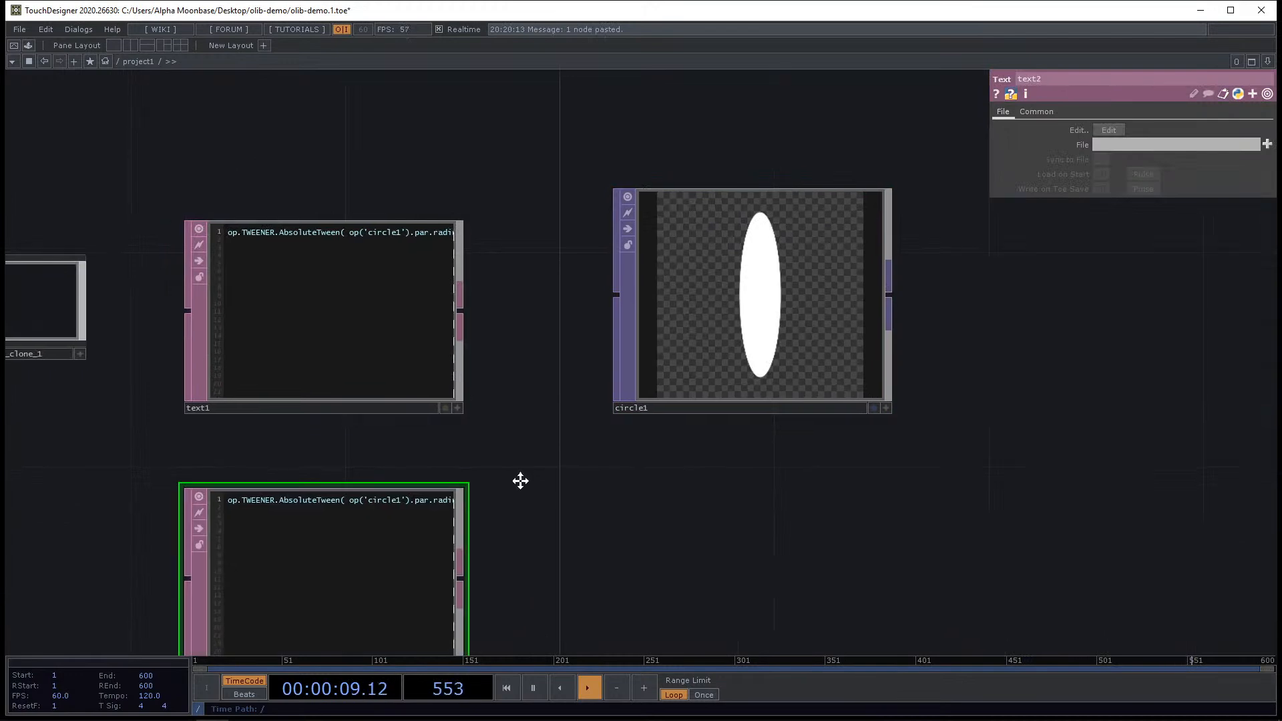
drag(520, 480, 576, 351)
Edit the copied script's target value for radiusx to 1.
click(515, 545)
scroll(489, 317, up, 3)
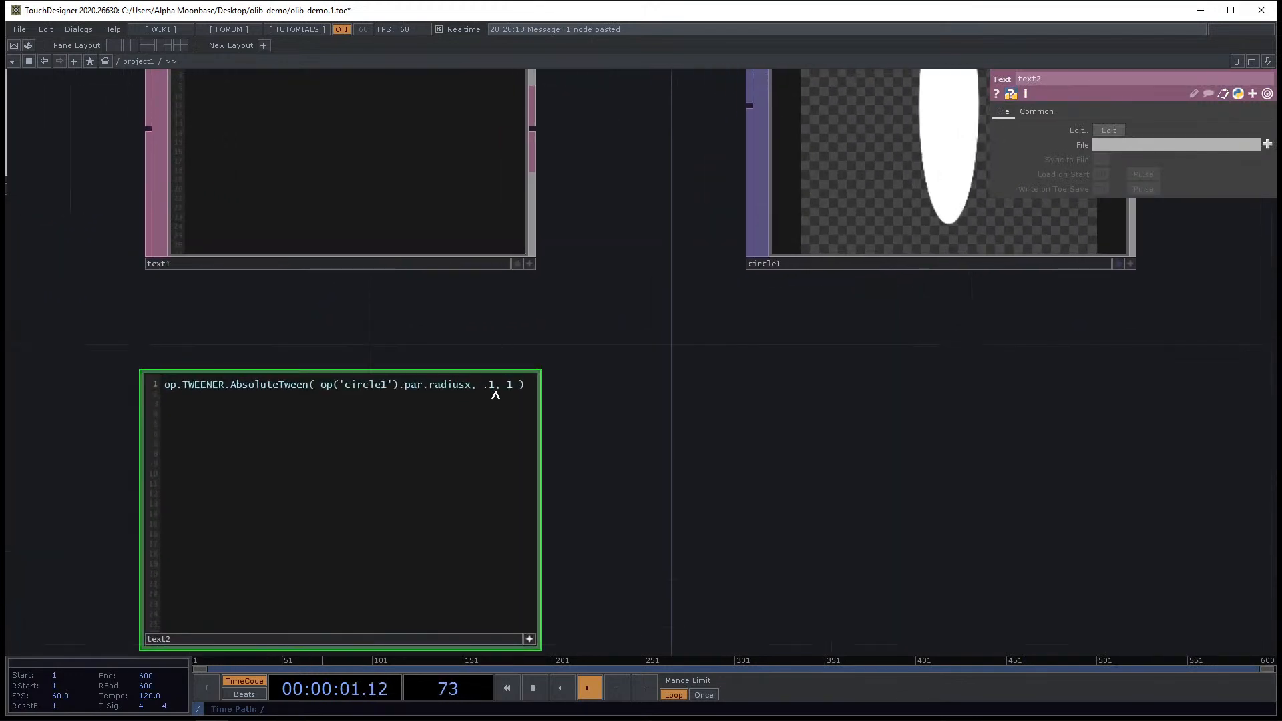
drag(496, 386, 488, 386)
key(BackSpace)
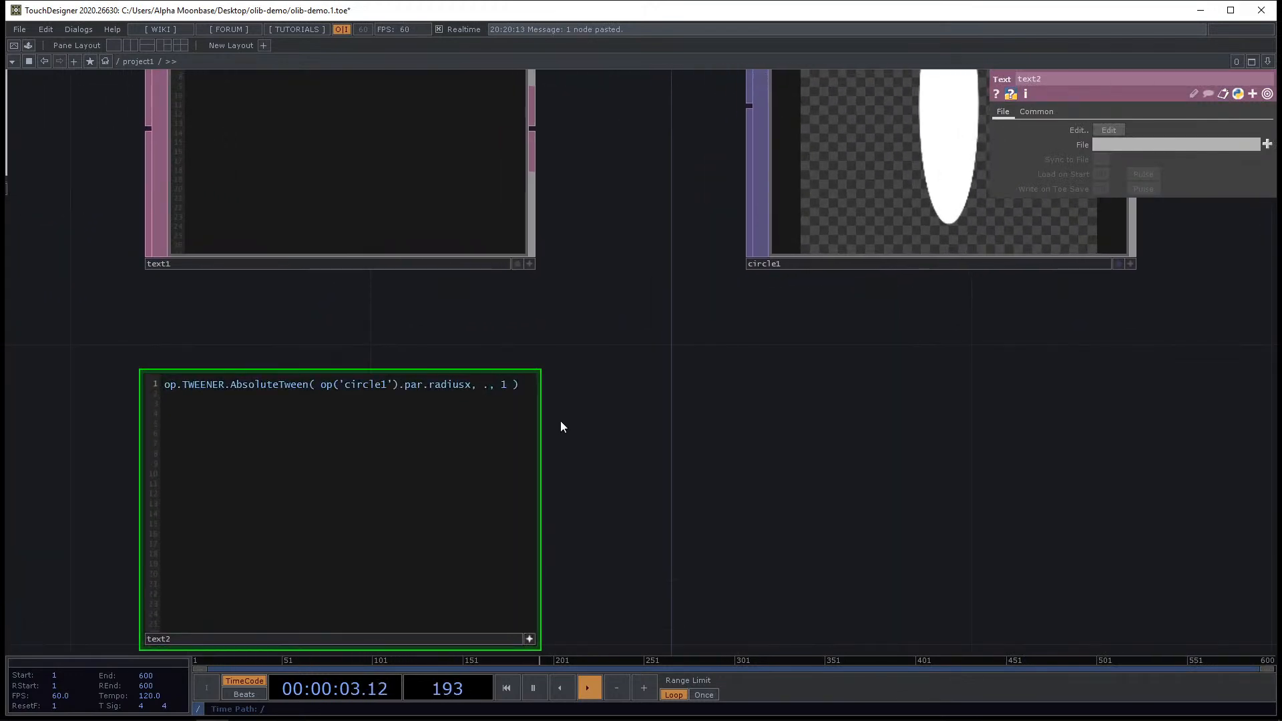
scroll(561, 420, down, 4)
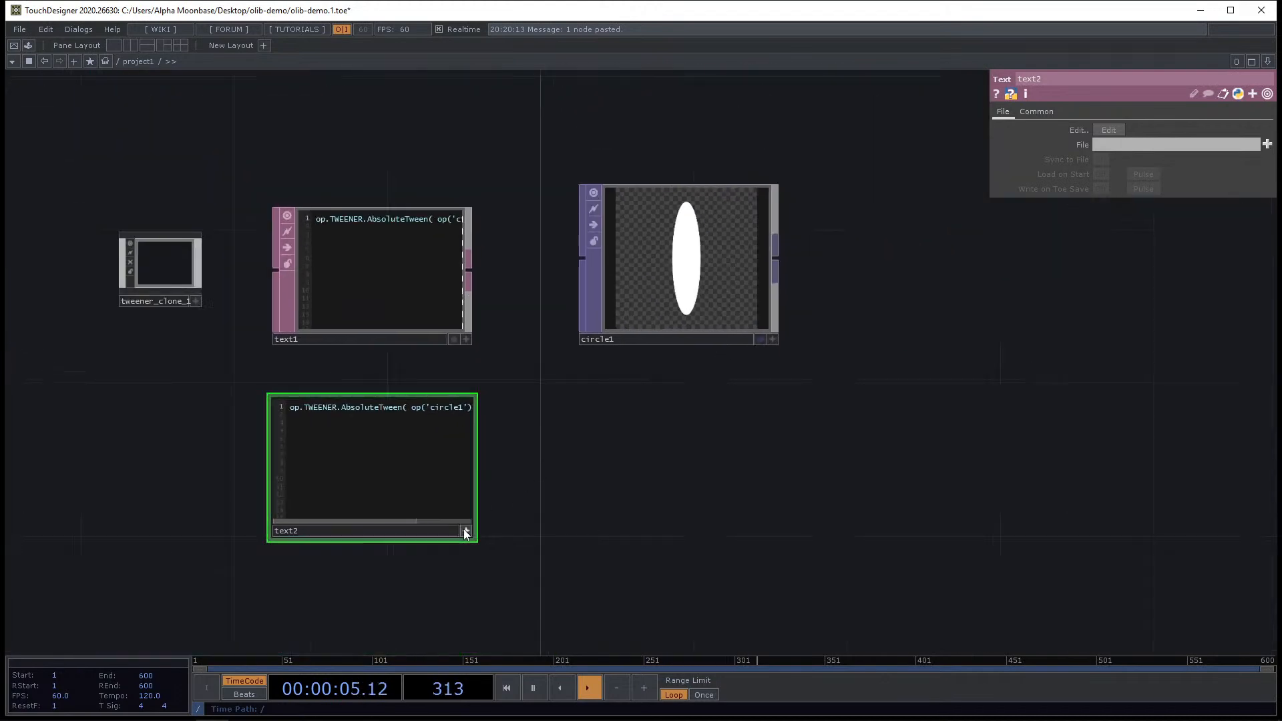
Run the copied script and inspect the circle's radius parameters.
right_click(383, 461)
click(419, 509)
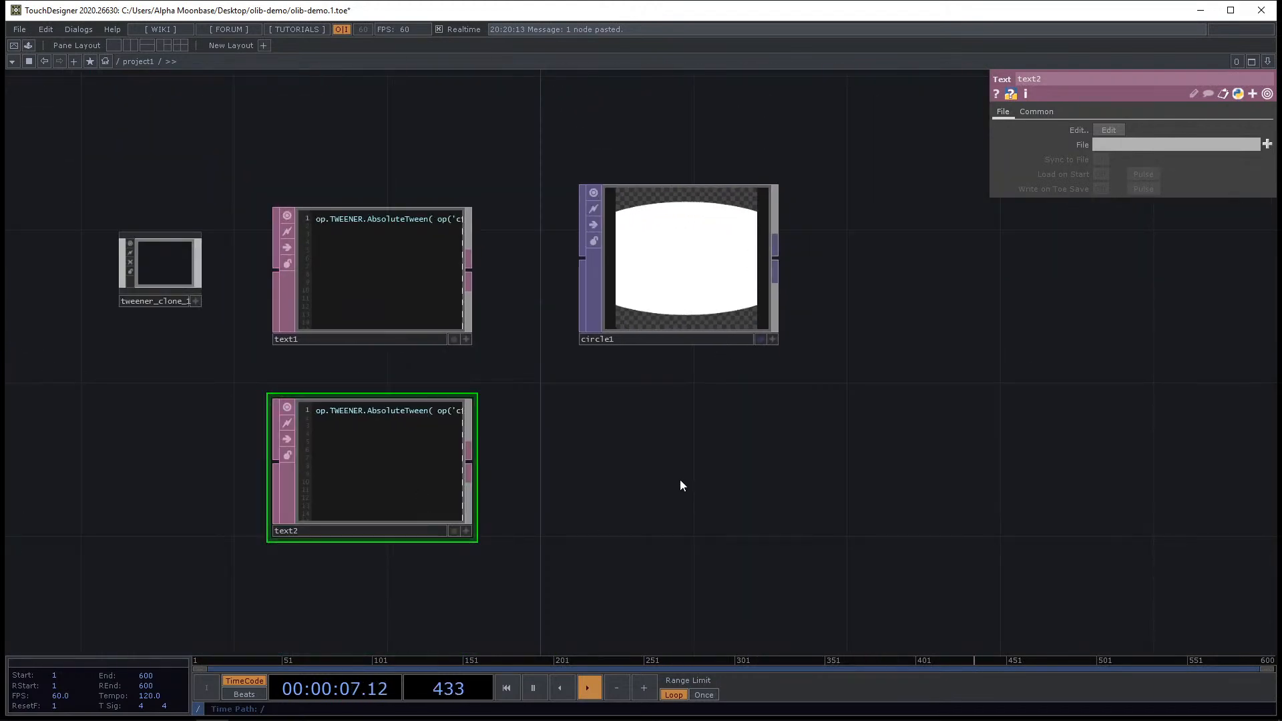
click(692, 281)
scroll(660, 243, up, 4)
scroll(587, 413, down, 4)
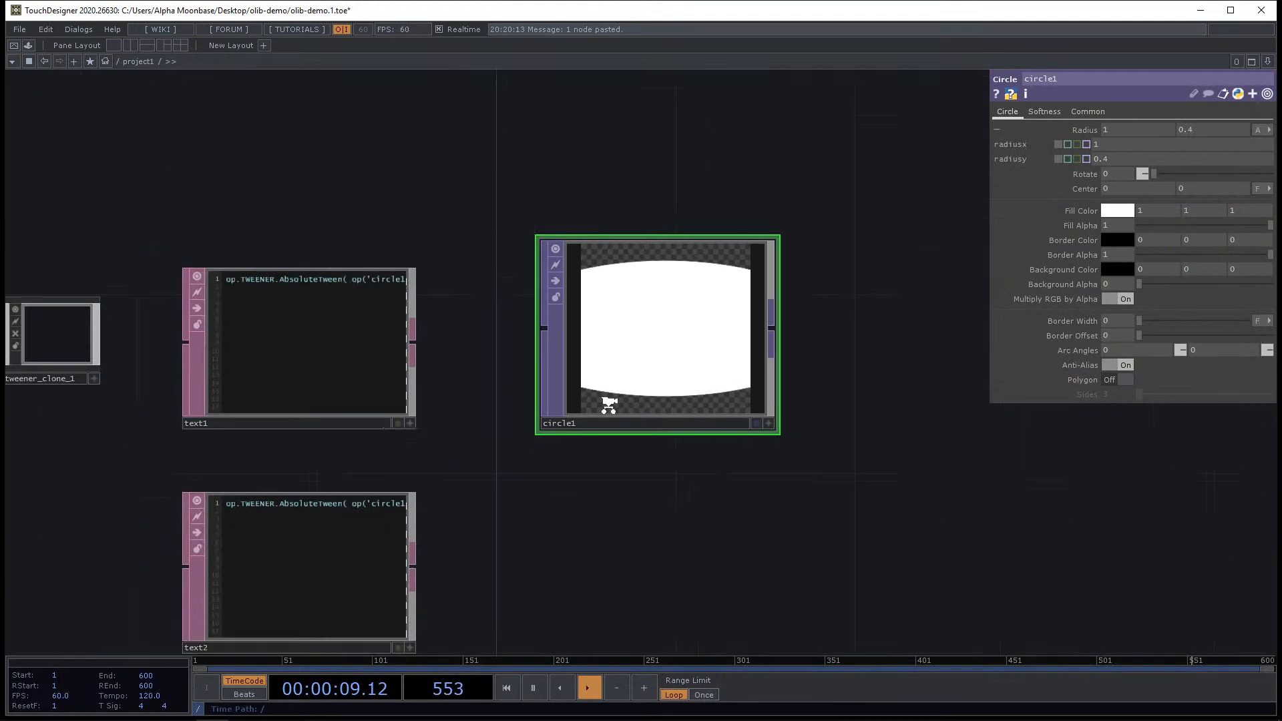
scroll(341, 214, down, 2)
Delete the Tweener, both Text DATs and the Circle TOP.
right_drag(171, 162, 709, 560)
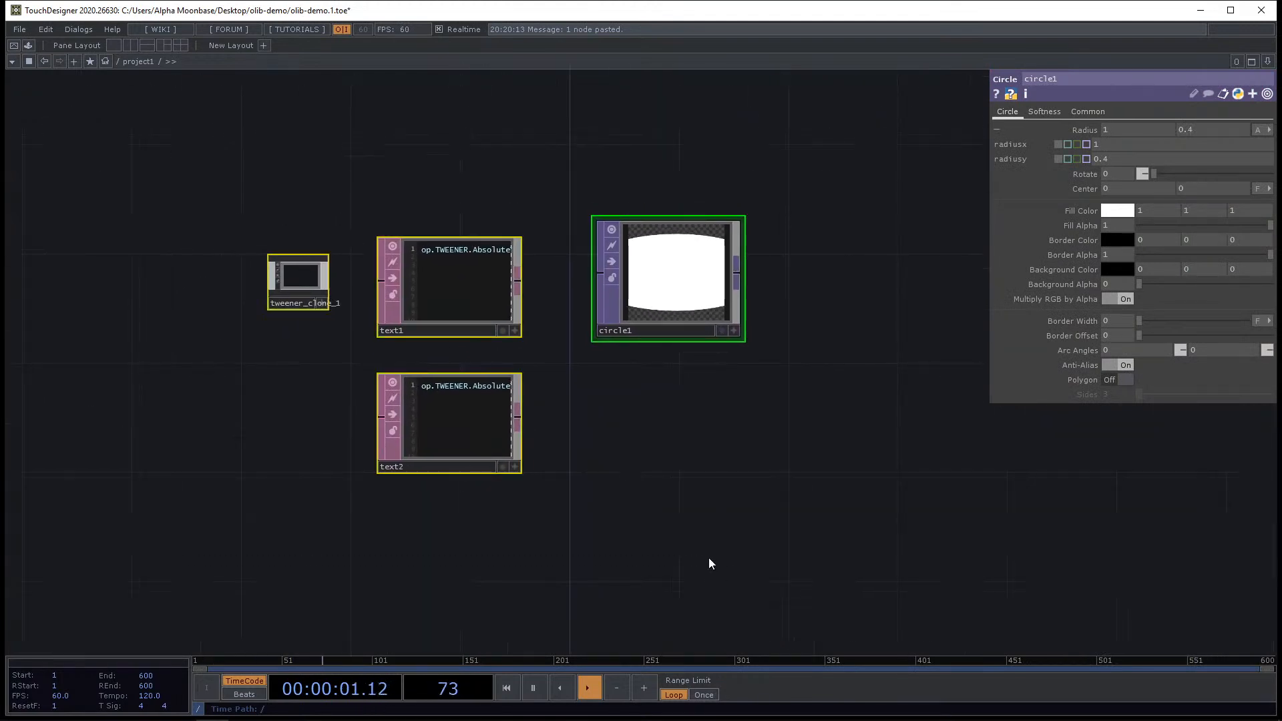
key(Delete)
Place the Twitch Chat component from the OLIB browser into project1.
key(ctrl+Tab)
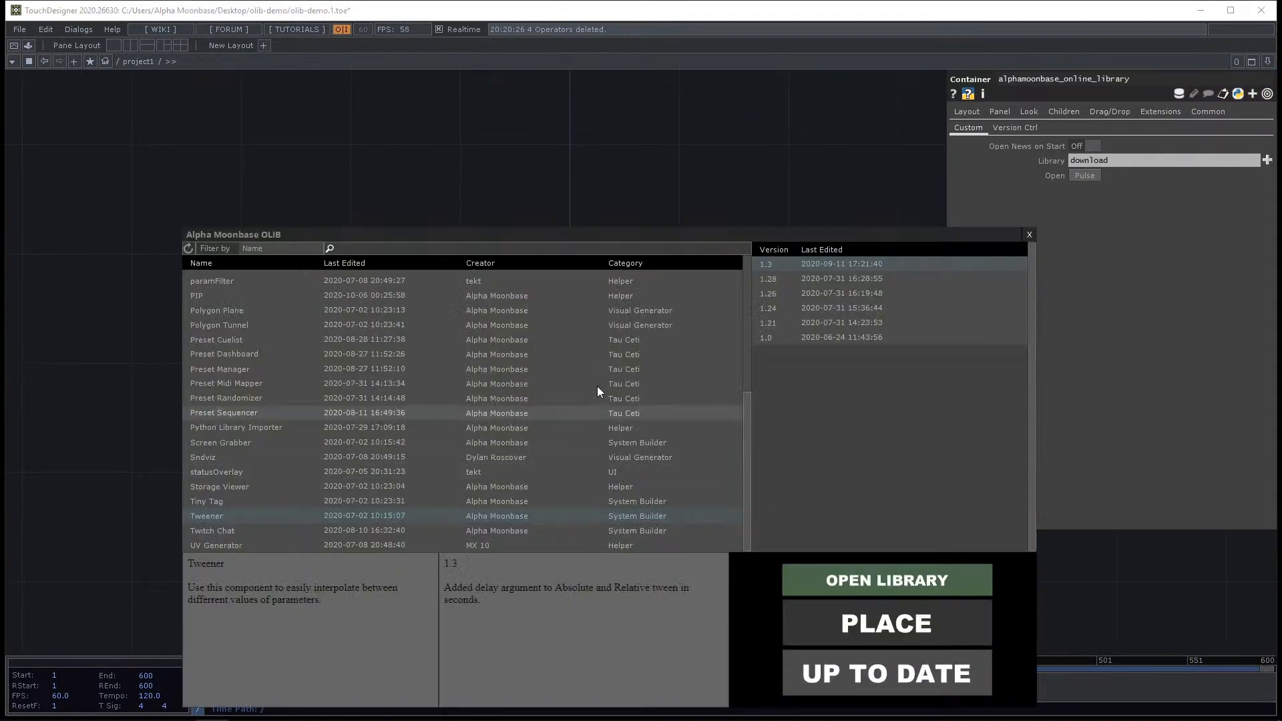
click(234, 529)
drag(561, 234, 490, 134)
click(841, 517)
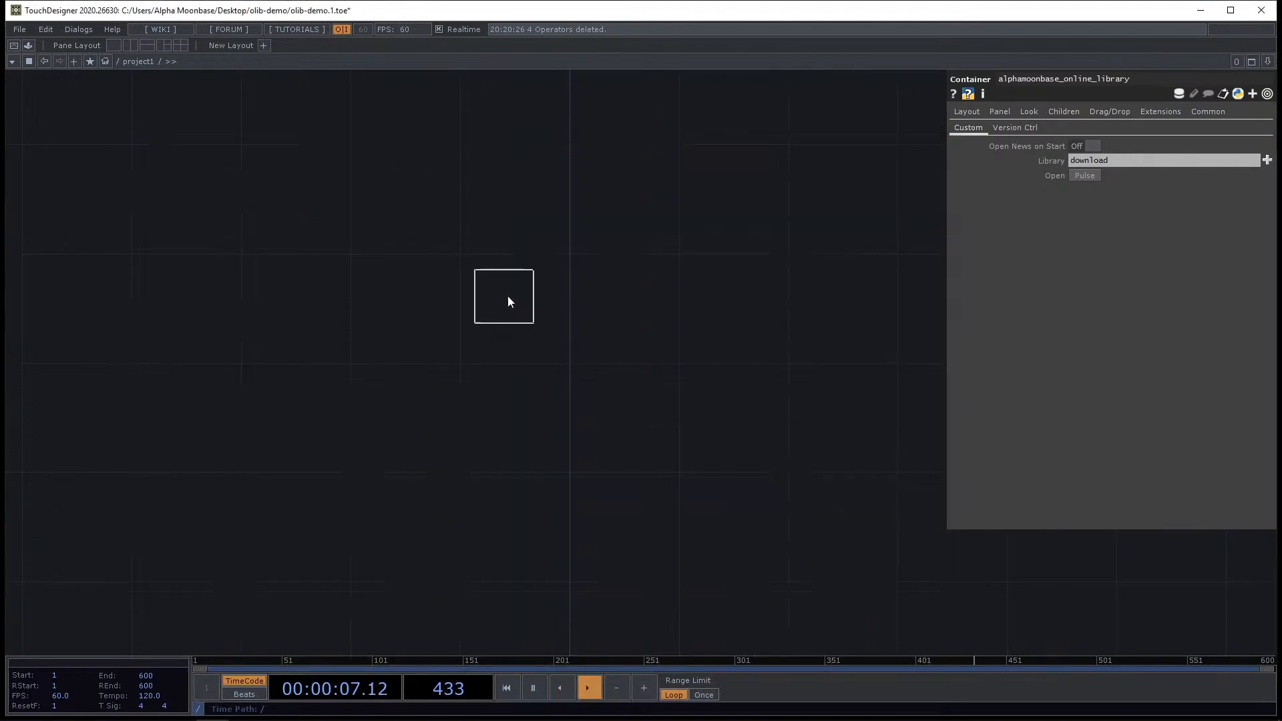
click(512, 321)
Examine the Twitch Chat component's Settings page parameters such as OAuth Token, Channel and Nickname.
scroll(514, 320, up, 5)
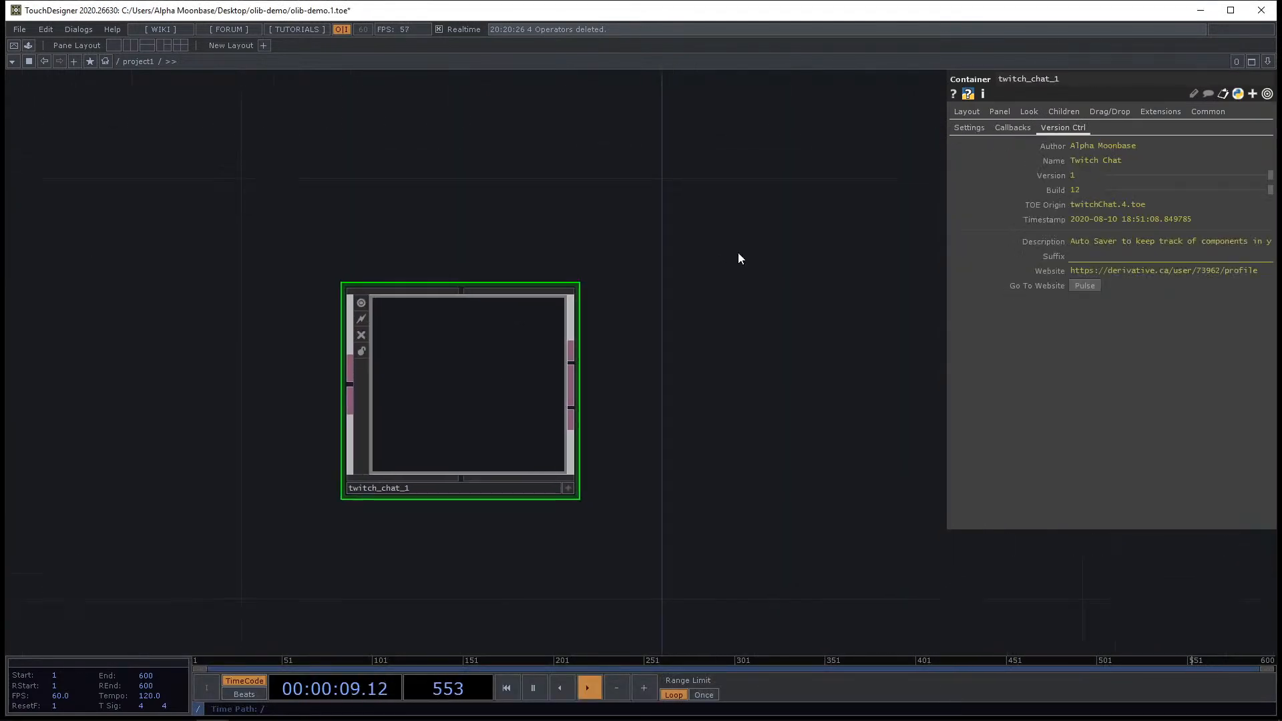
click(968, 127)
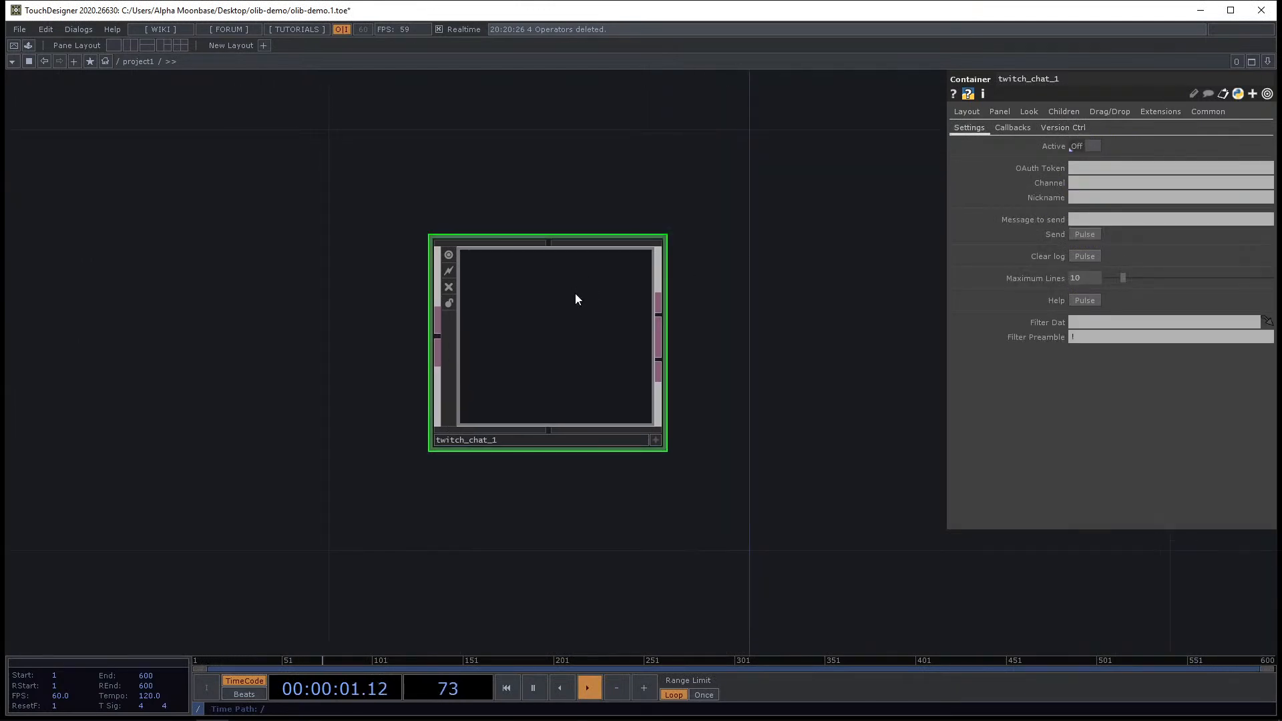
scroll(575, 294, up, 2)
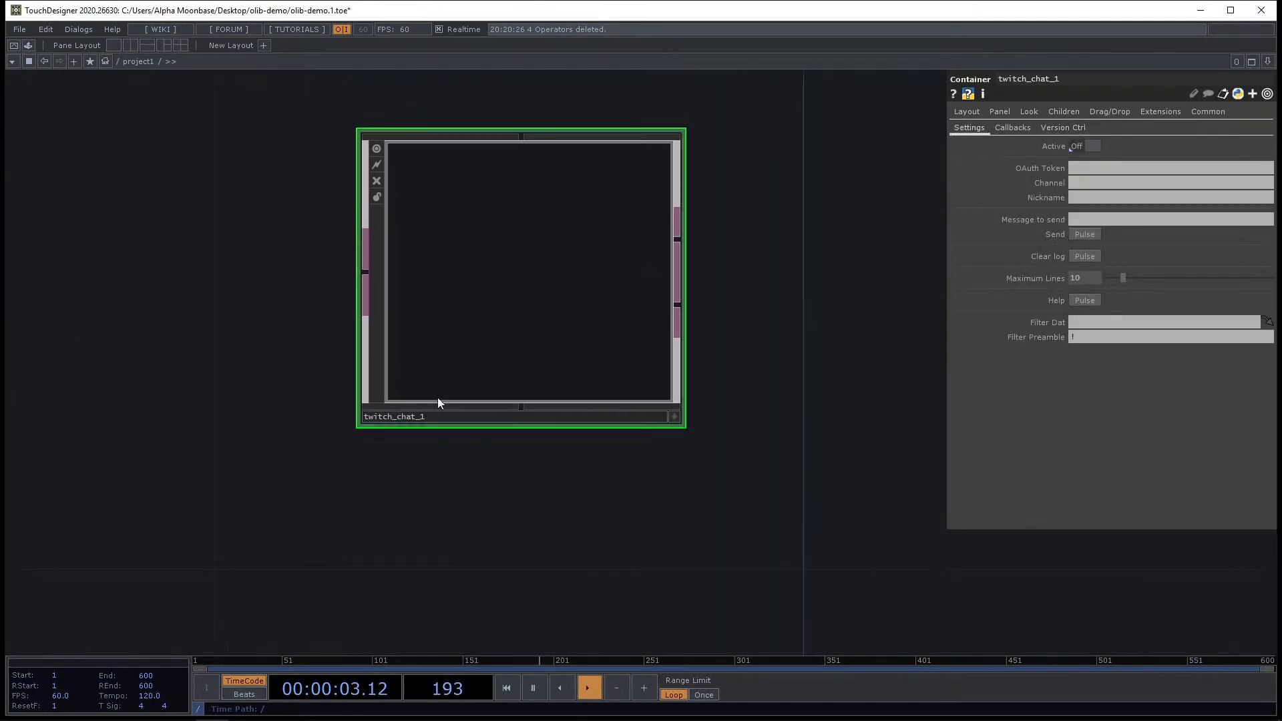
scroll(441, 399, down, 3)
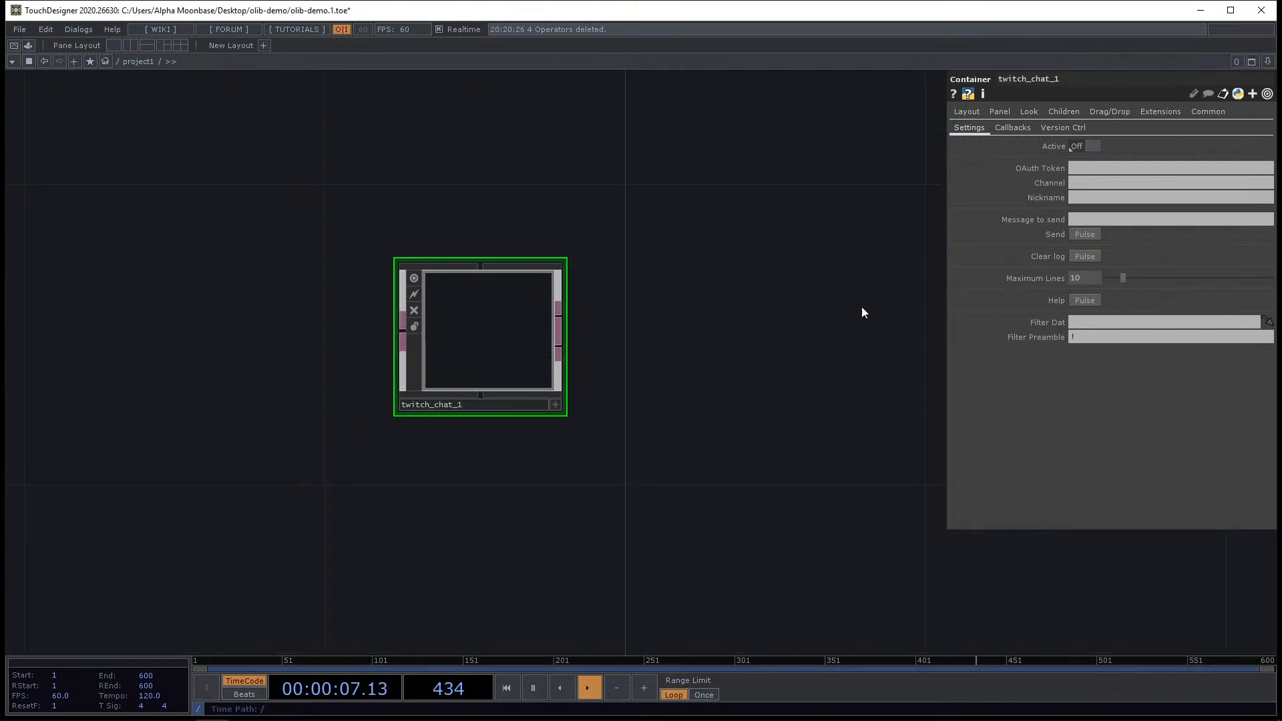
drag(862, 307, 903, 298)
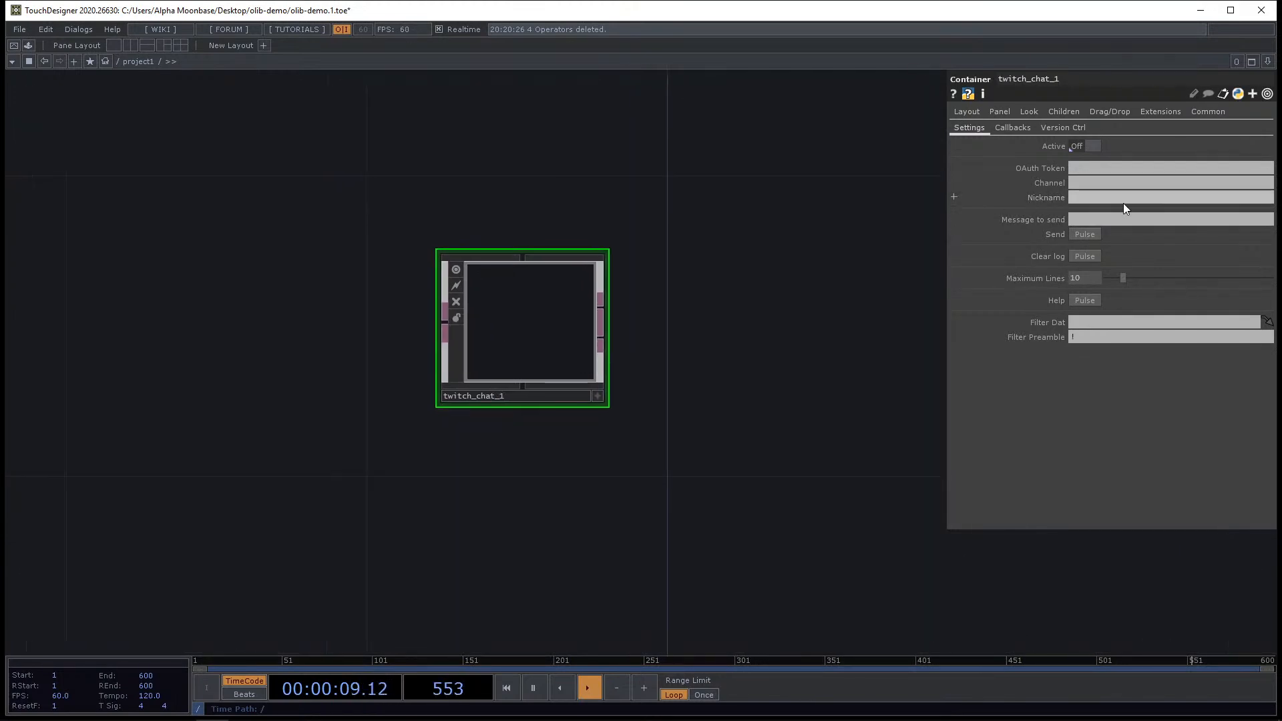
click(1100, 167)
click(1095, 179)
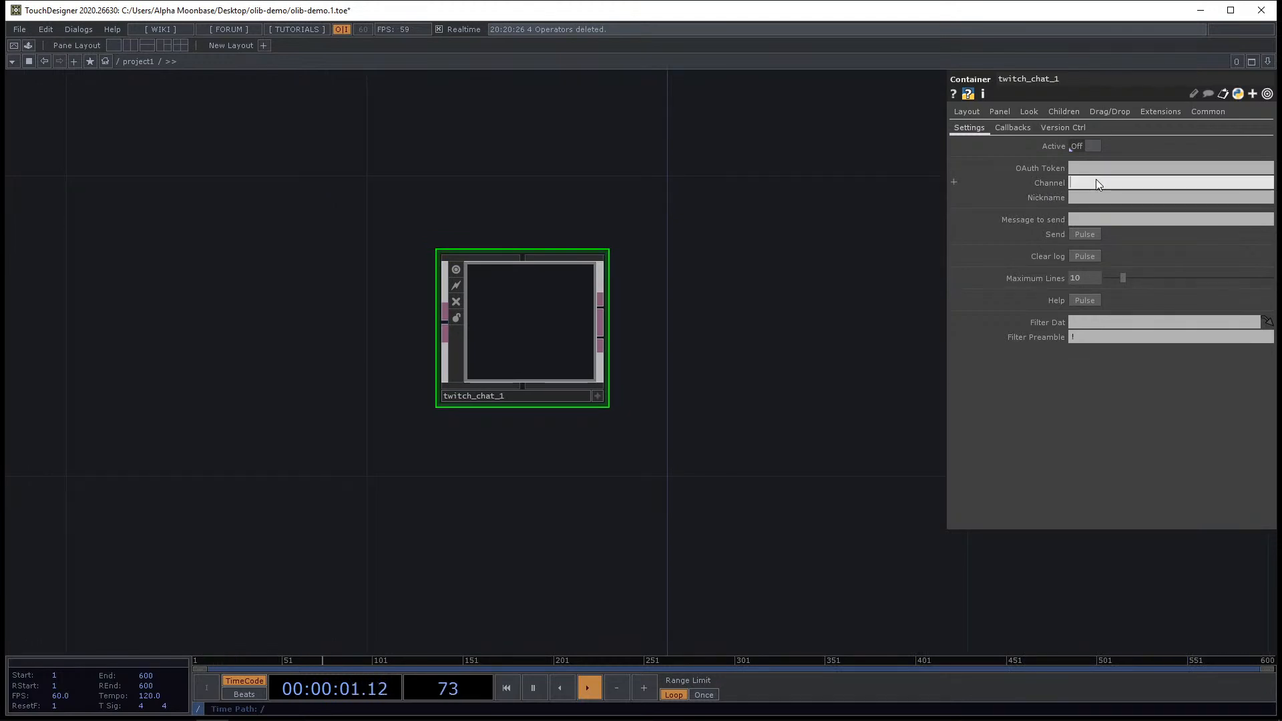
click(1096, 192)
click(1074, 217)
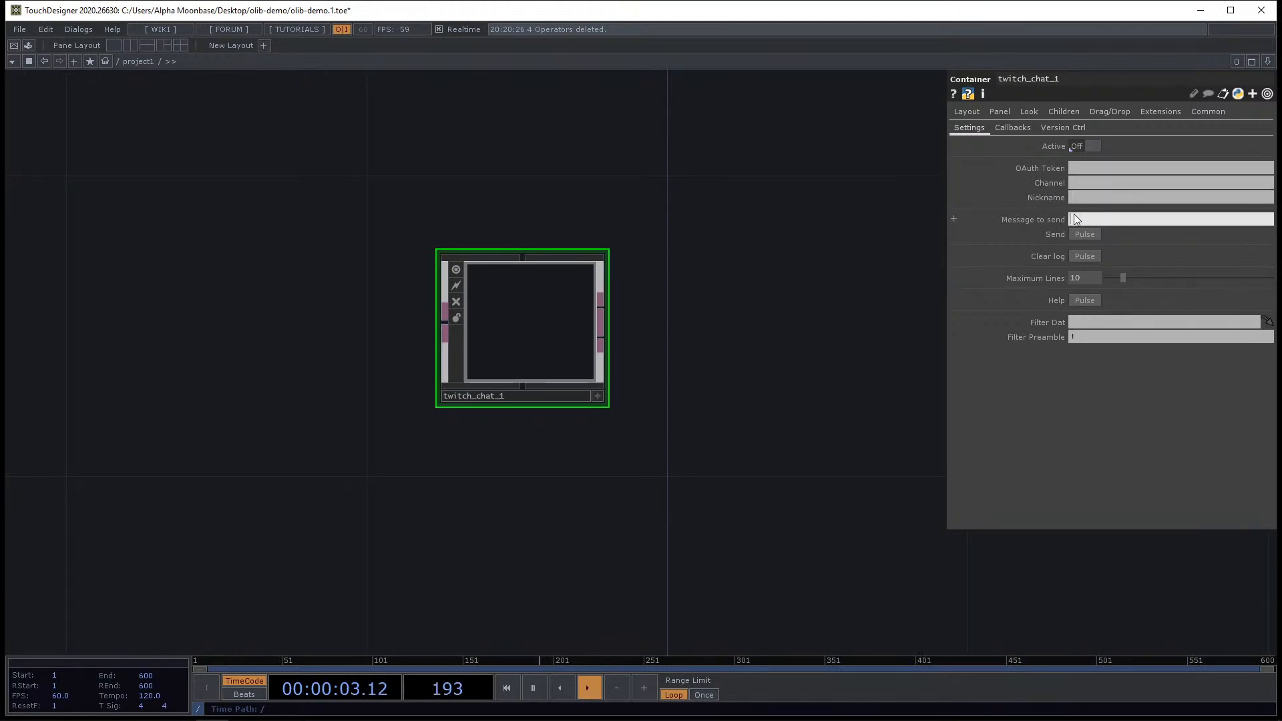
scroll(679, 351, up, 2)
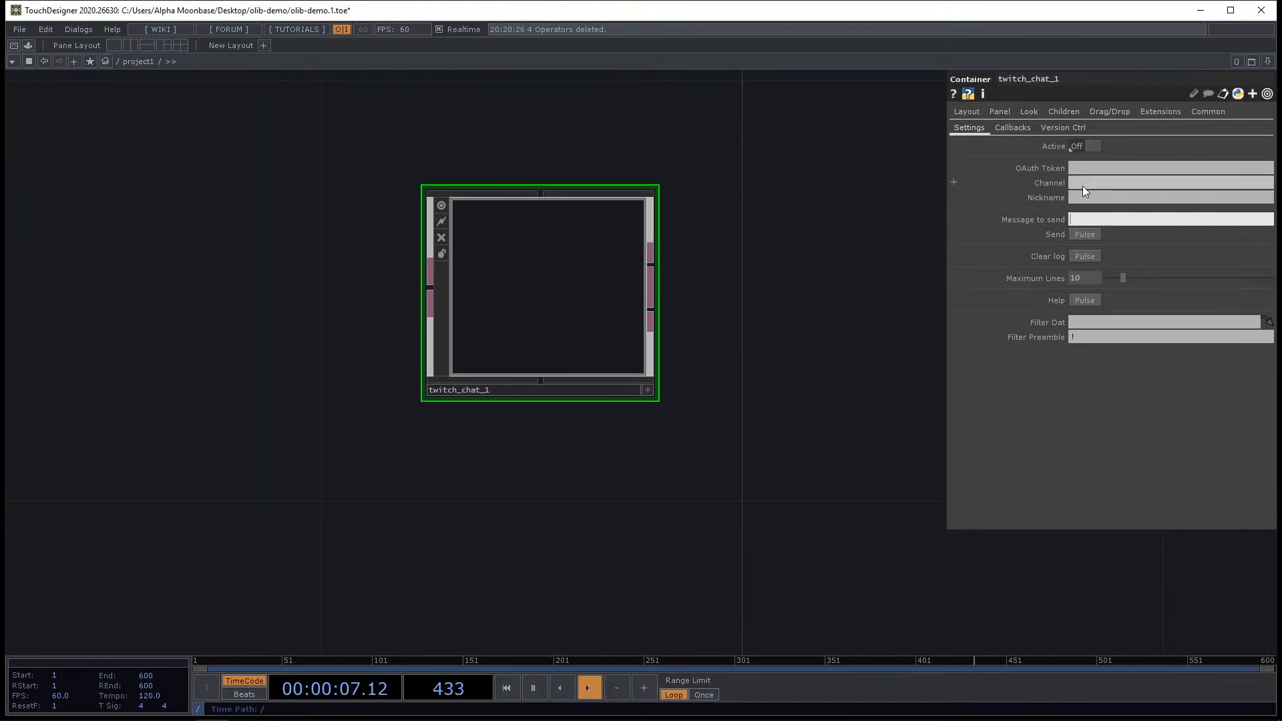
click(1076, 322)
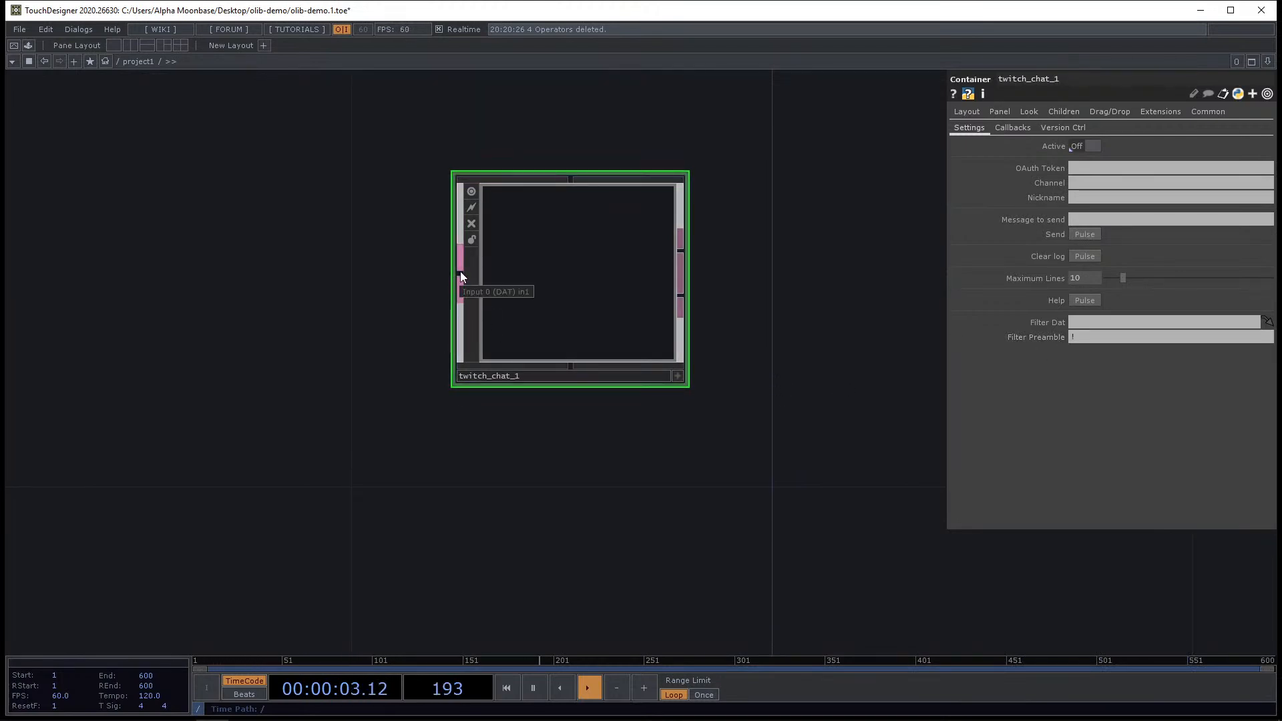
drag(721, 268, 642, 267)
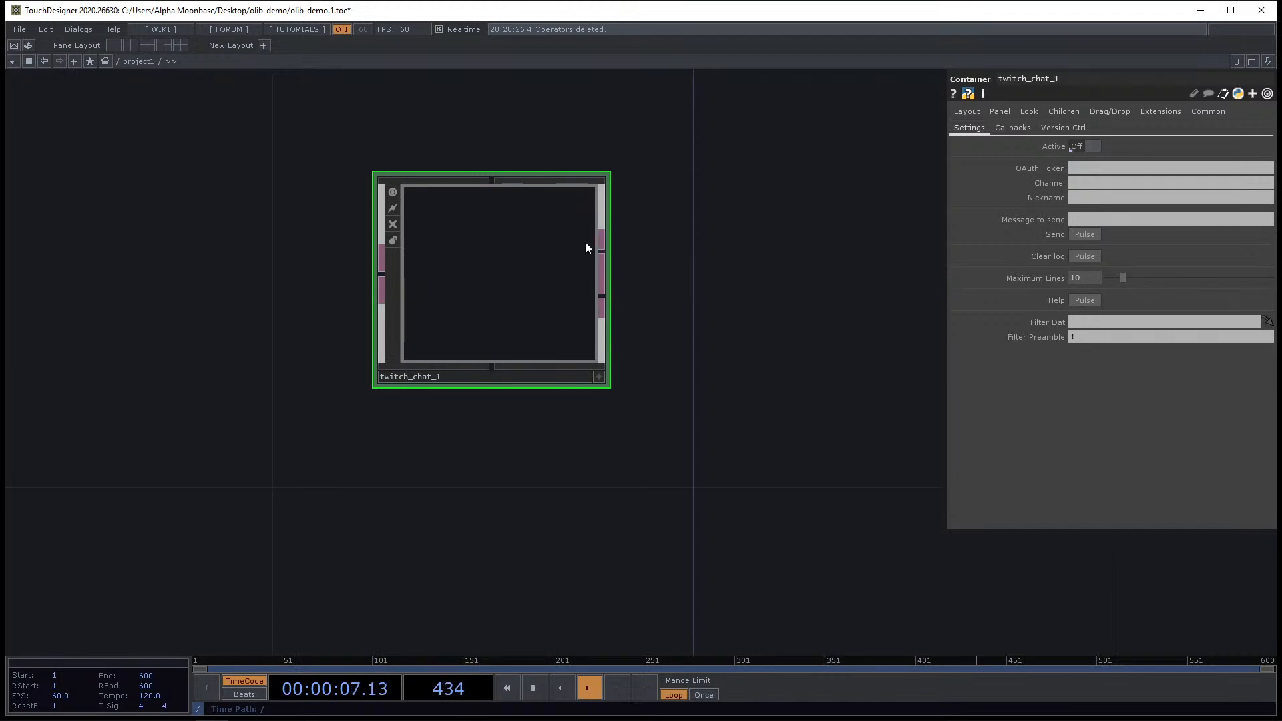
Create the callbacks DAT for the Twitch Chat component and bring it into view.
click(1016, 128)
click(1090, 148)
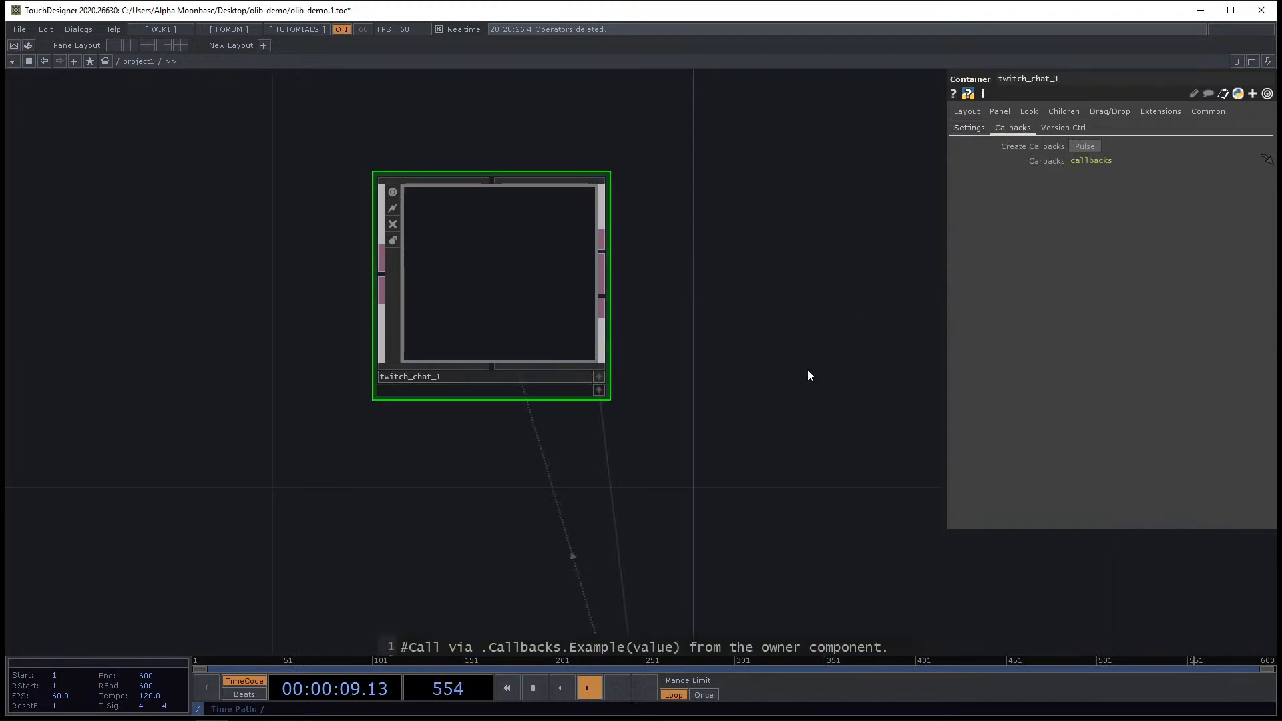
scroll(741, 300, down, 2)
drag(768, 421, 721, 115)
scroll(721, 200, up, 2)
drag(651, 197, 551, 195)
scroll(588, 197, down, 3)
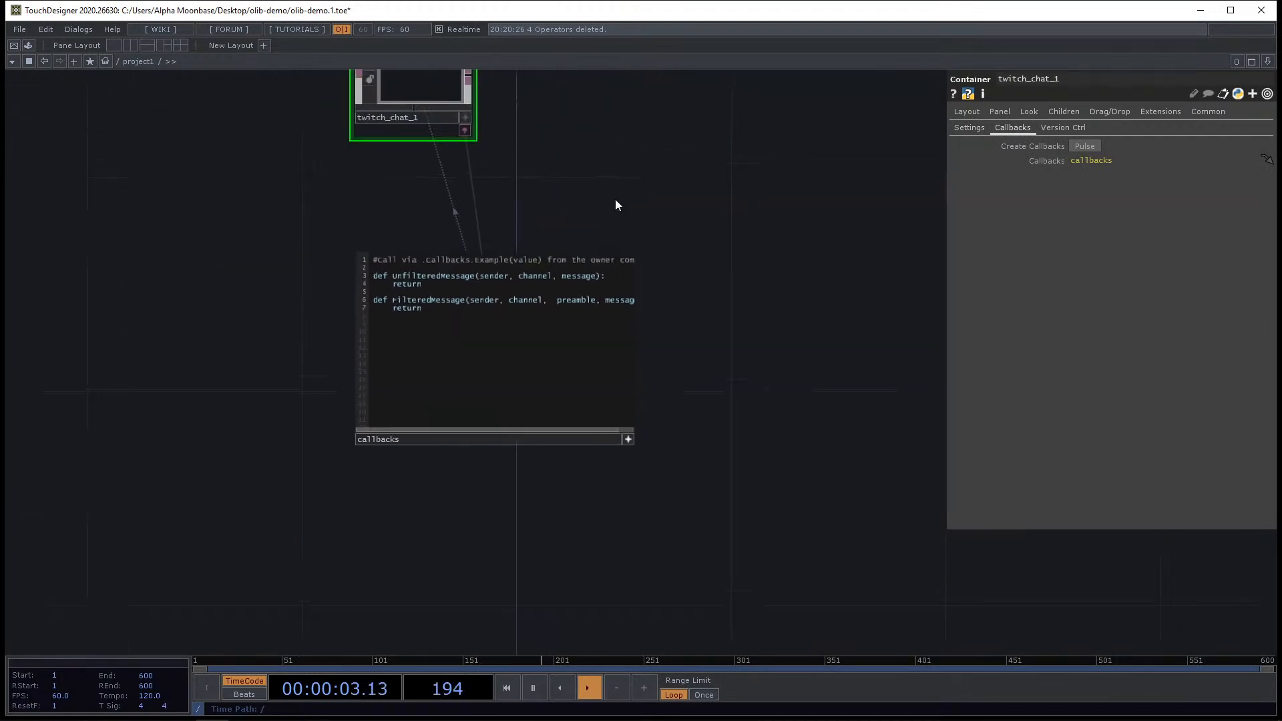
Delete the Twitch Chat component's callbacks DAT.
click(489, 368)
key(Delete)
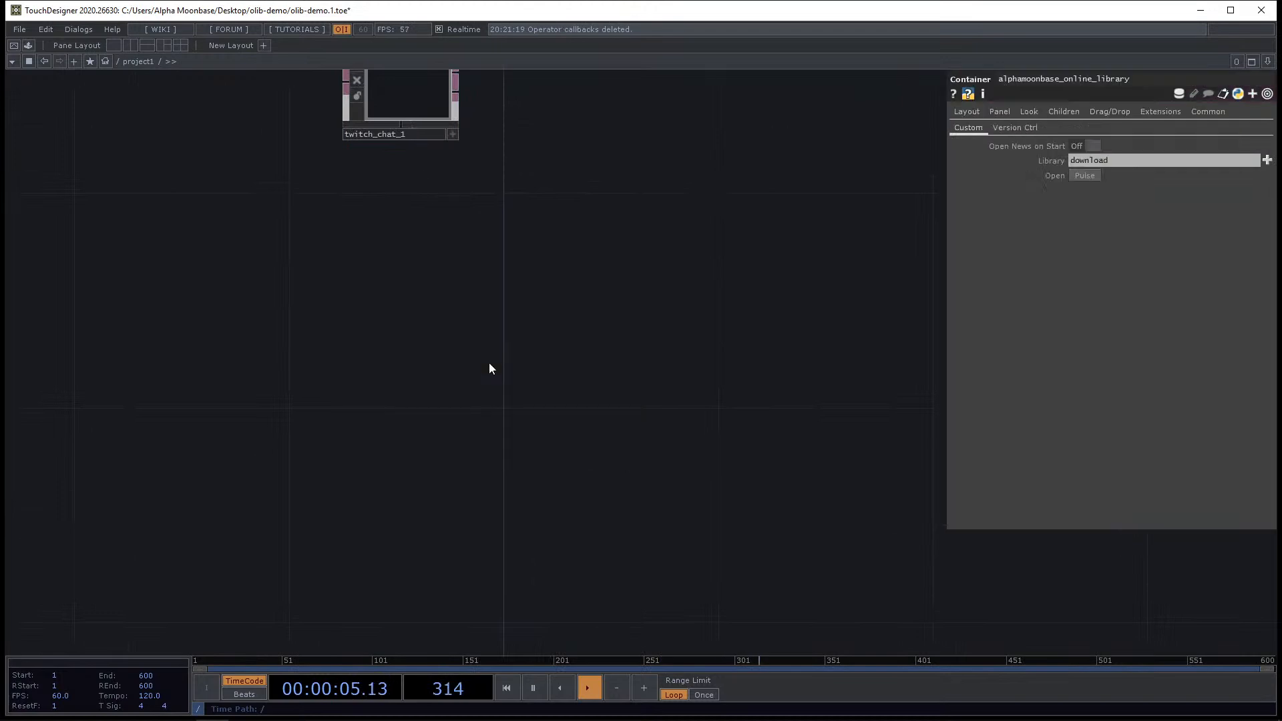
Open the OLIB browser, scroll through the component list, and close it again.
key(alt+Tab)
click(208, 523)
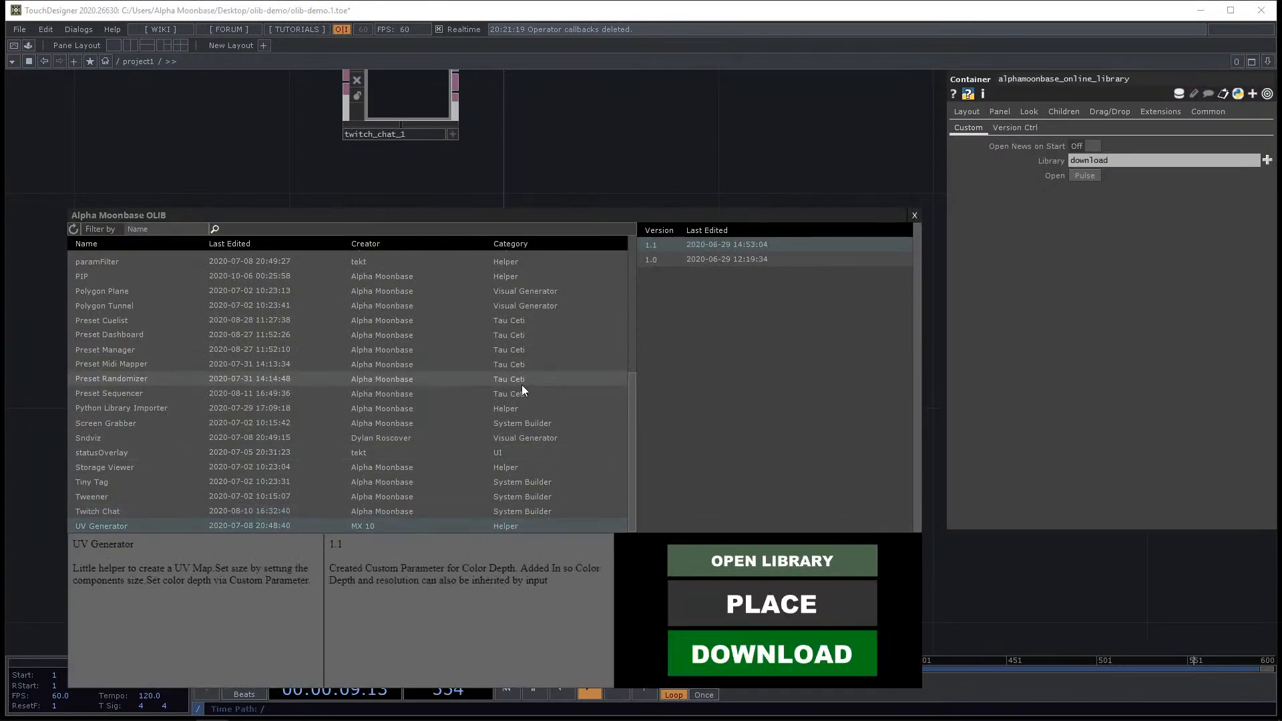
scroll(522, 385, up, 6)
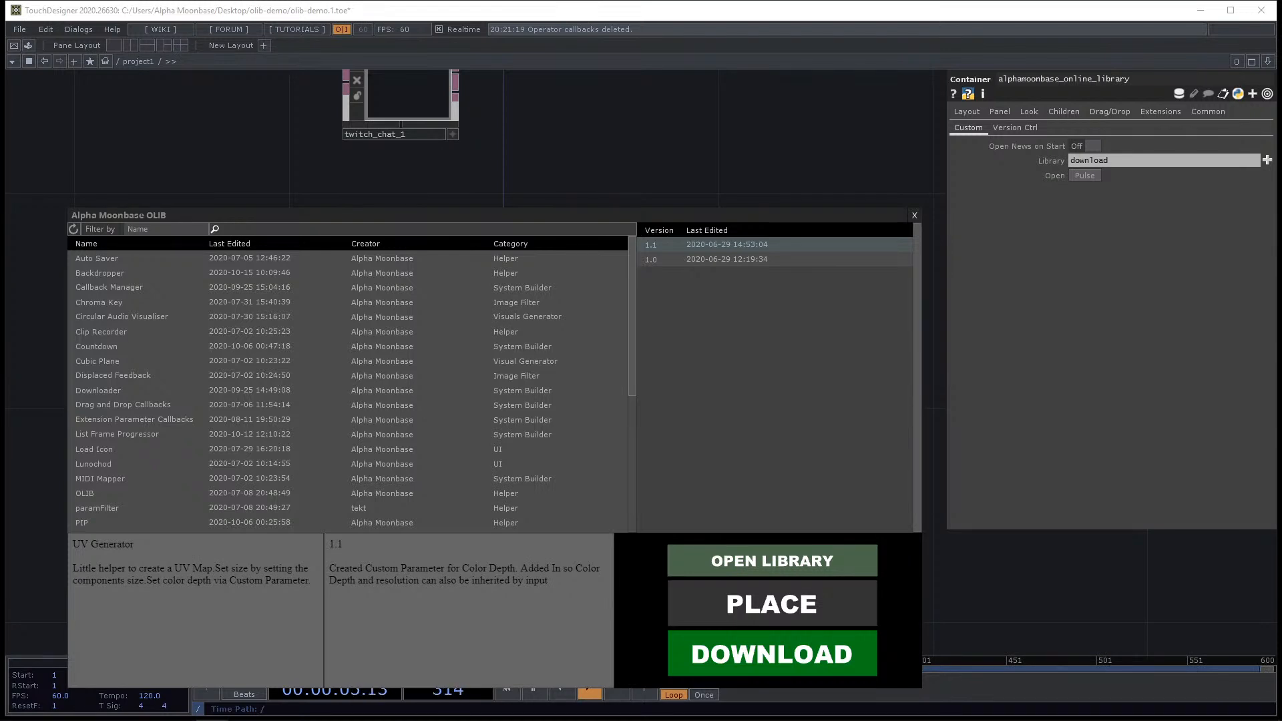
scroll(480, 327, down, 6)
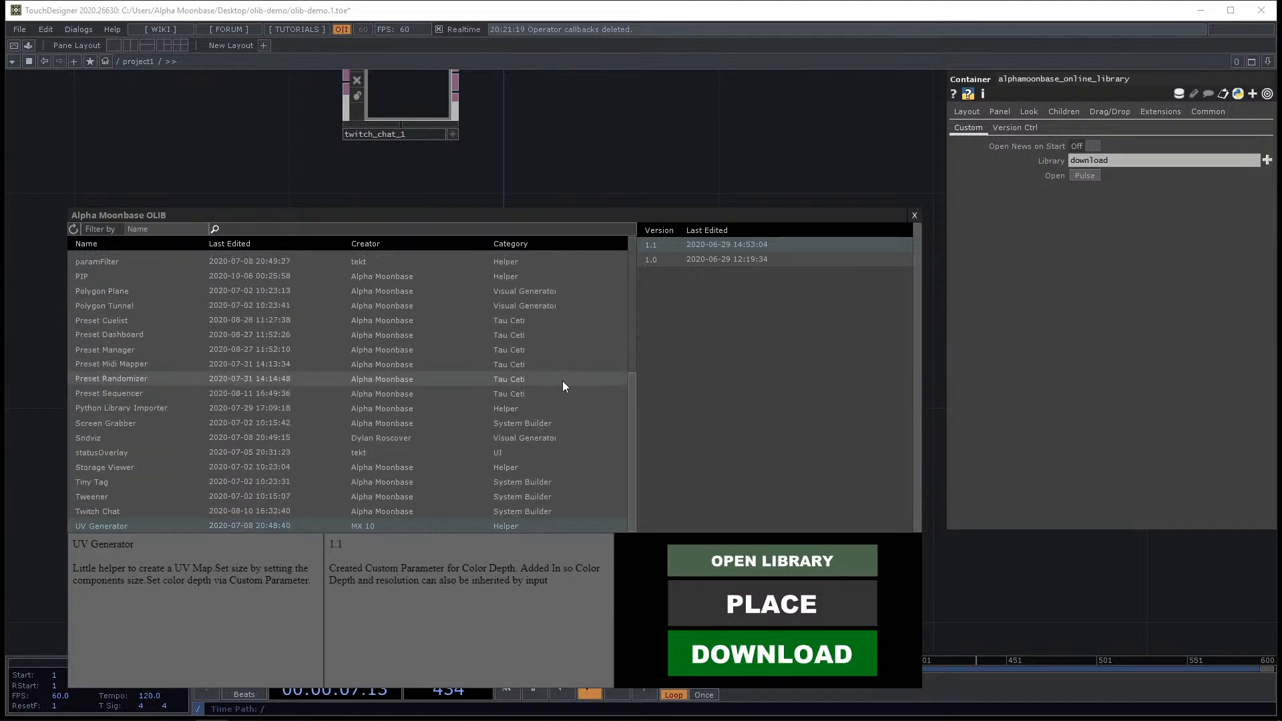
mouse_move(633, 426)
mouse_down()
mouse_move(638, 281)
mouse_move(638, 429)
mouse_up()
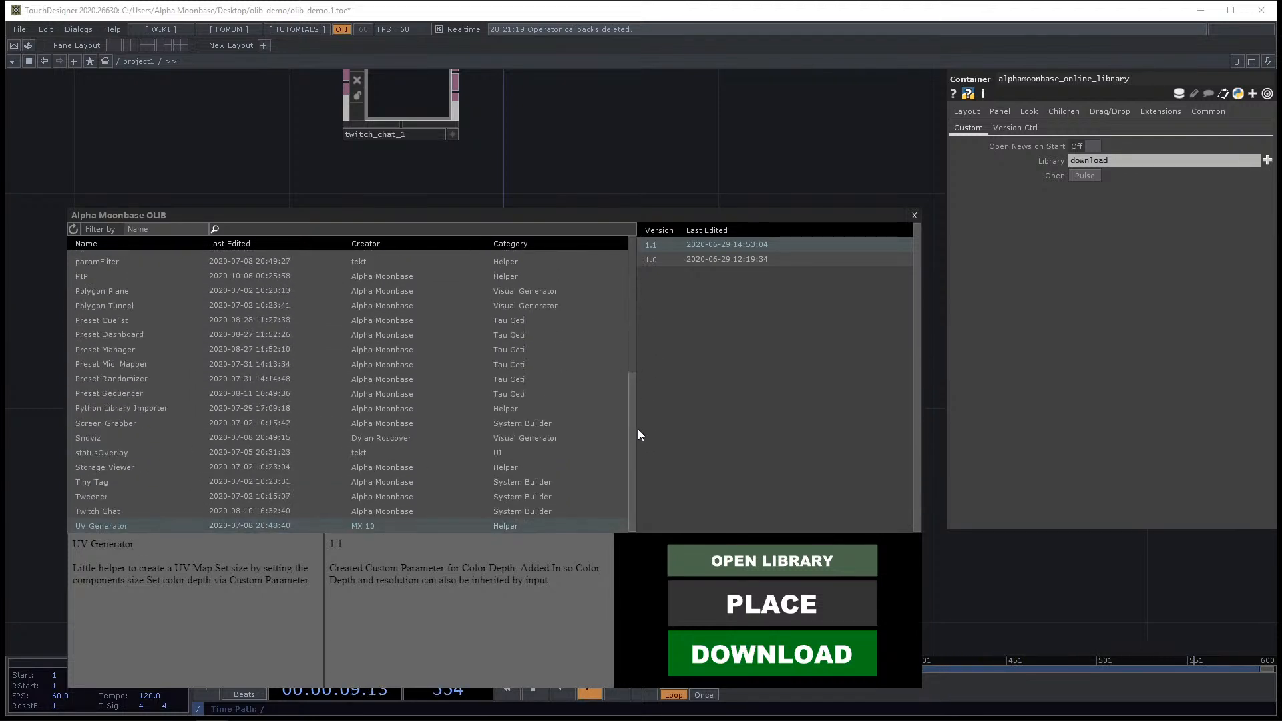
scroll(567, 405, up, 3)
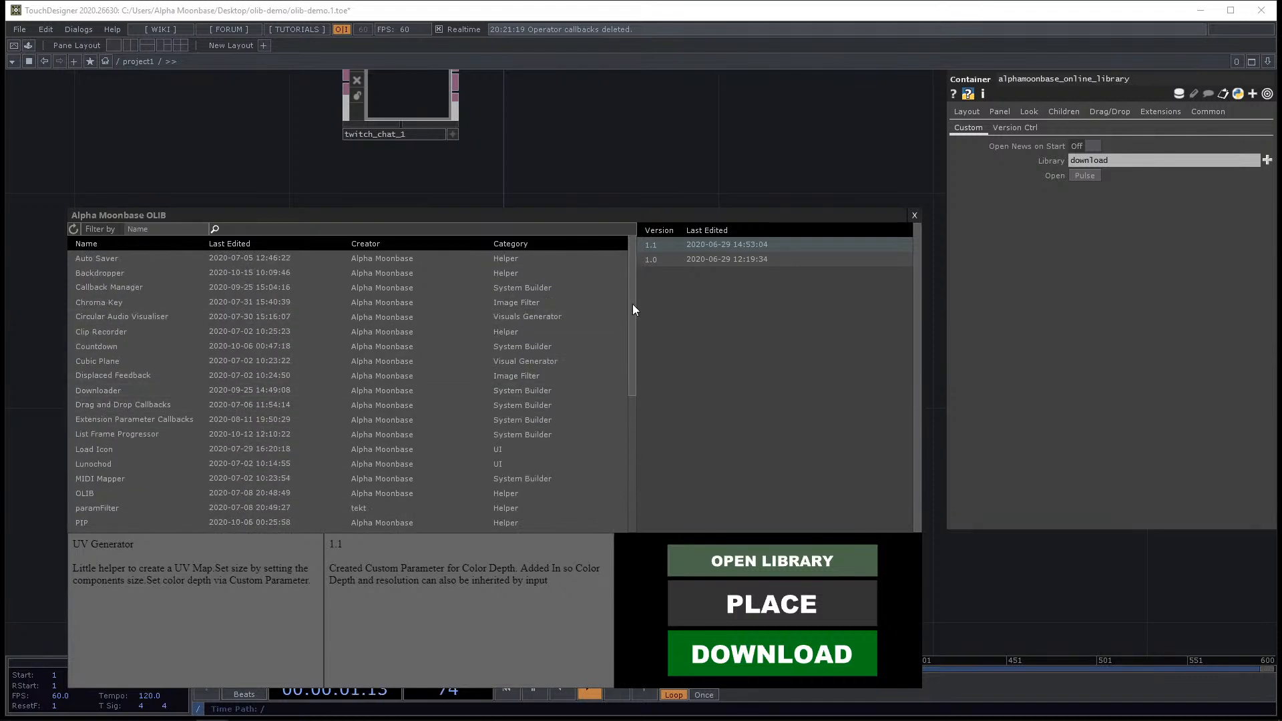
drag(630, 382, 711, 414)
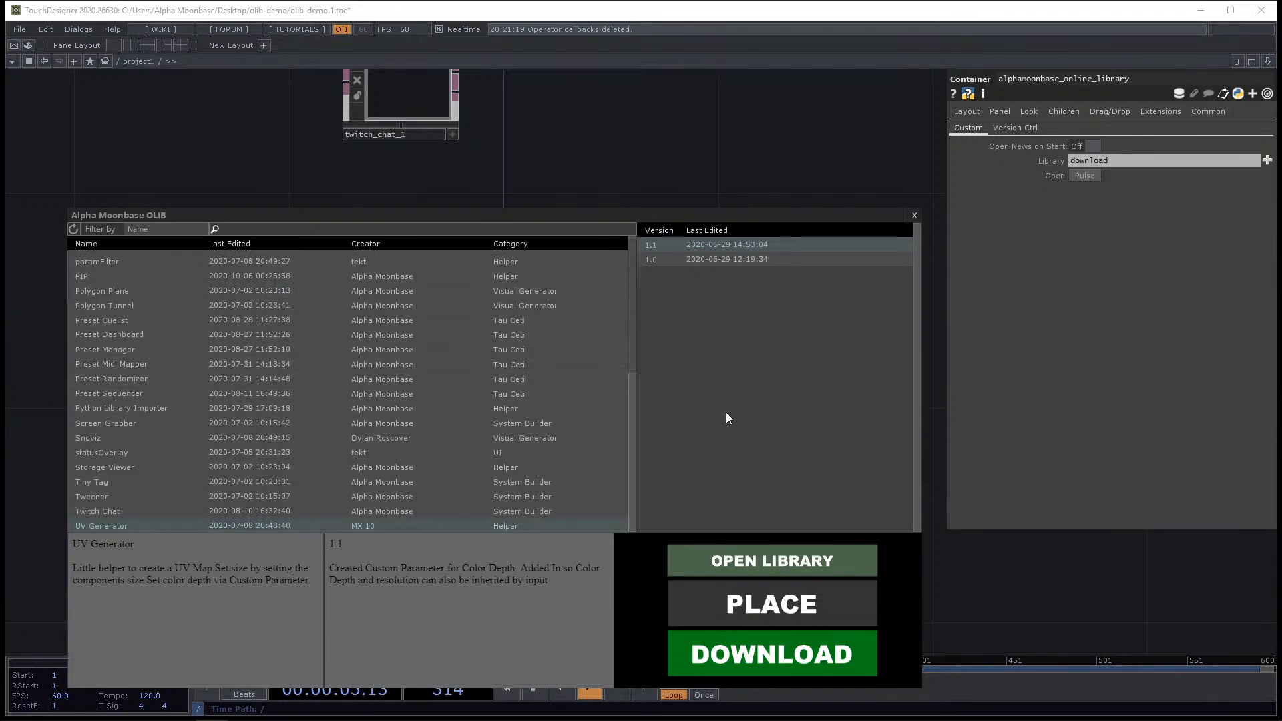
click(916, 215)
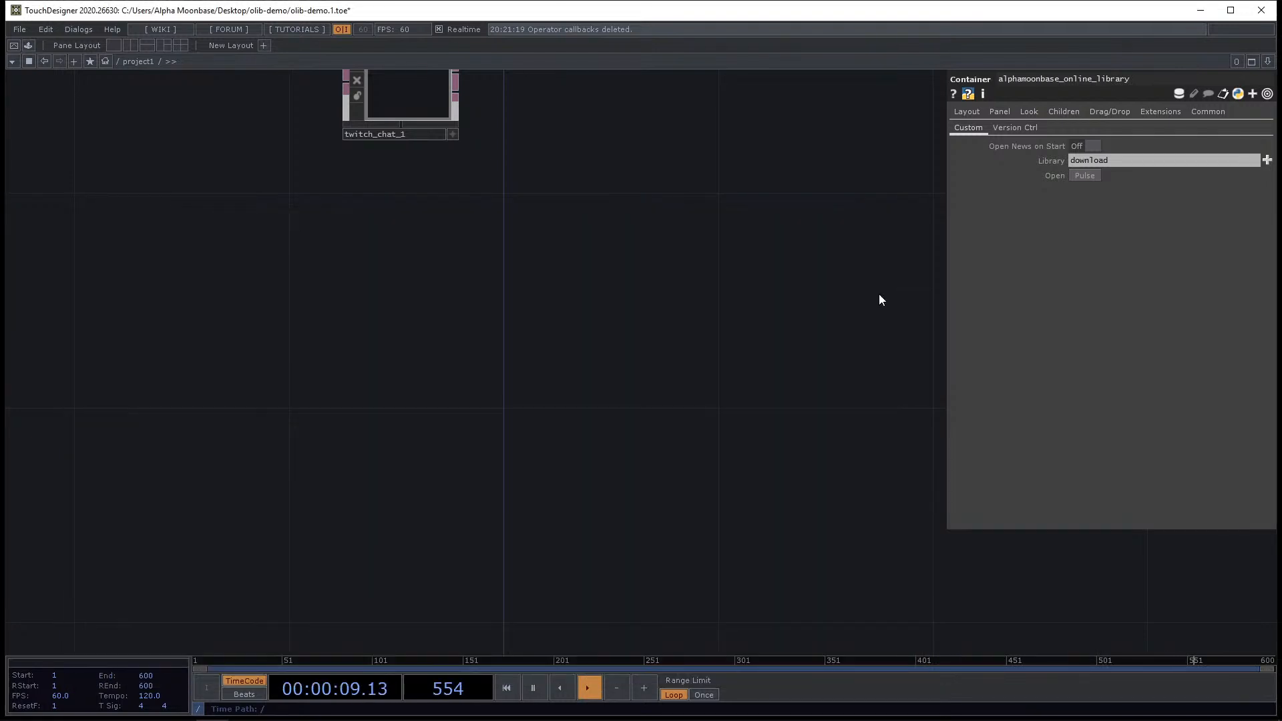
drag(751, 340, 662, 441)
scroll(663, 437, down, 5)
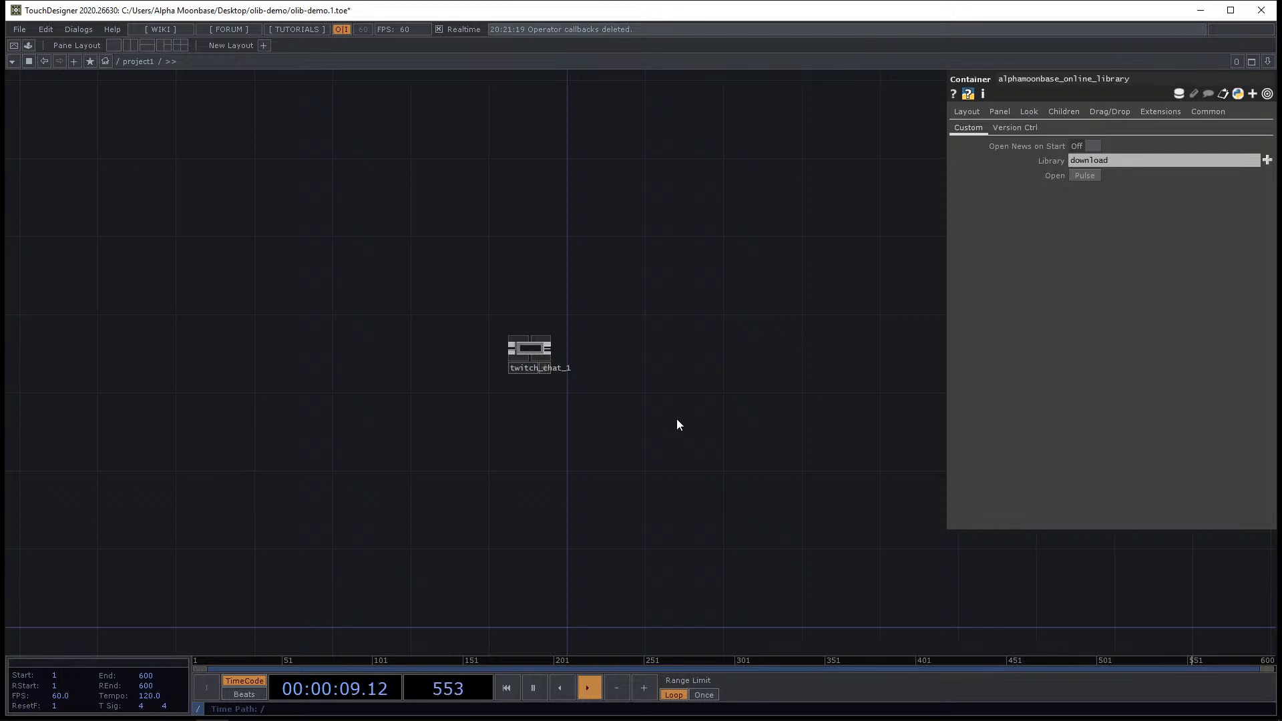
drag(819, 423, 825, 415)
mouse_move(1134, 720)
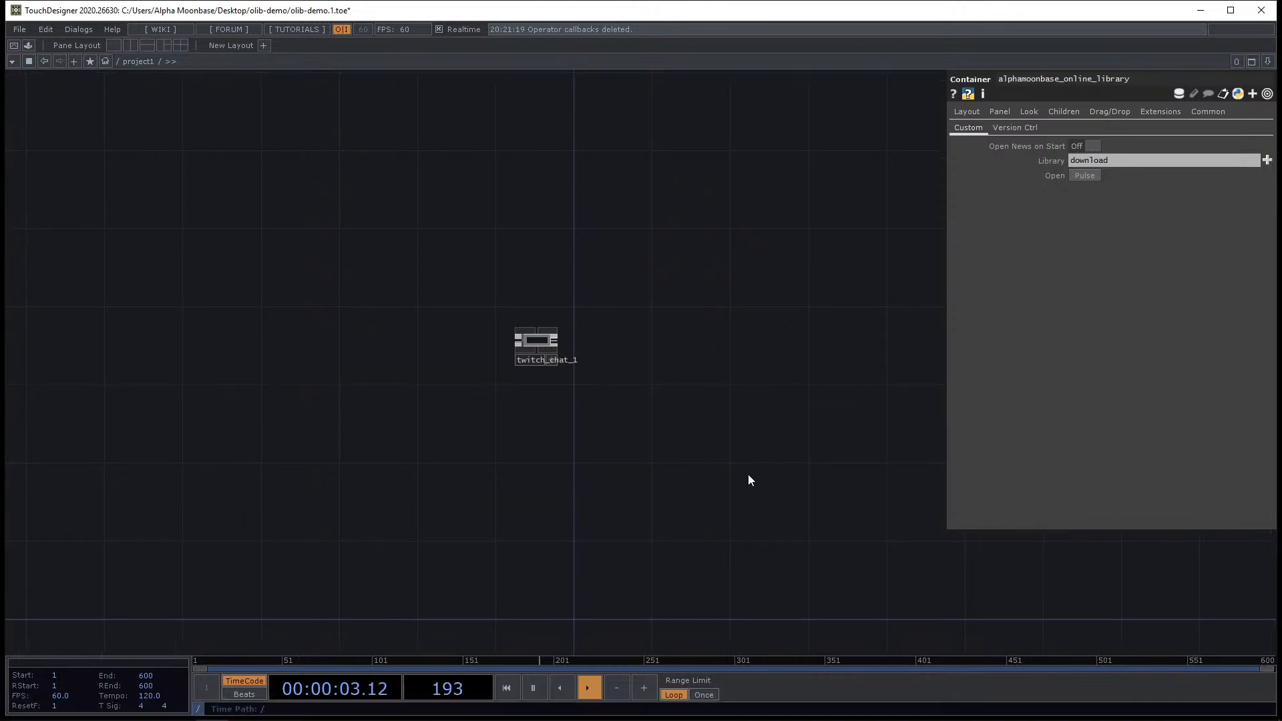
scroll(578, 355, up, 3)
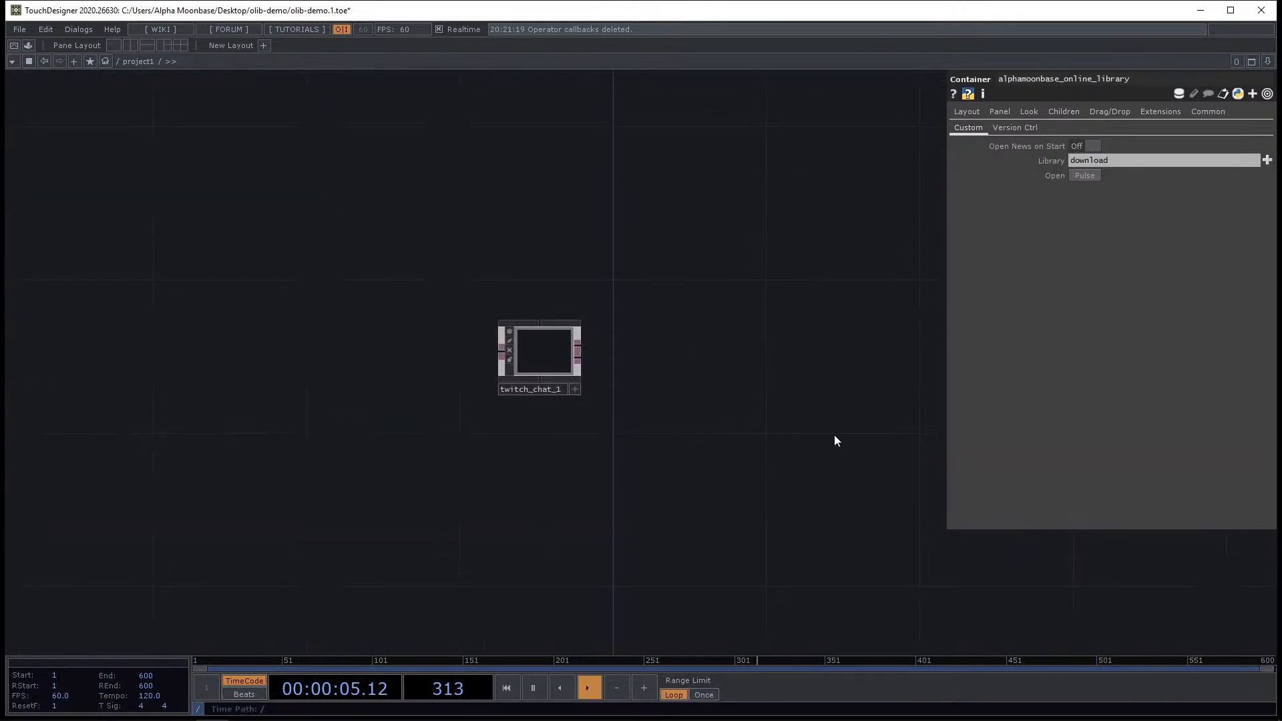